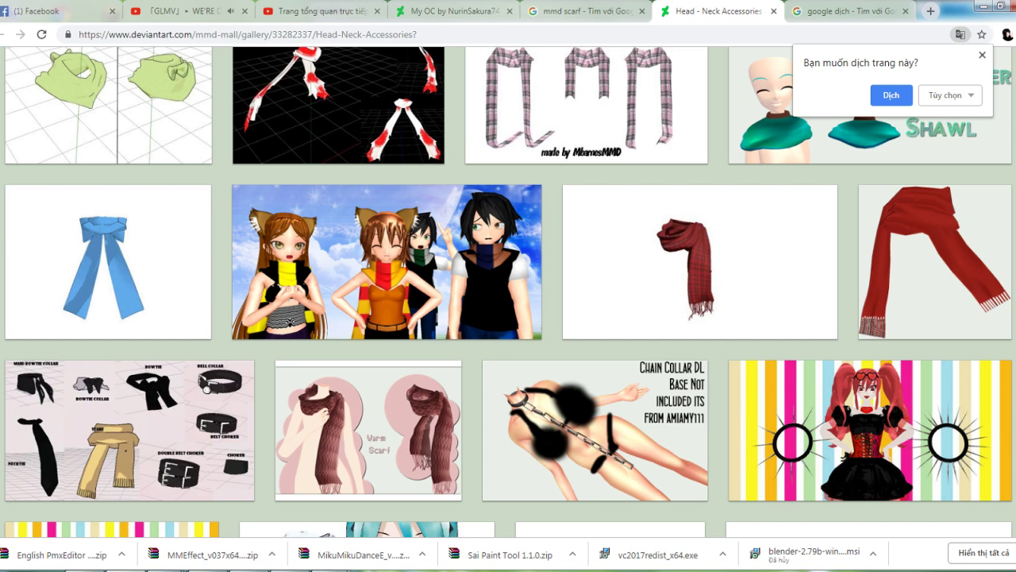
Browse the Head - Neck Accessories gallery for a suitable scarf and examine the MMD-Scarf DL page
{"action": "scroll", "coordinate": [508, 293], "scroll_direction": "down", "scroll_amount": 3}
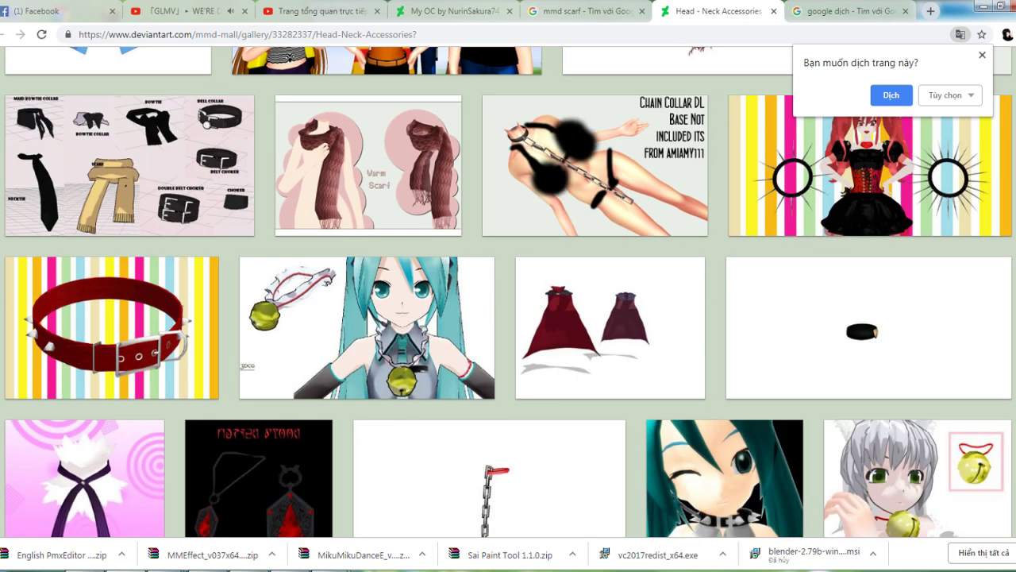
{"action": "scroll", "coordinate": [509, 292], "scroll_direction": "down", "scroll_amount": 3}
{"action": "scroll", "coordinate": [509, 292], "scroll_direction": "down", "scroll_amount": 1}
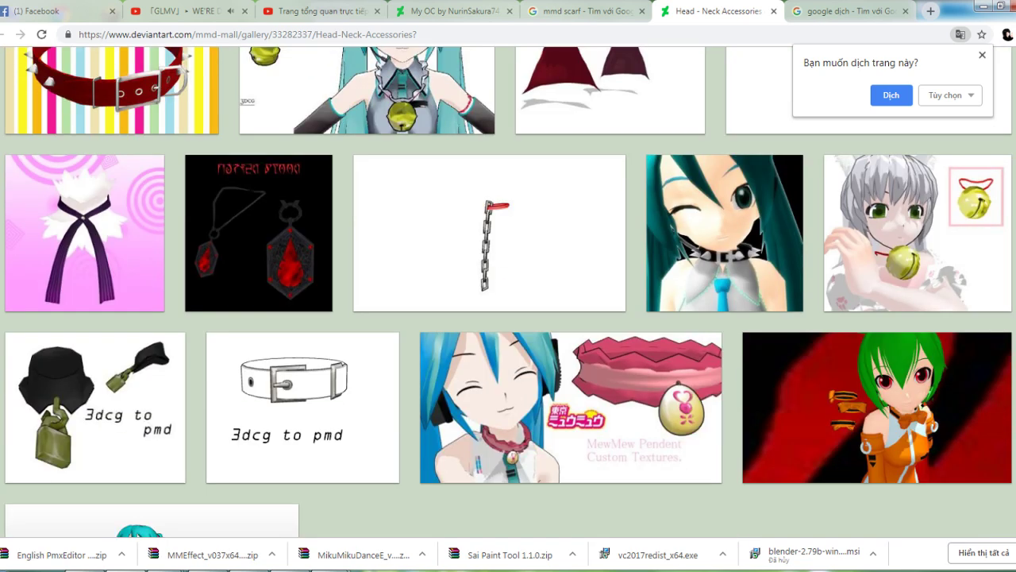
{"action": "scroll", "coordinate": [508, 292], "scroll_direction": "down", "scroll_amount": 3}
{"action": "scroll", "coordinate": [508, 292], "scroll_direction": "down", "scroll_amount": 5}
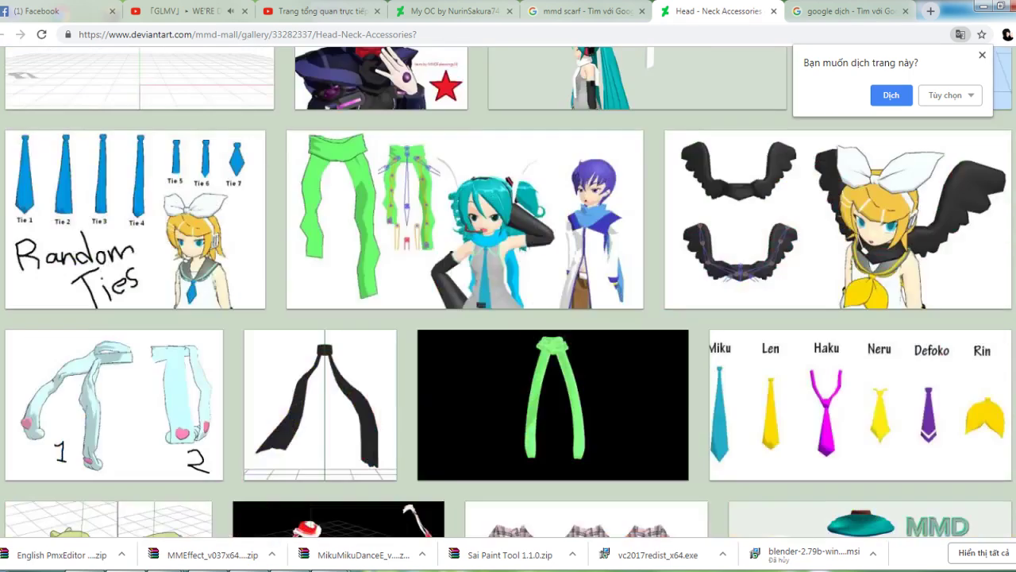
{"action": "scroll", "coordinate": [345, 357], "scroll_direction": "down", "scroll_amount": 2}
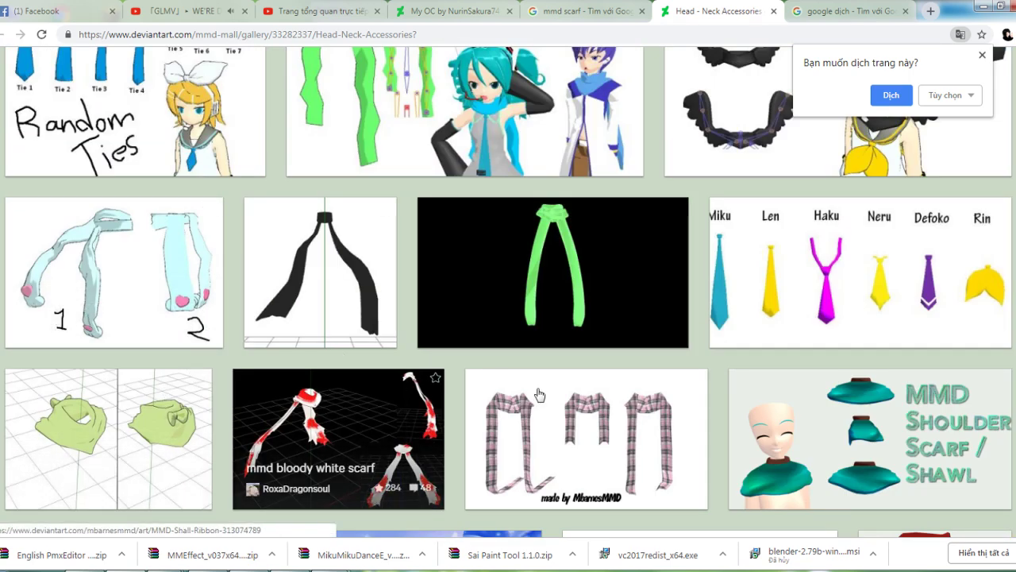
{"action": "scroll", "coordinate": [515, 407], "scroll_direction": "up", "scroll_amount": 2}
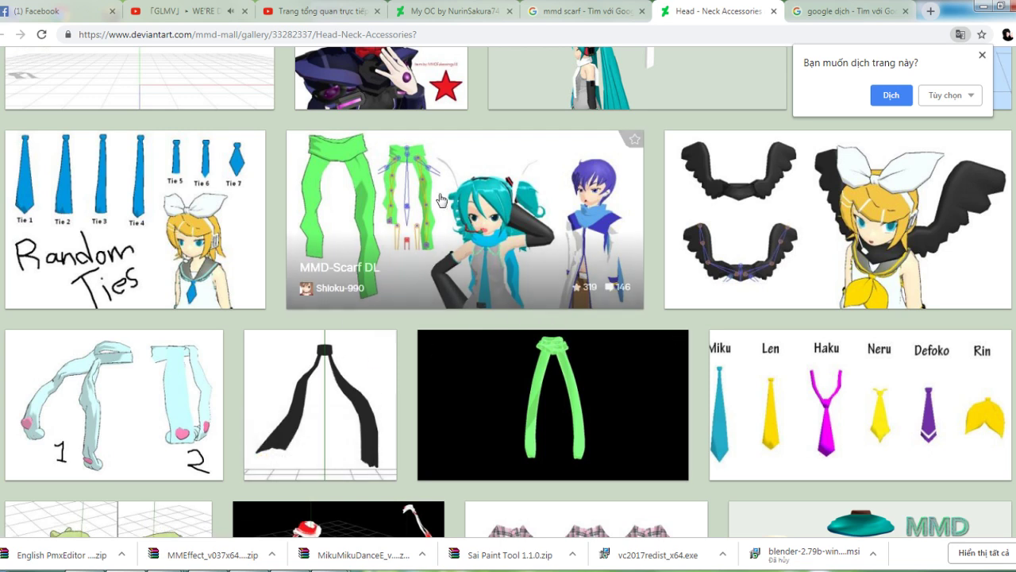
{"action": "left_click", "coordinate": [447, 195]}
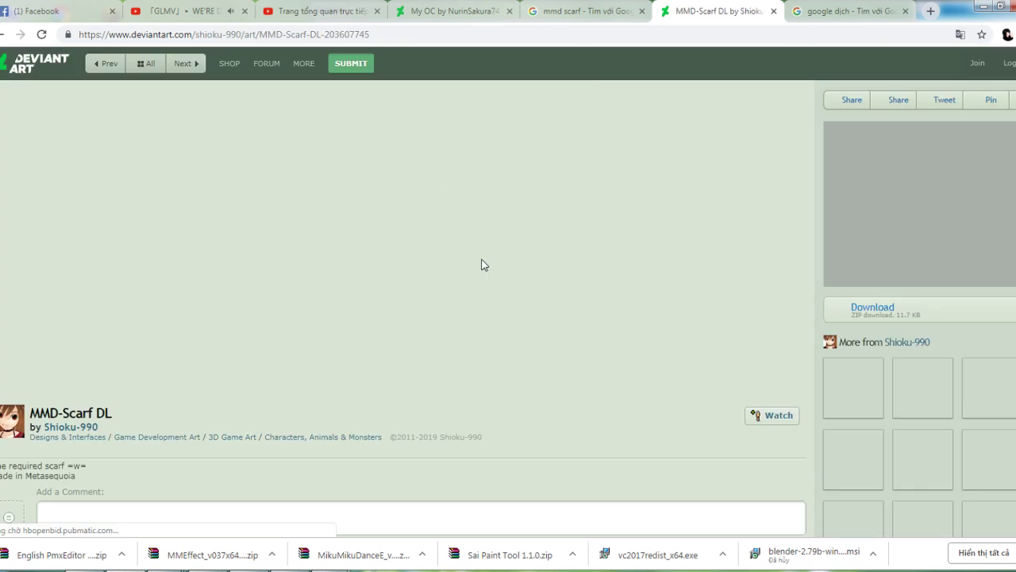
{"action": "scroll", "coordinate": [863, 340], "scroll_direction": "down", "scroll_amount": 10}
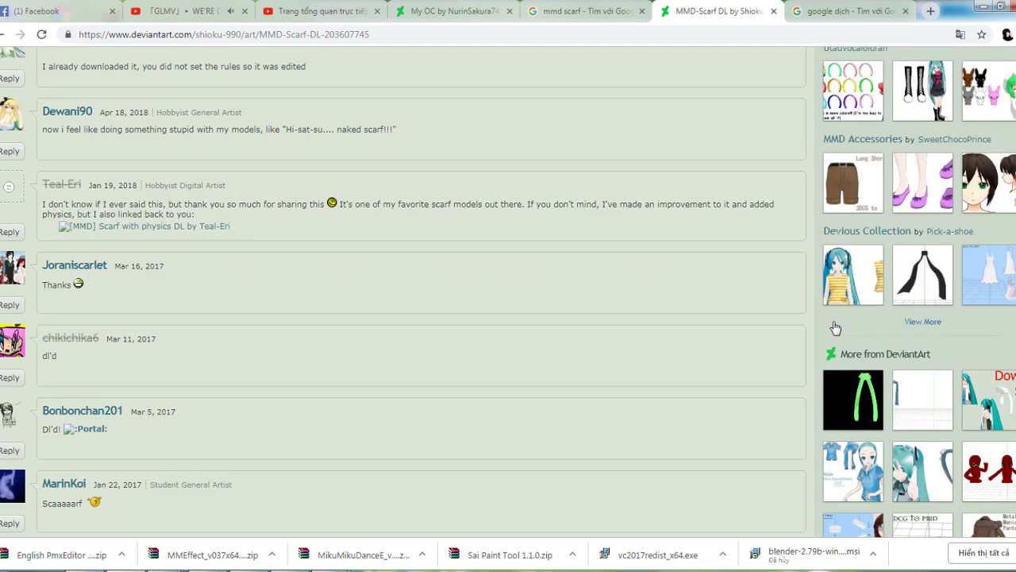
Download the ZIP of the blue MMD Scarf model and return to the My OC reference artwork
{"action": "left_click", "coordinate": [896, 267]}
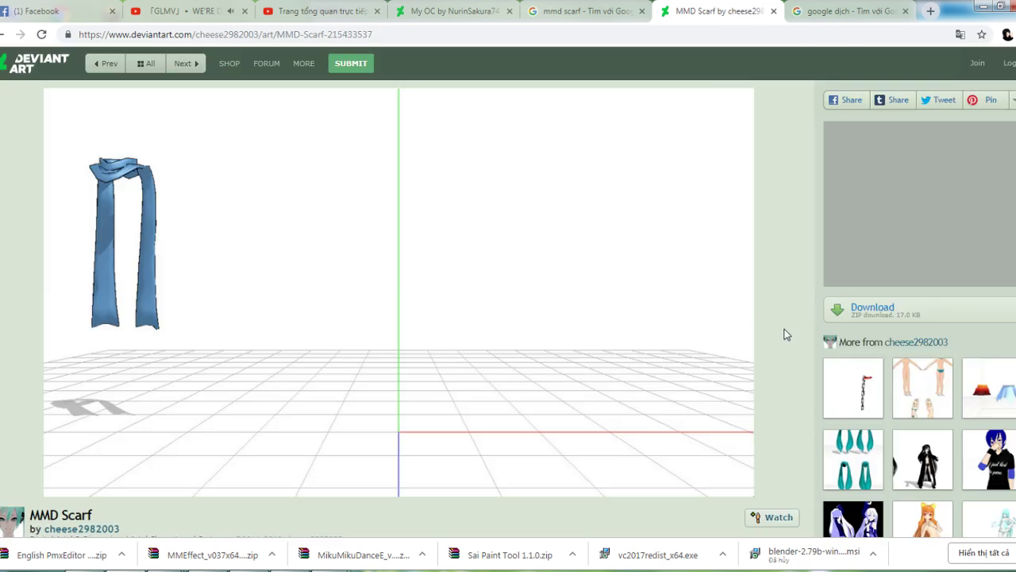
{"action": "left_click", "coordinate": [873, 308]}
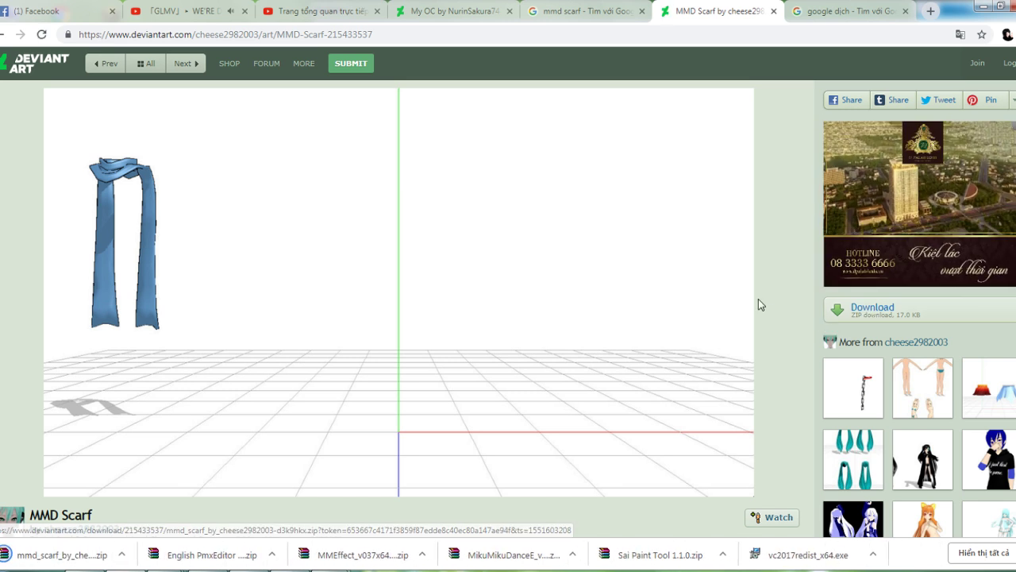
{"action": "left_click", "coordinate": [460, 10]}
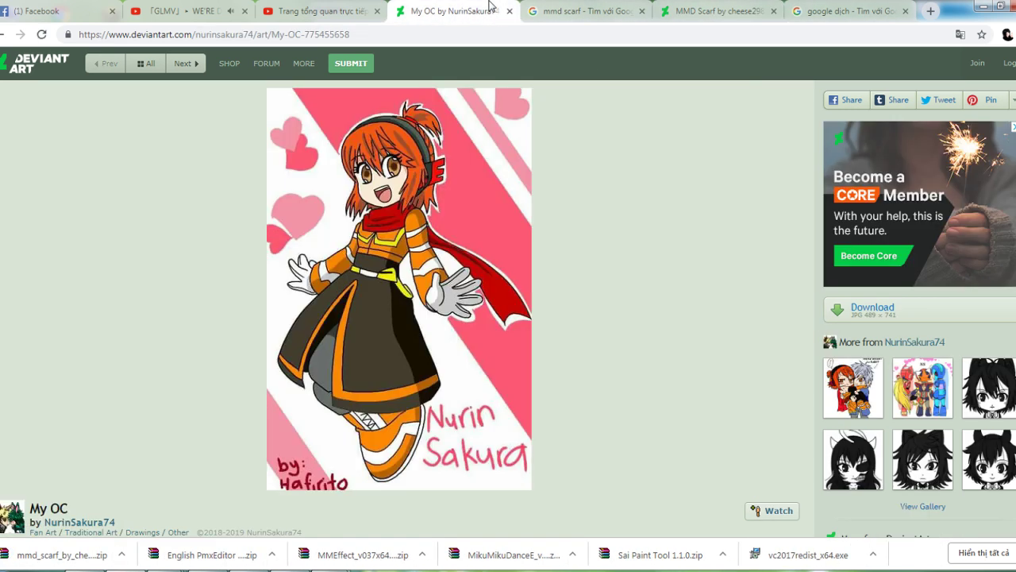
{"action": "left_click", "coordinate": [906, 11]}
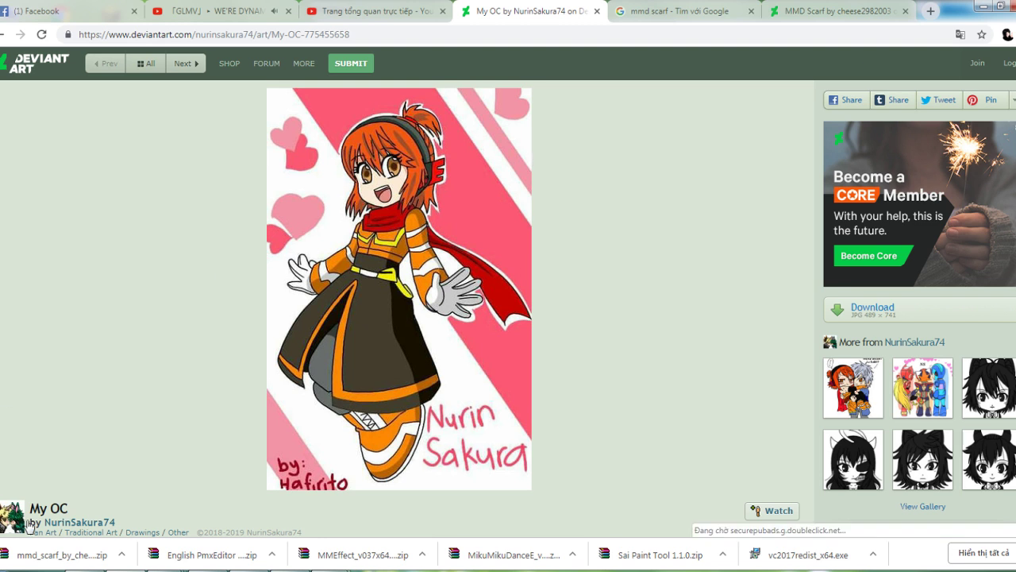
Extract scarf.pmd from the downloaded scarf archive into the TDA Base folder and close the archive
{"action": "left_click", "coordinate": [39, 555]}
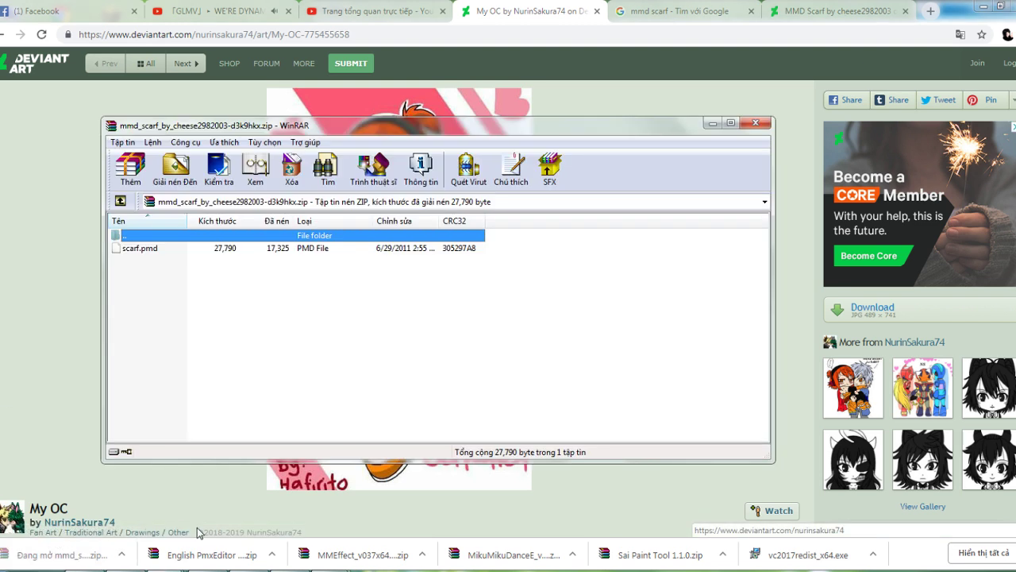
{"action": "left_click", "coordinate": [212, 571]}
{"action": "left_click_drag", "start_coordinate": [189, 251], "coordinate": [805, 363]}
{"action": "left_click", "coordinate": [222, 356]}
{"action": "left_click", "coordinate": [755, 123]}
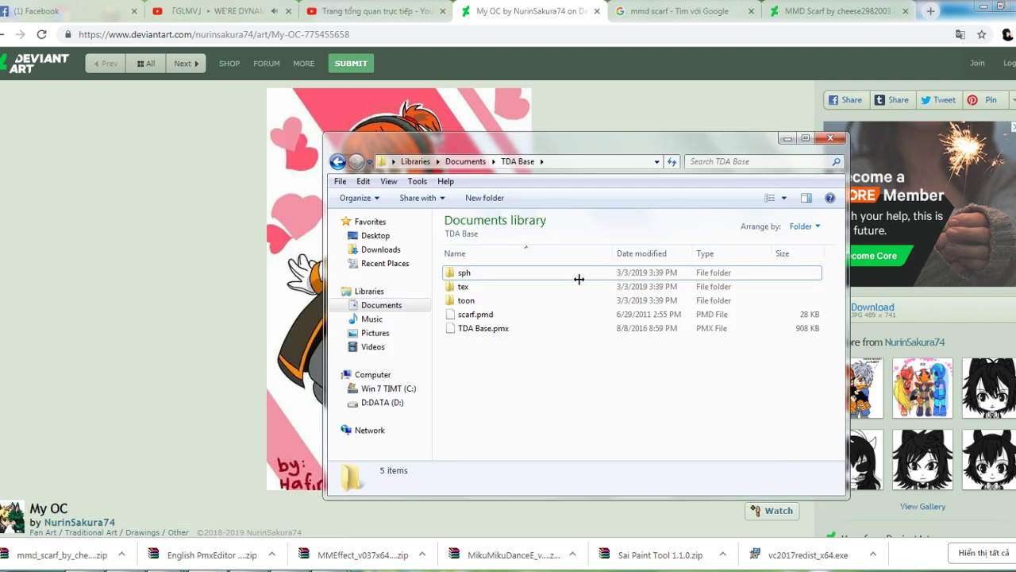
Switch to Pmx Editor and open TDA Base.pmx from the TDA Base folder
{"action": "mouse_move", "coordinate": [328, 566]}
{"action": "mouse_move", "coordinate": [424, 531]}
{"action": "left_click", "coordinate": [261, 492]}
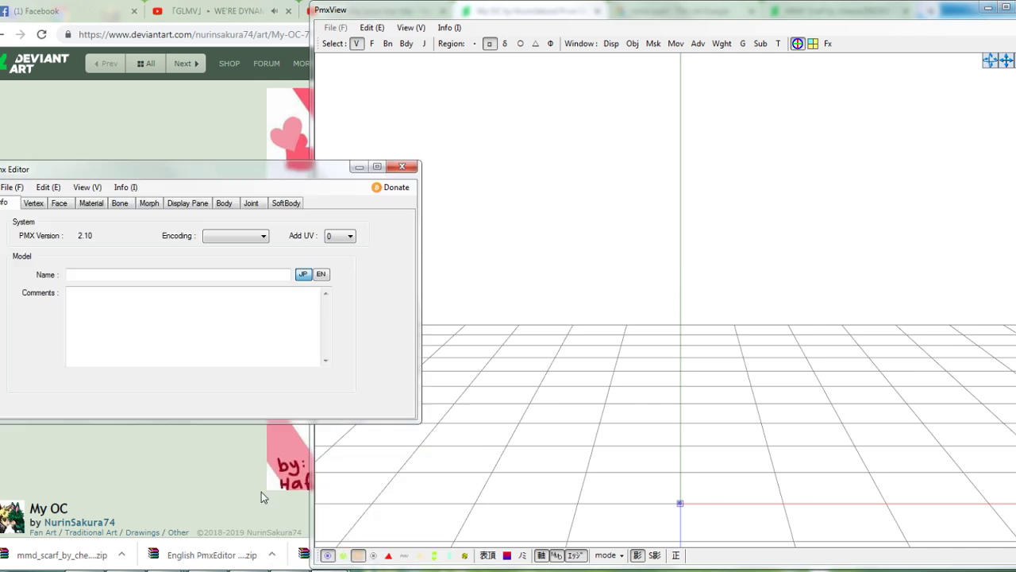
{"action": "left_click", "coordinate": [16, 189]}
{"action": "left_click", "coordinate": [23, 216]}
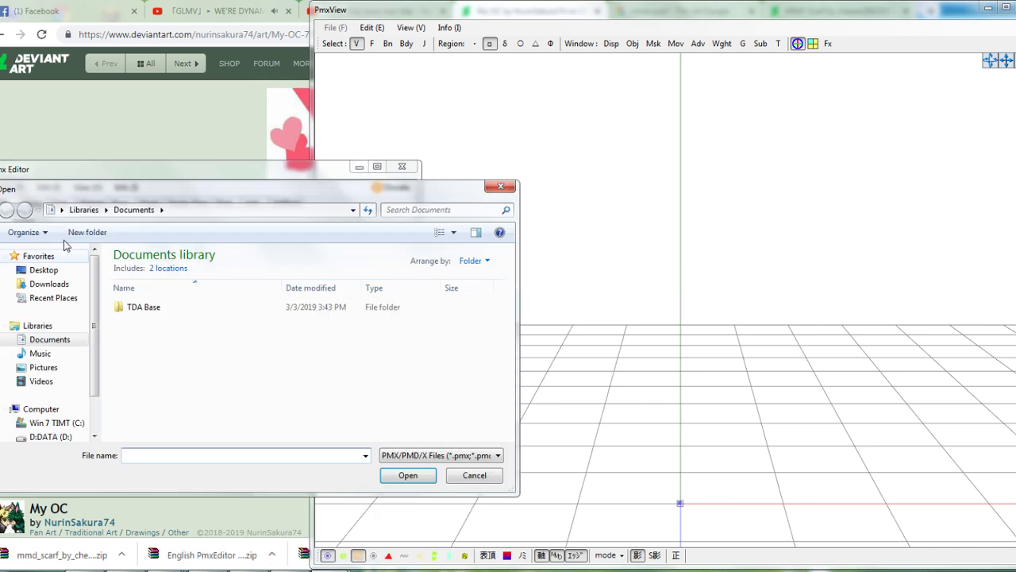
{"action": "double_click", "coordinate": [145, 310]}
{"action": "double_click", "coordinate": [137, 363]}
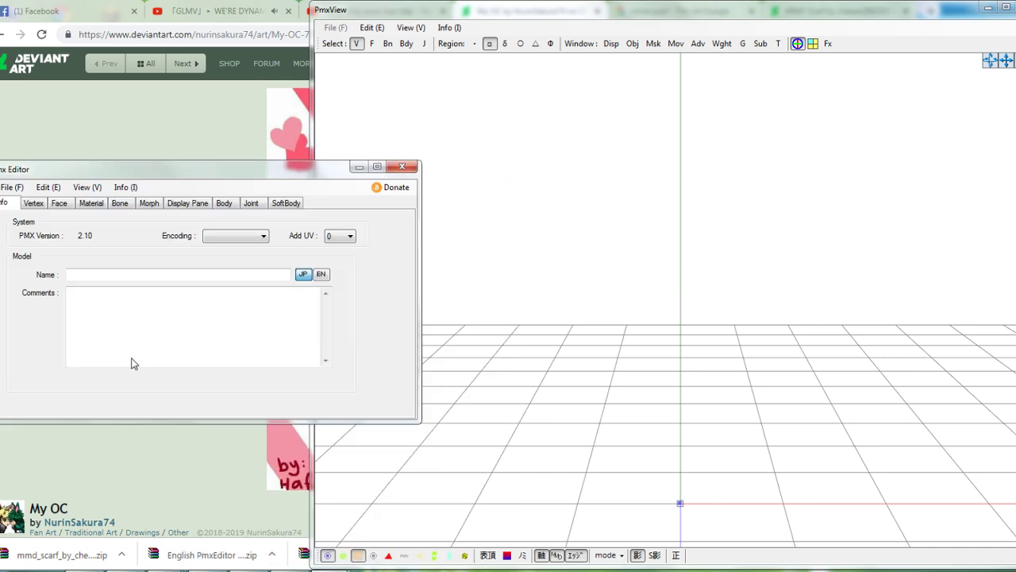
Import scarf.pmd into the base model with the Add option, merged bones and a custom scale of 1
{"action": "left_click", "coordinate": [20, 188]}
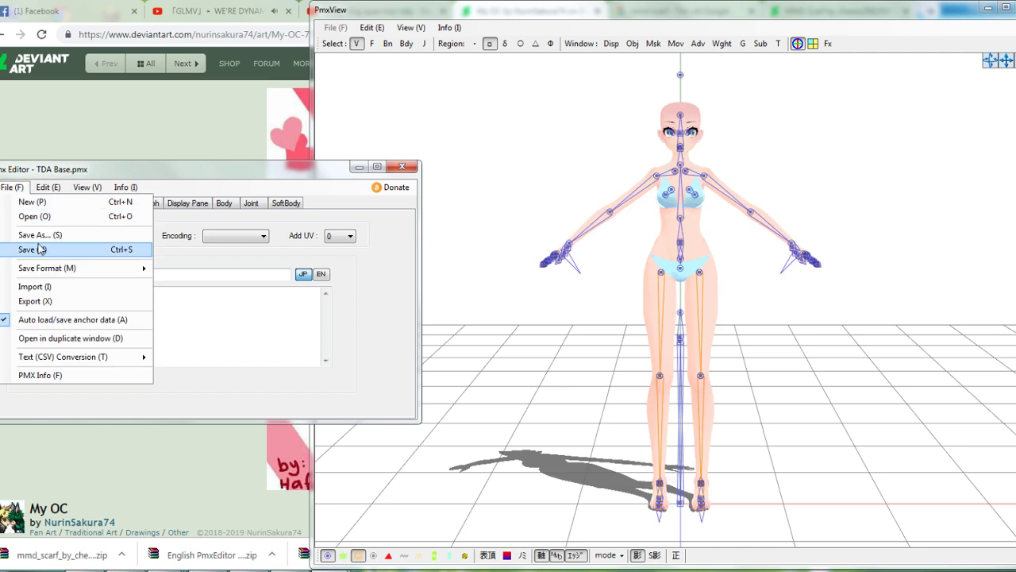
{"action": "left_click", "coordinate": [40, 287]}
{"action": "double_click", "coordinate": [199, 346]}
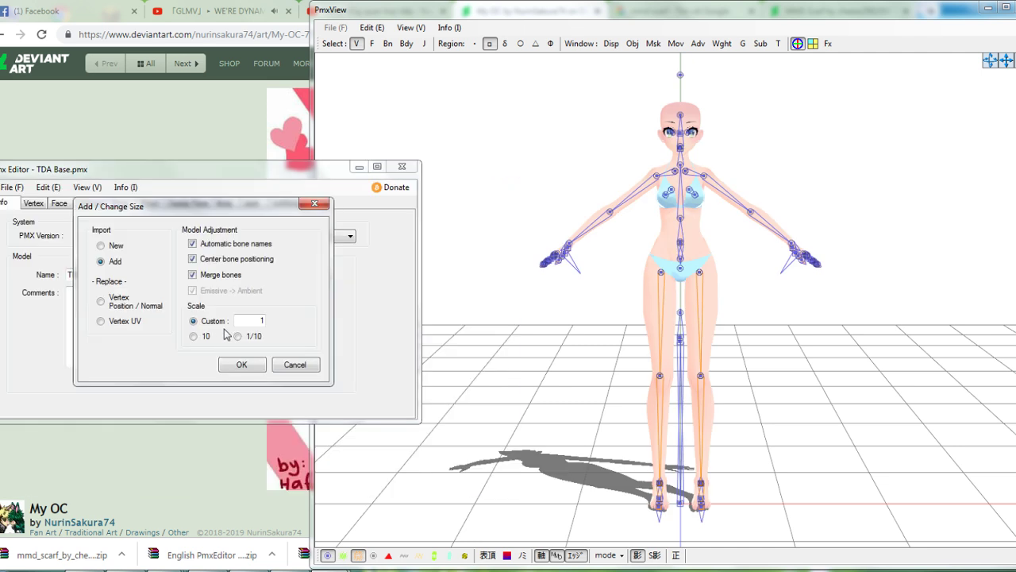
{"action": "left_click", "coordinate": [242, 364]}
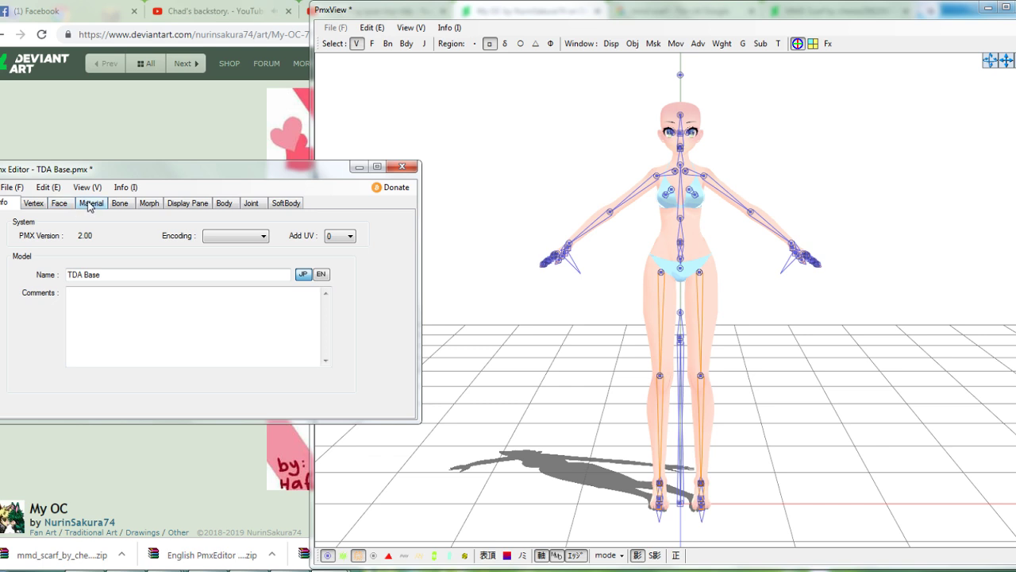
Show the model's material list and enable bone, body and joint selection alongside vertices in PmxView
{"action": "left_click", "coordinate": [90, 204]}
{"action": "left_click", "coordinate": [682, 143]}
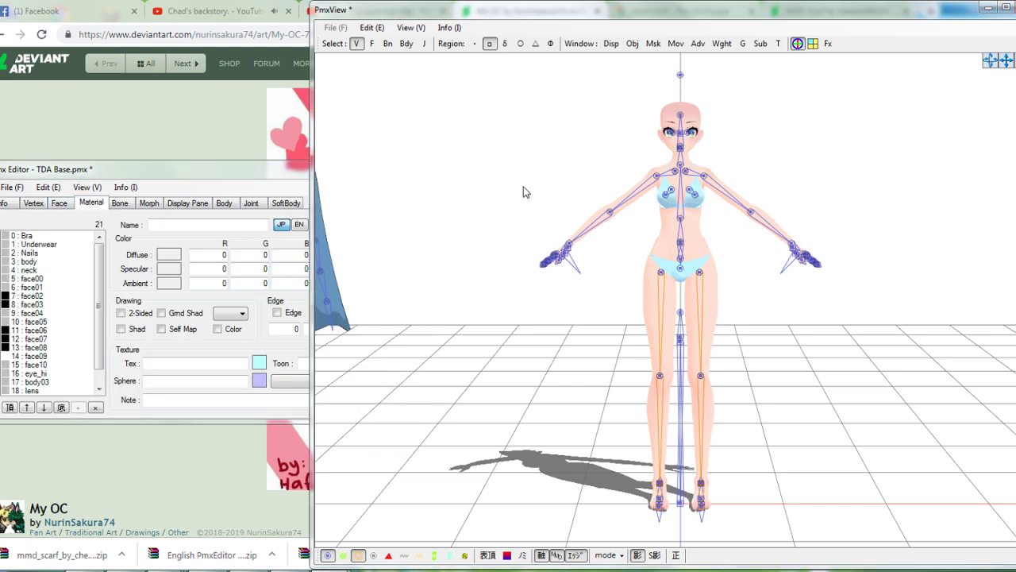
{"action": "right_click_drag", "start_coordinate": [523, 192], "coordinate": [481, 191]}
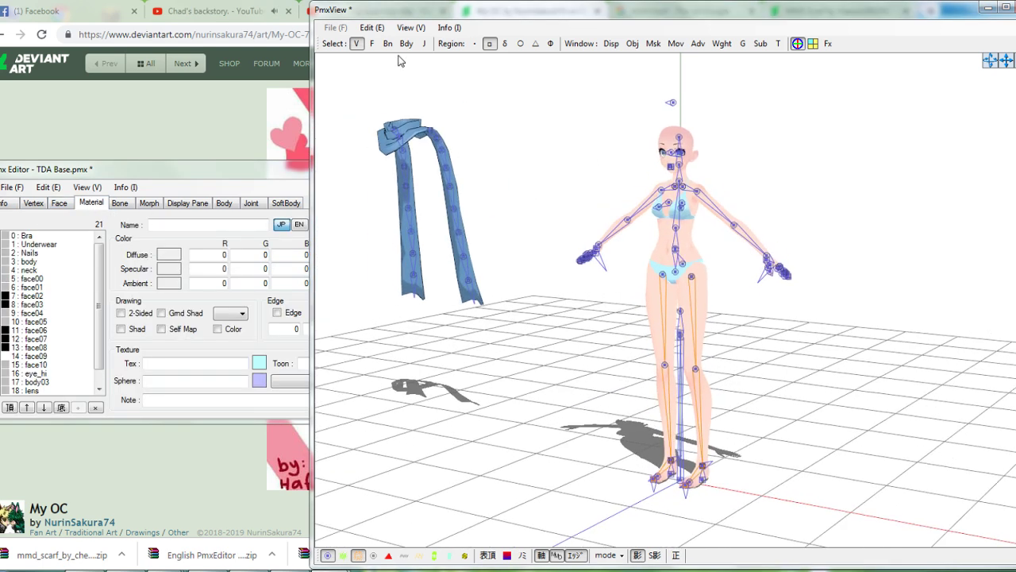
{"action": "left_click", "coordinate": [406, 44]}
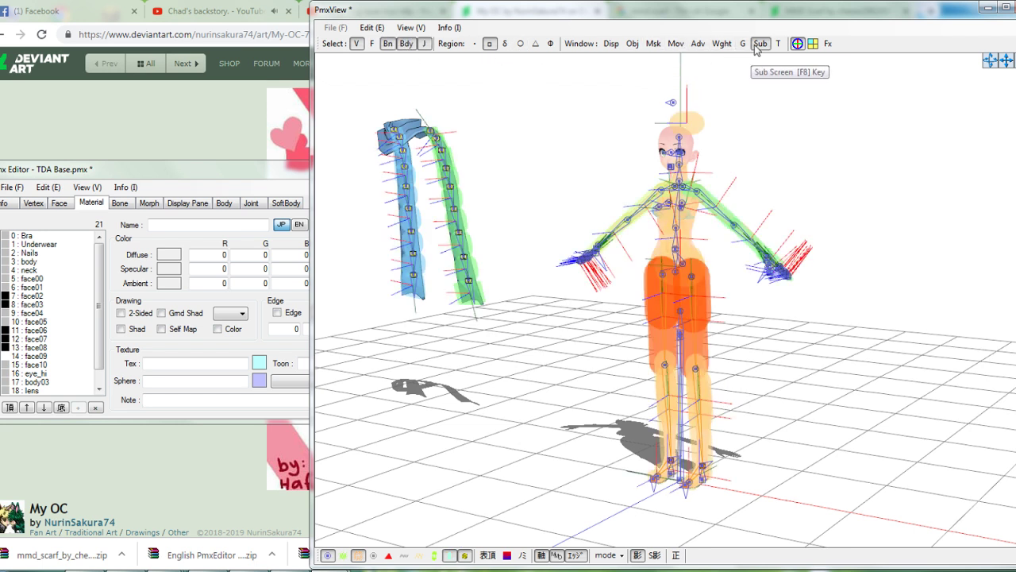
Open the Sub Screen framed on the model's face and chest, and bring the scarf into the main view
{"action": "key", "text": "F8"}
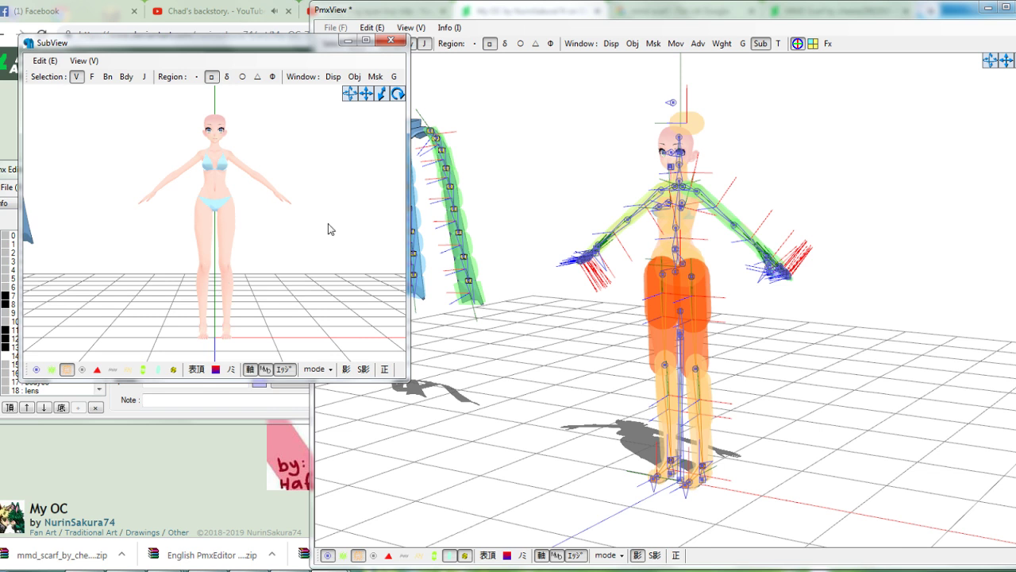
{"action": "left_click_drag", "start_coordinate": [369, 97], "coordinate": [385, 55]}
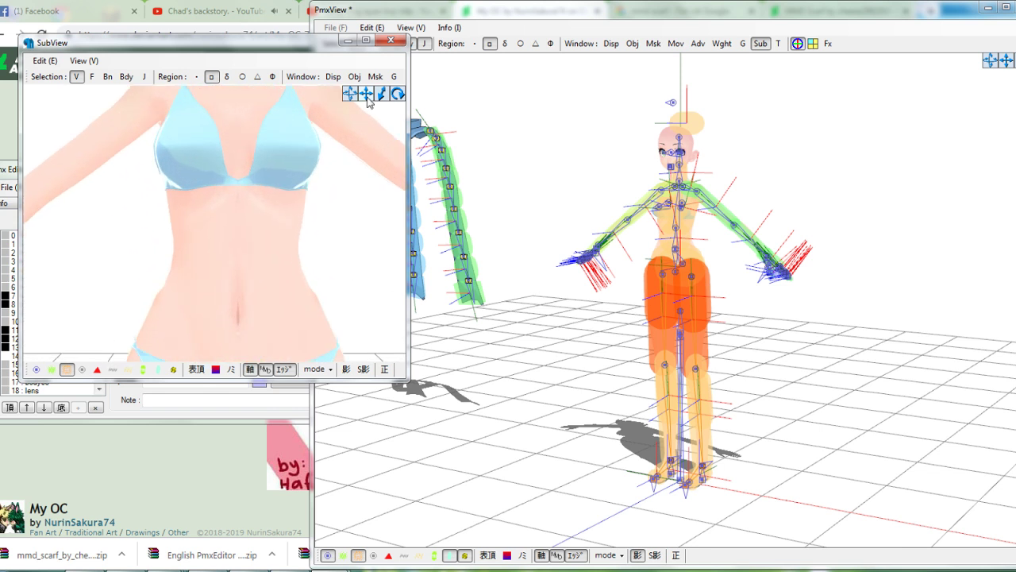
{"action": "left_click_drag", "start_coordinate": [367, 97], "coordinate": [362, 178]}
{"action": "right_click_drag", "start_coordinate": [486, 135], "coordinate": [549, 137]}
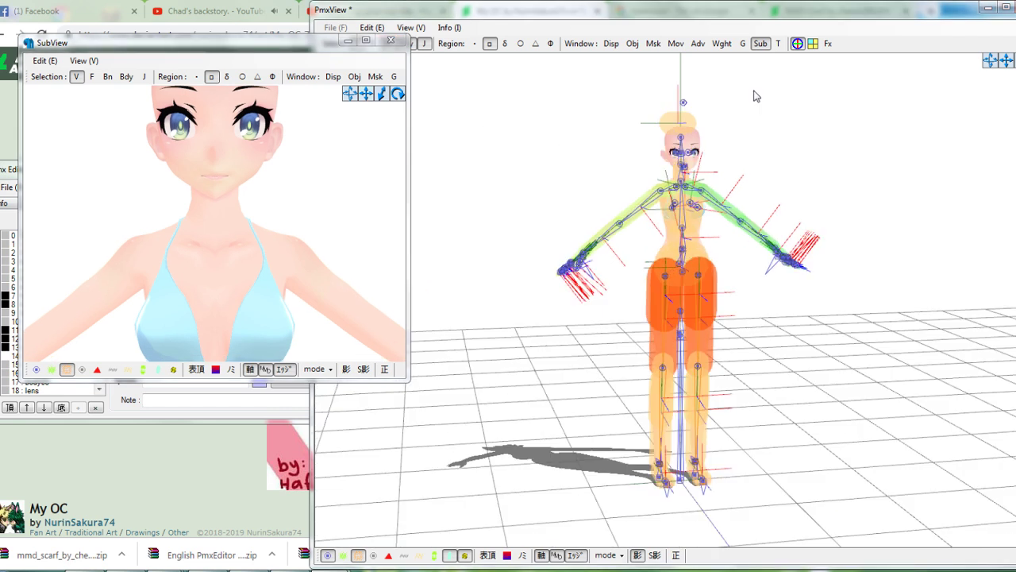
{"action": "left_click_drag", "start_coordinate": [1006, 62], "coordinate": [1015, 65]}
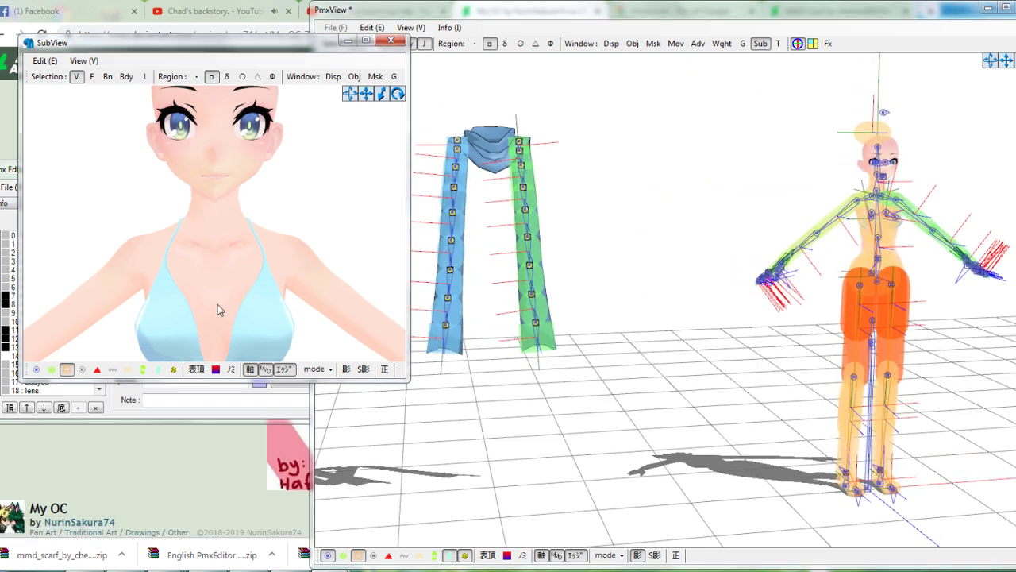
{"action": "right_click_drag", "start_coordinate": [218, 304], "coordinate": [277, 288]}
{"action": "right_click_drag", "start_coordinate": [413, 254], "coordinate": [195, 288]}
{"action": "scroll", "coordinate": [191, 295], "scroll_direction": "up", "scroll_amount": 3}
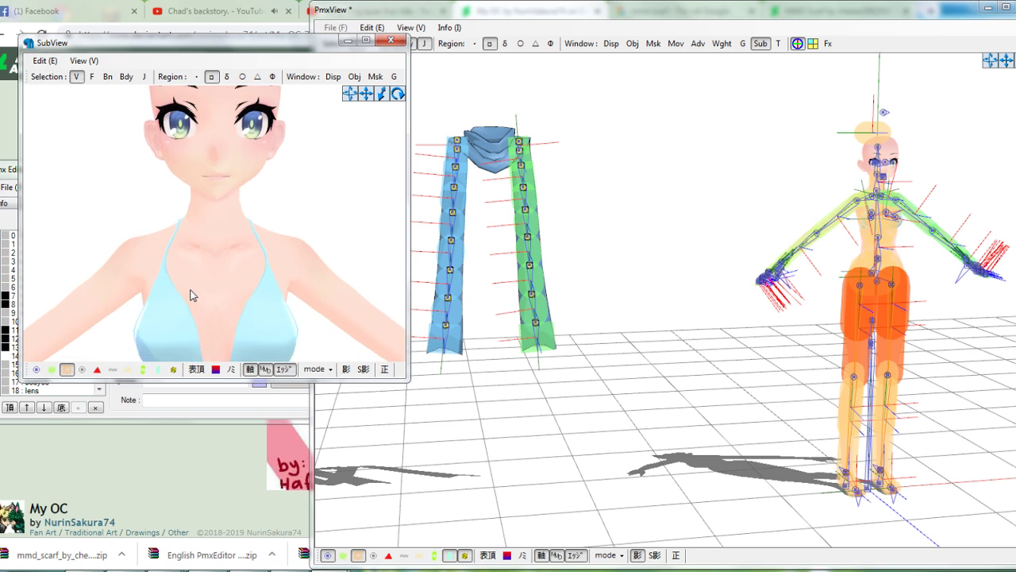
{"action": "right_click_drag", "start_coordinate": [546, 236], "coordinate": [569, 231]}
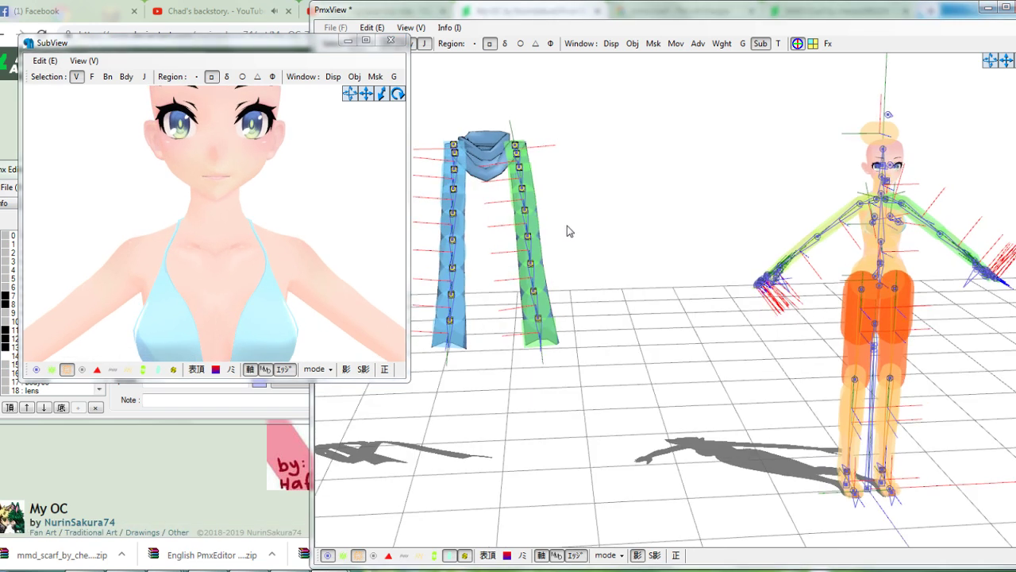
{"action": "scroll", "coordinate": [570, 231], "scroll_direction": "down", "scroll_amount": 3}
{"action": "left_click_drag", "start_coordinate": [601, 119], "coordinate": [321, 475]}
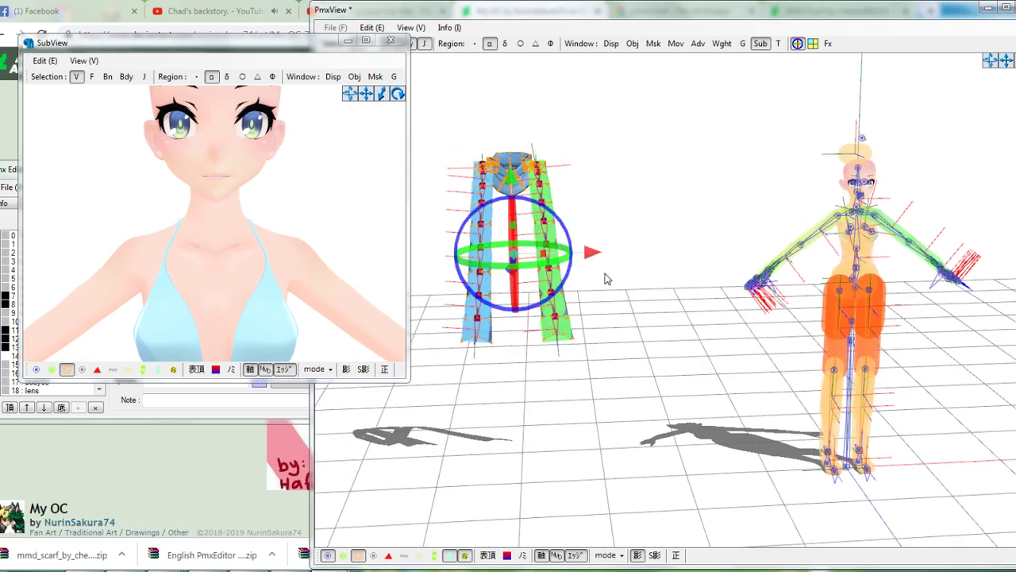
{"action": "left_click_drag", "start_coordinate": [596, 258], "coordinate": [729, 262]}
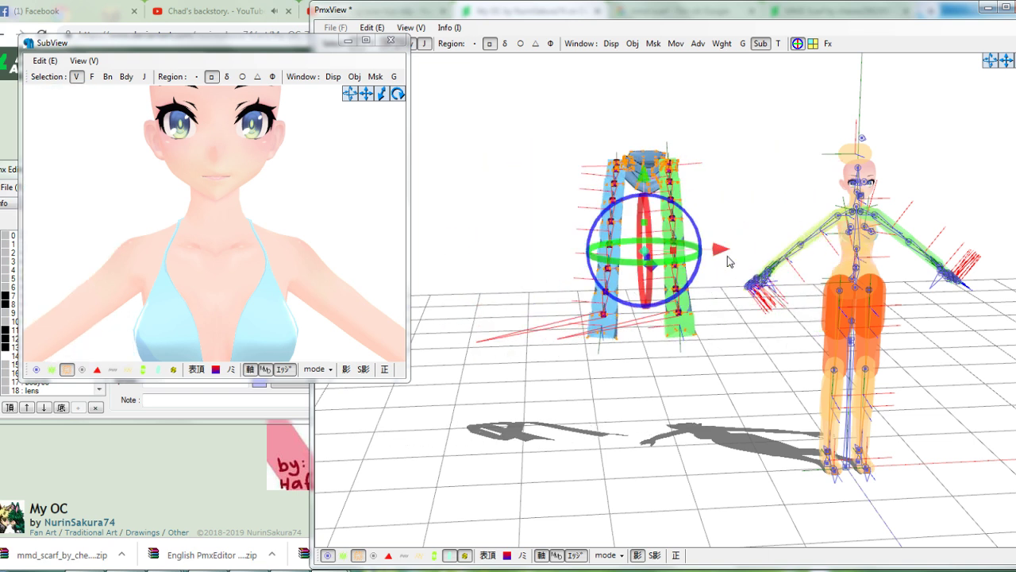
{"action": "key", "text": "ctrl+z"}
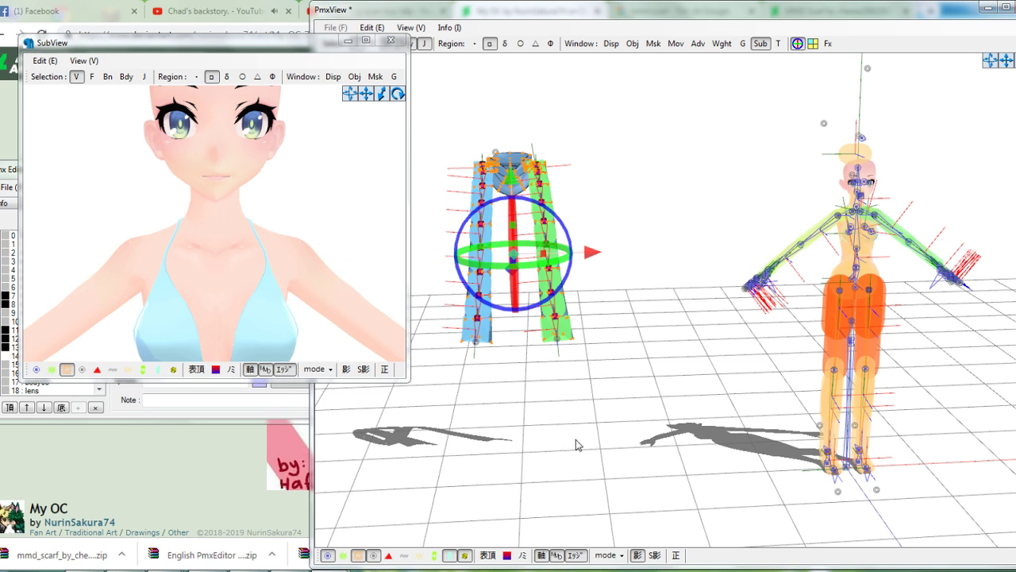
Reselect the entire scarf with its hidden bones and move it across onto the model and down around the neck
{"action": "left_click_drag", "start_coordinate": [616, 415], "coordinate": [365, 95]}
{"action": "left_click_drag", "start_coordinate": [592, 258], "coordinate": [938, 266]}
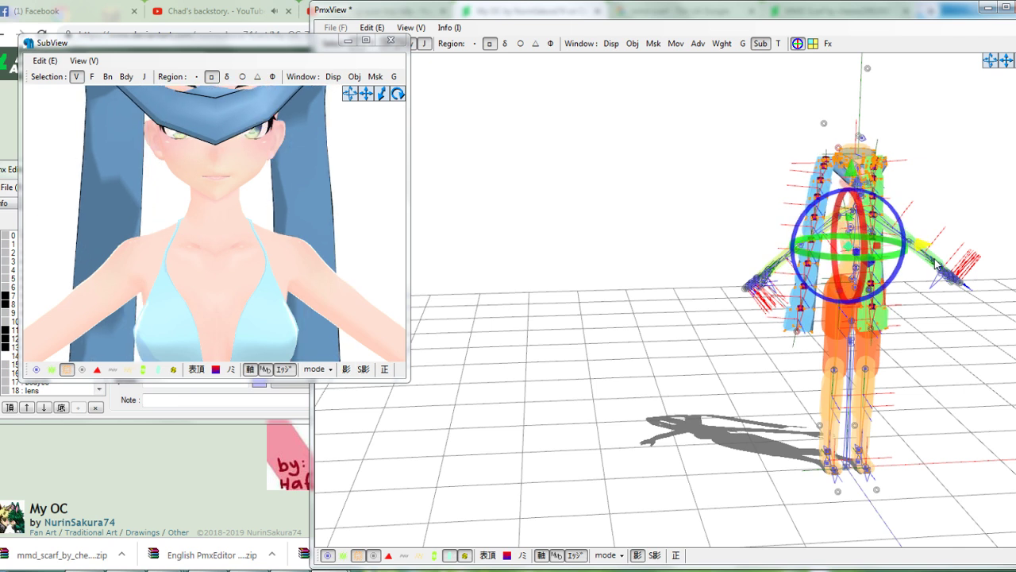
{"action": "left_click_drag", "start_coordinate": [851, 171], "coordinate": [856, 215]}
Move the selected scarf slightly forward so it sits closer around the neck in side view
{"action": "right_click_drag", "start_coordinate": [658, 220], "coordinate": [709, 220]}
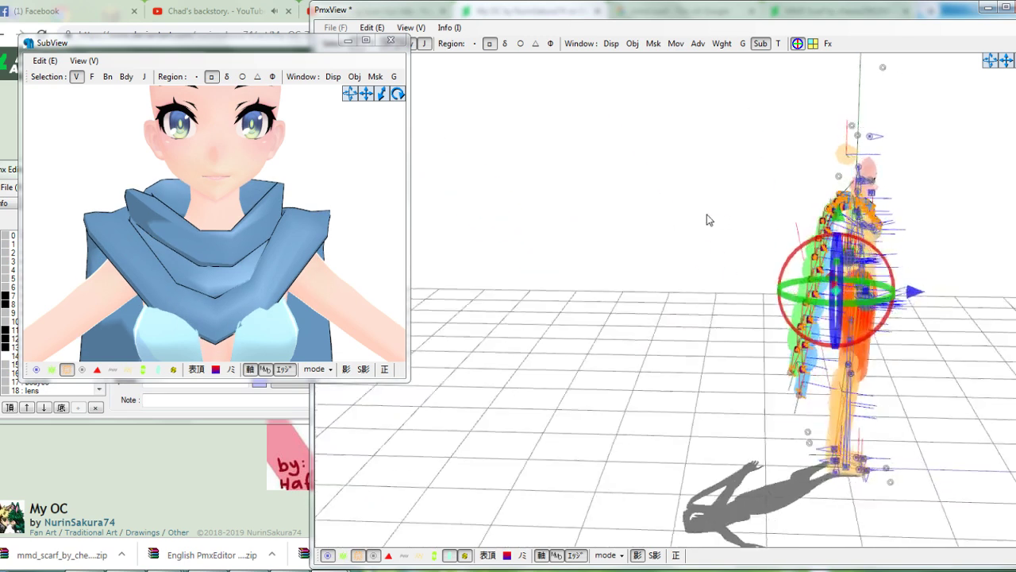
{"action": "scroll", "coordinate": [709, 220], "scroll_direction": "up", "scroll_amount": 10}
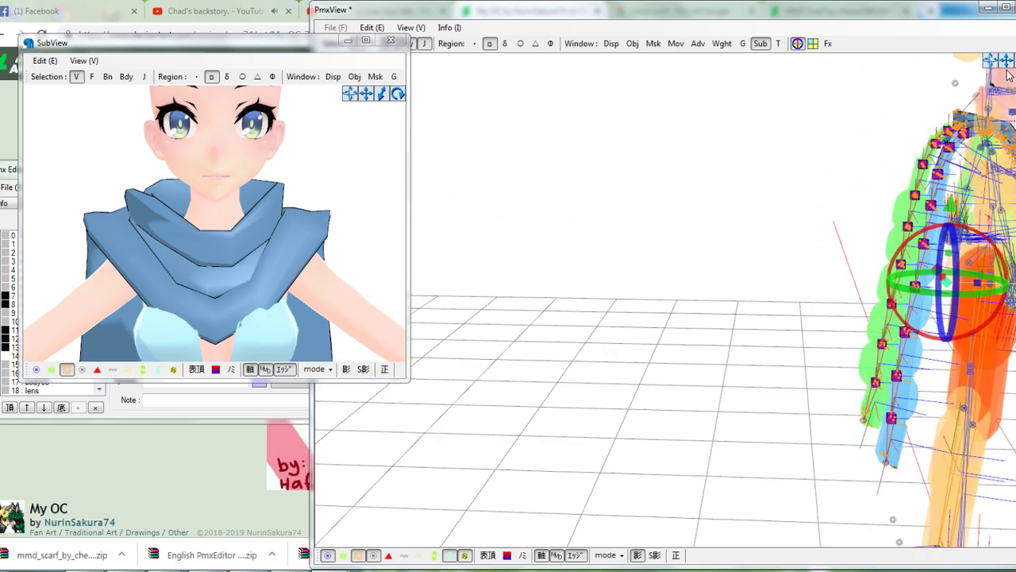
{"action": "left_click_drag", "start_coordinate": [1010, 67], "coordinate": [1010, 68]}
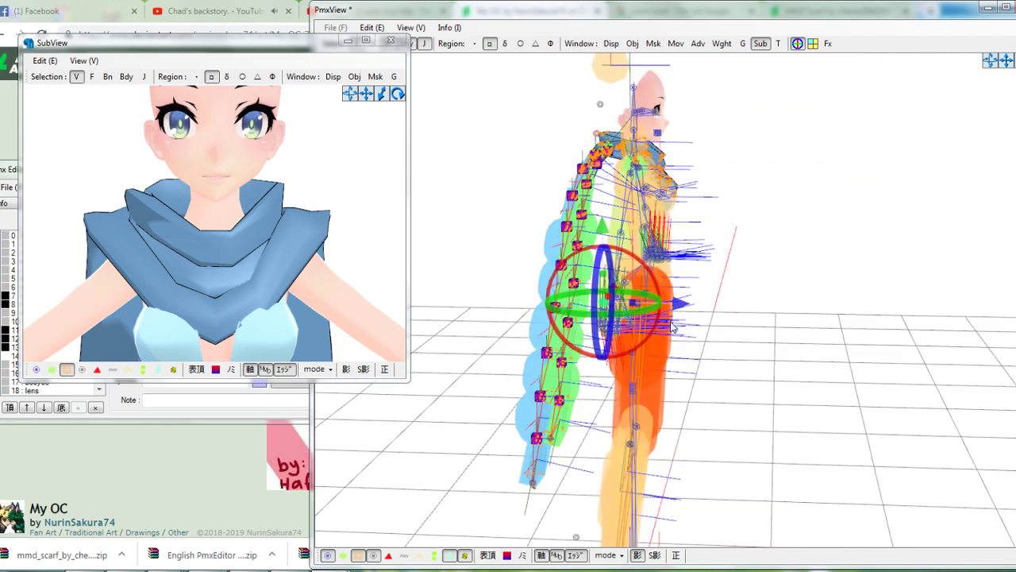
{"action": "left_click_drag", "start_coordinate": [676, 305], "coordinate": [686, 304]}
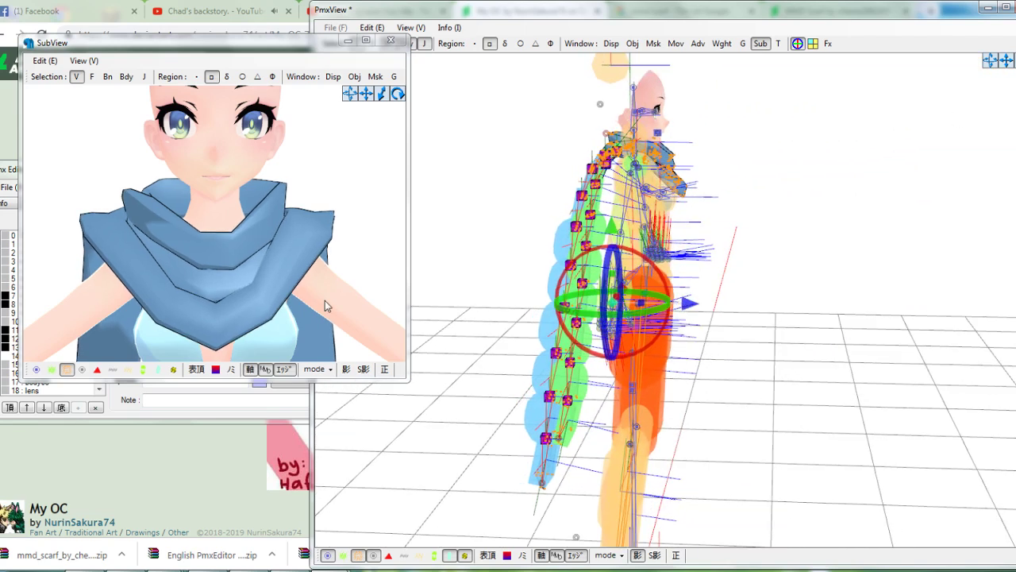
{"action": "scroll", "coordinate": [325, 300], "scroll_direction": "down", "scroll_amount": 3}
{"action": "mouse_move", "coordinate": [253, 294]}
{"action": "right_mouse_down"}
{"action": "mouse_move", "coordinate": [333, 297]}
{"action": "mouse_move", "coordinate": [249, 294]}
{"action": "right_mouse_up"}
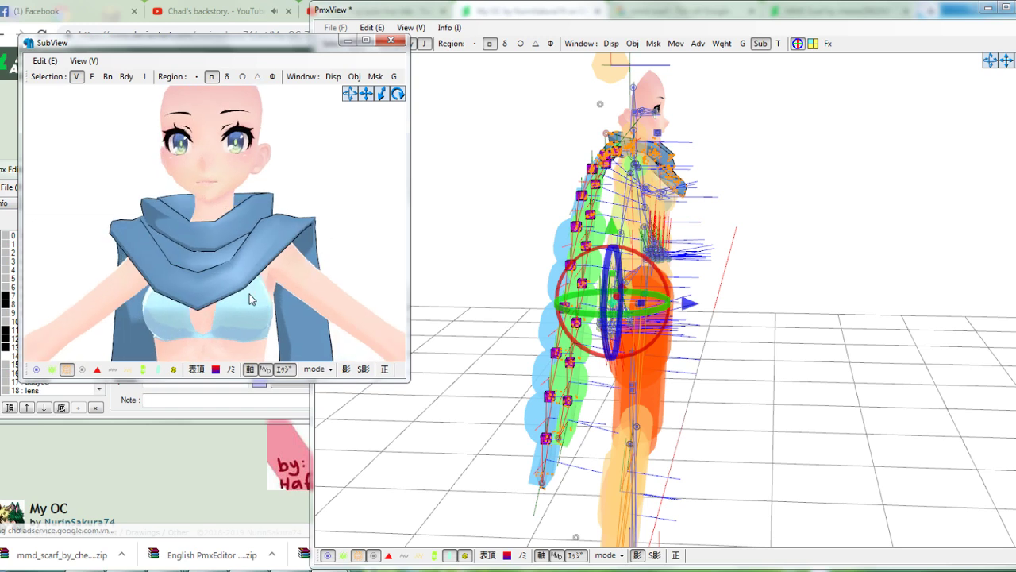
{"action": "scroll", "coordinate": [251, 297], "scroll_direction": "up", "scroll_amount": 3}
{"action": "scroll", "coordinate": [251, 297], "scroll_direction": "down", "scroll_amount": 1}
Scale the scarf narrower in width so it fits more closely around the neck and shoulders
{"action": "right_click_drag", "start_coordinate": [731, 208], "coordinate": [663, 295]}
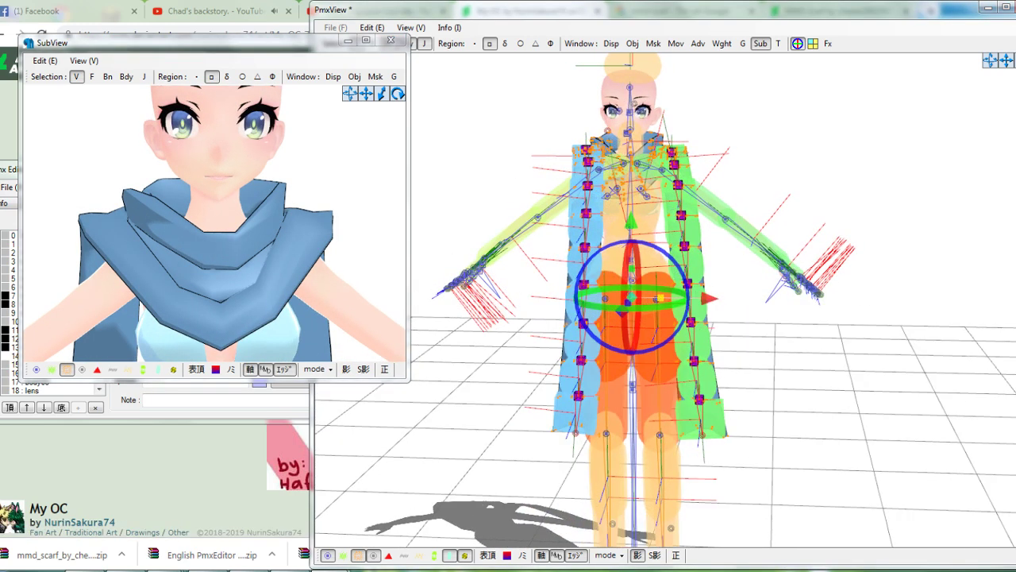
{"action": "left_click_drag", "start_coordinate": [660, 298], "coordinate": [556, 291]}
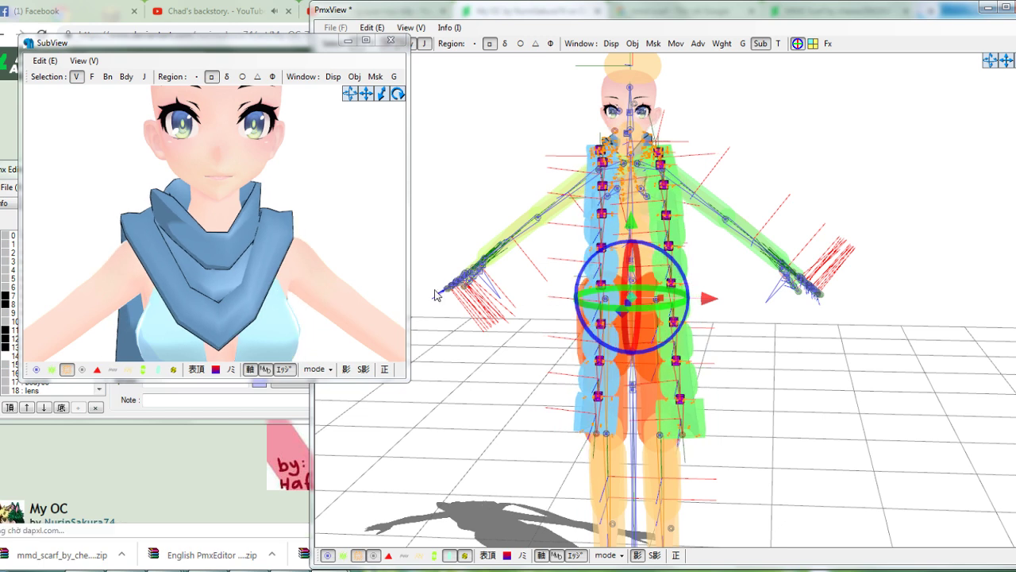
{"action": "right_click_drag", "start_coordinate": [309, 281], "coordinate": [373, 282]}
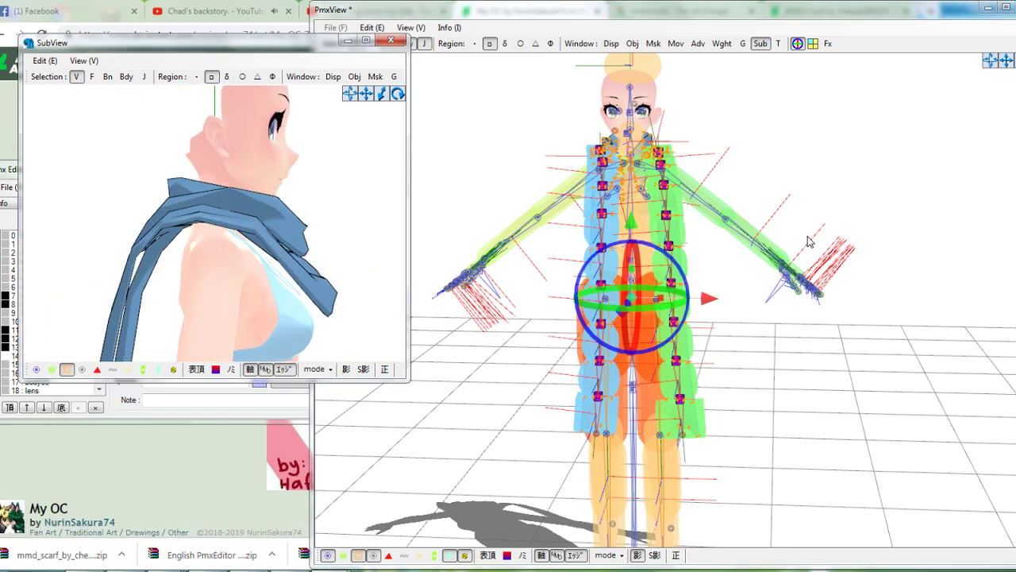
Scale down the scarf's height and raise it back up onto the neck
{"action": "right_click_drag", "start_coordinate": [808, 242], "coordinate": [871, 241]}
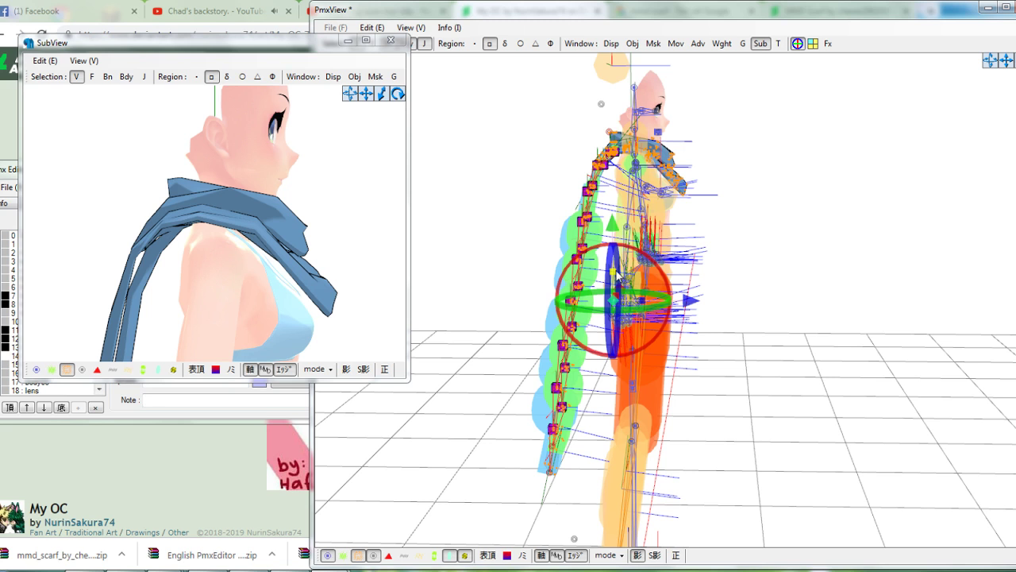
{"action": "left_click_drag", "start_coordinate": [613, 272], "coordinate": [614, 295]}
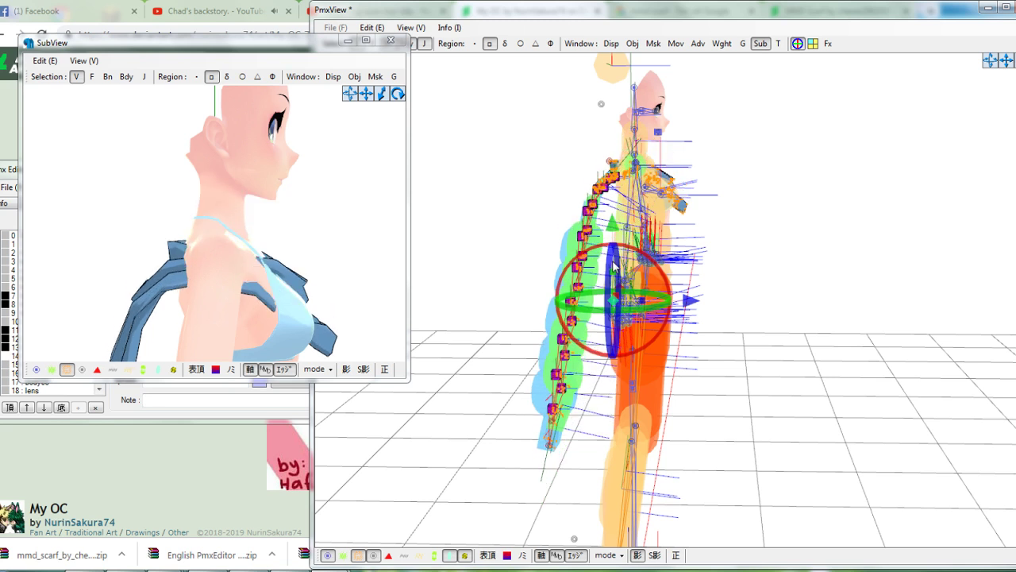
{"action": "left_click_drag", "start_coordinate": [614, 231], "coordinate": [613, 208]}
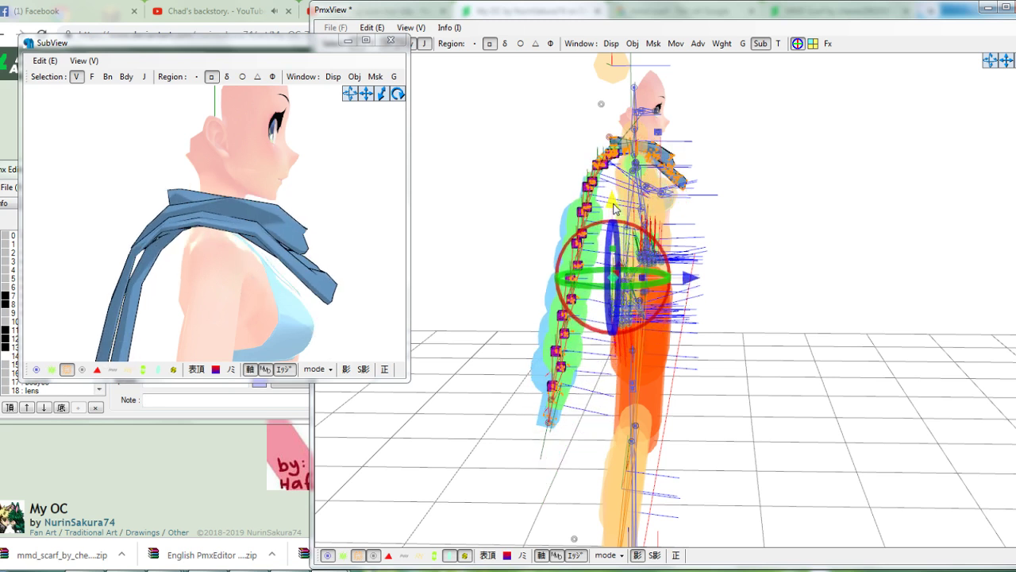
Reduce the scarf's front-to-back depth and shift it slightly forward against the body
{"action": "right_click_drag", "start_coordinate": [674, 208], "coordinate": [716, 210]}
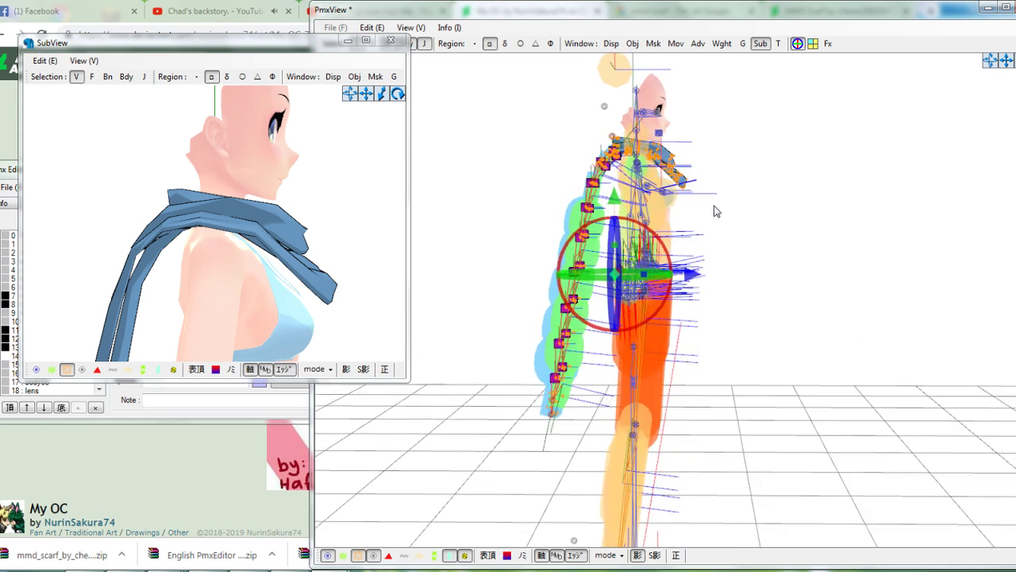
{"action": "left_click_drag", "start_coordinate": [644, 278], "coordinate": [694, 278]}
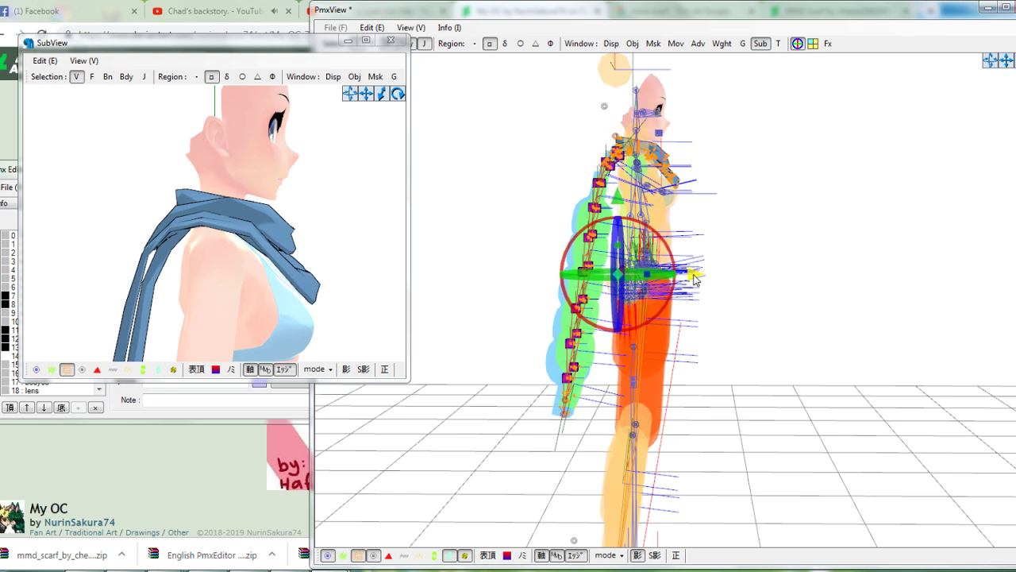
{"action": "right_click_drag", "start_coordinate": [315, 277], "coordinate": [243, 278]}
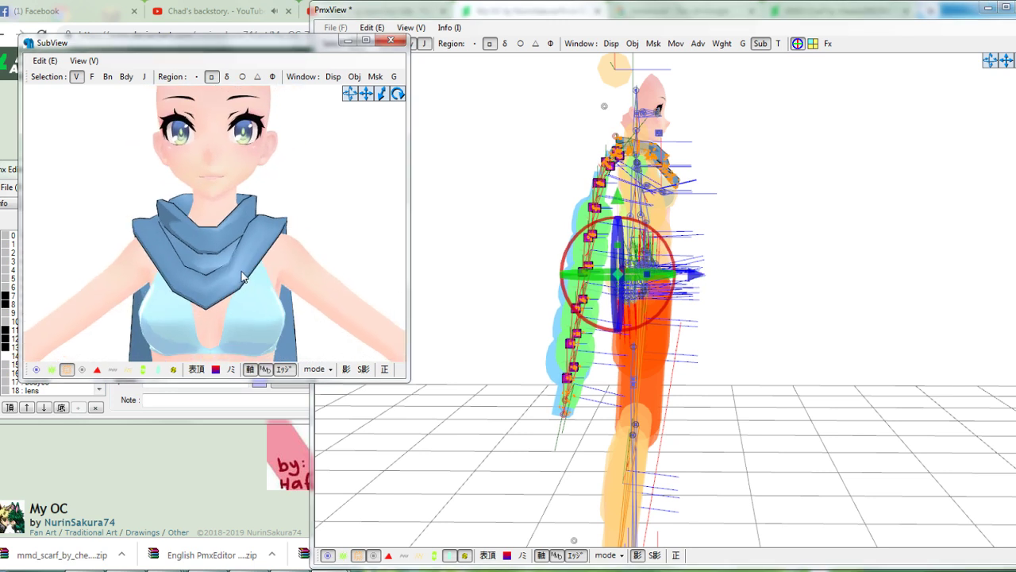
Center the scarf sideways on the body, reduce its height a little more and lift it back to the neck
{"action": "right_click_drag", "start_coordinate": [714, 185], "coordinate": [671, 188]}
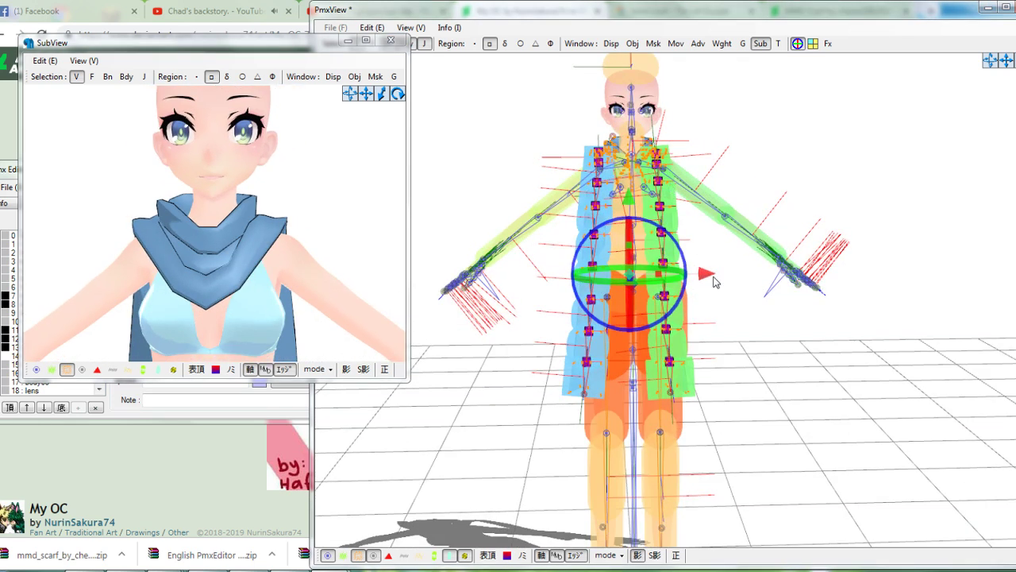
{"action": "left_click_drag", "start_coordinate": [703, 276], "coordinate": [706, 276]}
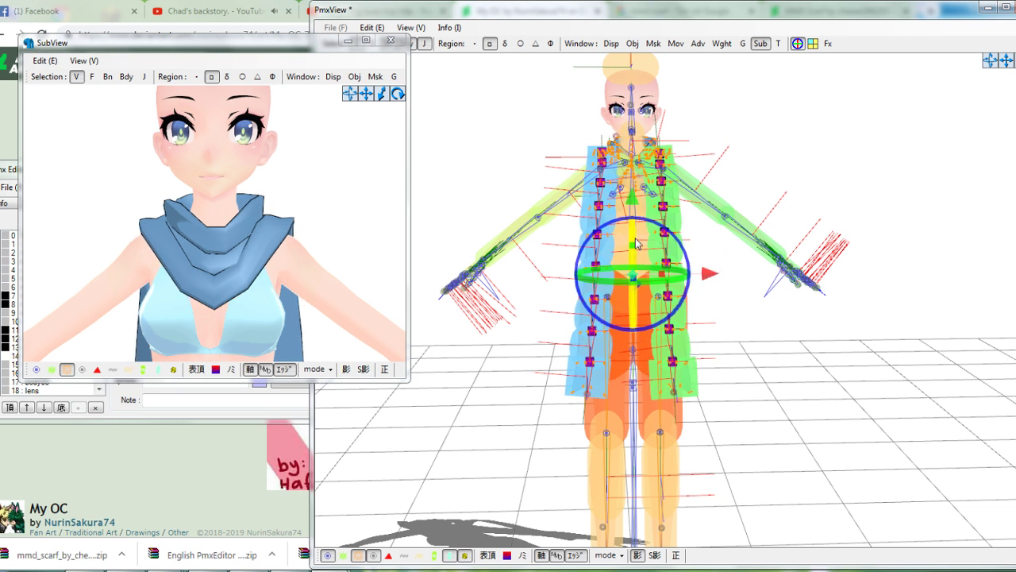
{"action": "left_click_drag", "start_coordinate": [633, 245], "coordinate": [633, 255]}
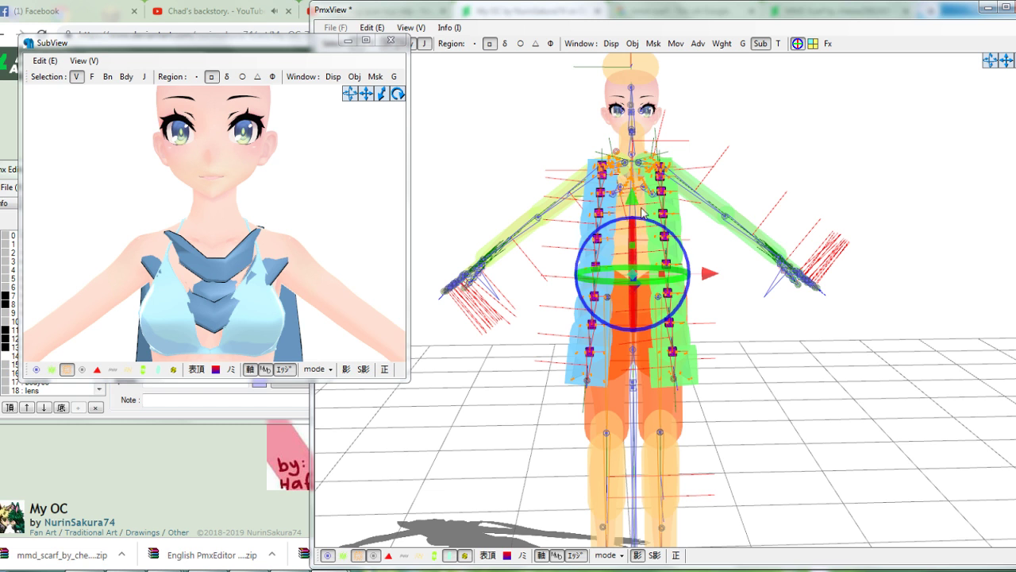
{"action": "left_click_drag", "start_coordinate": [636, 203], "coordinate": [638, 191]}
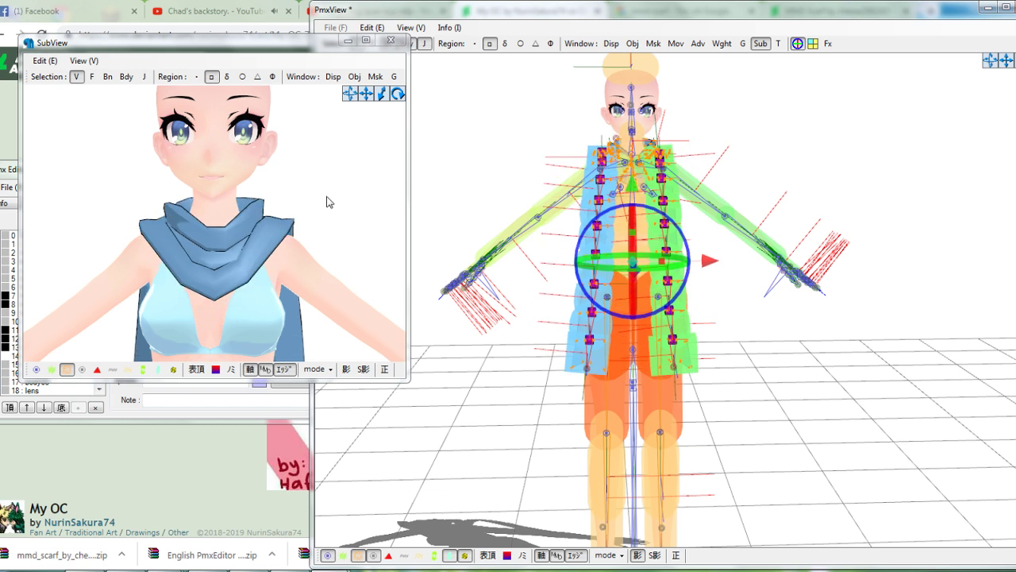
Examine the scarf's fit on the model from several angles and distances, and deselect the scarf
{"action": "right_click_drag", "start_coordinate": [328, 202], "coordinate": [261, 220]}
{"action": "scroll", "coordinate": [261, 221], "scroll_direction": "down", "scroll_amount": 6}
{"action": "right_click_drag", "start_coordinate": [170, 281], "coordinate": [204, 270]}
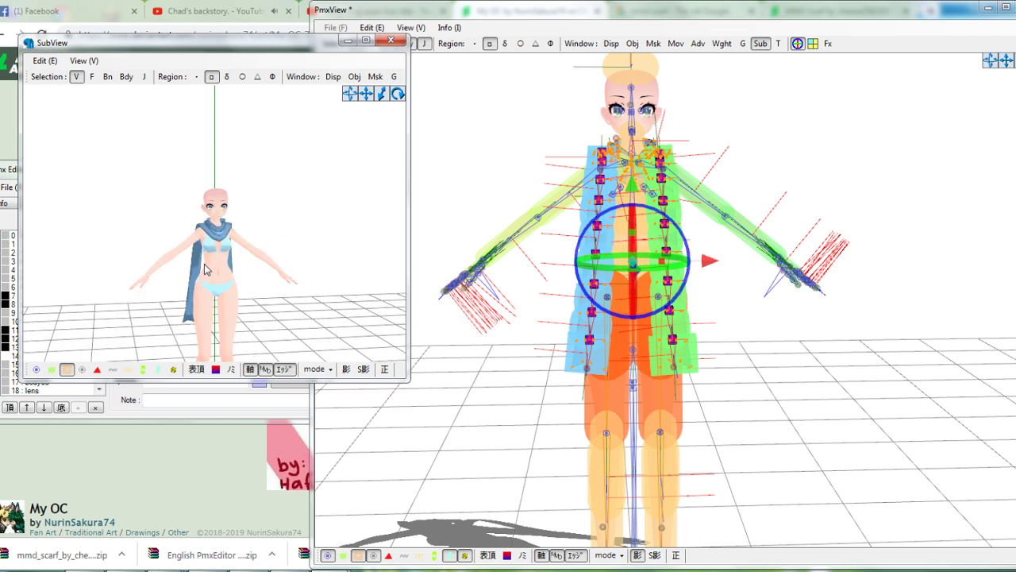
{"action": "scroll", "coordinate": [284, 193], "scroll_direction": "up", "scroll_amount": 6}
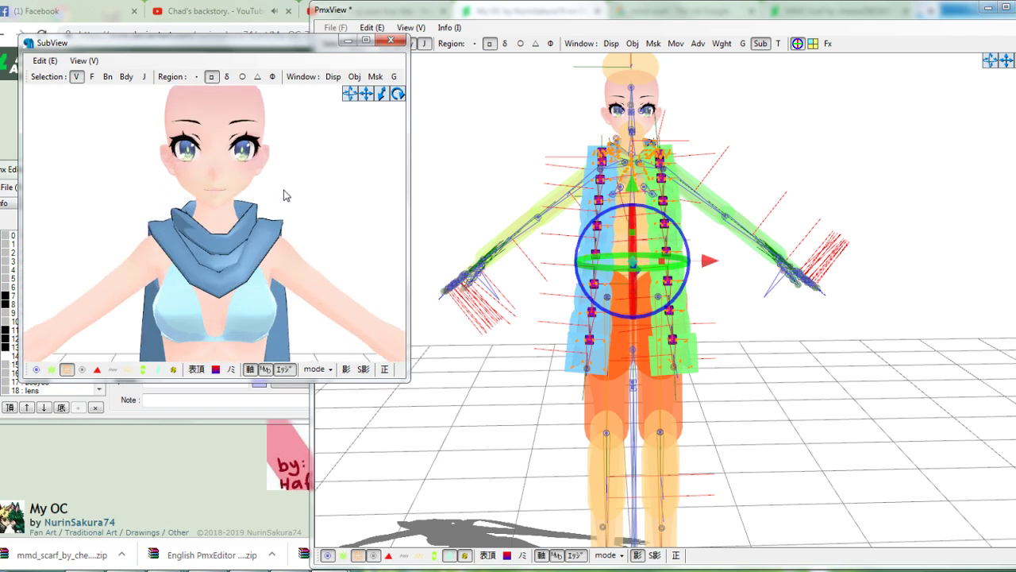
{"action": "scroll", "coordinate": [283, 192], "scroll_direction": "up", "scroll_amount": 2}
{"action": "scroll", "coordinate": [283, 192], "scroll_direction": "down", "scroll_amount": 3}
{"action": "right_click_drag", "start_coordinate": [276, 187], "coordinate": [286, 186]}
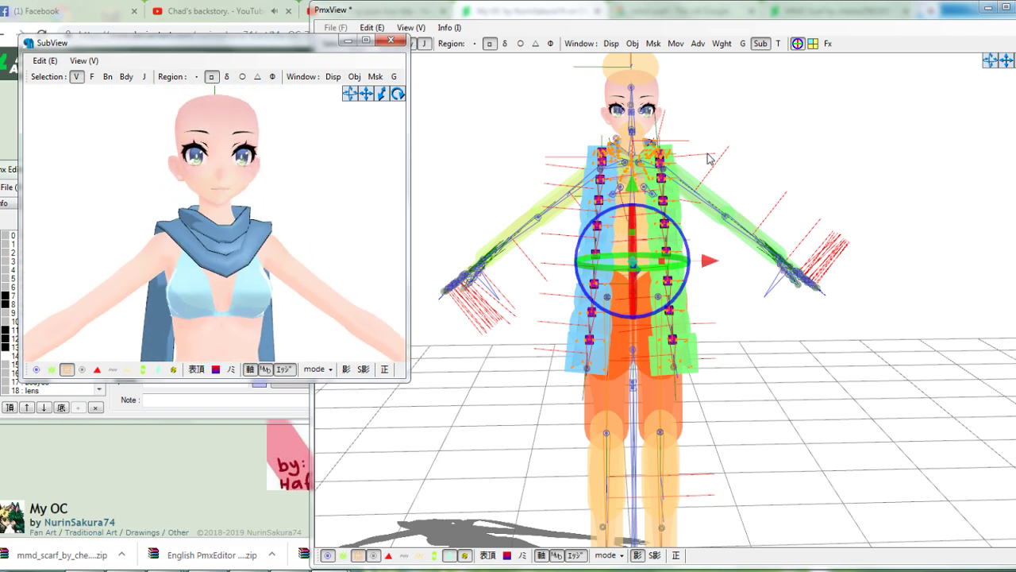
{"action": "right_click_drag", "start_coordinate": [709, 158], "coordinate": [754, 79]}
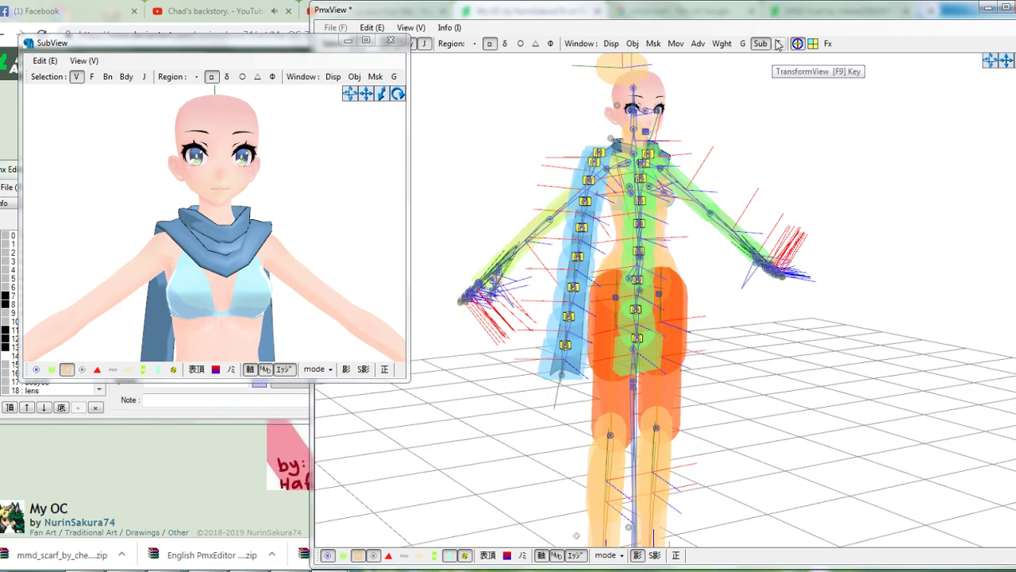
Open TransformView with bones hidden, run physics with real-time updates and examine how the scarf hangs from the side
{"action": "left_click", "coordinate": [778, 43]}
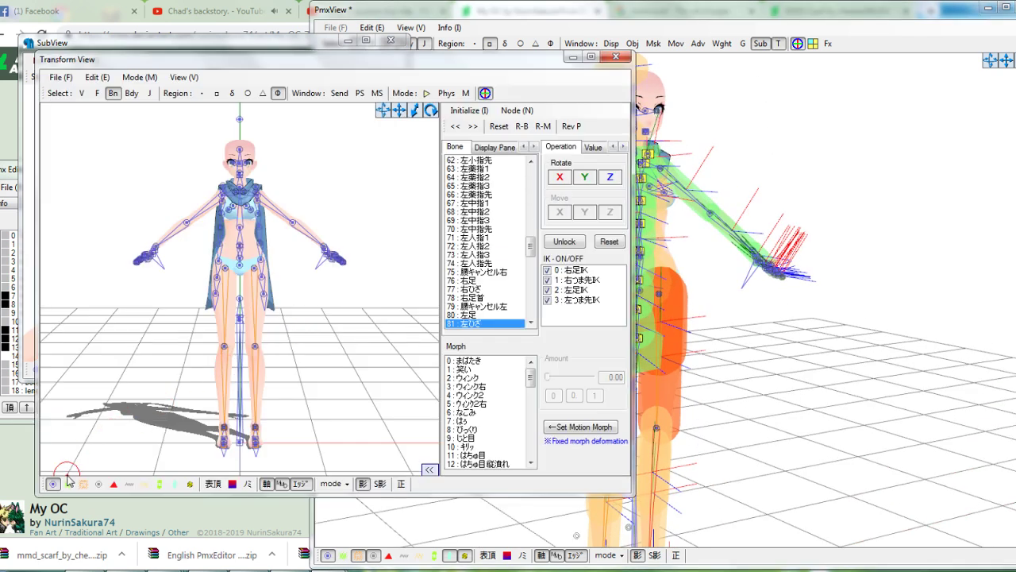
{"action": "left_click", "coordinate": [53, 484]}
{"action": "left_click", "coordinate": [385, 118]}
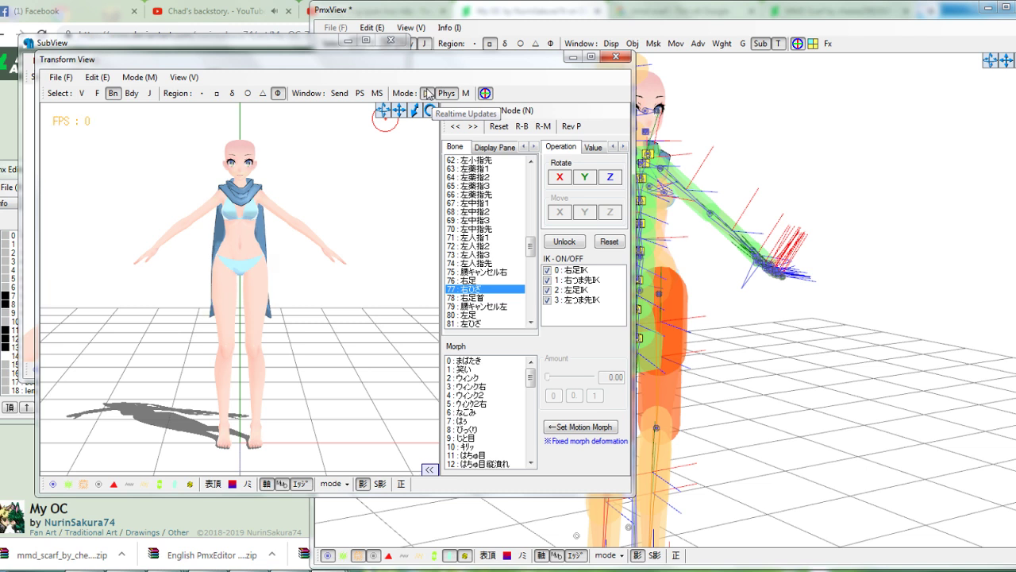
{"action": "left_click", "coordinate": [427, 93]}
{"action": "right_click_drag", "start_coordinate": [397, 213], "coordinate": [318, 220]}
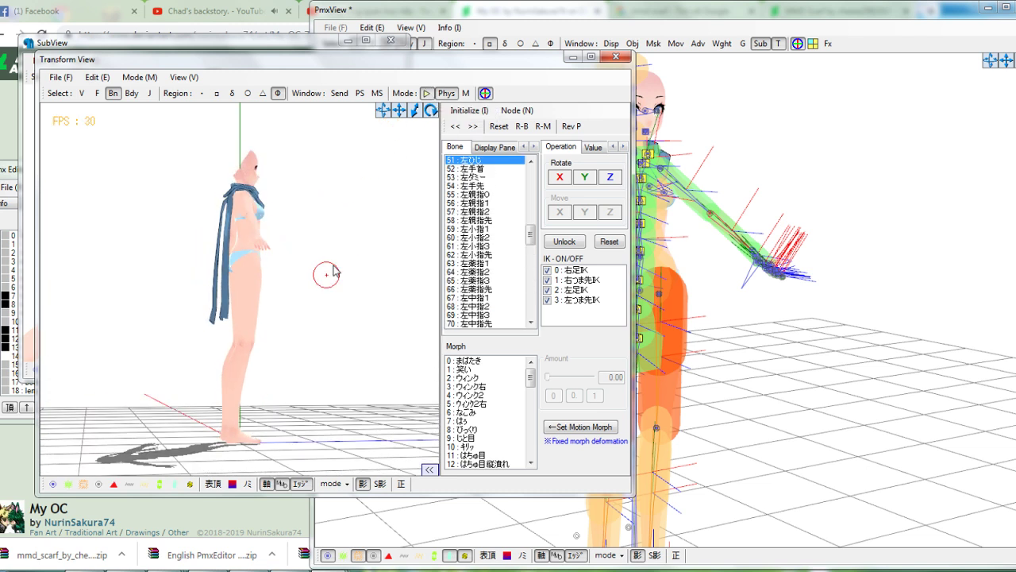
{"action": "right_click_drag", "start_coordinate": [334, 271], "coordinate": [341, 233]}
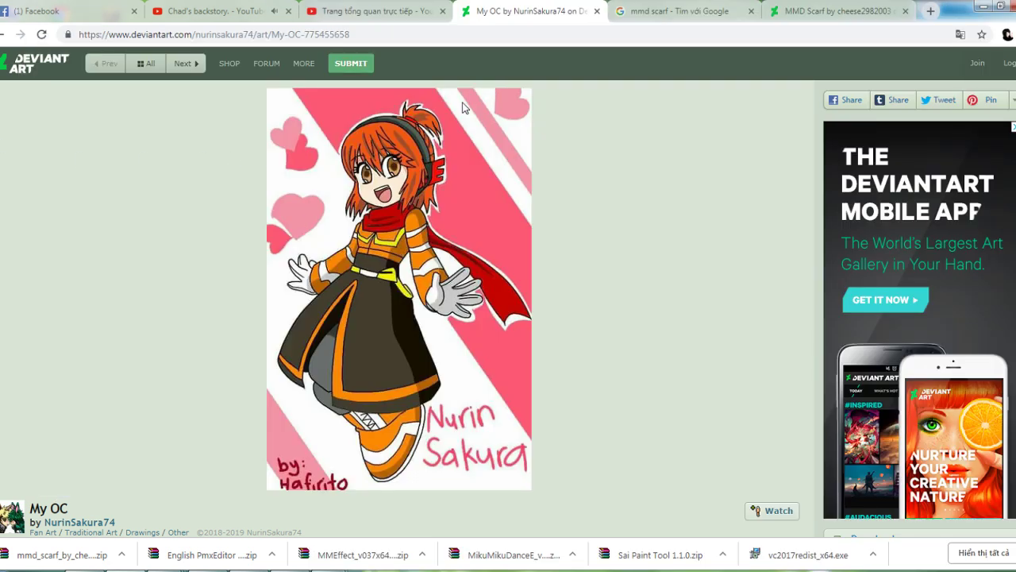
Switch to the browser's Google image search and search for "mmd hair"
{"action": "left_click", "coordinate": [653, 11]}
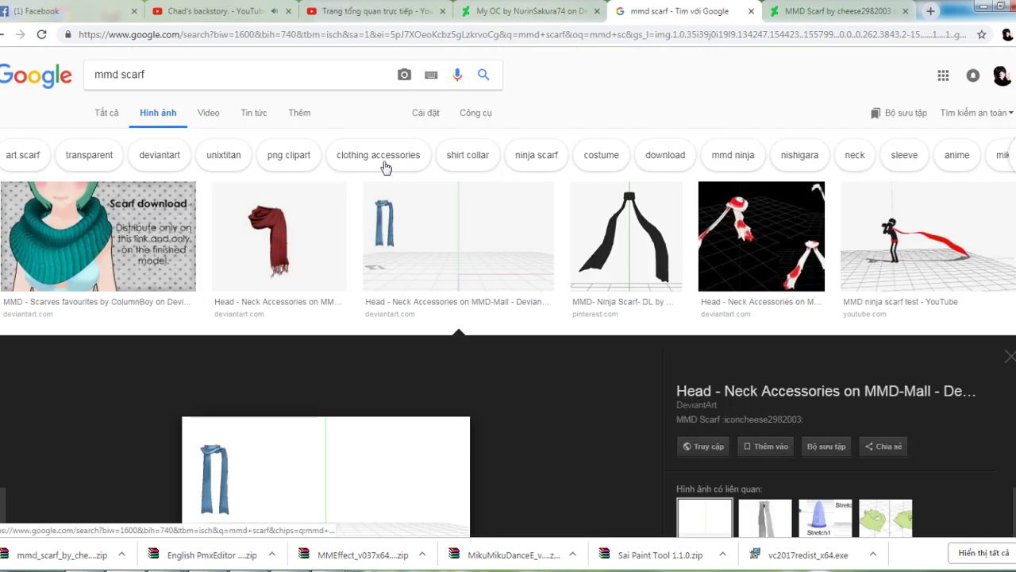
{"action": "left_click_drag", "start_coordinate": [192, 80], "coordinate": [129, 92]}
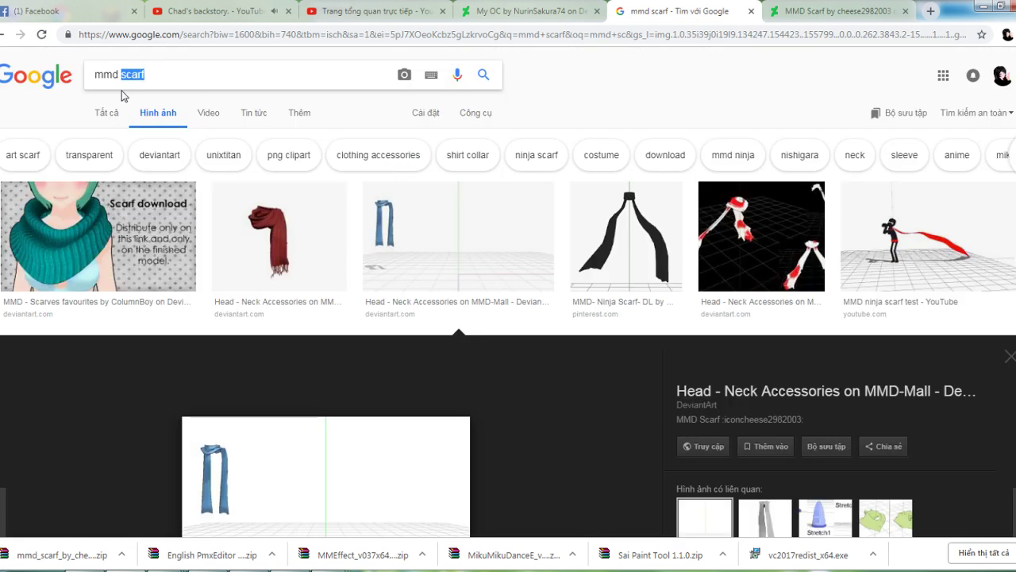
{"action": "type", "text": "hair"}
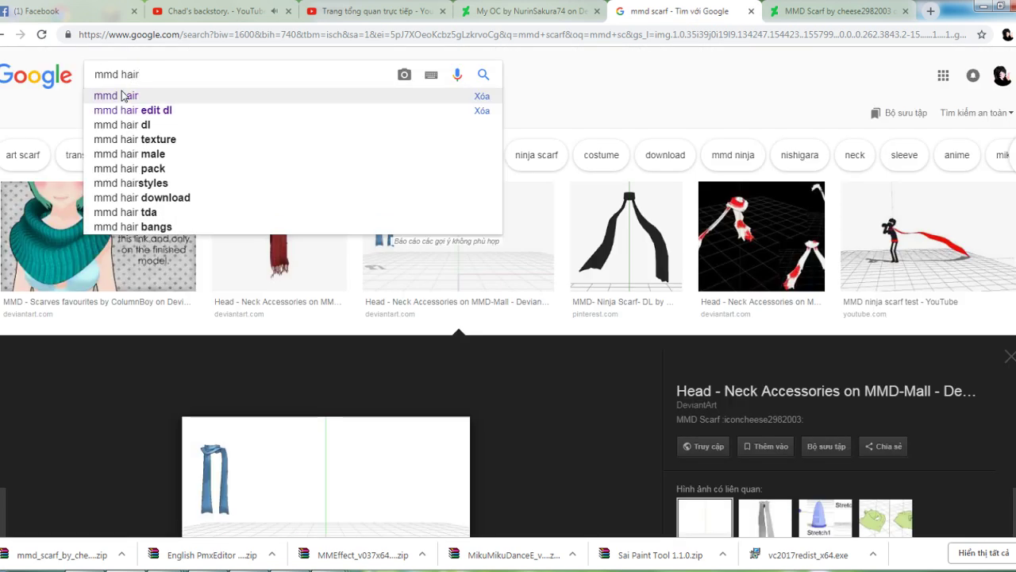
{"action": "left_click", "coordinate": [122, 95]}
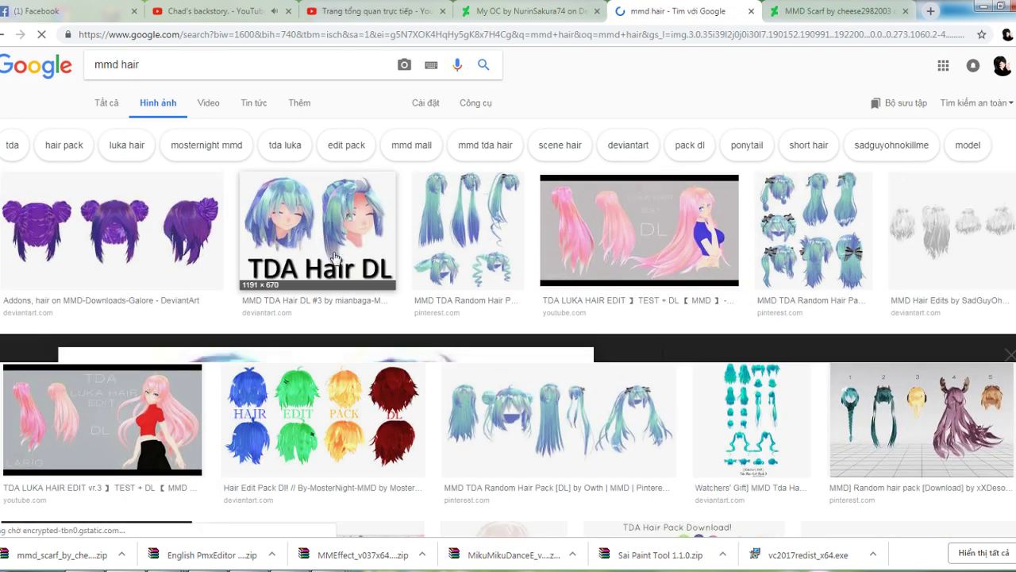
Open the DeviantArt page of the MMD TDA Hair DL #3 image result
{"action": "left_click", "coordinate": [335, 258]}
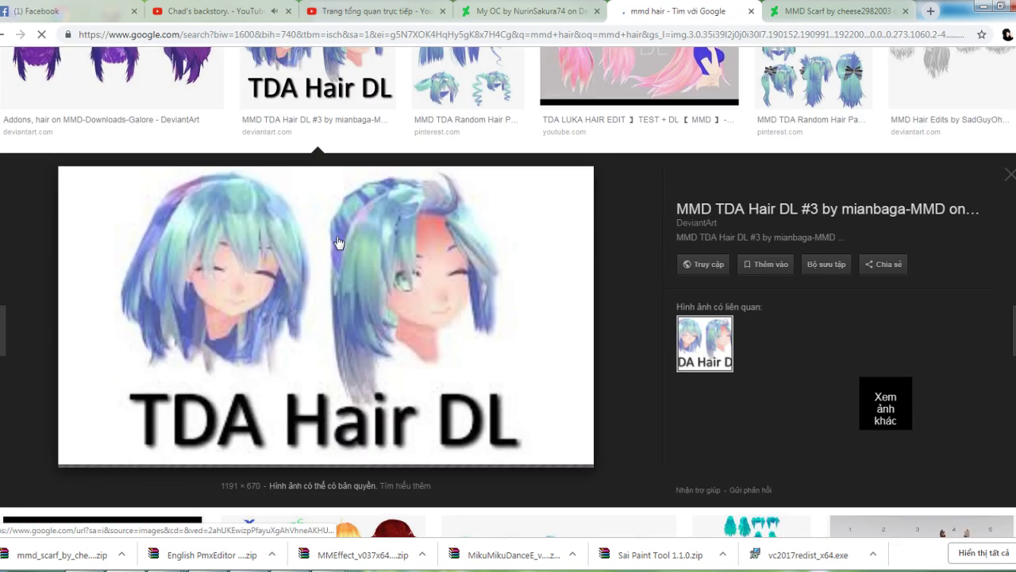
{"action": "left_click", "coordinate": [716, 265]}
{"action": "left_click", "coordinate": [603, 12]}
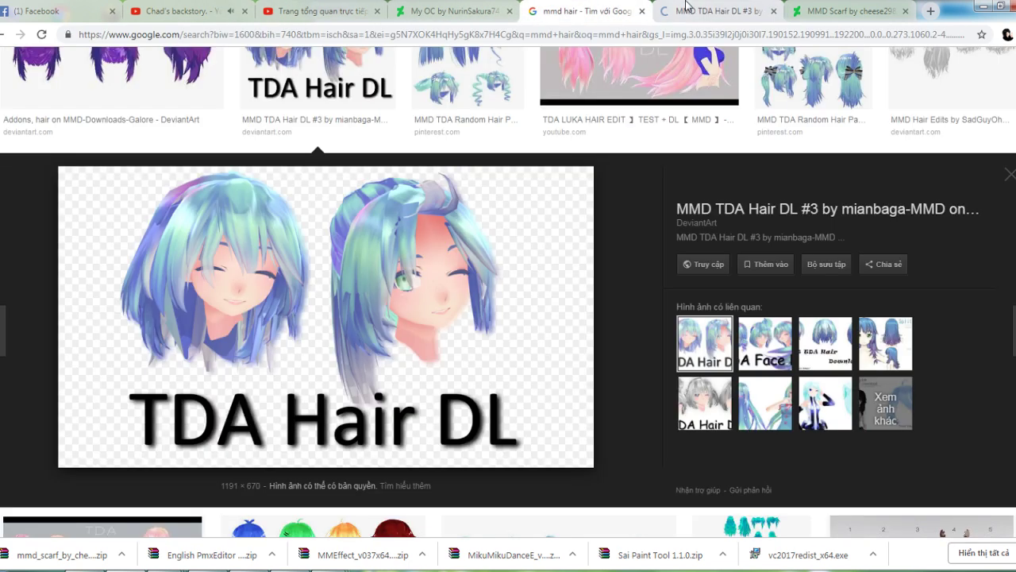
{"action": "left_click", "coordinate": [744, 9]}
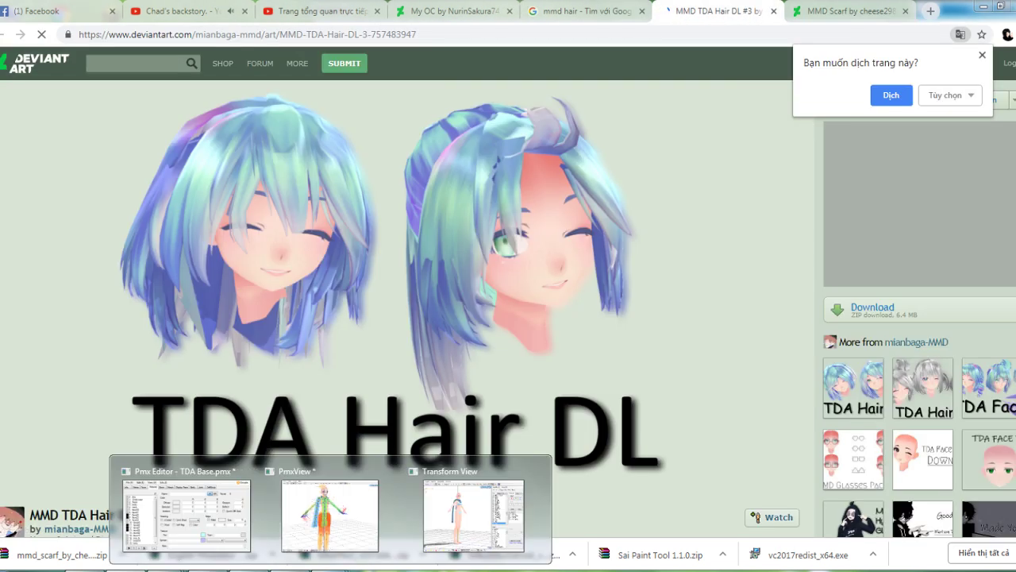
Launch another PMX Editor instance, allow the unverified program to run, dismiss its plugin error and move the PmxView window aside
{"action": "right_click", "coordinate": [331, 567]}
{"action": "left_click", "coordinate": [322, 519]}
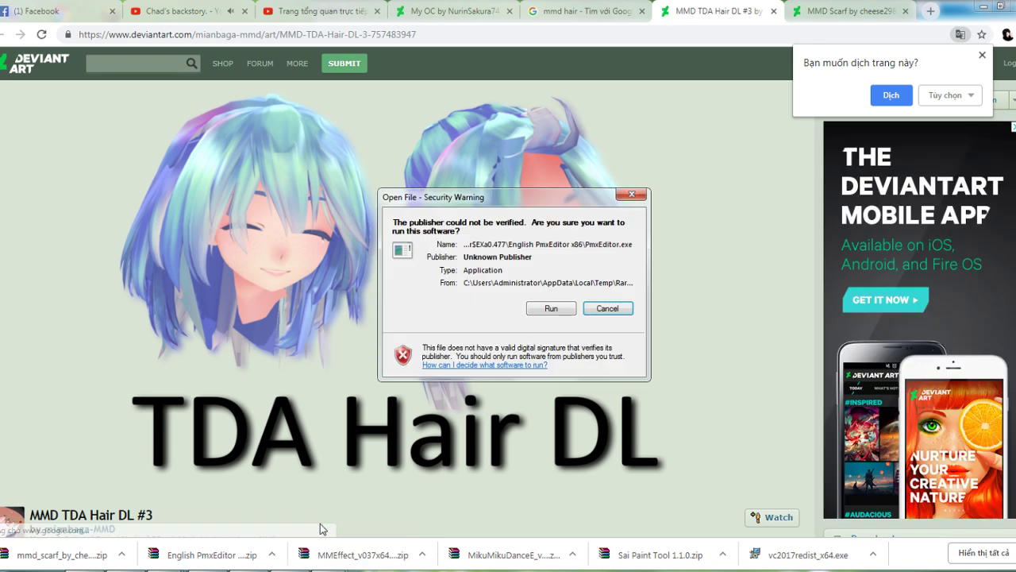
{"action": "left_click", "coordinate": [551, 309]}
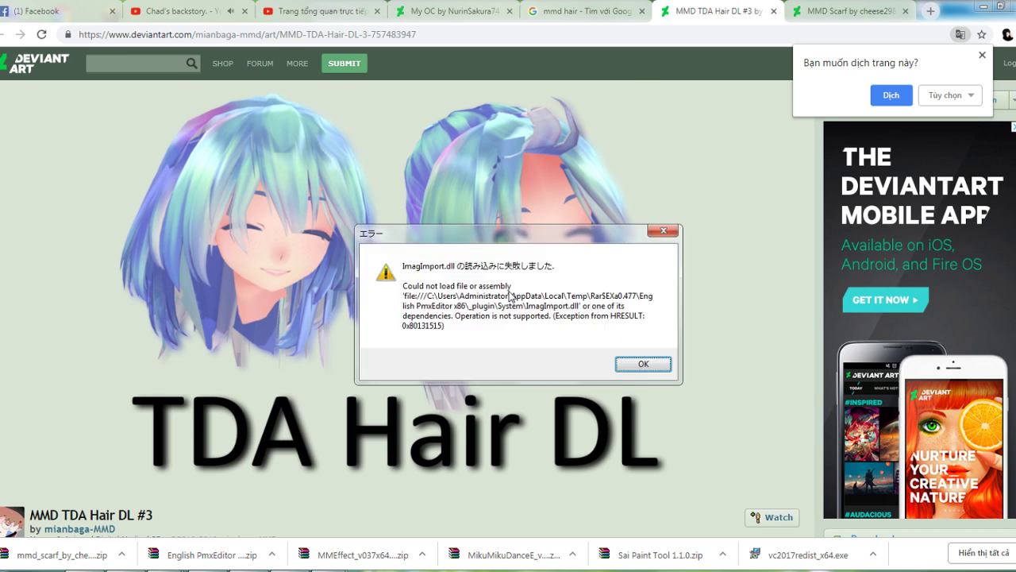
{"action": "key", "text": "Return"}
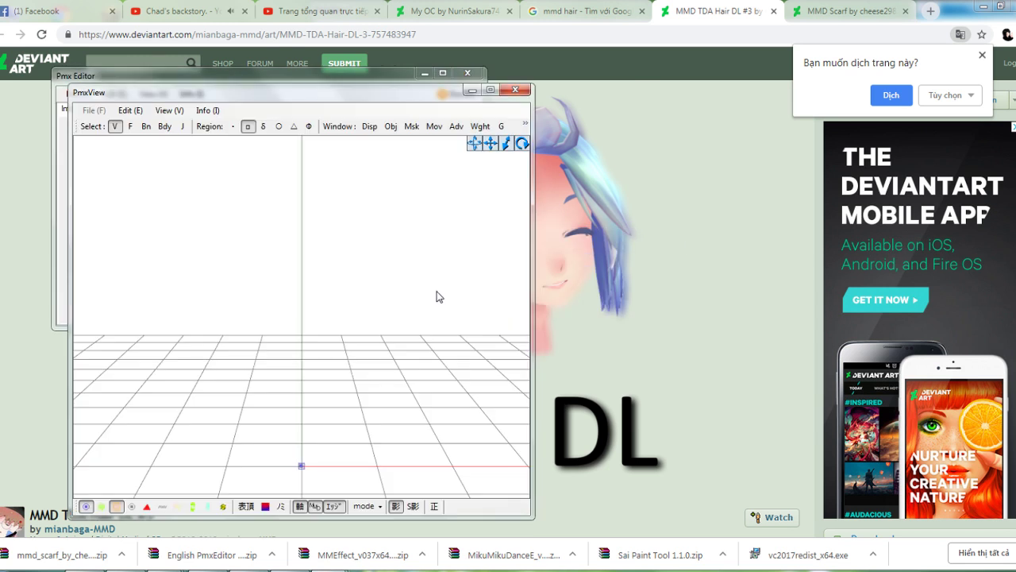
{"action": "left_click_drag", "start_coordinate": [401, 94], "coordinate": [794, 94]}
Return to the hair download page in the browser and open MMD TDA Hair DL #1 from the same artist's works
{"action": "left_click", "coordinate": [253, 358]}
{"action": "scroll", "coordinate": [253, 359], "scroll_direction": "down", "scroll_amount": 4}
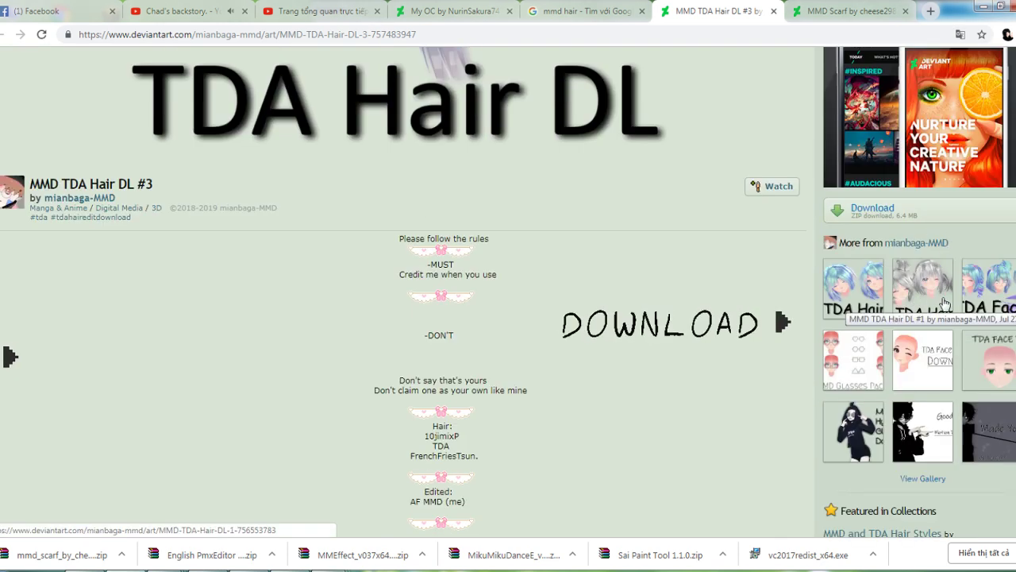
{"action": "left_click", "coordinate": [924, 295]}
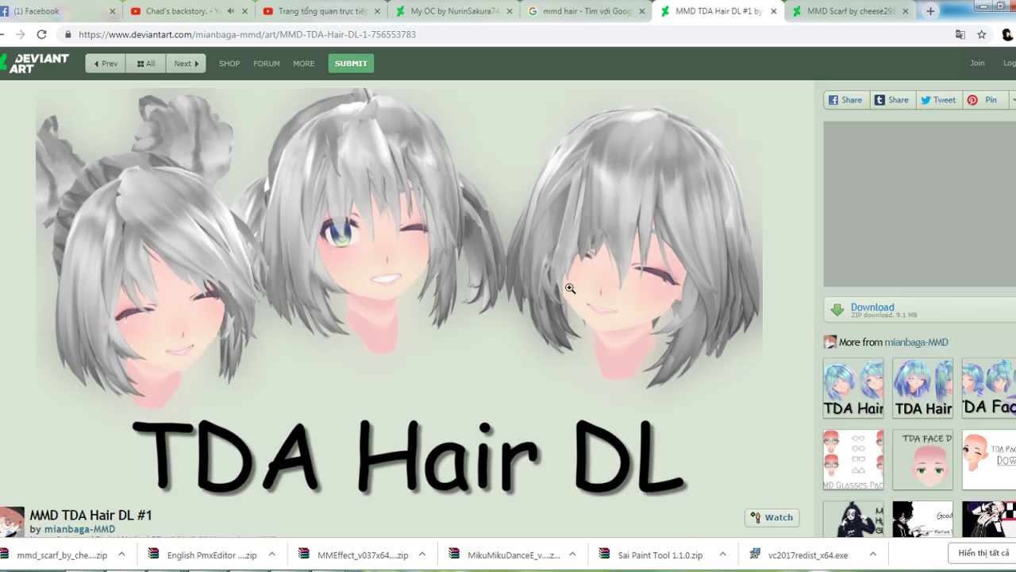
Look over the Hair DL #1 page and open the Tda hair edit pack from the MMD and TDA Hair Styles collection
{"action": "scroll", "coordinate": [571, 288], "scroll_direction": "down", "scroll_amount": 2}
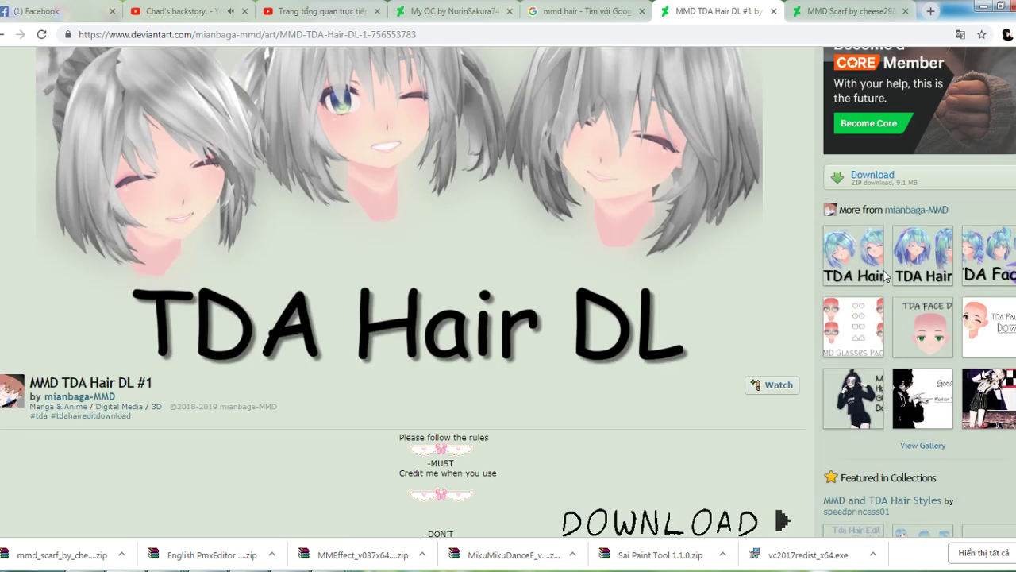
{"action": "scroll", "coordinate": [711, 304], "scroll_direction": "up", "scroll_amount": 1}
{"action": "scroll", "coordinate": [710, 307], "scroll_direction": "down", "scroll_amount": 3}
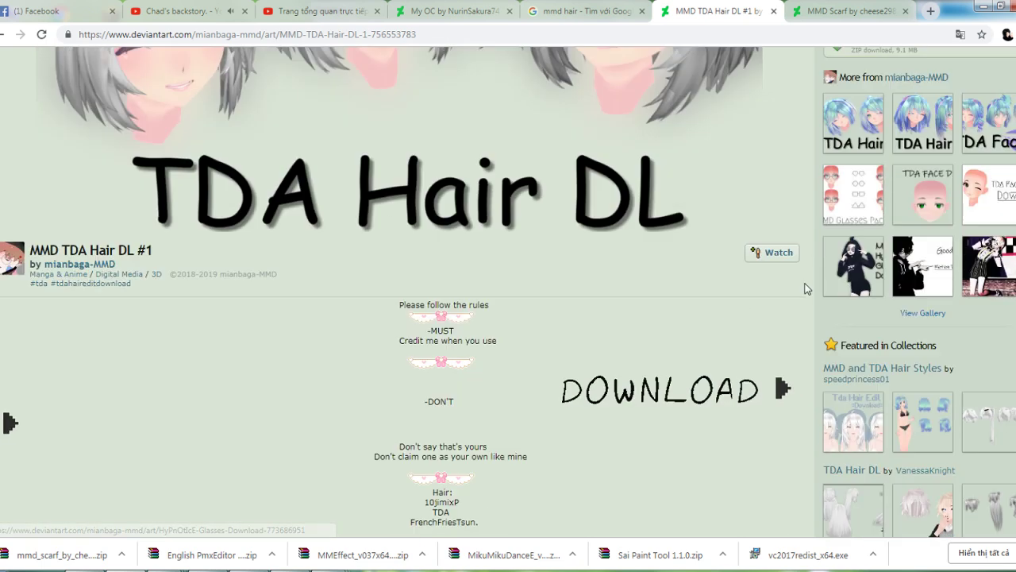
{"action": "left_click", "coordinate": [855, 426]}
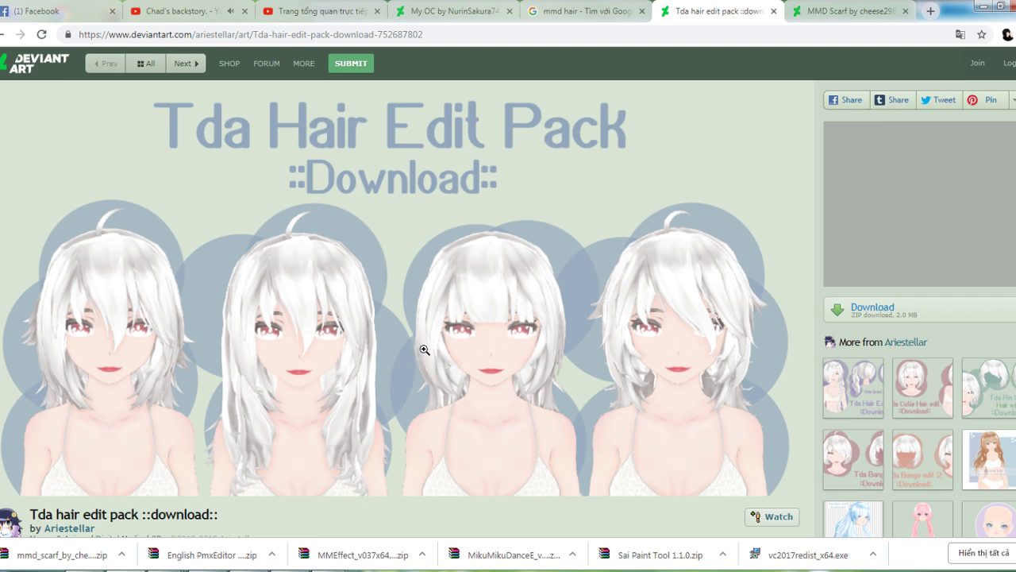
Open the Tda Cutie Hair edit page and compare its hairstyle with the My OC reference drawing
{"action": "scroll", "coordinate": [909, 409], "scroll_direction": "down", "scroll_amount": 3}
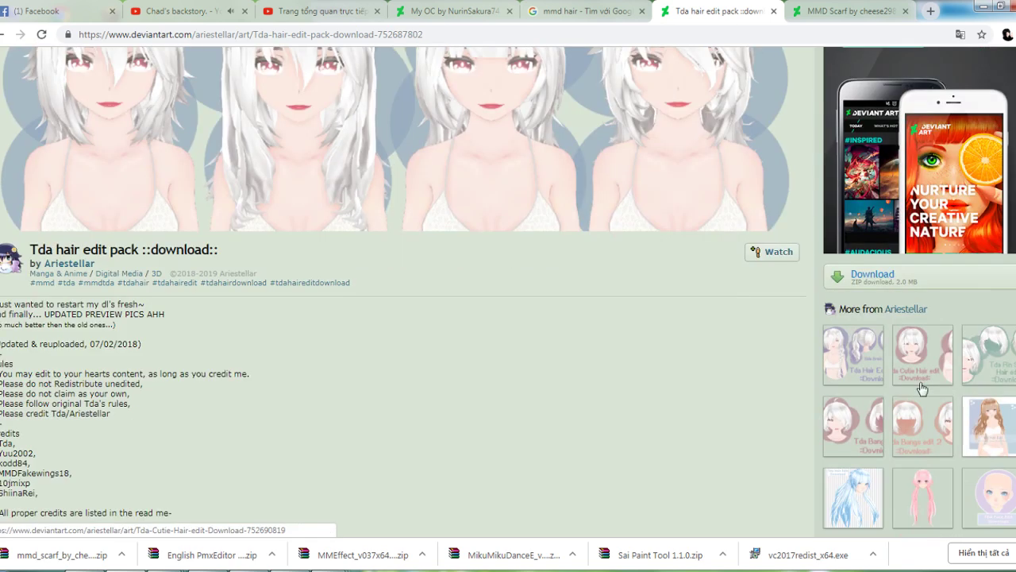
{"action": "left_click", "coordinate": [932, 373]}
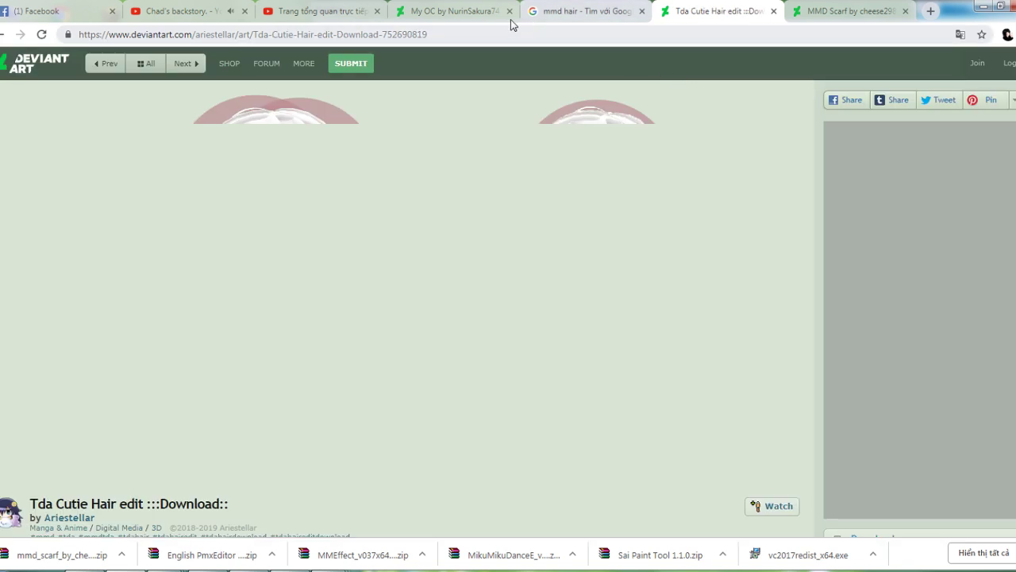
{"action": "left_click", "coordinate": [466, 10]}
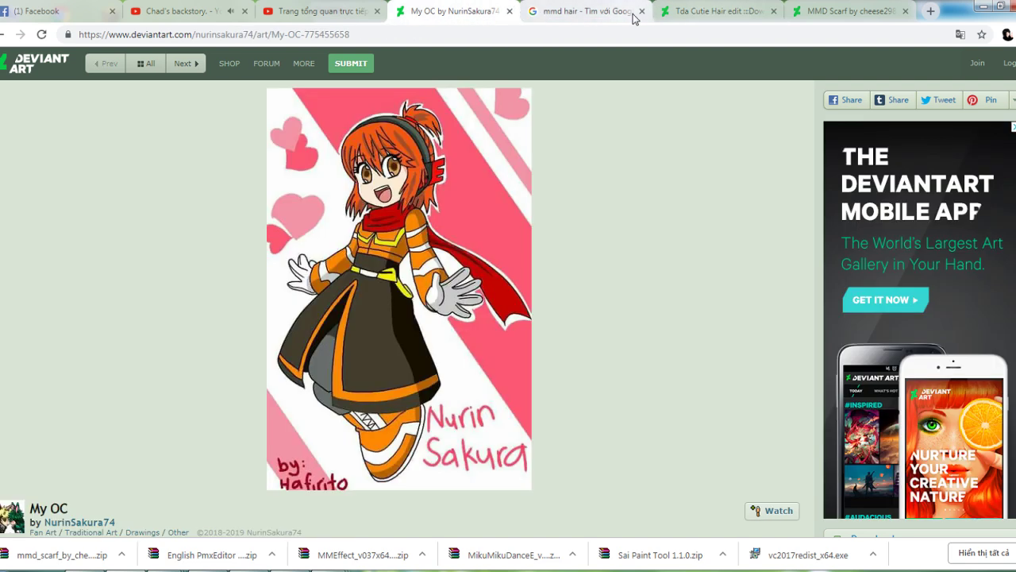
{"action": "left_click", "coordinate": [680, 12]}
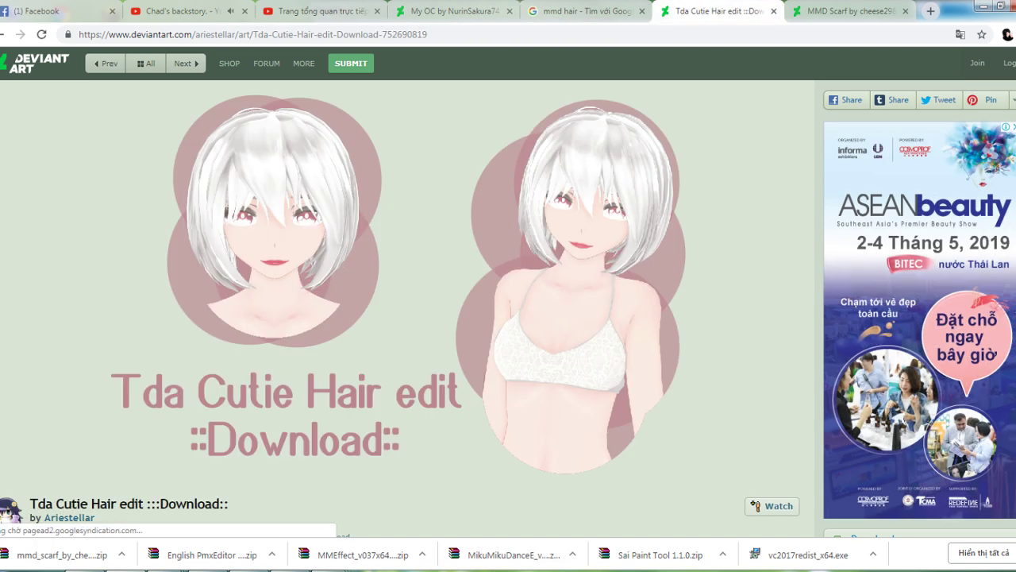
Go back through the visited DeviantArt pages to MMD TDA Hair DL #3
{"action": "left_click", "coordinate": [2, 34]}
{"action": "left_click", "coordinate": [3, 34]}
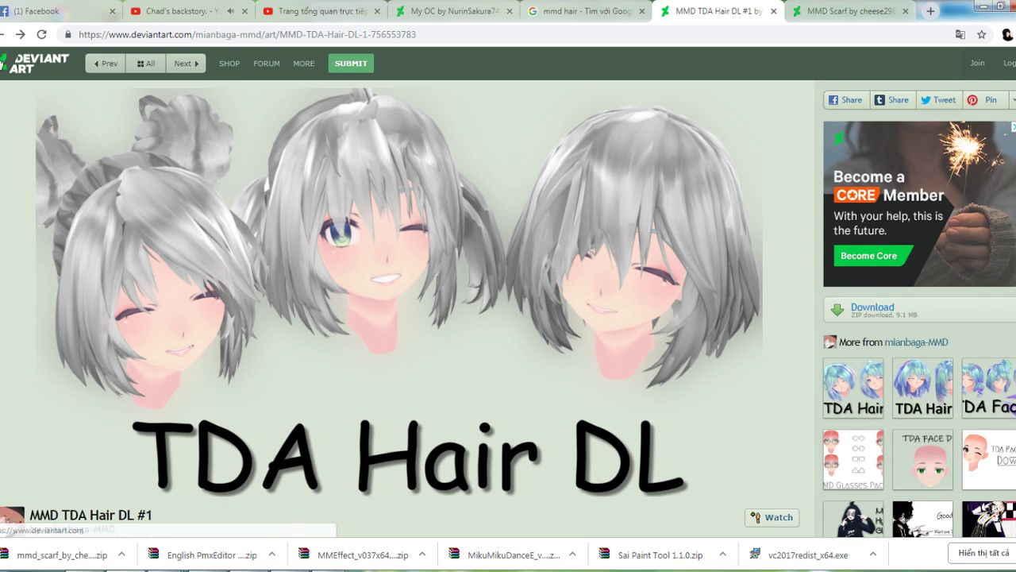
{"action": "left_click", "coordinate": [3, 35]}
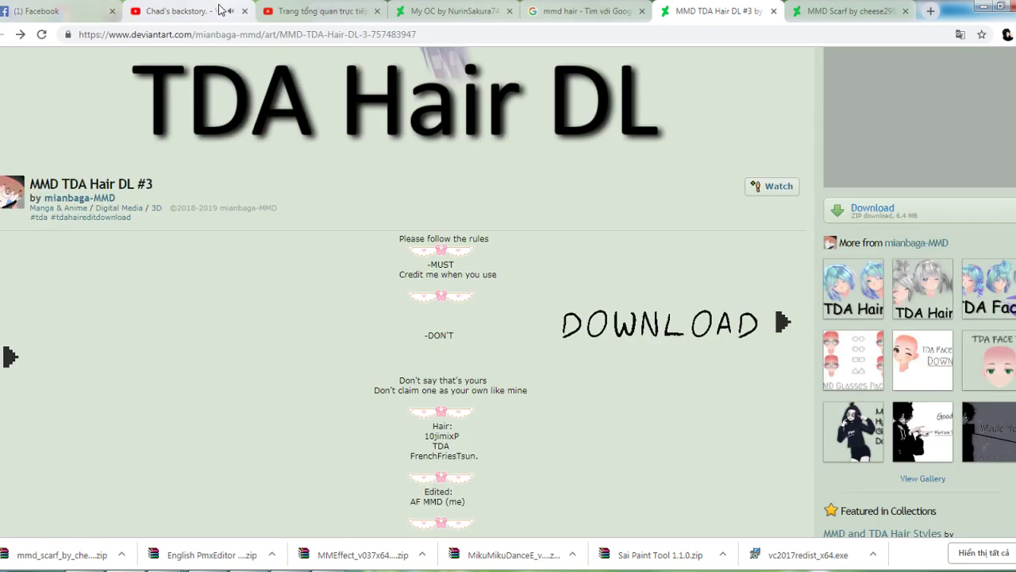
Switch to the playing YouTube video and go back to the previous one, WE'RE DYNAMITE
{"action": "left_click", "coordinate": [216, 10]}
{"action": "scroll", "coordinate": [162, 318], "scroll_direction": "down", "scroll_amount": 2}
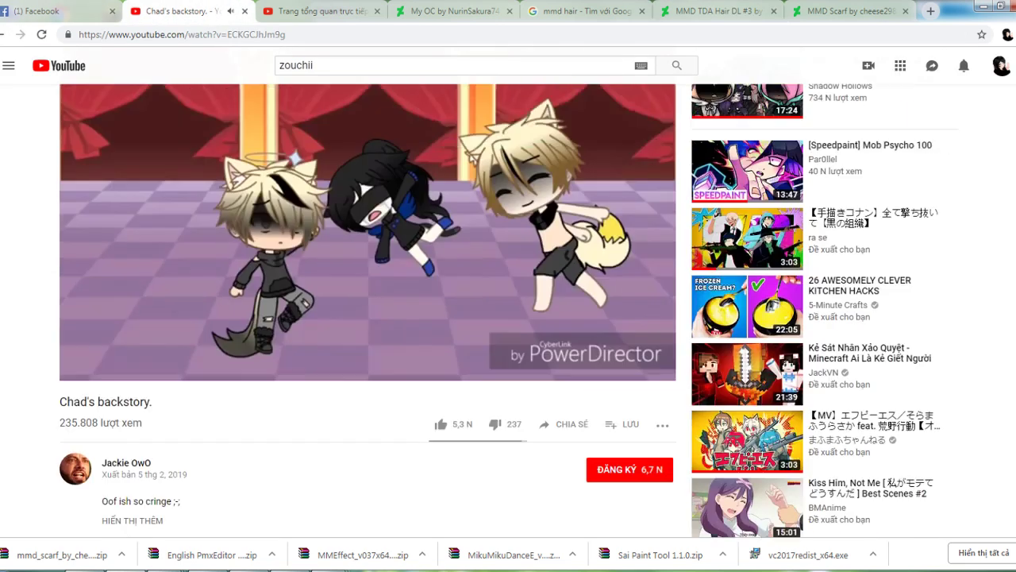
{"action": "scroll", "coordinate": [163, 318], "scroll_direction": "up", "scroll_amount": 2}
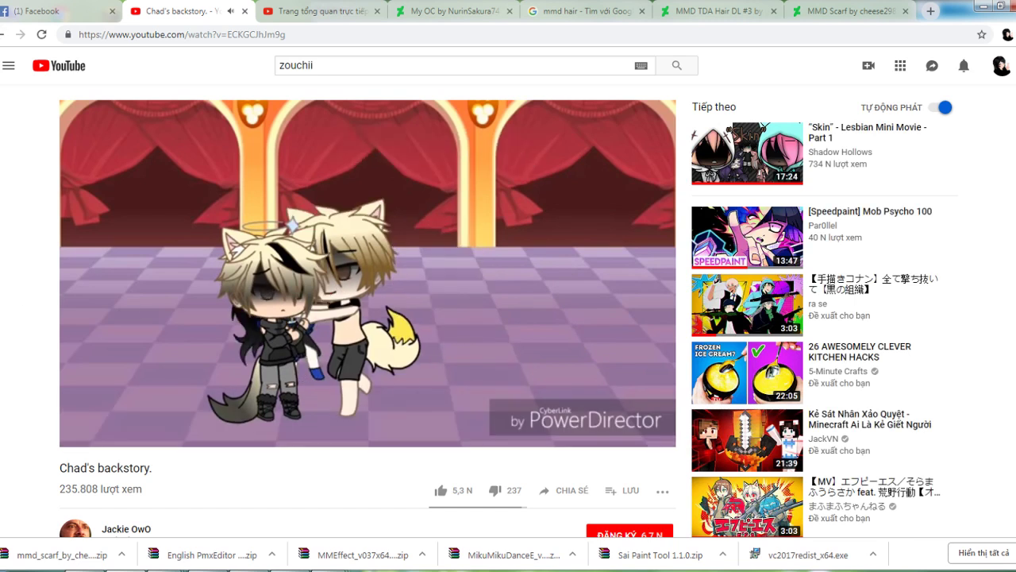
{"action": "key", "text": "alt+Left"}
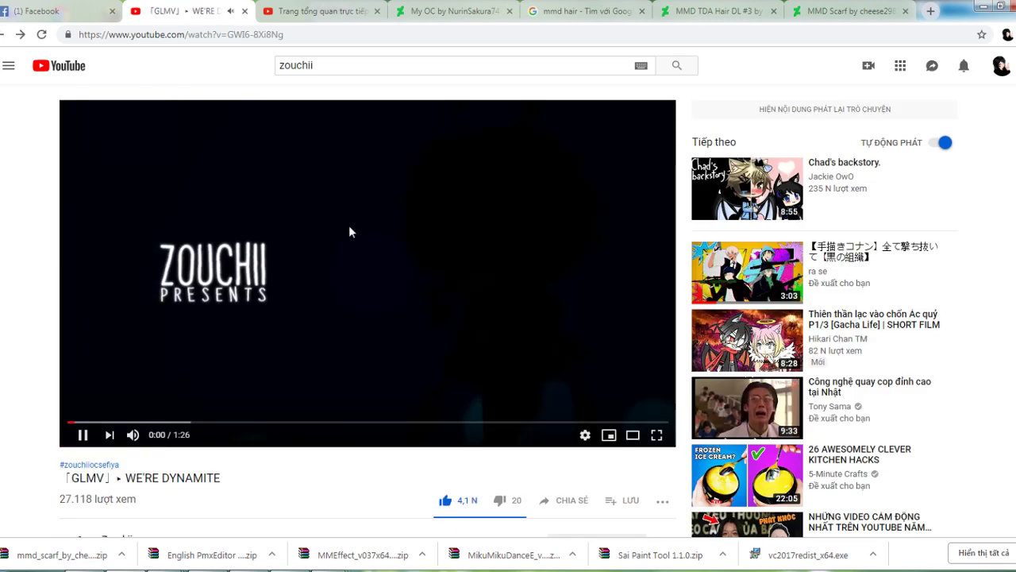
{"action": "right_click", "coordinate": [460, 274]}
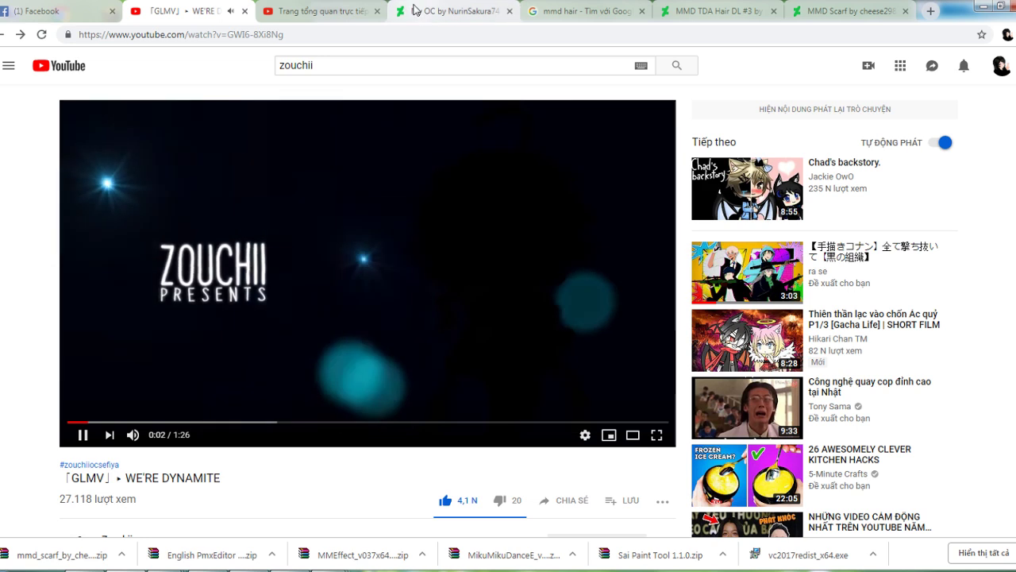
Recheck the My OC drawing's hair, then browse the suggestions under MMD TDA Hair DL #3 and open Bangs [Download]
{"action": "left_click", "coordinate": [453, 11]}
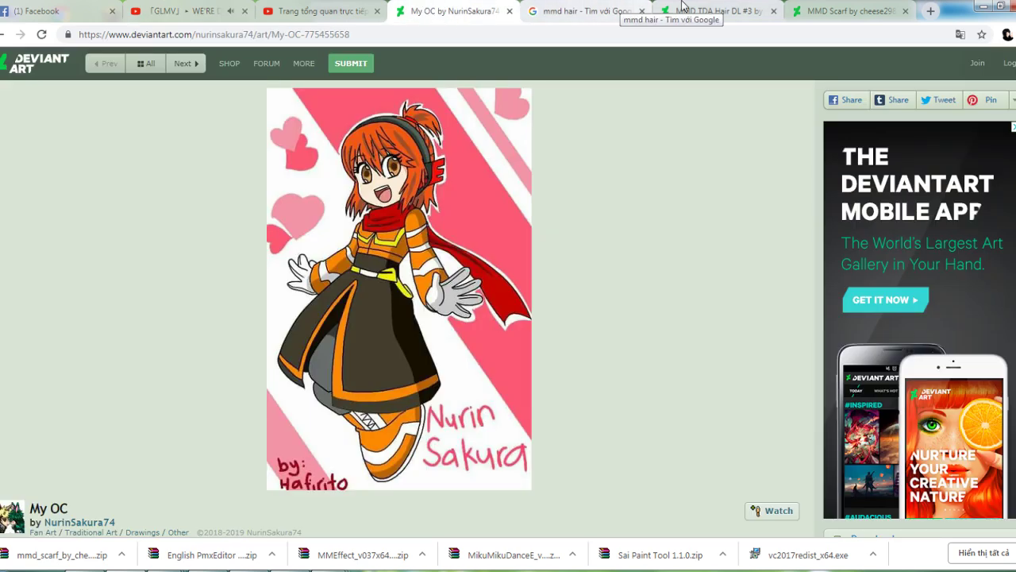
{"action": "left_click", "coordinate": [714, 10]}
{"action": "scroll", "coordinate": [582, 278], "scroll_direction": "up", "scroll_amount": 4}
{"action": "scroll", "coordinate": [582, 279], "scroll_direction": "down", "scroll_amount": 8}
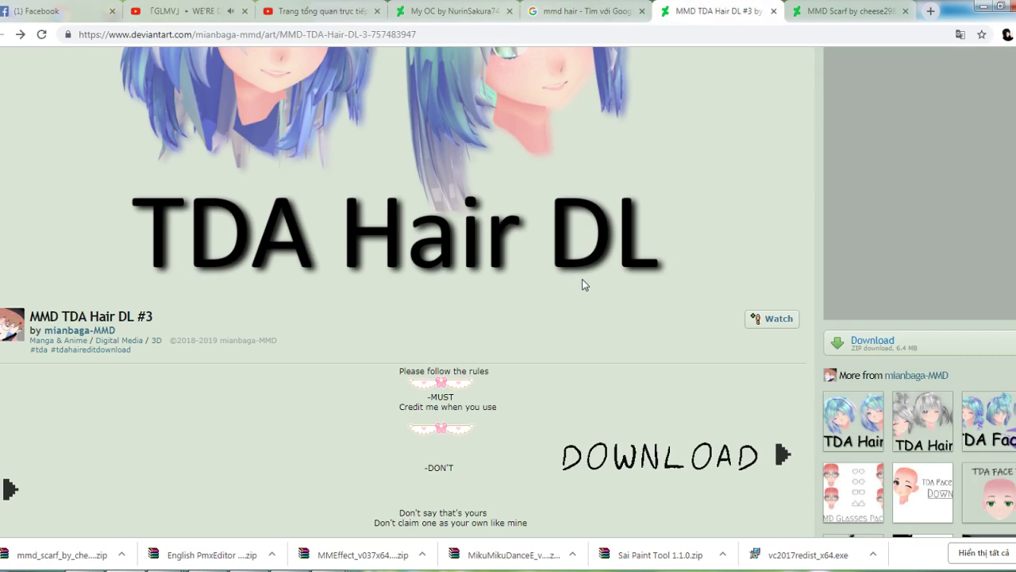
{"action": "scroll", "coordinate": [844, 284], "scroll_direction": "down", "scroll_amount": 3}
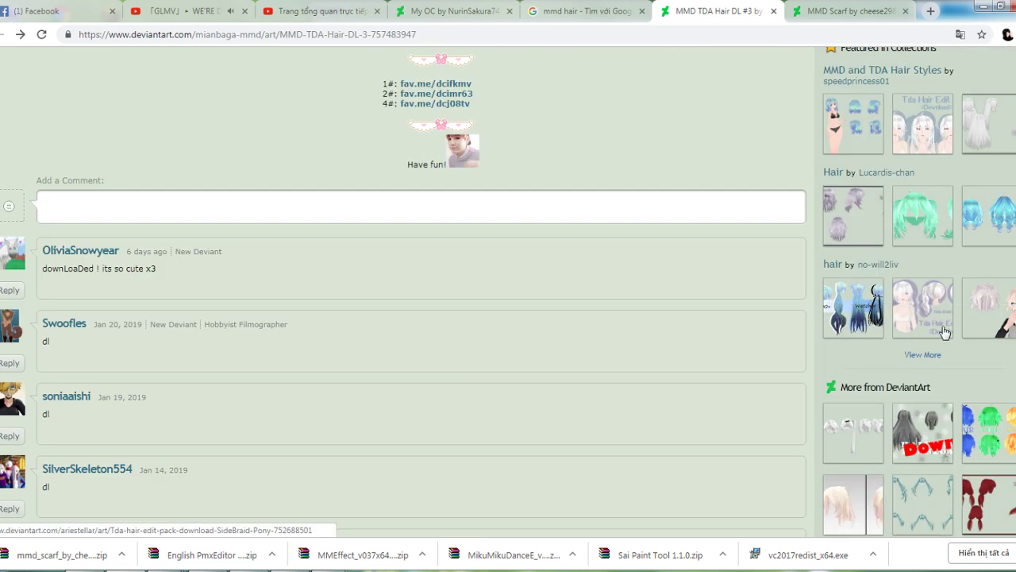
{"action": "scroll", "coordinate": [790, 388], "scroll_direction": "down", "scroll_amount": 1}
{"action": "scroll", "coordinate": [749, 381], "scroll_direction": "down", "scroll_amount": 1}
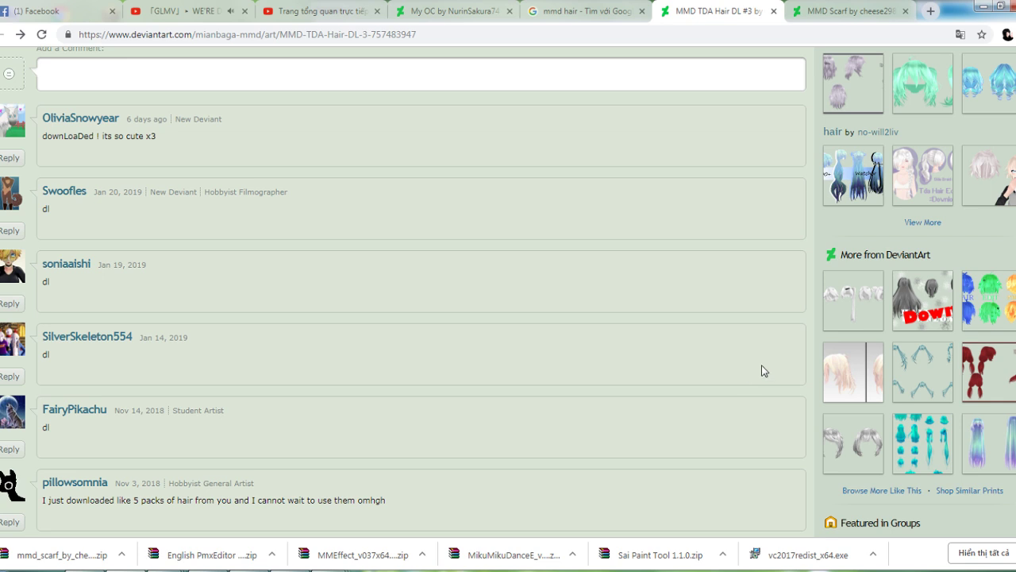
{"action": "left_click", "coordinate": [841, 434]}
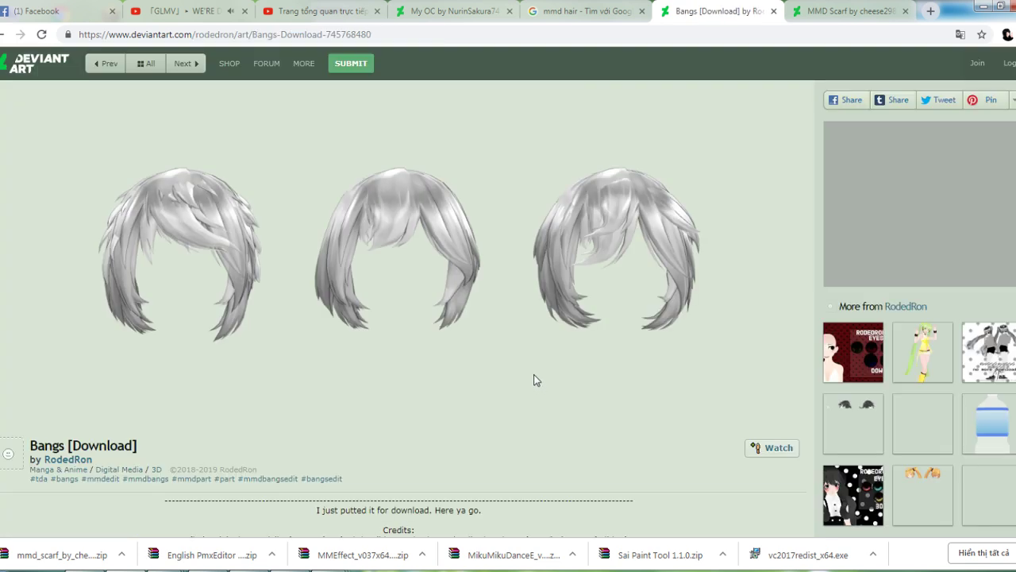
Look over the Bangs page and open Bang Edit Pack 1 from its featured hair style collections
{"action": "scroll", "coordinate": [648, 338], "scroll_direction": "down", "scroll_amount": 2}
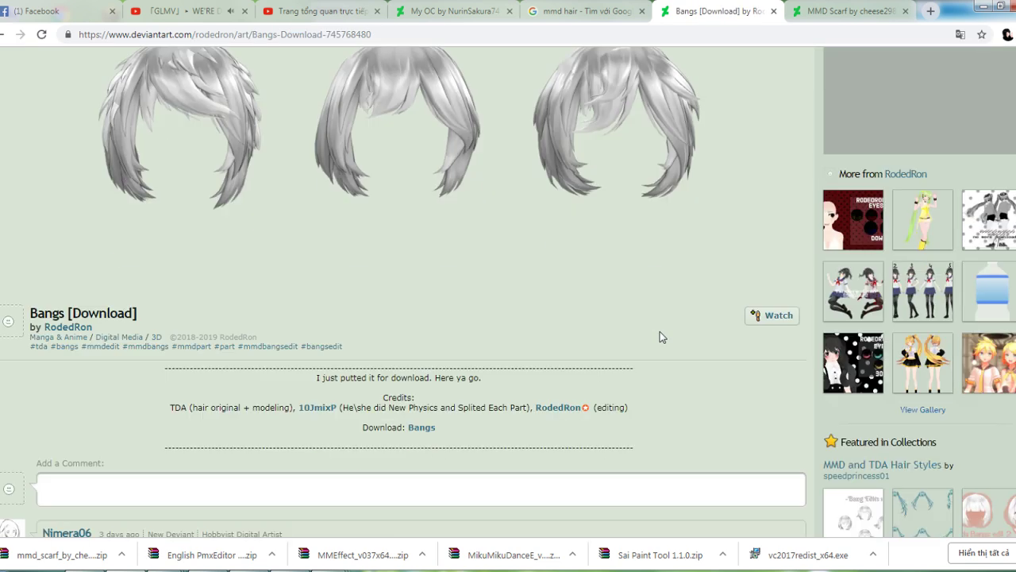
{"action": "scroll", "coordinate": [663, 334], "scroll_direction": "down", "scroll_amount": 4}
{"action": "scroll", "coordinate": [758, 322], "scroll_direction": "down", "scroll_amount": 4}
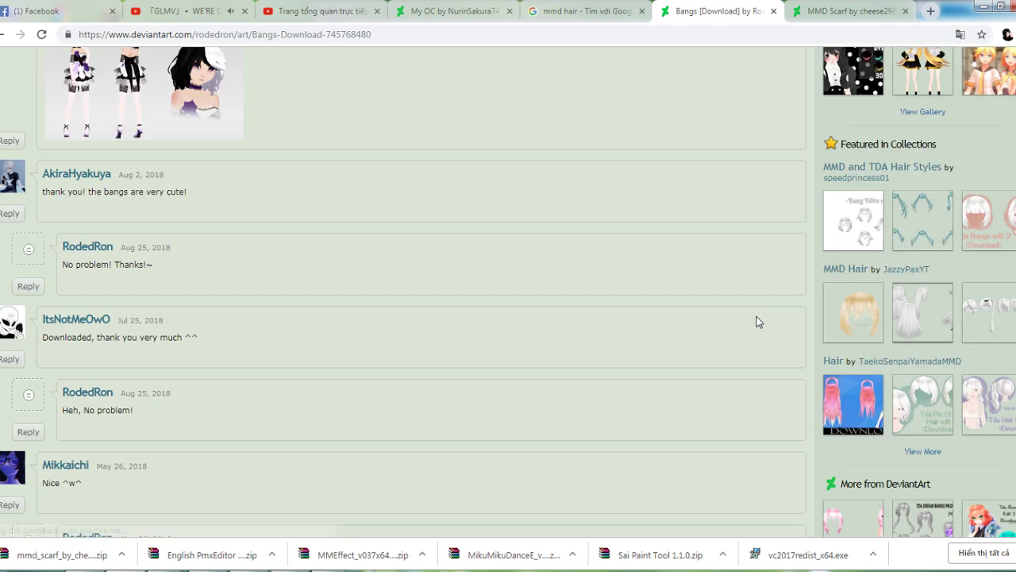
{"action": "left_click", "coordinate": [856, 241]}
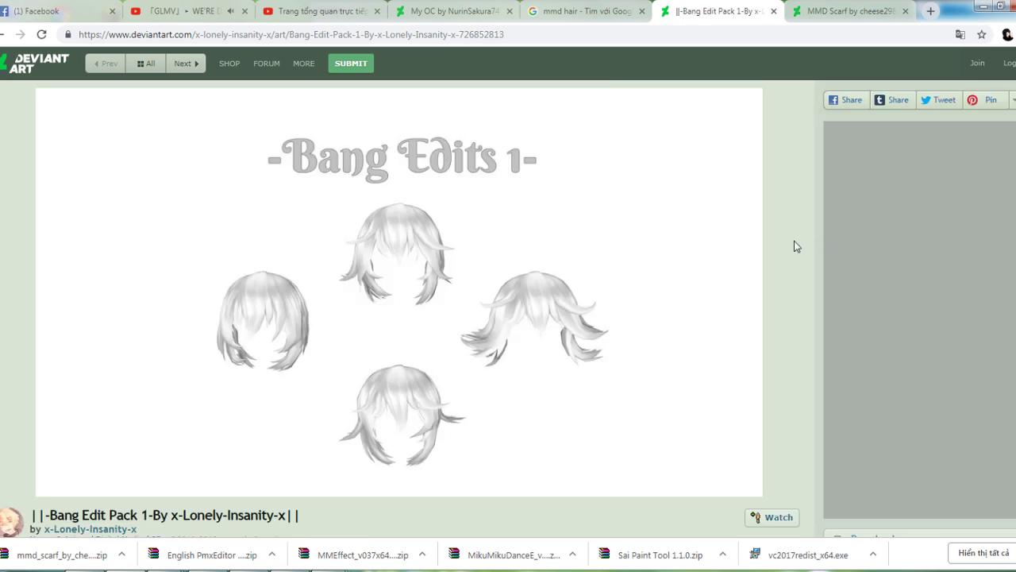
Compare the Bang Edit Pack 1 styles with the My OC drawing and close the "mmd hair" search tab
{"action": "scroll", "coordinate": [711, 236], "scroll_direction": "down", "scroll_amount": 3}
{"action": "scroll", "coordinate": [704, 228], "scroll_direction": "up", "scroll_amount": 3}
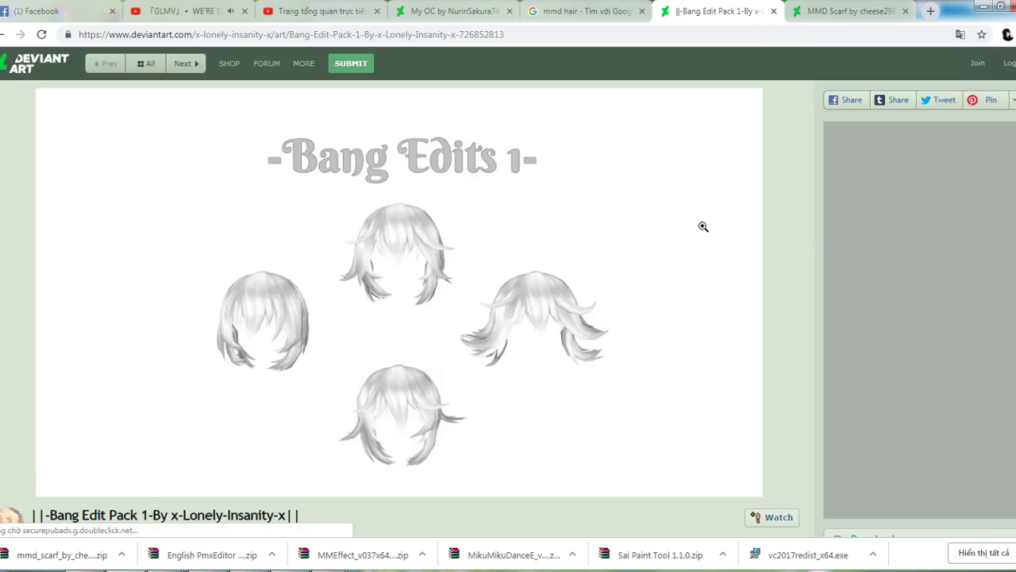
{"action": "left_click", "coordinate": [588, 13]}
{"action": "left_click", "coordinate": [461, 8]}
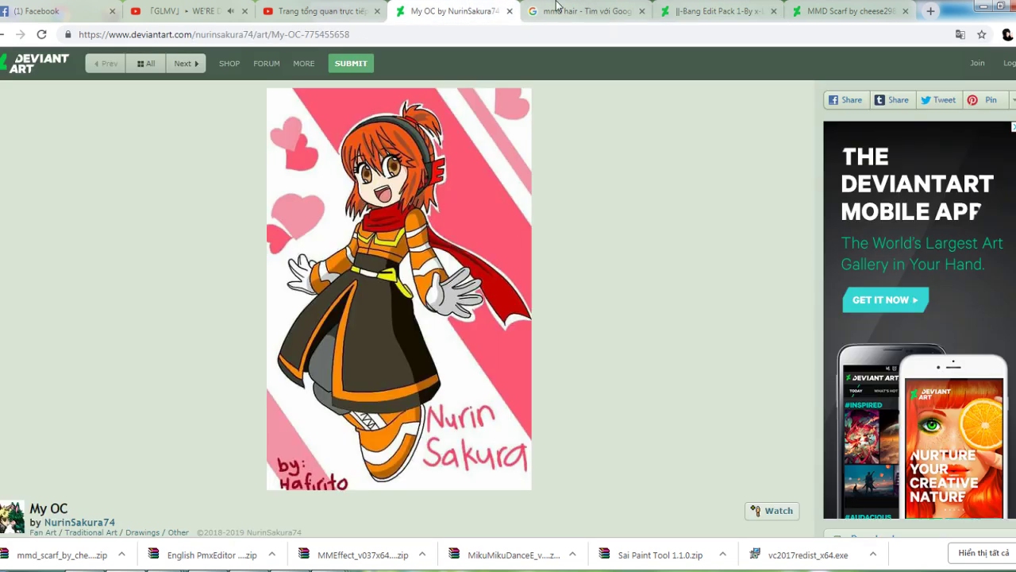
{"action": "left_click", "coordinate": [642, 11]}
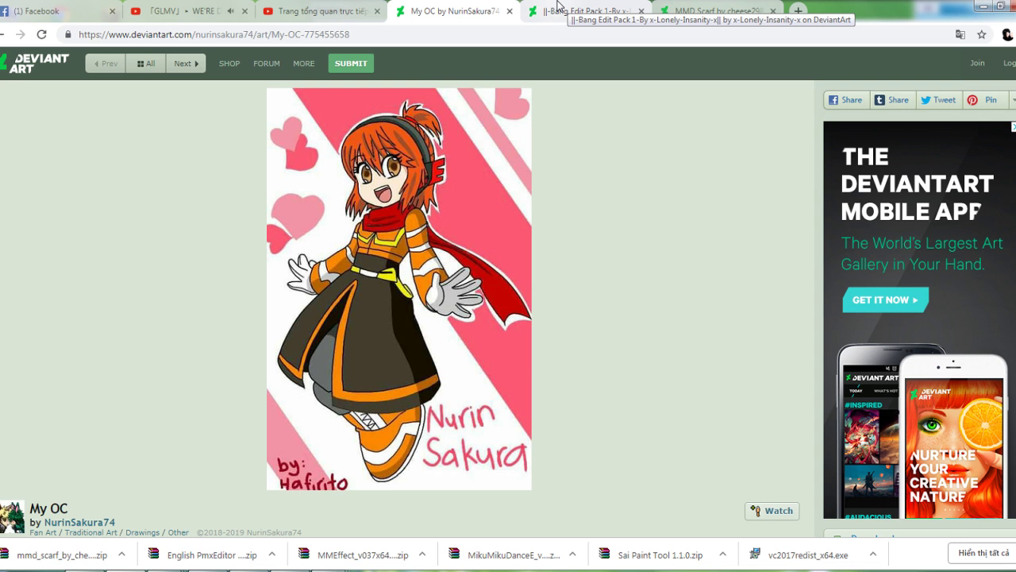
Check the YouTube live dashboard and compare the My OC drawing's hair with the Bang Edits 1 preview again
{"action": "left_click", "coordinate": [349, 10]}
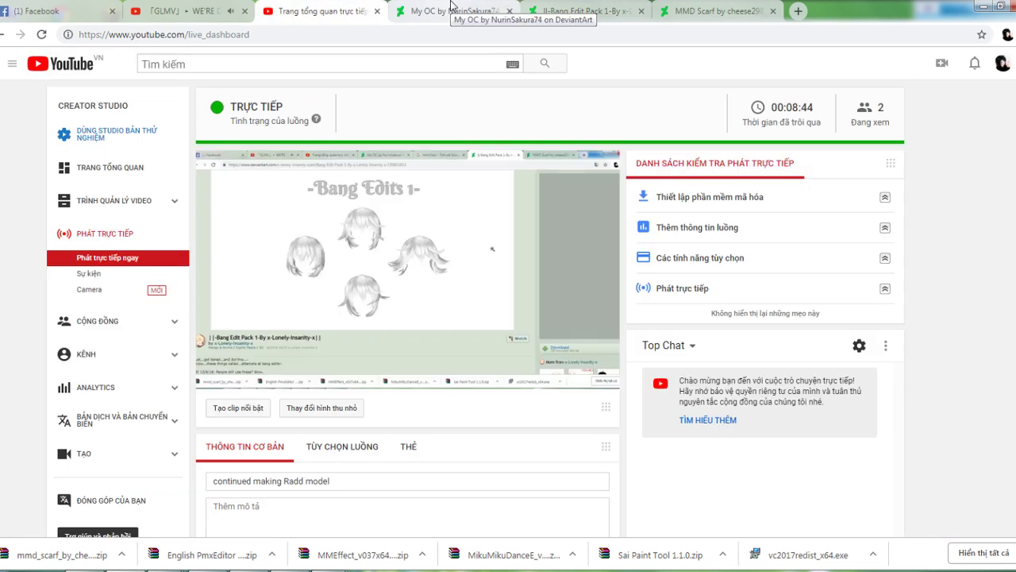
{"action": "left_click", "coordinate": [583, 12]}
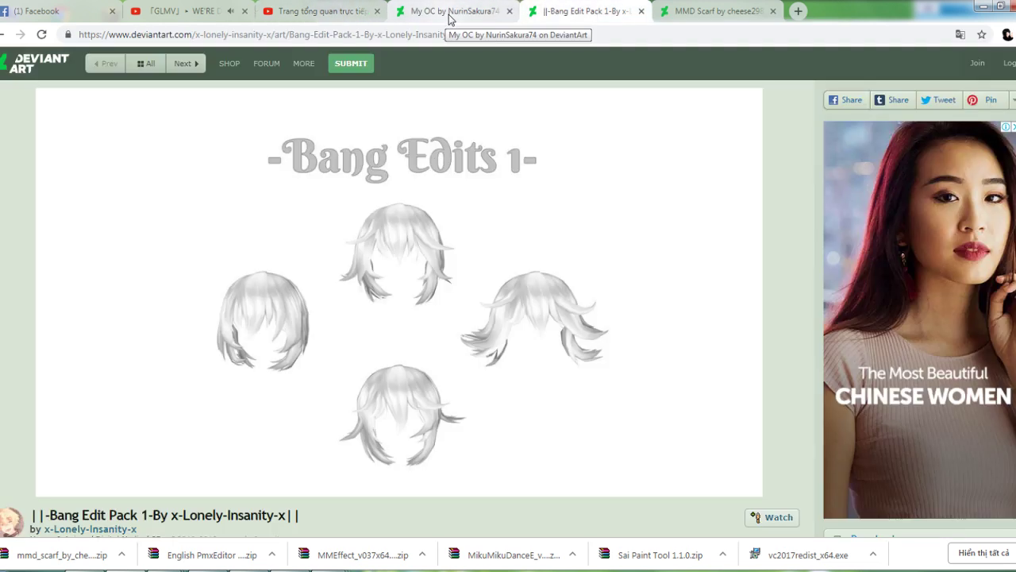
{"action": "left_click", "coordinate": [460, 5]}
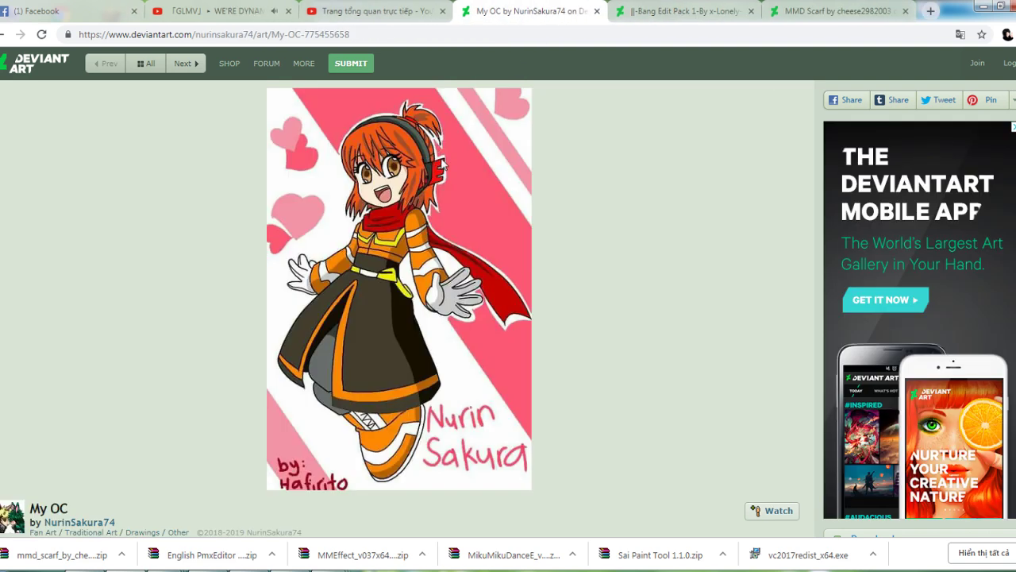
{"action": "left_click", "coordinate": [682, 17]}
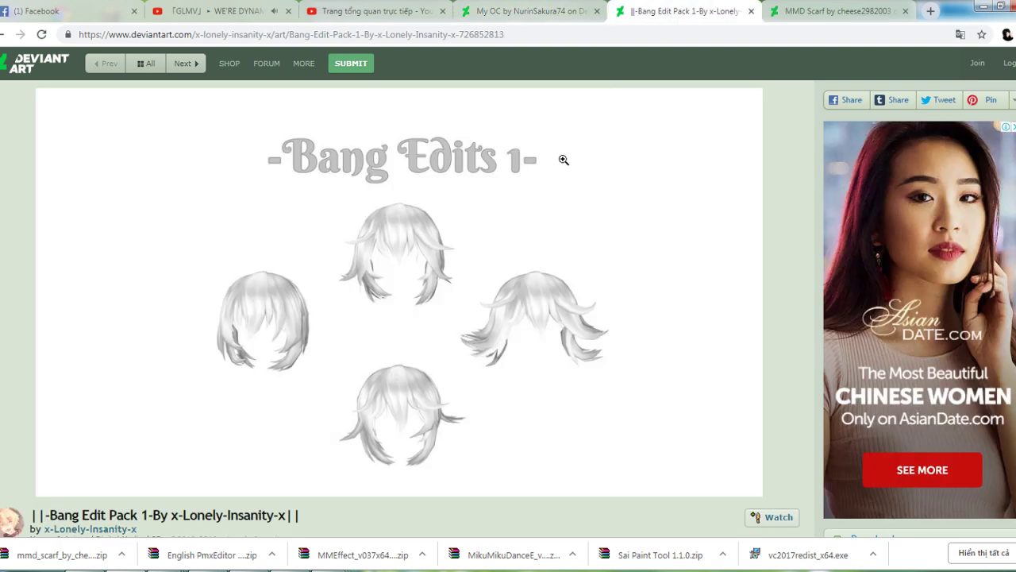
{"action": "left_click", "coordinate": [524, 12]}
{"action": "left_click", "coordinate": [681, 11]}
Download the Bang Edit Pack 1 ZIP file from its DeviantArt page
{"action": "right_click", "coordinate": [426, 236]}
{"action": "left_click", "coordinate": [415, 520]}
{"action": "scroll", "coordinate": [416, 520], "scroll_direction": "down", "scroll_amount": 4}
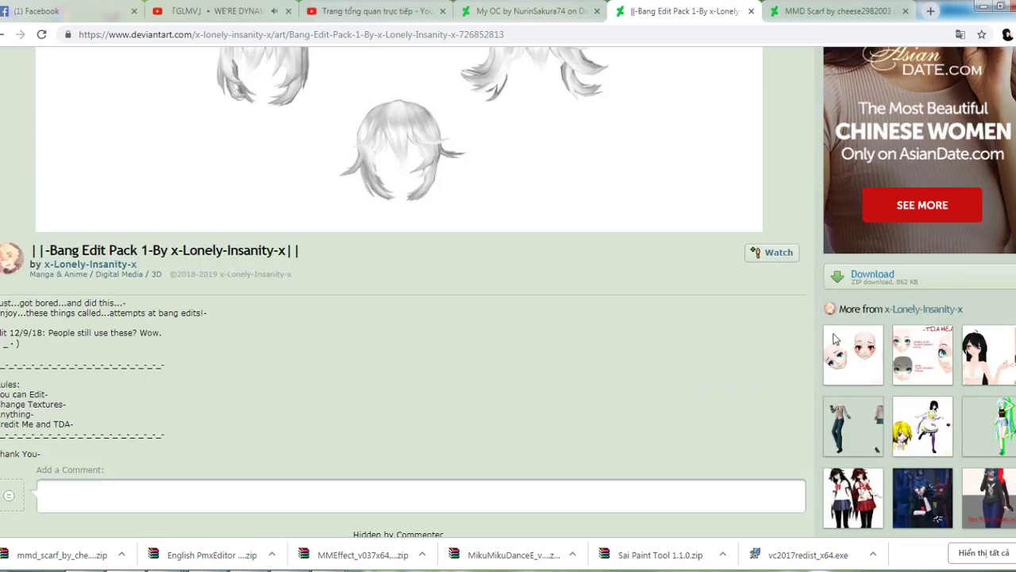
{"action": "left_click", "coordinate": [871, 276]}
{"action": "scroll", "coordinate": [460, 354], "scroll_direction": "up", "scroll_amount": 3}
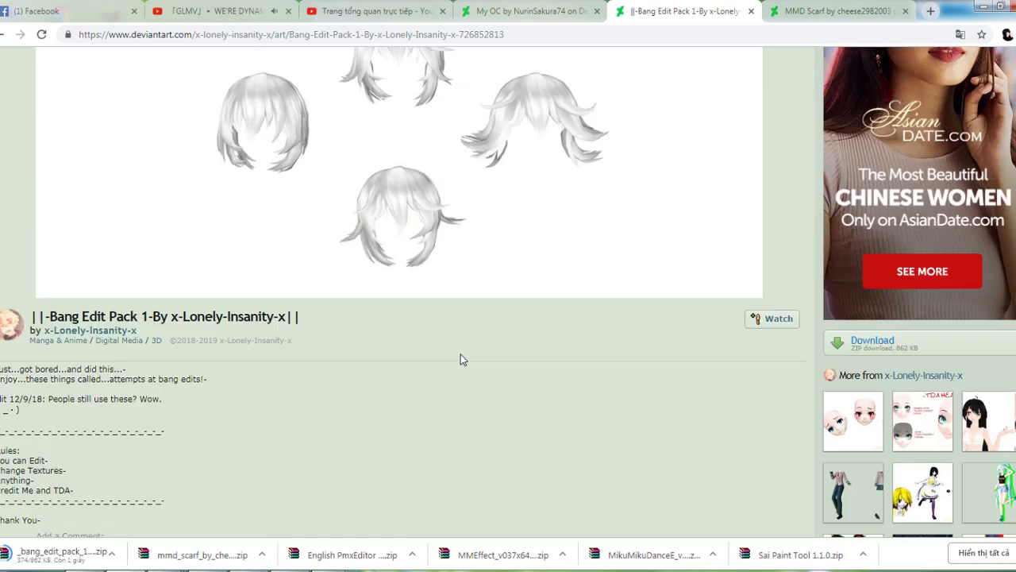
Extract the -Bang Edit Pack 1- folder from the downloaded ZIP into the Documents library and close the archive
{"action": "left_click", "coordinate": [80, 553]}
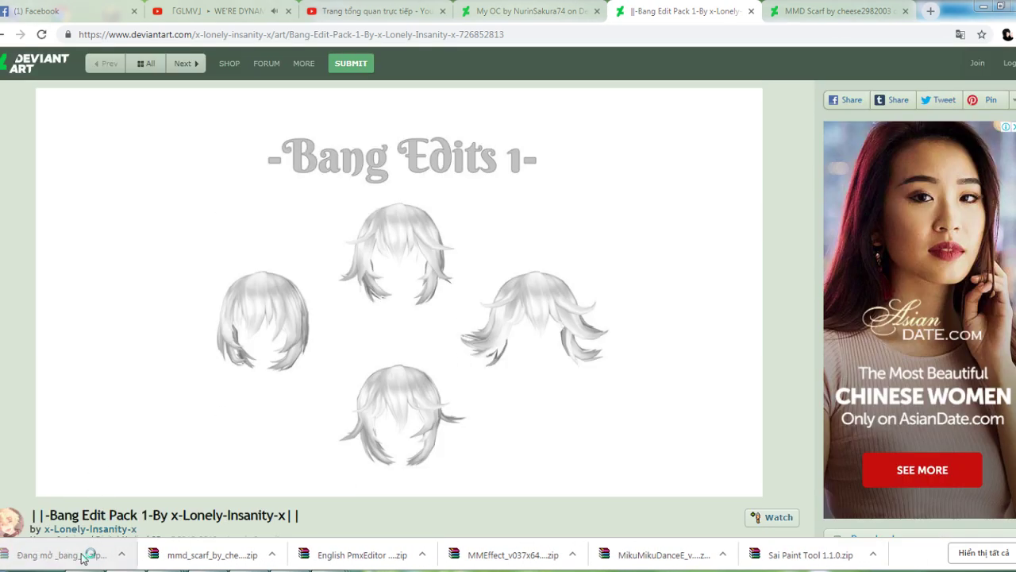
{"action": "left_click", "coordinate": [247, 570]}
{"action": "left_click", "coordinate": [311, 501]}
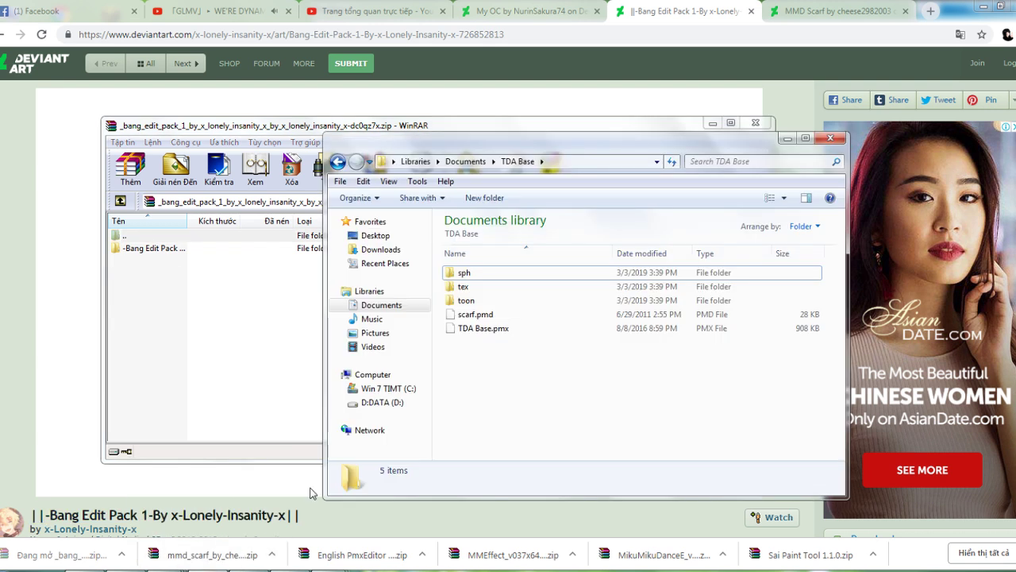
{"action": "left_click", "coordinate": [377, 309]}
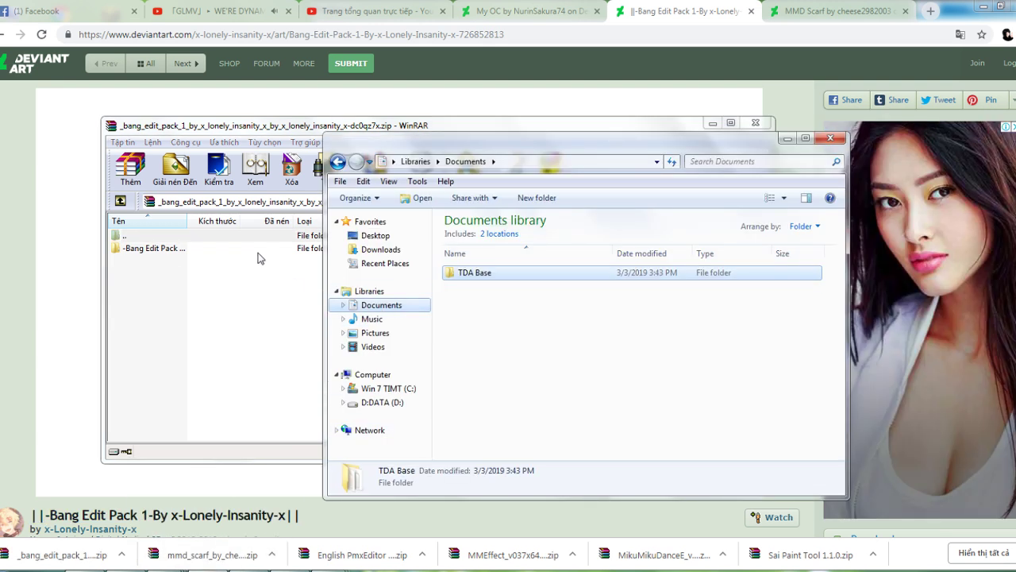
{"action": "left_click_drag", "start_coordinate": [175, 249], "coordinate": [796, 331]}
{"action": "left_click", "coordinate": [199, 347]}
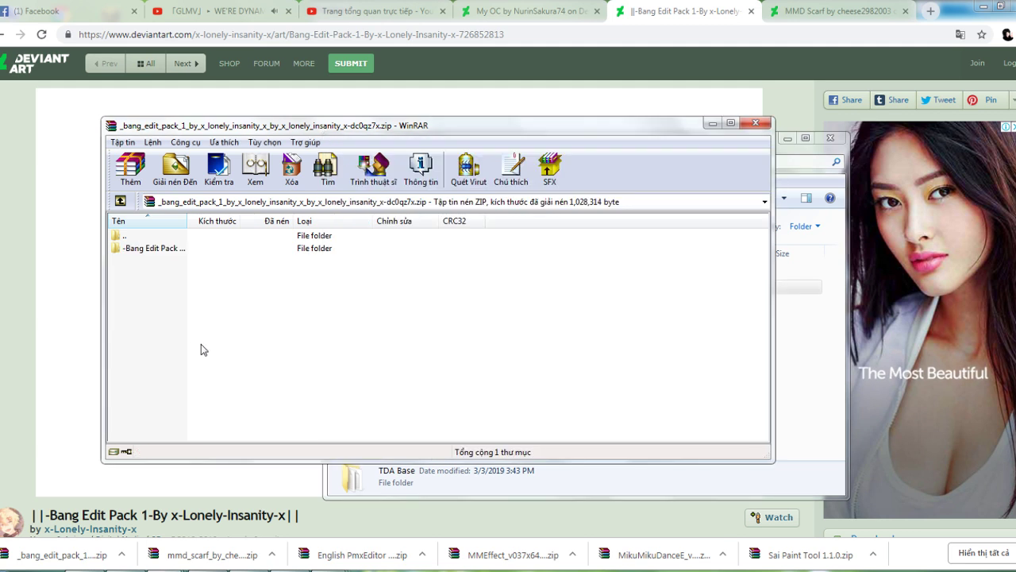
{"action": "left_click", "coordinate": [755, 122]}
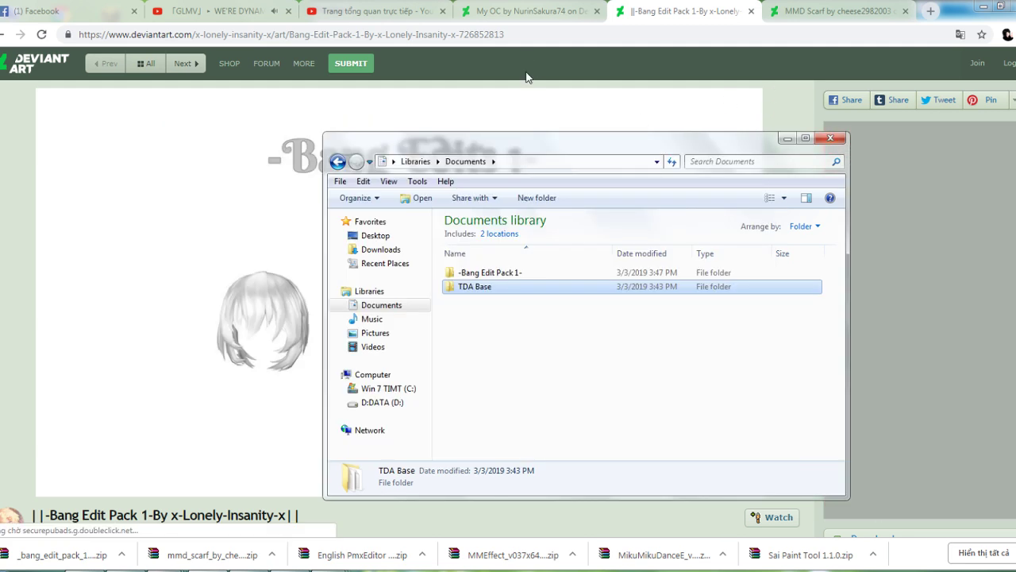
Check the My OC drawing and rename the TDA Base folder in Documents as Nurin OC
{"action": "left_click", "coordinate": [529, 11]}
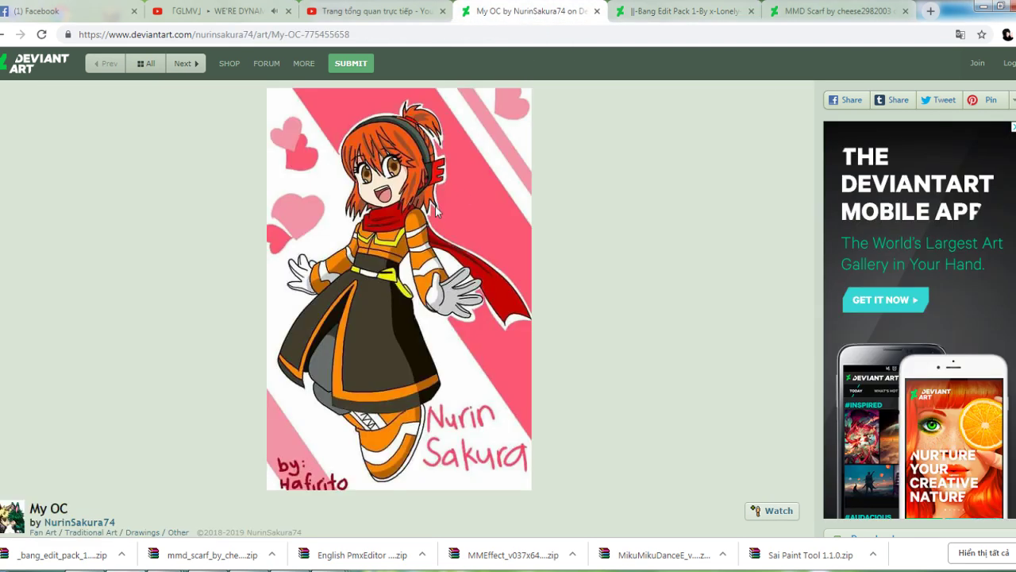
{"action": "left_click", "coordinate": [209, 571]}
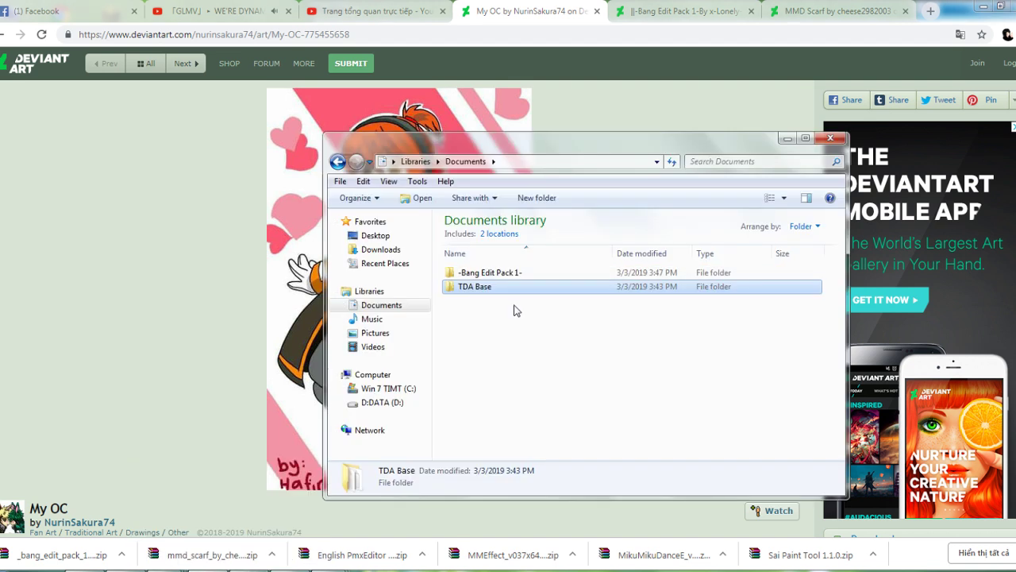
{"action": "right_click", "coordinate": [518, 293]}
{"action": "left_click", "coordinate": [556, 479]}
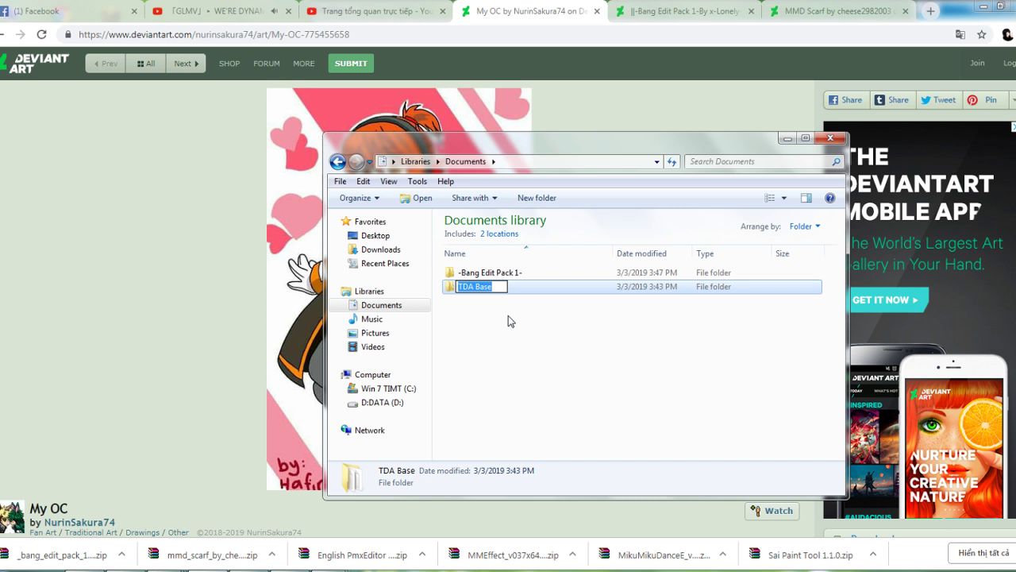
{"action": "type", "text": "Nurin OC"}
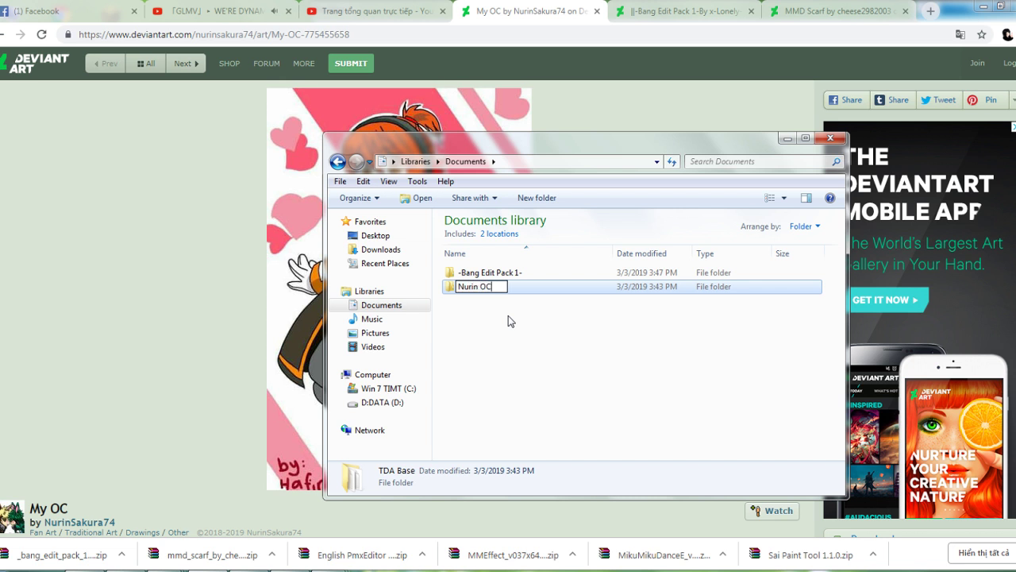
{"action": "key", "text": "Return"}
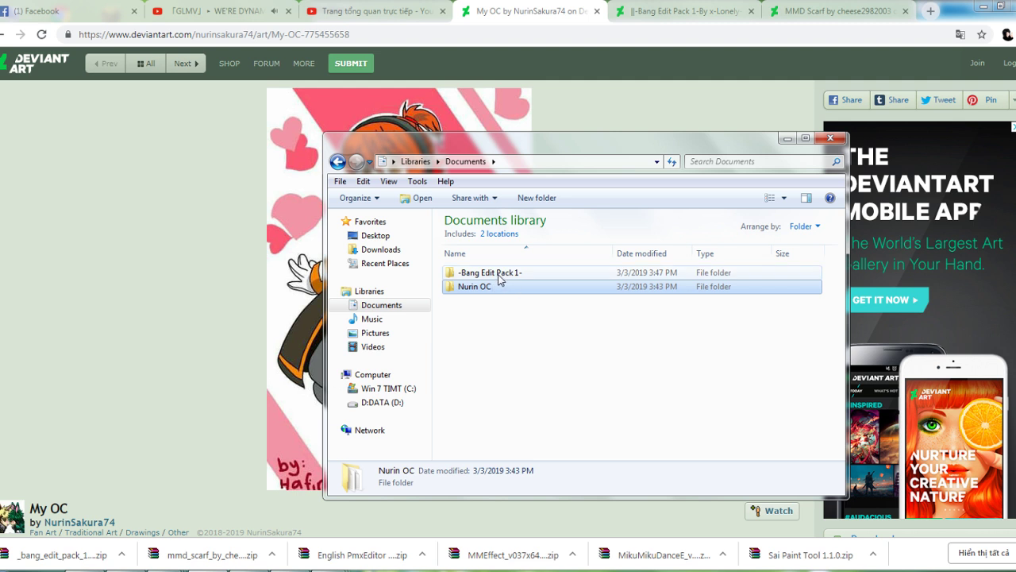
Open -1-.pmx from the -Bang Edit Pack 1- folder in the empty PMX Editor window and preview the bangs without vertex markers
{"action": "mouse_move", "coordinate": [362, 566]}
{"action": "left_click", "coordinate": [646, 514]}
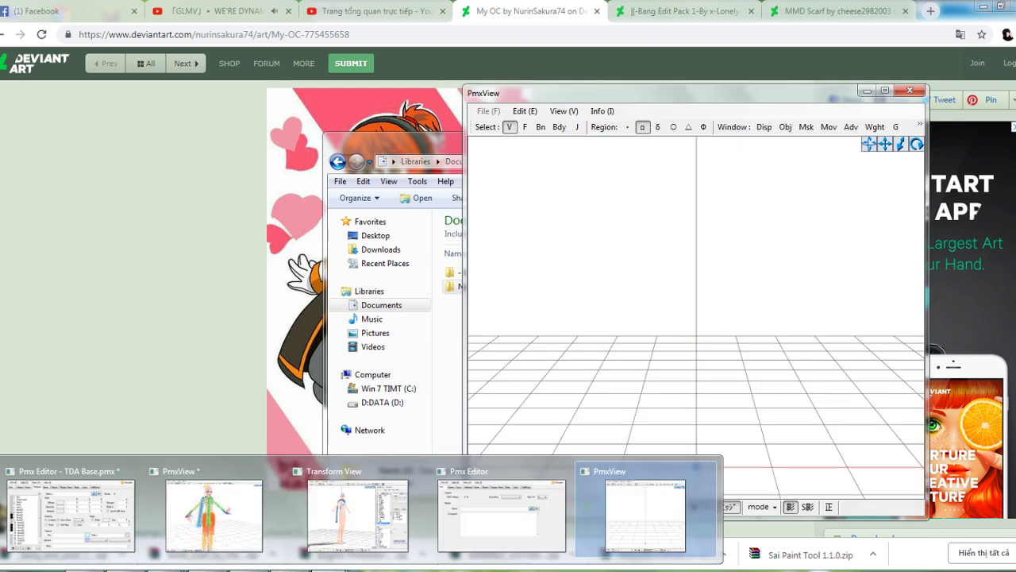
{"action": "left_click", "coordinate": [502, 514]}
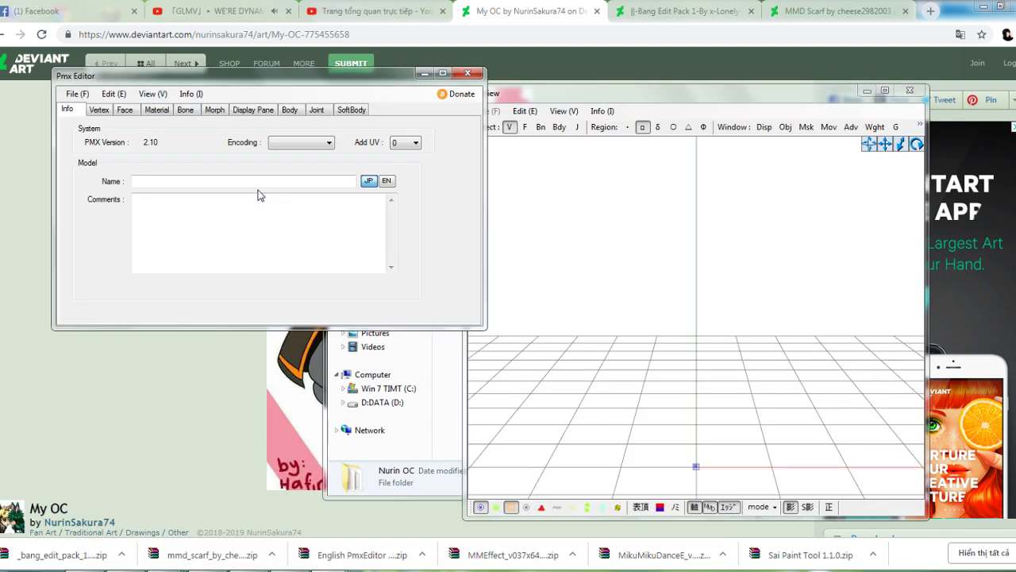
{"action": "left_click", "coordinate": [71, 92]}
{"action": "left_click", "coordinate": [92, 122]}
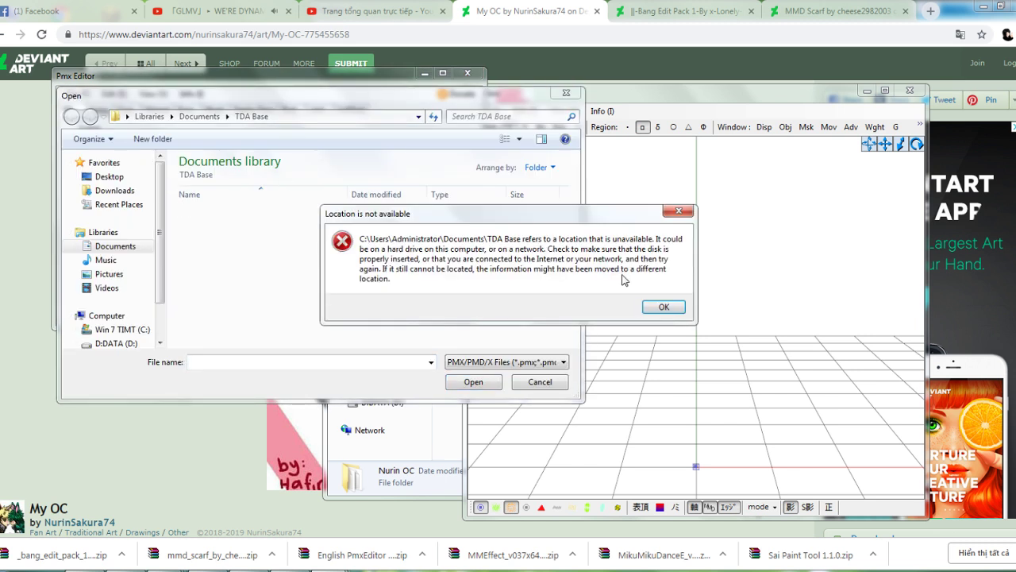
{"action": "left_click", "coordinate": [663, 306]}
{"action": "left_click", "coordinate": [199, 116]}
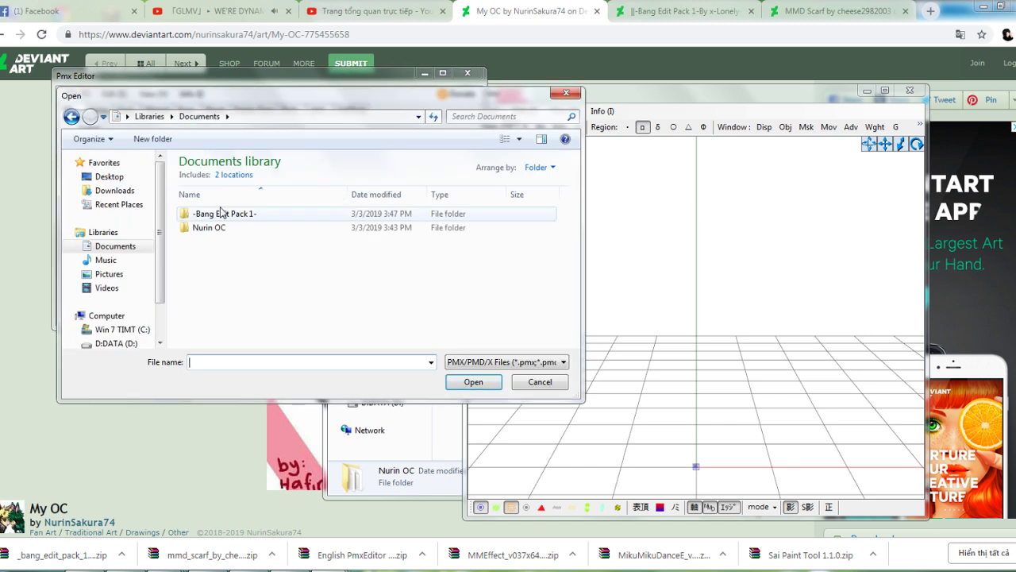
{"action": "left_click", "coordinate": [218, 216]}
{"action": "double_click", "coordinate": [219, 214]}
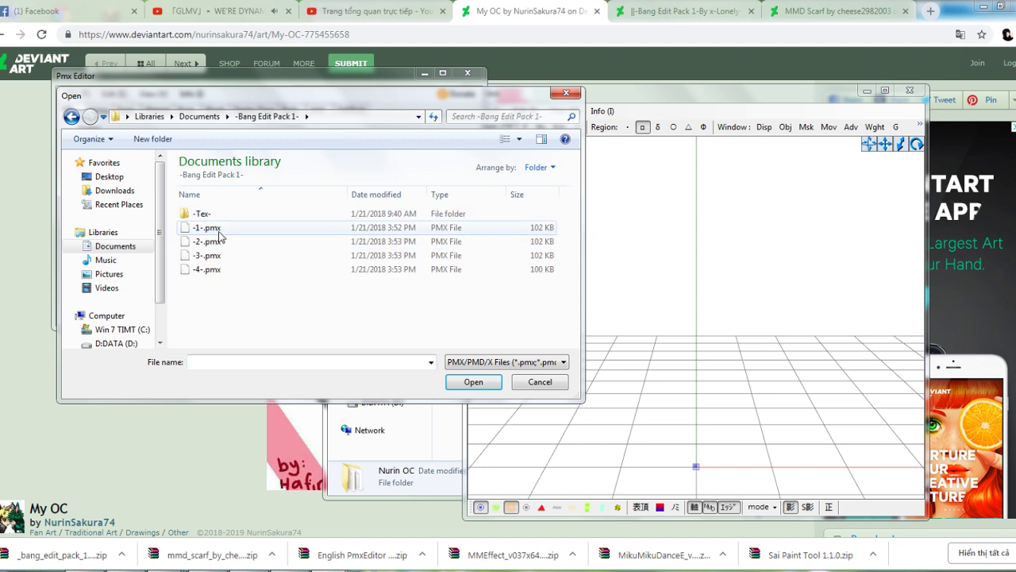
{"action": "double_click", "coordinate": [220, 227]}
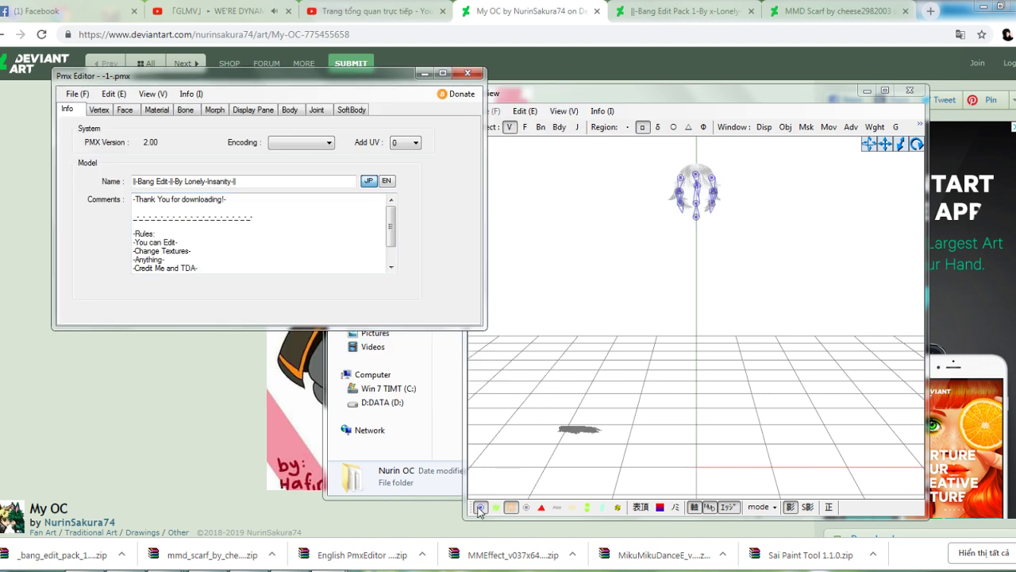
{"action": "left_click", "coordinate": [479, 508]}
{"action": "right_click_drag", "start_coordinate": [747, 319], "coordinate": [721, 330]}
Import the -1-.pmx bangs into the TDA Base model and view the result from the front
{"action": "left_click", "coordinate": [315, 569]}
{"action": "left_click", "coordinate": [254, 507]}
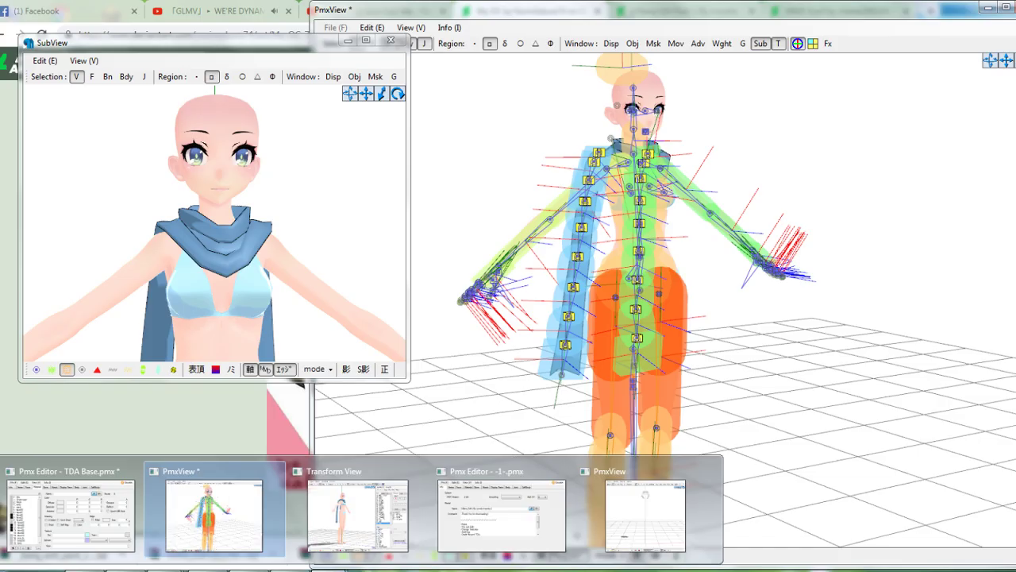
{"action": "left_click", "coordinate": [71, 512]}
{"action": "left_click", "coordinate": [9, 188]}
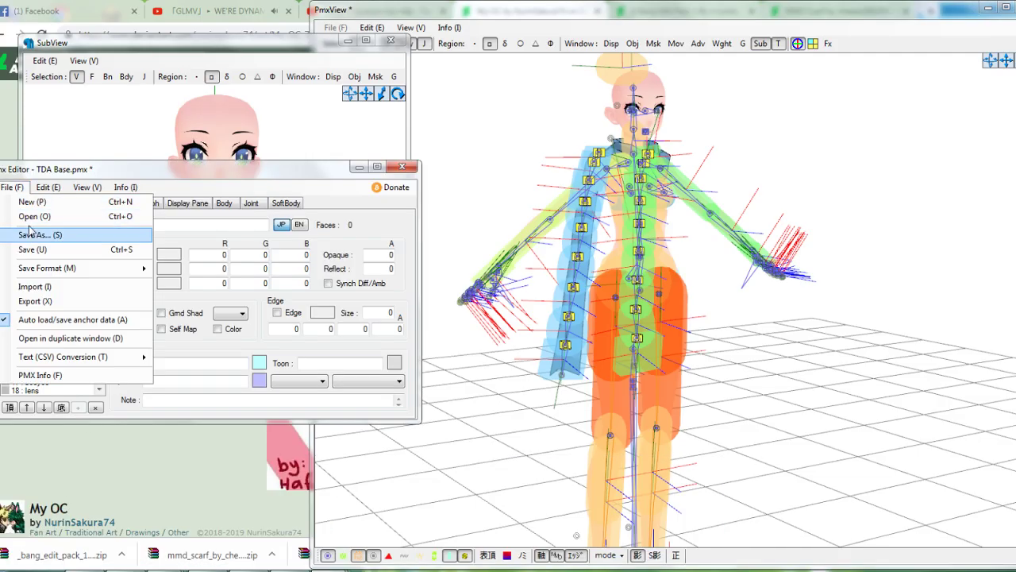
{"action": "left_click", "coordinate": [32, 286]}
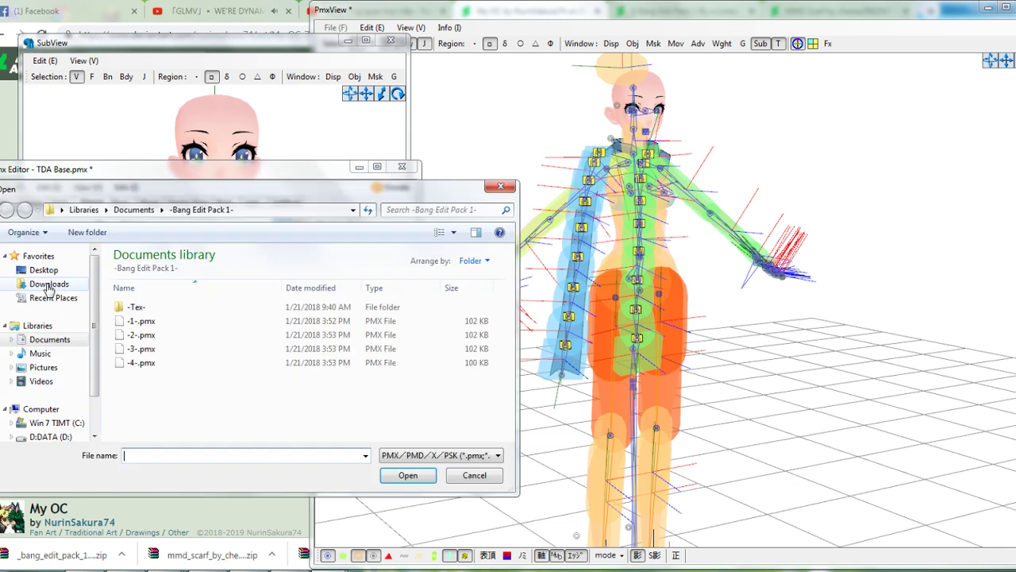
{"action": "double_click", "coordinate": [168, 327]}
{"action": "left_click", "coordinate": [254, 363]}
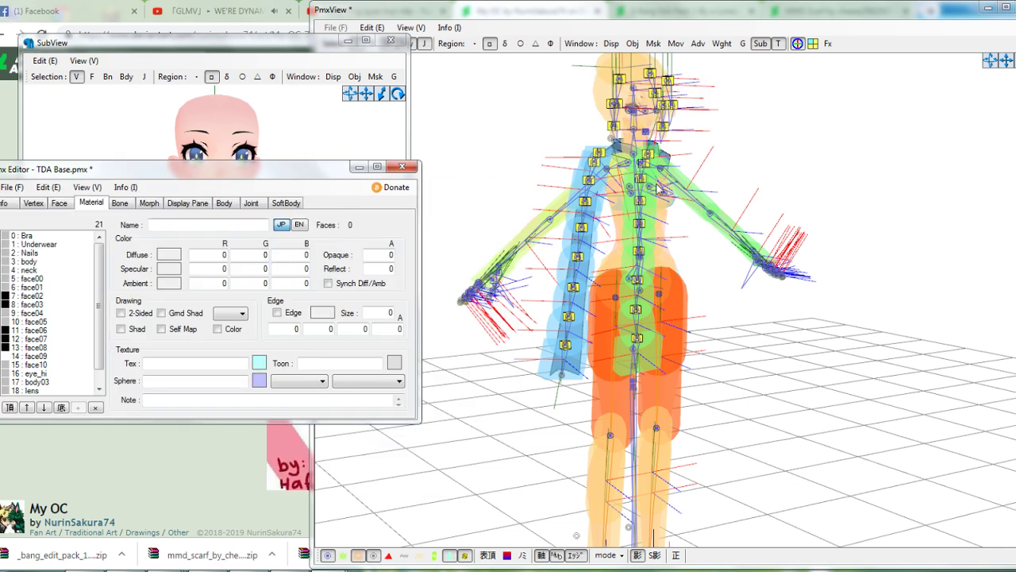
{"action": "right_click_drag", "start_coordinate": [638, 183], "coordinate": [410, 175]}
{"action": "mouse_move", "coordinate": [558, 189]}
{"action": "right_mouse_down"}
{"action": "mouse_move", "coordinate": [608, 237]}
{"action": "mouse_move", "coordinate": [558, 183]}
{"action": "right_mouse_up"}
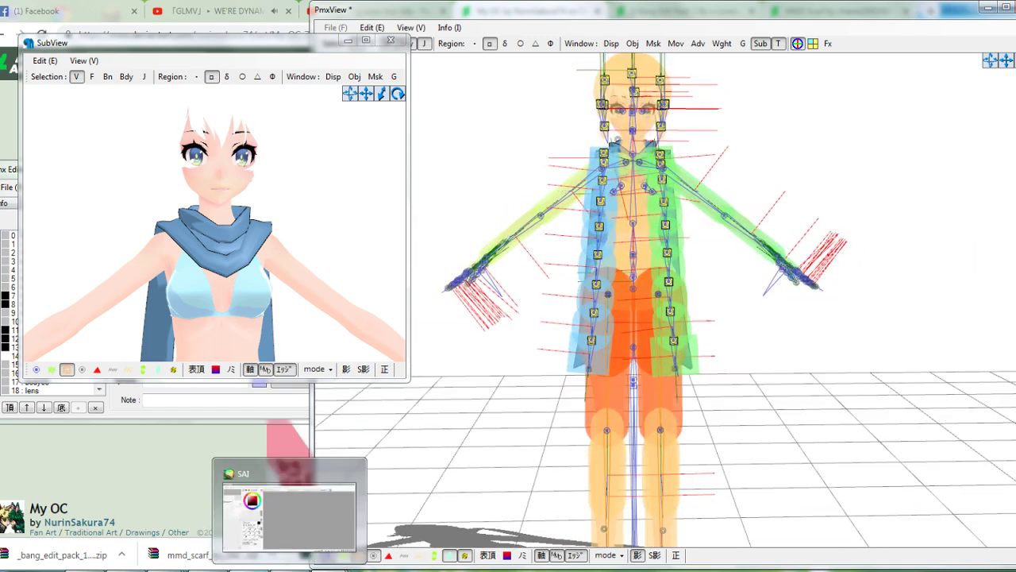
Copy the -Hair- PNG image from the -Tex- folder of -Bang Edit Pack 1-
{"action": "left_click", "coordinate": [209, 571]}
{"action": "double_click", "coordinate": [534, 274]}
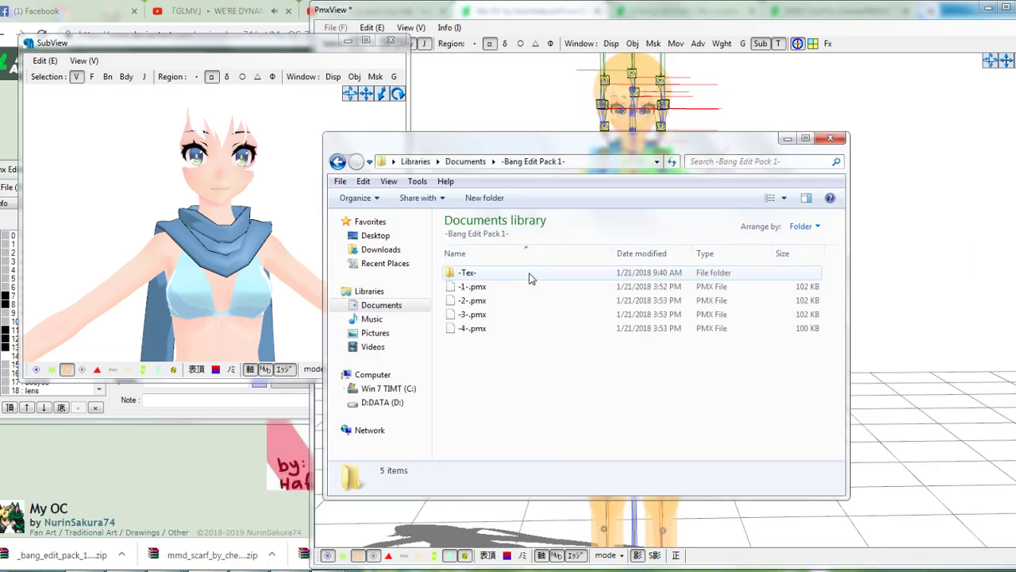
{"action": "double_click", "coordinate": [520, 275]}
{"action": "right_click", "coordinate": [514, 277]}
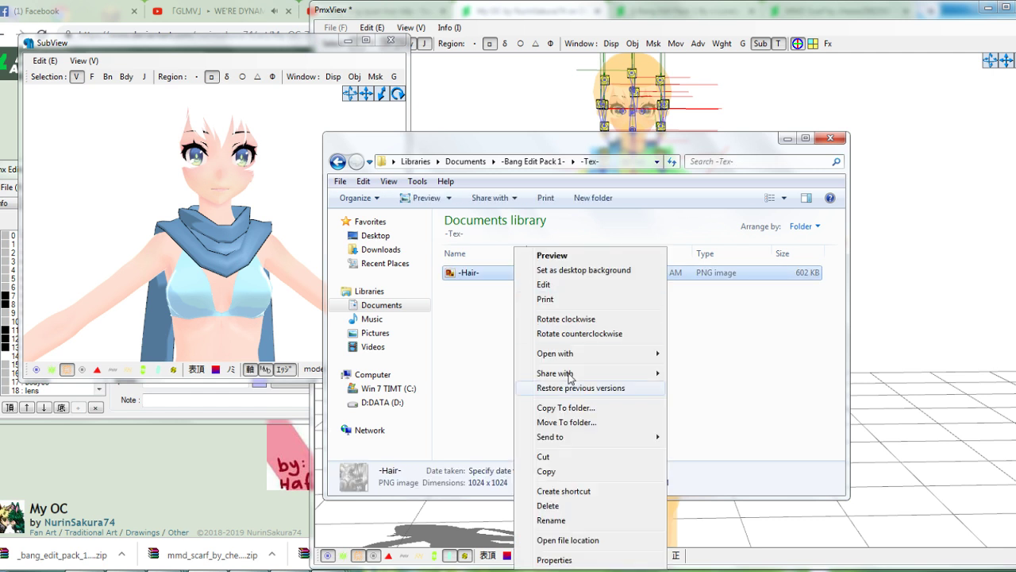
{"action": "left_click", "coordinate": [546, 472]}
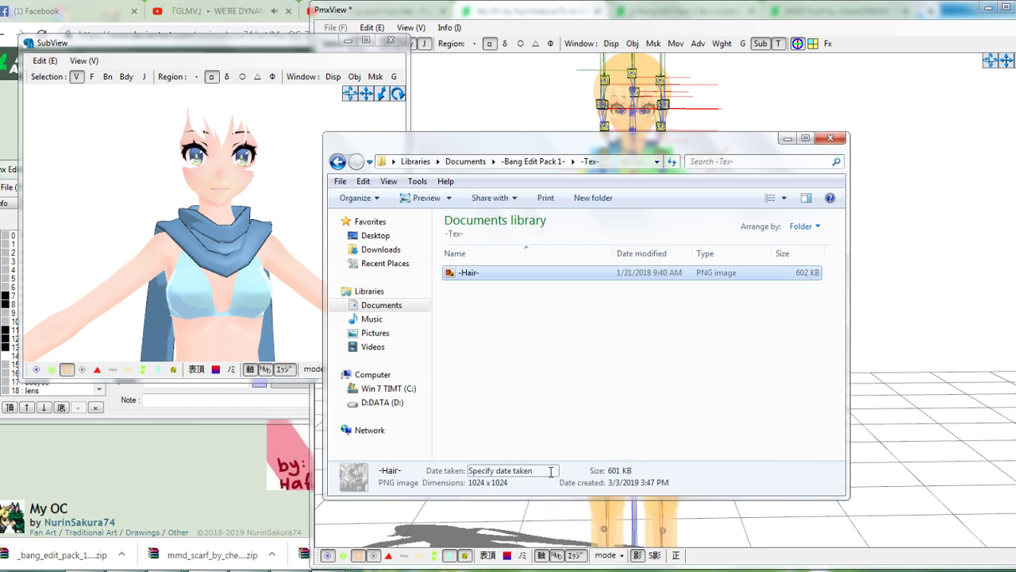
Paste the copied hair image into the tex folder of Nurin OC and return to the Nurin OC folder
{"action": "left_click", "coordinate": [337, 161]}
{"action": "left_click", "coordinate": [338, 163]}
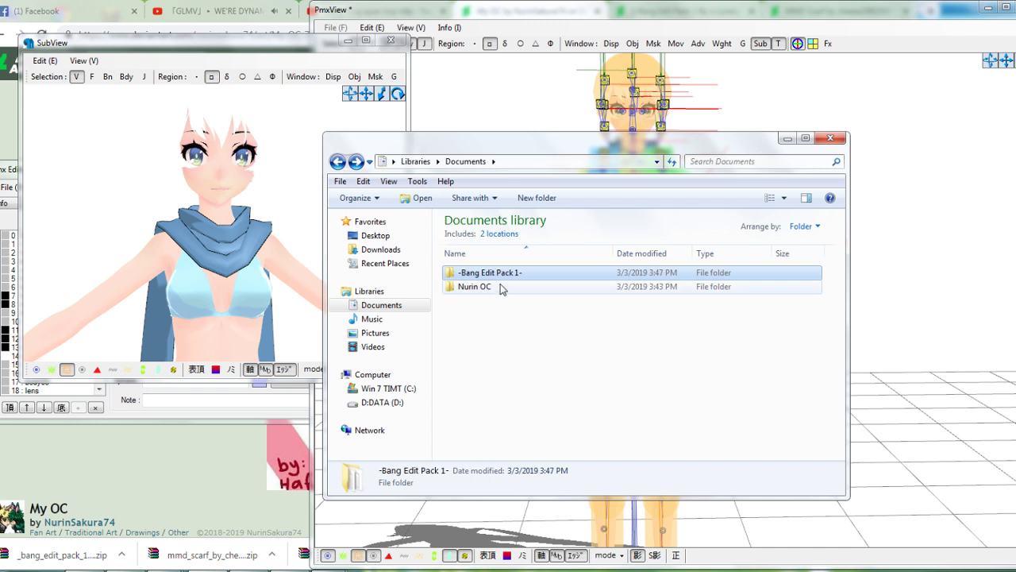
{"action": "double_click", "coordinate": [499, 283]}
{"action": "left_click", "coordinate": [486, 290]}
{"action": "double_click", "coordinate": [488, 288]}
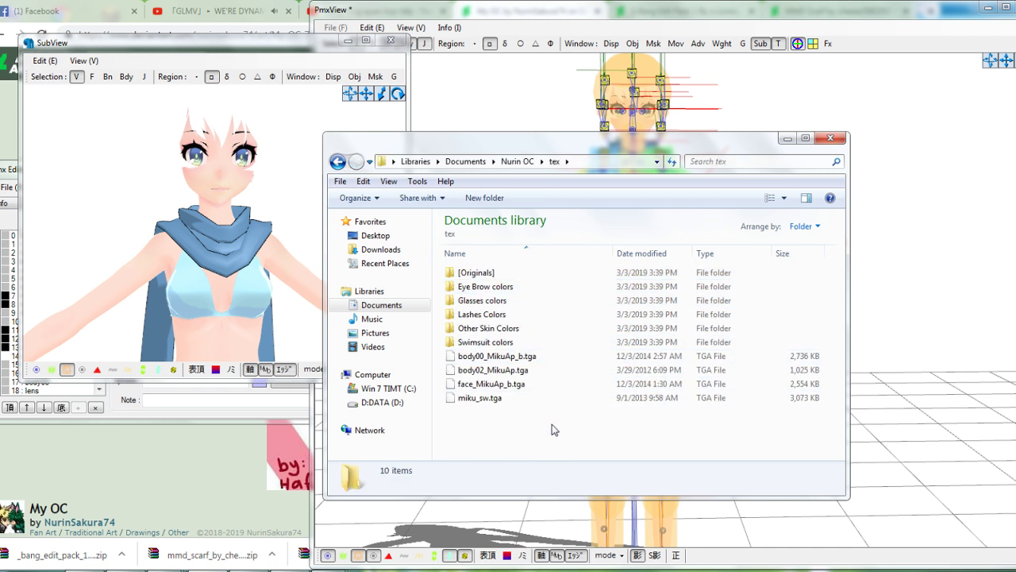
{"action": "right_click", "coordinate": [546, 435]}
{"action": "left_click", "coordinate": [582, 344]}
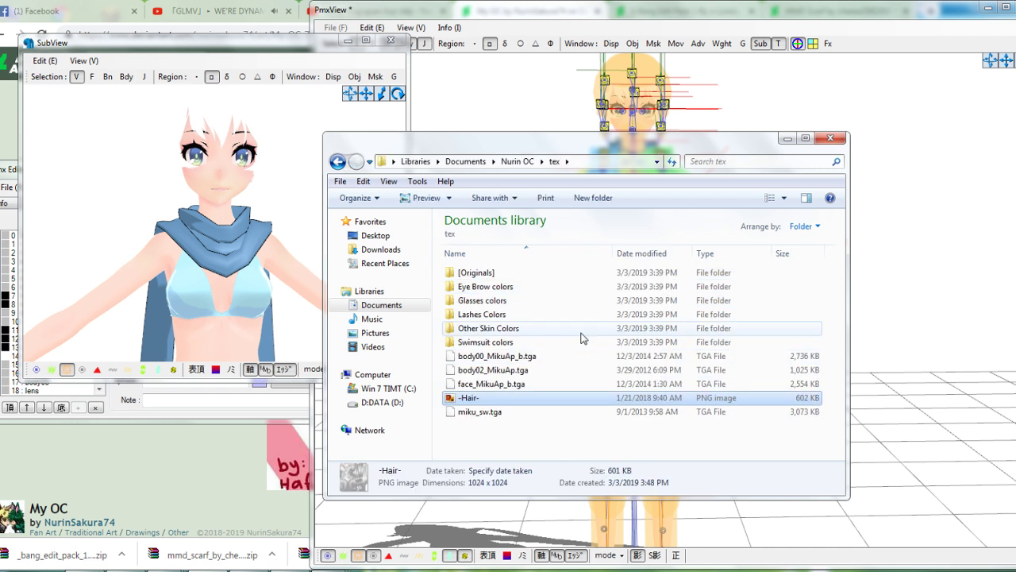
{"action": "left_click", "coordinate": [337, 161]}
Select the -Bangs- material of the TDA Base model and open its texture viewer
{"action": "left_click", "coordinate": [2, 181]}
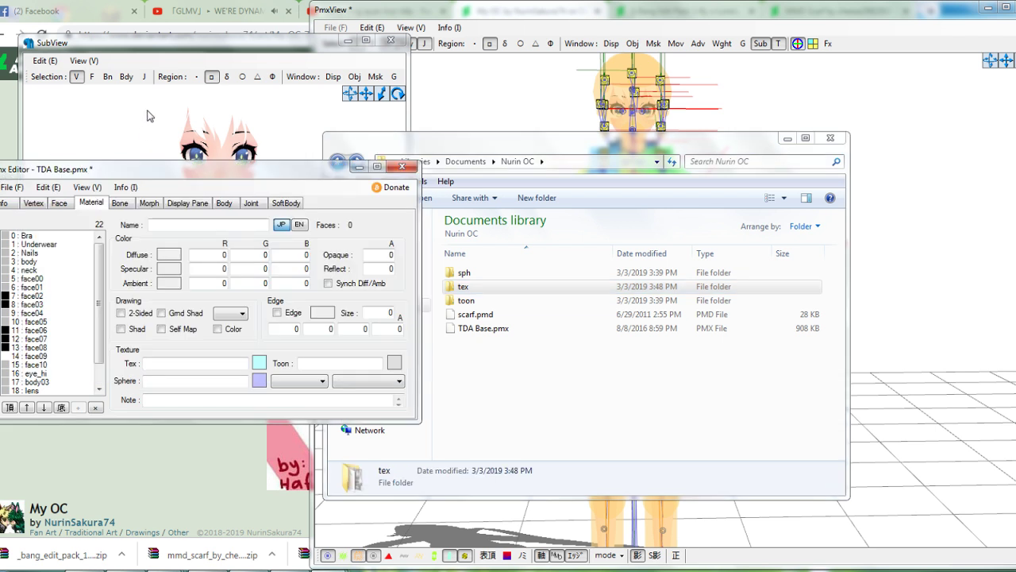
{"action": "scroll", "coordinate": [79, 341], "scroll_direction": "down", "scroll_amount": 1}
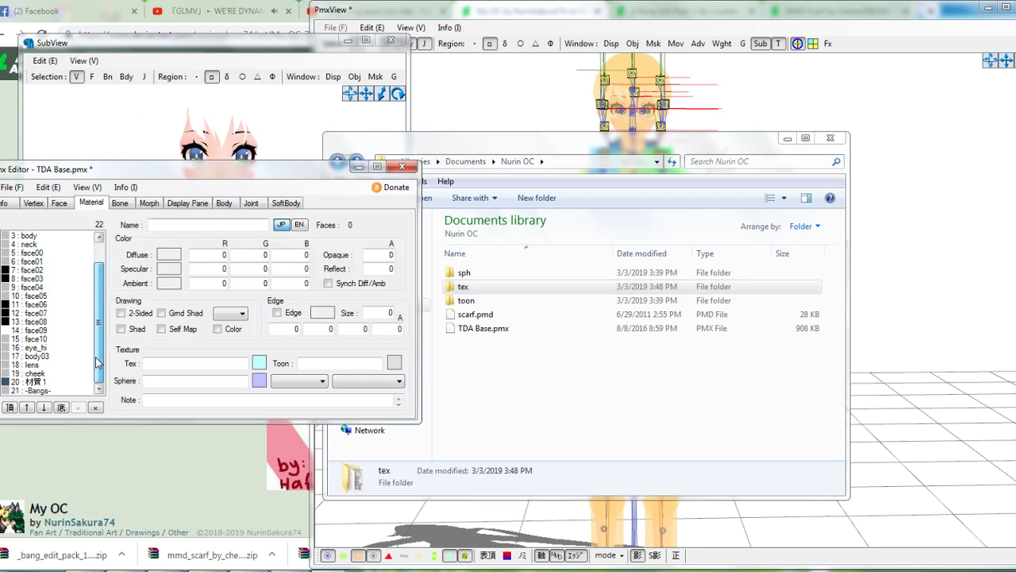
{"action": "left_click", "coordinate": [36, 390]}
{"action": "left_click", "coordinate": [258, 364]}
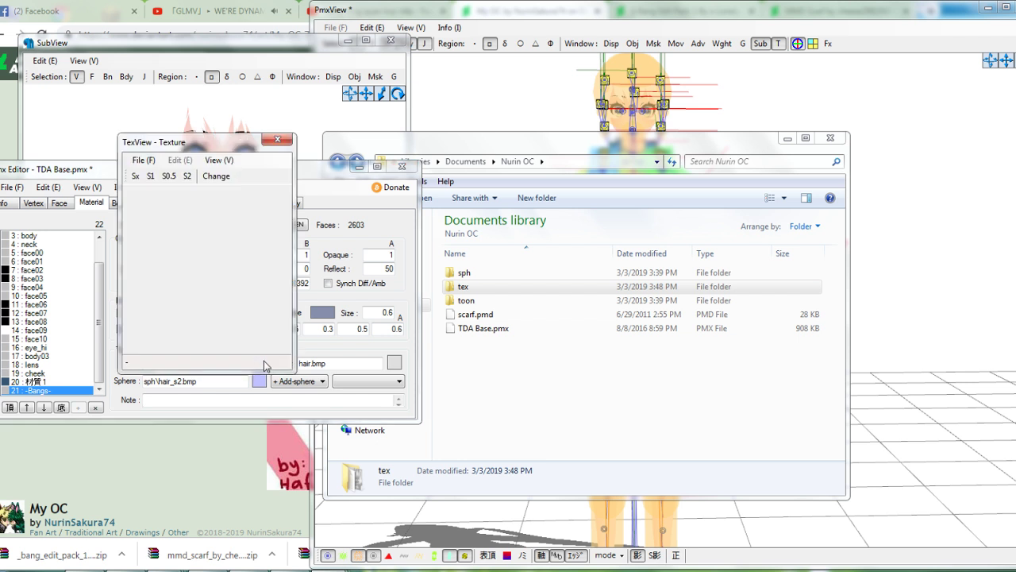
Try to change the -Bangs- material's texture to the -Hair- image from the Nurin OC tex folder and close the texture viewer
{"action": "left_click", "coordinate": [144, 160]}
{"action": "left_click", "coordinate": [155, 175]}
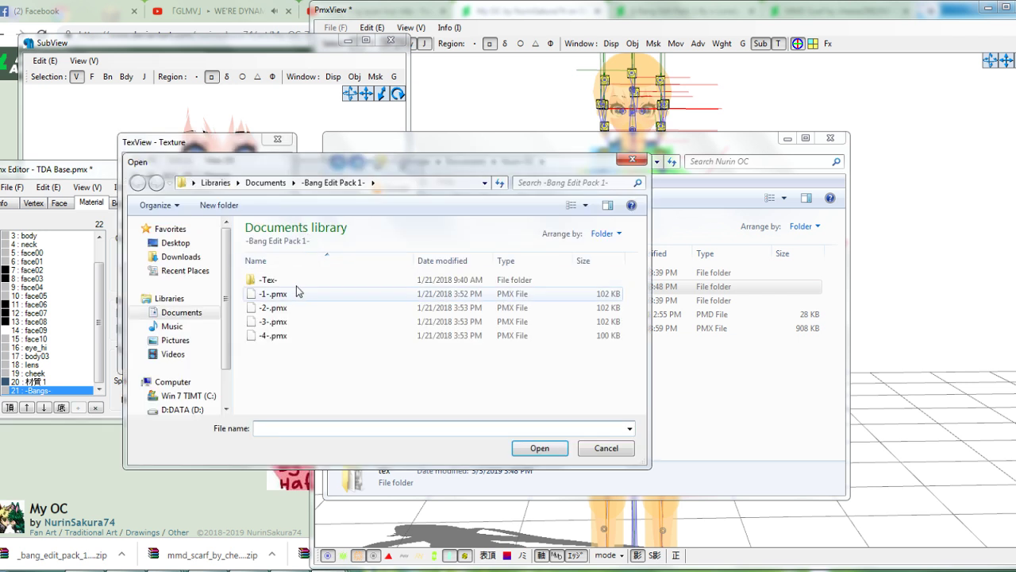
{"action": "left_click", "coordinate": [187, 312]}
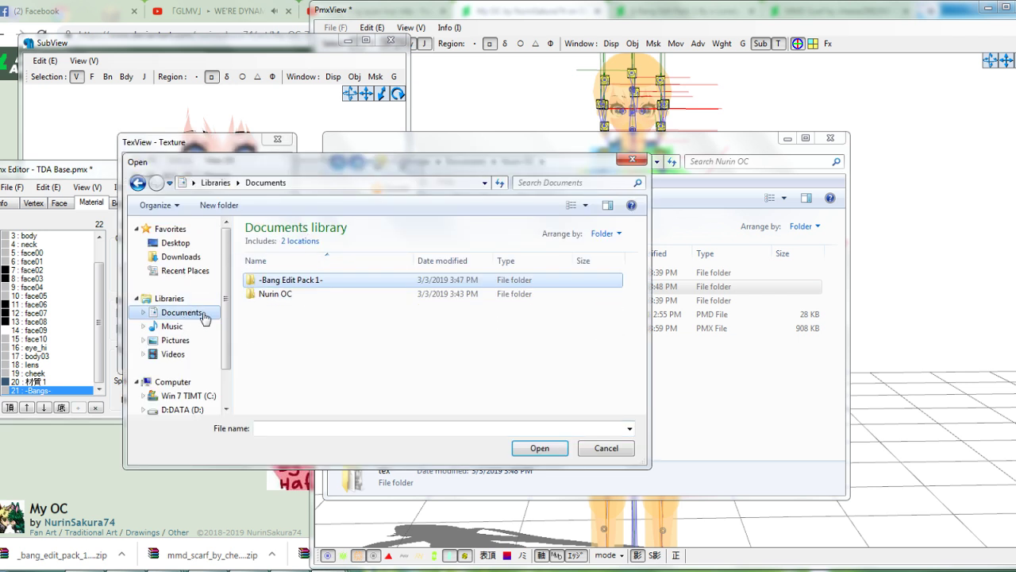
{"action": "double_click", "coordinate": [285, 295]}
{"action": "double_click", "coordinate": [282, 299]}
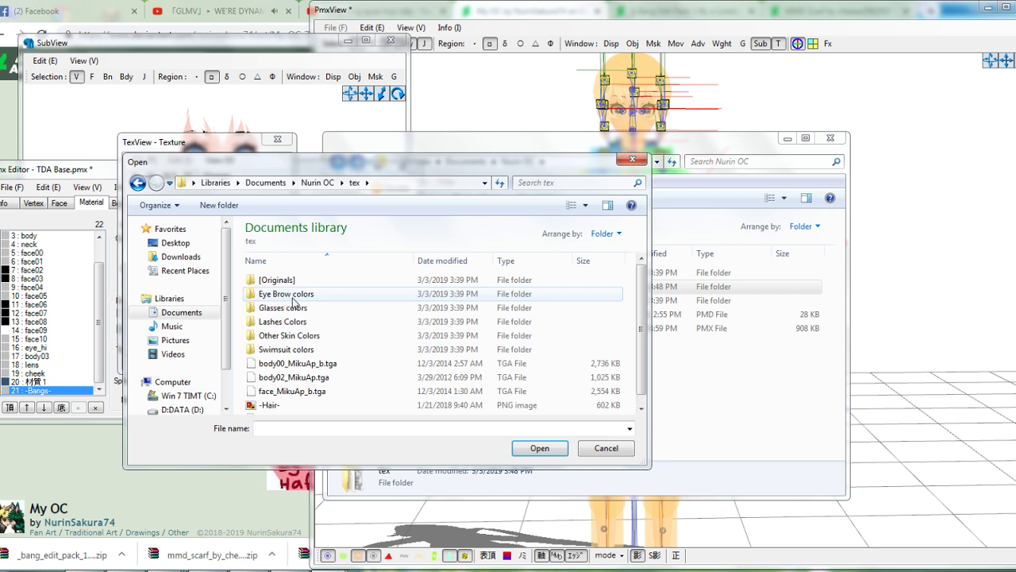
{"action": "double_click", "coordinate": [283, 405]}
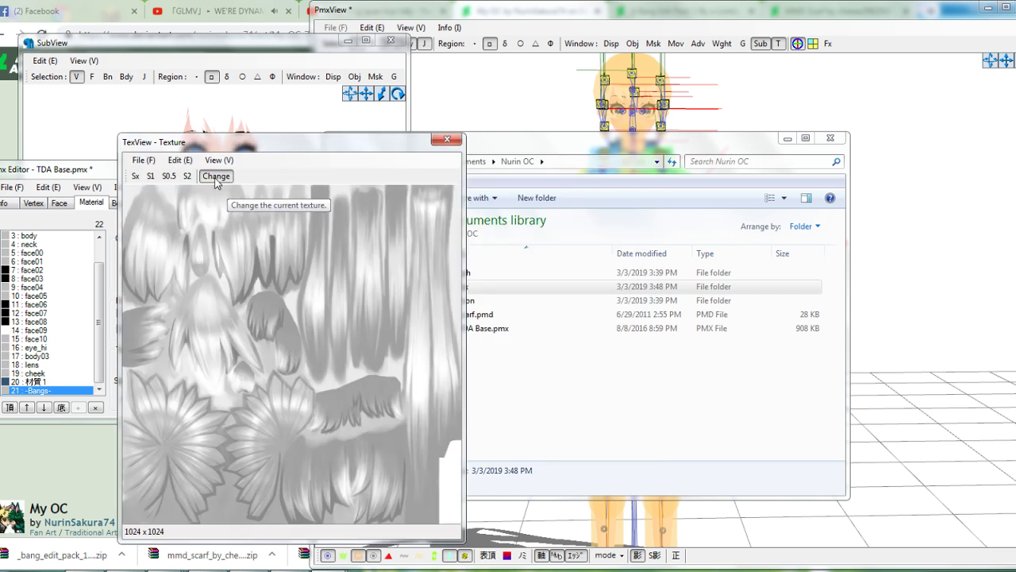
{"action": "left_click", "coordinate": [216, 183]}
{"action": "left_click", "coordinate": [574, 337]}
{"action": "left_click", "coordinate": [449, 140]}
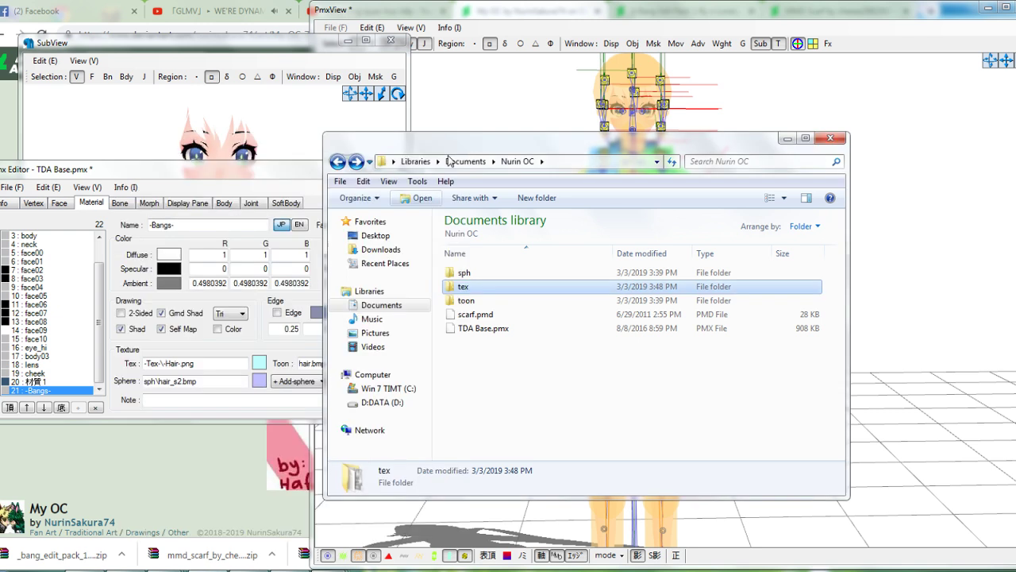
Open the -Hair- PNG from the tex folder of Nurin OC in PaintTool SAI and add a new layer above it
{"action": "left_click", "coordinate": [281, 571]}
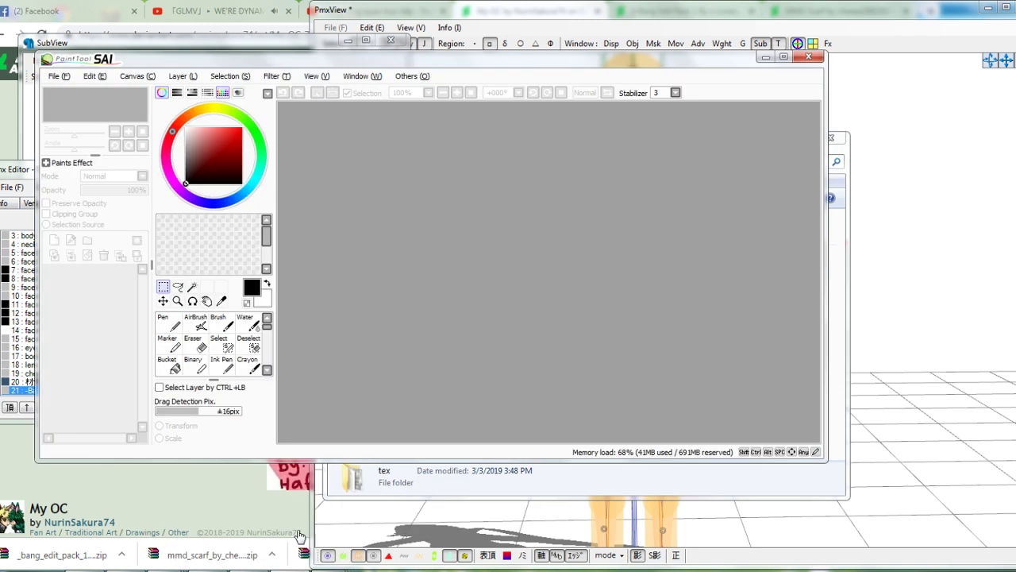
{"action": "left_click", "coordinate": [782, 57]}
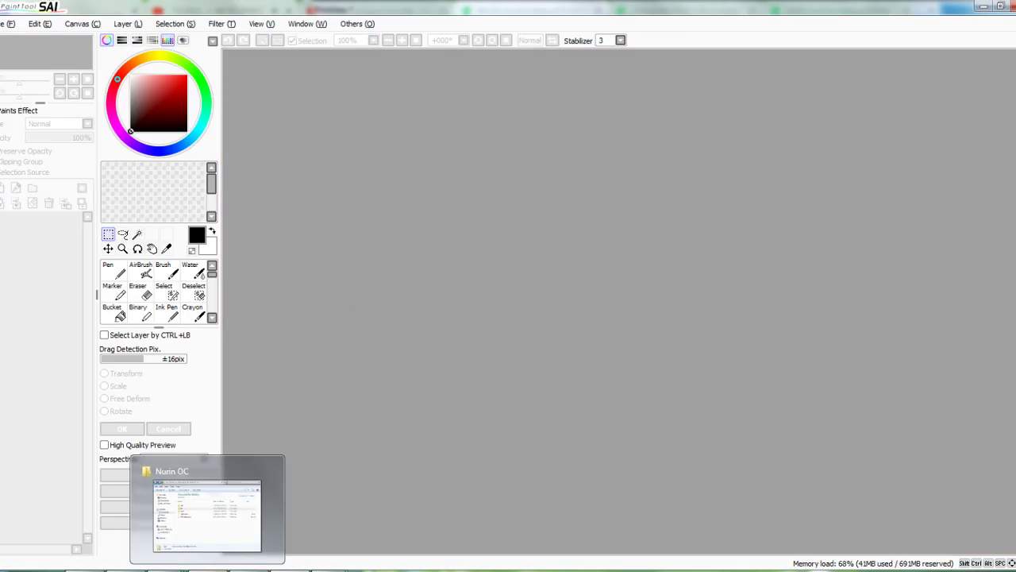
{"action": "left_click", "coordinate": [198, 565]}
{"action": "double_click", "coordinate": [472, 289]}
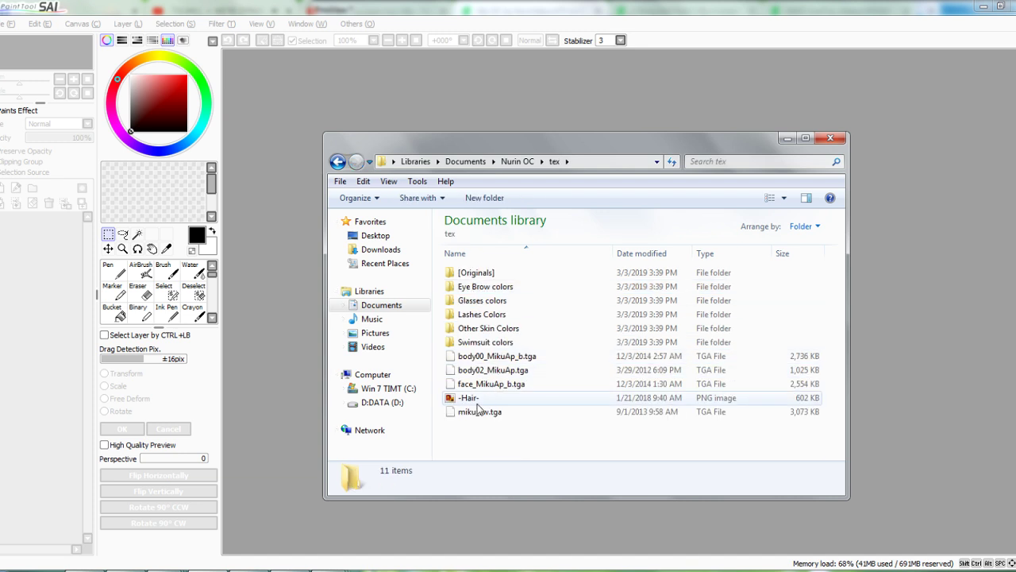
{"action": "left_click", "coordinate": [486, 399]}
{"action": "left_click_drag", "start_coordinate": [223, 377], "coordinate": [258, 370]}
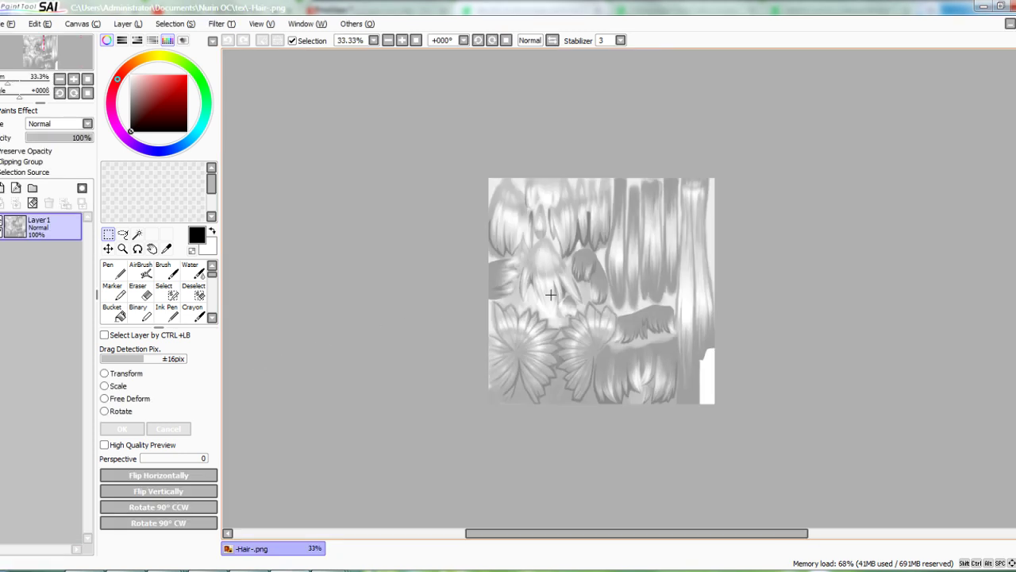
{"action": "scroll", "coordinate": [602, 274], "scroll_direction": "up", "scroll_amount": 1}
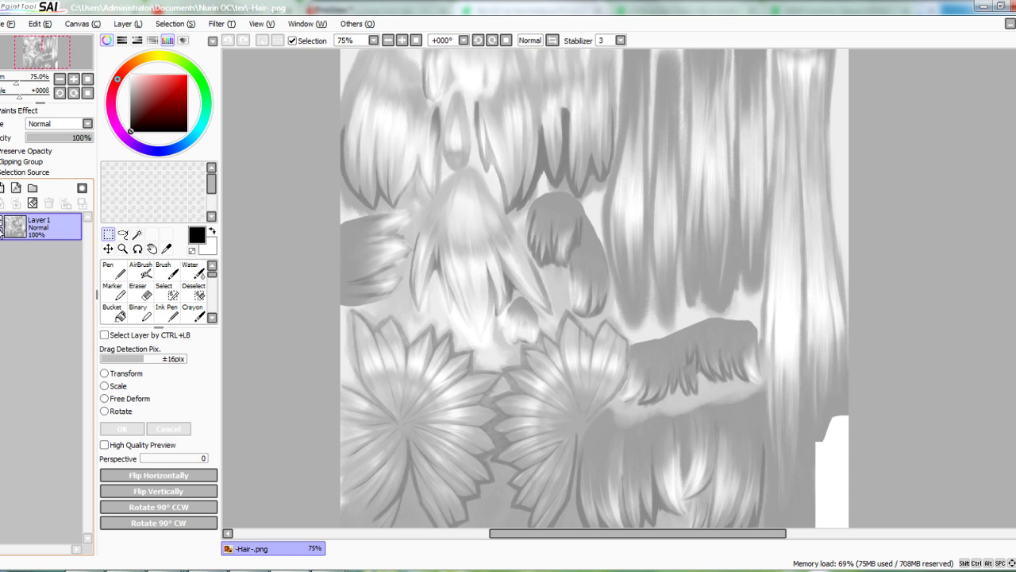
{"action": "left_click", "coordinate": [4, 189]}
{"action": "left_click", "coordinate": [137, 66]}
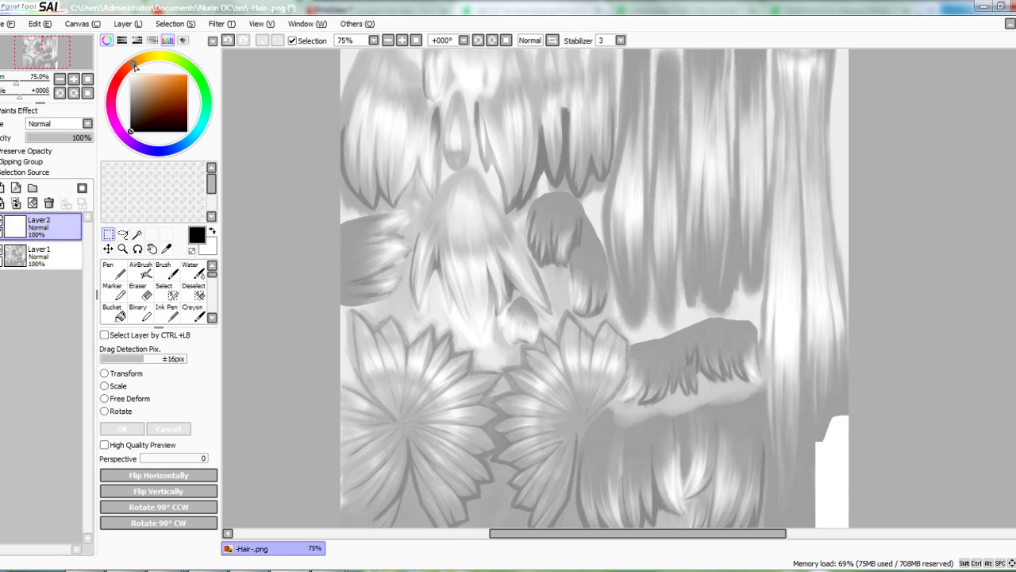
Copy the reference character picture from the DeviantArt page and create a new PaintTool SAI canvas from the clipboard
{"action": "left_click", "coordinate": [135, 569]}
{"action": "right_click", "coordinate": [376, 151]}
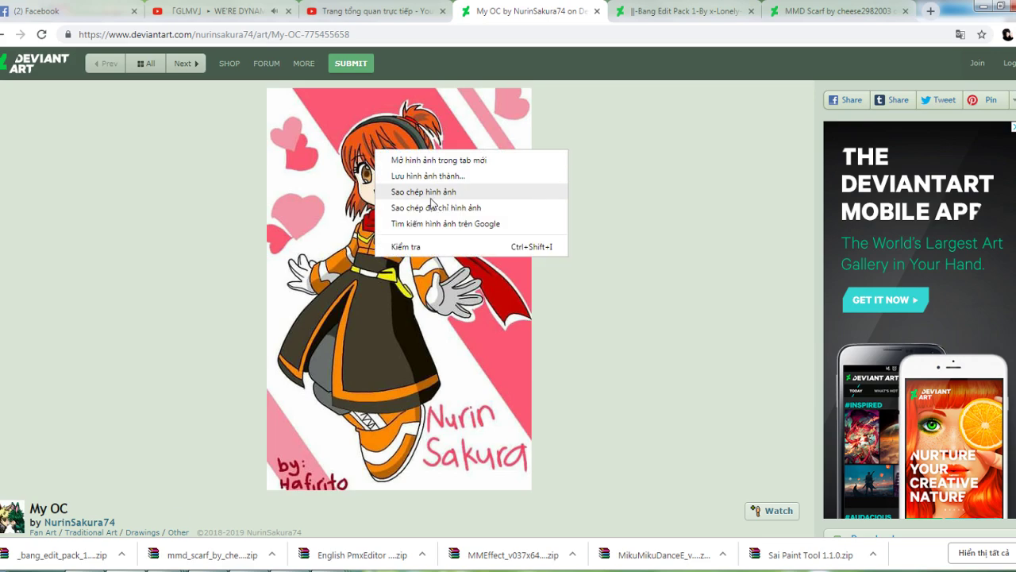
{"action": "left_click", "coordinate": [433, 192]}
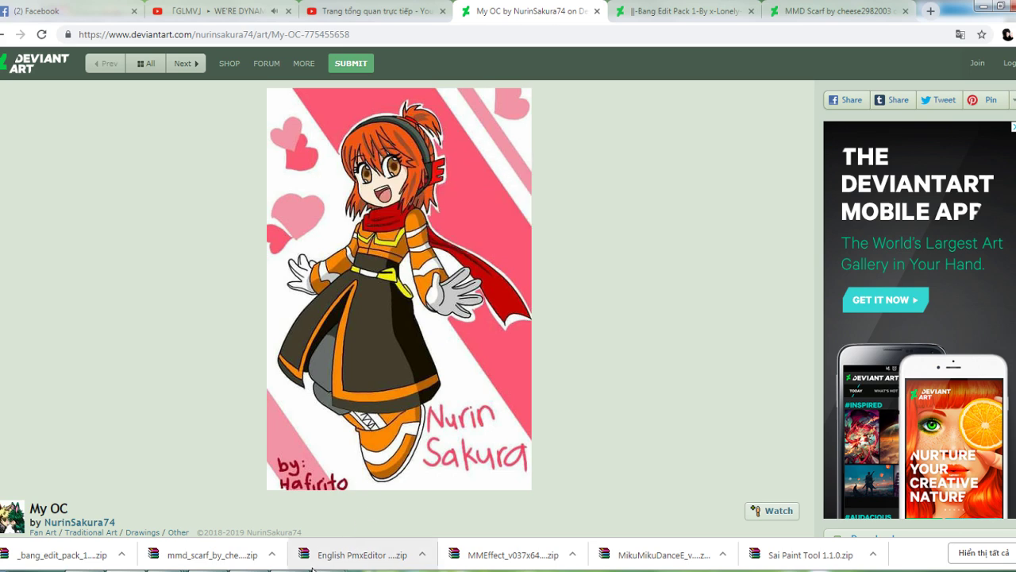
{"action": "mouse_move", "coordinate": [362, 567]}
{"action": "left_click", "coordinate": [367, 486]}
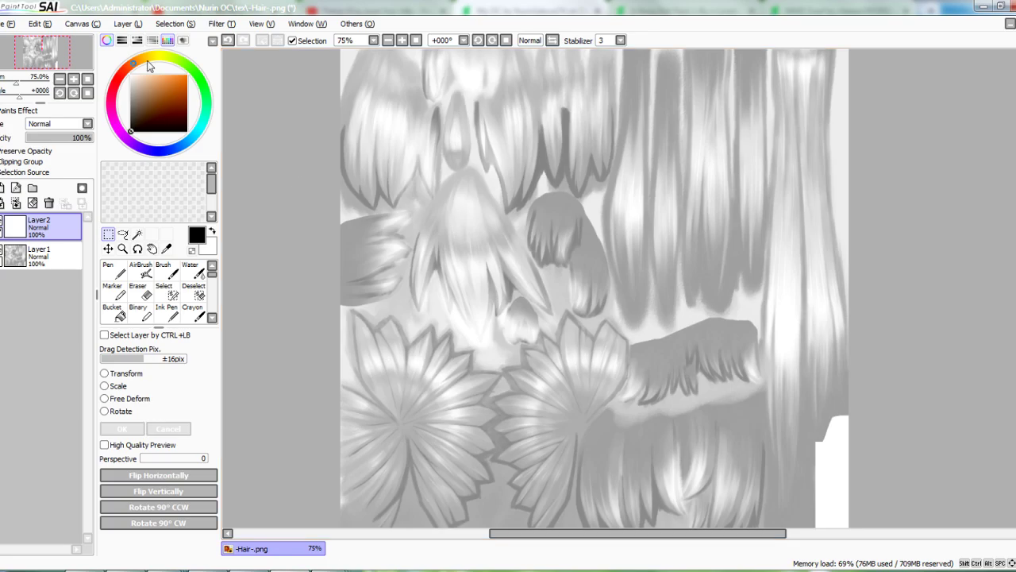
{"action": "left_click", "coordinate": [10, 24]}
{"action": "left_click", "coordinate": [24, 62]}
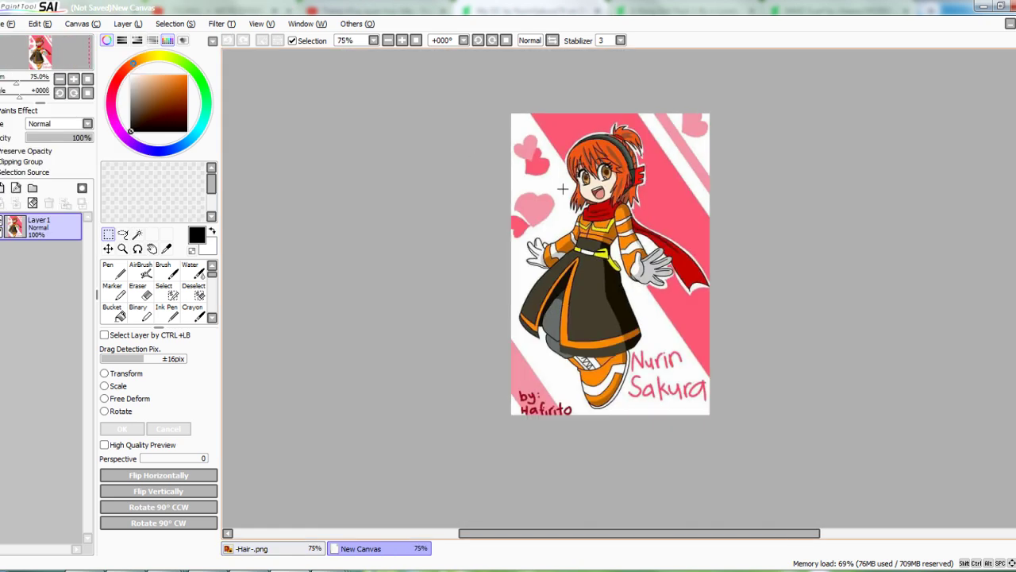
Sample the orange hair colour from the reference picture and return to the -Hair-.png canvas
{"action": "scroll", "coordinate": [582, 171], "scroll_direction": "up", "scroll_amount": 4}
{"action": "left_click_drag", "start_coordinate": [660, 283], "coordinate": [529, 415]}
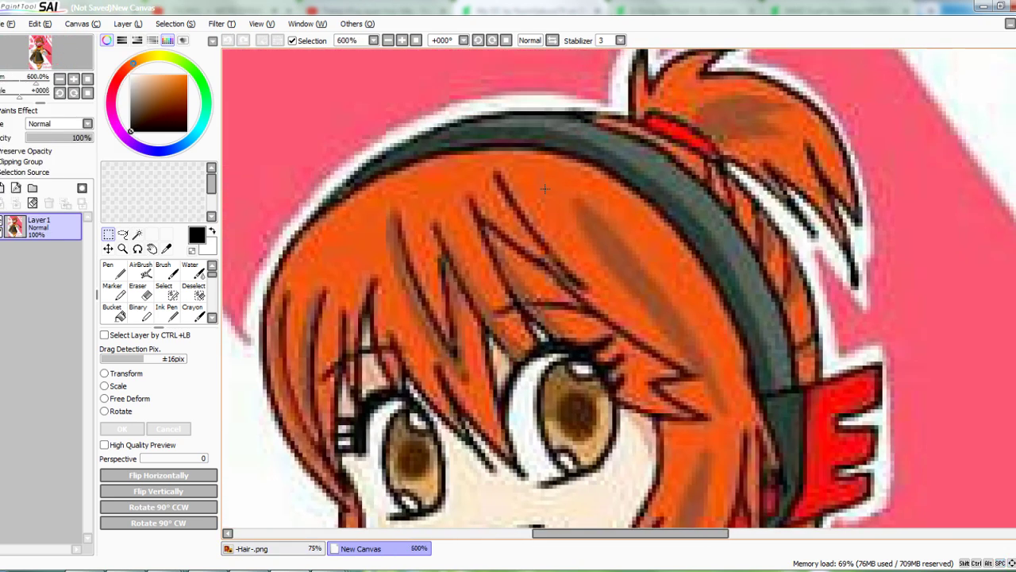
{"action": "right_click", "coordinate": [546, 183]}
{"action": "left_click", "coordinate": [294, 549]}
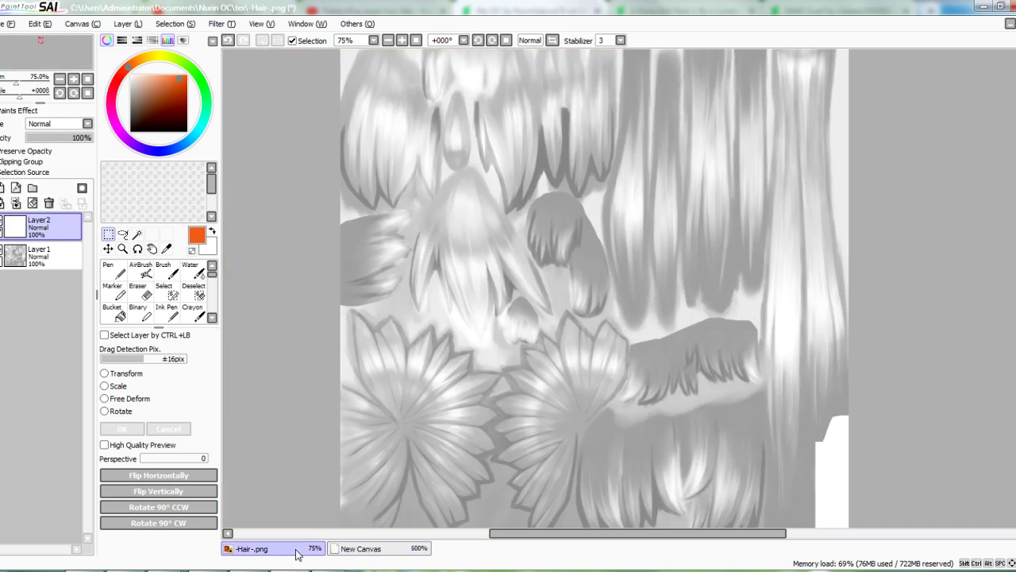
Cover Layer2 of -Hair-.png with the sampled orange using the Pen at size 500 and set the layer mode to Multiply
{"action": "left_click", "coordinate": [112, 270]}
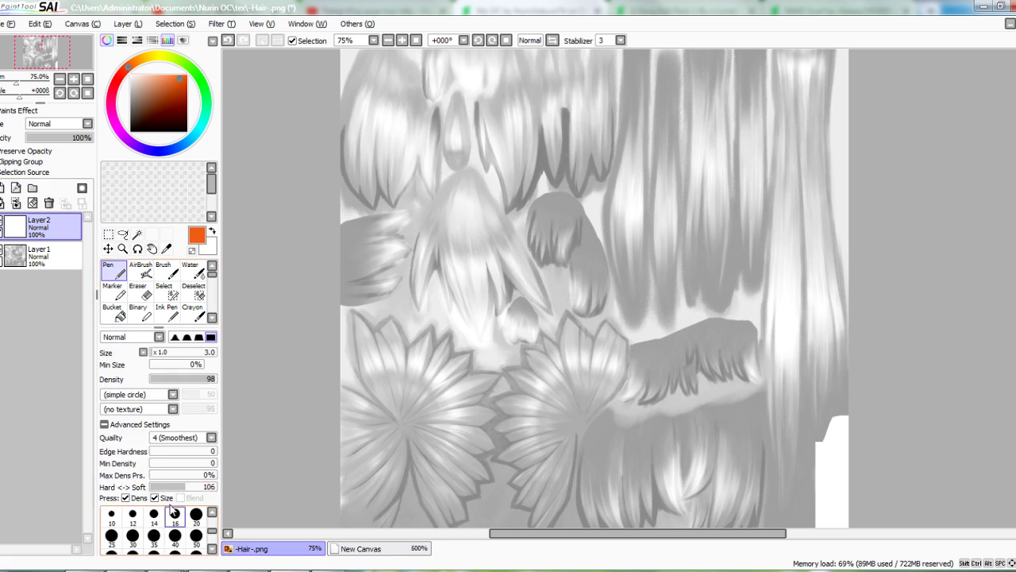
{"action": "scroll", "coordinate": [437, 316], "scroll_direction": "down", "scroll_amount": 4}
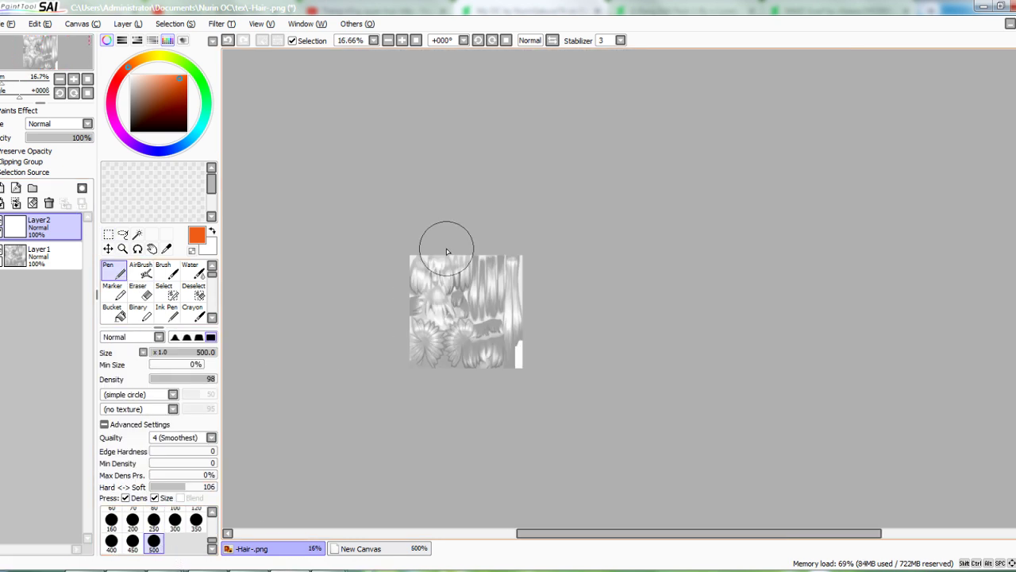
{"action": "scroll", "coordinate": [447, 251], "scroll_direction": "up", "scroll_amount": 3}
{"action": "mouse_move", "coordinate": [522, 252]}
{"action": "left_mouse_down"}
{"action": "mouse_move", "coordinate": [184, 382]}
{"action": "mouse_move", "coordinate": [509, 405]}
{"action": "left_mouse_up"}
{"action": "mouse_move", "coordinate": [617, 386]}
{"action": "left_mouse_down"}
{"action": "mouse_move", "coordinate": [672, 288]}
{"action": "mouse_move", "coordinate": [294, 511]}
{"action": "left_mouse_up"}
{"action": "key", "text": "ctrl+z"}
{"action": "mouse_move", "coordinate": [730, 335]}
{"action": "left_mouse_down"}
{"action": "mouse_move", "coordinate": [38, 493]}
{"action": "mouse_move", "coordinate": [537, 468]}
{"action": "left_mouse_up"}
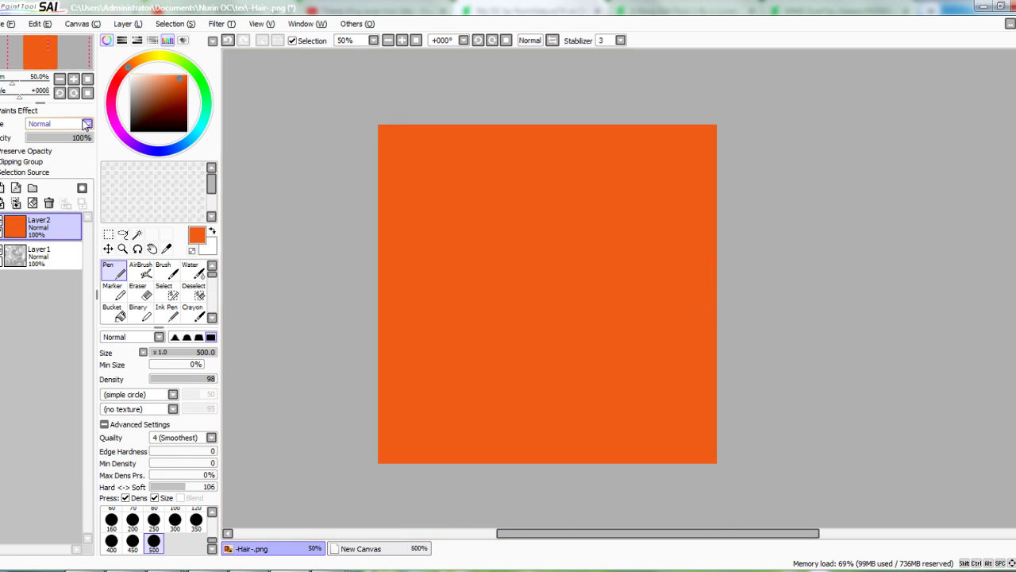
{"action": "left_click", "coordinate": [86, 124]}
{"action": "left_click", "coordinate": [49, 146]}
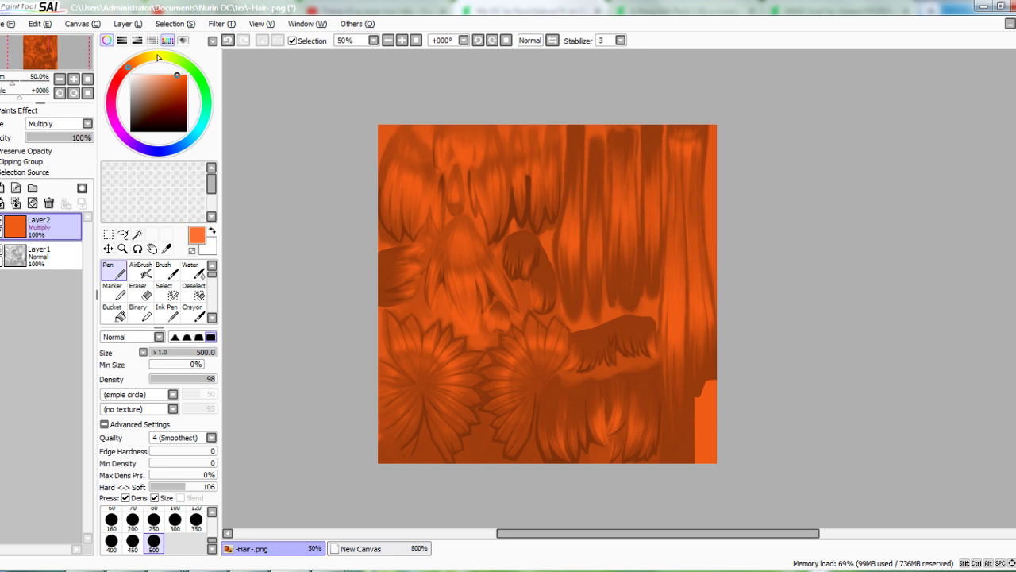
Set the paint colour to saturation 230 and value 255 with the HSV sliders and repaint Layer2 with it
{"action": "left_click", "coordinate": [137, 40]}
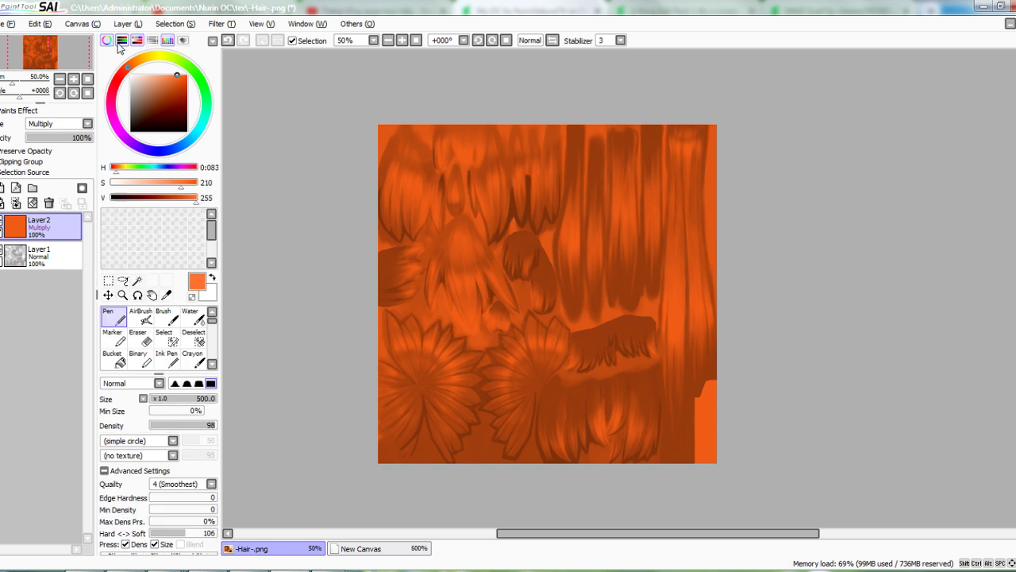
{"action": "left_click", "coordinate": [107, 40]}
{"action": "mouse_move", "coordinate": [679, 166]}
{"action": "left_mouse_down"}
{"action": "mouse_move", "coordinate": [278, 170]}
{"action": "mouse_move", "coordinate": [983, 181]}
{"action": "mouse_move", "coordinate": [735, 347]}
{"action": "mouse_move", "coordinate": [699, 453]}
{"action": "left_mouse_up"}
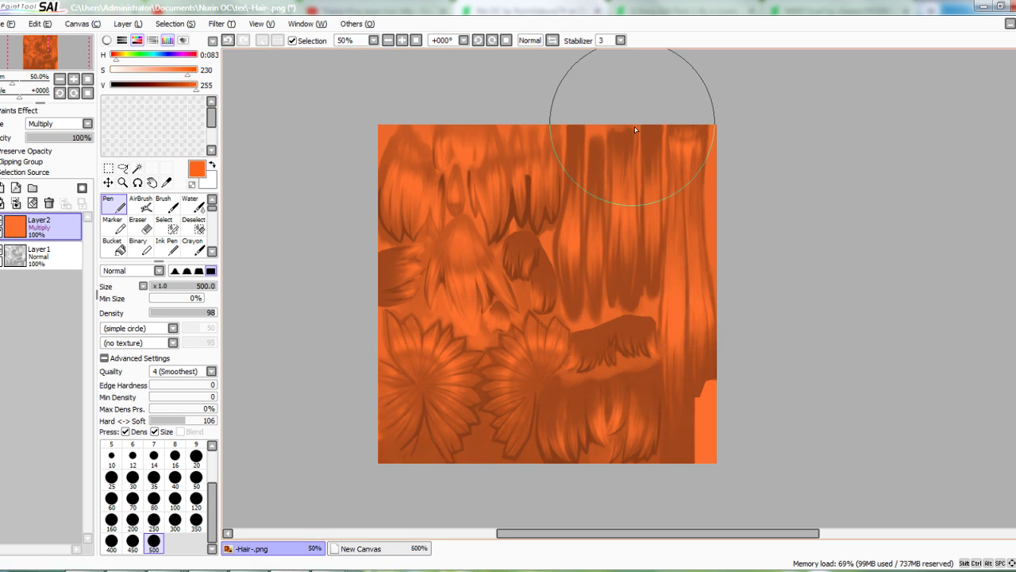
{"action": "mouse_move", "coordinate": [635, 126]}
{"action": "left_mouse_down"}
{"action": "mouse_move", "coordinate": [493, 239]}
{"action": "mouse_move", "coordinate": [1015, 417]}
{"action": "left_mouse_up"}
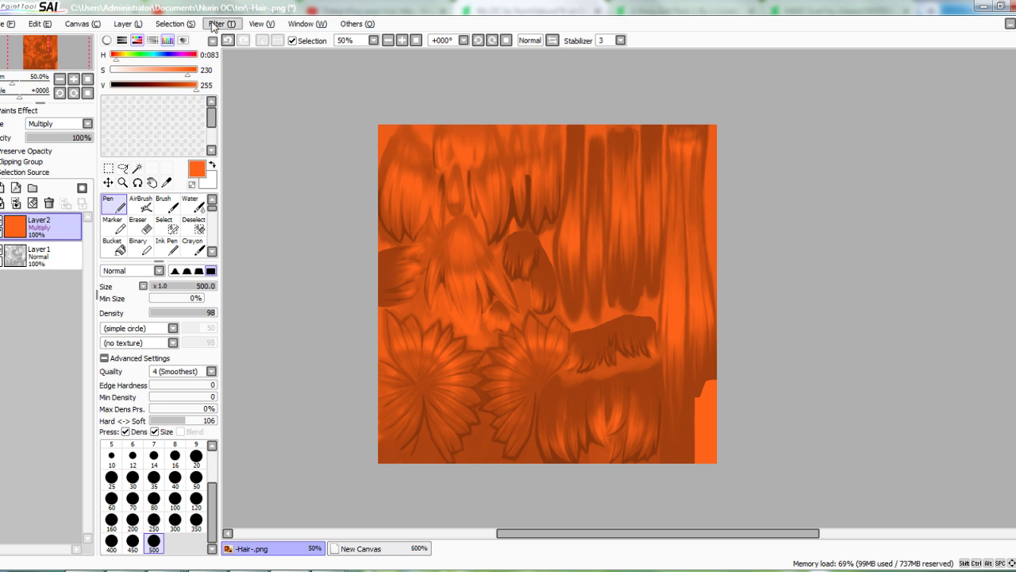
Darken the orange of Layer2 by lowering its luminescence with the Hue and Saturation filter
{"action": "left_click", "coordinate": [215, 25]}
{"action": "left_click", "coordinate": [229, 40]}
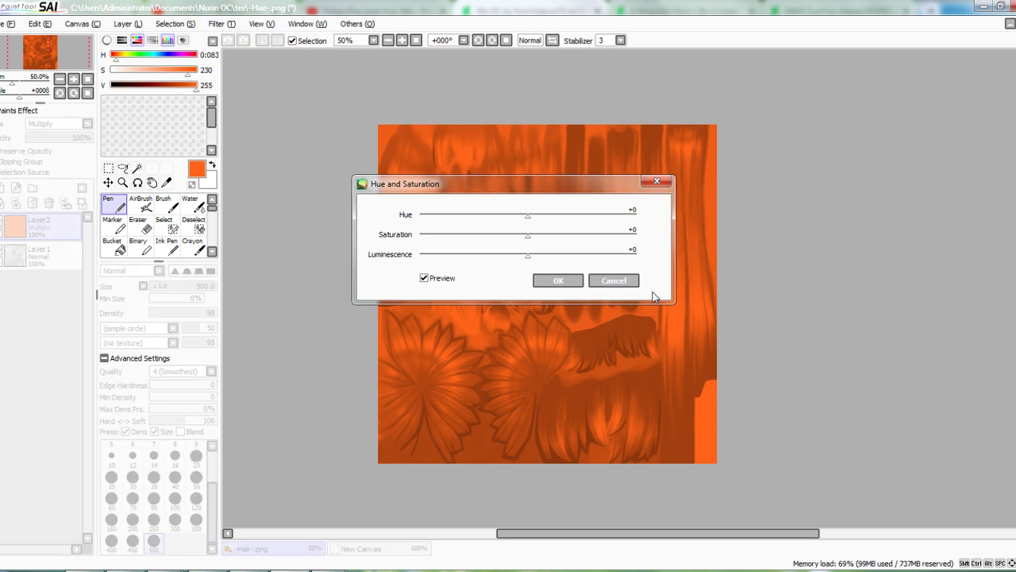
{"action": "left_click_drag", "start_coordinate": [525, 263], "coordinate": [580, 291]}
{"action": "left_click", "coordinate": [506, 255]}
{"action": "left_click", "coordinate": [559, 280]}
{"action": "scroll", "coordinate": [576, 292], "scroll_direction": "down", "scroll_amount": 1}
{"action": "scroll", "coordinate": [577, 294], "scroll_direction": "up", "scroll_amount": 2}
{"action": "scroll", "coordinate": [559, 287], "scroll_direction": "down", "scroll_amount": 1}
Sample the brown shadow colour from the hair in the reference picture and return to the -Hair-.png canvas
{"action": "left_click", "coordinate": [403, 547]}
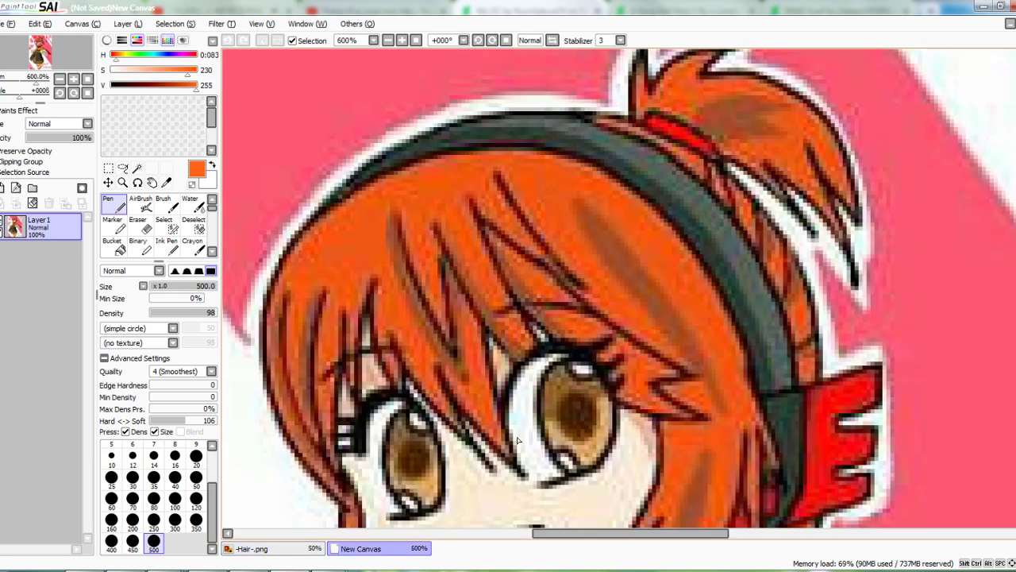
{"action": "scroll", "coordinate": [548, 350], "scroll_direction": "down", "scroll_amount": 1}
{"action": "scroll", "coordinate": [593, 341], "scroll_direction": "up", "scroll_amount": 2}
{"action": "left_click_drag", "start_coordinate": [594, 342], "coordinate": [576, 189]}
{"action": "scroll", "coordinate": [568, 219], "scroll_direction": "down", "scroll_amount": 2}
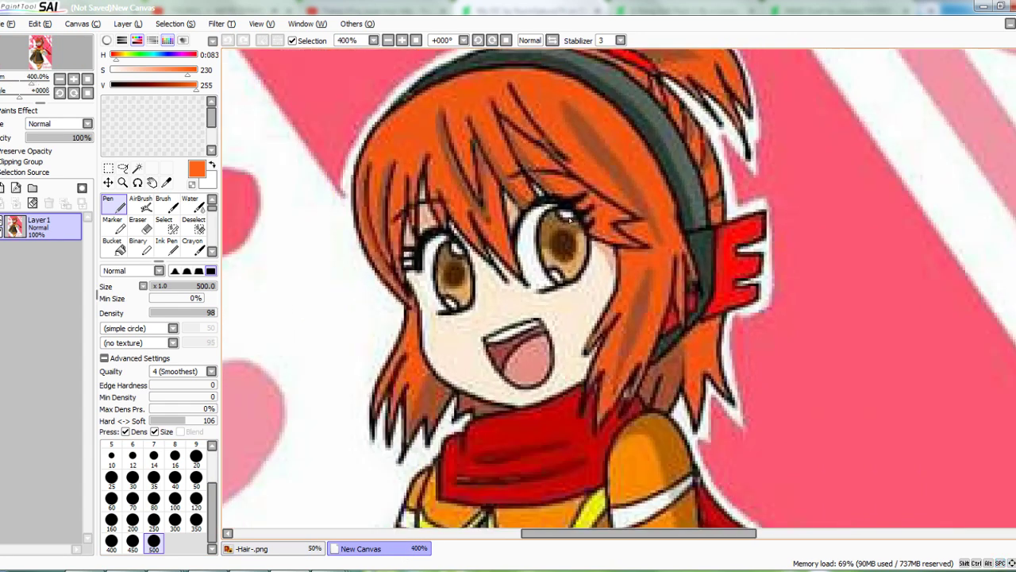
{"action": "scroll", "coordinate": [568, 237], "scroll_direction": "up", "scroll_amount": 1}
{"action": "left_click_drag", "start_coordinate": [531, 350], "coordinate": [582, 382]}
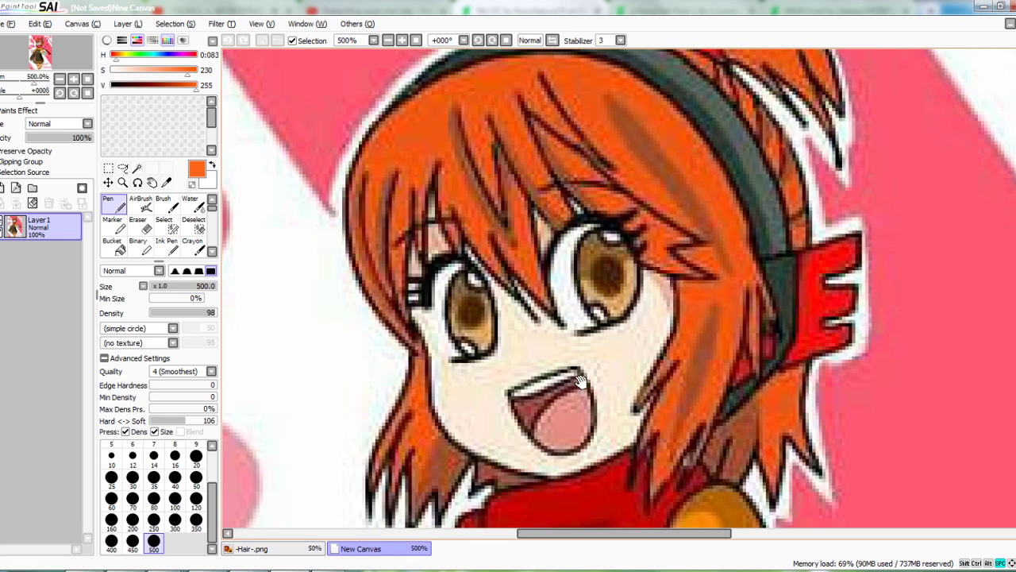
{"action": "left_click", "coordinate": [701, 360], "text": "alt"}
{"action": "left_click", "coordinate": [318, 554]}
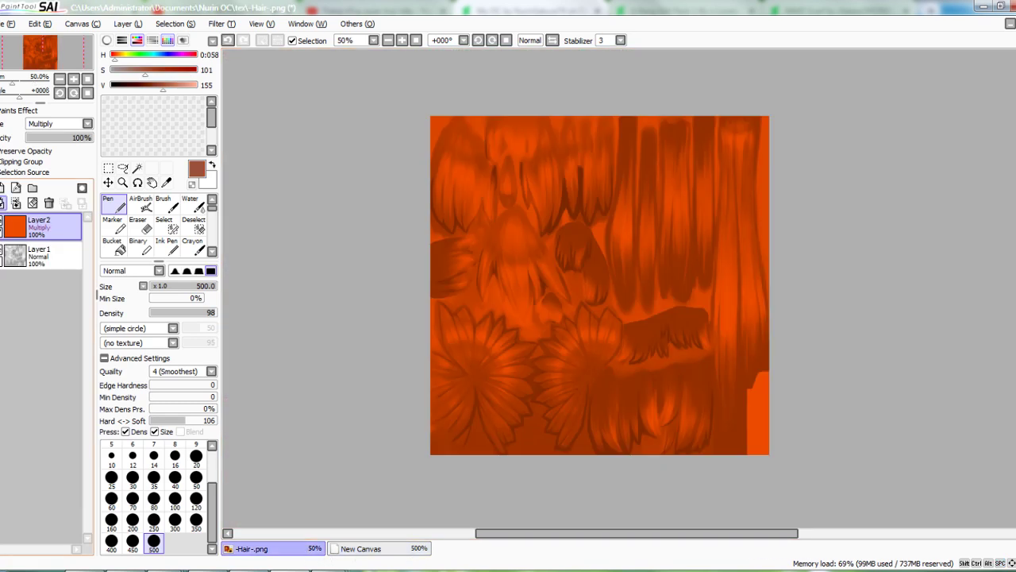
{"action": "left_click", "coordinate": [4, 187]}
{"action": "scroll", "coordinate": [548, 245], "scroll_direction": "up", "scroll_amount": 3}
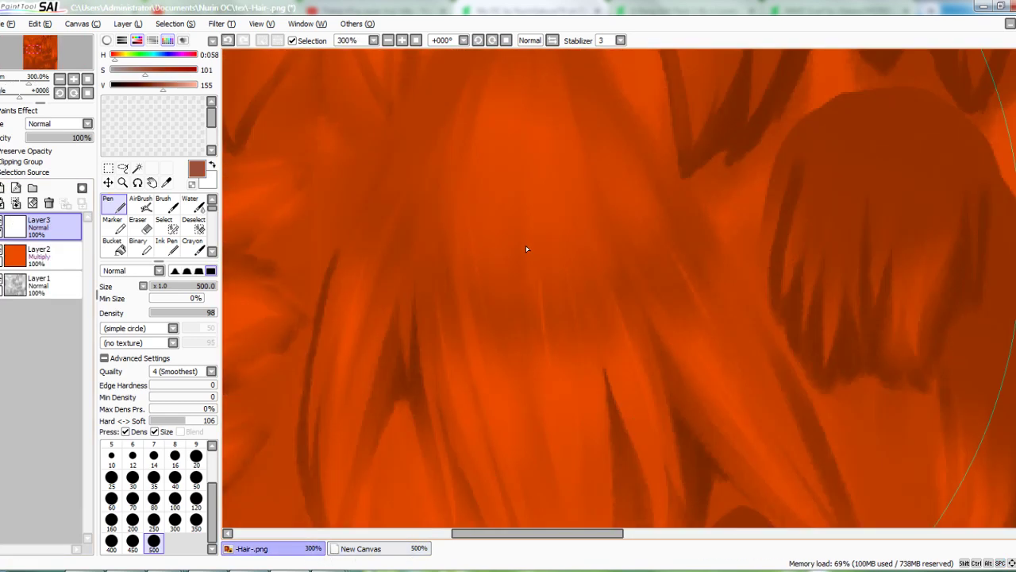
{"action": "scroll", "coordinate": [526, 246], "scroll_direction": "down", "scroll_amount": 3}
{"action": "key", "text": "ctrl+z"}
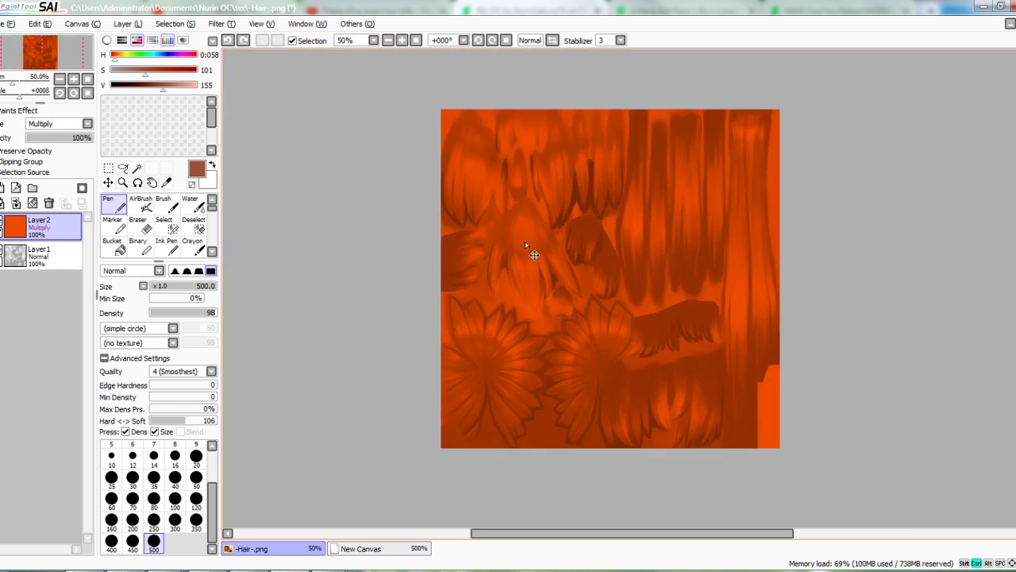
Save the recoloured -Hair-.png and switch to the Pmx Editor windows of the TDA Base model
{"action": "left_click", "coordinate": [7, 24]}
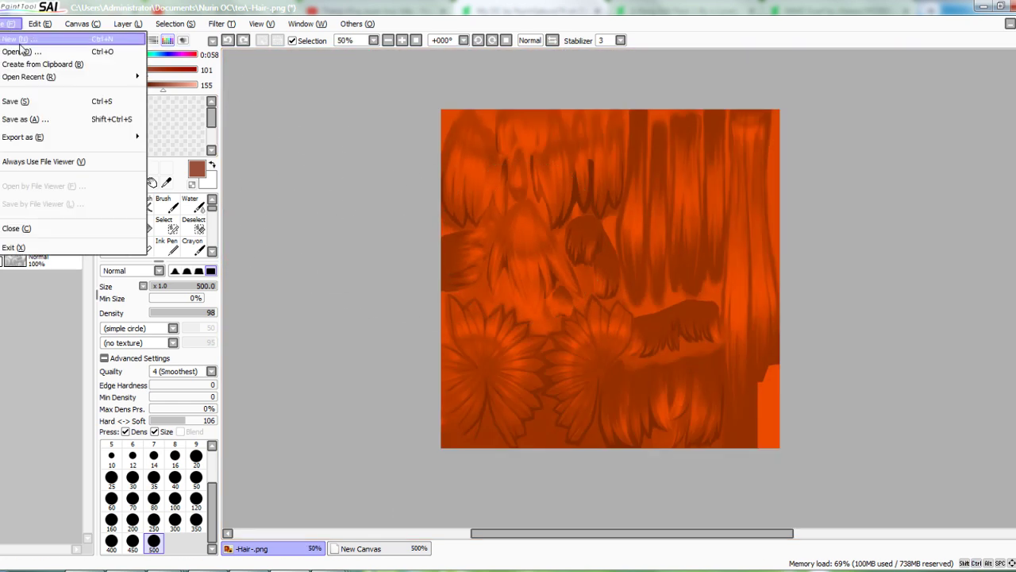
{"action": "left_click", "coordinate": [17, 100]}
{"action": "mouse_move", "coordinate": [266, 571]}
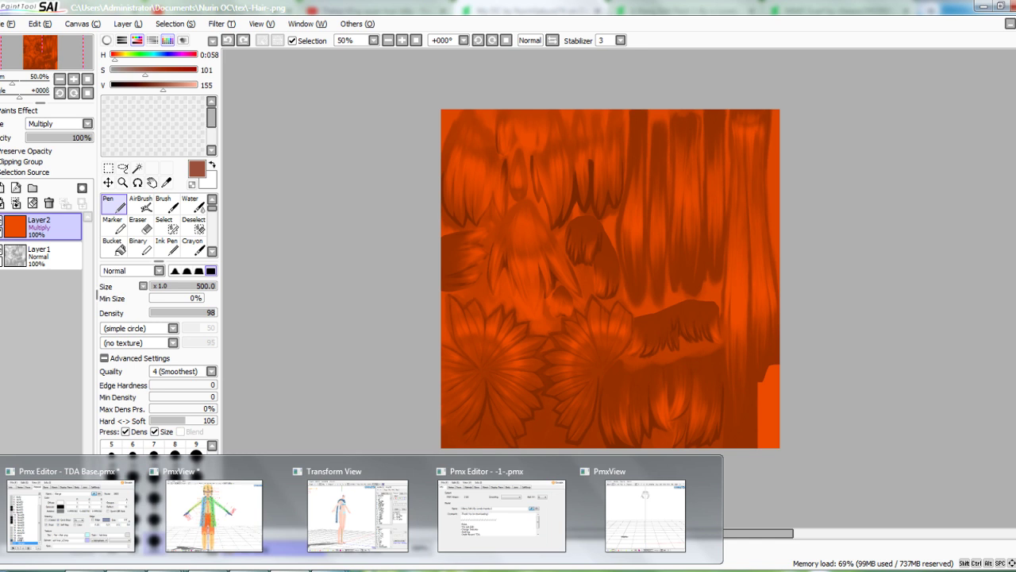
{"action": "left_click", "coordinate": [269, 506]}
{"action": "left_click", "coordinate": [73, 527]}
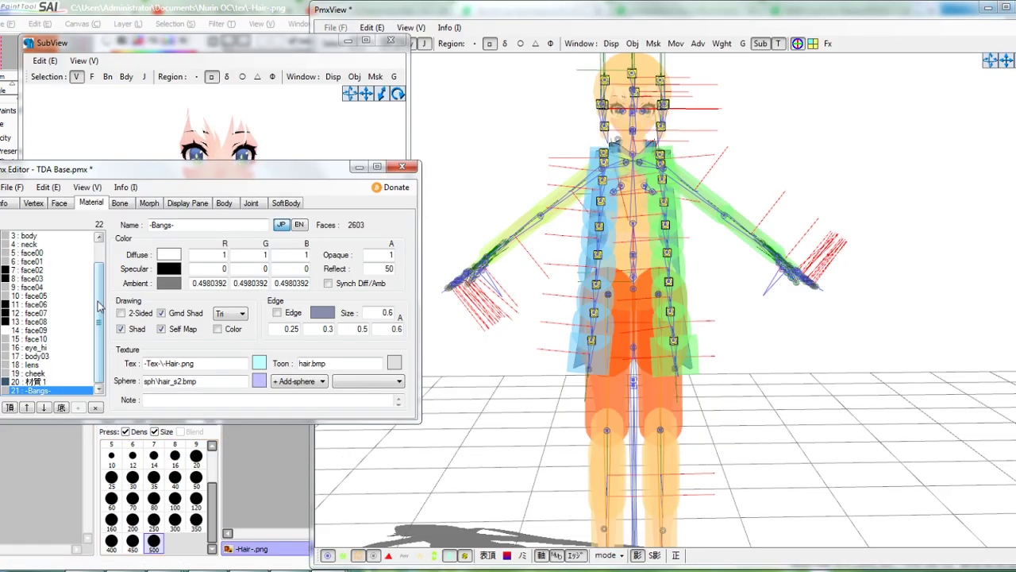
Change the -Bangs- material's texture to the -Hair- image from the Nurin OC tex folder, closing the texture viewer and the SubView
{"action": "left_click", "coordinate": [266, 362]}
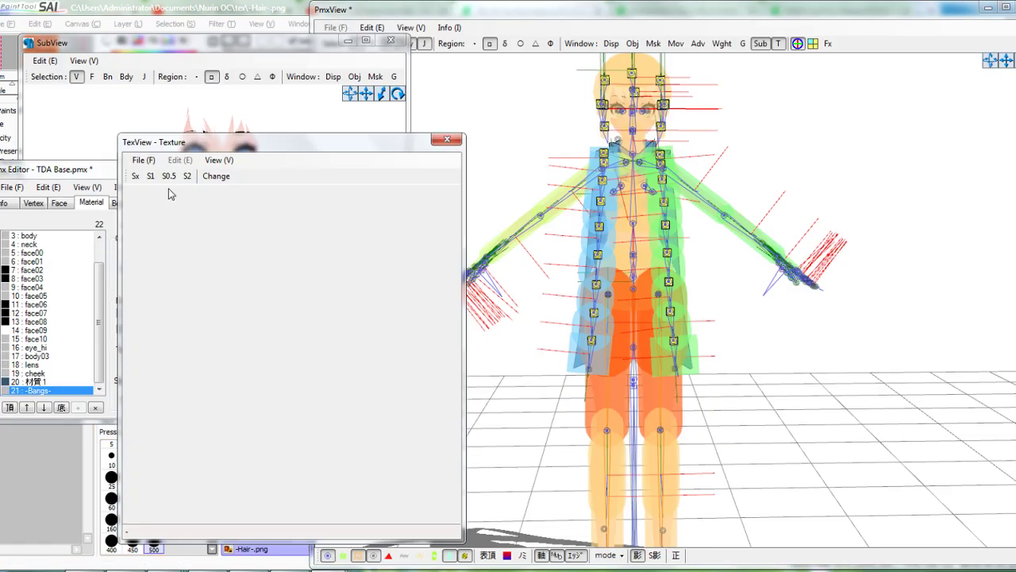
{"action": "left_click", "coordinate": [142, 161]}
{"action": "left_click", "coordinate": [143, 160]}
{"action": "left_click", "coordinate": [142, 161]}
{"action": "left_click", "coordinate": [164, 174]}
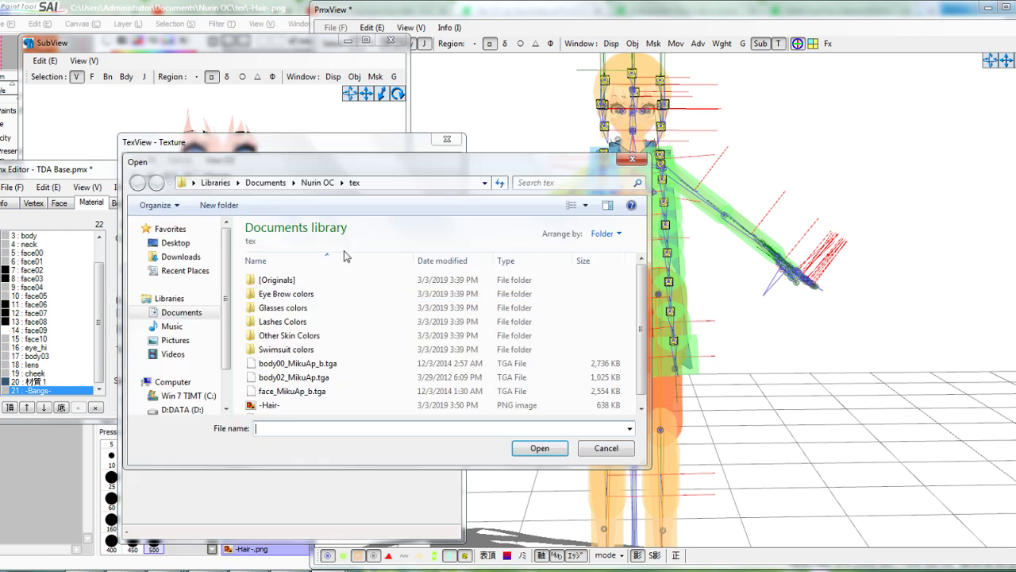
{"action": "double_click", "coordinate": [266, 397]}
{"action": "left_click", "coordinate": [216, 176]}
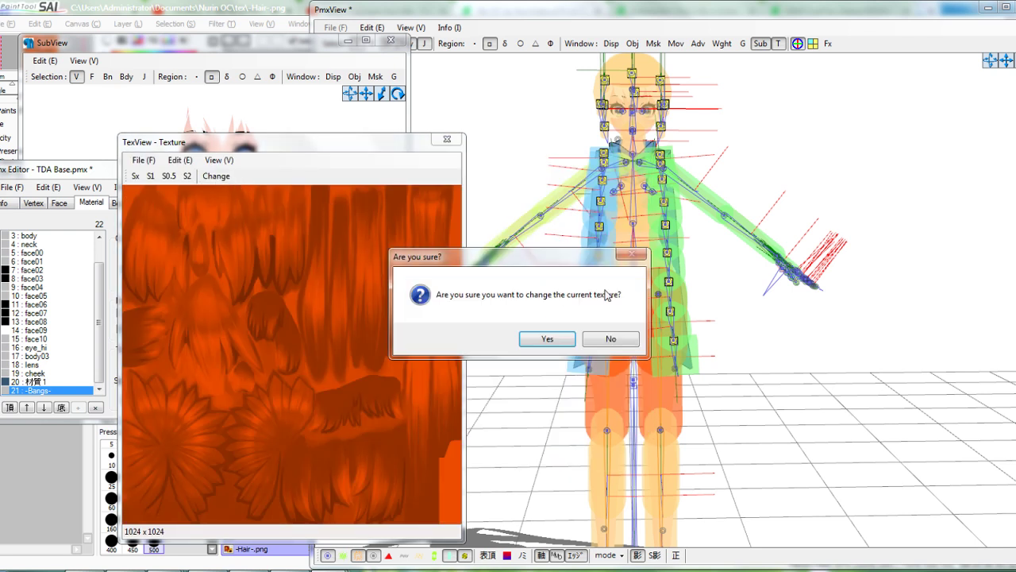
{"action": "left_click", "coordinate": [558, 343]}
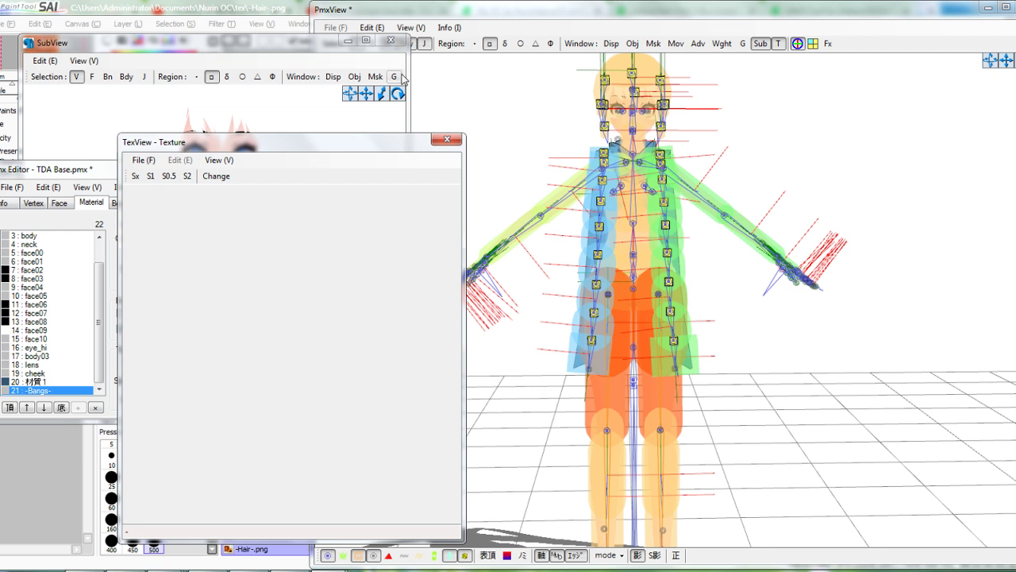
{"action": "left_click", "coordinate": [447, 140]}
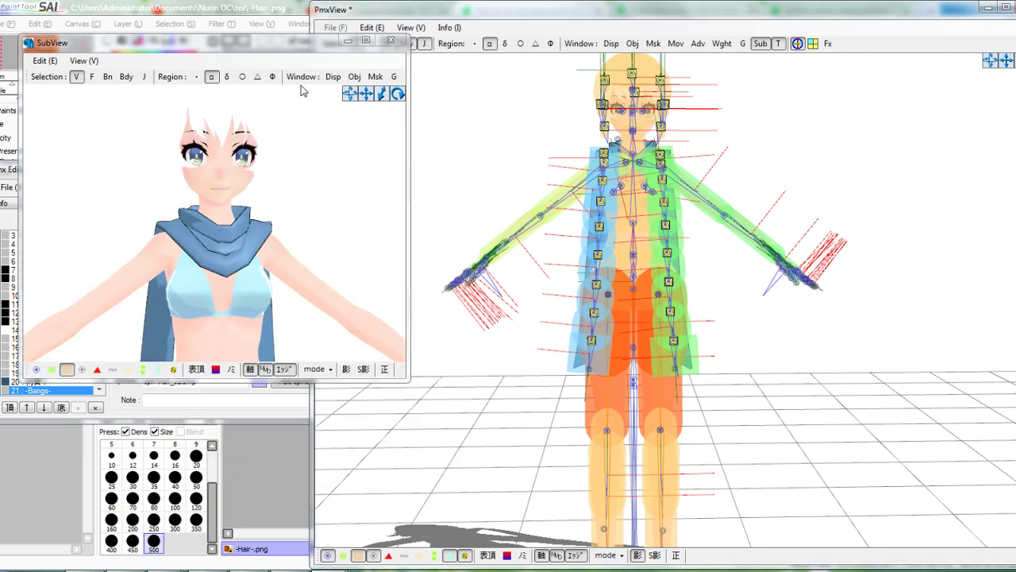
{"action": "left_click", "coordinate": [401, 41]}
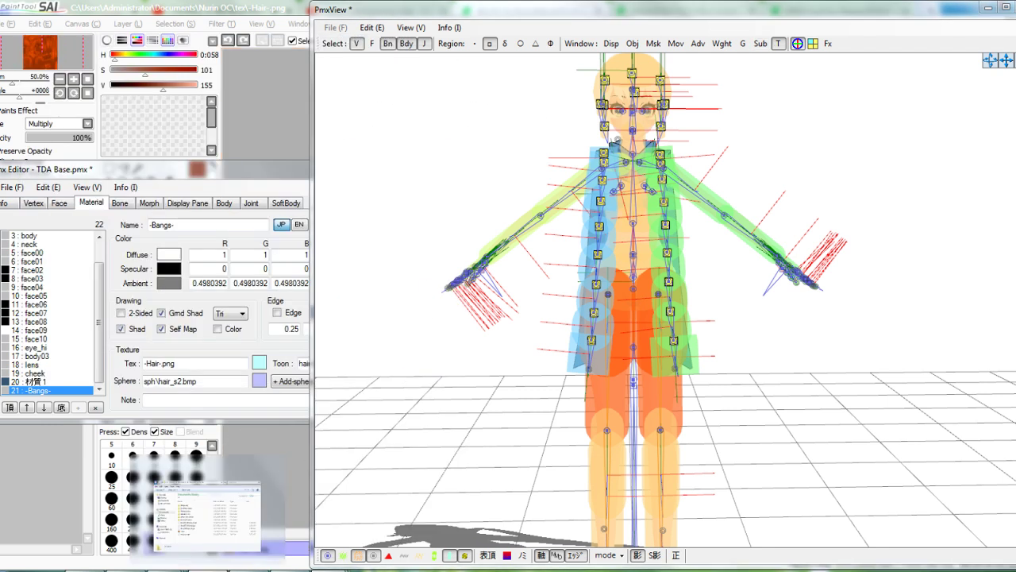
Rename the -Hair- PNG image in the Nurin OC tex folder to Orange hair
{"action": "left_click", "coordinate": [208, 516]}
{"action": "left_click", "coordinate": [469, 398]}
{"action": "right_click", "coordinate": [469, 400]}
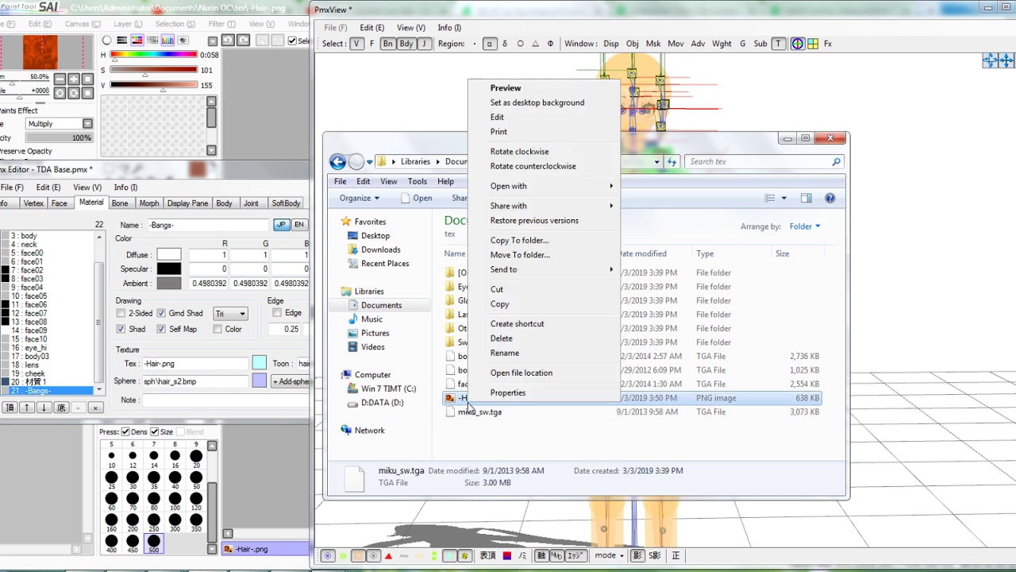
{"action": "left_click", "coordinate": [505, 352]}
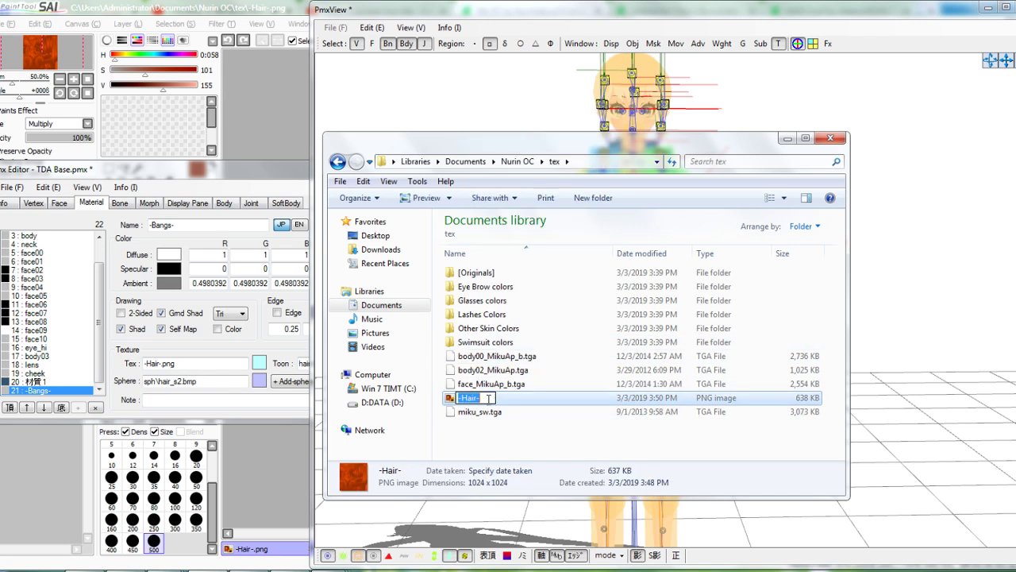
{"action": "type", "text": "Orange hair"}
{"action": "key", "text": "Return"}
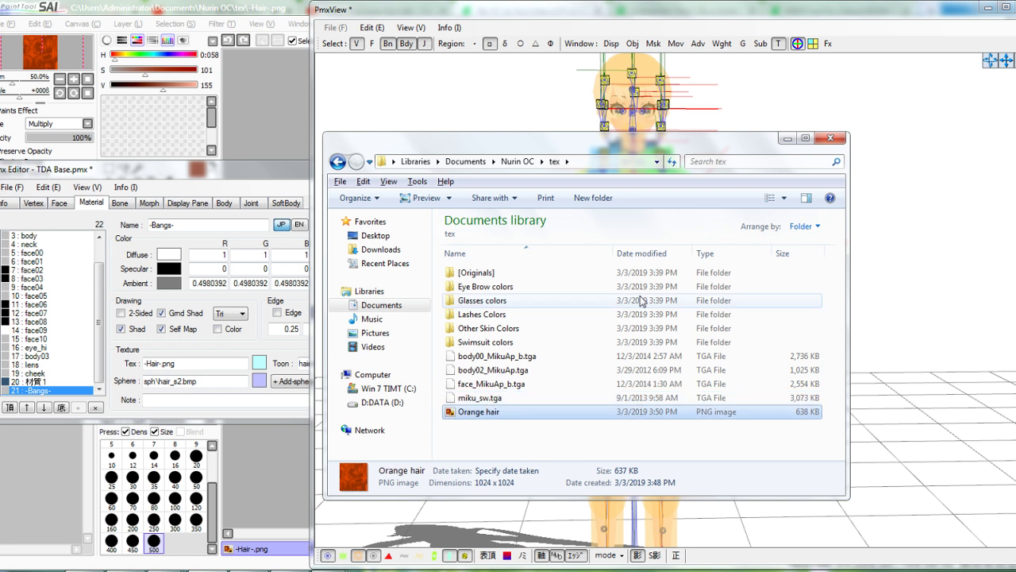
Open the texture viewer for the -Bangs- material in Pmx Editor and try its different display sizes
{"action": "left_click", "coordinate": [90, 290]}
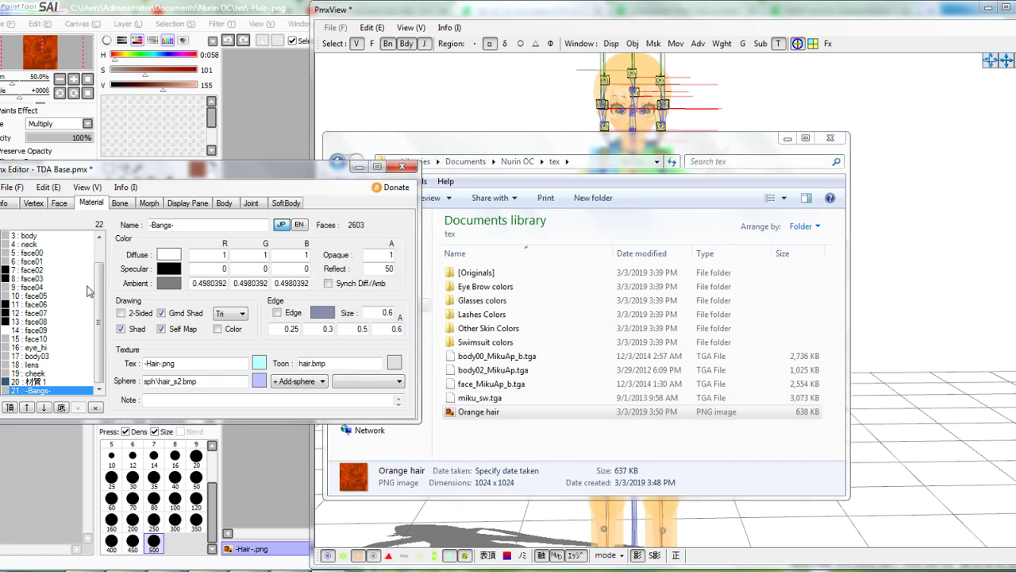
{"action": "left_click", "coordinate": [260, 364]}
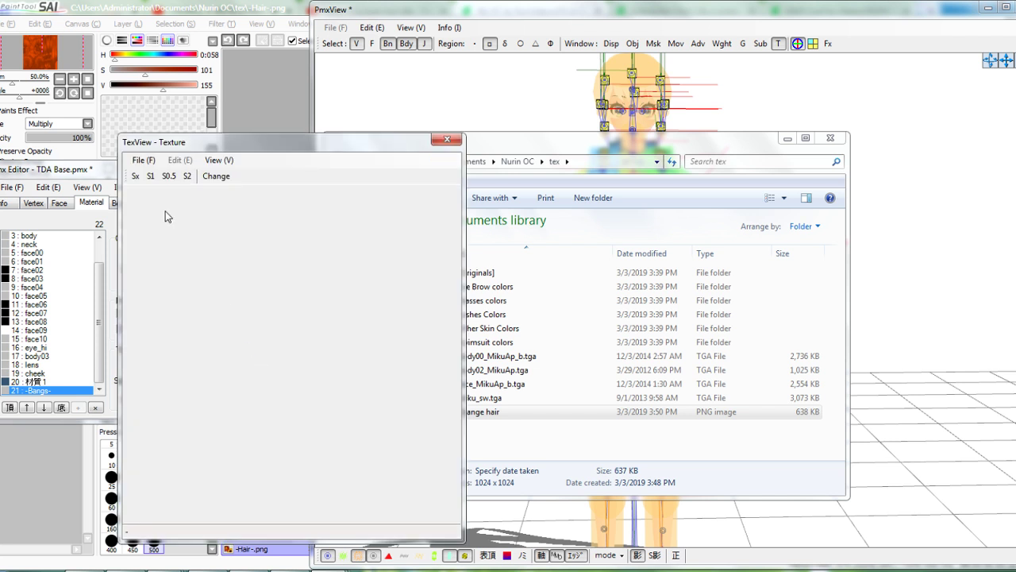
{"action": "left_click", "coordinate": [150, 176]}
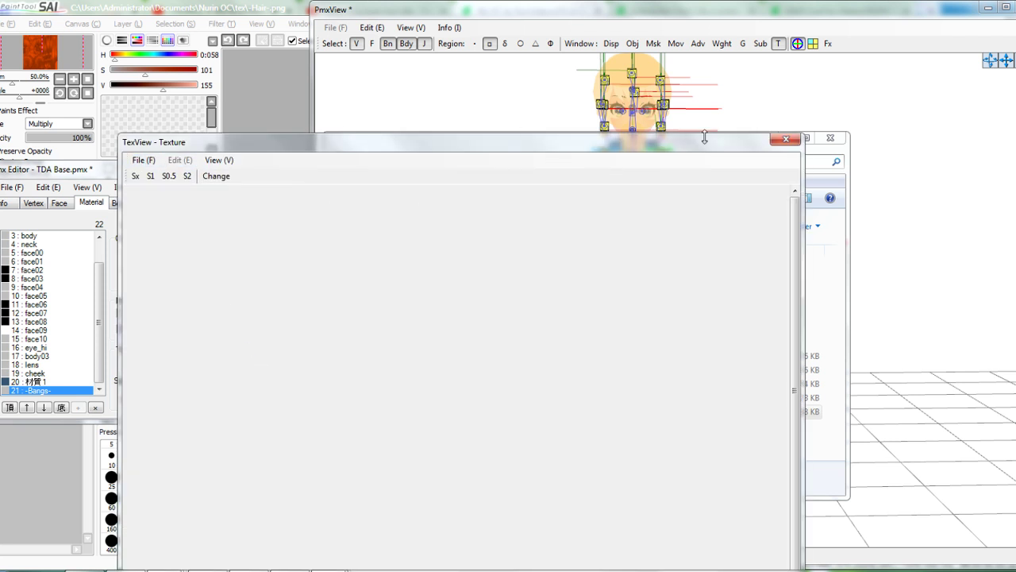
{"action": "left_click", "coordinate": [136, 177]}
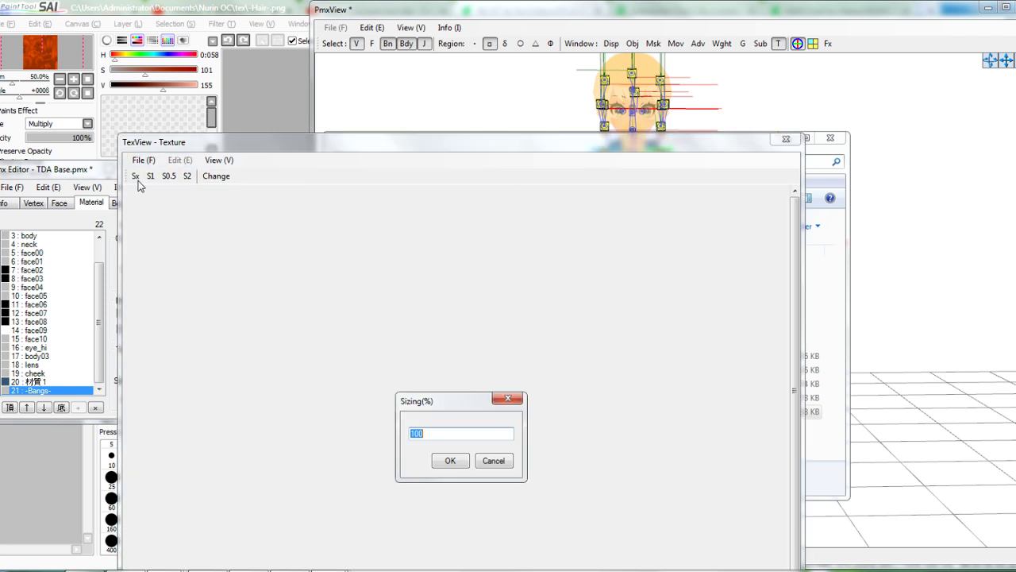
{"action": "left_click", "coordinate": [493, 460]}
{"action": "left_click", "coordinate": [169, 177]}
Change the -Bangs- material's texture to the Orange hair image and set its path to tex\Orange hair.png
{"action": "left_click", "coordinate": [139, 160]}
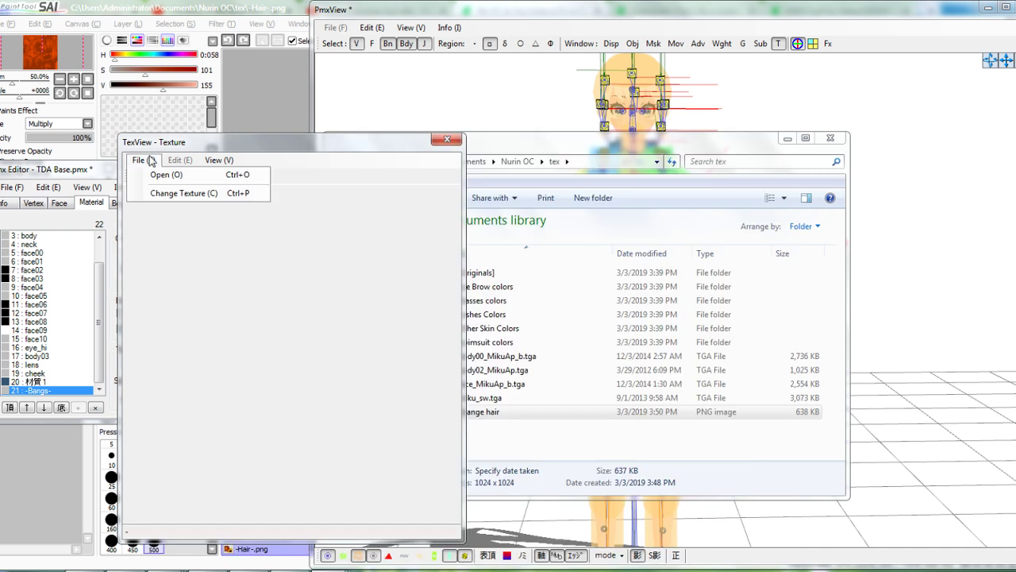
{"action": "left_click", "coordinate": [166, 175]}
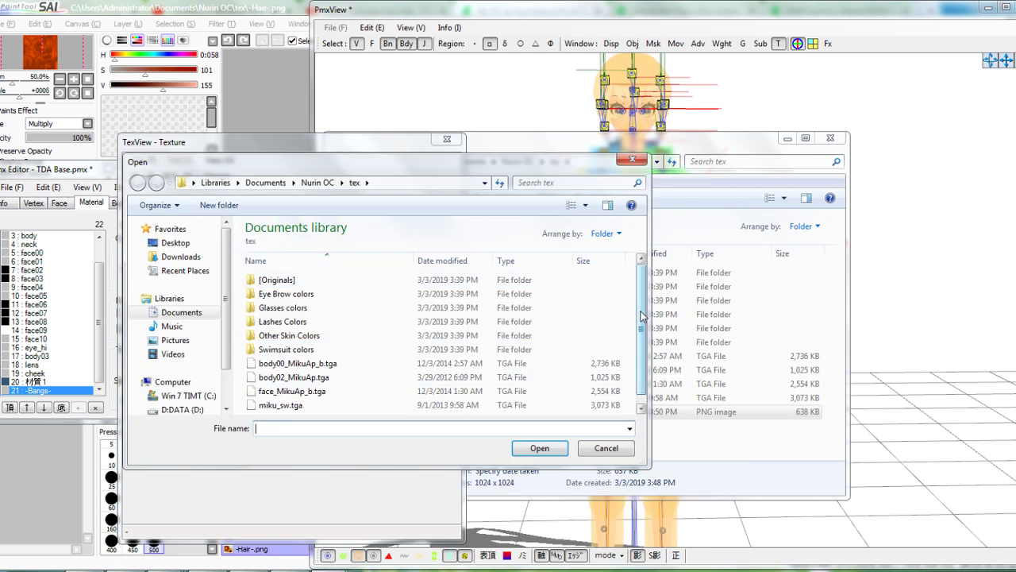
{"action": "scroll", "coordinate": [642, 316], "scroll_direction": "down", "scroll_amount": 1}
{"action": "double_click", "coordinate": [286, 406]}
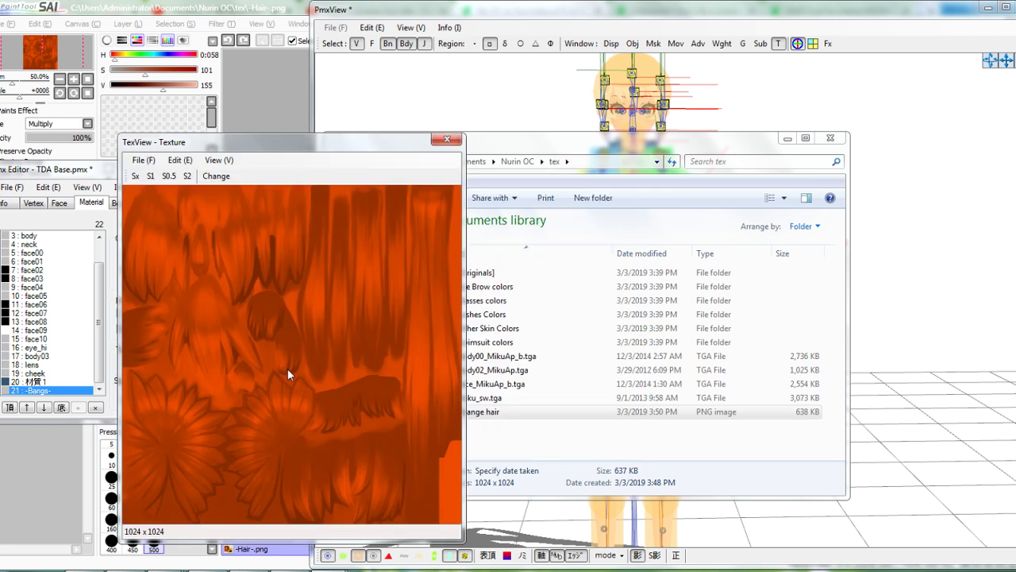
{"action": "left_click", "coordinate": [218, 176]}
{"action": "left_click", "coordinate": [546, 338]}
{"action": "left_click", "coordinate": [450, 141]}
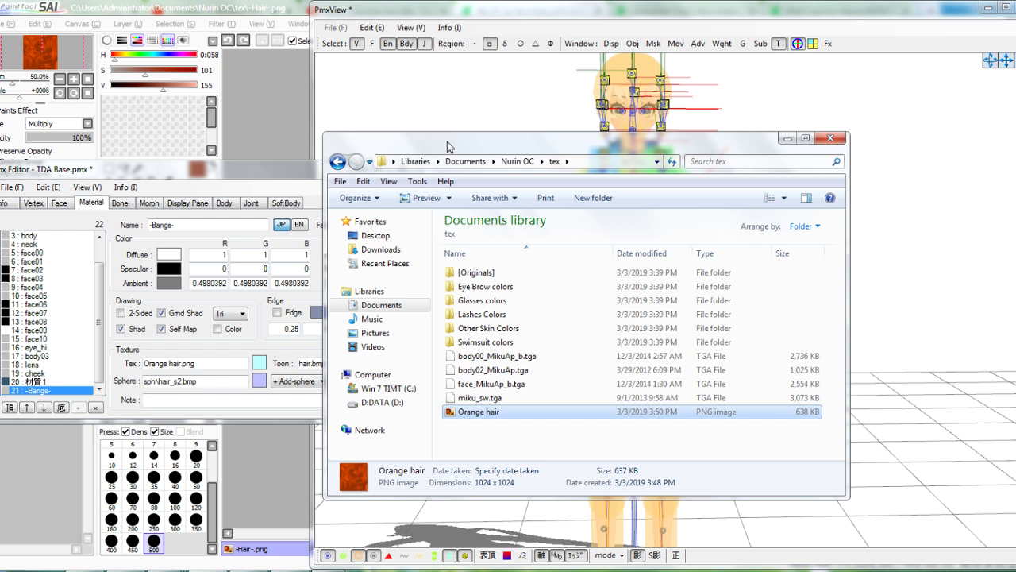
{"action": "left_click", "coordinate": [231, 335]}
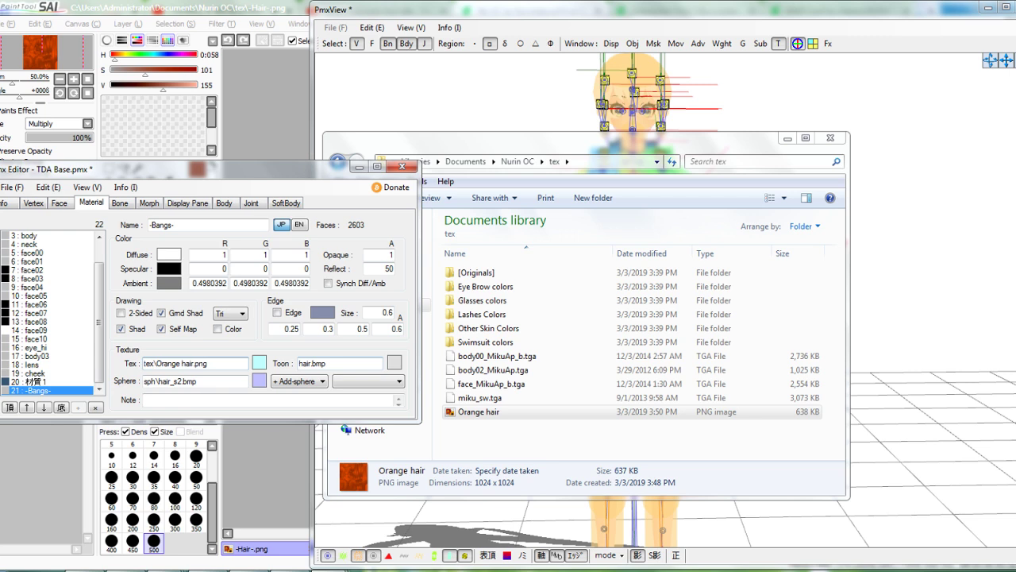
Hide the bones, rigid bodies and joints in the PmxView model display
{"action": "left_click", "coordinate": [540, 22]}
{"action": "right_click_drag", "start_coordinate": [507, 167], "coordinate": [486, 213]}
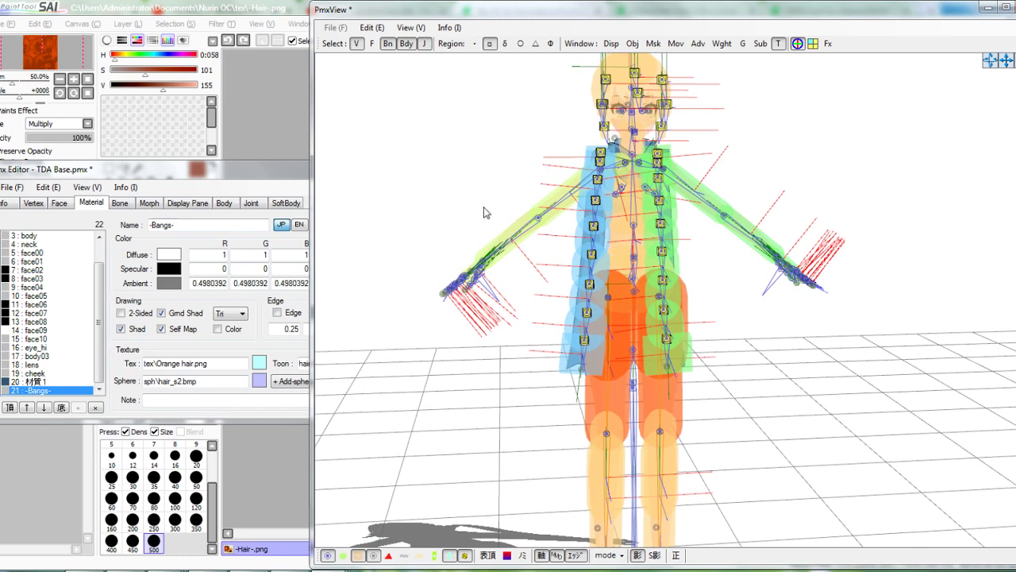
{"action": "left_click", "coordinate": [388, 45]}
{"action": "left_click", "coordinate": [405, 44]}
{"action": "left_click", "coordinate": [424, 44]}
{"action": "mouse_move", "coordinate": [609, 165]}
{"action": "right_mouse_down"}
{"action": "mouse_move", "coordinate": [607, 146]}
{"action": "mouse_move", "coordinate": [607, 156]}
{"action": "right_mouse_up"}
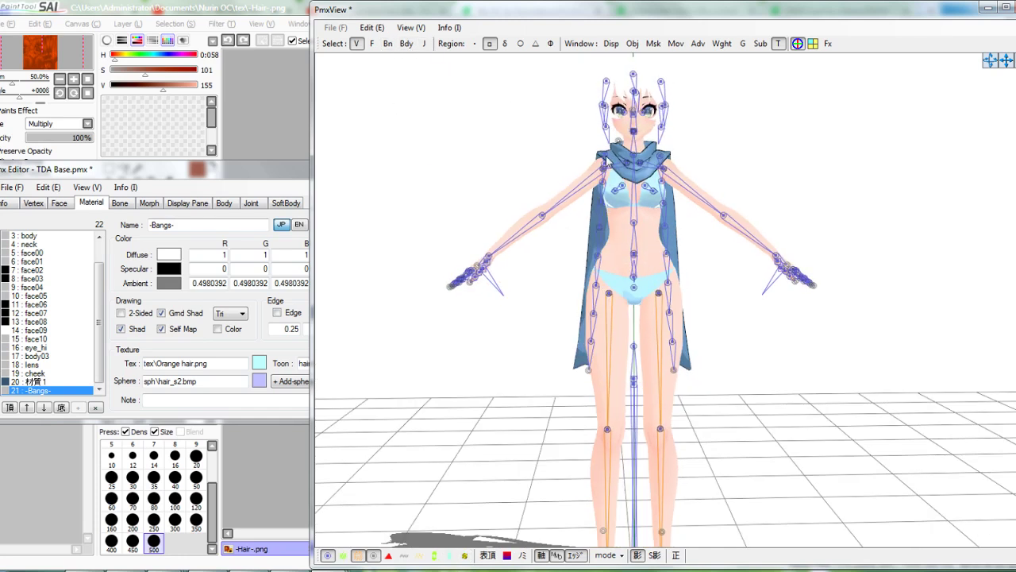
{"action": "left_click", "coordinate": [328, 556]}
Change the PmxView background colour to dark grey so the hair stands out, then close the display settings
{"action": "scroll", "coordinate": [665, 302], "scroll_direction": "up", "scroll_amount": 6}
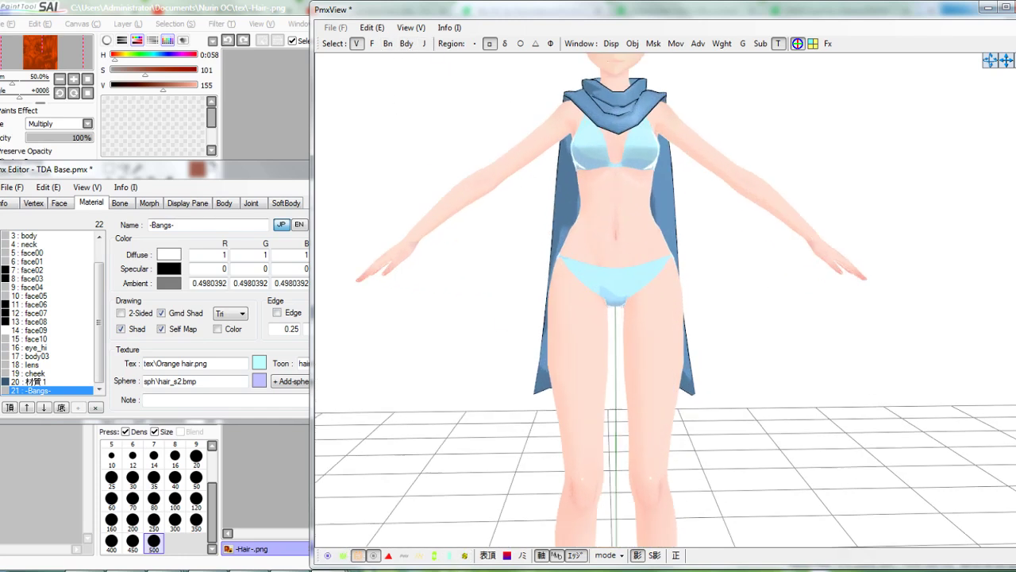
{"action": "left_click_drag", "start_coordinate": [1007, 60], "coordinate": [1005, 75]}
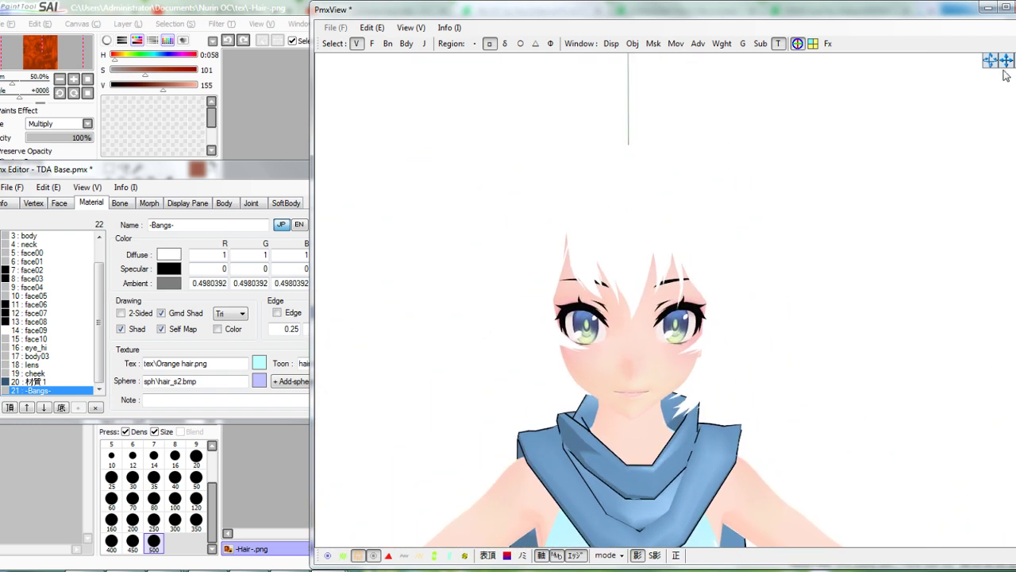
{"action": "right_click_drag", "start_coordinate": [627, 324], "coordinate": [726, 334]}
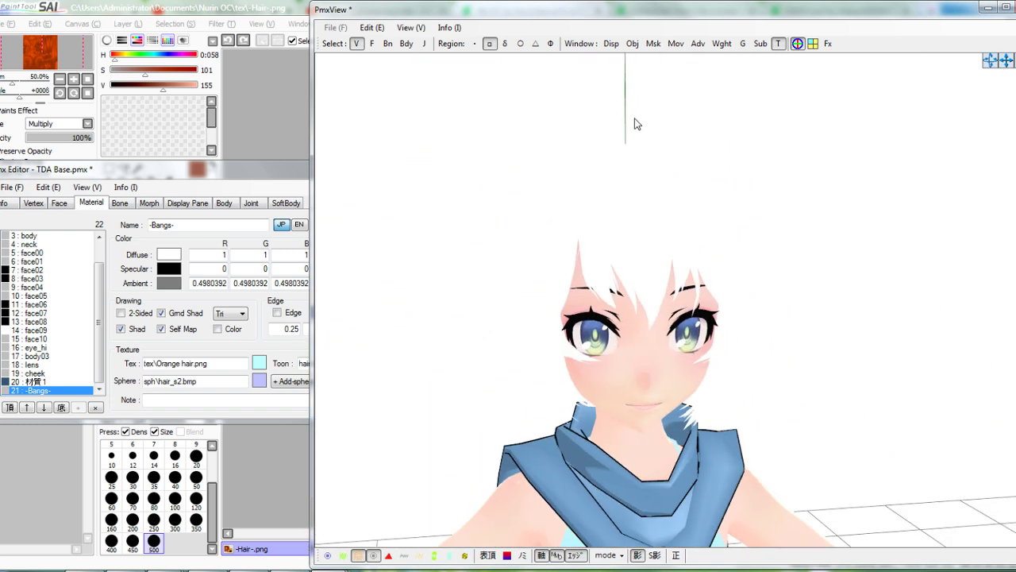
{"action": "left_click", "coordinate": [610, 42]}
{"action": "left_click", "coordinate": [82, 96]}
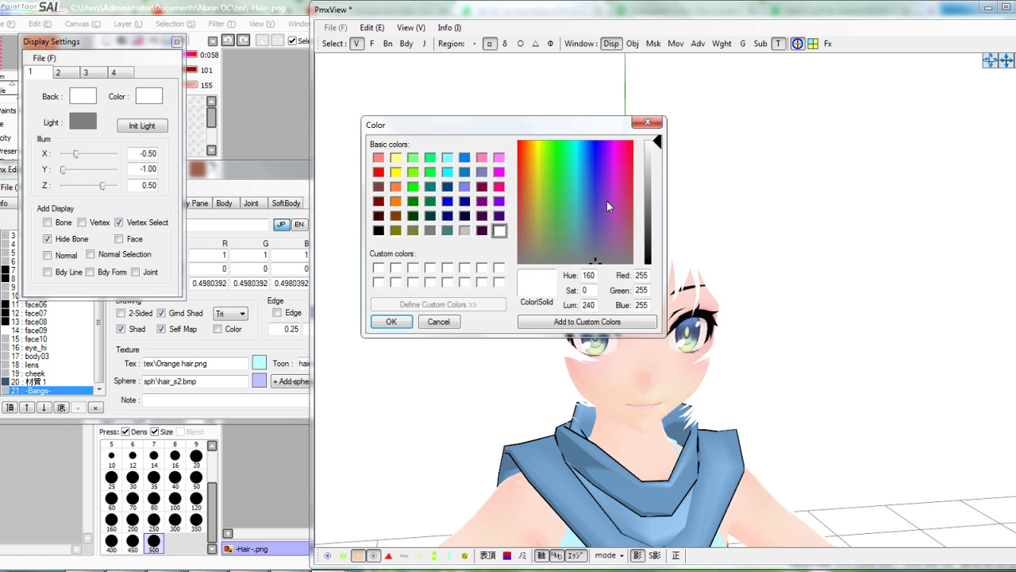
{"action": "left_click", "coordinate": [649, 248]}
{"action": "left_click", "coordinate": [391, 321]}
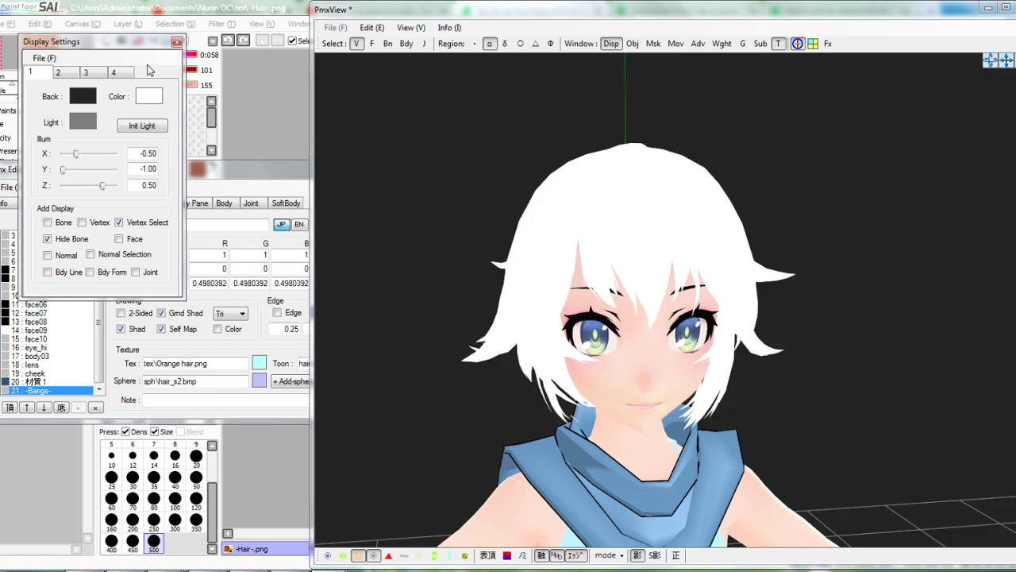
{"action": "left_click", "coordinate": [177, 43]}
{"action": "scroll", "coordinate": [653, 173], "scroll_direction": "down", "scroll_amount": 3}
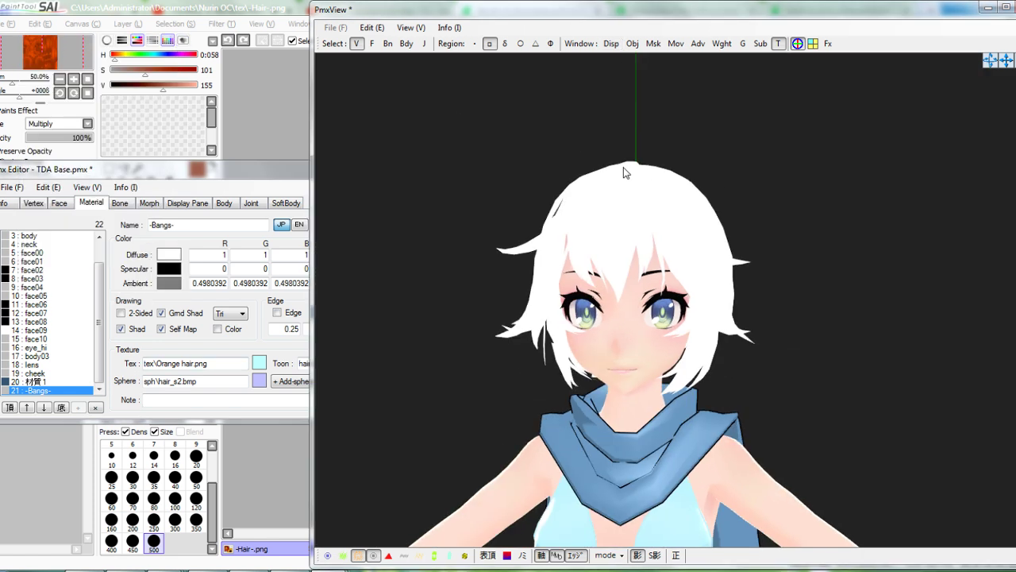
Compare the texture settings of the face08 and -Bangs- materials and check the -Bangs- texture in the viewer
{"action": "left_click", "coordinate": [177, 182]}
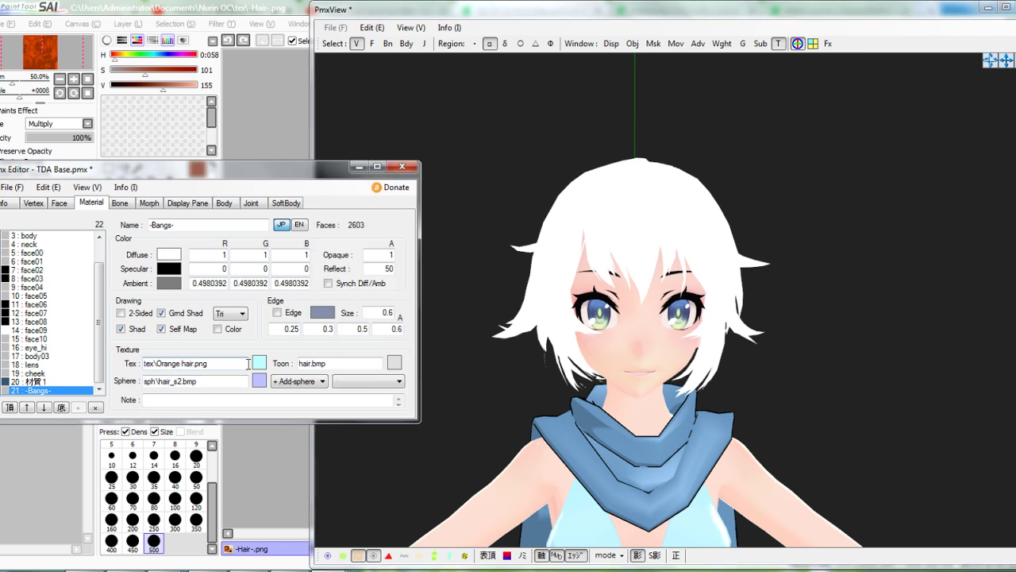
{"action": "left_click", "coordinate": [45, 321]}
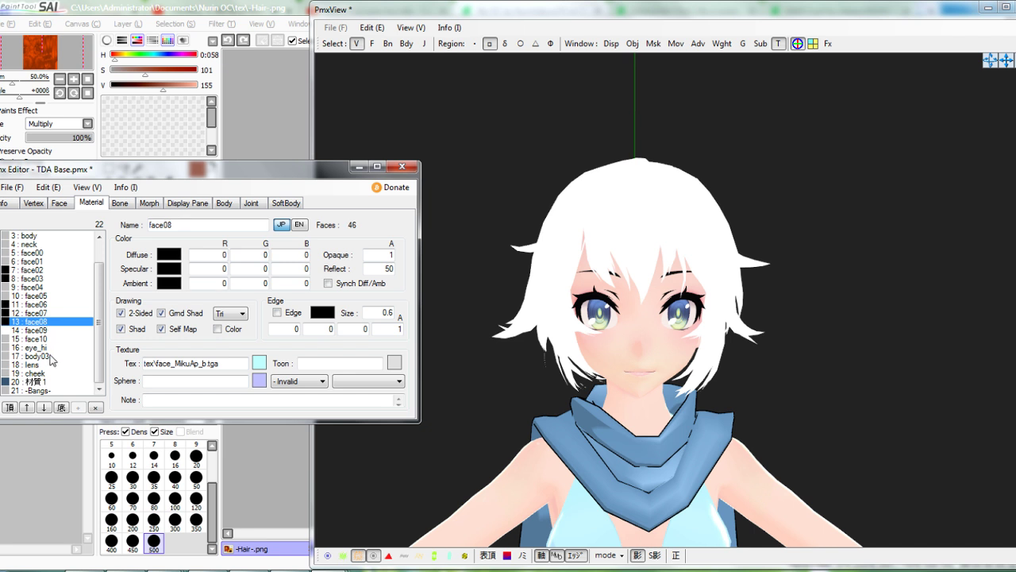
{"action": "left_click", "coordinate": [36, 390]}
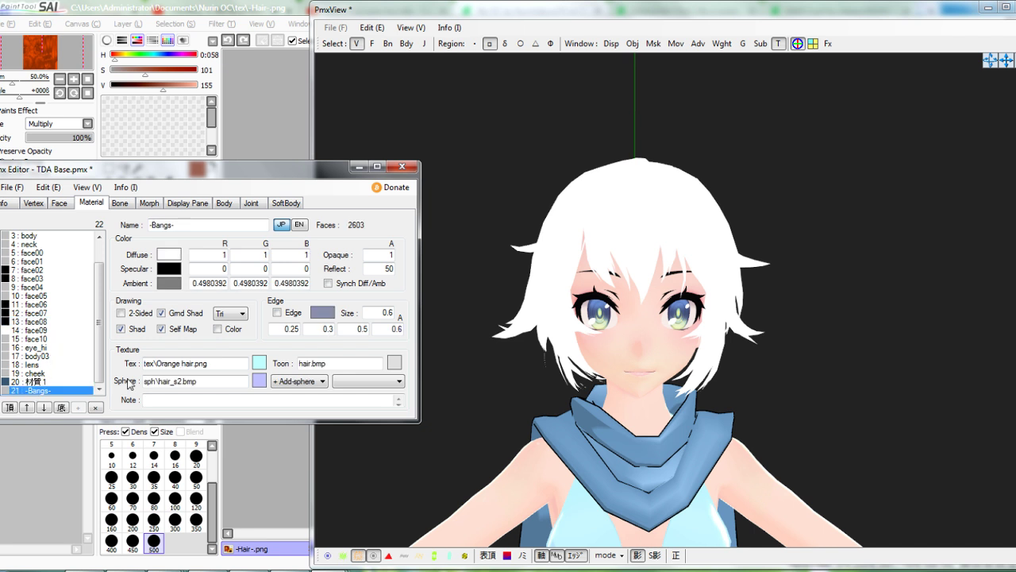
{"action": "left_click", "coordinate": [259, 363]}
{"action": "left_click", "coordinate": [455, 141]}
{"action": "left_click", "coordinate": [292, 80]}
{"action": "left_click", "coordinate": [9, 23]}
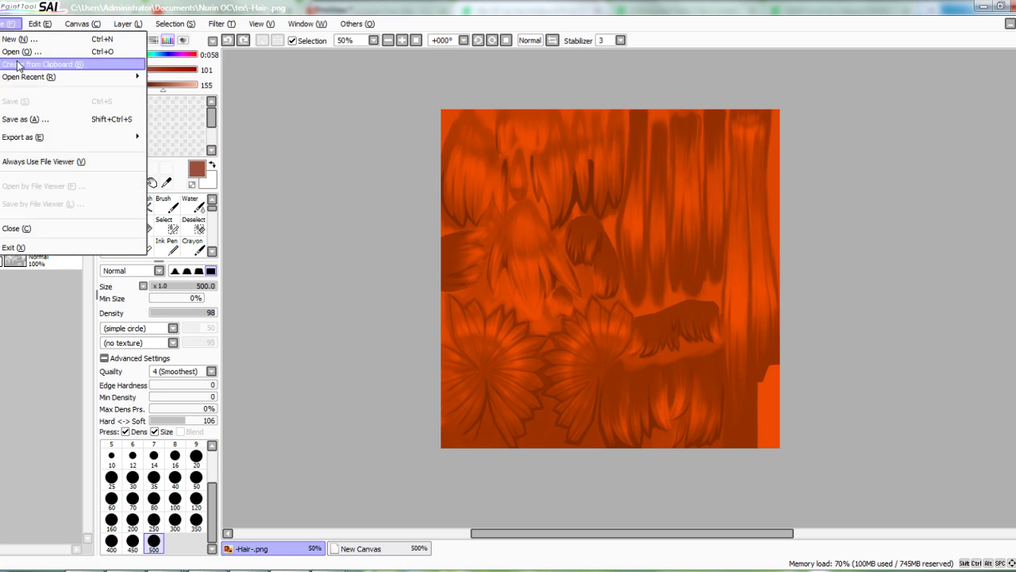
{"action": "left_click", "coordinate": [23, 119]}
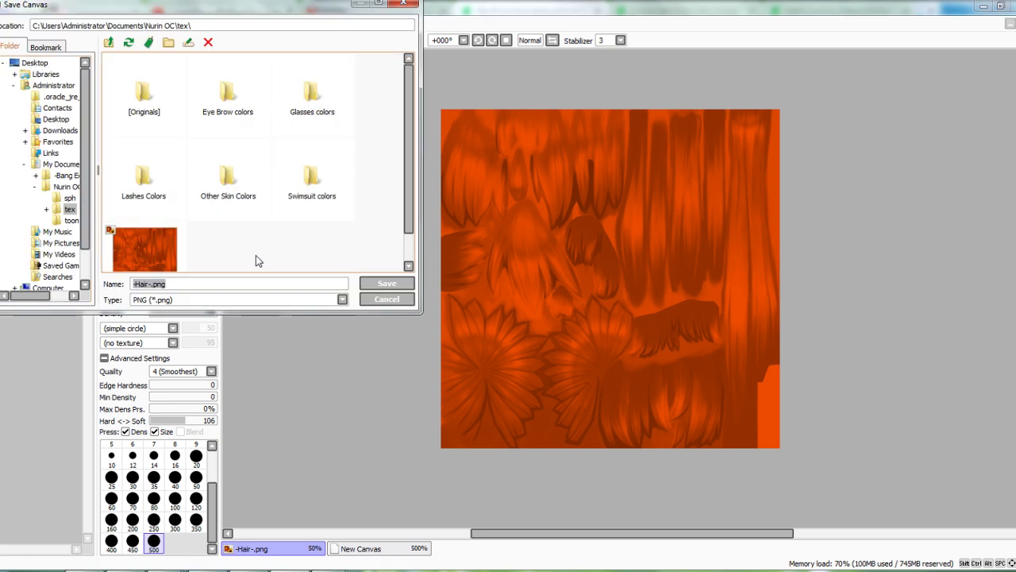
{"action": "scroll", "coordinate": [238, 256], "scroll_direction": "down", "scroll_amount": 1}
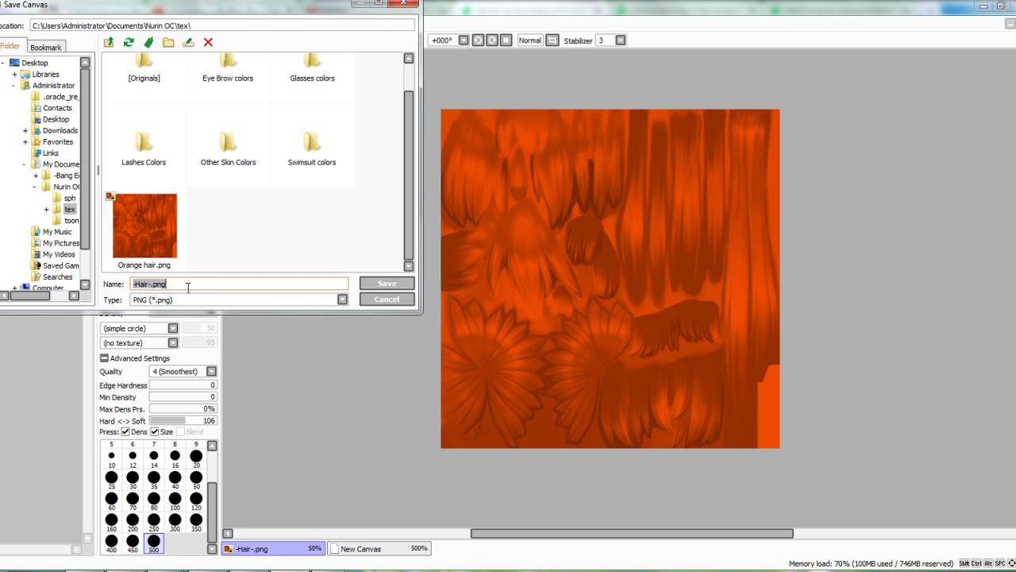
{"action": "left_click", "coordinate": [411, 5]}
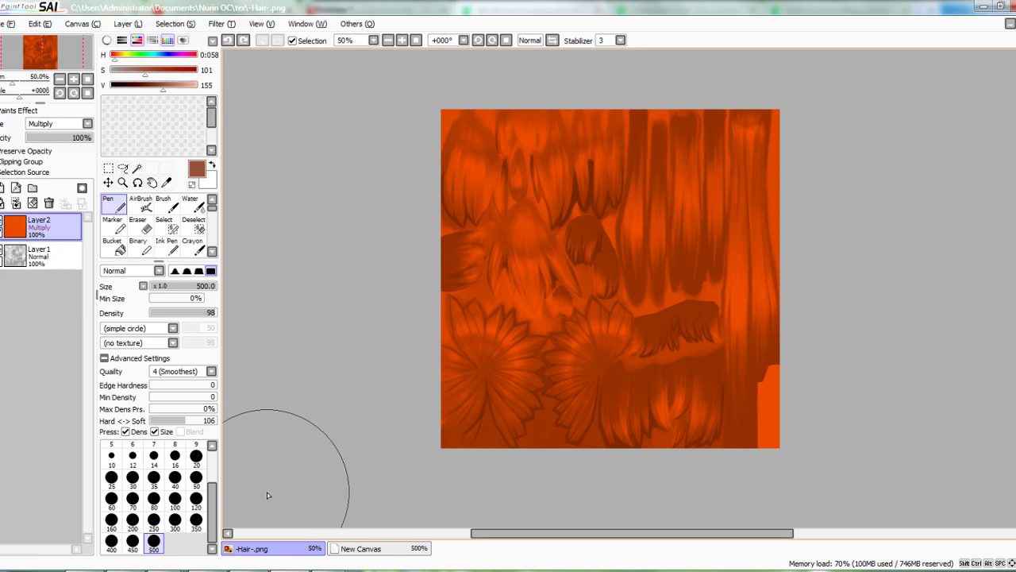
{"action": "left_click", "coordinate": [207, 568]}
{"action": "right_click", "coordinate": [487, 414]}
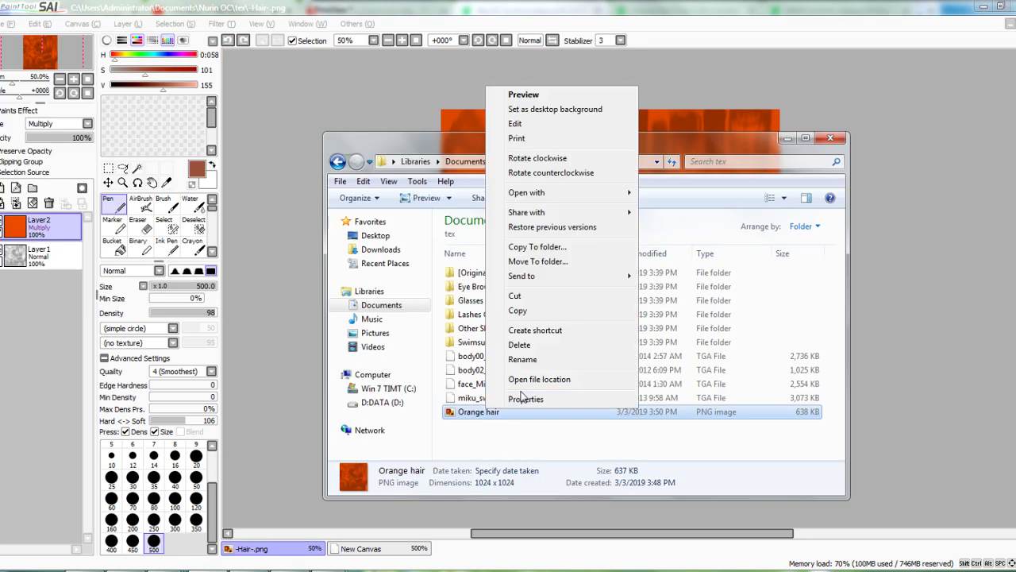
{"action": "left_click", "coordinate": [524, 358]}
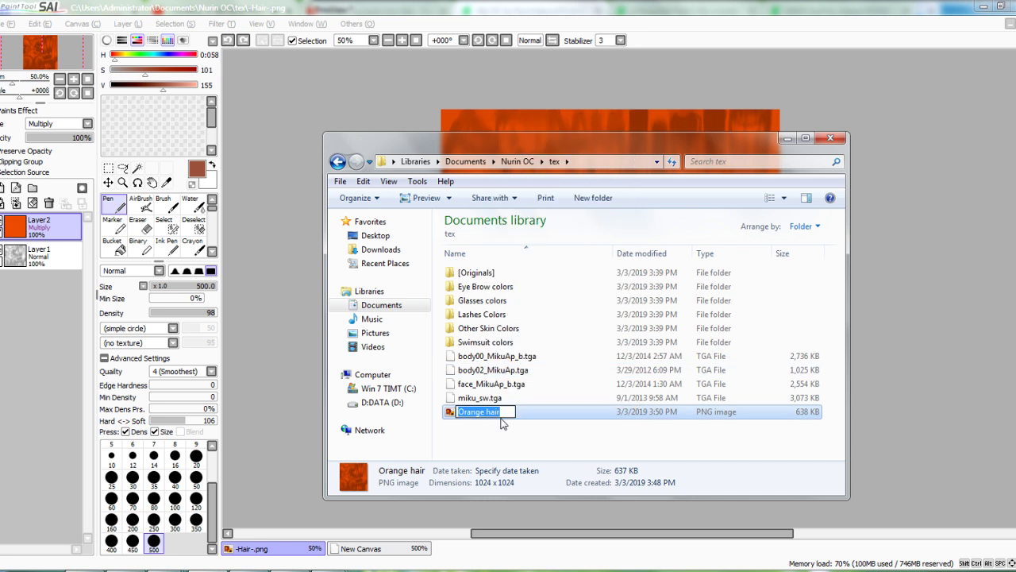
Return to Pmx Editor and browse the tex folder for a sphere image for the -Bangs- material, without loading one
{"action": "mouse_move", "coordinate": [247, 569]}
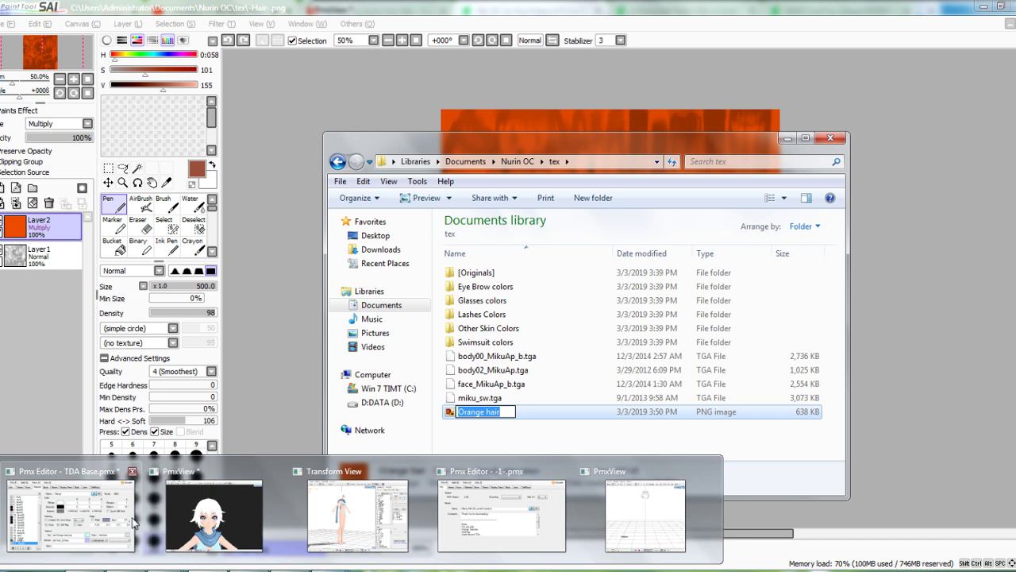
{"action": "left_click", "coordinate": [139, 512]}
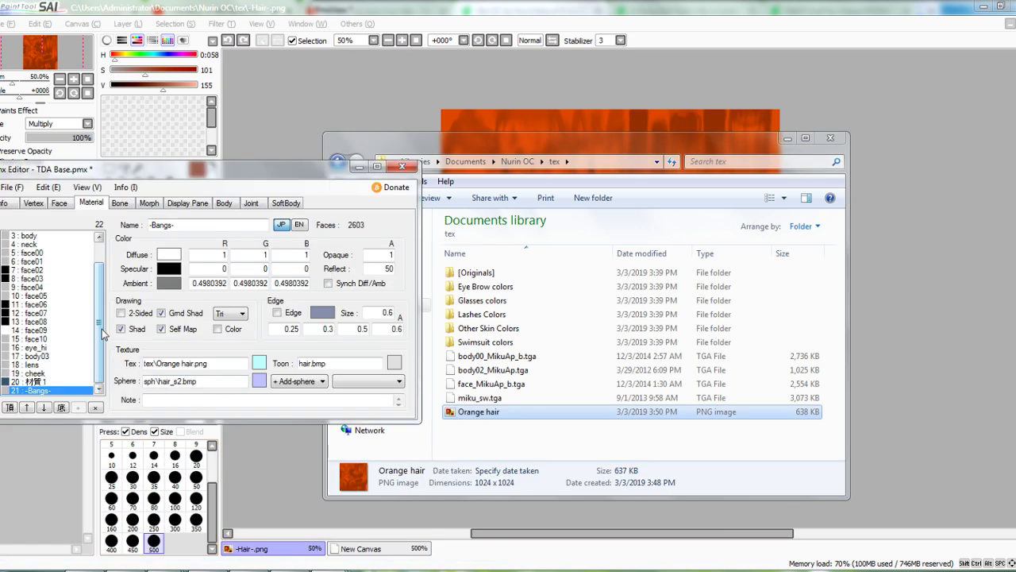
{"action": "left_click", "coordinate": [261, 383]}
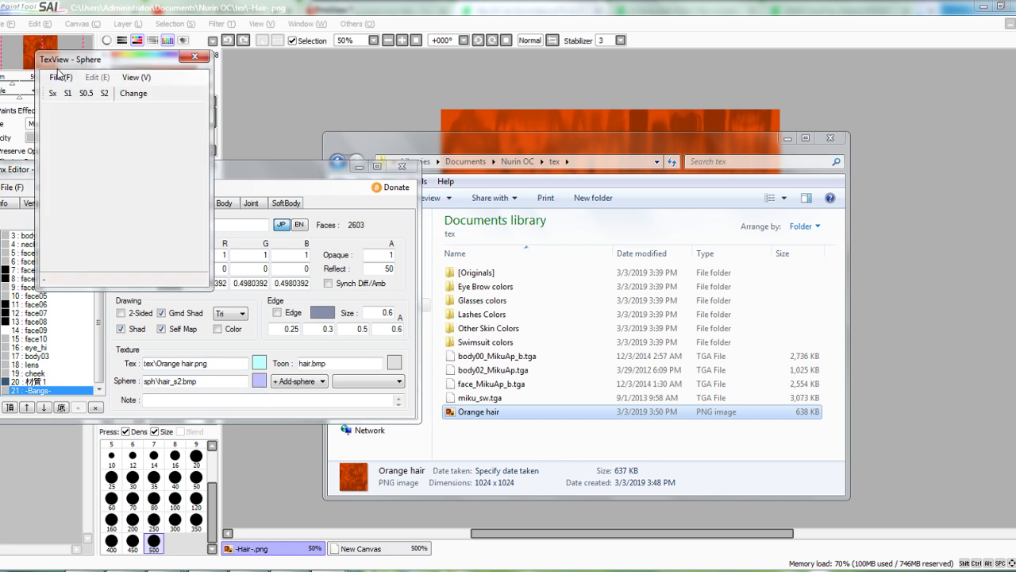
{"action": "left_click", "coordinate": [60, 76]}
{"action": "left_click", "coordinate": [73, 91]}
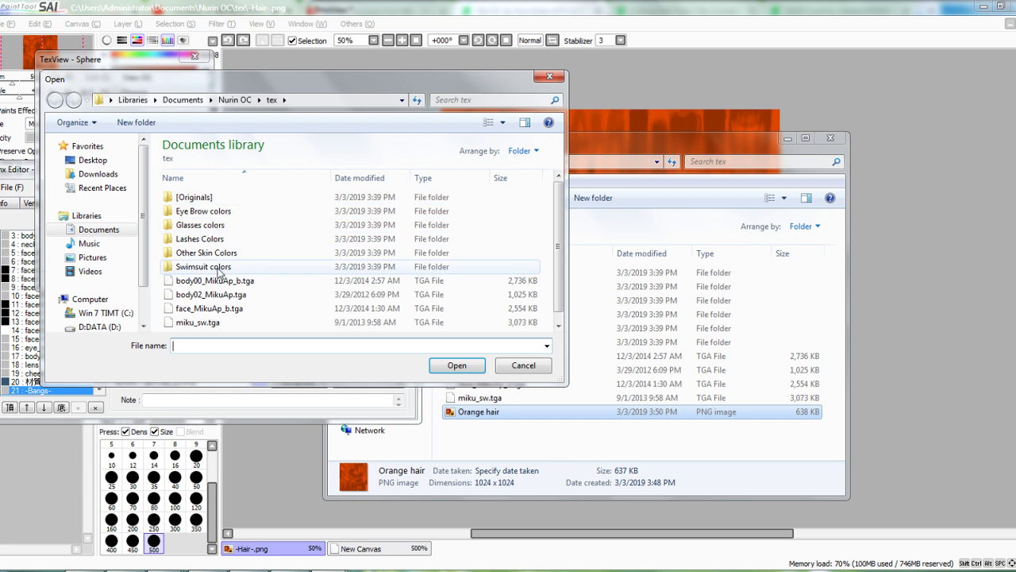
{"action": "scroll", "coordinate": [554, 270], "scroll_direction": "down", "scroll_amount": 1}
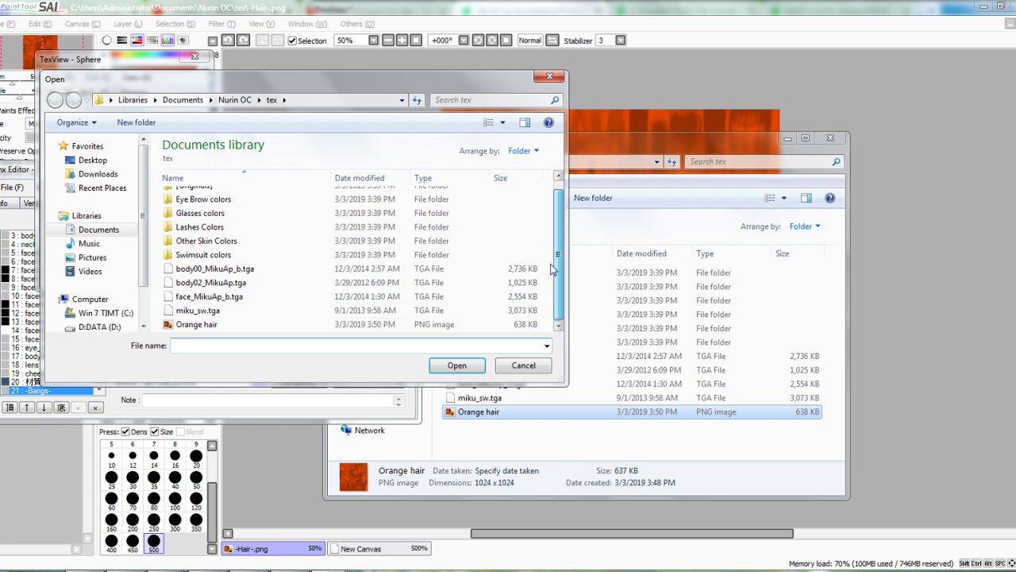
{"action": "scroll", "coordinate": [556, 229], "scroll_direction": "up", "scroll_amount": 1}
{"action": "left_click", "coordinate": [549, 76]}
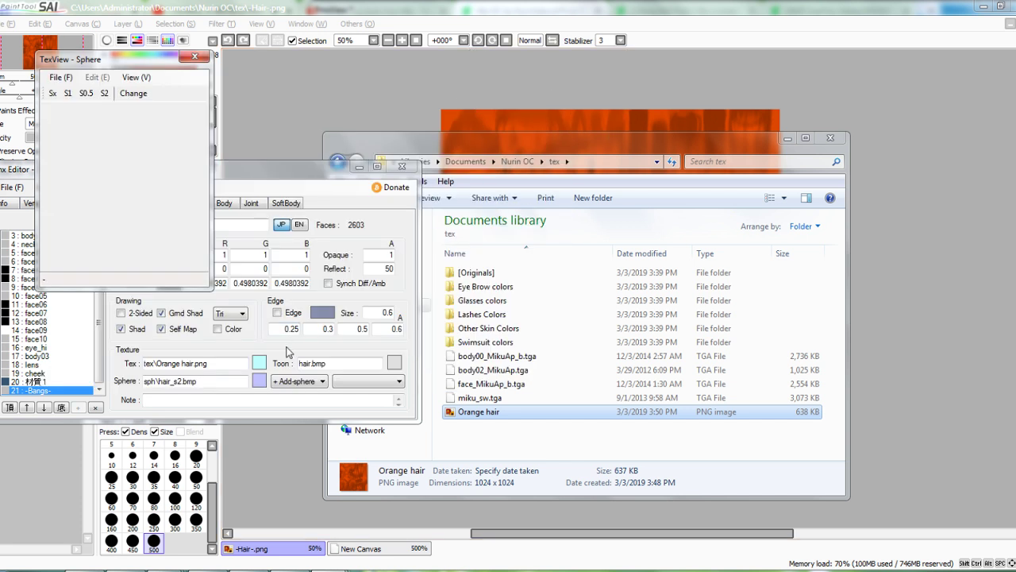
Try replacing the -Bangs- material's texture with the Orange hair image from the tex folder
{"action": "left_click", "coordinate": [257, 362]}
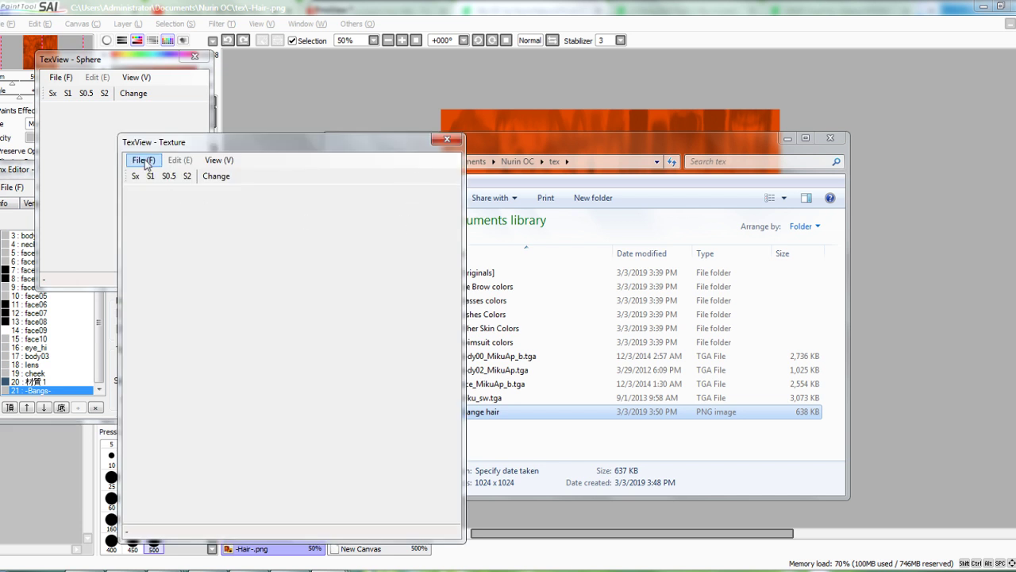
{"action": "left_click", "coordinate": [143, 159]}
{"action": "left_click", "coordinate": [167, 174]}
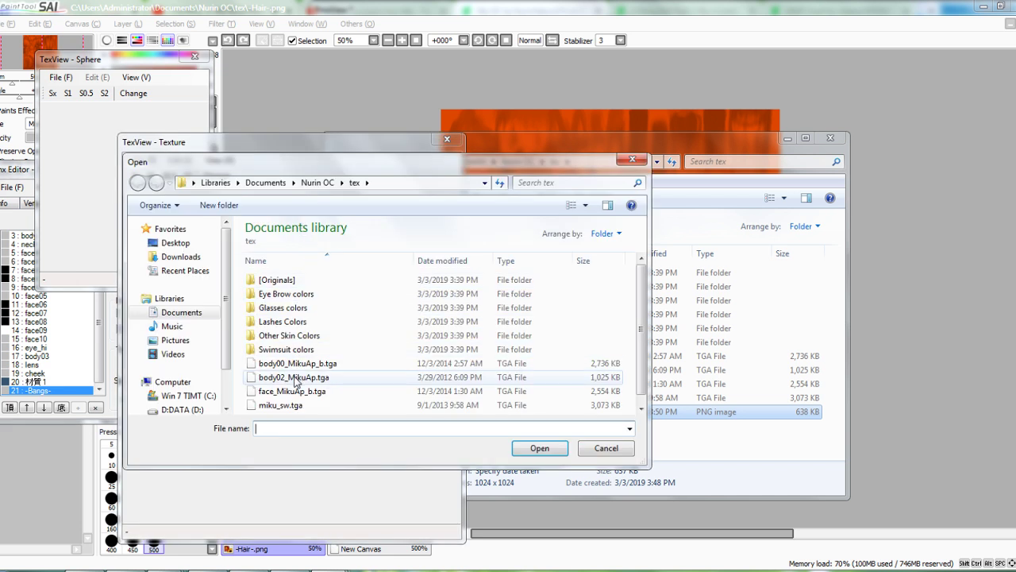
{"action": "scroll", "coordinate": [644, 307], "scroll_direction": "down", "scroll_amount": 1}
{"action": "double_click", "coordinate": [311, 408]}
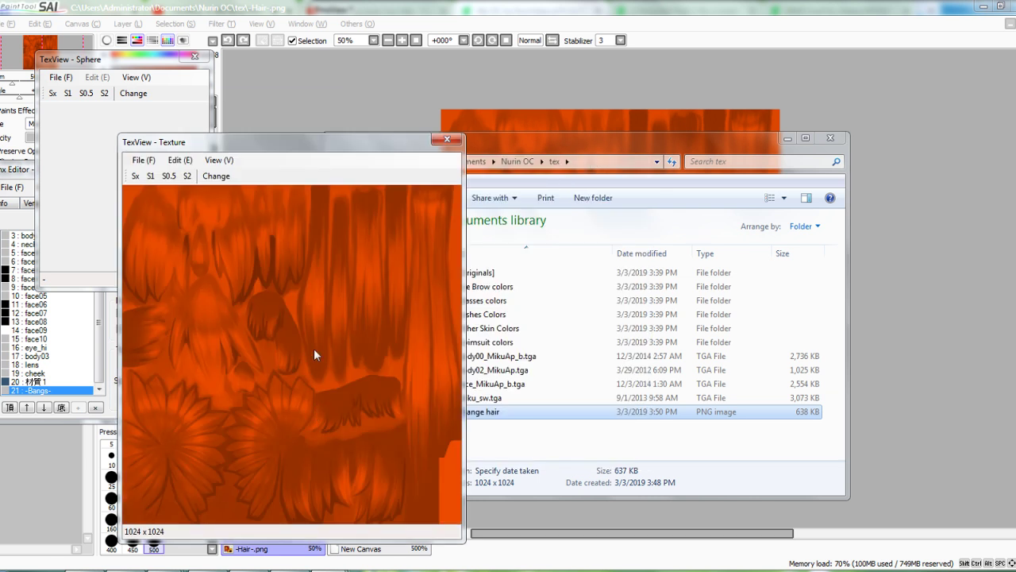
{"action": "left_click", "coordinate": [216, 180]}
{"action": "left_click", "coordinate": [554, 344]}
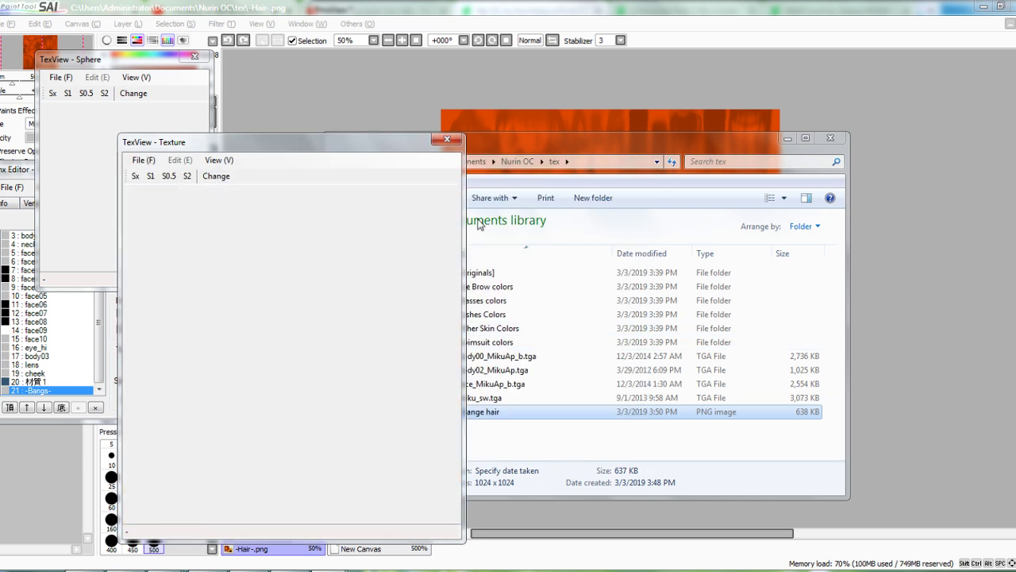
{"action": "left_click", "coordinate": [447, 140]}
{"action": "left_click", "coordinate": [367, 101]}
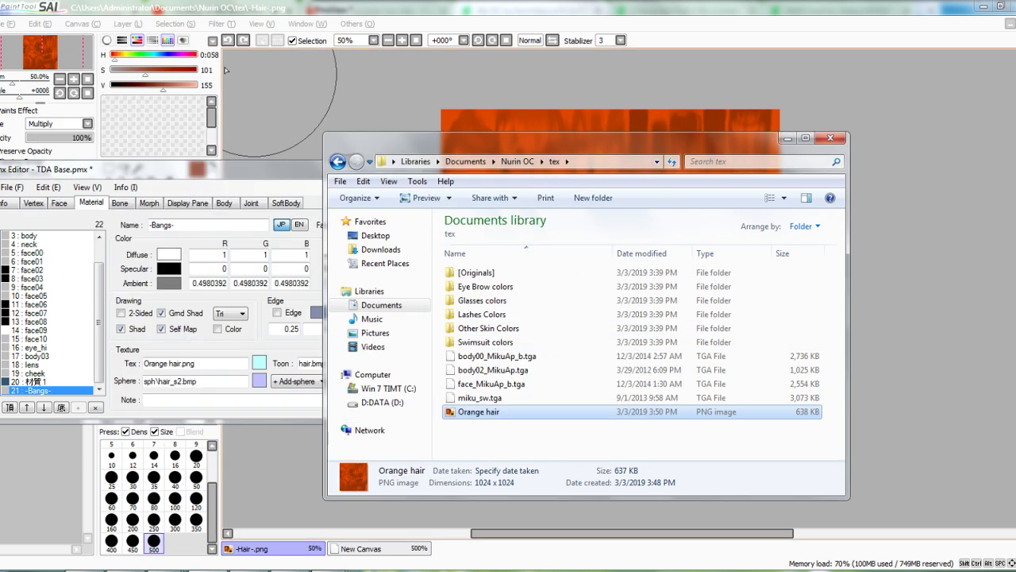
Bring back the PmxView and Pmx Editor windows and undo the -Bangs- texture changes and the bangs import
{"action": "mouse_move", "coordinate": [207, 569]}
{"action": "mouse_move", "coordinate": [295, 569]}
{"action": "left_click", "coordinate": [255, 548]}
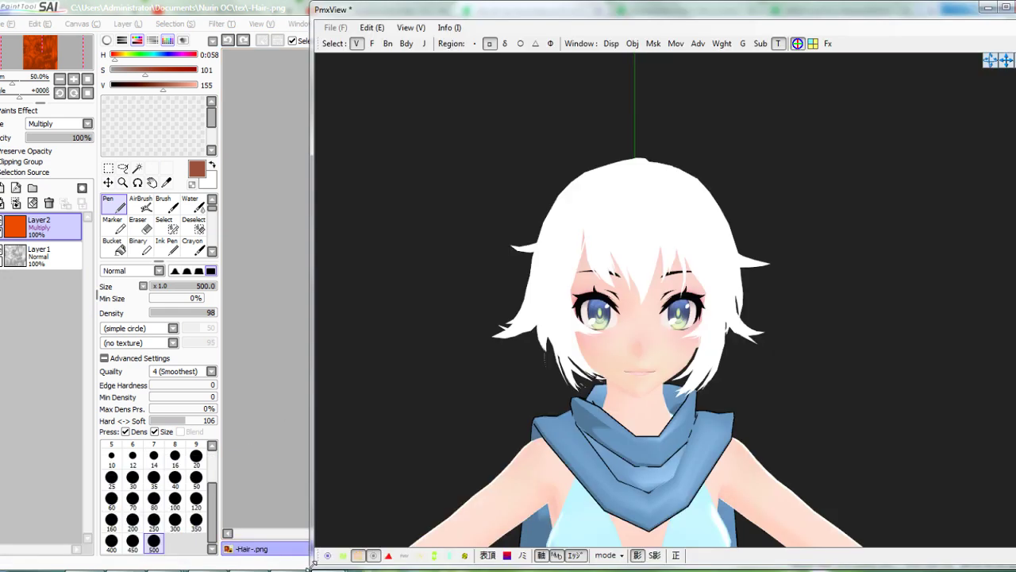
{"action": "left_click", "coordinate": [132, 504]}
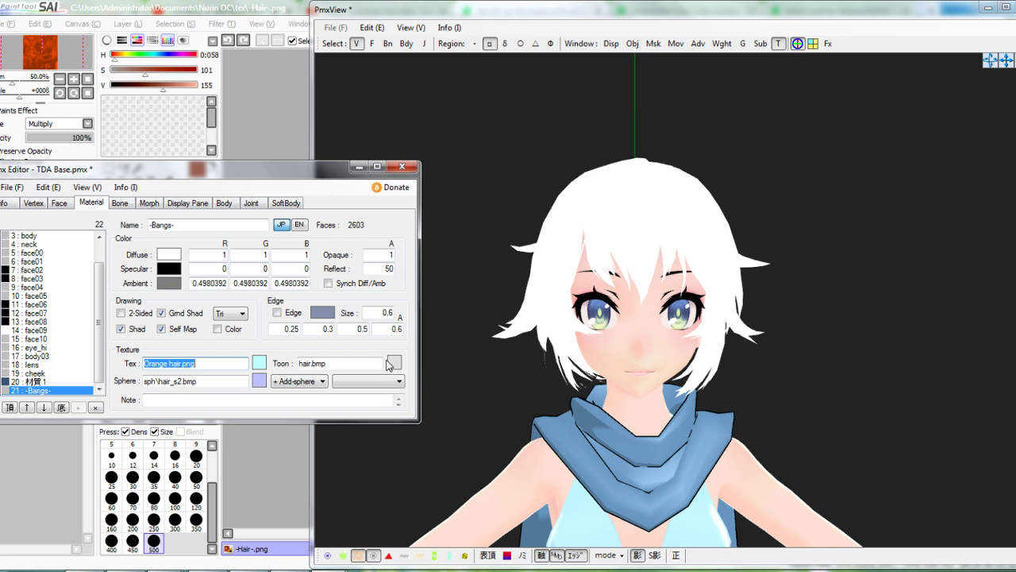
{"action": "key", "text": "Left"}
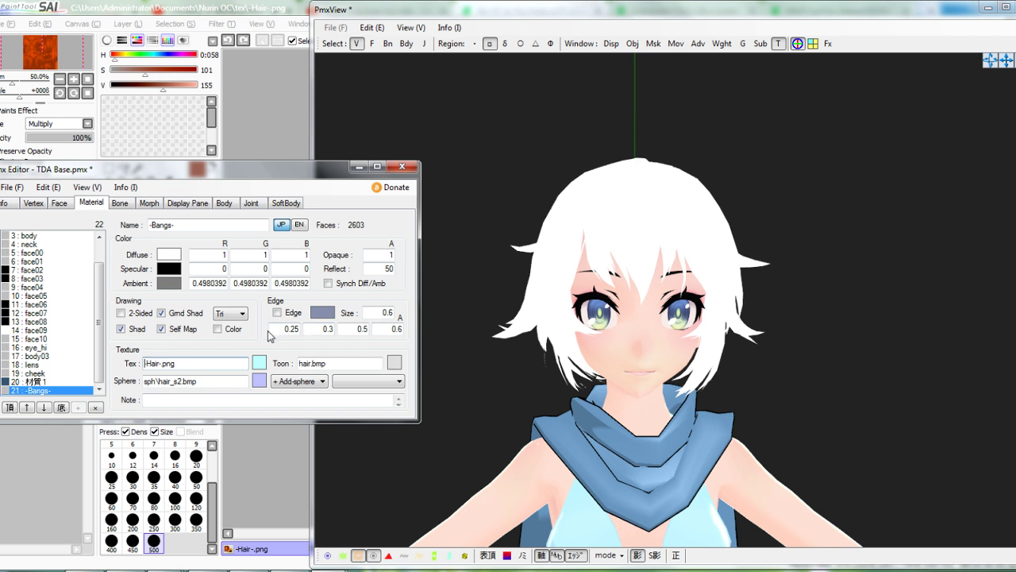
{"action": "key", "text": "ctrl+z"}
{"action": "mouse_move", "coordinate": [617, 311]}
{"action": "right_mouse_down"}
{"action": "mouse_move", "coordinate": [599, 307]}
{"action": "mouse_move", "coordinate": [616, 308]}
{"action": "right_mouse_up"}
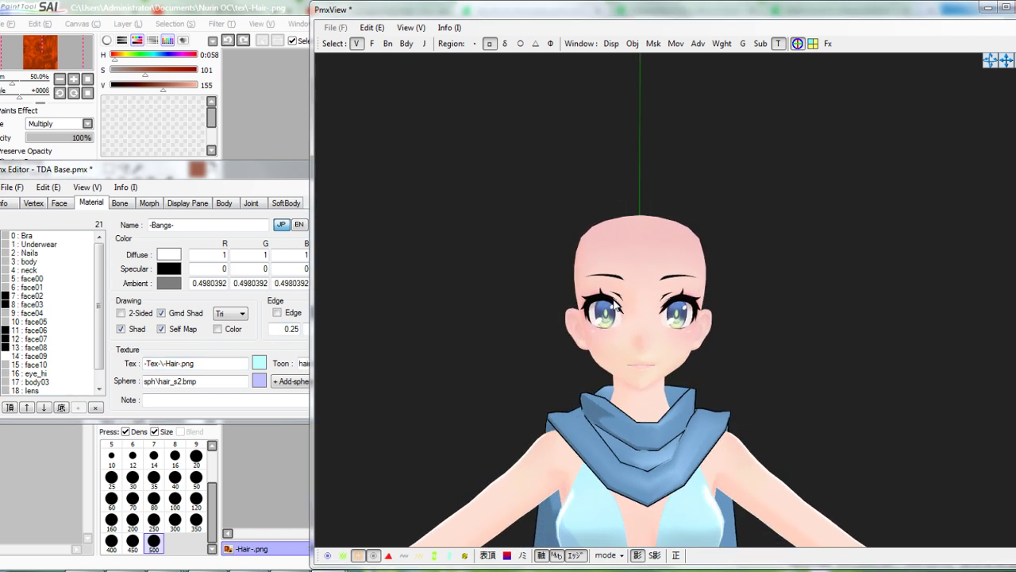
Import a bangs model from the -Bang Edit Pack 1- folder into the TDA Base model again
{"action": "left_click", "coordinate": [11, 187]}
{"action": "left_click", "coordinate": [36, 287]}
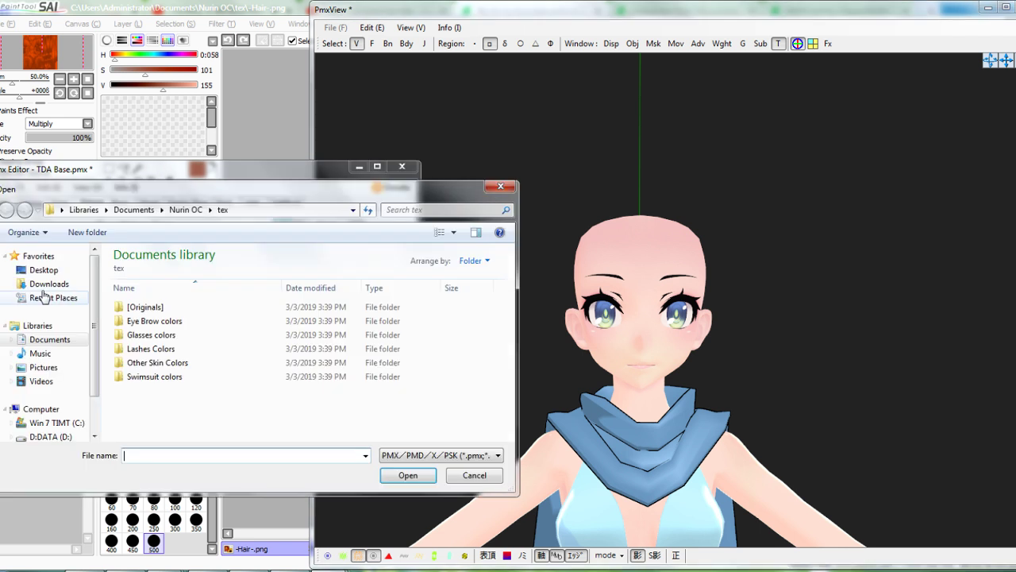
{"action": "left_click", "coordinate": [179, 211]}
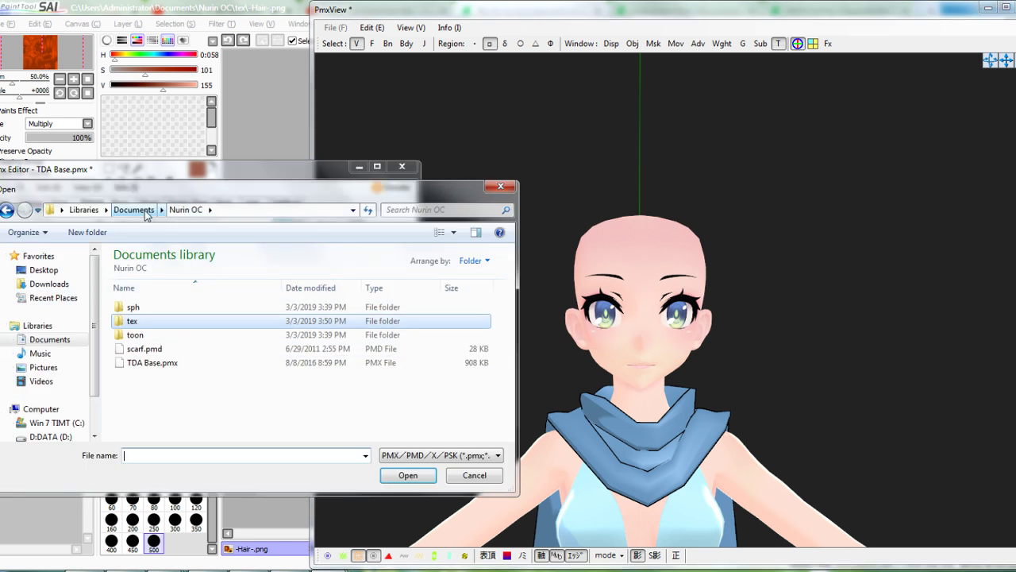
{"action": "left_click", "coordinate": [136, 210]}
{"action": "double_click", "coordinate": [147, 306]}
{"action": "double_click", "coordinate": [155, 335]}
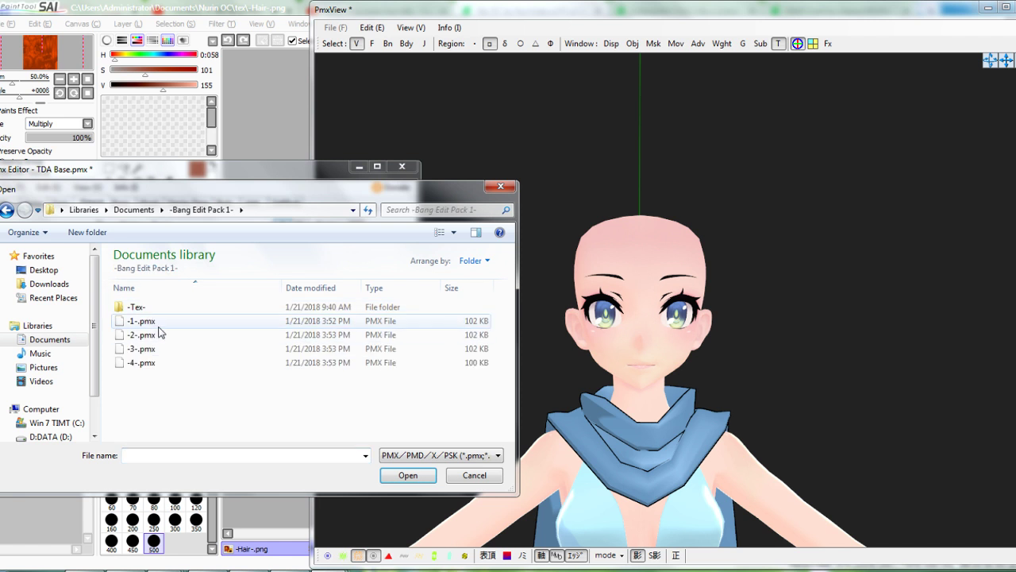
{"action": "left_click", "coordinate": [244, 364]}
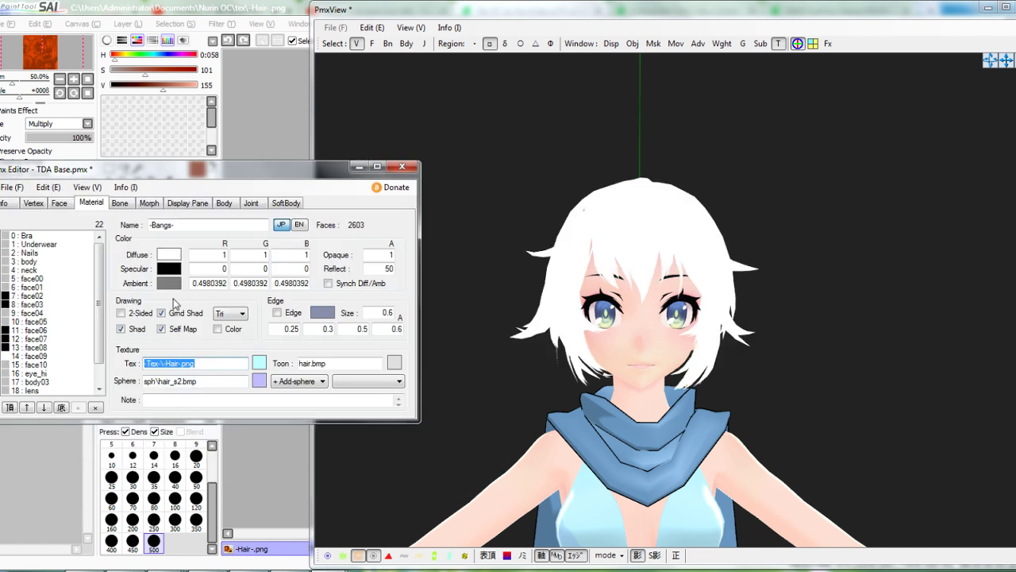
Load the Orange hair image from Nurin OC's tex folder into the texture viewer of the -Bangs- material
{"action": "scroll", "coordinate": [47, 349], "scroll_direction": "down", "scroll_amount": 1}
{"action": "left_click", "coordinate": [46, 391]}
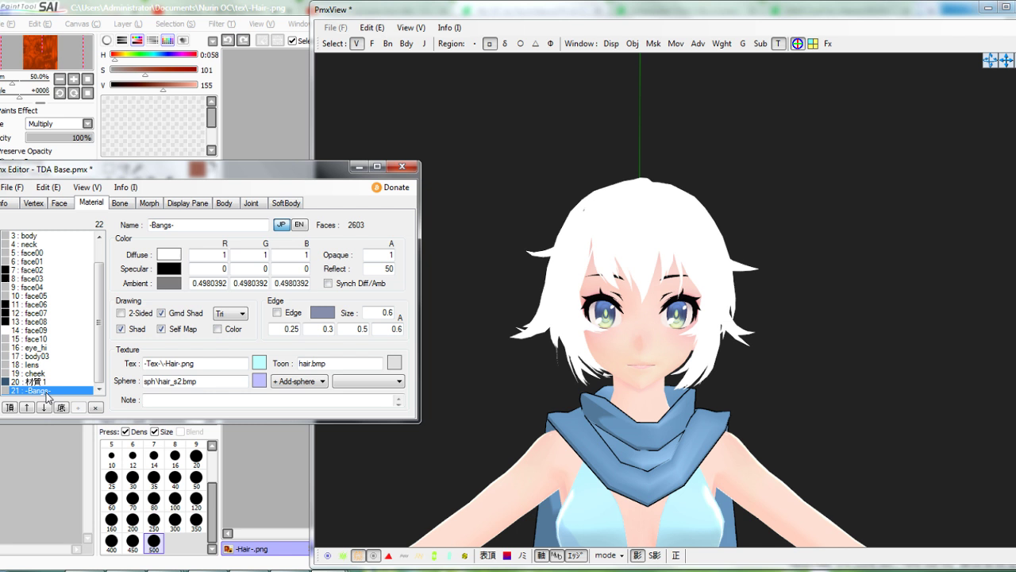
{"action": "left_click", "coordinate": [258, 364]}
{"action": "left_click", "coordinate": [446, 140]}
{"action": "left_click", "coordinate": [257, 364]}
{"action": "left_click", "coordinate": [143, 158]}
{"action": "left_click", "coordinate": [157, 174]}
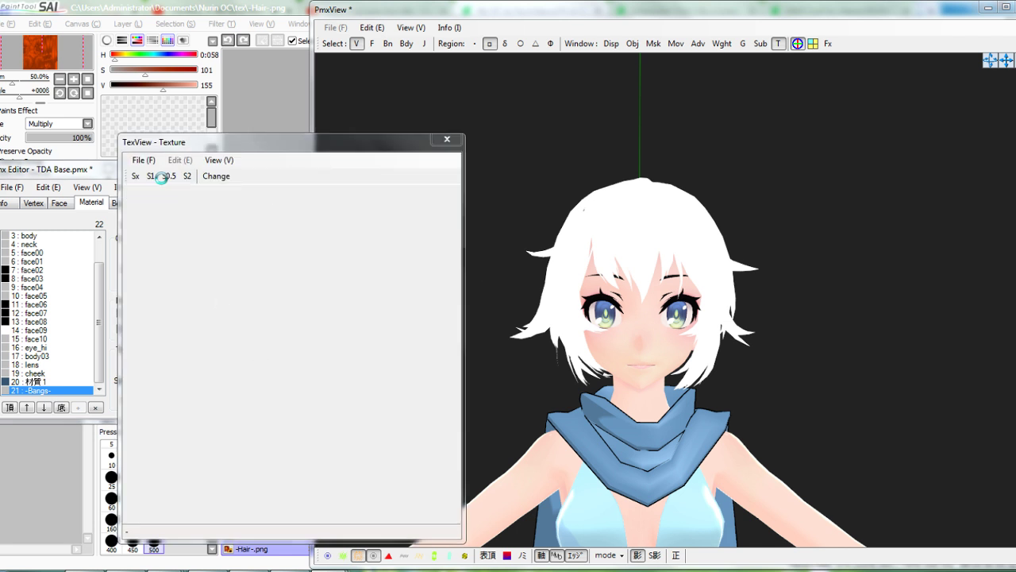
{"action": "left_click", "coordinate": [195, 314]}
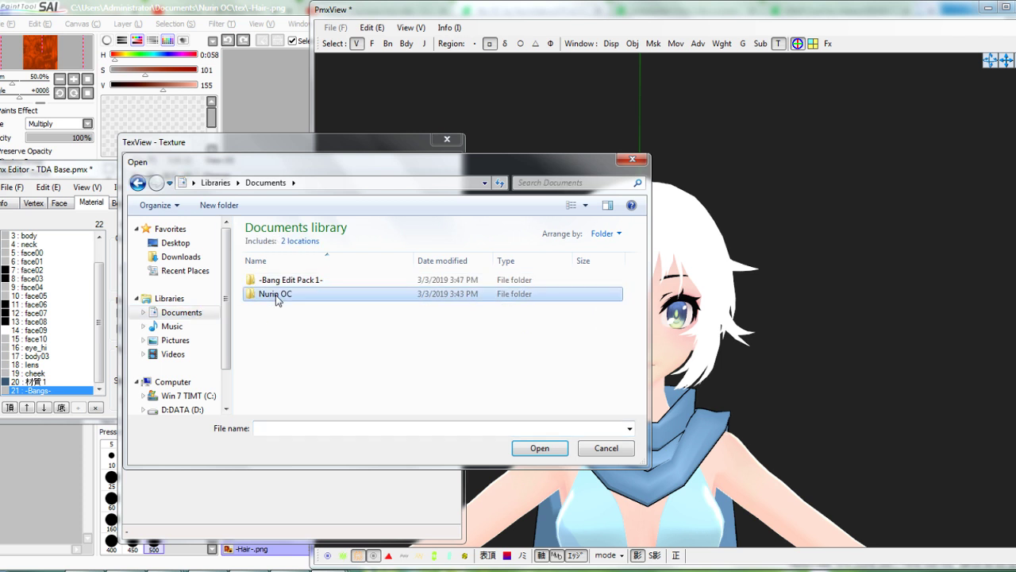
{"action": "double_click", "coordinate": [276, 294]}
{"action": "double_click", "coordinate": [278, 294]}
{"action": "scroll", "coordinate": [286, 365], "scroll_direction": "down", "scroll_amount": 1}
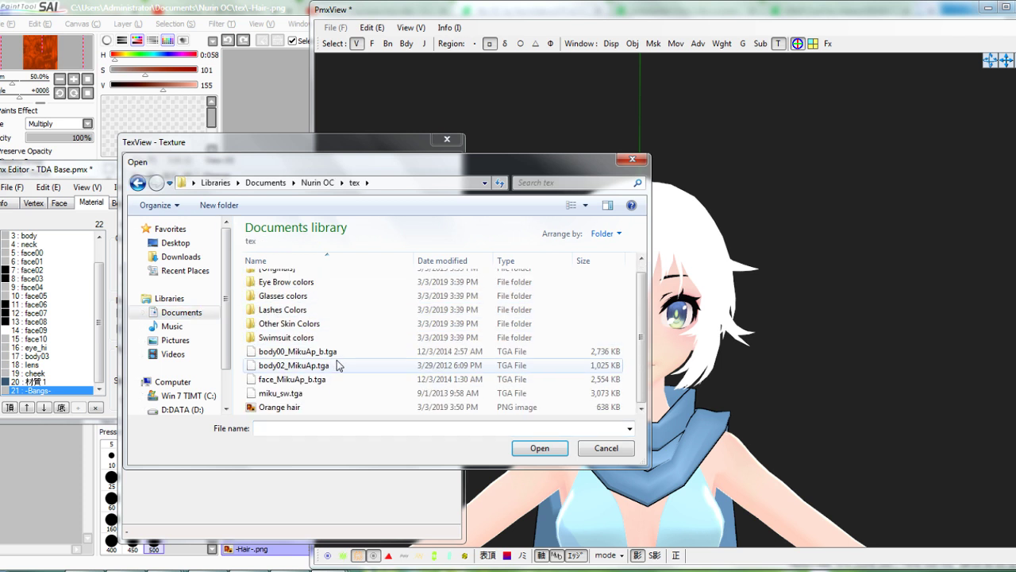
{"action": "double_click", "coordinate": [287, 408]}
Assign the loaded Orange hair image as the -Bangs- texture and close the texture viewer
{"action": "left_click", "coordinate": [216, 176]}
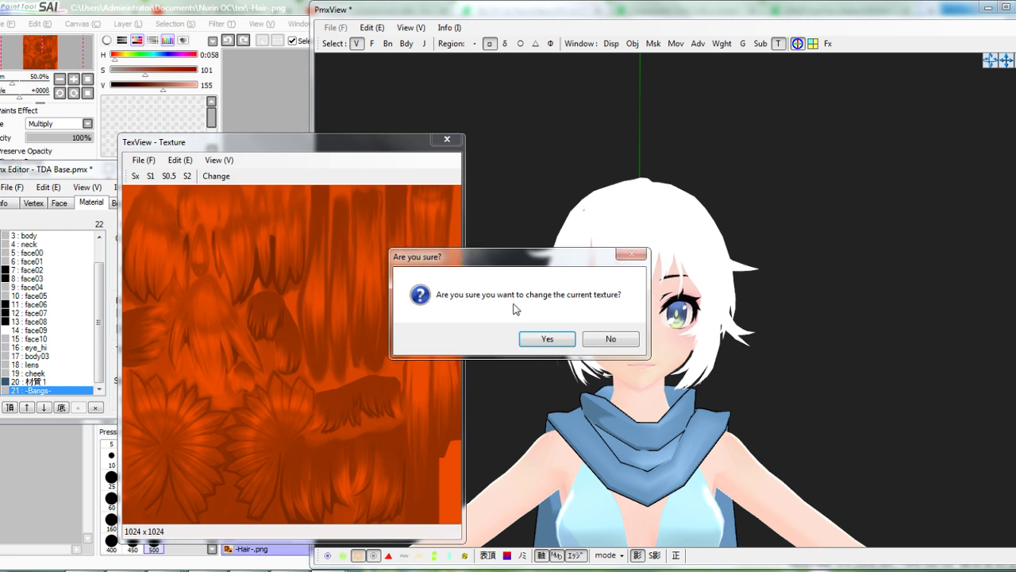
{"action": "left_click", "coordinate": [546, 339]}
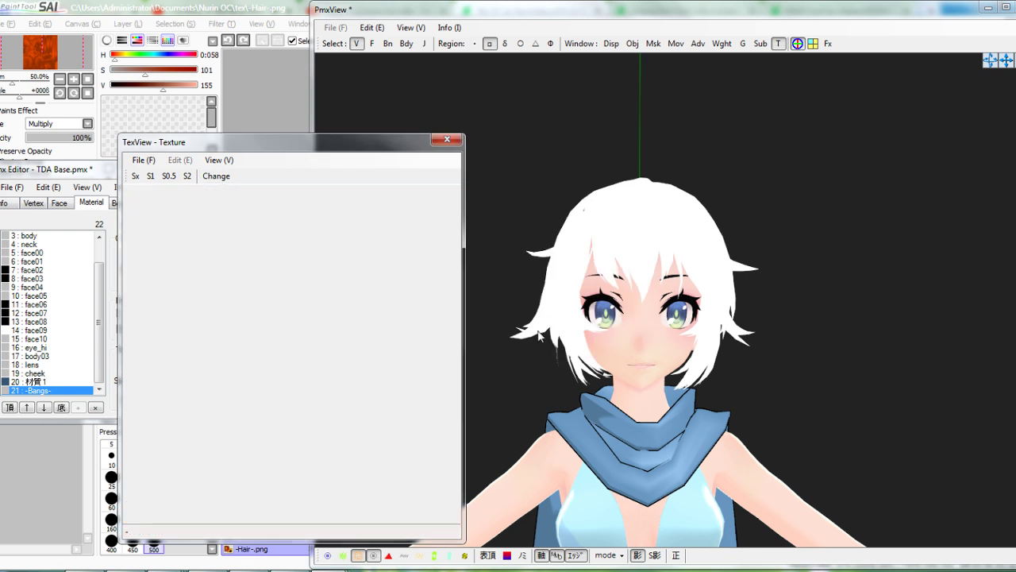
{"action": "left_click", "coordinate": [454, 141]}
{"action": "mouse_move", "coordinate": [686, 228]}
{"action": "right_mouse_down"}
{"action": "mouse_move", "coordinate": [672, 236]}
{"action": "mouse_move", "coordinate": [686, 235]}
{"action": "right_mouse_up"}
Quit the TDA Base editing session, discarding its unsaved edits
{"action": "left_click", "coordinate": [306, 176]}
{"action": "left_click", "coordinate": [409, 173]}
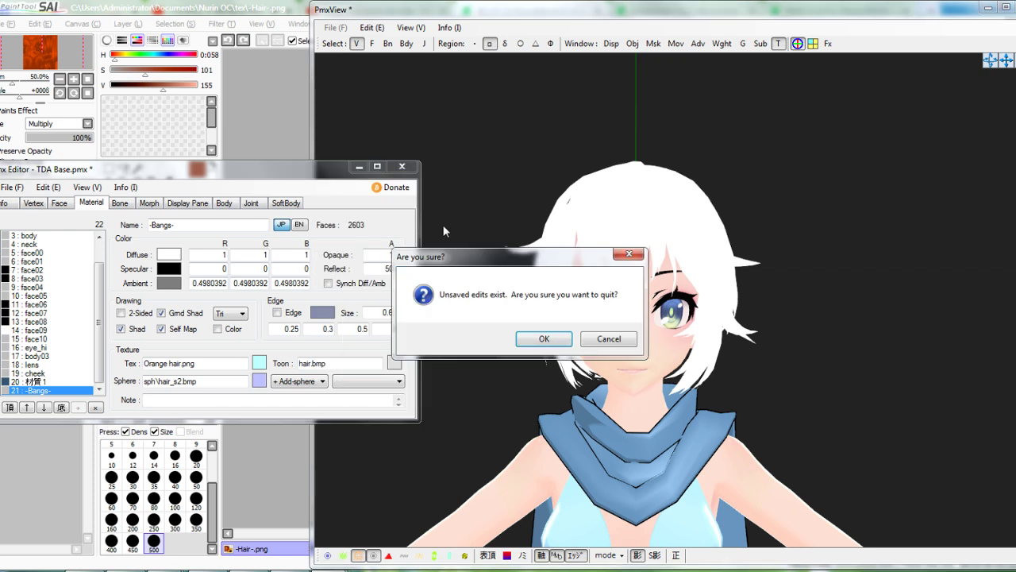
{"action": "left_click", "coordinate": [550, 341]}
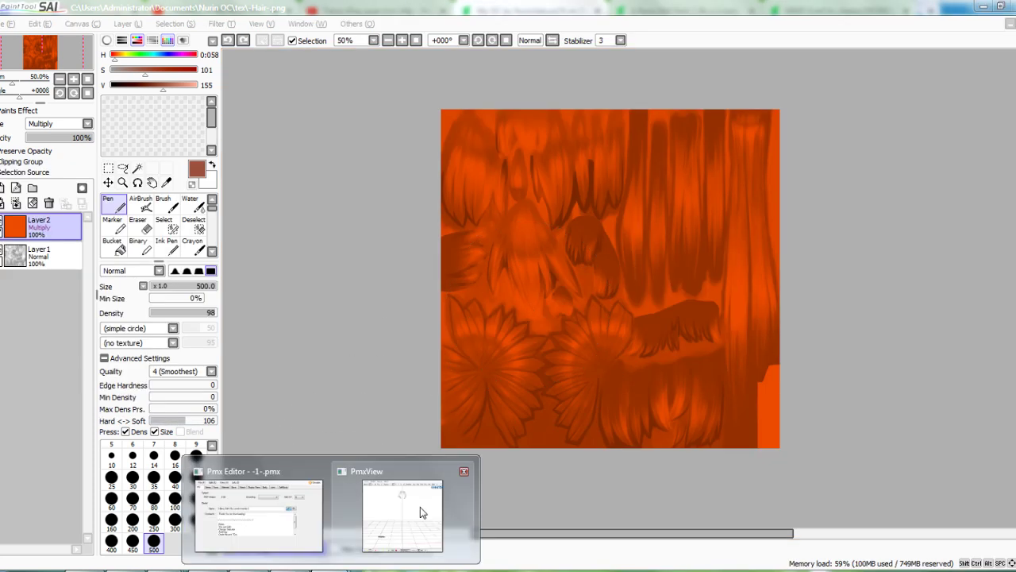
Switch to the other Pmx Editor session holding -1-.pmx and open TDA Base.pmx from the Nurin OC folder
{"action": "left_click", "coordinate": [421, 507]}
{"action": "left_click", "coordinate": [309, 547]}
{"action": "right_click_drag", "start_coordinate": [693, 333], "coordinate": [693, 335]}
{"action": "left_click", "coordinate": [82, 97]}
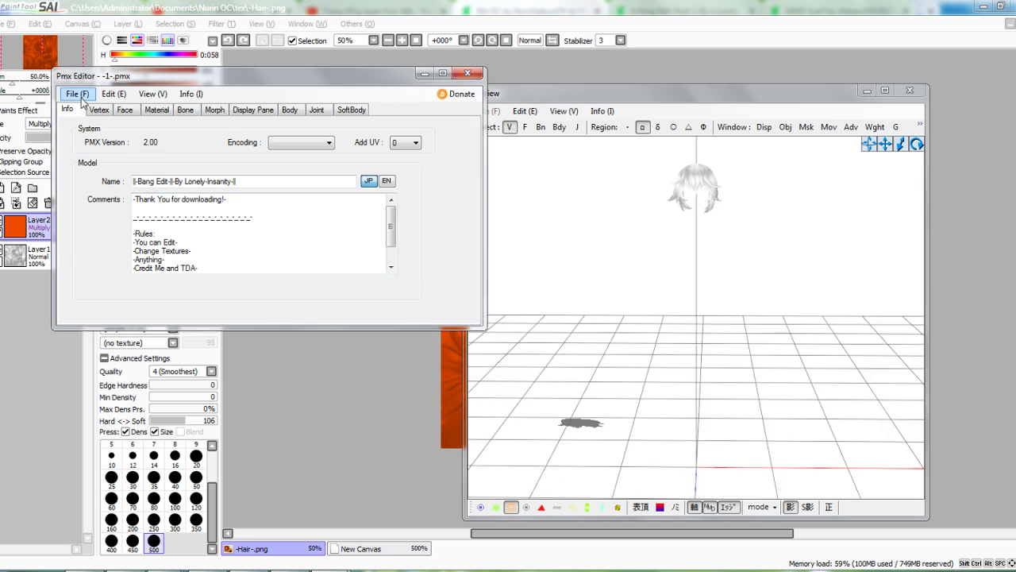
{"action": "left_click", "coordinate": [83, 97]}
{"action": "left_click", "coordinate": [88, 125]}
{"action": "key", "text": "ctrl+o"}
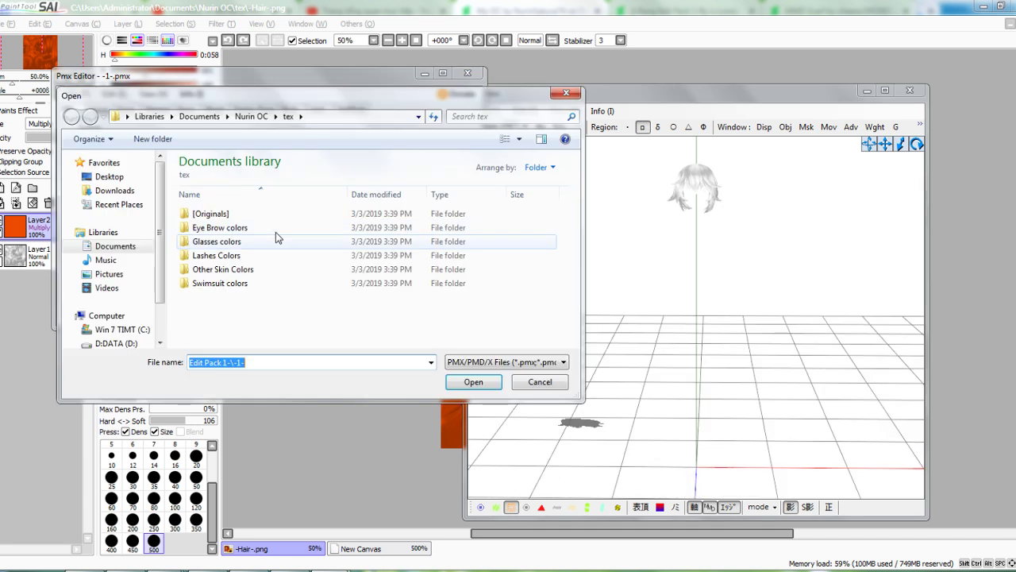
{"action": "left_click", "coordinate": [251, 116]}
{"action": "double_click", "coordinate": [213, 269]}
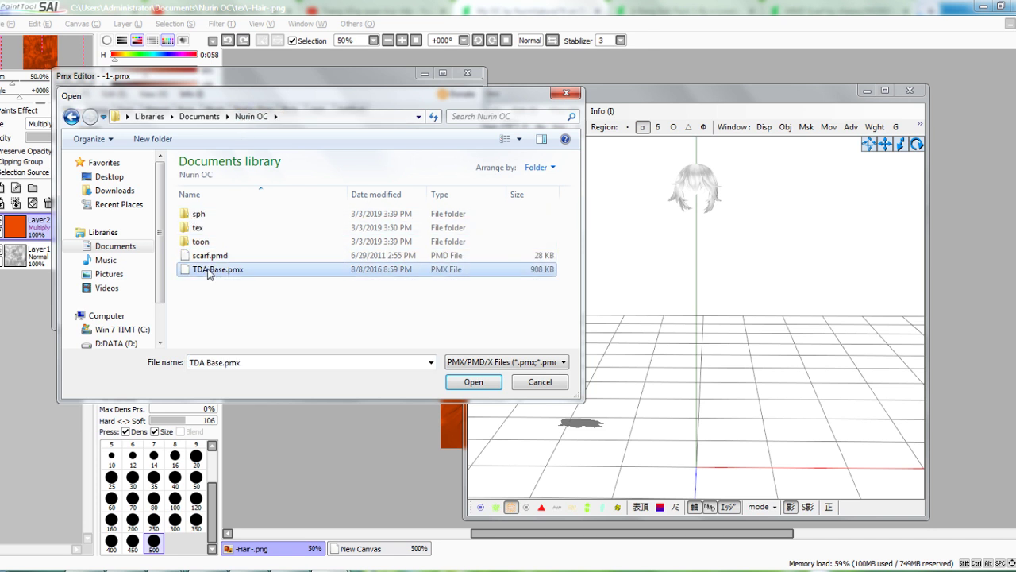
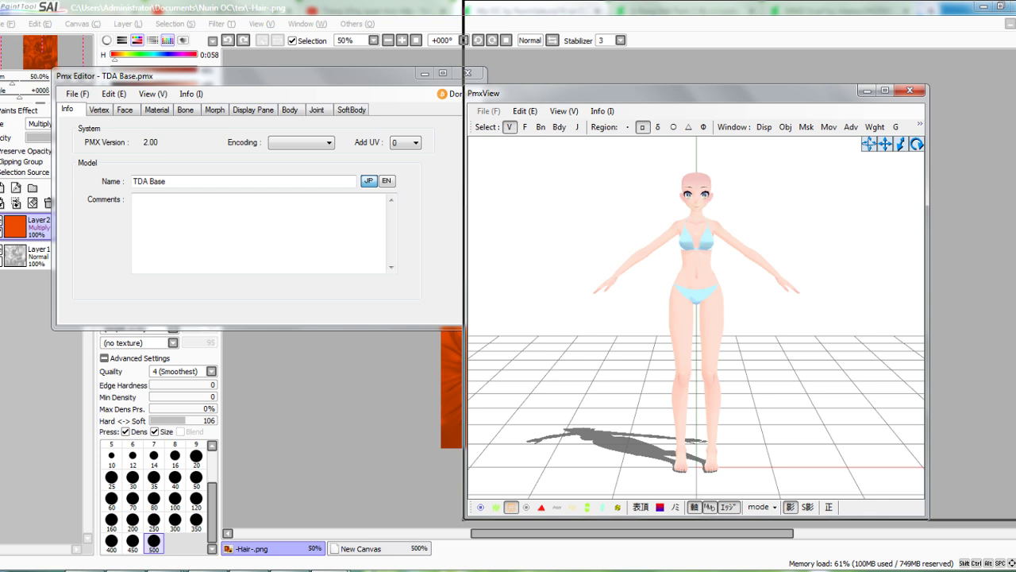
Enlarge the PmxView window and move the Pmx Editor window beside it
{"action": "left_click_drag", "start_coordinate": [928, 85], "coordinate": [1015, 2]}
{"action": "left_click_drag", "start_coordinate": [466, 526], "coordinate": [317, 566]}
{"action": "left_click_drag", "start_coordinate": [232, 79], "coordinate": [169, 103]}
Set the PmxView background colour to dark grey and close the display settings
{"action": "left_click", "coordinate": [617, 43]}
{"action": "left_click", "coordinate": [617, 43]}
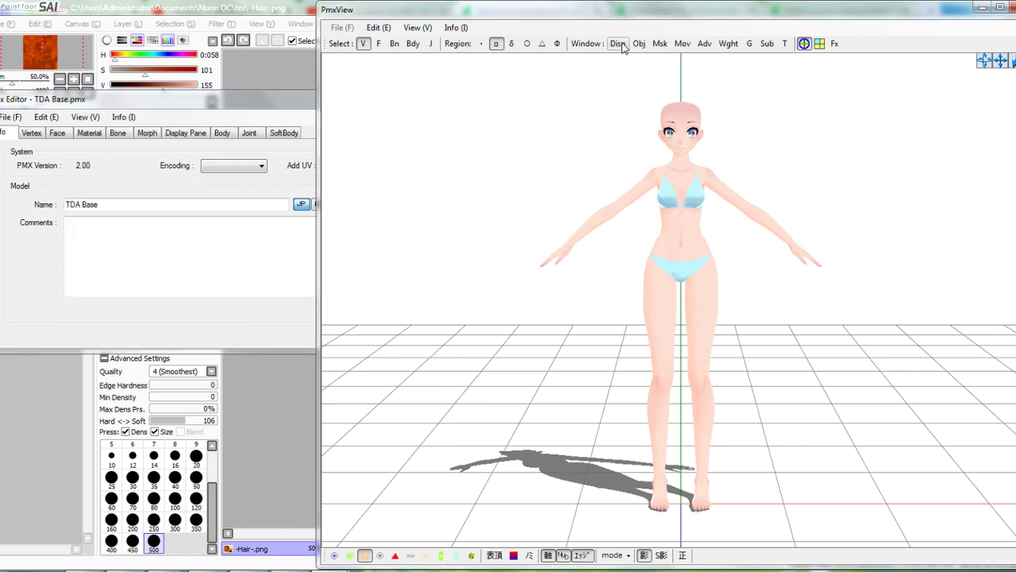
{"action": "left_click", "coordinate": [617, 43]}
{"action": "left_click", "coordinate": [131, 149]}
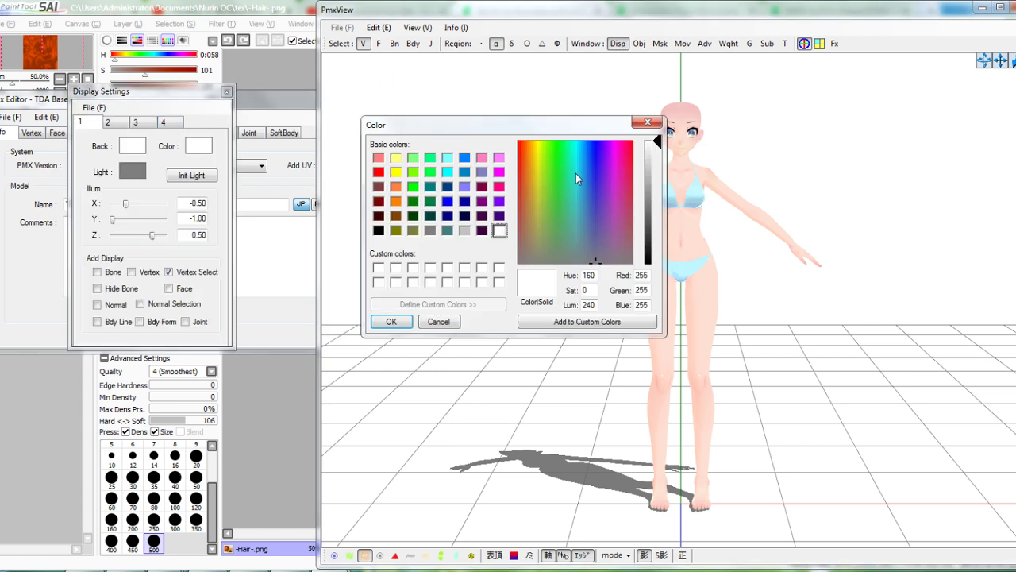
{"action": "left_click", "coordinate": [650, 247]}
{"action": "left_click", "coordinate": [392, 321]}
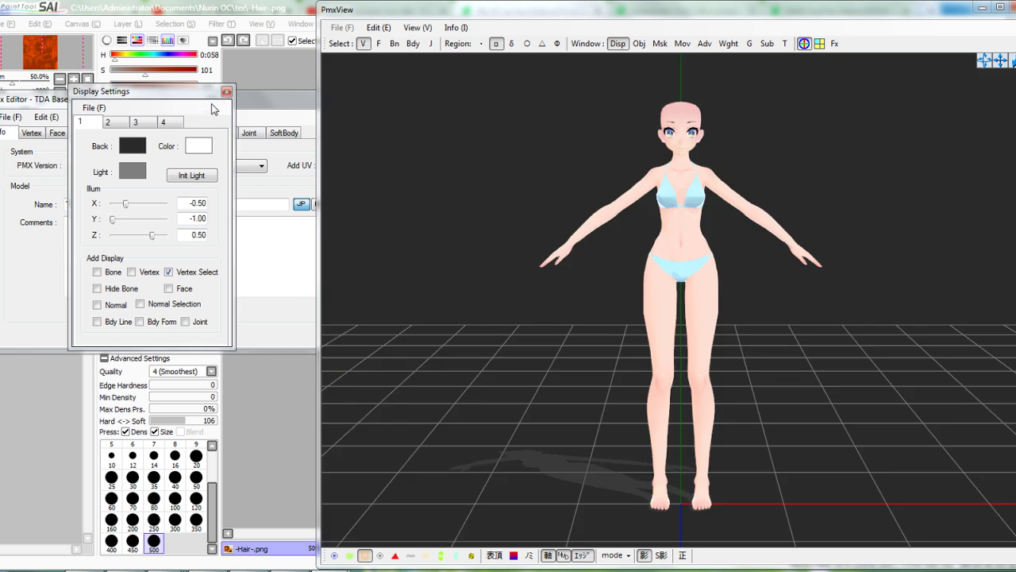
{"action": "left_click", "coordinate": [226, 91]}
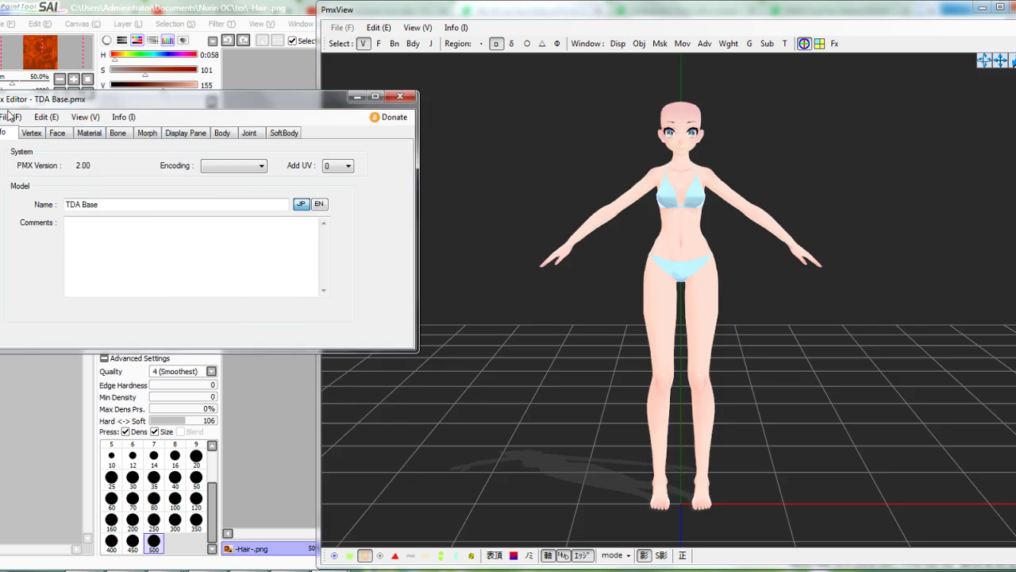
Show the material list and import the scarf model from Nurin OC as an addition at scale 1
{"action": "left_click", "coordinate": [89, 132]}
{"action": "left_click", "coordinate": [11, 117]}
{"action": "left_click", "coordinate": [28, 213]}
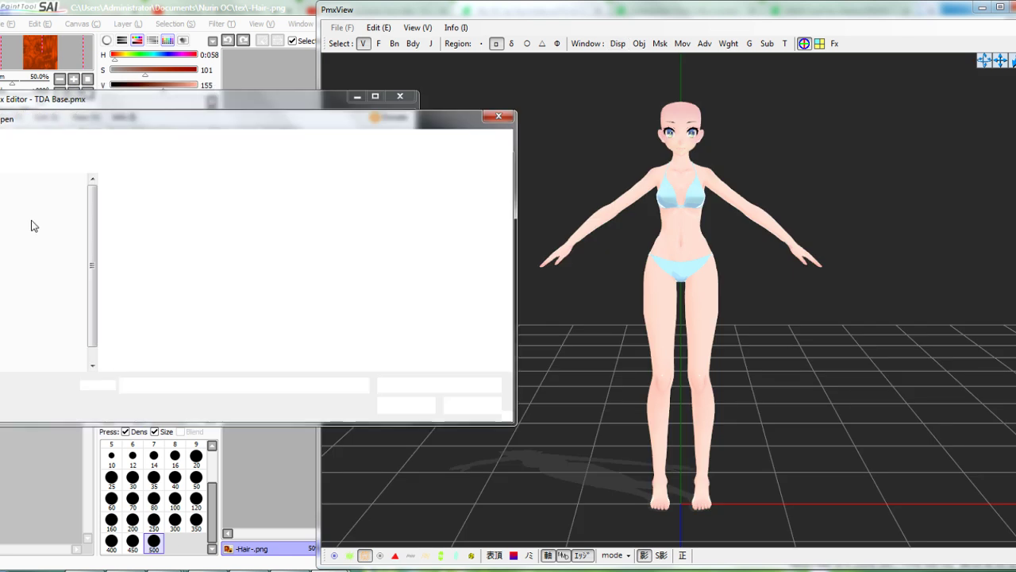
{"action": "double_click", "coordinate": [168, 279]}
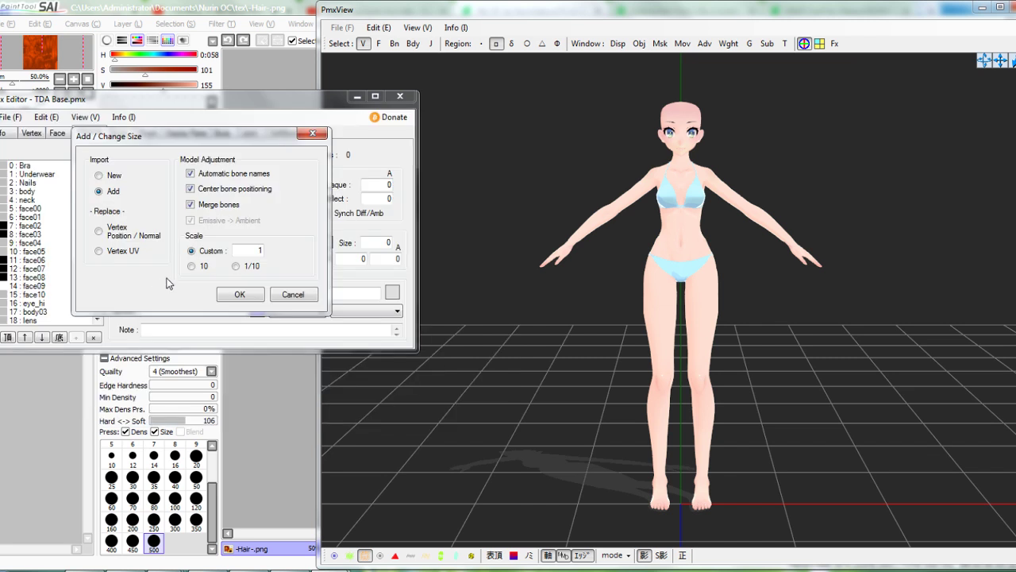
{"action": "left_click", "coordinate": [240, 295]}
{"action": "left_click", "coordinate": [500, 238]}
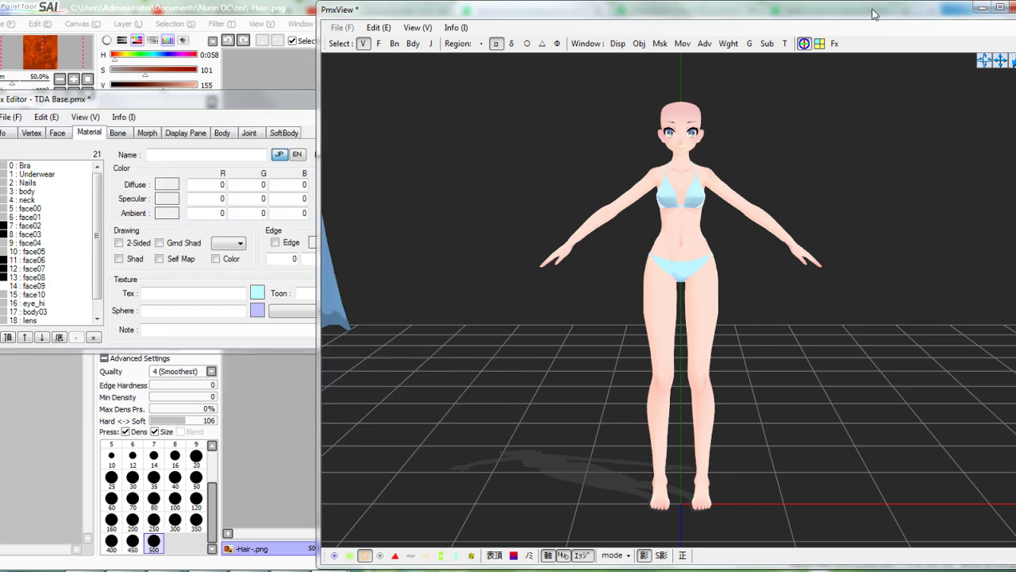
Open the SubView window and examine the model in both views
{"action": "key", "text": "F8"}
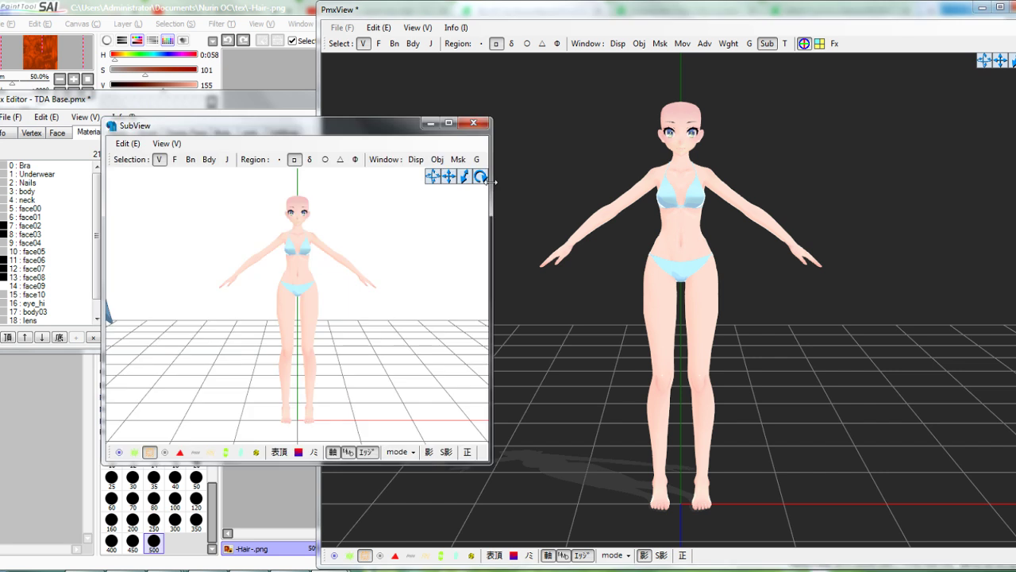
{"action": "right_click_drag", "start_coordinate": [638, 227], "coordinate": [621, 233]}
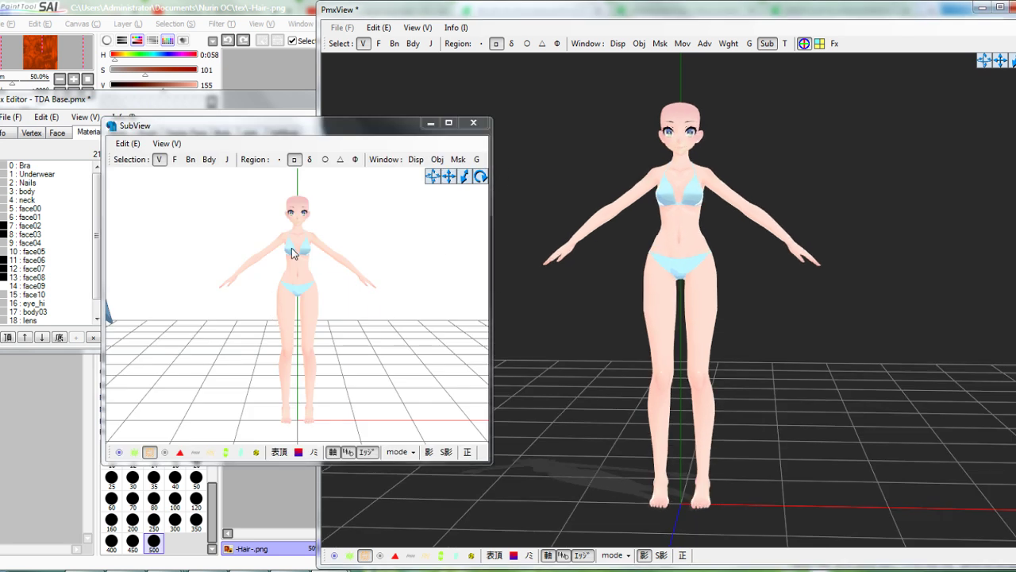
{"action": "scroll", "coordinate": [324, 250], "scroll_direction": "up", "scroll_amount": 5}
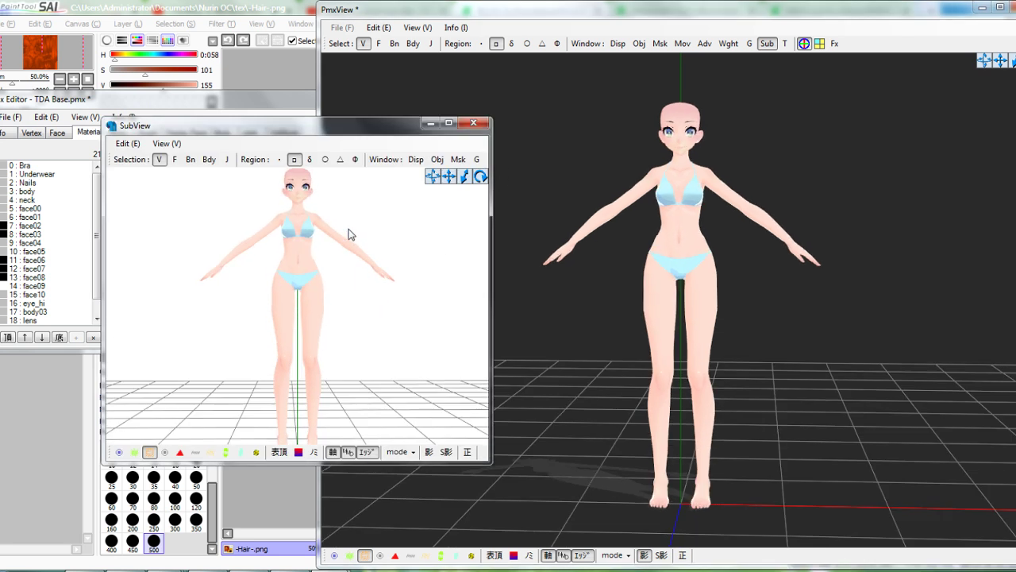
Select the entire scarf beside the body, including its vertices, bones with hidden ones, rigid bodies and joints
{"action": "mouse_move", "coordinate": [465, 178]}
{"action": "left_mouse_down"}
{"action": "mouse_move", "coordinate": [465, 147]}
{"action": "mouse_move", "coordinate": [447, 183]}
{"action": "left_mouse_up"}
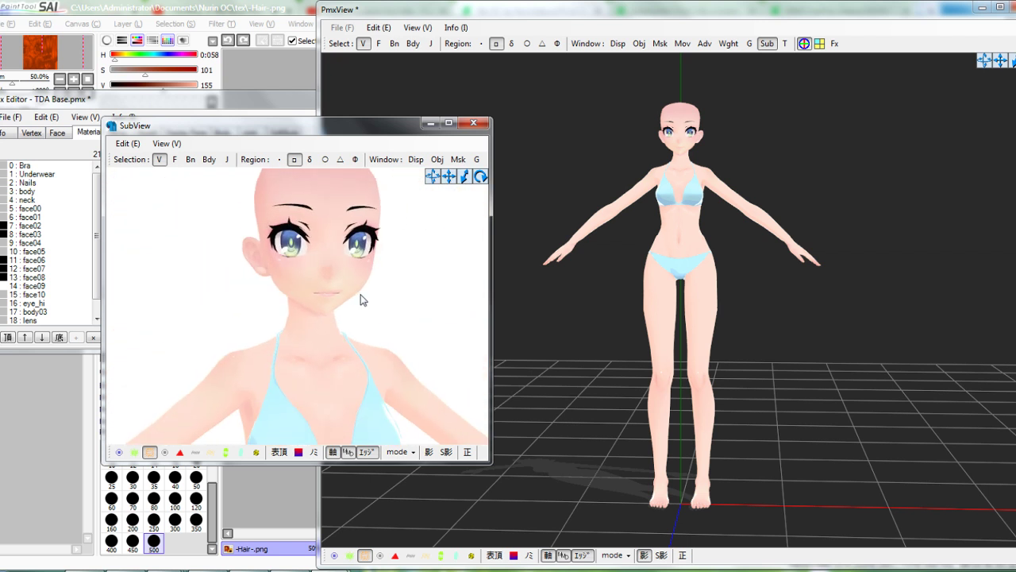
{"action": "right_click_drag", "start_coordinate": [361, 295], "coordinate": [356, 292]}
{"action": "left_click_drag", "start_coordinate": [467, 175], "coordinate": [446, 181]}
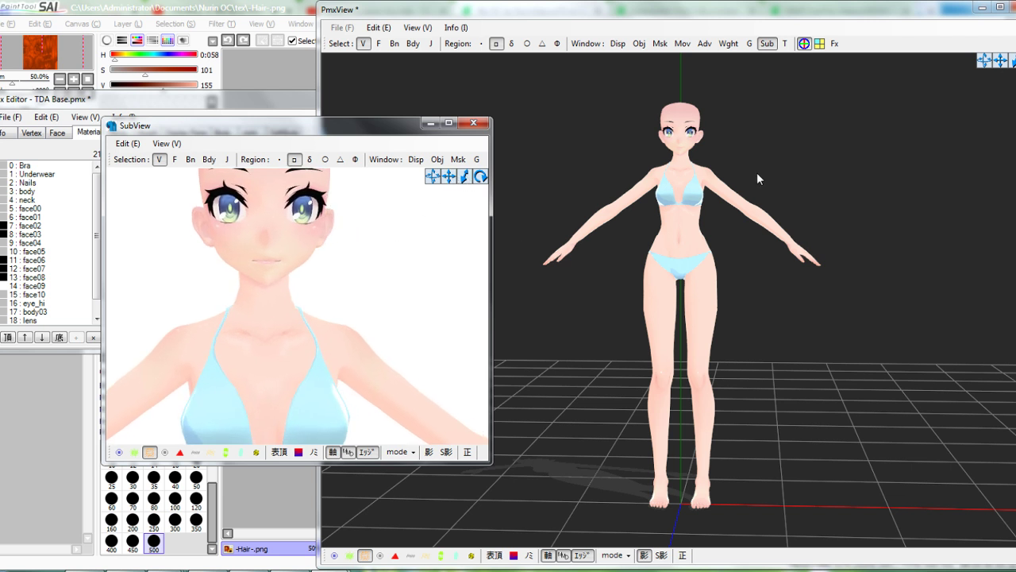
{"action": "left_click_drag", "start_coordinate": [449, 178], "coordinate": [442, 177]}
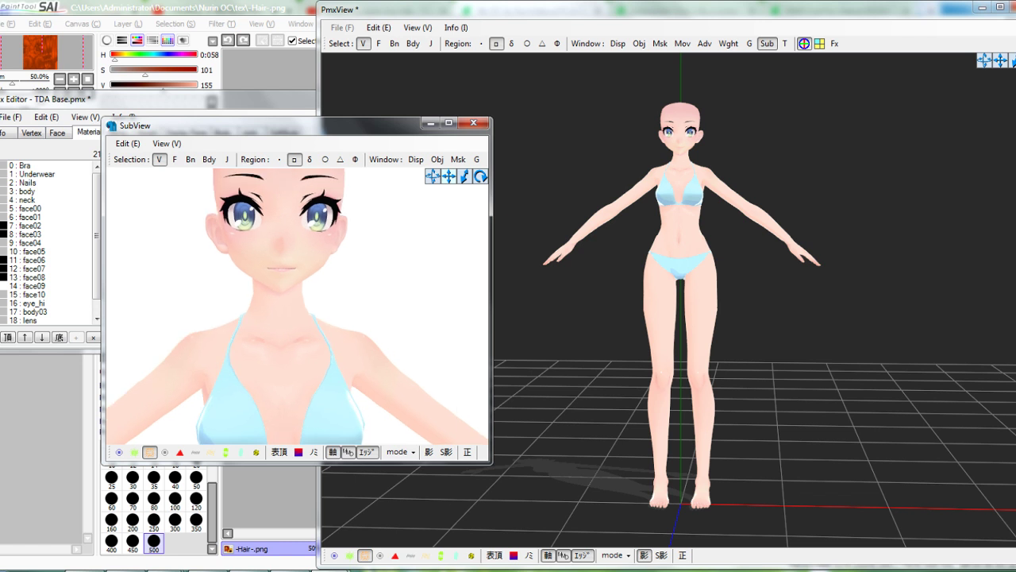
{"action": "scroll", "coordinate": [331, 280], "scroll_direction": "up", "scroll_amount": 1}
{"action": "scroll", "coordinate": [332, 274], "scroll_direction": "down", "scroll_amount": 1}
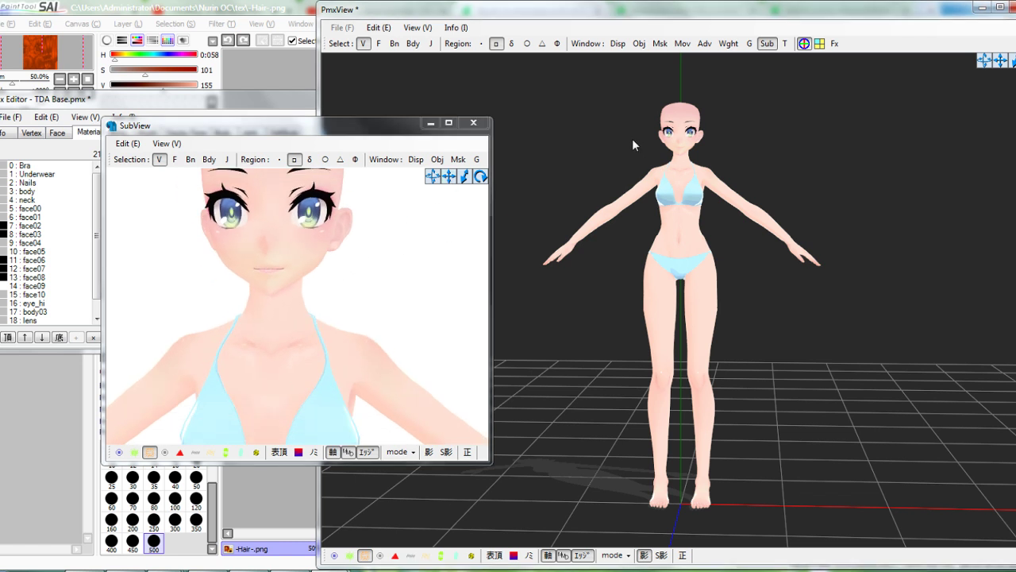
{"action": "left_click_drag", "start_coordinate": [1005, 62], "coordinate": [1015, 94]}
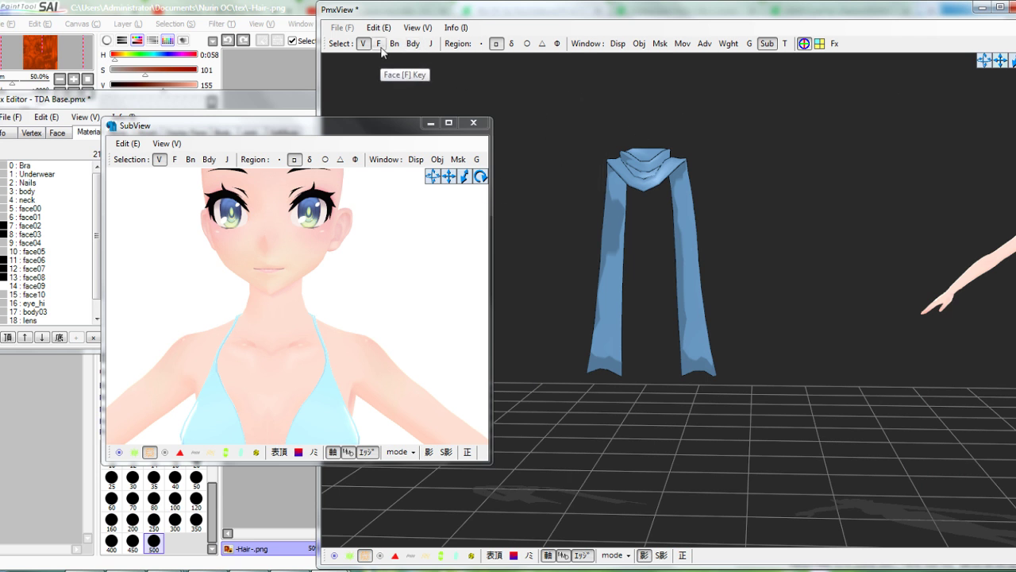
{"action": "left_click", "coordinate": [413, 45]}
{"action": "left_click", "coordinate": [398, 44]}
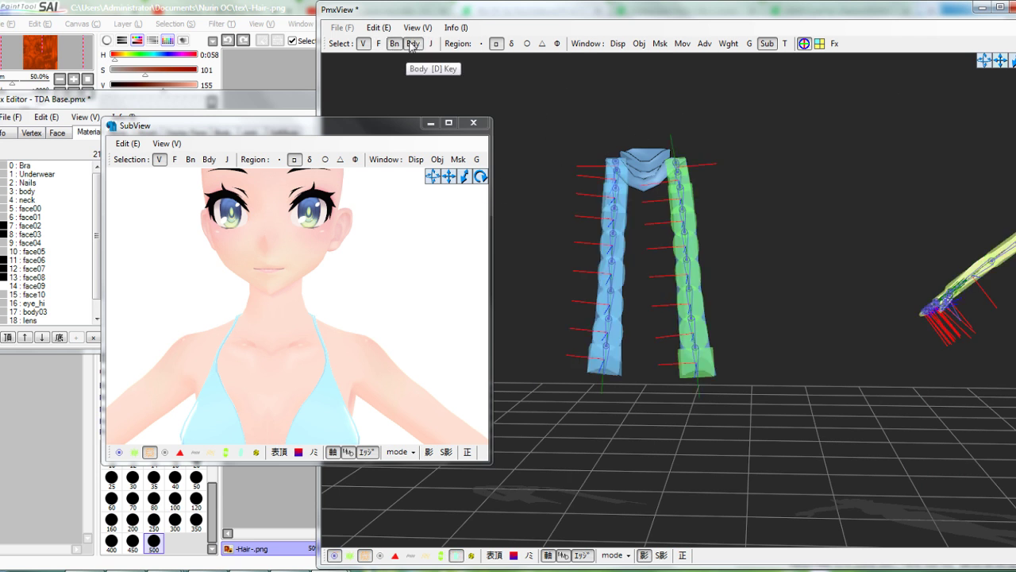
{"action": "left_click", "coordinate": [431, 44]}
{"action": "left_click_drag", "start_coordinate": [557, 110], "coordinate": [782, 509]}
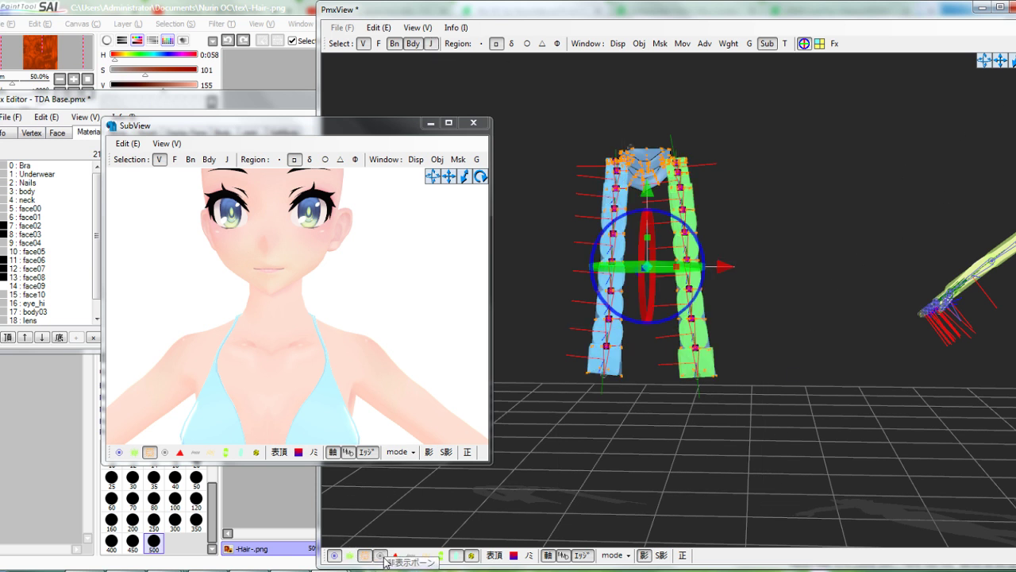
{"action": "left_click_drag", "start_coordinate": [821, 540], "coordinate": [519, 60]}
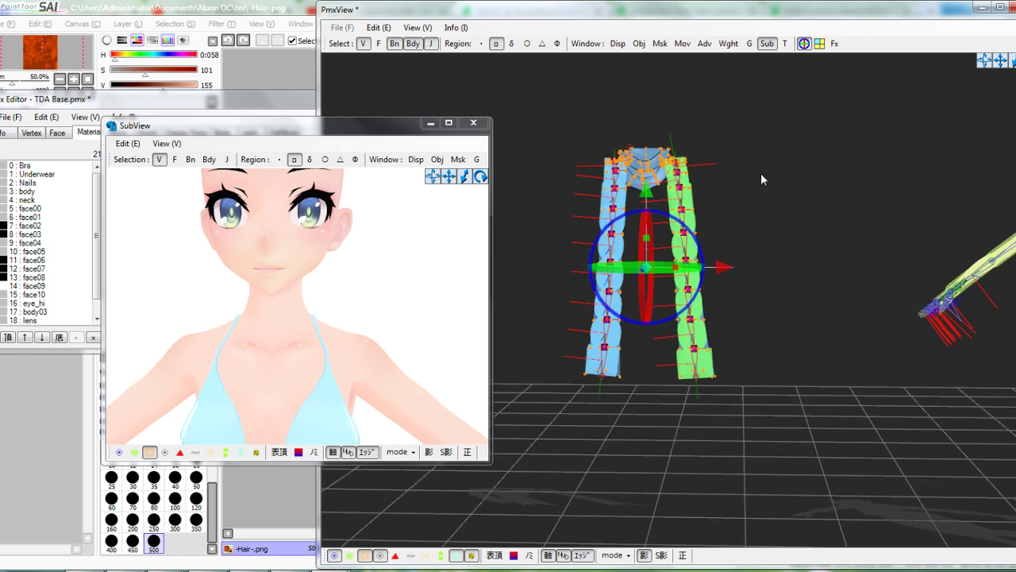
Move the selected scarf sideways onto the model's centre line and lower it onto the neck and shoulders
{"action": "left_click_drag", "start_coordinate": [742, 272], "coordinate": [962, 272]}
{"action": "left_click_drag", "start_coordinate": [1000, 60], "coordinate": [702, 61]}
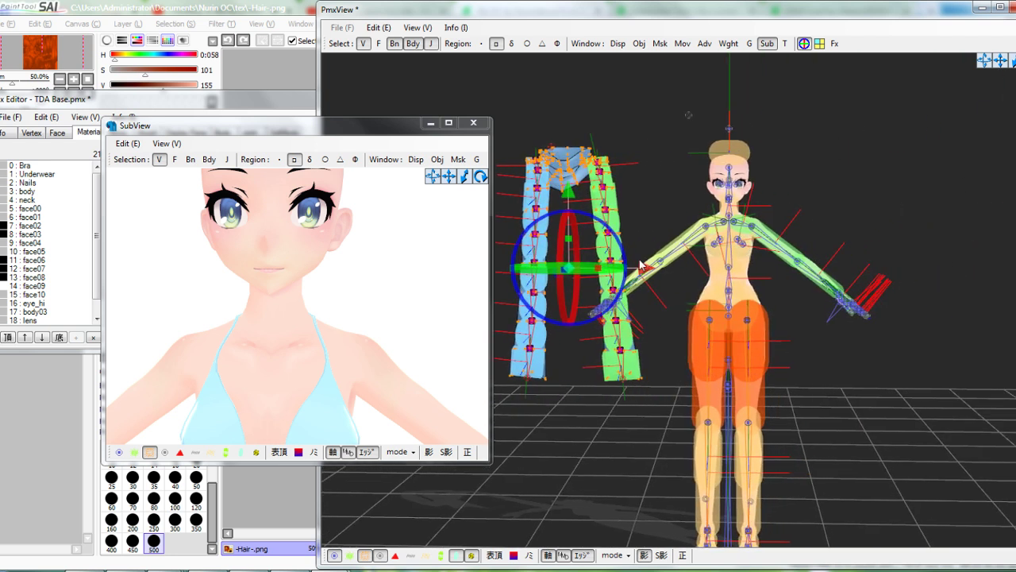
{"action": "left_click_drag", "start_coordinate": [645, 274], "coordinate": [804, 275]}
{"action": "left_click_drag", "start_coordinate": [729, 199], "coordinate": [728, 232]}
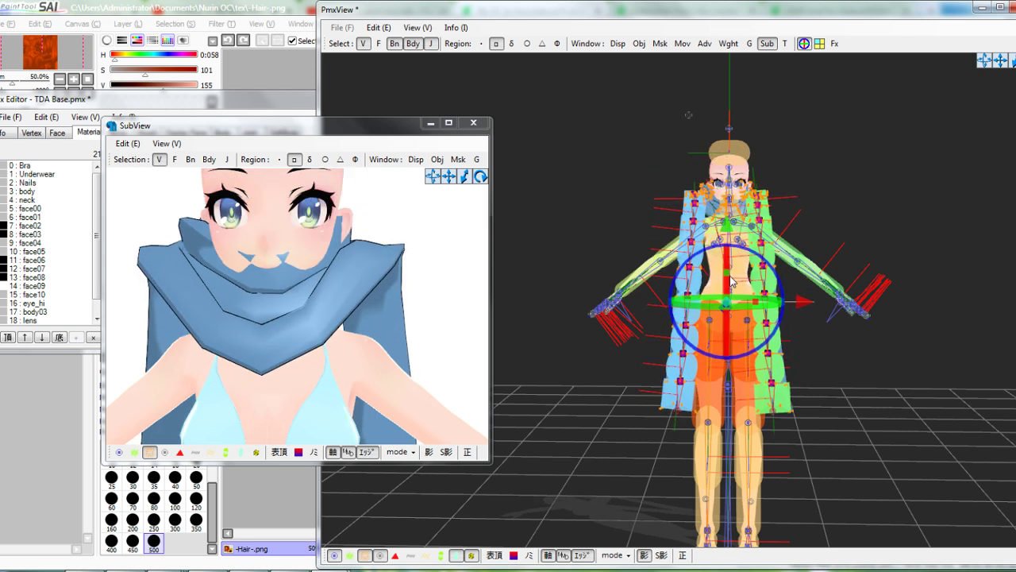
{"action": "left_click_drag", "start_coordinate": [726, 273], "coordinate": [727, 308]}
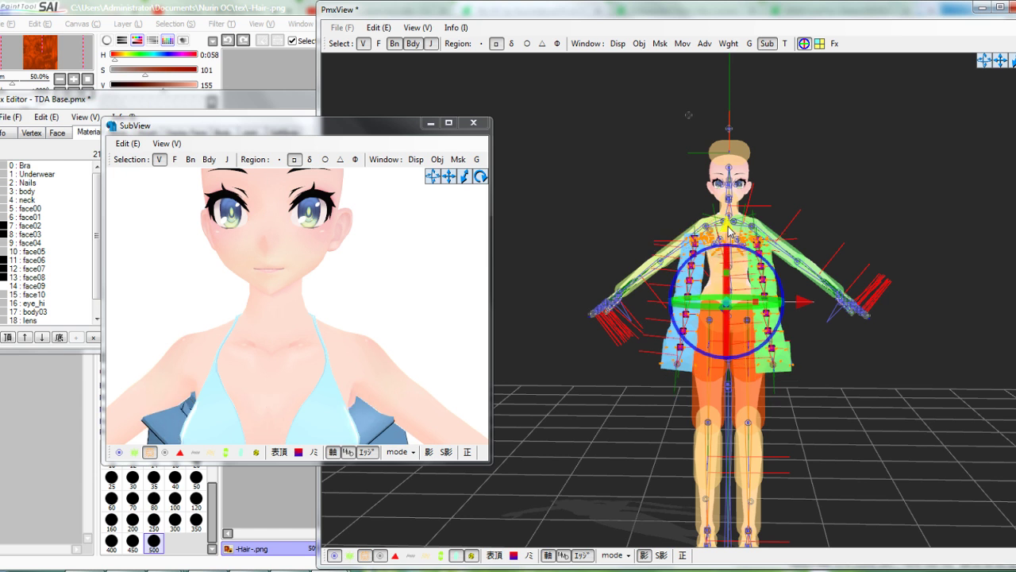
{"action": "left_click_drag", "start_coordinate": [729, 231], "coordinate": [745, 206]}
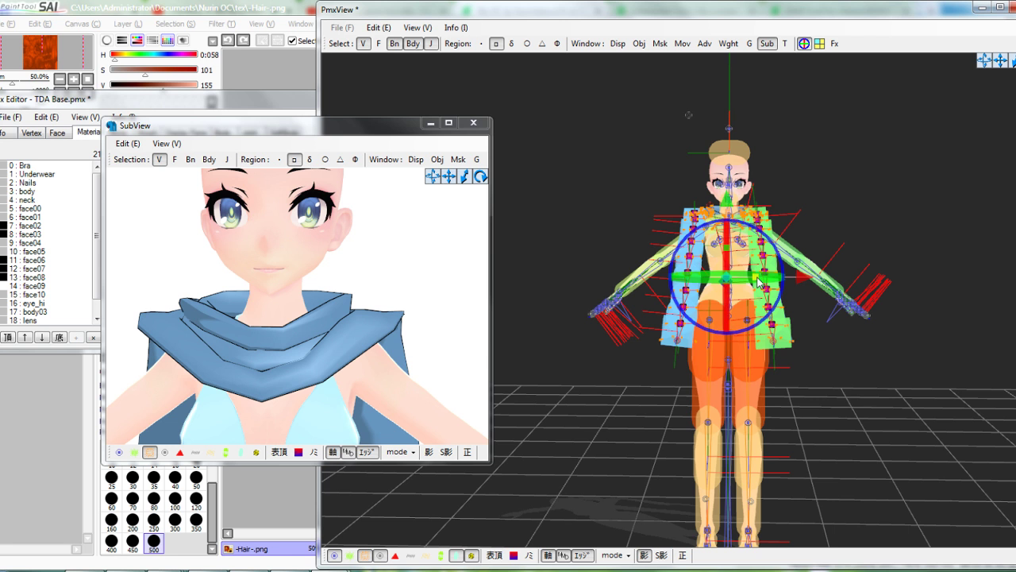
Scale the scarf down in width and depth, then move it forward to fit around the neck
{"action": "left_click_drag", "start_coordinate": [758, 282], "coordinate": [738, 282]}
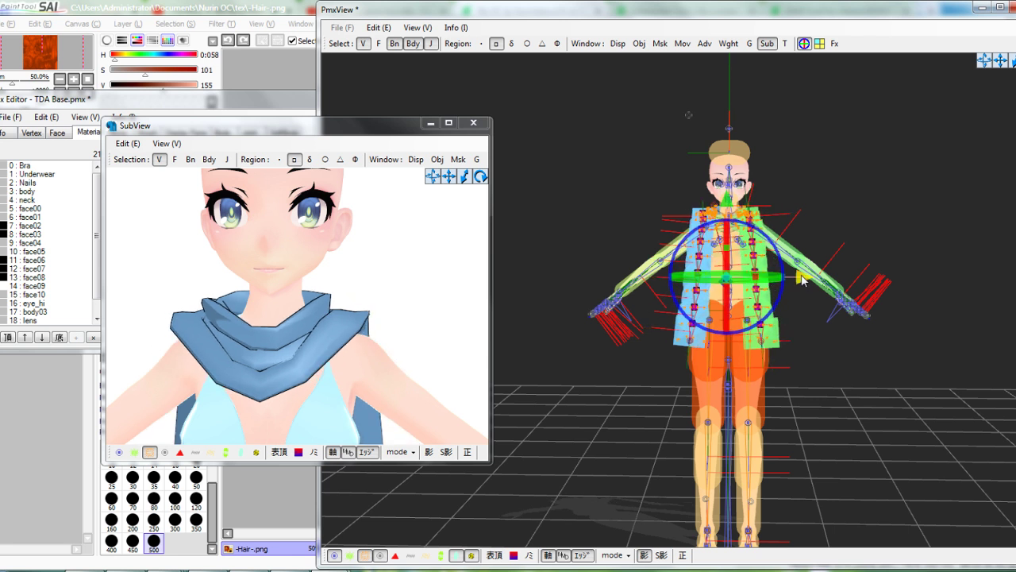
{"action": "left_click_drag", "start_coordinate": [802, 278], "coordinate": [805, 280]}
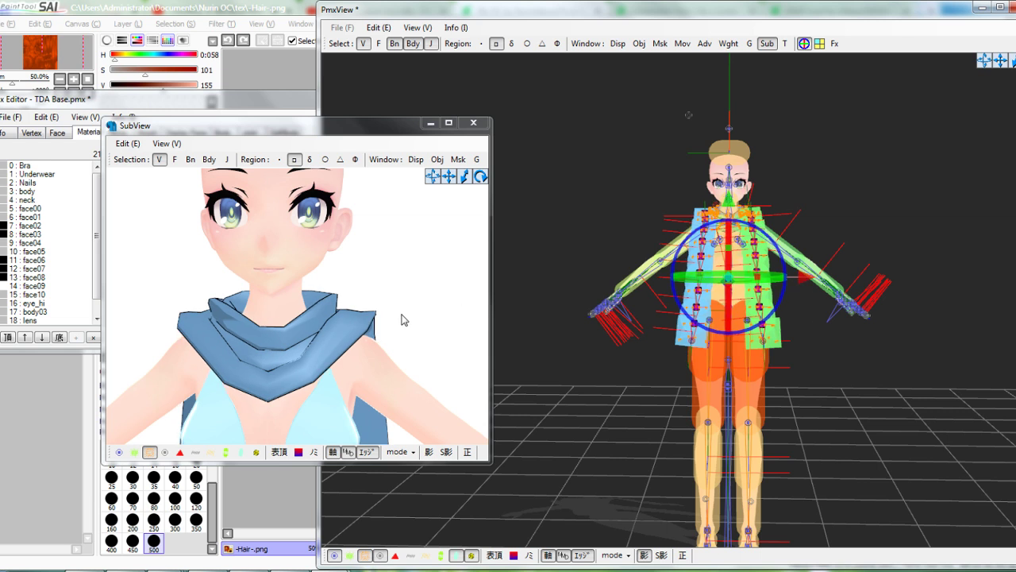
{"action": "right_click_drag", "start_coordinate": [402, 319], "coordinate": [751, 389]}
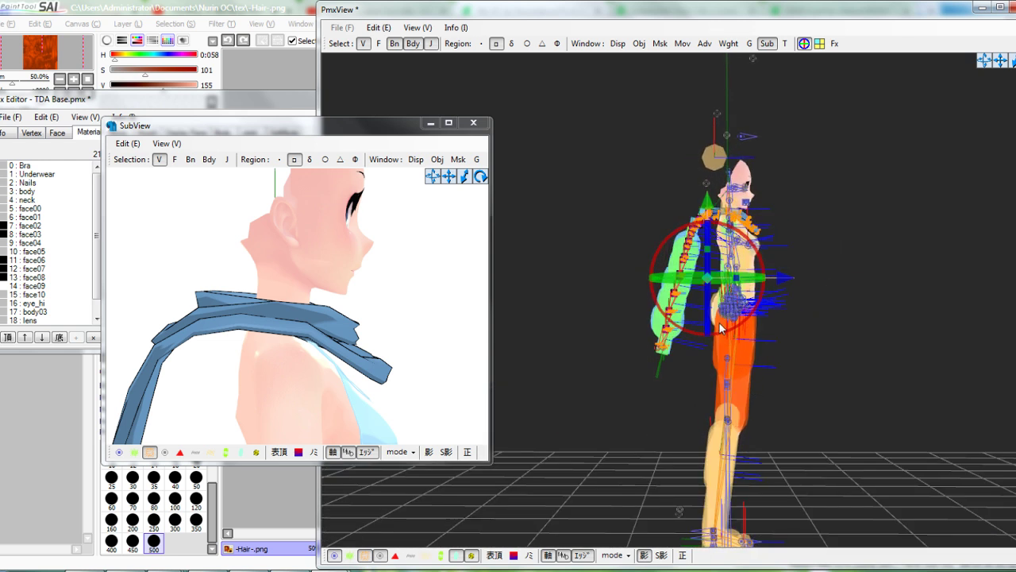
{"action": "left_click_drag", "start_coordinate": [737, 284], "coordinate": [795, 296]}
{"action": "right_click_drag", "start_coordinate": [465, 295], "coordinate": [330, 296]}
{"action": "scroll", "coordinate": [824, 298], "scroll_direction": "up", "scroll_amount": 10}
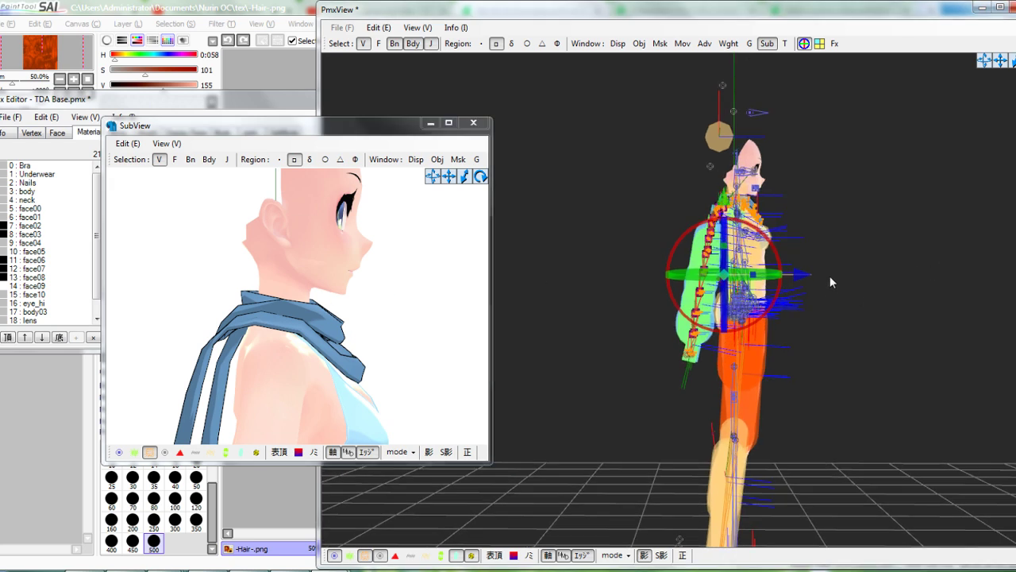
{"action": "scroll", "coordinate": [982, 106], "scroll_direction": "up", "scroll_amount": 8}
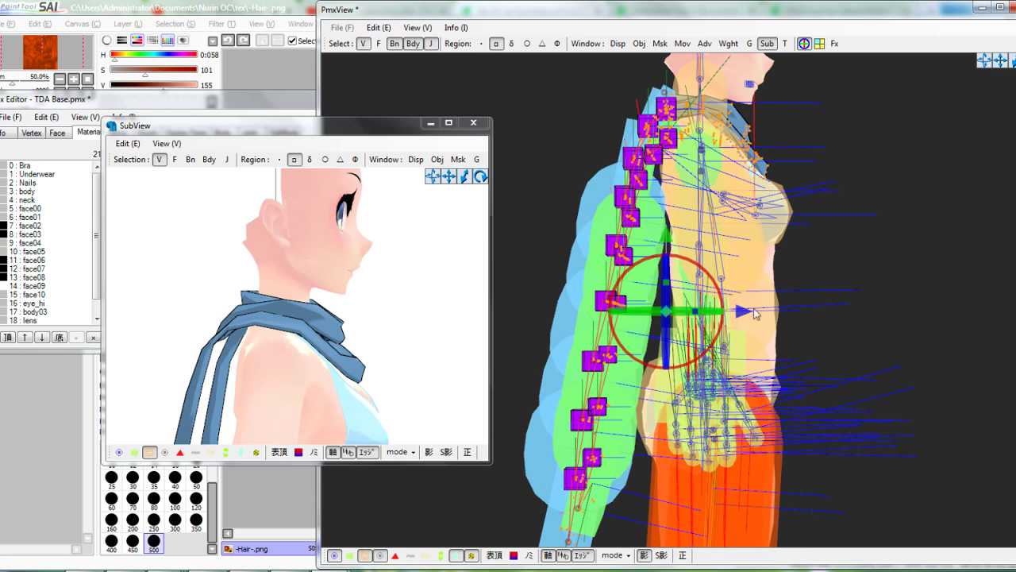
{"action": "left_click_drag", "start_coordinate": [741, 314], "coordinate": [745, 315]}
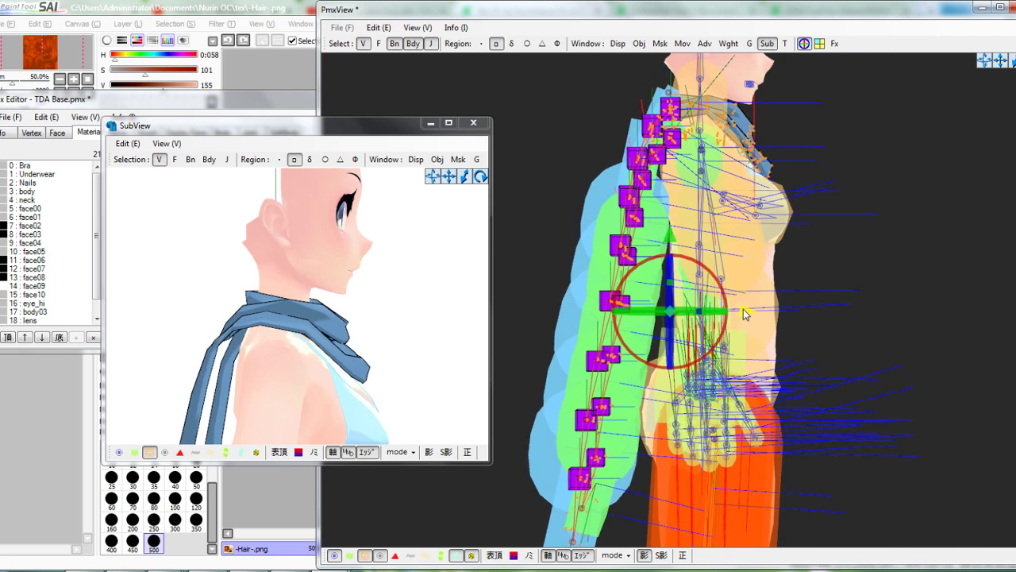
Deselect the scarf and hide the bones, rigid bodies and joints
{"action": "right_click_drag", "start_coordinate": [306, 332], "coordinate": [255, 325]}
{"action": "scroll", "coordinate": [256, 324], "scroll_direction": "down", "scroll_amount": 5}
{"action": "left_click", "coordinate": [604, 183]}
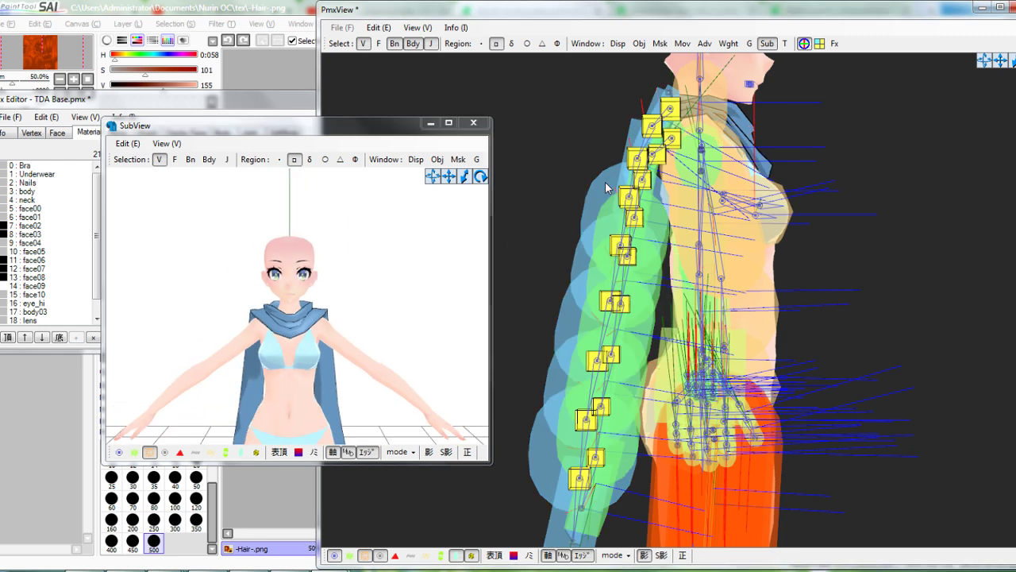
{"action": "right_click_drag", "start_coordinate": [660, 185], "coordinate": [524, 119]}
{"action": "left_click", "coordinate": [412, 44]}
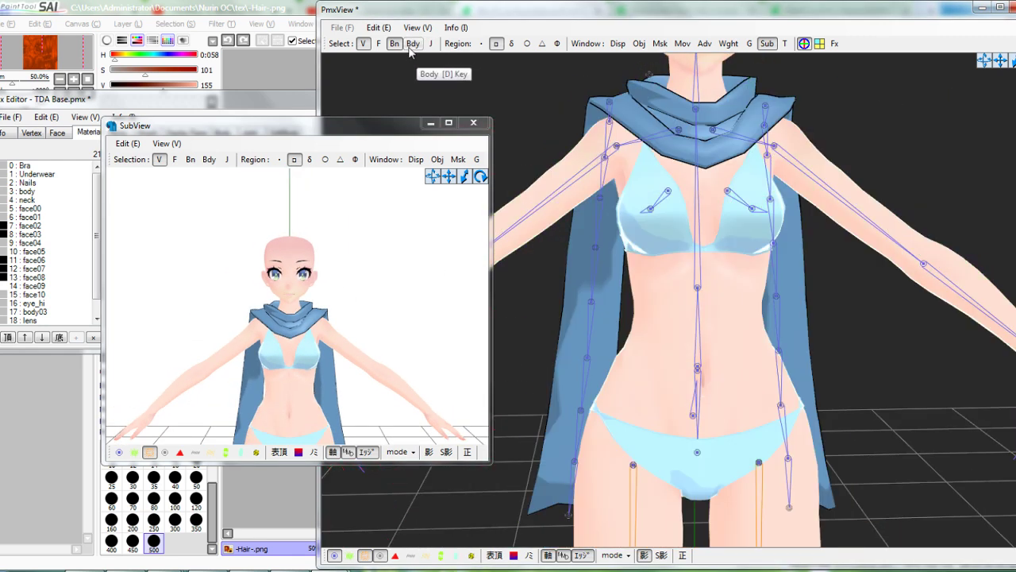
{"action": "left_click", "coordinate": [402, 50]}
{"action": "scroll", "coordinate": [810, 257], "scroll_direction": "down", "scroll_amount": 6}
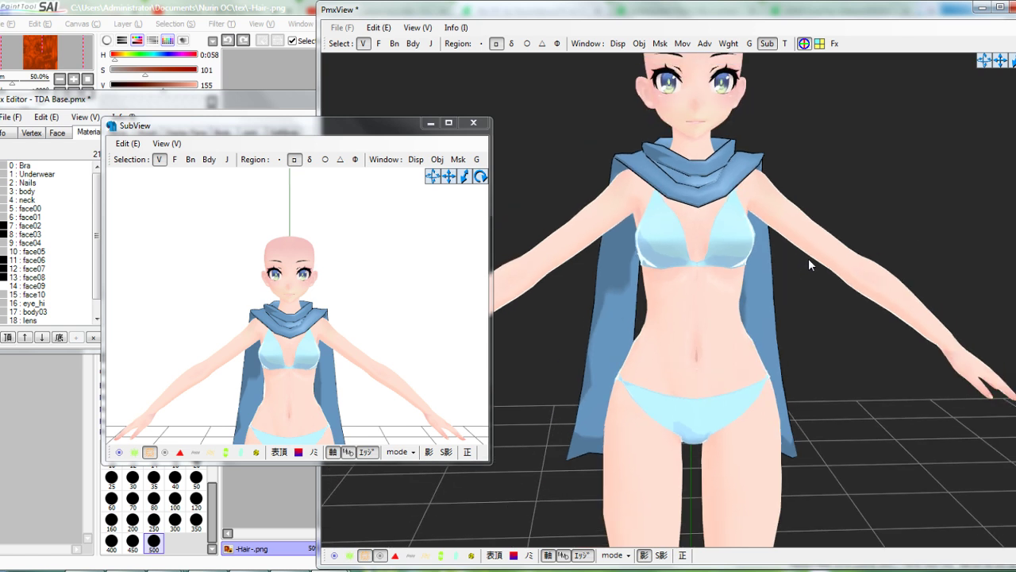
Import the bangs model -1-.pmx from the -Bang Edit Pack 1- folder into the current model
{"action": "left_click", "coordinate": [183, 119]}
{"action": "left_click", "coordinate": [4, 118]}
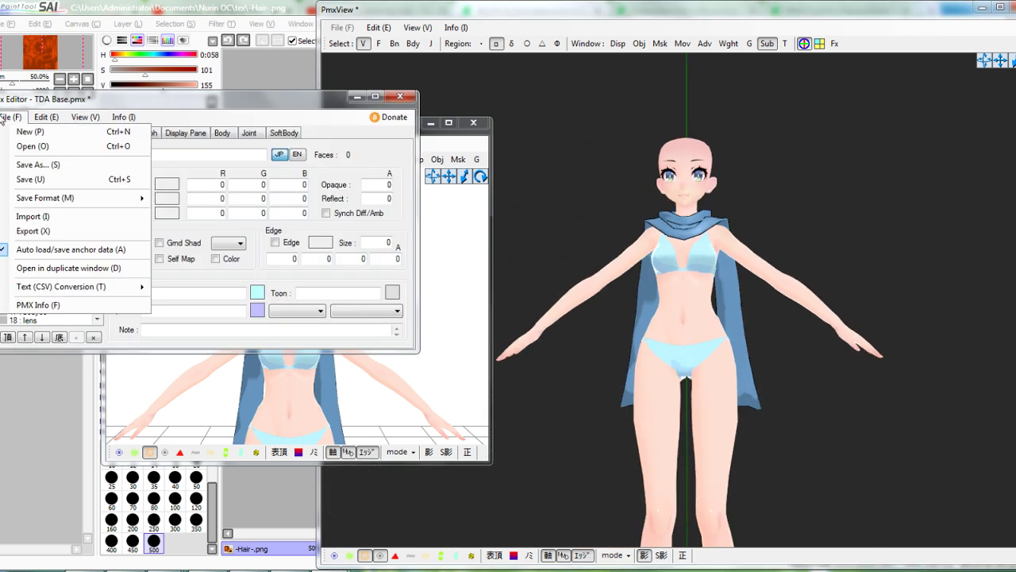
{"action": "left_click", "coordinate": [33, 216]}
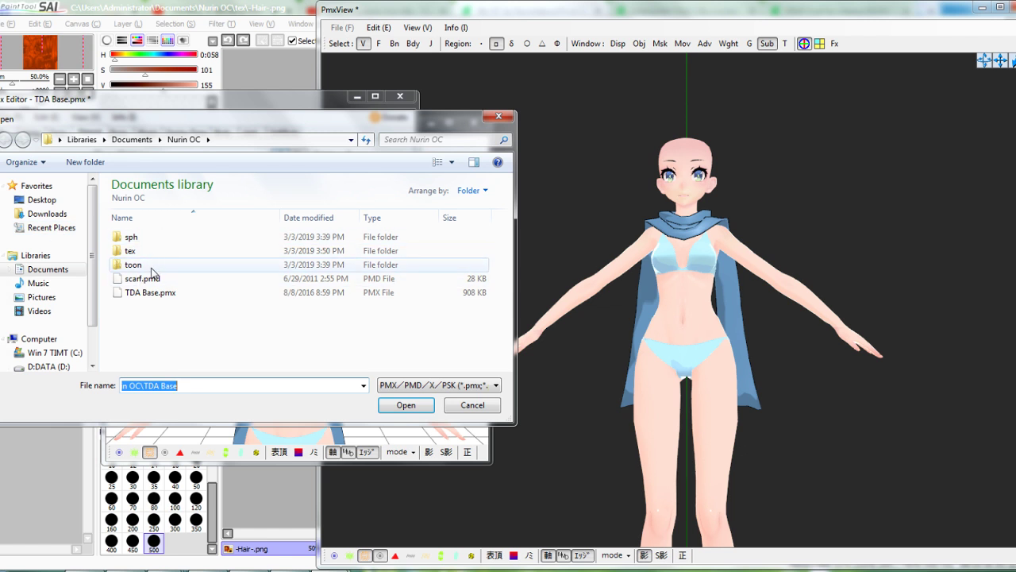
{"action": "left_click", "coordinate": [70, 270]}
{"action": "double_click", "coordinate": [146, 239]}
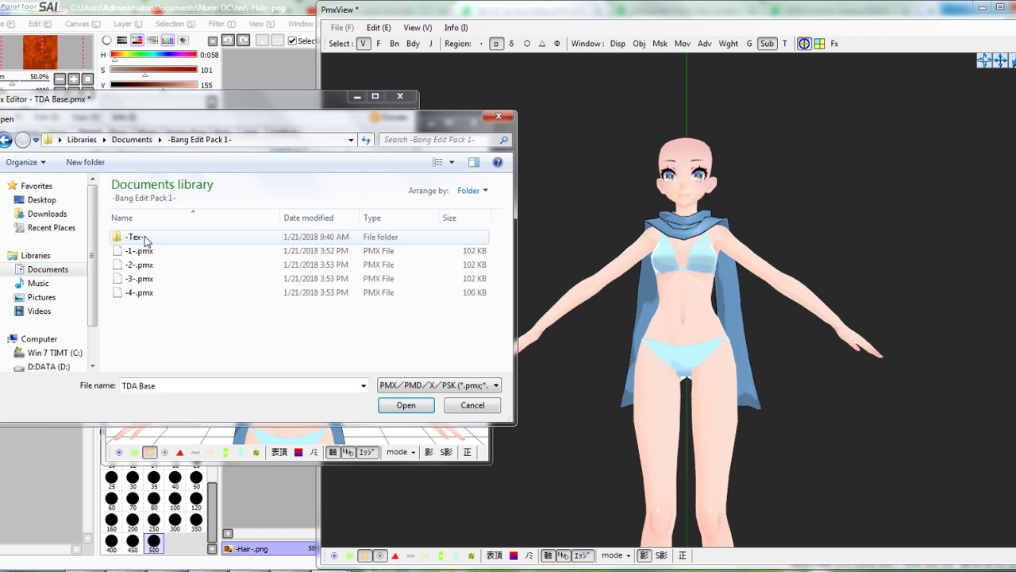
{"action": "double_click", "coordinate": [136, 249]}
{"action": "left_click", "coordinate": [236, 294]}
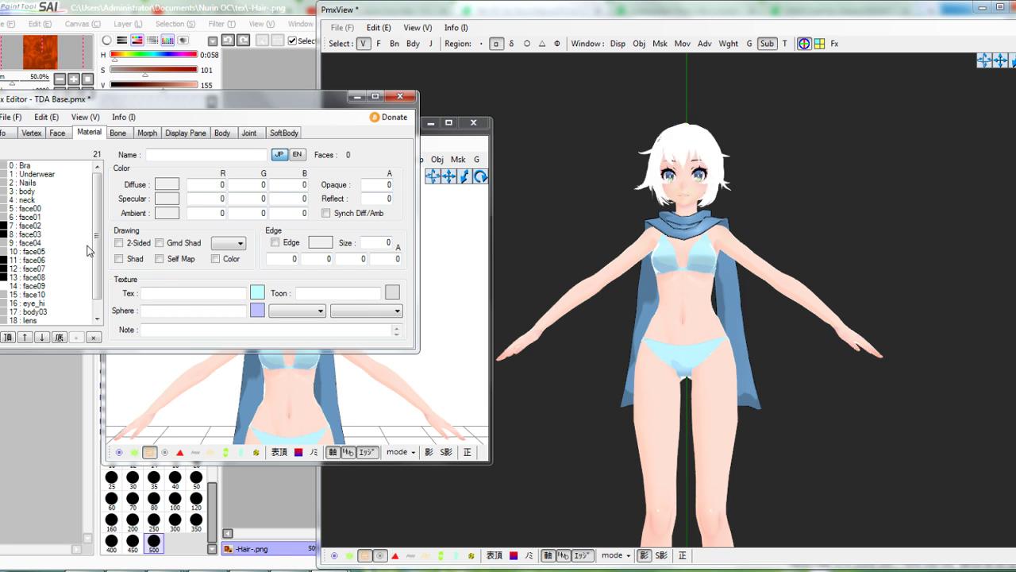
Set the diffuse colour of the scarf material 材質1 to dark red (R 0.7176471, G 0, B about 0.0157)
{"action": "scroll", "coordinate": [104, 242], "scroll_direction": "down", "scroll_amount": 1}
{"action": "left_click", "coordinate": [53, 321]}
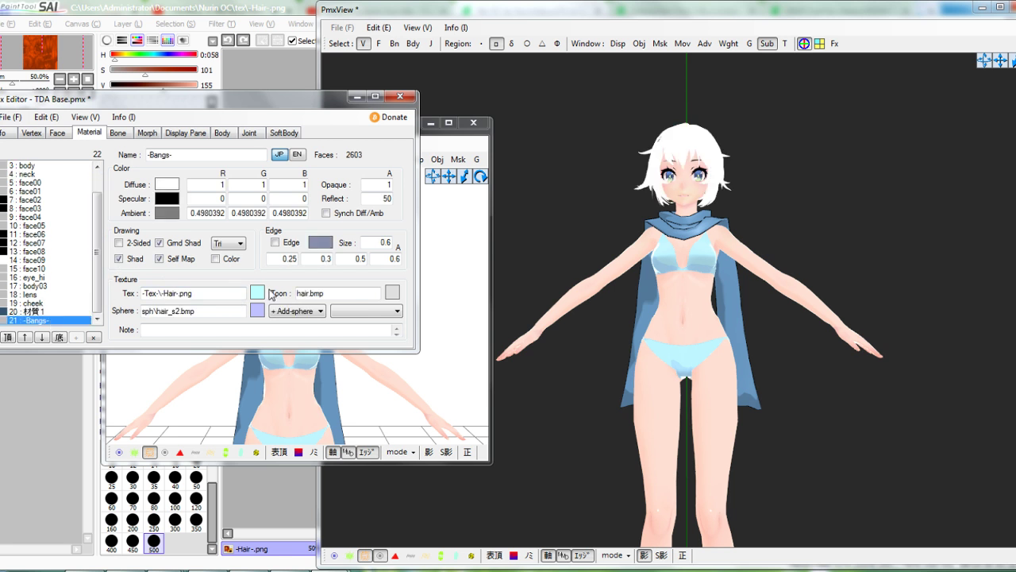
{"action": "key", "text": "Up"}
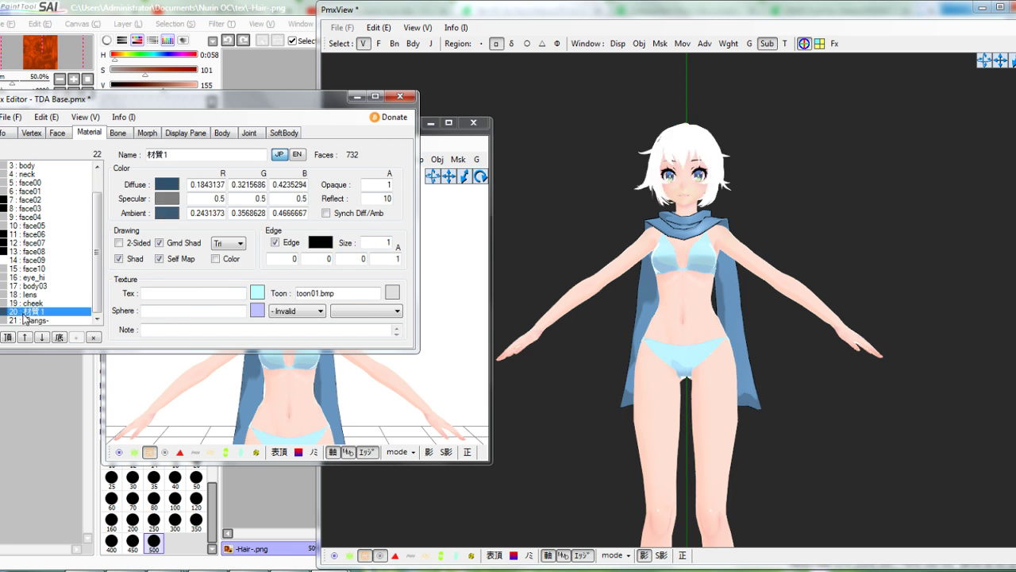
{"action": "left_click", "coordinate": [159, 184]}
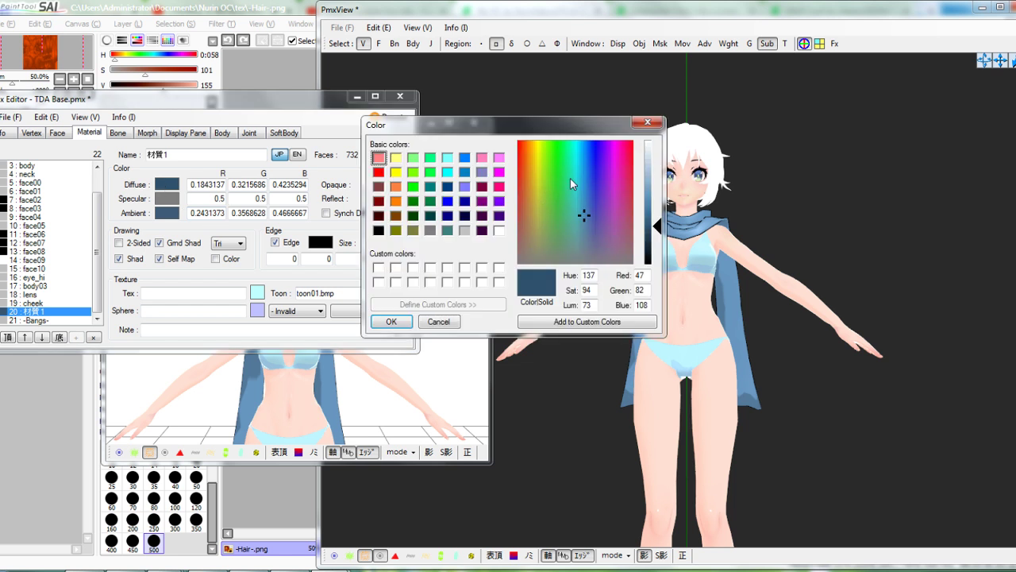
{"action": "left_click", "coordinate": [633, 164]}
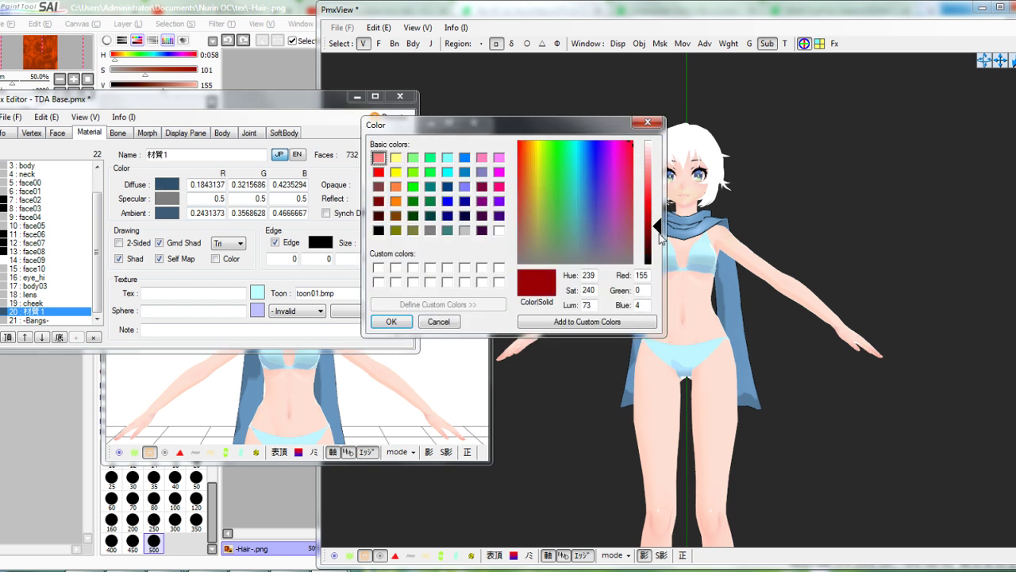
{"action": "left_click_drag", "start_coordinate": [659, 233], "coordinate": [660, 223]}
{"action": "left_click", "coordinate": [391, 322]}
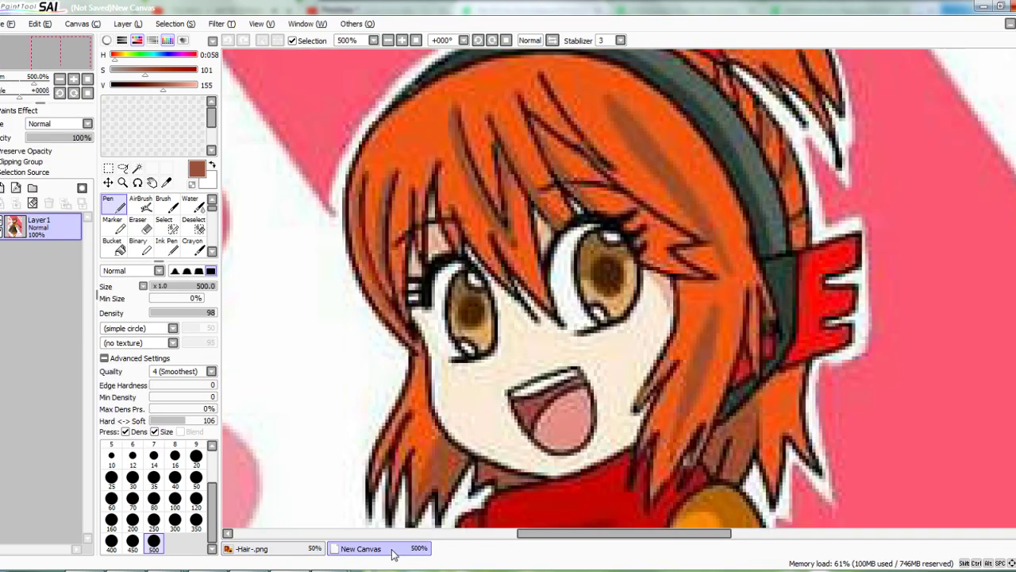
Switch to PaintTool SAI, examine the scarf in the reference drawing, and return to the Pmx Editor
{"action": "left_click", "coordinate": [361, 548]}
{"action": "scroll", "coordinate": [591, 385], "scroll_direction": "down", "scroll_amount": 4}
{"action": "middle_click_drag", "start_coordinate": [677, 424], "coordinate": [630, 288]}
{"action": "scroll", "coordinate": [625, 227], "scroll_direction": "up", "scroll_amount": 4}
{"action": "scroll", "coordinate": [632, 229], "scroll_direction": "down", "scroll_amount": 1}
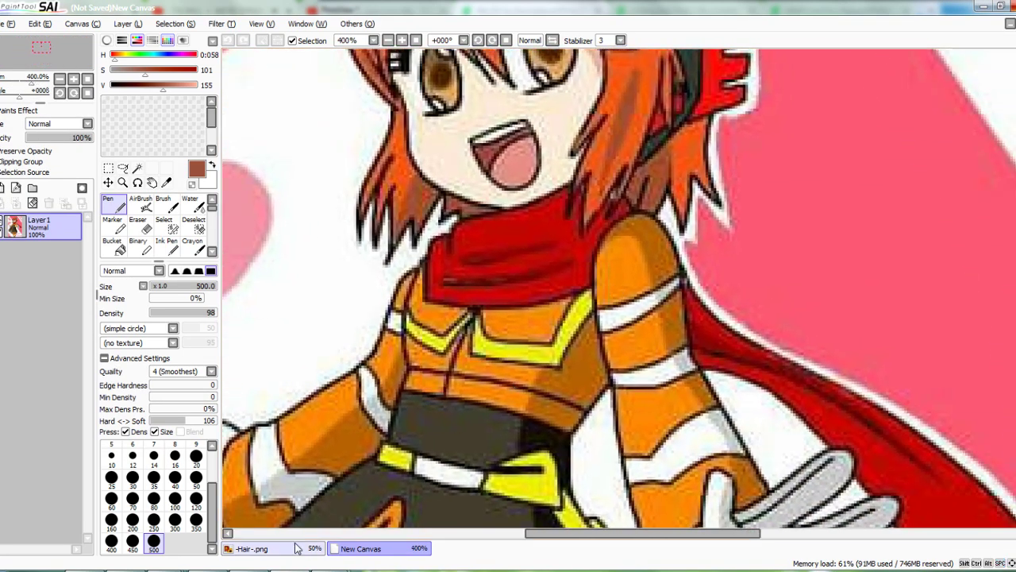
{"action": "left_click", "coordinate": [331, 569]}
{"action": "left_click", "coordinate": [416, 534]}
{"action": "left_click", "coordinate": [254, 524]}
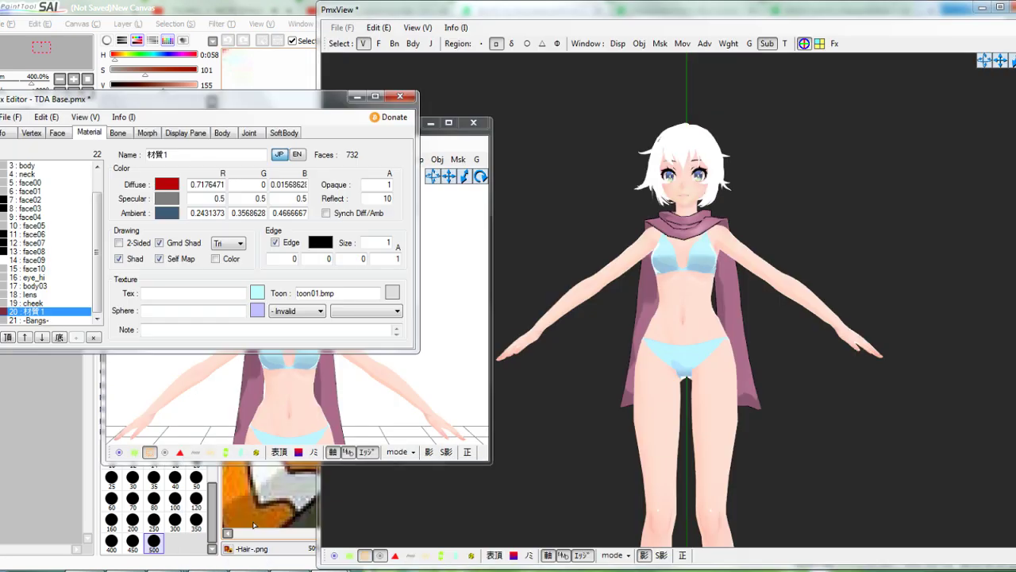
Set the ambient colour of the scarf material 材質1 to red (R 0.7098039, G 0, B about 0.0157)
{"action": "left_click", "coordinate": [167, 184]}
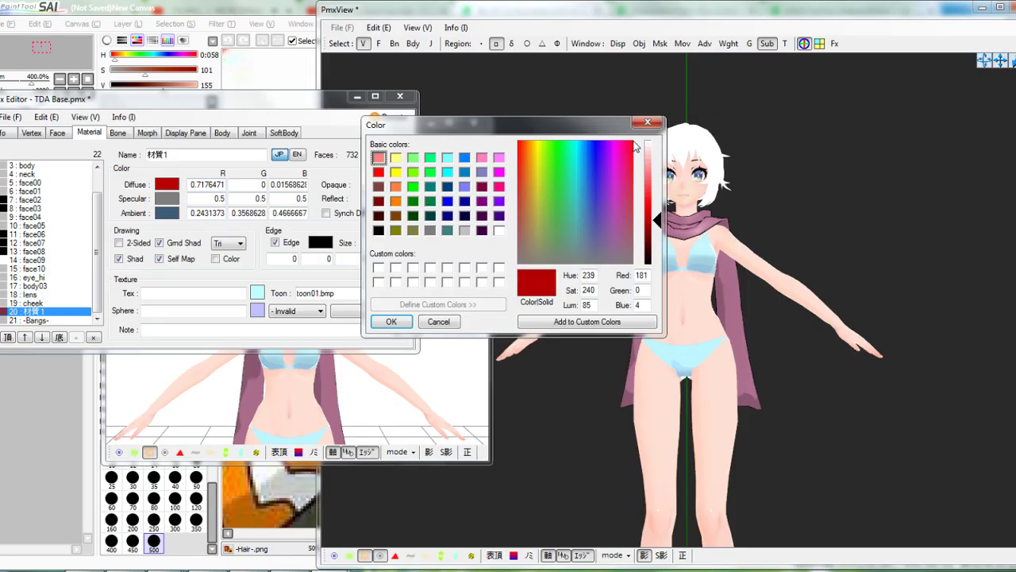
{"action": "left_click", "coordinate": [391, 321]}
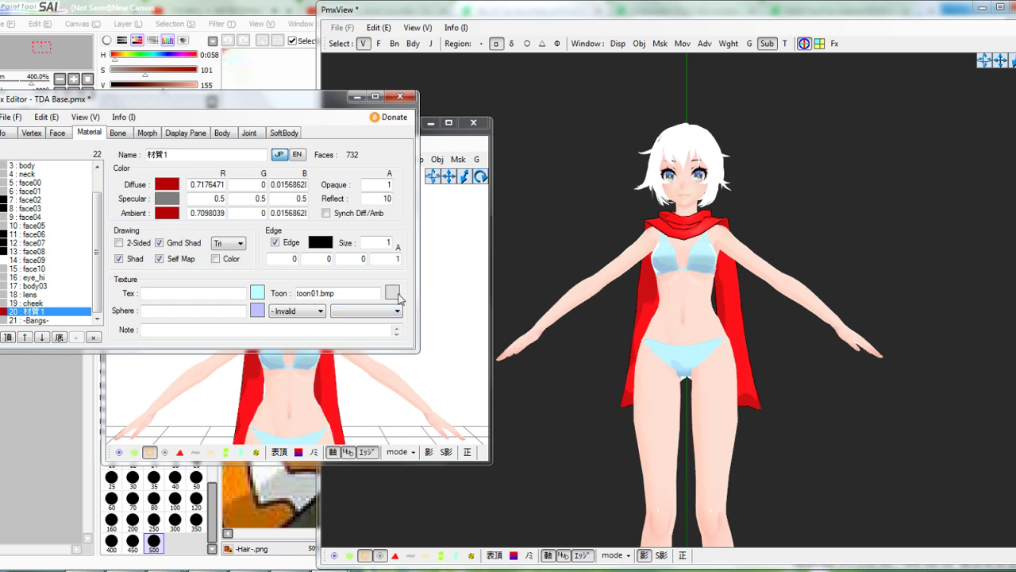
{"action": "right_click_drag", "start_coordinate": [556, 318], "coordinate": [632, 322]}
{"action": "left_click", "coordinate": [222, 105]}
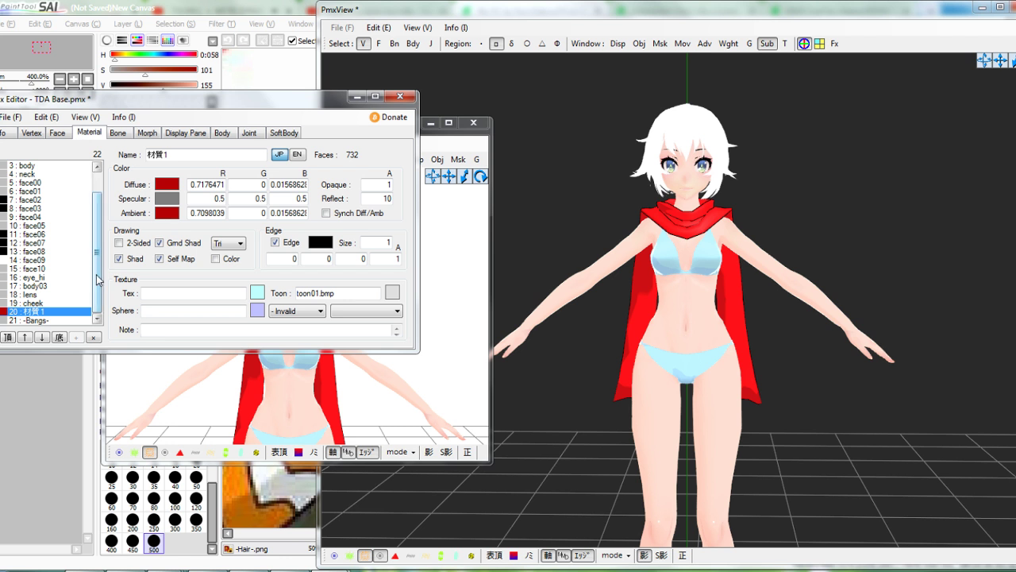
Load the Orange hair image from the tex folder of Nurin OC into the texture viewer for the -Bangs- material
{"action": "left_click", "coordinate": [42, 319]}
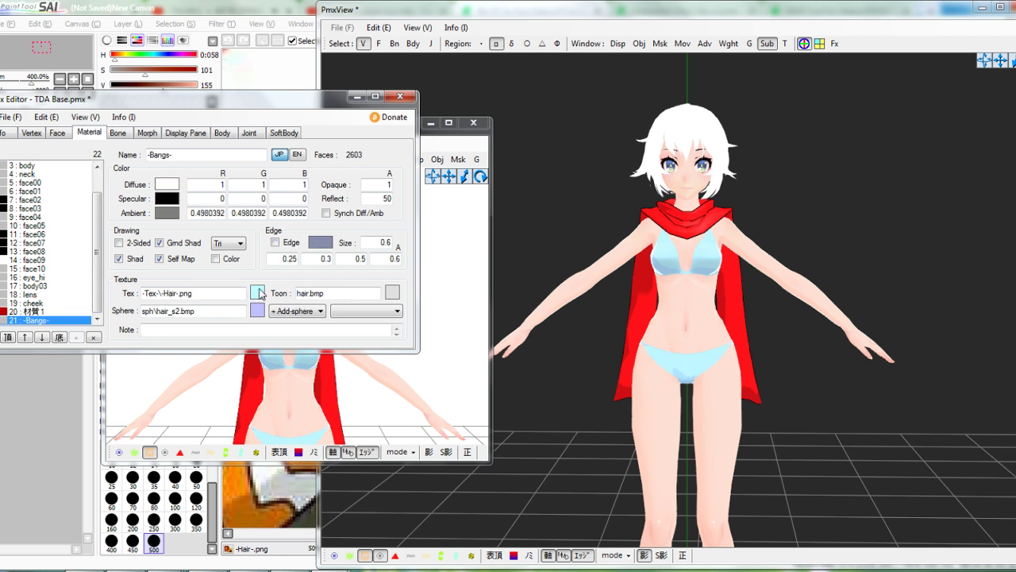
{"action": "left_click", "coordinate": [258, 293]}
{"action": "left_click", "coordinate": [24, 40]}
{"action": "left_click", "coordinate": [35, 55]}
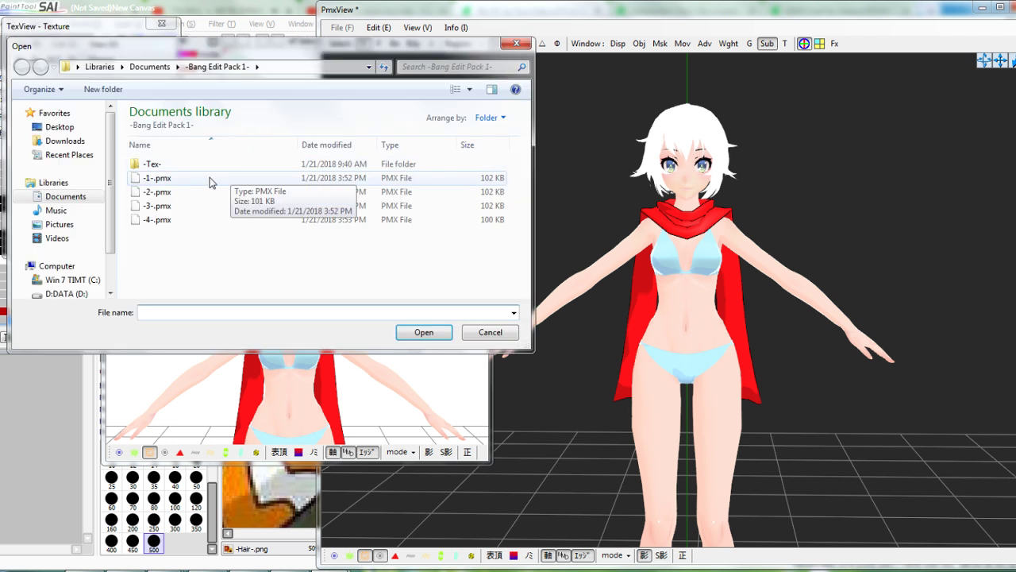
{"action": "left_click", "coordinate": [65, 197]}
{"action": "left_click", "coordinate": [173, 181]}
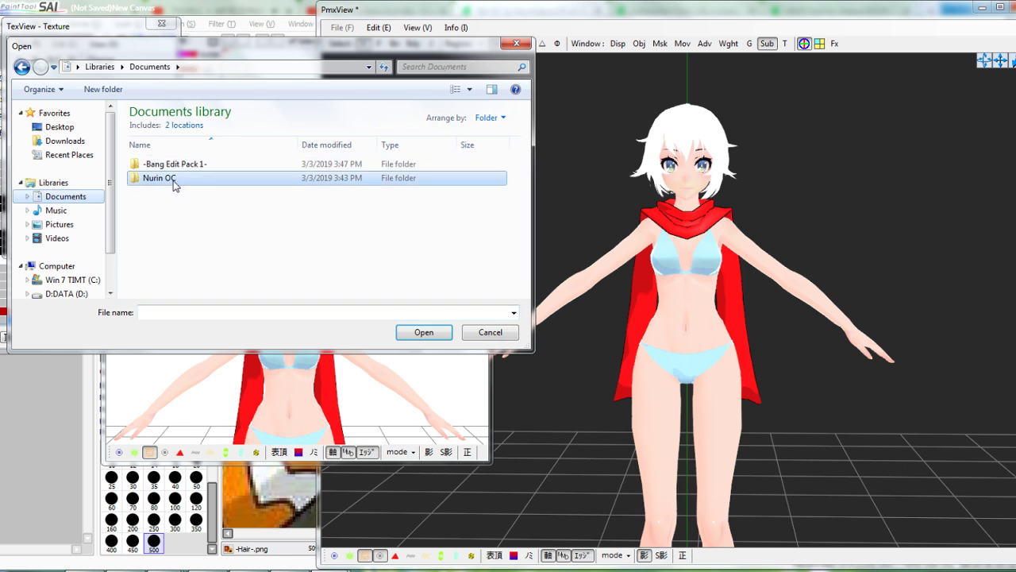
{"action": "double_click", "coordinate": [173, 181]}
{"action": "double_click", "coordinate": [164, 179]}
{"action": "scroll", "coordinate": [178, 292], "scroll_direction": "down", "scroll_amount": 1}
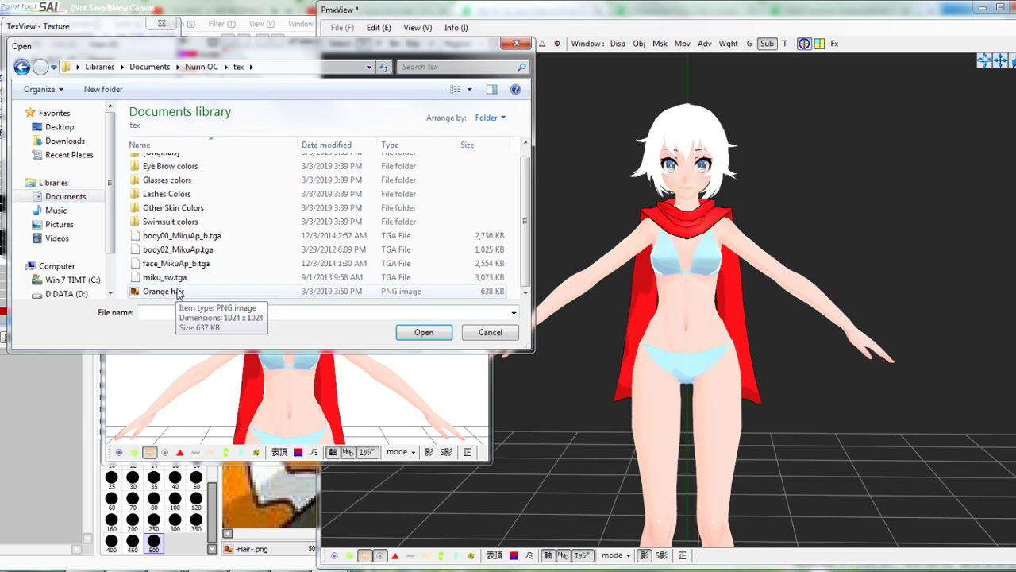
{"action": "double_click", "coordinate": [178, 292]}
Replace the current texture of the -Bangs- material with the loaded Orange hair image and close the texture viewer
{"action": "left_click", "coordinate": [100, 60]}
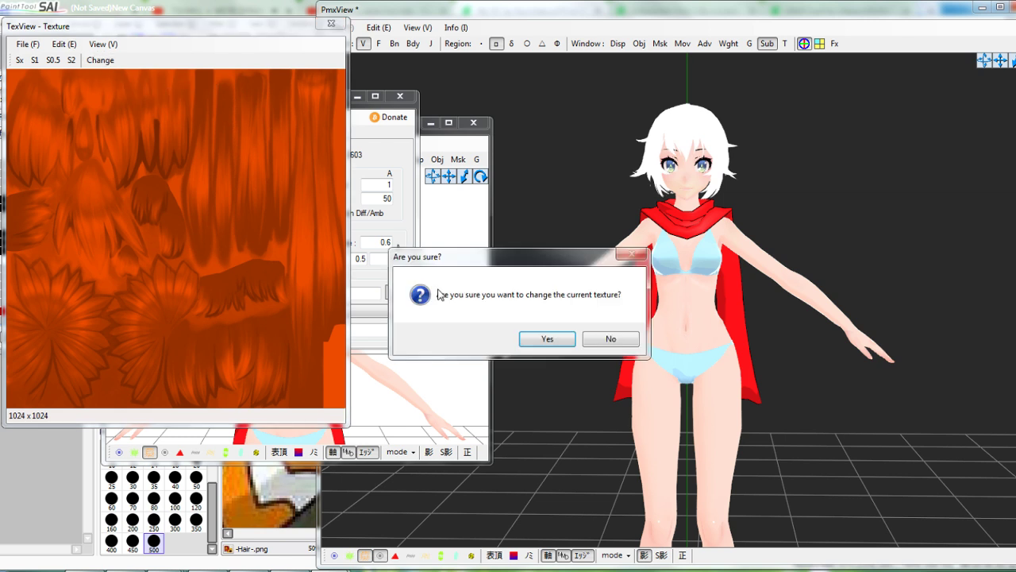
{"action": "left_click", "coordinate": [546, 339]}
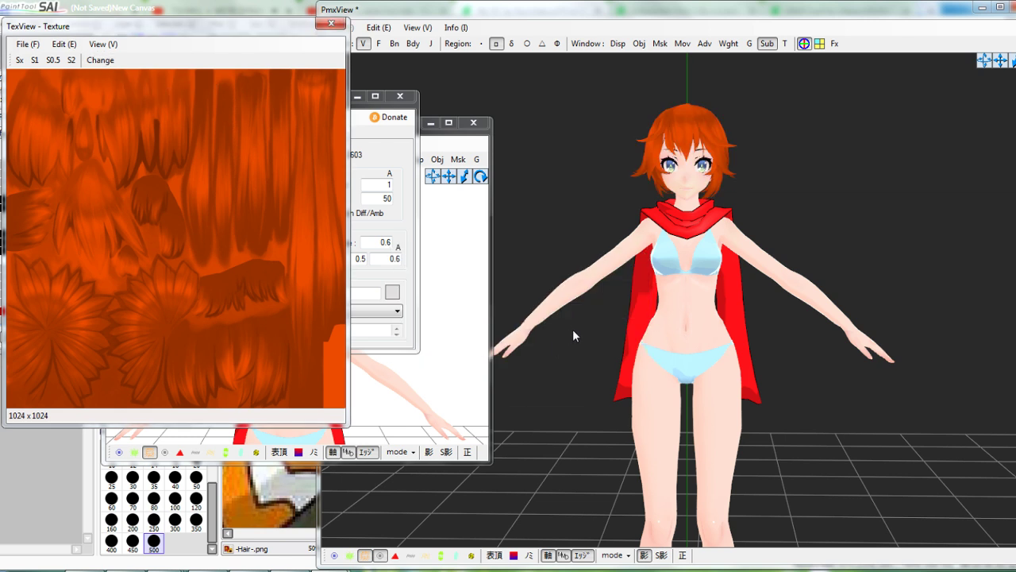
{"action": "left_click", "coordinate": [331, 23]}
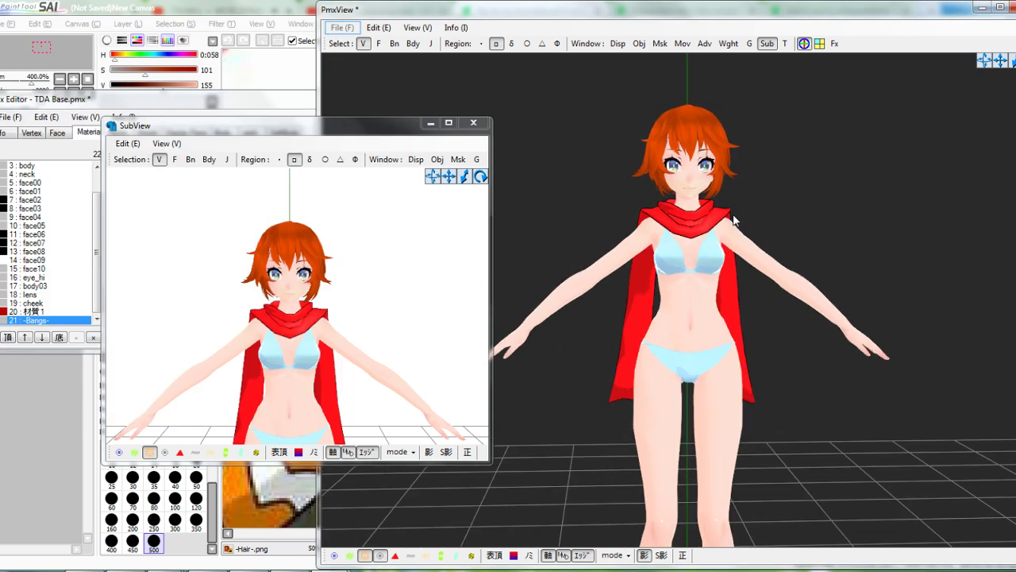
Switch to the browser and reply "dc roi" in the chat of the YouTube live dashboard
{"action": "left_click", "coordinate": [139, 552]}
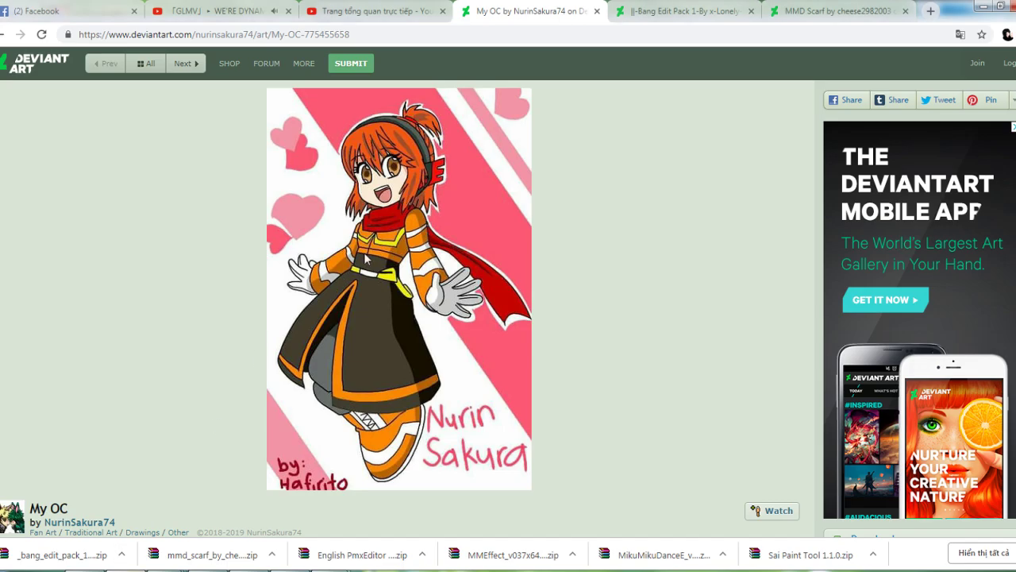
{"action": "left_click", "coordinate": [674, 9]}
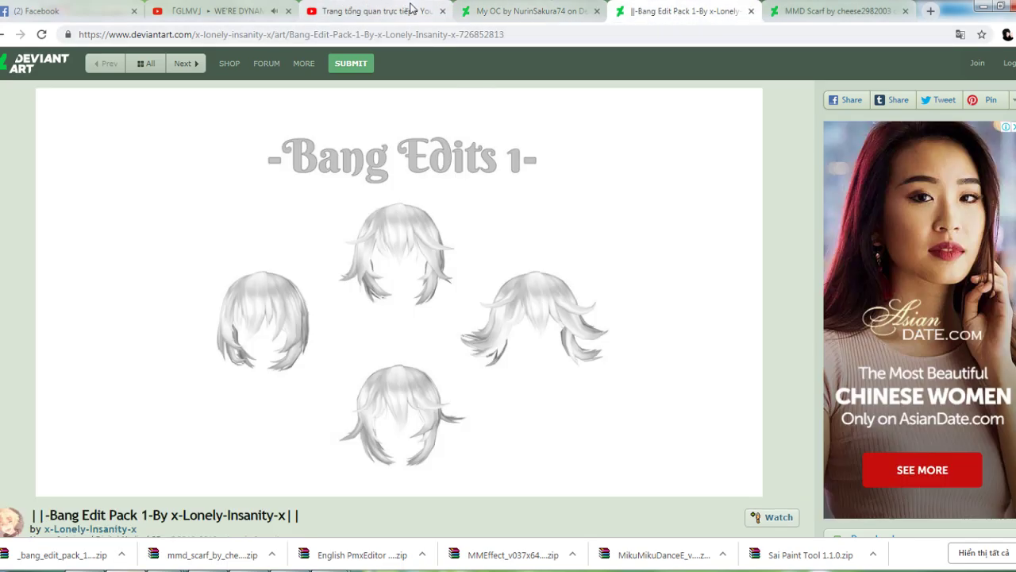
{"action": "left_click", "coordinate": [373, 11]}
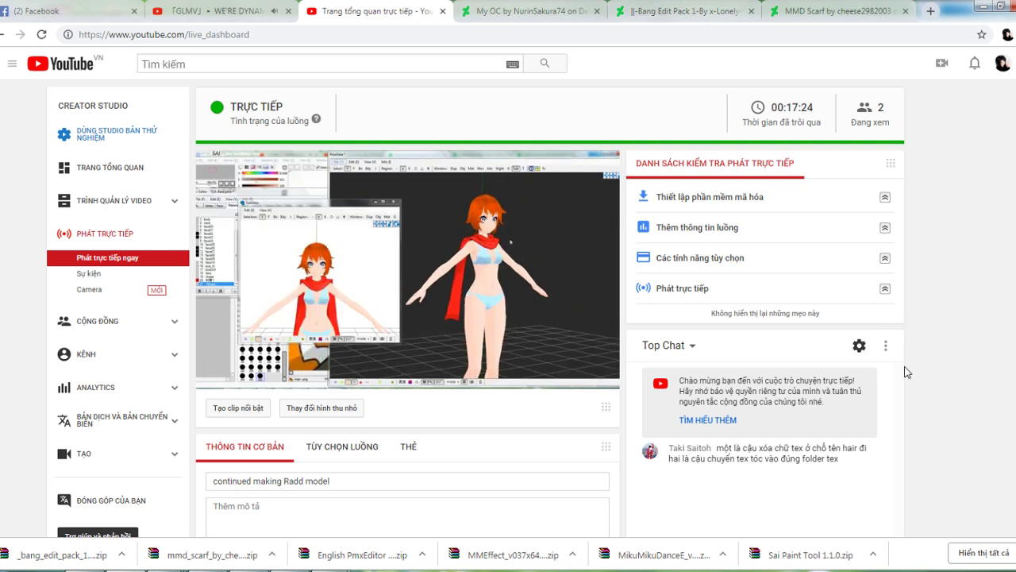
{"action": "scroll", "coordinate": [887, 394], "scroll_direction": "down", "scroll_amount": 3}
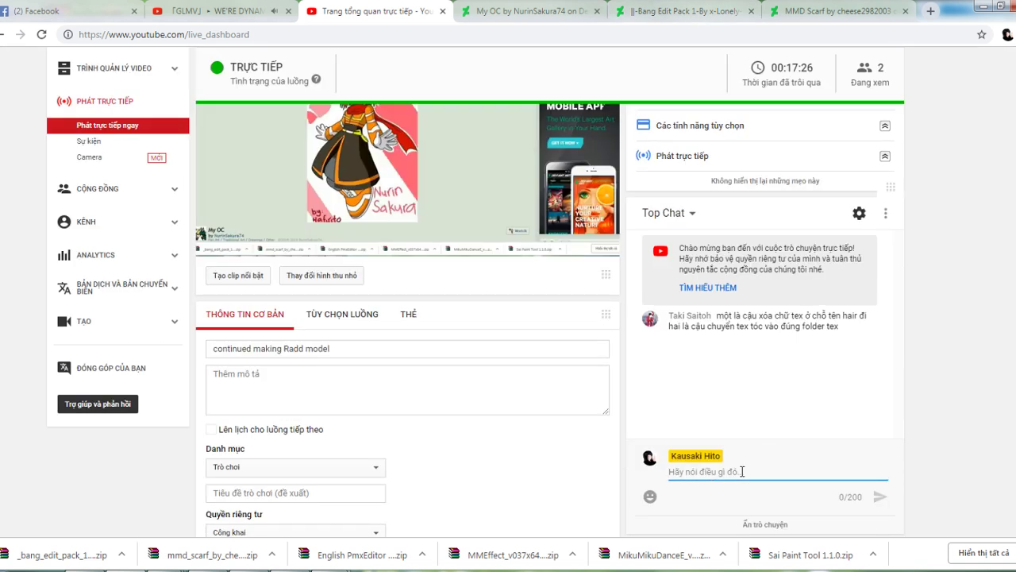
{"action": "type", "text": "oi"}
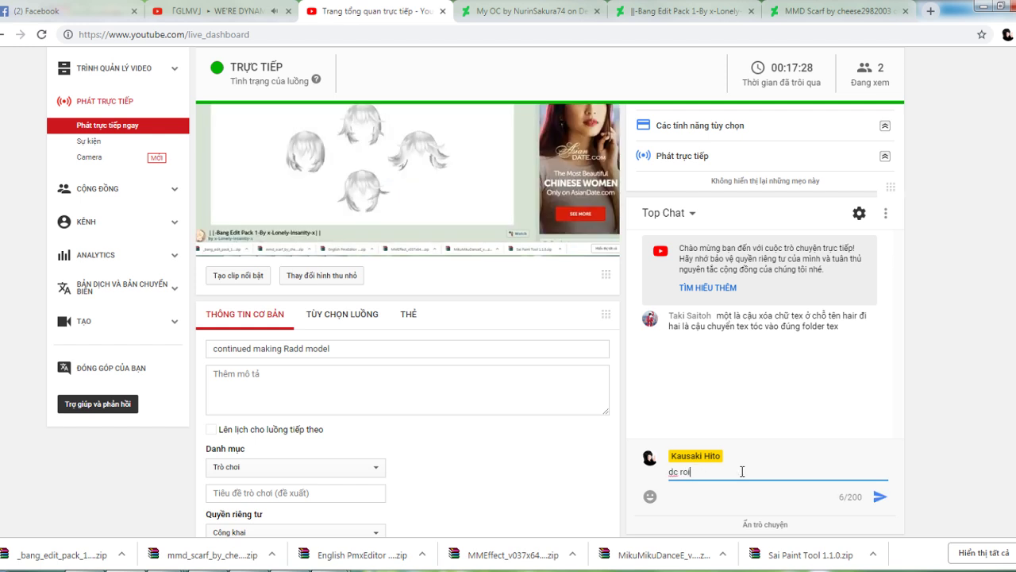
{"action": "key", "text": "Return"}
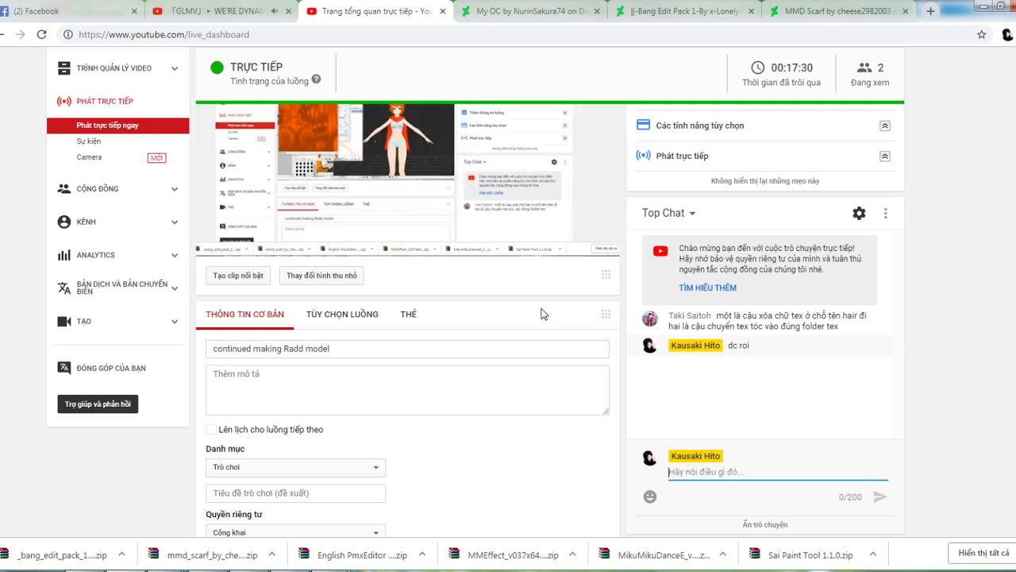
Search Google Images for "mmd rin hair" from the browser tab with the Bang Edit Pack 1 page
{"action": "left_click", "coordinate": [531, 11]}
{"action": "left_click", "coordinate": [679, 8]}
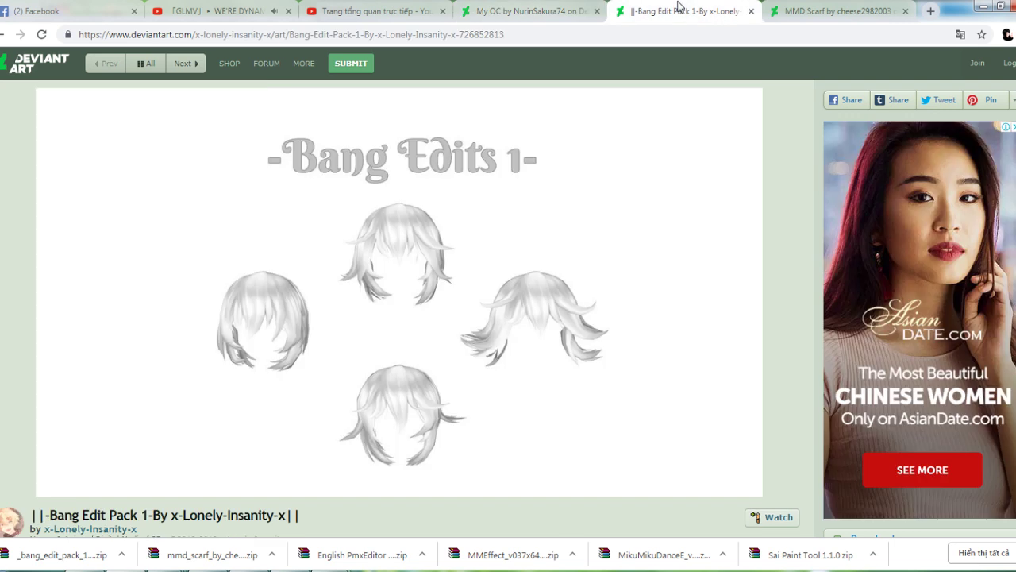
{"action": "left_click", "coordinate": [614, 38]}
{"action": "key", "text": "BackSpace"}
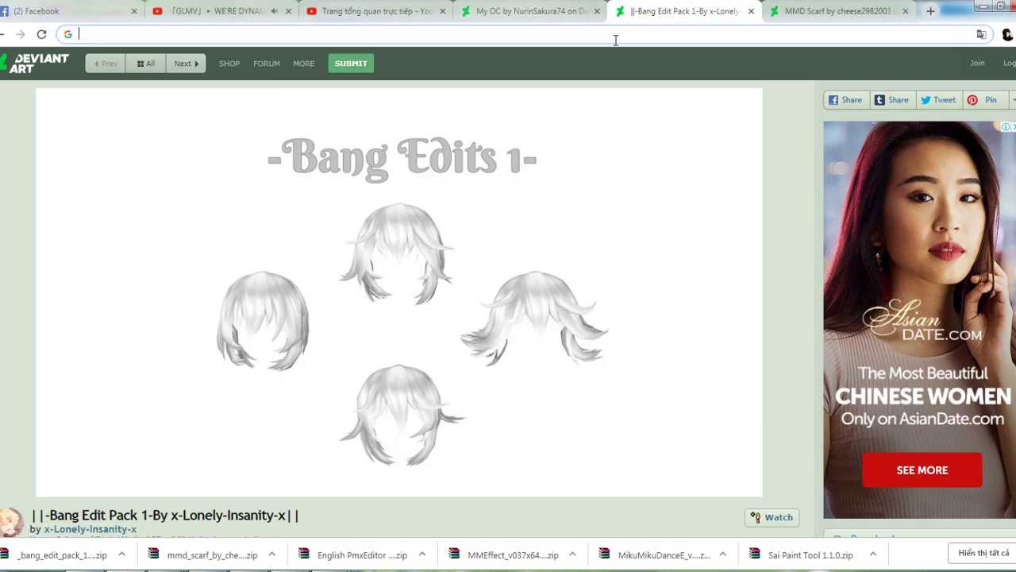
{"action": "type", "text": "mmd "}
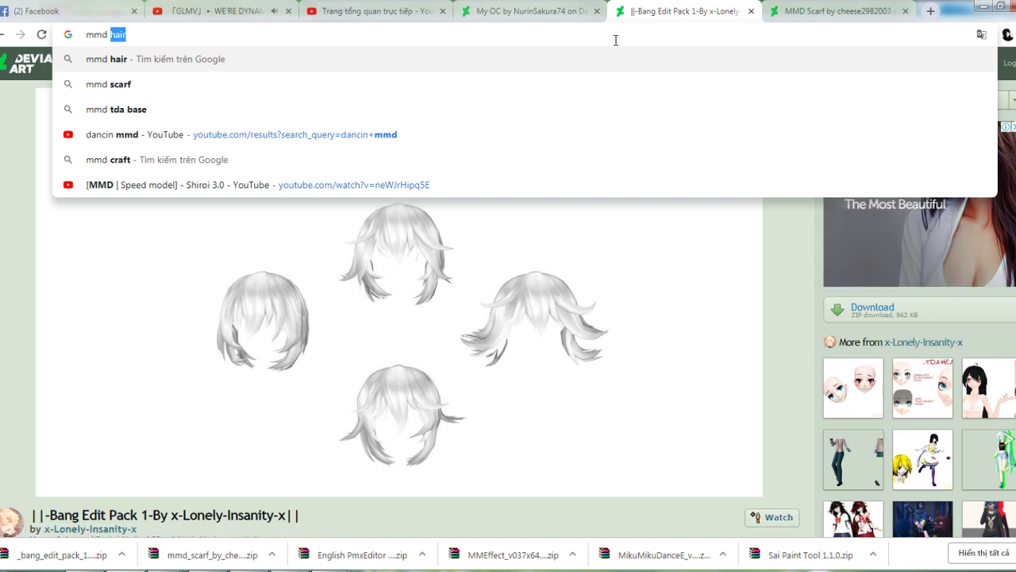
{"action": "type", "text": "rin hair"}
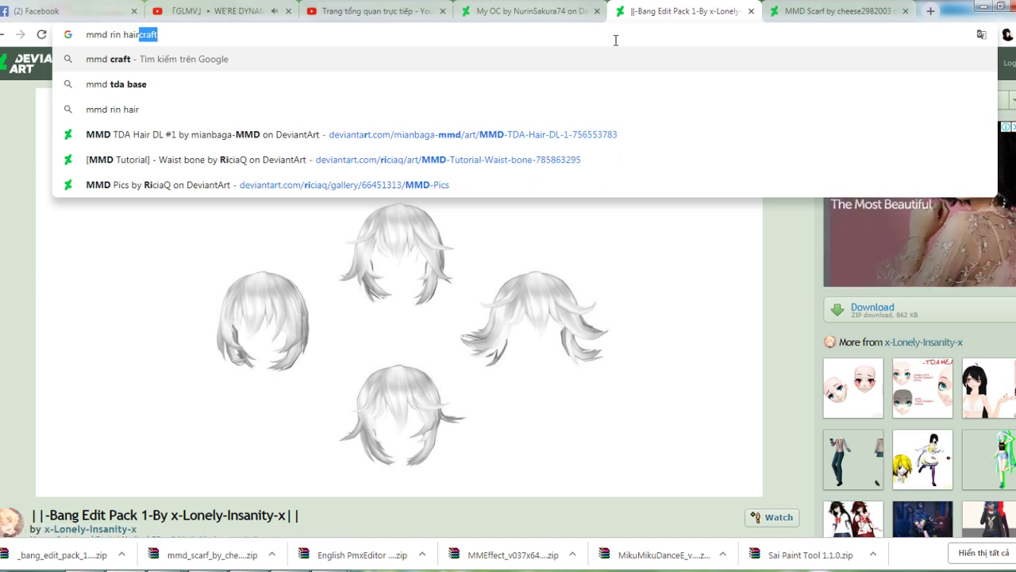
{"action": "key", "text": "Return"}
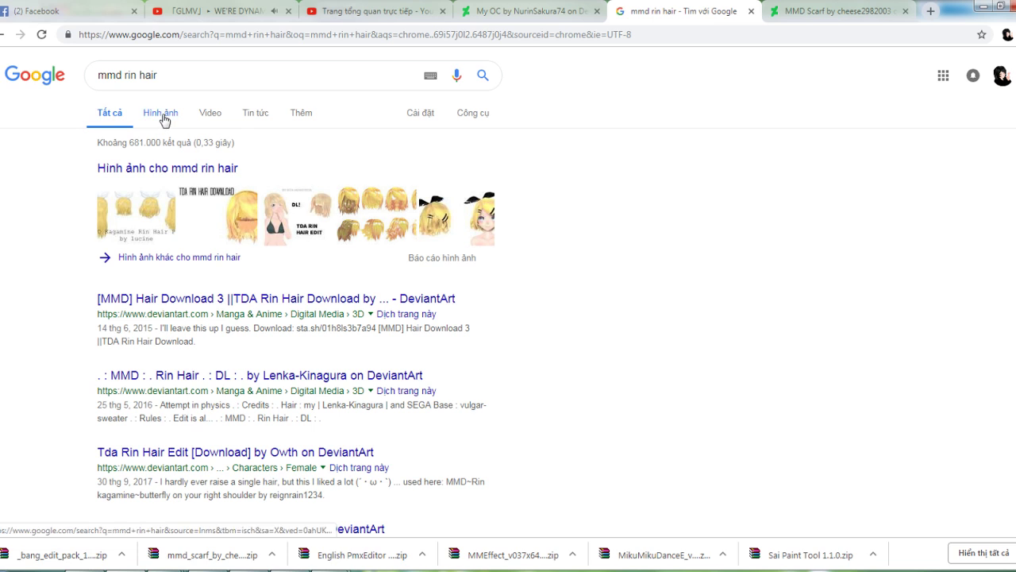
{"action": "left_click", "coordinate": [164, 119]}
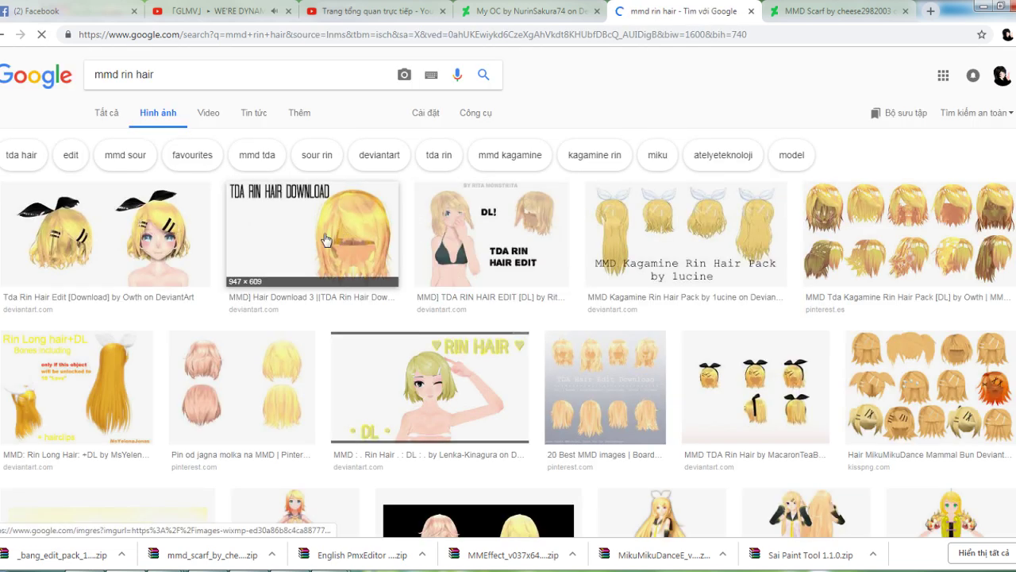
Open the TDA Rin Hair Download result on DeviantArt, close the unneeded tabs, and download its RAR archive from Sta.sh
{"action": "left_click", "coordinate": [310, 229]}
{"action": "left_click", "coordinate": [703, 265]}
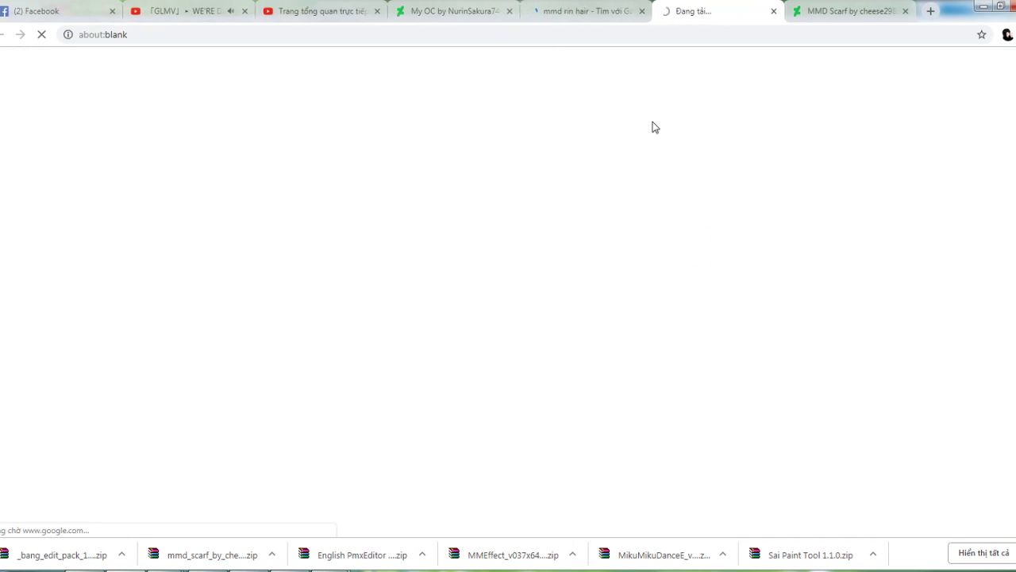
{"action": "left_click", "coordinate": [642, 11]}
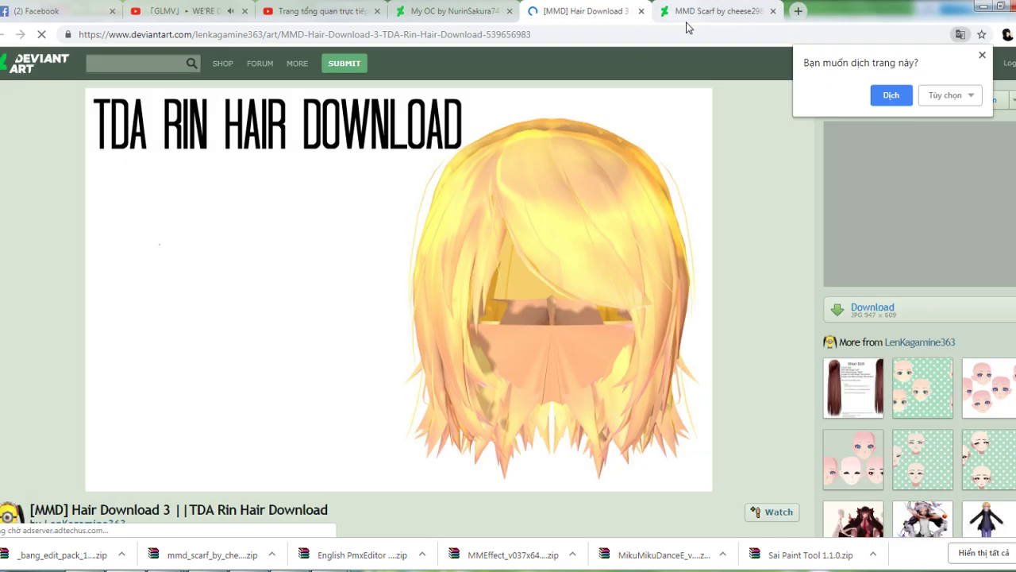
{"action": "left_click", "coordinate": [773, 11]}
{"action": "scroll", "coordinate": [867, 288], "scroll_direction": "down", "scroll_amount": 3}
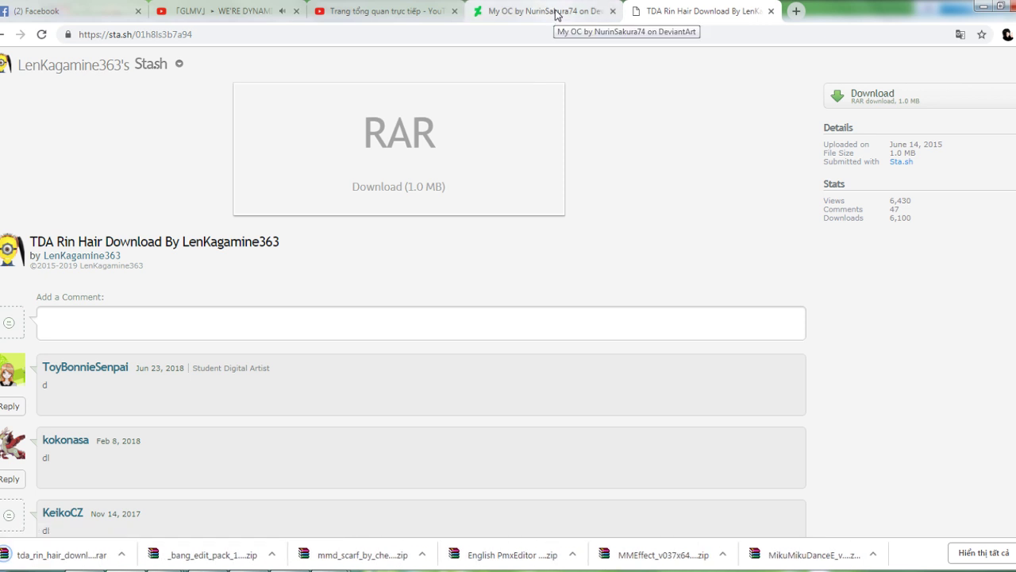
Copy the TDA Rin Hair folder from the downloaded RAR archive into the Documents library and close the archive
{"action": "left_click", "coordinate": [77, 550]}
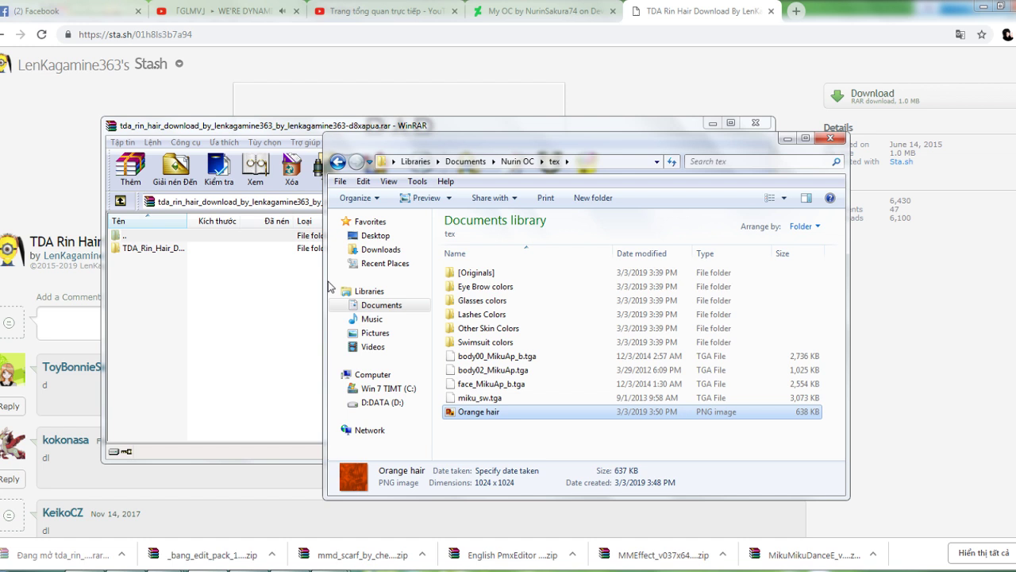
{"action": "left_click", "coordinate": [380, 305]}
{"action": "left_click", "coordinate": [231, 254]}
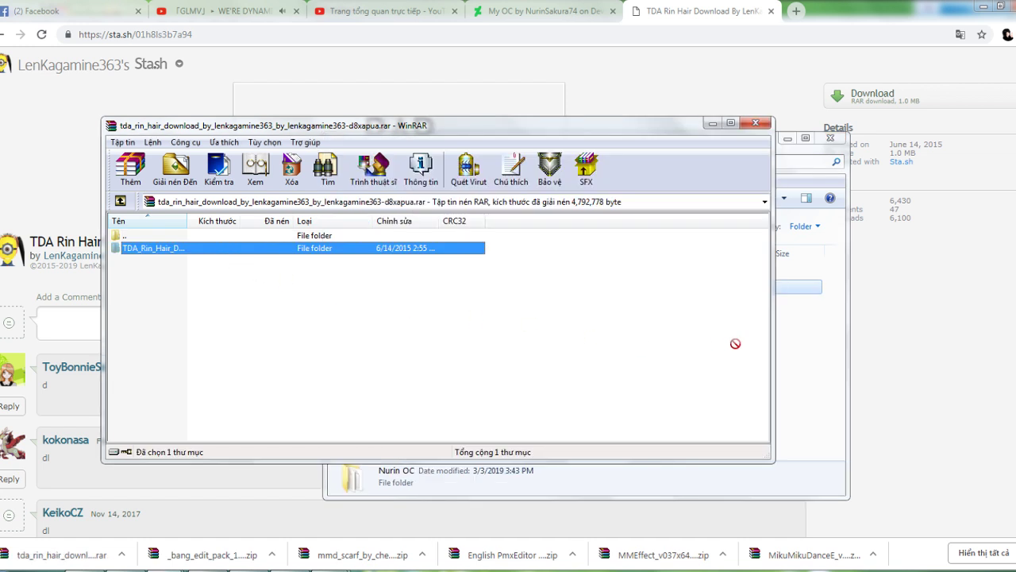
{"action": "left_click_drag", "start_coordinate": [811, 357], "coordinate": [811, 358]}
{"action": "left_click", "coordinate": [281, 357]}
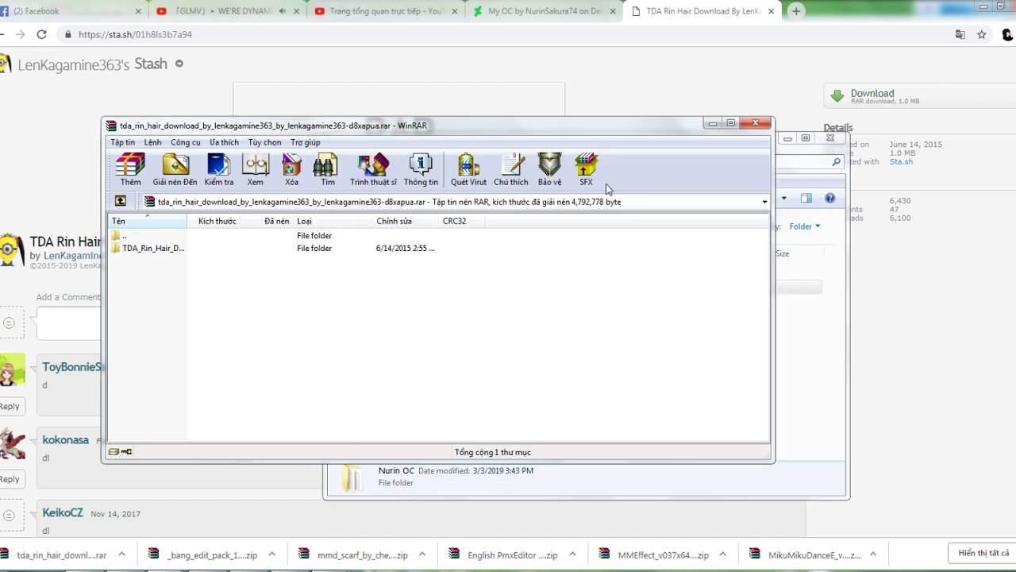
{"action": "left_click", "coordinate": [755, 128]}
Launch a second instance of Pmx Editor, allow it to run, and dismiss its plugin error messages
{"action": "right_click", "coordinate": [340, 569]}
{"action": "left_click", "coordinate": [346, 521]}
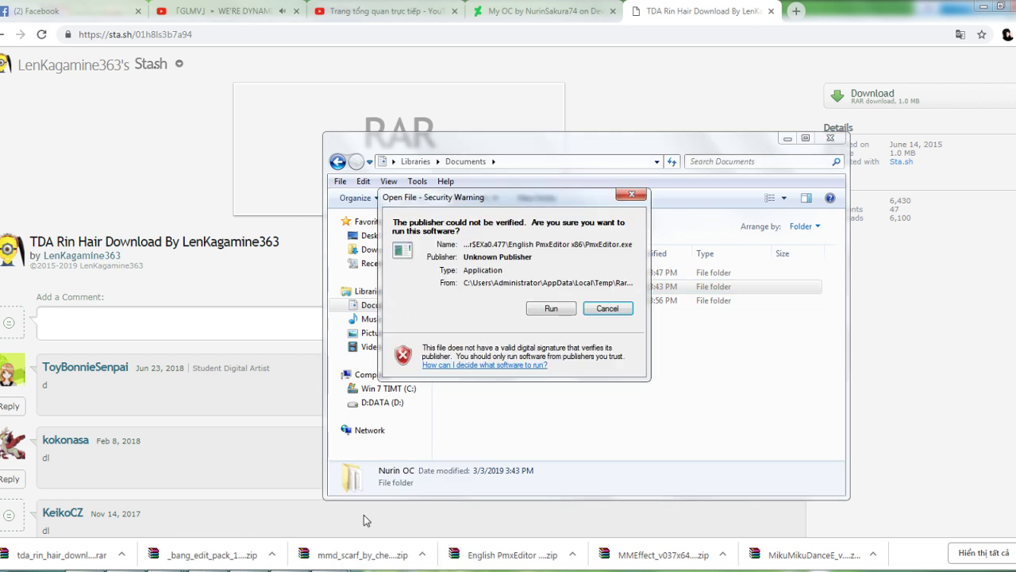
{"action": "left_click", "coordinate": [553, 309]}
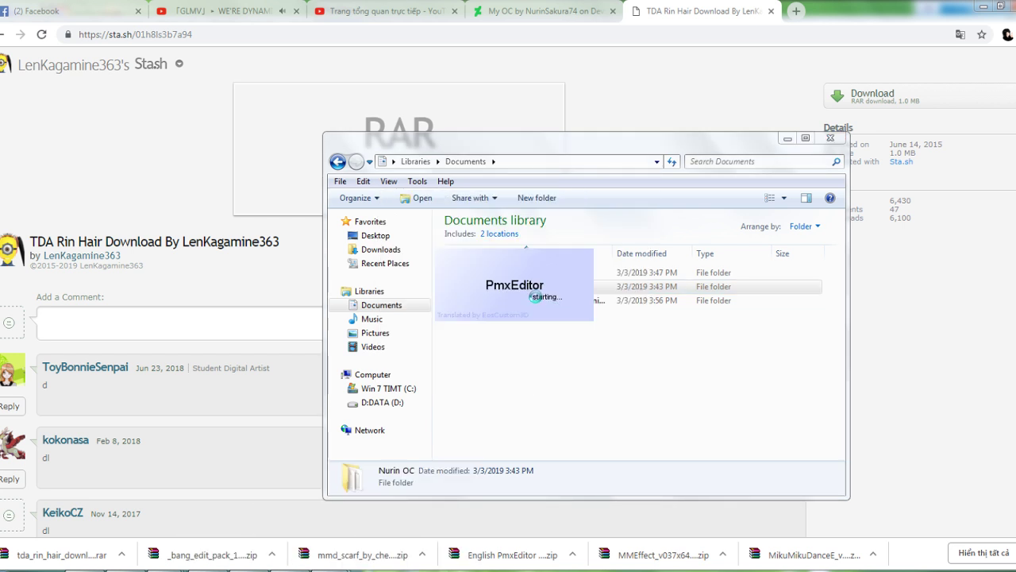
{"action": "key", "text": "Return"}
{"action": "key", "text": "Return"}
{"action": "key", "text": "Return"}
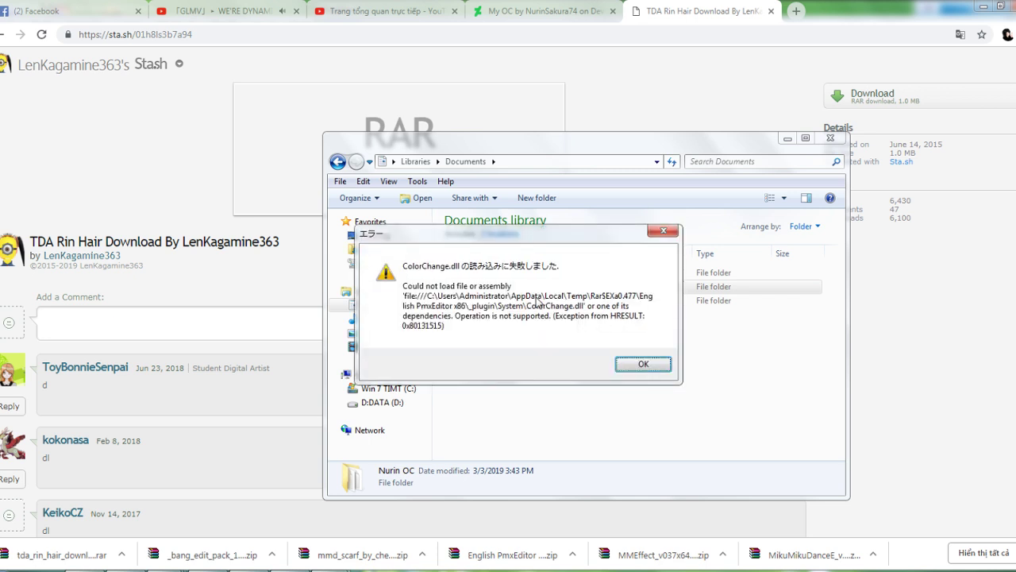
{"action": "key", "text": "Return"}
{"action": "key", "text": "Return"}
{"action": "key", "text": "Return"}
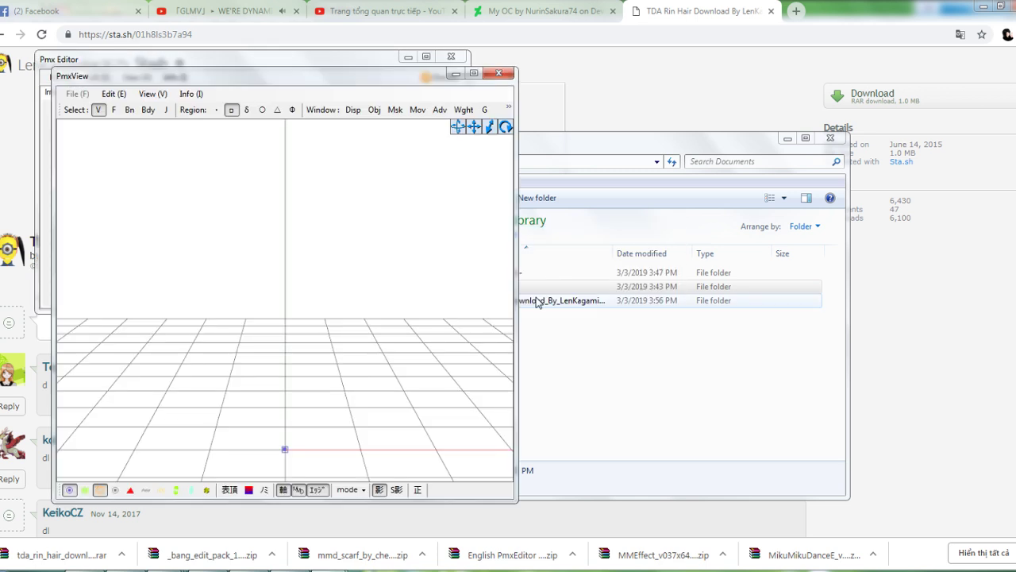
Open TDA Rin Hair.pmx from its Documents folder in the new Pmx Editor, with the model view beside the editor
{"action": "left_click_drag", "start_coordinate": [252, 82], "coordinate": [676, 77]}
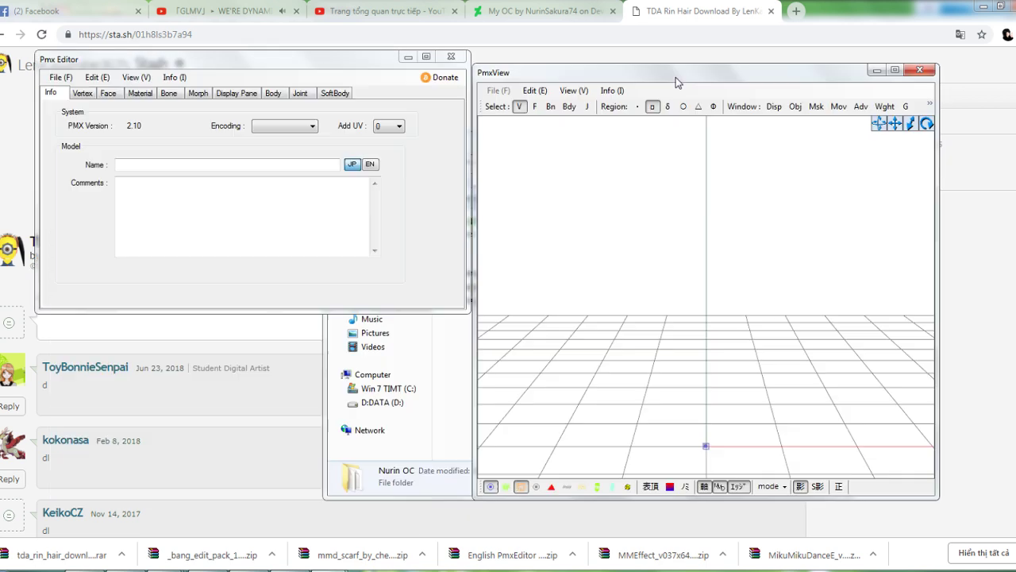
{"action": "left_click", "coordinate": [60, 77]}
{"action": "left_click", "coordinate": [75, 111]}
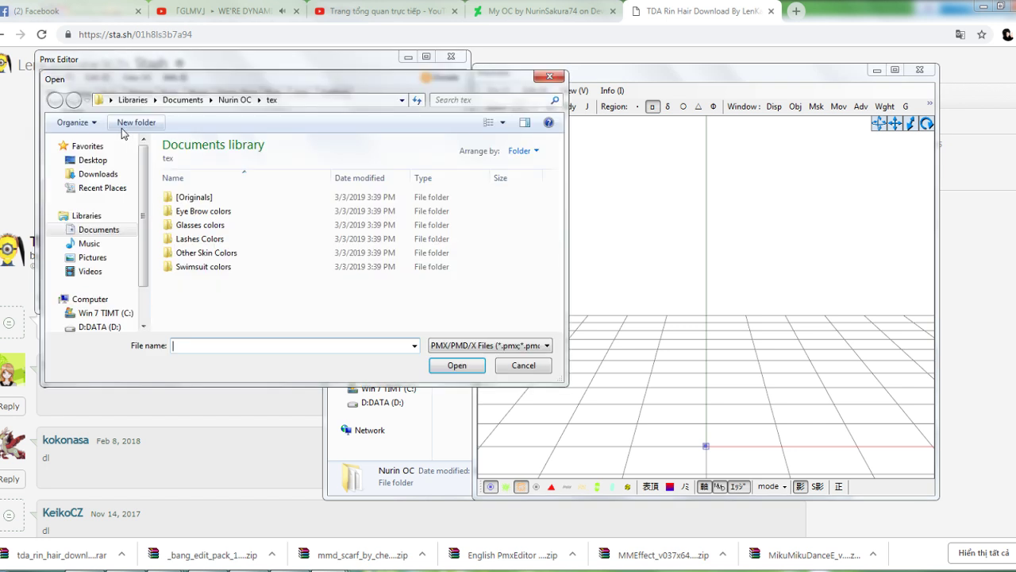
{"action": "left_click", "coordinate": [220, 101]}
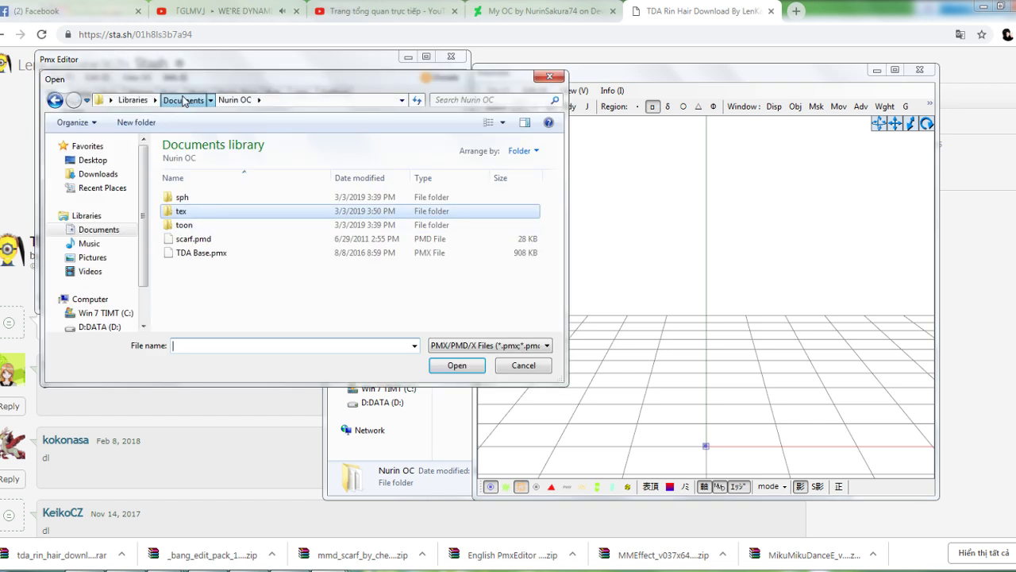
{"action": "left_click", "coordinate": [183, 99]}
{"action": "double_click", "coordinate": [190, 225]}
{"action": "double_click", "coordinate": [194, 197]}
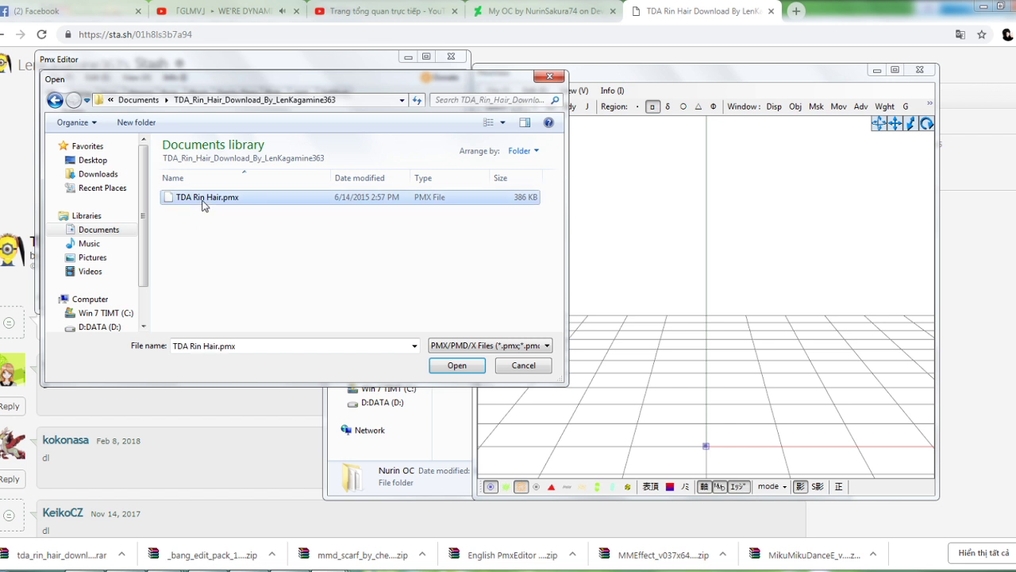
Hide the bones and mask hair materials hair01, hair03, hair06 and hair04 one by one to identify which part is the front bangs
{"action": "left_click", "coordinate": [491, 488]}
{"action": "left_click", "coordinate": [139, 93]}
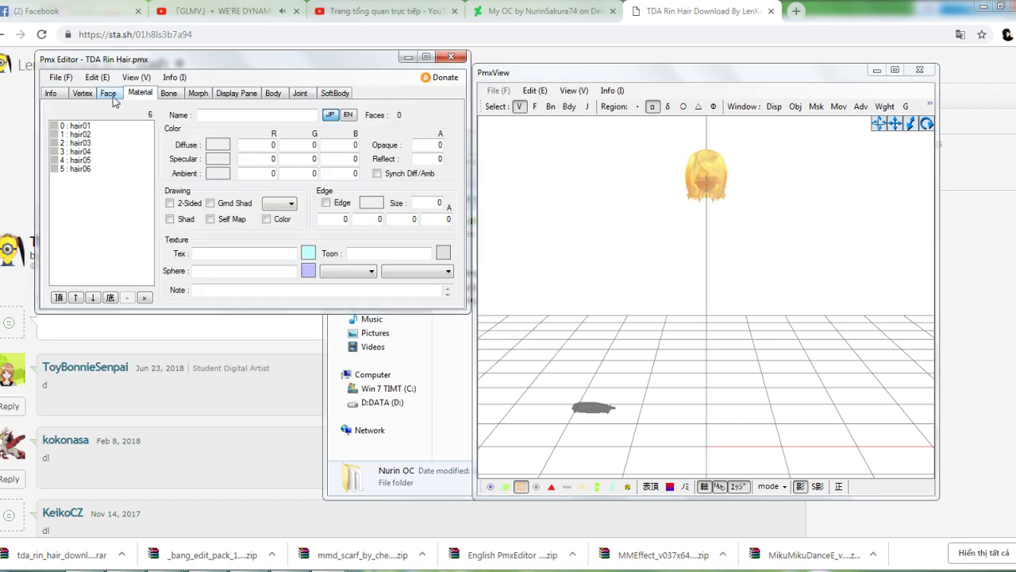
{"action": "left_click", "coordinate": [817, 106]}
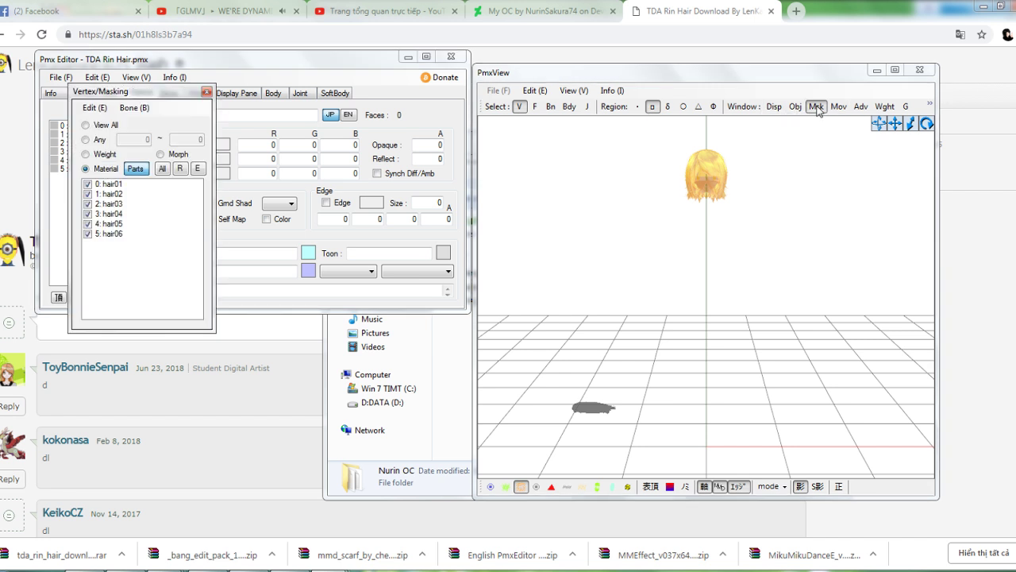
{"action": "left_click", "coordinate": [110, 187]}
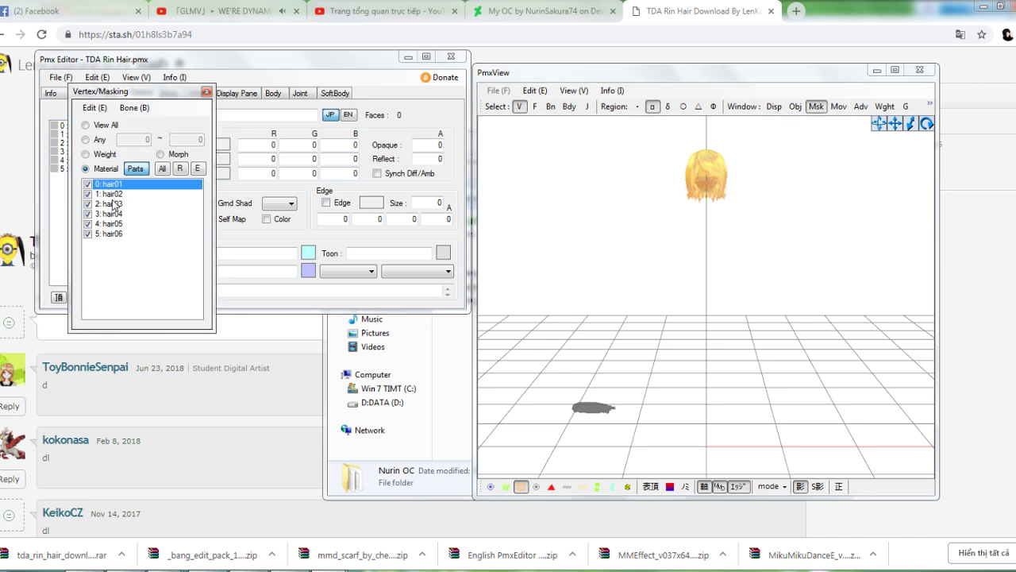
{"action": "left_click", "coordinate": [114, 205]}
{"action": "left_click", "coordinate": [99, 234]}
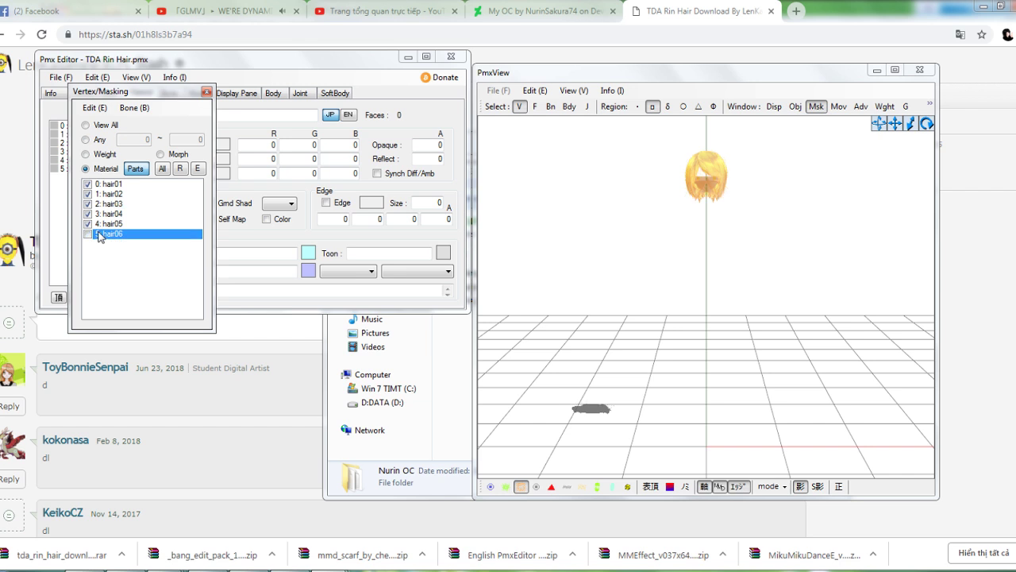
{"action": "right_click_drag", "start_coordinate": [636, 237], "coordinate": [867, 243]}
{"action": "left_click", "coordinate": [120, 235]}
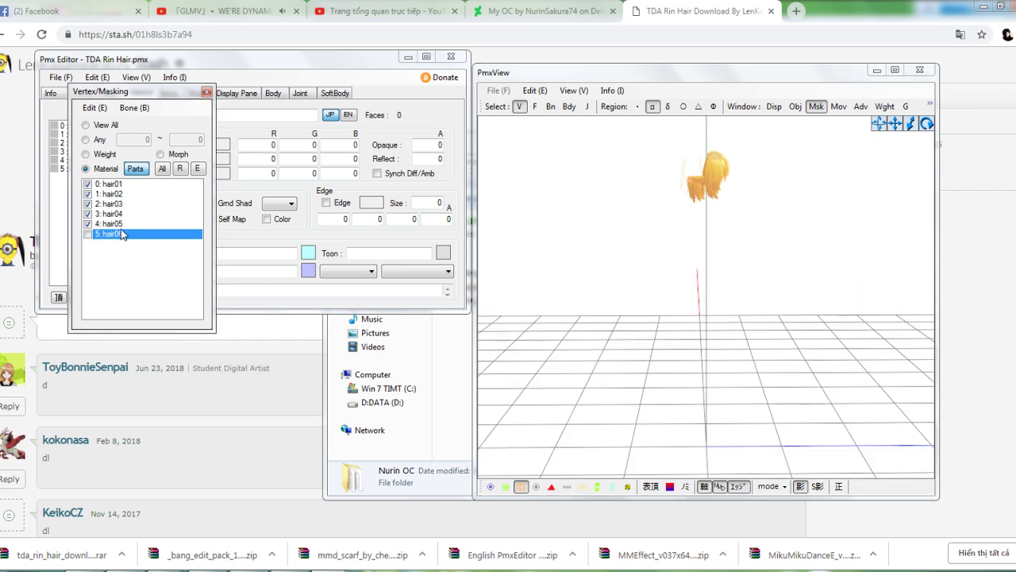
{"action": "left_click", "coordinate": [121, 216]}
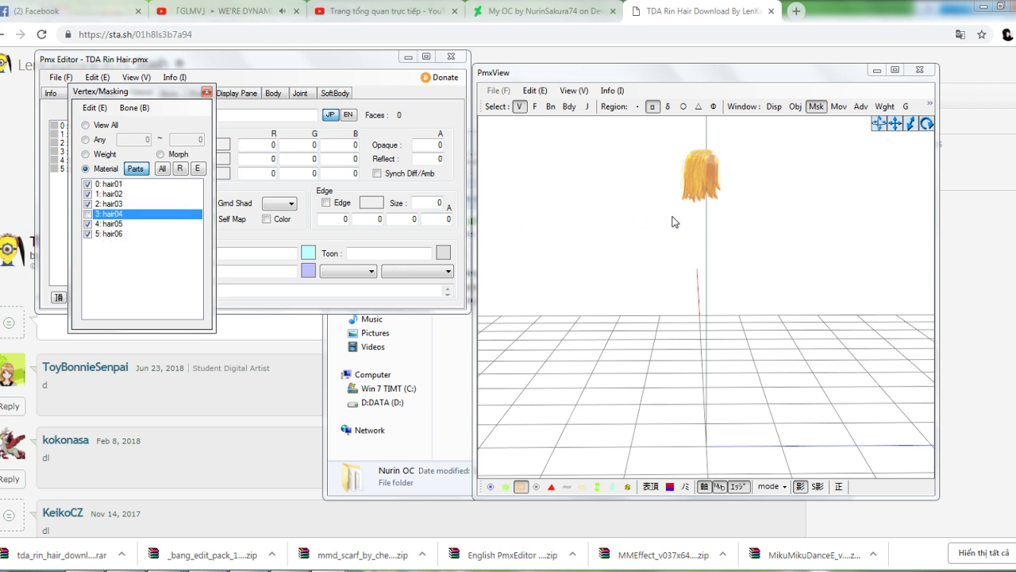
{"action": "right_click_drag", "start_coordinate": [673, 222], "coordinate": [616, 222]}
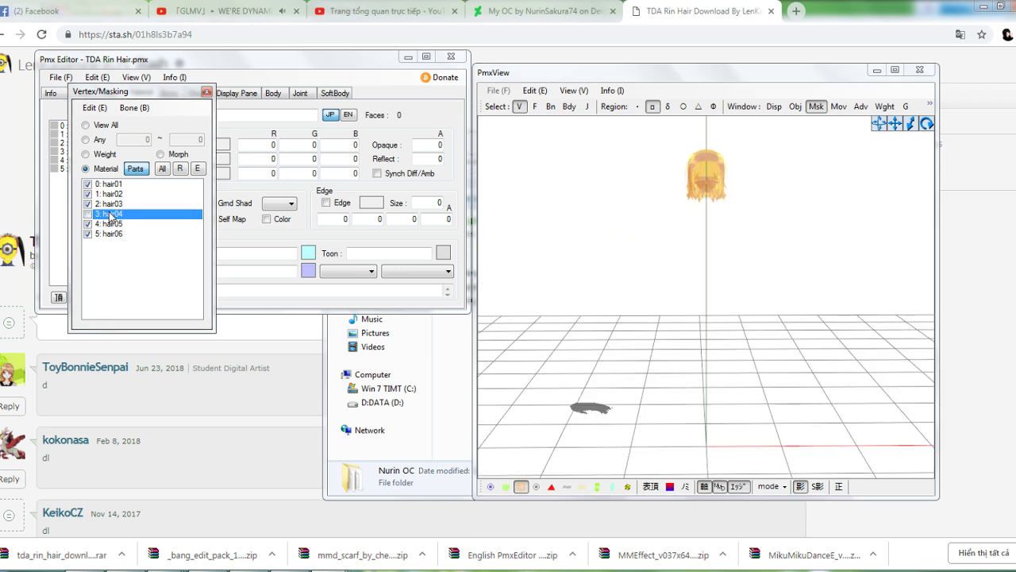
Delete the hair04 material from the TDA Rin Hair model
{"action": "left_click", "coordinate": [58, 229]}
{"action": "right_click", "coordinate": [82, 153]}
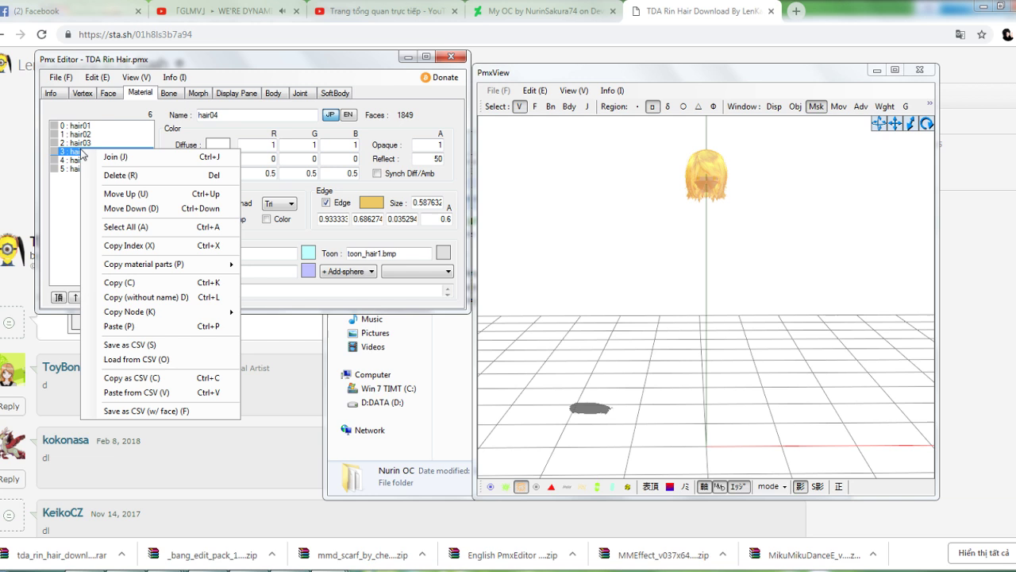
{"action": "left_click", "coordinate": [136, 176]}
{"action": "left_click", "coordinate": [543, 340]}
Compare the remaining Rin hair with the TDA base model and with the reference drawing's head in PaintTool SAI
{"action": "right_click_drag", "start_coordinate": [551, 376], "coordinate": [623, 365]}
{"action": "left_click_drag", "start_coordinate": [908, 120], "coordinate": [886, 218]}
{"action": "right_click_drag", "start_coordinate": [708, 251], "coordinate": [677, 248]}
{"action": "left_click", "coordinate": [331, 570]}
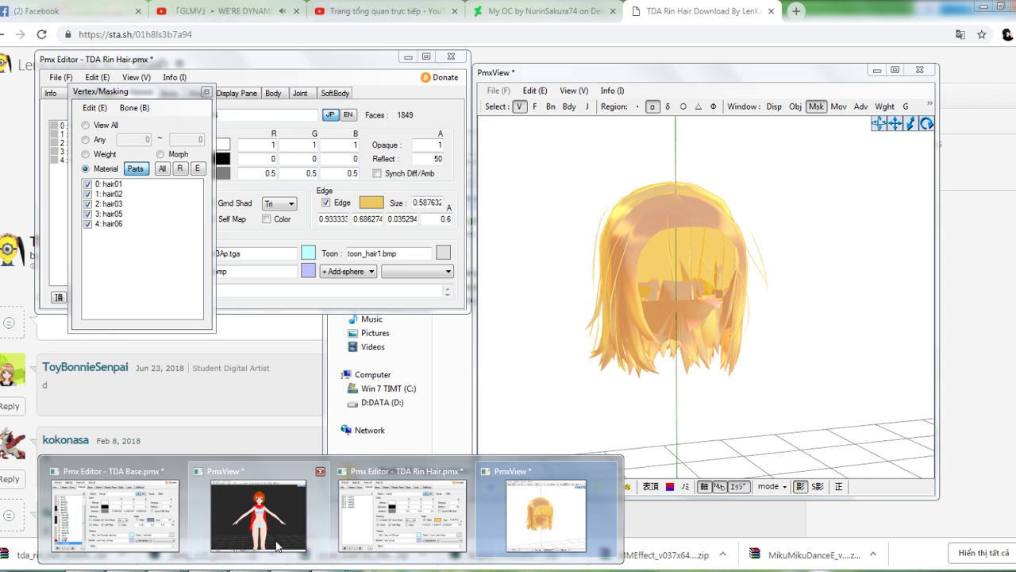
{"action": "left_click", "coordinate": [258, 513]}
{"action": "mouse_move", "coordinate": [591, 352]}
{"action": "right_mouse_down"}
{"action": "mouse_move", "coordinate": [631, 347]}
{"action": "mouse_move", "coordinate": [602, 349]}
{"action": "right_mouse_up"}
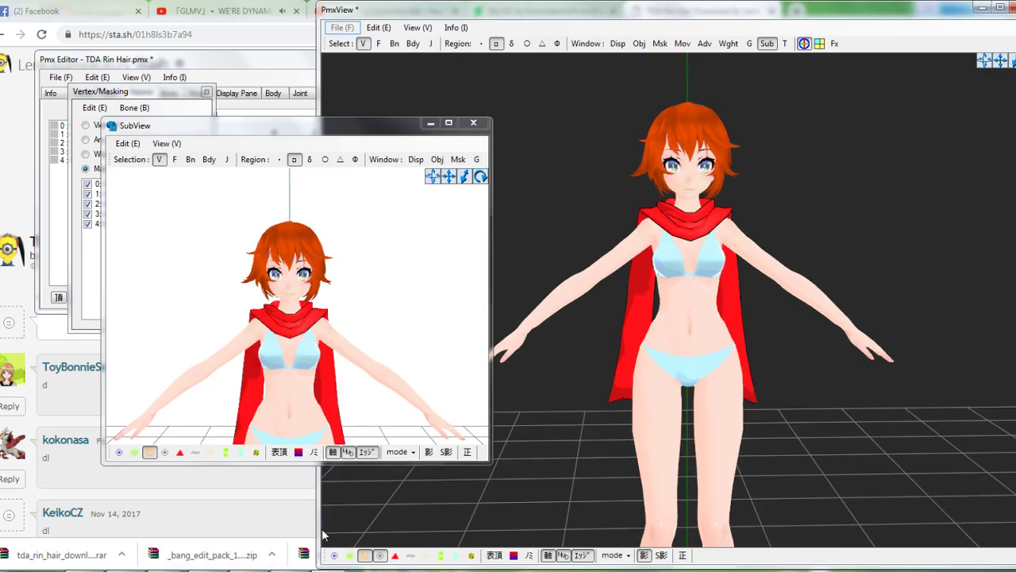
{"action": "left_click", "coordinate": [304, 569]}
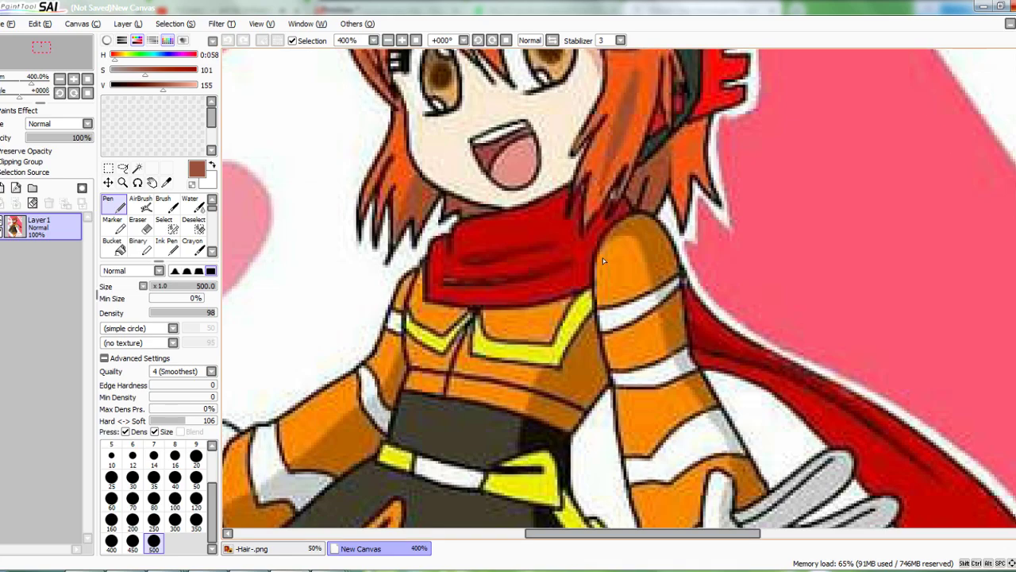
{"action": "left_click_drag", "start_coordinate": [561, 247], "coordinate": [585, 465]}
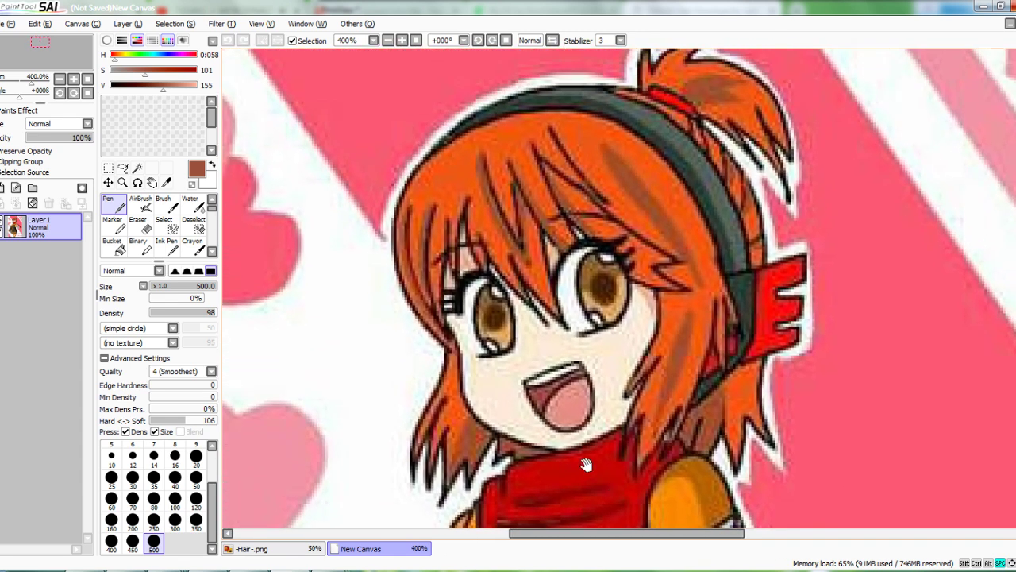
{"action": "mouse_move", "coordinate": [322, 569]}
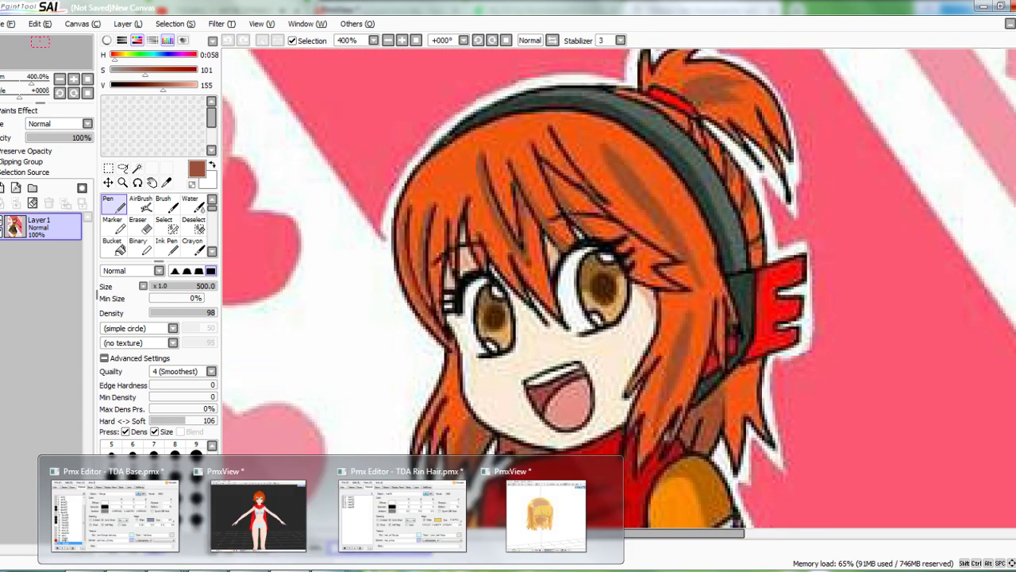
{"action": "left_click", "coordinate": [546, 515]}
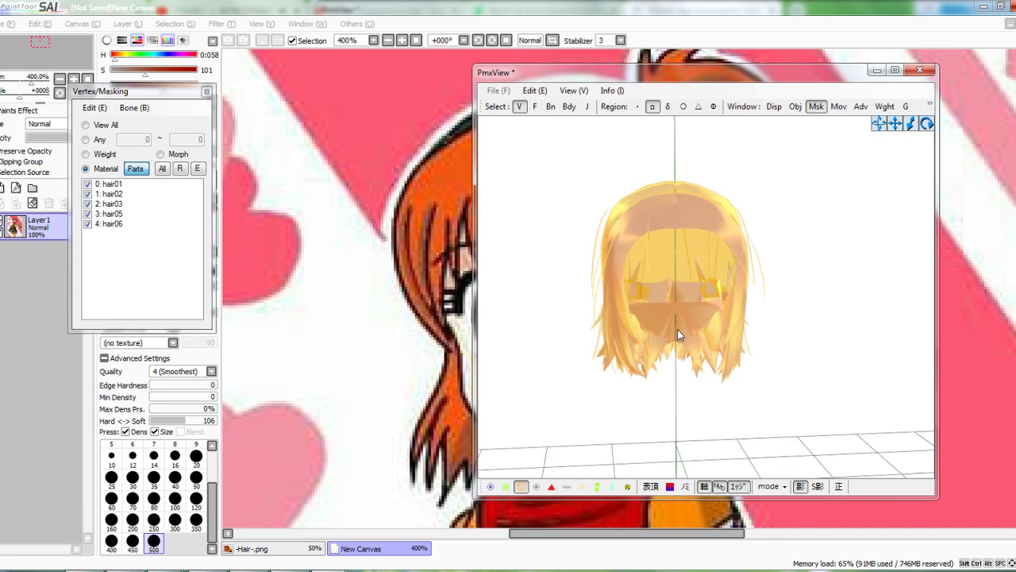
{"action": "right_click_drag", "start_coordinate": [673, 331], "coordinate": [682, 324]}
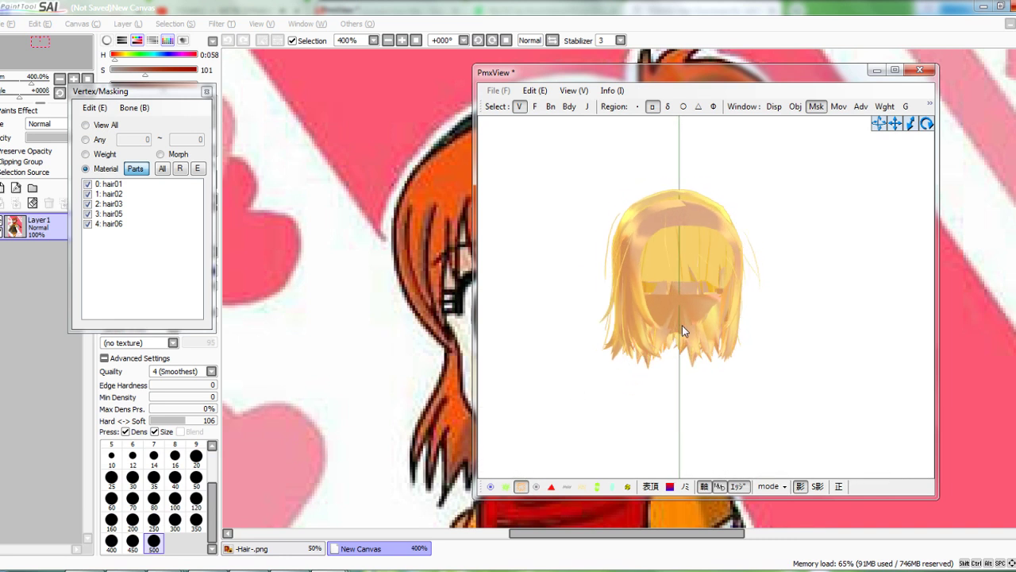
Mask the hair05, hair06, hair02, hair01 and hair03 materials one by one to examine which hair section each covers
{"action": "left_click", "coordinate": [117, 216]}
{"action": "left_click", "coordinate": [119, 227]}
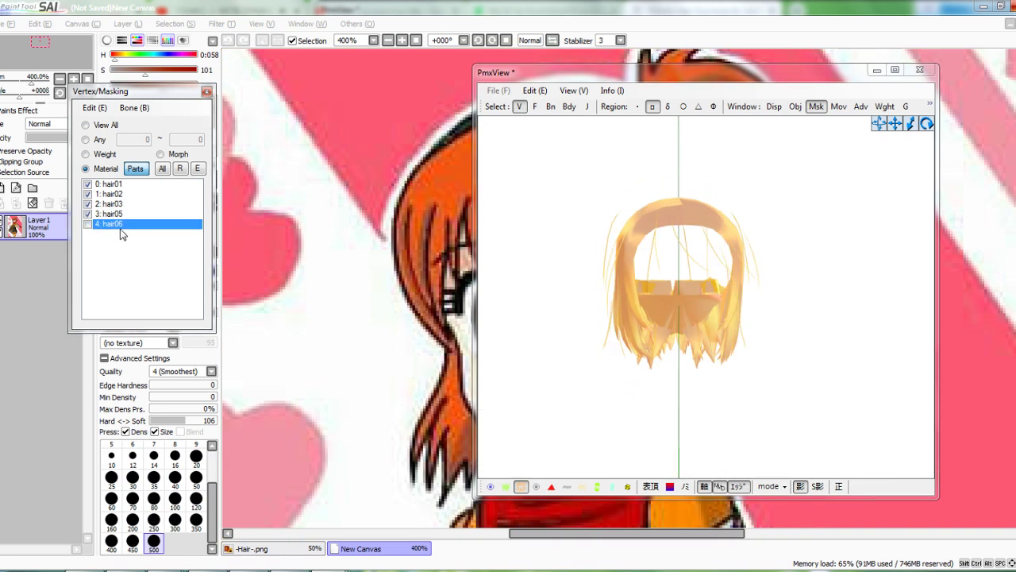
{"action": "left_click", "coordinate": [122, 194]}
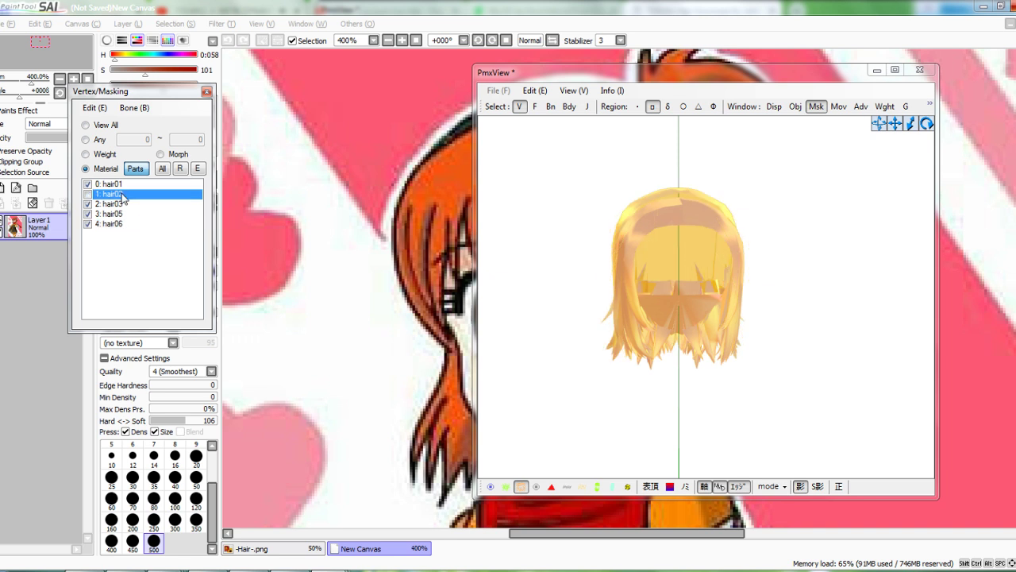
{"action": "left_click", "coordinate": [124, 185]}
{"action": "left_click", "coordinate": [121, 205]}
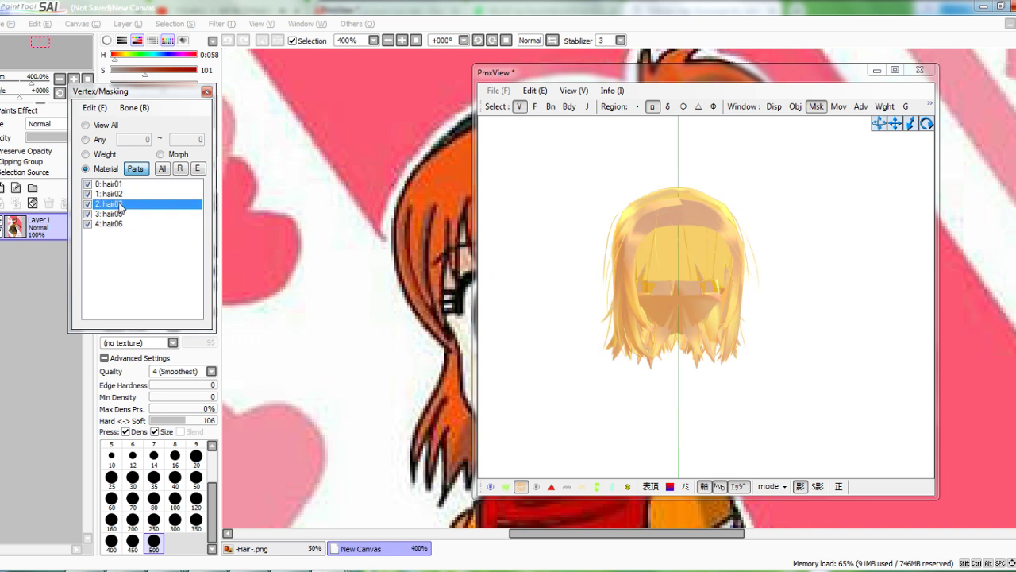
{"action": "right_click_drag", "start_coordinate": [736, 290], "coordinate": [848, 286]}
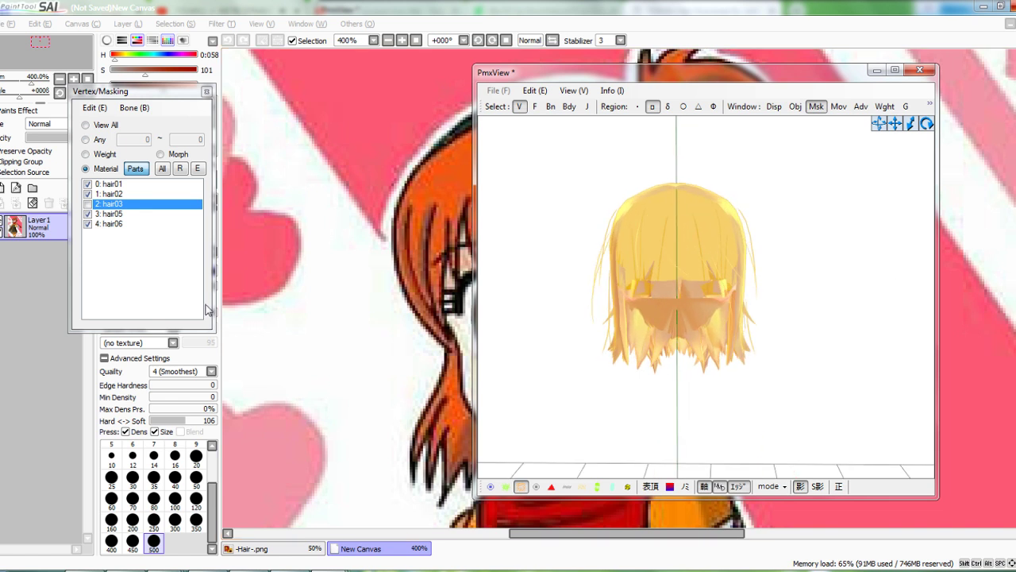
{"action": "left_click", "coordinate": [126, 208]}
{"action": "mouse_move", "coordinate": [700, 317]}
{"action": "right_mouse_down"}
{"action": "mouse_move", "coordinate": [713, 295]}
{"action": "mouse_move", "coordinate": [700, 297]}
{"action": "right_mouse_up"}
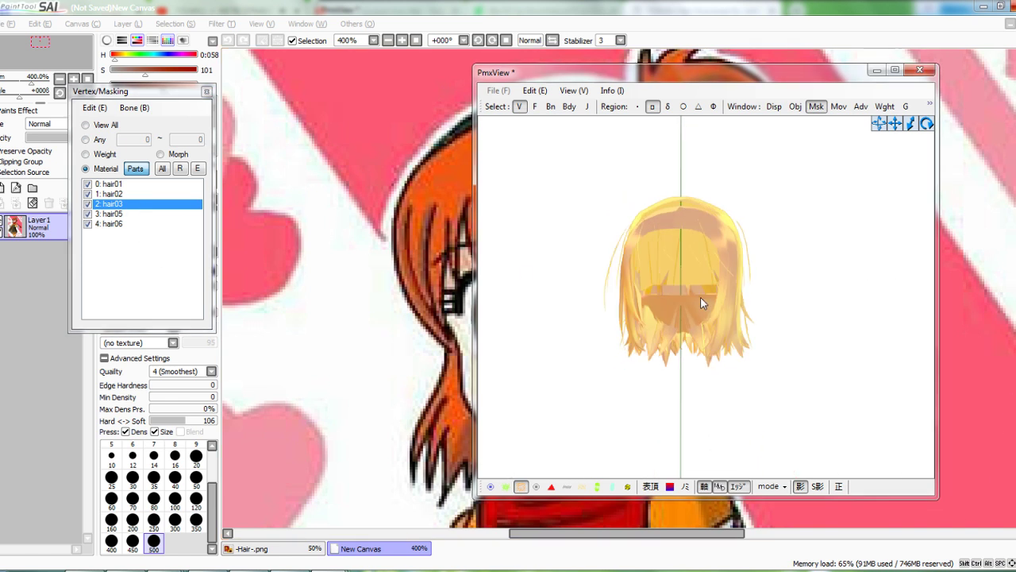
Show the bones, view the hair from the side and delete the two frontmost bones left from the removed bangs
{"action": "left_click", "coordinate": [552, 106]}
{"action": "right_click_drag", "start_coordinate": [774, 251], "coordinate": [714, 249]}
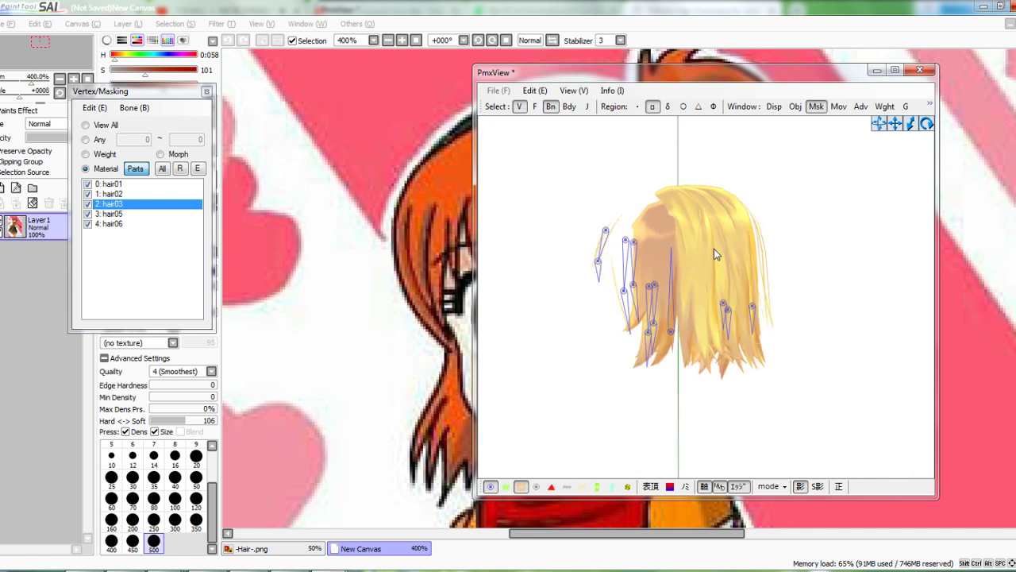
{"action": "left_click", "coordinate": [519, 107]}
{"action": "left_click_drag", "start_coordinate": [607, 276], "coordinate": [607, 277]}
{"action": "key", "text": "Delete"}
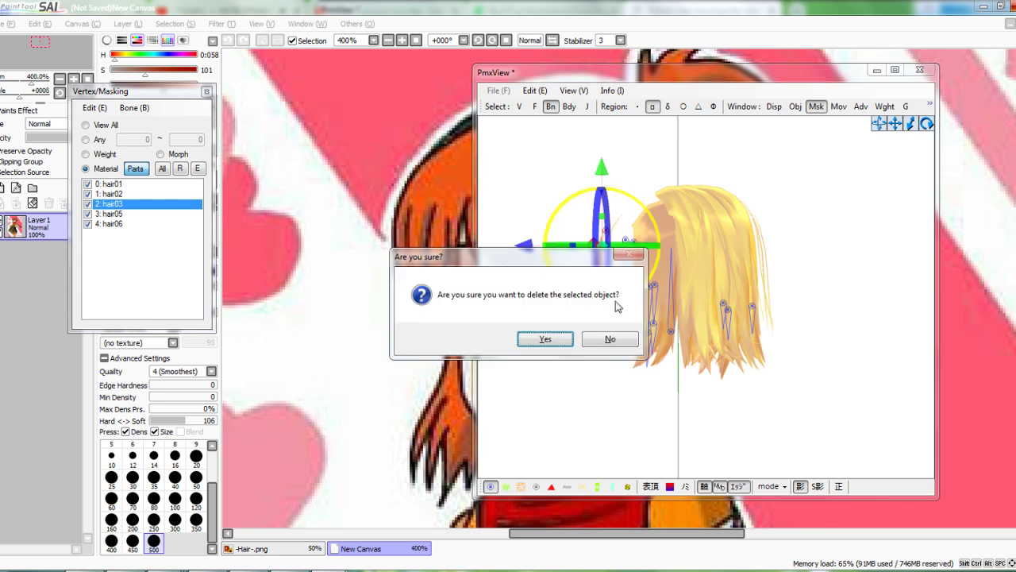
{"action": "key", "text": "Escape"}
Delete the rigid bodies in front of the hair that belonged to the removed bangs
{"action": "left_click", "coordinate": [569, 109]}
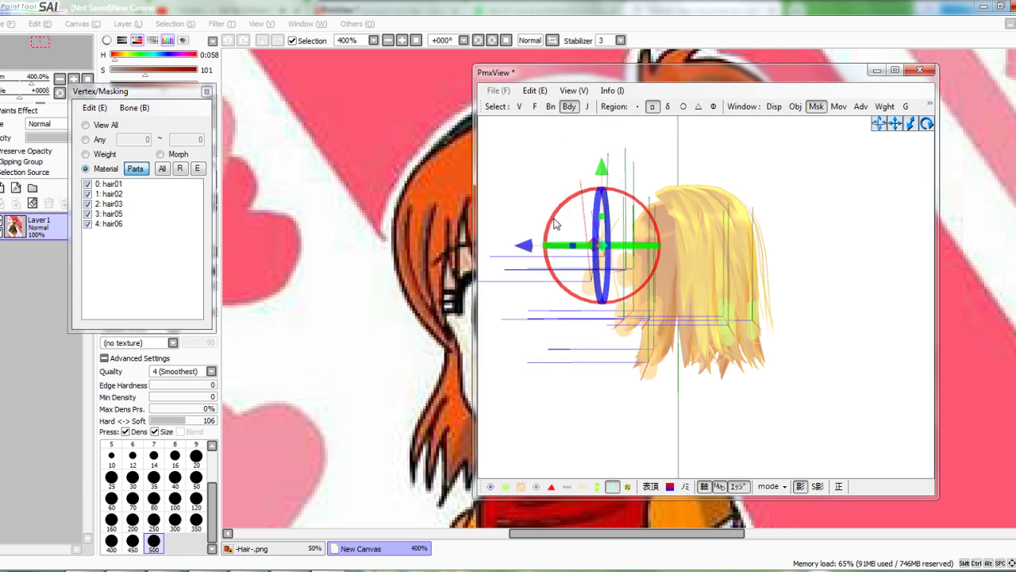
{"action": "left_click_drag", "start_coordinate": [566, 208], "coordinate": [605, 285]}
{"action": "key", "text": "Delete"}
{"action": "key", "text": "Return"}
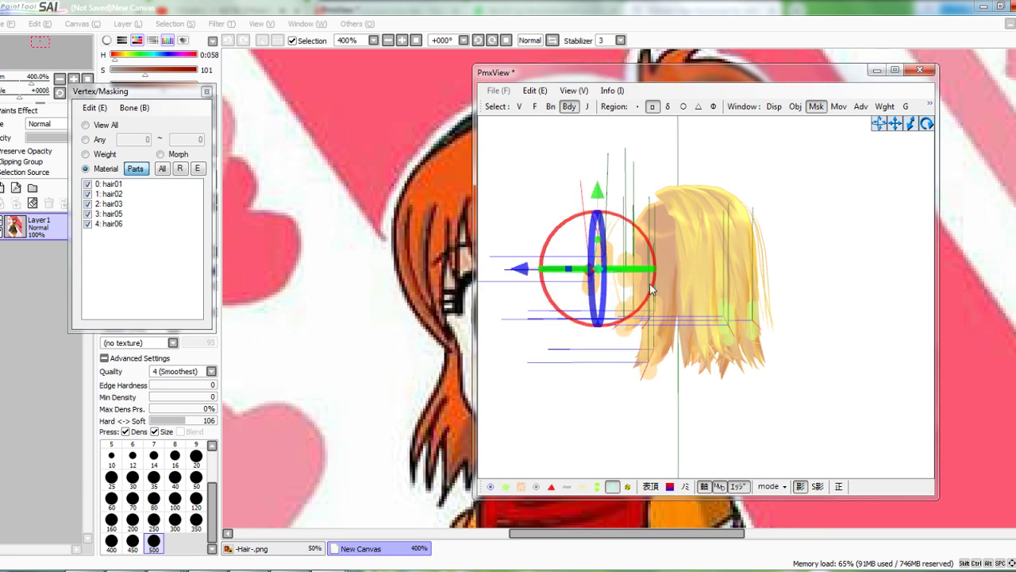
Show the joints and delete the two frontmost ones left from the removed bangs
{"action": "left_click", "coordinate": [588, 109]}
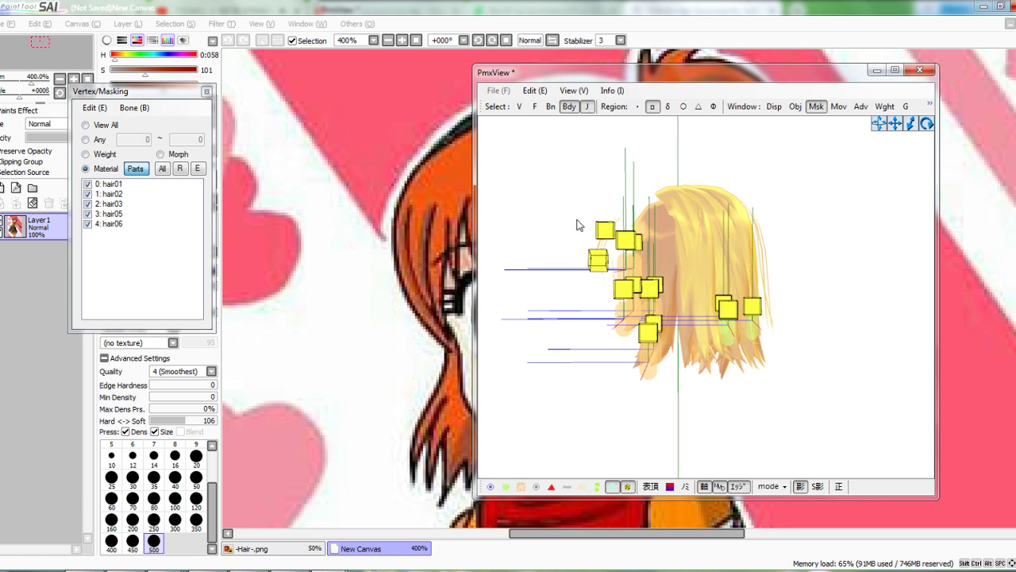
{"action": "left_click_drag", "start_coordinate": [570, 213], "coordinate": [607, 277]}
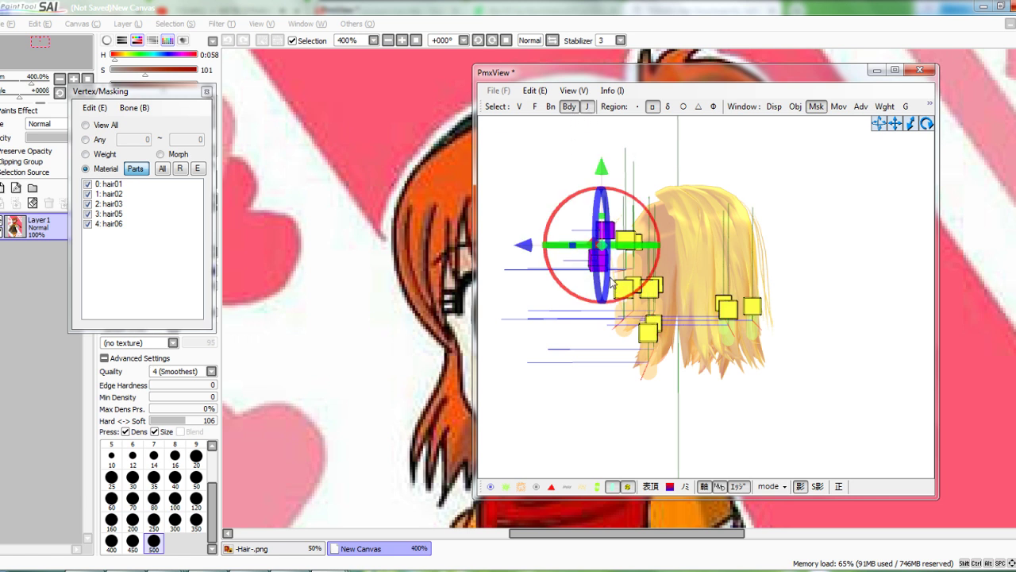
{"action": "key", "text": "Delete"}
{"action": "key", "text": "Return"}
{"action": "right_click_drag", "start_coordinate": [682, 229], "coordinate": [730, 236]}
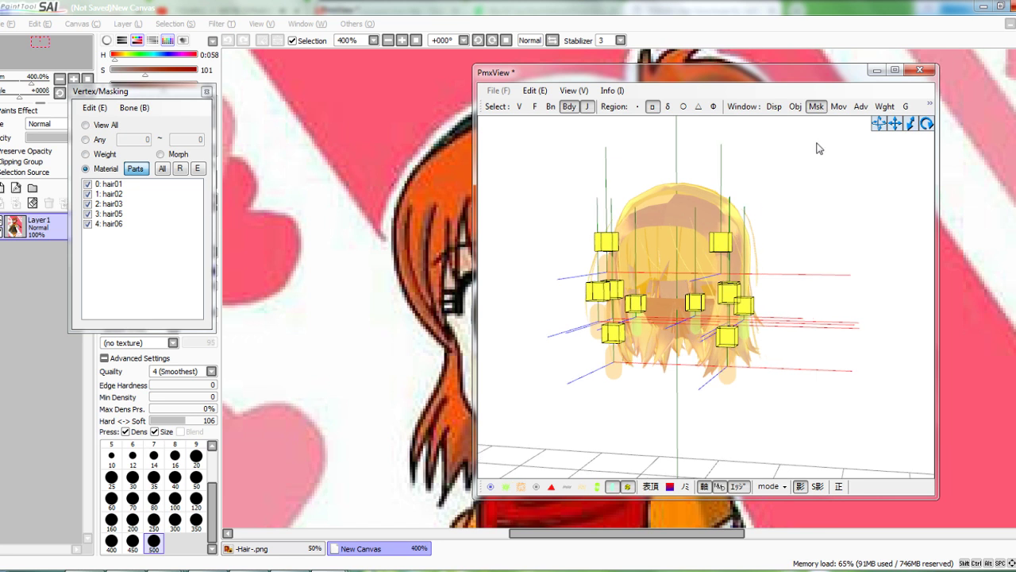
Open the Transform View, hide the bones and run real-time physics to check how the hair moves
{"action": "left_click", "coordinate": [930, 104]}
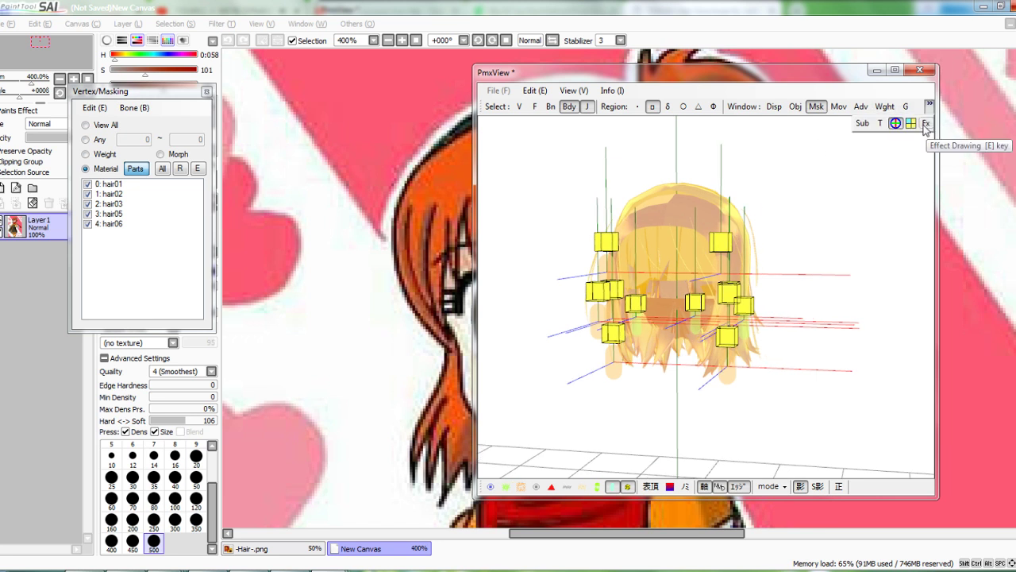
{"action": "left_click", "coordinate": [895, 123]}
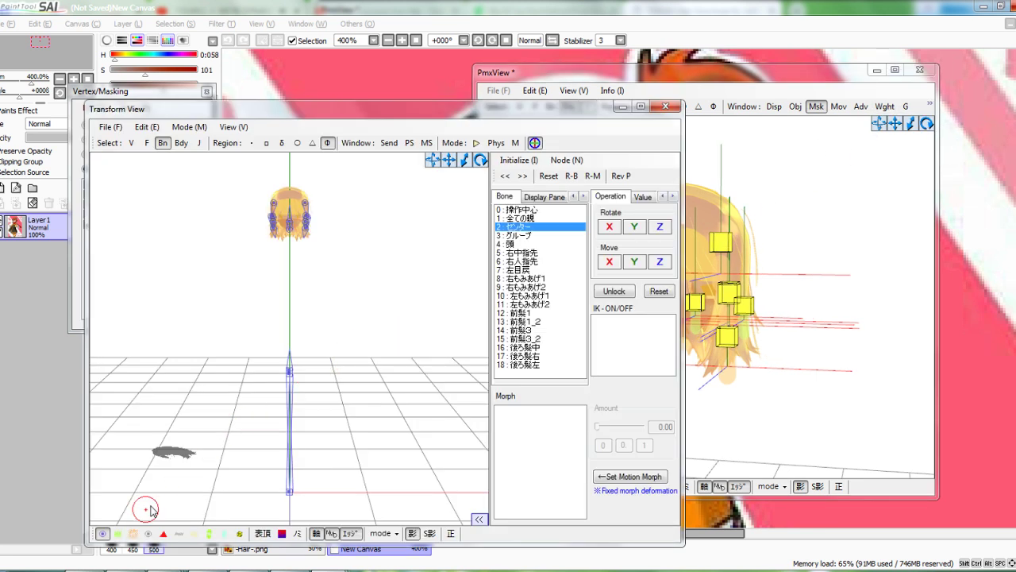
{"action": "left_click", "coordinate": [103, 533]}
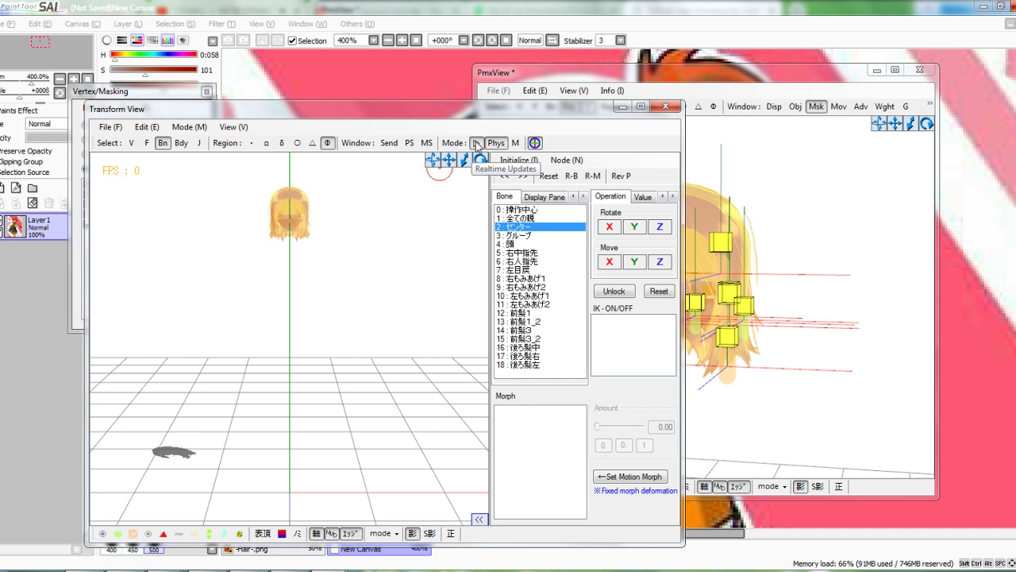
{"action": "left_click", "coordinate": [476, 144]}
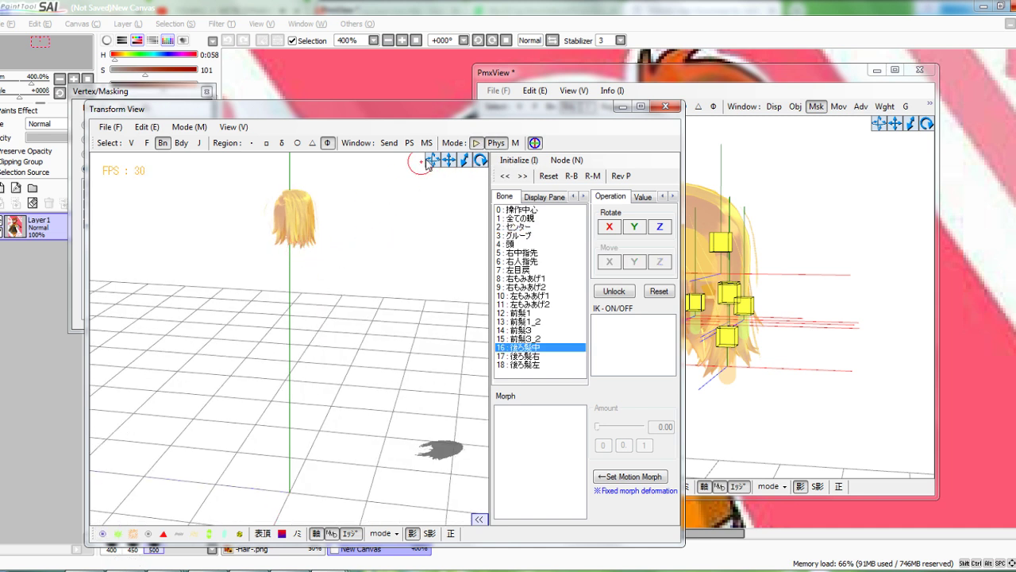
{"action": "left_click", "coordinate": [476, 144]}
{"action": "mouse_move", "coordinate": [437, 213]}
{"action": "right_mouse_down"}
{"action": "mouse_move", "coordinate": [432, 229]}
{"action": "mouse_move", "coordinate": [447, 229]}
{"action": "right_mouse_up"}
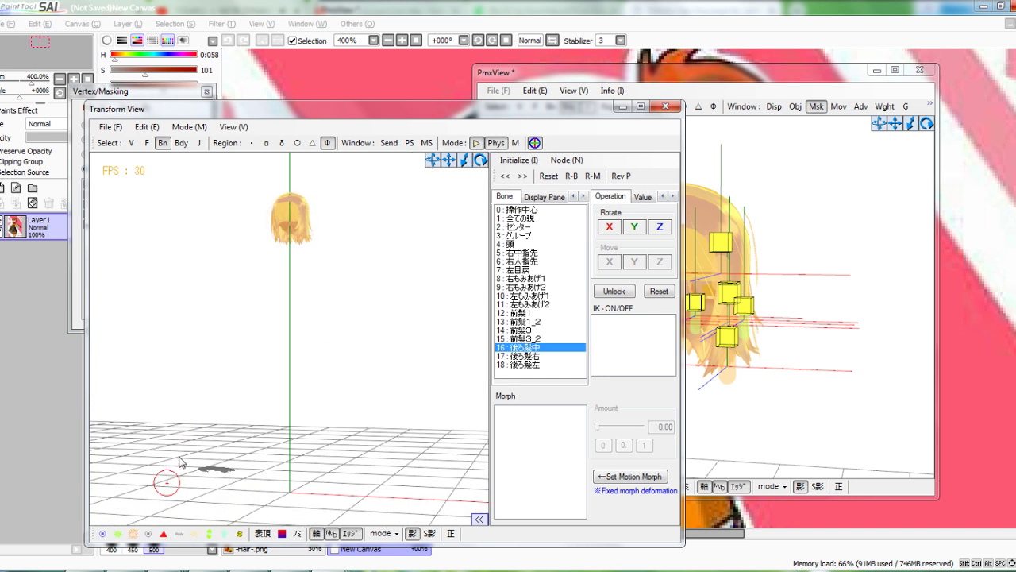
Show the bones, rotate the head bone (頭) to test the hair's movement, and undo the rotation
{"action": "left_click", "coordinate": [103, 533]}
{"action": "left_click", "coordinate": [287, 224]}
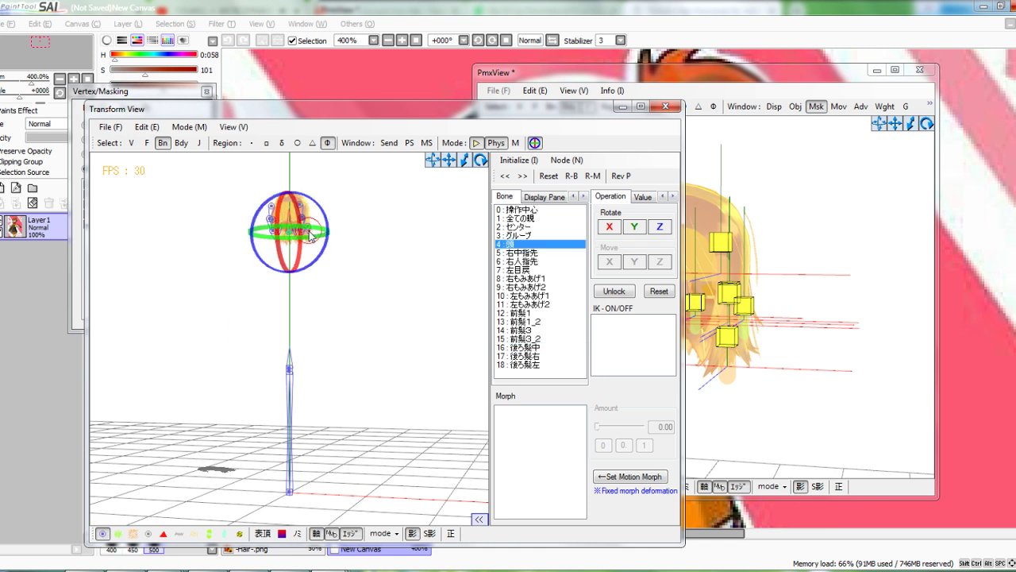
{"action": "left_click_drag", "start_coordinate": [321, 209], "coordinate": [316, 227]}
{"action": "key", "text": "ctrl+z"}
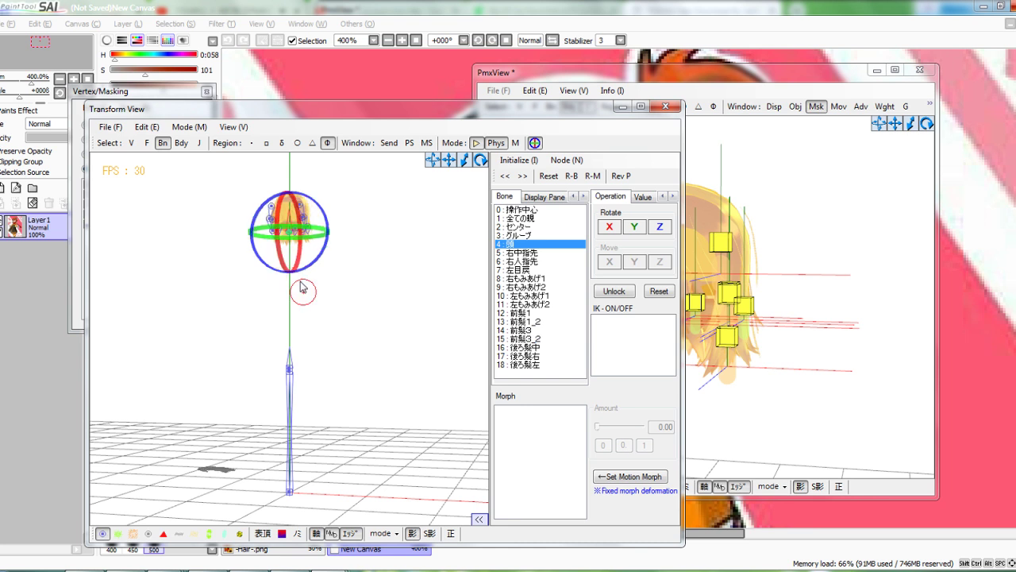
{"action": "left_click", "coordinate": [357, 317]}
{"action": "right_click_drag", "start_coordinate": [340, 346], "coordinate": [428, 305]}
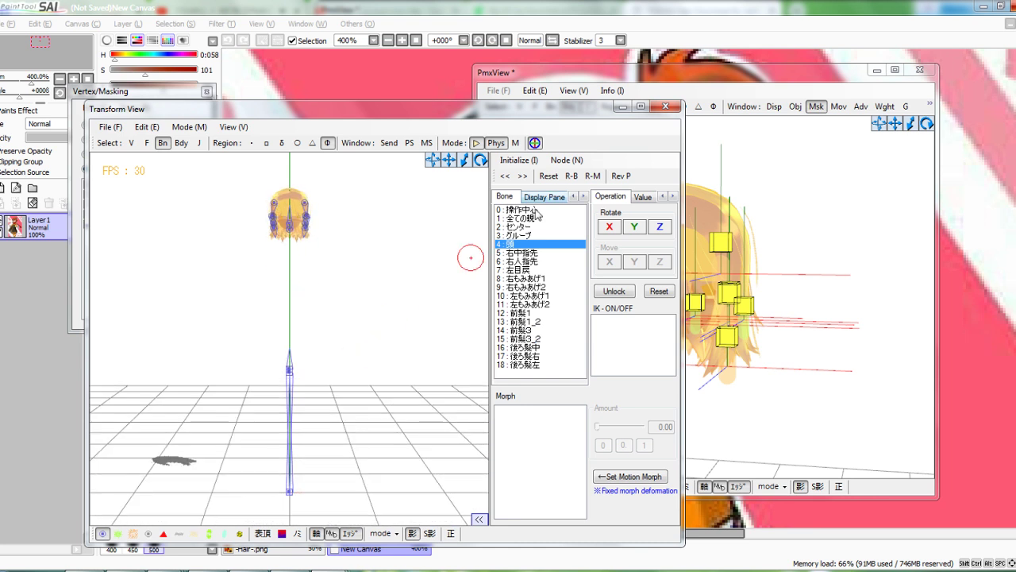
Close the Transform View and save the trimmed hair as TDA Rin Hair in the folder that contains TDA Base.pmx
{"action": "left_click", "coordinate": [672, 106]}
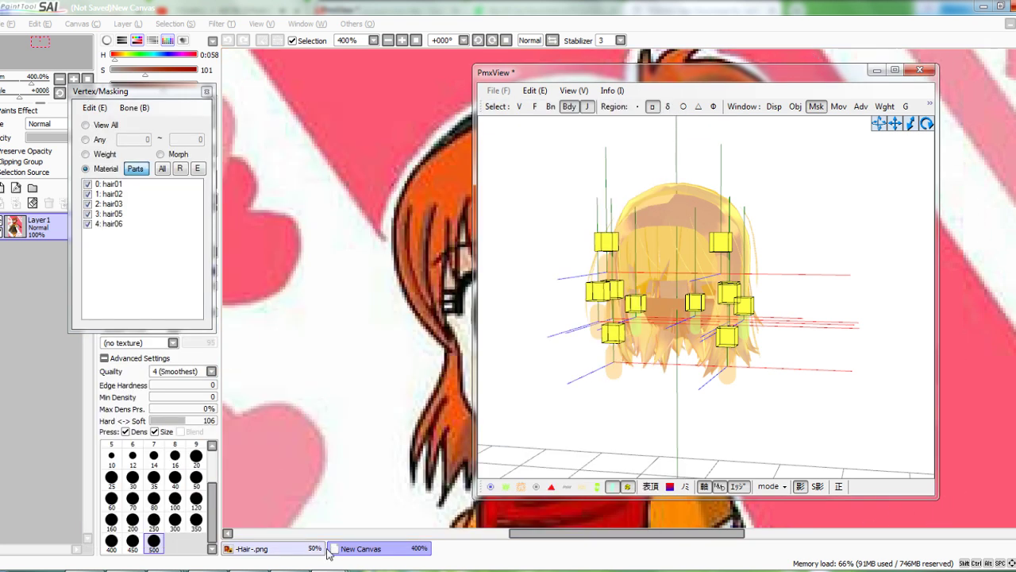
{"action": "mouse_move", "coordinate": [330, 556]}
{"action": "left_click", "coordinate": [399, 510]}
{"action": "left_click", "coordinate": [61, 77]}
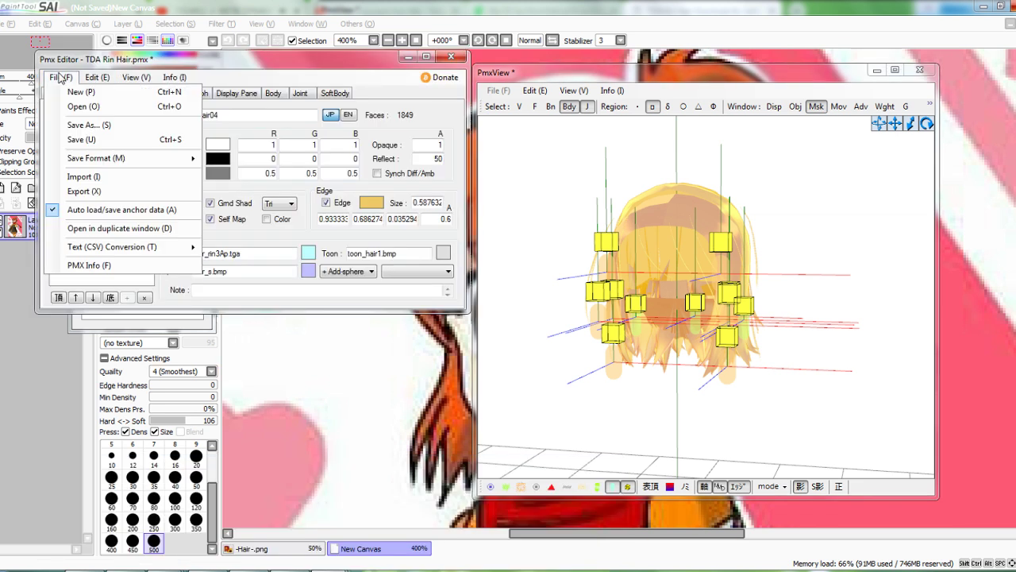
{"action": "left_click", "coordinate": [85, 125]}
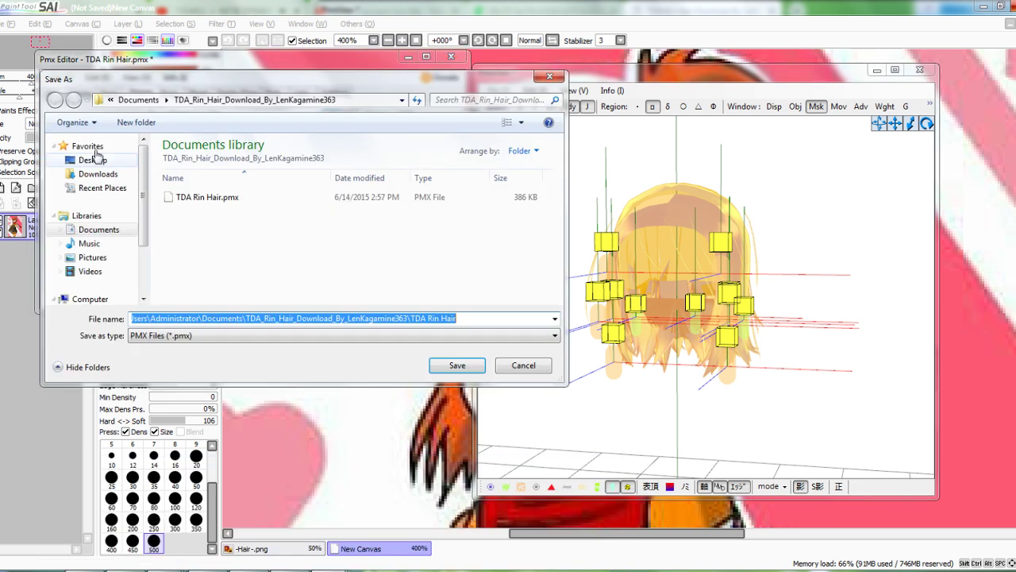
{"action": "left_click", "coordinate": [100, 230]}
{"action": "left_click", "coordinate": [194, 212]}
{"action": "double_click", "coordinate": [195, 213]}
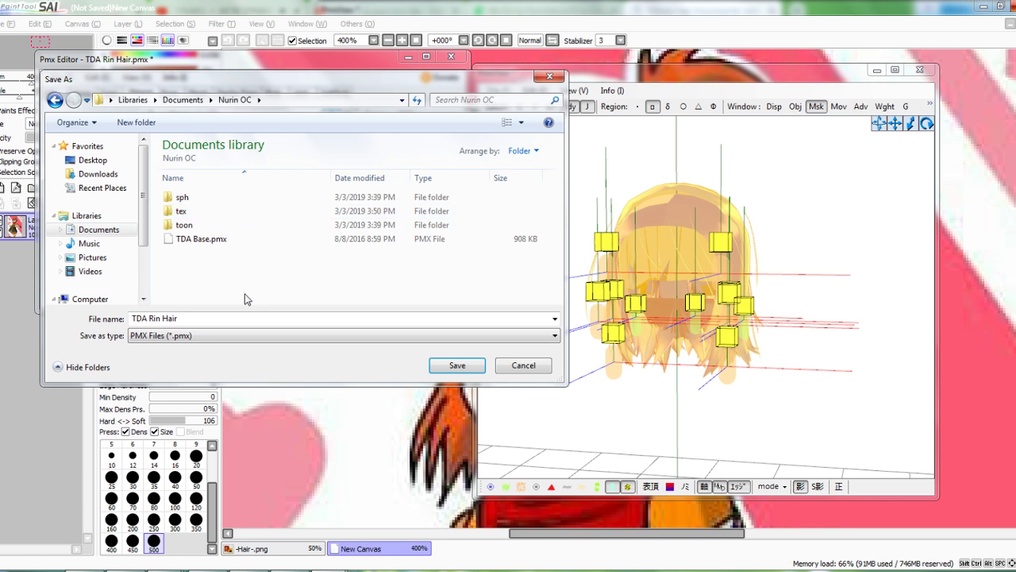
{"action": "left_click", "coordinate": [436, 365]}
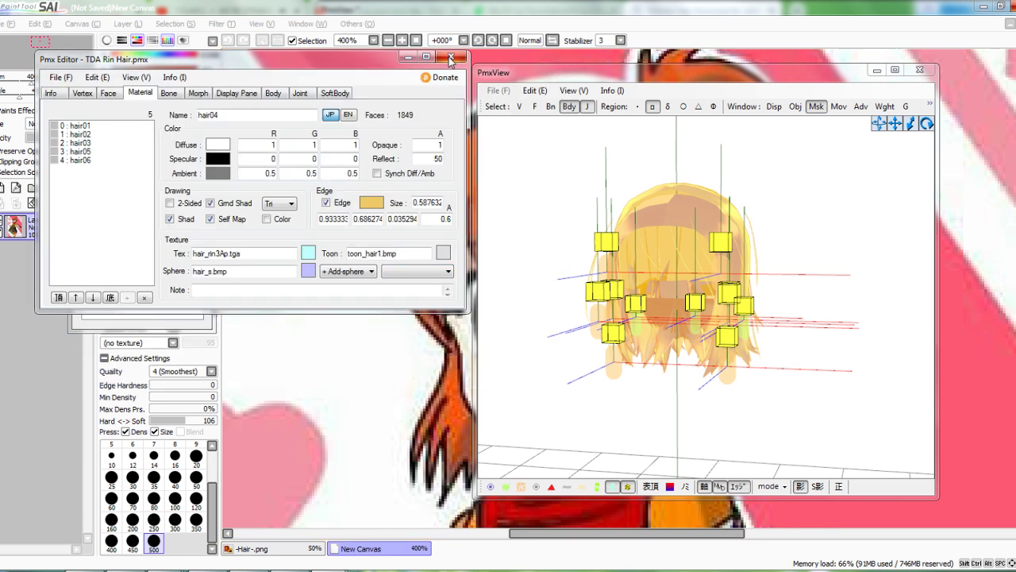
Switch to the TDA Base model and import TDA Rin Hair.pmx into it
{"action": "mouse_move", "coordinate": [308, 554]}
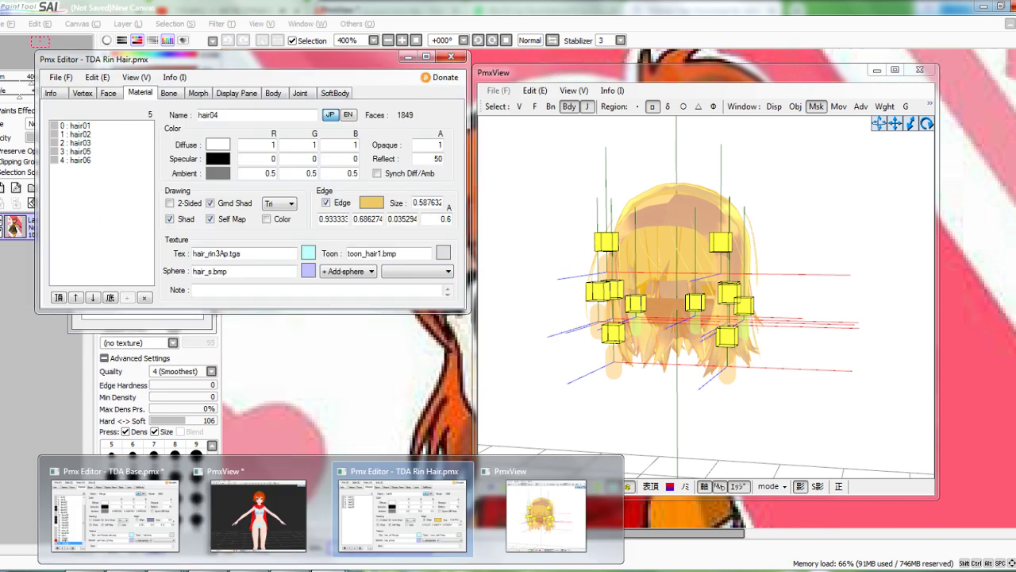
{"action": "left_click", "coordinate": [113, 511]}
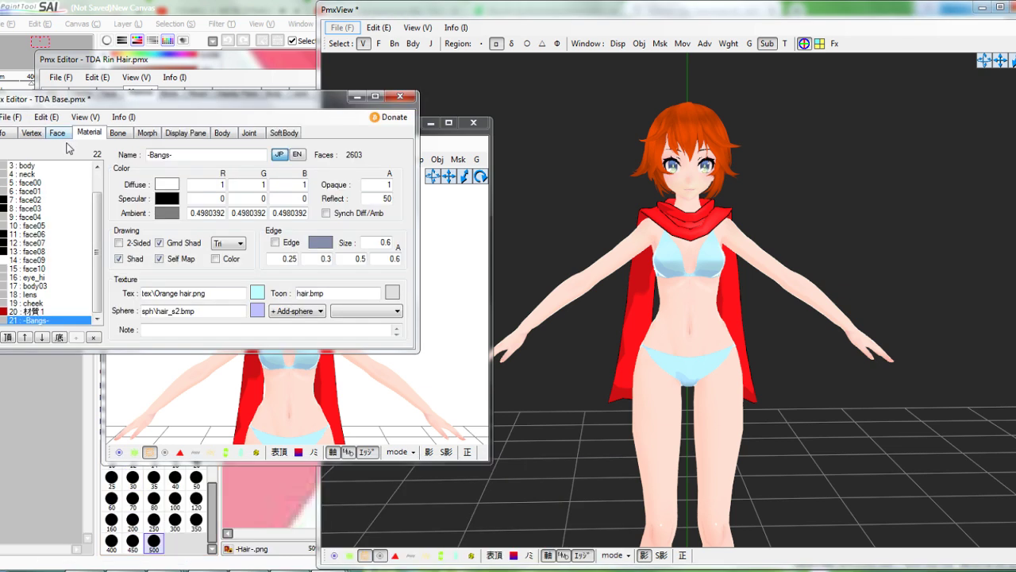
{"action": "left_click", "coordinate": [4, 121]}
{"action": "left_click", "coordinate": [31, 216]}
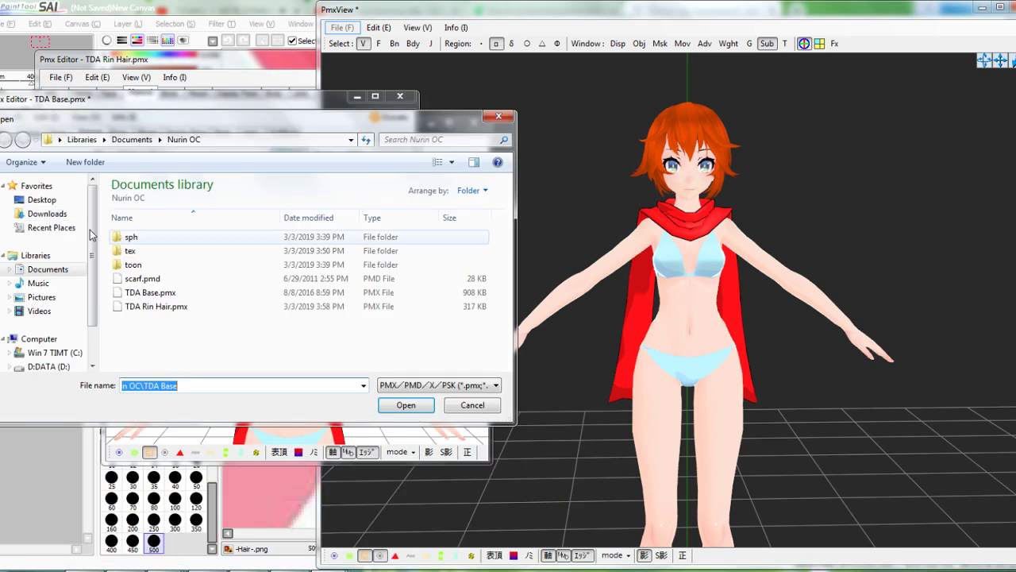
{"action": "double_click", "coordinate": [151, 294]}
{"action": "left_click", "coordinate": [254, 293]}
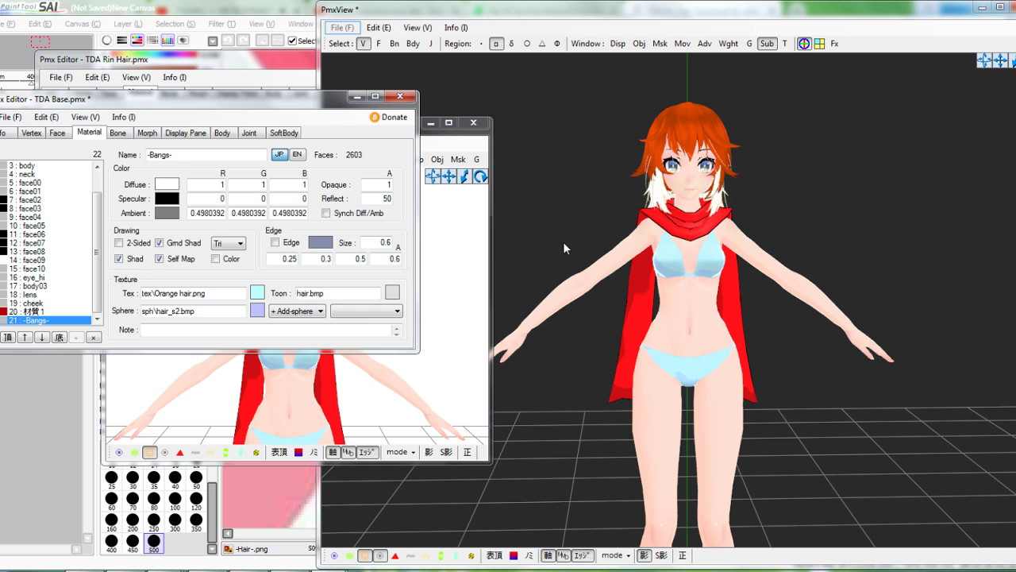
Select the -Bangs- material together with the imported hair materials and give them all the texture tex\Orange hair.png
{"action": "mouse_move", "coordinate": [611, 228]}
{"action": "right_mouse_down"}
{"action": "mouse_move", "coordinate": [591, 231]}
{"action": "mouse_move", "coordinate": [619, 235]}
{"action": "mouse_move", "coordinate": [597, 243]}
{"action": "right_mouse_up"}
{"action": "left_click", "coordinate": [80, 109]}
{"action": "left_click_drag", "start_coordinate": [98, 214], "coordinate": [34, 321]}
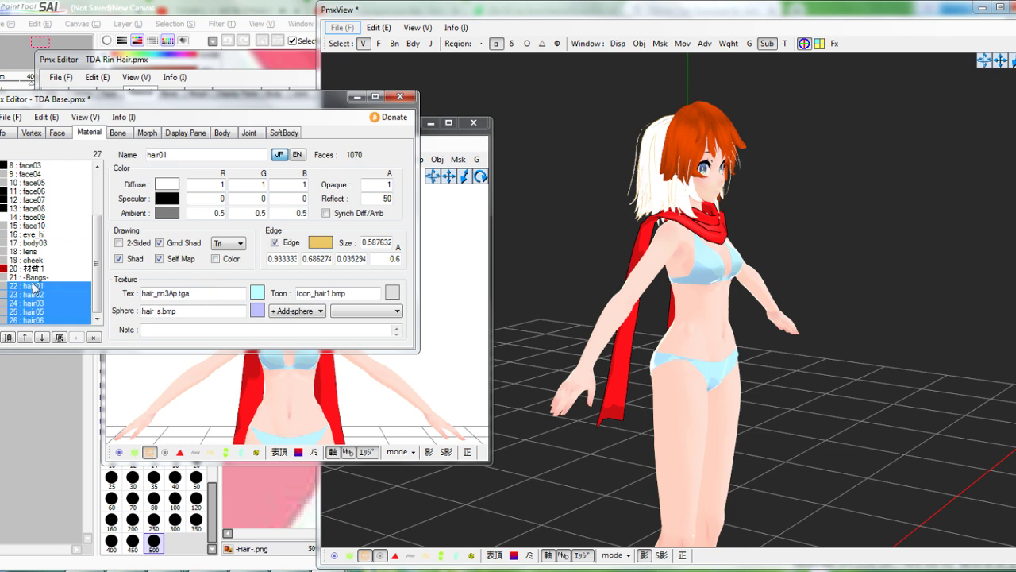
{"action": "left_click_drag", "start_coordinate": [35, 277], "coordinate": [34, 344]}
{"action": "left_click", "coordinate": [640, 195]}
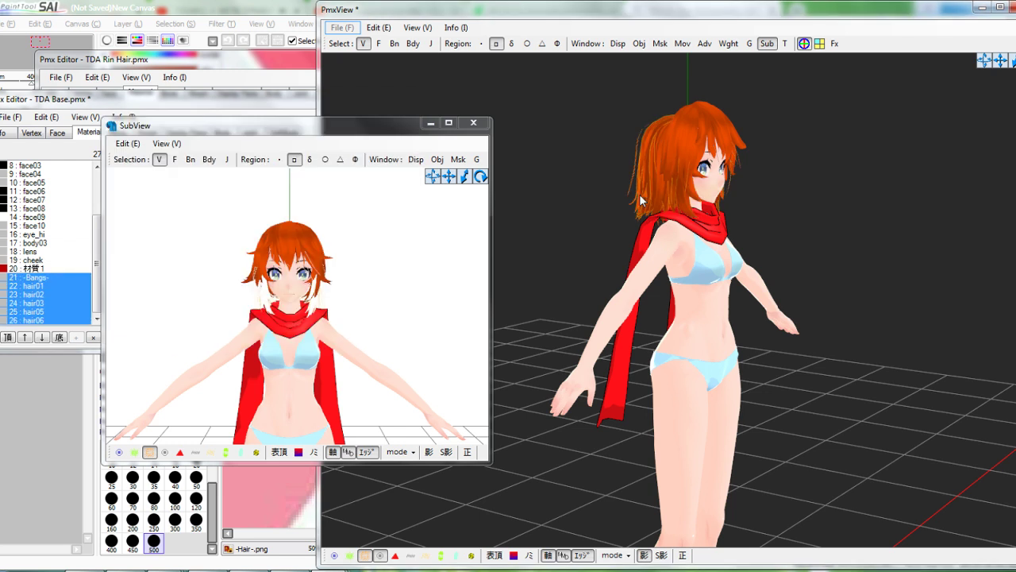
{"action": "key", "text": "F1"}
{"action": "right_click_drag", "start_coordinate": [689, 187], "coordinate": [692, 177]}
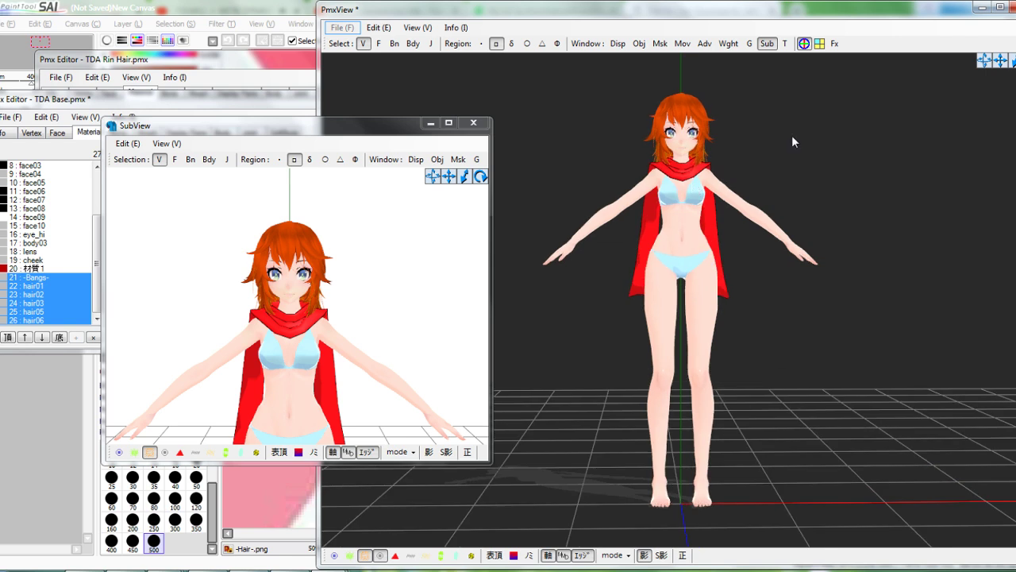
Set the edge colour of the bangs and all imported hair materials to a dark orange
{"action": "scroll", "coordinate": [669, 300], "scroll_direction": "up", "scroll_amount": 5}
{"action": "left_click_drag", "start_coordinate": [1000, 62], "coordinate": [1001, 350]}
{"action": "right_click_drag", "start_coordinate": [787, 238], "coordinate": [660, 242]}
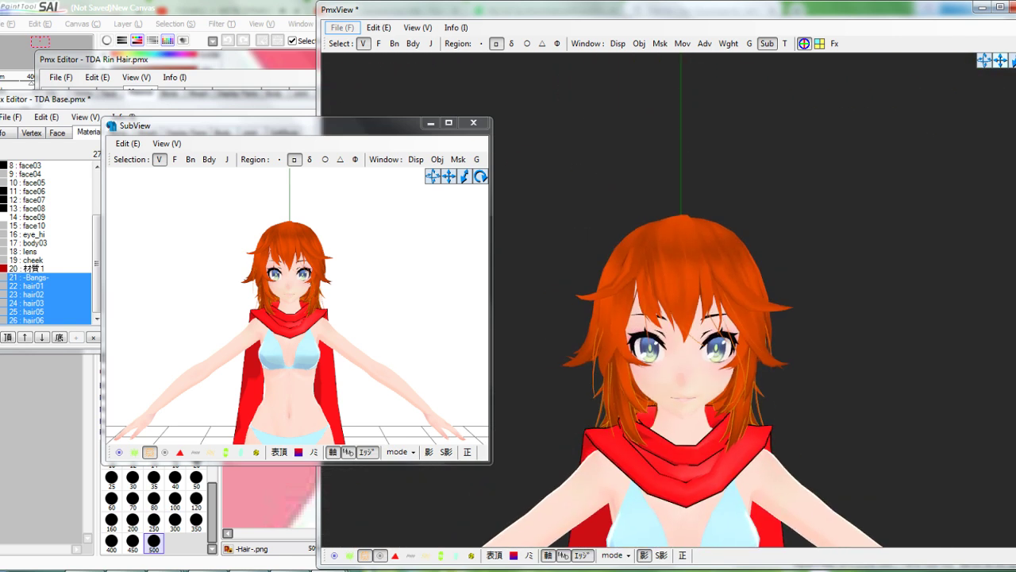
{"action": "left_click", "coordinate": [164, 103]}
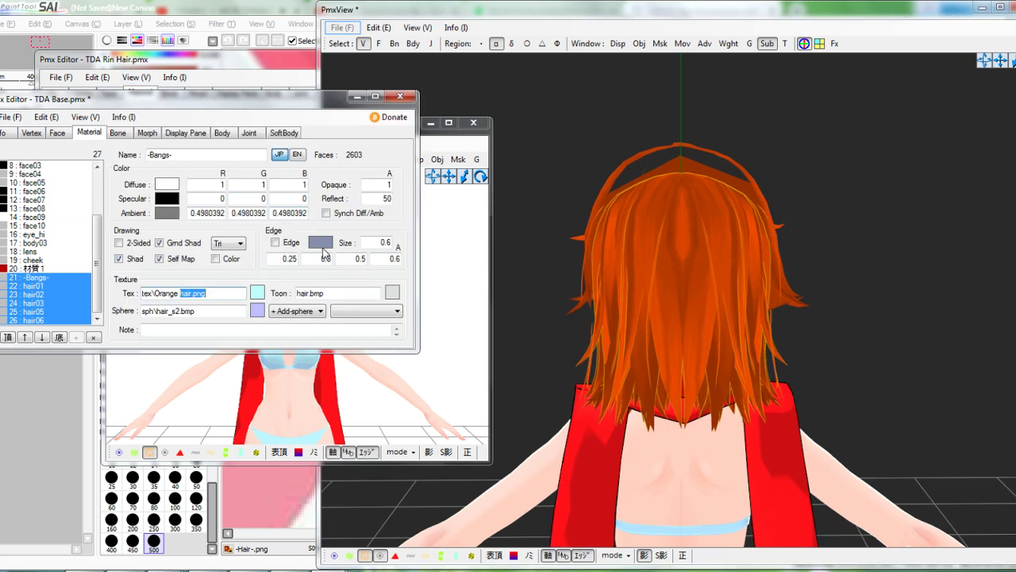
{"action": "left_click", "coordinate": [321, 242]}
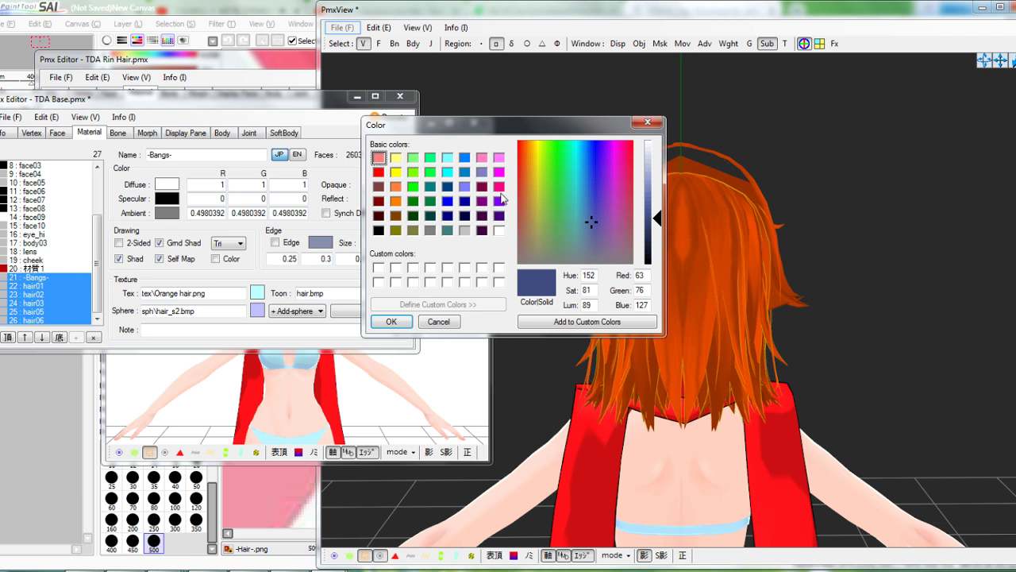
{"action": "left_click", "coordinate": [396, 187]}
{"action": "left_click_drag", "start_coordinate": [658, 186], "coordinate": [656, 208]}
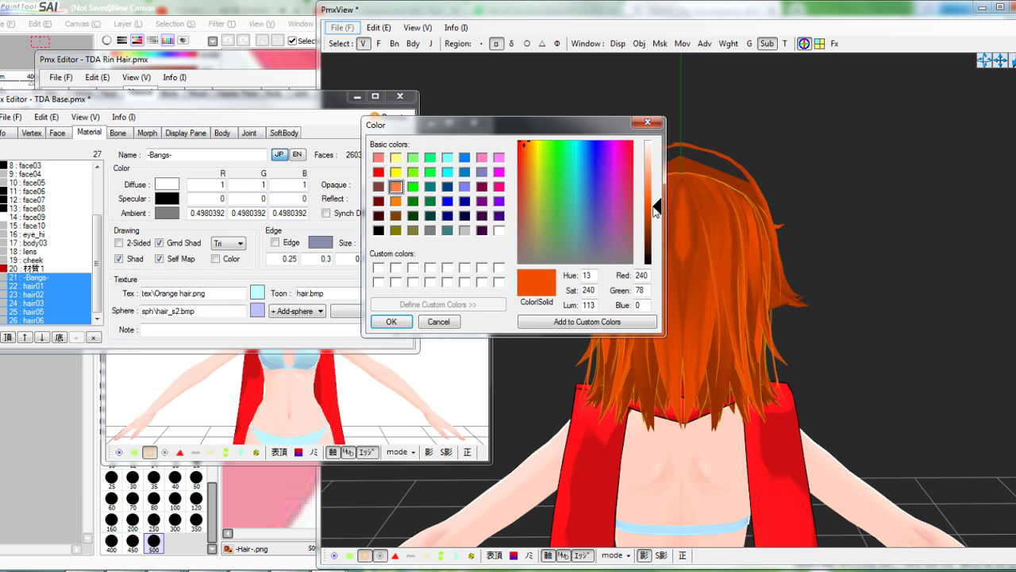
{"action": "left_click", "coordinate": [404, 327]}
{"action": "left_click", "coordinate": [671, 276]}
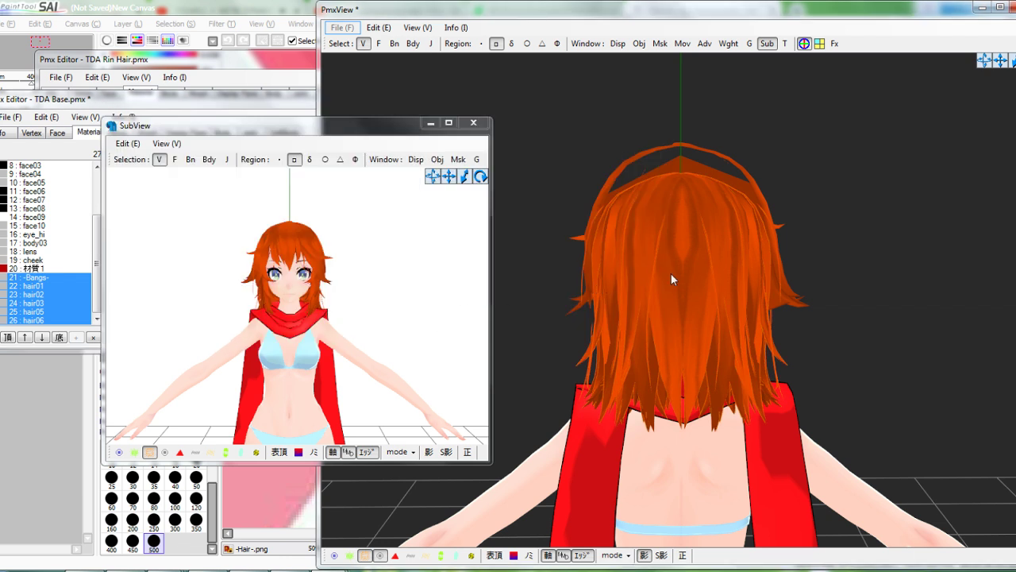
Examine from the side how the imported back hair fits with the bangs and the head
{"action": "right_click_drag", "start_coordinate": [665, 270], "coordinate": [632, 273]}
{"action": "left_click", "coordinate": [187, 105]}
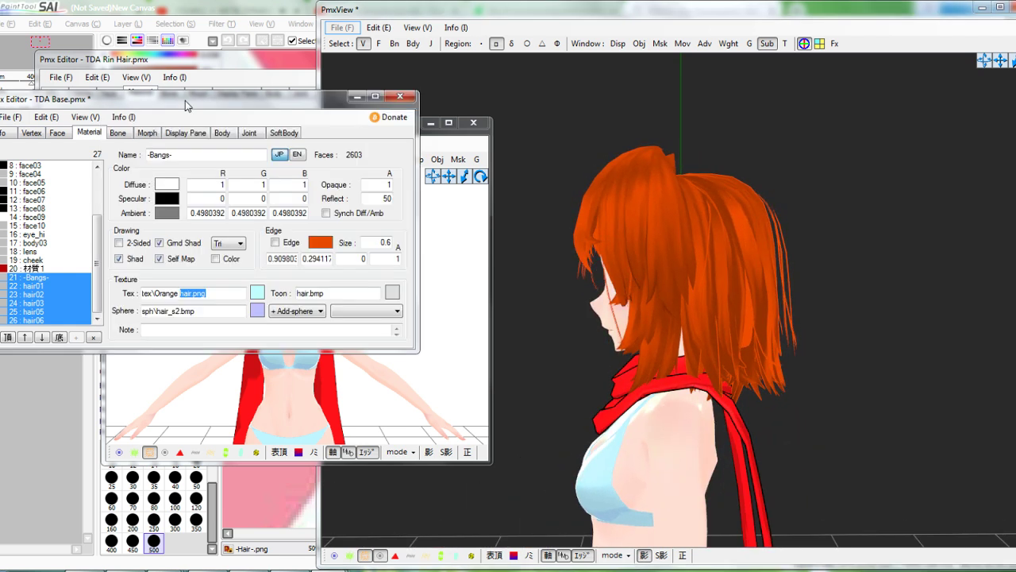
{"action": "left_click", "coordinate": [435, 149]}
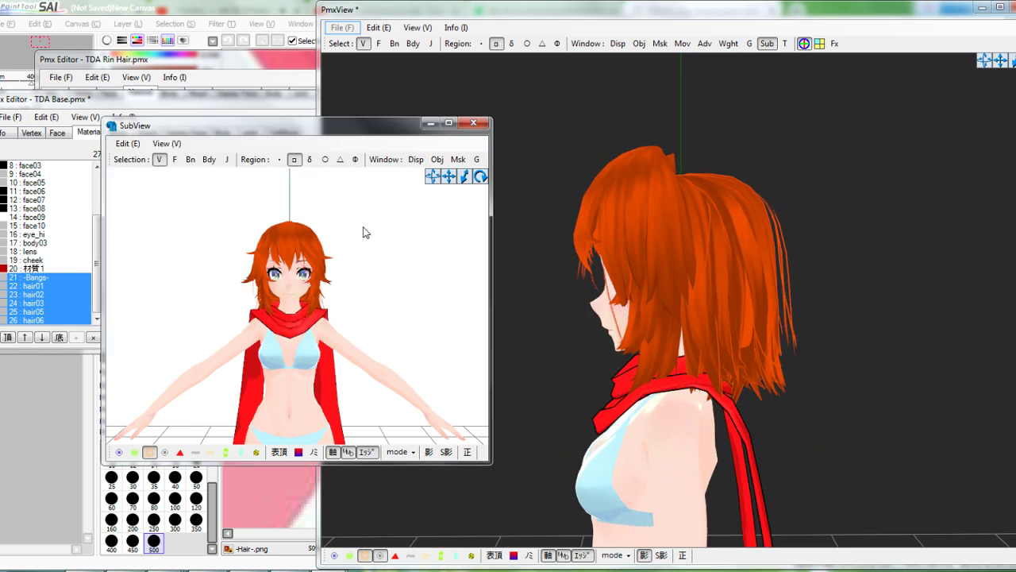
{"action": "right_click_drag", "start_coordinate": [339, 262], "coordinate": [273, 260]}
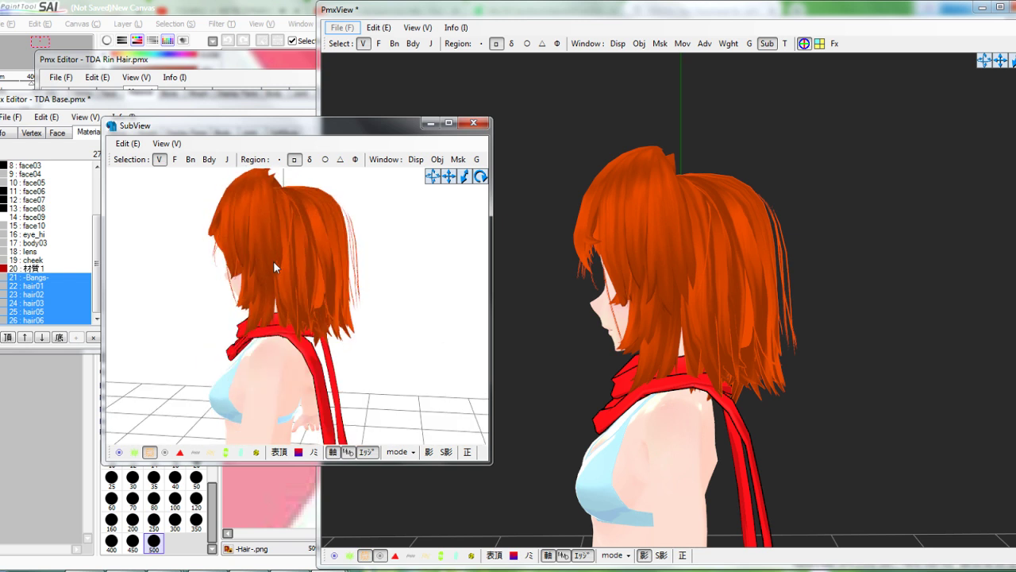
{"action": "scroll", "coordinate": [343, 229], "scroll_direction": "up", "scroll_amount": 3}
{"action": "left_click_drag", "start_coordinate": [448, 183], "coordinate": [466, 314]}
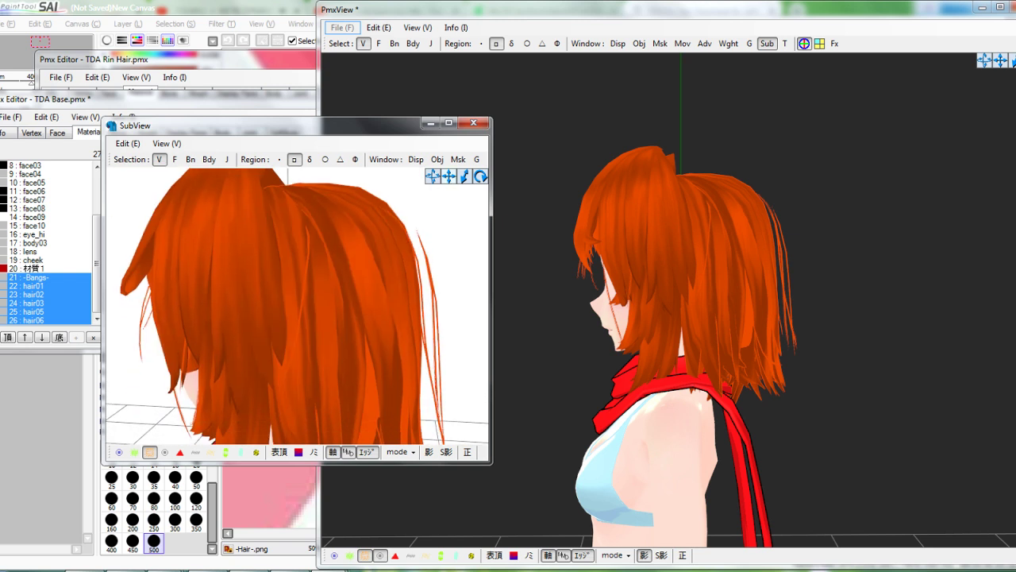
{"action": "scroll", "coordinate": [362, 275], "scroll_direction": "down", "scroll_amount": 3}
{"action": "right_click_drag", "start_coordinate": [362, 275], "coordinate": [353, 278]}
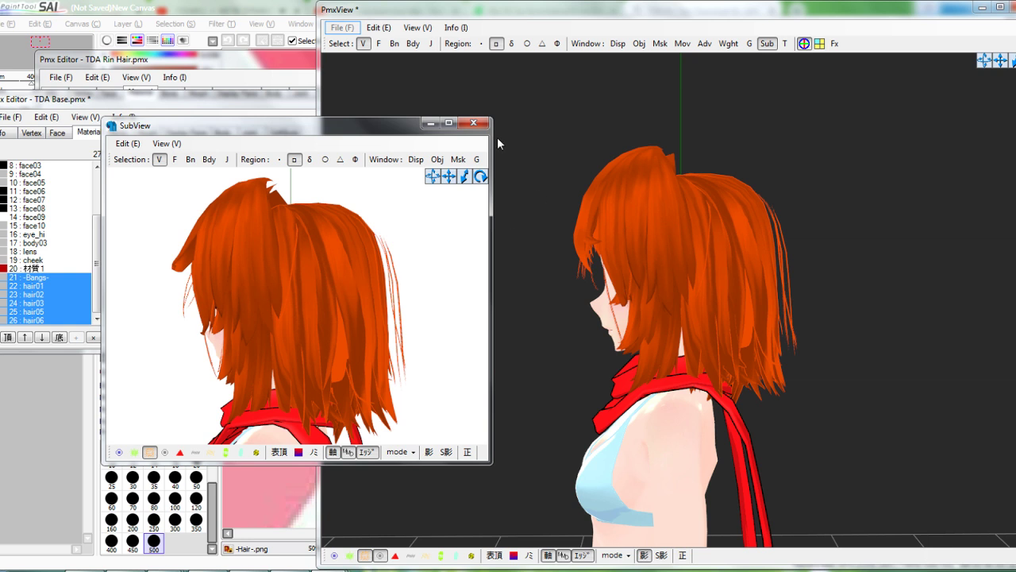
Display the bones, rigid bodies and joints on the model
{"action": "left_click", "coordinate": [500, 24]}
{"action": "left_click", "coordinate": [395, 43]}
{"action": "left_click", "coordinate": [412, 43]}
{"action": "left_click", "coordinate": [430, 43]}
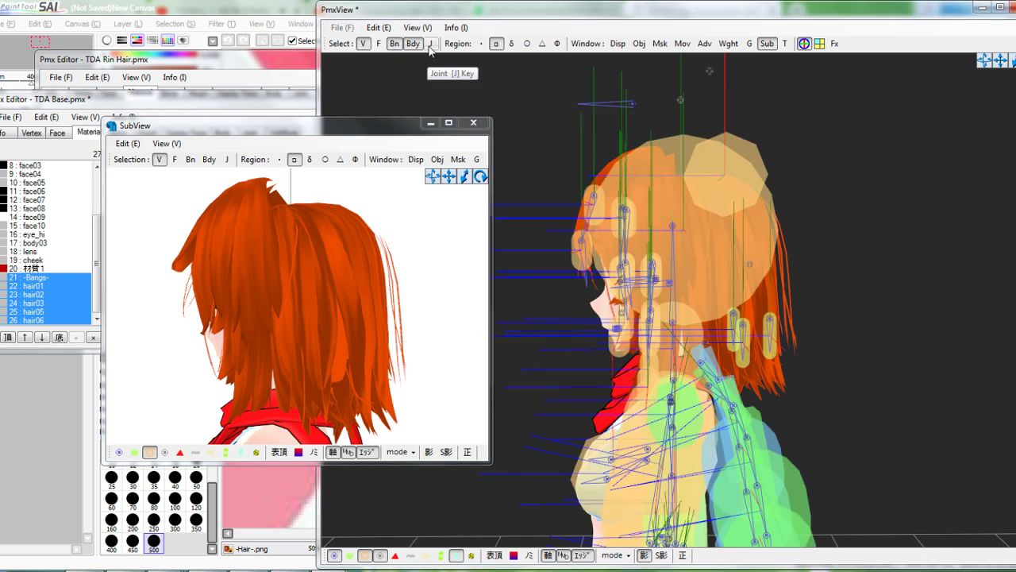
Mask every material except hair01, hair02, hair03, hair05 and hair06 so only the imported hair is shown
{"action": "left_click", "coordinate": [659, 44]}
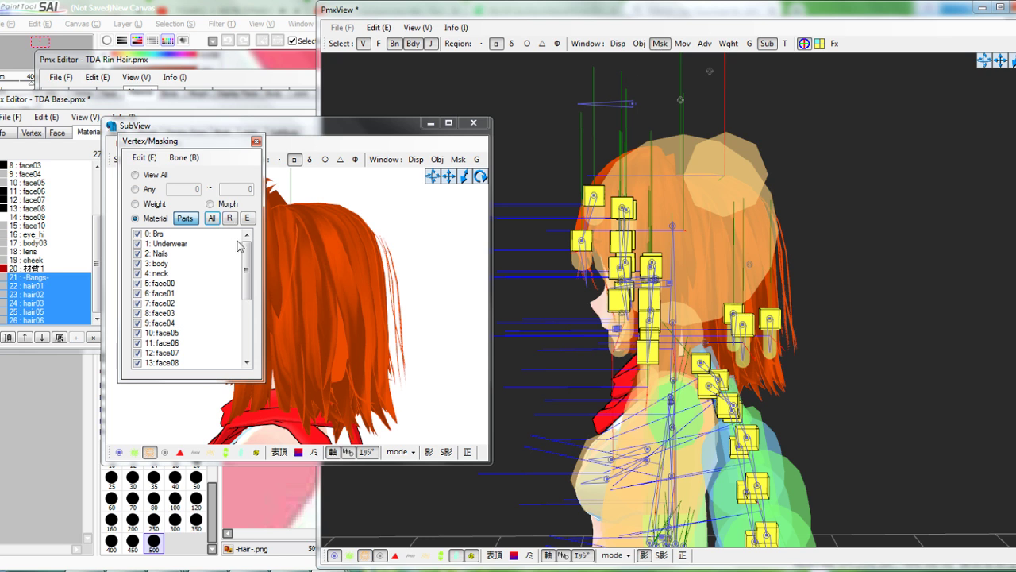
{"action": "left_click", "coordinate": [228, 218]}
{"action": "scroll", "coordinate": [219, 341], "scroll_direction": "down", "scroll_amount": 5}
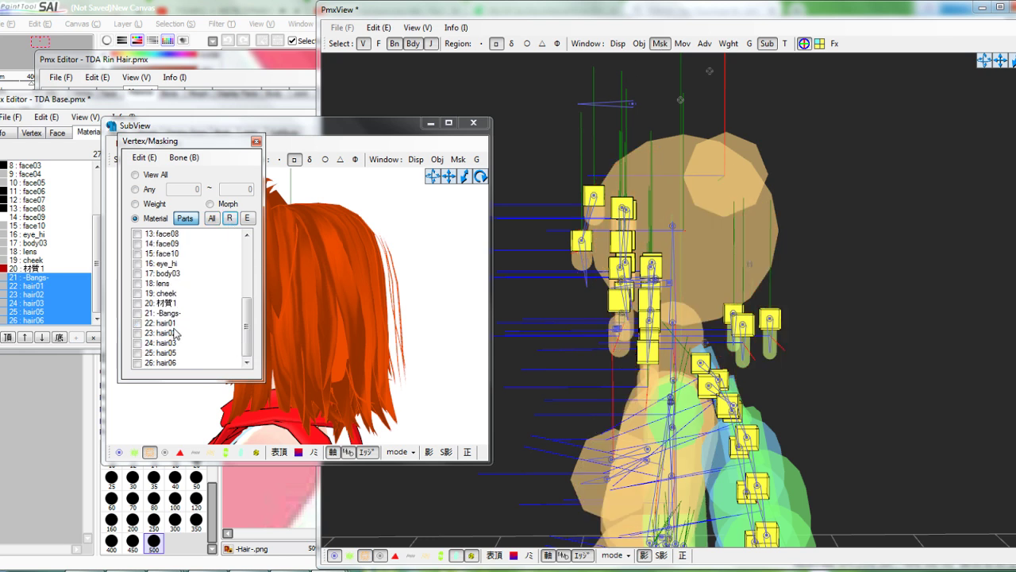
{"action": "left_click", "coordinate": [165, 323]}
{"action": "left_click", "coordinate": [164, 333]}
{"action": "left_click", "coordinate": [164, 342]}
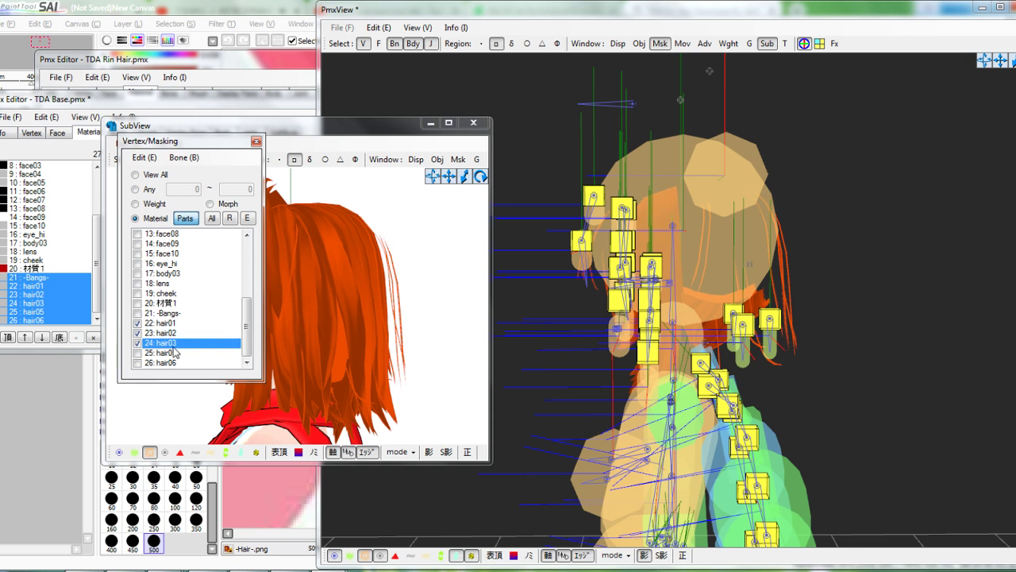
{"action": "left_click", "coordinate": [174, 352]}
{"action": "left_click", "coordinate": [164, 362]}
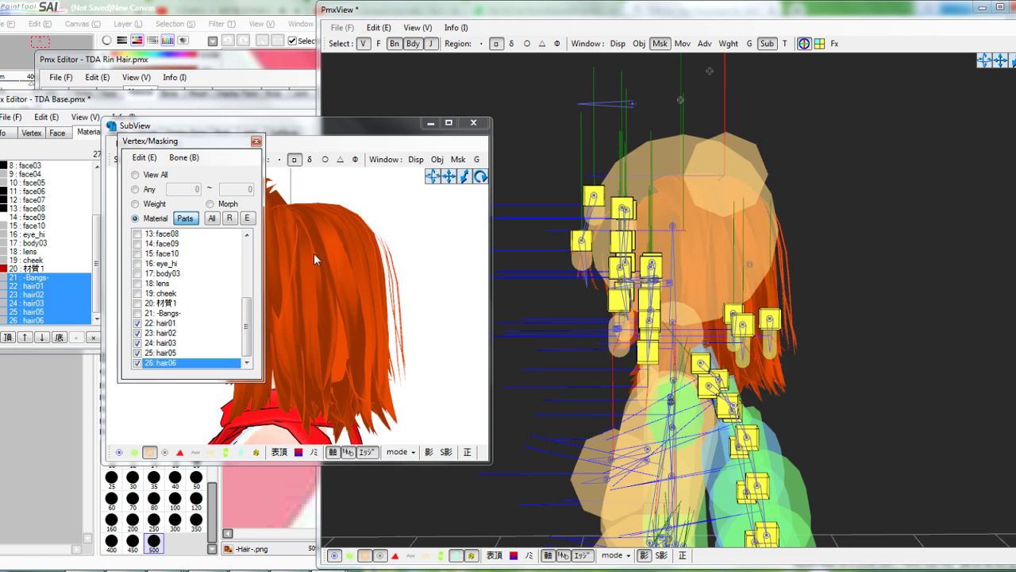
{"action": "left_click", "coordinate": [376, 138]}
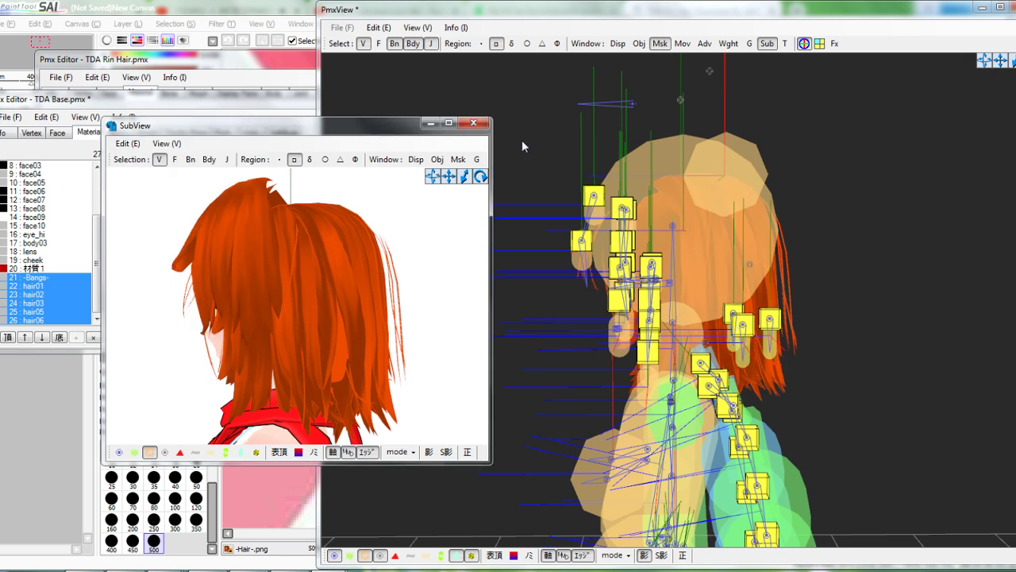
Hide the rigid bodies and joints and select the imported hair's bones without showing its vertices
{"action": "left_click", "coordinate": [412, 43]}
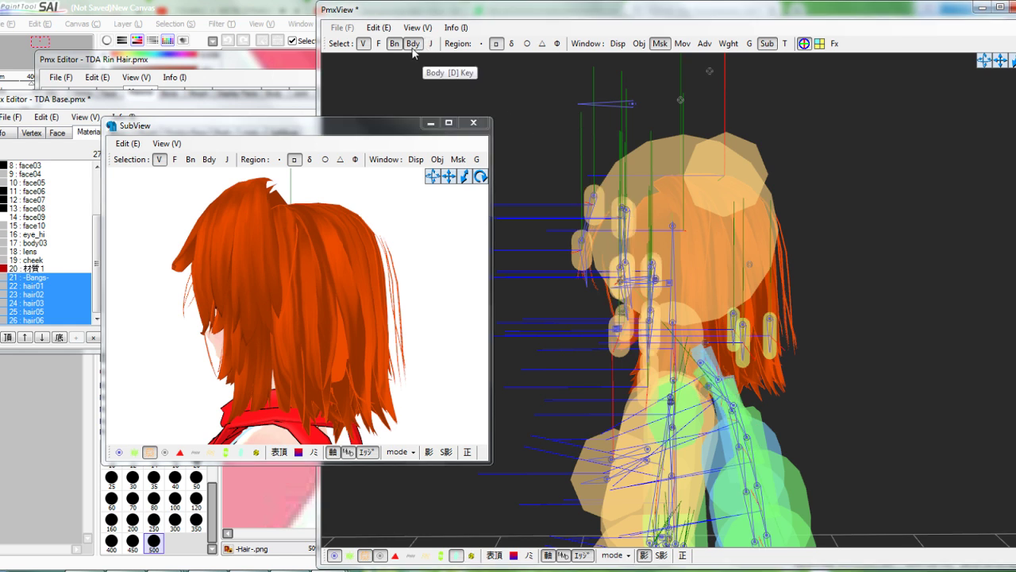
{"action": "left_click", "coordinate": [395, 43]}
{"action": "left_click_drag", "start_coordinate": [905, 119], "coordinate": [510, 460]}
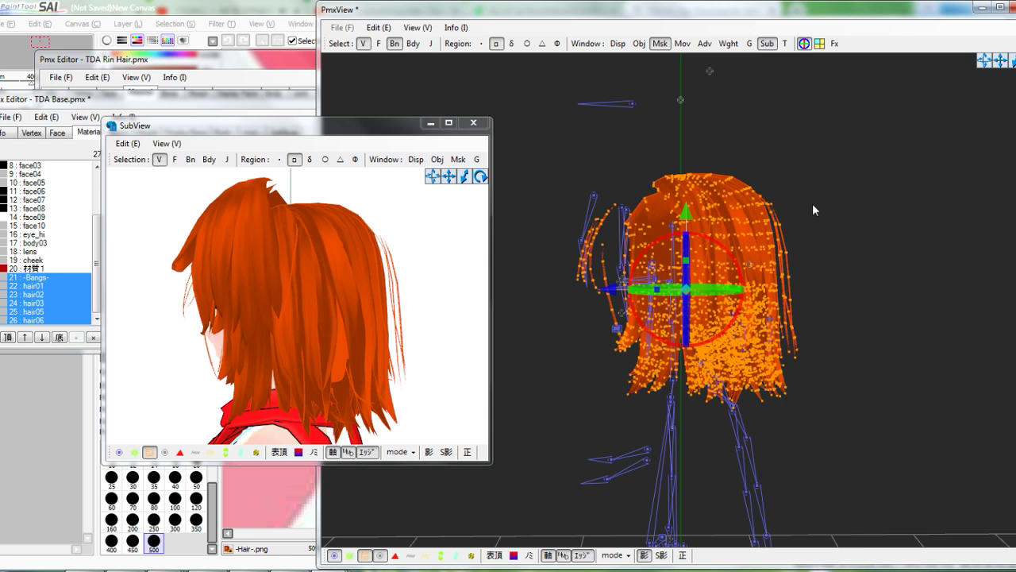
{"action": "left_click", "coordinate": [365, 555]}
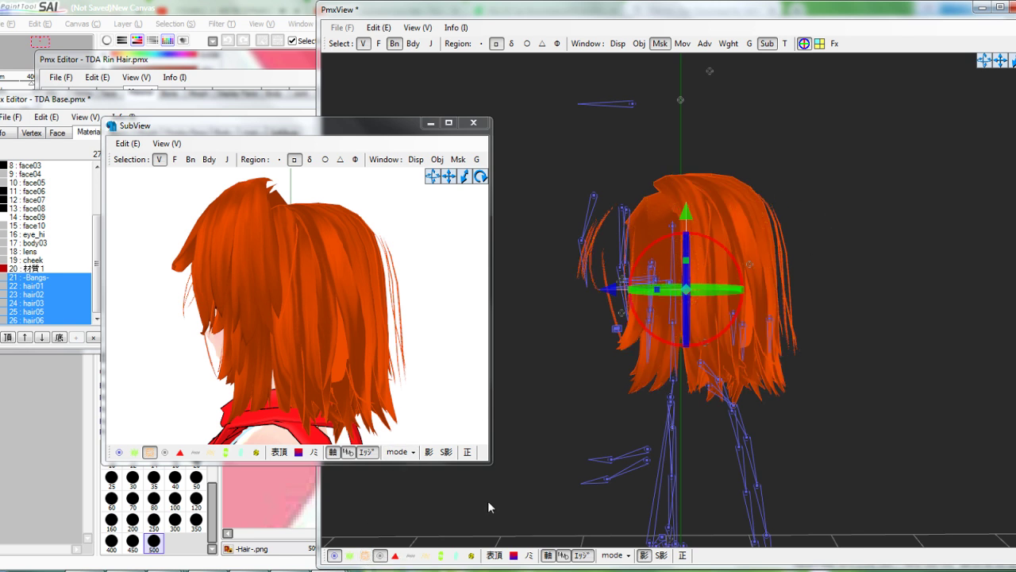
{"action": "left_click_drag", "start_coordinate": [837, 270], "coordinate": [727, 359]}
{"action": "mouse_move", "coordinate": [550, 292]}
{"action": "right_mouse_down"}
{"action": "mouse_move", "coordinate": [571, 291]}
{"action": "mouse_move", "coordinate": [550, 290]}
{"action": "right_mouse_up"}
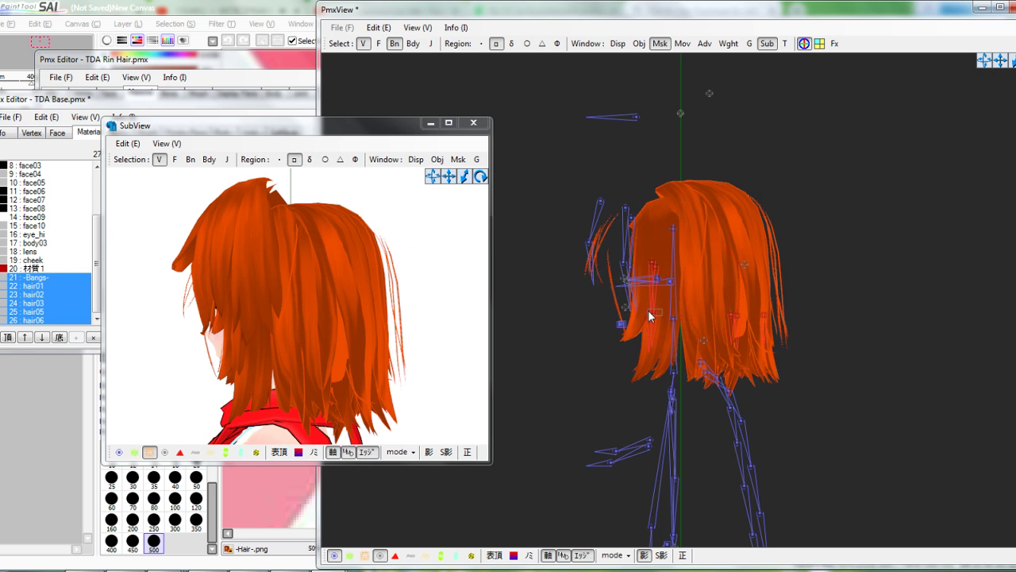
{"action": "right_click_drag", "start_coordinate": [750, 304], "coordinate": [748, 306]}
{"action": "right_click_drag", "start_coordinate": [611, 263], "coordinate": [672, 257]}
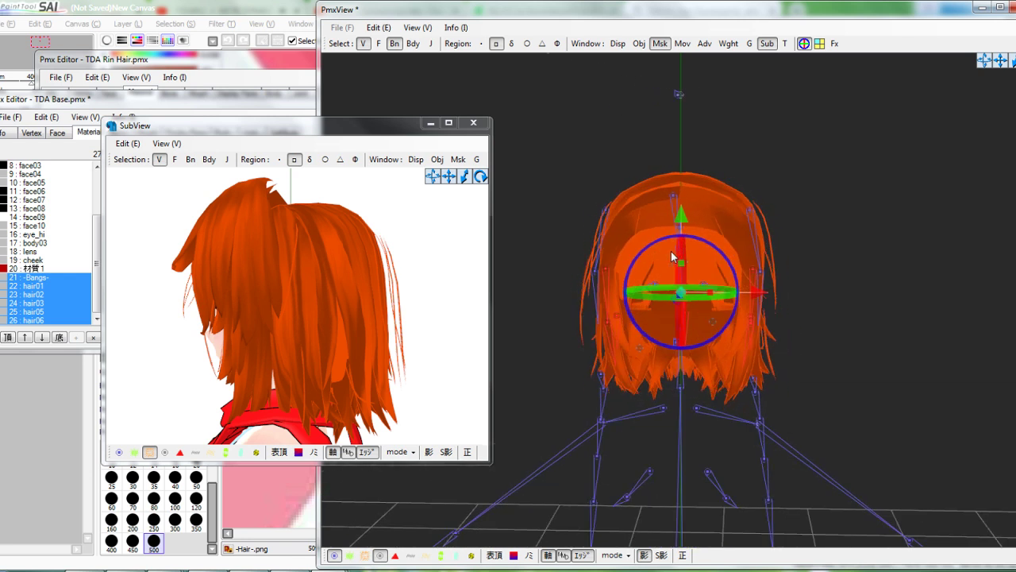
Display the rigid bodies and joints, and select the hair's rigid bodies 121 to 131 in the TDA Base model
{"action": "left_click", "coordinate": [413, 43]}
{"action": "left_click", "coordinate": [431, 43]}
{"action": "left_click", "coordinate": [175, 156]}
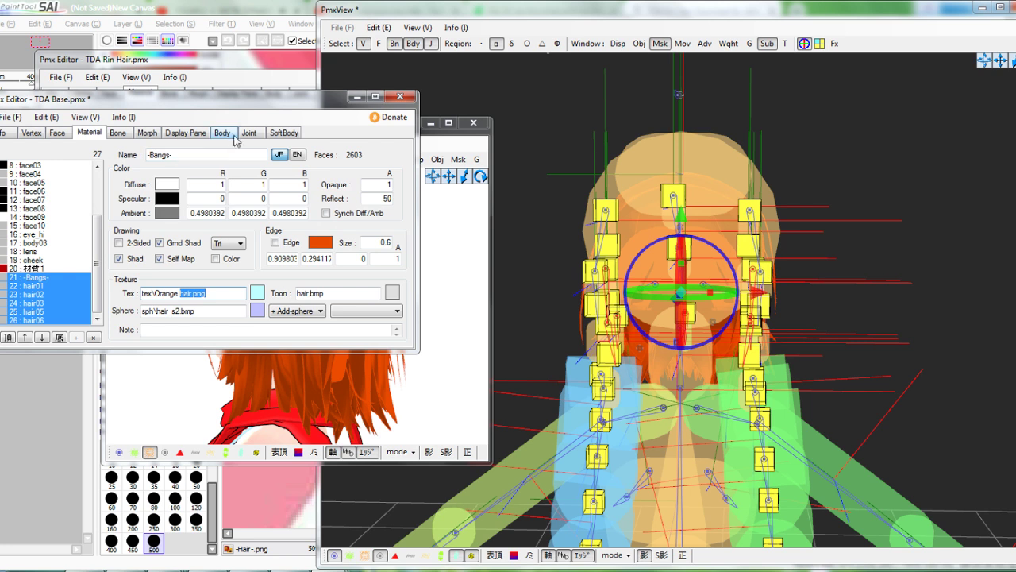
{"action": "left_click", "coordinate": [223, 132]}
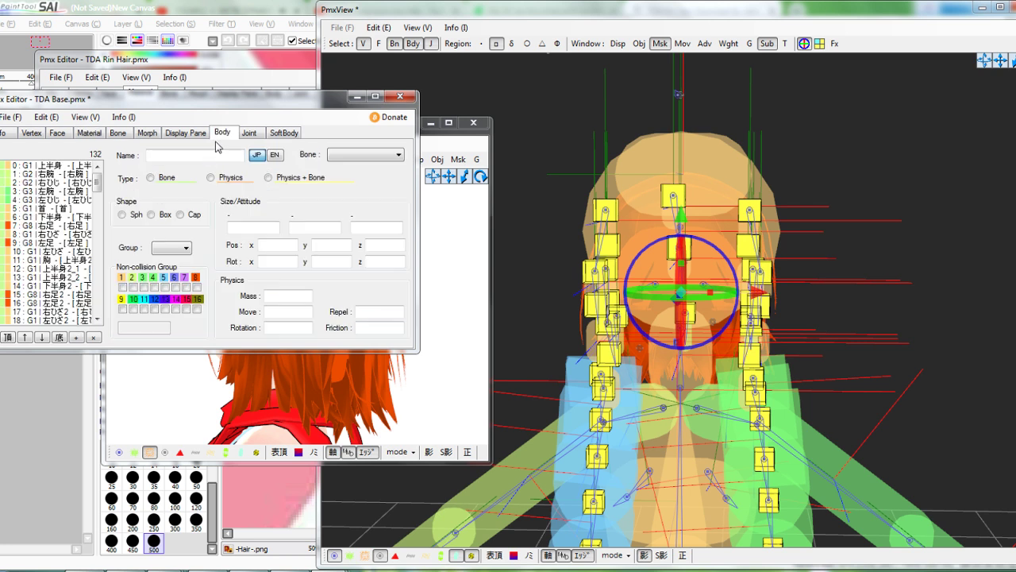
{"action": "left_click_drag", "start_coordinate": [96, 194], "coordinate": [79, 326]}
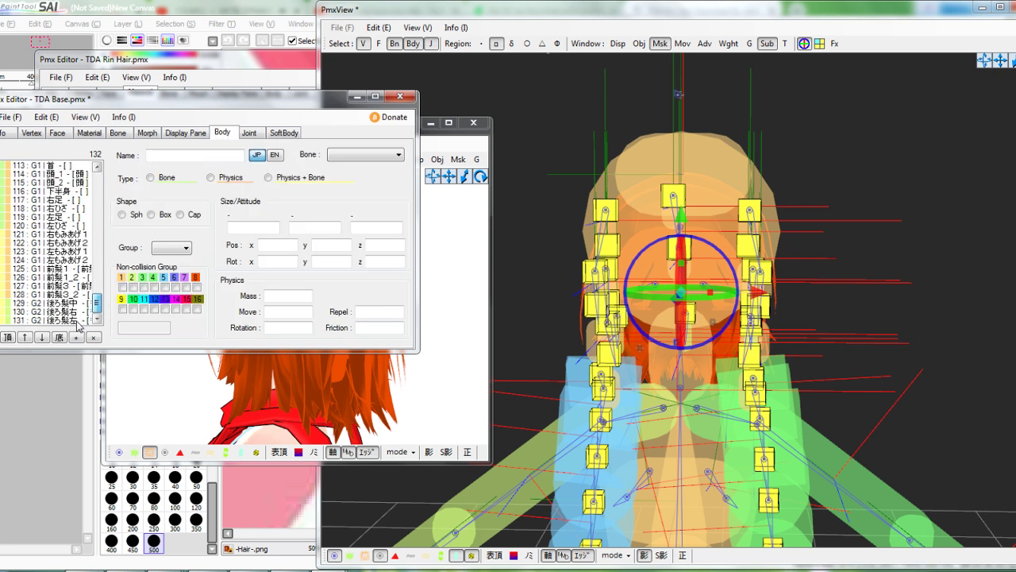
{"action": "left_click_drag", "start_coordinate": [70, 236], "coordinate": [59, 353]}
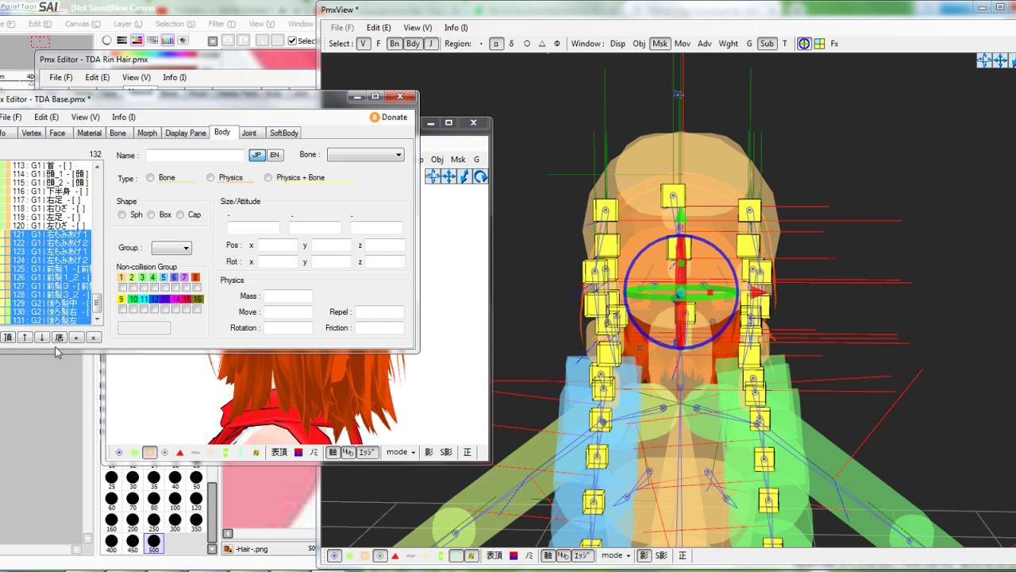
Reduce the rigid body selection to the bangs and back hair entries, from 125 前髪1 through 131 at the end of the list
{"action": "mouse_move", "coordinate": [539, 205]}
{"action": "right_mouse_down"}
{"action": "mouse_move", "coordinate": [499, 200]}
{"action": "mouse_move", "coordinate": [550, 190]}
{"action": "mouse_move", "coordinate": [539, 188]}
{"action": "right_mouse_up"}
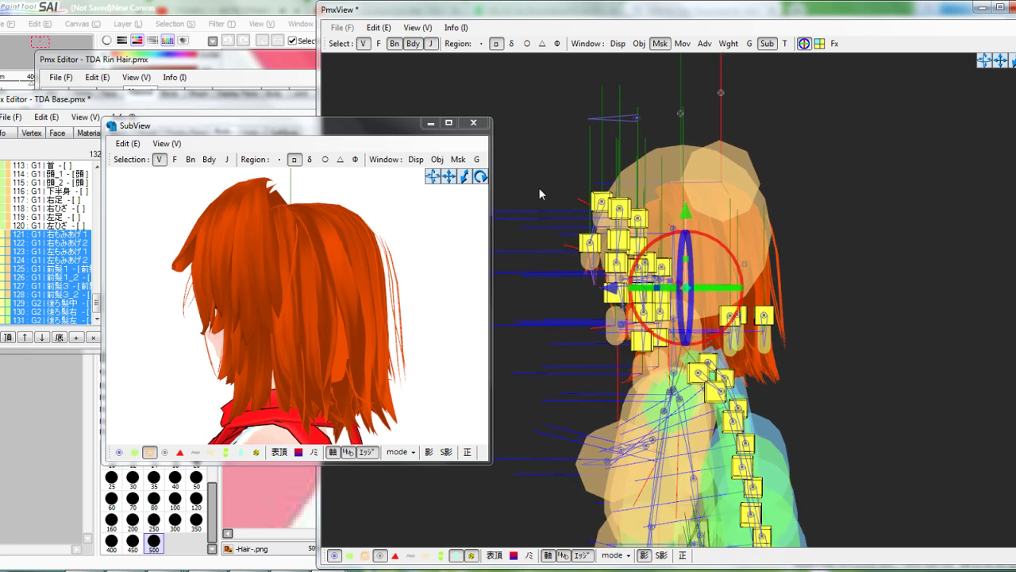
{"action": "left_click", "coordinate": [60, 269]}
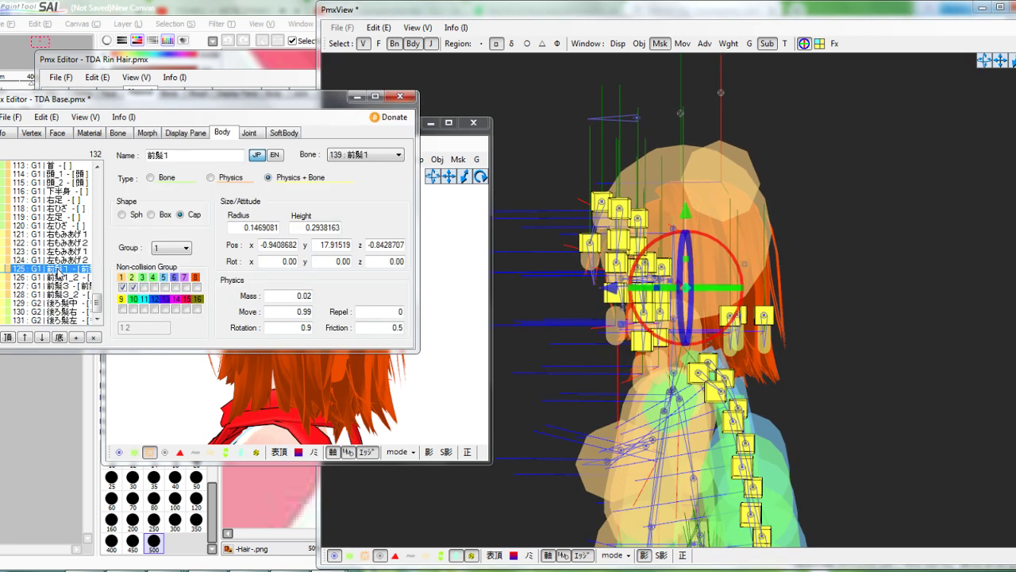
{"action": "left_click_drag", "start_coordinate": [61, 269], "coordinate": [127, 318]}
Locate the hair joints at the end of the TDA Base model's joint list
{"action": "left_click", "coordinate": [248, 133]}
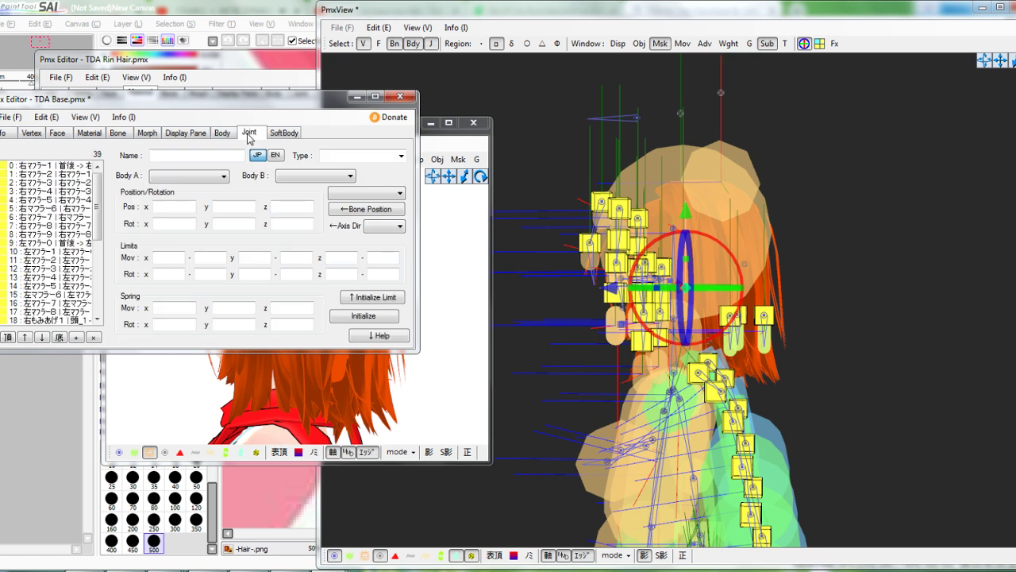
{"action": "left_click_drag", "start_coordinate": [101, 210], "coordinate": [74, 318]}
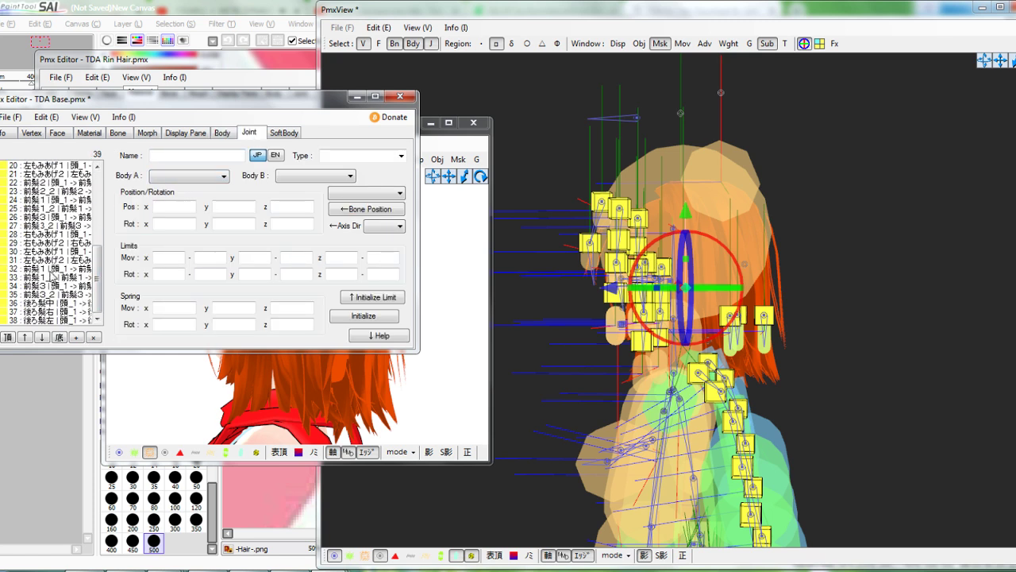
{"action": "left_click_drag", "start_coordinate": [49, 269], "coordinate": [73, 320]}
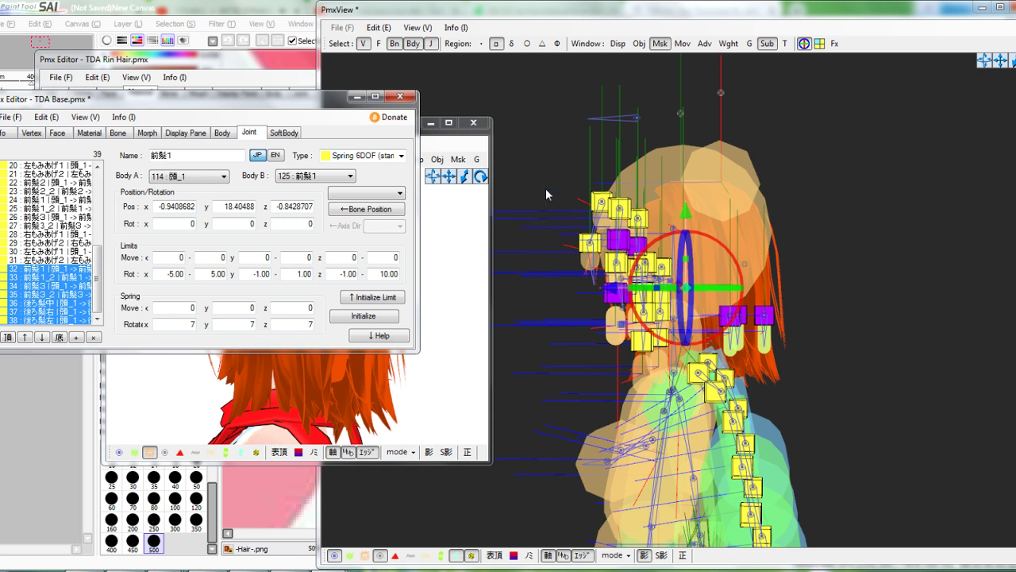
{"action": "left_click", "coordinate": [542, 181]}
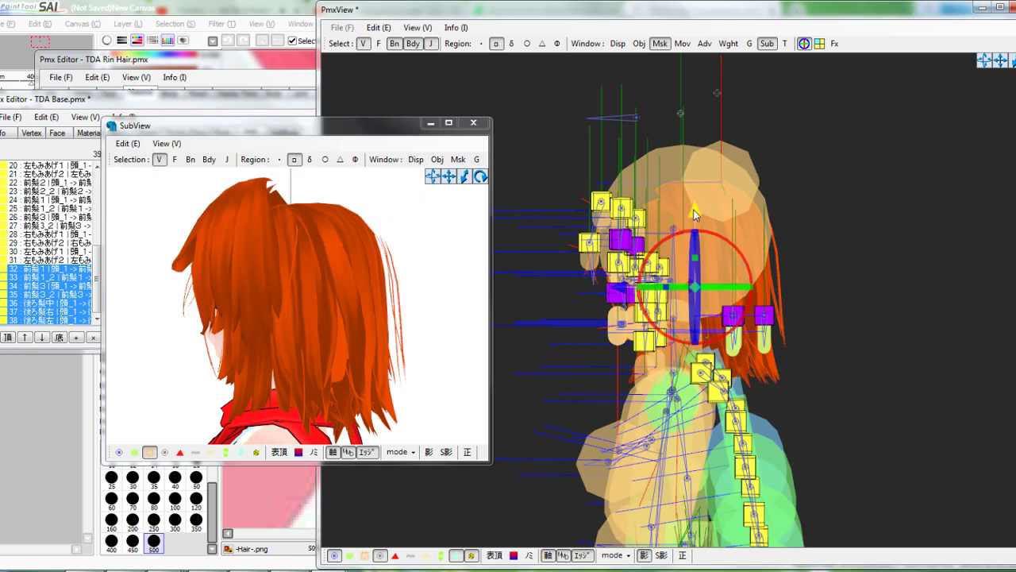
{"action": "mouse_move", "coordinate": [694, 213]}
{"action": "left_mouse_down"}
{"action": "mouse_move", "coordinate": [702, 181]}
{"action": "mouse_move", "coordinate": [701, 203]}
{"action": "left_mouse_up"}
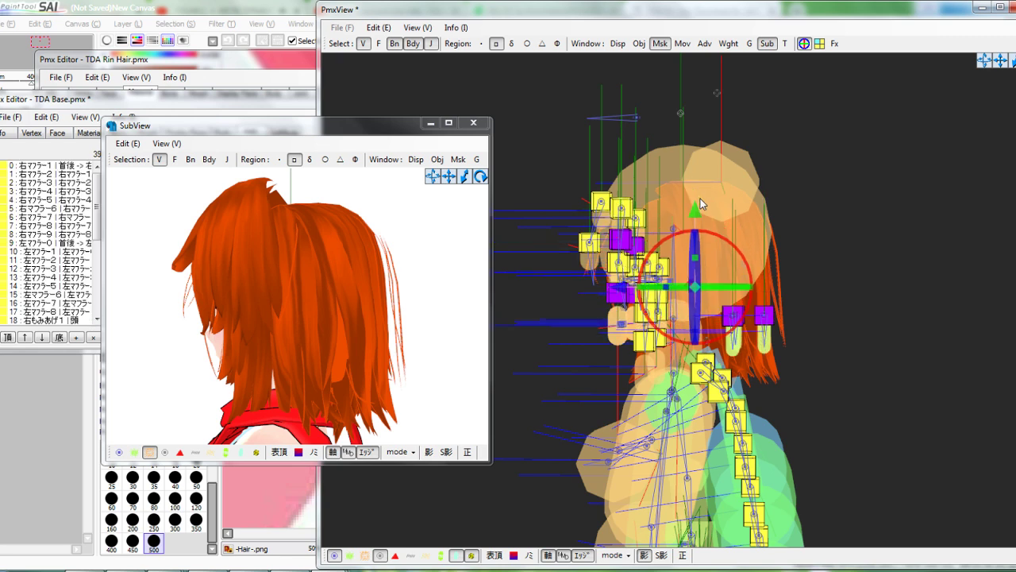
{"action": "left_click", "coordinate": [801, 187]}
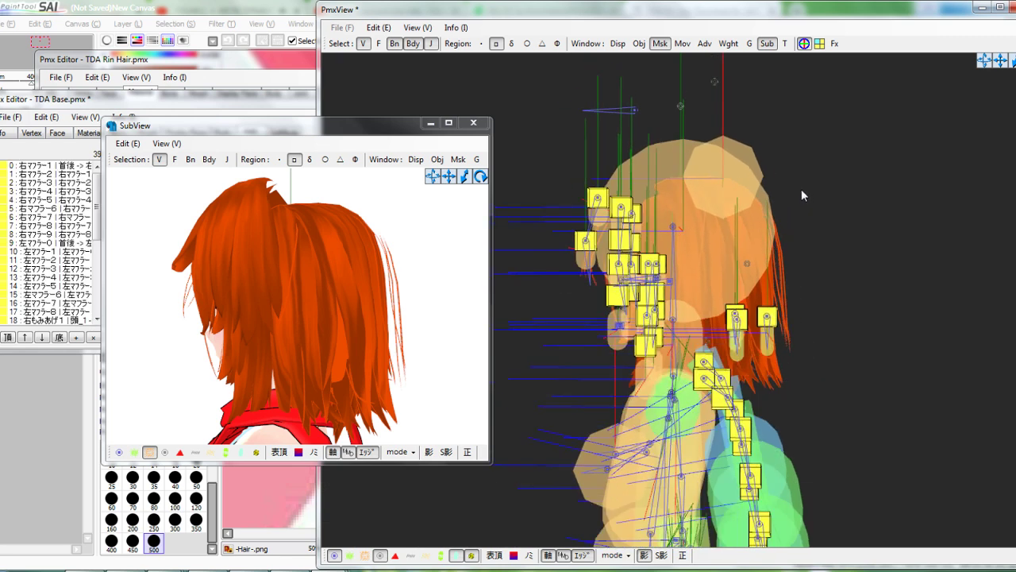
Hide the rigid bodies and joints, and select the hair bones at the back and front of the head
{"action": "right_click_drag", "start_coordinate": [802, 191], "coordinate": [789, 180]}
{"action": "left_click", "coordinate": [433, 45]}
{"action": "left_click", "coordinate": [413, 44]}
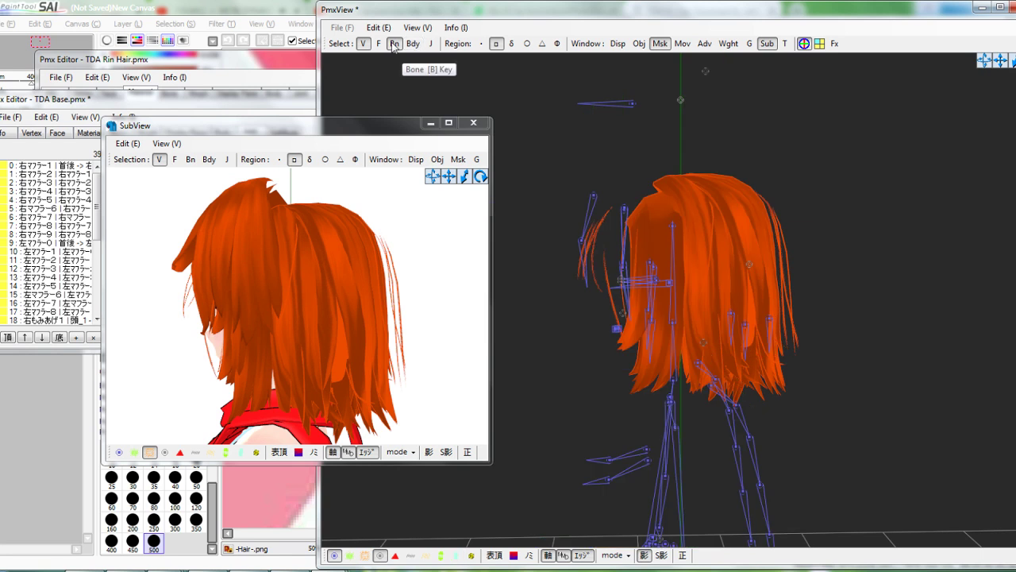
{"action": "left_click", "coordinate": [394, 44]}
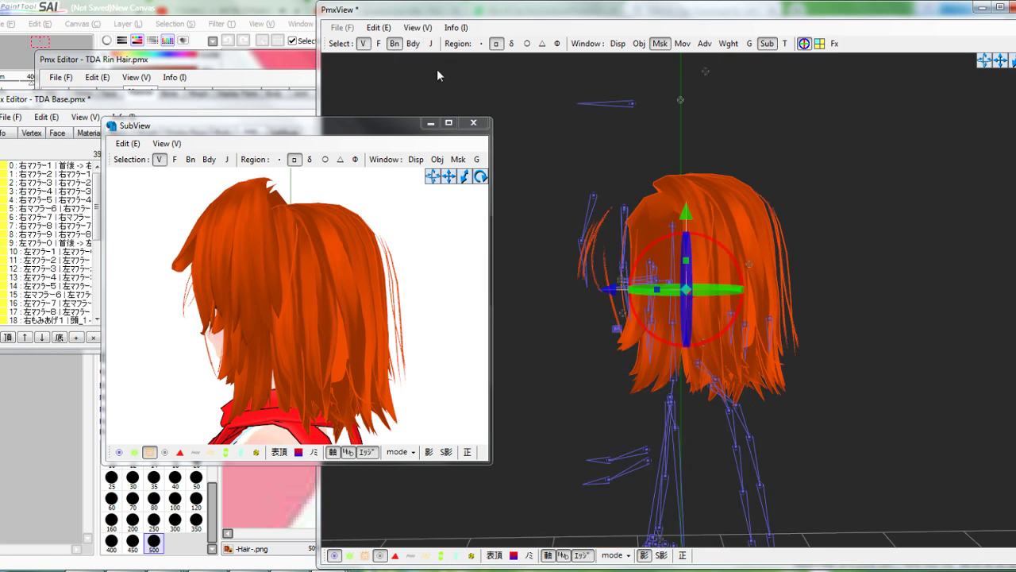
{"action": "left_click_drag", "start_coordinate": [821, 315], "coordinate": [785, 316]}
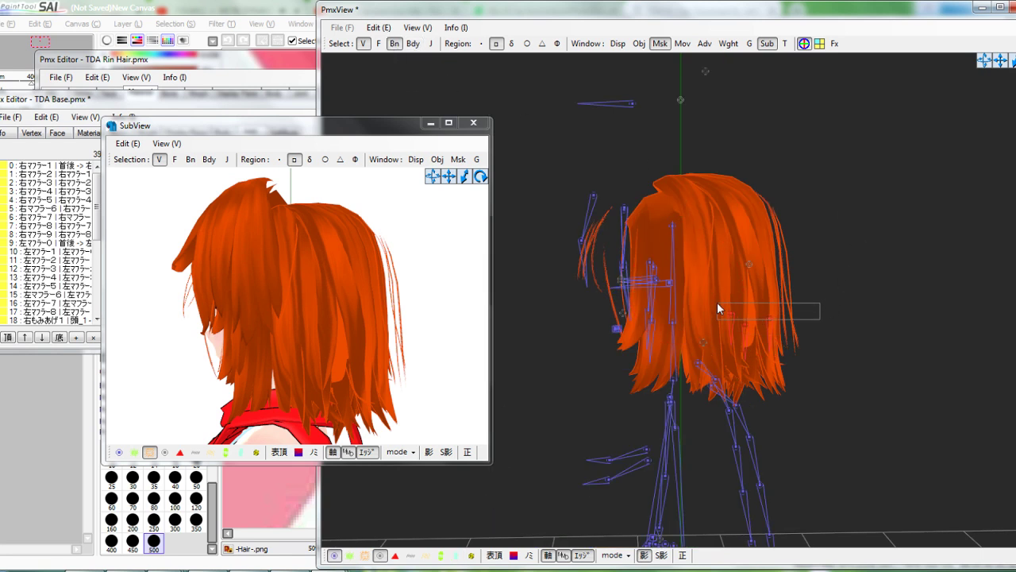
{"action": "left_click_drag", "start_coordinate": [718, 303], "coordinate": [716, 302], "text": "shift"}
{"action": "left_click_drag", "start_coordinate": [644, 259], "coordinate": [656, 271], "text": "shift"}
{"action": "left_click_drag", "start_coordinate": [646, 315], "coordinate": [656, 325], "text": "shift"}
{"action": "left_click", "coordinate": [648, 308]}
Show the rigid bodies and joints again and add the hair joints 28 to 38 to the selection
{"action": "left_click", "coordinate": [413, 43]}
{"action": "left_click", "coordinate": [430, 43]}
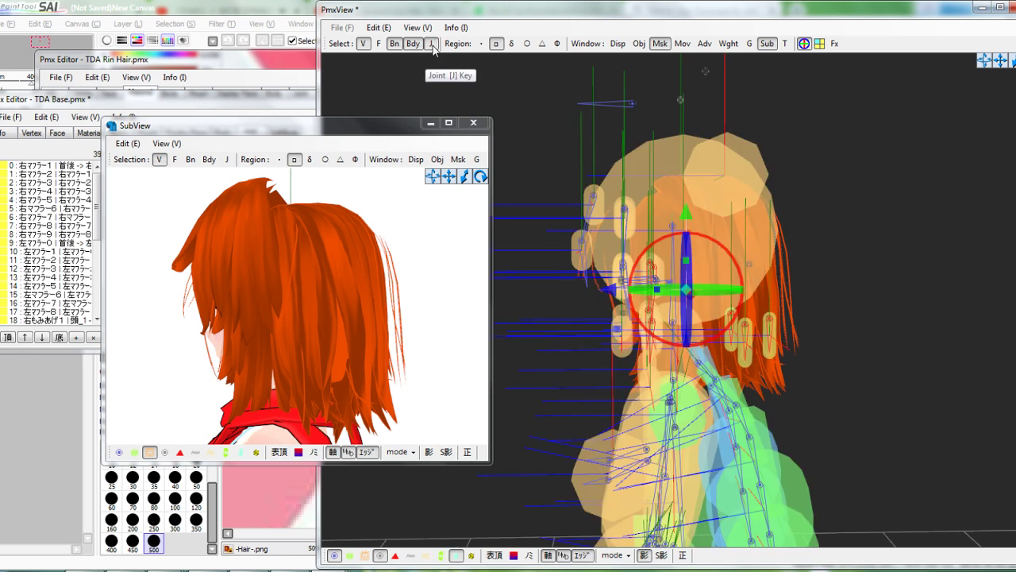
{"action": "left_click", "coordinate": [121, 107]}
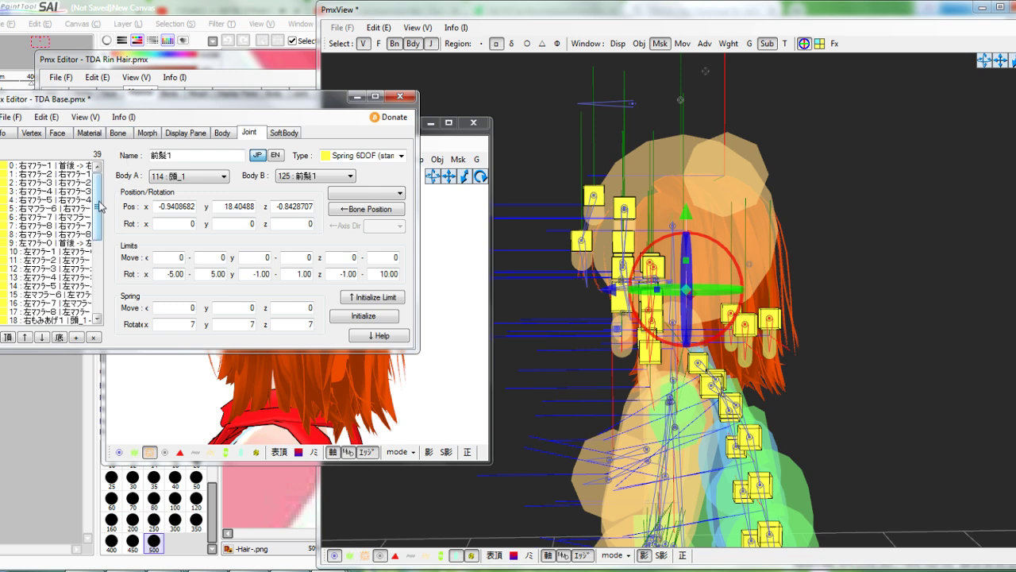
{"action": "left_click_drag", "start_coordinate": [99, 207], "coordinate": [49, 319]}
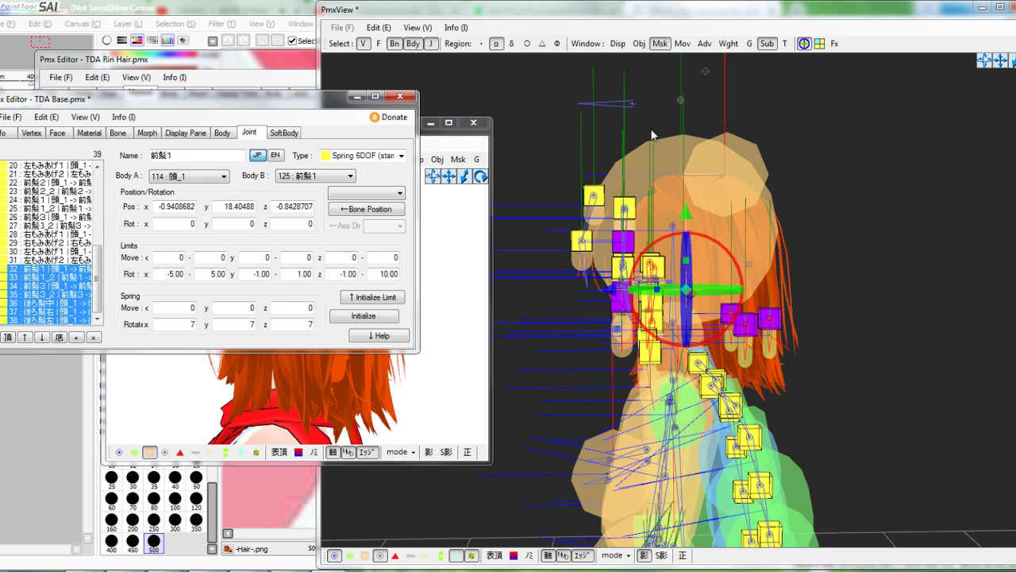
{"action": "left_click", "coordinate": [559, 132]}
{"action": "right_click_drag", "start_coordinate": [641, 169], "coordinate": [665, 159]}
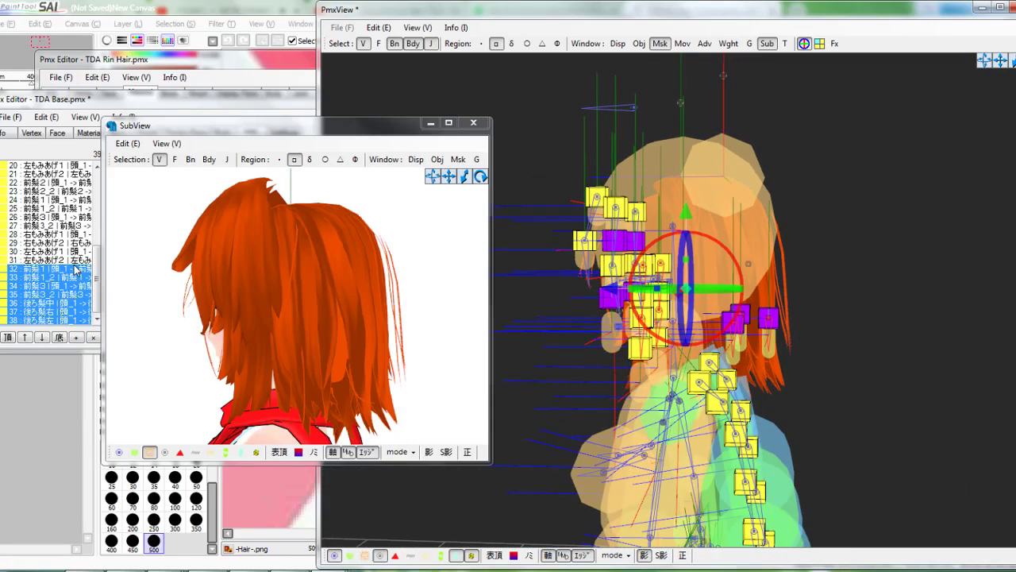
{"action": "mouse_move", "coordinate": [39, 237]}
{"action": "left_mouse_down", "text": "shift"}
{"action": "mouse_move", "coordinate": [36, 292]}
{"action": "mouse_move", "coordinate": [40, 236]}
{"action": "left_mouse_up", "text": "shift"}
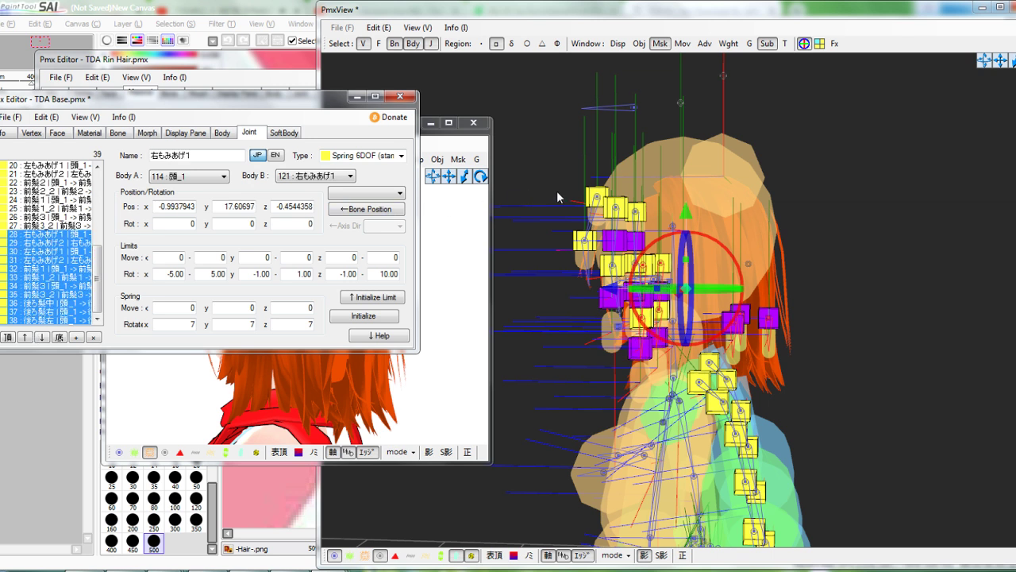
Add the hair rigid bodies 125 to 131 to the selection and move the selected hair parts upward on the head
{"action": "left_click", "coordinate": [222, 133]}
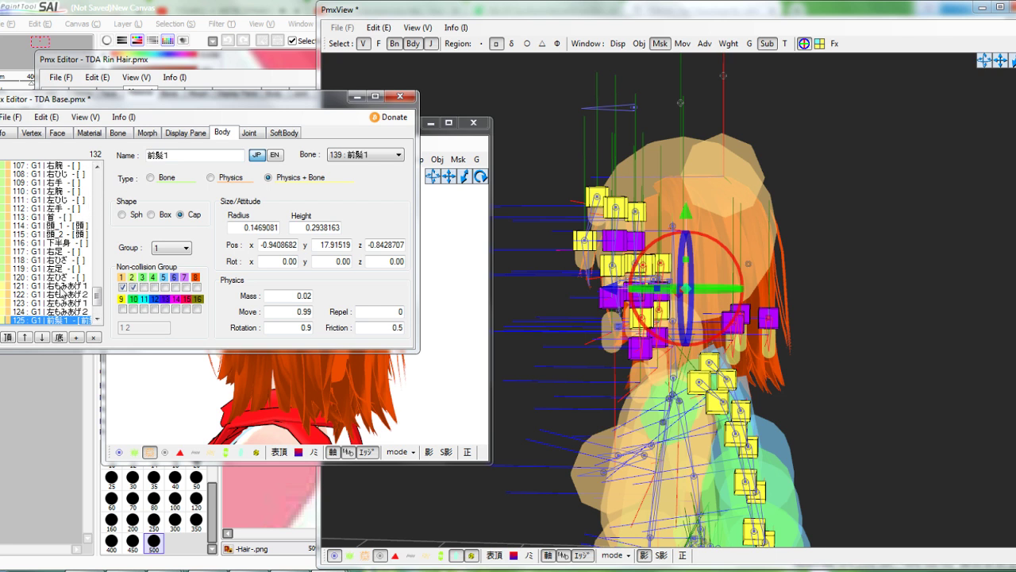
{"action": "left_click_drag", "start_coordinate": [53, 319], "coordinate": [52, 359]}
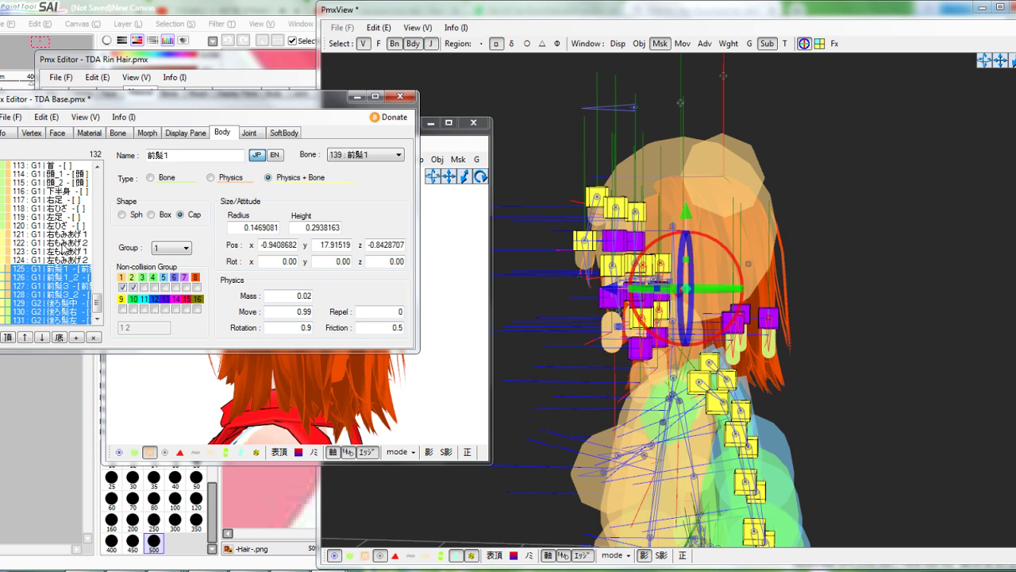
{"action": "left_click", "coordinate": [532, 221]}
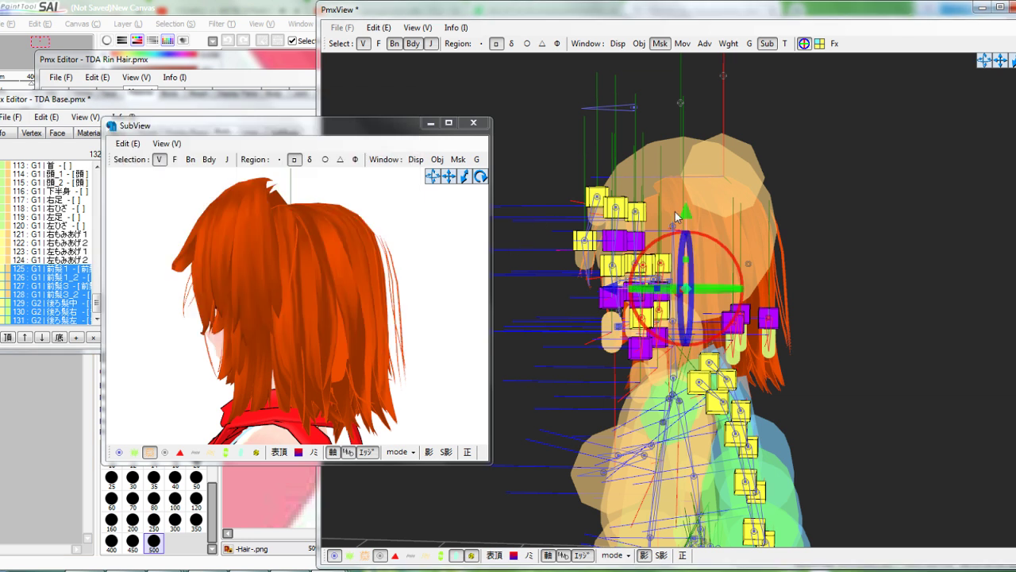
{"action": "left_click_drag", "start_coordinate": [687, 207], "coordinate": [696, 184]}
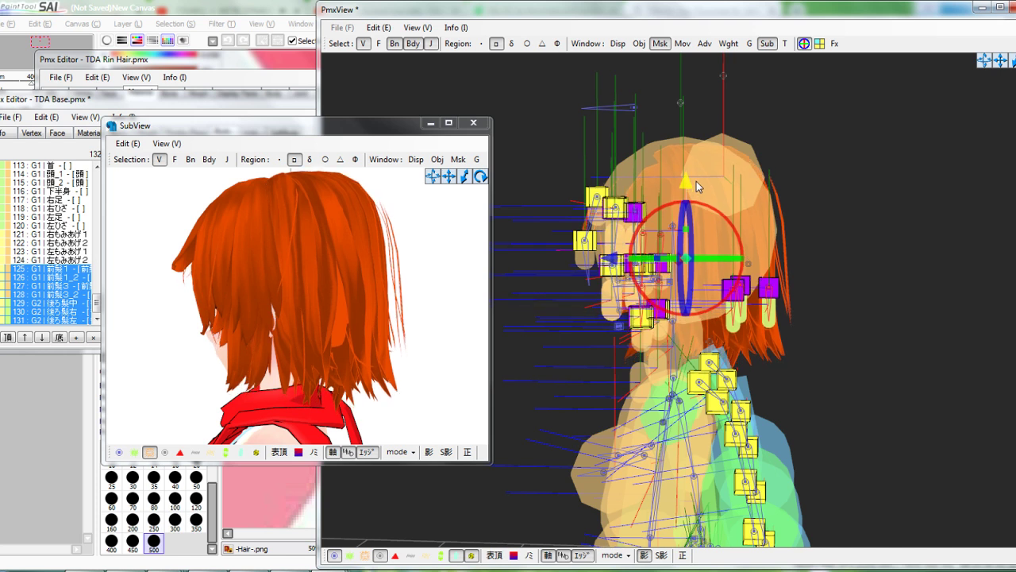
Examine the raised hair from the front and side, and compare it with the reference drawing in PaintTool SAI
{"action": "right_click_drag", "start_coordinate": [356, 281], "coordinate": [404, 277]}
{"action": "scroll", "coordinate": [402, 277], "scroll_direction": "down", "scroll_amount": 1}
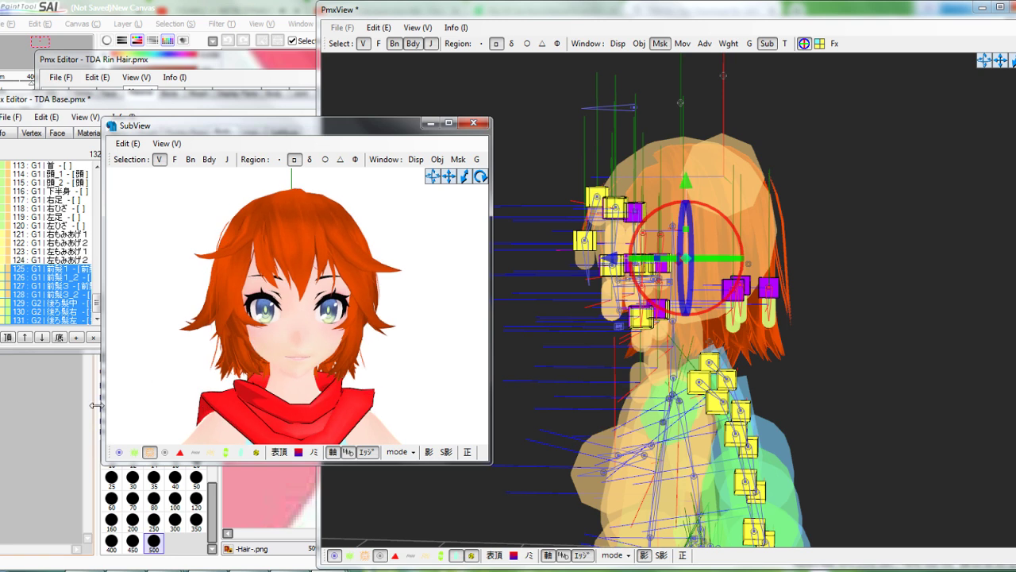
{"action": "left_click", "coordinate": [75, 437]}
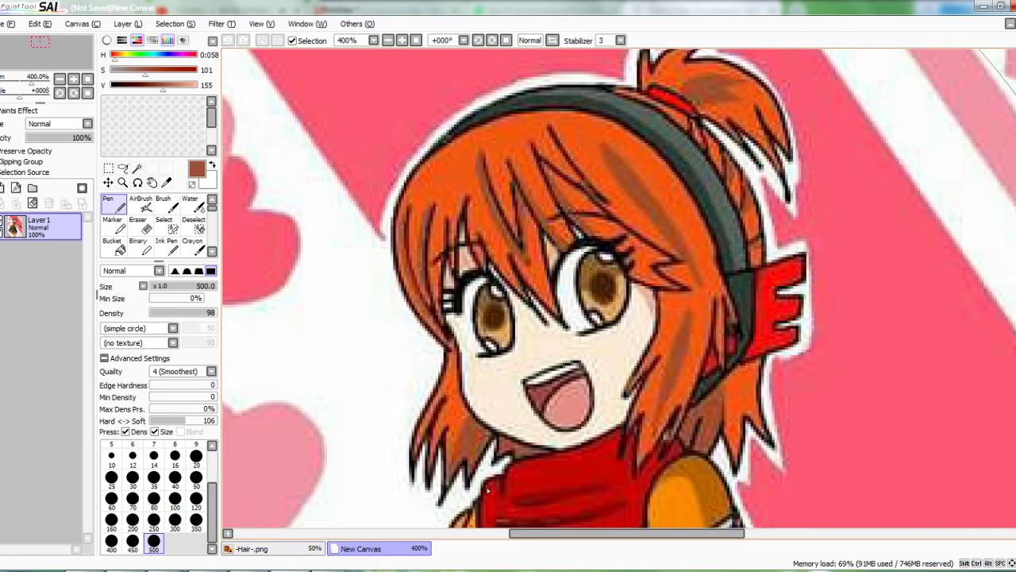
{"action": "left_click", "coordinate": [292, 525]}
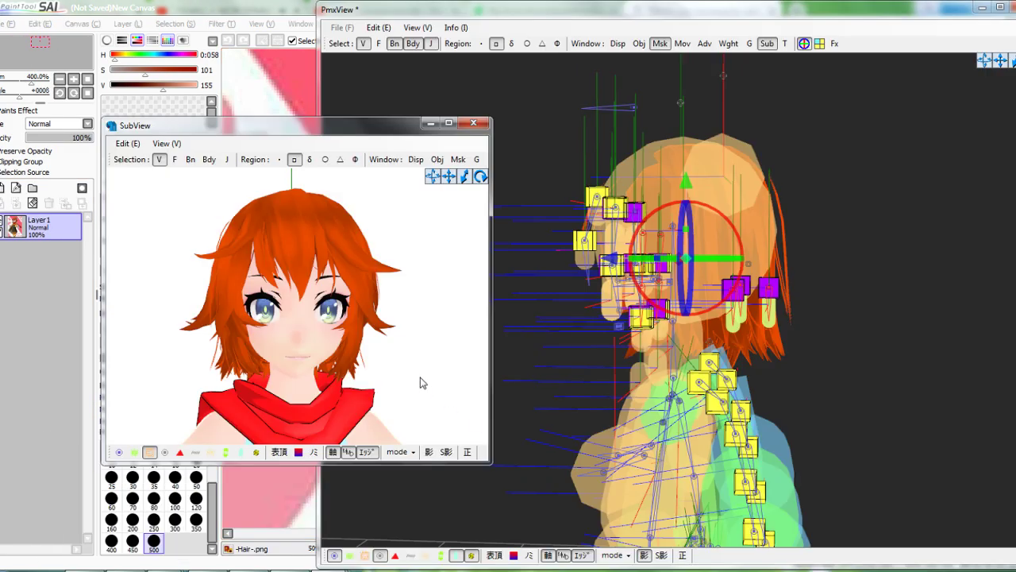
{"action": "right_click_drag", "start_coordinate": [420, 378], "coordinate": [385, 377]}
{"action": "right_click_drag", "start_coordinate": [562, 338], "coordinate": [669, 312]}
{"action": "right_click_drag", "start_coordinate": [312, 327], "coordinate": [515, 283]}
{"action": "right_click_drag", "start_coordinate": [809, 241], "coordinate": [803, 241]}
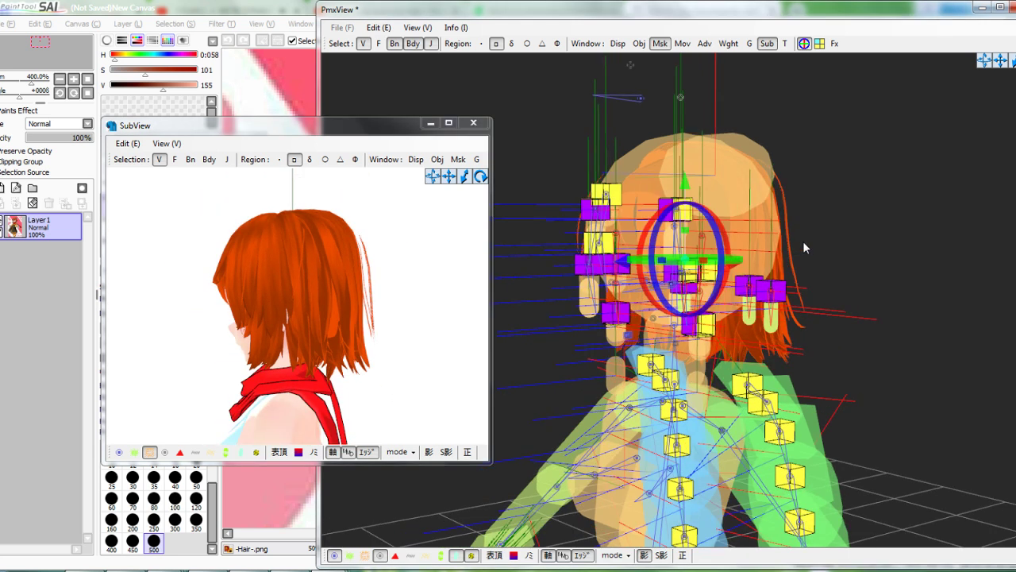
Preview the whole model in the Transform View from a rotated angle and close the preview
{"action": "left_click", "coordinate": [785, 45]}
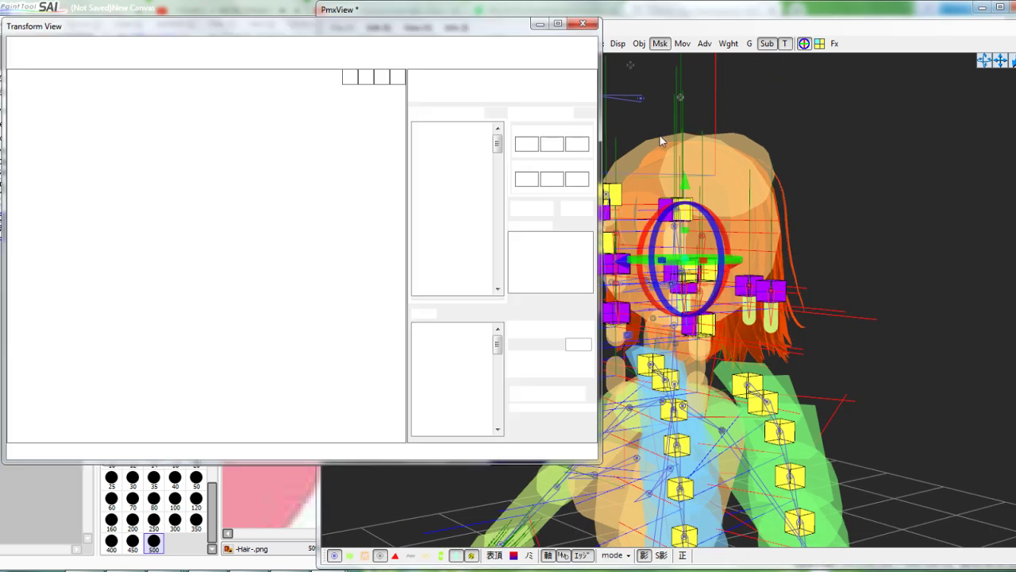
{"action": "left_click", "coordinate": [20, 451]}
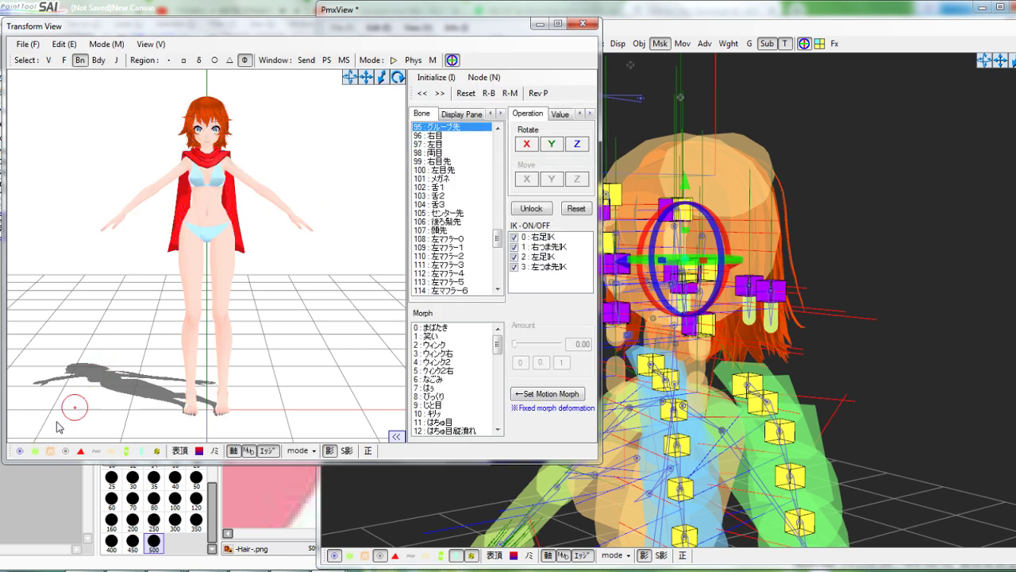
{"action": "left_click", "coordinate": [394, 62]}
{"action": "right_click_drag", "start_coordinate": [334, 151], "coordinate": [275, 190]}
{"action": "left_click", "coordinate": [397, 62]}
{"action": "left_click", "coordinate": [397, 61]}
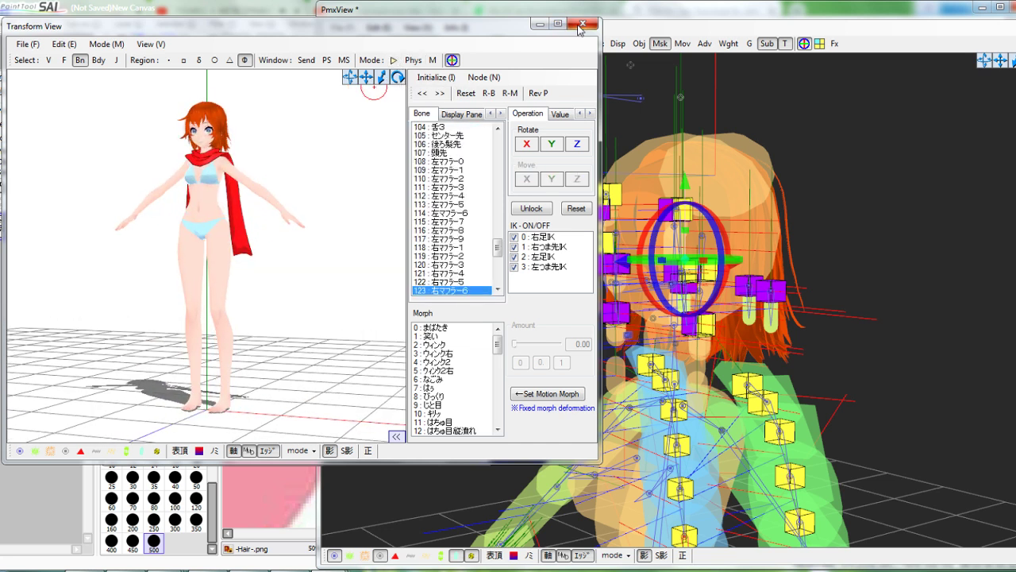
{"action": "left_click", "coordinate": [583, 23]}
Switch to the browser and play the suggested YouTube video 【手描きコナン】とある一家の御茶会議 in place of the current one
{"action": "left_click", "coordinate": [129, 570]}
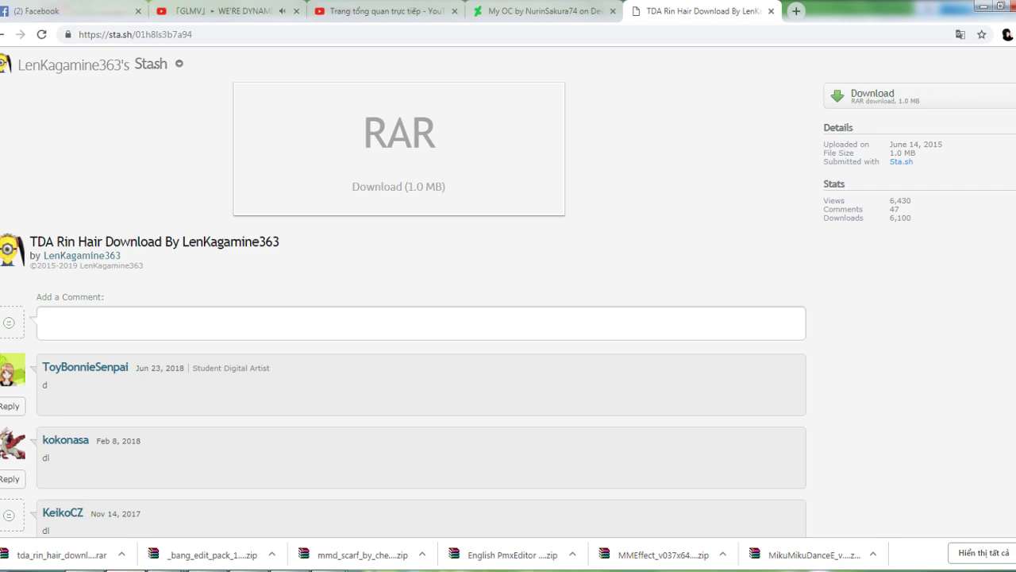
{"action": "left_click", "coordinate": [221, 11]}
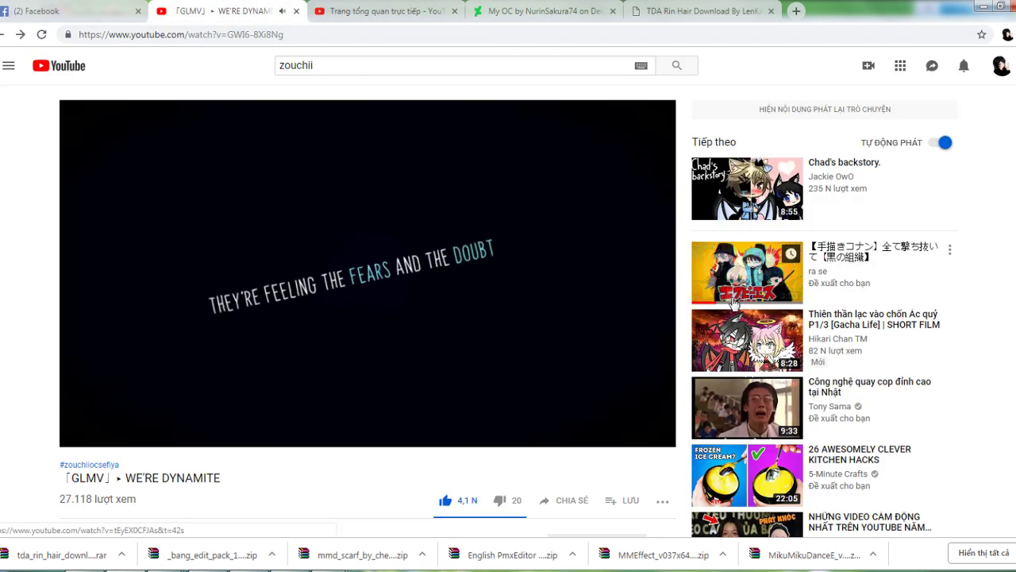
{"action": "scroll", "coordinate": [519, 363], "scroll_direction": "down", "scroll_amount": 10}
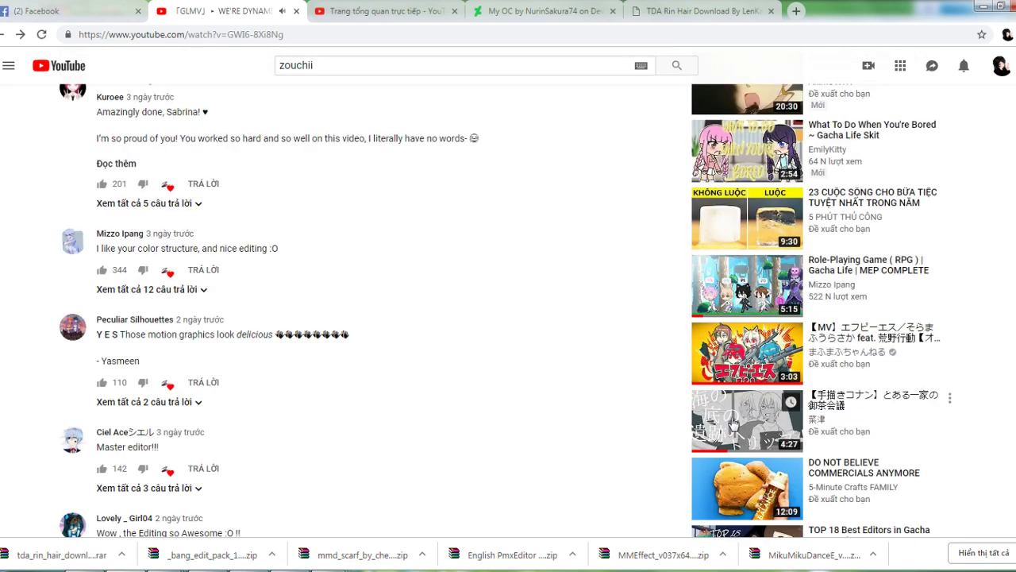
{"action": "left_click", "coordinate": [734, 423]}
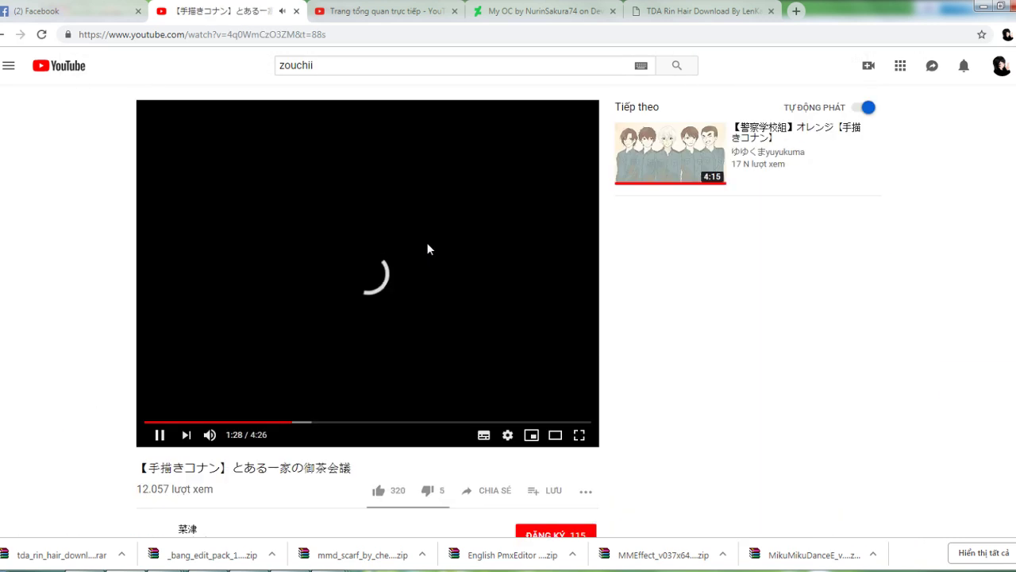
{"action": "right_click", "coordinate": [427, 248]}
{"action": "left_click", "coordinate": [482, 325]}
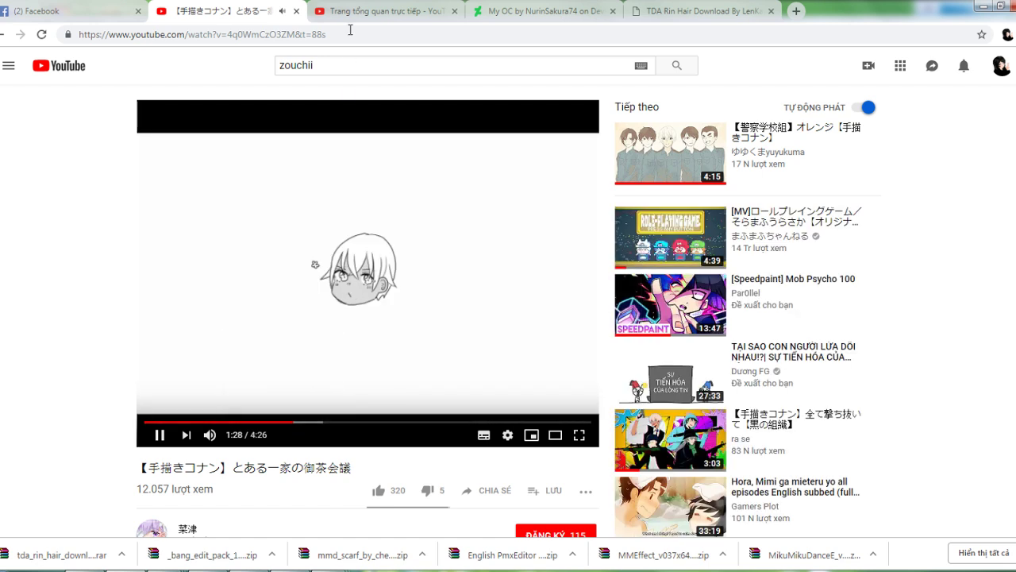
Check the live chat on the YouTube live dashboard and return to the TDA Rin Hair download page
{"action": "left_click", "coordinate": [403, 10]}
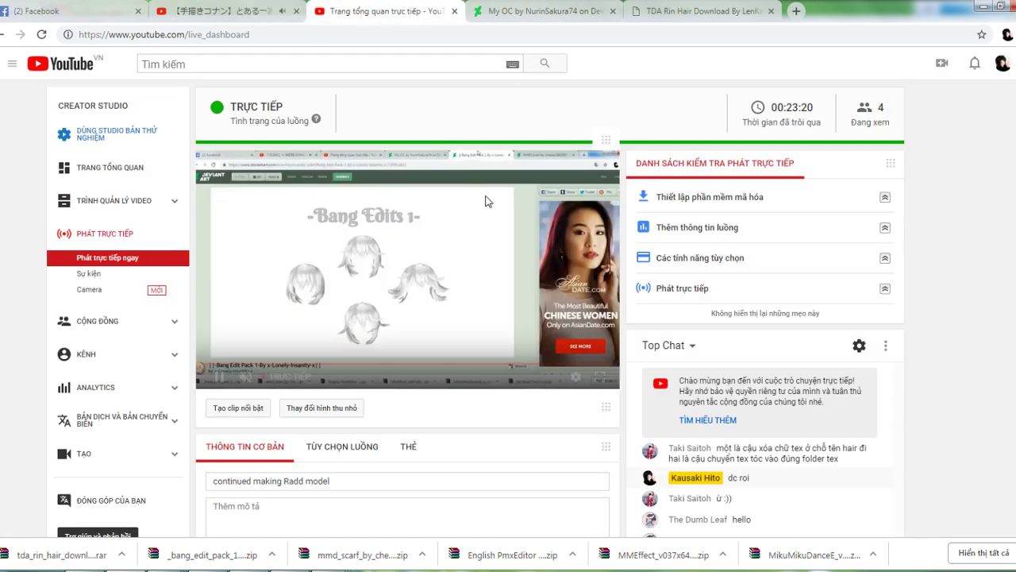
{"action": "scroll", "coordinate": [487, 201], "scroll_direction": "down", "scroll_amount": 3}
{"action": "scroll", "coordinate": [427, 267], "scroll_direction": "up", "scroll_amount": 1}
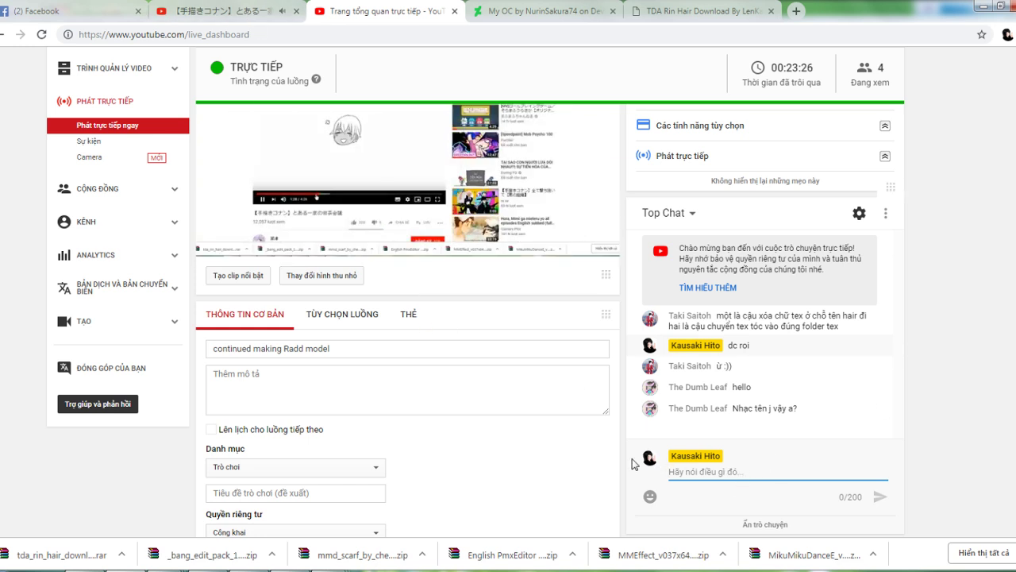
{"action": "scroll", "coordinate": [439, 400], "scroll_direction": "up", "scroll_amount": 2}
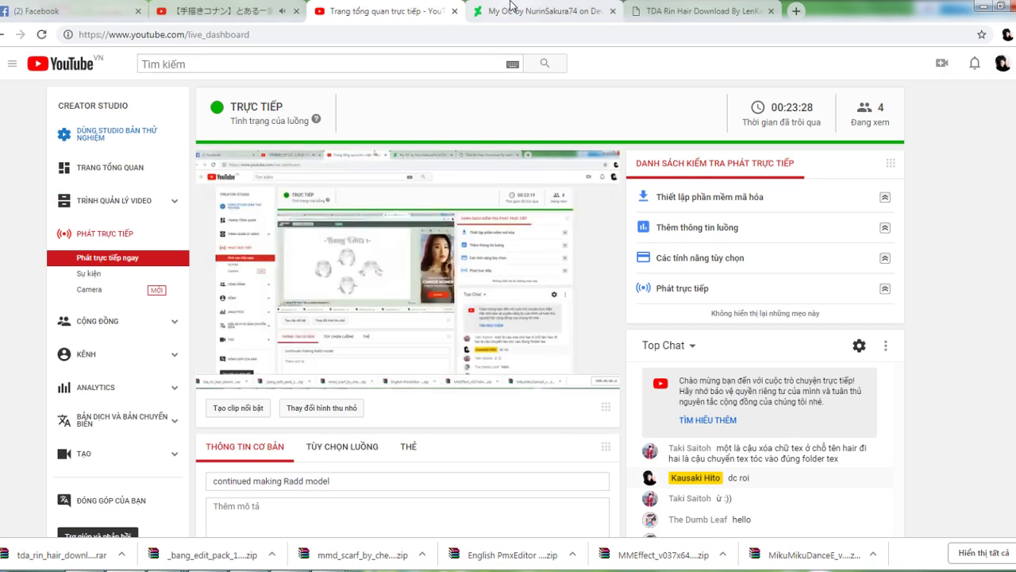
{"action": "left_click", "coordinate": [512, 9]}
{"action": "left_click", "coordinate": [699, 11]}
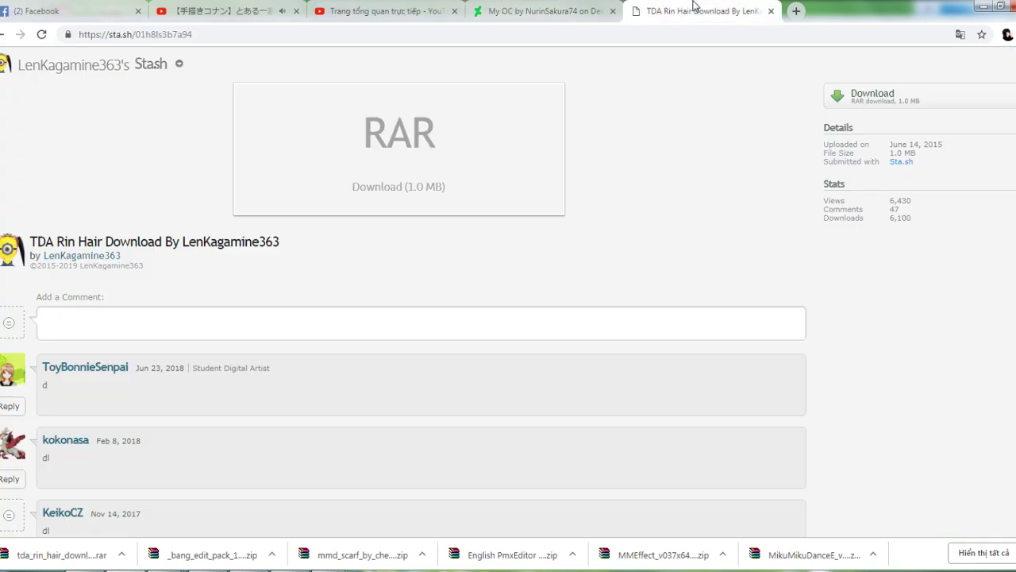
Return to the PMX Editor views, examine the hair from the front, and bring up the reference drawing in PaintTool SAI
{"action": "left_click", "coordinate": [295, 532]}
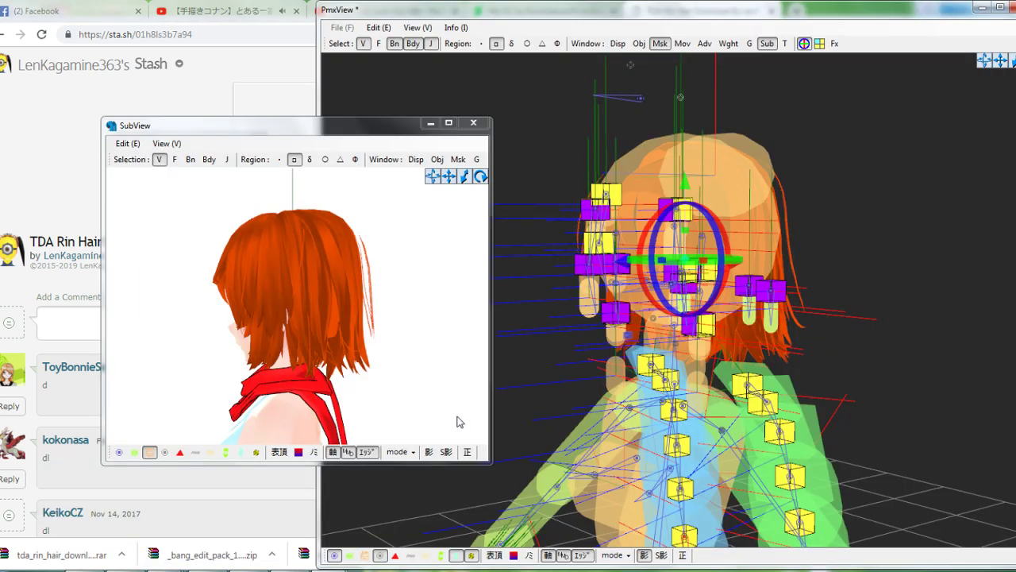
{"action": "right_click_drag", "start_coordinate": [392, 262], "coordinate": [462, 266]}
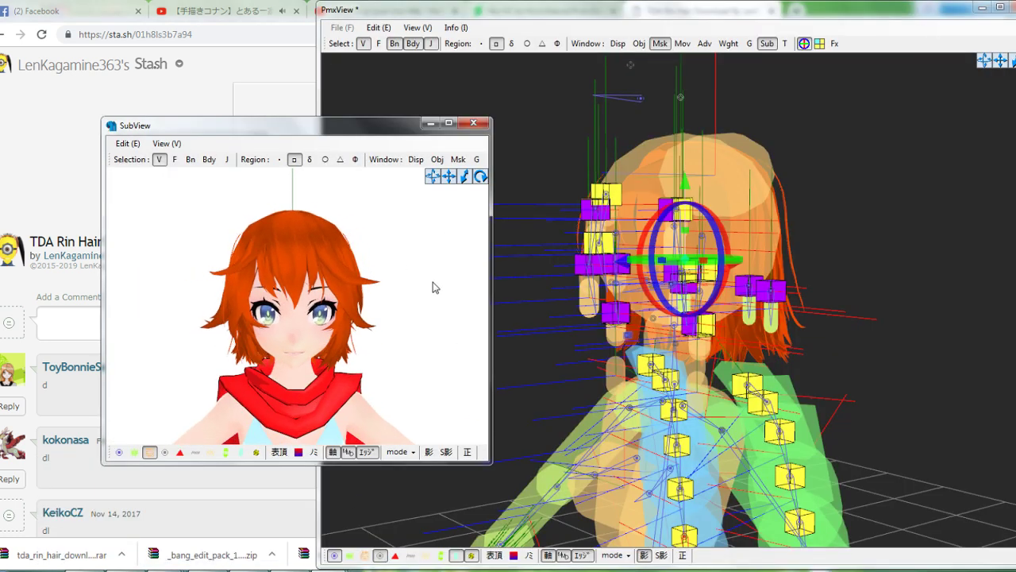
{"action": "mouse_move", "coordinate": [294, 556]}
{"action": "left_click", "coordinate": [295, 508]}
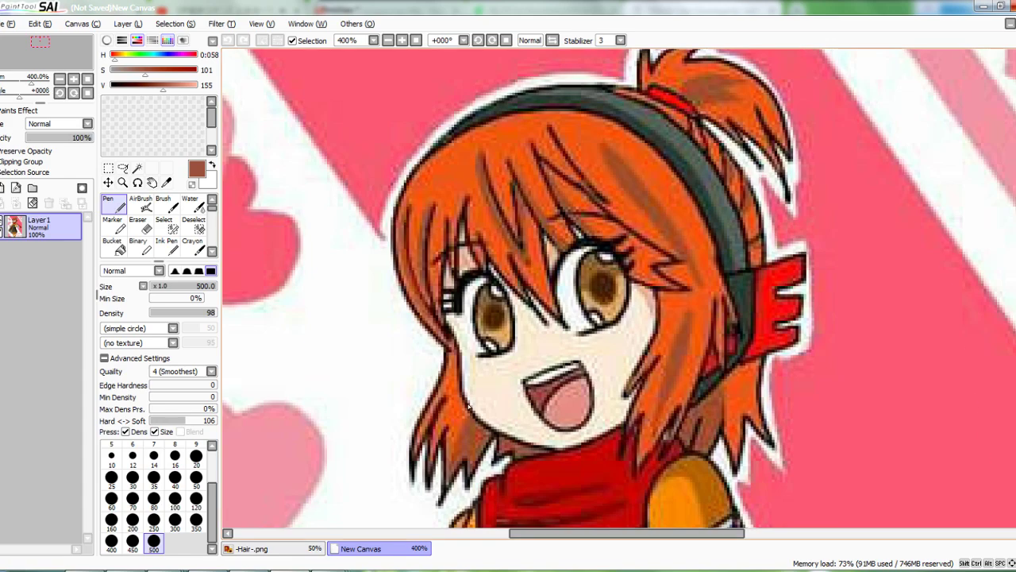
Examine the character's hair up close in the reference drawing
{"action": "scroll", "coordinate": [537, 371], "scroll_direction": "down", "scroll_amount": 2}
{"action": "scroll", "coordinate": [537, 372], "scroll_direction": "up", "scroll_amount": 2}
{"action": "key", "text": "space"}
{"action": "left_click_drag", "start_coordinate": [643, 397], "coordinate": [587, 429]}
Switch to the browser and search Google Images for "mmd len hair"
{"action": "mouse_move", "coordinate": [138, 567]}
{"action": "left_click", "coordinate": [147, 519]}
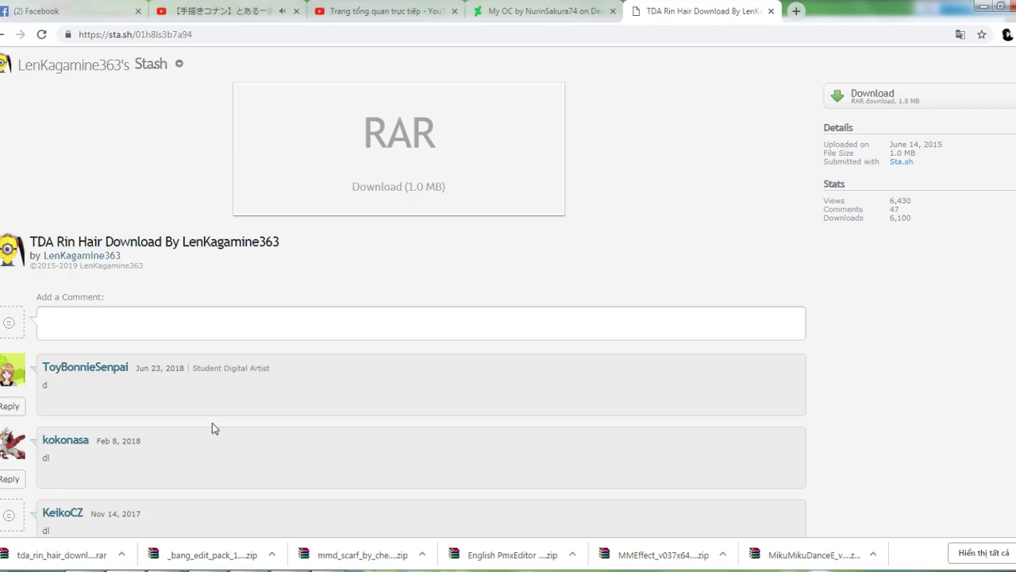
{"action": "left_click", "coordinate": [549, 33]}
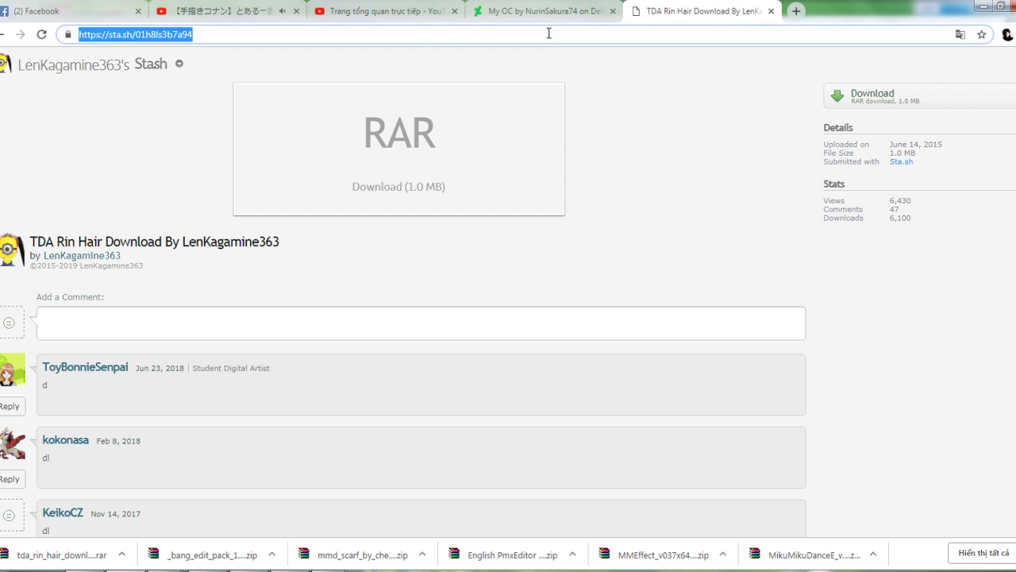
{"action": "type", "text": "mmd len "}
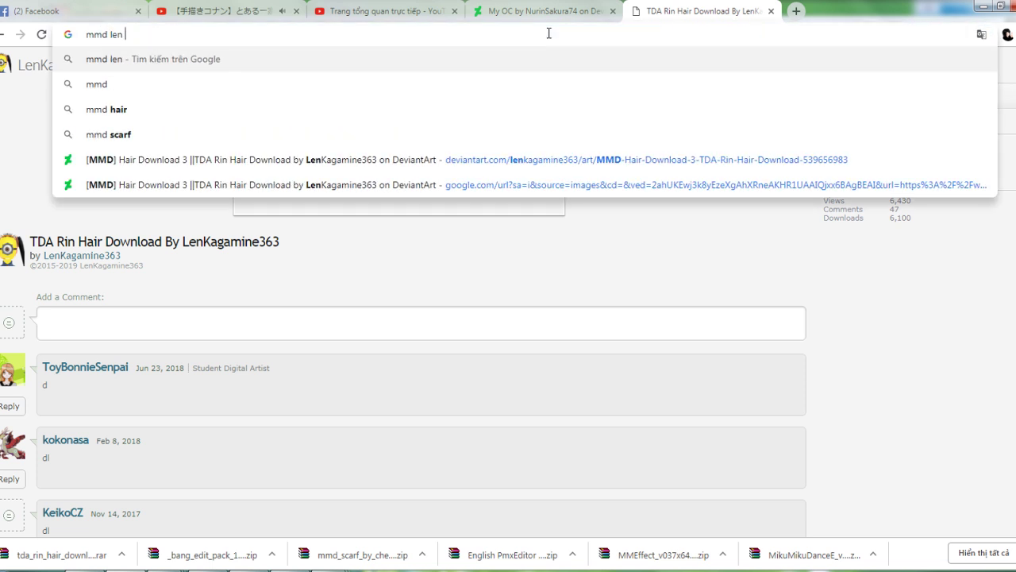
{"action": "type", "text": "hair"}
{"action": "key", "text": "Return"}
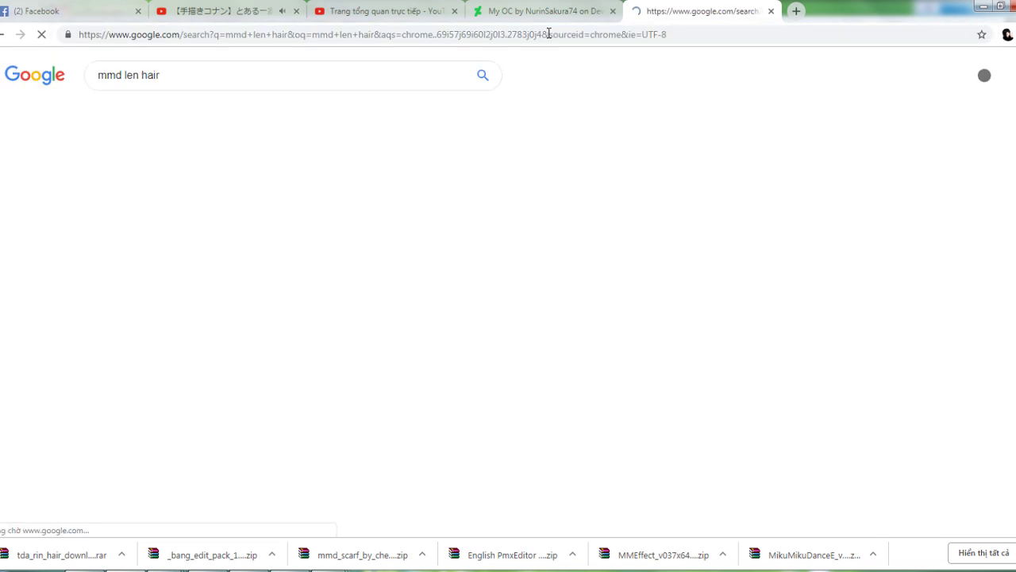
{"action": "left_click", "coordinate": [163, 113]}
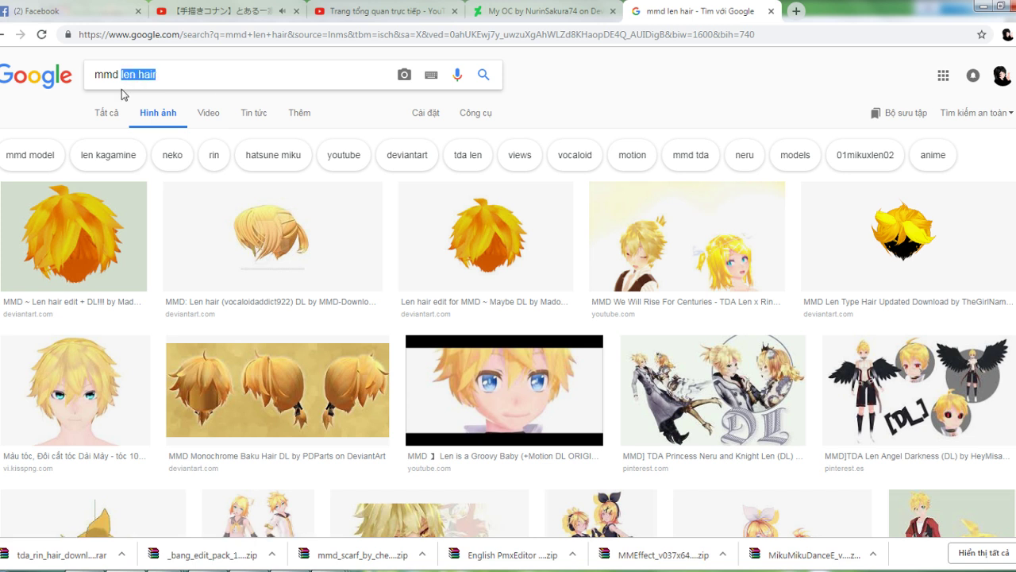
Replace the image search query with "mmd short pony tail" and run the search
{"action": "key", "text": "Right"}
{"action": "key", "text": "BackSpace"}
{"action": "key", "text": "BackSpace"}
{"action": "key", "text": "BackSpace"}
{"action": "key", "text": "BackSpace"}
{"action": "key", "text": "BackSpace"}
{"action": "key", "text": "BackSpace"}
{"action": "key", "text": "BackSpace"}
{"action": "key", "text": "BackSpace"}
{"action": "type", "text": "sh"}
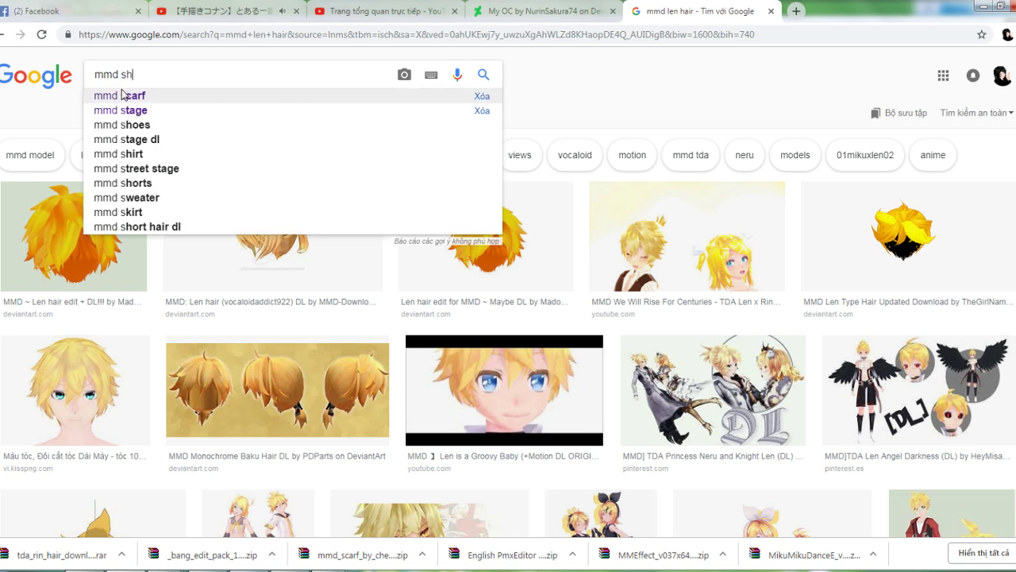
{"action": "type", "text": "ort pon"}
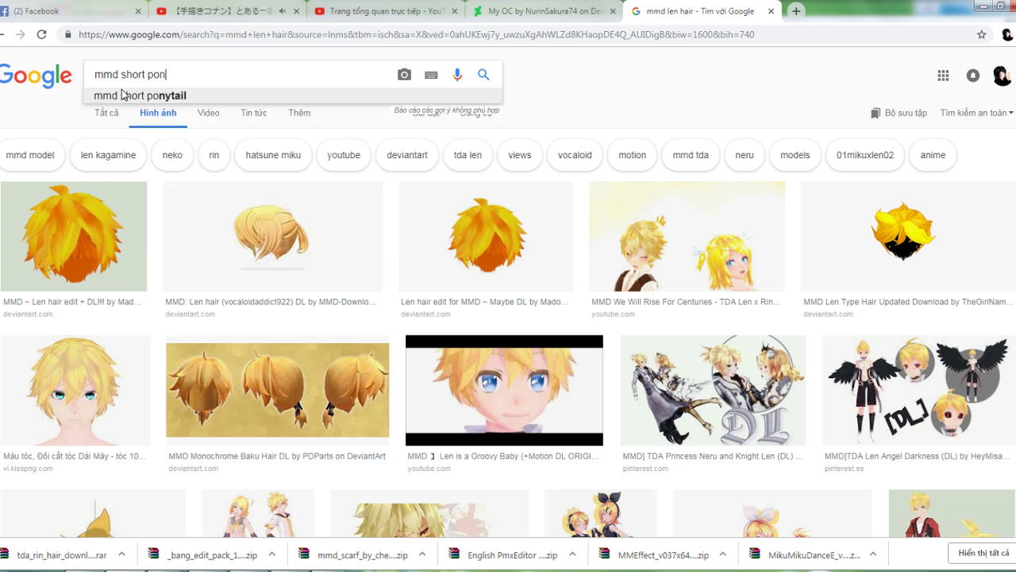
{"action": "type", "text": "y tail"}
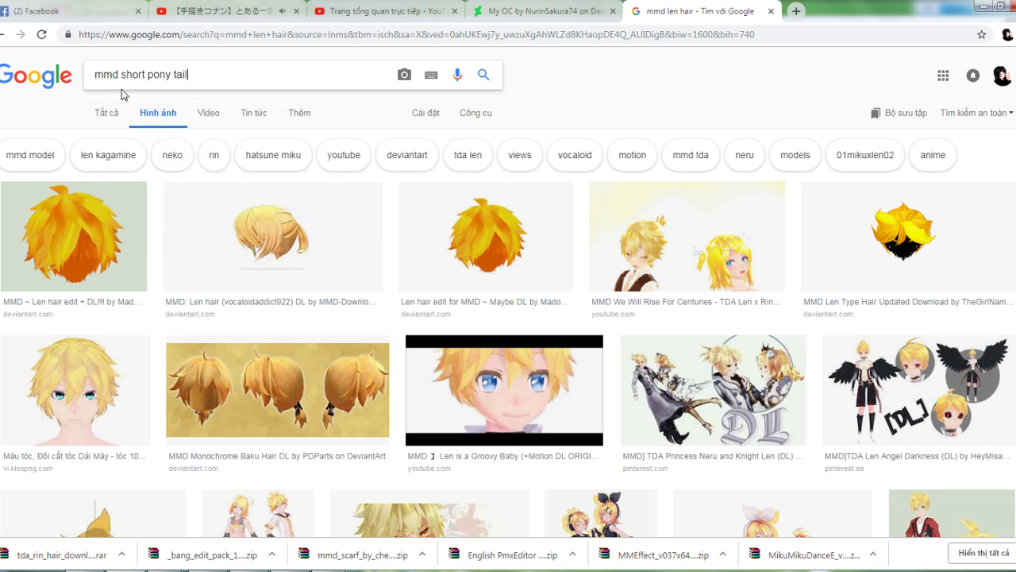
{"action": "key", "text": "Return"}
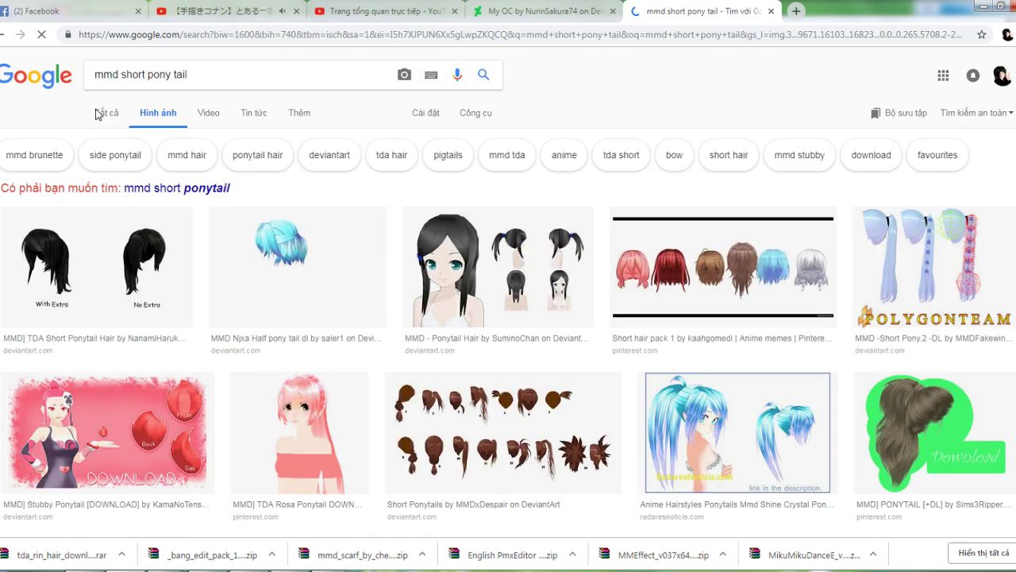
Preview the MMD Njxa Half pony tail image, switch to the suggested spelling "mmd short ponytail" and browse those results
{"action": "left_click", "coordinate": [307, 289]}
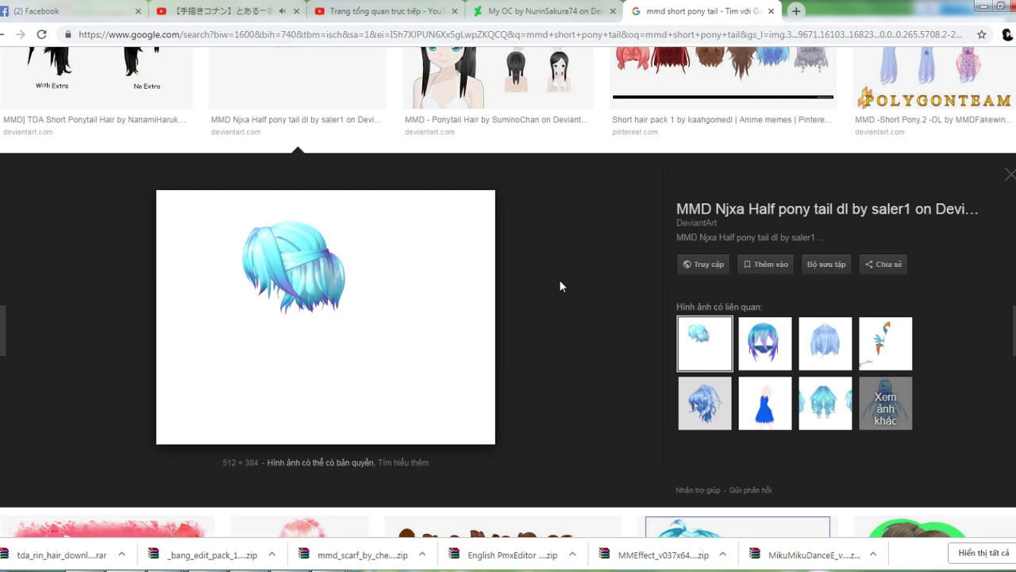
{"action": "scroll", "coordinate": [560, 286], "scroll_direction": "up", "scroll_amount": 2}
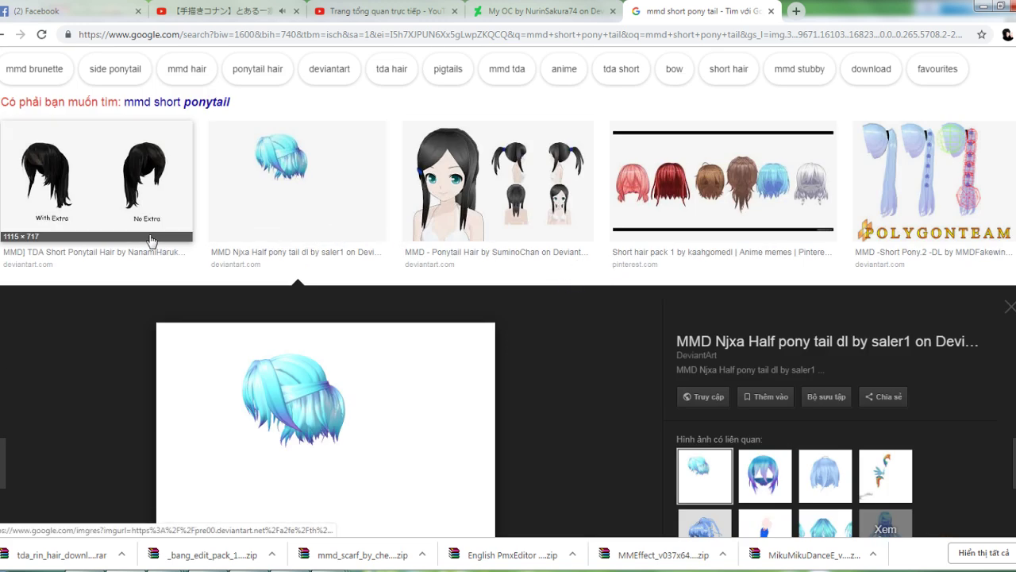
{"action": "scroll", "coordinate": [151, 240], "scroll_direction": "up", "scroll_amount": 1}
{"action": "left_click", "coordinate": [212, 189]}
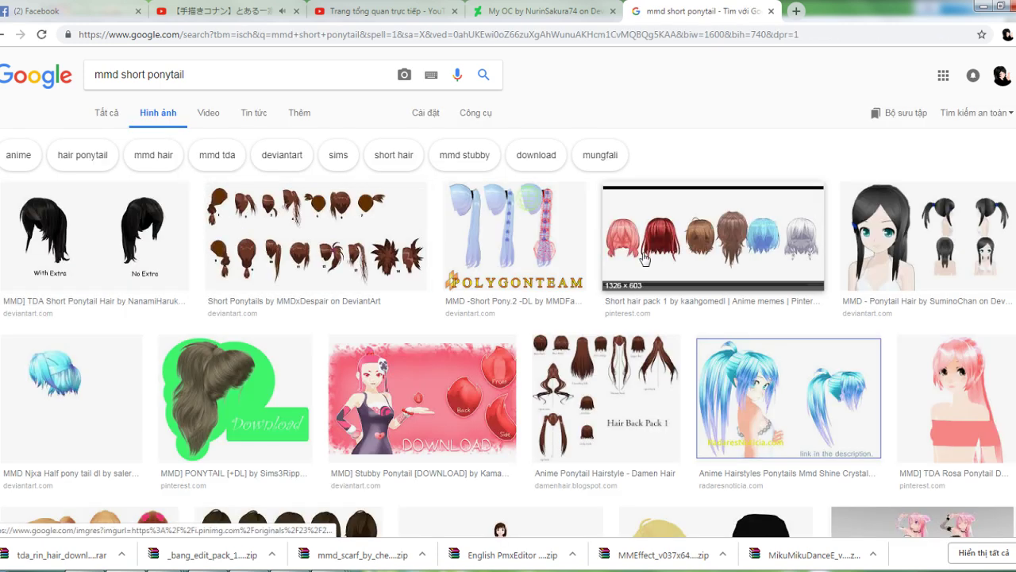
{"action": "scroll", "coordinate": [645, 259], "scroll_direction": "down", "scroll_amount": 2}
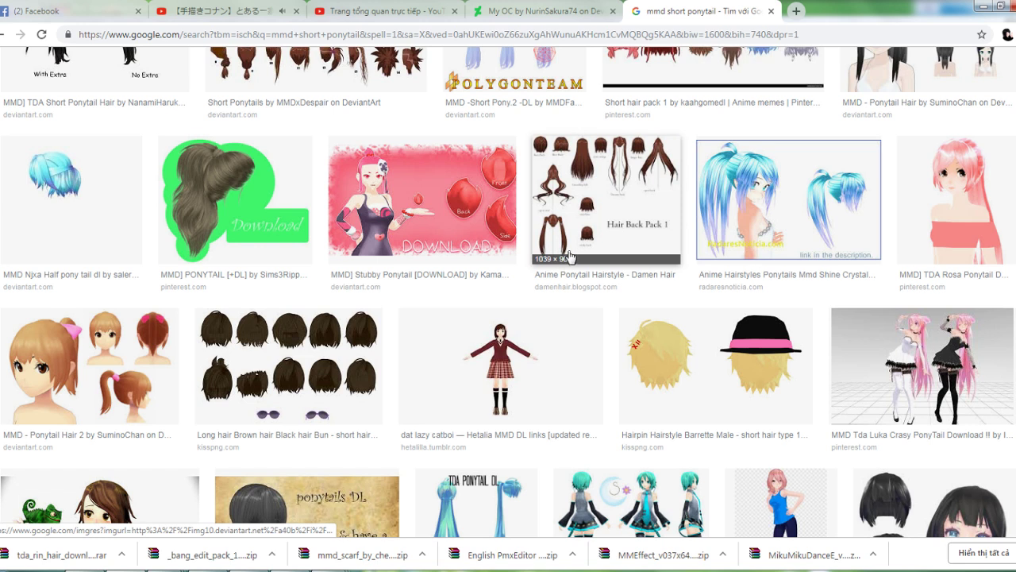
{"action": "scroll", "coordinate": [569, 258], "scroll_direction": "up", "scroll_amount": 2}
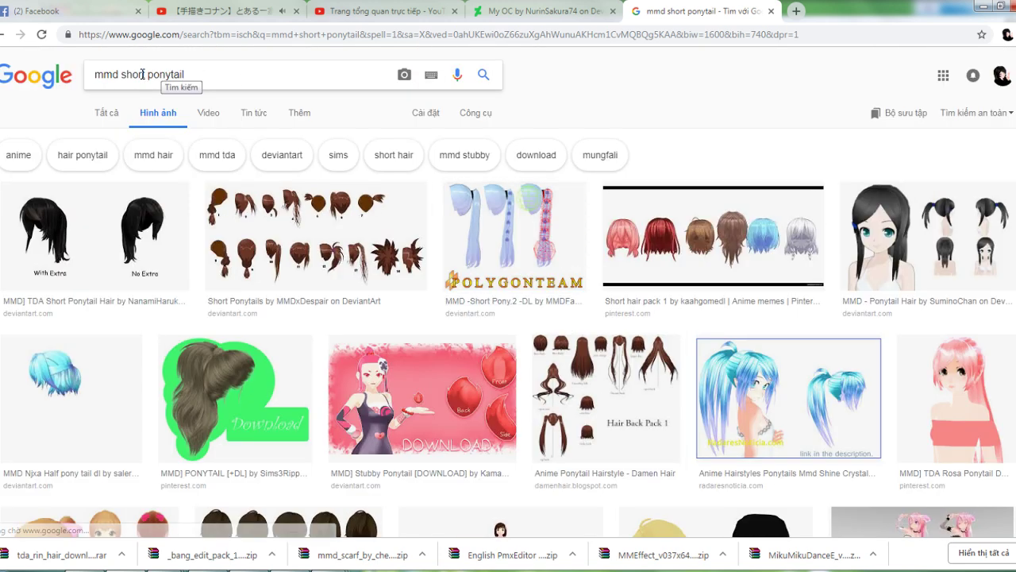
Search the images for "mmd len ponytail" and look through the results for a matching hairstyle
{"action": "left_click", "coordinate": [364, 84]}
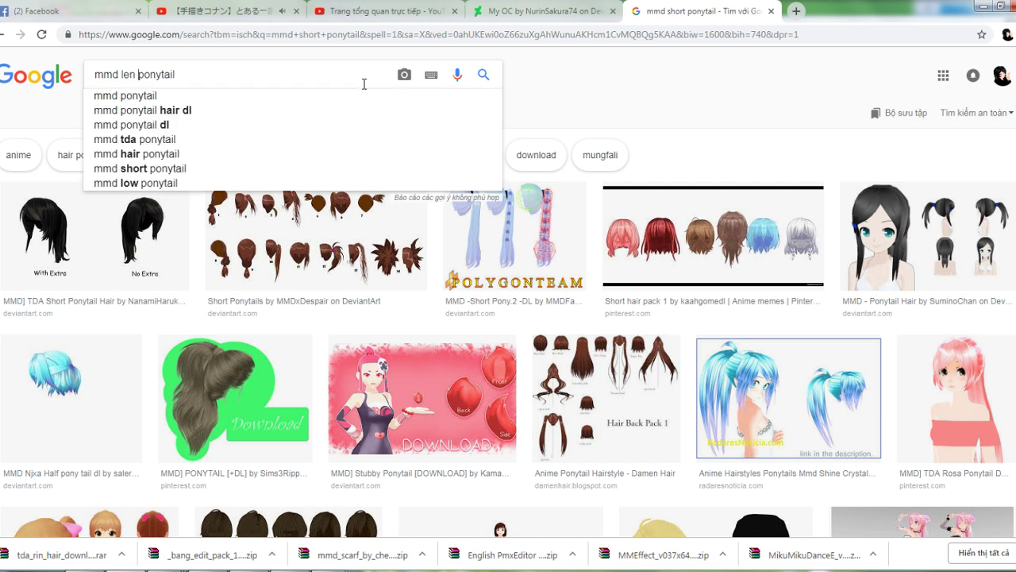
{"action": "key", "text": "Return"}
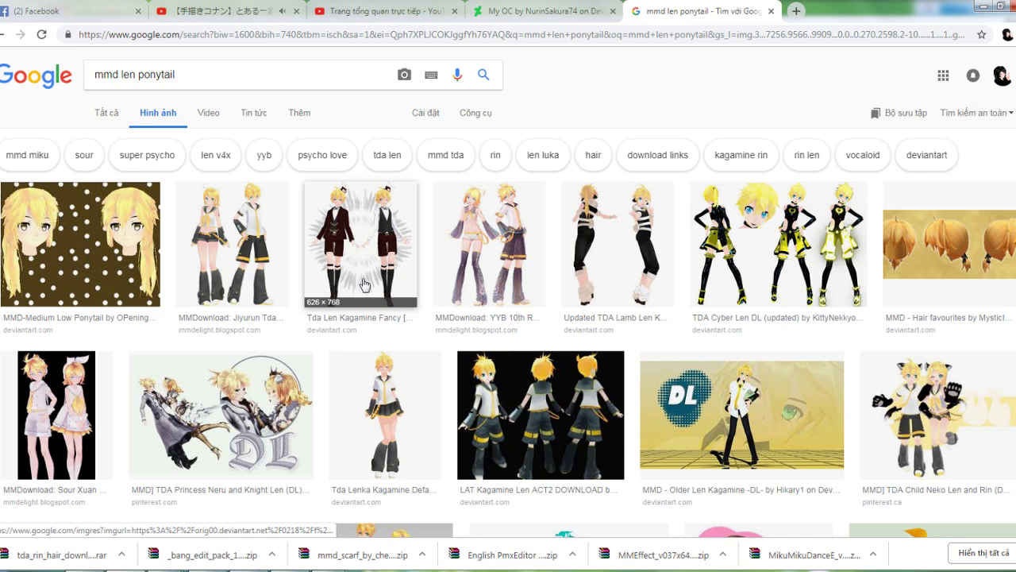
{"action": "scroll", "coordinate": [324, 288], "scroll_direction": "down", "scroll_amount": 5}
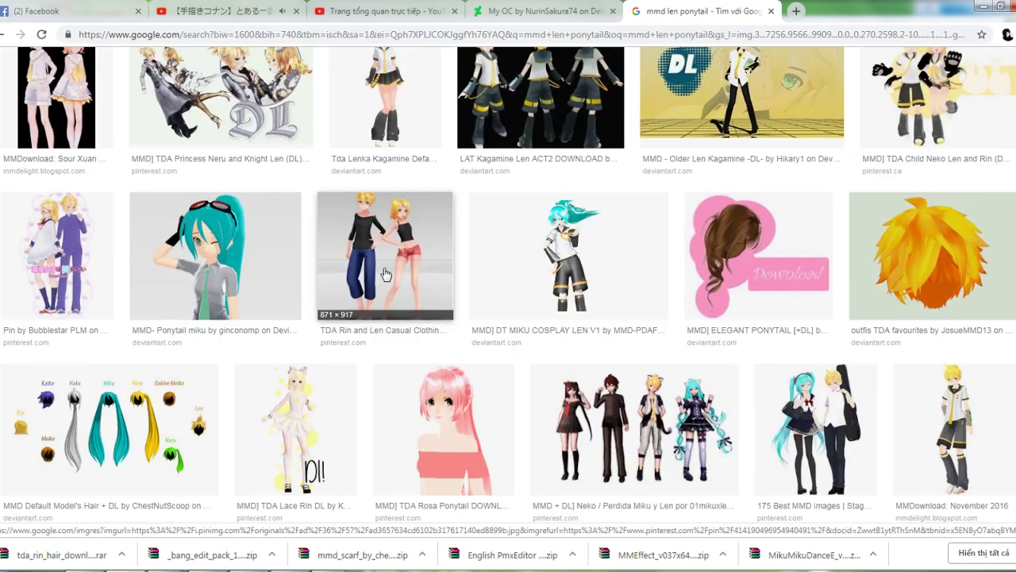
{"action": "scroll", "coordinate": [256, 274], "scroll_direction": "down", "scroll_amount": 6}
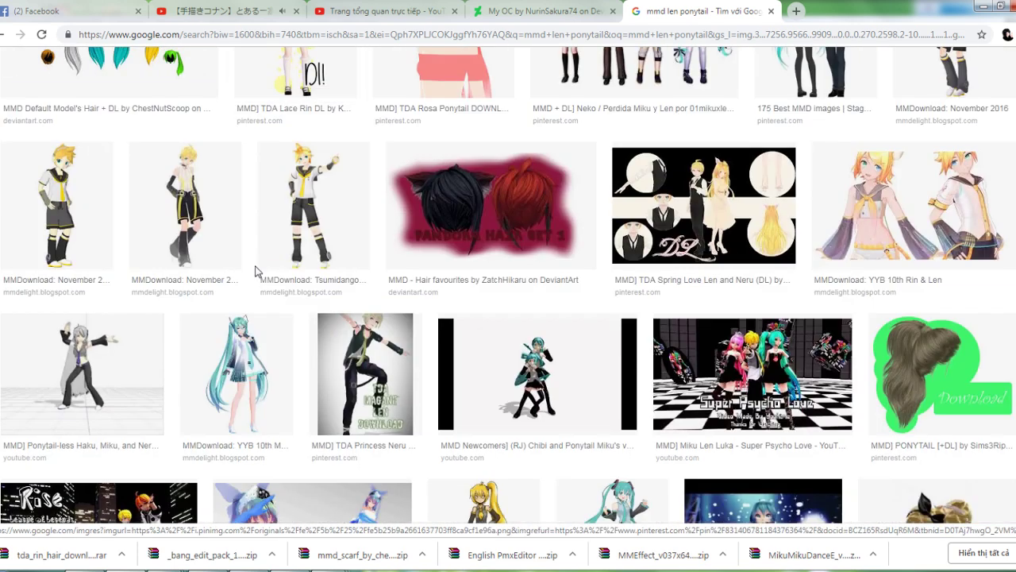
{"action": "scroll", "coordinate": [258, 273], "scroll_direction": "up", "scroll_amount": 10}
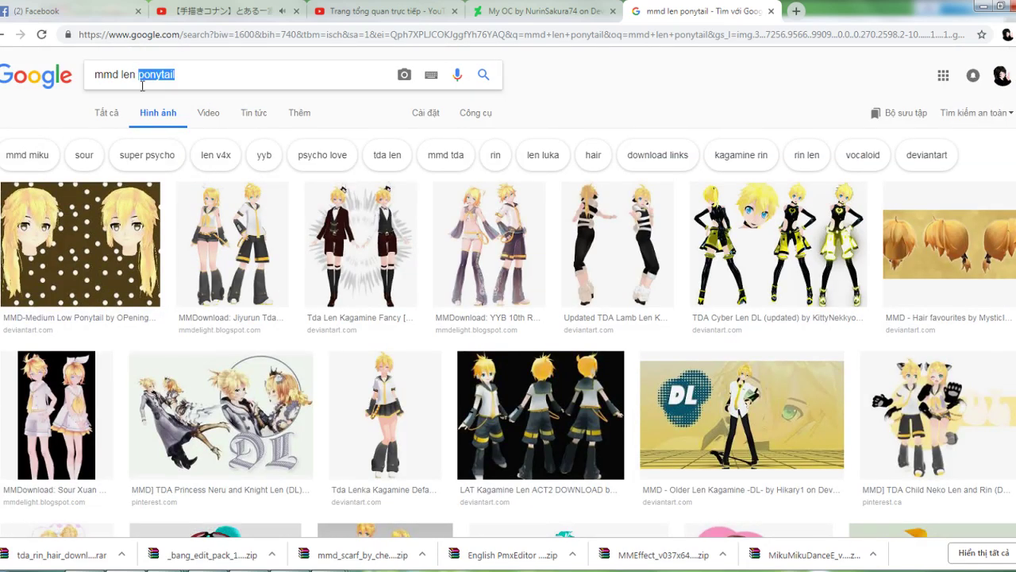
Change the image search to "mmd len base" and look through the results
{"action": "type", "text": "ase"}
{"action": "key", "text": "Return"}
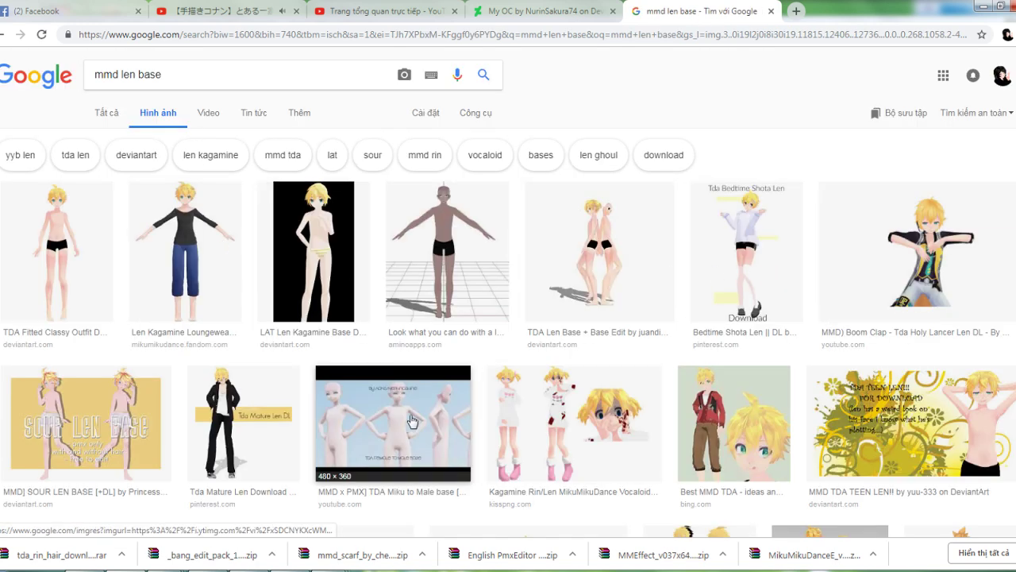
{"action": "scroll", "coordinate": [379, 416], "scroll_direction": "down", "scroll_amount": 3}
{"action": "scroll", "coordinate": [413, 390], "scroll_direction": "down", "scroll_amount": 3}
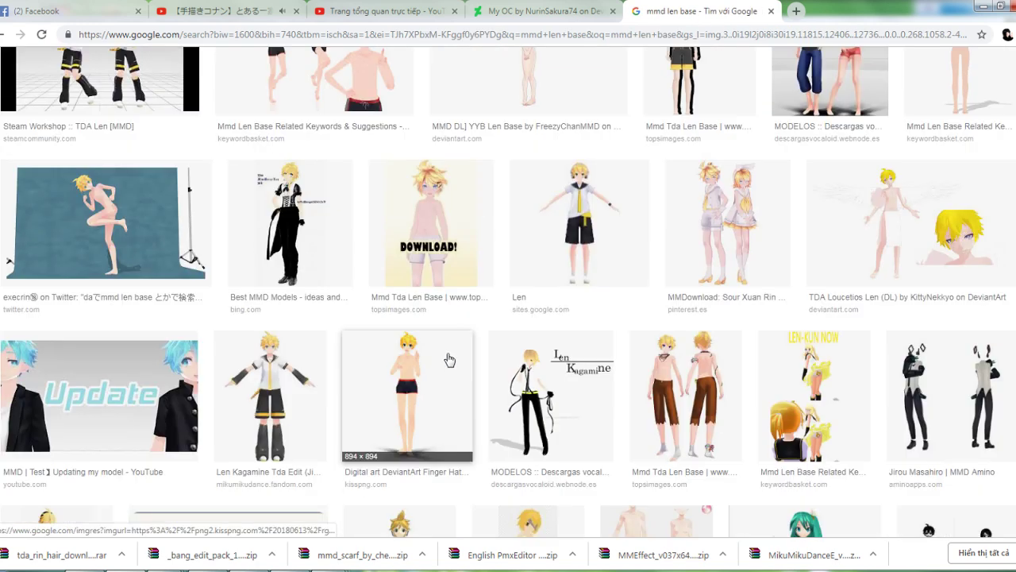
{"action": "scroll", "coordinate": [363, 391], "scroll_direction": "up", "scroll_amount": 7}
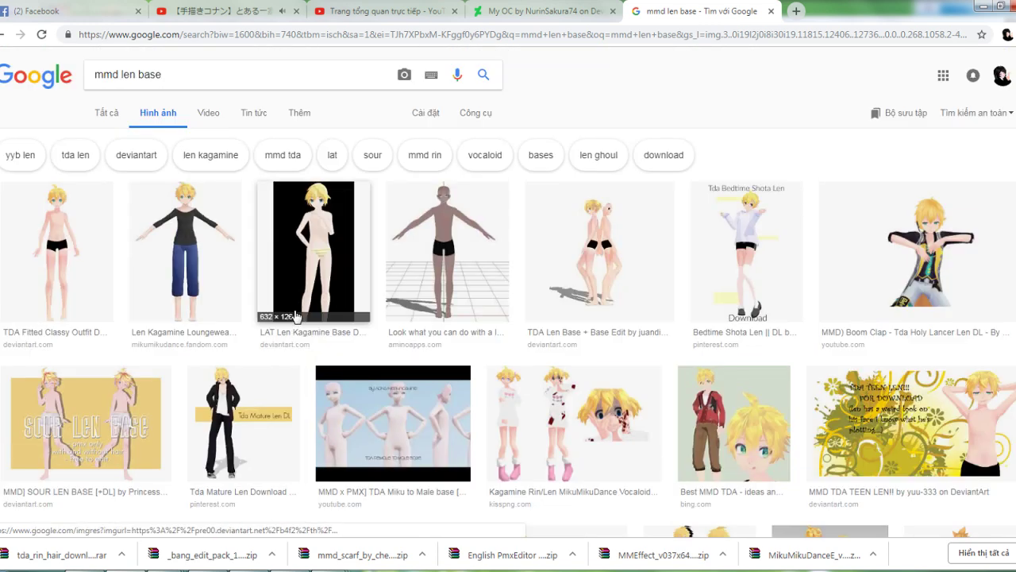
Open the Tda Len Base - DL page from the general web results and download its ZIP from Sta.sh
{"action": "left_click", "coordinate": [112, 112]}
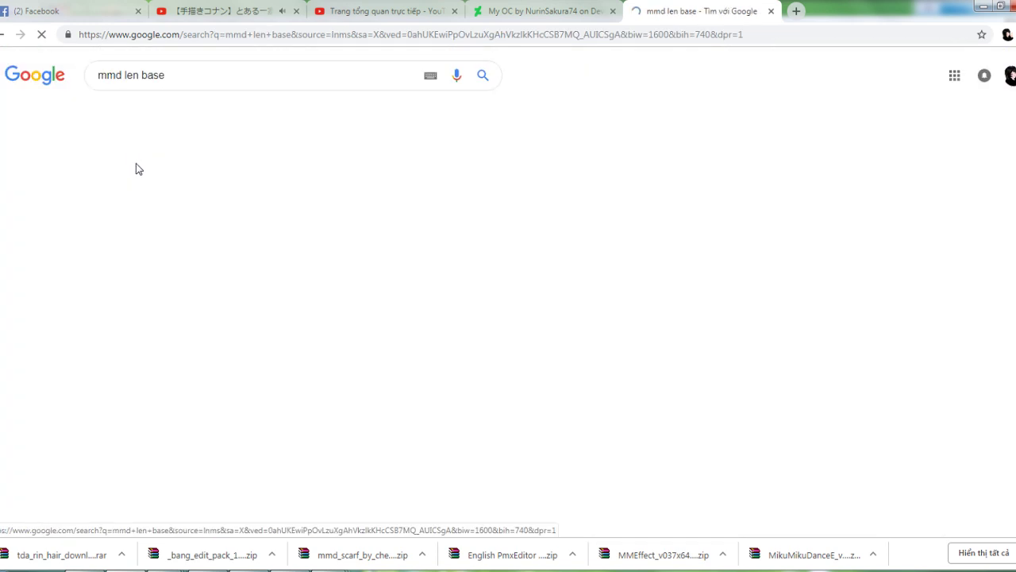
{"action": "left_click", "coordinate": [197, 169]}
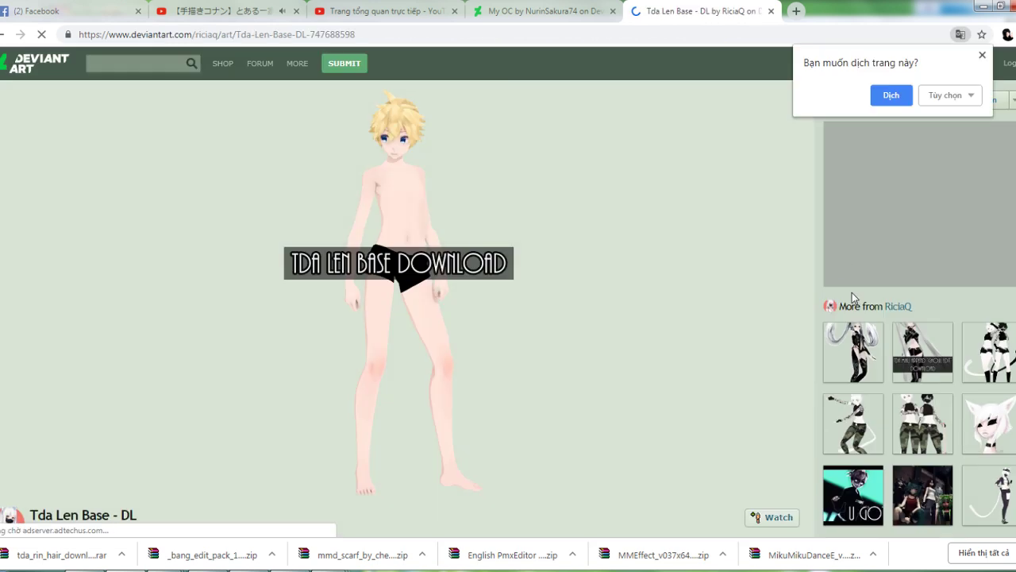
{"action": "scroll", "coordinate": [306, 323], "scroll_direction": "down", "scroll_amount": 4}
{"action": "left_click", "coordinate": [41, 389]}
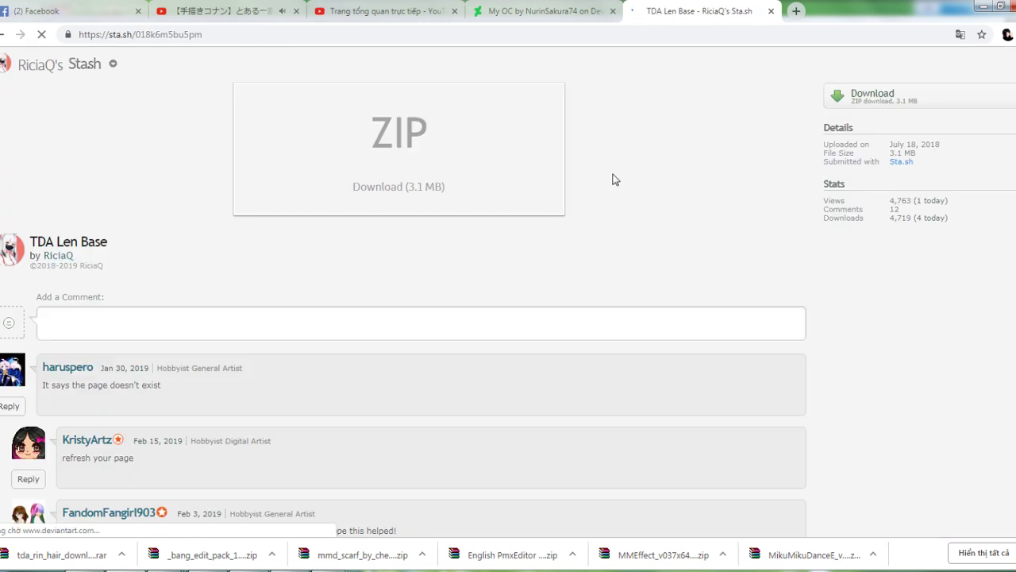
{"action": "left_click", "coordinate": [464, 172]}
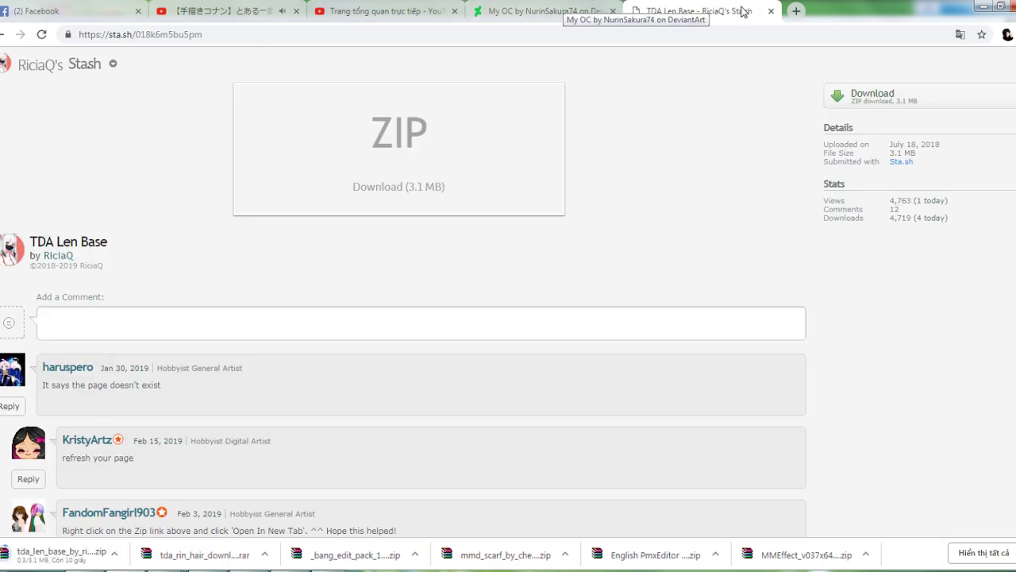
Return to the YouTube video page, open the downloaded archive and extract the TDA Len Base folder into Documents
{"action": "left_click", "coordinate": [222, 8]}
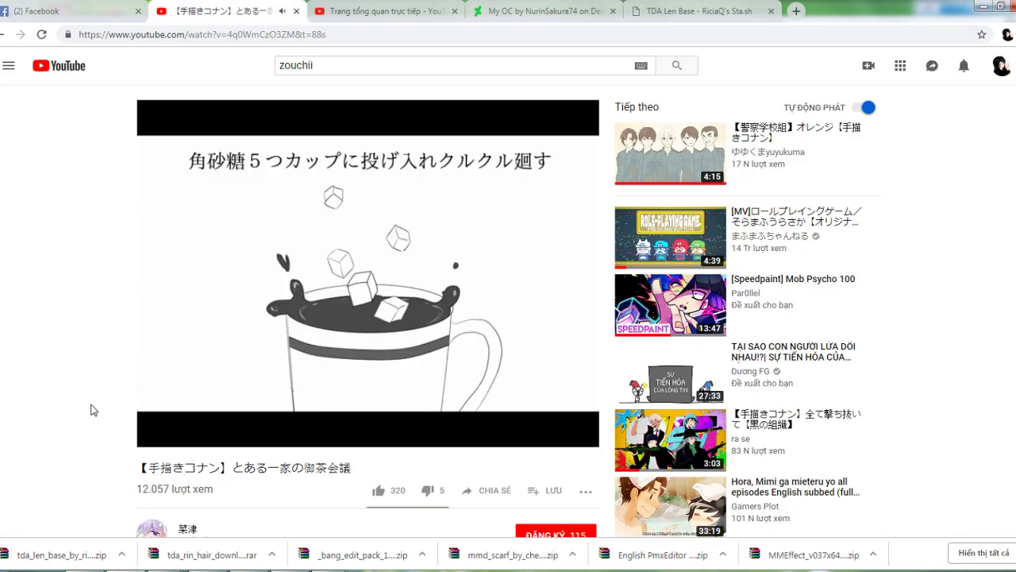
{"action": "left_click", "coordinate": [56, 541]}
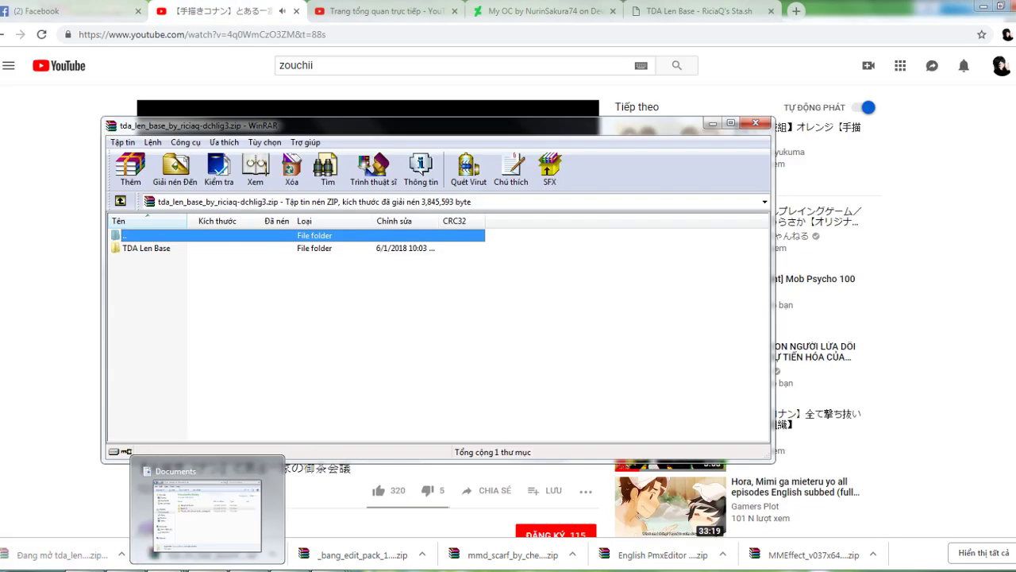
{"action": "left_click_drag", "start_coordinate": [216, 251], "coordinate": [804, 343]}
{"action": "left_click", "coordinate": [267, 341]}
{"action": "left_click", "coordinate": [755, 125]}
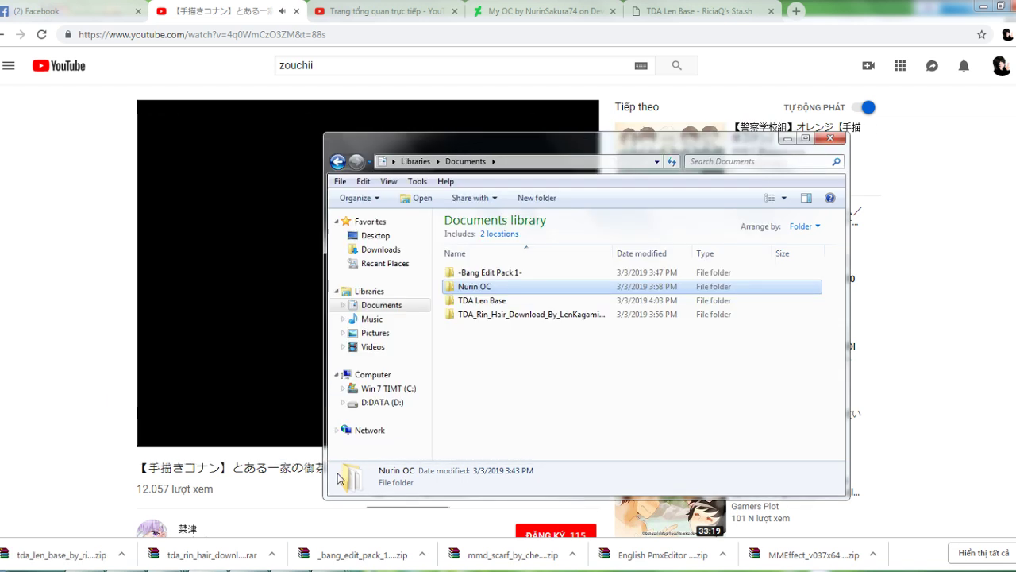
Open Tda Len Base.pmx from the TDA Len Base folder in the PMX Editor window that holds TDA Rin Hair
{"action": "mouse_move", "coordinate": [331, 567]}
{"action": "mouse_move", "coordinate": [546, 512]}
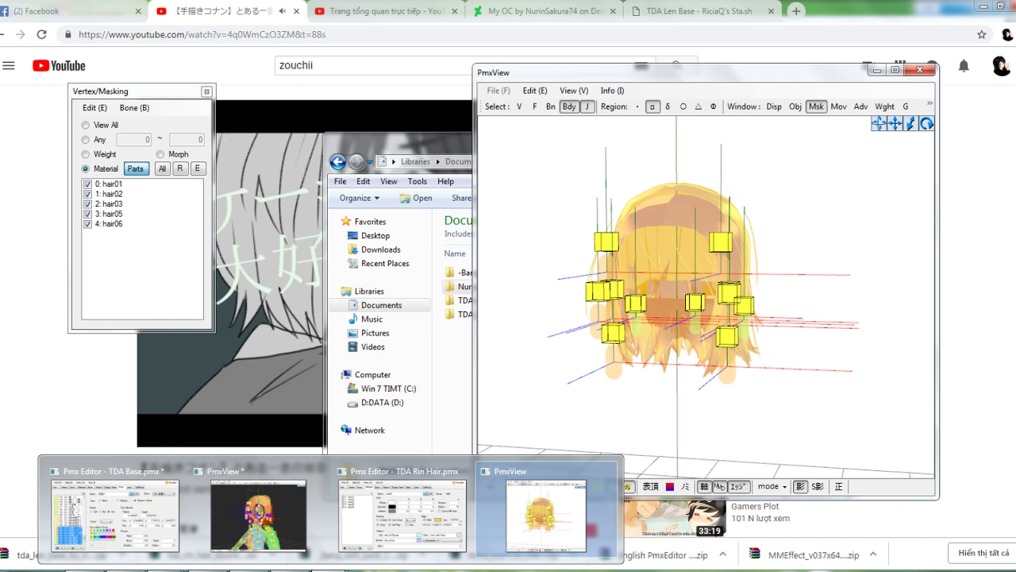
{"action": "left_click", "coordinate": [402, 512]}
{"action": "left_click", "coordinate": [61, 77]}
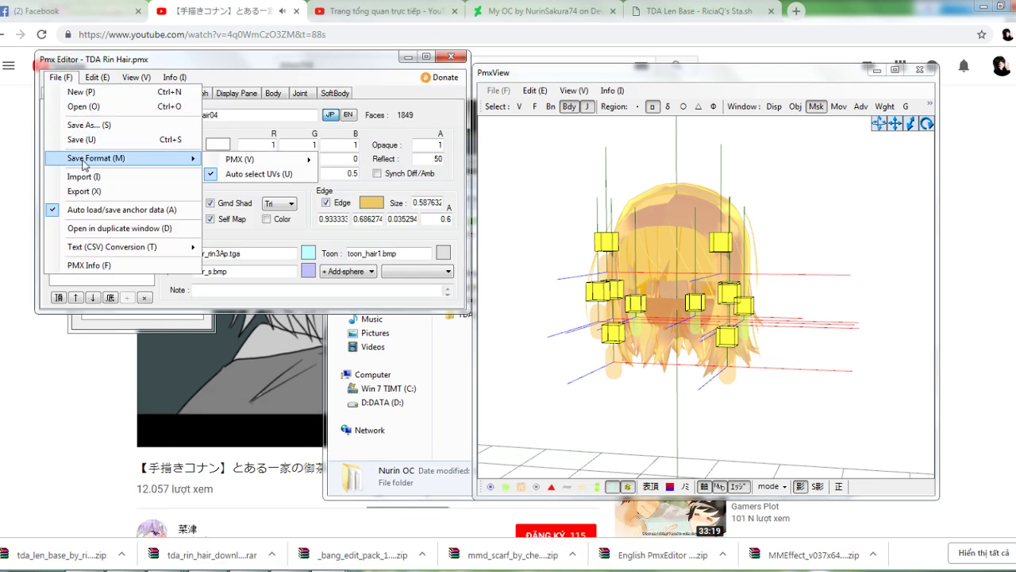
{"action": "left_click", "coordinate": [88, 107]}
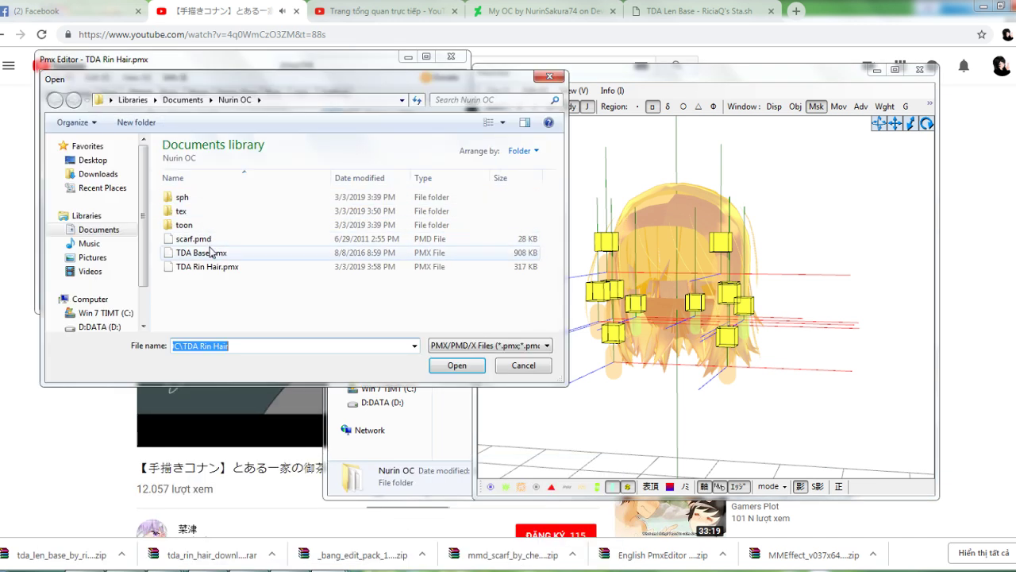
{"action": "left_click", "coordinate": [183, 101]}
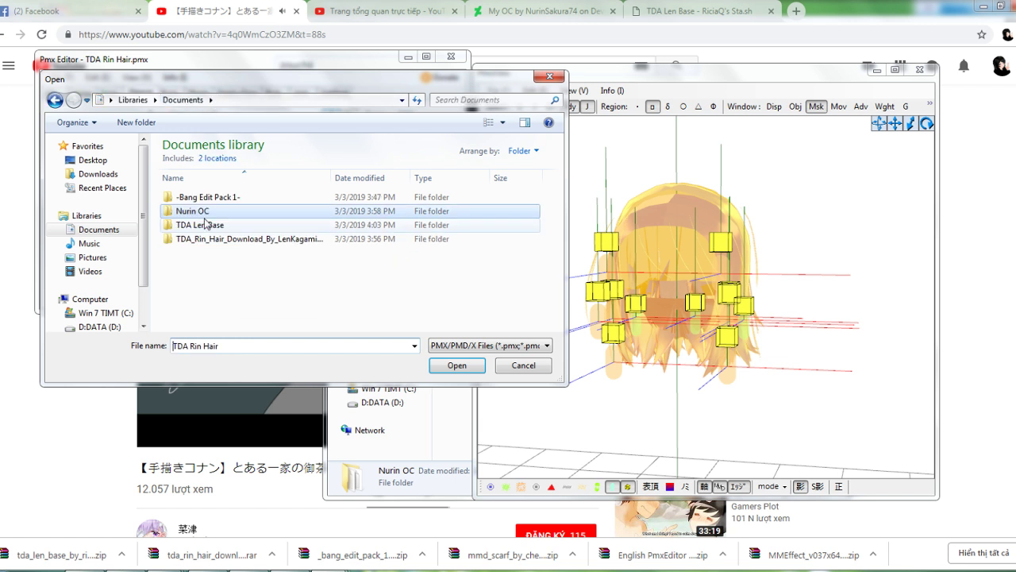
{"action": "double_click", "coordinate": [211, 224]}
{"action": "double_click", "coordinate": [211, 225]}
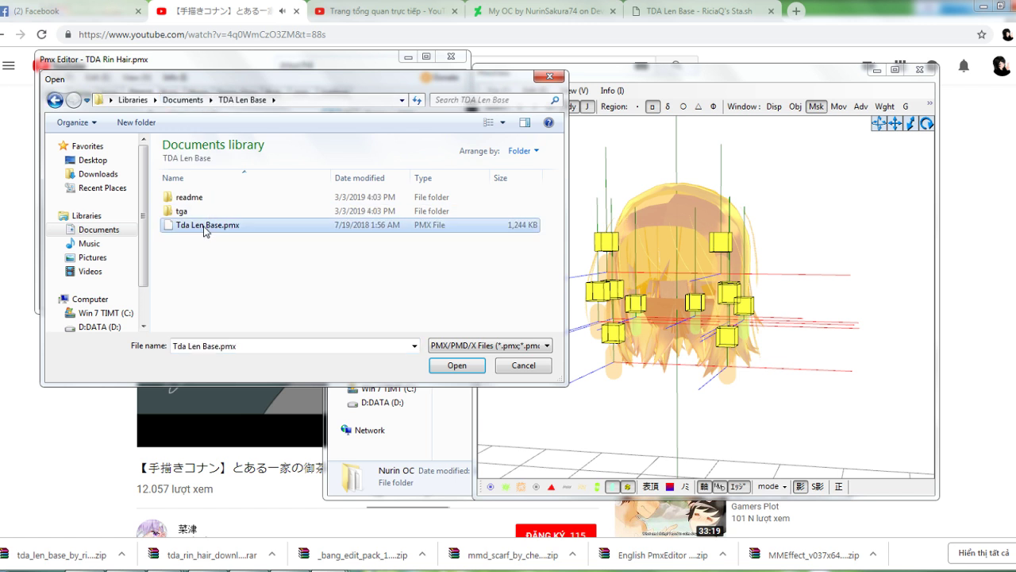
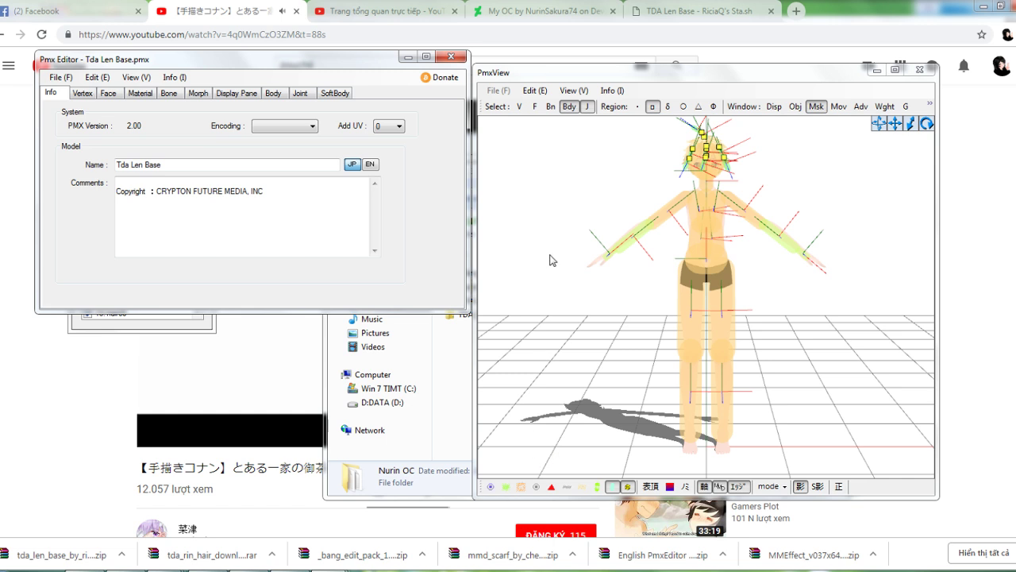
Hide the rigid bodies and joints of the Len base so only the textured model is displayed
{"action": "left_click", "coordinate": [569, 110]}
{"action": "left_click", "coordinate": [587, 109]}
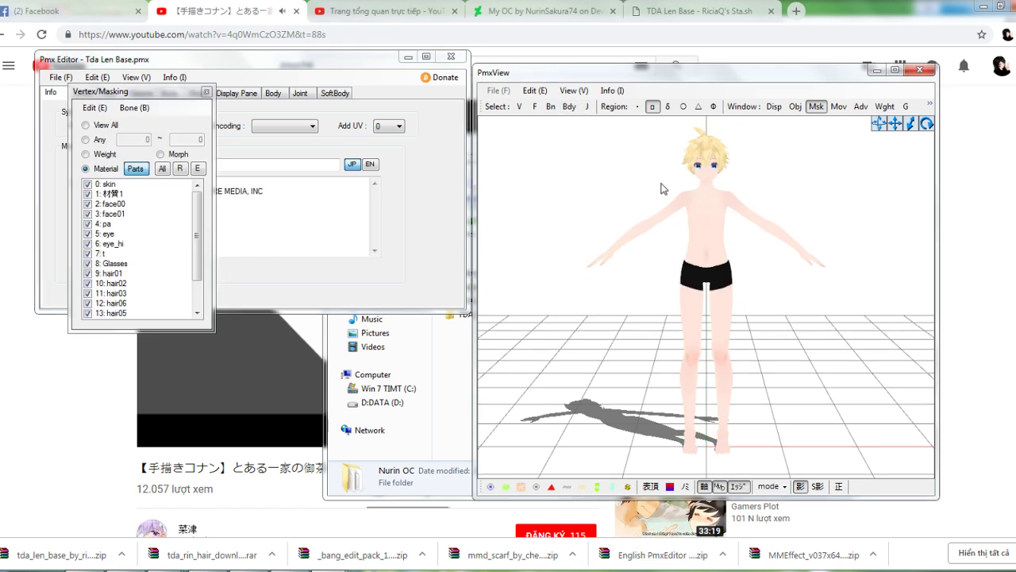
{"action": "right_click_drag", "start_coordinate": [662, 184], "coordinate": [612, 176]}
{"action": "right_click_drag", "start_coordinate": [855, 185], "coordinate": [847, 184]}
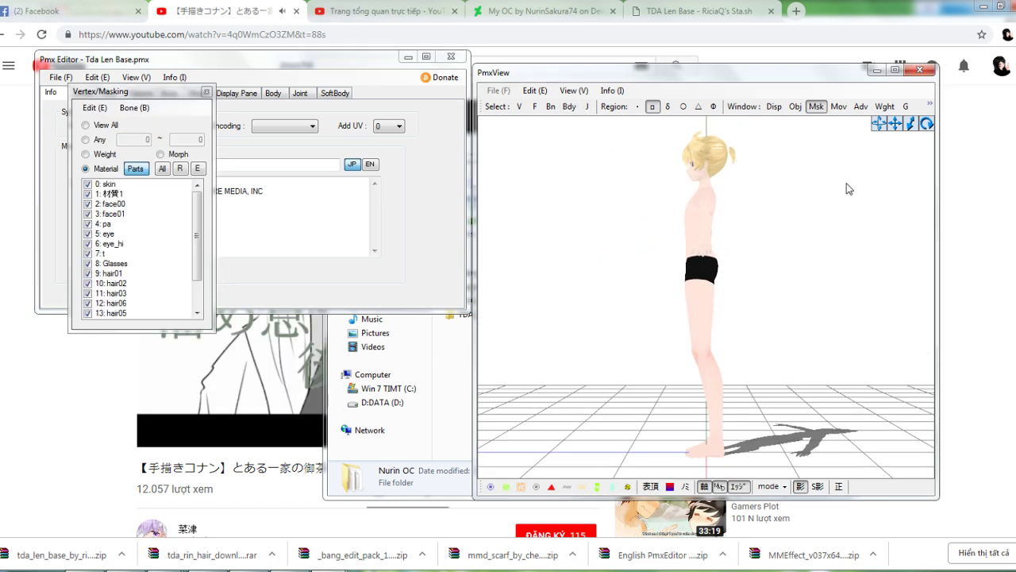
Clear the material mask and toggle the individual hair materials, leaving only hair03 shown
{"action": "left_click", "coordinate": [179, 170]}
{"action": "left_click_drag", "start_coordinate": [195, 212], "coordinate": [195, 240]}
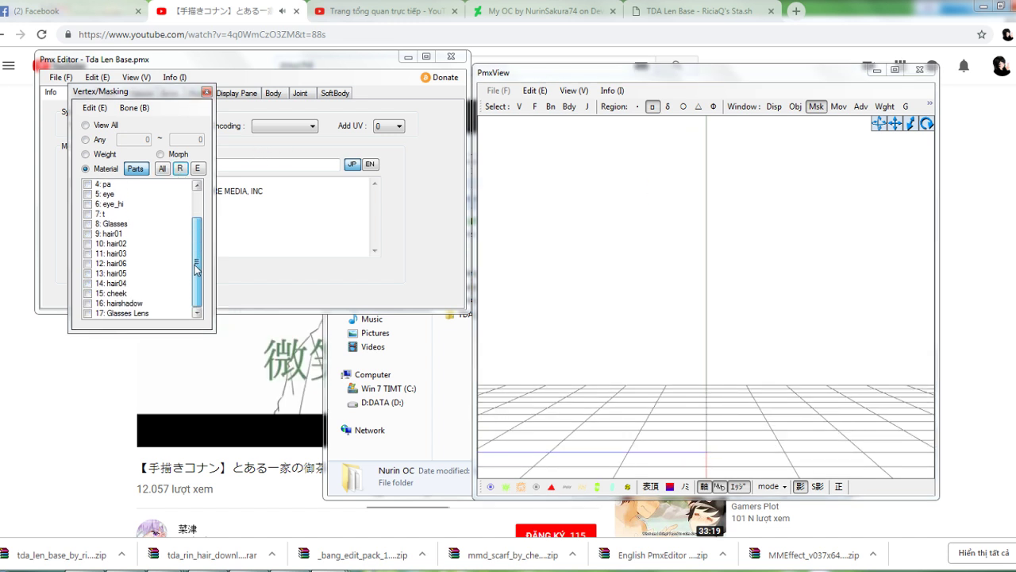
{"action": "left_click", "coordinate": [121, 284]}
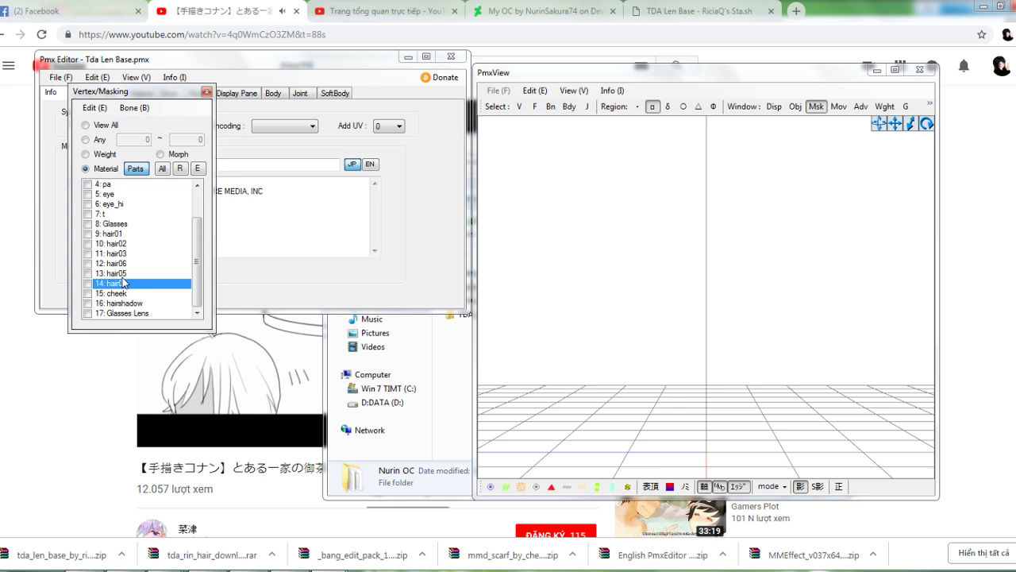
{"action": "left_click", "coordinate": [123, 277]}
{"action": "left_click", "coordinate": [125, 265]}
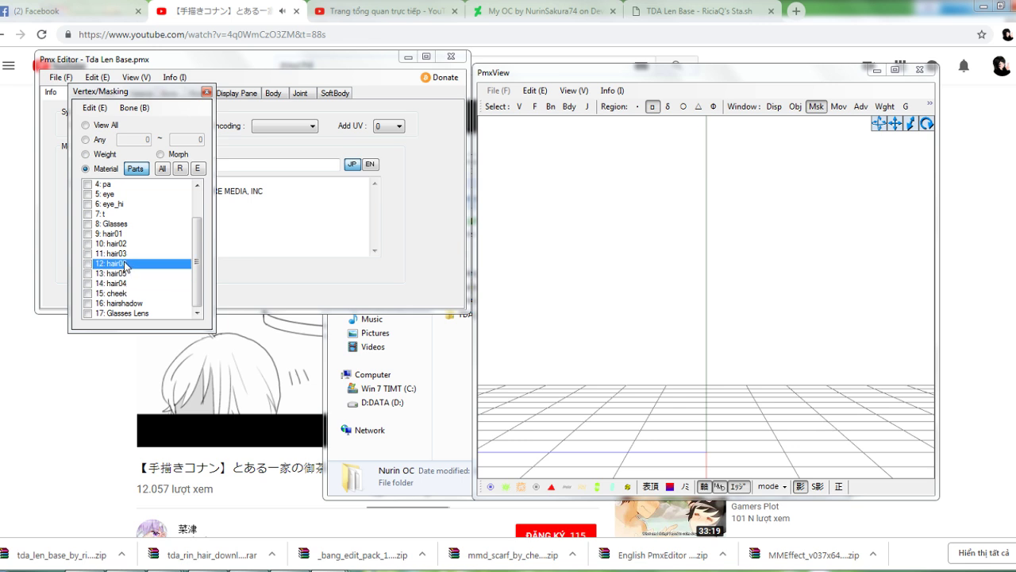
{"action": "left_click", "coordinate": [125, 255]}
{"action": "right_click_drag", "start_coordinate": [689, 186], "coordinate": [692, 191]}
{"action": "left_click", "coordinate": [134, 247]}
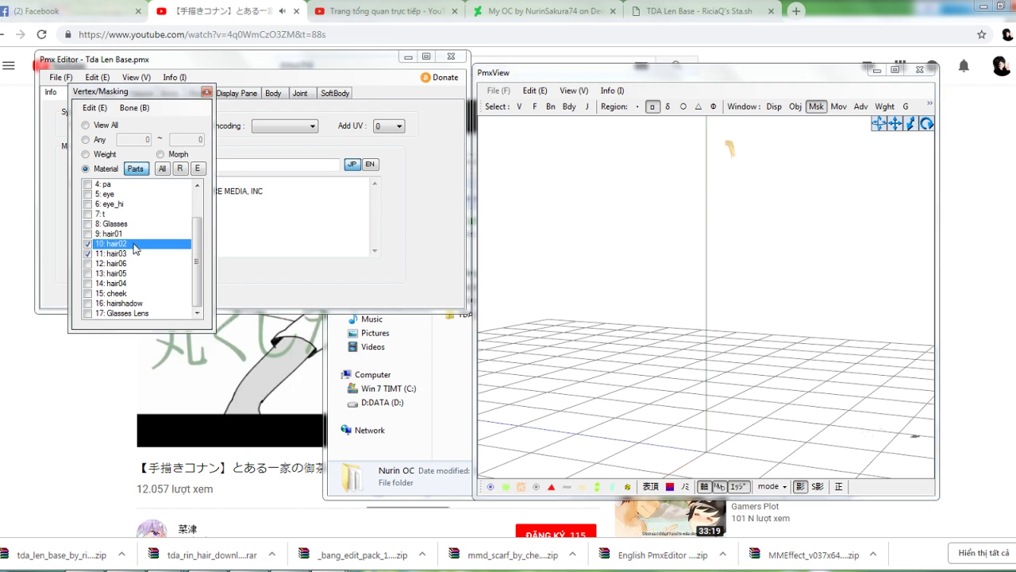
{"action": "right_click_drag", "start_coordinate": [753, 173], "coordinate": [724, 186]}
{"action": "scroll", "coordinate": [778, 168], "scroll_direction": "up", "scroll_amount": 2}
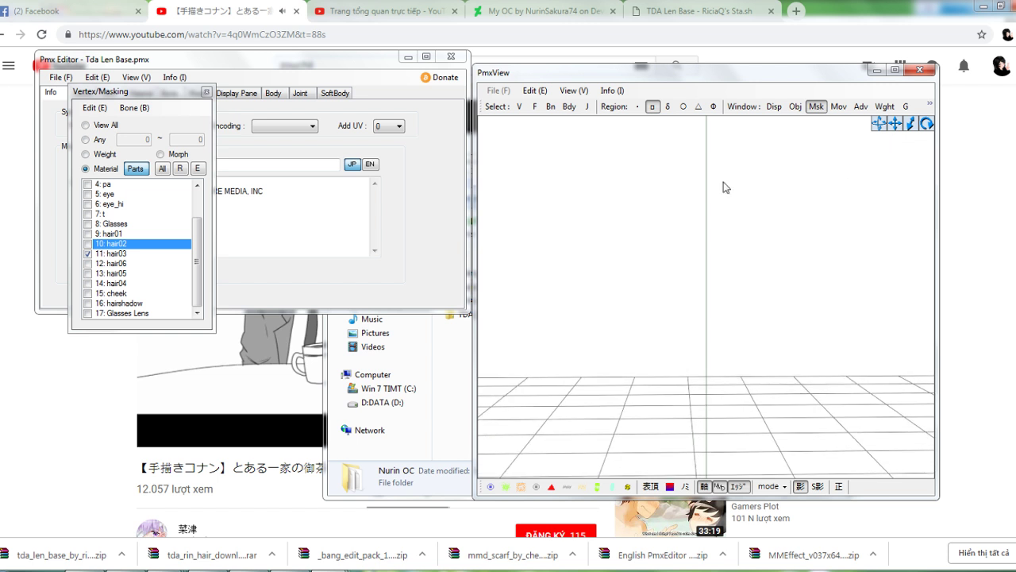
Mark hair01 through hair06 in the material mask and invert it so only the non-hair materials are displayed
{"action": "left_click", "coordinate": [87, 244]}
{"action": "left_click", "coordinate": [117, 233]}
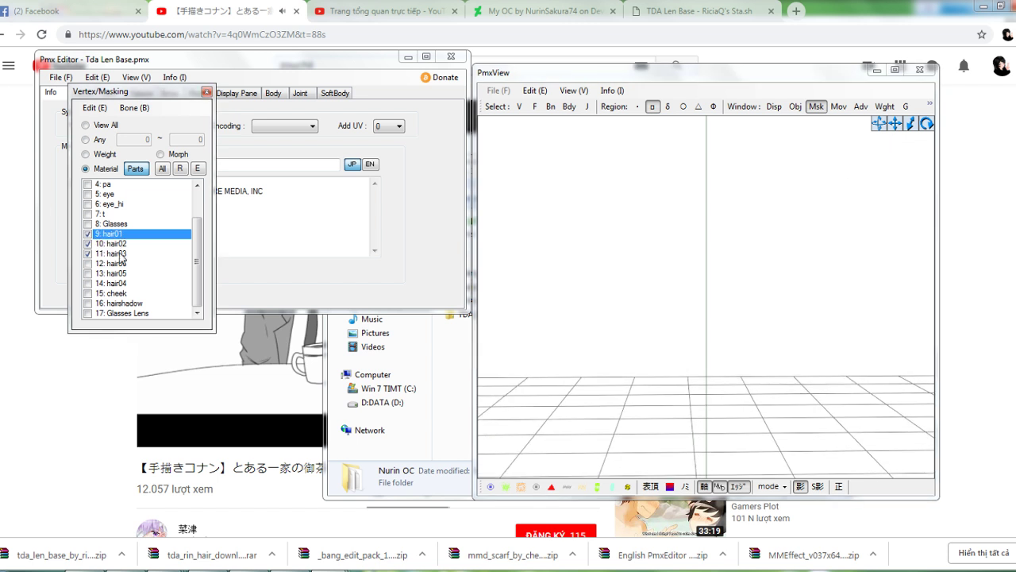
{"action": "left_click", "coordinate": [117, 263]}
{"action": "left_click", "coordinate": [117, 273]}
{"action": "left_click", "coordinate": [116, 283]}
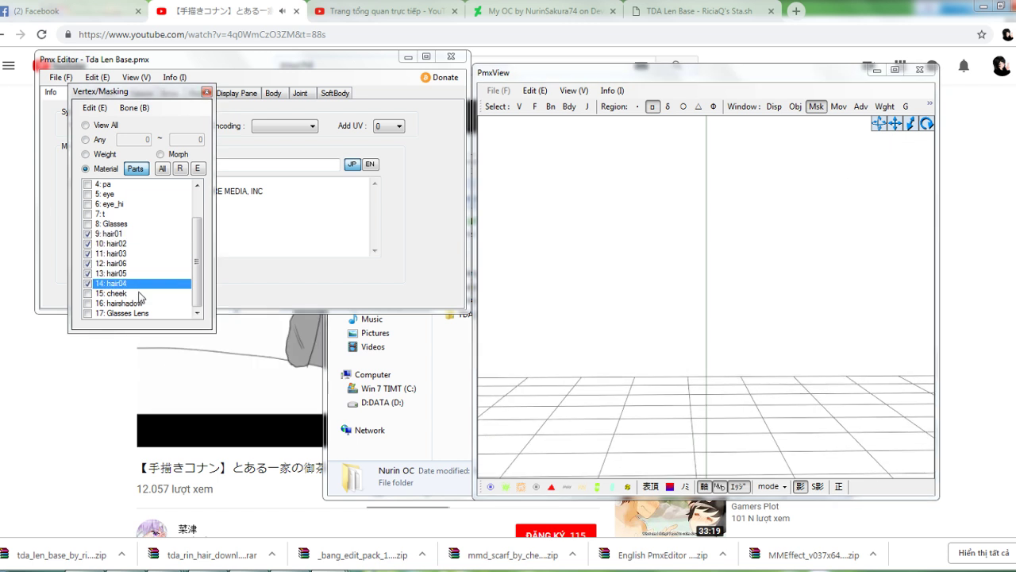
{"action": "left_click", "coordinate": [182, 172]}
{"action": "left_click", "coordinate": [637, 257]}
{"action": "scroll", "coordinate": [637, 257], "scroll_direction": "down", "scroll_amount": 5}
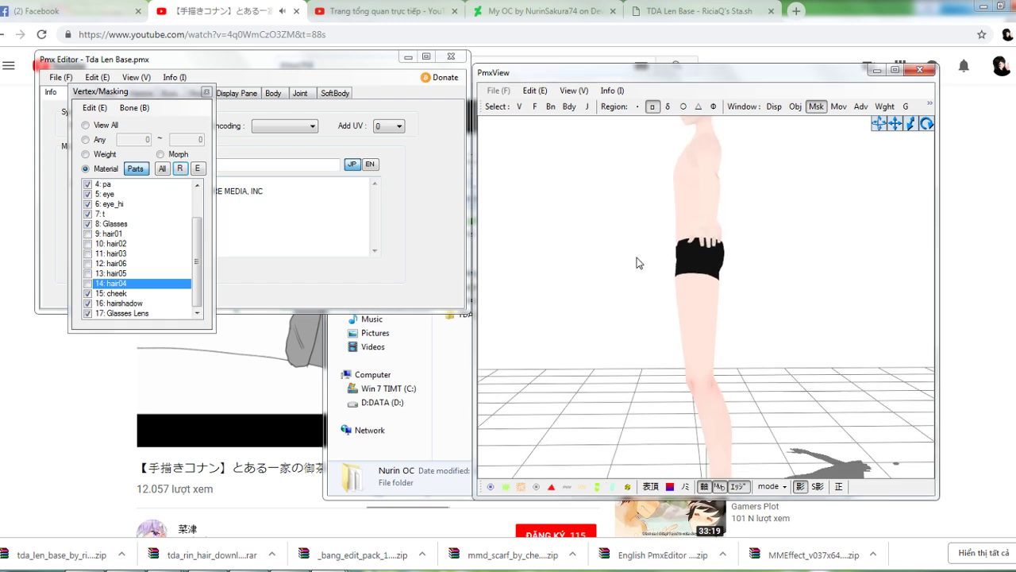
{"action": "scroll", "coordinate": [637, 257], "scroll_direction": "down", "scroll_amount": 1}
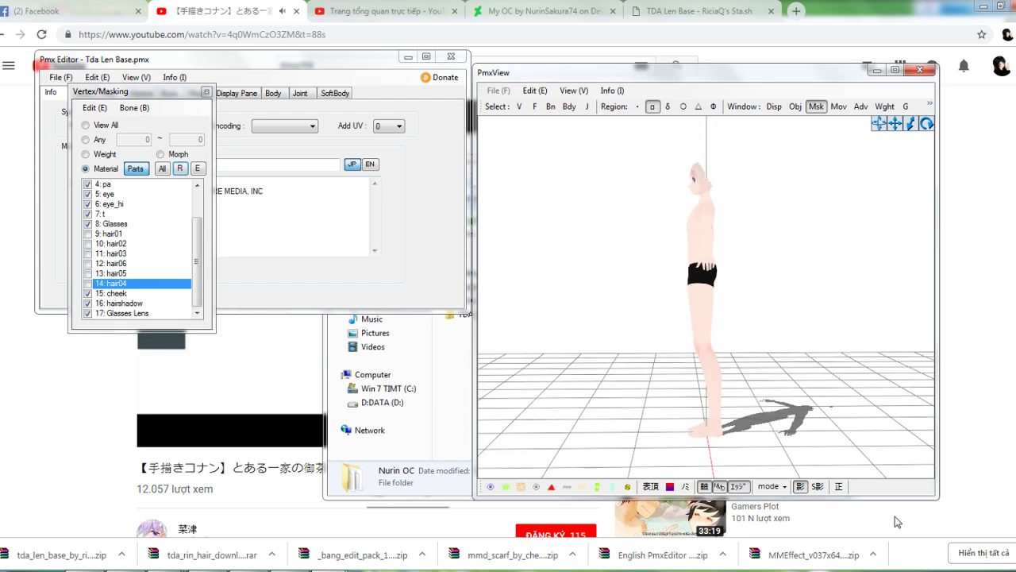
Select all displayed vertices of the body and face and delete them, keeping the hair
{"action": "left_click", "coordinate": [519, 106]}
{"action": "left_click_drag", "start_coordinate": [623, 149], "coordinate": [894, 480]}
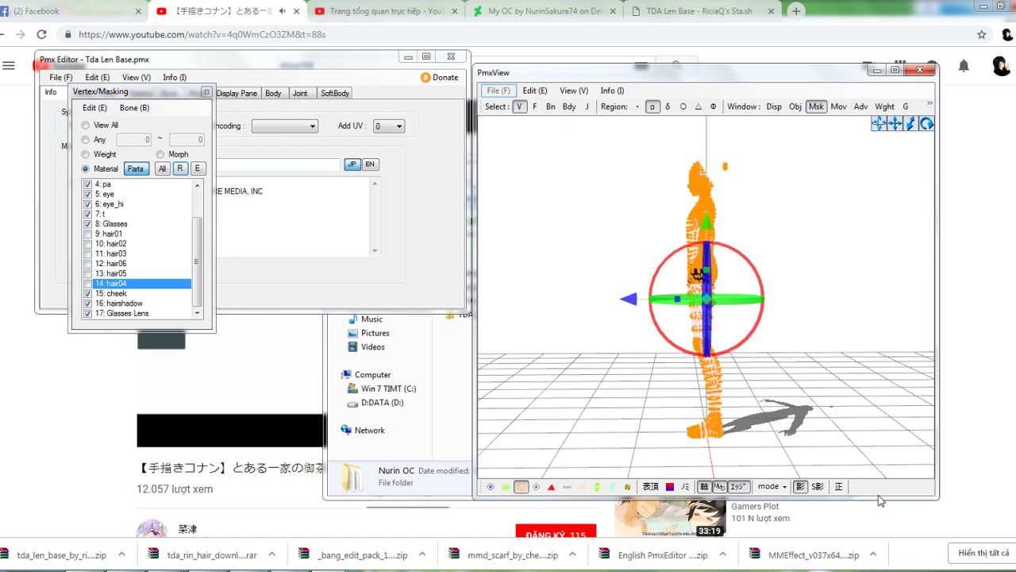
{"action": "left_click", "coordinate": [776, 315]}
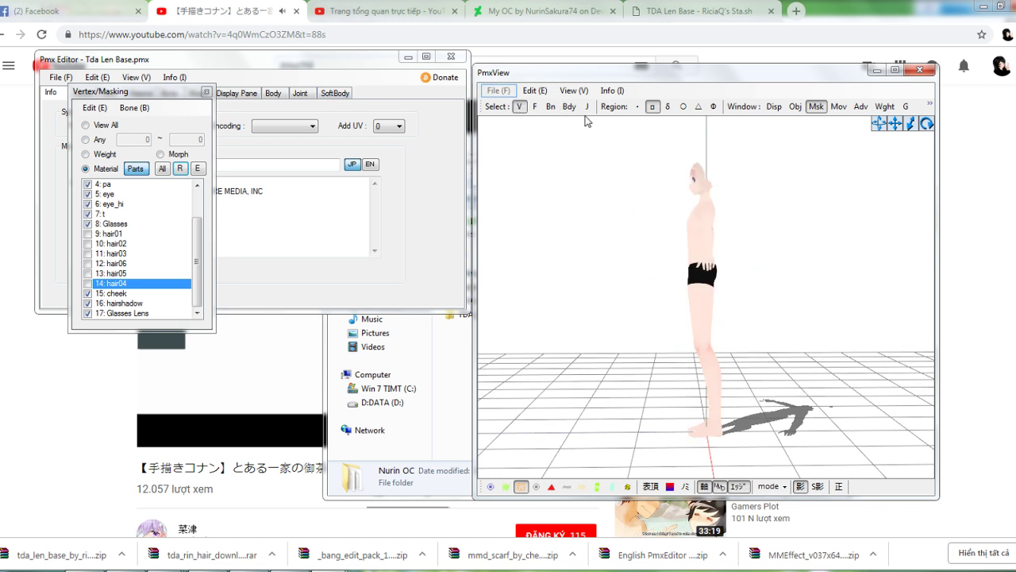
{"action": "left_click_drag", "start_coordinate": [605, 141], "coordinate": [812, 485]}
{"action": "left_click_drag", "start_coordinate": [740, 154], "coordinate": [718, 182]}
{"action": "key", "text": "Delete"}
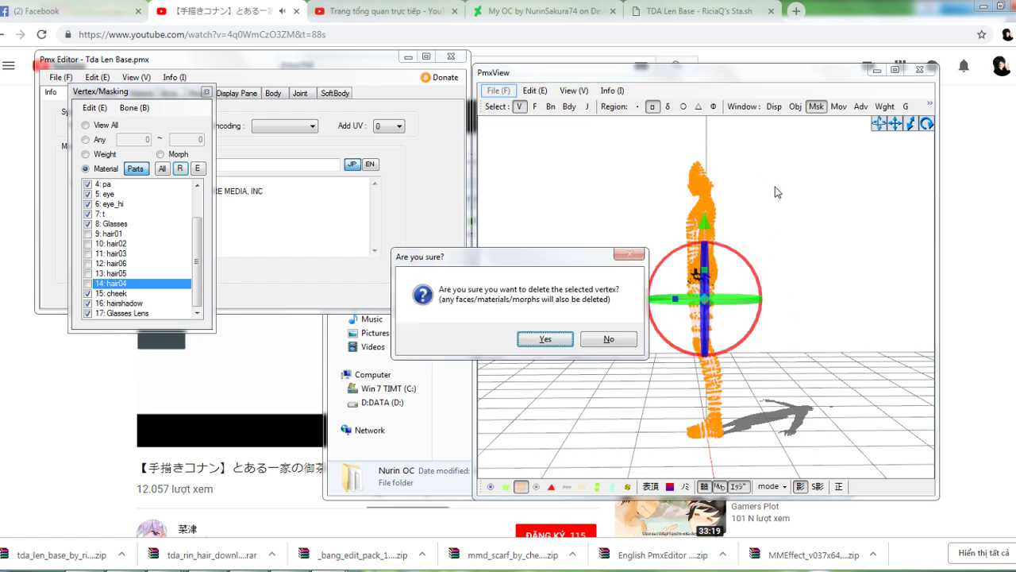
{"action": "key", "text": "Return"}
Filter the mask by material again and hide hair01, hair02 and hair03
{"action": "right_click_drag", "start_coordinate": [671, 201], "coordinate": [709, 203]}
{"action": "left_click", "coordinate": [85, 168]}
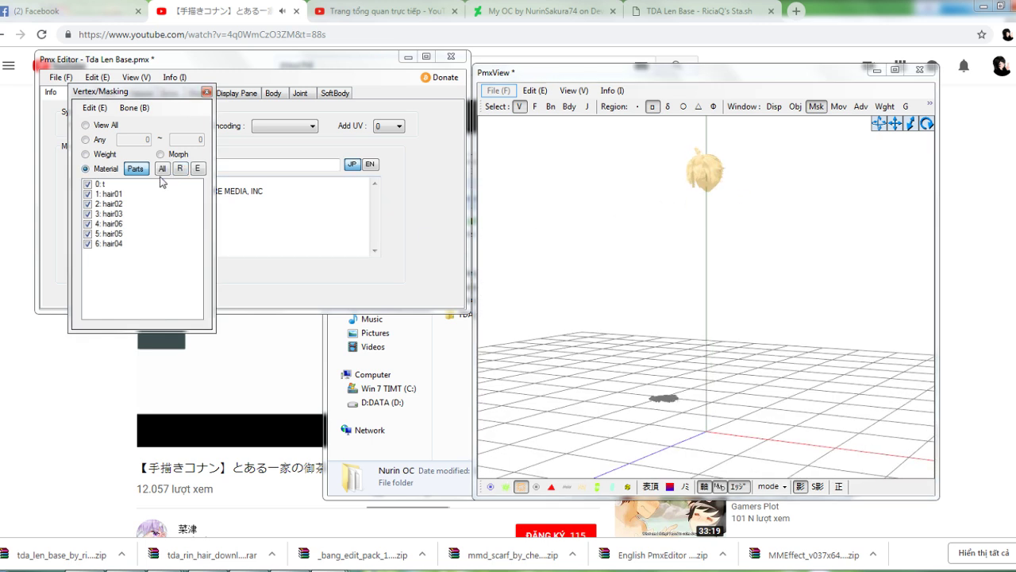
{"action": "left_click", "coordinate": [111, 194]}
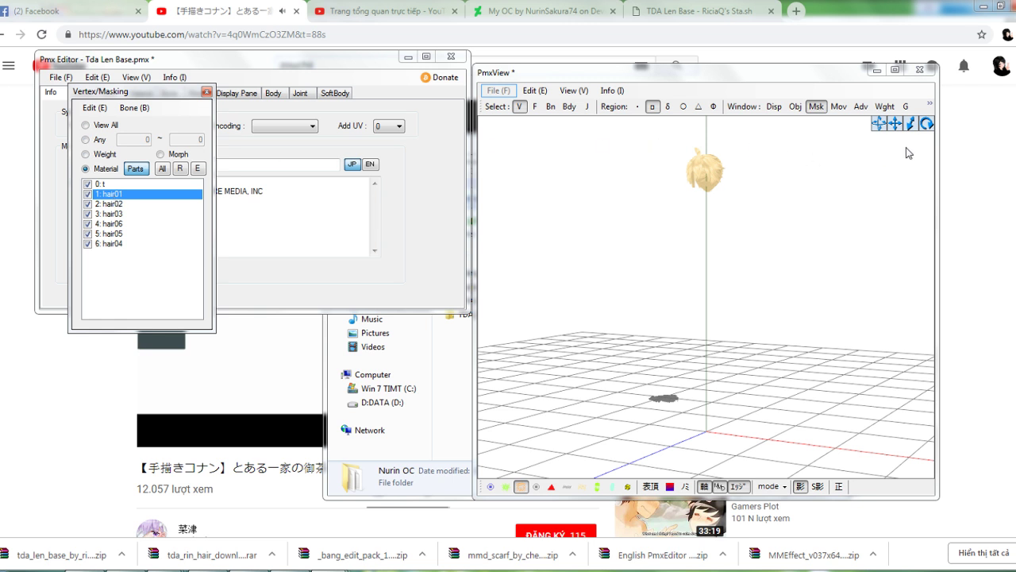
{"action": "left_click_drag", "start_coordinate": [908, 118], "coordinate": [855, 172]}
{"action": "right_click_drag", "start_coordinate": [855, 172], "coordinate": [651, 253]}
{"action": "scroll", "coordinate": [666, 244], "scroll_direction": "down", "scroll_amount": 4}
{"action": "left_click", "coordinate": [113, 198]}
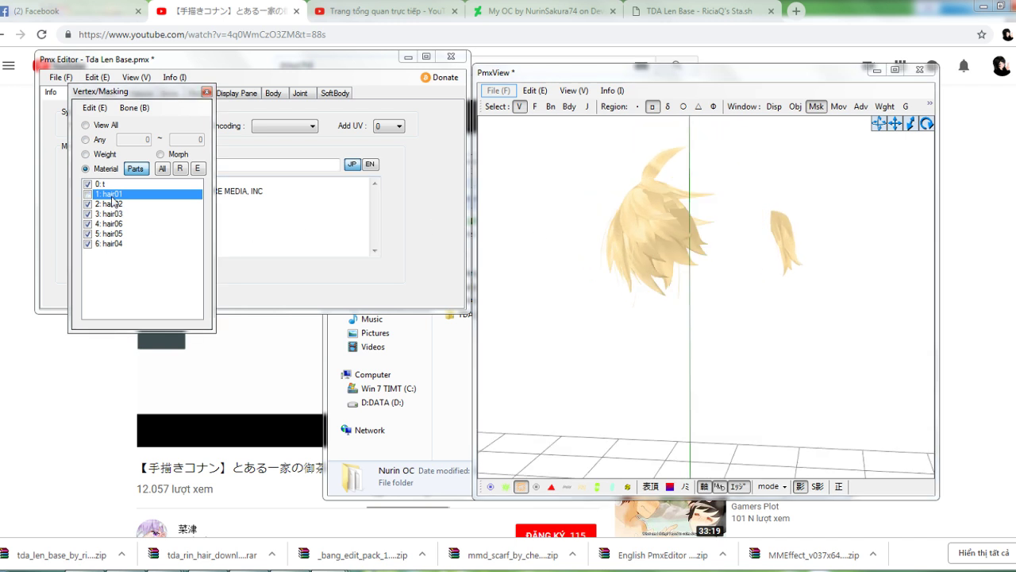
{"action": "left_click", "coordinate": [112, 205]}
{"action": "left_click", "coordinate": [111, 215]}
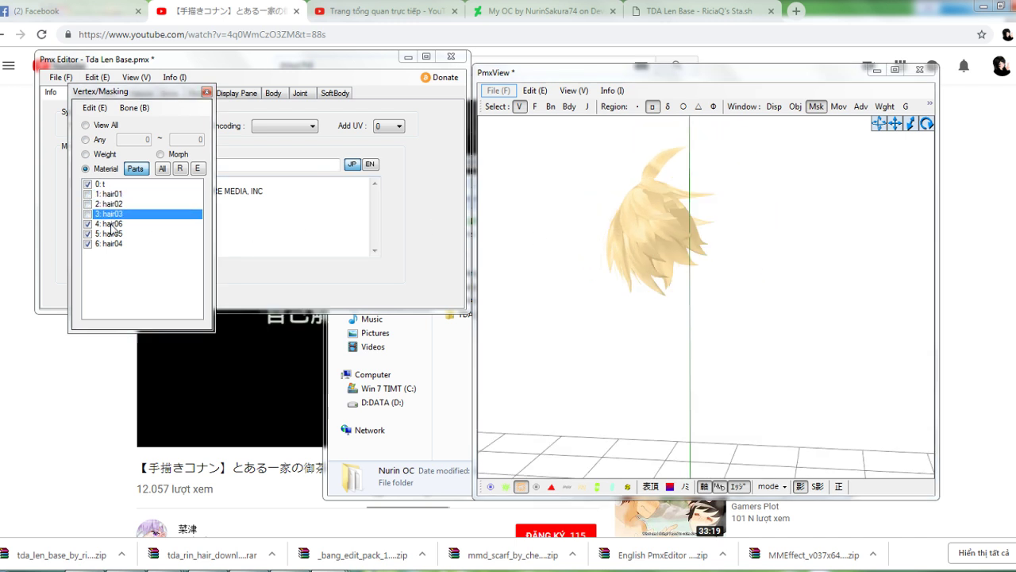
Show hair03 again, hide hair06, hair05 and hair04, and invert the mask to display everything except t and hair03
{"action": "left_click", "coordinate": [115, 215]}
{"action": "left_click", "coordinate": [115, 224]}
{"action": "left_click", "coordinate": [116, 233]}
{"action": "left_click", "coordinate": [115, 244]}
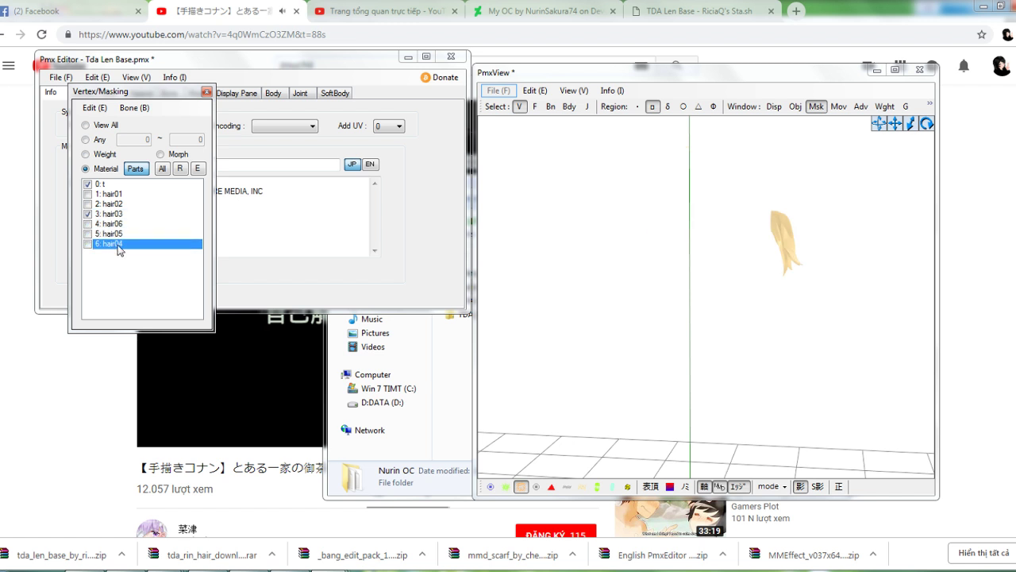
{"action": "left_click", "coordinate": [179, 168]}
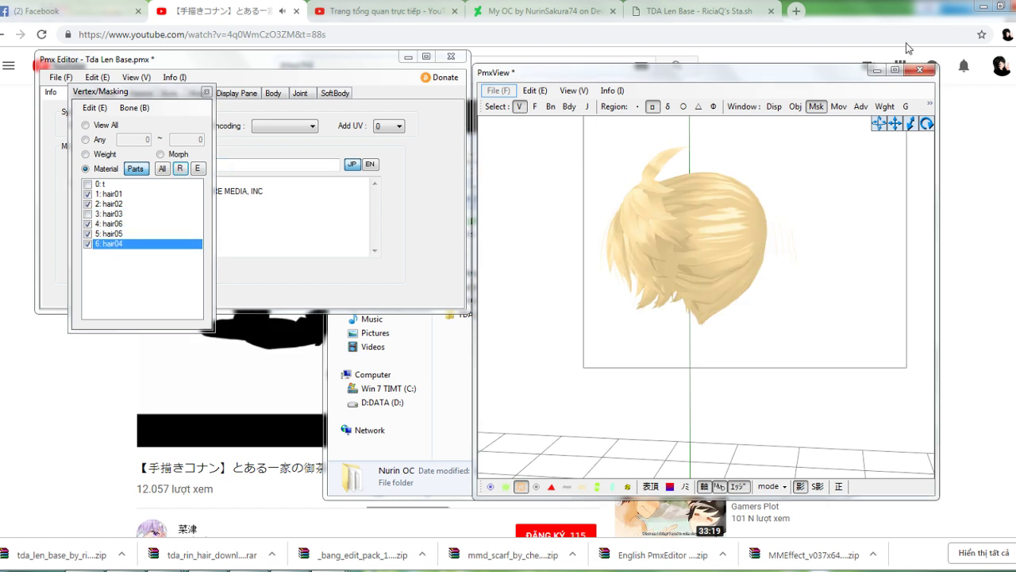
Select all displayed hair vertices, deselect those of the ponytail at the back, and delete the rest
{"action": "key", "text": "ctrl+a"}
{"action": "key", "text": "Delete"}
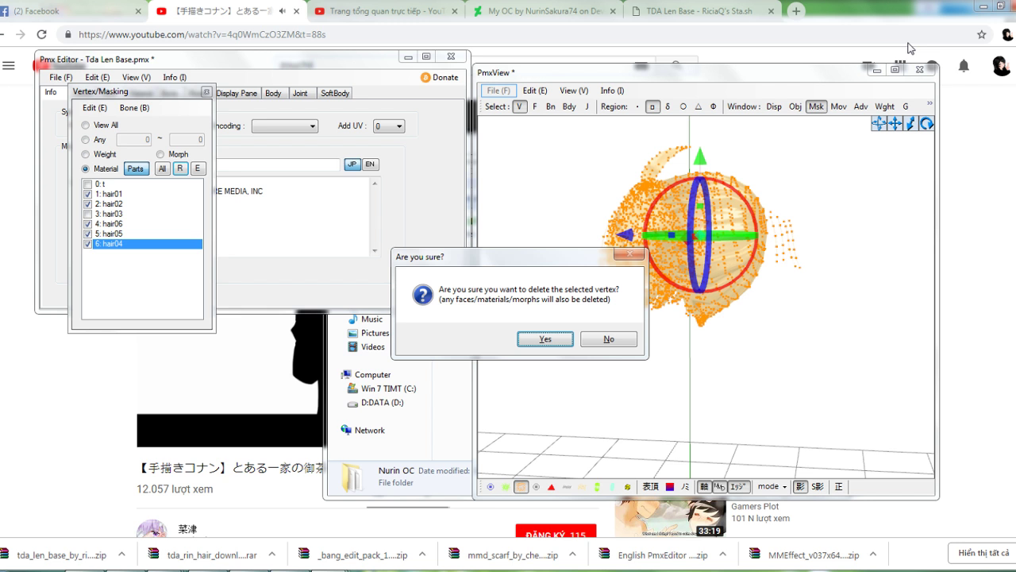
{"action": "left_click", "coordinate": [627, 340]}
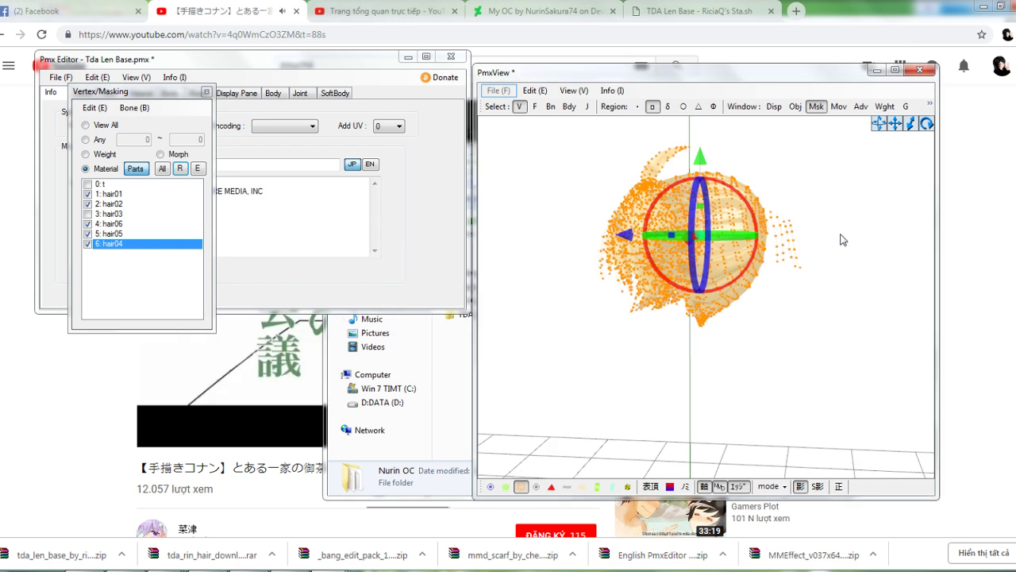
{"action": "left_click_drag", "start_coordinate": [850, 185], "coordinate": [782, 253]}
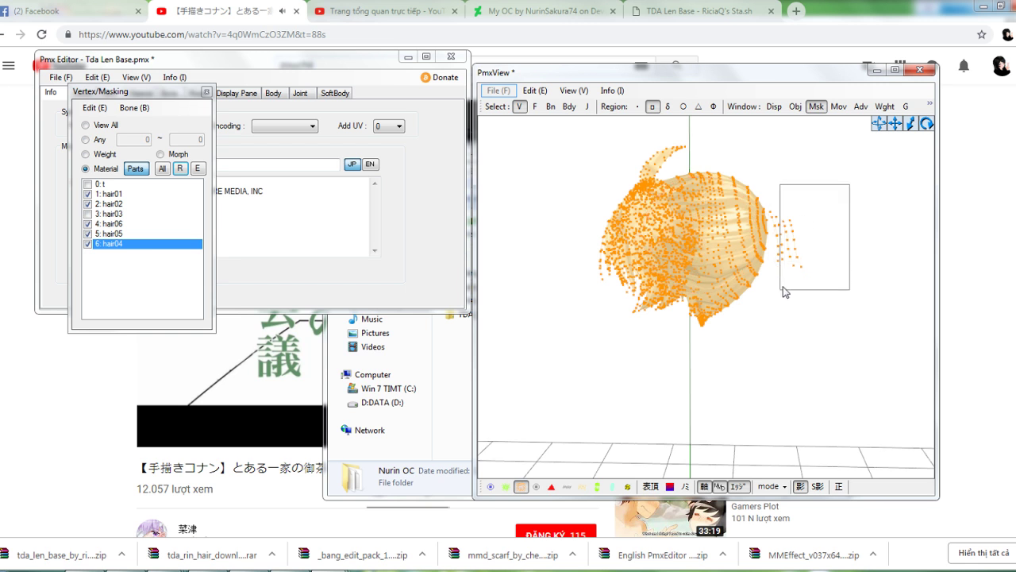
{"action": "left_click_drag", "start_coordinate": [783, 291], "coordinate": [780, 293]}
{"action": "left_click_drag", "start_coordinate": [783, 199], "coordinate": [771, 229]}
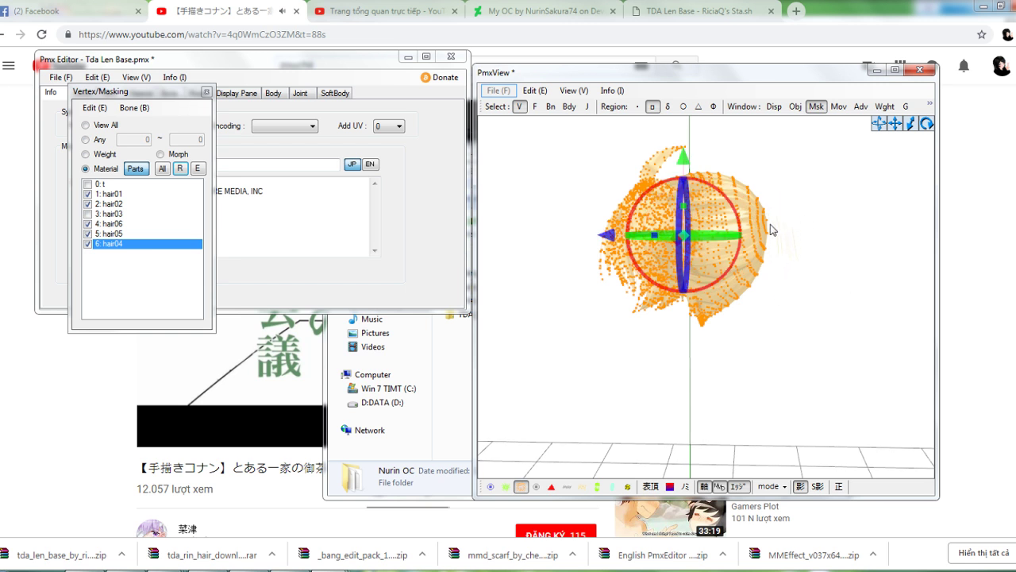
{"action": "key", "text": "Delete"}
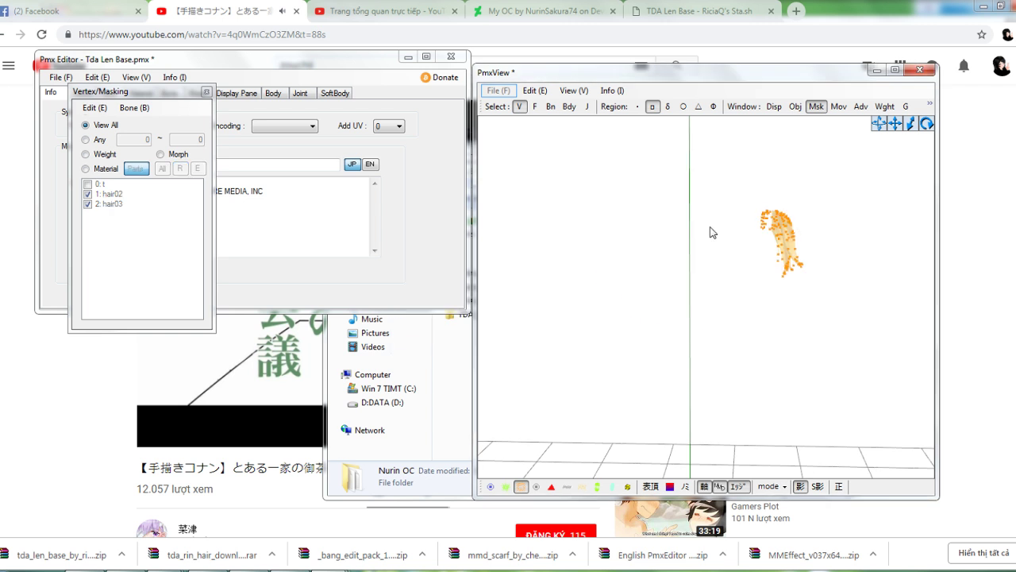
{"action": "left_click", "coordinate": [687, 252]}
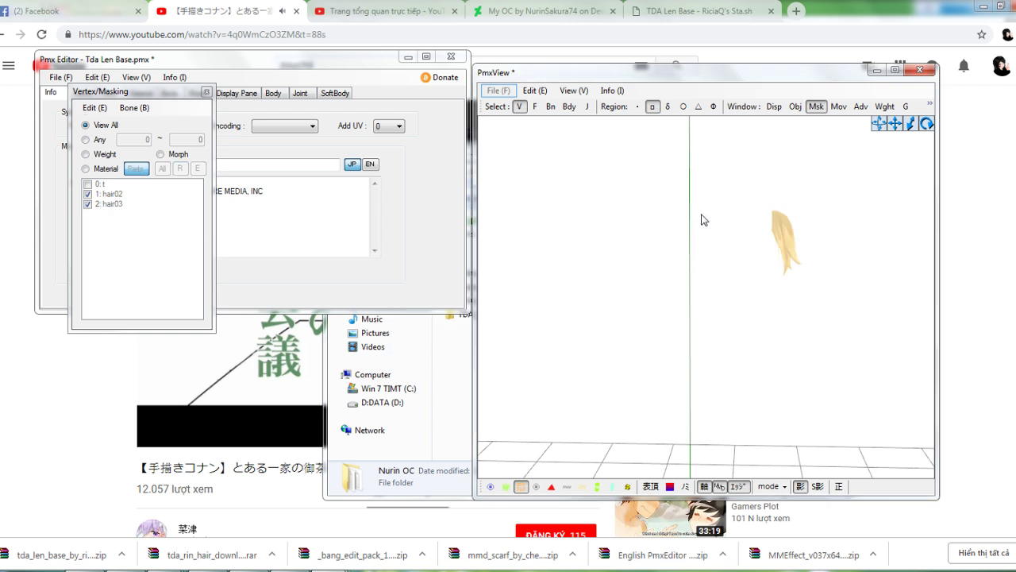
Enable bone selection and delete all skeleton bones except those of the ponytail
{"action": "left_click", "coordinate": [547, 107]}
{"action": "scroll", "coordinate": [659, 251], "scroll_direction": "down", "scroll_amount": 6}
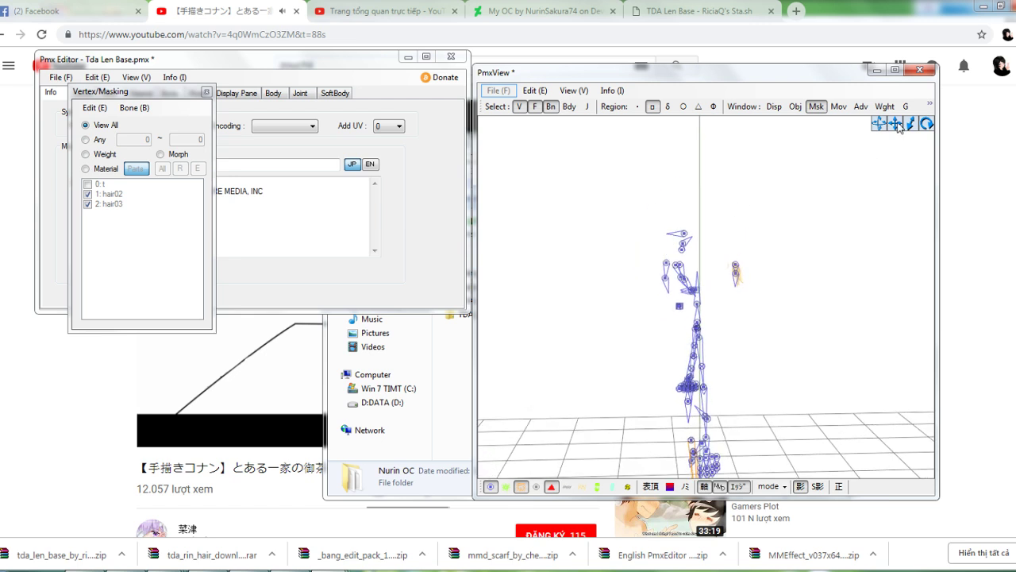
{"action": "left_click_drag", "start_coordinate": [898, 127], "coordinate": [889, 117]}
{"action": "scroll", "coordinate": [752, 255], "scroll_direction": "down", "scroll_amount": 5}
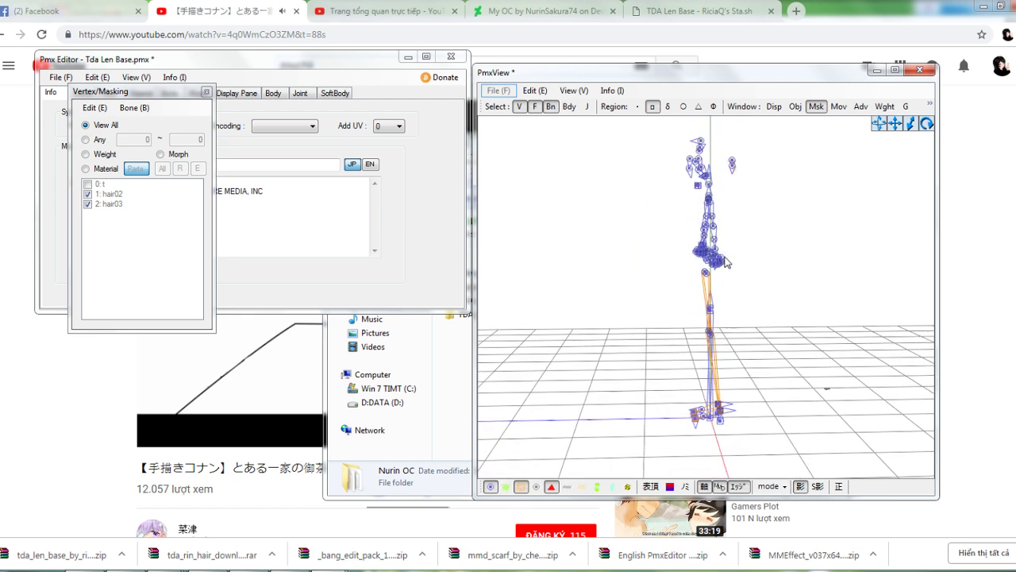
{"action": "left_click_drag", "start_coordinate": [696, 211], "coordinate": [727, 463]}
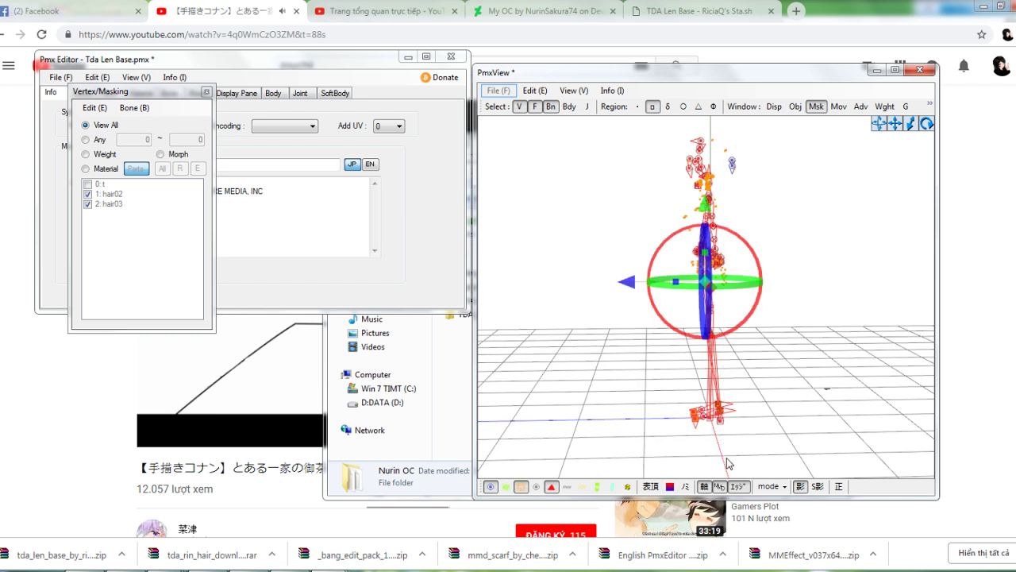
{"action": "key", "text": "Delete"}
{"action": "key", "text": "Return"}
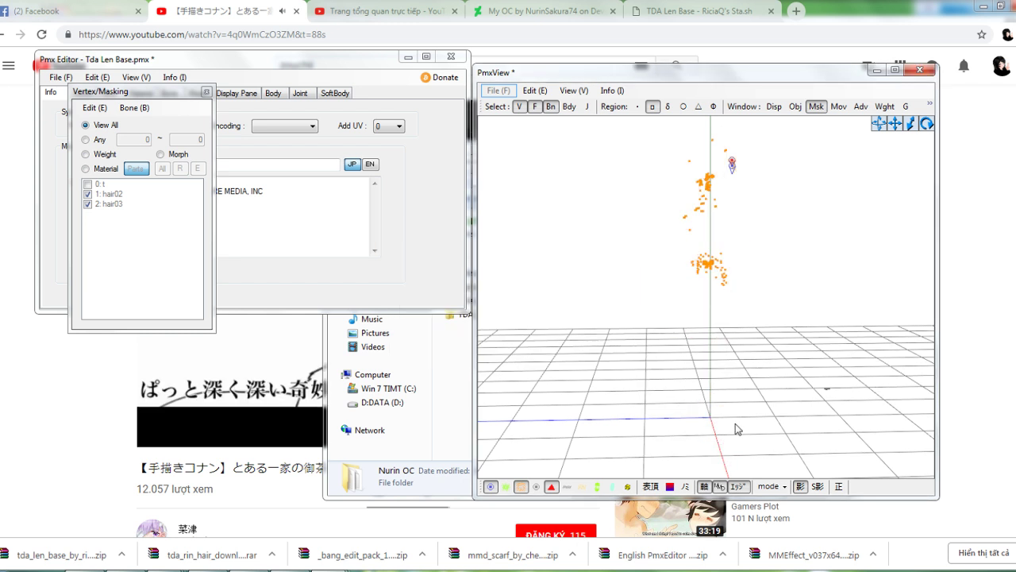
Filter the mask by material, limit selection to rigid bodies, and delete all rigid bodies below the head
{"action": "right_click_drag", "start_coordinate": [782, 378], "coordinate": [672, 345]}
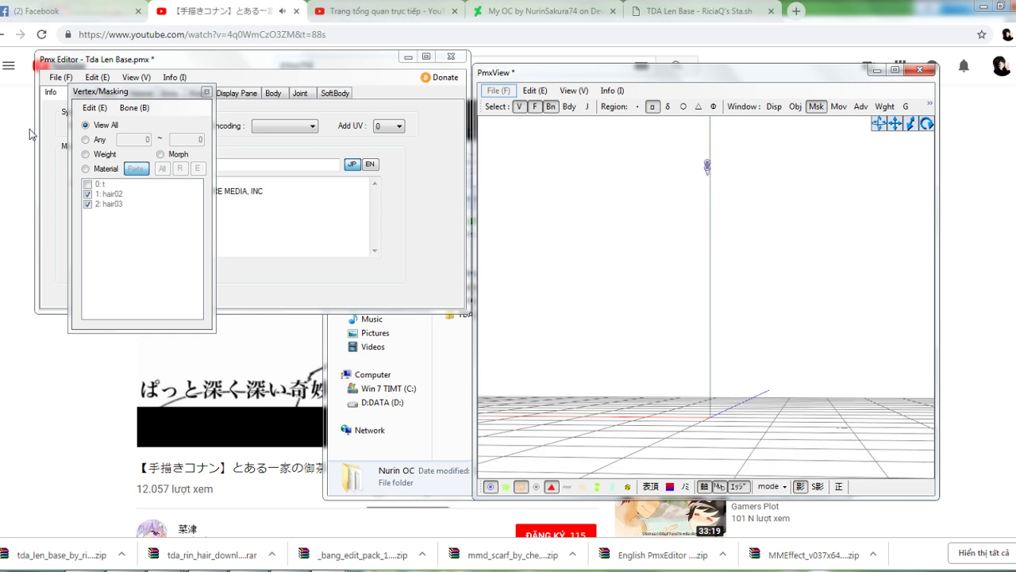
{"action": "left_click", "coordinate": [84, 168]}
{"action": "left_click", "coordinate": [519, 107]}
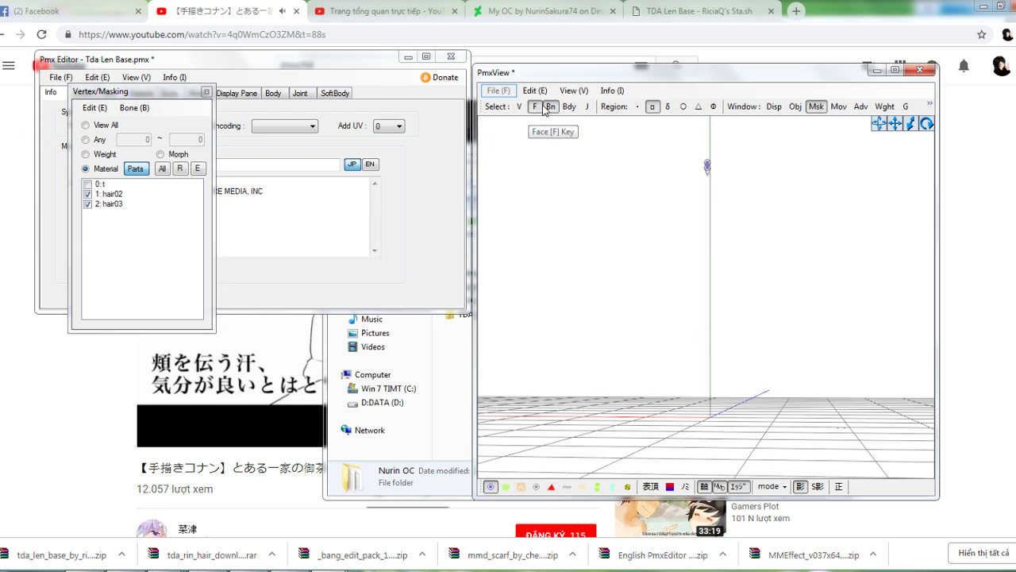
{"action": "left_click", "coordinate": [554, 113]}
{"action": "left_click", "coordinate": [537, 110]}
{"action": "left_click", "coordinate": [570, 109]}
{"action": "right_click_drag", "start_coordinate": [753, 205], "coordinate": [814, 223]}
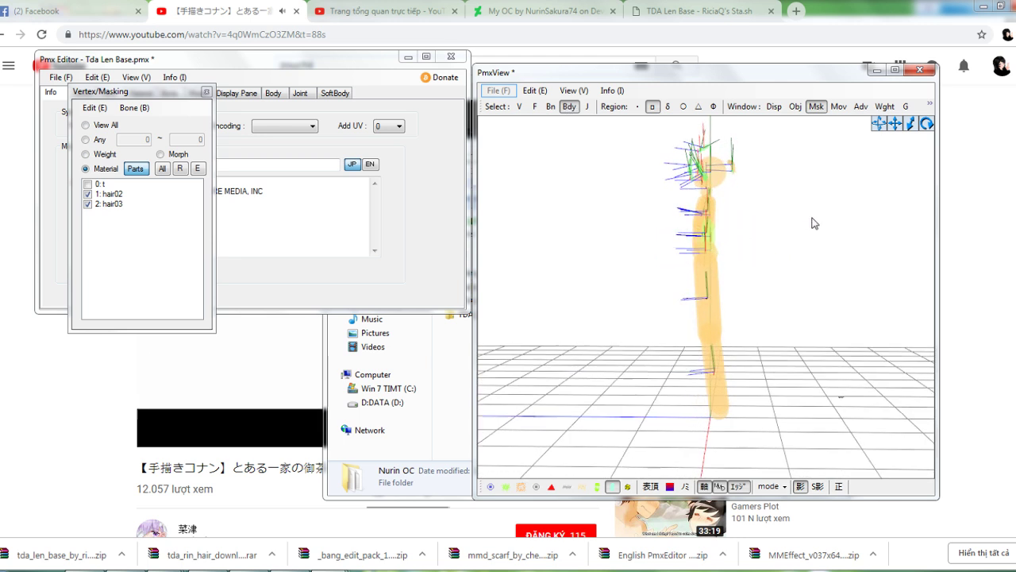
{"action": "left_click_drag", "start_coordinate": [643, 450], "coordinate": [827, 187]}
{"action": "key", "text": "Delete"}
{"action": "key", "text": "Return"}
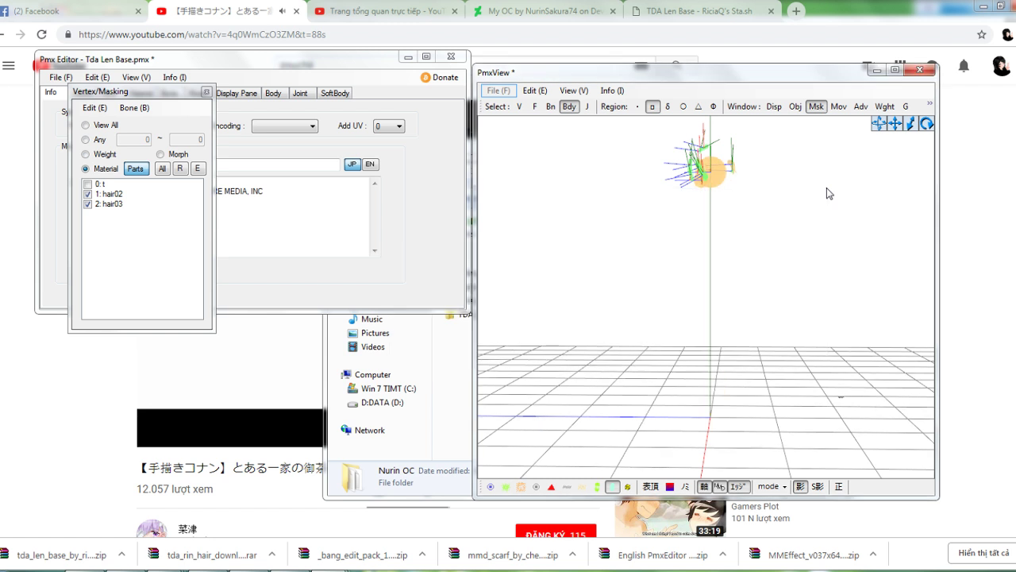
Select rigid bodies of the front hair near the face and delete them
{"action": "left_click_drag", "start_coordinate": [913, 123], "coordinate": [895, 123]}
{"action": "left_click_drag", "start_coordinate": [620, 232], "coordinate": [713, 344]}
{"action": "key", "text": "Delete"}
{"action": "key", "text": "Return"}
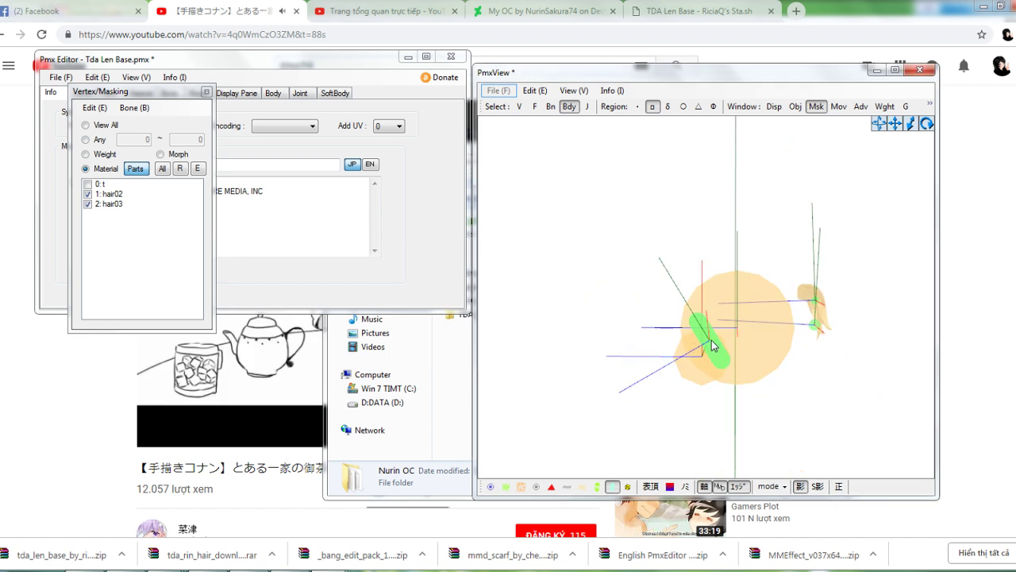
Delete the remaining capsule rigid body beside the face and the rigid bodies of the head, keeping the ponytail's
{"action": "right_click_drag", "start_coordinate": [671, 359], "coordinate": [736, 362]}
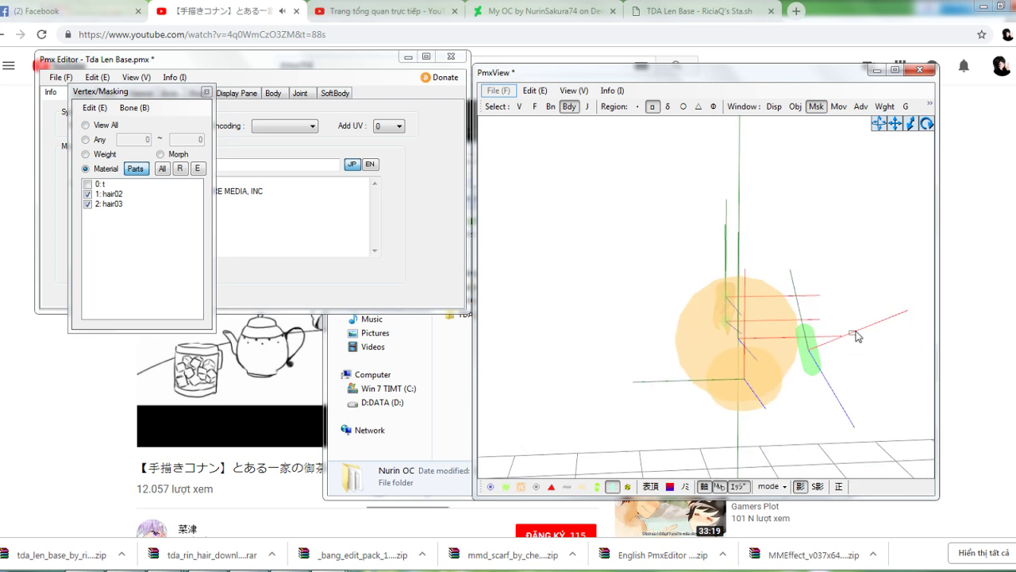
{"action": "left_click_drag", "start_coordinate": [856, 332], "coordinate": [801, 375]}
{"action": "key", "text": "Delete"}
{"action": "key", "text": "Return"}
{"action": "right_click_drag", "start_coordinate": [739, 386], "coordinate": [774, 401]}
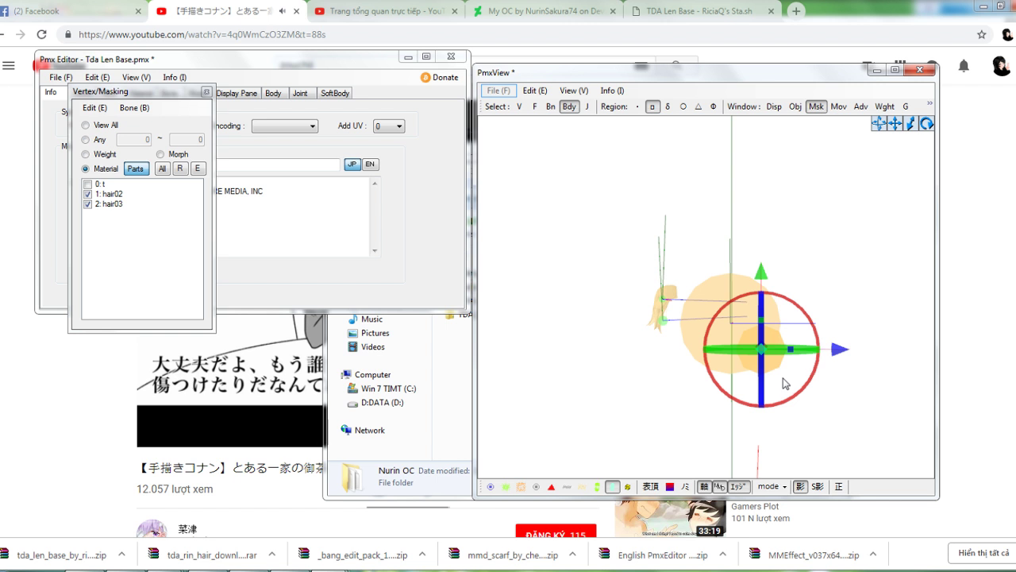
{"action": "key", "text": "Delete"}
{"action": "key", "text": "Return"}
{"action": "right_click_drag", "start_coordinate": [770, 382], "coordinate": [719, 369]}
Turn off rigid body selection and include material t in the displayed parts of the mask
{"action": "left_click", "coordinate": [572, 107]}
{"action": "right_click_drag", "start_coordinate": [709, 247], "coordinate": [745, 262]}
{"action": "left_click", "coordinate": [88, 184]}
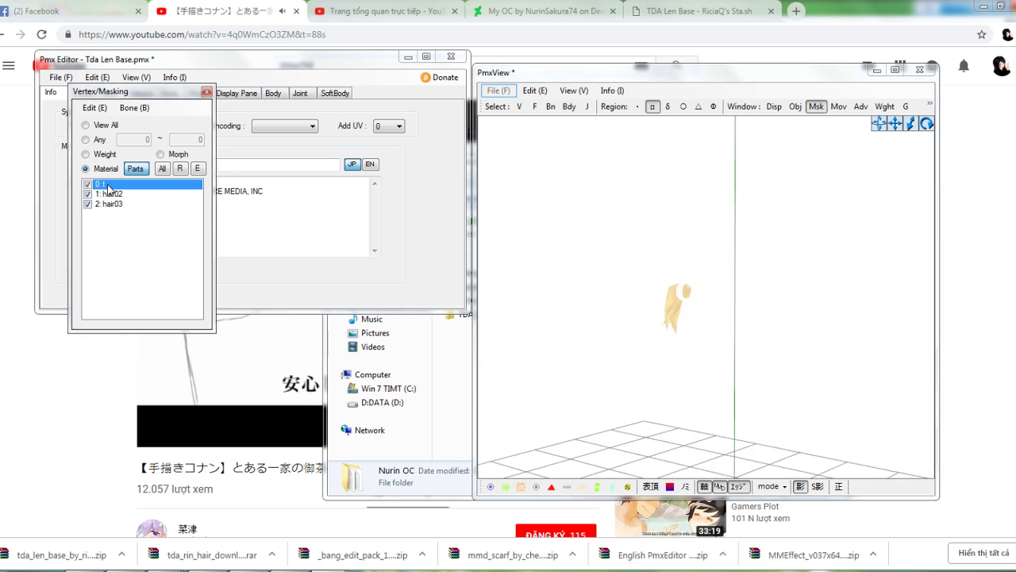
{"action": "right_click_drag", "start_coordinate": [663, 264], "coordinate": [604, 264]}
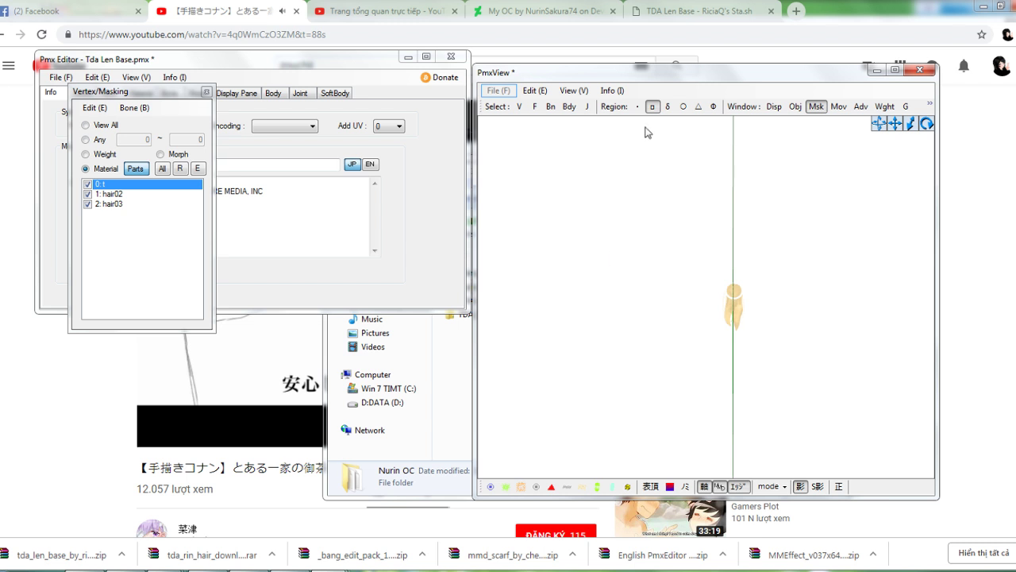
Show the joints and delete all those at the front of the head, keeping the two on the ponytail
{"action": "left_click", "coordinate": [569, 106]}
{"action": "left_click", "coordinate": [589, 106]}
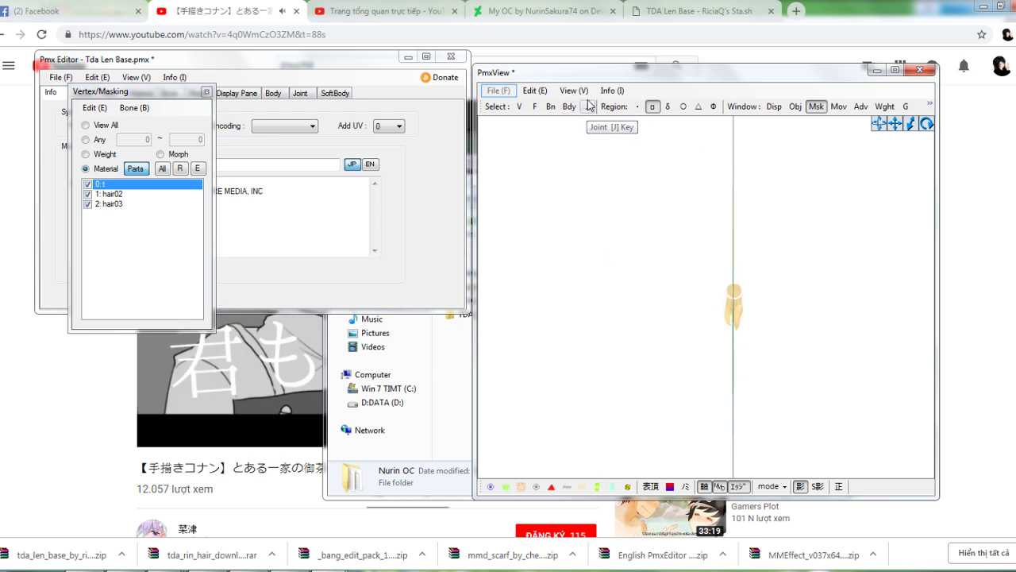
{"action": "right_click_drag", "start_coordinate": [670, 238], "coordinate": [751, 254]}
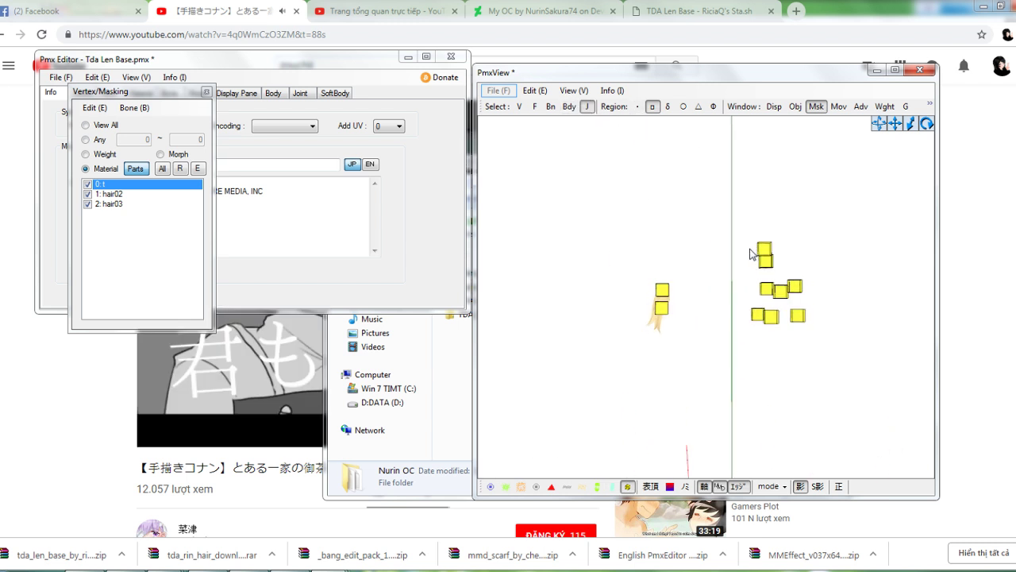
{"action": "left_click_drag", "start_coordinate": [744, 224], "coordinate": [830, 353]}
{"action": "left_click", "coordinate": [823, 347]}
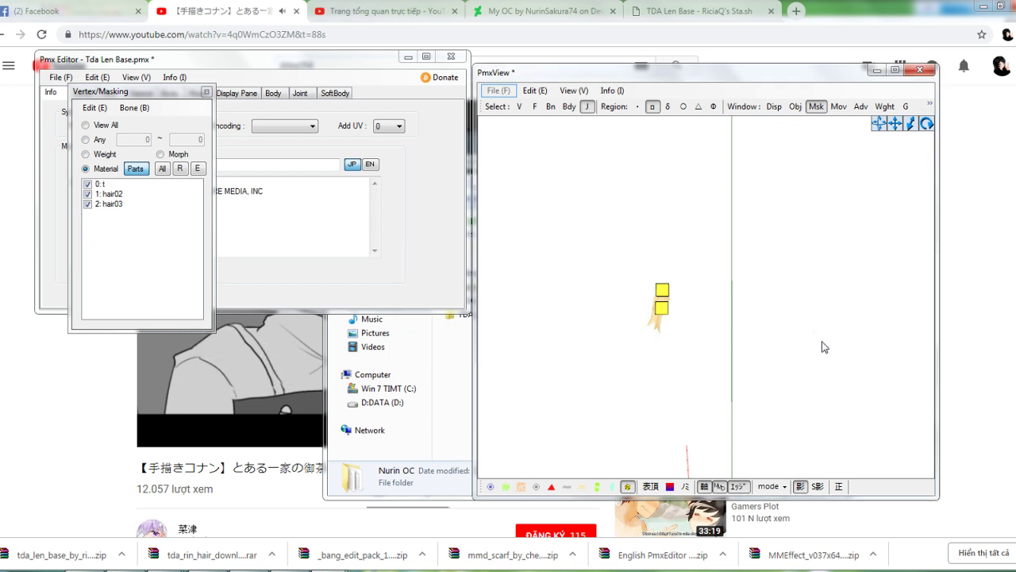
{"action": "right_click_drag", "start_coordinate": [760, 363], "coordinate": [715, 376]}
Save the isolated ponytail model as Tda Len Base in PMX format in the Nurin OC folder
{"action": "left_click", "coordinate": [404, 210]}
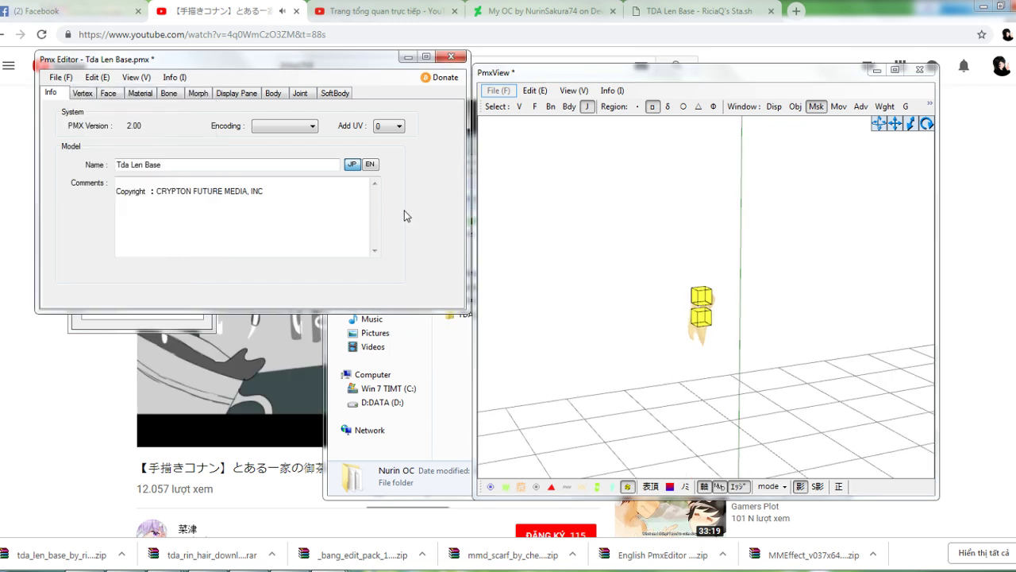
{"action": "left_click", "coordinate": [60, 77]}
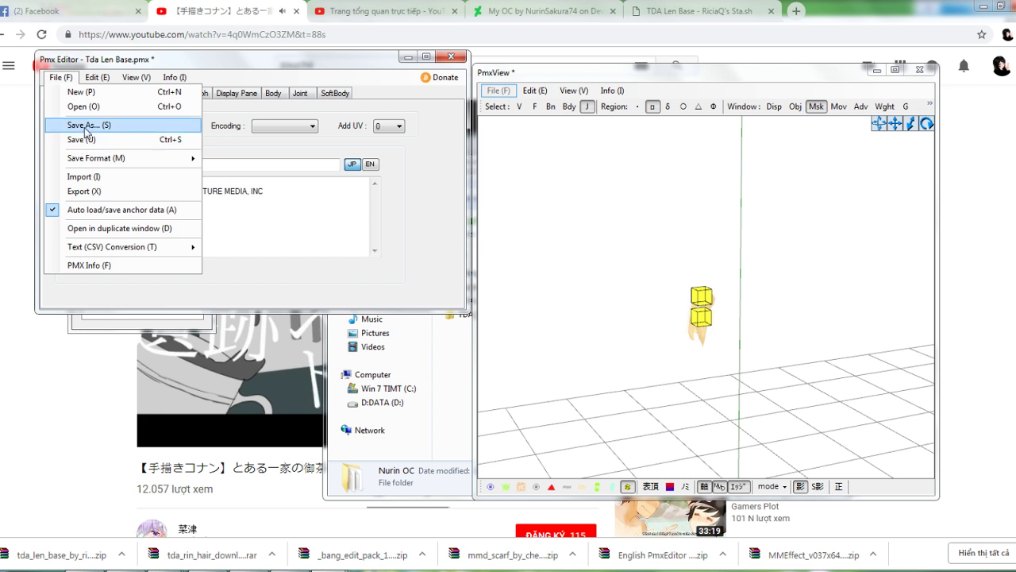
{"action": "left_click", "coordinate": [83, 126]}
{"action": "left_click", "coordinate": [188, 100]}
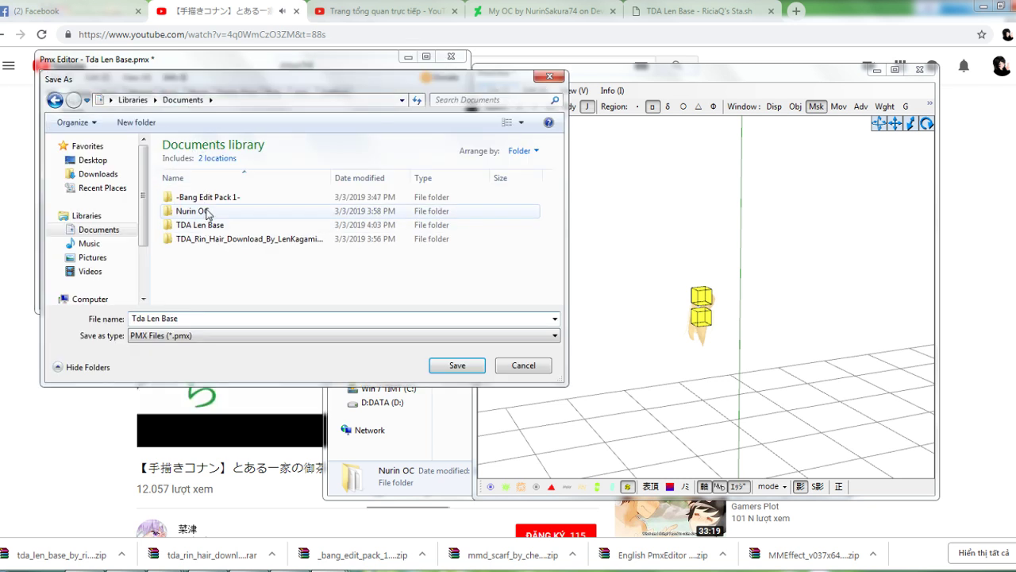
{"action": "double_click", "coordinate": [192, 211]}
{"action": "left_click", "coordinate": [456, 367]}
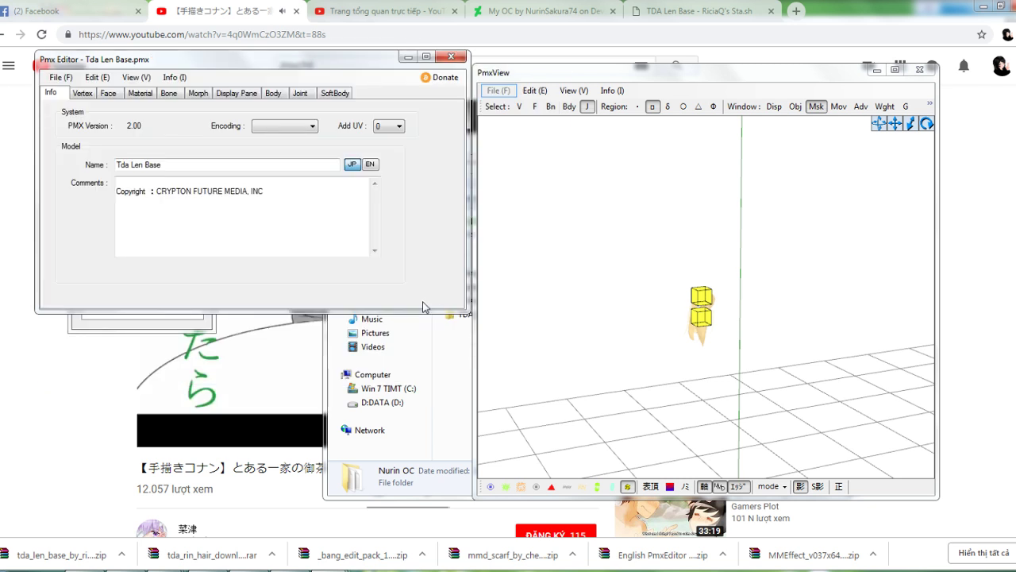
Switch to the TDA Base model's editor and import Tda Len Base.pmx from the Nurin OC folder
{"action": "mouse_move", "coordinate": [308, 564]}
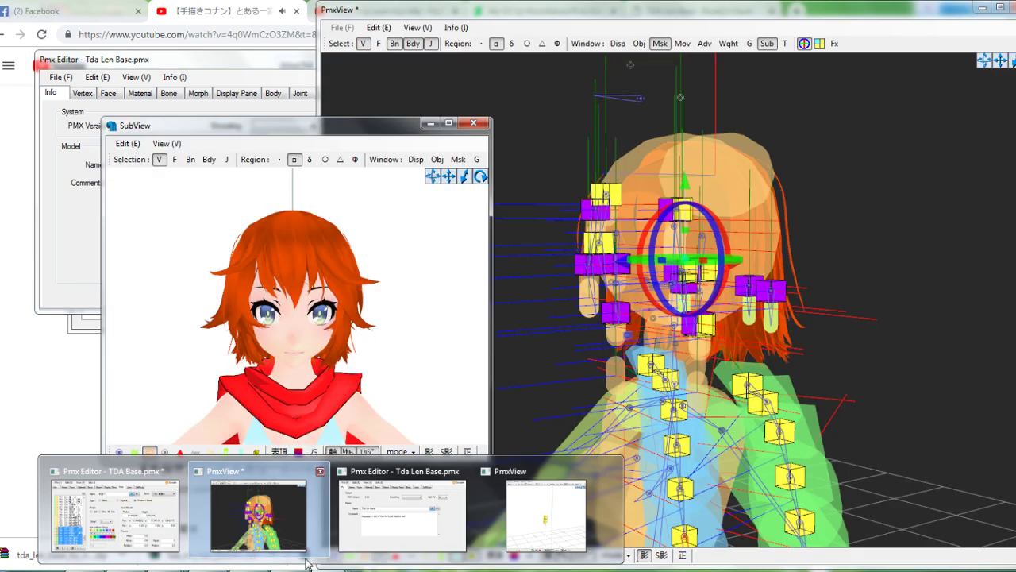
{"action": "left_click", "coordinate": [111, 534]}
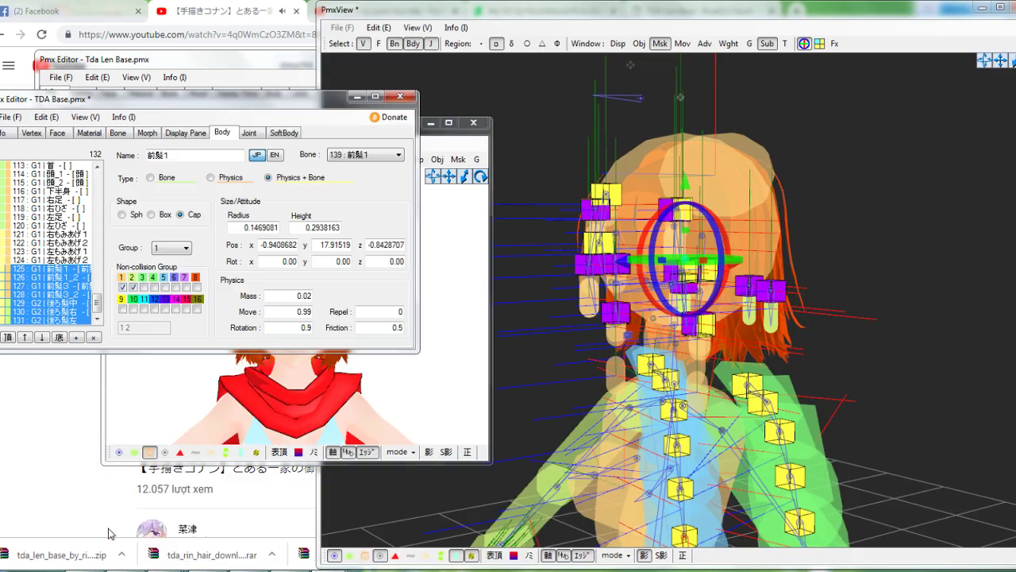
{"action": "left_click", "coordinate": [9, 123]}
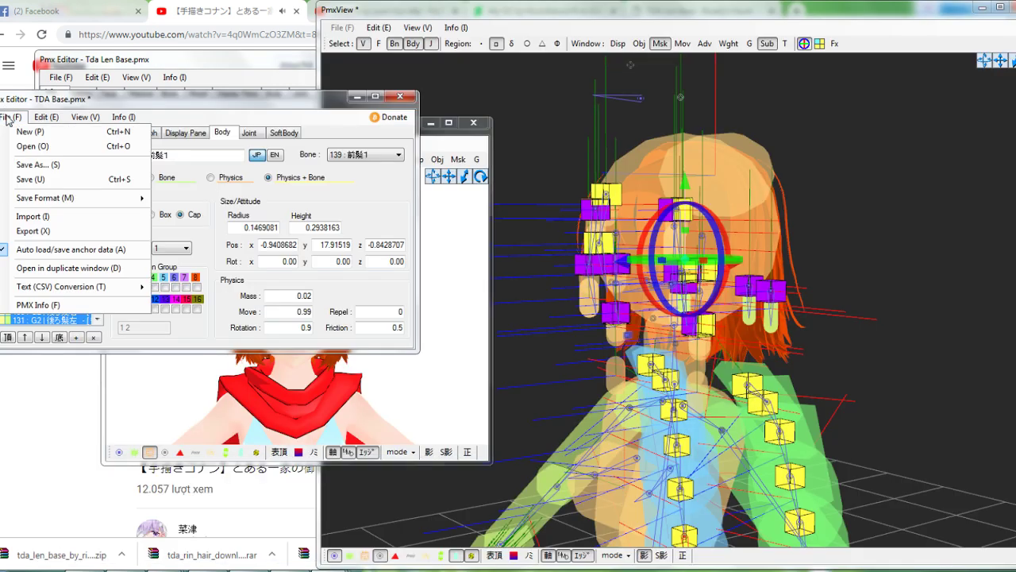
{"action": "left_click", "coordinate": [33, 221]}
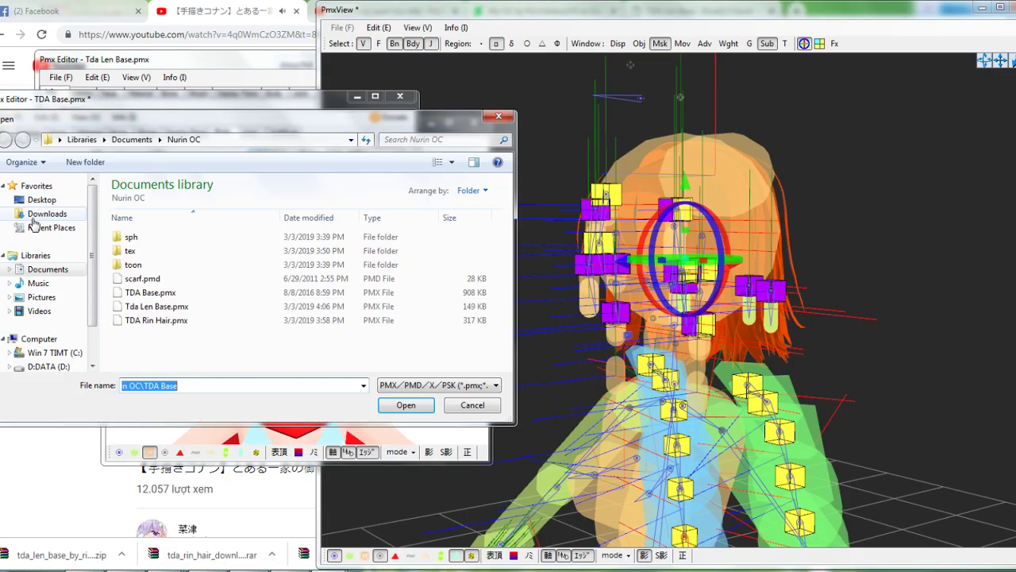
{"action": "left_click", "coordinate": [159, 310]}
{"action": "double_click", "coordinate": [159, 310]}
{"action": "left_click", "coordinate": [238, 295]}
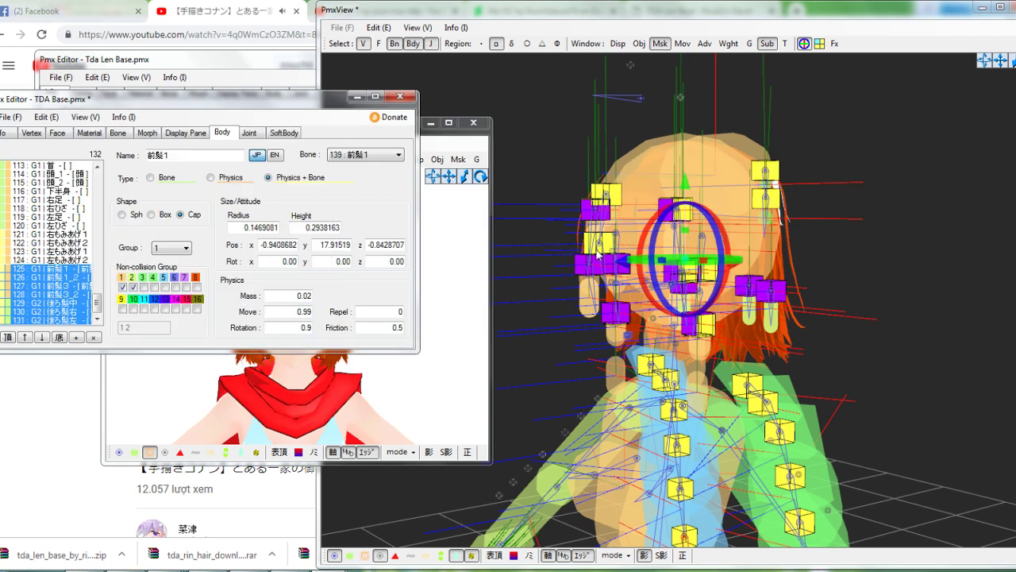
Box-select the imported ponytail behind the head and turn off bone, rigid body and joint selection
{"action": "mouse_move", "coordinate": [544, 245]}
{"action": "right_mouse_down"}
{"action": "mouse_move", "coordinate": [531, 242]}
{"action": "mouse_move", "coordinate": [547, 247]}
{"action": "right_mouse_up"}
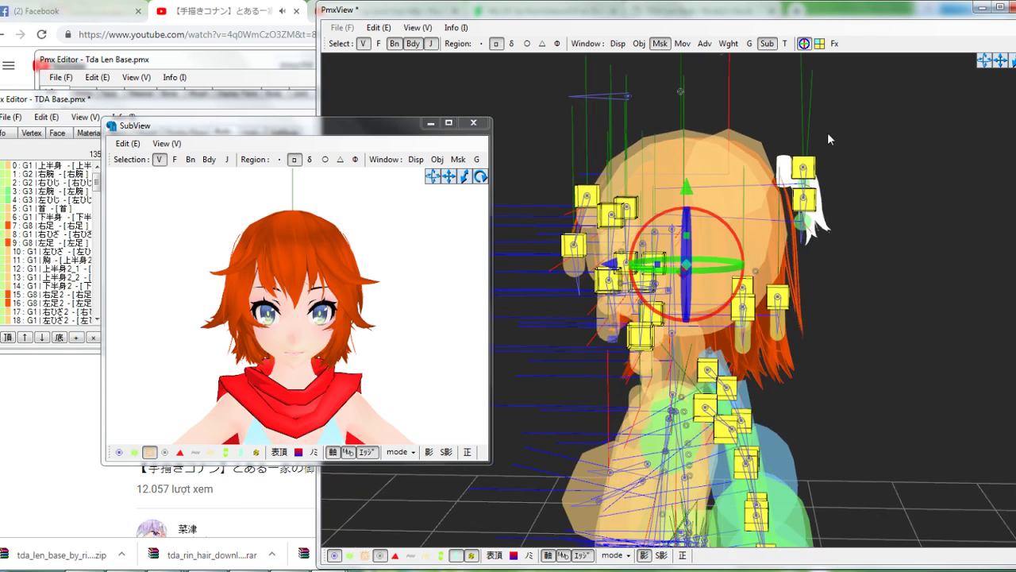
{"action": "left_click_drag", "start_coordinate": [851, 131], "coordinate": [850, 262]}
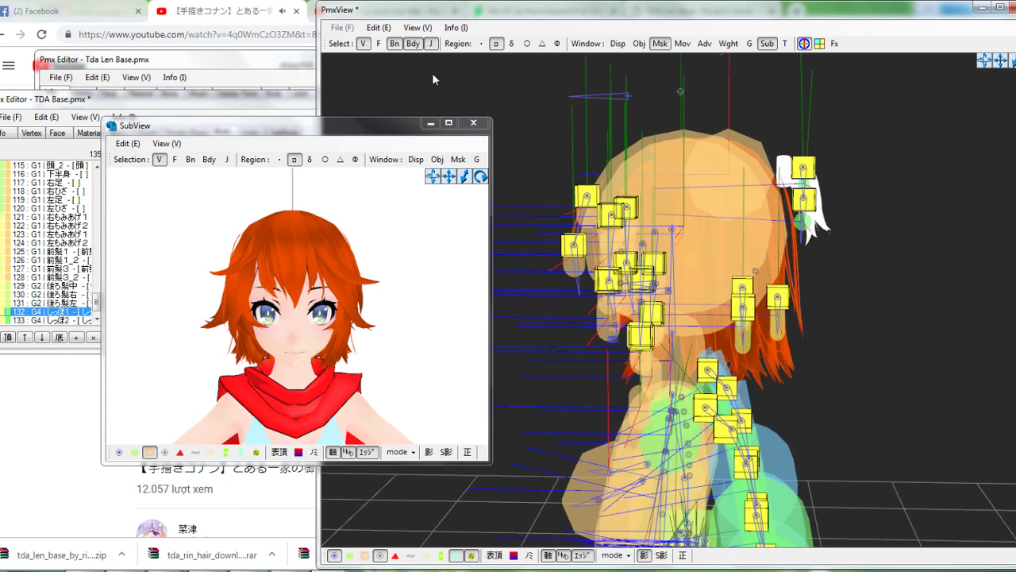
{"action": "left_click", "coordinate": [394, 45]}
{"action": "left_click", "coordinate": [412, 44]}
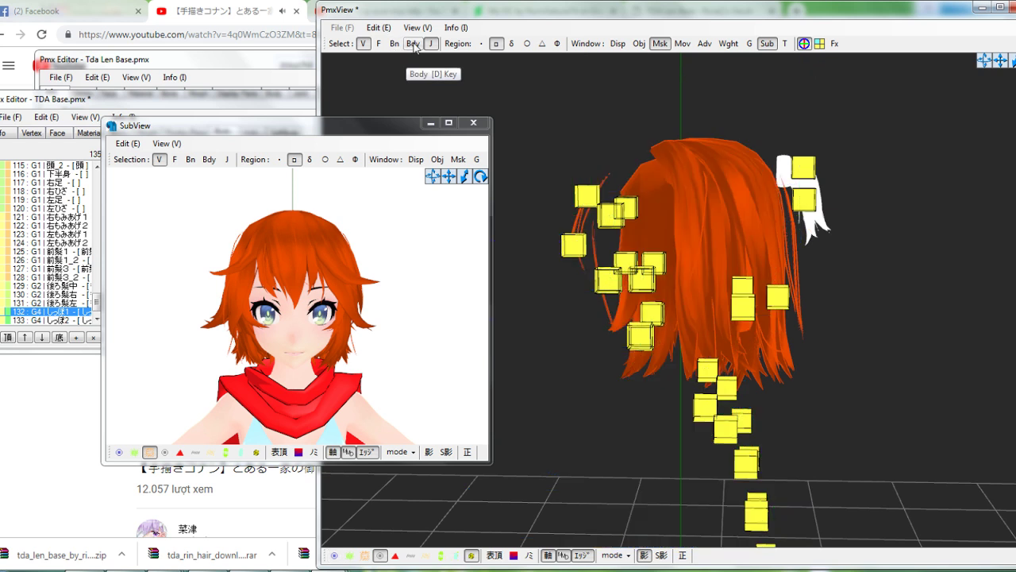
{"action": "left_click", "coordinate": [430, 43]}
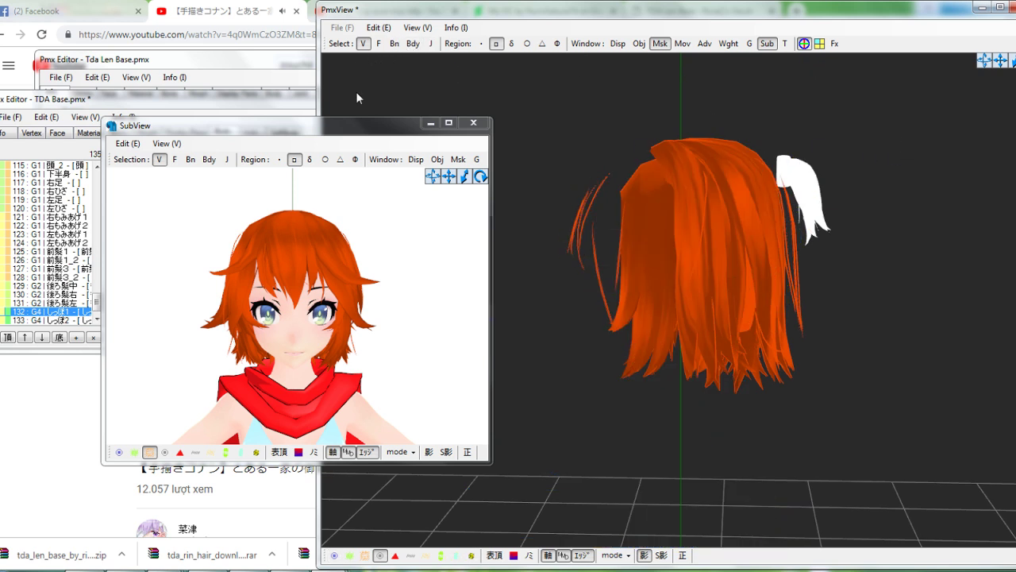
Mask the view by material to show only the ponytail materials 27: t, 28: hair02 and 29: hair03
{"action": "left_click", "coordinate": [663, 44]}
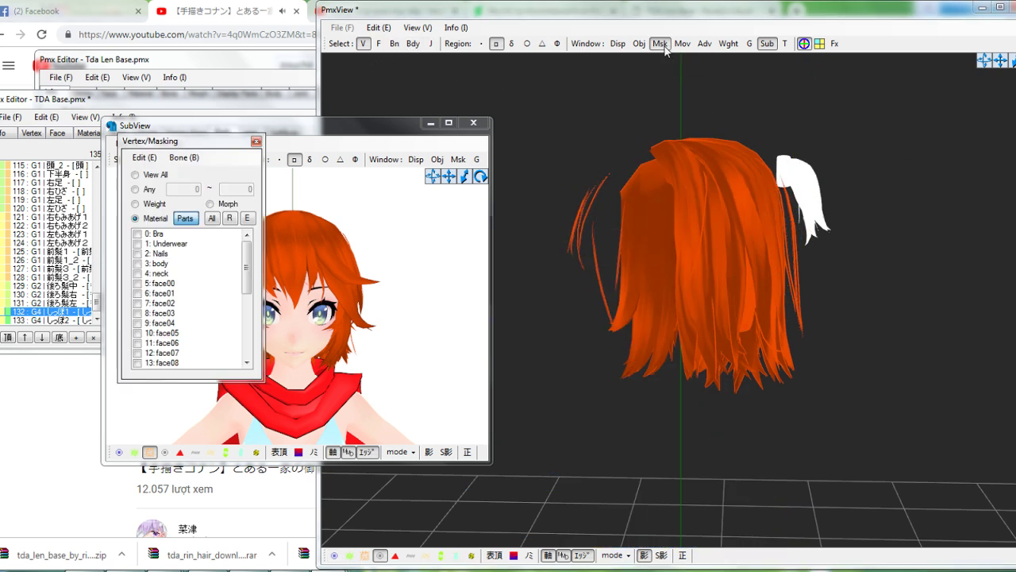
{"action": "left_click_drag", "start_coordinate": [246, 266], "coordinate": [246, 330]}
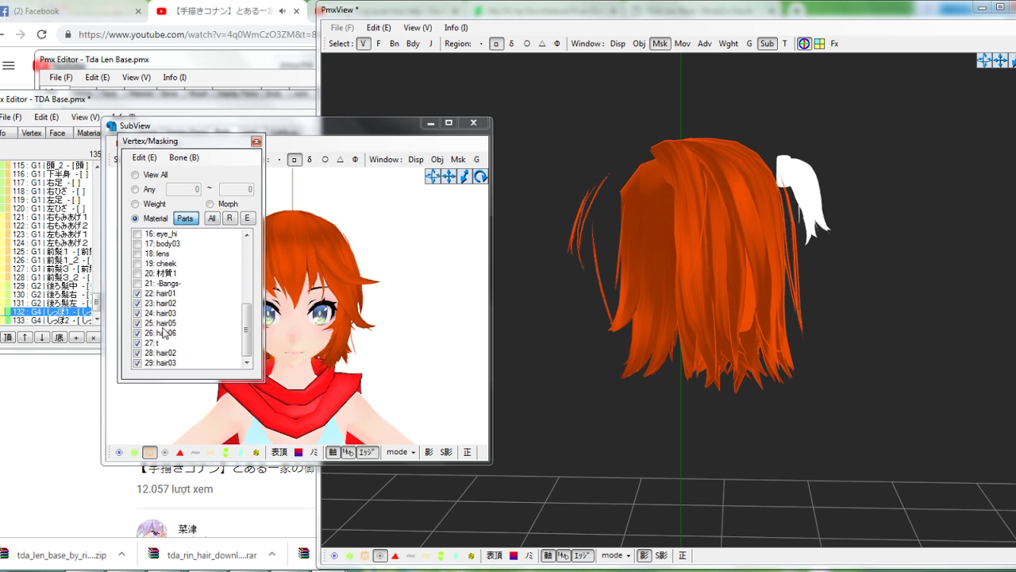
{"action": "left_click", "coordinate": [213, 218]}
{"action": "left_click", "coordinate": [213, 218]}
{"action": "left_click", "coordinate": [160, 363]}
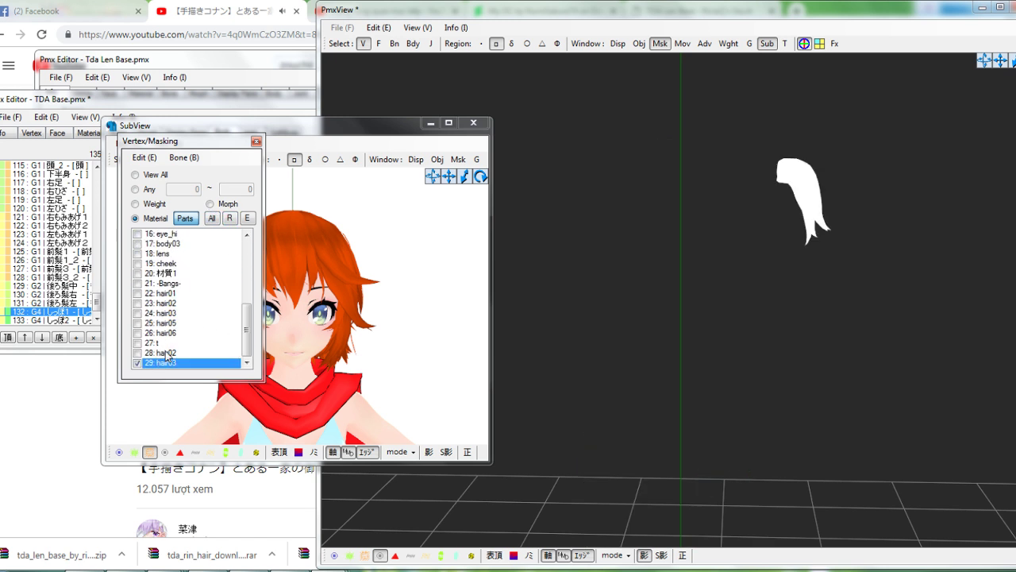
{"action": "left_click", "coordinate": [166, 353]}
{"action": "left_click", "coordinate": [165, 346]}
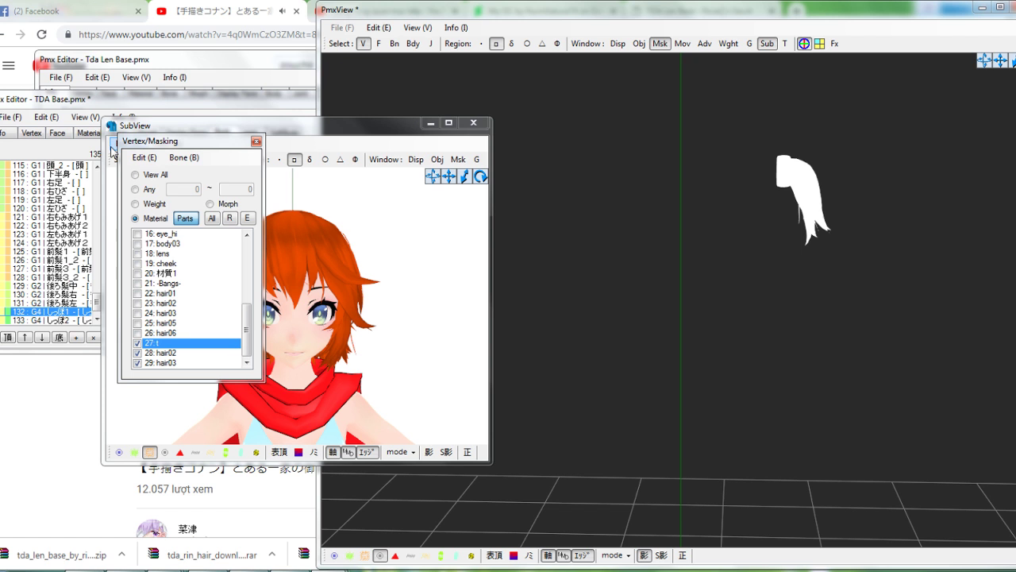
Select the ponytail materials t, hair02 and hair03 and load Orange hair.png from the tex folder into the texture viewer
{"action": "left_click", "coordinate": [84, 115]}
{"action": "left_click", "coordinate": [86, 134]}
{"action": "left_click_drag", "start_coordinate": [97, 252], "coordinate": [96, 311]}
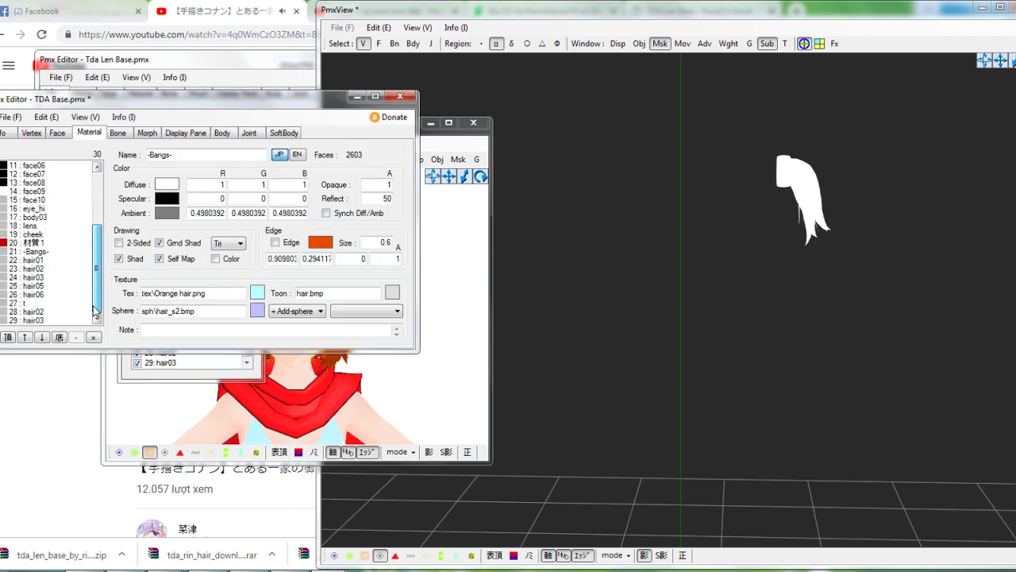
{"action": "left_click_drag", "start_coordinate": [36, 304], "coordinate": [113, 322]}
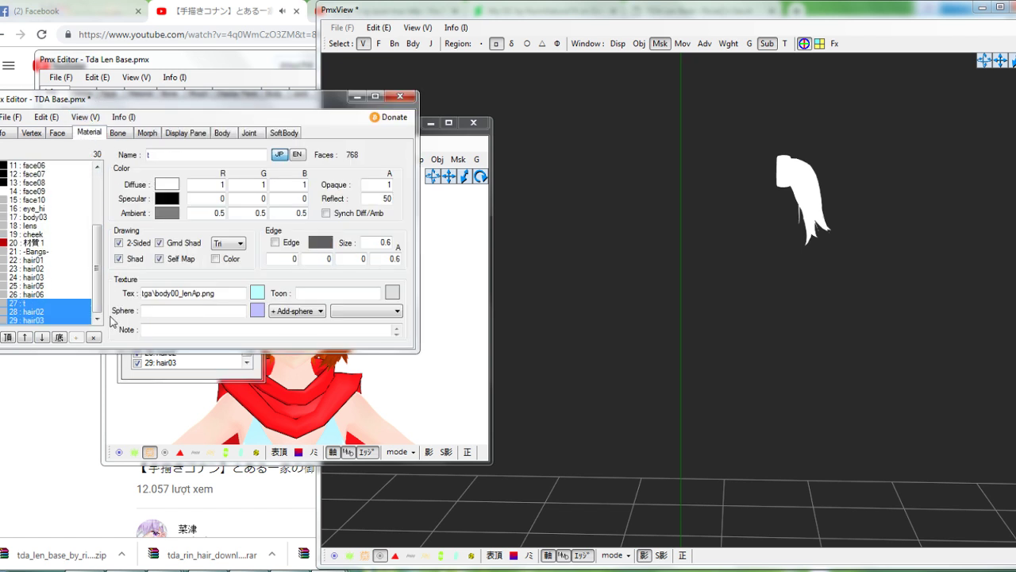
{"action": "left_click", "coordinate": [256, 296]}
{"action": "left_click", "coordinate": [27, 52]}
{"action": "left_click", "coordinate": [46, 60]}
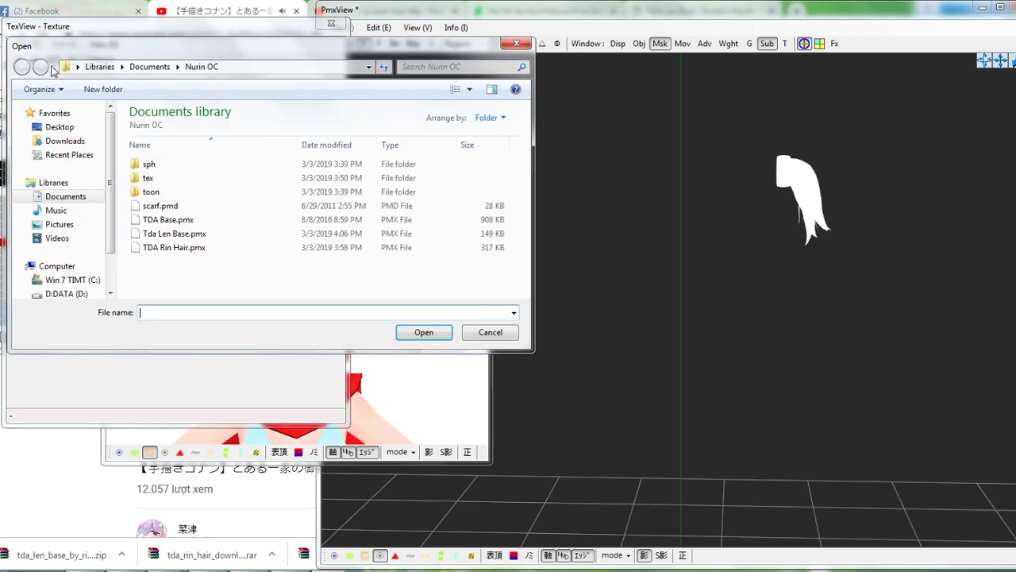
{"action": "double_click", "coordinate": [151, 178]}
{"action": "scroll", "coordinate": [198, 221], "scroll_direction": "down", "scroll_amount": 1}
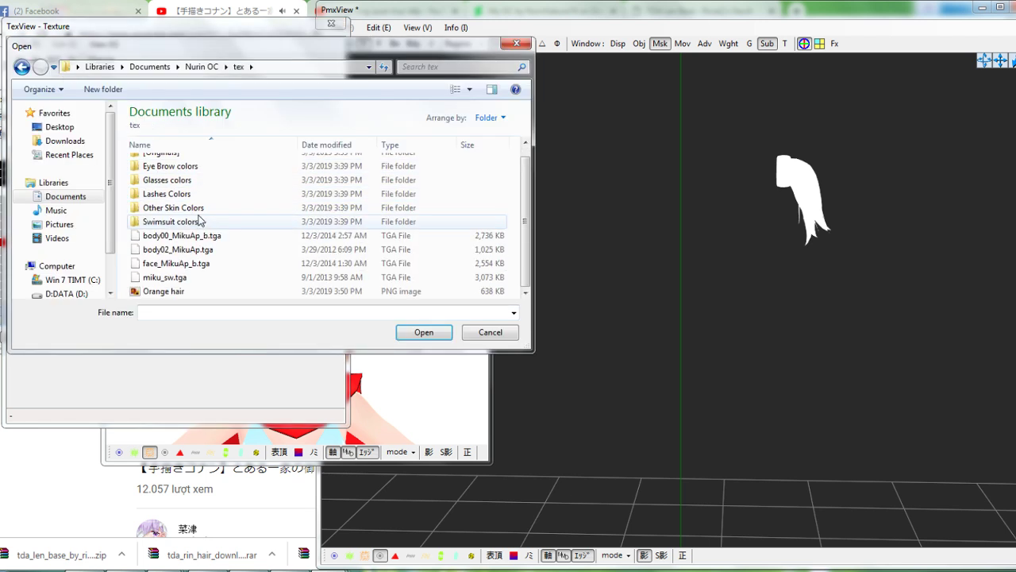
{"action": "double_click", "coordinate": [187, 292]}
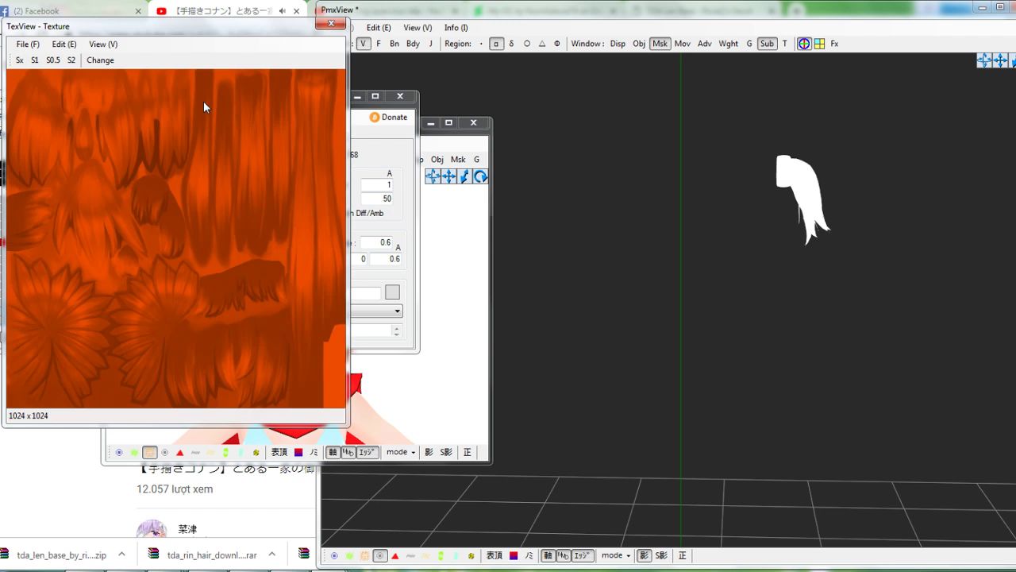
Apply the loaded orange hair texture to the ponytail materials t, hair02 and hair03 and close the texture viewer
{"action": "left_click", "coordinate": [101, 61]}
{"action": "left_click", "coordinate": [546, 340]}
{"action": "left_click", "coordinate": [338, 25]}
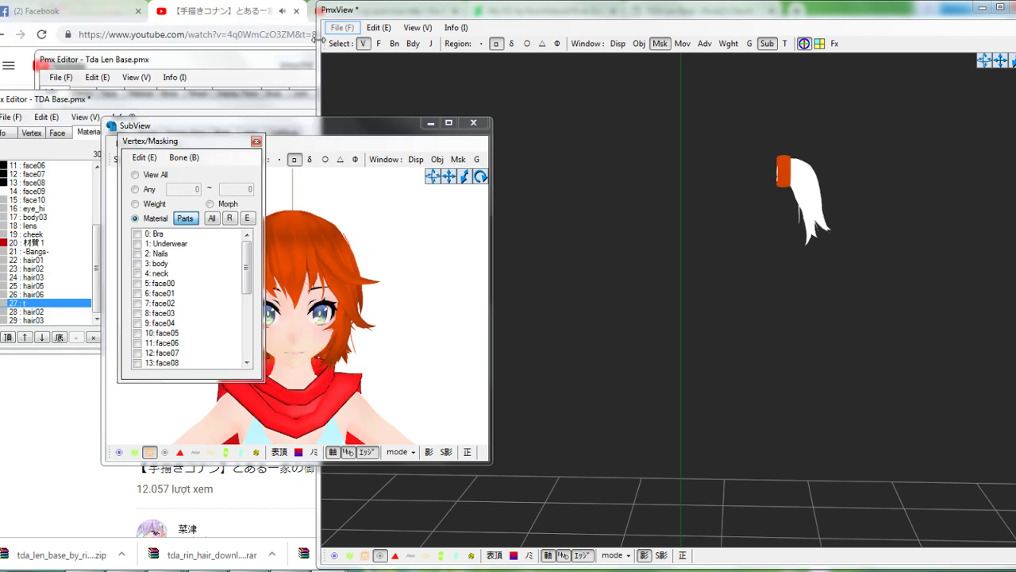
{"action": "left_click", "coordinate": [48, 319], "text": "shift"}
{"action": "left_click", "coordinate": [681, 227]}
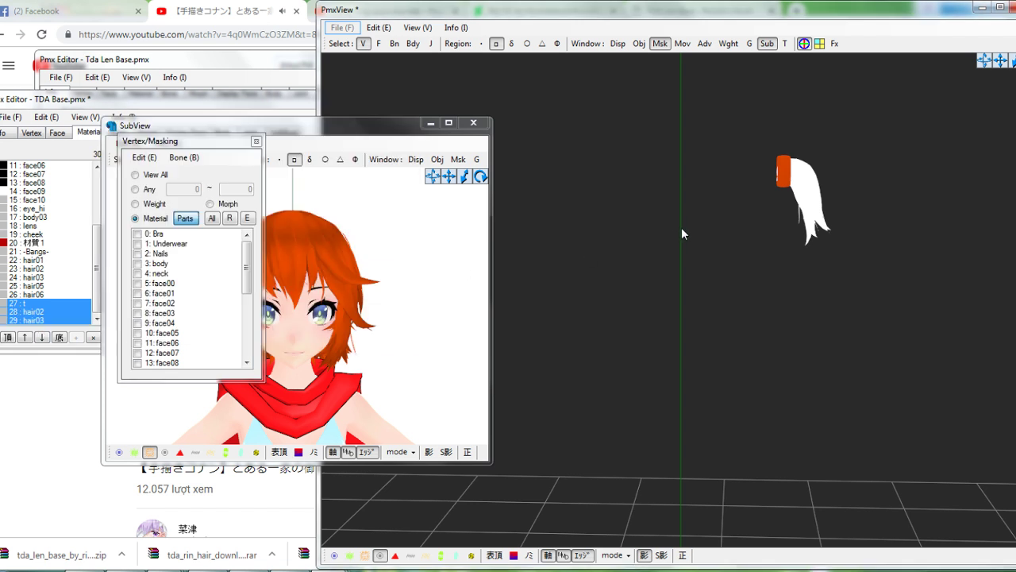
{"action": "right_click_drag", "start_coordinate": [732, 213], "coordinate": [758, 209]}
Switch to PaintTool SAI, examine the ponytail and its red hair tie in the reference drawing, and return to PmxView
{"action": "left_click", "coordinate": [290, 570]}
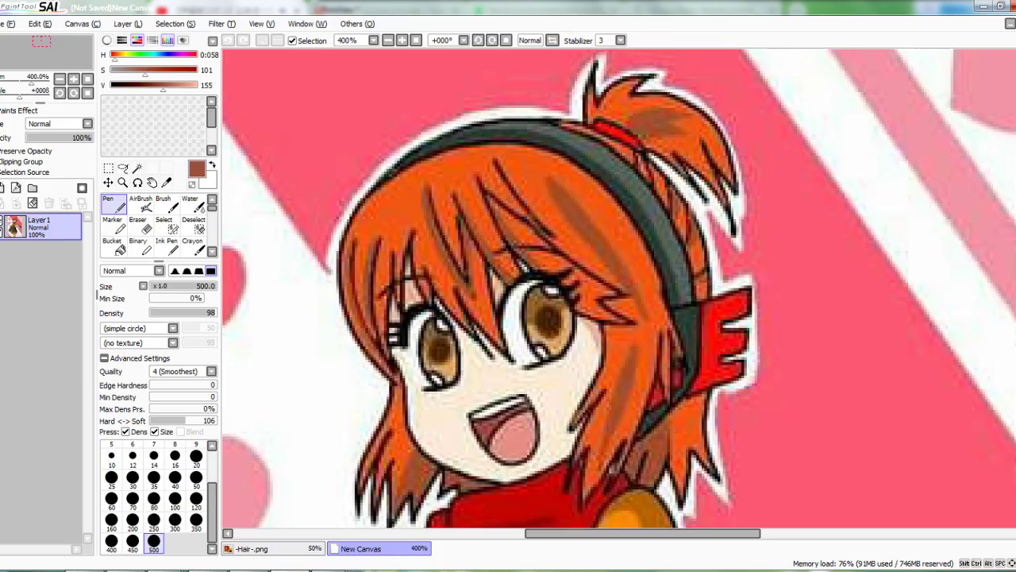
{"action": "mouse_move", "coordinate": [331, 569]}
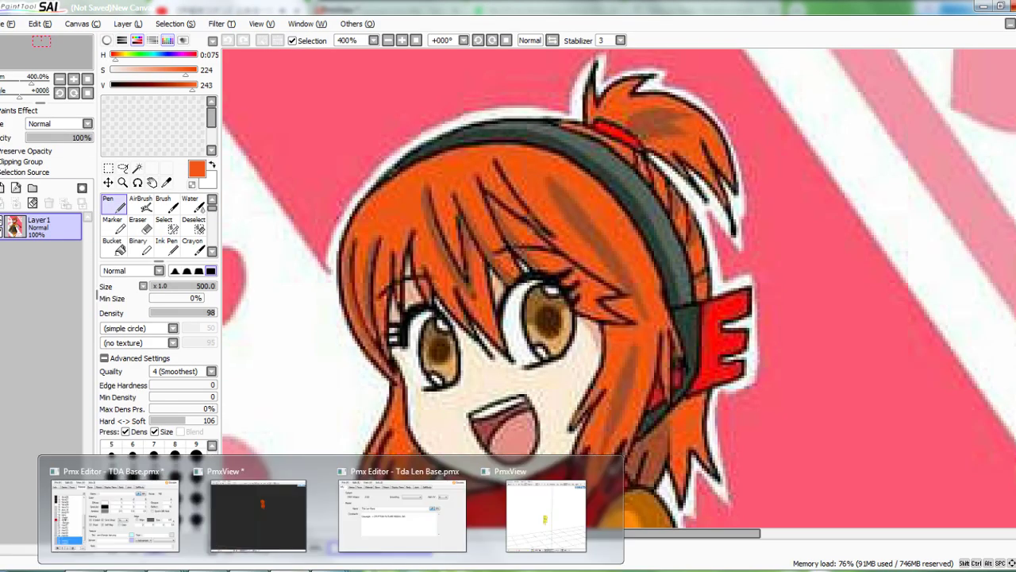
{"action": "left_click", "coordinate": [292, 529]}
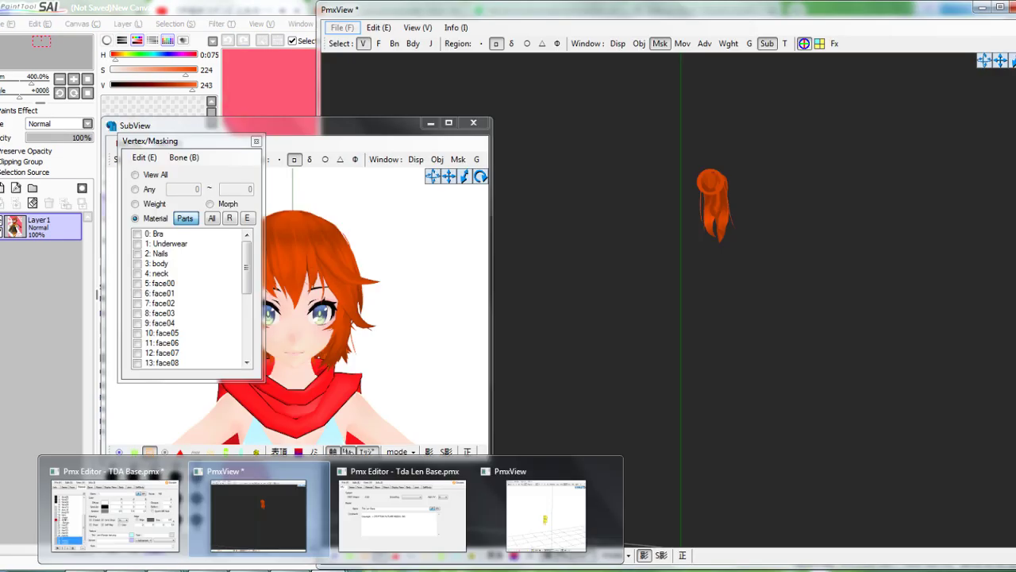
Set the diffuse colour of the hair tie material t to red 217, green 0, blue 5
{"action": "left_click", "coordinate": [127, 522]}
{"action": "left_click", "coordinate": [42, 303]}
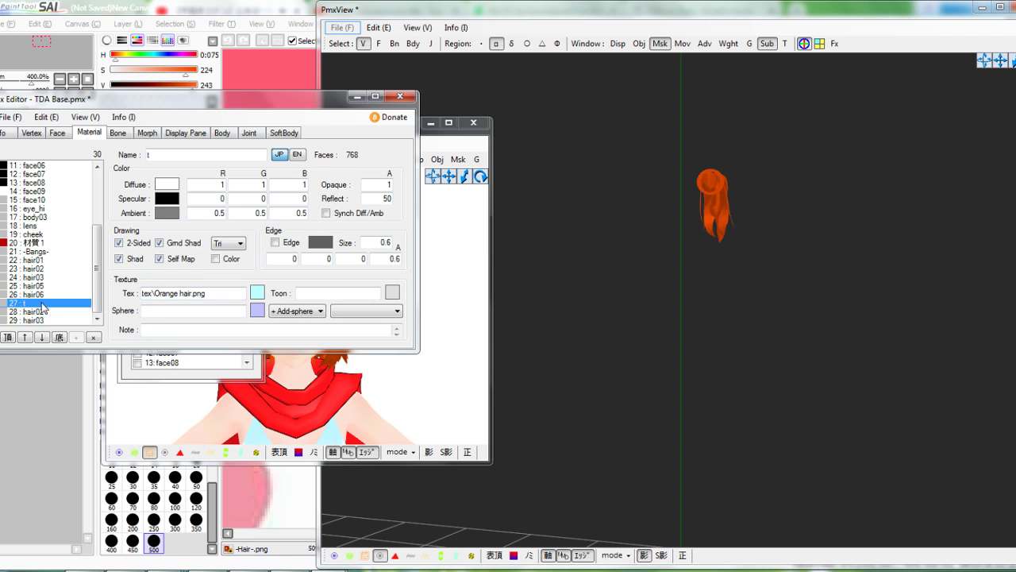
{"action": "double_click", "coordinate": [167, 184]}
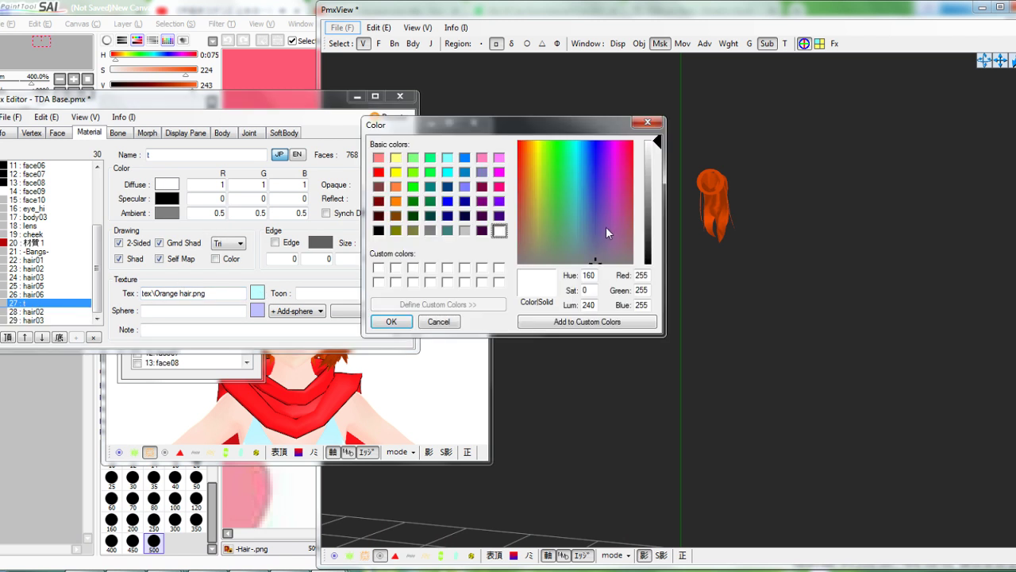
{"action": "left_click", "coordinate": [633, 143]}
{"action": "left_click", "coordinate": [647, 213]}
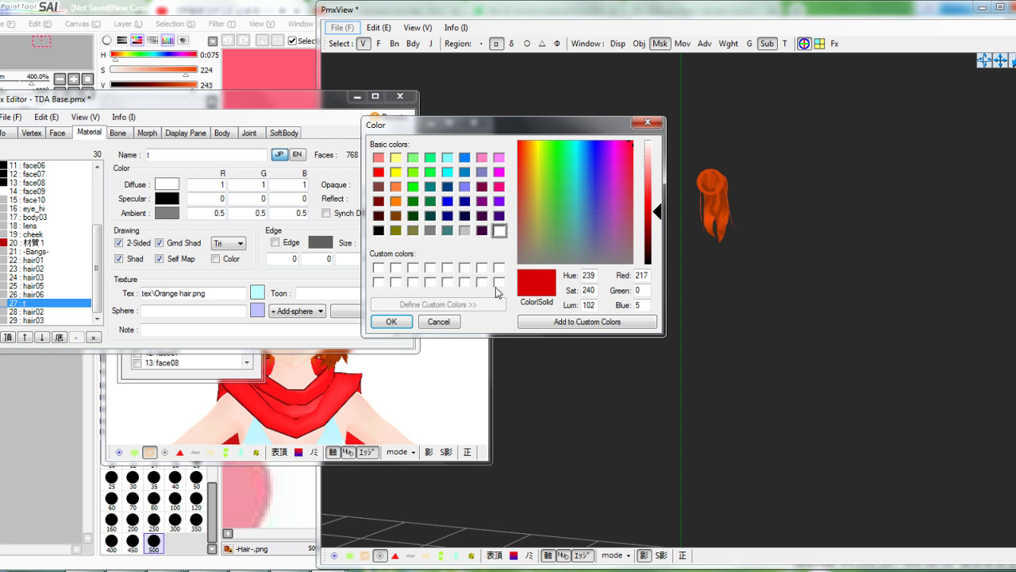
{"action": "left_click", "coordinate": [392, 320]}
Set the ambient colour of the hair tie material t to a dark red and check the ponytail from the side
{"action": "double_click", "coordinate": [166, 213]}
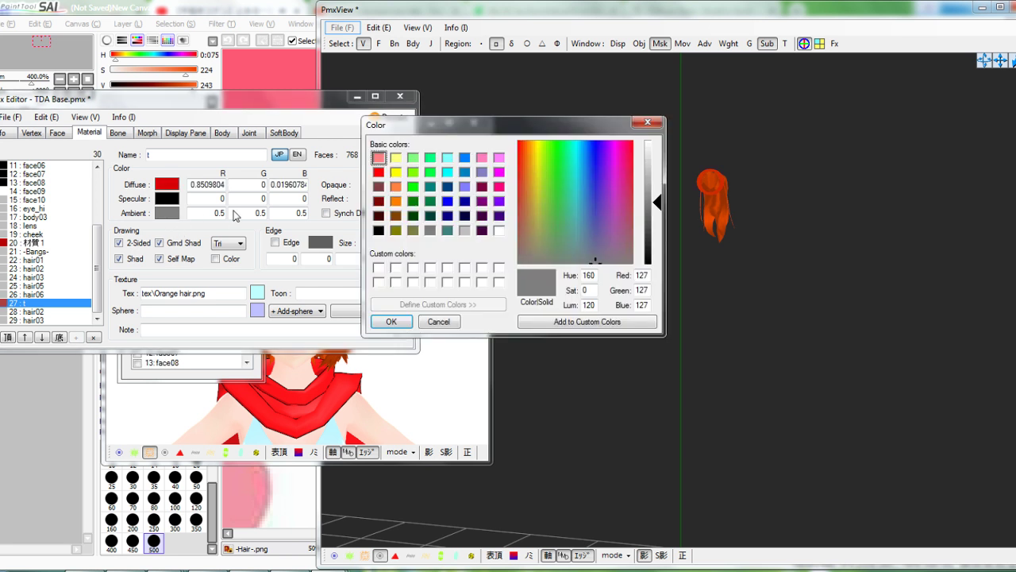
{"action": "left_click", "coordinate": [612, 197]}
{"action": "left_click", "coordinate": [633, 144]}
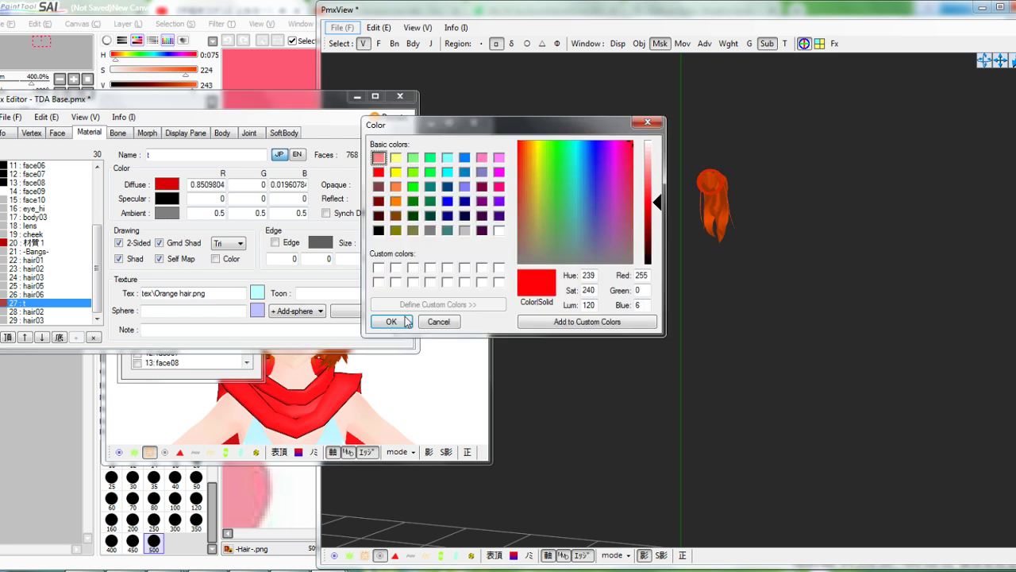
{"action": "left_click", "coordinate": [654, 226]}
{"action": "left_click", "coordinate": [391, 320]}
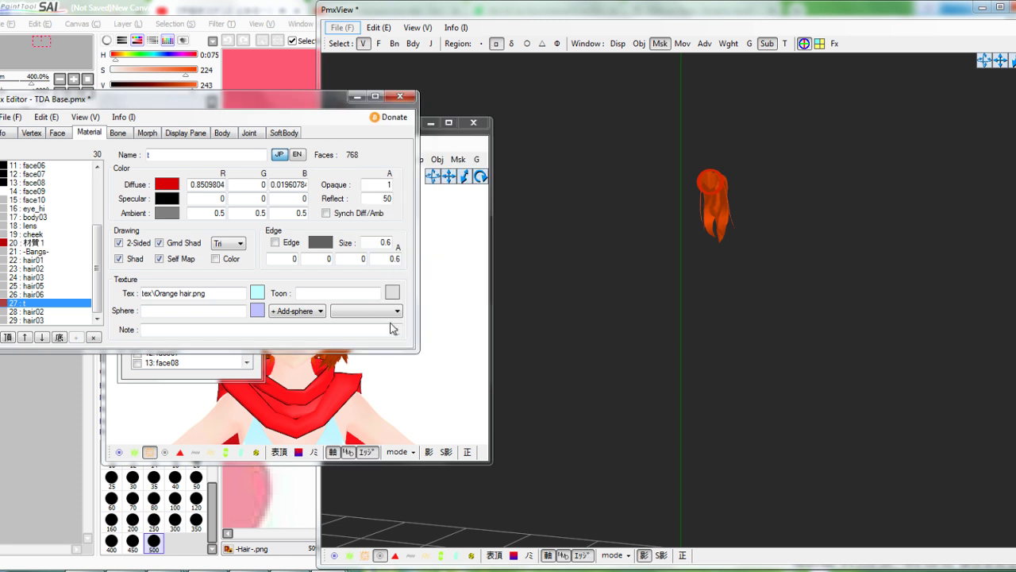
{"action": "left_click", "coordinate": [167, 215]}
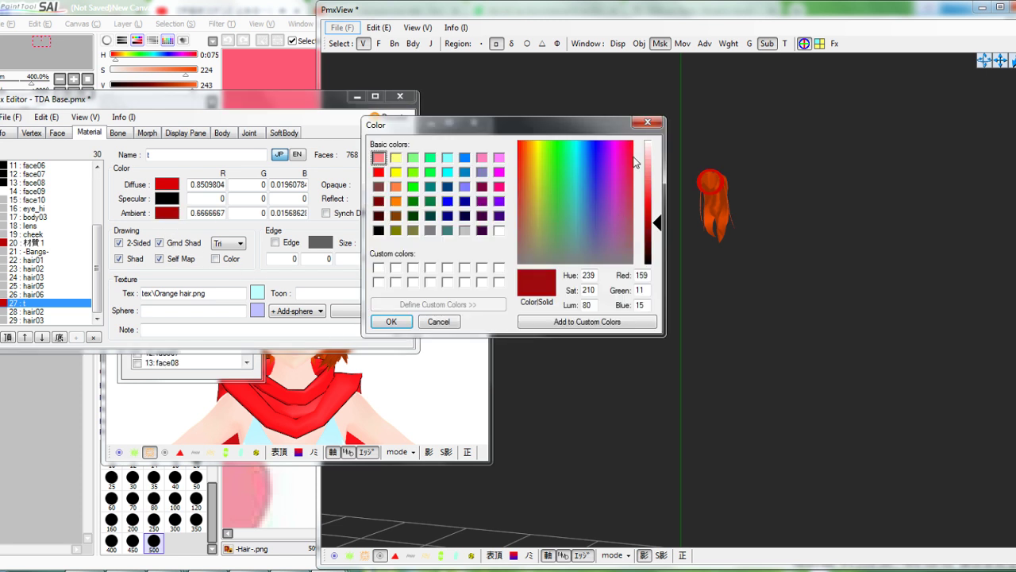
{"action": "left_click", "coordinate": [397, 325]}
{"action": "left_click", "coordinate": [604, 281]}
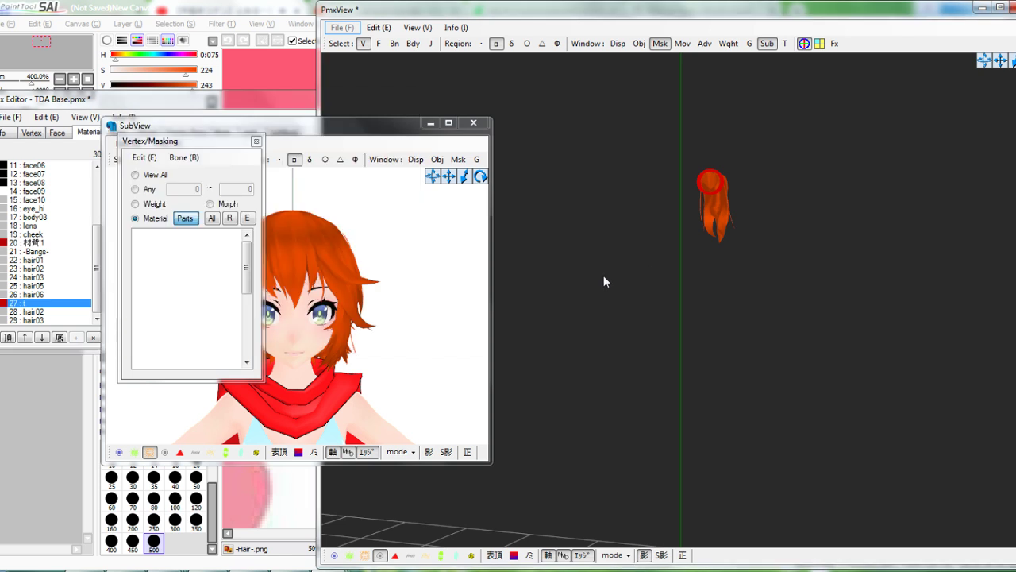
{"action": "mouse_move", "coordinate": [598, 279]}
{"action": "right_mouse_down"}
{"action": "mouse_move", "coordinate": [578, 282]}
{"action": "mouse_move", "coordinate": [595, 277]}
{"action": "right_mouse_up"}
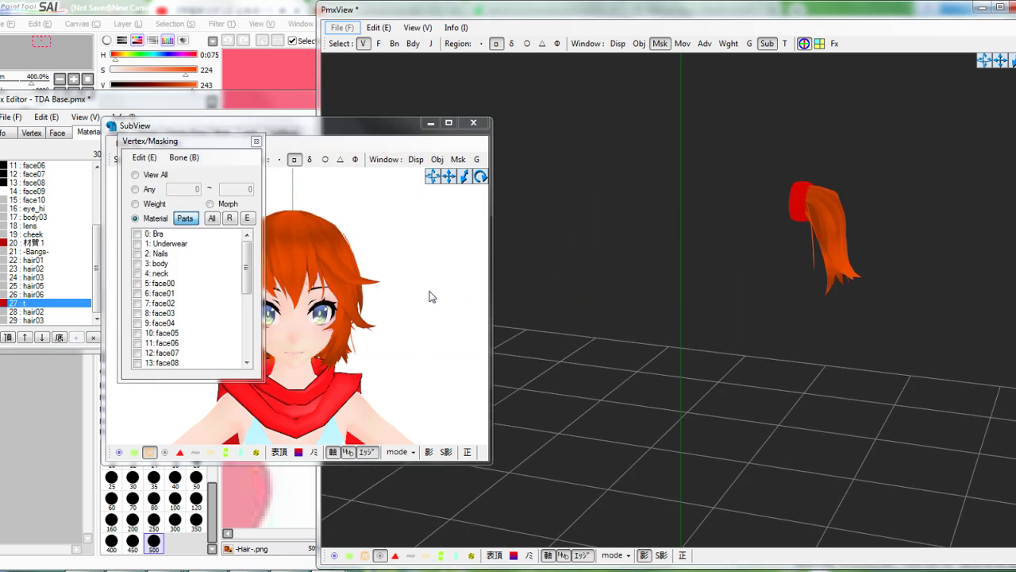
{"action": "right_click_drag", "start_coordinate": [431, 295], "coordinate": [353, 296]}
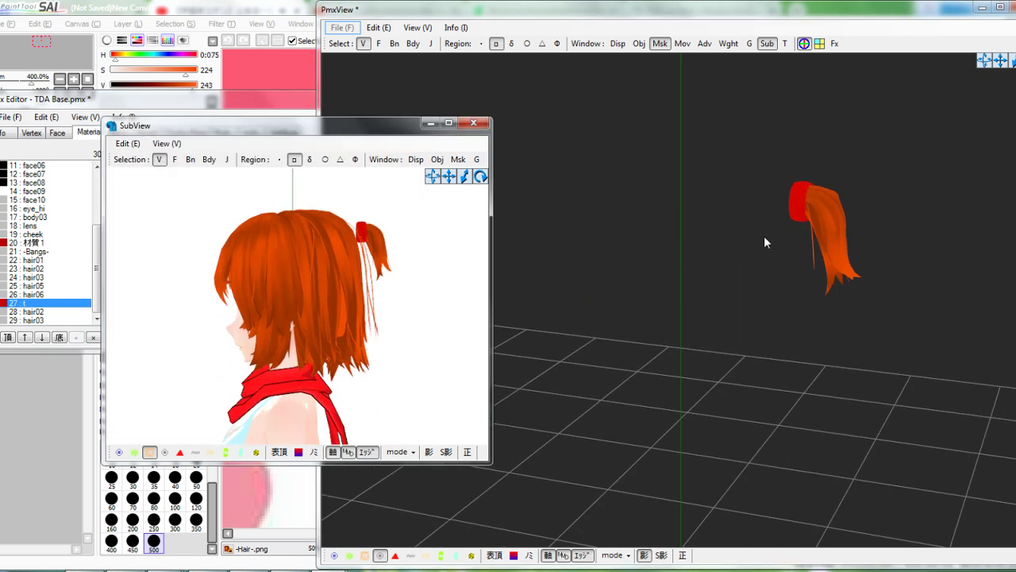
Position the Vertex/Masking window beside the model preview and box-select the ponytail's vertices, bones, rigid bodies and joints
{"action": "right_click_drag", "start_coordinate": [768, 235], "coordinate": [785, 230]}
{"action": "left_click_drag", "start_coordinate": [724, 110], "coordinate": [898, 311]}
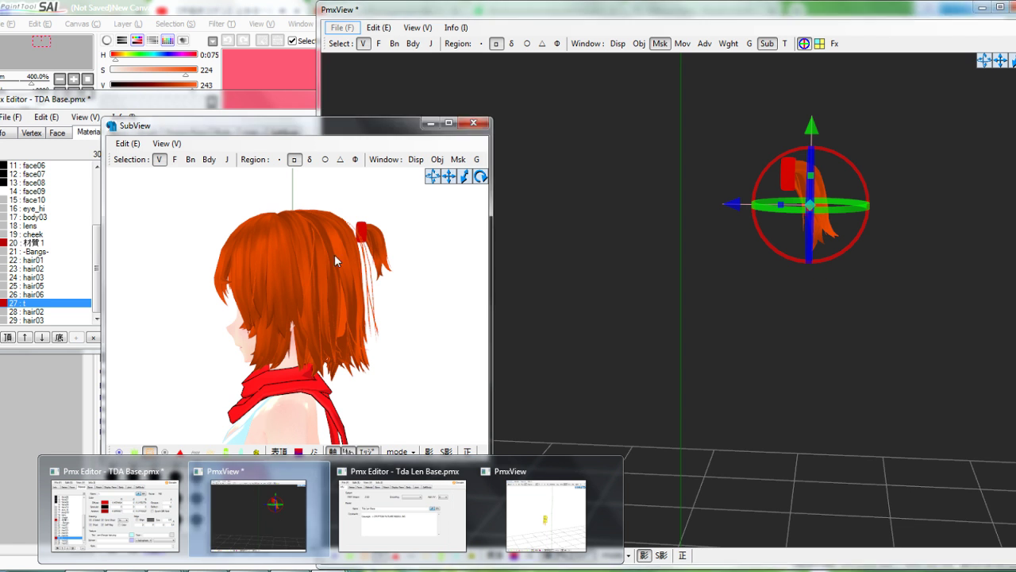
{"action": "left_click", "coordinate": [659, 43]}
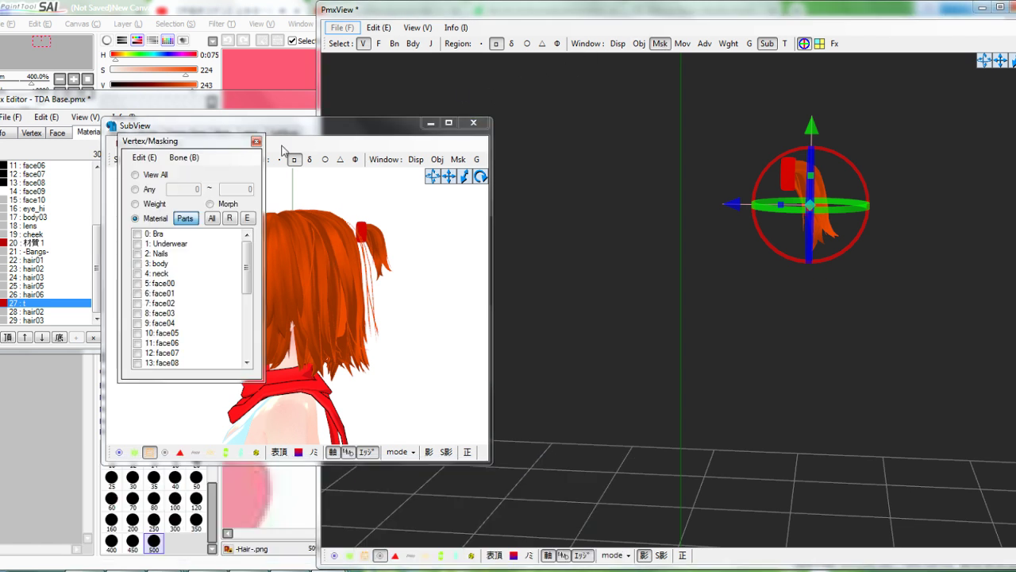
{"action": "left_click_drag", "start_coordinate": [230, 149], "coordinate": [154, 188]}
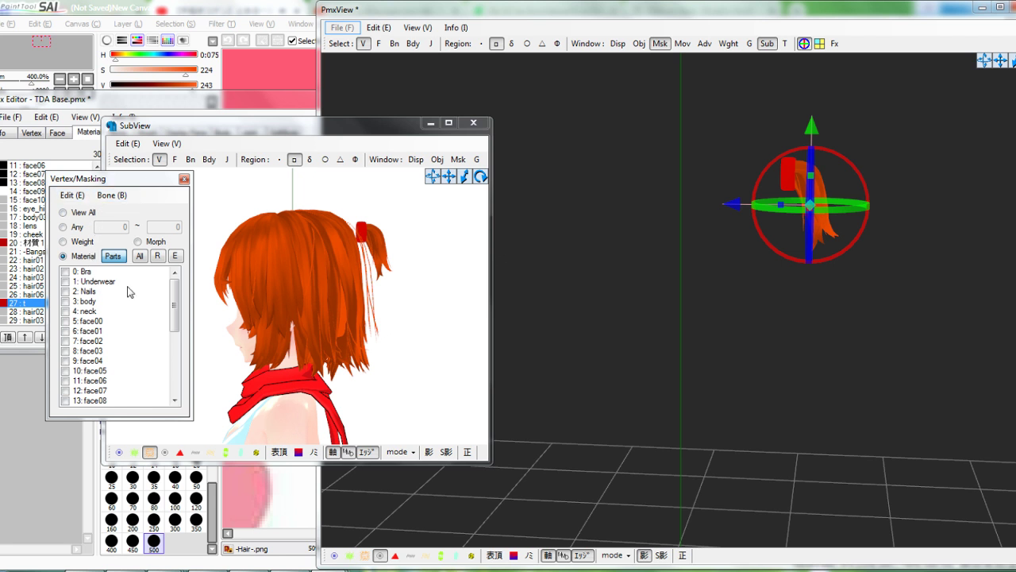
{"action": "left_click_drag", "start_coordinate": [176, 302], "coordinate": [175, 374]}
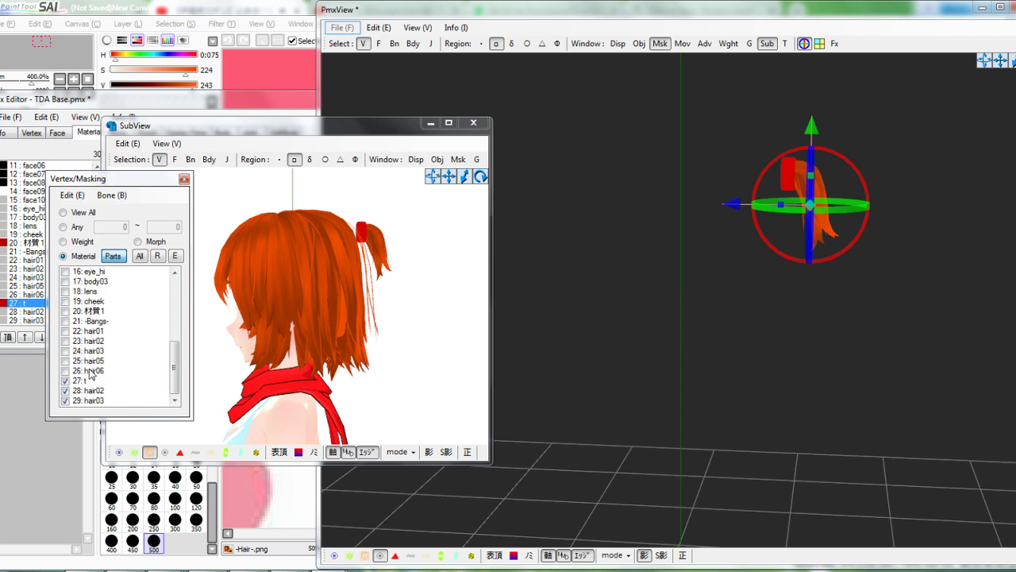
{"action": "left_click_drag", "start_coordinate": [688, 111], "coordinate": [885, 291]}
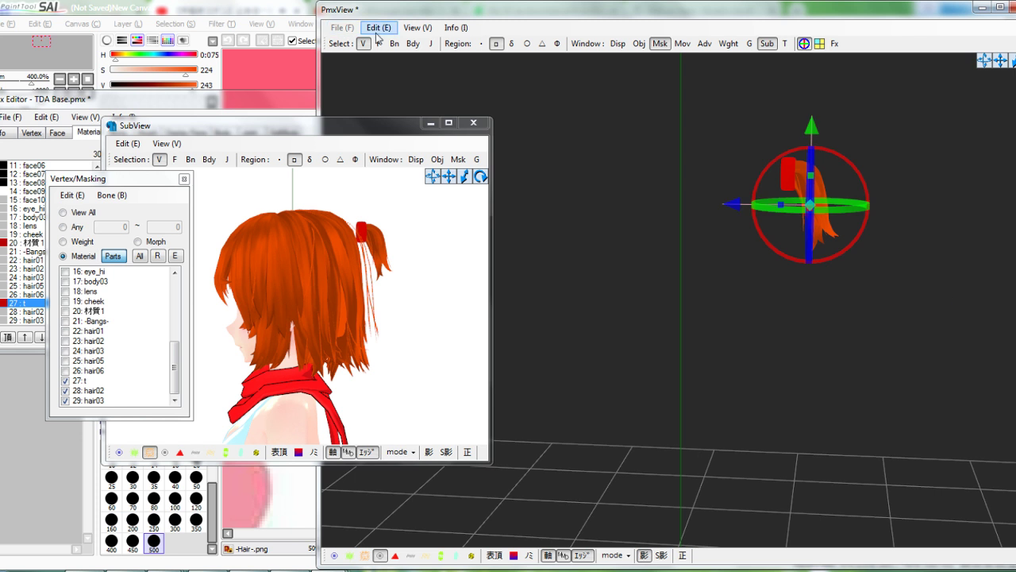
{"action": "left_click", "coordinate": [394, 43]}
{"action": "left_click", "coordinate": [413, 43]}
{"action": "left_click", "coordinate": [430, 43]}
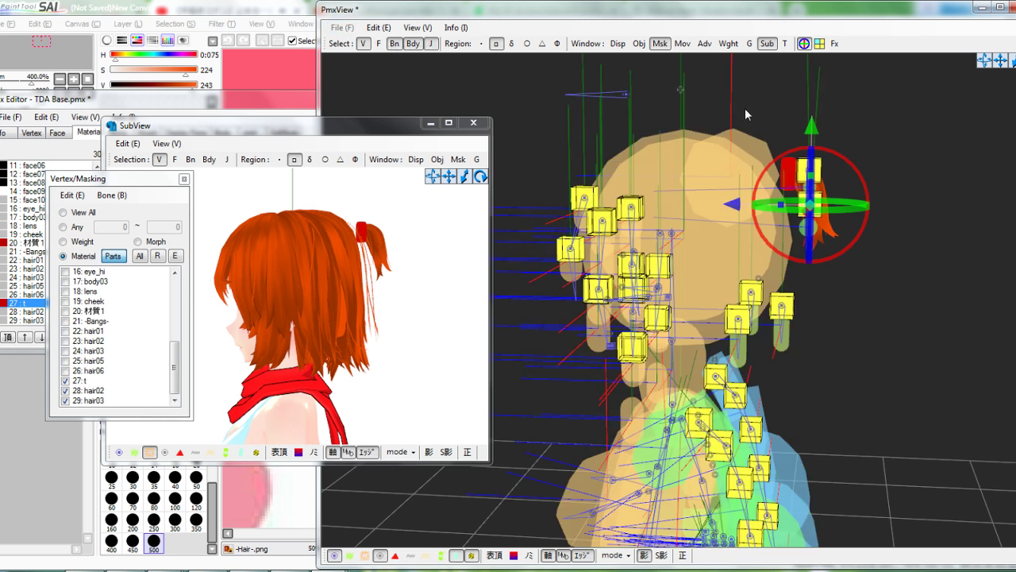
{"action": "left_click_drag", "start_coordinate": [913, 140], "coordinate": [802, 262]}
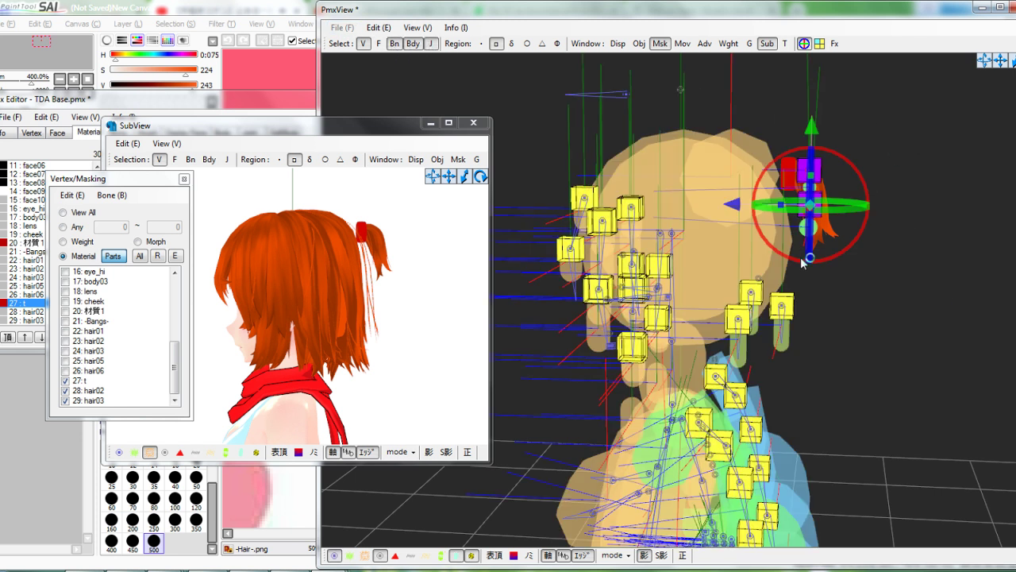
Lower the selected ponytail on the back of the head and tilt its tail slightly outward
{"action": "right_click_drag", "start_coordinate": [904, 267], "coordinate": [906, 263]}
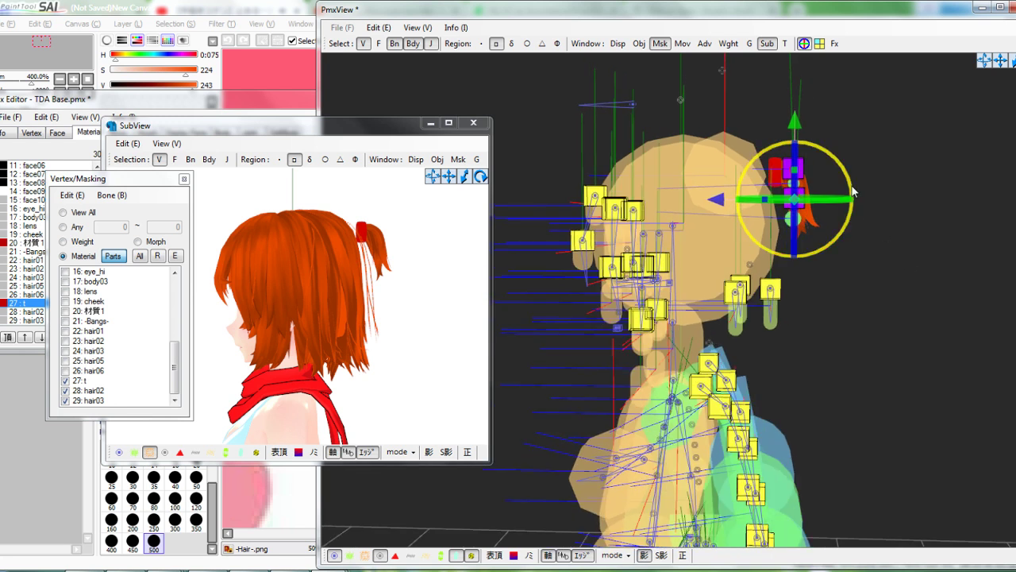
{"action": "left_click_drag", "start_coordinate": [796, 131], "coordinate": [797, 157]}
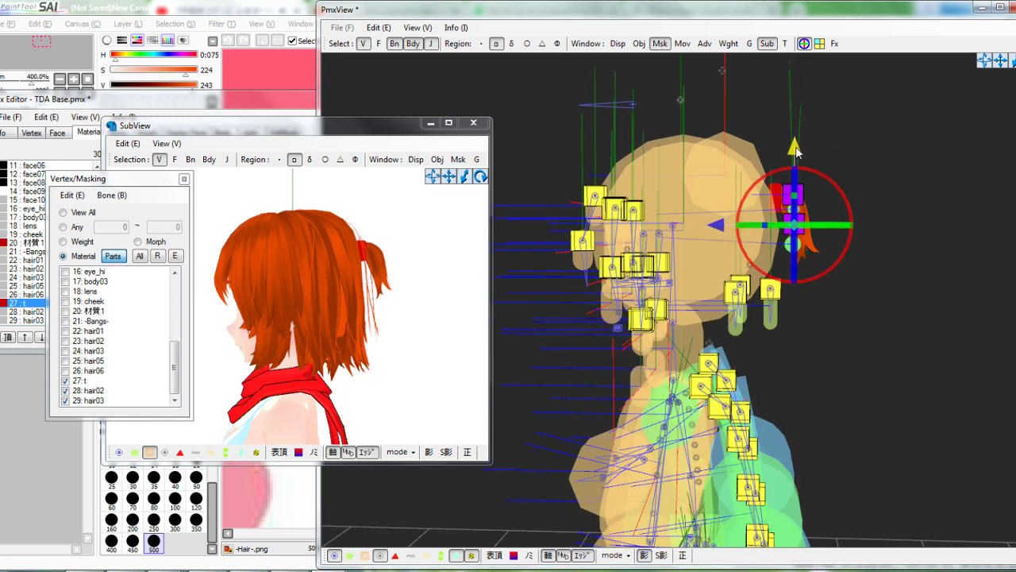
{"action": "left_click_drag", "start_coordinate": [836, 184], "coordinate": [826, 176]}
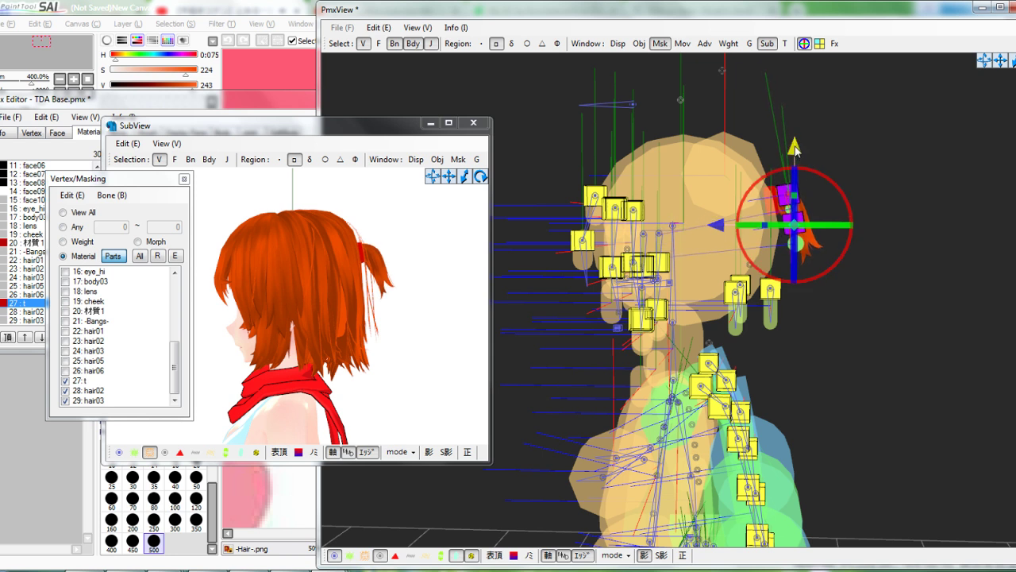
{"action": "left_click_drag", "start_coordinate": [794, 145], "coordinate": [795, 141]}
Clear the selection and reselect the ponytail's vertices along with its bones, rigid bodies and joints
{"action": "left_click", "coordinate": [717, 218]}
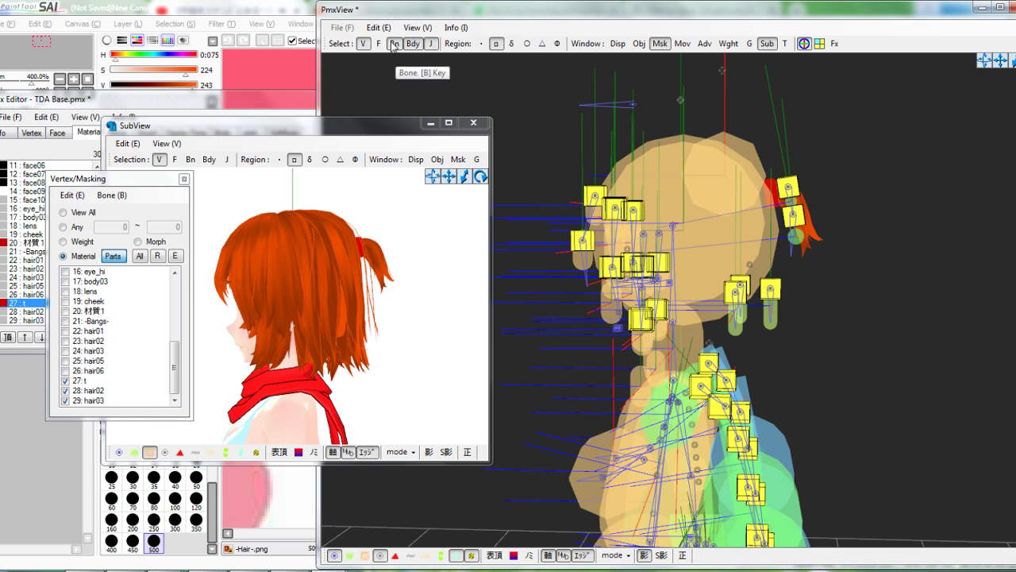
{"action": "left_click", "coordinate": [433, 43]}
{"action": "left_click", "coordinate": [433, 43]}
{"action": "left_click_drag", "start_coordinate": [711, 141], "coordinate": [930, 315]}
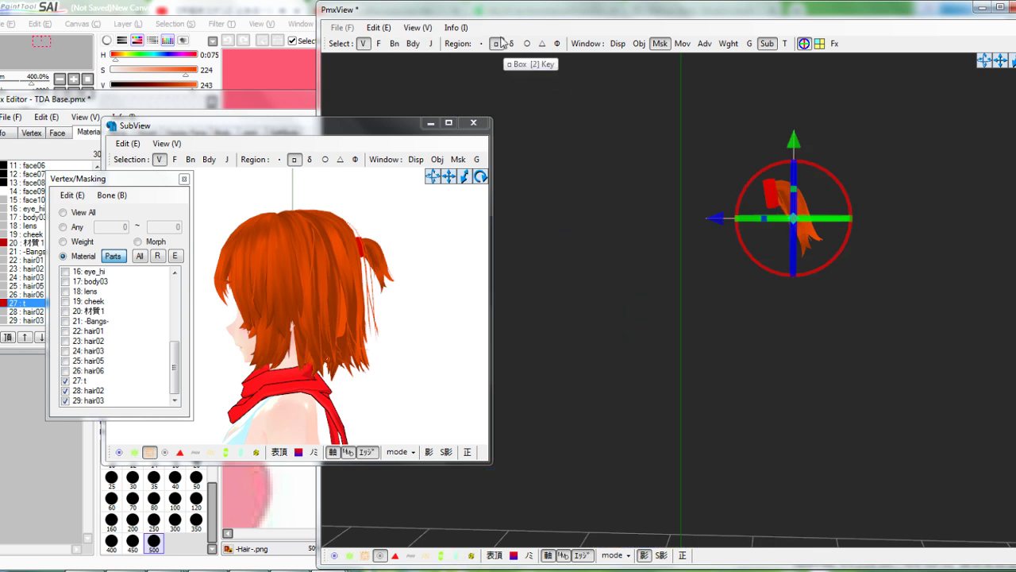
{"action": "left_click", "coordinate": [396, 44]}
{"action": "left_click", "coordinate": [413, 44]}
{"action": "left_click", "coordinate": [431, 44]}
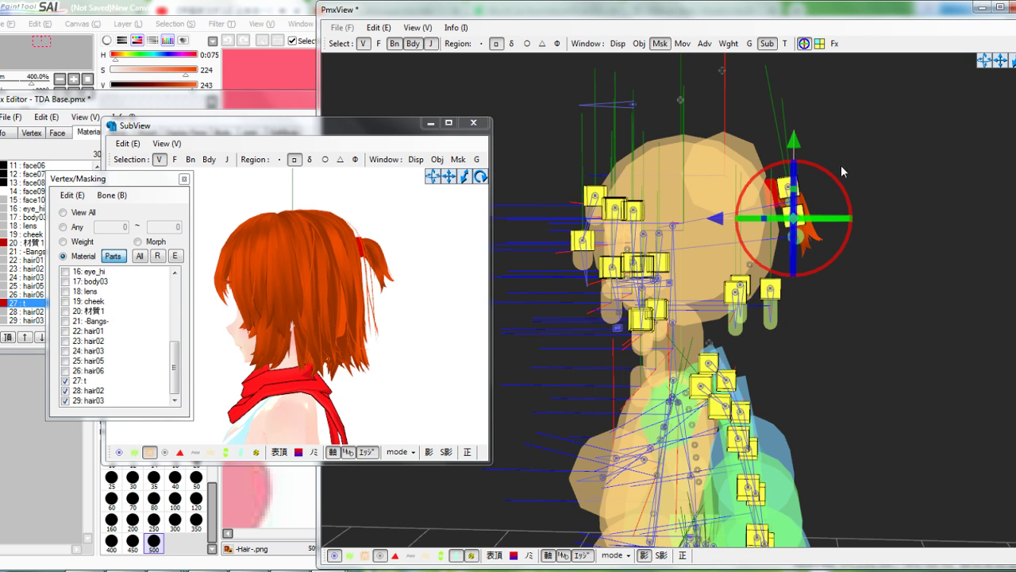
{"action": "left_click_drag", "start_coordinate": [841, 172], "coordinate": [778, 263]}
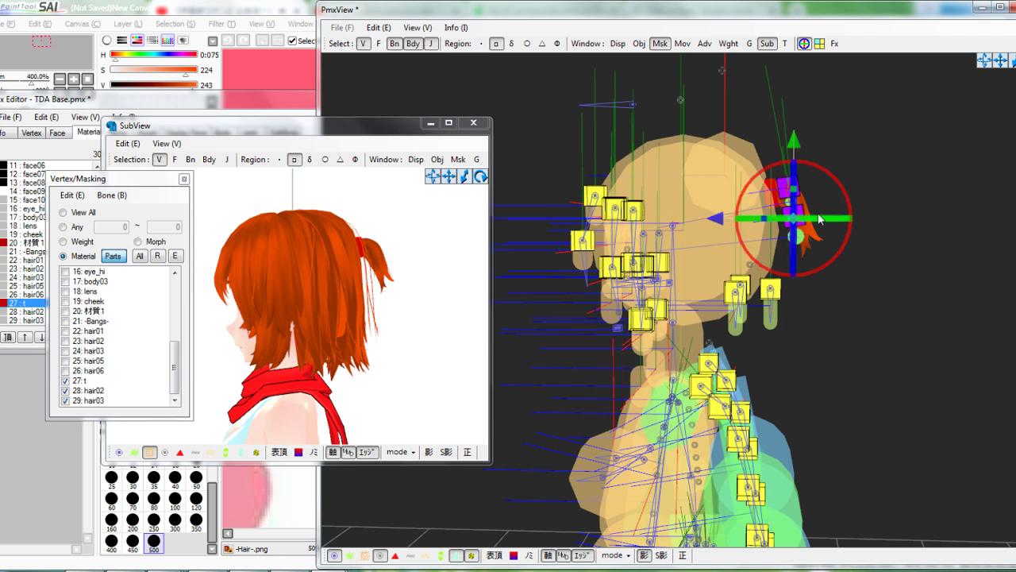
Nudge the ponytail slightly up, tilt it a little further outward and shift it slightly away from the head
{"action": "left_click_drag", "start_coordinate": [795, 143], "coordinate": [787, 142]}
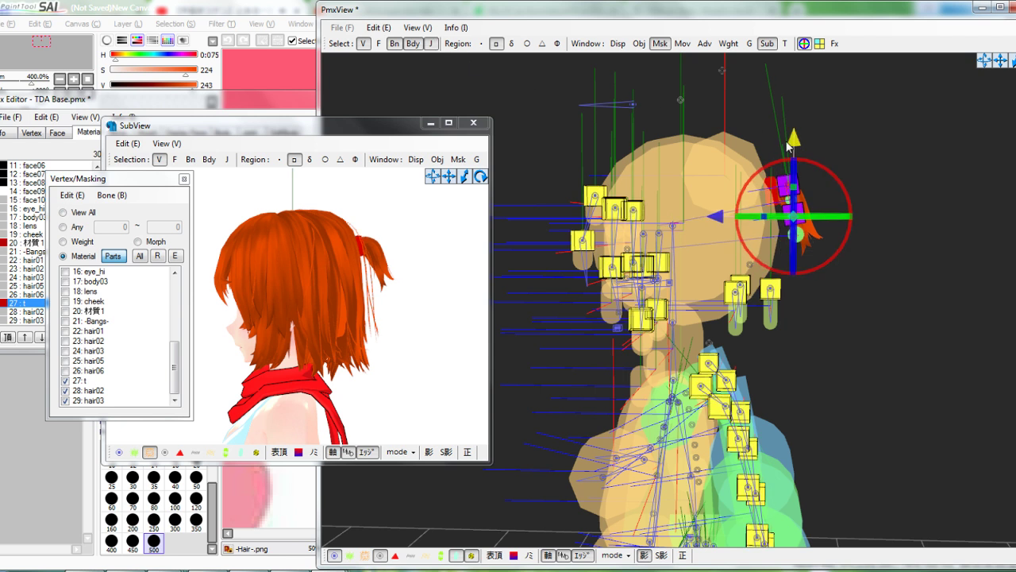
{"action": "right_click_drag", "start_coordinate": [262, 287], "coordinate": [341, 292]}
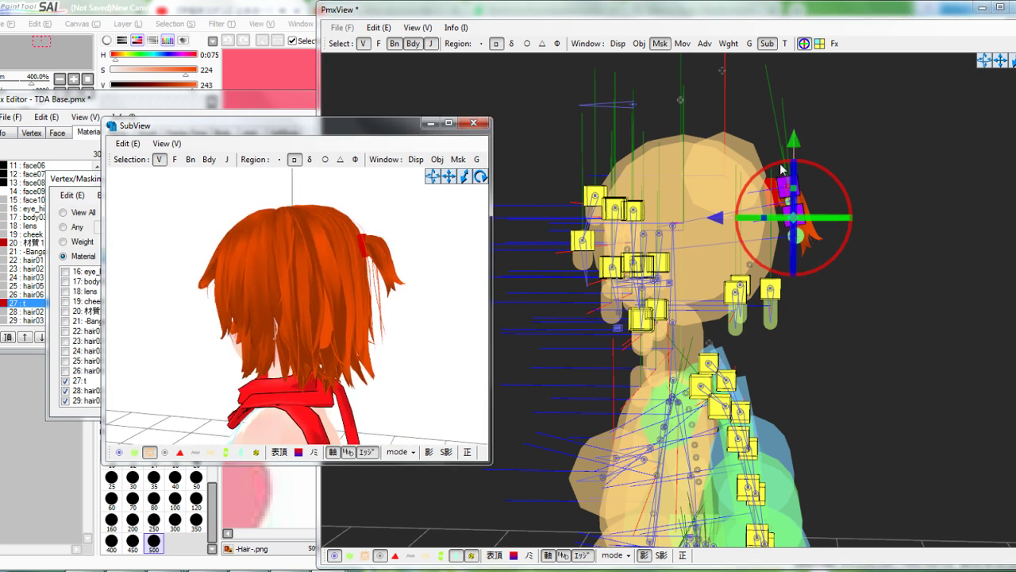
{"action": "left_click_drag", "start_coordinate": [781, 163], "coordinate": [779, 161]}
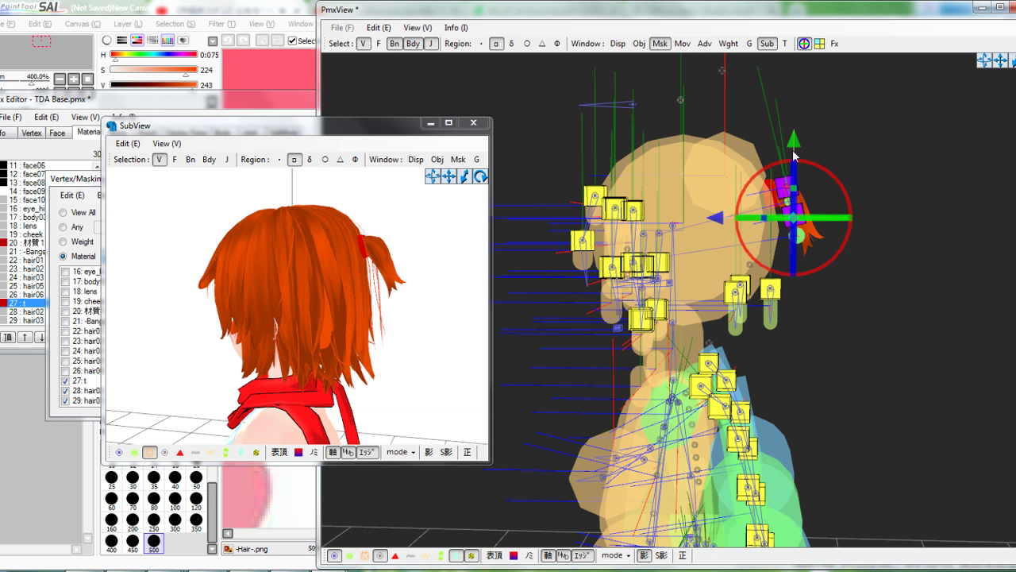
{"action": "left_click_drag", "start_coordinate": [721, 220], "coordinate": [726, 219]}
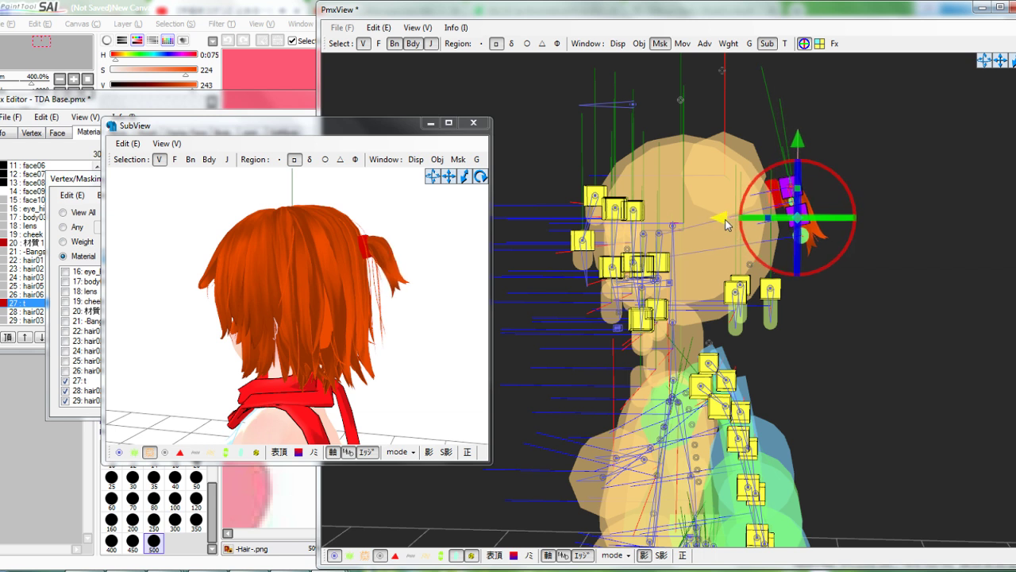
Scale the ponytail up slightly in height and in depth, and check its fit from behind
{"action": "mouse_move", "coordinate": [346, 301]}
{"action": "right_mouse_down"}
{"action": "mouse_move", "coordinate": [275, 307]}
{"action": "mouse_move", "coordinate": [341, 305]}
{"action": "right_mouse_up"}
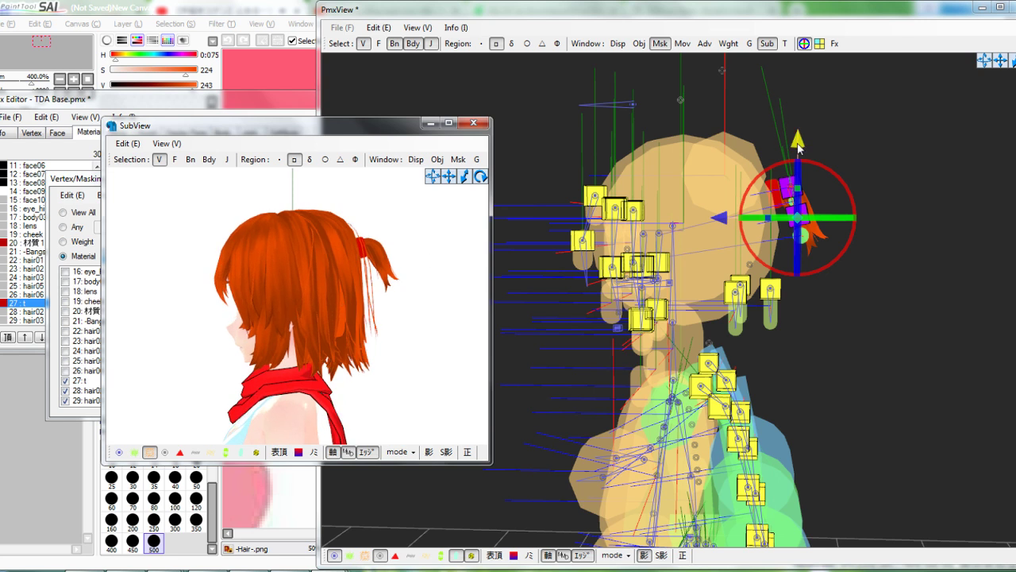
{"action": "left_click_drag", "start_coordinate": [797, 190], "coordinate": [797, 184]}
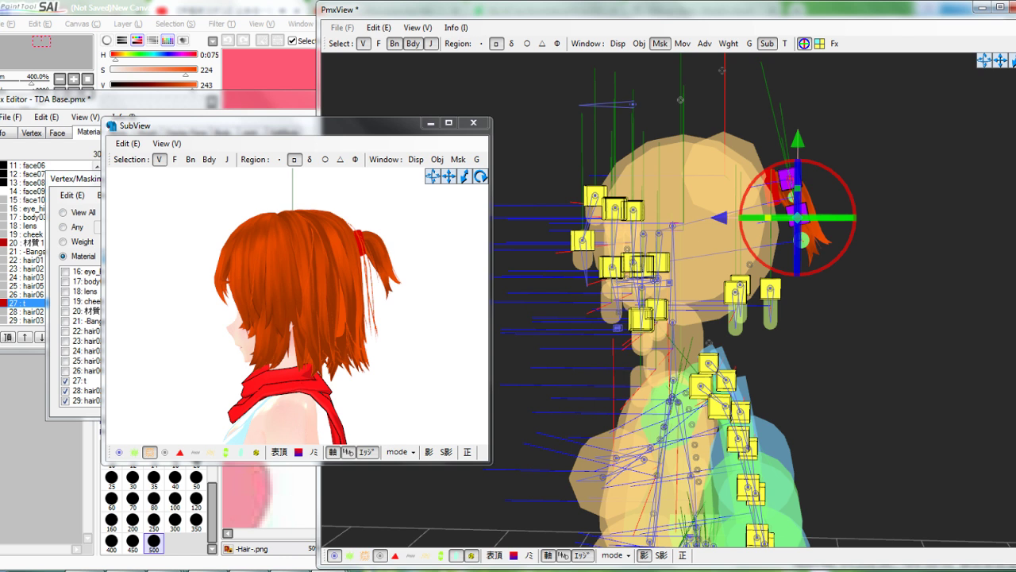
{"action": "left_click_drag", "start_coordinate": [768, 218], "coordinate": [721, 225]}
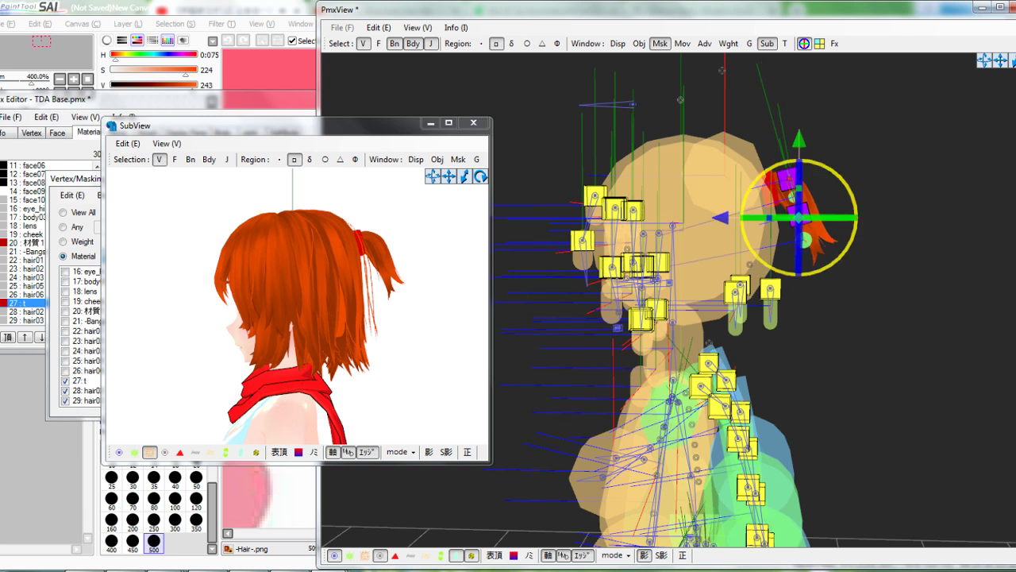
{"action": "right_click_drag", "start_coordinate": [383, 257], "coordinate": [284, 255]}
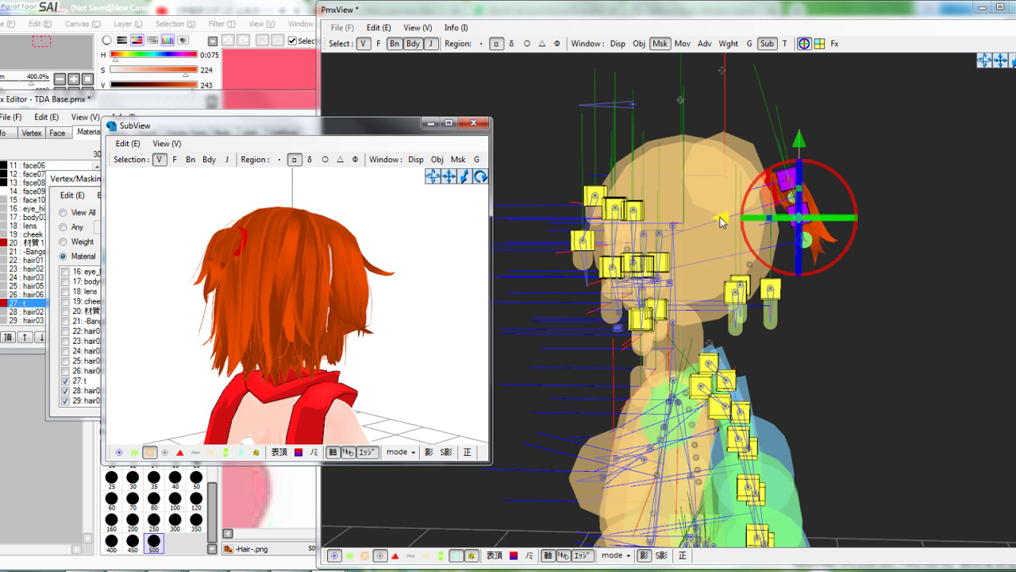
Shift the ponytail slightly away from the back of the head and check its fit from the side
{"action": "left_click_drag", "start_coordinate": [723, 221], "coordinate": [727, 223]}
{"action": "right_click_drag", "start_coordinate": [262, 313], "coordinate": [273, 318]}
{"action": "left_click_drag", "start_coordinate": [732, 218], "coordinate": [730, 217]}
{"action": "mouse_move", "coordinate": [276, 309]}
{"action": "right_mouse_down"}
{"action": "mouse_move", "coordinate": [199, 311]}
{"action": "mouse_move", "coordinate": [297, 304]}
{"action": "mouse_move", "coordinate": [265, 313]}
{"action": "right_mouse_up"}
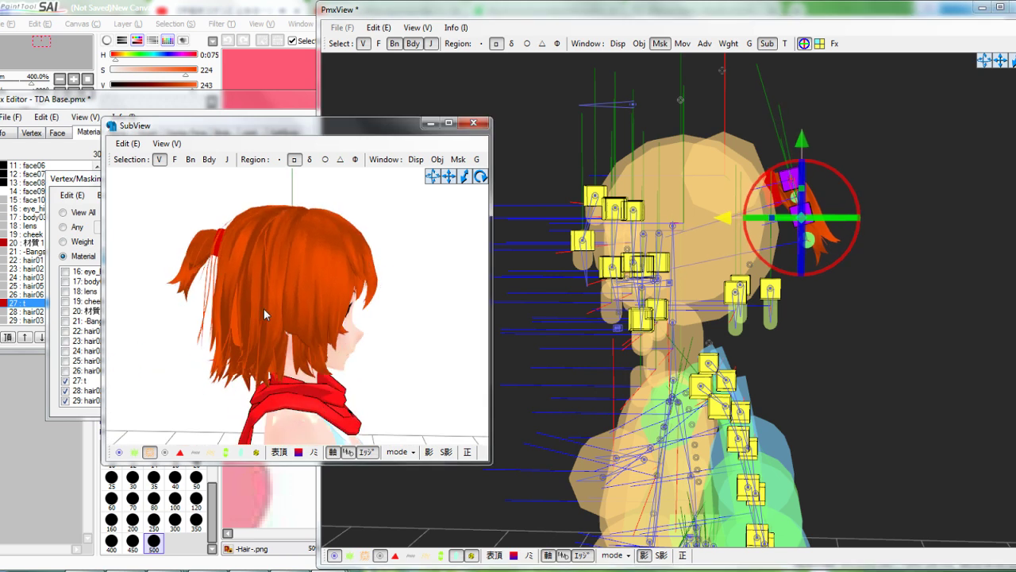
Enlarge the whole ponytail, move it further out from the back of the head and lower it slightly
{"action": "right_click_drag", "start_coordinate": [813, 238], "coordinate": [643, 230]}
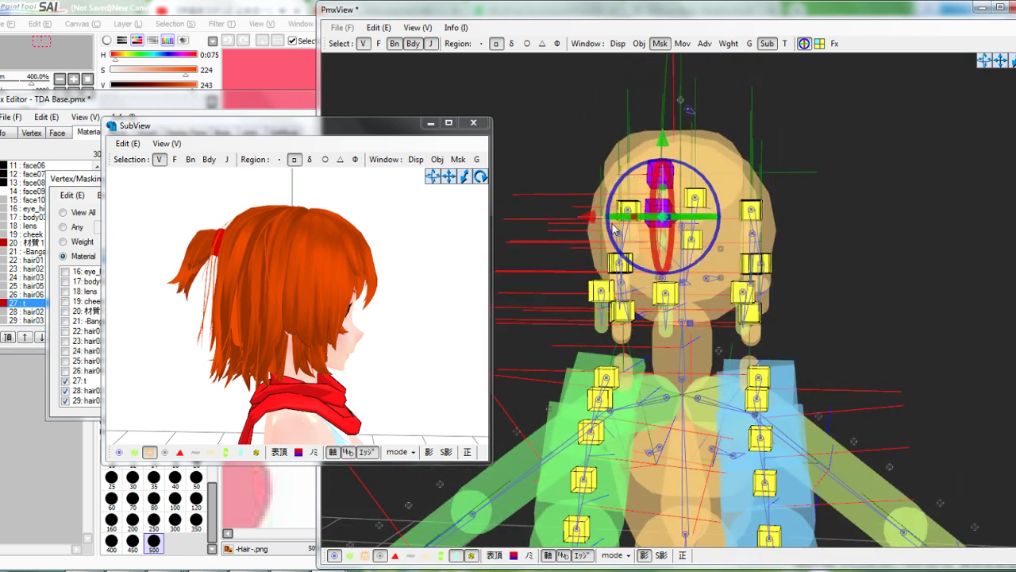
{"action": "right_click_drag", "start_coordinate": [614, 229], "coordinate": [635, 232]}
{"action": "right_click_drag", "start_coordinate": [426, 278], "coordinate": [497, 278]}
{"action": "right_click_drag", "start_coordinate": [633, 262], "coordinate": [705, 259]}
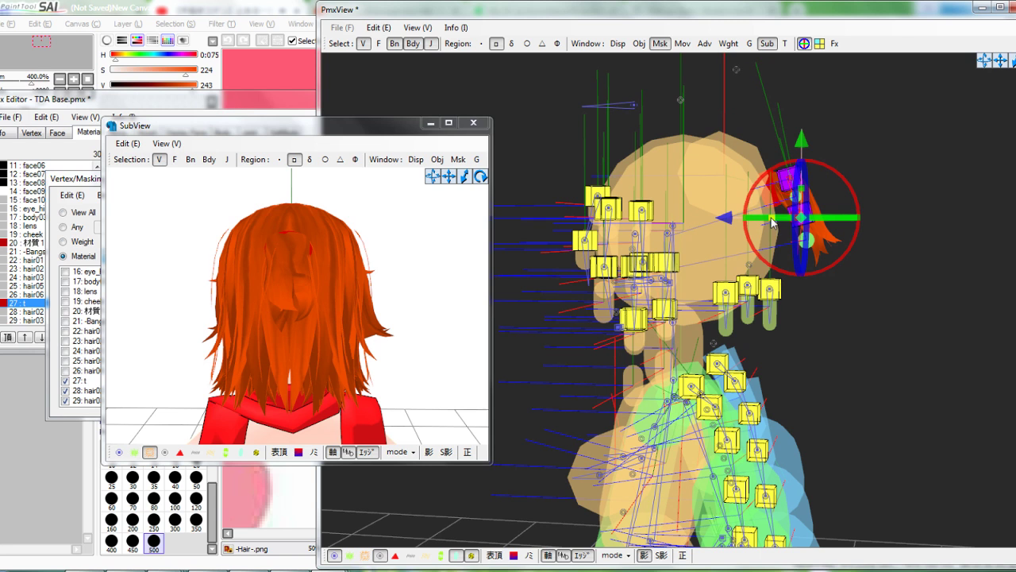
{"action": "left_click_drag", "start_coordinate": [775, 224], "coordinate": [801, 209]}
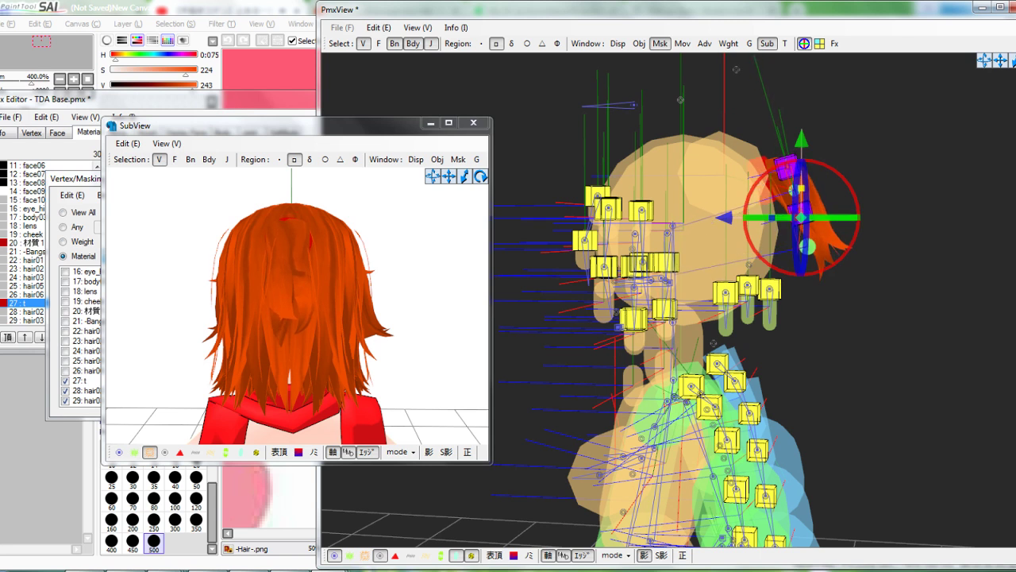
{"action": "left_click_drag", "start_coordinate": [729, 226], "coordinate": [742, 227]}
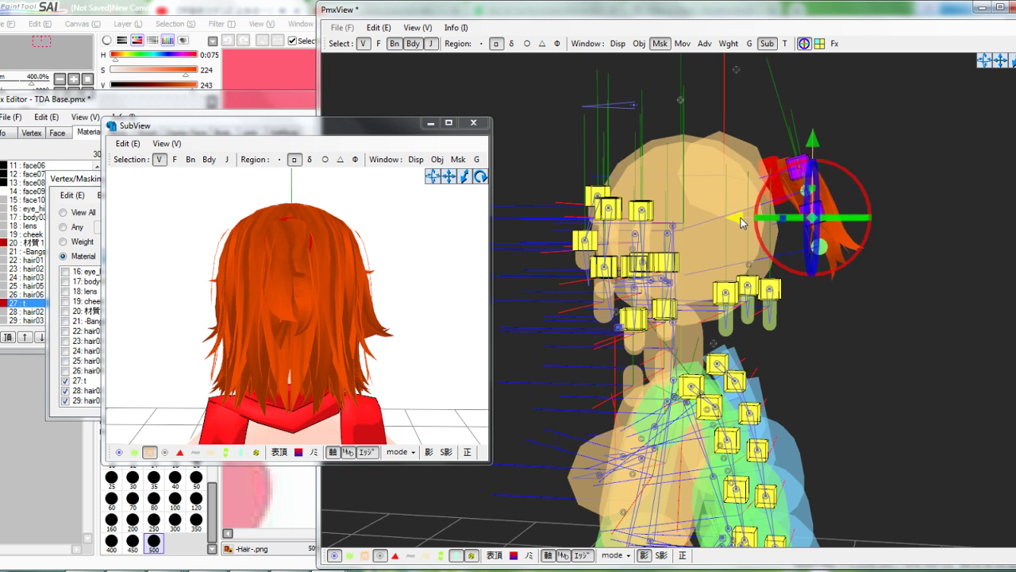
{"action": "left_click_drag", "start_coordinate": [815, 146], "coordinate": [814, 162]}
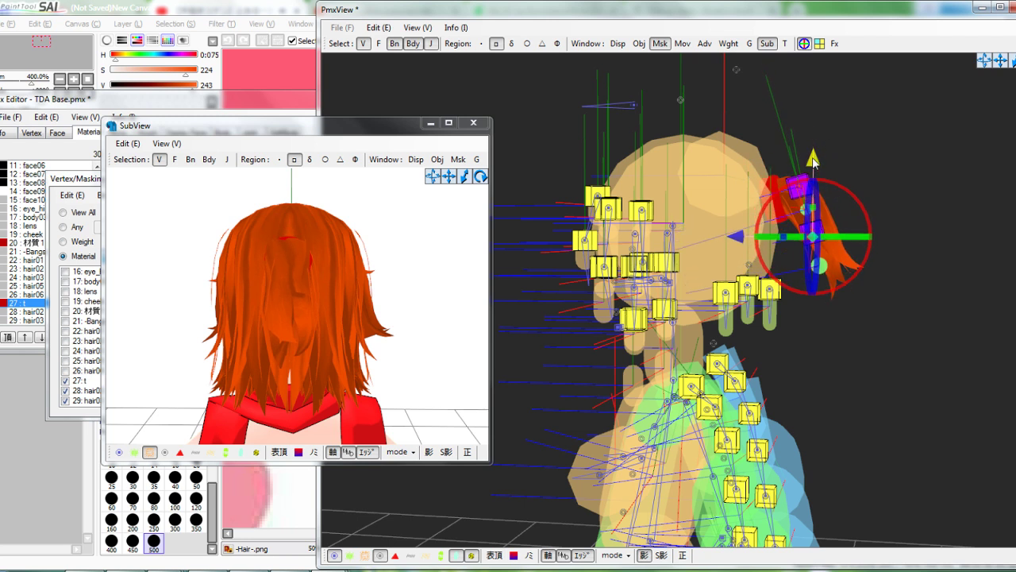
Tilt the ponytail's tail slightly inward, nudge it toward the head and compare the hair with the reference drawing
{"action": "right_click_drag", "start_coordinate": [274, 271], "coordinate": [339, 270]}
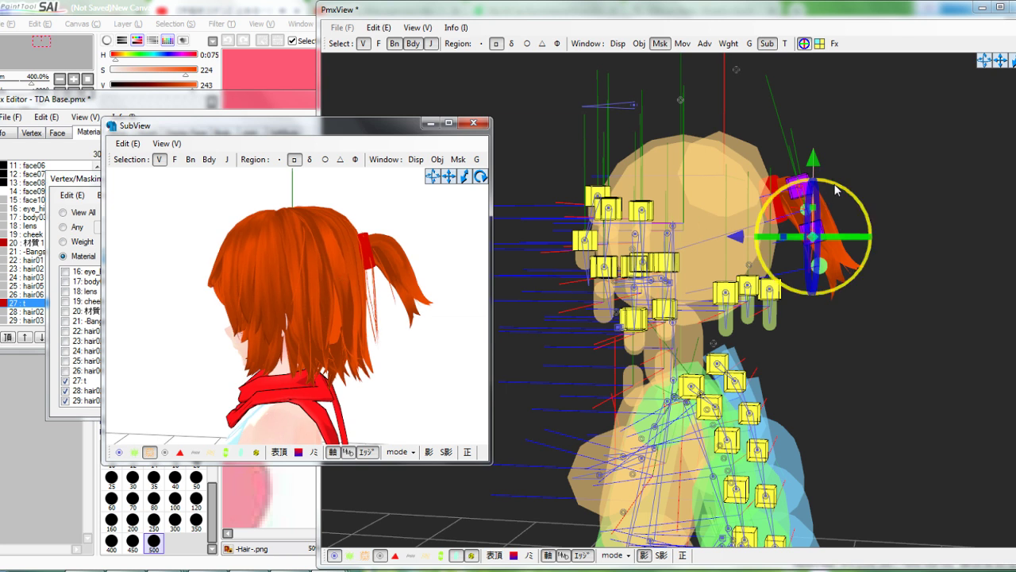
{"action": "left_click_drag", "start_coordinate": [835, 189], "coordinate": [840, 192]}
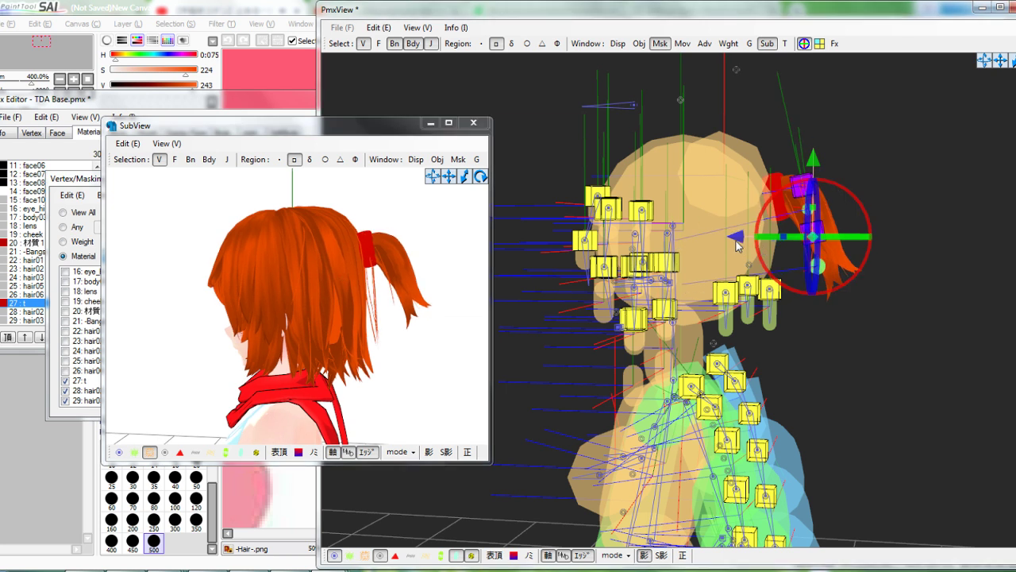
{"action": "left_click_drag", "start_coordinate": [731, 237], "coordinate": [732, 237]}
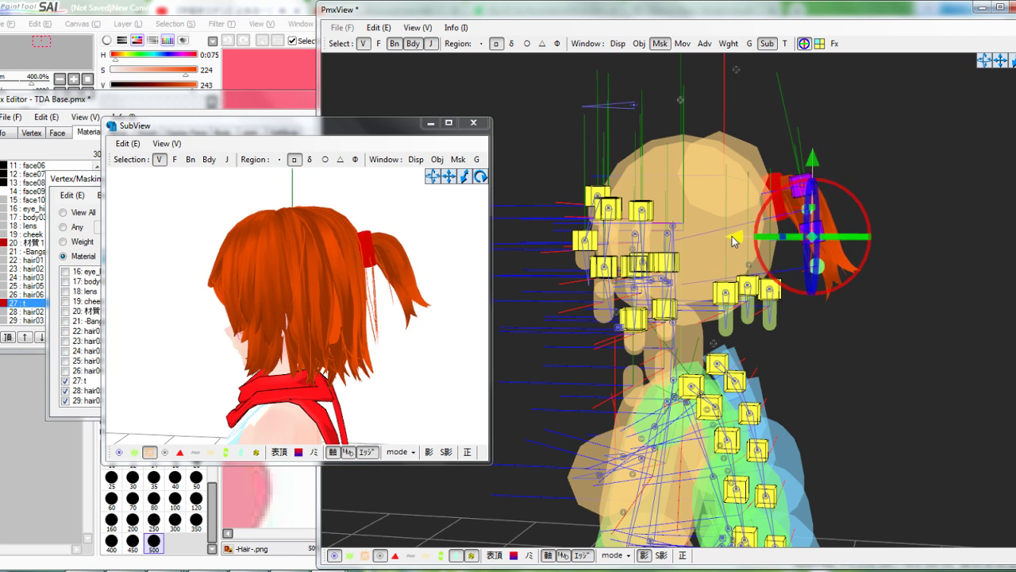
{"action": "right_click_drag", "start_coordinate": [235, 335], "coordinate": [259, 310]}
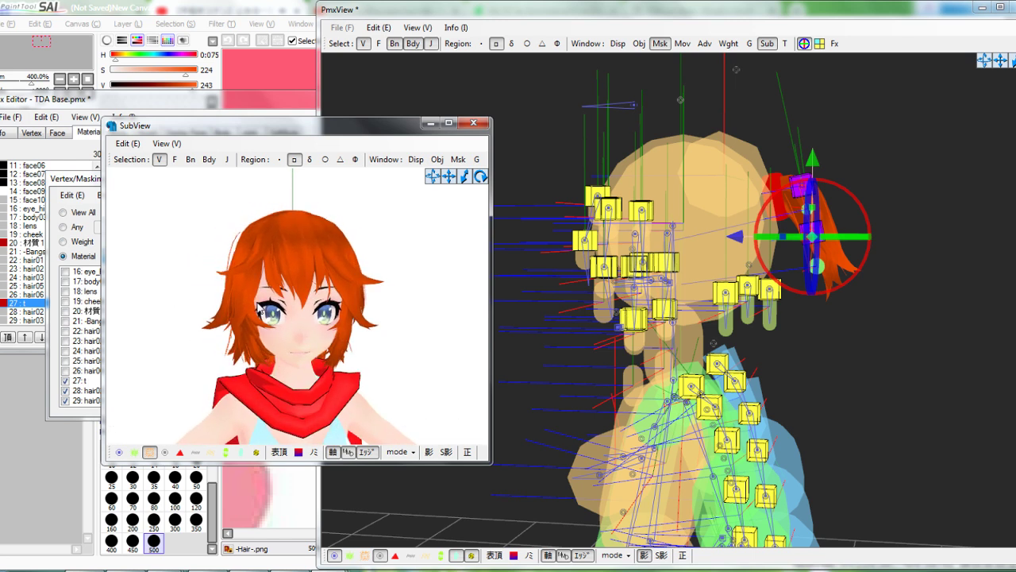
{"action": "left_click", "coordinate": [286, 524]}
{"action": "scroll", "coordinate": [542, 390], "scroll_direction": "down", "scroll_amount": 1}
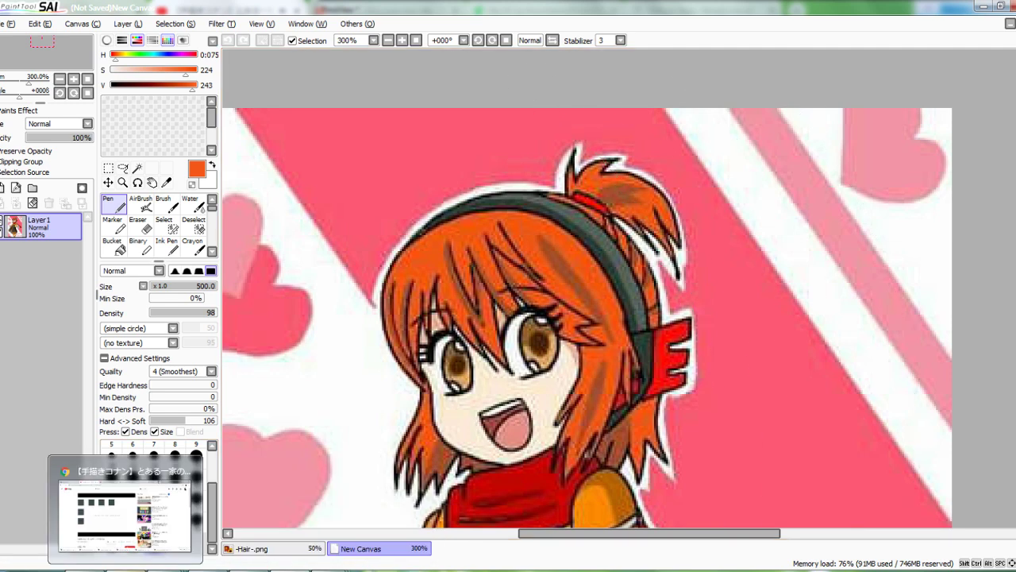
Switch to Chrome and check the notifications and live chat on the YouTube live dashboard
{"action": "left_click", "coordinate": [143, 563]}
{"action": "mouse_move", "coordinate": [171, 566]}
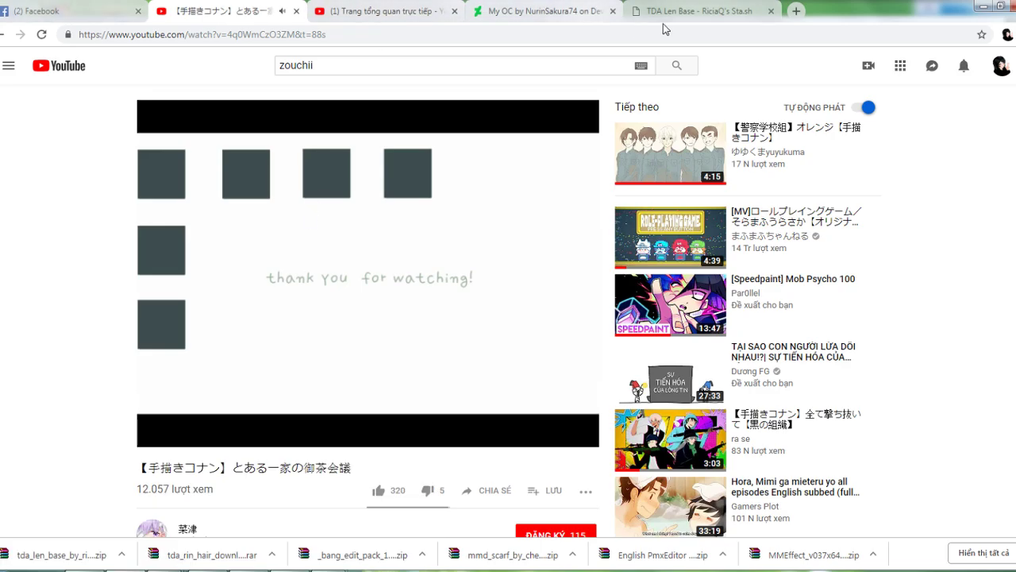
{"action": "left_click", "coordinate": [402, 8]}
{"action": "scroll", "coordinate": [563, 358], "scroll_direction": "down", "scroll_amount": 3}
{"action": "scroll", "coordinate": [564, 358], "scroll_direction": "up", "scroll_amount": 3}
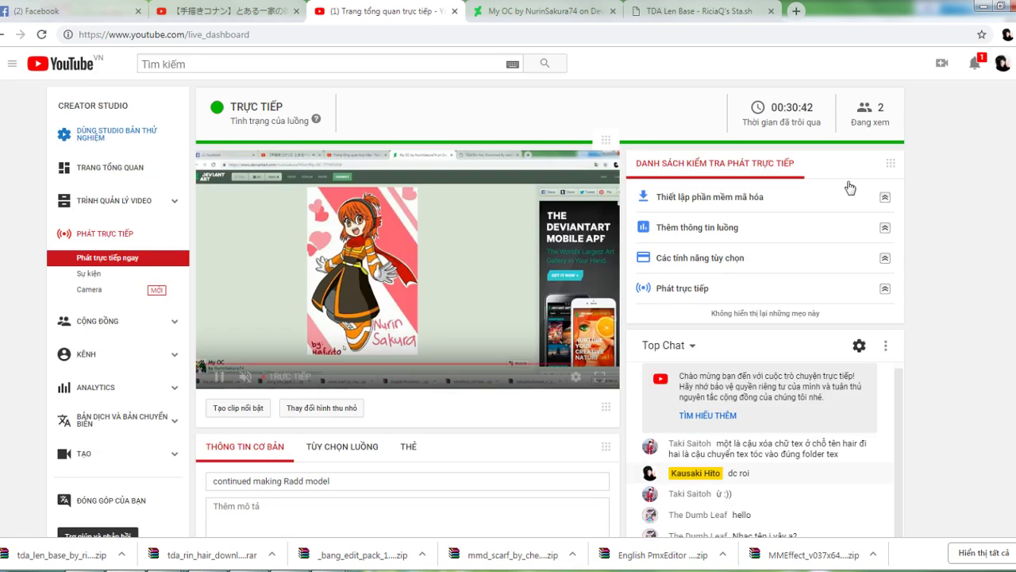
{"action": "left_click", "coordinate": [975, 66]}
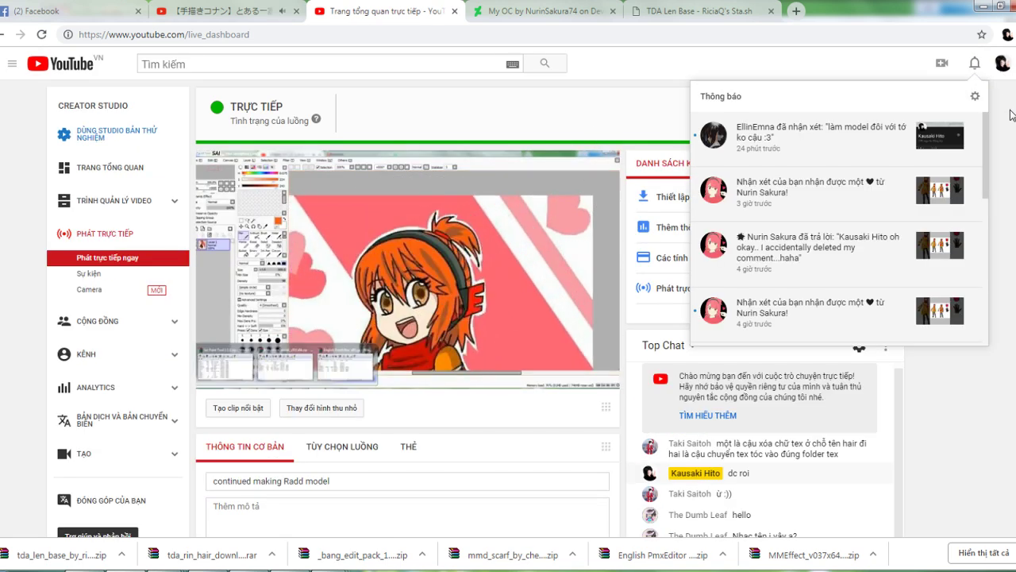
{"action": "left_click", "coordinate": [1011, 115]}
{"action": "scroll", "coordinate": [801, 357], "scroll_direction": "down", "scroll_amount": 3}
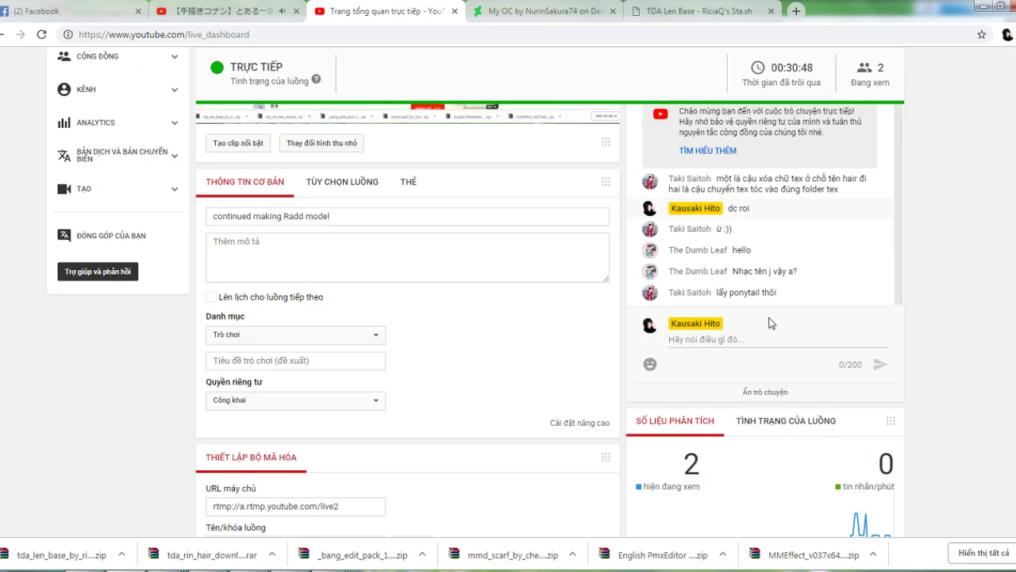
{"action": "scroll", "coordinate": [794, 290], "scroll_direction": "up", "scroll_amount": 1}
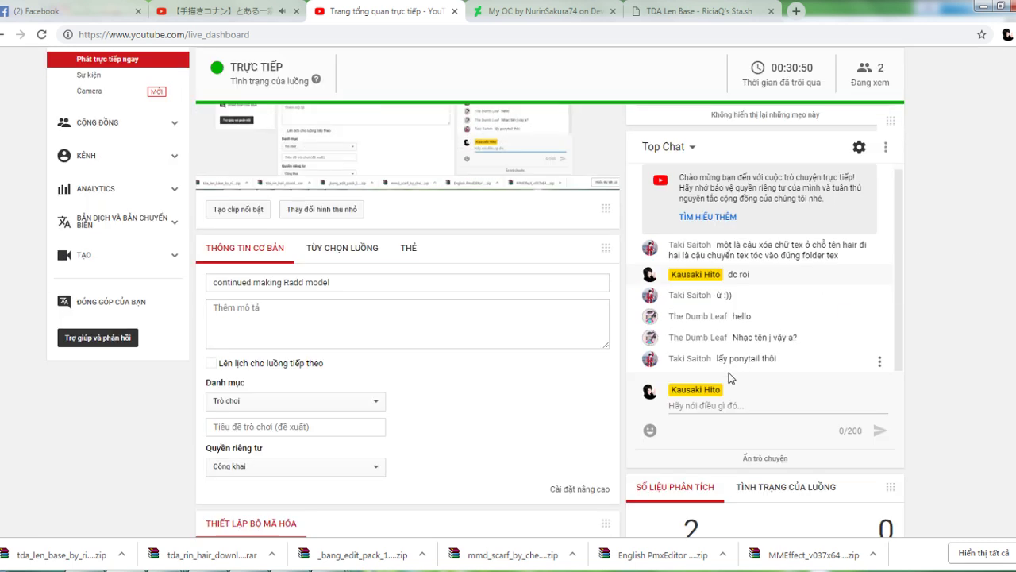
{"action": "scroll", "coordinate": [850, 206], "scroll_direction": "up", "scroll_amount": 2}
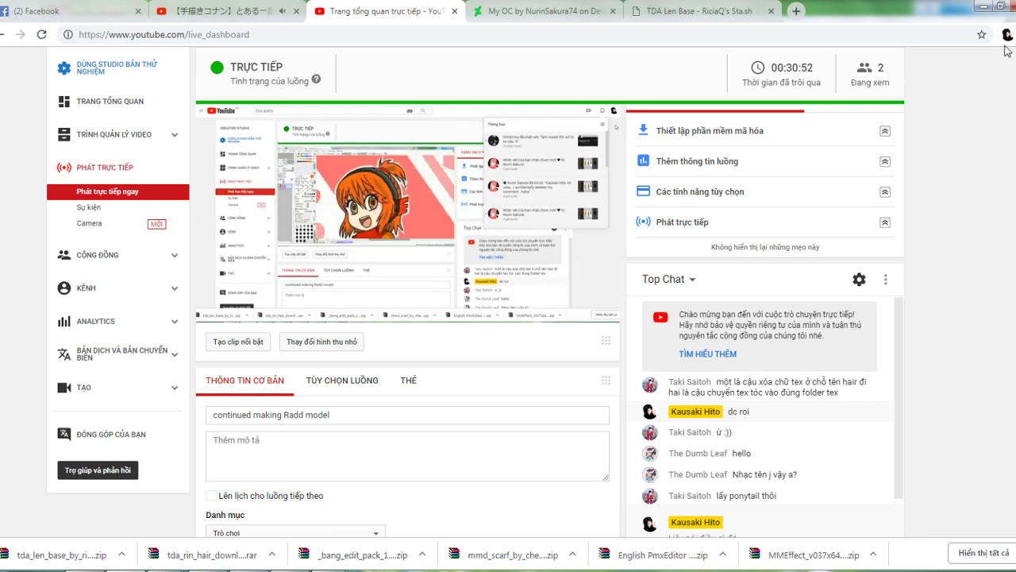
{"action": "scroll", "coordinate": [997, 53], "scroll_direction": "up", "scroll_amount": 1}
Open the newest comment notification and post the reply "ekkk yes :33!!!" to that comment
{"action": "left_click", "coordinate": [976, 67]}
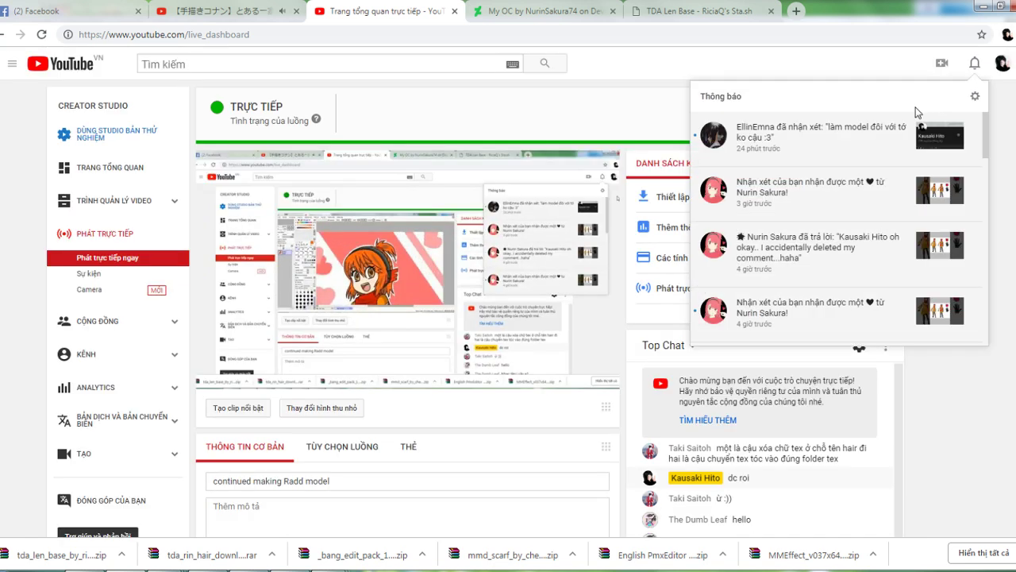
{"action": "left_click", "coordinate": [915, 108]}
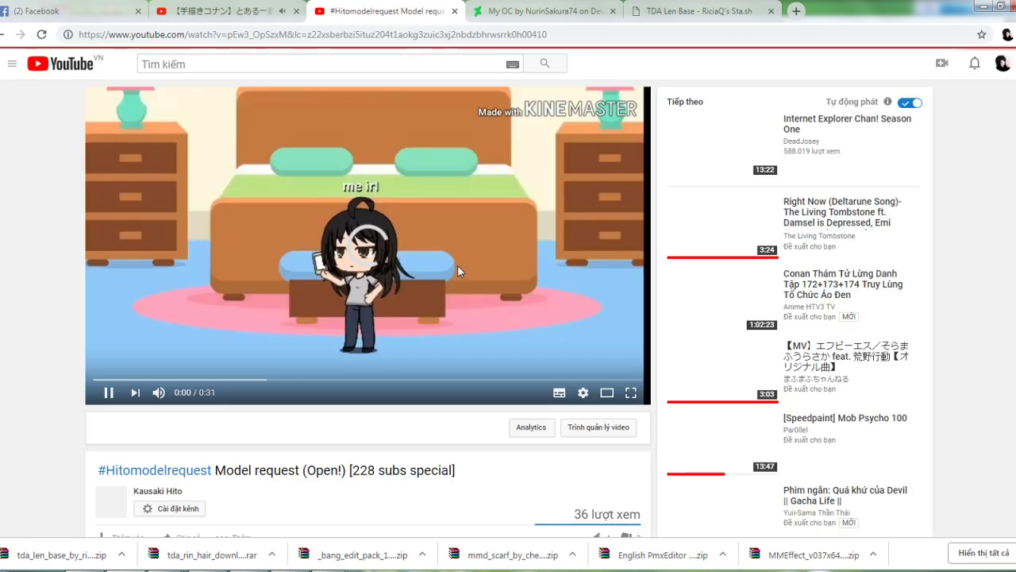
{"action": "scroll", "coordinate": [409, 282], "scroll_direction": "up", "scroll_amount": 4}
{"action": "scroll", "coordinate": [408, 281], "scroll_direction": "down", "scroll_amount": 3}
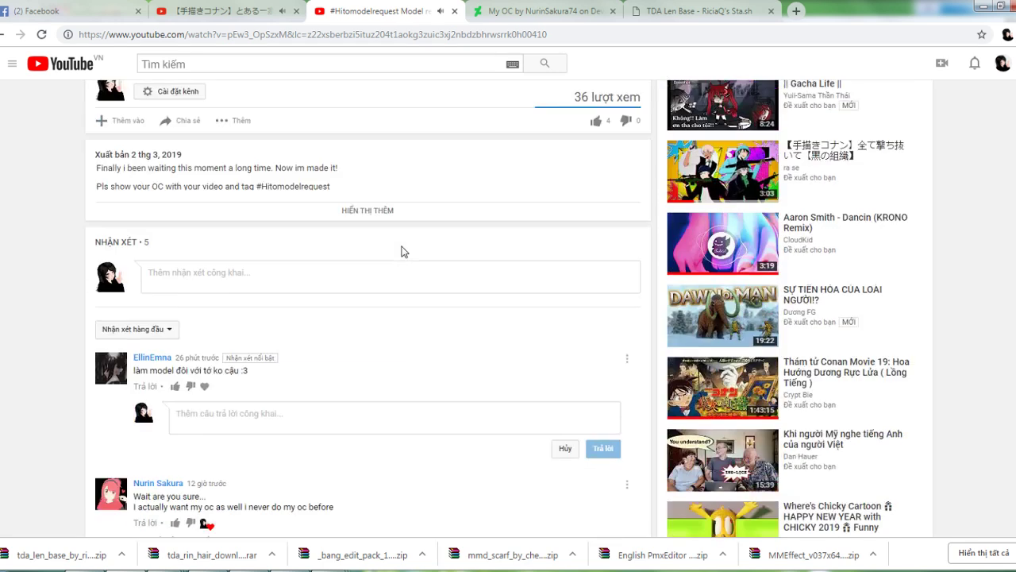
{"action": "left_click", "coordinate": [261, 290]}
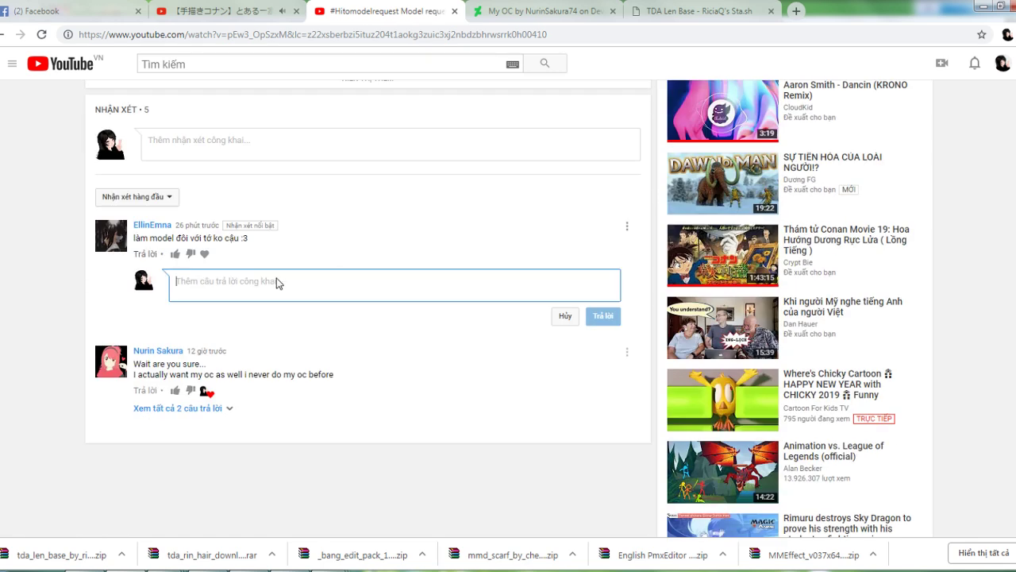
{"action": "type", "text": "ekkk yes :33!!!"}
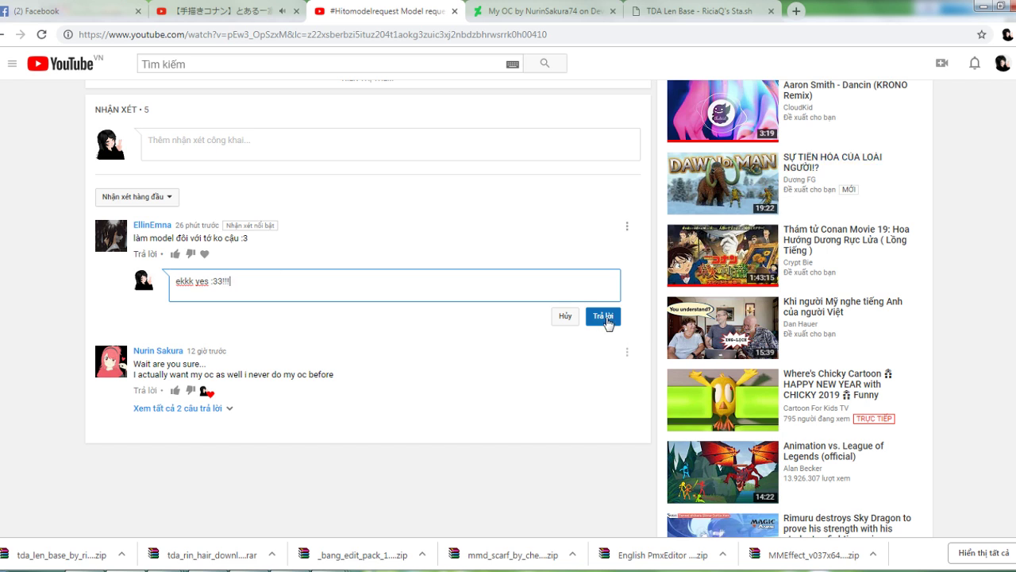
{"action": "left_click", "coordinate": [606, 320]}
Open the video "My speed drawing my 2019 oc and my old oc" from the #Hitomodelrequest hashtag results
{"action": "scroll", "coordinate": [212, 344], "scroll_direction": "up", "scroll_amount": 5}
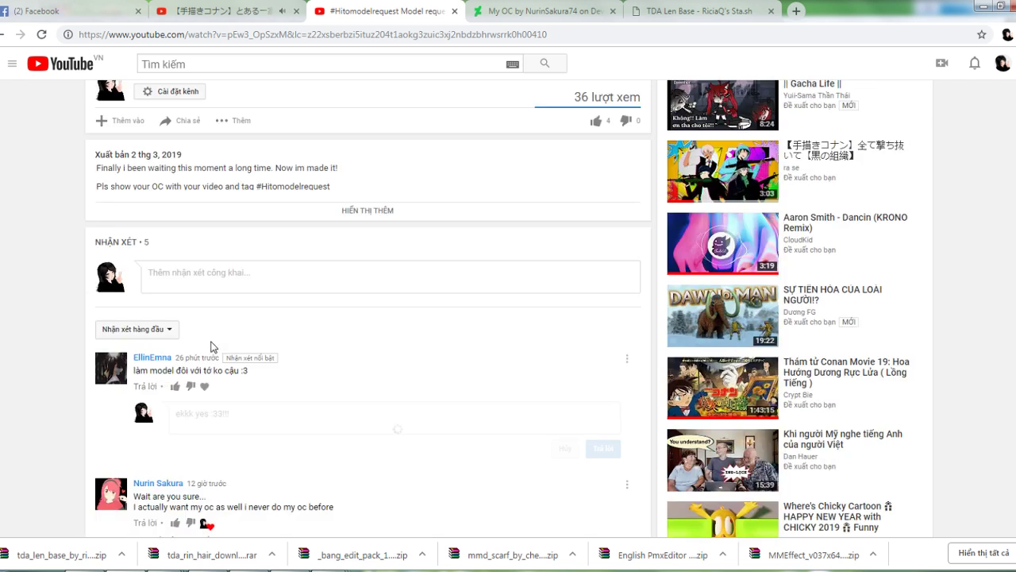
{"action": "left_click", "coordinate": [185, 188]}
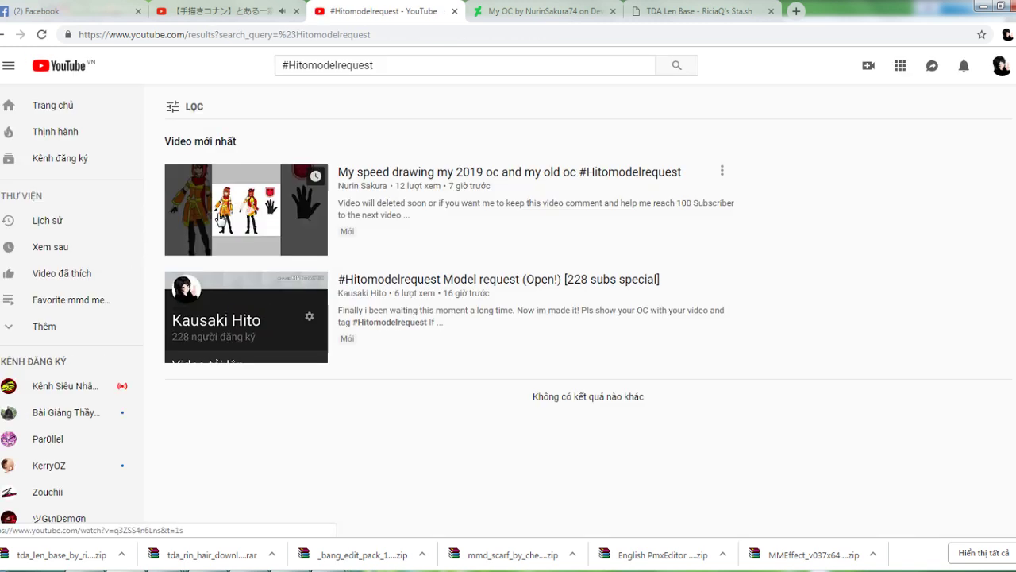
{"action": "left_click", "coordinate": [218, 214]}
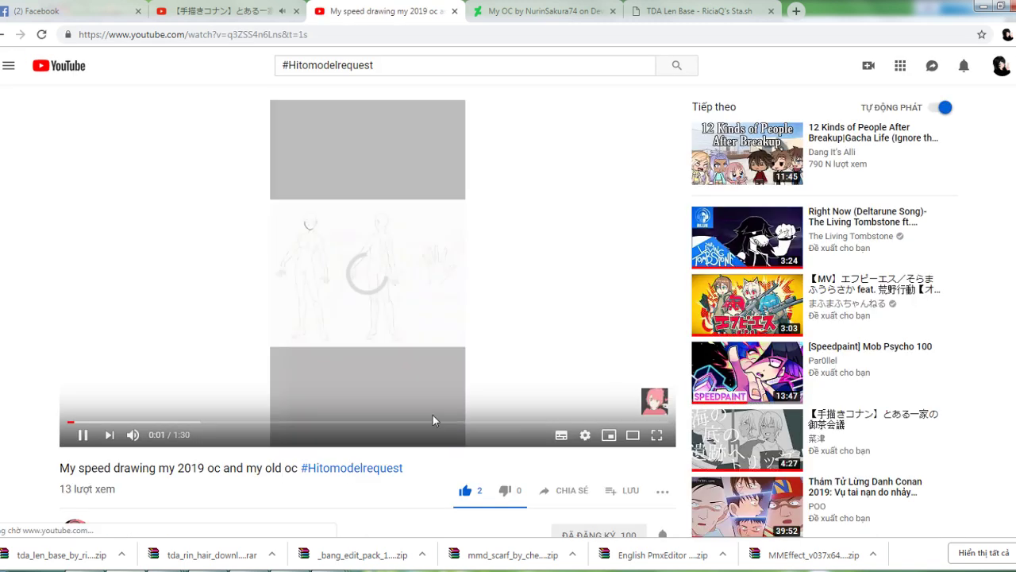
Mute the speed drawing video, skim through its stages and pause it at 0:58 on the coloured character design
{"action": "left_click", "coordinate": [599, 422]}
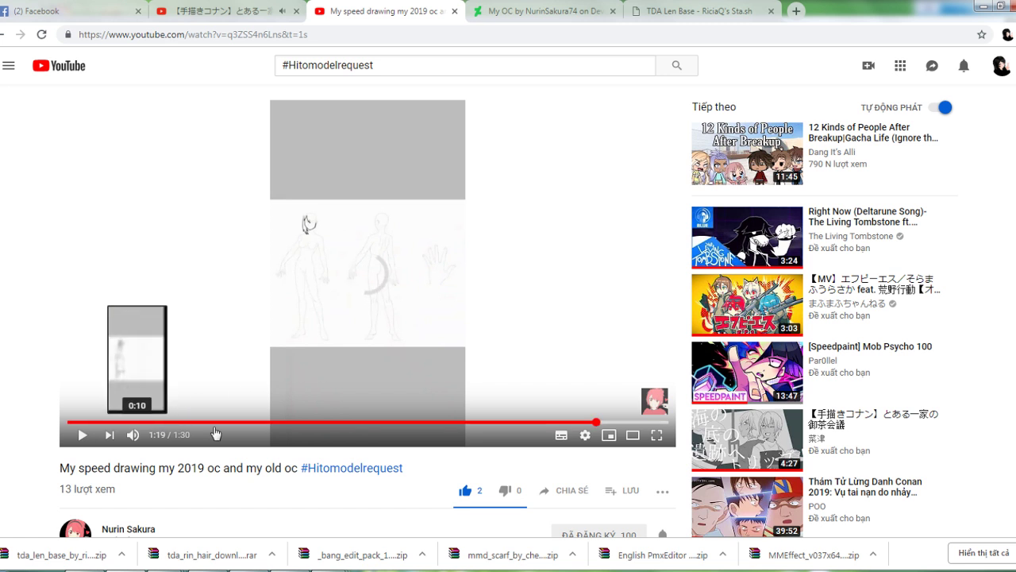
{"action": "left_click", "coordinate": [94, 422]}
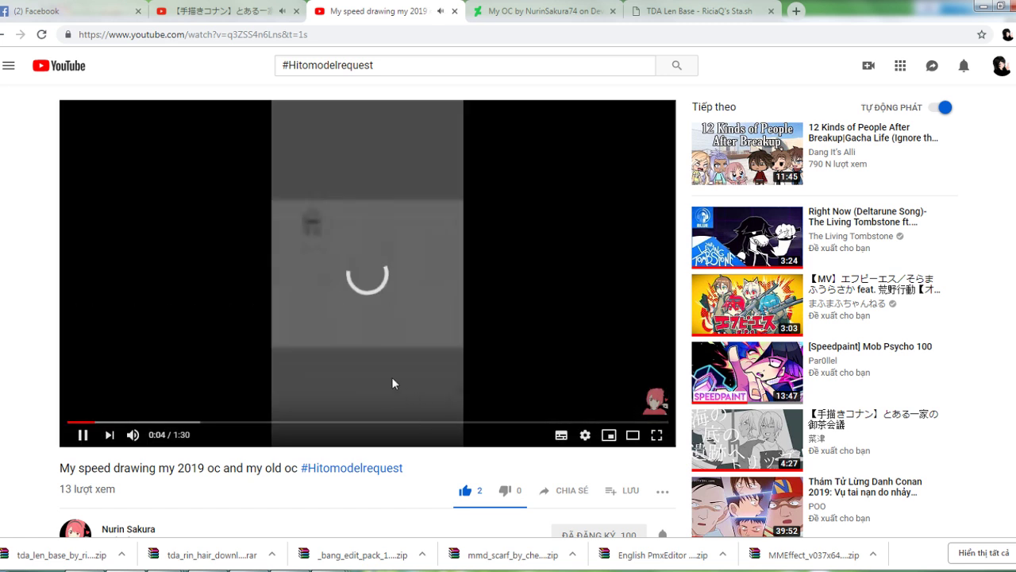
{"action": "left_click", "coordinate": [133, 434]}
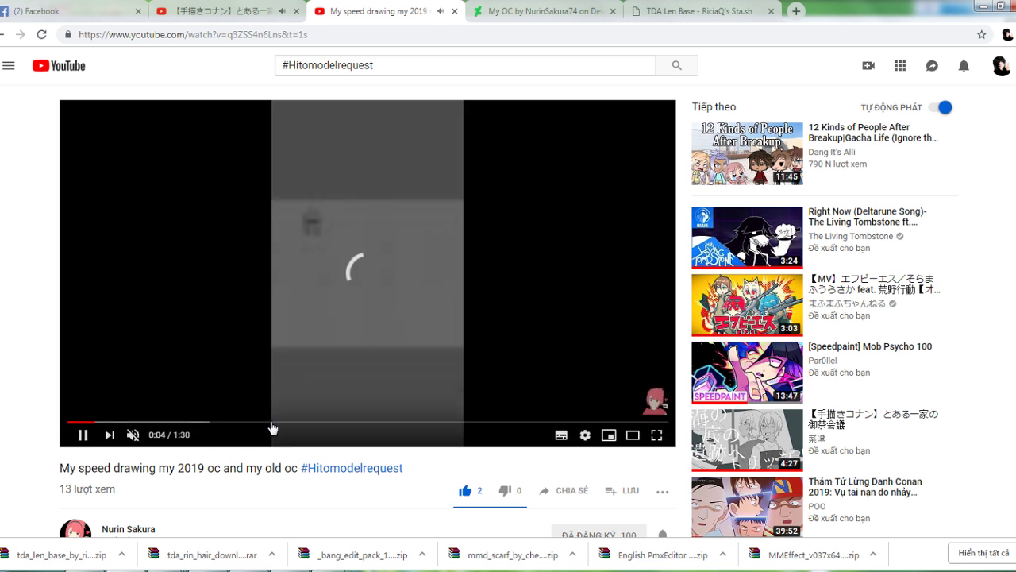
{"action": "left_click", "coordinate": [71, 421]}
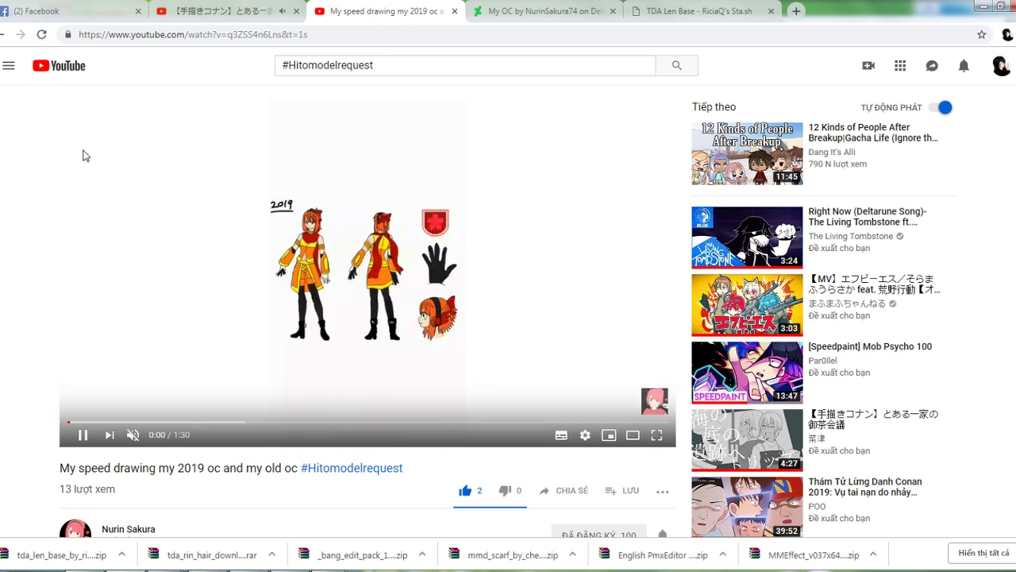
{"action": "left_click", "coordinate": [189, 422]}
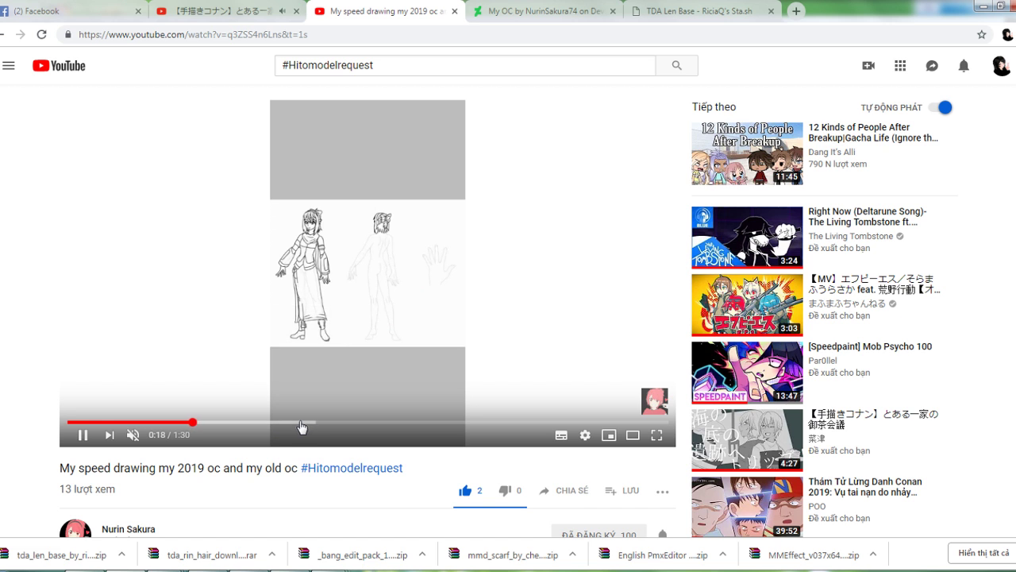
{"action": "left_click", "coordinate": [310, 423]}
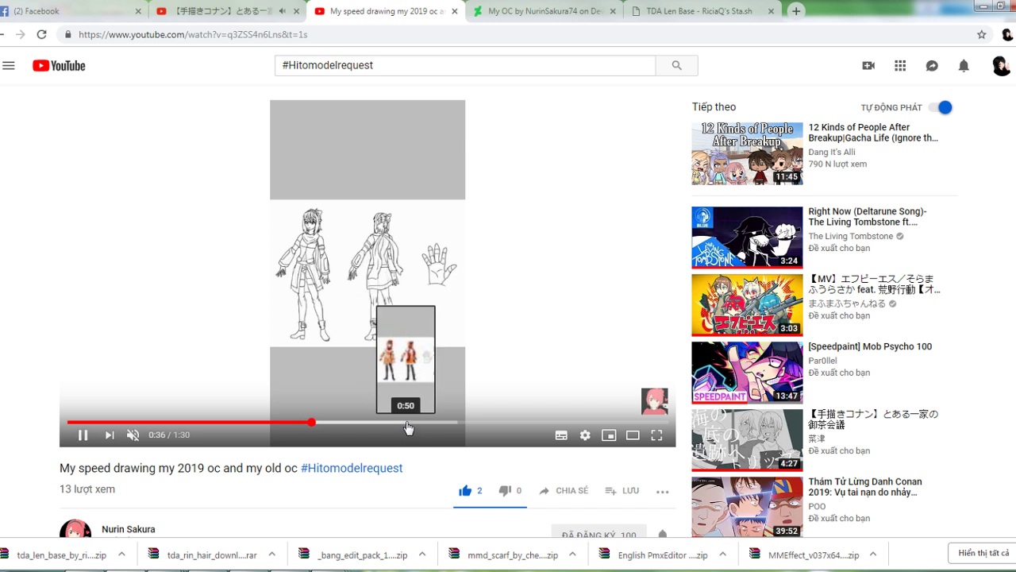
{"action": "left_click", "coordinate": [448, 422]}
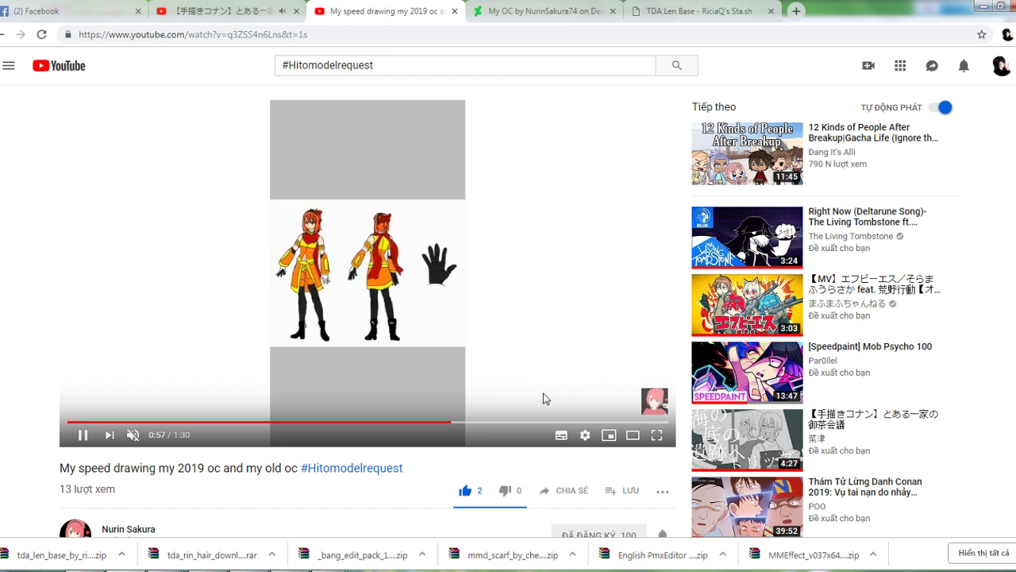
{"action": "left_click", "coordinate": [503, 370]}
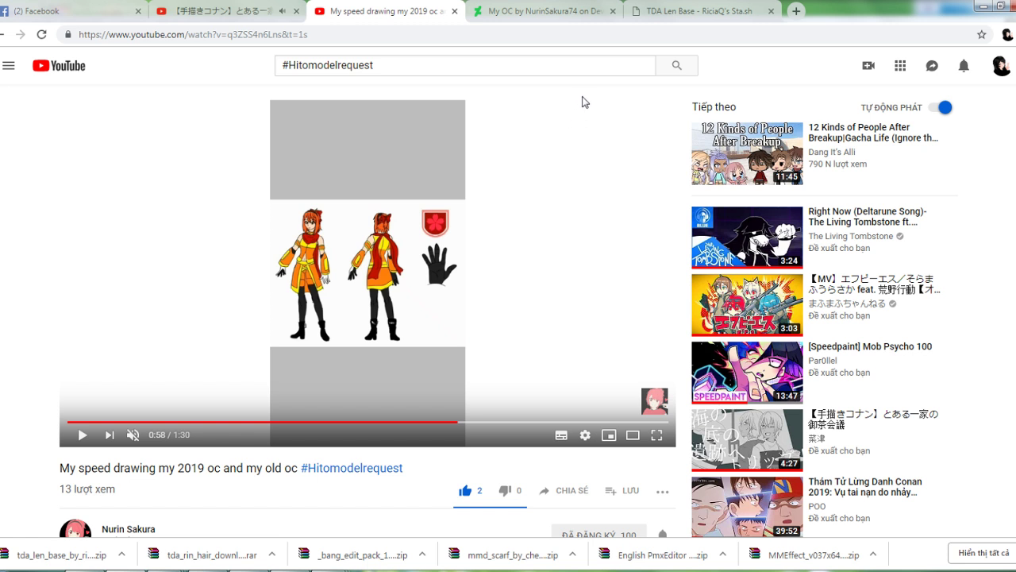
Search Google Images for "mmd bow" and preview the result "MMD Bows for backs of clothes"
{"action": "left_click", "coordinate": [550, 12]}
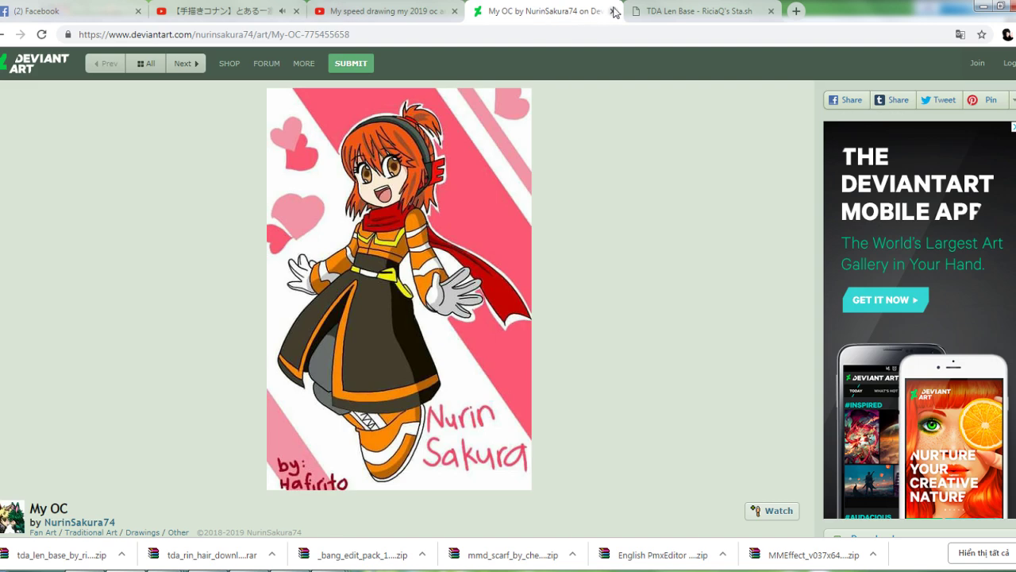
{"action": "left_click", "coordinate": [669, 10]}
{"action": "left_click", "coordinate": [646, 30]}
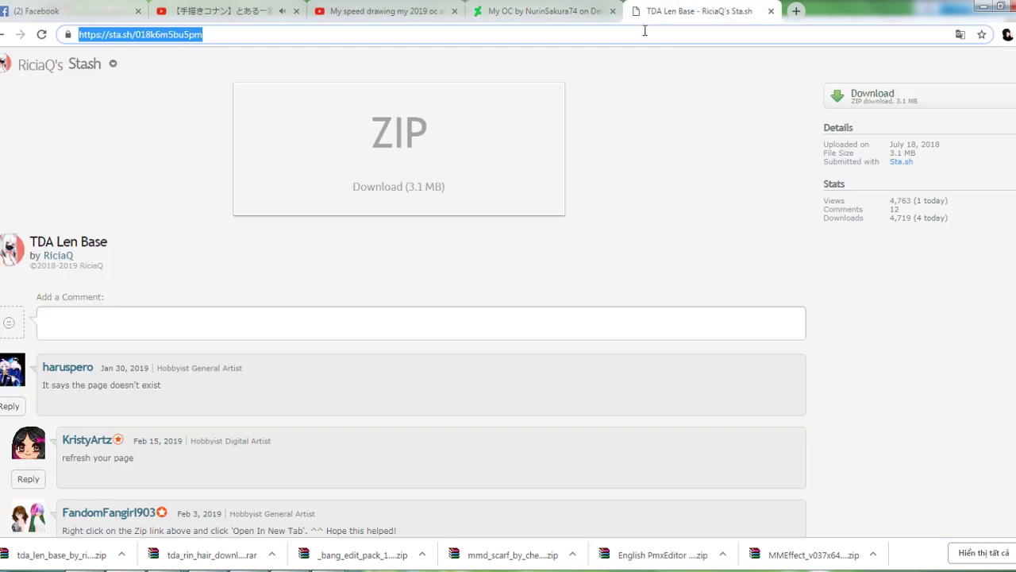
{"action": "type", "text": "mmd"}
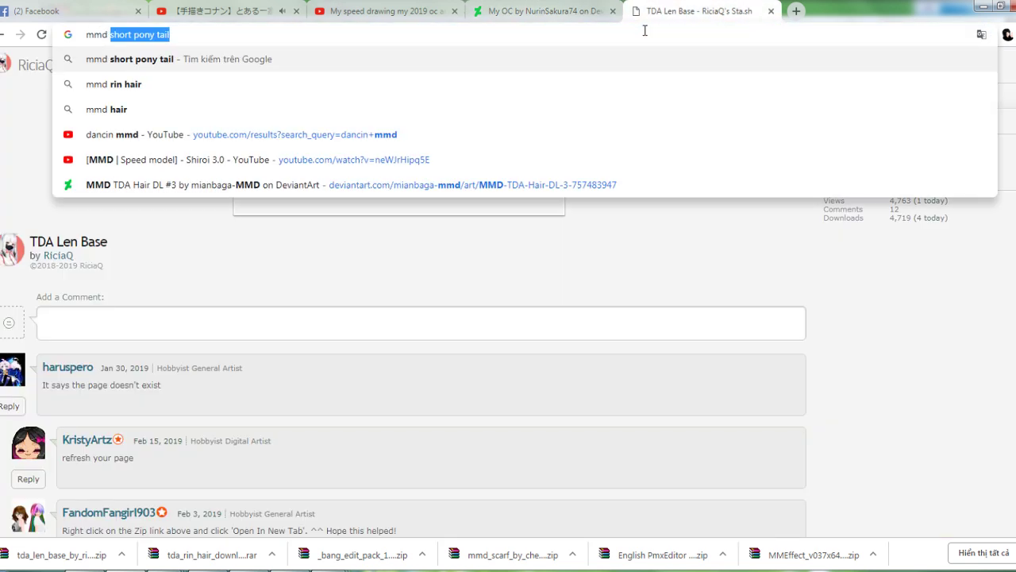
{"action": "type", "text": " bow"}
{"action": "key", "text": "Return"}
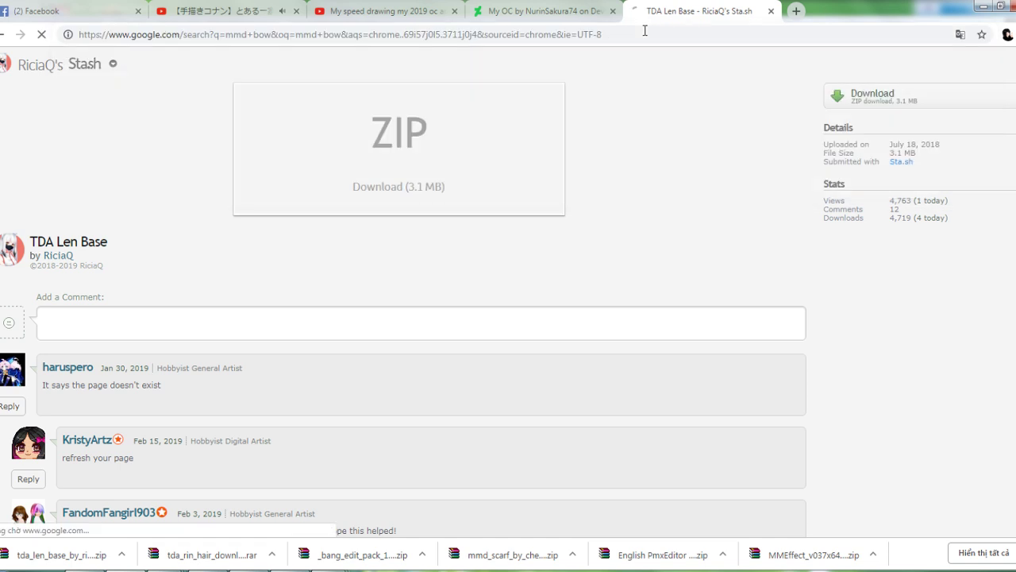
{"action": "left_click", "coordinate": [156, 117]}
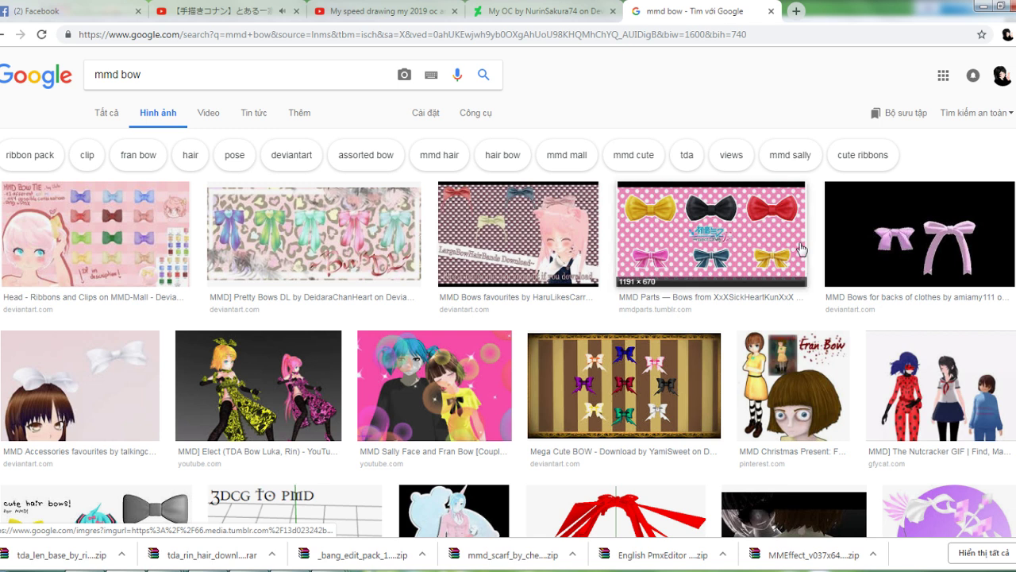
{"action": "left_click", "coordinate": [913, 244]}
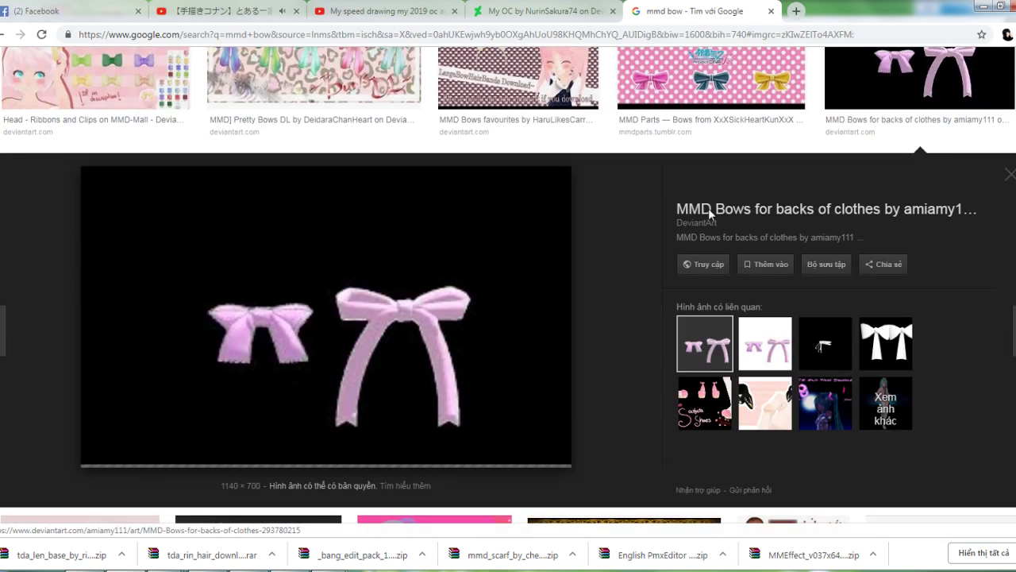
Open the live stream "continued making Radd model" from the YouTube home page in a new tab and send "ko bt nua" in its chat
{"action": "left_click", "coordinate": [548, 10]}
{"action": "left_click", "coordinate": [403, 6]}
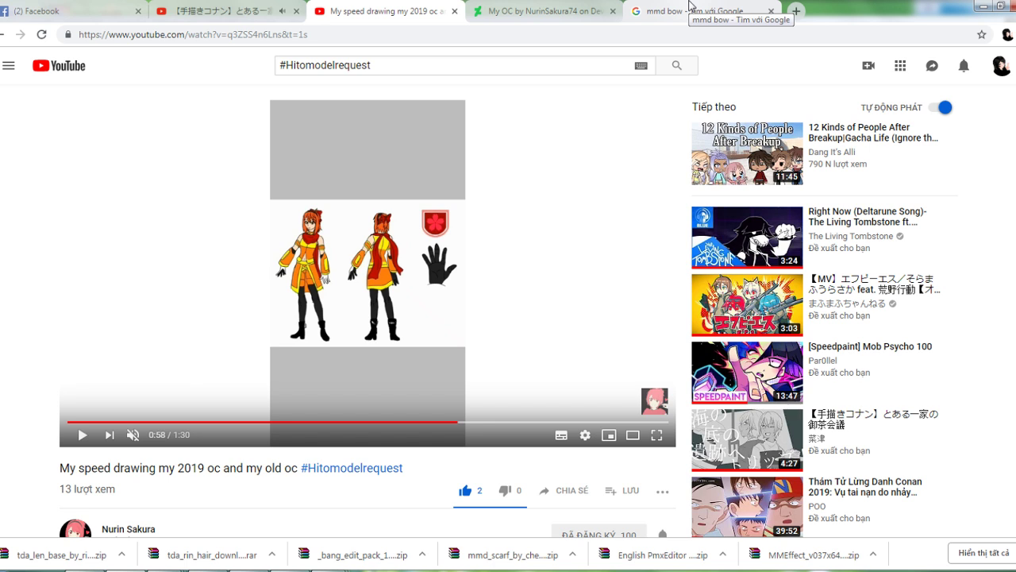
{"action": "left_click", "coordinate": [13, 71]}
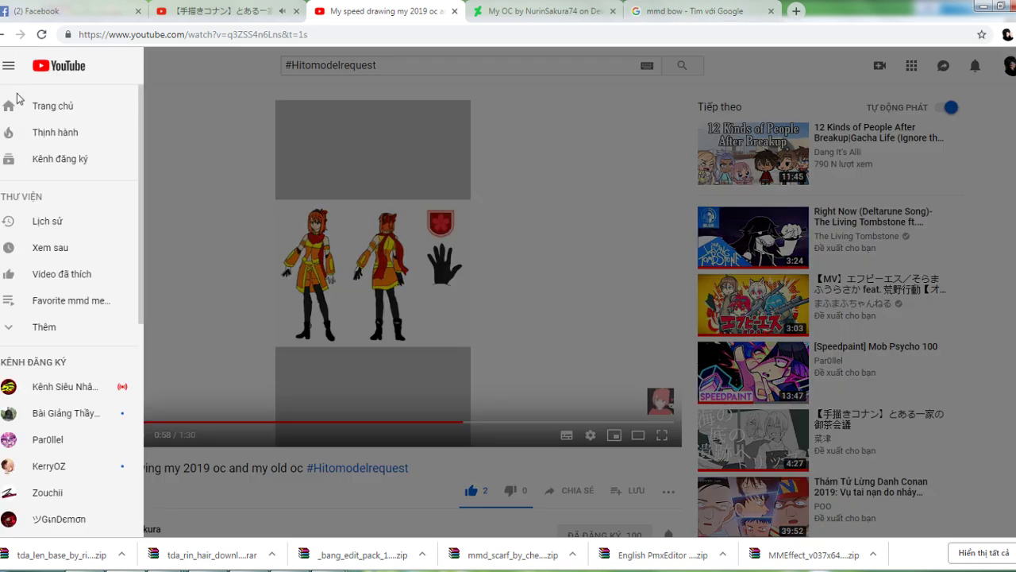
{"action": "right_click", "coordinate": [24, 104]}
{"action": "left_click", "coordinate": [60, 110]}
{"action": "left_click", "coordinate": [513, 10]}
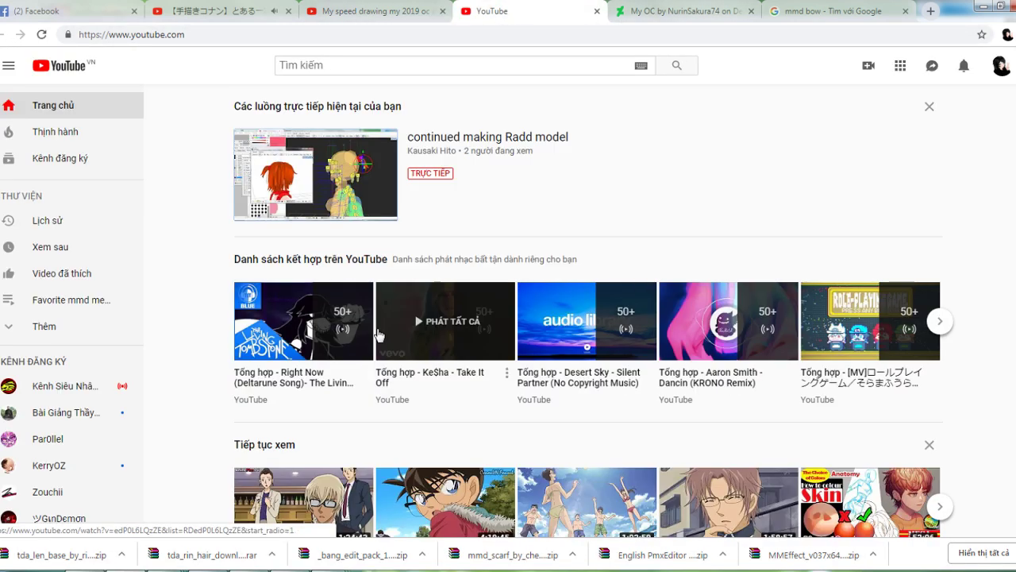
{"action": "left_click", "coordinate": [327, 173]}
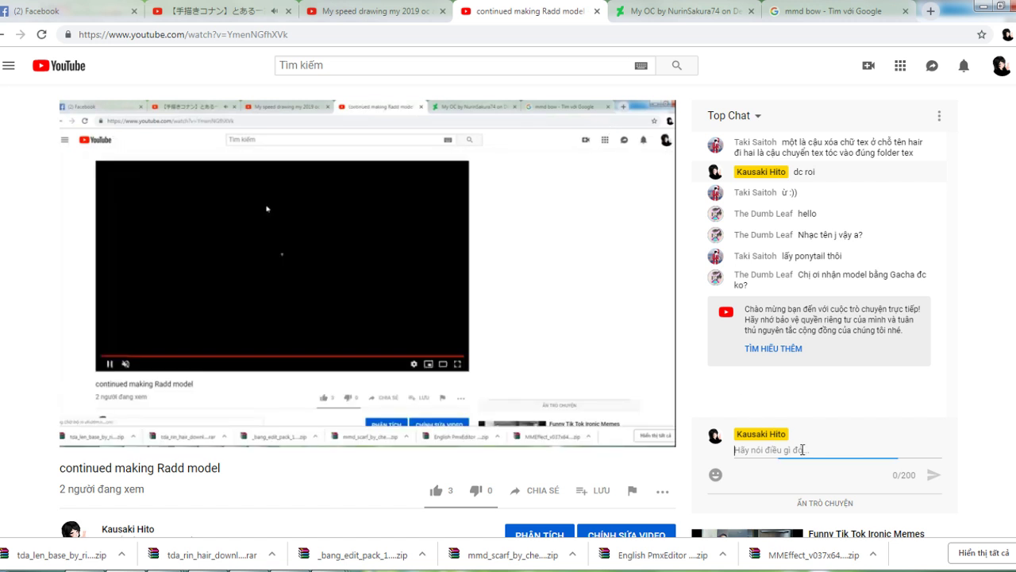
{"action": "type", "text": "ko bt nua"}
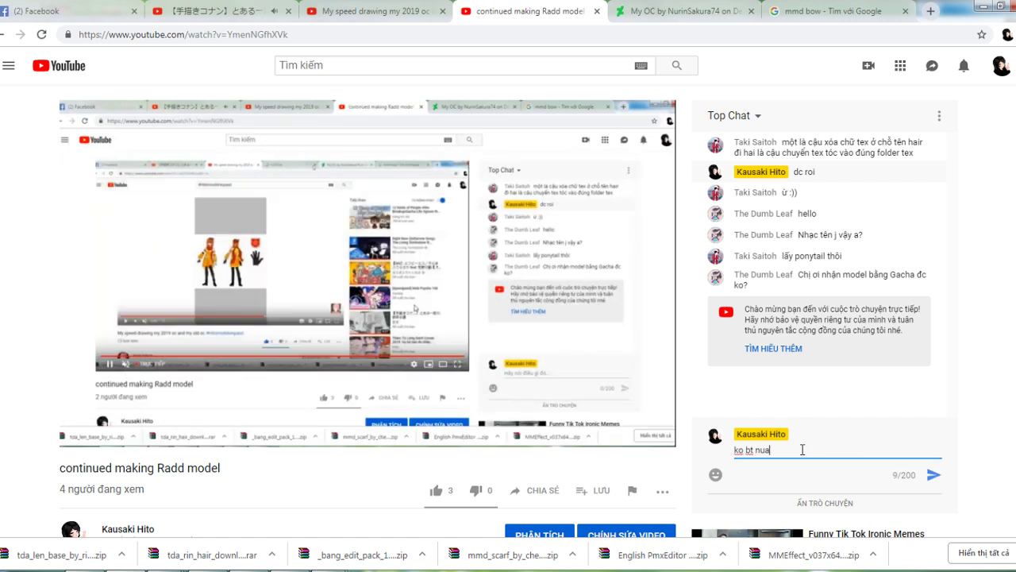
{"action": "key", "text": "Return"}
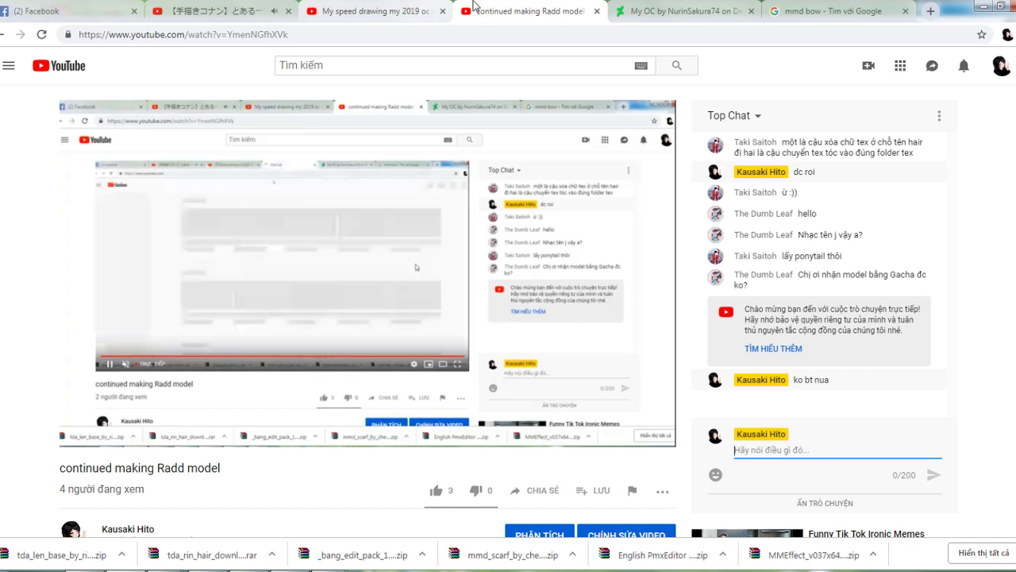
Compare the character reference drawings with the bow image results, previewing the MMD Leg Bows, MMD Parts bows and bows for backs of clothes
{"action": "left_click", "coordinate": [683, 11]}
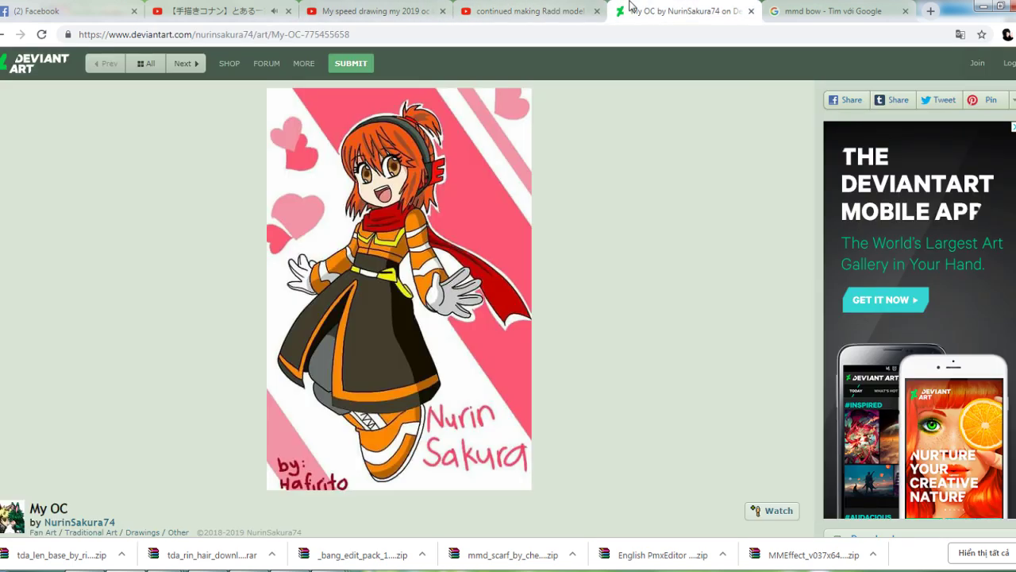
{"action": "left_click", "coordinate": [843, 11]}
{"action": "left_click", "coordinate": [397, 11]}
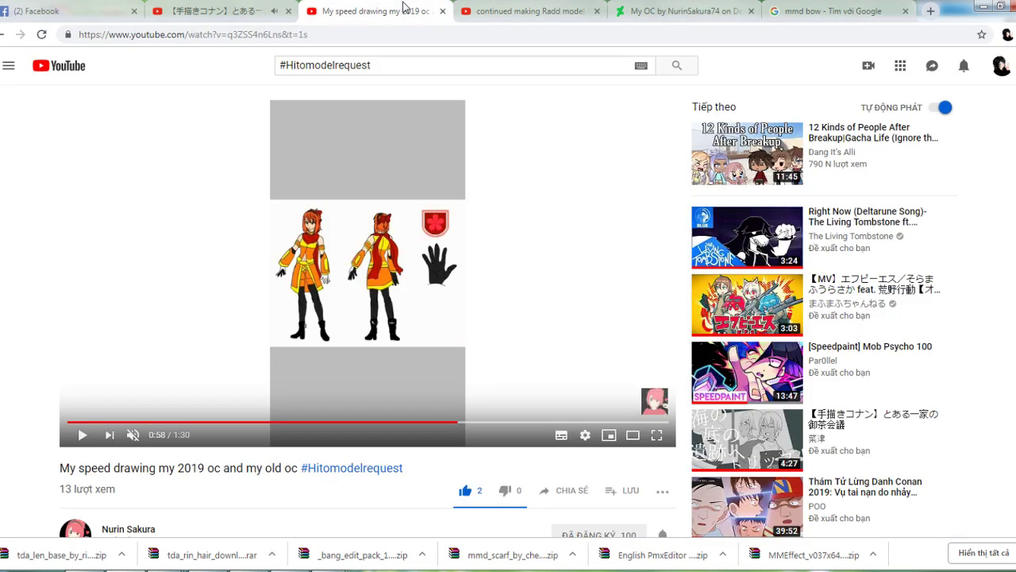
{"action": "left_click", "coordinate": [840, 11]}
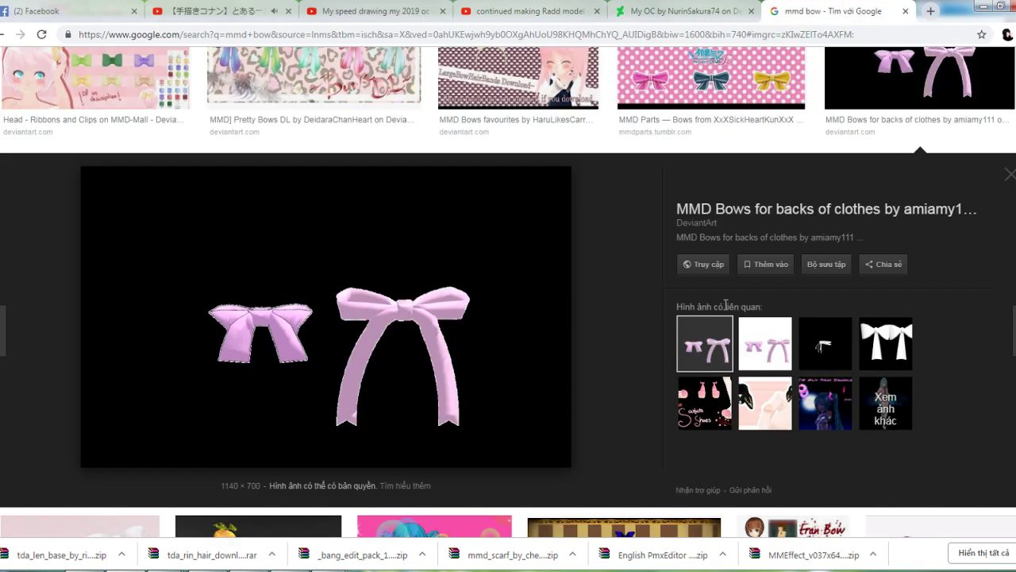
{"action": "left_click", "coordinate": [871, 350]}
{"action": "scroll", "coordinate": [210, 346], "scroll_direction": "down", "scroll_amount": 3}
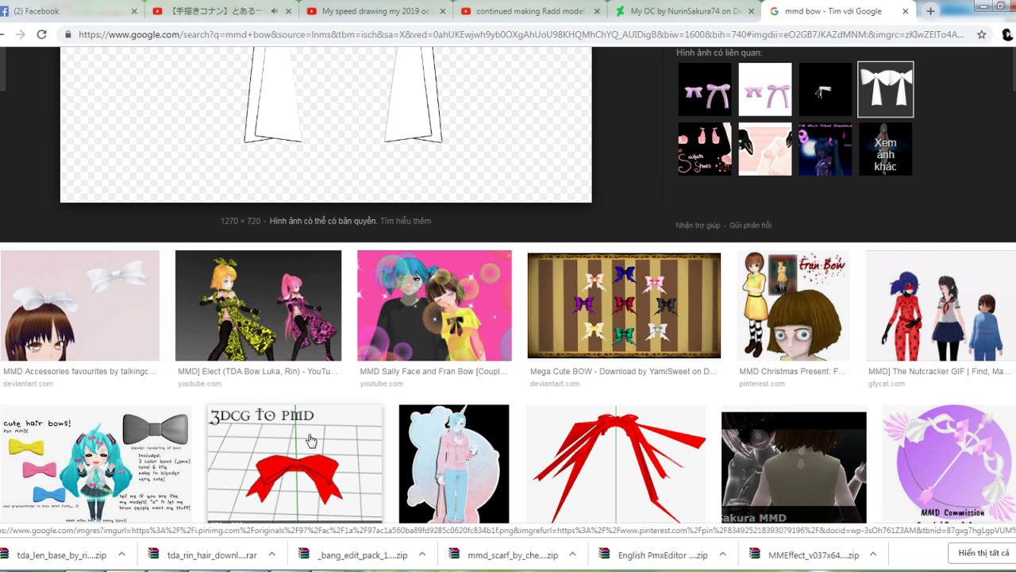
{"action": "scroll", "coordinate": [683, 389], "scroll_direction": "up", "scroll_amount": 3}
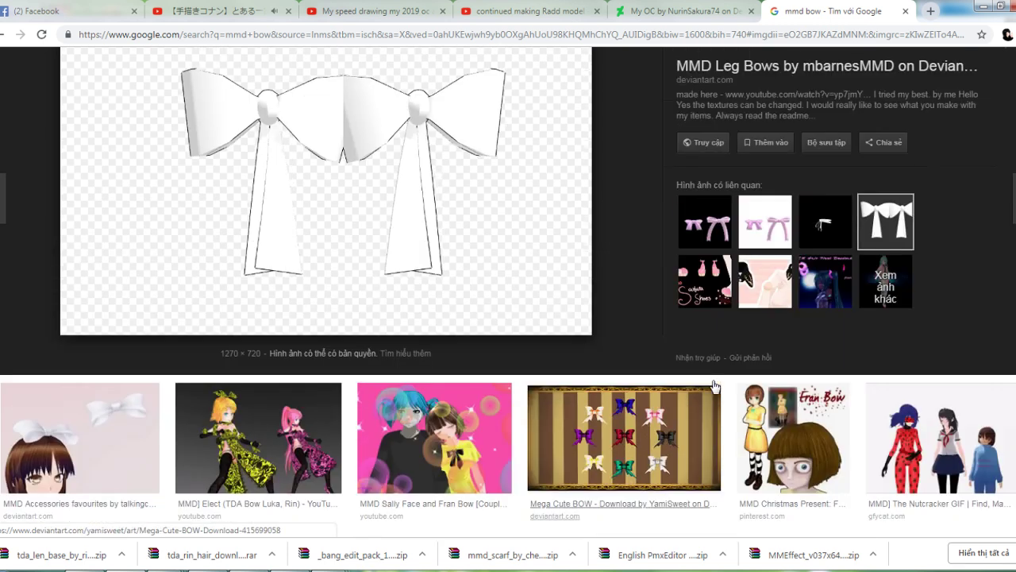
{"action": "scroll", "coordinate": [638, 374], "scroll_direction": "up", "scroll_amount": 2}
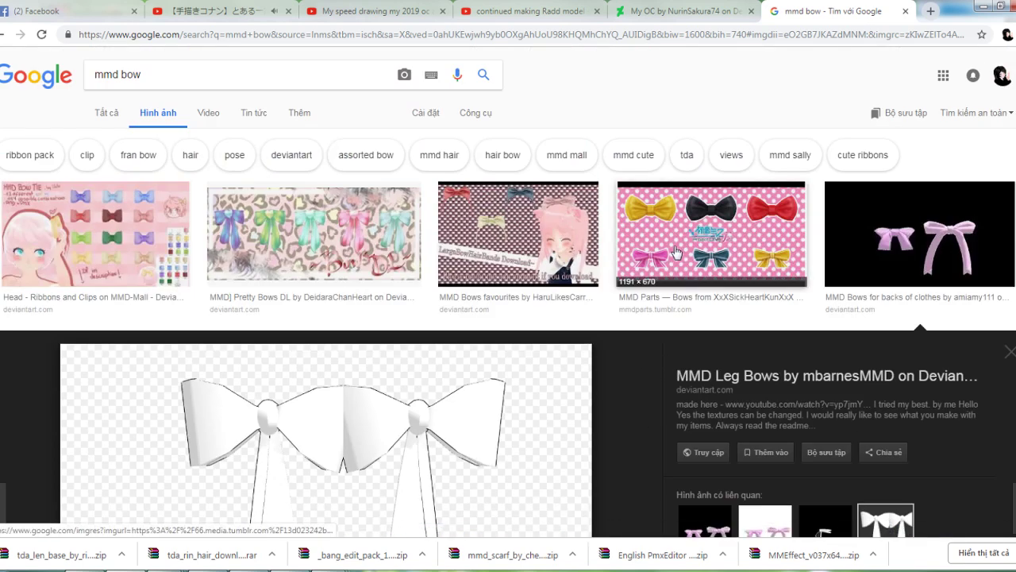
{"action": "left_click", "coordinate": [671, 247]}
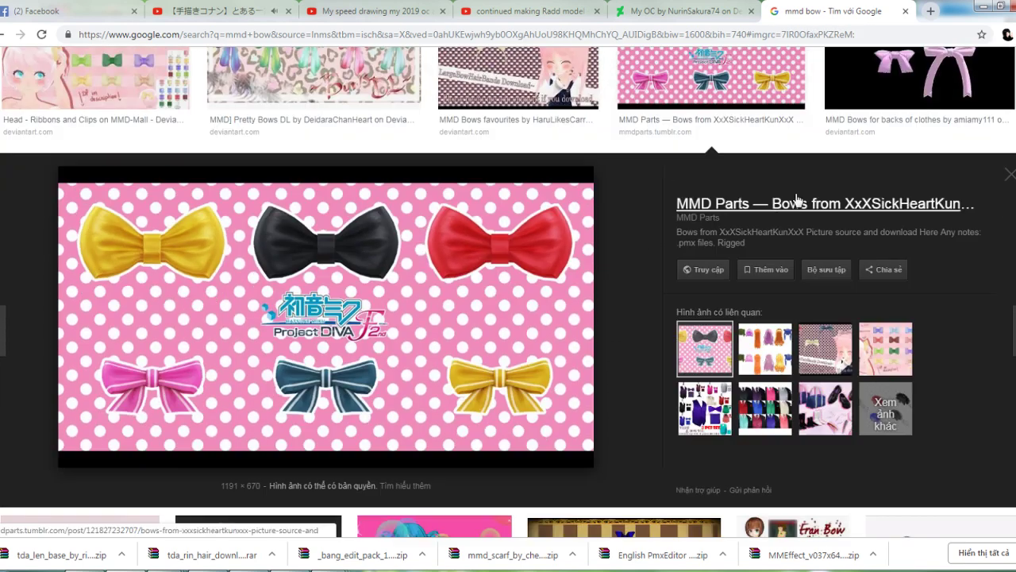
{"action": "left_click", "coordinate": [910, 74]}
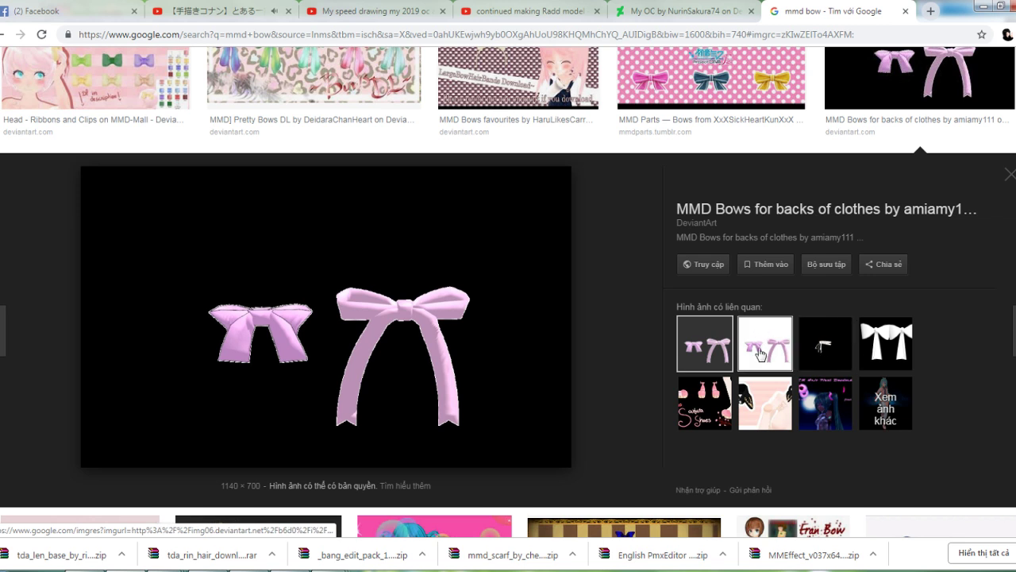
Visit the DeviantArt page of "MMD Bows for backs of clothes" and download its ZIP file
{"action": "left_click", "coordinate": [707, 264]}
{"action": "left_click", "coordinate": [724, 8]}
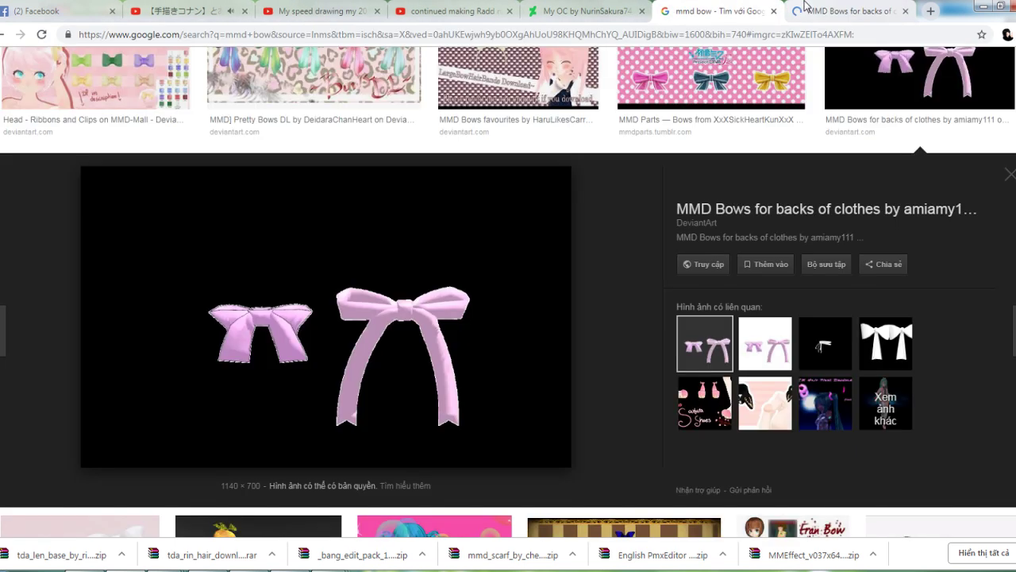
{"action": "left_click", "coordinate": [812, 18]}
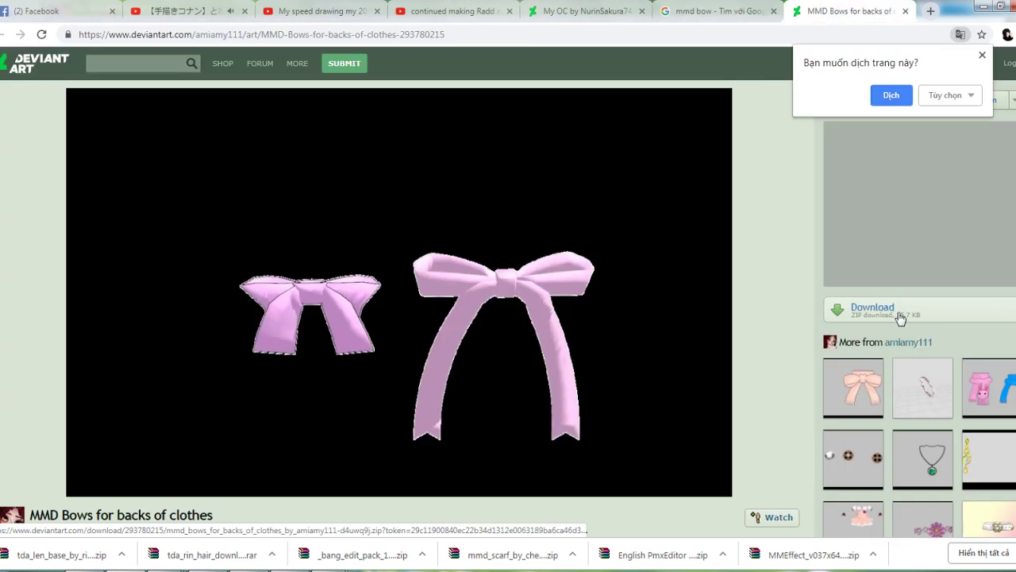
{"action": "left_click", "coordinate": [909, 307]}
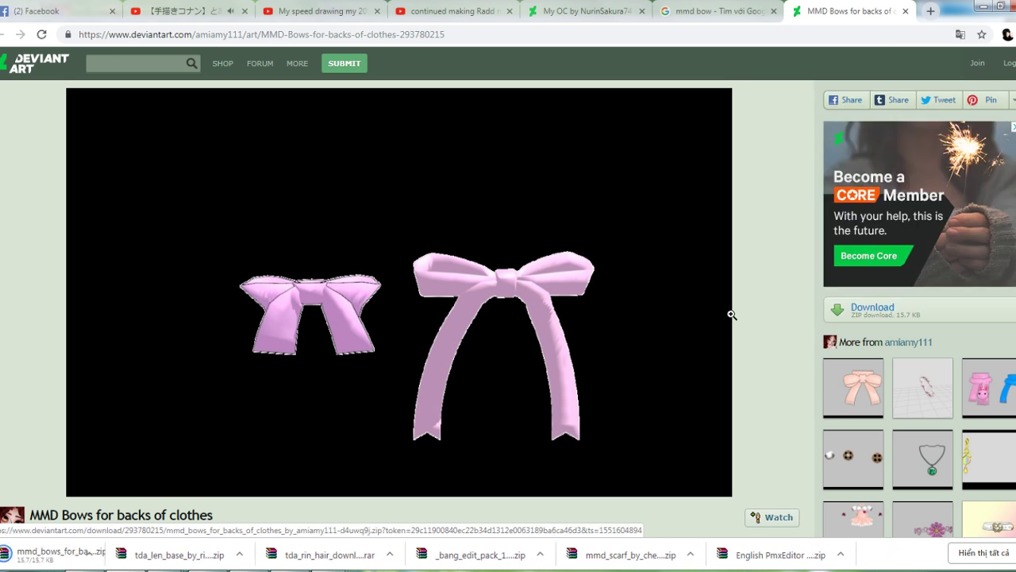
Open the downloaded bows archive in WinRAR and go into its "bow 1" folder
{"action": "left_click", "coordinate": [79, 554]}
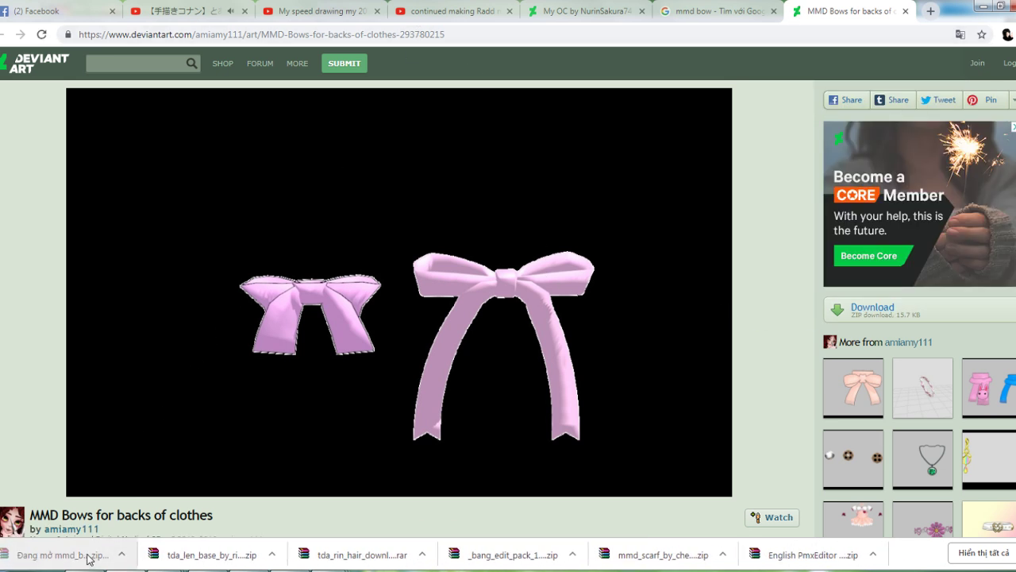
{"action": "double_click", "coordinate": [247, 249]}
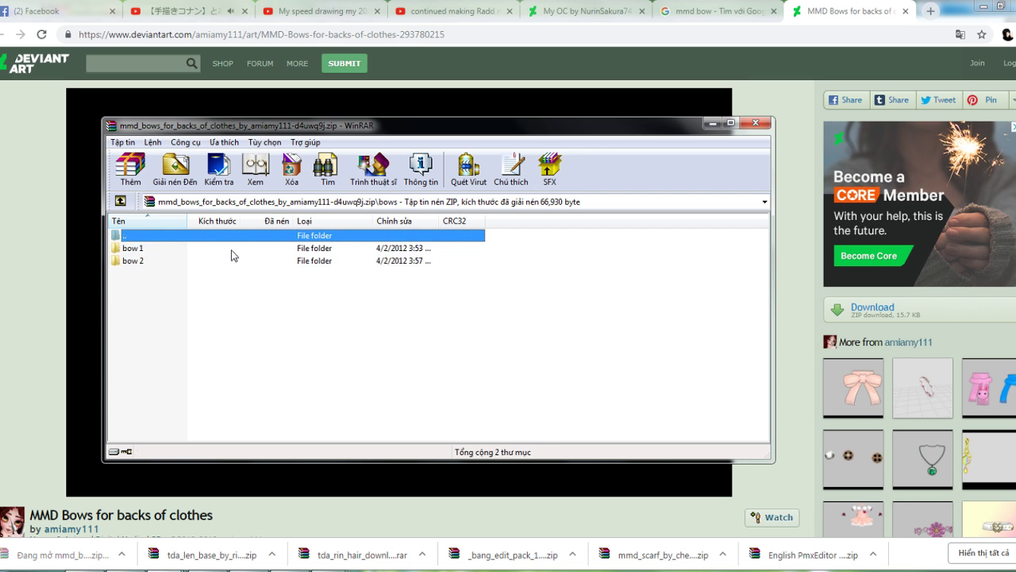
{"action": "left_click", "coordinate": [19, 270]}
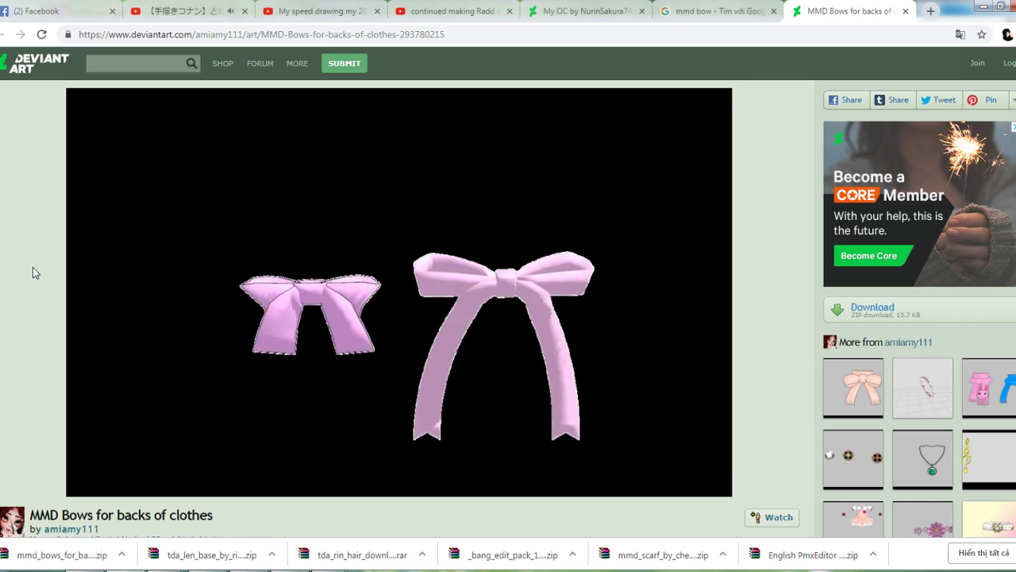
{"action": "mouse_move", "coordinate": [173, 565]}
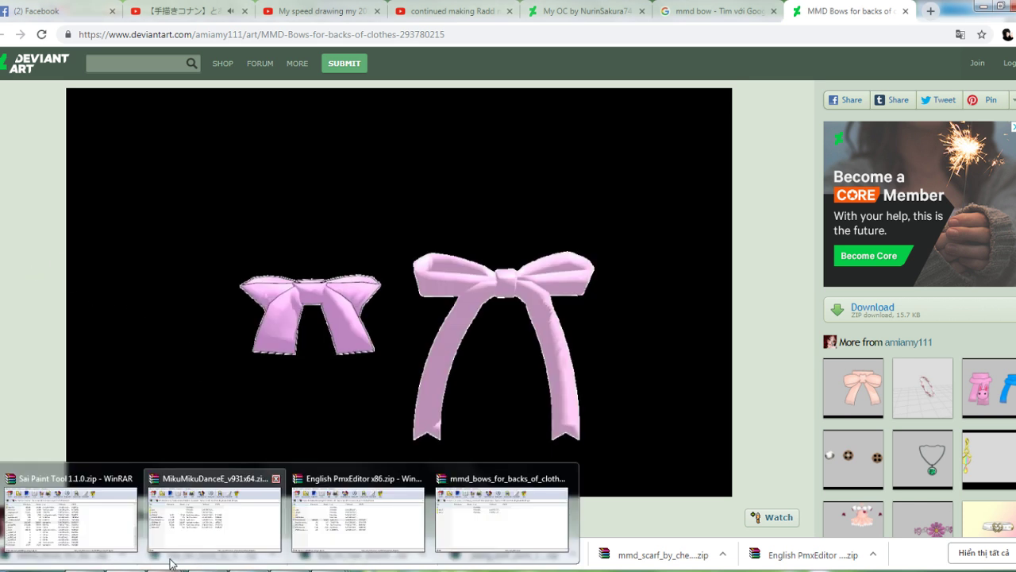
{"action": "left_click", "coordinate": [508, 516]}
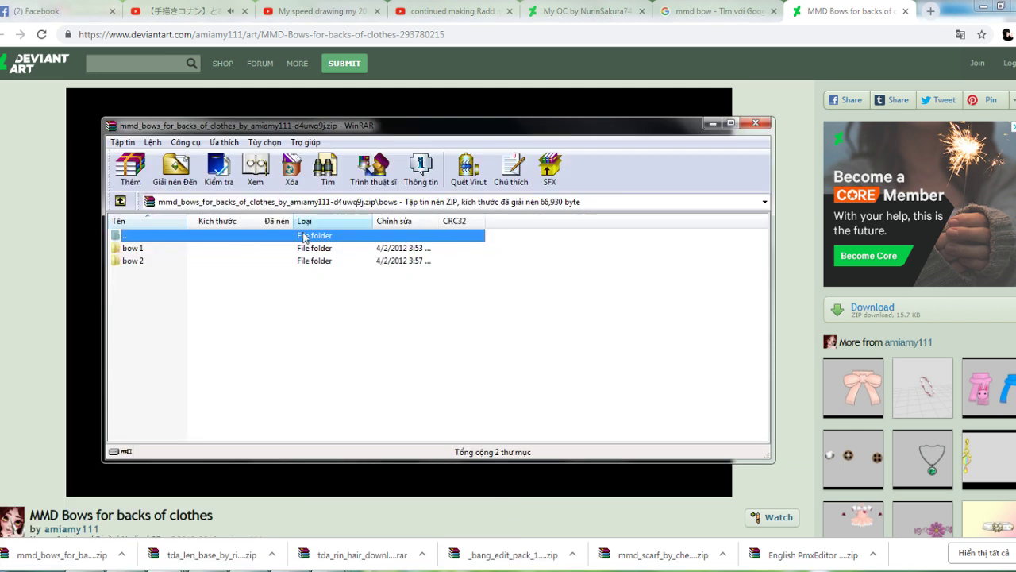
{"action": "left_click", "coordinate": [267, 251]}
{"action": "double_click", "coordinate": [267, 251]}
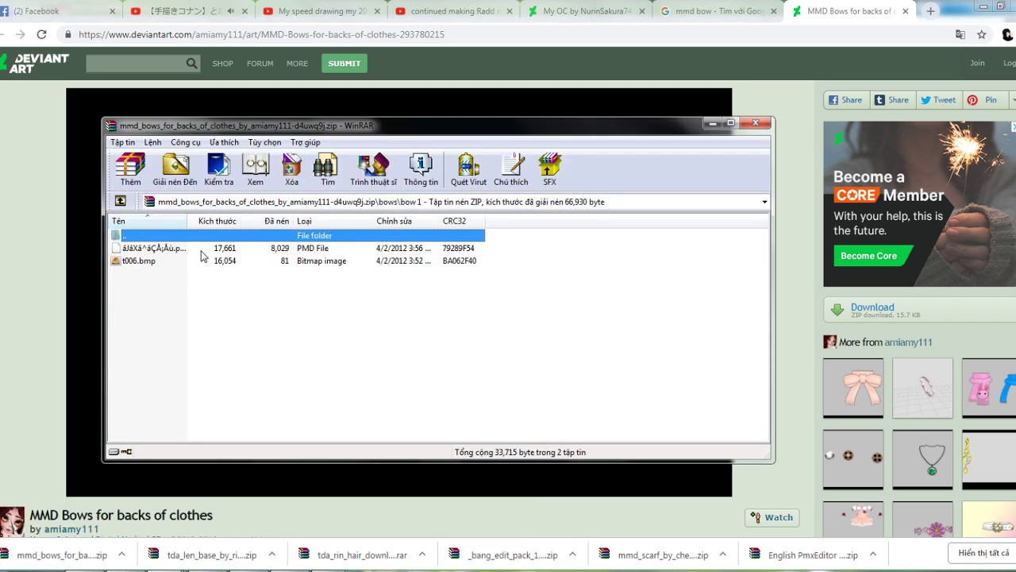
Extract the bow's PMD file and t006.bmp from the archive into the Nurin OC folder, and close the archive
{"action": "left_click", "coordinate": [229, 559]}
{"action": "double_click", "coordinate": [476, 287]}
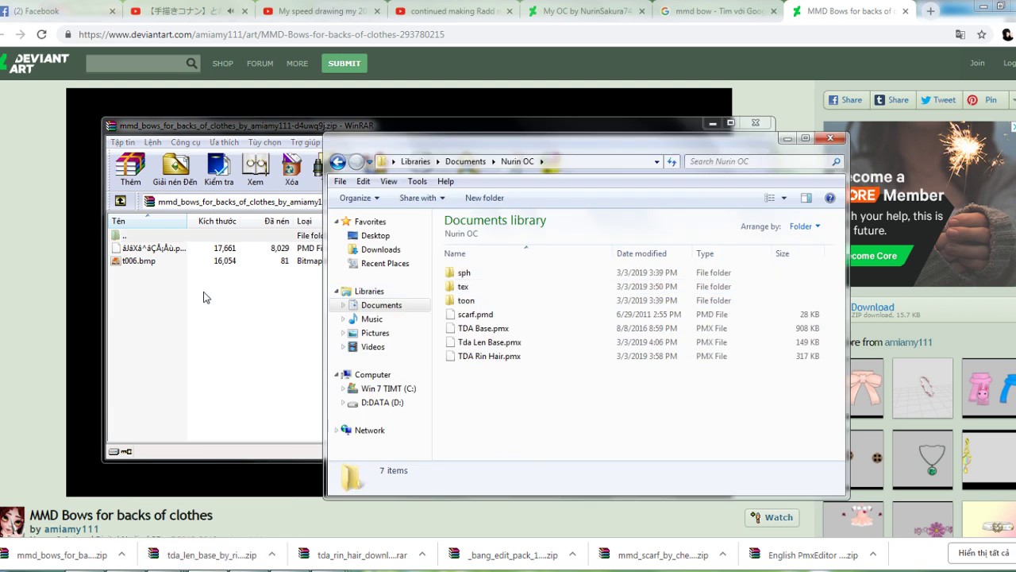
{"action": "left_click", "coordinate": [162, 250]}
{"action": "left_click_drag", "start_coordinate": [783, 389], "coordinate": [684, 349]}
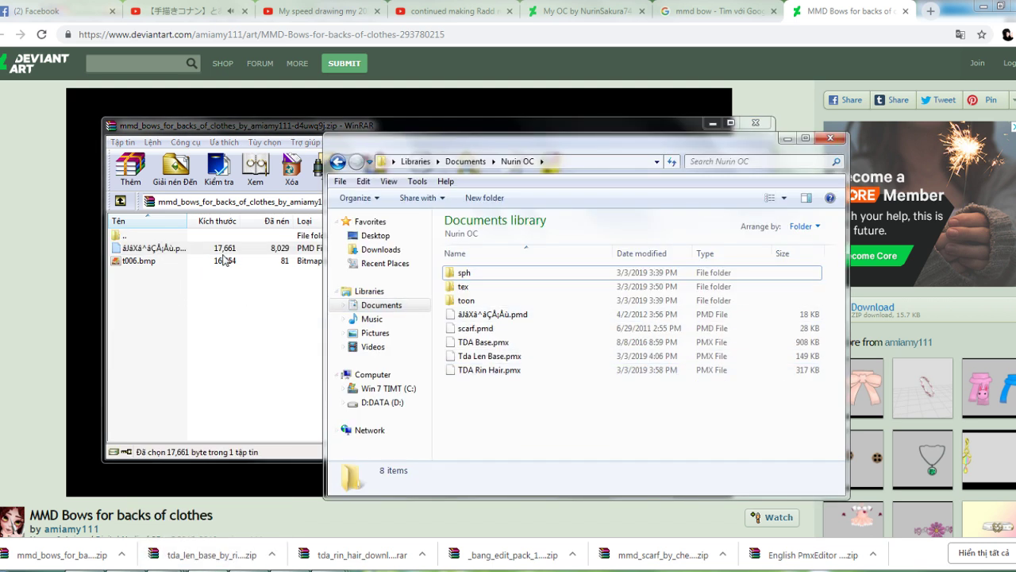
{"action": "left_click_drag", "start_coordinate": [225, 259], "coordinate": [398, 323]}
{"action": "left_click_drag", "start_coordinate": [804, 429], "coordinate": [803, 428]}
{"action": "left_click", "coordinate": [263, 374]}
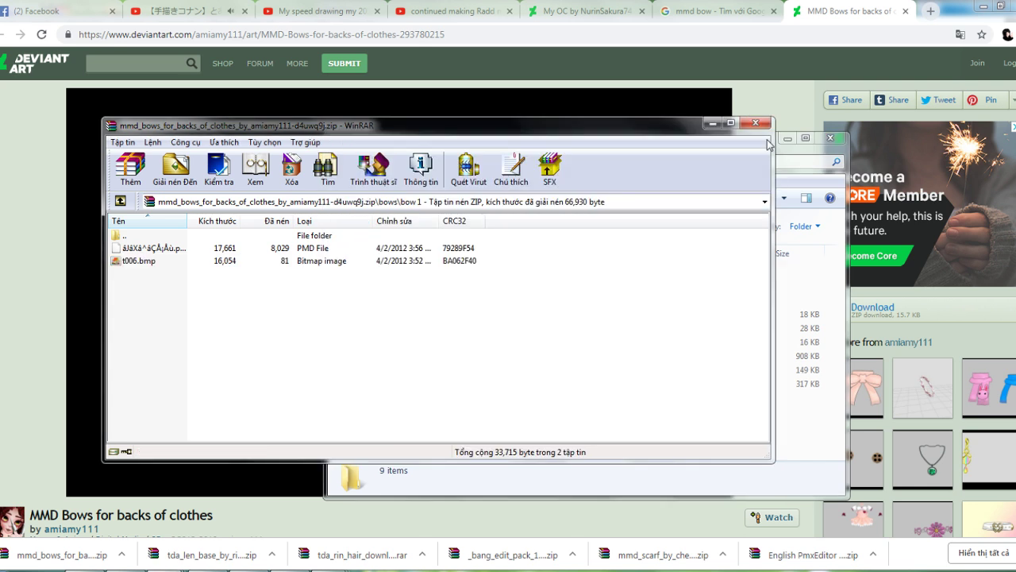
{"action": "left_click", "coordinate": [755, 123]}
Preview the t006 bitmap, close the viewer, and move the file into the sph folder
{"action": "double_click", "coordinate": [504, 347]}
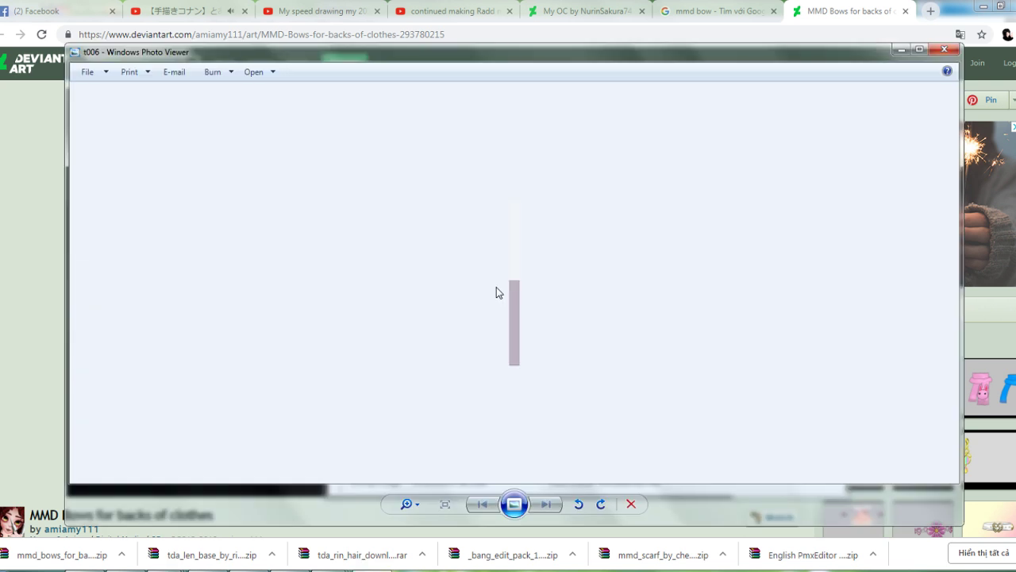
{"action": "left_click", "coordinate": [945, 51]}
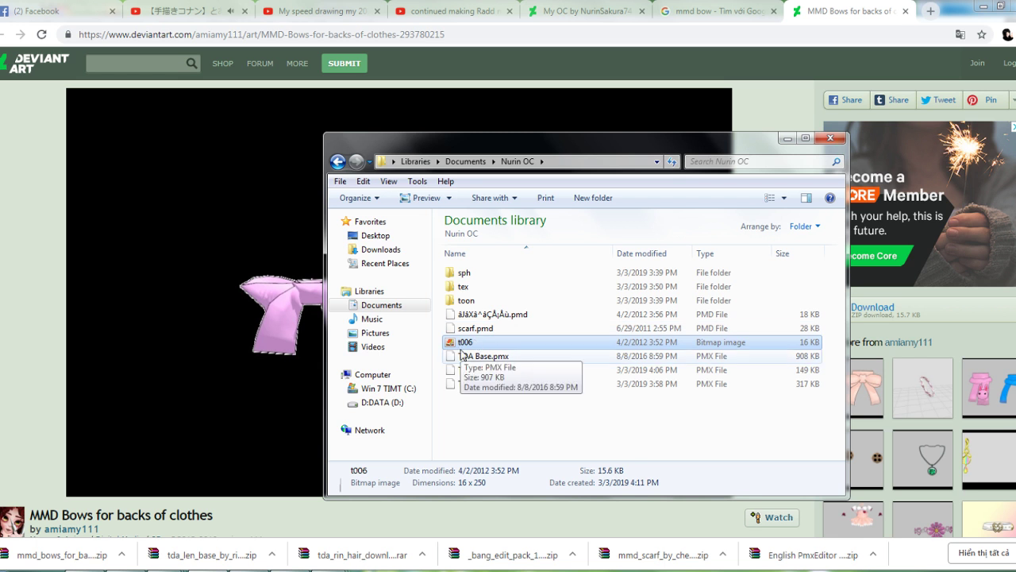
{"action": "left_click_drag", "start_coordinate": [465, 342], "coordinate": [478, 282]}
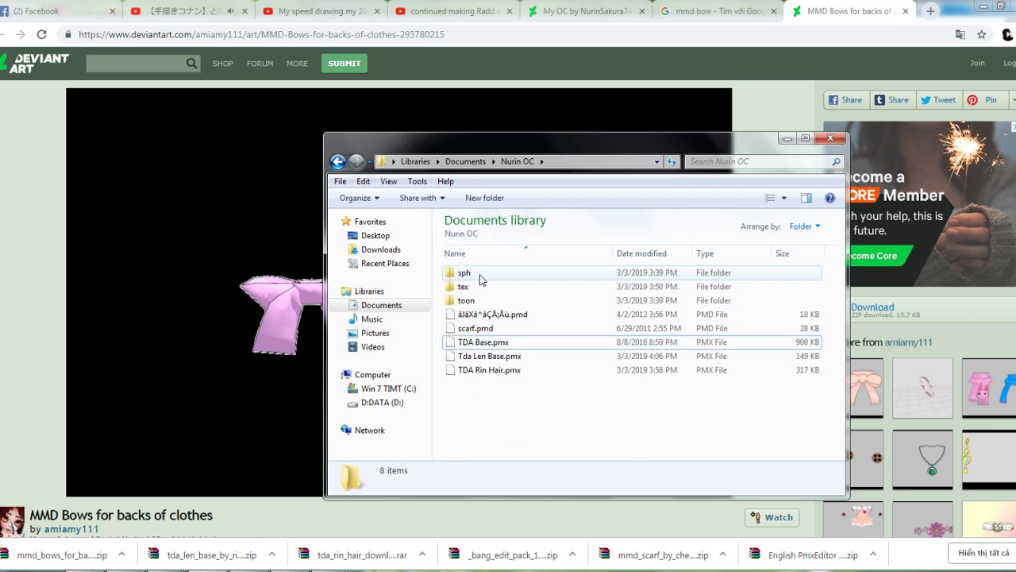
Switch to PMX Editor and add the downloaded bow PMD from the Nurin OC folder to the TDA Base model
{"action": "mouse_move", "coordinate": [331, 569]}
{"action": "left_click", "coordinate": [258, 514]}
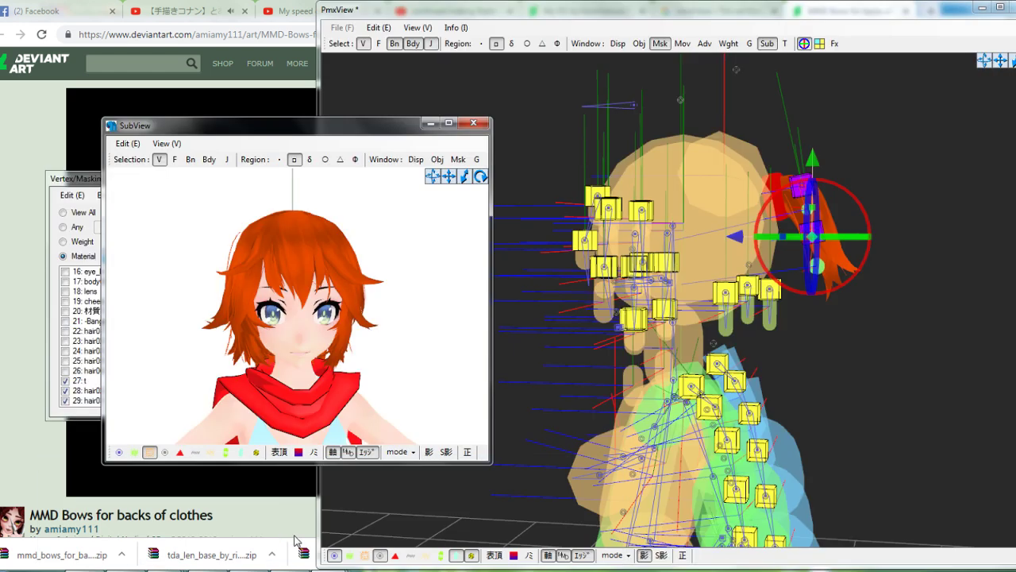
{"action": "left_click", "coordinate": [117, 520]}
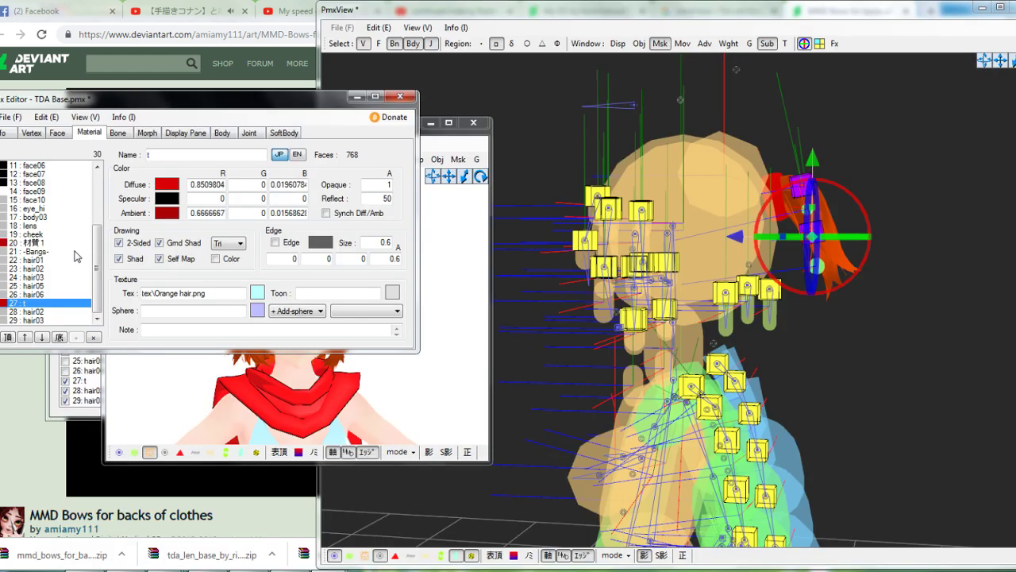
{"action": "left_click", "coordinate": [11, 119]}
{"action": "left_click", "coordinate": [26, 221]}
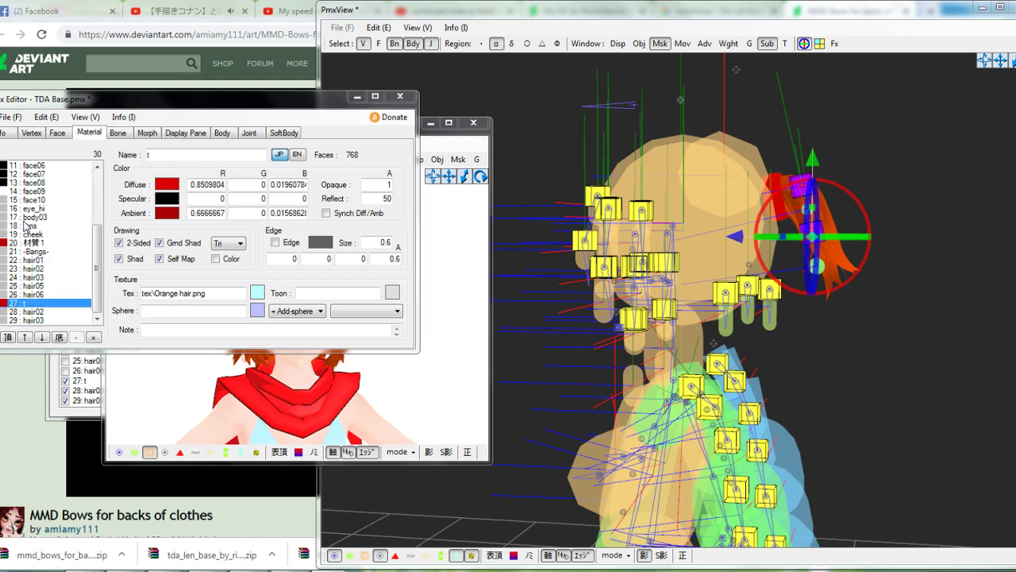
{"action": "left_click", "coordinate": [132, 139]}
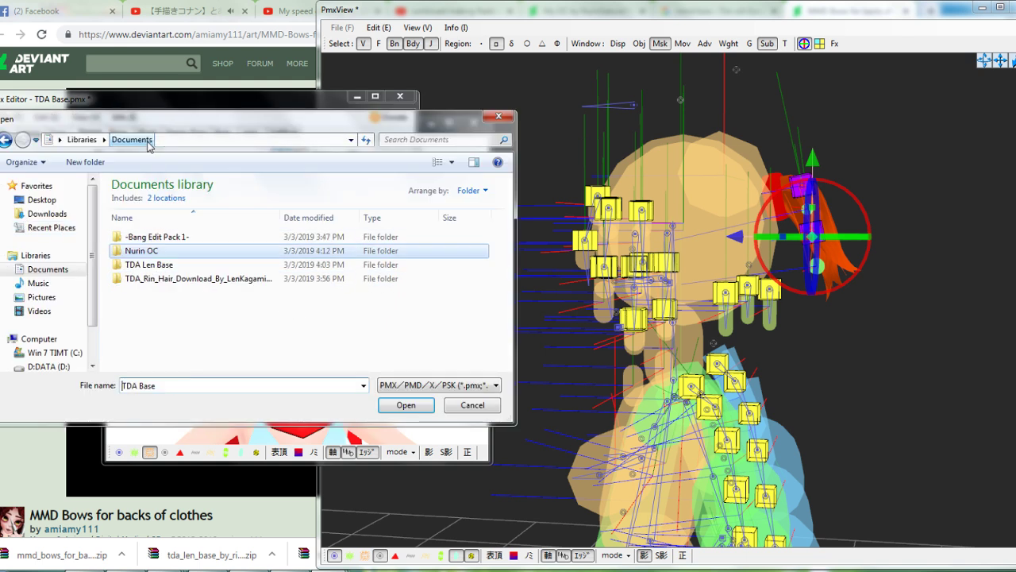
{"action": "double_click", "coordinate": [137, 249]}
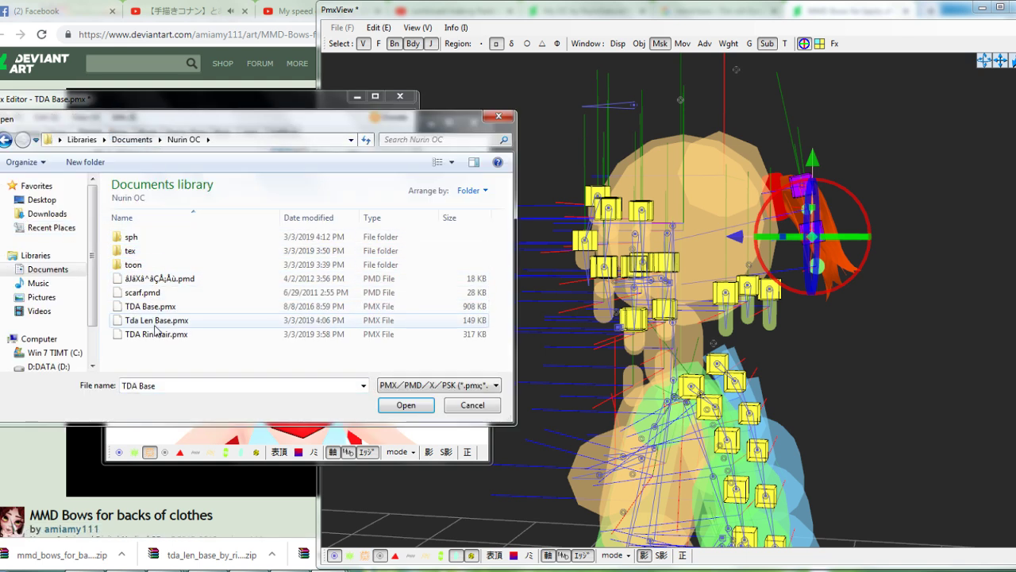
{"action": "double_click", "coordinate": [162, 279]}
{"action": "left_click", "coordinate": [242, 294]}
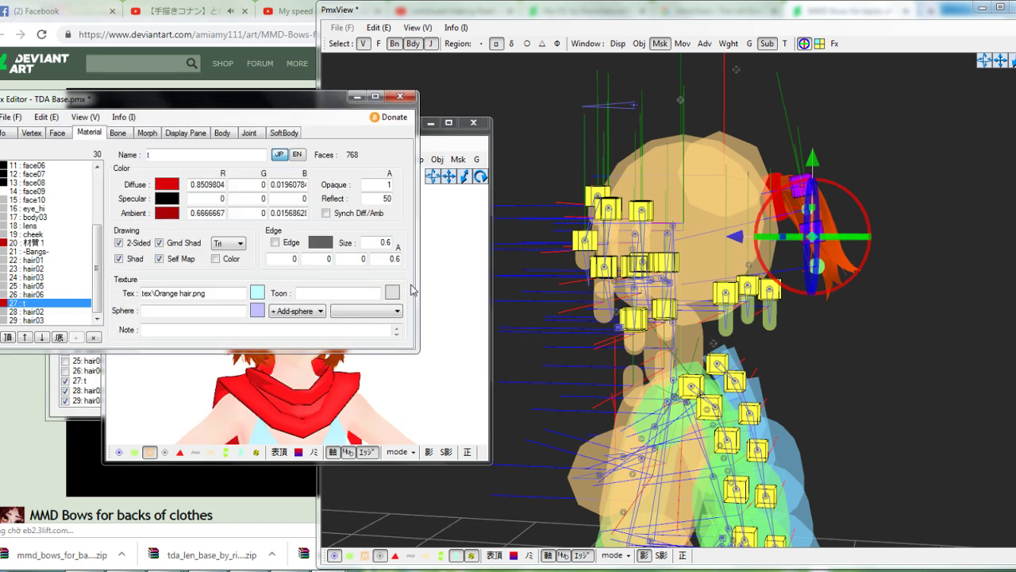
{"action": "left_click", "coordinate": [532, 291]}
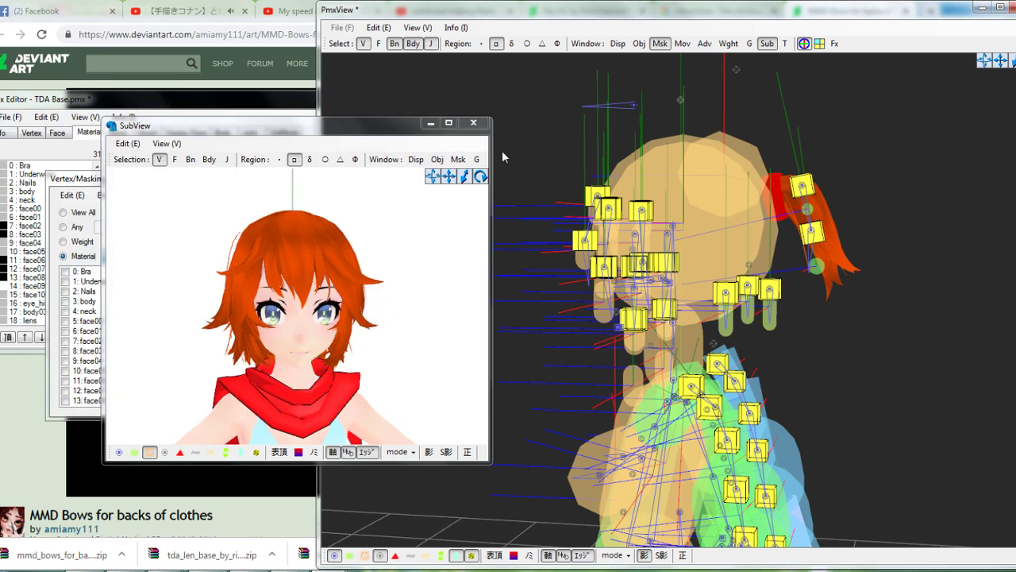
Hide the joints, rigid bodies and bones in the model view
{"action": "left_click", "coordinate": [431, 43]}
{"action": "left_click", "coordinate": [413, 44]}
{"action": "left_click", "coordinate": [394, 44]}
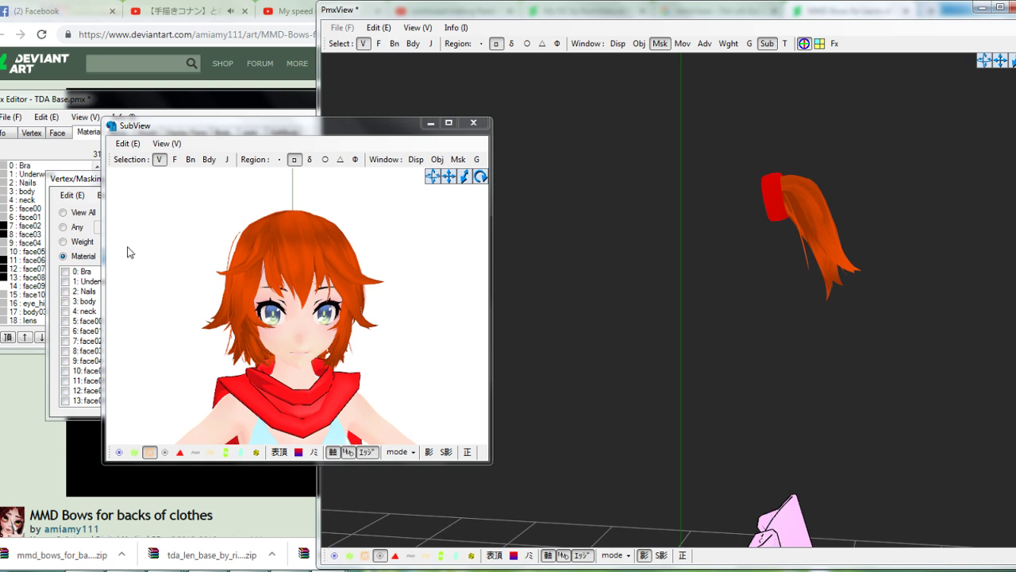
Enable all materials in the vertex masking list to show the complete model with the imported bow
{"action": "left_click", "coordinate": [87, 173]}
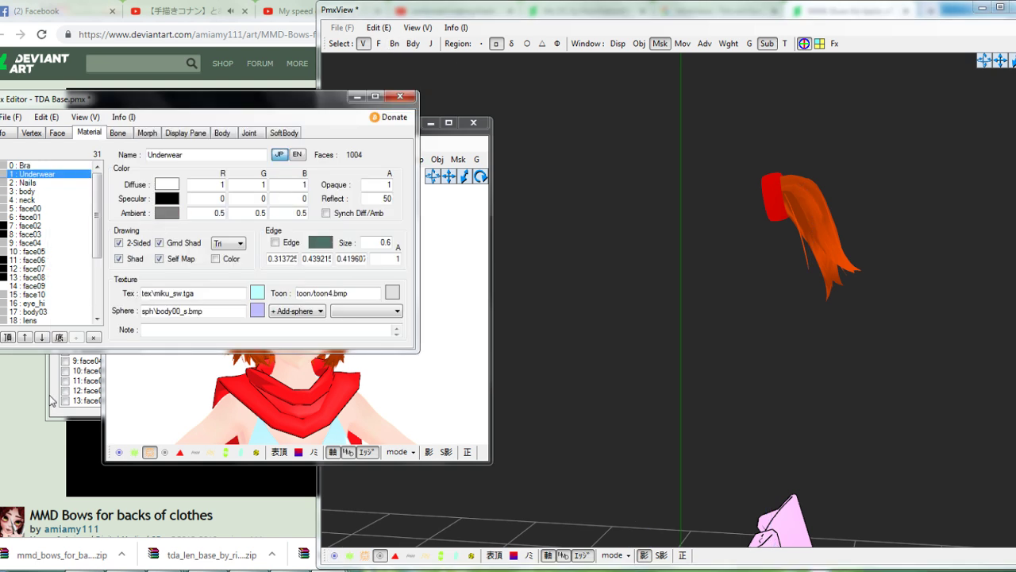
{"action": "left_click", "coordinate": [51, 402]}
{"action": "left_click", "coordinate": [140, 256]}
{"action": "right_click_drag", "start_coordinate": [675, 262], "coordinate": [587, 347]}
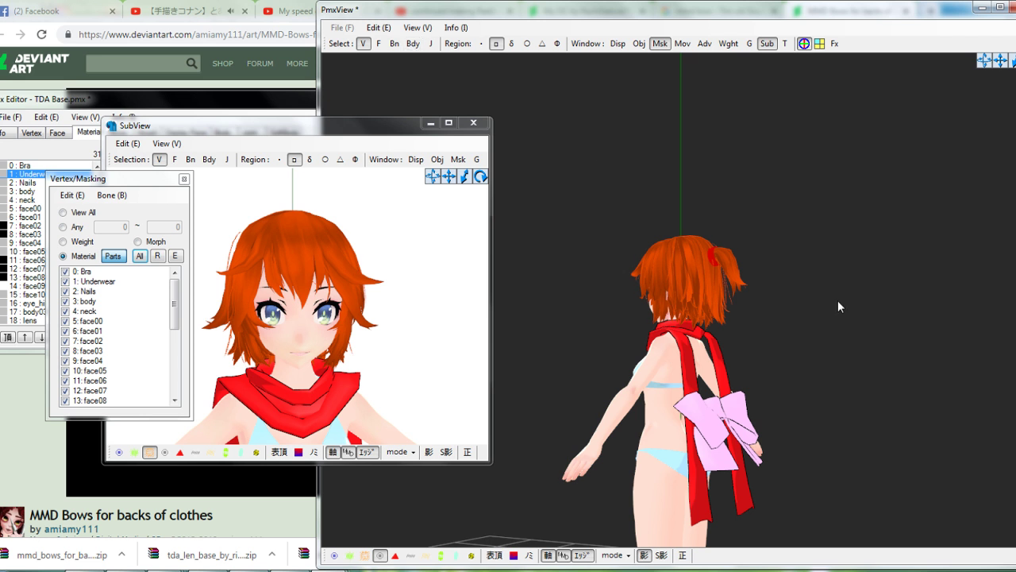
{"action": "right_click_drag", "start_coordinate": [838, 300], "coordinate": [772, 298]}
Mask every material except bow material 30, display the whole model again, and select all of the bow's vertices
{"action": "left_click", "coordinate": [158, 255]}
{"action": "scroll", "coordinate": [163, 349], "scroll_direction": "down", "scroll_amount": 6}
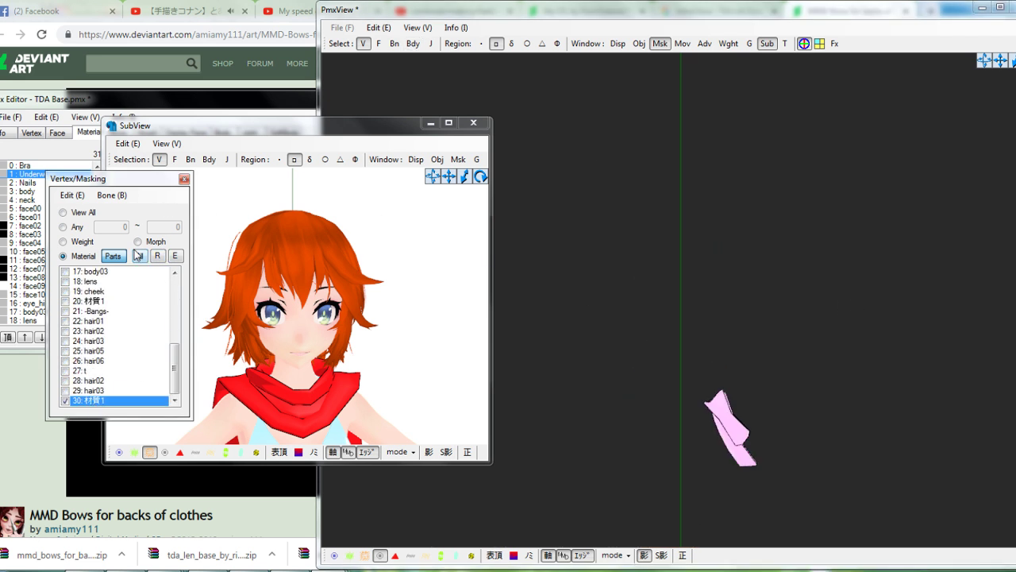
{"action": "left_click", "coordinate": [138, 255]}
{"action": "left_click", "coordinate": [157, 256]}
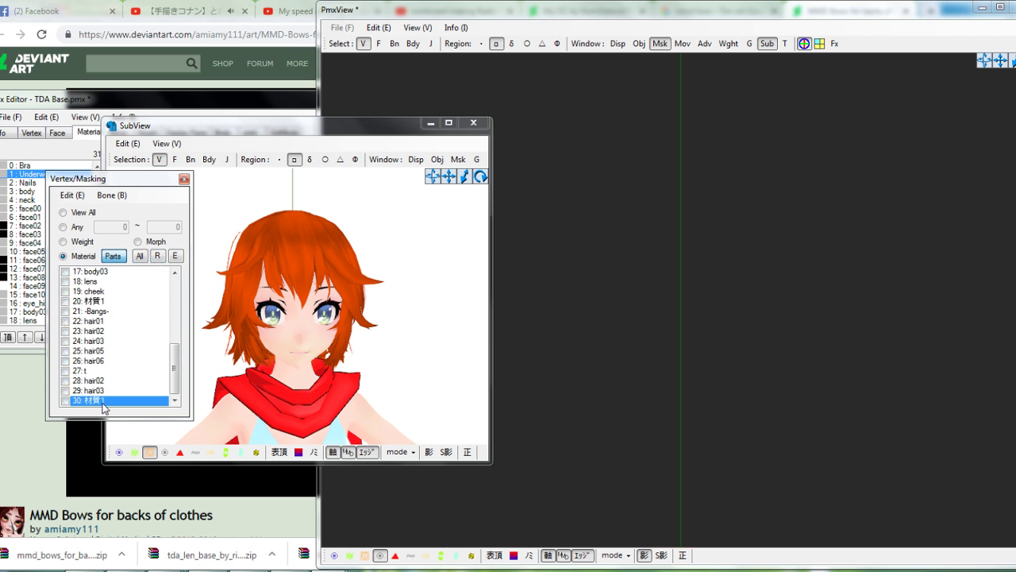
{"action": "left_click", "coordinate": [114, 255]}
{"action": "left_click_drag", "start_coordinate": [651, 341], "coordinate": [829, 524]}
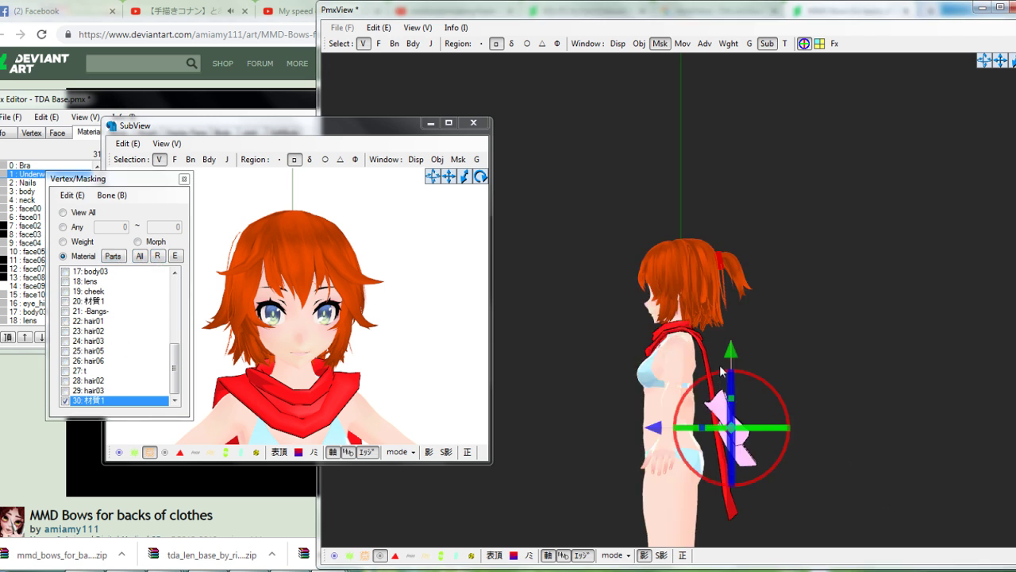
Move the selected bow from the character's lower back up to the back of her head
{"action": "right_click_drag", "start_coordinate": [735, 340], "coordinate": [703, 398]}
{"action": "left_click_drag", "start_coordinate": [680, 399], "coordinate": [664, 429]}
{"action": "left_click_drag", "start_coordinate": [680, 356], "coordinate": [695, 199]}
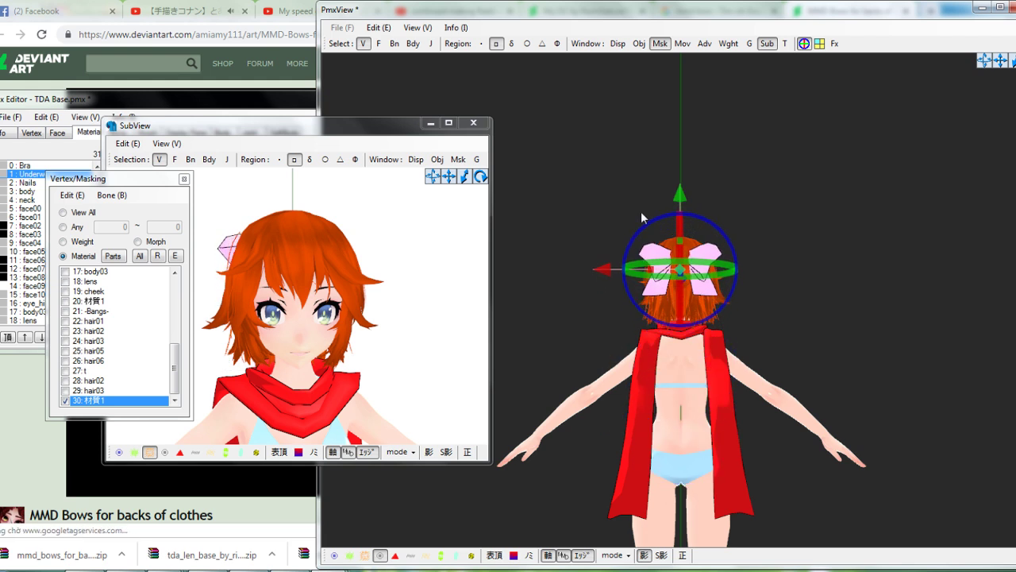
Rotate the bow in side view so it stands more upright against the back of the head at the ponytail
{"action": "right_click_drag", "start_coordinate": [365, 302], "coordinate": [292, 300]}
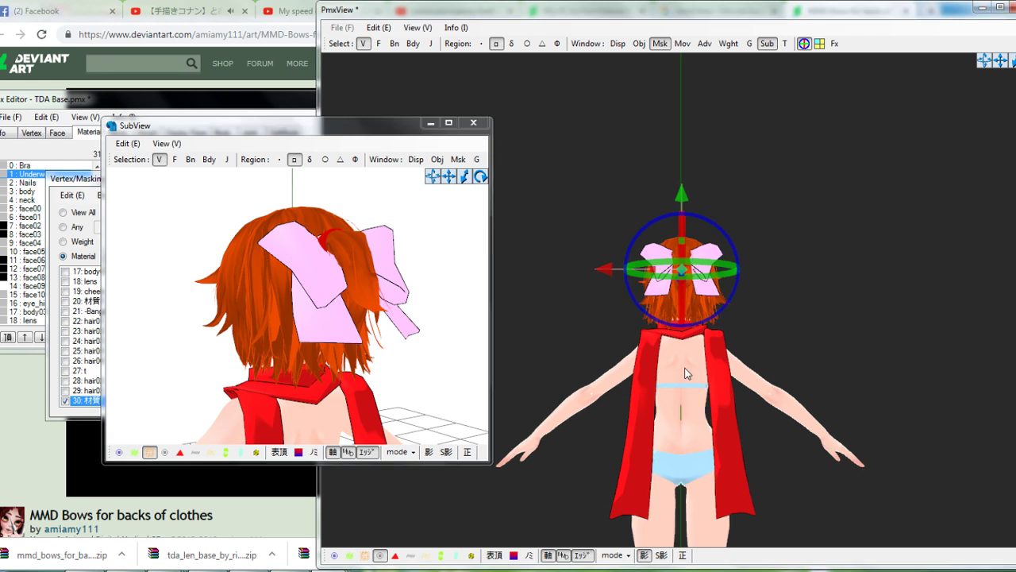
{"action": "right_click_drag", "start_coordinate": [659, 365], "coordinate": [732, 366]}
{"action": "scroll", "coordinate": [816, 346], "scroll_direction": "up", "scroll_amount": 5}
{"action": "scroll", "coordinate": [876, 173], "scroll_direction": "up", "scroll_amount": 5}
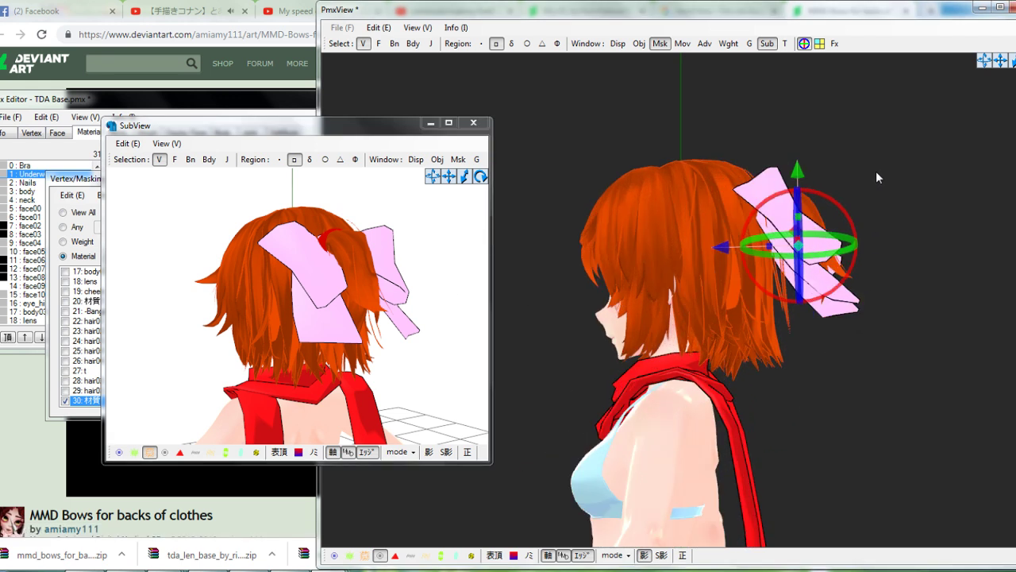
{"action": "left_click_drag", "start_coordinate": [1003, 62], "coordinate": [911, 83]}
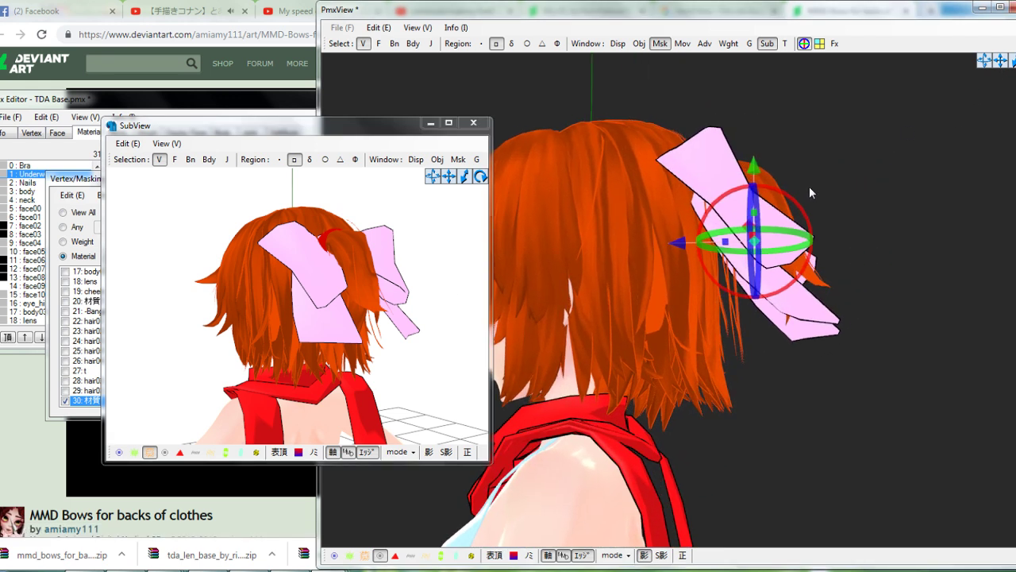
{"action": "mouse_move", "coordinate": [809, 186]}
{"action": "right_mouse_down"}
{"action": "mouse_move", "coordinate": [794, 192]}
{"action": "mouse_move", "coordinate": [810, 202]}
{"action": "right_mouse_up"}
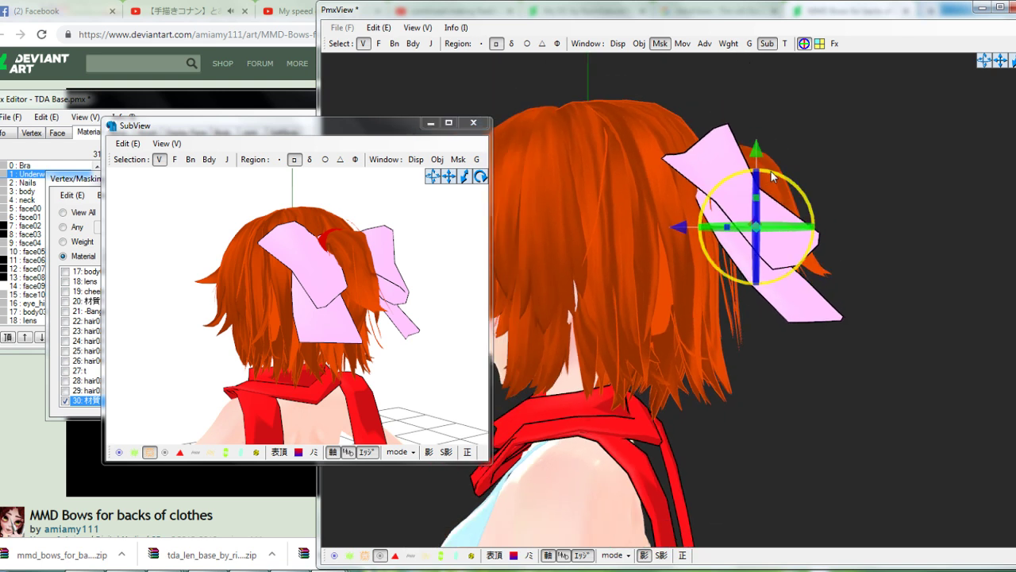
{"action": "left_click_drag", "start_coordinate": [772, 176], "coordinate": [806, 208]}
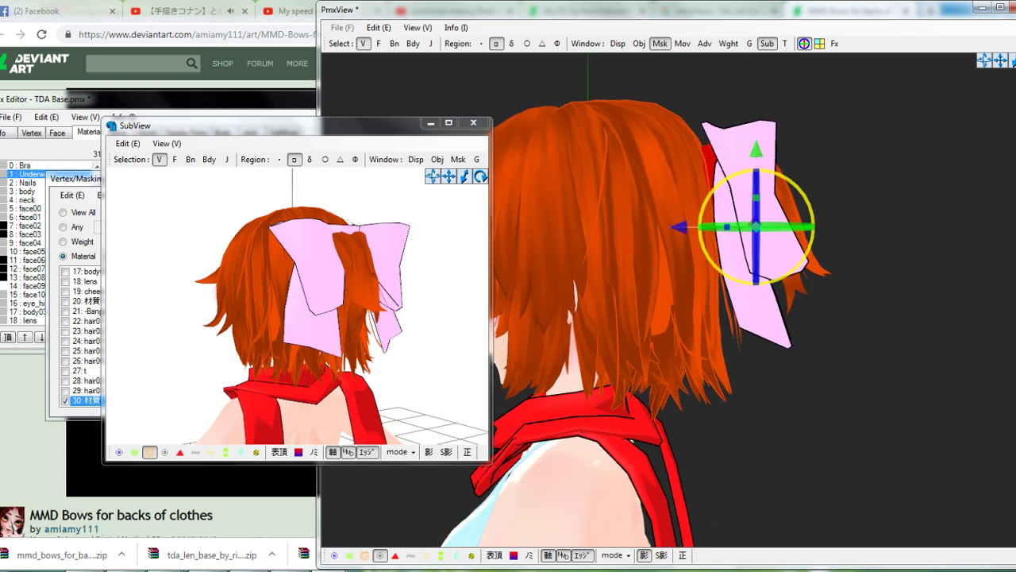
Shift the bow slightly up and toward the head, and adjust its tilt at the base of the ponytail
{"action": "left_click_drag", "start_coordinate": [756, 153], "coordinate": [757, 135]}
{"action": "left_click_drag", "start_coordinate": [673, 212], "coordinate": [719, 213]}
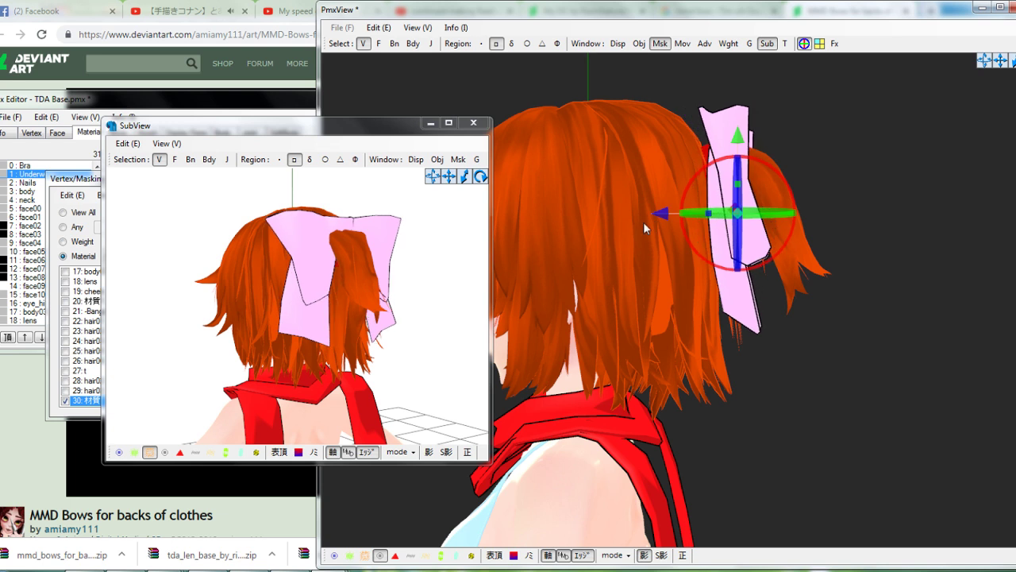
{"action": "right_click_drag", "start_coordinate": [347, 316], "coordinate": [300, 316]}
{"action": "right_click_drag", "start_coordinate": [307, 311], "coordinate": [314, 311]}
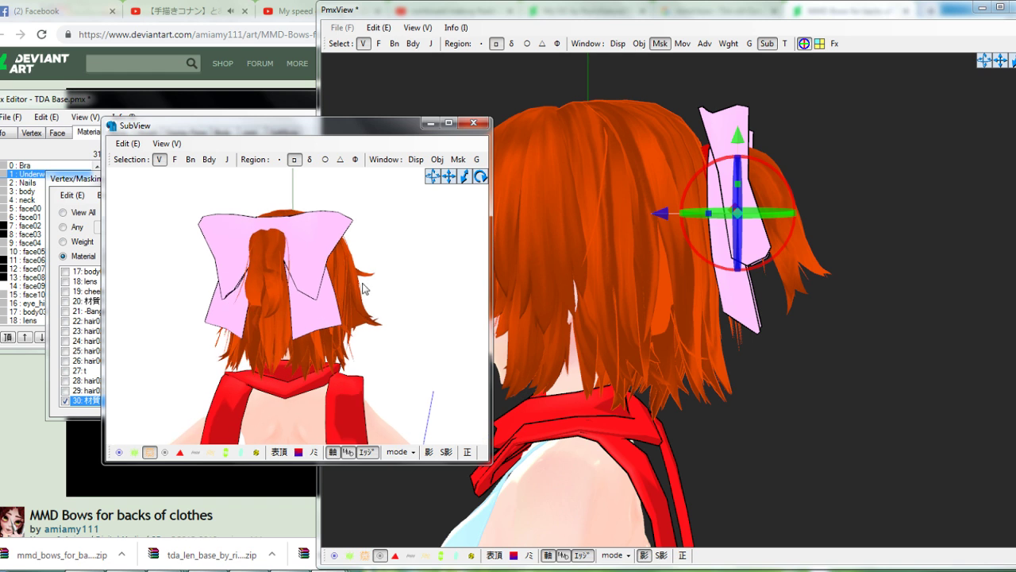
{"action": "mouse_move", "coordinate": [738, 137]}
{"action": "left_mouse_down"}
{"action": "mouse_move", "coordinate": [749, 157]}
{"action": "mouse_move", "coordinate": [740, 156]}
{"action": "left_mouse_up"}
{"action": "right_click_drag", "start_coordinate": [296, 311], "coordinate": [240, 314]}
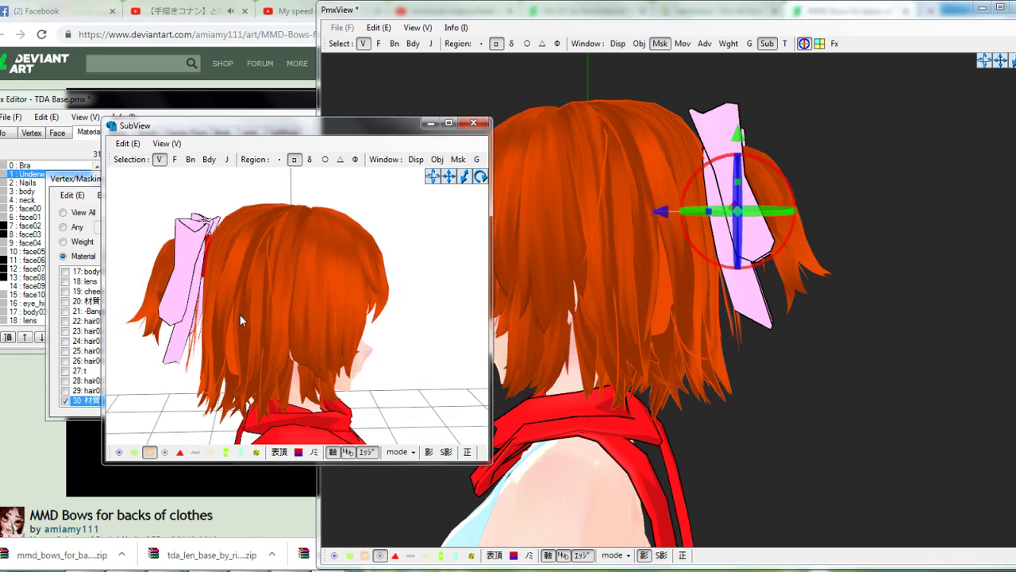
Raise the bow a little more and push it closer to the head around the ponytail's base
{"action": "left_click_drag", "start_coordinate": [740, 135], "coordinate": [739, 121]}
{"action": "right_click_drag", "start_coordinate": [307, 277], "coordinate": [341, 262]}
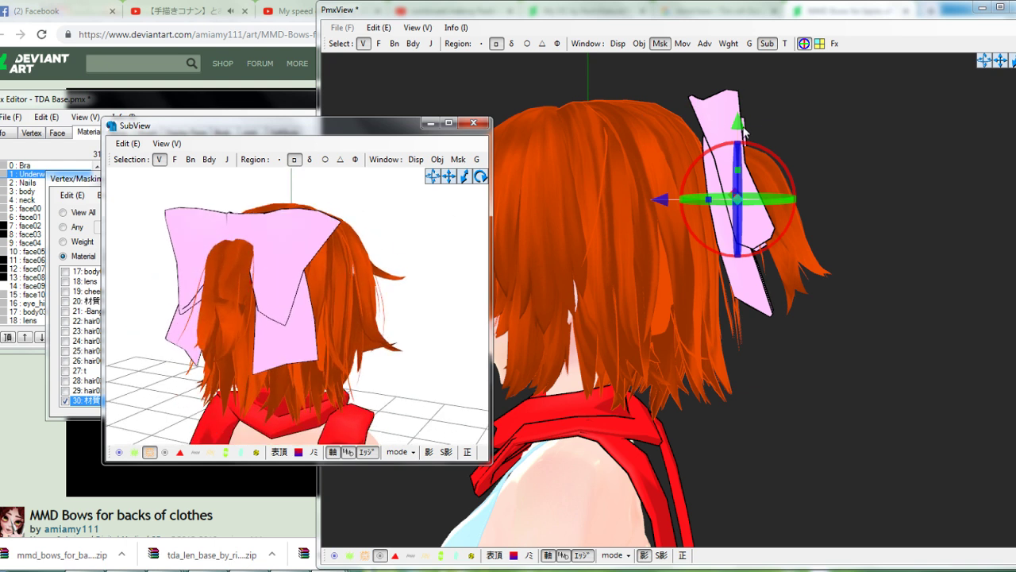
{"action": "mouse_move", "coordinate": [743, 132]}
{"action": "left_mouse_down"}
{"action": "mouse_move", "coordinate": [744, 111]}
{"action": "mouse_move", "coordinate": [745, 122]}
{"action": "left_mouse_up"}
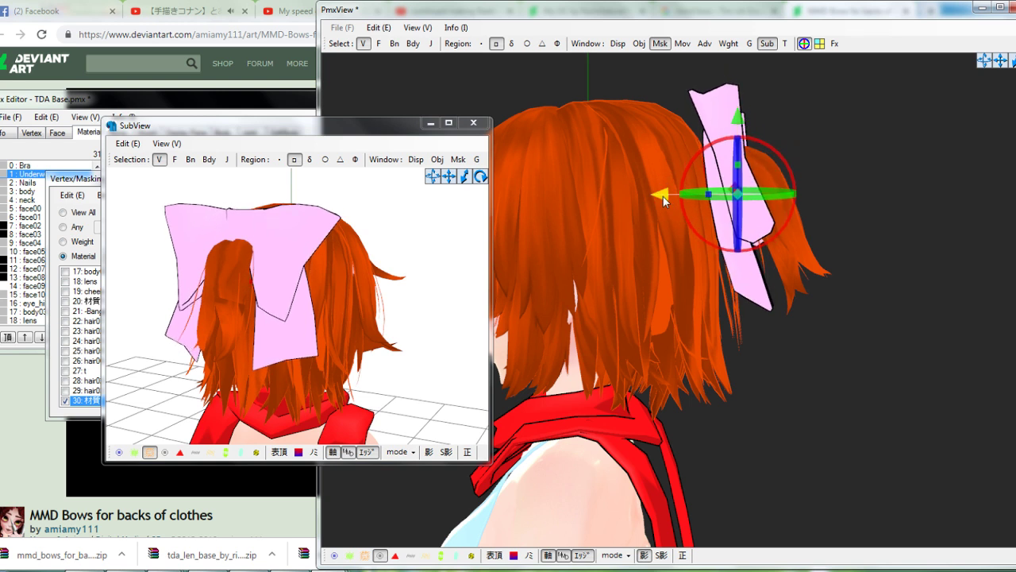
{"action": "left_click_drag", "start_coordinate": [663, 196], "coordinate": [658, 196]}
{"action": "mouse_move", "coordinate": [293, 302]}
{"action": "right_mouse_down"}
{"action": "mouse_move", "coordinate": [243, 300]}
{"action": "mouse_move", "coordinate": [309, 304]}
{"action": "right_mouse_up"}
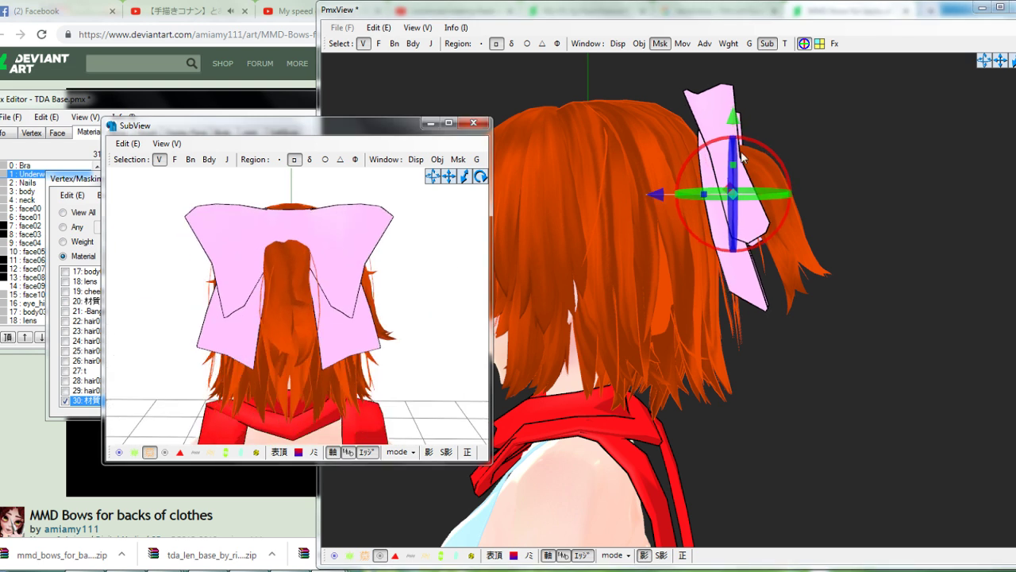
{"action": "left_click_drag", "start_coordinate": [659, 199], "coordinate": [650, 200]}
{"action": "mouse_move", "coordinate": [291, 285]}
{"action": "right_mouse_down"}
{"action": "mouse_move", "coordinate": [356, 282]}
{"action": "mouse_move", "coordinate": [295, 282]}
{"action": "right_mouse_up"}
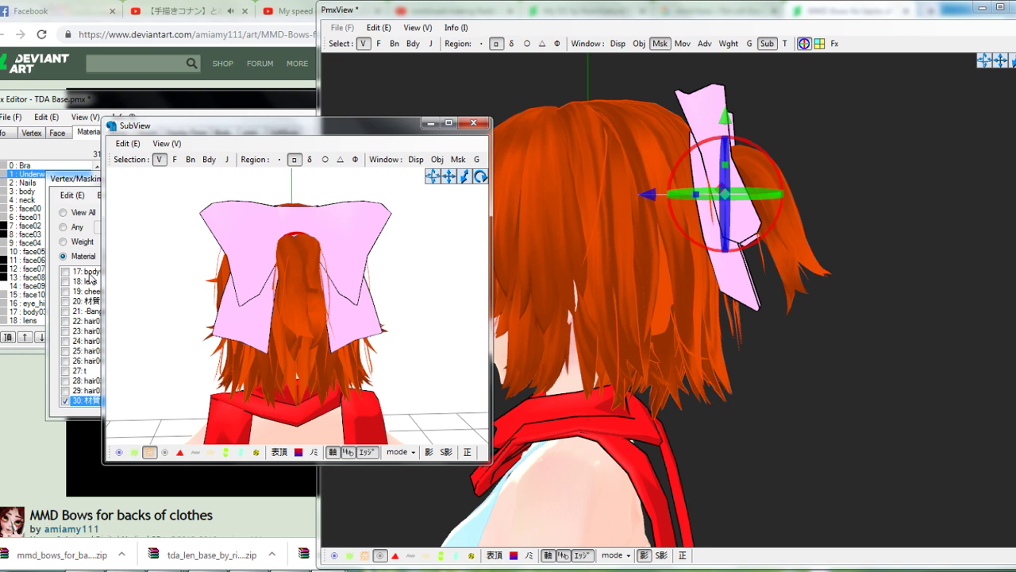
Set the diffuse color of bow material 30 to pure red (255, 0, 0)
{"action": "left_click", "coordinate": [61, 102]}
{"action": "left_click_drag", "start_coordinate": [96, 237], "coordinate": [94, 308]}
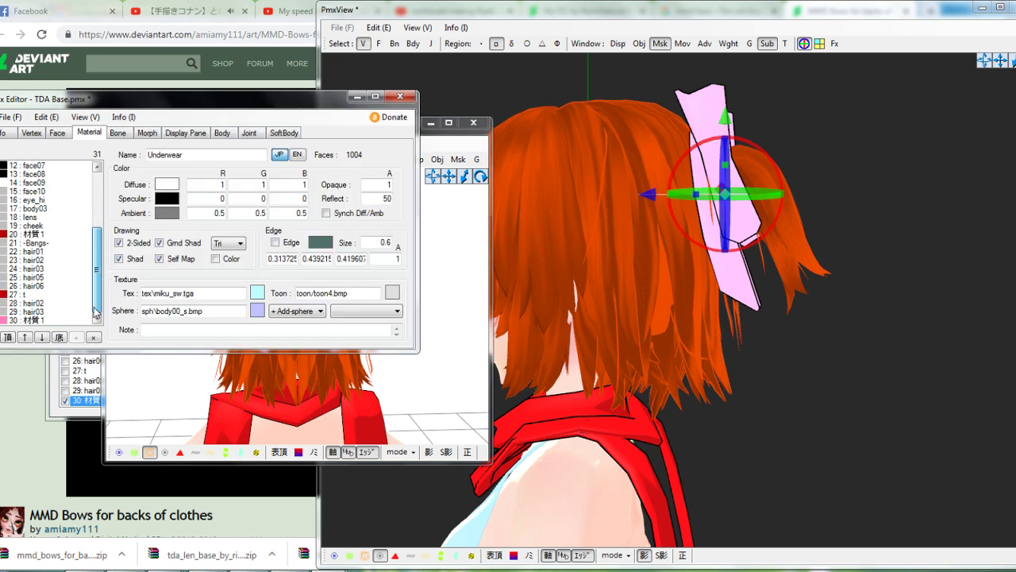
{"action": "left_click", "coordinate": [76, 320]}
{"action": "left_click", "coordinate": [173, 184]}
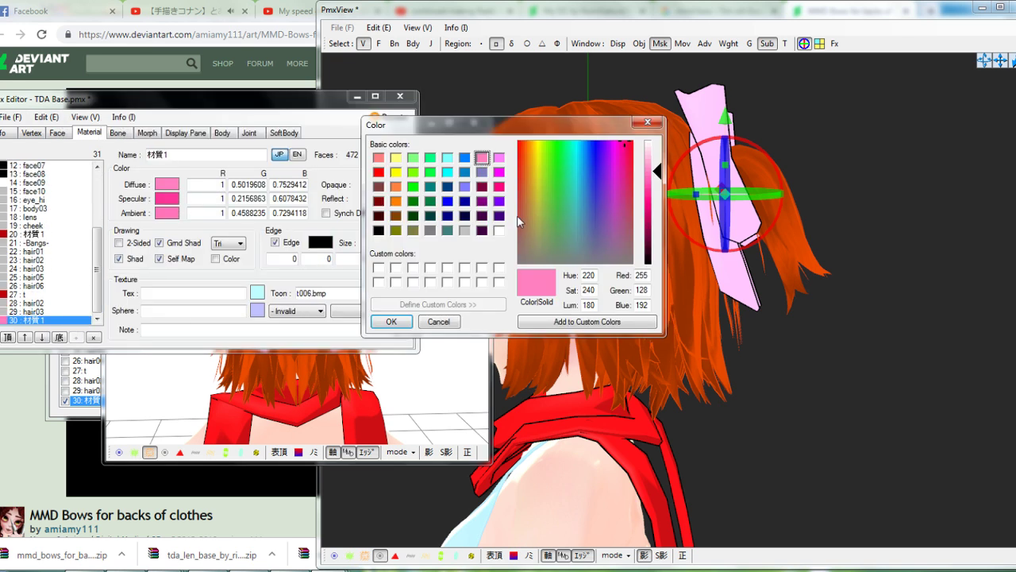
{"action": "left_click", "coordinate": [378, 172]}
{"action": "left_click", "coordinate": [392, 321]}
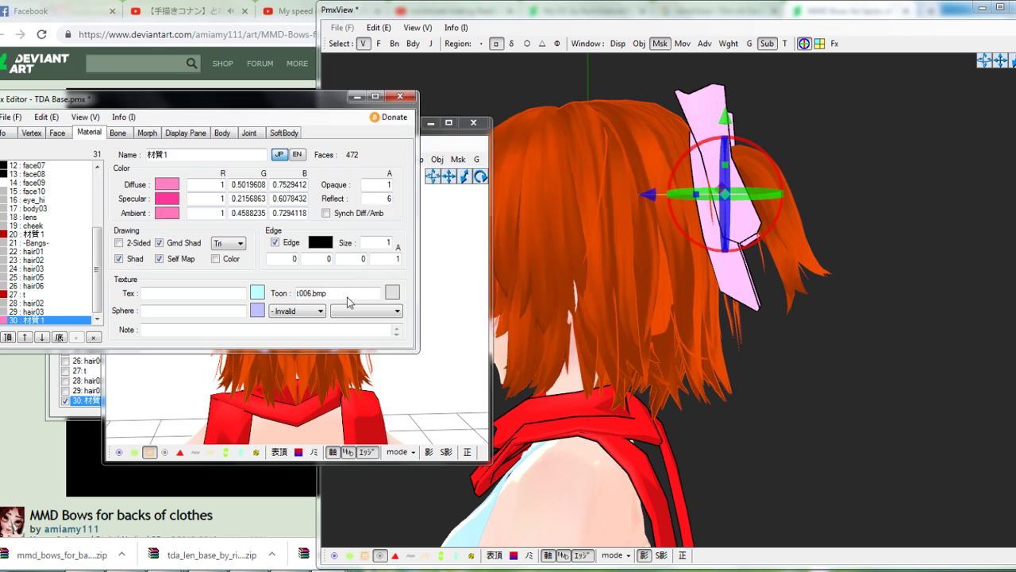
Set the bow material's ambient color to a dark red (151, 0, 0)
{"action": "left_click", "coordinate": [164, 214]}
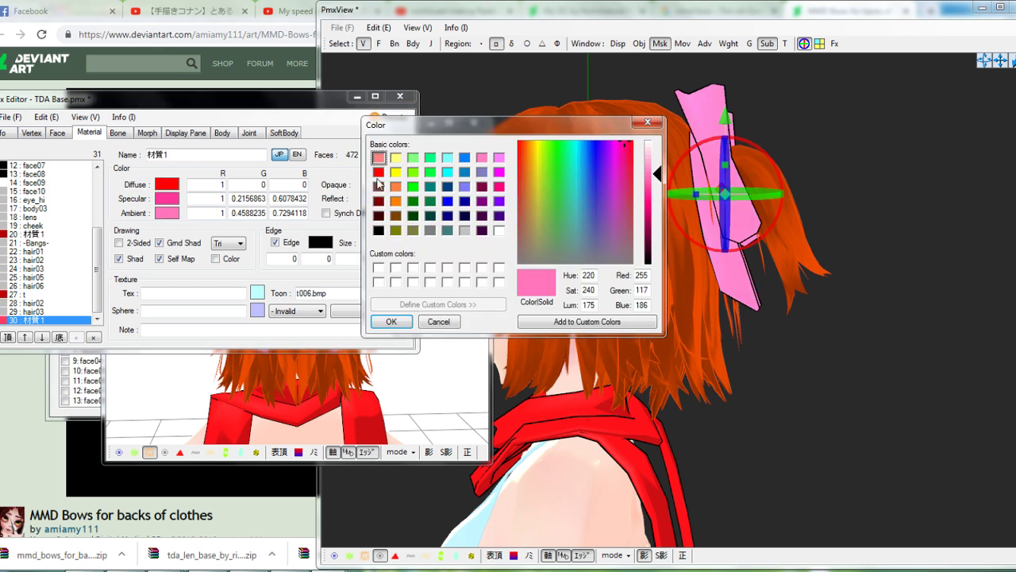
{"action": "left_click", "coordinate": [379, 173]}
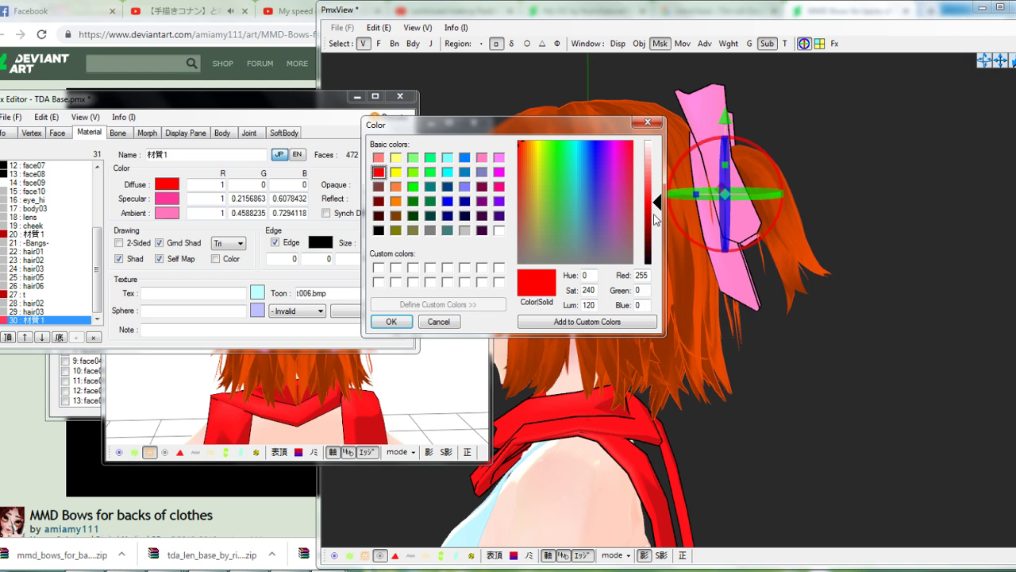
{"action": "left_click", "coordinate": [651, 231]}
{"action": "left_click", "coordinate": [391, 321]}
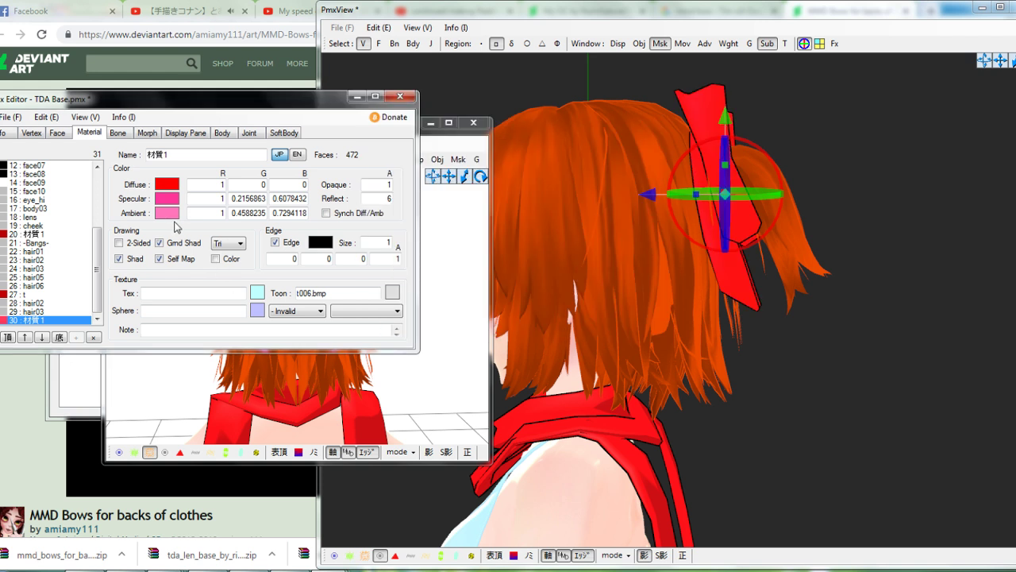
{"action": "left_click", "coordinate": [173, 215]}
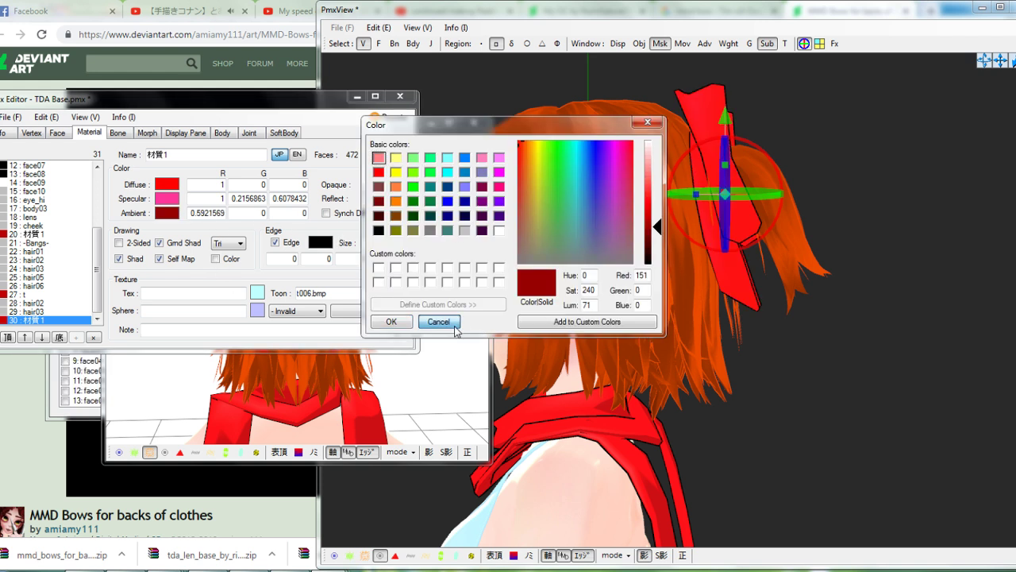
{"action": "left_click", "coordinate": [438, 321]}
Set the specular color of bow material 30 to a slightly darkened red (206, 0, 0)
{"action": "left_click", "coordinate": [174, 202]}
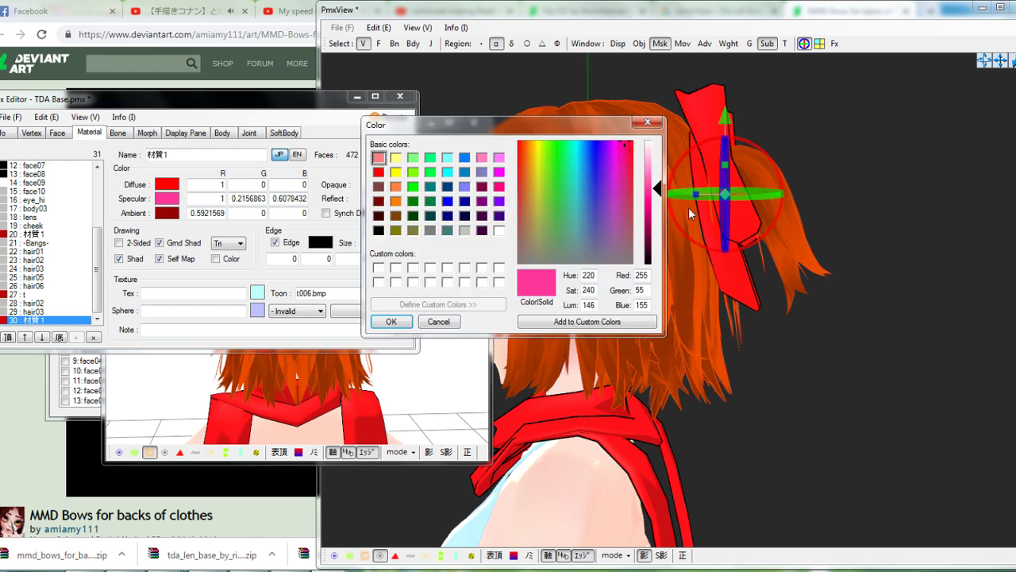
{"action": "left_click", "coordinate": [378, 172]}
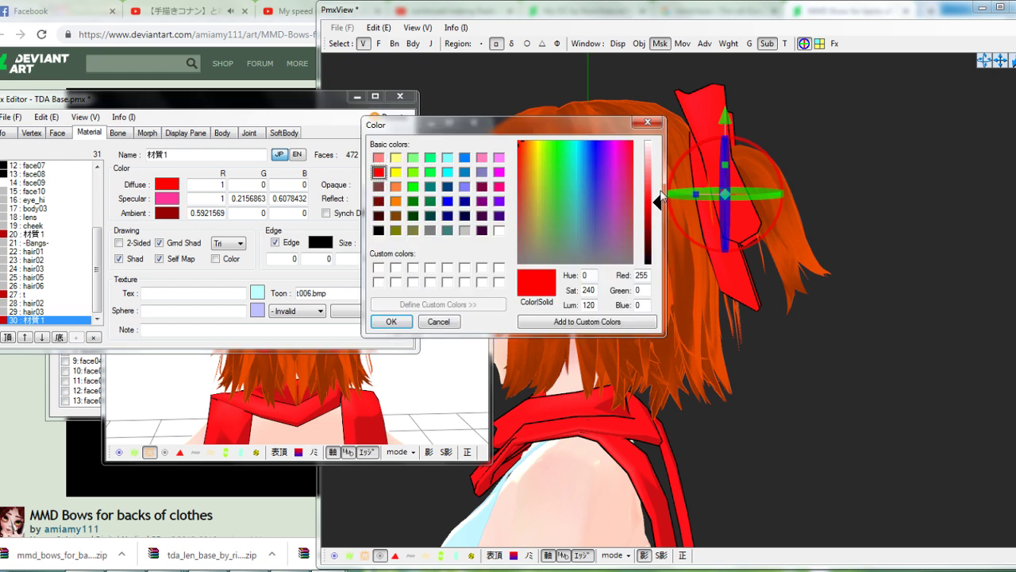
{"action": "left_click_drag", "start_coordinate": [662, 194], "coordinate": [660, 214]}
{"action": "left_click", "coordinate": [393, 322]}
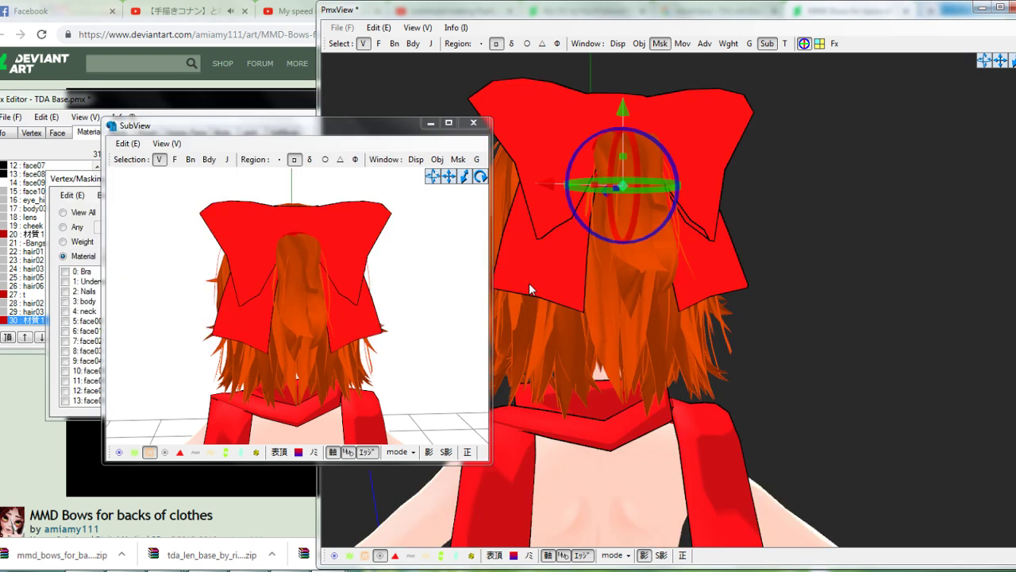
Set the edge color of bow material 30 to dark red (174, 0, 4)
{"action": "scroll", "coordinate": [534, 288], "scroll_direction": "down", "scroll_amount": 3}
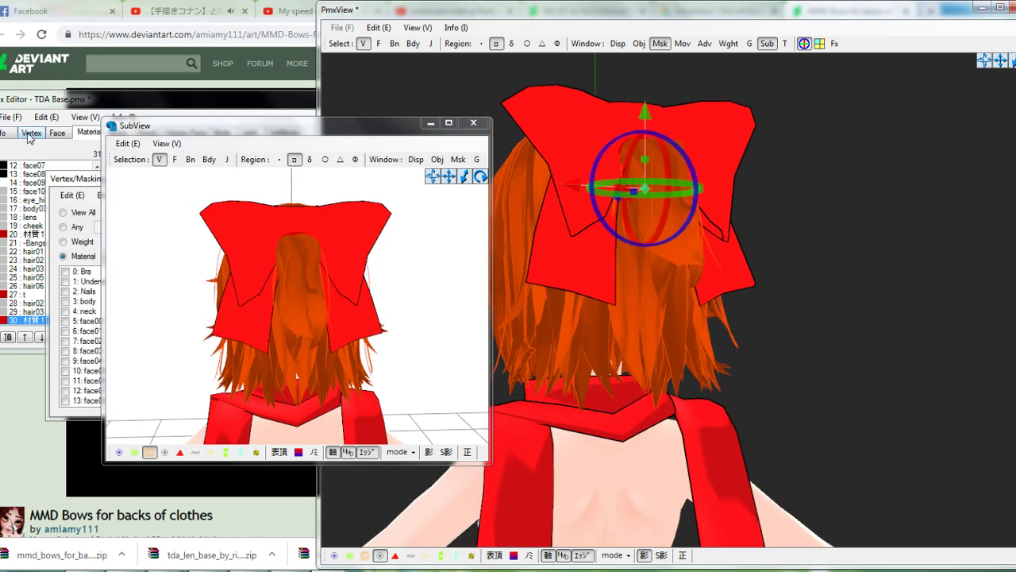
{"action": "right_click_drag", "start_coordinate": [243, 200], "coordinate": [318, 227]}
{"action": "left_click", "coordinate": [37, 163]}
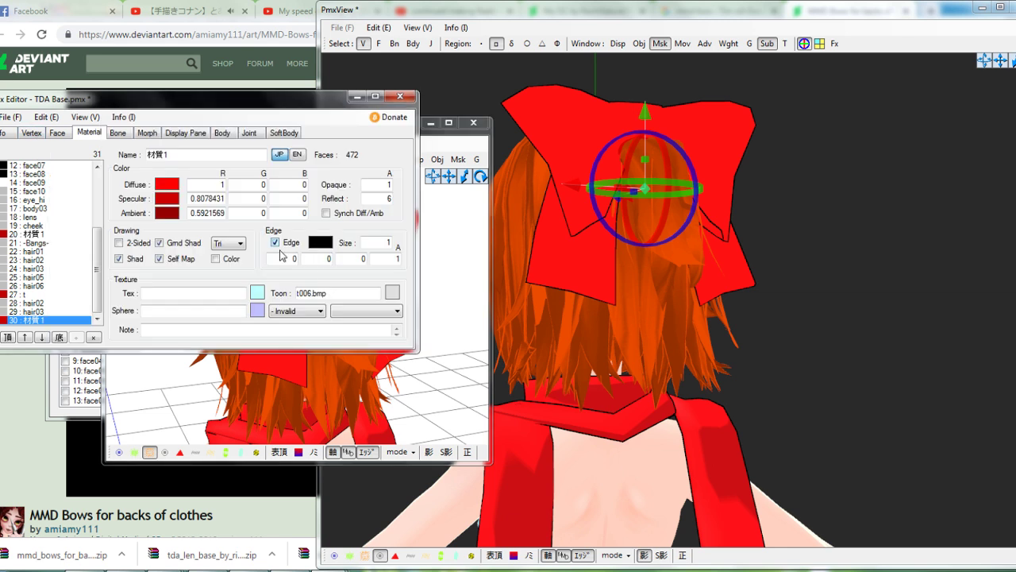
{"action": "left_click", "coordinate": [320, 243]}
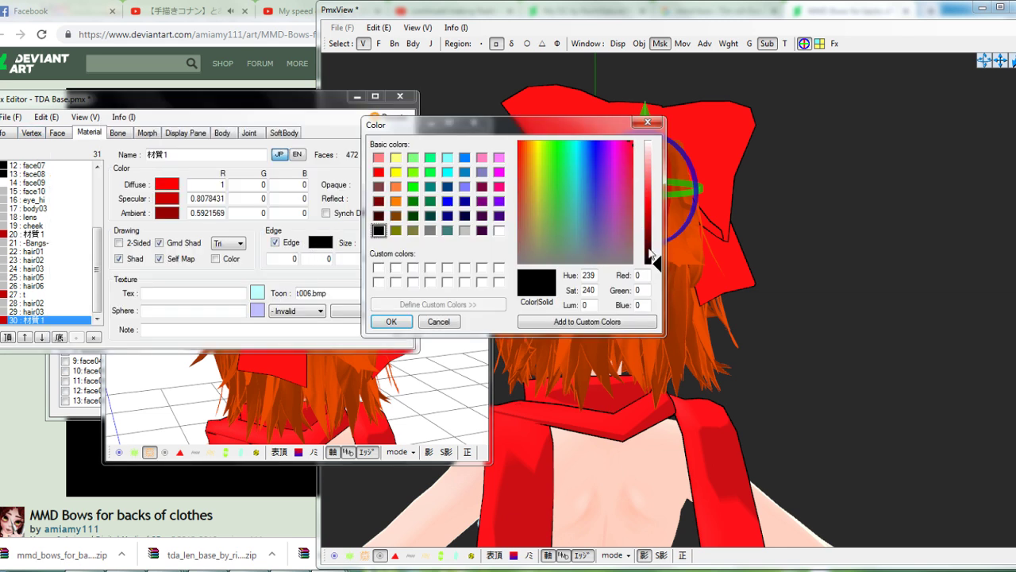
{"action": "left_click_drag", "start_coordinate": [649, 255], "coordinate": [659, 233]}
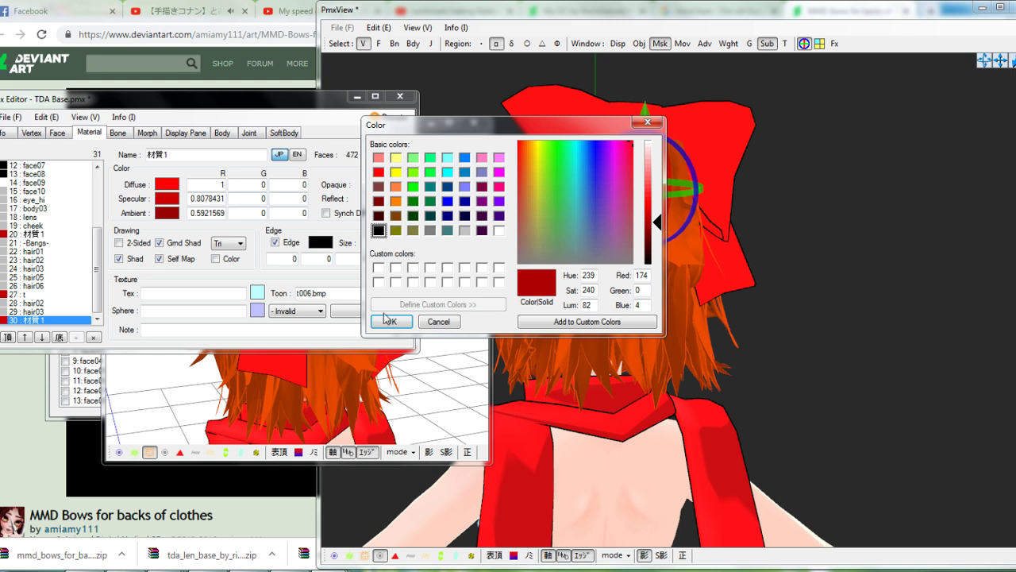
{"action": "left_click", "coordinate": [389, 321]}
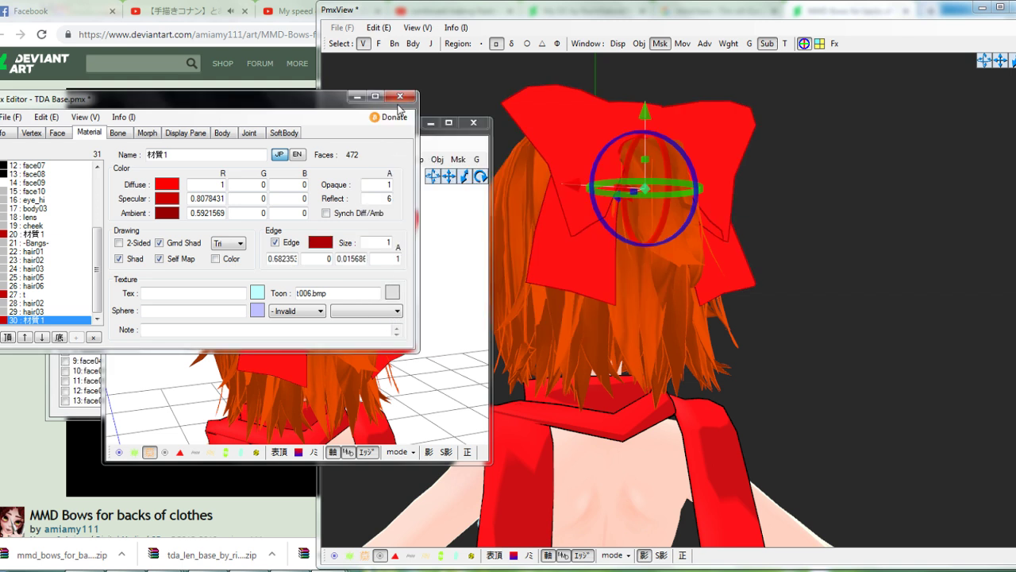
Set materials 20 and 30 together to a red diffuse color (232, 0, 5) and a dark red ambient color (166, 0, 4)
{"action": "right_click", "coordinate": [634, 178]}
{"action": "right_click_drag", "start_coordinate": [734, 152], "coordinate": [815, 150]}
{"action": "mouse_move", "coordinate": [347, 275]}
{"action": "right_mouse_down"}
{"action": "mouse_move", "coordinate": [381, 273]}
{"action": "mouse_move", "coordinate": [359, 273]}
{"action": "right_mouse_up"}
{"action": "left_click", "coordinate": [40, 104]}
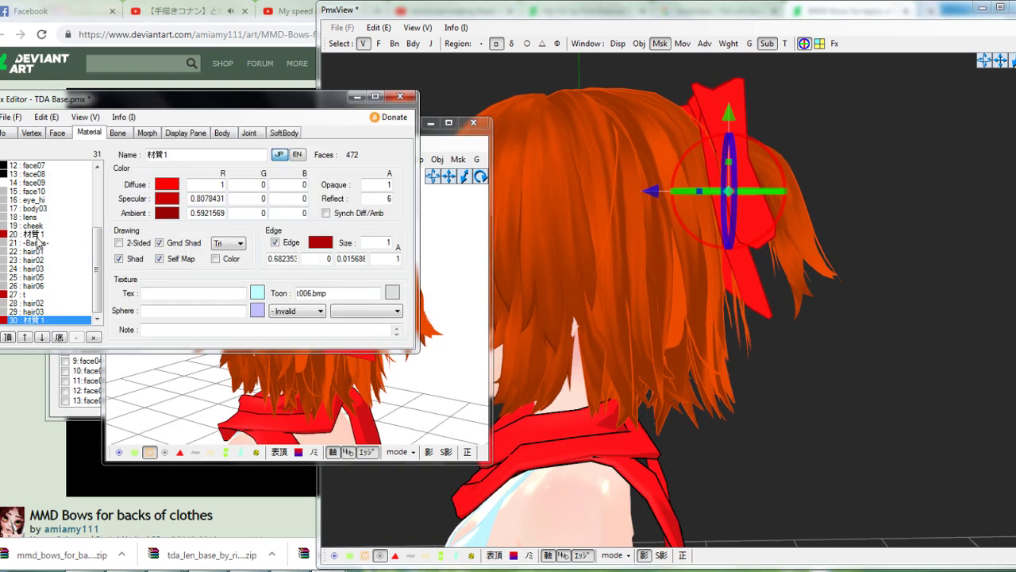
{"action": "left_click", "coordinate": [34, 234]}
{"action": "left_click", "coordinate": [33, 320]}
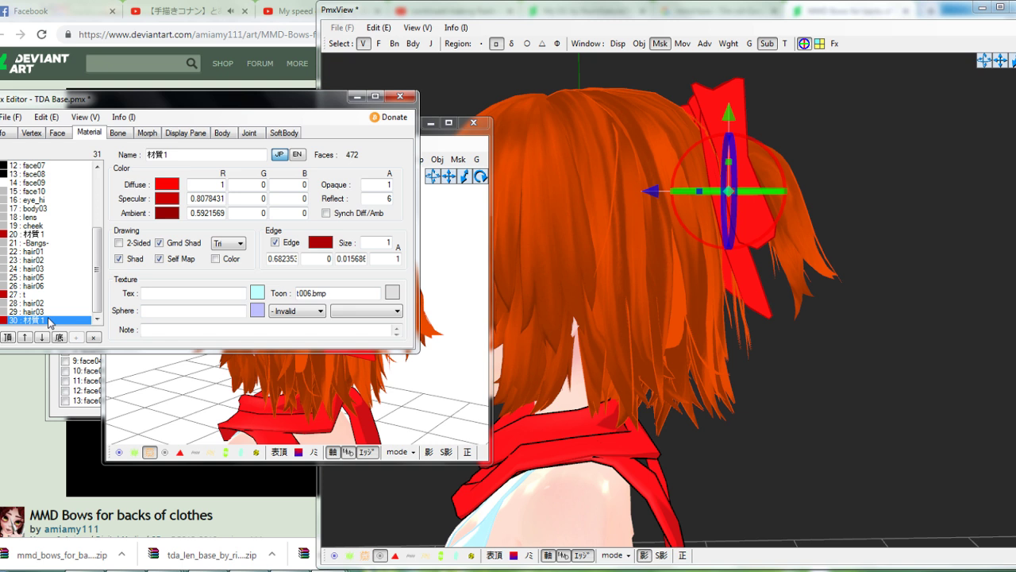
{"action": "left_click", "coordinate": [35, 235]}
{"action": "left_click", "coordinate": [167, 185]}
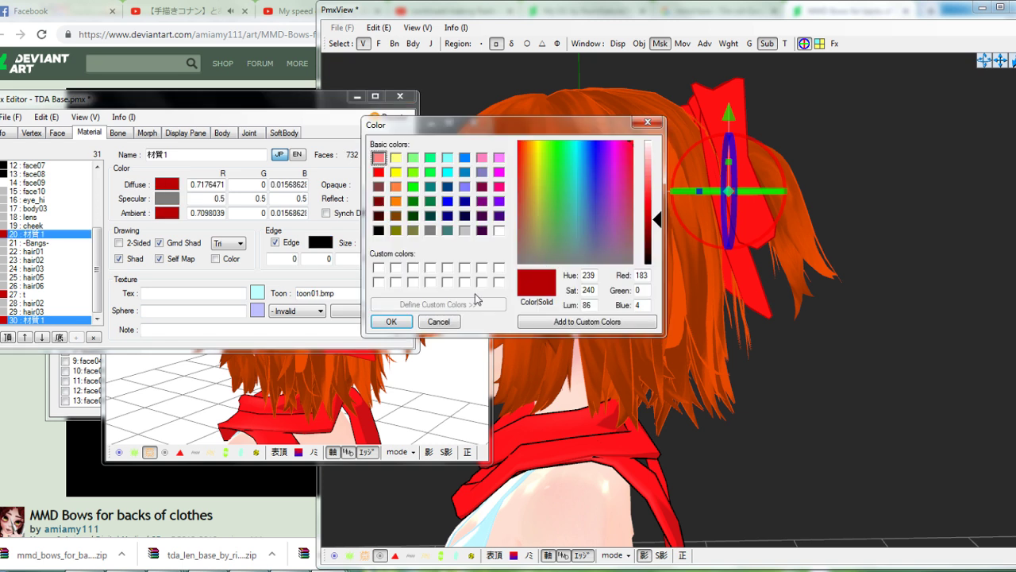
{"action": "left_click_drag", "start_coordinate": [651, 219], "coordinate": [654, 213]}
{"action": "left_click", "coordinate": [381, 328]}
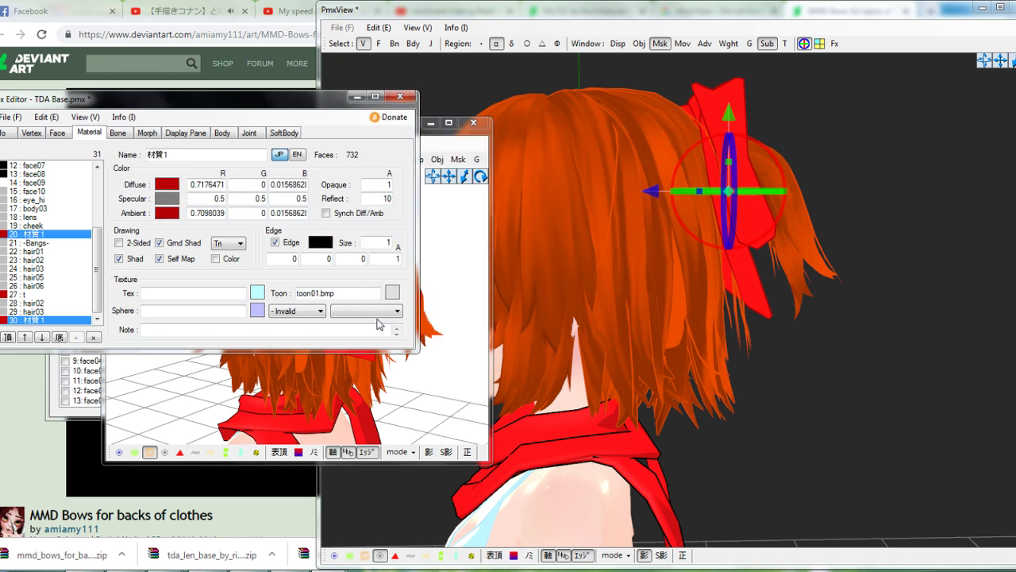
{"action": "left_click", "coordinate": [169, 215]}
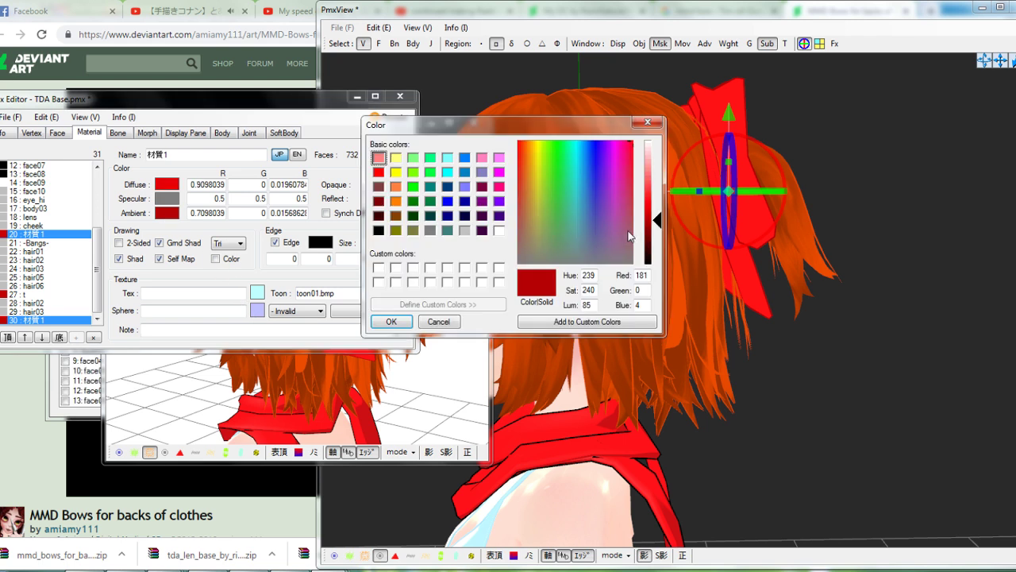
{"action": "left_click", "coordinate": [392, 322]}
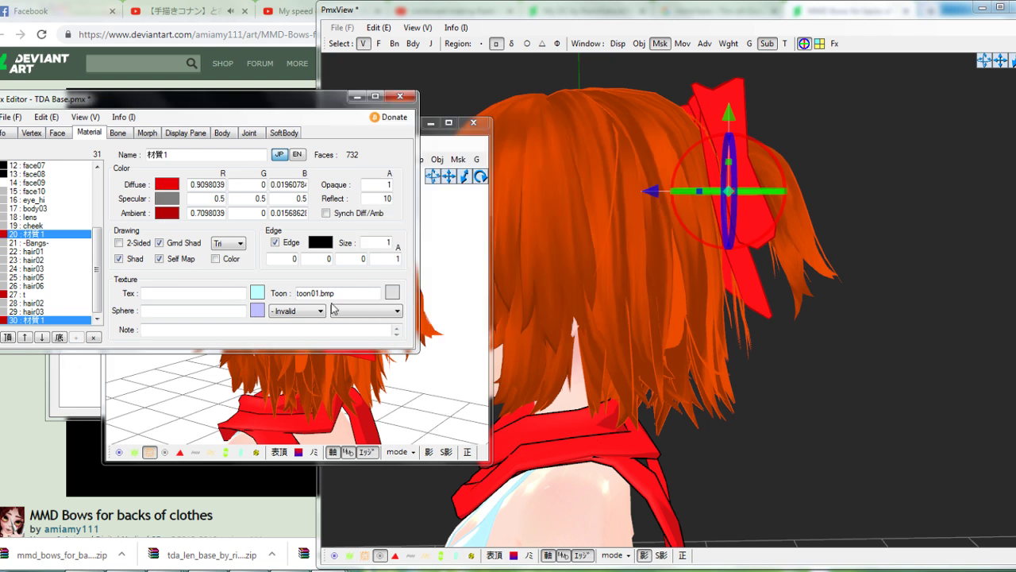
Set the specular color of materials 20 and 30 to red (204, 0, 5) and their edge color to red (196, 0, 5)
{"action": "left_click", "coordinate": [167, 199]}
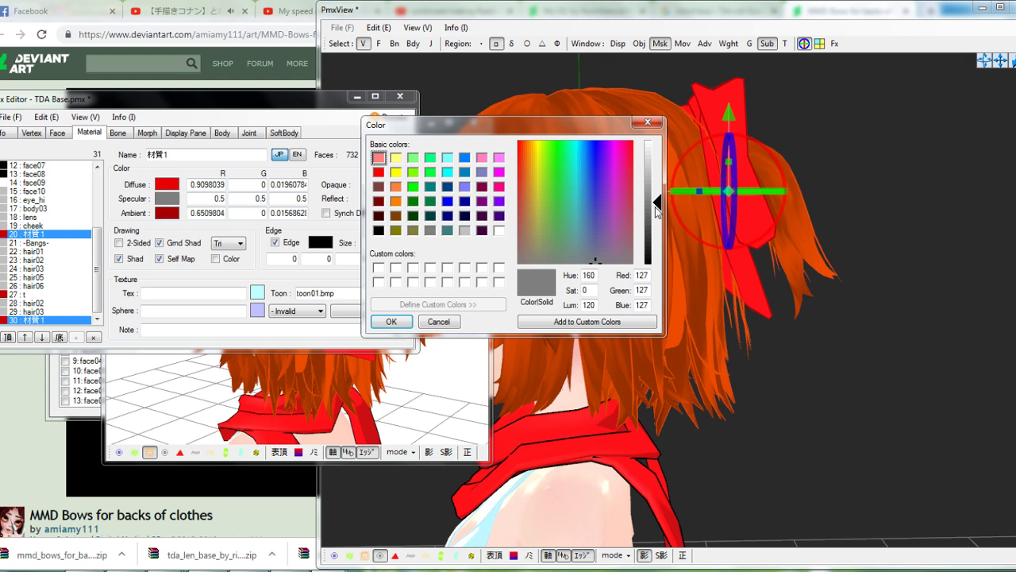
{"action": "left_click", "coordinate": [635, 145]}
{"action": "left_click_drag", "start_coordinate": [653, 209], "coordinate": [653, 215]}
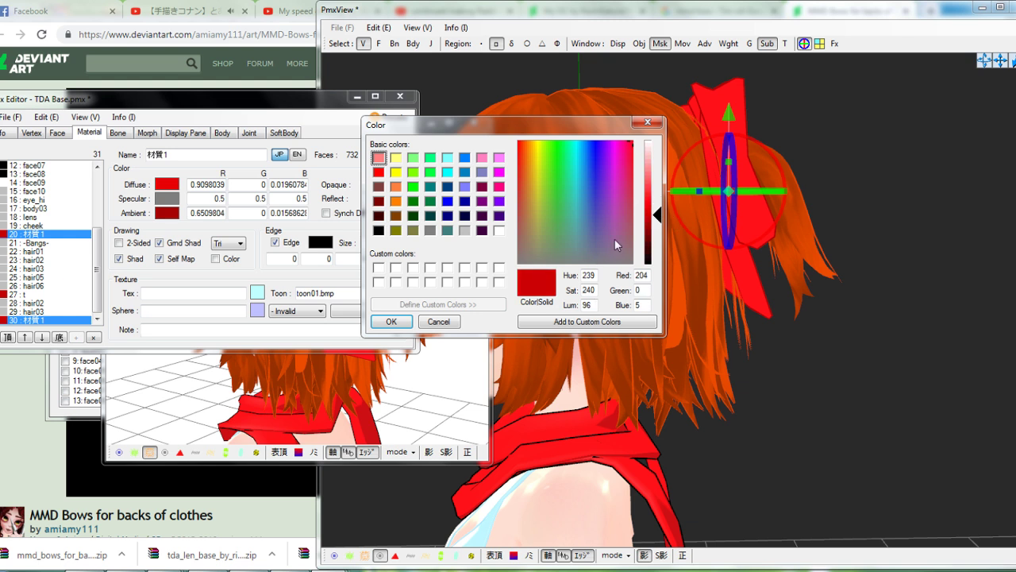
{"action": "left_click", "coordinate": [390, 322]}
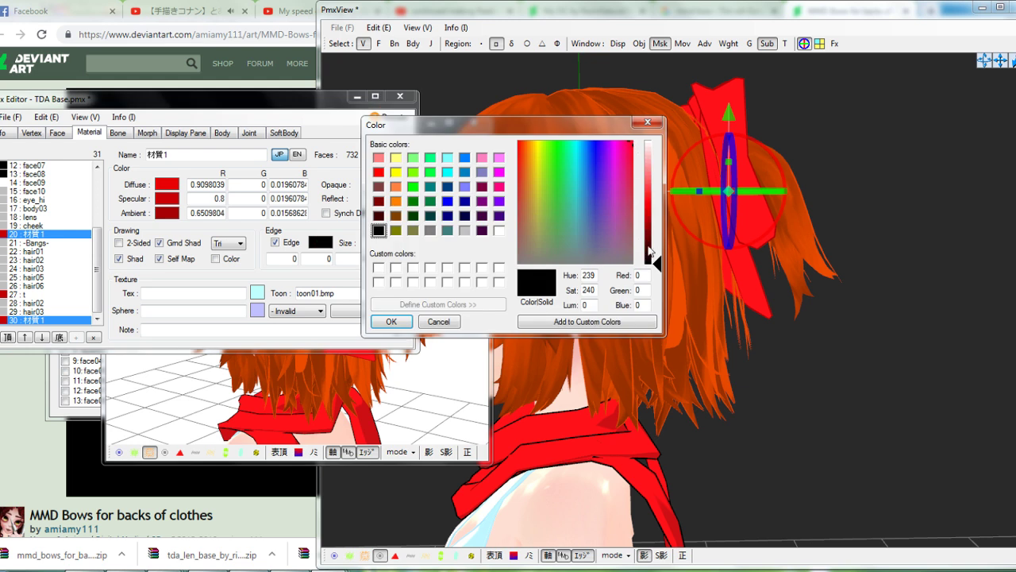
{"action": "left_click_drag", "start_coordinate": [650, 252], "coordinate": [663, 221]}
{"action": "left_click", "coordinate": [391, 322]}
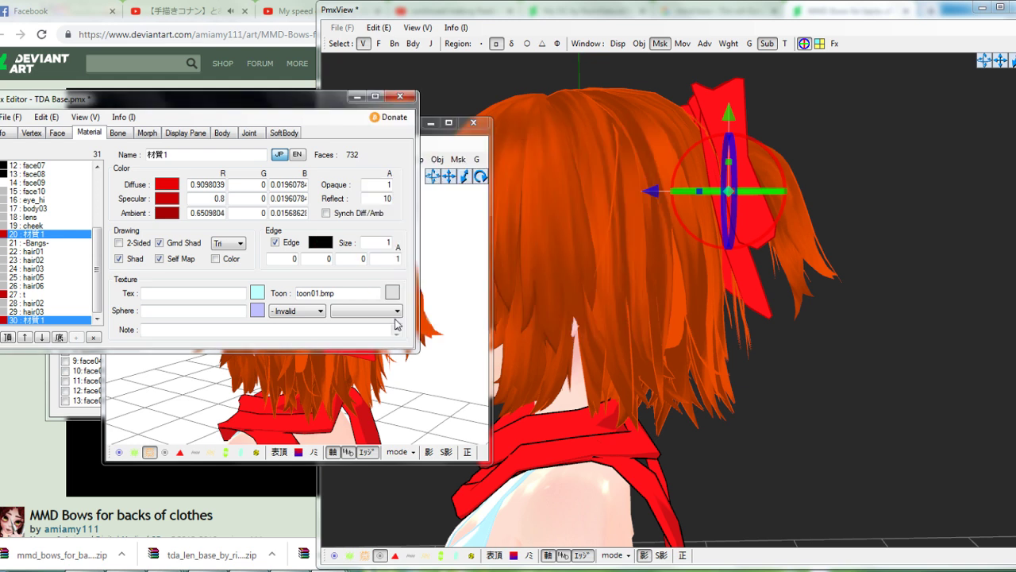
Undo the recent color changes made to materials 20 and 30
{"action": "right_click_drag", "start_coordinate": [597, 284], "coordinate": [622, 281]}
{"action": "left_click", "coordinate": [148, 106]}
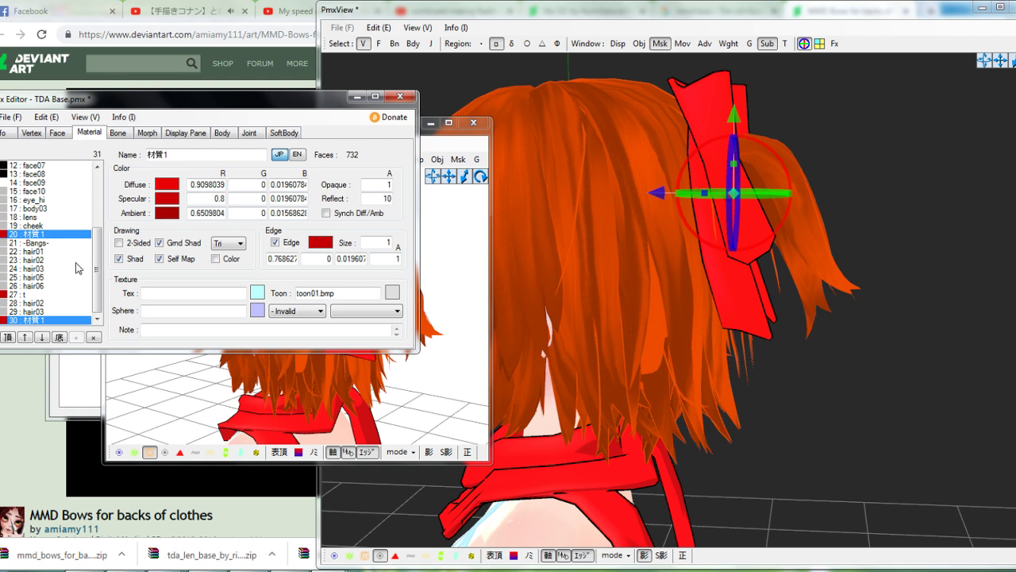
{"action": "key", "text": "ctrl+z"}
{"action": "key", "text": "ctrl+z"}
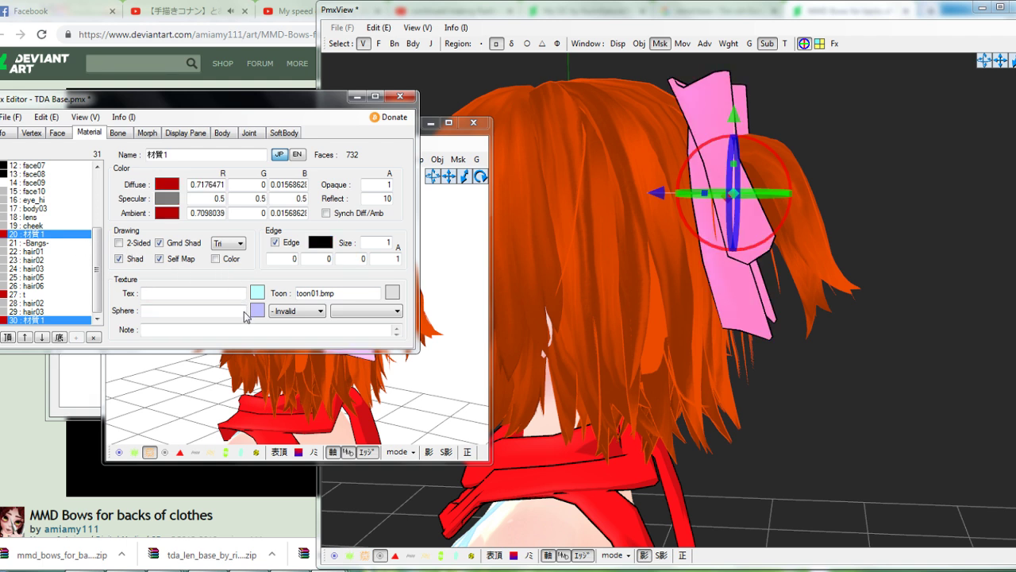
Apply the red diffuse (217, 0, 5) and dark red ambient (170, 0, 4) of material 27 to materials 27 and 30 together
{"action": "left_click", "coordinate": [32, 320]}
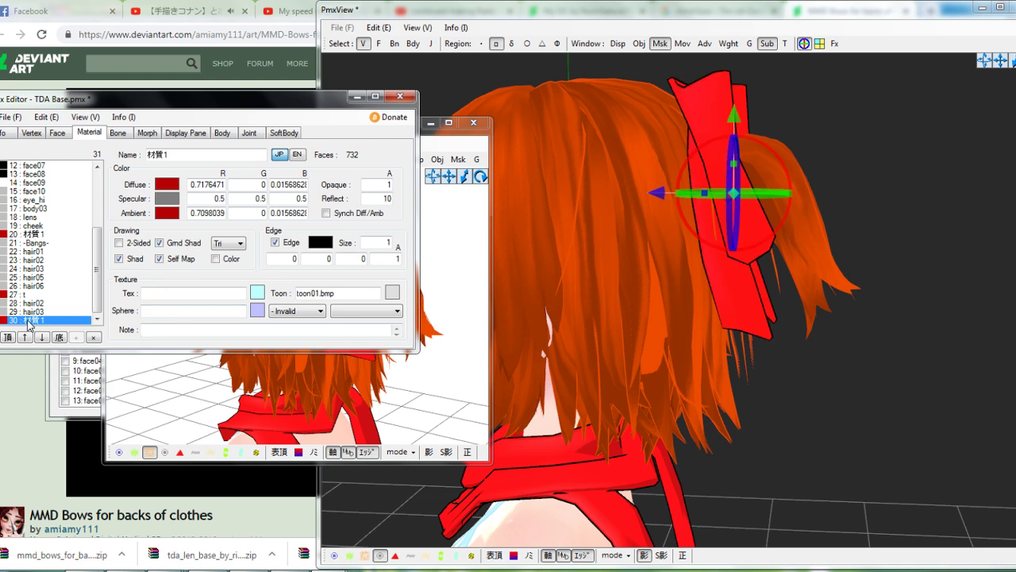
{"action": "left_click", "coordinate": [24, 295]}
{"action": "left_click", "coordinate": [32, 321], "text": "ctrl"}
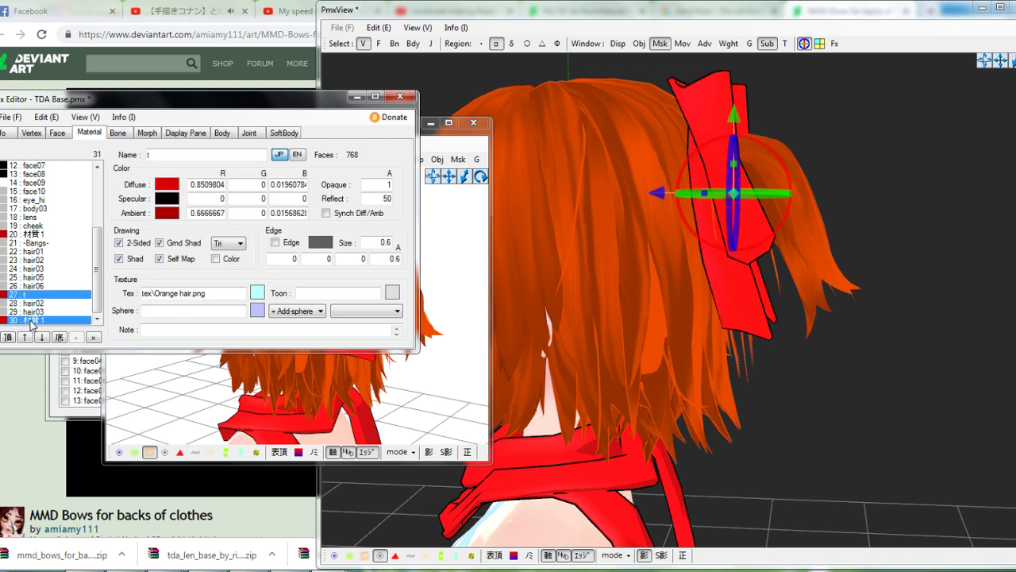
{"action": "left_click", "coordinate": [167, 185]}
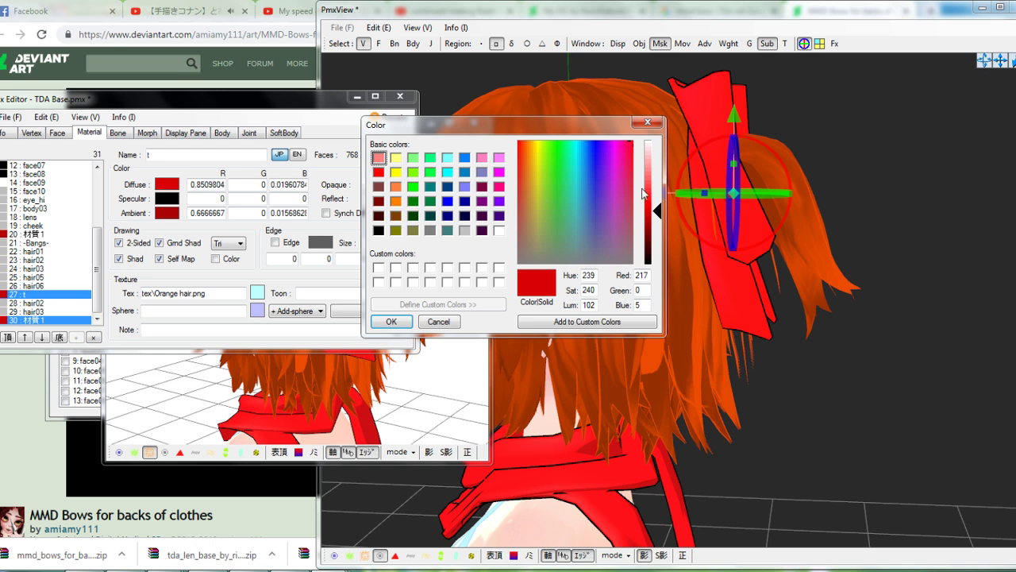
{"action": "left_click", "coordinate": [410, 318]}
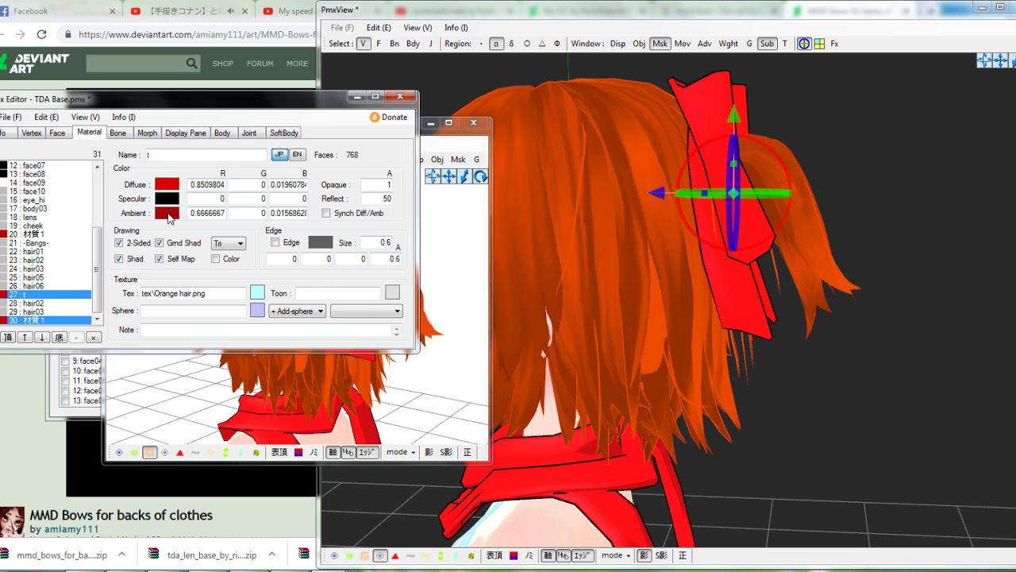
{"action": "left_click", "coordinate": [166, 212]}
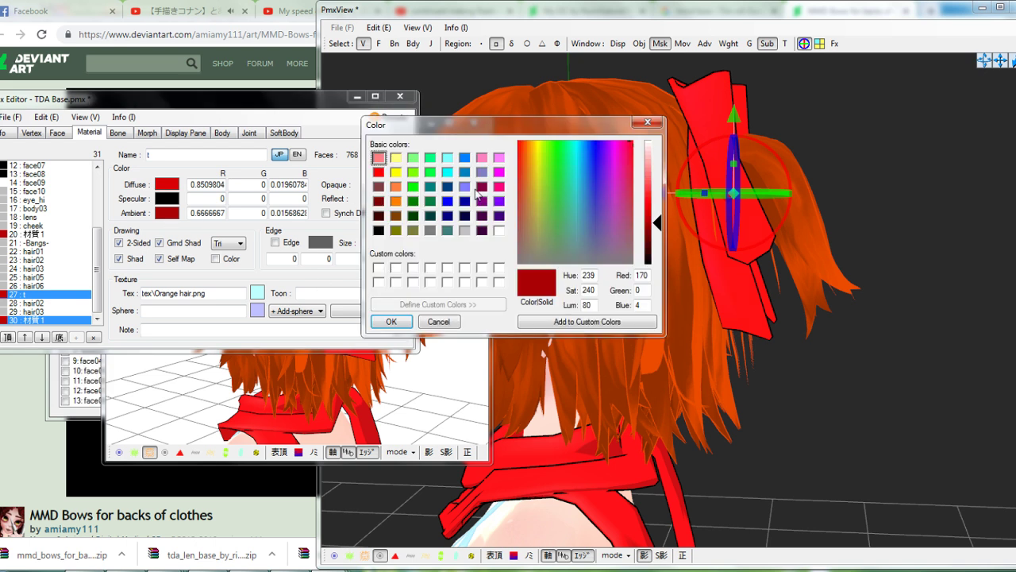
{"action": "left_click", "coordinate": [413, 321]}
Set the specular color of materials 27 and 30 to red (223, 0, 5)
{"action": "left_click", "coordinate": [167, 198]}
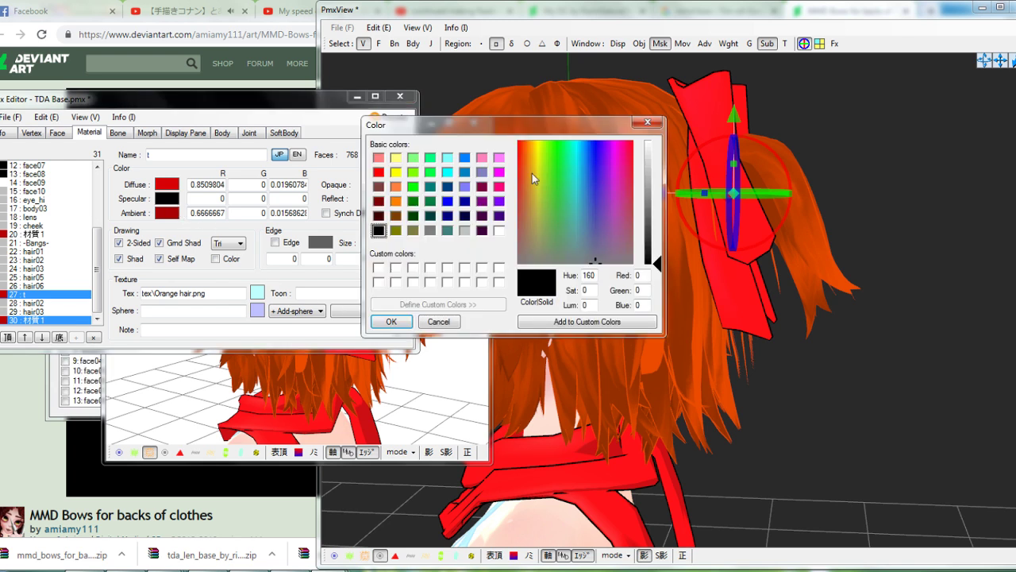
{"action": "left_click_drag", "start_coordinate": [532, 173], "coordinate": [635, 145]}
{"action": "left_click_drag", "start_coordinate": [656, 254], "coordinate": [661, 213]}
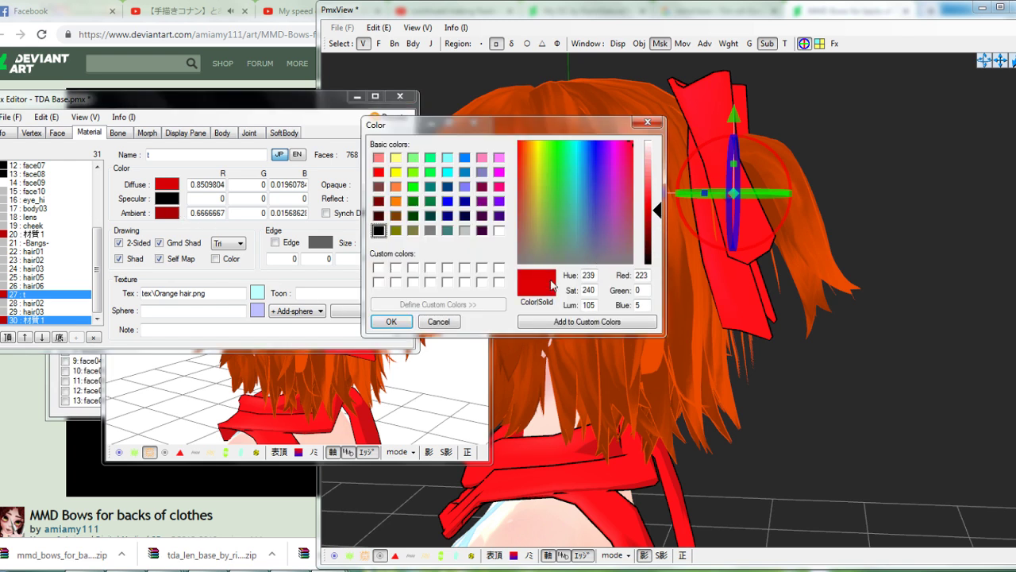
{"action": "left_click", "coordinate": [392, 321]}
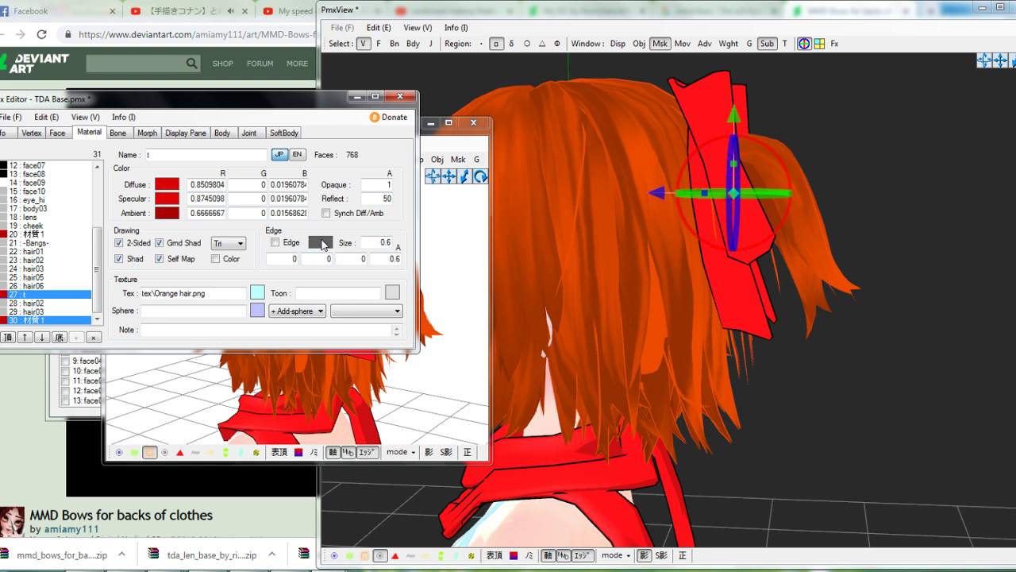
Set the edge color of materials 27 and 30 to dark red, with a red component of about 0.70
{"action": "left_click", "coordinate": [320, 242]}
{"action": "left_click", "coordinate": [633, 142]}
{"action": "left_click_drag", "start_coordinate": [656, 263], "coordinate": [660, 228]}
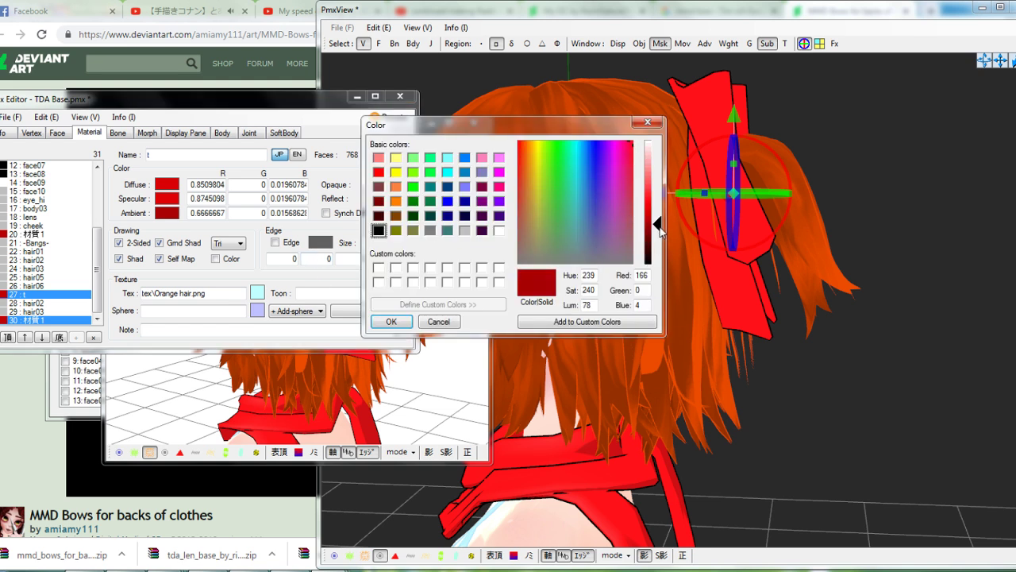
{"action": "left_click", "coordinate": [392, 324]}
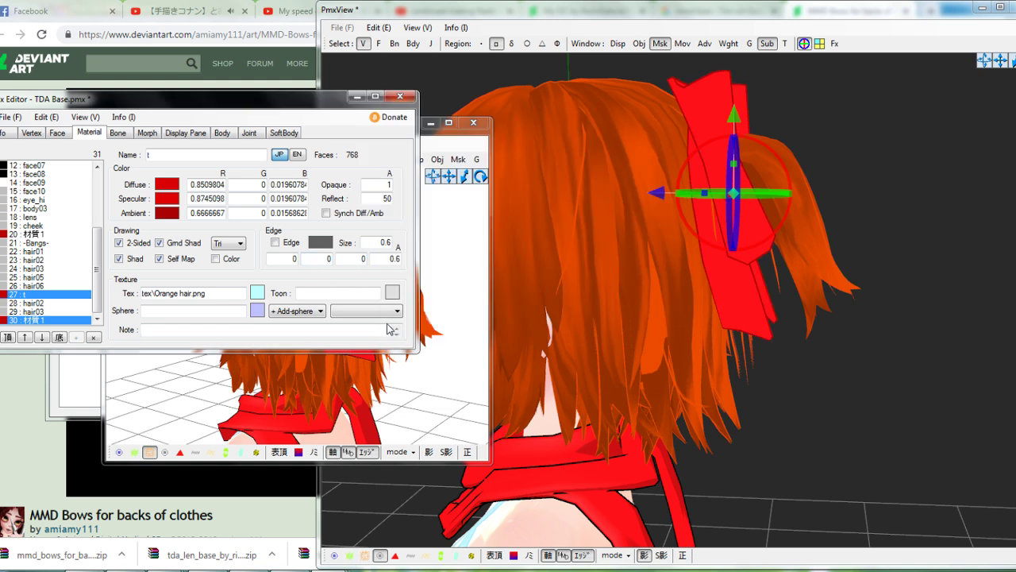
Close the SubView window and check the recolored bow on the model from the front
{"action": "left_click", "coordinate": [656, 248]}
{"action": "right_click_drag", "start_coordinate": [610, 247], "coordinate": [717, 248]}
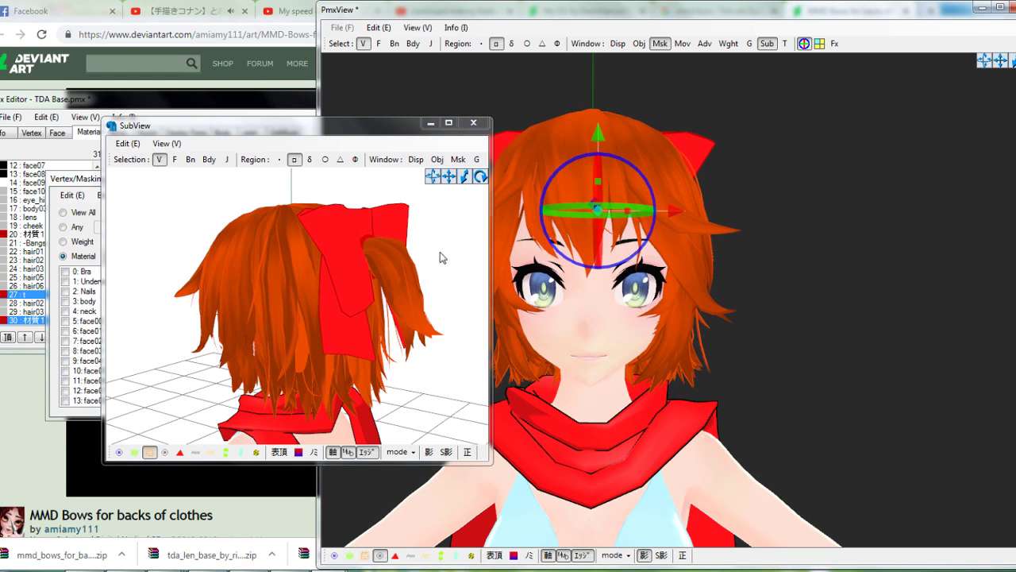
{"action": "left_click", "coordinate": [474, 123]}
{"action": "mouse_move", "coordinate": [479, 249]}
{"action": "right_mouse_down"}
{"action": "mouse_move", "coordinate": [490, 250]}
{"action": "mouse_move", "coordinate": [482, 248]}
{"action": "right_mouse_up"}
{"action": "scroll", "coordinate": [540, 366], "scroll_direction": "down", "scroll_amount": 4}
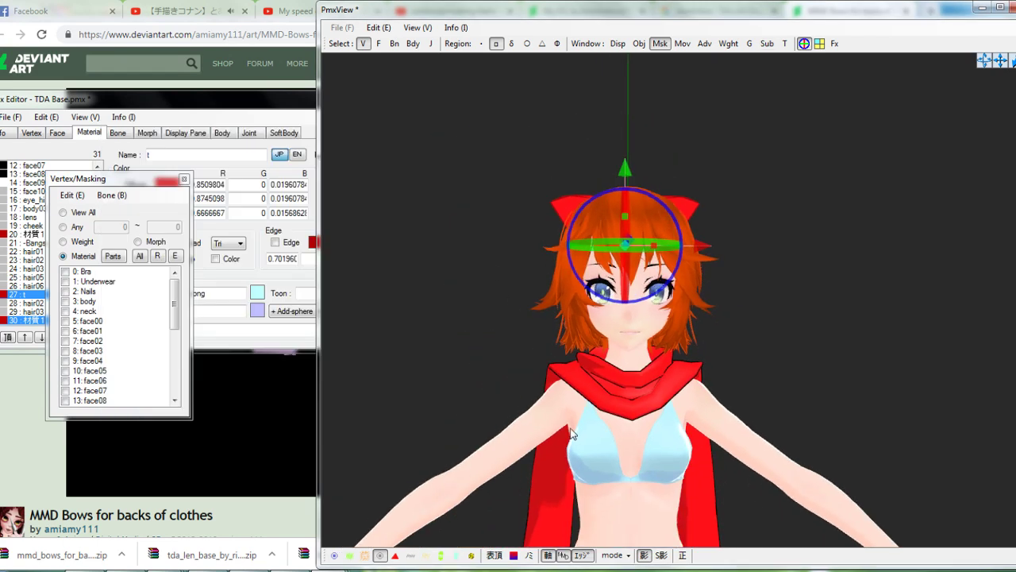
{"action": "right_click_drag", "start_coordinate": [571, 428], "coordinate": [367, 427]}
Switch to the browser and close the DeviantArt page "MMD Bows for backs of clothes"
{"action": "left_click", "coordinate": [2, 460]}
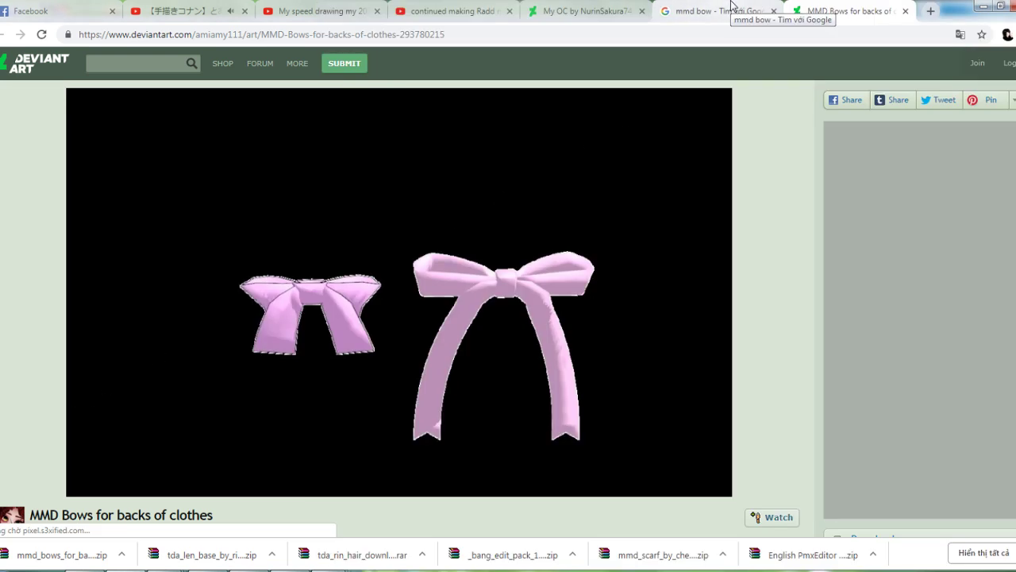
{"action": "left_click", "coordinate": [905, 11]}
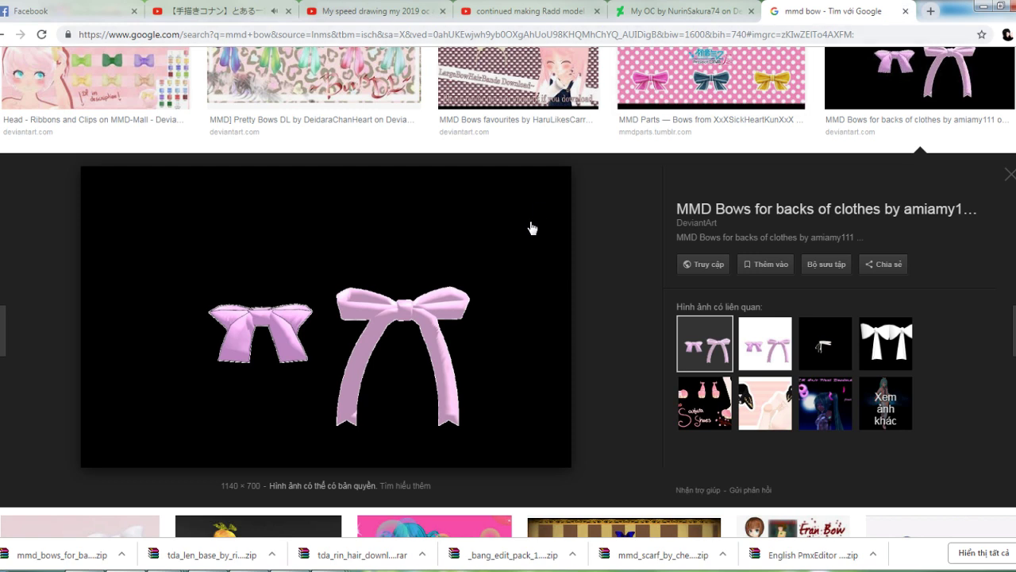
{"action": "scroll", "coordinate": [532, 229], "scroll_direction": "up", "scroll_amount": 3}
{"action": "mouse_move", "coordinate": [289, 569]}
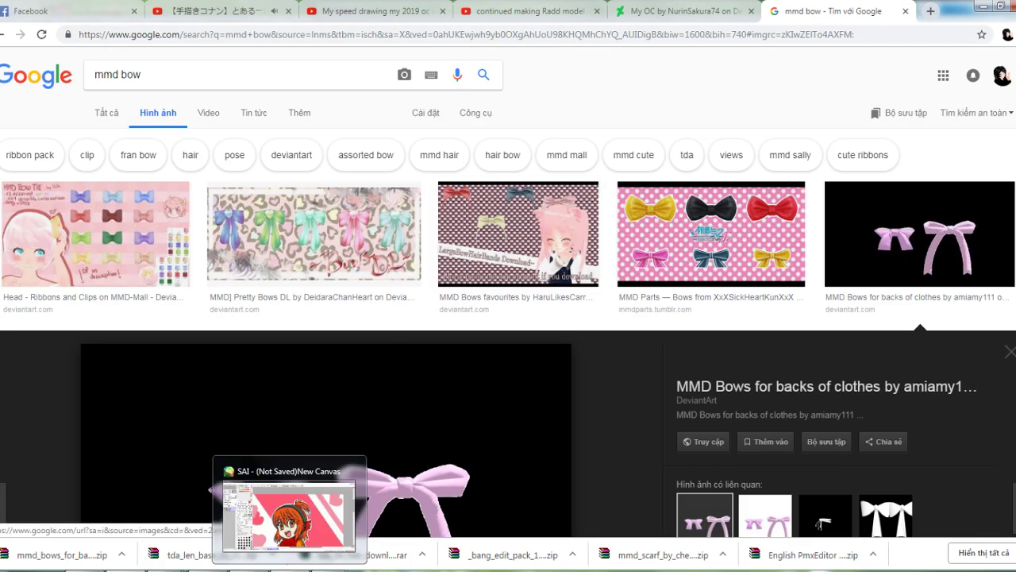
Switch to PaintTool SAI and examine the headphones on the character's head in the reference drawing
{"action": "left_click", "coordinate": [295, 515]}
{"action": "scroll", "coordinate": [590, 364], "scroll_direction": "down", "scroll_amount": 2}
{"action": "scroll", "coordinate": [590, 364], "scroll_direction": "up", "scroll_amount": 3}
{"action": "key", "text": "space"}
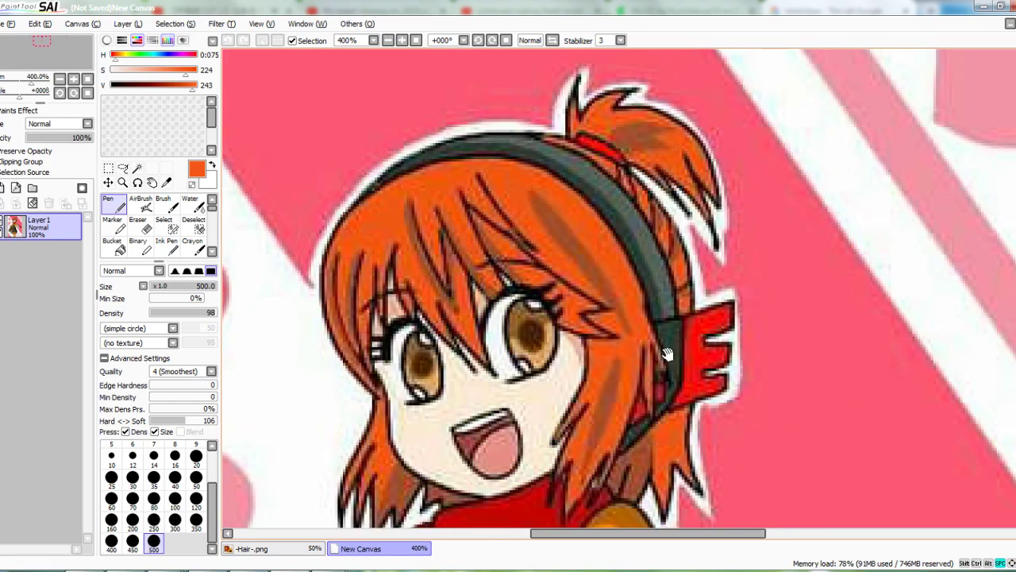
{"action": "left_click_drag", "start_coordinate": [668, 354], "coordinate": [724, 322]}
Return to the browser and search Google Images for "mmd headphone"
{"action": "left_click", "coordinate": [128, 569]}
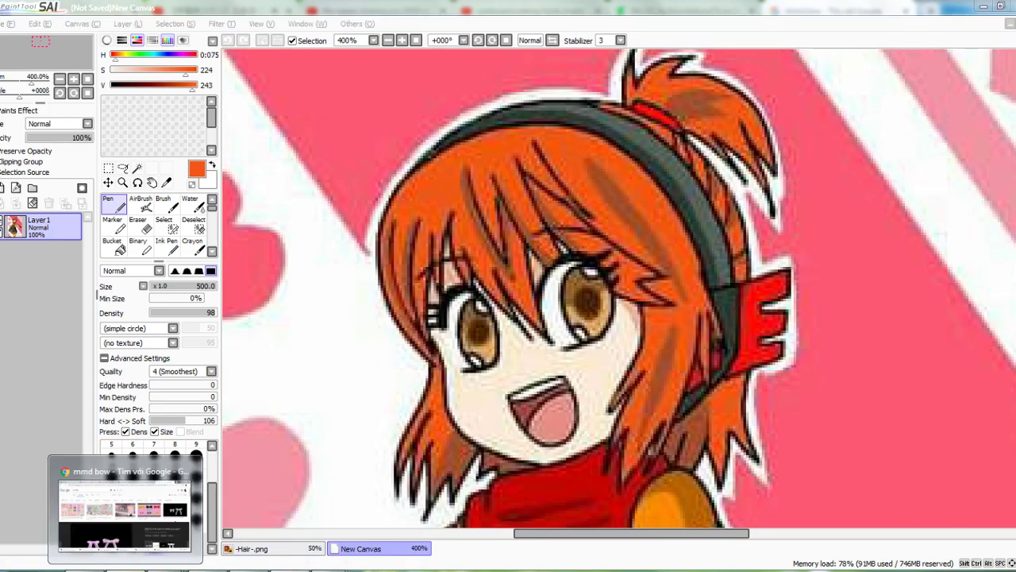
{"action": "left_click", "coordinate": [125, 508]}
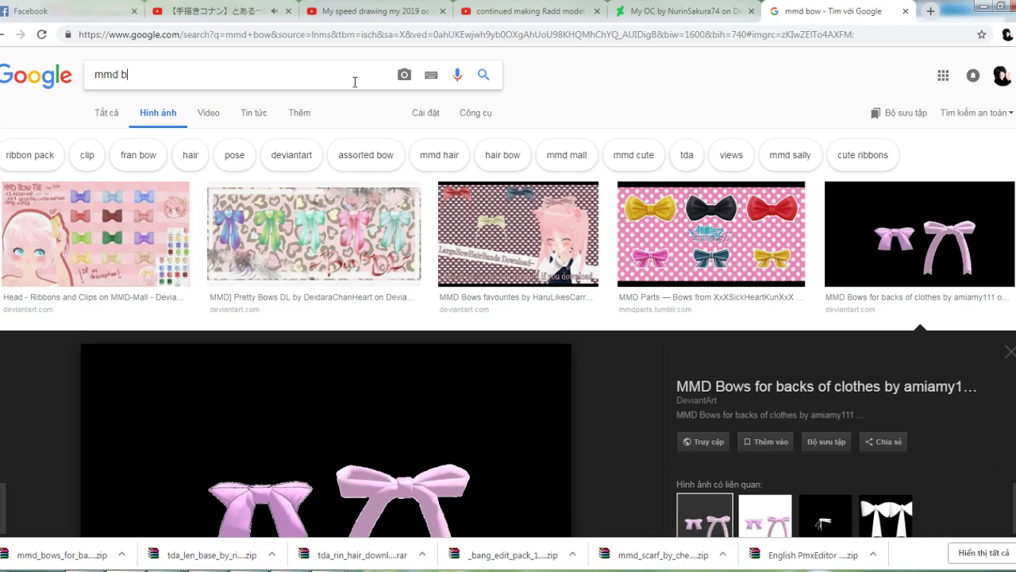
{"action": "type", "text": "head"}
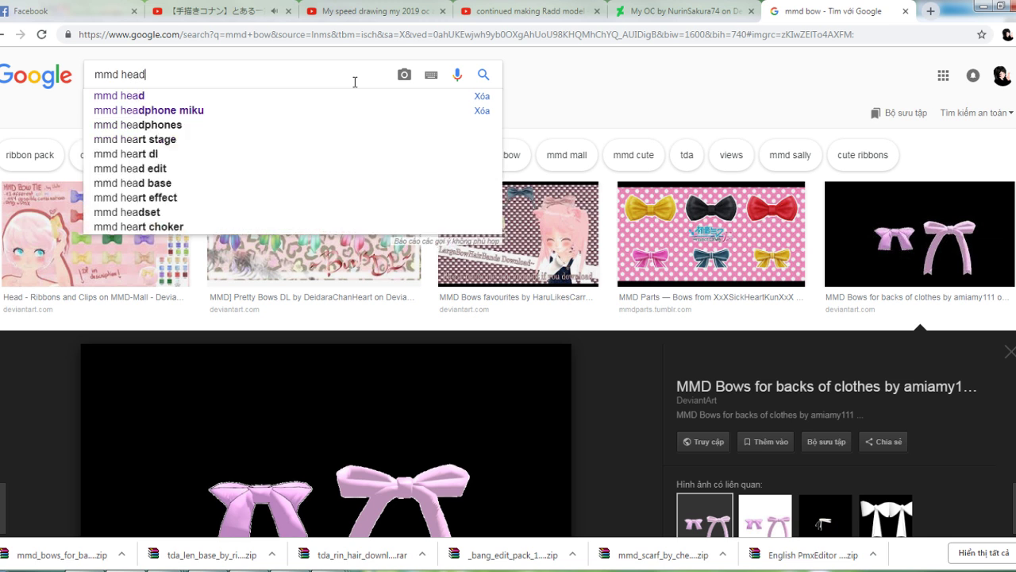
{"action": "type", "text": "phone"}
{"action": "key", "text": "Down"}
{"action": "key", "text": "Down"}
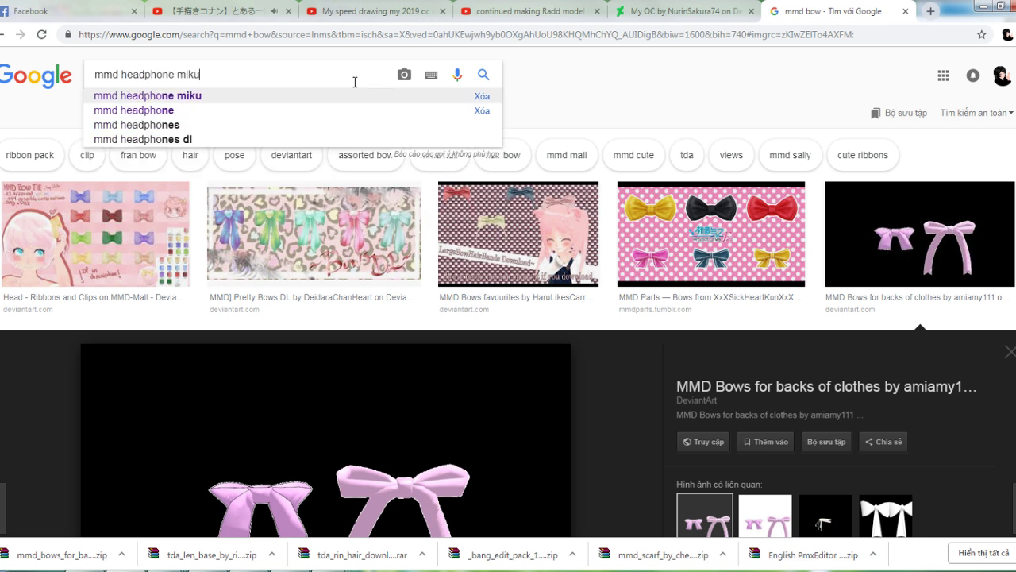
{"action": "key", "text": "Return"}
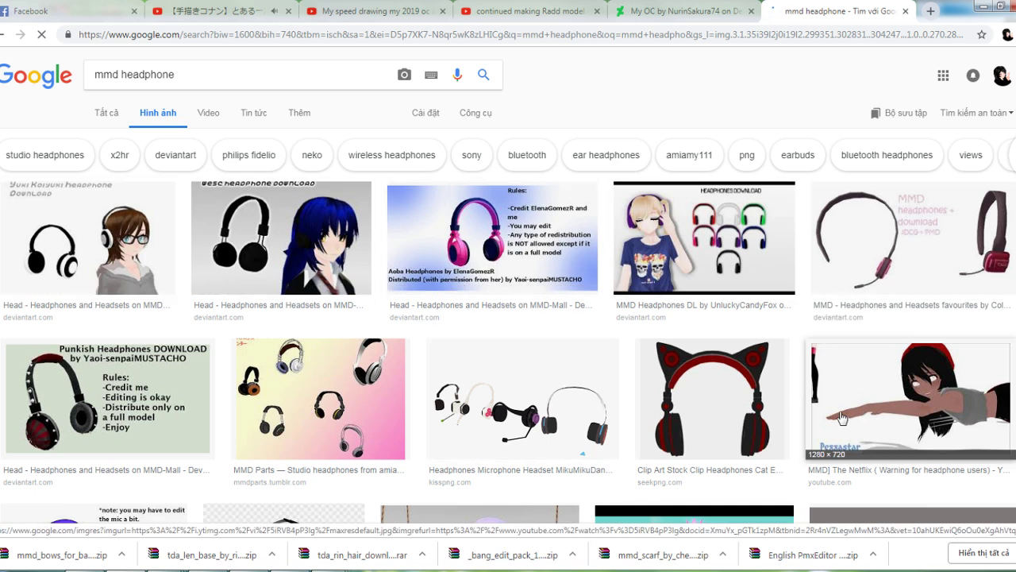
Look through the image results for MMD headphones resembling the black and red pair in the reference drawing
{"action": "scroll", "coordinate": [542, 384], "scroll_direction": "down", "scroll_amount": 3}
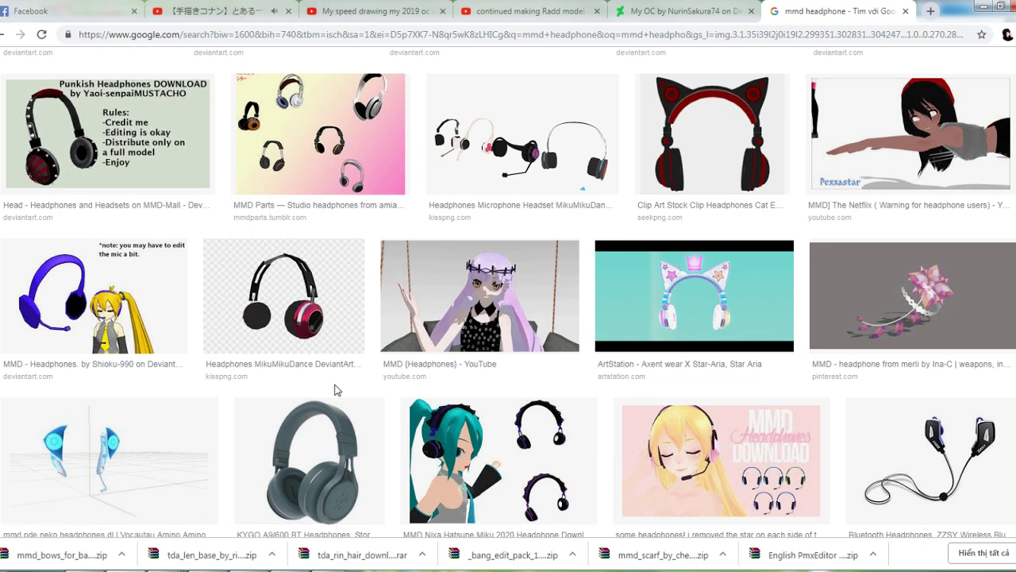
{"action": "scroll", "coordinate": [349, 389], "scroll_direction": "down", "scroll_amount": 2}
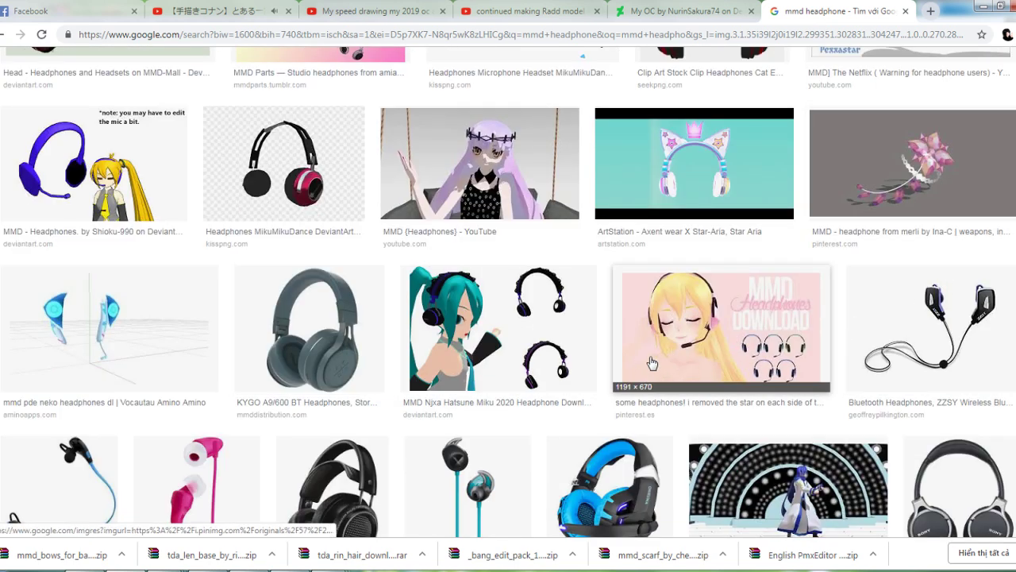
{"action": "scroll", "coordinate": [460, 367], "scroll_direction": "down", "scroll_amount": 3}
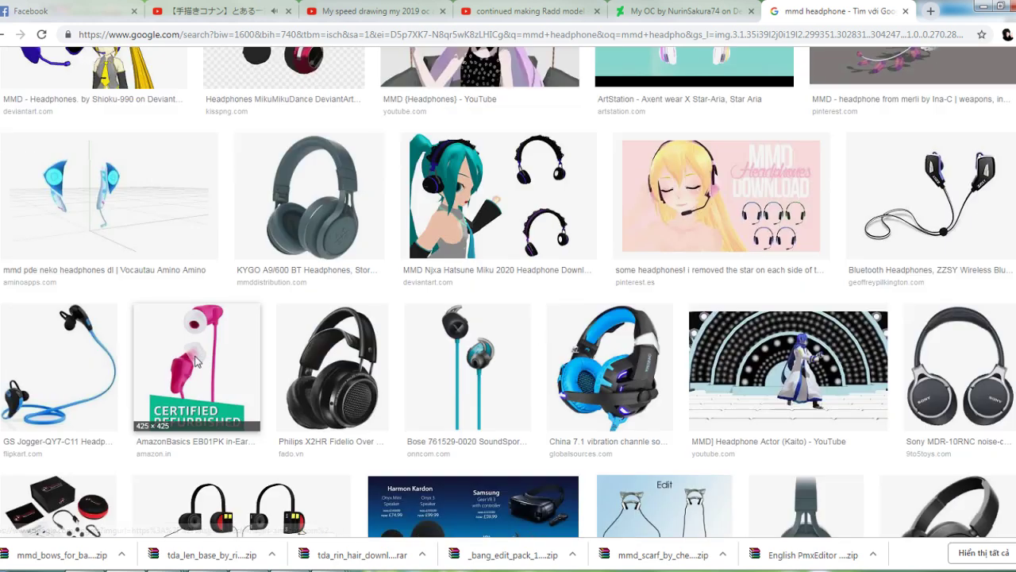
{"action": "scroll", "coordinate": [397, 374], "scroll_direction": "up", "scroll_amount": 5}
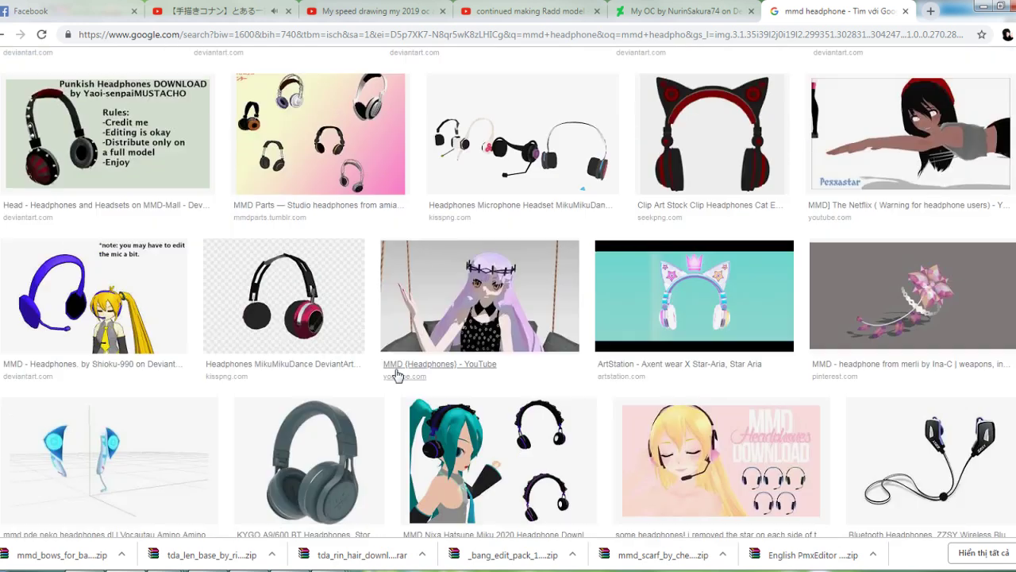
{"action": "scroll", "coordinate": [389, 374], "scroll_direction": "up", "scroll_amount": 3}
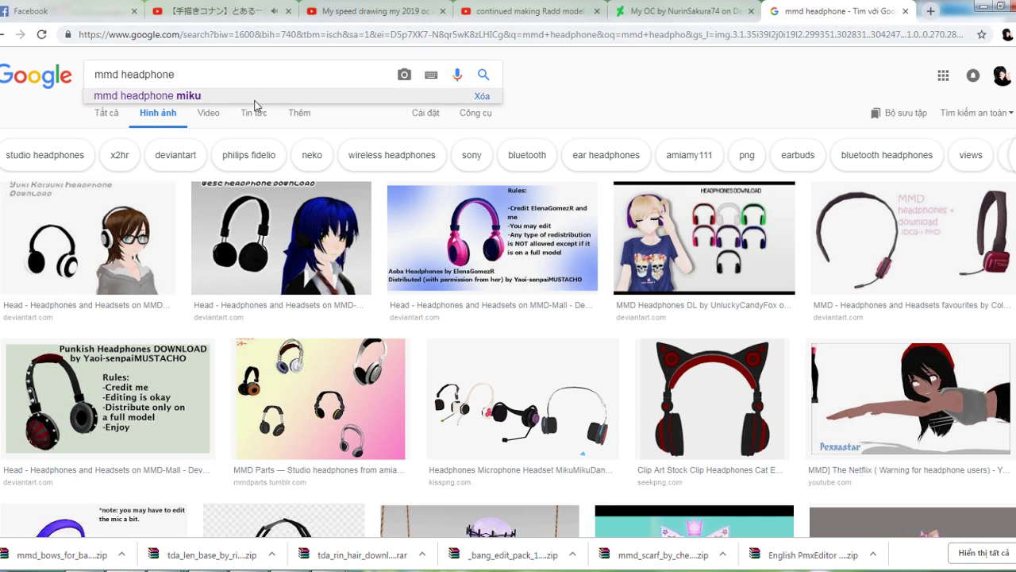
Search images for "mmd headphone miku" and open the preview of the DeviantArt "MMD: headphones + DL" result
{"action": "left_click", "coordinate": [255, 101]}
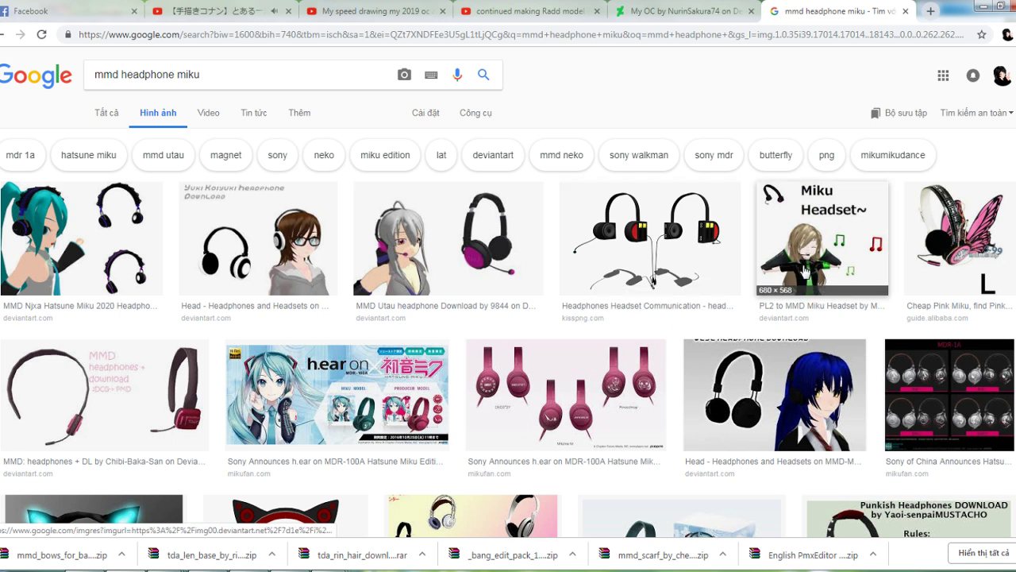
{"action": "scroll", "coordinate": [245, 386], "scroll_direction": "down", "scroll_amount": 1}
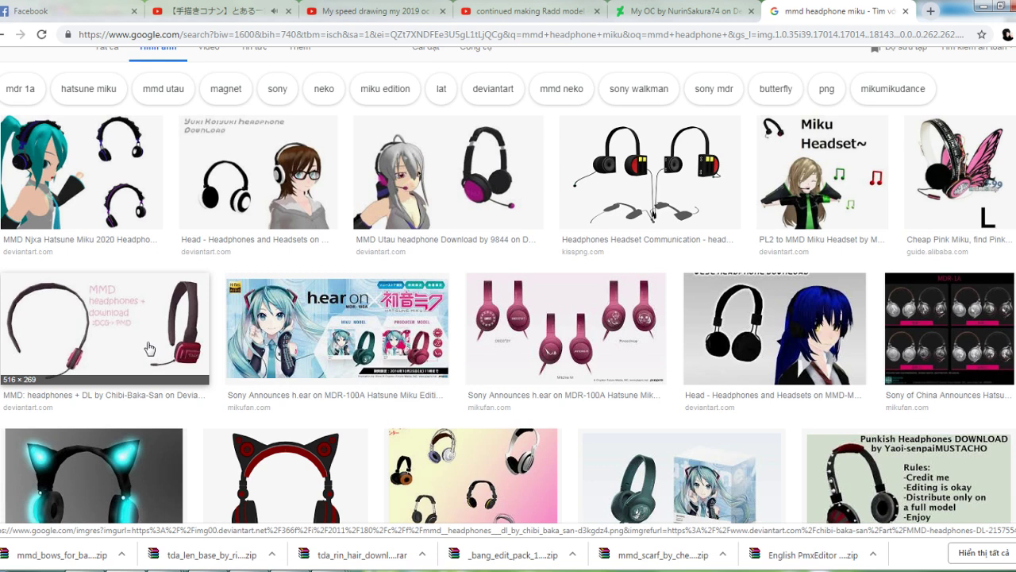
{"action": "left_click", "coordinate": [149, 349]}
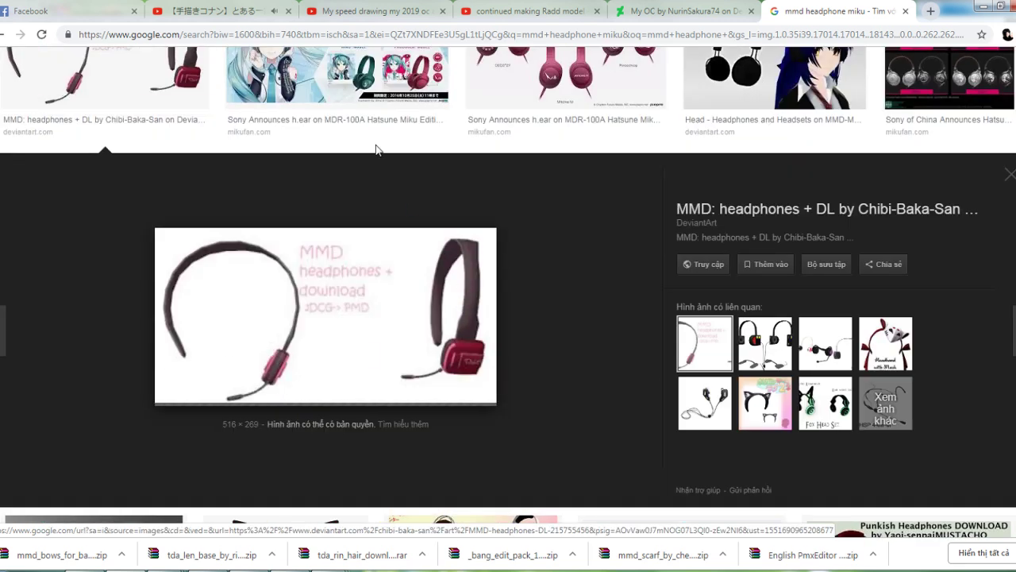
Check the "continued making Radd model" stream page and its chat, and open YouTube's live streaming page from it
{"action": "left_click", "coordinate": [489, 12]}
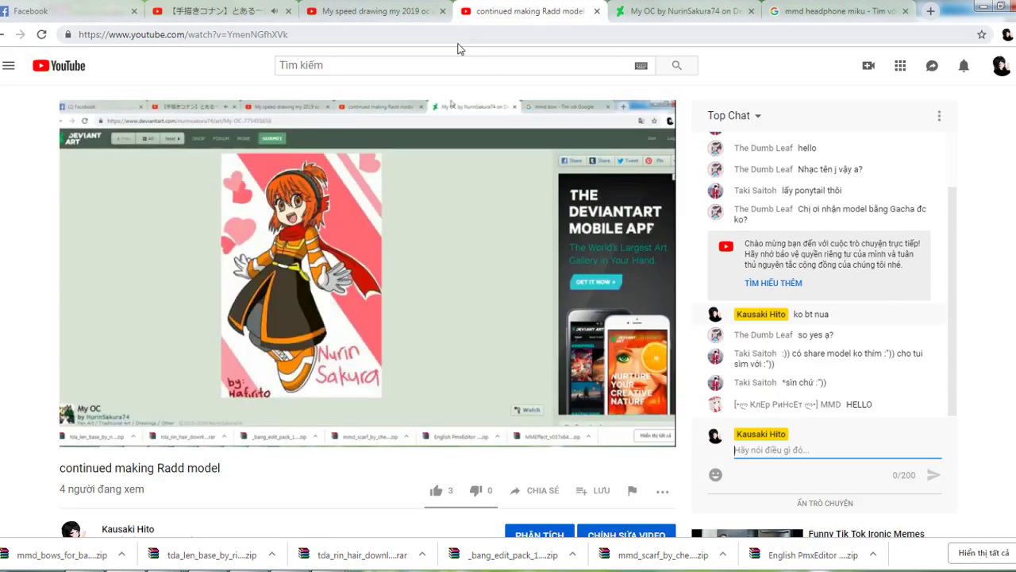
{"action": "scroll", "coordinate": [396, 487], "scroll_direction": "down", "scroll_amount": 1}
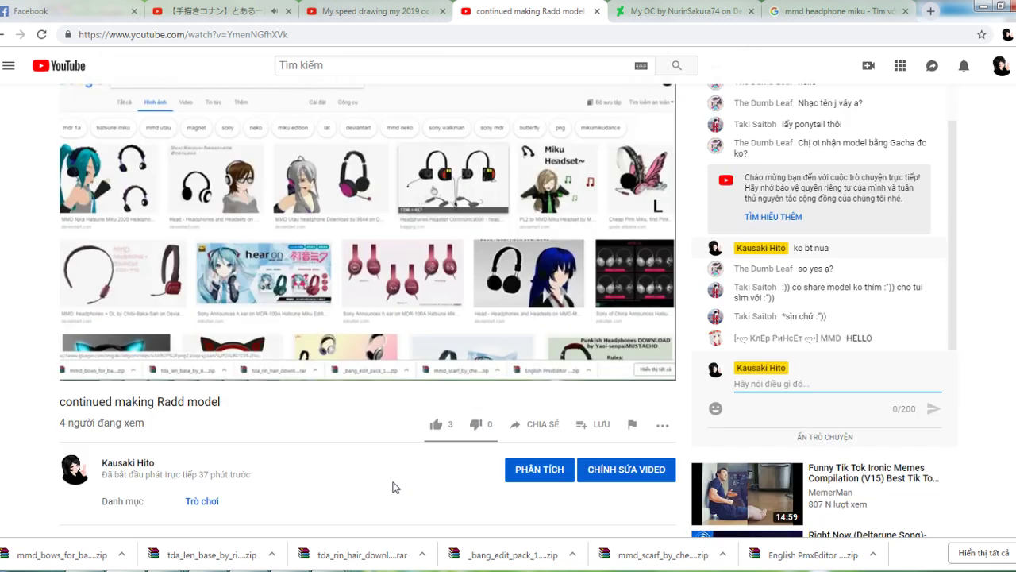
{"action": "scroll", "coordinate": [396, 487], "scroll_direction": "up", "scroll_amount": 1}
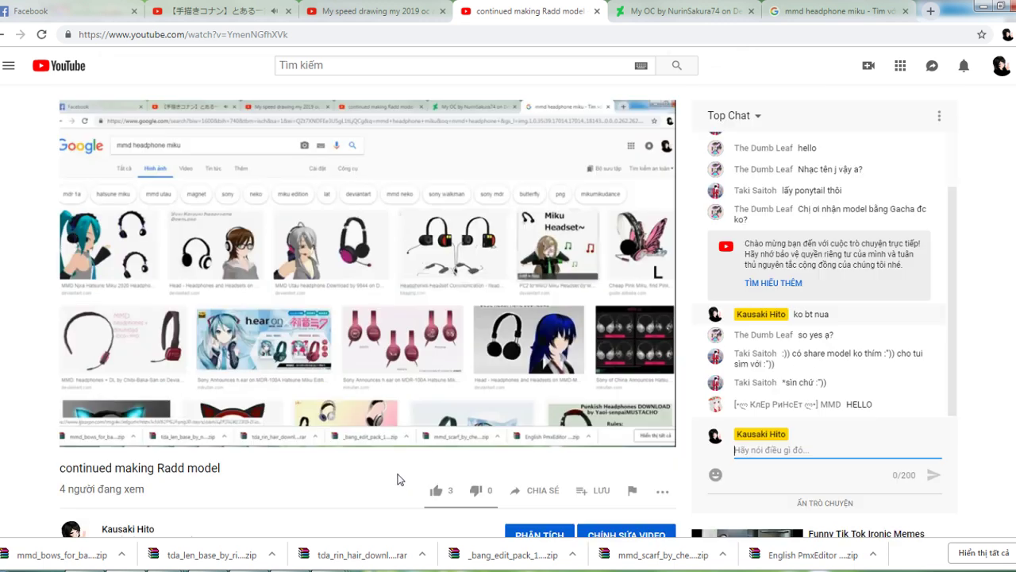
{"action": "left_click", "coordinate": [868, 66]}
{"action": "left_click", "coordinate": [882, 130]}
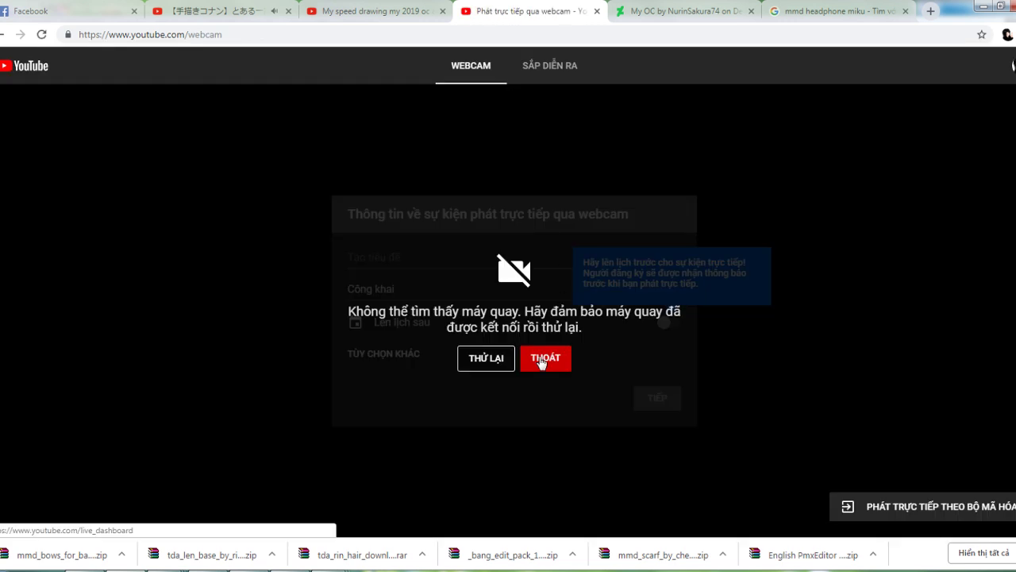
Close the webcam streaming page and go back through the speed drawing page's history to the YouTube live dashboard
{"action": "left_click", "coordinate": [388, 6]}
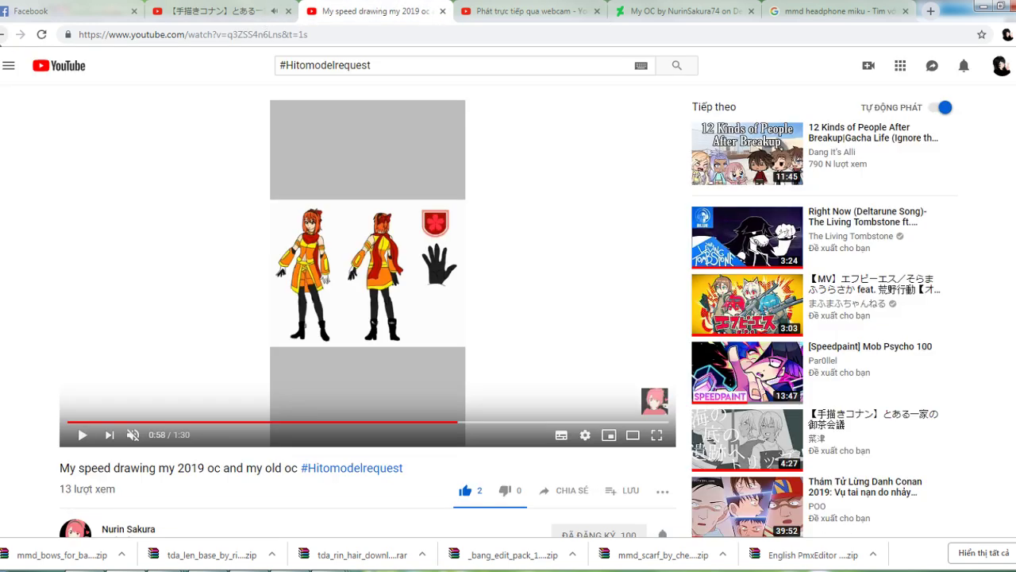
{"action": "left_click", "coordinate": [2, 34]}
{"action": "left_click", "coordinate": [3, 34]}
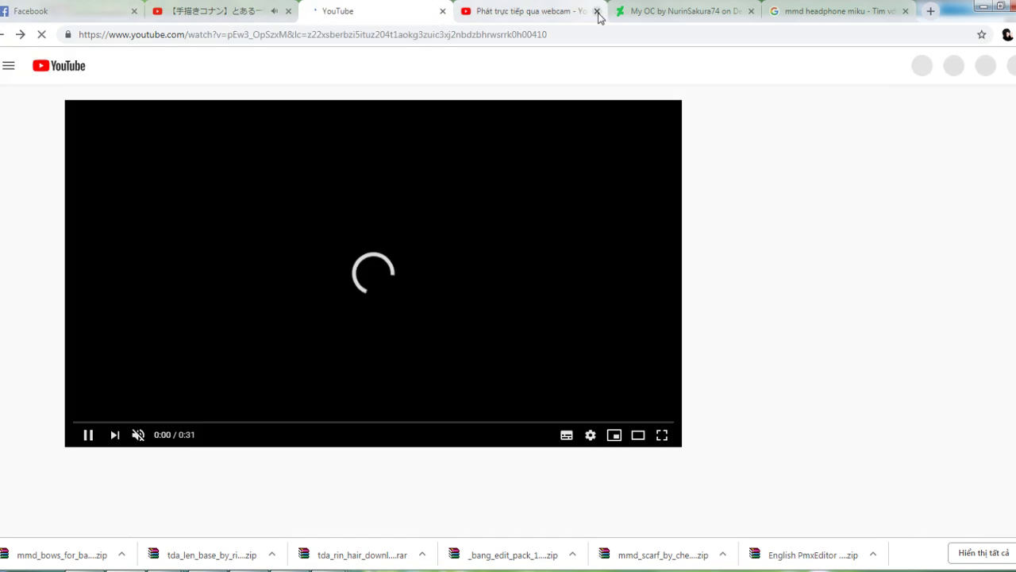
{"action": "left_click", "coordinate": [597, 11]}
{"action": "left_click", "coordinate": [2, 35]}
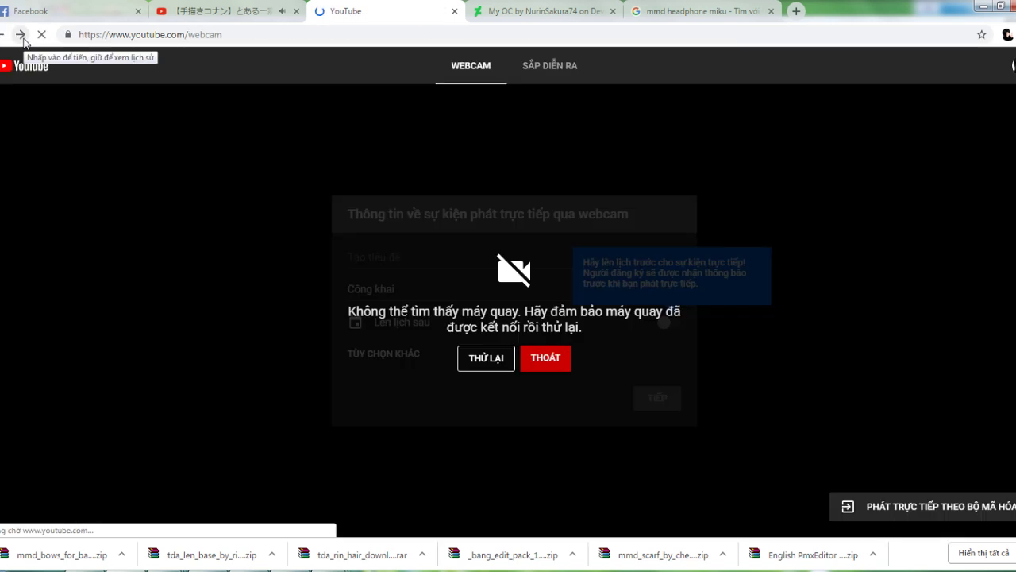
{"action": "left_click", "coordinate": [20, 35]}
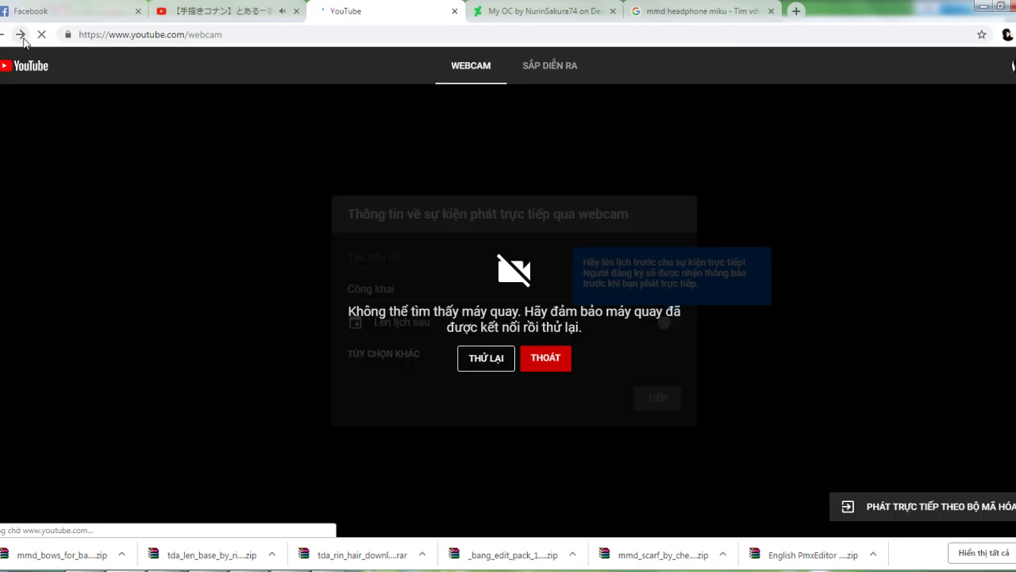
{"action": "left_click", "coordinate": [2, 35]}
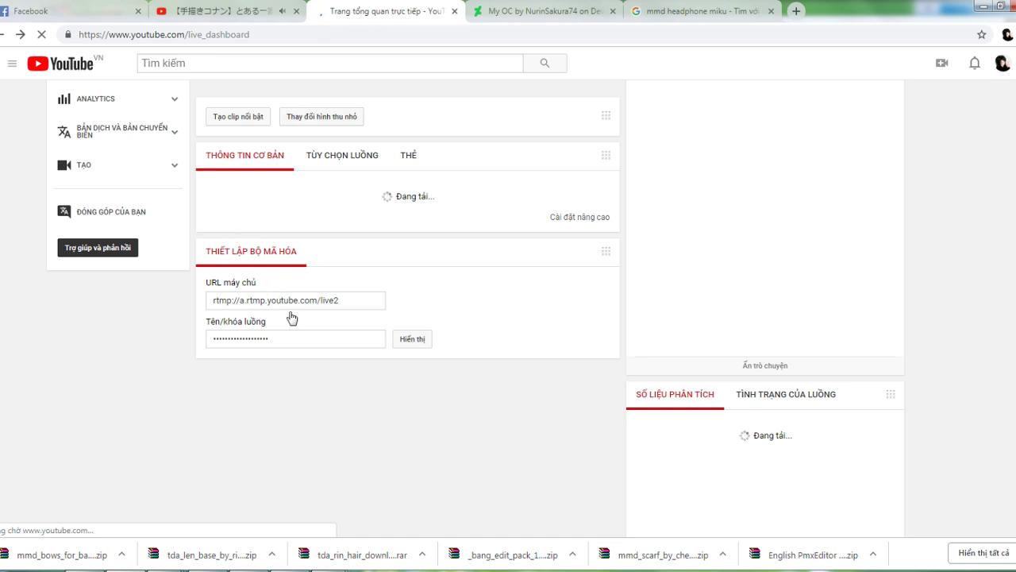
Write "im not sure is have this headphone :-:" in the address field of the My OC page without submitting it
{"action": "left_click", "coordinate": [540, 11]}
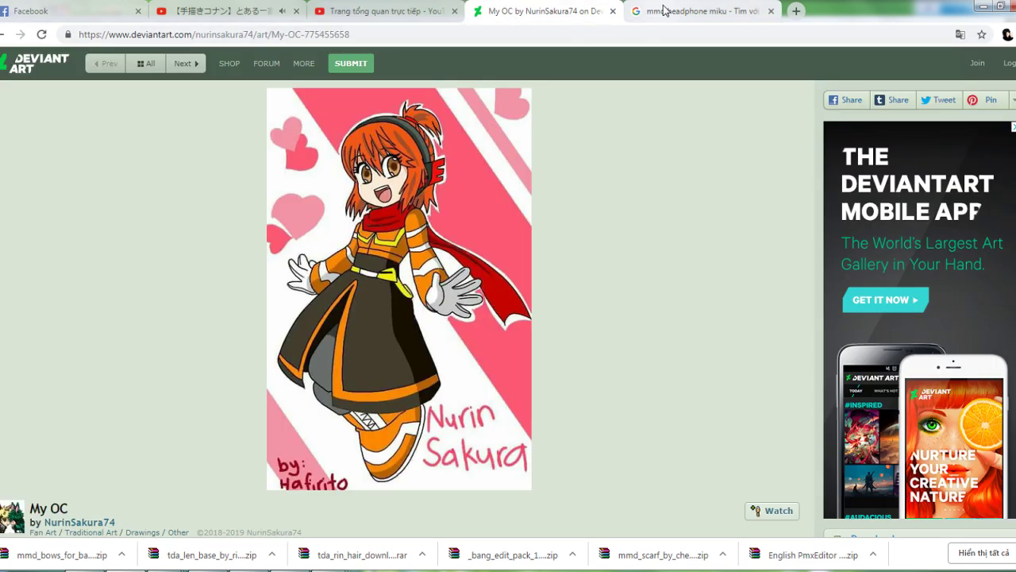
{"action": "left_click", "coordinate": [418, 10]}
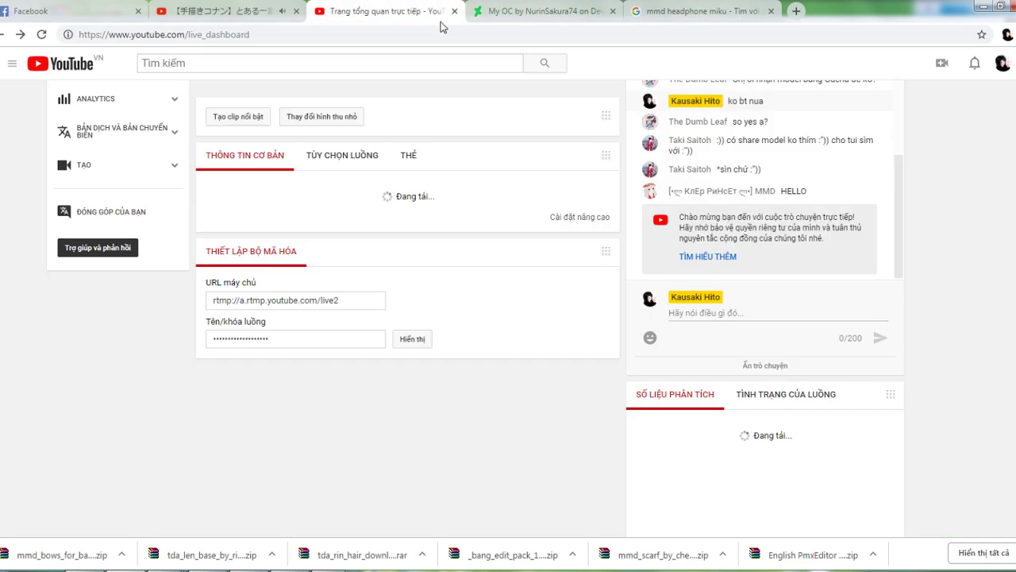
{"action": "left_click", "coordinate": [524, 7]}
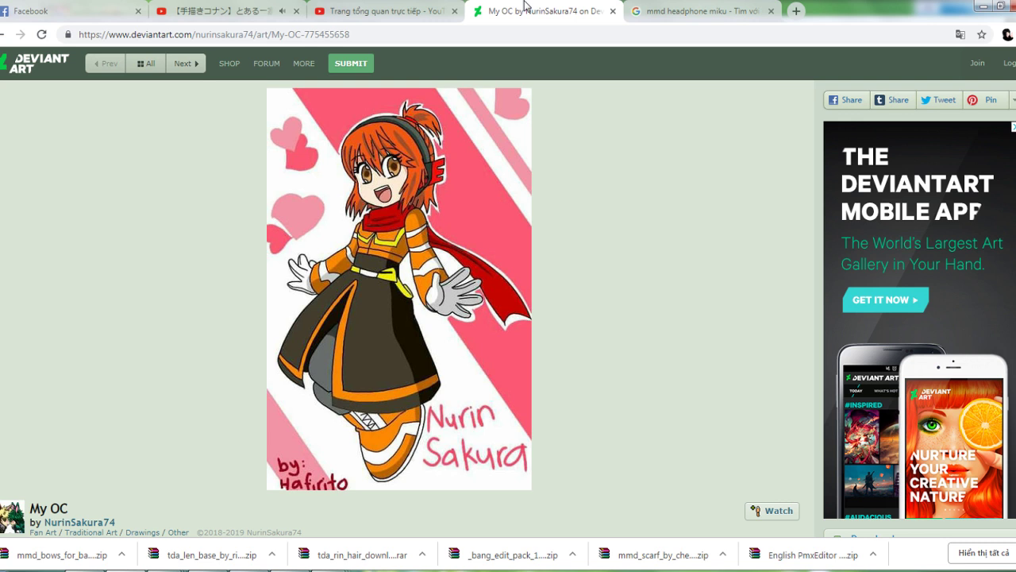
{"action": "left_click", "coordinate": [566, 39]}
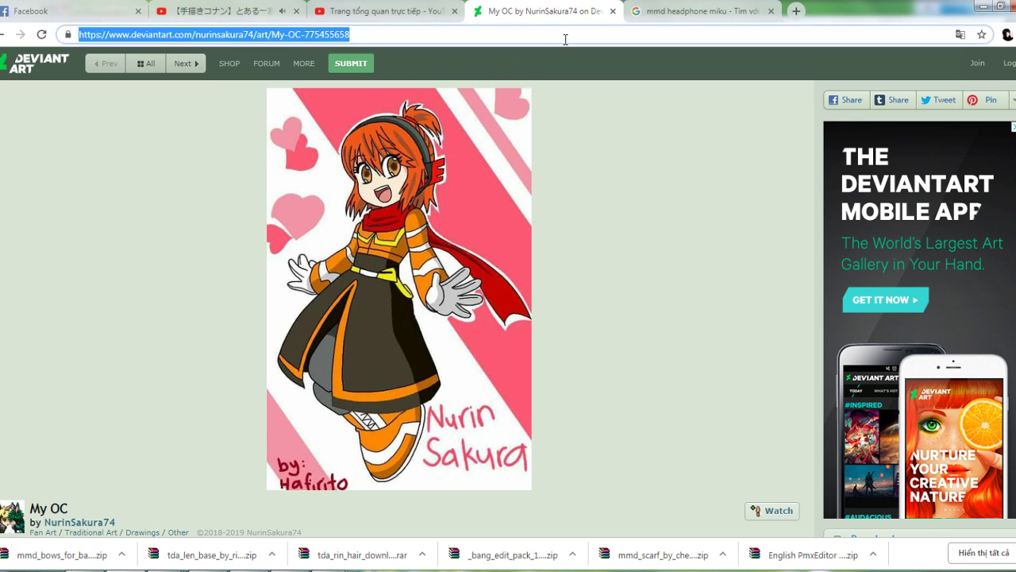
{"action": "type", "text": "im not ssx"}
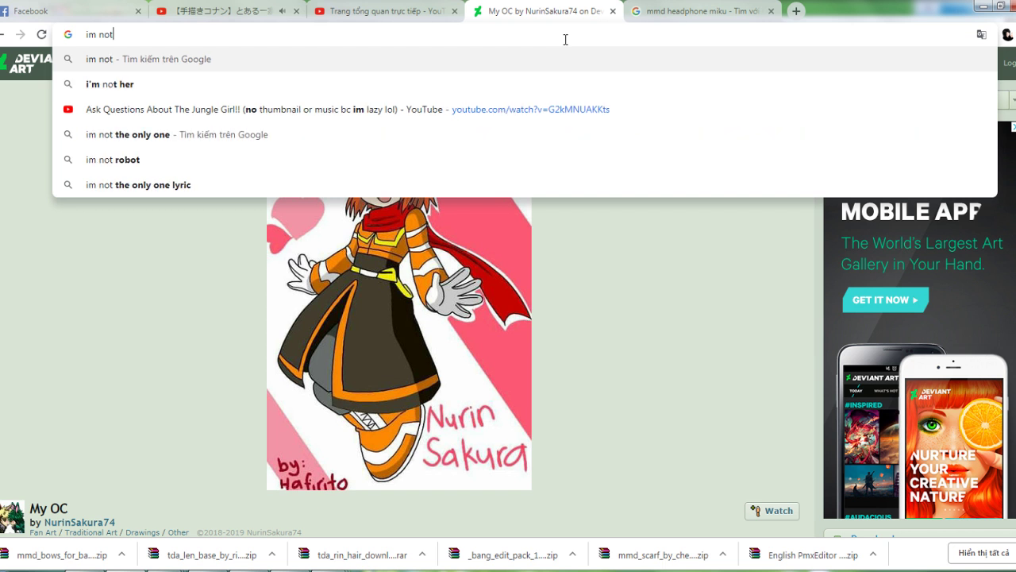
{"action": "key", "text": "BackSpace"}
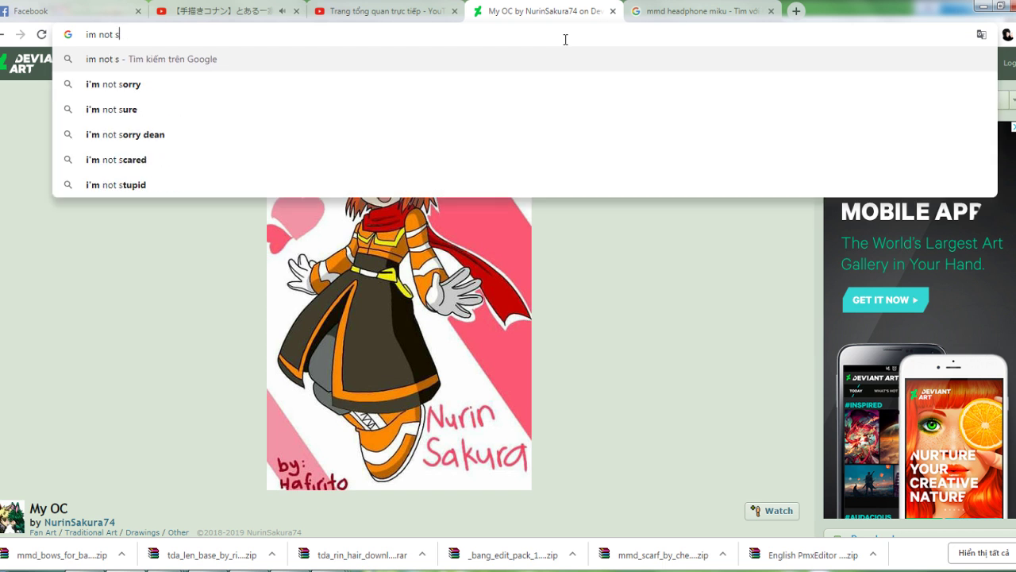
{"action": "type", "text": "ure is have thi"}
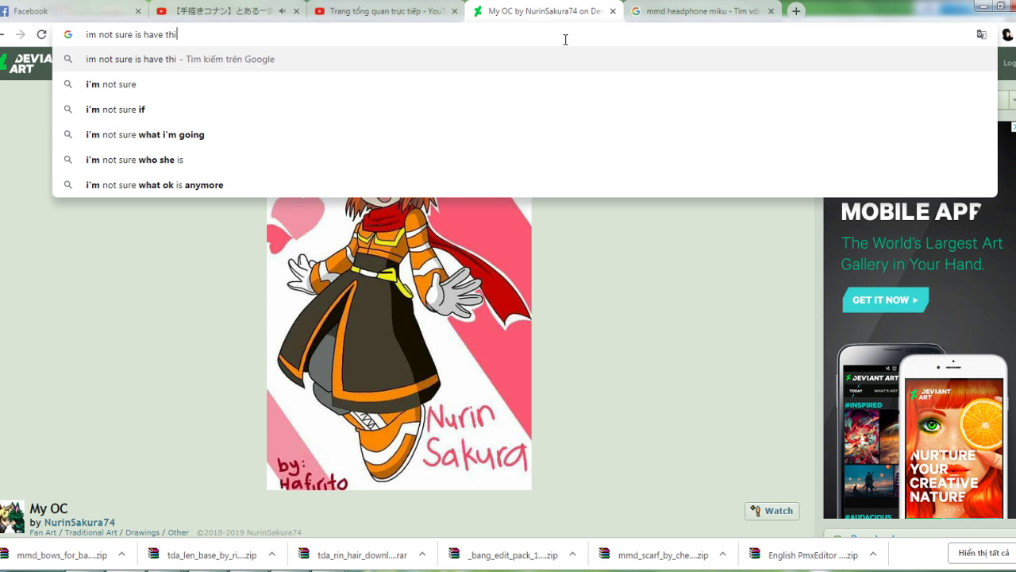
{"action": "type", "text": "s head"}
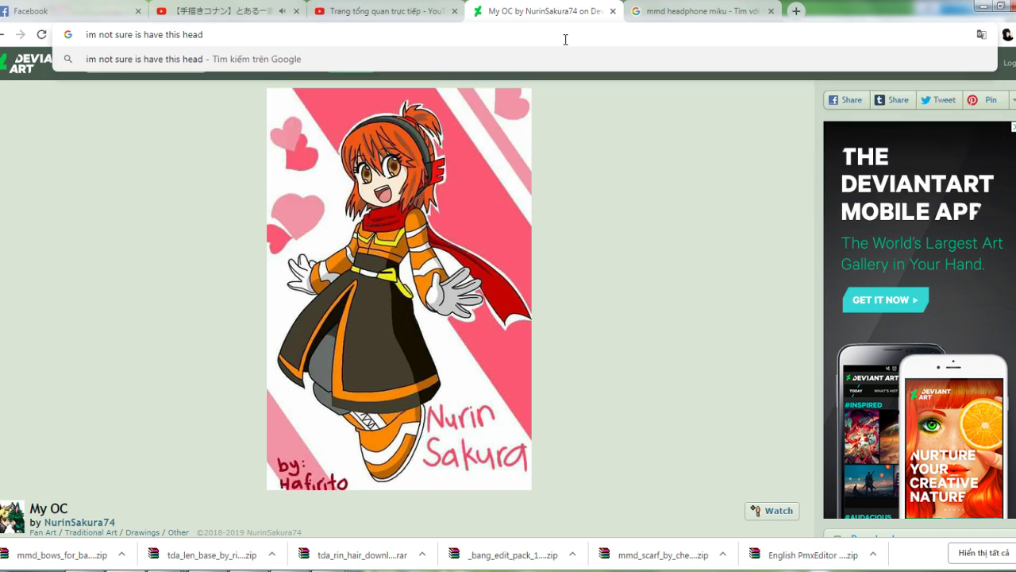
{"action": "type", "text": "phone :-:"}
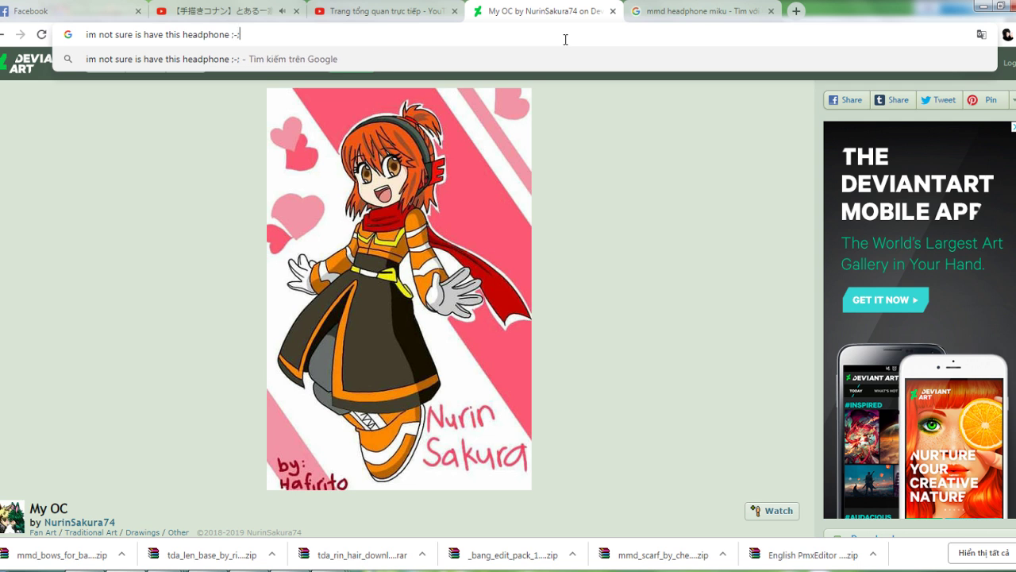
Clear the headphone message from the My OC page's address field
{"action": "key", "text": "BackSpace"}
{"action": "key", "text": "BackSpace"}
{"action": "key", "text": "BackSpace"}
{"action": "key", "text": "BackSpace"}
{"action": "key", "text": "BackSpace"}
{"action": "key", "text": "BackSpace"}
{"action": "key", "text": "BackSpace"}
{"action": "key", "text": "BackSpace"}
{"action": "key", "text": "BackSpace"}
{"action": "key", "text": "BackSpace"}
{"action": "key", "text": "BackSpace"}
{"action": "key", "text": "BackSpace"}
{"action": "key", "text": "BackSpace"}
{"action": "key", "text": "BackSpace"}
{"action": "key", "text": "BackSpace"}
{"action": "key", "text": "BackSpace"}
{"action": "key", "text": "BackSpace"}
{"action": "key", "text": "BackSpace"}
{"action": "key", "text": "BackSpace"}
{"action": "key", "text": "BackSpace"}
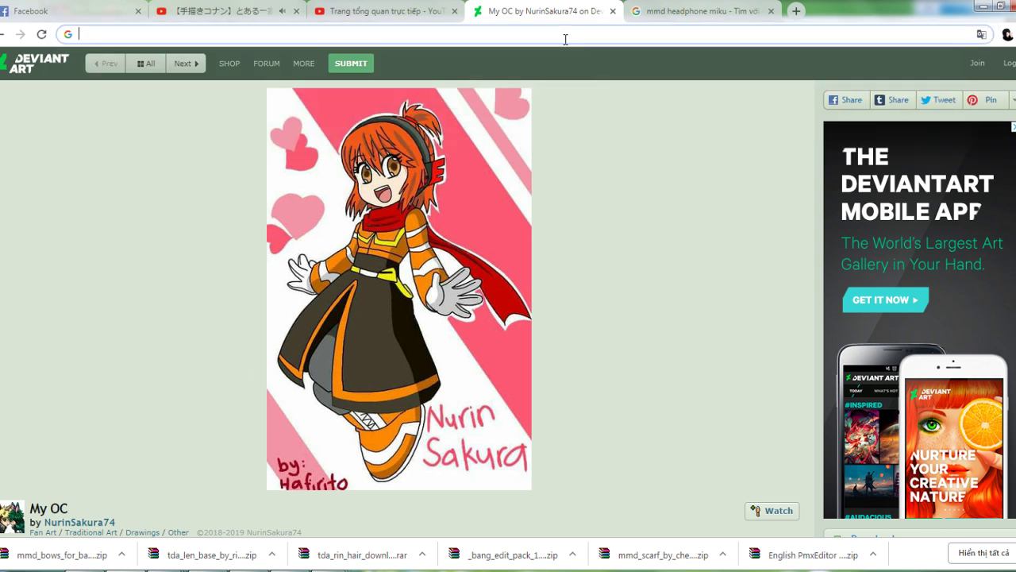
Check the stream preview and chat on the YouTube live dashboard
{"action": "left_click", "coordinate": [389, 9]}
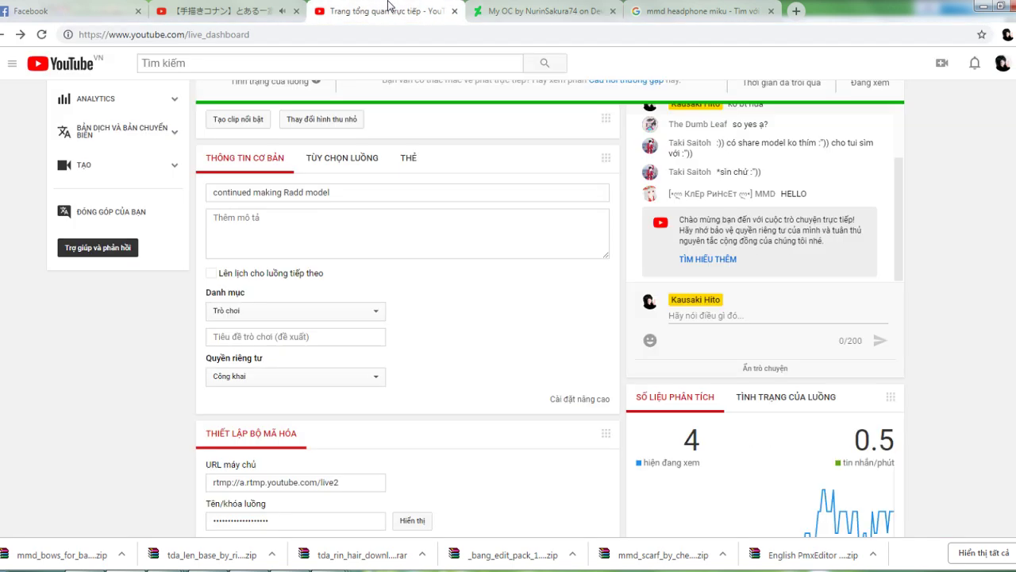
{"action": "scroll", "coordinate": [501, 344], "scroll_direction": "up", "scroll_amount": 2}
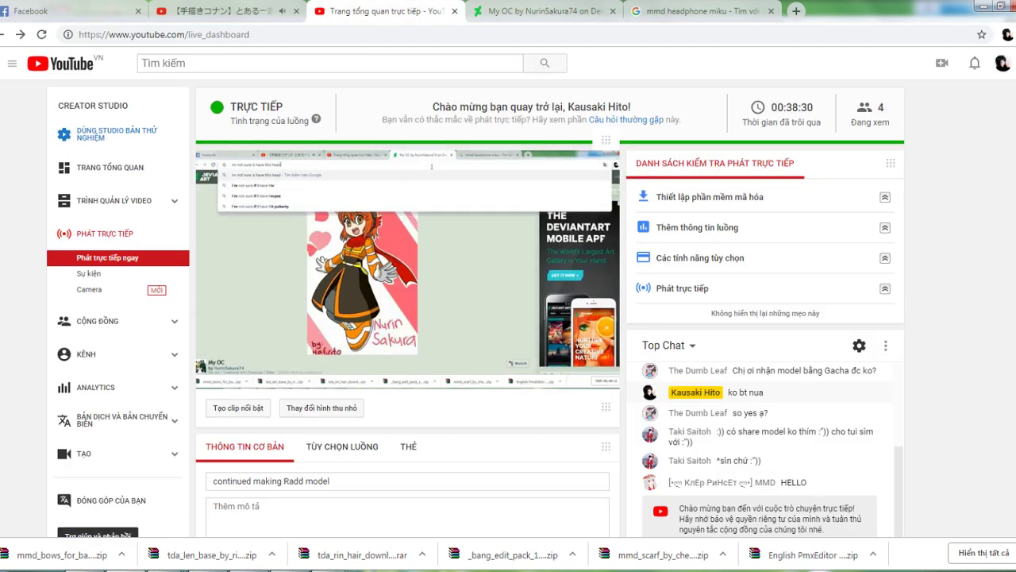
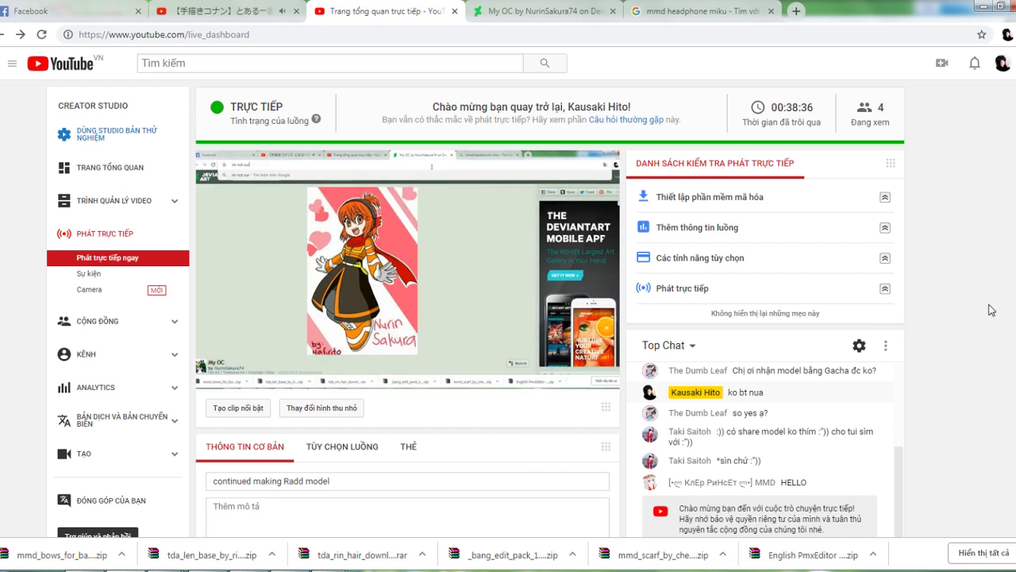
Send "dunno" as a reply in the live stream chat
{"action": "scroll", "coordinate": [974, 319], "scroll_direction": "down", "scroll_amount": 1}
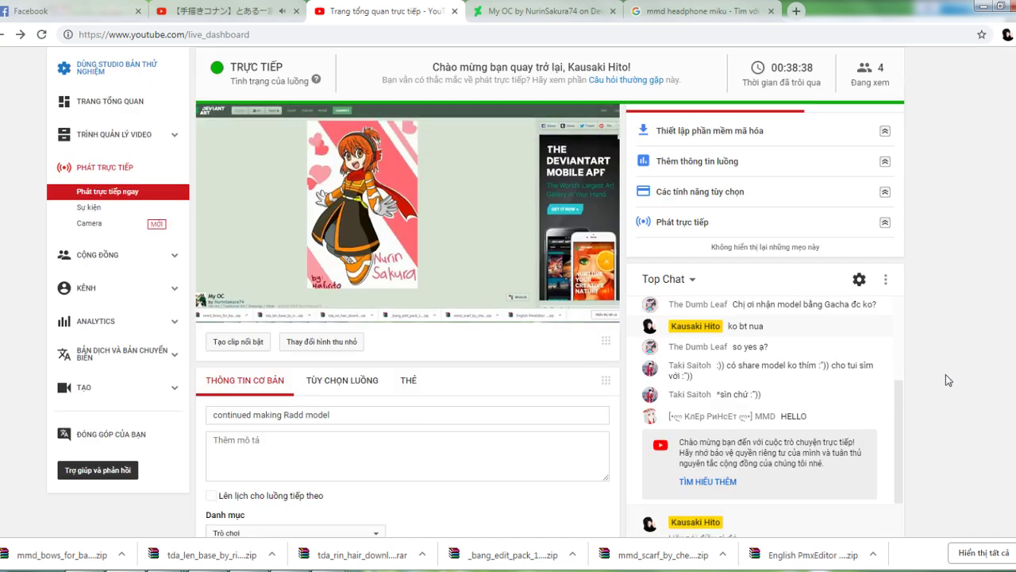
{"action": "scroll", "coordinate": [946, 380], "scroll_direction": "down", "scroll_amount": 1}
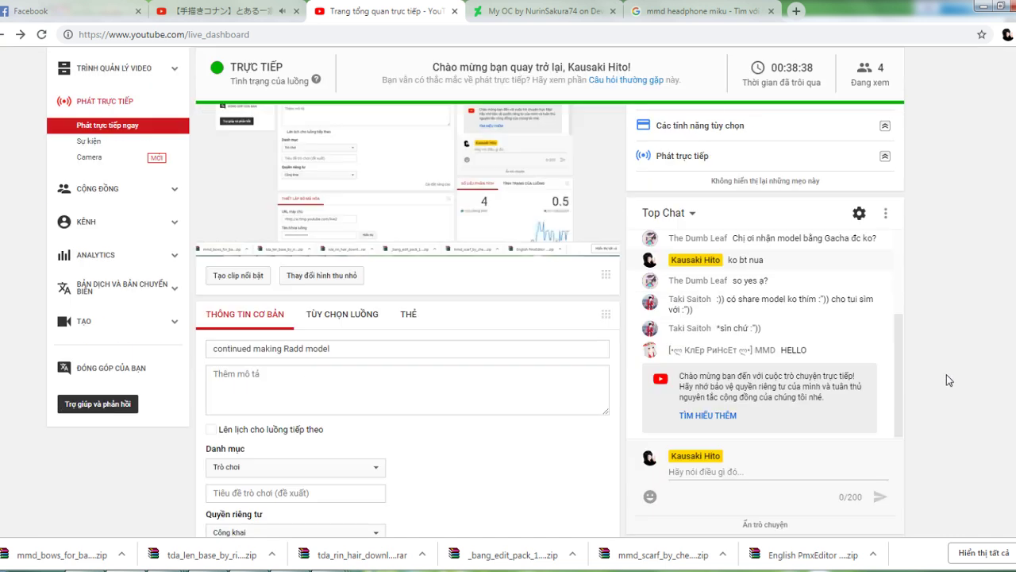
{"action": "left_click", "coordinate": [760, 474]}
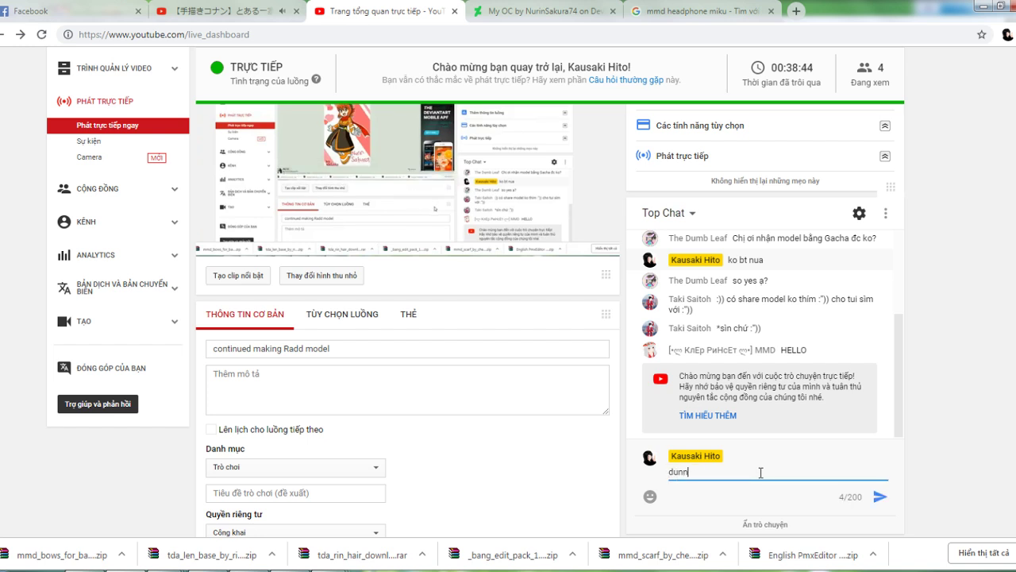
{"action": "type", "text": "dunno"}
{"action": "key", "text": "Return"}
{"action": "scroll", "coordinate": [908, 310], "scroll_direction": "up", "scroll_amount": 2}
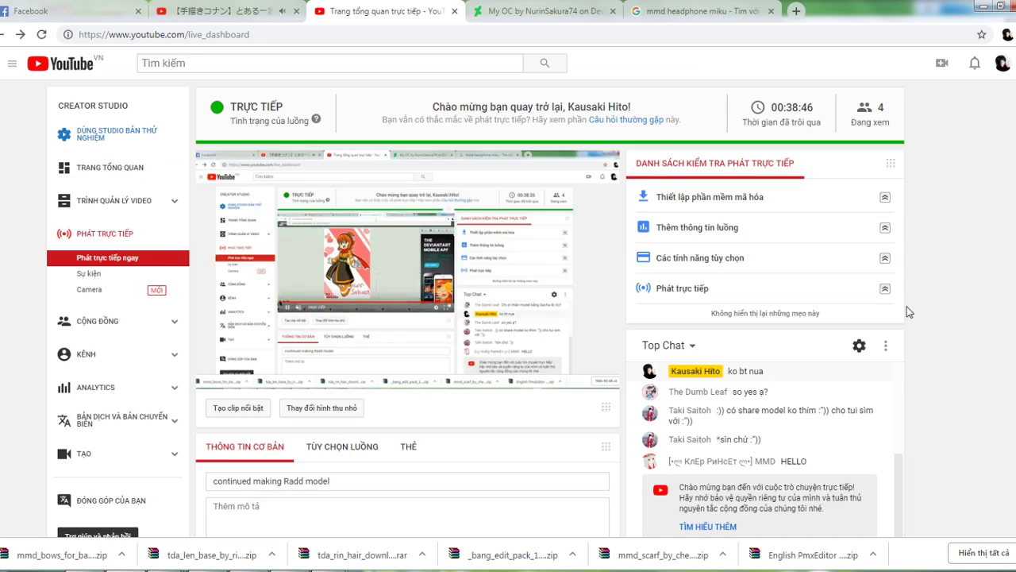
Check the My OC drawing, then open the "MMD: headphones + DL" page from the image search and download its ZIP file
{"action": "left_click", "coordinate": [562, 12]}
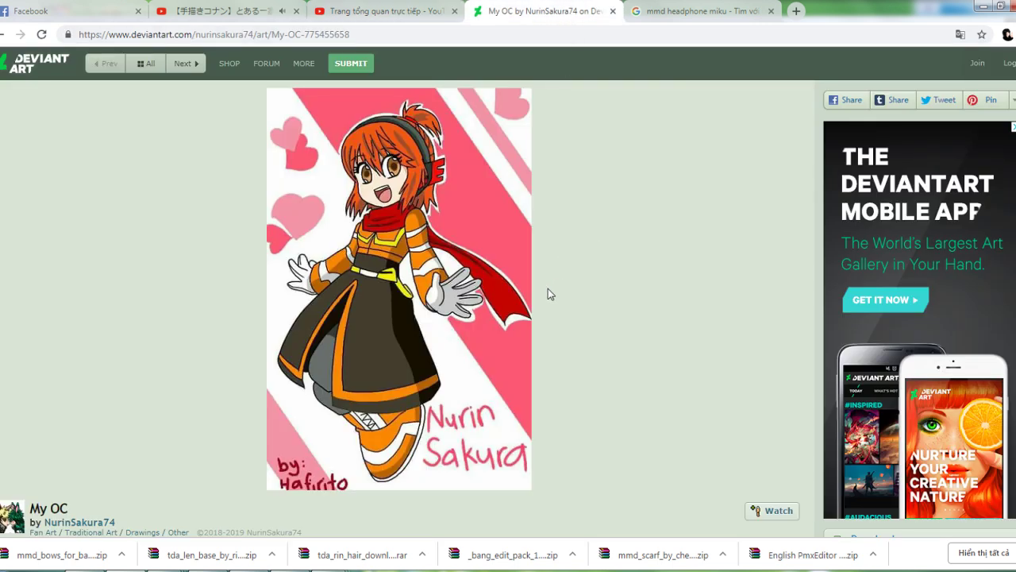
{"action": "key", "text": "ctrl+Tab"}
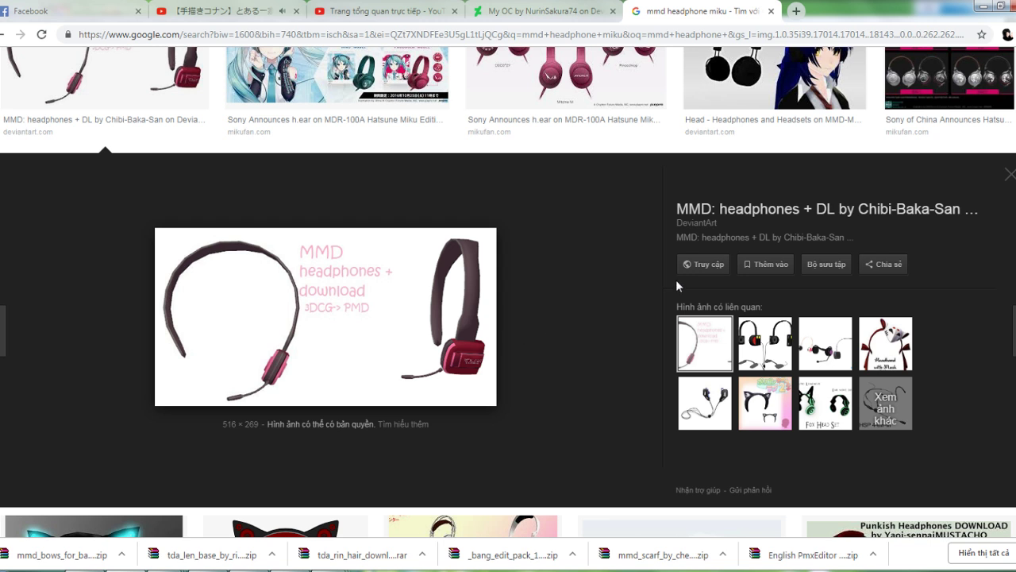
{"action": "left_click", "coordinate": [699, 266]}
{"action": "left_click", "coordinate": [710, 8]}
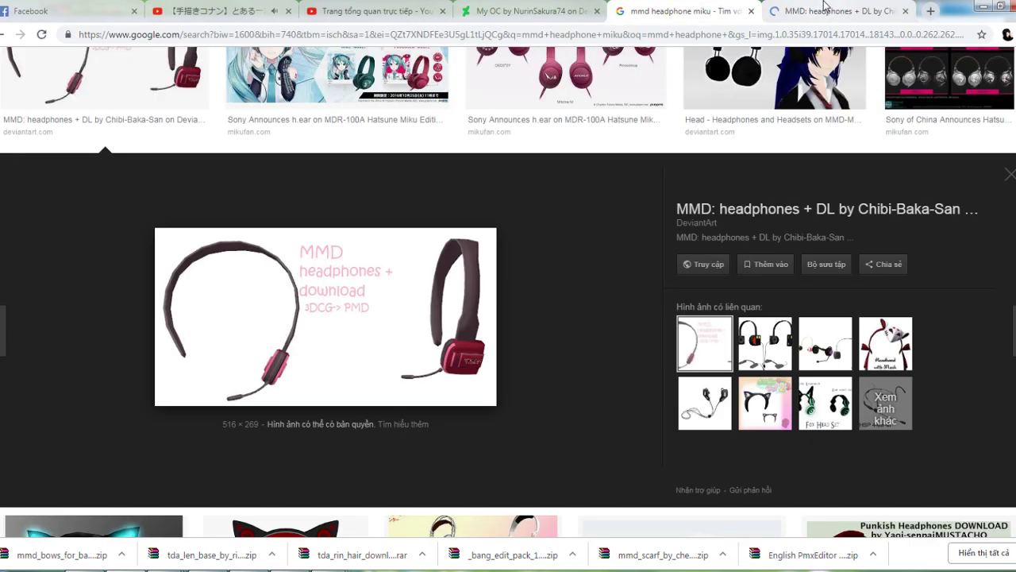
{"action": "left_click", "coordinate": [825, 10]}
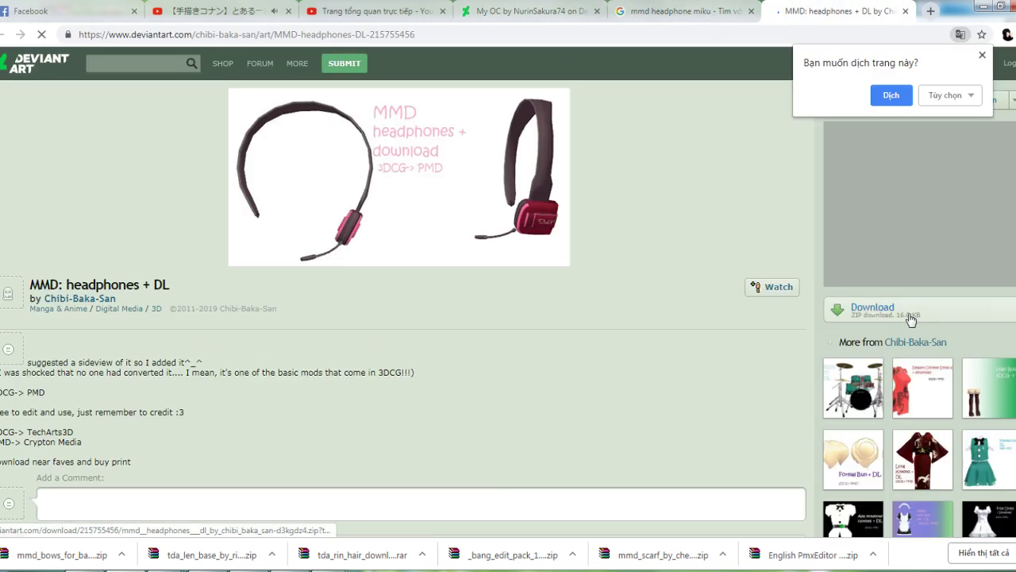
{"action": "left_click", "coordinate": [911, 320]}
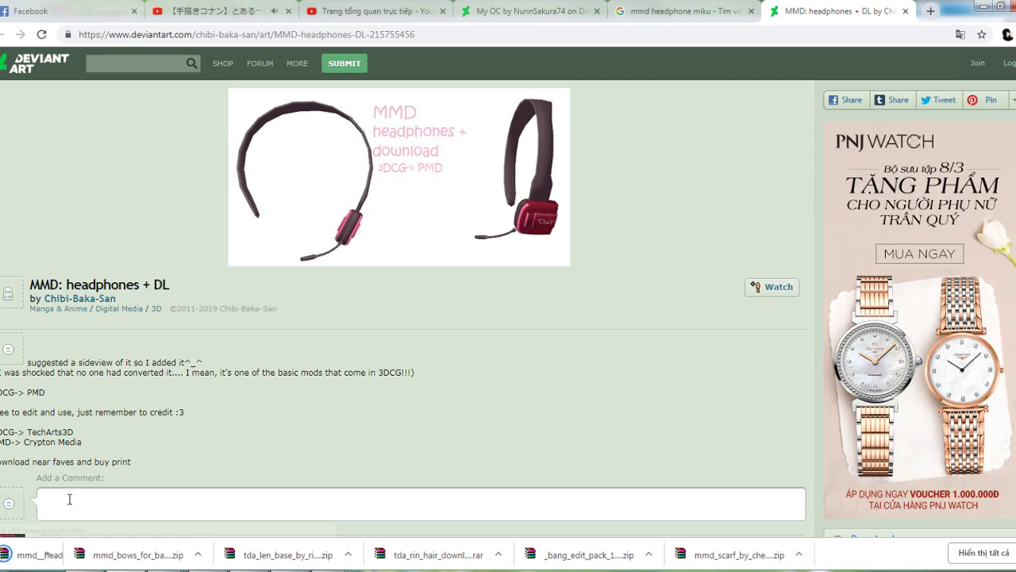
Open the downloaded headphones archive and extract headphones.pmd into the Nurin OC folder
{"action": "left_click", "coordinate": [35, 555]}
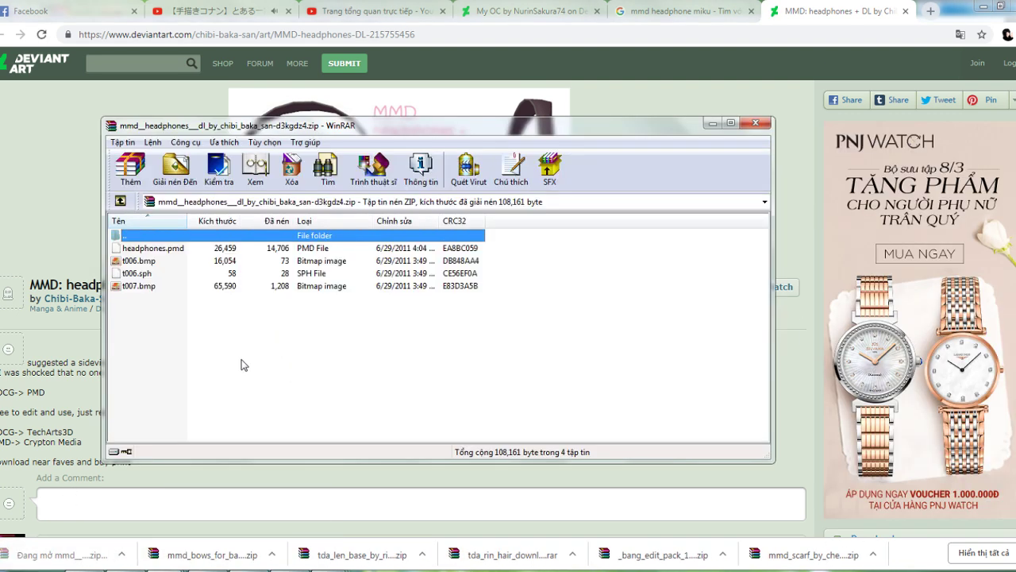
{"action": "left_click", "coordinate": [212, 569]}
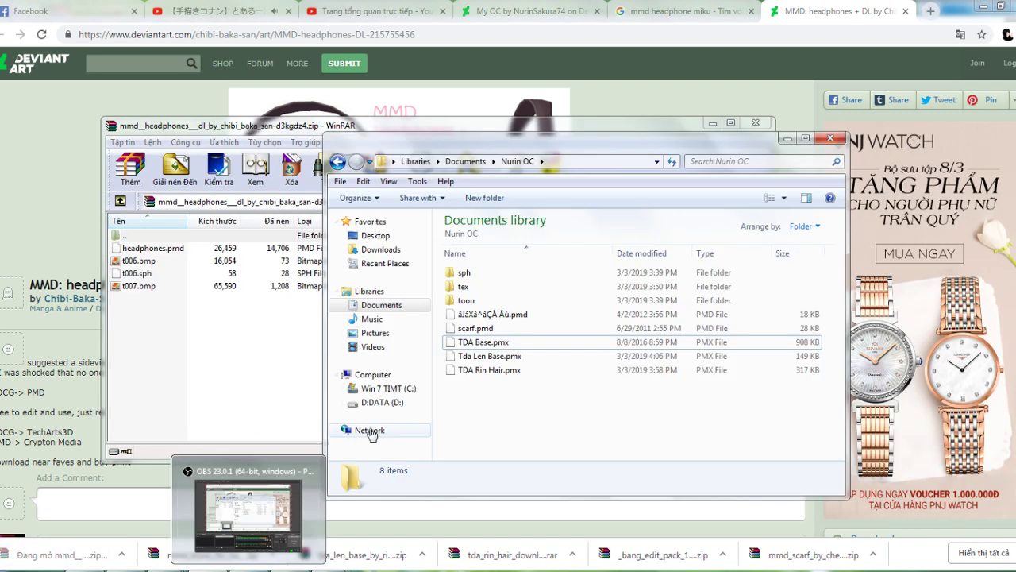
{"action": "left_click", "coordinate": [161, 250]}
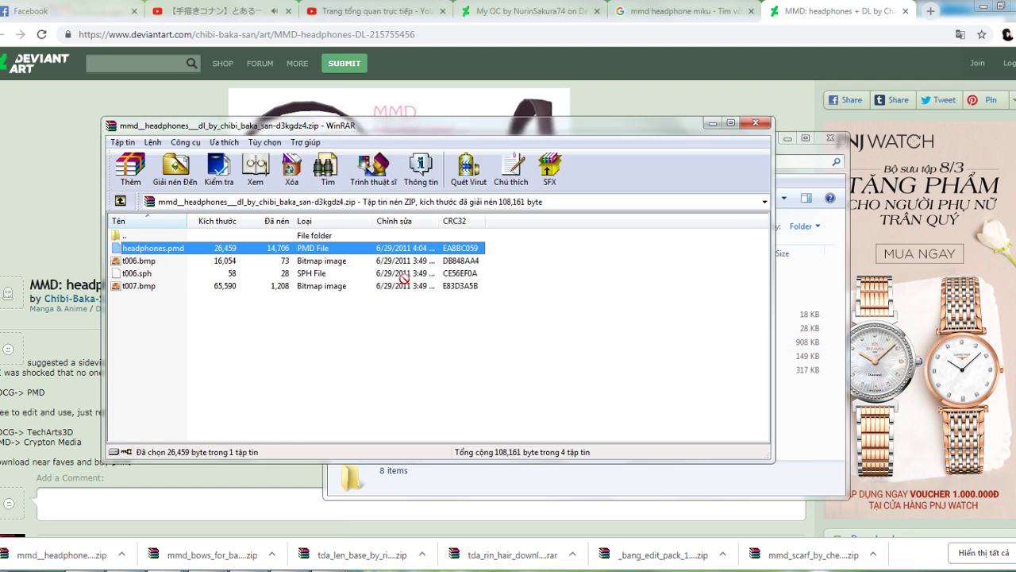
{"action": "left_click_drag", "start_coordinate": [826, 433], "coordinate": [819, 428]}
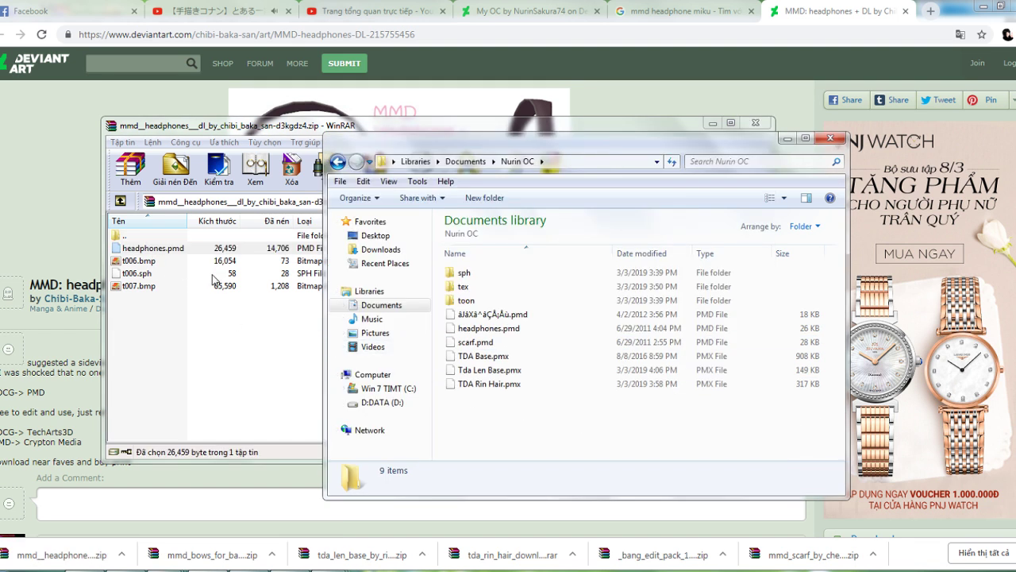
Extract t006.sph into the sph folder and t007.bmp and t006.bmp into the toon folder, then close the archive
{"action": "left_click_drag", "start_coordinate": [213, 280], "coordinate": [798, 276]}
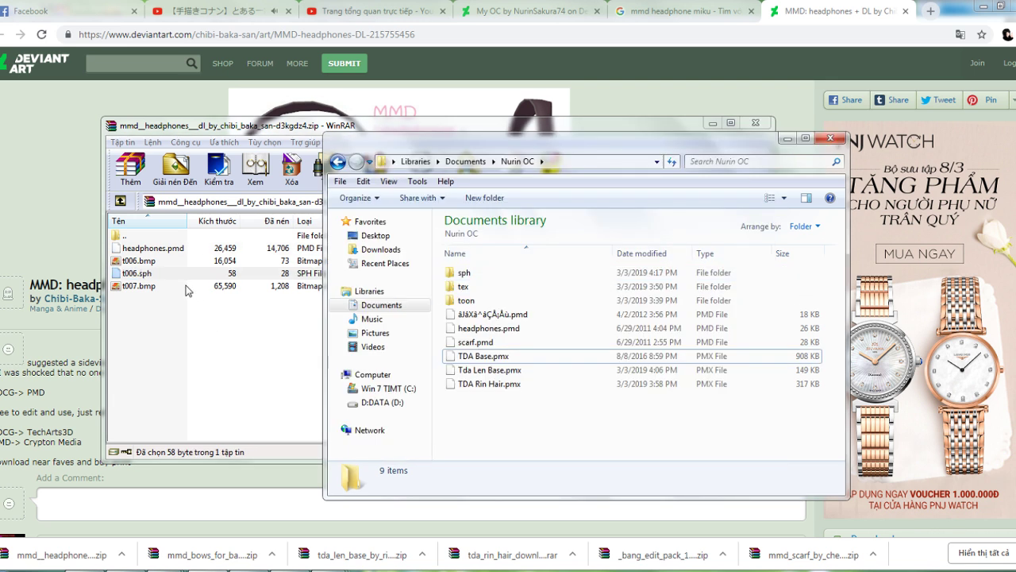
{"action": "left_click_drag", "start_coordinate": [187, 287], "coordinate": [798, 300]}
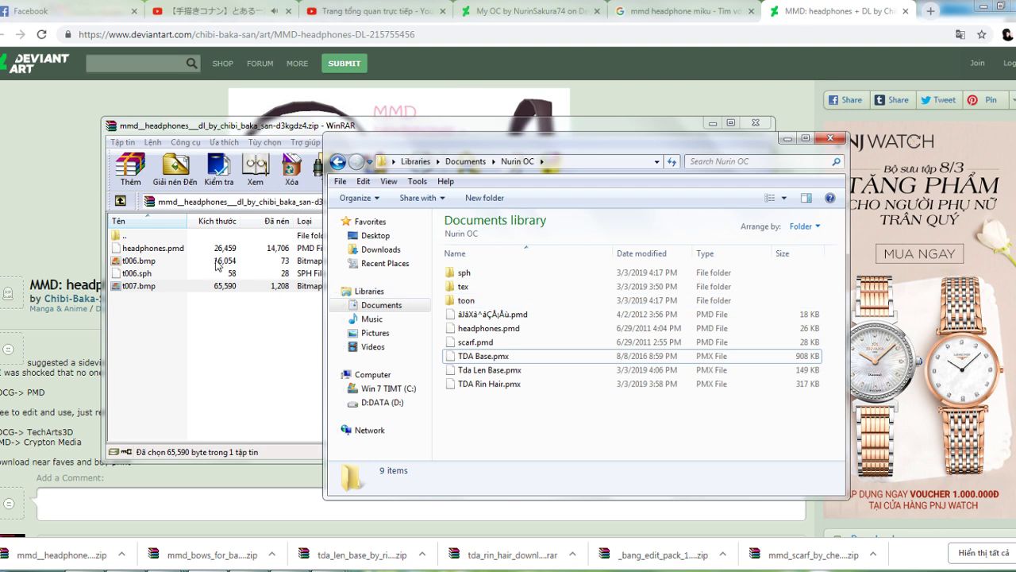
{"action": "left_click_drag", "start_coordinate": [218, 265], "coordinate": [490, 304]}
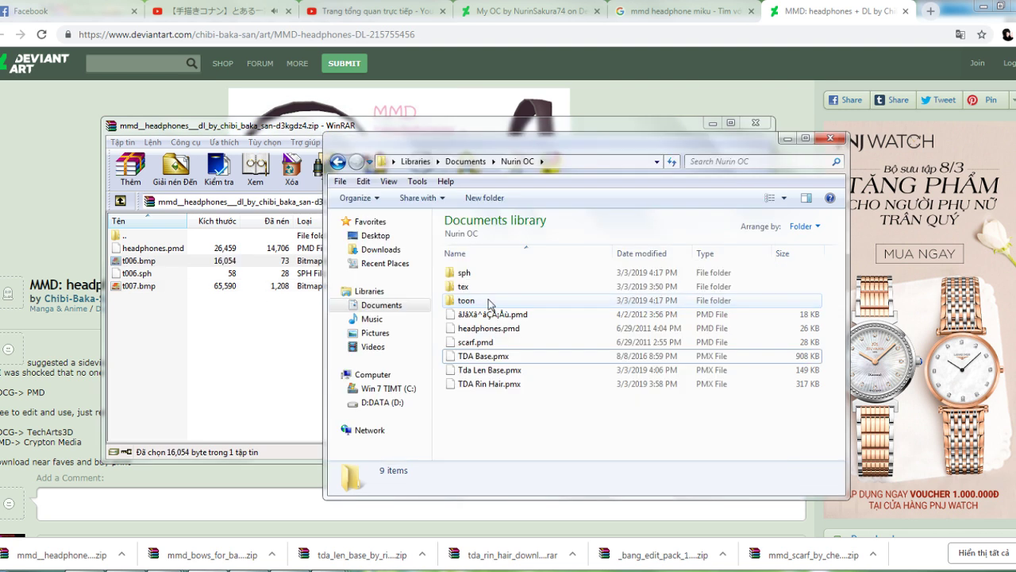
{"action": "left_click", "coordinate": [255, 332]}
{"action": "left_click", "coordinate": [760, 124]}
Switch to PMX Editor and import headphones.pmd into the TDA Base model
{"action": "left_click", "coordinate": [328, 570]}
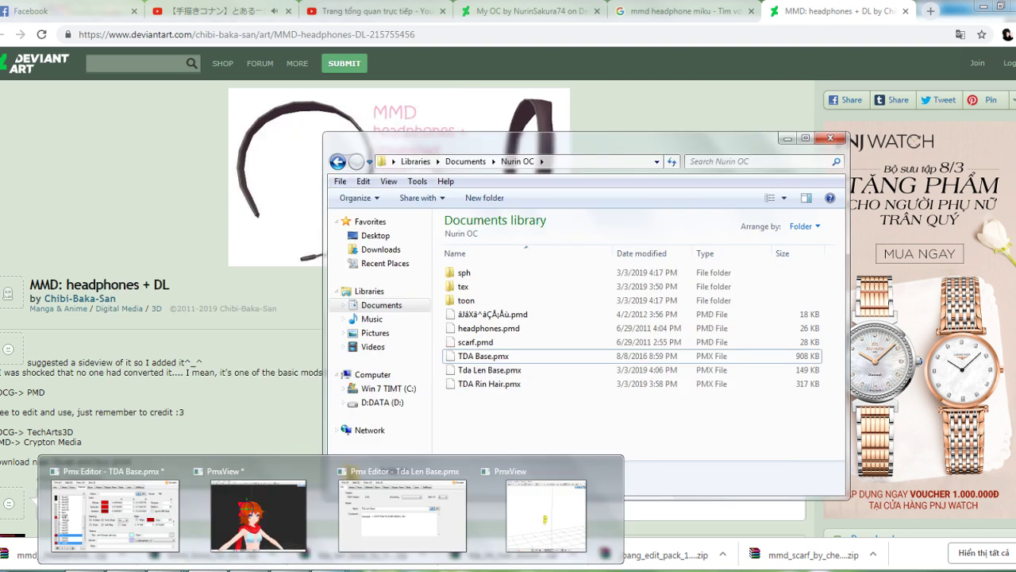
{"action": "left_click", "coordinate": [279, 532]}
{"action": "left_click", "coordinate": [143, 501]}
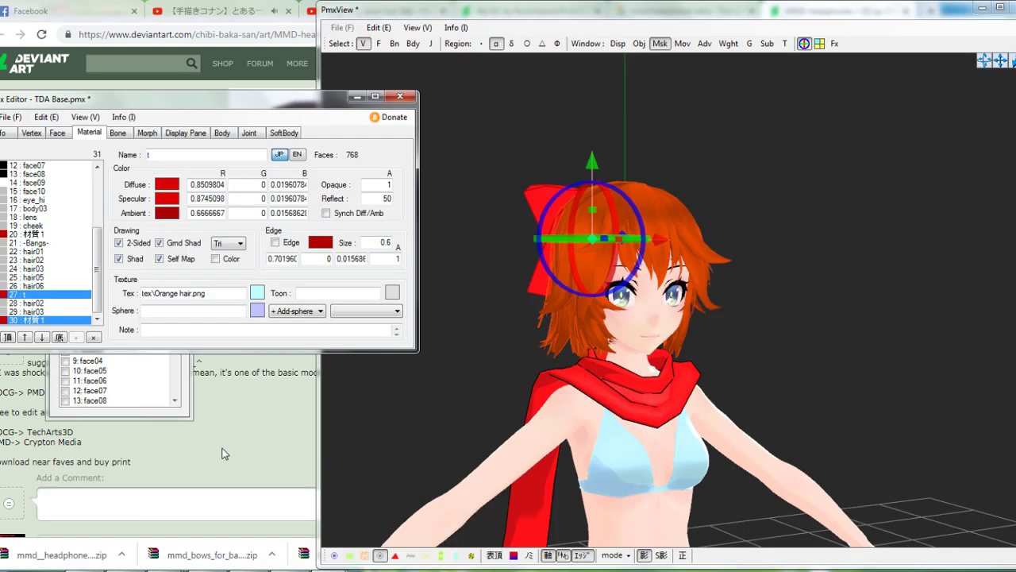
{"action": "left_click", "coordinate": [8, 118]}
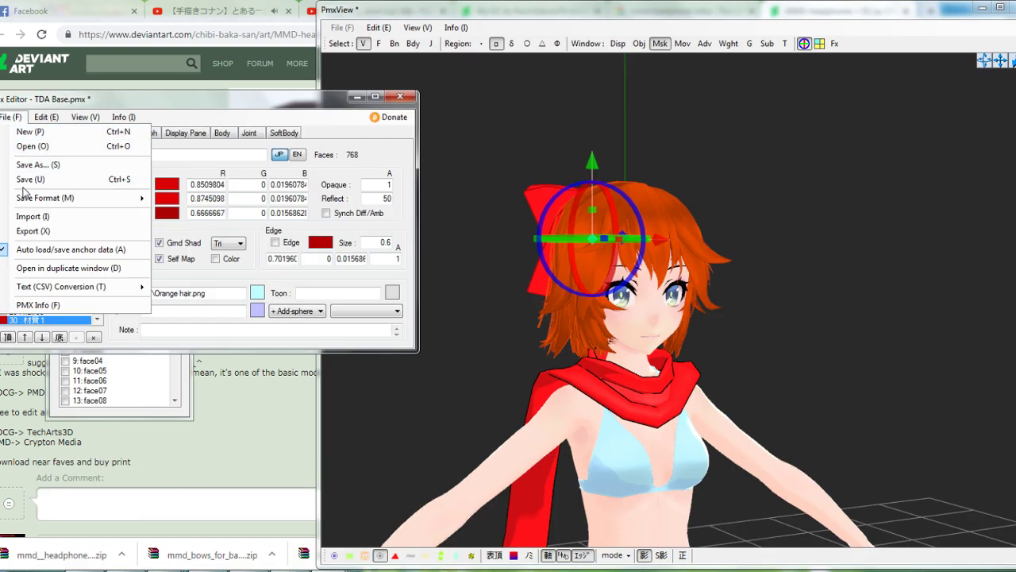
{"action": "left_click", "coordinate": [24, 218]}
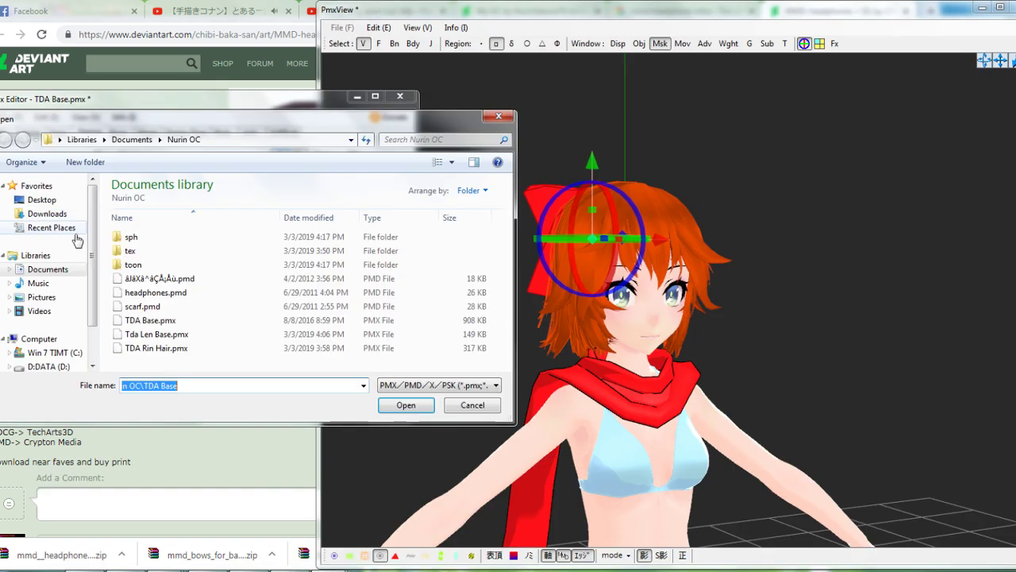
{"action": "double_click", "coordinate": [143, 305]}
{"action": "left_click", "coordinate": [237, 296]}
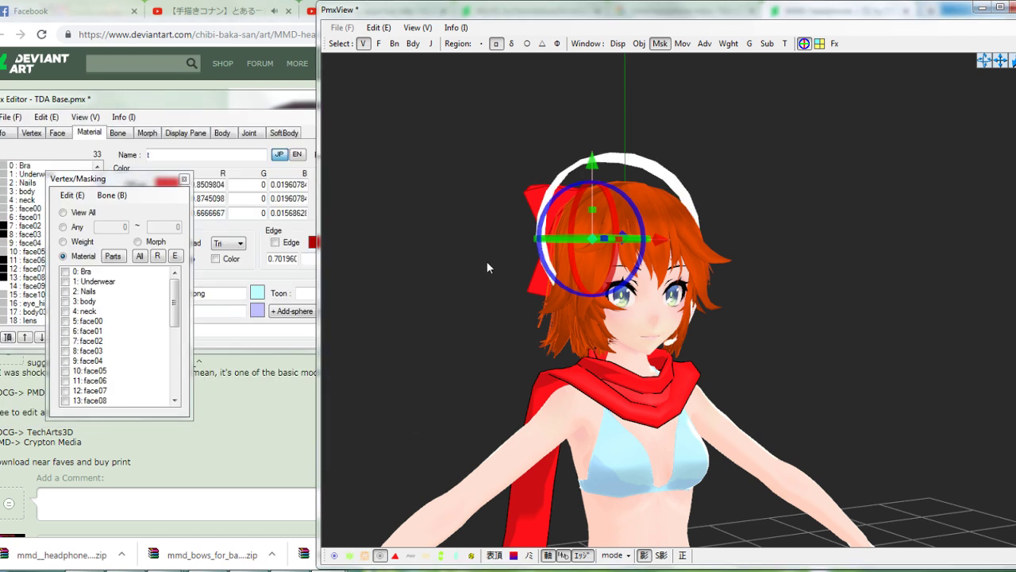
Limit the vertex mask to the headphone materials 31 and 32, show vertices, and select the headphones from the side view
{"action": "right_click_drag", "start_coordinate": [487, 261], "coordinate": [421, 257]}
{"action": "left_click", "coordinate": [433, 151]}
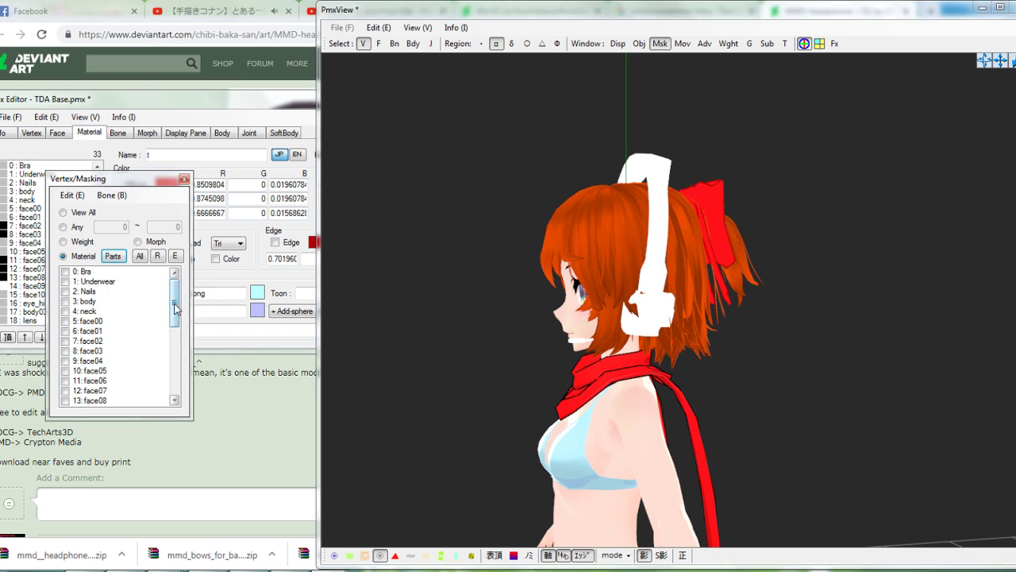
{"action": "scroll", "coordinate": [139, 402], "scroll_direction": "down", "scroll_amount": 6}
{"action": "left_click", "coordinate": [90, 381]}
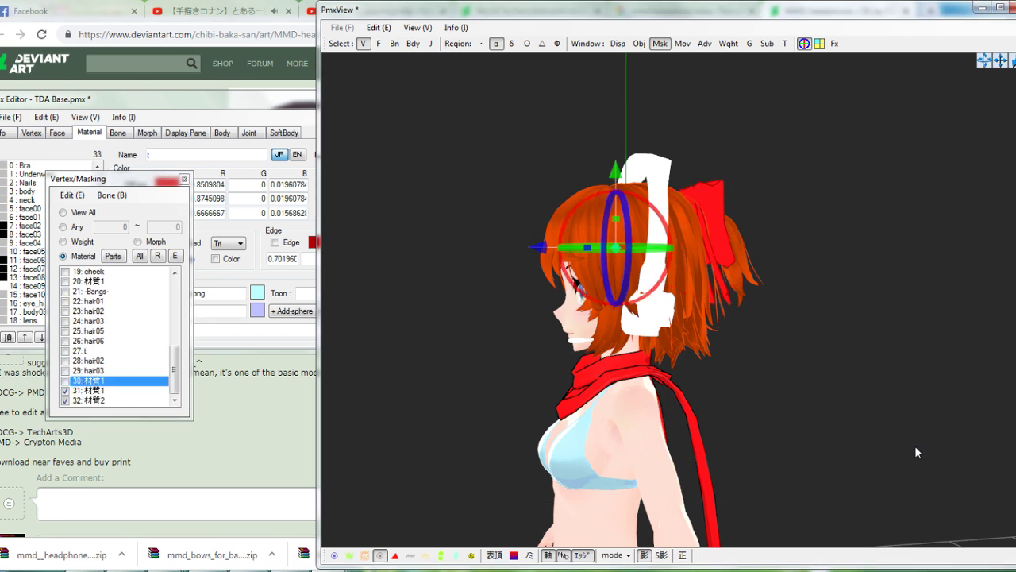
{"action": "left_click", "coordinate": [369, 559]}
{"action": "left_click_drag", "start_coordinate": [583, 93], "coordinate": [893, 434]}
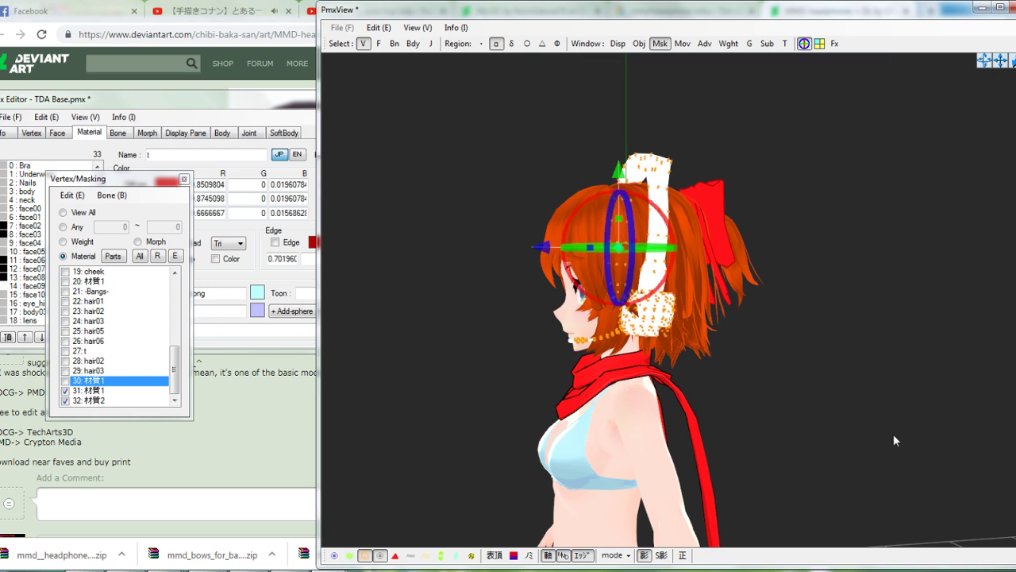
Examine how the headphones fit around the head from the front
{"action": "right_click_drag", "start_coordinate": [797, 382], "coordinate": [858, 392]}
{"action": "left_click", "coordinate": [858, 401]}
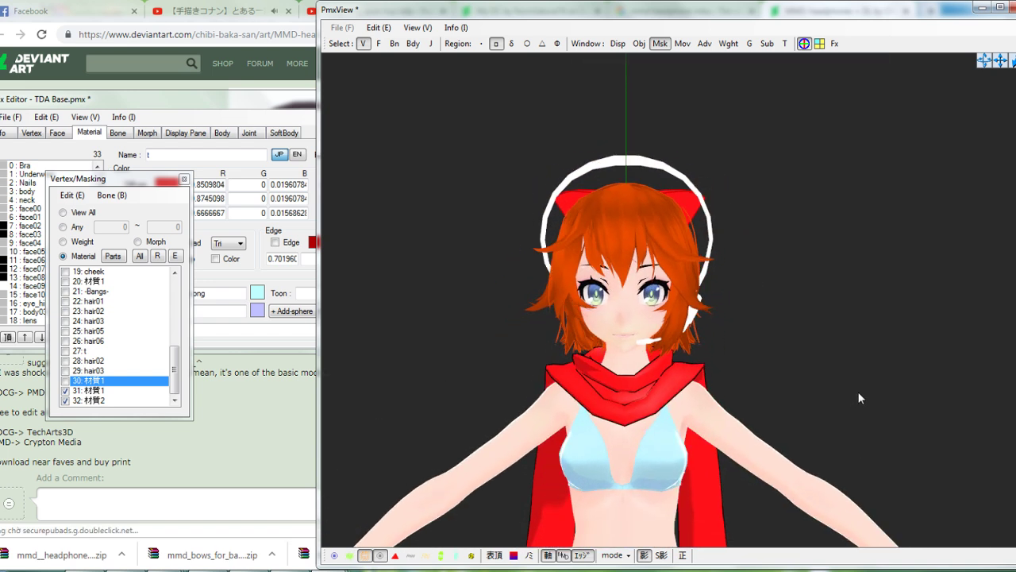
{"action": "right_click_drag", "start_coordinate": [727, 363], "coordinate": [753, 354]}
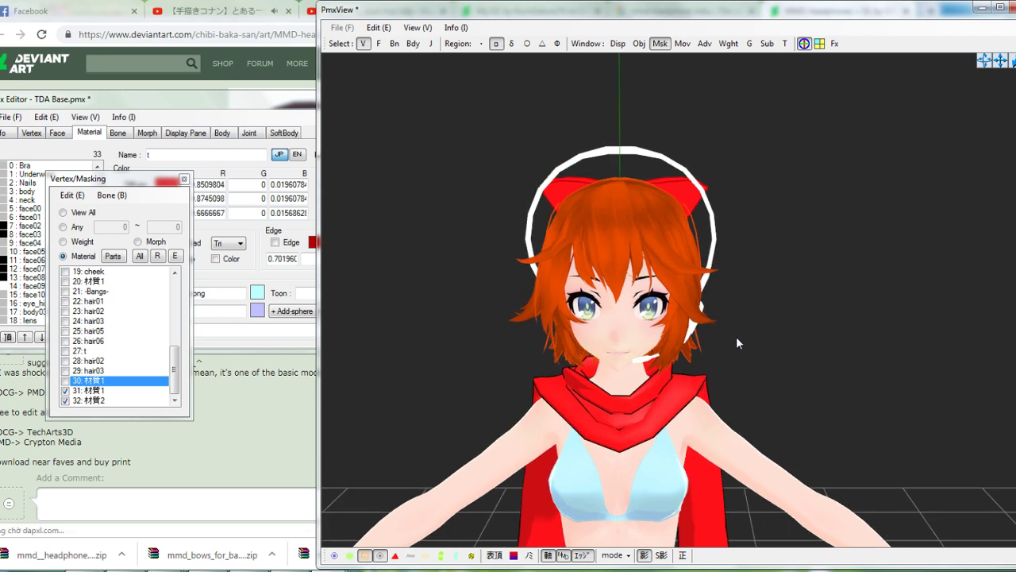
{"action": "left_click_drag", "start_coordinate": [445, 102], "coordinate": [926, 435]}
{"action": "right_click_drag", "start_coordinate": [882, 405], "coordinate": [821, 383]}
{"action": "left_click", "coordinate": [822, 376]}
{"action": "scroll", "coordinate": [702, 389], "scroll_direction": "up", "scroll_amount": 4}
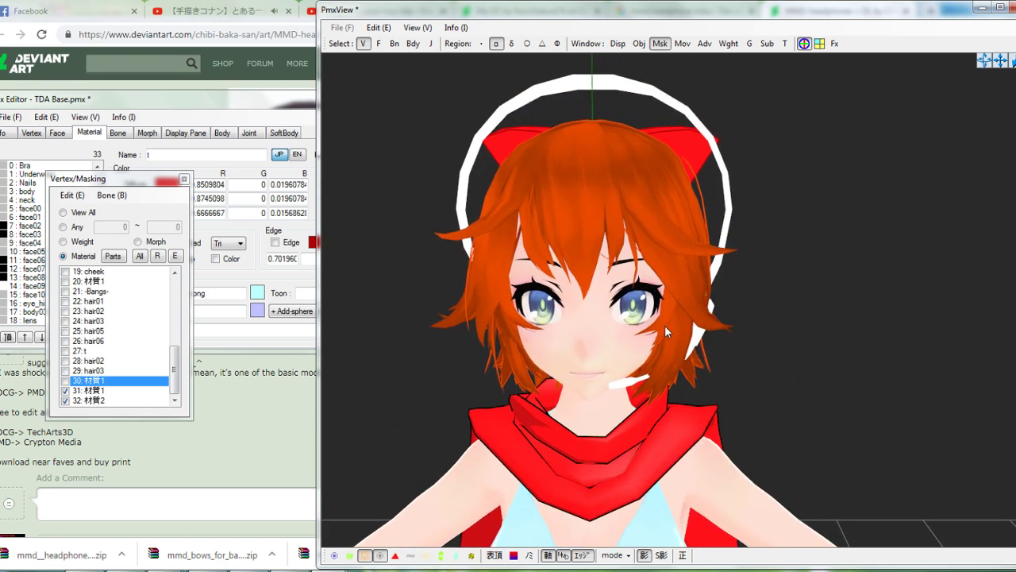
Select the ear cup, microphone and lower band on the ear-cup side and move them outward, clear of the hair
{"action": "left_click_drag", "start_coordinate": [691, 419], "coordinate": [813, 182]}
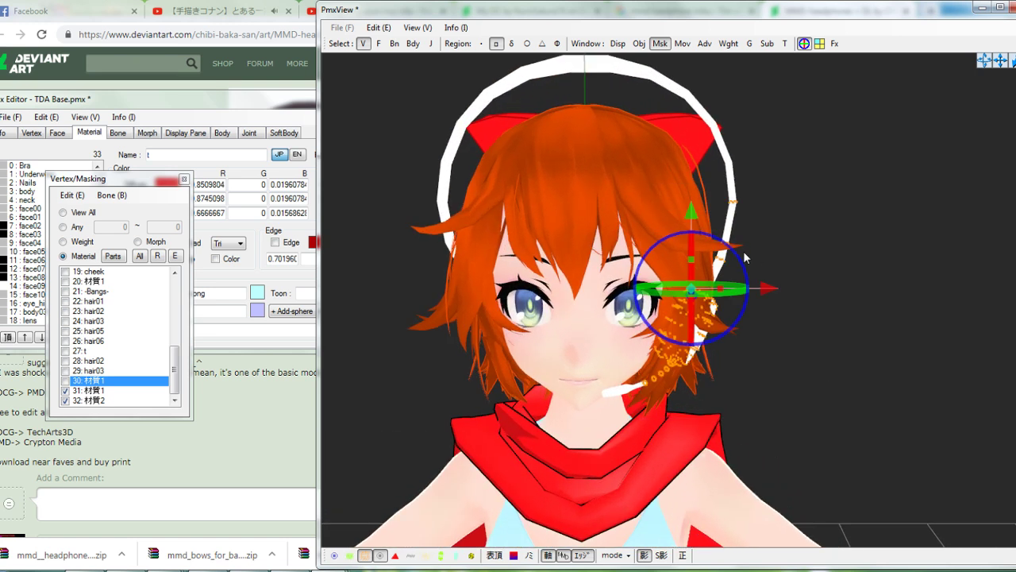
{"action": "left_click", "coordinate": [771, 291]}
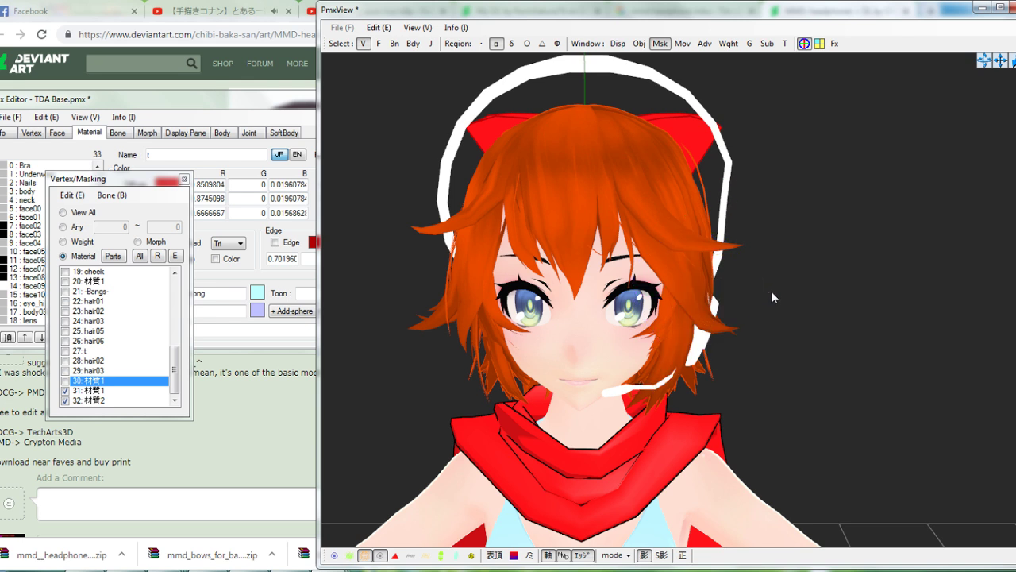
{"action": "left_click_drag", "start_coordinate": [592, 432], "coordinate": [803, 189]}
{"action": "left_click_drag", "start_coordinate": [745, 291], "coordinate": [769, 294]}
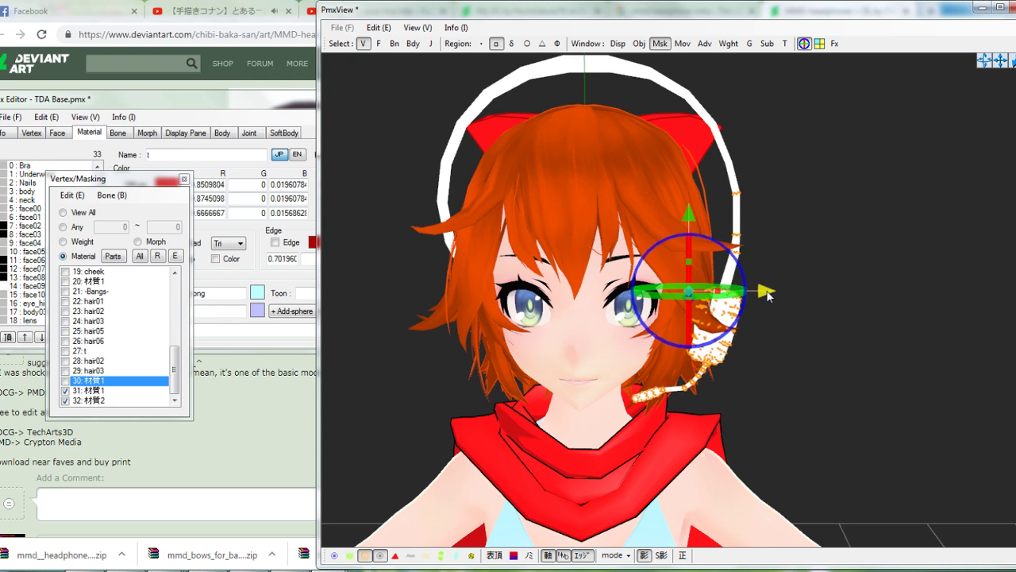
{"action": "left_click_drag", "start_coordinate": [723, 245], "coordinate": [721, 242]}
{"action": "left_click_drag", "start_coordinate": [764, 291], "coordinate": [776, 299]}
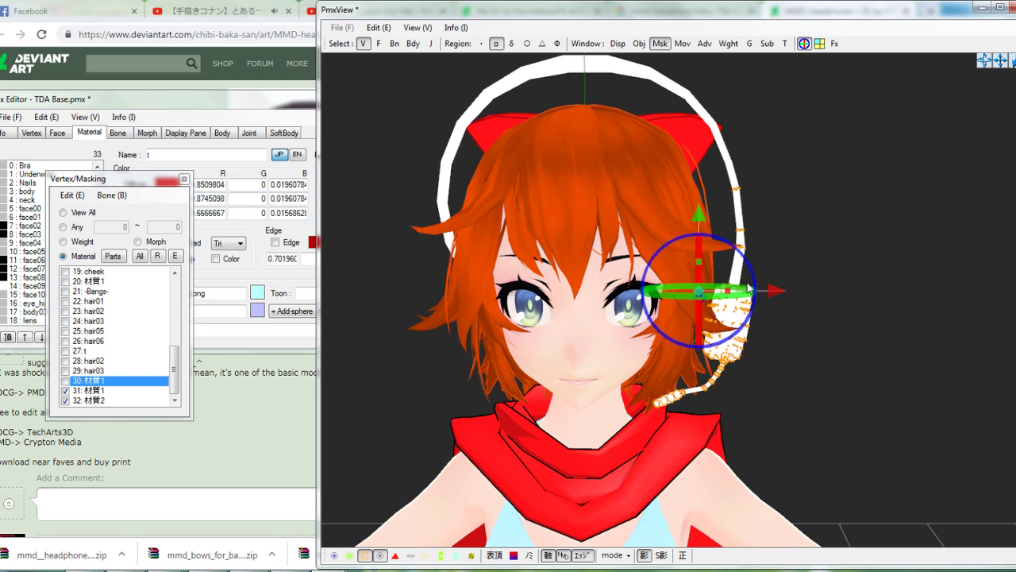
{"action": "left_click_drag", "start_coordinate": [702, 221], "coordinate": [703, 224]}
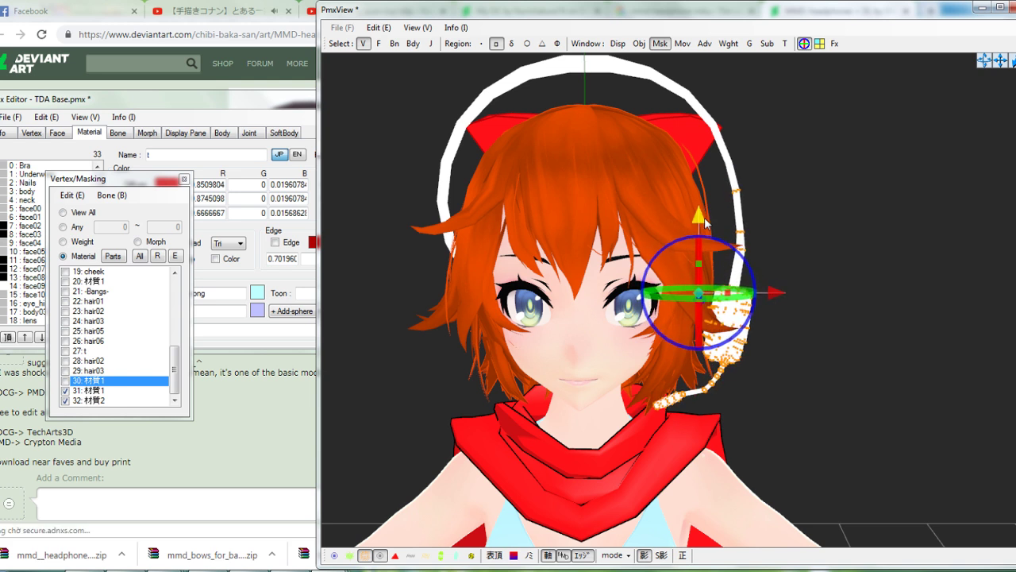
Select the free end of the headband on the side without an ear cup, move it outward, and deselect it
{"action": "left_click_drag", "start_coordinate": [1004, 61], "coordinate": [1015, 61]}
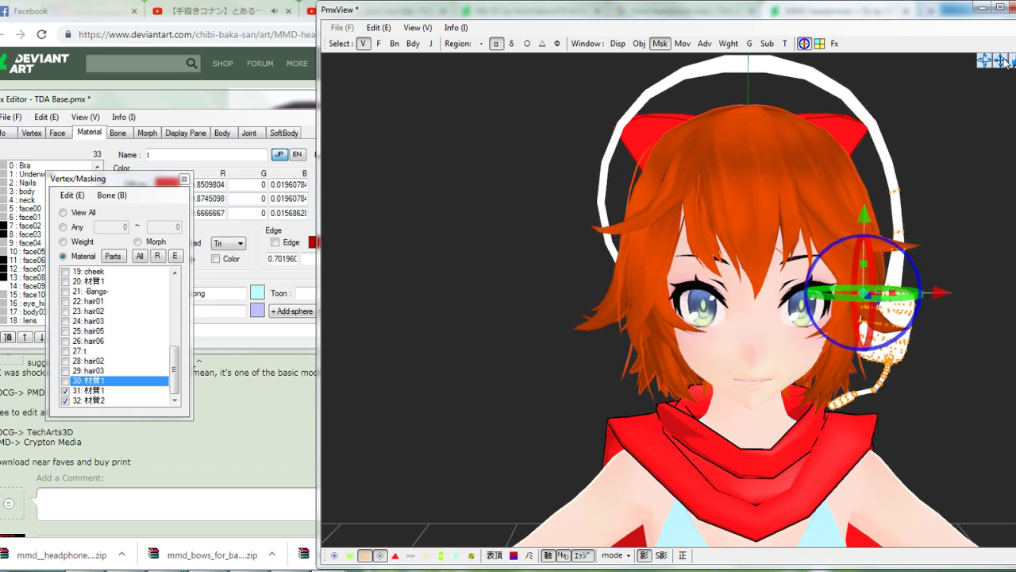
{"action": "left_click", "coordinate": [743, 272]}
{"action": "left_click_drag", "start_coordinate": [547, 429], "coordinate": [618, 227]}
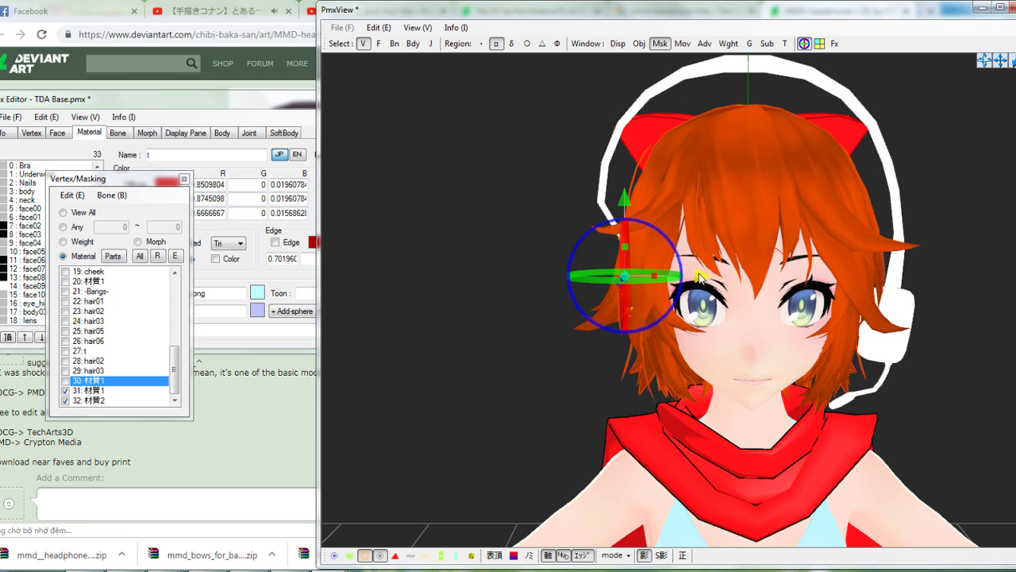
{"action": "left_click_drag", "start_coordinate": [700, 275], "coordinate": [675, 276]}
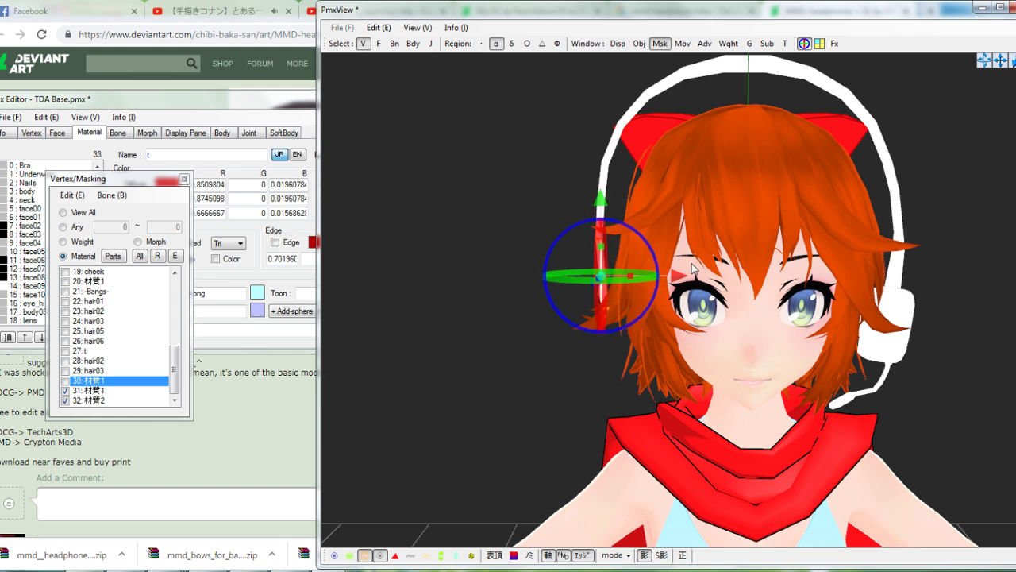
{"action": "mouse_move", "coordinate": [674, 277]}
{"action": "right_mouse_down"}
{"action": "mouse_move", "coordinate": [735, 263]}
{"action": "mouse_move", "coordinate": [691, 265]}
{"action": "right_mouse_up"}
{"action": "scroll", "coordinate": [691, 264], "scroll_direction": "up", "scroll_amount": 4}
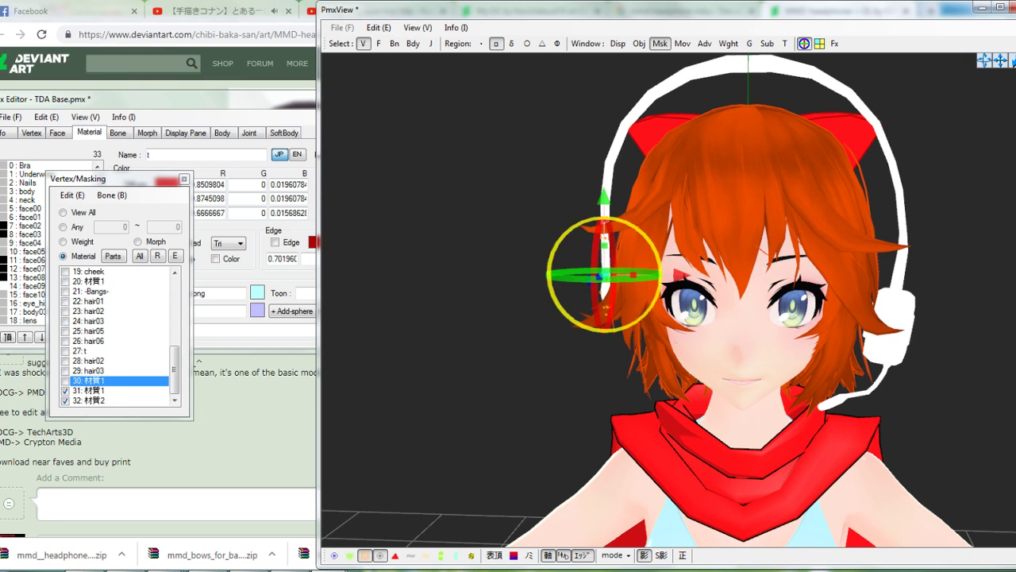
{"action": "left_click_drag", "start_coordinate": [676, 276], "coordinate": [681, 275]}
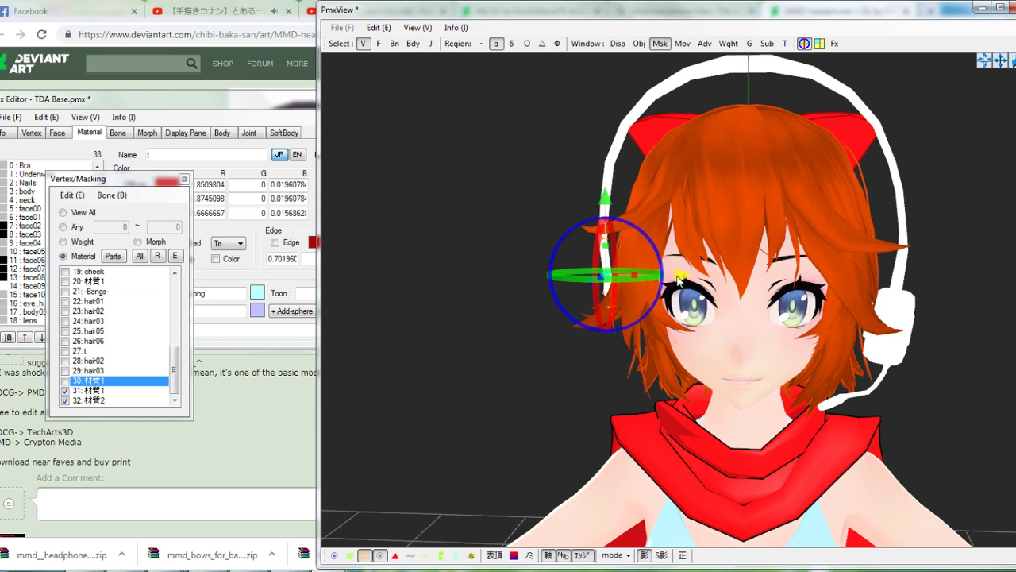
{"action": "left_click", "coordinate": [732, 251]}
{"action": "scroll", "coordinate": [732, 252], "scroll_direction": "down", "scroll_amount": 1}
{"action": "right_click_drag", "start_coordinate": [731, 253], "coordinate": [738, 248]}
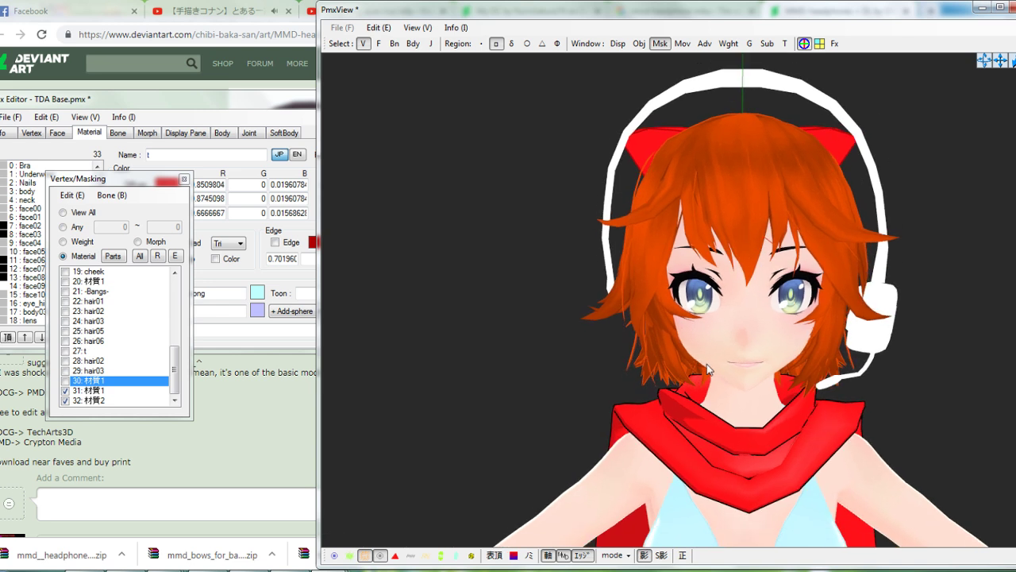
Select the whole headphones from the front and scale them down in width and height to sit closer around the head
{"action": "left_click_drag", "start_coordinate": [533, 458], "coordinate": [768, 52]}
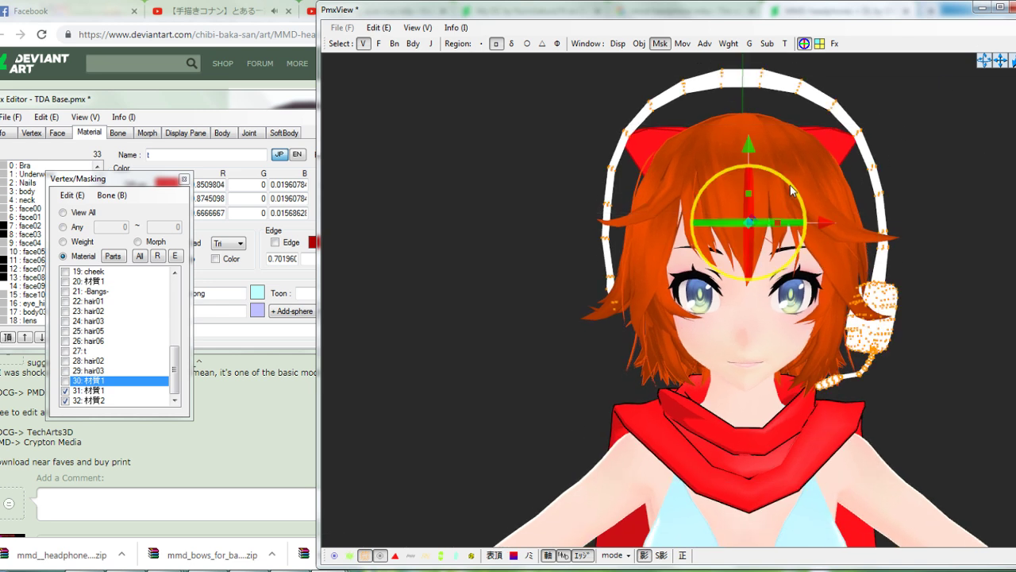
{"action": "left_click_drag", "start_coordinate": [784, 227], "coordinate": [749, 220]}
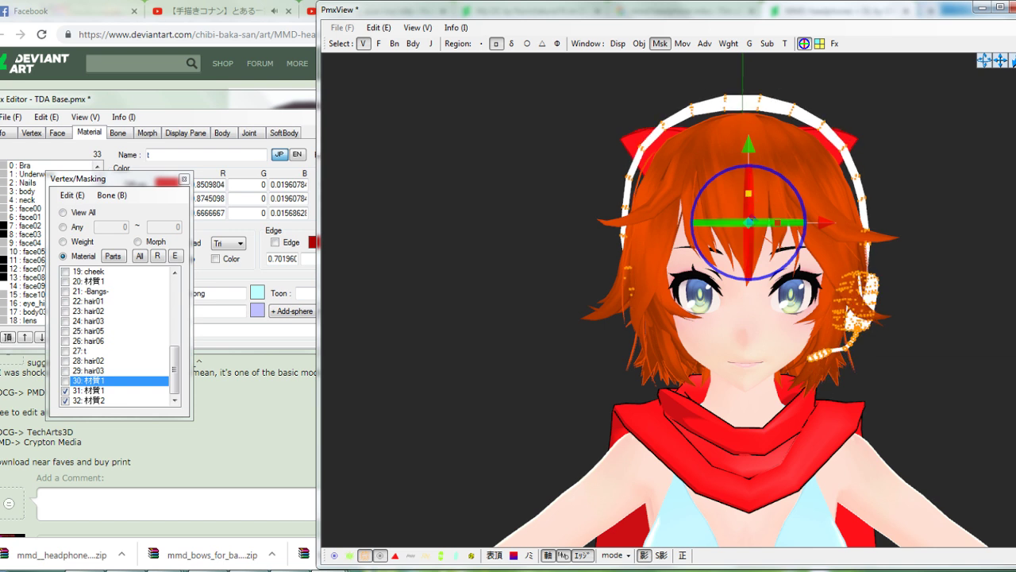
{"action": "right_click_drag", "start_coordinate": [834, 161], "coordinate": [786, 156]}
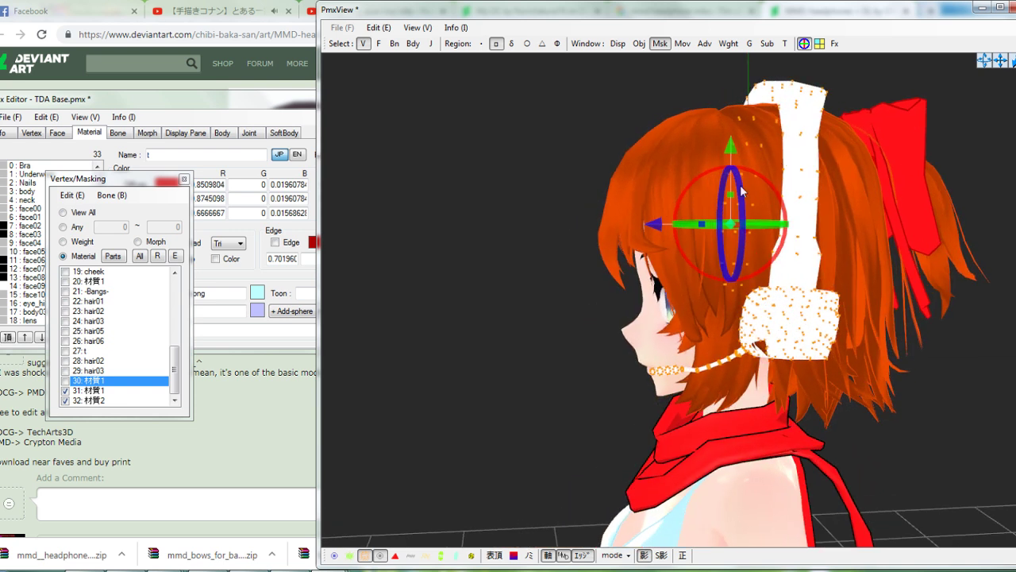
Move the white headset forward and down on the head, and tilt its headband slightly forward
{"action": "left_click_drag", "start_coordinate": [656, 228], "coordinate": [644, 233]}
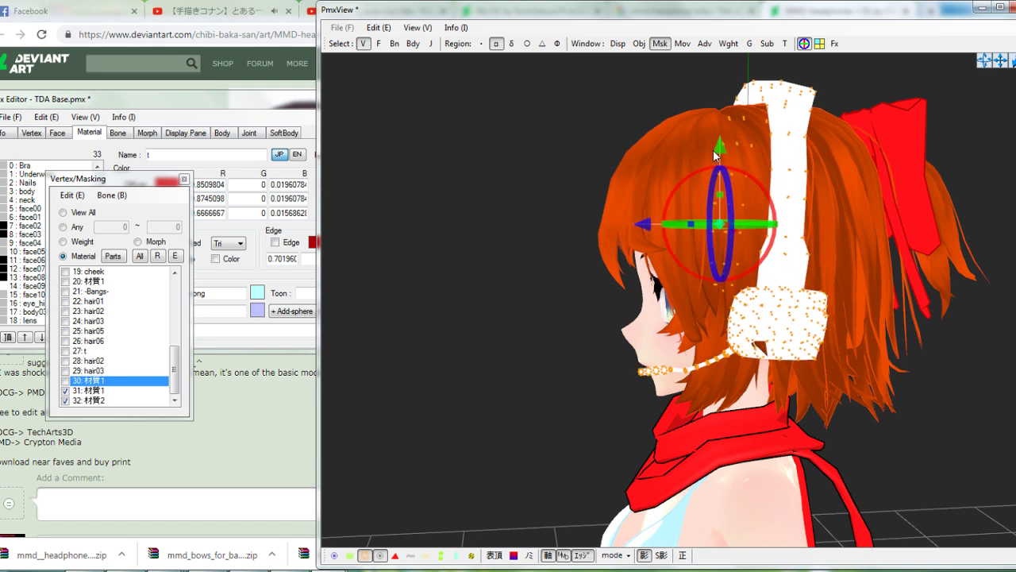
{"action": "left_click_drag", "start_coordinate": [717, 163], "coordinate": [718, 179]}
{"action": "right_click_drag", "start_coordinate": [797, 137], "coordinate": [786, 135]}
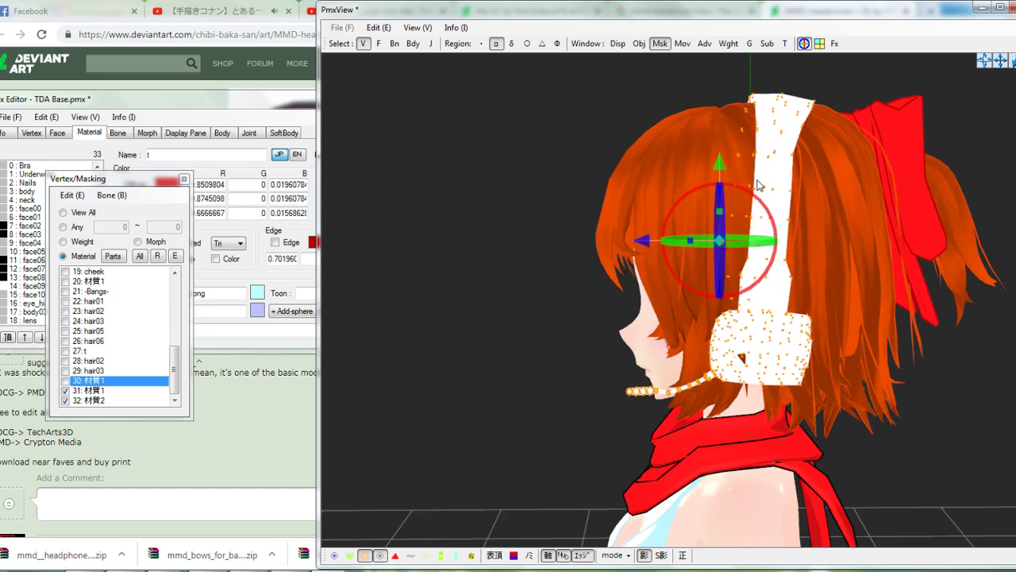
{"action": "left_click_drag", "start_coordinate": [759, 191], "coordinate": [707, 223]}
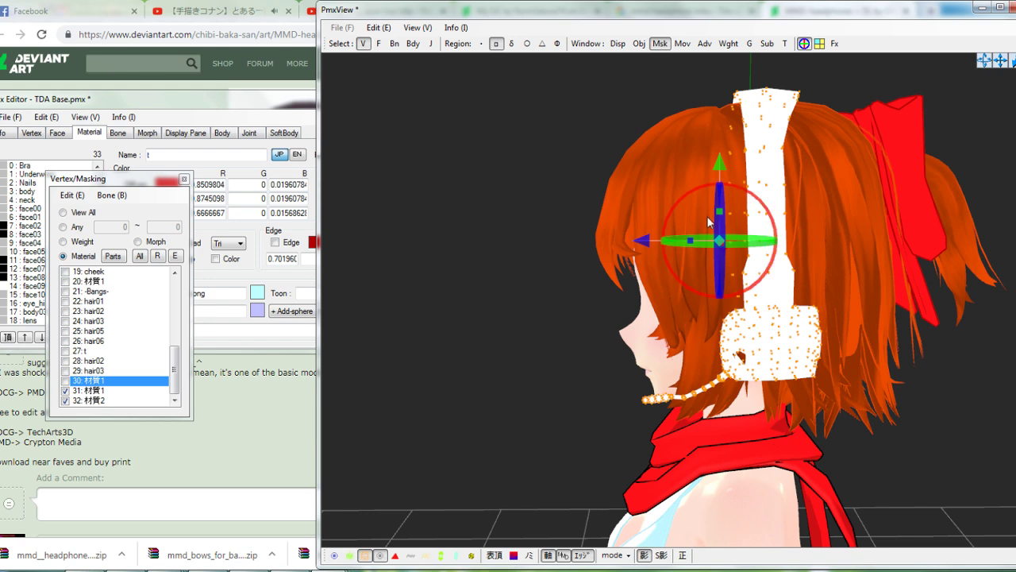
Adjust the headset's proportions from the front, trying a narrower width and slightly reducing its height to fit the hair
{"action": "right_click_drag", "start_coordinate": [653, 245], "coordinate": [956, 232]}
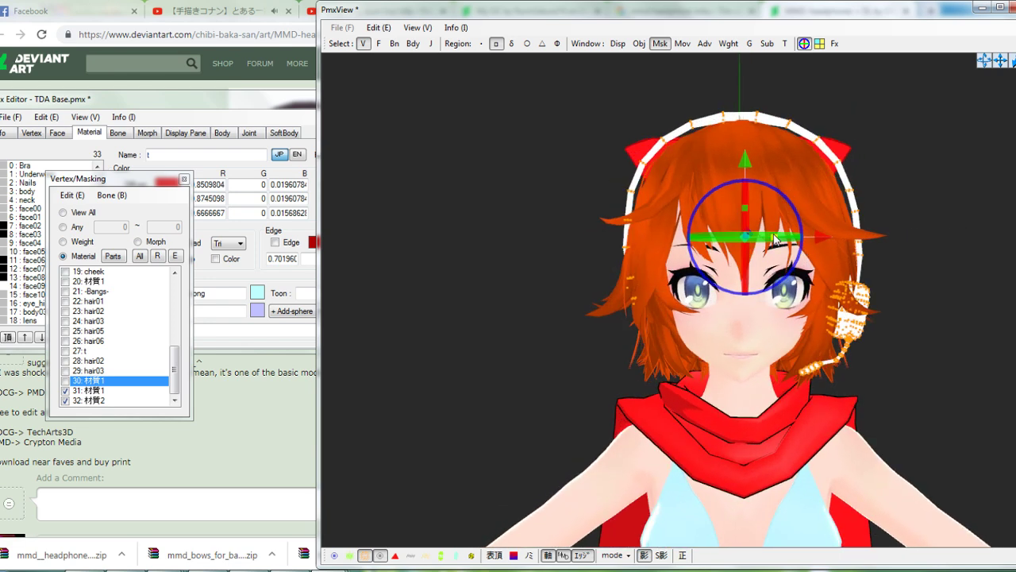
{"action": "left_click_drag", "start_coordinate": [775, 239], "coordinate": [760, 239]}
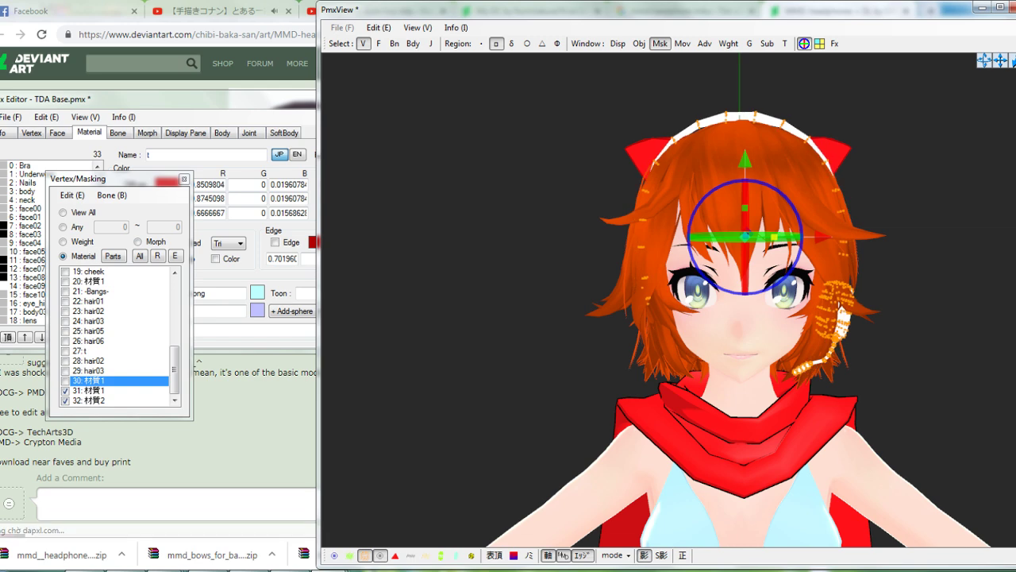
{"action": "mouse_move", "coordinate": [862, 167]}
{"action": "right_mouse_down"}
{"action": "mouse_move", "coordinate": [922, 164]}
{"action": "mouse_move", "coordinate": [820, 167]}
{"action": "mouse_move", "coordinate": [870, 165]}
{"action": "right_mouse_up"}
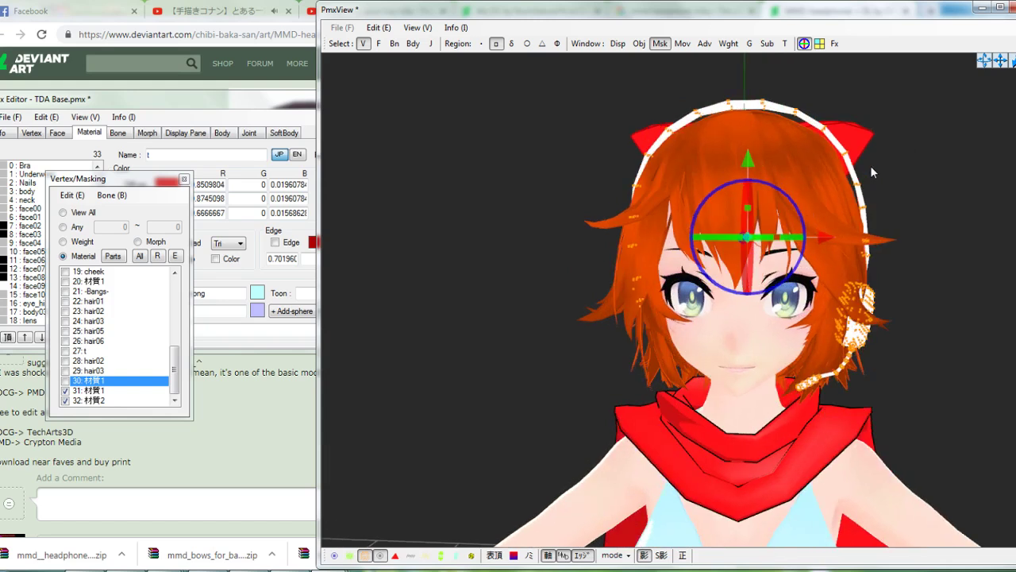
{"action": "left_click_drag", "start_coordinate": [747, 208], "coordinate": [747, 217]}
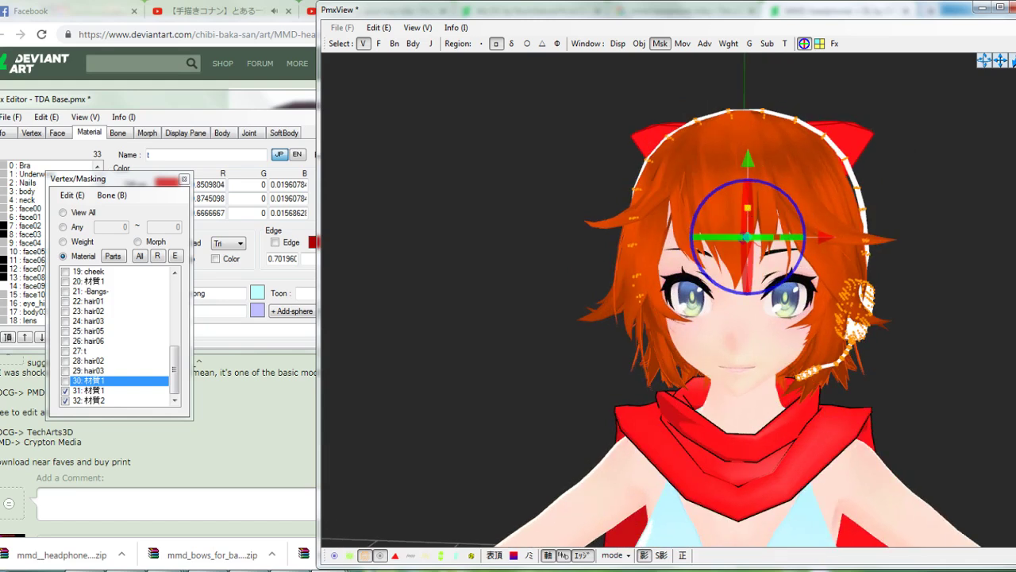
Shift the headset further forward, tilt its headband toward the face, and lower it slightly onto the hair
{"action": "right_click_drag", "start_coordinate": [844, 163], "coordinate": [789, 156]}
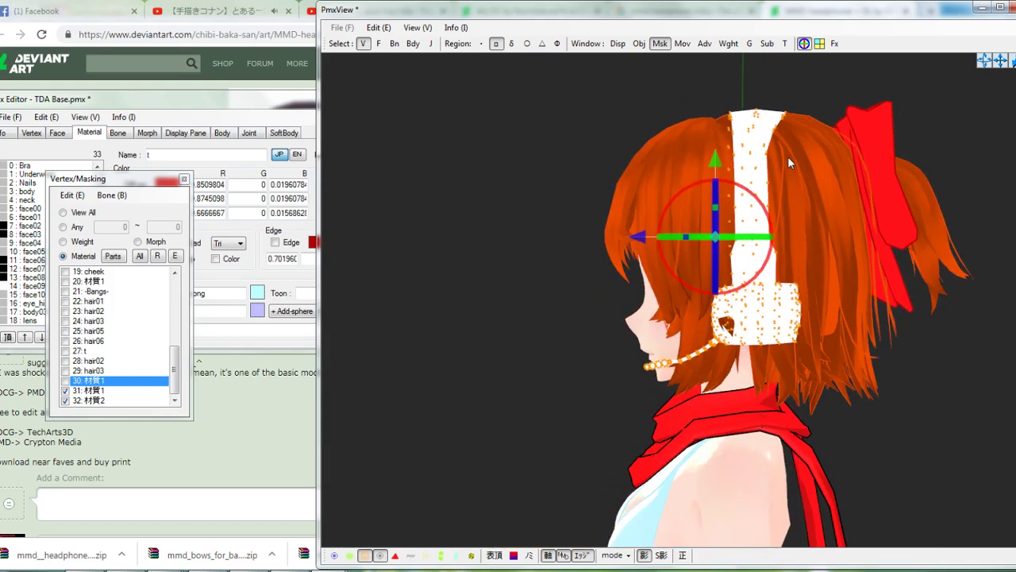
{"action": "left_click_drag", "start_coordinate": [659, 237], "coordinate": [638, 238]}
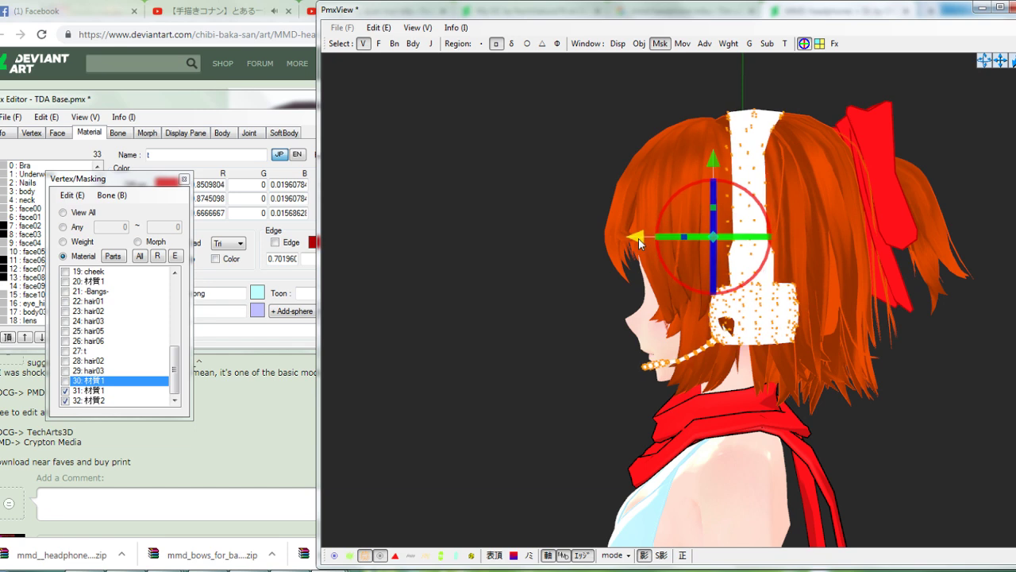
{"action": "right_click_drag", "start_coordinate": [816, 236], "coordinate": [845, 241]}
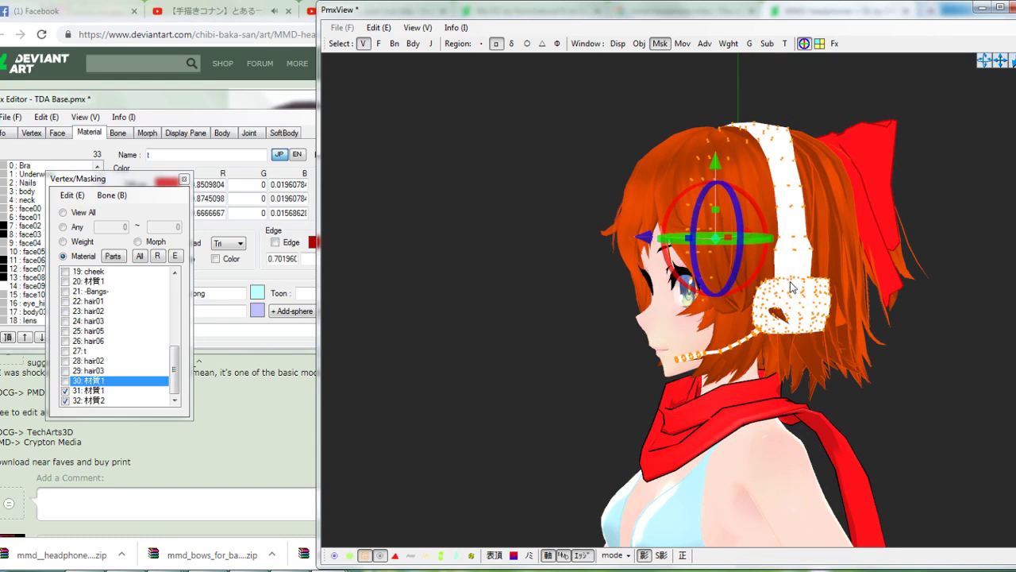
{"action": "right_click_drag", "start_coordinate": [705, 356], "coordinate": [798, 283]}
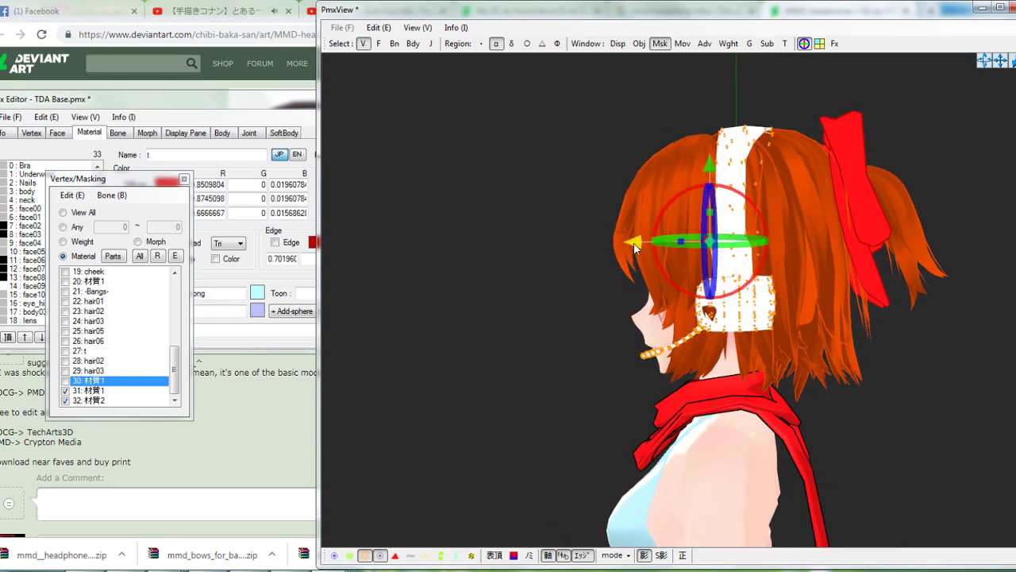
{"action": "left_click_drag", "start_coordinate": [635, 247], "coordinate": [629, 251]}
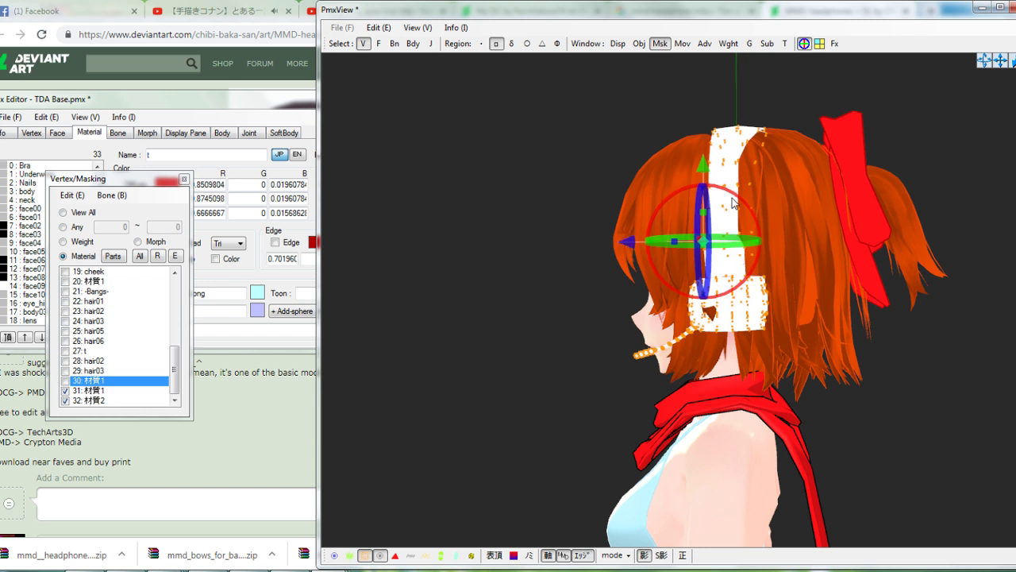
{"action": "left_click_drag", "start_coordinate": [736, 194], "coordinate": [725, 187]}
{"action": "left_click_drag", "start_coordinate": [698, 174], "coordinate": [698, 176]}
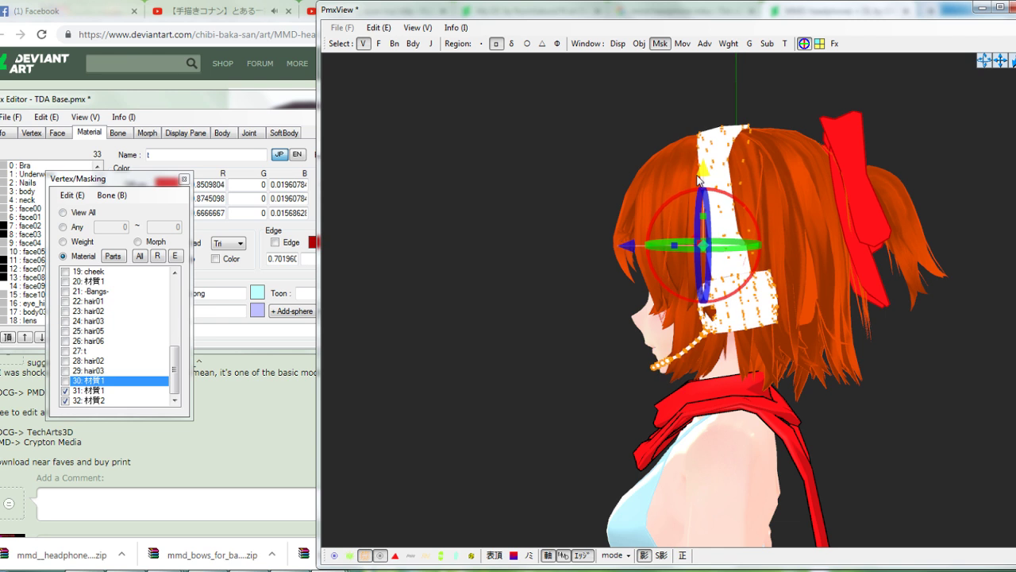
{"action": "right_click_drag", "start_coordinate": [784, 168], "coordinate": [810, 170]}
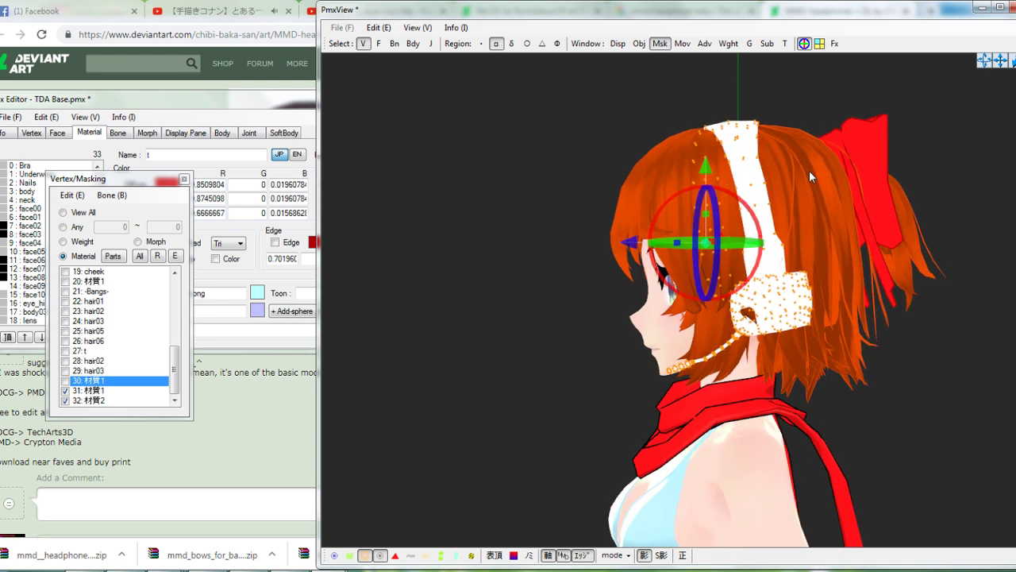
Select the vertices of the headset's microphone boom and delete them
{"action": "scroll", "coordinate": [809, 172], "scroll_direction": "up", "scroll_amount": 2}
{"action": "left_click", "coordinate": [772, 385]}
{"action": "left_click_drag", "start_coordinate": [648, 383], "coordinate": [729, 381]}
{"action": "key", "text": "Delete"}
{"action": "key", "text": "Return"}
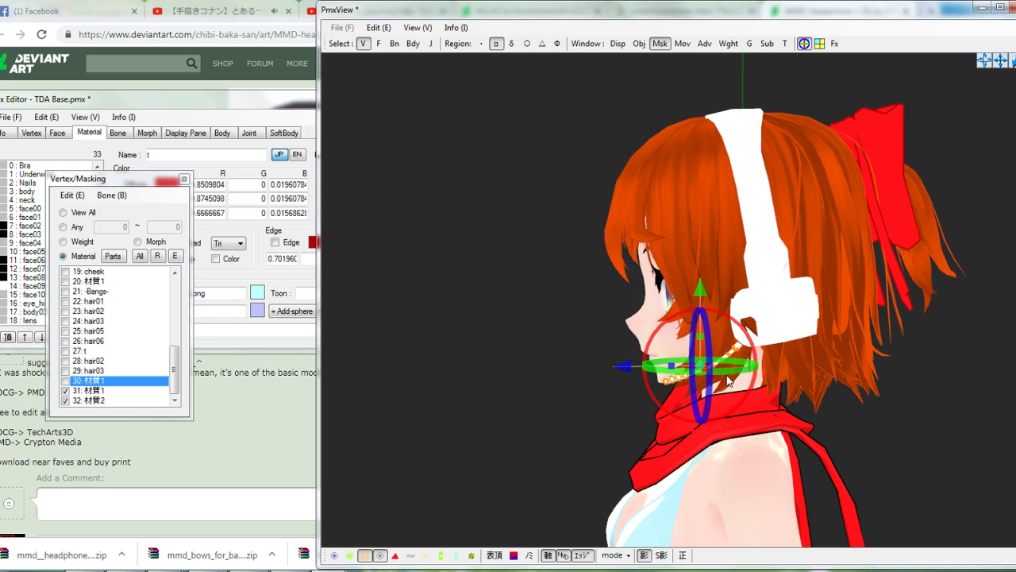
Restrict vertex selection to material 21, -Bangs-, and select all of its vertices around the head
{"action": "right_click_drag", "start_coordinate": [783, 369], "coordinate": [856, 369]}
{"action": "scroll", "coordinate": [853, 369], "scroll_direction": "down", "scroll_amount": 2}
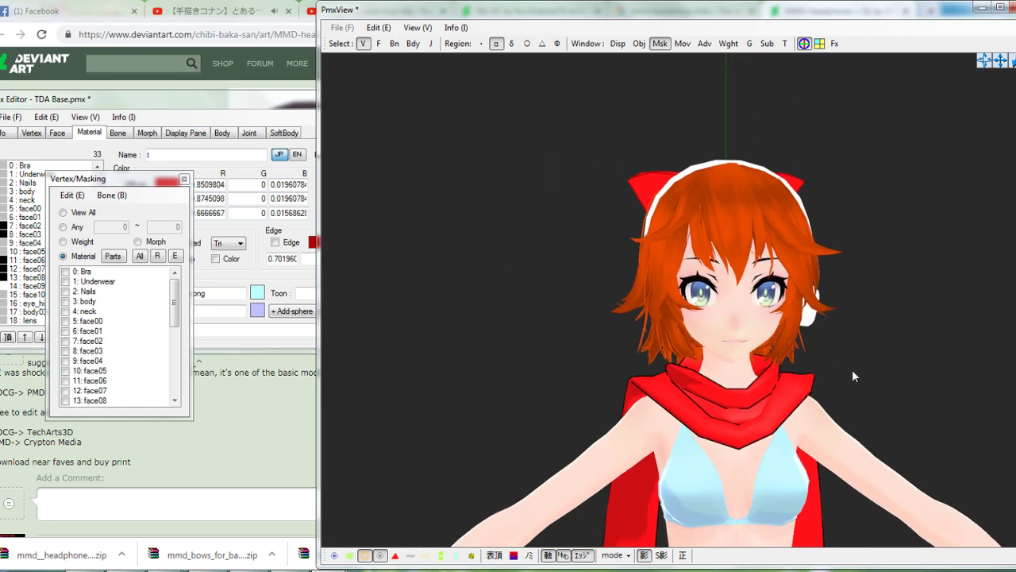
{"action": "left_click_drag", "start_coordinate": [174, 300], "coordinate": [166, 386]}
{"action": "left_click", "coordinate": [100, 293]}
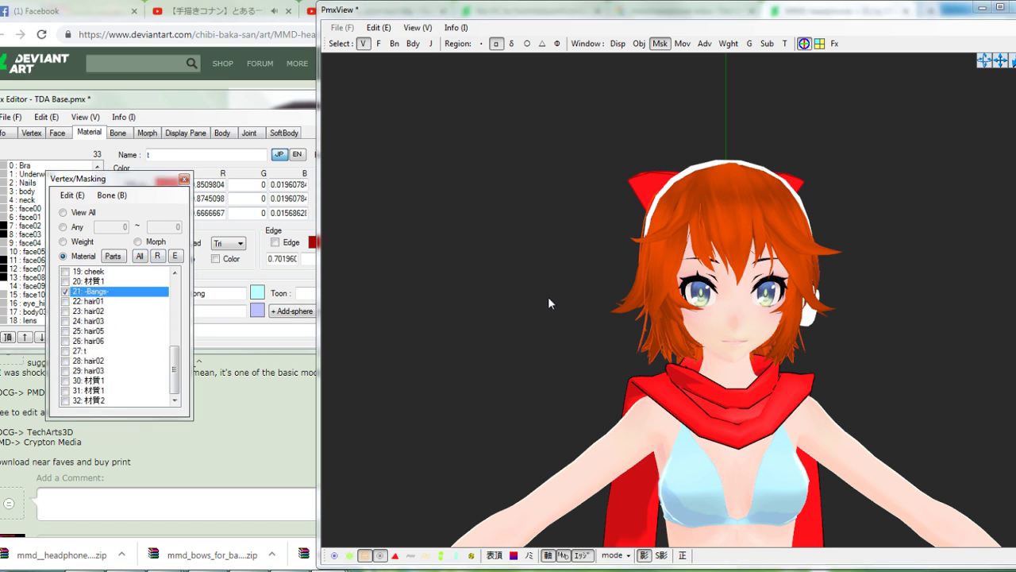
{"action": "left_click_drag", "start_coordinate": [479, 85], "coordinate": [862, 381]}
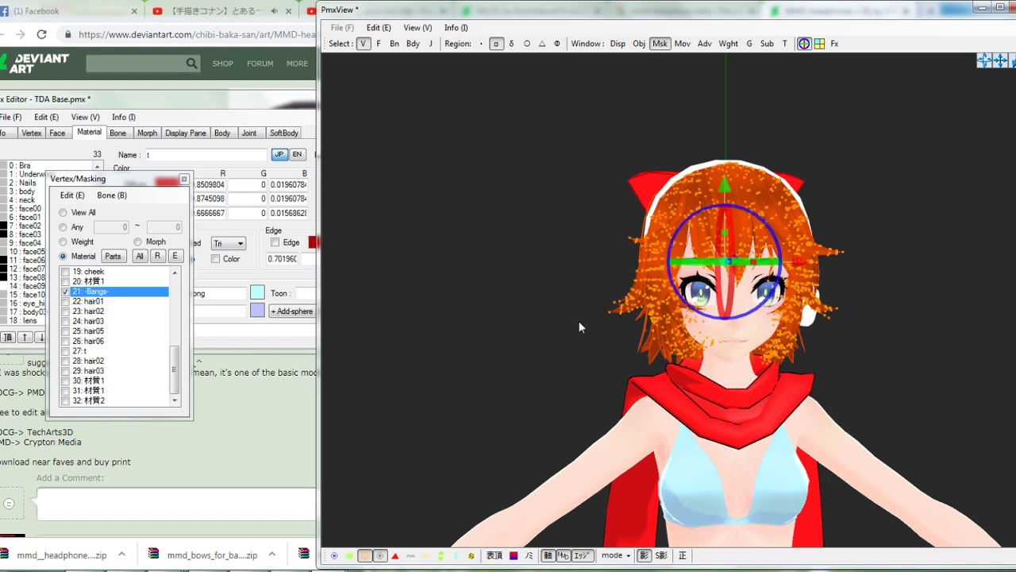
Show the model's bones together with the selected bangs vertices around the head
{"action": "left_click", "coordinate": [396, 44]}
{"action": "mouse_move", "coordinate": [611, 189]}
{"action": "right_mouse_down"}
{"action": "mouse_move", "coordinate": [593, 192]}
{"action": "mouse_move", "coordinate": [602, 197]}
{"action": "right_mouse_up"}
{"action": "left_click_drag", "start_coordinate": [612, 213], "coordinate": [649, 300]}
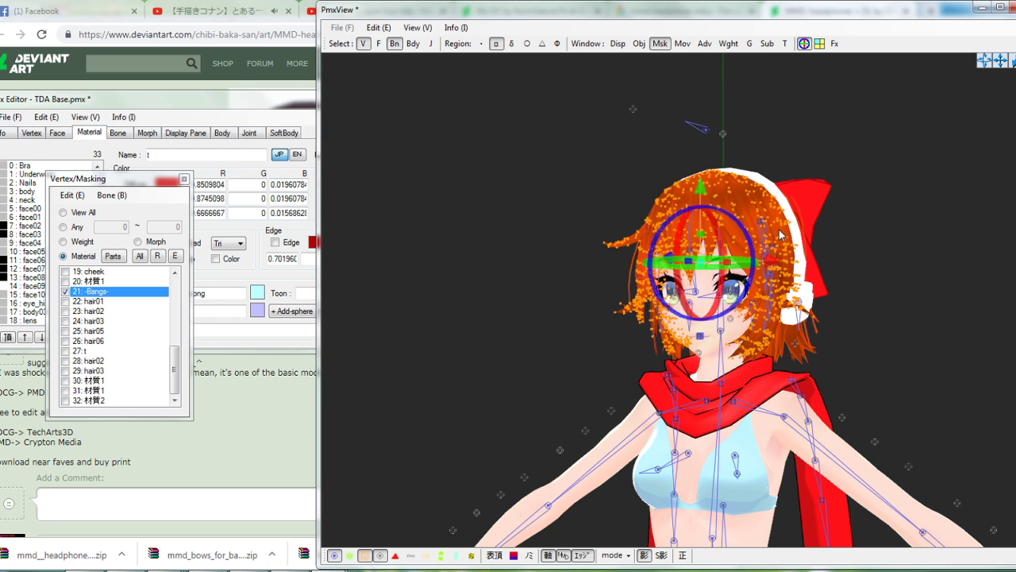
{"action": "left_click_drag", "start_coordinate": [812, 220], "coordinate": [755, 297]}
{"action": "right_click_drag", "start_coordinate": [880, 274], "coordinate": [896, 274]}
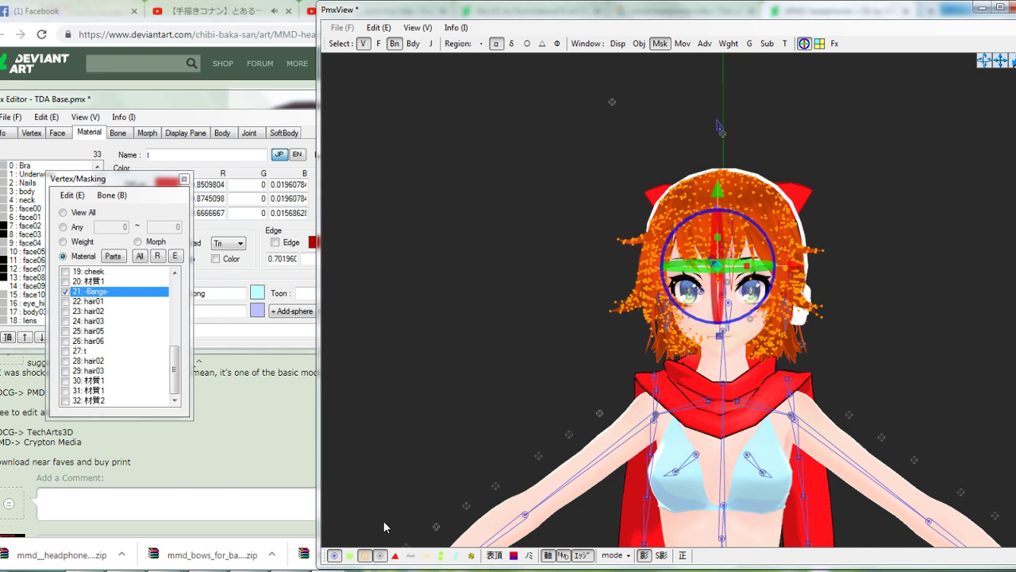
Hide the selected-vertex markers and show the model's rigid bodies and joints alongside the bones
{"action": "left_click", "coordinate": [364, 555]}
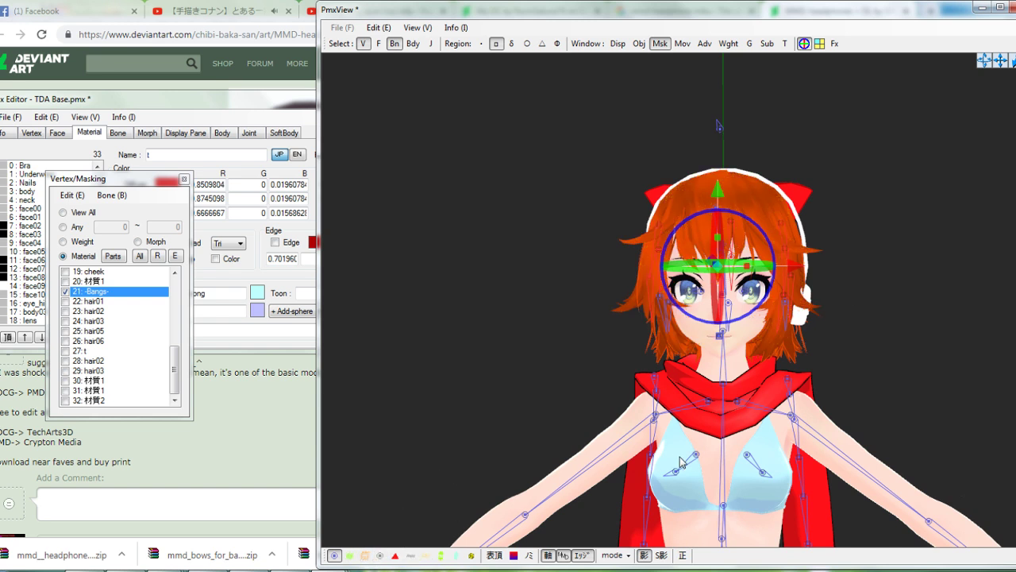
{"action": "right_click_drag", "start_coordinate": [680, 463], "coordinate": [691, 464]}
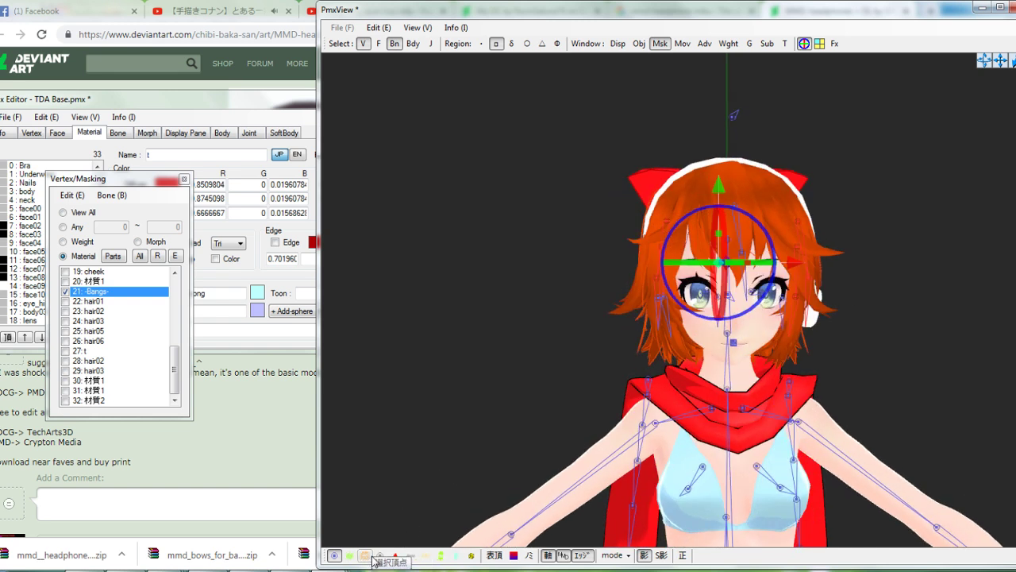
{"action": "right_click_drag", "start_coordinate": [639, 439], "coordinate": [632, 440]}
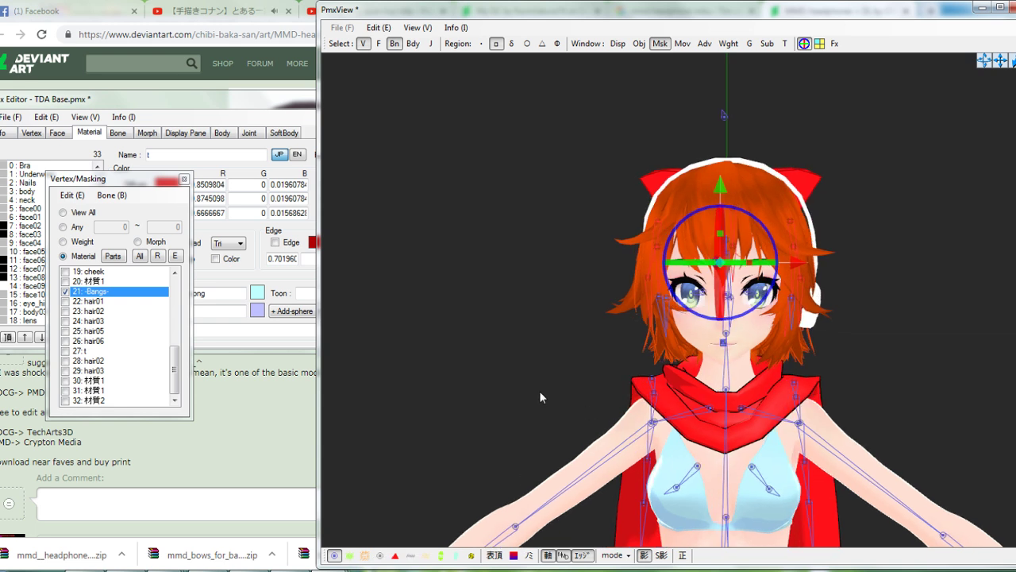
{"action": "left_click", "coordinate": [413, 43]}
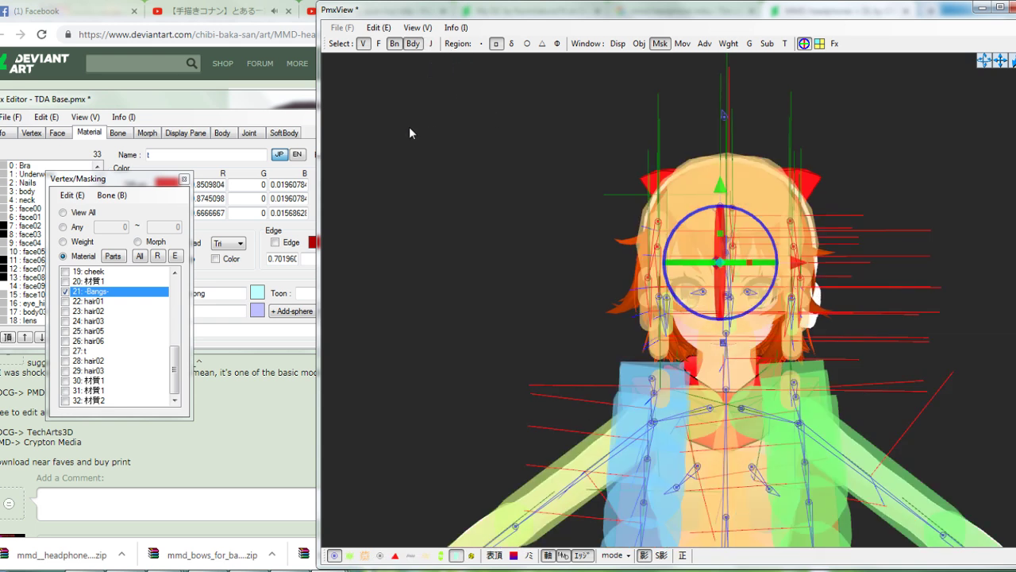
{"action": "left_click", "coordinate": [431, 43]}
Select the sidelock and bangs rigid bodies 75 to 84 in the model's body list
{"action": "left_click", "coordinate": [246, 136]}
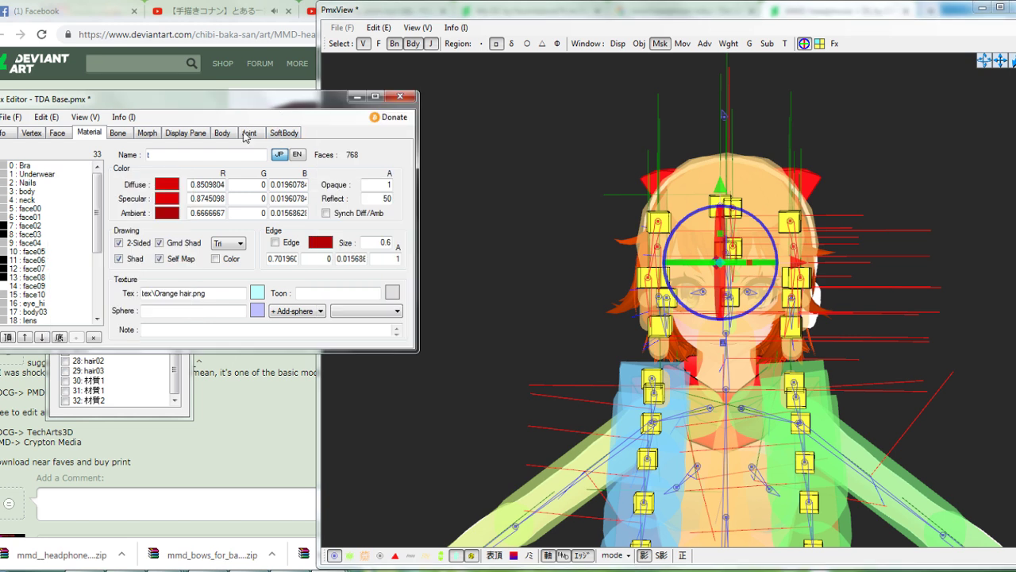
{"action": "left_click", "coordinate": [222, 132]}
{"action": "left_click_drag", "start_coordinate": [97, 182], "coordinate": [108, 258]}
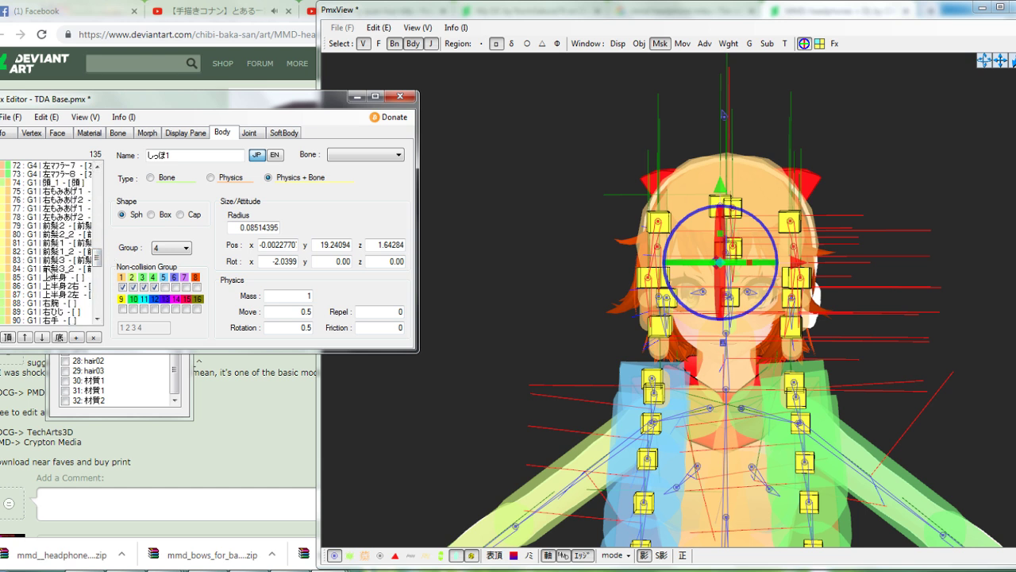
{"action": "left_click_drag", "start_coordinate": [48, 268], "coordinate": [37, 200]}
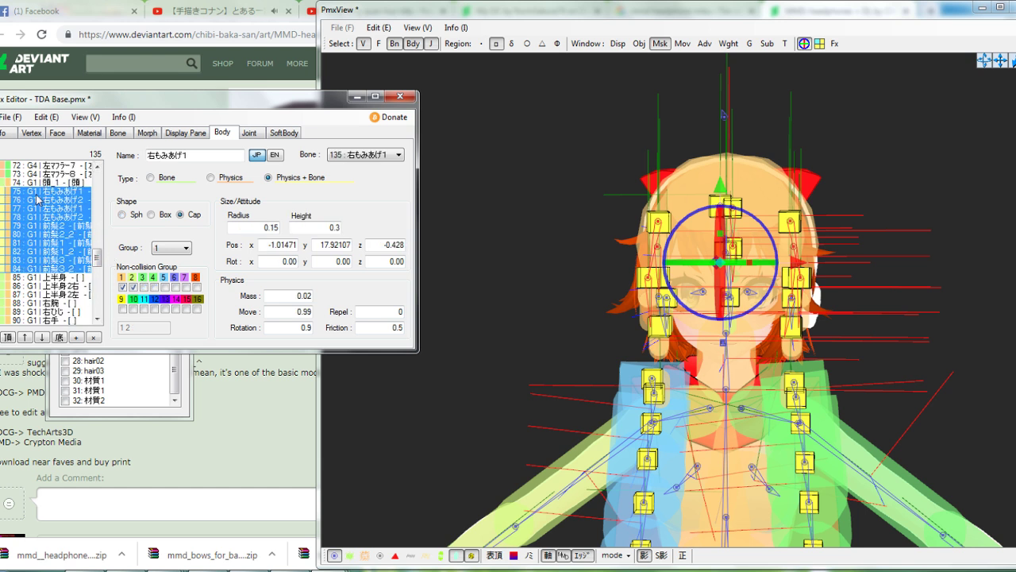
Examine the right scarf joints 0 to 8 in the joint list, then joint 2 on its own
{"action": "left_click", "coordinate": [251, 133]}
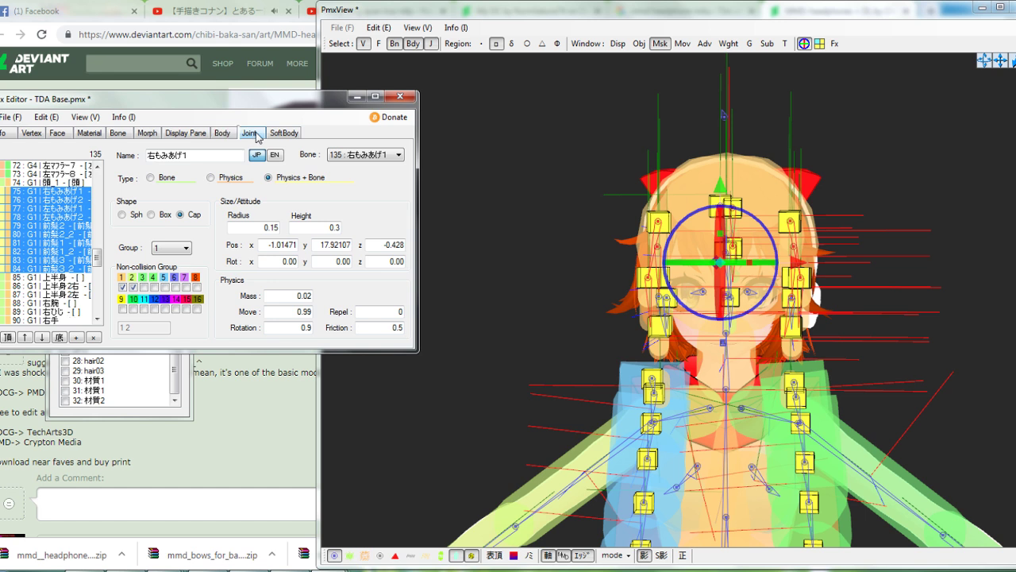
{"action": "left_click_drag", "start_coordinate": [97, 194], "coordinate": [87, 162]}
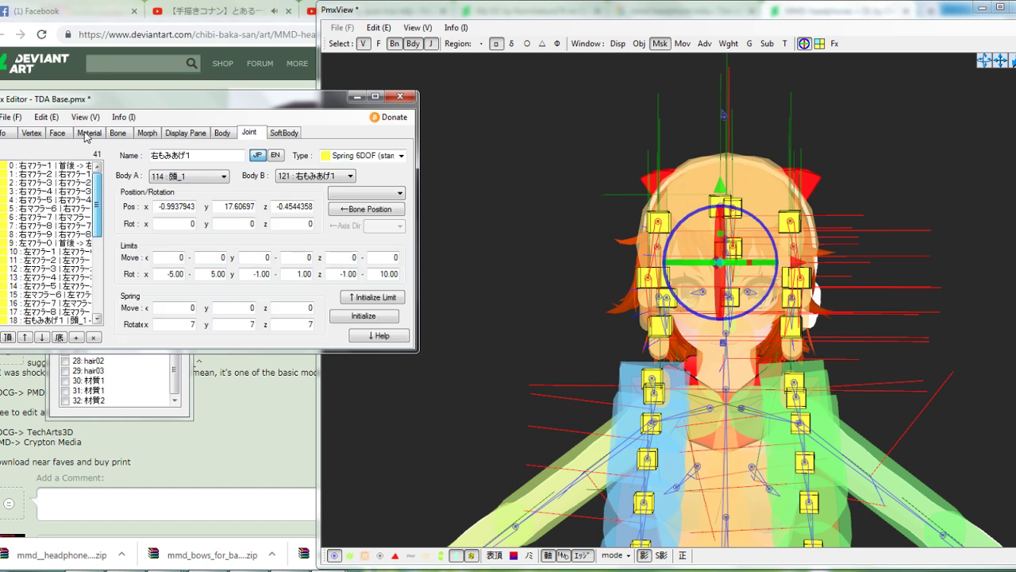
{"action": "left_click_drag", "start_coordinate": [38, 235], "coordinate": [53, 166]}
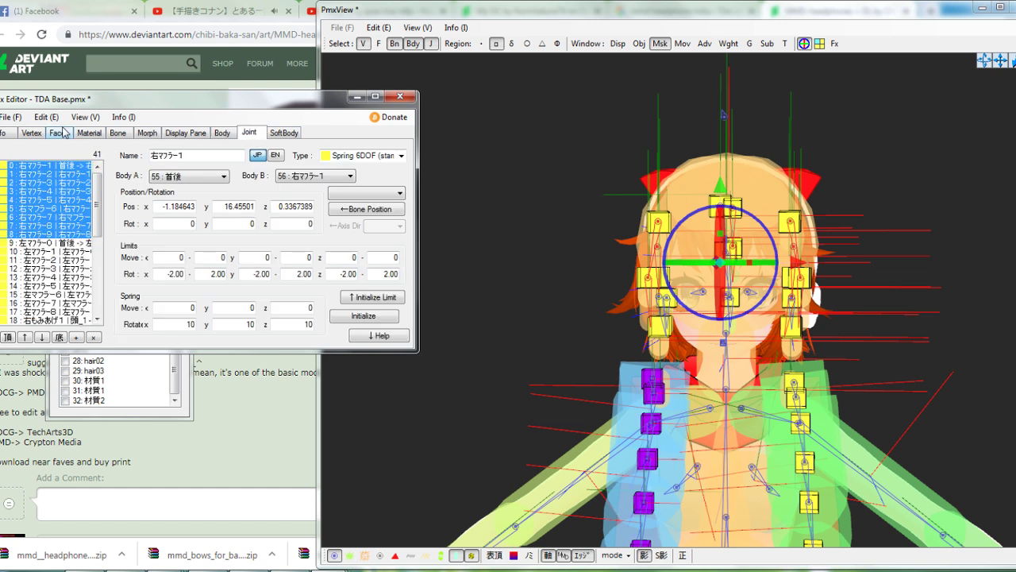
{"action": "left_click", "coordinate": [51, 183]}
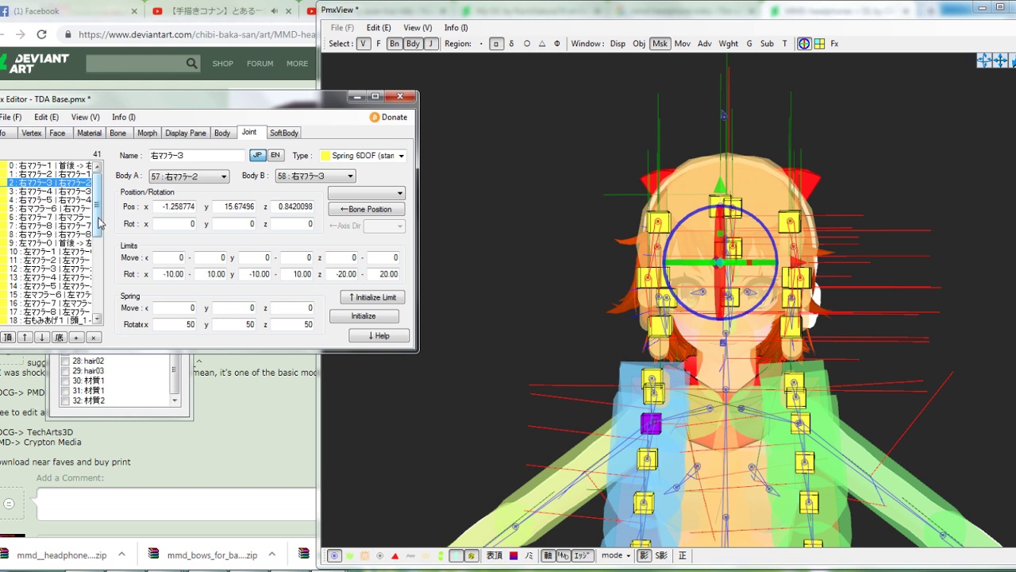
Recheck the hair rigid bodies in the body list, then select the sidelock joints 18 to 21 in the joint list
{"action": "left_click", "coordinate": [223, 133]}
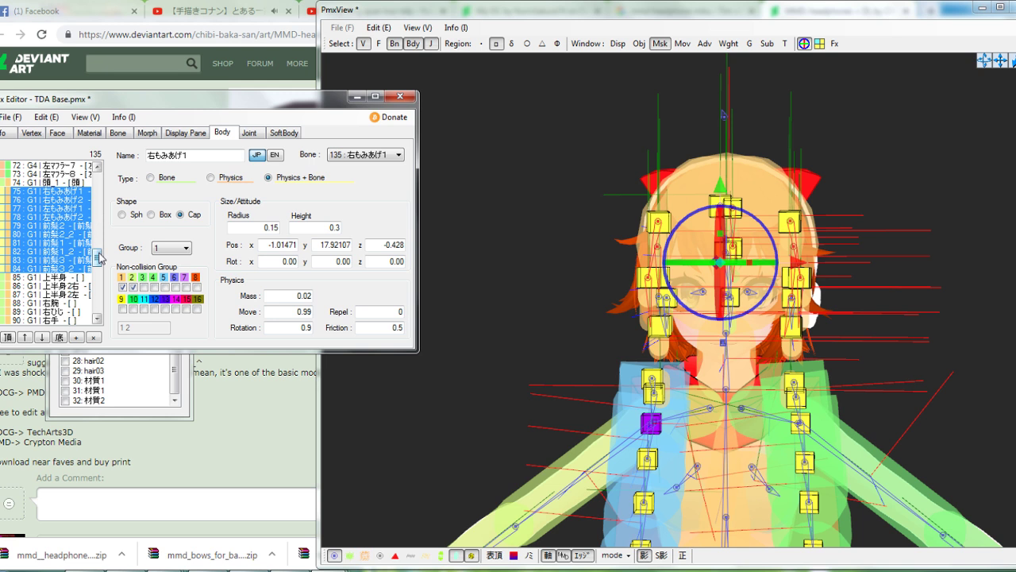
{"action": "mouse_move", "coordinate": [98, 254]}
{"action": "left_mouse_down"}
{"action": "mouse_move", "coordinate": [104, 229]}
{"action": "mouse_move", "coordinate": [106, 247]}
{"action": "left_mouse_up"}
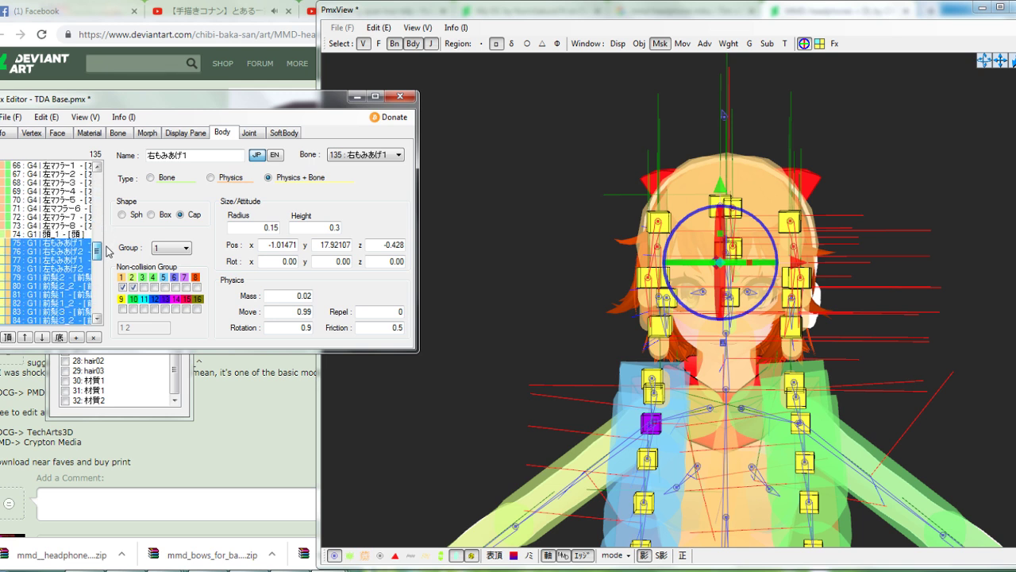
{"action": "left_click", "coordinate": [249, 134]}
{"action": "scroll", "coordinate": [46, 224], "scroll_direction": "up", "scroll_amount": 4}
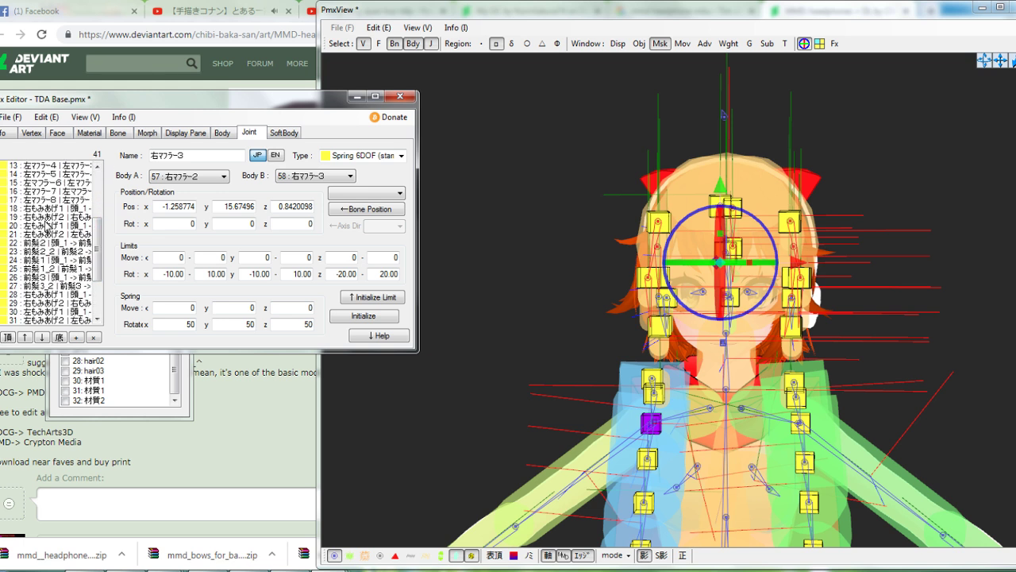
{"action": "left_click_drag", "start_coordinate": [46, 208], "coordinate": [49, 235]}
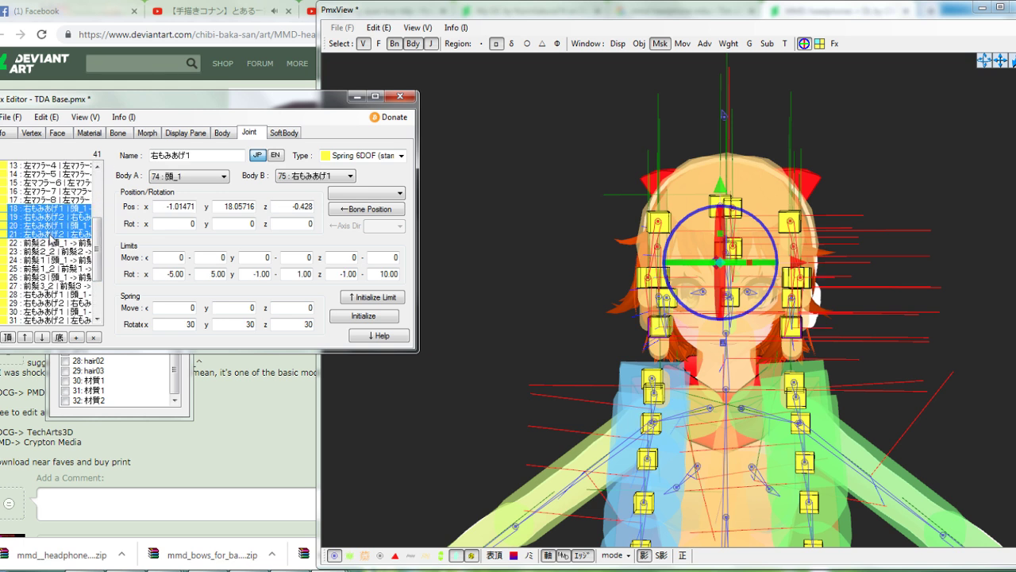
Select the sidelock and bangs joints 18 to 27 and shift them slightly with the transform gizmo, then clear the selection
{"action": "left_click_drag", "start_coordinate": [44, 244], "coordinate": [35, 286]}
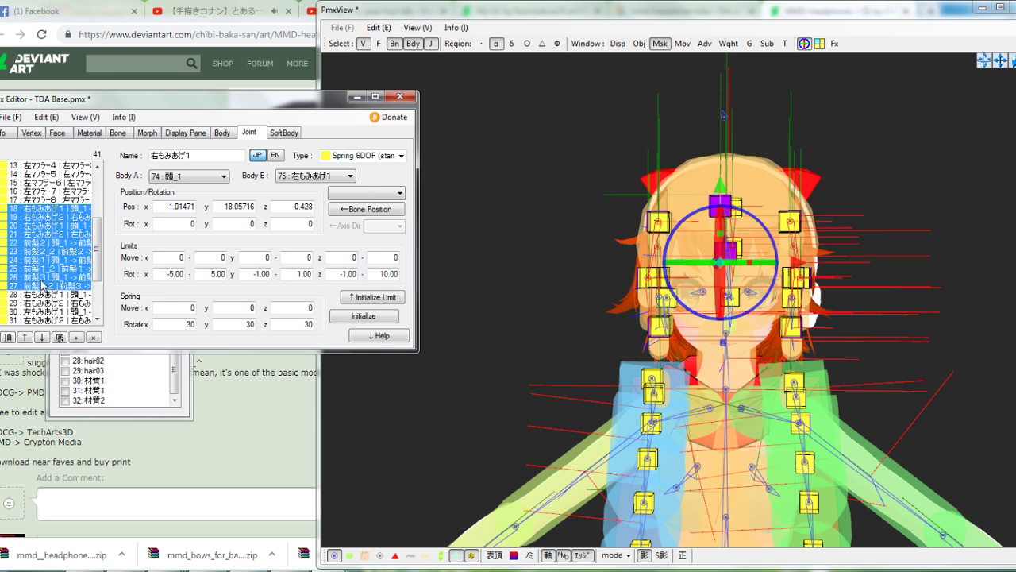
{"action": "right_click_drag", "start_coordinate": [593, 173], "coordinate": [533, 177]}
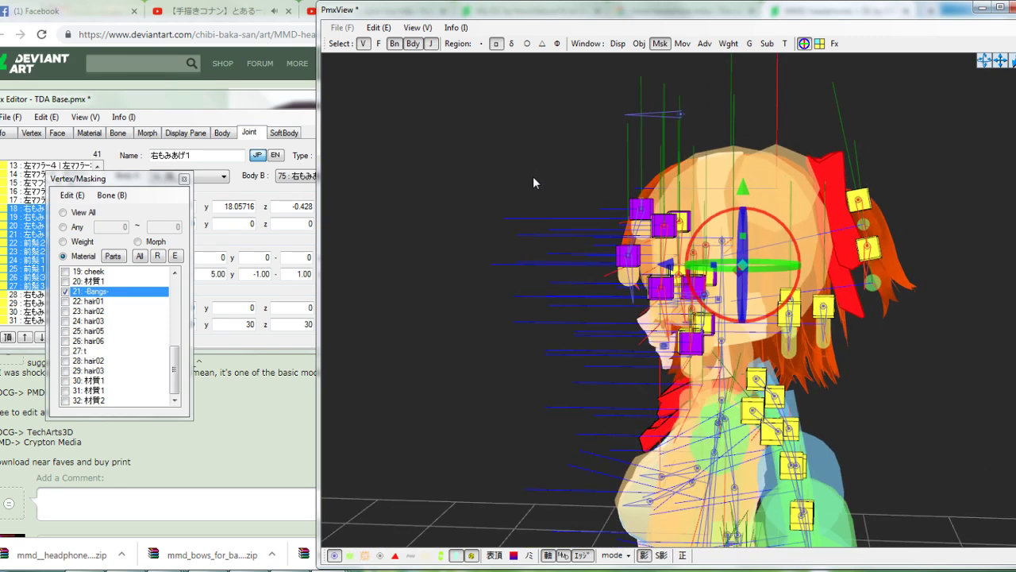
{"action": "right_click_drag", "start_coordinate": [609, 174], "coordinate": [544, 176]}
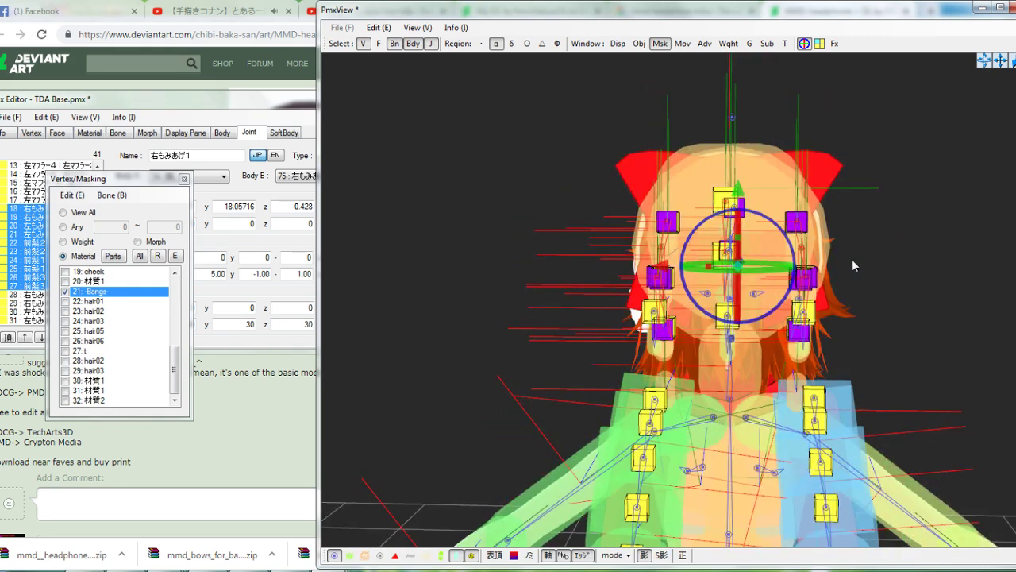
{"action": "scroll", "coordinate": [852, 258], "scroll_direction": "up", "scroll_amount": 5}
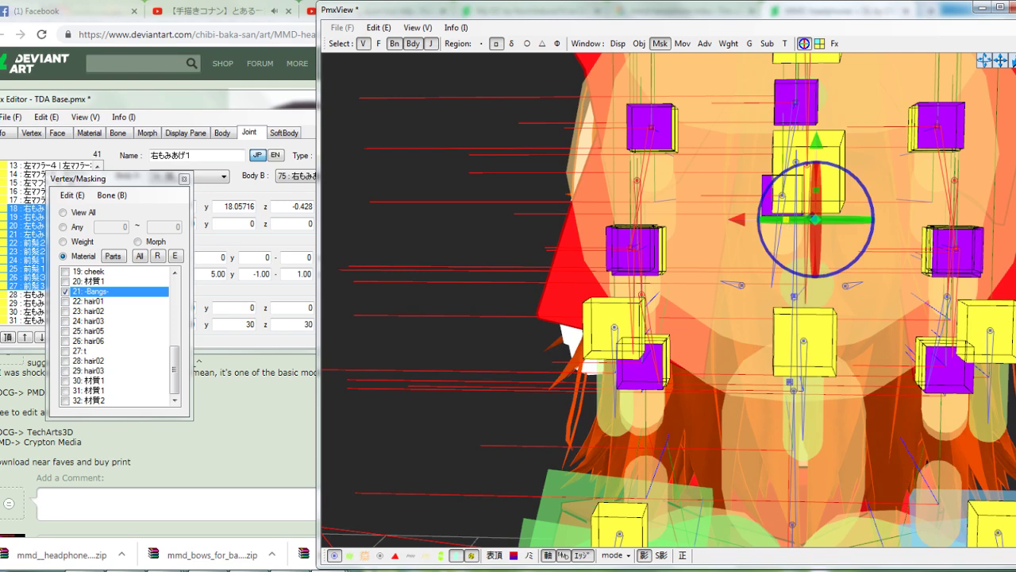
{"action": "left_click_drag", "start_coordinate": [786, 220], "coordinate": [796, 220]}
{"action": "scroll", "coordinate": [556, 238], "scroll_direction": "down", "scroll_amount": 4}
{"action": "right_click_drag", "start_coordinate": [540, 238], "coordinate": [574, 289]}
{"action": "left_click", "coordinate": [567, 224]}
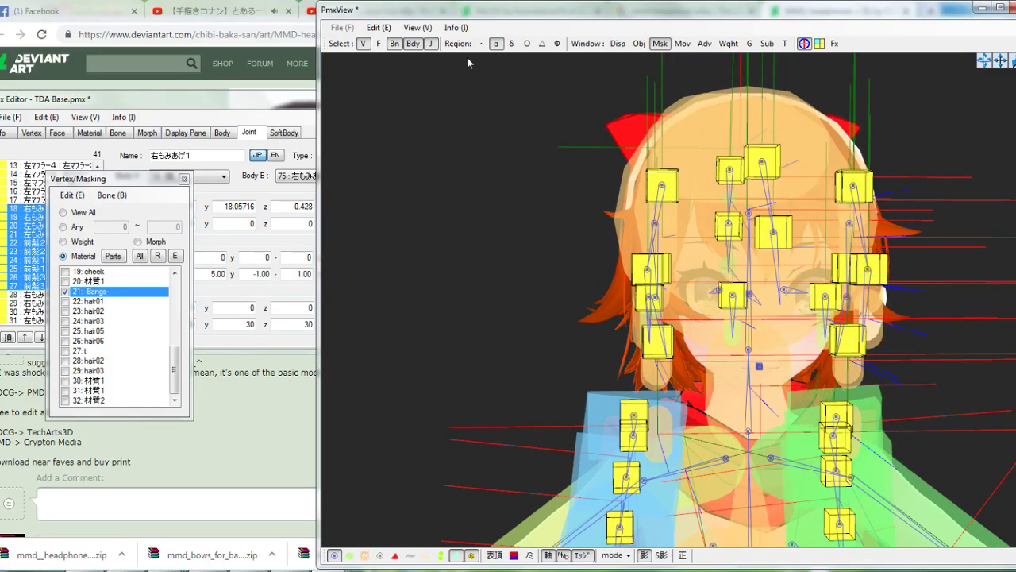
Hide the joints, rigid bodies and bones so that only the character's mesh is displayed
{"action": "left_click", "coordinate": [428, 48]}
{"action": "left_click", "coordinate": [414, 48]}
{"action": "left_click", "coordinate": [396, 47]}
{"action": "scroll", "coordinate": [603, 166], "scroll_direction": "down", "scroll_amount": 1}
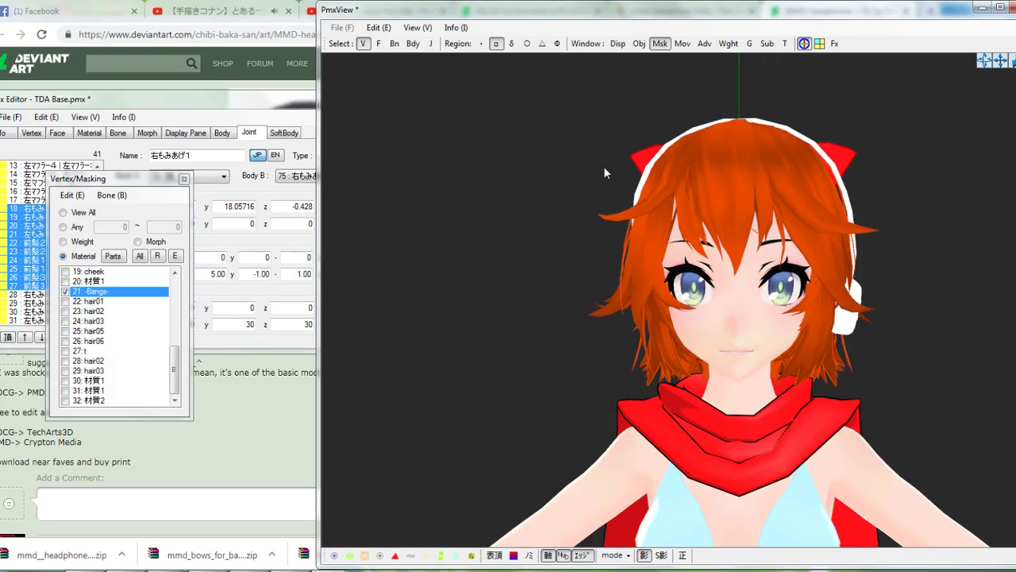
{"action": "right_click_drag", "start_coordinate": [604, 166], "coordinate": [524, 168]}
{"action": "right_click_drag", "start_coordinate": [687, 260], "coordinate": [740, 270]}
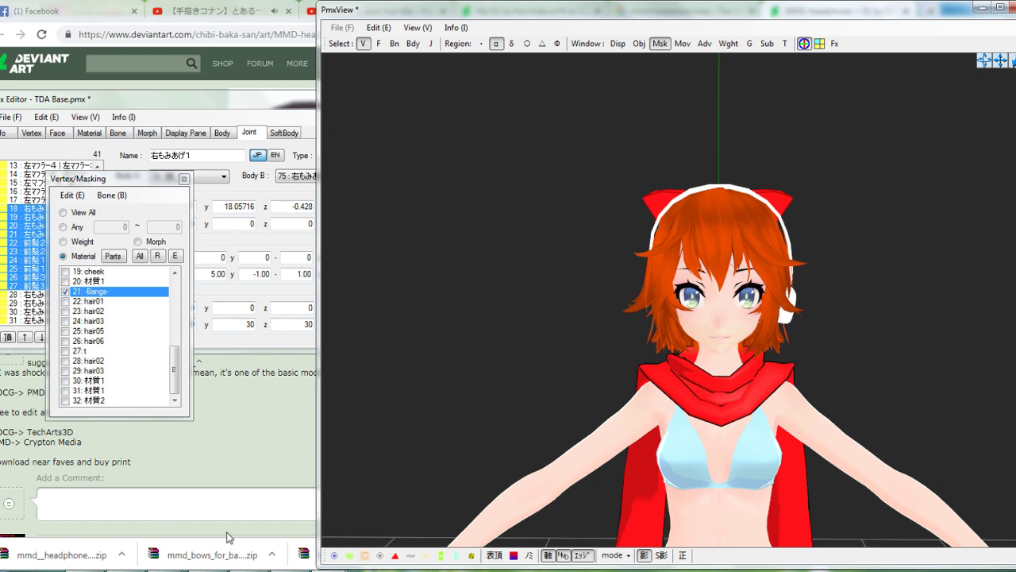
Examine the hair and headphones in the reference drawing in PaintTool SAI, then return to PmxView
{"action": "left_click", "coordinate": [291, 570]}
{"action": "scroll", "coordinate": [618, 327], "scroll_direction": "up", "scroll_amount": 1}
{"action": "scroll", "coordinate": [650, 327], "scroll_direction": "down", "scroll_amount": 1}
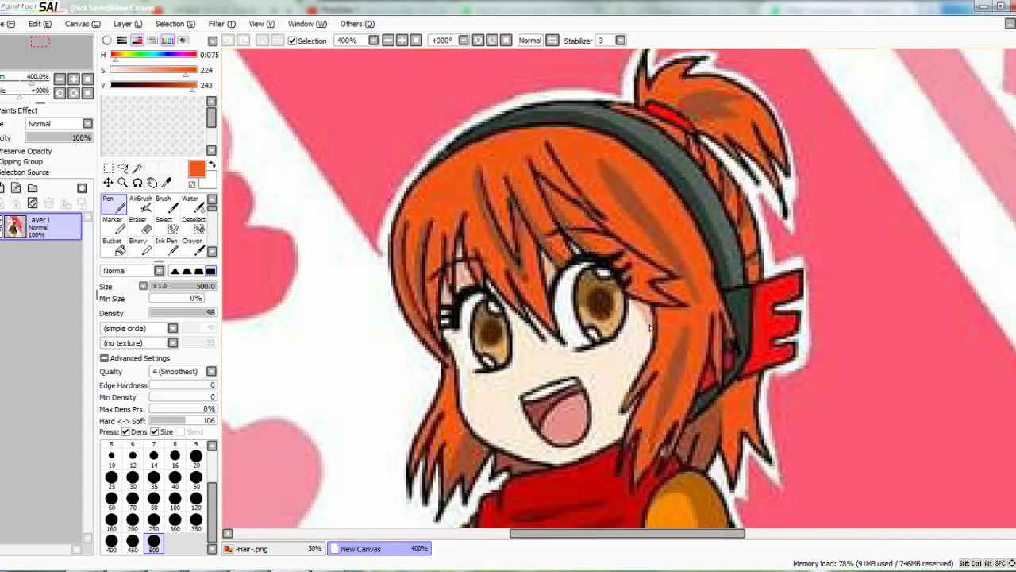
{"action": "left_click_drag", "start_coordinate": [692, 343], "coordinate": [683, 292]}
{"action": "mouse_move", "coordinate": [331, 570]}
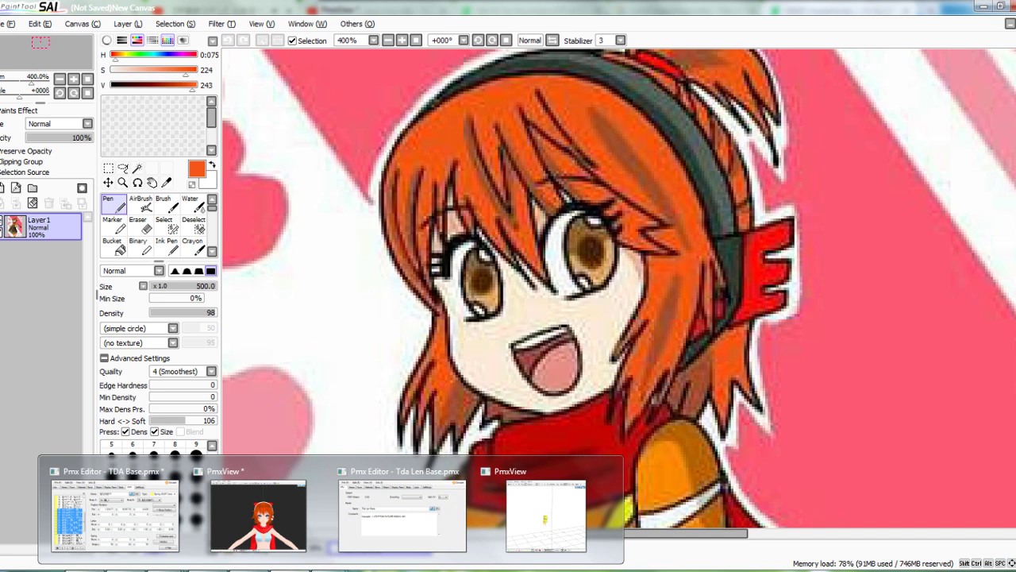
{"action": "left_click", "coordinate": [302, 512]}
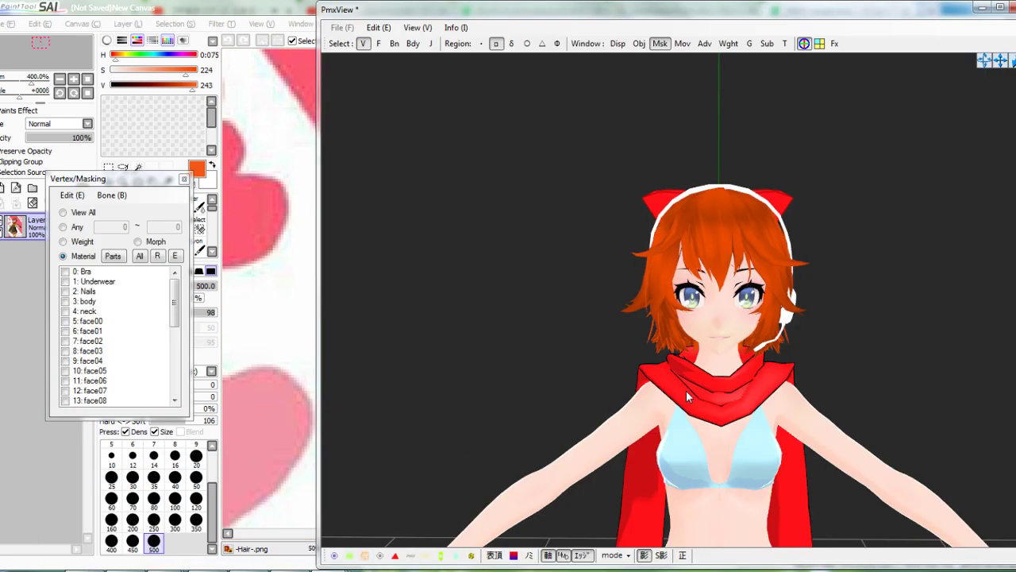
Select the masked bangs vertices around the head and nudge them slightly along the X axis, then deselect them
{"action": "right_click_drag", "start_coordinate": [684, 387], "coordinate": [444, 388]}
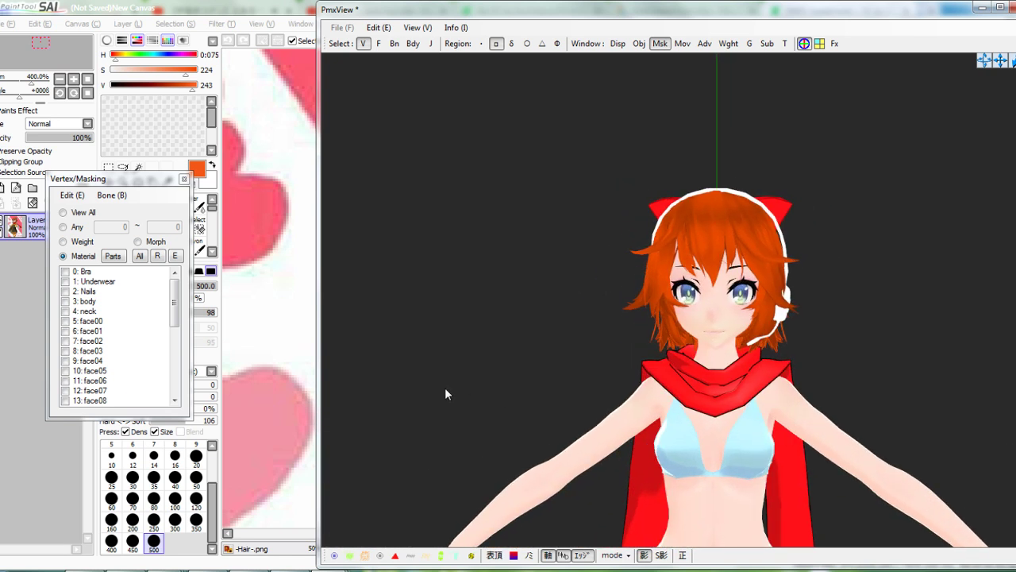
{"action": "left_click_drag", "start_coordinate": [560, 183], "coordinate": [950, 332]}
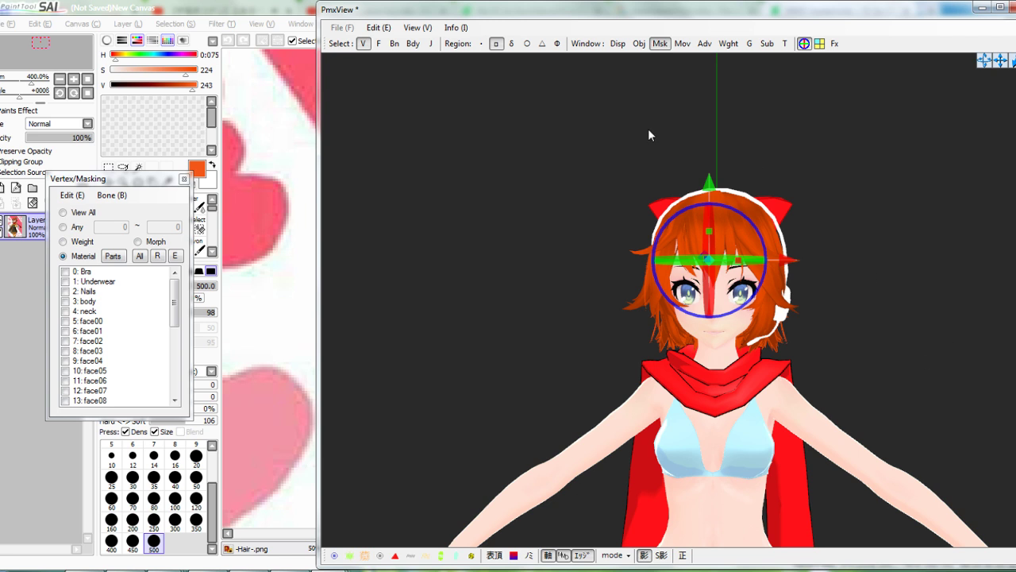
{"action": "left_click_drag", "start_coordinate": [559, 100], "coordinate": [917, 422]}
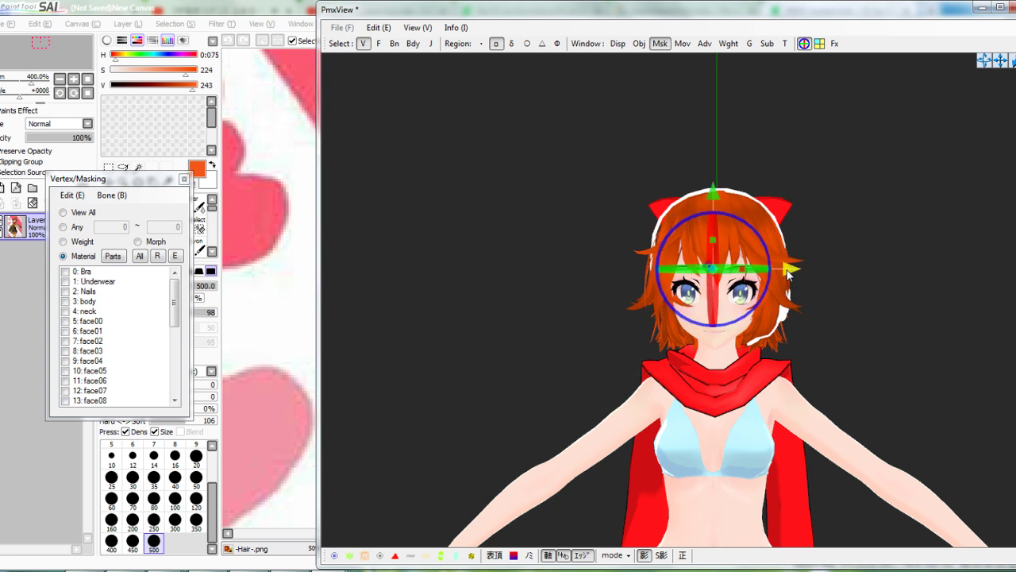
{"action": "right_click_drag", "start_coordinate": [842, 258], "coordinate": [870, 261]}
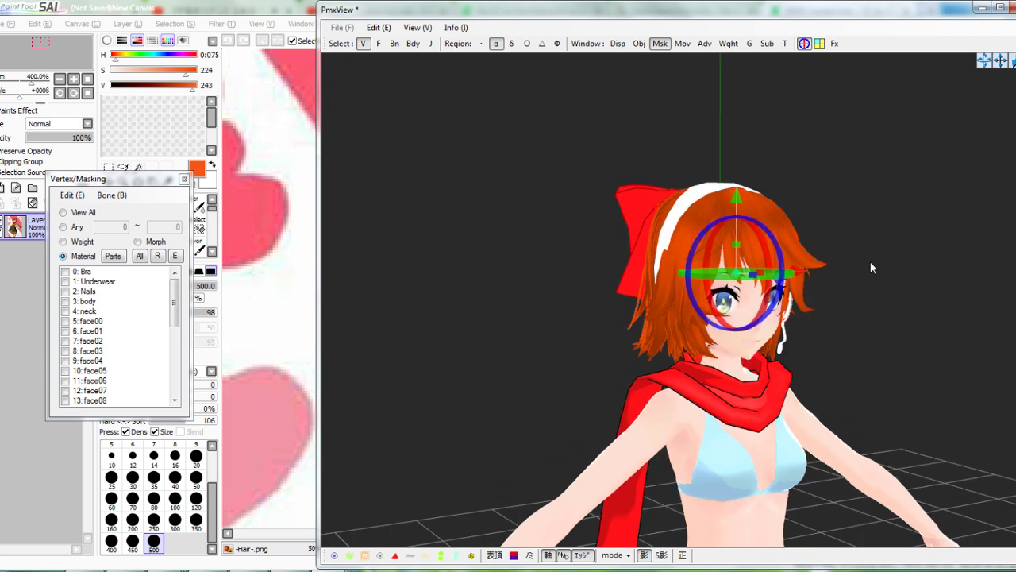
{"action": "scroll", "coordinate": [870, 261], "scroll_direction": "up", "scroll_amount": 5}
{"action": "middle_click_drag", "start_coordinate": [880, 260], "coordinate": [915, 240]}
{"action": "scroll", "coordinate": [915, 241], "scroll_direction": "down", "scroll_amount": 2}
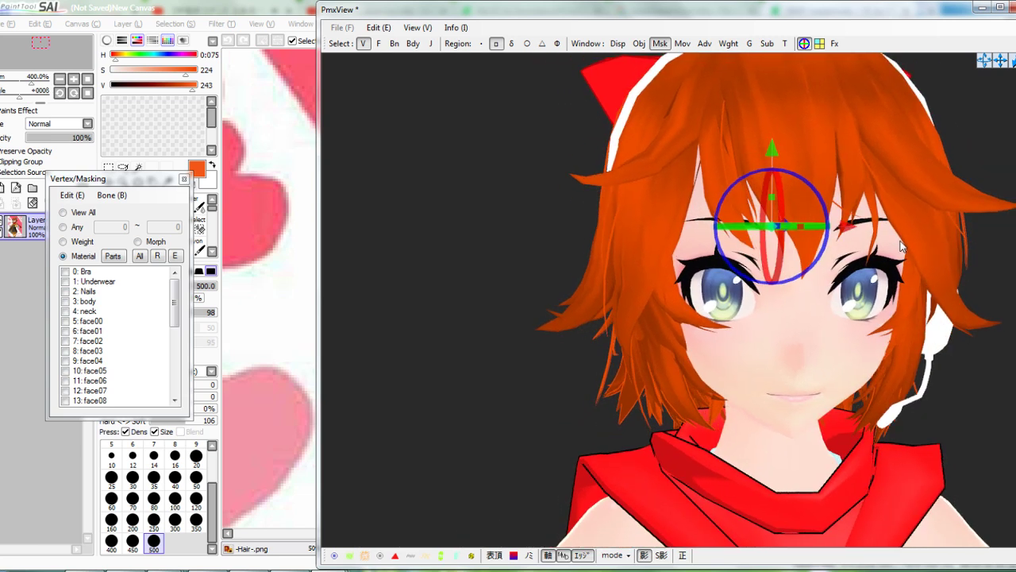
{"action": "scroll", "coordinate": [937, 198], "scroll_direction": "up", "scroll_amount": 6}
{"action": "left_click", "coordinate": [1002, 59]}
{"action": "left_click", "coordinate": [997, 59]}
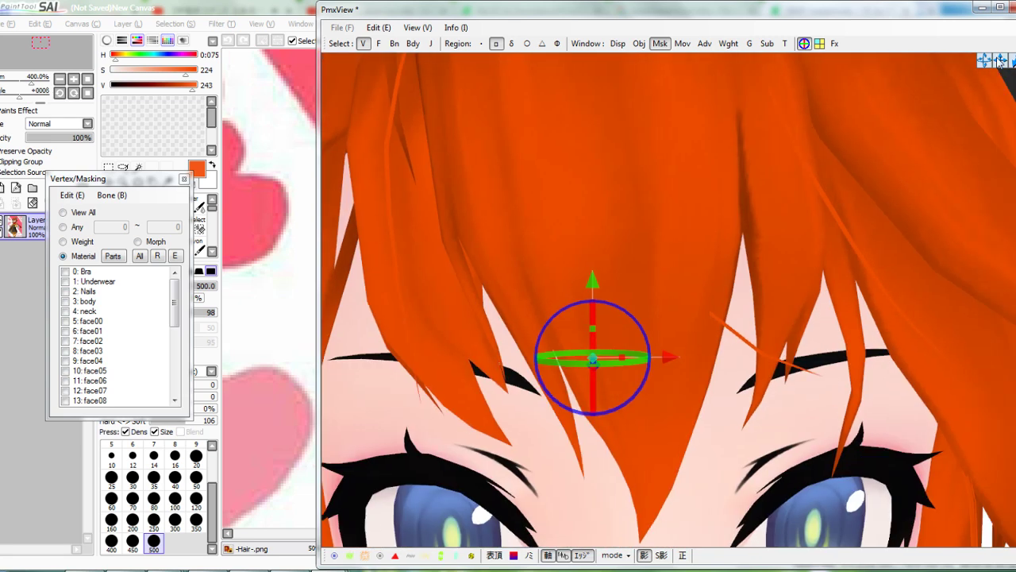
{"action": "left_click_drag", "start_coordinate": [667, 359], "coordinate": [669, 359]}
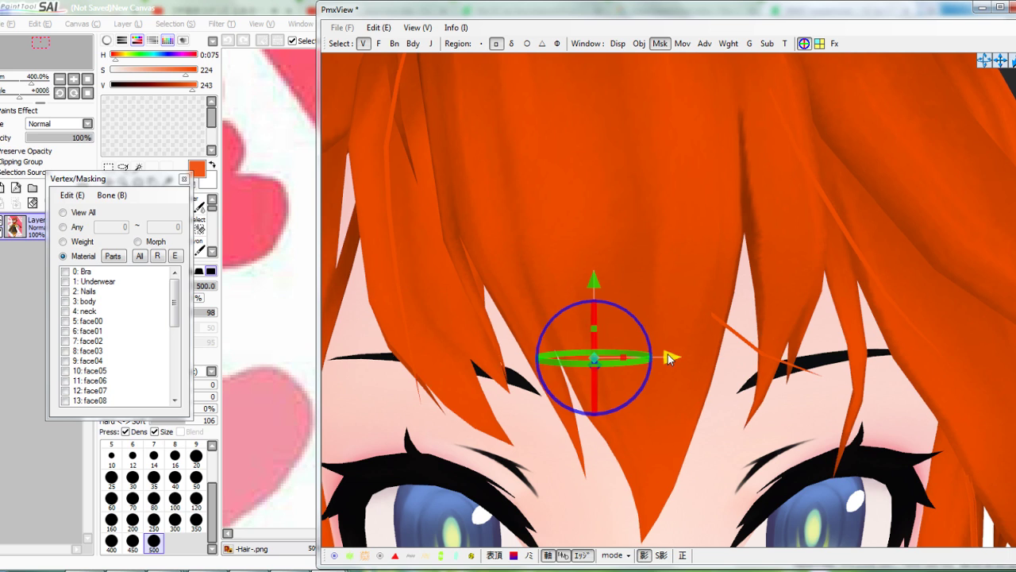
{"action": "left_click", "coordinate": [730, 320]}
{"action": "scroll", "coordinate": [731, 318], "scroll_direction": "down", "scroll_amount": 5}
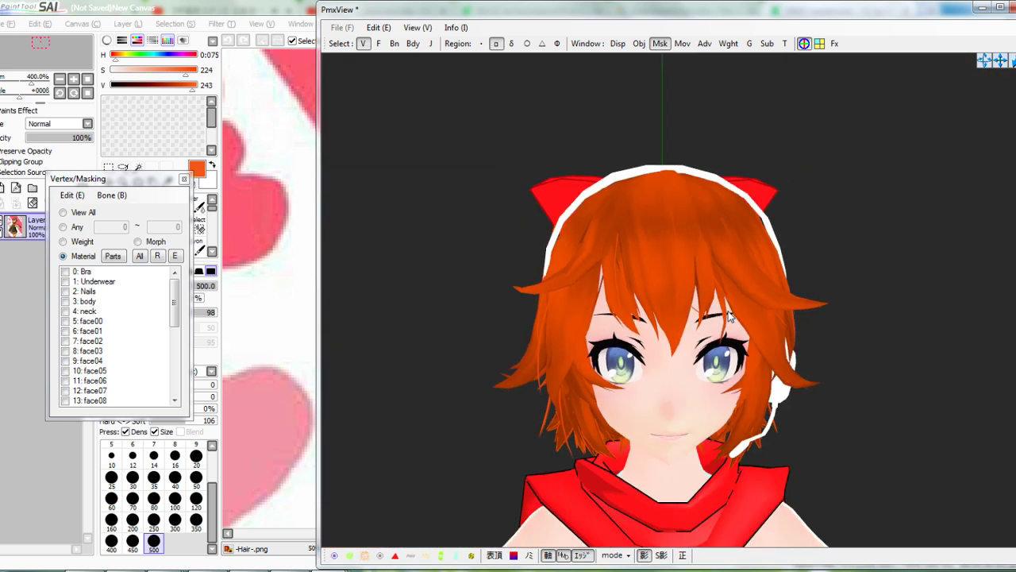
Change the vertex mask from the -Bangs- material to 23: hair02
{"action": "right_click_drag", "start_coordinate": [731, 316], "coordinate": [778, 321]}
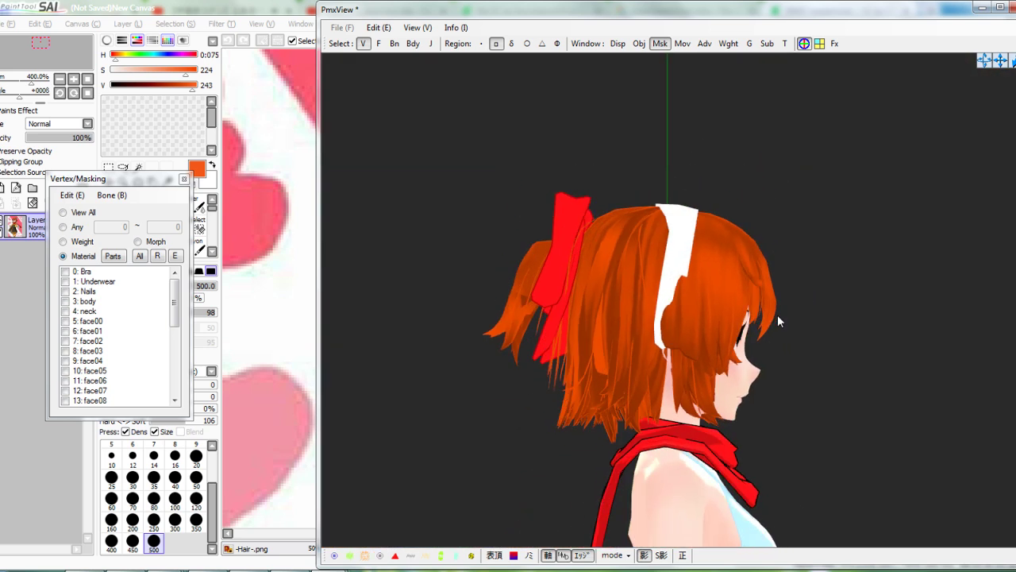
{"action": "scroll", "coordinate": [163, 286], "scroll_direction": "down", "scroll_amount": 6}
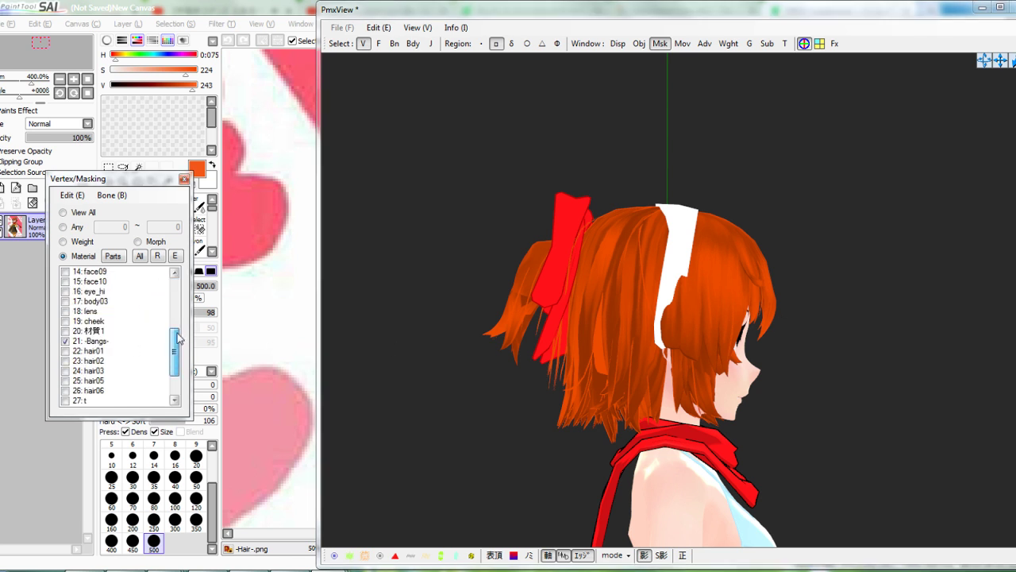
{"action": "left_click", "coordinate": [92, 293]}
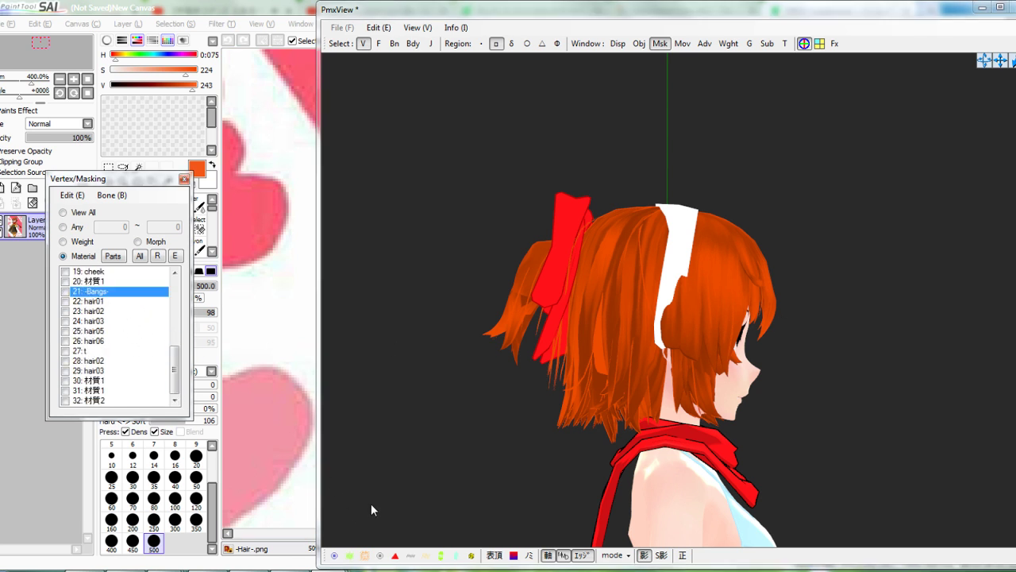
{"action": "left_click", "coordinate": [99, 302]}
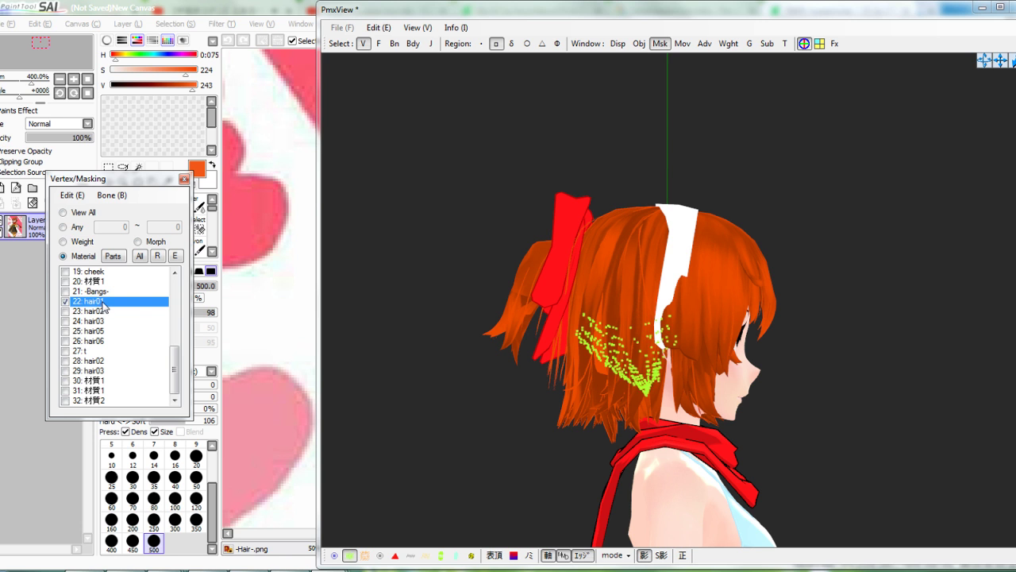
{"action": "left_click", "coordinate": [92, 311]}
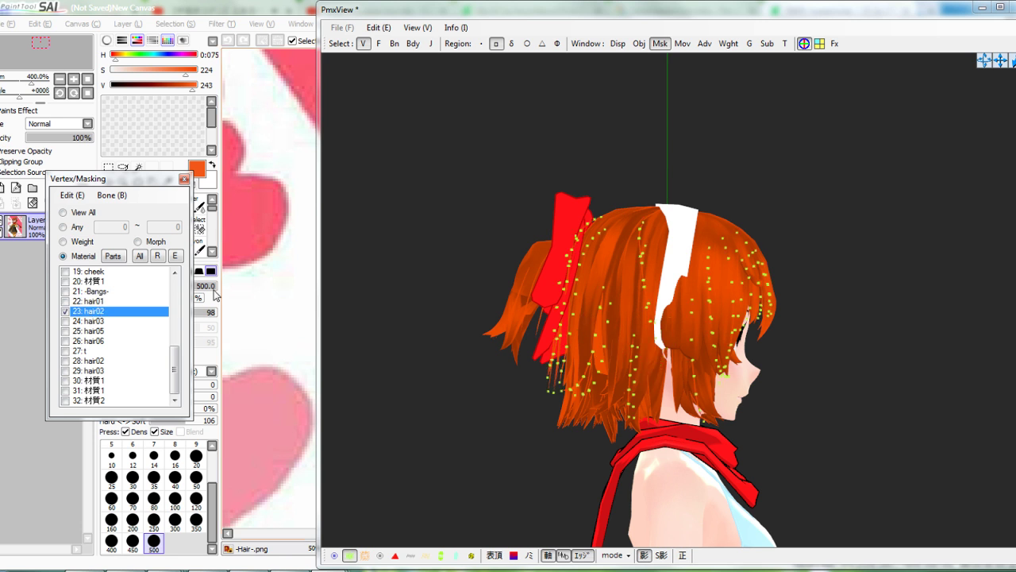
Select all hair02 vertices, move them slightly toward the face along the Z axis, and hide the vertex markers
{"action": "left_click_drag", "start_coordinate": [474, 203], "coordinate": [949, 506]}
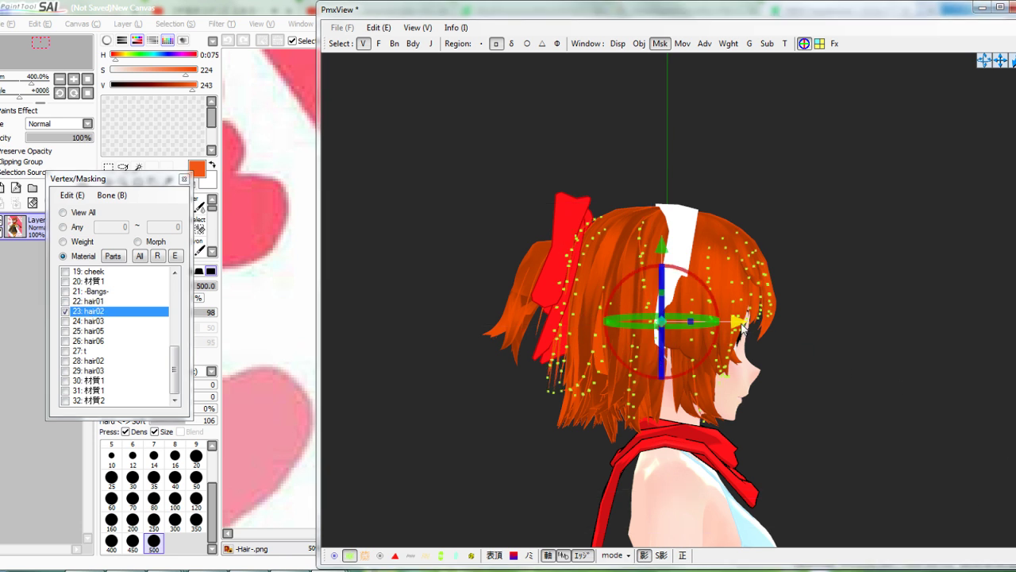
{"action": "left_click_drag", "start_coordinate": [742, 326], "coordinate": [749, 330]}
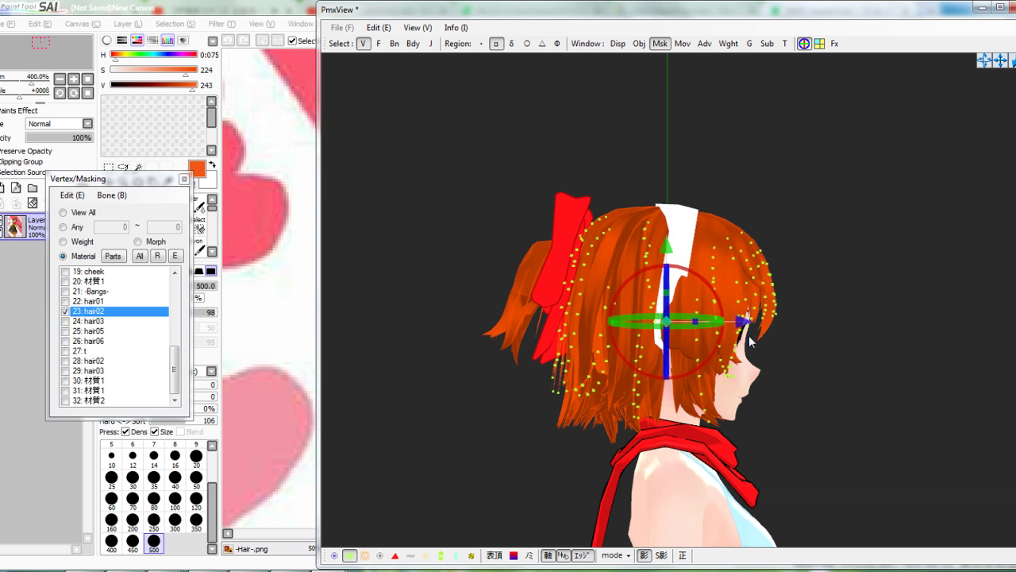
{"action": "left_click", "coordinate": [831, 298]}
{"action": "right_click_drag", "start_coordinate": [834, 297], "coordinate": [771, 299]}
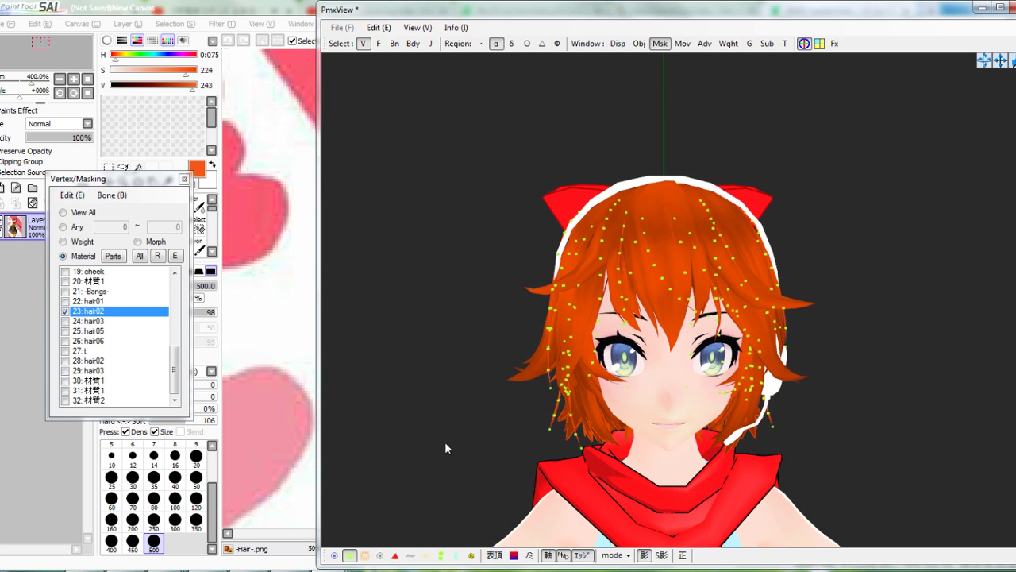
{"action": "left_click", "coordinate": [349, 557]}
{"action": "right_click_drag", "start_coordinate": [568, 455], "coordinate": [511, 451]}
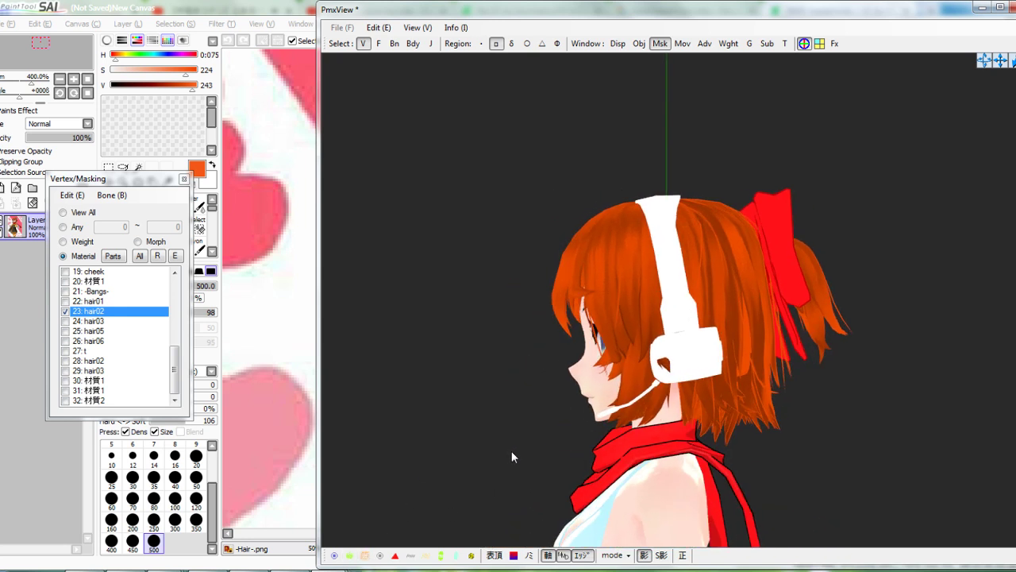
Select the hair02 vertices around the head from the side, then clear materials hair02 and t from the vertex mask
{"action": "left_click_drag", "start_coordinate": [427, 179], "coordinate": [933, 509]}
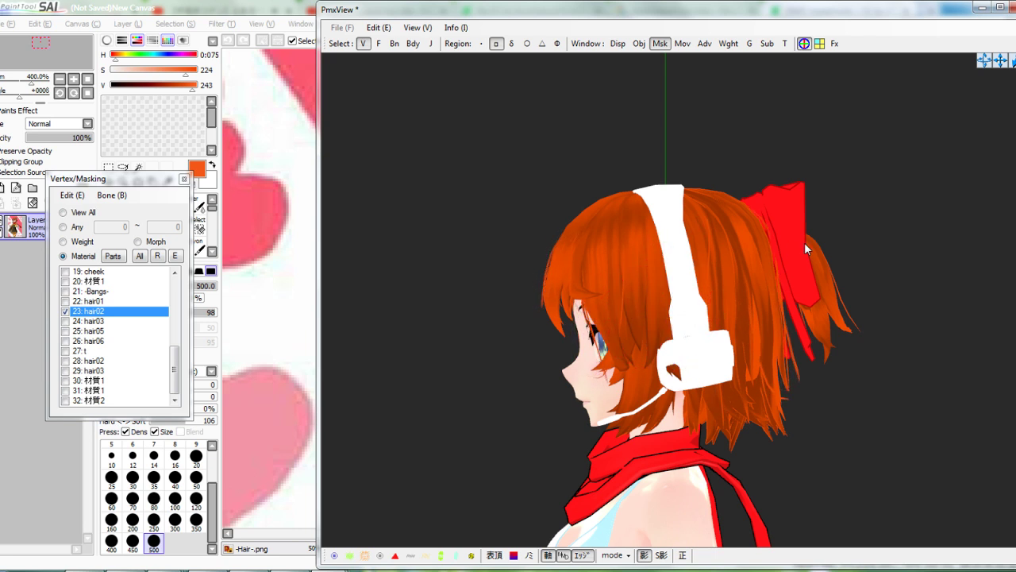
{"action": "right_click_drag", "start_coordinate": [804, 242], "coordinate": [848, 256]}
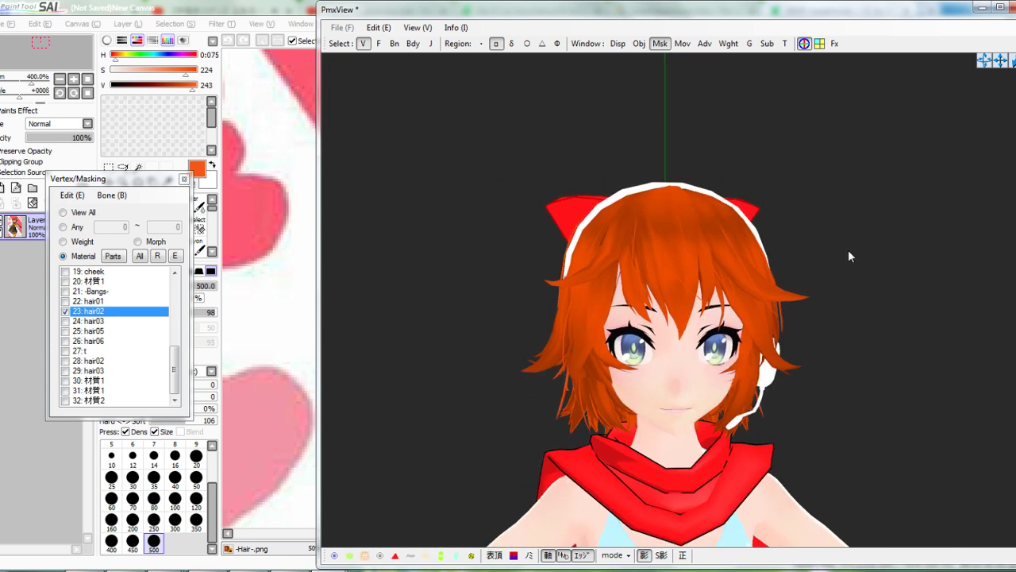
{"action": "left_click", "coordinate": [85, 352]}
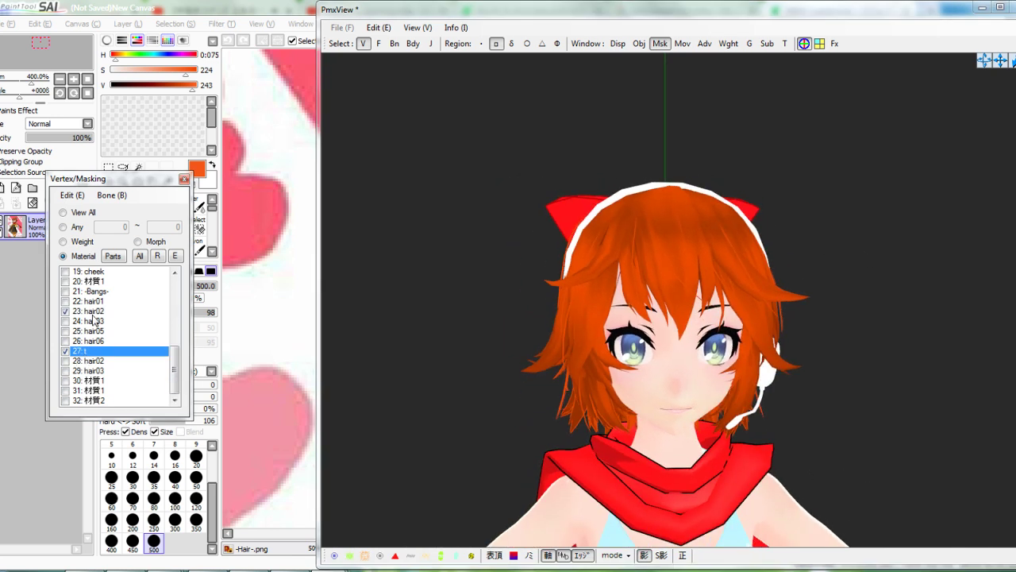
{"action": "left_click", "coordinate": [94, 312]}
{"action": "right_click_drag", "start_coordinate": [620, 306], "coordinate": [628, 326]}
{"action": "left_click", "coordinate": [86, 351]}
Check the headset in the reference drawing and look through the Nurin OC project's tex and sph folders for the headset texture
{"action": "left_click", "coordinate": [305, 408]}
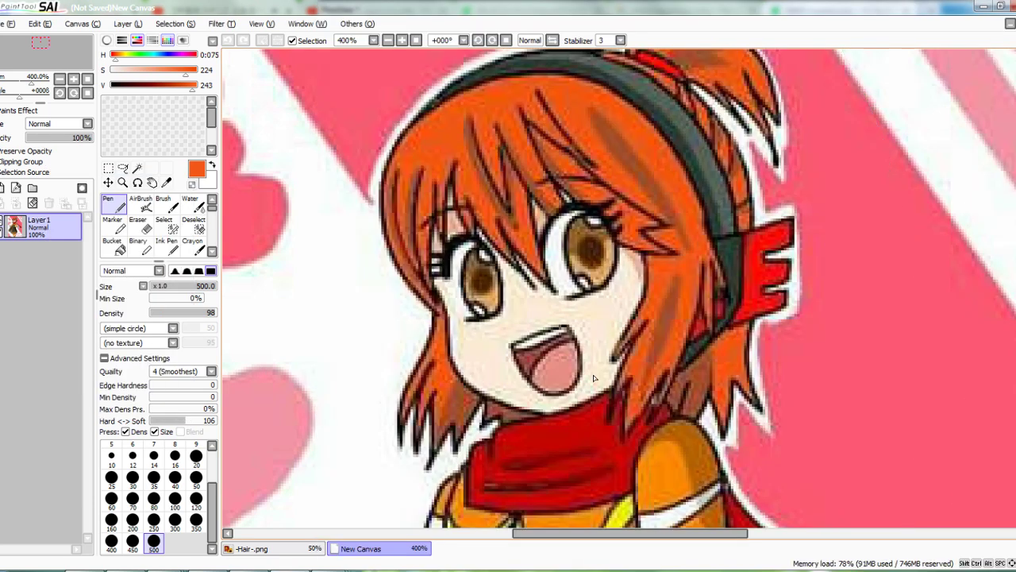
{"action": "left_click_drag", "start_coordinate": [673, 384], "coordinate": [694, 399]}
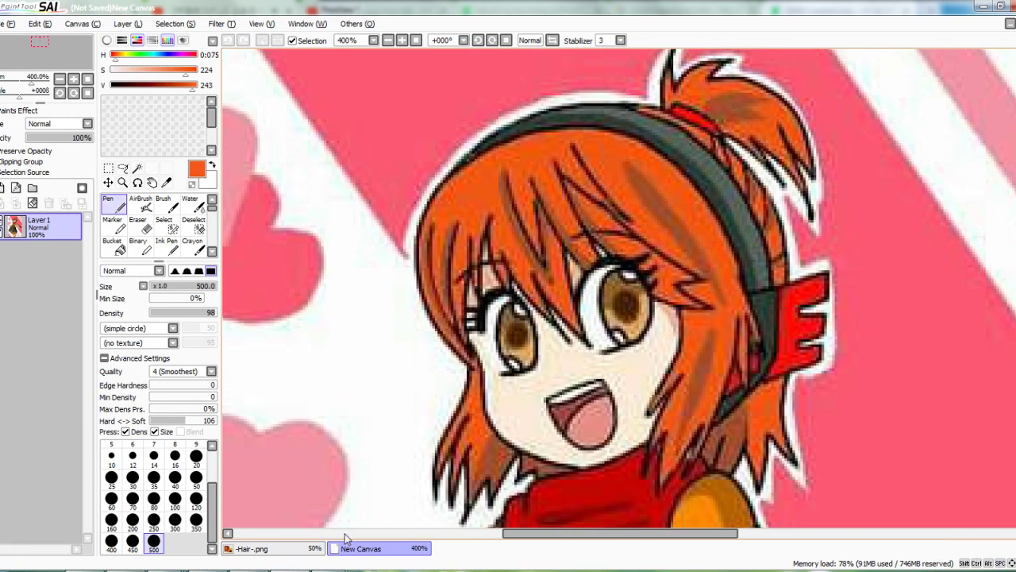
{"action": "left_click", "coordinate": [210, 570]}
{"action": "double_click", "coordinate": [502, 291]}
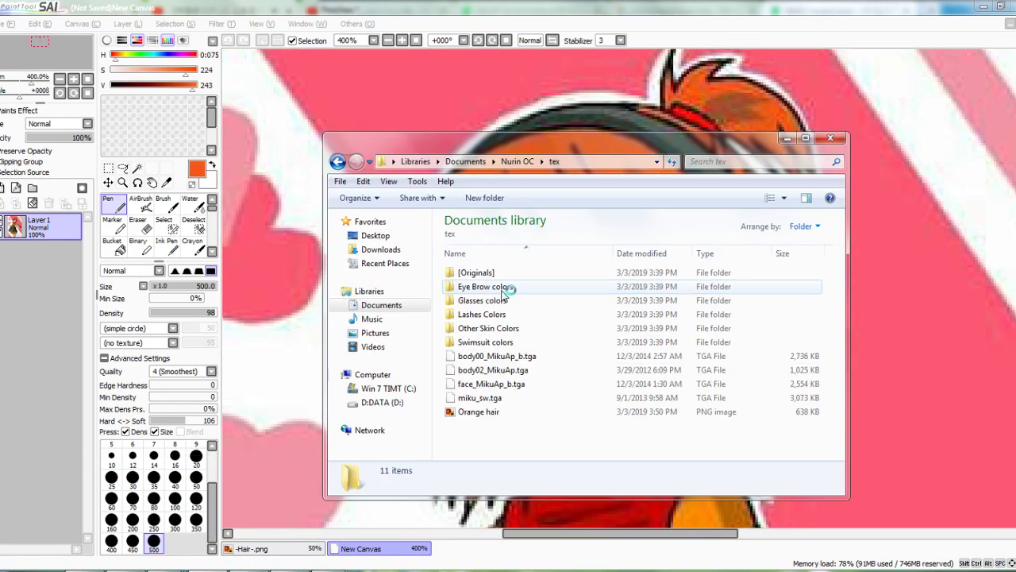
{"action": "left_click", "coordinate": [337, 161]}
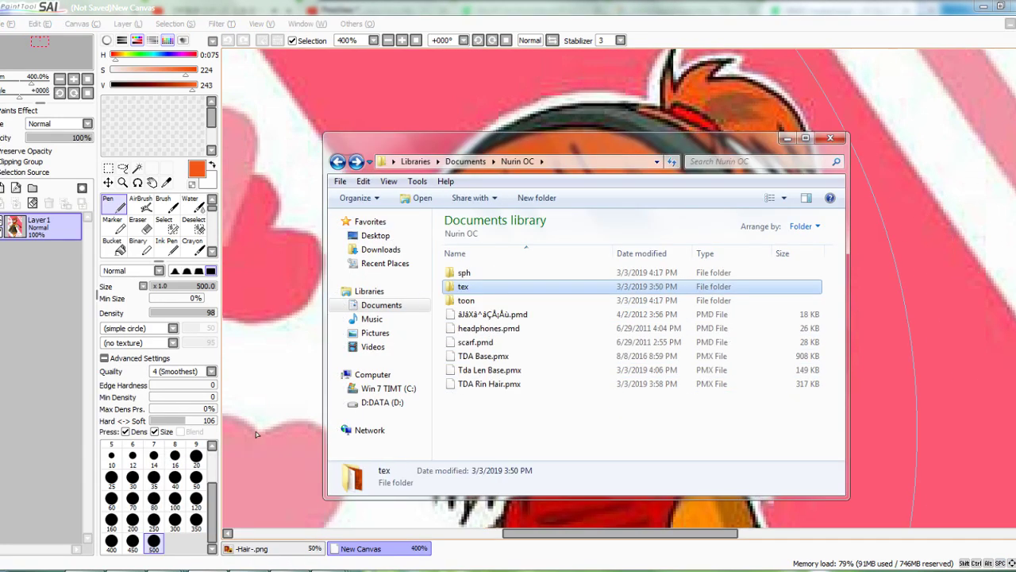
{"action": "mouse_move", "coordinate": [215, 570]}
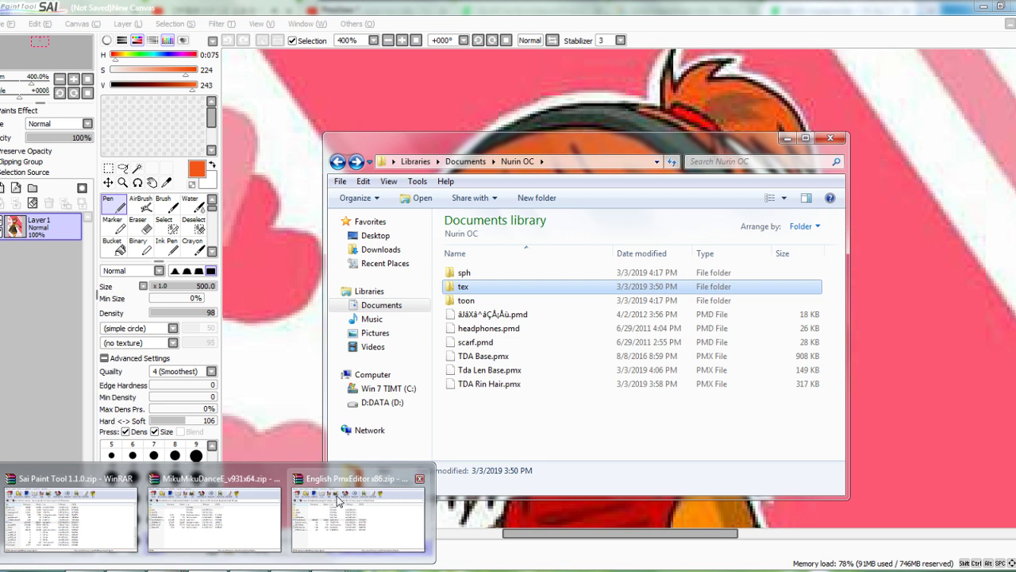
{"action": "double_click", "coordinate": [480, 274]}
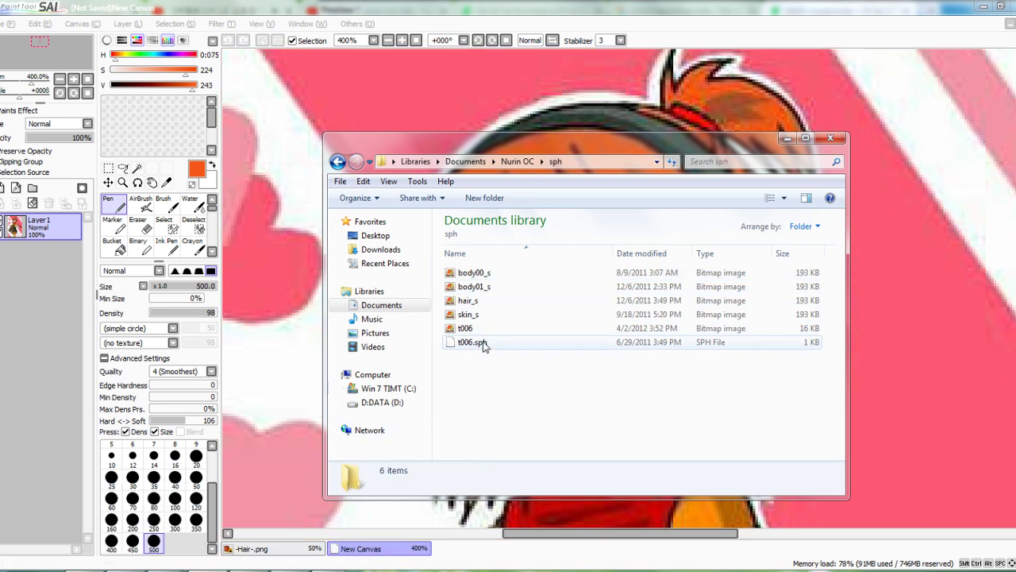
{"action": "left_click", "coordinate": [338, 162]}
Switch to the browser and examine the downloaded mmd headphones archive's files, closing the archive
{"action": "left_click", "coordinate": [125, 569]}
{"action": "left_click", "coordinate": [68, 554]}
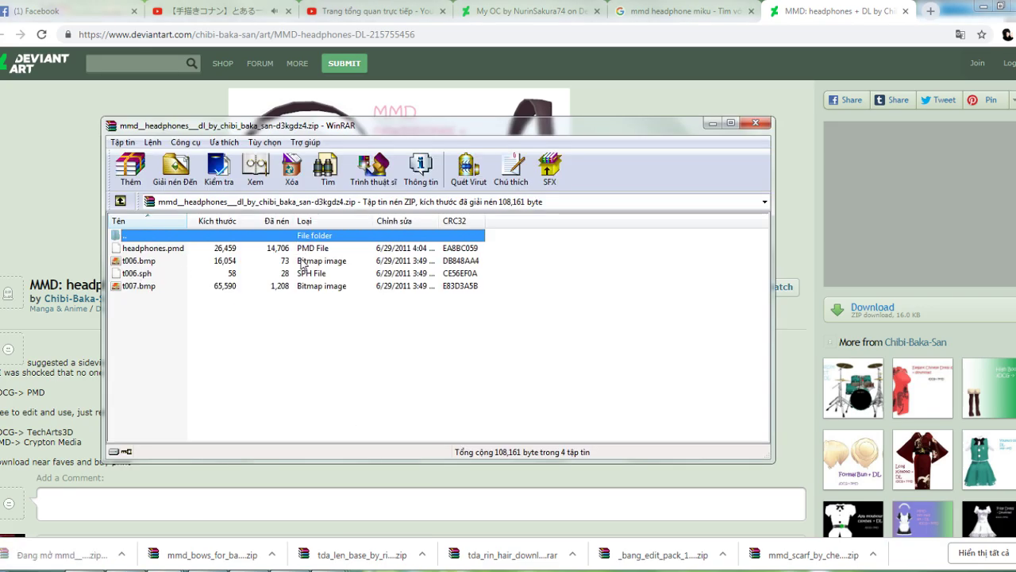
{"action": "left_click", "coordinate": [762, 125]}
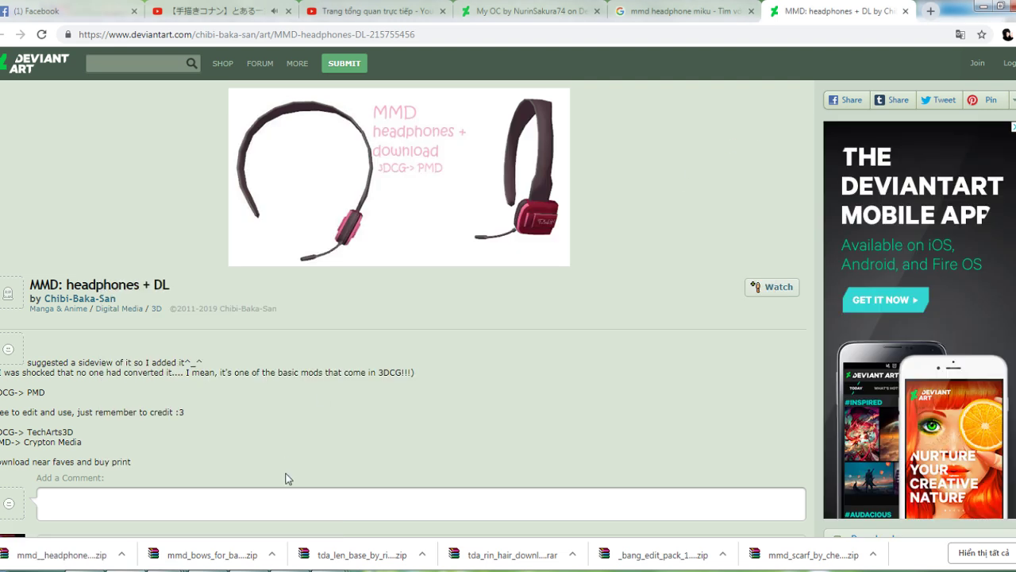
Switch to the TDA Base.pmx editor, select headset material 31 and examine its texture in the texture viewer
{"action": "mouse_move", "coordinate": [332, 568]}
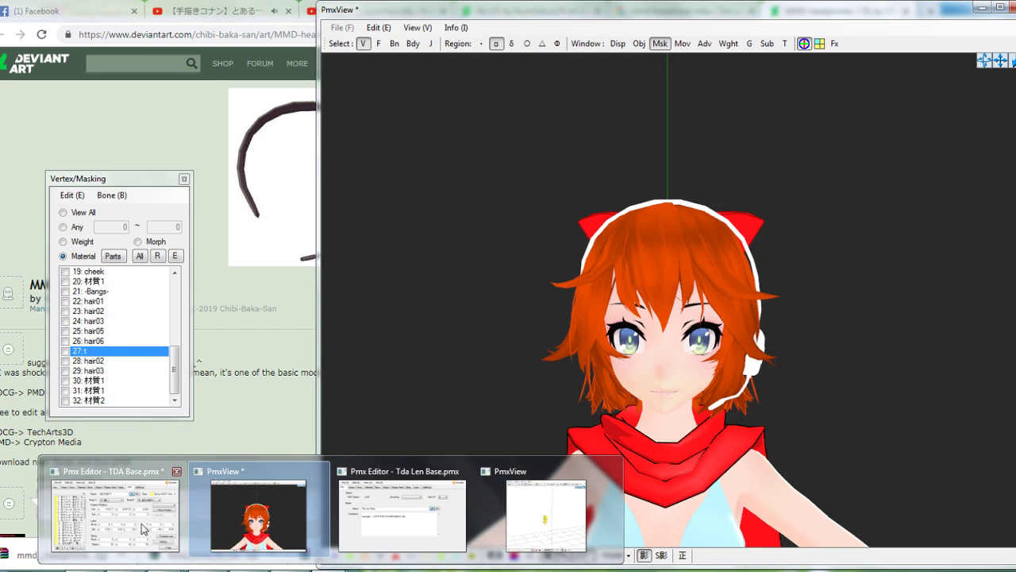
{"action": "left_click", "coordinate": [144, 529]}
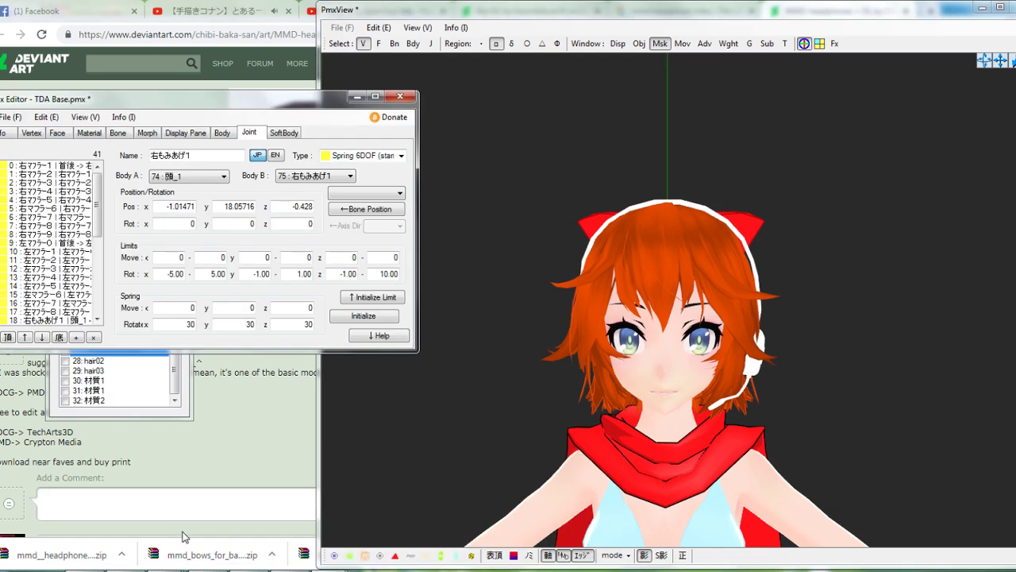
{"action": "left_click", "coordinate": [89, 132]}
{"action": "scroll", "coordinate": [48, 239], "scroll_direction": "down", "scroll_amount": 5}
{"action": "left_click", "coordinate": [24, 313]}
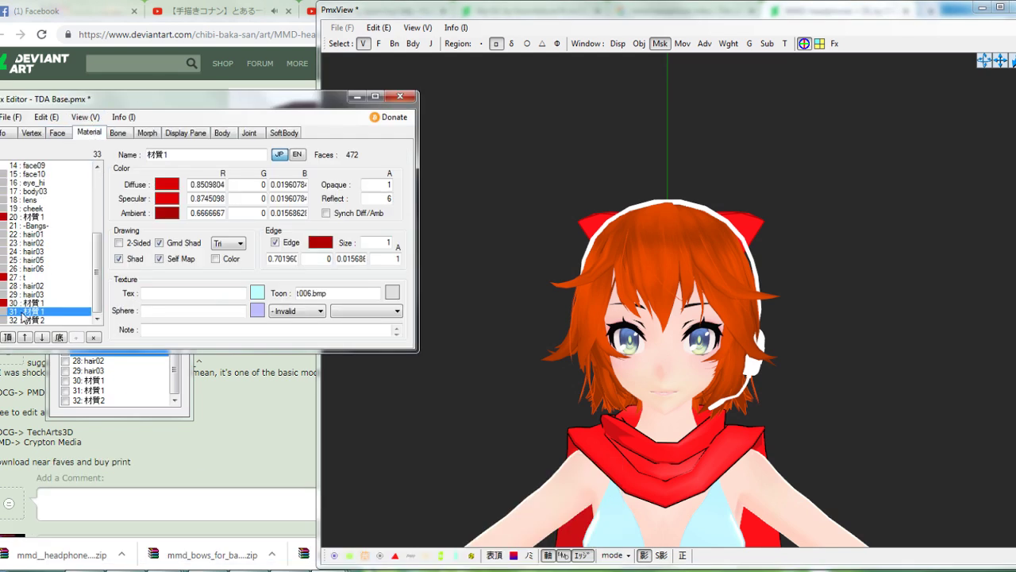
{"action": "left_click", "coordinate": [257, 293]}
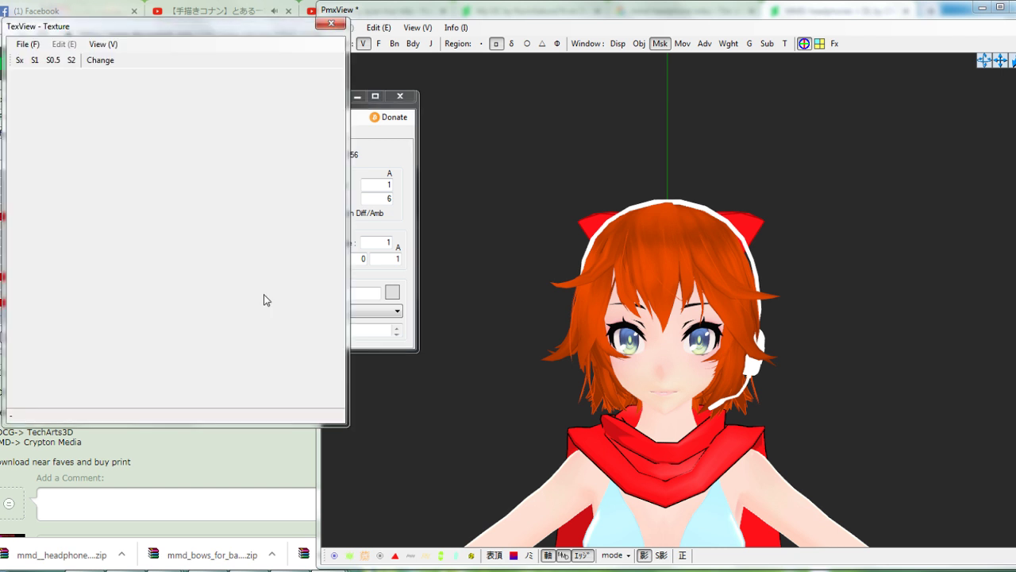
{"action": "left_click", "coordinate": [331, 24]}
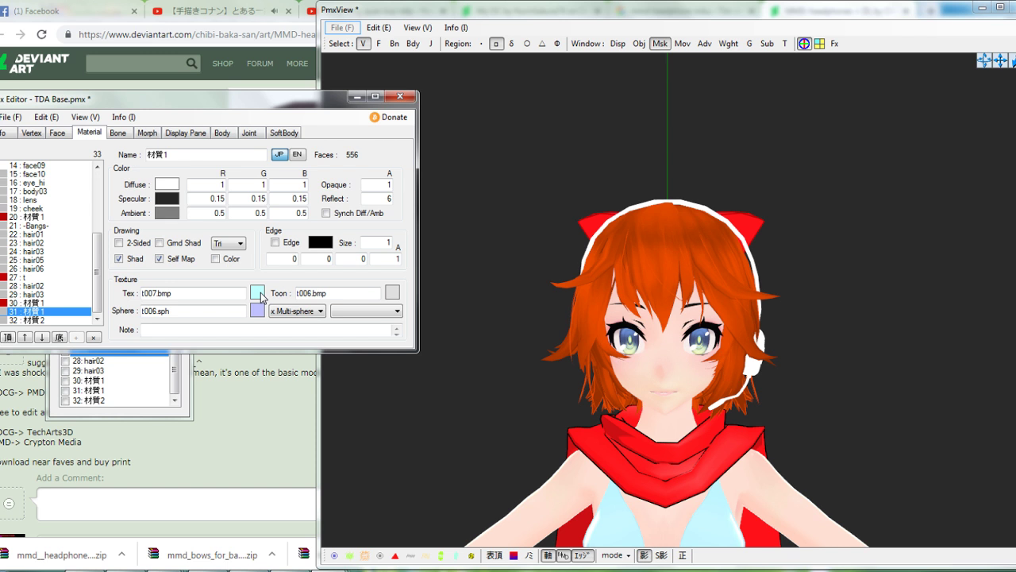
Open t007.bmp from the toon folder in the texture viewer for material 31
{"action": "left_click", "coordinate": [261, 295]}
{"action": "left_click", "coordinate": [26, 47]}
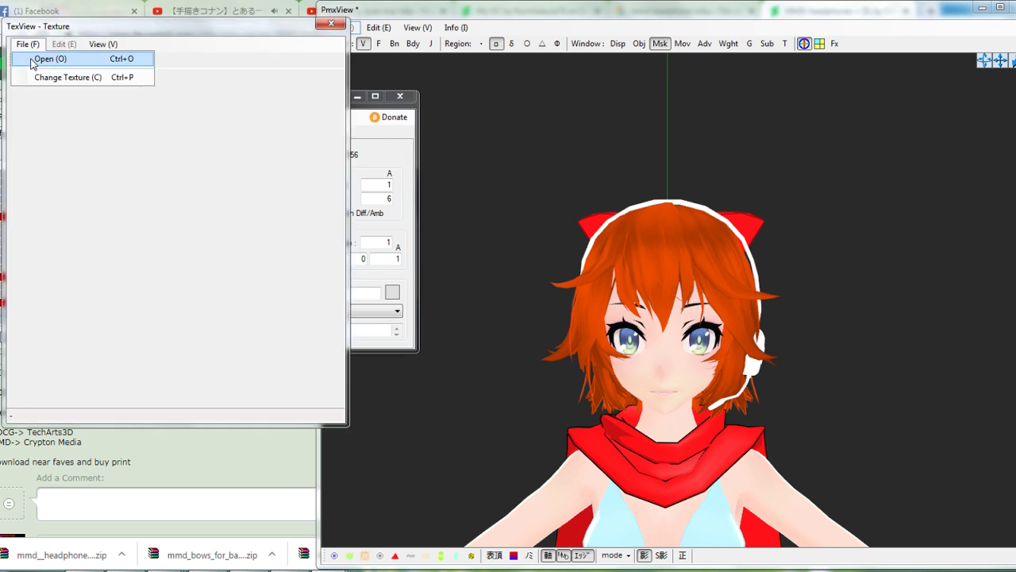
{"action": "left_click", "coordinate": [42, 62]}
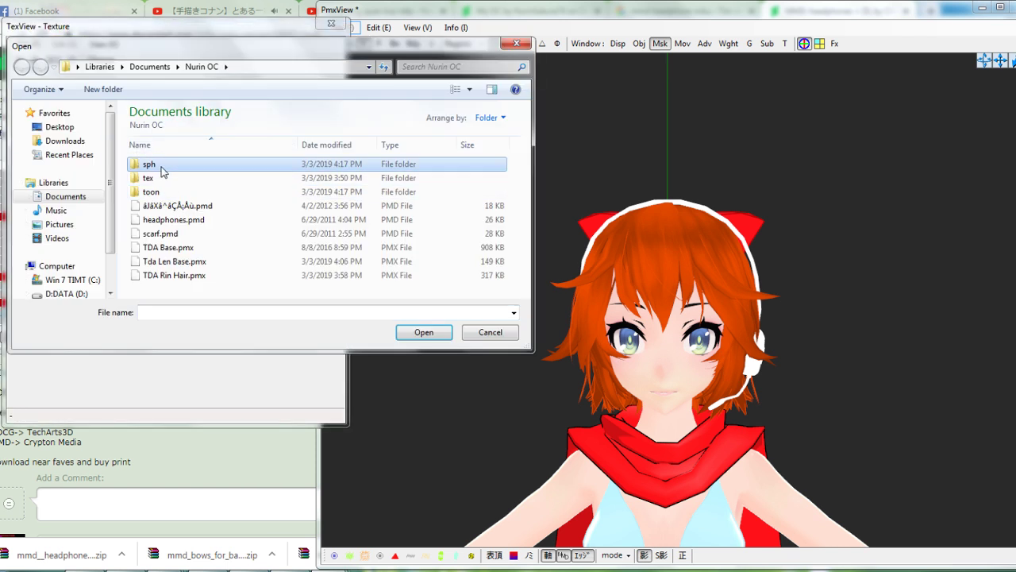
{"action": "double_click", "coordinate": [161, 164]}
{"action": "left_click", "coordinate": [202, 67]}
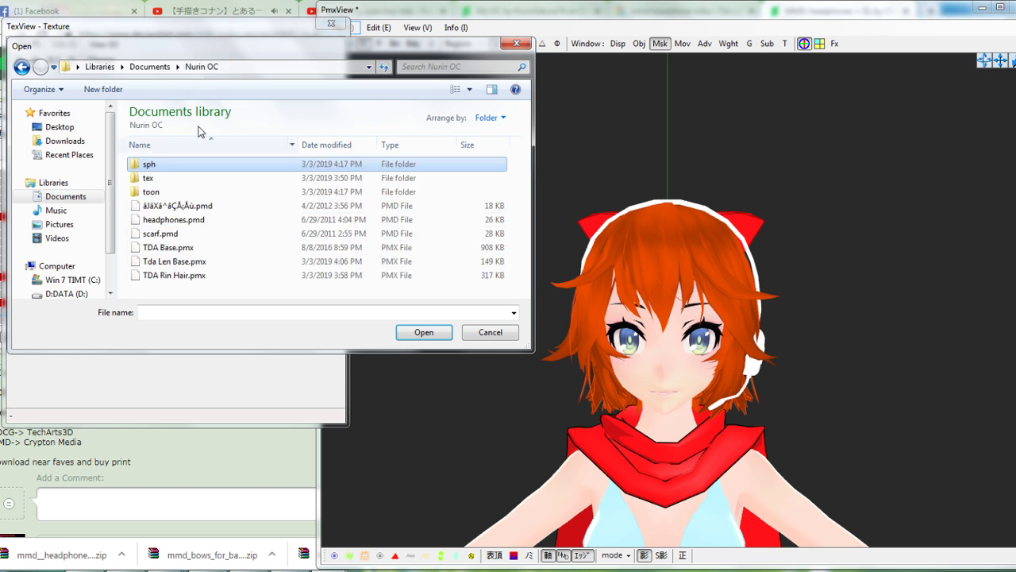
{"action": "double_click", "coordinate": [151, 193]}
{"action": "double_click", "coordinate": [164, 193]}
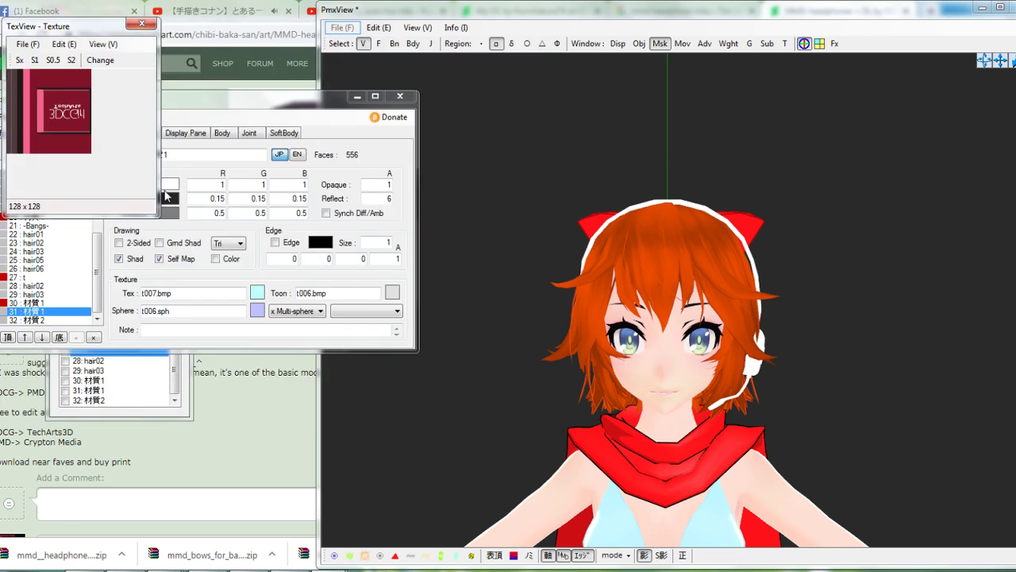
Change material 31's current texture to the loaded t007.bmp and inspect the headset on the model from the side
{"action": "left_click", "coordinate": [100, 61]}
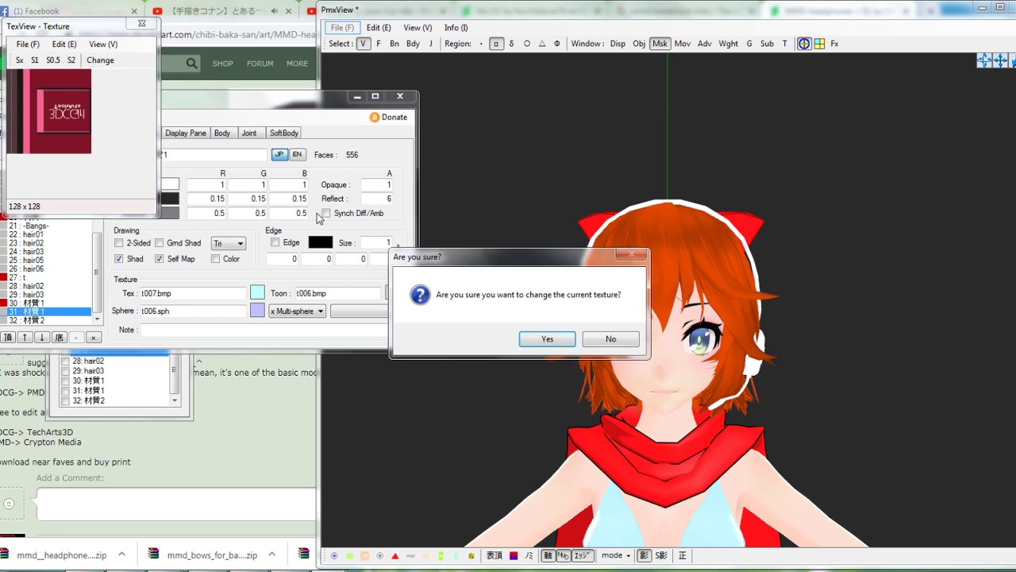
{"action": "left_click", "coordinate": [547, 339]}
{"action": "right_click_drag", "start_coordinate": [588, 324], "coordinate": [529, 322]}
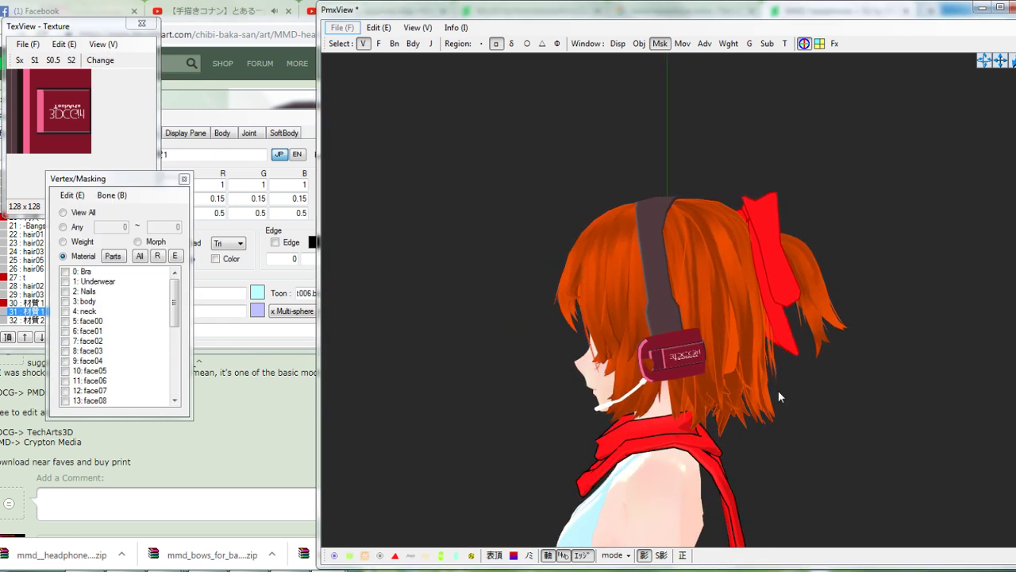
{"action": "scroll", "coordinate": [702, 411], "scroll_direction": "up", "scroll_amount": 2}
{"action": "scroll", "coordinate": [691, 414], "scroll_direction": "up", "scroll_amount": 3}
{"action": "scroll", "coordinate": [690, 416], "scroll_direction": "down", "scroll_amount": 2}
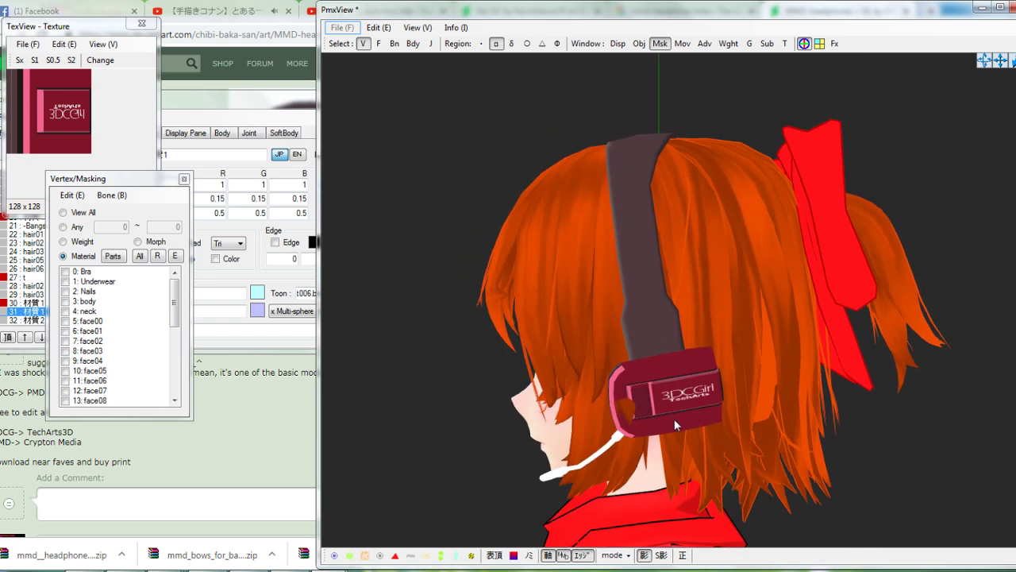
Open t007.bmp from the project's toon folder as a canvas in PaintTool SAI
{"action": "left_click", "coordinate": [290, 570]}
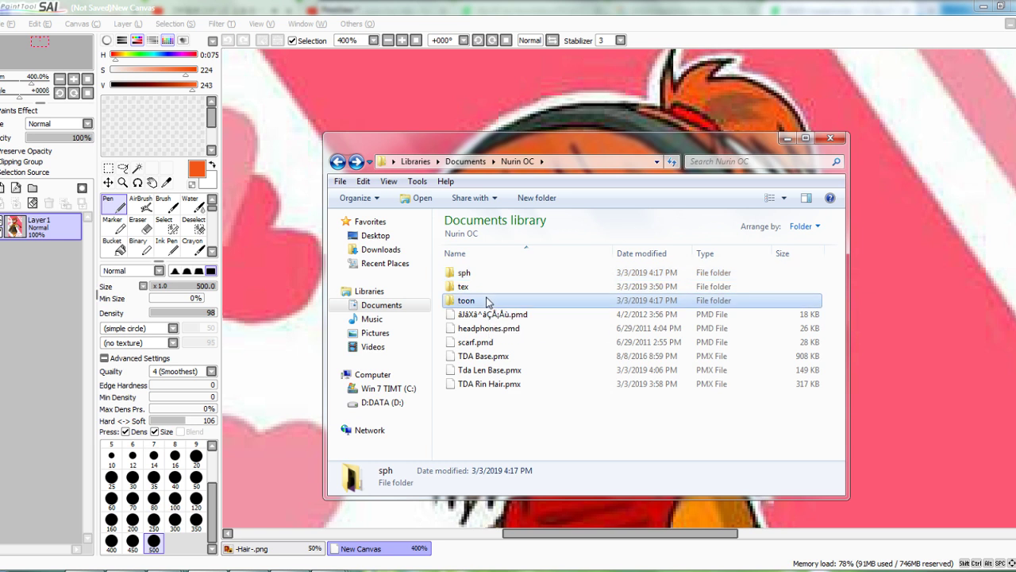
{"action": "double_click", "coordinate": [466, 297]}
{"action": "mouse_move", "coordinate": [478, 302]}
{"action": "left_mouse_down"}
{"action": "mouse_move", "coordinate": [499, 301]}
{"action": "mouse_move", "coordinate": [272, 338]}
{"action": "left_mouse_up"}
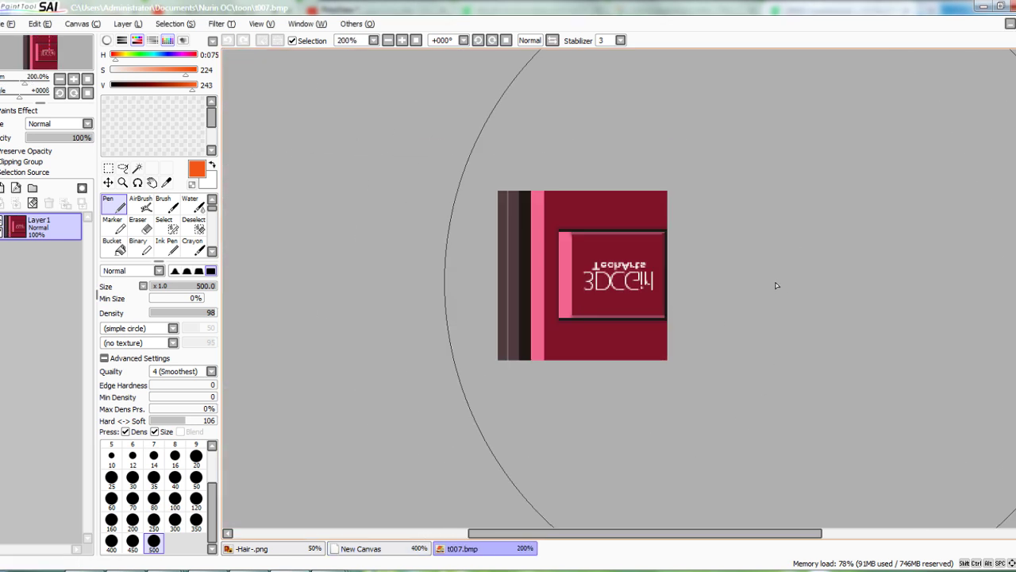
{"action": "scroll", "coordinate": [777, 285], "scroll_direction": "up", "scroll_amount": 3}
{"action": "scroll", "coordinate": [773, 285], "scroll_direction": "down", "scroll_amount": 1}
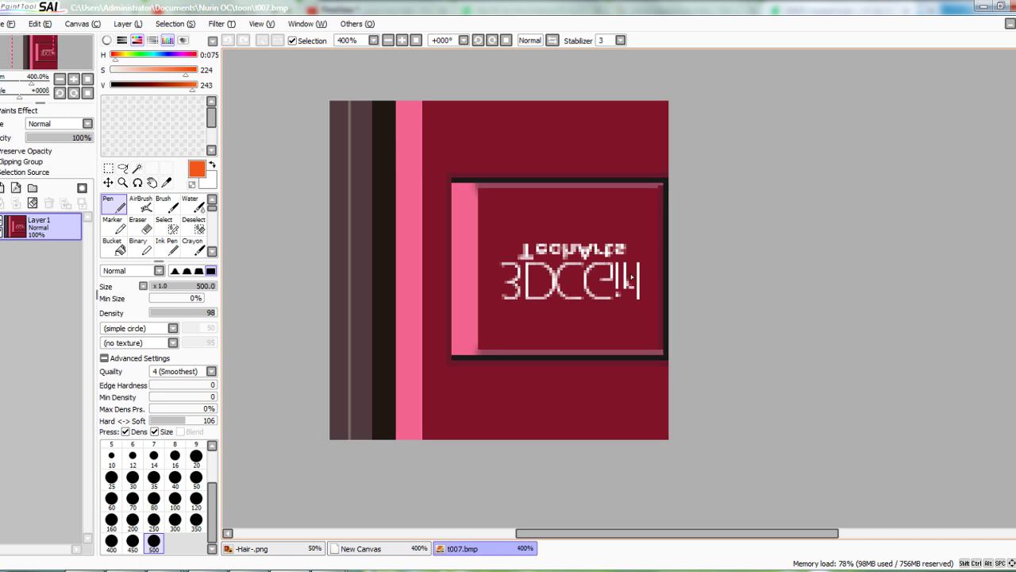
Set the pen size to 35, sample the ear piece's bright red from the reference drawing and return to t007.bmp
{"action": "left_click", "coordinate": [154, 477]}
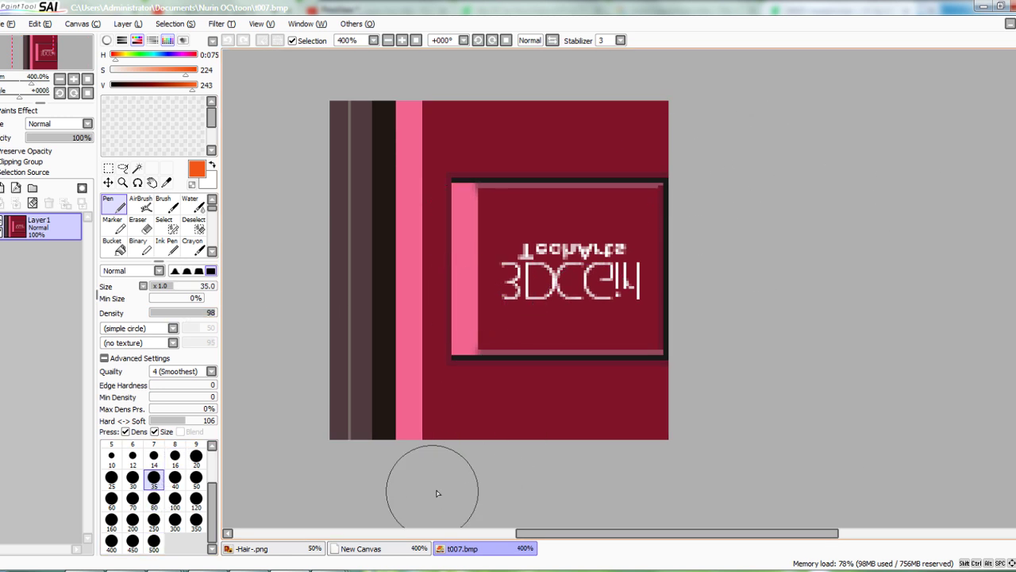
{"action": "left_click", "coordinate": [362, 552]}
{"action": "scroll", "coordinate": [898, 309], "scroll_direction": "up", "scroll_amount": 4}
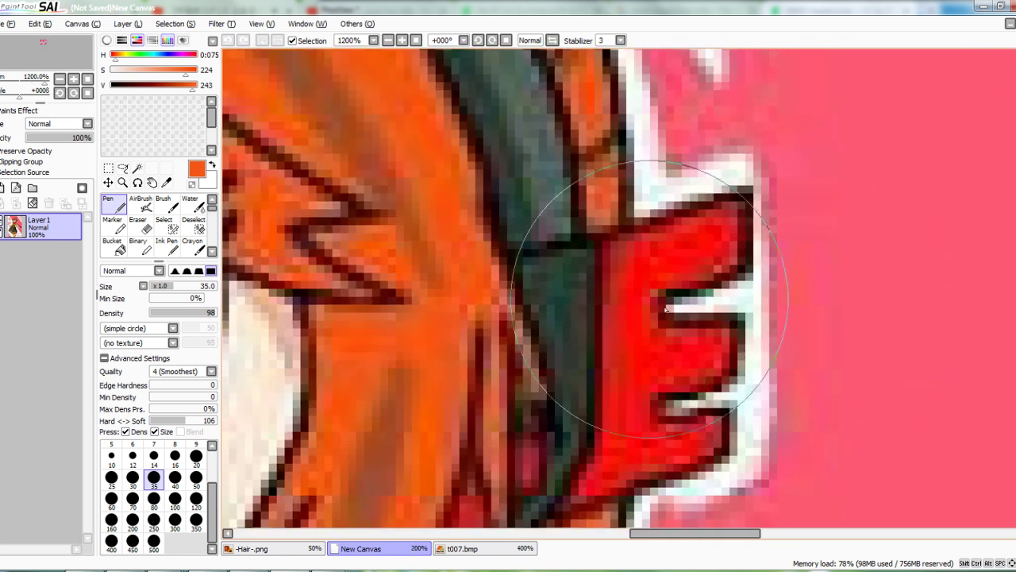
{"action": "scroll", "coordinate": [669, 266], "scroll_direction": "down", "scroll_amount": 2}
{"action": "left_click", "coordinate": [462, 548]}
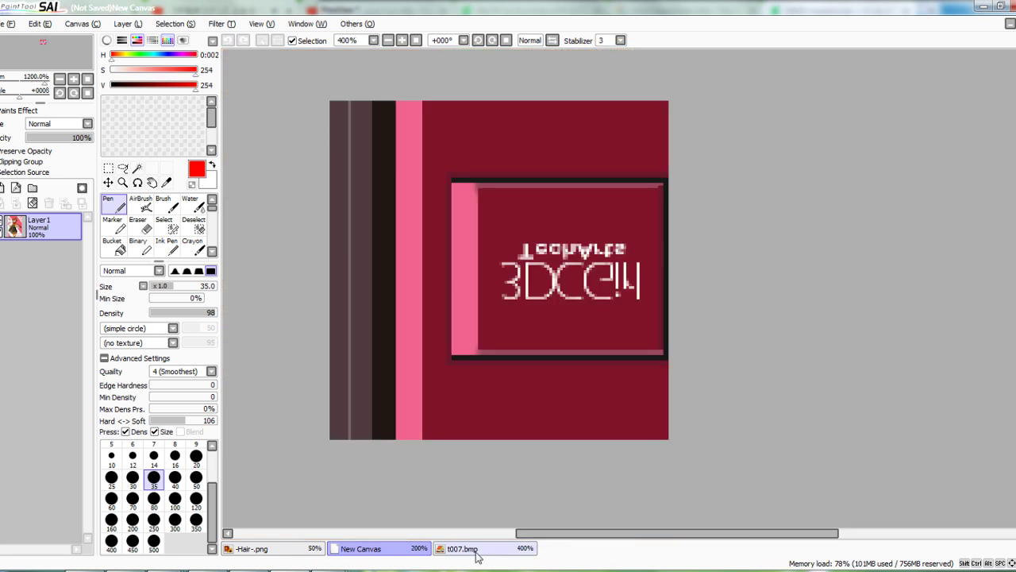
Undo the trial red stroke and make a rectangular selection of the texture's pink and dark red area, excluding the dark stripes
{"action": "left_click_drag", "start_coordinate": [657, 358], "coordinate": [681, 317]}
{"action": "key", "text": "ctrl+z"}
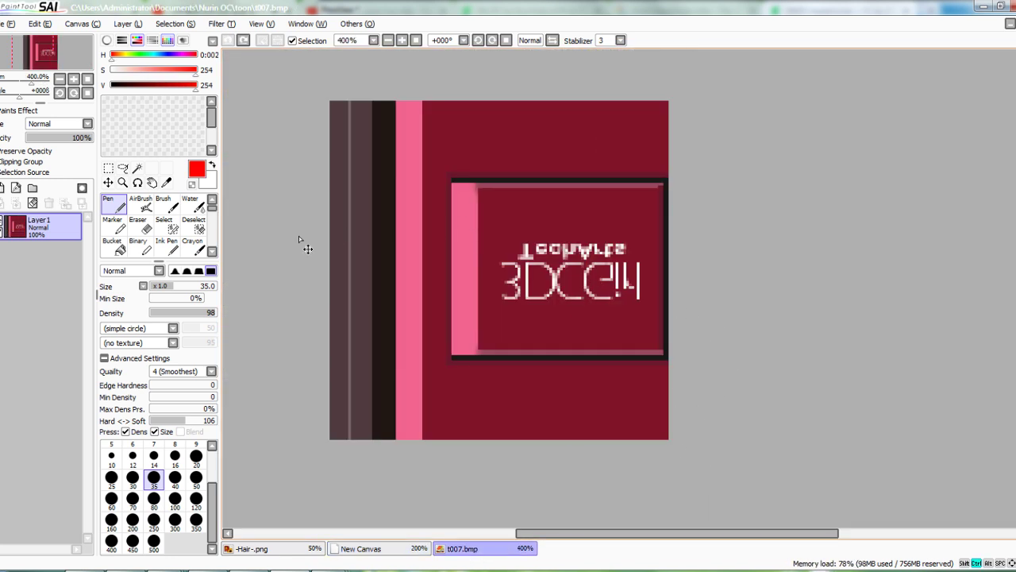
{"action": "left_click", "coordinate": [108, 169]}
{"action": "left_click_drag", "start_coordinate": [700, 107], "coordinate": [421, 468]}
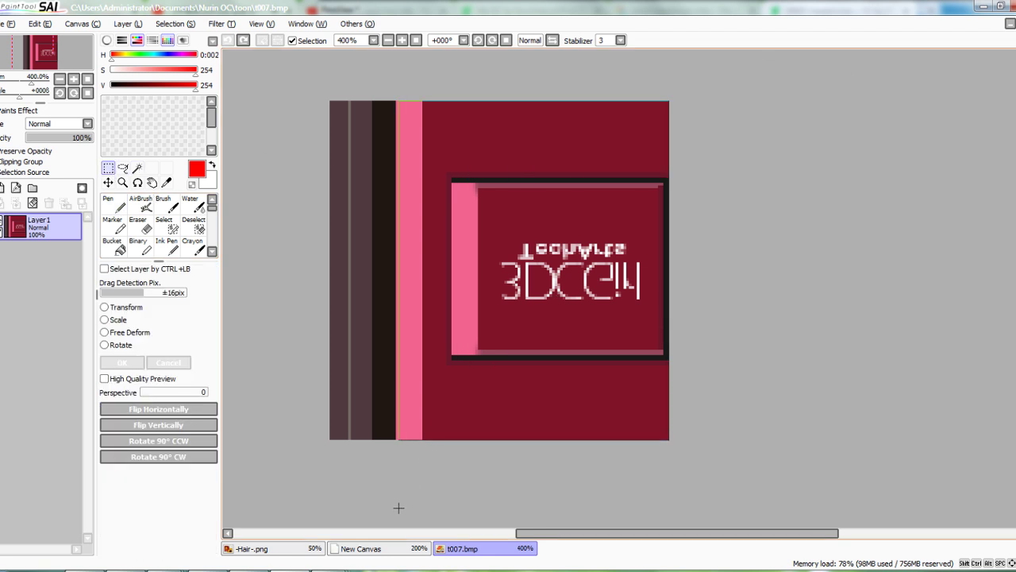
{"action": "left_click_drag", "start_coordinate": [397, 515], "coordinate": [397, 514]}
Paint the whole selected area bright red with the Pen at size 500
{"action": "left_click", "coordinate": [116, 205]}
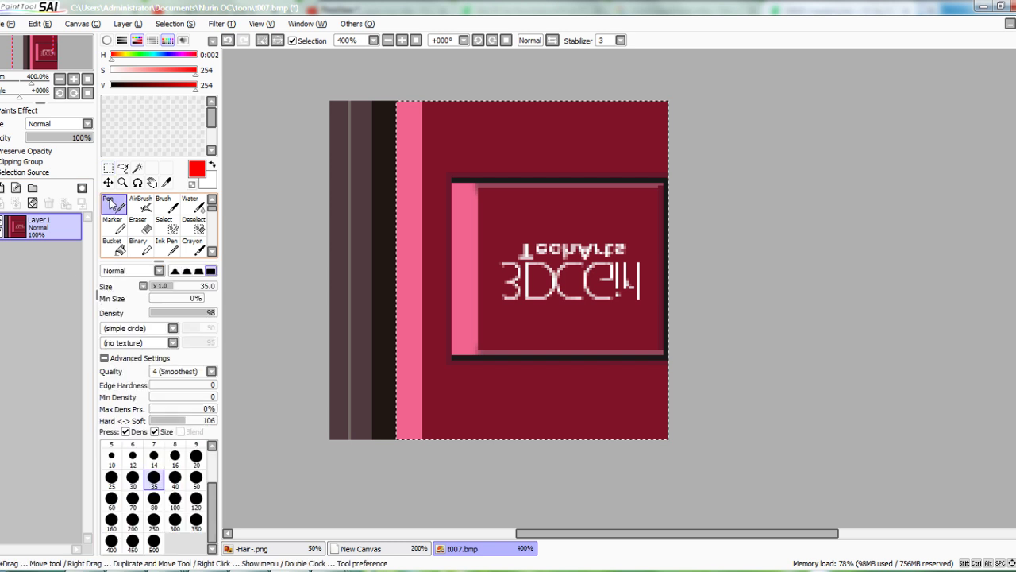
{"action": "left_click", "coordinate": [154, 543]}
{"action": "left_click_drag", "start_coordinate": [638, 109], "coordinate": [169, 385]}
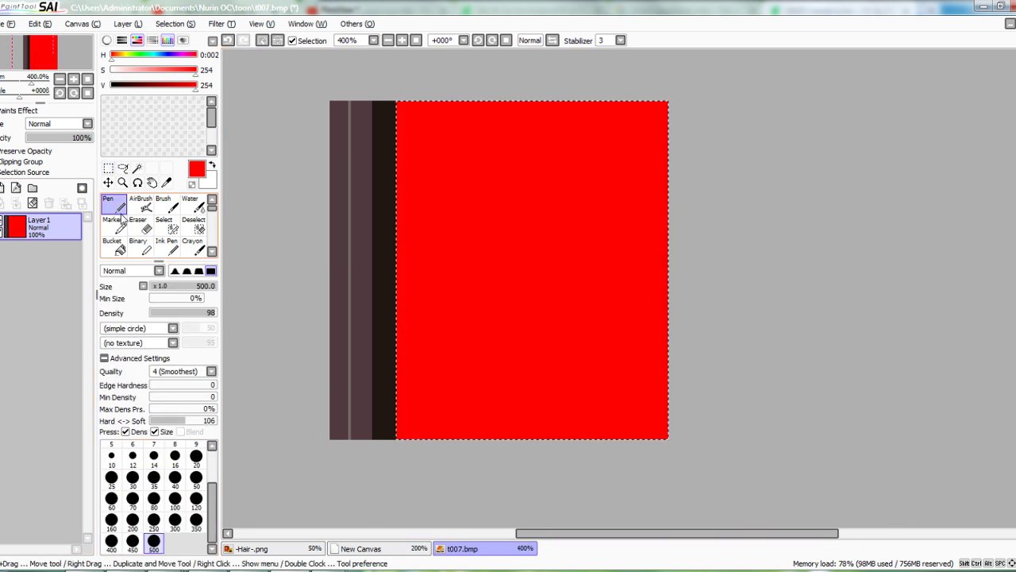
Paint a vertical darker red stripe through the middle of the red area with the Pen at size 35 and color value 204
{"action": "left_click", "coordinate": [153, 477]}
{"action": "left_click_drag", "start_coordinate": [196, 87], "coordinate": [179, 89]}
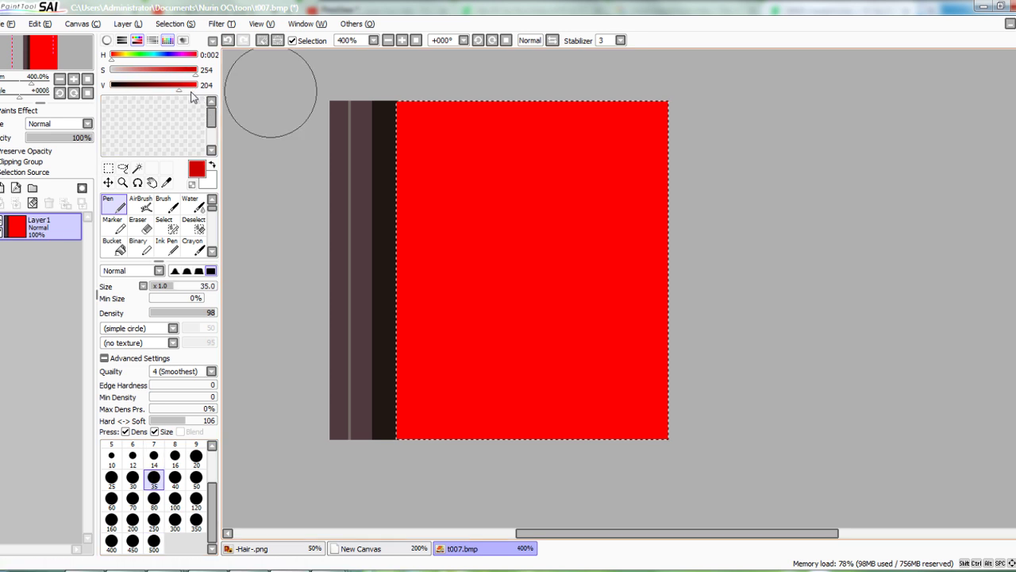
{"action": "left_click_drag", "start_coordinate": [521, 92], "coordinate": [524, 477]}
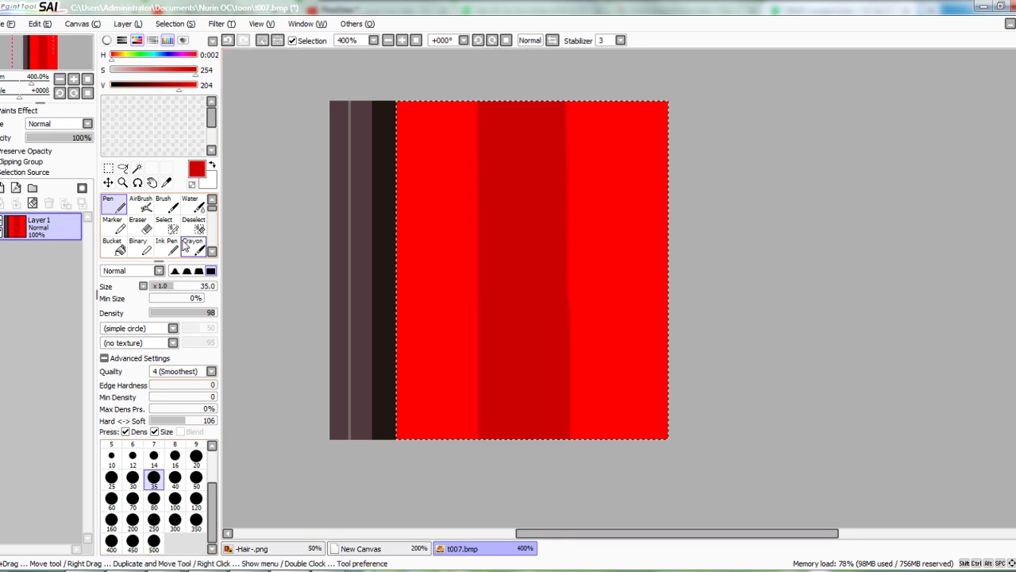
Choose the Blur brush, undo its trial blending of the dark stripe's edge and set its brush texture to no texture
{"action": "scroll", "coordinate": [159, 224], "scroll_direction": "down", "scroll_amount": 2}
{"action": "left_click", "coordinate": [196, 225]}
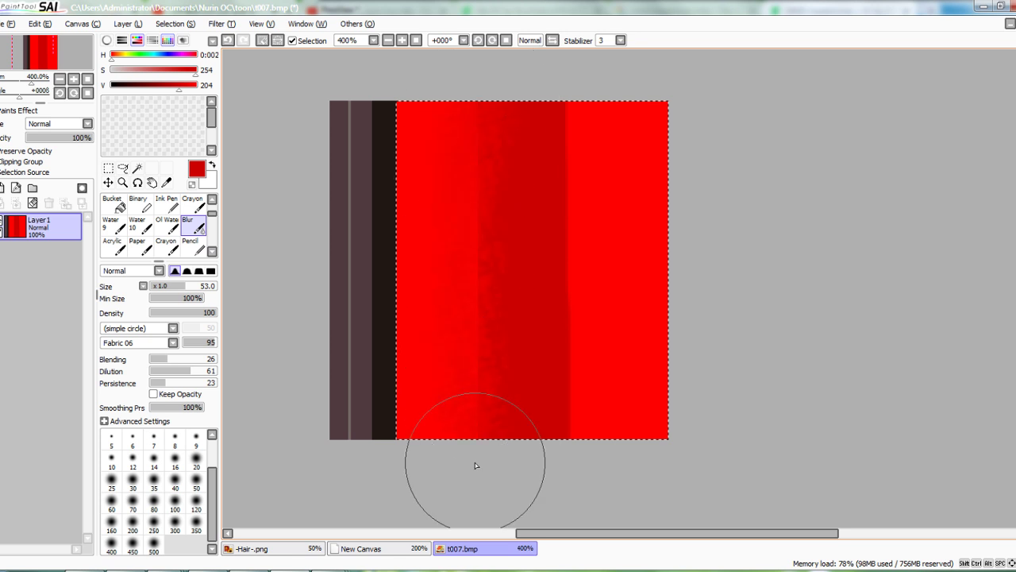
{"action": "key", "text": "ctrl+z"}
{"action": "left_click", "coordinate": [151, 342]}
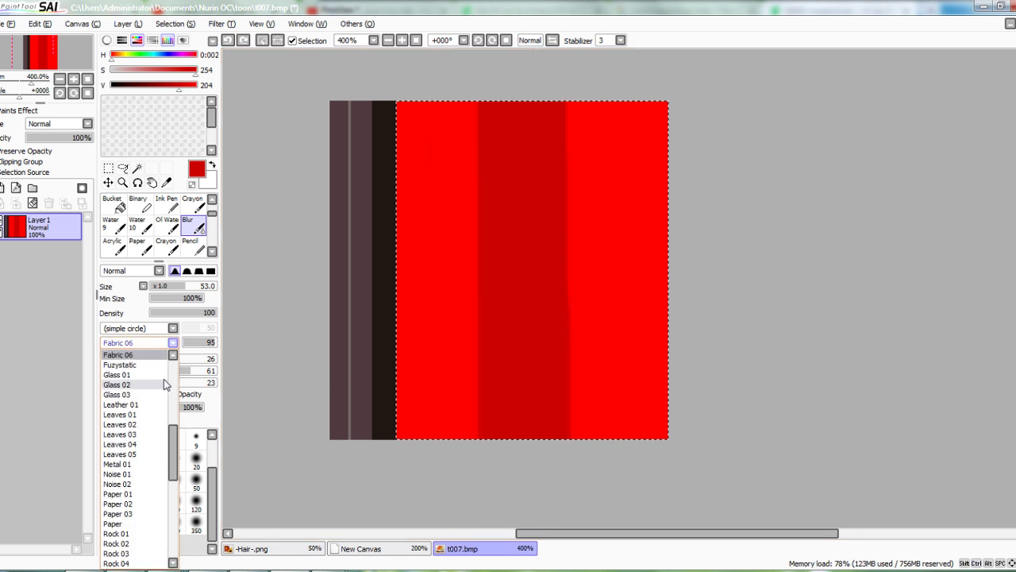
{"action": "left_click_drag", "start_coordinate": [173, 452], "coordinate": [172, 389]}
{"action": "left_click", "coordinate": [127, 355]}
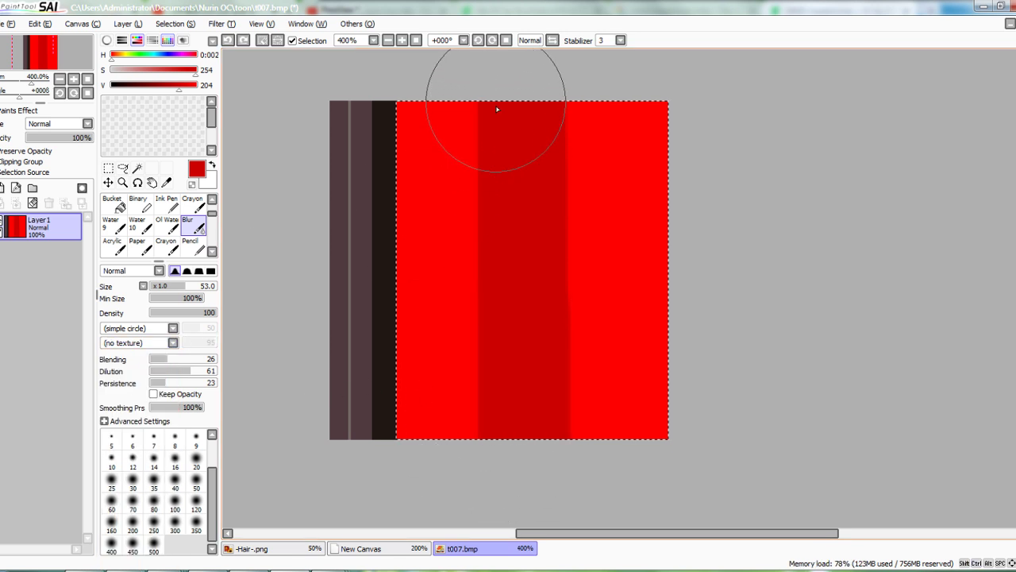
Blur the dark red stripe into the red area and paint a darker stripe over it with the Binary pen at size 50, value 184
{"action": "left_click_drag", "start_coordinate": [497, 109], "coordinate": [477, 466]}
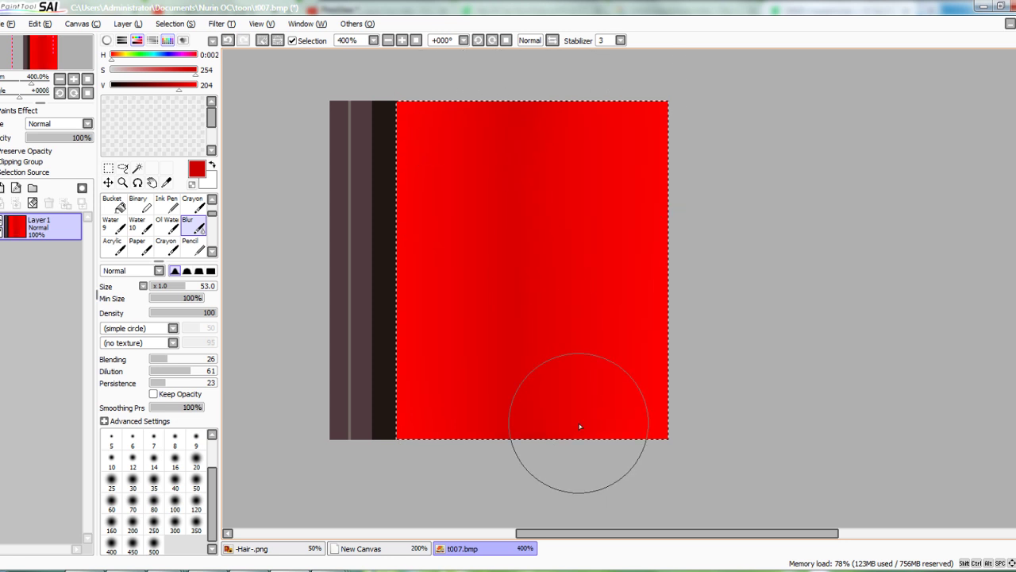
{"action": "left_click_drag", "start_coordinate": [579, 427], "coordinate": [502, 115]}
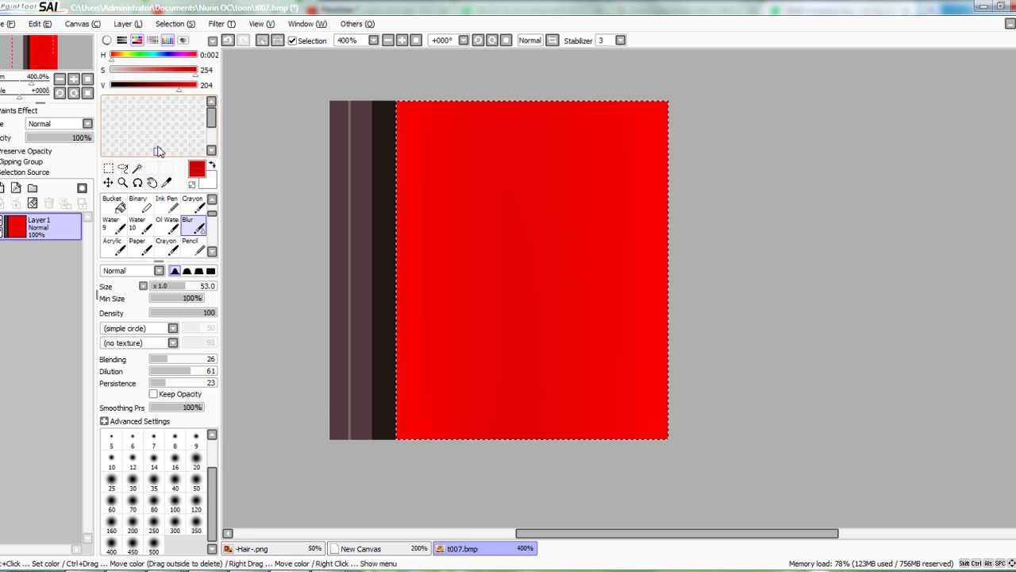
{"action": "left_click", "coordinate": [139, 205]}
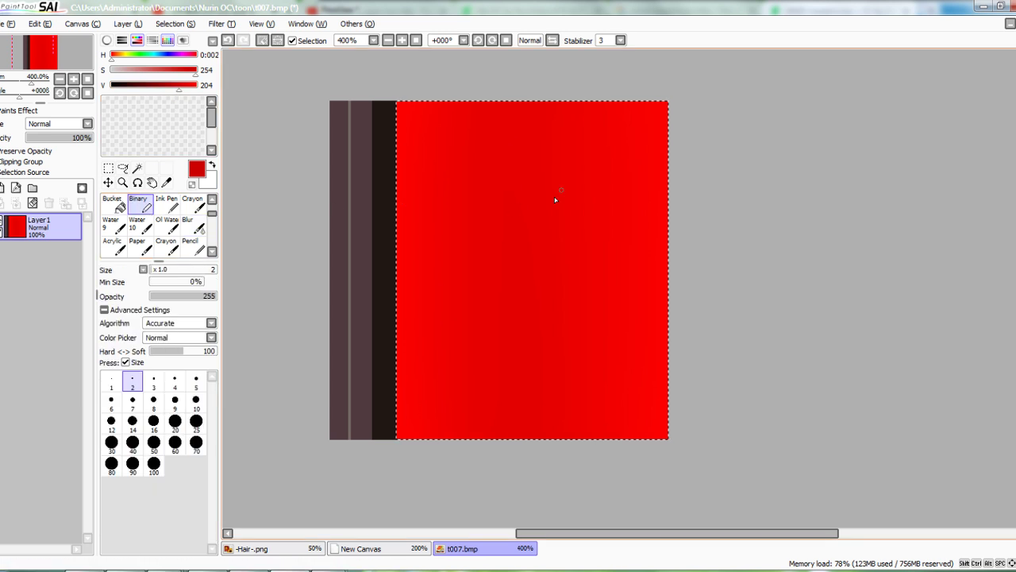
{"action": "left_click", "coordinate": [155, 465]}
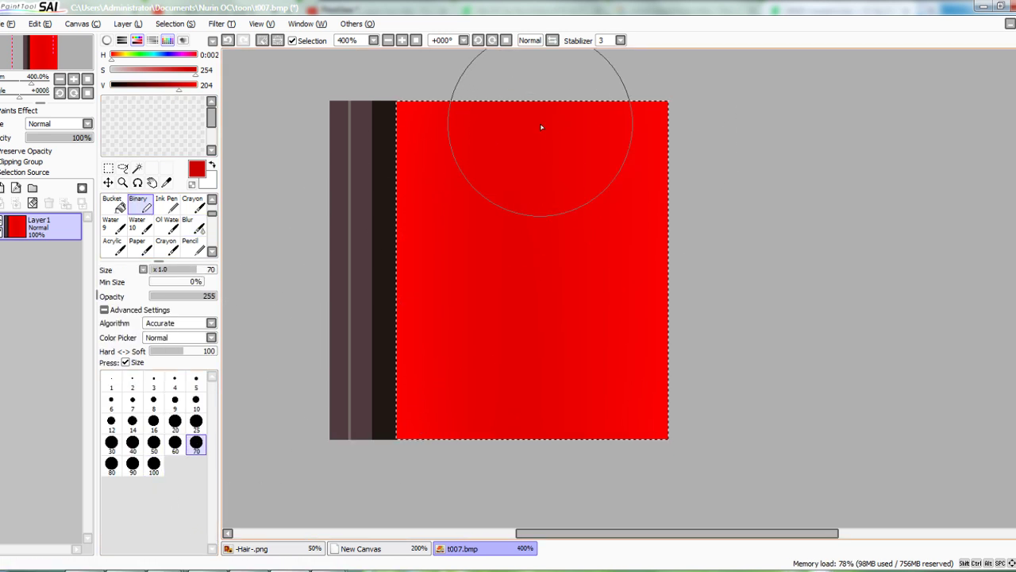
{"action": "mouse_move", "coordinate": [465, 186]}
{"action": "left_mouse_down"}
{"action": "mouse_move", "coordinate": [535, 113]}
{"action": "mouse_move", "coordinate": [531, 402]}
{"action": "mouse_move", "coordinate": [506, 467]}
{"action": "left_mouse_up"}
{"action": "key", "text": "ctrl+z"}
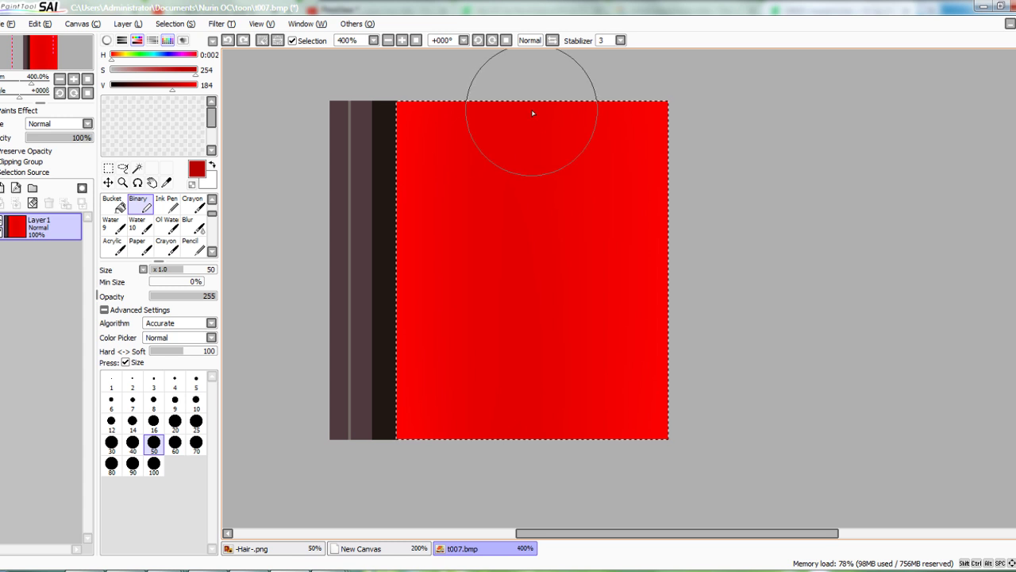
{"action": "mouse_move", "coordinate": [531, 108]}
{"action": "left_mouse_down"}
{"action": "mouse_move", "coordinate": [526, 311]}
{"action": "mouse_move", "coordinate": [475, 511]}
{"action": "left_mouse_up"}
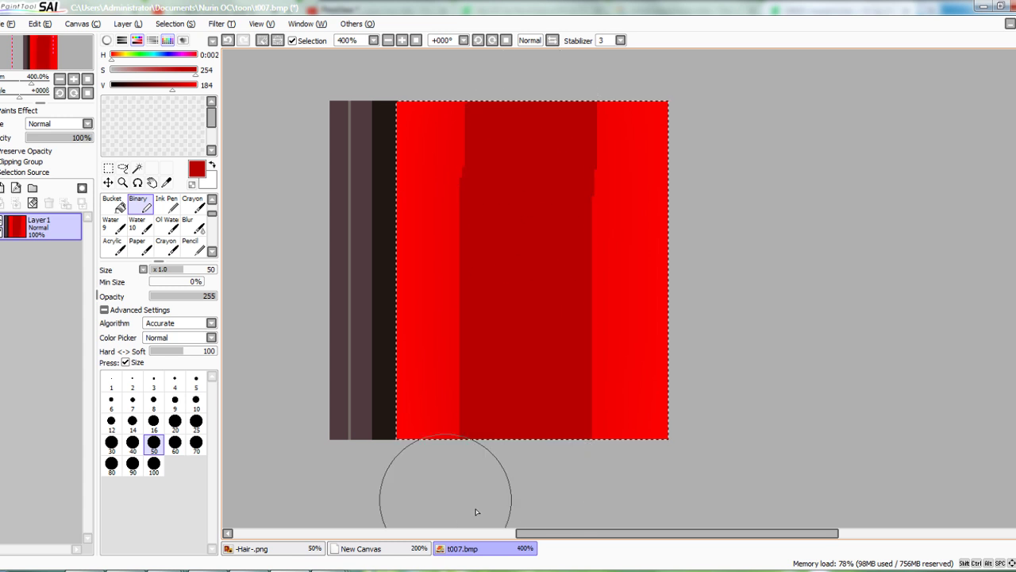
Blend the new dark stripe smoothly into the surrounding red with the Blur brush at size 53
{"action": "left_click", "coordinate": [193, 225]}
{"action": "mouse_move", "coordinate": [448, 66]}
{"action": "left_mouse_down"}
{"action": "mouse_move", "coordinate": [590, 480]}
{"action": "mouse_move", "coordinate": [614, 37]}
{"action": "mouse_move", "coordinate": [591, 489]}
{"action": "mouse_move", "coordinate": [542, 498]}
{"action": "left_mouse_up"}
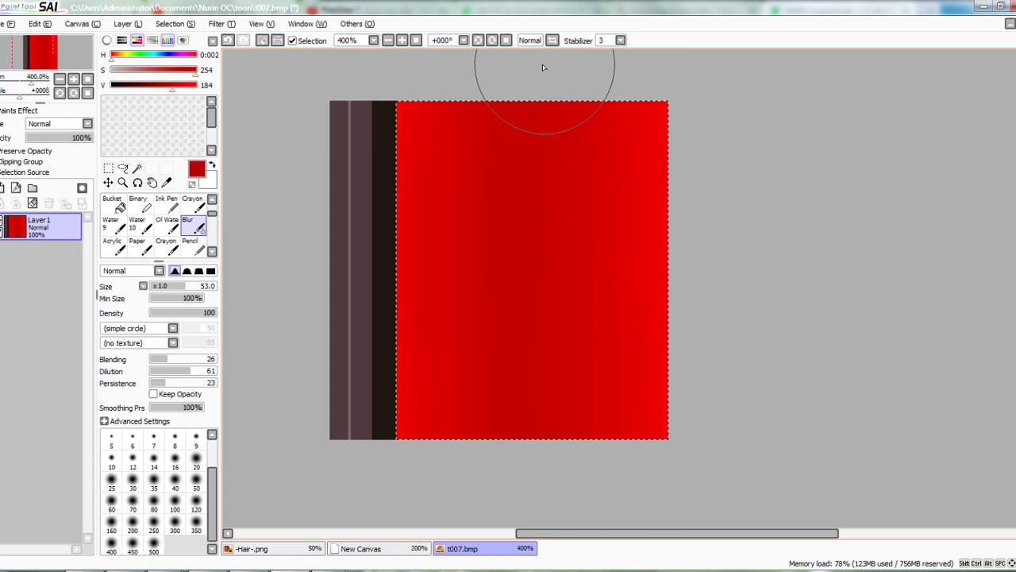
{"action": "scroll", "coordinate": [524, 417], "scroll_direction": "down", "scroll_amount": 1}
{"action": "scroll", "coordinate": [522, 429], "scroll_direction": "up", "scroll_amount": 1}
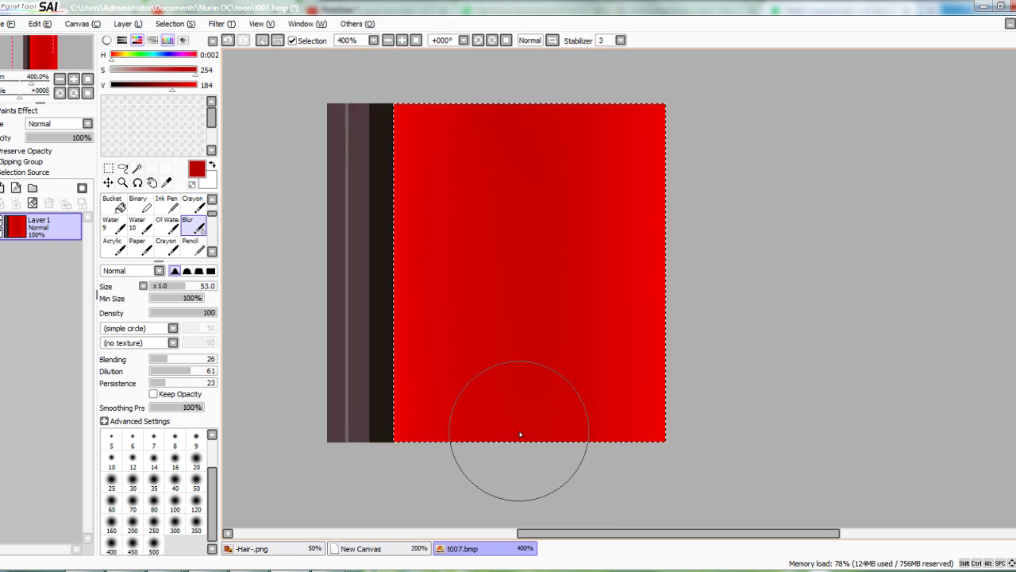
{"action": "scroll", "coordinate": [520, 434], "scroll_direction": "down", "scroll_amount": 1}
{"action": "scroll", "coordinate": [501, 408], "scroll_direction": "up", "scroll_amount": 2}
{"action": "left_click_drag", "start_coordinate": [515, 401], "coordinate": [524, 445]}
{"action": "scroll", "coordinate": [492, 456], "scroll_direction": "down", "scroll_amount": 2}
{"action": "scroll", "coordinate": [492, 455], "scroll_direction": "up", "scroll_amount": 1}
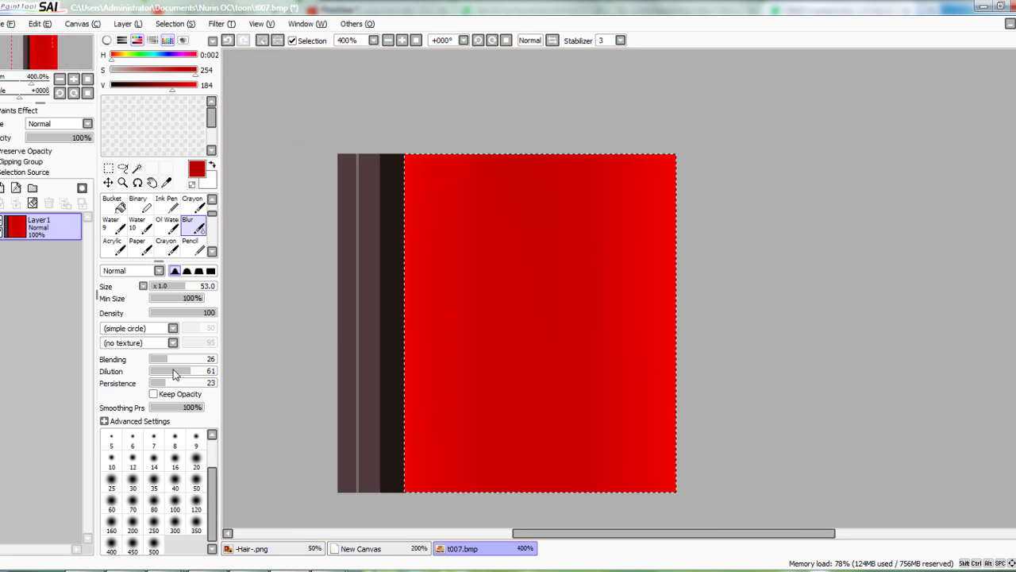
Select the texture's dark stripes beside the red area and sample the grey-green of the headband from the reference drawing
{"action": "left_click", "coordinate": [108, 169]}
{"action": "left_click_drag", "start_coordinate": [338, 154], "coordinate": [404, 528]}
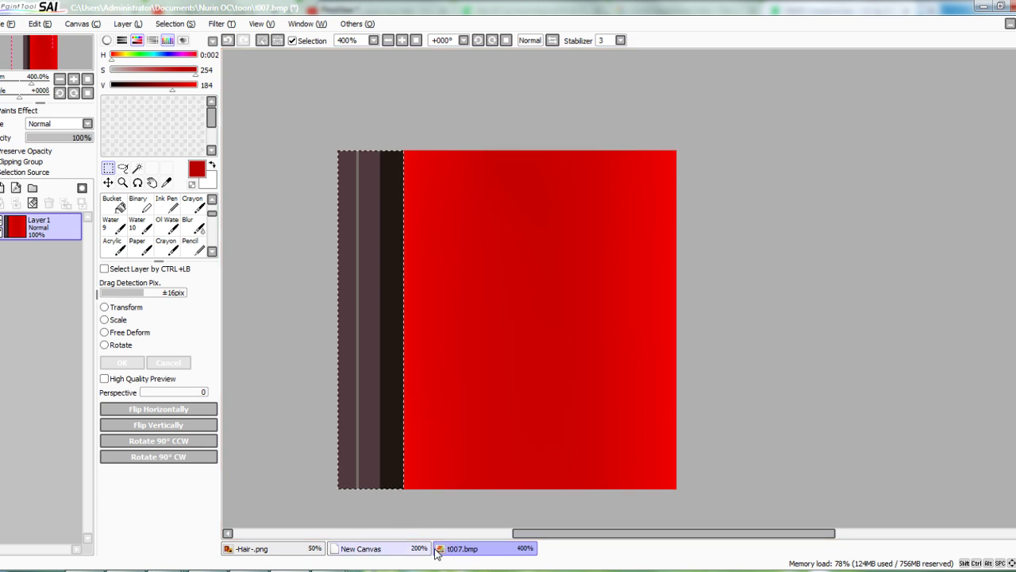
{"action": "left_click", "coordinate": [405, 550]}
{"action": "scroll", "coordinate": [520, 333], "scroll_direction": "down", "scroll_amount": 2}
{"action": "scroll", "coordinate": [517, 141], "scroll_direction": "up", "scroll_amount": 2}
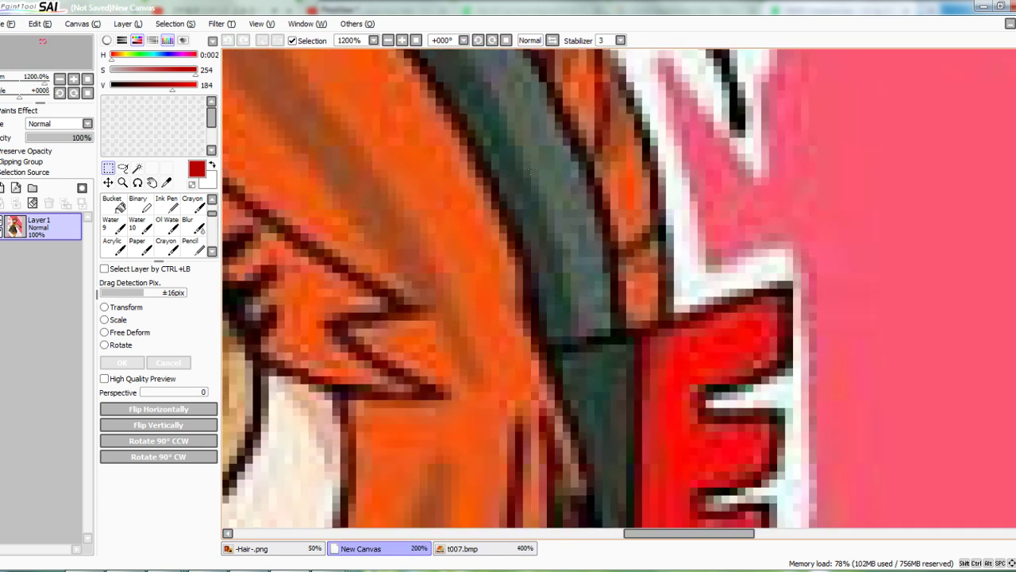
{"action": "left_click", "coordinate": [547, 153], "text": "alt"}
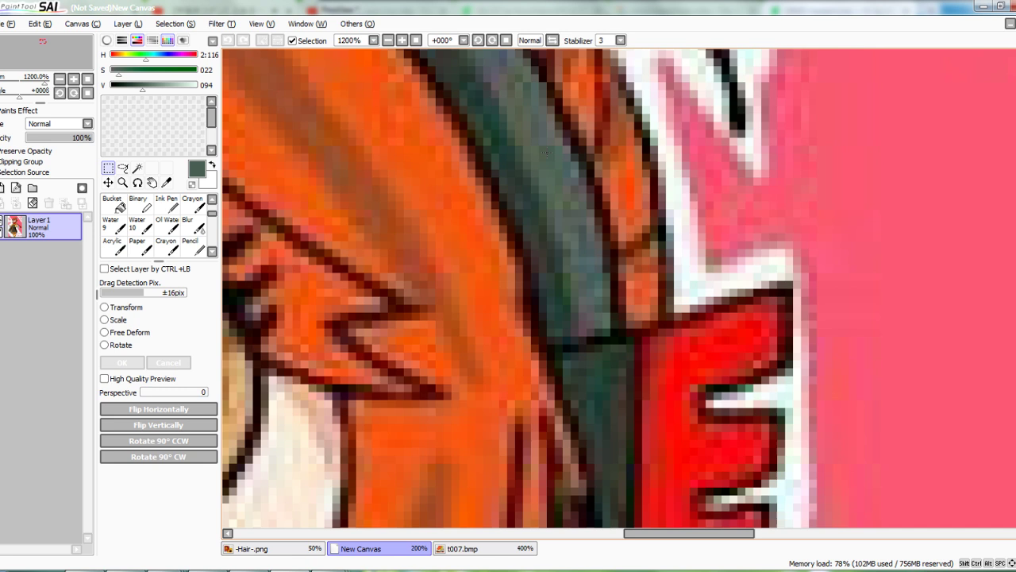
Return to the t007.bmp texture and check the headset on the model in the PmxView window preview
{"action": "left_click", "coordinate": [464, 549]}
{"action": "mouse_move", "coordinate": [333, 571]}
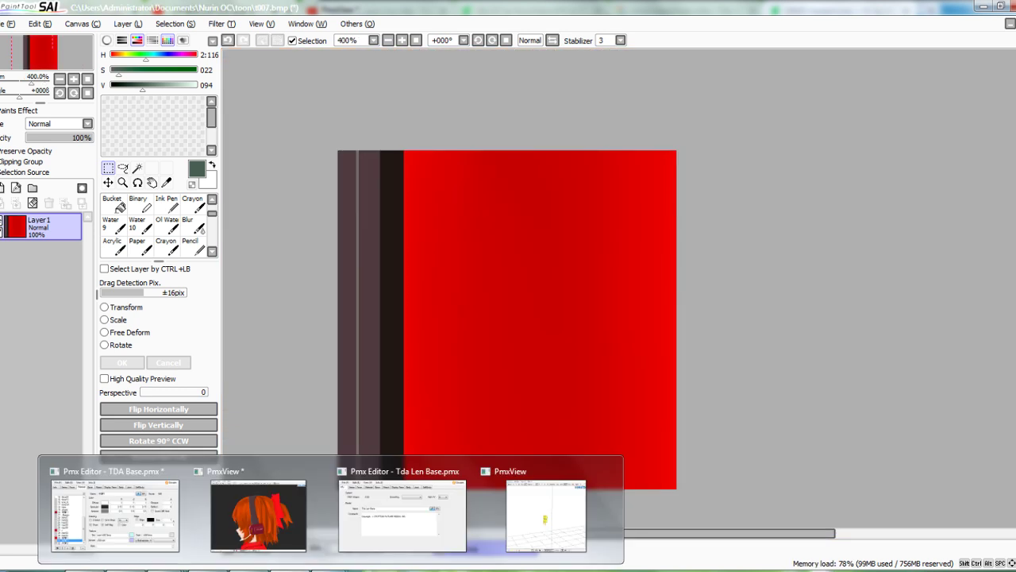
{"action": "left_click", "coordinate": [271, 536]}
{"action": "left_click", "coordinate": [280, 477]}
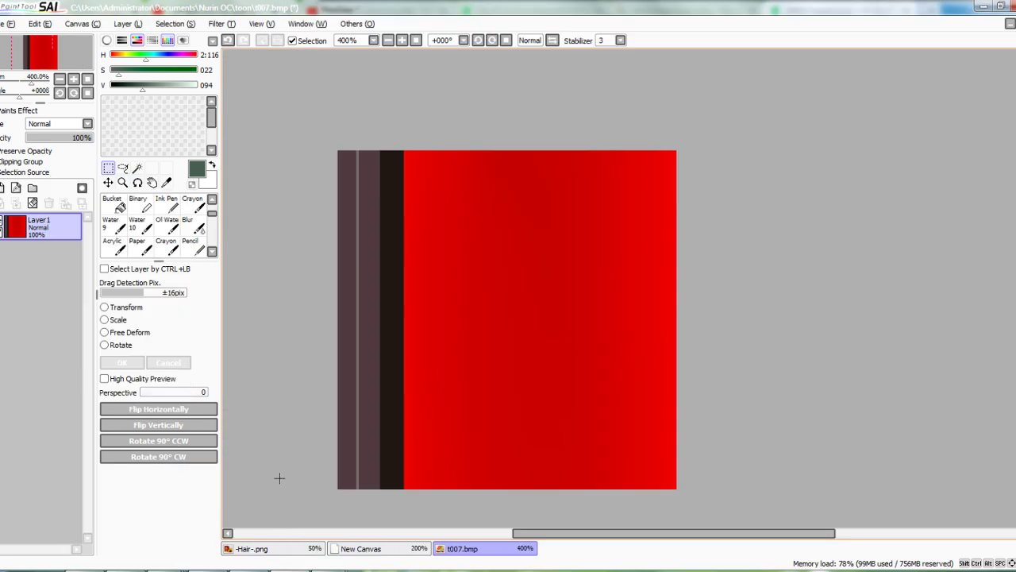
{"action": "mouse_move", "coordinate": [334, 570]}
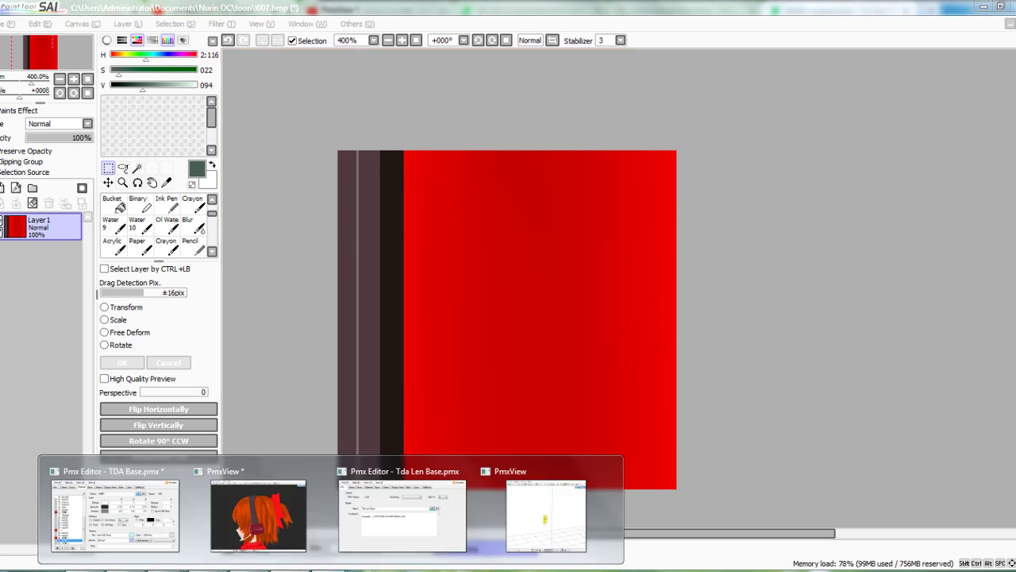
{"action": "left_click", "coordinate": [308, 538]}
{"action": "left_click", "coordinate": [255, 451]}
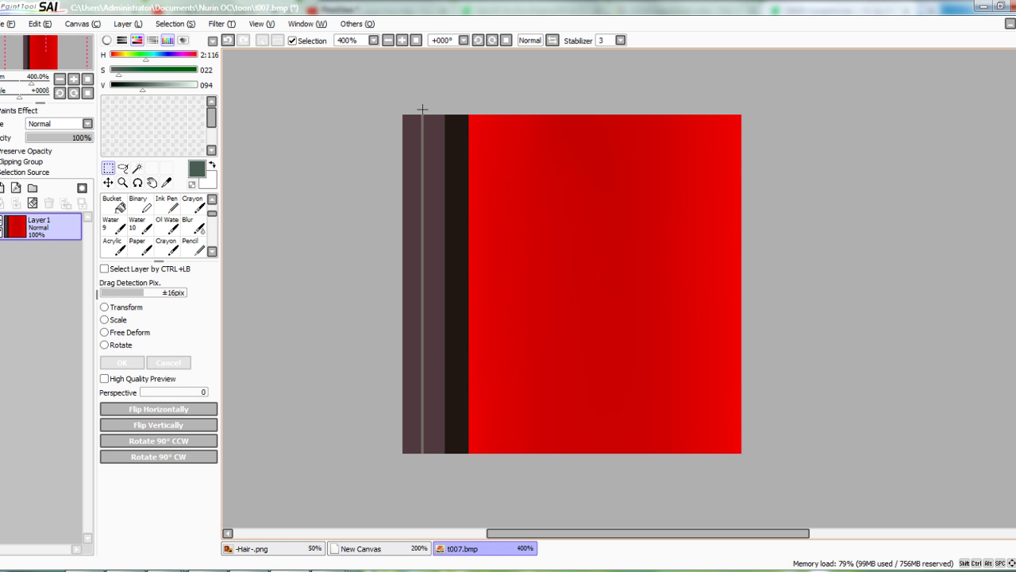
Select the thin light line in the texture and paint it dark green sampled from the reference headband, using the Binary pen at size 50
{"action": "left_click_drag", "start_coordinate": [433, 151], "coordinate": [422, 474]}
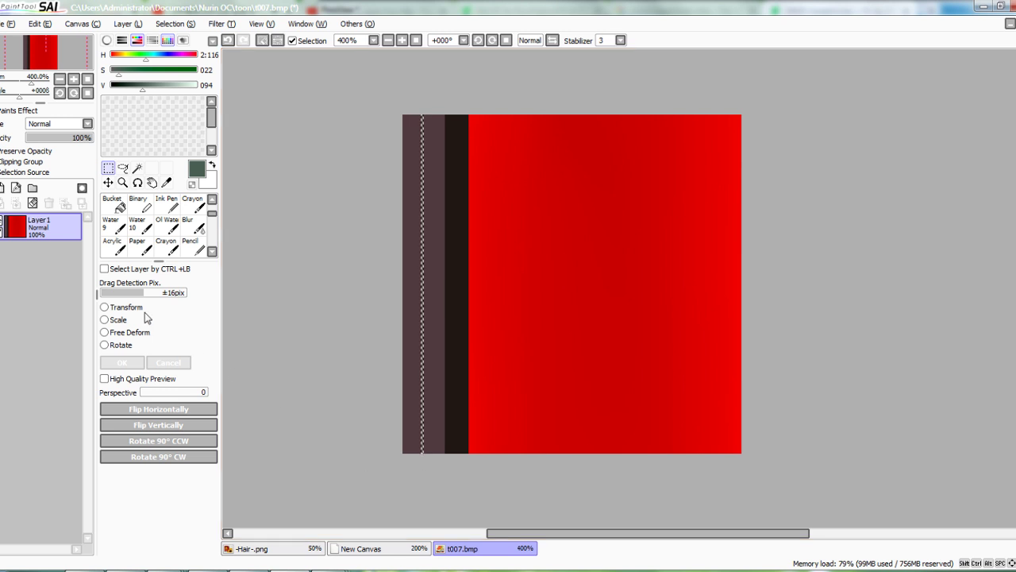
{"action": "left_click", "coordinate": [406, 561]}
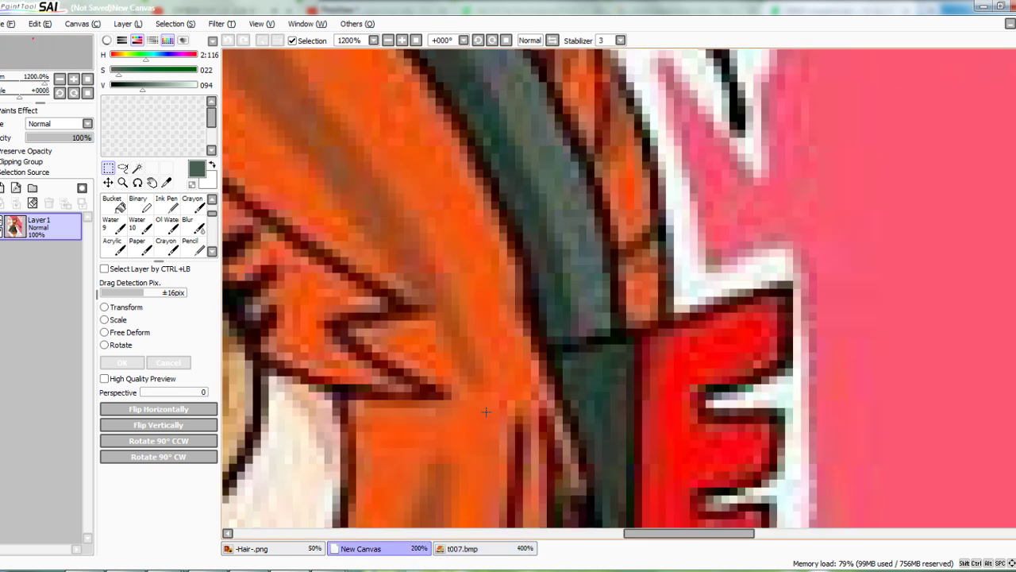
{"action": "left_click", "coordinate": [461, 548]}
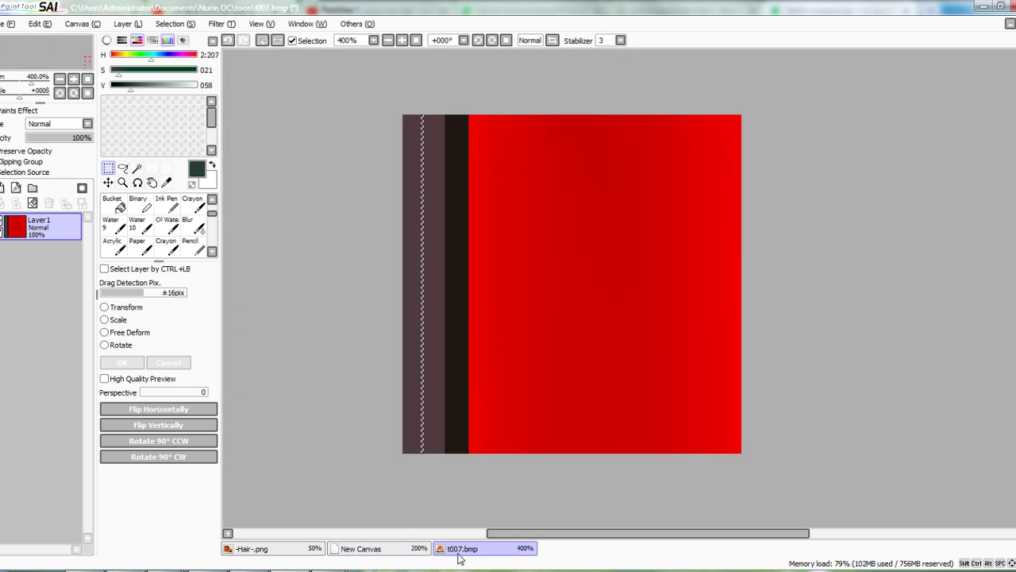
{"action": "left_click", "coordinate": [174, 208]}
{"action": "left_click", "coordinate": [140, 204]}
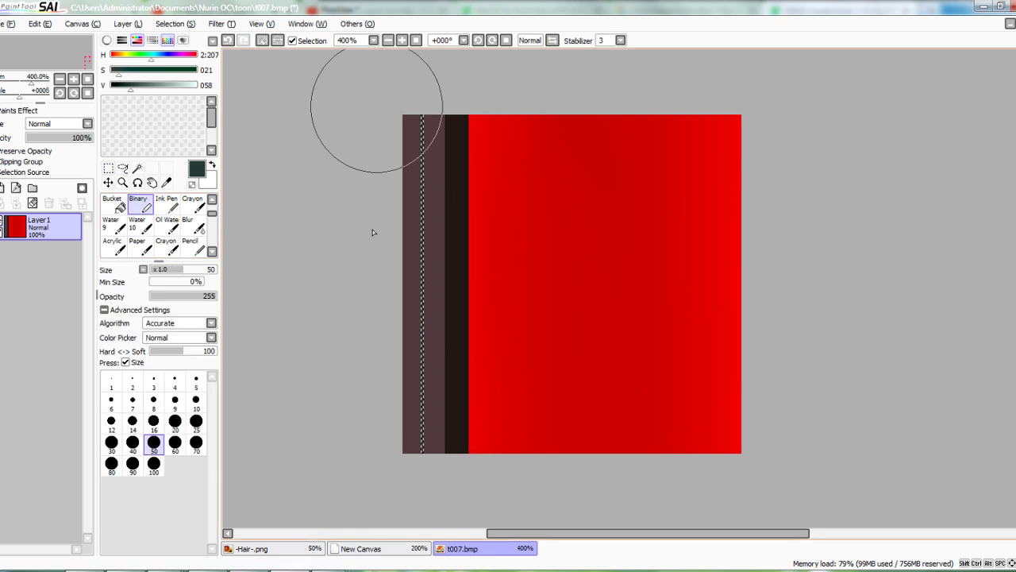
Sample the headband's lighter grey from the reference drawing, set its saturation to 0 and return to the t007.bmp texture
{"action": "left_click", "coordinate": [429, 548]}
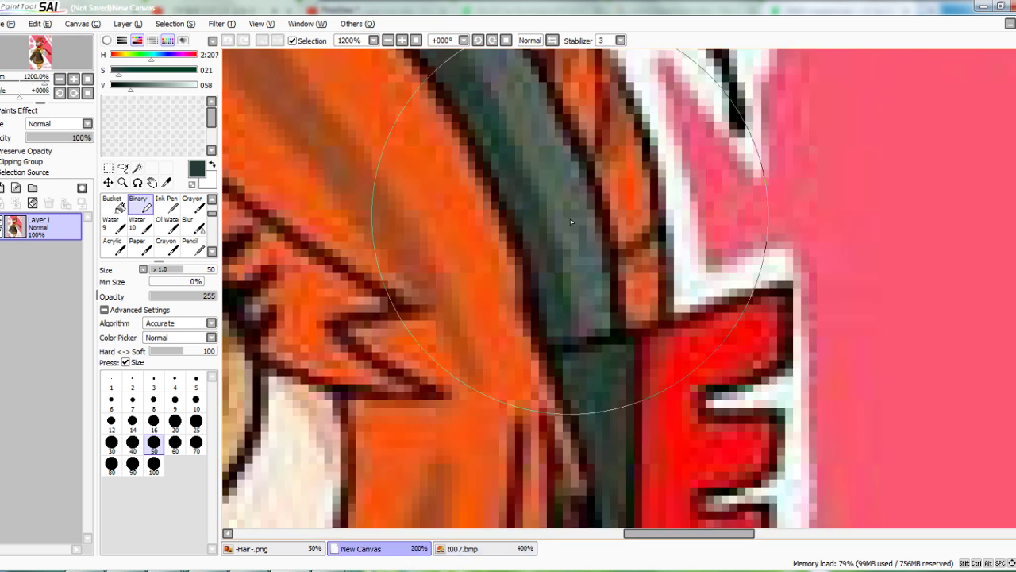
{"action": "left_click", "coordinate": [564, 176], "text": "alt"}
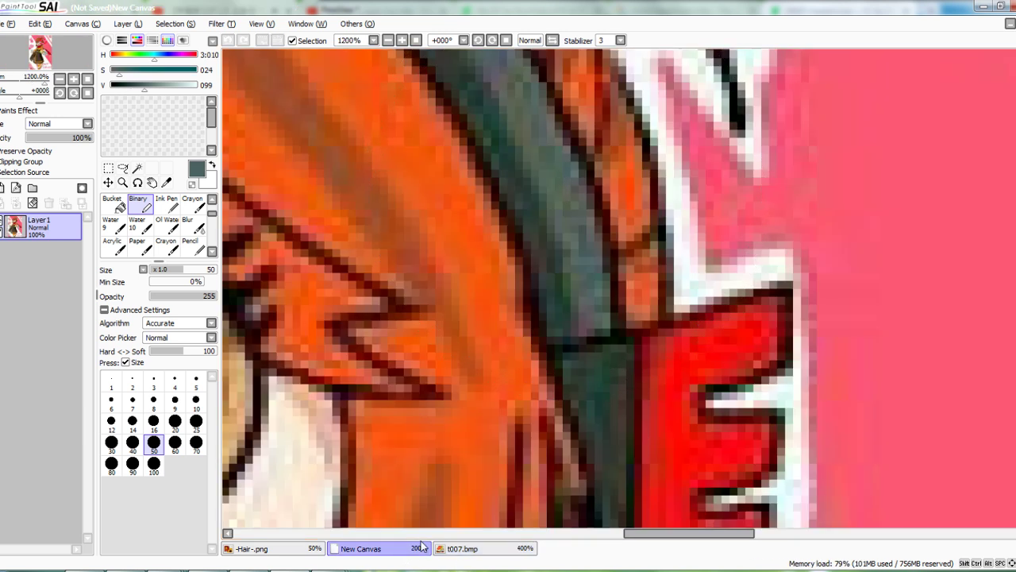
{"action": "left_click", "coordinate": [549, 151], "text": "alt"}
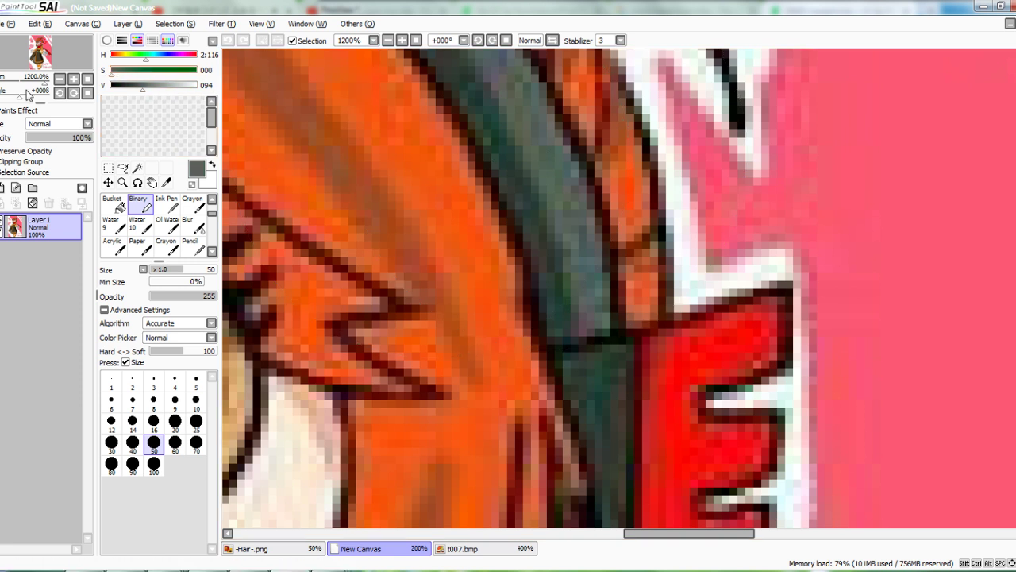
{"action": "left_click", "coordinate": [469, 548]}
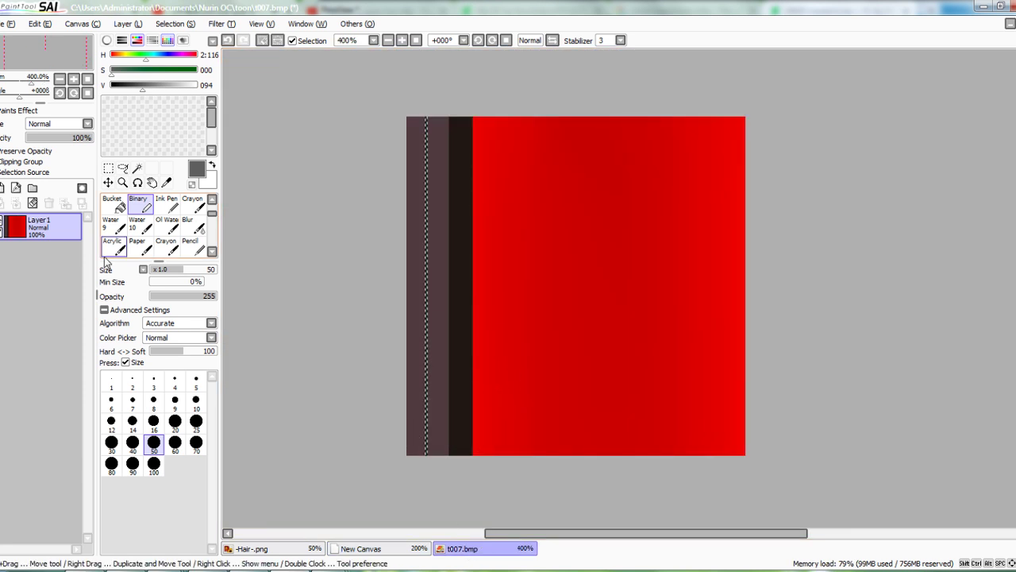
Make a rectangular selection around the texture's brownish-grey stripes, up to the edge of the black stripe
{"action": "left_click", "coordinate": [108, 168]}
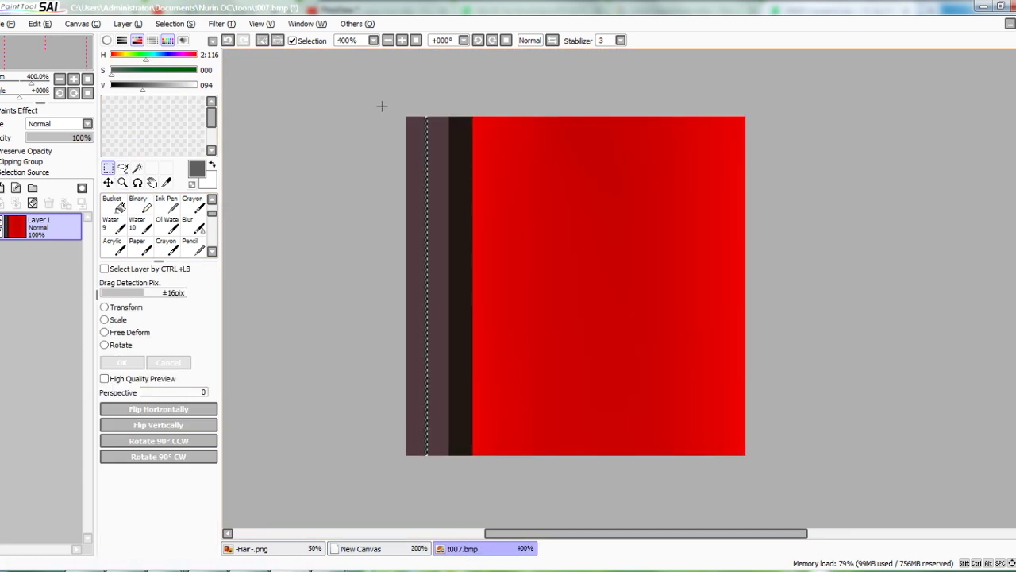
{"action": "left_click_drag", "start_coordinate": [382, 106], "coordinate": [451, 349]}
{"action": "left_click_drag", "start_coordinate": [447, 522], "coordinate": [445, 521]}
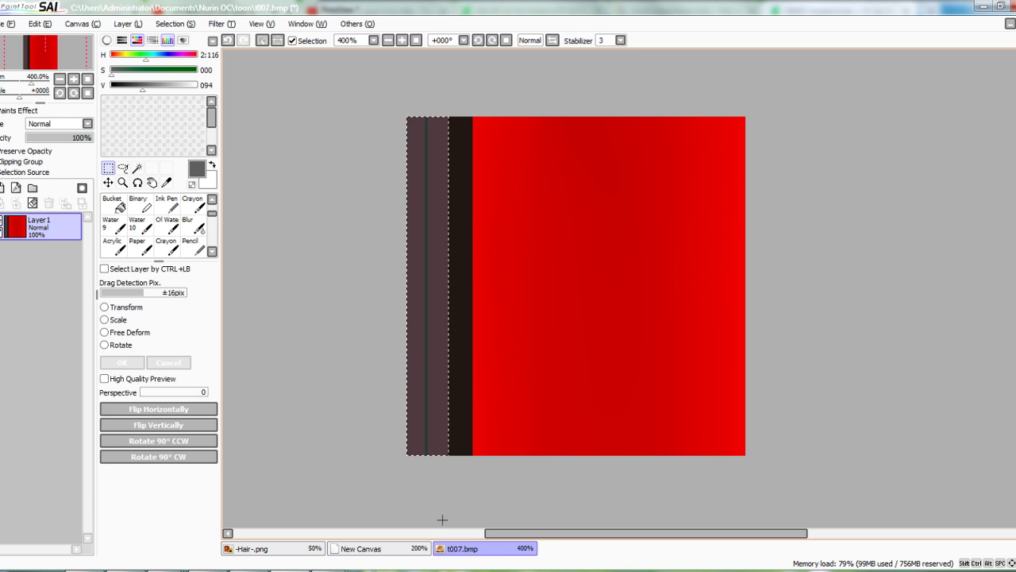
{"action": "left_click_drag", "start_coordinate": [428, 460], "coordinate": [431, 463]}
{"action": "scroll", "coordinate": [432, 463], "scroll_direction": "up", "scroll_amount": 1}
{"action": "scroll", "coordinate": [467, 243], "scroll_direction": "down", "scroll_amount": 1}
{"action": "left_click_drag", "start_coordinate": [452, 247], "coordinate": [453, 297]}
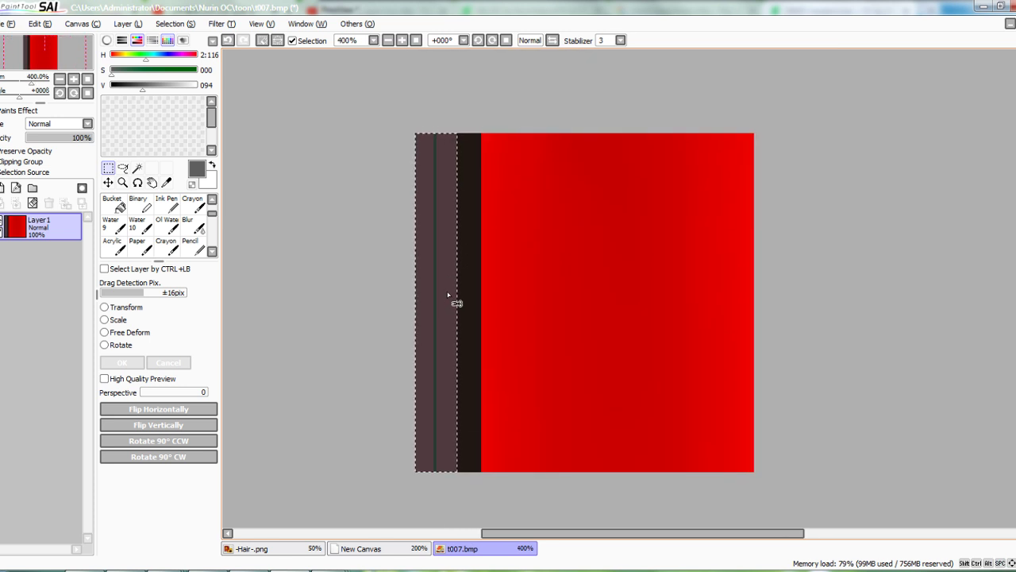
Subtract the thin dark green line from the selection of the brownish-grey stripes
{"action": "scroll", "coordinate": [453, 297], "scroll_direction": "up", "scroll_amount": 1}
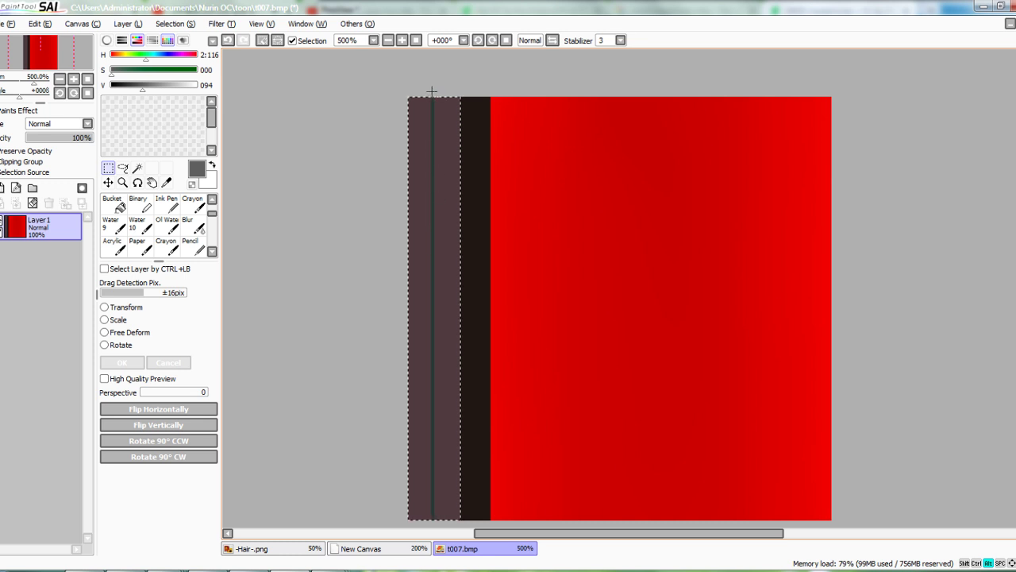
{"action": "mouse_move", "coordinate": [433, 479]}
{"action": "left_mouse_down", "text": "alt"}
{"action": "mouse_move", "coordinate": [432, 531]}
{"action": "mouse_move", "coordinate": [442, 470]}
{"action": "left_mouse_up", "text": "alt"}
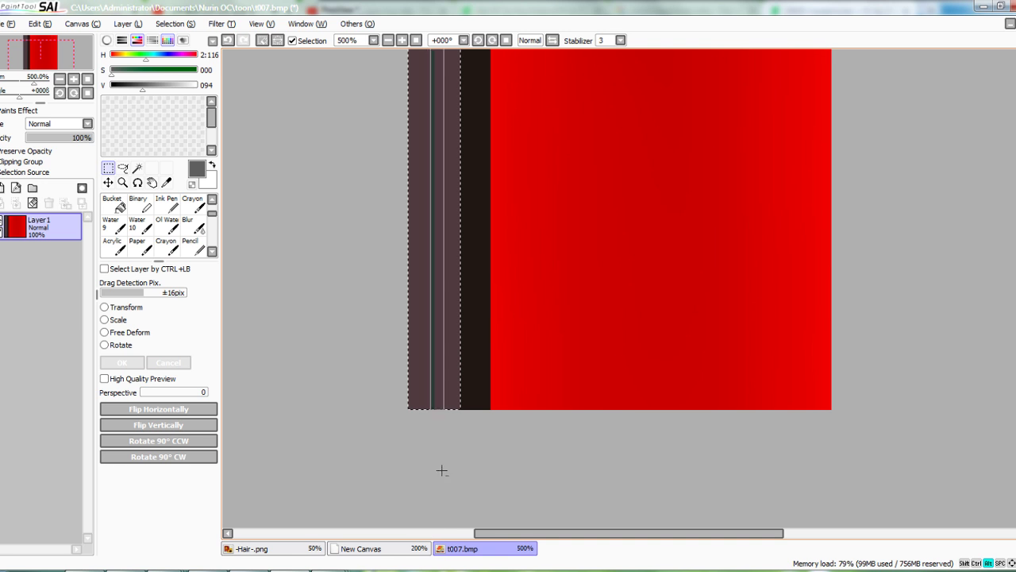
{"action": "scroll", "coordinate": [428, 403], "scroll_direction": "down", "scroll_amount": 4}
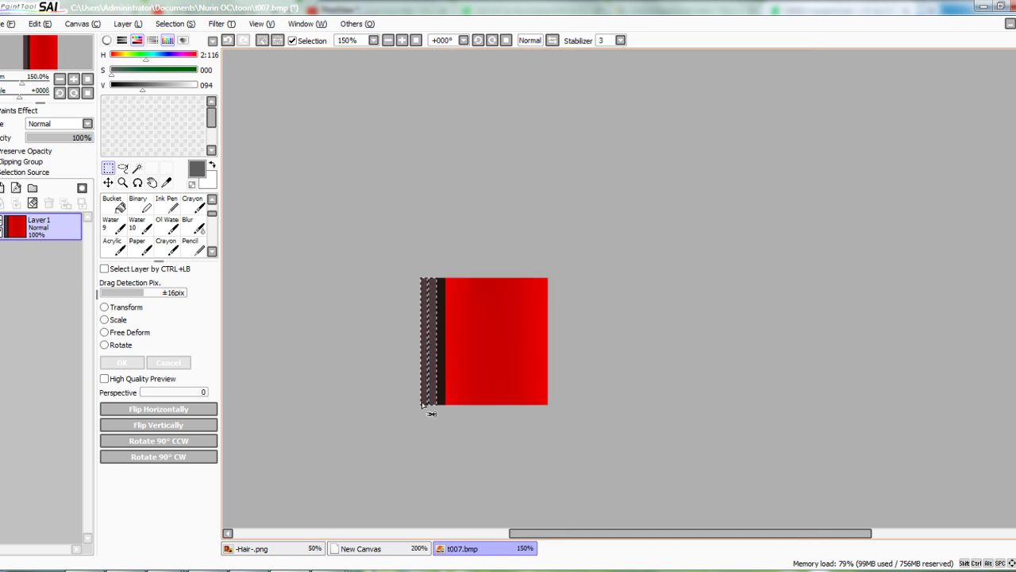
{"action": "scroll", "coordinate": [422, 315], "scroll_direction": "up", "scroll_amount": 3}
{"action": "scroll", "coordinate": [421, 302], "scroll_direction": "down", "scroll_amount": 2}
{"action": "middle_click_drag", "start_coordinate": [443, 347], "coordinate": [444, 307]}
{"action": "scroll", "coordinate": [452, 316], "scroll_direction": "up", "scroll_amount": 2}
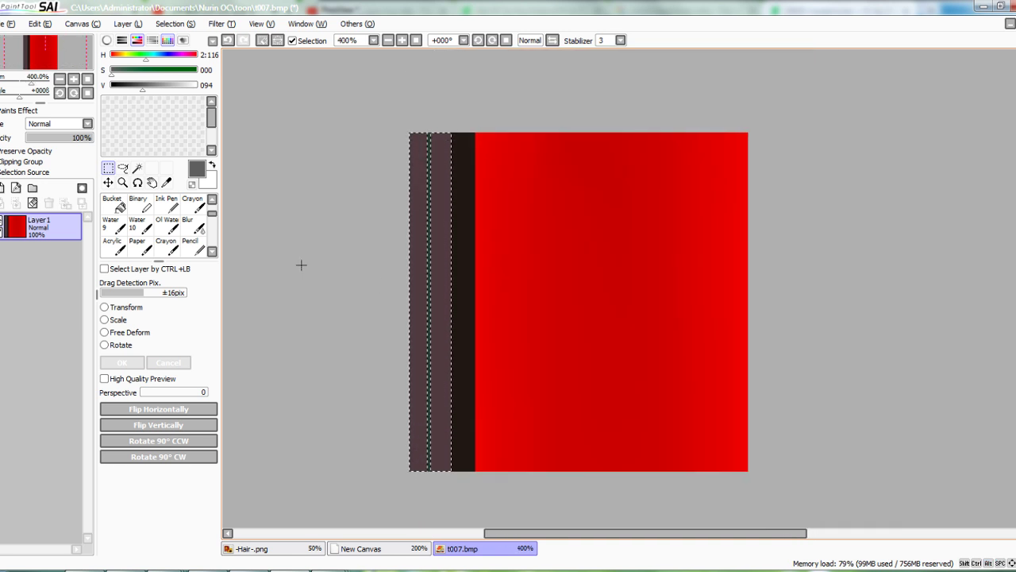
Paint the selected stripes neutral grey with the Binary pen at size 50 and clear the selection
{"action": "left_click", "coordinate": [137, 212]}
{"action": "mouse_move", "coordinate": [456, 244]}
{"action": "left_mouse_down"}
{"action": "mouse_move", "coordinate": [469, 220]}
{"action": "mouse_move", "coordinate": [390, 512]}
{"action": "left_mouse_up"}
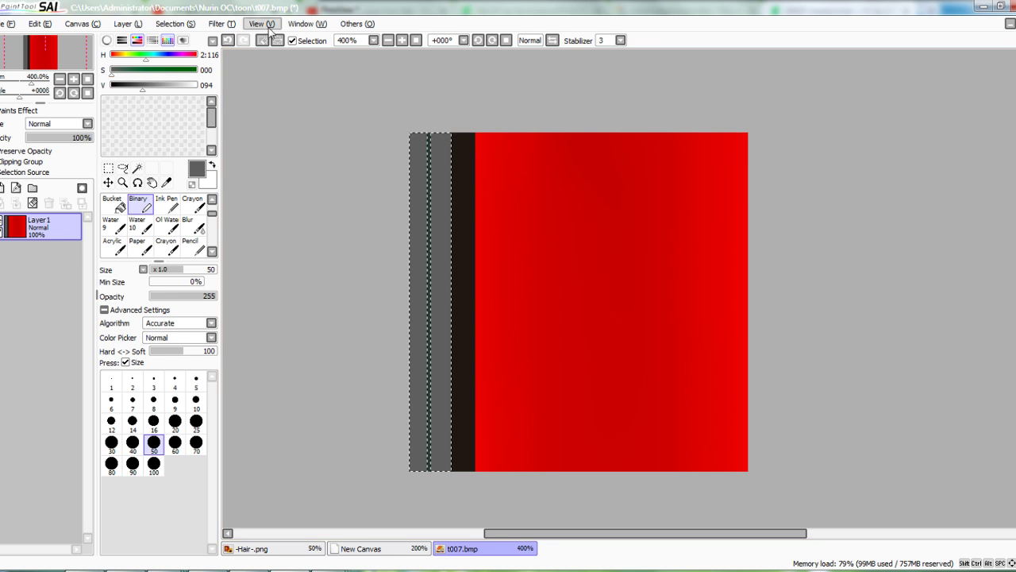
{"action": "scroll", "coordinate": [423, 337], "scroll_direction": "up", "scroll_amount": 2}
{"action": "scroll", "coordinate": [425, 340], "scroll_direction": "down", "scroll_amount": 1}
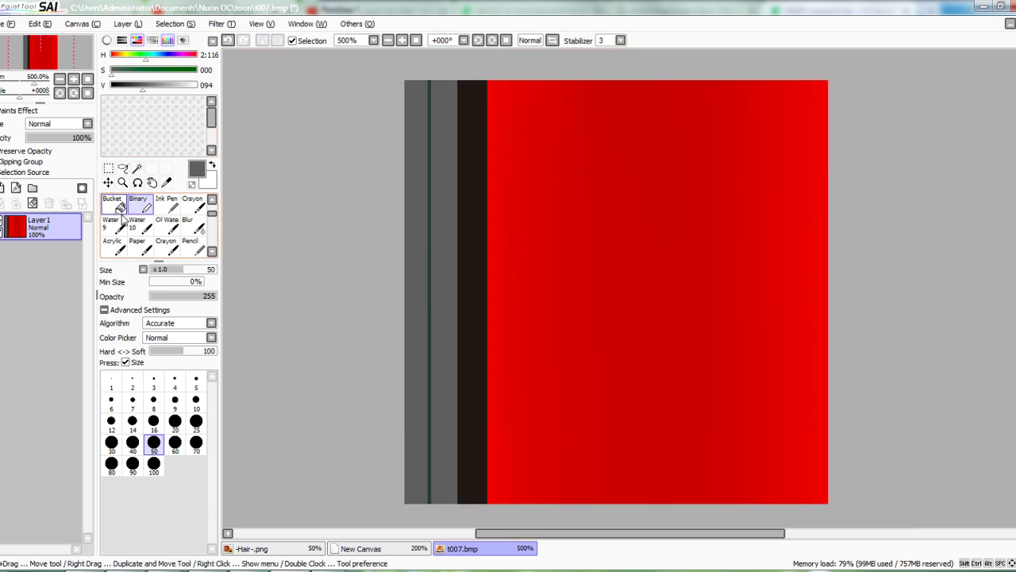
Fill the stripe area with dark grey of value 30 using the Bucket with Color Difference detection
{"action": "left_click", "coordinate": [115, 205]}
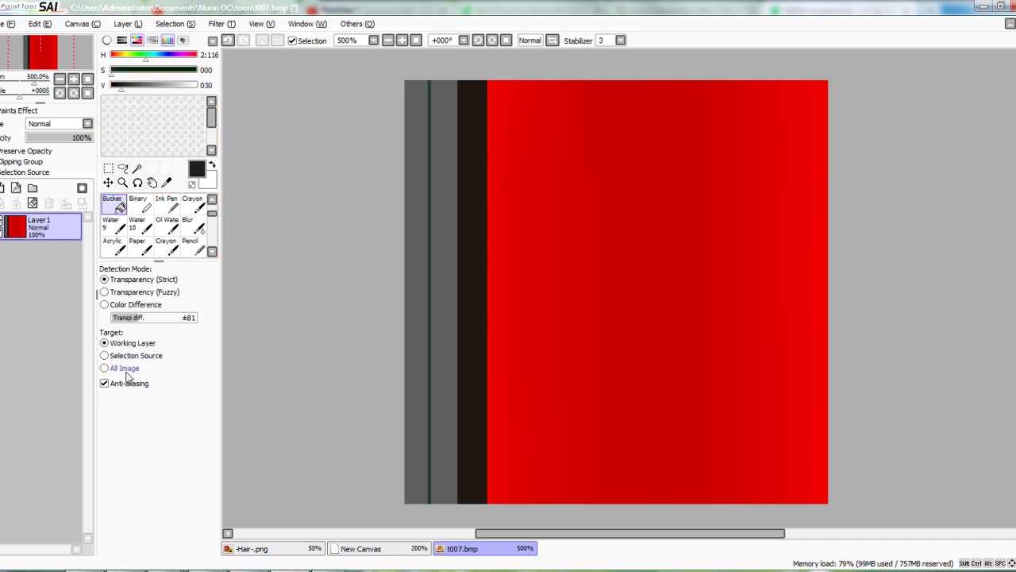
{"action": "scroll", "coordinate": [466, 260], "scroll_direction": "up", "scroll_amount": 4}
{"action": "left_click", "coordinate": [355, 269]}
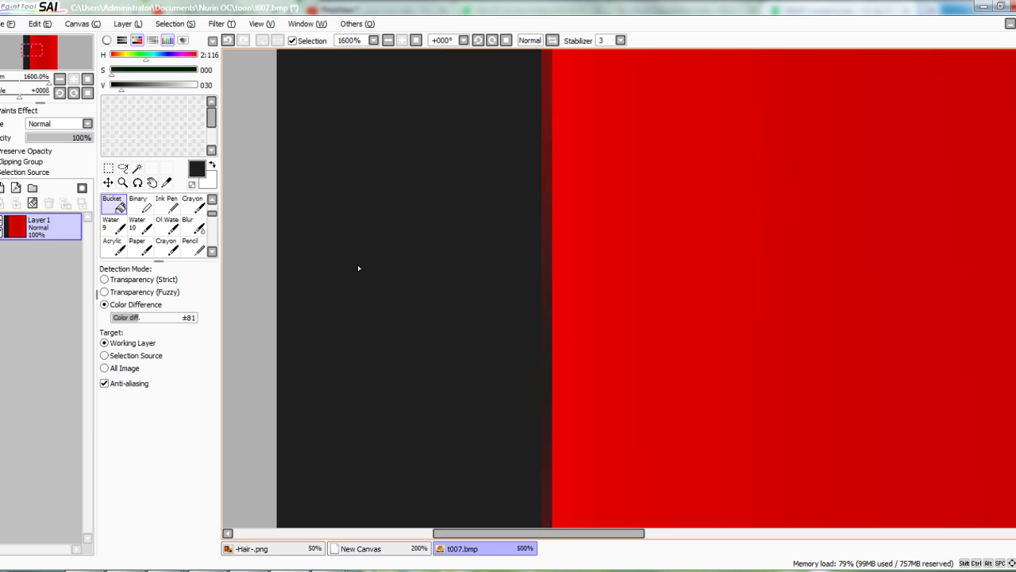
Undo the dark grey fill and select the thin dark green line with the Magic Wand using Color Difference detection
{"action": "key", "text": "ctrl+z"}
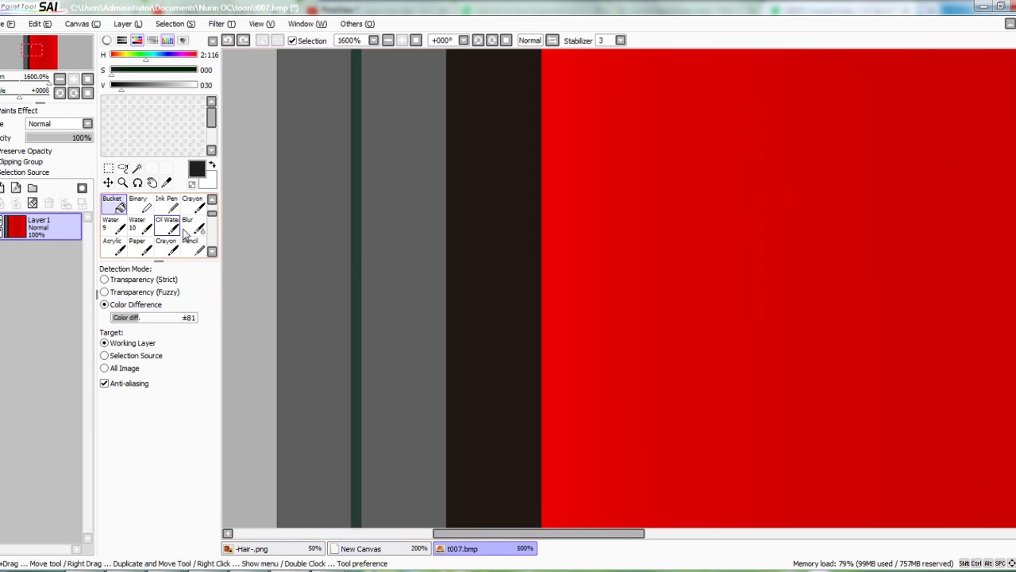
{"action": "left_click", "coordinate": [137, 169]}
{"action": "left_click", "coordinate": [358, 180]}
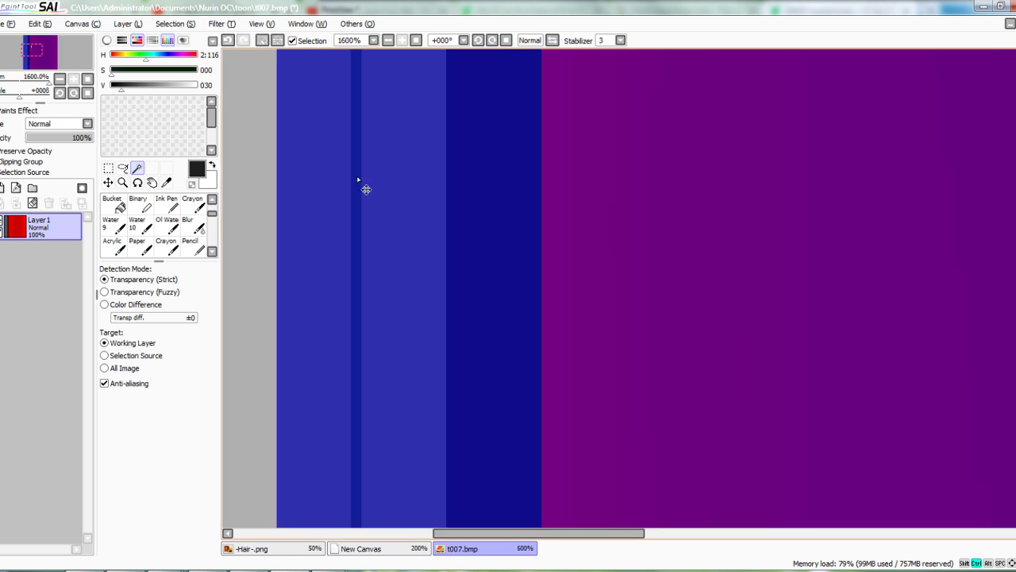
{"action": "key", "text": "ctrl+d"}
{"action": "left_click", "coordinate": [358, 225]}
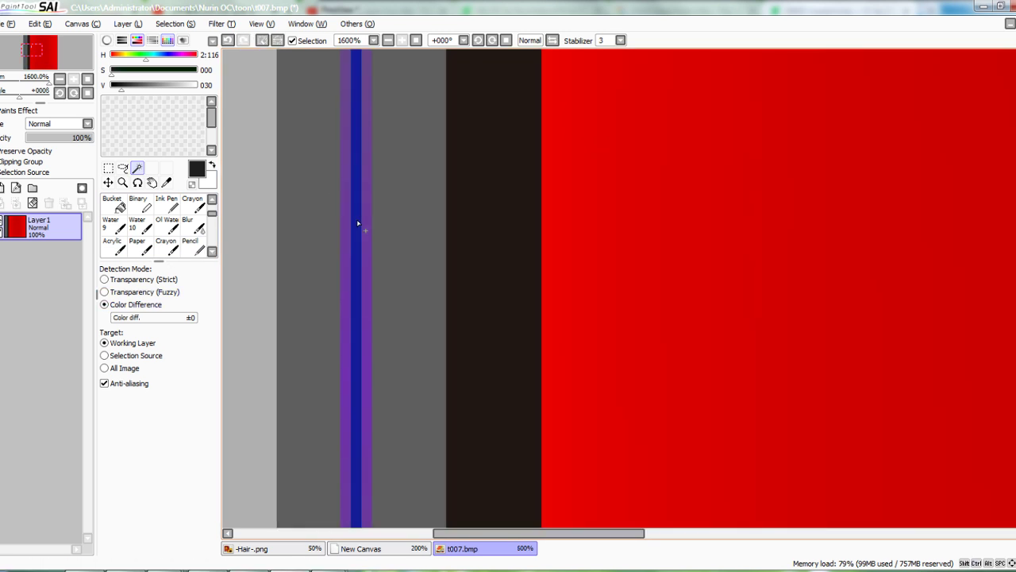
Paint the selected thin line dark grey with the Binary pen at size 50
{"action": "scroll", "coordinate": [361, 233], "scroll_direction": "down", "scroll_amount": 6}
{"action": "scroll", "coordinate": [360, 233], "scroll_direction": "up", "scroll_amount": 1}
{"action": "left_click_drag", "start_coordinate": [389, 246], "coordinate": [443, 229]}
{"action": "scroll", "coordinate": [461, 187], "scroll_direction": "down", "scroll_amount": 1}
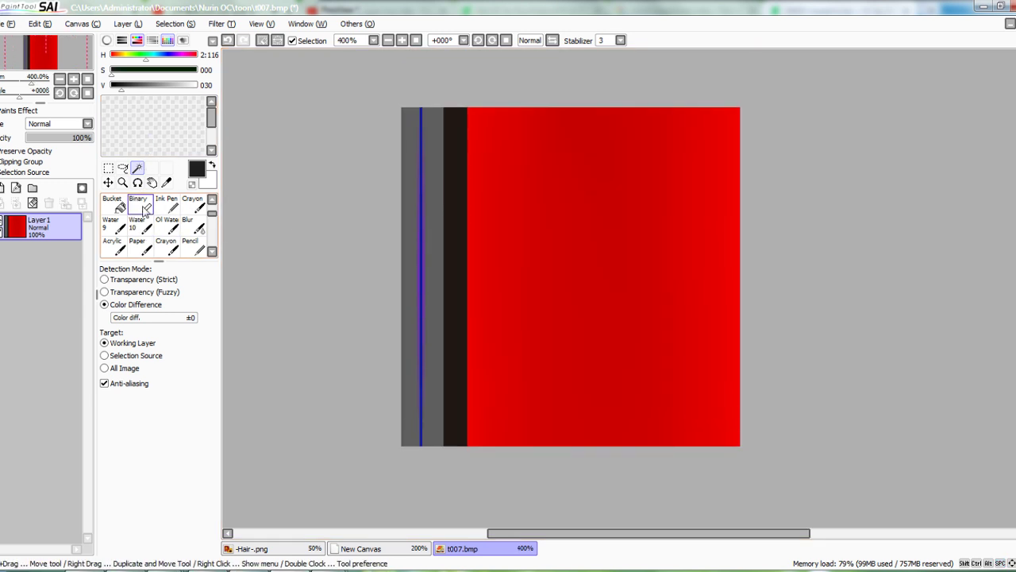
{"action": "left_click", "coordinate": [138, 203]}
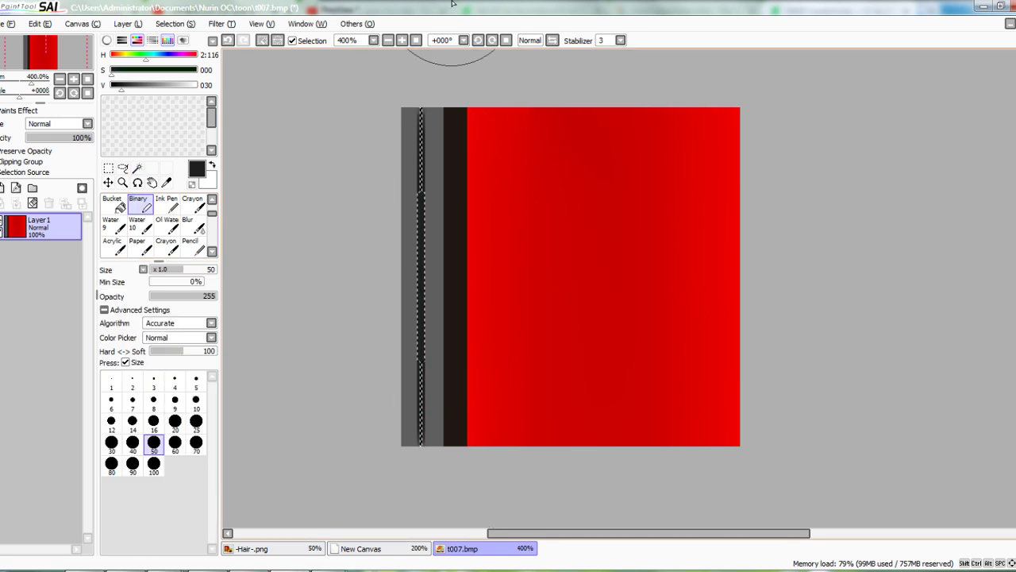
{"action": "left_click", "coordinate": [229, 40]}
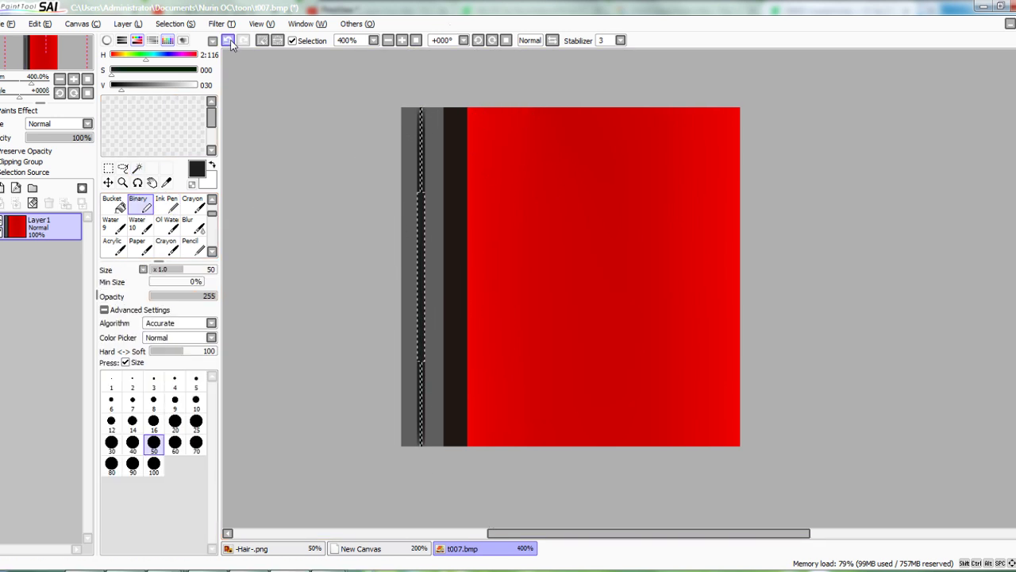
Clear the selection around the thin line and save the t007.bmp texture
{"action": "scroll", "coordinate": [410, 237], "scroll_direction": "down", "scroll_amount": 1}
{"action": "scroll", "coordinate": [412, 227], "scroll_direction": "up", "scroll_amount": 3}
{"action": "middle_click_drag", "start_coordinate": [424, 166], "coordinate": [418, 342]}
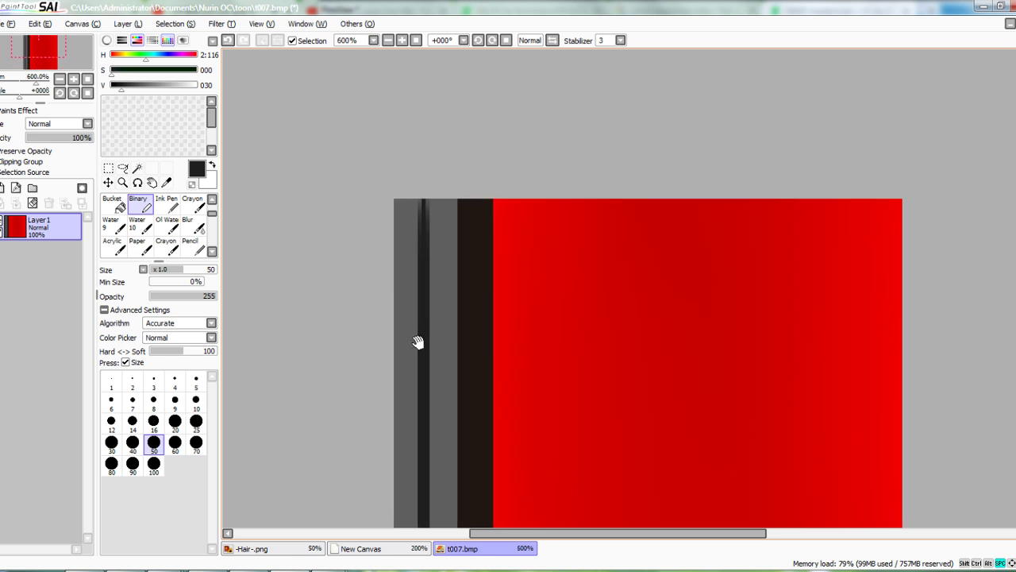
{"action": "scroll", "coordinate": [429, 219], "scroll_direction": "up", "scroll_amount": 4}
{"action": "scroll", "coordinate": [430, 222], "scroll_direction": "down", "scroll_amount": 3}
{"action": "left_click_drag", "start_coordinate": [427, 220], "coordinate": [445, 270]}
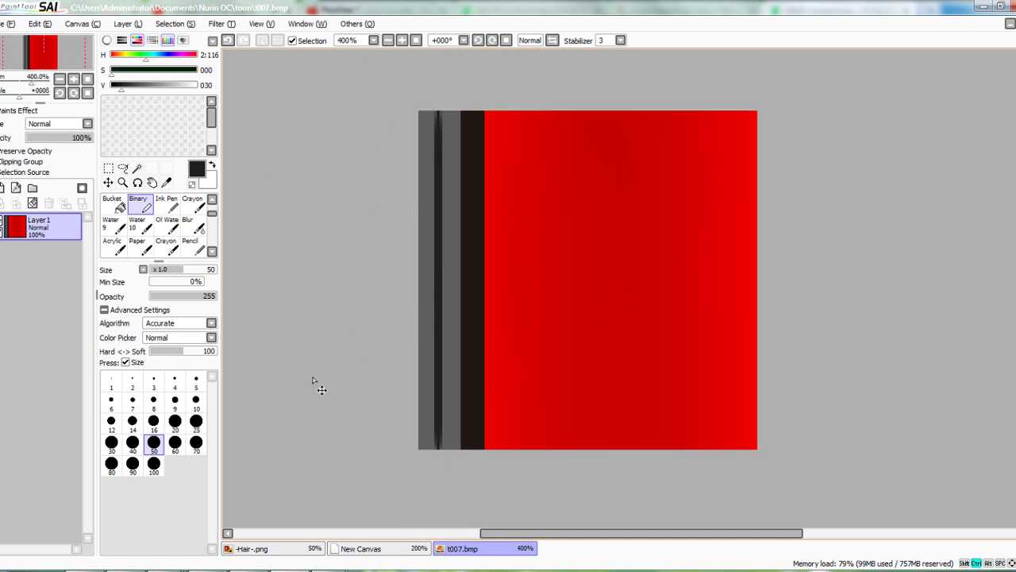
Switch to the toon folder in Windows Explorer and preview the t007 bitmap in Windows Photo Viewer
{"action": "mouse_move", "coordinate": [332, 570]}
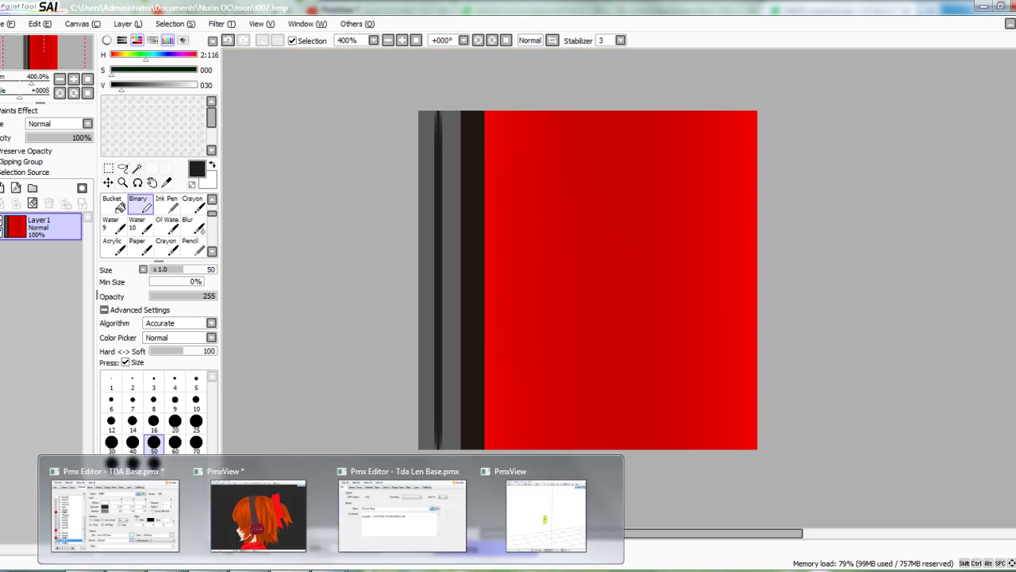
{"action": "left_click", "coordinate": [284, 535]}
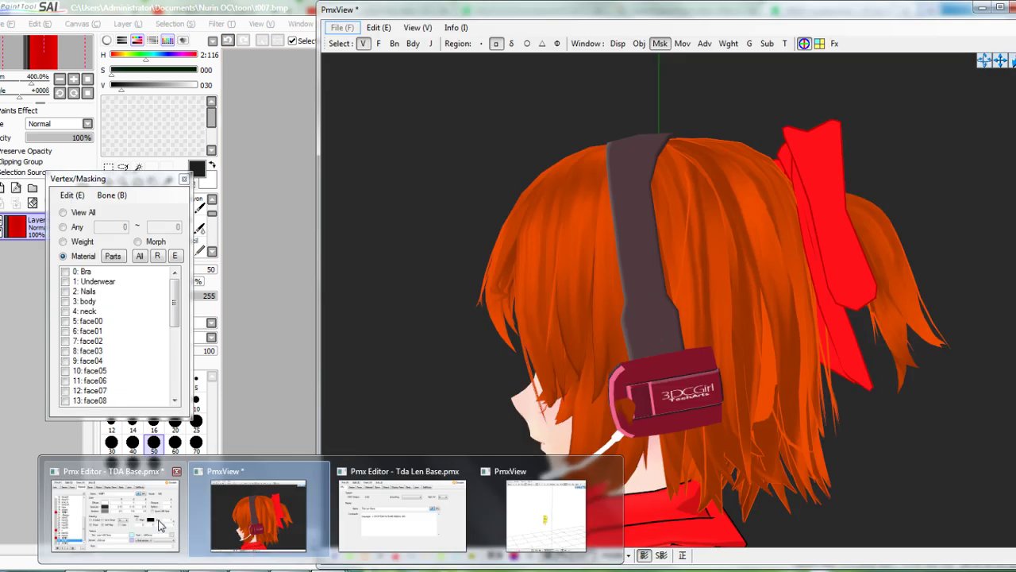
{"action": "left_click", "coordinate": [207, 570]}
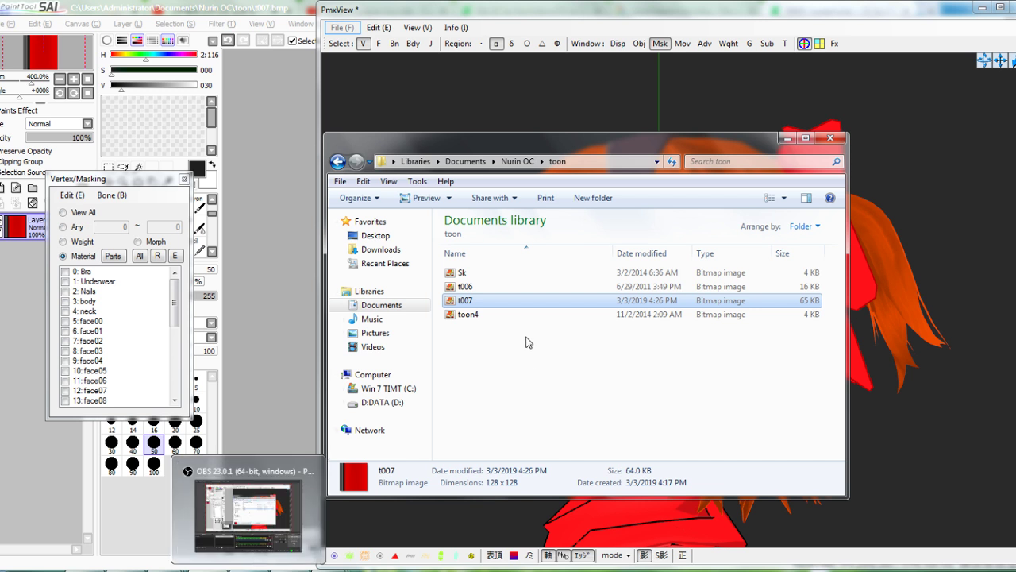
{"action": "right_click", "coordinate": [466, 305]}
{"action": "left_click", "coordinate": [504, 255]}
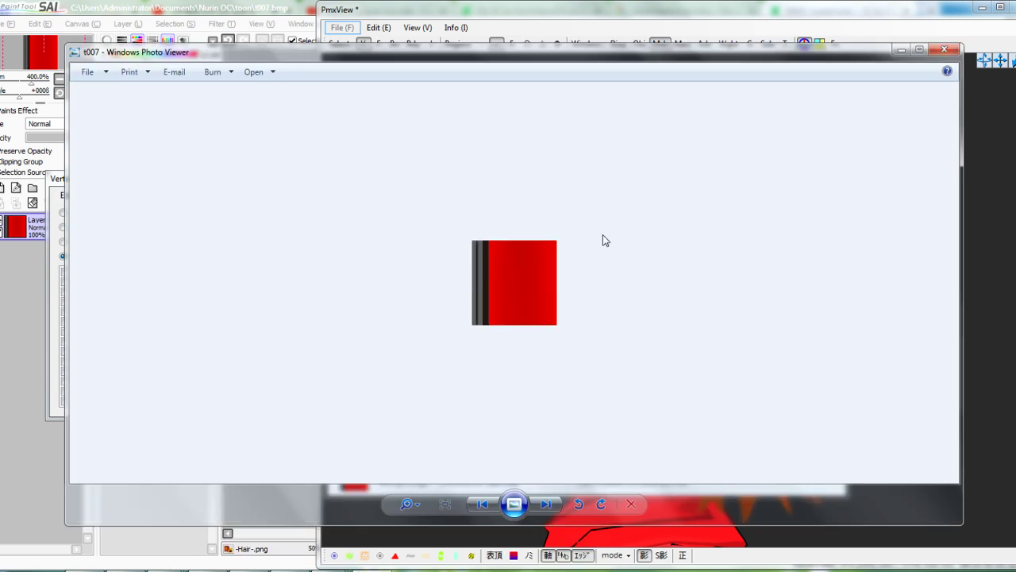
{"action": "left_click", "coordinate": [944, 50]}
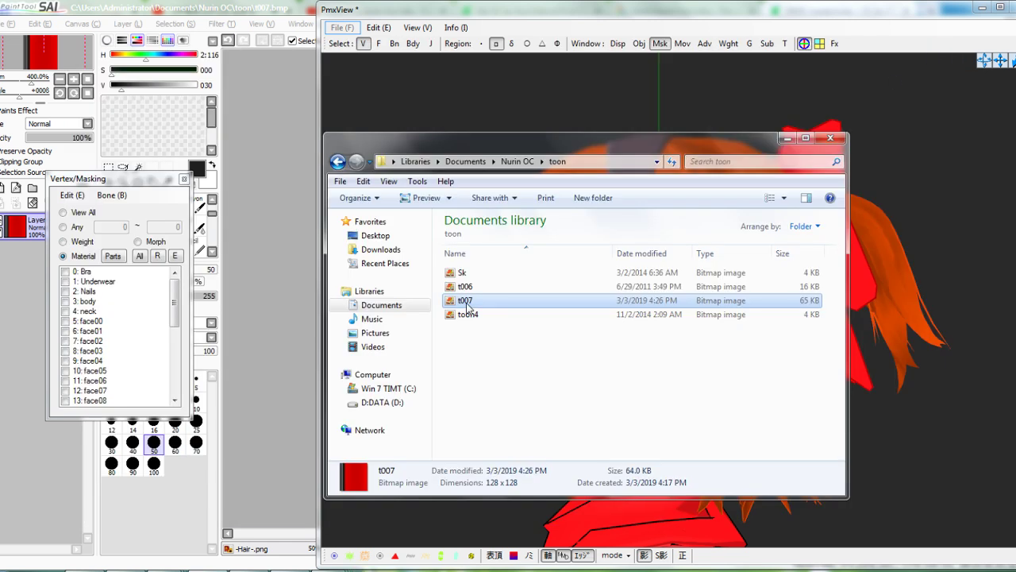
Rename the t007 bitmap in the toon folder to t005
{"action": "right_click", "coordinate": [467, 301]}
{"action": "left_click", "coordinate": [503, 520]}
{"action": "key", "text": "Escape"}
{"action": "right_click", "coordinate": [478, 304]}
{"action": "left_click", "coordinate": [515, 520]}
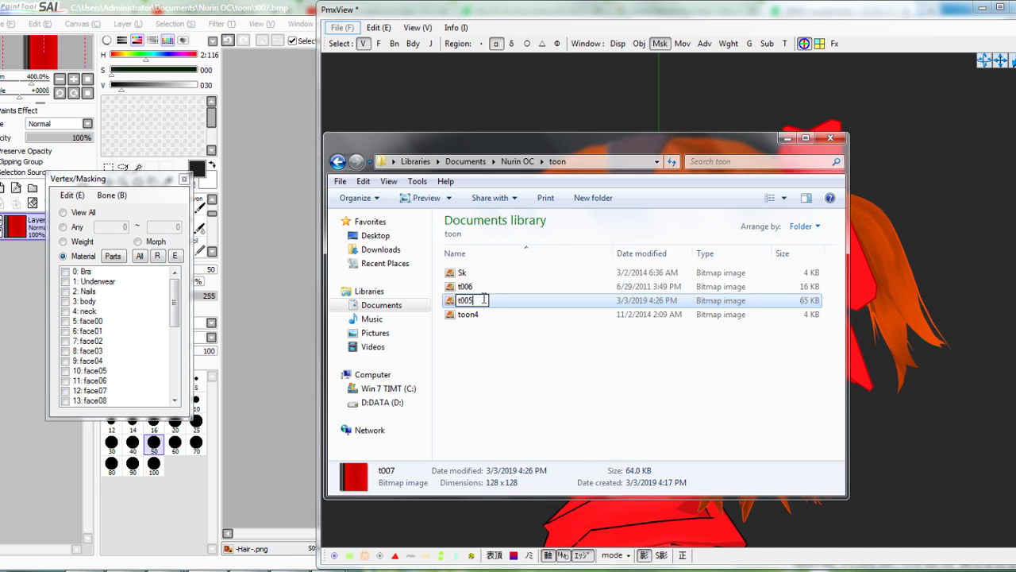
{"action": "key", "text": "Return"}
{"action": "right_click", "coordinate": [485, 303]}
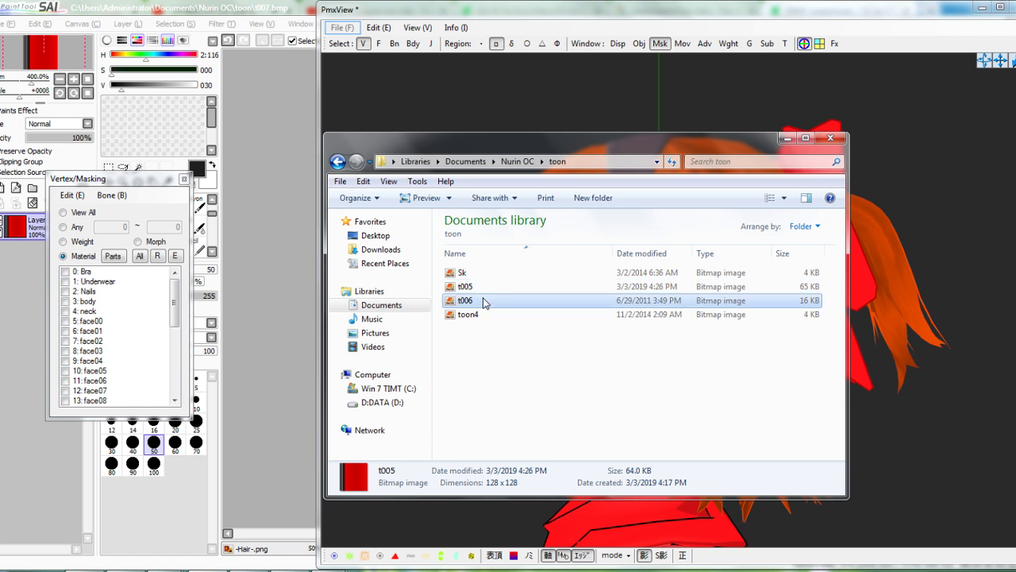
{"action": "left_click", "coordinate": [456, 408]}
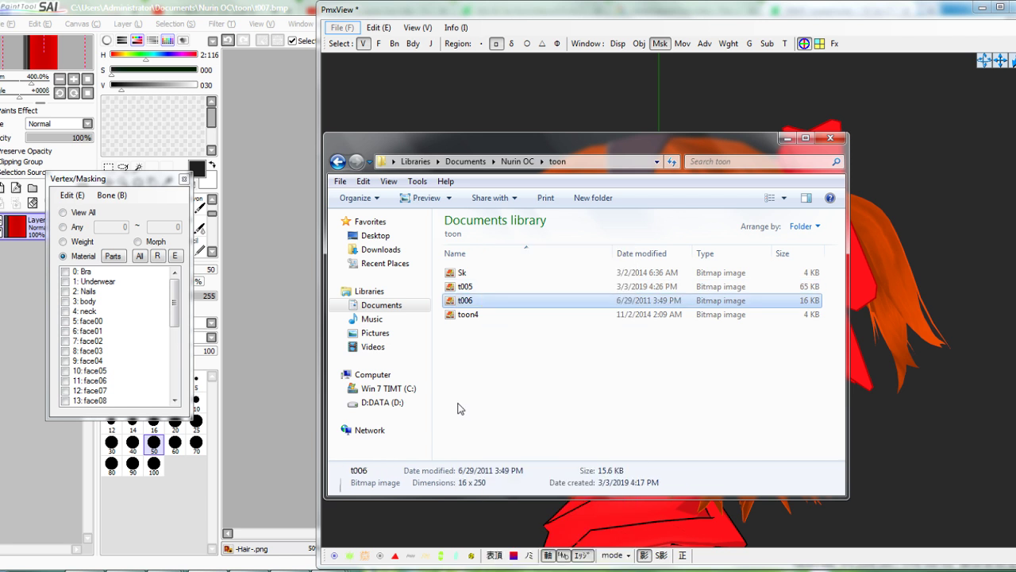
{"action": "left_click", "coordinate": [459, 409]}
Switch to PMX Editor, load t005 from the toon folder in TexView and apply it as the texture of material 31
{"action": "mouse_move", "coordinate": [290, 568]}
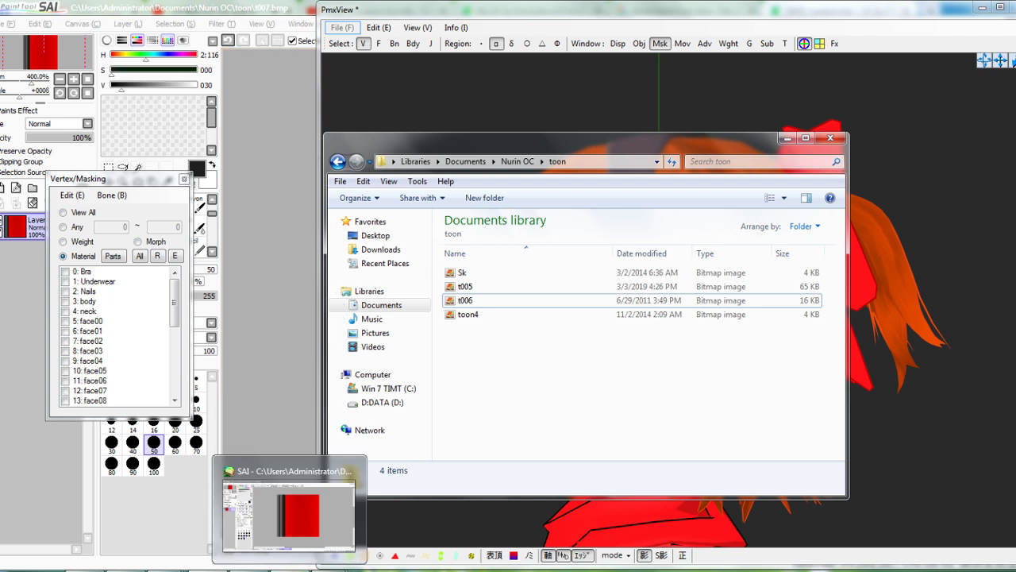
{"action": "mouse_move", "coordinate": [332, 568]}
{"action": "left_click", "coordinate": [284, 553]}
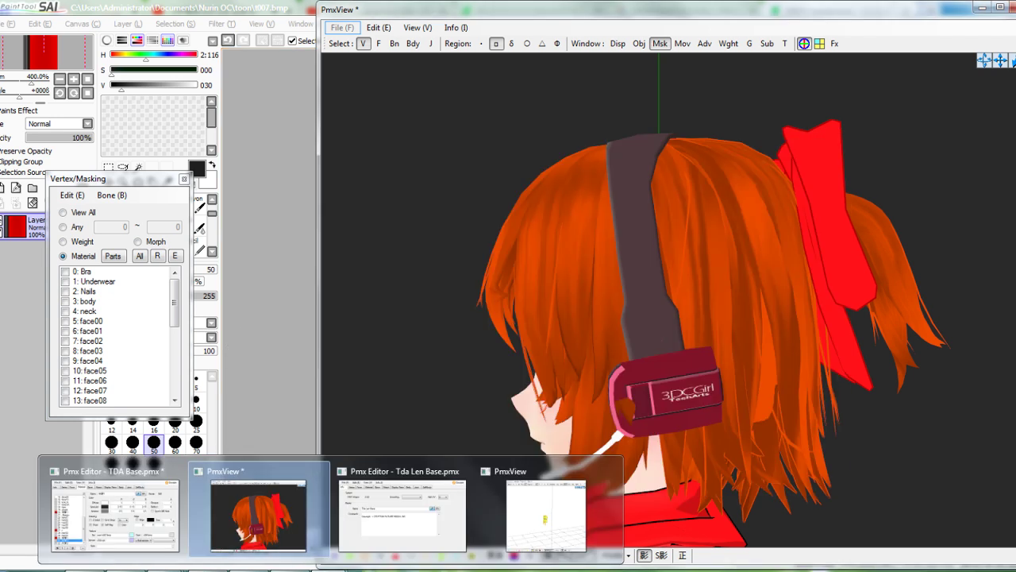
{"action": "left_click", "coordinate": [151, 524]}
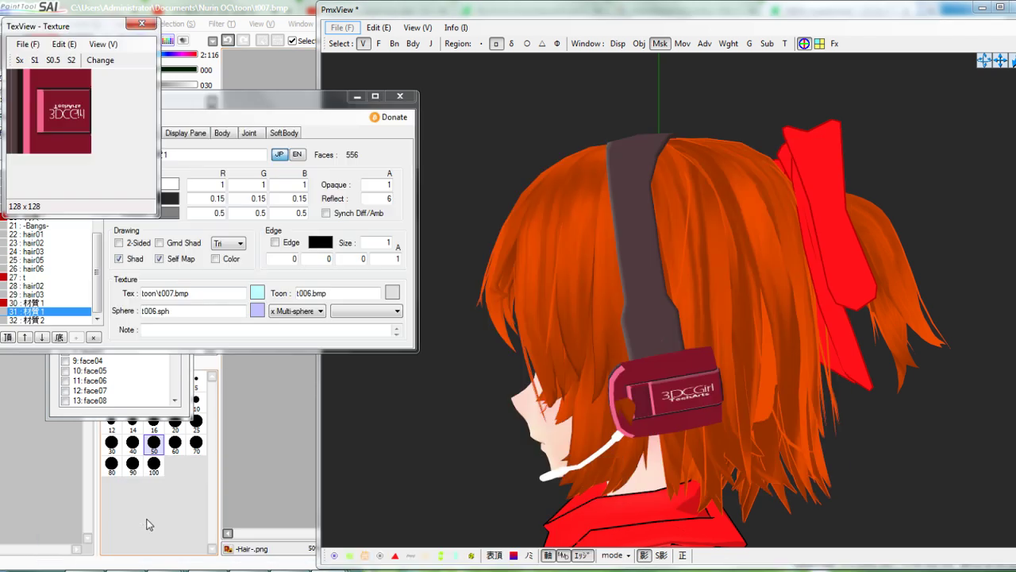
{"action": "left_click", "coordinate": [27, 44]}
{"action": "left_click", "coordinate": [36, 58]}
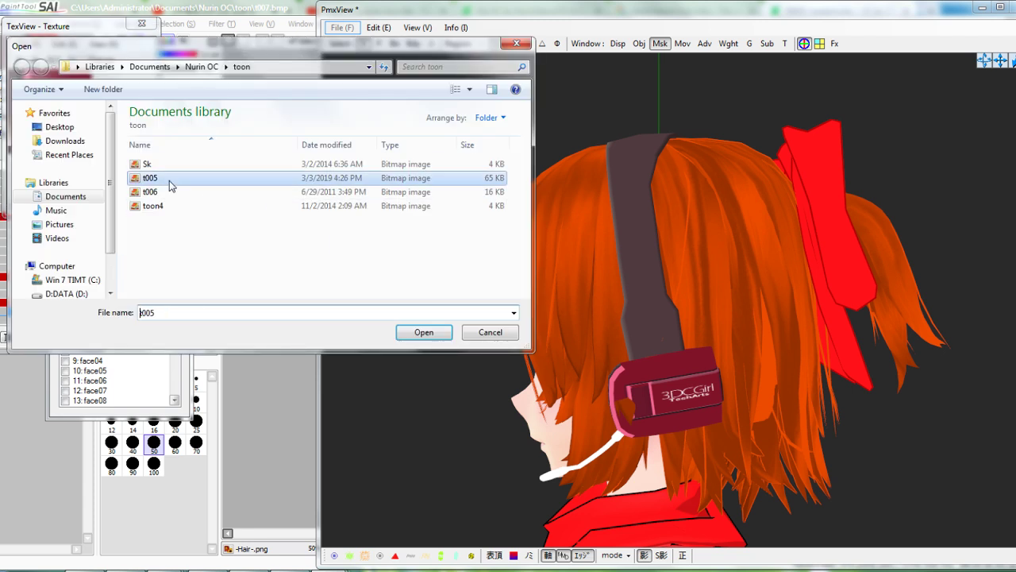
{"action": "double_click", "coordinate": [170, 181]}
{"action": "left_click", "coordinate": [101, 61]}
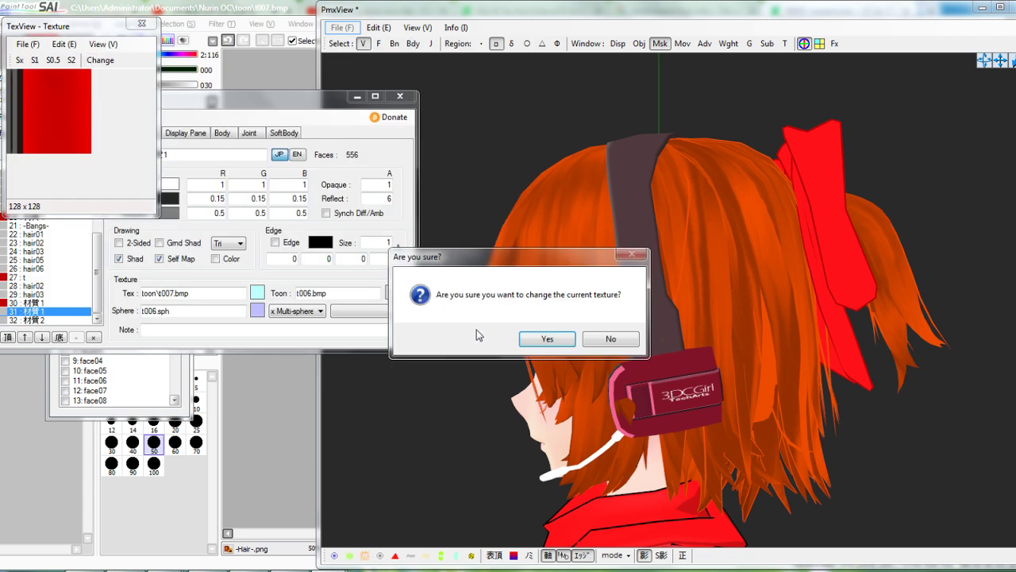
{"action": "left_click", "coordinate": [546, 339]}
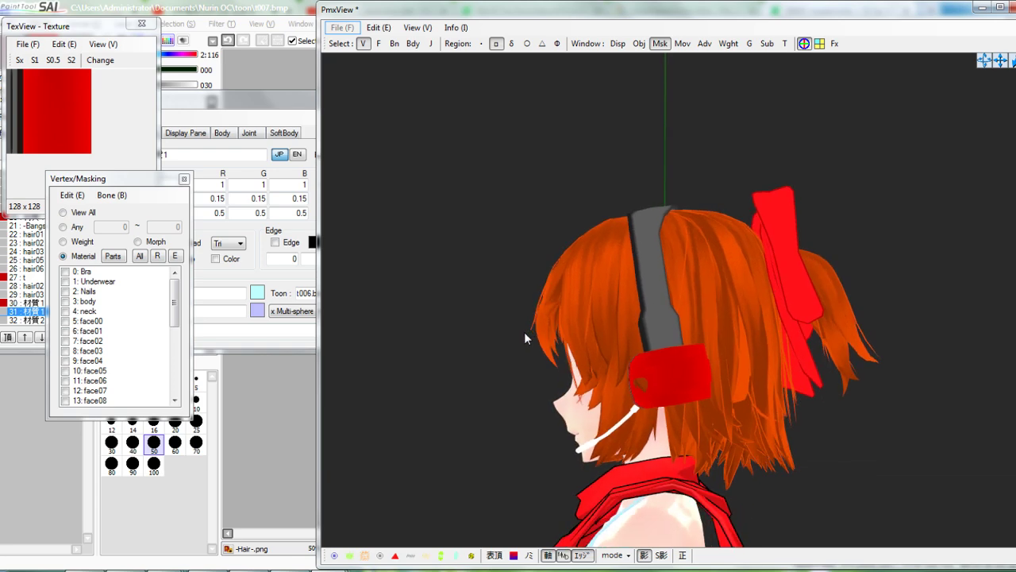
Inspect the headset on the model from the side and front, and select material 32 in the material list
{"action": "right_click_drag", "start_coordinate": [525, 333], "coordinate": [491, 317]}
{"action": "scroll", "coordinate": [541, 344], "scroll_direction": "up", "scroll_amount": 4}
{"action": "scroll", "coordinate": [541, 345], "scroll_direction": "down", "scroll_amount": 4}
{"action": "scroll", "coordinate": [516, 336], "scroll_direction": "up", "scroll_amount": 4}
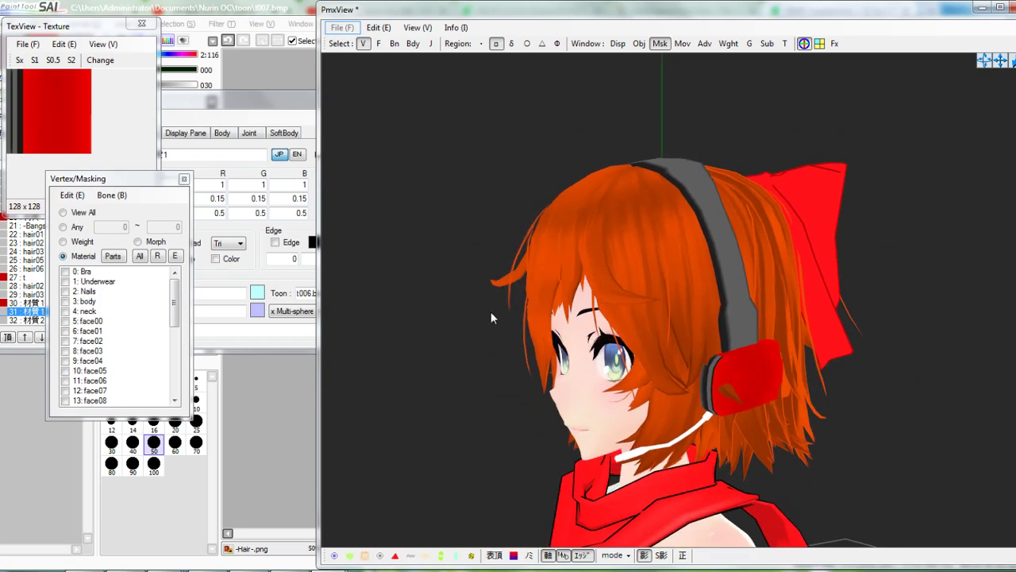
{"action": "left_click", "coordinate": [253, 268]}
{"action": "left_click", "coordinate": [60, 320]}
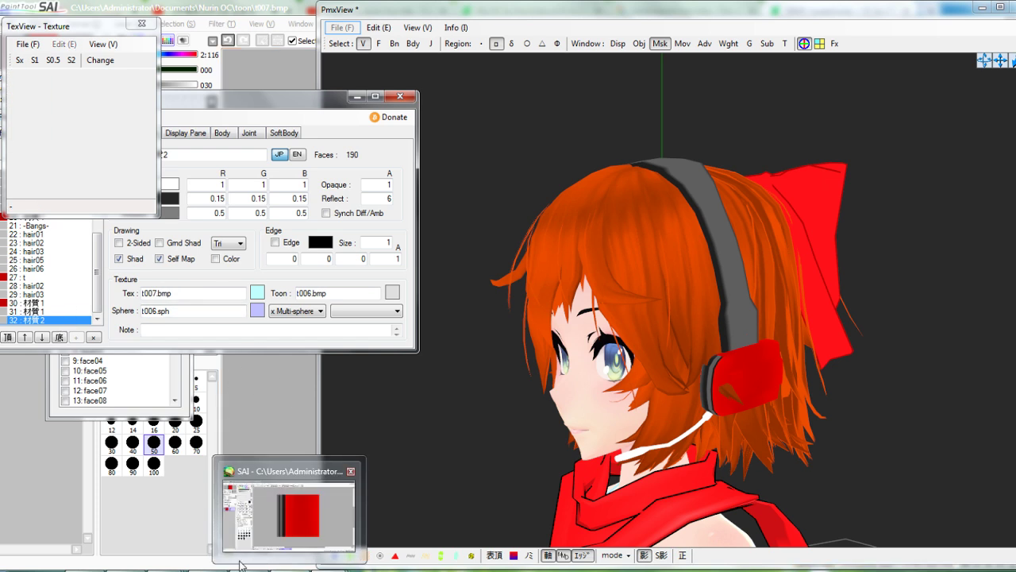
Preview the t005 and t006 bitmaps from the toon folder in Windows Photo Viewer
{"action": "left_click", "coordinate": [243, 567]}
{"action": "double_click", "coordinate": [514, 288]}
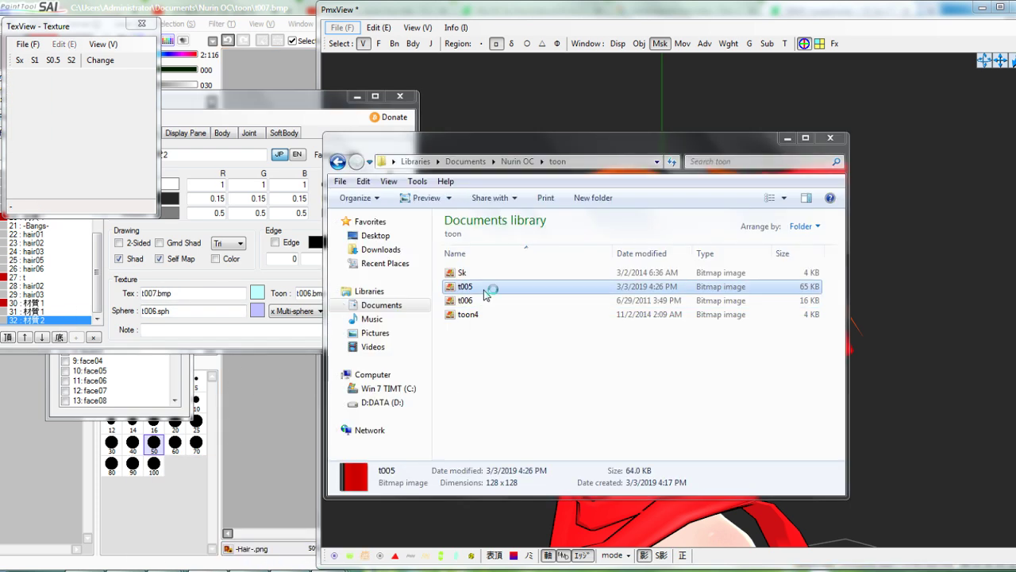
{"action": "left_click", "coordinate": [546, 504]}
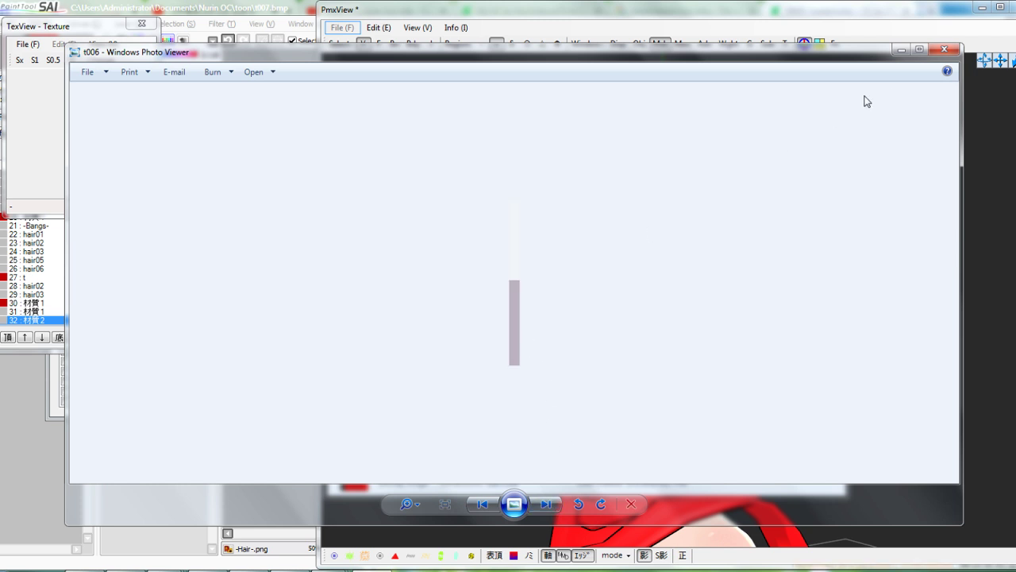
{"action": "left_click", "coordinate": [958, 47]}
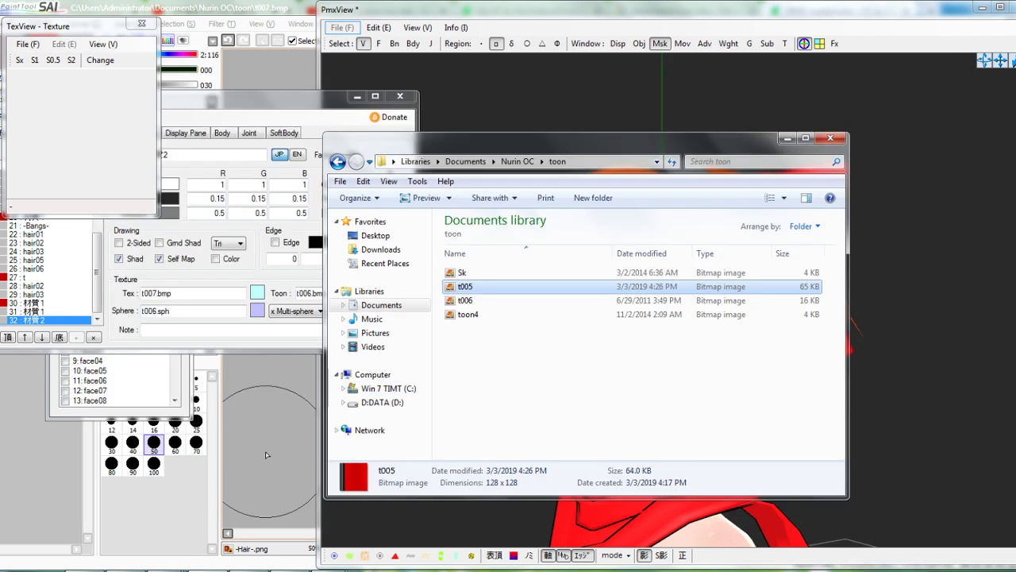
Switch to PaintTool SAI and open t006.bmp from the toon folder
{"action": "left_click", "coordinate": [270, 397]}
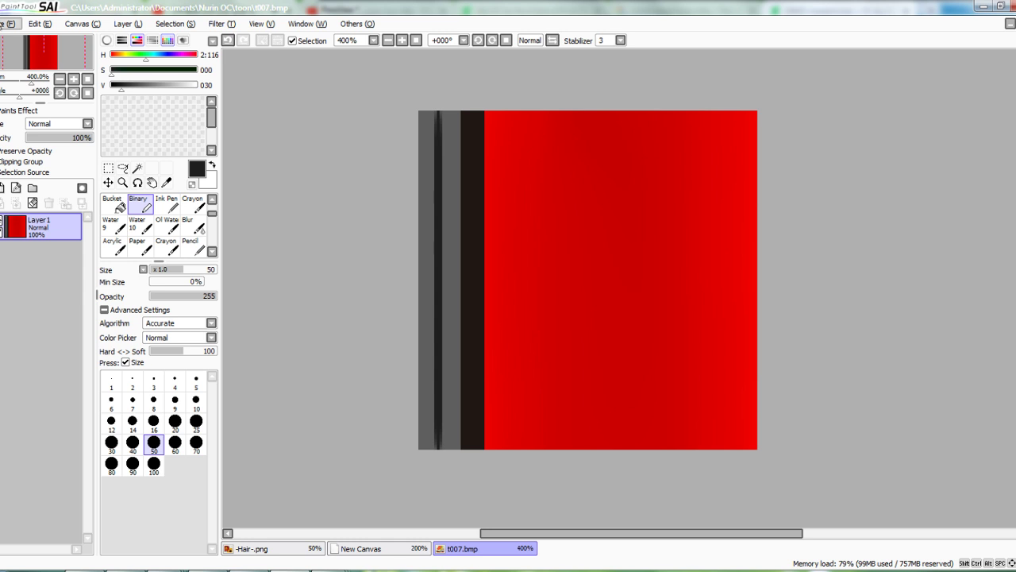
{"action": "left_click", "coordinate": [3, 26]}
{"action": "left_click", "coordinate": [14, 51]}
{"action": "left_click", "coordinate": [341, 106]}
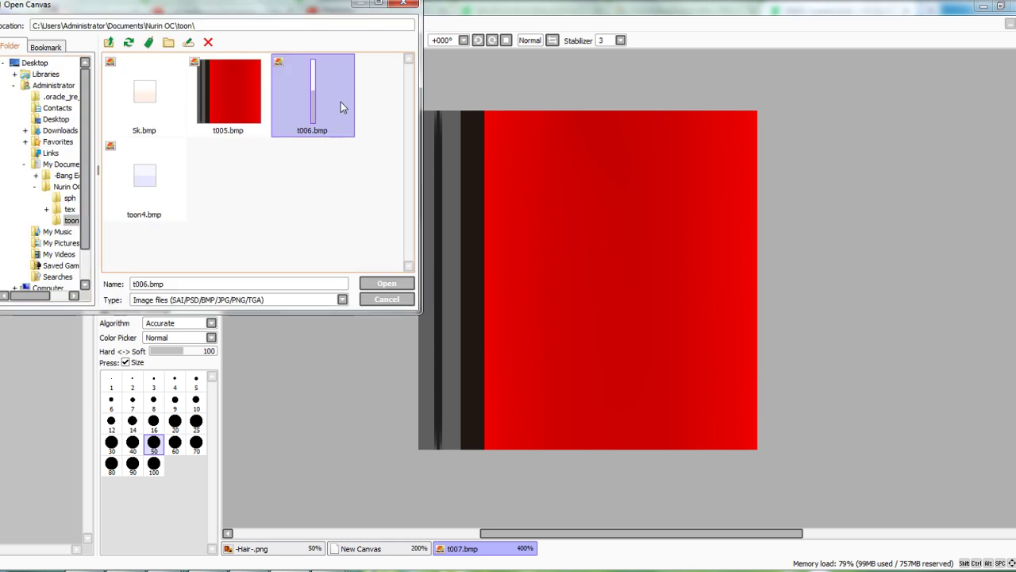
{"action": "double_click", "coordinate": [341, 106]}
{"action": "scroll", "coordinate": [643, 315], "scroll_direction": "up", "scroll_amount": 3}
{"action": "left_click_drag", "start_coordinate": [641, 313], "coordinate": [603, 306]}
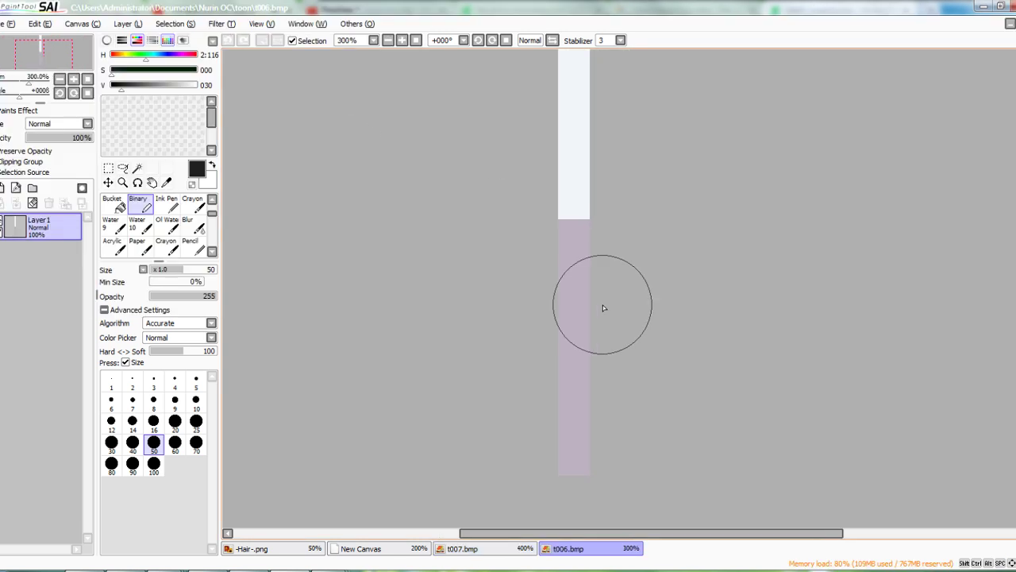
Check the headset colors in the reference drawing and paint the mauve lower part of t006.bmp dark grey of value 30
{"action": "left_click", "coordinate": [379, 548]}
{"action": "scroll", "coordinate": [624, 479], "scroll_direction": "down", "scroll_amount": 1}
{"action": "left_click_drag", "start_coordinate": [626, 476], "coordinate": [615, 199]}
{"action": "left_click_drag", "start_coordinate": [613, 292], "coordinate": [645, 294]}
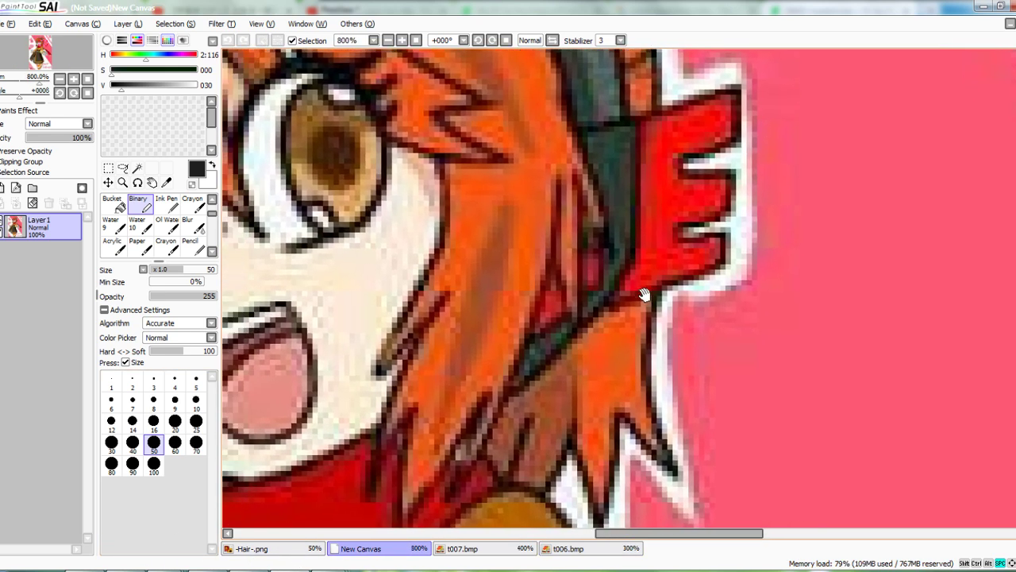
{"action": "scroll", "coordinate": [540, 301], "scroll_direction": "up", "scroll_amount": 1}
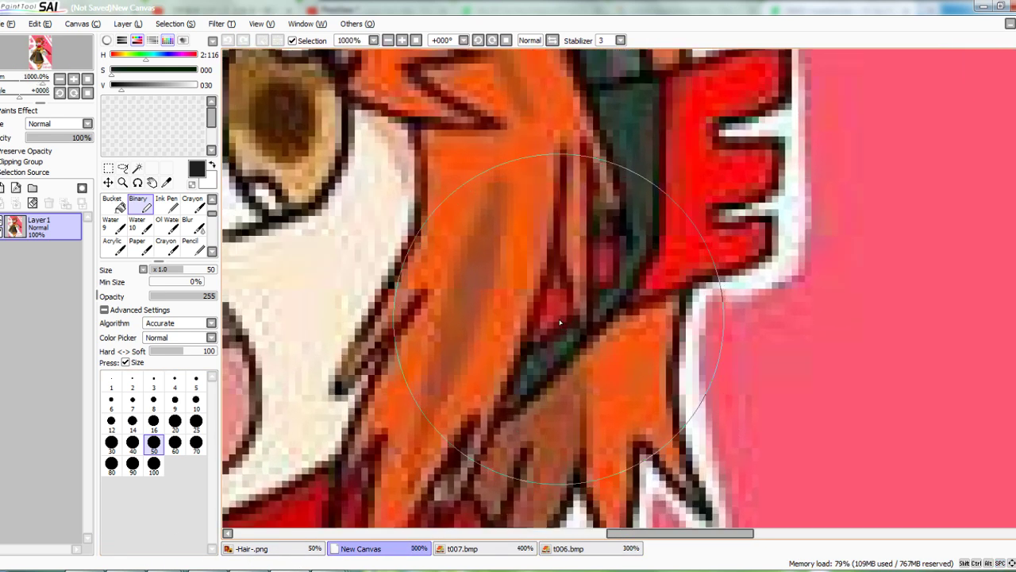
{"action": "left_click", "coordinate": [597, 550]}
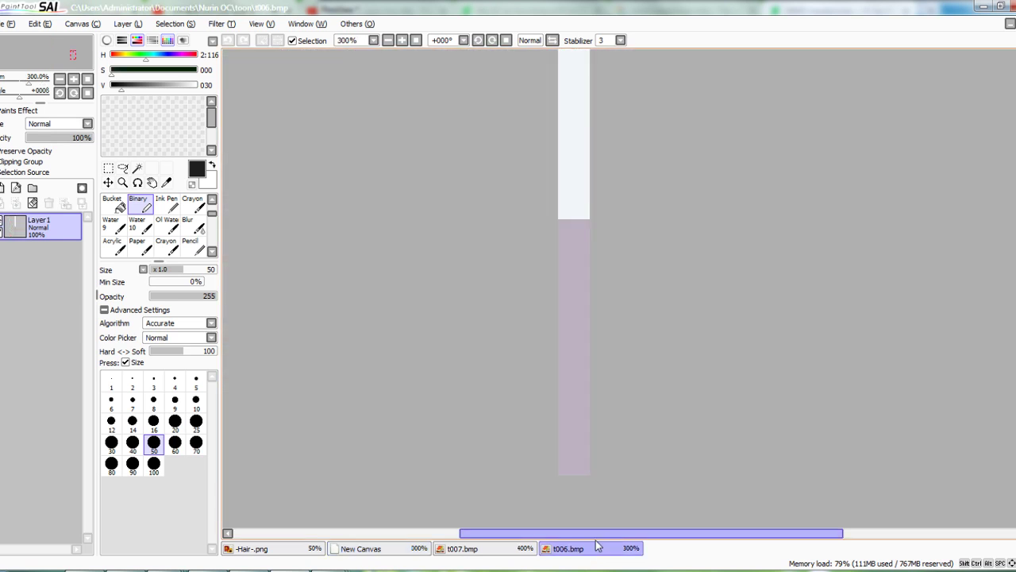
{"action": "mouse_move", "coordinate": [546, 274]}
{"action": "left_mouse_down"}
{"action": "mouse_move", "coordinate": [620, 271]}
{"action": "mouse_move", "coordinate": [575, 408]}
{"action": "left_mouse_up"}
{"action": "scroll", "coordinate": [576, 381], "scroll_direction": "down", "scroll_amount": 1}
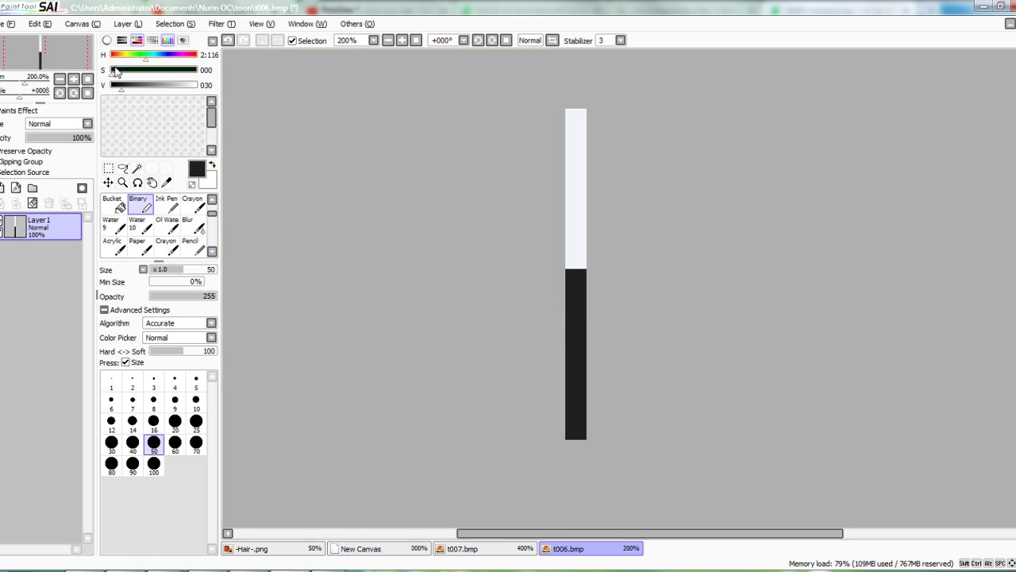
Paint the pale upper part of t006.bmp light grey of value 236, down to the edge of the dark part
{"action": "mouse_move", "coordinate": [150, 86]}
{"action": "left_mouse_down"}
{"action": "mouse_move", "coordinate": [205, 88]}
{"action": "mouse_move", "coordinate": [189, 89]}
{"action": "left_mouse_up"}
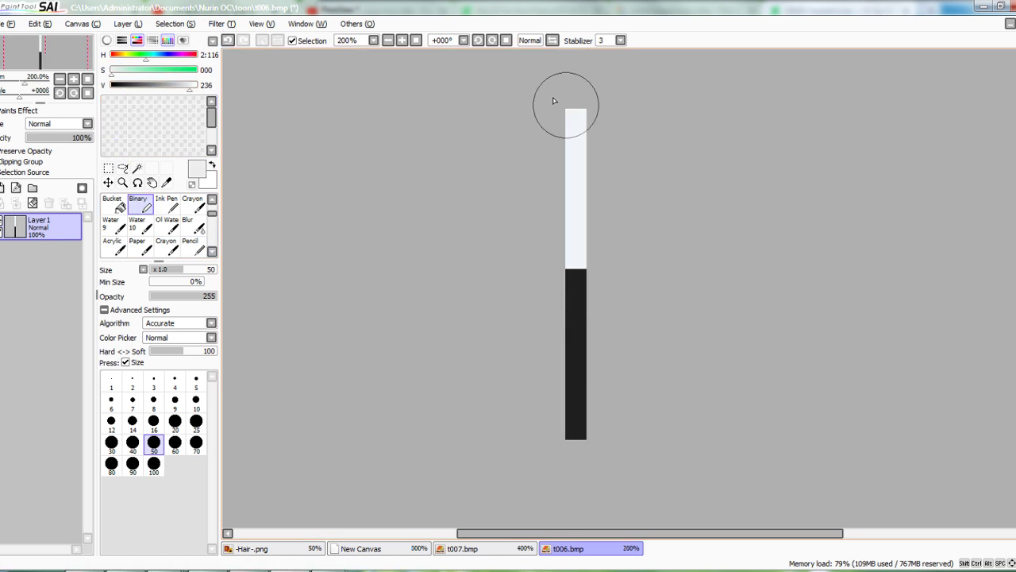
{"action": "left_click_drag", "start_coordinate": [566, 105], "coordinate": [513, 150]}
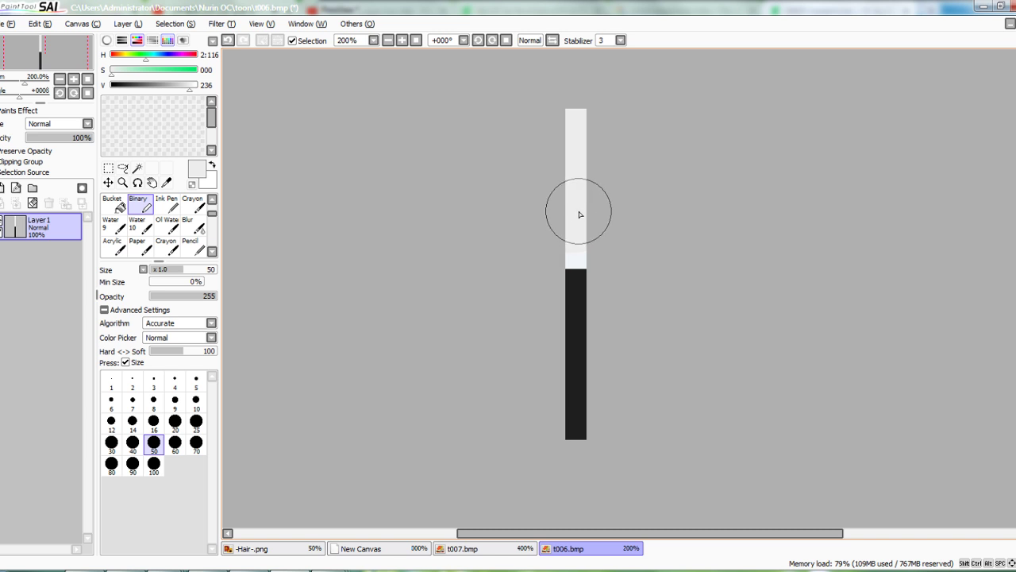
{"action": "scroll", "coordinate": [581, 217], "scroll_direction": "up", "scroll_amount": 5}
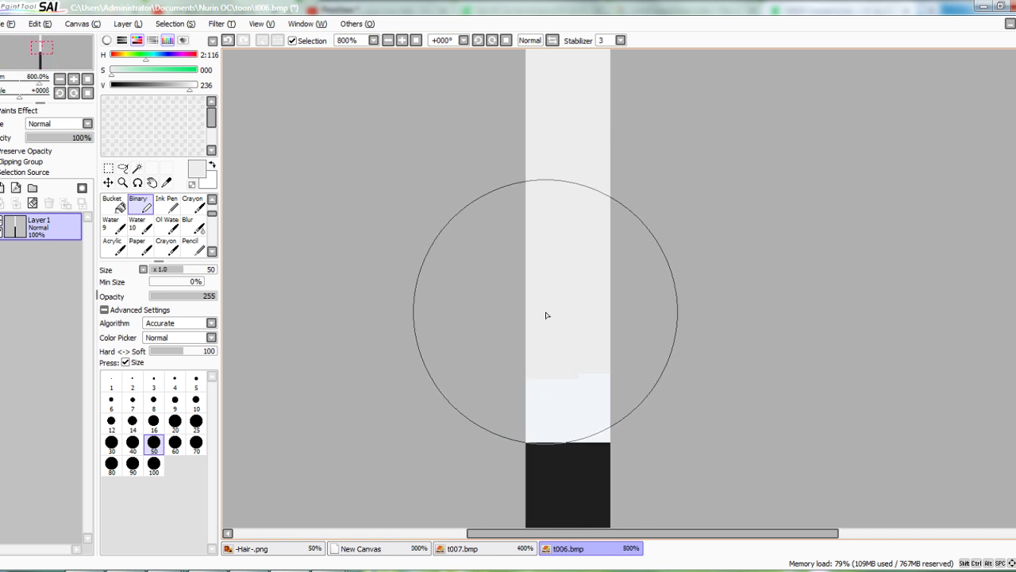
{"action": "left_click_drag", "start_coordinate": [545, 311], "coordinate": [646, 301]}
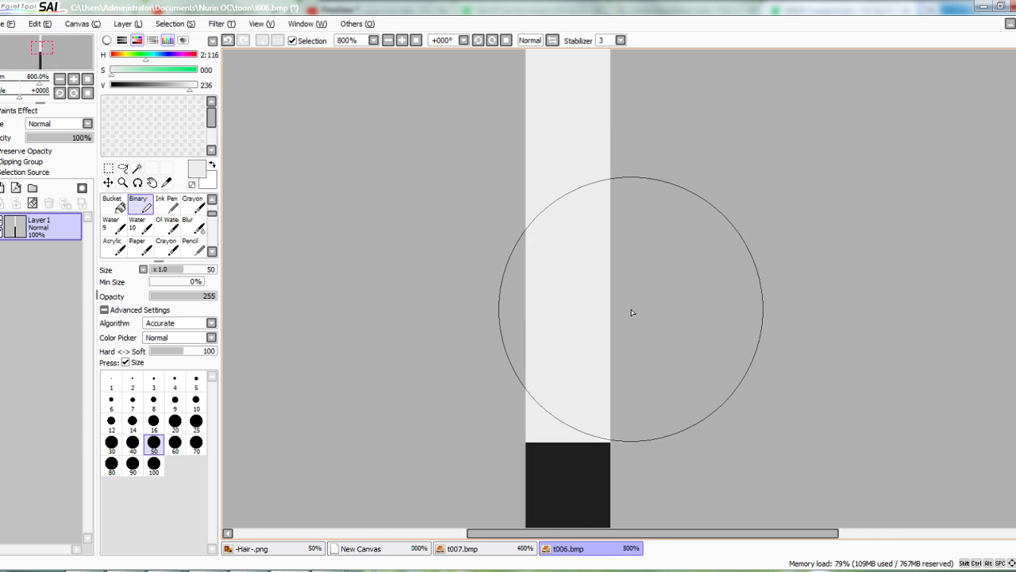
{"action": "scroll", "coordinate": [633, 310], "scroll_direction": "down", "scroll_amount": 4}
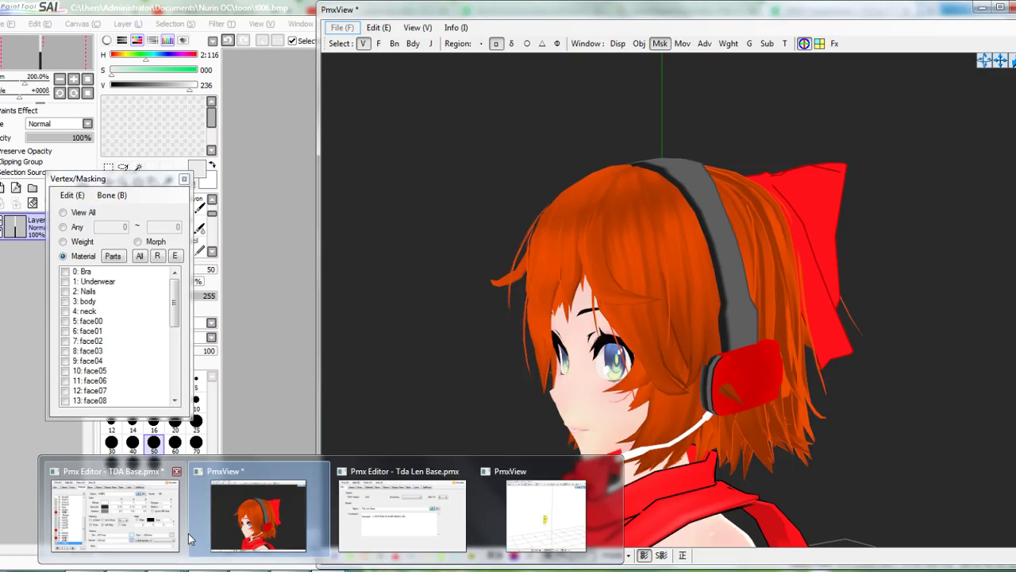
Switch to PMX Editor and replace the current texture of material 32 with t006.bmp from the toon folder
{"action": "left_click", "coordinate": [299, 540]}
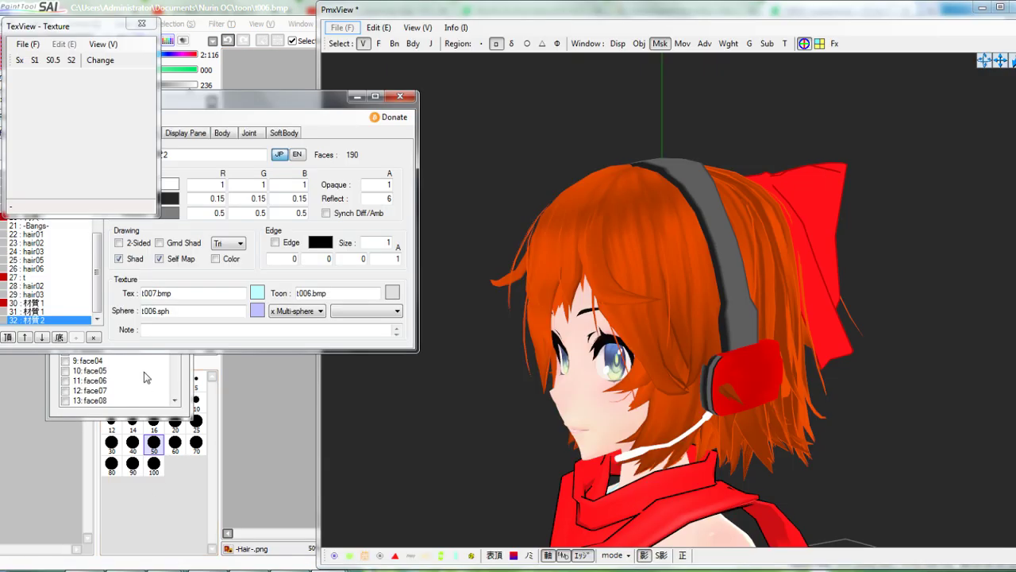
{"action": "left_click", "coordinate": [40, 46]}
{"action": "left_click", "coordinate": [40, 60]}
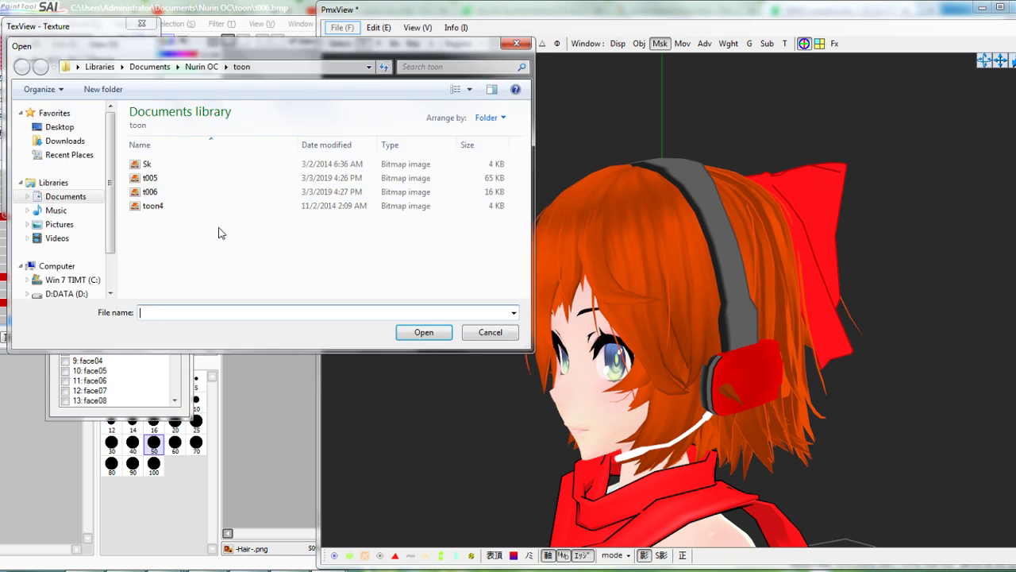
{"action": "double_click", "coordinate": [156, 197]}
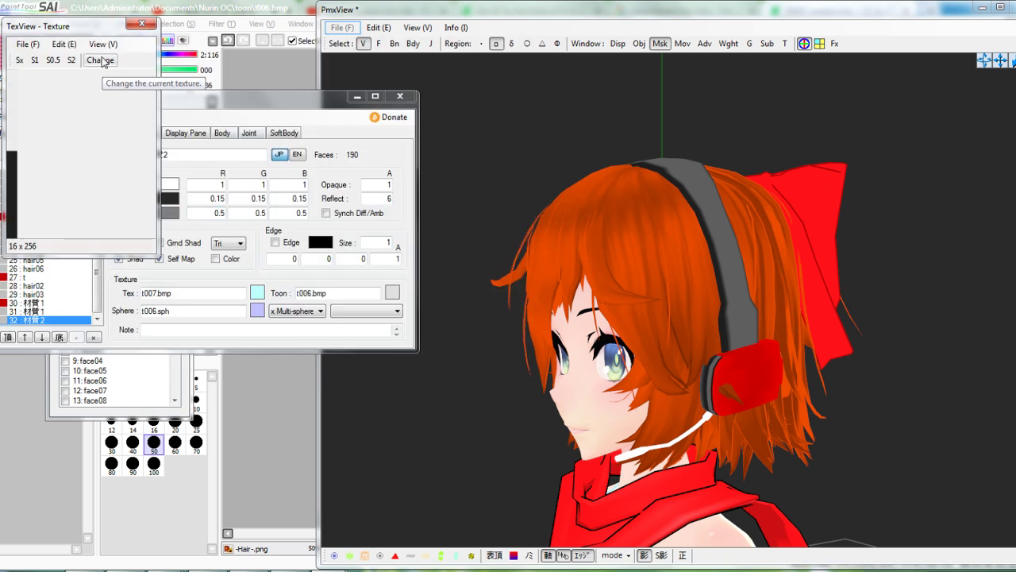
{"action": "left_click", "coordinate": [101, 61]}
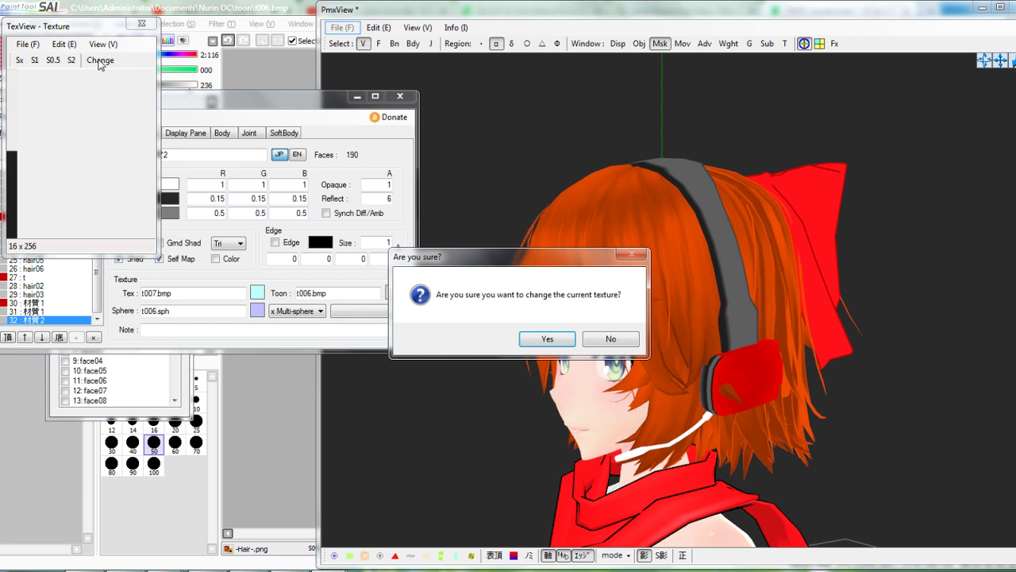
{"action": "left_click", "coordinate": [549, 340]}
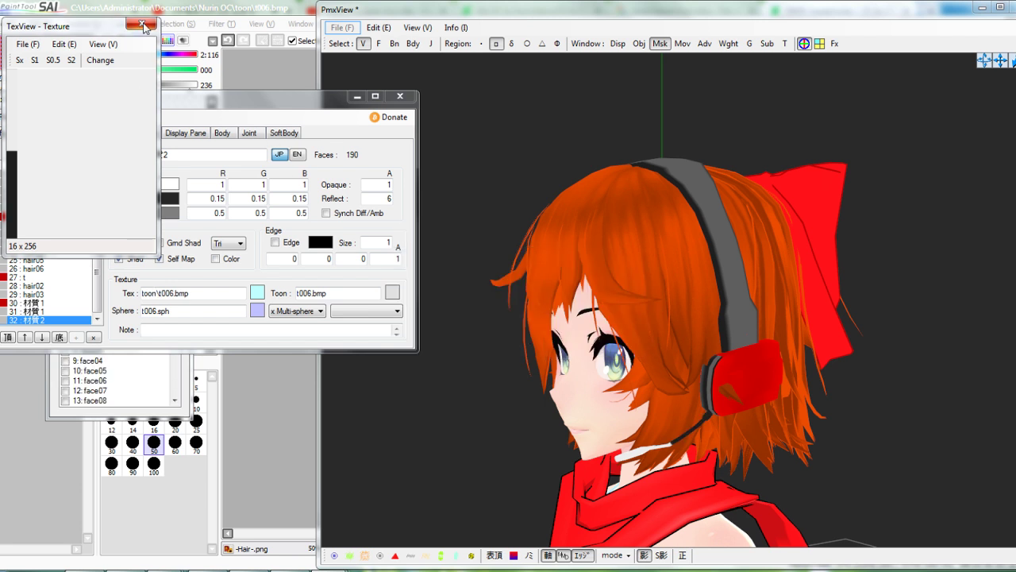
{"action": "left_click", "coordinate": [143, 26]}
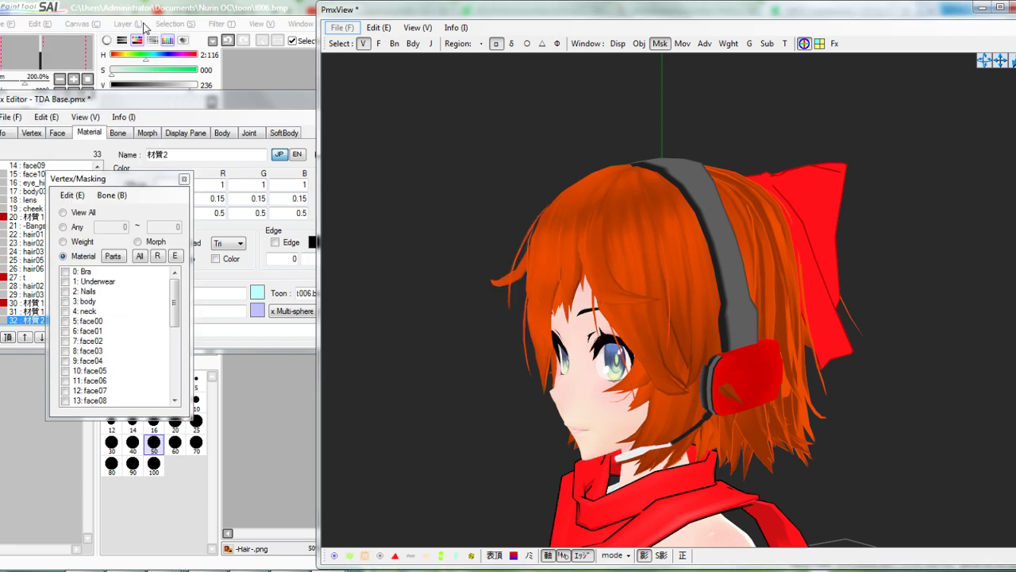
Return to t006.bmp in PaintTool SAI, add a new layer and paint light grey over the dark lower part
{"action": "left_click", "coordinate": [279, 425]}
{"action": "left_click_drag", "start_coordinate": [656, 411], "coordinate": [636, 341]}
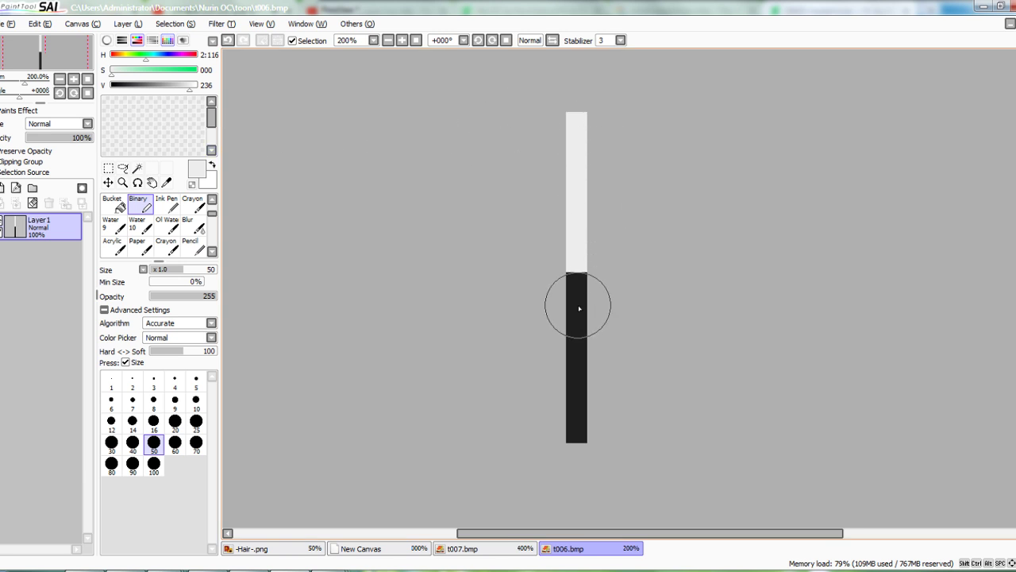
{"action": "scroll", "coordinate": [577, 309], "scroll_direction": "down", "scroll_amount": 1}
{"action": "scroll", "coordinate": [577, 308], "scroll_direction": "up", "scroll_amount": 2}
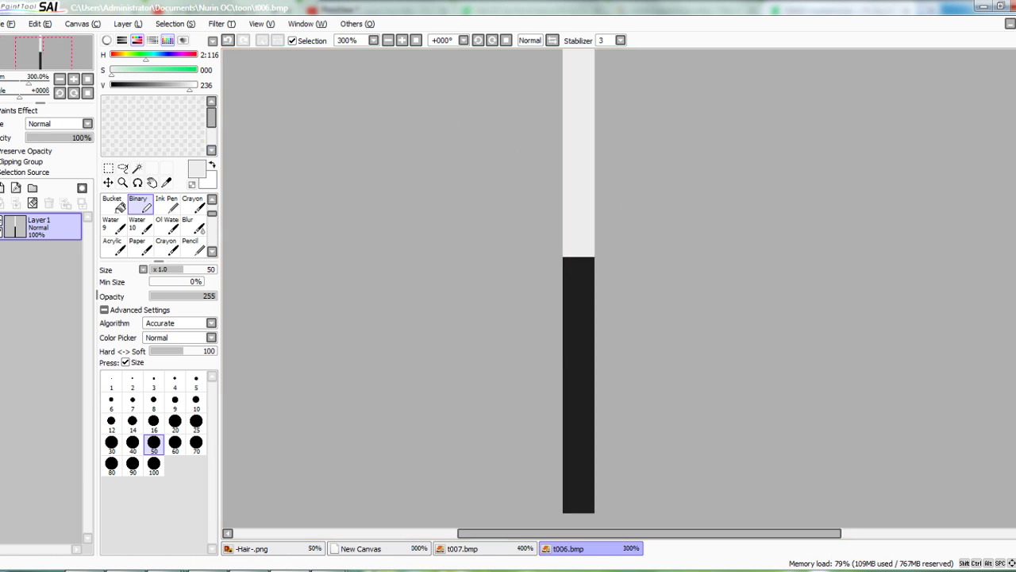
{"action": "left_click", "coordinate": [2, 188]}
{"action": "mouse_move", "coordinate": [579, 270]}
{"action": "left_mouse_down"}
{"action": "mouse_move", "coordinate": [648, 301]}
{"action": "mouse_move", "coordinate": [547, 304]}
{"action": "mouse_move", "coordinate": [556, 445]}
{"action": "left_mouse_up"}
{"action": "left_click_drag", "start_coordinate": [467, 469], "coordinate": [687, 483]}
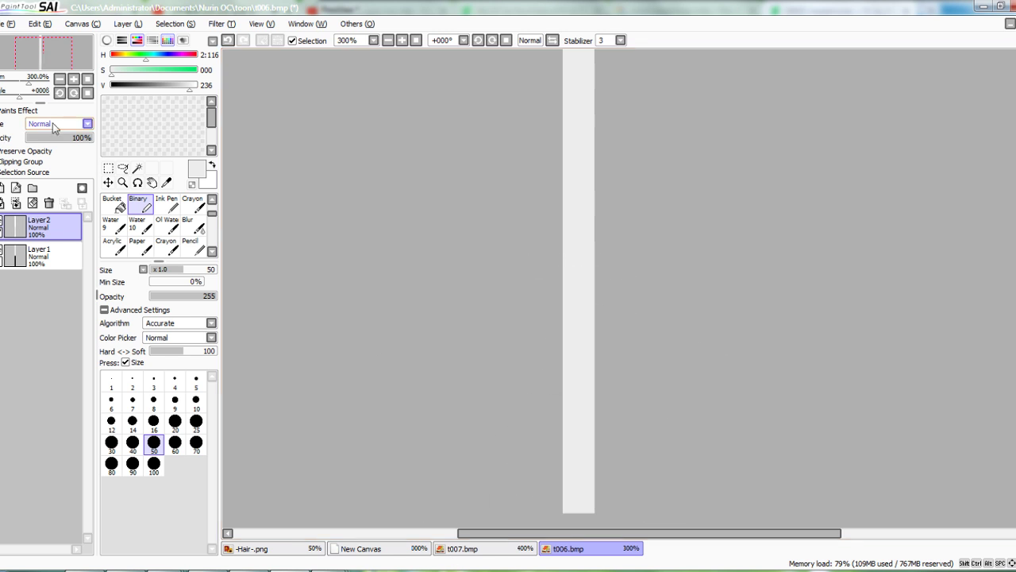
Set the new layer's opacity to 48% and paint its upper part dark grey of value 44
{"action": "left_click_drag", "start_coordinate": [79, 137], "coordinate": [58, 137]}
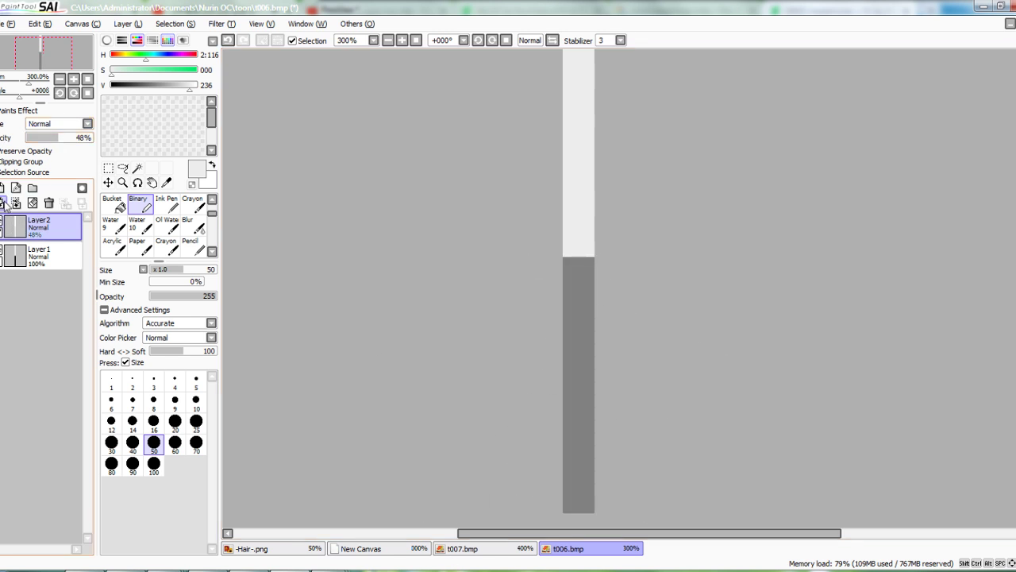
{"action": "left_click", "coordinate": [139, 87]}
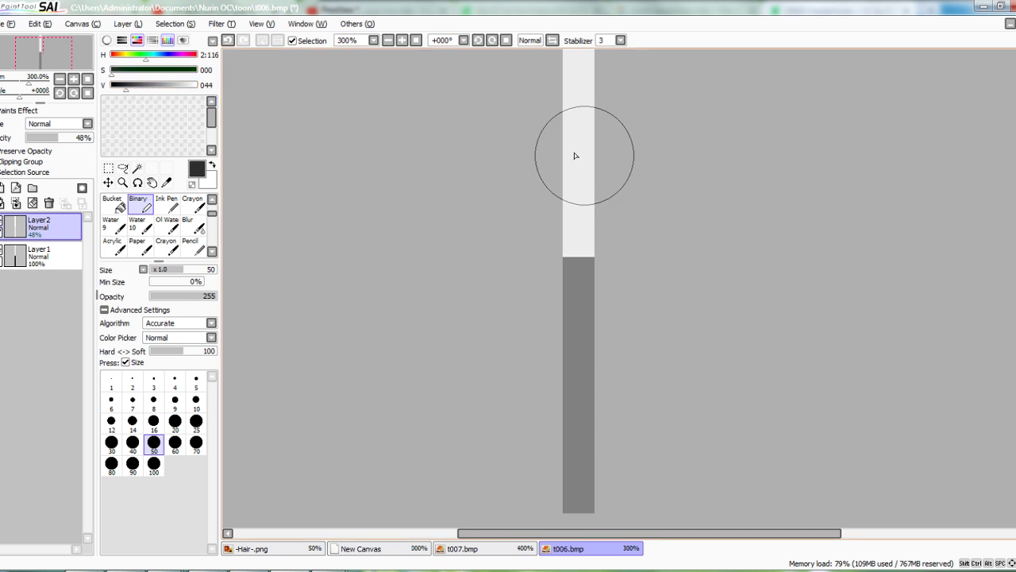
{"action": "scroll", "coordinate": [575, 155], "scroll_direction": "up", "scroll_amount": 2}
{"action": "left_click_drag", "start_coordinate": [583, 235], "coordinate": [609, 240]}
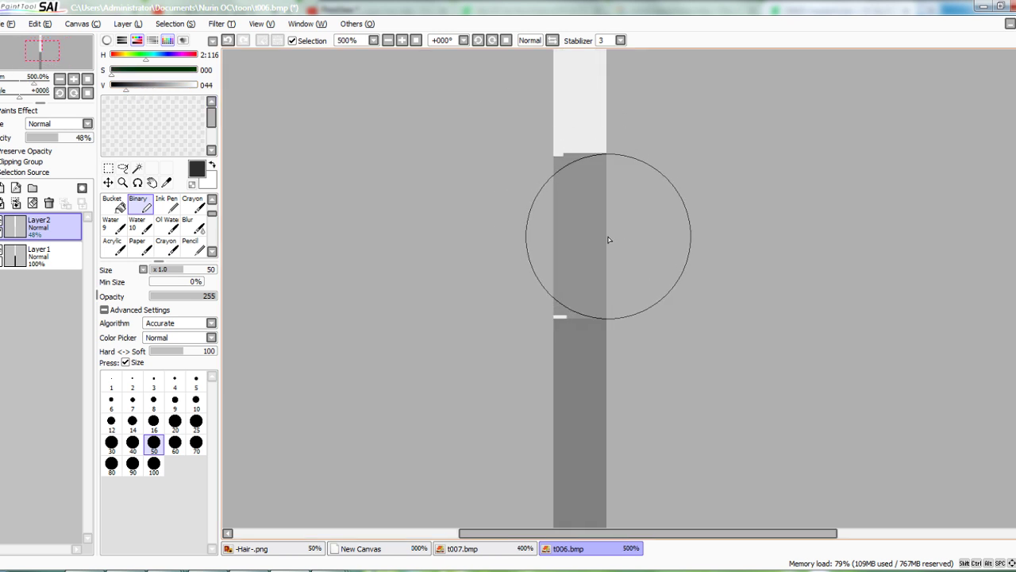
{"action": "left_click", "coordinate": [563, 235]}
{"action": "key", "text": "space"}
{"action": "mouse_move", "coordinate": [568, 137]}
{"action": "left_mouse_down"}
{"action": "mouse_move", "coordinate": [566, 338]}
{"action": "mouse_move", "coordinate": [594, 2]}
{"action": "left_mouse_up"}
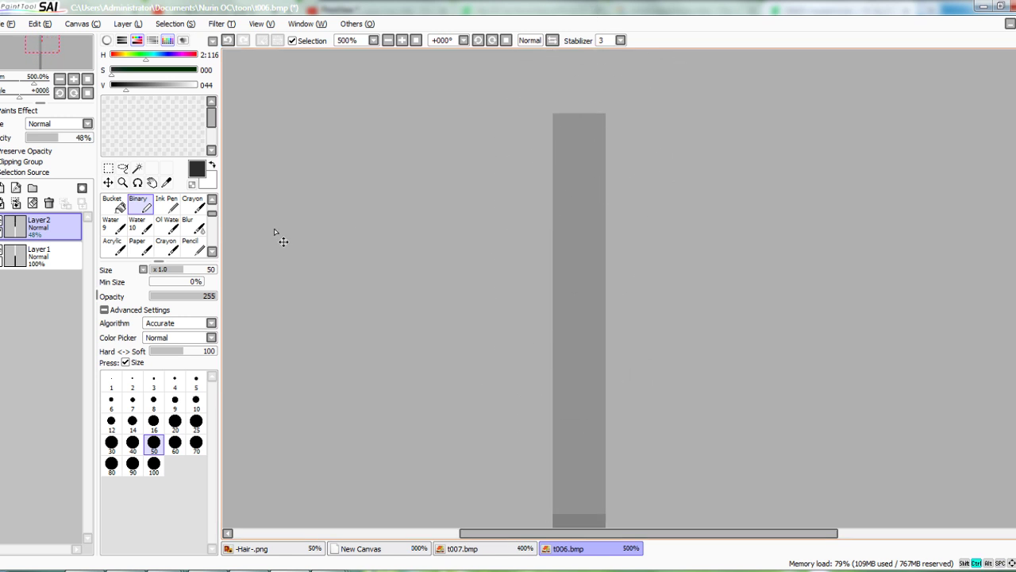
Set Layer1's opacity to 0% and Layer2's to 100%, and save t006.bmp
{"action": "left_click", "coordinate": [43, 259]}
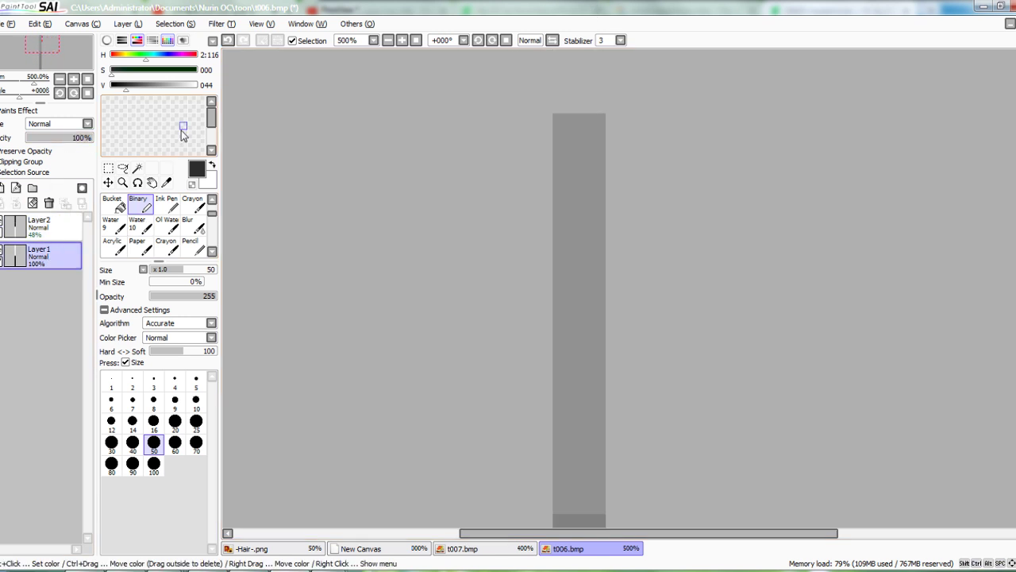
{"action": "left_click_drag", "start_coordinate": [79, 138], "coordinate": [24, 137]}
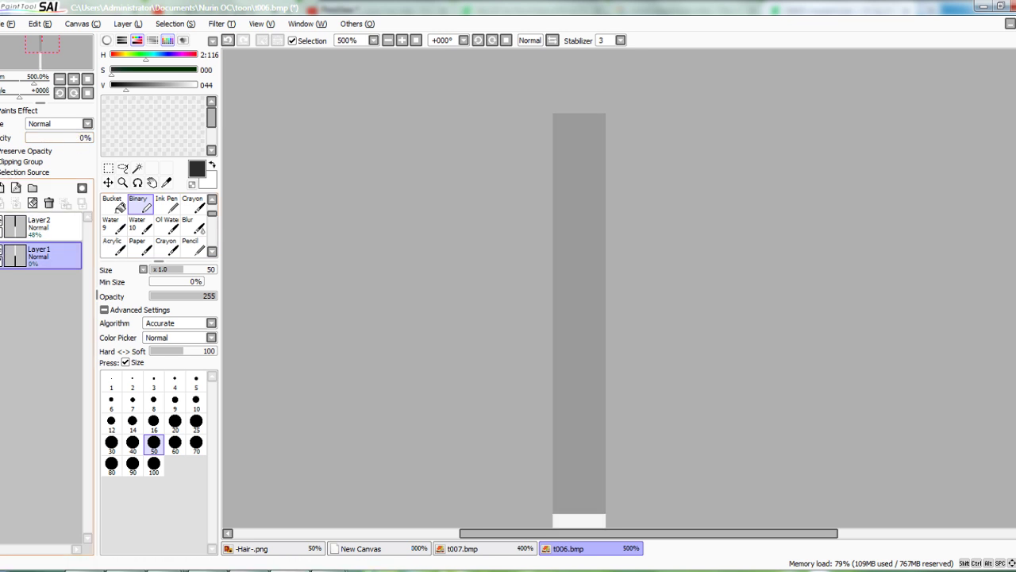
{"action": "left_click", "coordinate": [40, 227]}
{"action": "left_click_drag", "start_coordinate": [61, 138], "coordinate": [93, 138]}
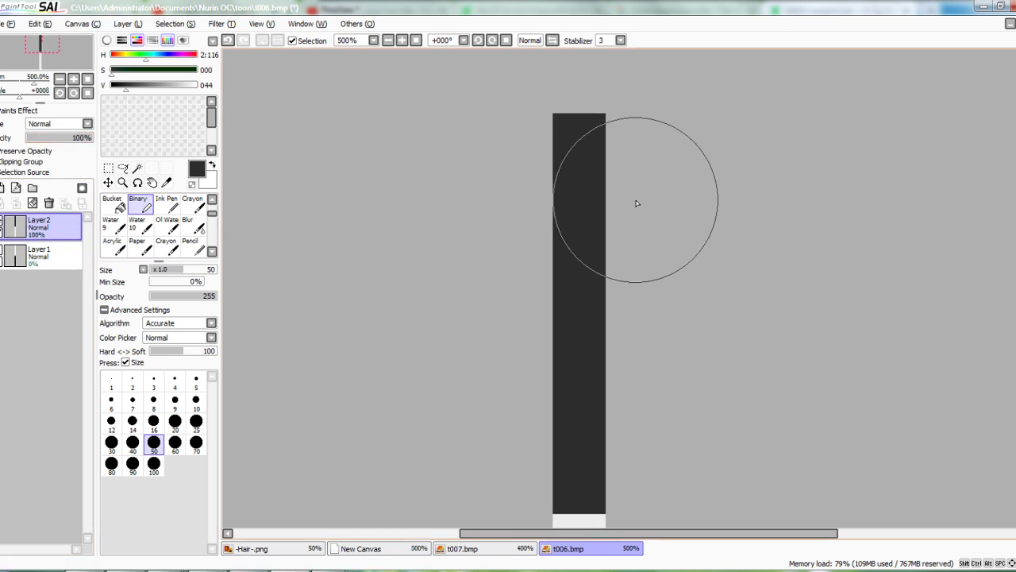
{"action": "scroll", "coordinate": [636, 200], "scroll_direction": "down", "scroll_amount": 2}
{"action": "left_click_drag", "start_coordinate": [610, 286], "coordinate": [636, 212]}
{"action": "key", "text": "ctrl+s"}
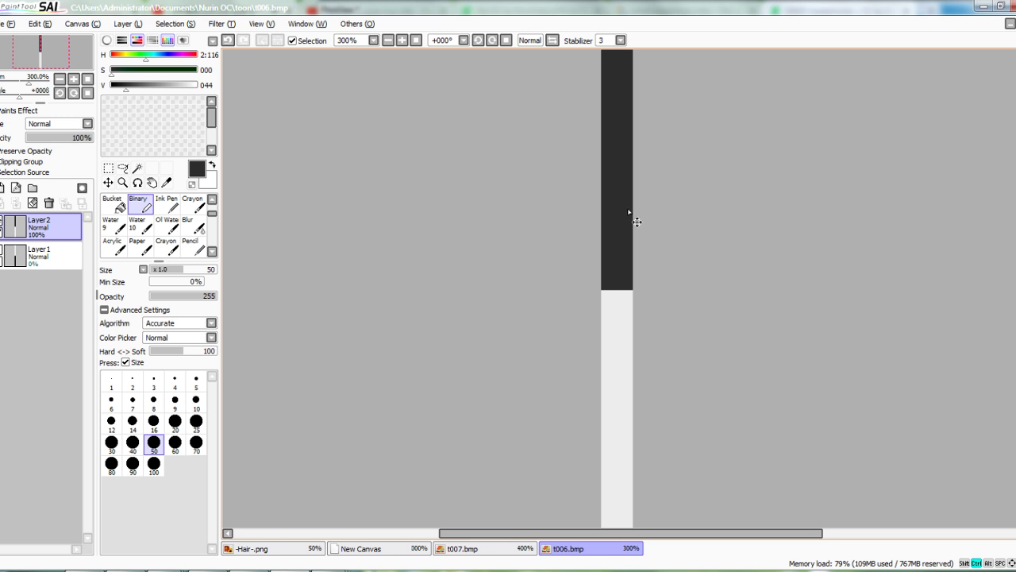
Open the toon folder and preview the saved t006 bitmap in Windows Photo Viewer
{"action": "mouse_move", "coordinate": [331, 570]}
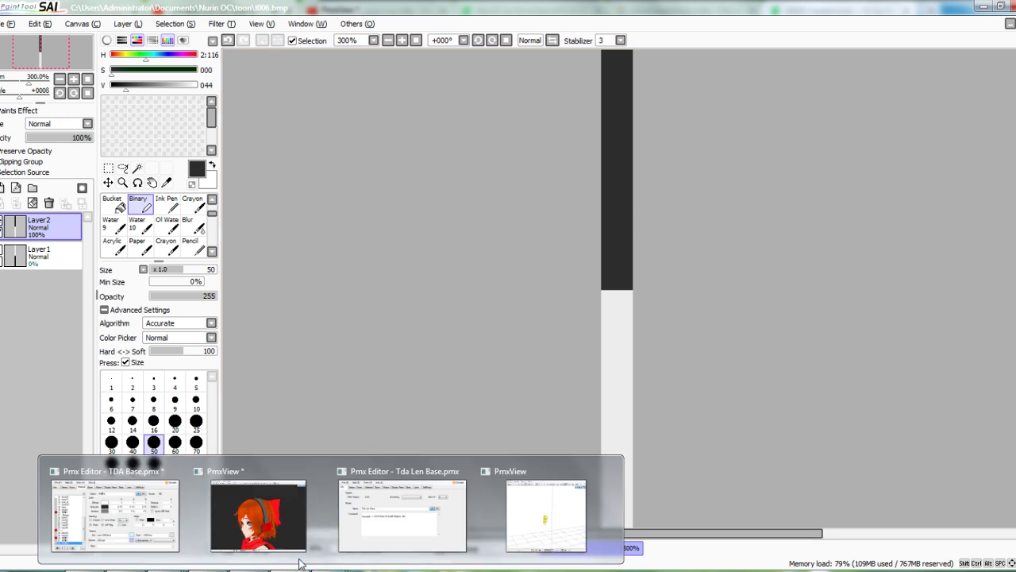
{"action": "left_click", "coordinate": [208, 570]}
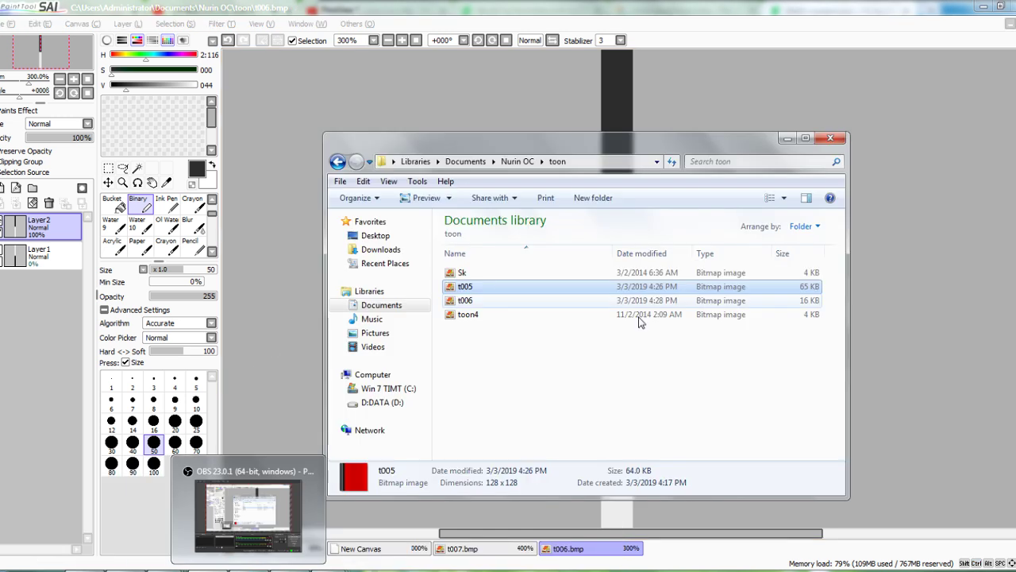
{"action": "double_click", "coordinate": [505, 291]}
{"action": "left_click", "coordinate": [546, 505]}
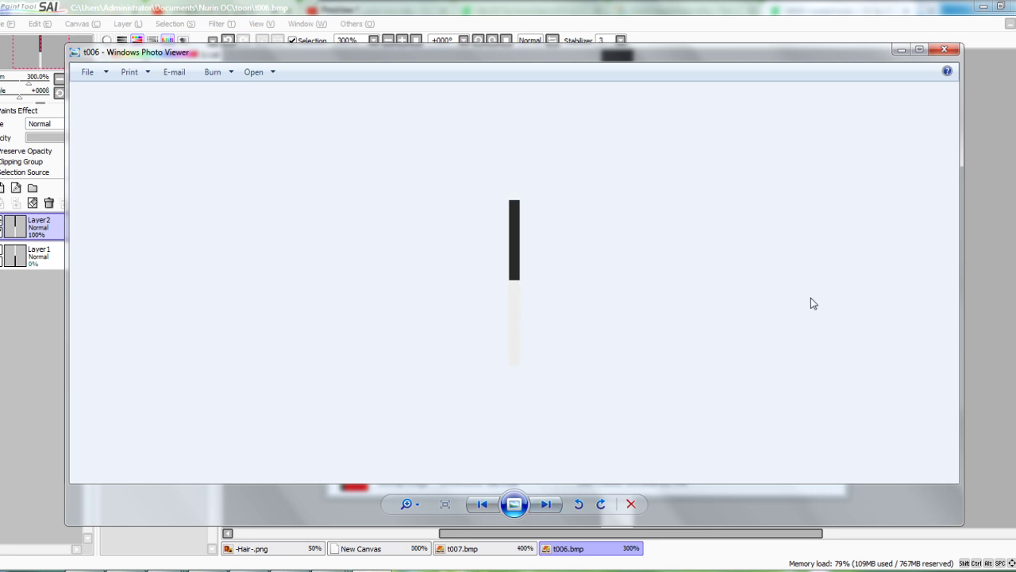
{"action": "left_click", "coordinate": [945, 51]}
Rename the t006 bitmap in the toon folder as t004
{"action": "right_click", "coordinate": [495, 302]}
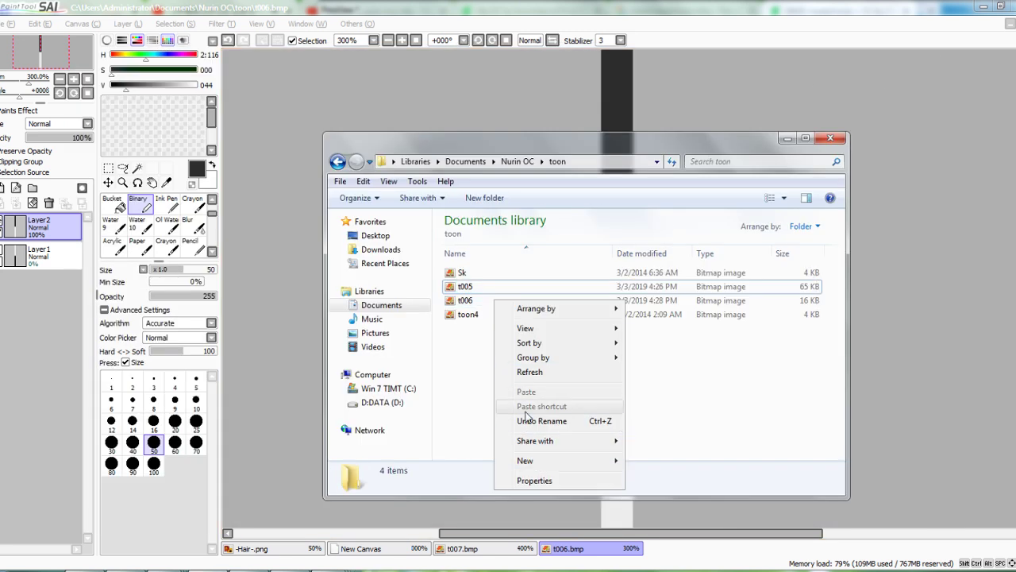
{"action": "mouse_move", "coordinate": [573, 443]}
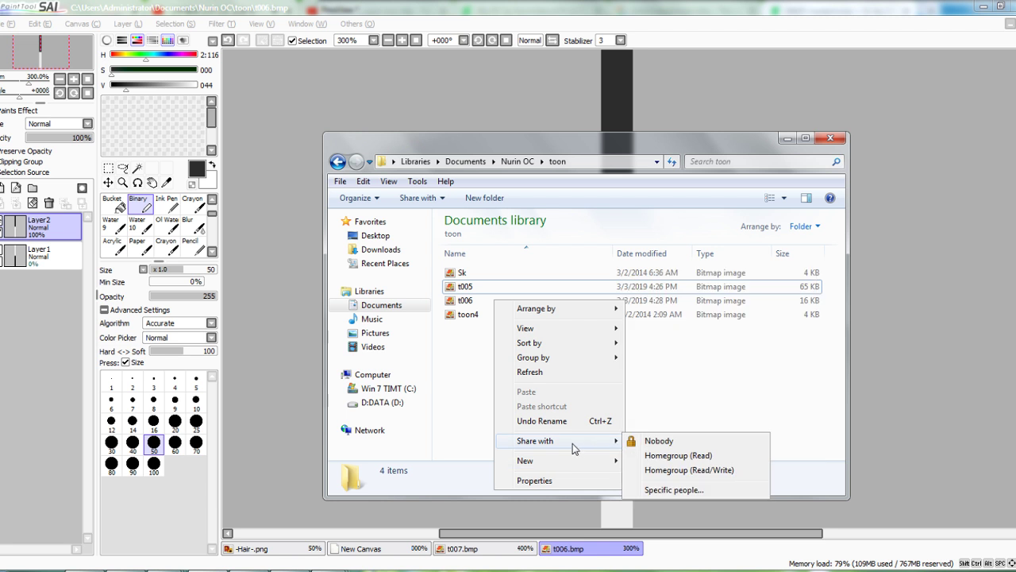
{"action": "left_click", "coordinate": [468, 314]}
{"action": "left_click", "coordinate": [467, 300]}
{"action": "right_click", "coordinate": [473, 301]}
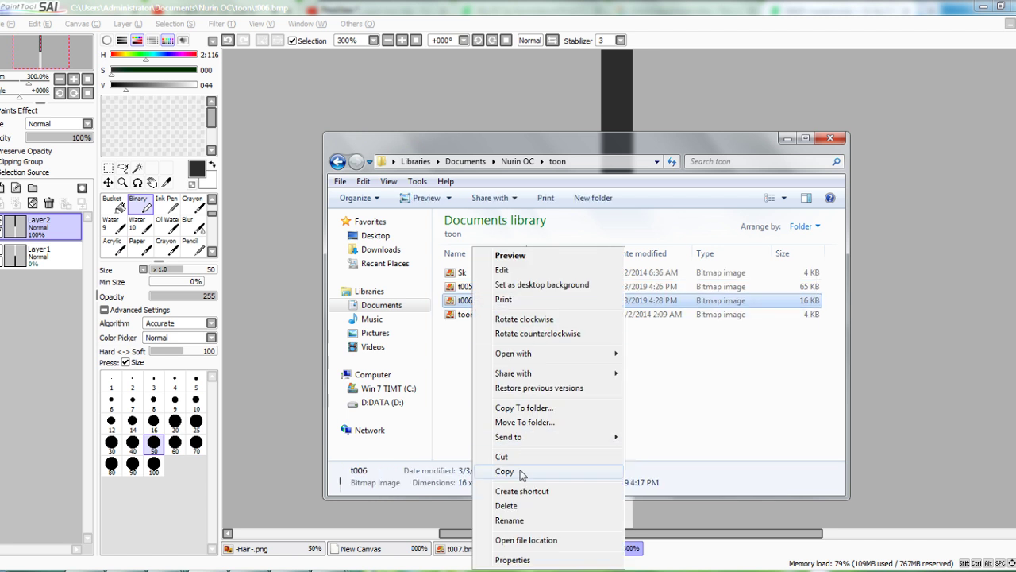
{"action": "left_click", "coordinate": [509, 520]}
{"action": "left_click", "coordinate": [481, 302]}
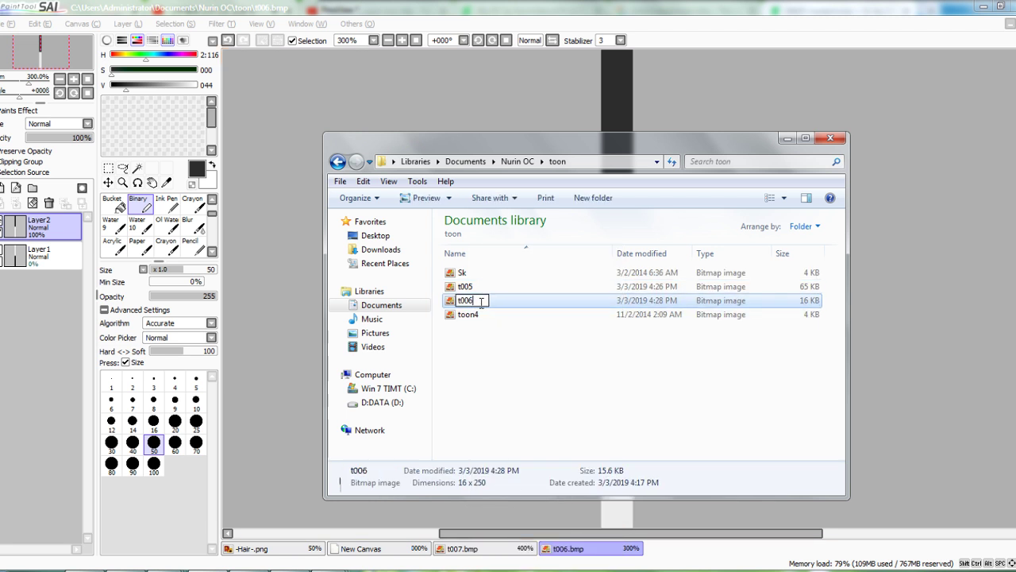
{"action": "type", "text": "4"}
{"action": "key", "text": "Return"}
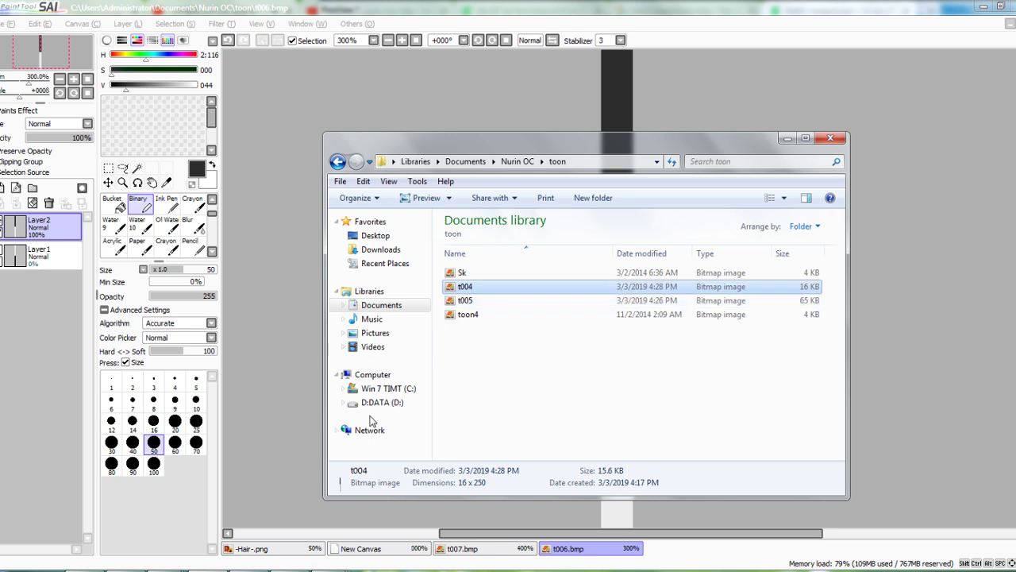
Check material 32's texture settings in PMX Editor and t007.bmp in PaintTool SAI, and bring t006.bmp back up
{"action": "left_click", "coordinate": [284, 540]}
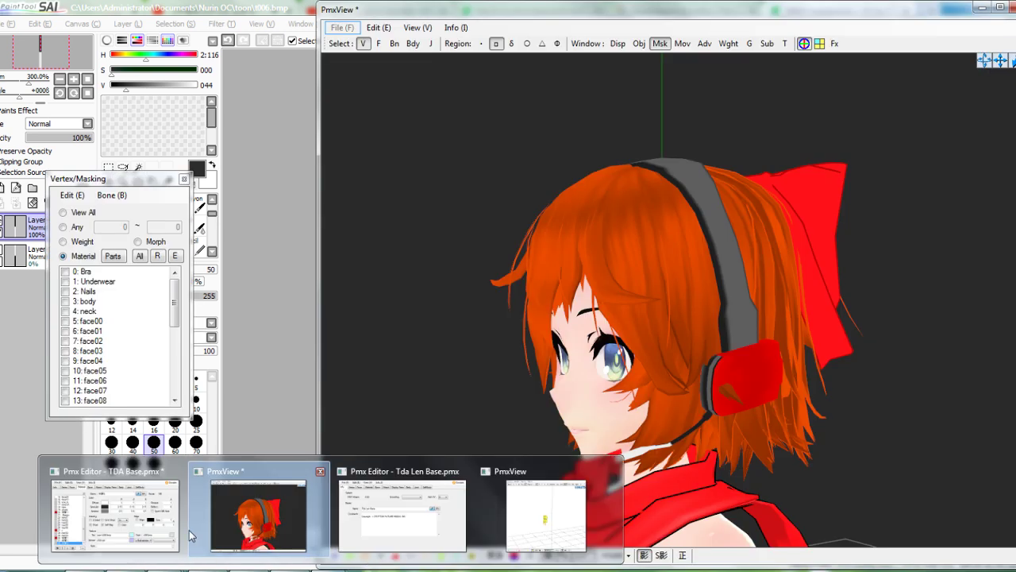
{"action": "left_click", "coordinate": [127, 521]}
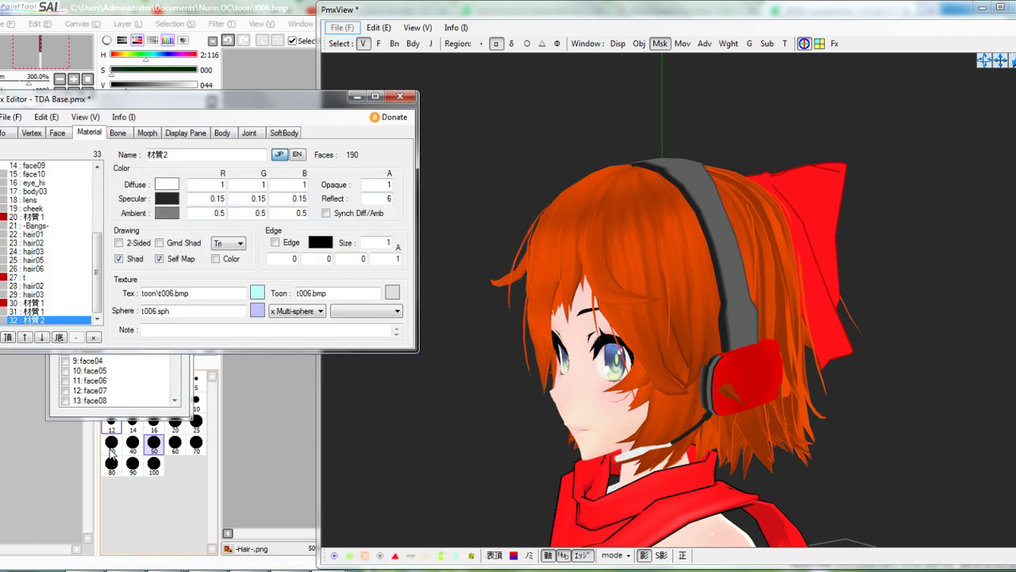
{"action": "left_click", "coordinate": [354, 521]}
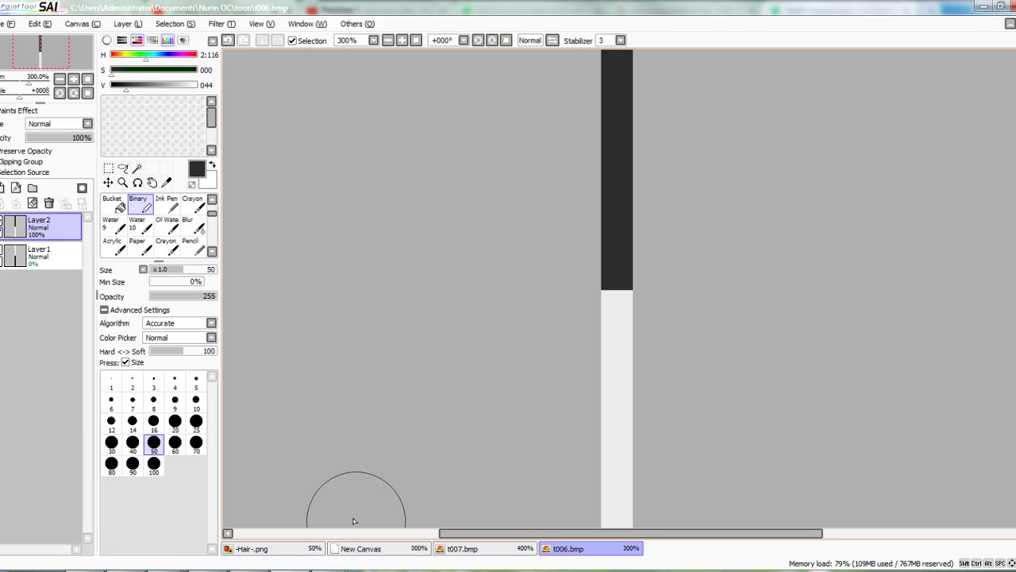
{"action": "left_click", "coordinate": [463, 552]}
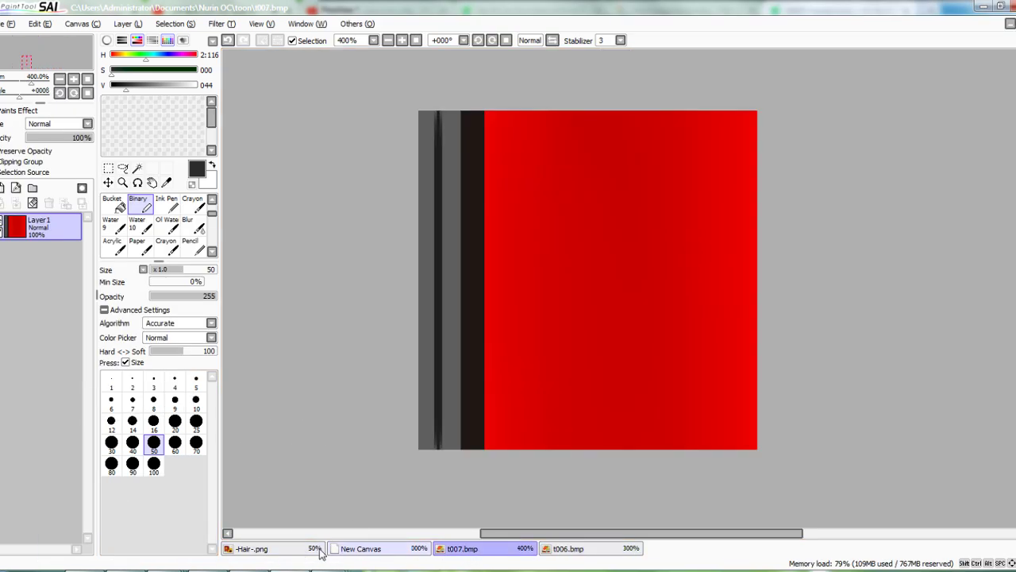
{"action": "left_click", "coordinate": [362, 548]}
{"action": "left_click", "coordinate": [603, 550]}
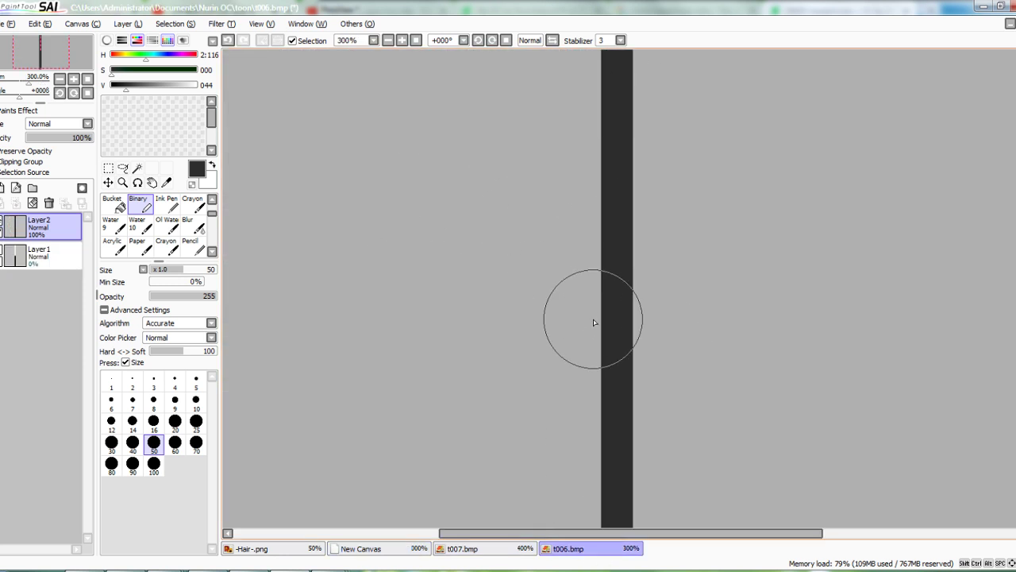
Paint the upper part of the strip darker grey at value 26, blend its lower edge with Blur, and save t006.bmp
{"action": "scroll", "coordinate": [593, 320], "scroll_direction": "down", "scroll_amount": 2}
{"action": "scroll", "coordinate": [606, 341], "scroll_direction": "up", "scroll_amount": 2}
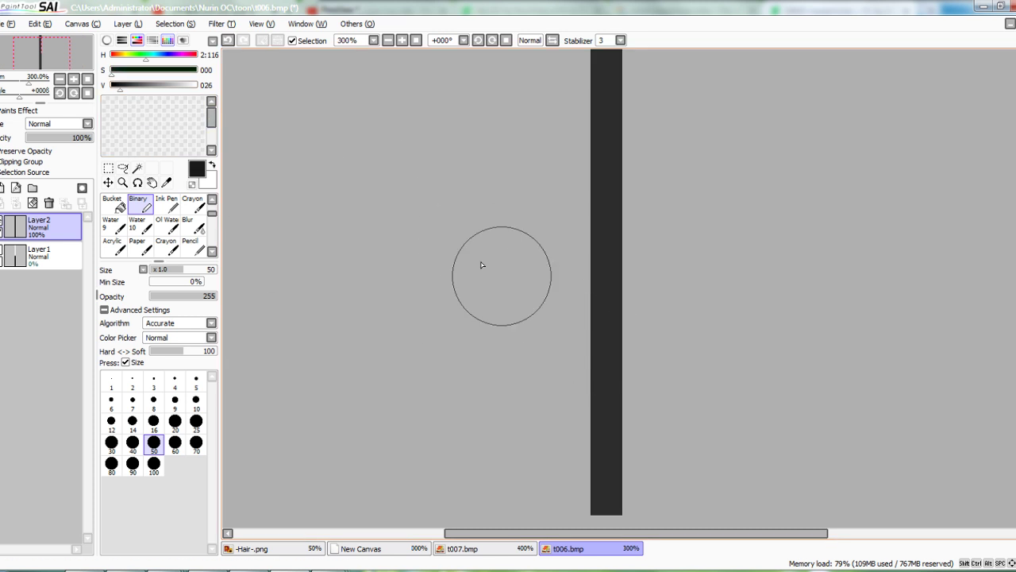
{"action": "scroll", "coordinate": [571, 256], "scroll_direction": "down", "scroll_amount": 1}
{"action": "scroll", "coordinate": [569, 274], "scroll_direction": "up", "scroll_amount": 1}
{"action": "mouse_move", "coordinate": [534, 297]}
{"action": "left_mouse_down"}
{"action": "mouse_move", "coordinate": [674, 261]}
{"action": "mouse_move", "coordinate": [593, 270]}
{"action": "mouse_move", "coordinate": [593, 95]}
{"action": "left_mouse_up"}
{"action": "left_click", "coordinate": [194, 226]}
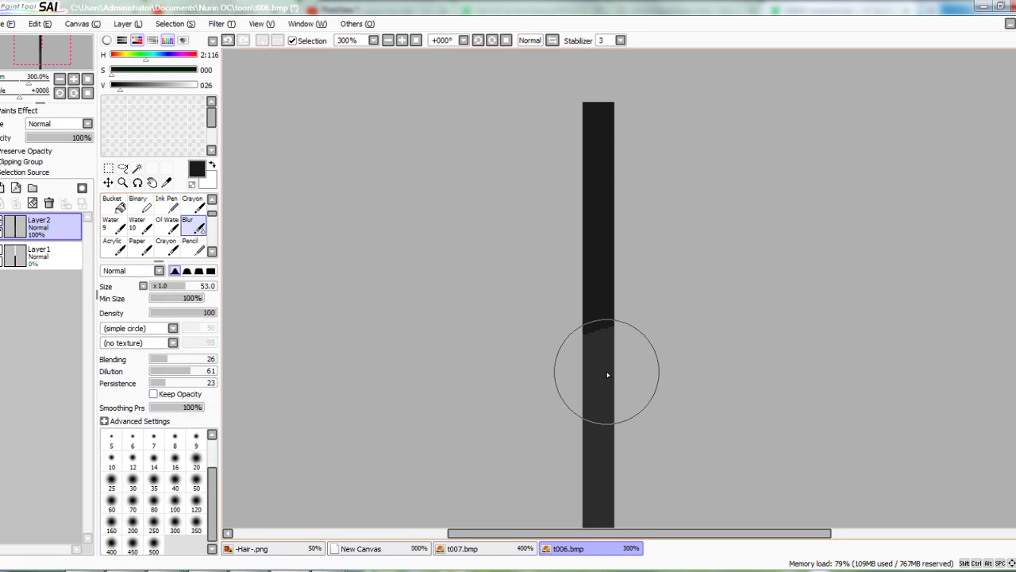
{"action": "mouse_move", "coordinate": [606, 374]}
{"action": "left_mouse_down"}
{"action": "mouse_move", "coordinate": [481, 336]}
{"action": "mouse_move", "coordinate": [674, 341]}
{"action": "mouse_move", "coordinate": [652, 339]}
{"action": "left_mouse_up"}
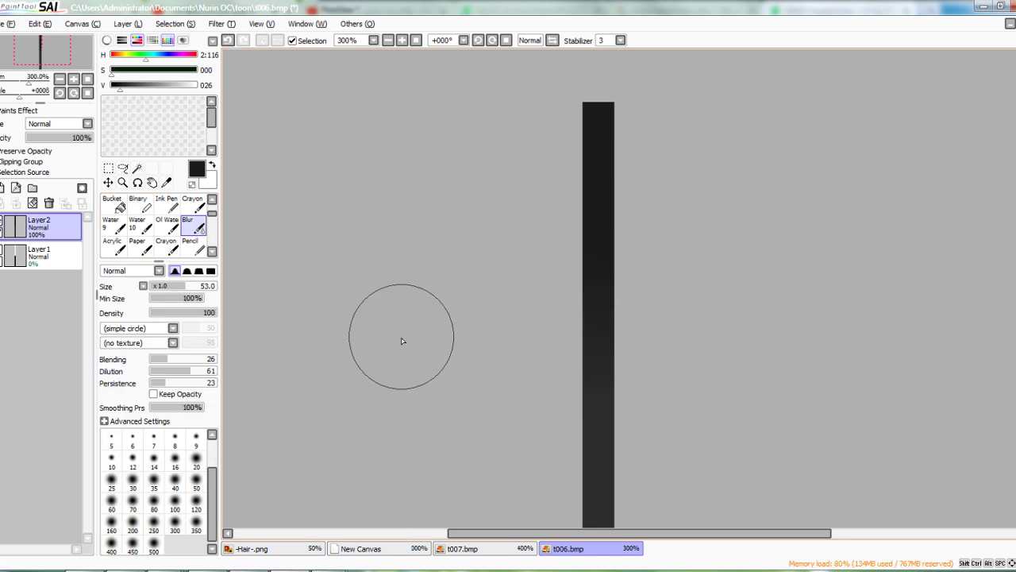
Switch to PMX Editor and change material 32's texture to toon\t004.bmp
{"action": "mouse_move", "coordinate": [329, 568]}
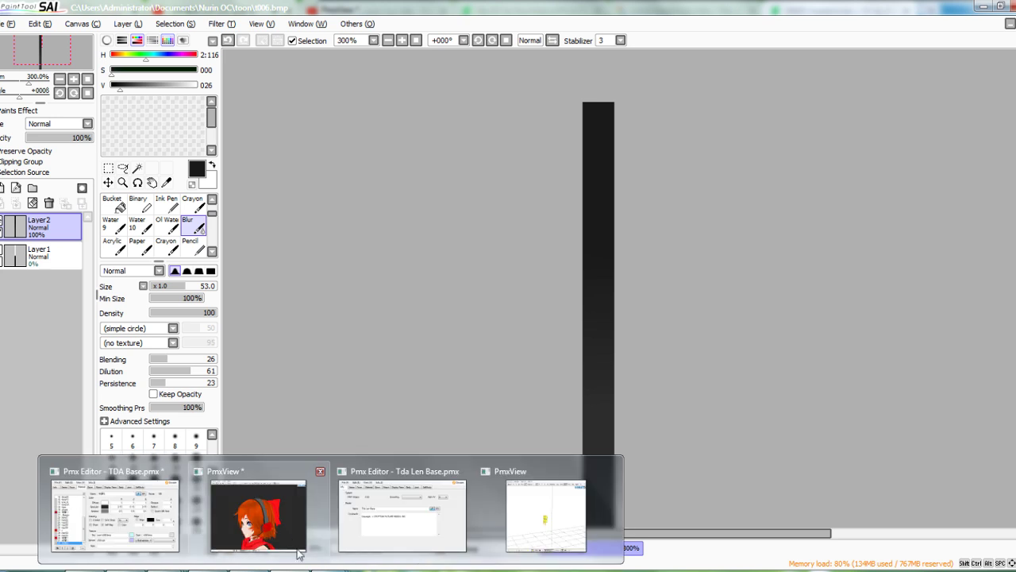
{"action": "left_click", "coordinate": [294, 548]}
{"action": "left_click", "coordinate": [145, 516]}
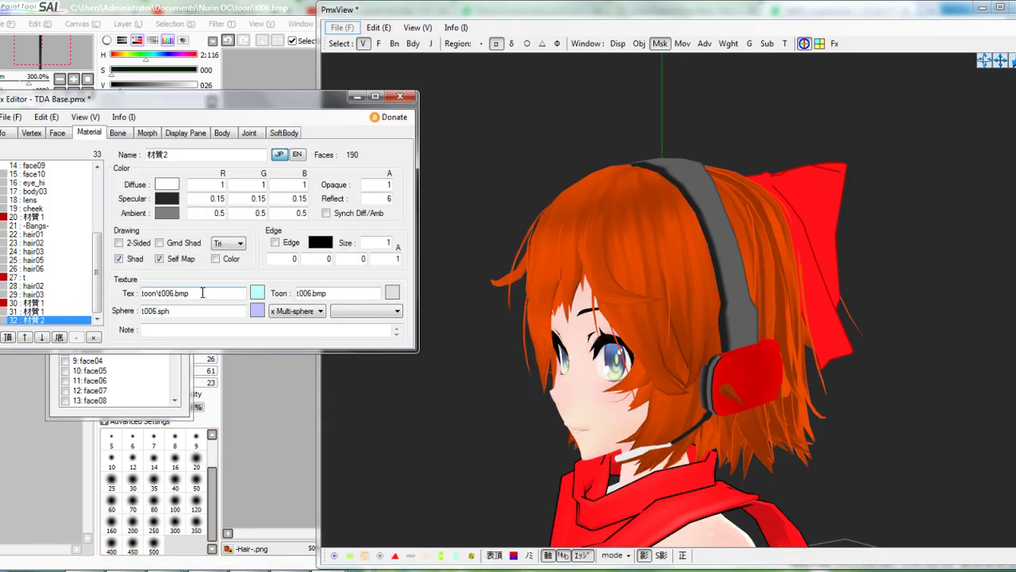
{"action": "left_click", "coordinate": [257, 294]}
{"action": "left_click", "coordinate": [27, 40]}
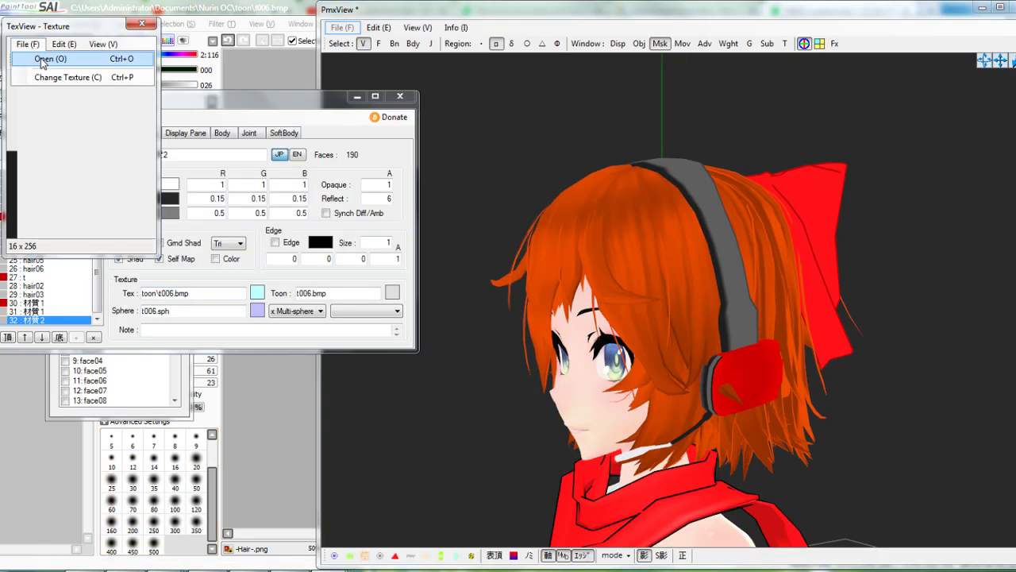
{"action": "left_click", "coordinate": [45, 61]}
{"action": "double_click", "coordinate": [152, 180]}
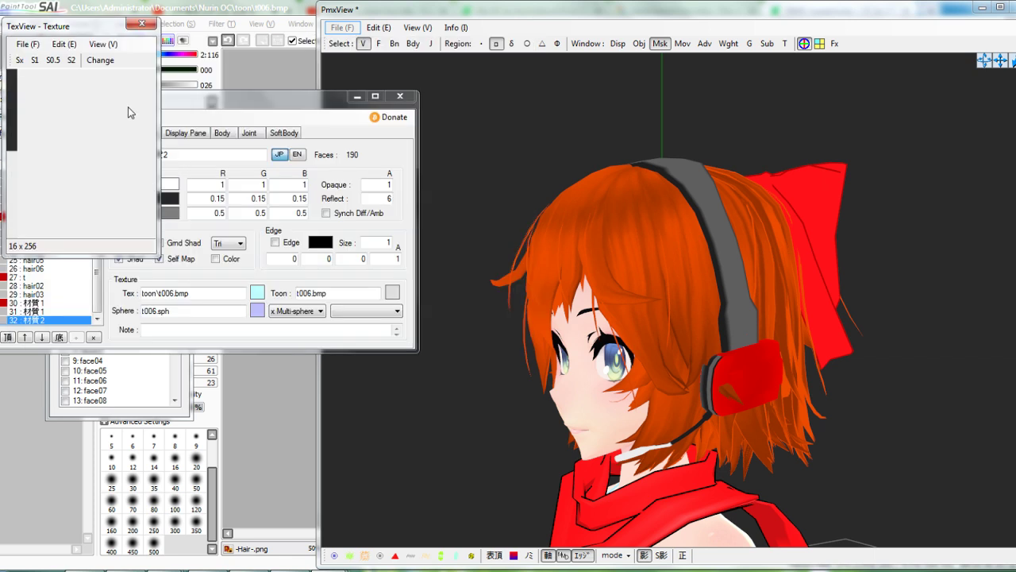
{"action": "left_click", "coordinate": [101, 60]}
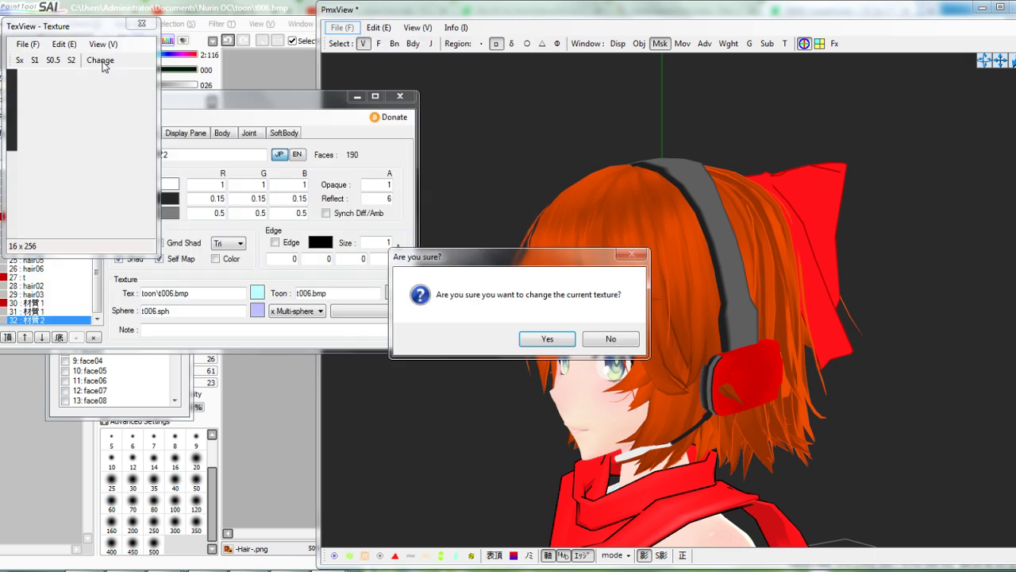
{"action": "left_click", "coordinate": [547, 339]}
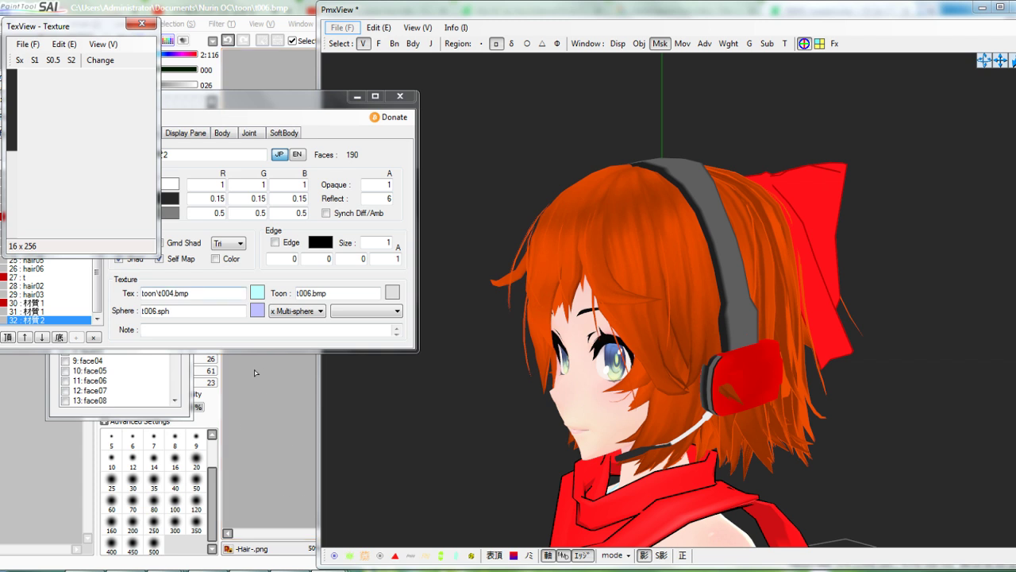
{"action": "left_click", "coordinate": [143, 26]}
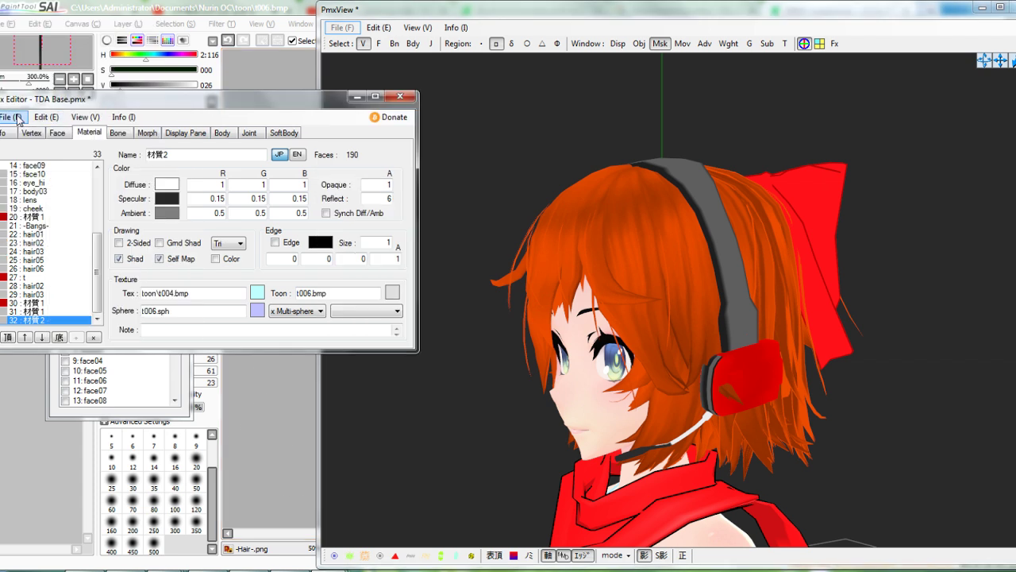
Save the model as urin.pmx in the Nurin OC folder of the Documents library
{"action": "left_click", "coordinate": [11, 117]}
{"action": "left_click", "coordinate": [38, 179]}
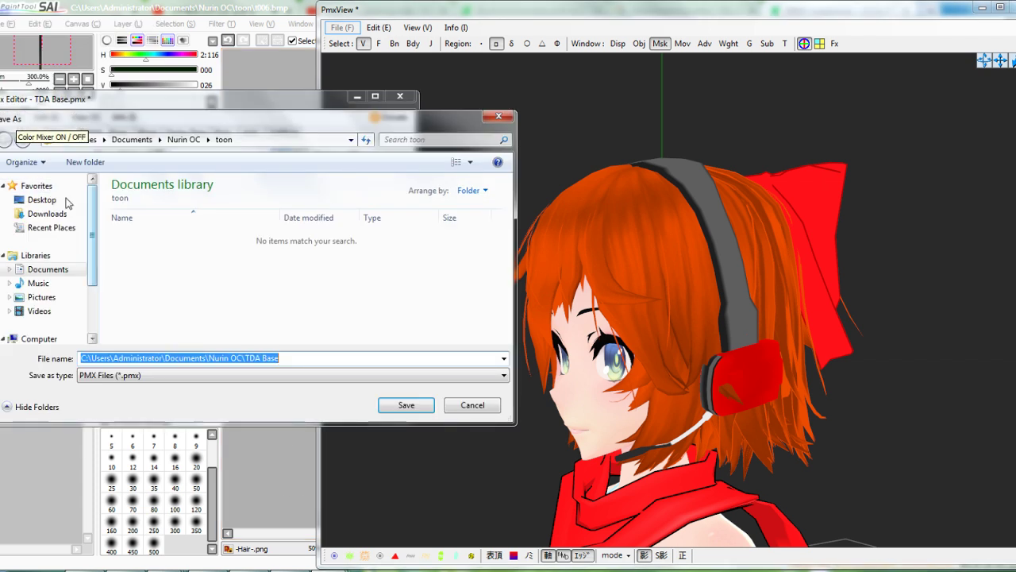
{"action": "left_click", "coordinate": [60, 271]}
{"action": "double_click", "coordinate": [133, 250]}
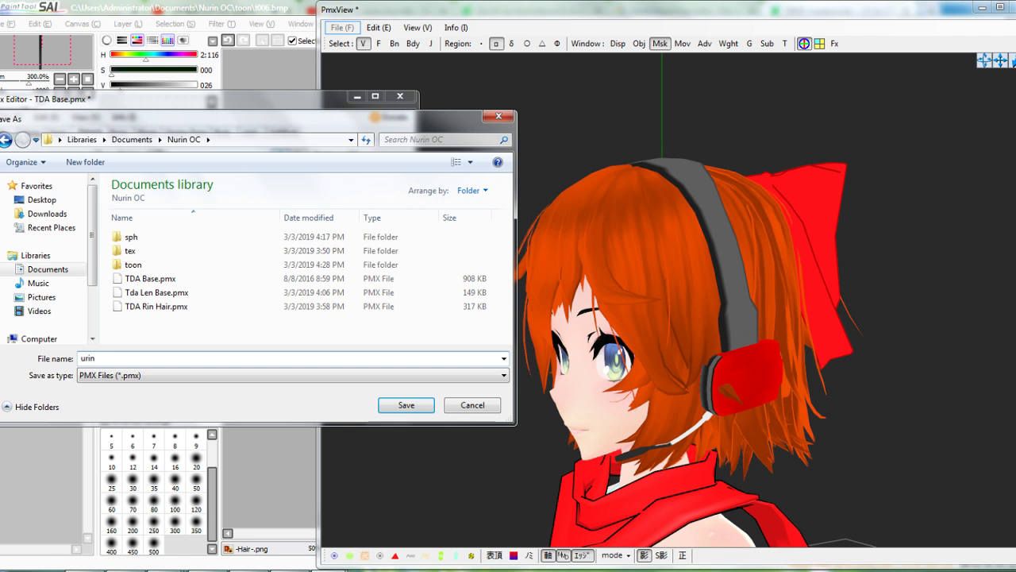
{"action": "key", "text": "Return"}
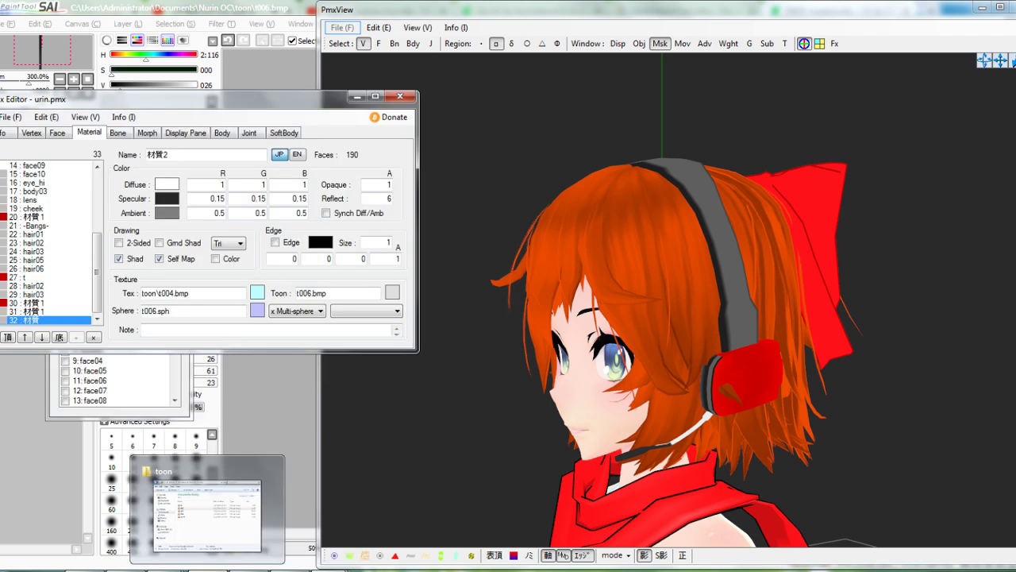
Open the Nurin OC folder in Windows Explorer and rename urin.pmx as nurin.pmx
{"action": "left_click", "coordinate": [210, 570]}
{"action": "left_click", "coordinate": [337, 161]}
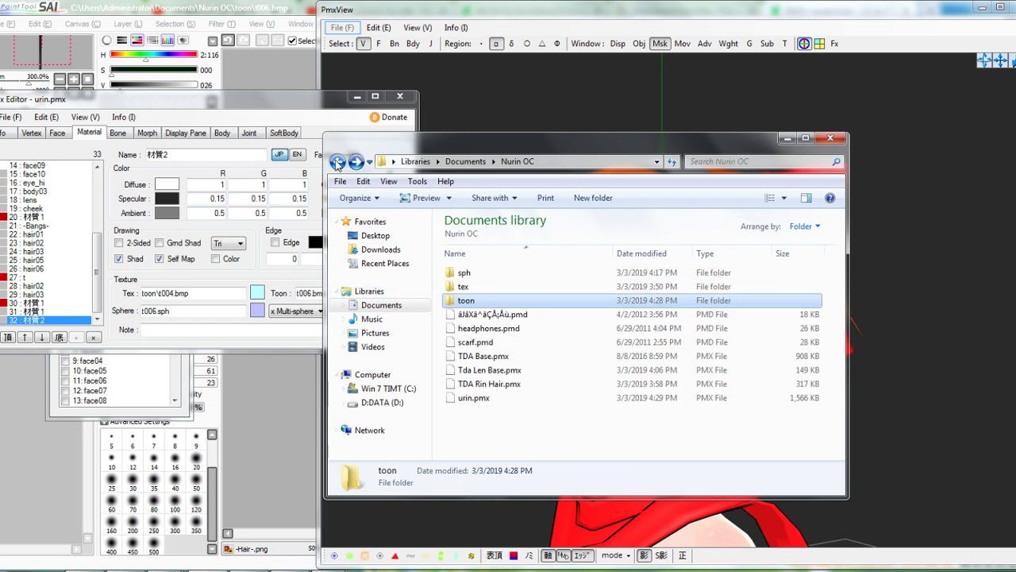
{"action": "left_click", "coordinate": [479, 401]}
{"action": "right_click", "coordinate": [480, 401]}
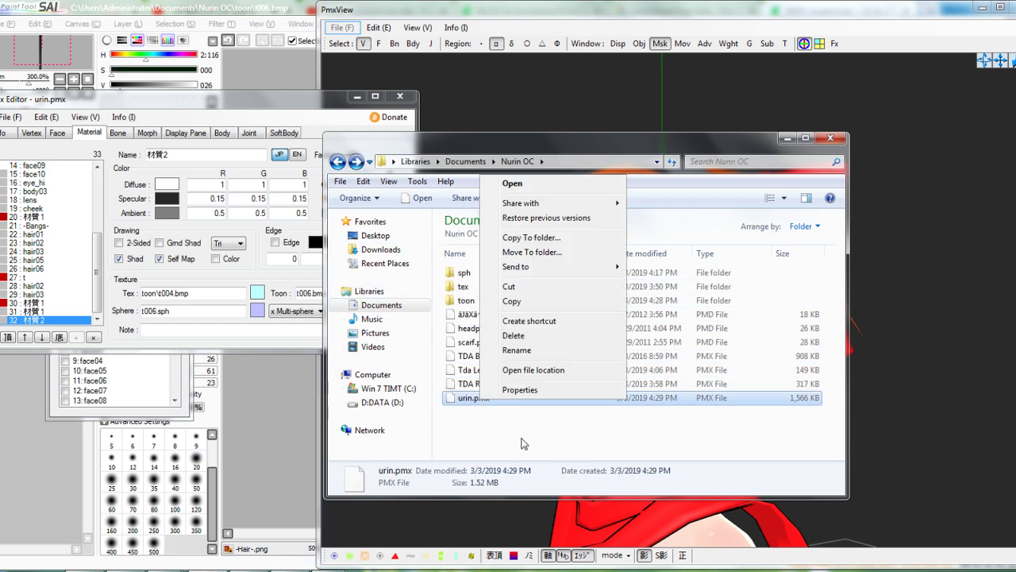
{"action": "left_click", "coordinate": [525, 350]}
{"action": "key", "text": "Home"}
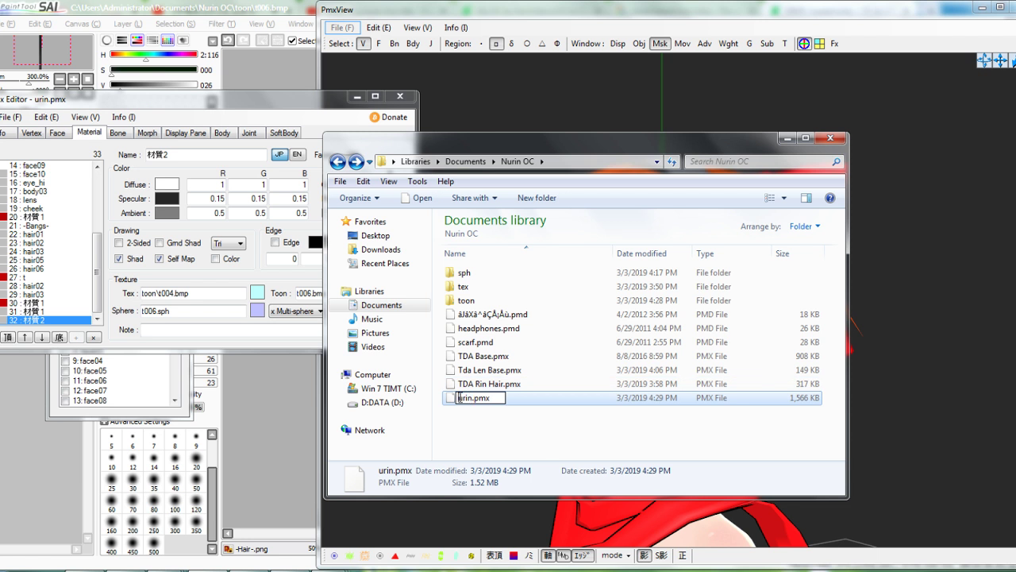
{"action": "type", "text": "n"}
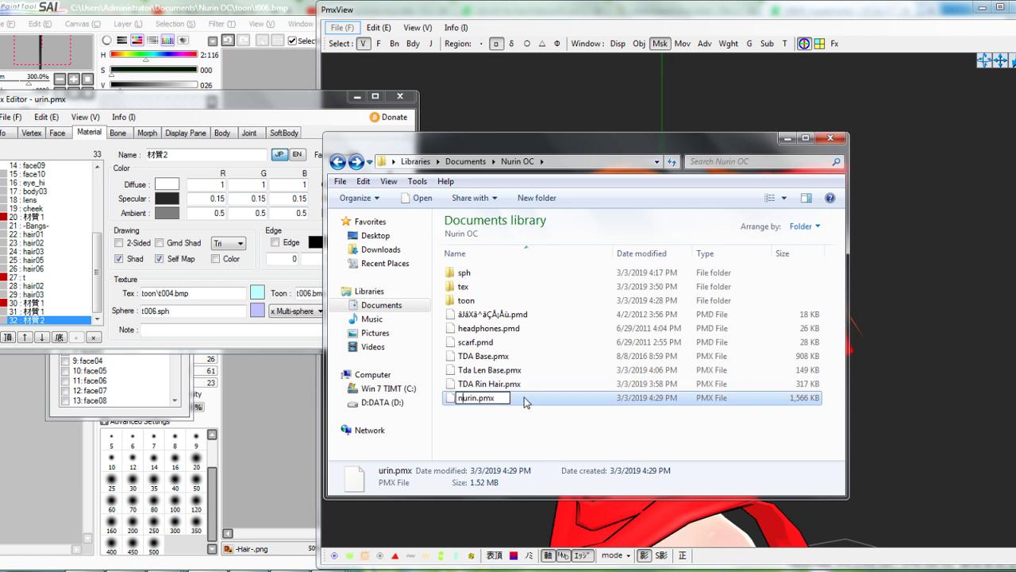
{"action": "key", "text": "Return"}
Try to launch MikuMikuDance from the MikuMikuDanceE_v931x64.zip archive in WinRAR, and dismiss the application errors
{"action": "left_click", "coordinate": [219, 570]}
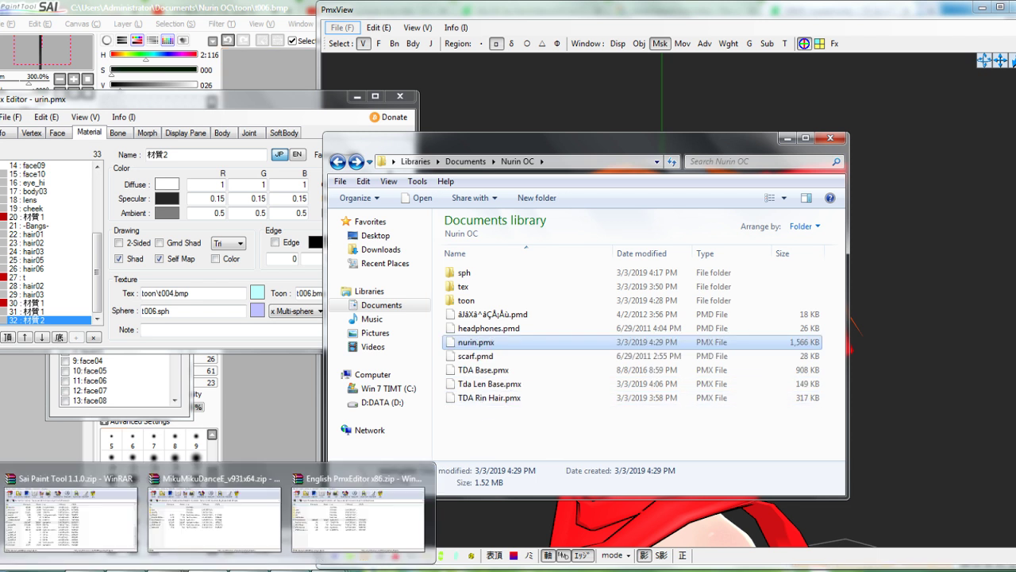
{"action": "left_click", "coordinate": [195, 512]}
{"action": "left_click", "coordinate": [248, 296]}
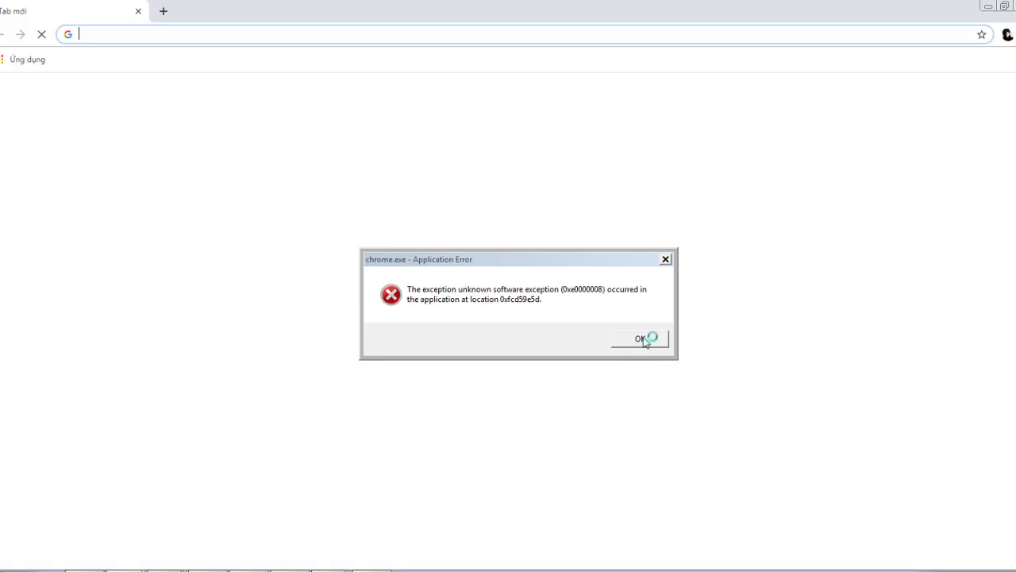
{"action": "left_click", "coordinate": [644, 337]}
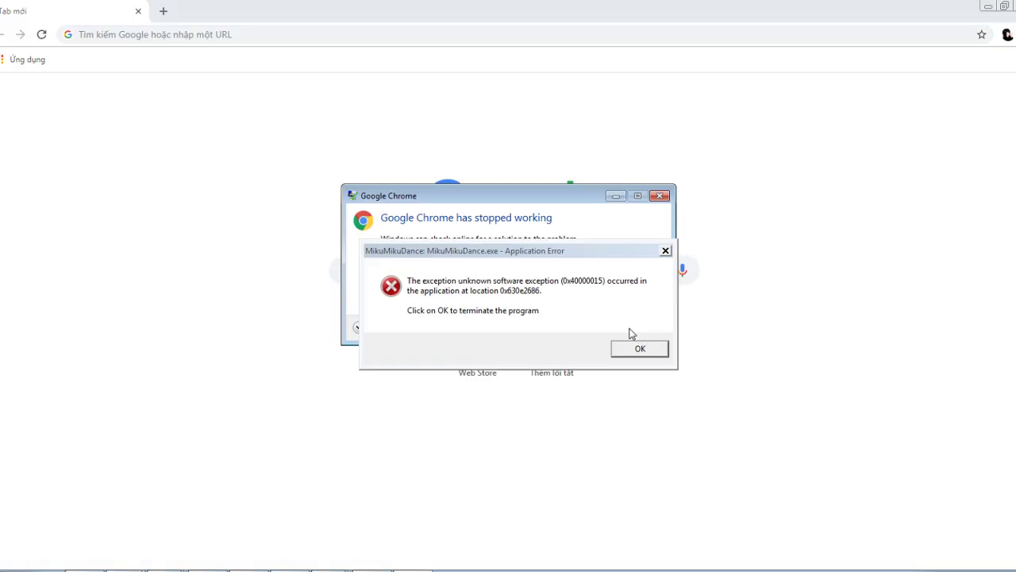
{"action": "left_click", "coordinate": [646, 353]}
{"action": "left_click", "coordinate": [645, 353]}
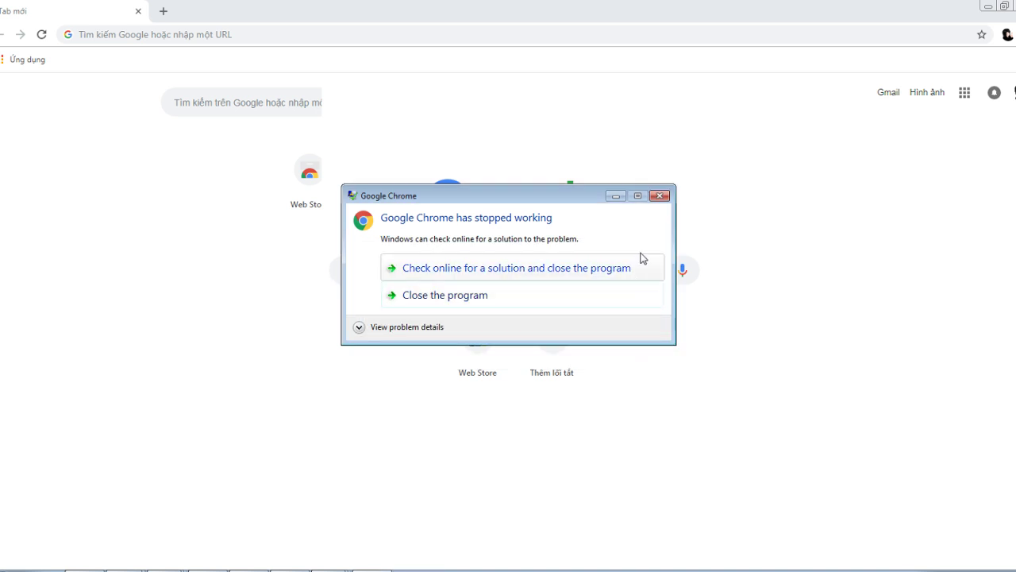
{"action": "left_click", "coordinate": [659, 195]}
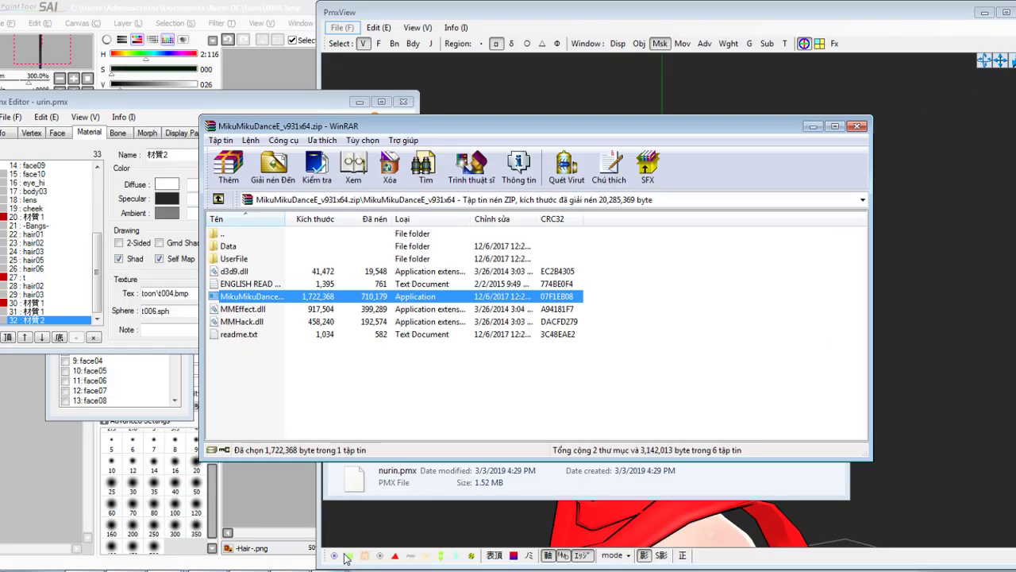
{"action": "key", "text": "alt+Tab"}
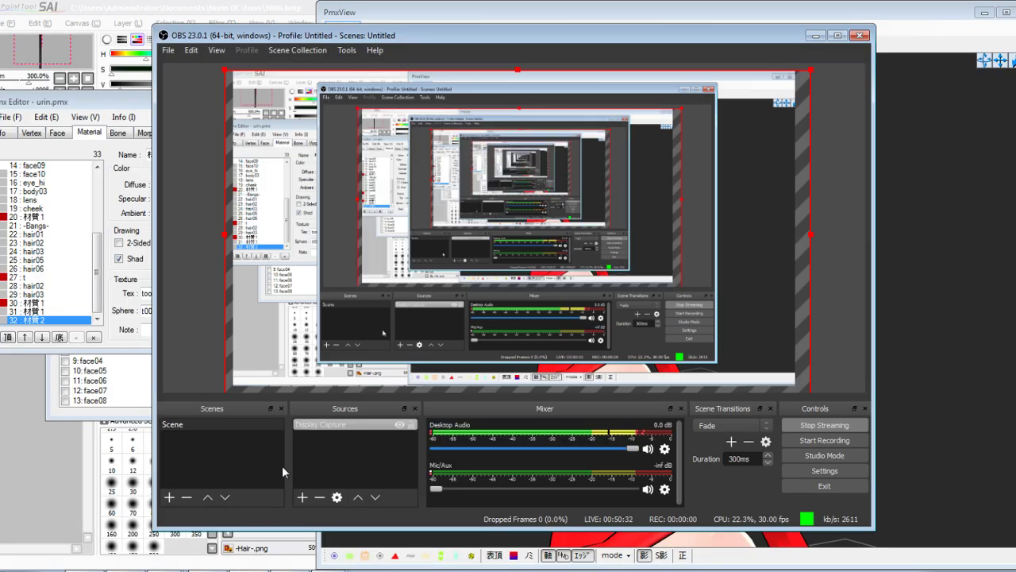
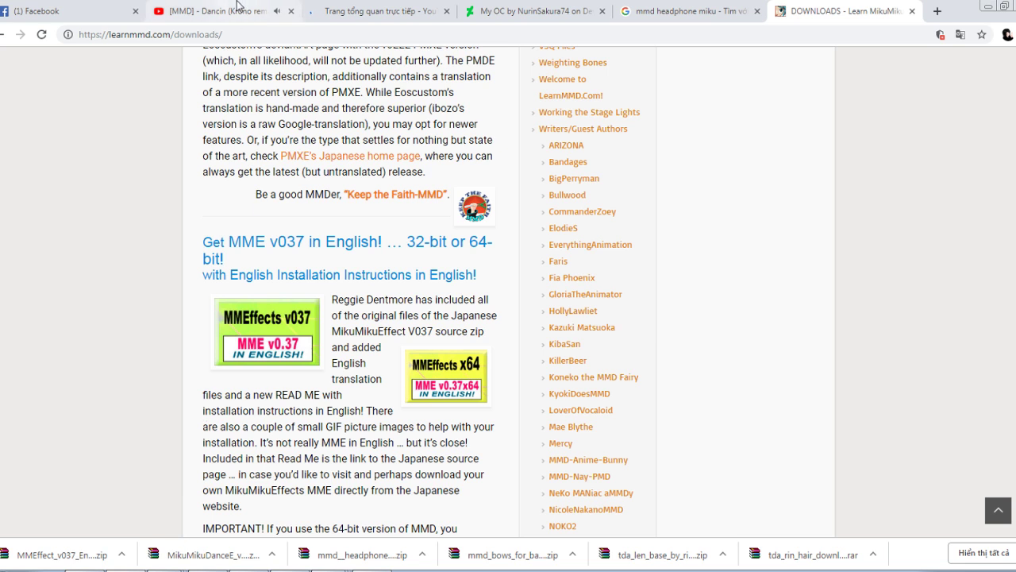
Close the LearnMMD downloads page in Chrome and skip ahead in the "[MMD] - Dancin (Krono remix)" video
{"action": "left_click", "coordinate": [212, 11]}
{"action": "left_click", "coordinate": [913, 11]}
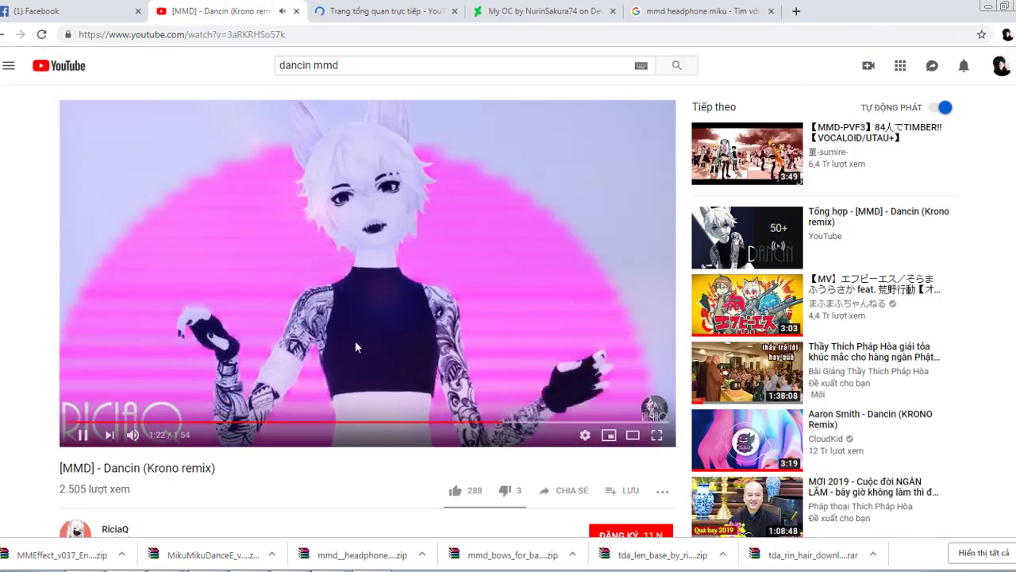
{"action": "left_click", "coordinate": [392, 426]}
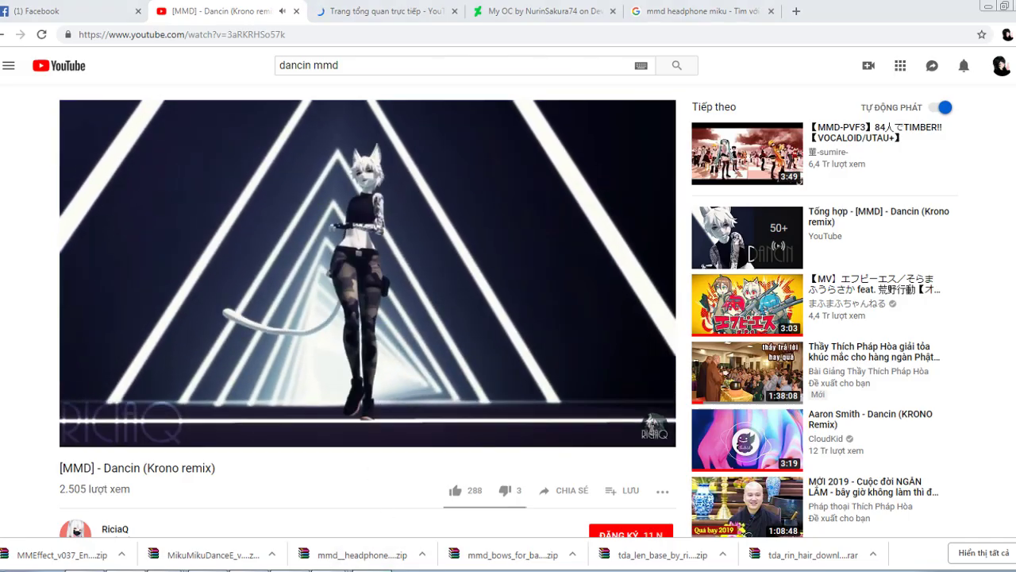
{"action": "key", "text": "alt+Tab"}
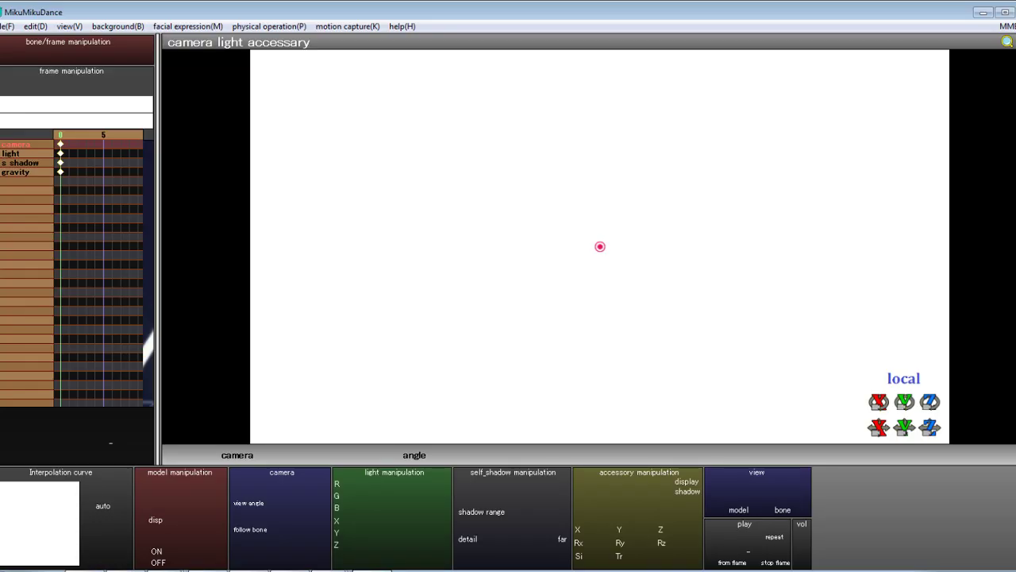
Accept updating the modified files in MikuMikuDanceE_v931.zip and launch MikuMikuDance from that archive
{"action": "key", "text": "alt+Tab"}
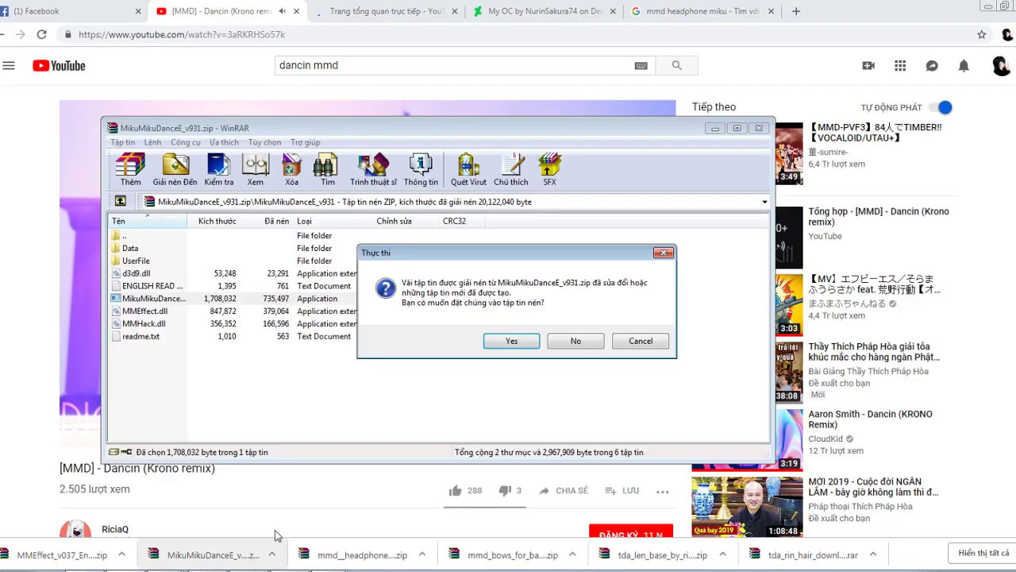
{"action": "left_click", "coordinate": [488, 340]}
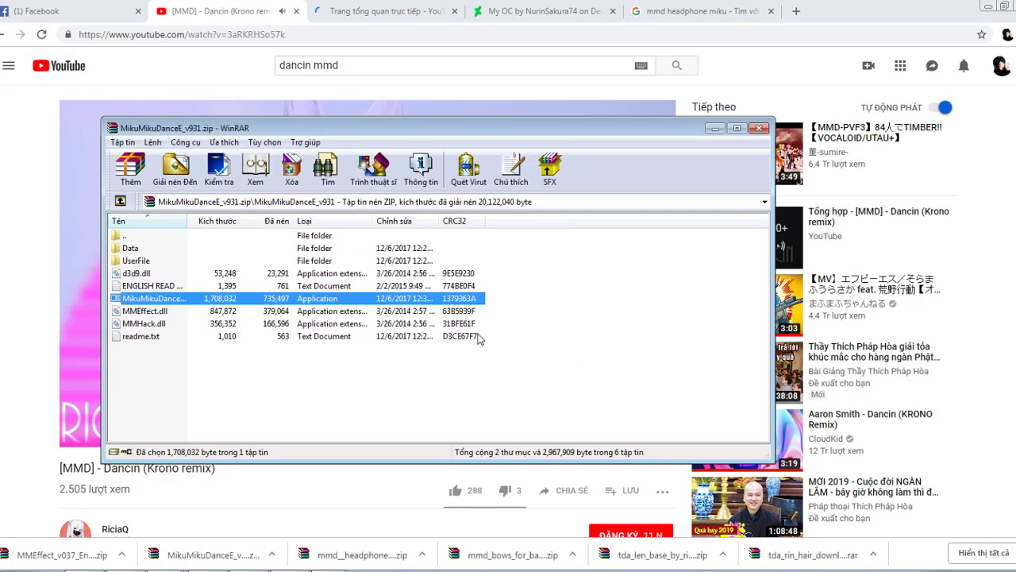
{"action": "double_click", "coordinate": [302, 299]}
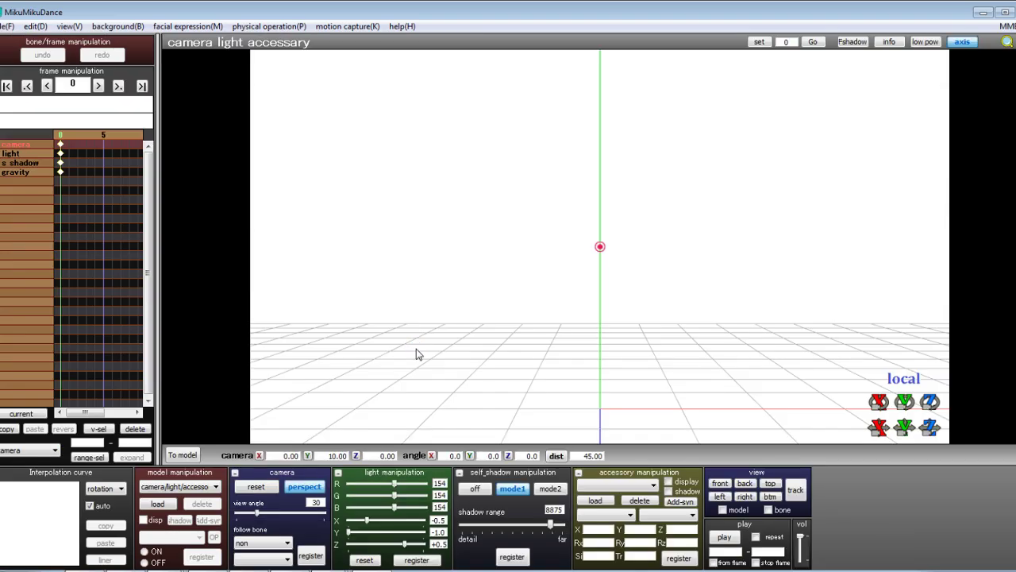
Load nurin.pmx from the Nurin OC folder as a model, accept its model information, and view it from slightly above
{"action": "left_click", "coordinate": [157, 504]}
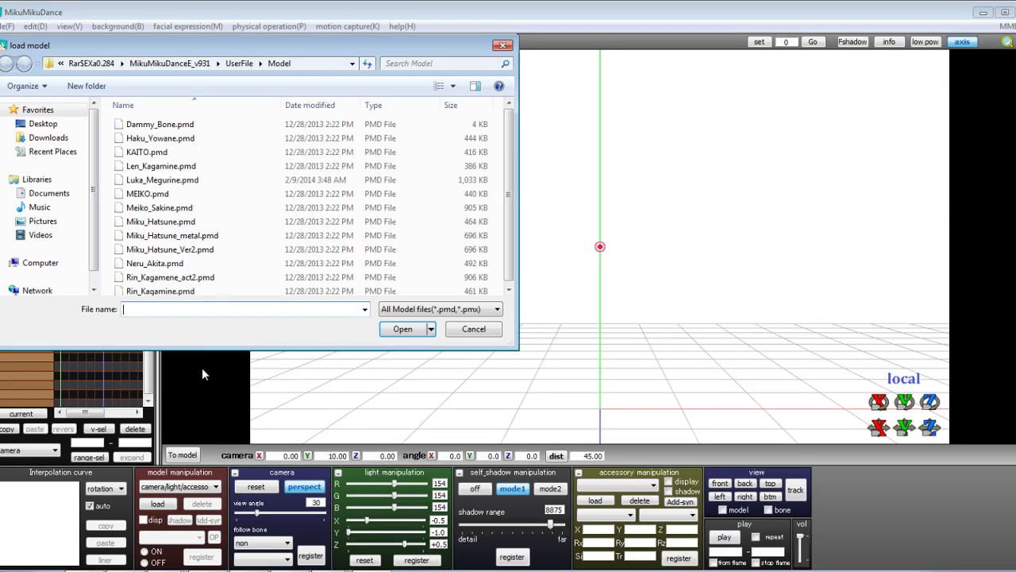
{"action": "left_click", "coordinate": [60, 195]}
{"action": "double_click", "coordinate": [151, 174]}
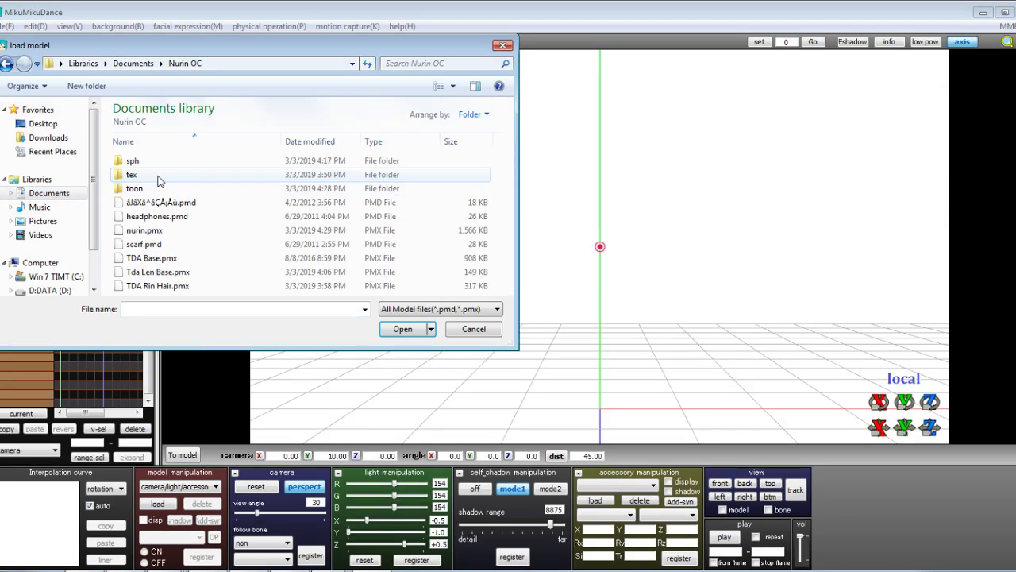
{"action": "double_click", "coordinate": [177, 230]}
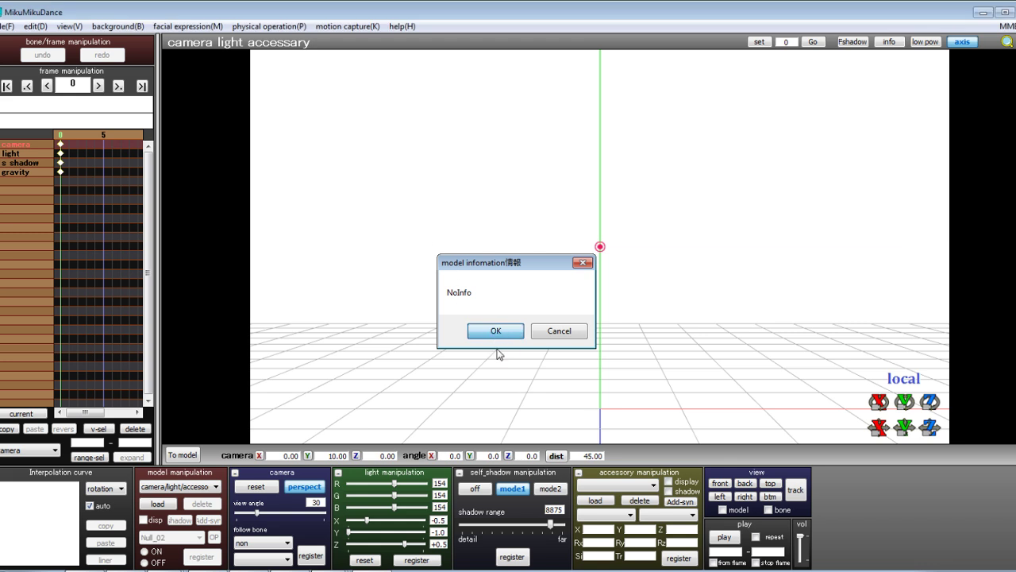
{"action": "left_click", "coordinate": [485, 330]}
{"action": "left_click", "coordinate": [253, 488]}
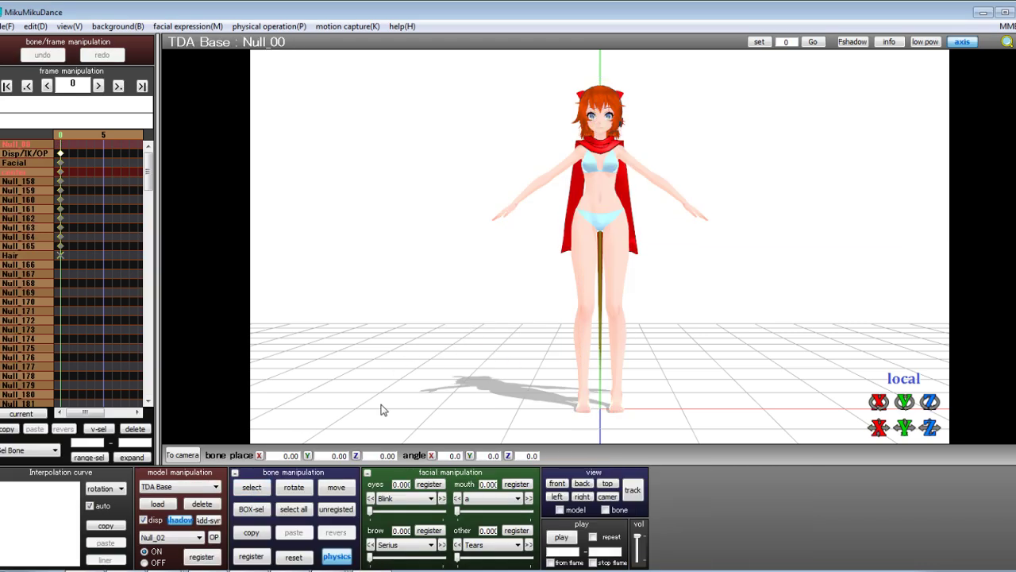
{"action": "mouse_move", "coordinate": [540, 306]}
{"action": "right_mouse_down"}
{"action": "mouse_move", "coordinate": [773, 315]}
{"action": "mouse_move", "coordinate": [680, 325]}
{"action": "mouse_move", "coordinate": [664, 323]}
{"action": "mouse_move", "coordinate": [805, 322]}
{"action": "mouse_move", "coordinate": [555, 318]}
{"action": "right_mouse_up"}
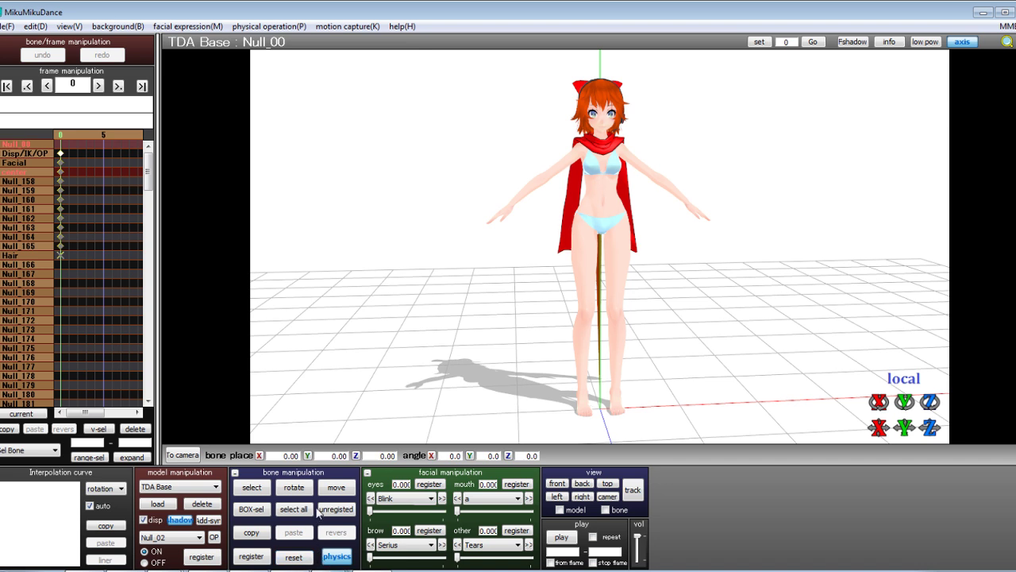
Quit MikuMikuDance without saving, decline updating the MikuMikuDanceE_v931.zip archive, and switch back to PMX Editor
{"action": "left_click", "coordinate": [1015, 12]}
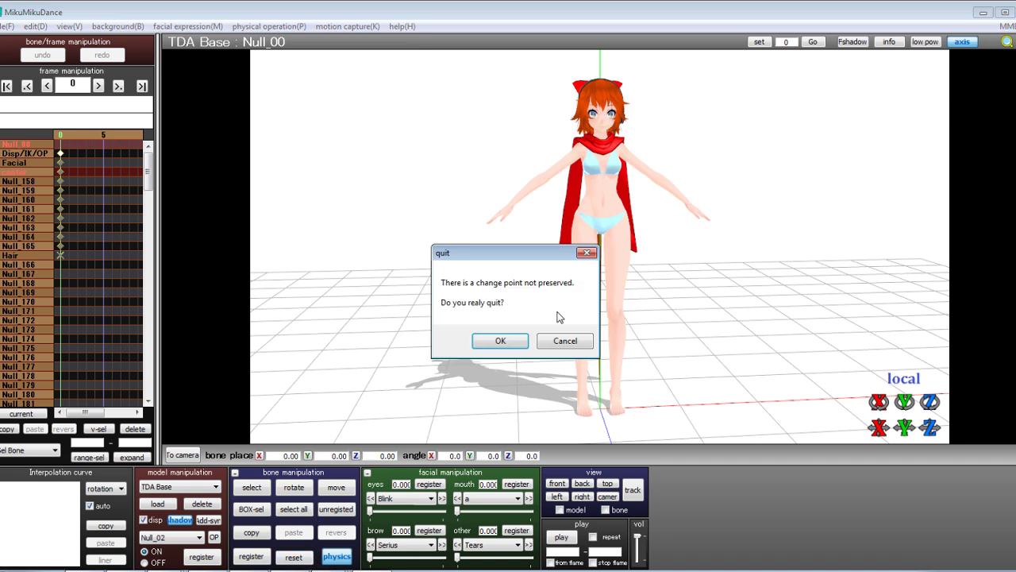
{"action": "left_click", "coordinate": [505, 340]}
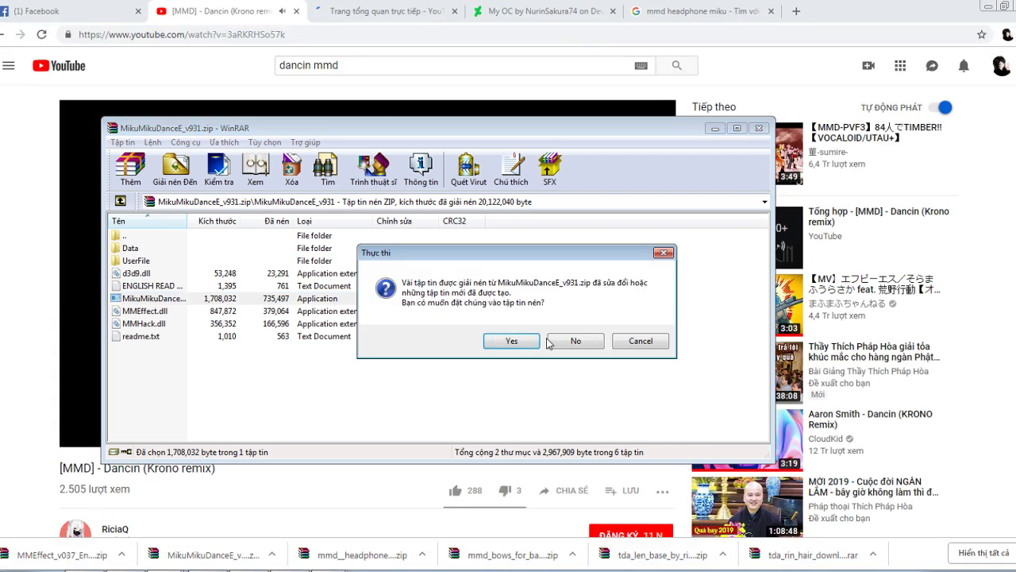
{"action": "left_click", "coordinate": [570, 337]}
{"action": "left_click", "coordinate": [3, 361]}
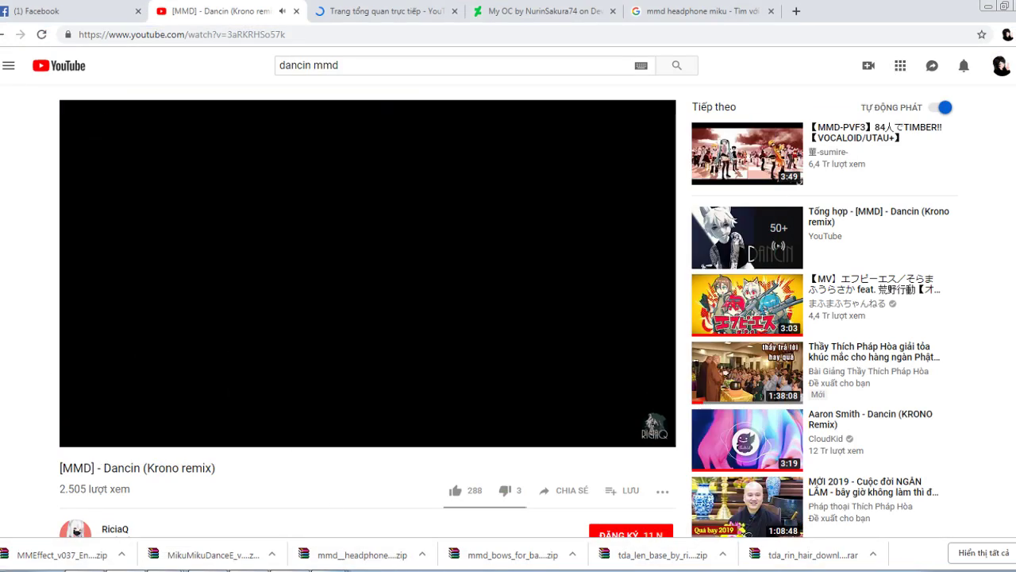
{"action": "left_click", "coordinate": [339, 568]}
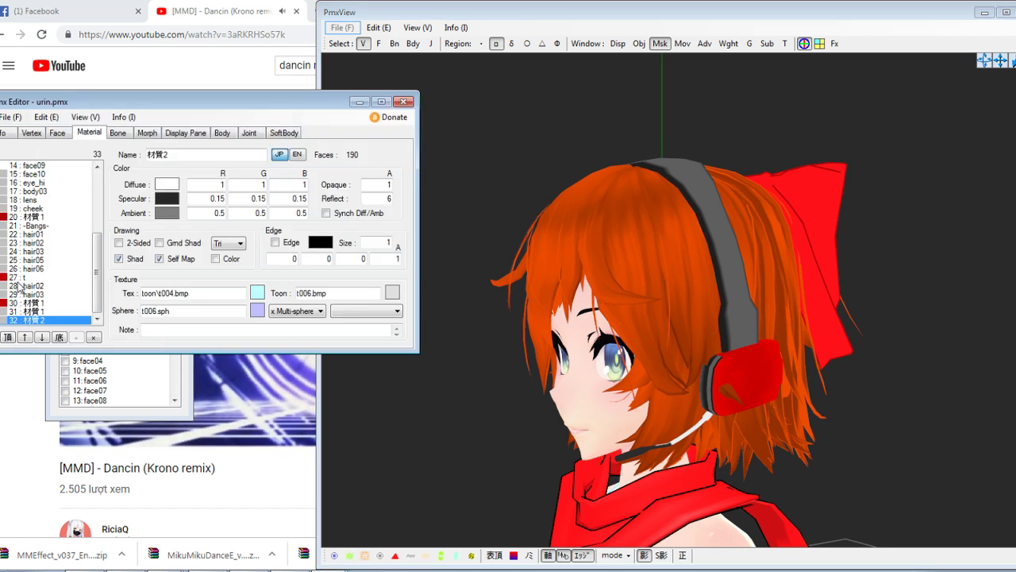
Delete materials 27 to 29 (t, hair02 and hair03) from the model and view the back of the head
{"action": "left_click", "coordinate": [30, 285]}
{"action": "left_click_drag", "start_coordinate": [26, 278], "coordinate": [30, 295]}
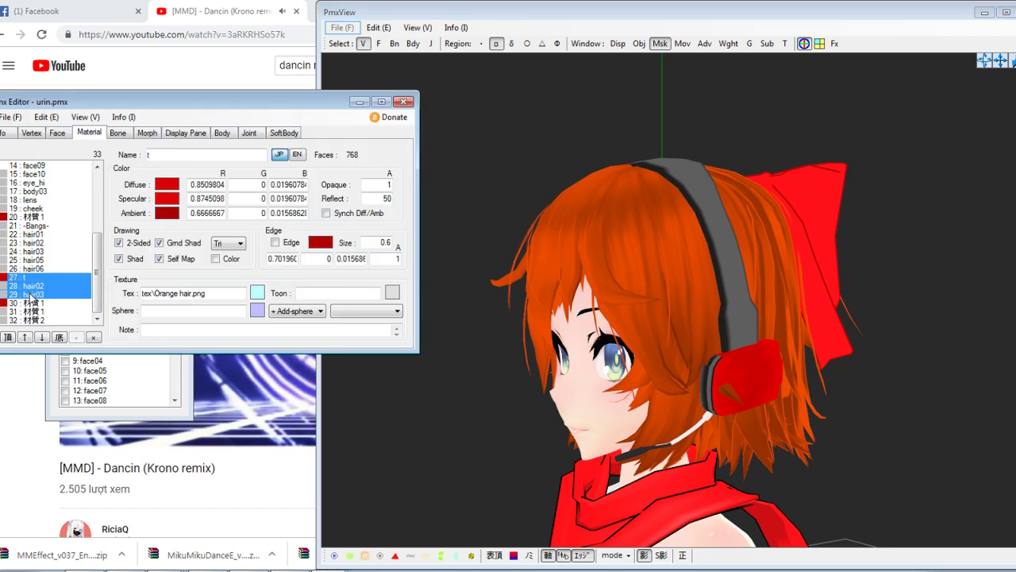
{"action": "key", "text": "Delete"}
{"action": "key", "text": "Return"}
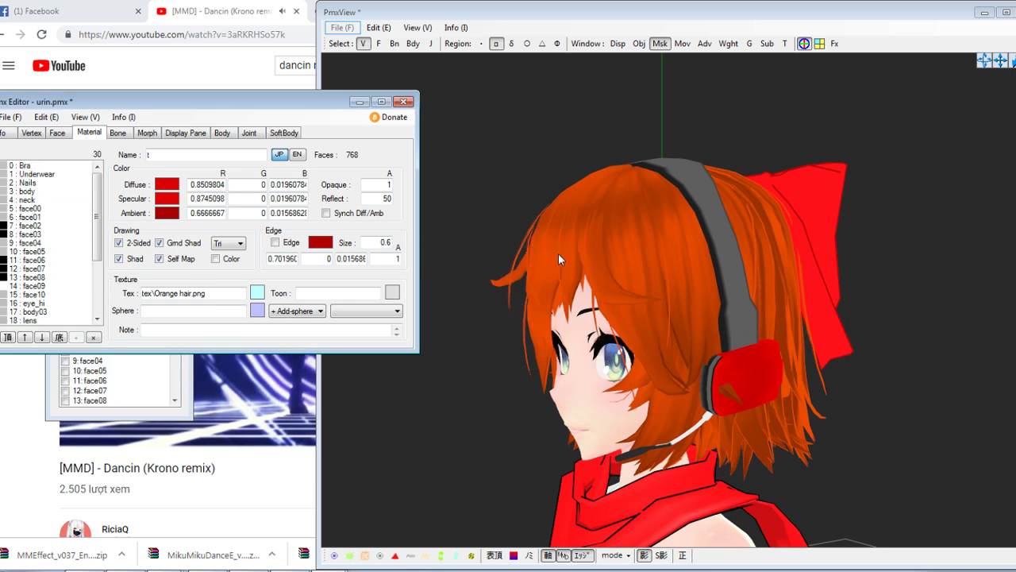
{"action": "right_click_drag", "start_coordinate": [558, 254], "coordinate": [497, 249]}
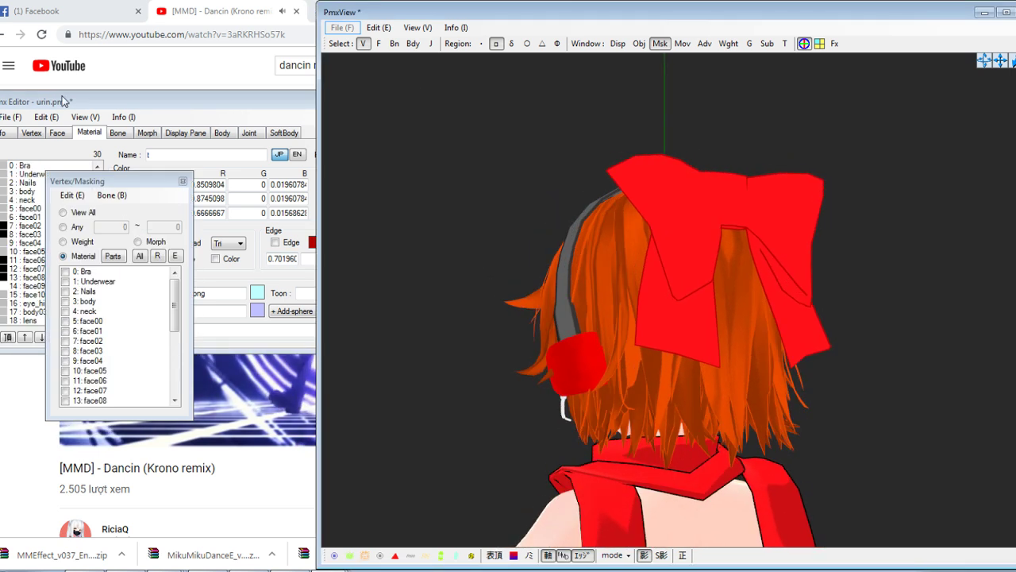
Try importing Tda Len Base.pmx from the Nurin OC folder into the model and view the head from the side
{"action": "left_click", "coordinate": [63, 101]}
{"action": "left_click", "coordinate": [10, 117]}
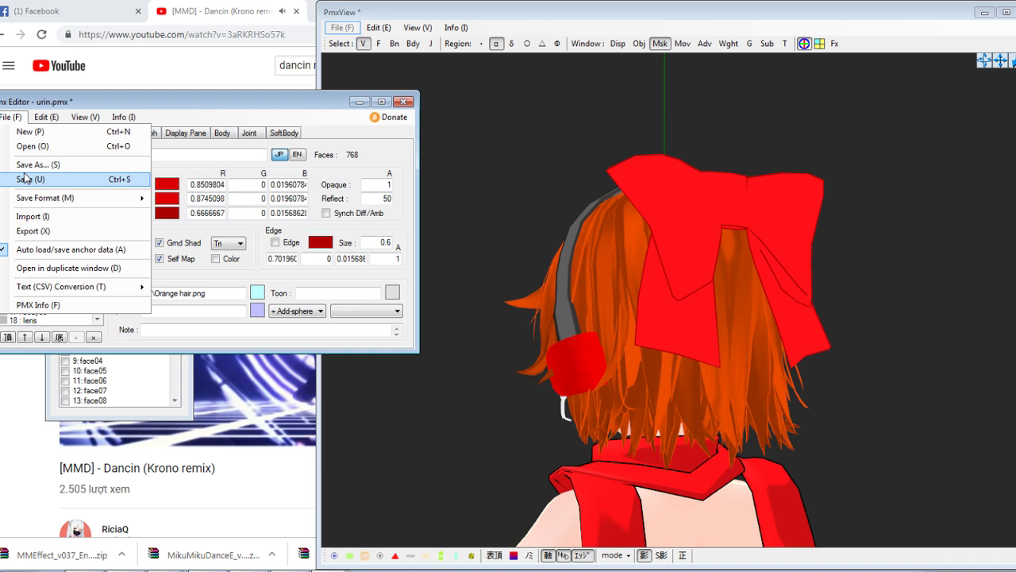
{"action": "left_click", "coordinate": [32, 217]}
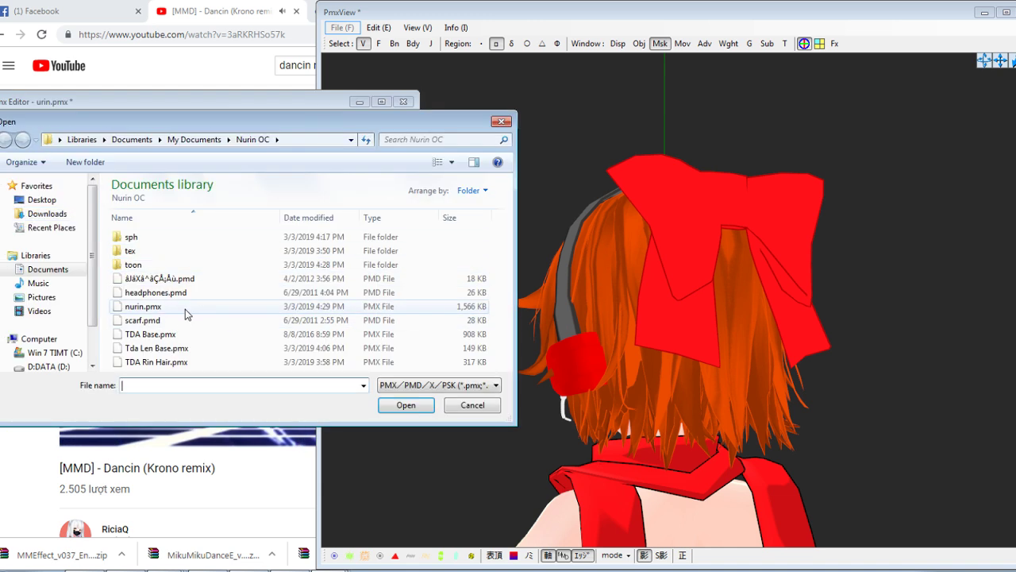
{"action": "double_click", "coordinate": [166, 348]}
{"action": "left_click", "coordinate": [241, 295]}
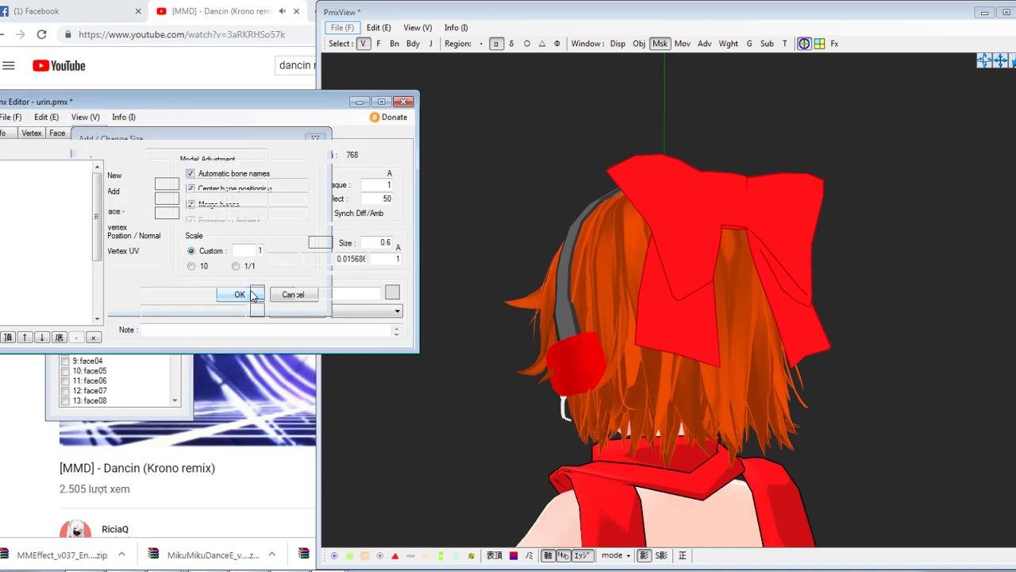
{"action": "right_click_drag", "start_coordinate": [570, 270], "coordinate": [629, 256]}
Mask the view to materials t, hair02 and hair03 and select their vertices behind the head
{"action": "left_click", "coordinate": [141, 258]}
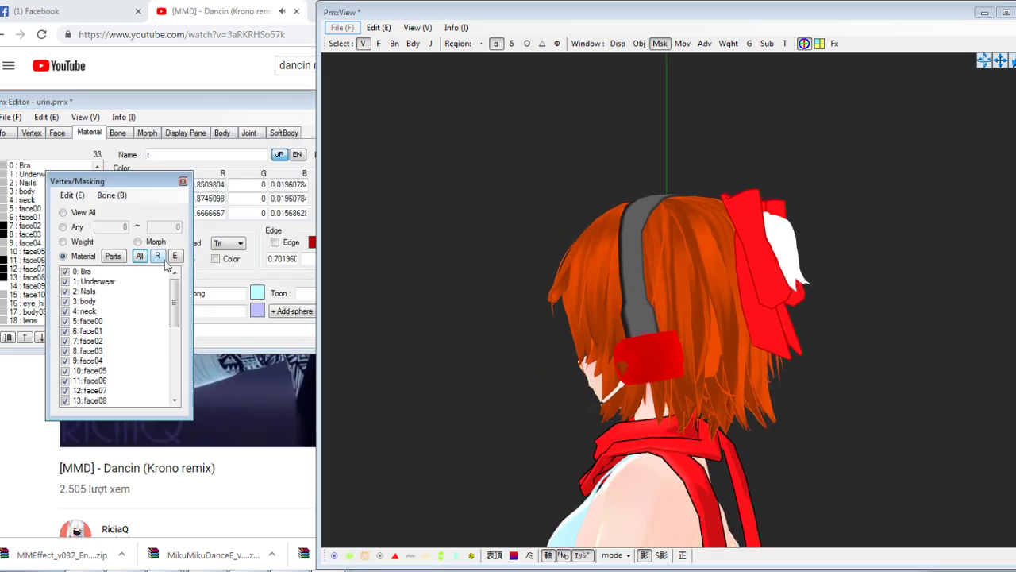
{"action": "left_click", "coordinate": [160, 259]}
{"action": "left_click_drag", "start_coordinate": [175, 302], "coordinate": [175, 397]}
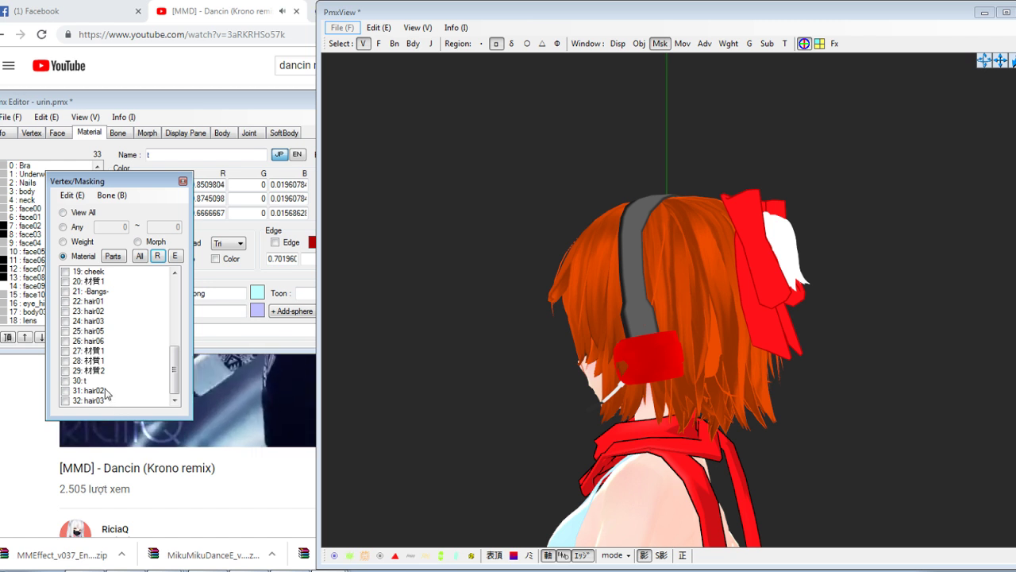
{"action": "left_click", "coordinate": [104, 390]}
{"action": "left_click", "coordinate": [99, 384]}
{"action": "left_click", "coordinate": [100, 399]}
{"action": "left_click_drag", "start_coordinate": [721, 172], "coordinate": [890, 395]}
Show the model's bones, rigid bodies and joints in the model view
{"action": "left_click", "coordinate": [397, 45]}
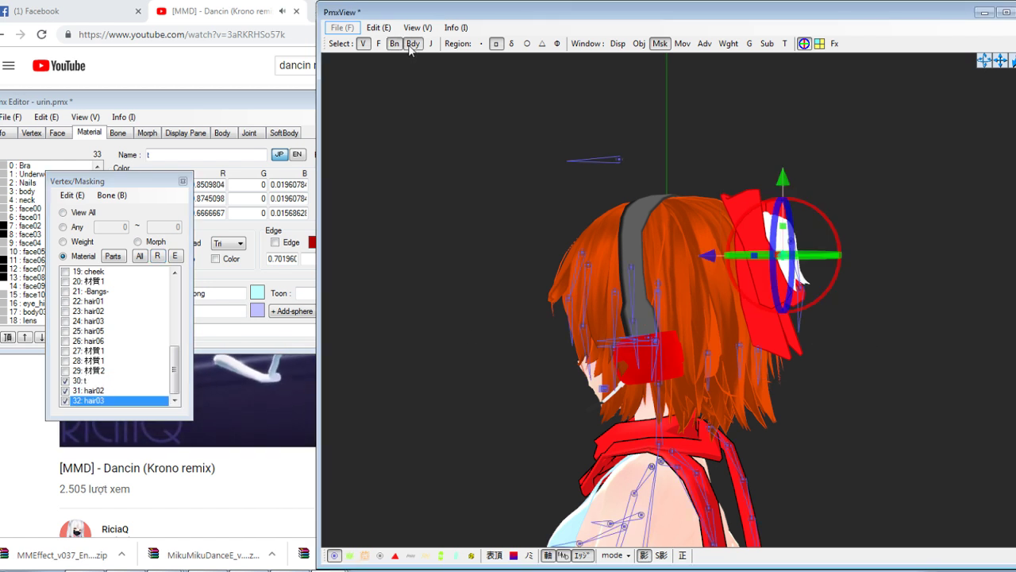
{"action": "left_click", "coordinate": [413, 44]}
{"action": "left_click", "coordinate": [430, 43]}
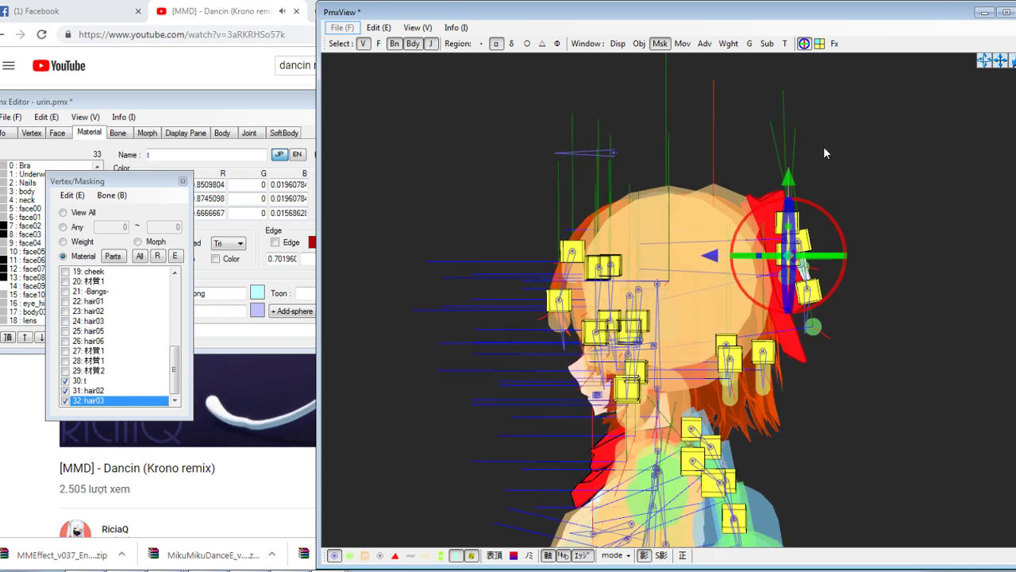
Clear the vertex selection and undo the import of Tda Len Base.pmx
{"action": "right_click_drag", "start_coordinate": [824, 148], "coordinate": [822, 148]}
{"action": "left_click", "coordinate": [762, 136]}
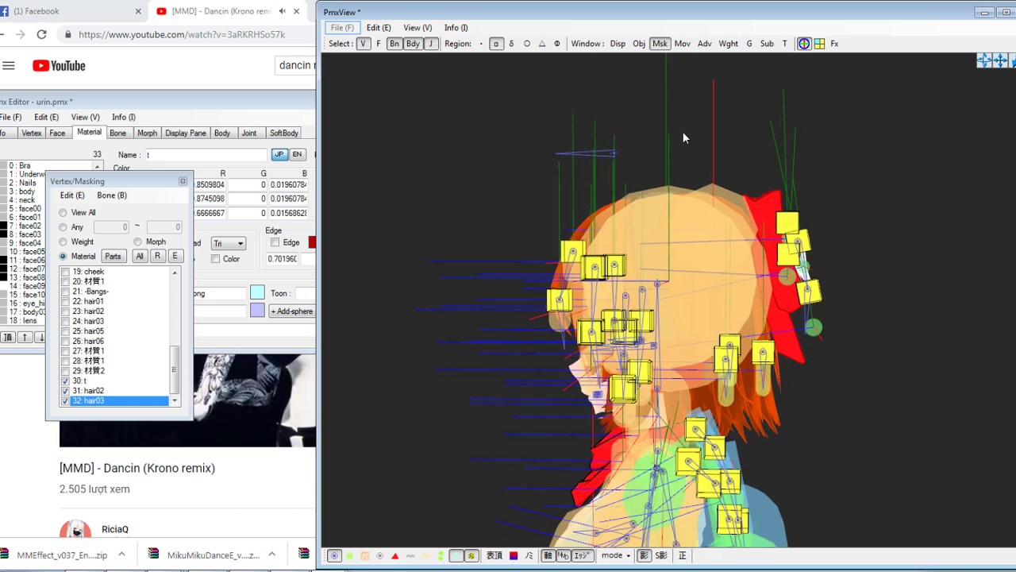
{"action": "key", "text": "ctrl+z"}
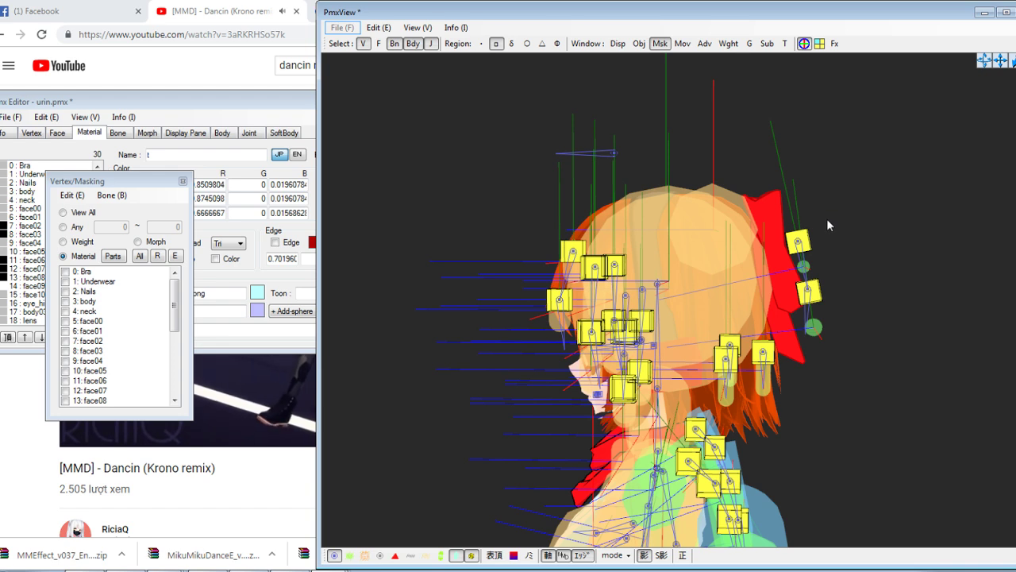
Delete the leftover bones, rigid bodies and joints behind the bow at the back of the head
{"action": "mouse_move", "coordinate": [828, 220]}
{"action": "right_mouse_down"}
{"action": "mouse_move", "coordinate": [782, 220]}
{"action": "mouse_move", "coordinate": [817, 222]}
{"action": "right_mouse_up"}
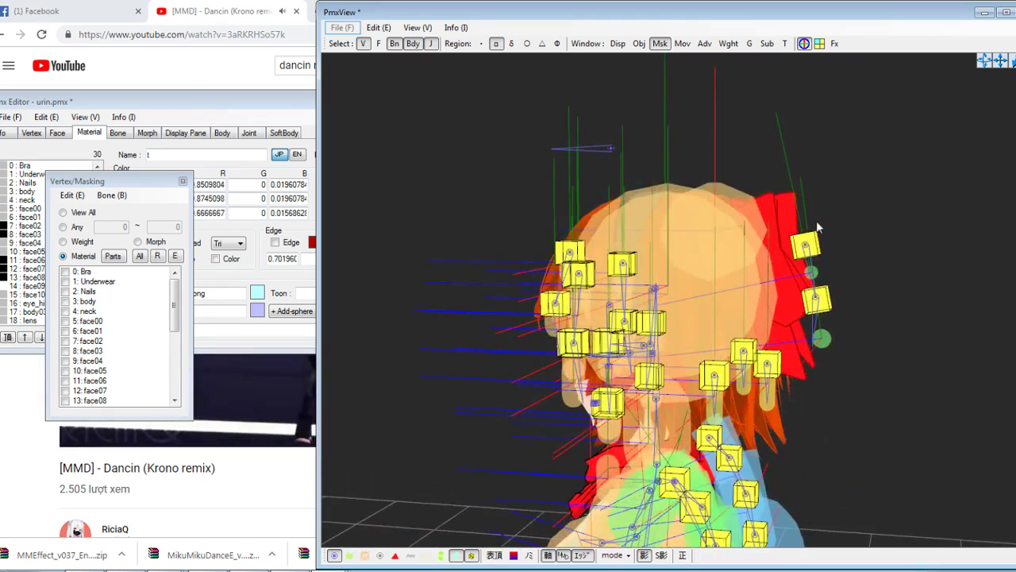
{"action": "left_click", "coordinate": [837, 308]}
{"action": "key", "text": "Delete"}
{"action": "key", "text": "Return"}
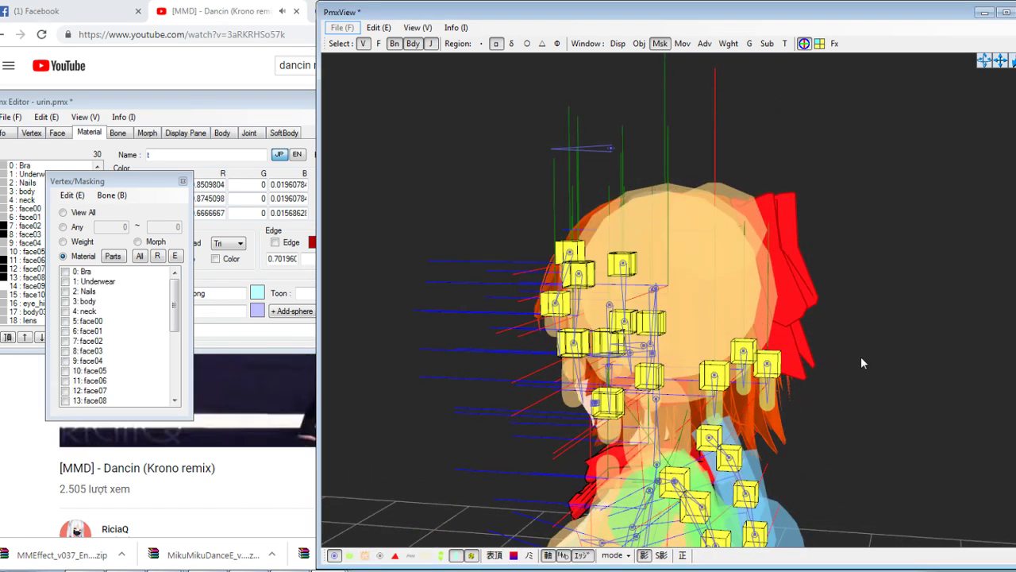
{"action": "right_click_drag", "start_coordinate": [843, 357], "coordinate": [810, 354]}
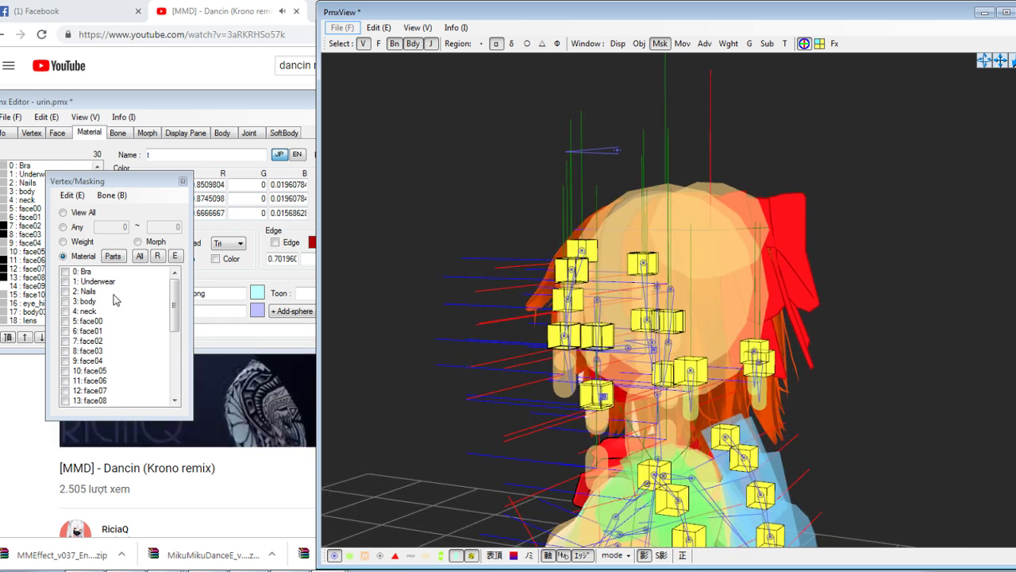
Import Tda Len Base.pmx as an addition to the model with bones merged and a custom scale of 1
{"action": "left_click", "coordinate": [204, 104]}
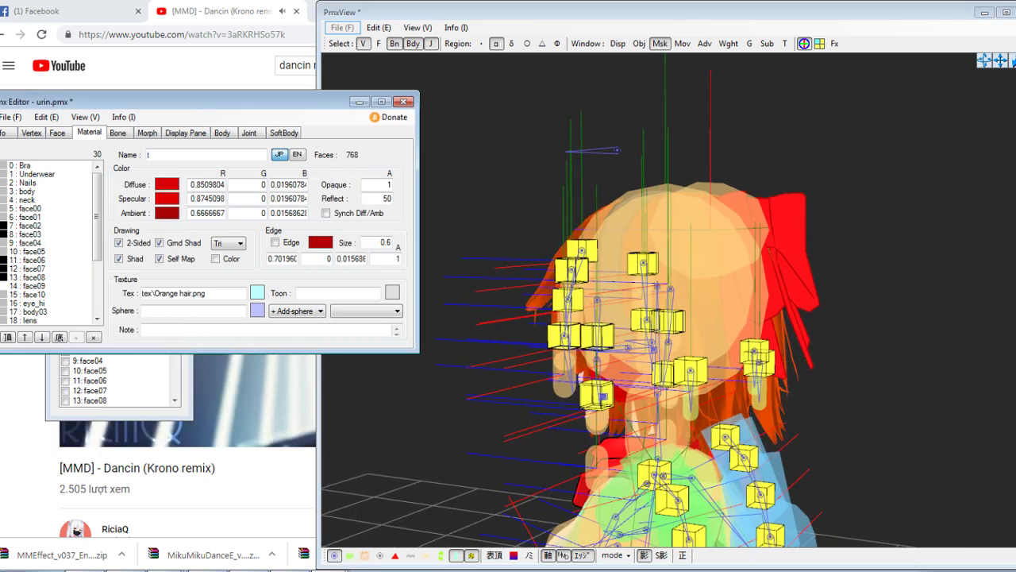
{"action": "left_click", "coordinate": [11, 117]}
{"action": "left_click", "coordinate": [32, 217]}
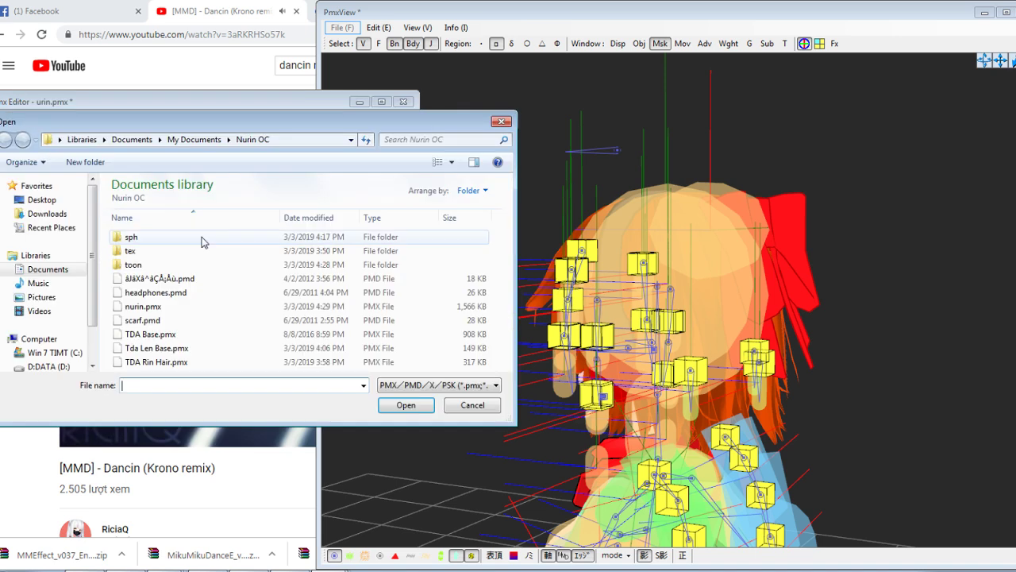
{"action": "double_click", "coordinate": [151, 346]}
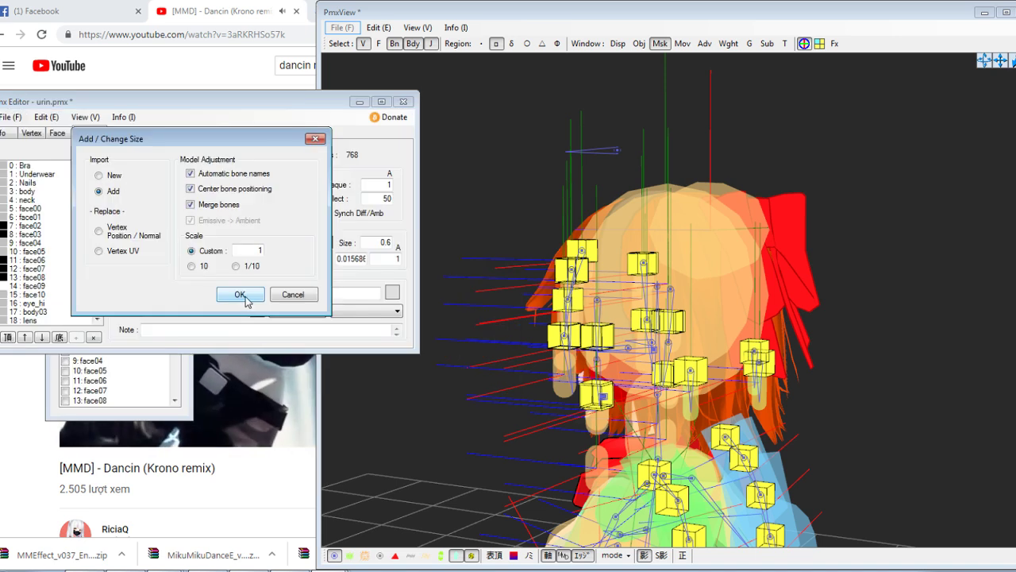
{"action": "left_click", "coordinate": [239, 294]}
{"action": "left_click", "coordinate": [850, 260]}
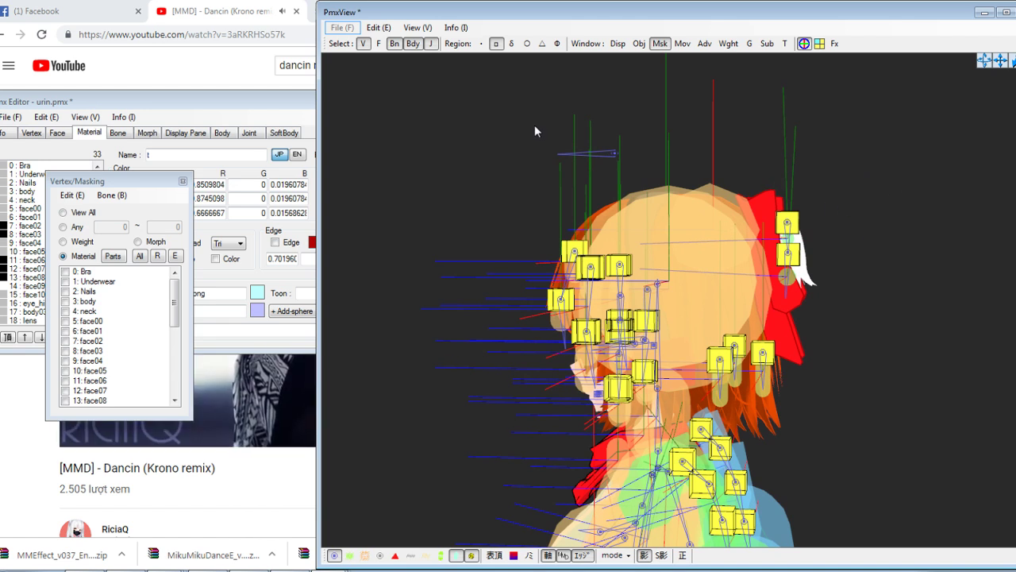
Select the imported hair piece's vertices behind the head while physics display is off, and add its rigid bodies to the selection
{"action": "left_click", "coordinate": [396, 45]}
{"action": "left_click", "coordinate": [413, 44]}
{"action": "left_click", "coordinate": [431, 45]}
{"action": "left_click_drag", "start_coordinate": [737, 181], "coordinate": [1015, 435]}
{"action": "left_click", "coordinate": [395, 44]}
{"action": "left_click", "coordinate": [413, 44]}
{"action": "left_click", "coordinate": [430, 43]}
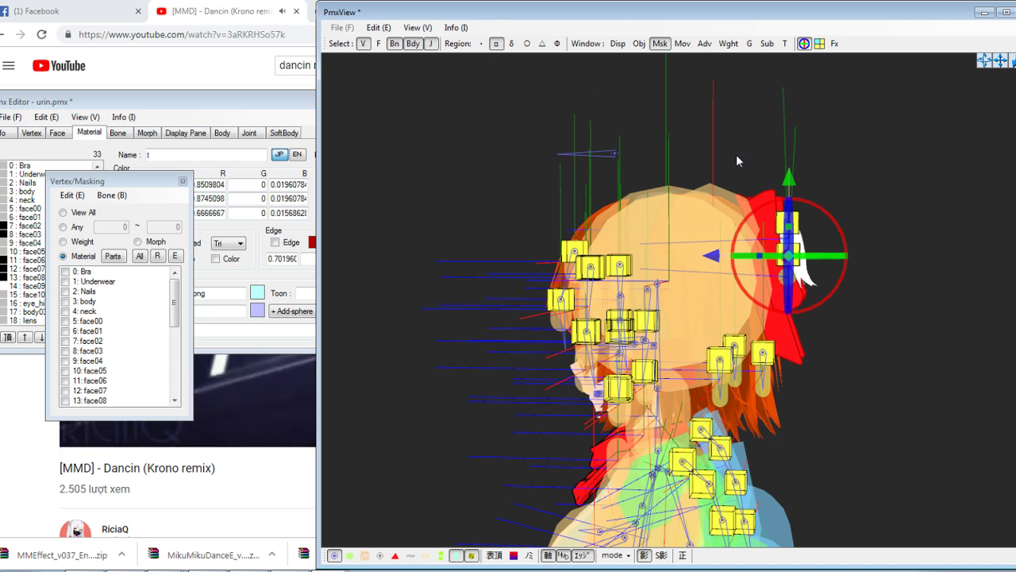
{"action": "left_click_drag", "start_coordinate": [886, 183], "coordinate": [803, 274]}
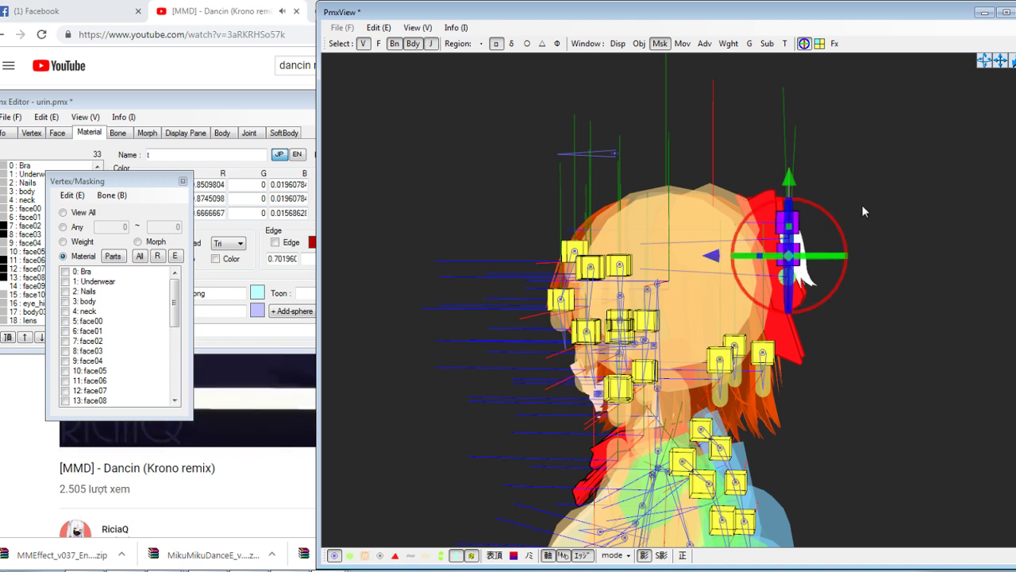
Open the SubView and examine the imported hair piece and bow from the side
{"action": "right_click_drag", "start_coordinate": [863, 208], "coordinate": [845, 207]}
{"action": "left_click", "coordinate": [768, 44]}
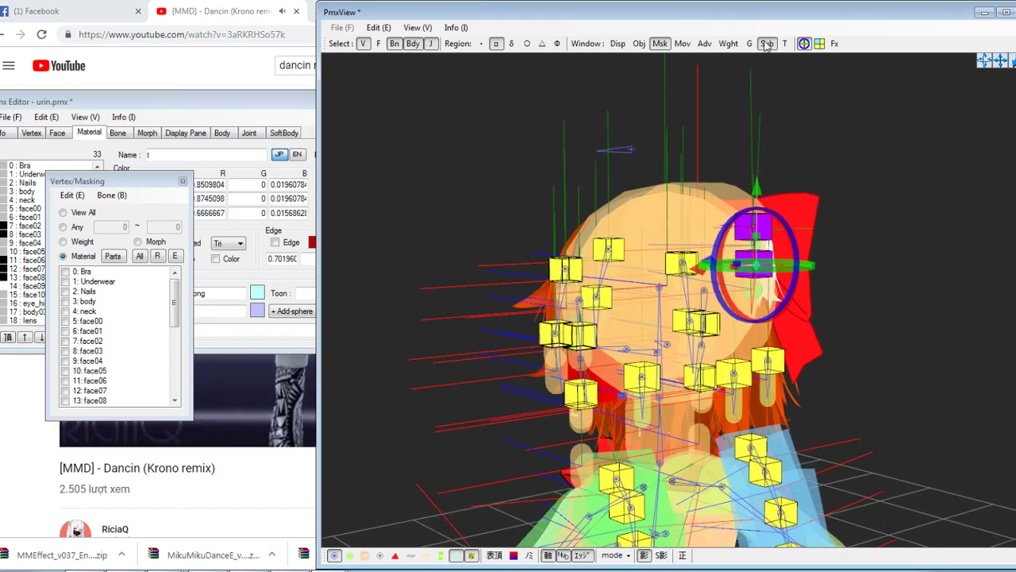
{"action": "right_click_drag", "start_coordinate": [288, 320], "coordinate": [335, 303]}
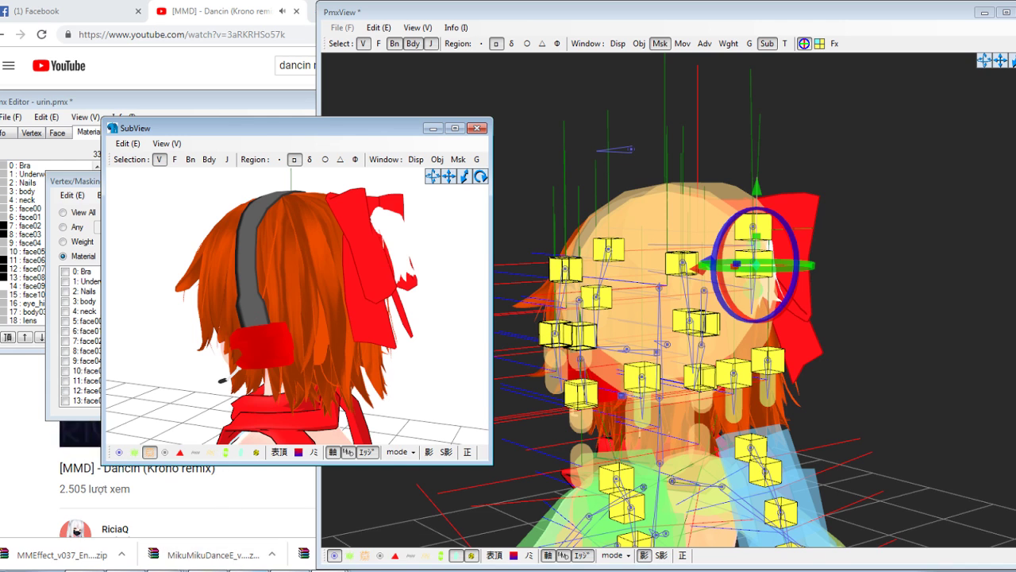
Select materials 27 and 30 (t) in the material list and apply the red diffuse colour RGB 217, 0, 5 to both
{"action": "left_click", "coordinate": [341, 570]}
{"action": "left_click", "coordinate": [298, 486]}
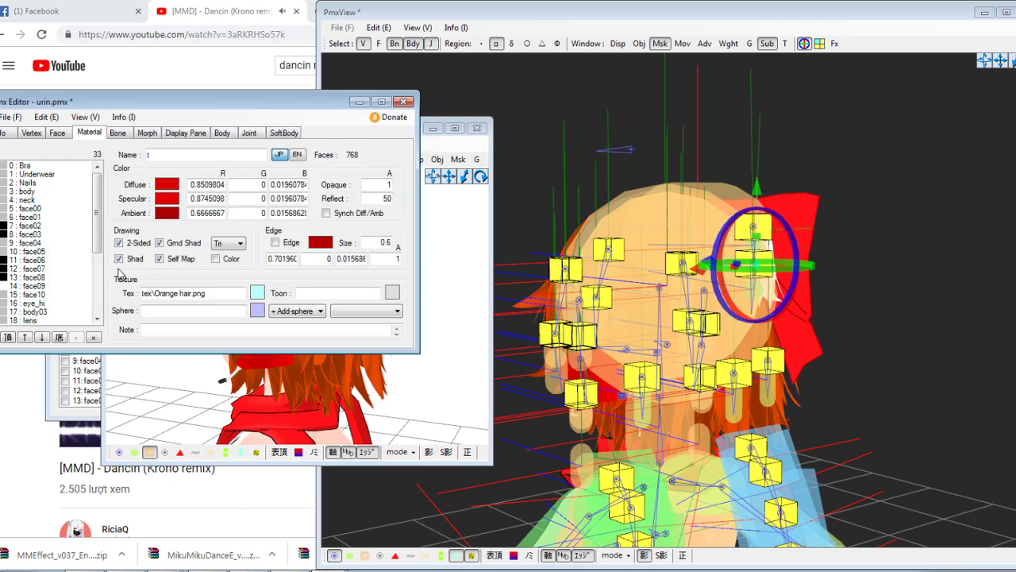
{"action": "left_click_drag", "start_coordinate": [99, 235], "coordinate": [93, 330]}
{"action": "left_click_drag", "start_coordinate": [36, 303], "coordinate": [50, 347]}
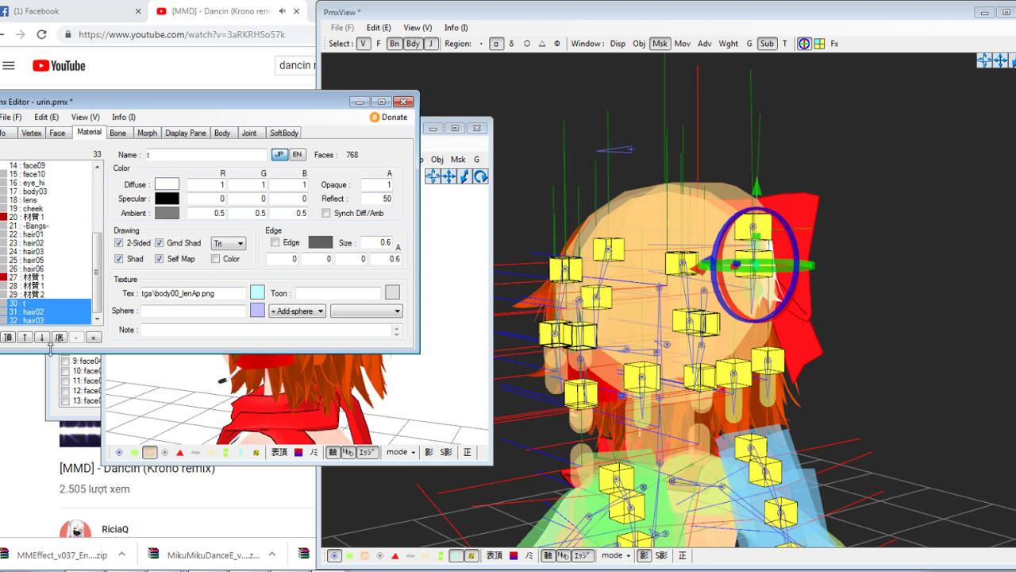
{"action": "left_click", "coordinate": [40, 277]}
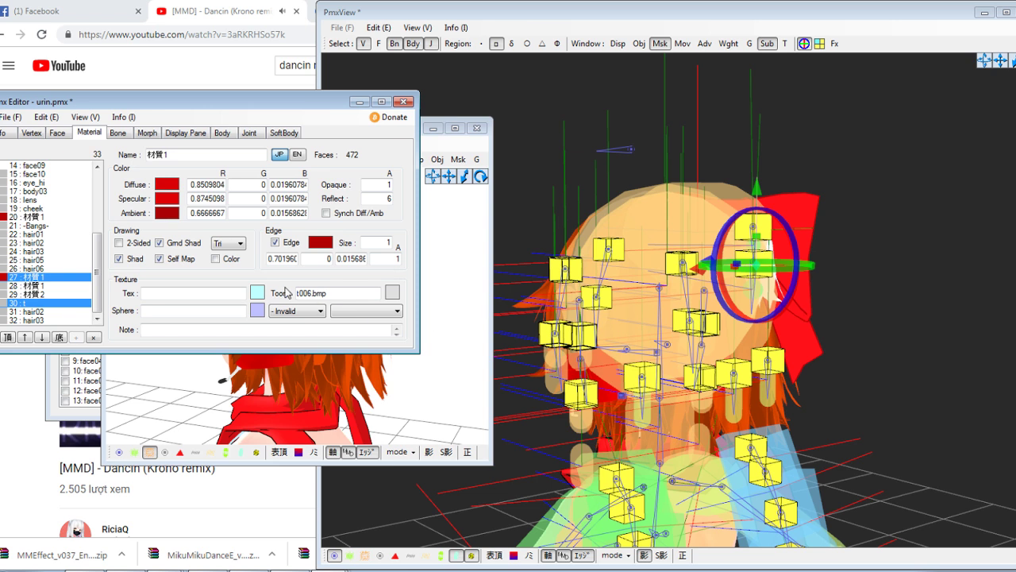
{"action": "left_click", "coordinate": [177, 200]}
{"action": "left_click", "coordinate": [438, 322]}
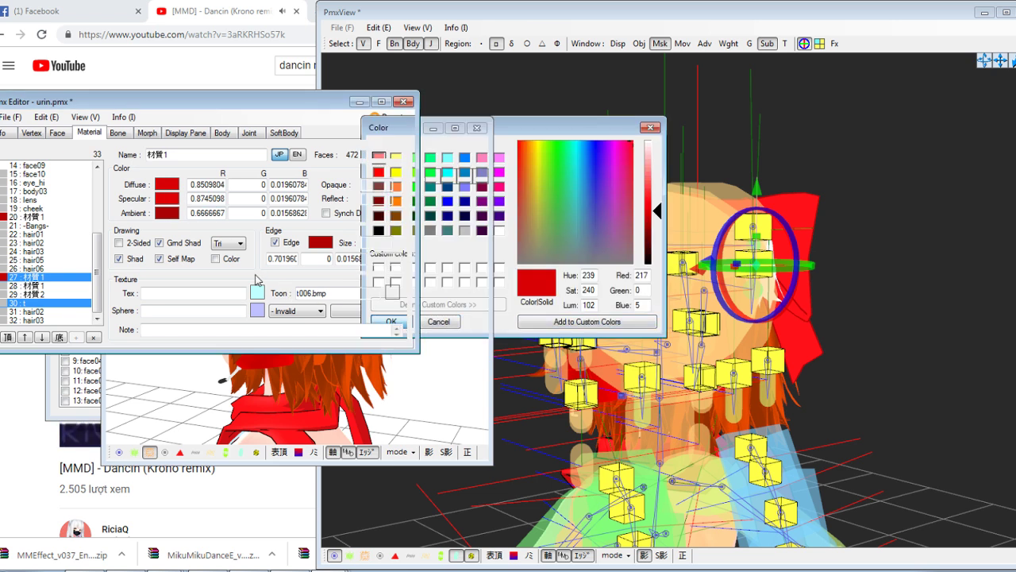
Apply specular RGB 223, 0, 5, ambient RGB 170, 0, 4 and edge colour RGB 179, 0, 4 to materials 27 and 30
{"action": "left_click", "coordinate": [166, 198]}
{"action": "left_click", "coordinate": [438, 321]}
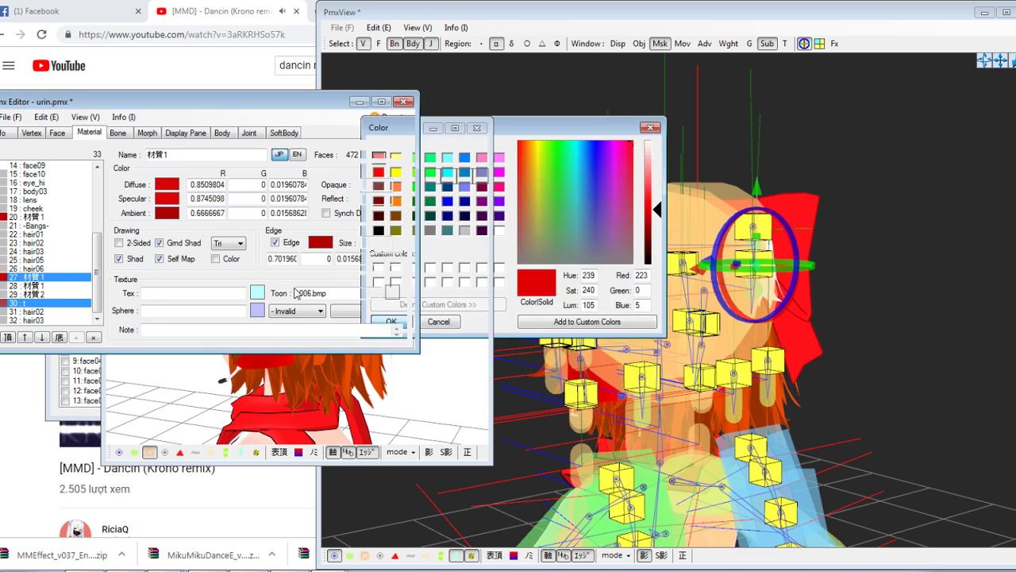
{"action": "left_click", "coordinate": [169, 213]}
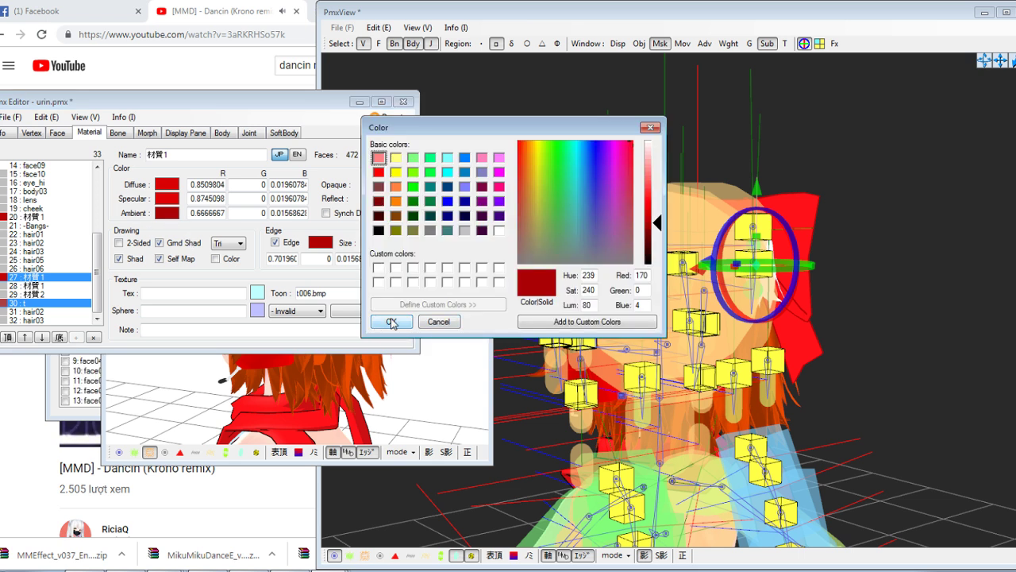
{"action": "left_click", "coordinate": [390, 322]}
{"action": "left_click", "coordinate": [322, 243]}
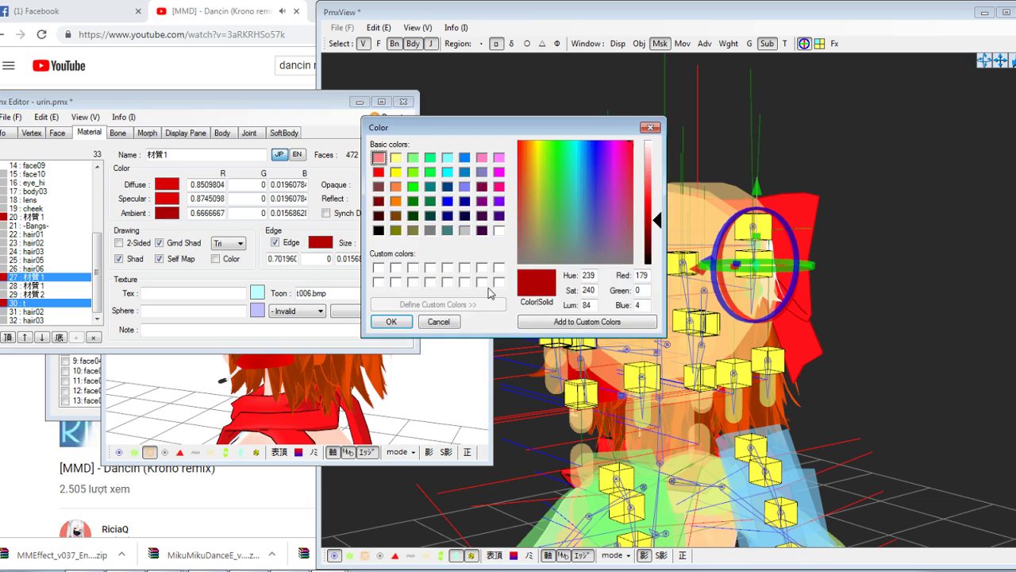
{"action": "left_click", "coordinate": [389, 323]}
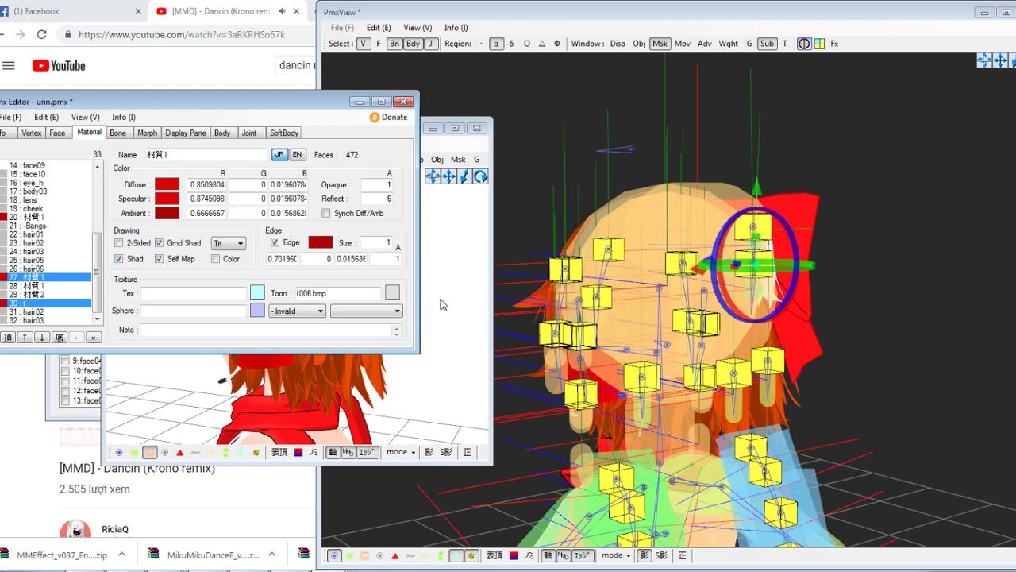
Apply the texture tex\Orange hair.png to materials 31 (hair02) and 32 (hair03)
{"action": "left_click", "coordinate": [27, 312]}
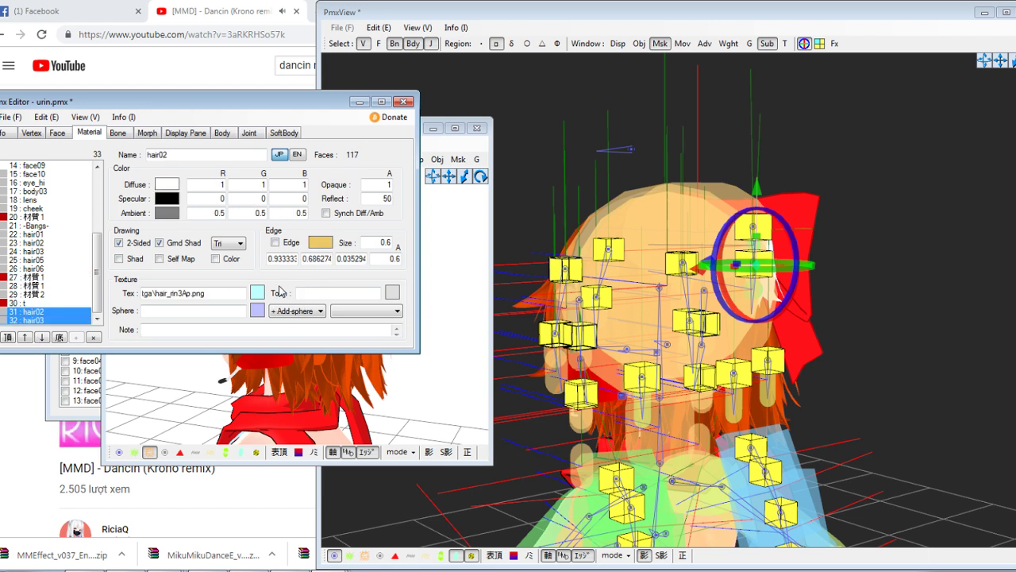
{"action": "left_click", "coordinate": [262, 292]}
{"action": "left_click", "coordinate": [26, 45]}
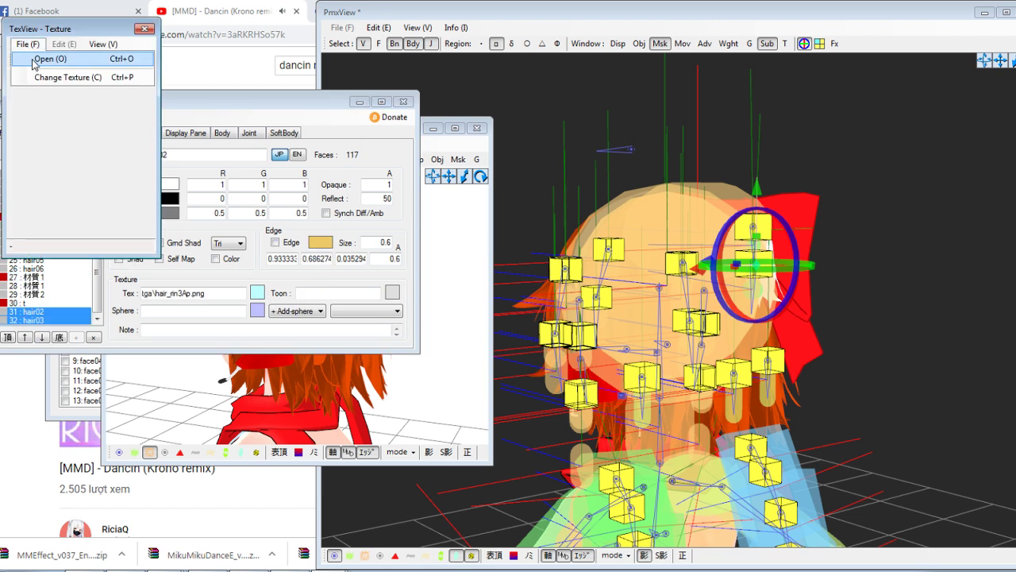
{"action": "left_click", "coordinate": [40, 61]}
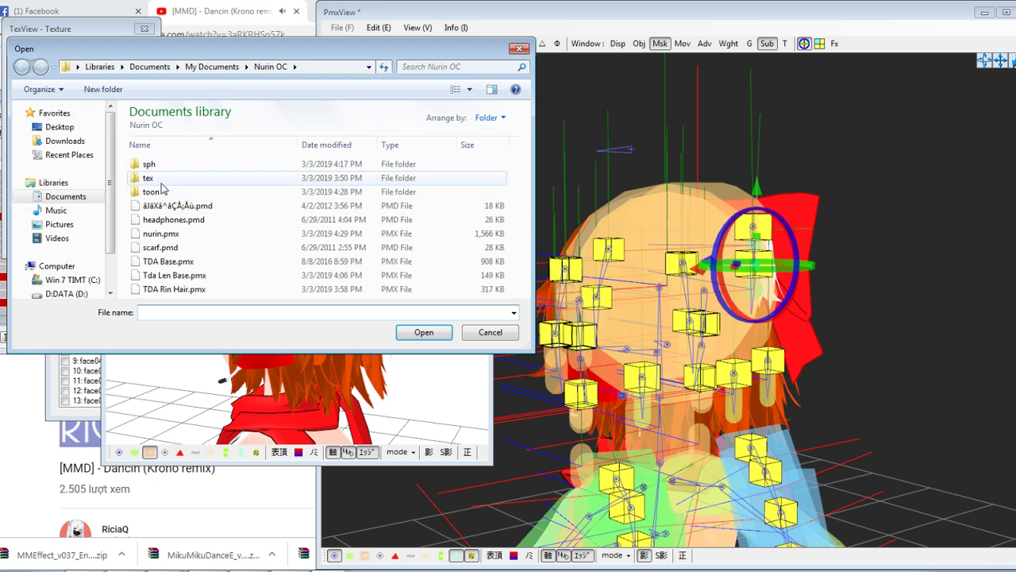
{"action": "double_click", "coordinate": [150, 177]}
{"action": "scroll", "coordinate": [171, 294], "scroll_direction": "down", "scroll_amount": 1}
{"action": "double_click", "coordinate": [170, 294]}
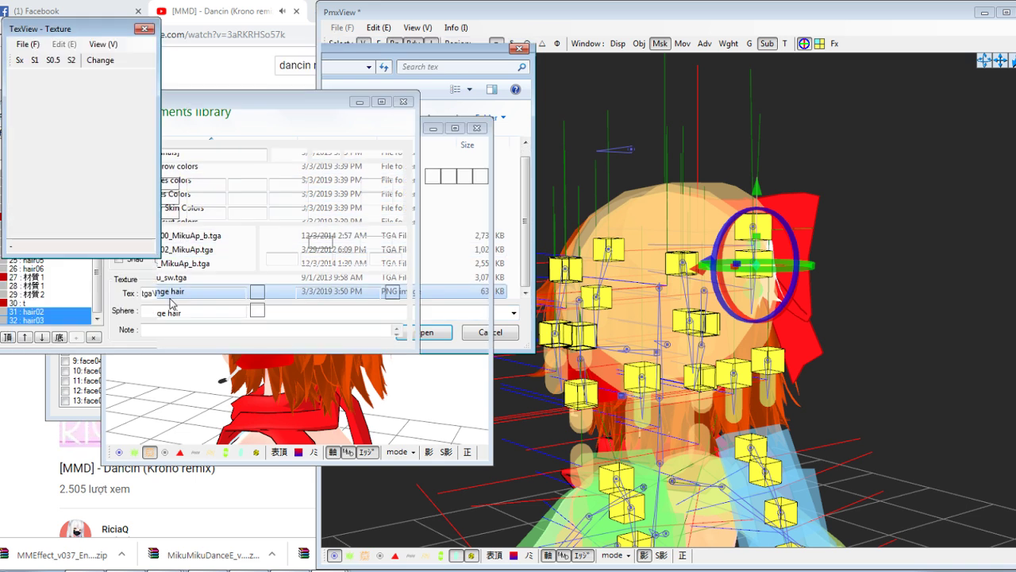
{"action": "left_click", "coordinate": [546, 339]}
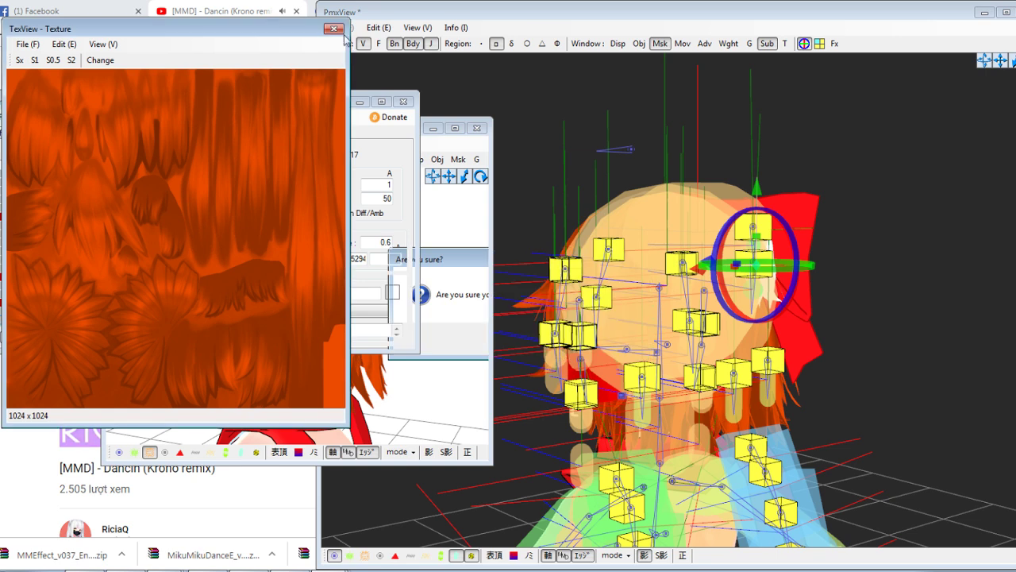
{"action": "left_click", "coordinate": [333, 29]}
Clear the selection, hide bones, rigid bodies and joints in PmxView, and select the hair piece's vertices behind the head
{"action": "right_click_drag", "start_coordinate": [671, 140], "coordinate": [700, 138]}
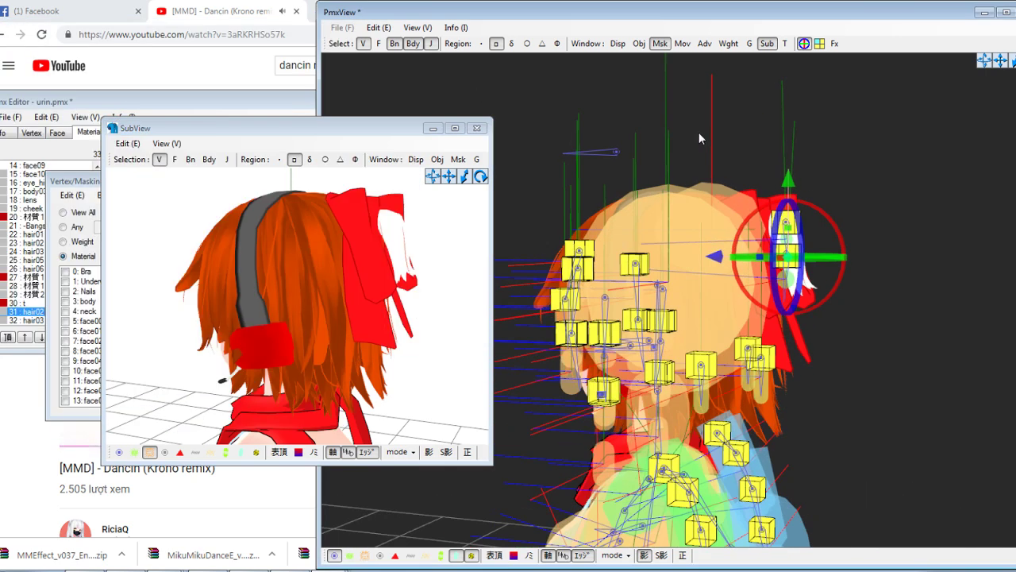
{"action": "left_click", "coordinate": [869, 200]}
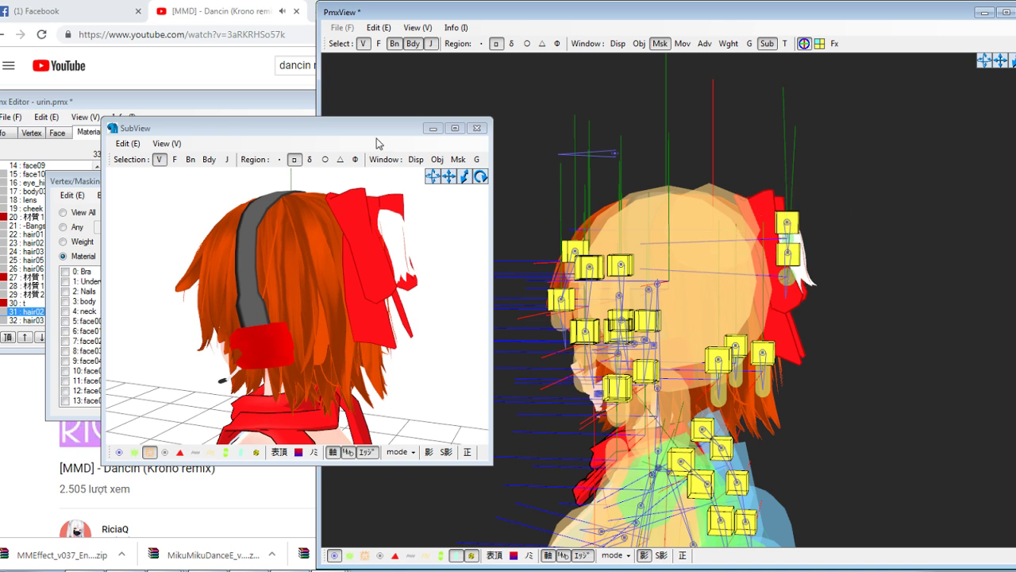
{"action": "left_click", "coordinate": [413, 43]}
{"action": "left_click", "coordinate": [431, 45]}
{"action": "left_click", "coordinate": [394, 44]}
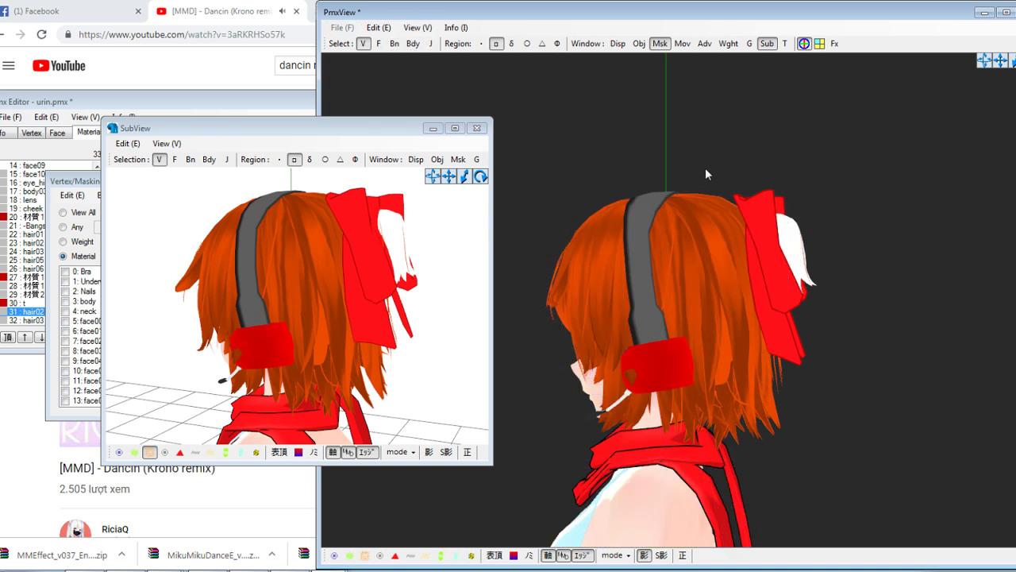
{"action": "left_click_drag", "start_coordinate": [705, 167], "coordinate": [928, 332]}
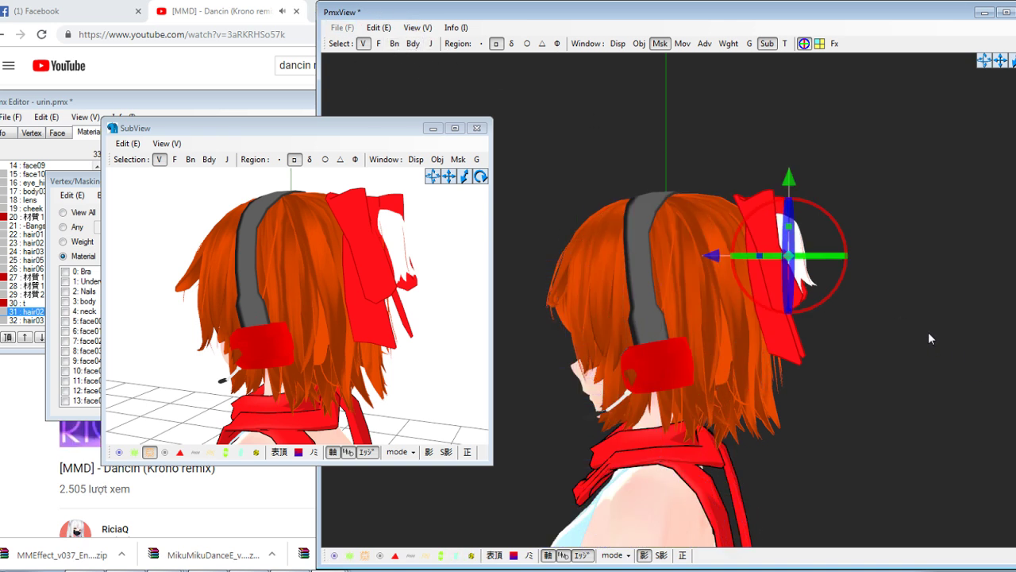
Show the bones, rigid bodies and joints again and add the hair piece's physics elements to the selection
{"action": "right_click_drag", "start_coordinate": [576, 128], "coordinate": [500, 75]}
{"action": "left_click", "coordinate": [395, 44]}
{"action": "left_click", "coordinate": [413, 44]}
{"action": "left_click", "coordinate": [430, 43]}
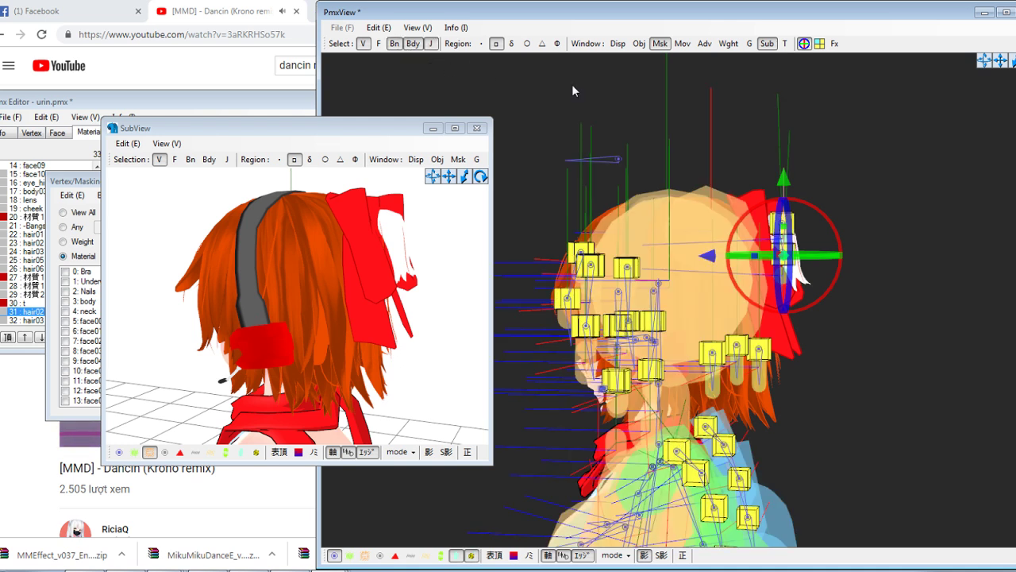
{"action": "left_click_drag", "start_coordinate": [934, 184], "coordinate": [774, 303]}
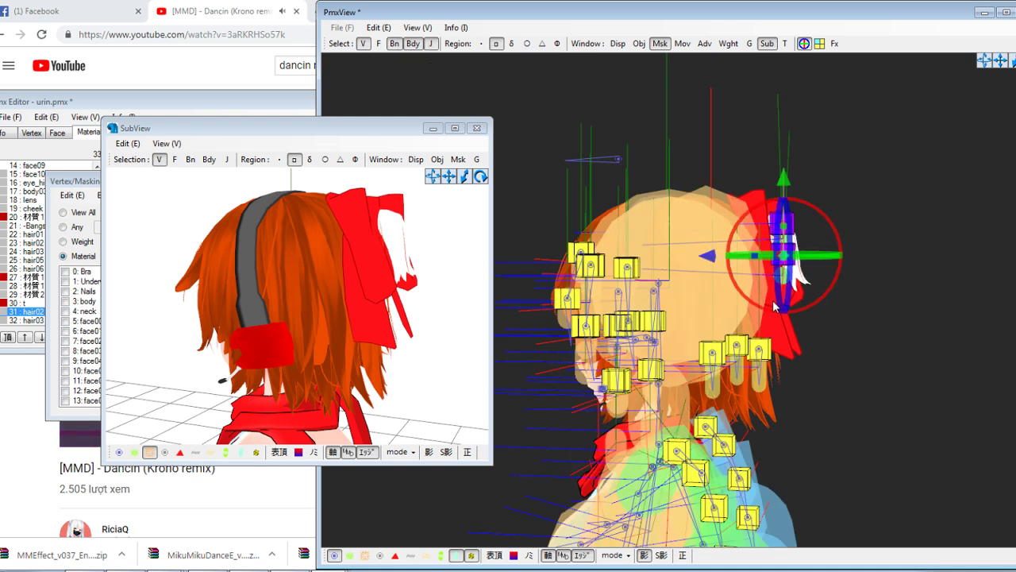
Tilt the top of the selected hair piece slightly toward the head and stretch the piece slightly in height
{"action": "left_click_drag", "start_coordinate": [833, 228], "coordinate": [829, 217]}
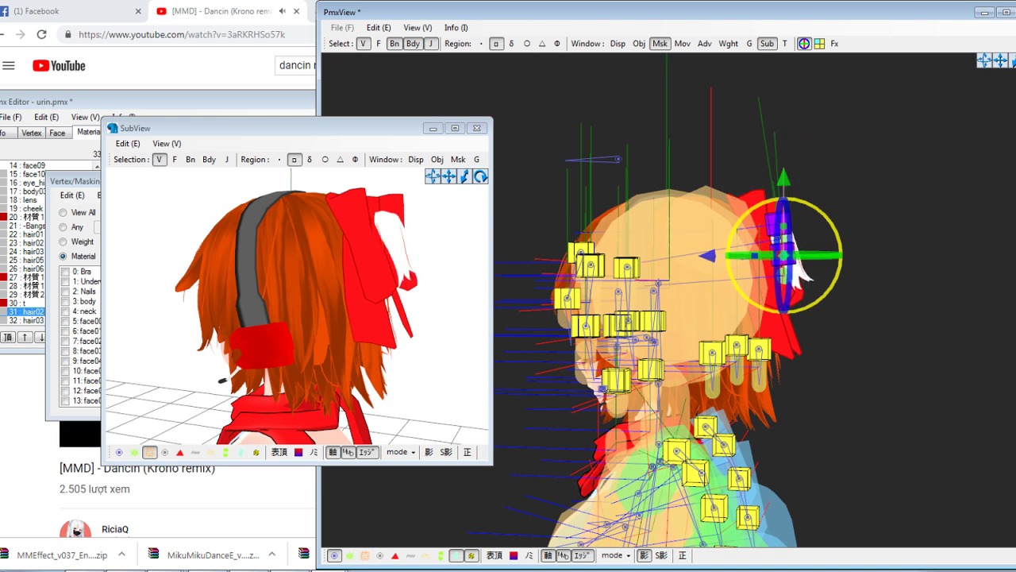
{"action": "right_click_drag", "start_coordinate": [373, 321], "coordinate": [228, 363]}
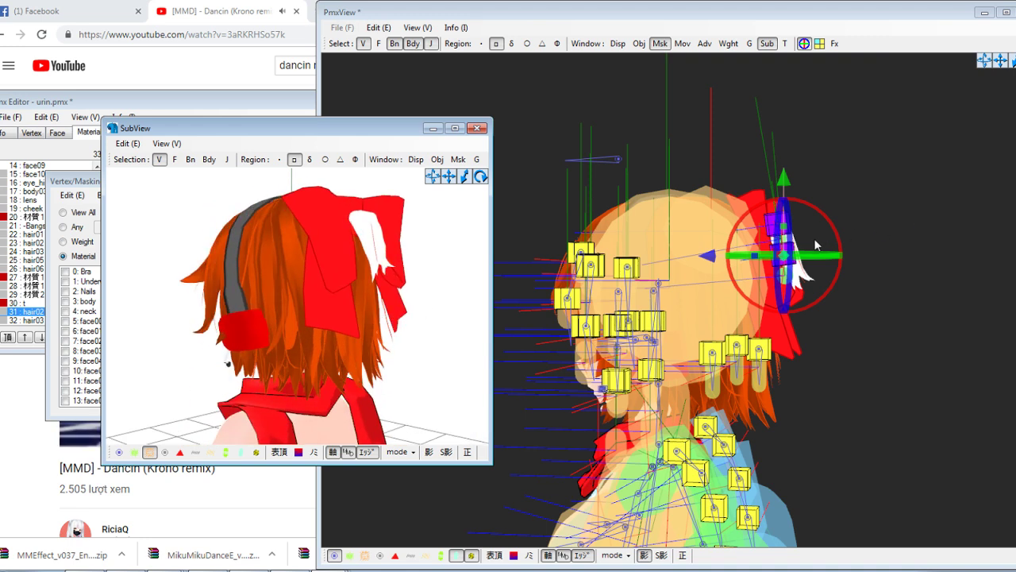
{"action": "scroll", "coordinate": [814, 238], "scroll_direction": "up", "scroll_amount": 4}
{"action": "left_click_drag", "start_coordinate": [1002, 61], "coordinate": [911, 84]}
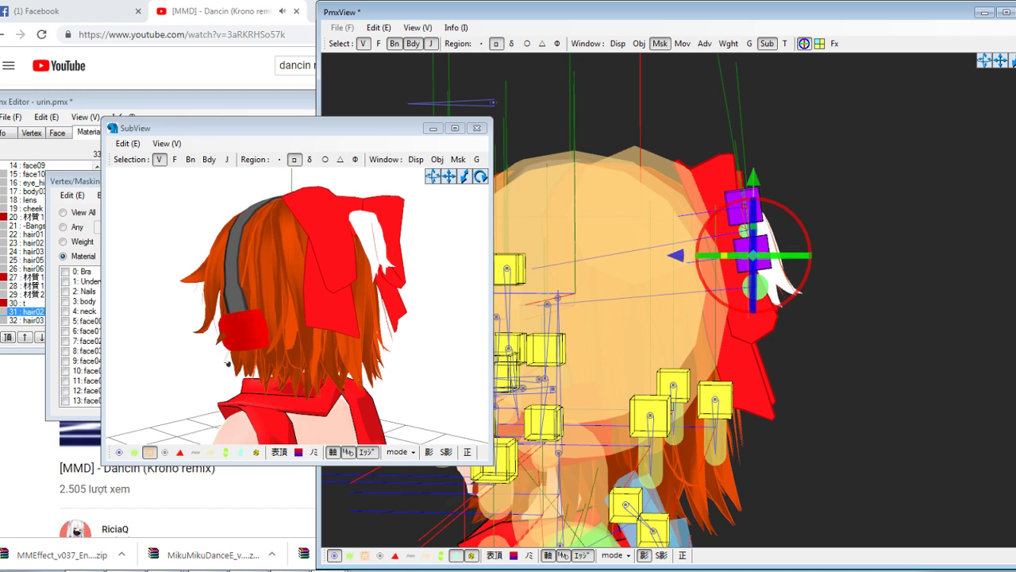
{"action": "left_click_drag", "start_coordinate": [753, 226], "coordinate": [753, 221]}
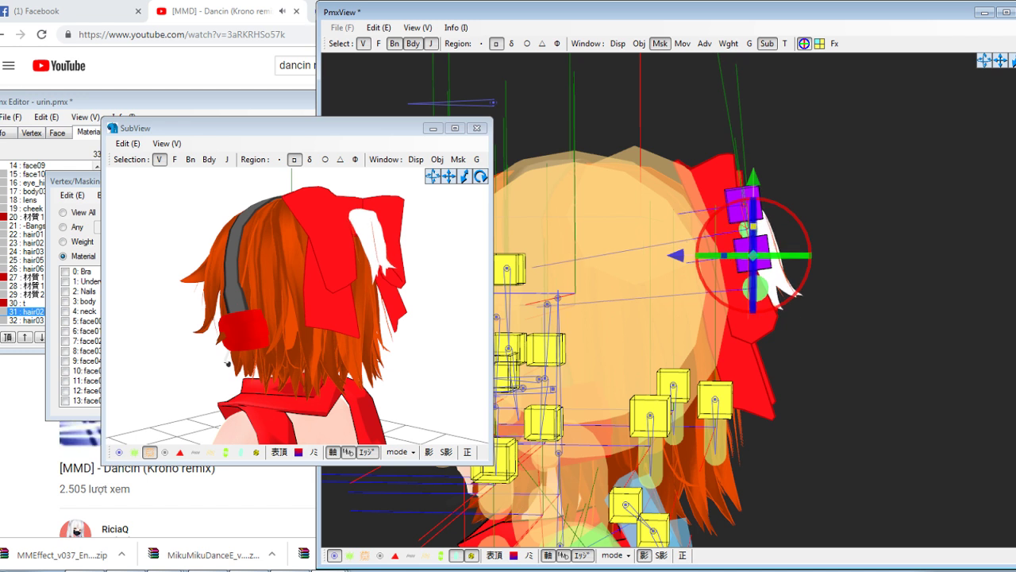
{"action": "right_click_drag", "start_coordinate": [430, 288], "coordinate": [401, 302]}
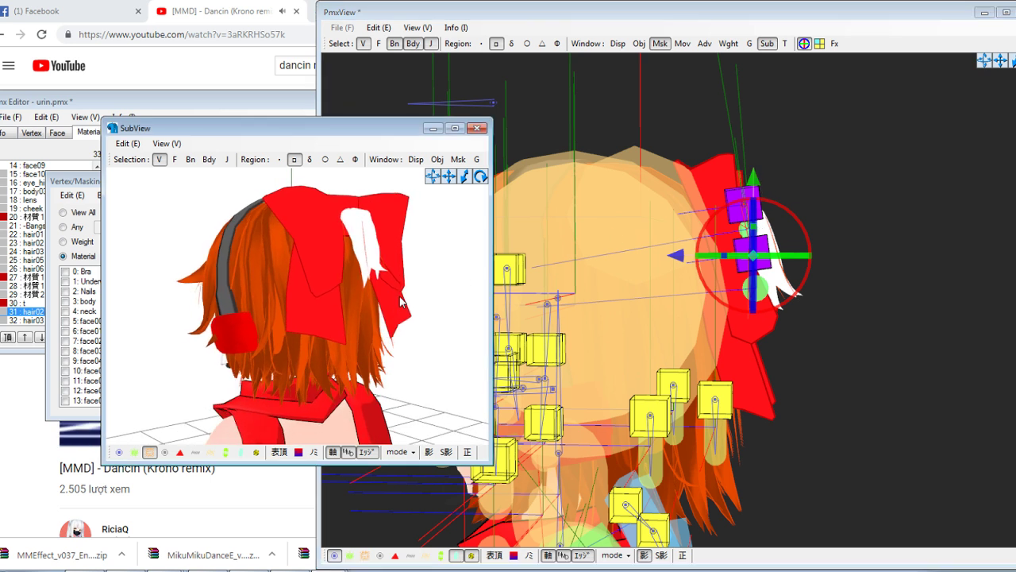
Move the hair piece slightly down and away from the back of the head, and save the model
{"action": "mouse_move", "coordinate": [756, 189]}
{"action": "left_mouse_down"}
{"action": "mouse_move", "coordinate": [755, 200]}
{"action": "mouse_move", "coordinate": [756, 189]}
{"action": "left_mouse_up"}
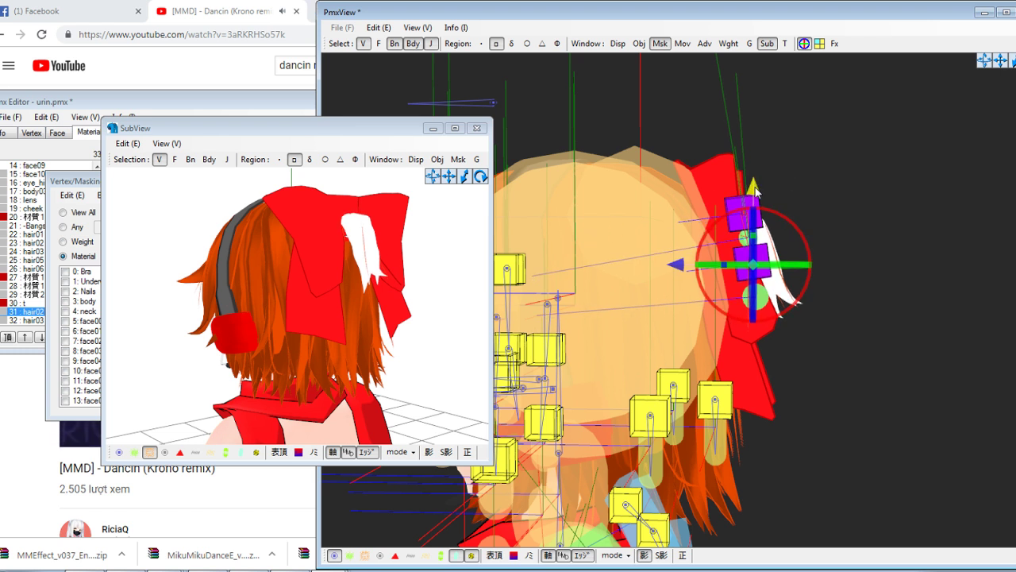
{"action": "left_click_drag", "start_coordinate": [682, 266], "coordinate": [687, 267]}
{"action": "right_click_drag", "start_coordinate": [334, 337], "coordinate": [253, 340]}
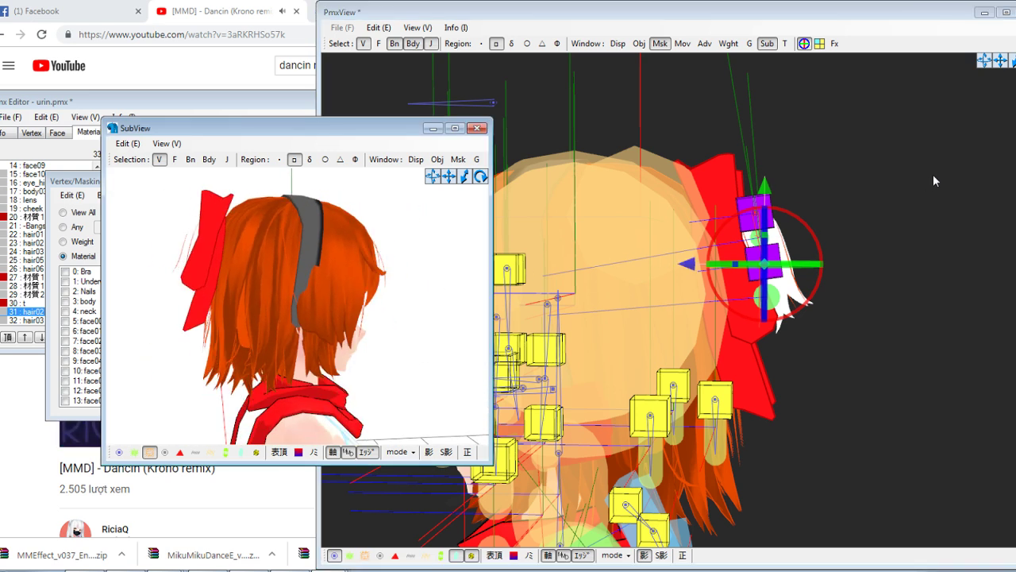
{"action": "right_click_drag", "start_coordinate": [819, 210], "coordinate": [736, 216]}
{"action": "right_click_drag", "start_coordinate": [783, 208], "coordinate": [739, 314]}
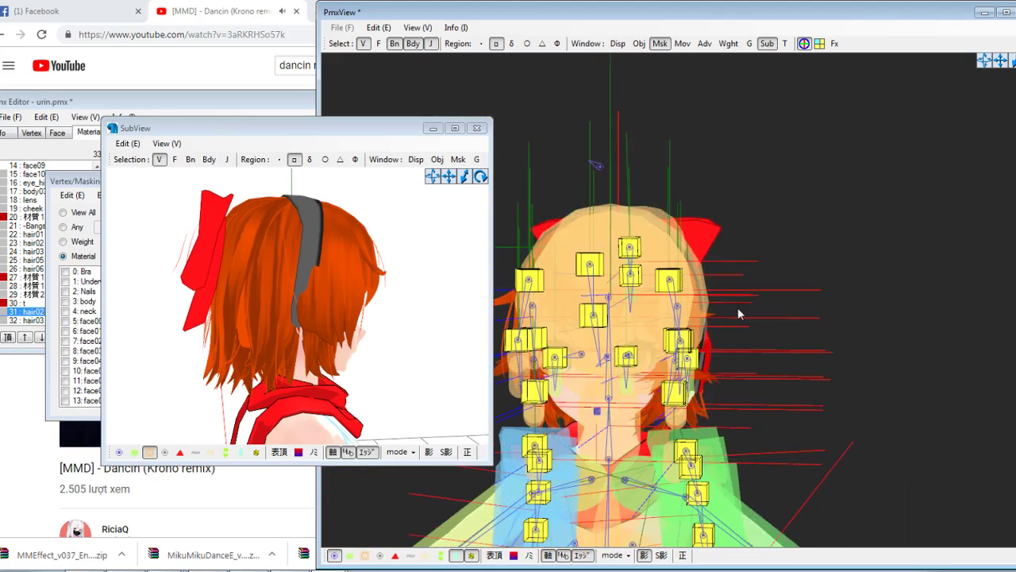
{"action": "left_click", "coordinate": [113, 102]}
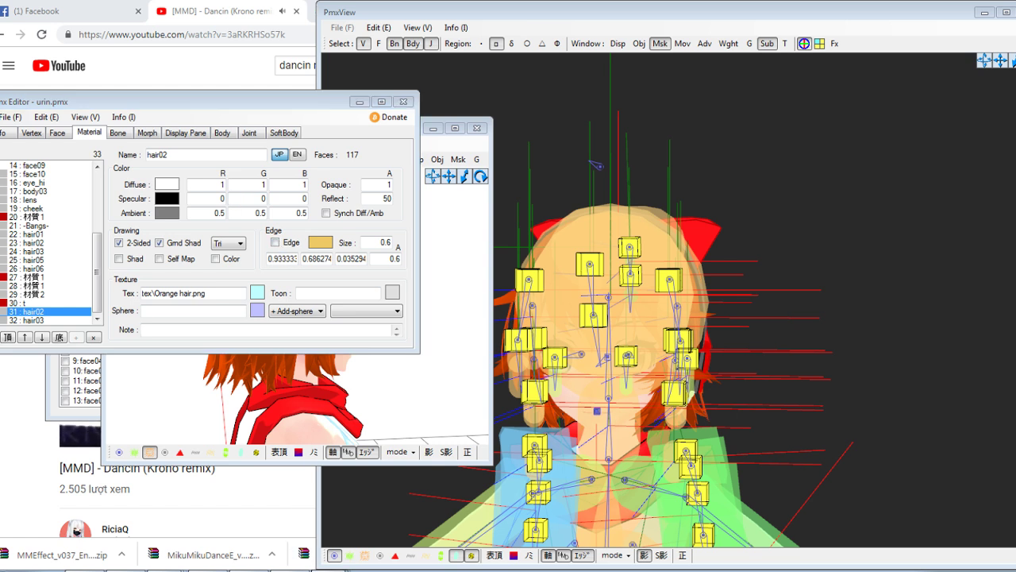
Launch MikuMikuDance from MikuMikuDanceE_v931.zip and load nurin.pmx from the Nurin OC folder
{"action": "left_click", "coordinate": [186, 552]}
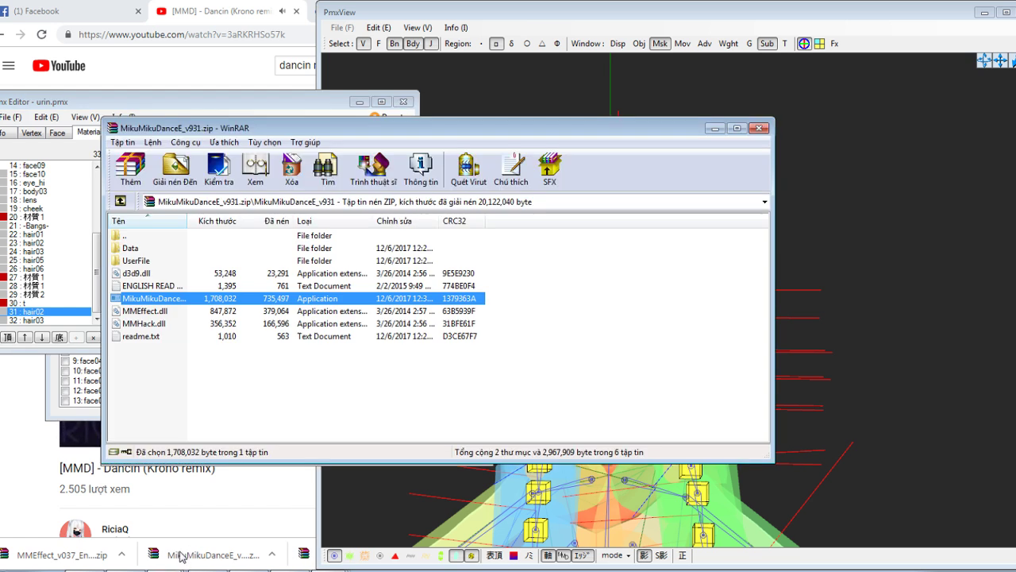
{"action": "double_click", "coordinate": [194, 299]}
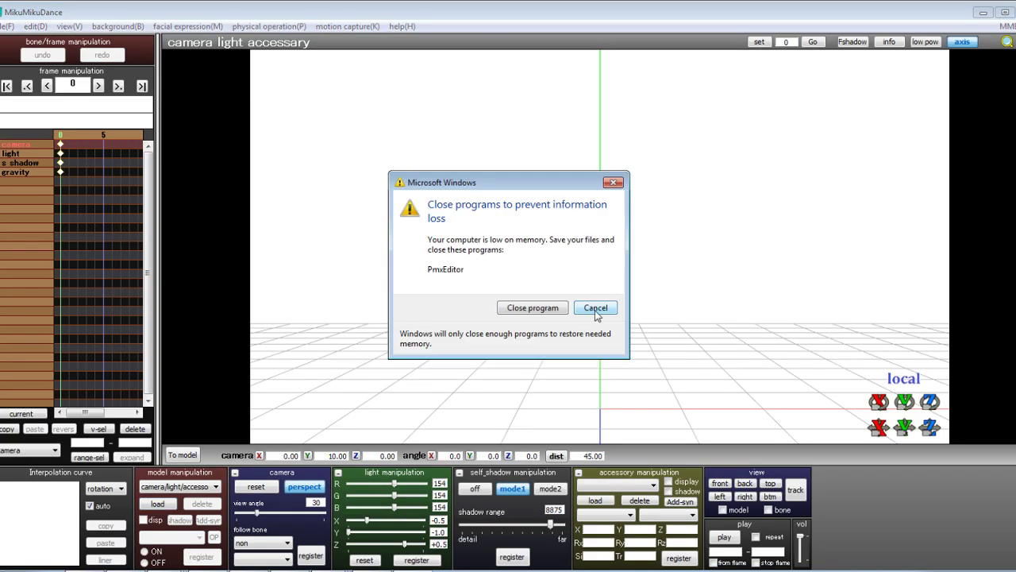
{"action": "left_click", "coordinate": [595, 307]}
{"action": "left_click", "coordinate": [158, 504]}
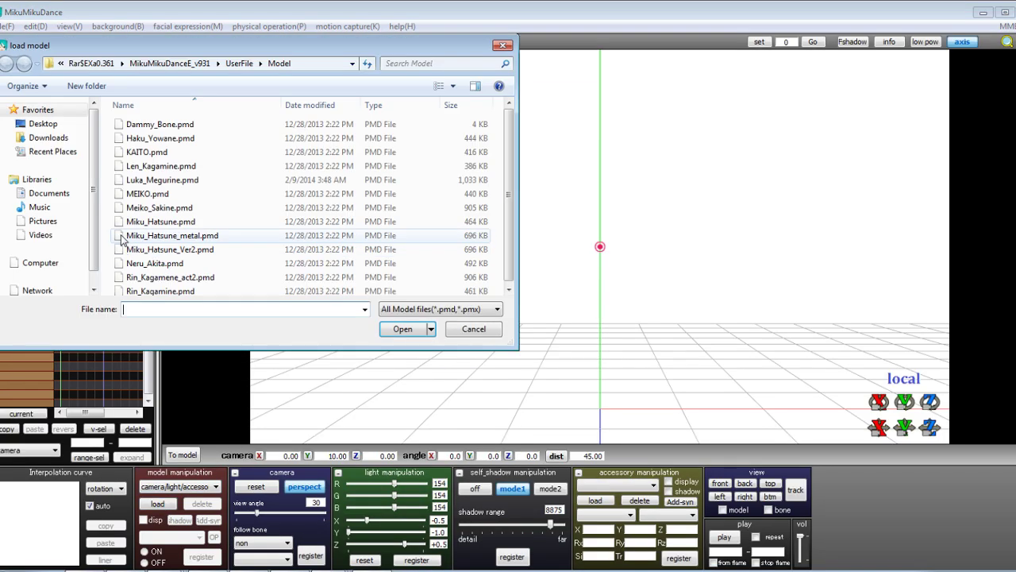
{"action": "left_click", "coordinate": [47, 193]}
{"action": "double_click", "coordinate": [157, 176]}
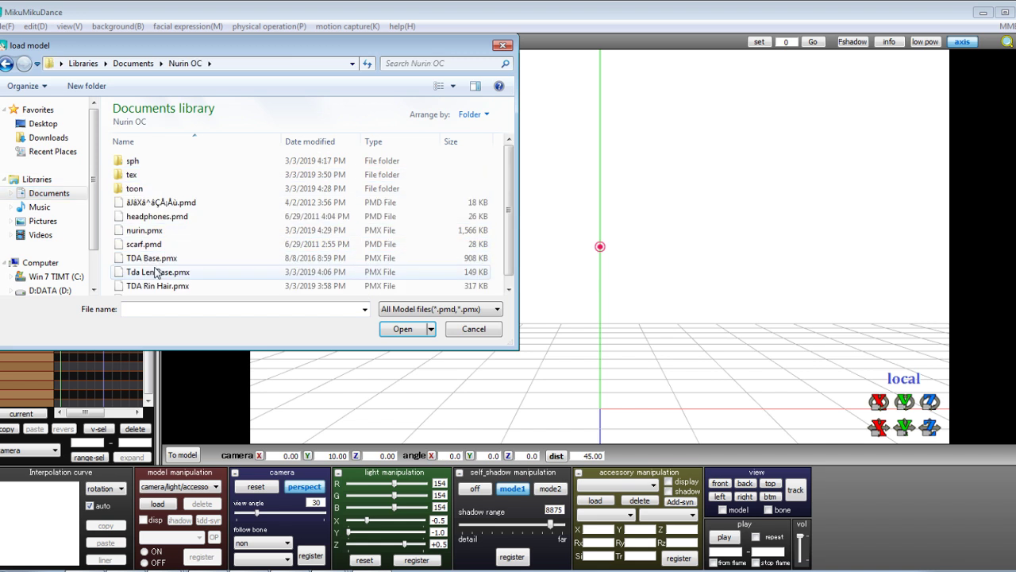
{"action": "double_click", "coordinate": [176, 237]}
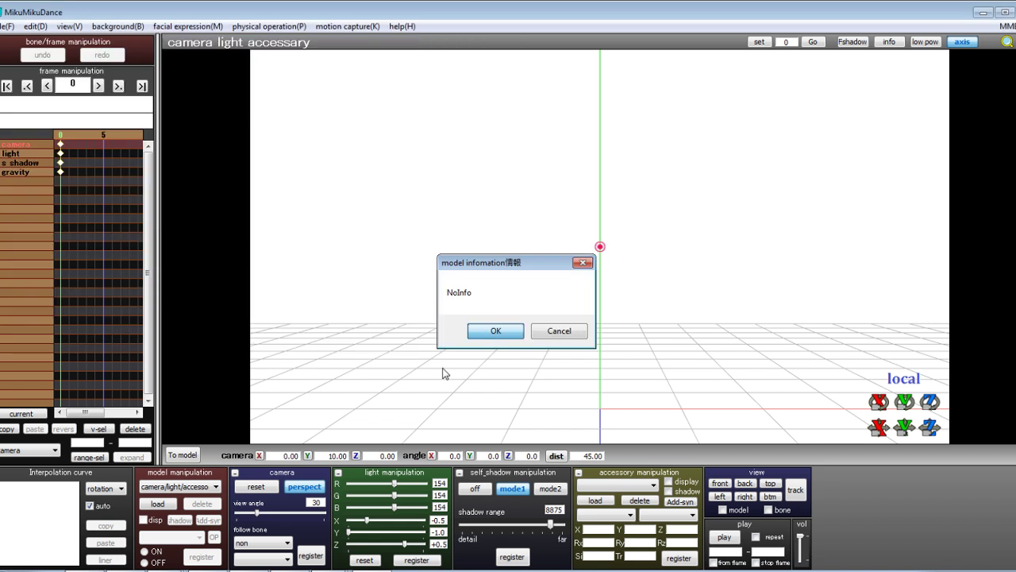
{"action": "left_click", "coordinate": [252, 487]}
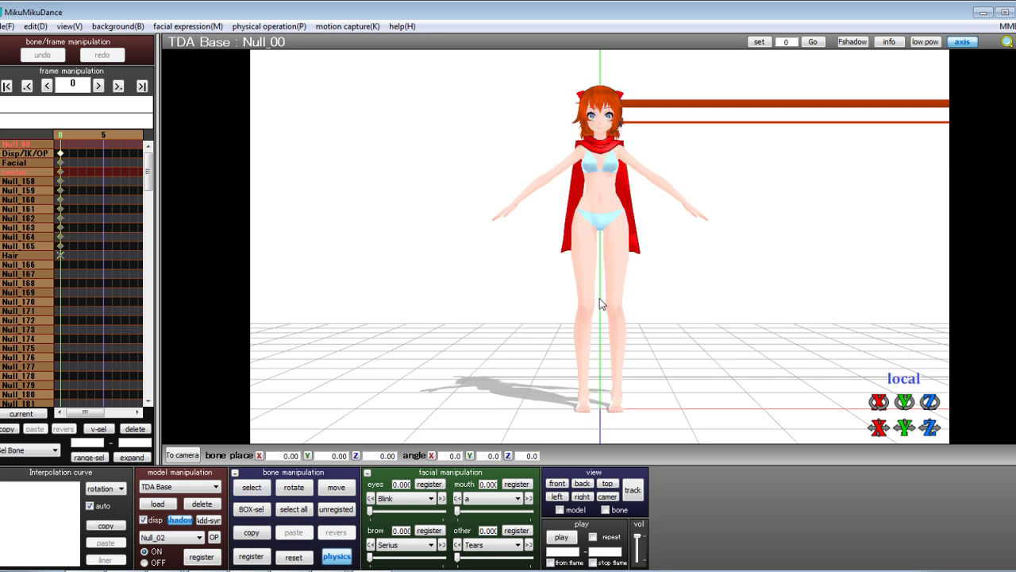
Examine the loaded model's hair from an angle and delete the model from the MikuMikuDance scene
{"action": "right_click_drag", "start_coordinate": [600, 300], "coordinate": [638, 310]}
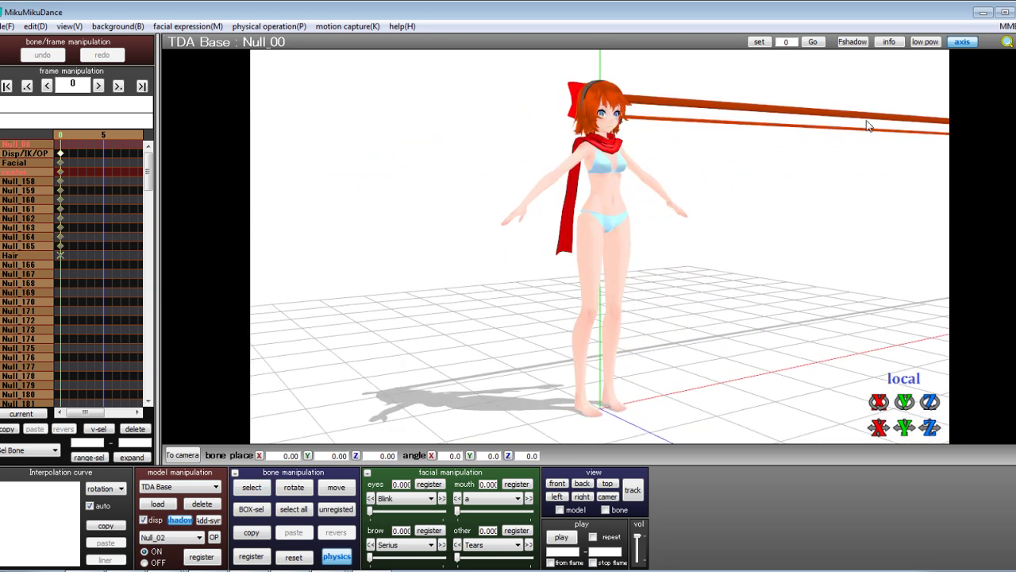
{"action": "left_click", "coordinate": [203, 504]}
{"action": "left_click", "coordinate": [515, 353]}
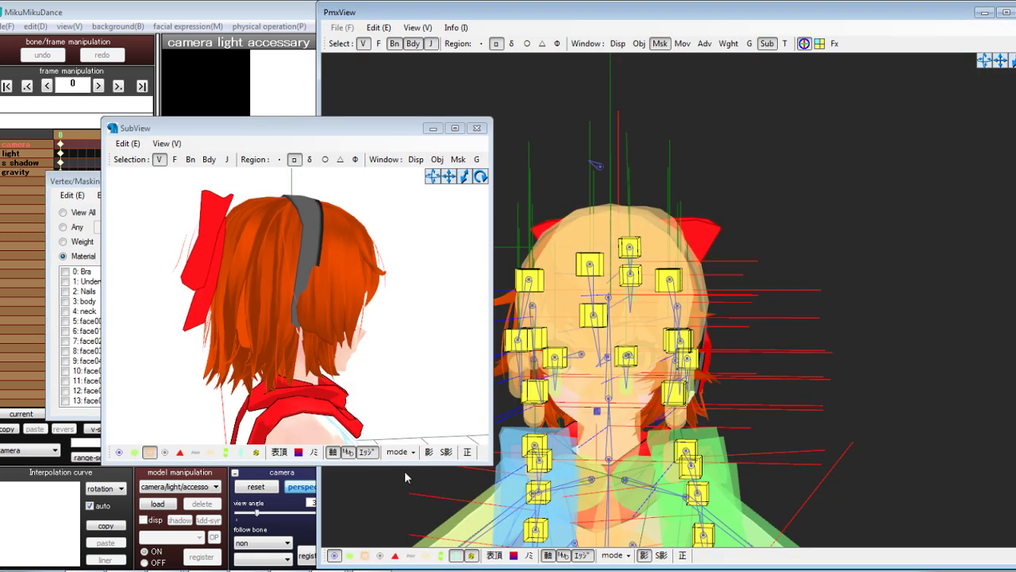
Switch back to PMX Editor and undo the latest edit to the model
{"action": "right_click_drag", "start_coordinate": [678, 329], "coordinate": [651, 329]}
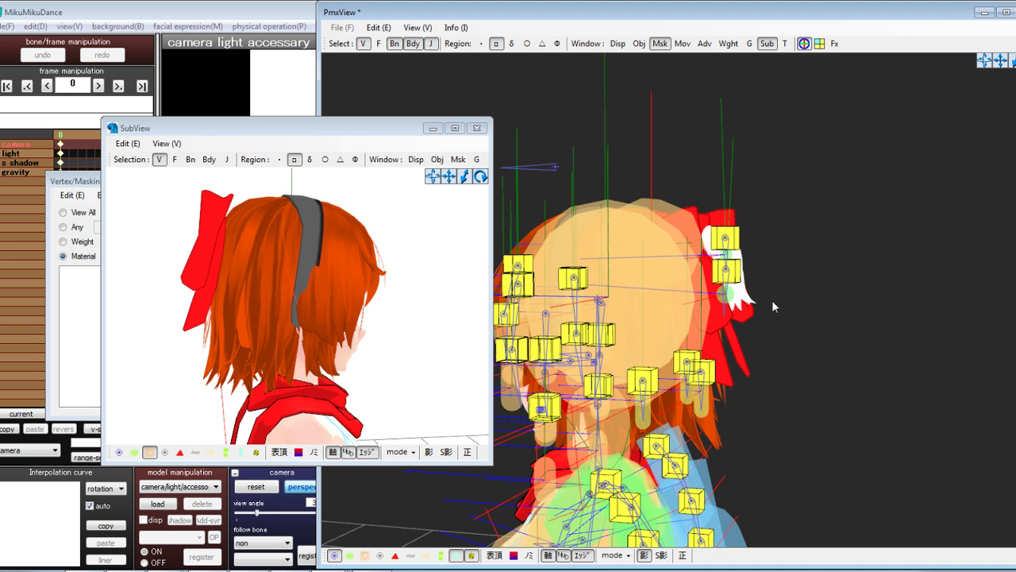
{"action": "key", "text": "ctrl+z"}
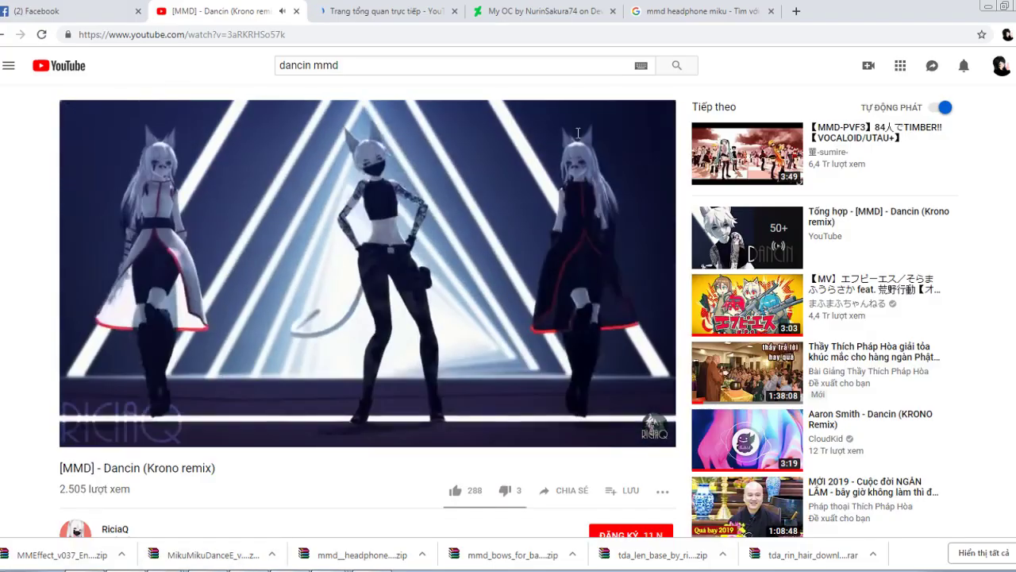
Switch to the browser, search Google Images for "mmd ponytail" and browse the hair models
{"action": "left_click", "coordinate": [635, 9]}
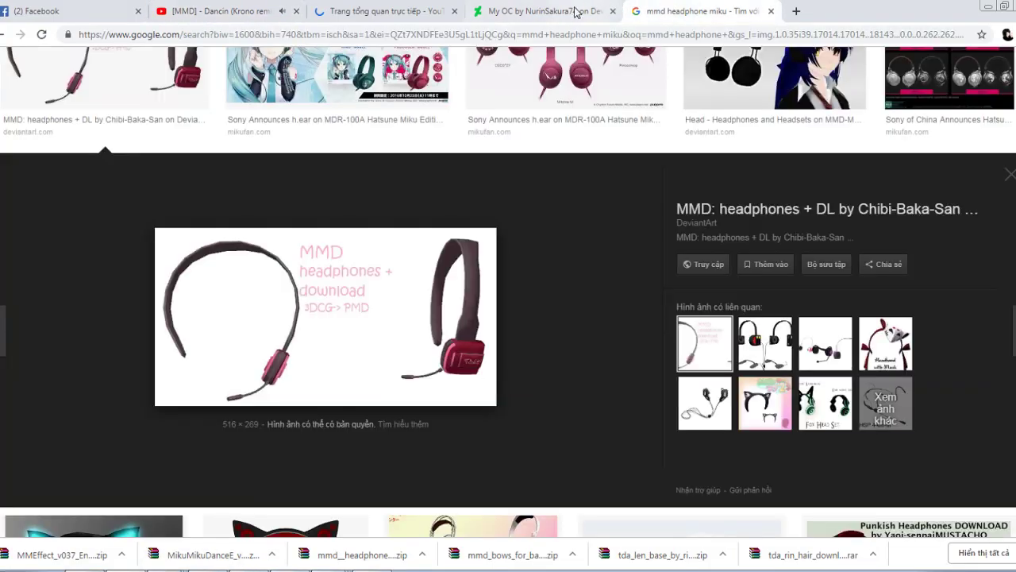
{"action": "scroll", "coordinate": [534, 139], "scroll_direction": "up", "scroll_amount": 5}
{"action": "left_click_drag", "start_coordinate": [332, 75], "coordinate": [124, 105]}
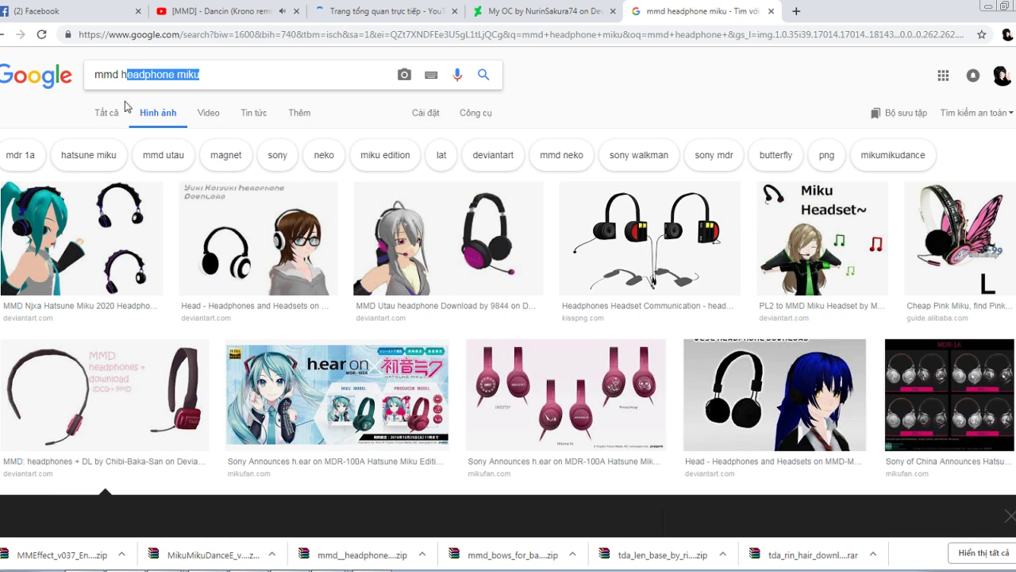
{"action": "type", "text": "ponytail"}
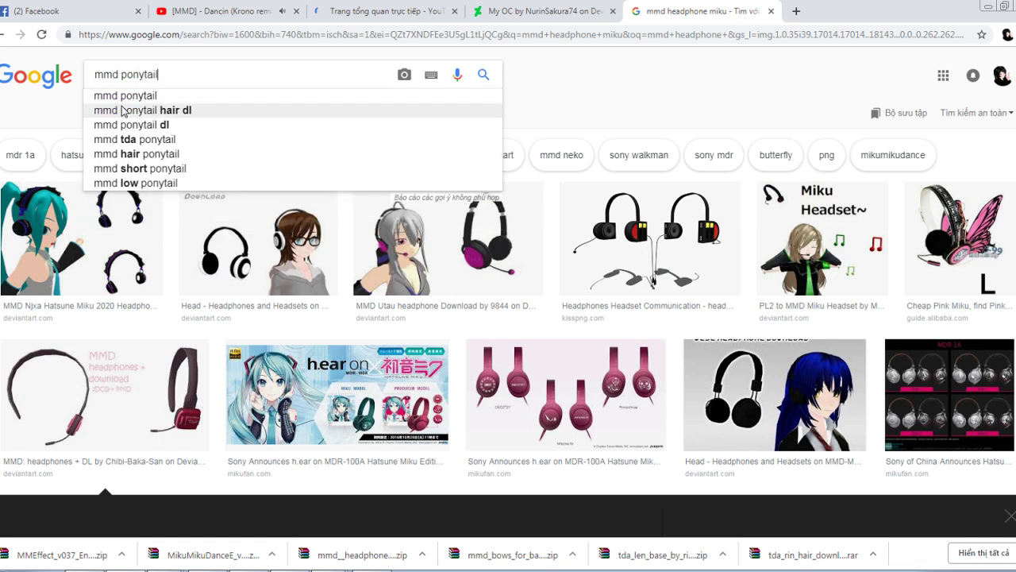
{"action": "key", "text": "Return"}
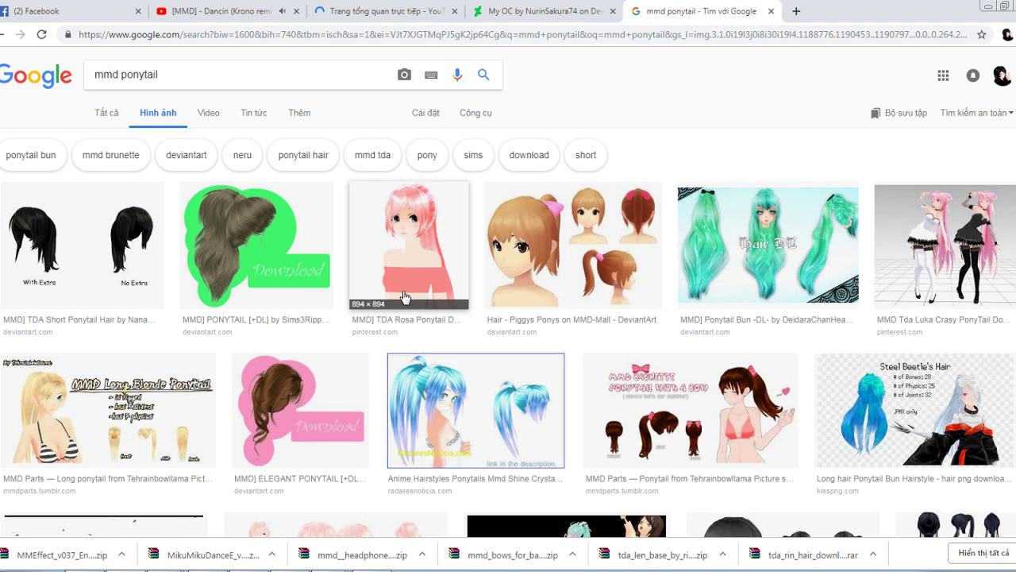
{"action": "scroll", "coordinate": [405, 302], "scroll_direction": "down", "scroll_amount": 3}
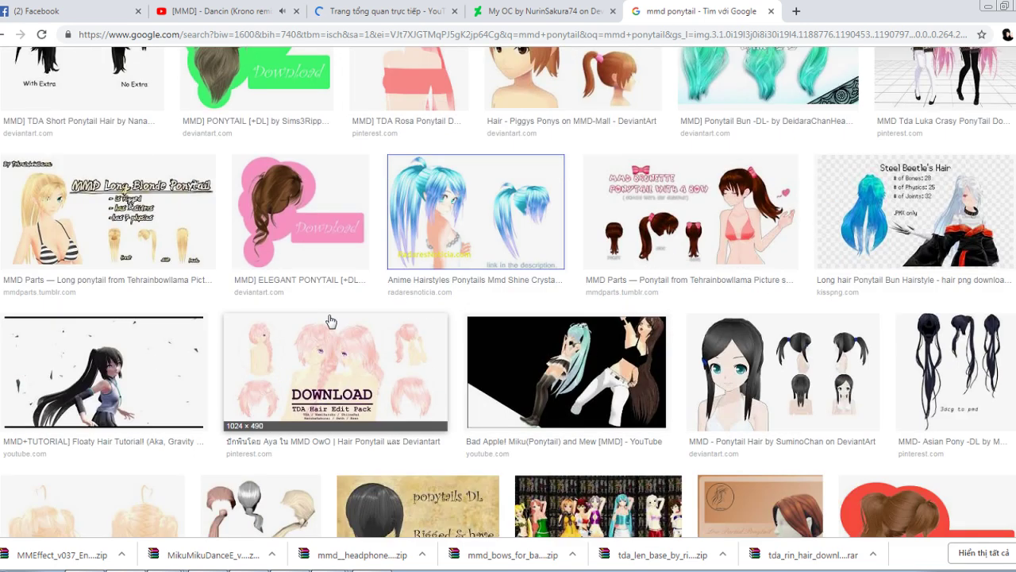
Look through the remaining ponytail results and search Google Images for "mmd short ponytail"
{"action": "scroll", "coordinate": [309, 323], "scroll_direction": "down", "scroll_amount": 1}
{"action": "scroll", "coordinate": [308, 323], "scroll_direction": "down", "scroll_amount": 4}
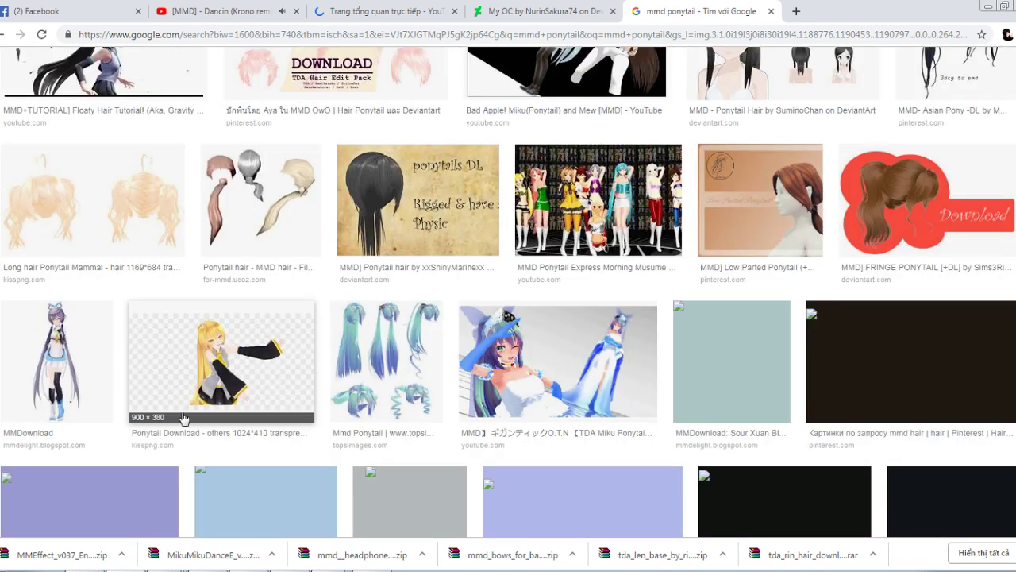
{"action": "scroll", "coordinate": [181, 419], "scroll_direction": "up", "scroll_amount": 1}
{"action": "scroll", "coordinate": [182, 418], "scroll_direction": "up", "scroll_amount": 4}
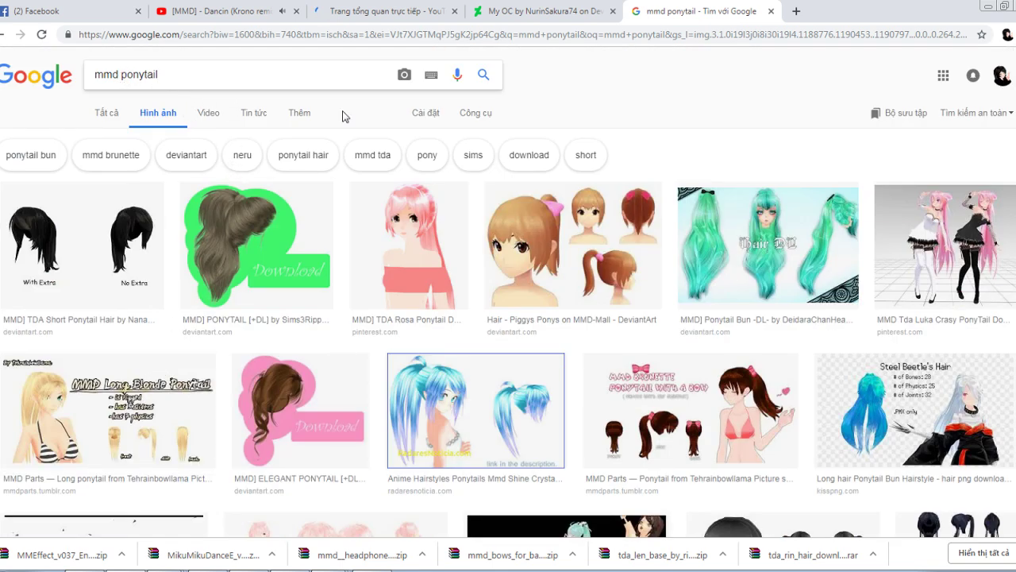
{"action": "type", "text": "short"}
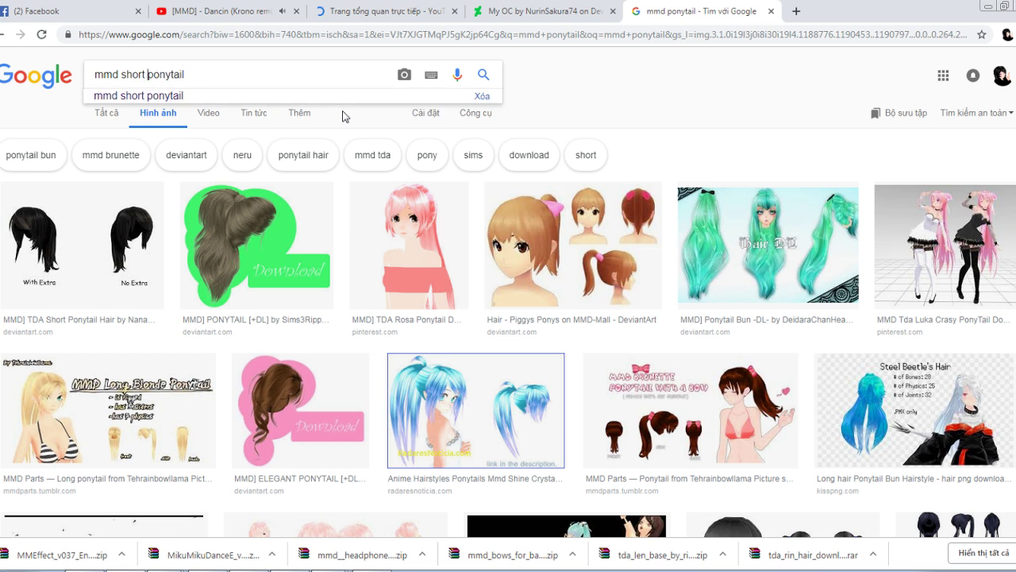
{"action": "key", "text": "Return"}
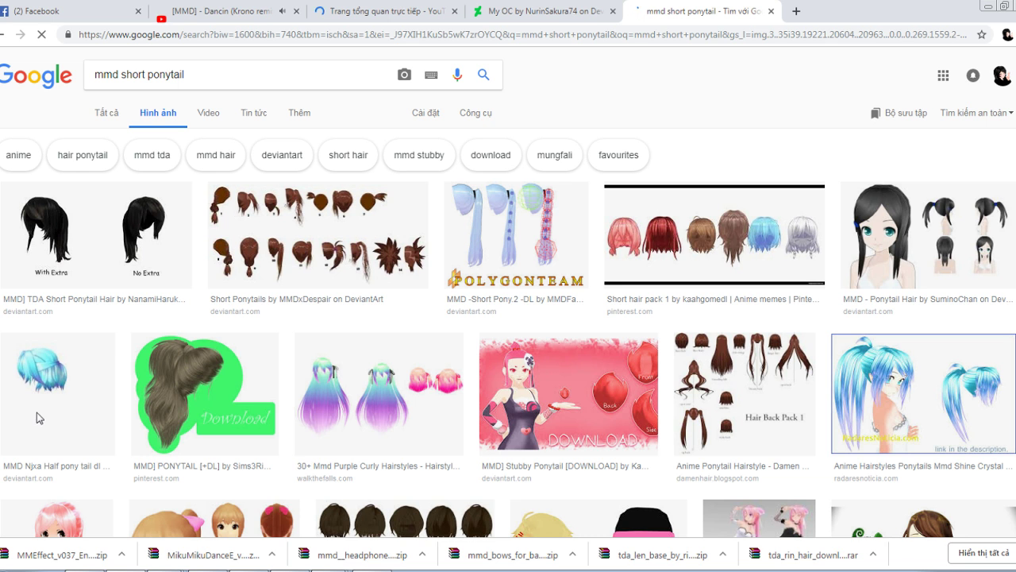
Reload the crashed YouTube video page and the crashed Facebook page
{"action": "left_click", "coordinate": [198, 11]}
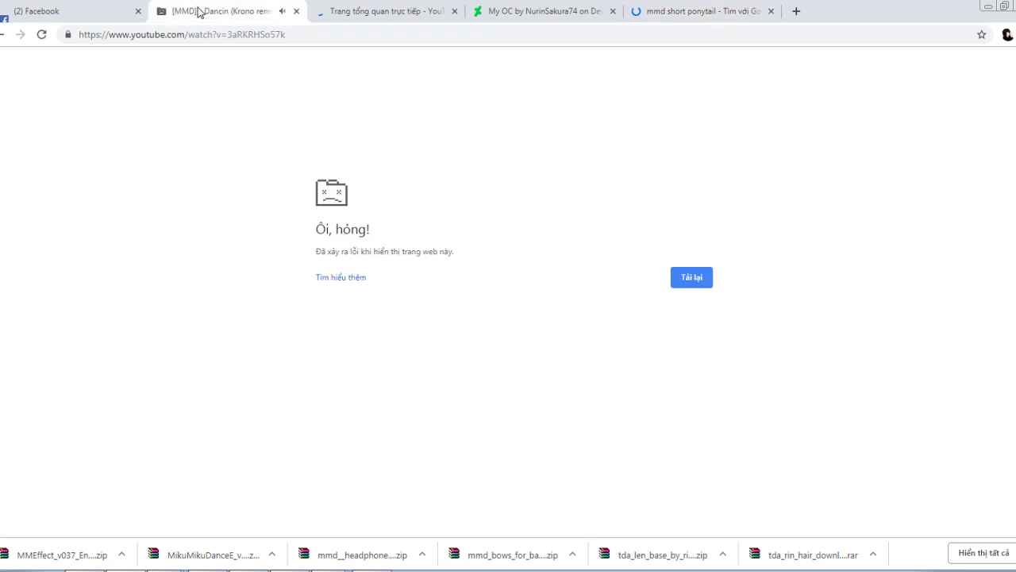
{"action": "left_click", "coordinate": [41, 34]}
{"action": "left_click", "coordinate": [62, 10]}
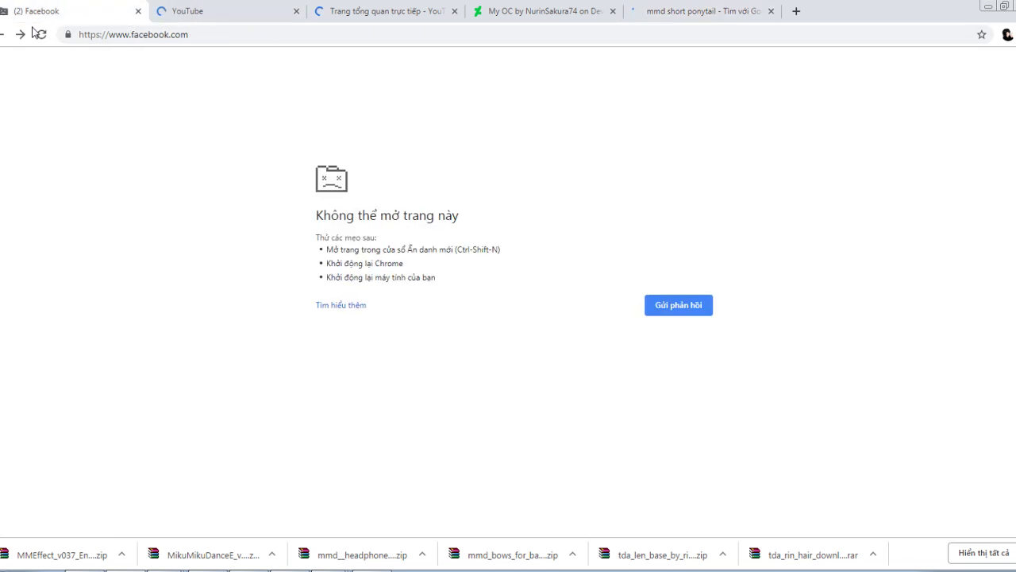
{"action": "left_click", "coordinate": [262, 8]}
Reopen the stuck YouTube live dashboard address in a new tab and close the old one
{"action": "left_click", "coordinate": [376, 7]}
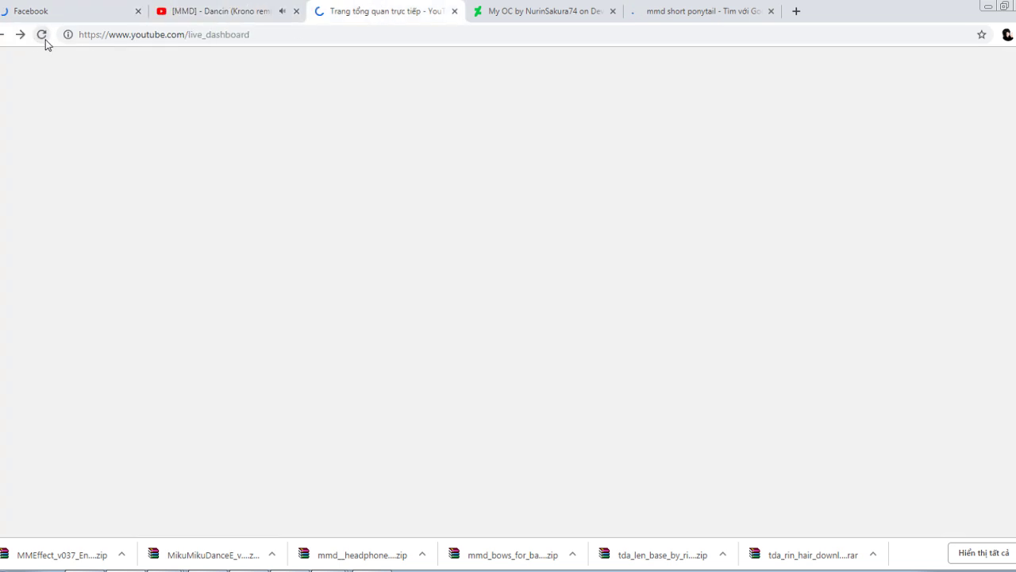
{"action": "left_click", "coordinate": [246, 34]}
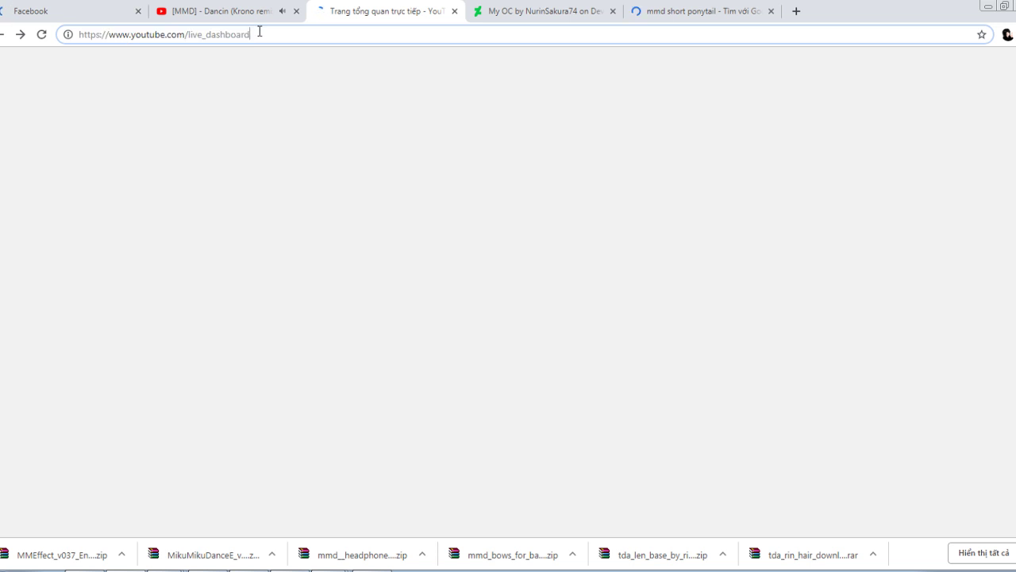
{"action": "left_click_drag", "start_coordinate": [259, 32], "coordinate": [98, 38]}
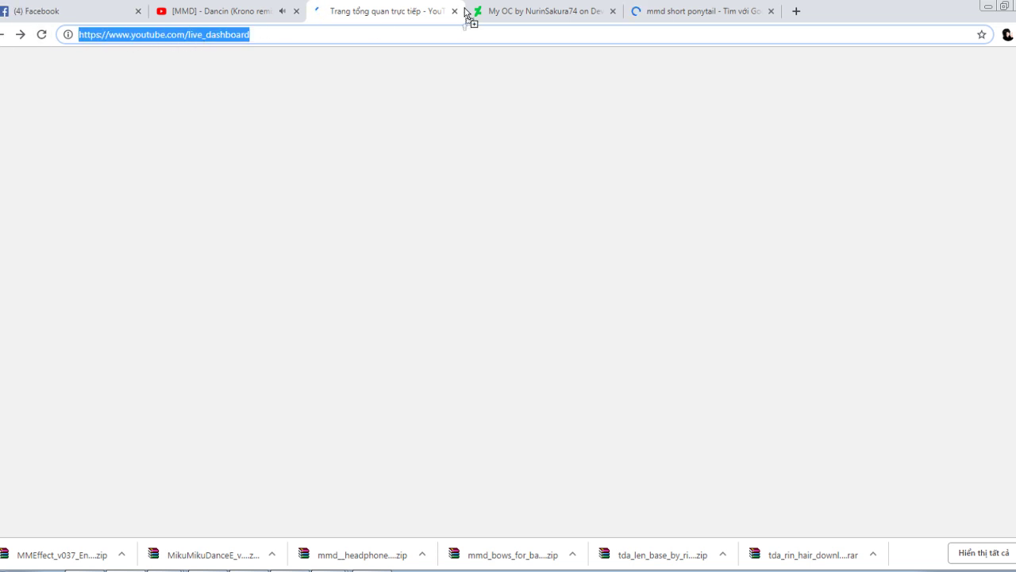
{"action": "left_click_drag", "start_coordinate": [467, 11], "coordinate": [805, 7]}
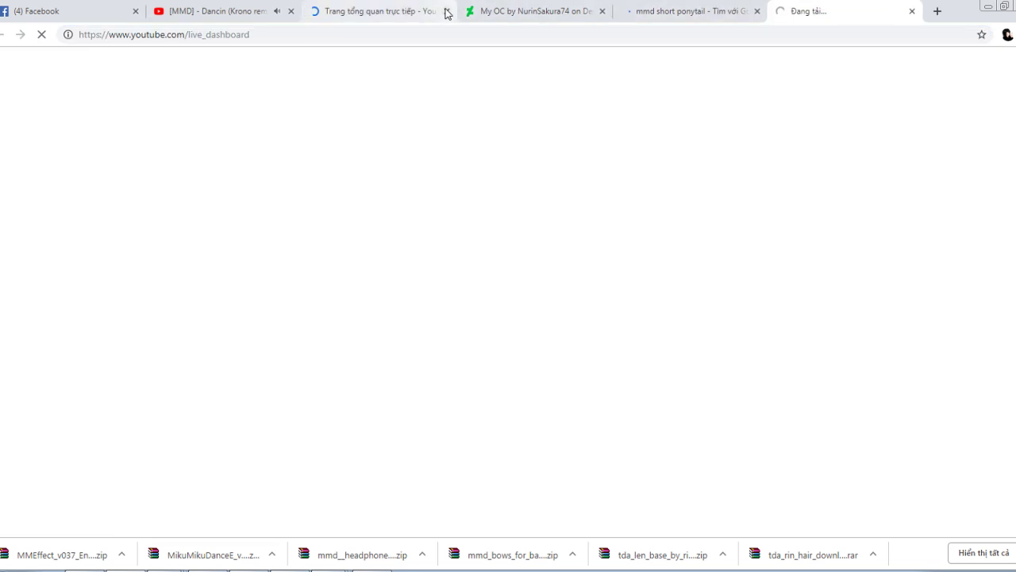
Dismiss the ad on the Dancin video, read the newest comment notification and view the uploaded videos on the commenter's channel
{"action": "left_click", "coordinate": [227, 9]}
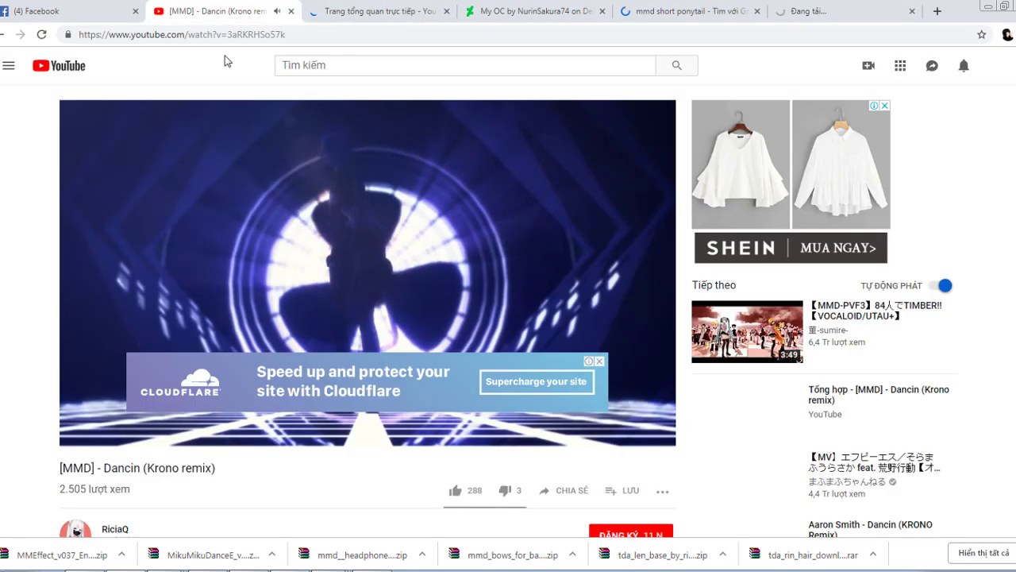
{"action": "left_click", "coordinate": [600, 361]}
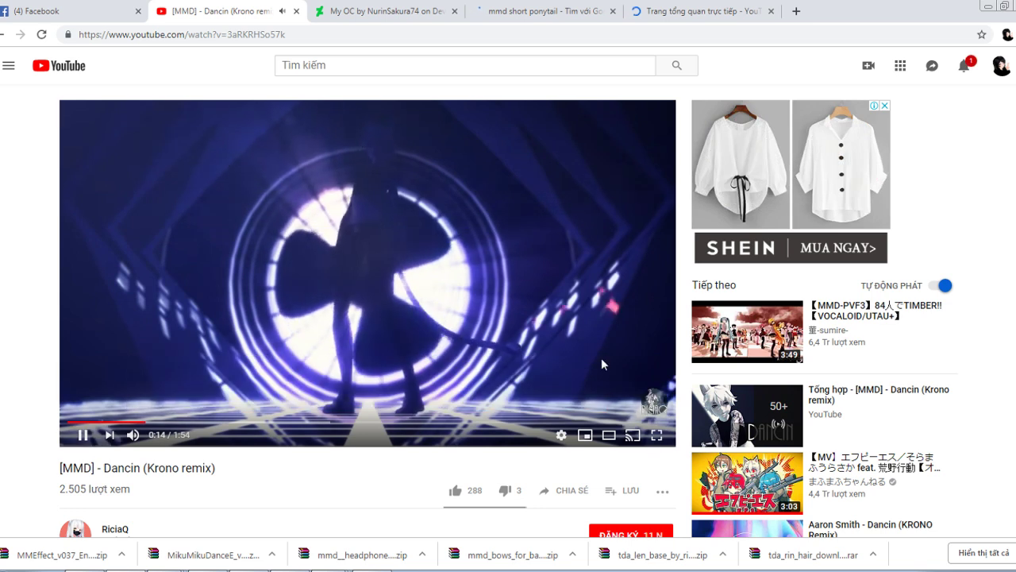
{"action": "left_click", "coordinate": [965, 66]}
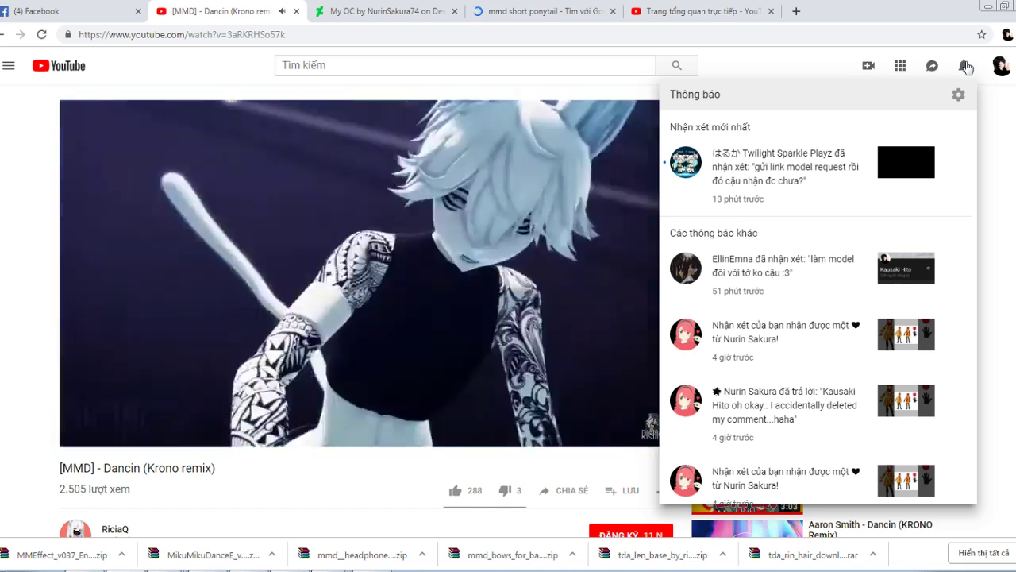
{"action": "left_click", "coordinate": [888, 168]}
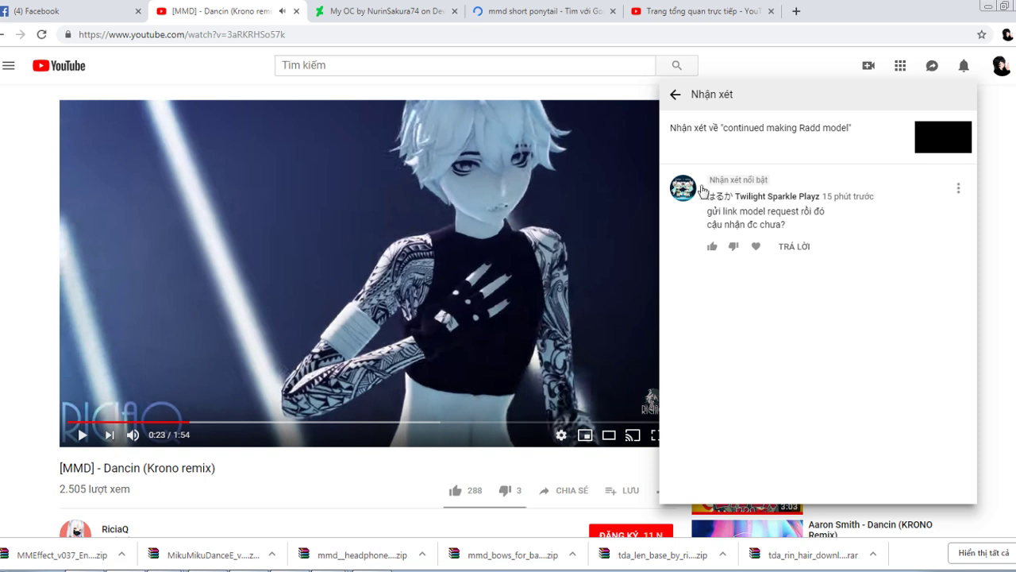
{"action": "left_click", "coordinate": [701, 190]}
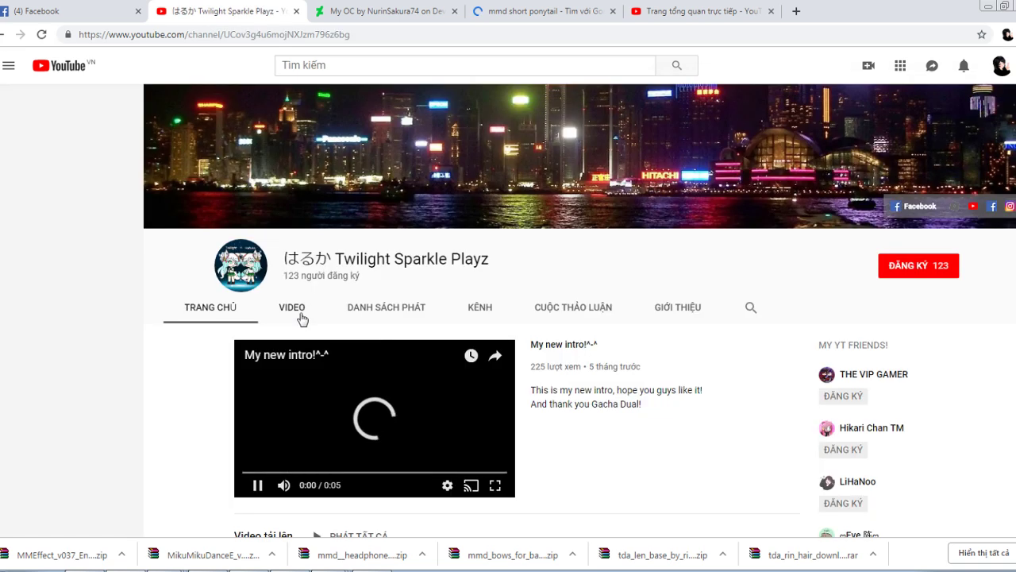
{"action": "left_click", "coordinate": [293, 310]}
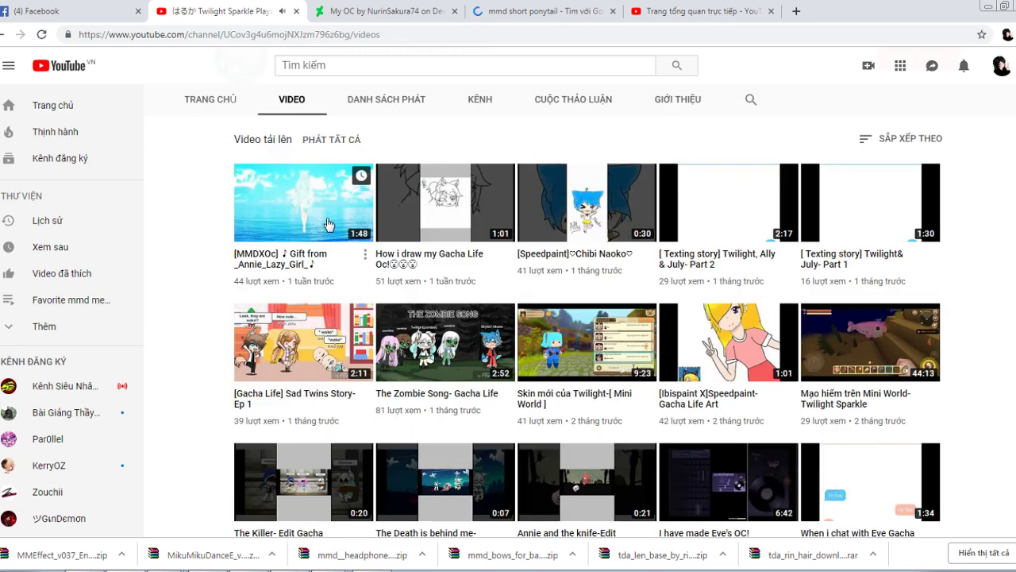
Open the "#Hitomodelrequest Model request (Open!) [228 subs special]" video from its comment notification and check the live dashboard
{"action": "left_click", "coordinate": [964, 66]}
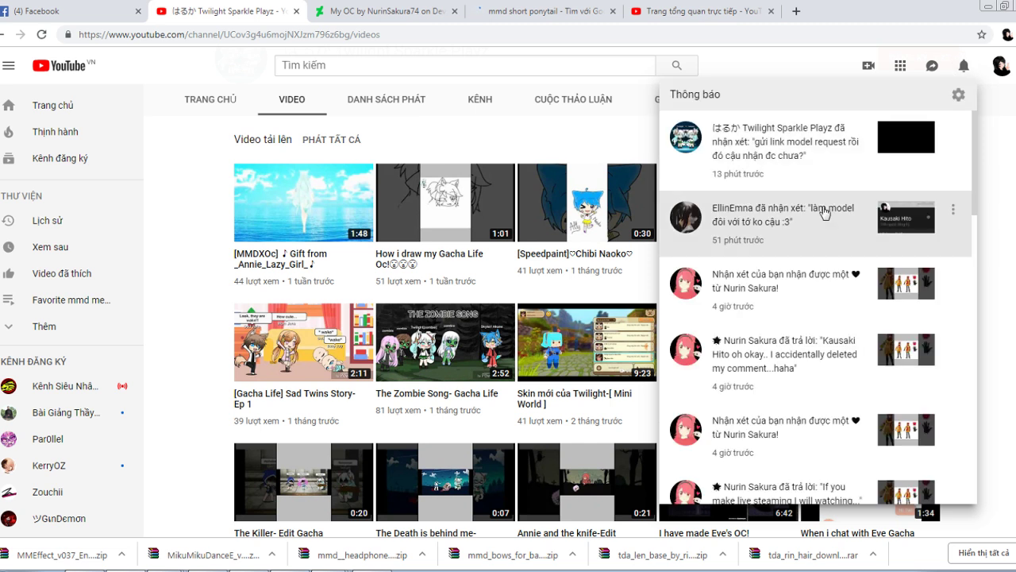
{"action": "left_click", "coordinate": [824, 213]}
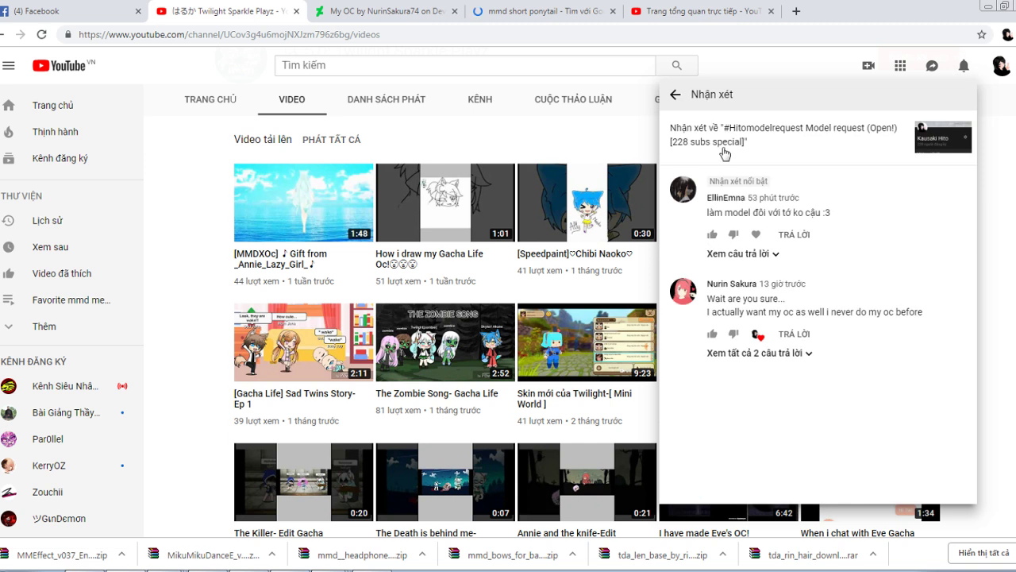
{"action": "left_click", "coordinate": [768, 134]}
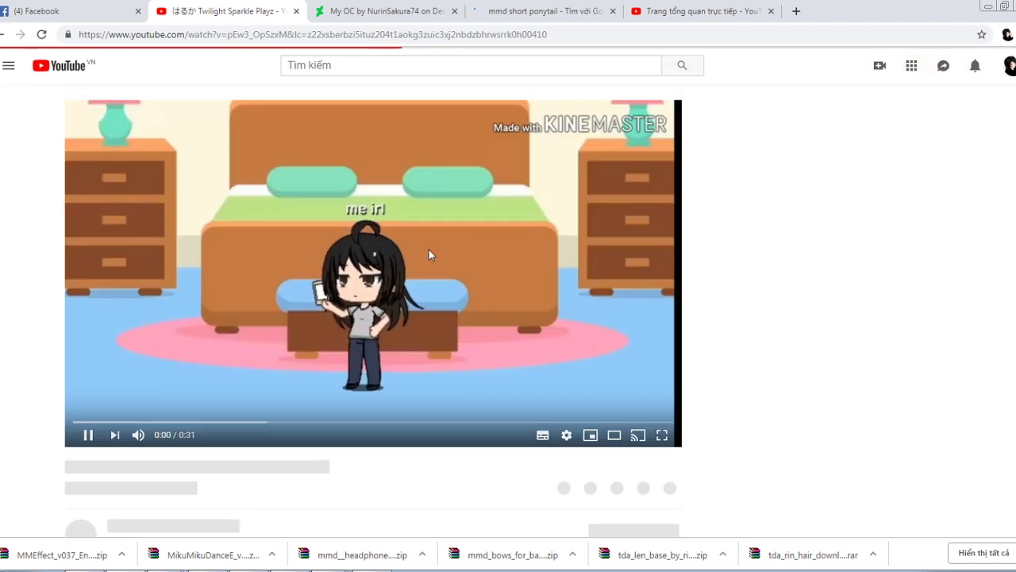
{"action": "left_click", "coordinate": [537, 6]}
{"action": "left_click", "coordinate": [688, 9]}
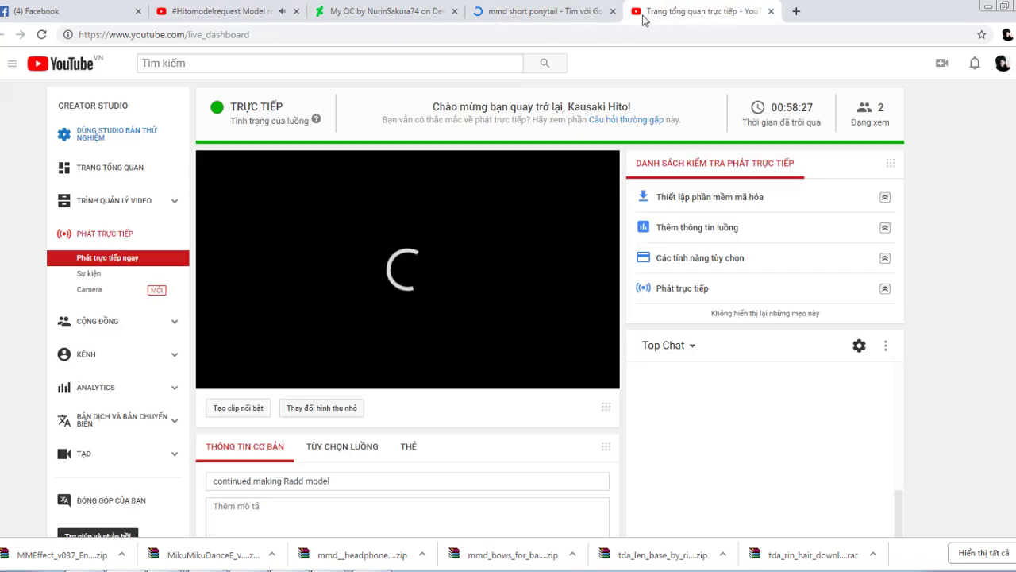
{"action": "left_click", "coordinate": [251, 4]}
View the videos tagged #Hitomodelrequest and return to the model request video
{"action": "scroll", "coordinate": [476, 213], "scroll_direction": "down", "scroll_amount": 4}
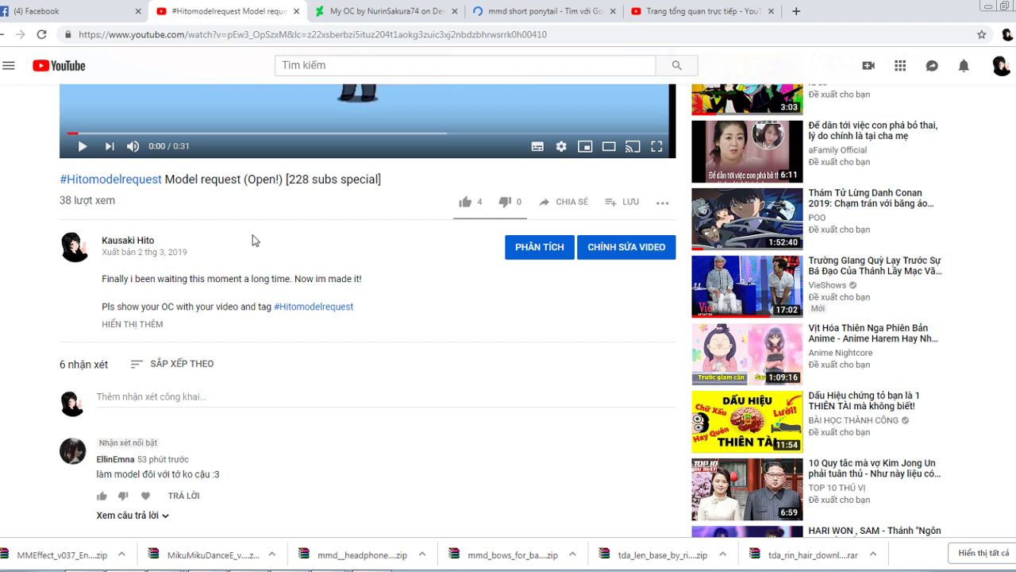
{"action": "left_click", "coordinate": [147, 182]}
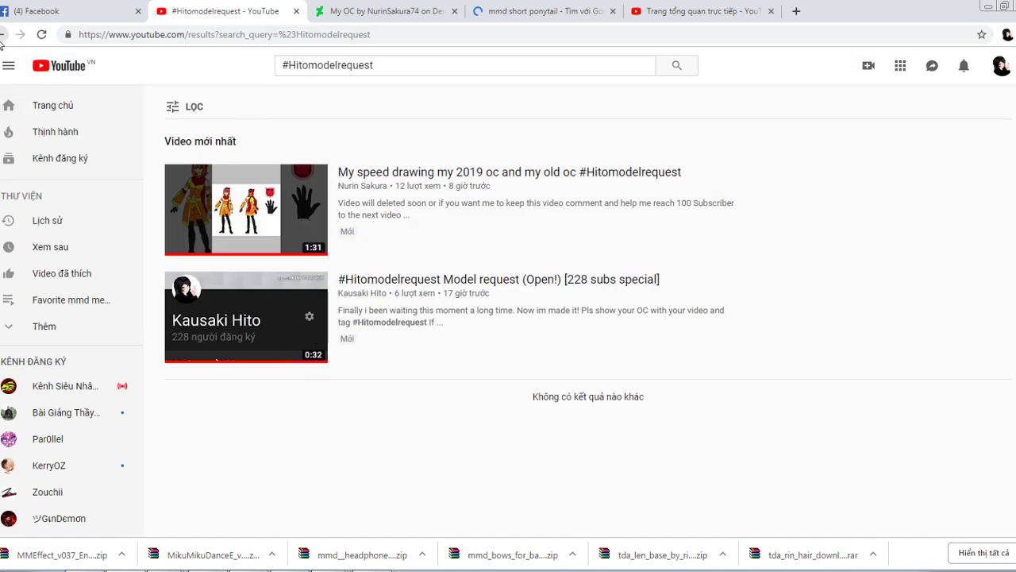
{"action": "left_click", "coordinate": [3, 35]}
Sort the model request video's comments by newest first
{"action": "scroll", "coordinate": [238, 320], "scroll_direction": "down", "scroll_amount": 5}
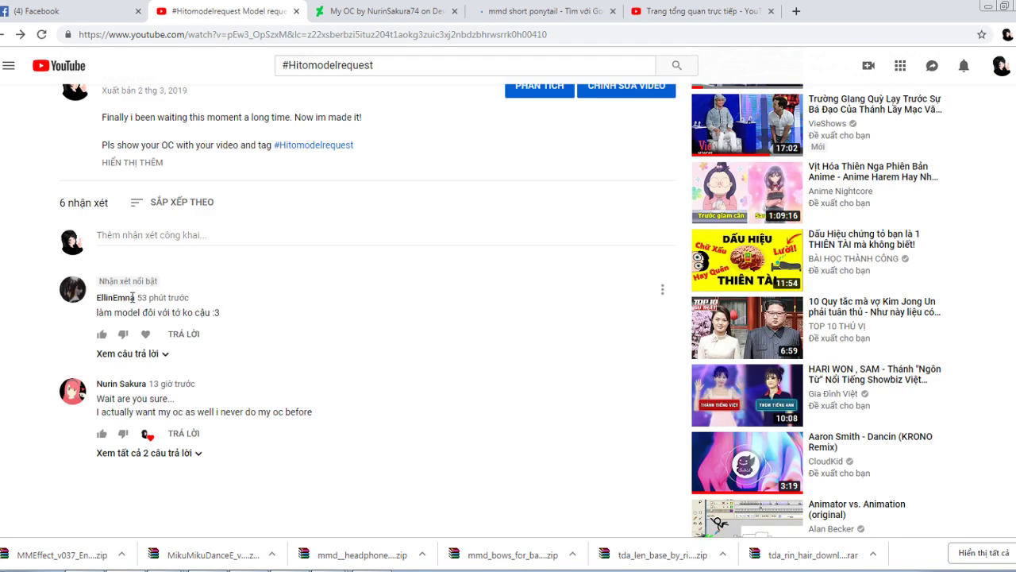
{"action": "left_click", "coordinate": [139, 204]}
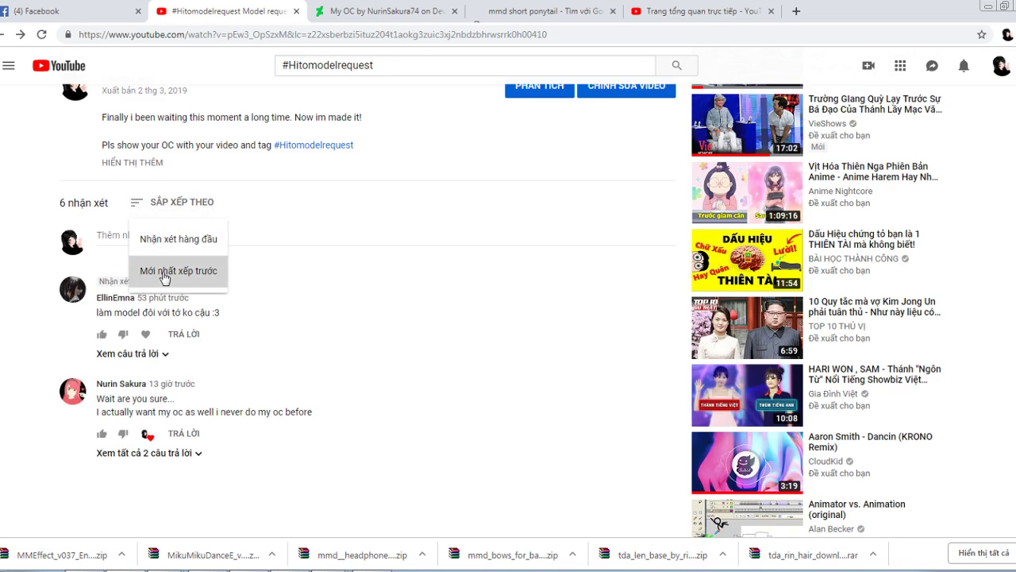
{"action": "left_click", "coordinate": [195, 273]}
{"action": "scroll", "coordinate": [170, 268], "scroll_direction": "down", "scroll_amount": 3}
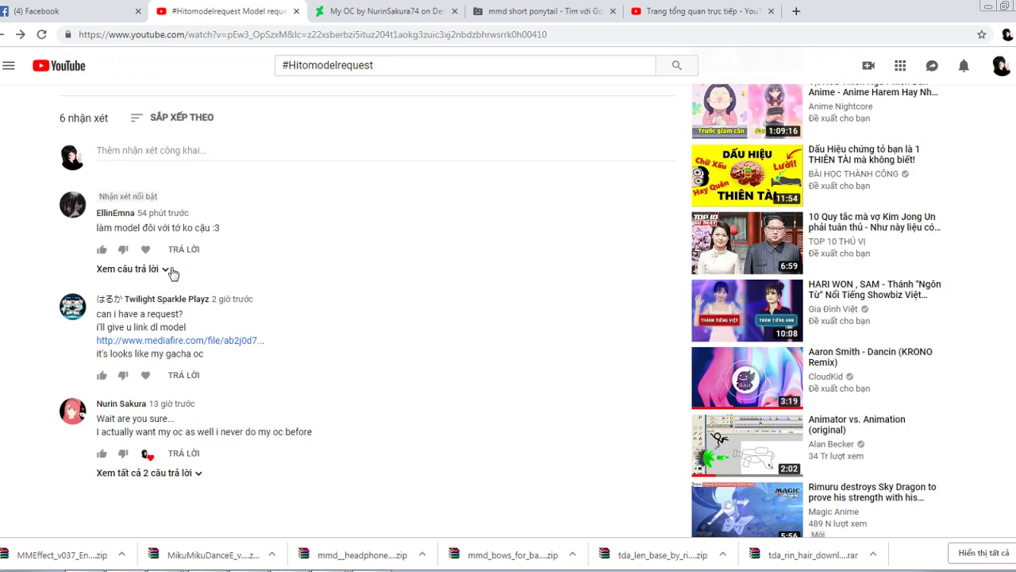
Like and heart the request comment containing the MediaFire link, and heart the highlighted comment above it
{"action": "left_click", "coordinate": [102, 376]}
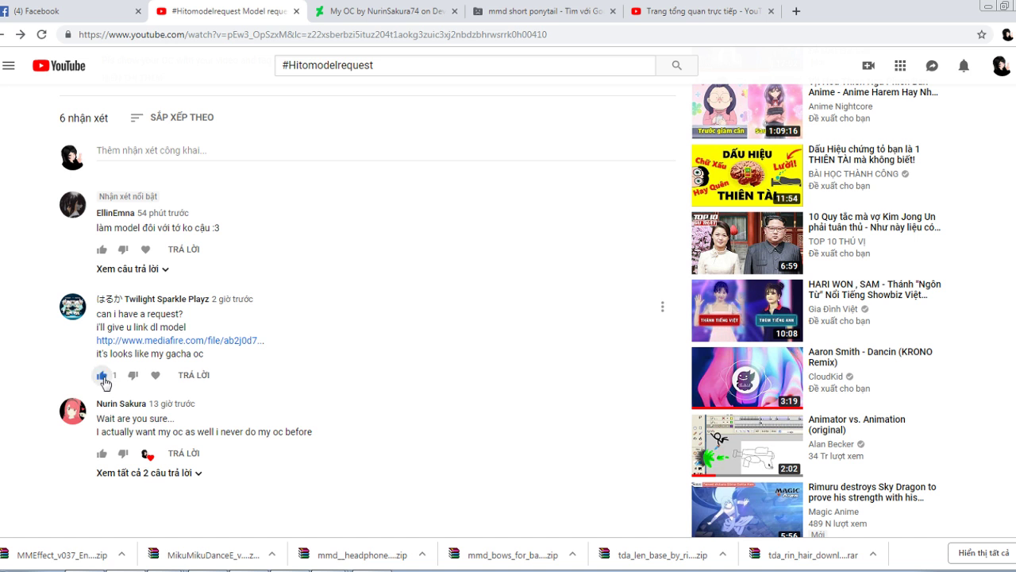
{"action": "left_click", "coordinate": [191, 376]}
{"action": "left_click", "coordinate": [156, 375]}
{"action": "left_click", "coordinate": [146, 249]}
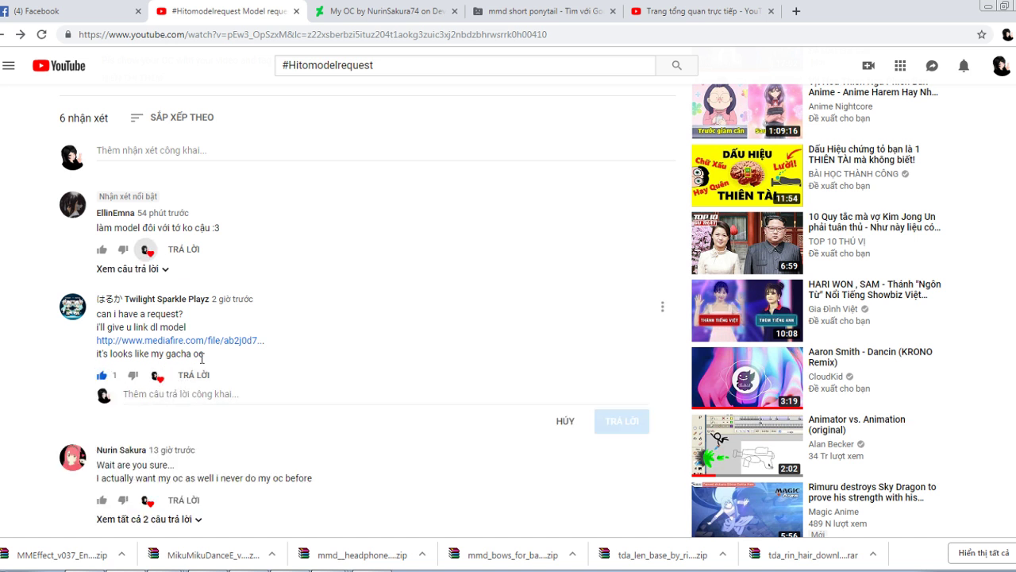
Post a reply to the MediaFire request comment reading "alright" and, on a second line, "wait, make a video?"
{"action": "left_click", "coordinate": [191, 395]}
{"action": "type", "text": "al"}
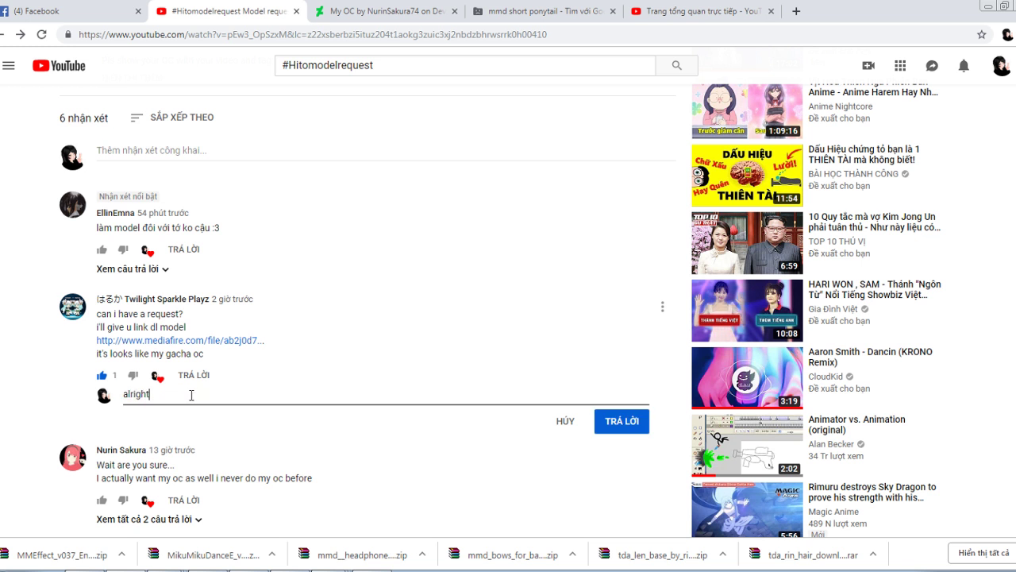
{"action": "type", "text": "right"}
{"action": "key", "text": "Return"}
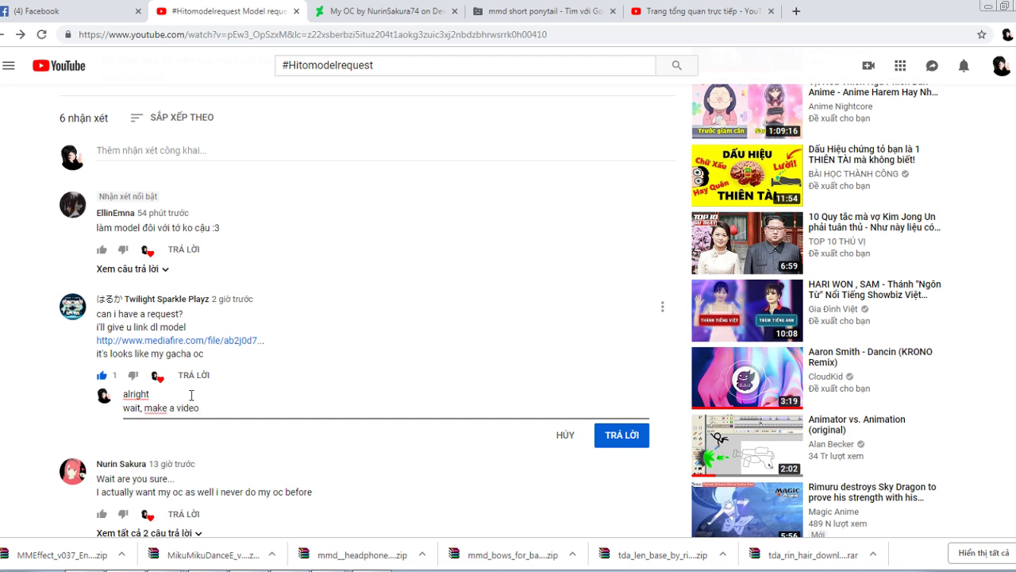
{"action": "type", "text": "?"}
{"action": "key", "text": "Return"}
{"action": "left_click", "coordinate": [622, 449]}
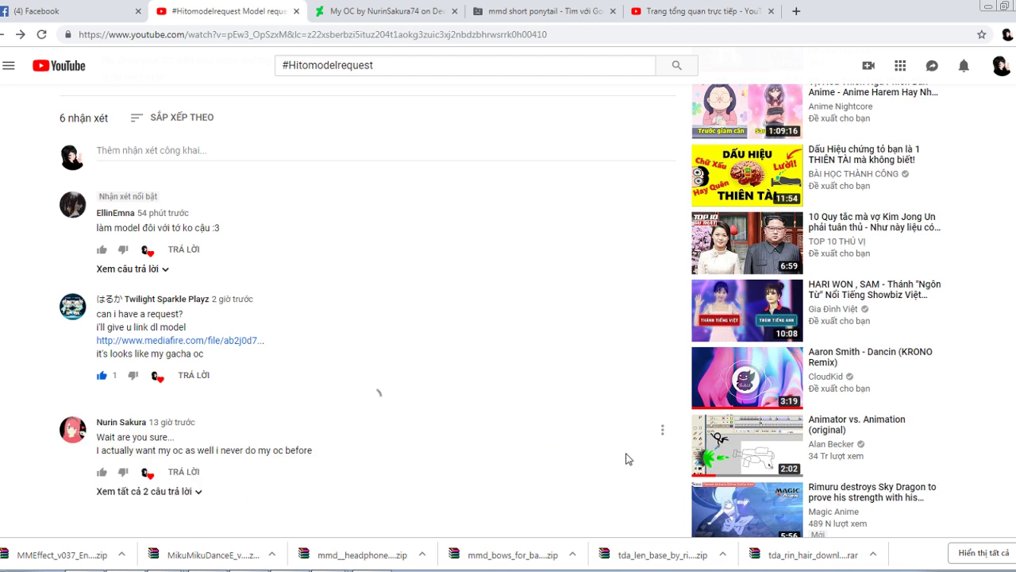
Open the "continued making Radd model" live stream from the suggested videos
{"action": "scroll", "coordinate": [347, 357], "scroll_direction": "up", "scroll_amount": 6}
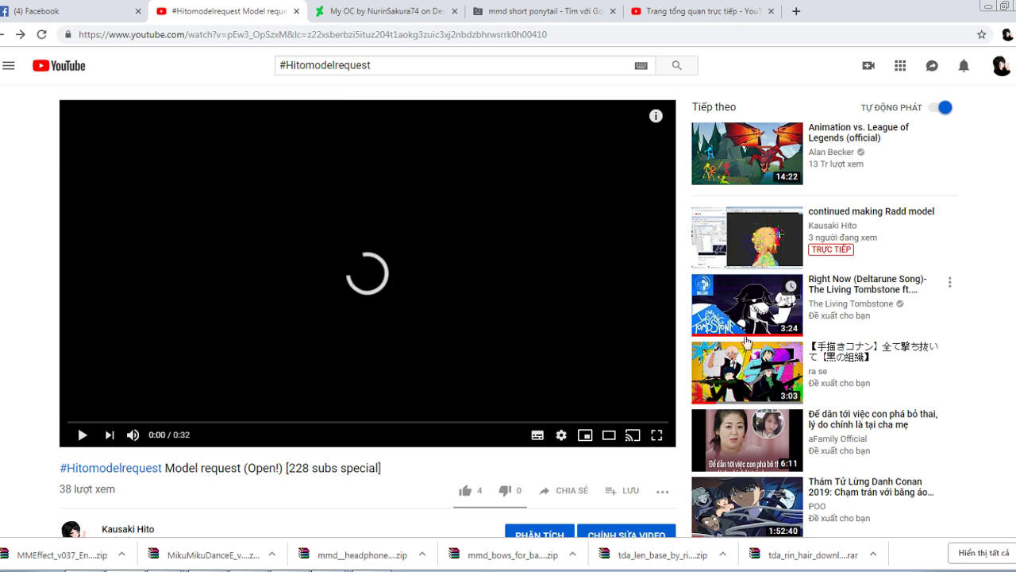
{"action": "left_click", "coordinate": [754, 242]}
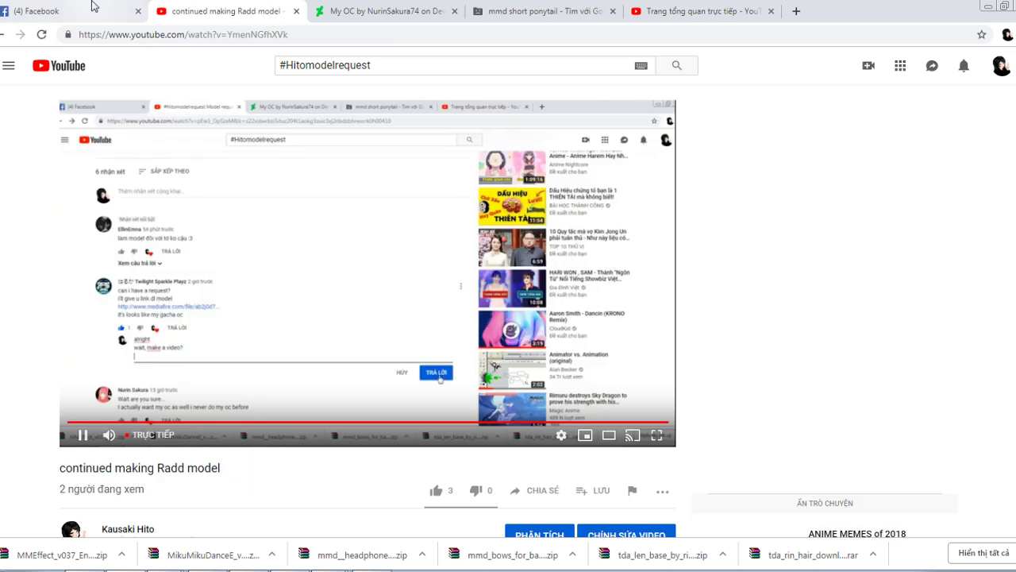
Check the Facebook notifications and messages, and return to the "mmd short ponytail" image search
{"action": "left_click", "coordinate": [87, 11]}
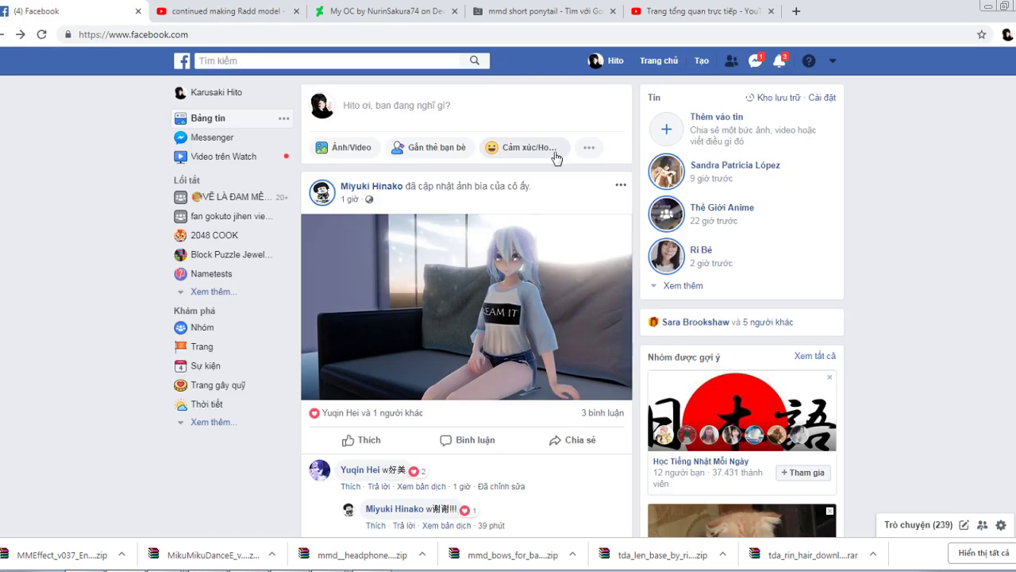
{"action": "left_click", "coordinate": [781, 65]}
{"action": "left_click", "coordinate": [778, 64]}
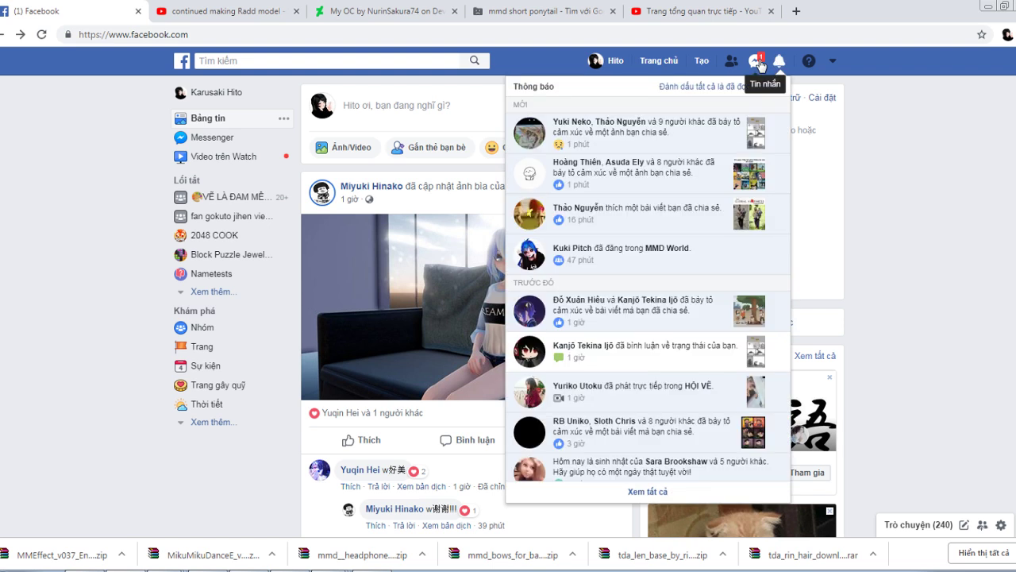
{"action": "left_click", "coordinate": [755, 61]}
{"action": "left_click", "coordinate": [722, 90]}
{"action": "left_click", "coordinate": [548, 11]}
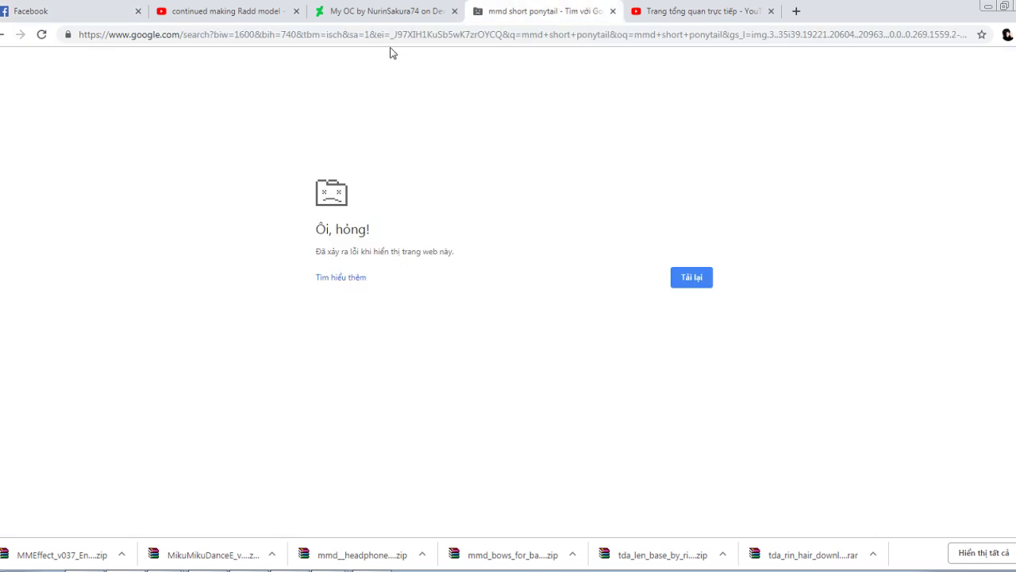
Change the live stream's title to "making Nurin model" in the live dashboard
{"action": "left_click", "coordinate": [705, 12]}
{"action": "left_click", "coordinate": [530, 11]}
{"action": "left_click", "coordinate": [176, 10]}
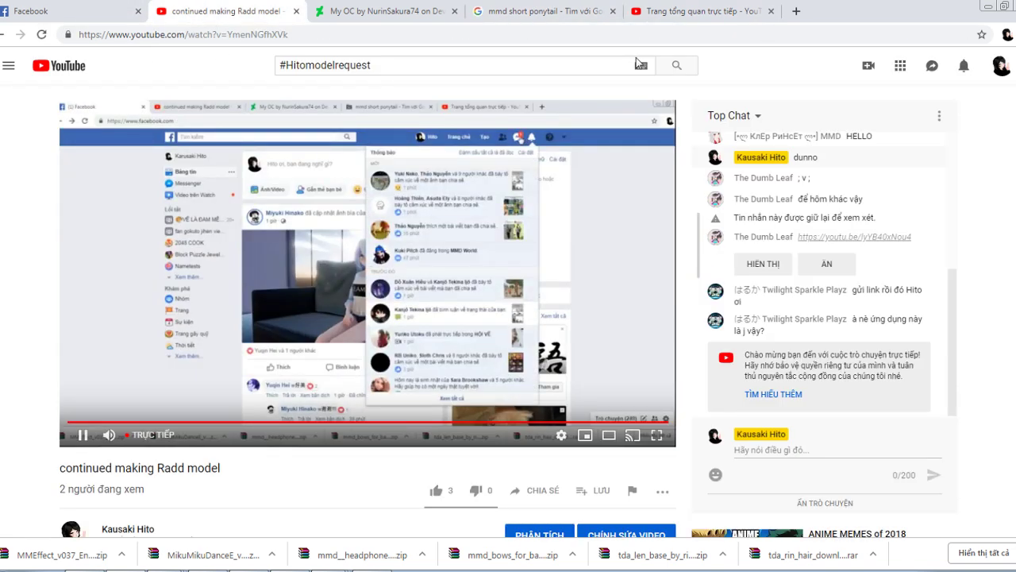
{"action": "left_click", "coordinate": [686, 12]}
{"action": "left_click_drag", "start_coordinate": [330, 481], "coordinate": [119, 485]}
{"action": "type", "text": "ma"}
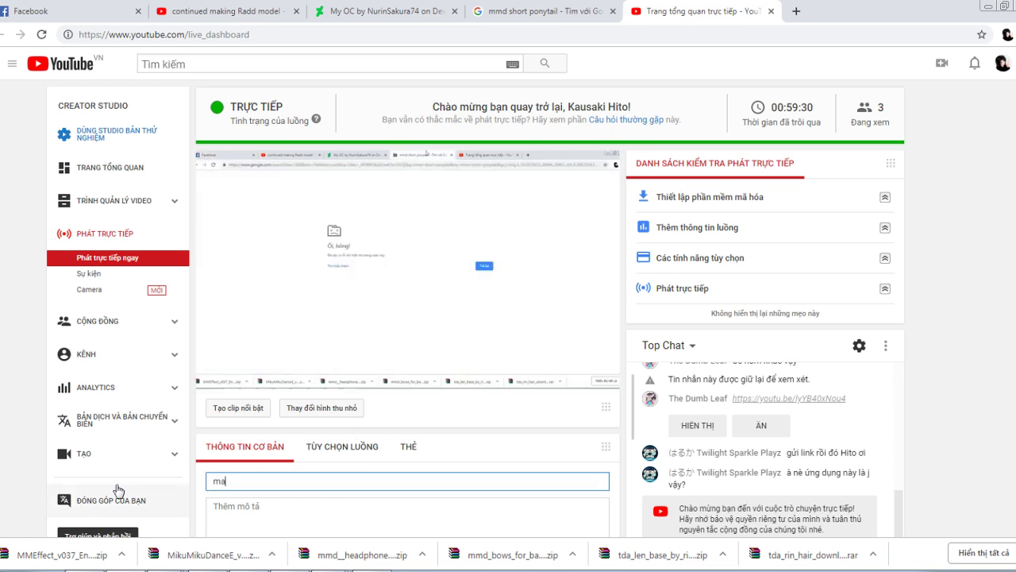
{"action": "type", "text": "king"}
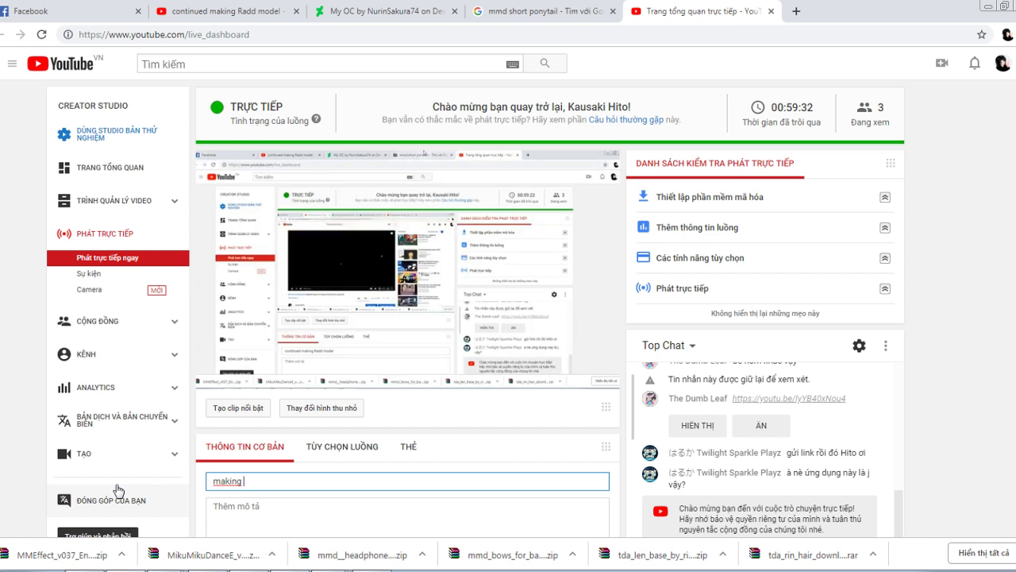
{"action": "type", "text": " Nurin"}
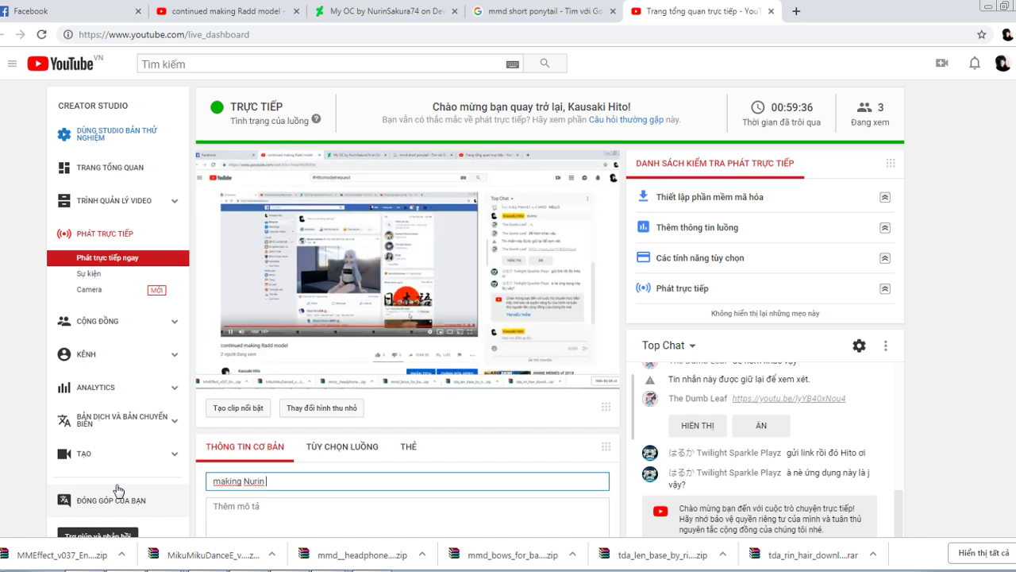
{"action": "type", "text": " mi"}
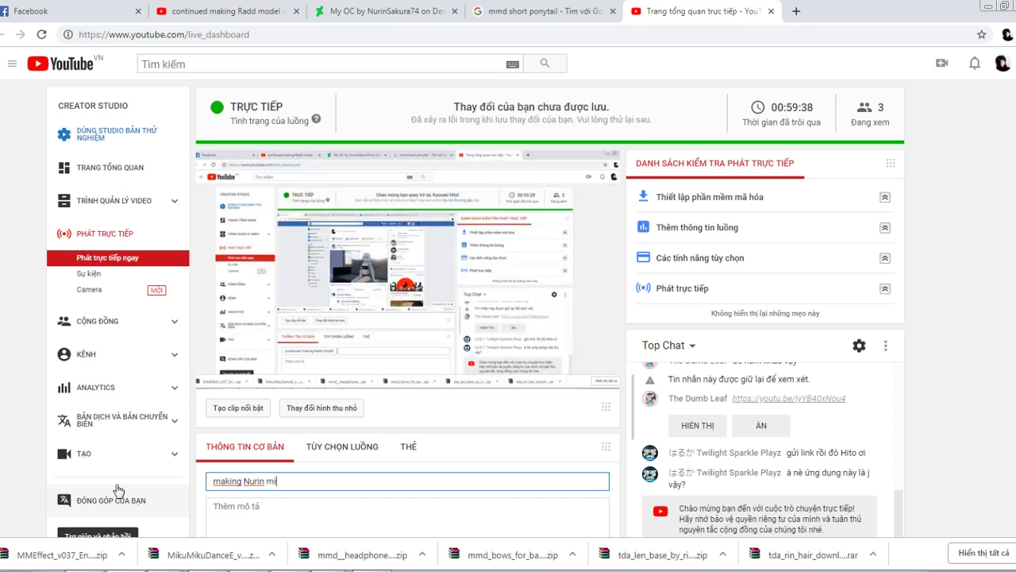
{"action": "key", "text": "BackSpace"}
{"action": "type", "text": "odel"}
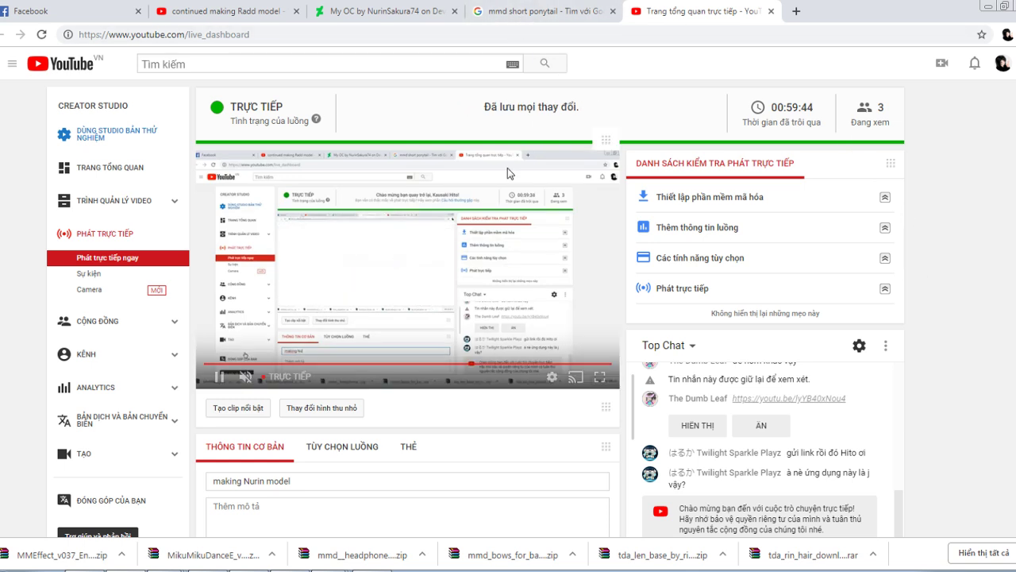
Open the YouTube link from the live chat, sample the music video unmuted from about 0:26, and return to the live dashboard
{"action": "scroll", "coordinate": [826, 324], "scroll_direction": "down", "scroll_amount": 1}
{"action": "scroll", "coordinate": [790, 302], "scroll_direction": "down", "scroll_amount": 1}
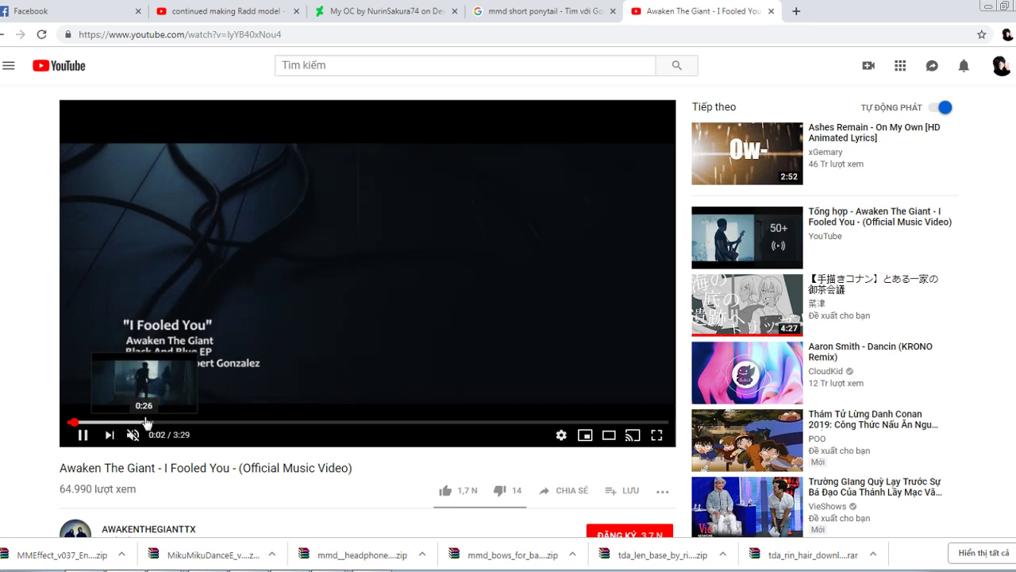
{"action": "left_click", "coordinate": [145, 422]}
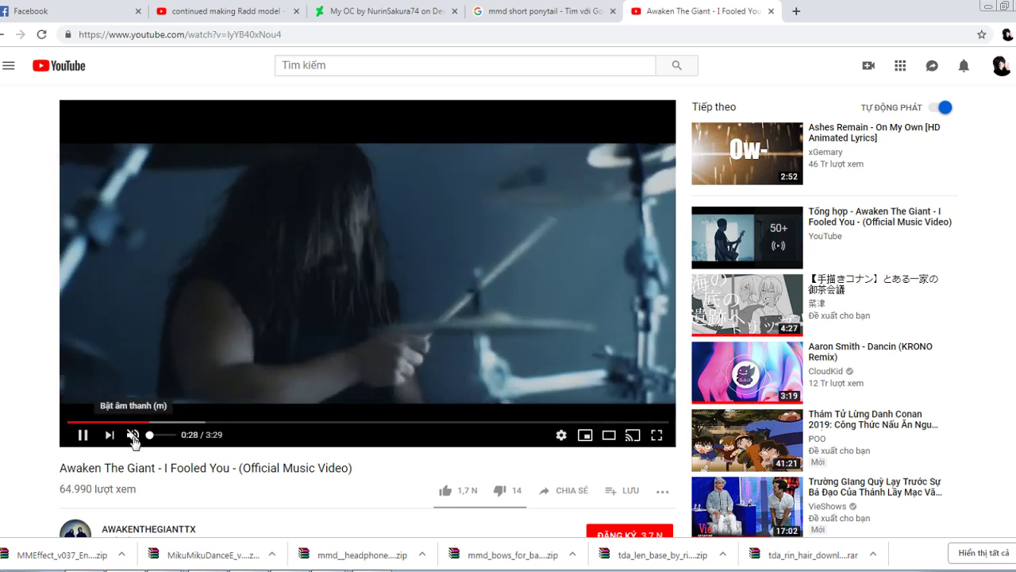
{"action": "left_click", "coordinate": [132, 434]}
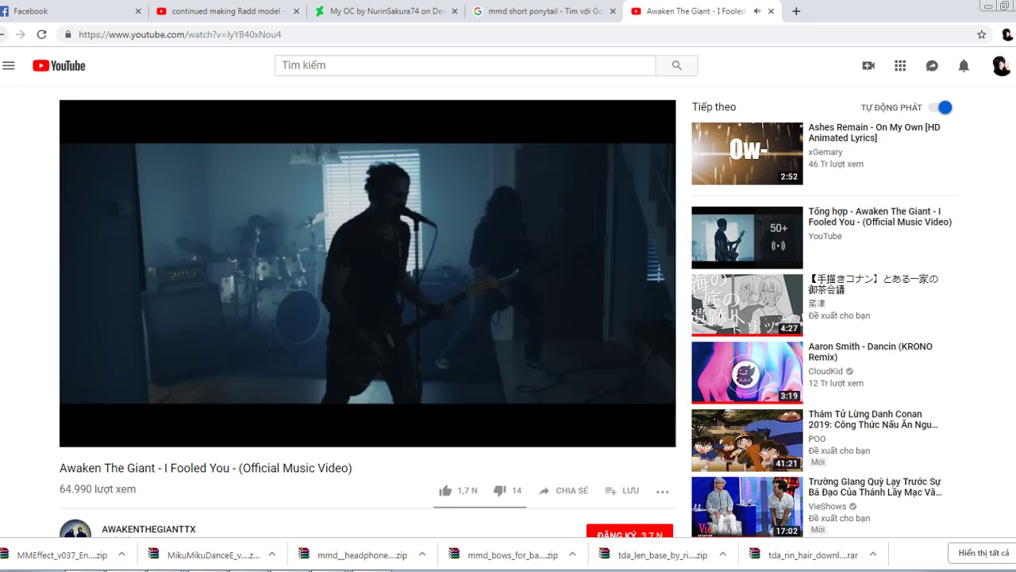
{"action": "left_click", "coordinate": [1, 35]}
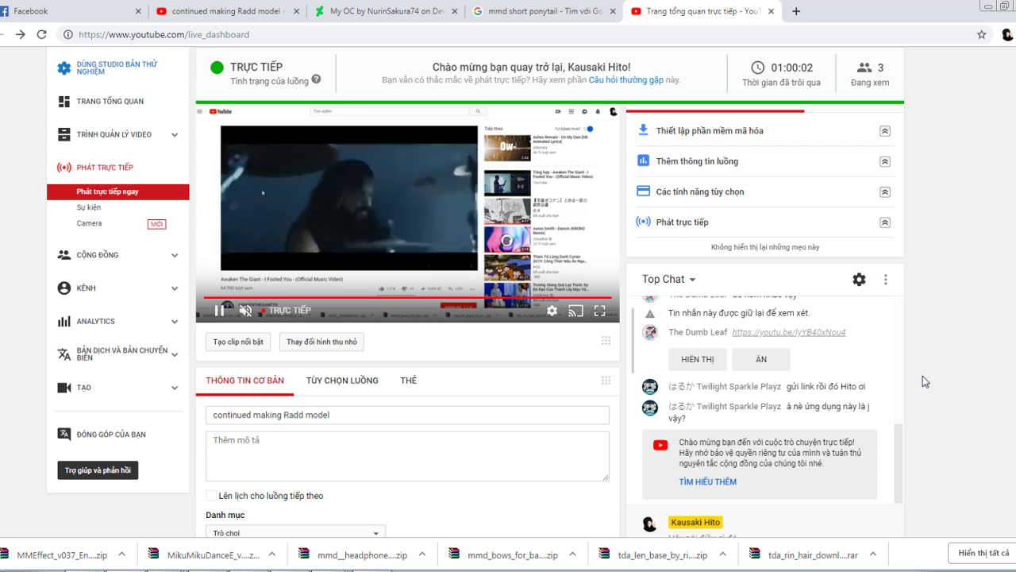
Answer the viewer's question in the live chat with the message "PMXeditor"
{"action": "scroll", "coordinate": [923, 376], "scroll_direction": "down", "scroll_amount": 1}
{"action": "left_click", "coordinate": [719, 471]}
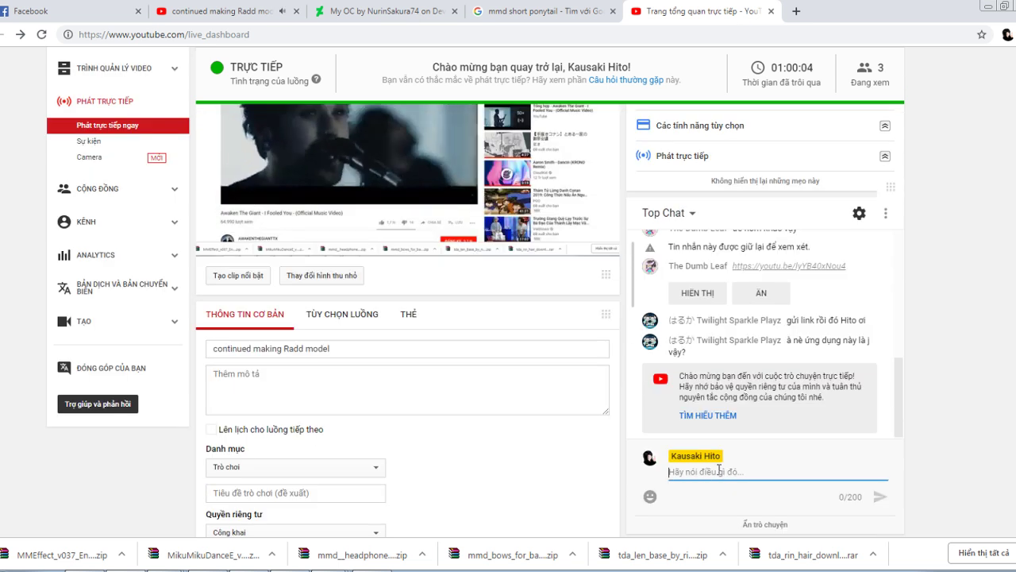
{"action": "type", "text": "PMX"}
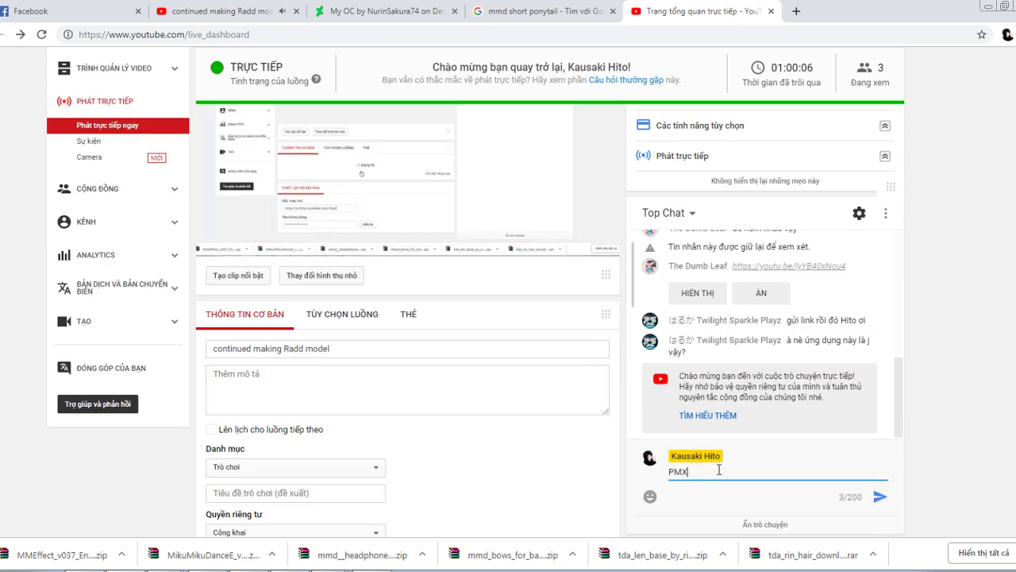
{"action": "type", "text": "edit"}
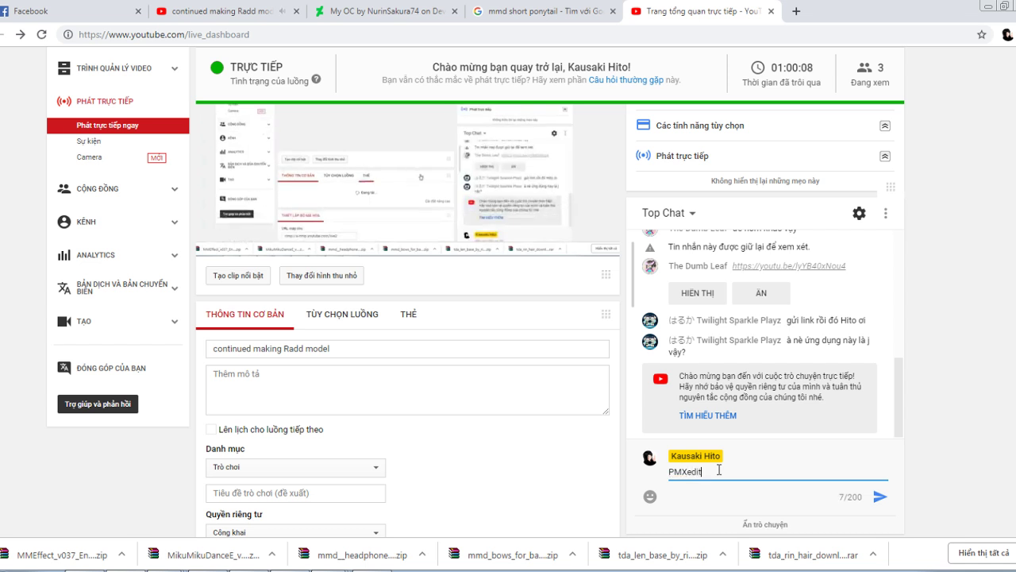
{"action": "type", "text": "o"}
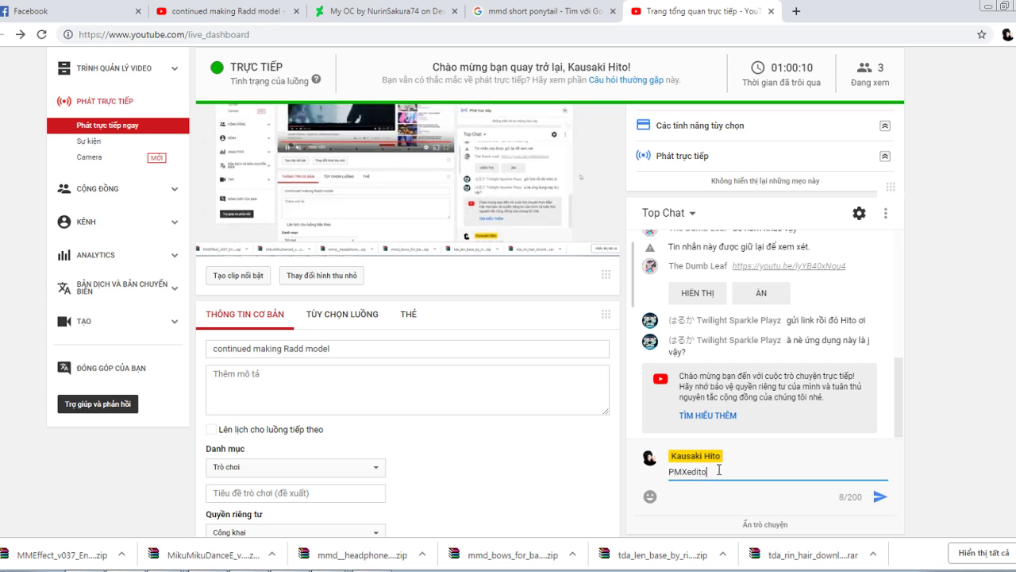
{"action": "type", "text": "r"}
{"action": "key", "text": "Return"}
{"action": "scroll", "coordinate": [508, 471], "scroll_direction": "up", "scroll_amount": 2}
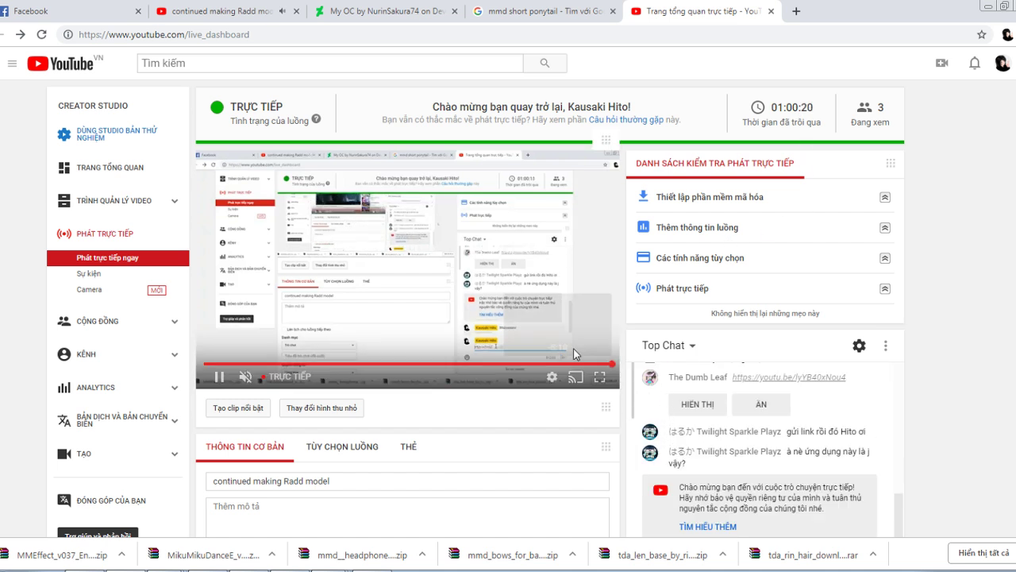
Pause the live stream's playback on its watch page and search YouTube for "zouchii"
{"action": "left_click", "coordinate": [316, 448]}
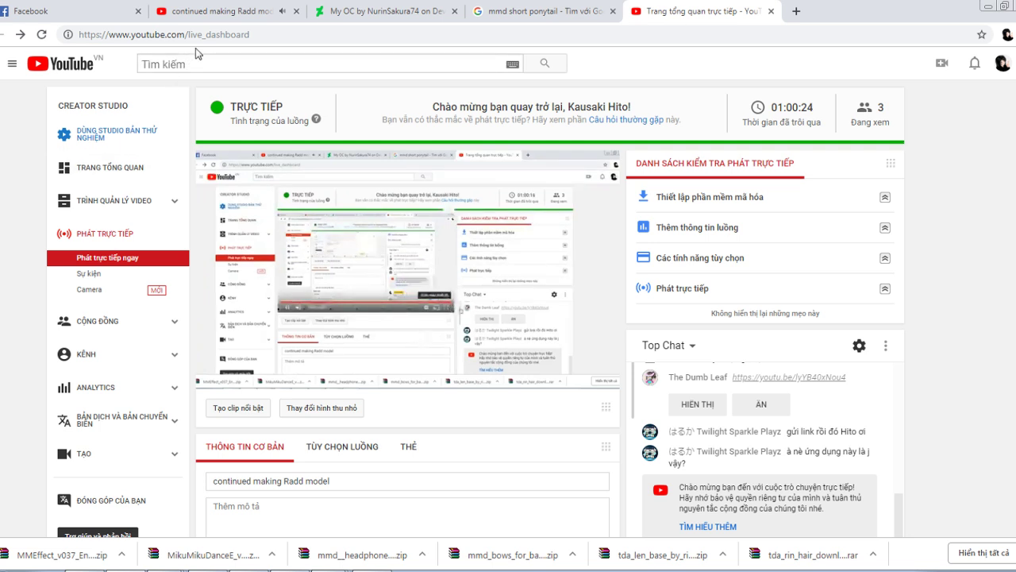
{"action": "left_click", "coordinate": [229, 10]}
{"action": "left_click", "coordinate": [371, 65]}
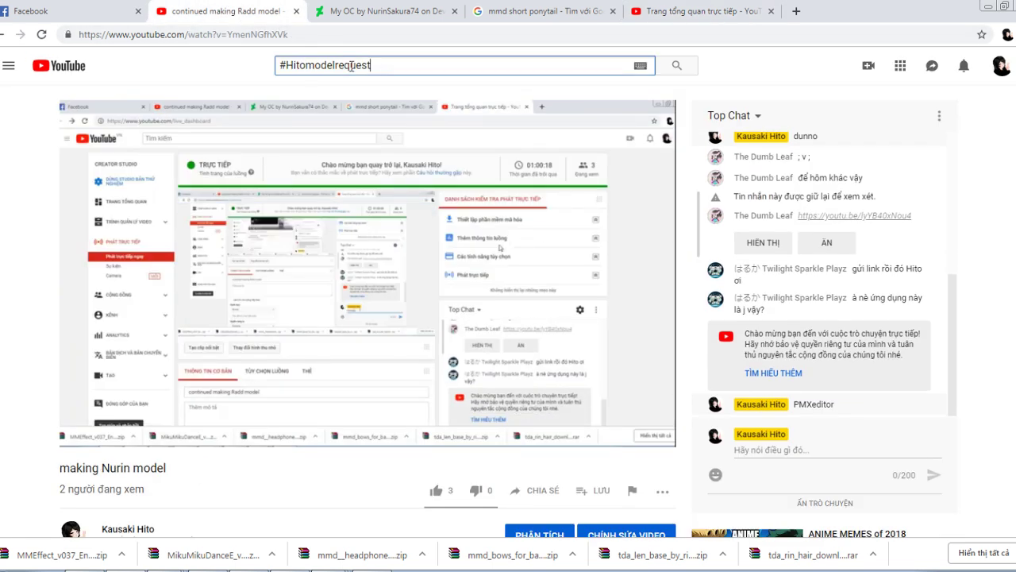
{"action": "key", "text": "BackSpace"}
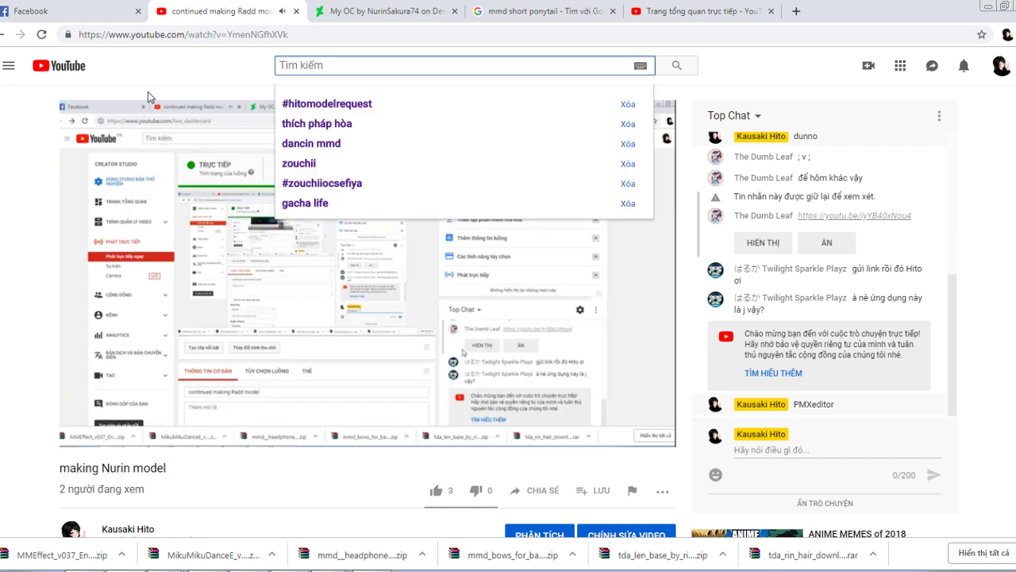
{"action": "left_click", "coordinate": [151, 223]}
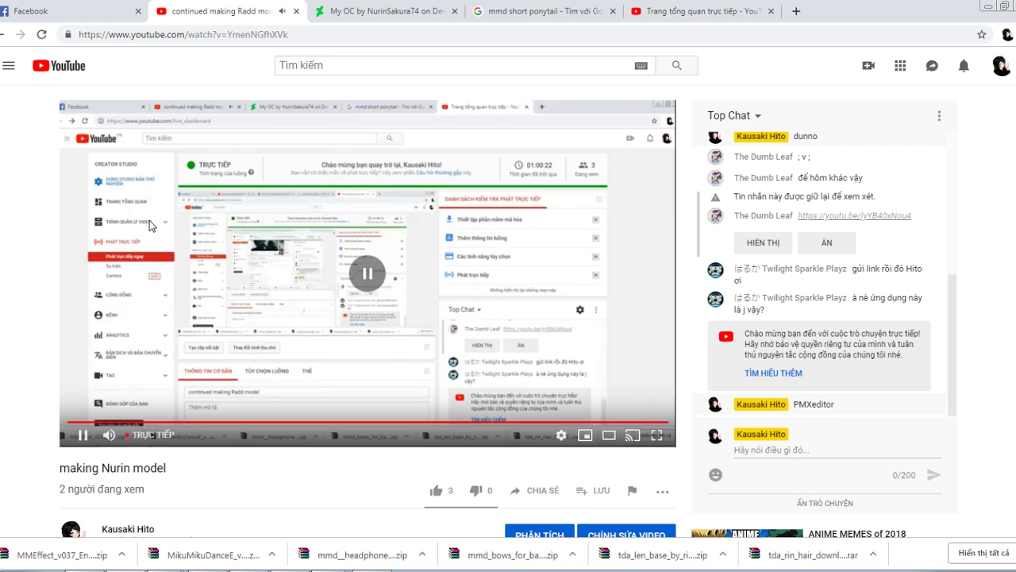
{"action": "left_click", "coordinate": [381, 65]}
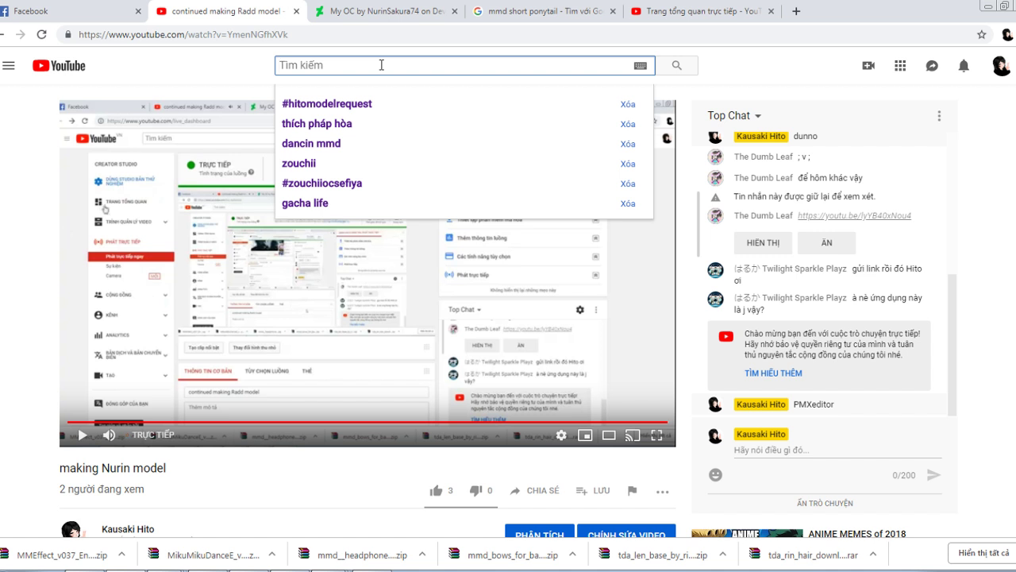
{"action": "type", "text": "zouchii"}
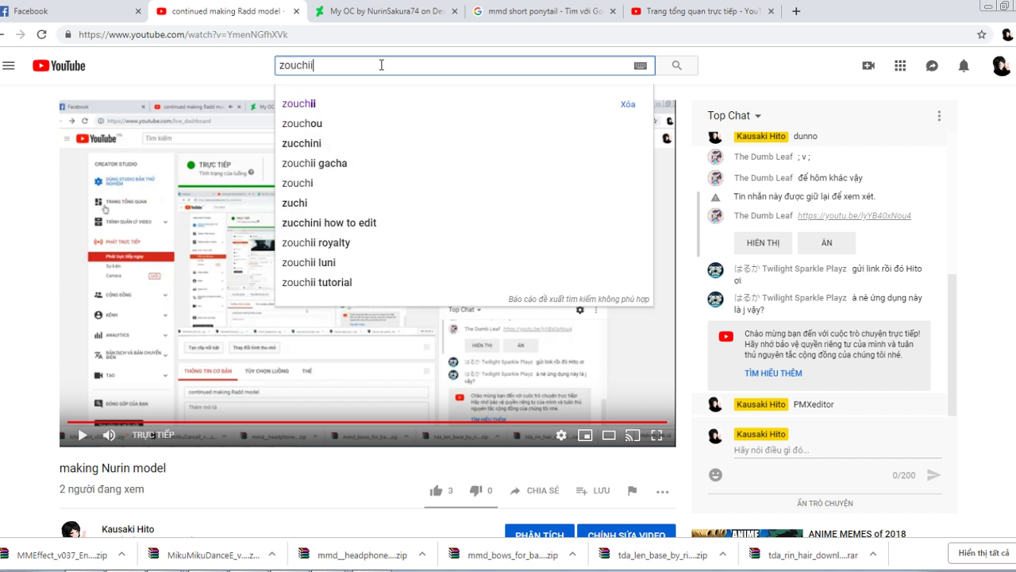
{"action": "key", "text": "Return"}
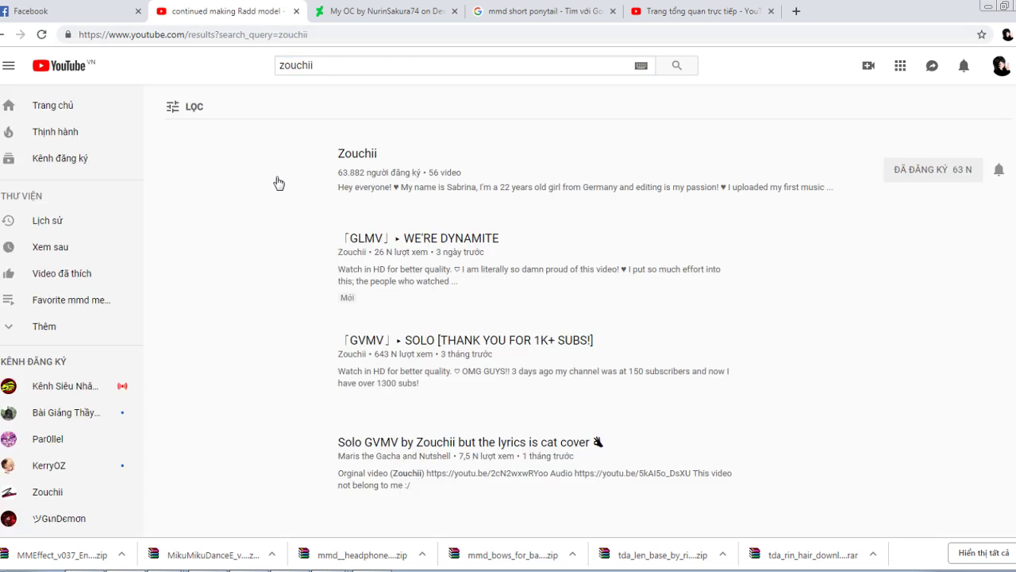
Open the Zouchii channel and play its "WE'RE DYNAMITE" video from the Gacha Music Videos list
{"action": "left_click", "coordinate": [309, 173]}
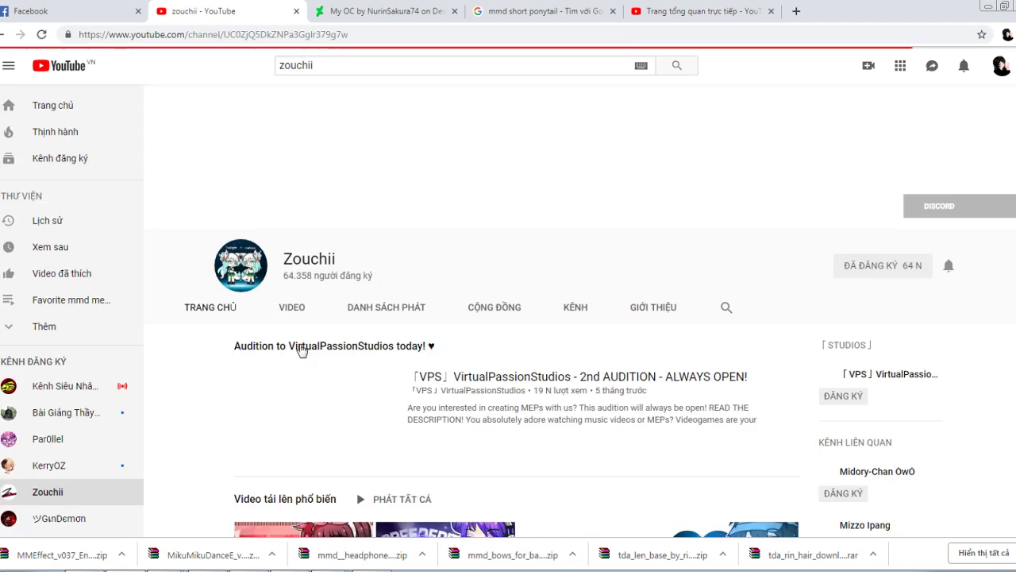
{"action": "scroll", "coordinate": [455, 389], "scroll_direction": "down", "scroll_amount": 3}
{"action": "left_click", "coordinate": [316, 476]}
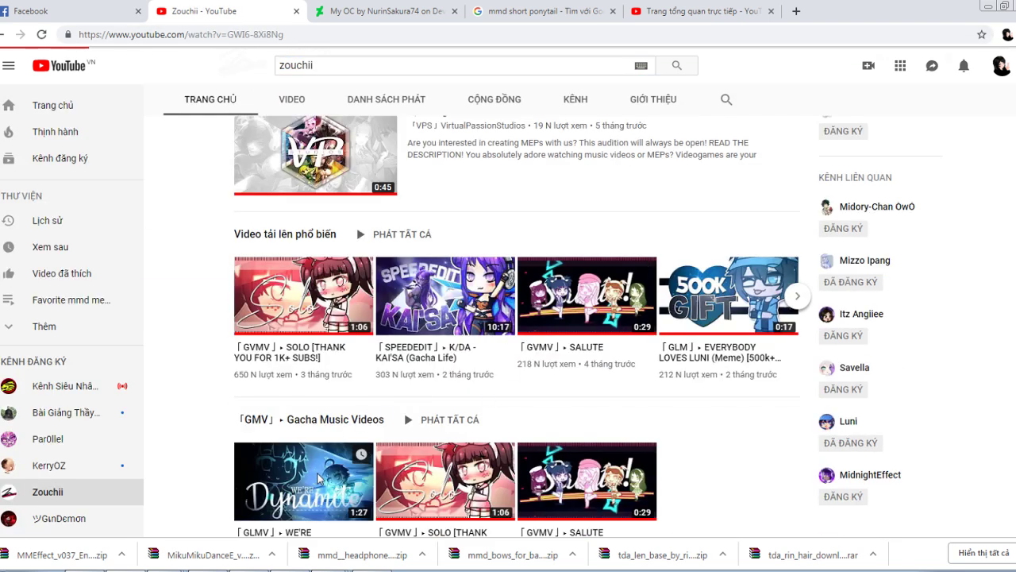
{"action": "right_click", "coordinate": [399, 247]}
{"action": "left_click", "coordinate": [438, 332]}
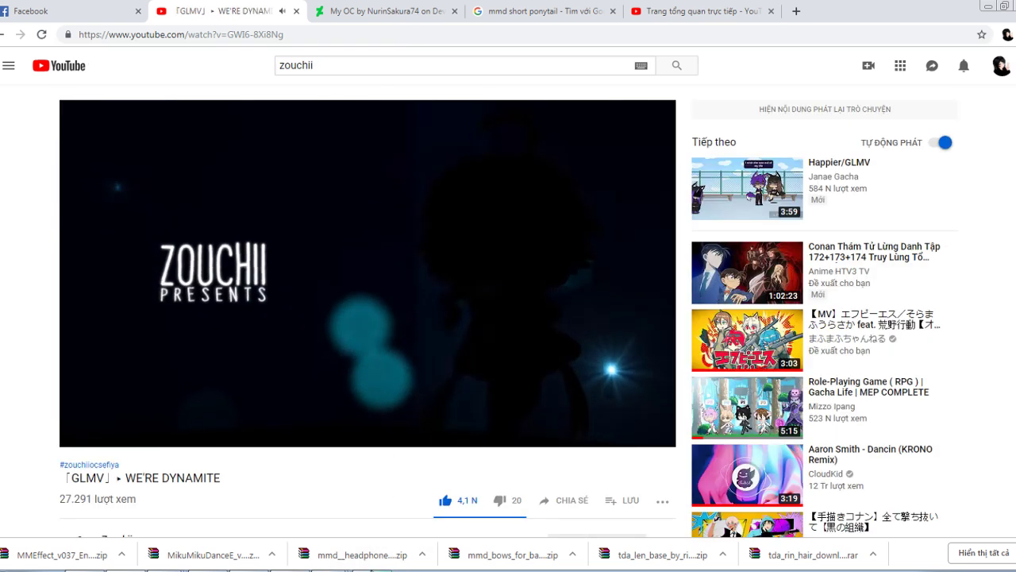
Glance at the model in PmxView, return to the browser and examine the "mmd short ponytail" image results for a suitable hairstyle
{"action": "left_click", "coordinate": [342, 569]}
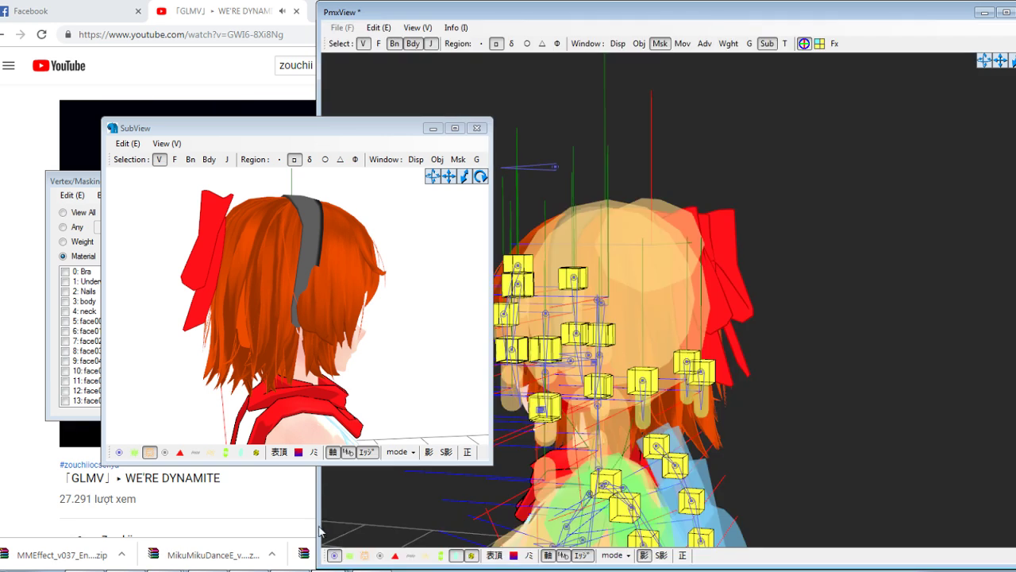
{"action": "left_click", "coordinate": [112, 487]}
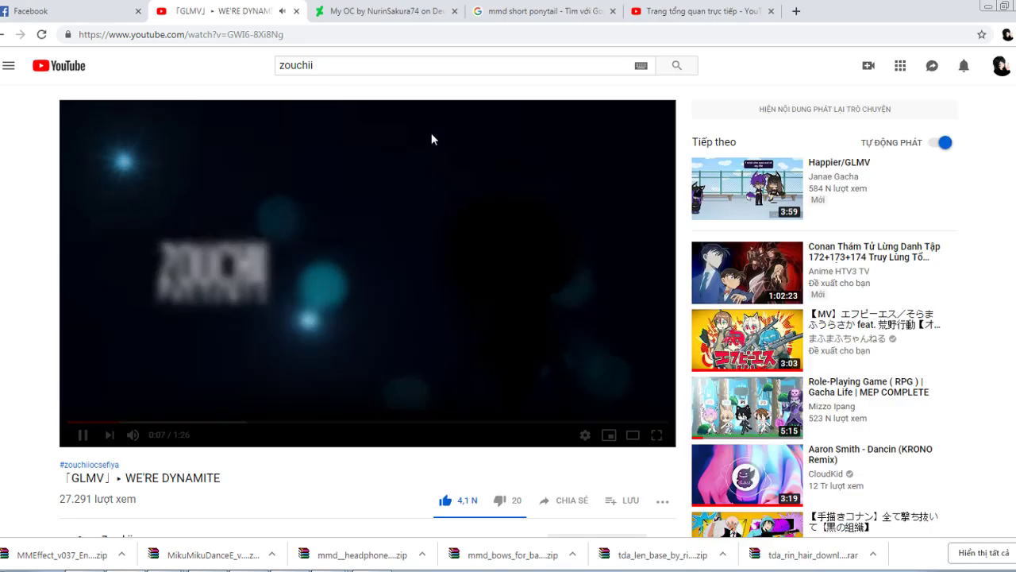
{"action": "left_click", "coordinate": [540, 11]}
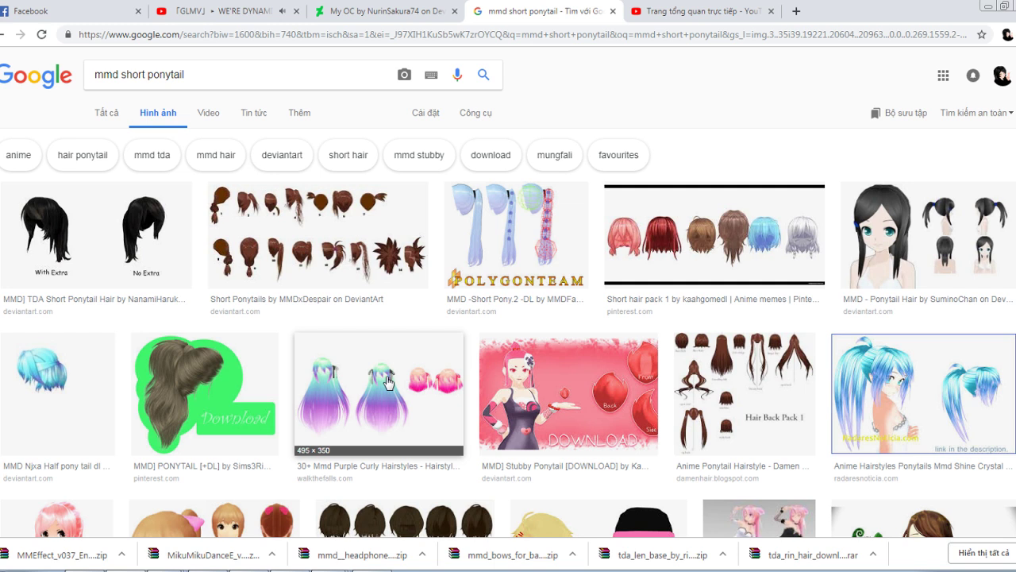
{"action": "scroll", "coordinate": [389, 384], "scroll_direction": "down", "scroll_amount": 3}
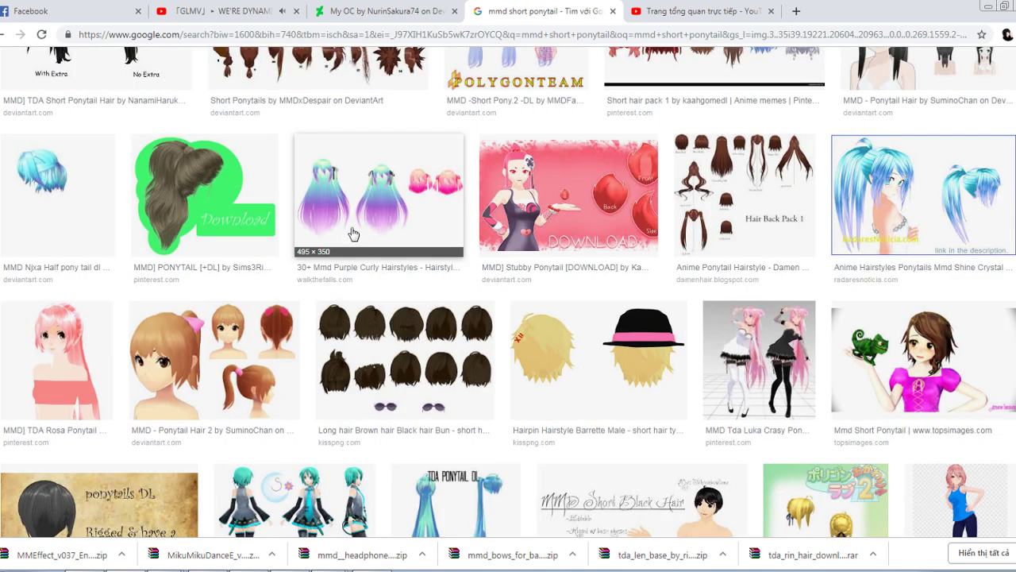
{"action": "scroll", "coordinate": [381, 259], "scroll_direction": "down", "scroll_amount": 3}
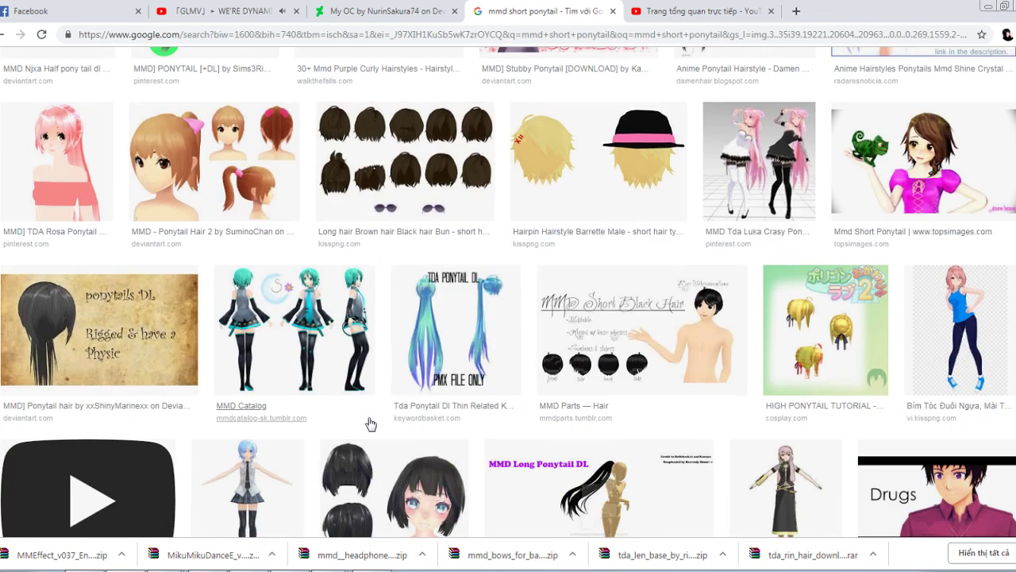
{"action": "scroll", "coordinate": [502, 429], "scroll_direction": "down", "scroll_amount": 3}
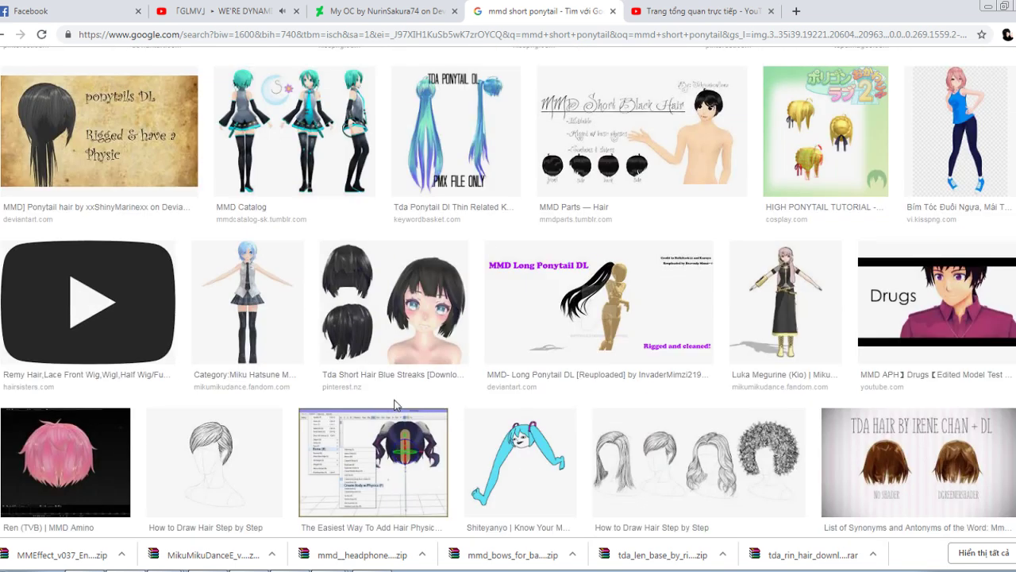
{"action": "scroll", "coordinate": [397, 405], "scroll_direction": "down", "scroll_amount": 2}
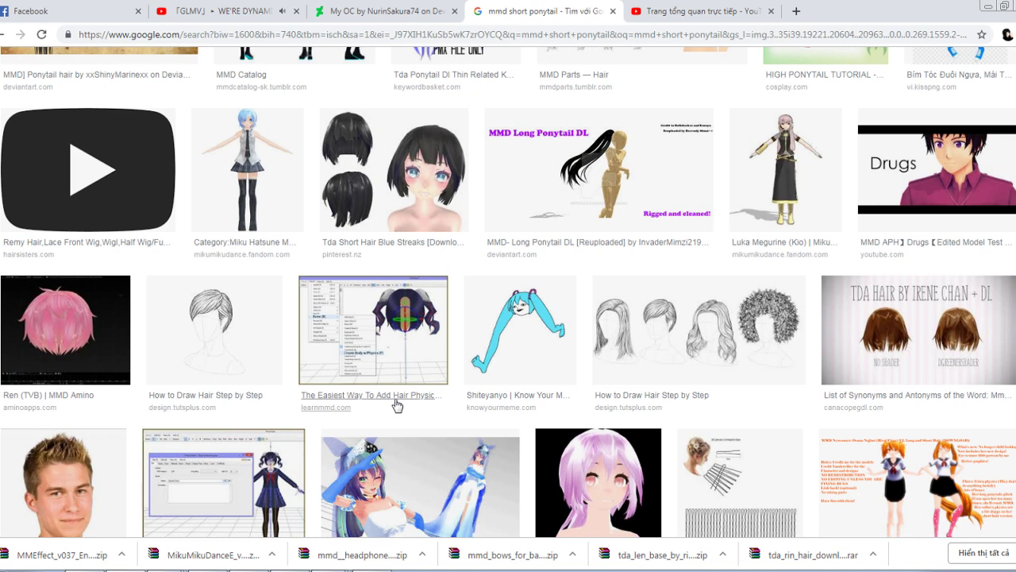
{"action": "scroll", "coordinate": [396, 405], "scroll_direction": "down", "scroll_amount": 3}
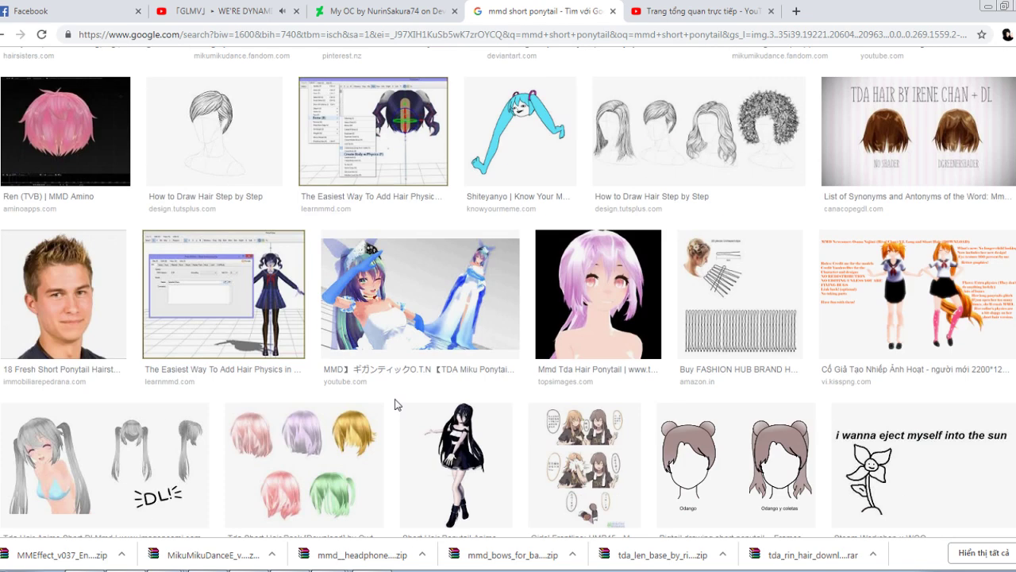
{"action": "scroll", "coordinate": [396, 405], "scroll_direction": "up", "scroll_amount": 13}
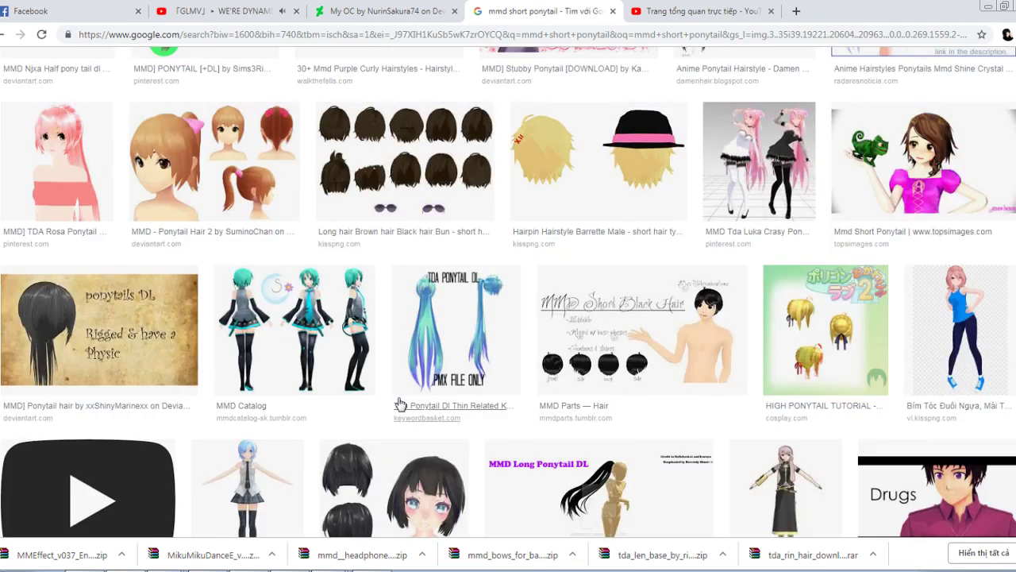
{"action": "scroll", "coordinate": [401, 405], "scroll_direction": "down", "scroll_amount": 1}
{"action": "scroll", "coordinate": [401, 405], "scroll_direction": "up", "scroll_amount": 4}
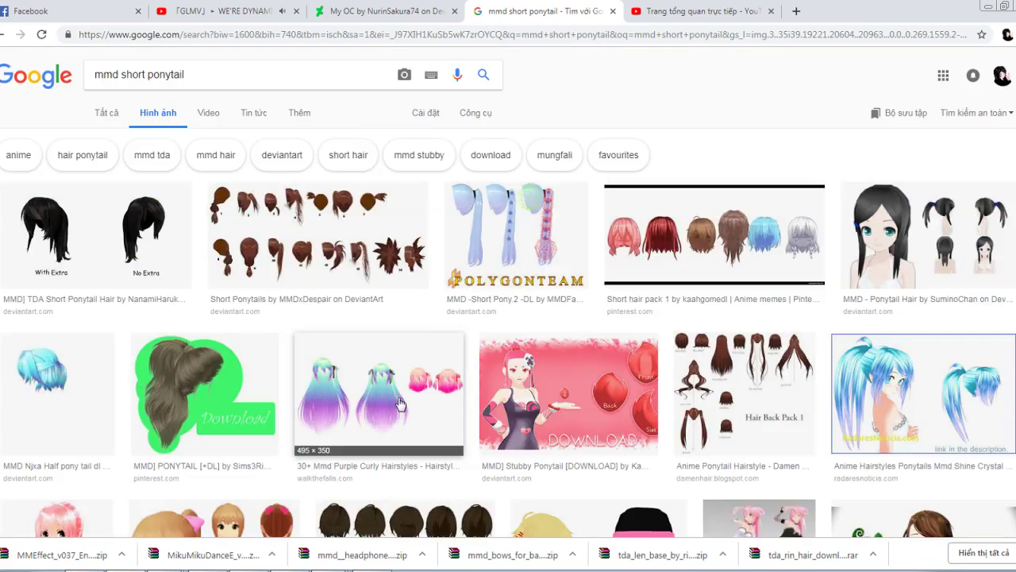
Open the DeviantArt page of the "MMD Njxa Half pony tail dl" hair and look through its comments and the artist's other hair models
{"action": "left_click", "coordinate": [93, 362]}
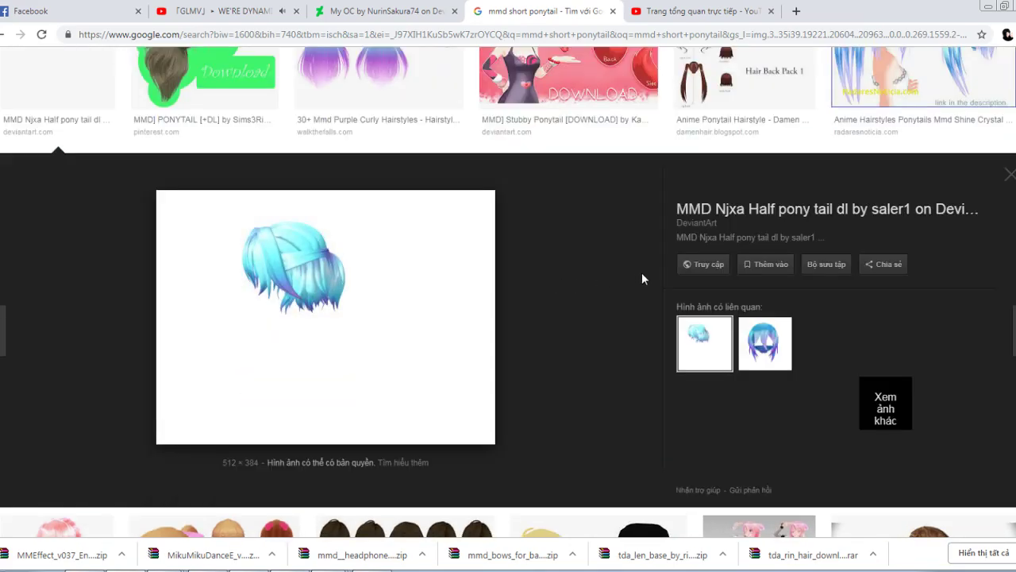
{"action": "left_click", "coordinate": [695, 264]}
{"action": "left_click", "coordinate": [592, 11]}
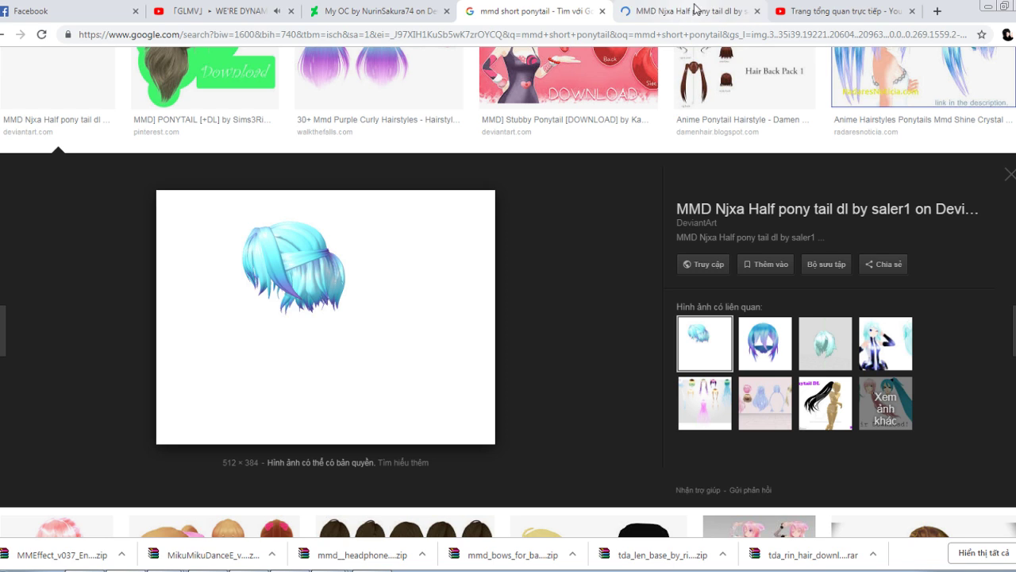
{"action": "left_click", "coordinate": [890, 331]}
{"action": "left_click", "coordinate": [680, 8]}
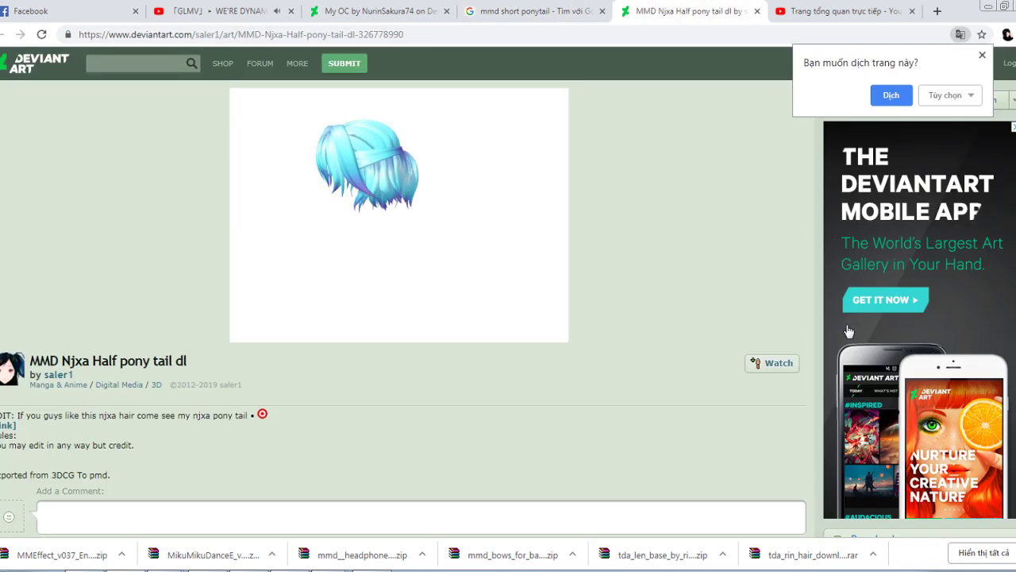
{"action": "scroll", "coordinate": [842, 317], "scroll_direction": "down", "scroll_amount": 5}
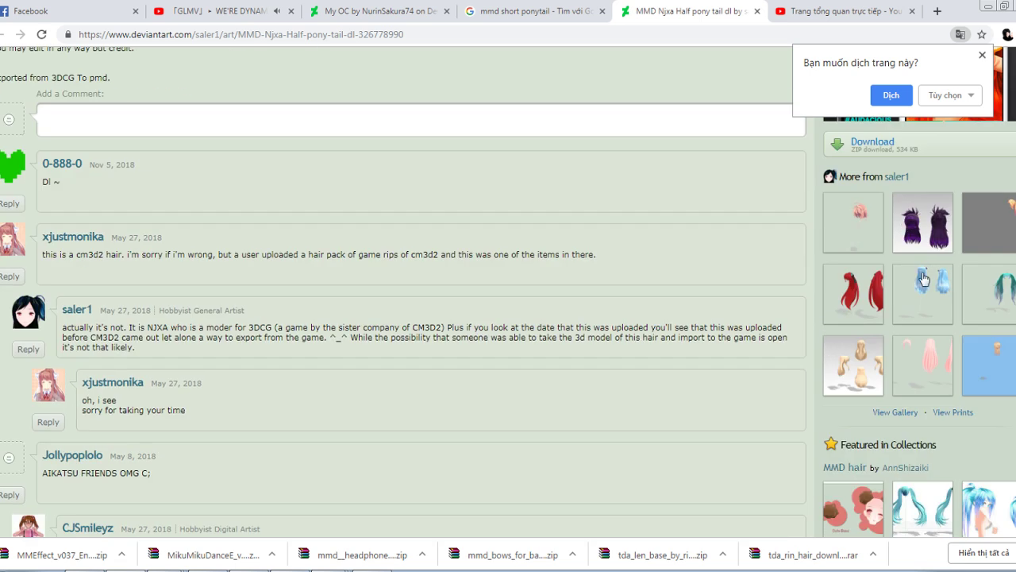
{"action": "scroll", "coordinate": [917, 314], "scroll_direction": "down", "scroll_amount": 3}
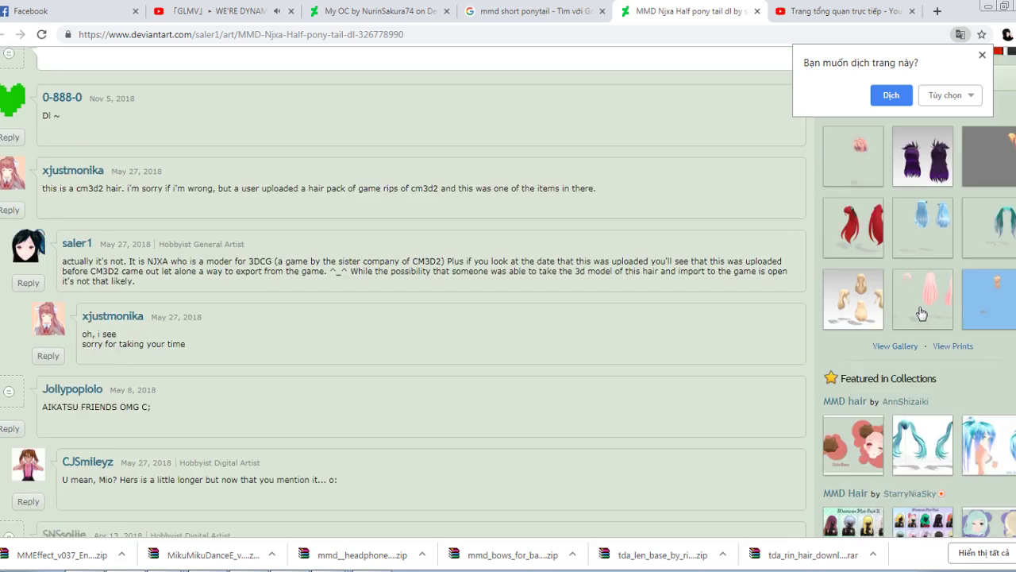
Open the "MMD- Long Ponytail DL [Reuploaded]" page from the featured hair collections and follow its download link to MediaFire
{"action": "scroll", "coordinate": [921, 311], "scroll_direction": "down", "scroll_amount": 2}
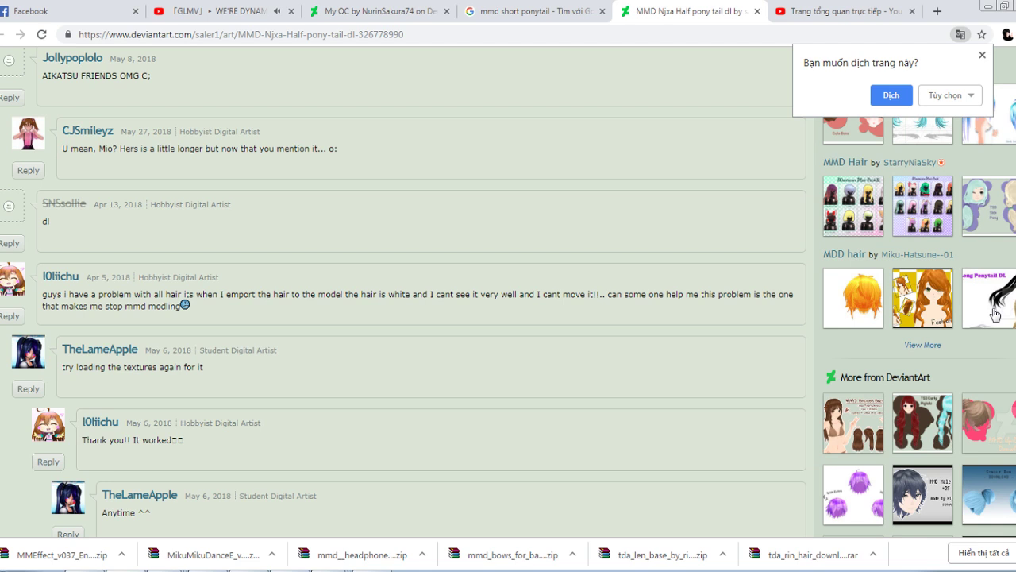
{"action": "left_click", "coordinate": [995, 315]}
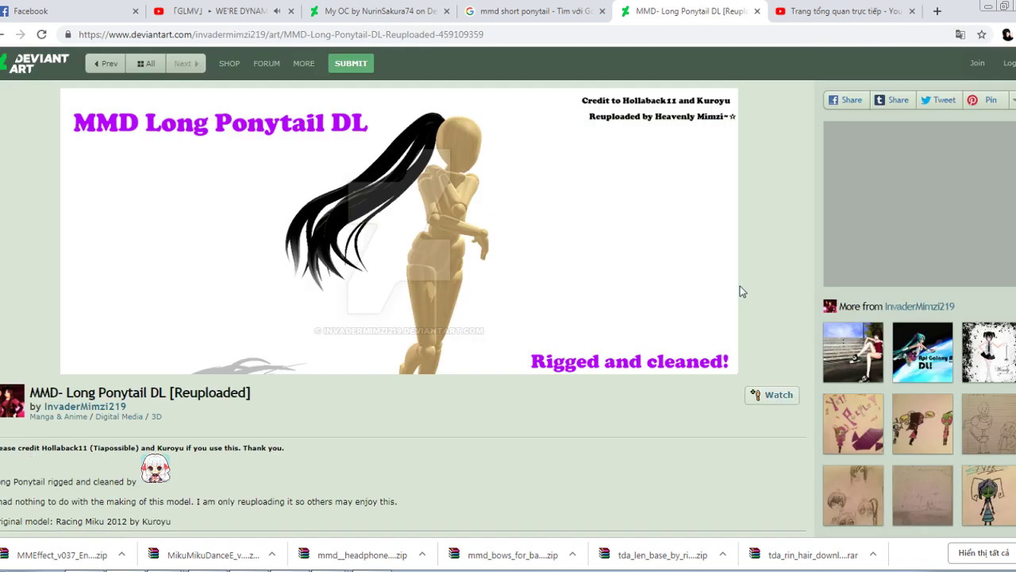
{"action": "scroll", "coordinate": [424, 347], "scroll_direction": "down", "scroll_amount": 2}
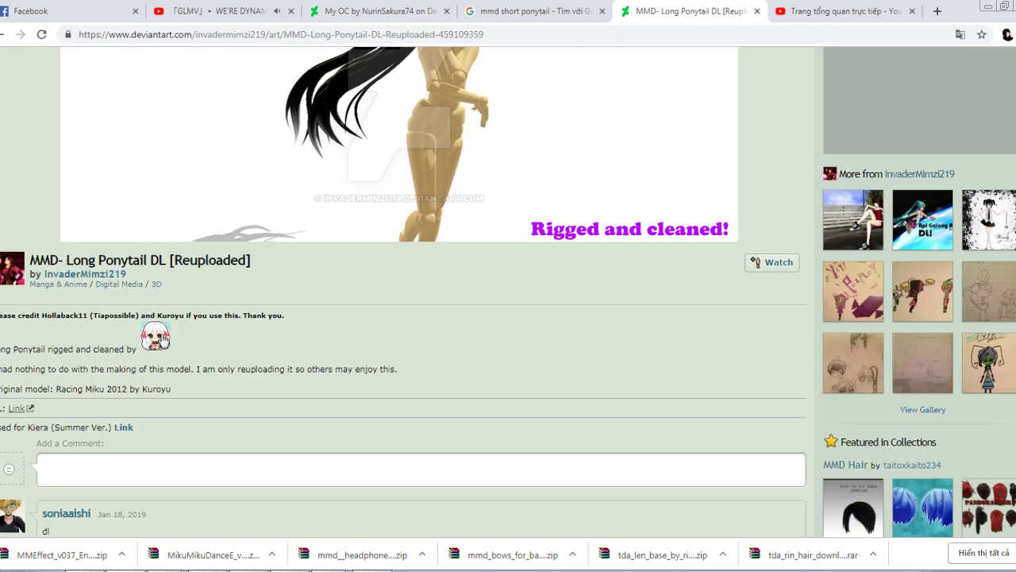
{"action": "scroll", "coordinate": [161, 340], "scroll_direction": "up", "scroll_amount": 2}
{"action": "scroll", "coordinate": [161, 340], "scroll_direction": "down", "scroll_amount": 2}
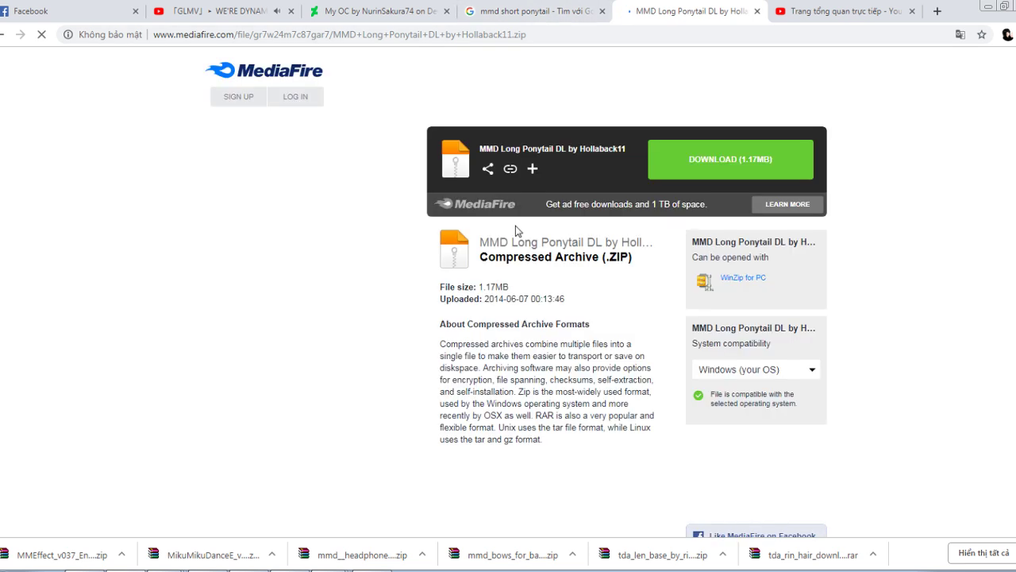
Download the MMD Long Ponytail DL archive, close the ad pop-up and return to the DeviantArt page
{"action": "left_click", "coordinate": [748, 169]}
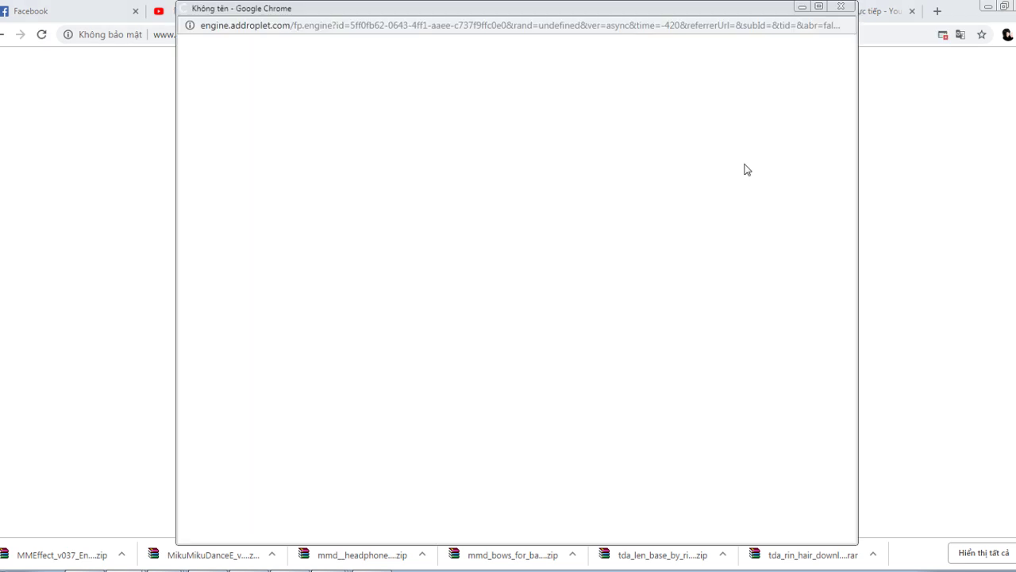
{"action": "left_click", "coordinate": [841, 9]}
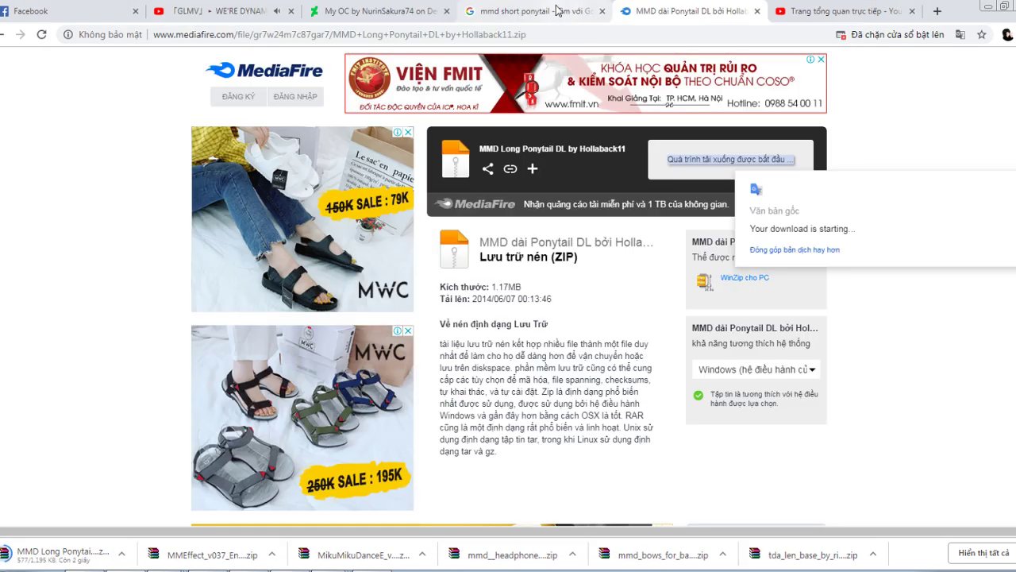
{"action": "left_click", "coordinate": [3, 34]}
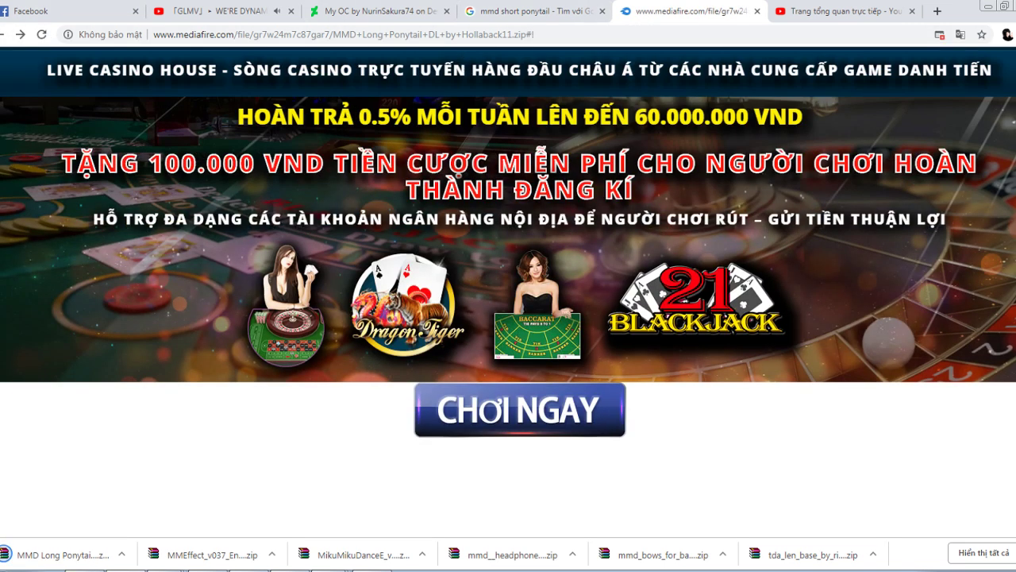
{"action": "left_click", "coordinate": [2, 34]}
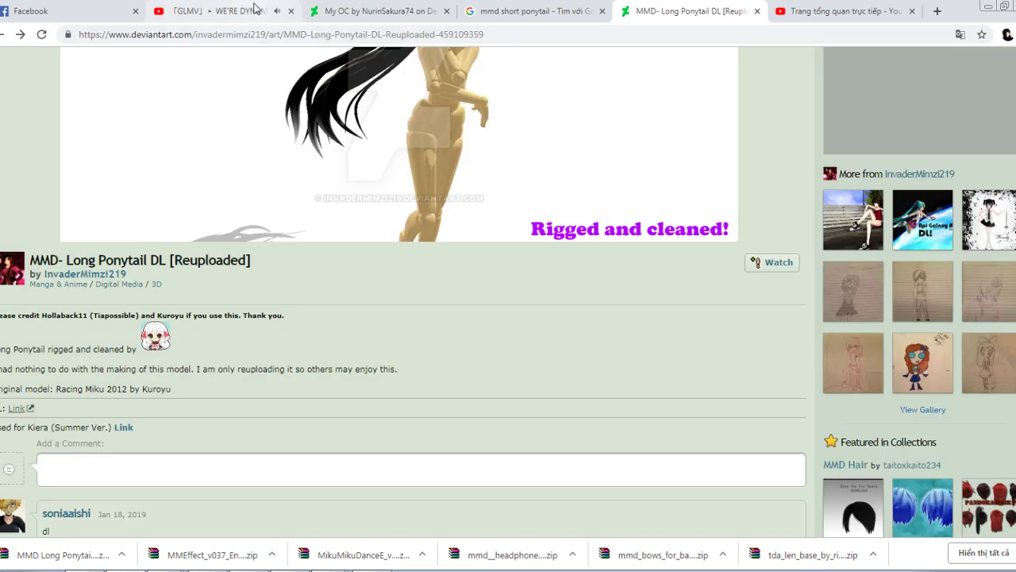
Open the downloaded ponytail archive in WinRAR and enter its MMD Long Ponytail DL folder
{"action": "left_click", "coordinate": [254, 8]}
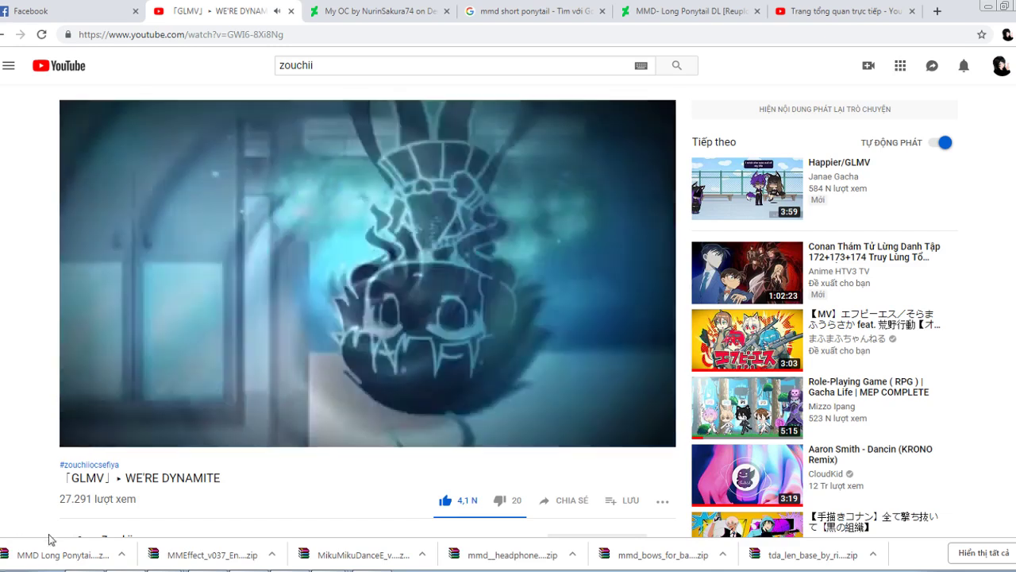
{"action": "left_click", "coordinate": [55, 555]}
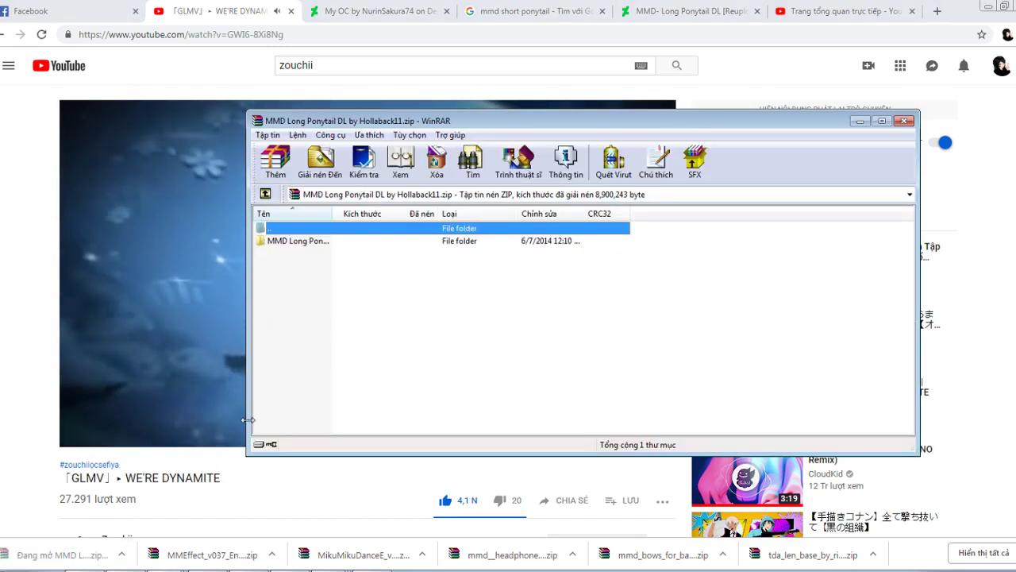
{"action": "double_click", "coordinate": [295, 240]}
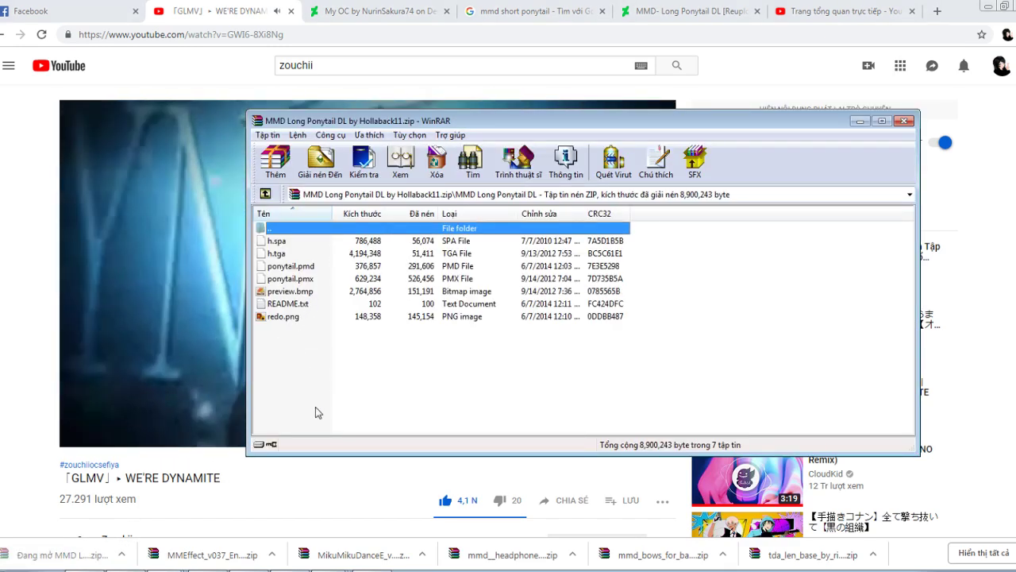
Open the Nurin OC folder of the Documents library in the file browser alongside the ponytail archive
{"action": "left_click", "coordinate": [235, 570]}
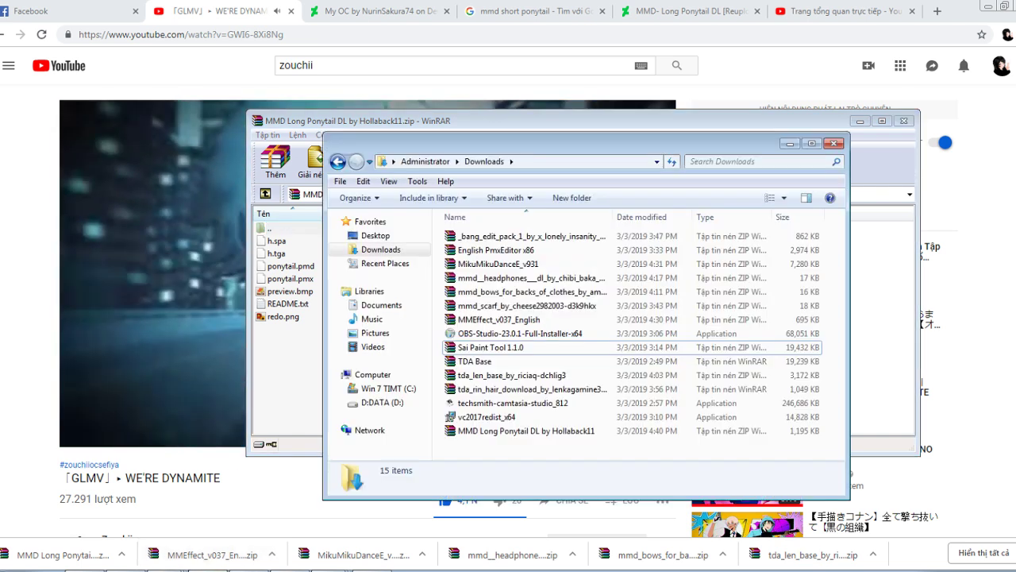
{"action": "left_click", "coordinate": [236, 570]}
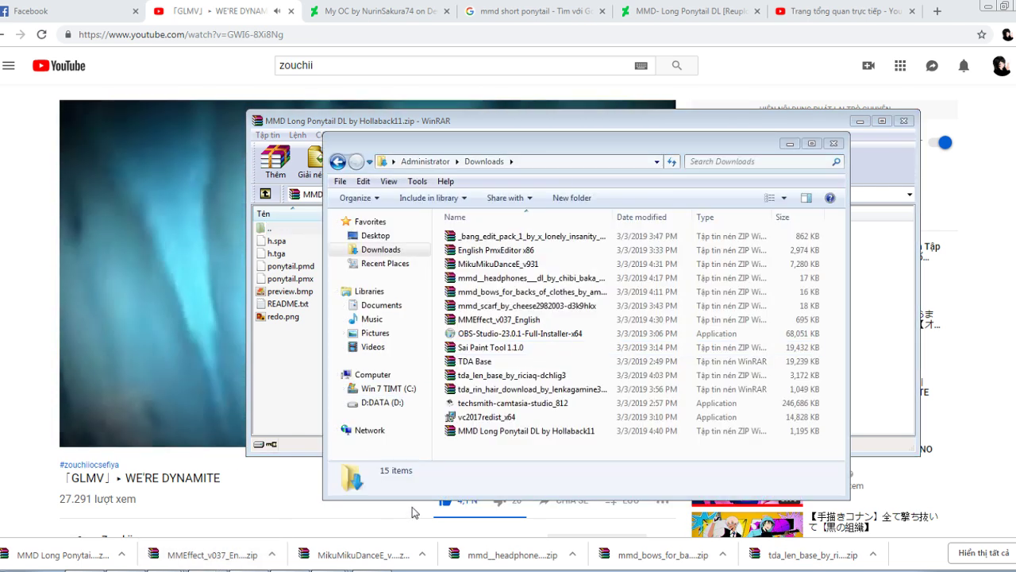
{"action": "left_click", "coordinate": [375, 305]}
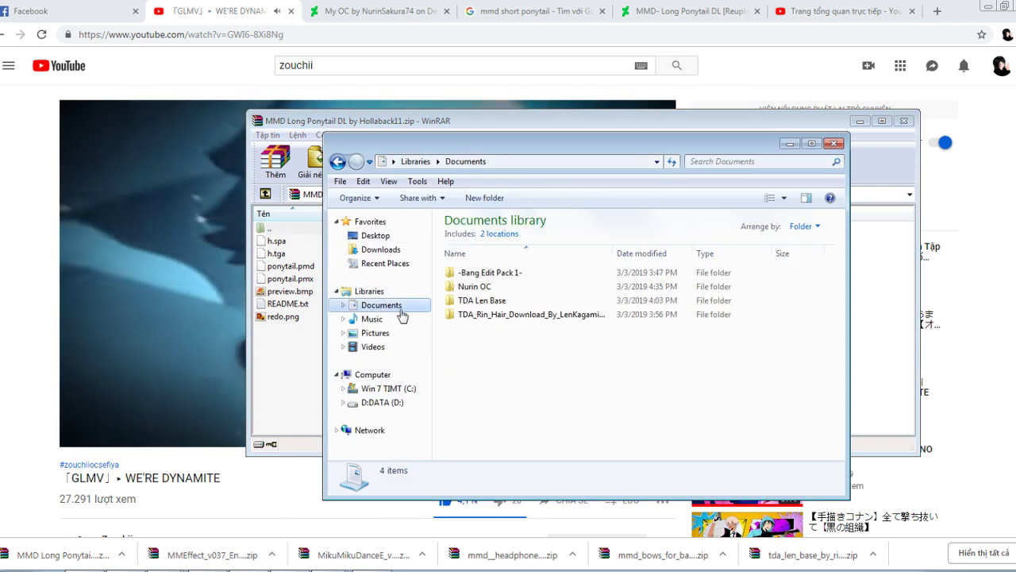
{"action": "double_click", "coordinate": [294, 230]}
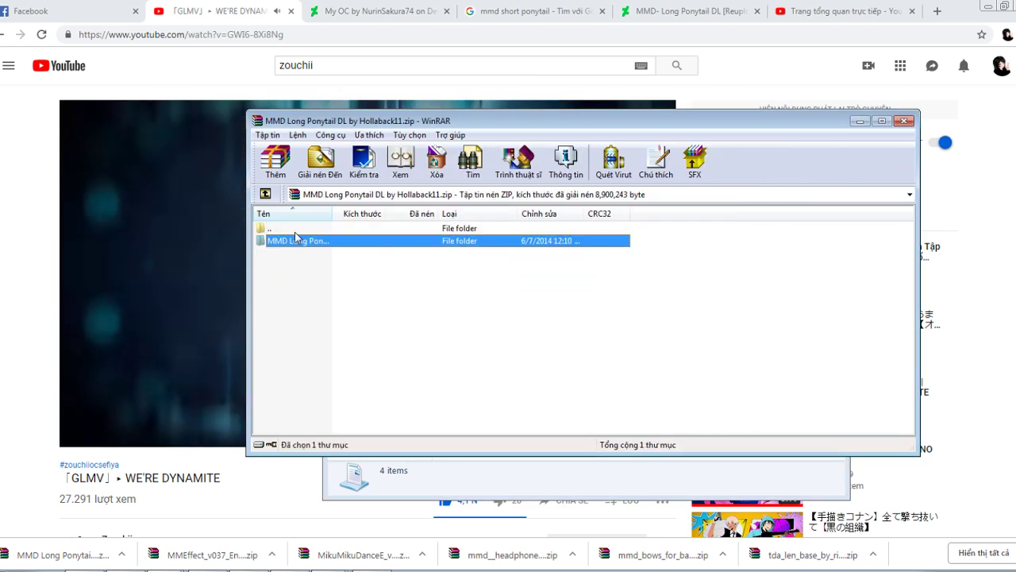
{"action": "left_click", "coordinate": [428, 463]}
{"action": "double_click", "coordinate": [318, 246]}
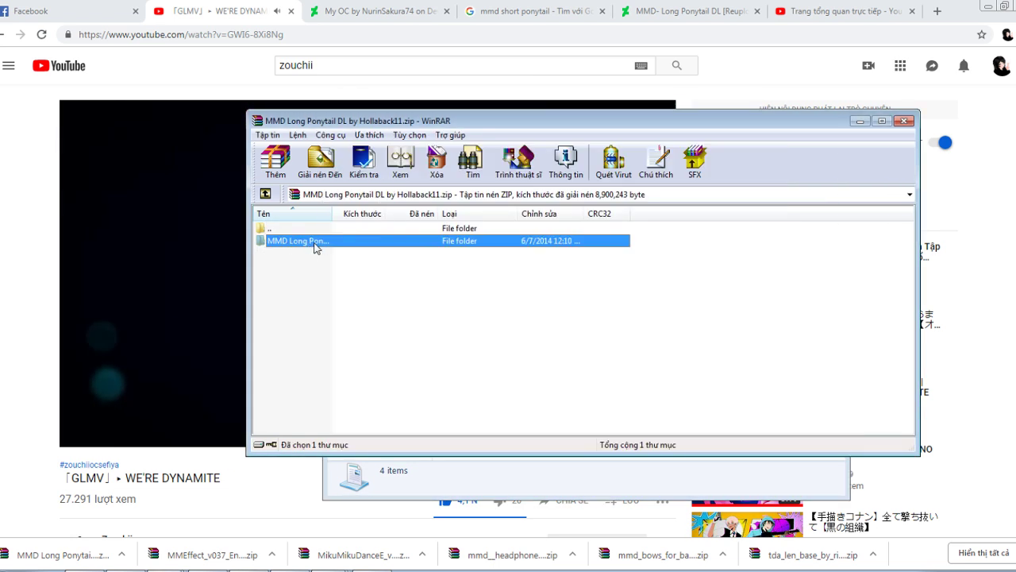
{"action": "left_click", "coordinate": [523, 482]}
{"action": "double_click", "coordinate": [474, 286]}
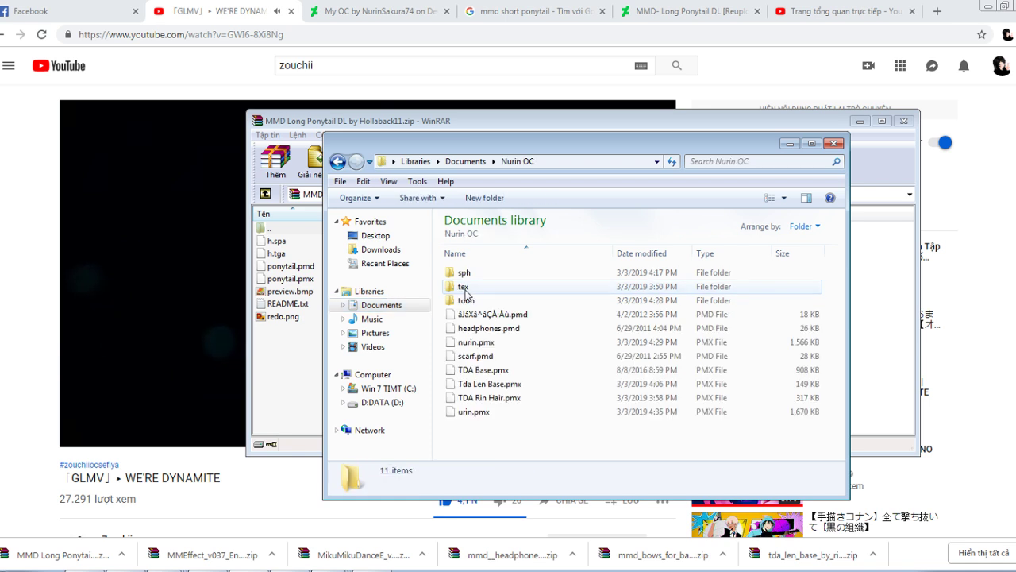
Extract ponytail.pmx from the archive into the Nurin OC folder
{"action": "left_click", "coordinate": [289, 371]}
{"action": "left_click_drag", "start_coordinate": [297, 282], "coordinate": [470, 425]}
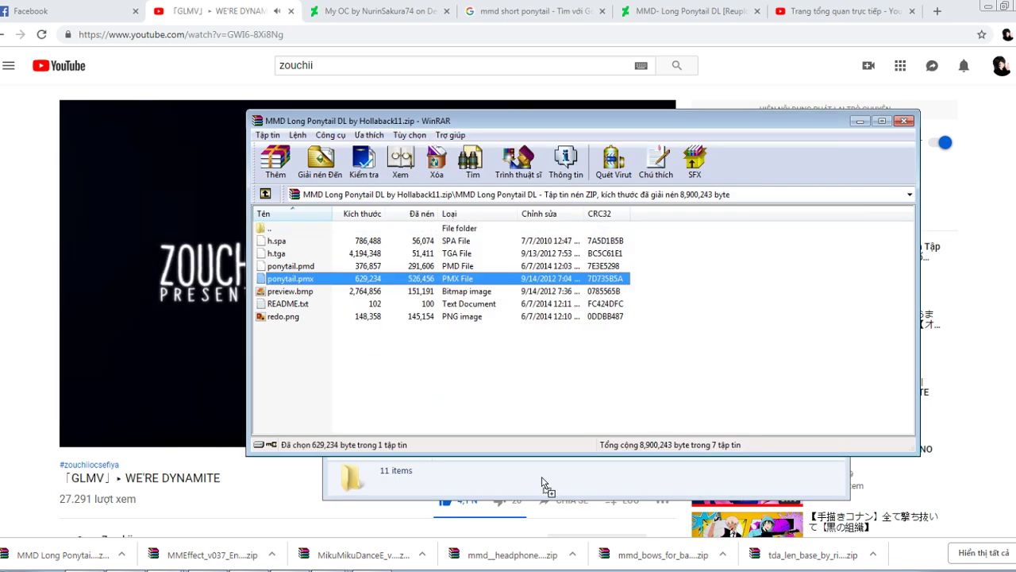
{"action": "left_click_drag", "start_coordinate": [544, 485], "coordinate": [544, 484]}
Preview redo.png from the archive, then close the image and the archive window
{"action": "double_click", "coordinate": [291, 316]}
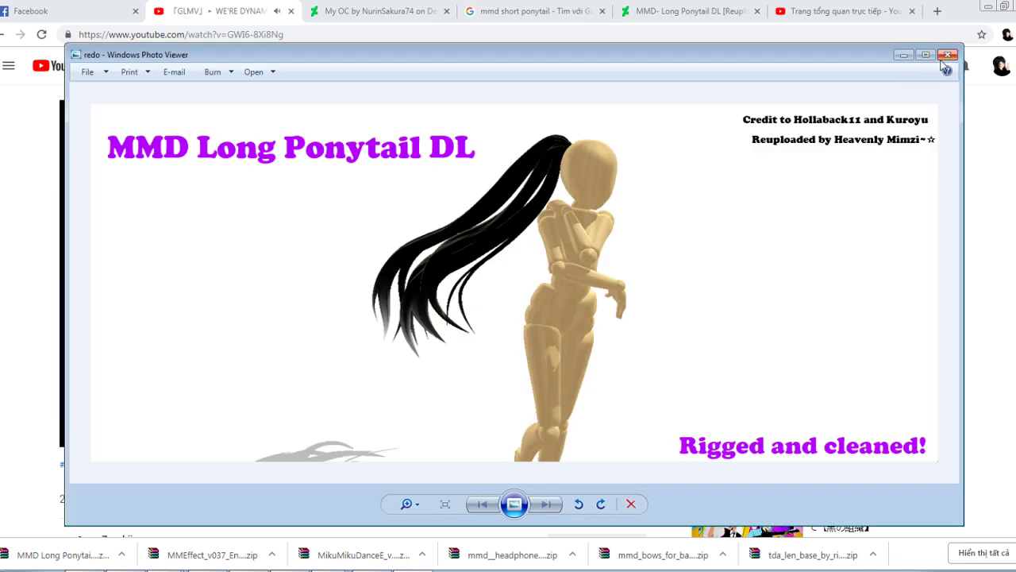
{"action": "left_click", "coordinate": [947, 55]}
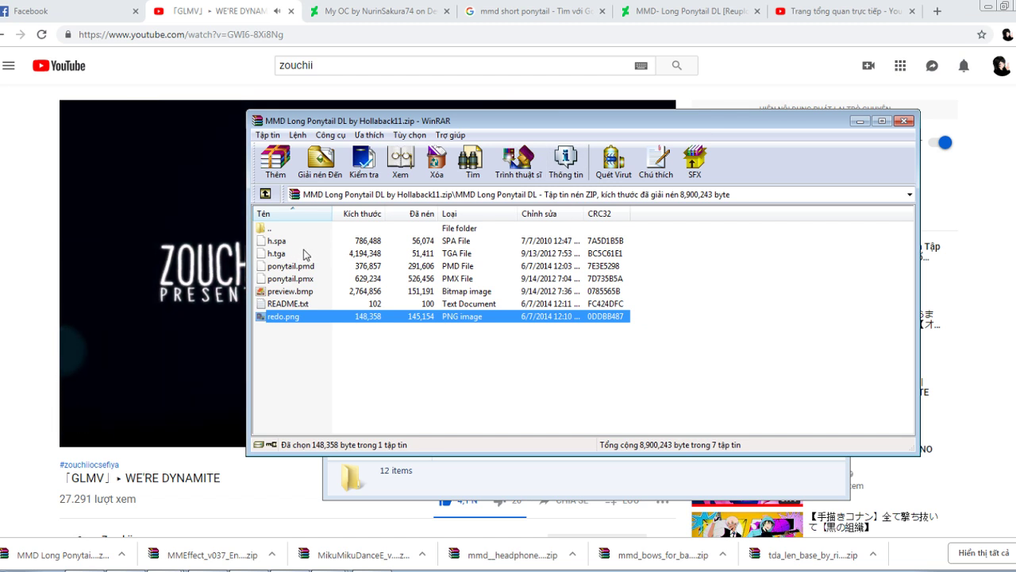
{"action": "left_click", "coordinate": [910, 121]}
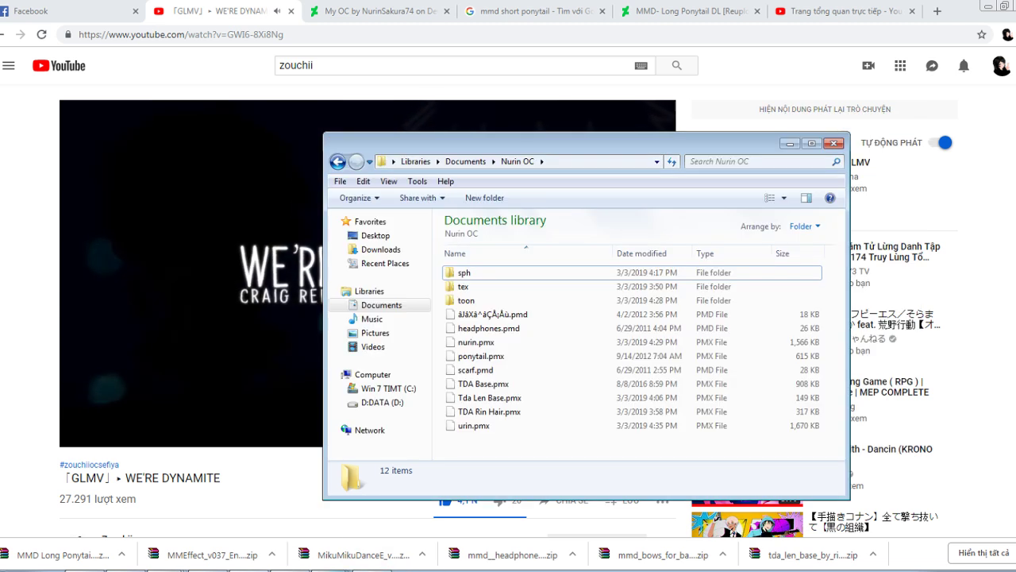
Switch to PMX Editor and import ponytail.pmx from the Nurin OC folder into urin.pmx with the Add option at scale 1
{"action": "left_click", "coordinate": [331, 570]}
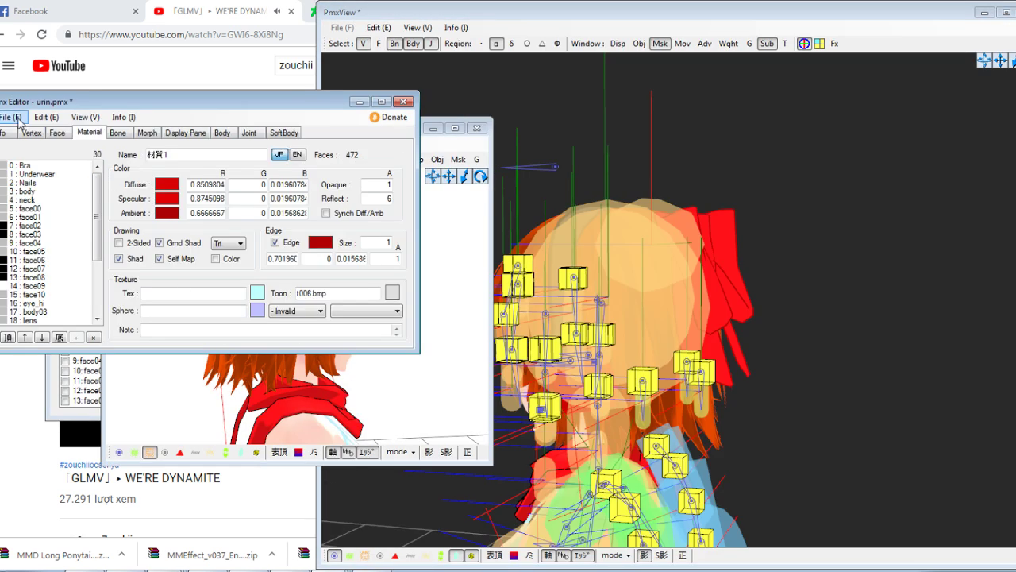
{"action": "left_click", "coordinate": [10, 116]}
{"action": "left_click", "coordinate": [31, 204]}
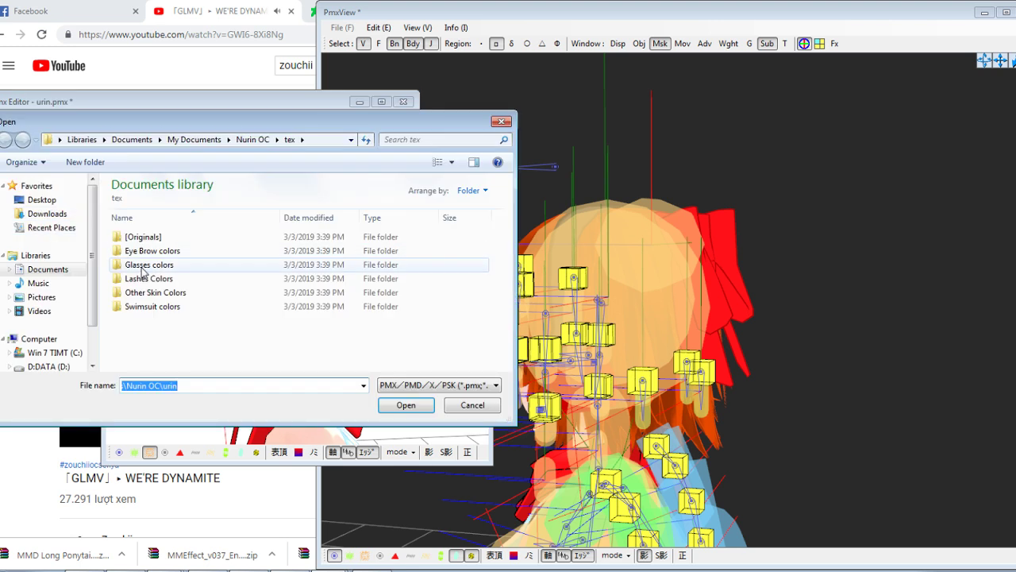
{"action": "left_click", "coordinate": [246, 141]}
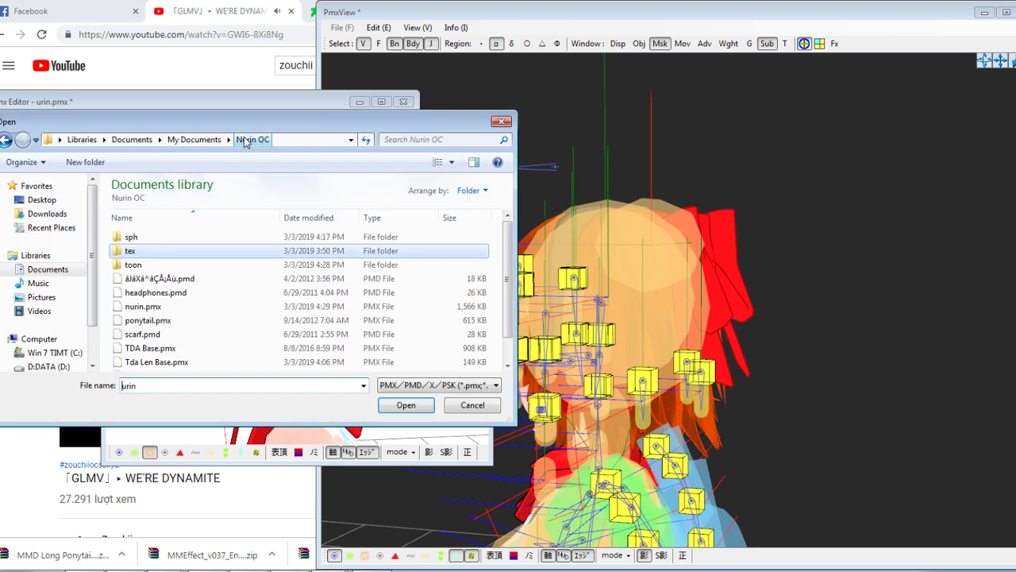
{"action": "double_click", "coordinate": [187, 321]}
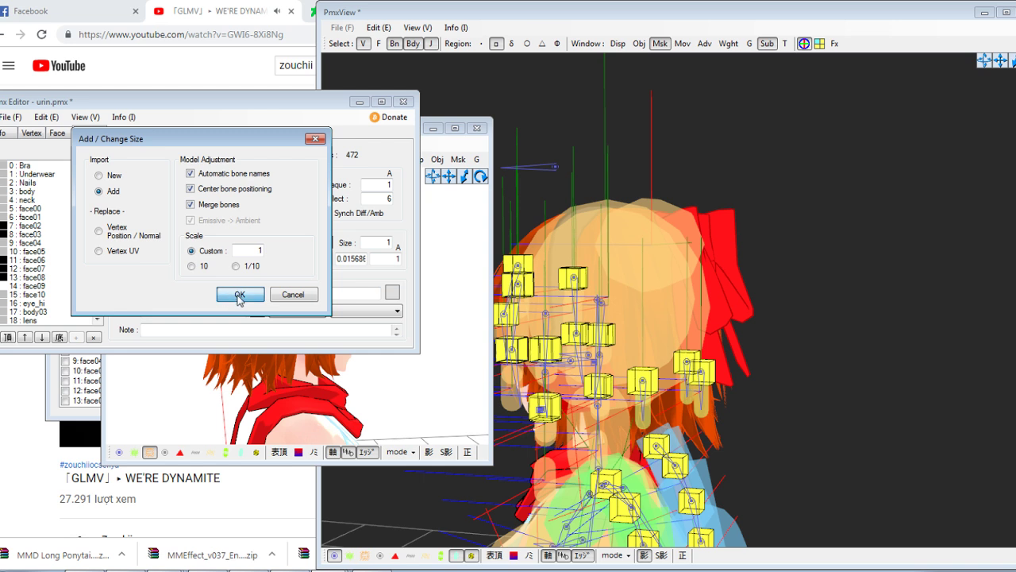
{"action": "left_click", "coordinate": [239, 294]}
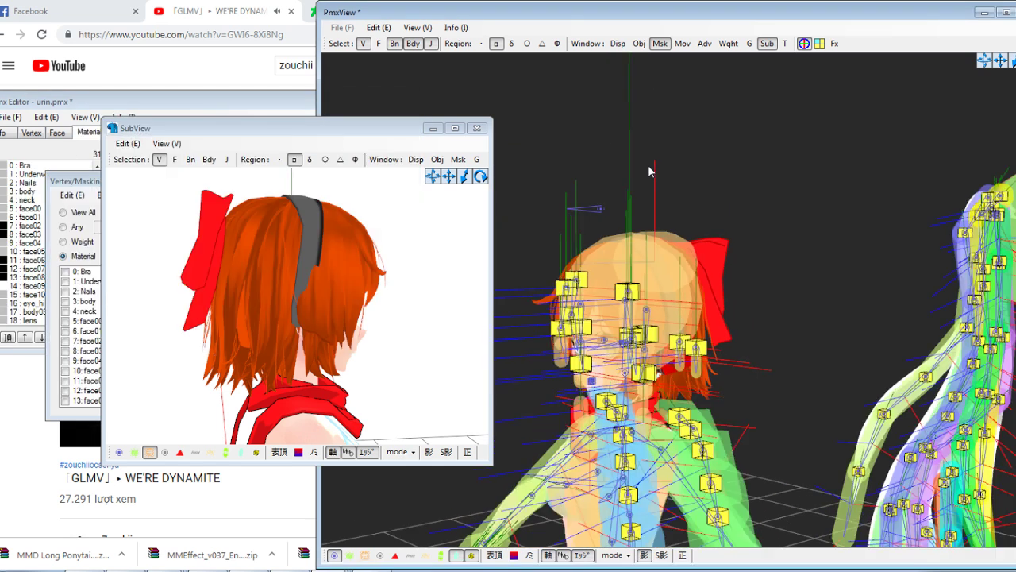
Select the imported ponytail's material, entry 30 (新規), in the material list
{"action": "scroll", "coordinate": [649, 166], "scroll_direction": "down", "scroll_amount": 7}
{"action": "right_click_drag", "start_coordinate": [707, 214], "coordinate": [931, 272]}
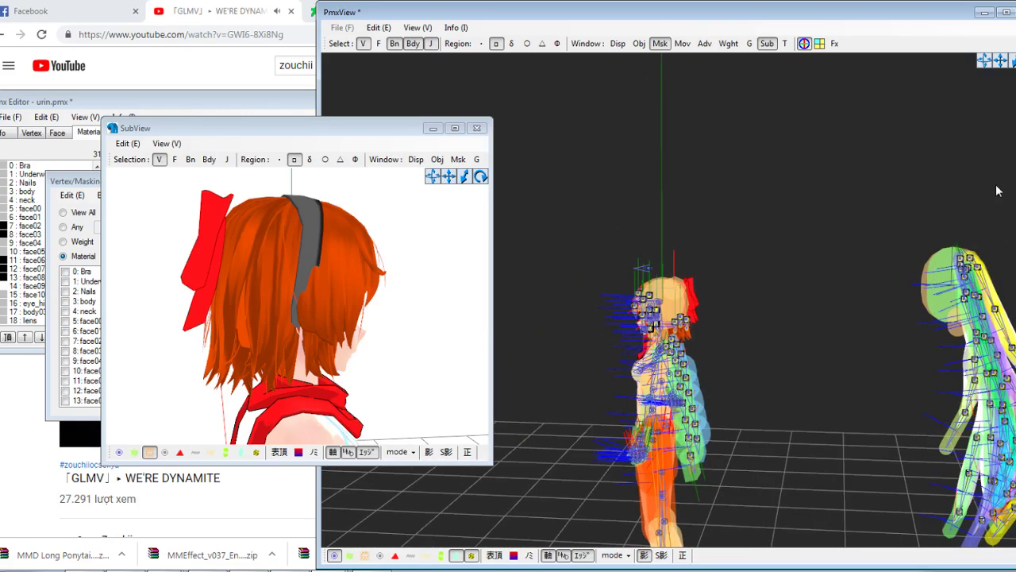
{"action": "left_click_drag", "start_coordinate": [1000, 61], "coordinate": [960, 40]}
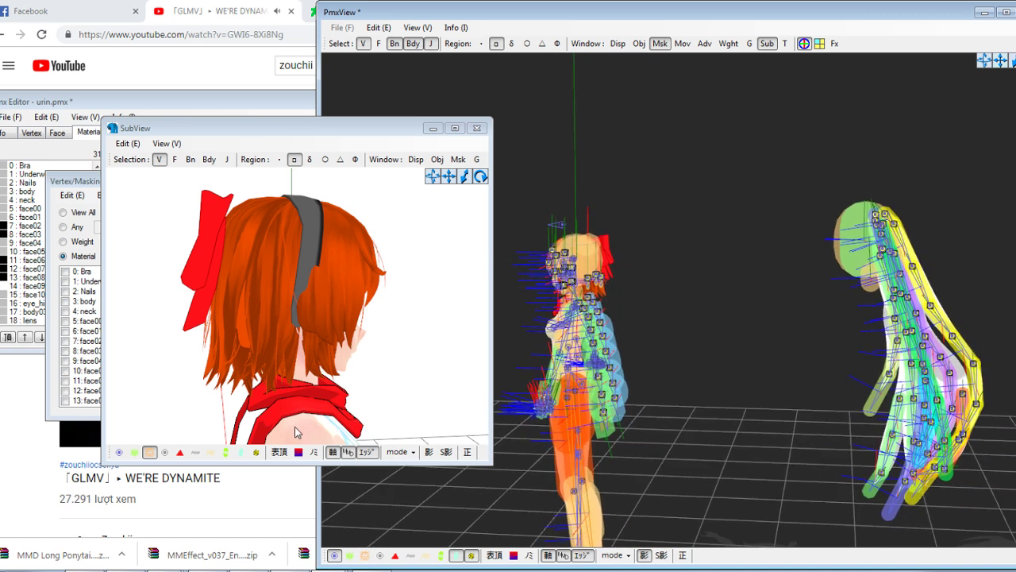
{"action": "right_click_drag", "start_coordinate": [294, 427], "coordinate": [406, 363]}
{"action": "scroll", "coordinate": [377, 380], "scroll_direction": "down", "scroll_amount": 7}
{"action": "left_click", "coordinate": [114, 100]}
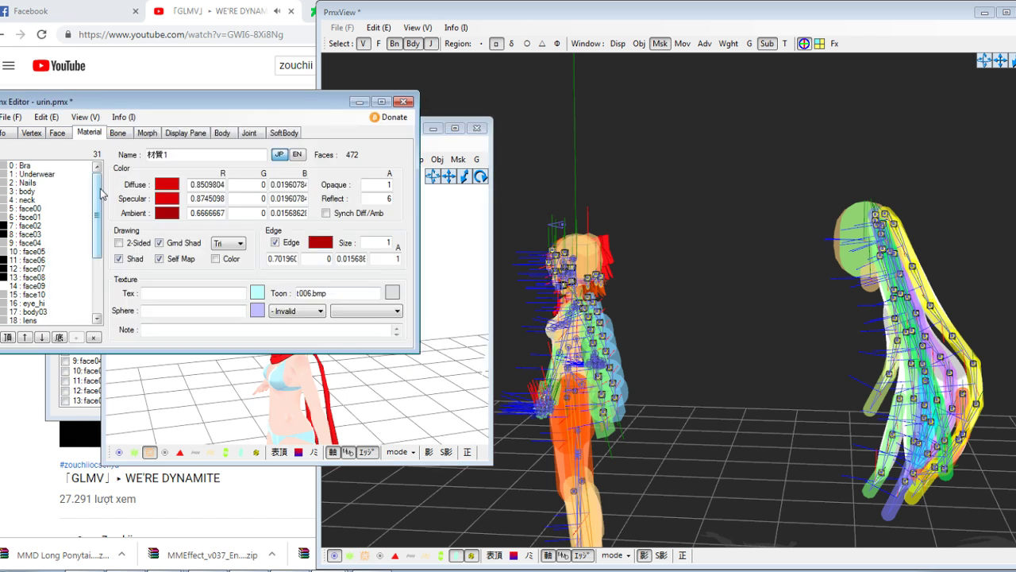
{"action": "left_click_drag", "start_coordinate": [98, 195], "coordinate": [97, 258]}
{"action": "left_click_drag", "start_coordinate": [13, 307], "coordinate": [16, 320]}
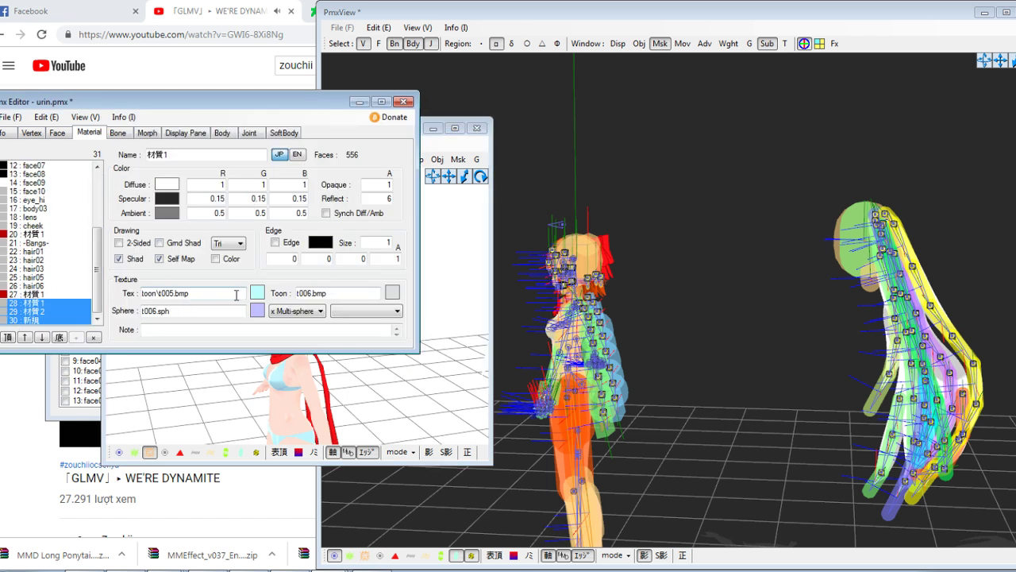
{"action": "left_click", "coordinate": [36, 320]}
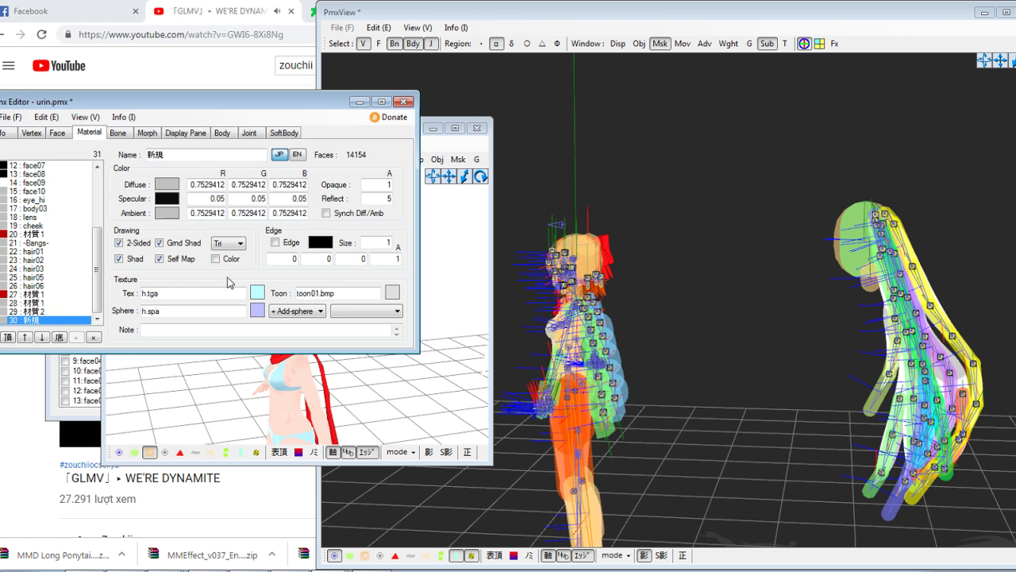
Load Orange hair.png from the tex folder and apply it as the texture of the ponytail's material
{"action": "left_click", "coordinate": [256, 293]}
{"action": "left_click", "coordinate": [31, 44]}
{"action": "left_click", "coordinate": [41, 69]}
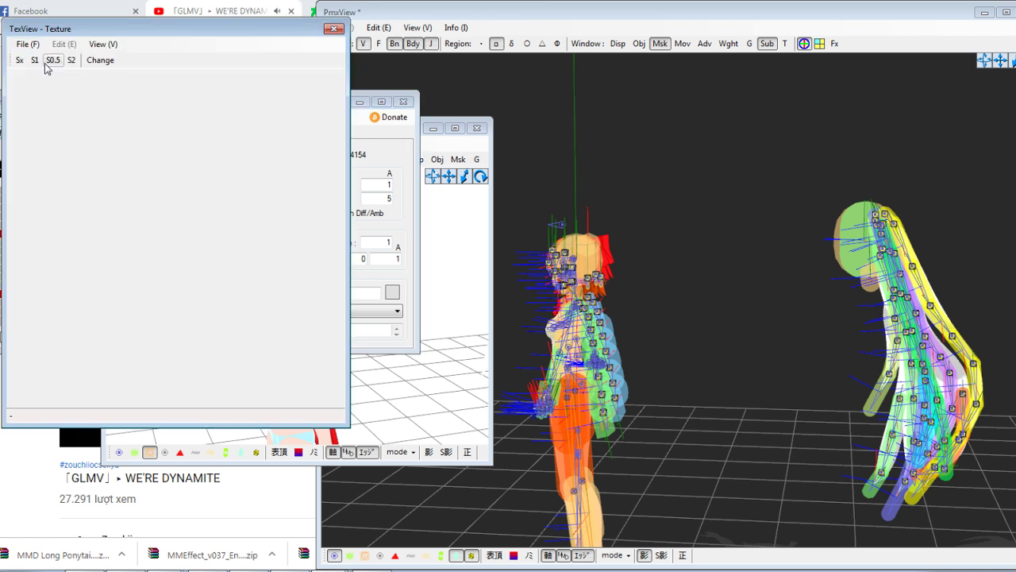
{"action": "left_click", "coordinate": [32, 45]}
{"action": "left_click", "coordinate": [44, 59]}
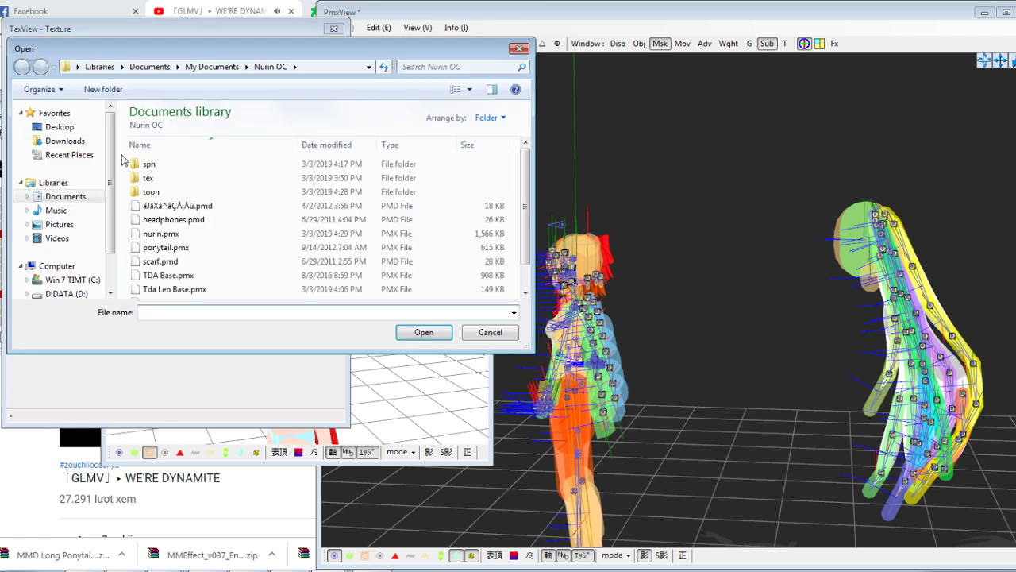
{"action": "double_click", "coordinate": [148, 178]}
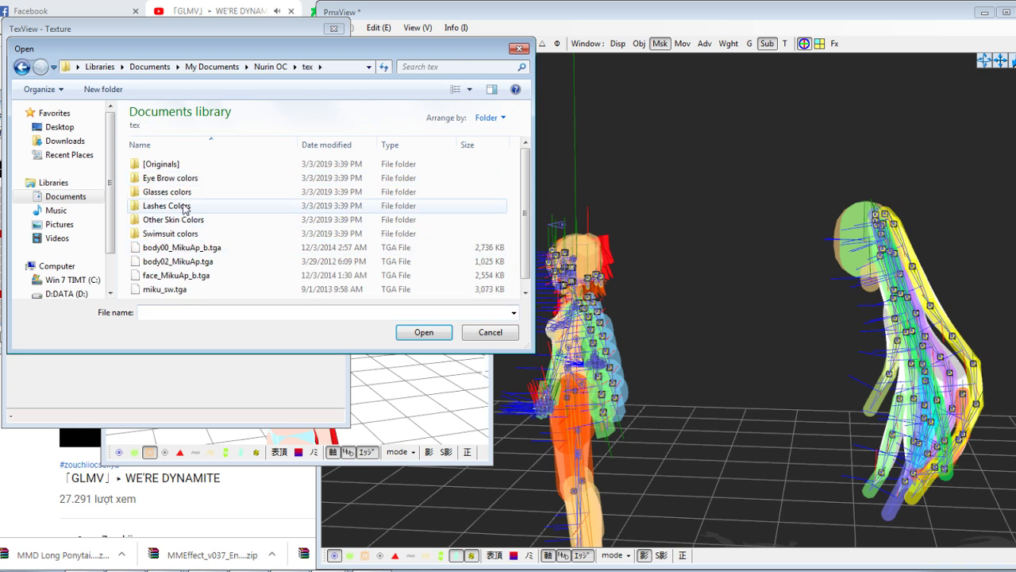
{"action": "scroll", "coordinate": [184, 209], "scroll_direction": "down", "scroll_amount": 1}
{"action": "double_click", "coordinate": [167, 290]}
{"action": "left_click", "coordinate": [100, 59]}
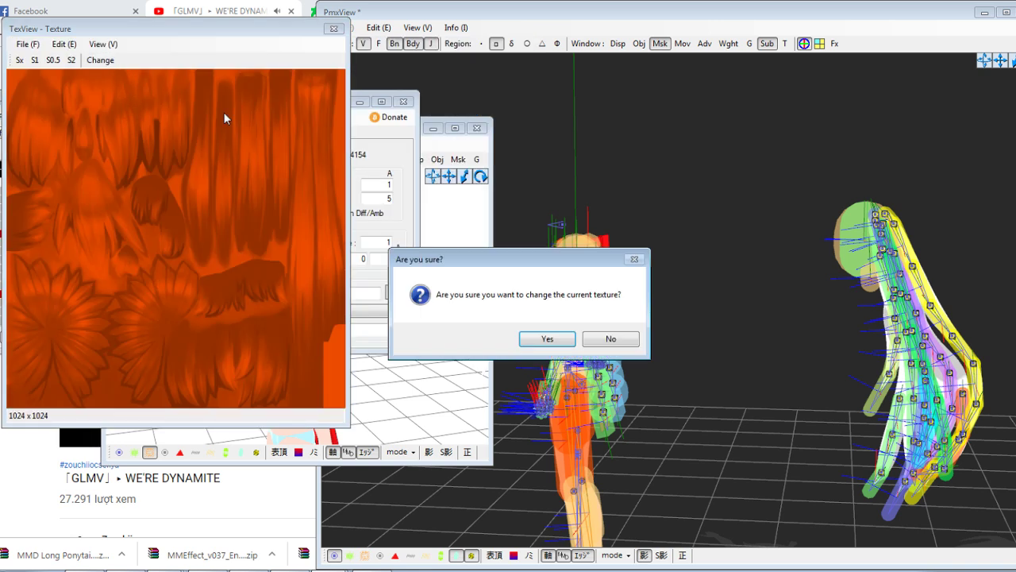
{"action": "left_click", "coordinate": [547, 340]}
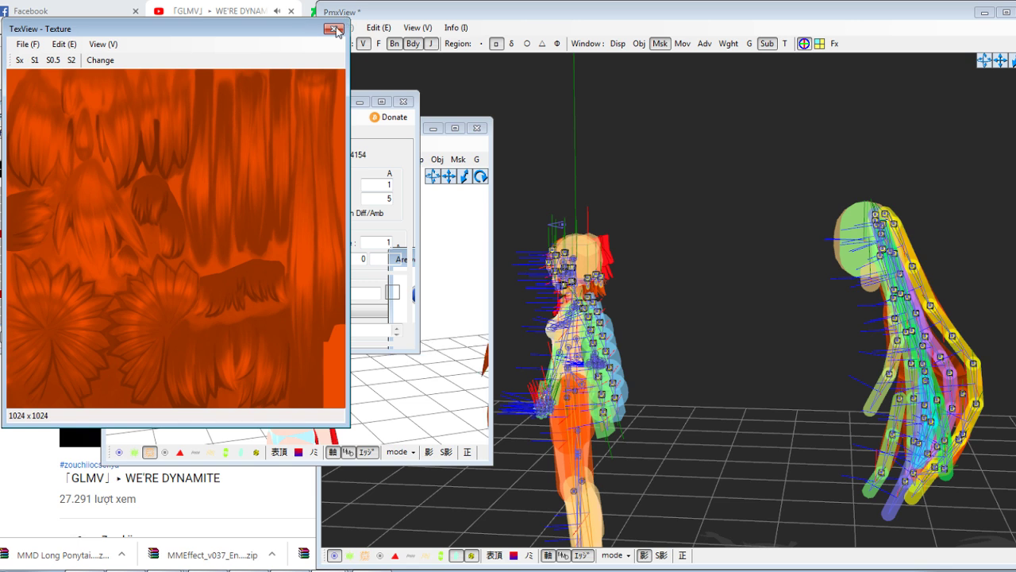
{"action": "left_click", "coordinate": [334, 29]}
{"action": "right_click_drag", "start_coordinate": [404, 295], "coordinate": [399, 303]}
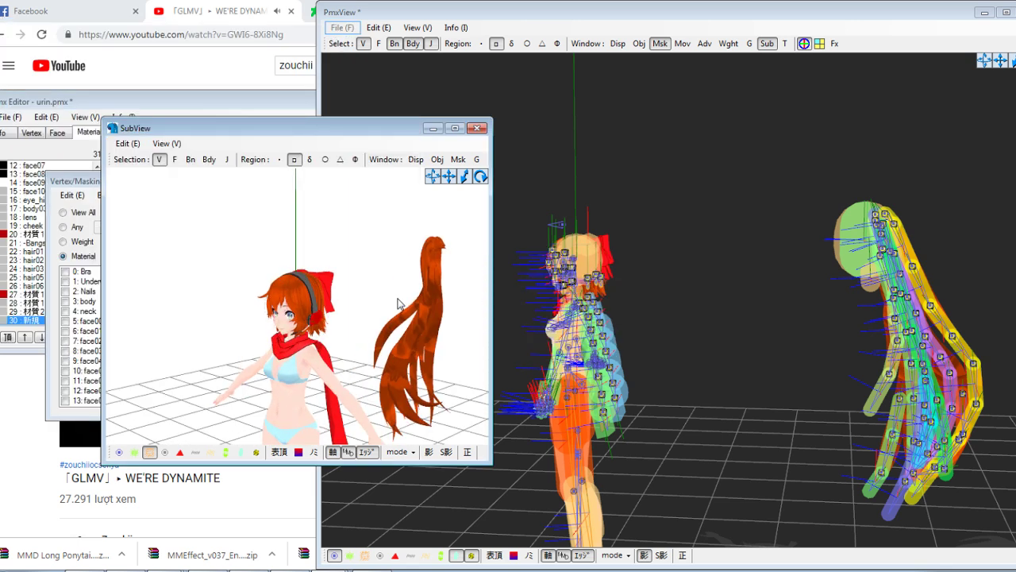
Launch Paint and open the Orange hair image from the Nurin OC tex folder in it
{"action": "left_click", "coordinate": [6, 569]}
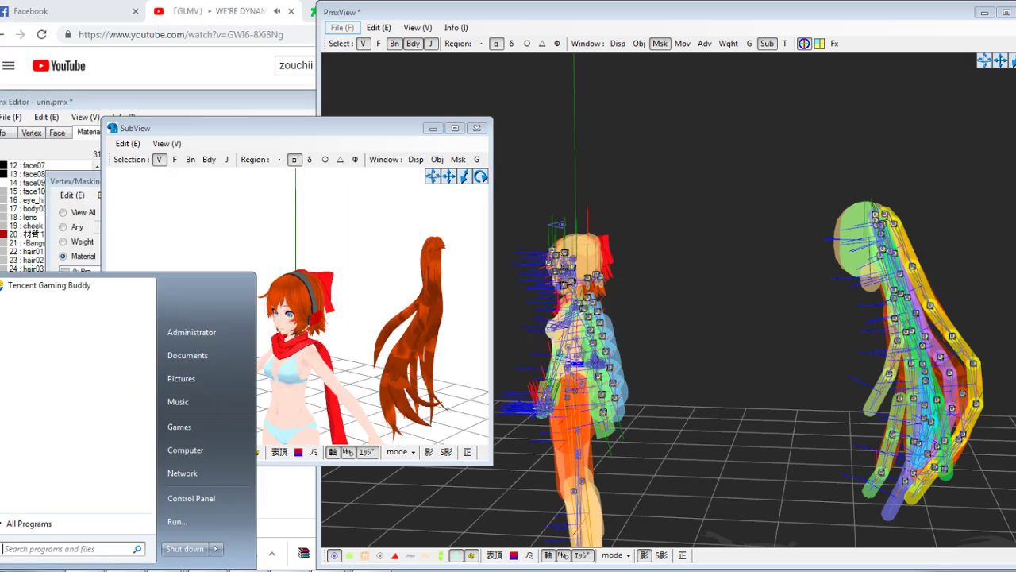
{"action": "type", "text": "pai"}
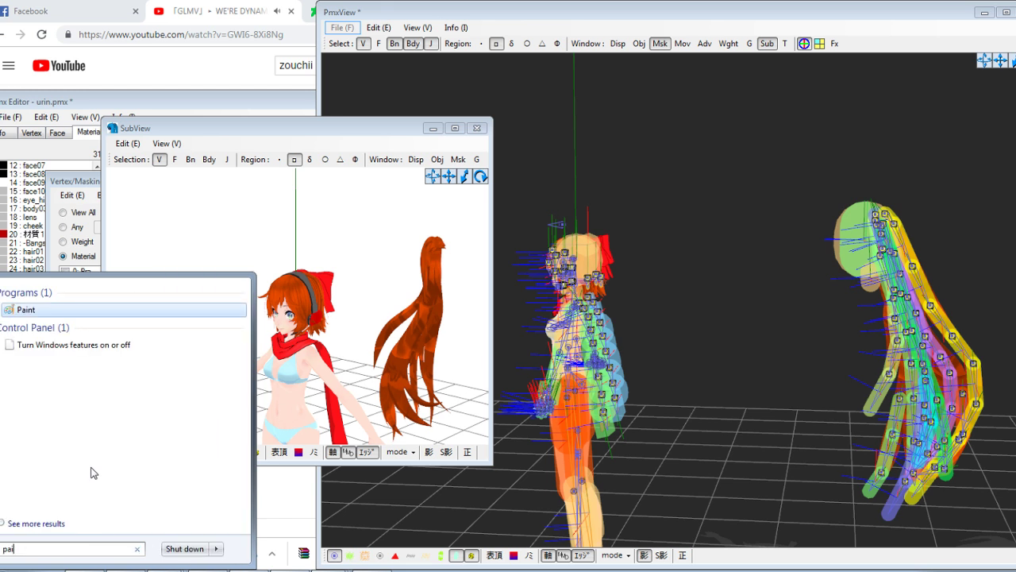
{"action": "key", "text": "Return"}
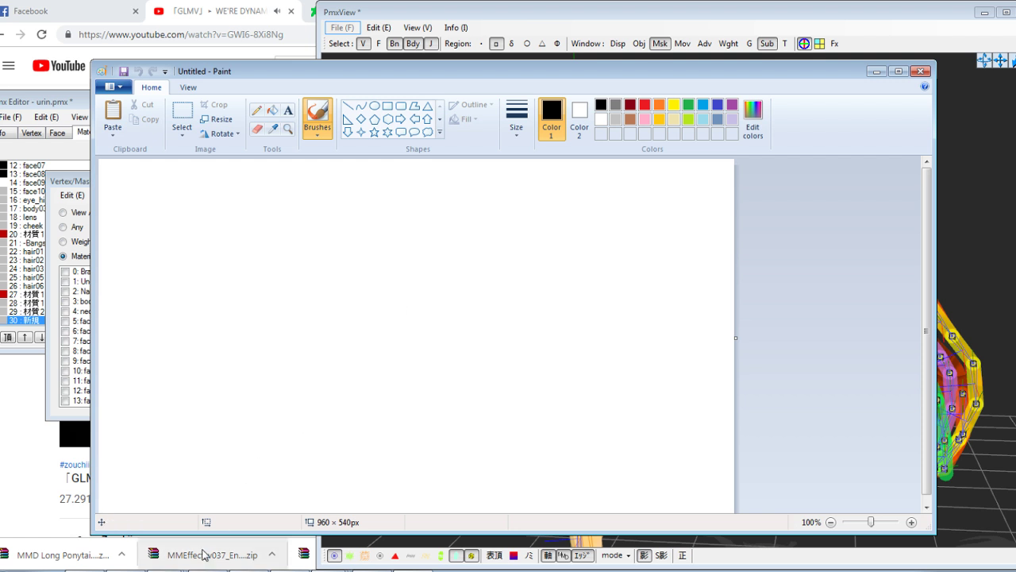
{"action": "double_click", "coordinate": [463, 287]}
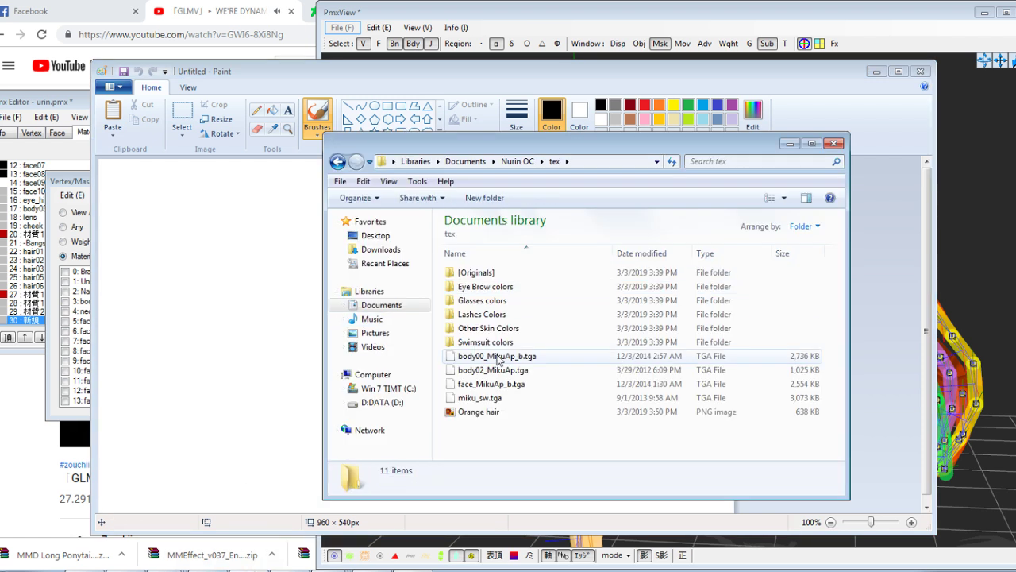
{"action": "left_click", "coordinate": [486, 414]}
{"action": "mouse_move", "coordinate": [486, 419]}
{"action": "left_mouse_down"}
{"action": "mouse_move", "coordinate": [379, 375]}
{"action": "mouse_move", "coordinate": [250, 397]}
{"action": "left_mouse_up"}
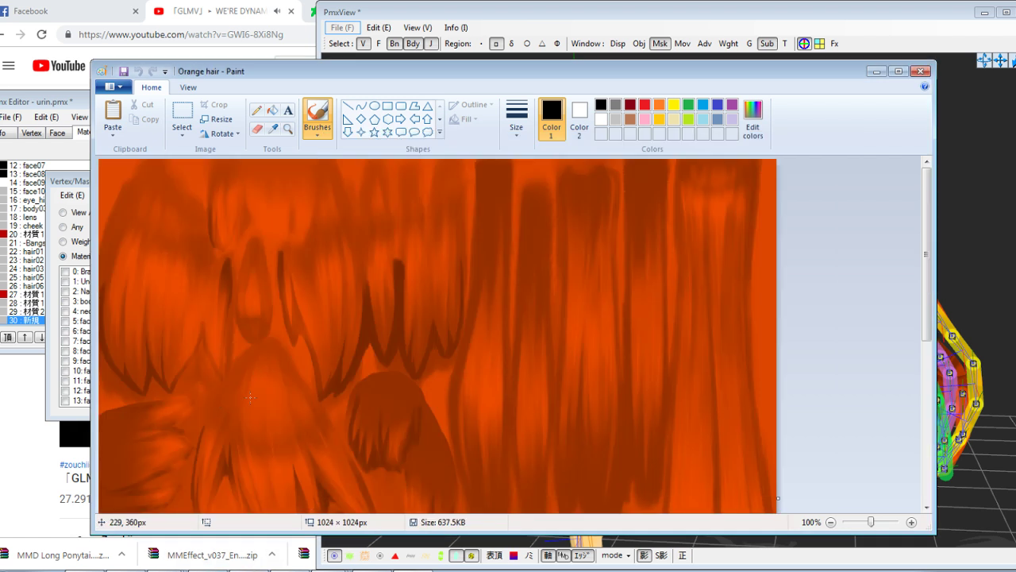
Shift the whole image left until only its rightmost hair strip remains, and crop the canvas to 188 × 1024 px
{"action": "scroll", "coordinate": [399, 387], "scroll_direction": "down", "scroll_amount": 3, "text": "ctrl"}
{"action": "scroll", "coordinate": [399, 387], "scroll_direction": "up", "scroll_amount": 3, "text": "ctrl"}
{"action": "scroll", "coordinate": [400, 387], "scroll_direction": "down", "scroll_amount": 1, "text": "ctrl"}
{"action": "left_click", "coordinate": [899, 71]}
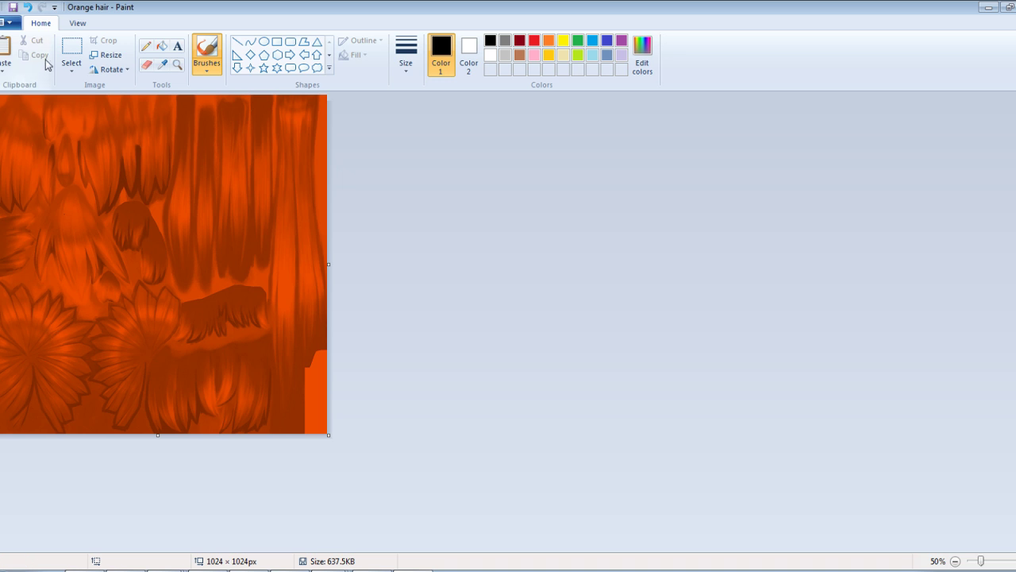
{"action": "left_click", "coordinate": [72, 49]}
{"action": "left_click", "coordinate": [72, 70]}
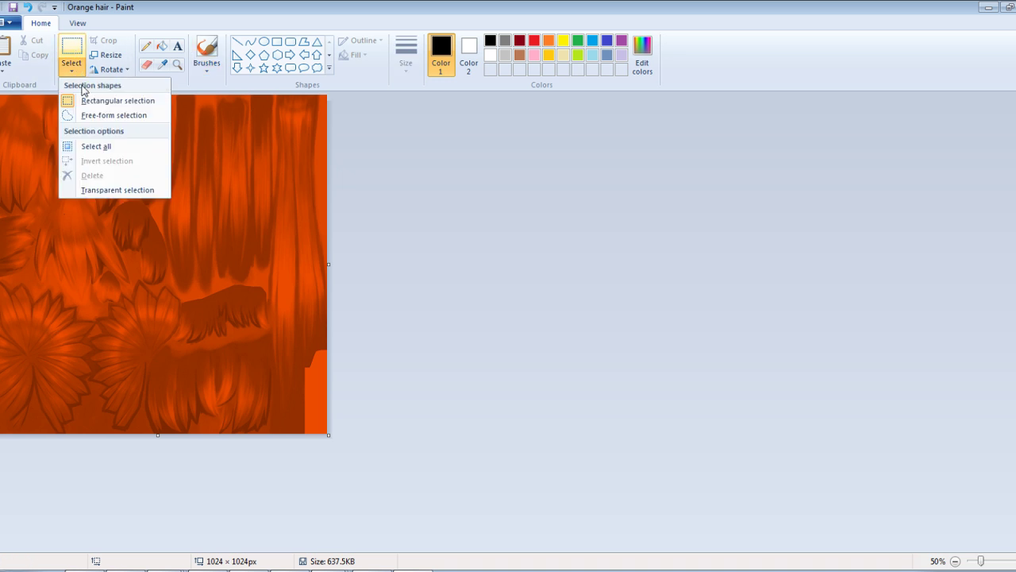
{"action": "left_click", "coordinate": [95, 147]}
{"action": "left_click_drag", "start_coordinate": [182, 200], "coordinate": [19, 211]}
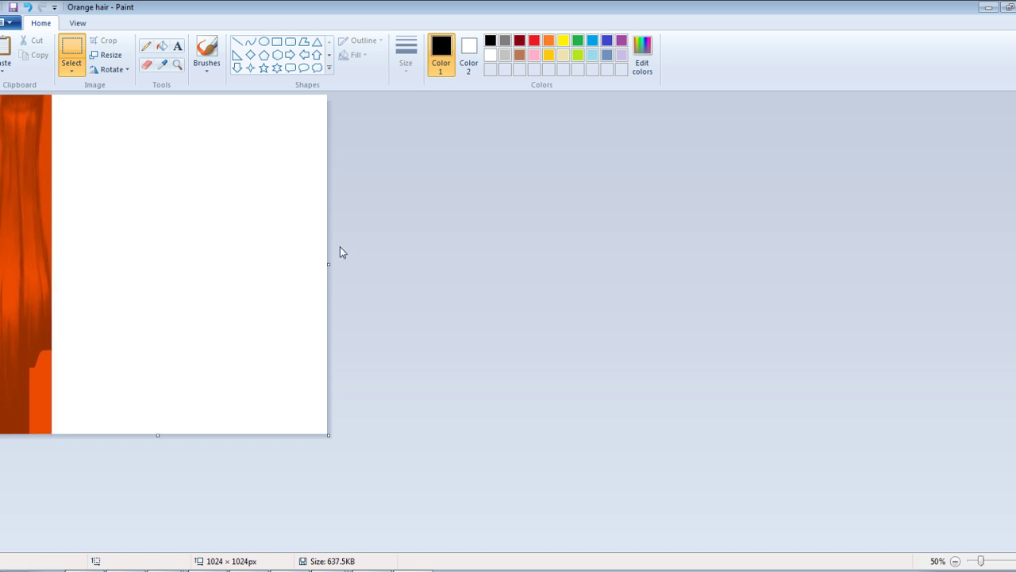
{"action": "left_click_drag", "start_coordinate": [329, 260], "coordinate": [52, 310]}
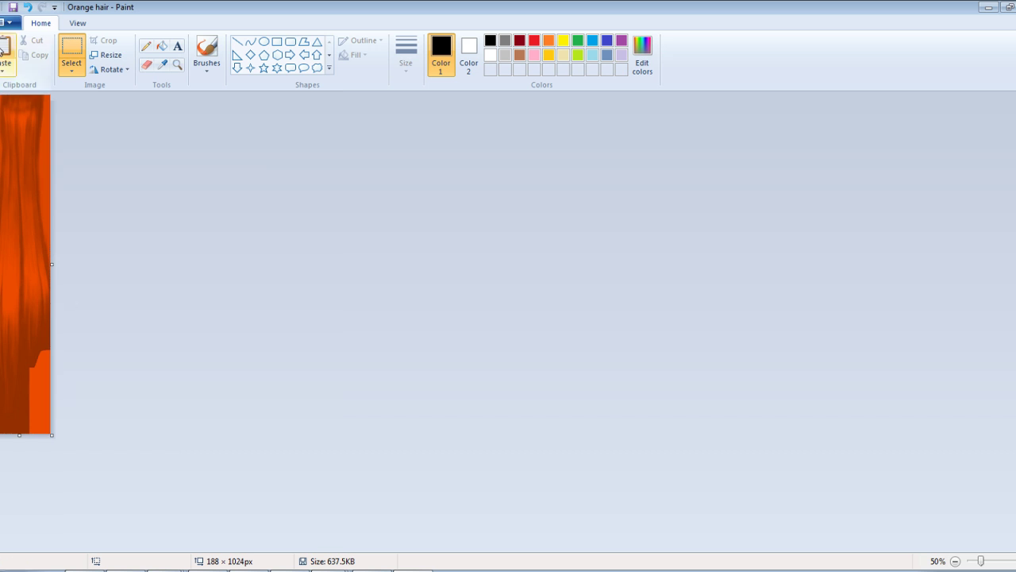
Save the cropped strip as a PNG named back hair in the tex folder, accept losing transparency, and close Paint
{"action": "key", "text": "F12"}
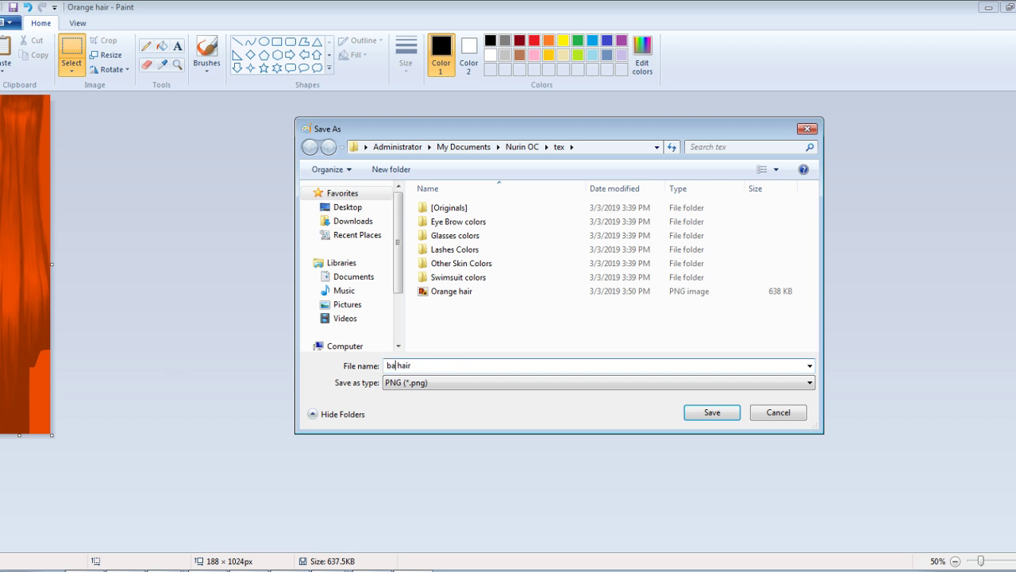
{"action": "key", "text": "Return"}
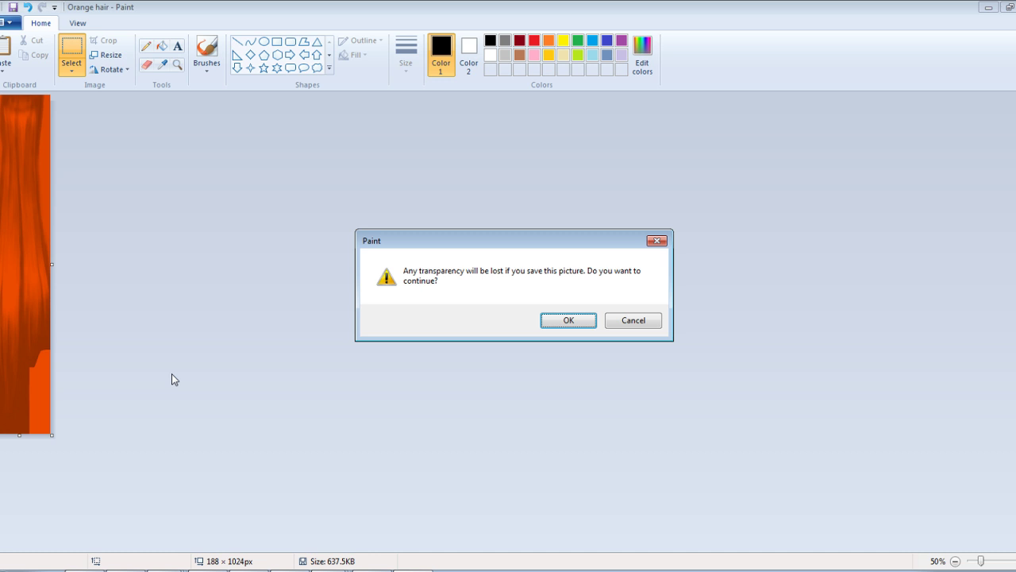
{"action": "left_click", "coordinate": [583, 325]}
{"action": "left_click", "coordinate": [1015, 7]}
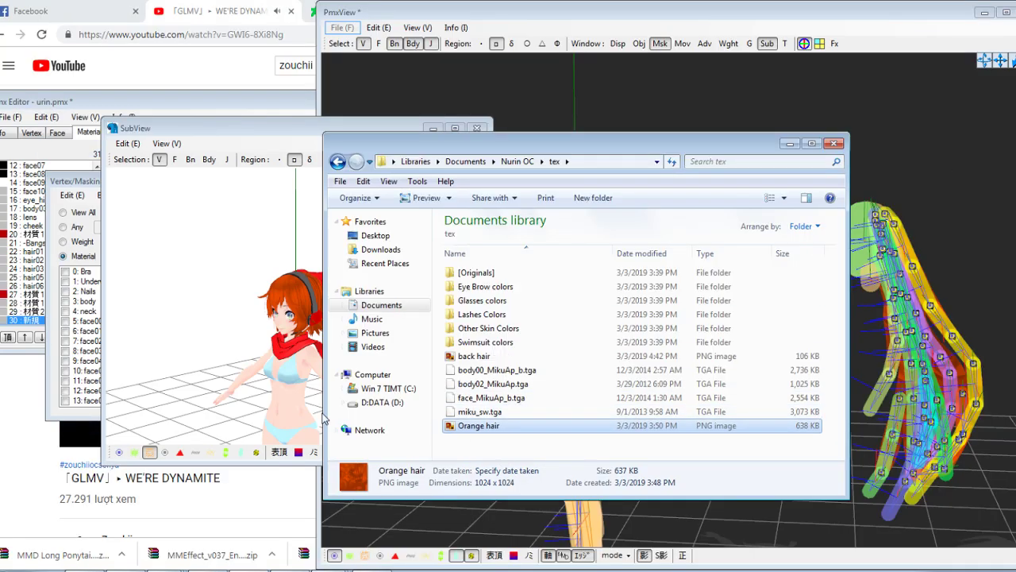
Set the ponytail material's texture path to tex\back hair.png in PMX Editor and inspect the result on the model
{"action": "left_click", "coordinate": [69, 174]}
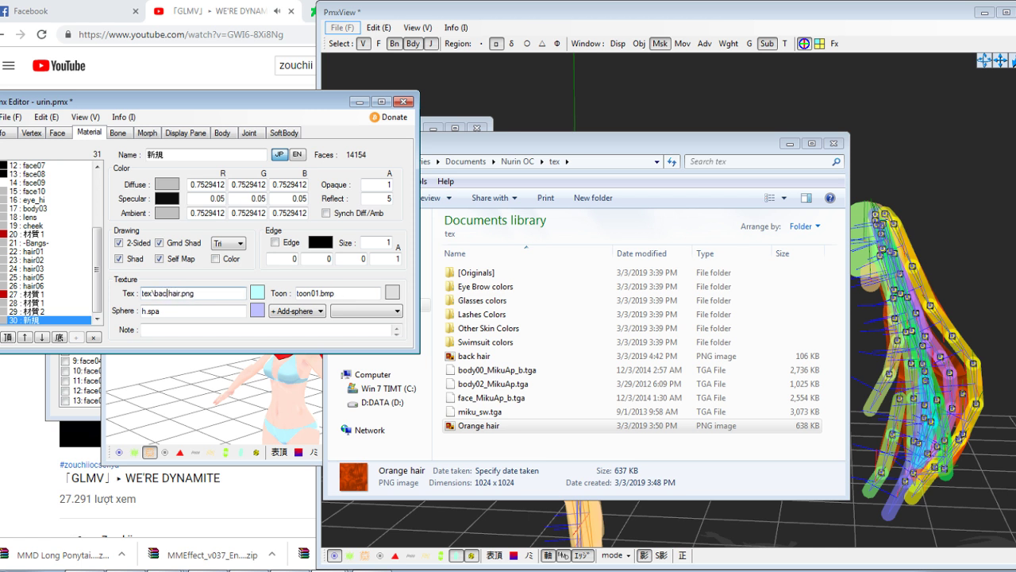
{"action": "left_click", "coordinate": [928, 288]}
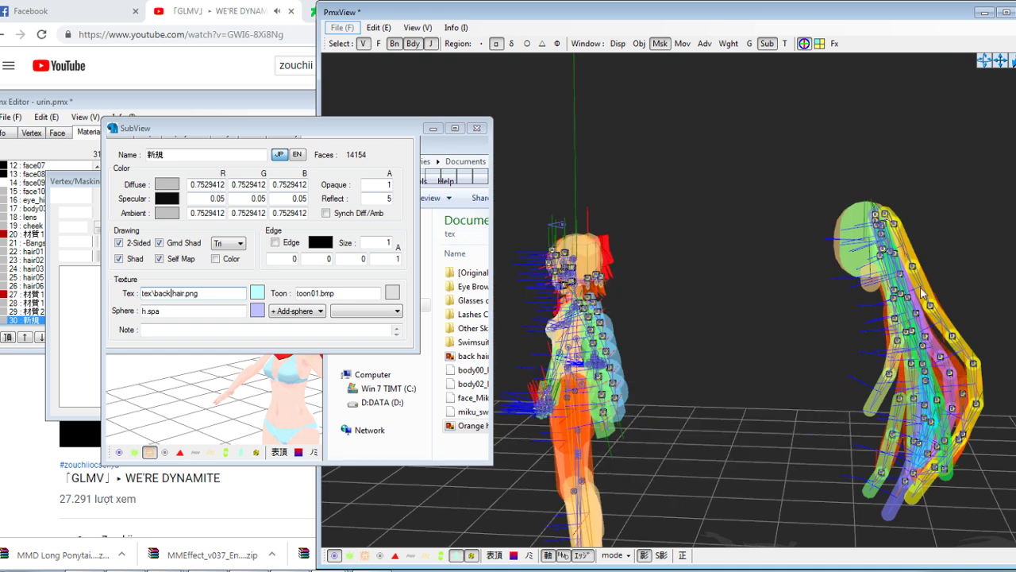
{"action": "right_click_drag", "start_coordinate": [339, 343], "coordinate": [334, 364]}
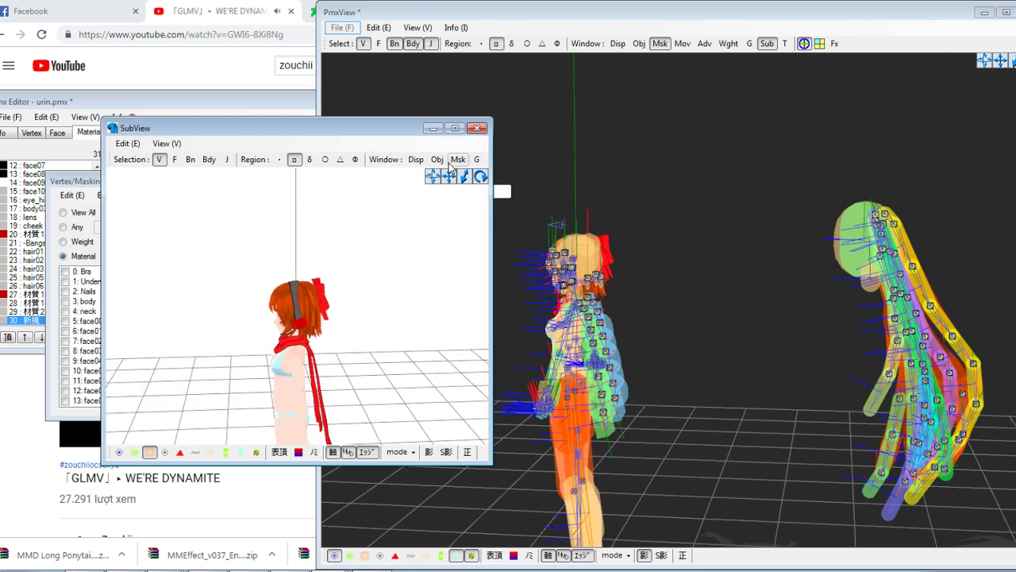
{"action": "left_click_drag", "start_coordinate": [448, 180], "coordinate": [337, 164]}
Select the whole ponytail with its bones, bodies and joints, and rotate it about the vertical axis so it curves away from the character
{"action": "left_click", "coordinate": [945, 423]}
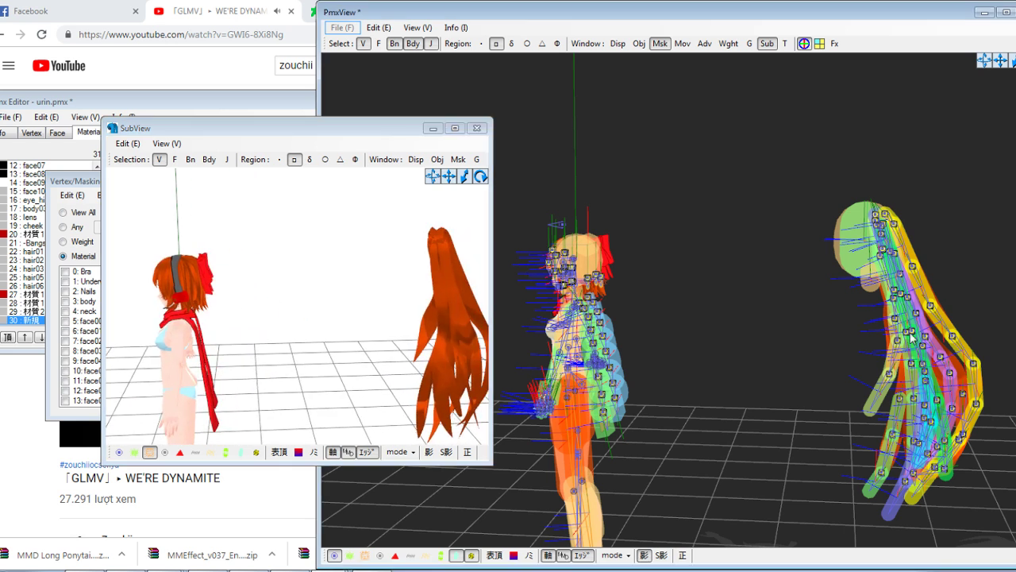
{"action": "left_click", "coordinate": [896, 341]}
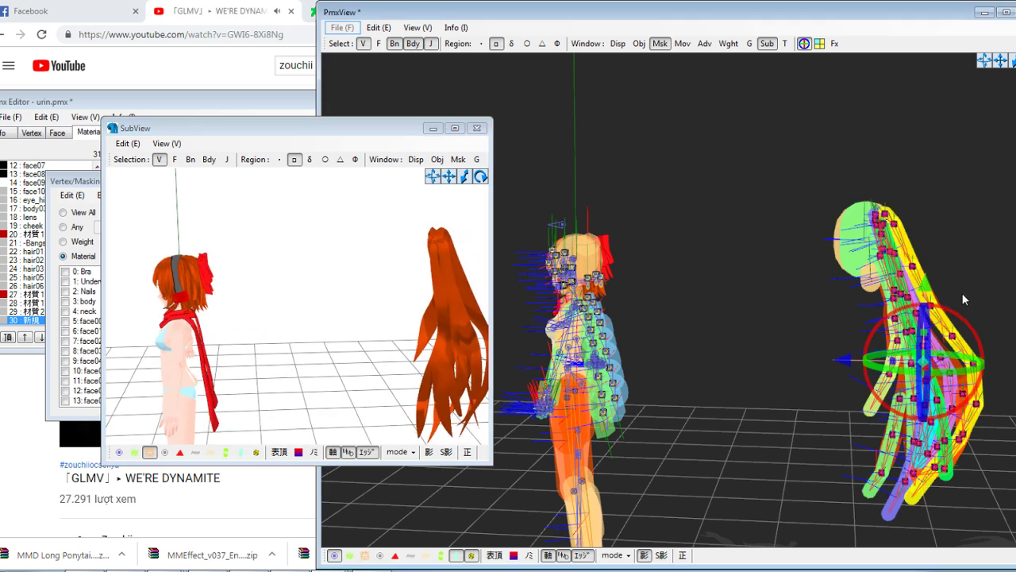
{"action": "right_click_drag", "start_coordinate": [962, 295], "coordinate": [956, 290]}
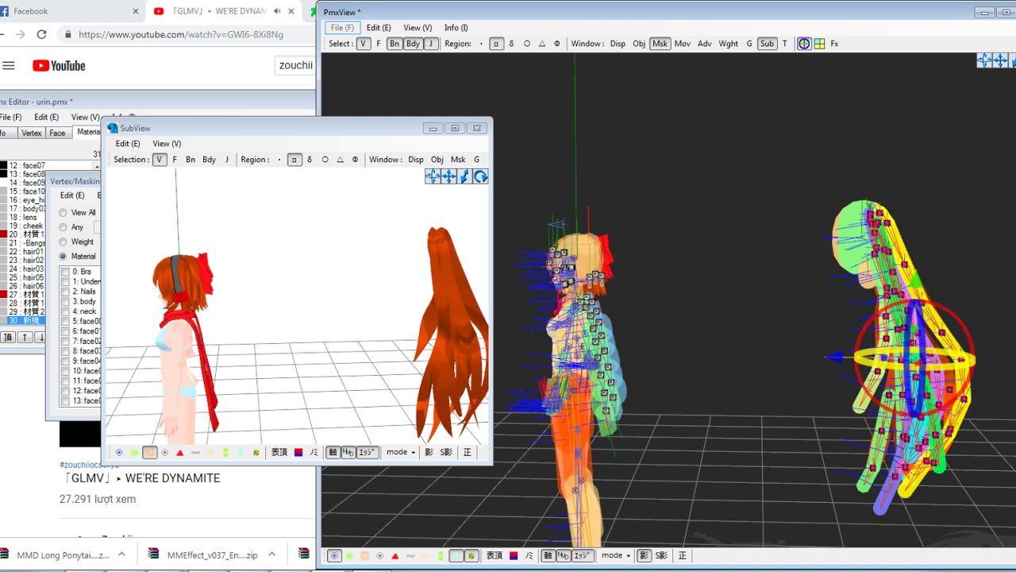
{"action": "left_click_drag", "start_coordinate": [945, 365], "coordinate": [891, 366]}
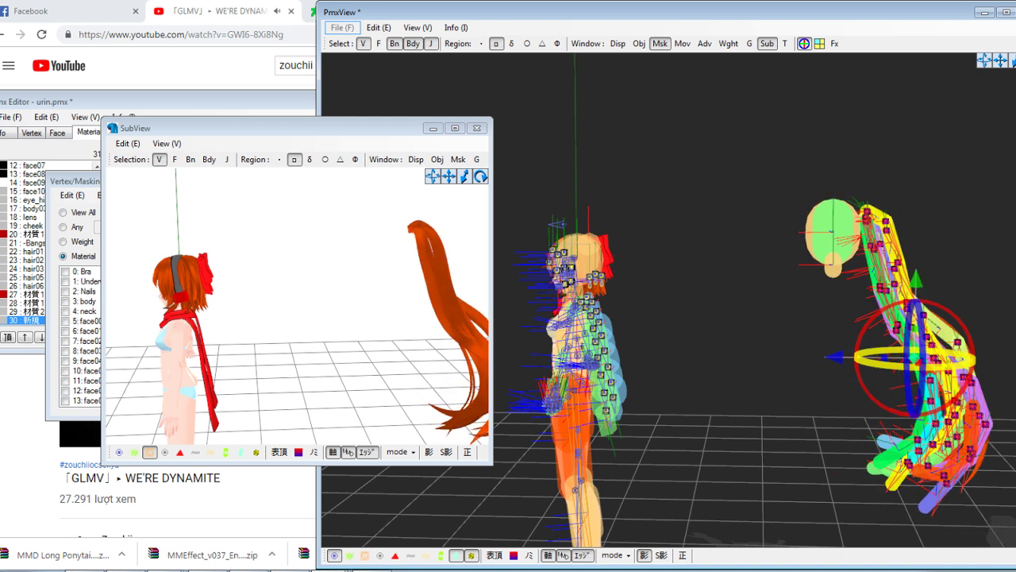
Fine-tune the ponytail's rotation about the vertical axis from the rear view so it points straight backwards
{"action": "right_click_drag", "start_coordinate": [444, 304], "coordinate": [440, 237]}
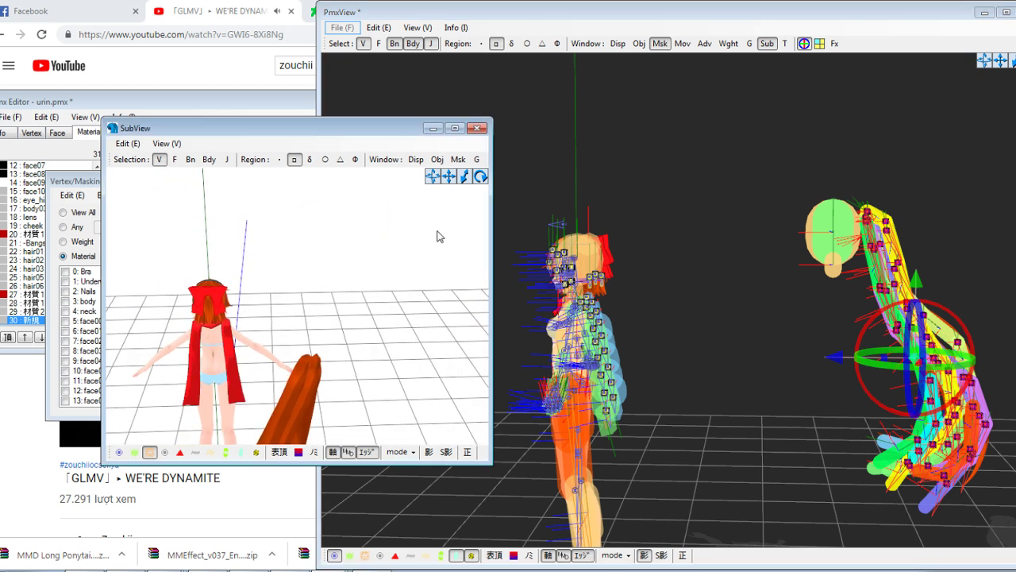
{"action": "left_click_drag", "start_coordinate": [449, 180], "coordinate": [481, 51]}
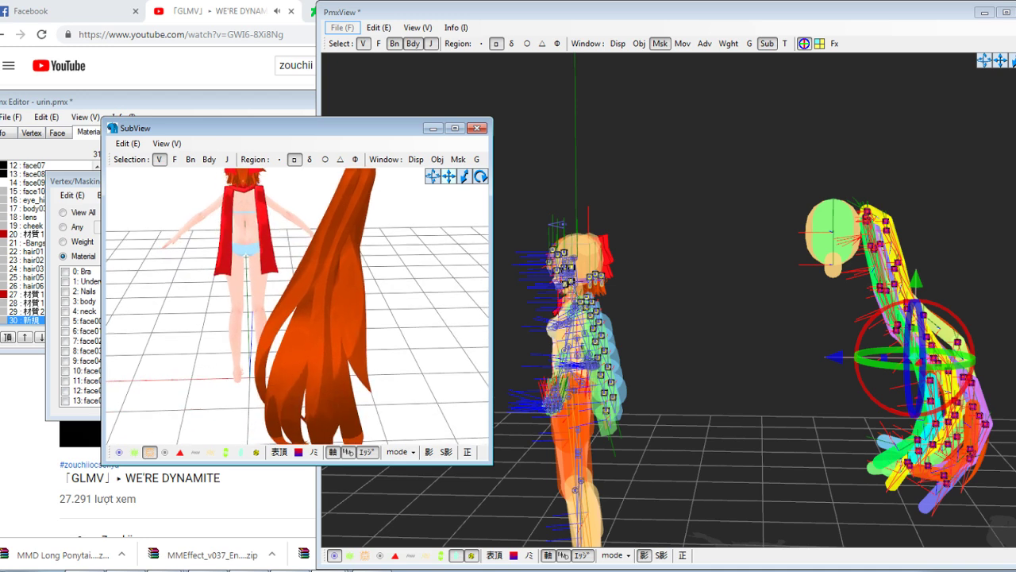
{"action": "scroll", "coordinate": [283, 338], "scroll_direction": "down", "scroll_amount": 4}
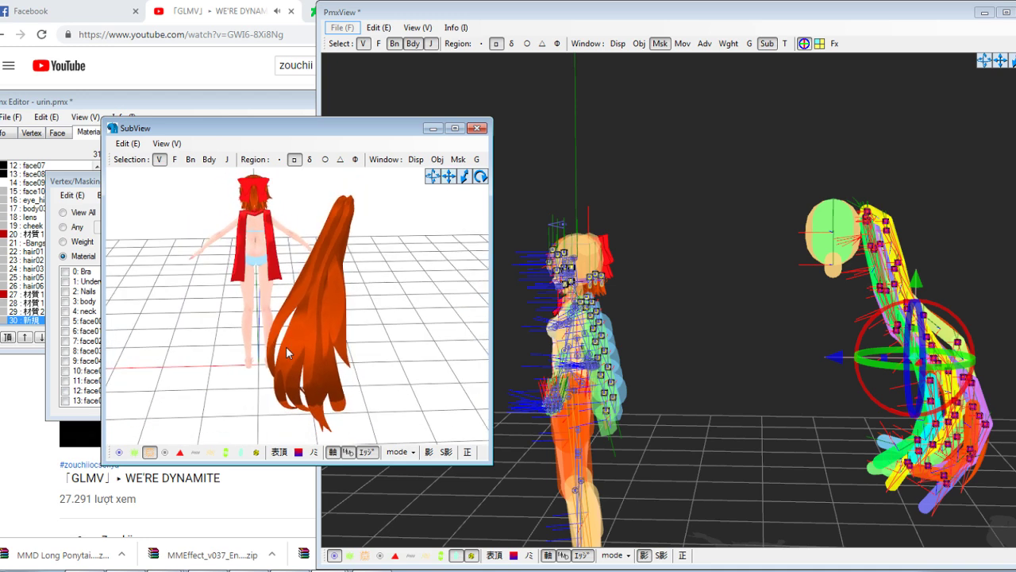
{"action": "right_click_drag", "start_coordinate": [284, 346], "coordinate": [282, 353]}
{"action": "right_click_drag", "start_coordinate": [727, 315], "coordinate": [683, 332]}
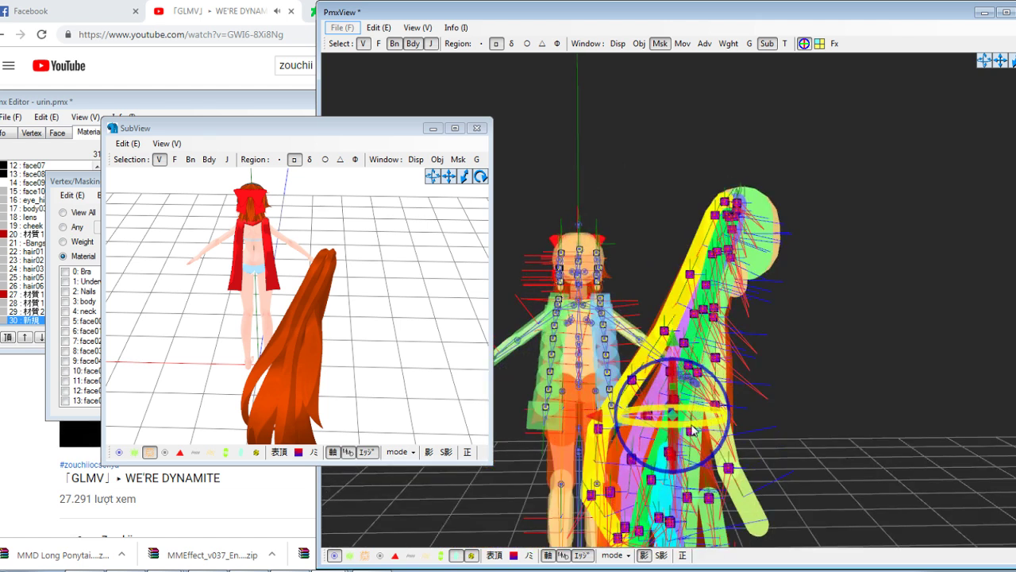
{"action": "left_click_drag", "start_coordinate": [692, 424], "coordinate": [700, 424]}
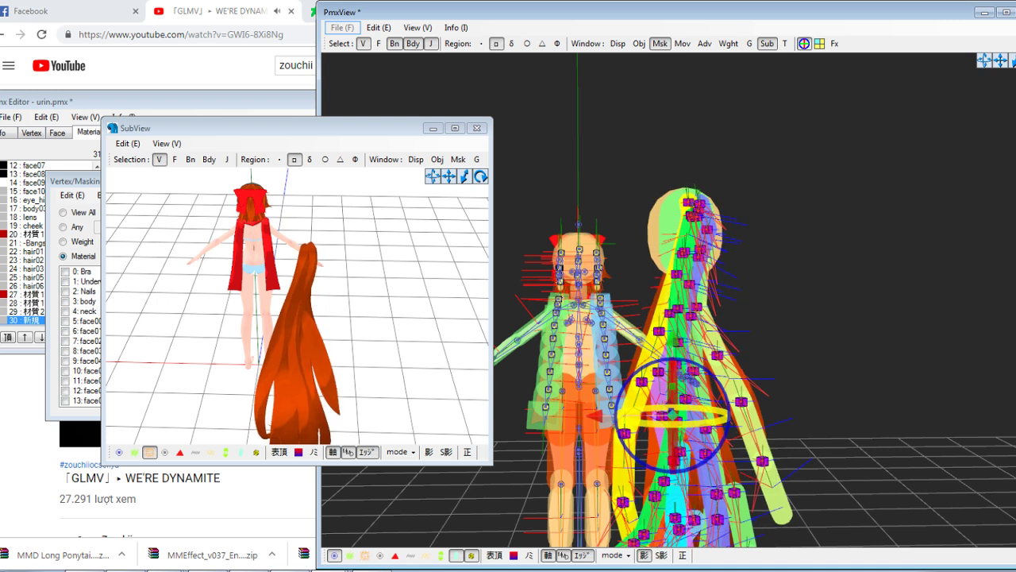
Scale the selected ponytail down to about half its size and compare it with the character from the side and back
{"action": "right_click_drag", "start_coordinate": [314, 411], "coordinate": [378, 401]}
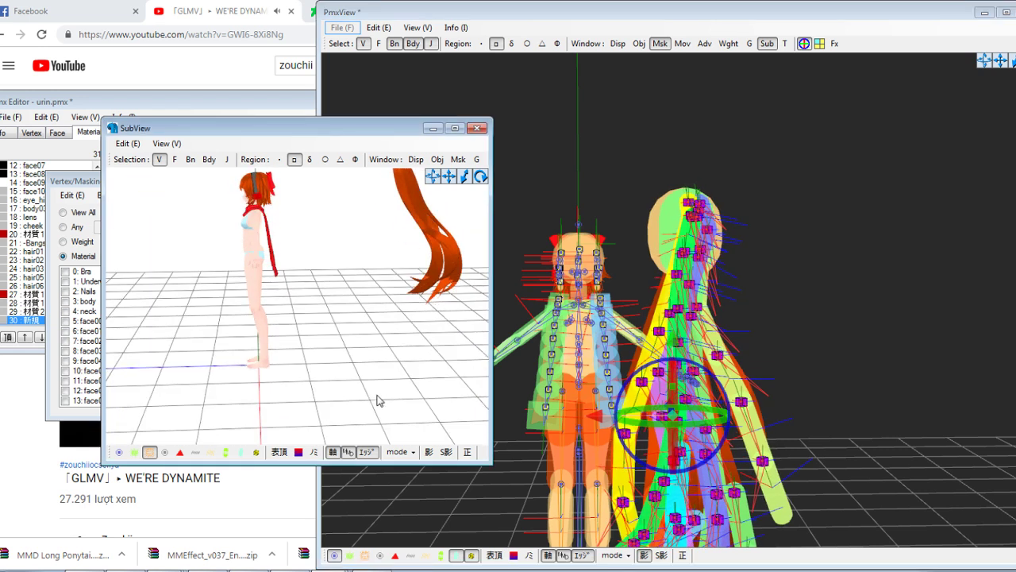
{"action": "right_click_drag", "start_coordinate": [626, 267], "coordinate": [906, 320]}
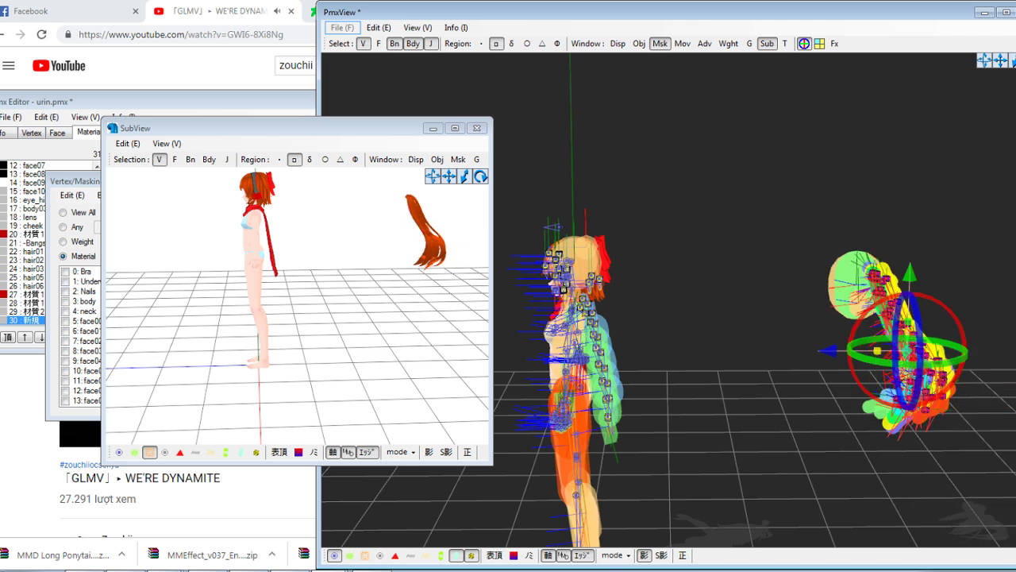
{"action": "right_click_drag", "start_coordinate": [429, 300], "coordinate": [397, 291]}
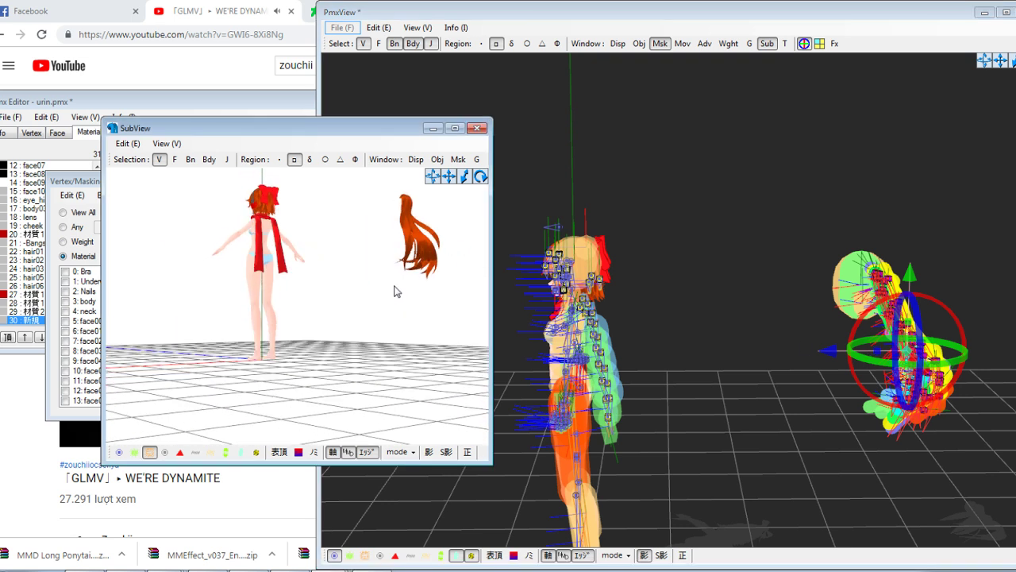
{"action": "middle_click_drag", "start_coordinate": [455, 184], "coordinate": [395, 237]}
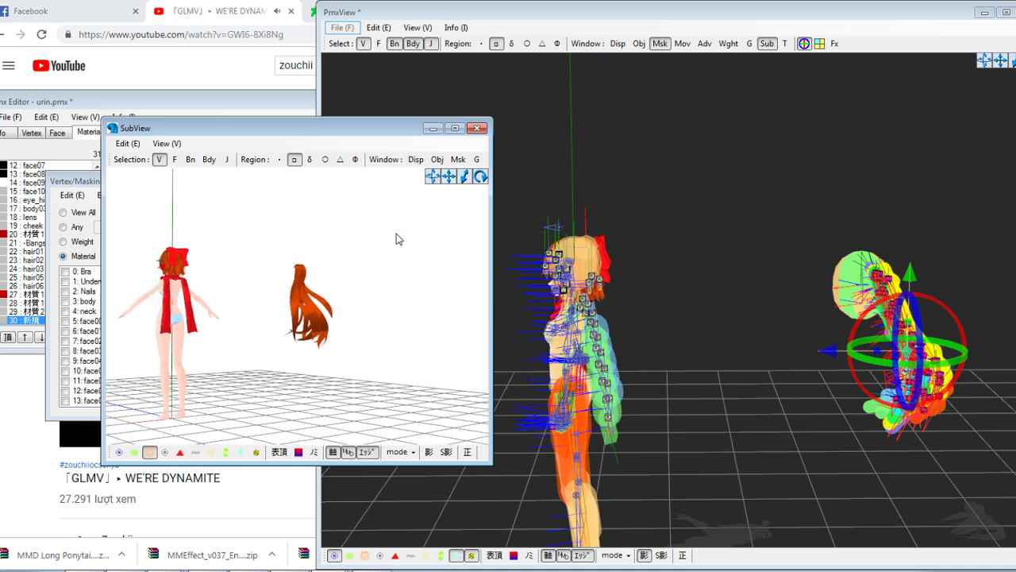
{"action": "scroll", "coordinate": [282, 351], "scroll_direction": "up", "scroll_amount": 2}
{"action": "scroll", "coordinate": [282, 357], "scroll_direction": "up", "scroll_amount": 2}
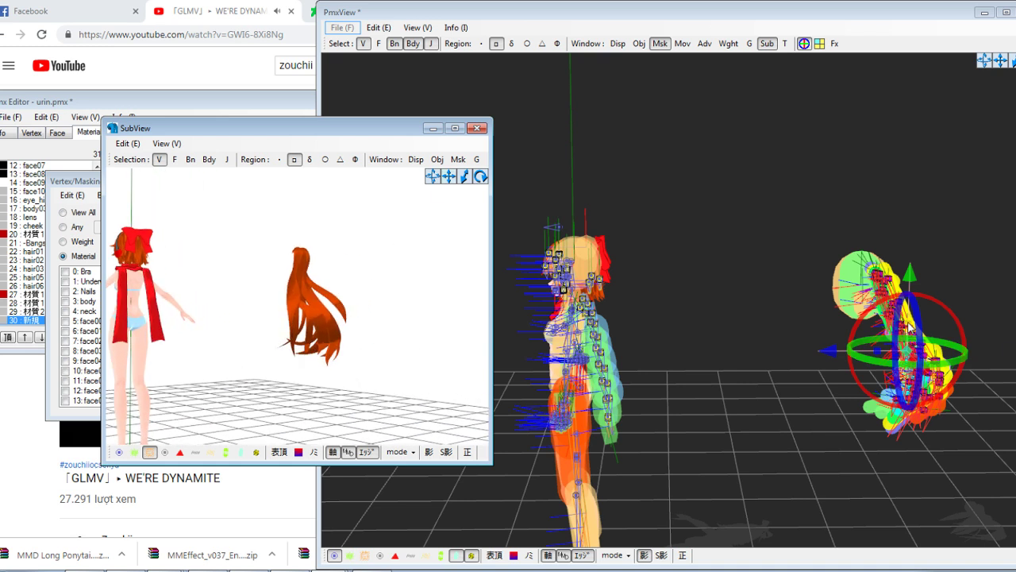
Try to scale the selected ponytail down along its vertical axis directly in the model view
{"action": "left_click_drag", "start_coordinate": [910, 328], "coordinate": [854, 356]}
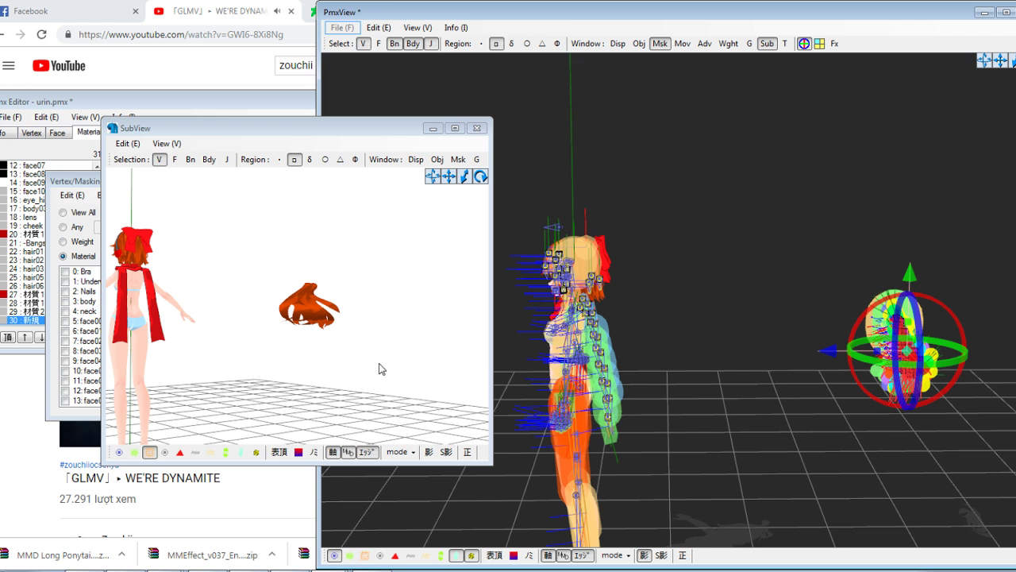
{"action": "mouse_move", "coordinate": [380, 363]}
{"action": "right_mouse_down"}
{"action": "mouse_move", "coordinate": [359, 368]}
{"action": "mouse_move", "coordinate": [374, 371]}
{"action": "right_mouse_up"}
{"action": "left_click", "coordinate": [880, 355]}
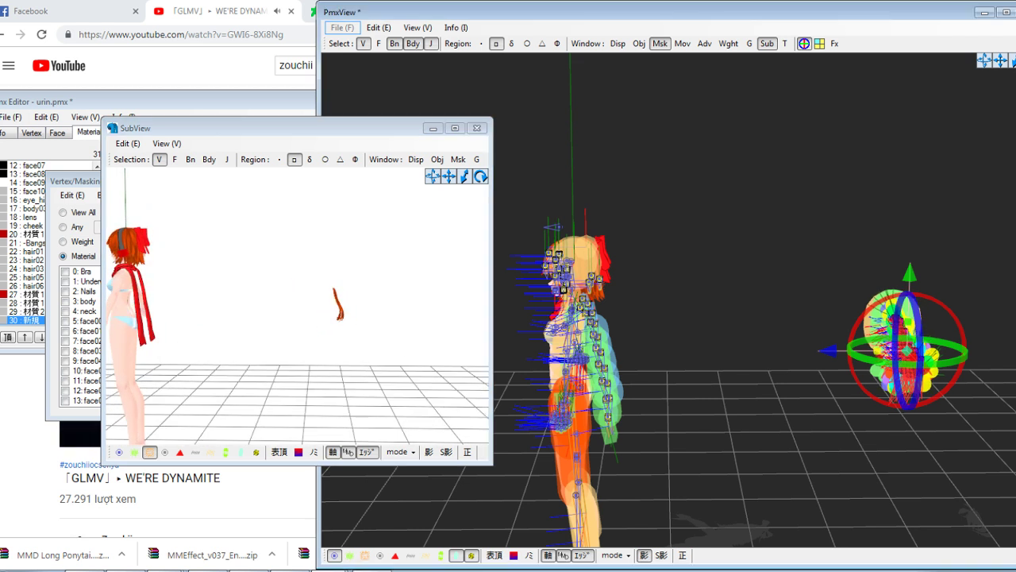
{"action": "left_click_drag", "start_coordinate": [880, 361], "coordinate": [818, 355]}
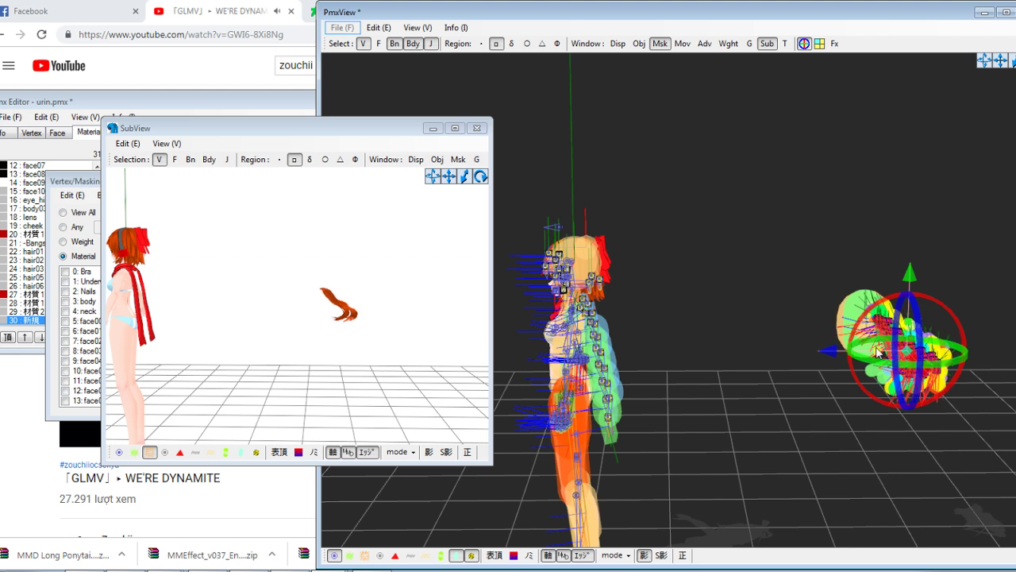
{"action": "left_click_drag", "start_coordinate": [906, 350], "coordinate": [835, 363]}
{"action": "mouse_move", "coordinate": [298, 334]}
{"action": "right_mouse_down"}
{"action": "mouse_move", "coordinate": [250, 338]}
{"action": "mouse_move", "coordinate": [276, 331]}
{"action": "mouse_move", "coordinate": [292, 343]}
{"action": "mouse_move", "coordinate": [316, 330]}
{"action": "right_mouse_up"}
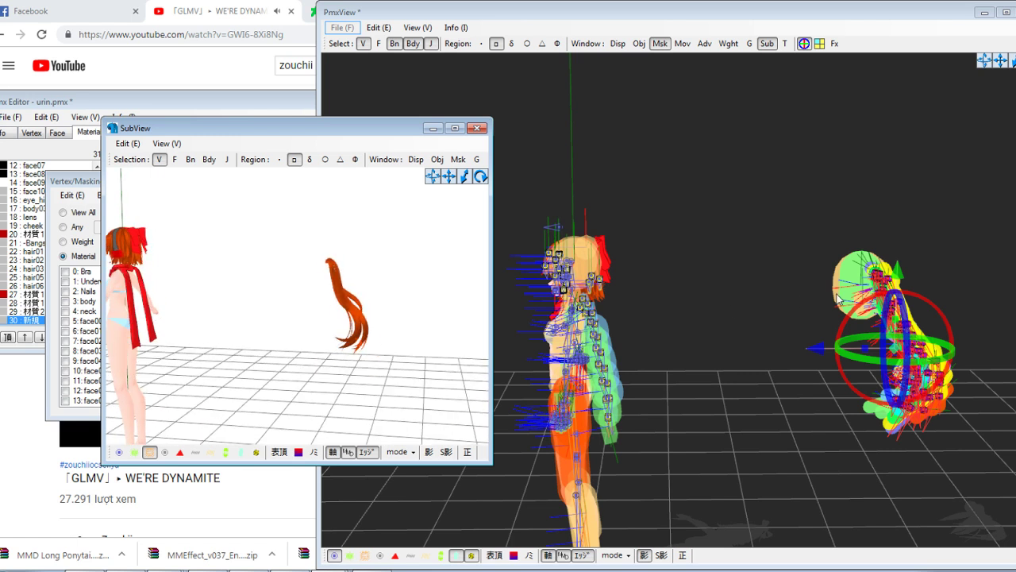
Scale the whole ponytail down uniformly in the Object Manipulation window to suit the size of the character's head
{"action": "left_click", "coordinate": [682, 44]}
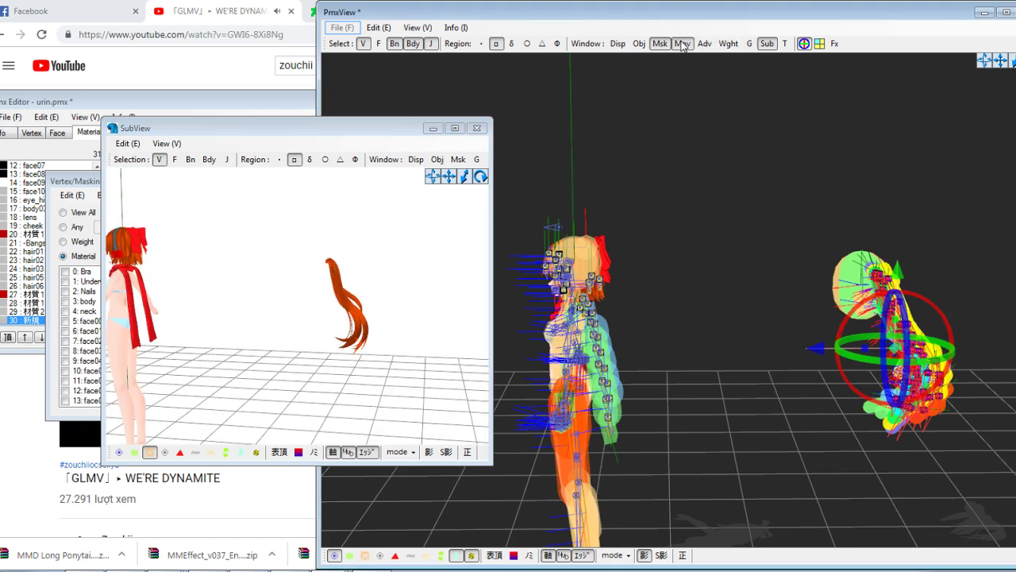
{"action": "left_click_drag", "start_coordinate": [150, 118], "coordinate": [150, 158]}
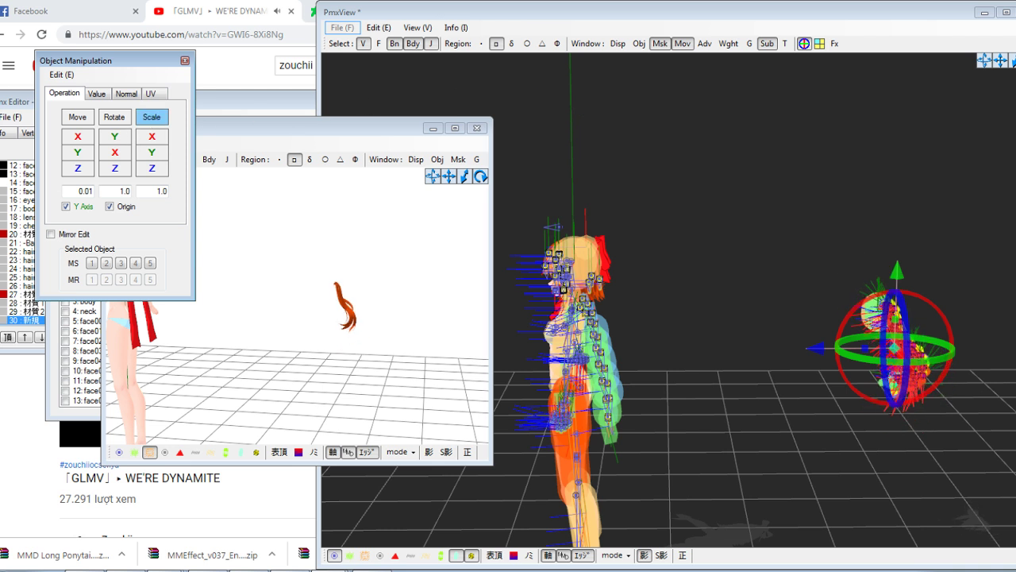
{"action": "right_click_drag", "start_coordinate": [305, 266], "coordinate": [325, 264]}
{"action": "left_click", "coordinate": [146, 70]}
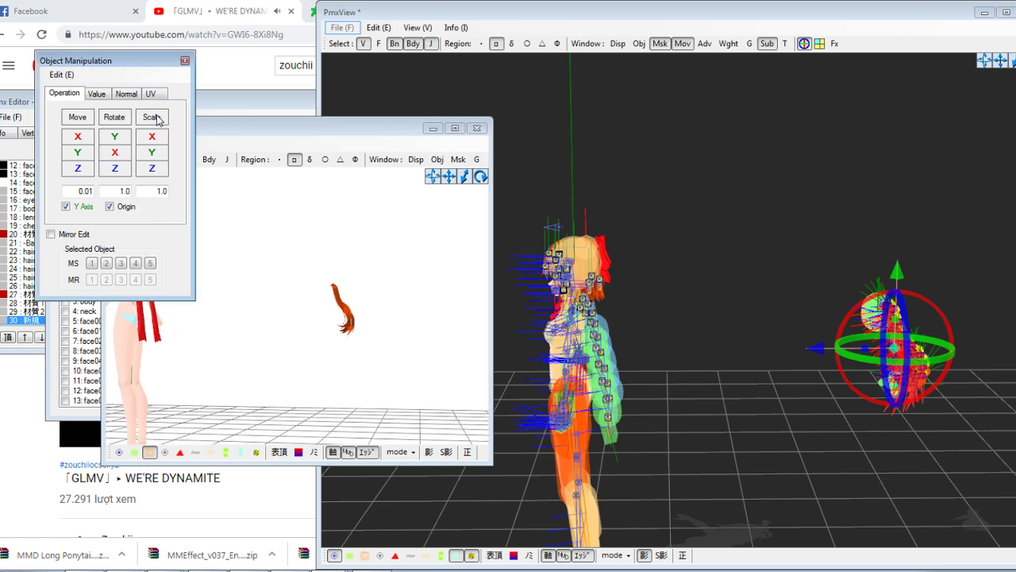
{"action": "left_click_drag", "start_coordinate": [157, 119], "coordinate": [151, 119]}
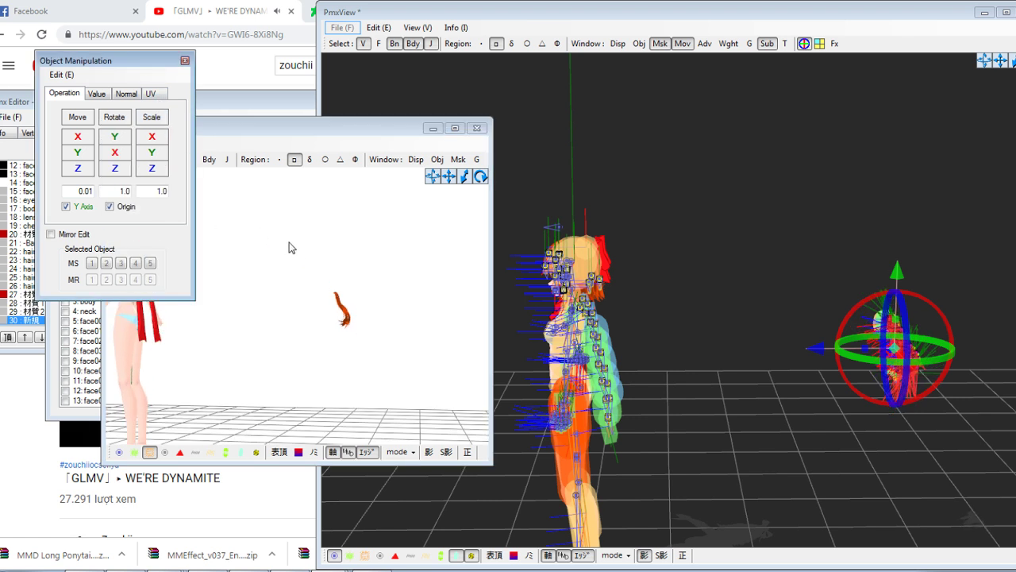
{"action": "right_click_drag", "start_coordinate": [290, 248], "coordinate": [411, 261]}
Move the scaled ponytail along the depth axis until it sits close behind the character's back
{"action": "left_click_drag", "start_coordinate": [816, 352], "coordinate": [576, 354]}
{"action": "right_click_drag", "start_coordinate": [305, 308], "coordinate": [284, 310]}
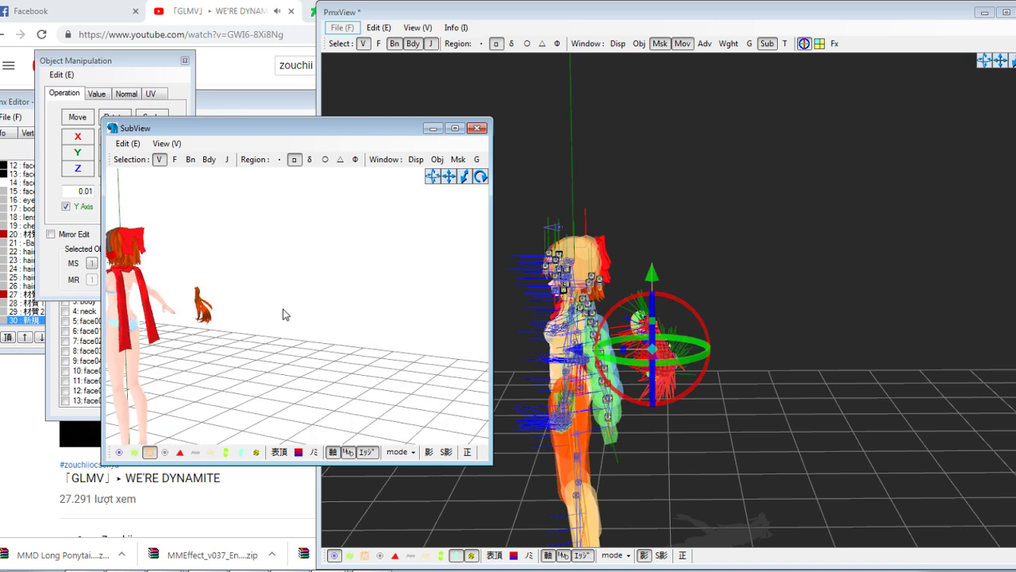
{"action": "scroll", "coordinate": [309, 223], "scroll_direction": "up", "scroll_amount": 8}
{"action": "right_click_drag", "start_coordinate": [408, 232], "coordinate": [374, 235]}
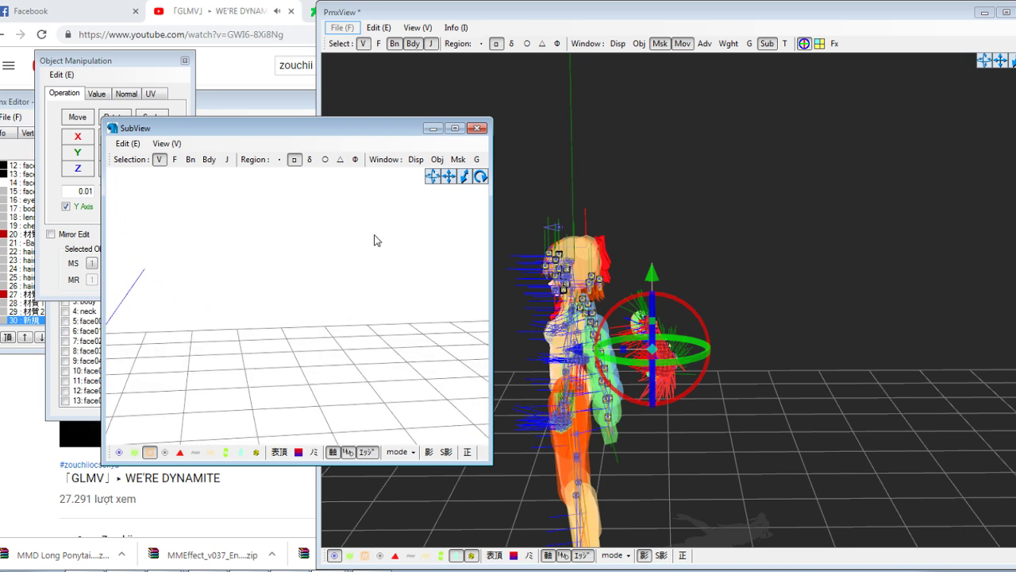
{"action": "left_click_drag", "start_coordinate": [450, 178], "coordinate": [508, 183]}
{"action": "right_click_drag", "start_coordinate": [344, 243], "coordinate": [347, 287]}
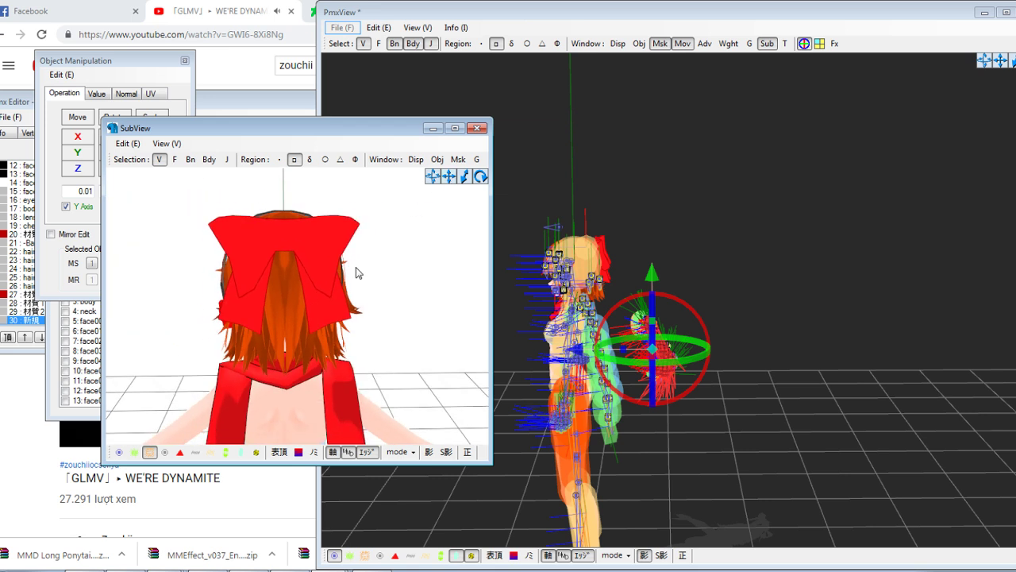
Move the ponytail up and sideways from the rear so its root sits behind the head at the bow
{"action": "right_click_drag", "start_coordinate": [576, 290], "coordinate": [520, 261]}
{"action": "key", "text": "F2"}
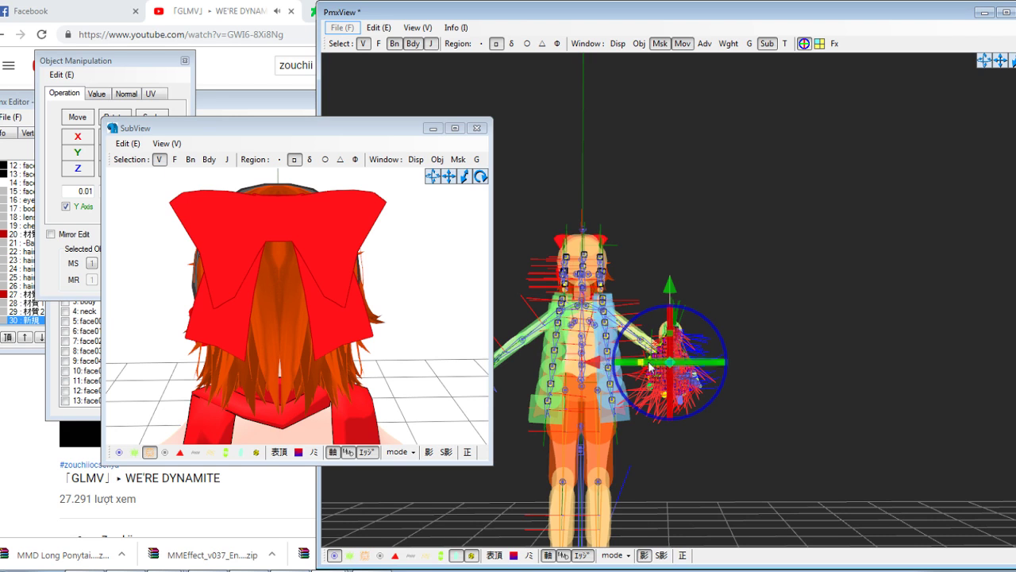
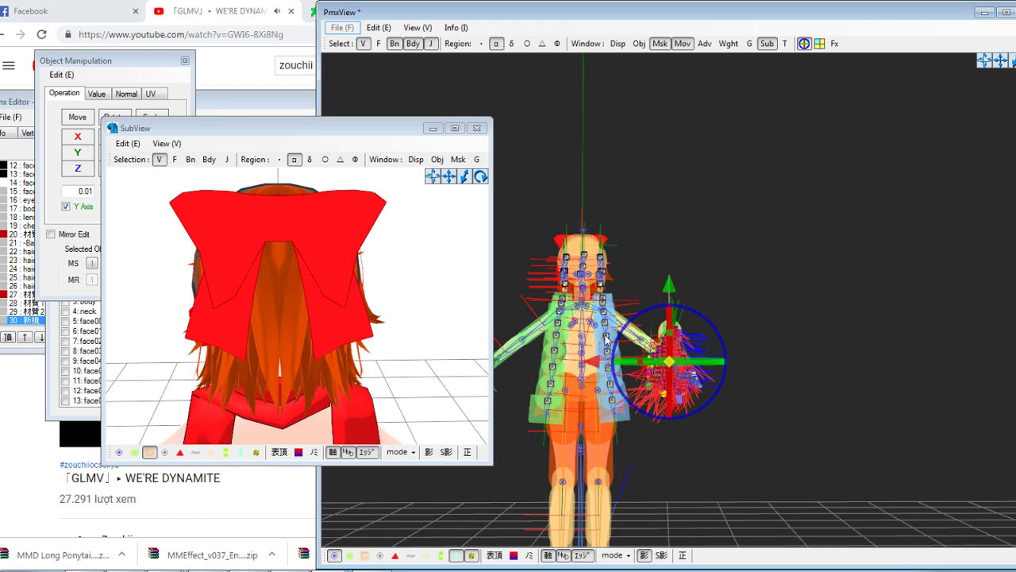
{"action": "left_click_drag", "start_coordinate": [606, 338], "coordinate": [576, 265]}
{"action": "left_click_drag", "start_coordinate": [576, 195], "coordinate": [576, 193]}
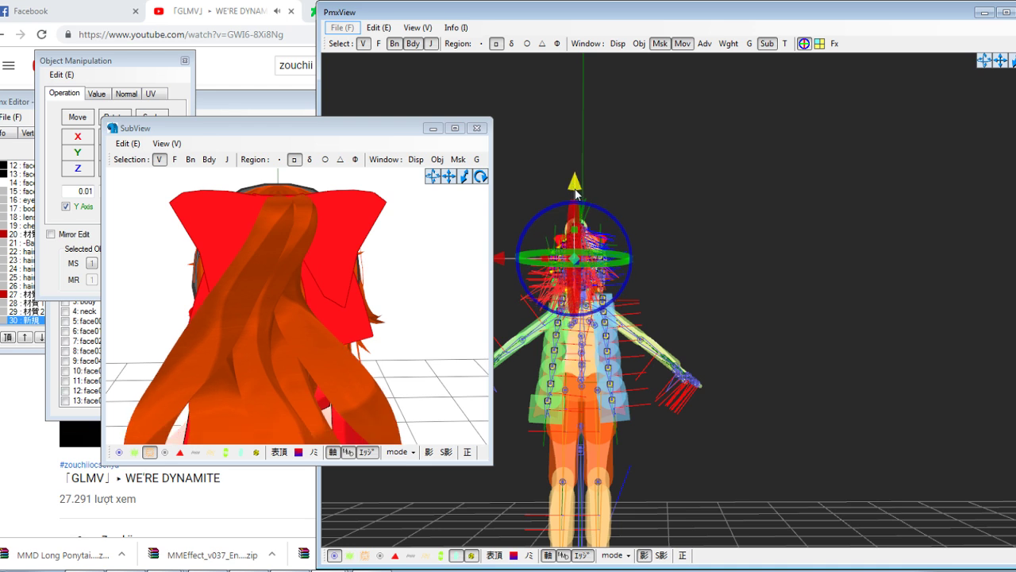
{"action": "left_click_drag", "start_coordinate": [526, 261], "coordinate": [523, 262]}
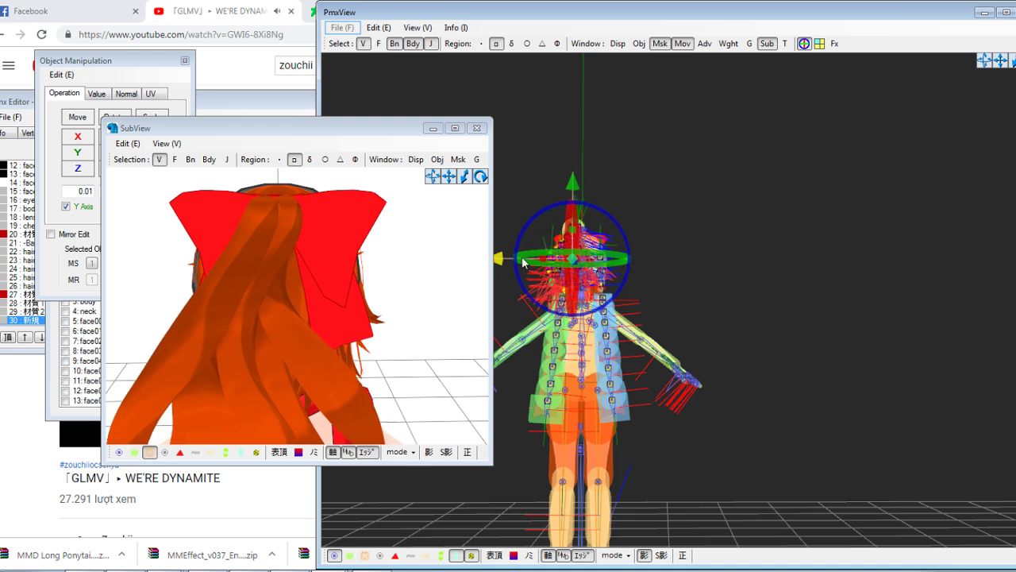
Shift the ponytail forward against the back of the head and lower it beneath the bow
{"action": "right_click_drag", "start_coordinate": [522, 262], "coordinate": [734, 258]}
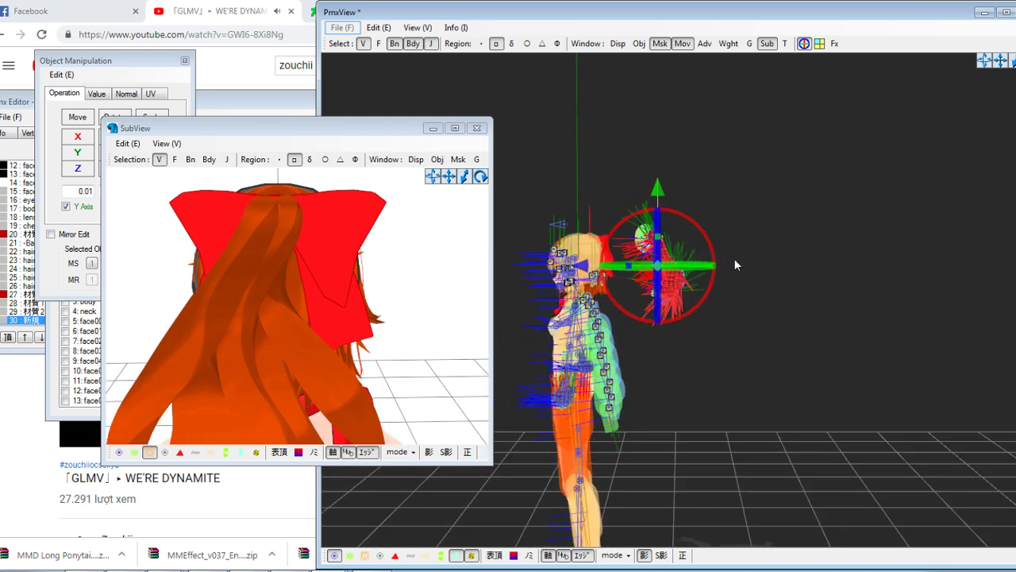
{"action": "left_click_drag", "start_coordinate": [578, 270], "coordinate": [537, 276]}
{"action": "right_click_drag", "start_coordinate": [333, 306], "coordinate": [376, 312]}
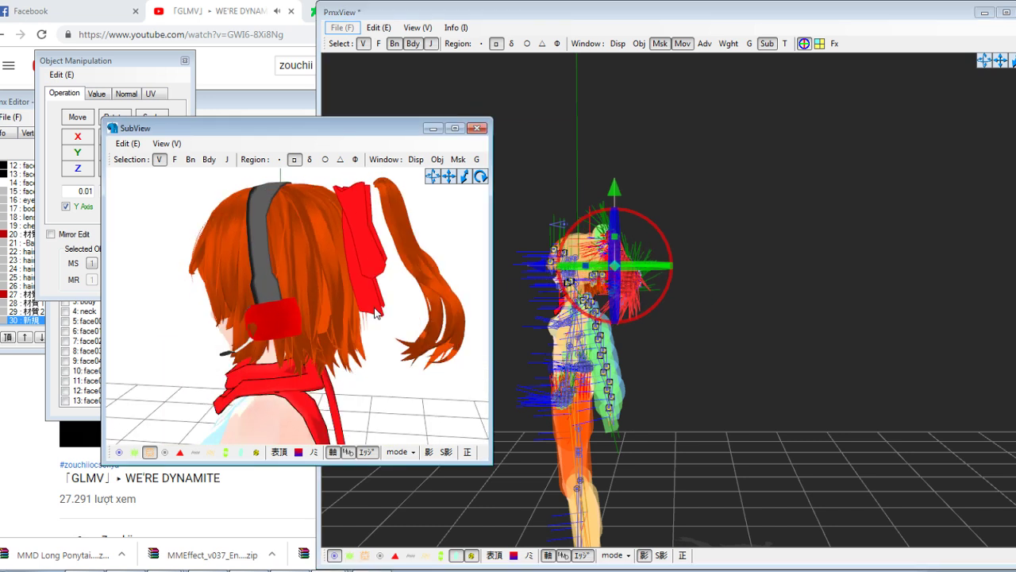
{"action": "left_click_drag", "start_coordinate": [547, 270], "coordinate": [537, 265]}
{"action": "left_click_drag", "start_coordinate": [609, 192], "coordinate": [608, 212]}
{"action": "mouse_move", "coordinate": [338, 248]}
{"action": "right_mouse_down"}
{"action": "mouse_move", "coordinate": [307, 248]}
{"action": "mouse_move", "coordinate": [324, 242]}
{"action": "right_mouse_up"}
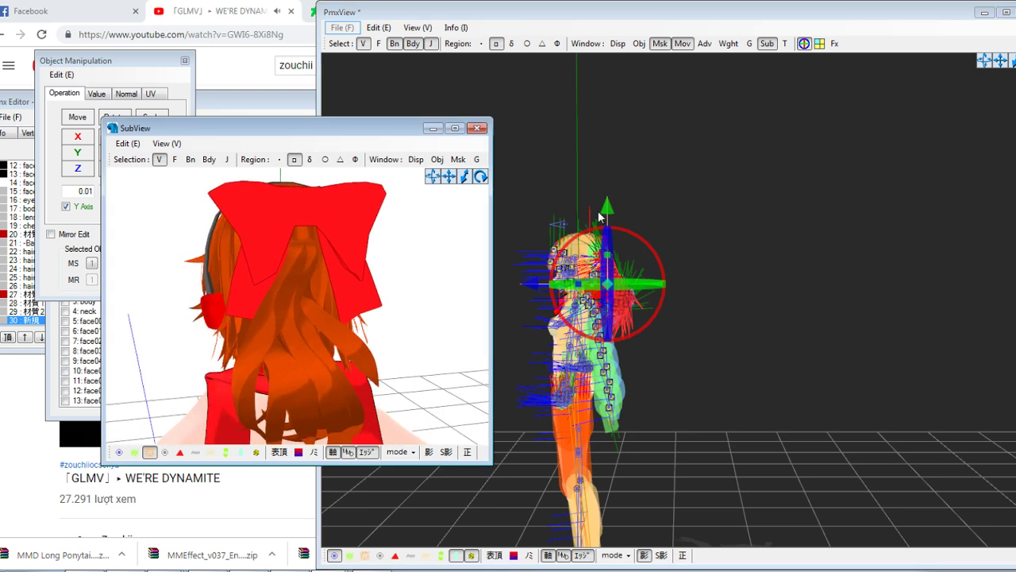
Raise the ponytail slightly and fine-tune its sideways position so it is centred on the back of the head
{"action": "left_click_drag", "start_coordinate": [605, 213], "coordinate": [614, 202]}
{"action": "right_click_drag", "start_coordinate": [529, 200], "coordinate": [479, 207]}
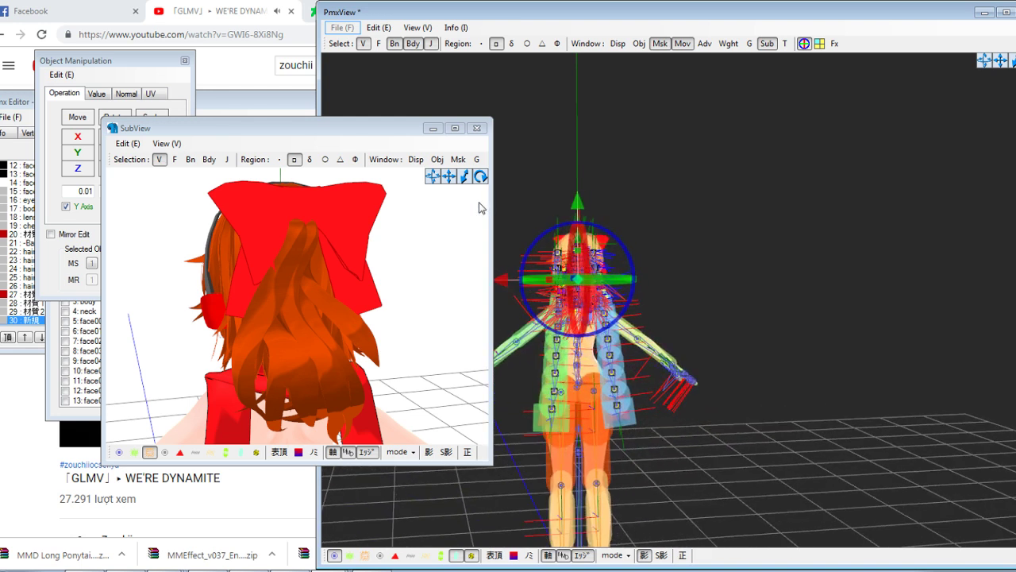
{"action": "left_click_drag", "start_coordinate": [502, 283], "coordinate": [508, 284]}
{"action": "scroll", "coordinate": [589, 274], "scroll_direction": "up", "scroll_amount": 8}
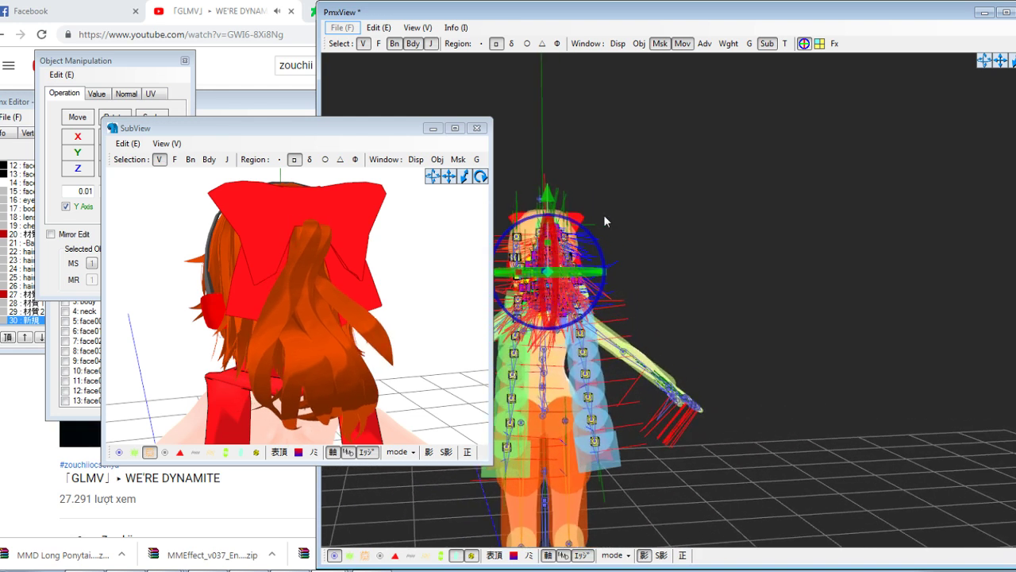
{"action": "scroll", "coordinate": [611, 182], "scroll_direction": "up", "scroll_amount": 3}
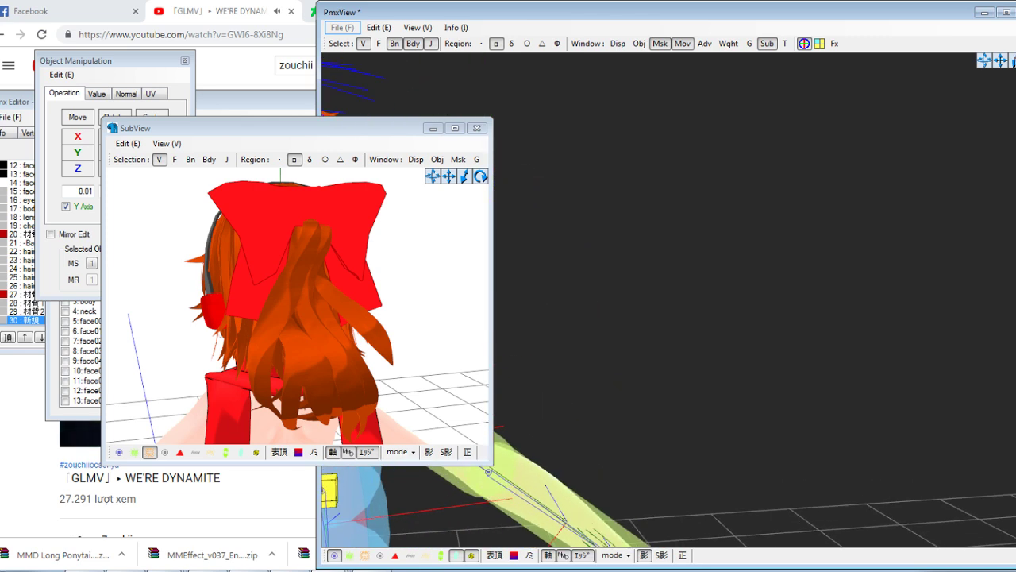
{"action": "left_click_drag", "start_coordinate": [1001, 61], "coordinate": [1015, 76]}
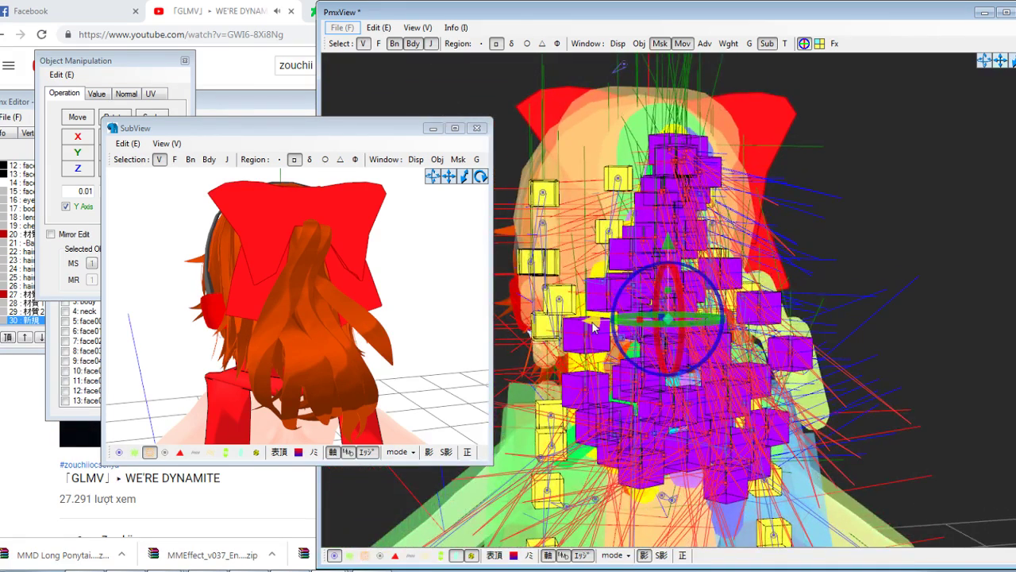
{"action": "left_click_drag", "start_coordinate": [592, 322], "coordinate": [588, 324]}
{"action": "left_click_drag", "start_coordinate": [589, 324], "coordinate": [586, 324]}
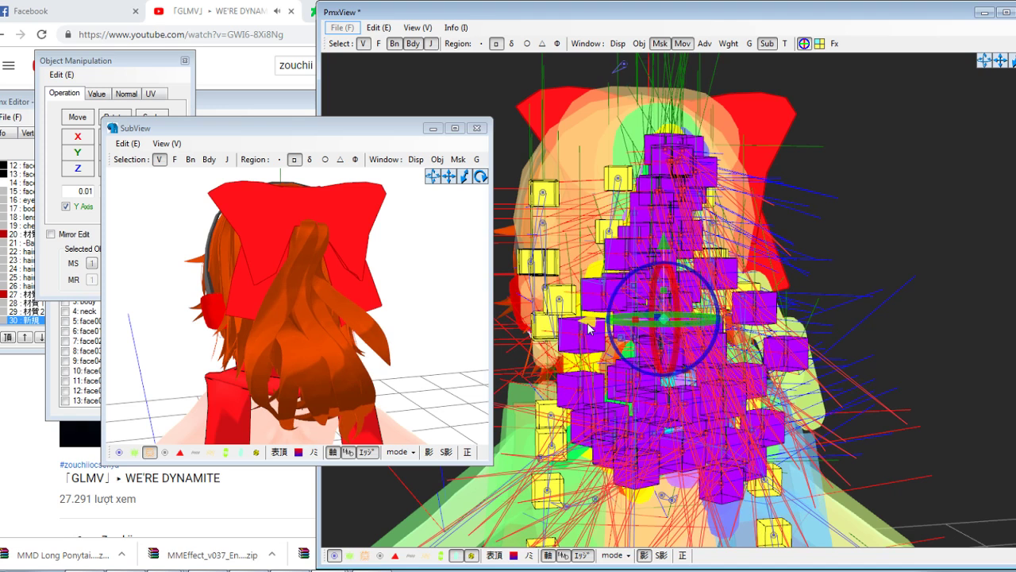
{"action": "right_click_drag", "start_coordinate": [308, 313], "coordinate": [294, 311]}
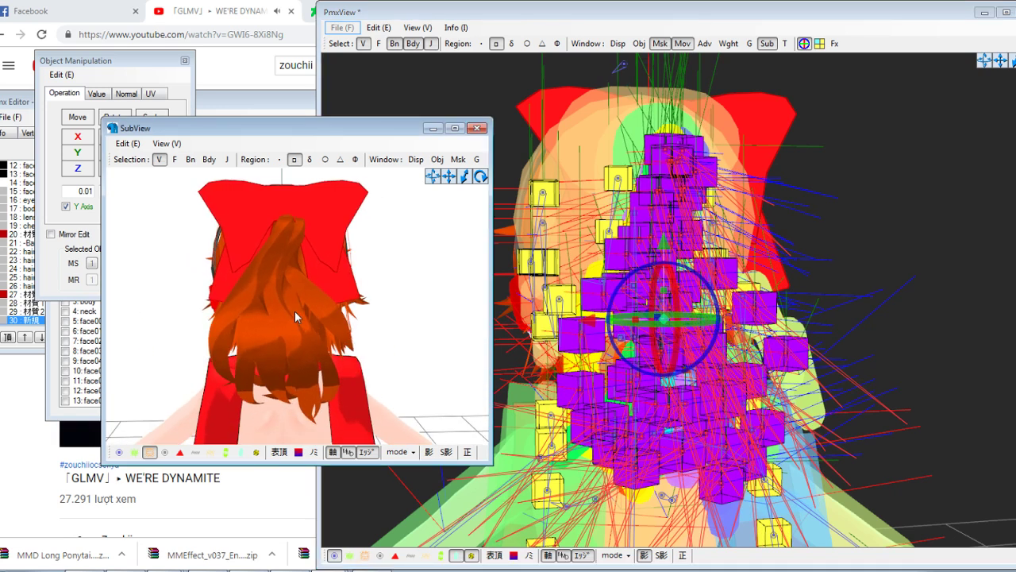
Run the physics simulation in the Transform View and check how the ponytail hangs behind the head
{"action": "left_click", "coordinate": [787, 45]}
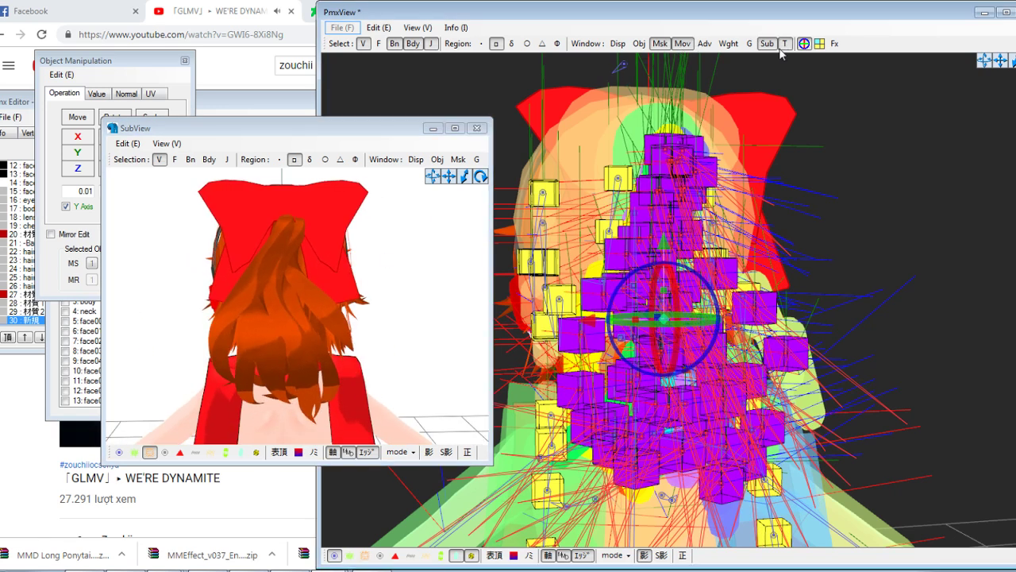
{"action": "left_click", "coordinate": [782, 47]}
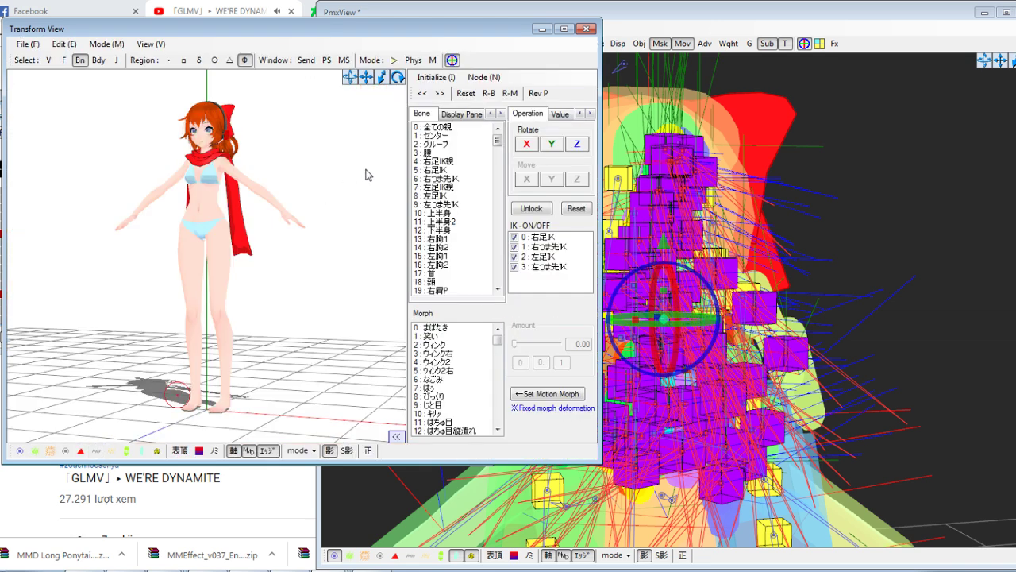
{"action": "right_click_drag", "start_coordinate": [356, 145], "coordinate": [291, 151]}
{"action": "left_click", "coordinate": [393, 61]}
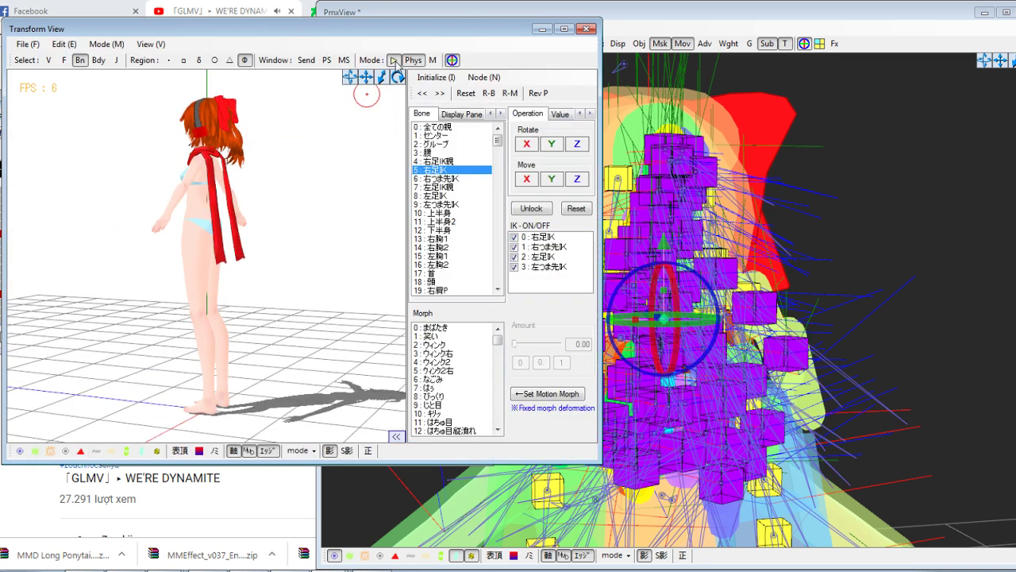
{"action": "right_click_drag", "start_coordinate": [173, 166], "coordinate": [277, 166]}
{"action": "left_click", "coordinate": [397, 60]}
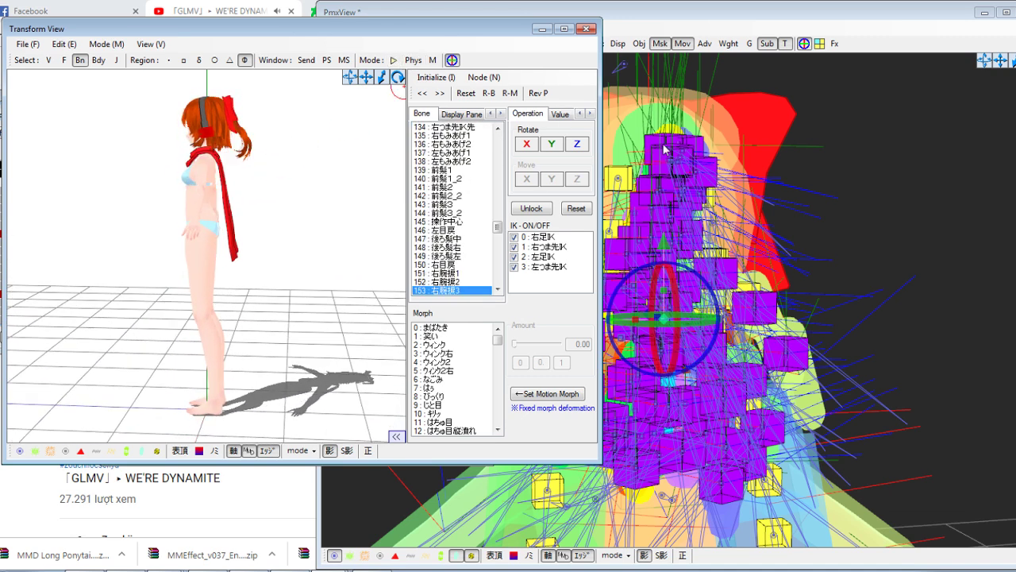
Scale the placed ponytail down further and shift it slightly backward from the head
{"action": "right_click_drag", "start_coordinate": [764, 158], "coordinate": [822, 152]}
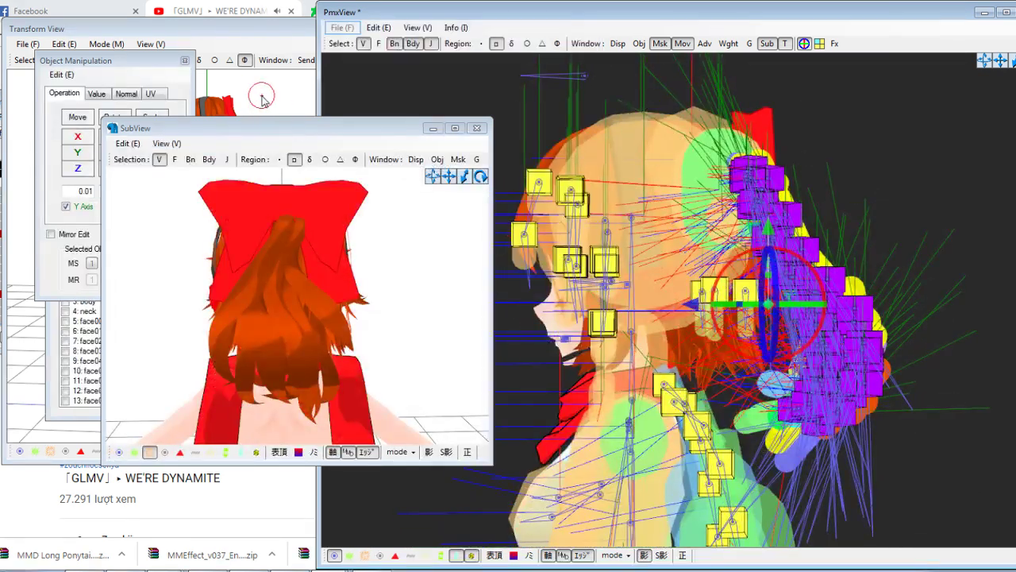
{"action": "left_click", "coordinate": [169, 74]}
{"action": "left_click_drag", "start_coordinate": [152, 117], "coordinate": [152, 137]}
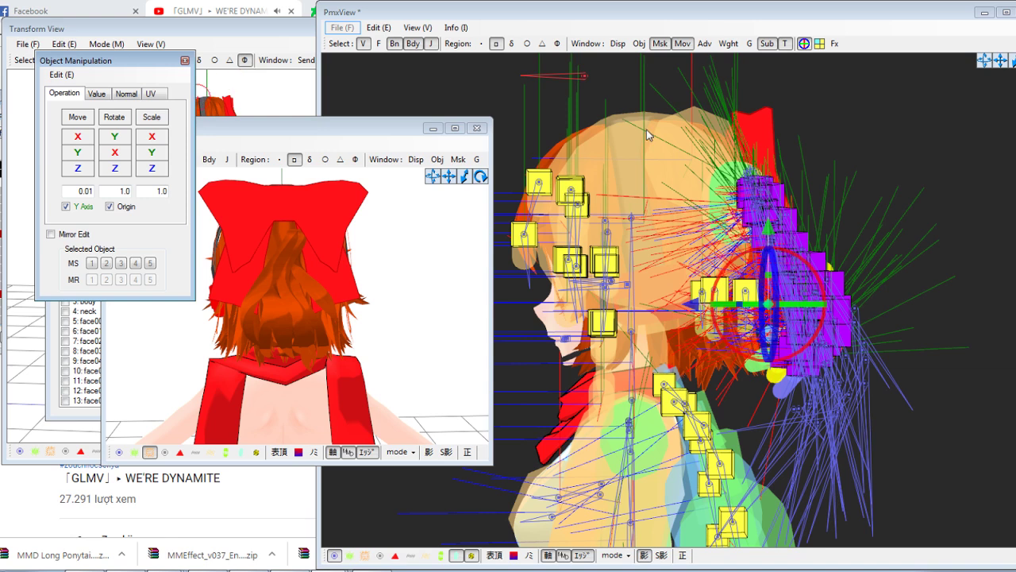
{"action": "right_click_drag", "start_coordinate": [646, 129], "coordinate": [667, 125]}
{"action": "right_click_drag", "start_coordinate": [205, 253], "coordinate": [268, 259]}
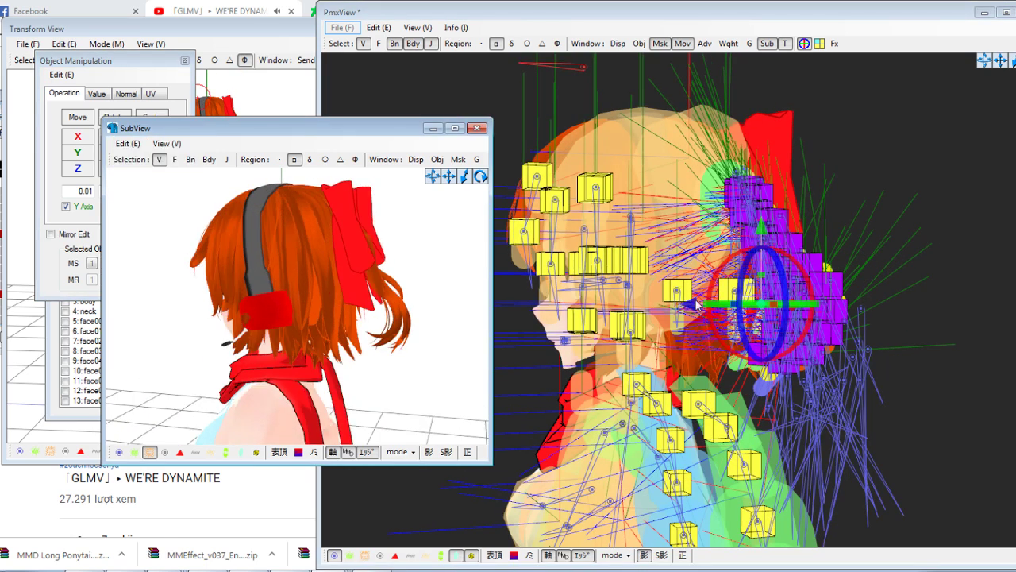
{"action": "left_click_drag", "start_coordinate": [684, 306], "coordinate": [695, 308]}
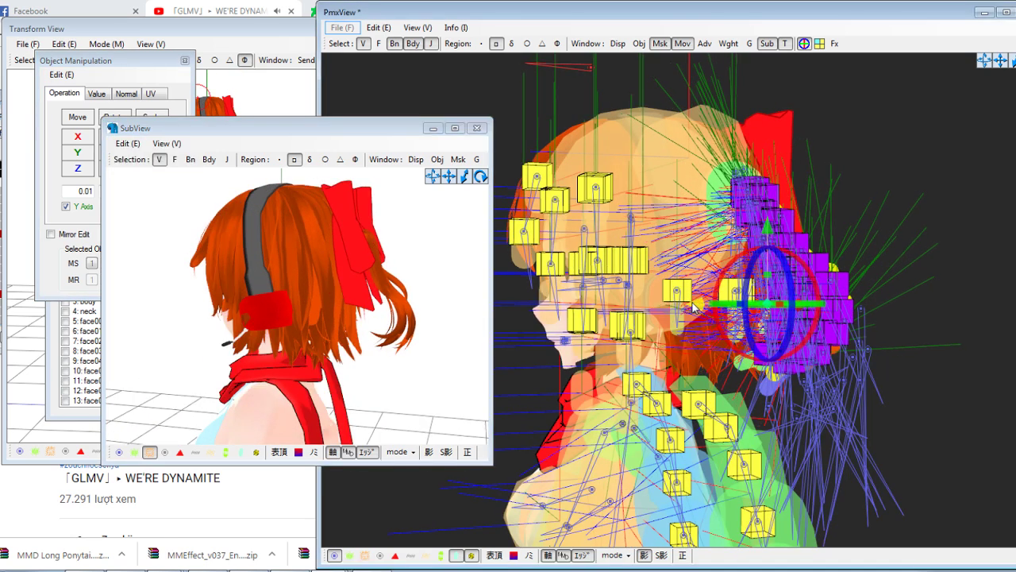
Undo the latest shrinking and backward shift of the ponytail
{"action": "scroll", "coordinate": [692, 300], "scroll_direction": "down", "scroll_amount": 3}
{"action": "key", "text": "ctrl+z"}
{"action": "key", "text": "ctrl+z"}
{"action": "key", "text": "ctrl+z"}
{"action": "key", "text": "ctrl+z"}
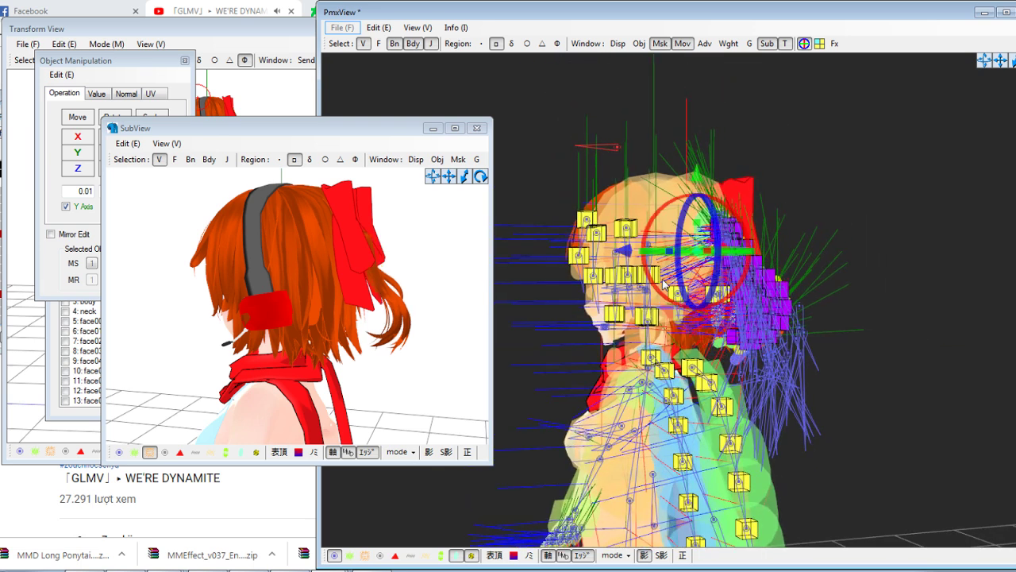
{"action": "scroll", "coordinate": [424, 313], "scroll_direction": "down", "scroll_amount": 4}
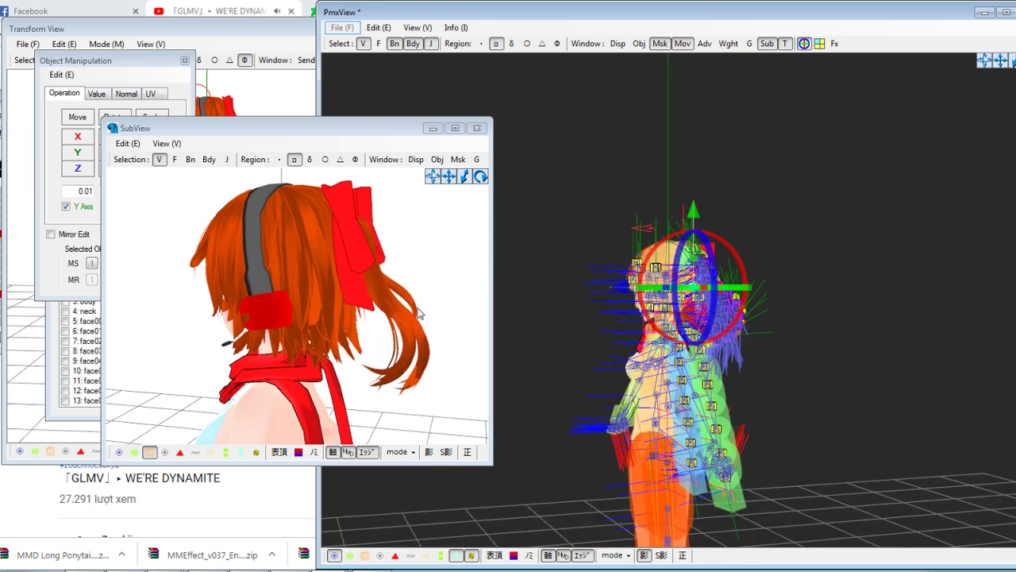
Undo the ponytail's placement on the head, returning it to the lower position behind the character's body
{"action": "left_click_drag", "start_coordinate": [554, 311], "coordinate": [584, 325]}
{"action": "key", "text": "ctrl+z"}
{"action": "key", "text": "ctrl+z"}
{"action": "key", "text": "ctrl+z"}
{"action": "key", "text": "ctrl+z"}
{"action": "key", "text": "ctrl+z"}
{"action": "key", "text": "ctrl+z"}
{"action": "key", "text": "ctrl+z"}
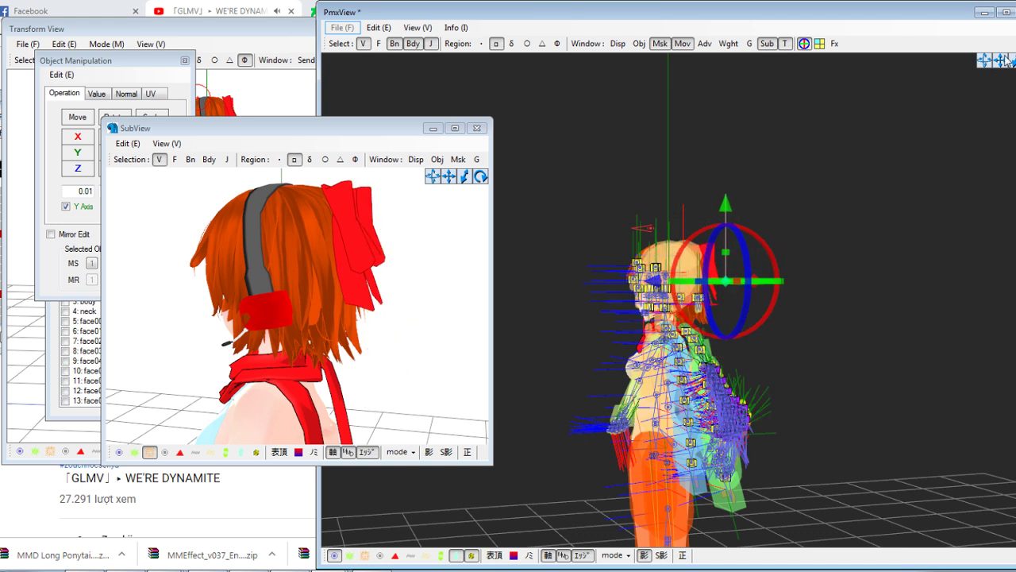
Try to scale down the ponytail mesh and its physics bodies without including its bones
{"action": "left_click_drag", "start_coordinate": [978, 54], "coordinate": [826, 28]}
{"action": "right_click_drag", "start_coordinate": [481, 262], "coordinate": [395, 326]}
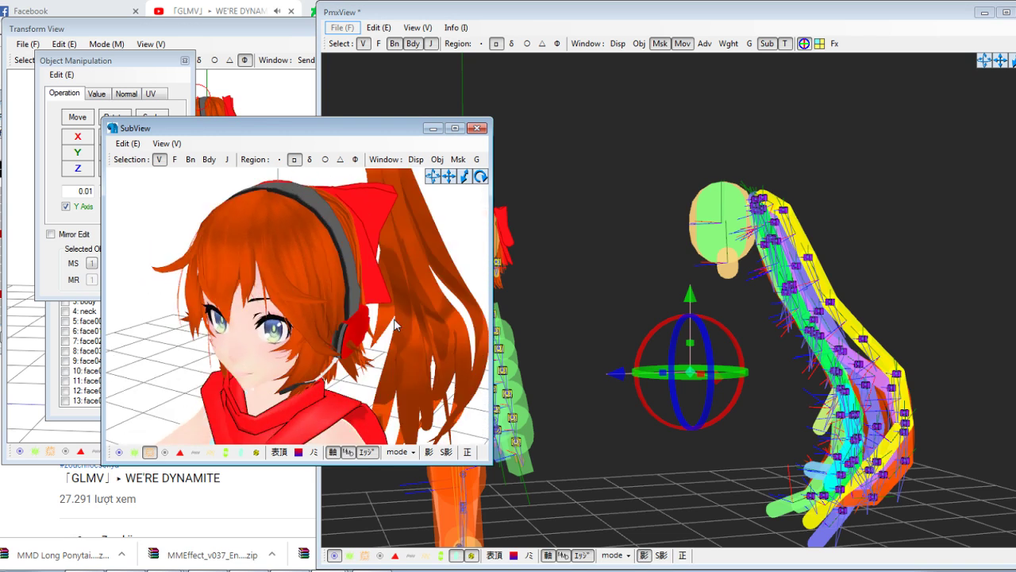
{"action": "left_click", "coordinate": [164, 79]}
{"action": "left_click", "coordinate": [153, 118]}
{"action": "left_click_drag", "start_coordinate": [510, 251], "coordinate": [552, 275]}
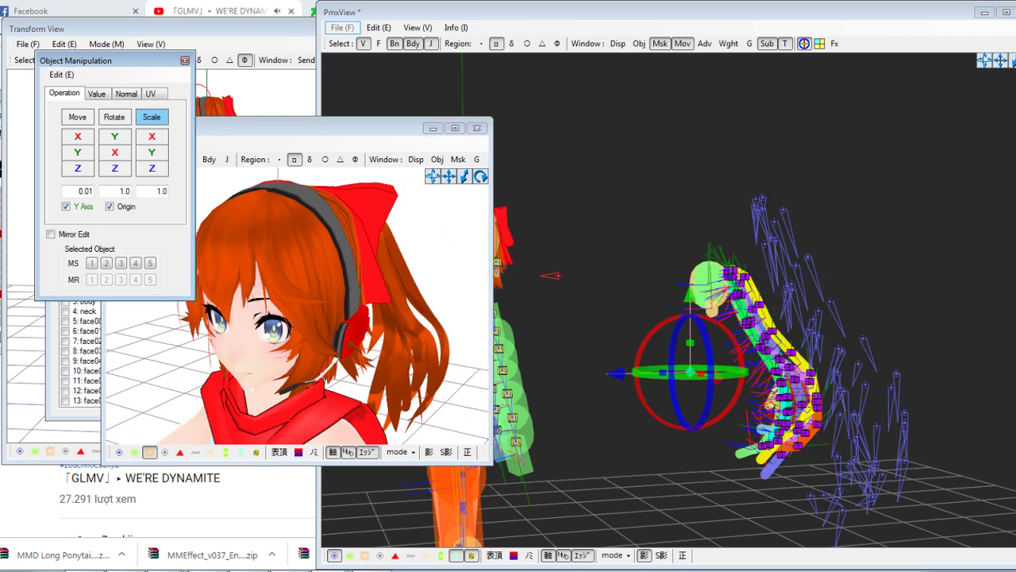
{"action": "key", "text": "ctrl+z"}
Select the whole ponytail including its bones and physics bodies, and scale it down evenly to a fraction of its size
{"action": "left_click_drag", "start_coordinate": [663, 158], "coordinate": [1000, 548]}
{"action": "left_click_drag", "start_coordinate": [958, 474], "coordinate": [958, 473]}
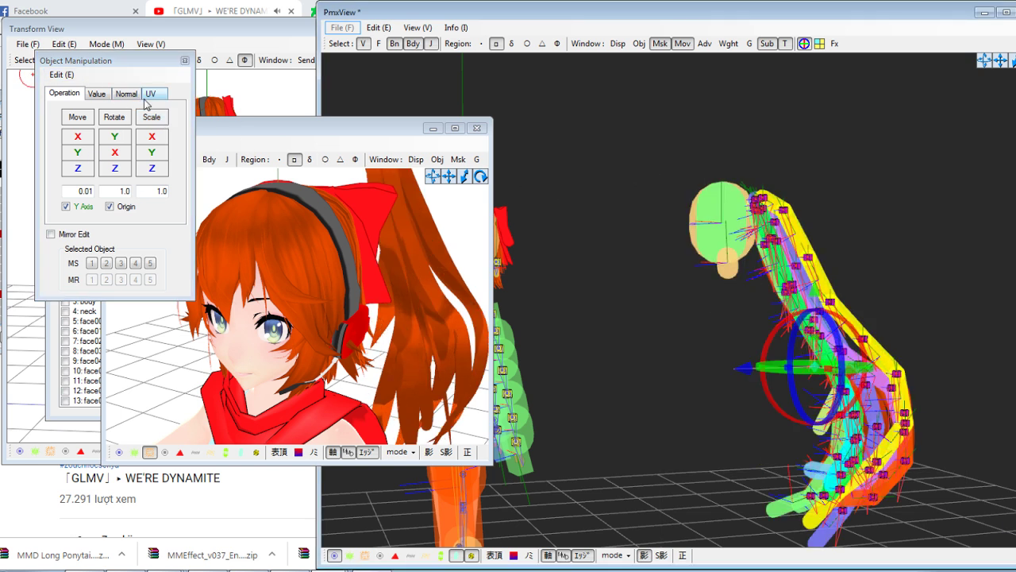
{"action": "left_click_drag", "start_coordinate": [158, 122], "coordinate": [202, 135]}
{"action": "right_click_drag", "start_coordinate": [373, 250], "coordinate": [305, 333]}
{"action": "scroll", "coordinate": [305, 337], "scroll_direction": "down", "scroll_amount": 7}
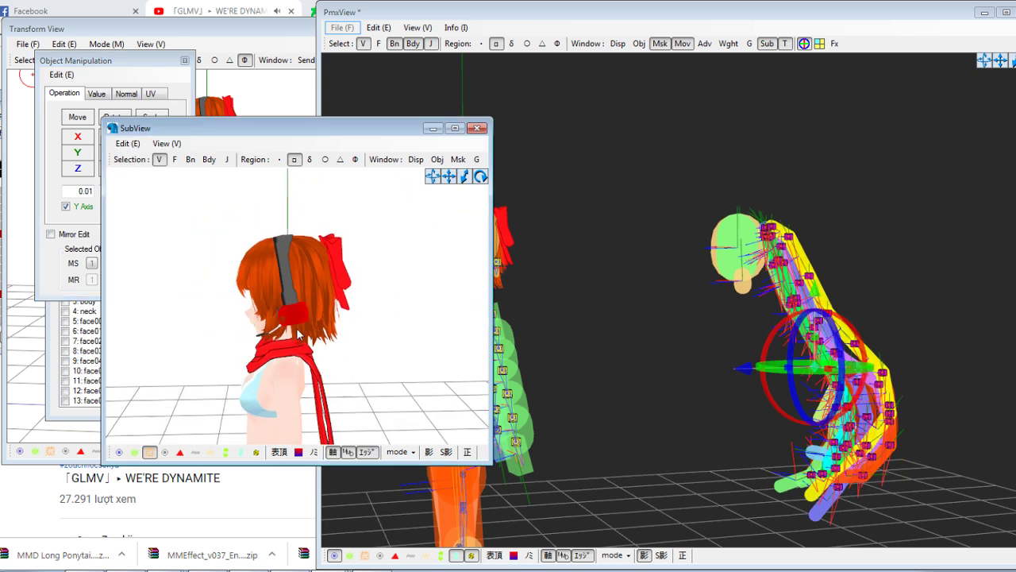
{"action": "left_click_drag", "start_coordinate": [445, 177], "coordinate": [444, 178]}
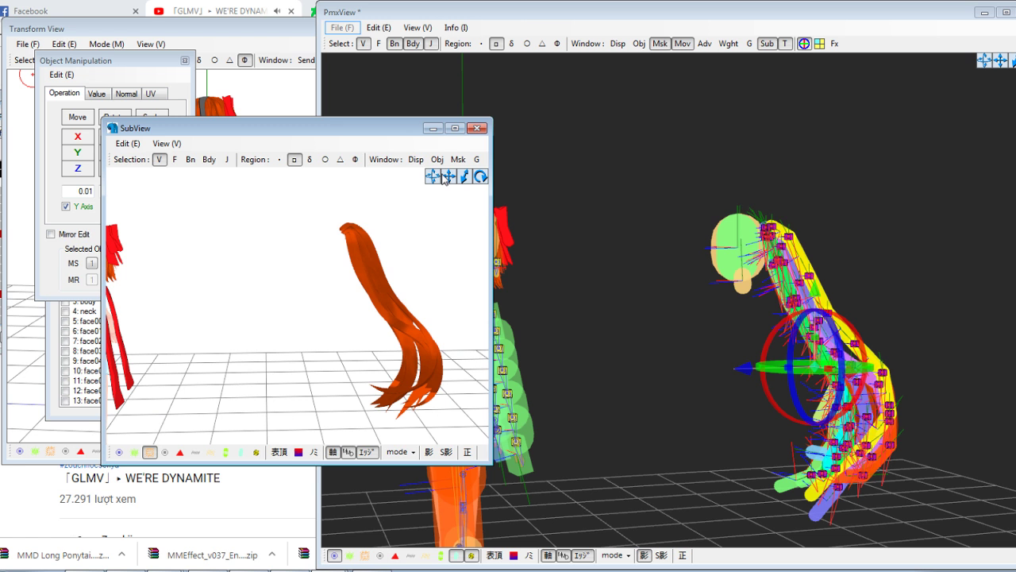
{"action": "left_click", "coordinate": [160, 89]}
{"action": "left_click_drag", "start_coordinate": [152, 117], "coordinate": [152, 117]}
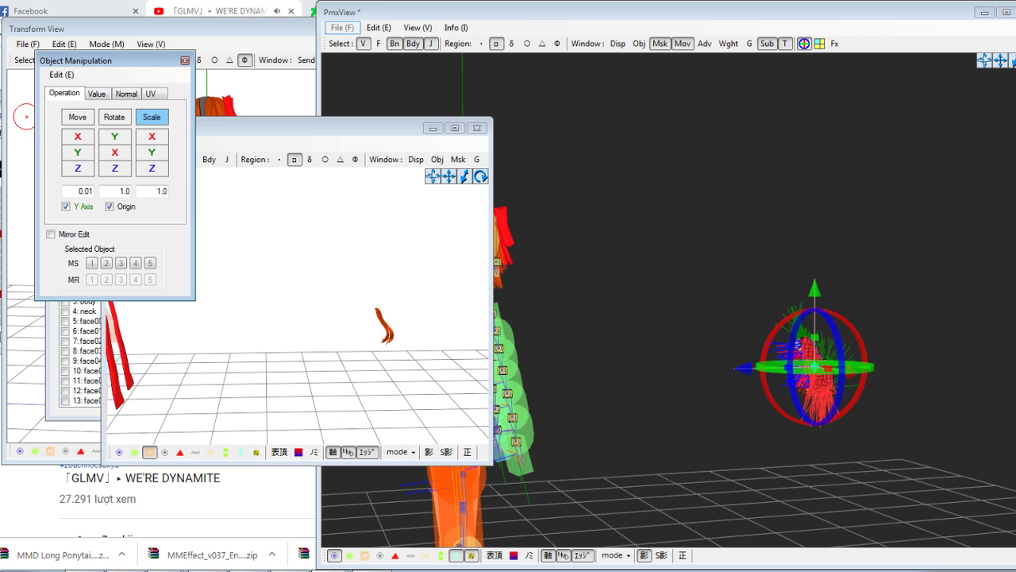
Try to scale the shrunken ponytail back up without including its bones
{"action": "left_click", "coordinate": [415, 173]}
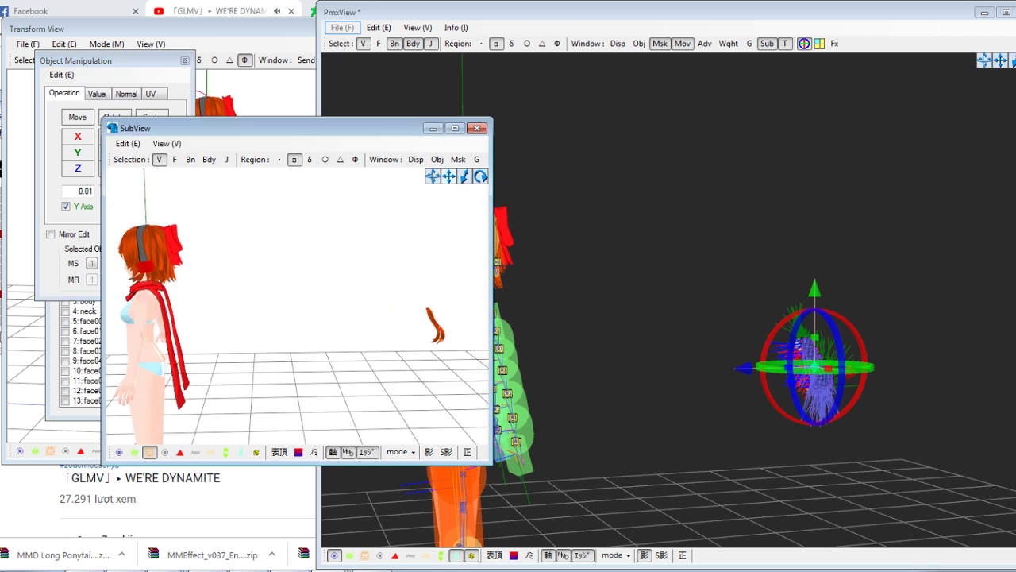
{"action": "left_click_drag", "start_coordinate": [448, 176], "coordinate": [453, 176]}
{"action": "left_click", "coordinate": [167, 85]}
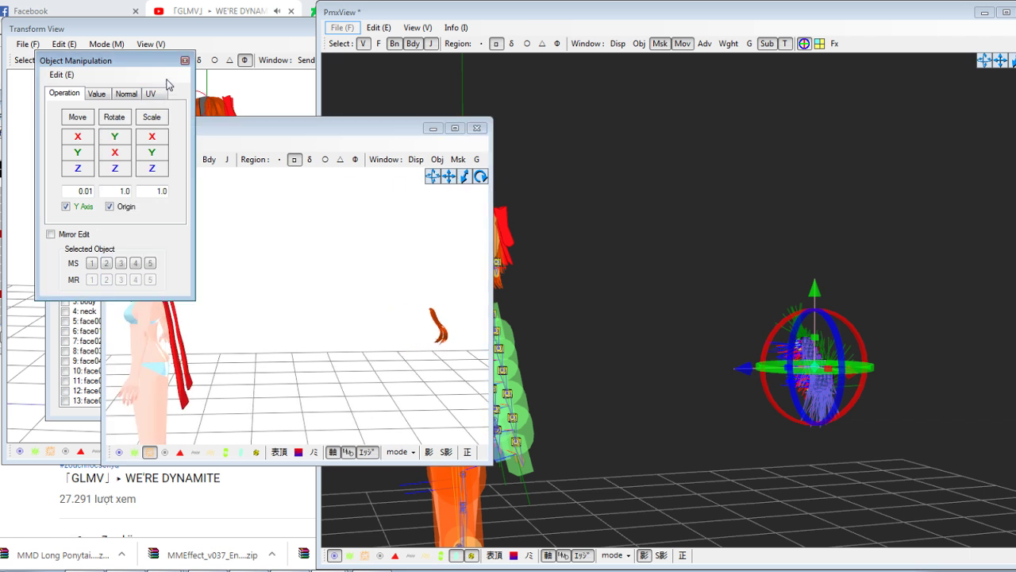
{"action": "left_click_drag", "start_coordinate": [152, 117], "coordinate": [158, 116]}
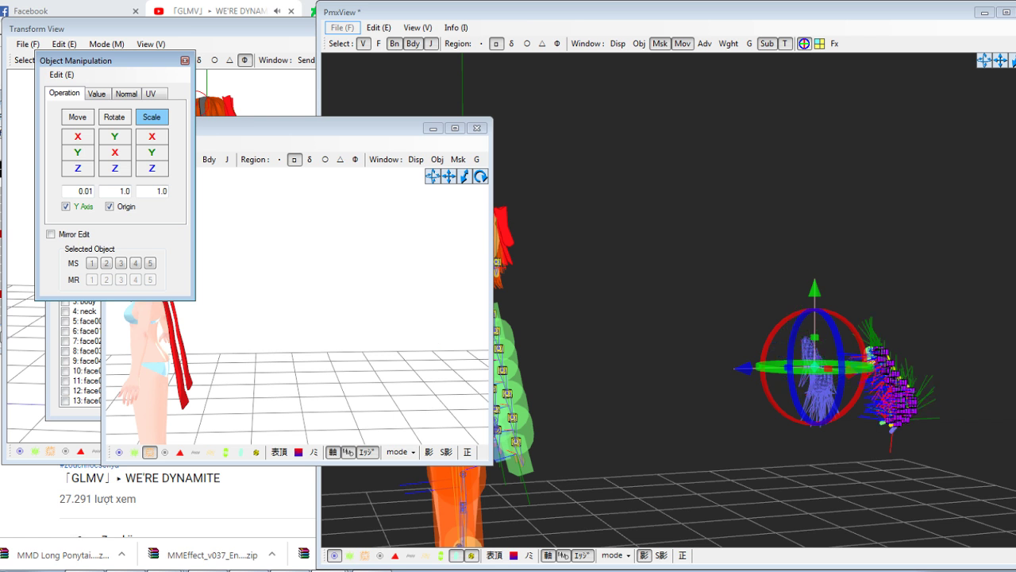
{"action": "left_click", "coordinate": [394, 253]}
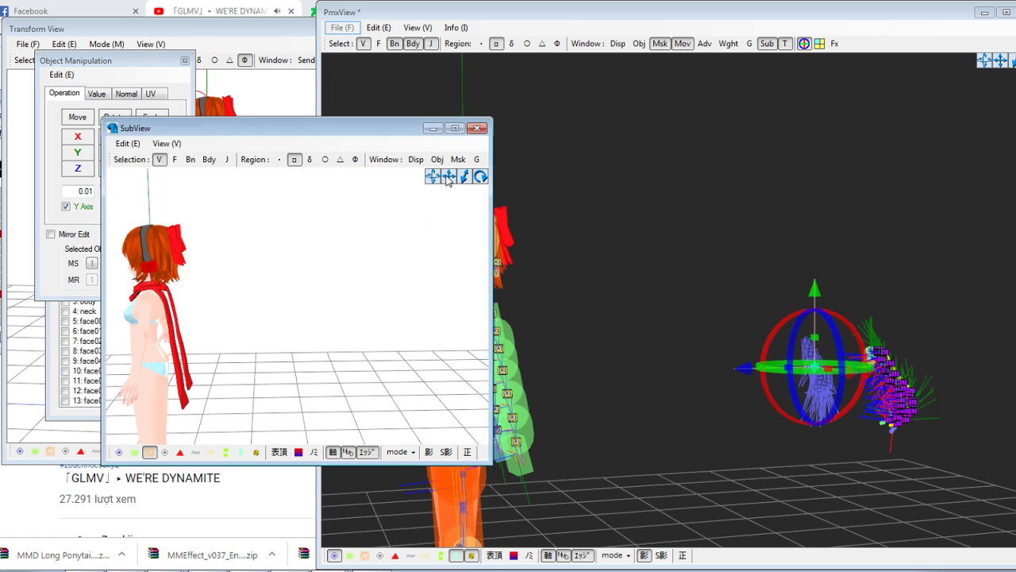
{"action": "left_click_drag", "start_coordinate": [446, 177], "coordinate": [442, 170]}
{"action": "left_click", "coordinate": [732, 236]}
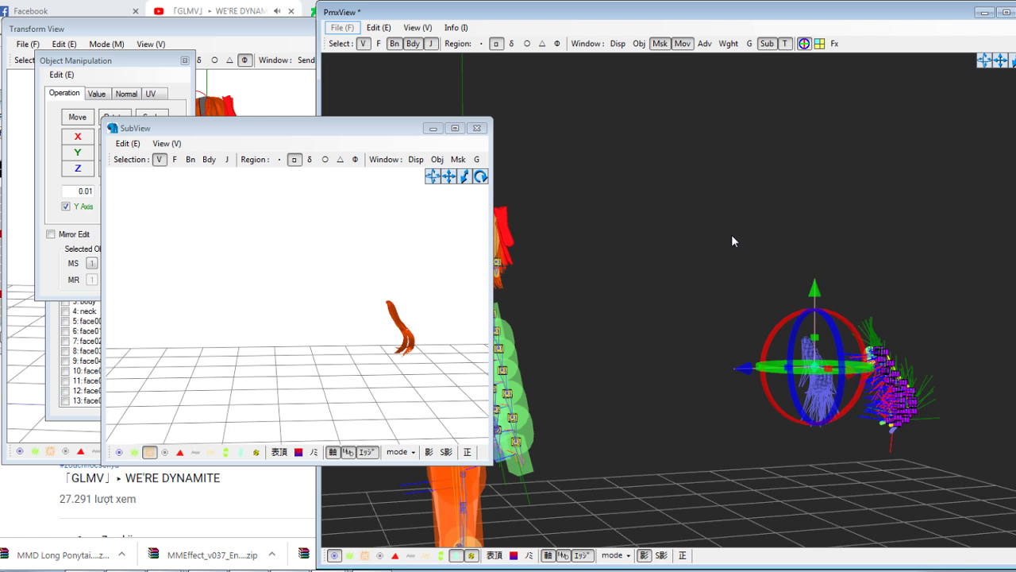
{"action": "key", "text": "ctrl+z"}
{"action": "key", "text": "ctrl+z"}
Try a smaller enlargement of the ponytail mesh and physics bodies
{"action": "left_click_drag", "start_coordinate": [746, 276], "coordinate": [976, 482]}
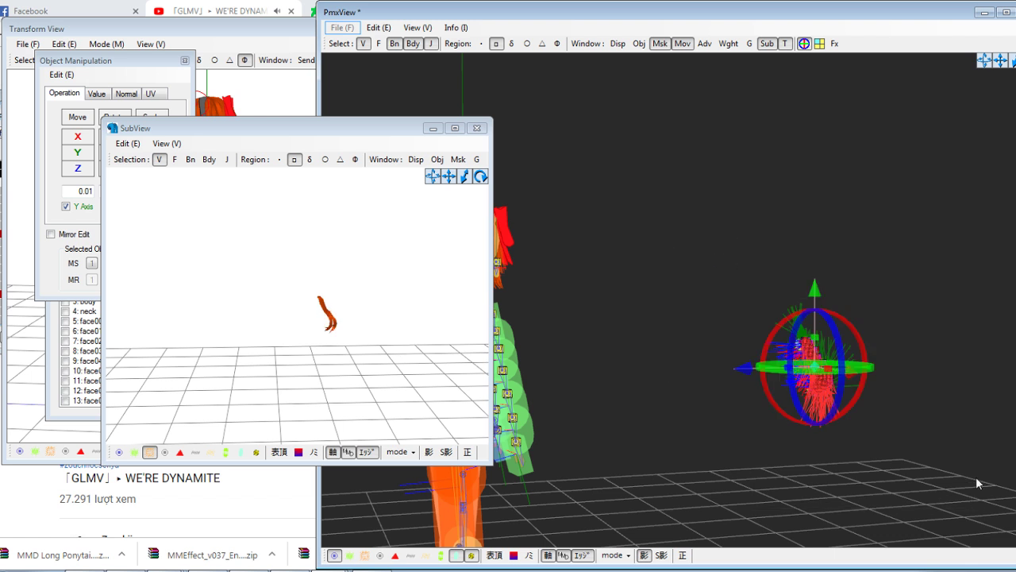
{"action": "left_click", "coordinate": [125, 73]}
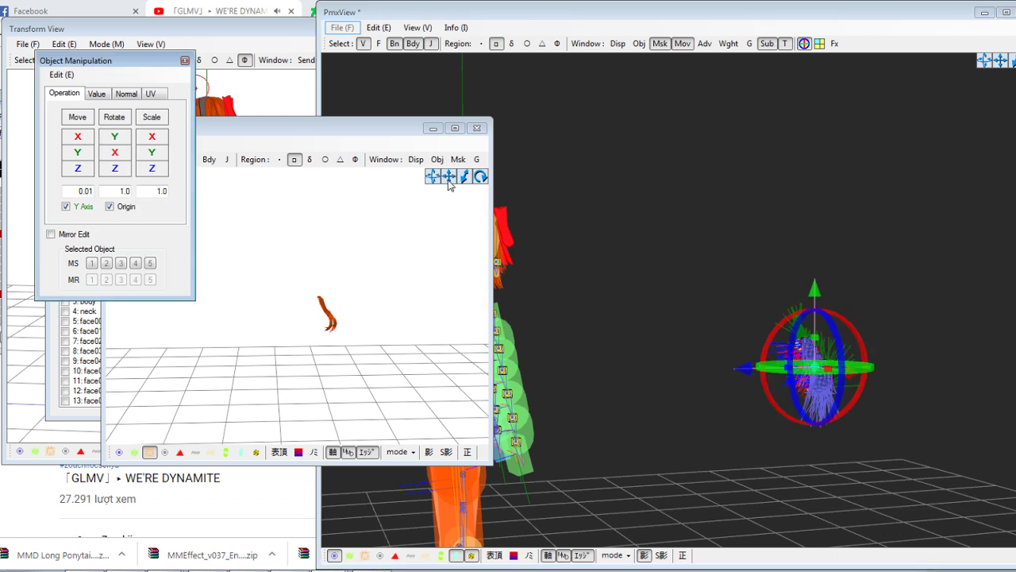
{"action": "left_click_drag", "start_coordinate": [450, 178], "coordinate": [537, 195]}
{"action": "left_click", "coordinate": [159, 105]}
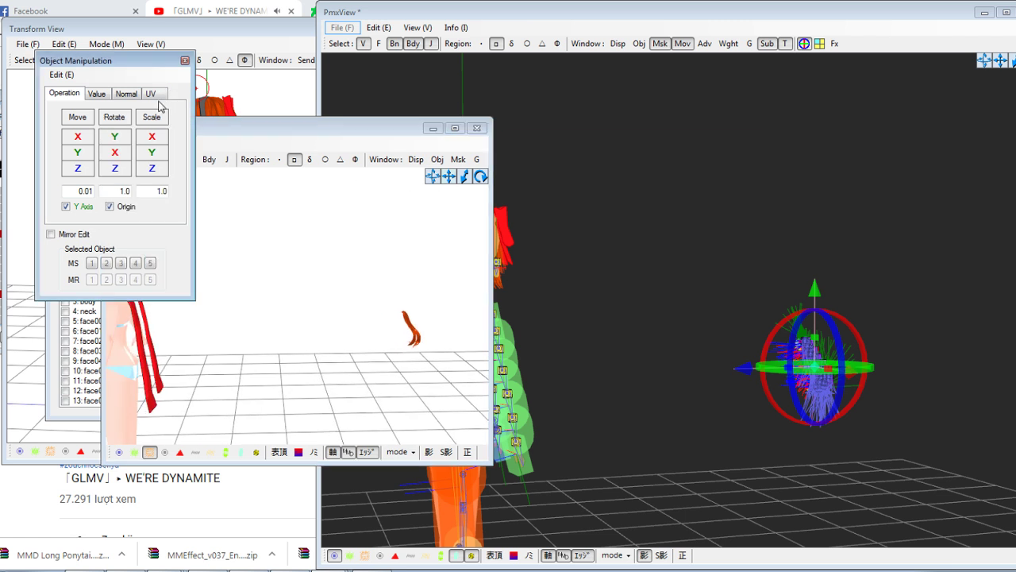
{"action": "left_click_drag", "start_coordinate": [152, 117], "coordinate": [133, 117]}
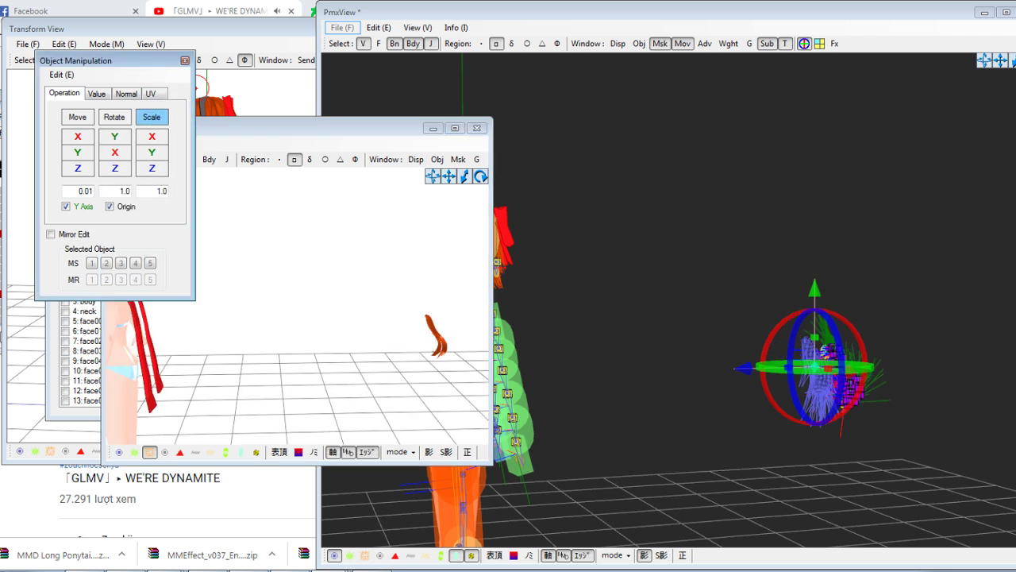
{"action": "left_click", "coordinate": [706, 136]}
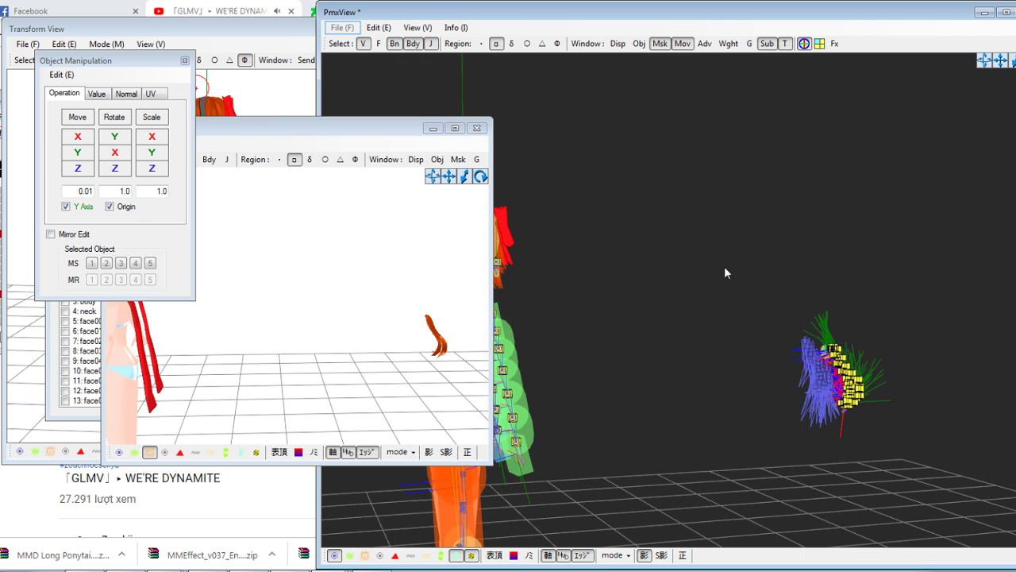
{"action": "left_click_drag", "start_coordinate": [724, 266], "coordinate": [1007, 502]}
{"action": "key", "text": "ctrl+z"}
{"action": "key", "text": "ctrl+z"}
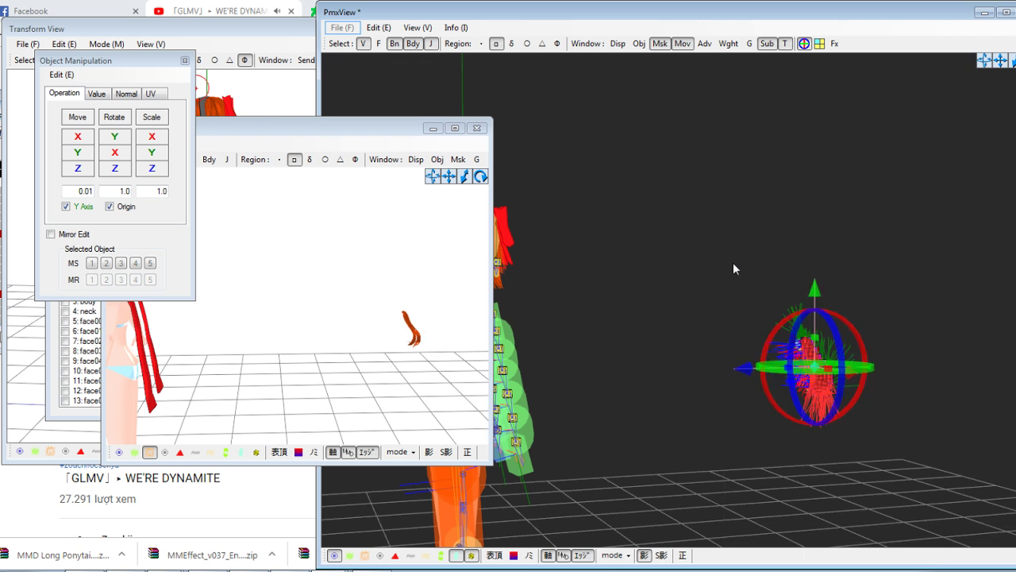
Reselect the whole ponytail with its bones and slightly adjust its overall scale
{"action": "left_click_drag", "start_coordinate": [734, 263], "coordinate": [947, 454]}
{"action": "left_click", "coordinate": [152, 119]}
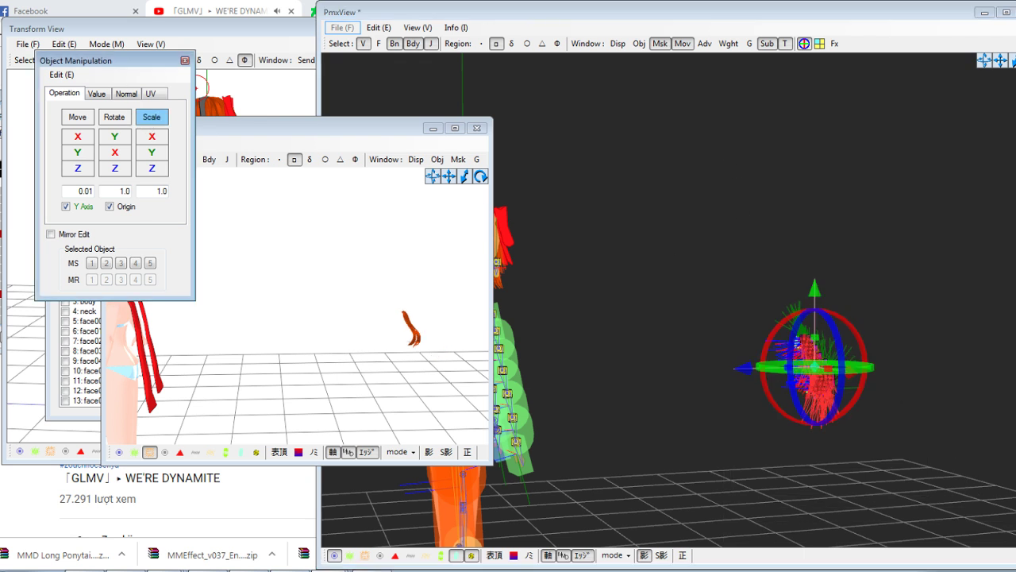
{"action": "left_click", "coordinate": [352, 274]}
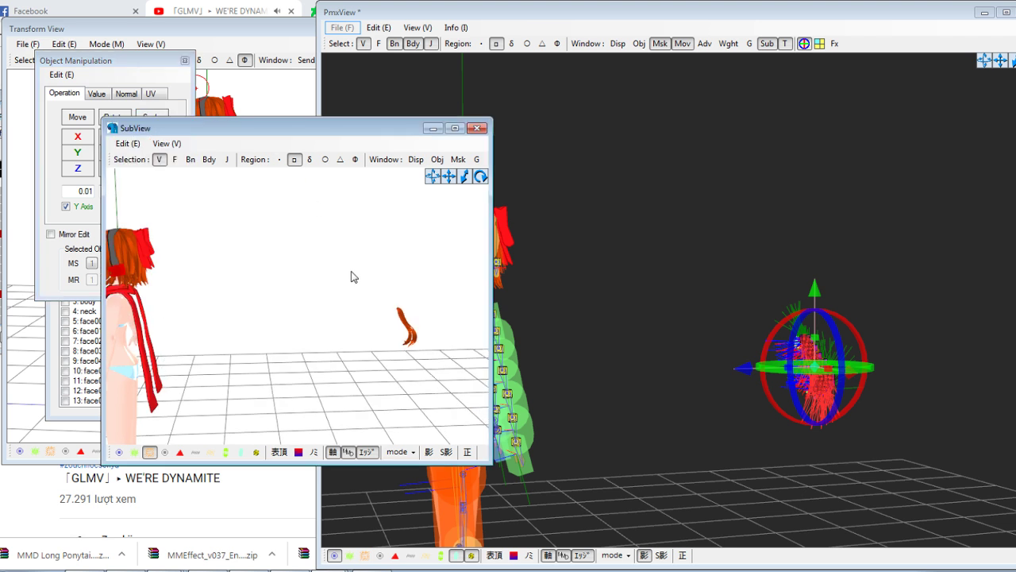
Move the small ponytail along the Z axis to the character, and sideways along X to the middle of the body
{"action": "left_click_drag", "start_coordinate": [746, 368], "coordinate": [347, 395]}
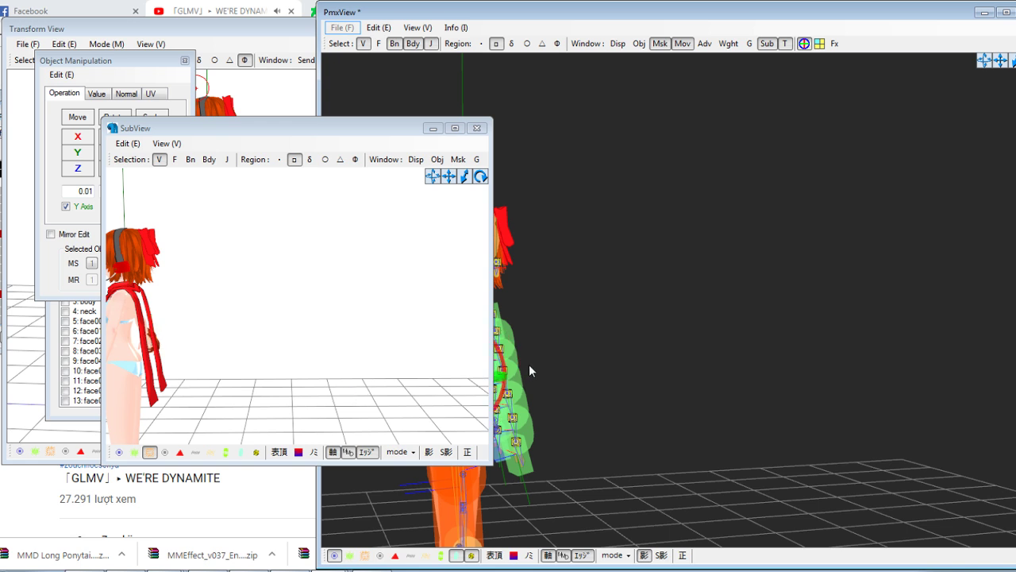
{"action": "right_click_drag", "start_coordinate": [531, 371], "coordinate": [831, 230]}
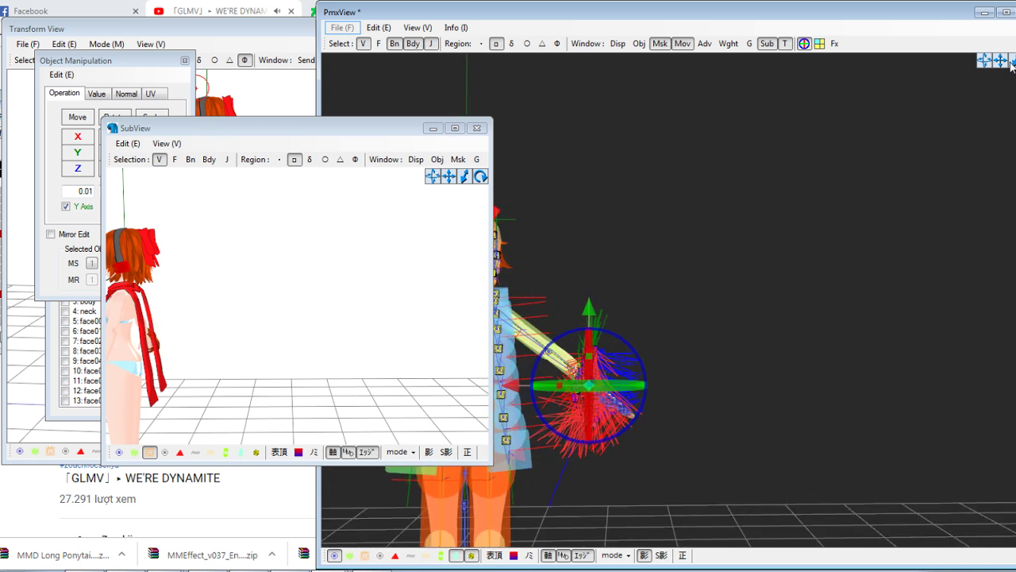
{"action": "left_click_drag", "start_coordinate": [1012, 67], "coordinate": [1001, 70]}
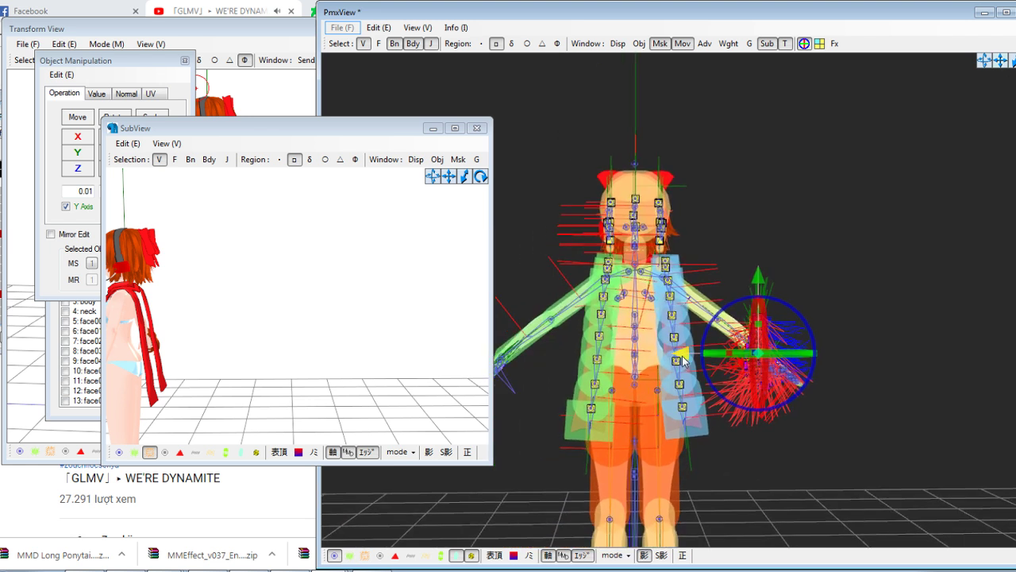
{"action": "left_click_drag", "start_coordinate": [620, 366], "coordinate": [567, 390]}
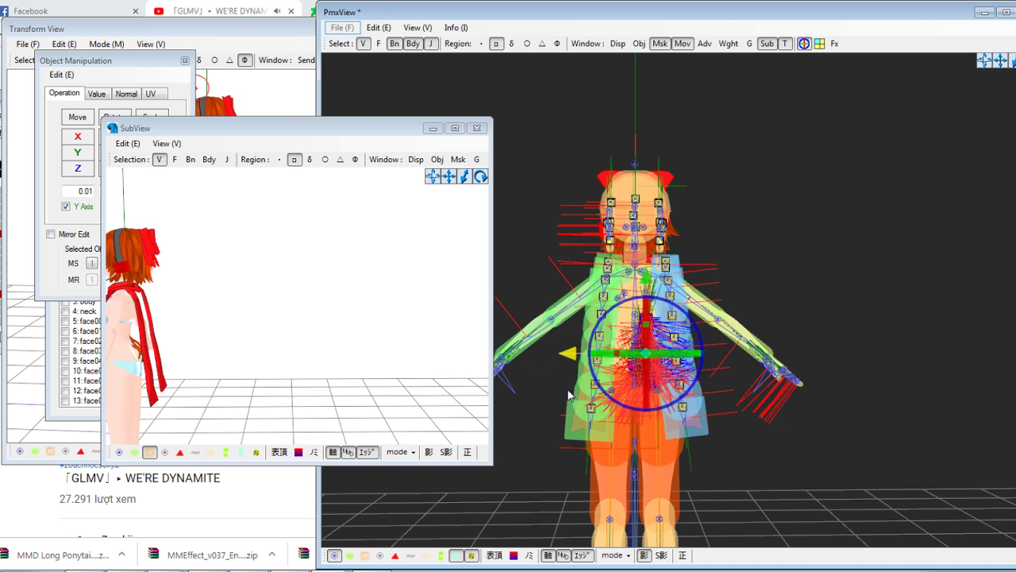
Fine-tune the ponytail's sideways position so it is centred on the character's back
{"action": "right_click_drag", "start_coordinate": [351, 362], "coordinate": [284, 363]}
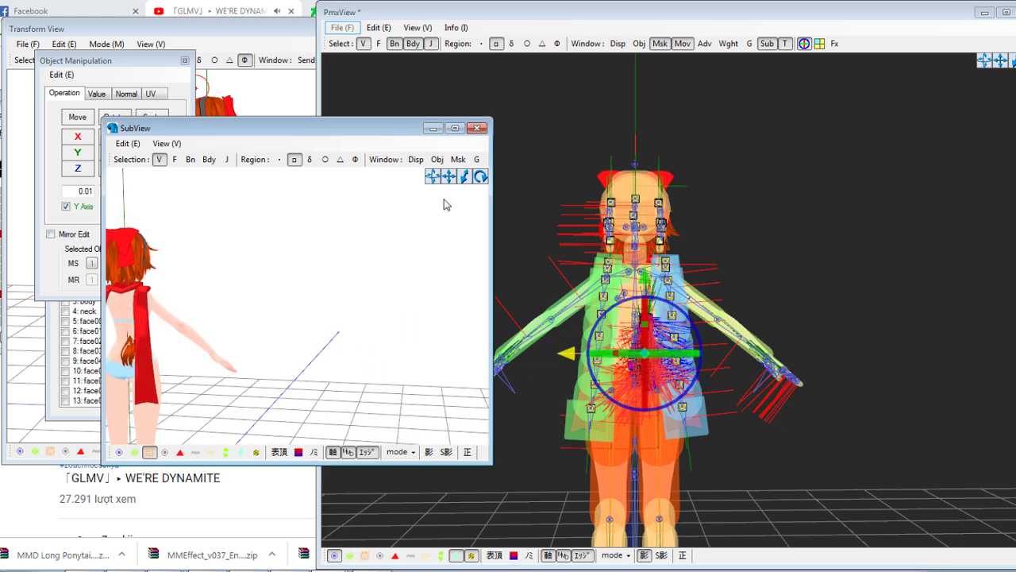
{"action": "left_click_drag", "start_coordinate": [450, 177], "coordinate": [601, 181]}
{"action": "scroll", "coordinate": [298, 285], "scroll_direction": "up", "scroll_amount": 5}
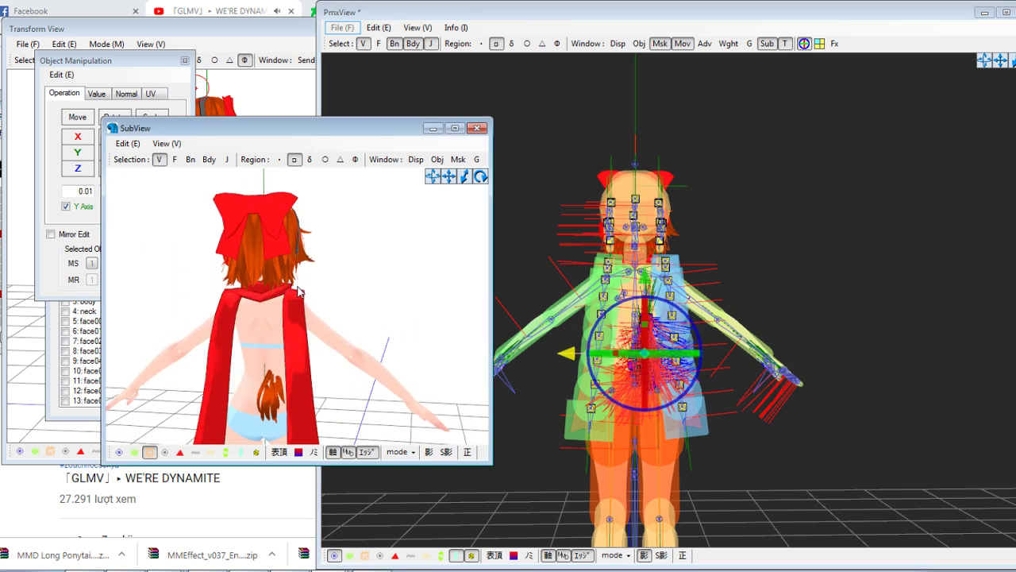
{"action": "right_click_drag", "start_coordinate": [298, 286], "coordinate": [314, 279]}
{"action": "scroll", "coordinate": [313, 278], "scroll_direction": "up", "scroll_amount": 3}
{"action": "left_click_drag", "start_coordinate": [450, 178], "coordinate": [464, 178]}
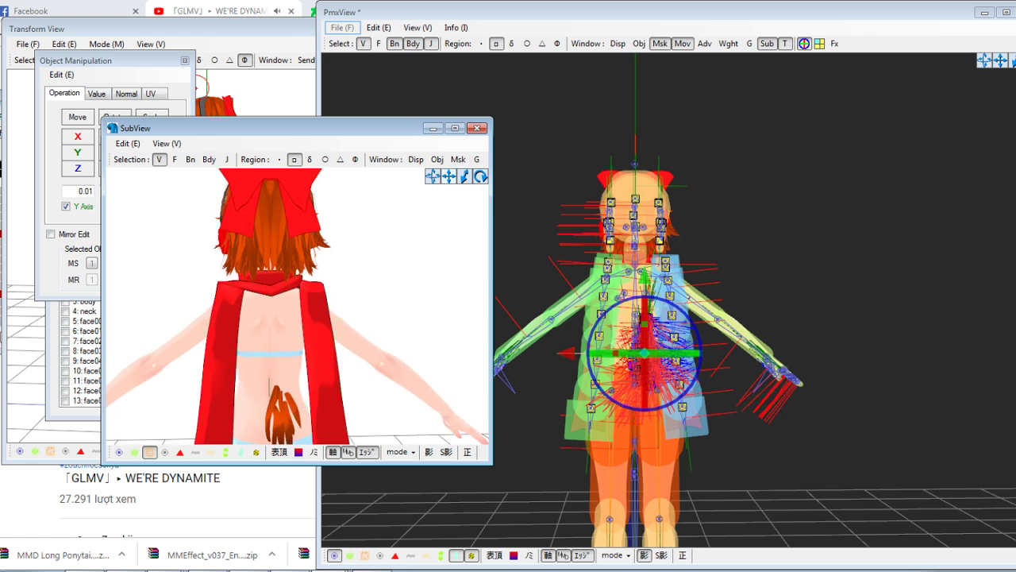
{"action": "left_click_drag", "start_coordinate": [565, 358], "coordinate": [577, 360]}
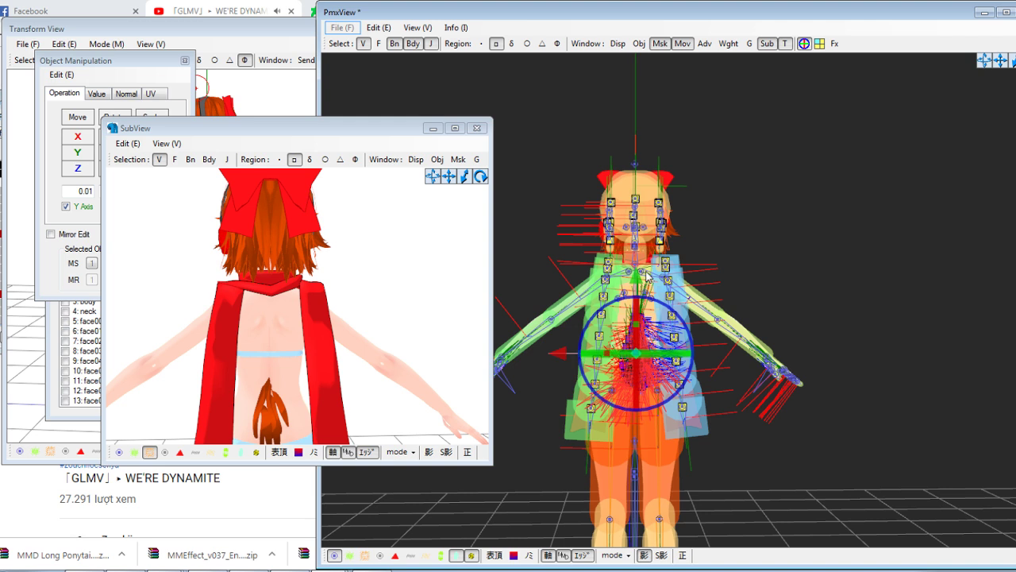
Shift the ponytail backward out of the body and raise it to the back of the head
{"action": "right_click_drag", "start_coordinate": [696, 288], "coordinate": [765, 288]}
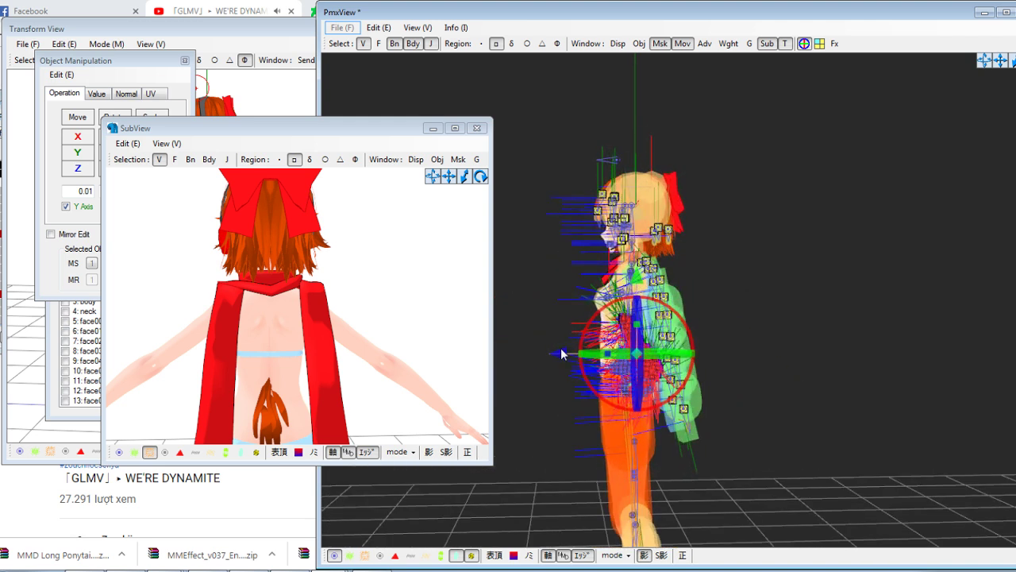
{"action": "left_click_drag", "start_coordinate": [558, 358], "coordinate": [578, 362]}
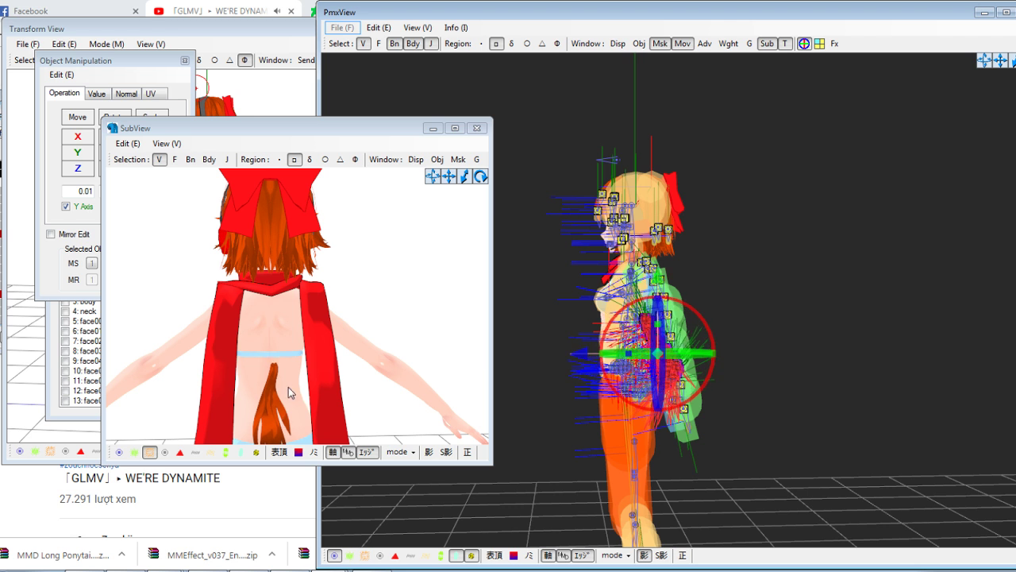
{"action": "right_click_drag", "start_coordinate": [288, 387], "coordinate": [352, 385]}
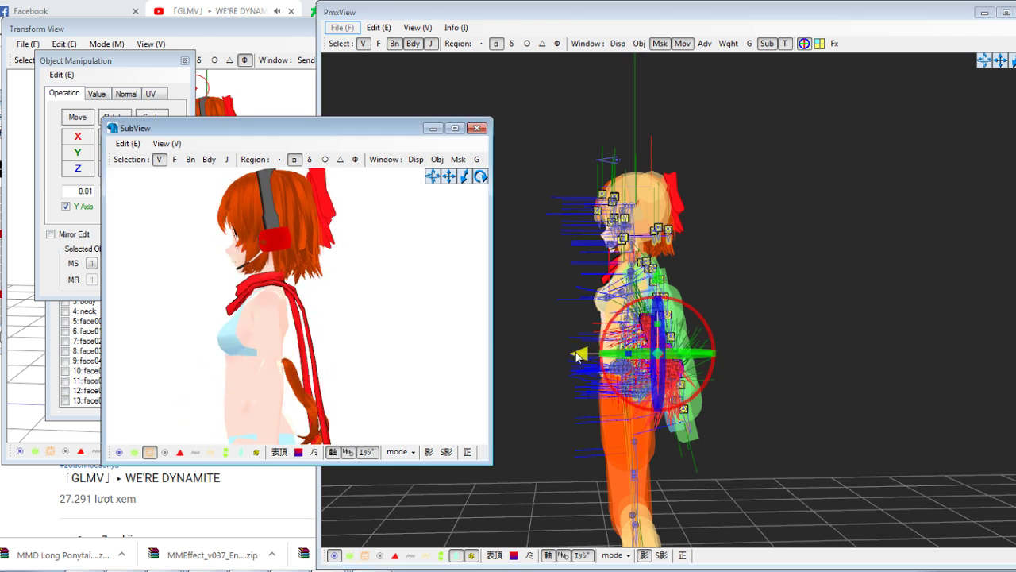
{"action": "left_click_drag", "start_coordinate": [578, 356], "coordinate": [606, 358]}
{"action": "left_click_drag", "start_coordinate": [688, 285], "coordinate": [676, 163]}
{"action": "right_click_drag", "start_coordinate": [383, 294], "coordinate": [357, 307]}
{"action": "scroll", "coordinate": [320, 296], "scroll_direction": "up", "scroll_amount": 3}
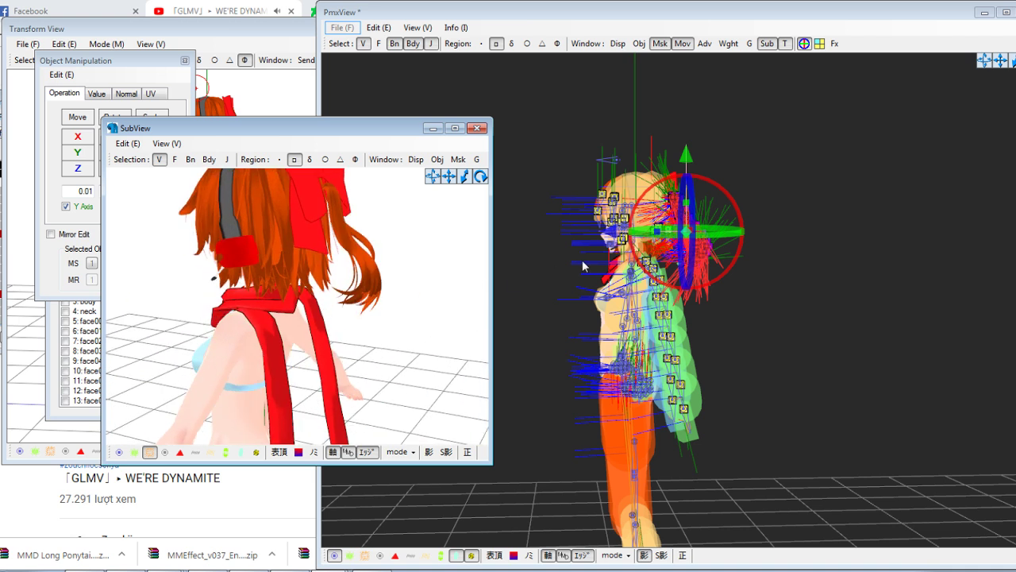
Nudge the ponytail slightly forward and up so its root sits under the red bow, and check it from behind
{"action": "left_click_drag", "start_coordinate": [617, 230], "coordinate": [607, 235]}
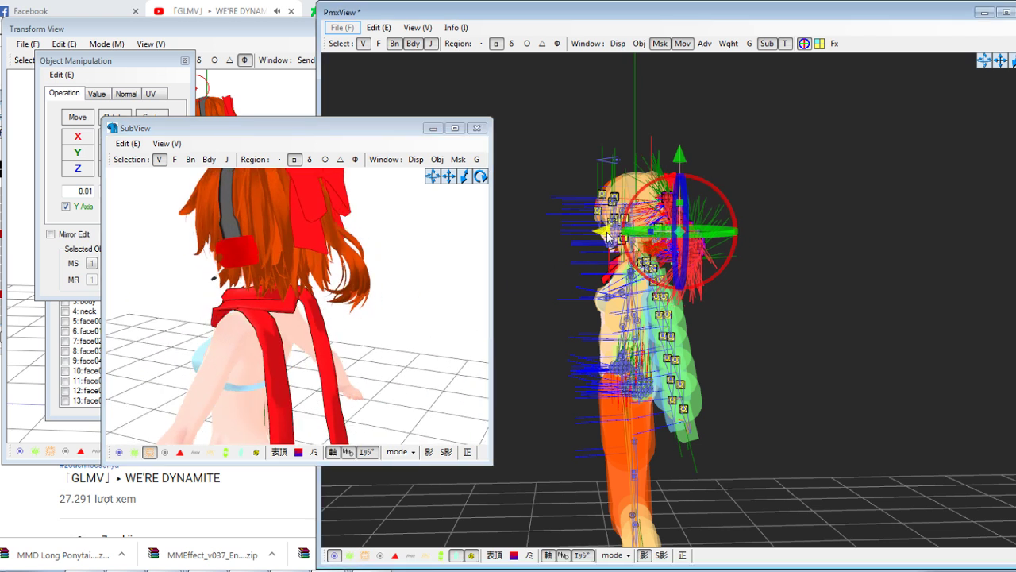
{"action": "left_click_drag", "start_coordinate": [683, 151], "coordinate": [681, 156]}
{"action": "right_click_drag", "start_coordinate": [343, 262], "coordinate": [366, 220]}
{"action": "scroll", "coordinate": [366, 220], "scroll_direction": "up", "scroll_amount": 2}
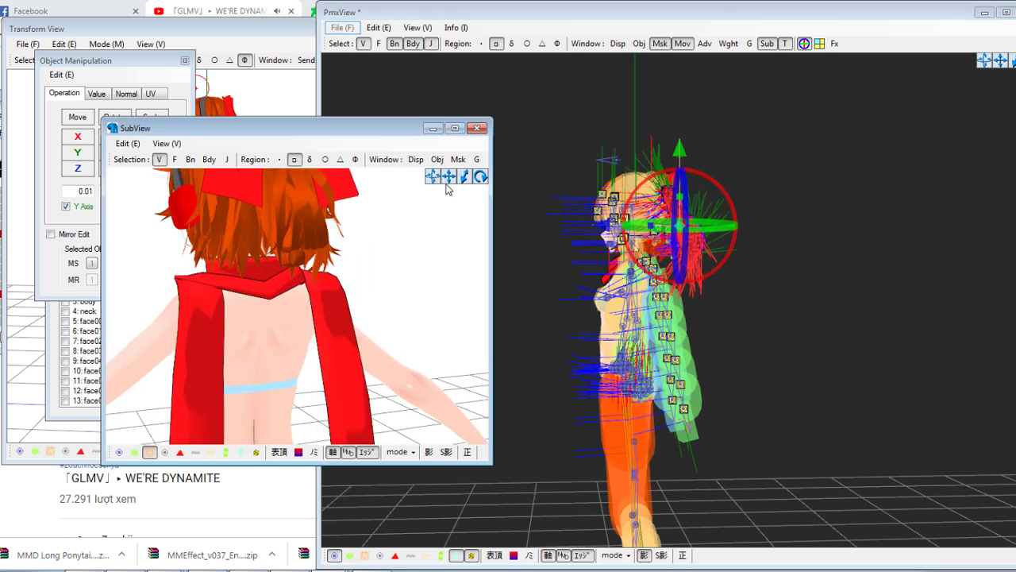
{"action": "left_click_drag", "start_coordinate": [451, 177], "coordinate": [448, 239]}
{"action": "right_click_drag", "start_coordinate": [317, 276], "coordinate": [235, 300]}
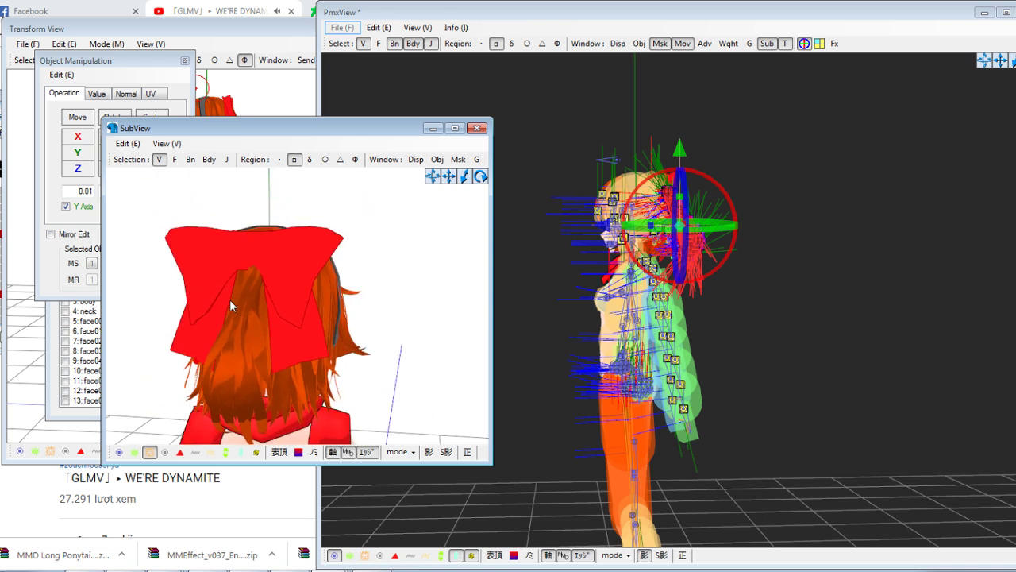
{"action": "right_click_drag", "start_coordinate": [579, 254], "coordinate": [480, 268]}
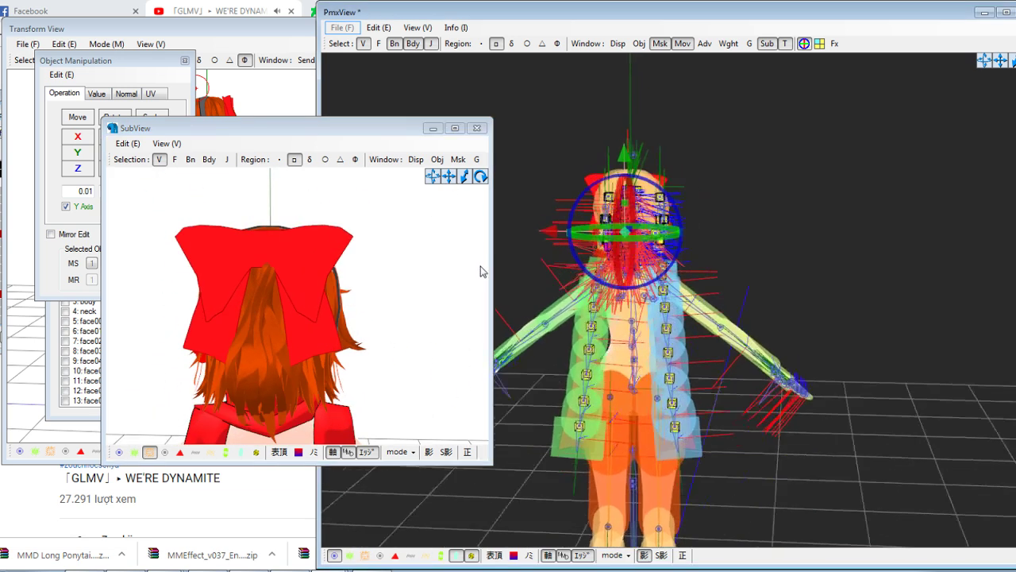
Nudge the small ponytail sideways to centre it on the back of the head, and check it from the side
{"action": "scroll", "coordinate": [643, 230], "scroll_direction": "up", "scroll_amount": 3}
{"action": "scroll", "coordinate": [644, 230], "scroll_direction": "up", "scroll_amount": 5}
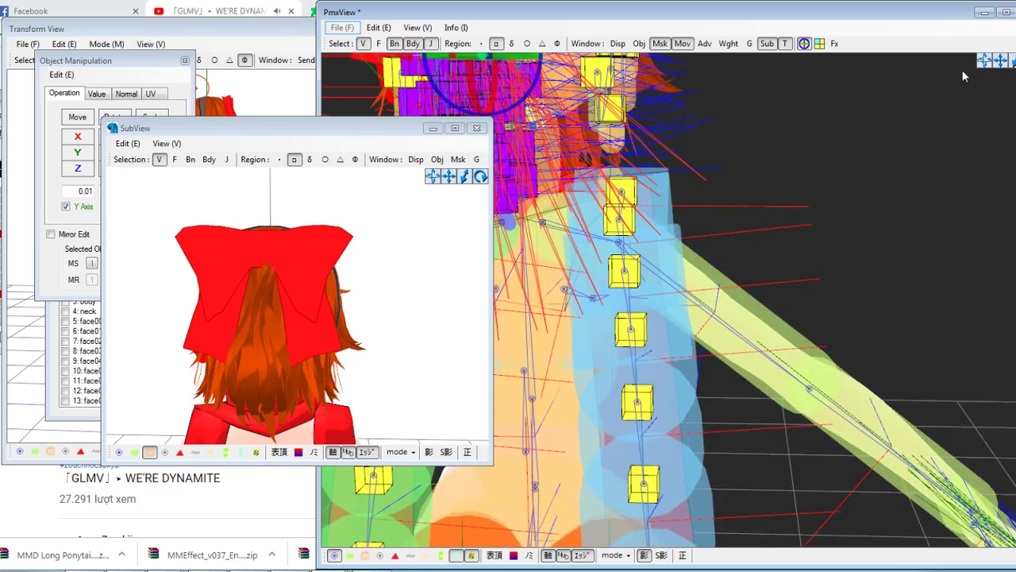
{"action": "left_click_drag", "start_coordinate": [1002, 65], "coordinate": [1015, 113]}
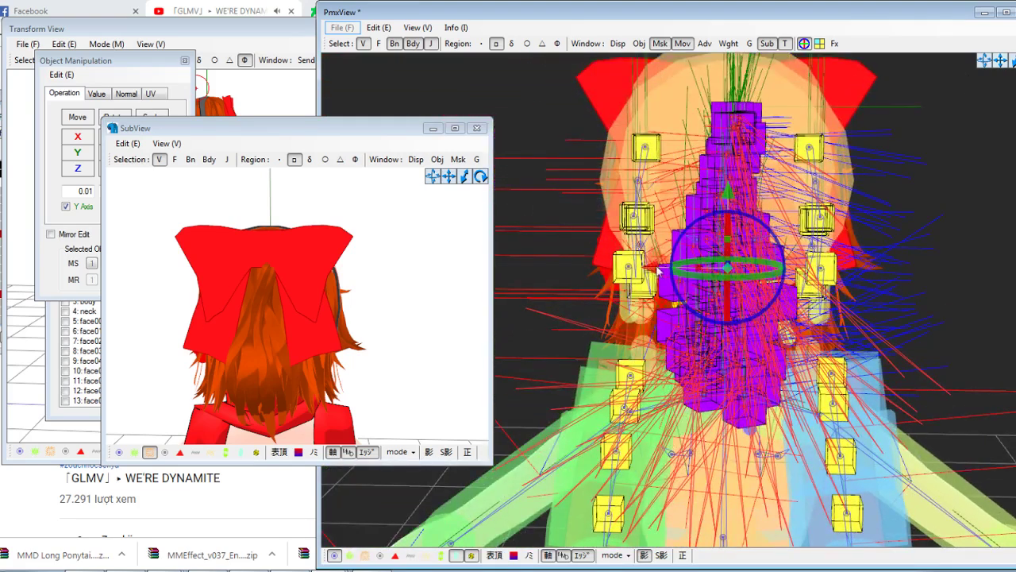
{"action": "left_click_drag", "start_coordinate": [653, 266], "coordinate": [649, 266]}
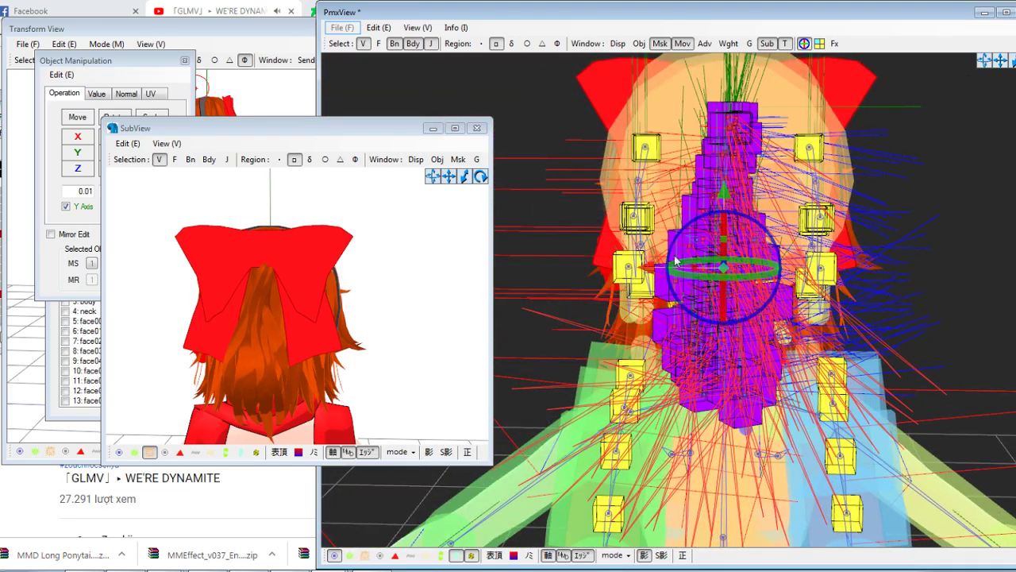
{"action": "left_click", "coordinate": [719, 197]}
{"action": "left_click", "coordinate": [718, 198]}
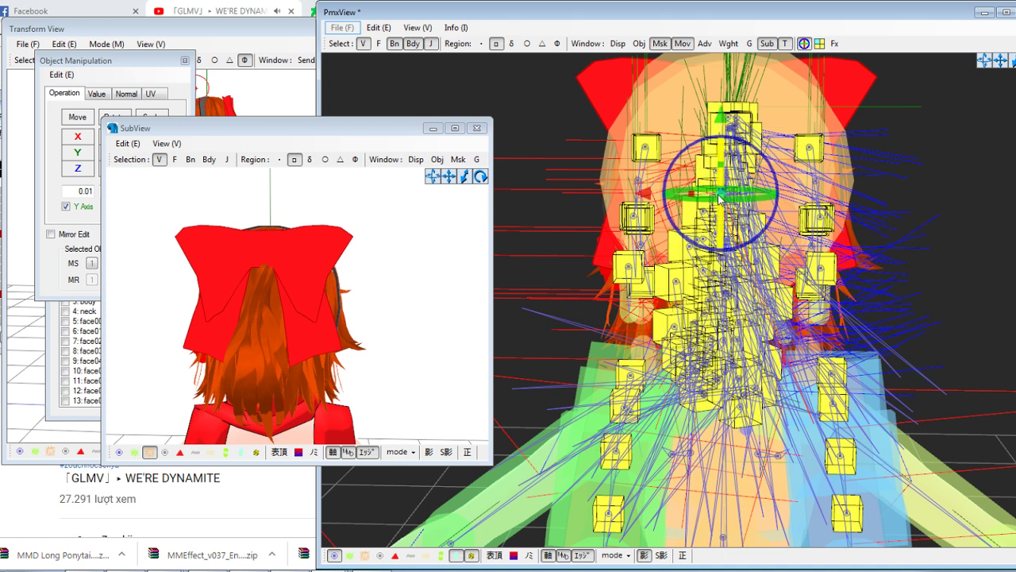
{"action": "left_click", "coordinate": [893, 202]}
{"action": "right_click_drag", "start_coordinate": [252, 297], "coordinate": [311, 305]}
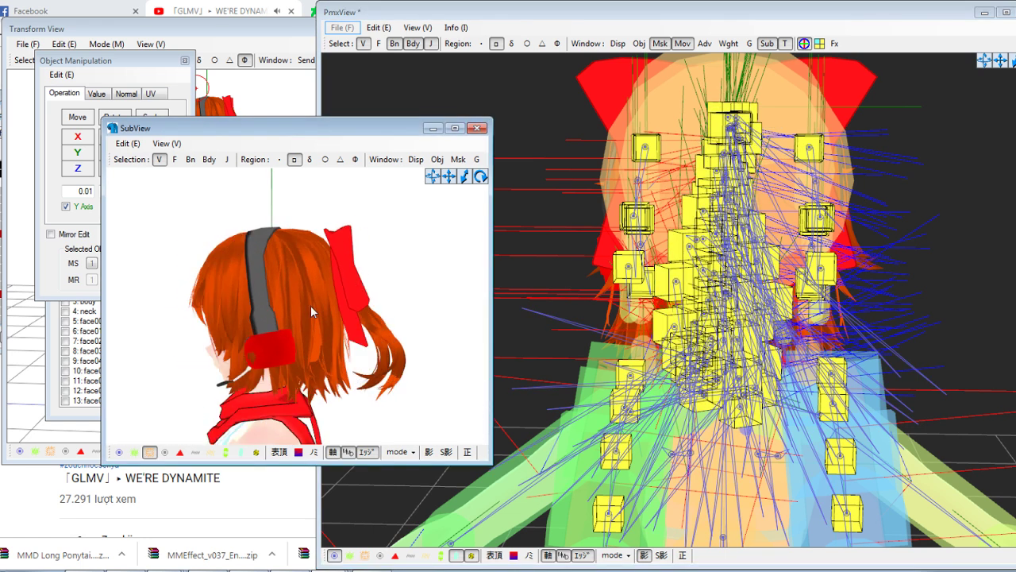
Play the physics simulation in Transform View, check the hair from several angles, and stop it
{"action": "left_click", "coordinate": [71, 339]}
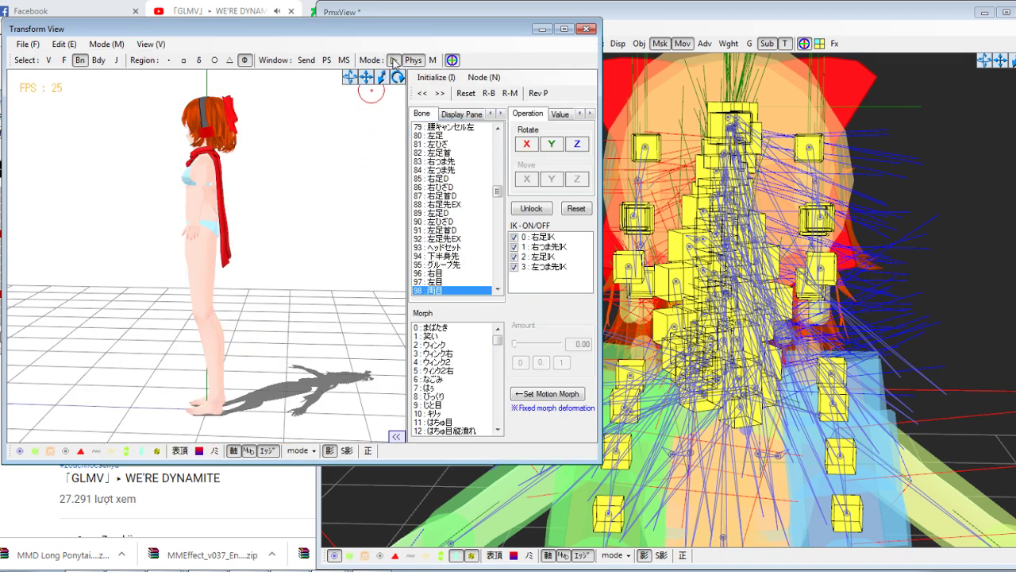
{"action": "right_click_drag", "start_coordinate": [358, 109], "coordinate": [216, 113]}
{"action": "left_click", "coordinate": [229, 117]}
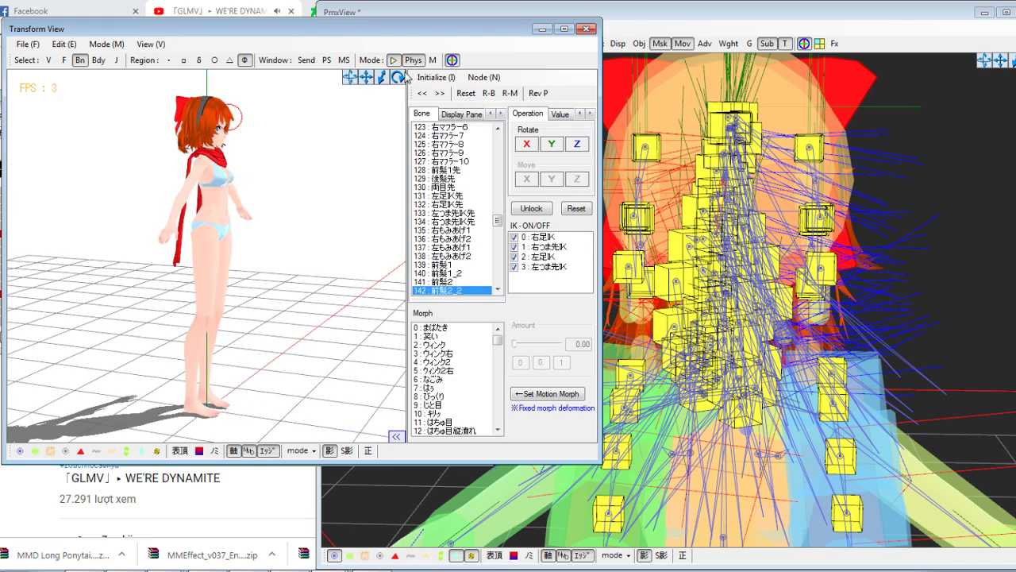
{"action": "left_click", "coordinate": [395, 61]}
Undo the recent ponytail placement moves until it is back beside the character
{"action": "right_click_drag", "start_coordinate": [799, 134], "coordinate": [755, 138]}
{"action": "scroll", "coordinate": [755, 149], "scroll_direction": "down", "scroll_amount": 5}
{"action": "left_click_drag", "start_coordinate": [739, 204], "coordinate": [675, 254]}
{"action": "right_click_drag", "start_coordinate": [675, 260], "coordinate": [699, 251]}
{"action": "left_click_drag", "start_coordinate": [699, 251], "coordinate": [696, 249]}
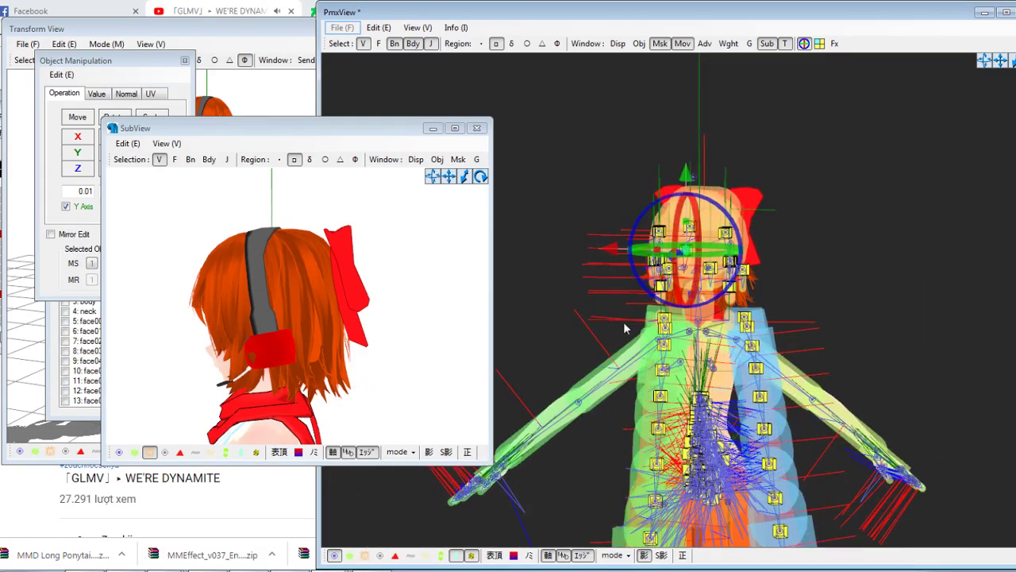
{"action": "key", "text": "ctrl+z"}
{"action": "key", "text": "ctrl+z"}
{"action": "right_click_drag", "start_coordinate": [601, 347], "coordinate": [735, 369]}
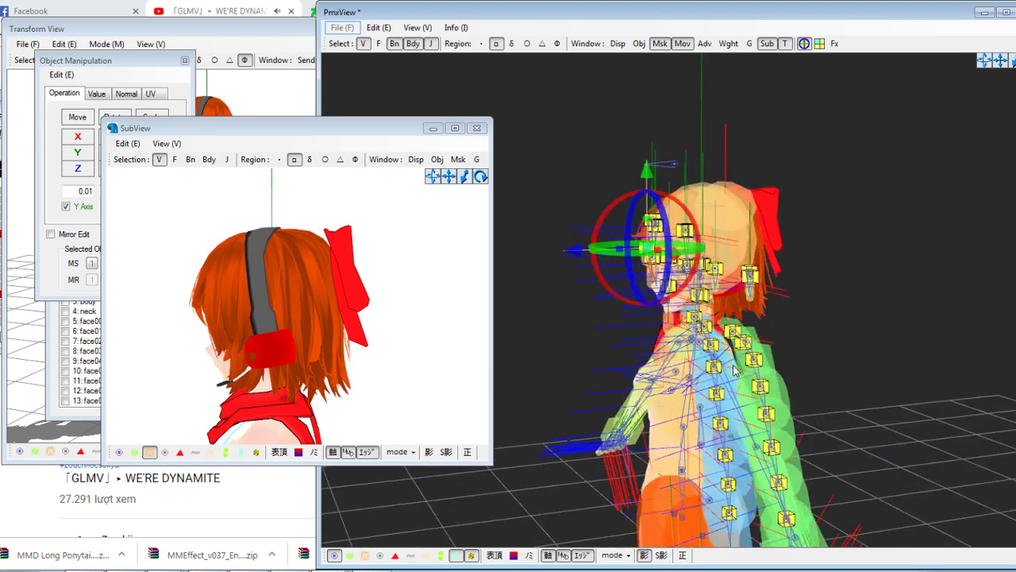
{"action": "scroll", "coordinate": [763, 365], "scroll_direction": "down", "scroll_amount": 5}
{"action": "left_click_drag", "start_coordinate": [879, 251], "coordinate": [1015, 449]}
{"action": "right_click_drag", "start_coordinate": [867, 331], "coordinate": [766, 322]}
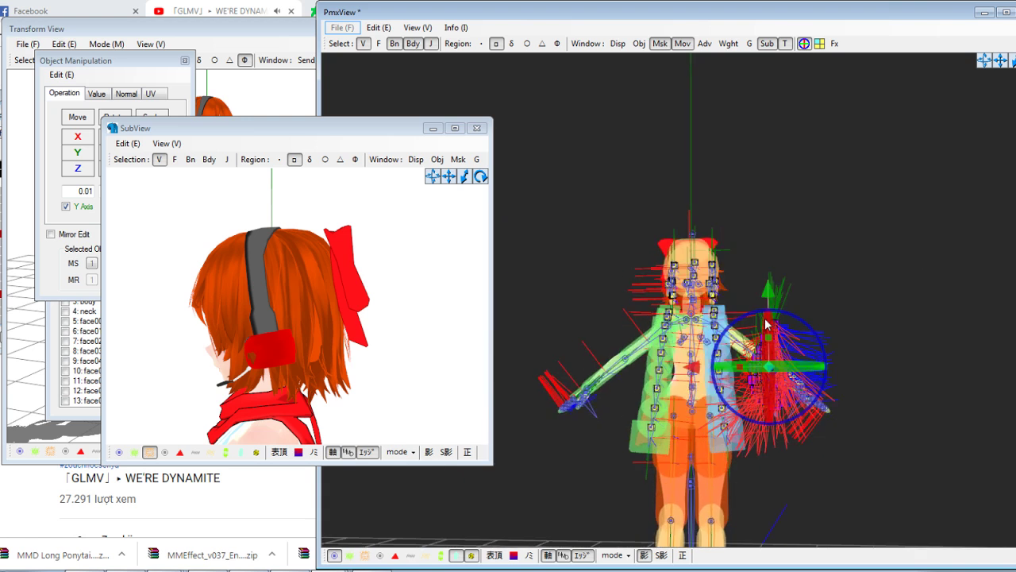
Move the ponytail sideways along X to the middle of the body, and forward along Z to just behind the back
{"action": "key", "text": "F2"}
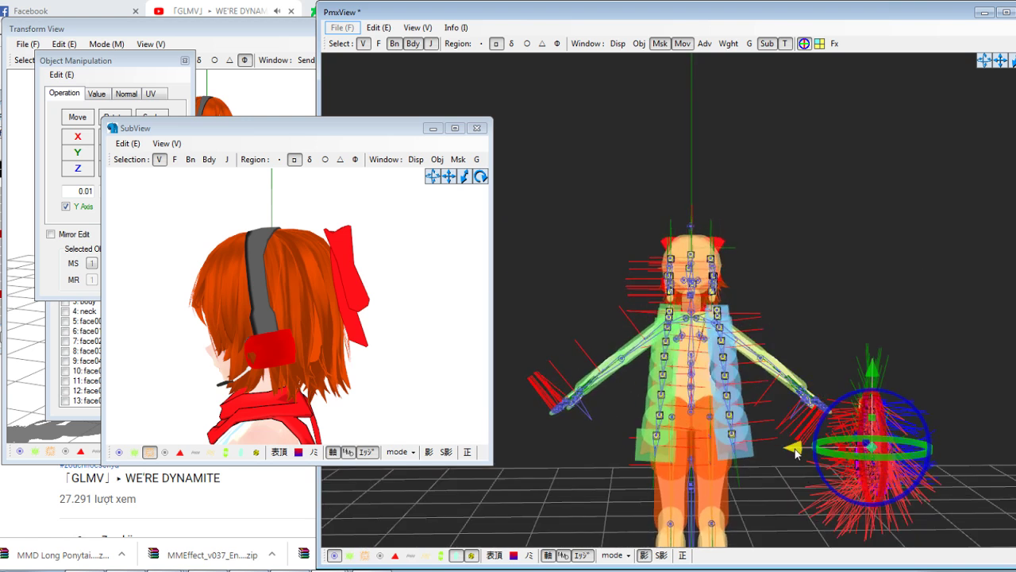
{"action": "key", "text": "F1"}
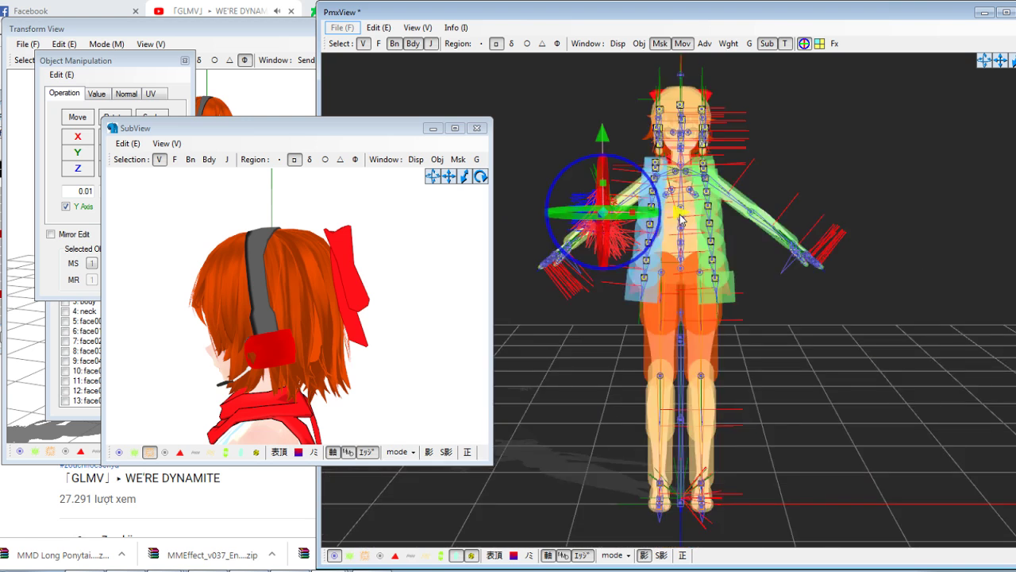
{"action": "left_click_drag", "start_coordinate": [692, 217], "coordinate": [756, 226]}
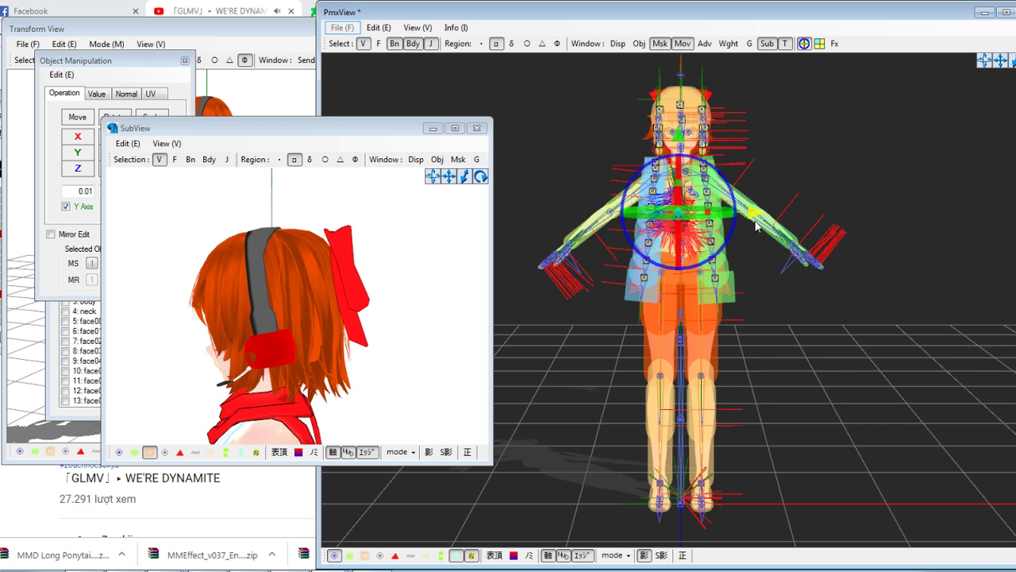
{"action": "right_click_drag", "start_coordinate": [594, 293], "coordinate": [536, 291]}
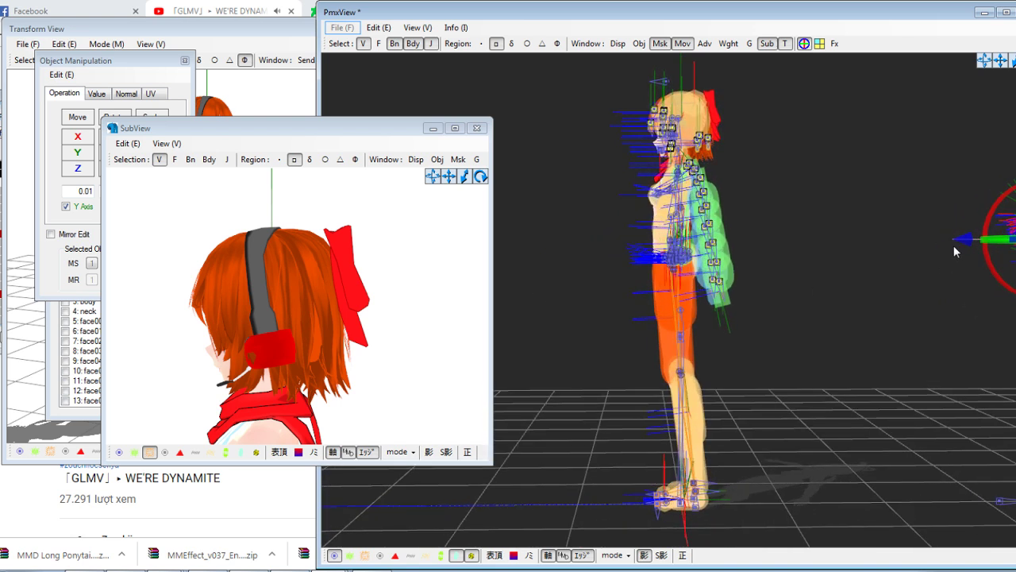
{"action": "left_click_drag", "start_coordinate": [729, 248], "coordinate": [672, 270]}
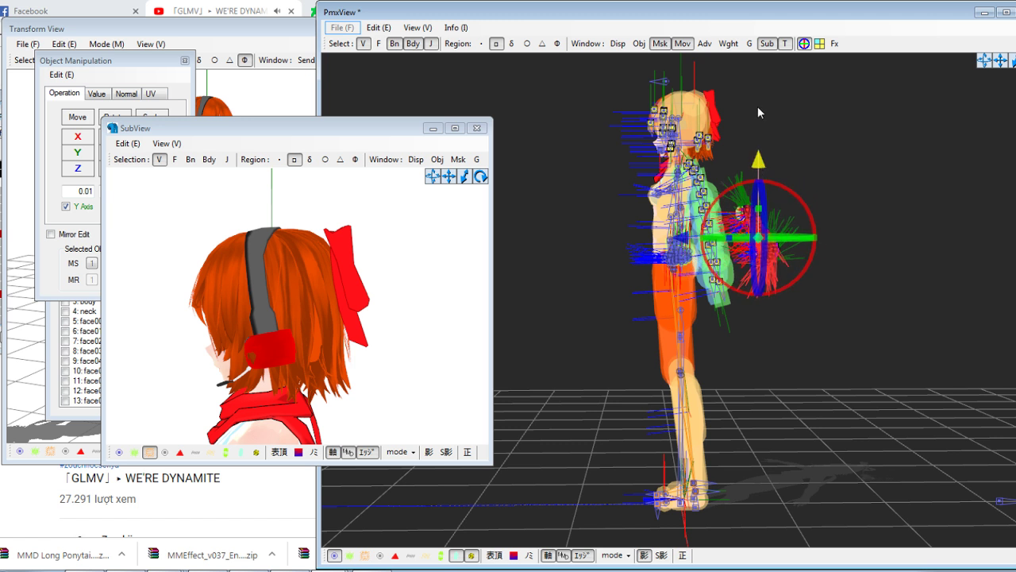
Raise the ponytail along Y to head height and move it forward along Z against the back of the head
{"action": "left_click_drag", "start_coordinate": [758, 105], "coordinate": [764, 73]}
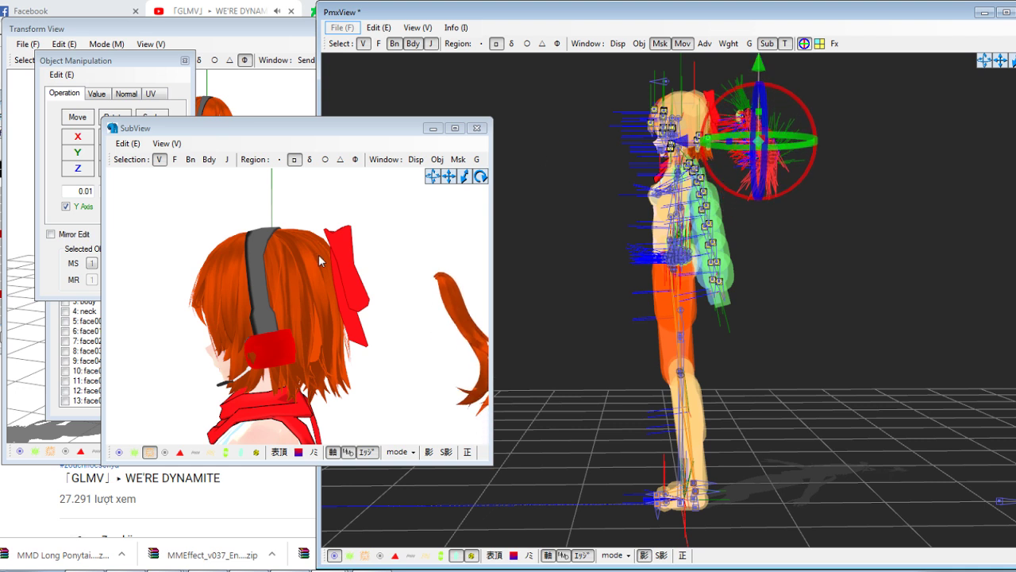
{"action": "right_click_drag", "start_coordinate": [319, 261], "coordinate": [331, 283]}
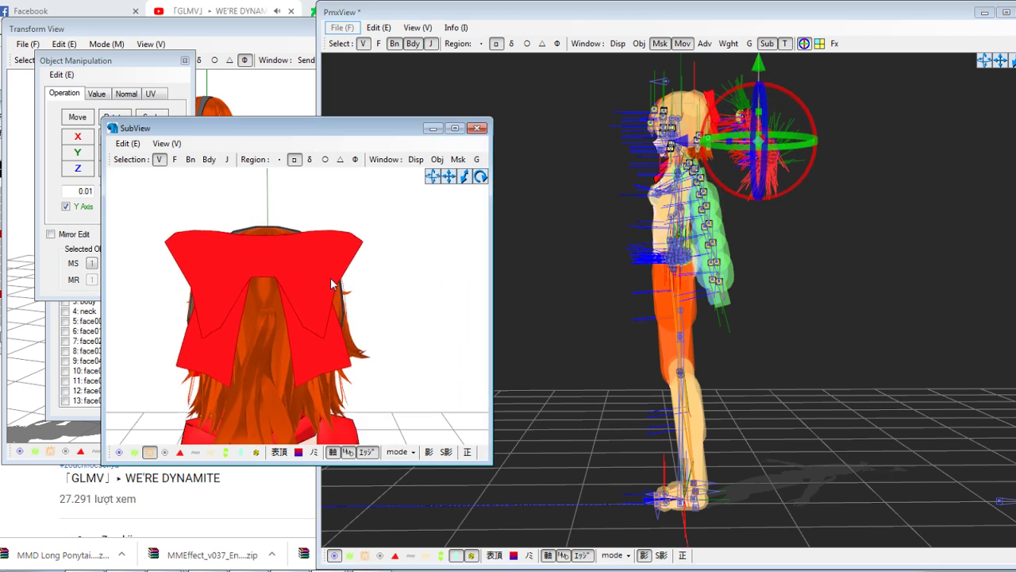
{"action": "left_click", "coordinate": [678, 145]}
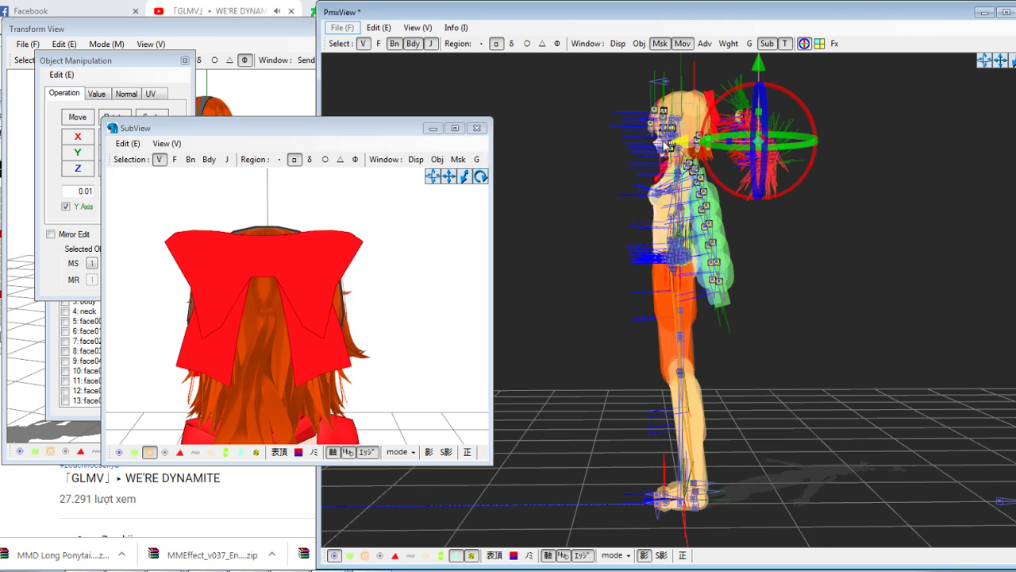
{"action": "left_click_drag", "start_coordinate": [665, 145], "coordinate": [597, 248]}
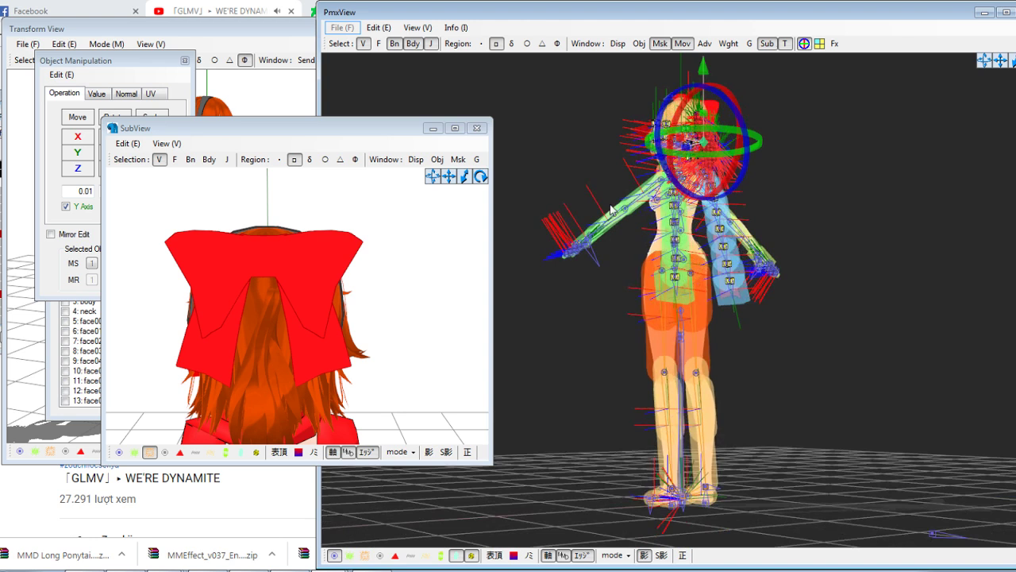
Nudge the ponytail sideways to centre it on the head, raise it into the red bow, and check it from the side
{"action": "right_click_drag", "start_coordinate": [636, 195], "coordinate": [610, 169]}
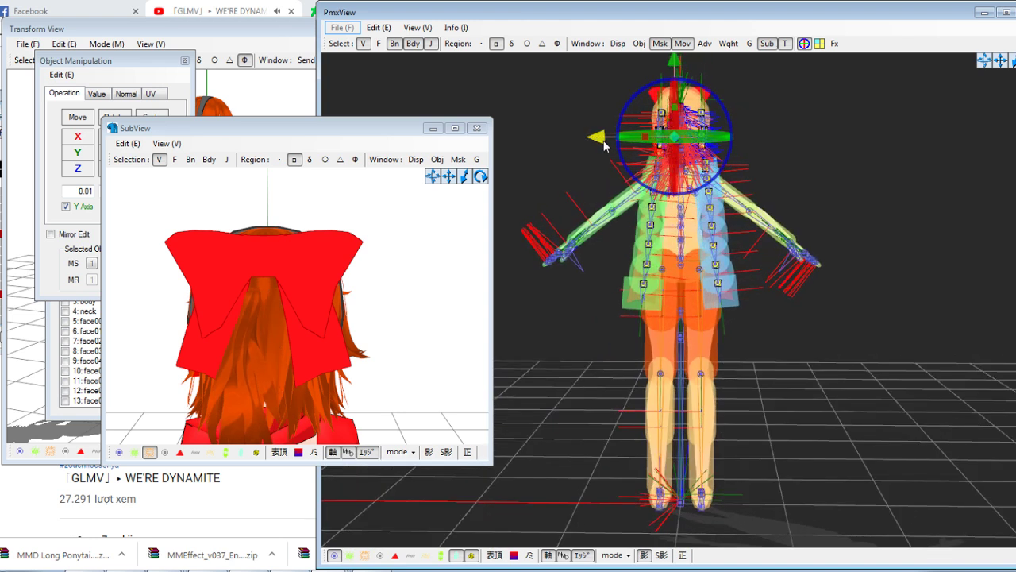
{"action": "scroll", "coordinate": [604, 143], "scroll_direction": "up", "scroll_amount": 10}
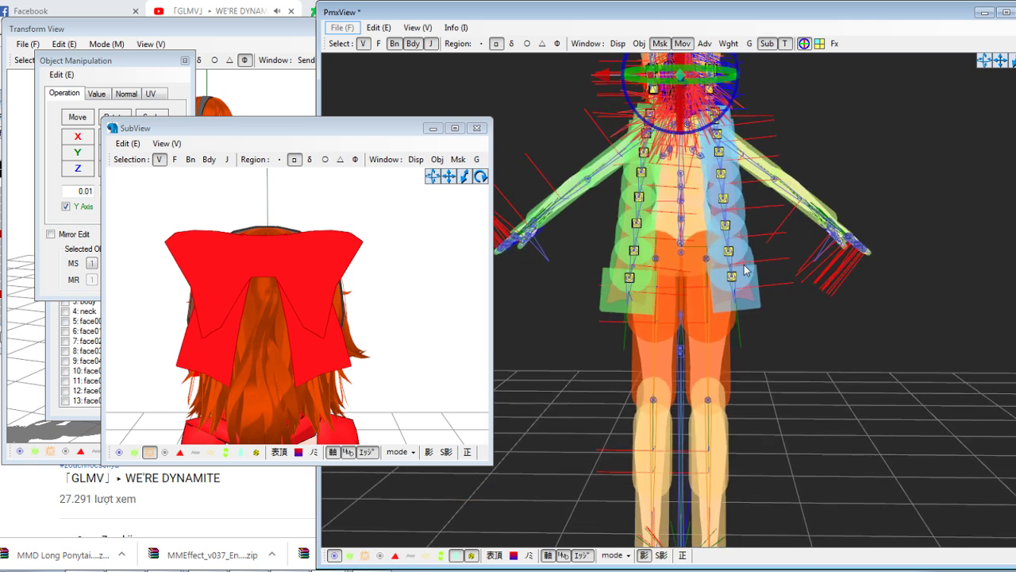
{"action": "scroll", "coordinate": [728, 206], "scroll_direction": "up", "scroll_amount": 3}
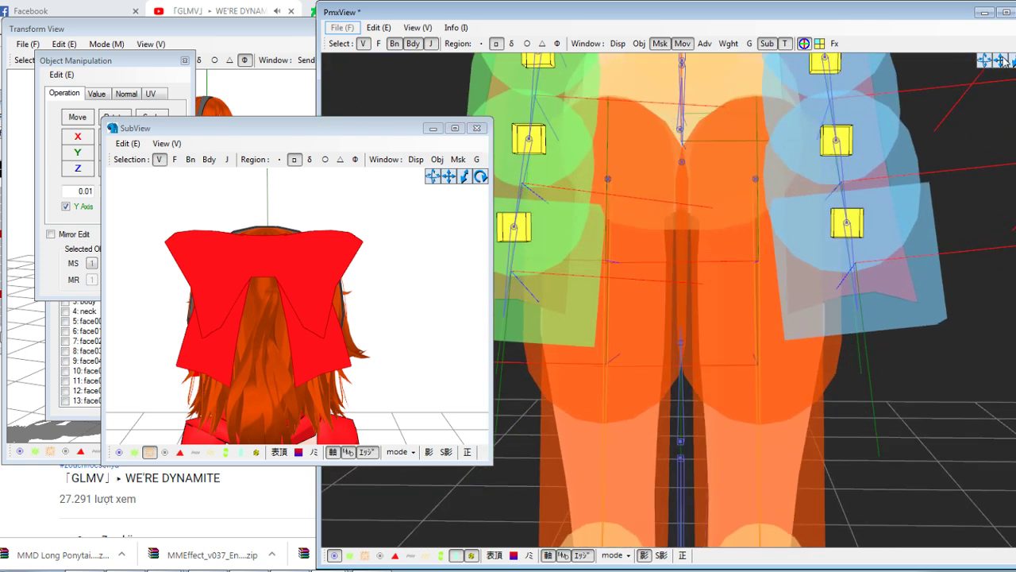
{"action": "left_click_drag", "start_coordinate": [1004, 61], "coordinate": [1005, 76]}
{"action": "scroll", "coordinate": [695, 354], "scroll_direction": "up", "scroll_amount": 3}
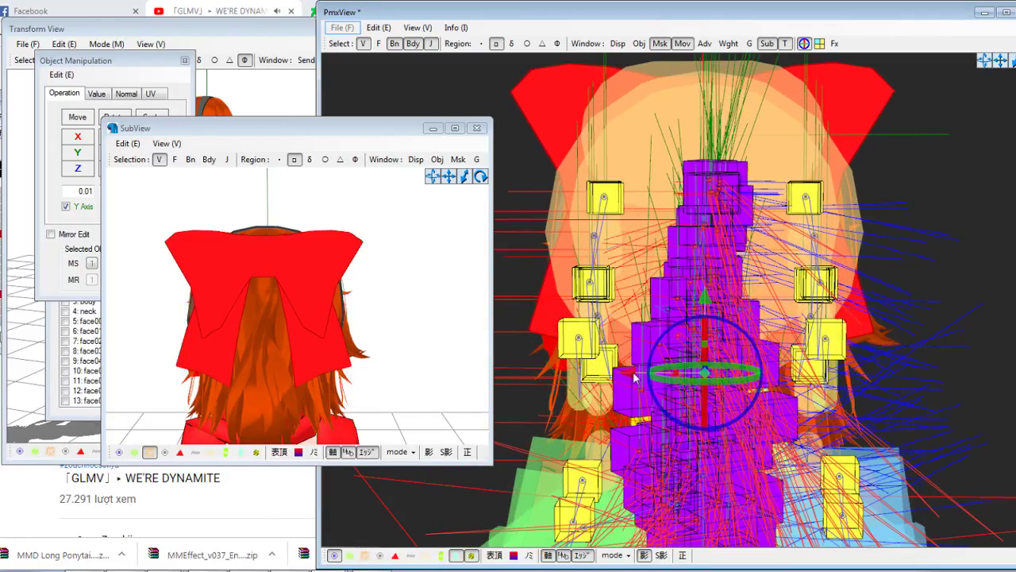
{"action": "left_click_drag", "start_coordinate": [624, 378], "coordinate": [613, 389]}
{"action": "left_click_drag", "start_coordinate": [695, 302], "coordinate": [691, 224]}
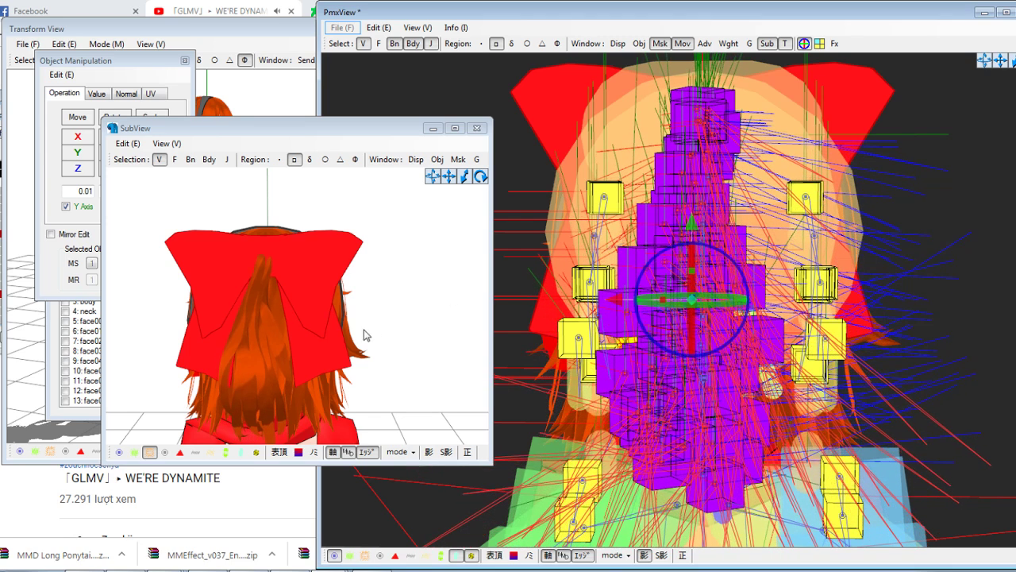
{"action": "right_click_drag", "start_coordinate": [366, 335], "coordinate": [416, 328]}
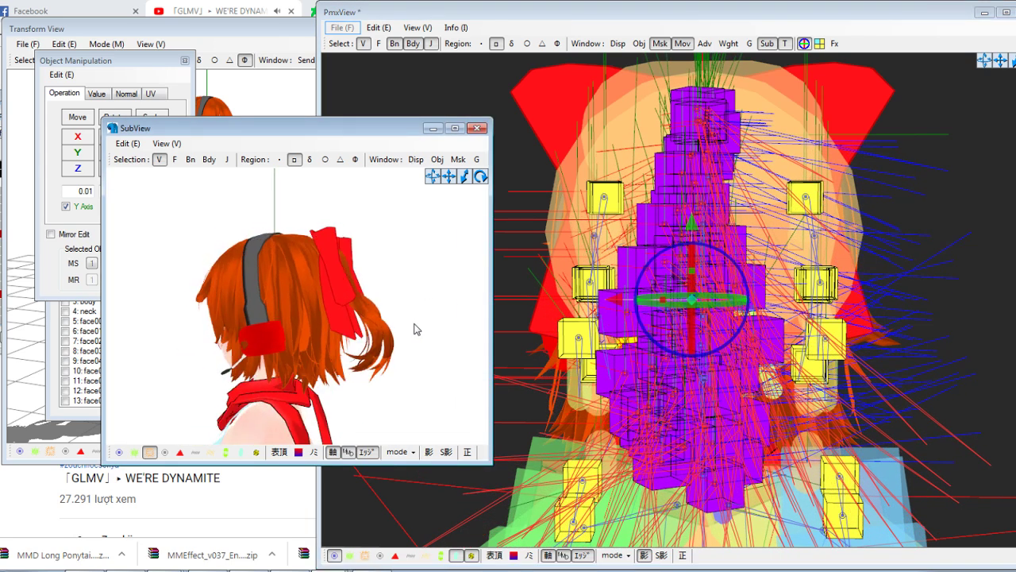
Scale the selected ponytail down uniformly with its bones and physics bodies, and check its size from the side
{"action": "left_click", "coordinate": [181, 81]}
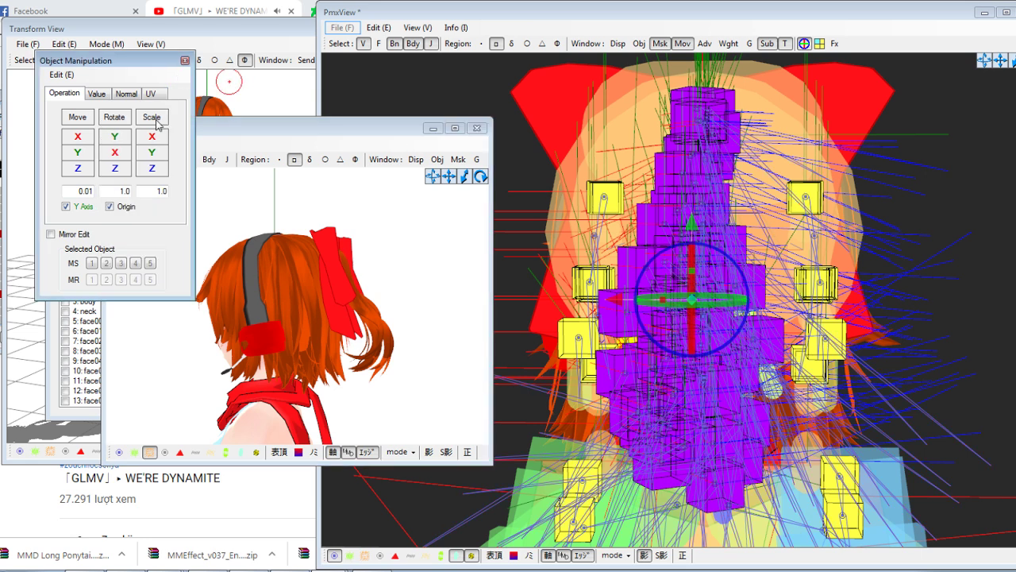
{"action": "mouse_move", "coordinate": [152, 117]}
{"action": "left_mouse_down"}
{"action": "mouse_move", "coordinate": [134, 117]}
{"action": "mouse_move", "coordinate": [161, 117]}
{"action": "left_mouse_up"}
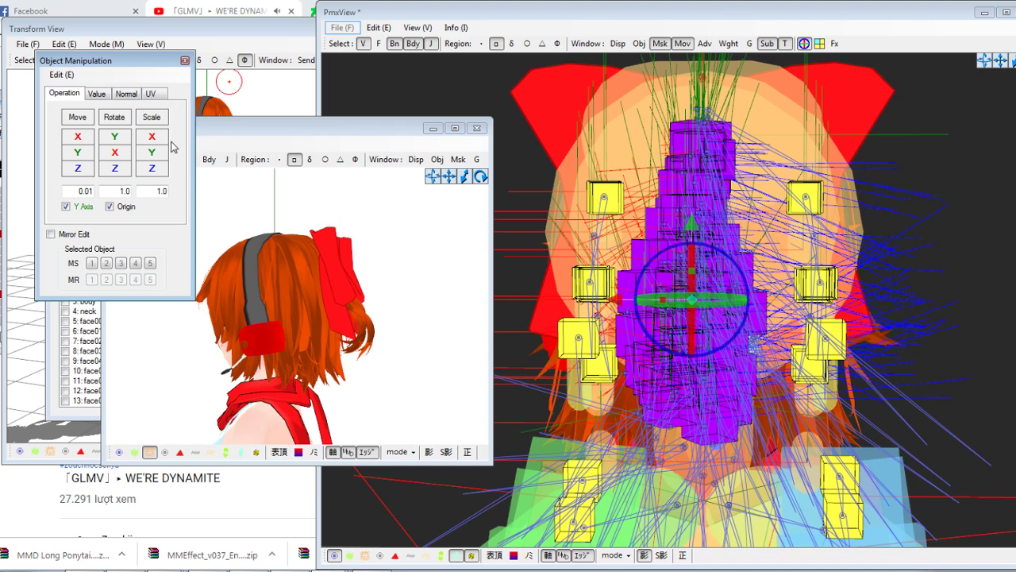
{"action": "right_click_drag", "start_coordinate": [318, 272], "coordinate": [357, 274]}
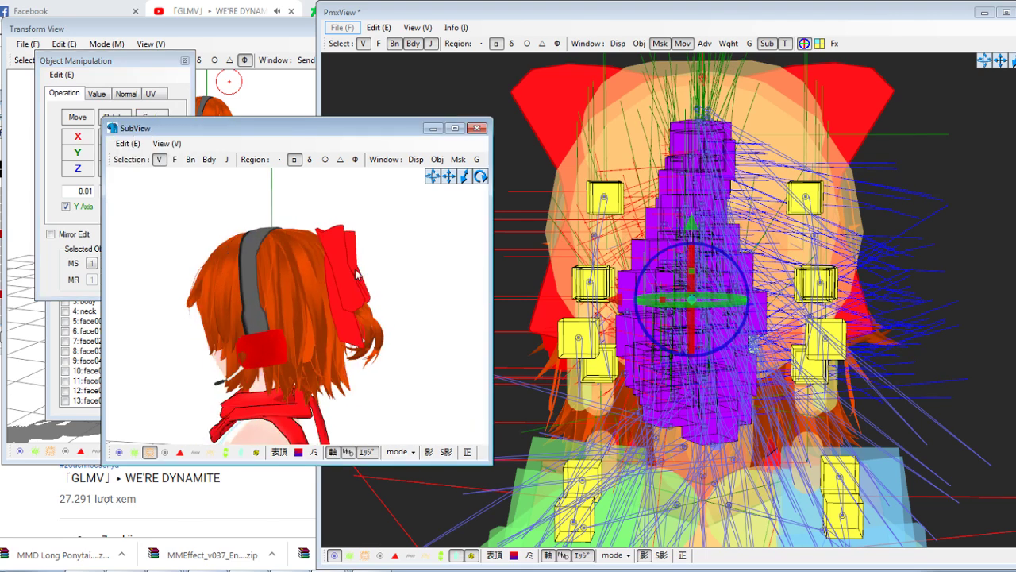
Shift the scaled ponytail backward from the head and lower it slightly so it hangs out from under the bow
{"action": "right_click_drag", "start_coordinate": [780, 256], "coordinate": [828, 252]}
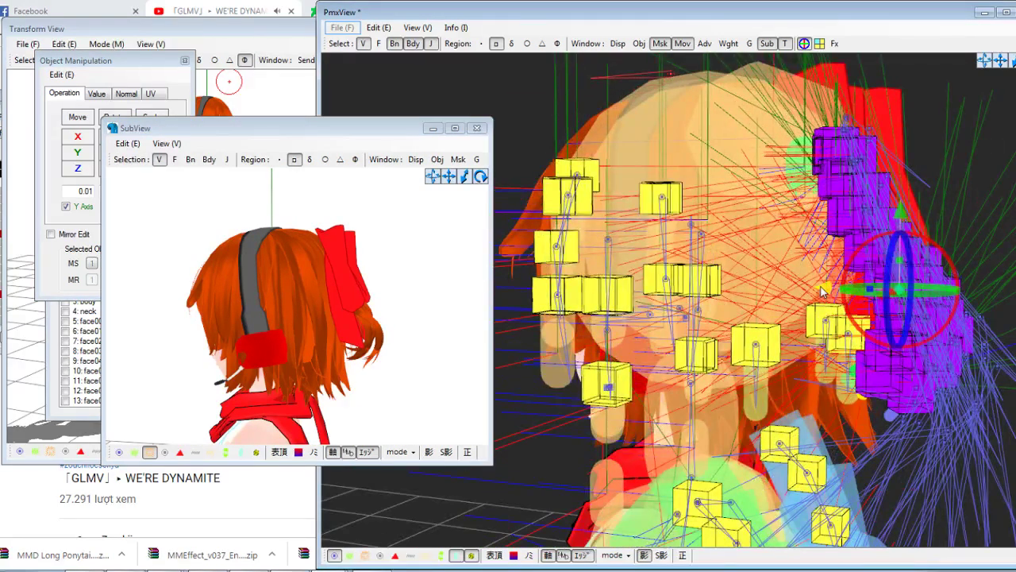
{"action": "left_click_drag", "start_coordinate": [822, 292], "coordinate": [860, 294]}
{"action": "right_click_drag", "start_coordinate": [367, 349], "coordinate": [332, 343]}
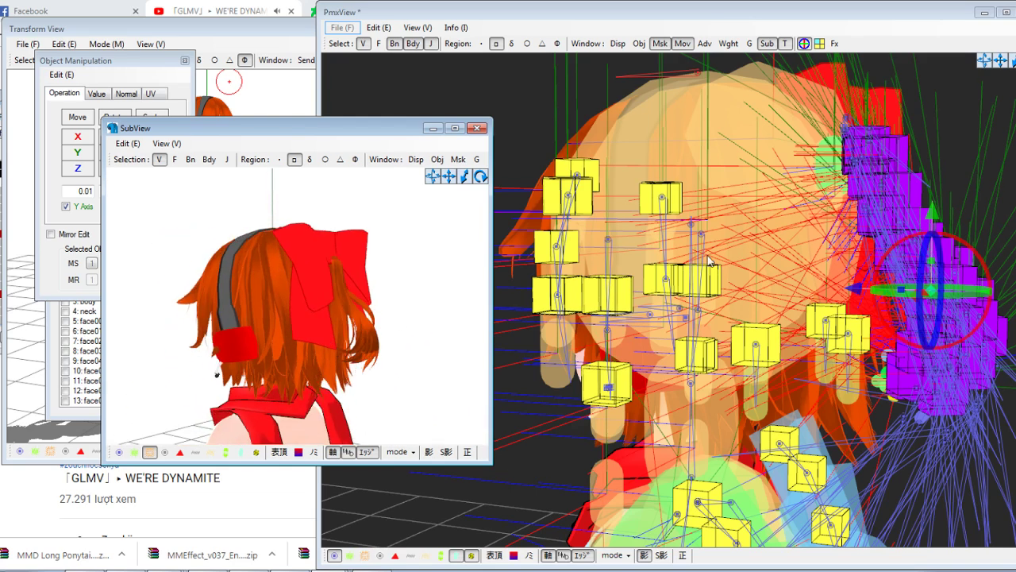
{"action": "left_click_drag", "start_coordinate": [853, 288], "coordinate": [852, 295]}
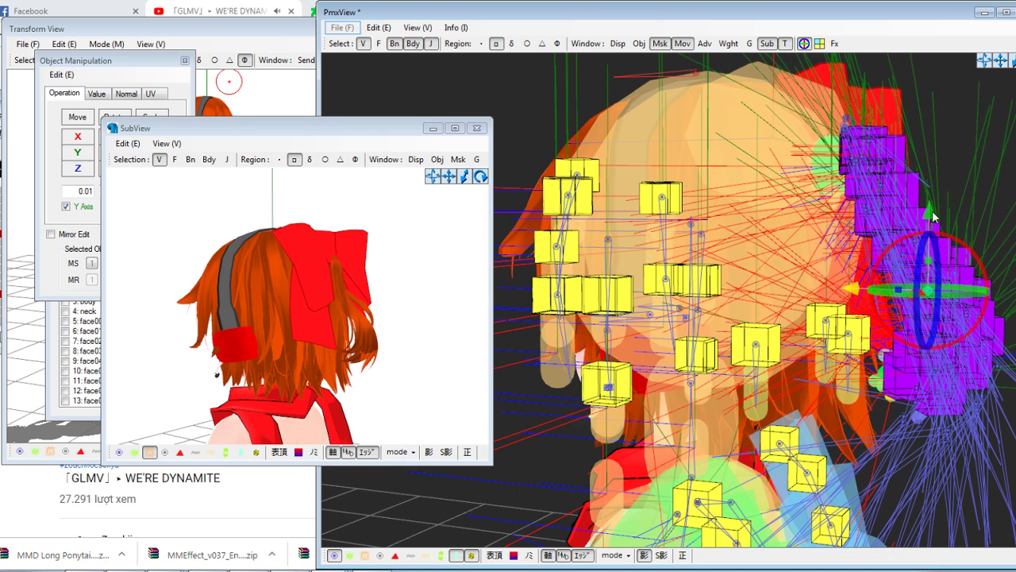
{"action": "left_click_drag", "start_coordinate": [934, 216], "coordinate": [874, 268]}
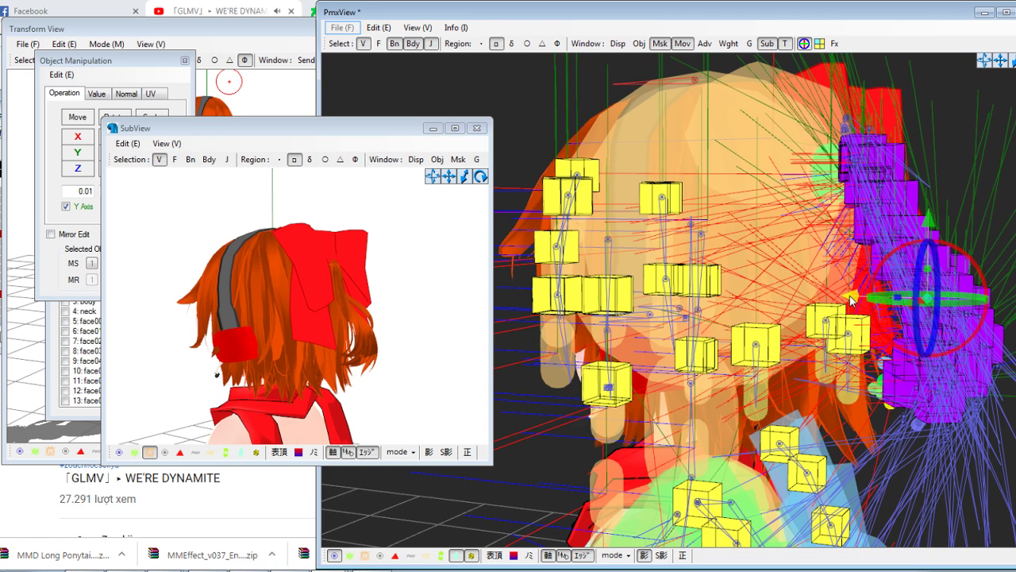
{"action": "left_click_drag", "start_coordinate": [850, 300], "coordinate": [849, 300]}
{"action": "right_click_drag", "start_coordinate": [294, 367], "coordinate": [339, 372]}
Run the physics simulation in Transform View and examine the repositioned ponytail from the side
{"action": "left_click", "coordinate": [233, 35]}
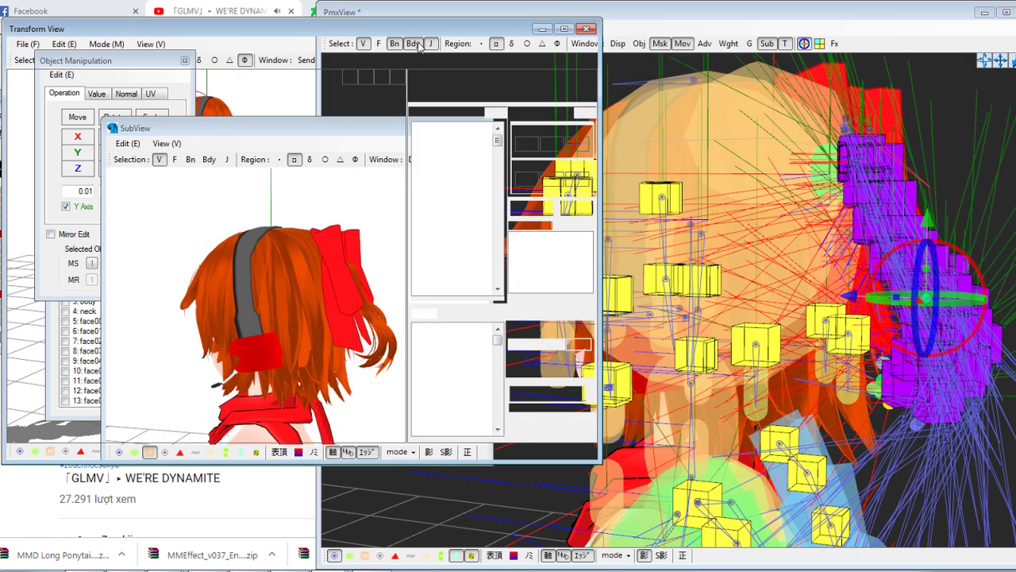
{"action": "left_click", "coordinate": [392, 60]}
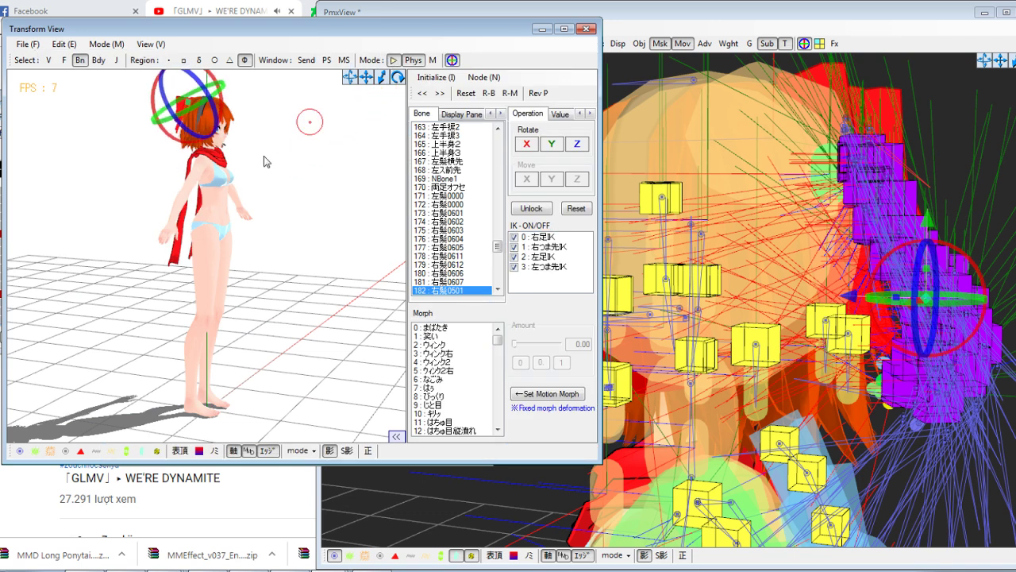
{"action": "right_click_drag", "start_coordinate": [272, 174], "coordinate": [397, 106]}
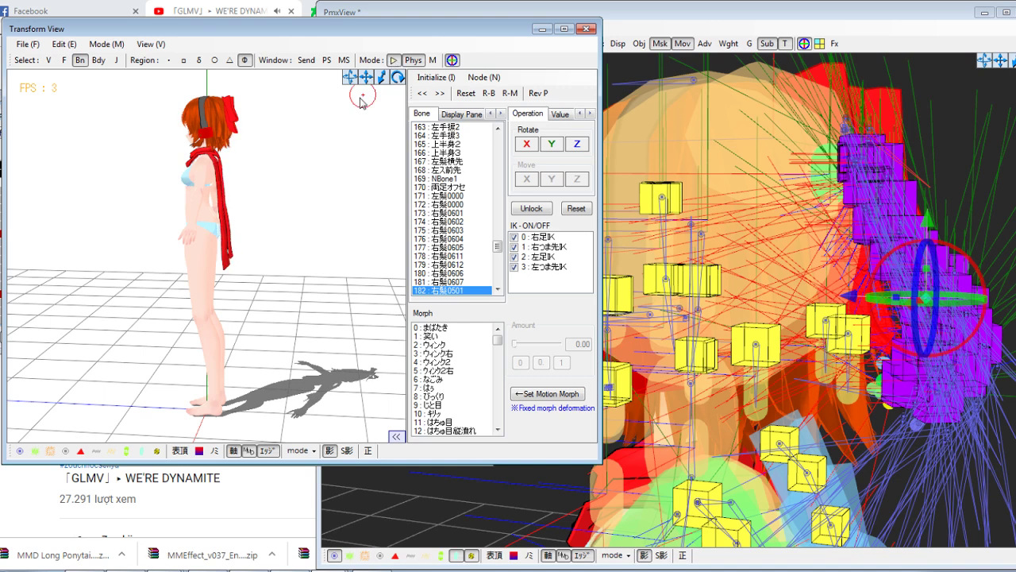
Toggle the physics simulation off and on in Transform View and examine how the ponytail hangs from the back of the head
{"action": "right_click_drag", "start_coordinate": [266, 171], "coordinate": [239, 168]}
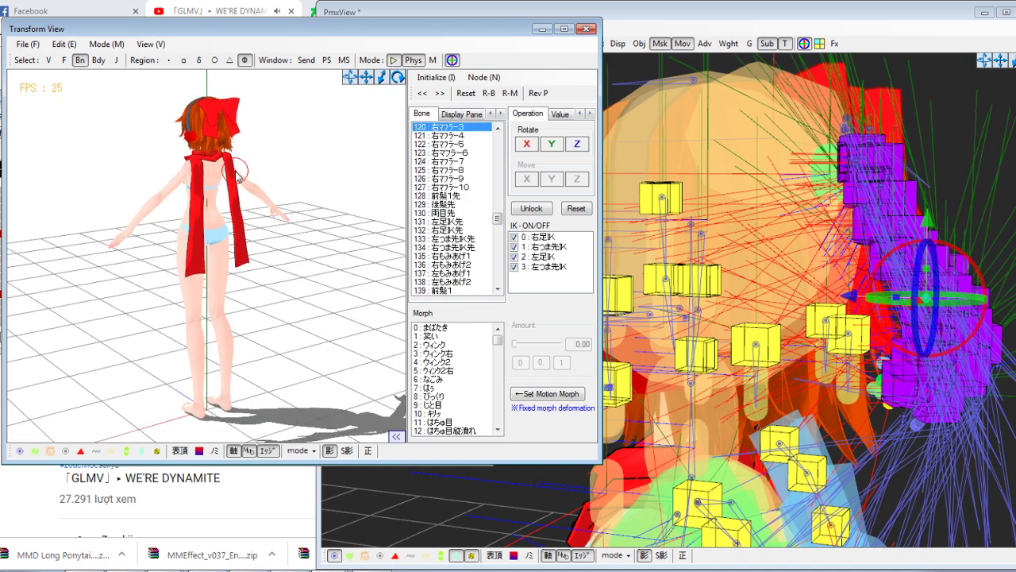
{"action": "scroll", "coordinate": [239, 169], "scroll_direction": "up", "scroll_amount": 4}
{"action": "left_click_drag", "start_coordinate": [387, 80], "coordinate": [387, 151]}
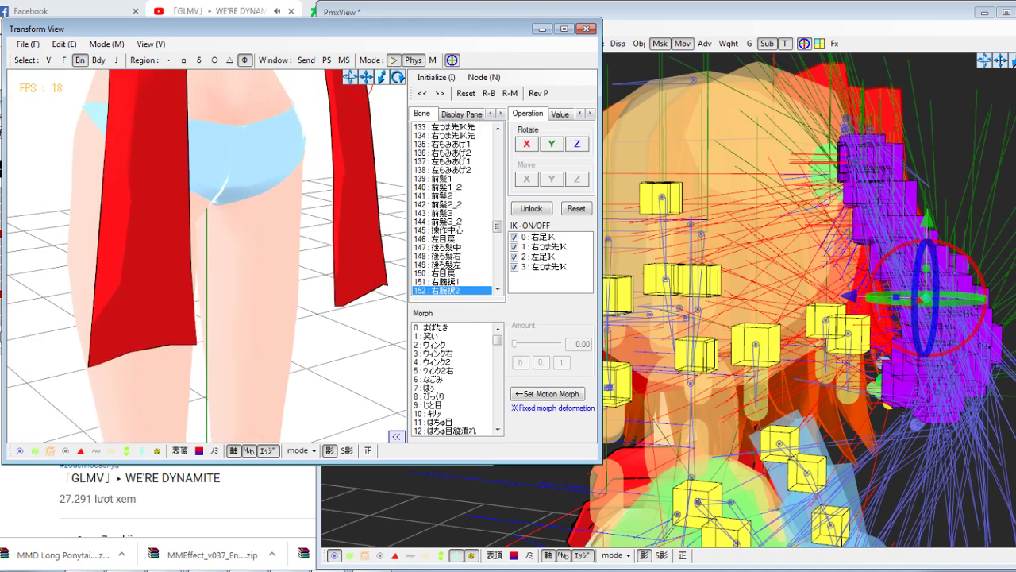
{"action": "left_click_drag", "start_coordinate": [370, 76], "coordinate": [370, 222]}
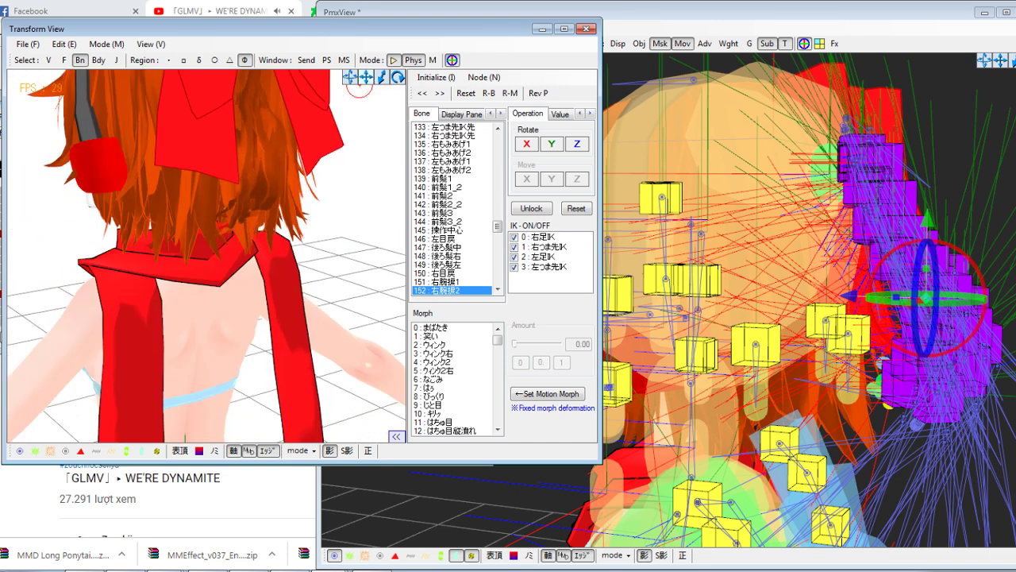
{"action": "left_click_drag", "start_coordinate": [359, 85], "coordinate": [367, 236]}
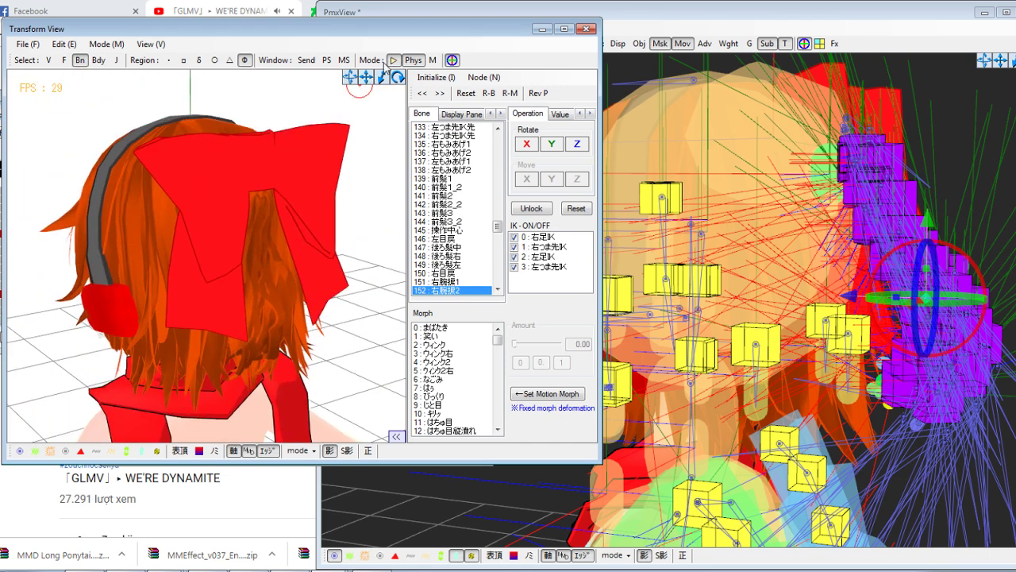
{"action": "left_click", "coordinate": [394, 62]}
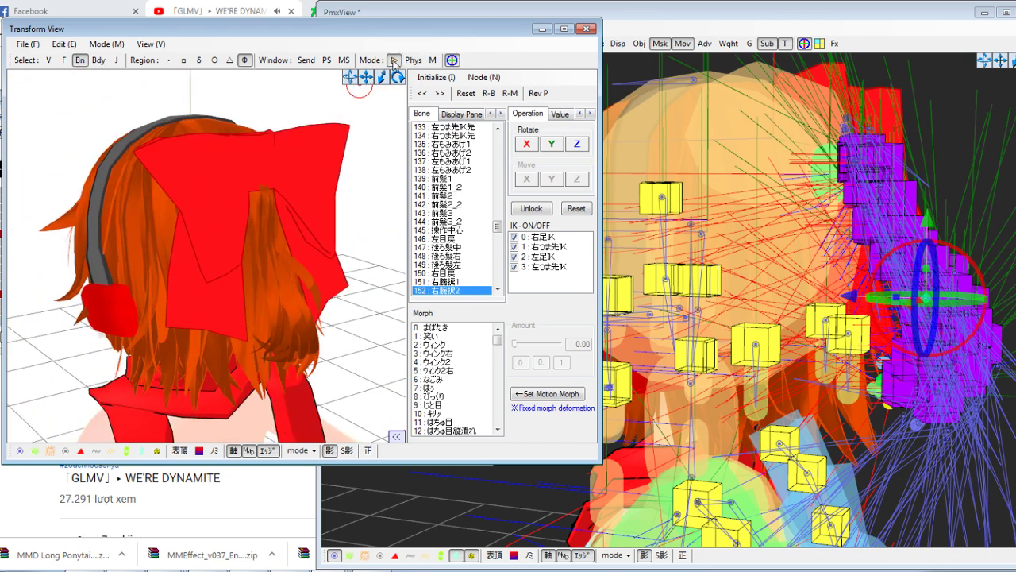
{"action": "left_click", "coordinate": [394, 62]}
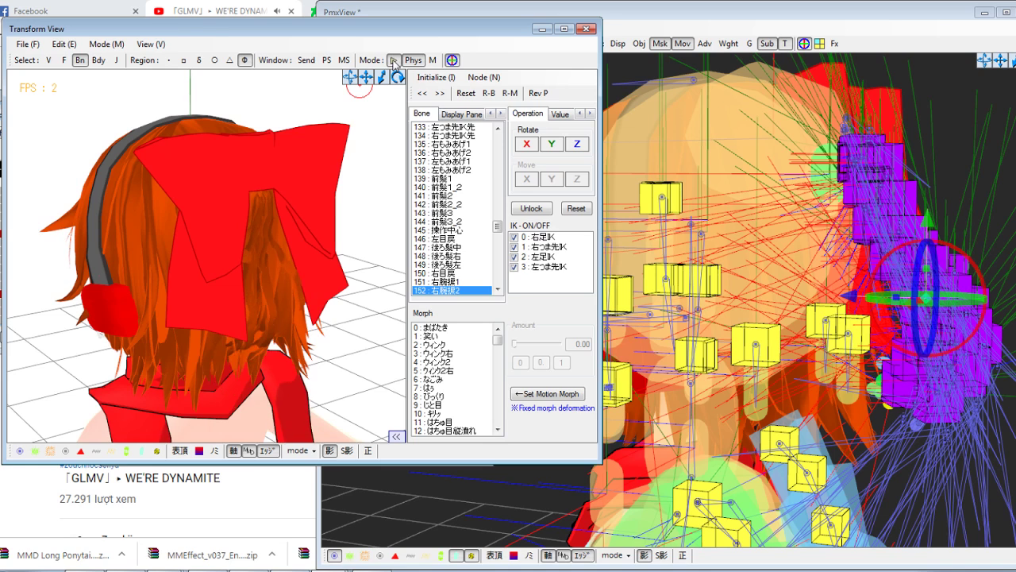
{"action": "left_click", "coordinate": [238, 268]}
{"action": "left_click", "coordinate": [239, 268]}
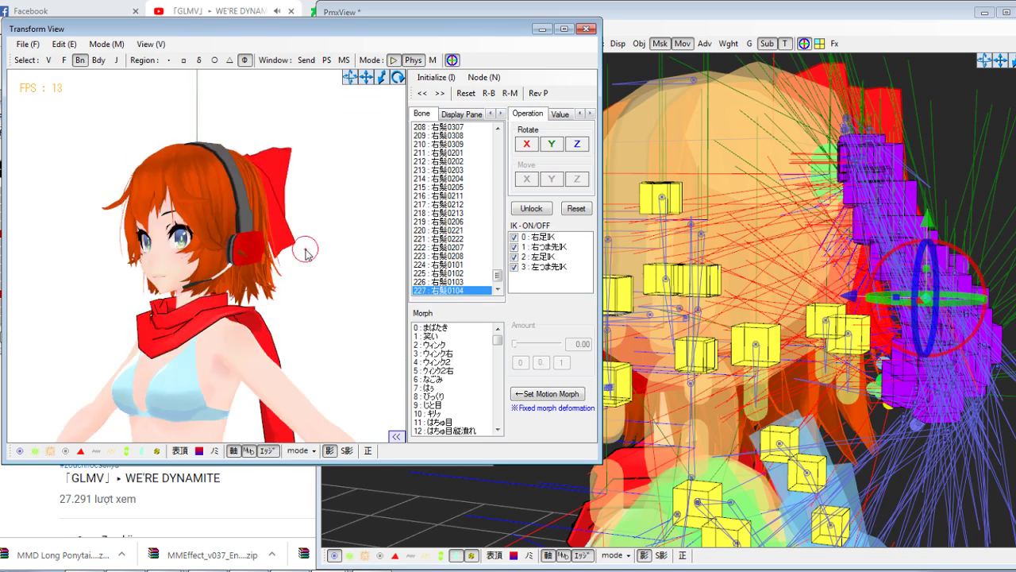
Test-pose the neck bone 首 from the front to check whether the hair, bow, headset and scarf follow, and return it upright
{"action": "right_click_drag", "start_coordinate": [305, 252], "coordinate": [337, 256]}
{"action": "left_click", "coordinate": [228, 233]}
{"action": "left_click", "coordinate": [224, 229]}
{"action": "scroll", "coordinate": [223, 210], "scroll_direction": "up", "scroll_amount": 2}
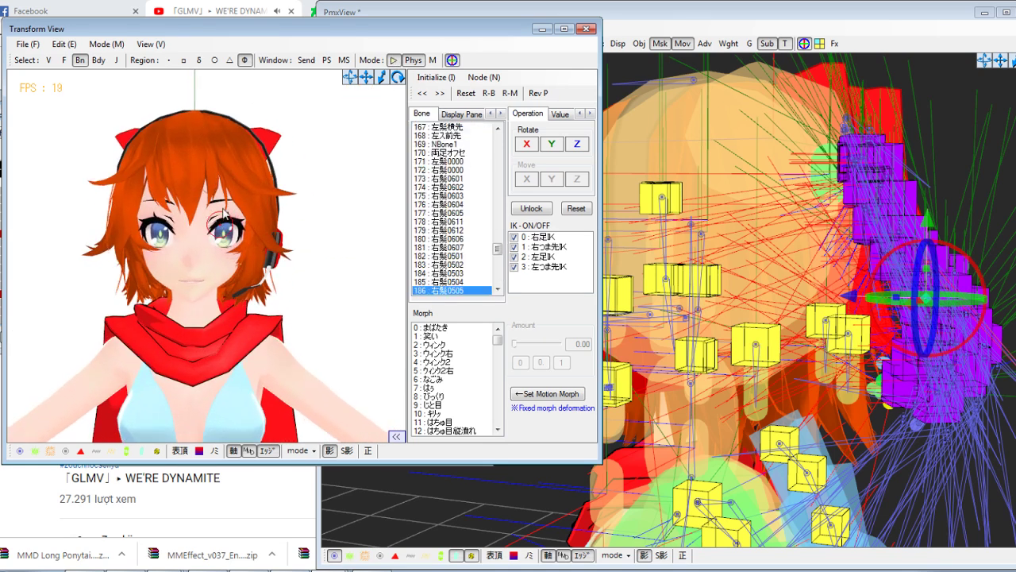
{"action": "left_click", "coordinate": [200, 325]}
{"action": "right_click_drag", "start_coordinate": [195, 337], "coordinate": [151, 342]}
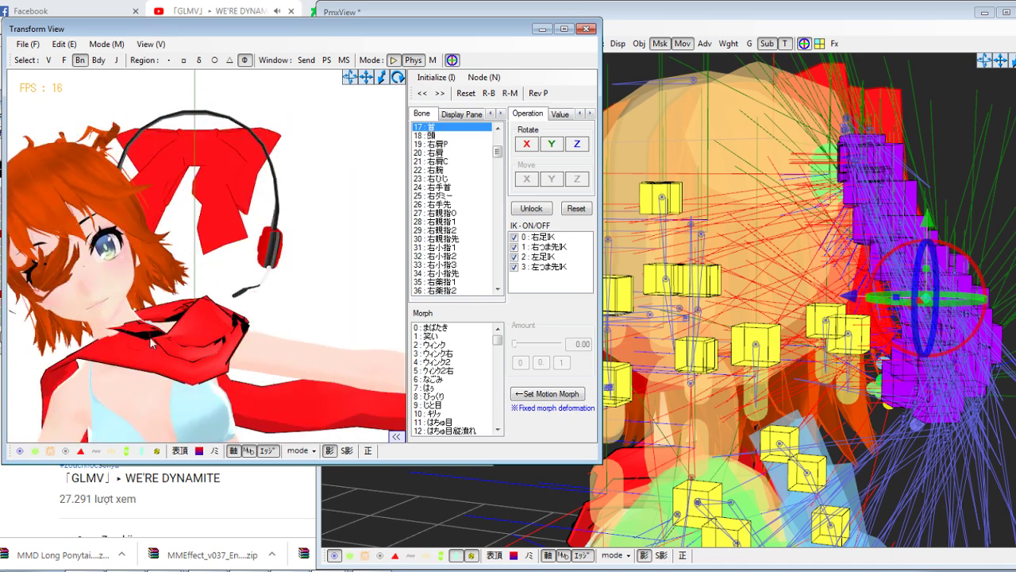
{"action": "left_click_drag", "start_coordinate": [153, 343], "coordinate": [256, 329]}
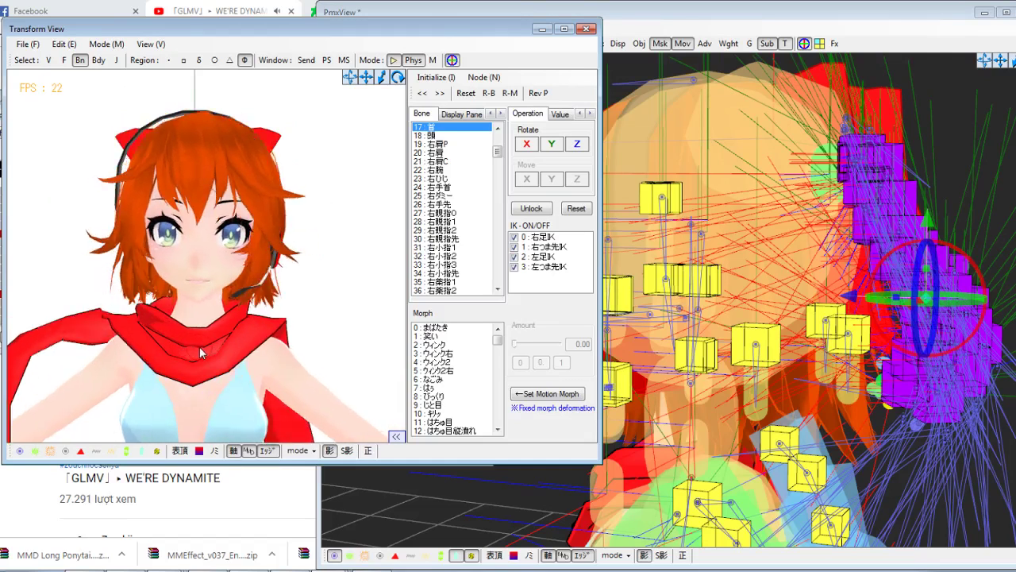
{"action": "left_click", "coordinate": [201, 347]}
{"action": "scroll", "coordinate": [348, 254], "scroll_direction": "down", "scroll_amount": 2}
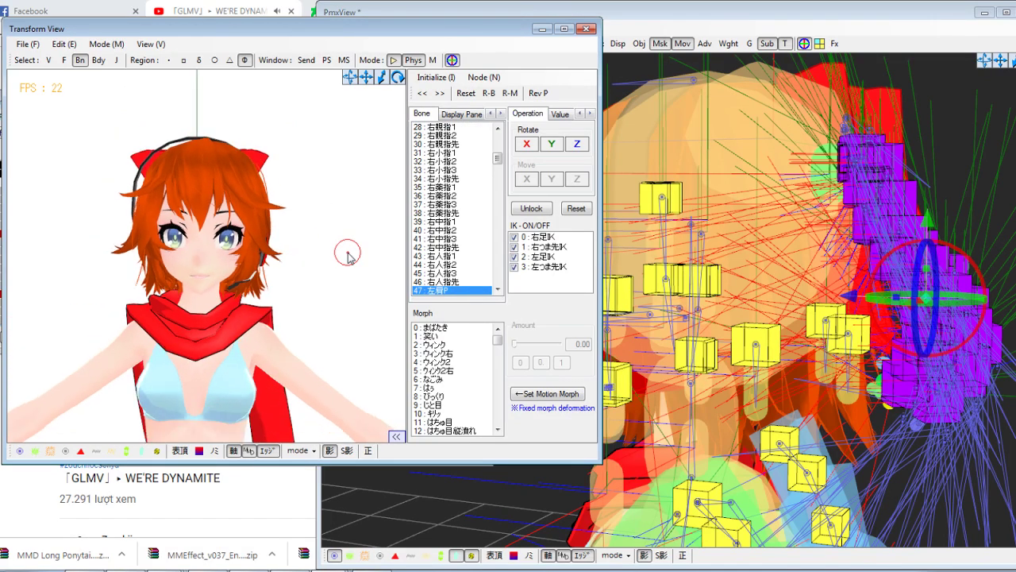
{"action": "scroll", "coordinate": [348, 254], "scroll_direction": "down", "scroll_amount": 3}
Close the SubView, Transform View and Object Manipulation windows
{"action": "left_click", "coordinate": [762, 183]}
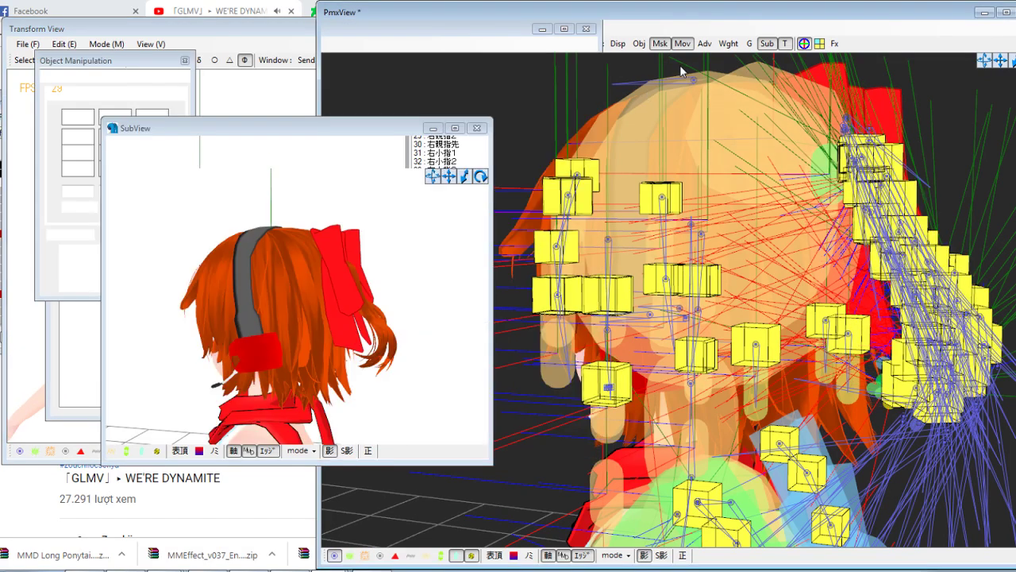
{"action": "left_click", "coordinate": [767, 43]}
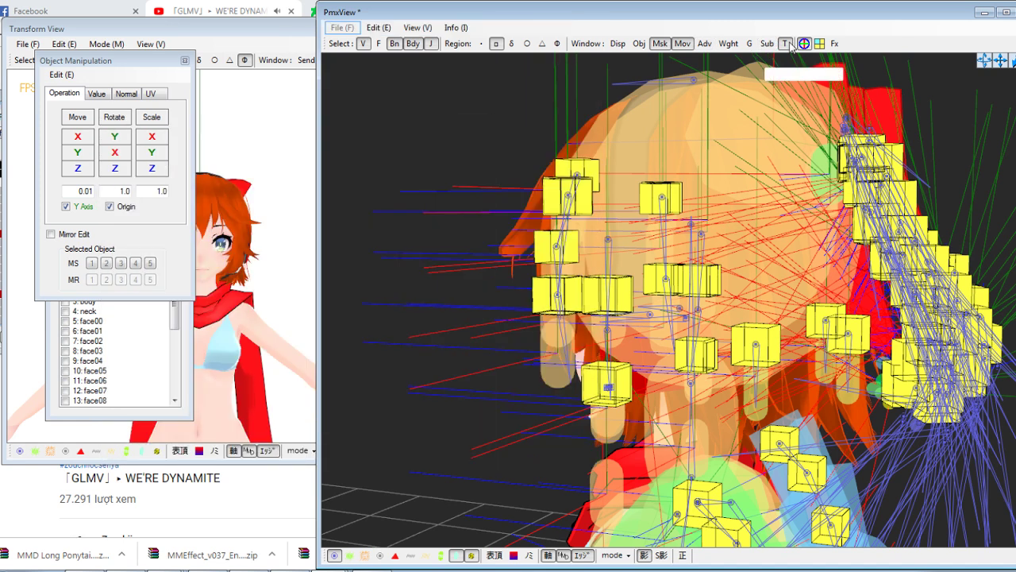
{"action": "left_click", "coordinate": [784, 43]}
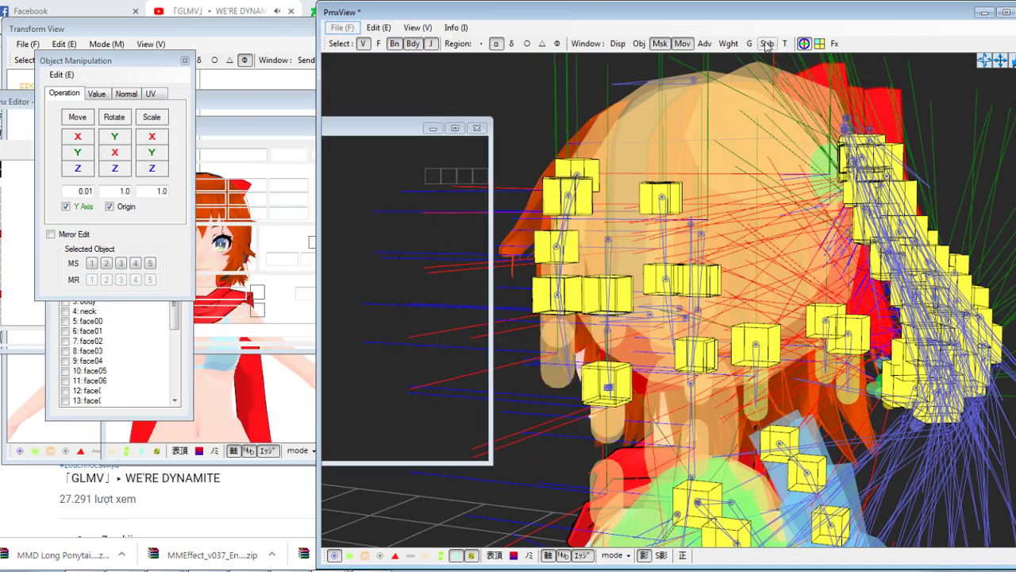
{"action": "left_click", "coordinate": [681, 44]}
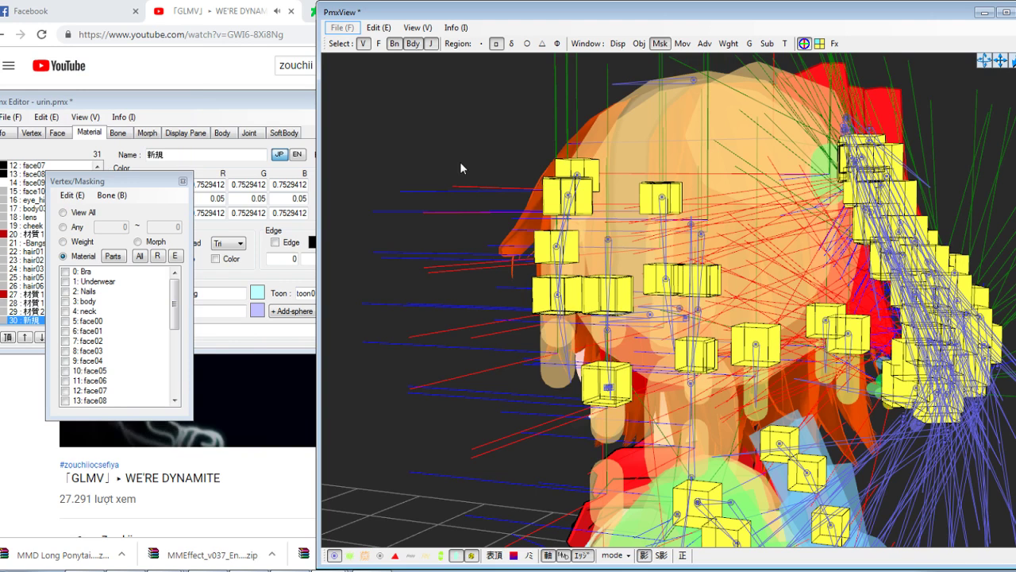
Switch to YouTube in the browser and play the suggested video 【MV】FPS by SoraMafuUraSaka feat. Knives Out
{"action": "left_click", "coordinate": [236, 364]}
{"action": "scroll", "coordinate": [273, 389], "scroll_direction": "down", "scroll_amount": 1}
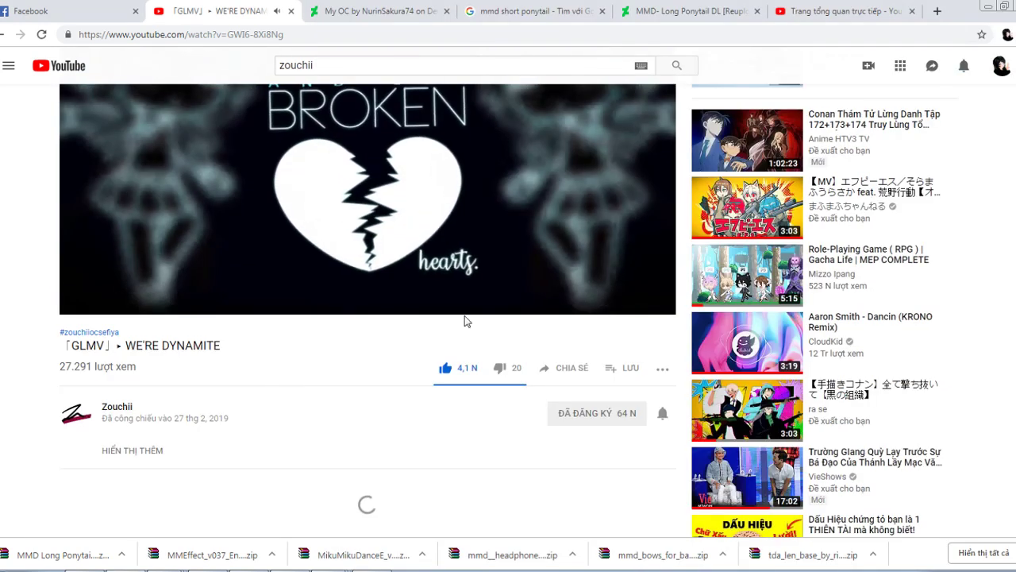
{"action": "left_click", "coordinate": [772, 213]}
{"action": "scroll", "coordinate": [248, 163], "scroll_direction": "up", "scroll_amount": 1}
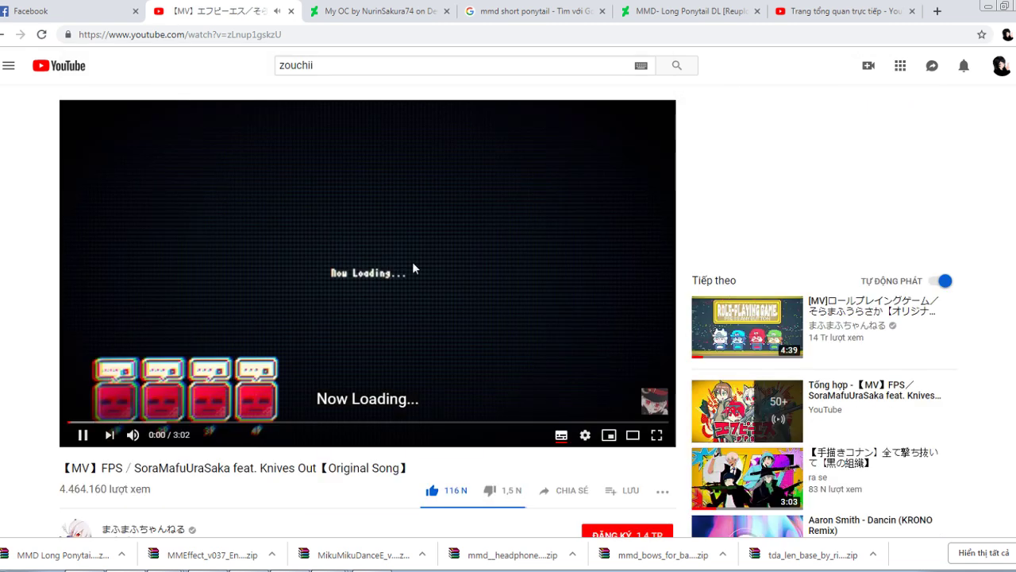
{"action": "right_click", "coordinate": [413, 268]}
{"action": "left_click", "coordinate": [469, 345]}
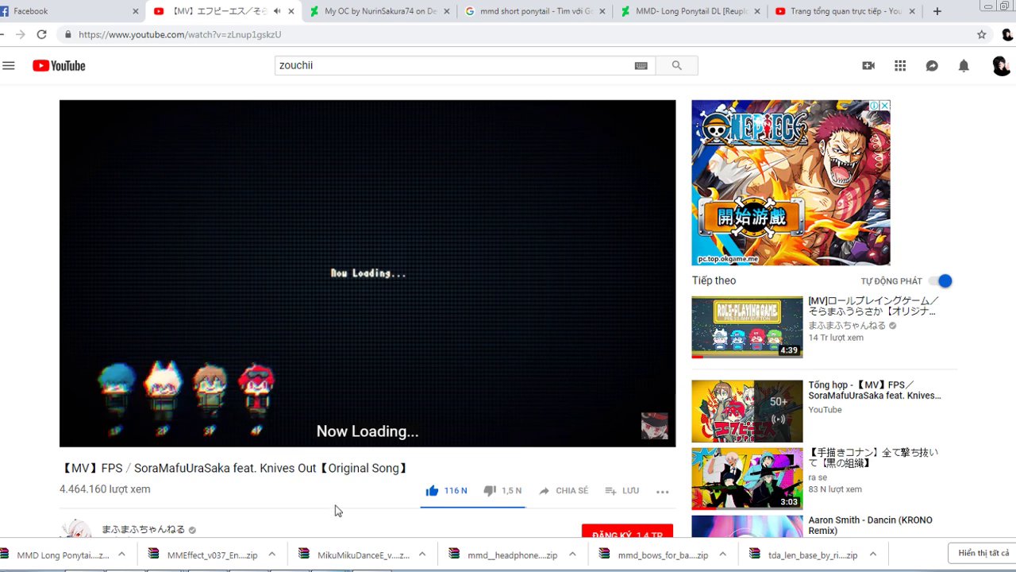
Return to PmxView and hide the bones, rigid bodies and joints so only the model shows from the front
{"action": "left_click", "coordinate": [340, 569]}
{"action": "right_click_drag", "start_coordinate": [620, 318], "coordinate": [715, 318]}
{"action": "left_click", "coordinate": [416, 45]}
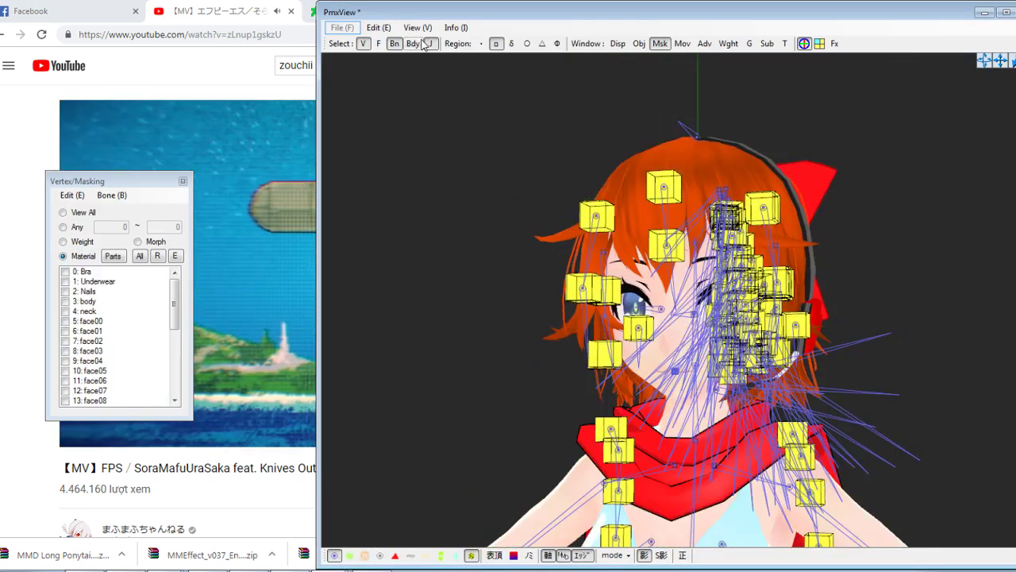
{"action": "left_click", "coordinate": [430, 45]}
{"action": "left_click", "coordinate": [395, 44]}
{"action": "right_click_drag", "start_coordinate": [623, 218], "coordinate": [666, 216]}
{"action": "scroll", "coordinate": [665, 216], "scroll_direction": "up", "scroll_amount": 2}
{"action": "scroll", "coordinate": [666, 216], "scroll_direction": "down", "scroll_amount": 3}
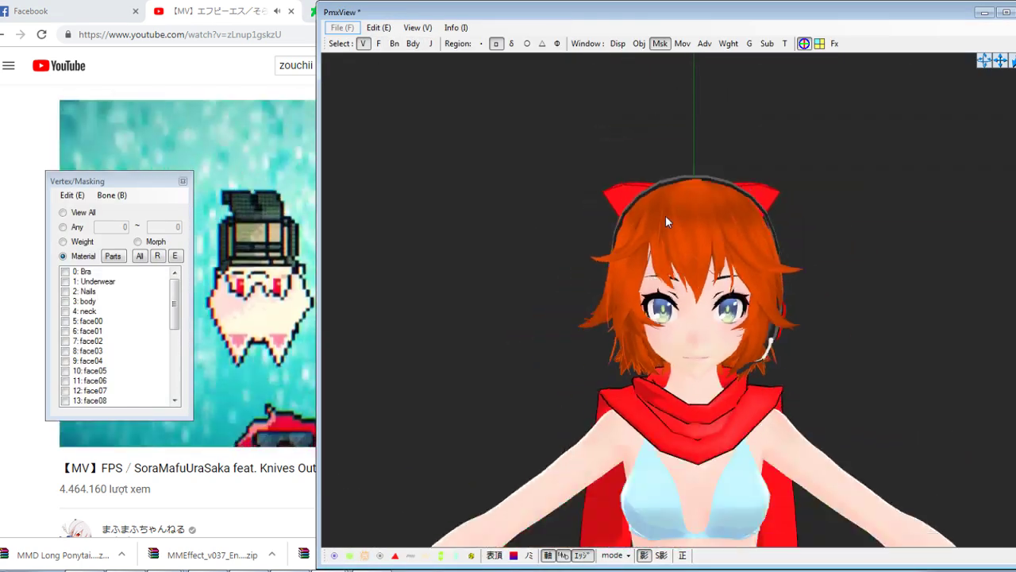
{"action": "scroll", "coordinate": [717, 338], "scroll_direction": "down", "scroll_amount": 3}
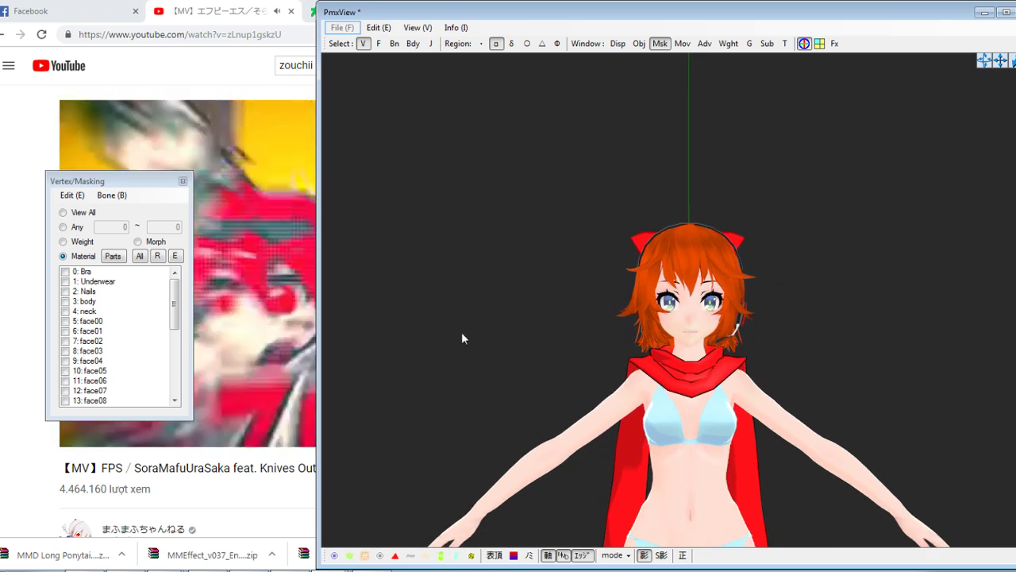
Mask the model to the ponytail material 30 新規 and display its vertices
{"action": "scroll", "coordinate": [159, 350], "scroll_direction": "down", "scroll_amount": 6}
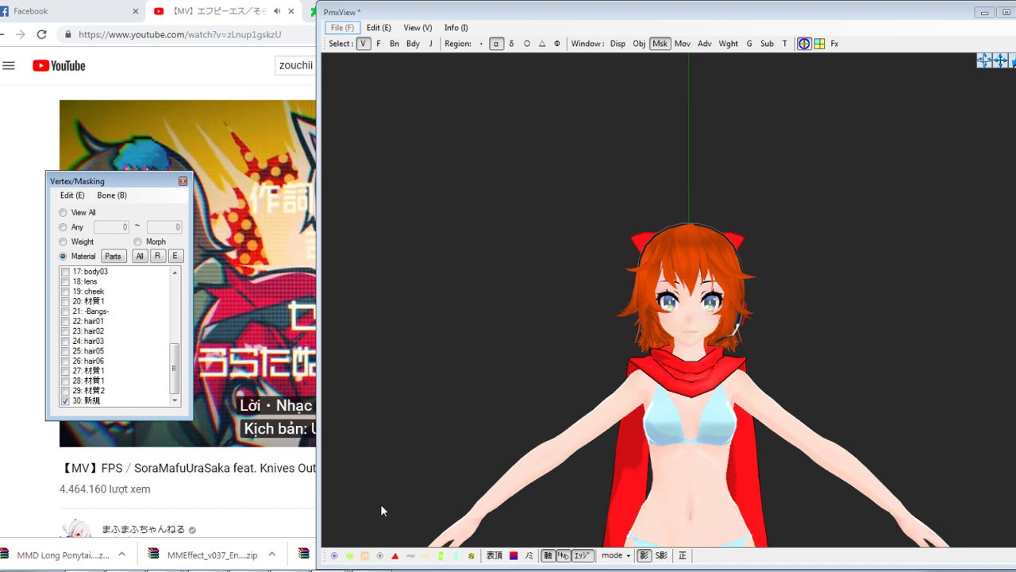
{"action": "left_click", "coordinate": [350, 555]}
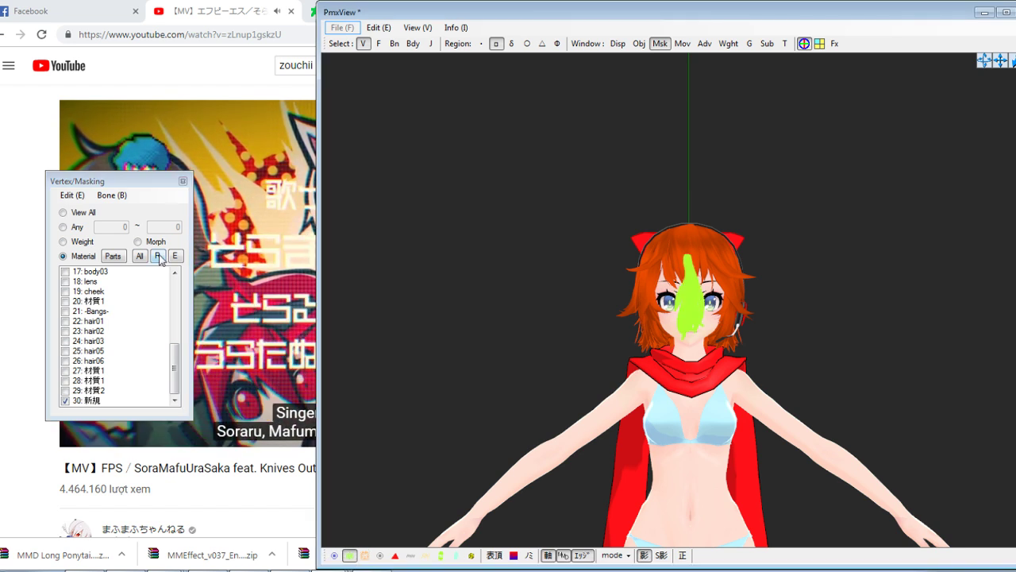
{"action": "mouse_move", "coordinate": [728, 288]}
{"action": "right_mouse_down"}
{"action": "mouse_move", "coordinate": [663, 291]}
{"action": "mouse_move", "coordinate": [725, 293]}
{"action": "right_mouse_up"}
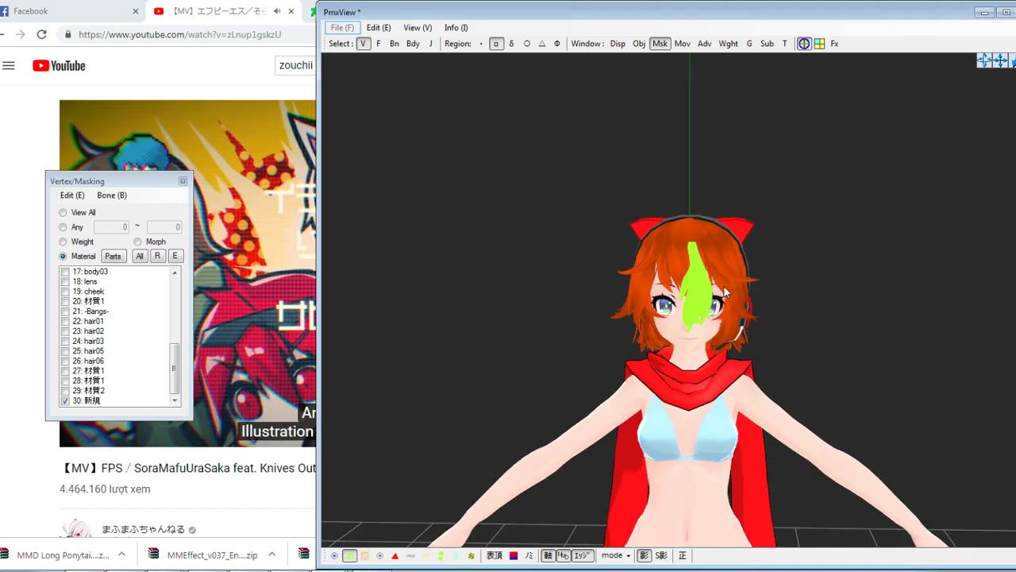
Clear the material mask and limit the vertex display to the scarf material 20 材質1
{"action": "left_click", "coordinate": [140, 256]}
{"action": "left_click", "coordinate": [158, 256]}
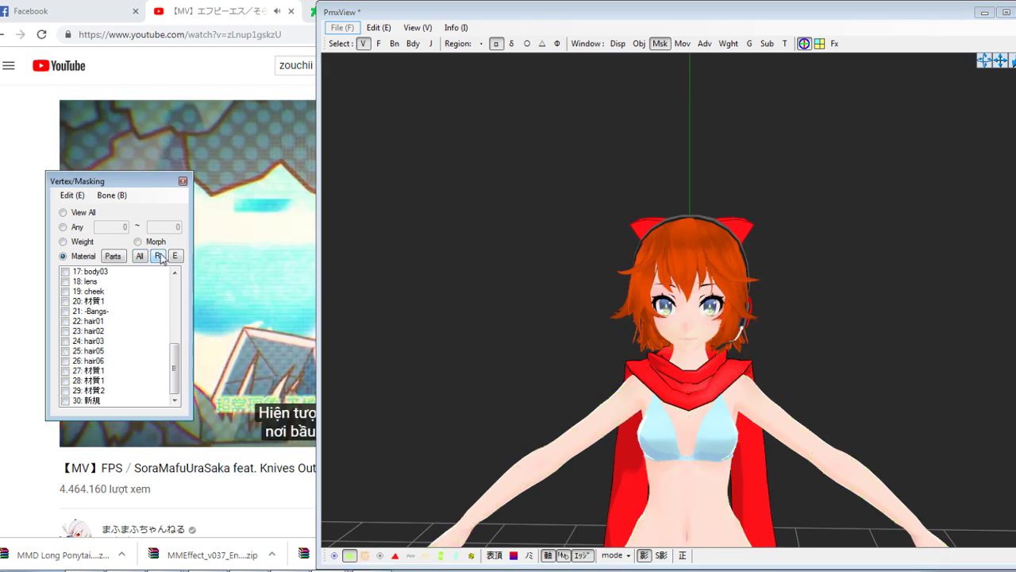
{"action": "left_click", "coordinate": [65, 301]}
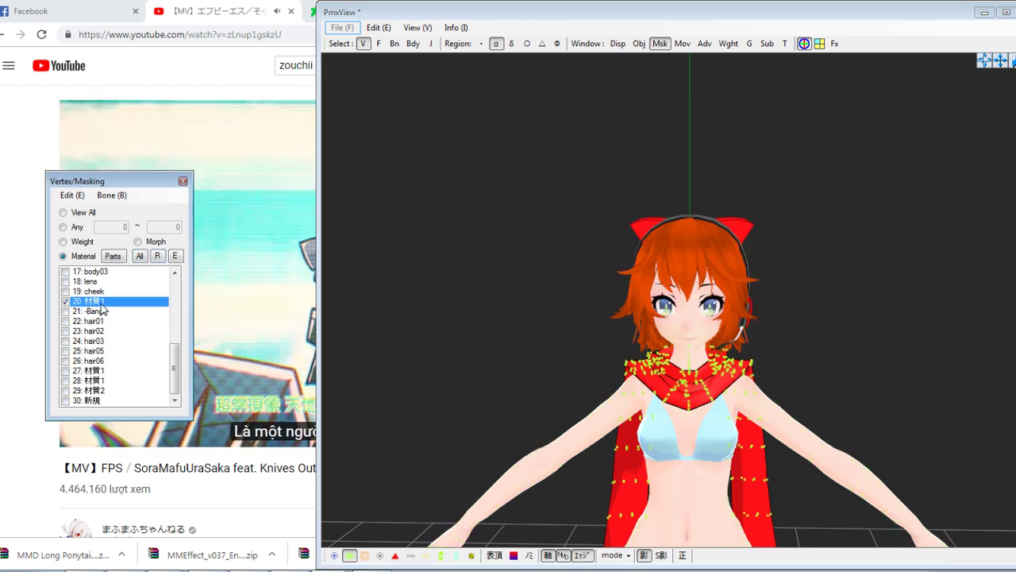
{"action": "right_click_drag", "start_coordinate": [969, 395], "coordinate": [843, 379]}
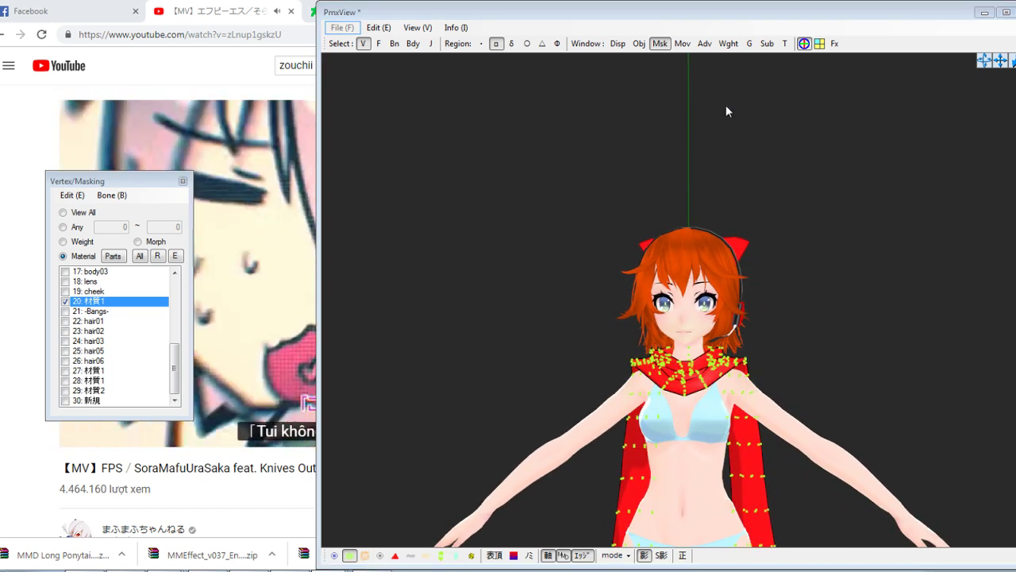
Reopen Transform View and compare the scarf and headset in it with the PmxView model from the front
{"action": "left_click", "coordinate": [786, 45]}
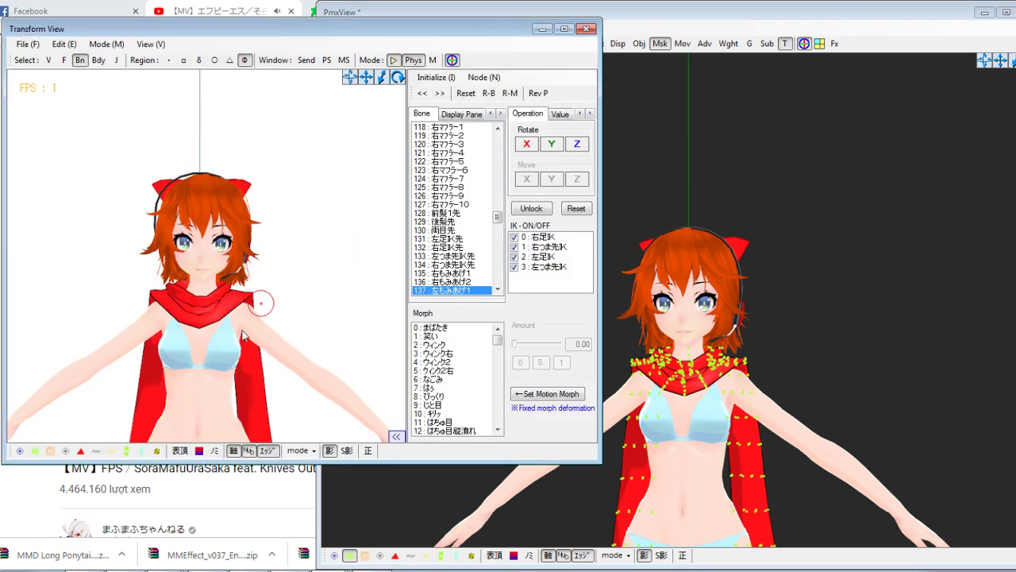
{"action": "mouse_move", "coordinate": [200, 321]}
{"action": "left_mouse_down"}
{"action": "mouse_move", "coordinate": [191, 320]}
{"action": "mouse_move", "coordinate": [220, 320]}
{"action": "mouse_move", "coordinate": [151, 325]}
{"action": "mouse_move", "coordinate": [199, 320]}
{"action": "left_mouse_up"}
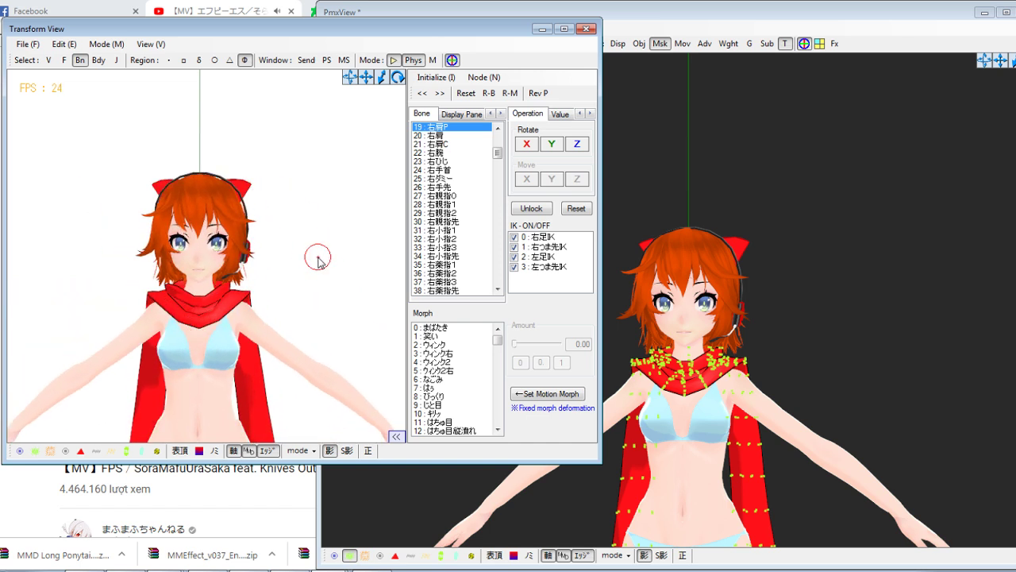
{"action": "right_click_drag", "start_coordinate": [318, 257], "coordinate": [334, 259]}
{"action": "left_click", "coordinate": [789, 235]}
{"action": "right_click_drag", "start_coordinate": [790, 234], "coordinate": [800, 239]}
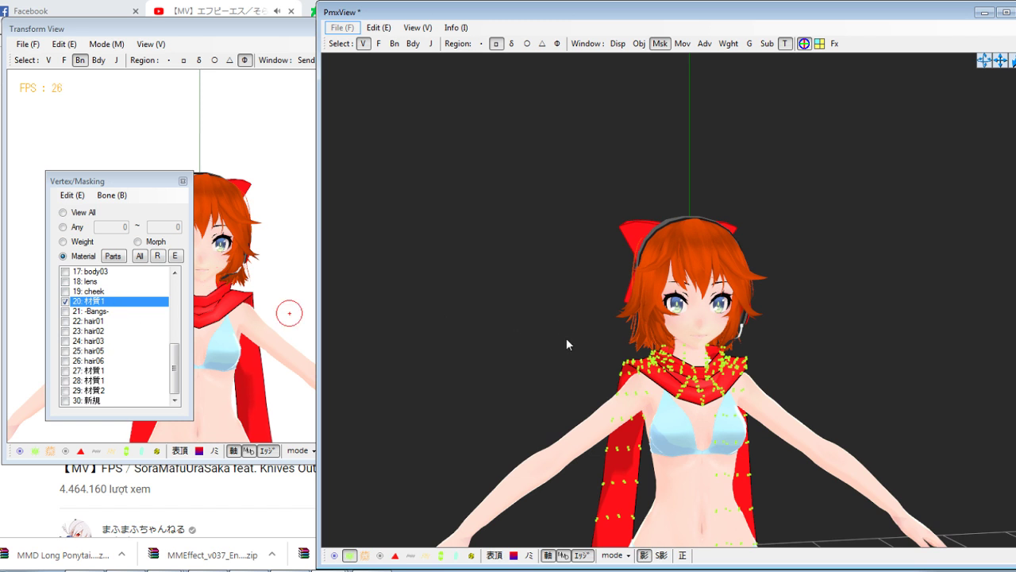
{"action": "right_click_drag", "start_coordinate": [704, 343], "coordinate": [697, 343]}
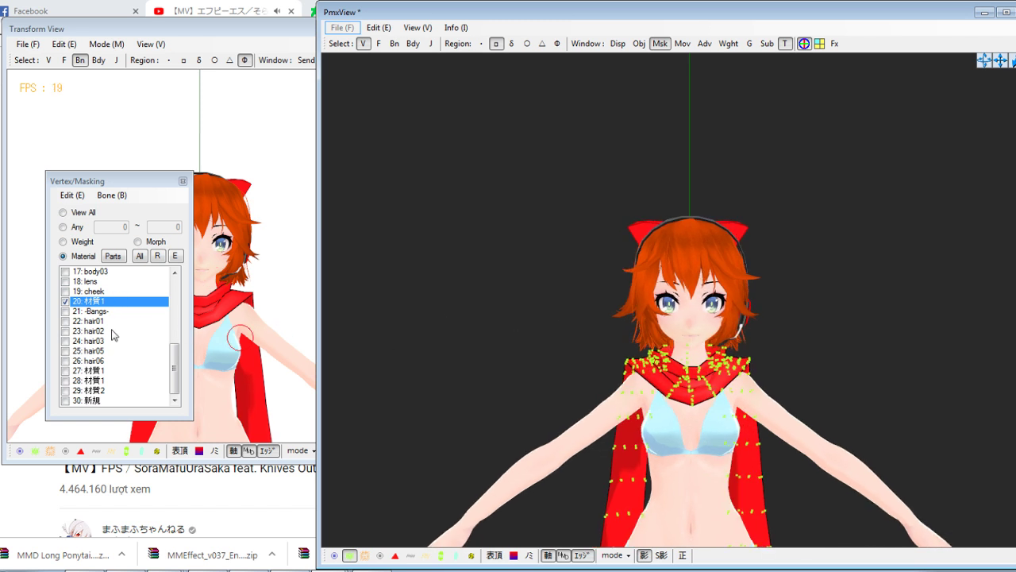
Add materials 27 材質1, 28 材質1 and 29 材質2 to the vertex mask and open the Weight / UV Drawing window
{"action": "left_click_drag", "start_coordinate": [175, 374], "coordinate": [169, 393]}
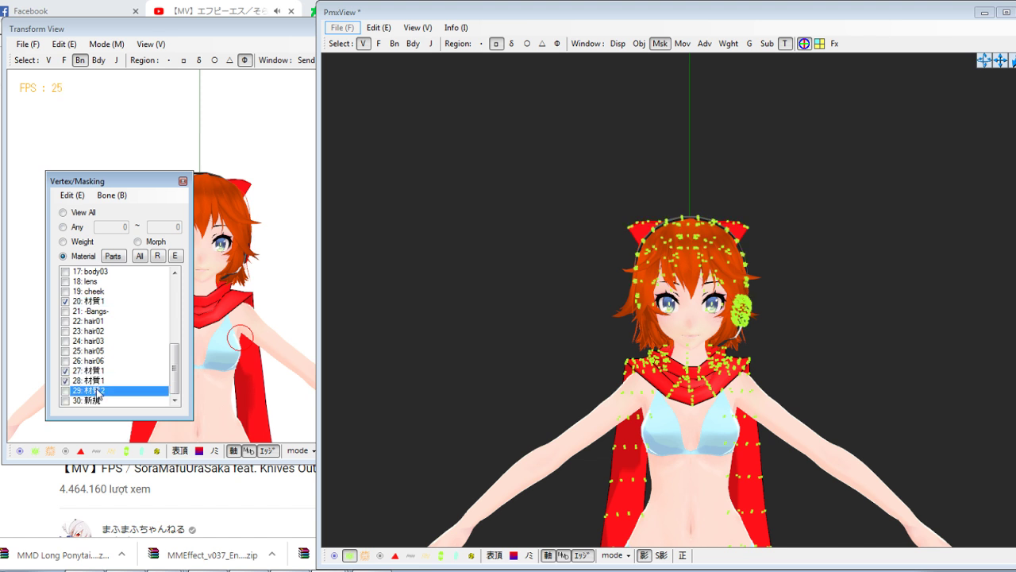
{"action": "scroll", "coordinate": [894, 308], "scroll_direction": "up", "scroll_amount": 4}
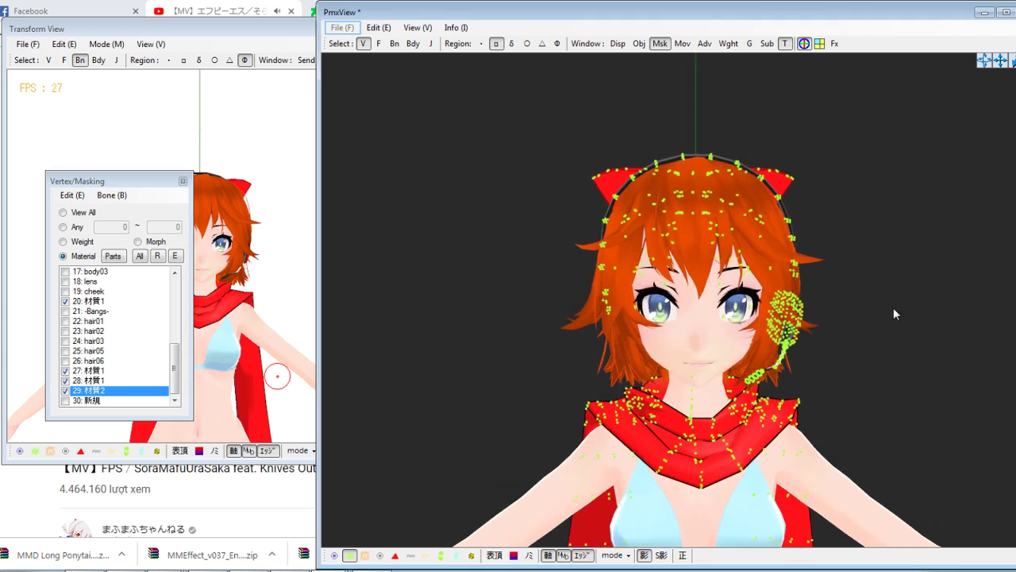
{"action": "middle_click_drag", "start_coordinate": [893, 308], "coordinate": [849, 278]}
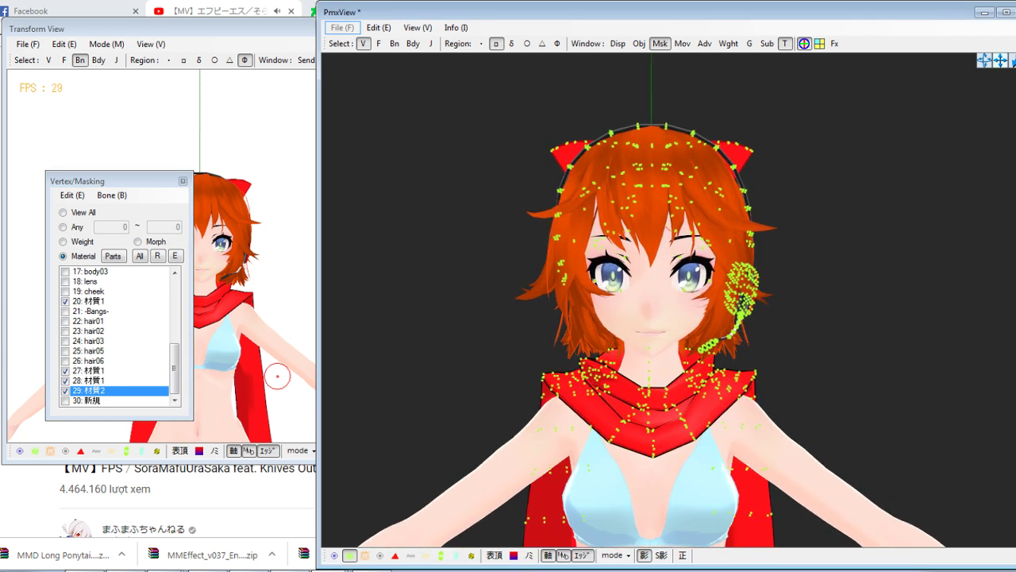
{"action": "left_click", "coordinate": [729, 44]}
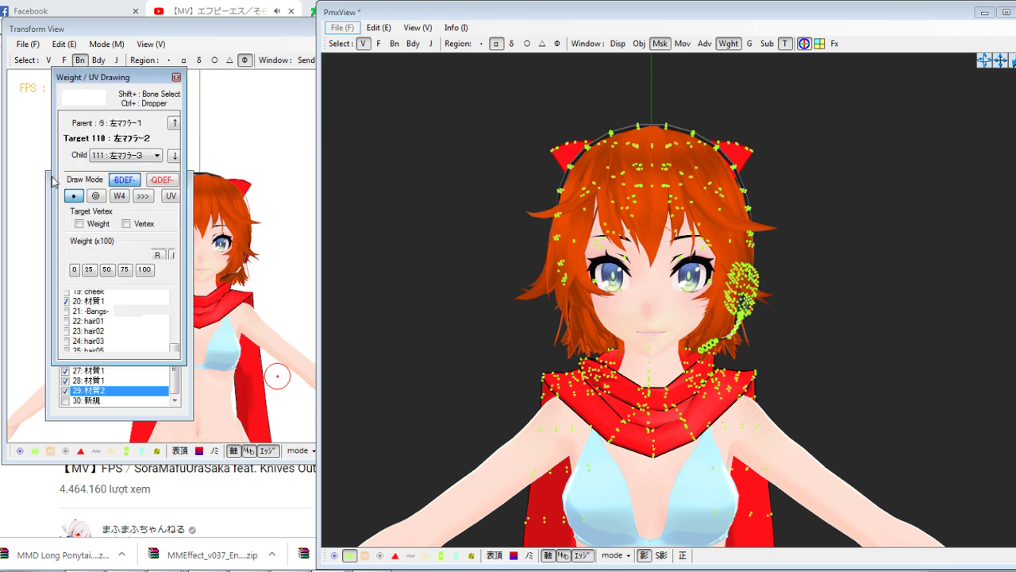
Start weight drawing and paint the headset and bow vertices to the head bone 18 頭 at weight 100
{"action": "left_click", "coordinate": [84, 97]}
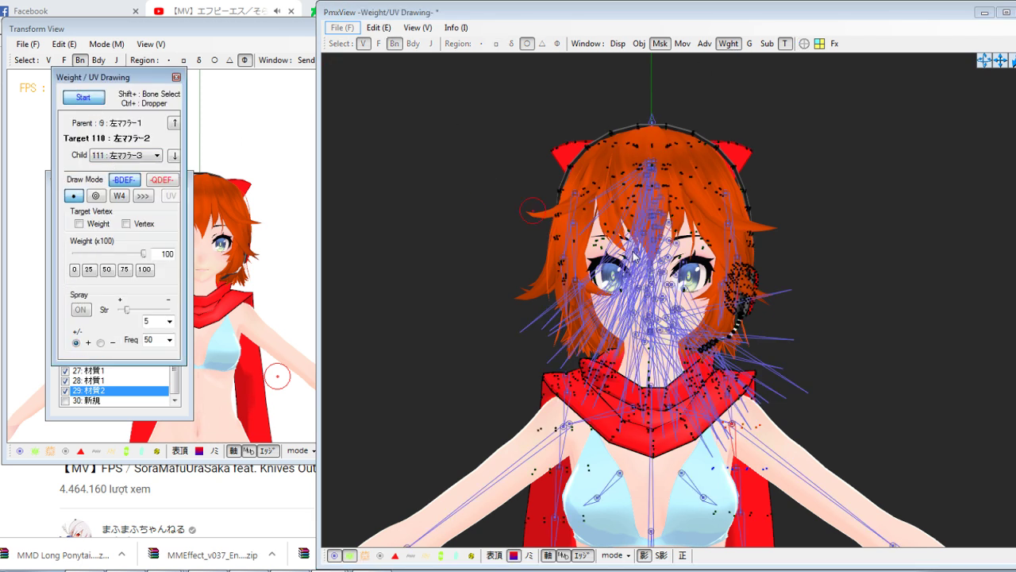
{"action": "right_click_drag", "start_coordinate": [693, 269], "coordinate": [647, 348]}
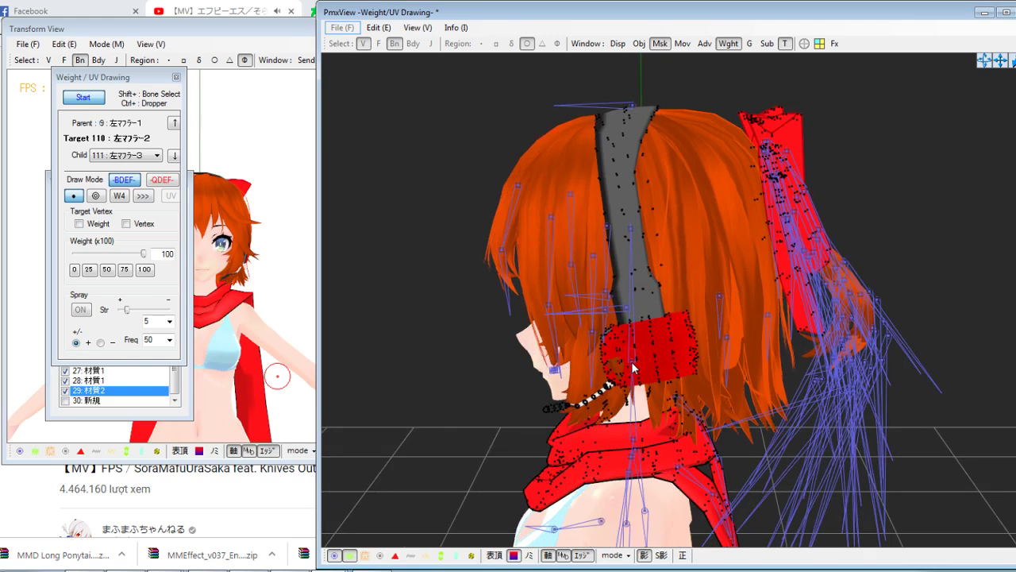
{"action": "right_click_drag", "start_coordinate": [740, 342], "coordinate": [721, 329]}
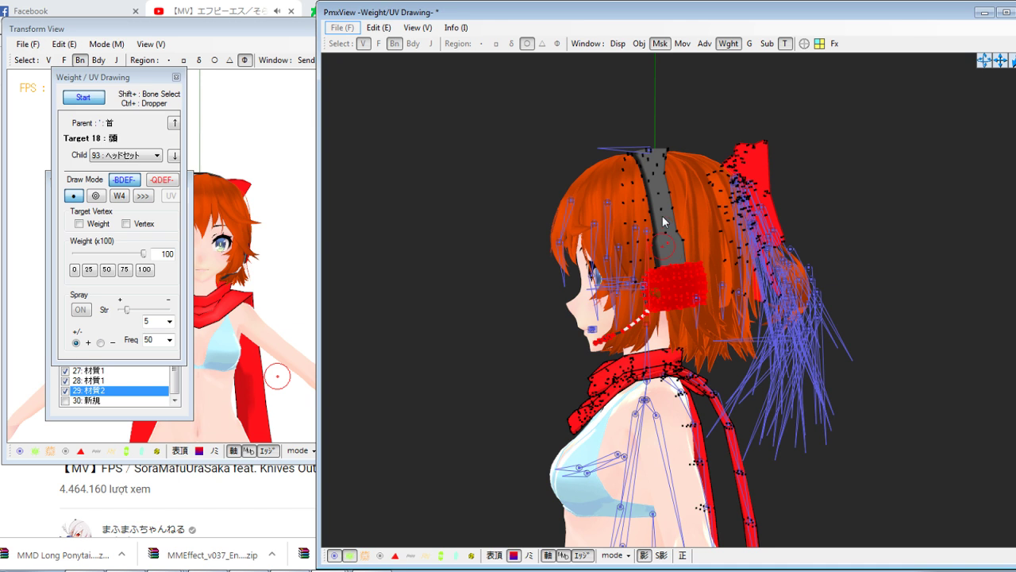
{"action": "scroll", "coordinate": [678, 242], "scroll_direction": "down", "scroll_amount": 10}
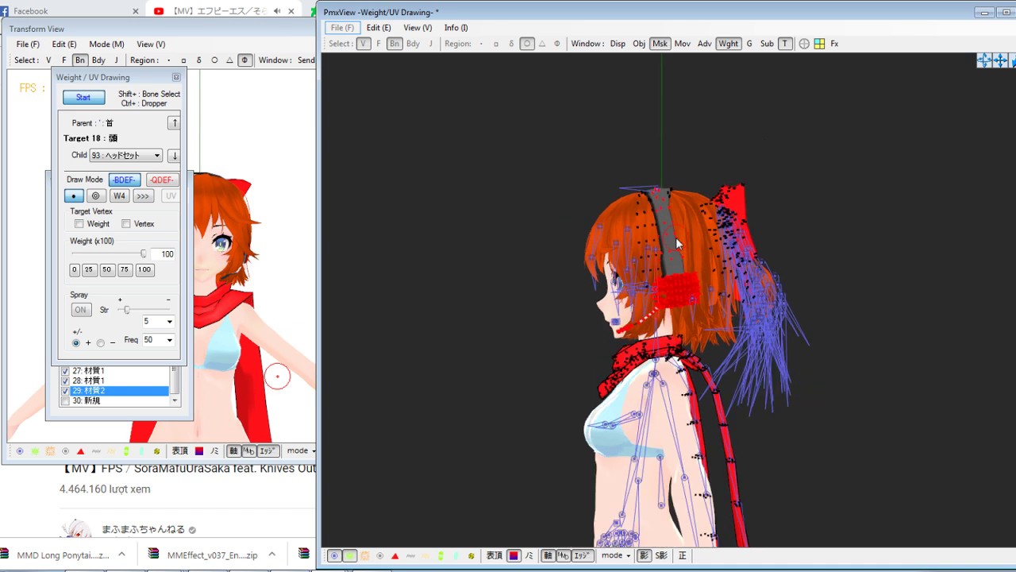
{"action": "scroll", "coordinate": [696, 254], "scroll_direction": "down", "scroll_amount": 4}
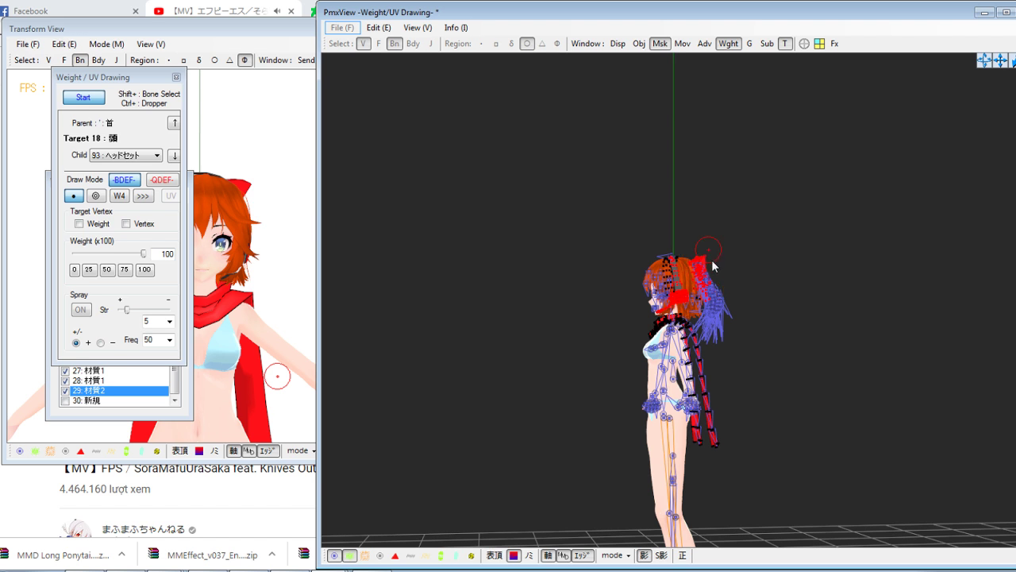
{"action": "right_click_drag", "start_coordinate": [713, 296], "coordinate": [742, 286]}
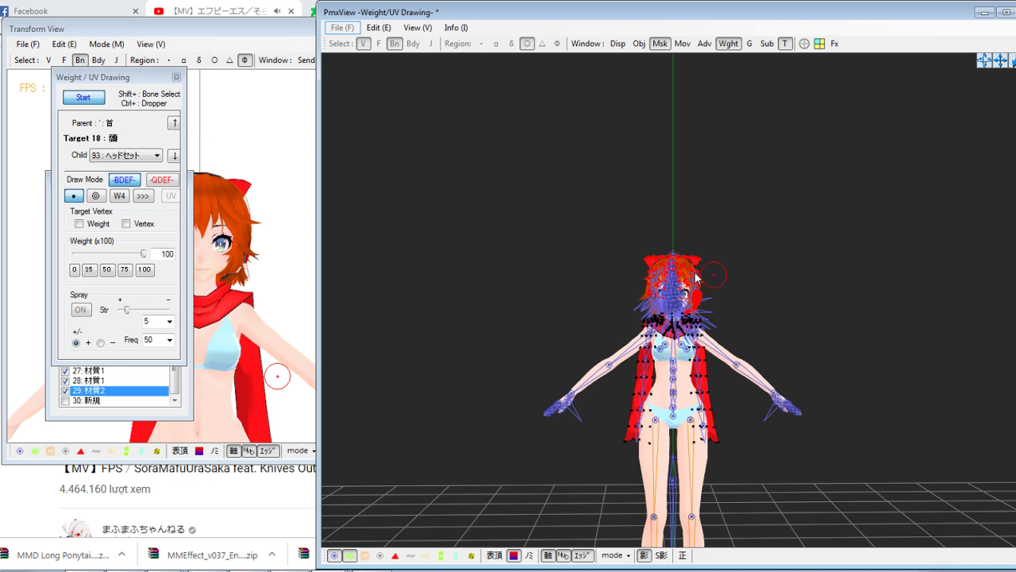
{"action": "right_click_drag", "start_coordinate": [696, 276], "coordinate": [659, 330]}
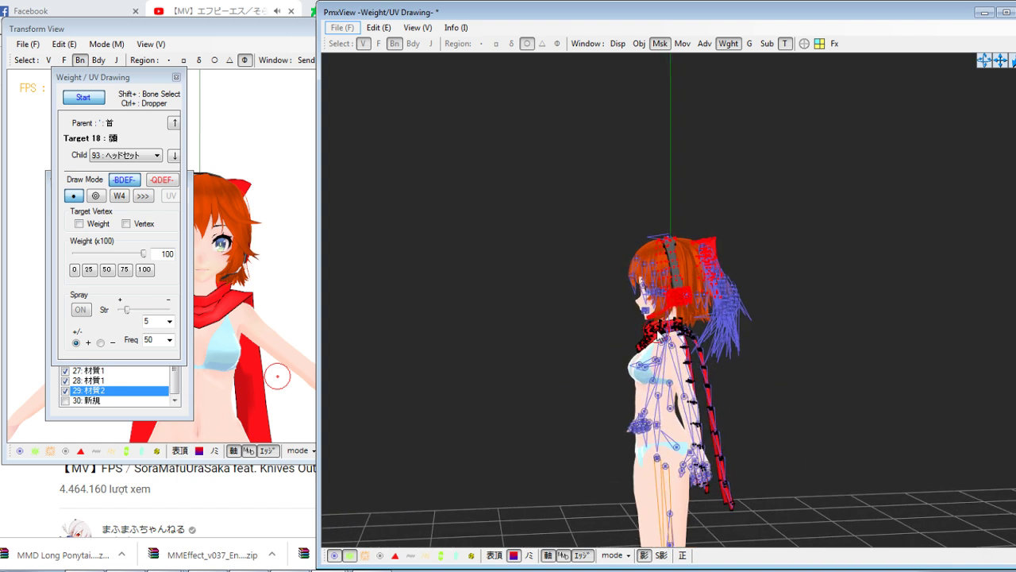
{"action": "scroll", "coordinate": [658, 334], "scroll_direction": "up", "scroll_amount": 3}
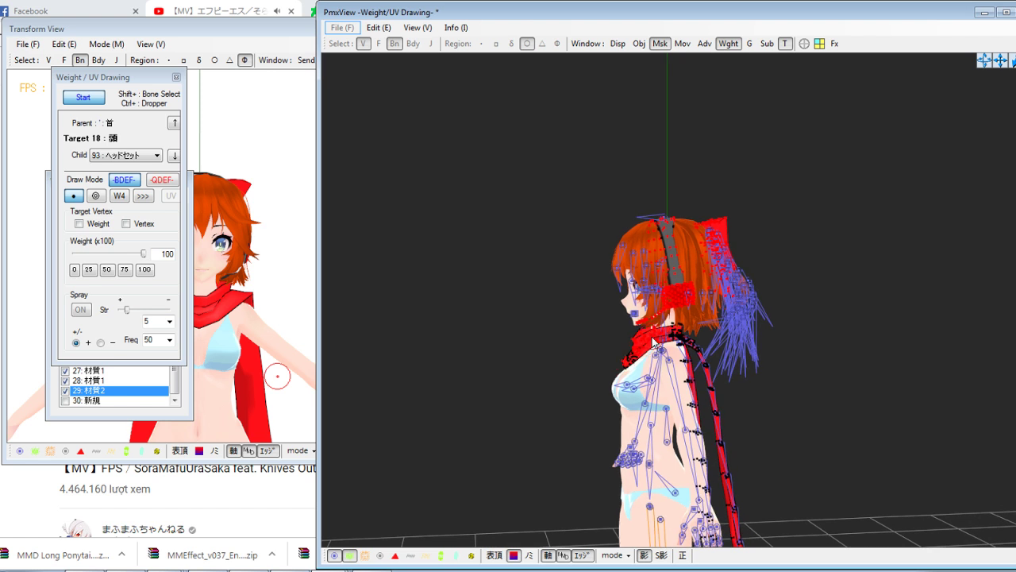
{"action": "right_click_drag", "start_coordinate": [661, 328], "coordinate": [702, 335]}
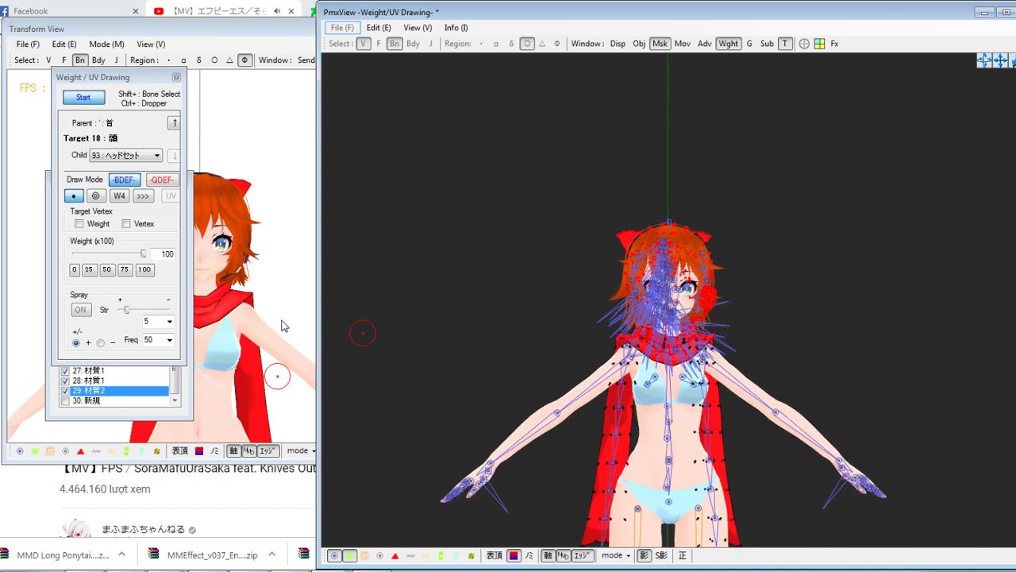
Test-pose the model in Transform View and examine the bone weights on the headset and scarf in PmxView from the side
{"action": "left_click", "coordinate": [281, 325]}
{"action": "left_click_drag", "start_coordinate": [203, 320], "coordinate": [167, 332]}
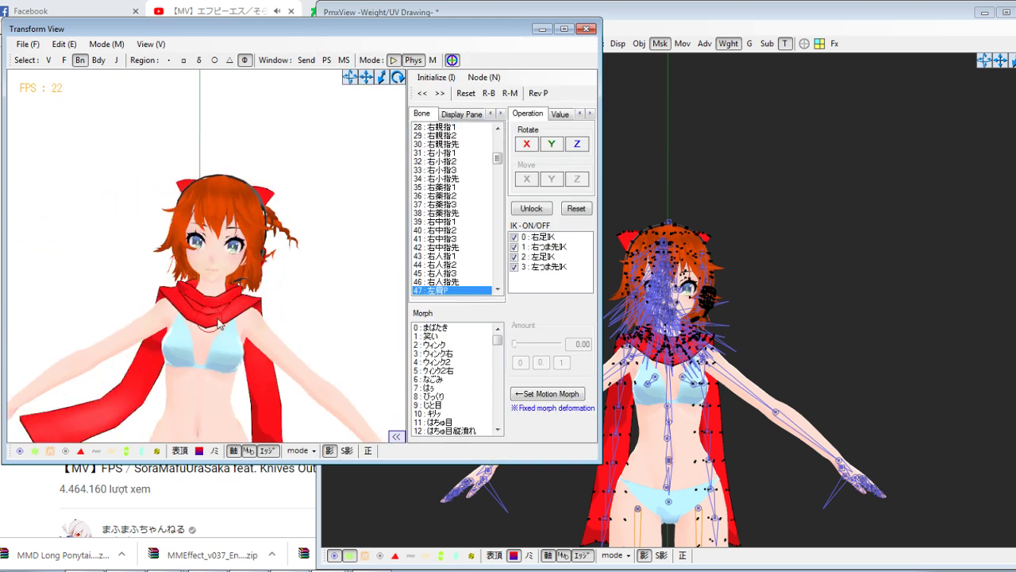
{"action": "left_click", "coordinate": [755, 247]}
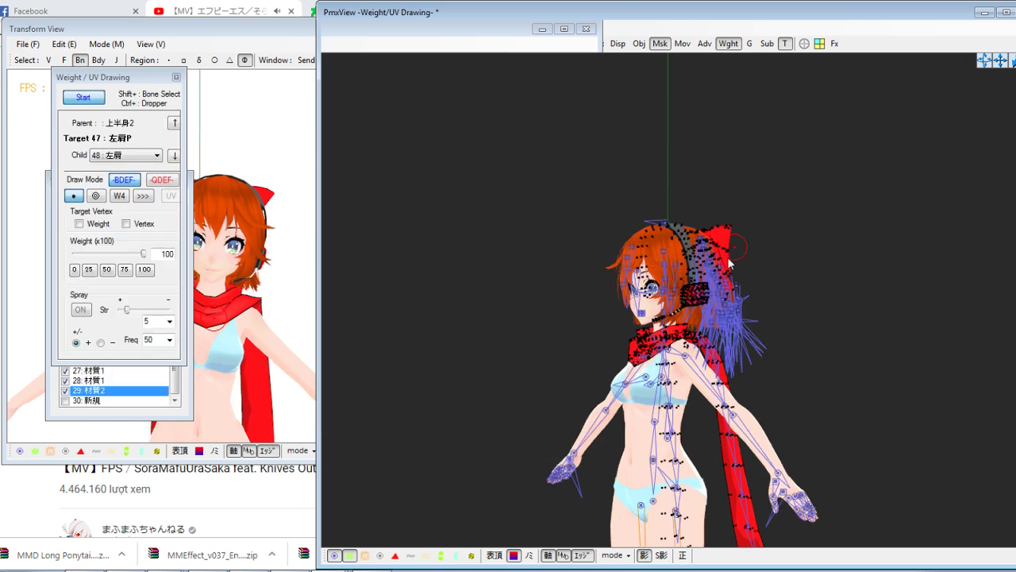
{"action": "scroll", "coordinate": [689, 324], "scroll_direction": "up", "scroll_amount": 7}
{"action": "right_click_drag", "start_coordinate": [689, 326], "coordinate": [668, 334]}
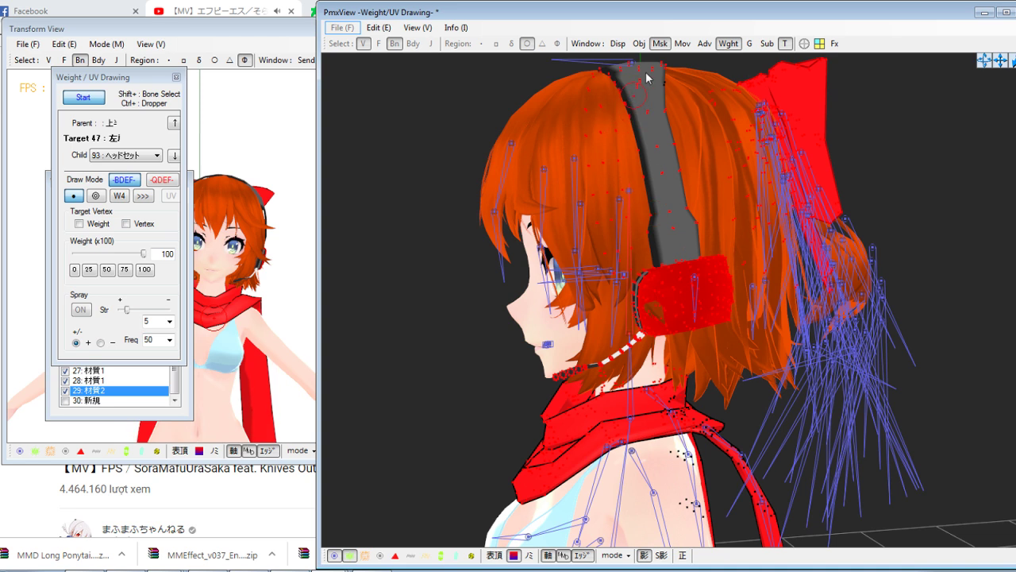
Tilt the upper body in Transform View and check how the headset, bow and scarf follow from behind
{"action": "left_click", "coordinate": [274, 228]}
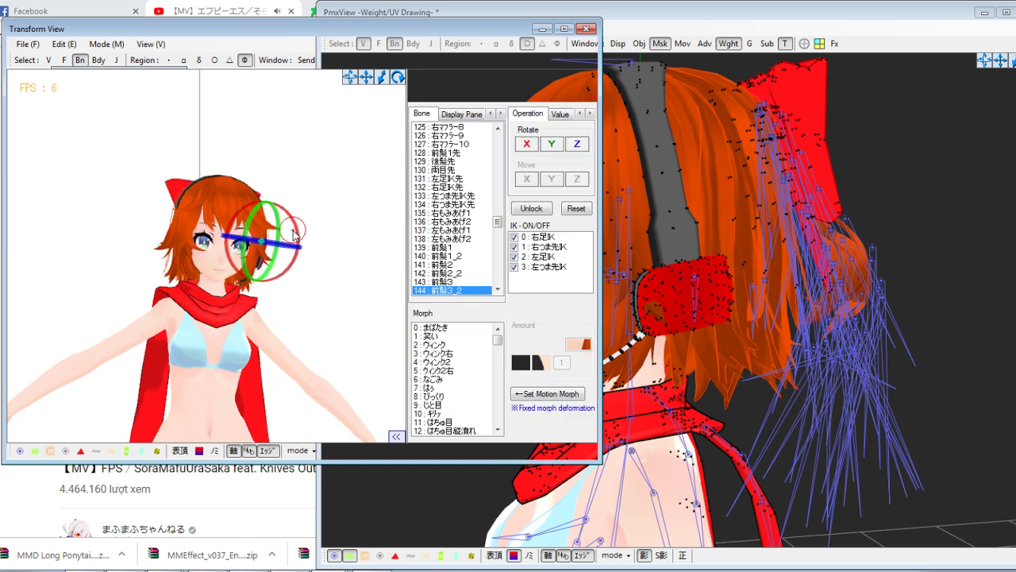
{"action": "left_click_drag", "start_coordinate": [214, 320], "coordinate": [155, 347]}
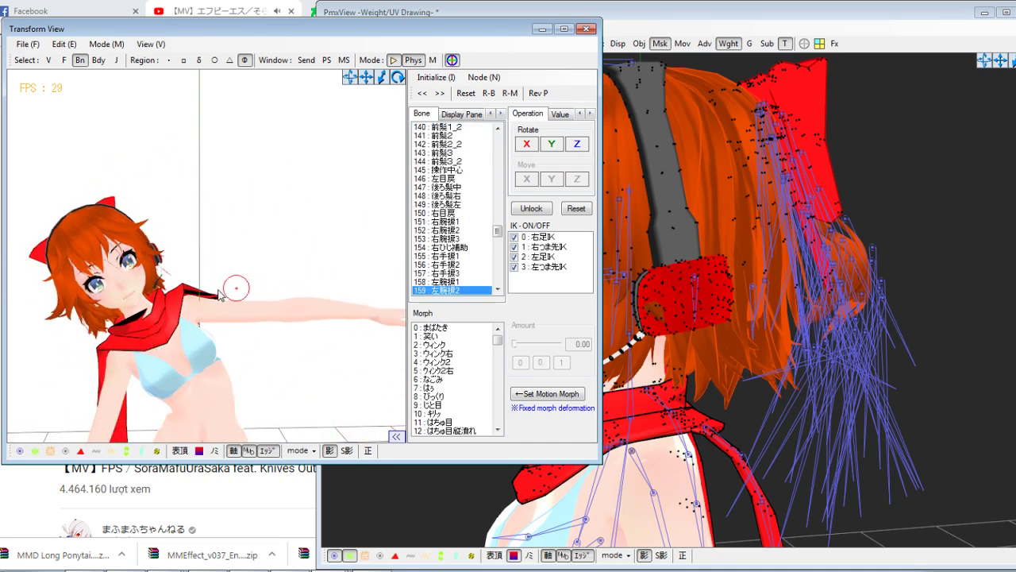
{"action": "right_click_drag", "start_coordinate": [236, 288], "coordinate": [133, 293]}
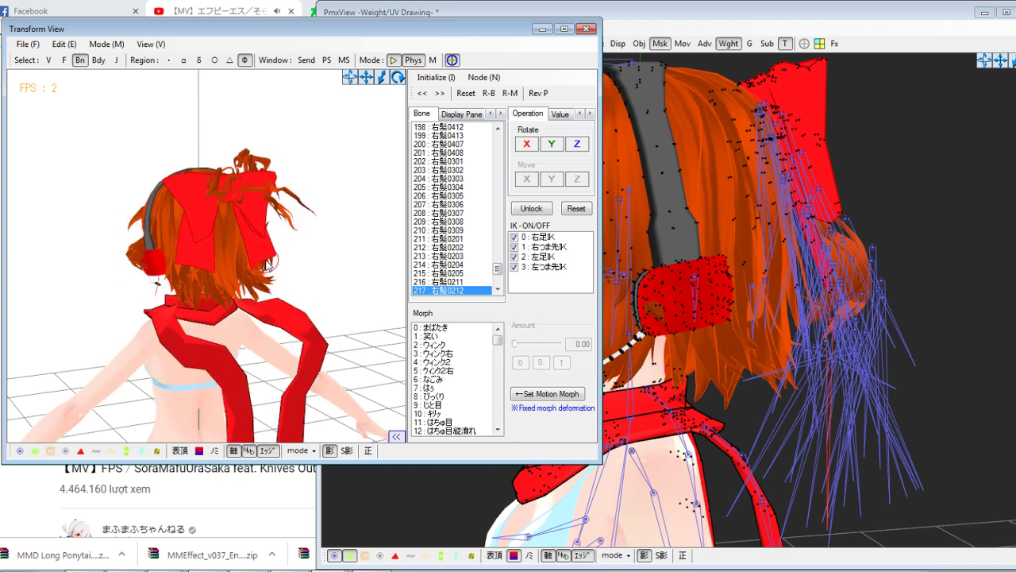
Examine the head bone 18 頭 weights on the bow, headset and scarf in PmxView from the side, back and front
{"action": "left_click", "coordinate": [694, 274]}
{"action": "right_click_drag", "start_coordinate": [689, 272], "coordinate": [746, 280]}
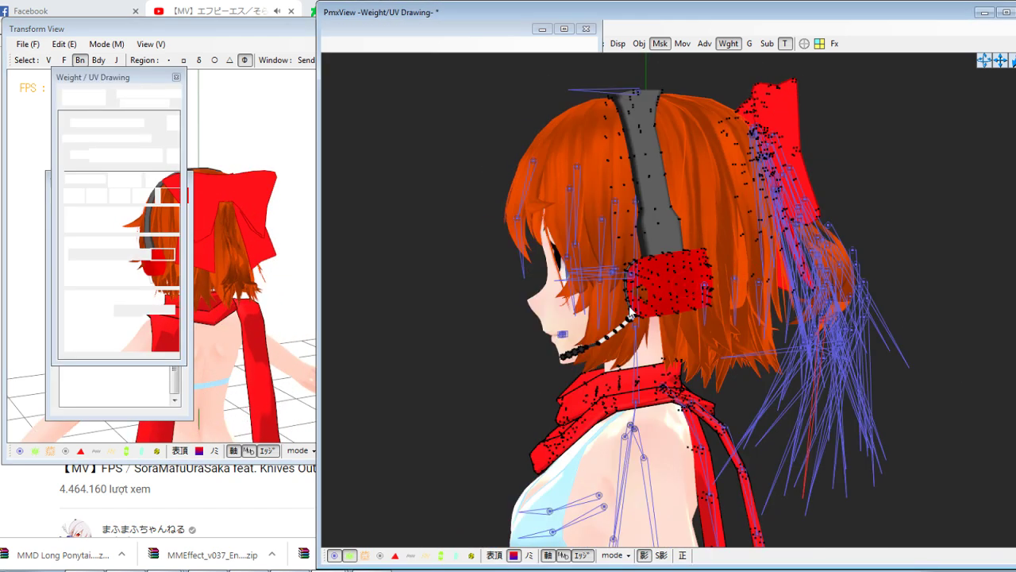
{"action": "right_click_drag", "start_coordinate": [683, 337], "coordinate": [624, 341]}
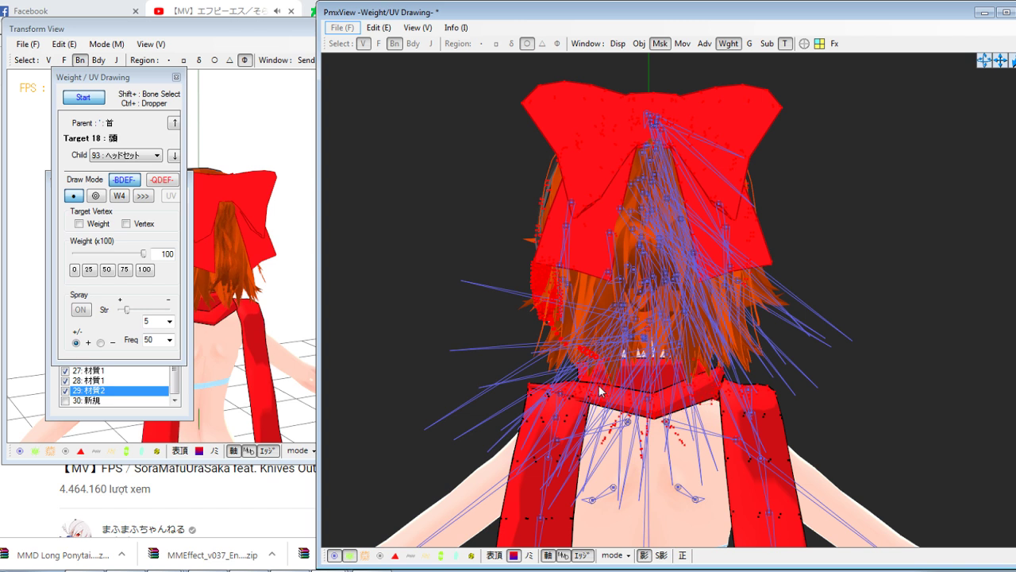
{"action": "right_click_drag", "start_coordinate": [641, 371], "coordinate": [621, 391]}
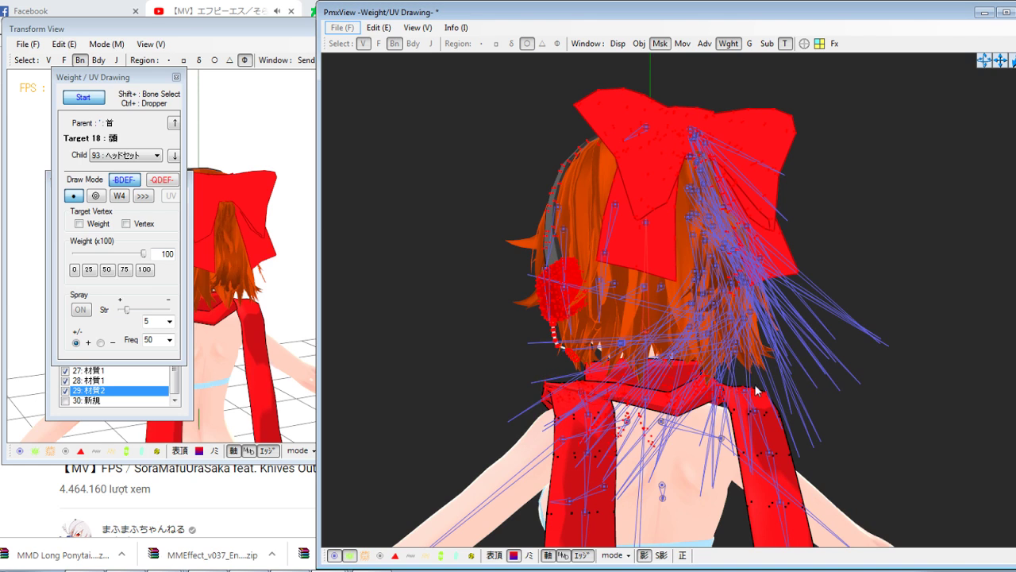
{"action": "right_click_drag", "start_coordinate": [775, 386], "coordinate": [683, 406]}
{"action": "scroll", "coordinate": [655, 399], "scroll_direction": "down", "scroll_amount": 4}
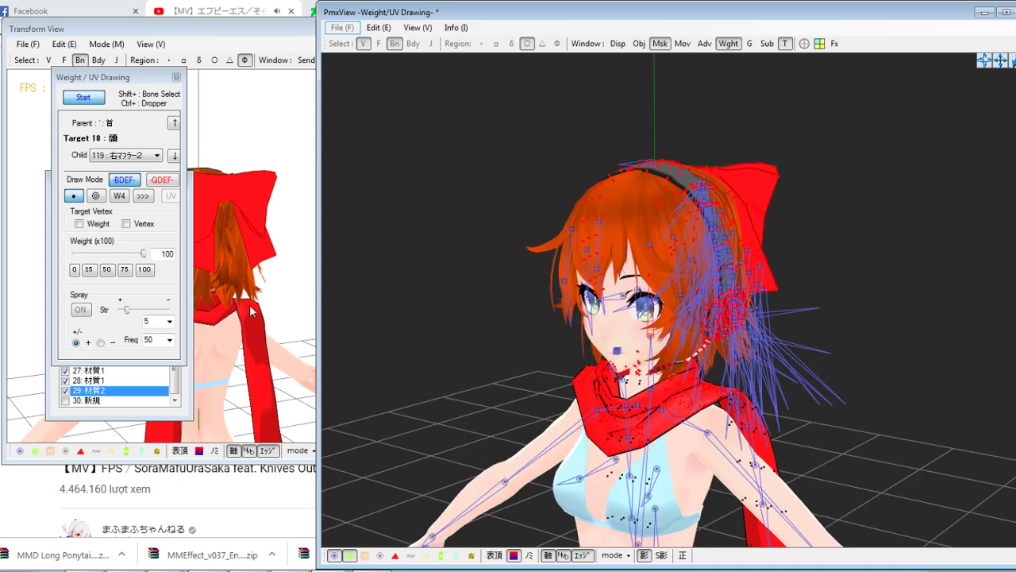
Tilt the upper body in Transform View from the front to test the scarf and headset, and undo the pose
{"action": "left_click", "coordinate": [278, 281]}
{"action": "right_click_drag", "start_coordinate": [274, 285], "coordinate": [382, 281]}
{"action": "left_click_drag", "start_coordinate": [199, 308], "coordinate": [172, 339]}
{"action": "left_click", "coordinate": [299, 307]}
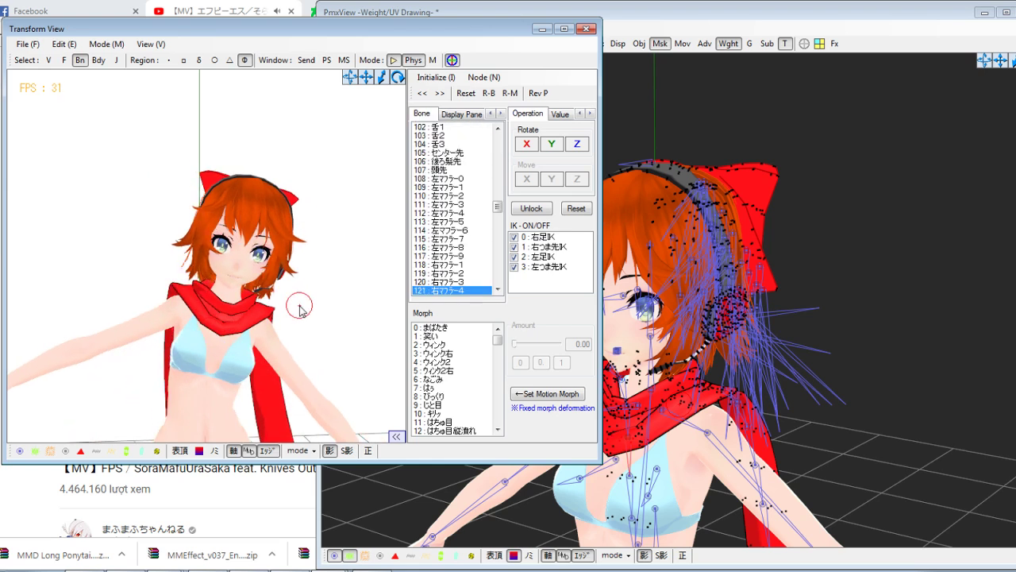
{"action": "key", "text": "ctrl+z"}
{"action": "mouse_move", "coordinate": [321, 280]}
{"action": "right_mouse_down"}
{"action": "mouse_move", "coordinate": [413, 271]}
{"action": "mouse_move", "coordinate": [300, 272]}
{"action": "mouse_move", "coordinate": [337, 291]}
{"action": "right_mouse_up"}
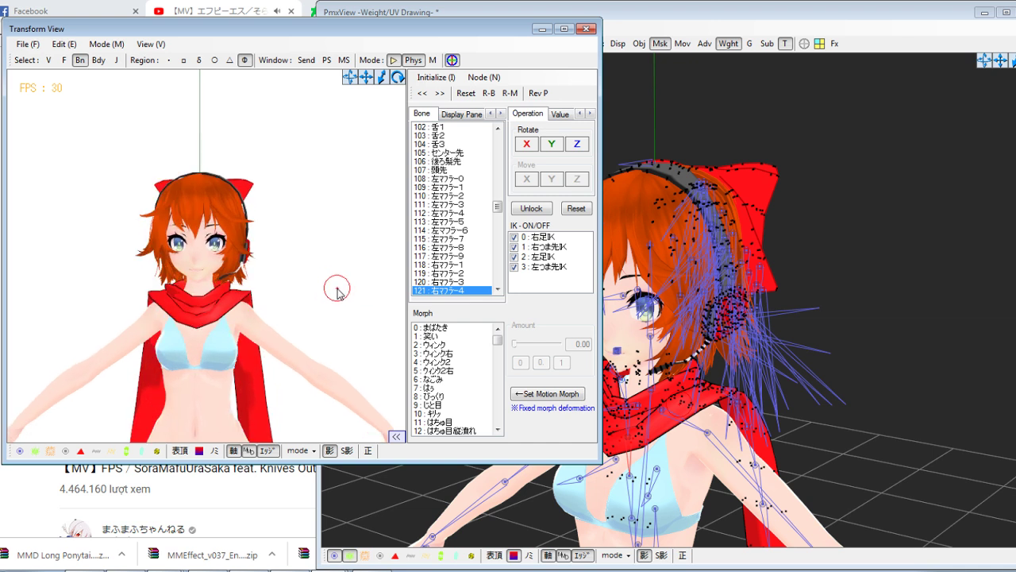
Switch to MikuMikuDance and load the TDA Base character model, accepting its model information
{"action": "left_click", "coordinate": [810, 287]}
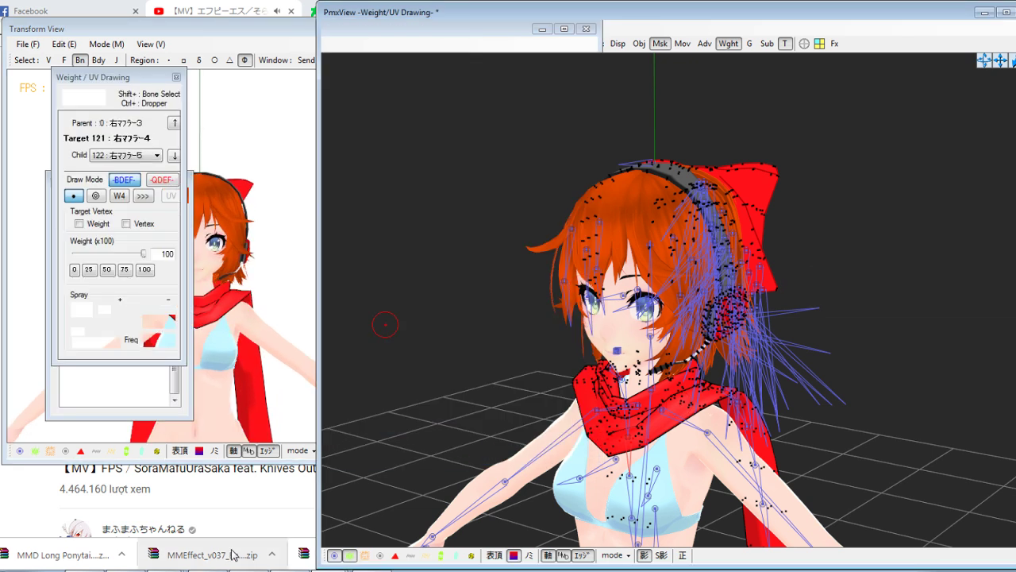
{"action": "left_click", "coordinate": [220, 372]}
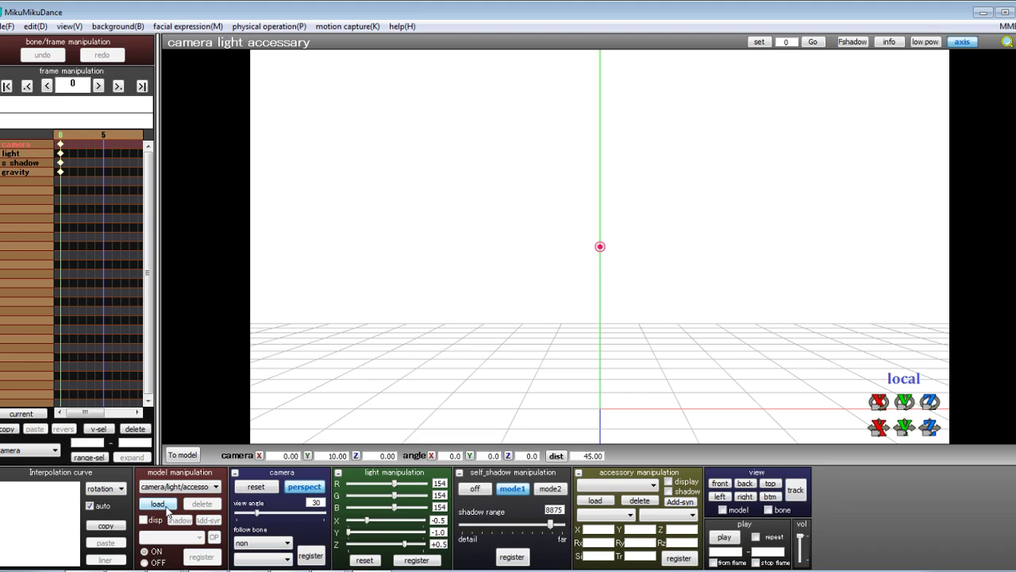
{"action": "left_click", "coordinate": [163, 506]}
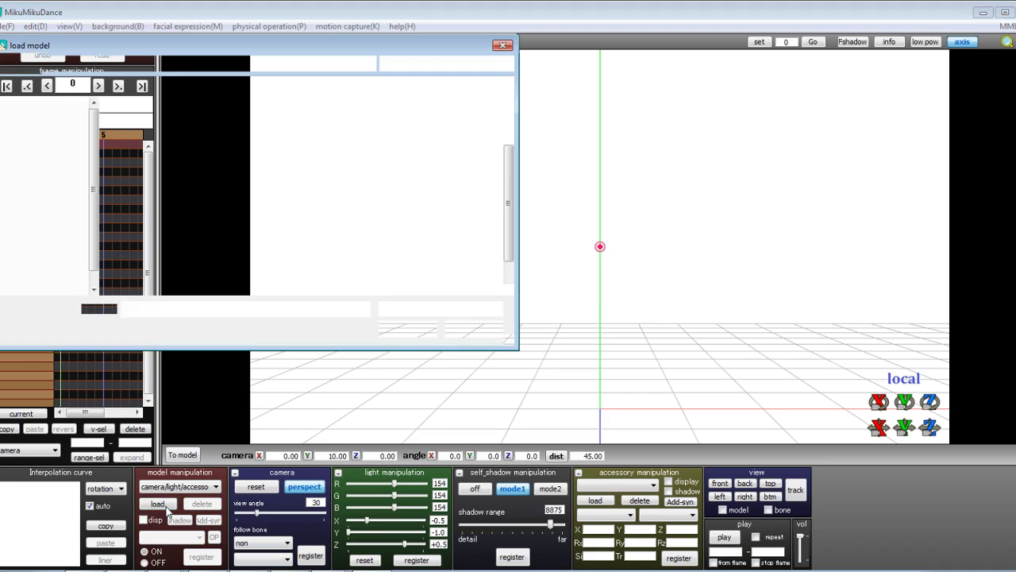
{"action": "left_click", "coordinate": [144, 230]}
{"action": "double_click", "coordinate": [155, 232]}
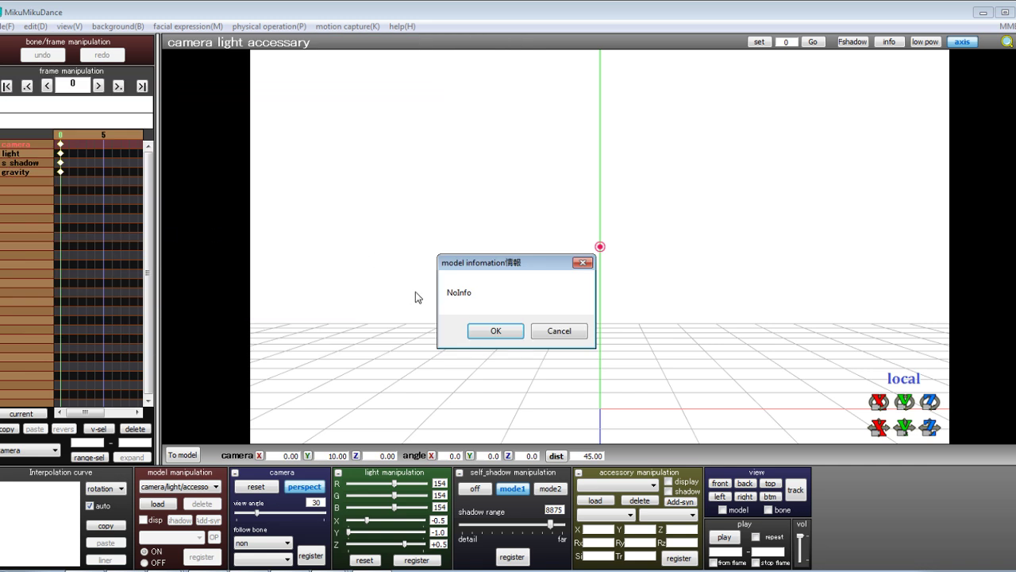
{"action": "left_click", "coordinate": [513, 336]}
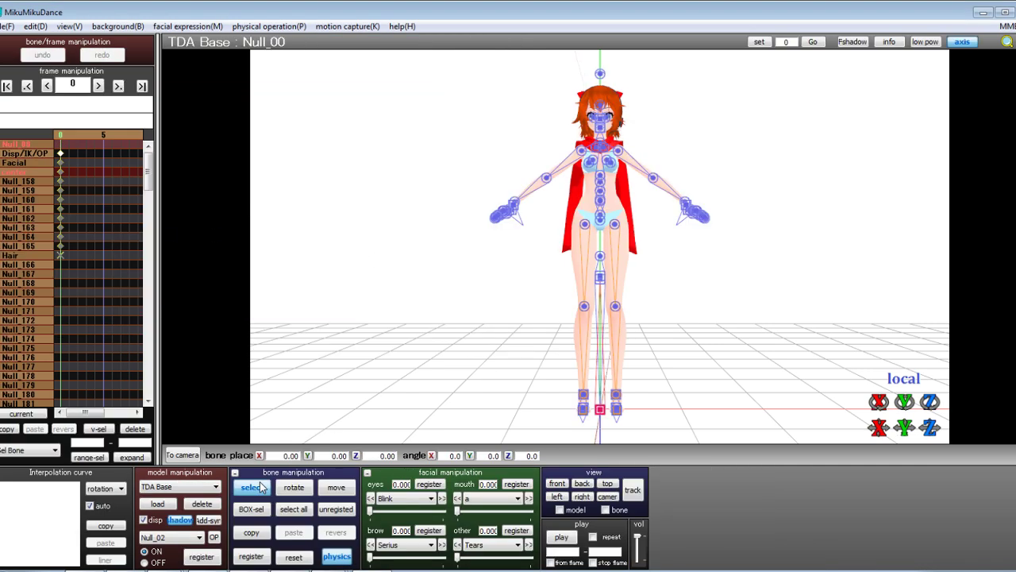
Turn off bone selection mode and inspect the loaded model's ponytail from the side at a distance
{"action": "left_click", "coordinate": [261, 487]}
{"action": "right_click_drag", "start_coordinate": [649, 329], "coordinate": [536, 339]}
{"action": "scroll", "coordinate": [631, 288], "scroll_direction": "down", "scroll_amount": 15}
{"action": "right_click_drag", "start_coordinate": [633, 288], "coordinate": [665, 290]}
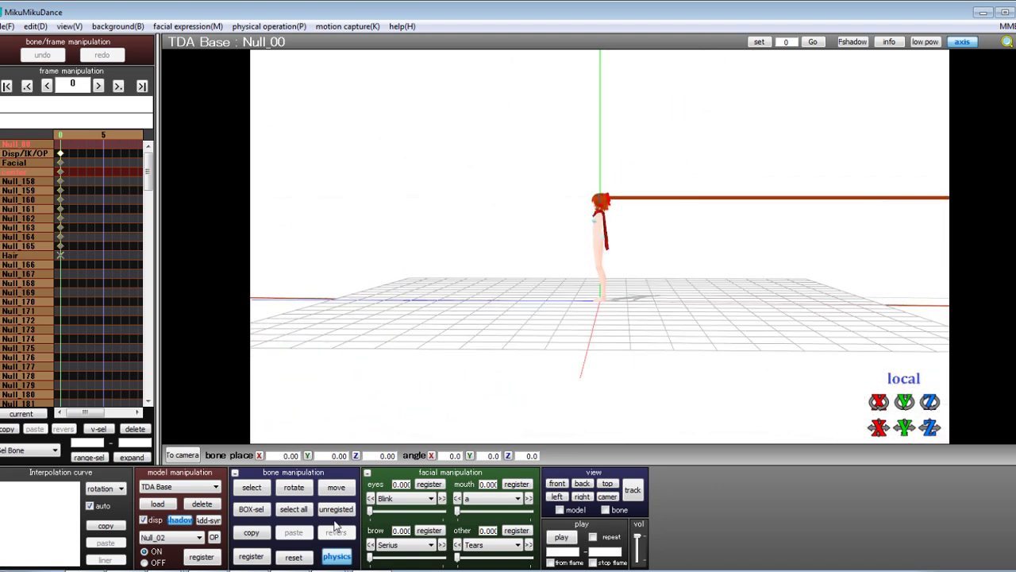
Switch to the YouTube page in the browser and write "gah!!!! im done with the ponytaail!!!!" in its search field
{"action": "left_click", "coordinate": [193, 570]}
{"action": "left_click_drag", "start_coordinate": [360, 63], "coordinate": [164, 95]}
{"action": "type", "text": "gah"}
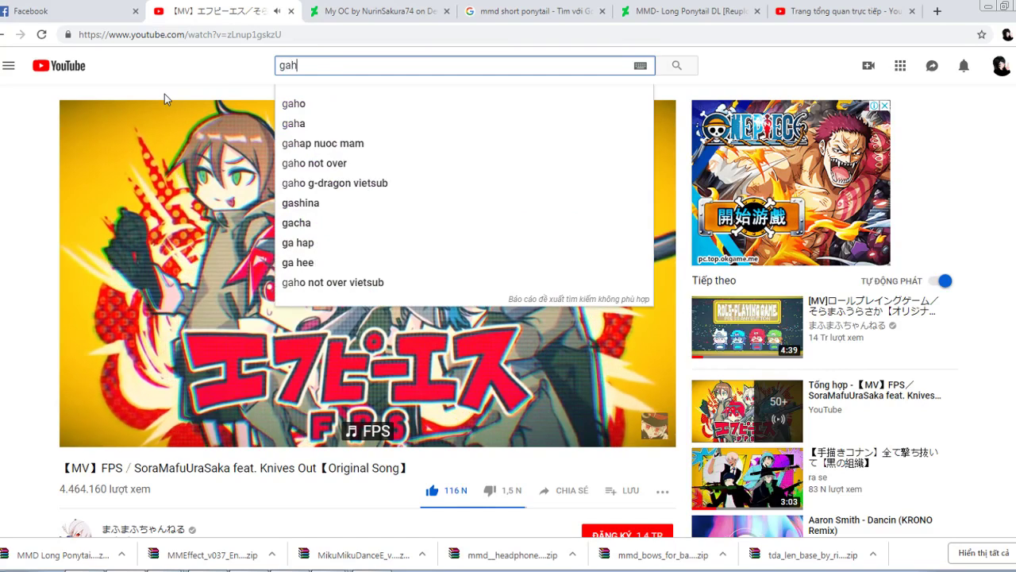
{"action": "type", "text": "!!!! i"}
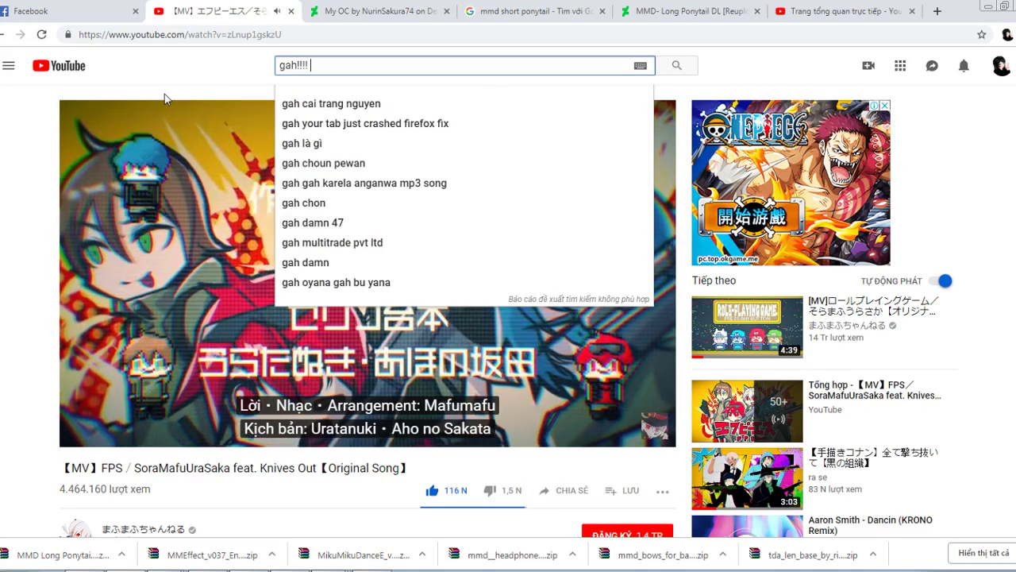
{"action": "type", "text": "m p"}
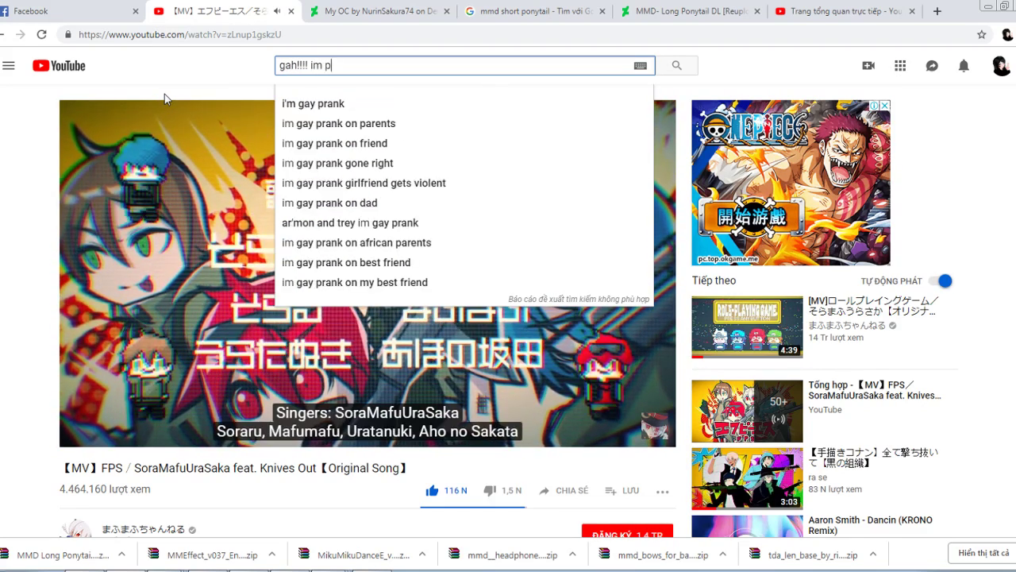
{"action": "key", "text": "BackSpace"}
{"action": "type", "text": "done wi"}
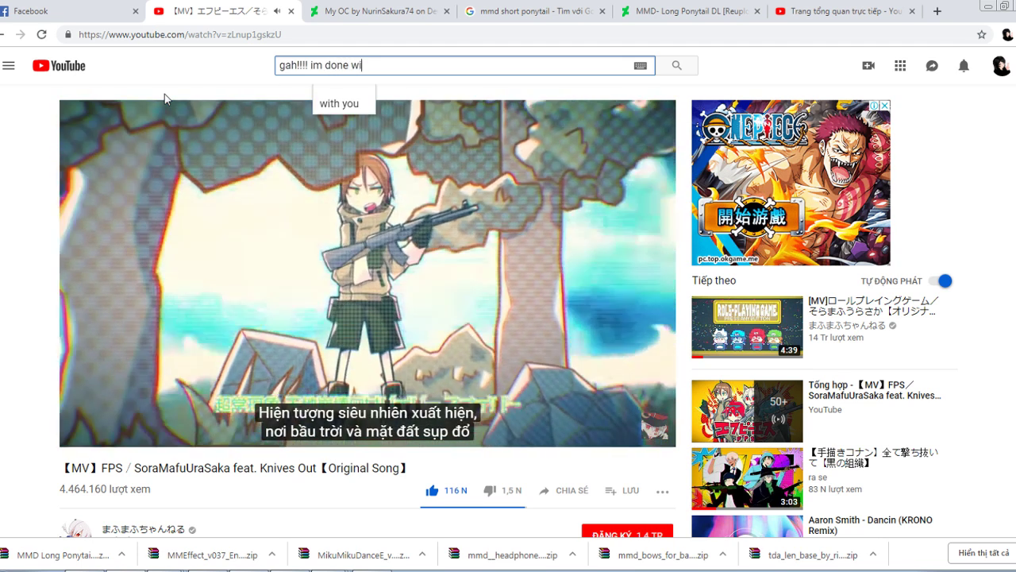
{"action": "type", "text": "th the "}
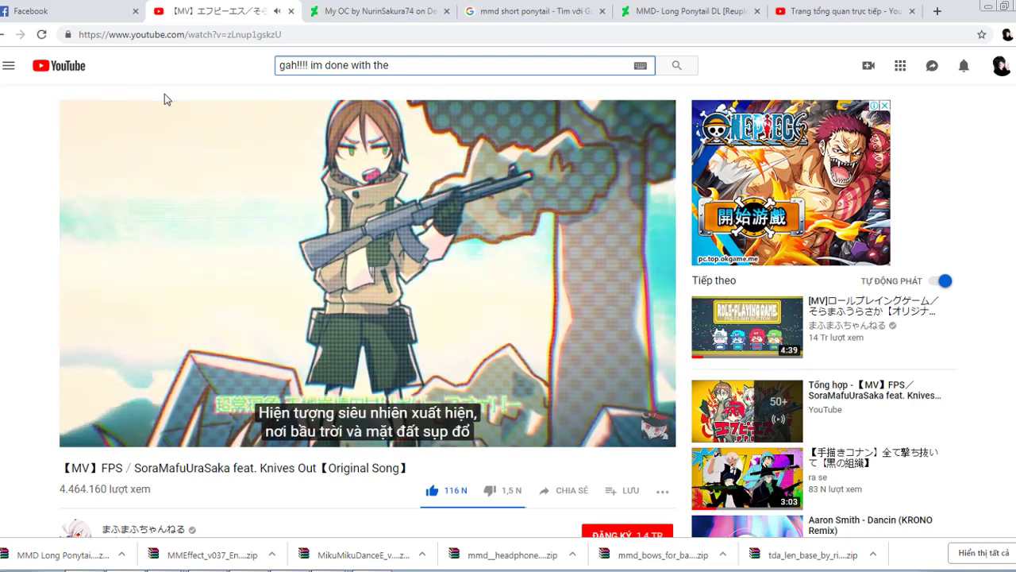
{"action": "type", "text": "pont"}
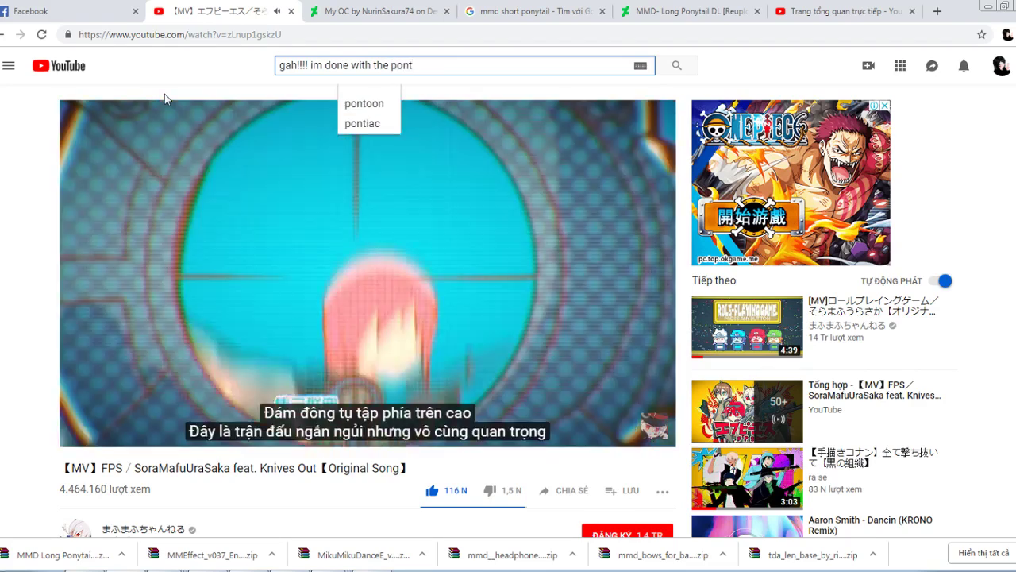
{"action": "key", "text": "BackSpace"}
{"action": "type", "text": "ytaail!!!!"}
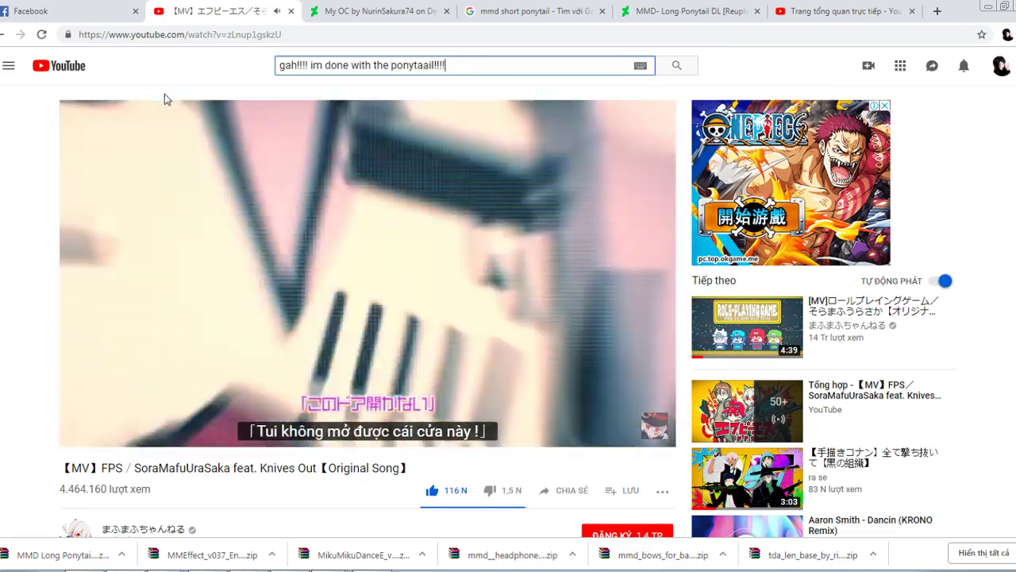
Clear the text from the YouTube search field
{"action": "key", "text": "BackSpace"}
{"action": "key", "text": "BackSpace"}
{"action": "key", "text": "BackSpace"}
{"action": "key", "text": "BackSpace"}
{"action": "key", "text": "BackSpace"}
{"action": "key", "text": "BackSpace"}
{"action": "key", "text": "BackSpace"}
{"action": "key", "text": "BackSpace"}
{"action": "key", "text": "BackSpace"}
{"action": "key", "text": "BackSpace"}
{"action": "key", "text": "BackSpace"}
{"action": "key", "text": "BackSpace"}
{"action": "key", "text": "BackSpace"}
{"action": "key", "text": "BackSpace"}
{"action": "key", "text": "BackSpace"}
{"action": "key", "text": "BackSpace"}
{"action": "key", "text": "BackSpace"}
{"action": "key", "text": "BackSpace"}
{"action": "key", "text": "BackSpace"}
{"action": "key", "text": "BackSpace"}
{"action": "key", "text": "BackSpace"}
{"action": "key", "text": "BackSpace"}
{"action": "key", "text": "BackSpace"}
{"action": "key", "text": "BackSpace"}
{"action": "key", "text": "BackSpace"}
{"action": "key", "text": "BackSpace"}
{"action": "key", "text": "BackSpace"}
{"action": "key", "text": "BackSpace"}
{"action": "key", "text": "BackSpace"}
{"action": "key", "text": "BackSpace"}
{"action": "key", "text": "BackSpace"}
{"action": "key", "text": "BackSpace"}
{"action": "key", "text": "BackSpace"}
{"action": "key", "text": "BackSpace"}
{"action": "key", "text": "BackSpace"}
{"action": "key", "text": "BackSpace"}
{"action": "key", "text": "BackSpace"}
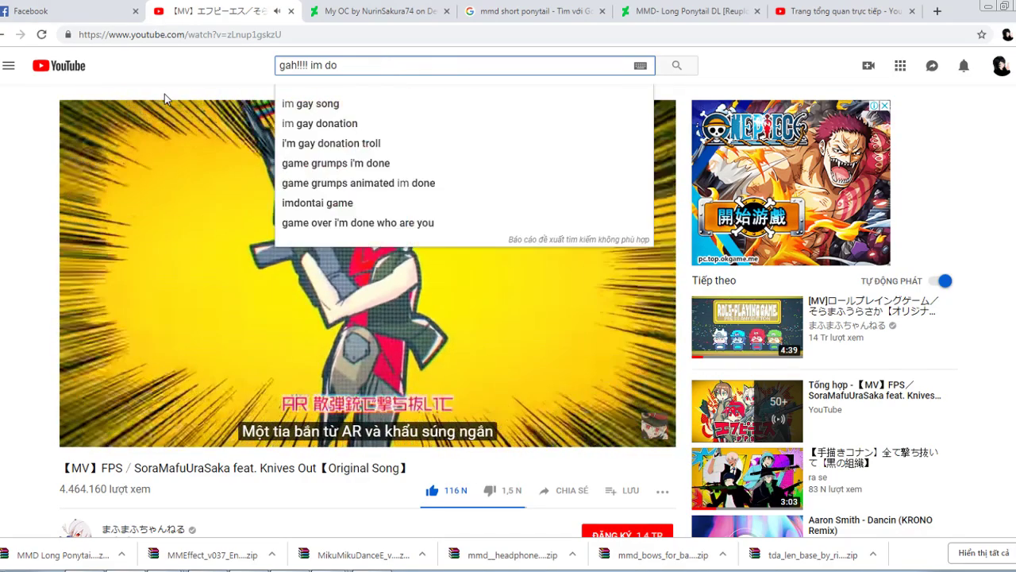
{"action": "left_click", "coordinate": [421, 450]}
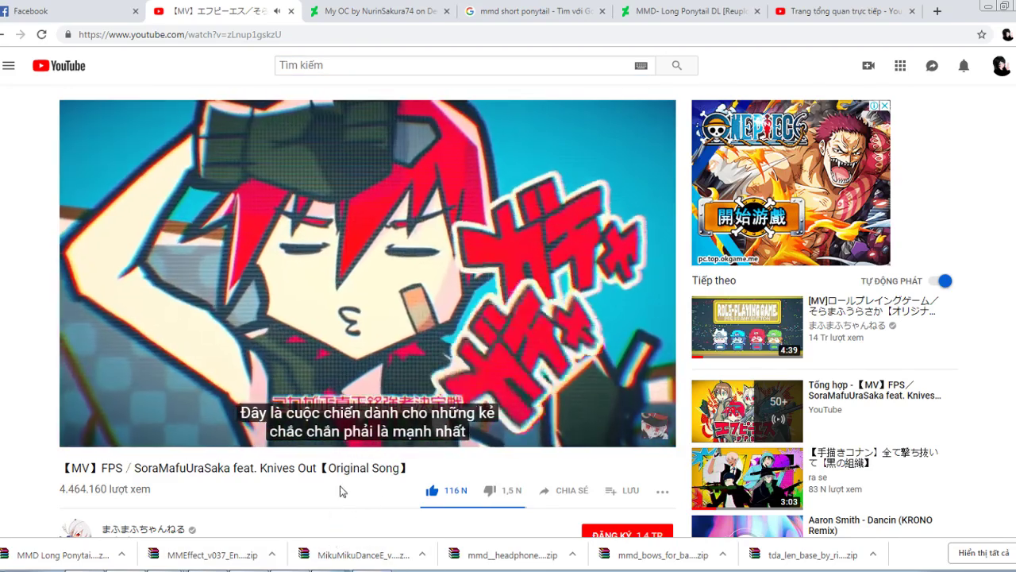
Switch back to the PMX Editor and close its Weight/UV Drawing window
{"action": "key", "text": "alt+Tab"}
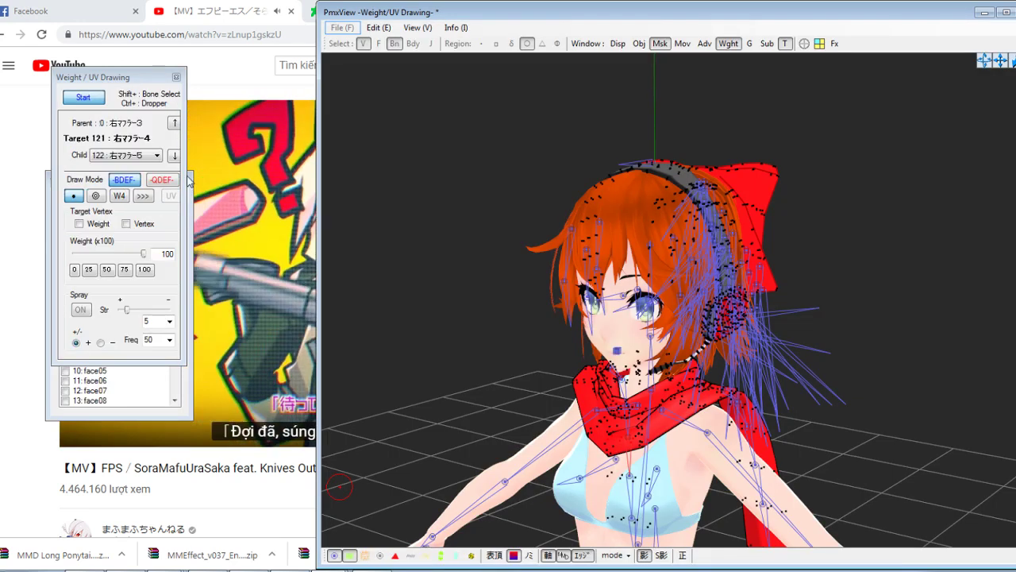
{"action": "left_click", "coordinate": [176, 78]}
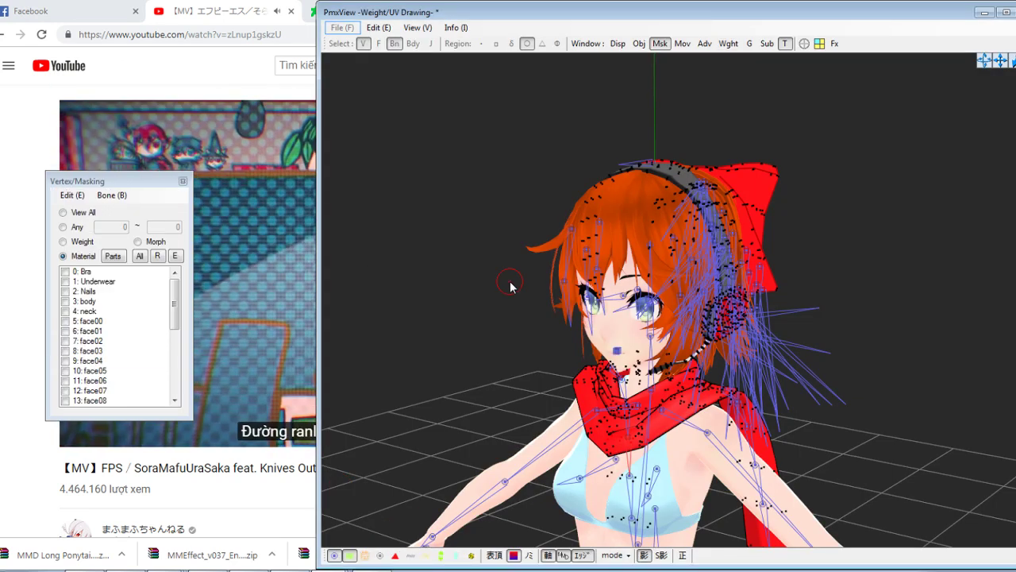
{"action": "key", "text": "ctrl+s"}
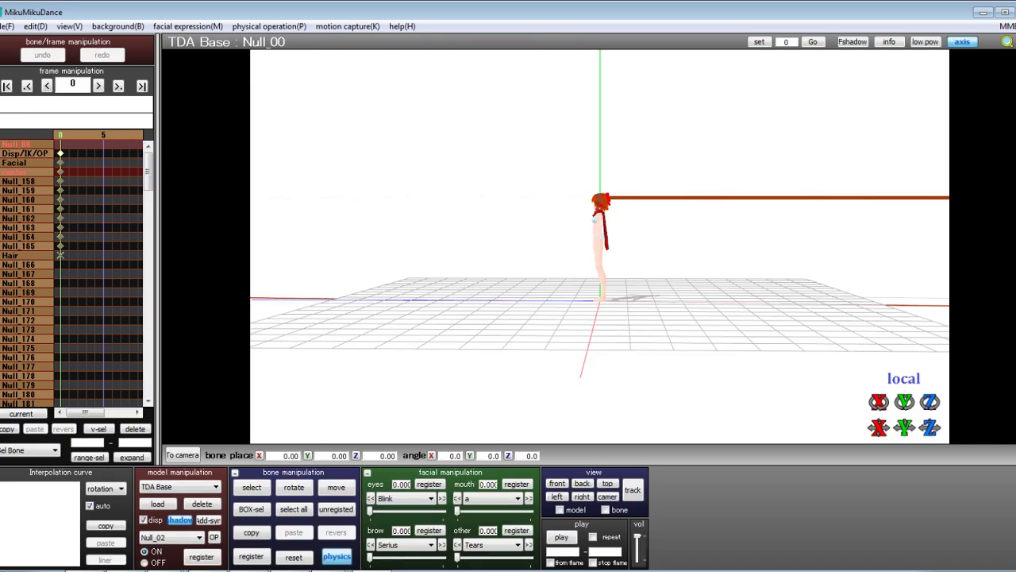
Quit MikuMikuDance without saving and decline putting the changed files back into the MikuMikuDanceE_v931.zip archive
{"action": "left_click", "coordinate": [1015, 12]}
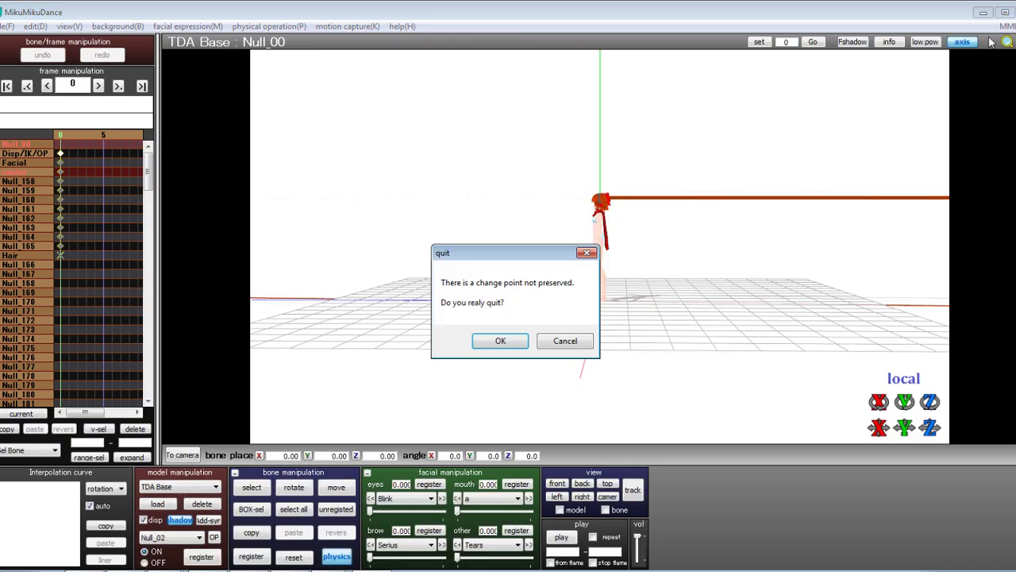
{"action": "left_click", "coordinate": [500, 341]}
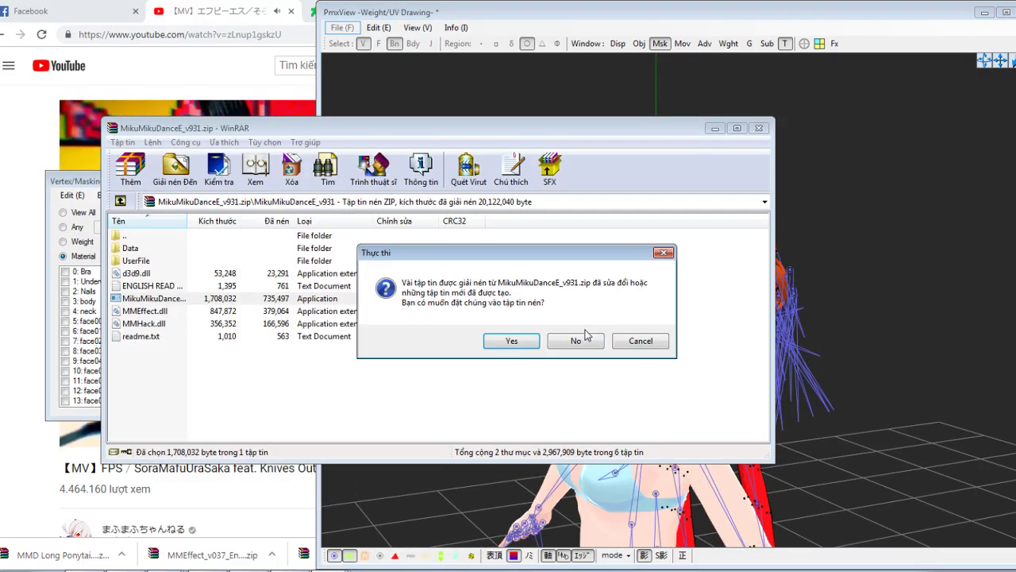
{"action": "left_click", "coordinate": [583, 342]}
{"action": "right_click_drag", "start_coordinate": [822, 253], "coordinate": [779, 228]}
{"action": "left_click_drag", "start_coordinate": [1002, 65], "coordinate": [1003, 302]}
{"action": "scroll", "coordinate": [1002, 151], "scroll_direction": "down", "scroll_amount": 5}
{"action": "scroll", "coordinate": [732, 236], "scroll_direction": "up", "scroll_amount": 10}
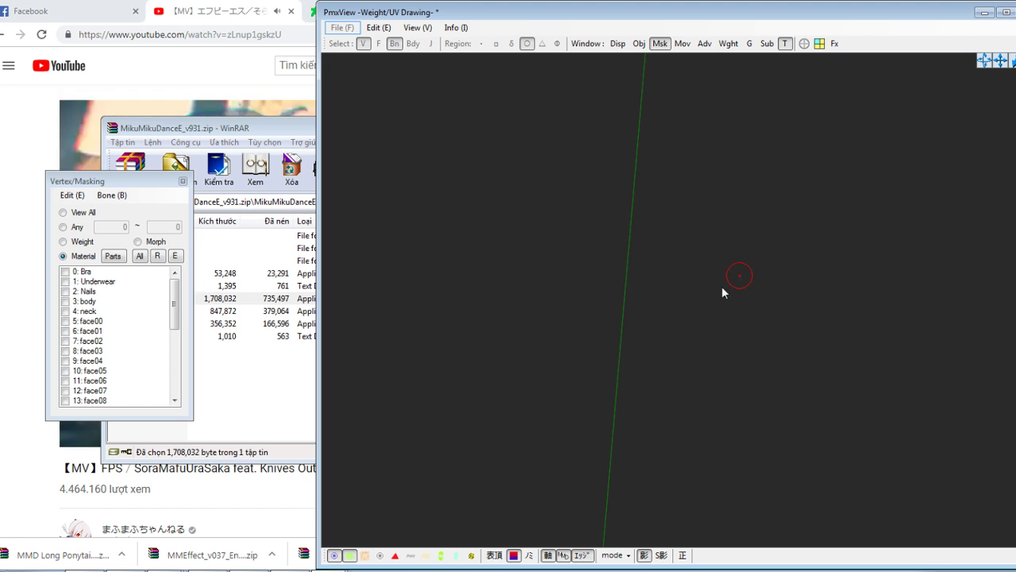
{"action": "left_click", "coordinate": [324, 470]}
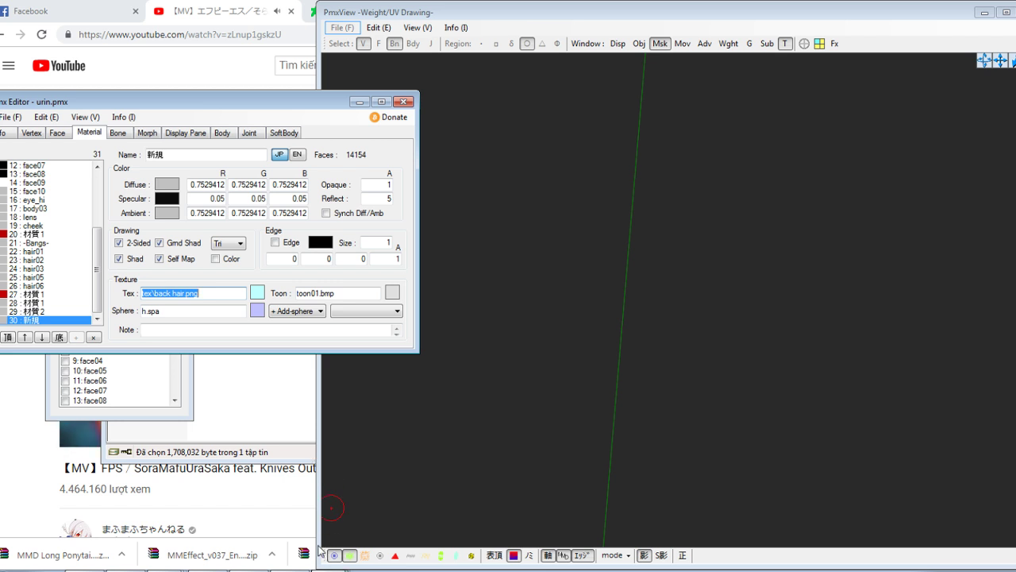
{"action": "key", "text": "Return"}
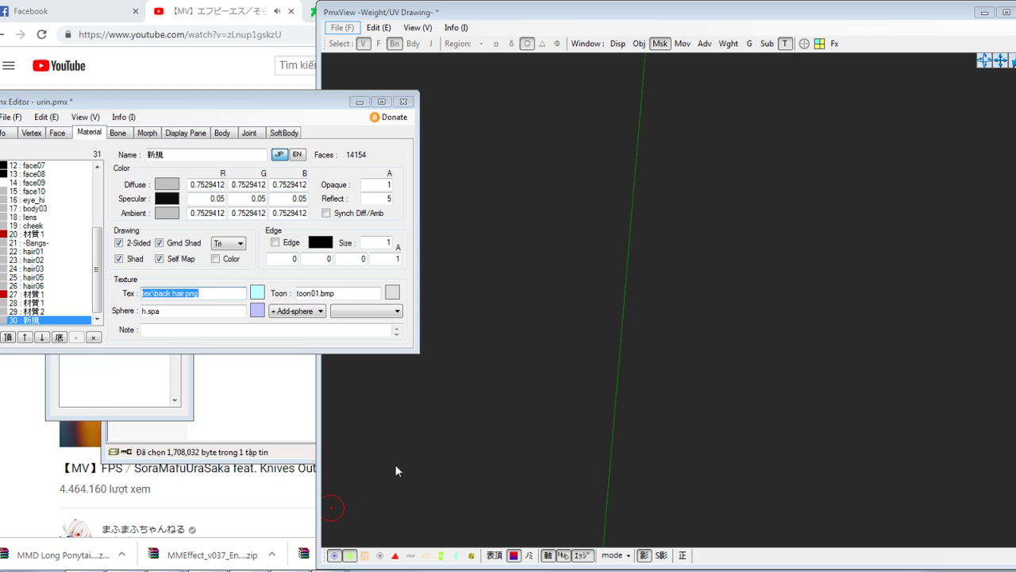
{"action": "key", "text": "alt+F4"}
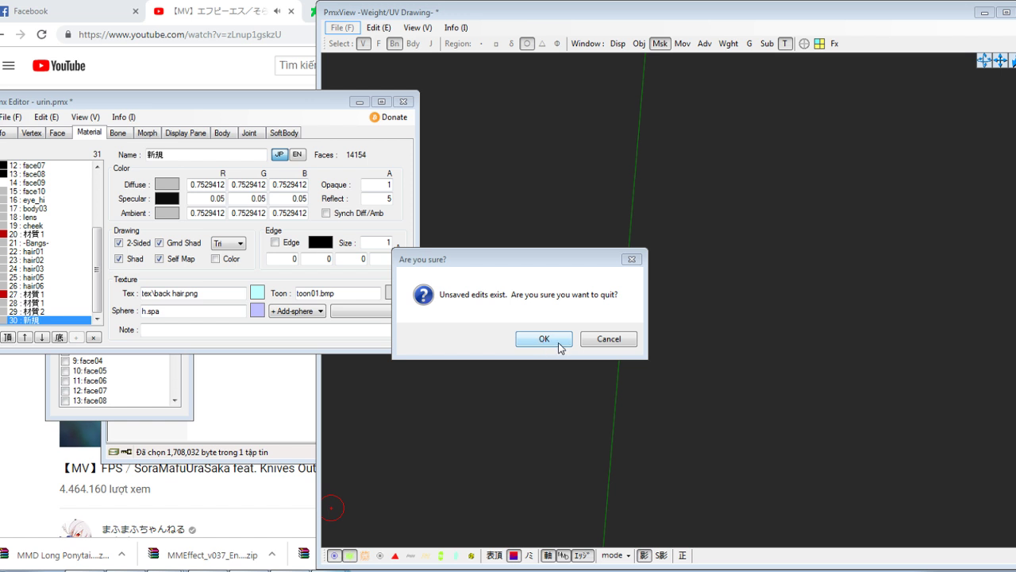
{"action": "left_click", "coordinate": [608, 343]}
Save the model under its current name, urin.pmx
{"action": "left_click", "coordinate": [265, 127]}
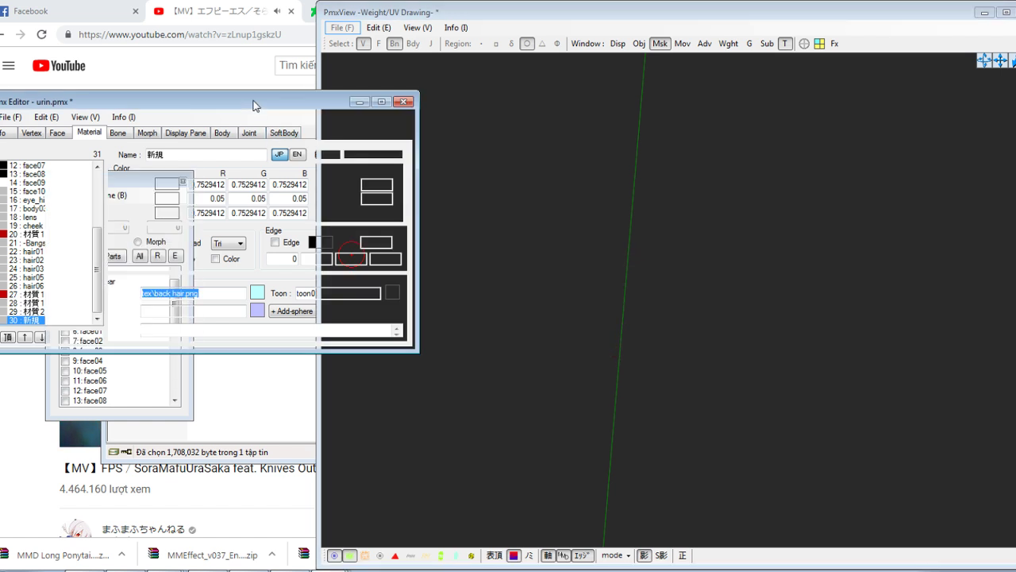
{"action": "left_click", "coordinate": [12, 117]}
{"action": "left_click", "coordinate": [45, 180]}
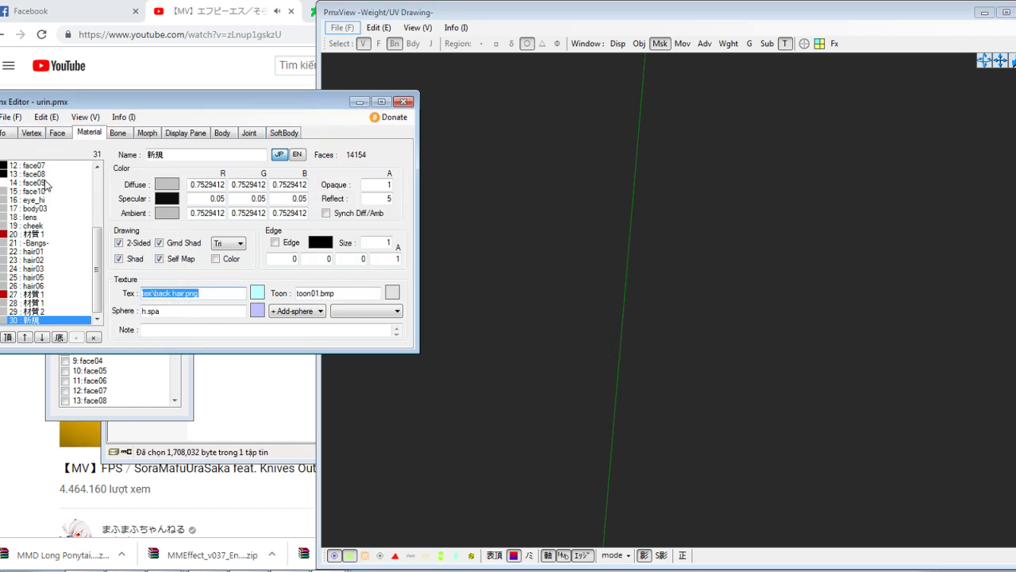
Save a copy of the model over nurin.pmx in the Nurin OC folder and close that editor
{"action": "left_click", "coordinate": [22, 118]}
{"action": "left_click", "coordinate": [48, 164]}
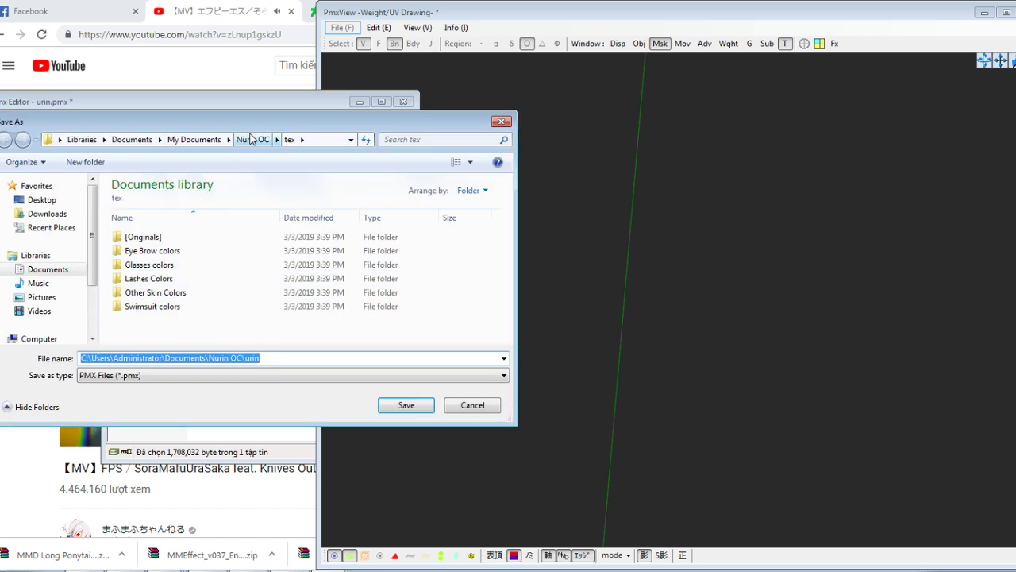
{"action": "left_click", "coordinate": [251, 139]}
{"action": "double_click", "coordinate": [143, 278]}
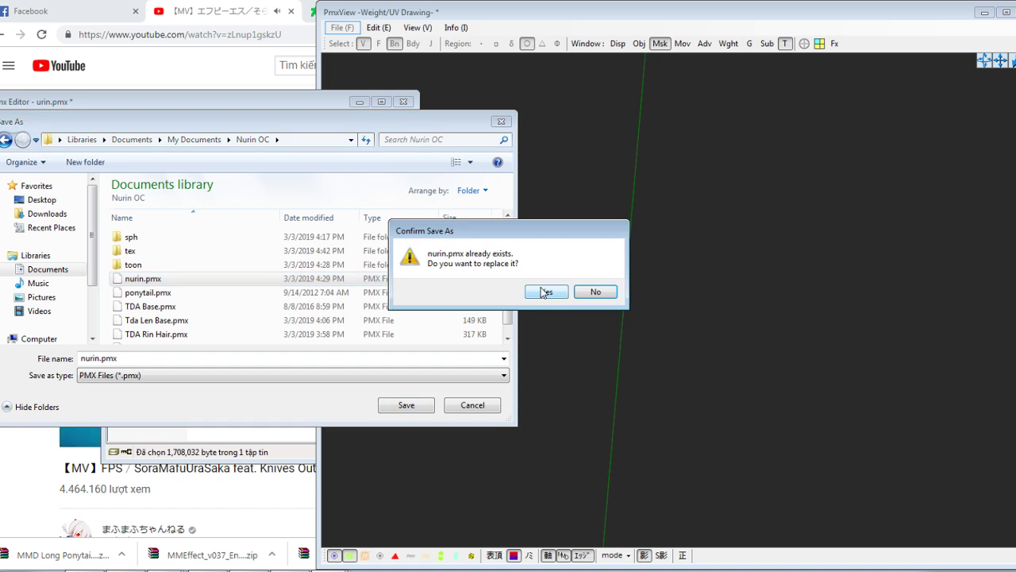
{"action": "left_click", "coordinate": [548, 292]}
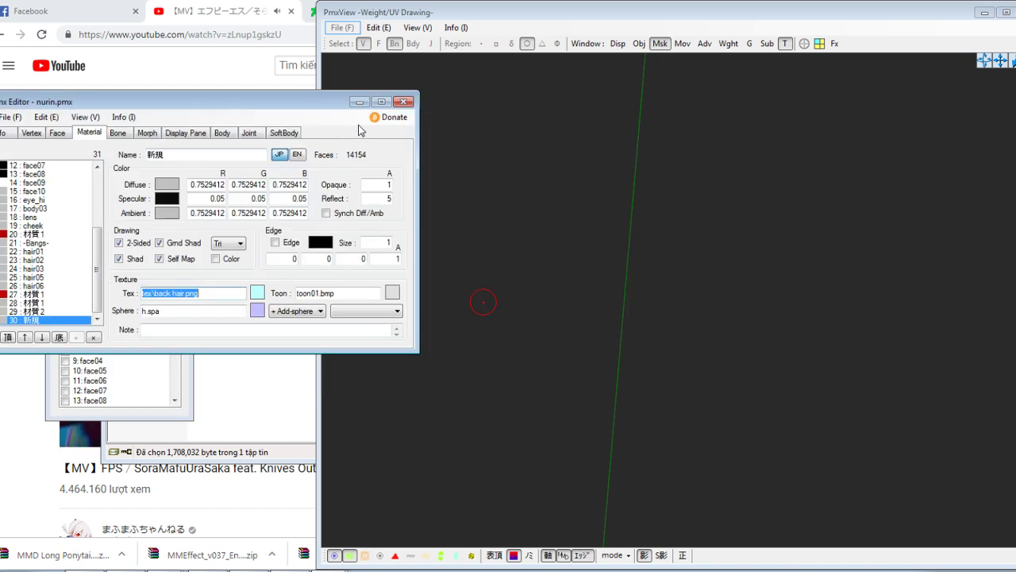
{"action": "left_click", "coordinate": [404, 102]}
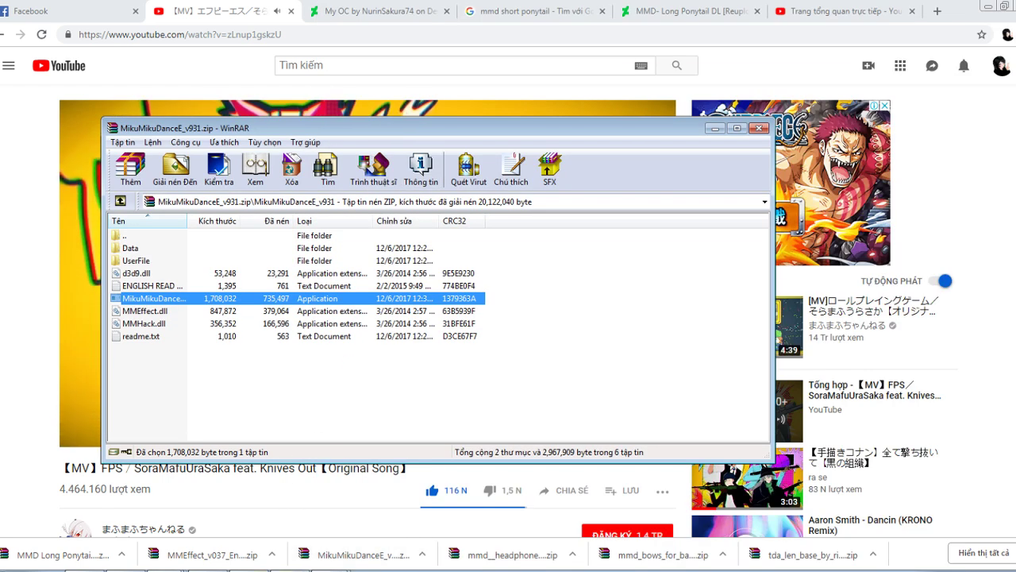
Switch to the editor window holding Tda Len Base.pmx and open nurin.pmx in it
{"action": "left_click", "coordinate": [329, 570]}
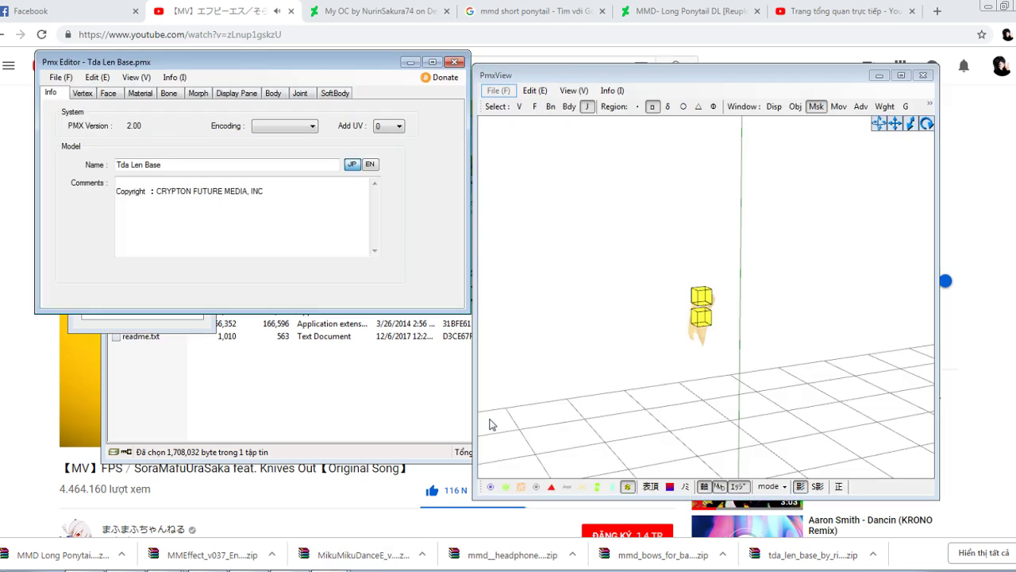
{"action": "left_click", "coordinate": [60, 77]}
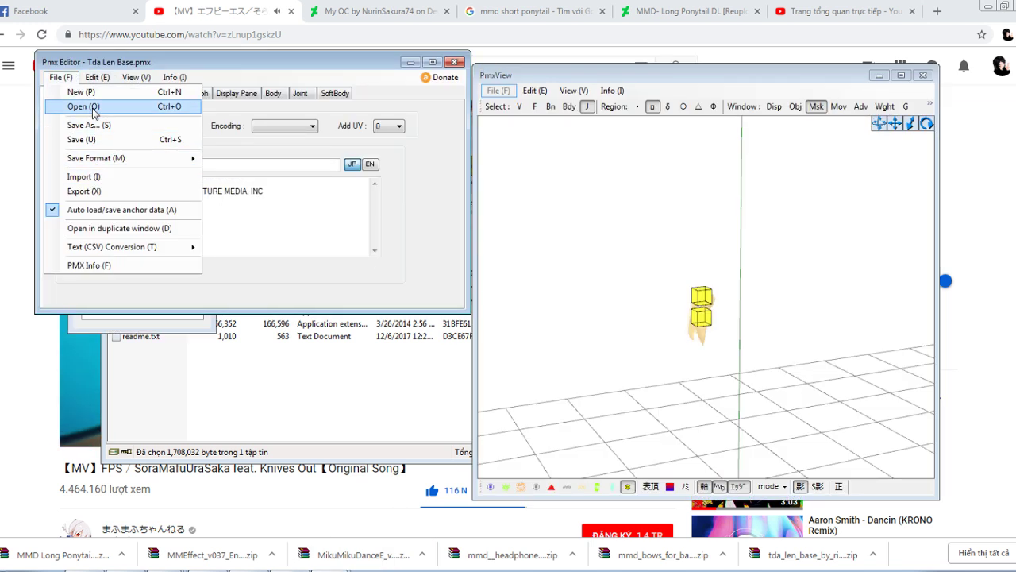
{"action": "left_click", "coordinate": [119, 105]}
{"action": "double_click", "coordinate": [288, 266]}
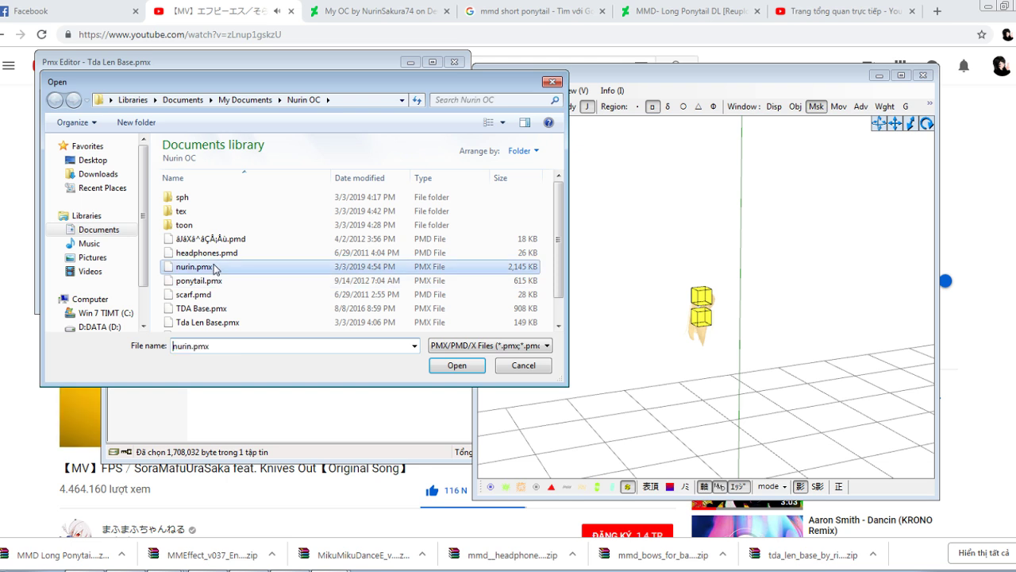
Hide the vertex, bone and joint markers so that only the model's surface is displayed
{"action": "left_click", "coordinate": [490, 486]}
{"action": "right_click_drag", "start_coordinate": [741, 331], "coordinate": [446, 470]}
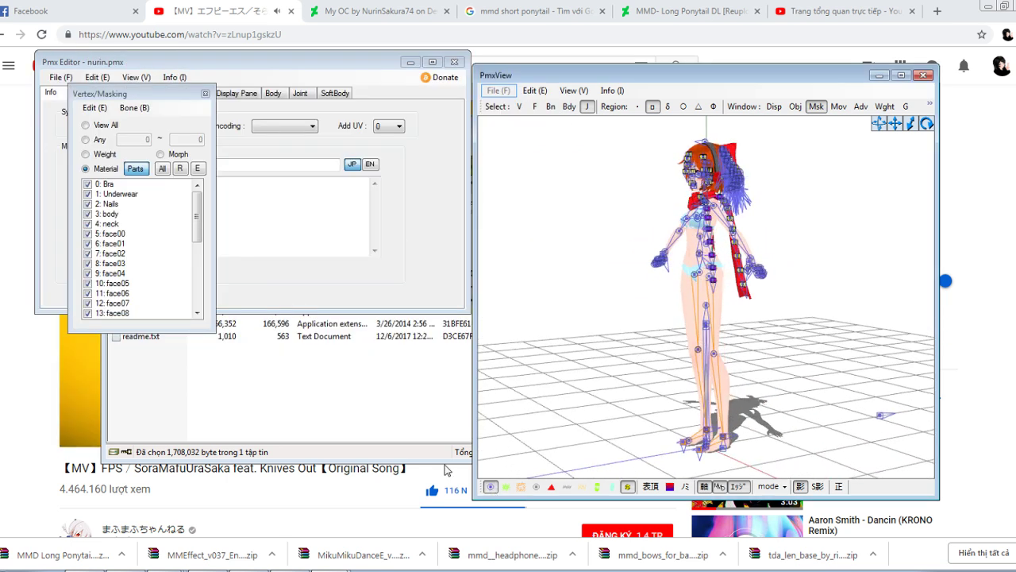
{"action": "left_click", "coordinate": [495, 487]}
{"action": "right_click_drag", "start_coordinate": [603, 223], "coordinate": [595, 149]}
{"action": "left_click", "coordinate": [585, 105]}
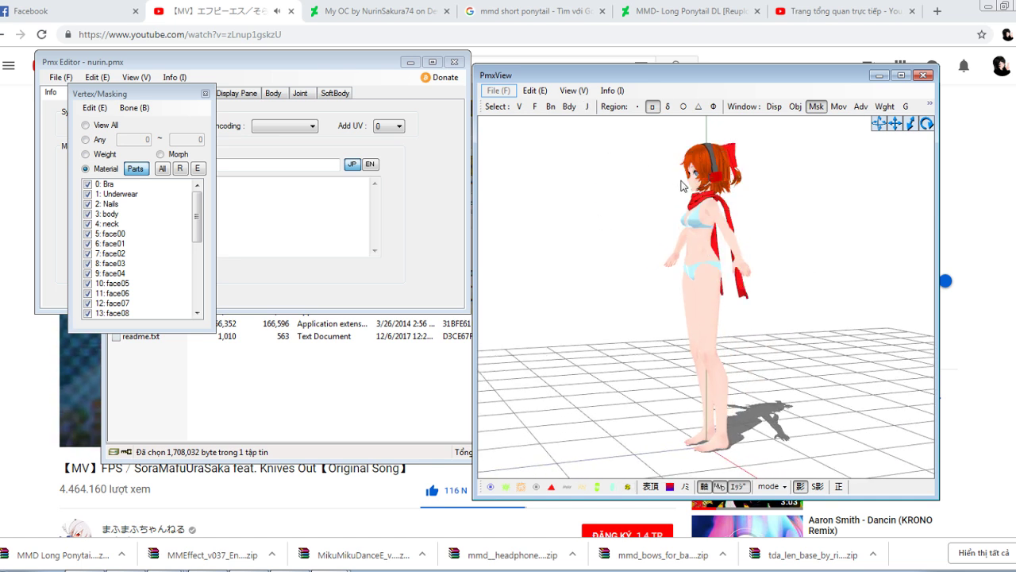
Show the joints, lasso all of those on the ponytail behind the head, and delete them
{"action": "right_click_drag", "start_coordinate": [675, 192], "coordinate": [650, 189]}
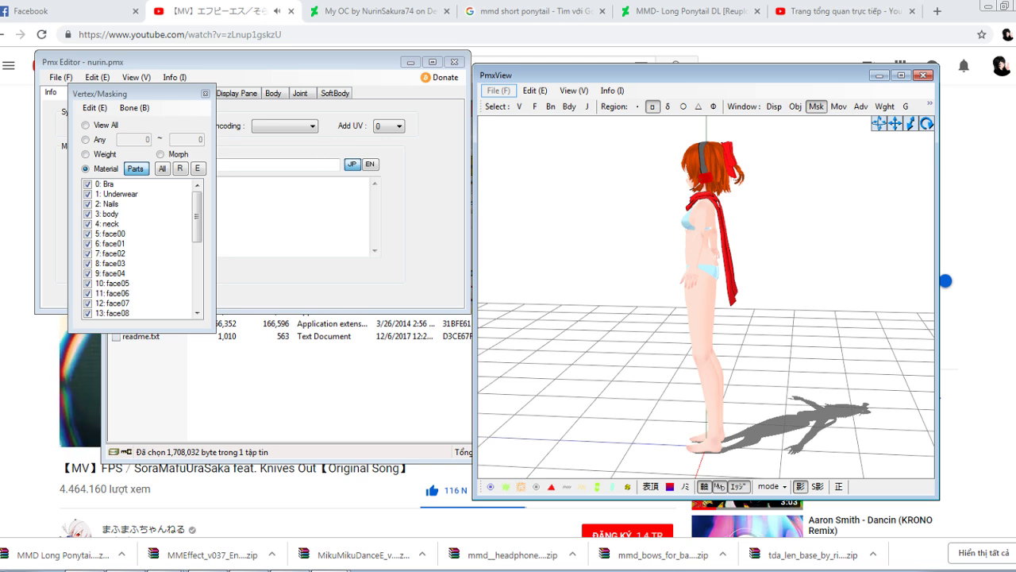
{"action": "scroll", "coordinate": [856, 196], "scroll_direction": "up", "scroll_amount": 10}
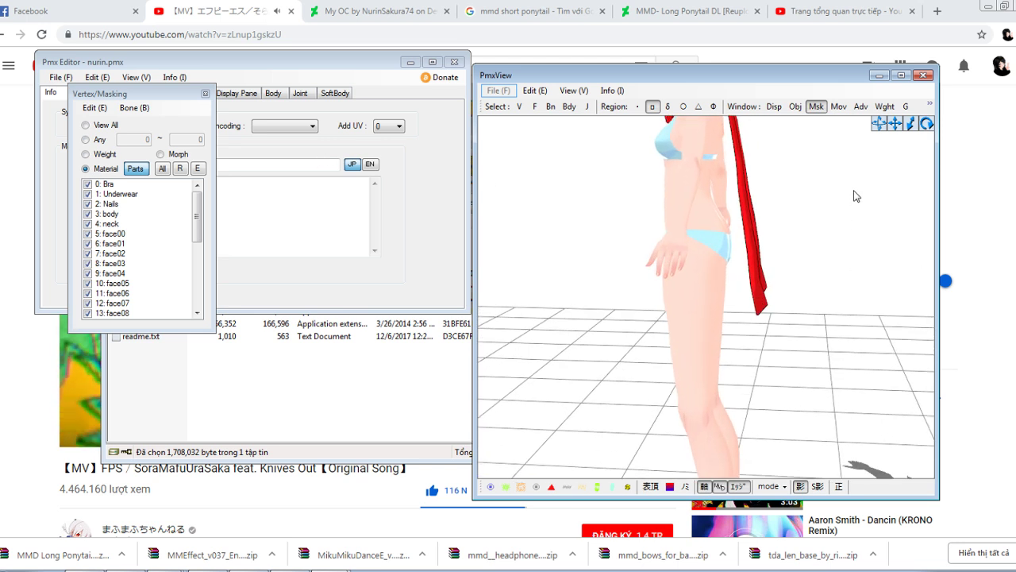
{"action": "scroll", "coordinate": [854, 191], "scroll_direction": "up", "scroll_amount": 3}
{"action": "left_click_drag", "start_coordinate": [899, 122], "coordinate": [804, 421]}
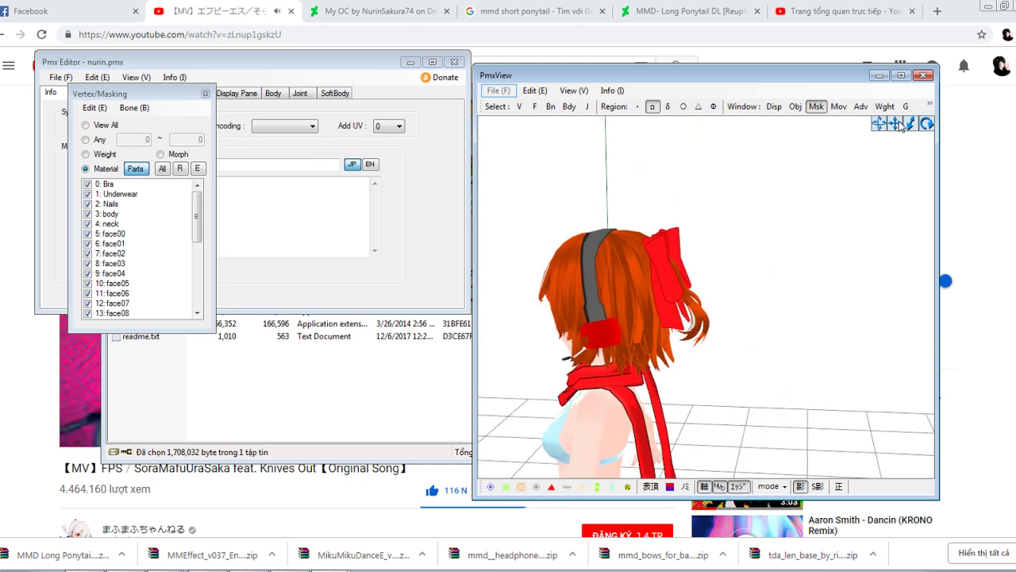
{"action": "scroll", "coordinate": [731, 302], "scroll_direction": "up", "scroll_amount": 3}
{"action": "right_click_drag", "start_coordinate": [731, 303], "coordinate": [731, 298]}
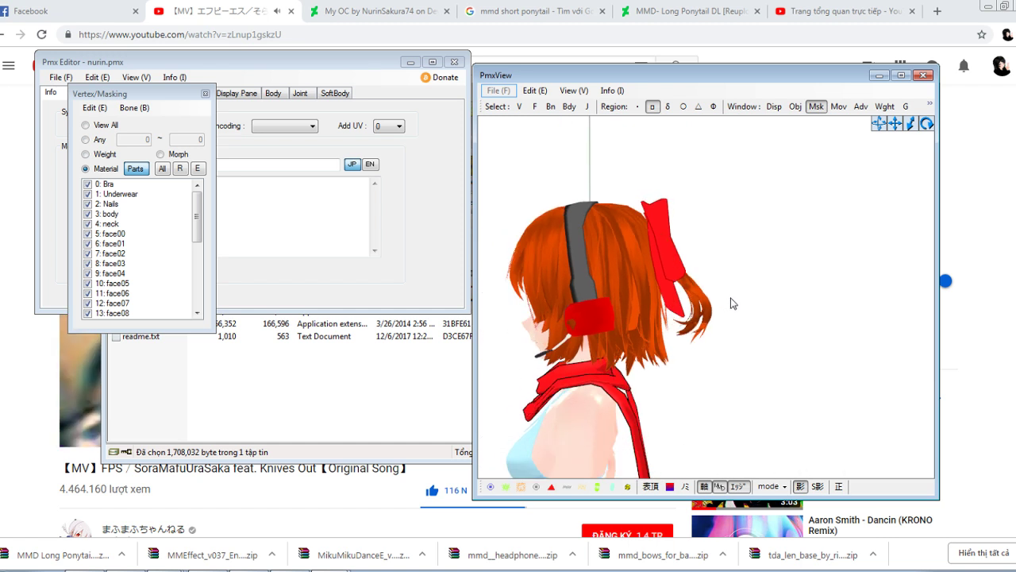
{"action": "left_click", "coordinate": [585, 107]}
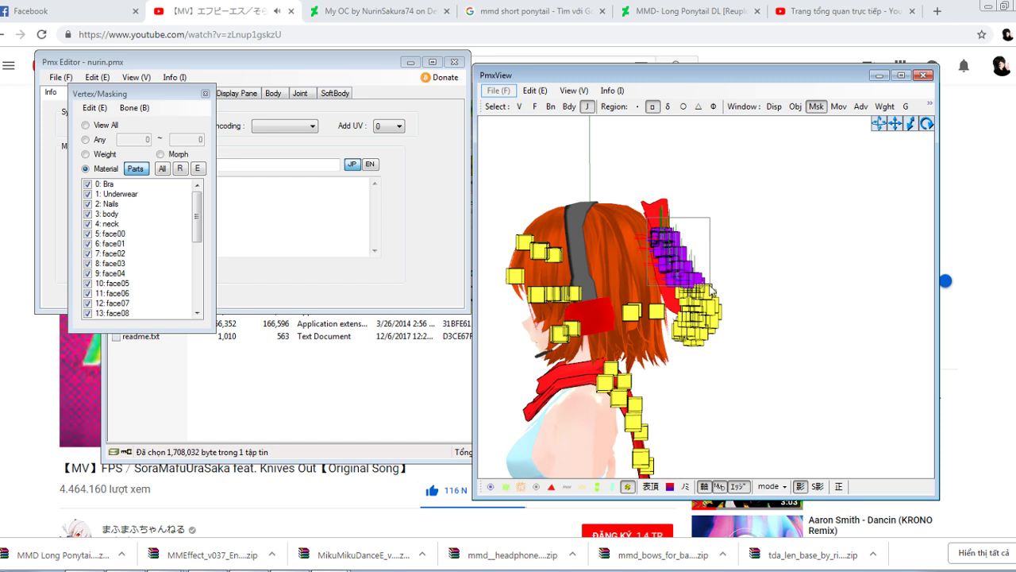
{"action": "left_click_drag", "start_coordinate": [711, 286], "coordinate": [704, 292]}
{"action": "left_click", "coordinate": [725, 184]}
{"action": "left_click", "coordinate": [774, 216]}
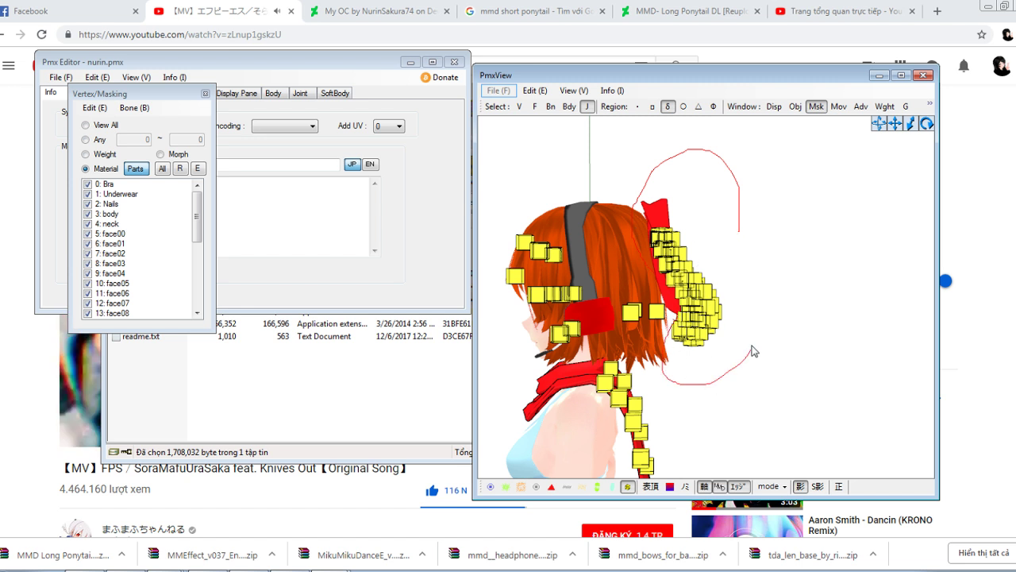
{"action": "left_click_drag", "start_coordinate": [629, 192], "coordinate": [633, 195]}
{"action": "key", "text": "Delete"}
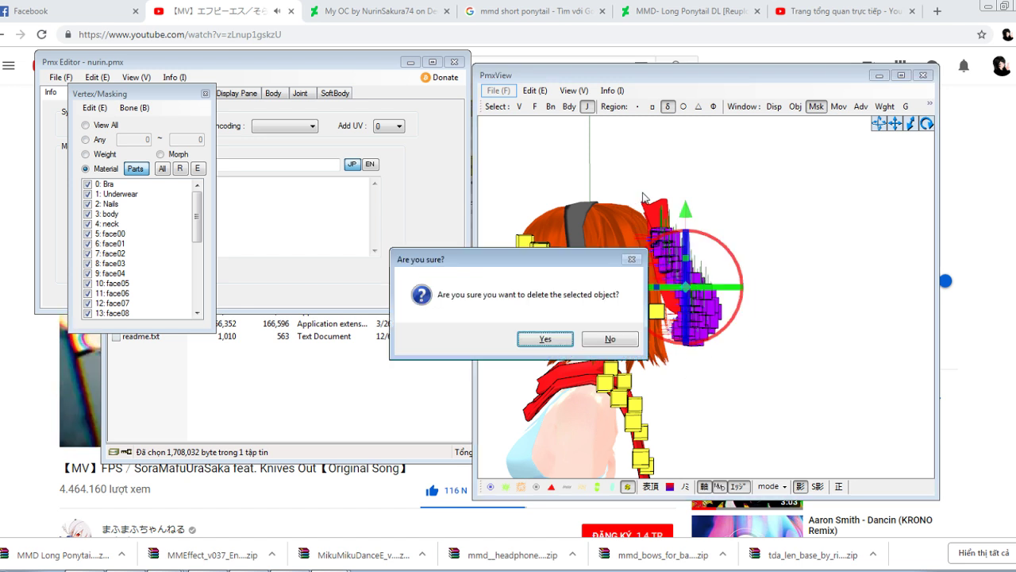
{"action": "key", "text": "Return"}
Show the rigid bodies, lasso all of those around the ponytail, and delete them
{"action": "left_click", "coordinate": [569, 107]}
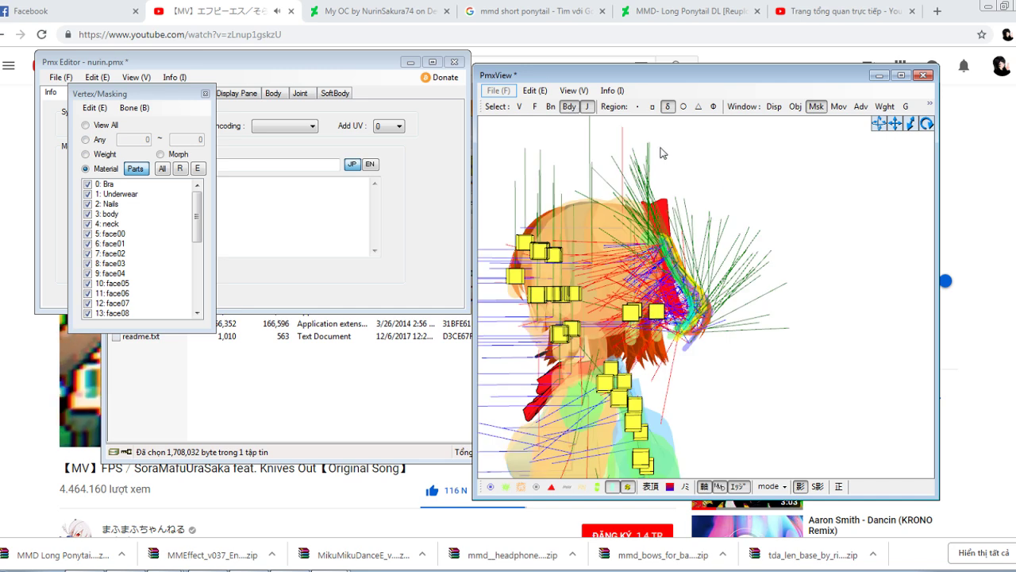
{"action": "mouse_move", "coordinate": [727, 206]}
{"action": "right_mouse_down"}
{"action": "mouse_move", "coordinate": [700, 209]}
{"action": "mouse_move", "coordinate": [731, 212]}
{"action": "right_mouse_up"}
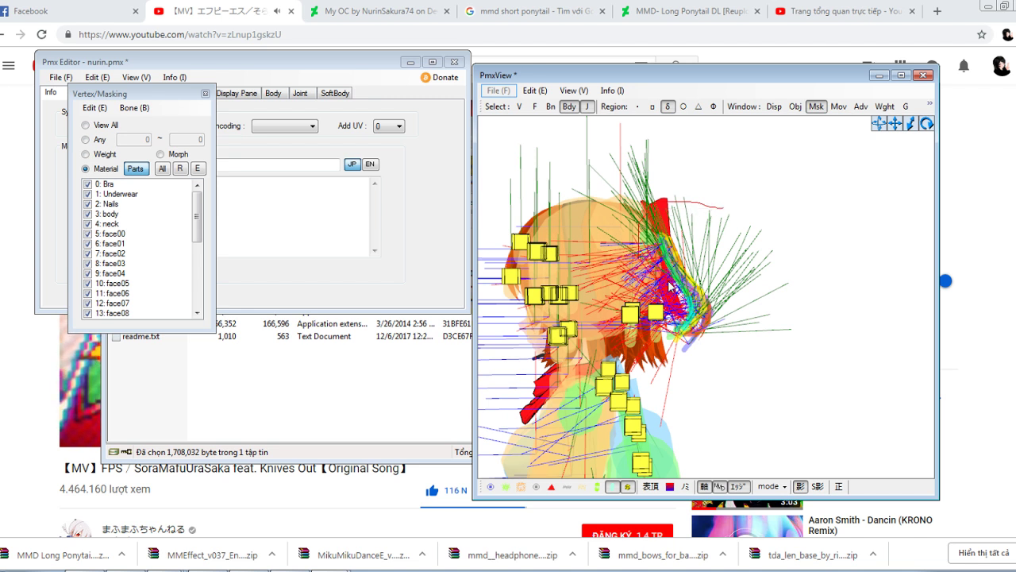
{"action": "left_click_drag", "start_coordinate": [730, 352], "coordinate": [730, 353]}
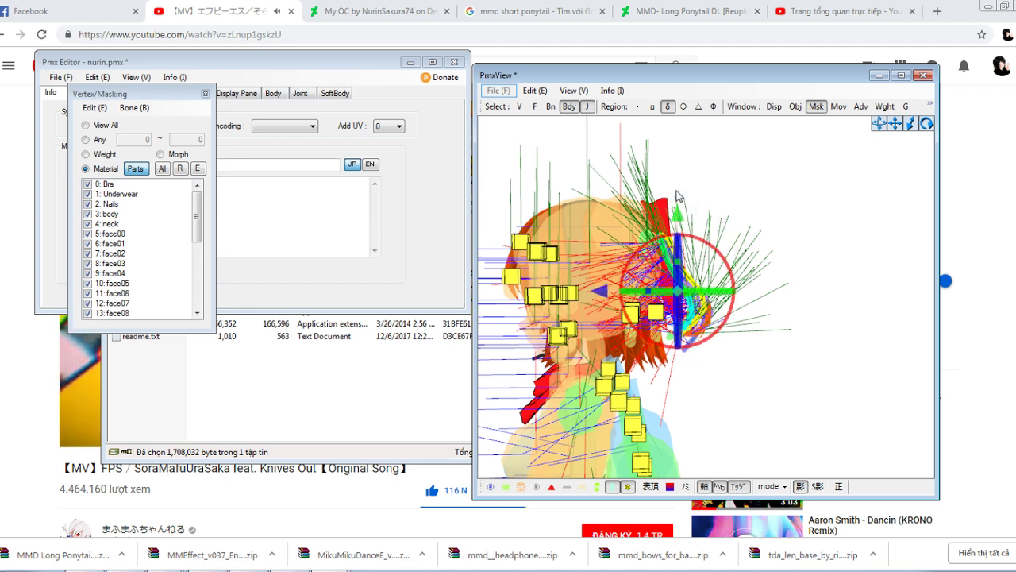
{"action": "right_click_drag", "start_coordinate": [738, 204], "coordinate": [713, 205]}
{"action": "key", "text": "Delete"}
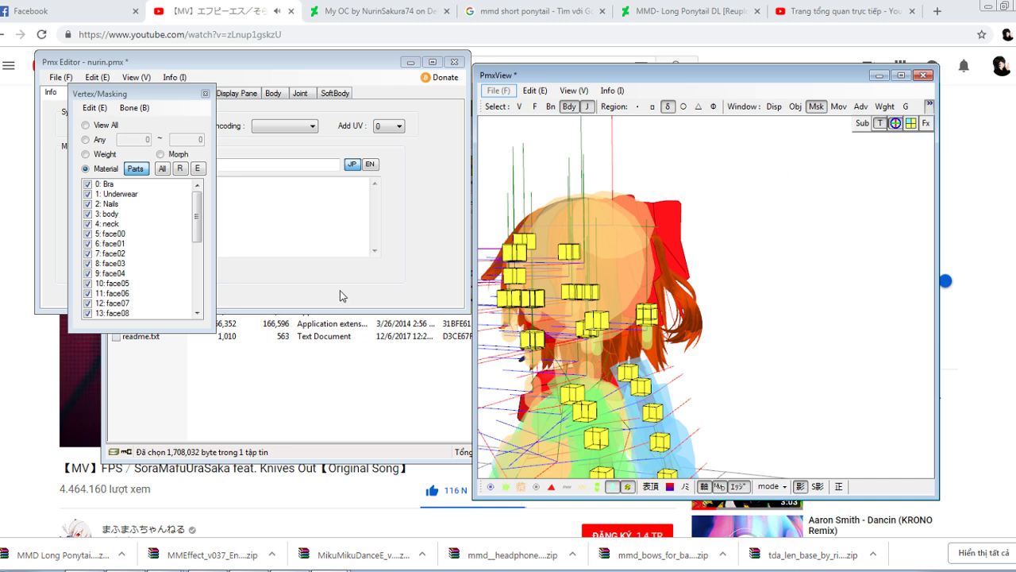
Open the transform preview of the model and examine how the hair and ponytail behave from the side with physics running
{"action": "key", "text": "F9"}
{"action": "left_click", "coordinate": [155, 524]}
{"action": "left_click", "coordinate": [103, 535]}
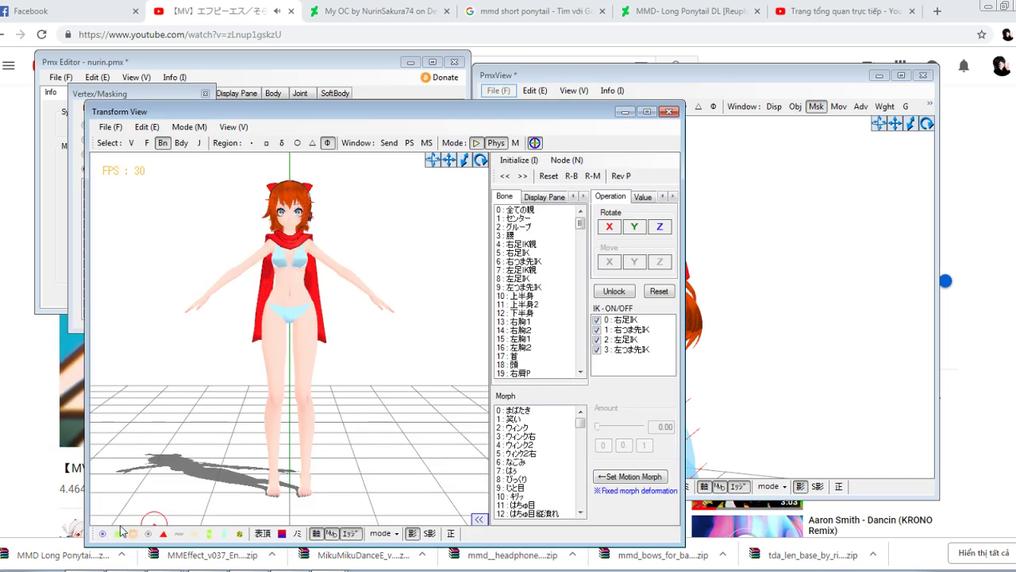
{"action": "right_click_drag", "start_coordinate": [272, 408], "coordinate": [228, 421]}
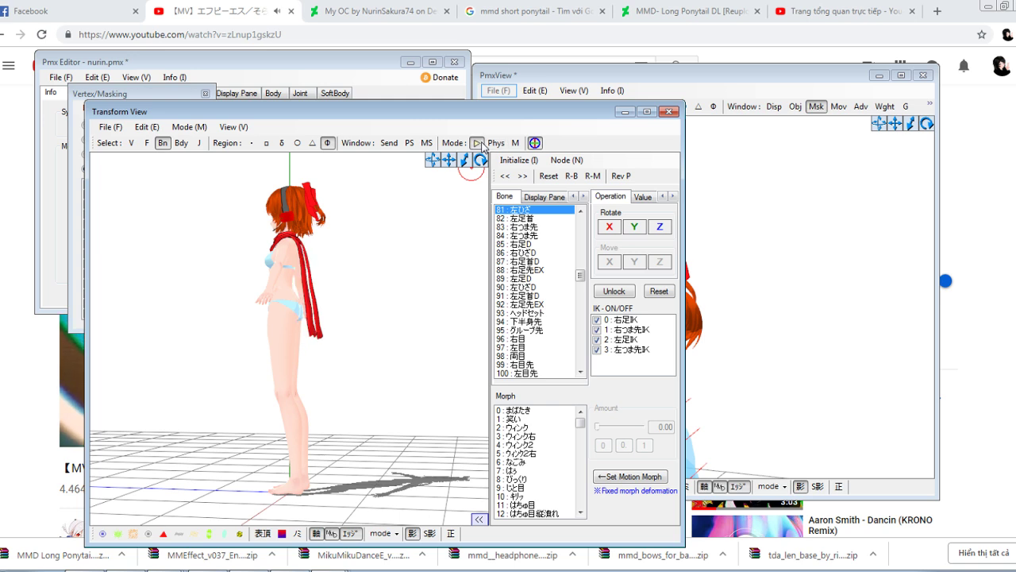
{"action": "right_click_drag", "start_coordinate": [335, 259], "coordinate": [357, 250]}
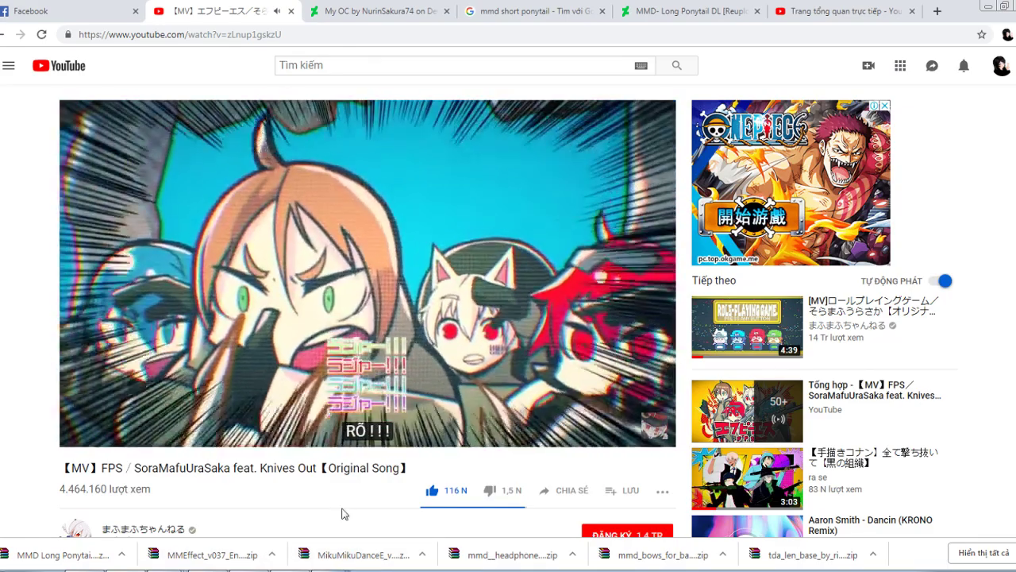
Save the edited model over the existing nurin.pmx in the Nurin OC folder
{"action": "left_click", "coordinate": [339, 509]}
{"action": "key", "text": "ctrl+shift+s"}
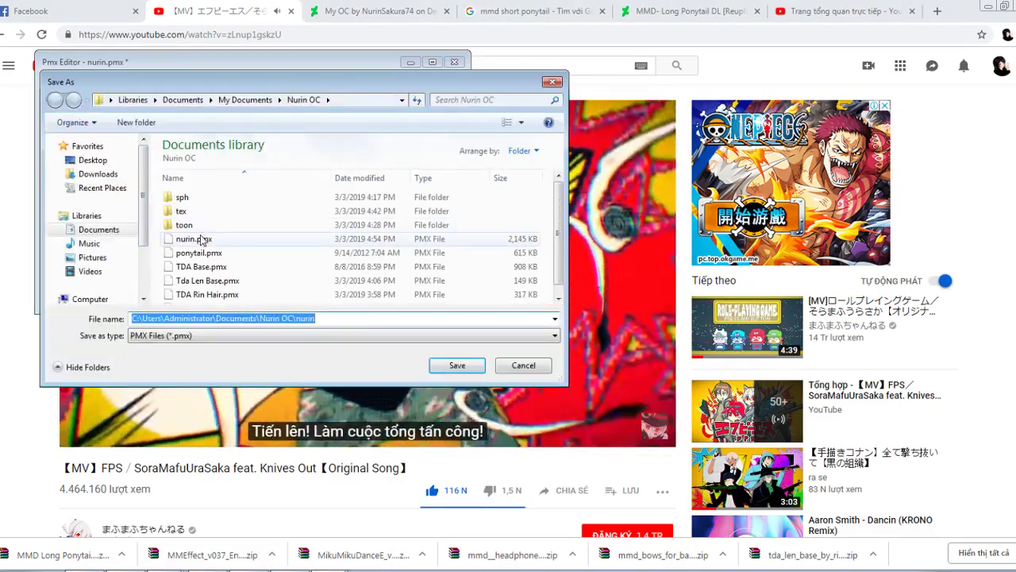
{"action": "double_click", "coordinate": [195, 239]}
{"action": "left_click", "coordinate": [547, 291]}
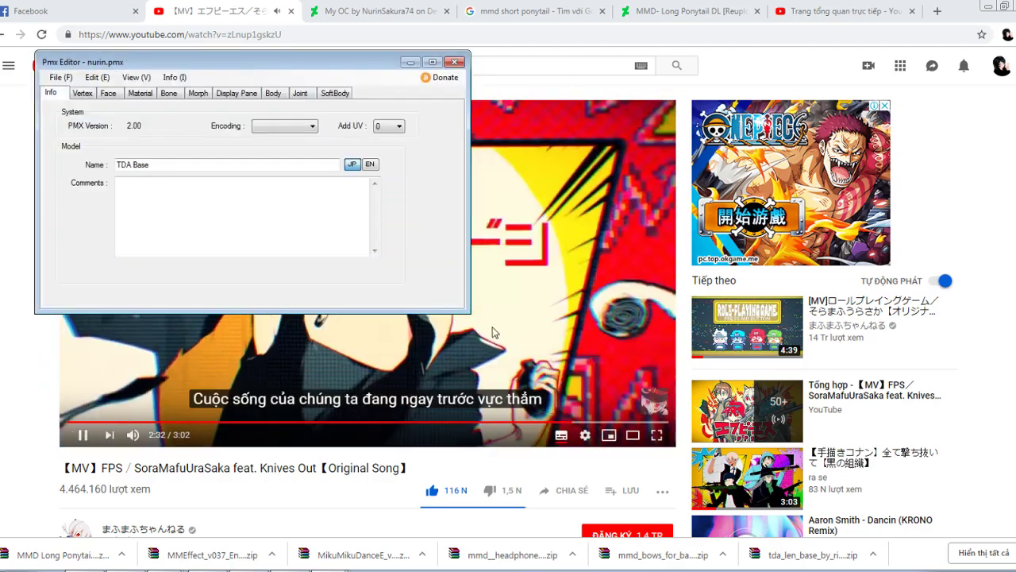
{"action": "left_click", "coordinate": [488, 449]}
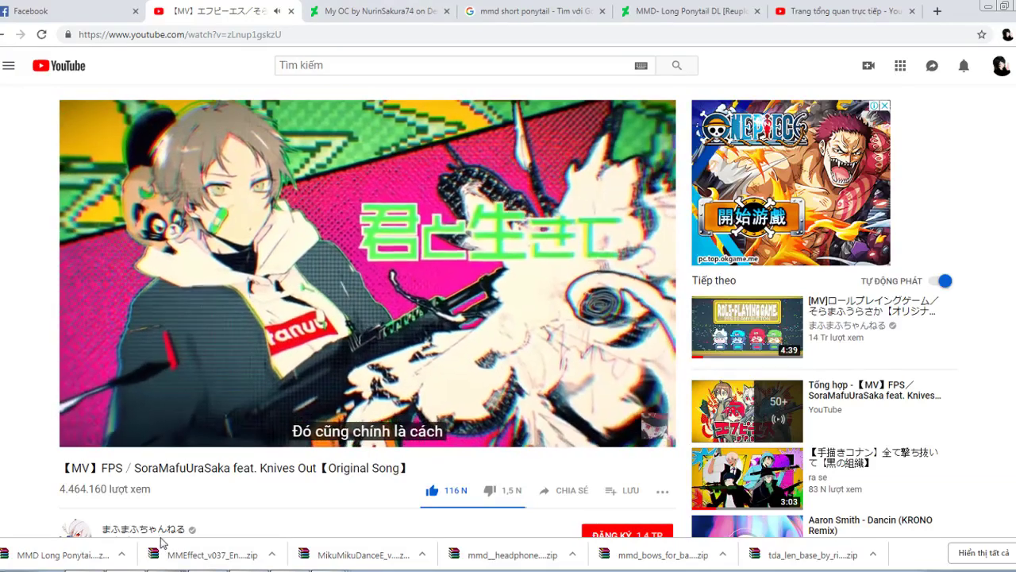
Start MikuMikuDance, load nurin.pmx from the Nurin OC folder, and look at the model from the side
{"action": "left_click", "coordinate": [364, 555]}
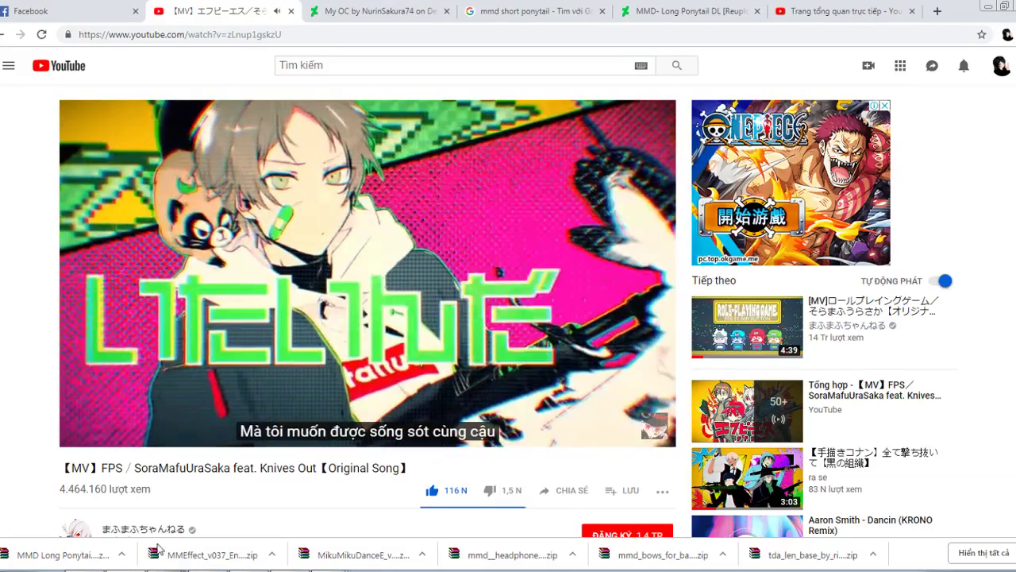
{"action": "double_click", "coordinate": [277, 298]}
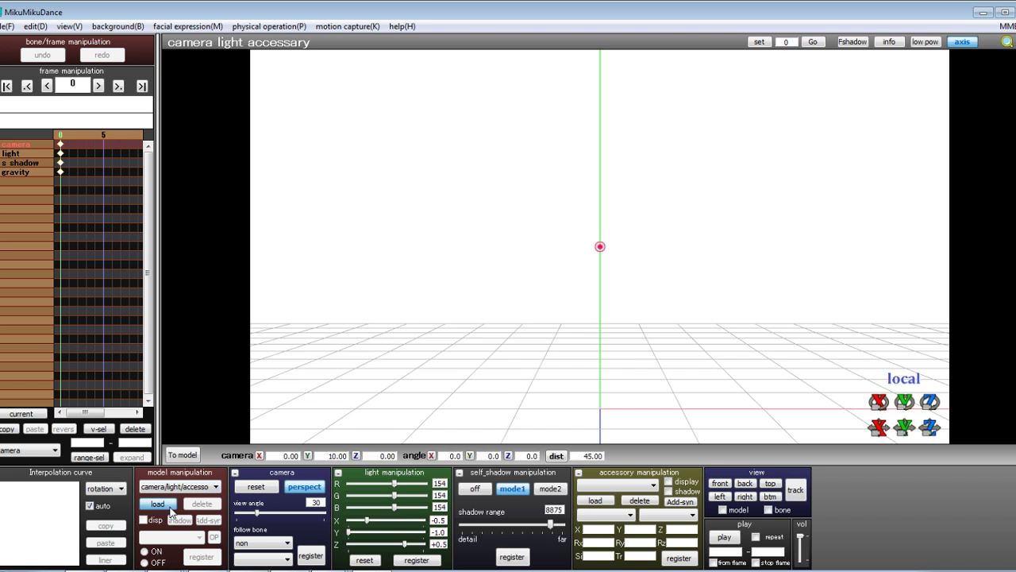
{"action": "left_click", "coordinate": [168, 508]}
{"action": "left_click", "coordinate": [54, 194]}
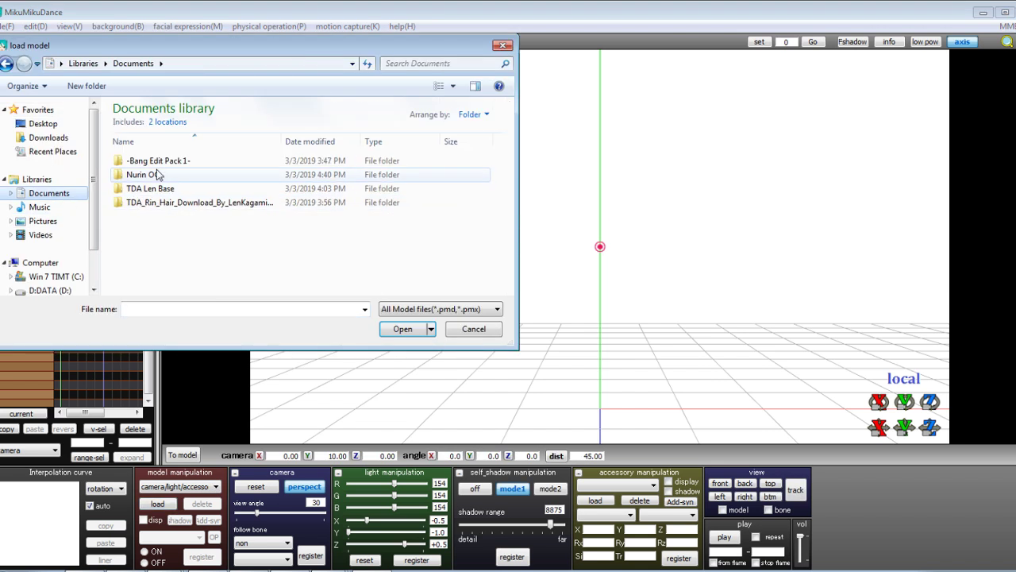
{"action": "double_click", "coordinate": [159, 174]}
{"action": "double_click", "coordinate": [156, 230]}
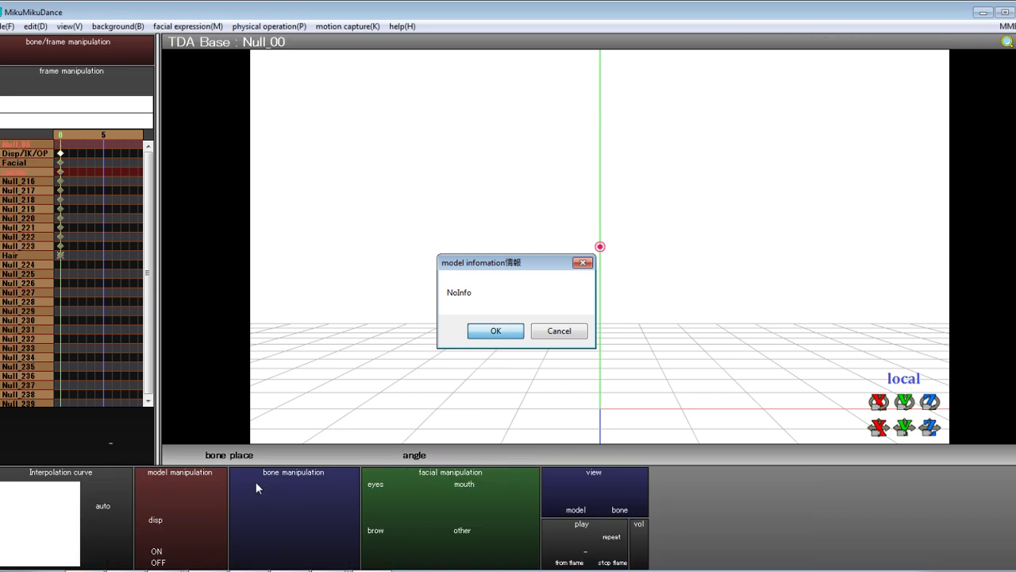
{"action": "key", "text": "Return"}
{"action": "right_click_drag", "start_coordinate": [549, 340], "coordinate": [516, 322]}
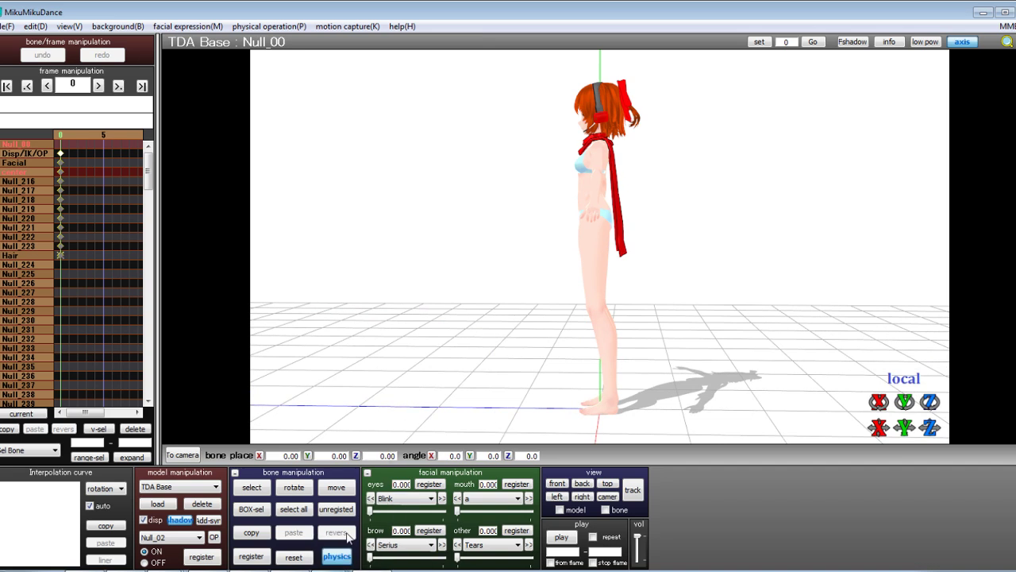
Switch back to the PMX editor's model view and hide the rigid bodies and joints
{"action": "left_click", "coordinate": [353, 570]}
{"action": "right_click_drag", "start_coordinate": [699, 355], "coordinate": [751, 347]}
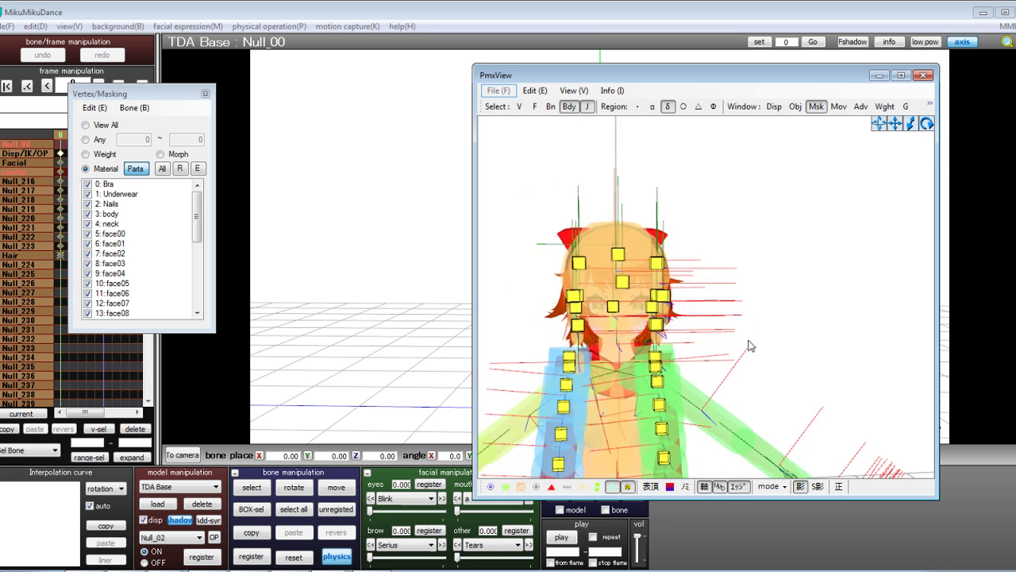
{"action": "left_click", "coordinate": [568, 107]}
{"action": "left_click", "coordinate": [585, 107]}
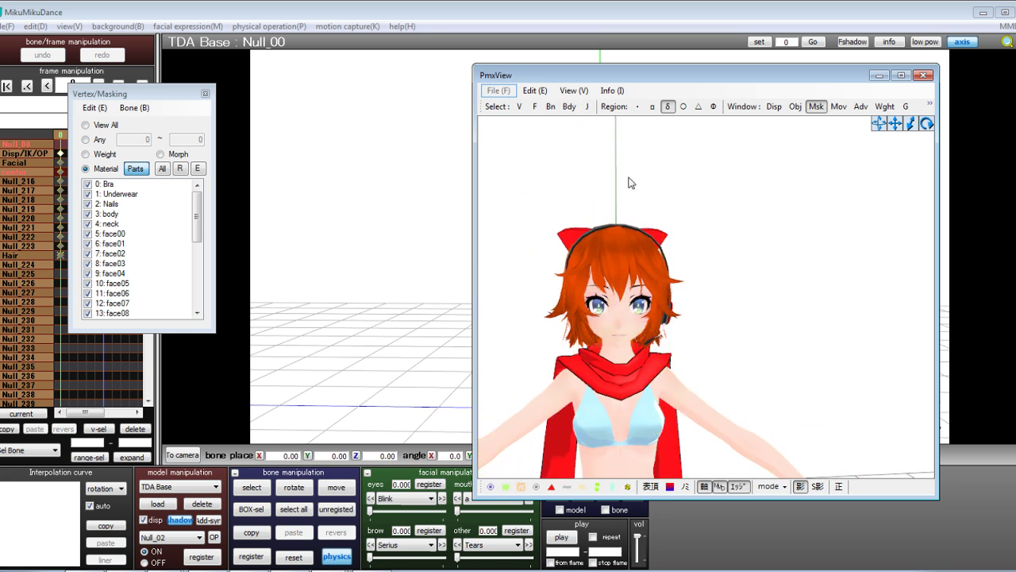
Show the bones, lasso all of those on the ponytail behind the head, and delete them
{"action": "right_click_drag", "start_coordinate": [628, 176], "coordinate": [577, 178]}
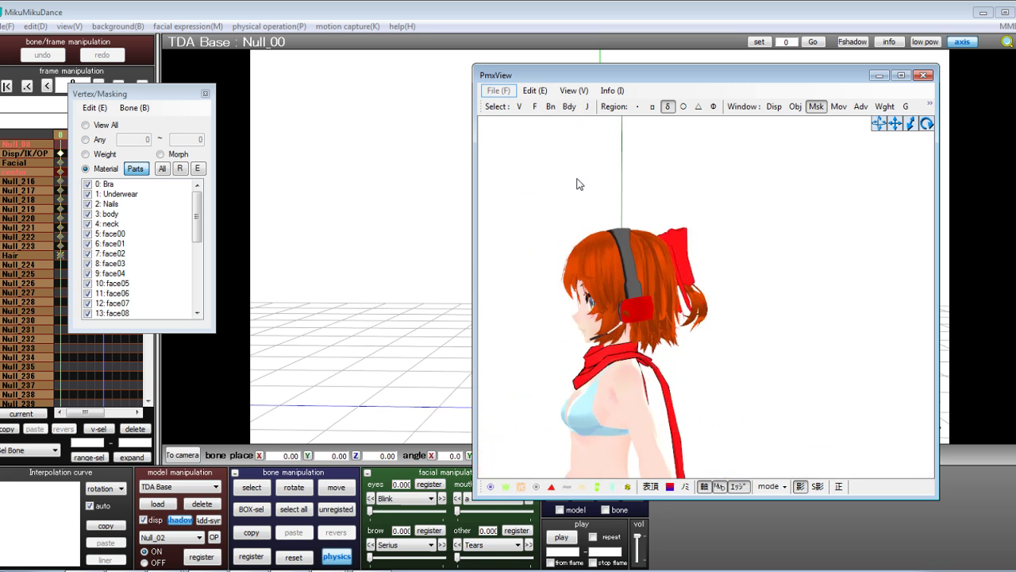
{"action": "left_click", "coordinate": [550, 106]}
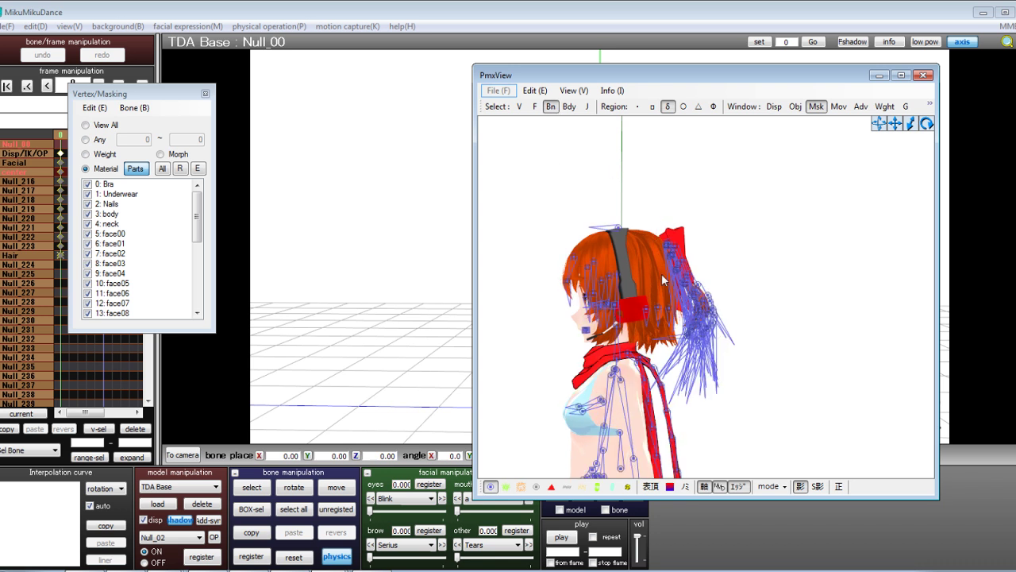
{"action": "left_click_drag", "start_coordinate": [675, 211], "coordinate": [672, 214]}
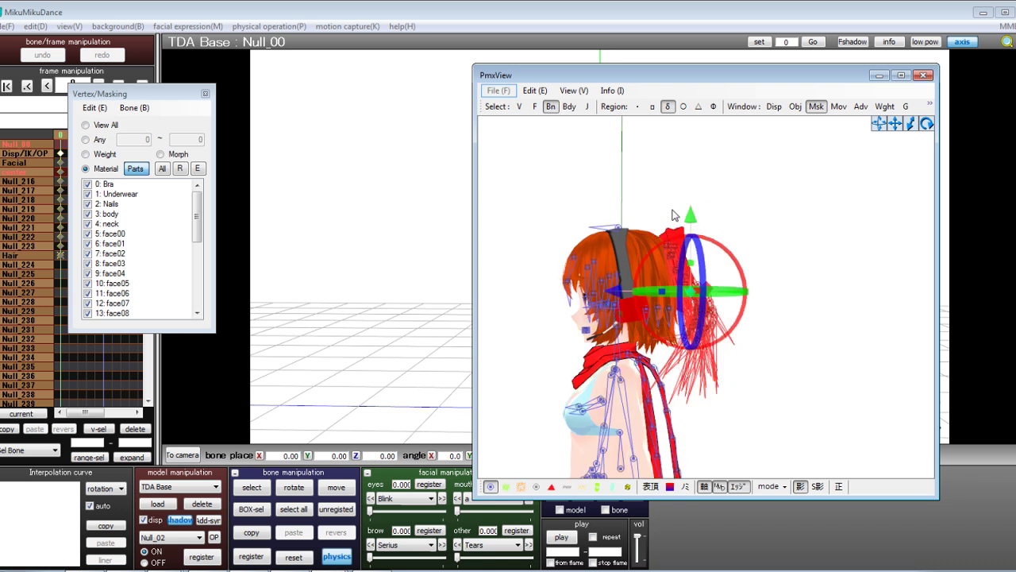
{"action": "key", "text": "Delete"}
{"action": "right_click_drag", "start_coordinate": [725, 221], "coordinate": [645, 228]}
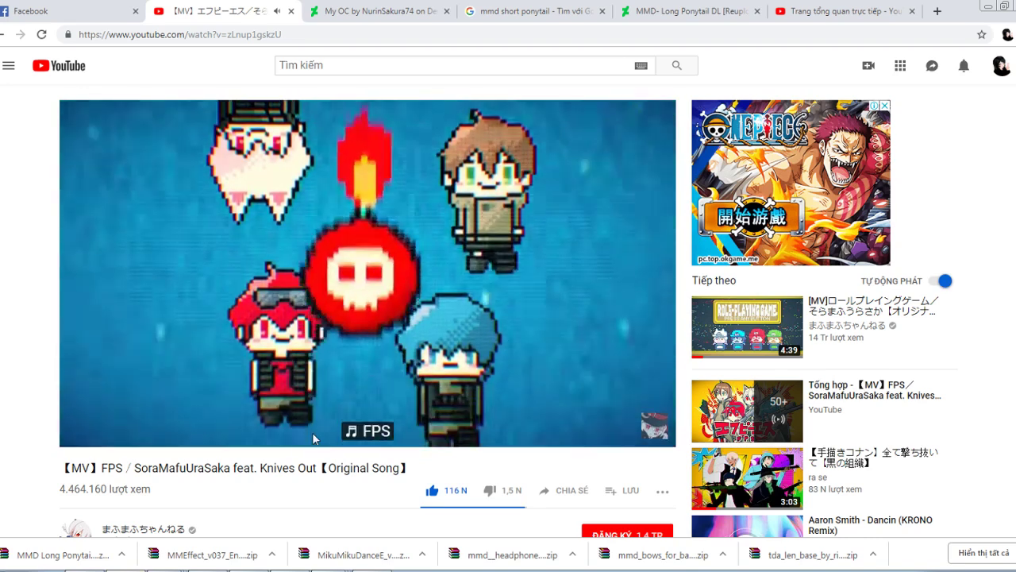
Switch to the YouTube live dashboard in the browser and send the chat message "i know right :)"
{"action": "scroll", "coordinate": [560, 438], "scroll_direction": "down", "scroll_amount": 4}
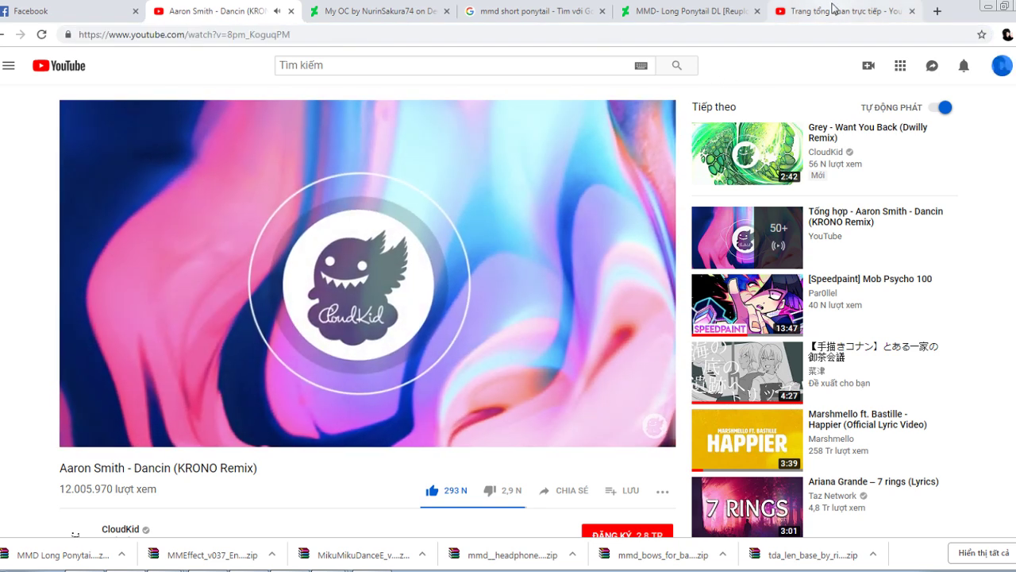
{"action": "left_click", "coordinate": [833, 10]}
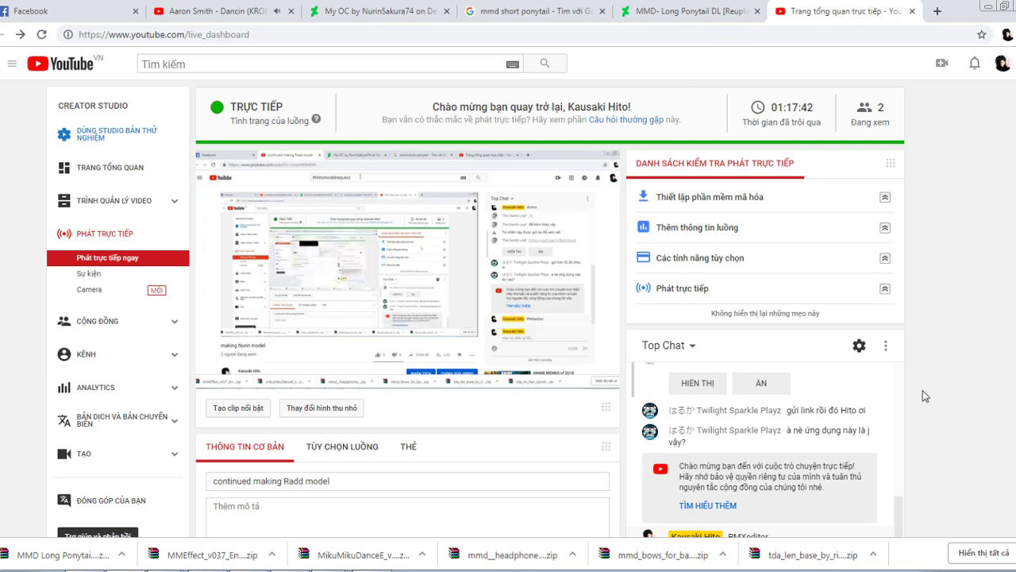
{"action": "scroll", "coordinate": [997, 382], "scroll_direction": "down", "scroll_amount": 2}
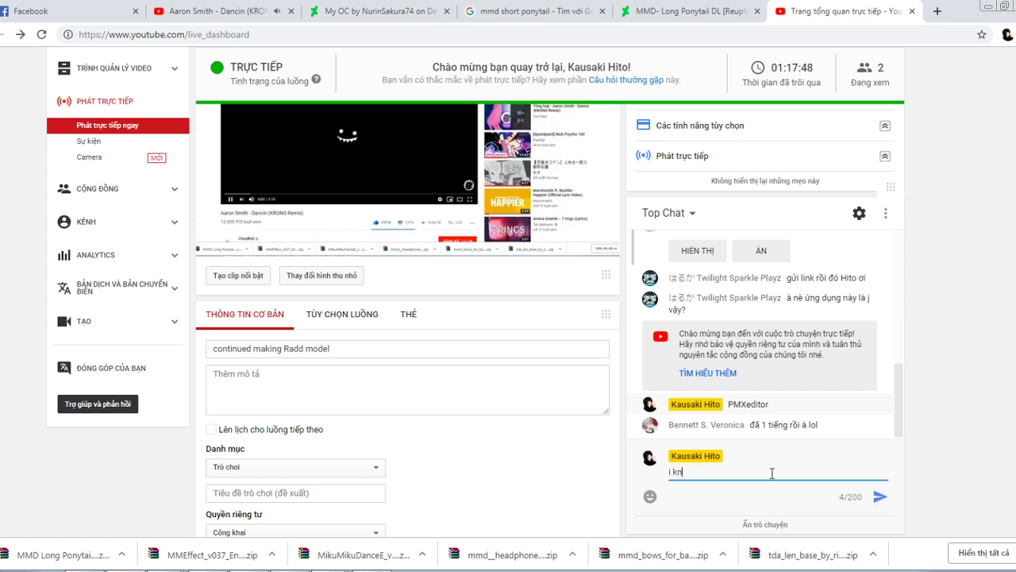
{"action": "type", "text": "right :)"}
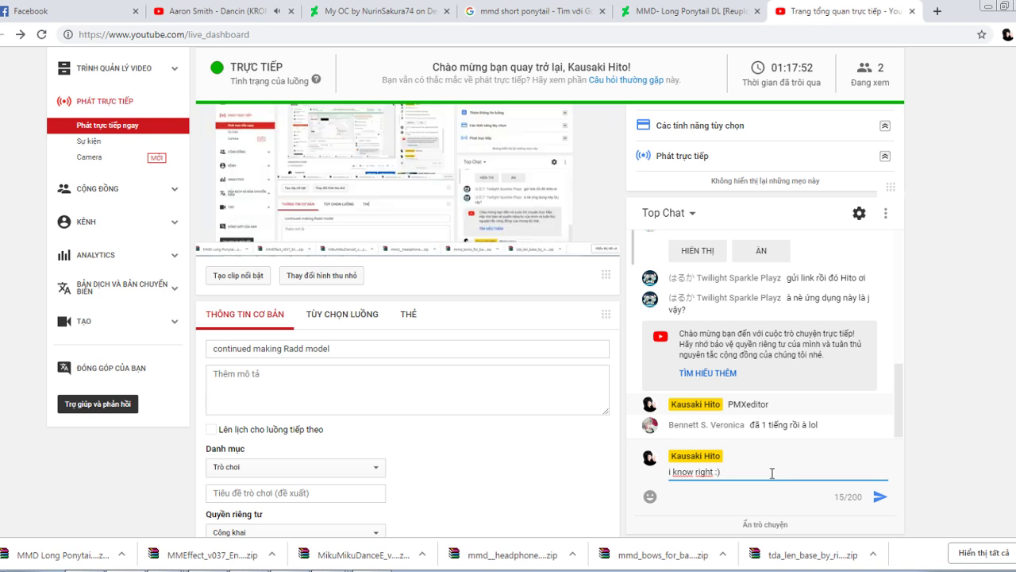
{"action": "key", "text": "Return"}
Read back through the earlier messages in the live chat
{"action": "scroll", "coordinate": [964, 367], "scroll_direction": "up", "scroll_amount": 1}
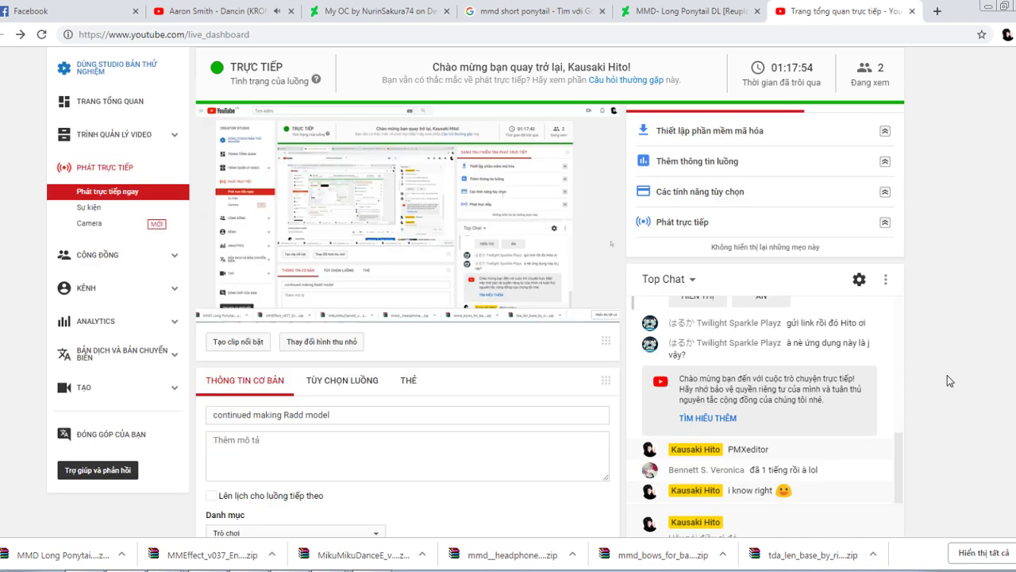
{"action": "scroll", "coordinate": [976, 357], "scroll_direction": "up", "scroll_amount": 1}
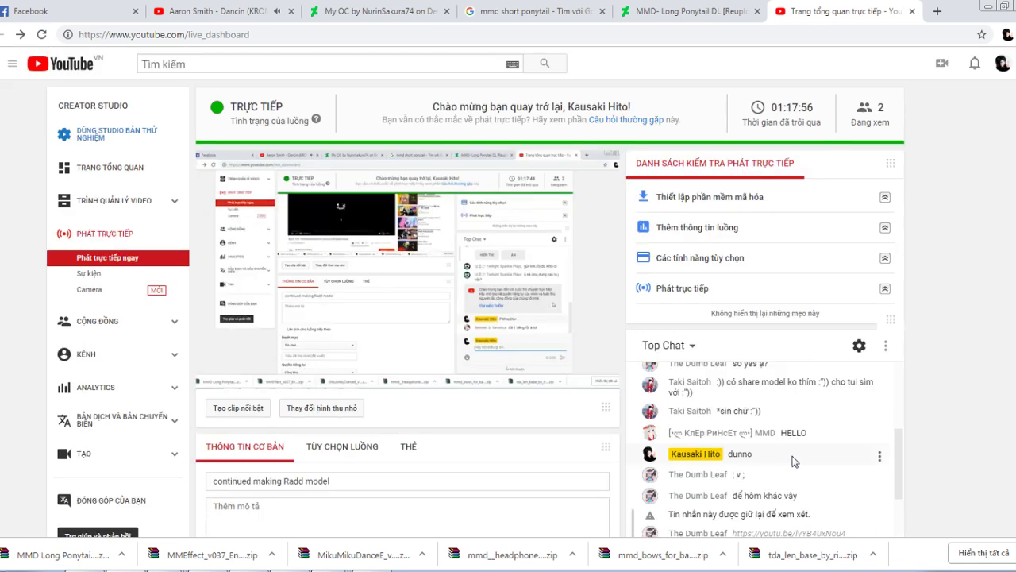
{"action": "scroll", "coordinate": [838, 441], "scroll_direction": "up", "scroll_amount": 3}
{"action": "scroll", "coordinate": [841, 421], "scroll_direction": "up", "scroll_amount": 5}
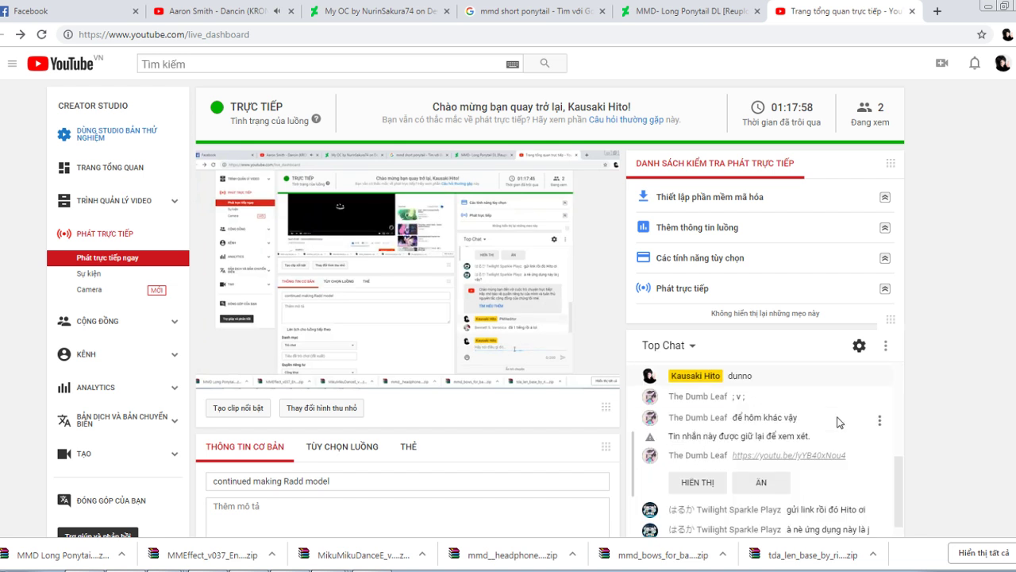
{"action": "mouse_move", "coordinate": [463, 326]}
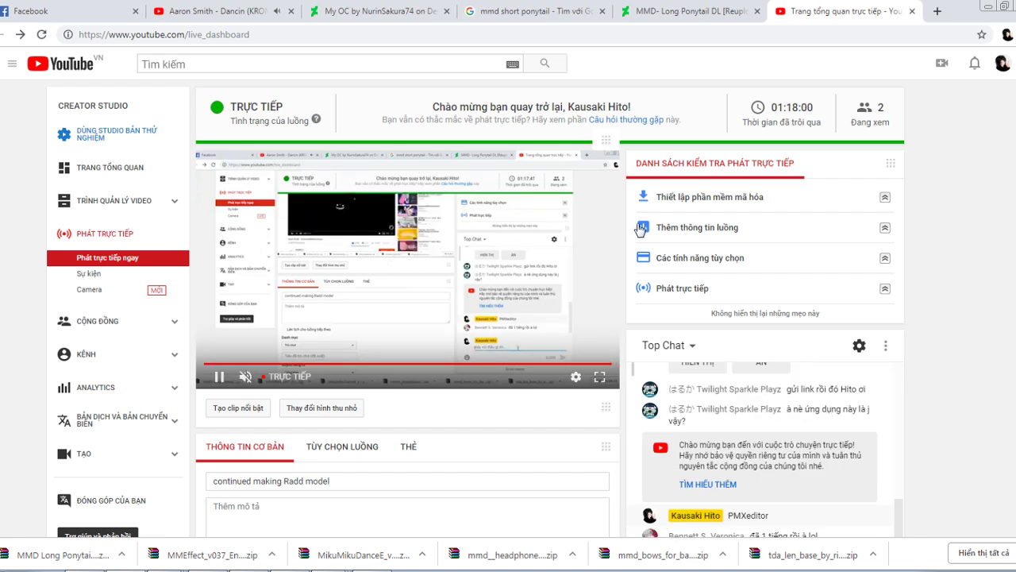
Review the Long Ponytail download page, close it, and check the My OC reference drawing on DeviantArt
{"action": "left_click", "coordinate": [679, 8]}
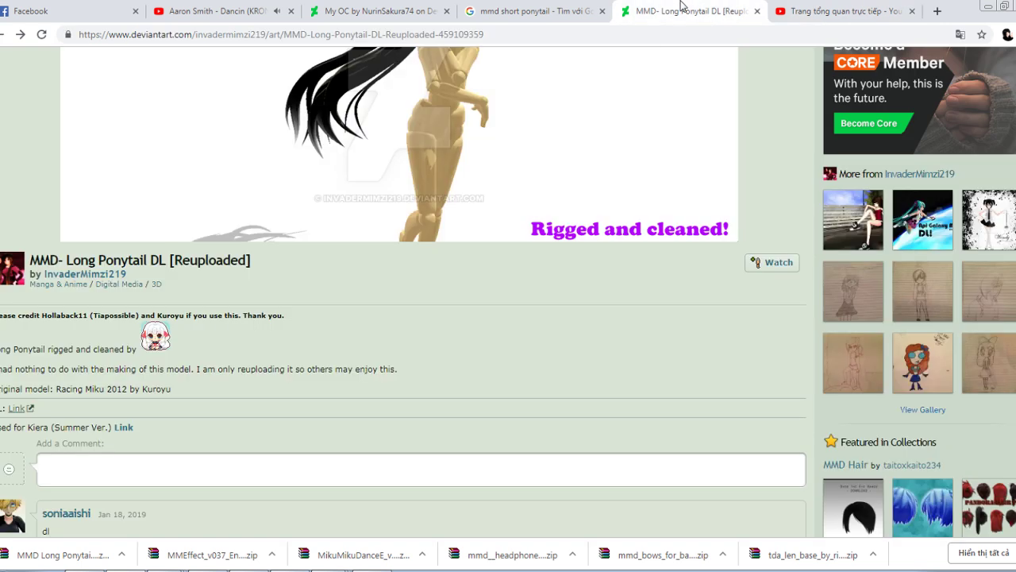
{"action": "scroll", "coordinate": [509, 216], "scroll_direction": "up", "scroll_amount": 2}
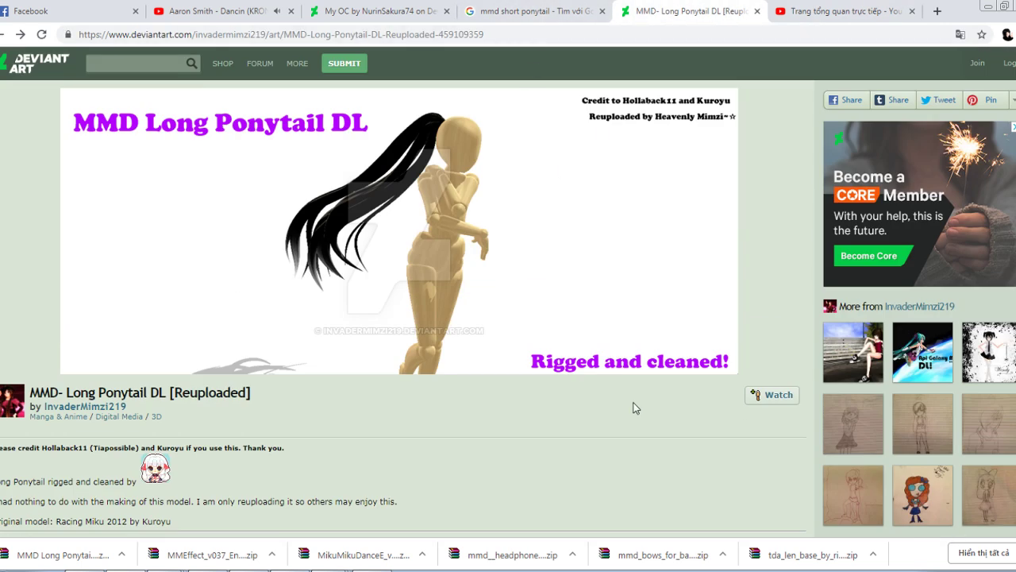
{"action": "left_click", "coordinate": [534, 11]}
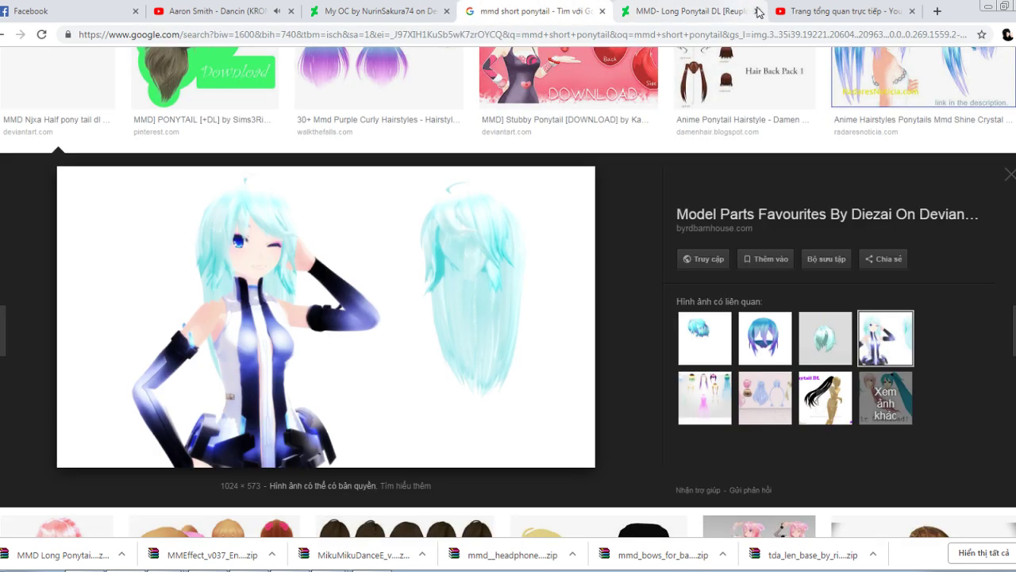
{"action": "left_click", "coordinate": [409, 10]}
{"action": "left_click", "coordinate": [227, 10]}
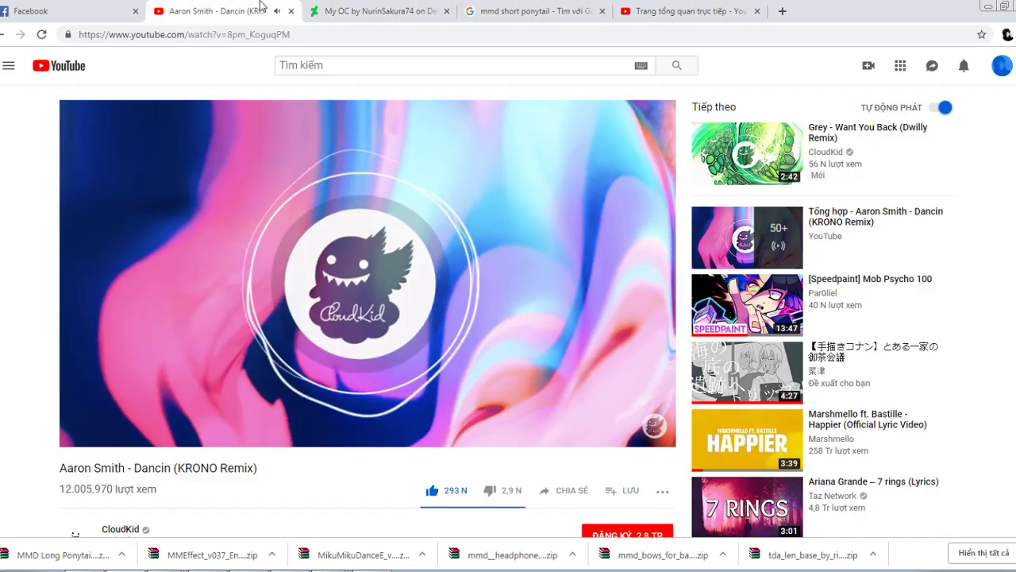
{"action": "left_click", "coordinate": [522, 8]}
{"action": "left_click", "coordinate": [393, 10]}
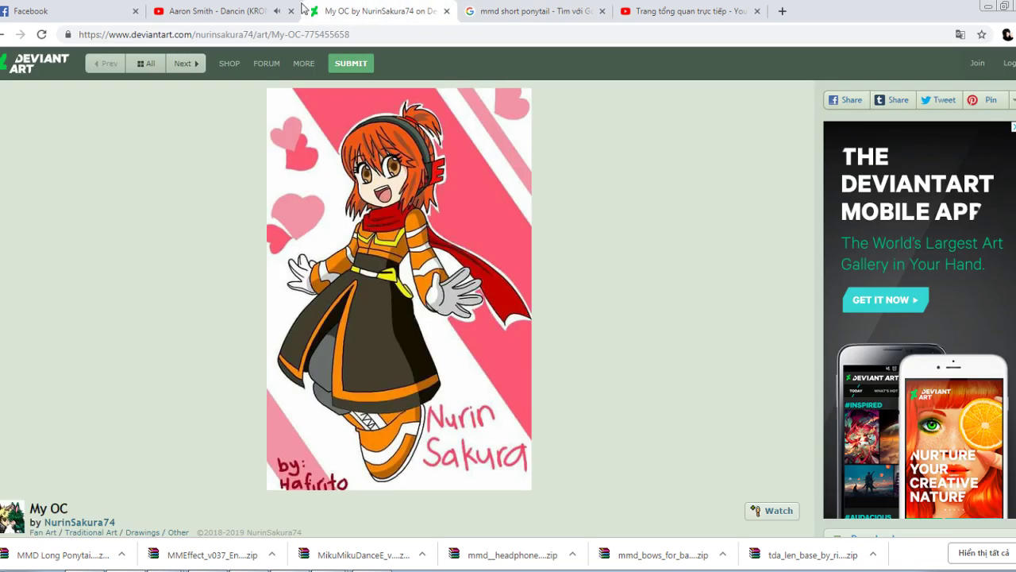
{"action": "left_click", "coordinate": [240, 8]}
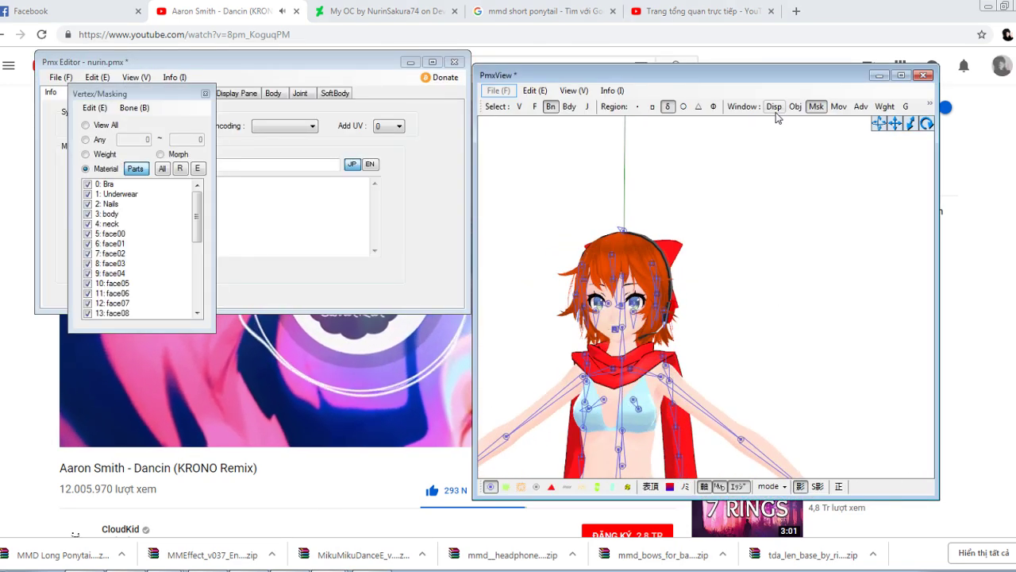
Set the model view's background colour to dark grey with red, green and blue at 45
{"action": "left_click", "coordinate": [775, 109]}
{"action": "left_click", "coordinate": [137, 151]}
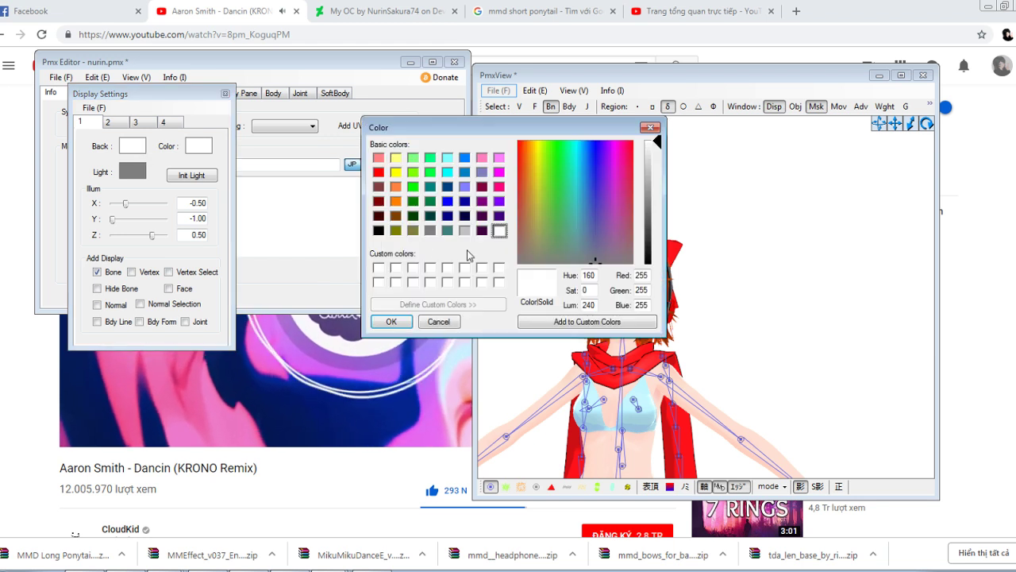
{"action": "left_click", "coordinate": [649, 248]}
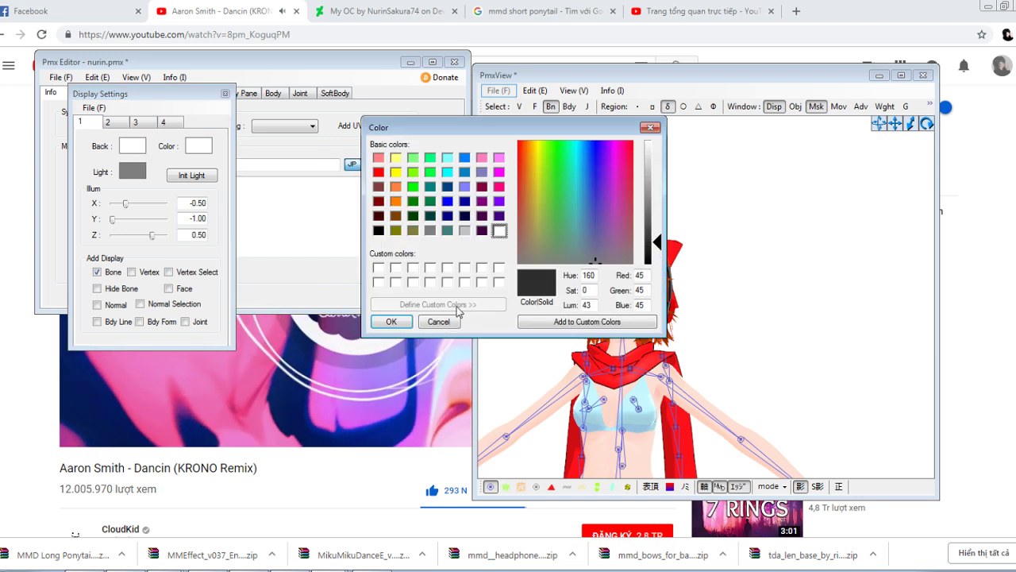
{"action": "left_click", "coordinate": [392, 320]}
Examine the character's forearm and hand up close against the dark background
{"action": "scroll", "coordinate": [671, 352], "scroll_direction": "up", "scroll_amount": 3}
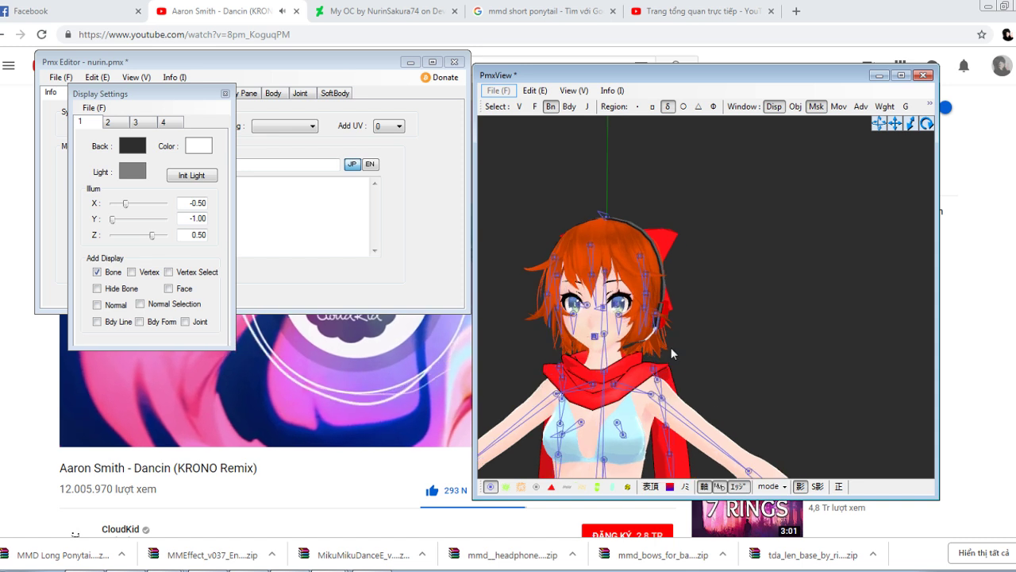
{"action": "right_click_drag", "start_coordinate": [688, 347], "coordinate": [694, 345]}
{"action": "middle_click_drag", "start_coordinate": [604, 397], "coordinate": [832, 262]}
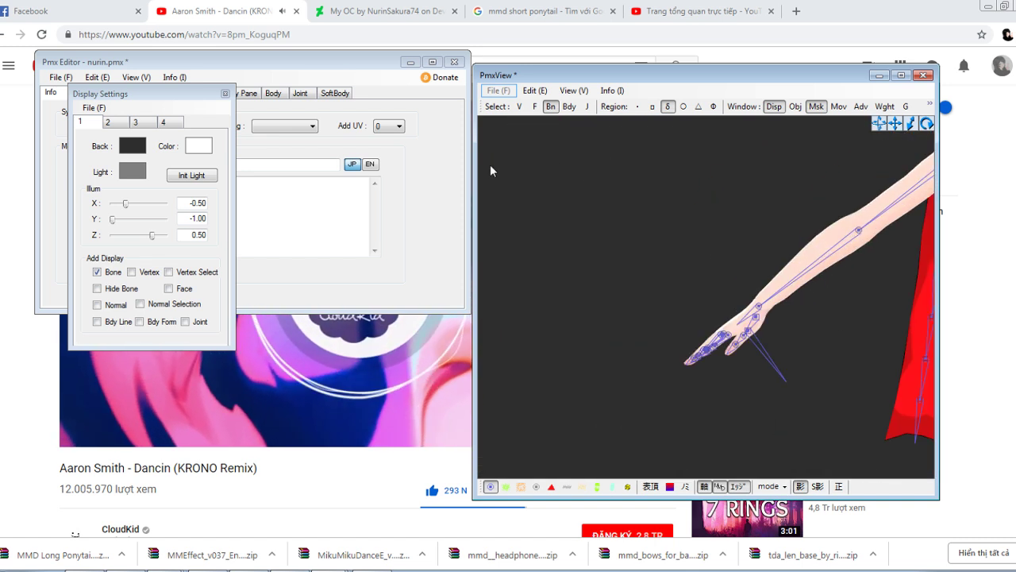
Switch to vertex selection and limit the displayed materials to Bra, Underwear, Nails and body
{"action": "left_click", "coordinate": [519, 106]}
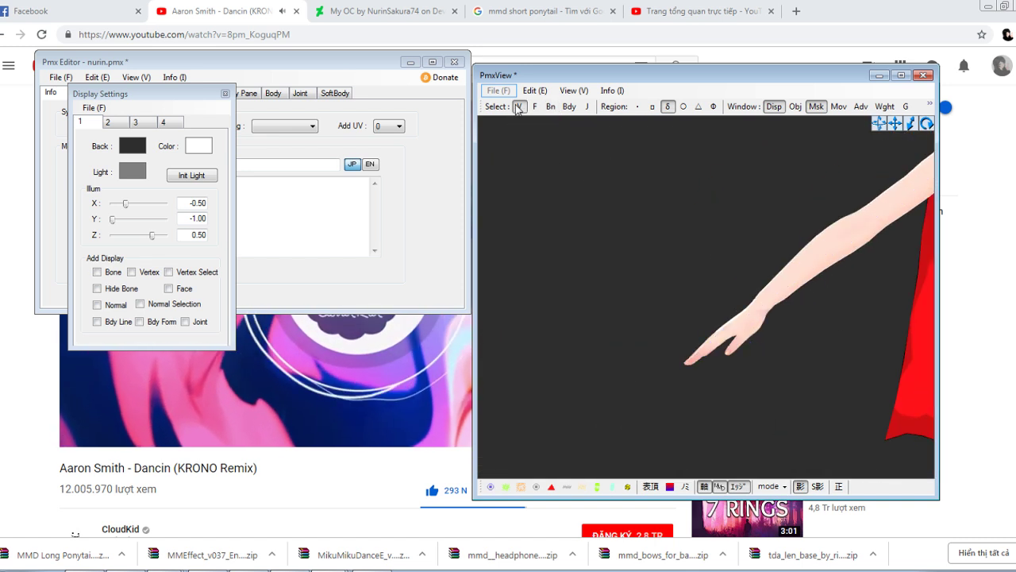
{"action": "left_click", "coordinate": [225, 95]}
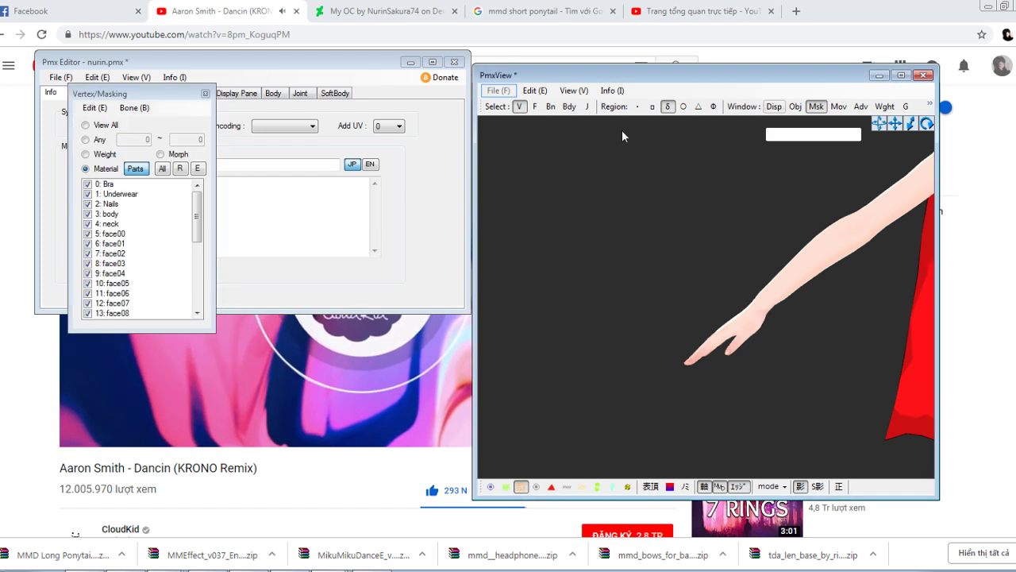
{"action": "left_click", "coordinate": [166, 171]}
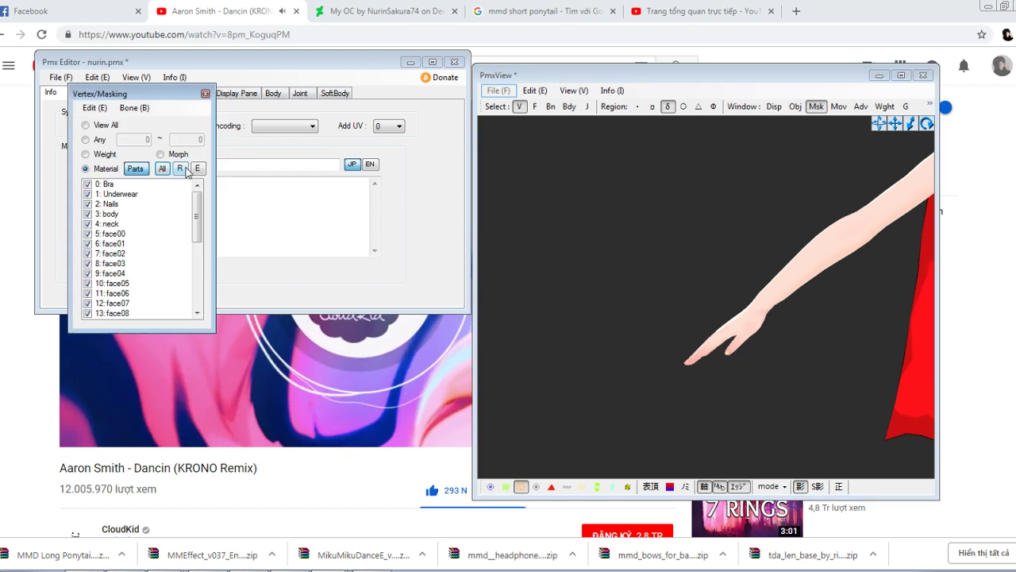
{"action": "left_click", "coordinate": [182, 170]}
{"action": "left_click", "coordinate": [116, 214]}
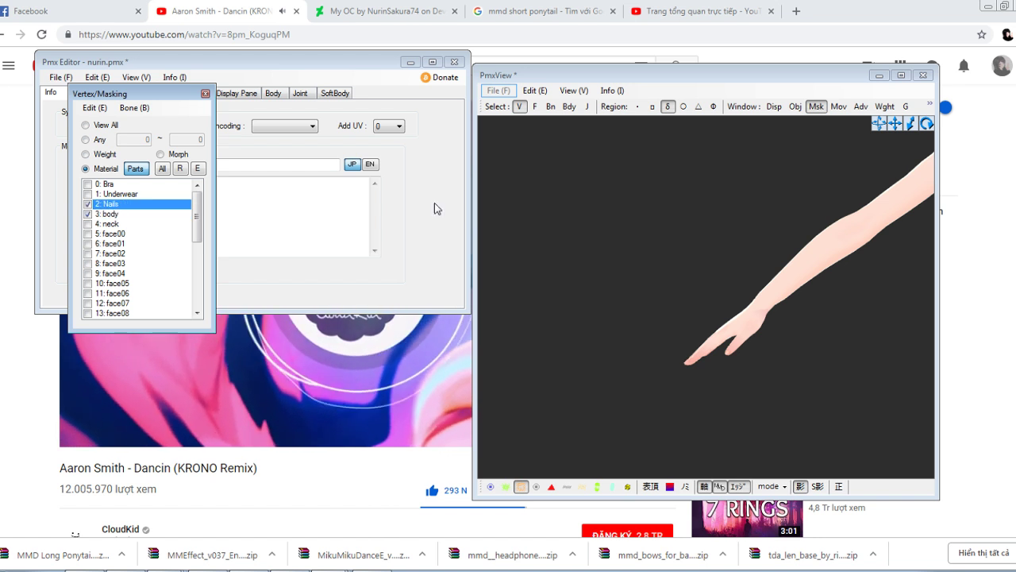
{"action": "left_click_drag", "start_coordinate": [895, 125], "coordinate": [556, 107]}
{"action": "scroll", "coordinate": [720, 292], "scroll_direction": "down", "scroll_amount": 2}
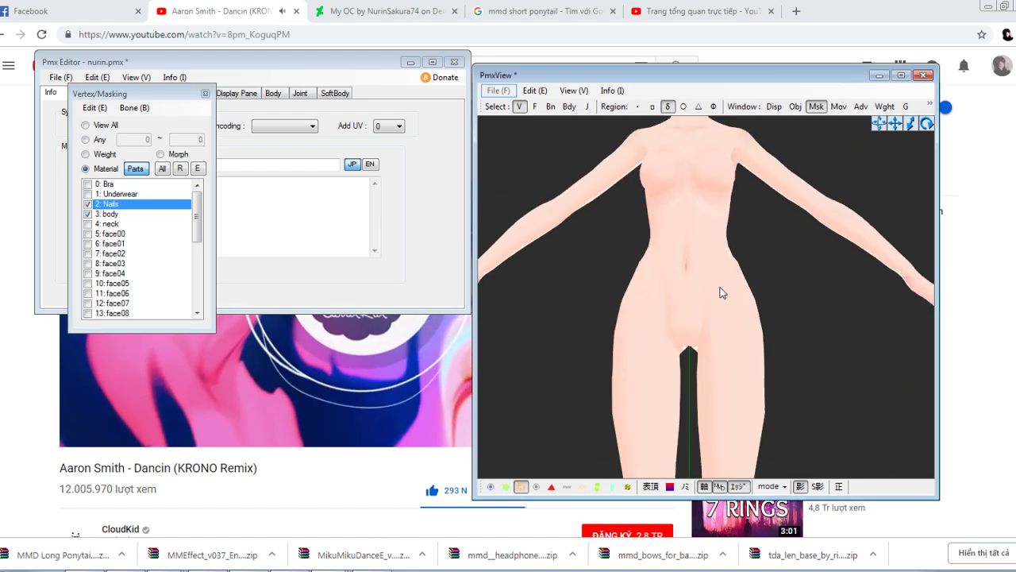
{"action": "scroll", "coordinate": [653, 326], "scroll_direction": "down", "scroll_amount": 5}
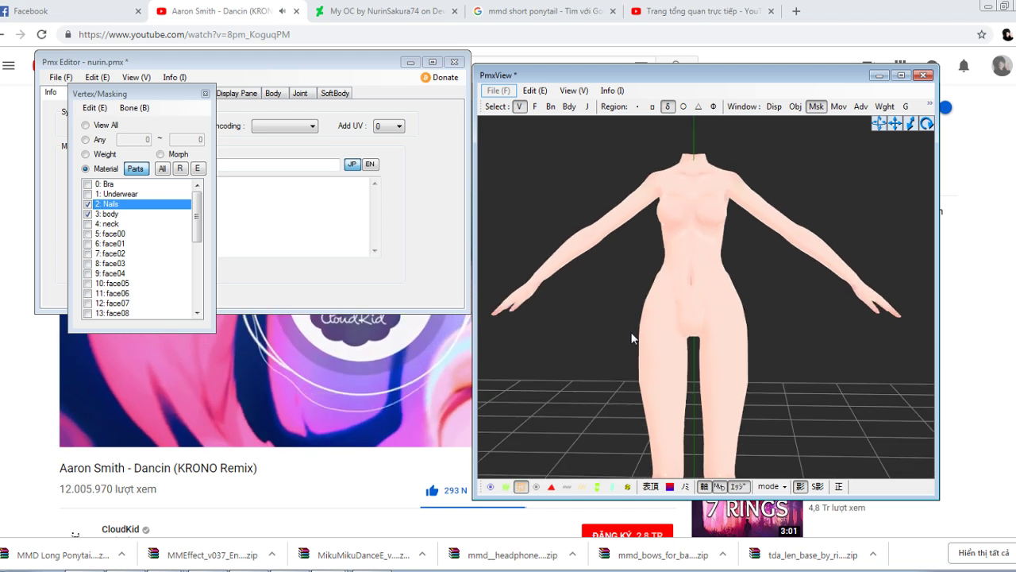
{"action": "left_click", "coordinate": [103, 183]}
{"action": "left_click", "coordinate": [115, 193]}
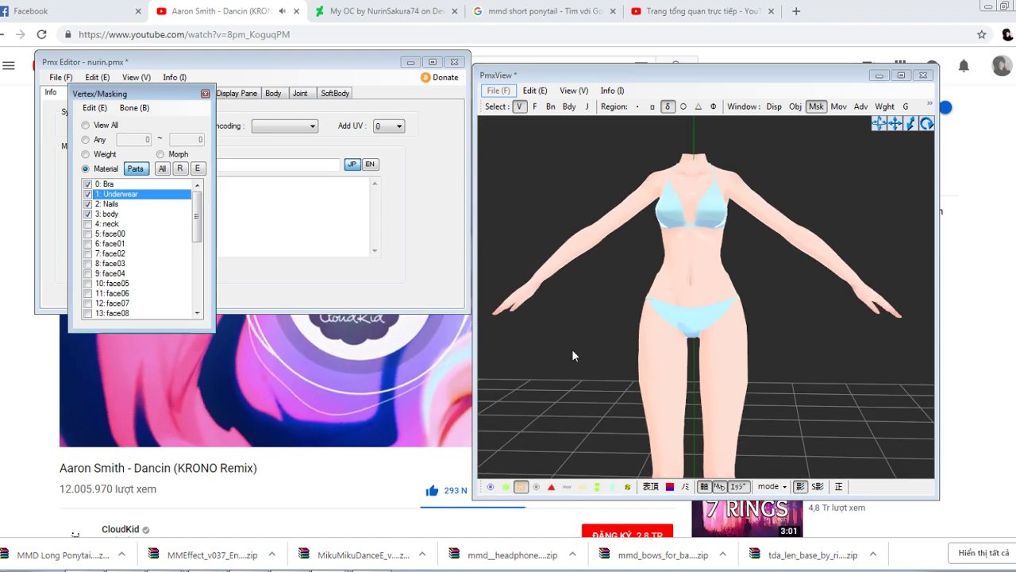
{"action": "left_click", "coordinate": [293, 172]}
{"action": "left_click", "coordinate": [264, 195]}
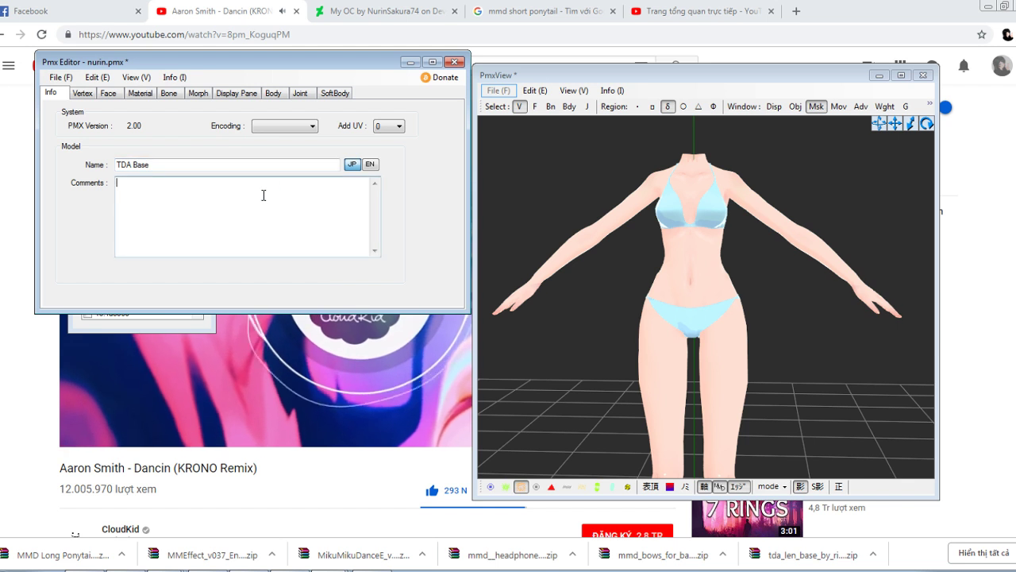
{"action": "type", "text": "i didn"}
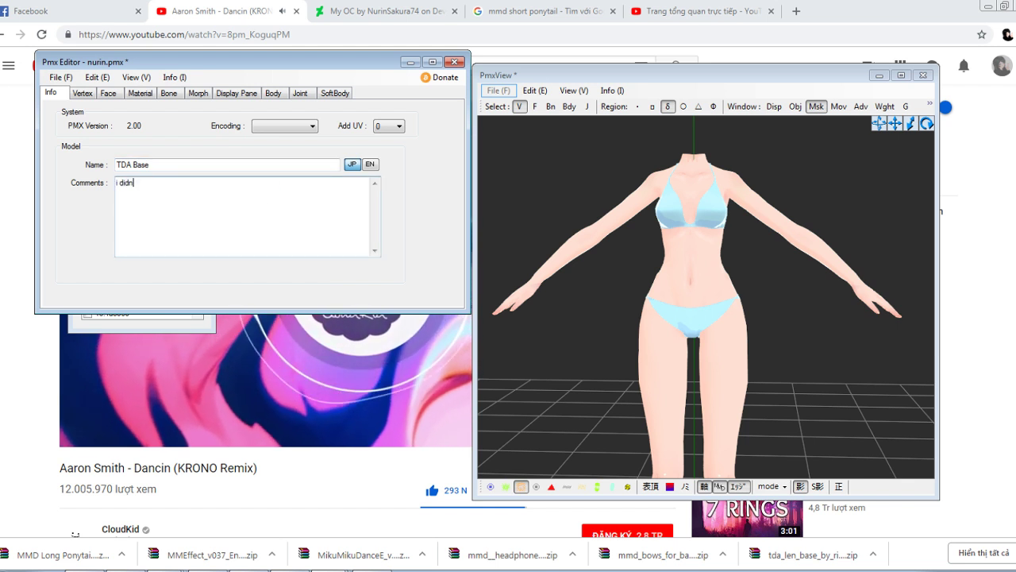
{"action": "type", "text": "t mean it"}
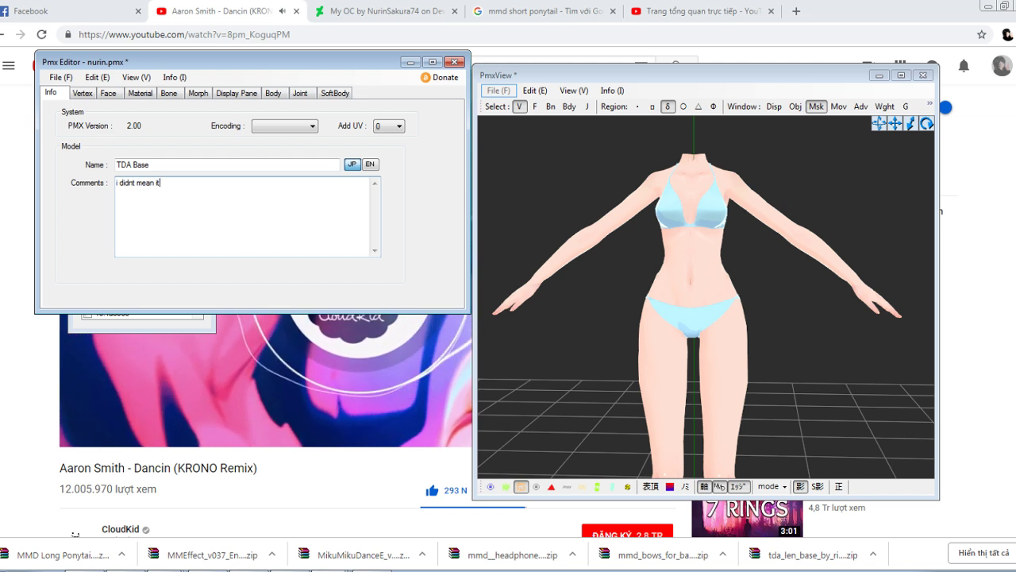
{"action": "key", "text": "BackSpace"}
{"action": "key", "text": "BackSpace"}
{"action": "key", "text": "BackSpace"}
{"action": "key", "text": "BackSpace"}
{"action": "key", "text": "BackSpace"}
{"action": "key", "text": "BackSpace"}
{"action": "key", "text": "BackSpace"}
{"action": "key", "text": "BackSpace"}
{"action": "key", "text": "BackSpace"}
{"action": "key", "text": "BackSpace"}
{"action": "key", "text": "BackSpace"}
{"action": "key", "text": "BackSpace"}
{"action": "key", "text": "BackSpace"}
{"action": "key", "text": "BackSpace"}
{"action": "key", "text": "BackSpace"}
{"action": "left_click", "coordinate": [577, 257]}
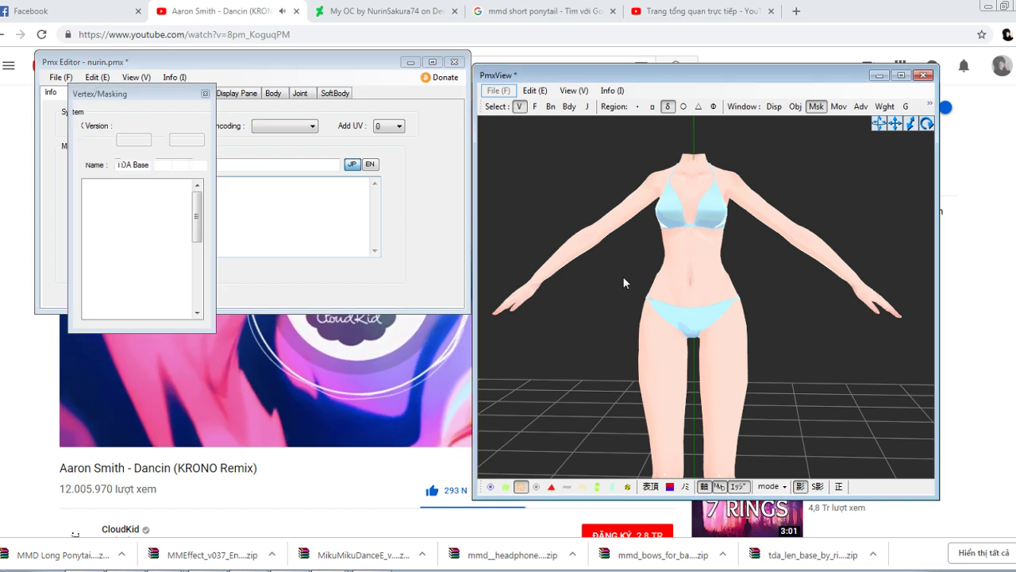
Examine the character's bare hand and forearm up close
{"action": "right_click_drag", "start_coordinate": [657, 248], "coordinate": [638, 250]}
{"action": "scroll", "coordinate": [638, 249], "scroll_direction": "up", "scroll_amount": 5}
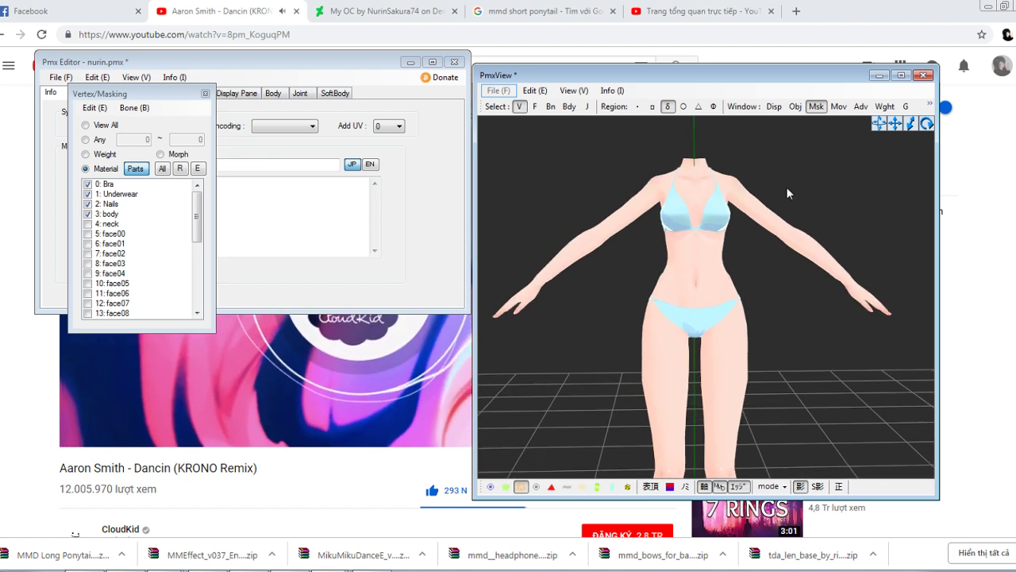
{"action": "scroll", "coordinate": [815, 178], "scroll_direction": "up", "scroll_amount": 2}
{"action": "middle_click_drag", "start_coordinate": [863, 162], "coordinate": [578, 170]}
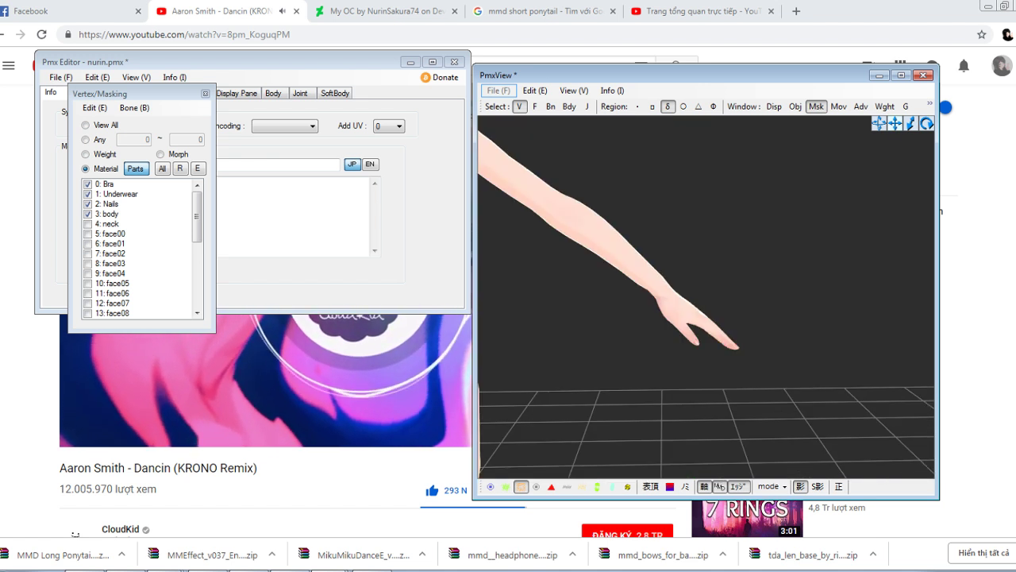
{"action": "scroll", "coordinate": [636, 303], "scroll_direction": "up", "scroll_amount": 6}
{"action": "right_click_drag", "start_coordinate": [632, 301], "coordinate": [627, 299]}
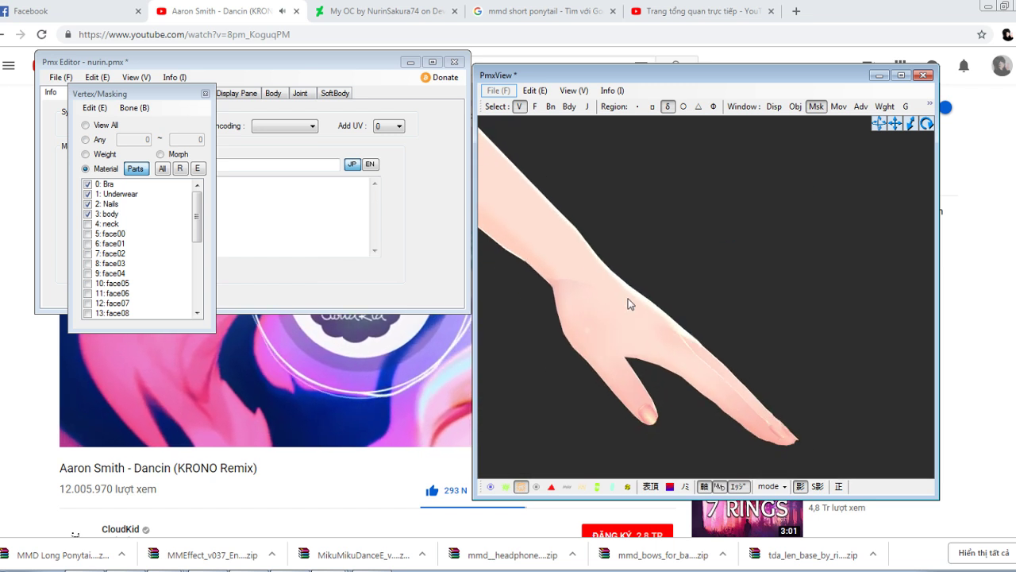
{"action": "scroll", "coordinate": [640, 294], "scroll_direction": "down", "scroll_amount": 3}
{"action": "scroll", "coordinate": [647, 294], "scroll_direction": "down", "scroll_amount": 2}
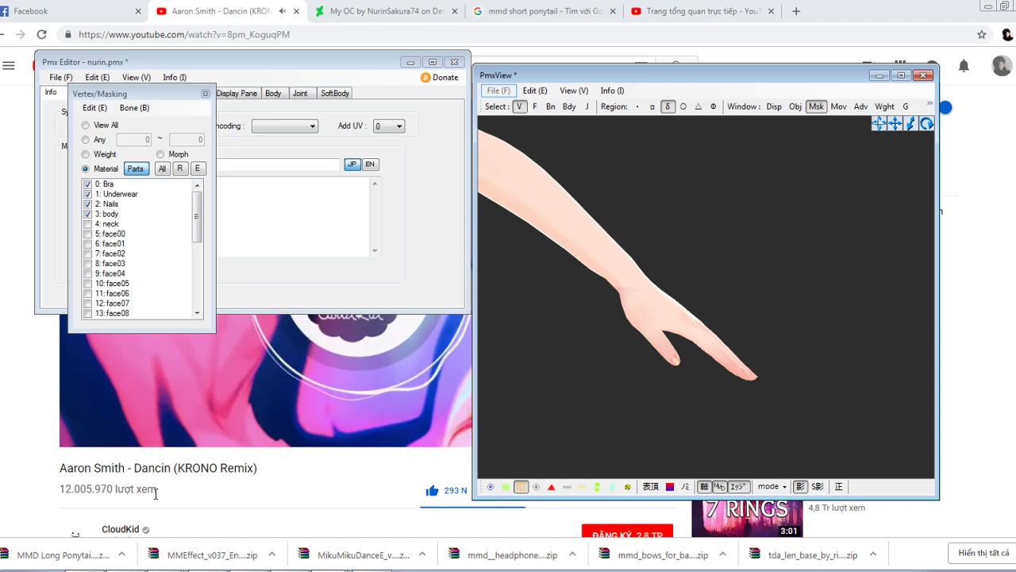
Close MikuMikuDance, decline updating the MikuMikuDanceE_v931.zip archive, and return to the model view
{"action": "left_click", "coordinate": [339, 429]}
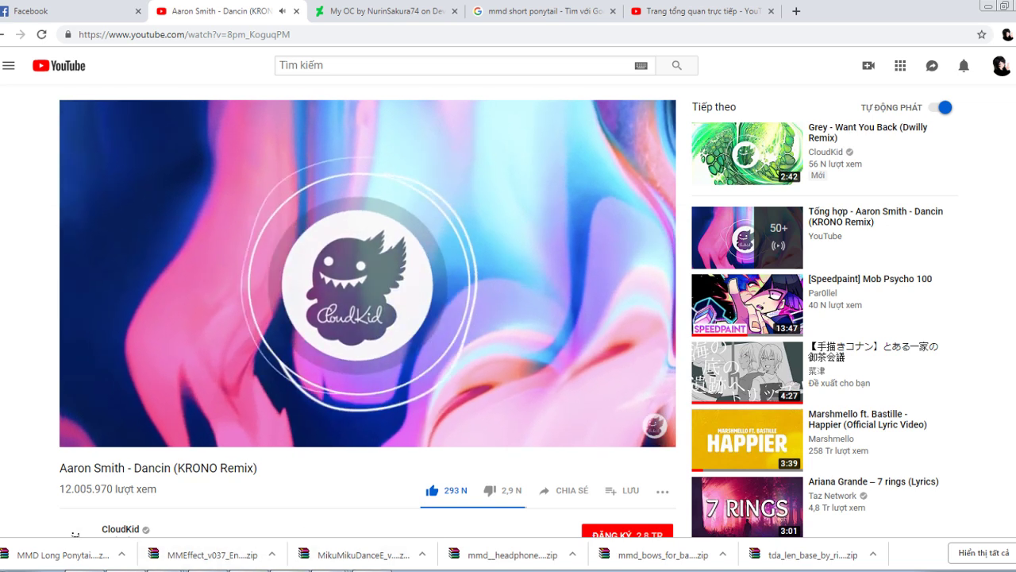
{"action": "key", "text": "alt+Tab"}
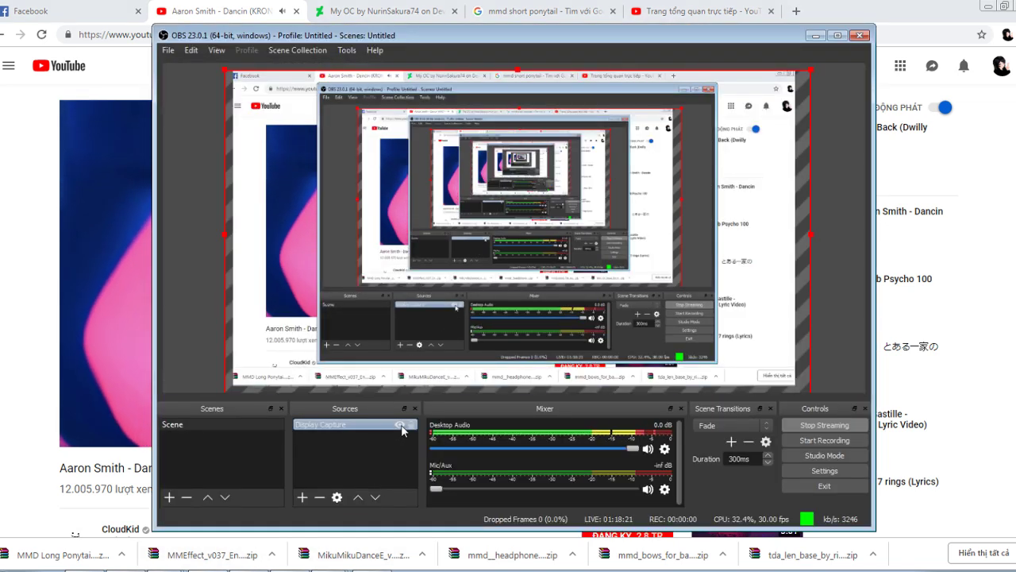
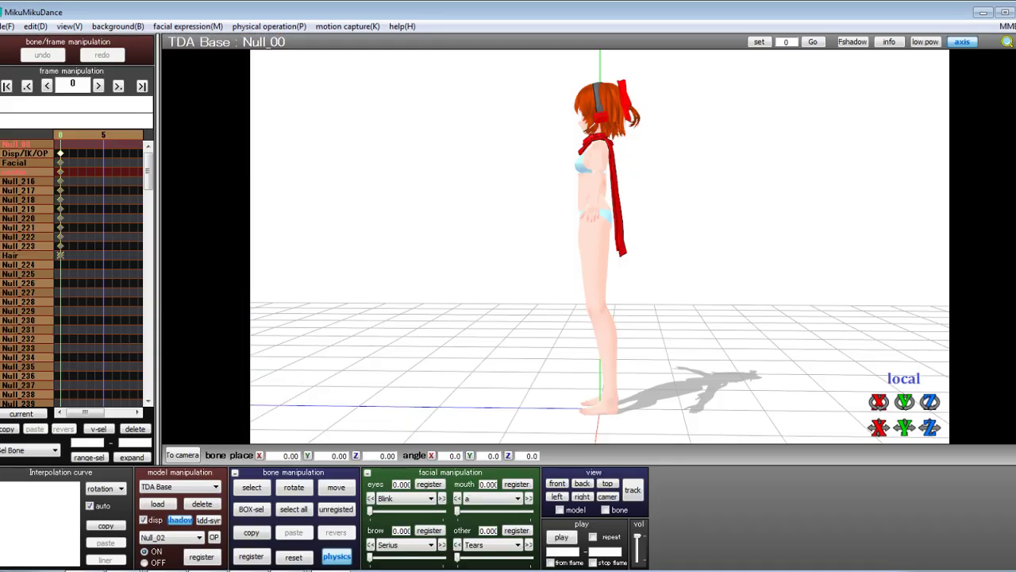
{"action": "key", "text": "alt+F4"}
{"action": "left_click", "coordinate": [501, 341]}
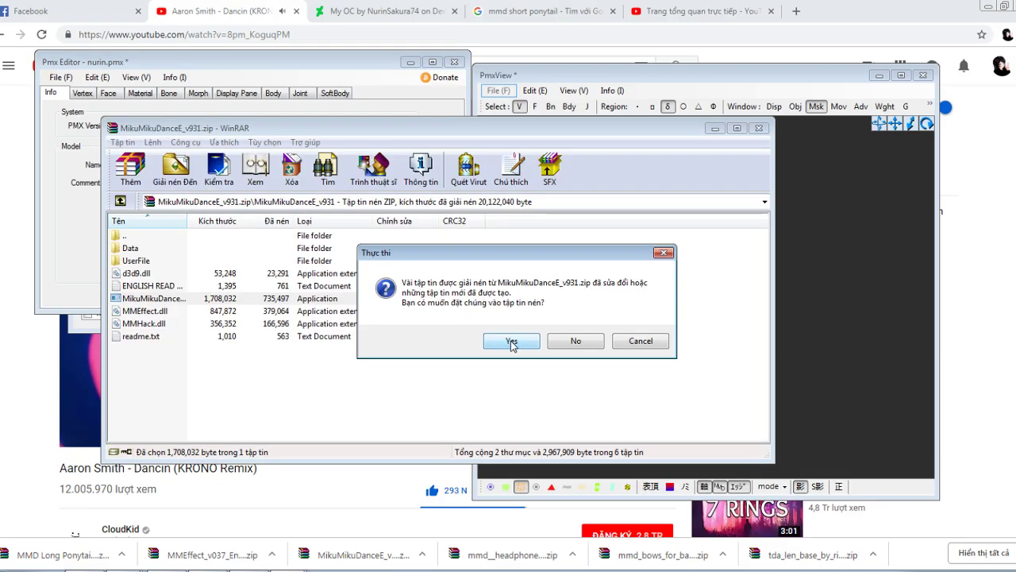
{"action": "left_click", "coordinate": [581, 342]}
{"action": "left_click", "coordinate": [780, 291]}
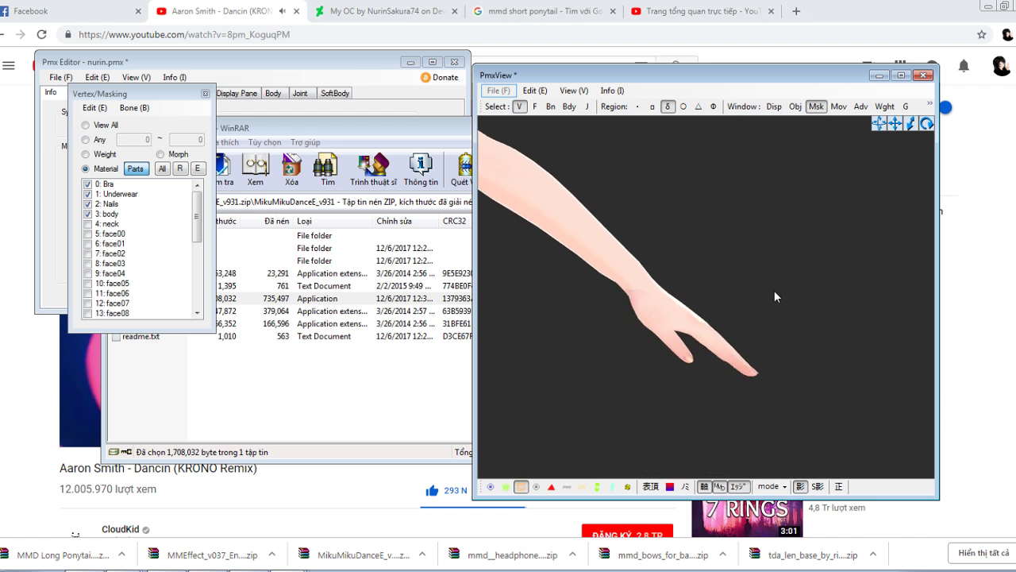
Display the vertices and lasso-select all those of both hands up to the wrists
{"action": "left_click", "coordinate": [509, 486]}
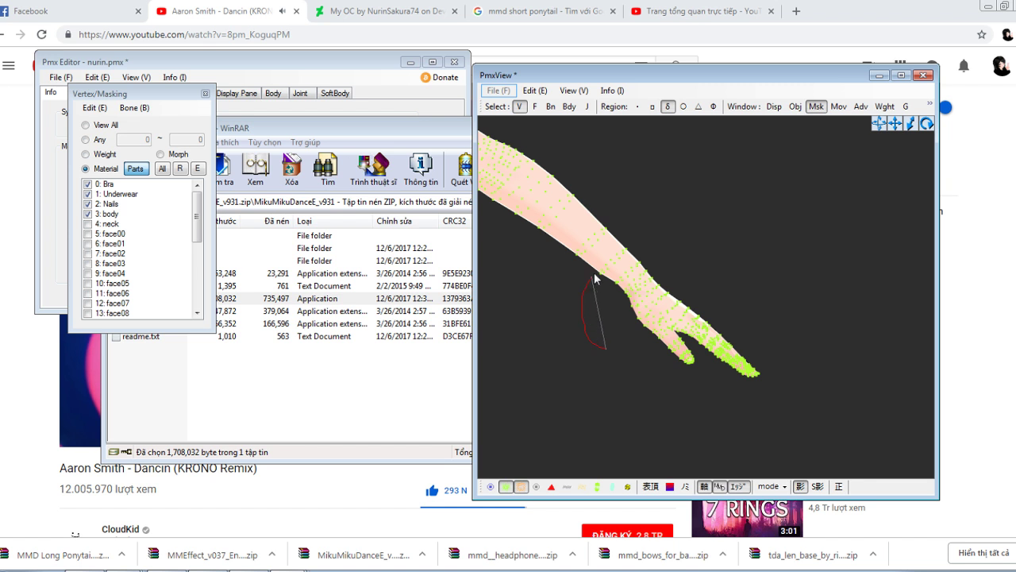
{"action": "mouse_move", "coordinate": [595, 273]}
{"action": "left_mouse_down"}
{"action": "mouse_move", "coordinate": [629, 236]}
{"action": "mouse_move", "coordinate": [654, 448]}
{"action": "mouse_move", "coordinate": [709, 246]}
{"action": "left_mouse_up"}
{"action": "left_click", "coordinate": [676, 232]}
{"action": "left_click_drag", "start_coordinate": [648, 244], "coordinate": [645, 246]}
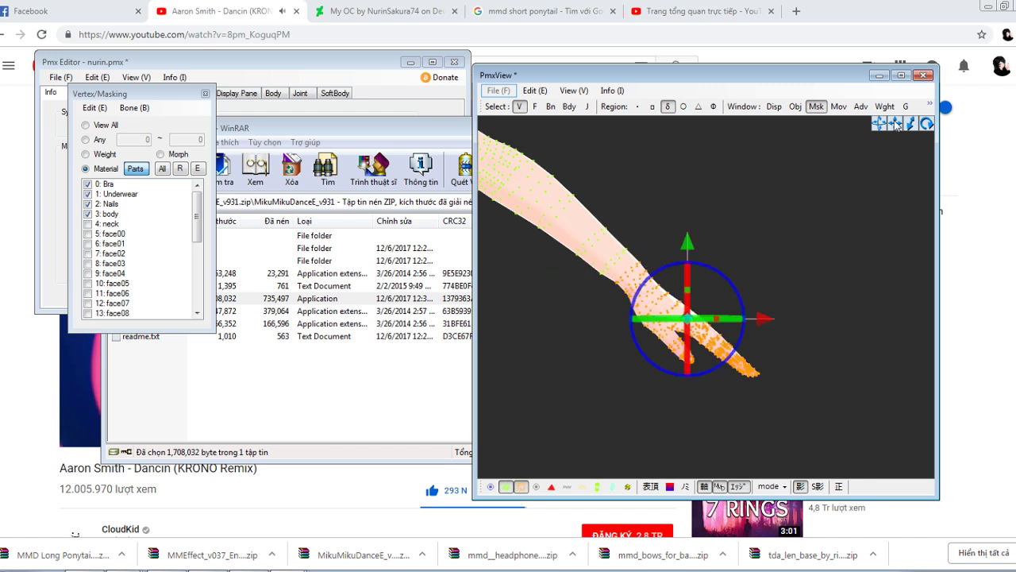
{"action": "mouse_move", "coordinate": [896, 124]}
{"action": "left_mouse_down"}
{"action": "mouse_move", "coordinate": [993, 150]}
{"action": "mouse_move", "coordinate": [953, 134]}
{"action": "left_mouse_up"}
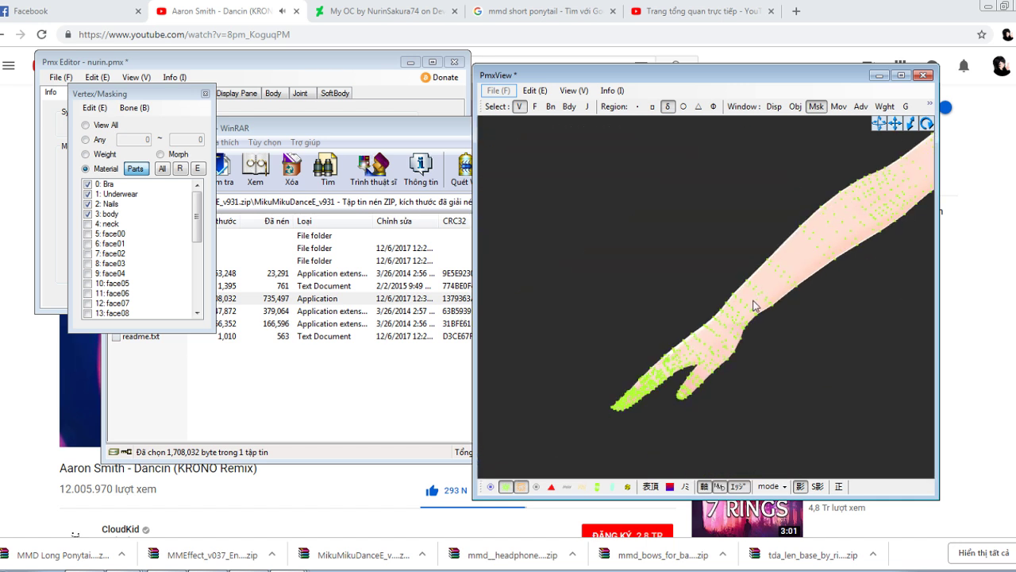
{"action": "mouse_move", "coordinate": [712, 451]}
{"action": "left_mouse_down"}
{"action": "mouse_move", "coordinate": [767, 322]}
{"action": "mouse_move", "coordinate": [740, 290]}
{"action": "left_mouse_up"}
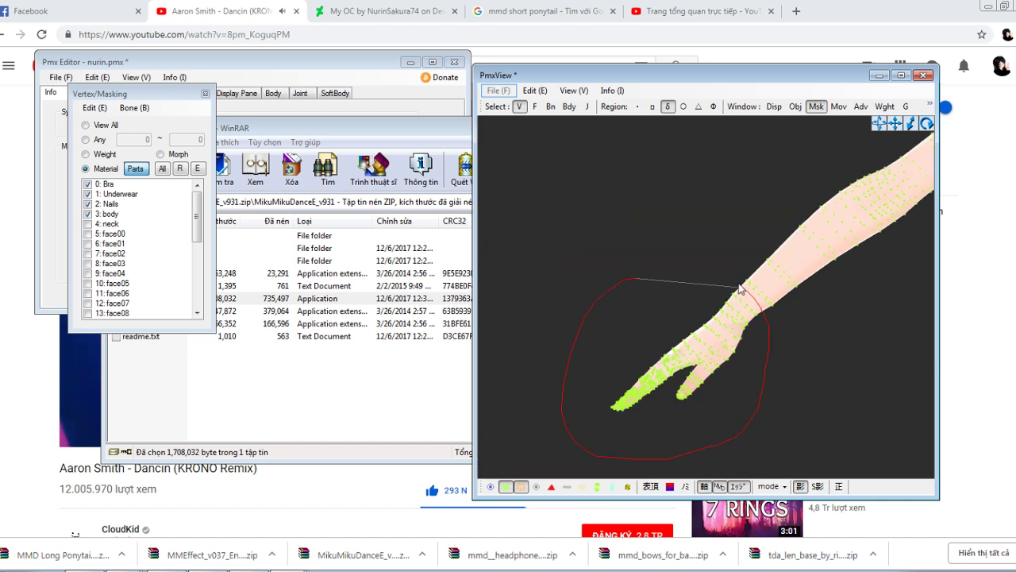
{"action": "left_click_drag", "start_coordinate": [545, 352], "coordinate": [544, 373]}
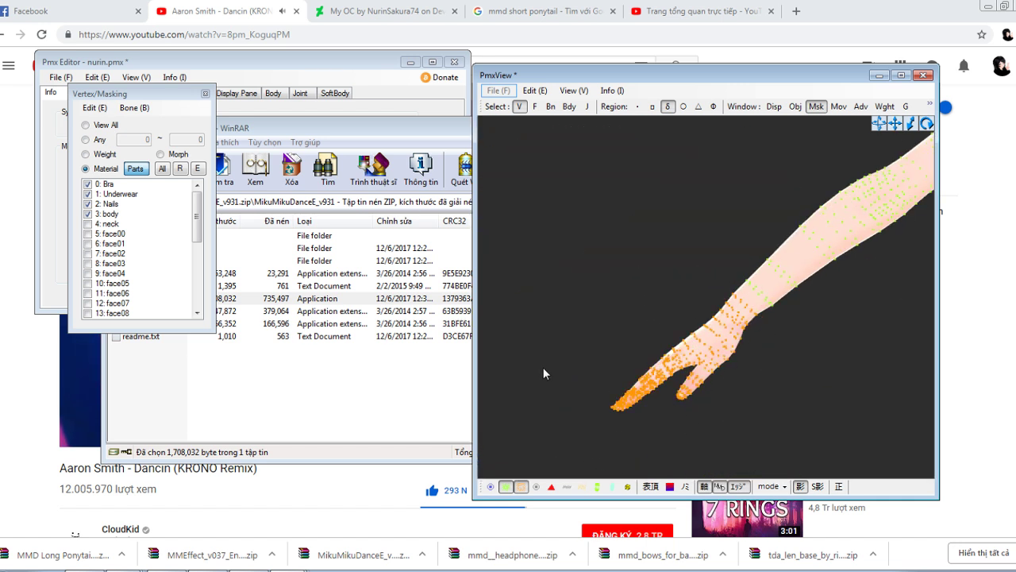
Hide the Bra, Underwear and Nails materials and split the selected hand vertices off the body into a separate material
{"action": "left_click", "coordinate": [114, 188]}
{"action": "left_click", "coordinate": [115, 201]}
{"action": "left_click", "coordinate": [114, 198]}
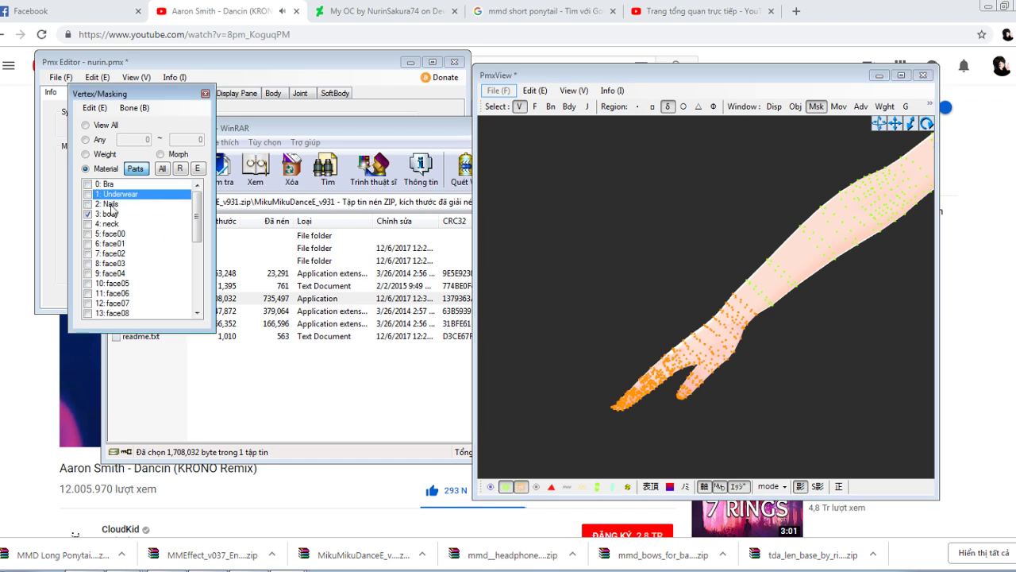
{"action": "right_click", "coordinate": [113, 211]}
{"action": "left_click", "coordinate": [143, 257]}
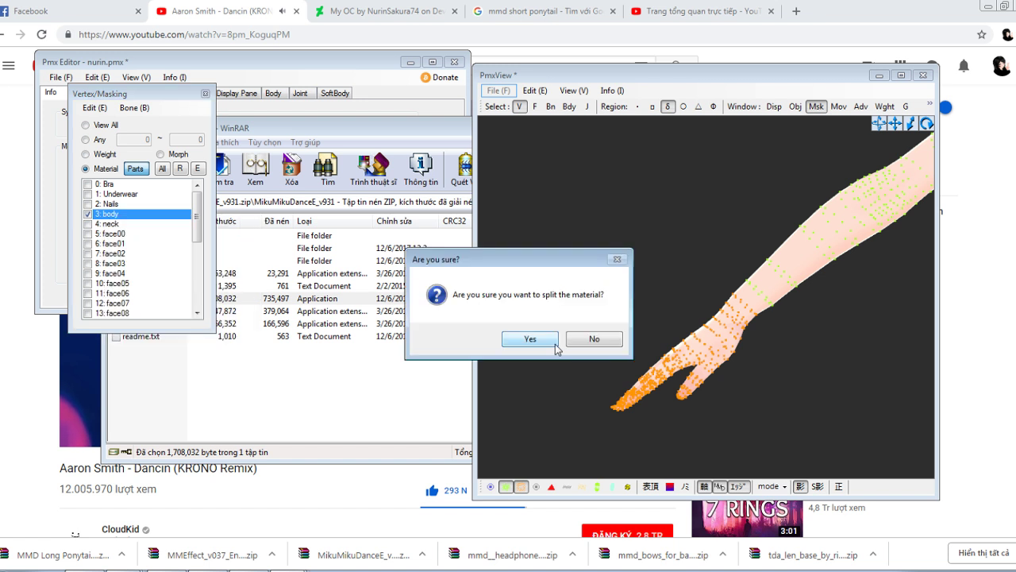
{"action": "left_click", "coordinate": [530, 339]}
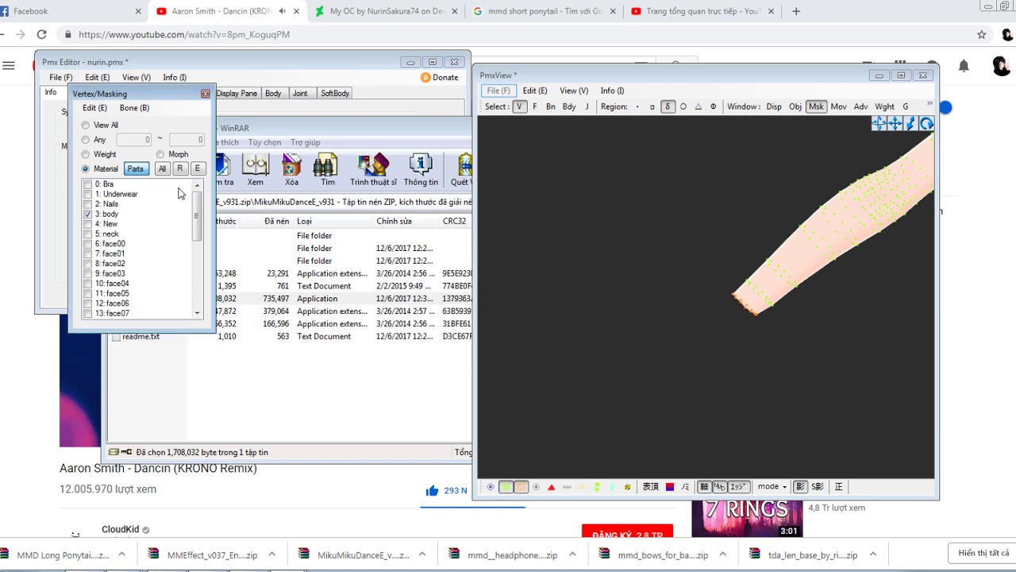
Isolate the Nails material in the model view
{"action": "left_click", "coordinate": [162, 171]}
{"action": "left_click", "coordinate": [182, 171]}
{"action": "left_click", "coordinate": [162, 169]}
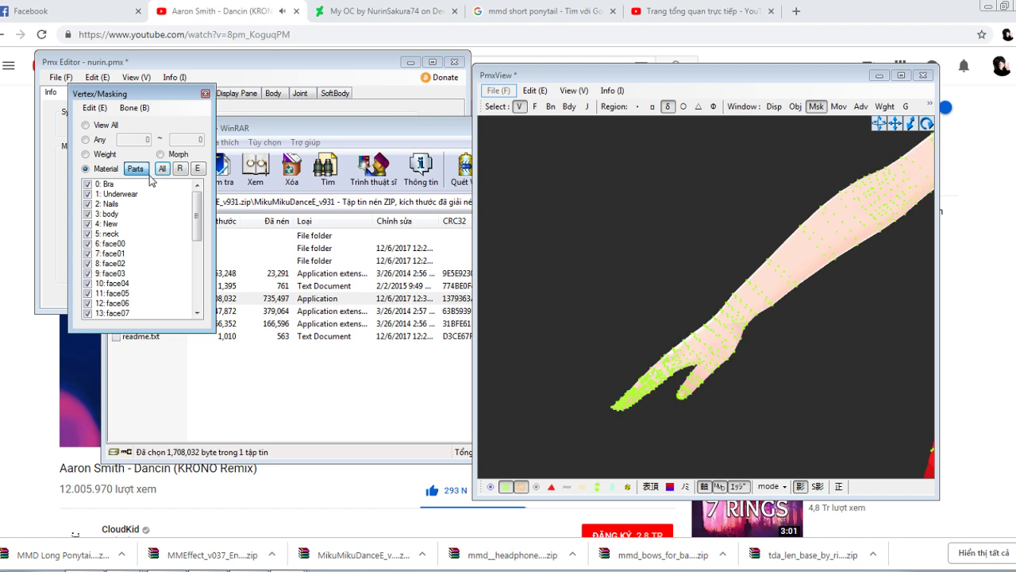
{"action": "left_click", "coordinate": [124, 207]}
{"action": "left_click", "coordinate": [181, 168]}
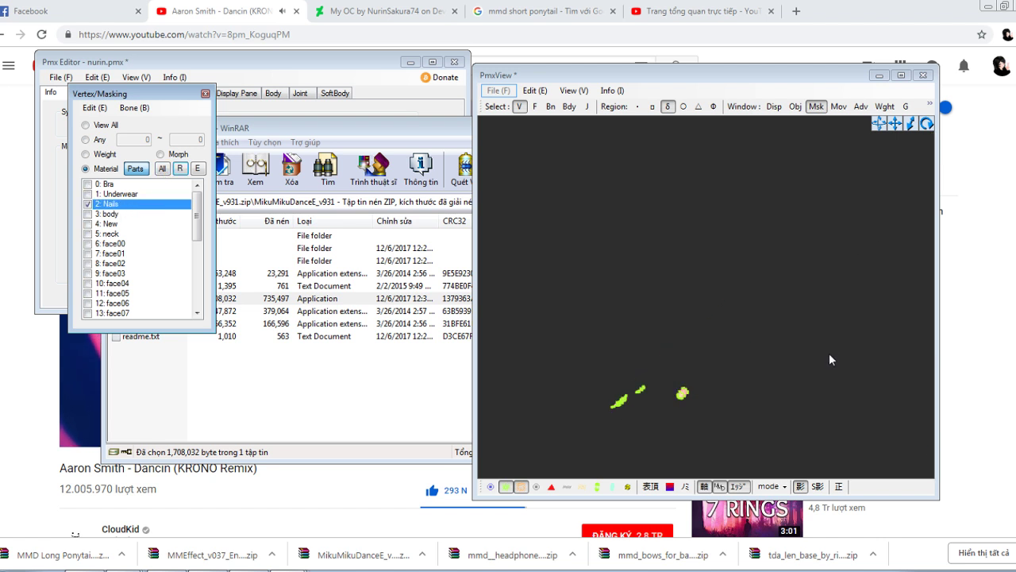
Select and delete the nail vertices on both hands
{"action": "mouse_move", "coordinate": [695, 319]}
{"action": "left_mouse_down"}
{"action": "mouse_move", "coordinate": [640, 480]}
{"action": "mouse_move", "coordinate": [719, 449]}
{"action": "left_mouse_up"}
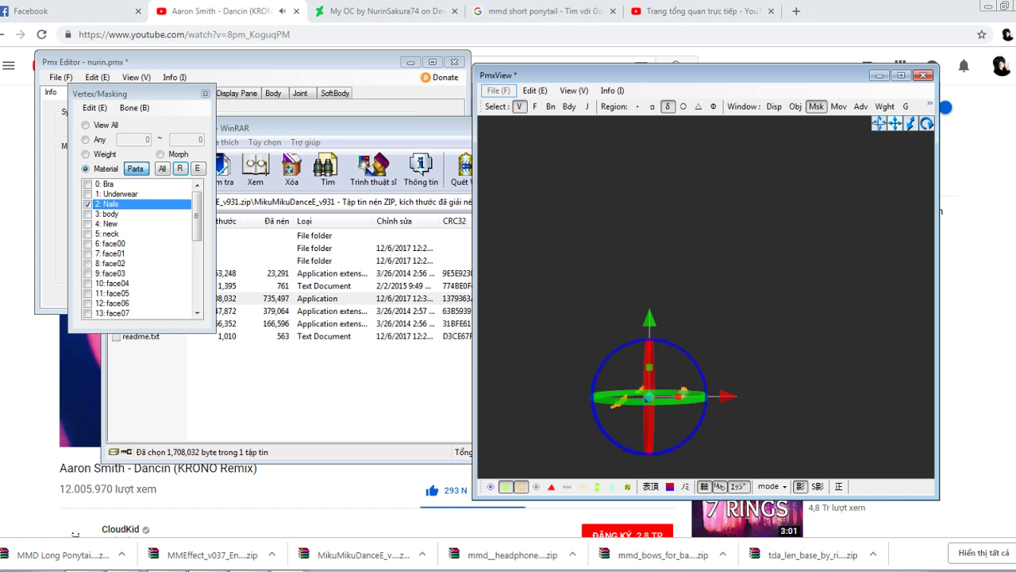
{"action": "key", "text": "Delete"}
{"action": "middle_click_drag", "start_coordinate": [858, 421], "coordinate": [492, 369]}
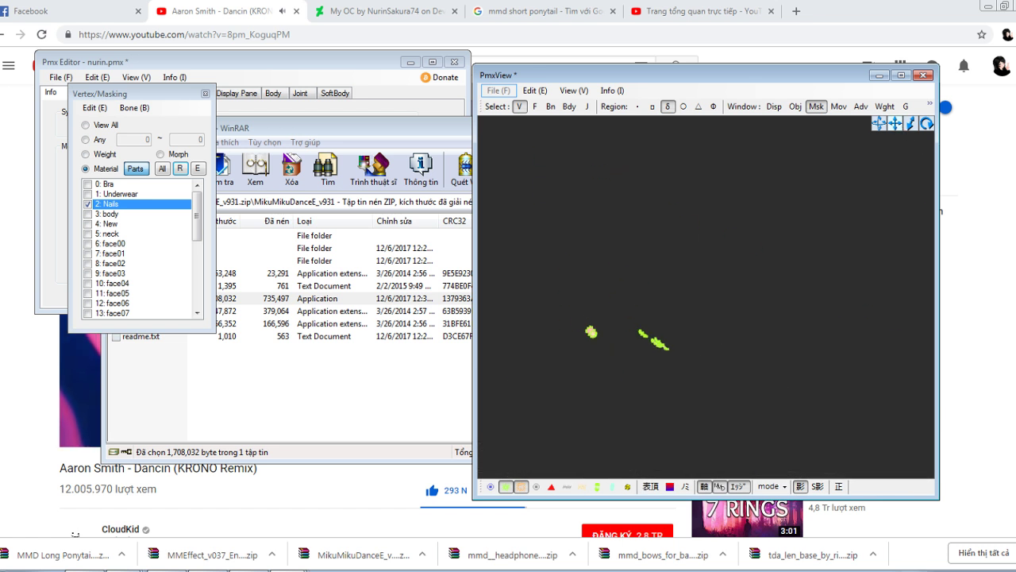
{"action": "mouse_move", "coordinate": [733, 291]}
{"action": "left_mouse_down"}
{"action": "mouse_move", "coordinate": [745, 356]}
{"action": "mouse_move", "coordinate": [734, 297]}
{"action": "left_mouse_up"}
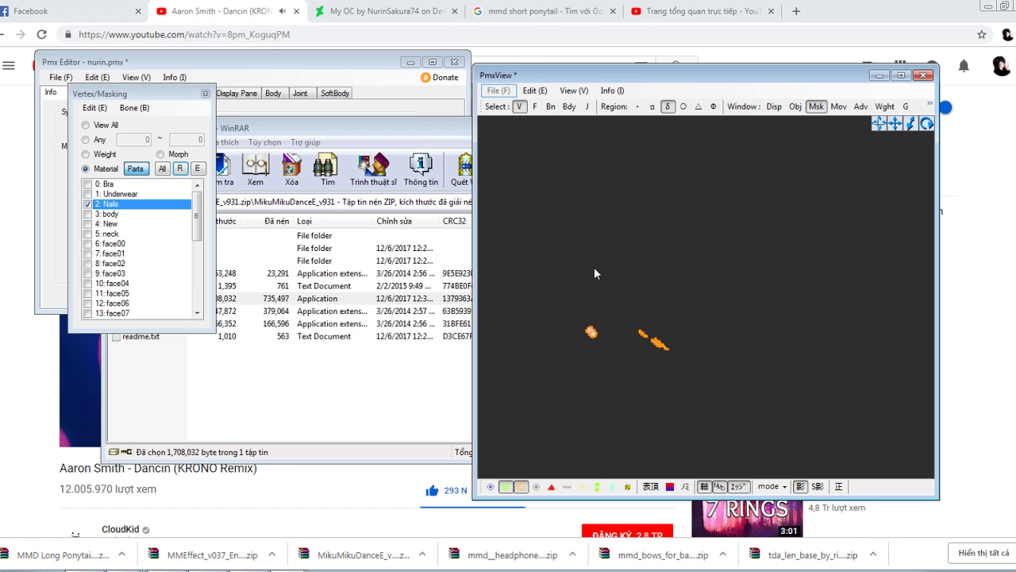
{"action": "key", "text": "Delete"}
{"action": "key", "text": "Return"}
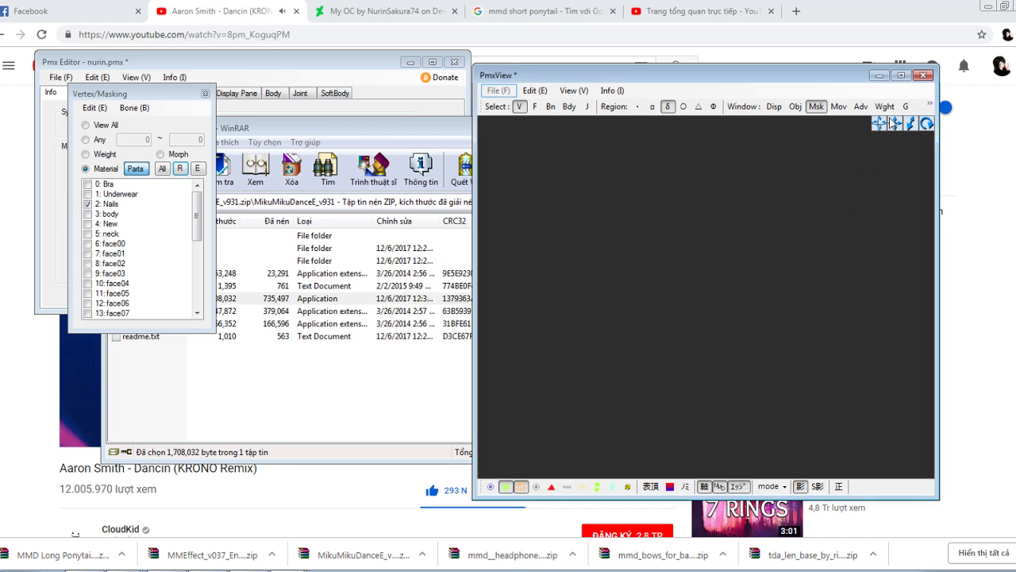
{"action": "left_click_drag", "start_coordinate": [890, 119], "coordinate": [1007, 127]}
{"action": "scroll", "coordinate": [759, 263], "scroll_direction": "down", "scroll_amount": 6}
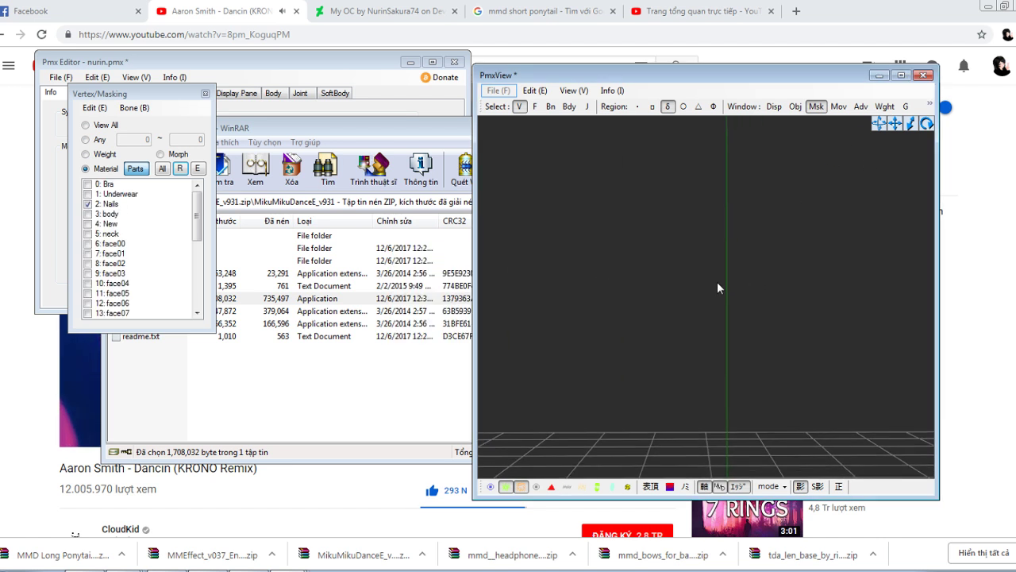
Show only the New material containing the split-off hands and turn off the vertex display
{"action": "left_click", "coordinate": [89, 204]}
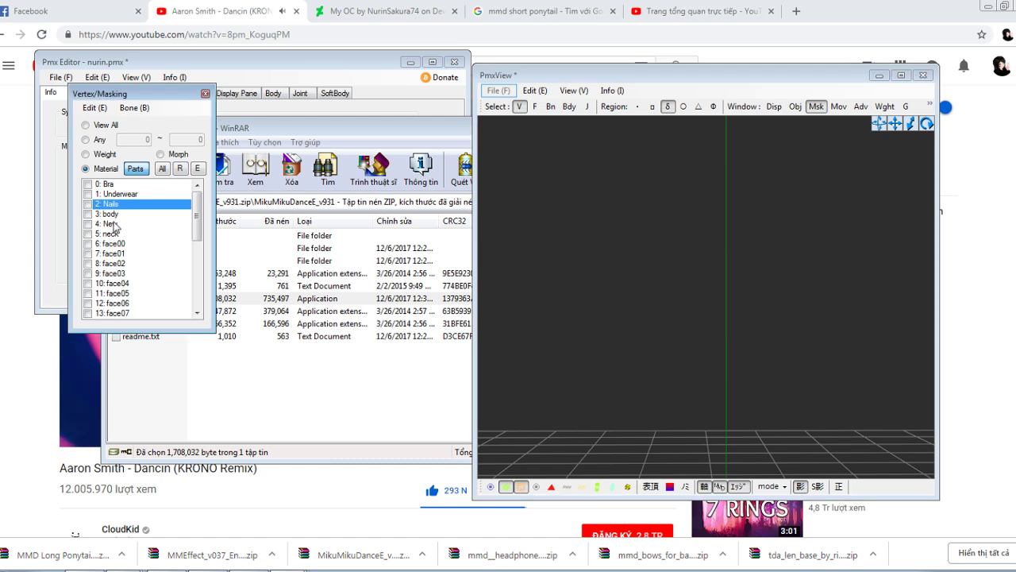
{"action": "left_click", "coordinate": [112, 225]}
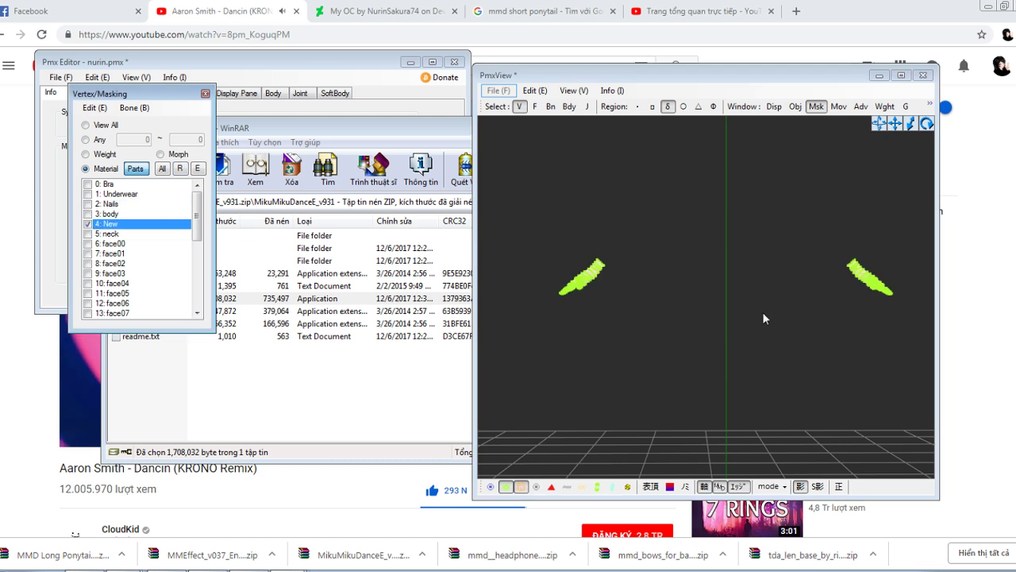
{"action": "left_click", "coordinate": [508, 489]}
{"action": "mouse_move", "coordinate": [673, 375]}
{"action": "right_mouse_down"}
{"action": "mouse_move", "coordinate": [717, 394]}
{"action": "mouse_move", "coordinate": [618, 392]}
{"action": "mouse_move", "coordinate": [664, 388]}
{"action": "right_mouse_up"}
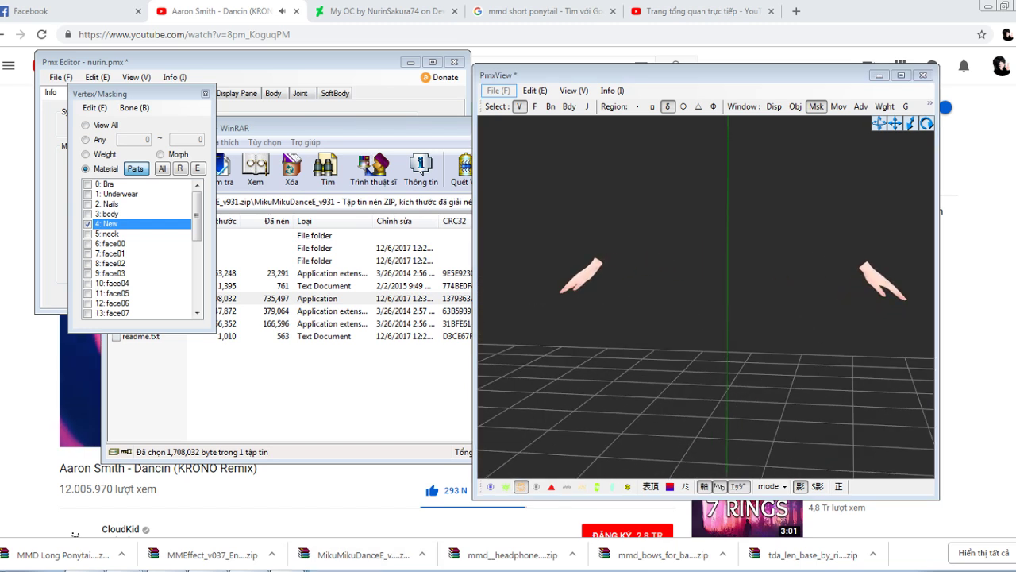
Open the material settings of the New hand material in the nurin.pmx editor
{"action": "left_click", "coordinate": [280, 513]}
{"action": "left_click", "coordinate": [140, 95]}
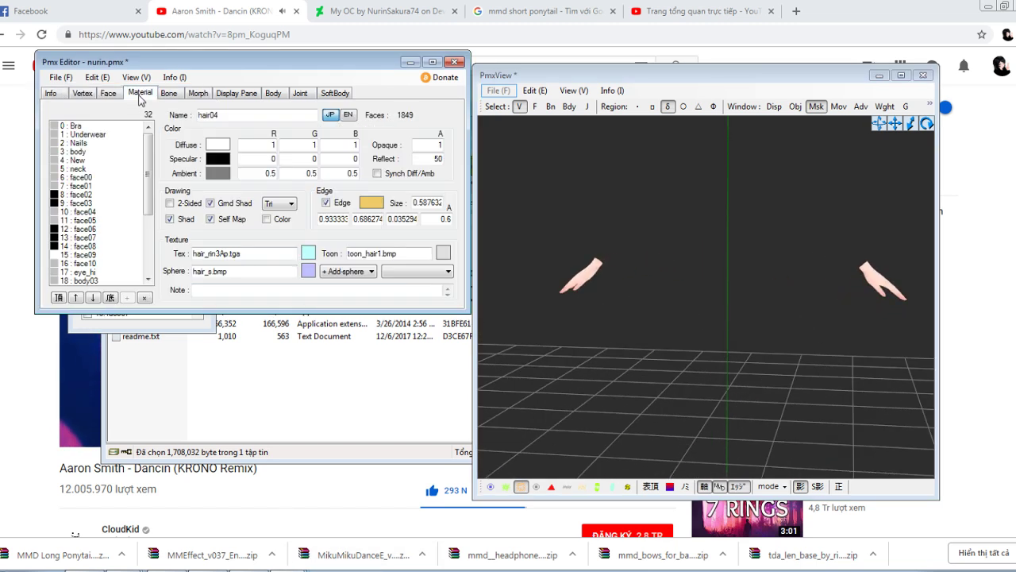
{"action": "left_click_drag", "start_coordinate": [149, 154], "coordinate": [143, 278]}
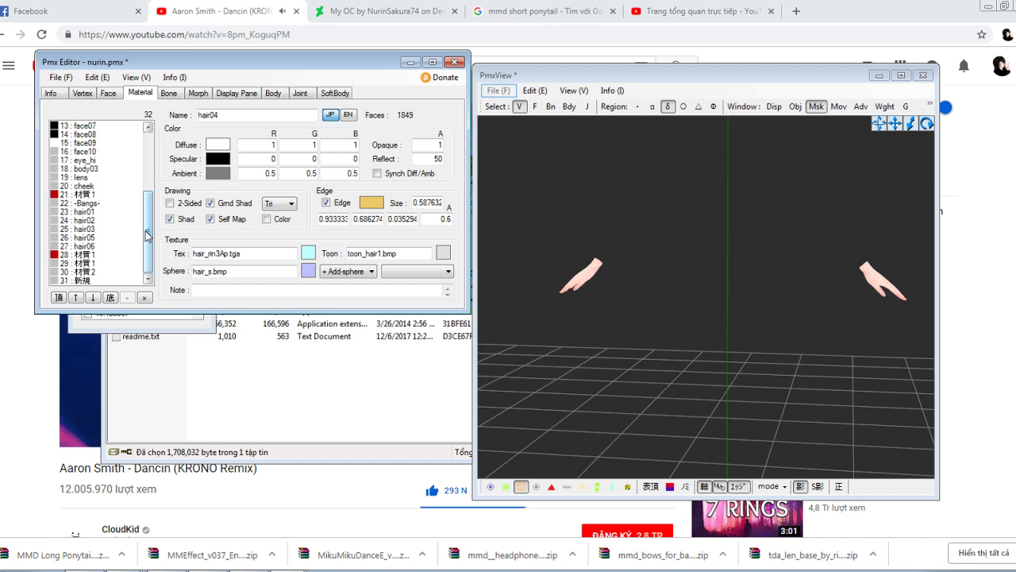
{"action": "left_click_drag", "start_coordinate": [148, 231], "coordinate": [147, 138]}
{"action": "left_click", "coordinate": [77, 161]}
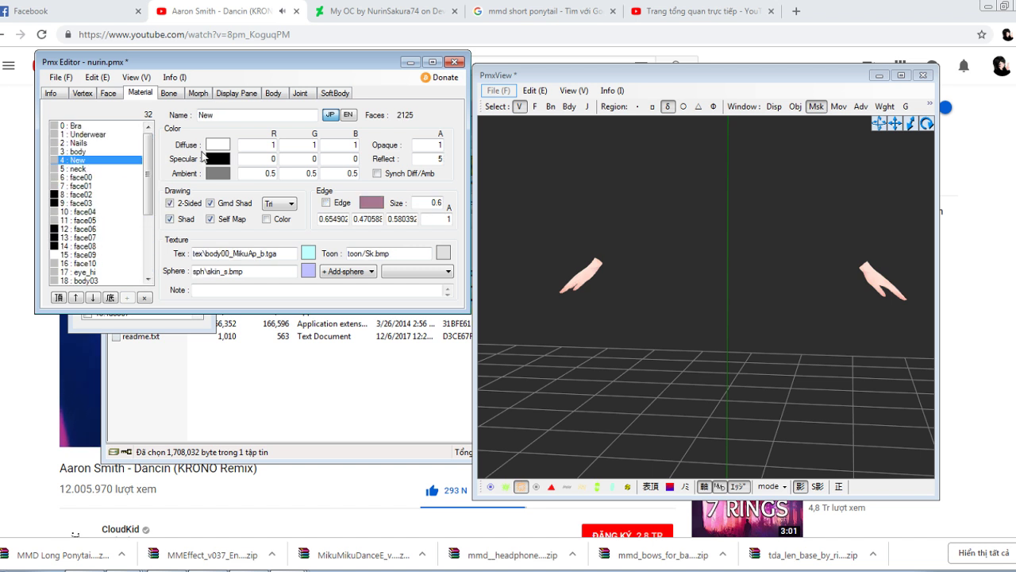
Try grey colours on the New material, diffuse 0.7529412 and ambient 0.7176471 in every channel, and undo both changes
{"action": "left_click", "coordinate": [219, 146]}
{"action": "left_click_drag", "start_coordinate": [653, 199], "coordinate": [655, 177]}
{"action": "left_click", "coordinate": [390, 322]}
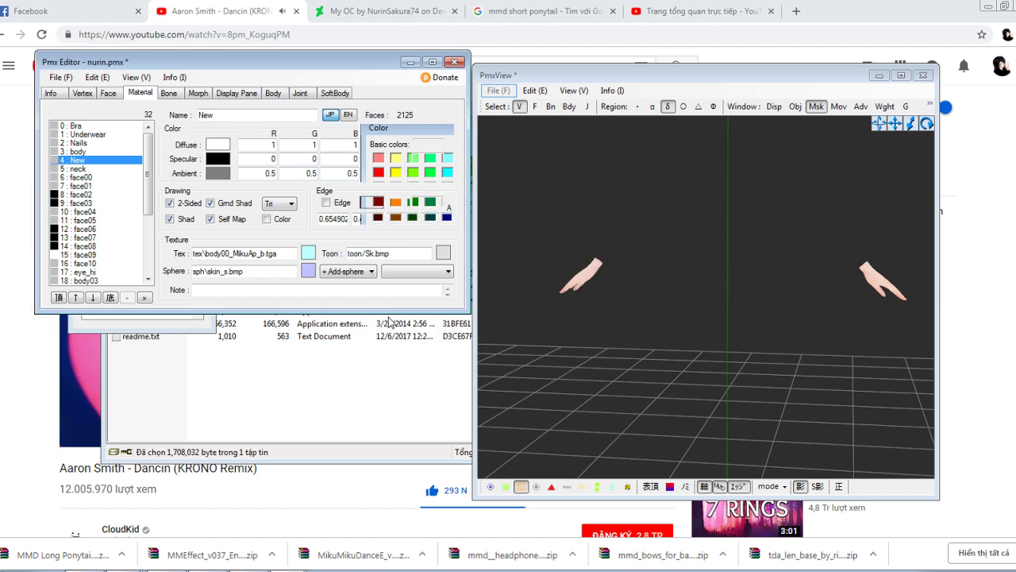
{"action": "left_click", "coordinate": [215, 172]}
{"action": "left_click_drag", "start_coordinate": [619, 187], "coordinate": [638, 141]}
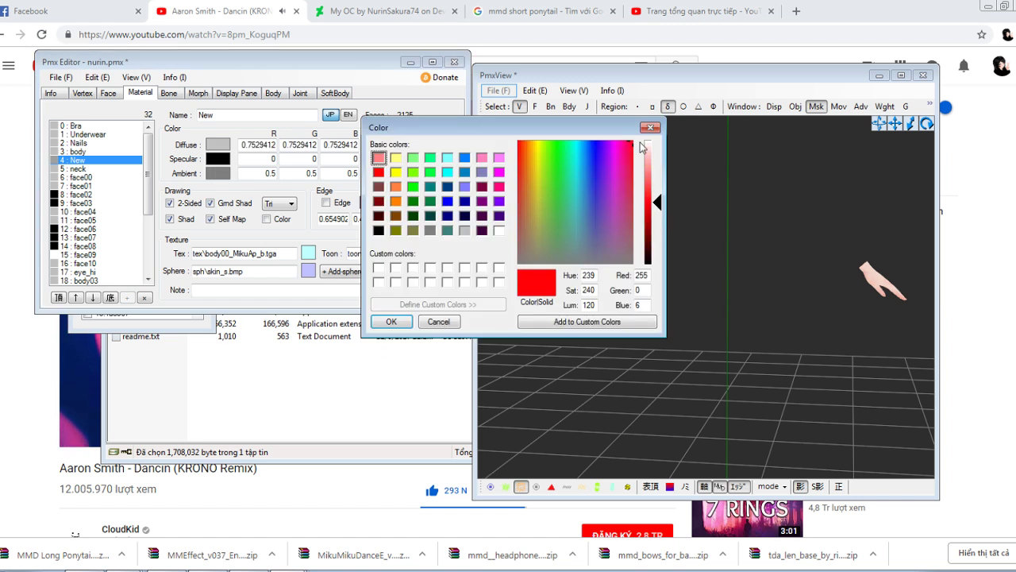
{"action": "left_click_drag", "start_coordinate": [617, 190], "coordinate": [634, 264]}
{"action": "left_click_drag", "start_coordinate": [654, 202], "coordinate": [654, 174]}
{"action": "left_click", "coordinate": [391, 322]}
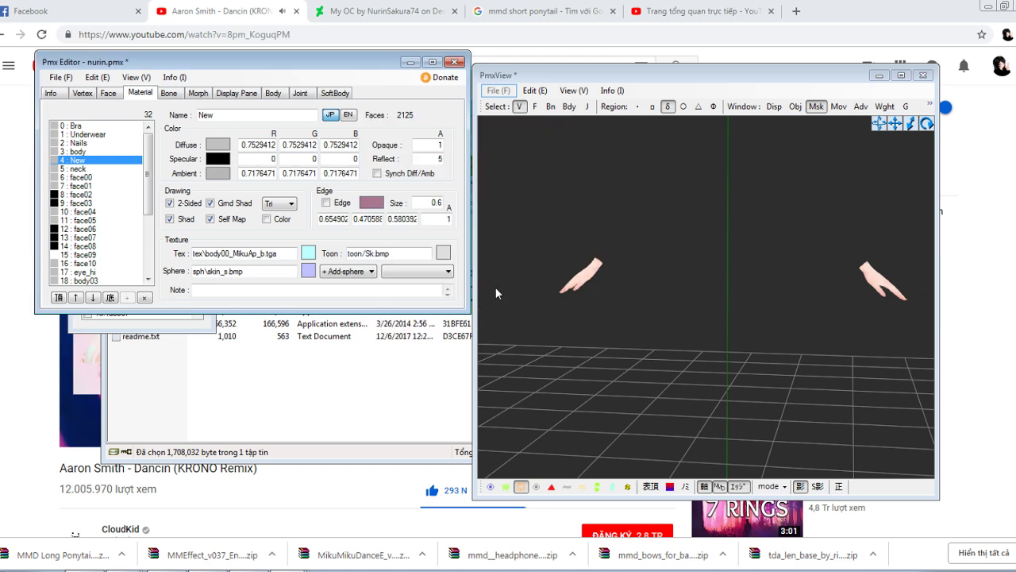
{"action": "right_click_drag", "start_coordinate": [655, 281], "coordinate": [679, 286]}
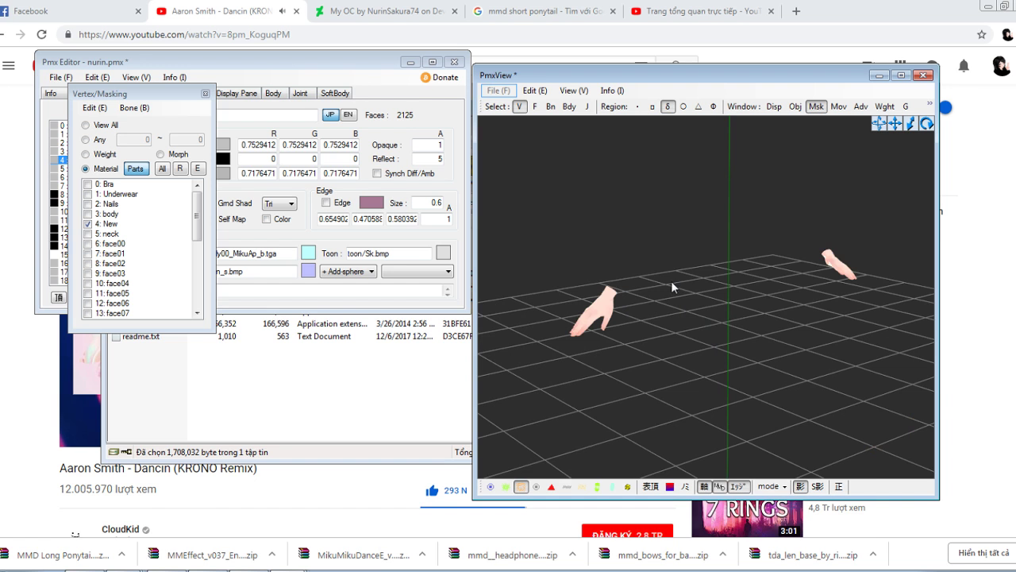
{"action": "key", "text": "ctrl+z"}
{"action": "key", "text": "ctrl+z"}
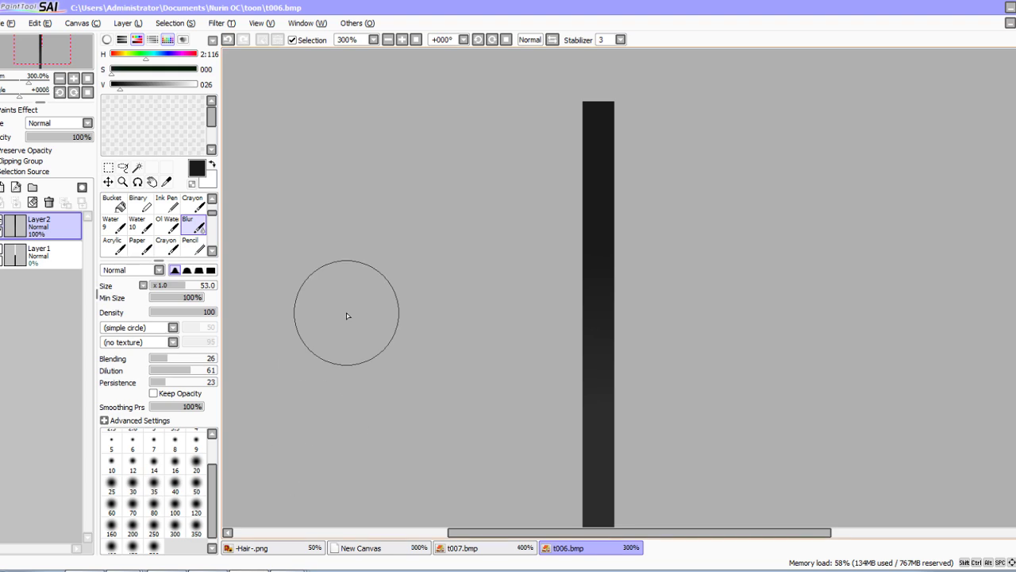
Switch to PaintTool SAI and create a new blank square canvas
{"action": "left_click", "coordinate": [8, 23]}
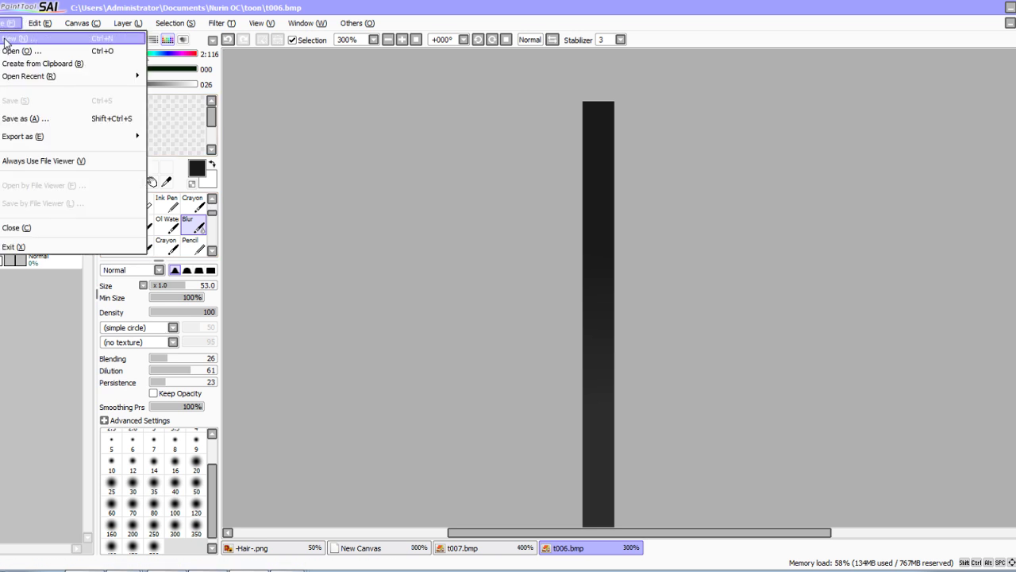
{"action": "left_click", "coordinate": [12, 37]}
{"action": "left_click", "coordinate": [241, 234]}
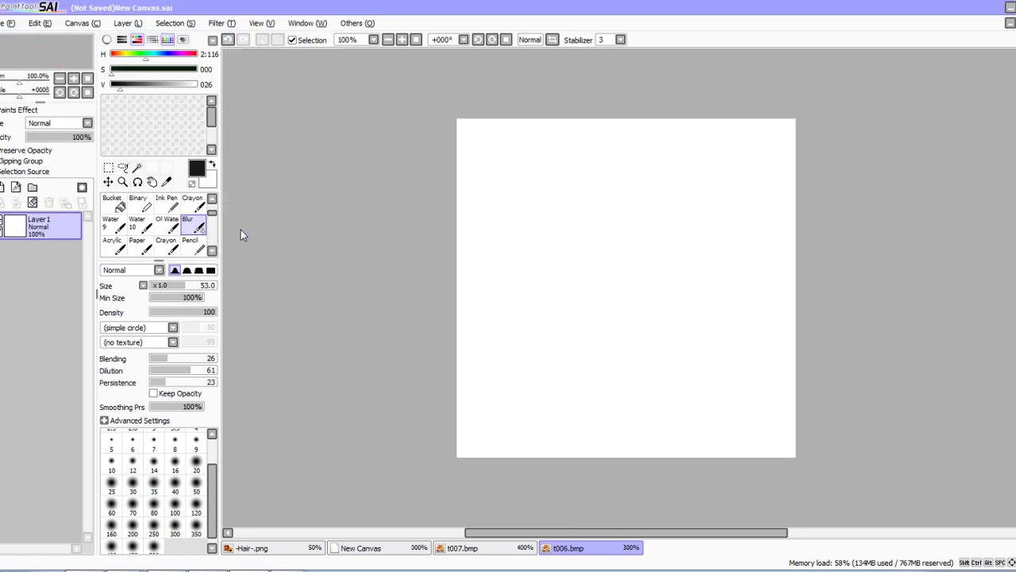
Try to cover the new canvas in near-black with the Binary pen, and undo the stroke
{"action": "left_click", "coordinate": [138, 204]}
{"action": "left_click", "coordinate": [159, 463]}
{"action": "left_click_drag", "start_coordinate": [446, 159], "coordinate": [753, 108]}
{"action": "left_click", "coordinate": [193, 246]}
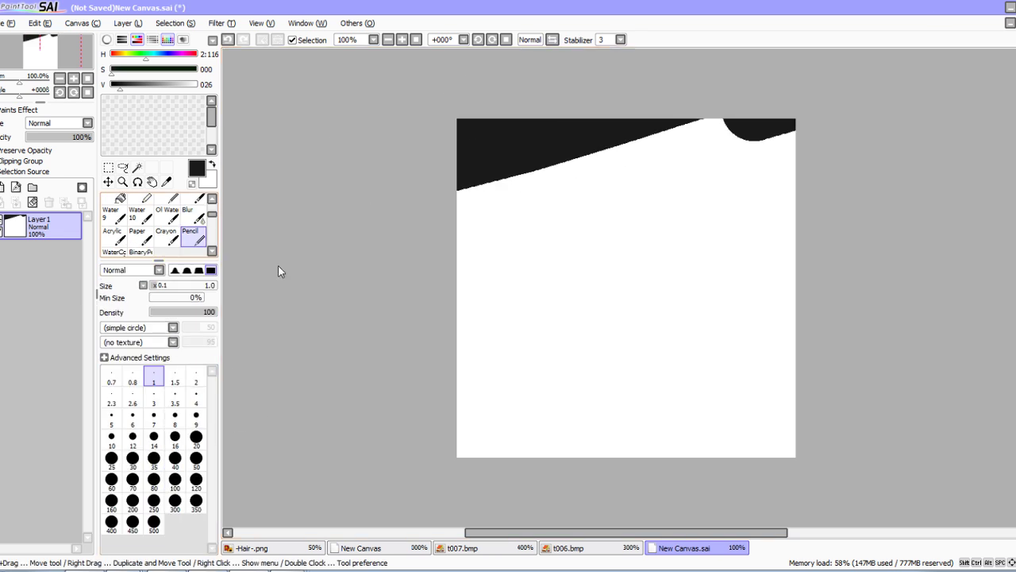
{"action": "key", "text": "ctrl+z"}
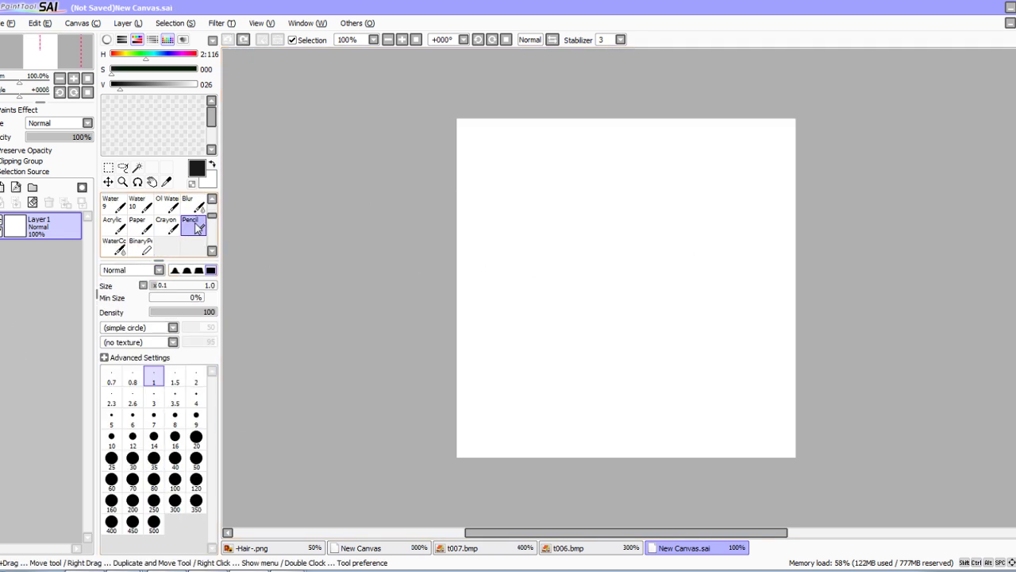
Cover the whole canvas with neutral light grey of brightness 222, using the Pencil at size 500
{"action": "left_click", "coordinate": [154, 524]}
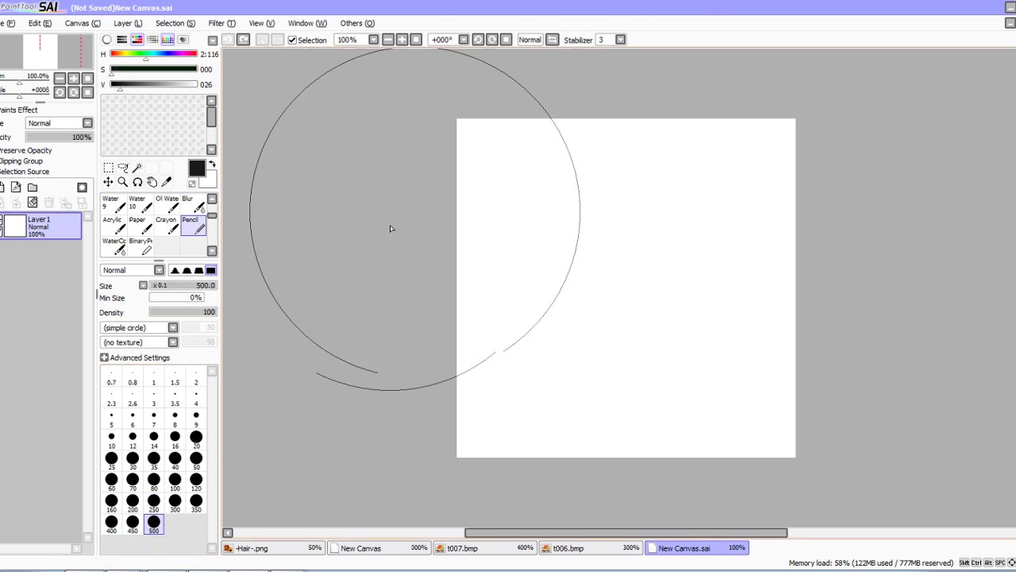
{"action": "mouse_move", "coordinate": [390, 227]}
{"action": "left_mouse_down"}
{"action": "mouse_move", "coordinate": [430, 256]}
{"action": "mouse_move", "coordinate": [791, 195]}
{"action": "left_mouse_up"}
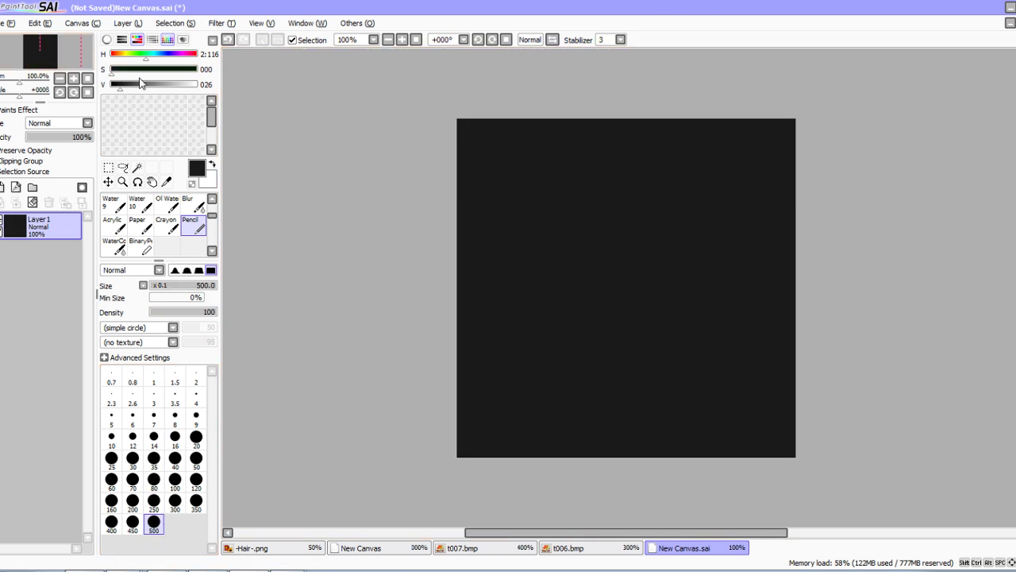
{"action": "mouse_move", "coordinate": [141, 83]}
{"action": "left_mouse_down"}
{"action": "mouse_move", "coordinate": [195, 83]}
{"action": "mouse_move", "coordinate": [177, 84]}
{"action": "left_mouse_up"}
{"action": "mouse_move", "coordinate": [573, 181]}
{"action": "left_mouse_down"}
{"action": "mouse_move", "coordinate": [465, 317]}
{"action": "mouse_move", "coordinate": [771, 171]}
{"action": "left_mouse_up"}
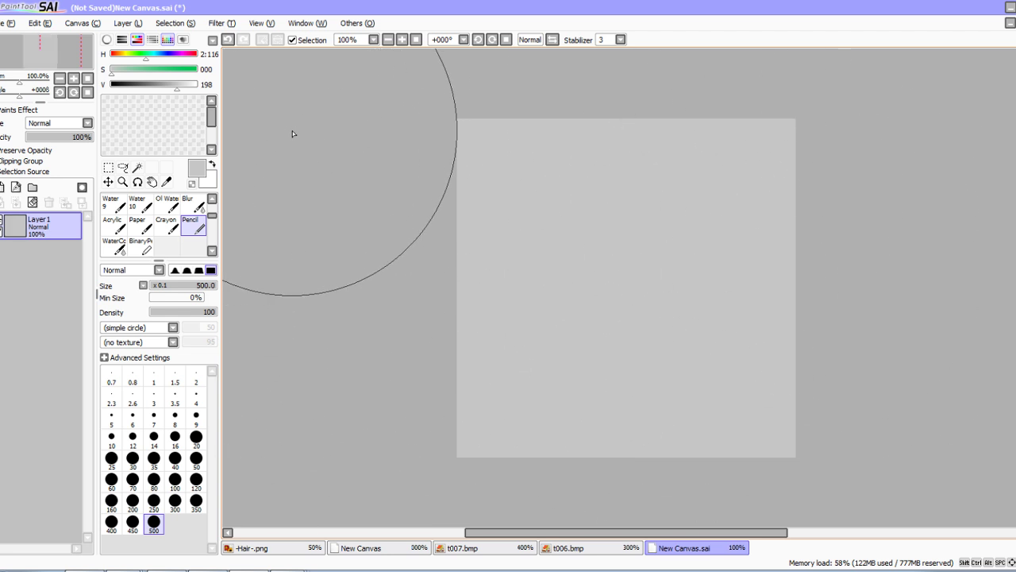
{"action": "left_click_drag", "start_coordinate": [188, 88], "coordinate": [185, 86]}
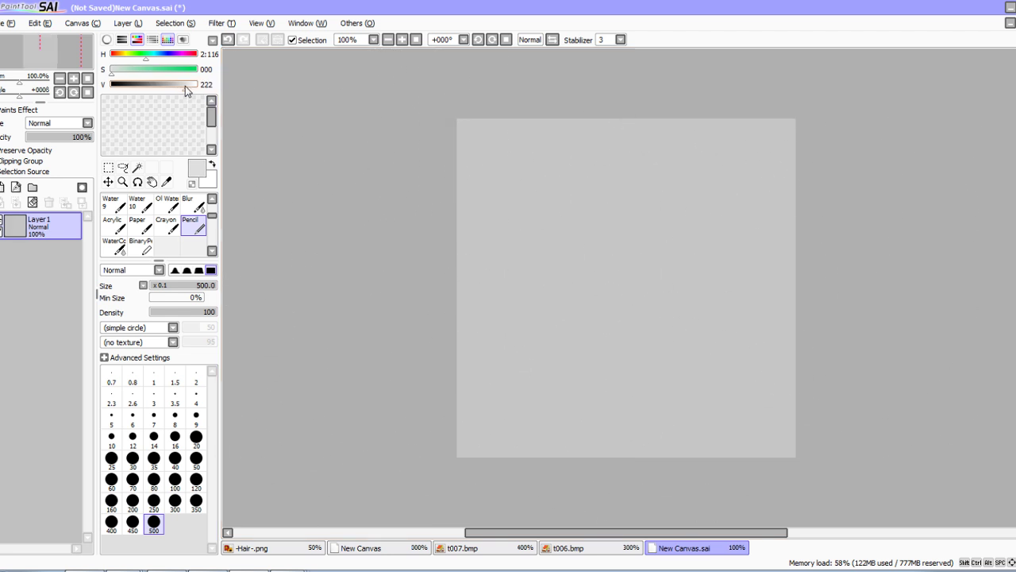
{"action": "mouse_move", "coordinate": [686, 199]}
{"action": "left_mouse_down"}
{"action": "mouse_move", "coordinate": [291, 420]}
{"action": "mouse_move", "coordinate": [736, 436]}
{"action": "left_mouse_up"}
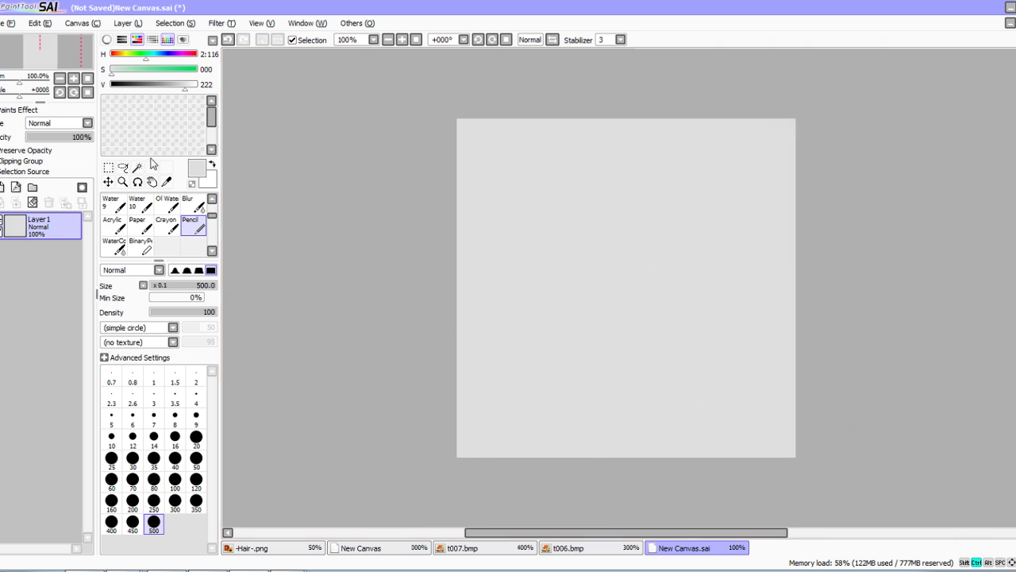
Save the grey canvas as a 24bpp RGB PNG named glove in the tex folder of Nurin OC
{"action": "key", "text": "ctrl+s"}
{"action": "left_click", "coordinate": [60, 174]}
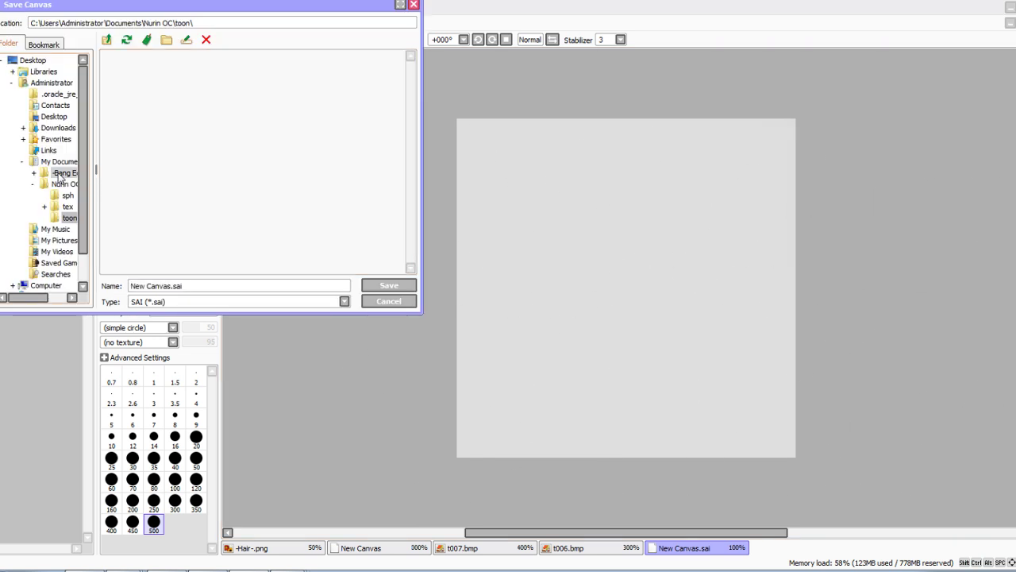
{"action": "left_click", "coordinate": [59, 161]}
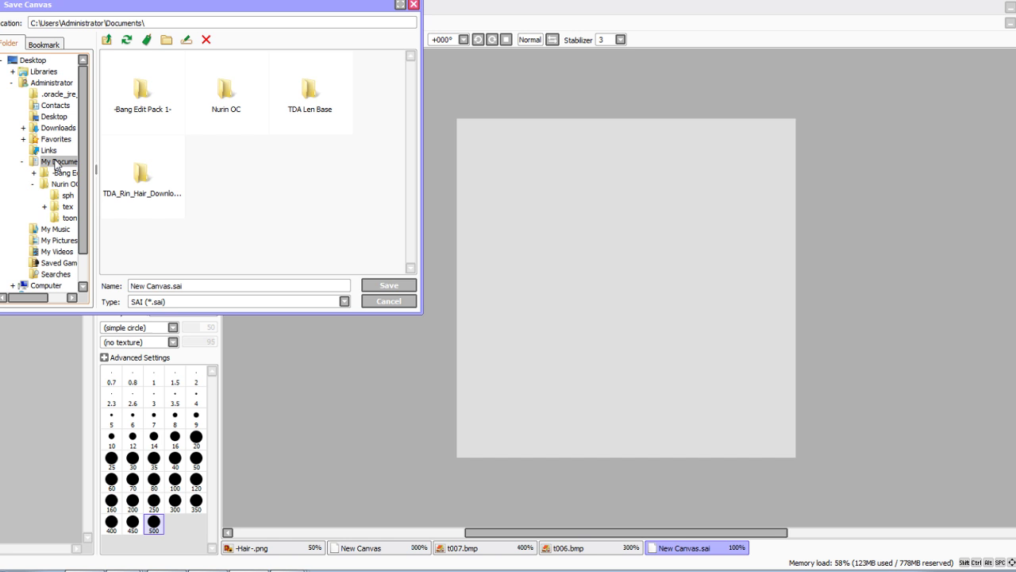
{"action": "double_click", "coordinate": [227, 91]}
{"action": "double_click", "coordinate": [244, 95]}
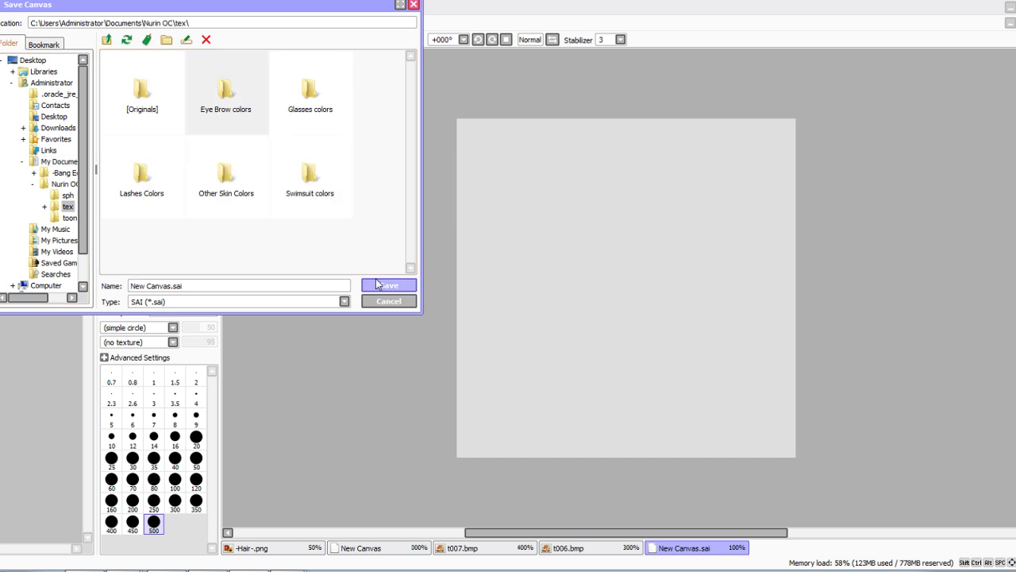
{"action": "left_click", "coordinate": [246, 286]}
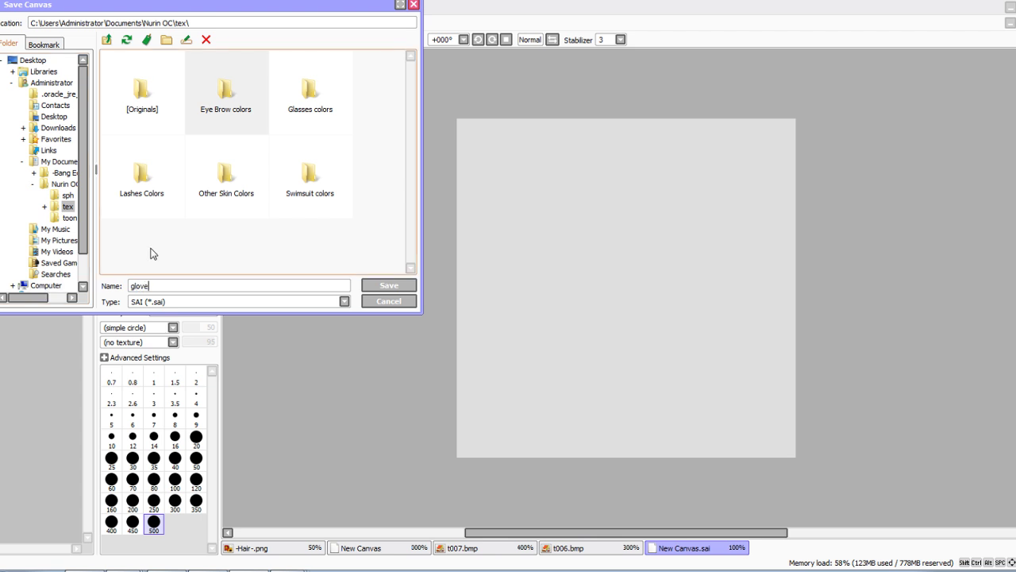
{"action": "left_click", "coordinate": [273, 304]}
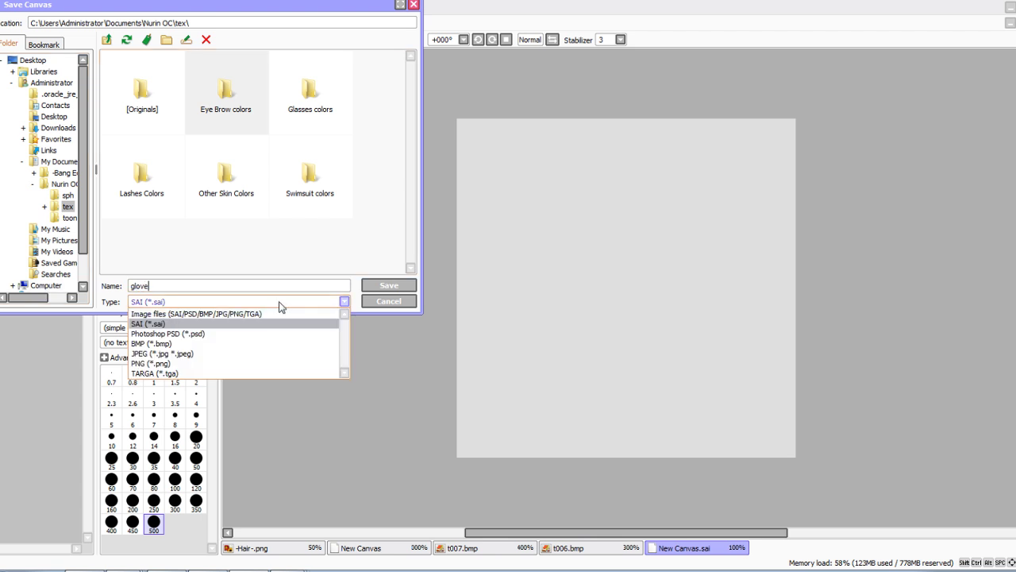
{"action": "left_click", "coordinate": [156, 363]}
{"action": "left_click", "coordinate": [379, 285]}
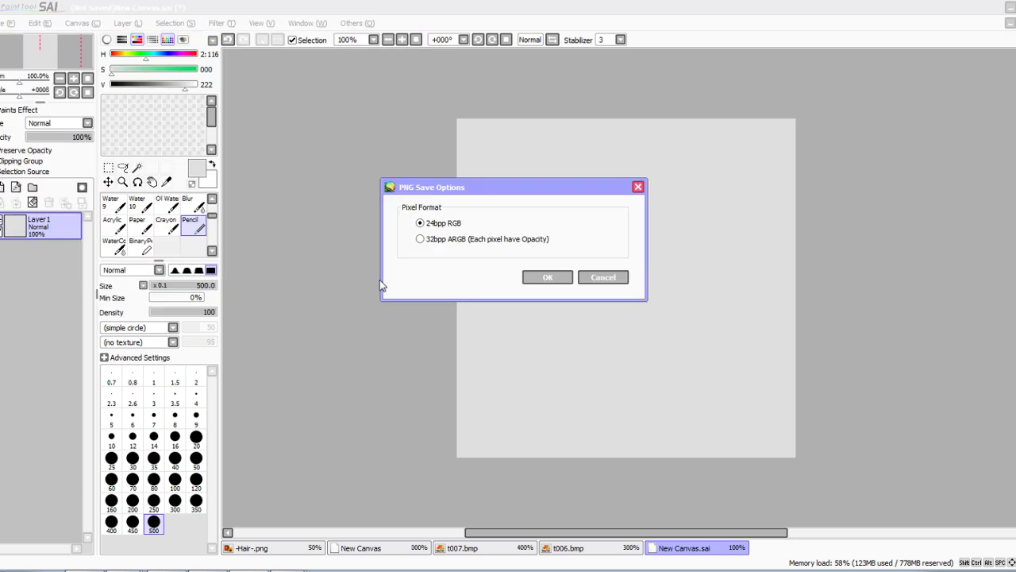
{"action": "left_click", "coordinate": [555, 278]}
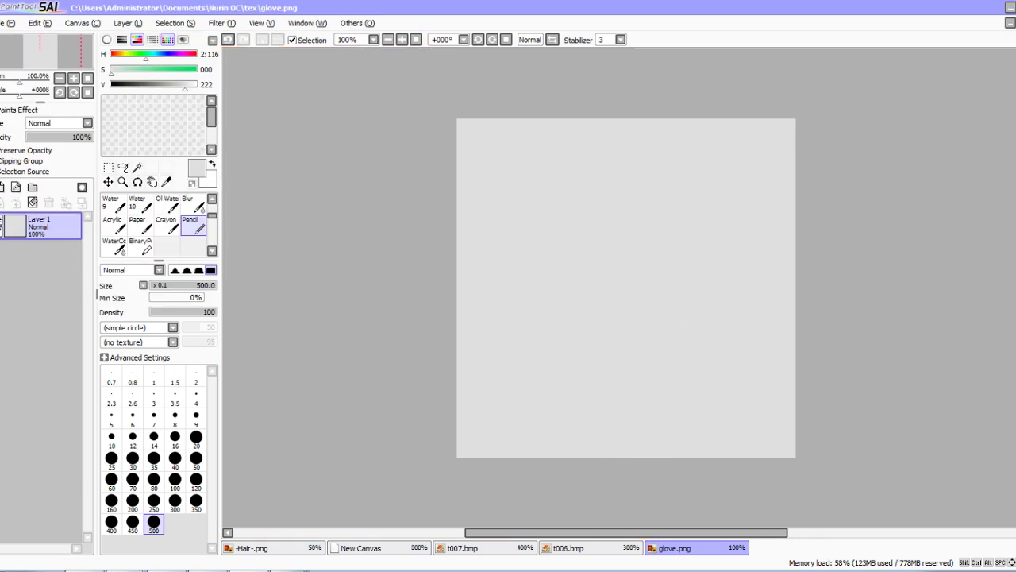
Switch to the PMX Editor and replace the New material's texture with glove.png from the tex folder
{"action": "key", "text": "alt+Tab"}
{"action": "key", "text": "alt+Tab"}
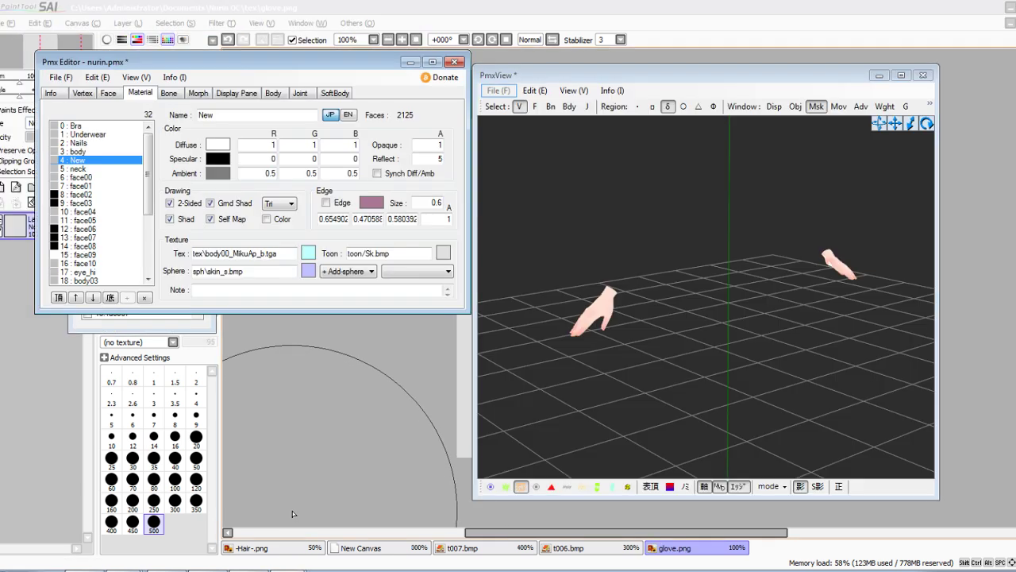
{"action": "left_click", "coordinate": [309, 253]}
{"action": "left_click", "coordinate": [126, 143]}
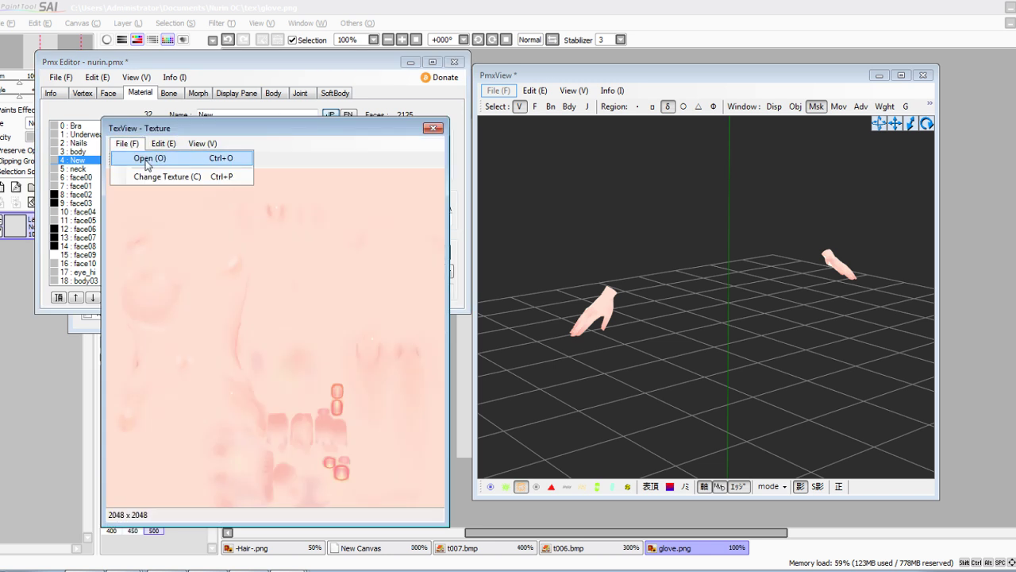
{"action": "left_click", "coordinate": [145, 164]}
{"action": "double_click", "coordinate": [252, 277]}
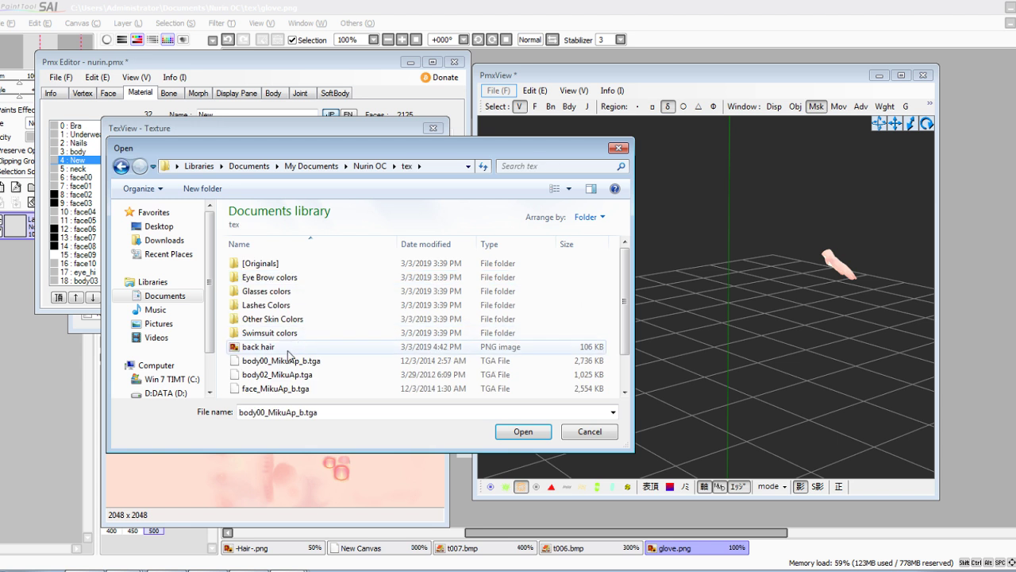
{"action": "scroll", "coordinate": [290, 355], "scroll_direction": "down", "scroll_amount": 1}
{"action": "double_click", "coordinate": [280, 361]}
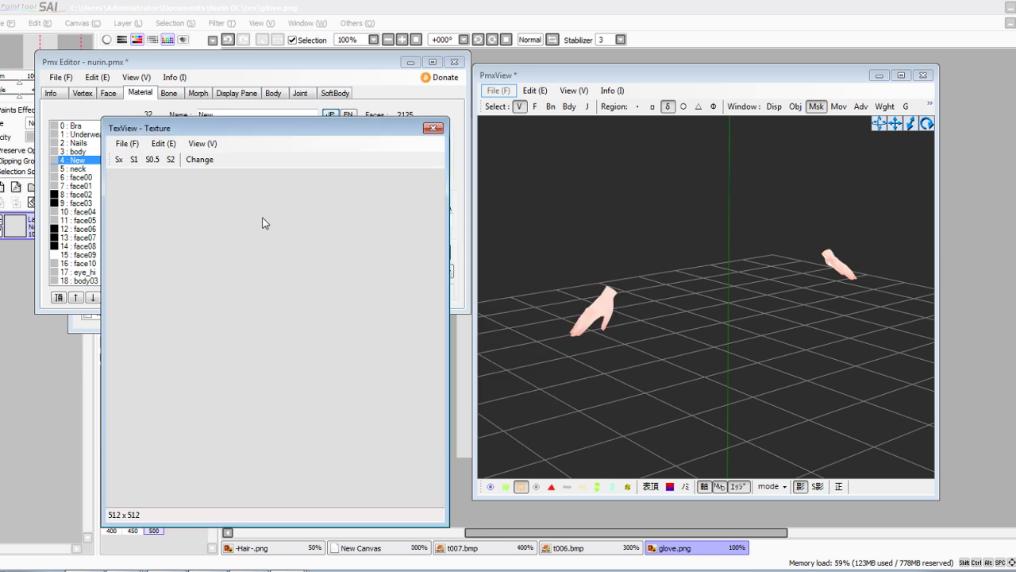
{"action": "left_click", "coordinate": [207, 161]}
{"action": "left_click", "coordinate": [547, 337]}
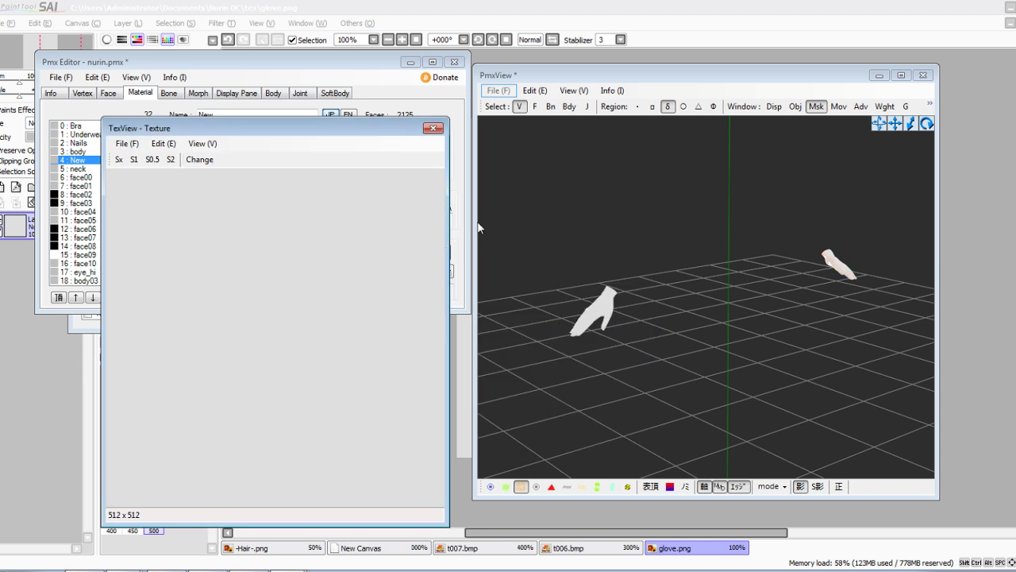
{"action": "left_click", "coordinate": [433, 130]}
Show all materials again and examine the gloved hands together with the body
{"action": "right_click_drag", "start_coordinate": [596, 215], "coordinate": [627, 221]}
{"action": "right_click_drag", "start_coordinate": [631, 414], "coordinate": [782, 210]}
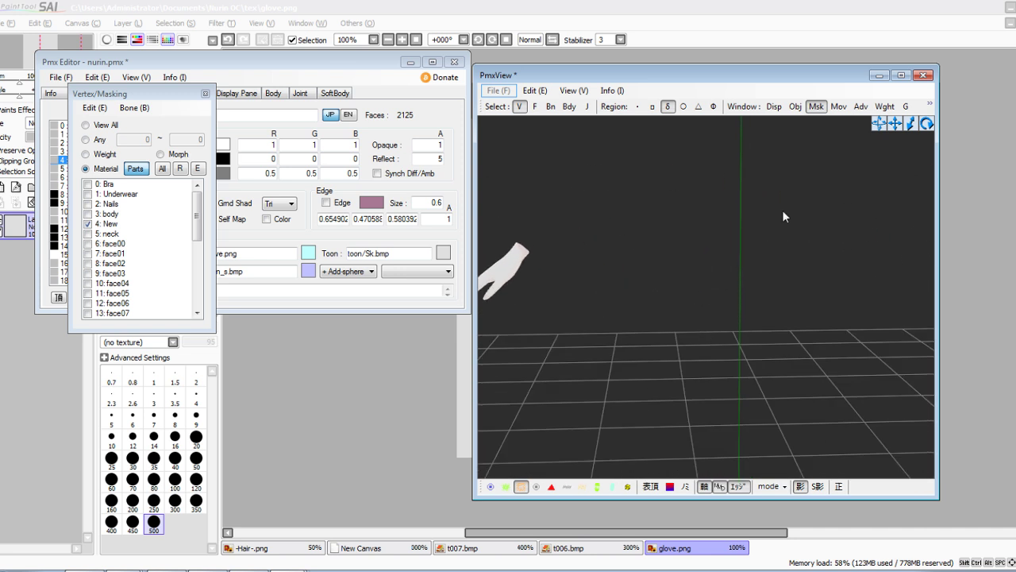
{"action": "left_click", "coordinate": [166, 172]}
{"action": "right_click_drag", "start_coordinate": [524, 243], "coordinate": [553, 276]}
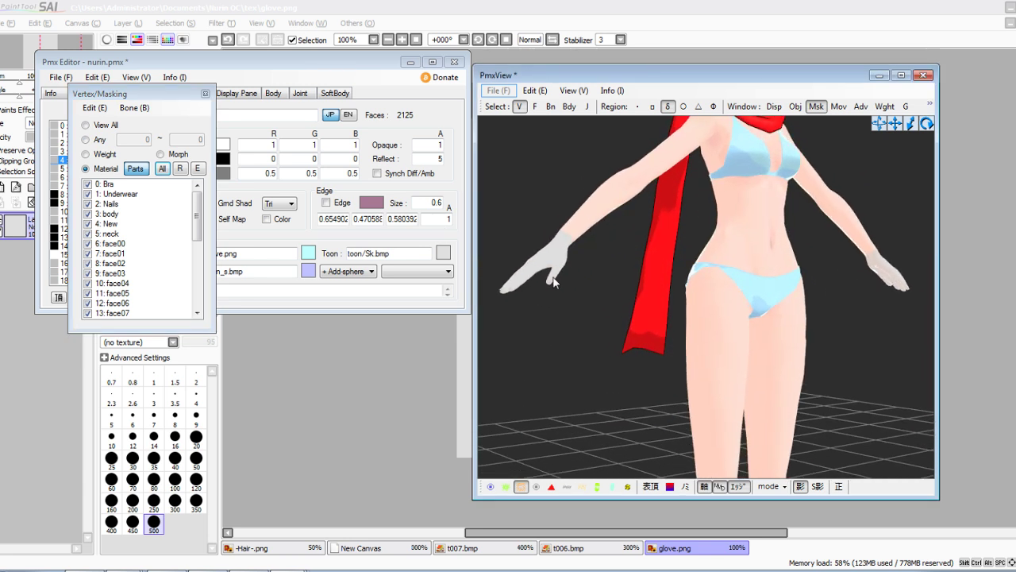
Switch to PaintTool SAI, repaint glove.png with a lighter grey of brightness 242 and save it
{"action": "left_click", "coordinate": [376, 371]}
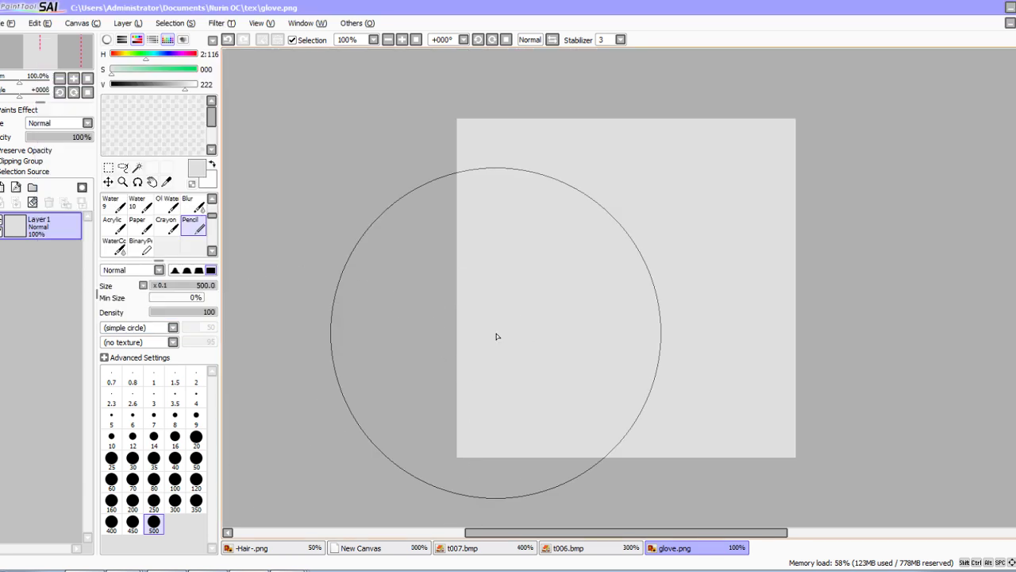
{"action": "left_click", "coordinate": [192, 88]}
{"action": "mouse_move", "coordinate": [386, 117]}
{"action": "left_mouse_down"}
{"action": "mouse_move", "coordinate": [962, 189]}
{"action": "mouse_move", "coordinate": [732, 108]}
{"action": "mouse_move", "coordinate": [764, 366]}
{"action": "left_mouse_up"}
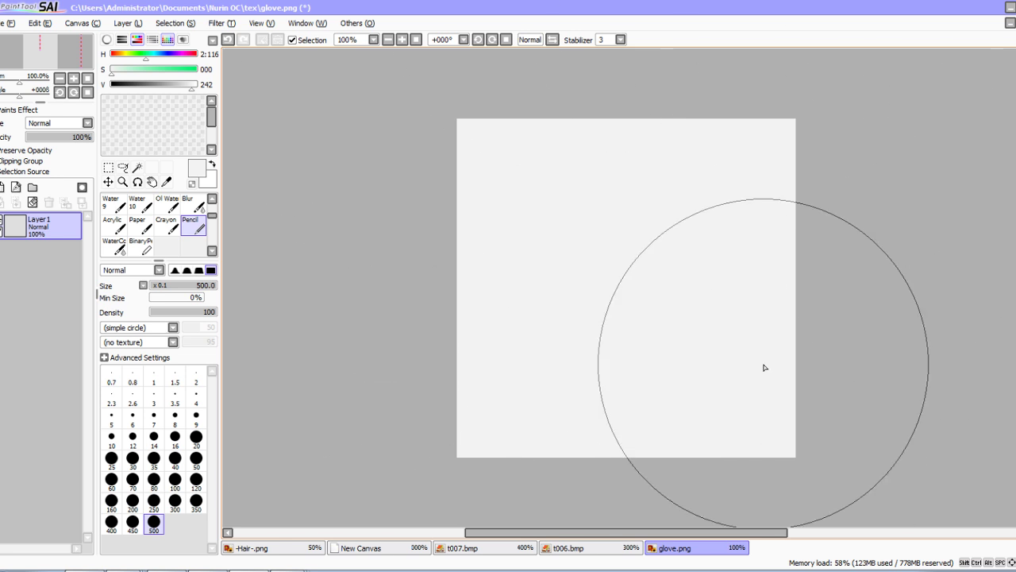
{"action": "key", "text": "ctrl+s"}
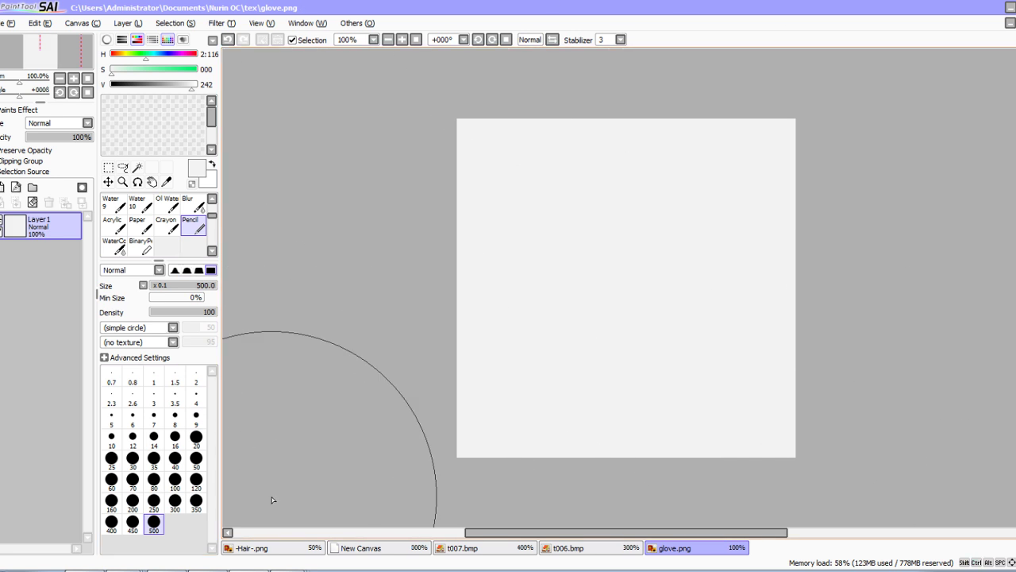
Check the gloves and their material in the PMX Editor, and return to PaintTool SAI to set the colour brightness to 255
{"action": "left_click", "coordinate": [266, 527]}
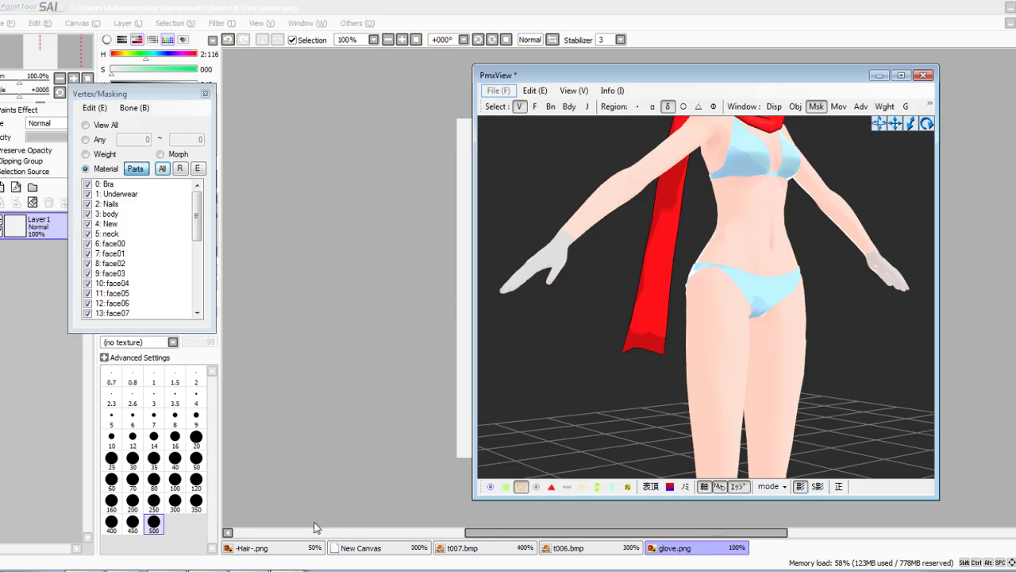
{"action": "key", "text": "alt+Tab"}
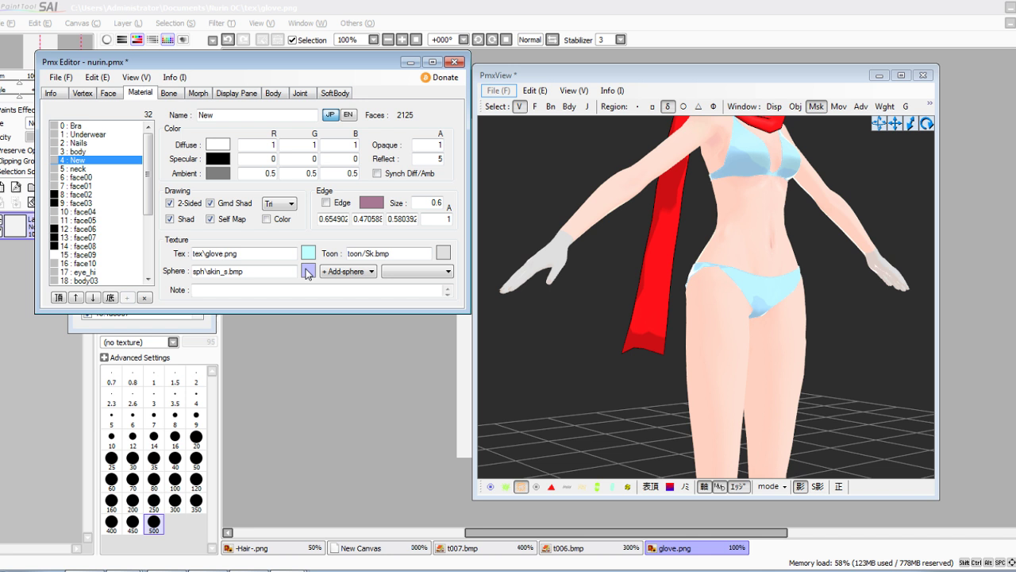
{"action": "left_click", "coordinate": [335, 379]}
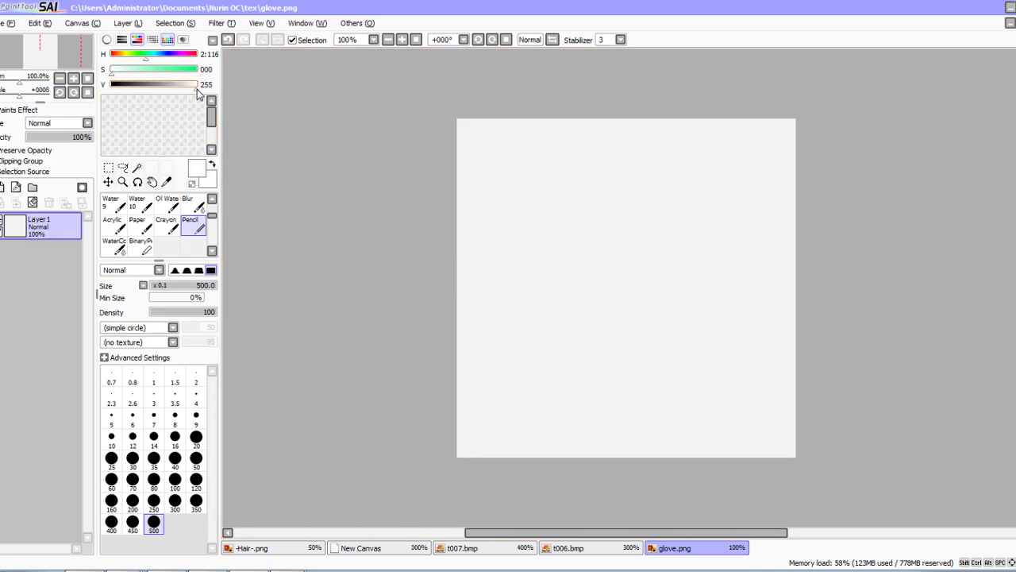
Paint the glove canvas with the colour brightness set to 246 and save it as glove.bmp in the tex folder
{"action": "left_click_drag", "start_coordinate": [198, 93], "coordinate": [193, 90]}
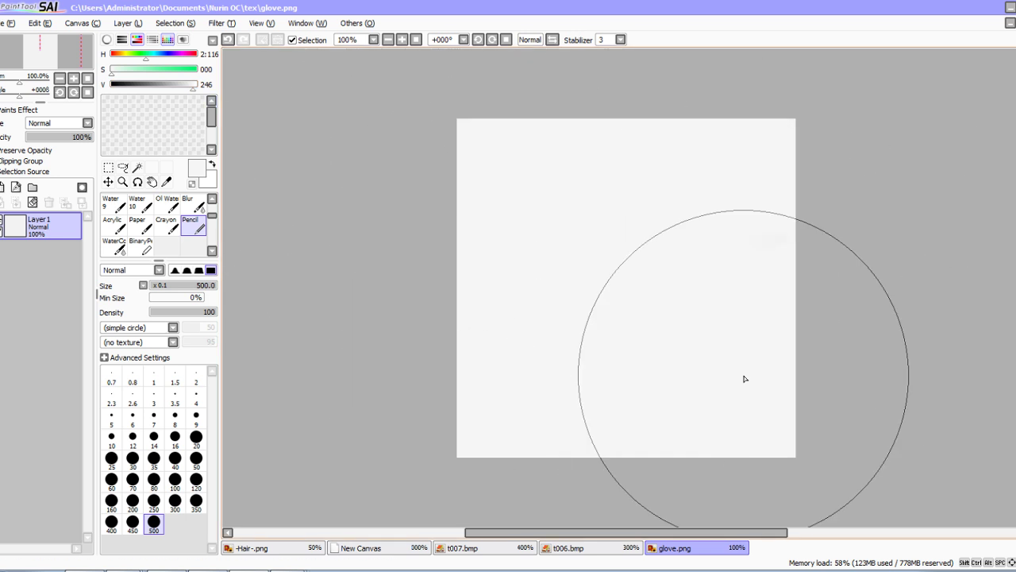
{"action": "mouse_move", "coordinate": [744, 376]}
{"action": "left_mouse_down"}
{"action": "mouse_move", "coordinate": [111, 413]}
{"action": "mouse_move", "coordinate": [104, 397]}
{"action": "left_mouse_up"}
{"action": "left_click", "coordinate": [6, 23]}
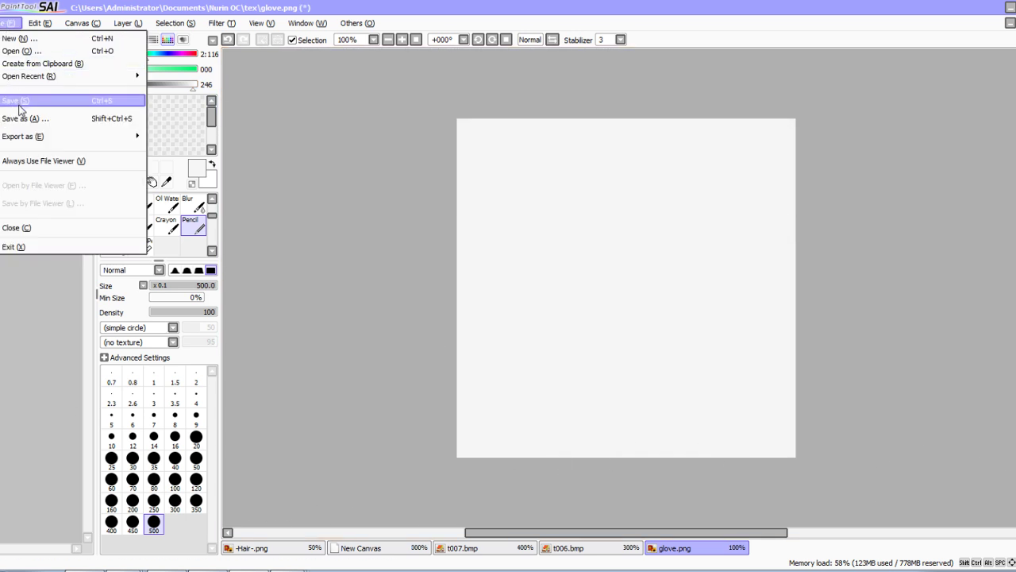
{"action": "left_click", "coordinate": [24, 116]}
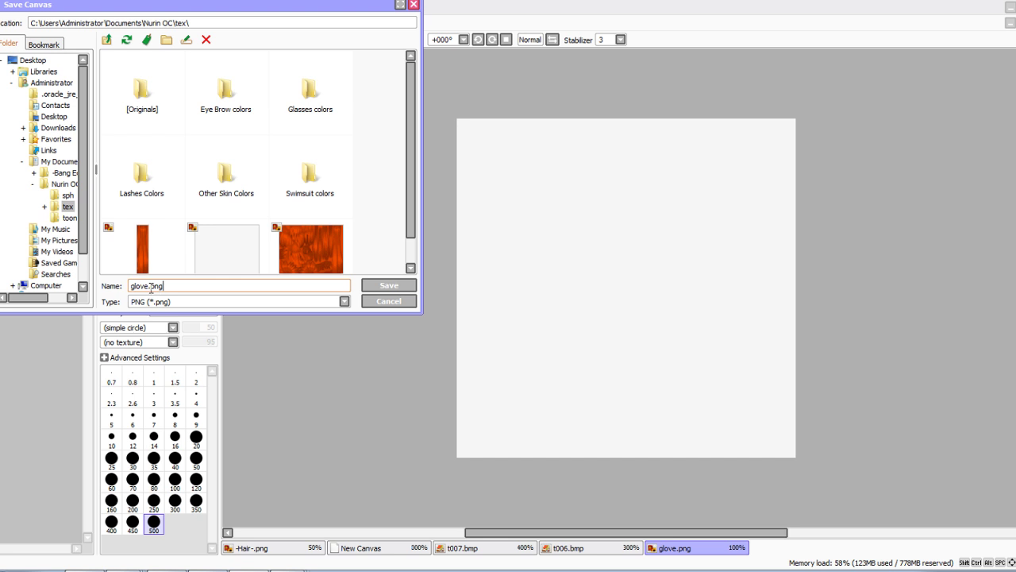
{"action": "left_click", "coordinate": [281, 302]}
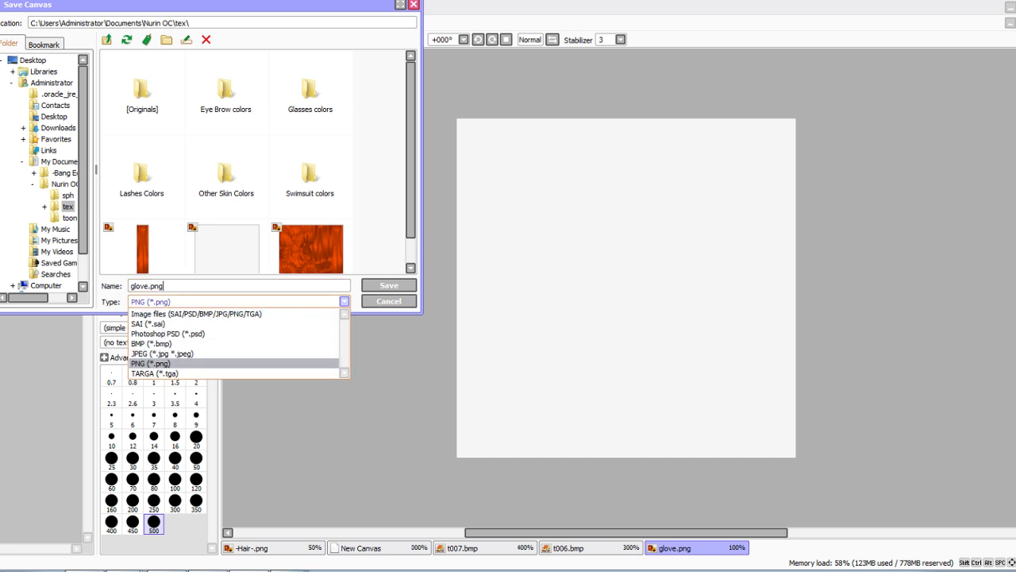
{"action": "left_click", "coordinate": [278, 536]}
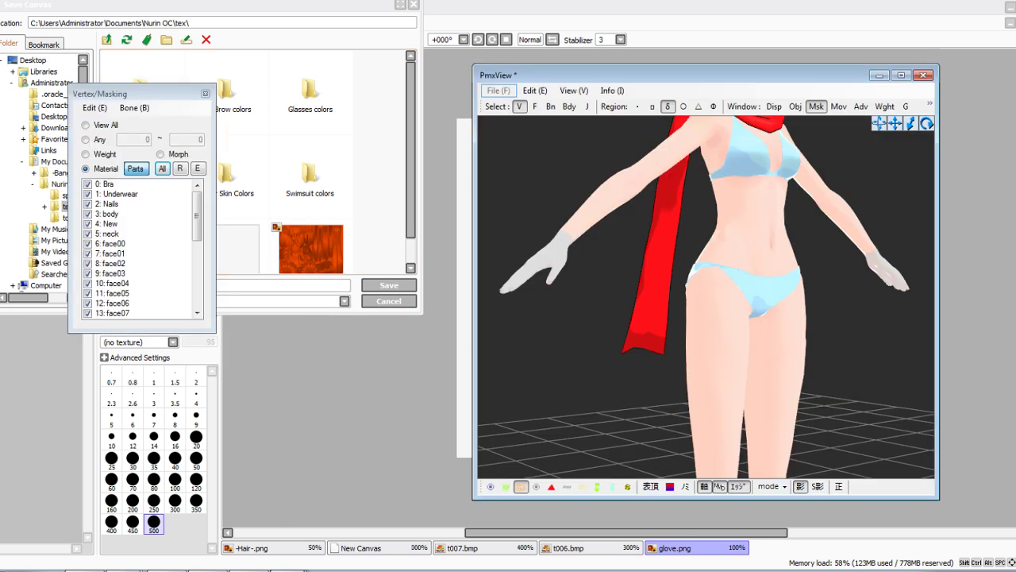
{"action": "key", "text": "alt+Tab"}
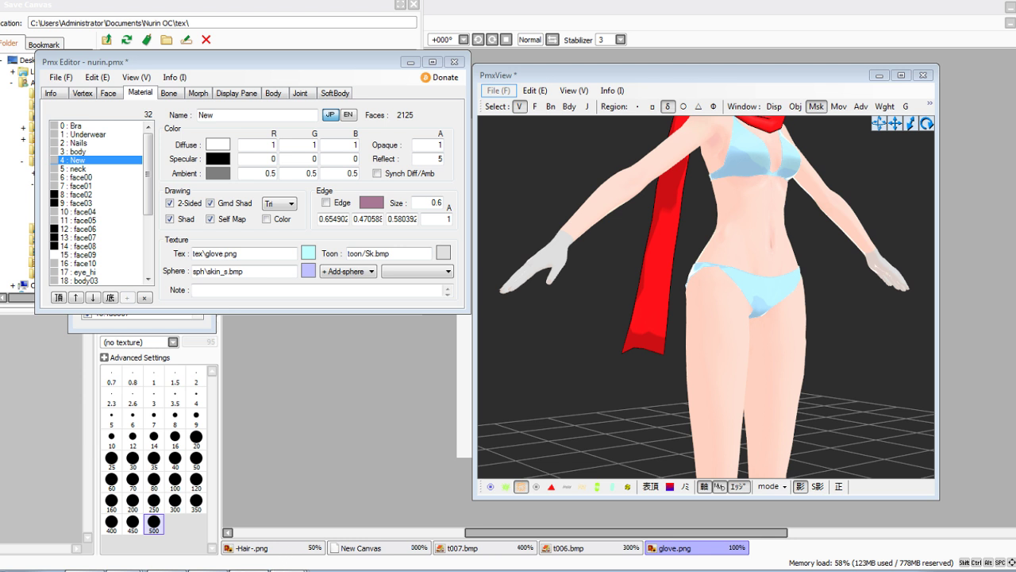
{"action": "key", "text": "alt+Tab"}
{"action": "left_click", "coordinate": [268, 302]}
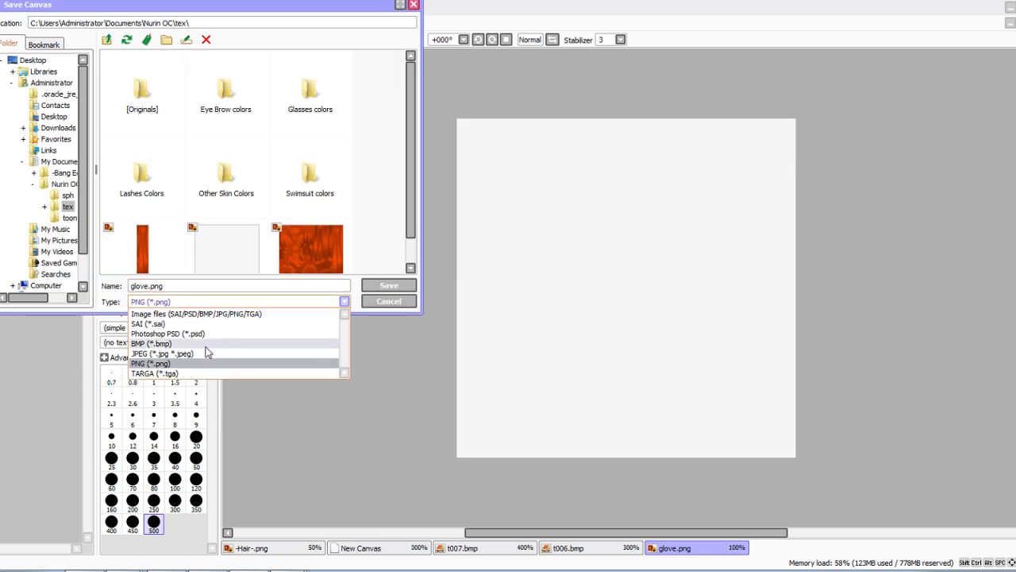
{"action": "left_click", "coordinate": [214, 342]}
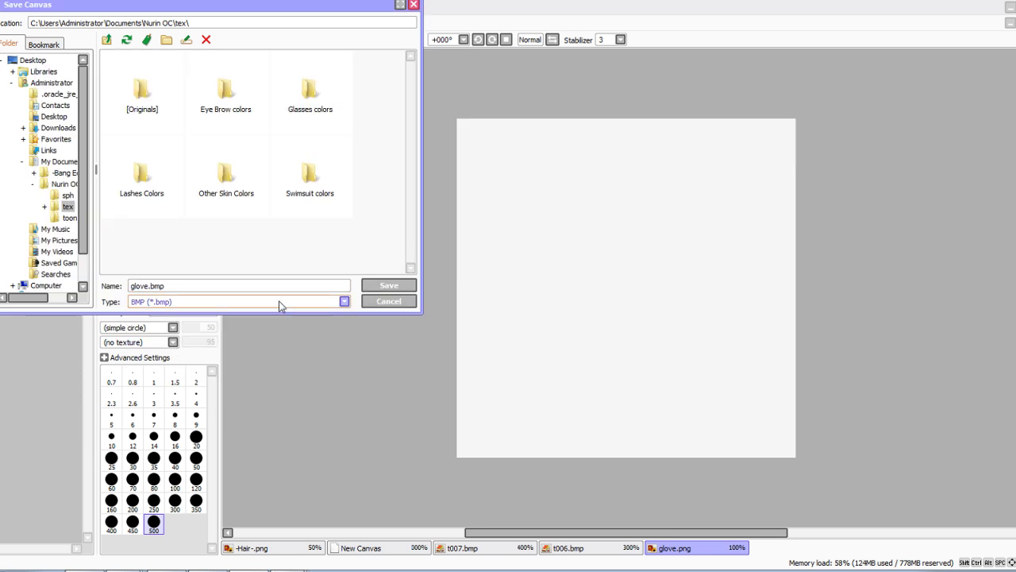
{"action": "left_click", "coordinate": [374, 286]}
Switch to PMX Editor and set the sphere texture of the New material to glove.bmp from the tex folder
{"action": "key", "text": "alt+Tab"}
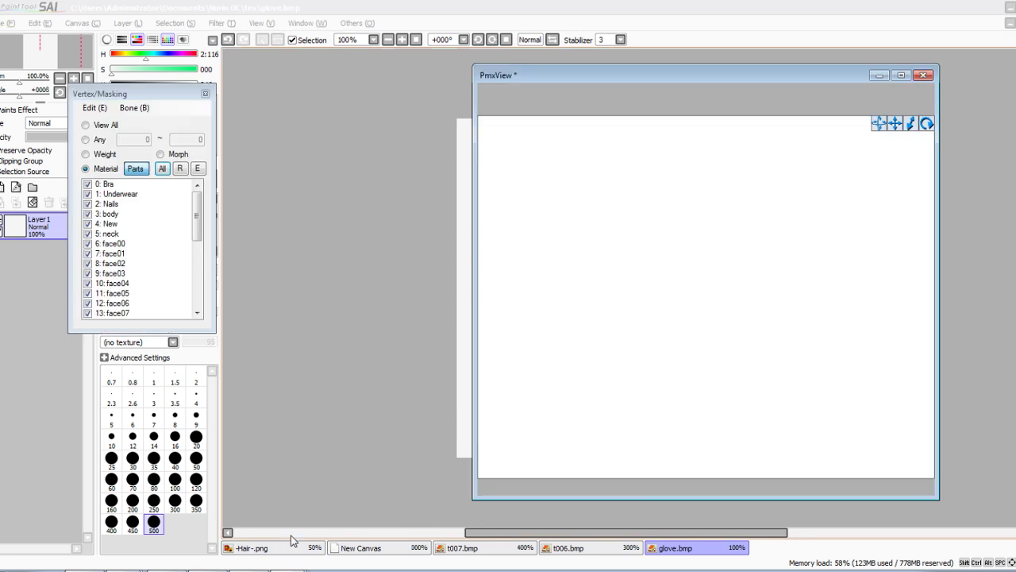
{"action": "key", "text": "alt+Tab"}
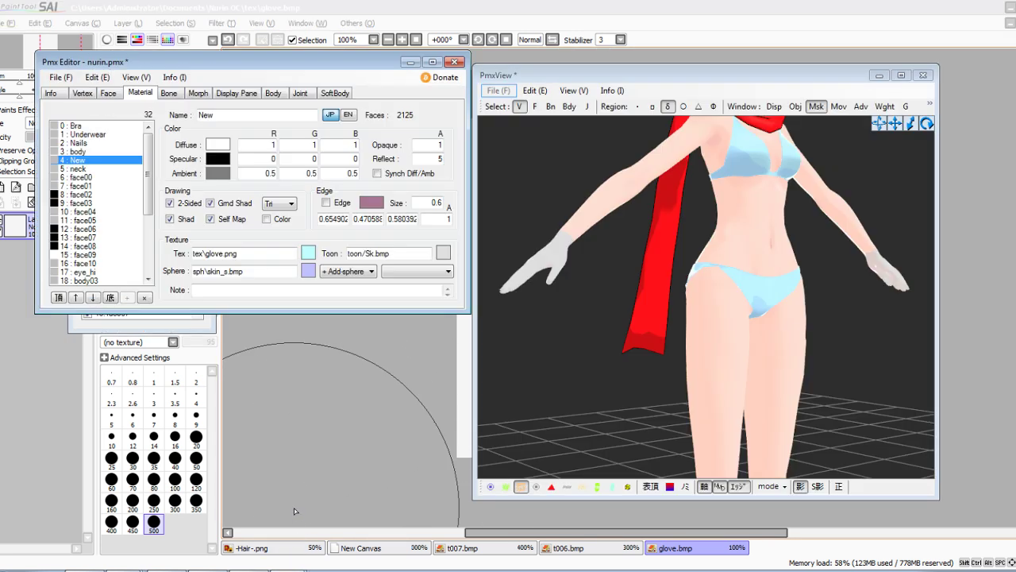
{"action": "left_click", "coordinate": [308, 270]}
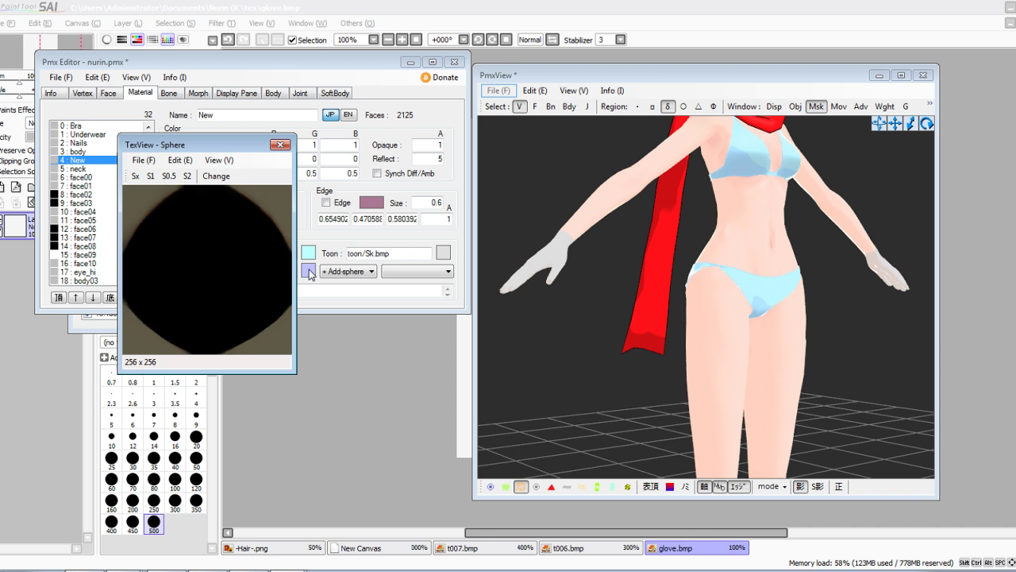
{"action": "left_click", "coordinate": [141, 160]}
{"action": "left_click", "coordinate": [162, 174]}
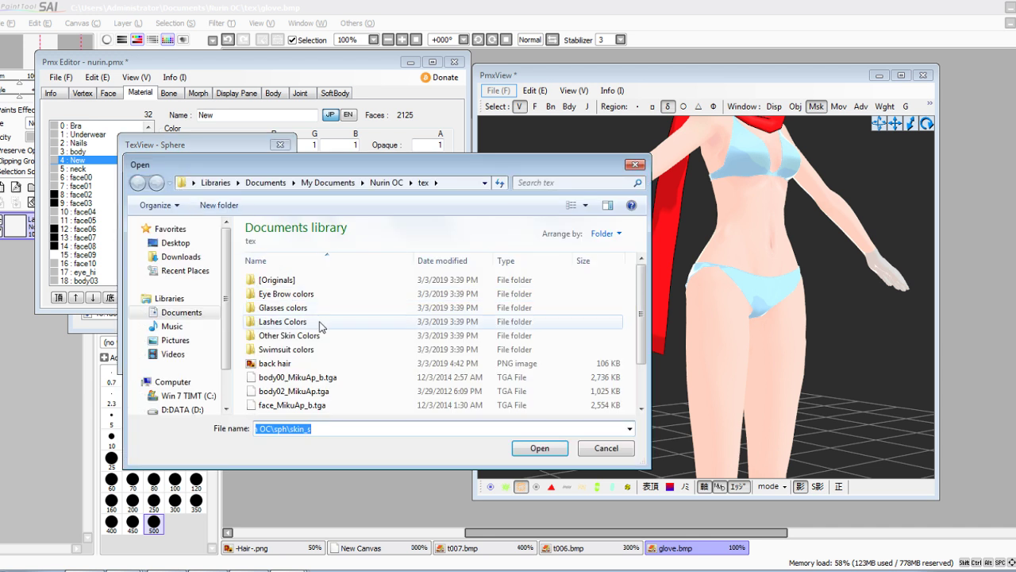
{"action": "left_click", "coordinate": [640, 309]}
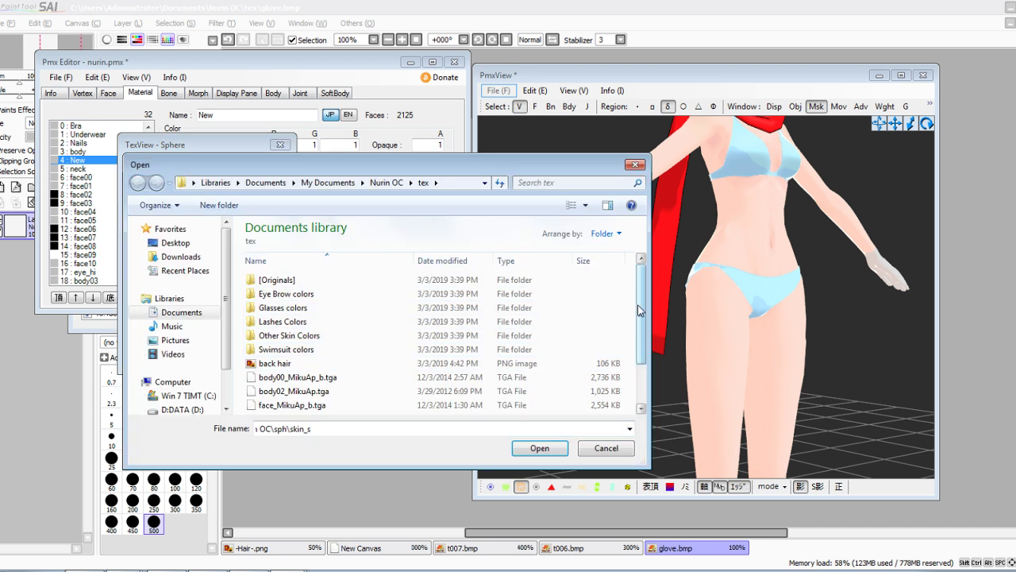
{"action": "left_click_drag", "start_coordinate": [640, 310], "coordinate": [639, 409]}
{"action": "double_click", "coordinate": [269, 368]}
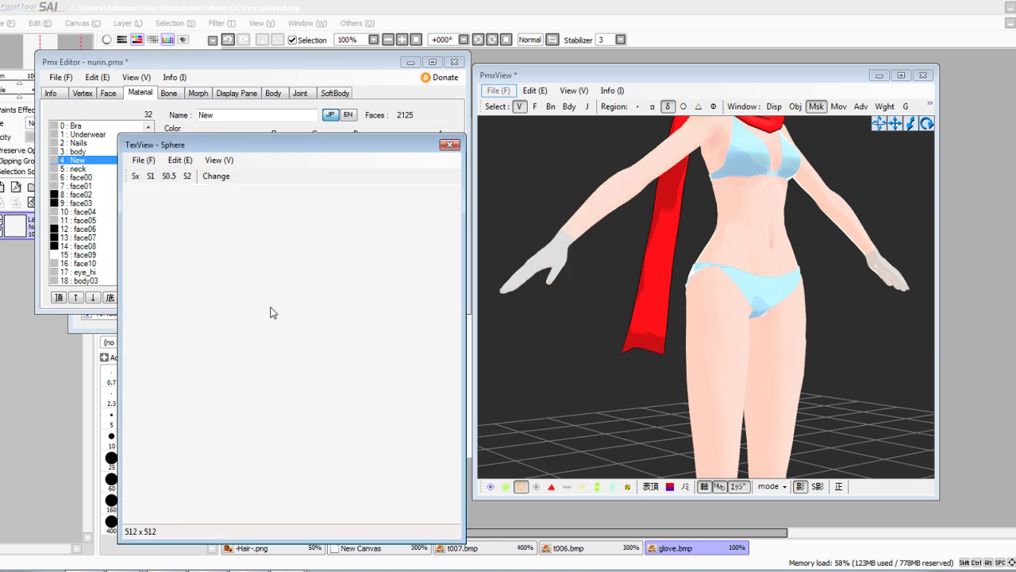
{"action": "left_click", "coordinate": [217, 176]}
{"action": "left_click", "coordinate": [546, 339]}
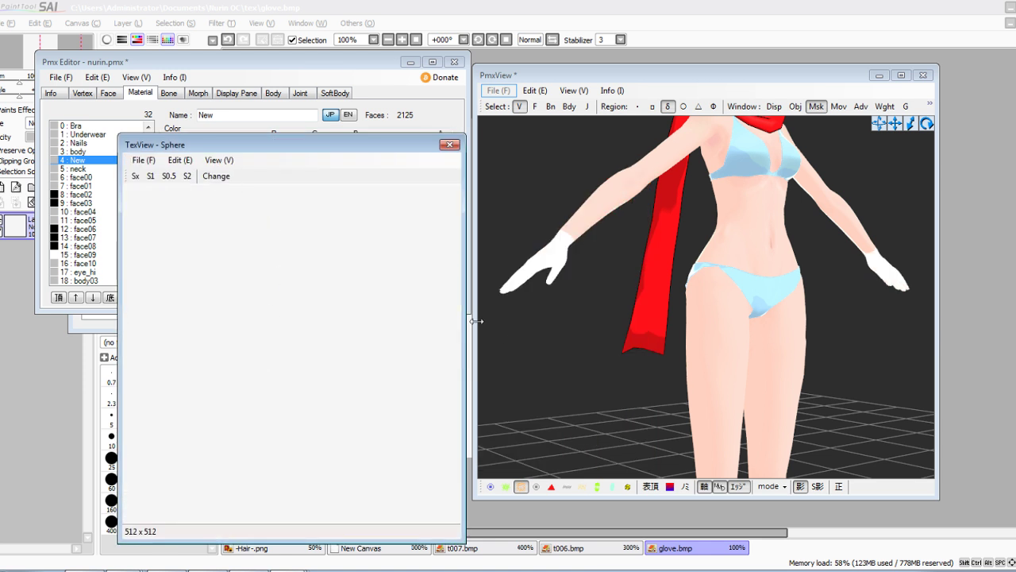
{"action": "left_click", "coordinate": [450, 146]}
{"action": "left_click", "coordinate": [277, 237]}
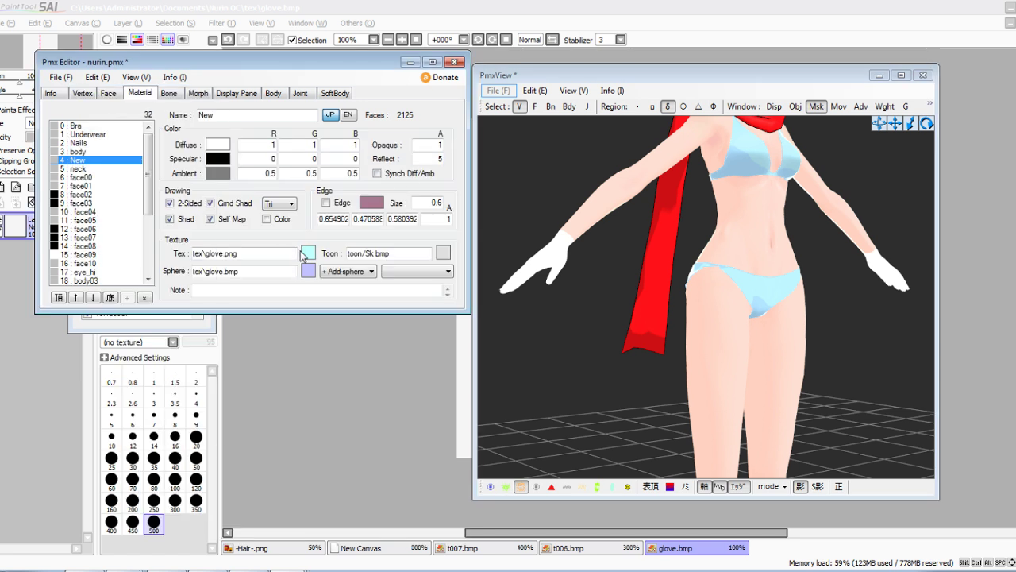
Rename the glove bitmap in the tex folder to Iglove and update the New material's sphere path in PMX Editor to tex\Iglove.bmp
{"action": "left_click", "coordinate": [317, 376]}
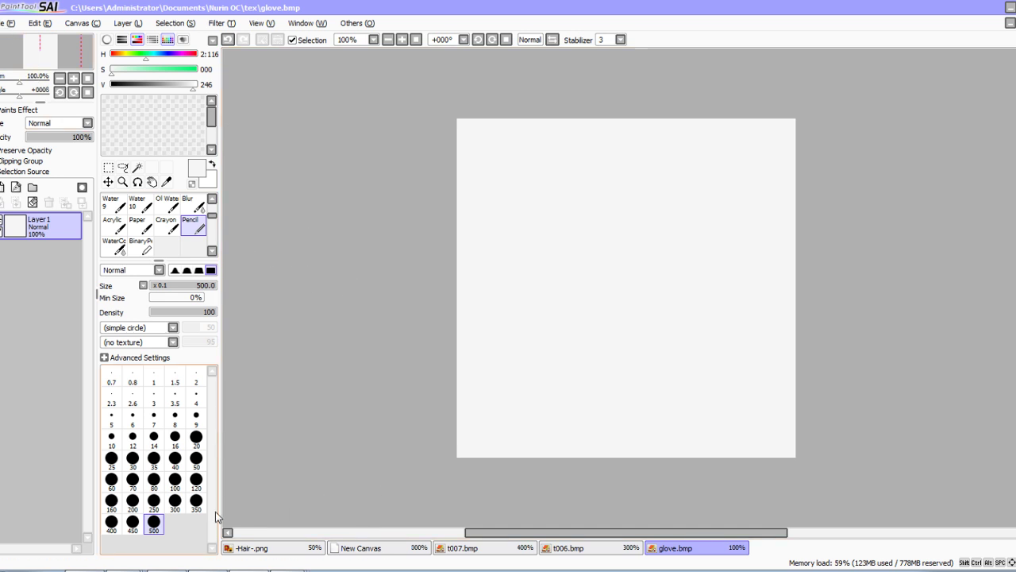
{"action": "left_click", "coordinate": [208, 570]}
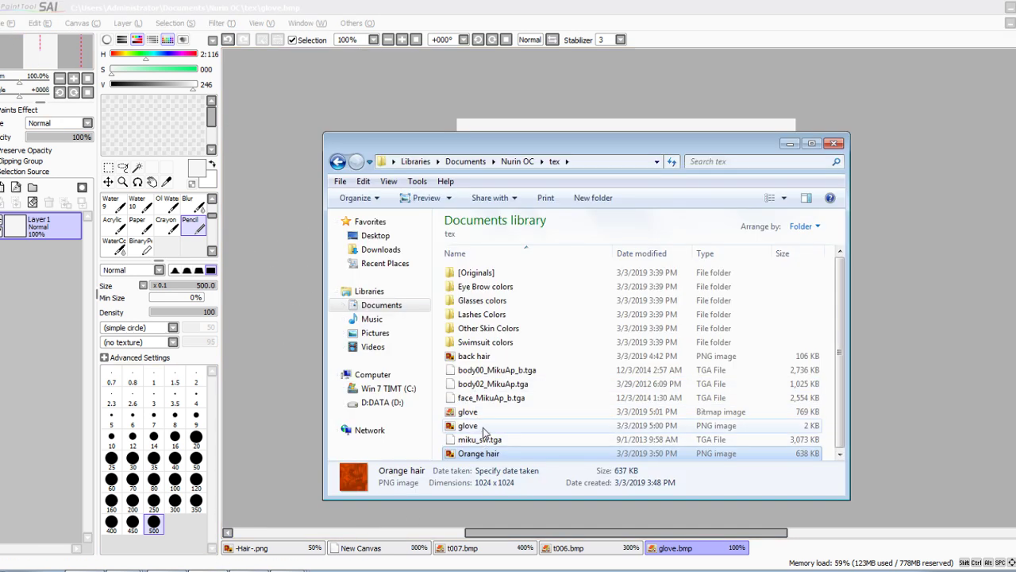
{"action": "right_click", "coordinate": [486, 413]}
{"action": "left_click", "coordinate": [521, 362]}
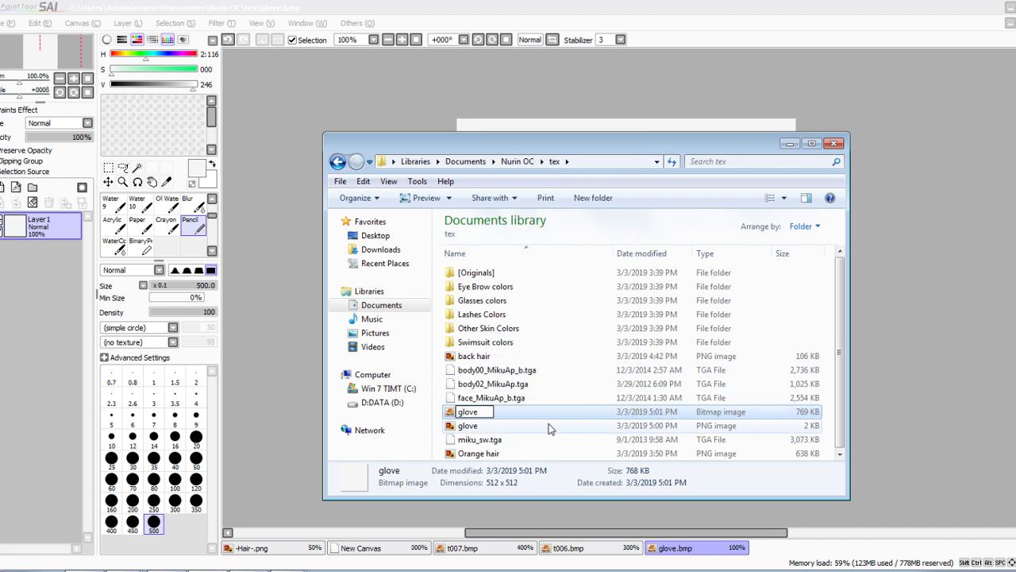
{"action": "type", "text": "I"}
{"action": "key", "text": "Return"}
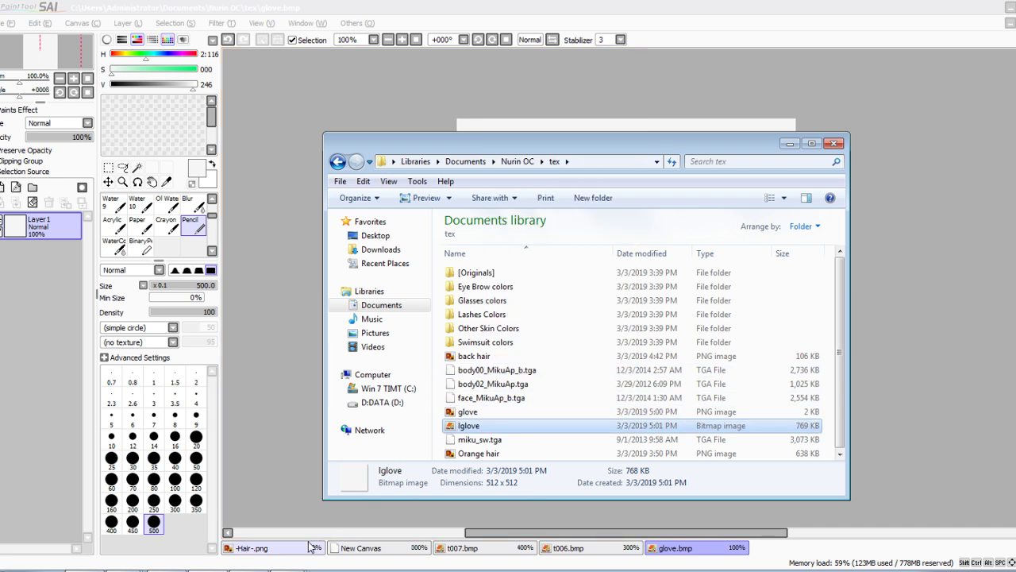
{"action": "left_click", "coordinate": [284, 570]}
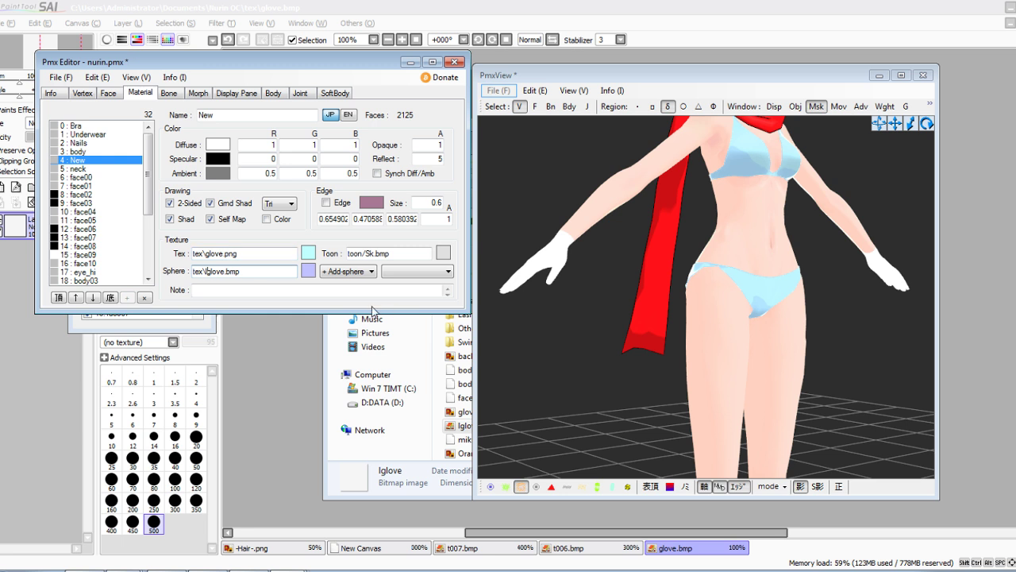
Examine the gloves and the whole character from the front in the PmxView model window
{"action": "left_click", "coordinate": [690, 229]}
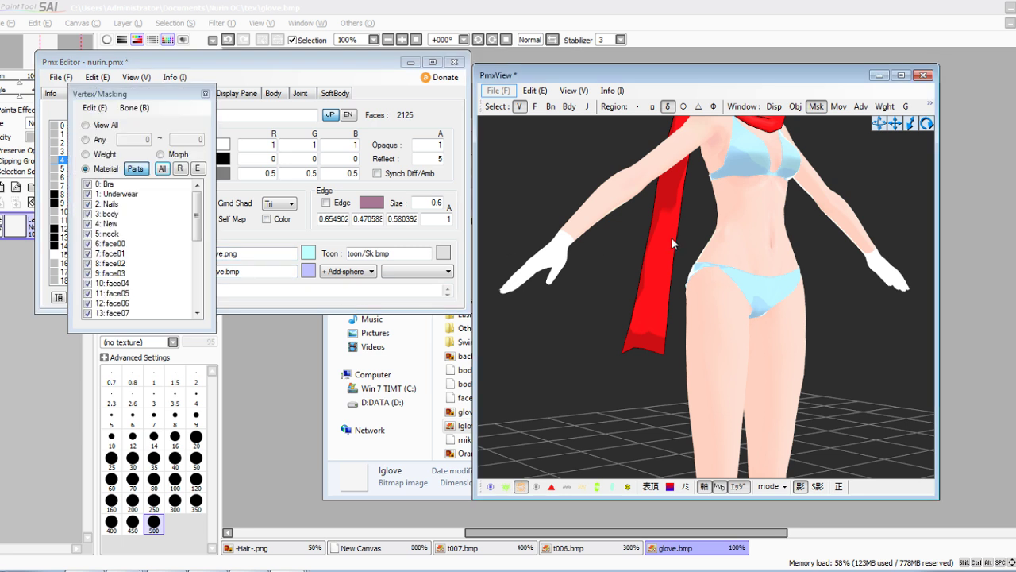
{"action": "mouse_move", "coordinate": [671, 236]}
{"action": "right_mouse_down"}
{"action": "mouse_move", "coordinate": [653, 236]}
{"action": "mouse_move", "coordinate": [639, 253]}
{"action": "mouse_move", "coordinate": [648, 283]}
{"action": "mouse_move", "coordinate": [671, 286]}
{"action": "mouse_move", "coordinate": [598, 282]}
{"action": "mouse_move", "coordinate": [614, 271]}
{"action": "right_mouse_up"}
{"action": "left_click", "coordinate": [381, 243]}
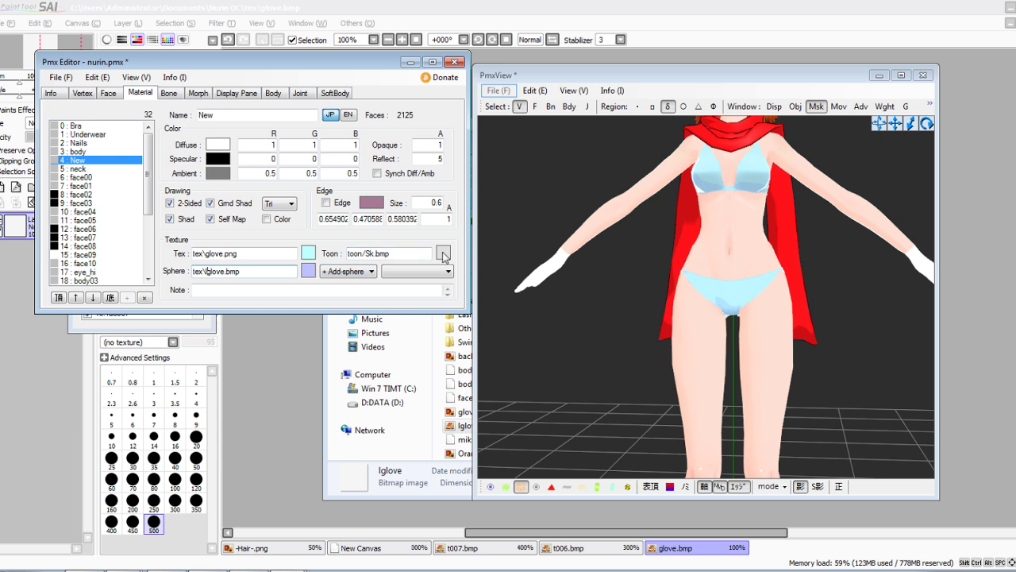
{"action": "left_click", "coordinate": [676, 253]}
{"action": "right_click_drag", "start_coordinate": [675, 253], "coordinate": [676, 232]}
{"action": "scroll", "coordinate": [656, 266], "scroll_direction": "down", "scroll_amount": 3}
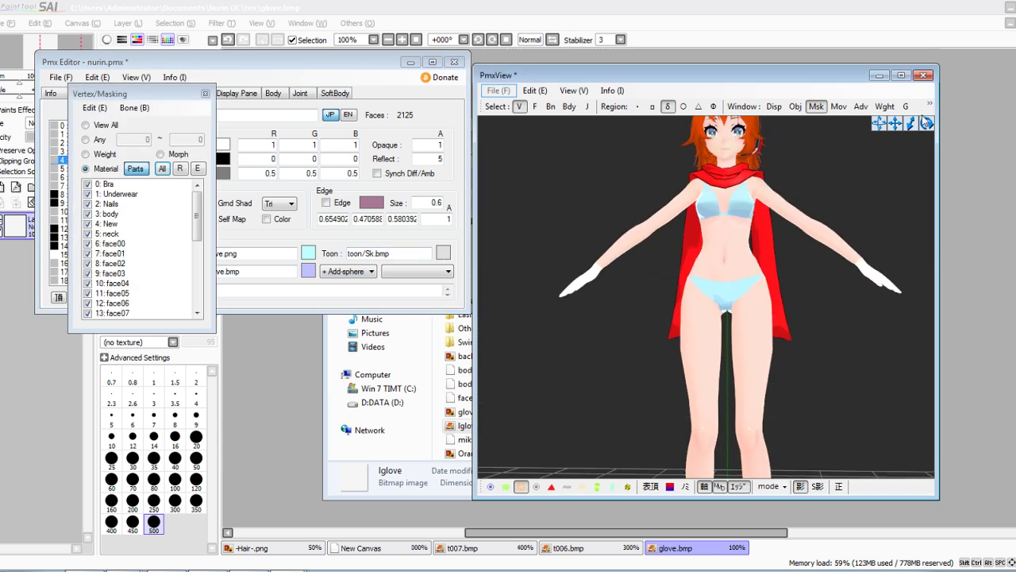
{"action": "left_click_drag", "start_coordinate": [896, 123], "coordinate": [895, 129]}
{"action": "right_click_drag", "start_coordinate": [815, 277], "coordinate": [810, 289]}
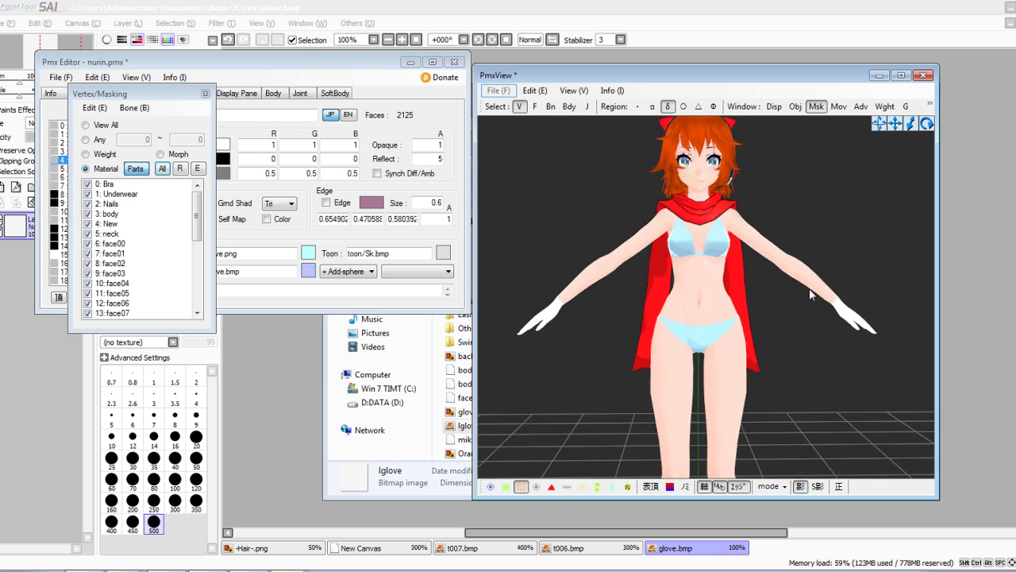
Switch to PaintTool SAI and examine the character's face and headphones in the New Canvas reference drawing
{"action": "left_click", "coordinate": [250, 526]}
{"action": "left_click", "coordinate": [423, 550]}
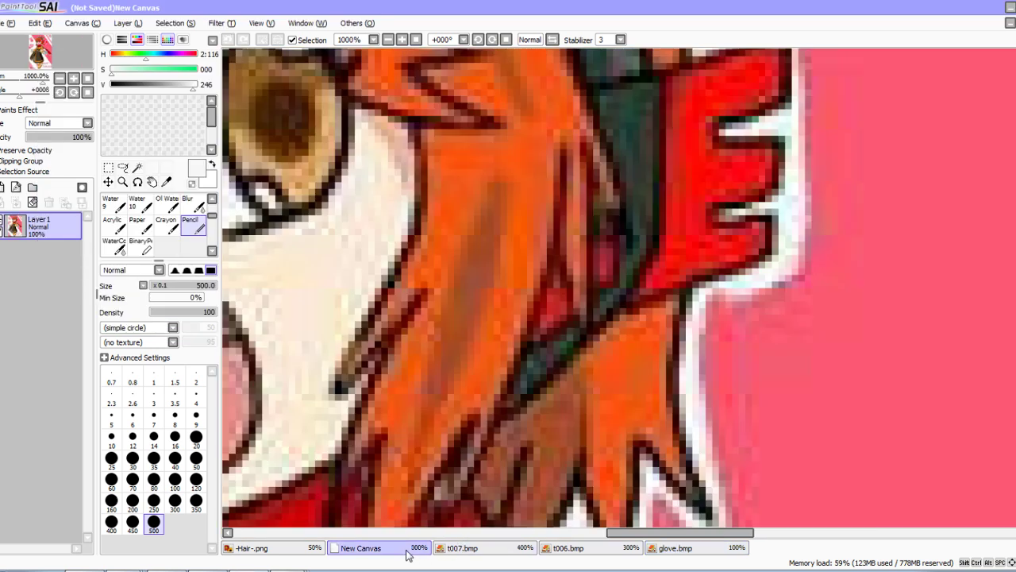
{"action": "scroll", "coordinate": [509, 468], "scroll_direction": "down", "scroll_amount": 3}
{"action": "scroll", "coordinate": [575, 408], "scroll_direction": "down", "scroll_amount": 5}
{"action": "scroll", "coordinate": [575, 332], "scroll_direction": "up", "scroll_amount": 6}
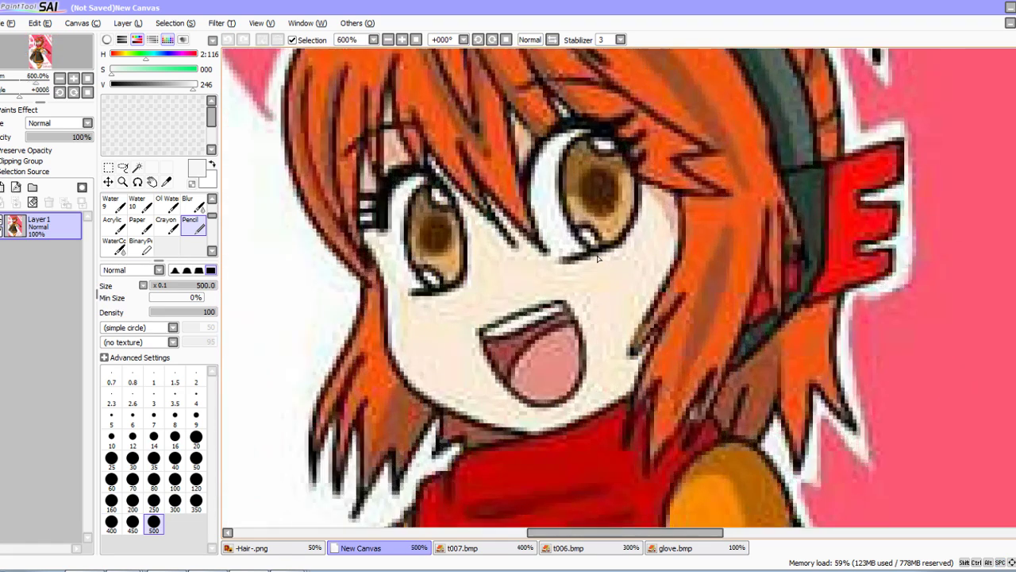
{"action": "left_click_drag", "start_coordinate": [575, 332], "coordinate": [602, 343]}
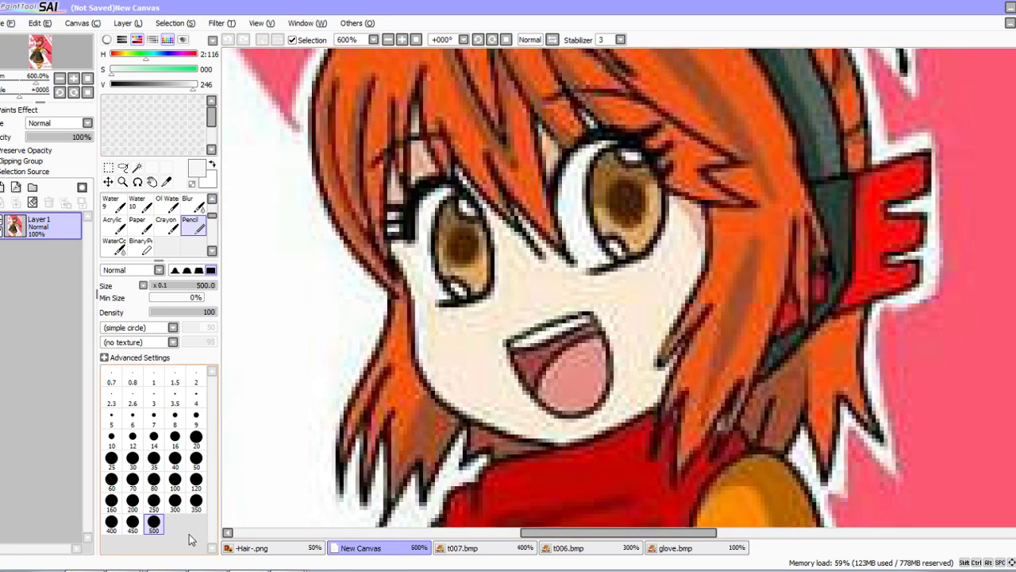
Switch to the browser and play "Desert Sky - Silent Partner (No Copyright Music)" on YouTube
{"action": "left_click", "coordinate": [169, 571]}
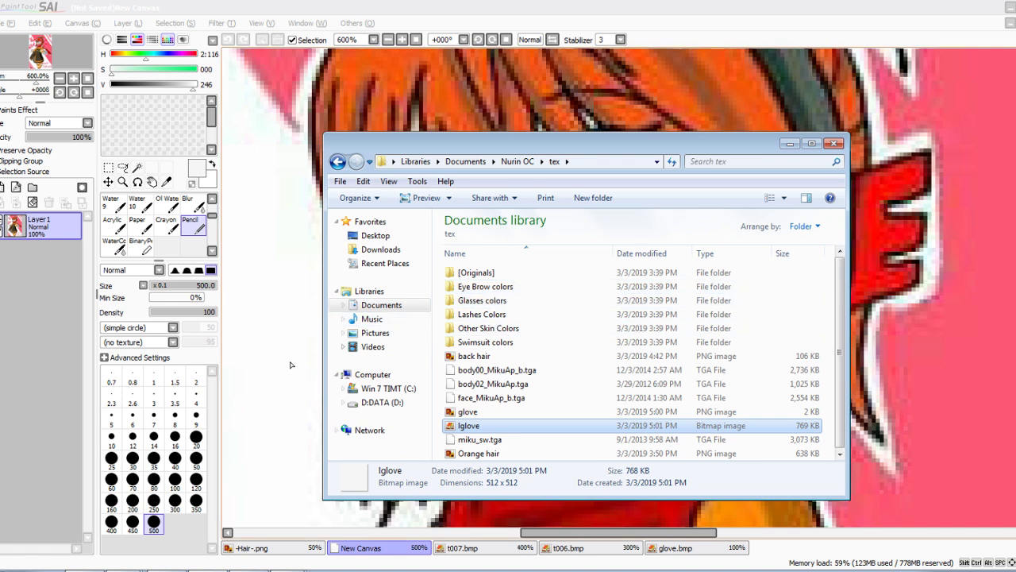
{"action": "left_click", "coordinate": [210, 570]}
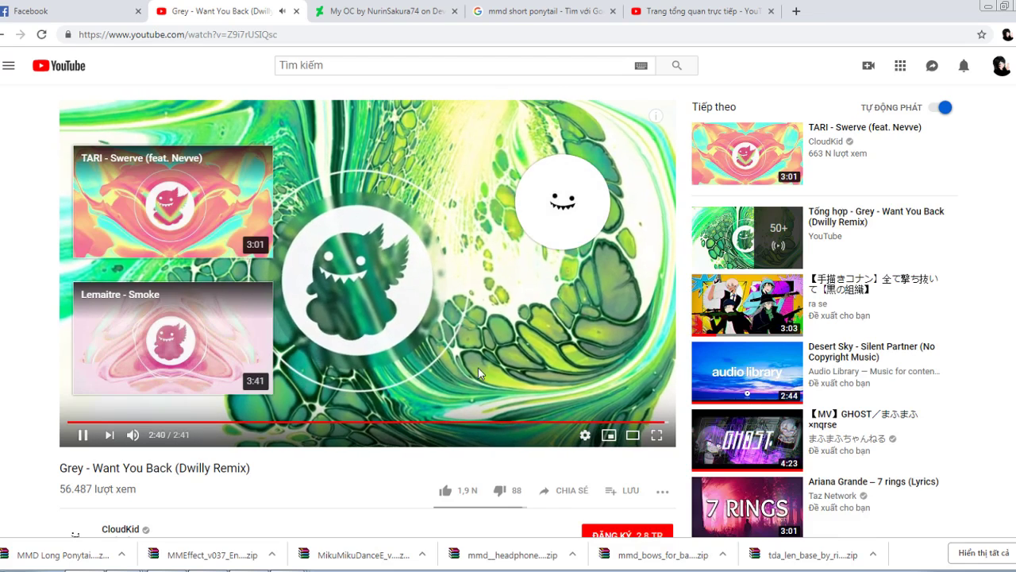
{"action": "left_click", "coordinate": [478, 367]}
{"action": "left_click", "coordinate": [721, 381]}
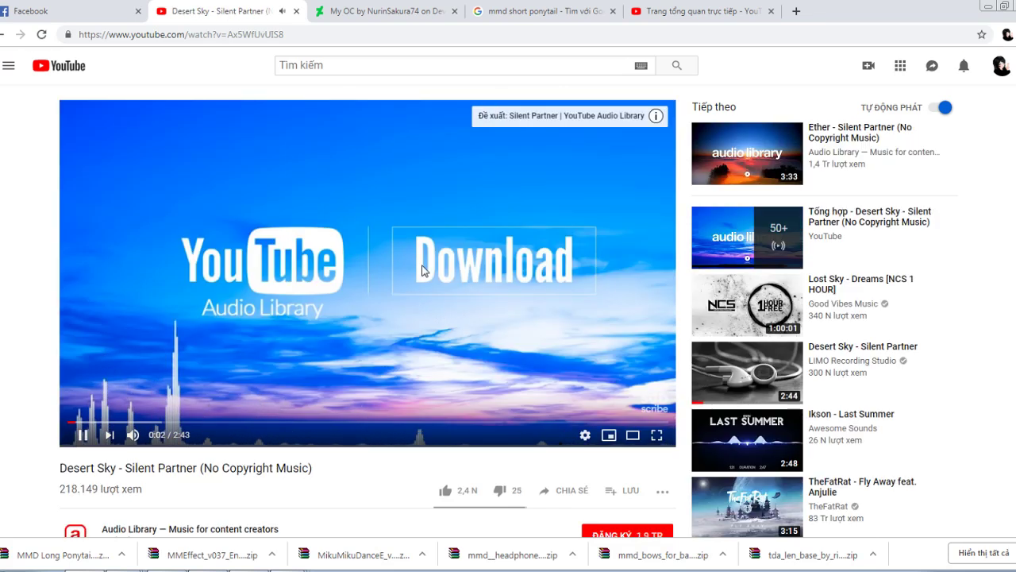
{"action": "right_click", "coordinate": [423, 268]}
{"action": "left_click", "coordinate": [449, 347]}
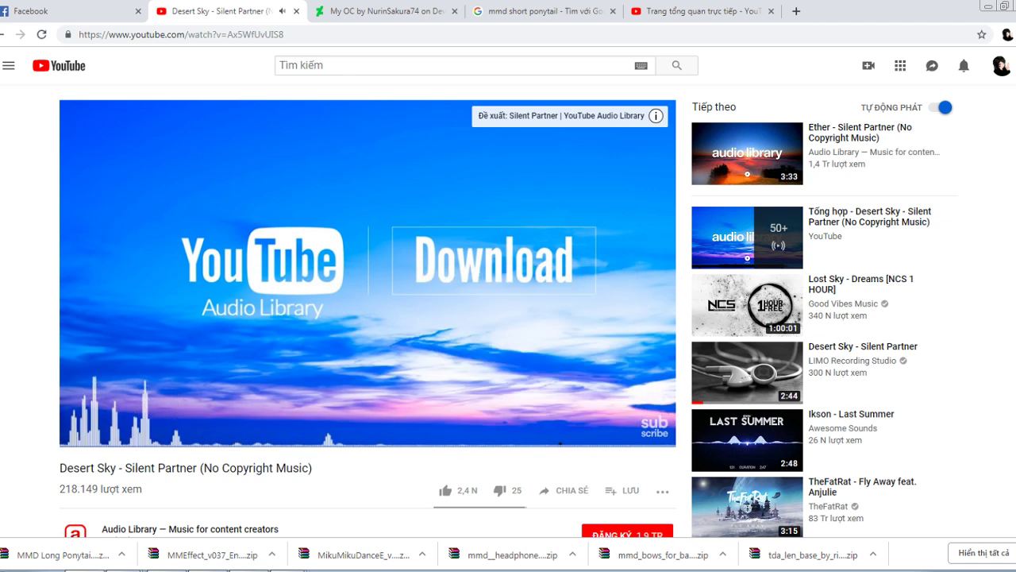
Check the stream status and chat on the YouTube live dashboard and return to PMX Editor
{"action": "left_click", "coordinate": [698, 11]}
{"action": "scroll", "coordinate": [556, 397], "scroll_direction": "down", "scroll_amount": 1}
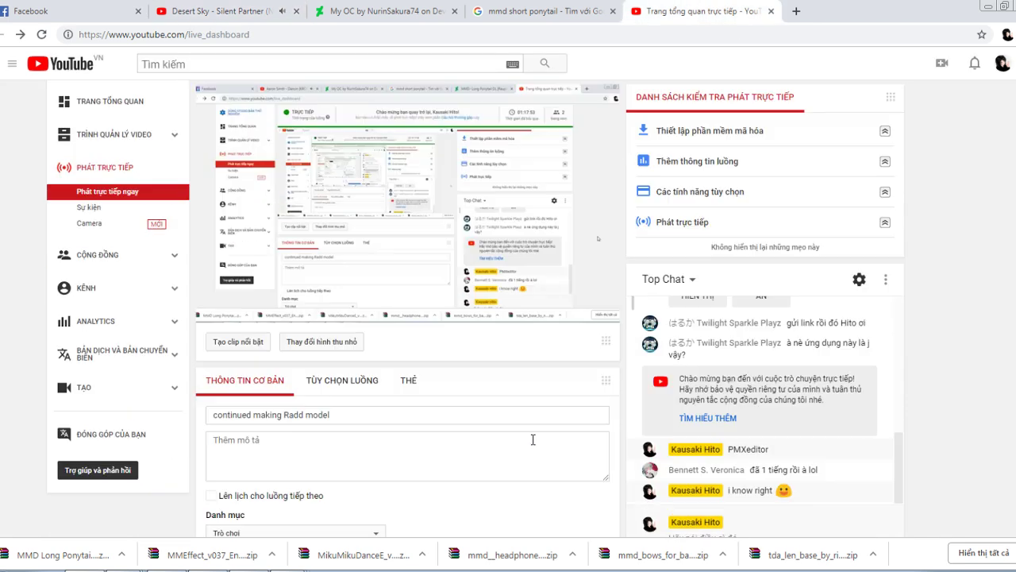
{"action": "scroll", "coordinate": [533, 402], "scroll_direction": "up", "scroll_amount": 1}
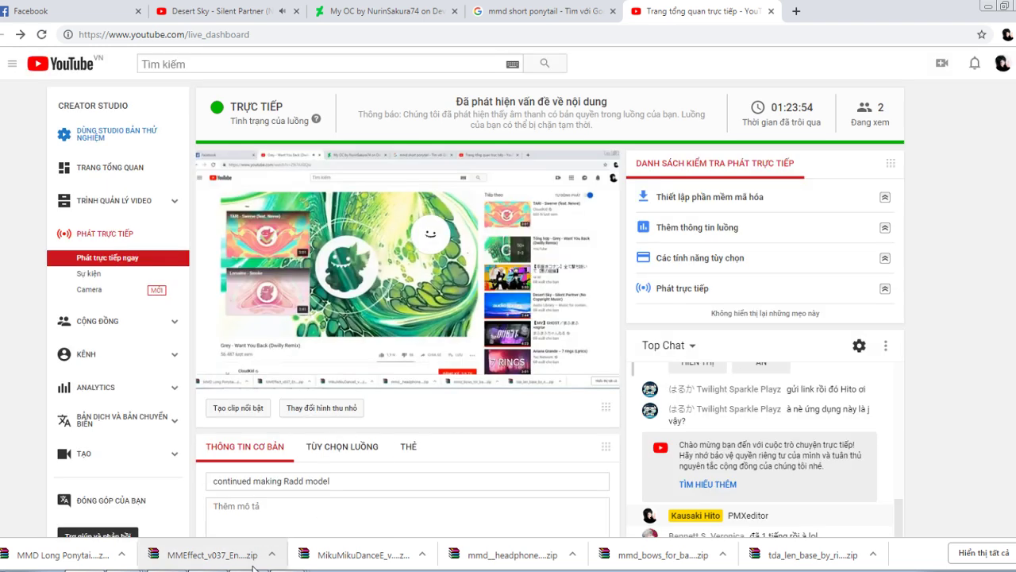
{"action": "key", "text": "alt+Tab"}
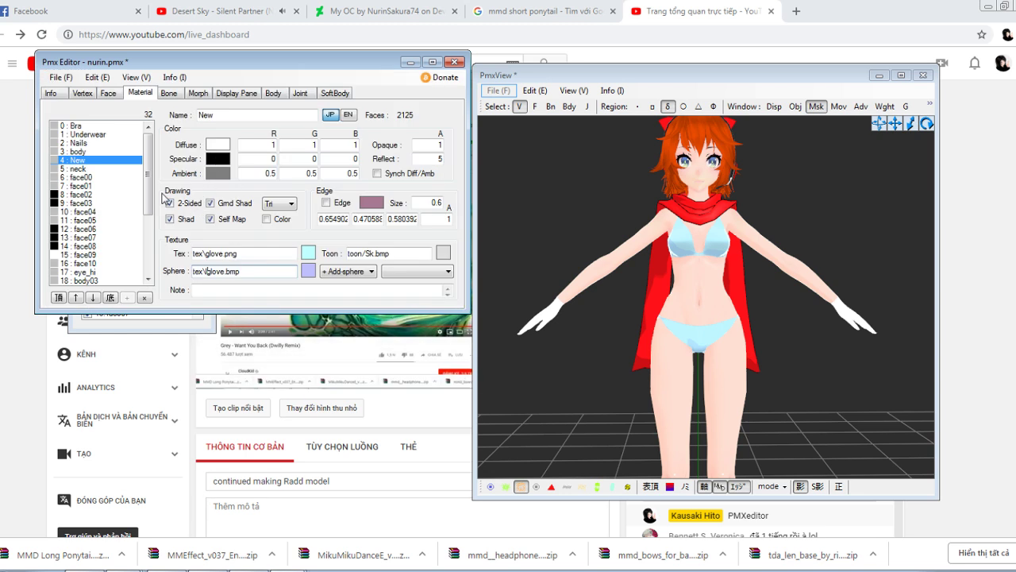
Switch to the tex folder in File Explorer, look through its Eye Brow colors subfolder and return to tex
{"action": "left_click_drag", "start_coordinate": [149, 192], "coordinate": [149, 255]}
{"action": "key", "text": "alt+Tab"}
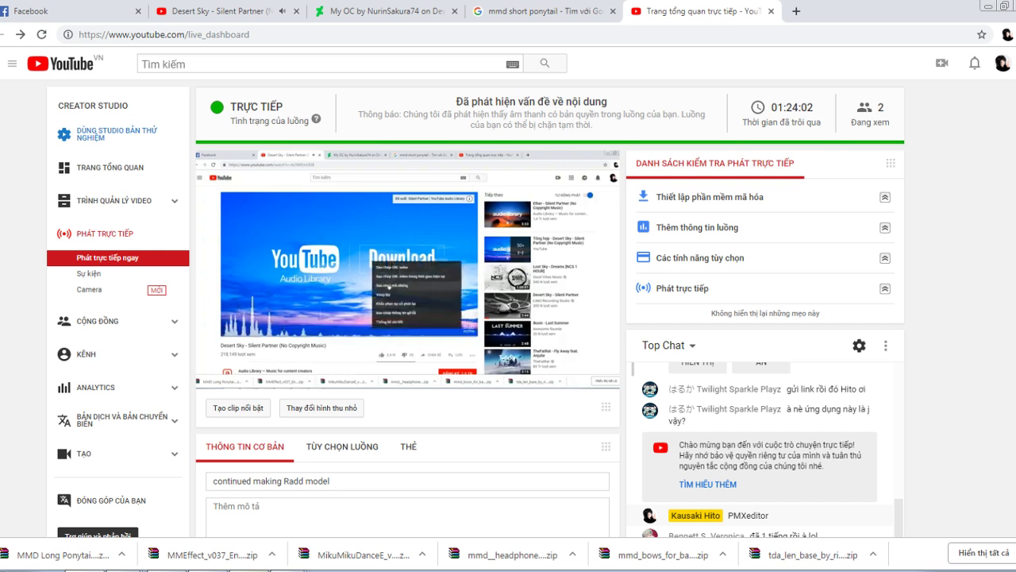
{"action": "left_click", "coordinate": [249, 569]}
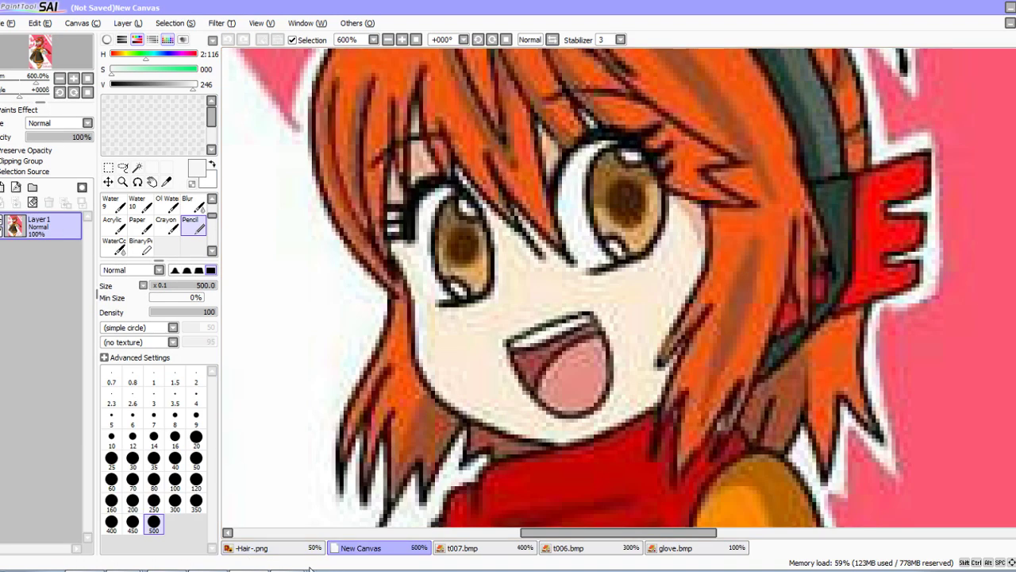
{"action": "key", "text": "alt+Tab"}
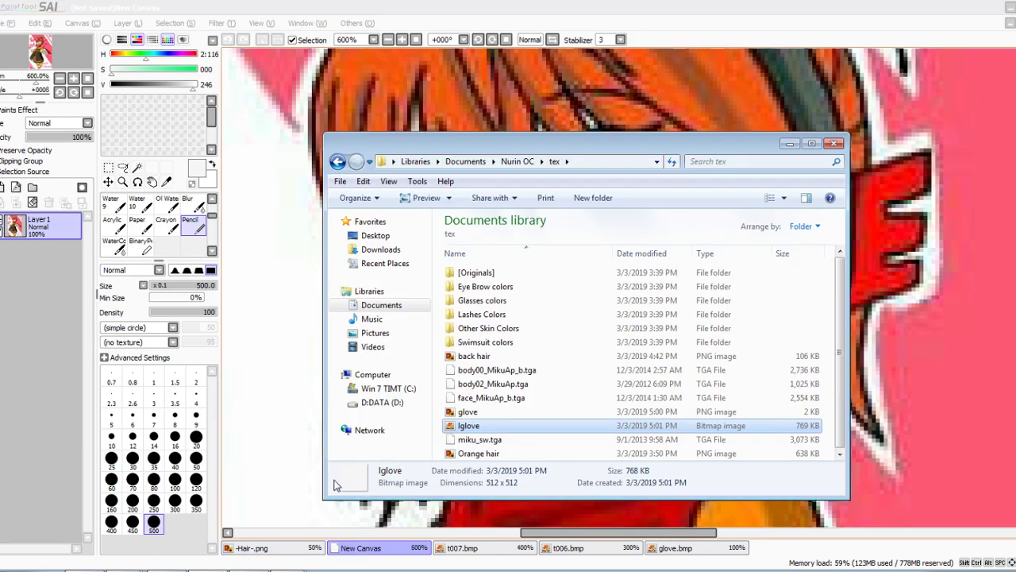
{"action": "double_click", "coordinate": [494, 291]}
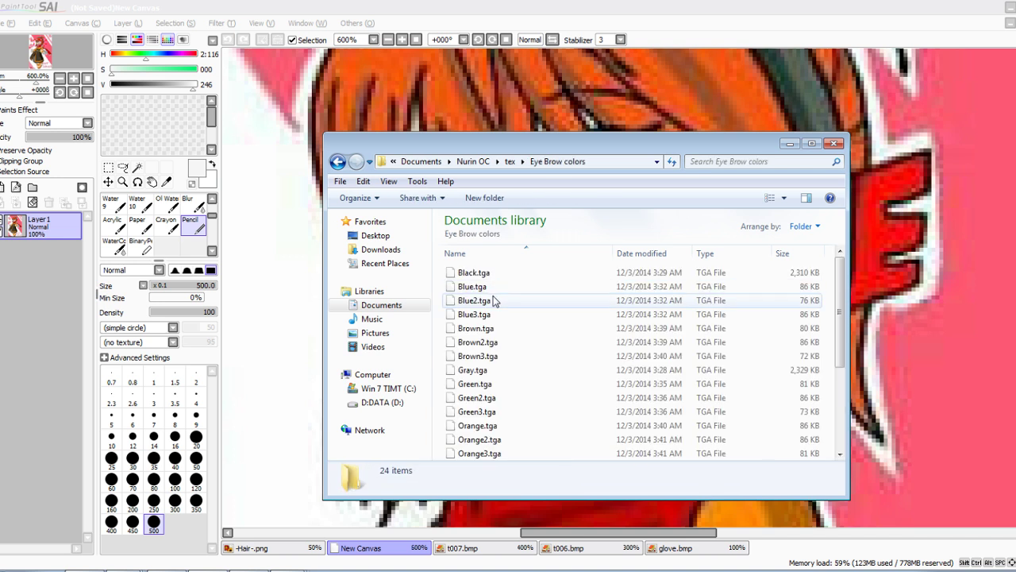
{"action": "scroll", "coordinate": [494, 300], "scroll_direction": "down", "scroll_amount": 3}
{"action": "scroll", "coordinate": [480, 300], "scroll_direction": "up", "scroll_amount": 3}
{"action": "left_click", "coordinate": [338, 161]}
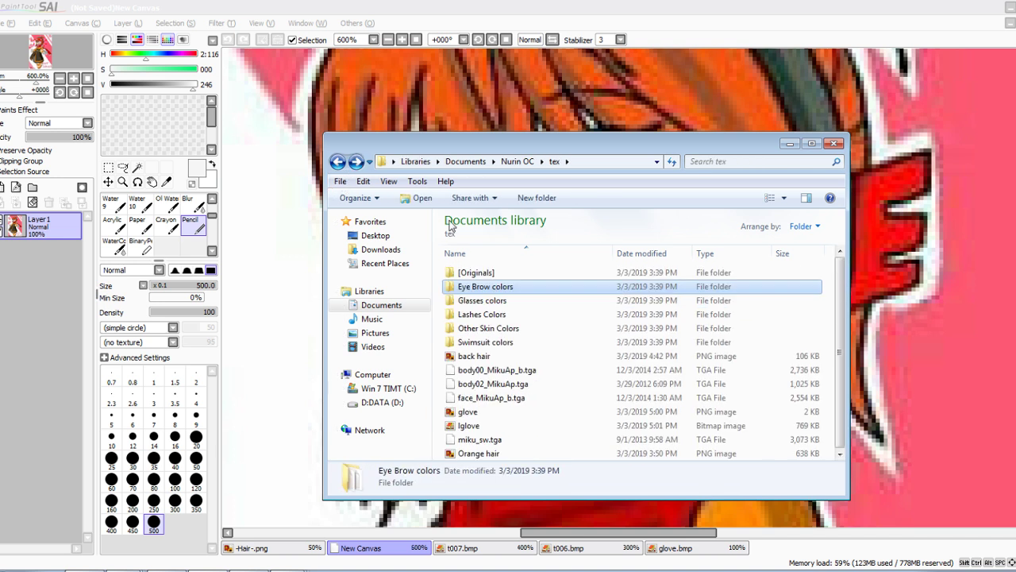
Switch to the browser's Google Images results and search for "mmd face texture"
{"action": "left_click", "coordinate": [205, 570]}
{"action": "left_click", "coordinate": [569, 15]}
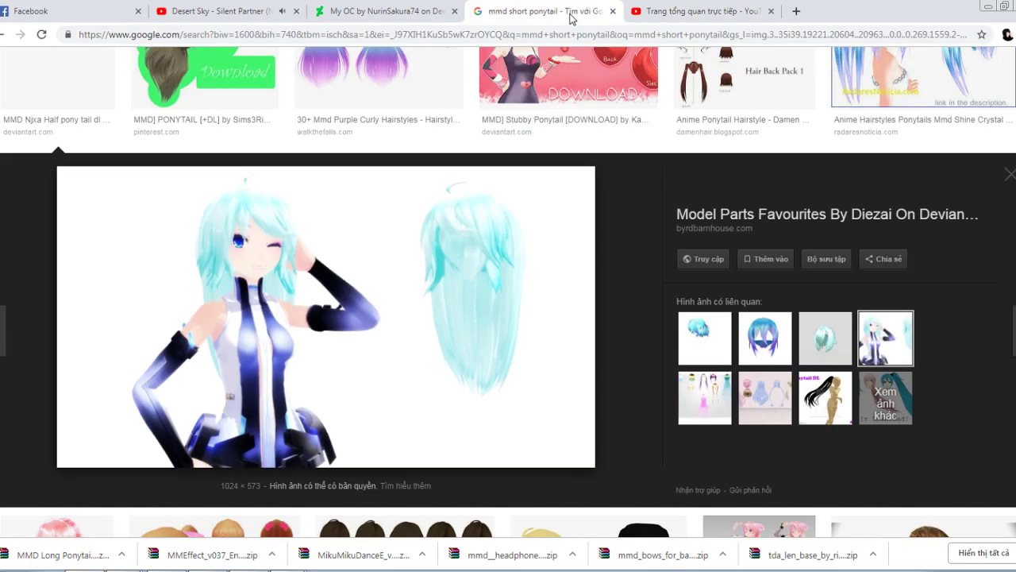
{"action": "left_click", "coordinate": [550, 37]}
{"action": "scroll", "coordinate": [357, 103], "scroll_direction": "up", "scroll_amount": 5}
{"action": "left_click", "coordinate": [319, 75]}
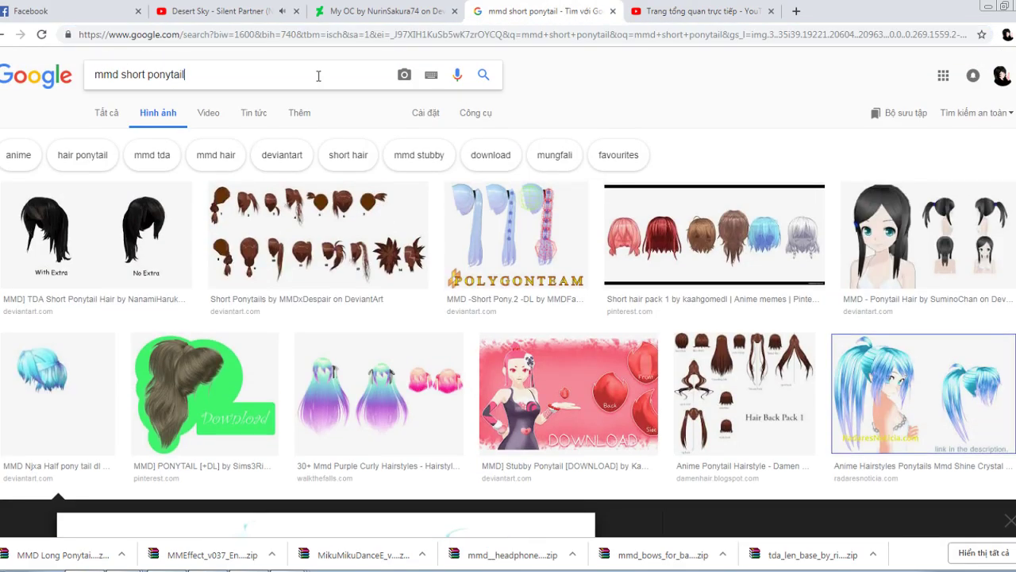
{"action": "key", "text": "BackSpace"}
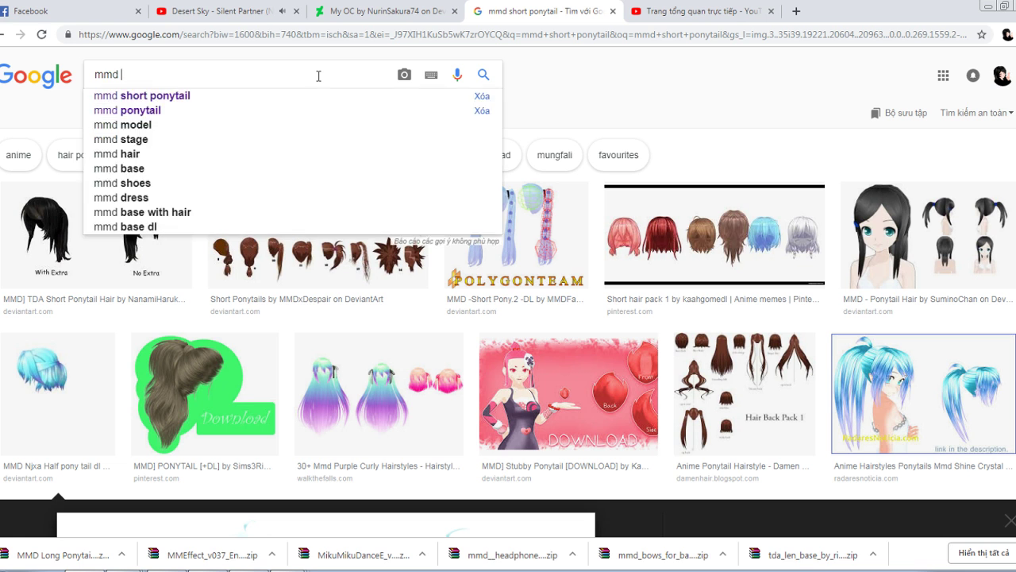
{"action": "type", "text": "face edit"}
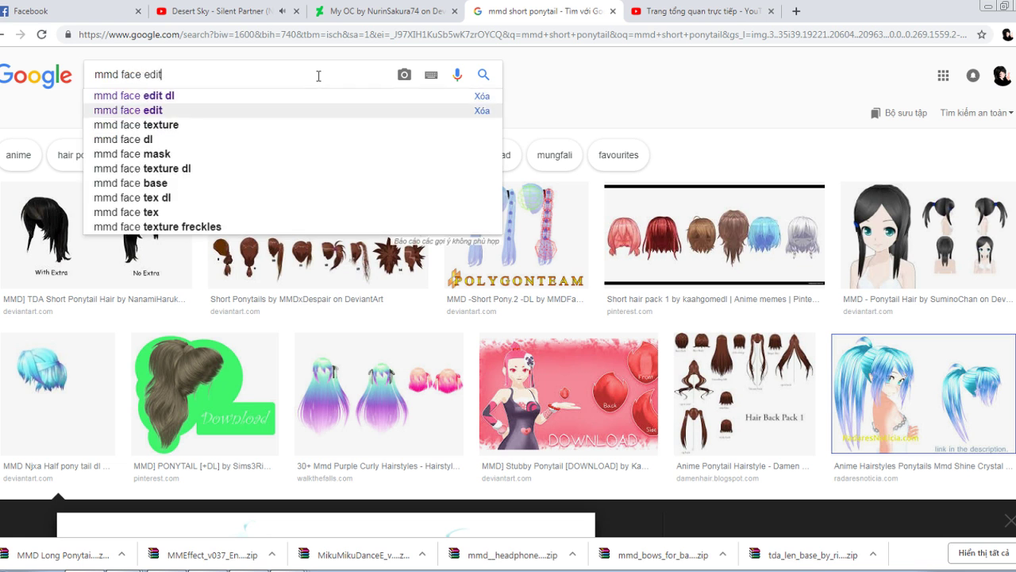
{"action": "key", "text": "Down"}
{"action": "key", "text": "Return"}
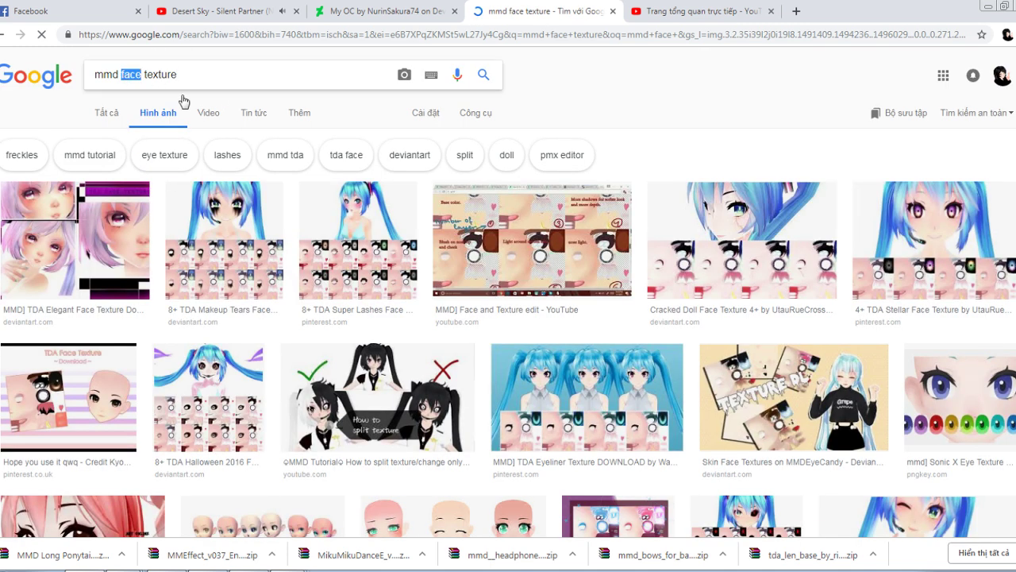
Search Google Images for "mmd eye texture" and look through the eye texture results
{"action": "type", "text": "ye"}
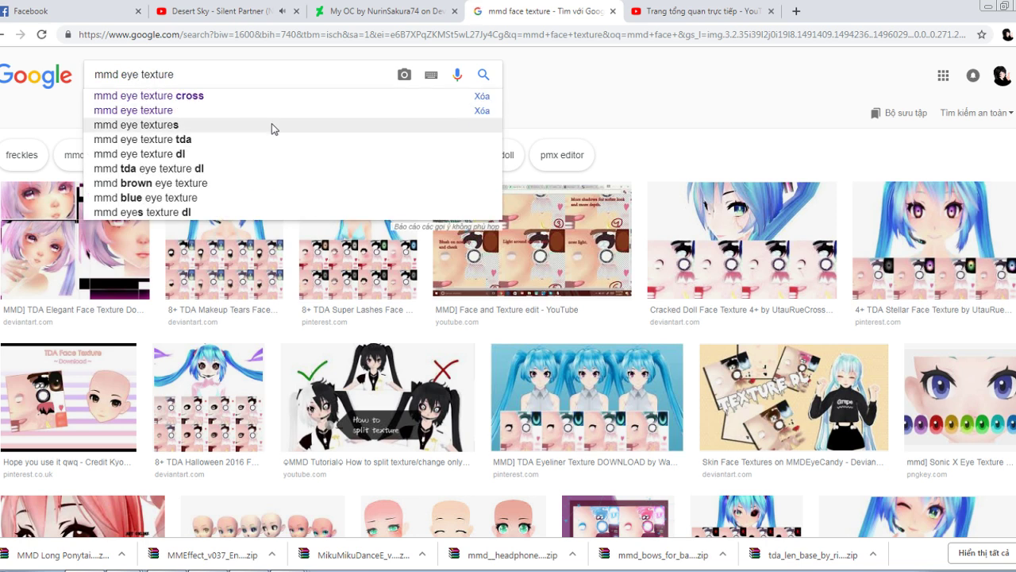
{"action": "left_click", "coordinate": [271, 112]}
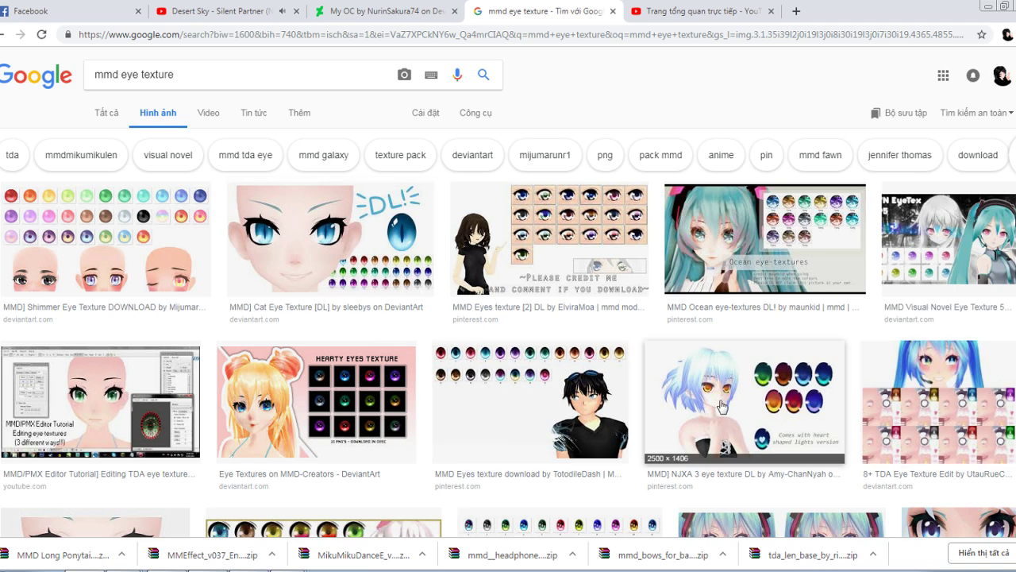
{"action": "scroll", "coordinate": [415, 294], "scroll_direction": "down", "scroll_amount": 4}
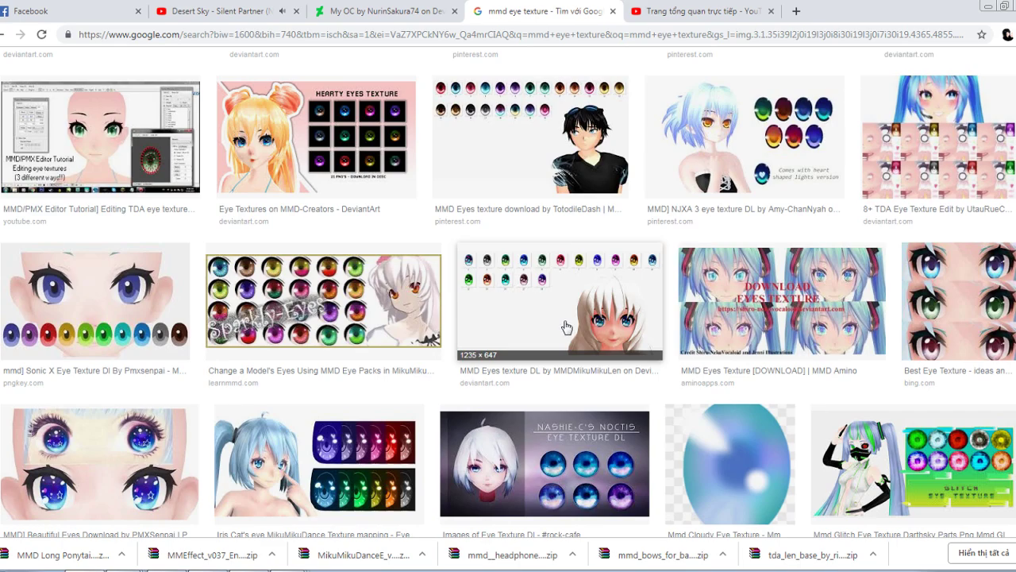
{"action": "scroll", "coordinate": [568, 306], "scroll_direction": "down", "scroll_amount": 10}
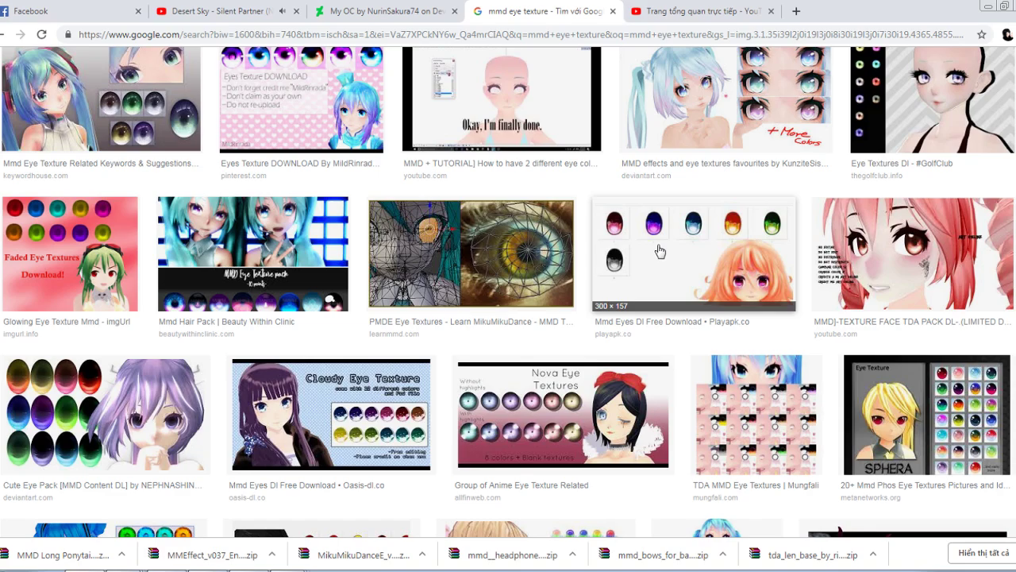
{"action": "scroll", "coordinate": [604, 239], "scroll_direction": "up", "scroll_amount": 15}
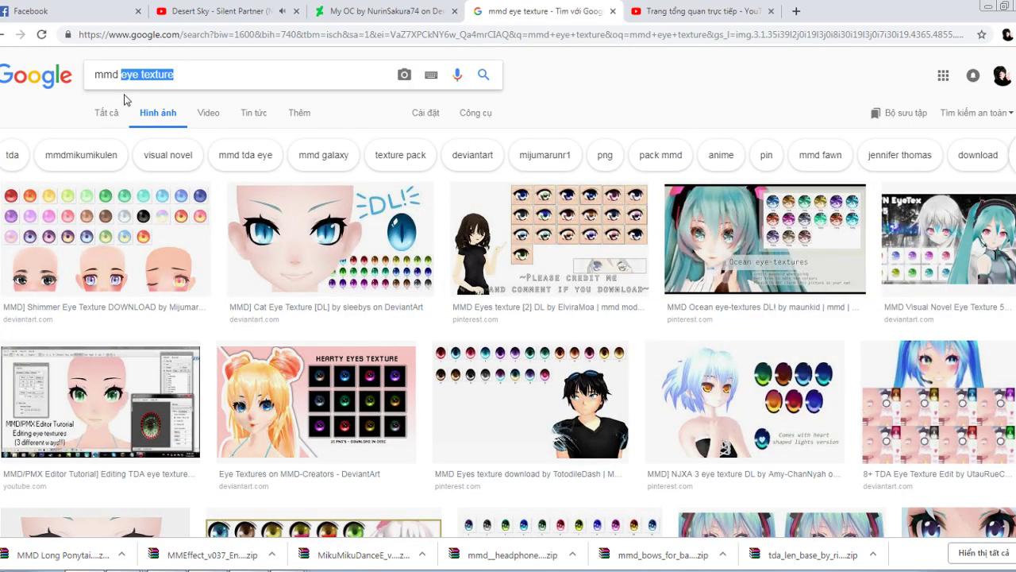
Search Google Images for "mmd mii", and extend the query to "mmd mii face"
{"action": "type", "text": "miih"}
{"action": "key", "text": "Return"}
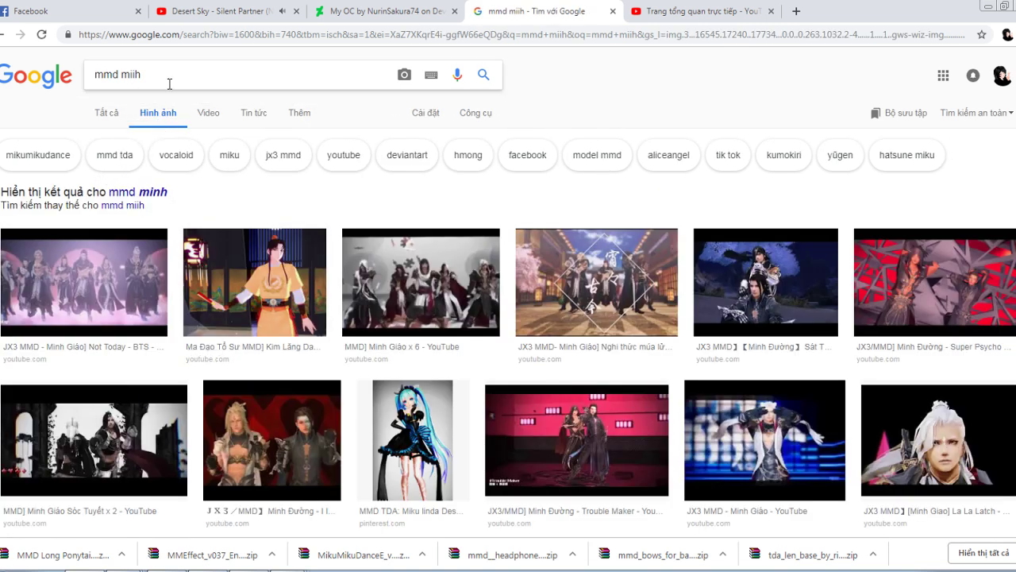
{"action": "key", "text": "Return"}
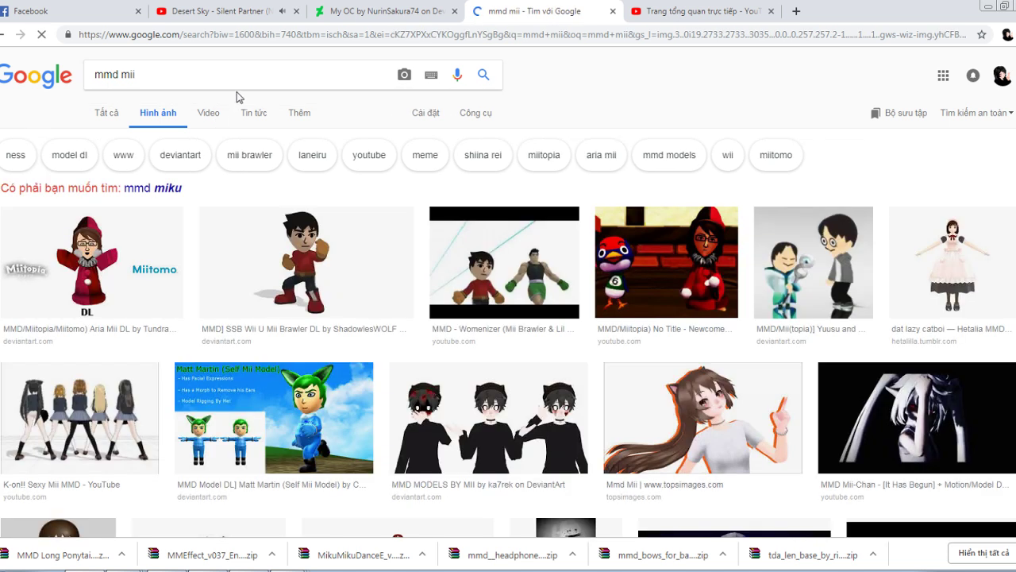
{"action": "left_click", "coordinate": [243, 83]}
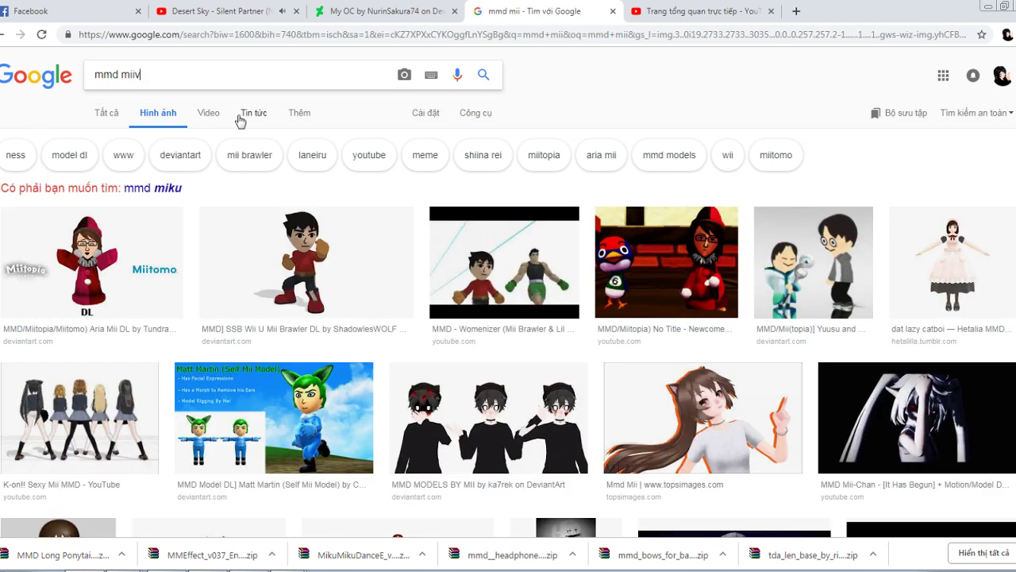
{"action": "key", "text": "BackSpace"}
{"action": "type", "text": "face"}
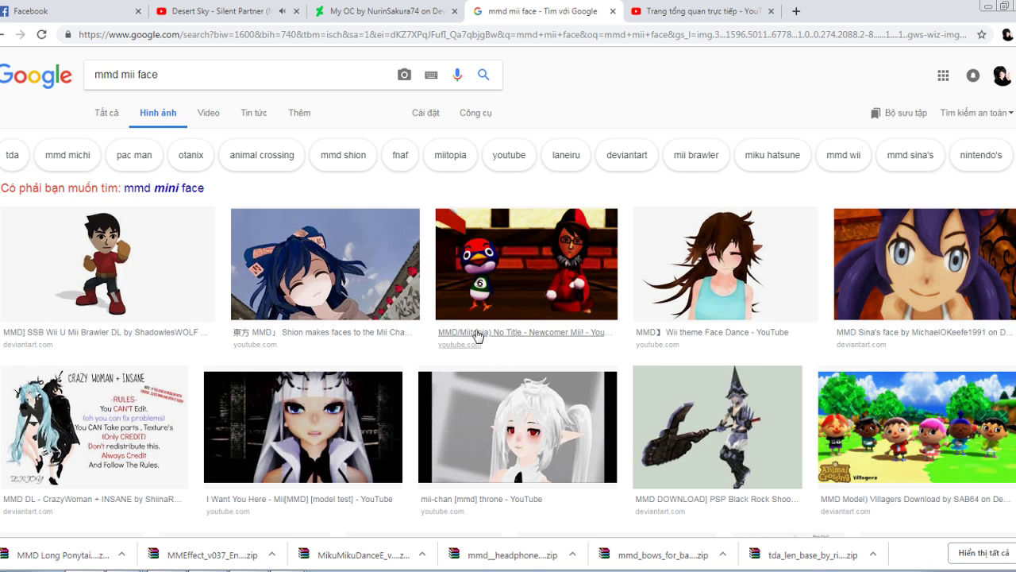
Search Google Images for "mmd face edit" and look through the results for a suitable face
{"action": "left_click", "coordinate": [225, 71]}
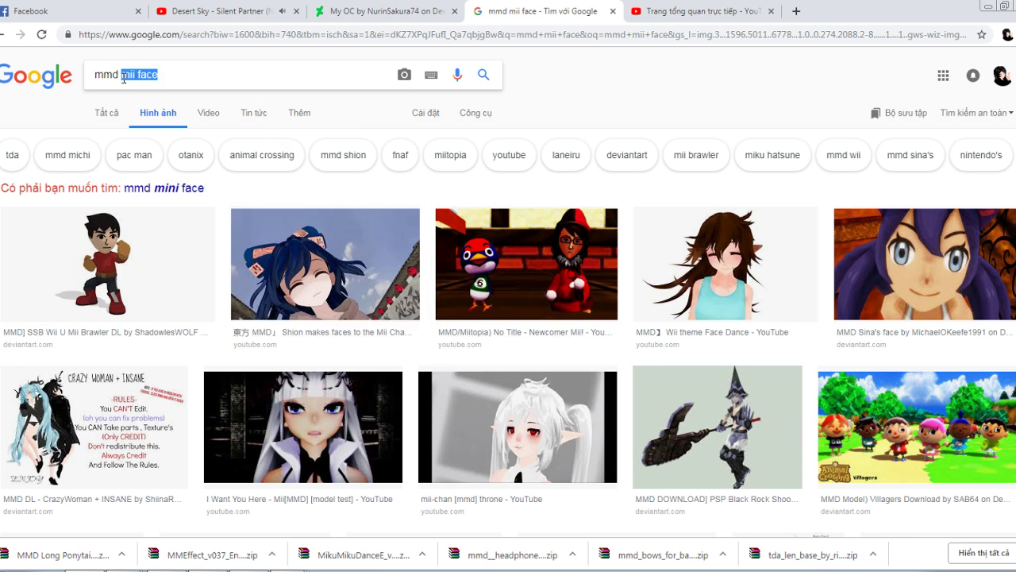
{"action": "type", "text": "face edit"}
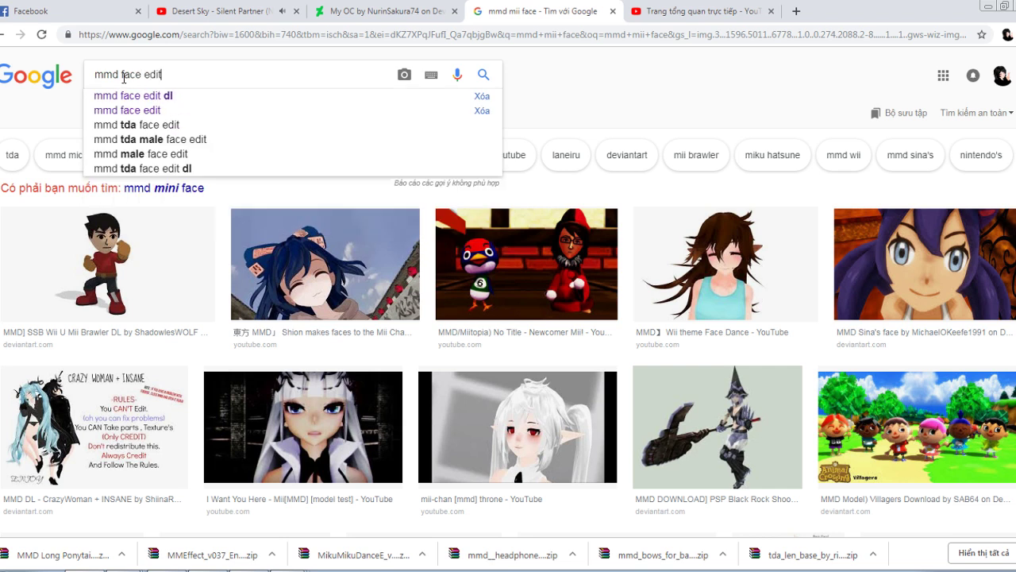
{"action": "key", "text": "Return"}
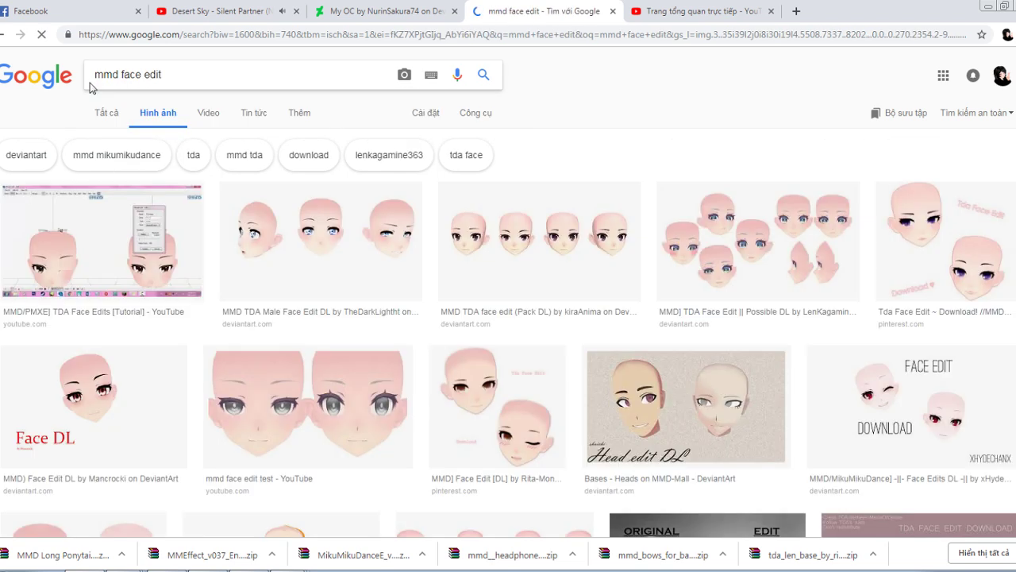
{"action": "scroll", "coordinate": [304, 338], "scroll_direction": "down", "scroll_amount": 4}
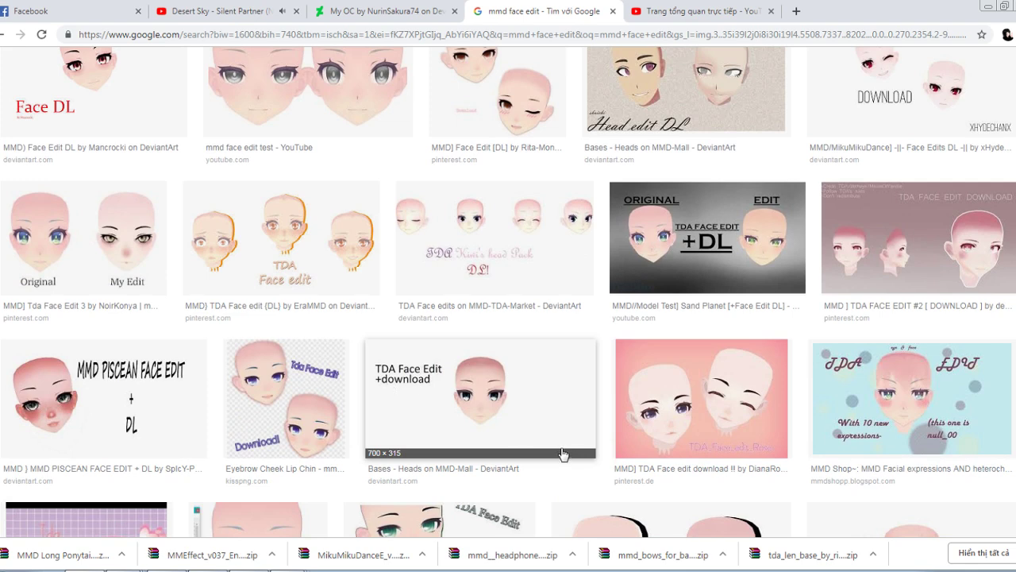
{"action": "scroll", "coordinate": [562, 454], "scroll_direction": "down", "scroll_amount": 3}
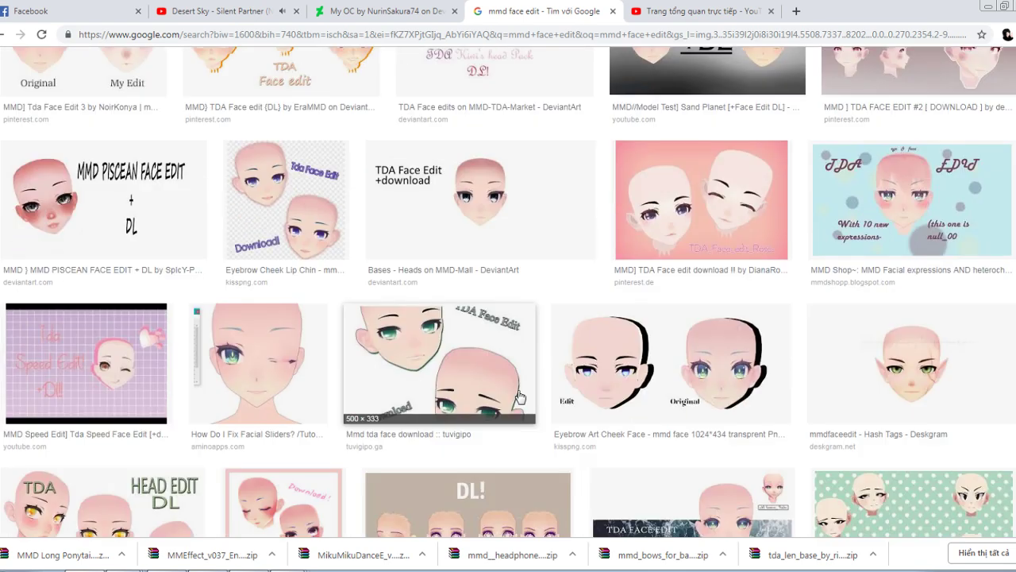
{"action": "scroll", "coordinate": [520, 395], "scroll_direction": "down", "scroll_amount": 3}
{"action": "scroll", "coordinate": [541, 337], "scroll_direction": "down", "scroll_amount": 3}
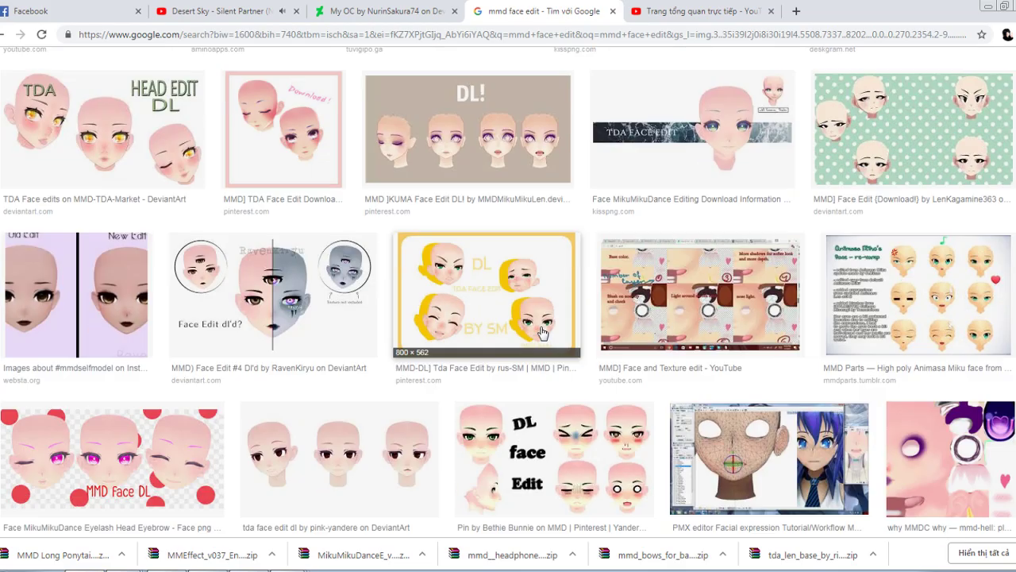
{"action": "scroll", "coordinate": [541, 334], "scroll_direction": "down", "scroll_amount": 2}
{"action": "scroll", "coordinate": [543, 324], "scroll_direction": "down", "scroll_amount": 5}
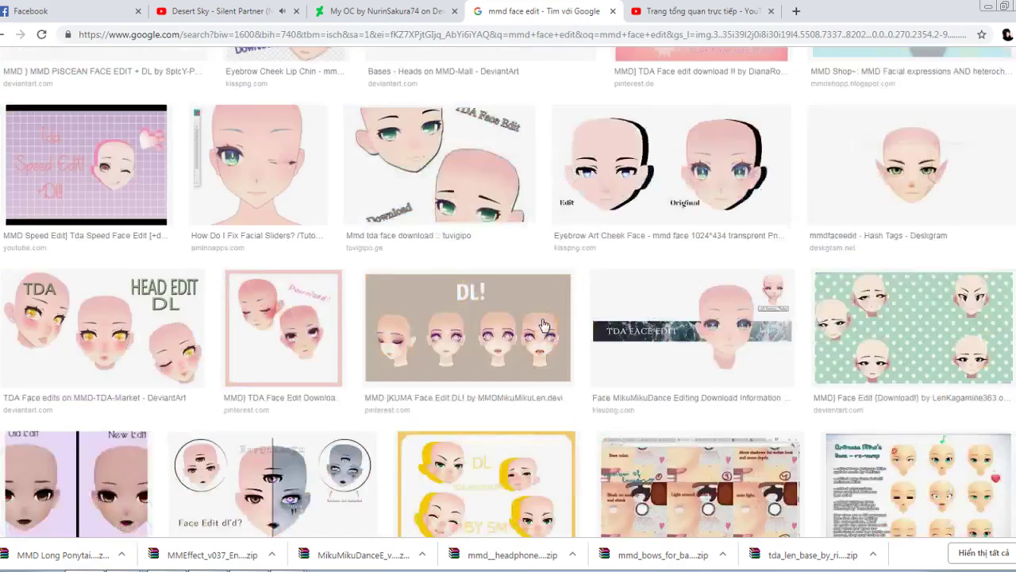
{"action": "scroll", "coordinate": [399, 301], "scroll_direction": "down", "scroll_amount": 3}
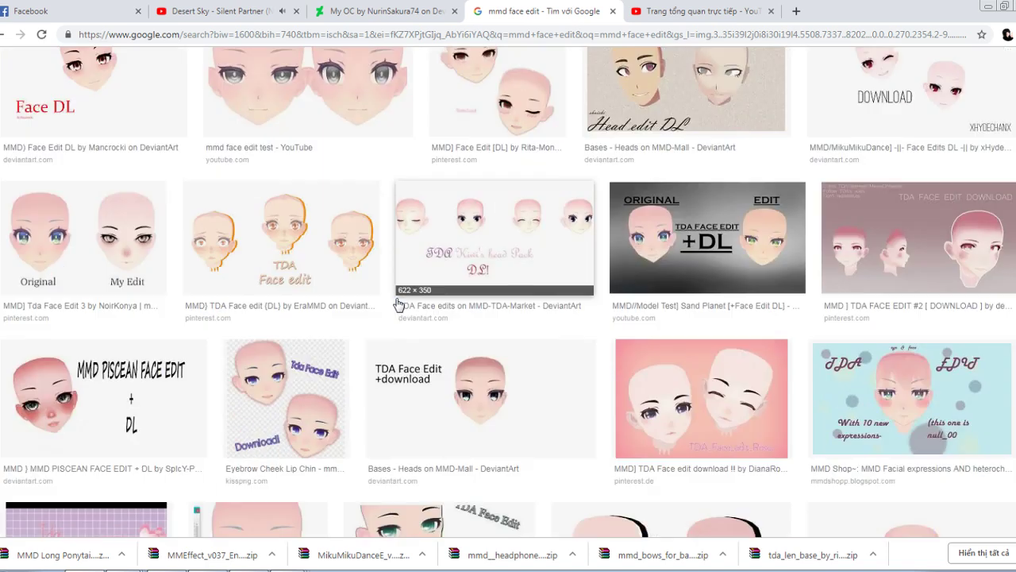
Open the source page of the "TDA Face Edit +download" image, preview related face images, and go to the opened MMD-Mall gallery
{"action": "left_click", "coordinate": [435, 325]}
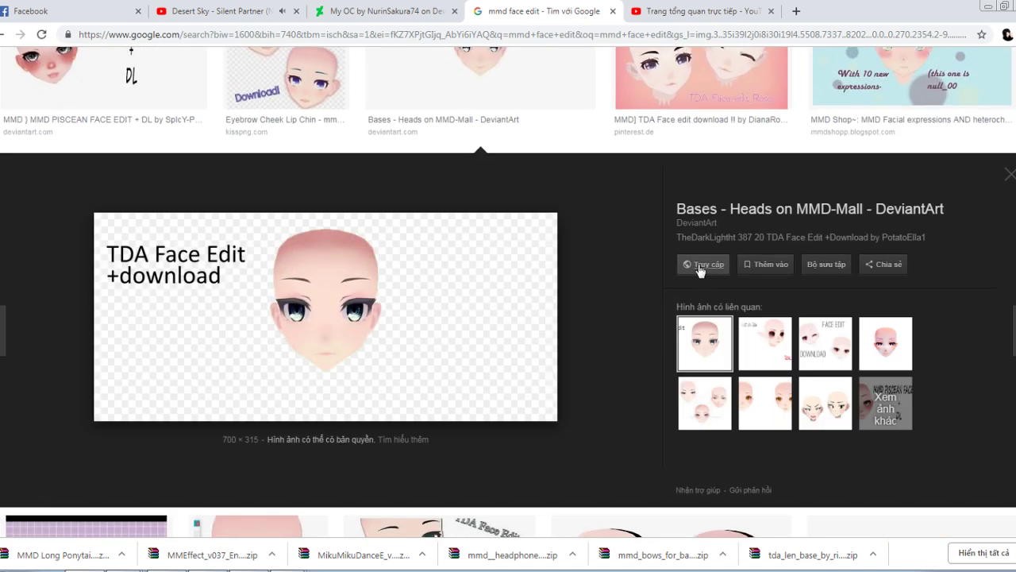
{"action": "left_click", "coordinate": [710, 270]}
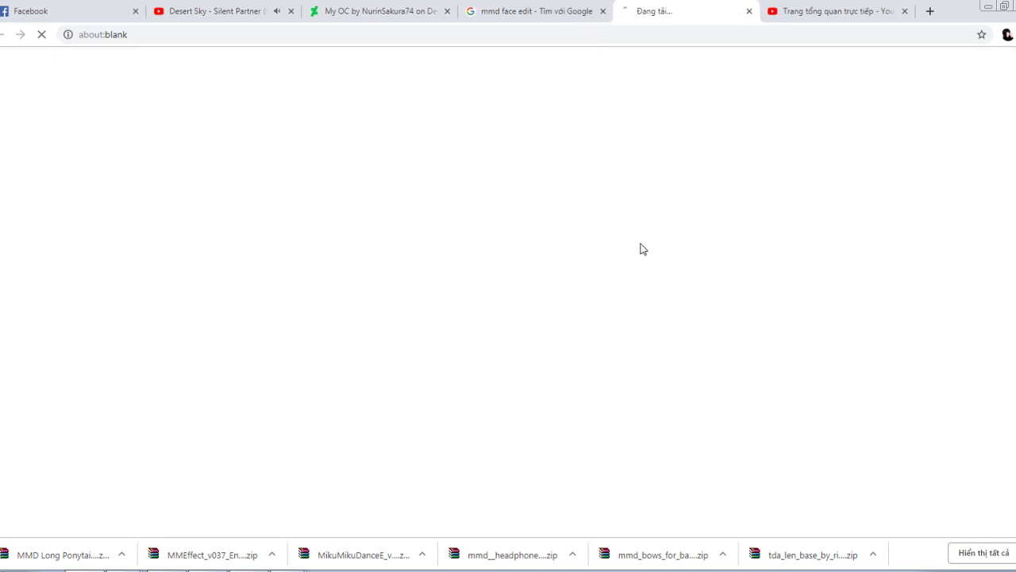
{"action": "left_click", "coordinate": [528, 9]}
{"action": "left_click", "coordinate": [812, 409]}
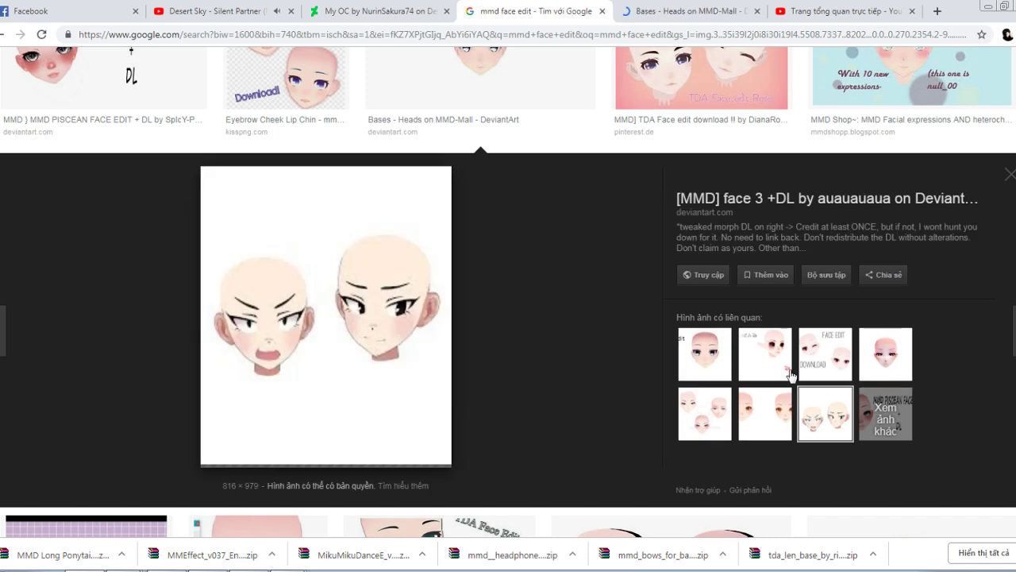
{"action": "left_click", "coordinate": [723, 349]}
{"action": "left_click", "coordinate": [647, 12]}
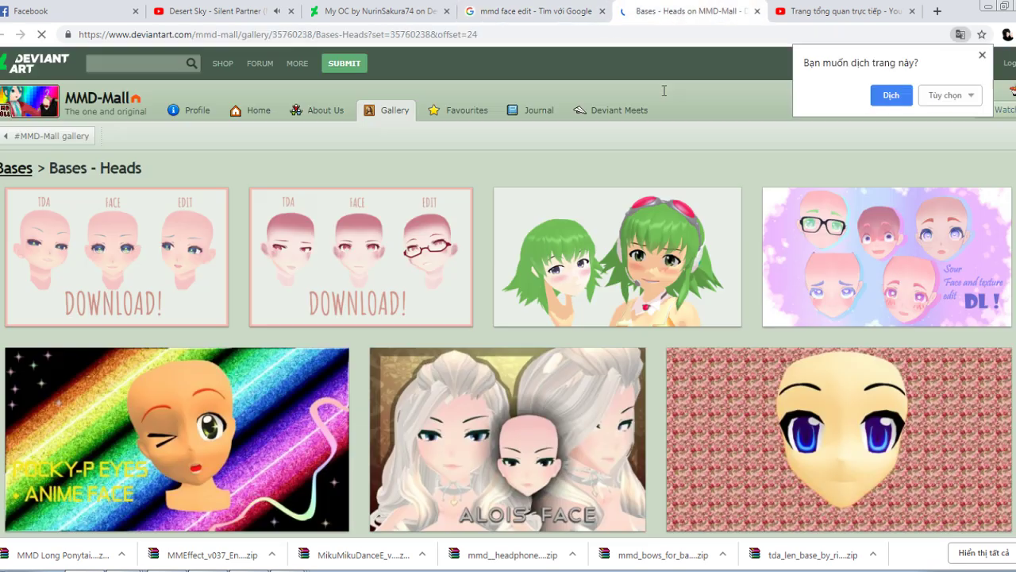
Look through the head downloads in MMD-Mall's Bases - Heads gallery on DeviantArt
{"action": "scroll", "coordinate": [545, 367], "scroll_direction": "down", "scroll_amount": 9}
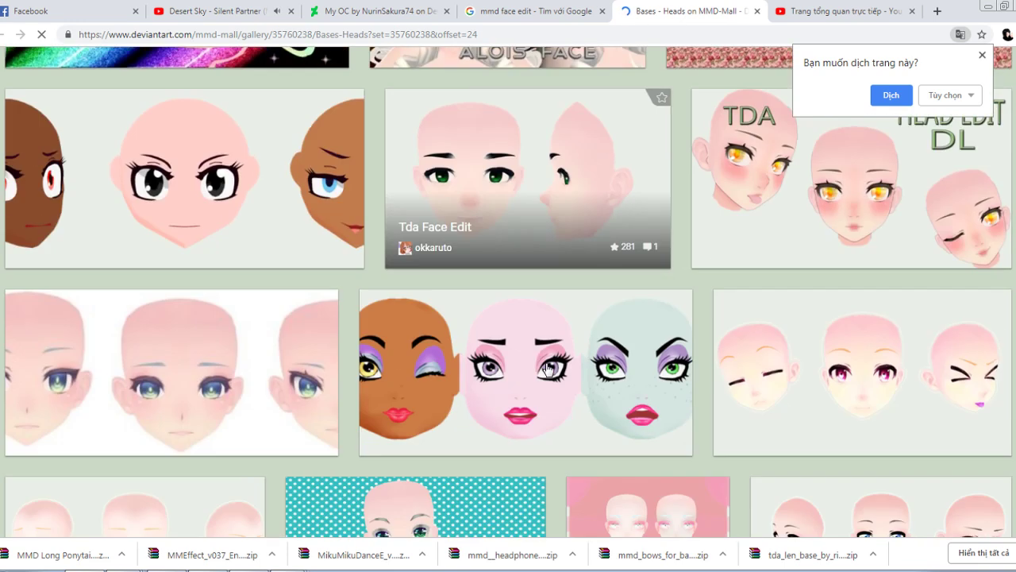
{"action": "scroll", "coordinate": [545, 366], "scroll_direction": "down", "scroll_amount": 2}
{"action": "scroll", "coordinate": [548, 369], "scroll_direction": "down", "scroll_amount": 8}
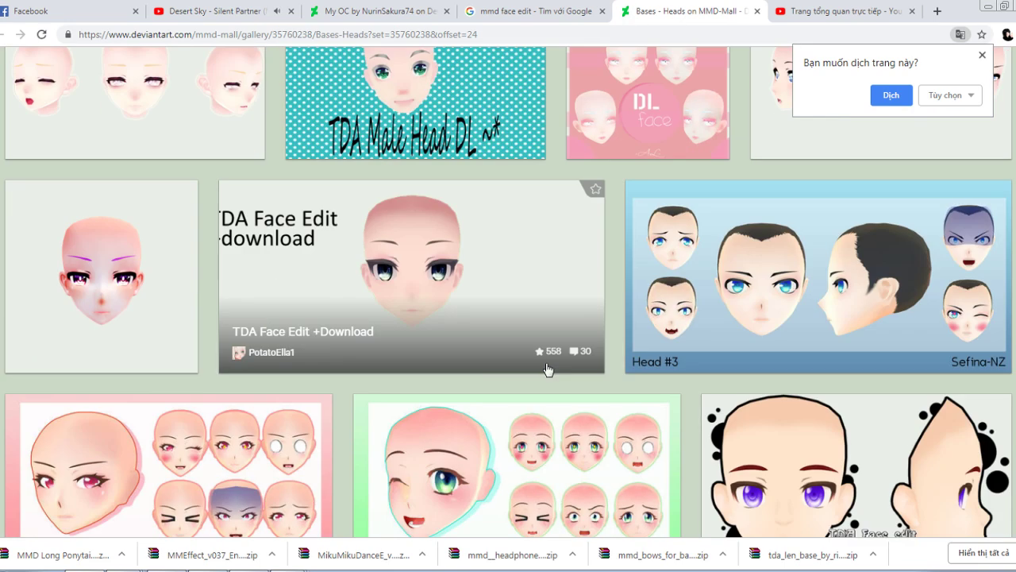
{"action": "scroll", "coordinate": [545, 367], "scroll_direction": "down", "scroll_amount": 2}
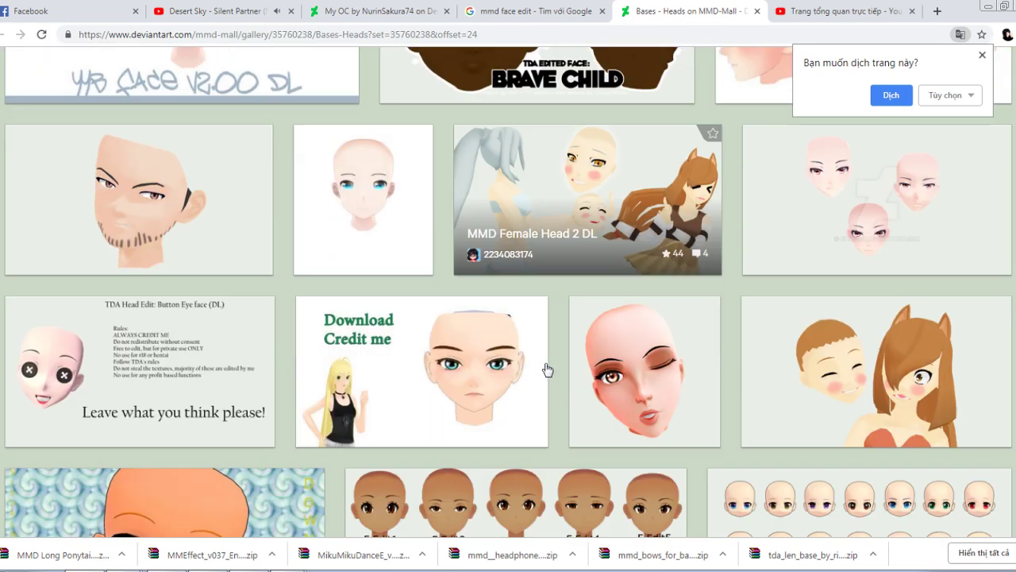
{"action": "scroll", "coordinate": [545, 367], "scroll_direction": "down", "scroll_amount": 2}
{"action": "scroll", "coordinate": [546, 366], "scroll_direction": "up", "scroll_amount": 2}
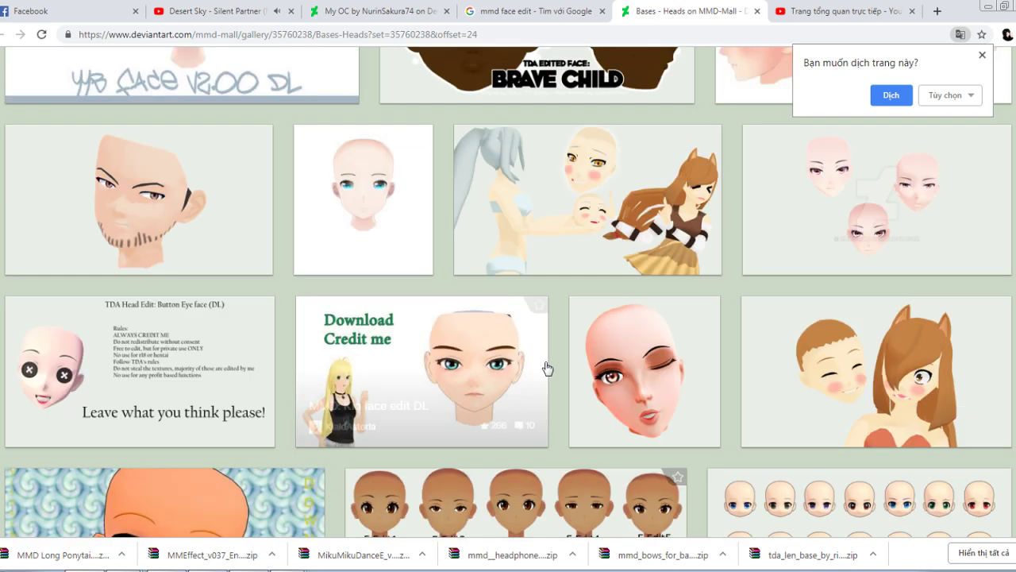
Look through the remaining head downloads on this page of the Bases - Heads gallery, then return to its beginning
{"action": "scroll", "coordinate": [545, 367], "scroll_direction": "down", "scroll_amount": 10}
{"action": "scroll", "coordinate": [546, 367], "scroll_direction": "down", "scroll_amount": 6}
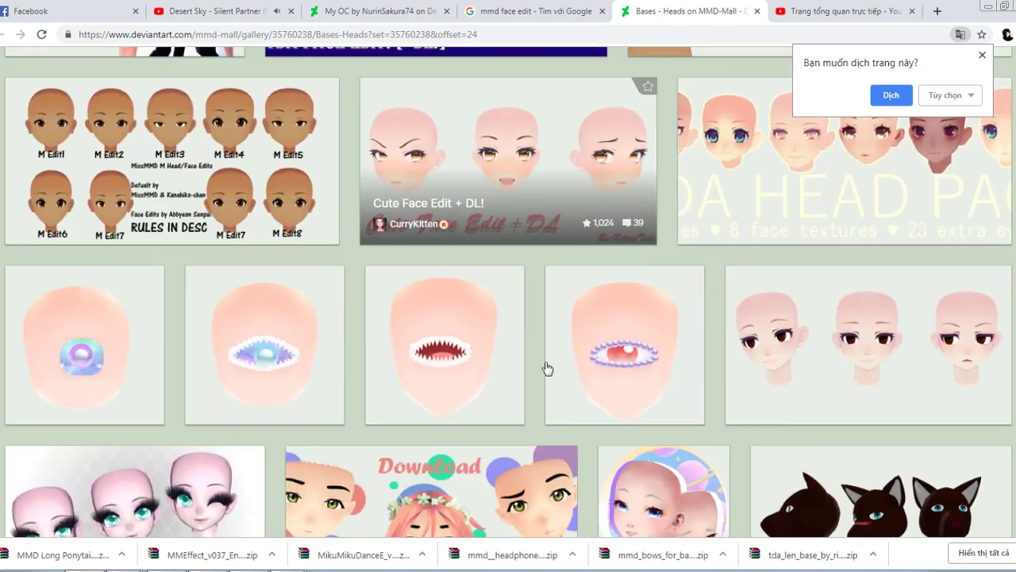
{"action": "scroll", "coordinate": [547, 367], "scroll_direction": "down", "scroll_amount": 5}
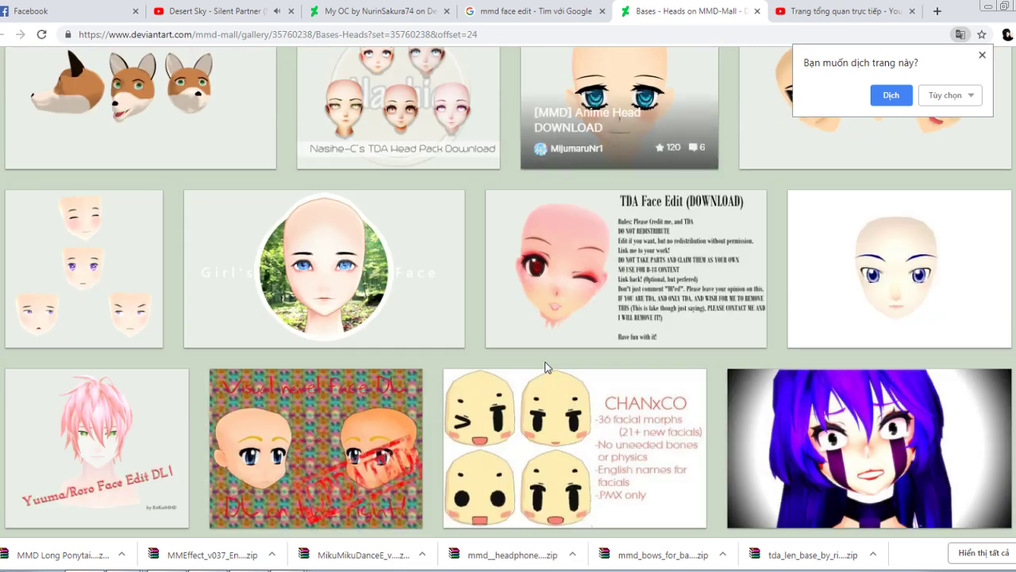
{"action": "scroll", "coordinate": [546, 367], "scroll_direction": "down", "scroll_amount": 11}
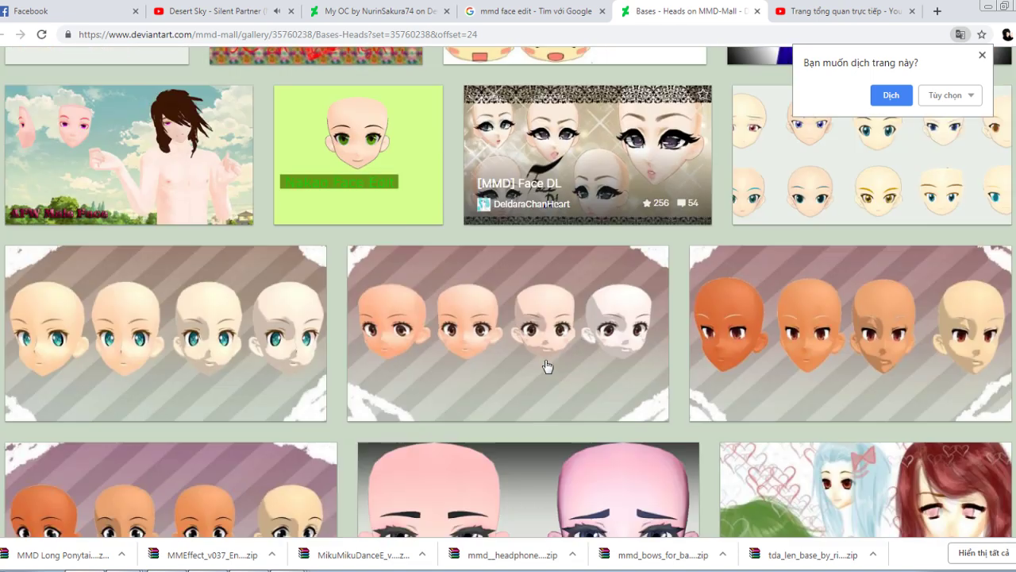
{"action": "scroll", "coordinate": [546, 366], "scroll_direction": "down", "scroll_amount": 3}
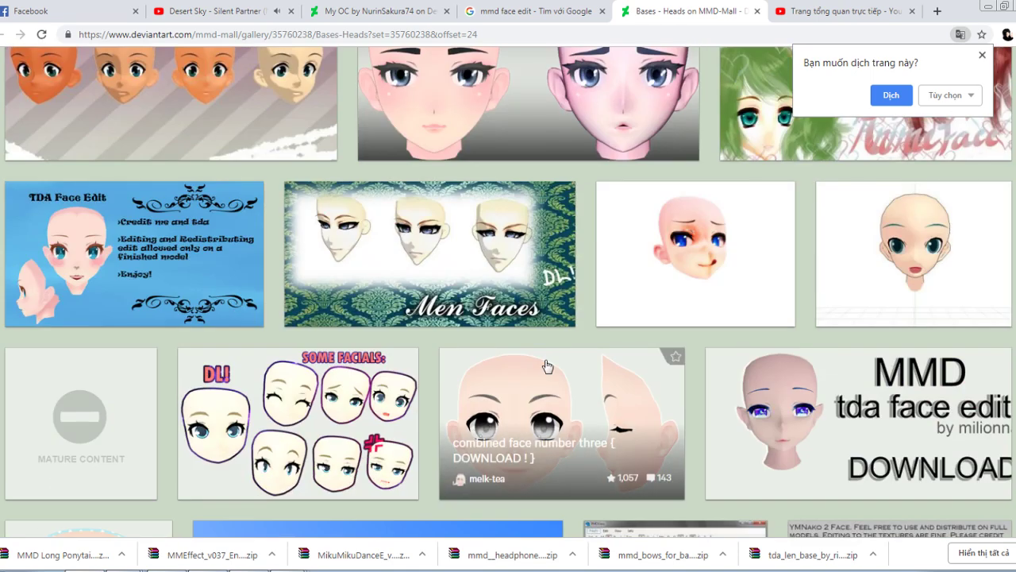
{"action": "scroll", "coordinate": [684, 359], "scroll_direction": "down", "scroll_amount": 6}
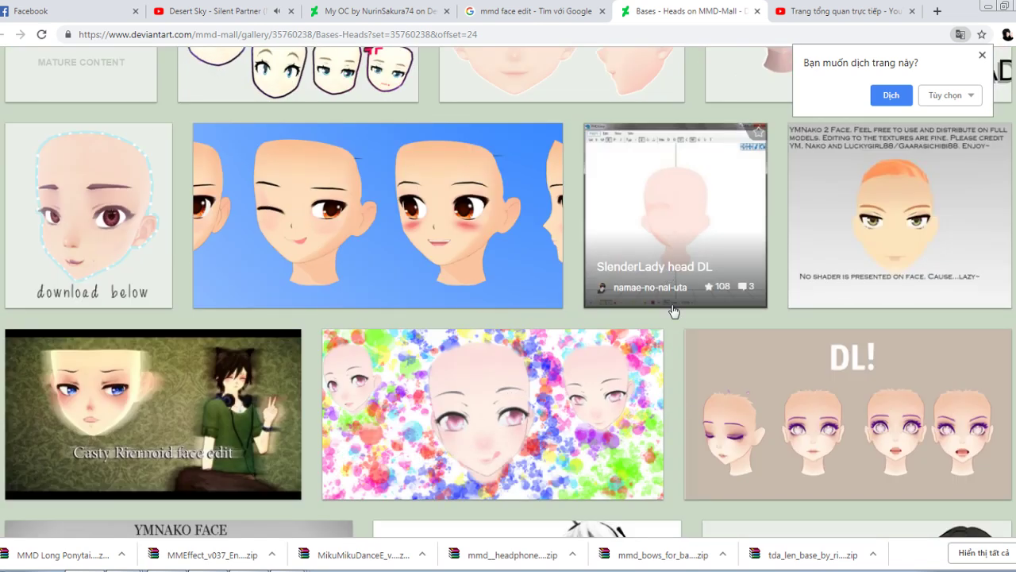
{"action": "scroll", "coordinate": [674, 315], "scroll_direction": "down", "scroll_amount": 10}
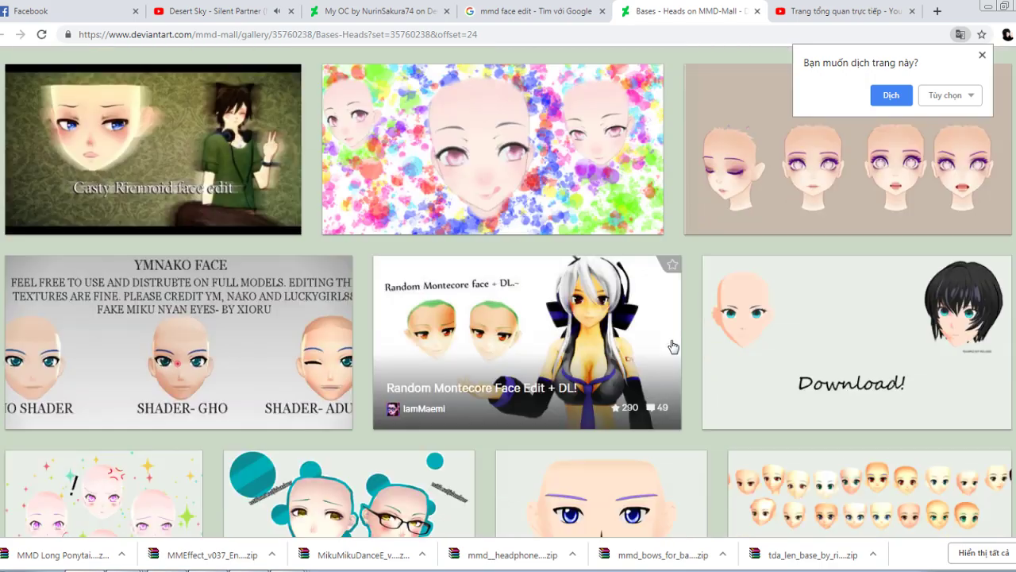
{"action": "scroll", "coordinate": [668, 335], "scroll_direction": "down", "scroll_amount": 5}
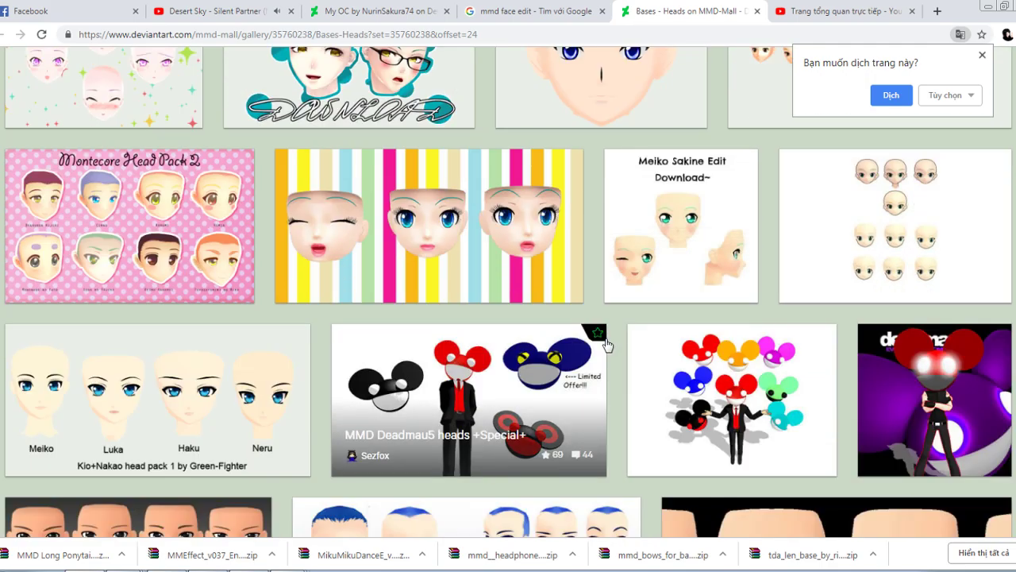
{"action": "scroll", "coordinate": [606, 344], "scroll_direction": "down", "scroll_amount": 7}
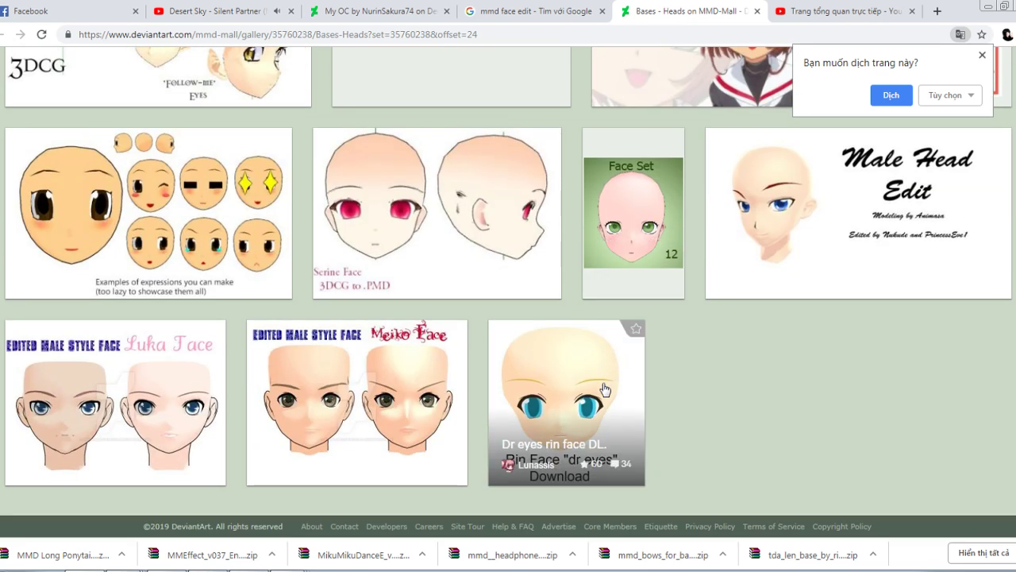
{"action": "key", "text": "Home"}
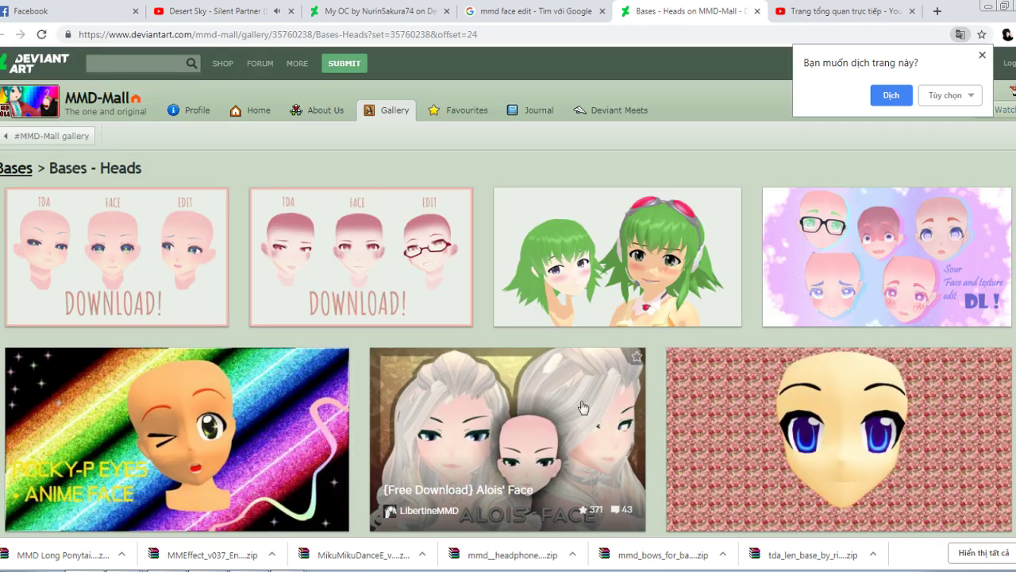
View the "TDA FACE EDIT #2" page and the related "TDA Face Edit +Download" page, and look through their suggested face edits
{"action": "left_click", "coordinate": [380, 256]}
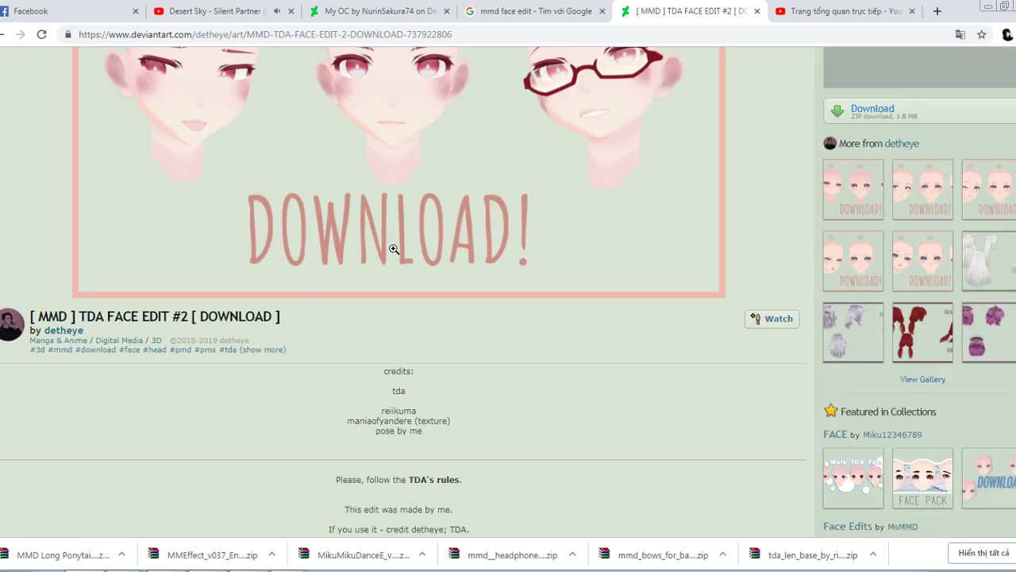
{"action": "scroll", "coordinate": [727, 249], "scroll_direction": "down", "scroll_amount": 6}
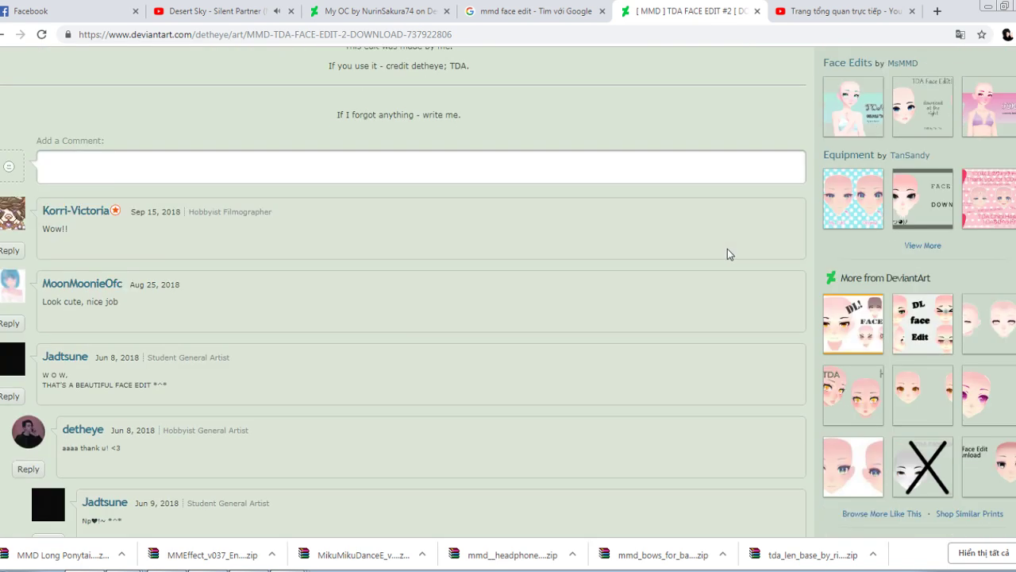
{"action": "left_click", "coordinate": [991, 475]}
{"action": "scroll", "coordinate": [945, 419], "scroll_direction": "down", "scroll_amount": 4}
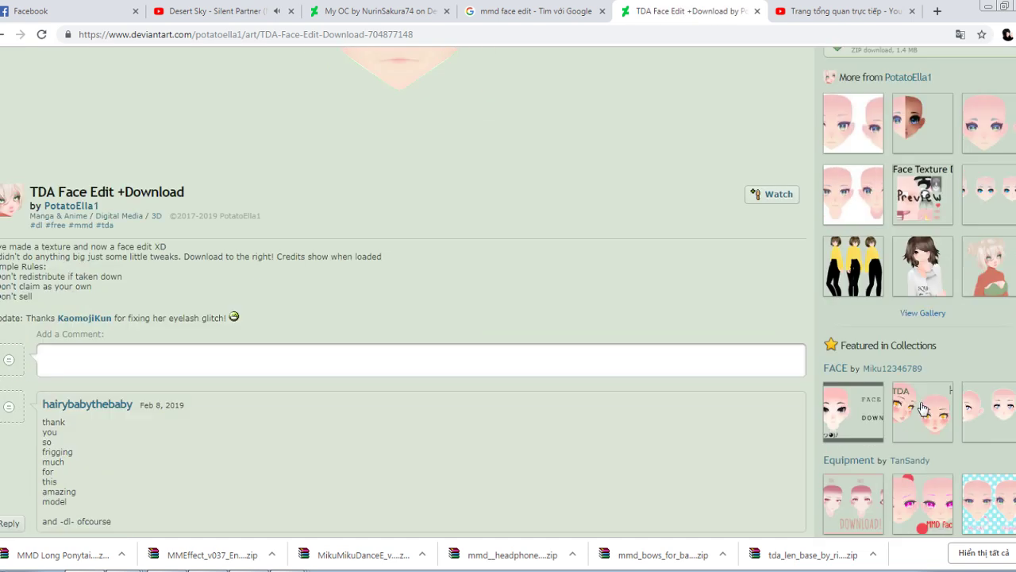
{"action": "scroll", "coordinate": [792, 385], "scroll_direction": "down", "scroll_amount": 1}
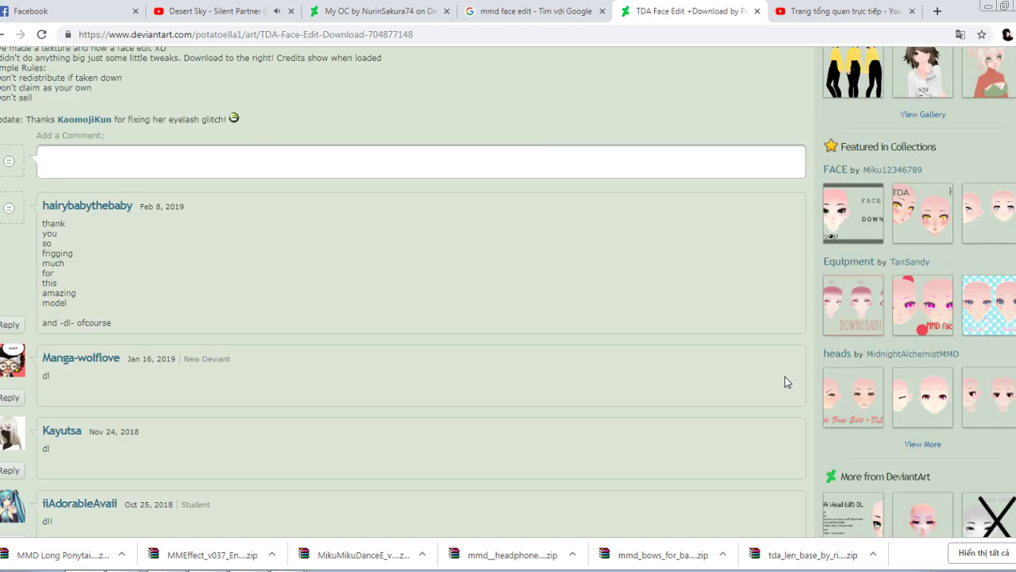
{"action": "scroll", "coordinate": [786, 382], "scroll_direction": "down", "scroll_amount": 4}
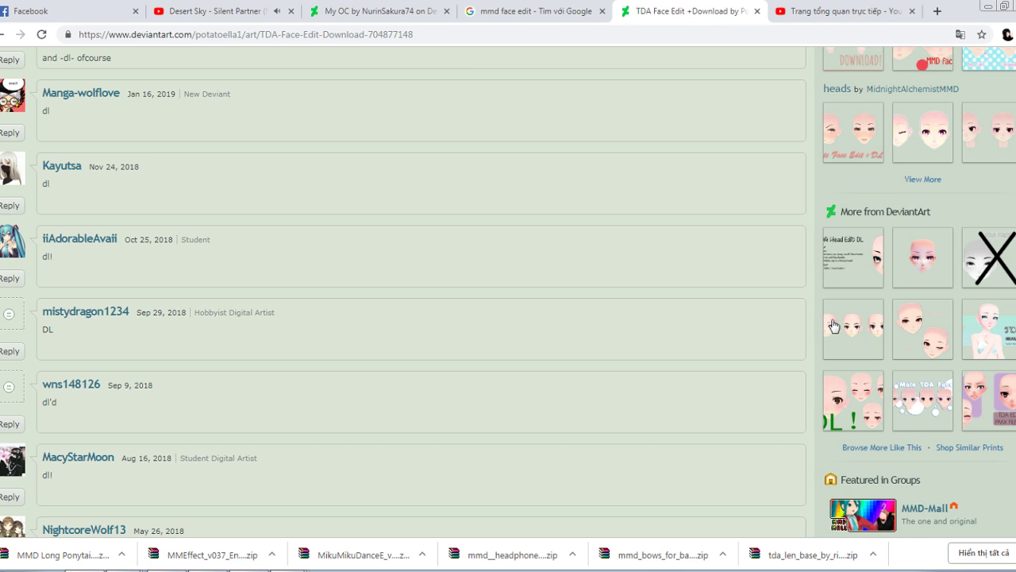
Open the suggested "TDA Head Edit DL" page and download its RAR archive from the linked Sta.sh page
{"action": "left_click", "coordinate": [851, 277]}
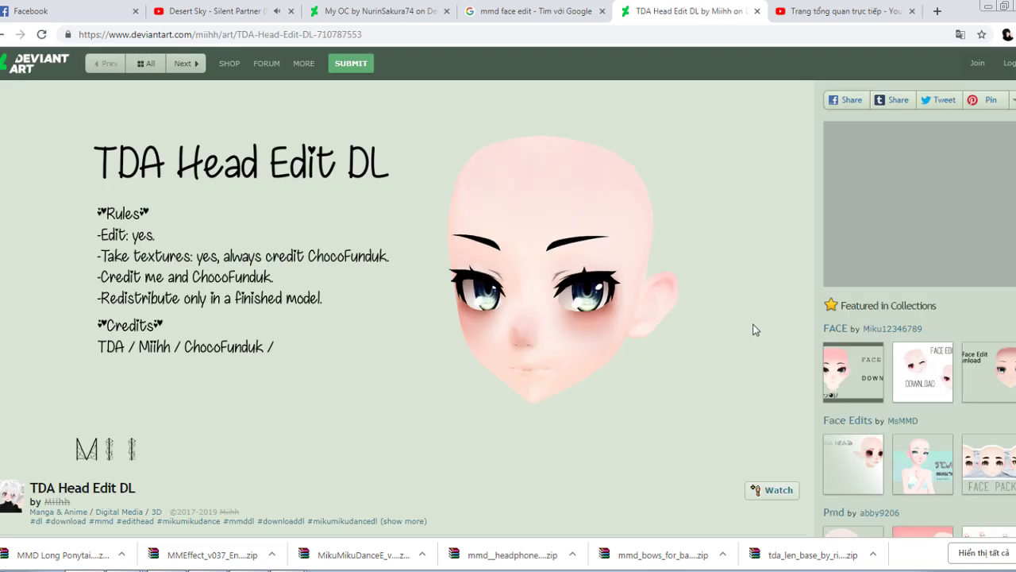
{"action": "scroll", "coordinate": [710, 335], "scroll_direction": "down", "scroll_amount": 4}
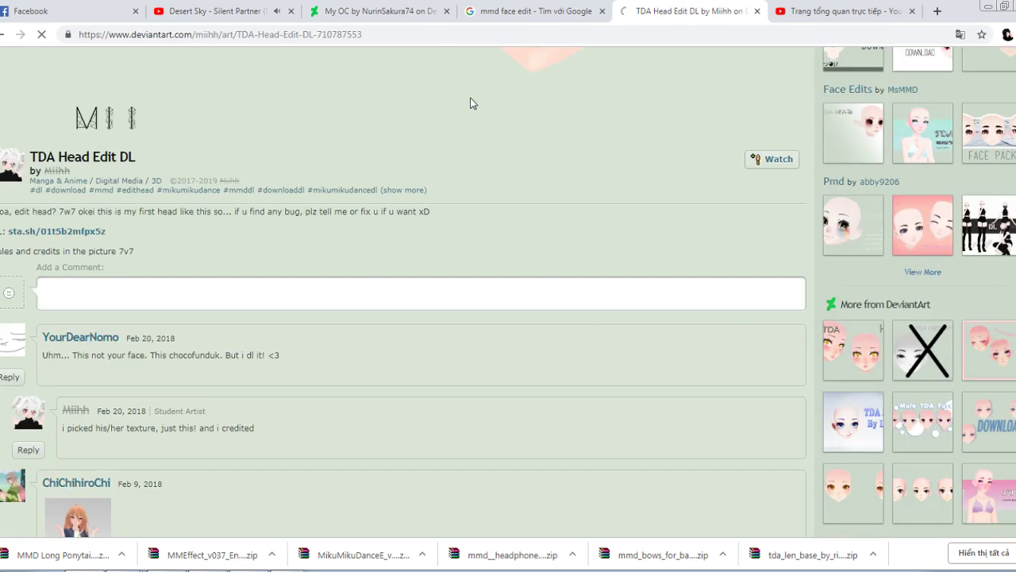
{"action": "left_click", "coordinate": [56, 231]}
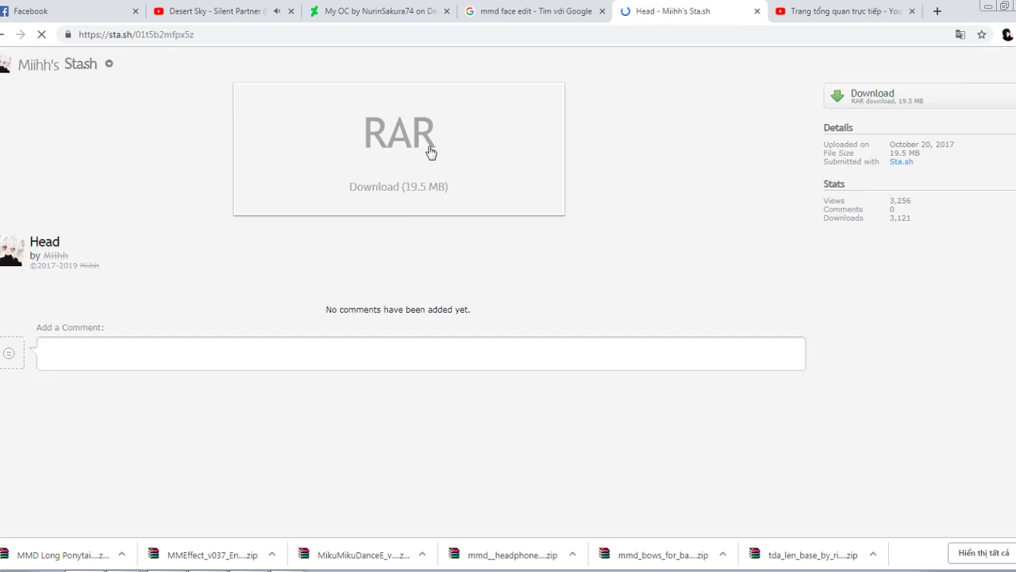
{"action": "left_click", "coordinate": [375, 176]}
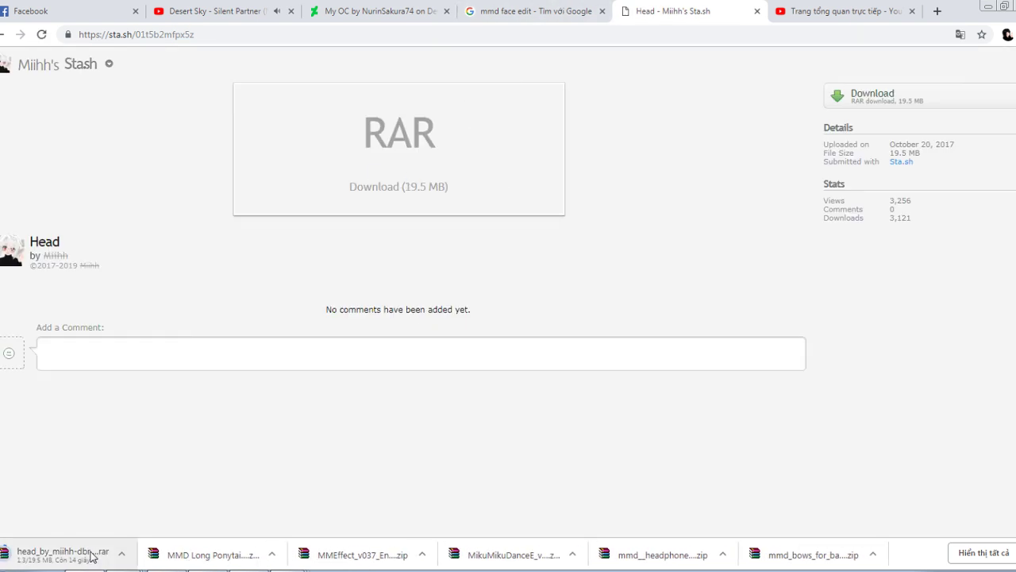
Switch to the "Desert Sky" music video on YouTube, look through the suggested videos and load more of them
{"action": "left_click", "coordinate": [250, 6]}
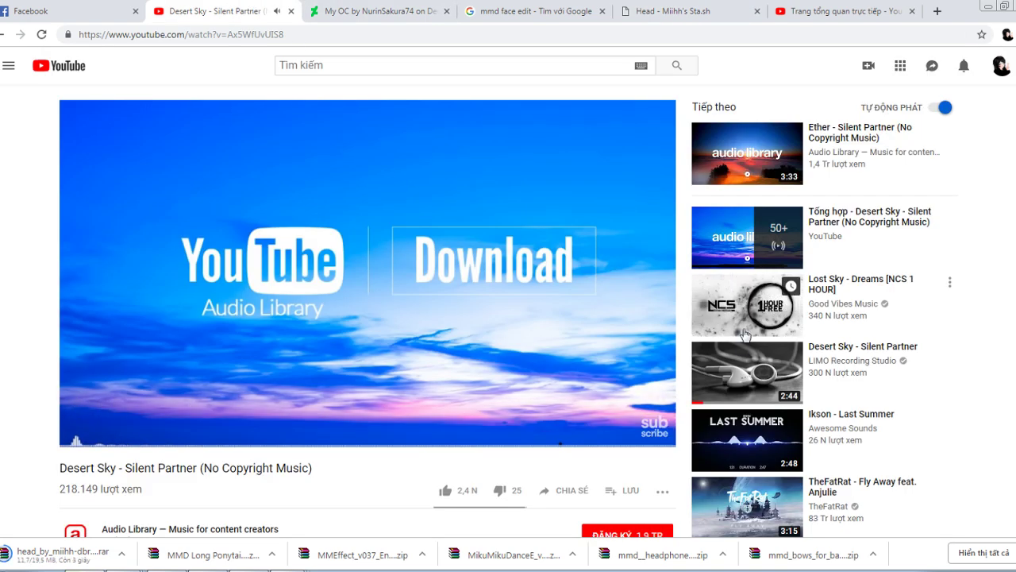
{"action": "scroll", "coordinate": [724, 407], "scroll_direction": "down", "scroll_amount": 10}
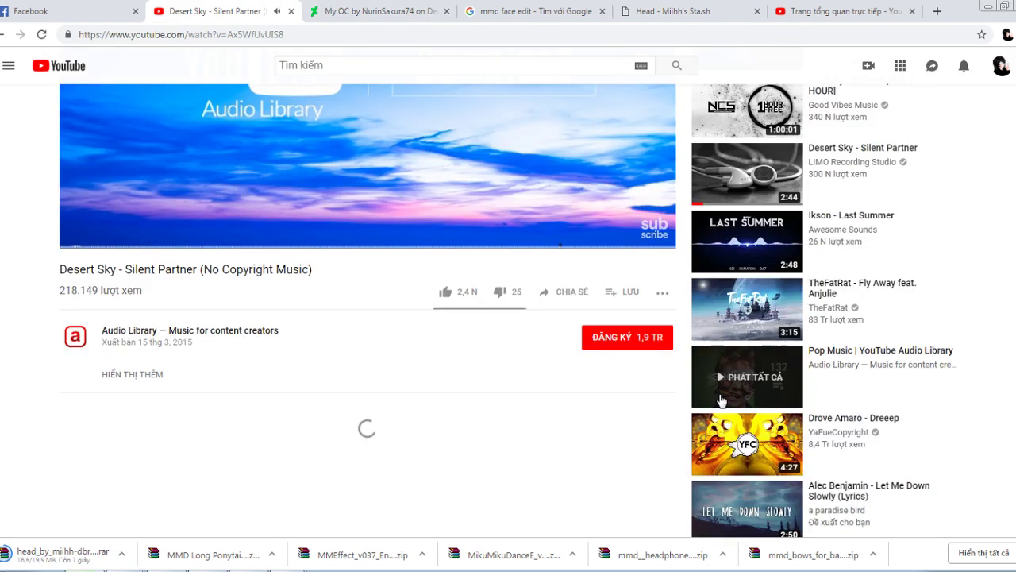
{"action": "scroll", "coordinate": [716, 375], "scroll_direction": "down", "scroll_amount": 3}
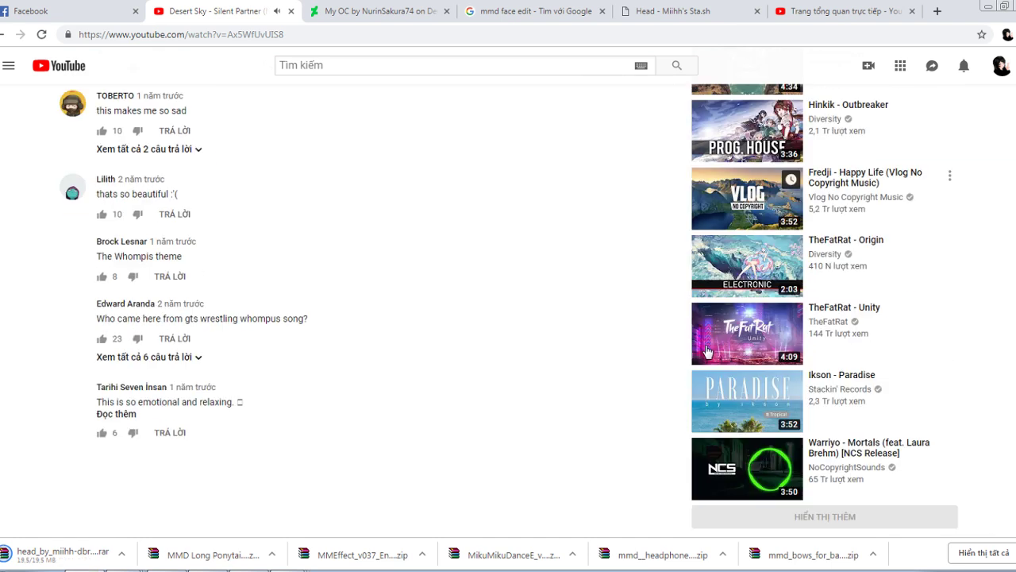
{"action": "scroll", "coordinate": [747, 421], "scroll_direction": "down", "scroll_amount": 1}
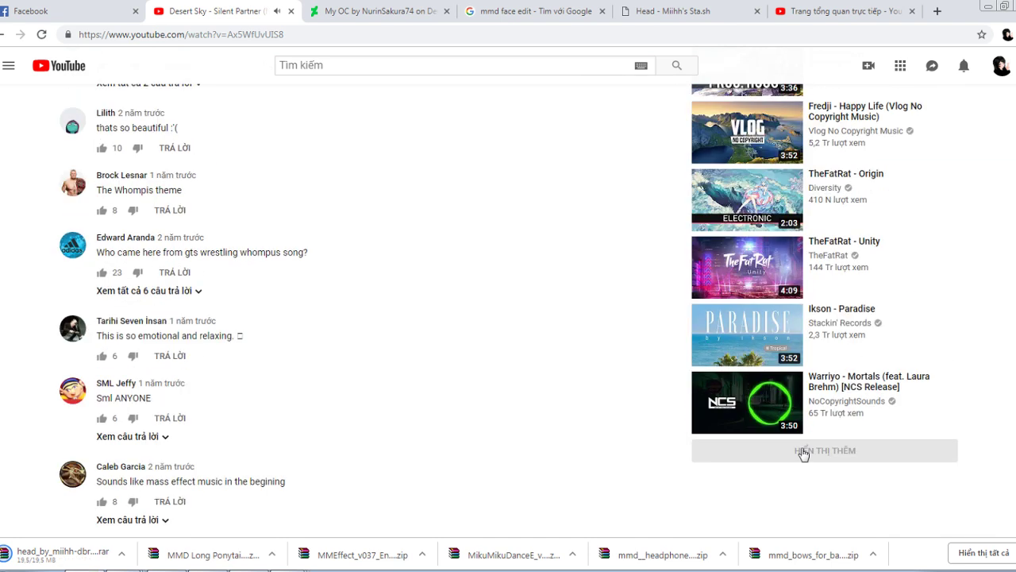
{"action": "left_click", "coordinate": [804, 453]}
Search YouTube for "x u again" and play the "Cartoon - C U Again feat. Mikk Mäe" NCS release
{"action": "left_click", "coordinate": [381, 65]}
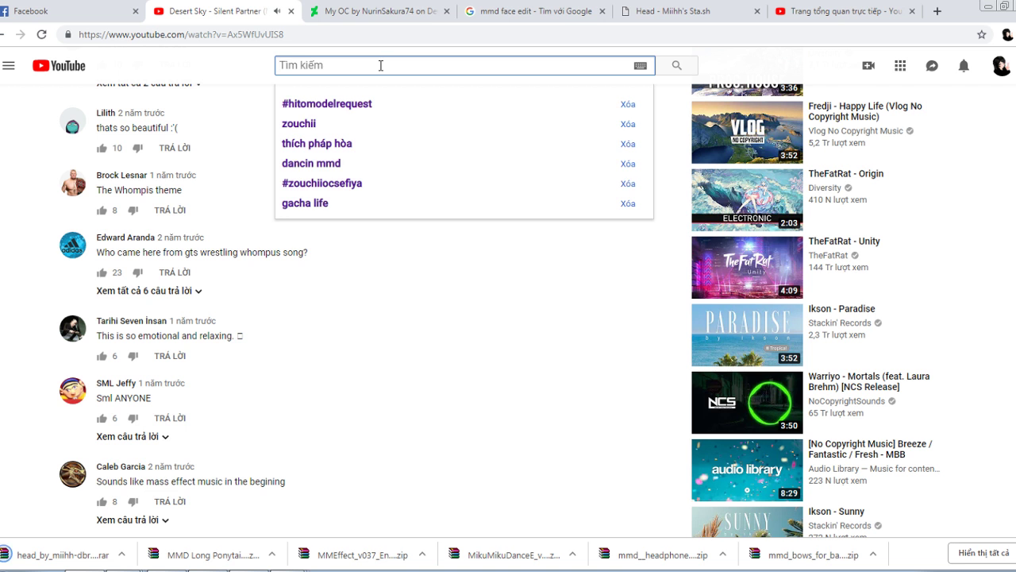
{"action": "type", "text": "x u ag"}
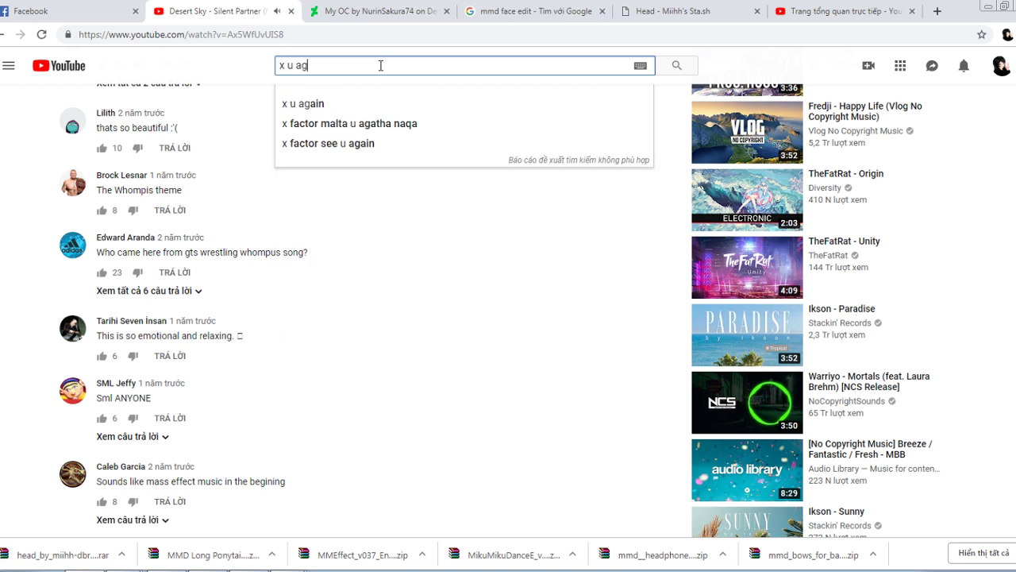
{"action": "type", "text": "ain"}
{"action": "key", "text": "Return"}
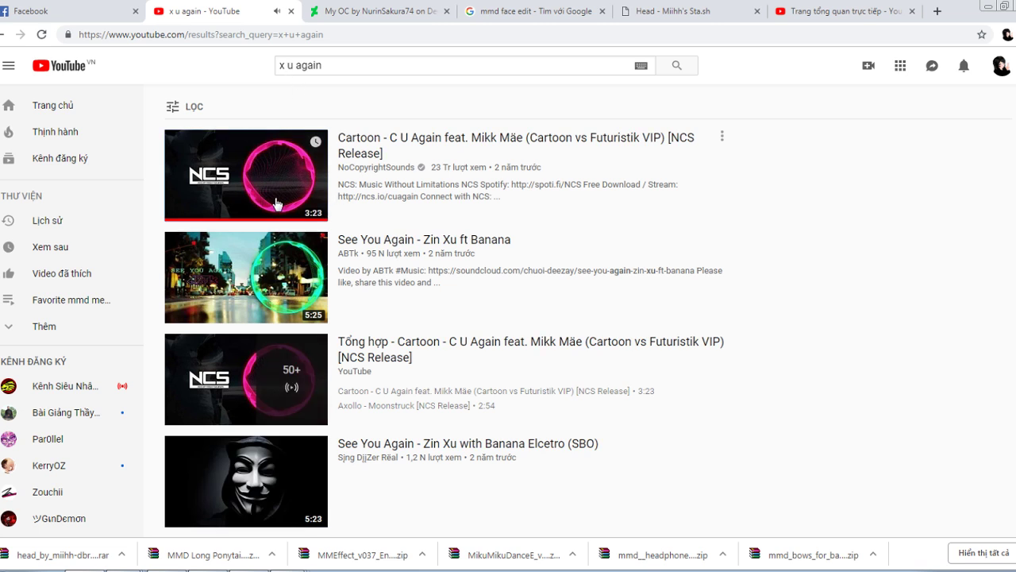
{"action": "left_click", "coordinate": [278, 204]}
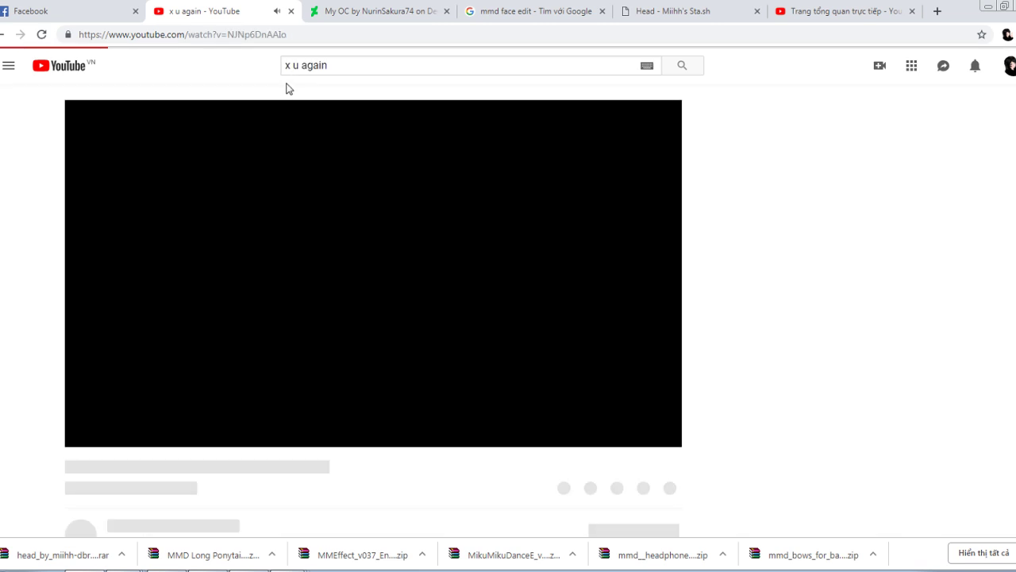
{"action": "triple_click", "coordinate": [370, 67]}
{"action": "key", "text": "BackSpace"}
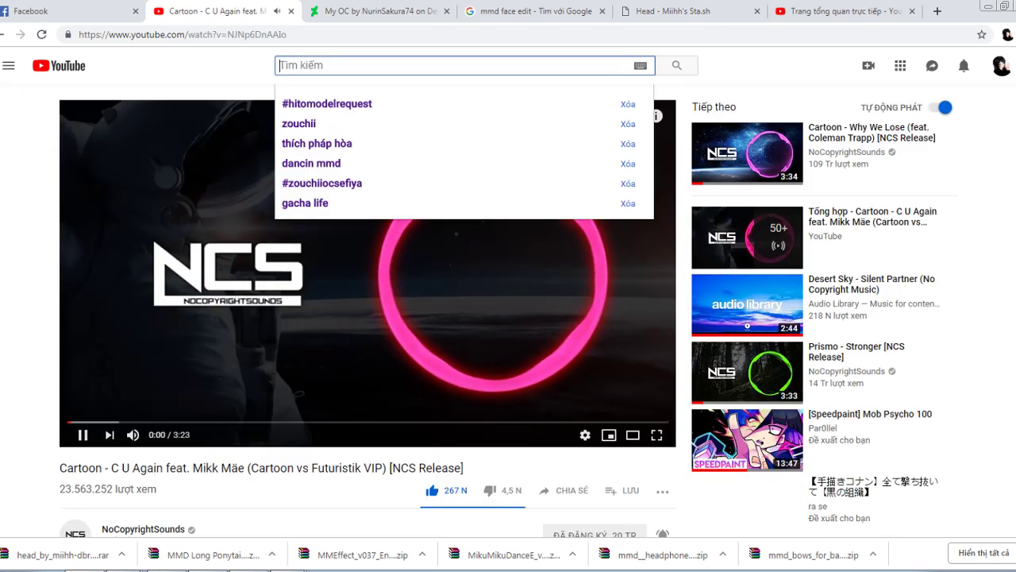
{"action": "left_click_drag", "start_coordinate": [11, 430], "coordinate": [15, 300]}
{"action": "right_click", "coordinate": [345, 309]}
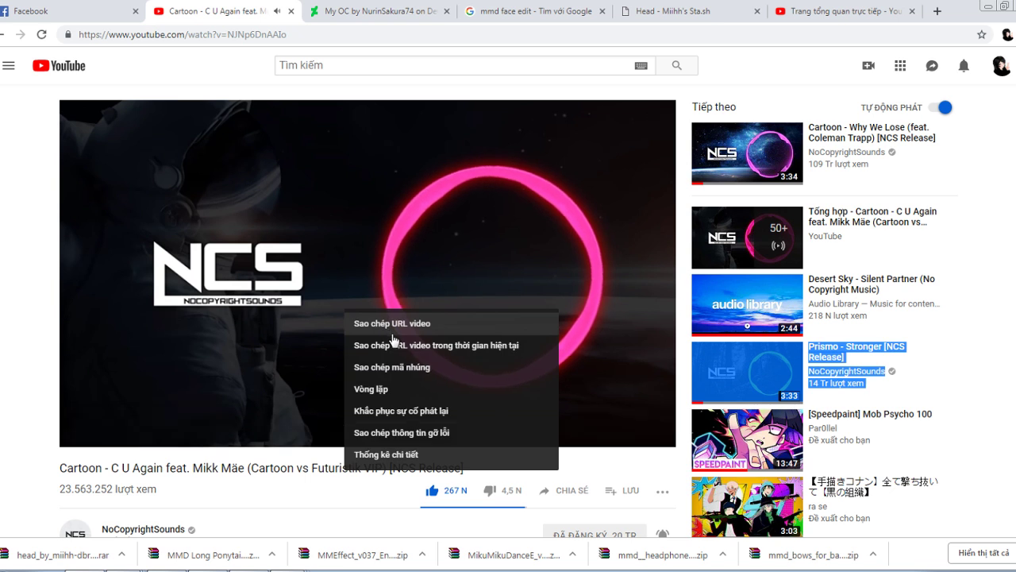
{"action": "left_click", "coordinate": [268, 454]}
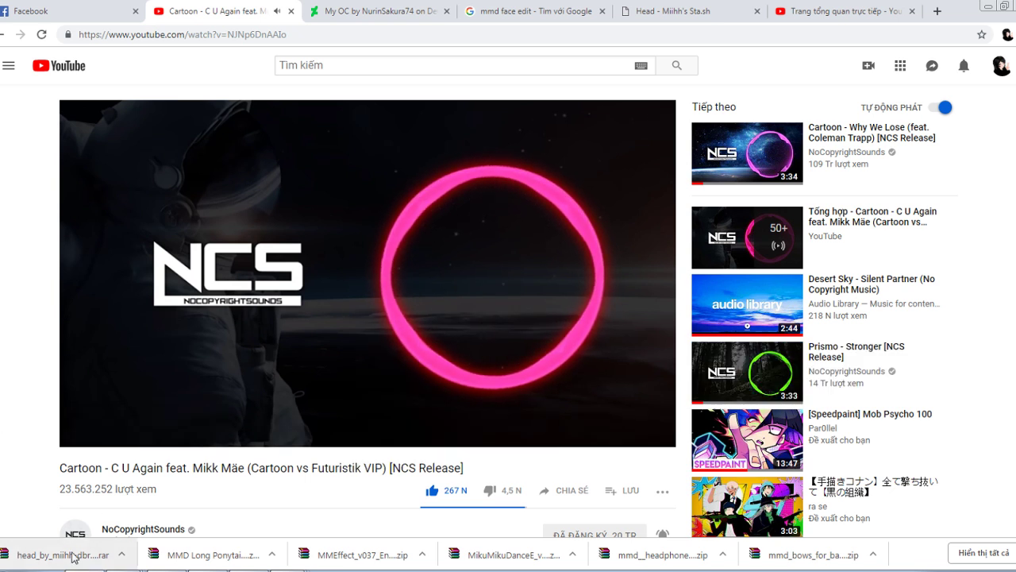
Open the downloaded head archive, load face.tga from its Head folder into PaintTool SAI, and bring the eye texture into close view
{"action": "left_click", "coordinate": [75, 548]}
{"action": "double_click", "coordinate": [335, 244]}
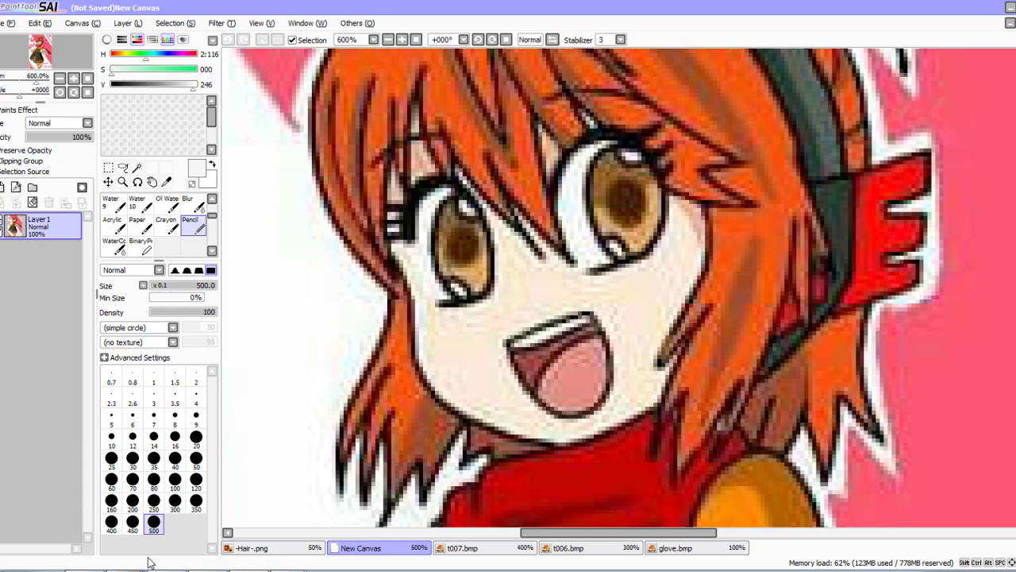
{"action": "left_click", "coordinate": [149, 564]}
{"action": "left_click_drag", "start_coordinate": [284, 283], "coordinate": [237, 296]}
{"action": "scroll", "coordinate": [743, 191], "scroll_direction": "up", "scroll_amount": 3}
{"action": "left_click_drag", "start_coordinate": [813, 186], "coordinate": [680, 331]}
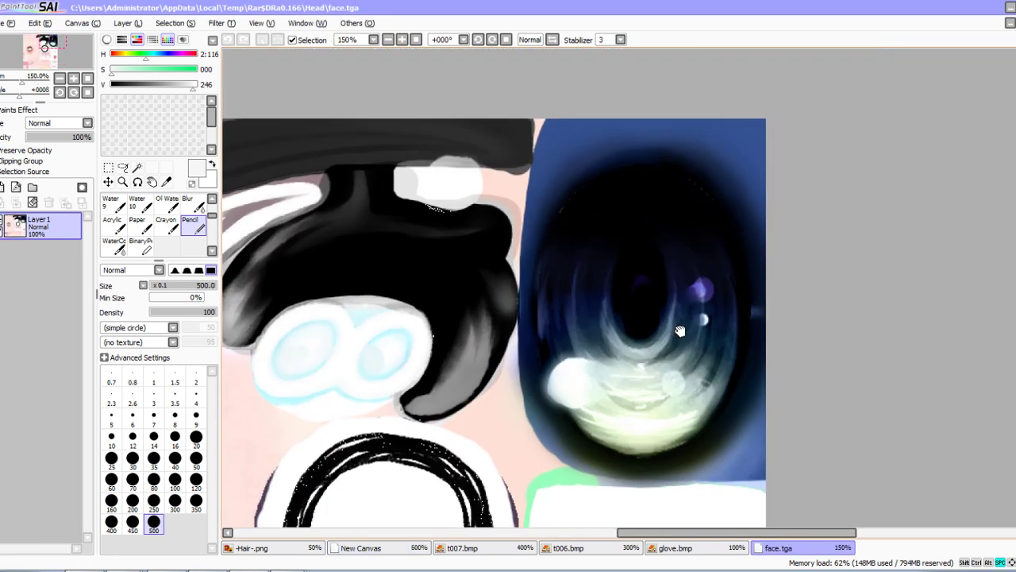
{"action": "scroll", "coordinate": [681, 331], "scroll_direction": "up", "scroll_amount": 1}
{"action": "scroll", "coordinate": [693, 332], "scroll_direction": "down", "scroll_amount": 1}
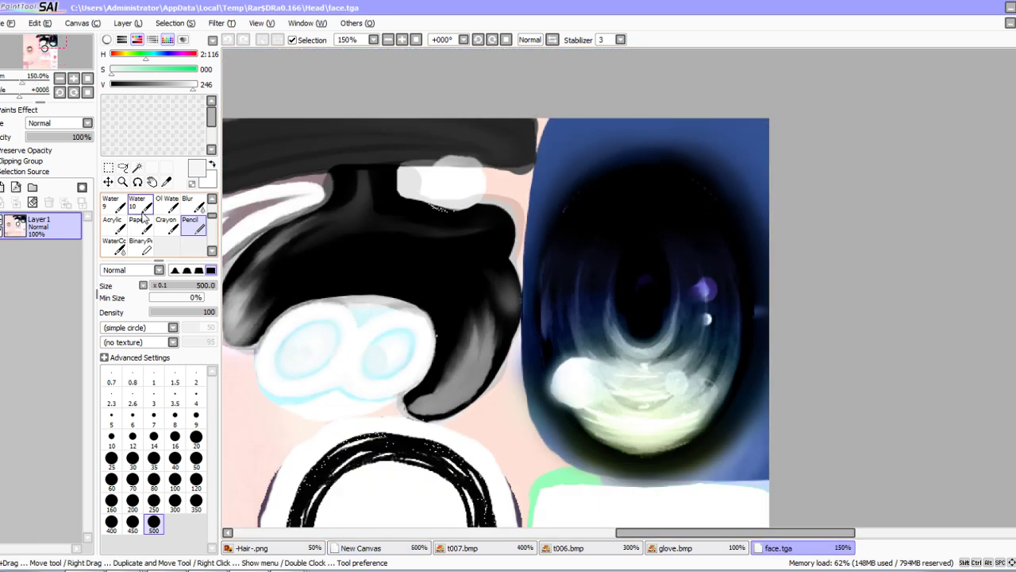
Paint a selection over most of the large eye texture using the Select brush at size 350
{"action": "scroll", "coordinate": [144, 216], "scroll_direction": "up", "scroll_amount": 2}
{"action": "left_click", "coordinate": [165, 224]}
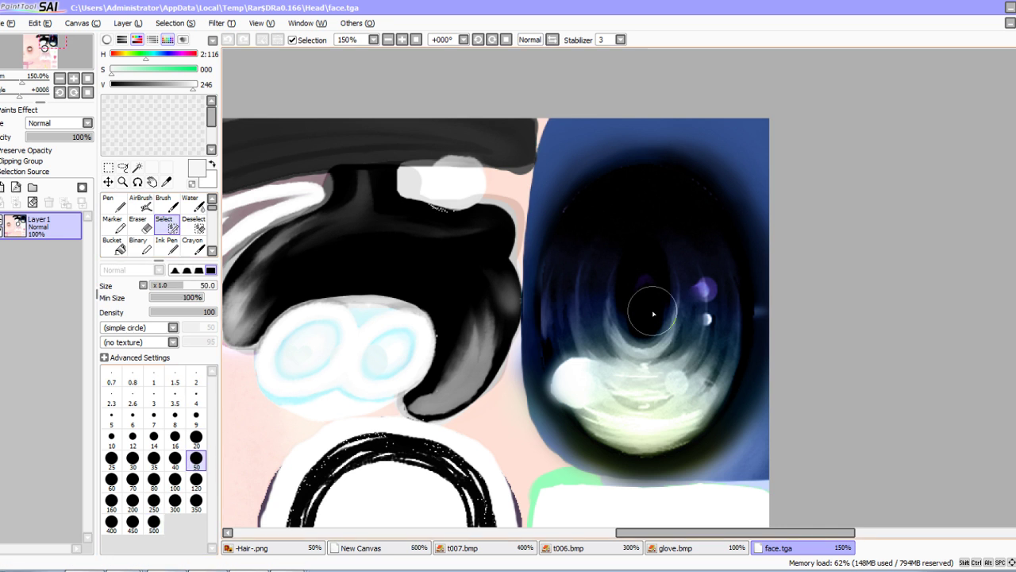
{"action": "left_click", "coordinate": [190, 481]}
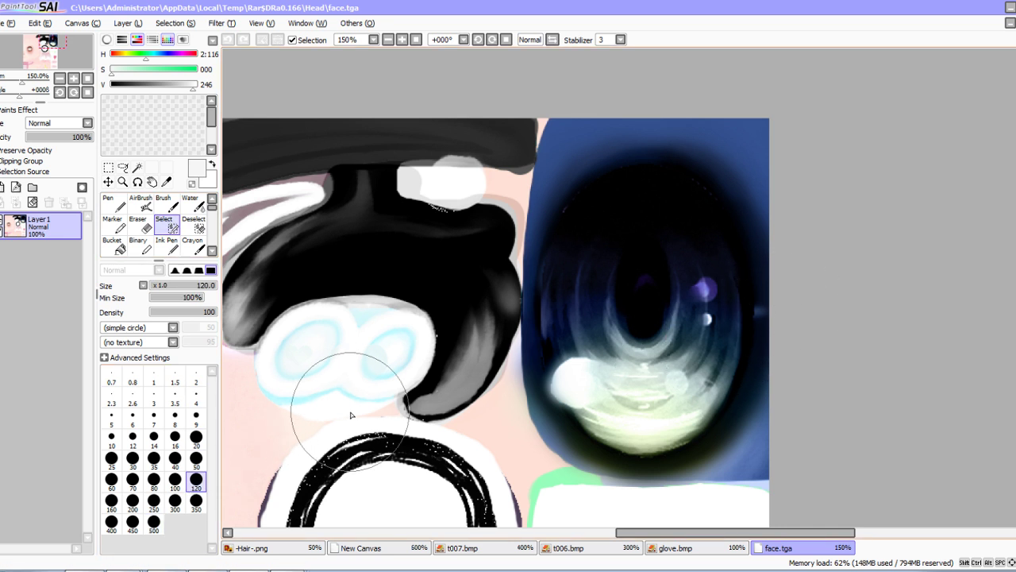
{"action": "left_click", "coordinate": [196, 500]}
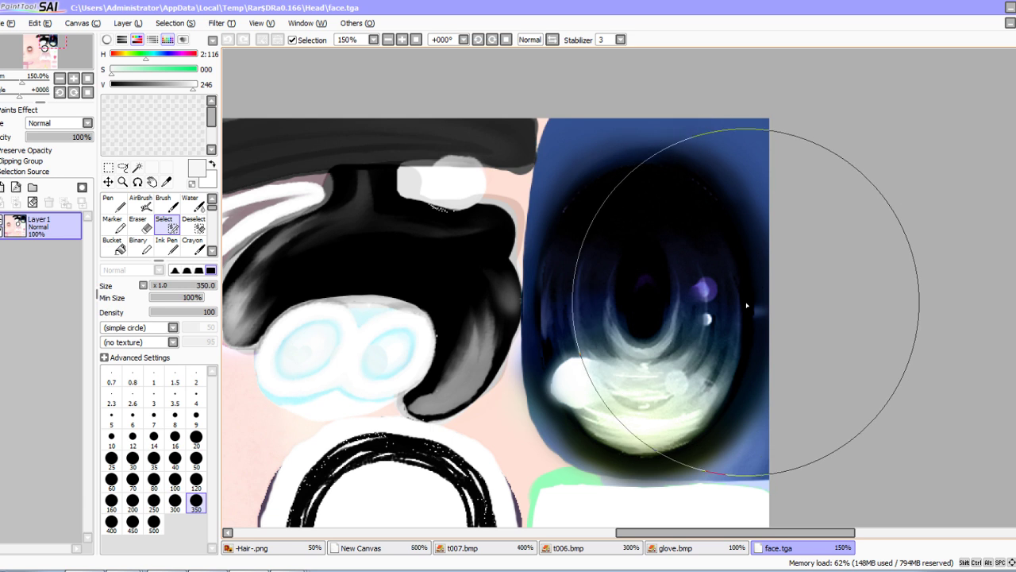
{"action": "mouse_move", "coordinate": [749, 304]}
{"action": "left_mouse_down"}
{"action": "mouse_move", "coordinate": [749, 333]}
{"action": "mouse_move", "coordinate": [746, 134]}
{"action": "left_mouse_up"}
{"action": "scroll", "coordinate": [696, 191], "scroll_direction": "up", "scroll_amount": 2}
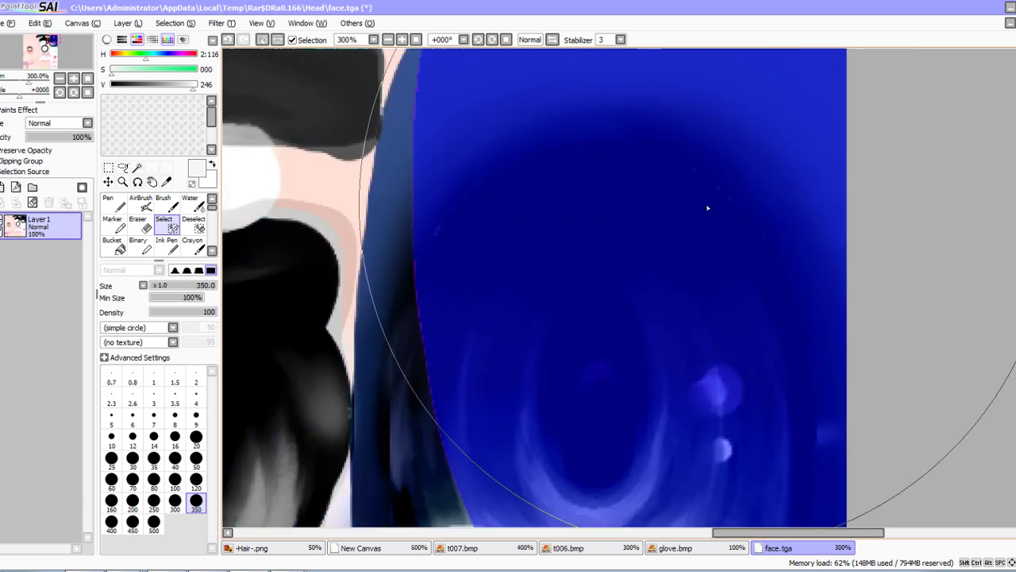
{"action": "scroll", "coordinate": [709, 209], "scroll_direction": "down", "scroll_amount": 1}
{"action": "mouse_move", "coordinate": [704, 280]}
{"action": "left_mouse_down"}
{"action": "mouse_move", "coordinate": [722, 199]}
{"action": "mouse_move", "coordinate": [745, 159]}
{"action": "left_mouse_up"}
{"action": "middle_click_drag", "start_coordinate": [722, 300], "coordinate": [746, 120]}
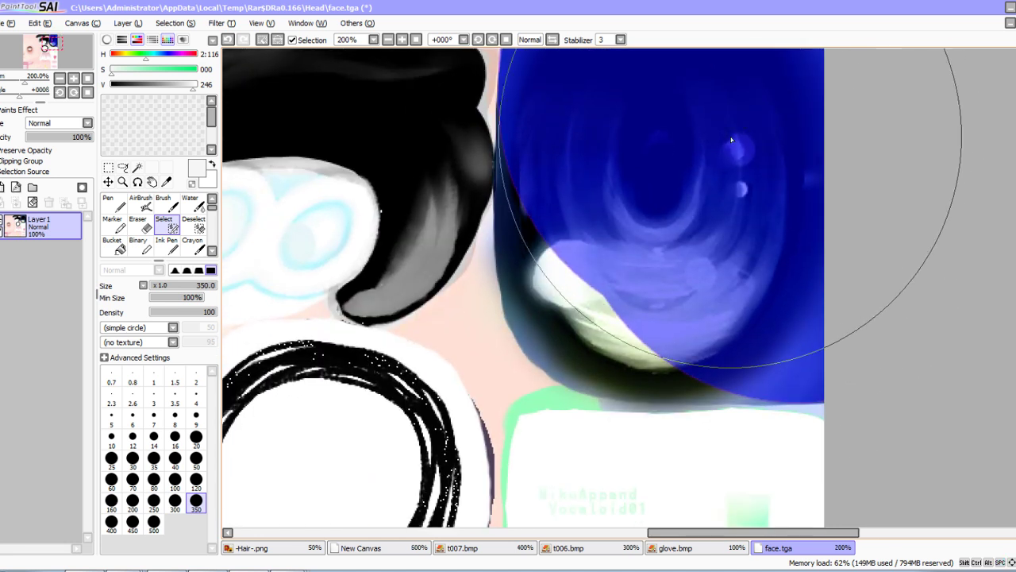
{"action": "mouse_move", "coordinate": [730, 157]}
{"action": "left_mouse_down"}
{"action": "mouse_move", "coordinate": [729, 178]}
{"action": "mouse_move", "coordinate": [731, 139]}
{"action": "left_mouse_up"}
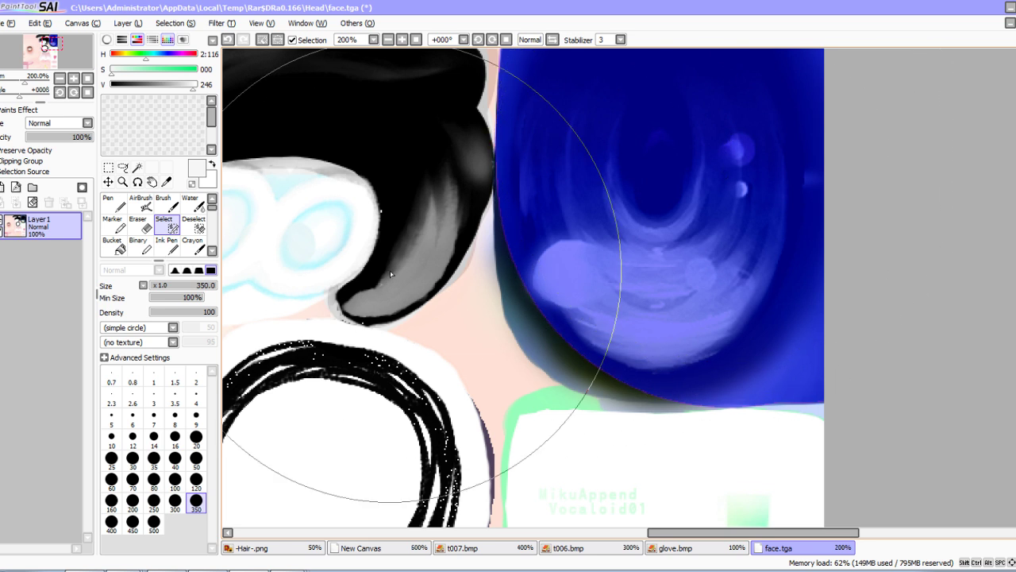
Extend the selection along the eye texture's lower-left edge with the Select brush at size 120
{"action": "left_click", "coordinate": [193, 481]}
{"action": "scroll", "coordinate": [507, 332], "scroll_direction": "up", "scroll_amount": 2}
{"action": "scroll", "coordinate": [665, 290], "scroll_direction": "down", "scroll_amount": 1}
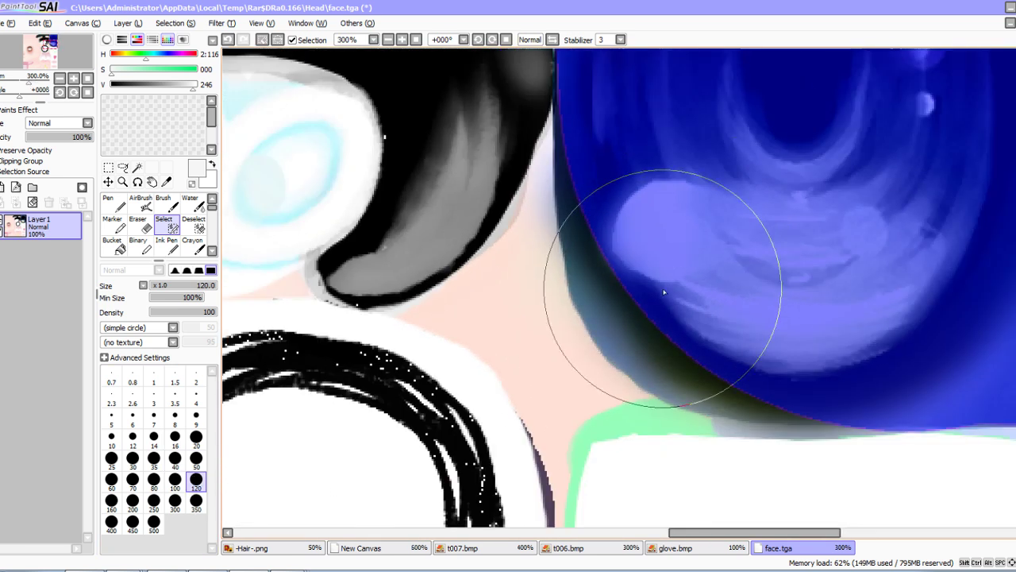
{"action": "middle_click_drag", "start_coordinate": [677, 247], "coordinate": [566, 283]}
{"action": "mouse_move", "coordinate": [564, 148]}
{"action": "left_mouse_down"}
{"action": "mouse_move", "coordinate": [561, 295]}
{"action": "mouse_move", "coordinate": [614, 332]}
{"action": "mouse_move", "coordinate": [698, 343]}
{"action": "mouse_move", "coordinate": [732, 332]}
{"action": "mouse_move", "coordinate": [690, 343]}
{"action": "mouse_move", "coordinate": [616, 334]}
{"action": "mouse_move", "coordinate": [590, 321]}
{"action": "mouse_move", "coordinate": [569, 266]}
{"action": "mouse_move", "coordinate": [593, 292]}
{"action": "left_mouse_up"}
{"action": "scroll", "coordinate": [593, 291], "scroll_direction": "down", "scroll_amount": 2}
{"action": "scroll", "coordinate": [598, 288], "scroll_direction": "up", "scroll_amount": 1}
{"action": "scroll", "coordinate": [632, 267], "scroll_direction": "down", "scroll_amount": 2}
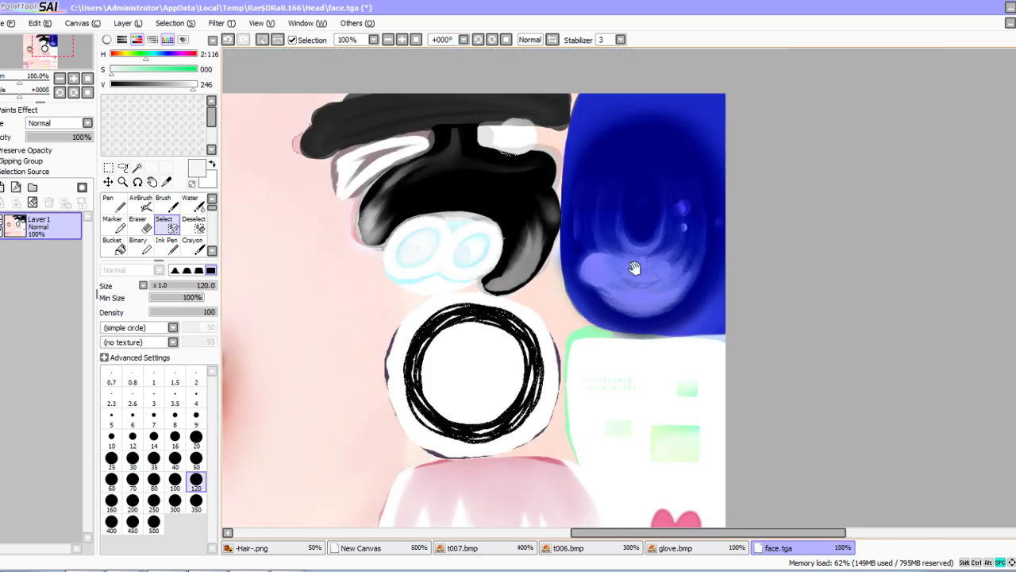
{"action": "left_click_drag", "start_coordinate": [635, 267], "coordinate": [566, 365]}
{"action": "scroll", "coordinate": [564, 346], "scroll_direction": "up", "scroll_amount": 1}
Add a new layer to face.tga and sample the brown iris colour from the reference character's eye in New Canvas
{"action": "left_click", "coordinate": [3, 187]}
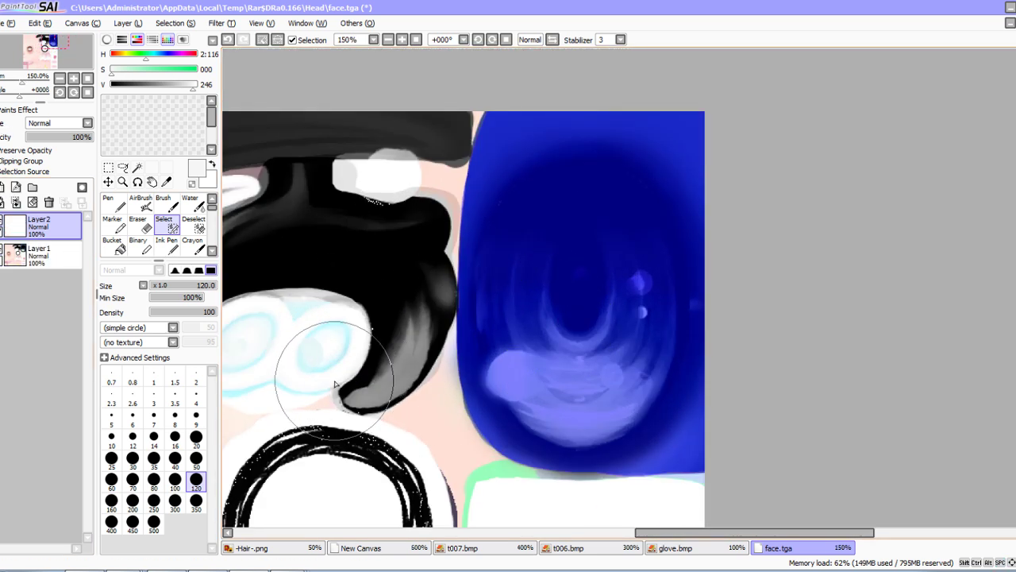
{"action": "left_click", "coordinate": [113, 202]}
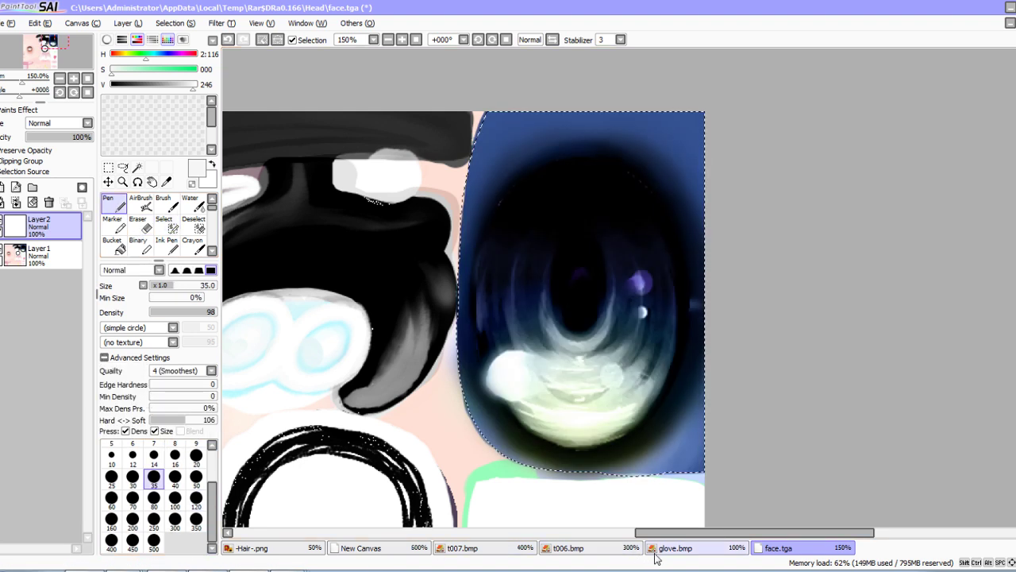
{"action": "left_click", "coordinate": [389, 554]}
{"action": "scroll", "coordinate": [667, 215], "scroll_direction": "up", "scroll_amount": 3}
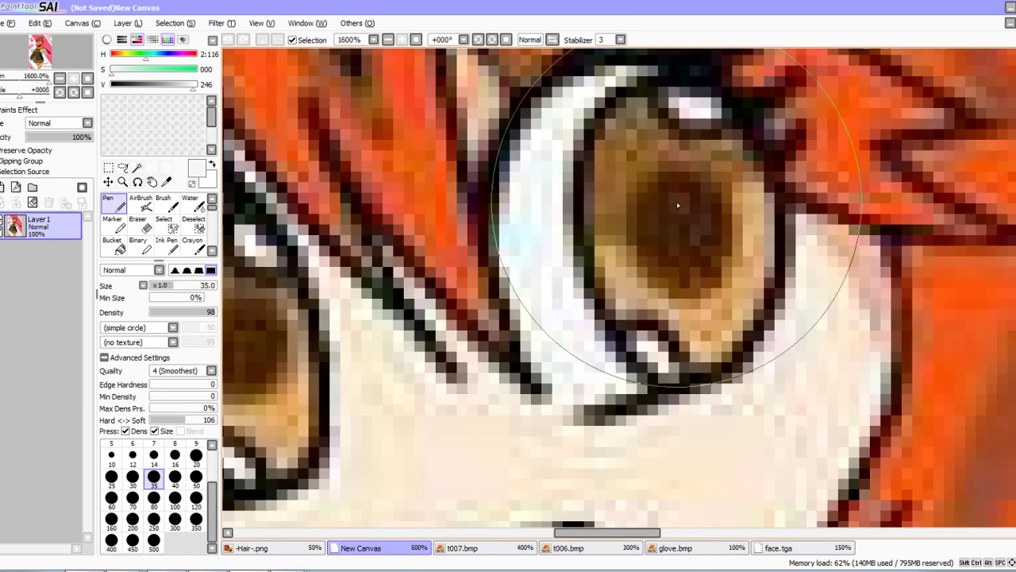
{"action": "right_click", "coordinate": [616, 273]}
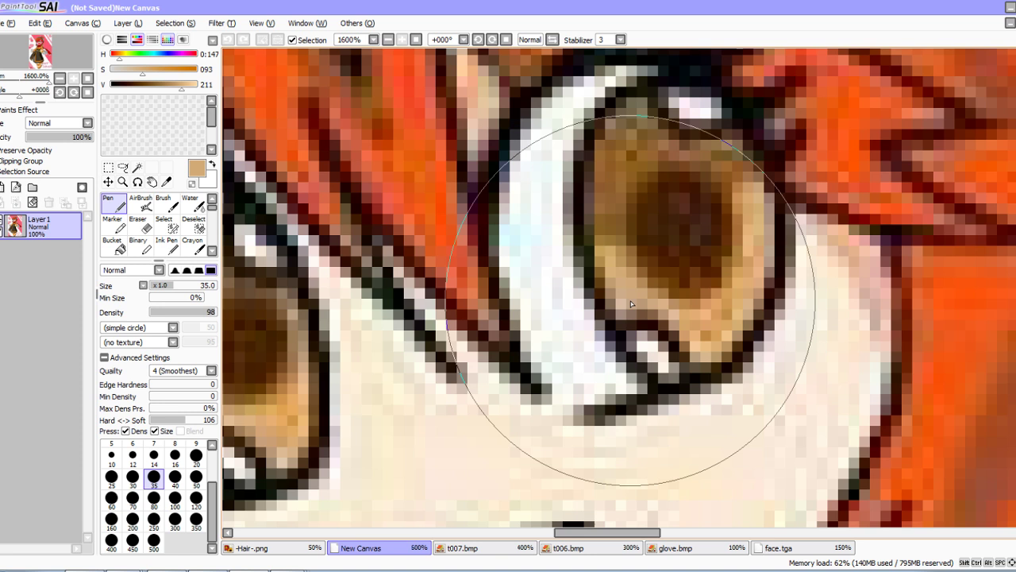
{"action": "right_click", "coordinate": [614, 197]}
{"action": "scroll", "coordinate": [613, 197], "scroll_direction": "down", "scroll_amount": 3}
{"action": "left_click", "coordinate": [774, 548]}
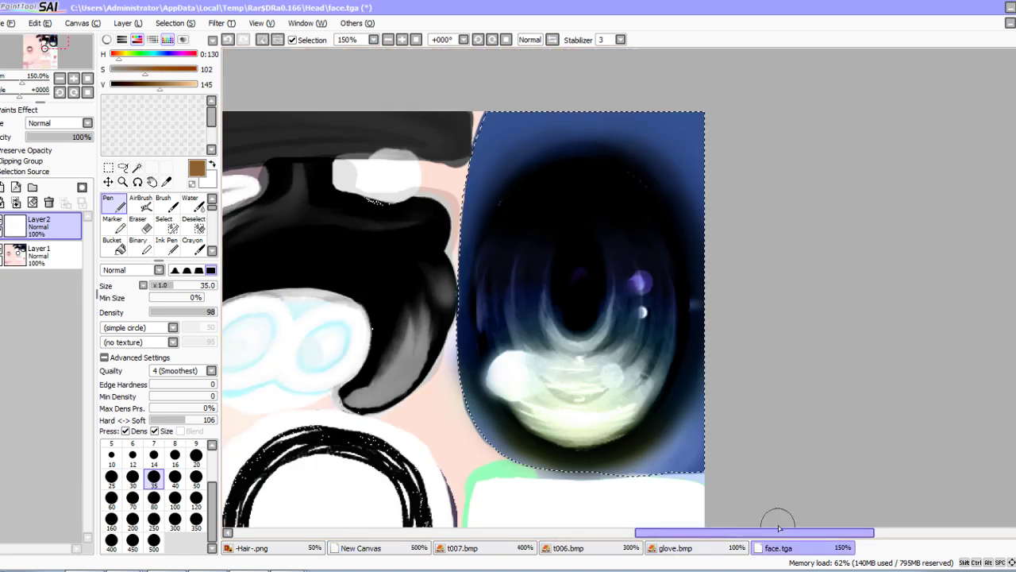
Fill the selected eye area with the sampled brown using the Pen at size 500 and set the layer's mode to Multiply
{"action": "left_click", "coordinate": [156, 542]}
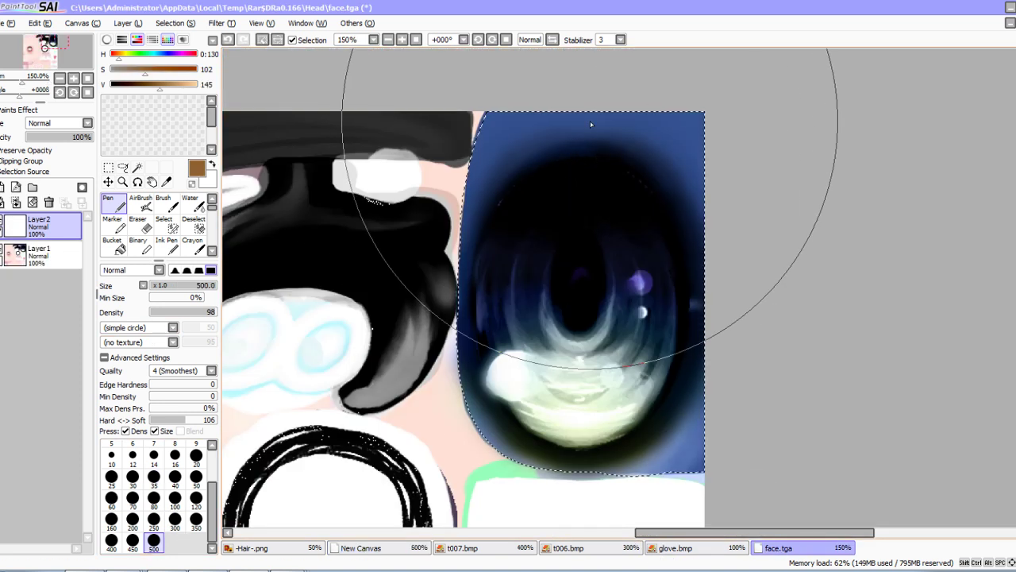
{"action": "left_click_drag", "start_coordinate": [592, 127], "coordinate": [563, 568]}
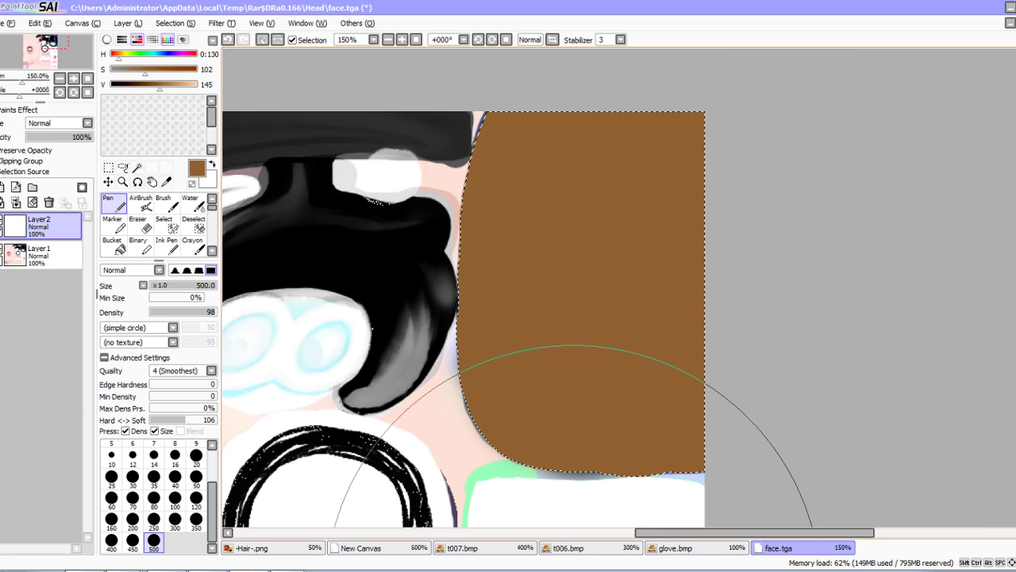
{"action": "left_click", "coordinate": [77, 126]}
{"action": "left_click", "coordinate": [68, 141]}
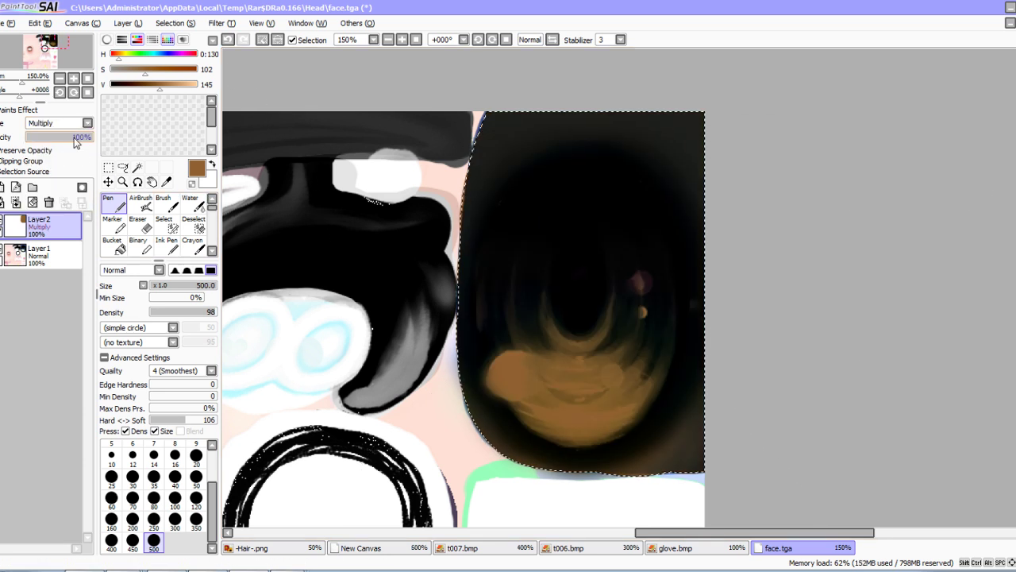
Desaturate the selected eye on Layer1 with a Hue and Saturation adjustment of -100 saturation
{"action": "left_click", "coordinate": [39, 254]}
{"action": "left_click", "coordinate": [221, 23]}
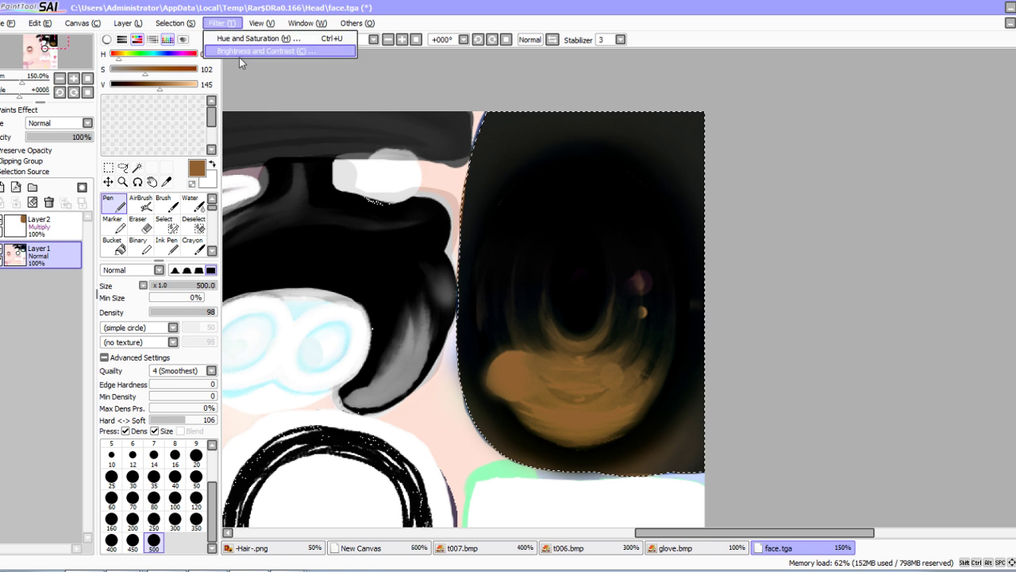
{"action": "left_click", "coordinate": [258, 38]}
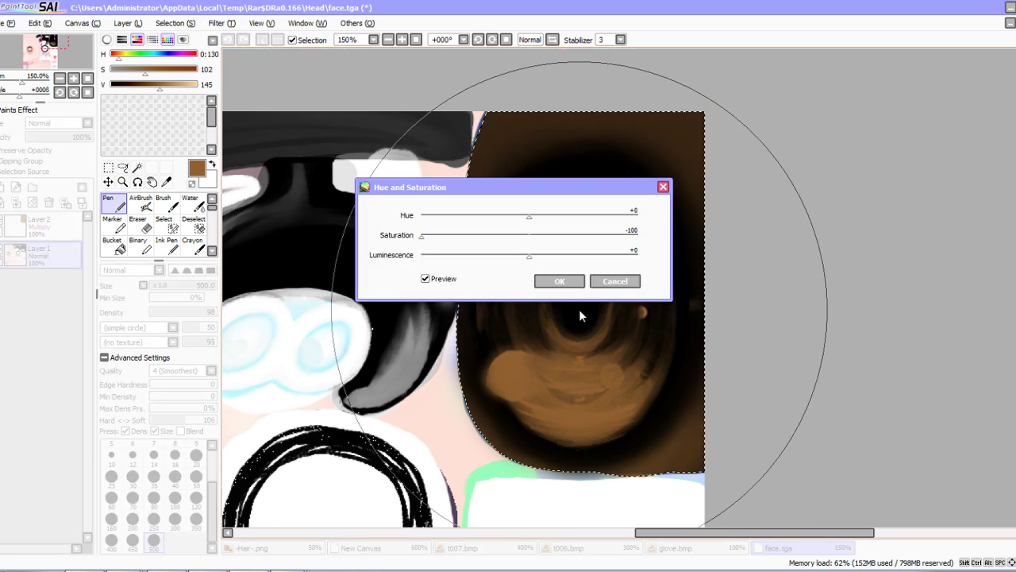
{"action": "left_click", "coordinate": [565, 281]}
Repaint the eye's Multiply layer in a stronger orange-brown with saturation 204 and value 180
{"action": "left_click", "coordinate": [39, 224]}
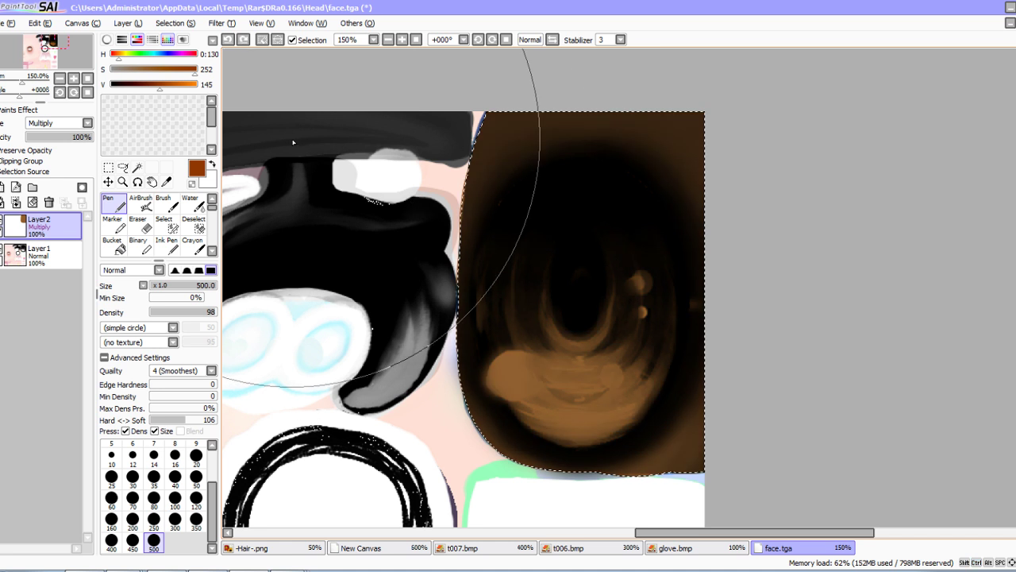
{"action": "left_click_drag", "start_coordinate": [191, 73], "coordinate": [180, 74]}
{"action": "left_click_drag", "start_coordinate": [565, 141], "coordinate": [774, 402]}
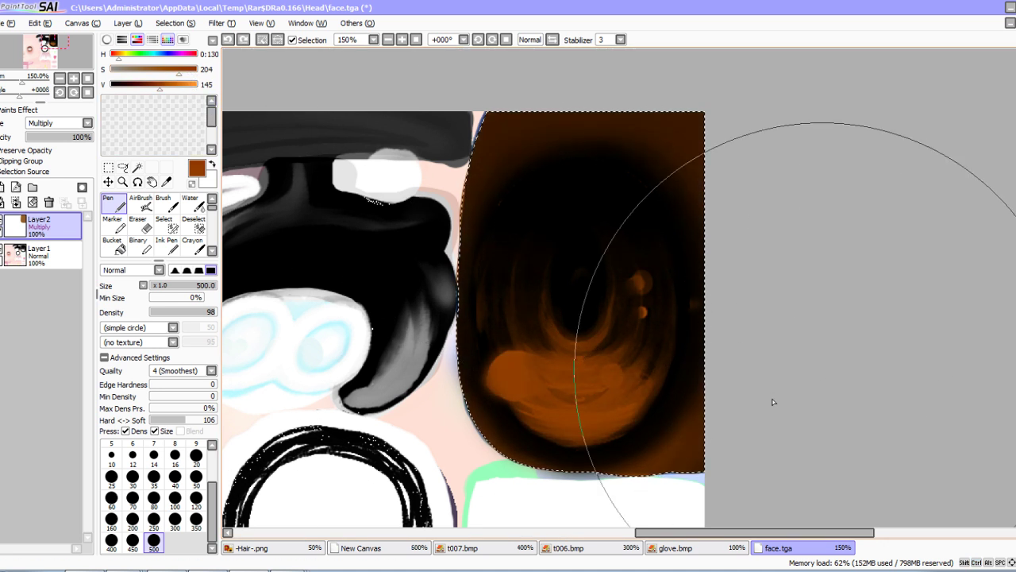
{"action": "left_click_drag", "start_coordinate": [667, 151], "coordinate": [918, 339]}
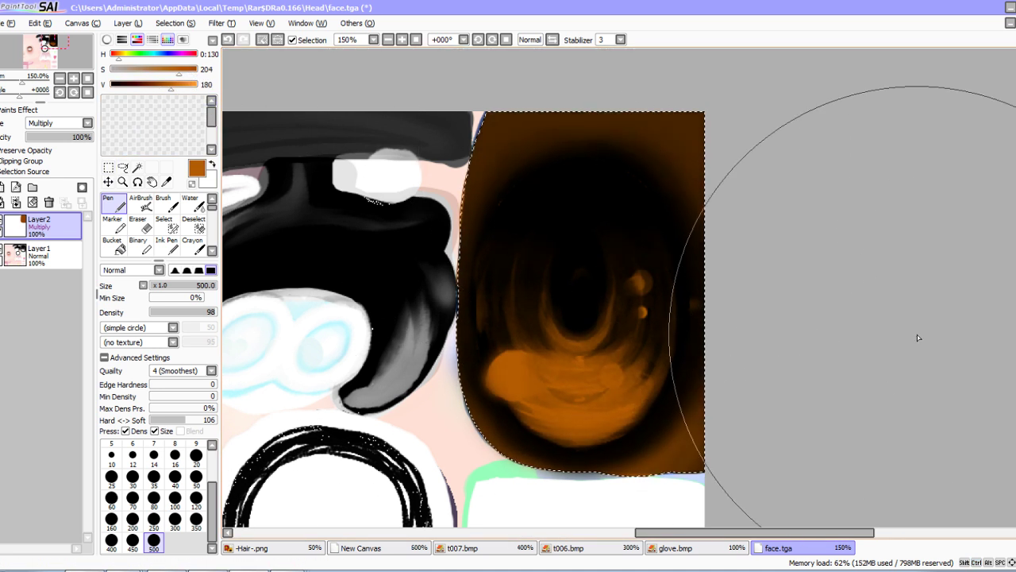
Compare the recoloured eye with the reference character's eyes in New Canvas and save face.tga
{"action": "left_click", "coordinate": [402, 550]}
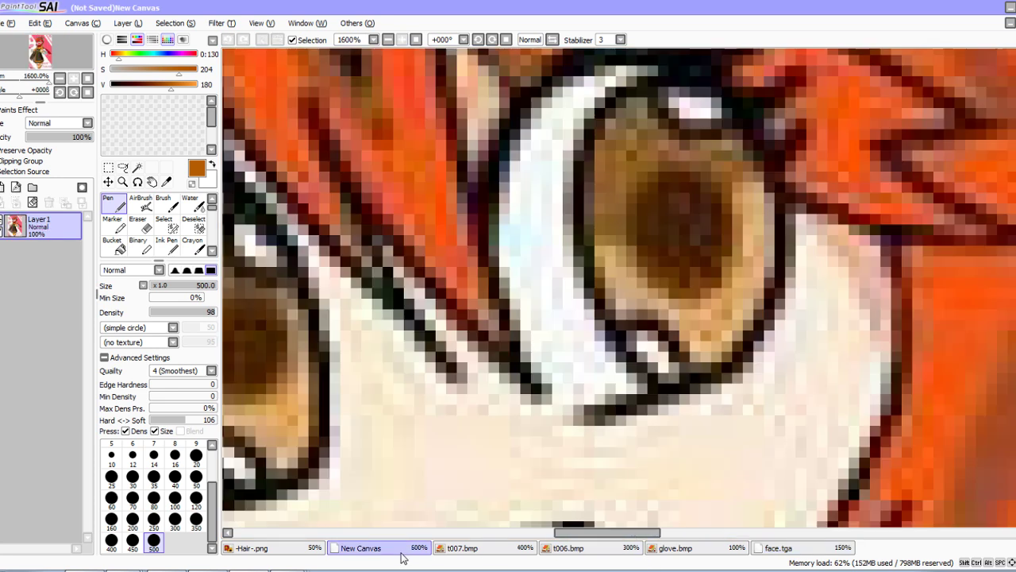
{"action": "left_click", "coordinate": [842, 550]}
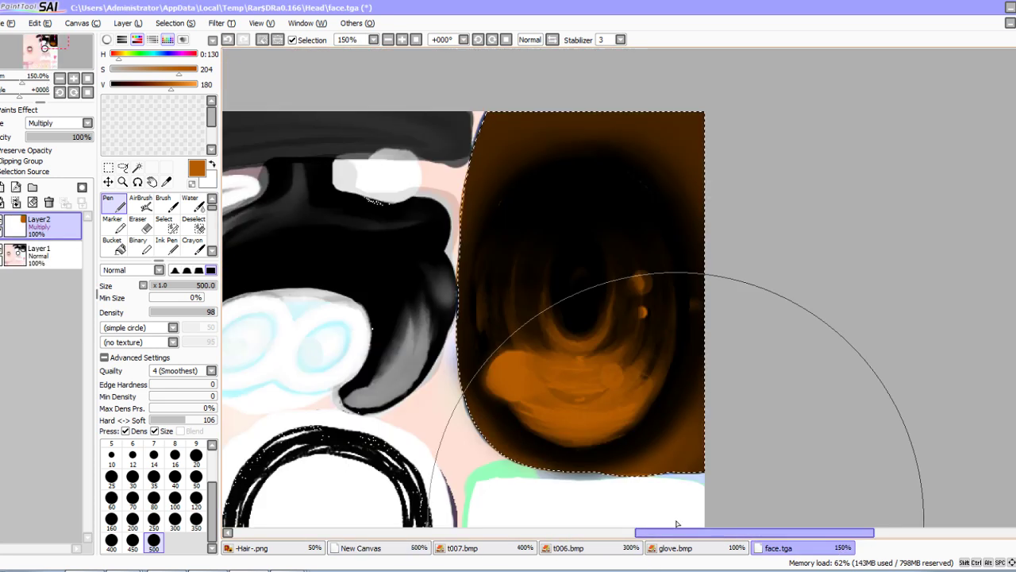
{"action": "left_click", "coordinate": [407, 552]}
{"action": "scroll", "coordinate": [570, 476], "scroll_direction": "down", "scroll_amount": 2}
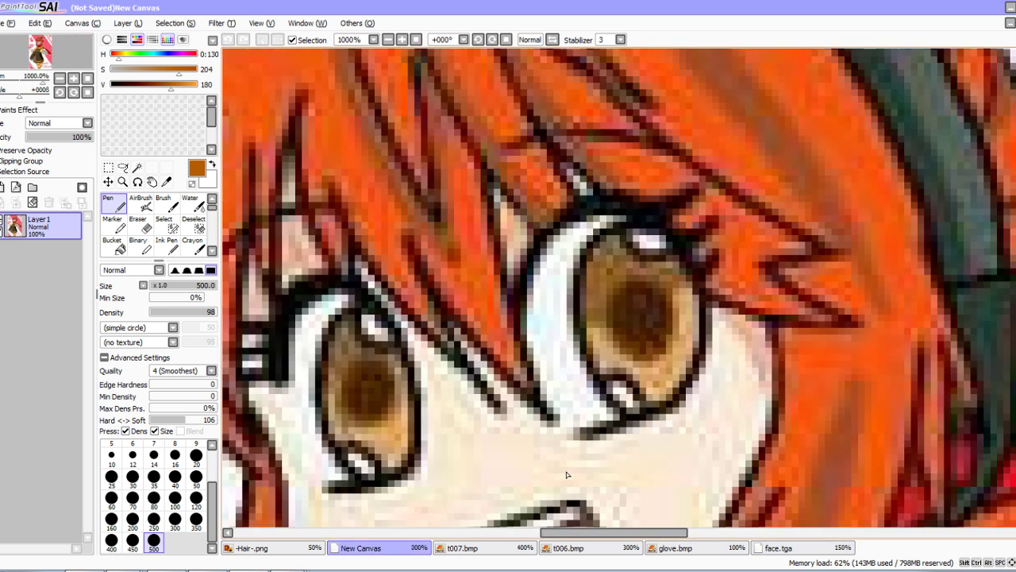
{"action": "scroll", "coordinate": [569, 475], "scroll_direction": "up", "scroll_amount": 1}
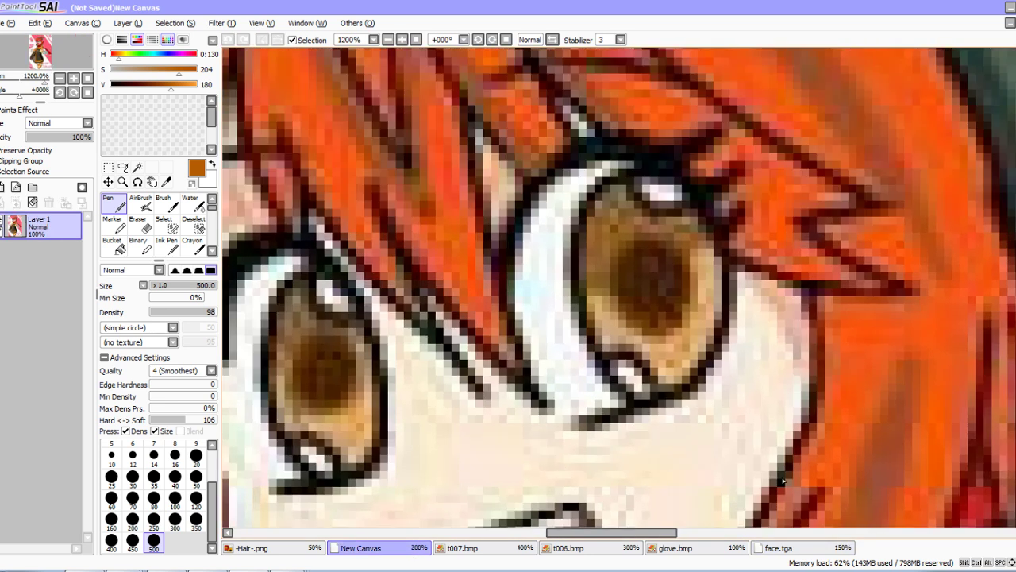
{"action": "left_click", "coordinate": [795, 550]}
{"action": "key", "text": "ctrl"}
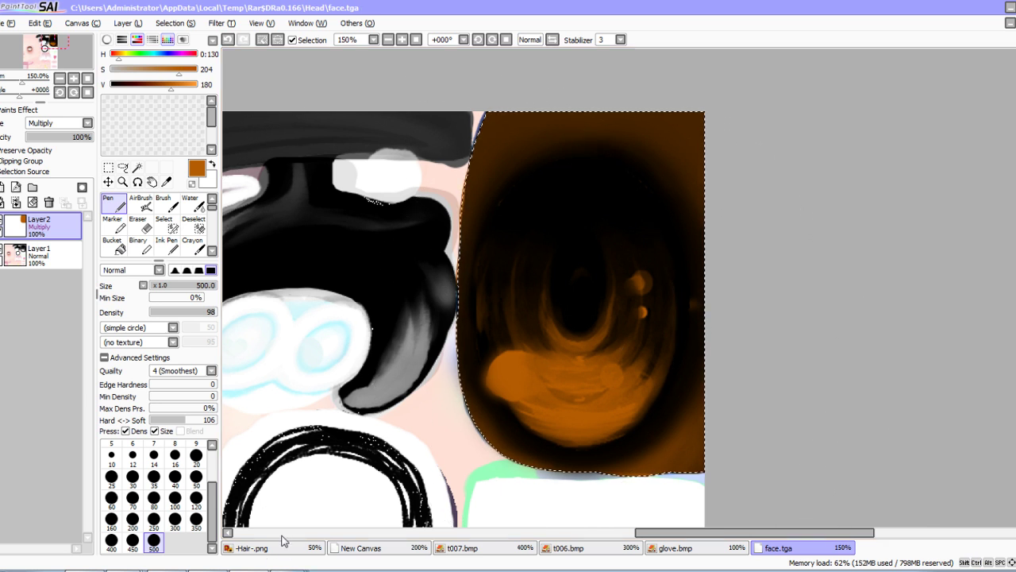
Switch to PMX Editor, select materials face00 through face10 and view their face_MikuAp_b.tga texture
{"action": "key", "text": "alt+Tab"}
{"action": "left_click", "coordinate": [281, 509]}
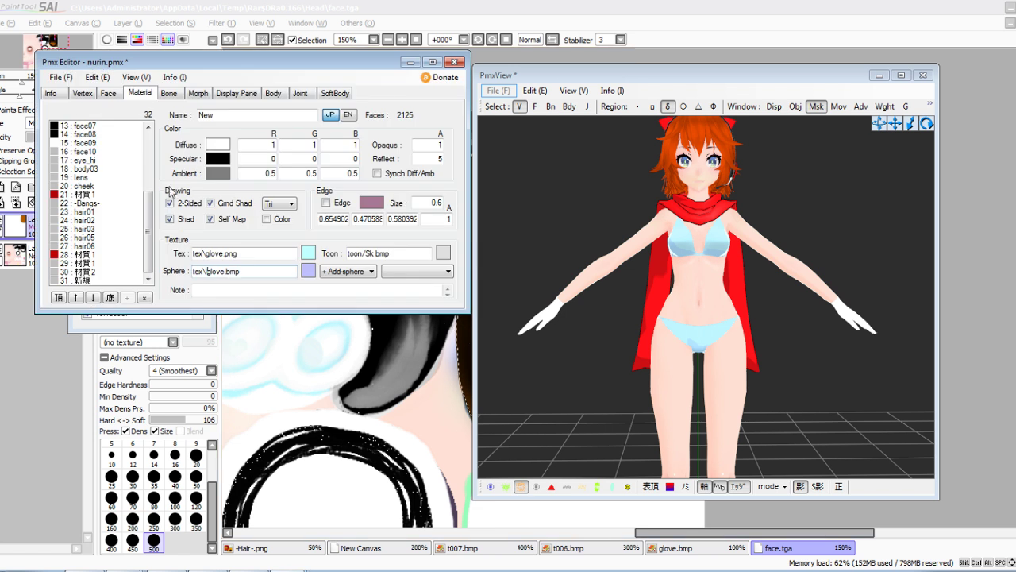
{"action": "scroll", "coordinate": [153, 213], "scroll_direction": "up", "scroll_amount": 4}
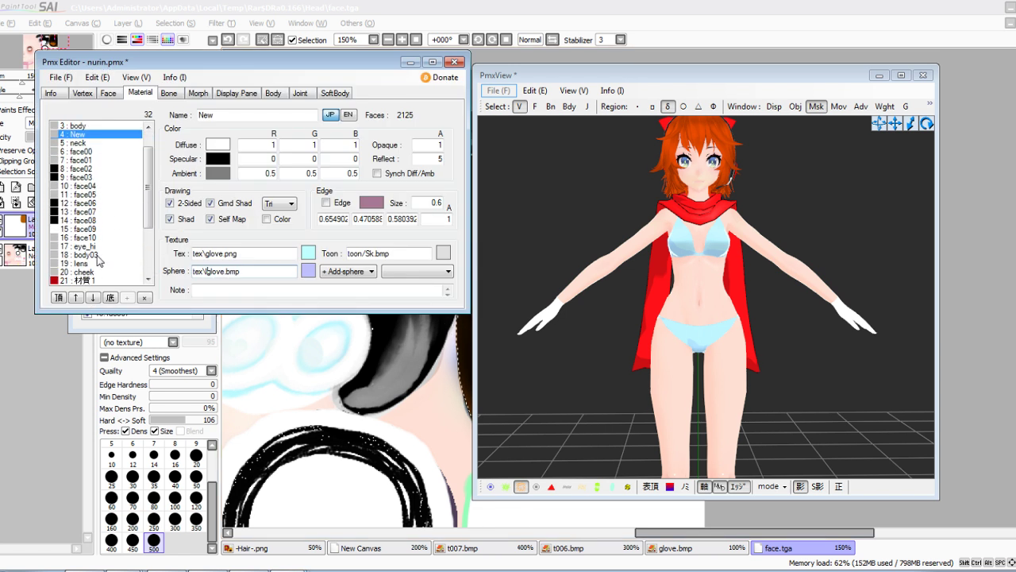
{"action": "left_click_drag", "start_coordinate": [100, 196], "coordinate": [87, 237]}
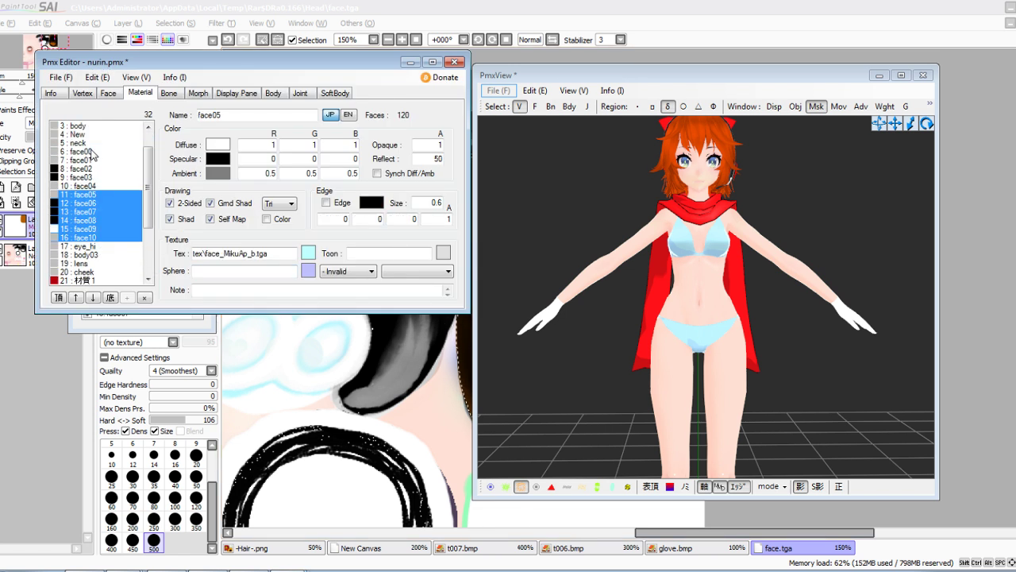
{"action": "left_click", "coordinate": [87, 151]}
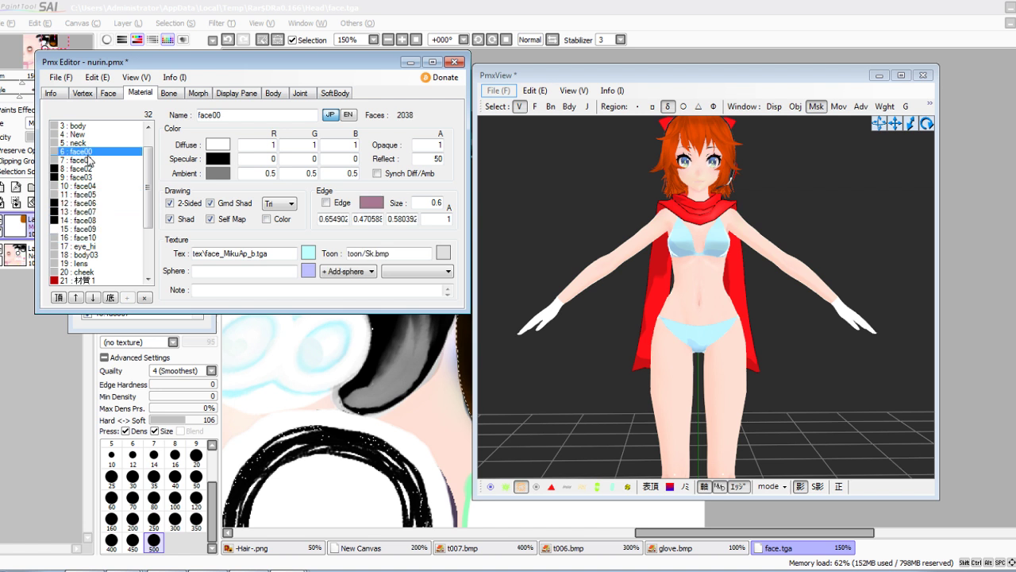
{"action": "left_click_drag", "start_coordinate": [89, 156], "coordinate": [95, 228]}
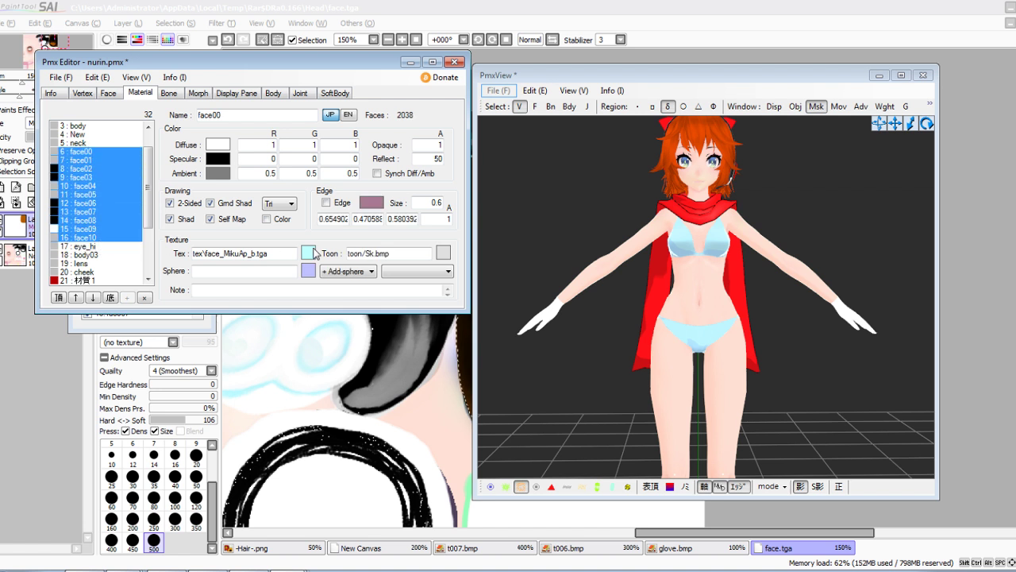
{"action": "left_click", "coordinate": [310, 253]}
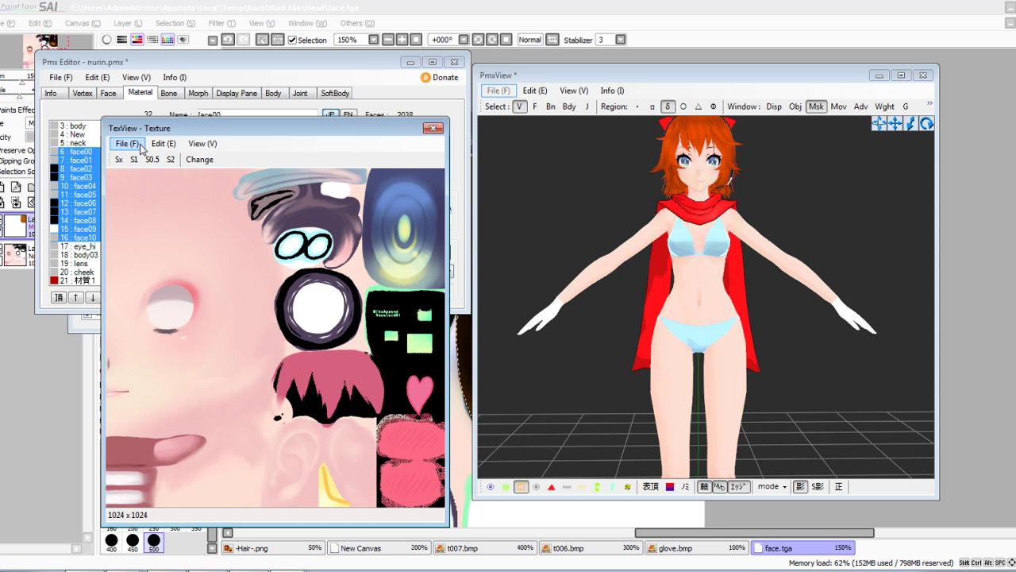
{"action": "left_click", "coordinate": [141, 145]}
{"action": "left_click", "coordinate": [142, 155]}
Switch to PaintTool SAI and choose the Nurin OC\tex folder as the new save location for the face texture
{"action": "left_click", "coordinate": [15, 356]}
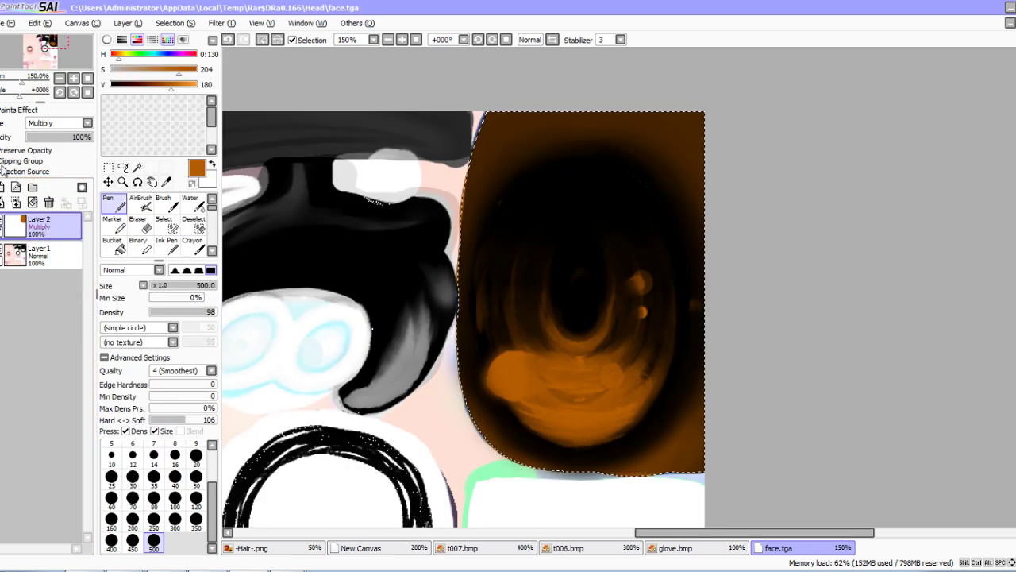
{"action": "left_click", "coordinate": [2, 7]}
{"action": "left_click", "coordinate": [89, 5]}
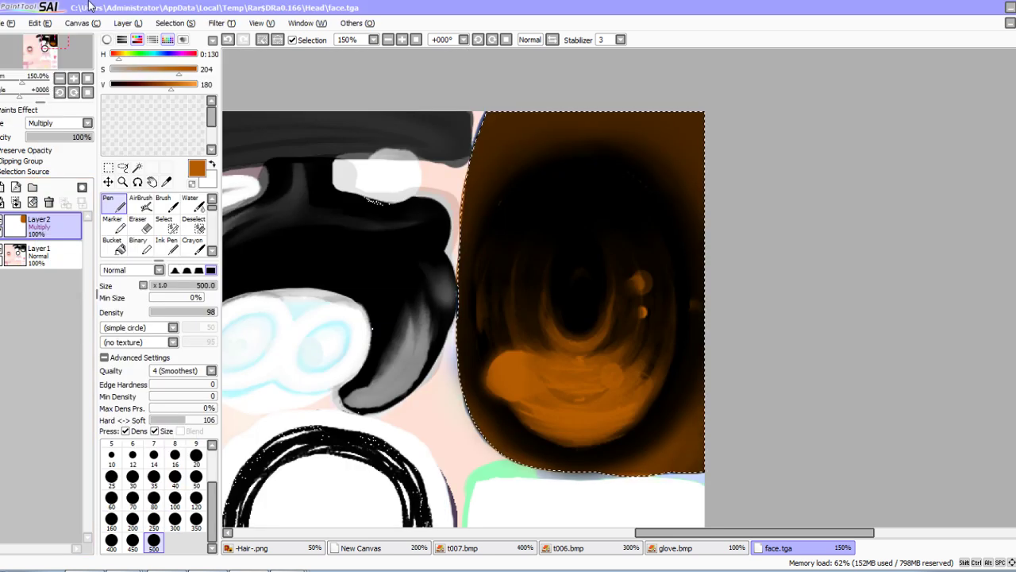
{"action": "left_click", "coordinate": [8, 23]}
{"action": "left_click", "coordinate": [25, 117]}
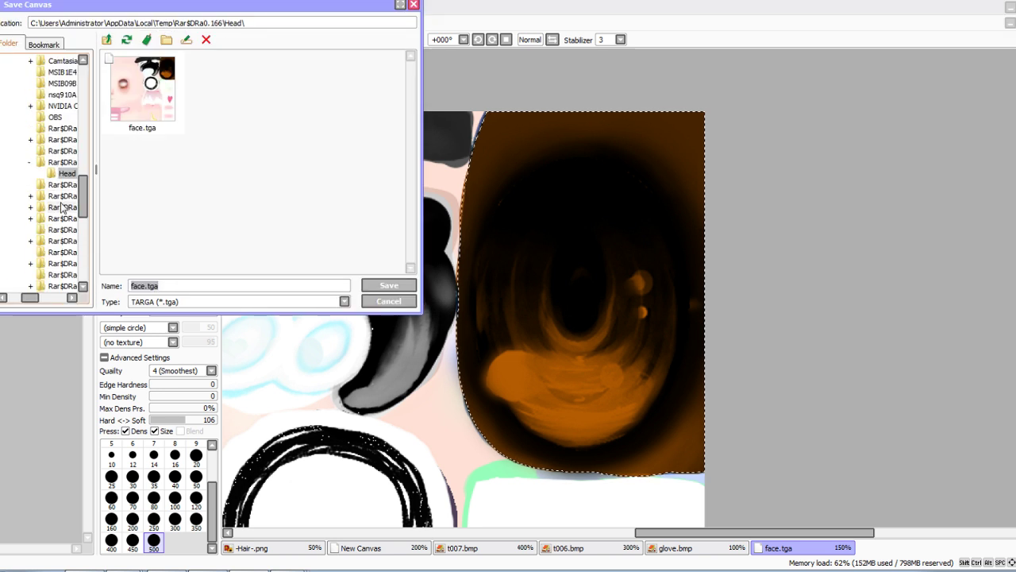
{"action": "scroll", "coordinate": [57, 143], "scroll_direction": "up", "scroll_amount": 12}
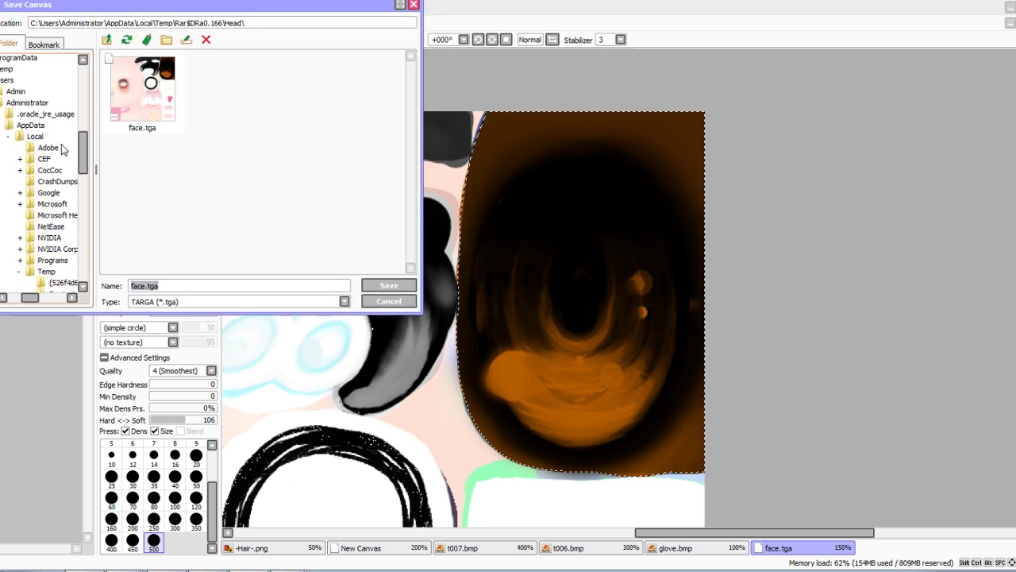
{"action": "left_click_drag", "start_coordinate": [30, 297], "coordinate": [13, 299]}
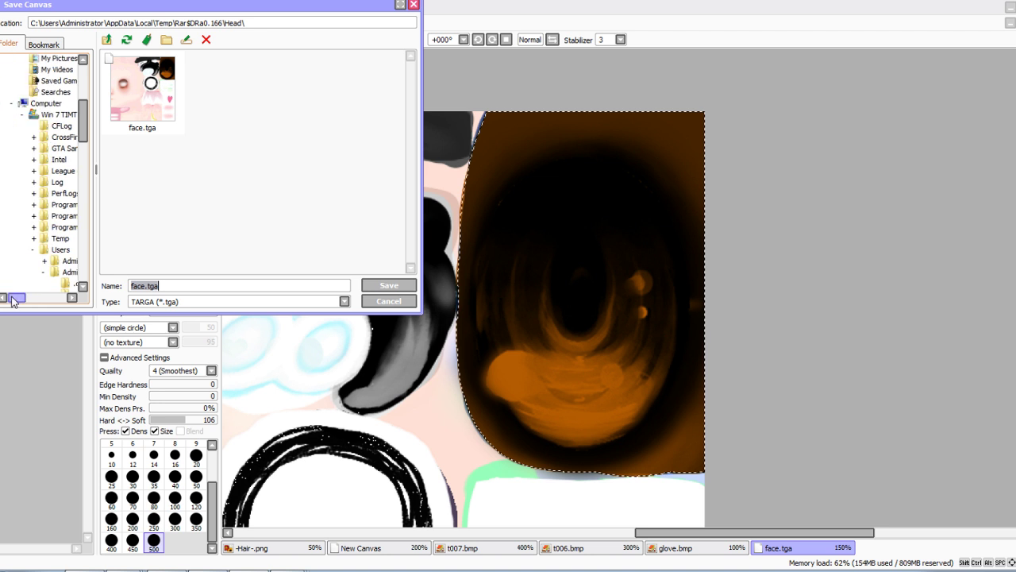
{"action": "scroll", "coordinate": [58, 211], "scroll_direction": "up", "scroll_amount": 4}
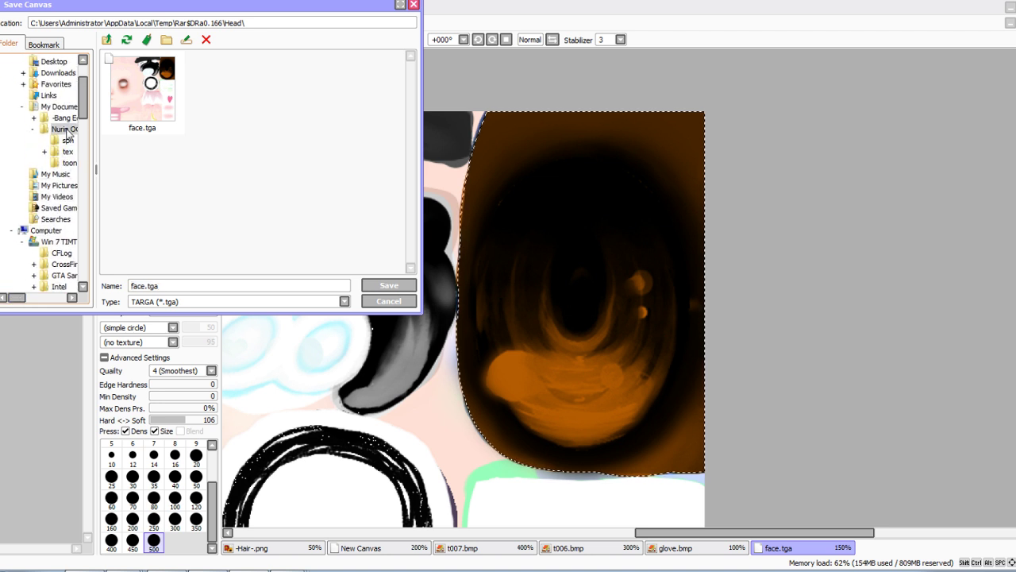
{"action": "left_click", "coordinate": [63, 129]}
{"action": "left_click", "coordinate": [67, 150]}
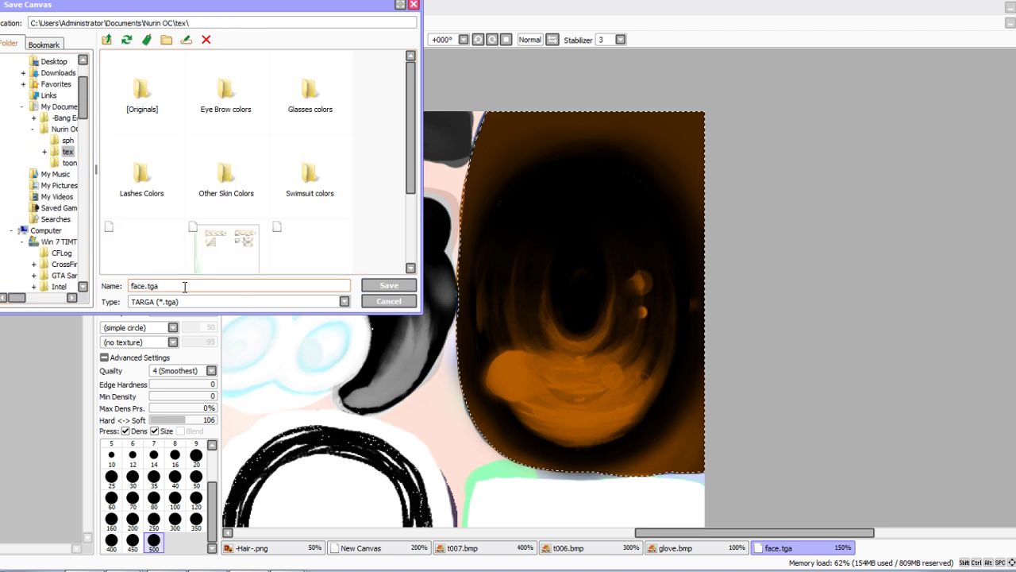
Save the face texture as face.png in PNG format with 24bpp RGB pixels
{"action": "left_click", "coordinate": [248, 304]}
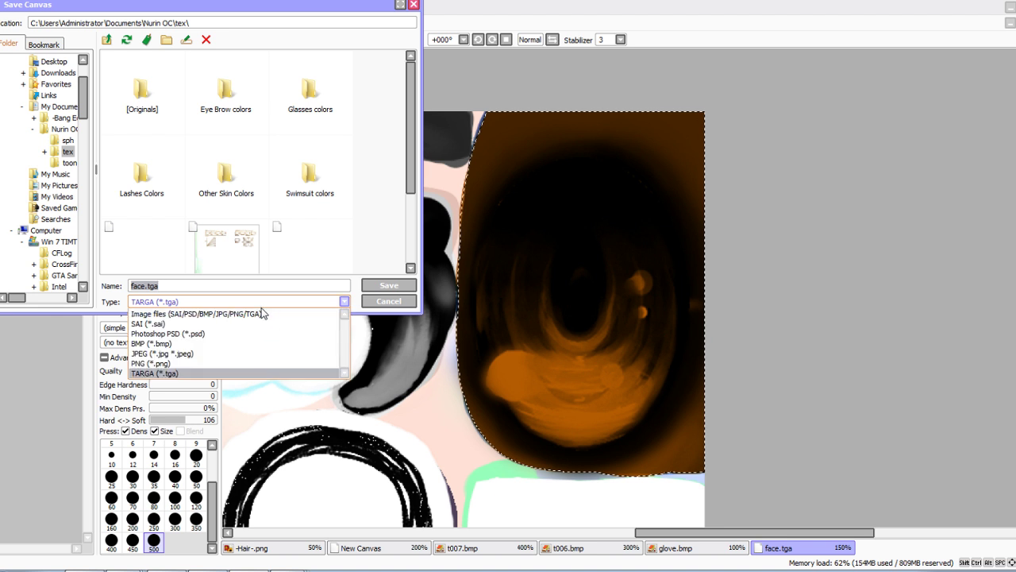
{"action": "left_click", "coordinate": [155, 361]}
{"action": "left_click", "coordinate": [389, 285]}
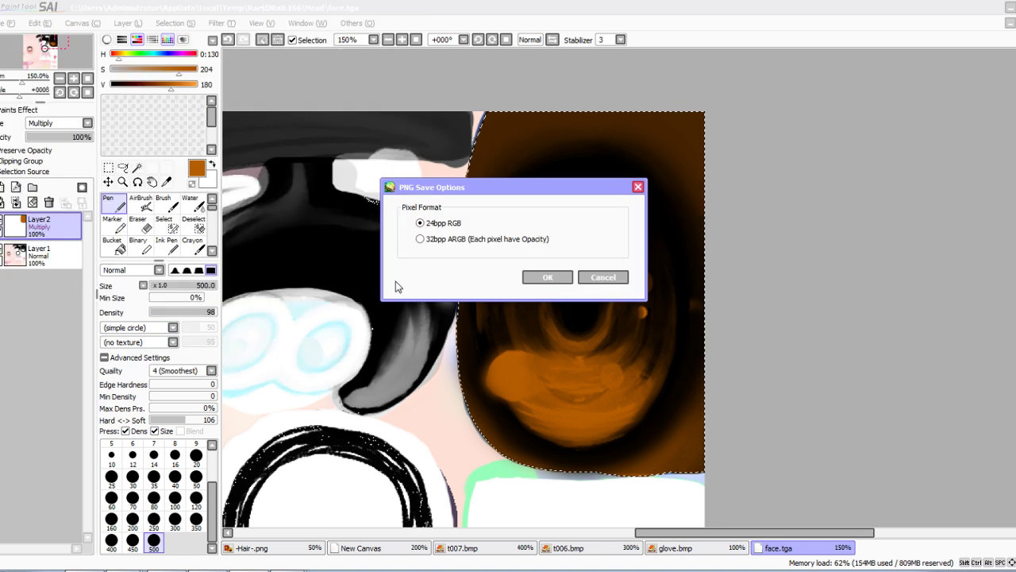
{"action": "left_click", "coordinate": [548, 280]}
Switch to PMX Editor, load face.png in the texture viewer and try to apply it to the selected face materials
{"action": "left_click", "coordinate": [294, 568]}
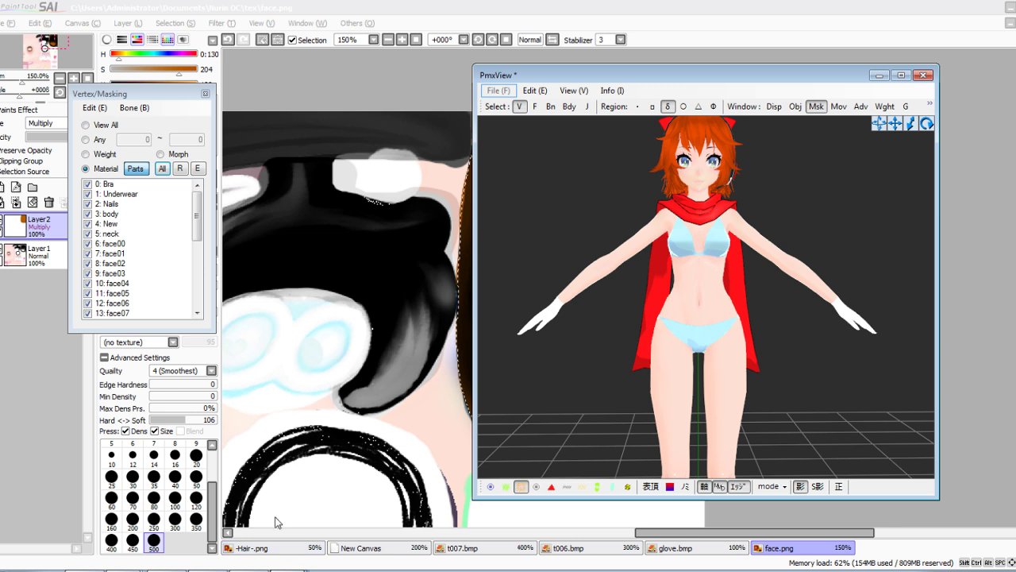
{"action": "key", "text": "alt+Tab"}
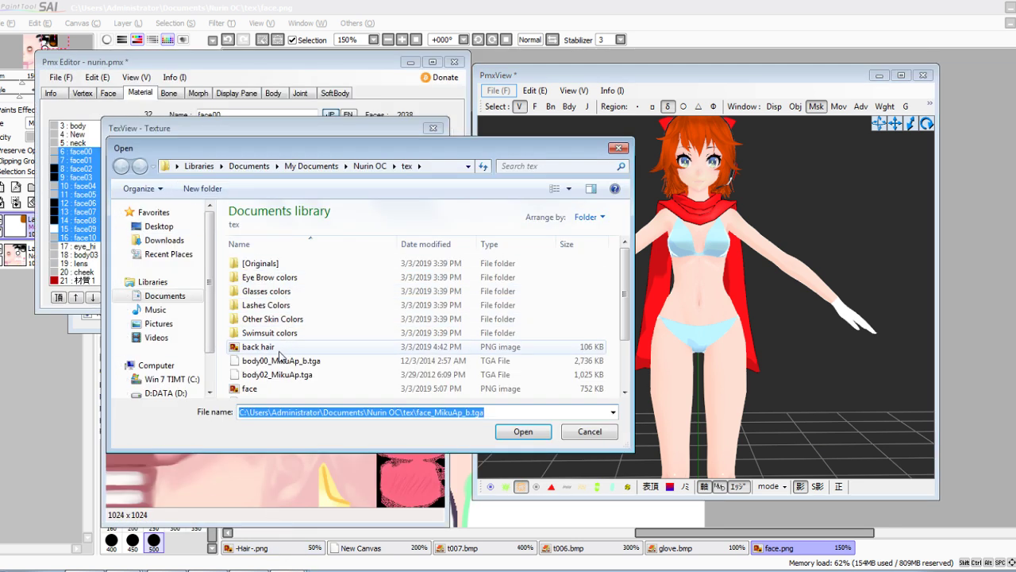
{"action": "double_click", "coordinate": [266, 387]}
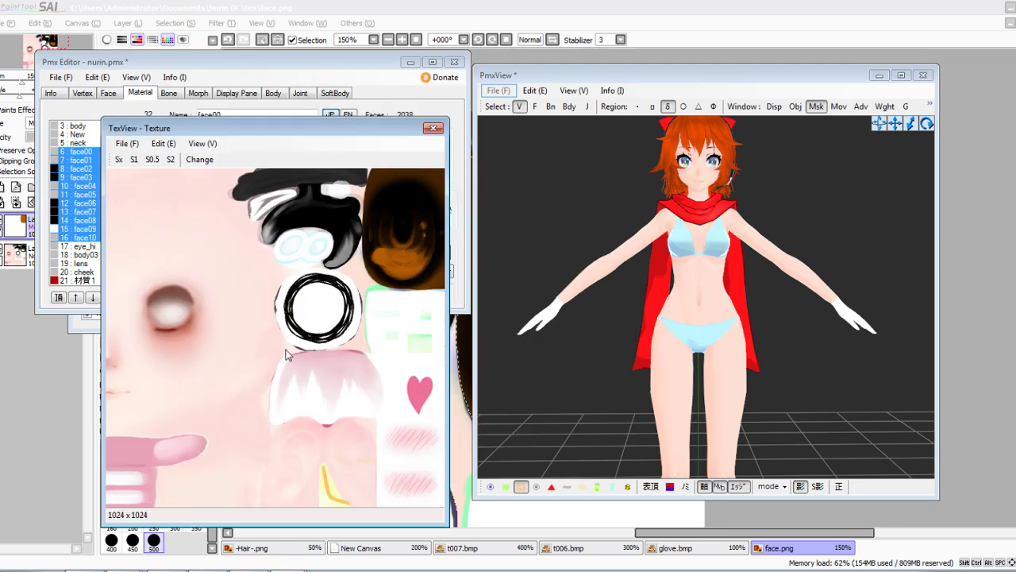
{"action": "left_click", "coordinate": [208, 164]}
{"action": "left_click", "coordinate": [546, 338]}
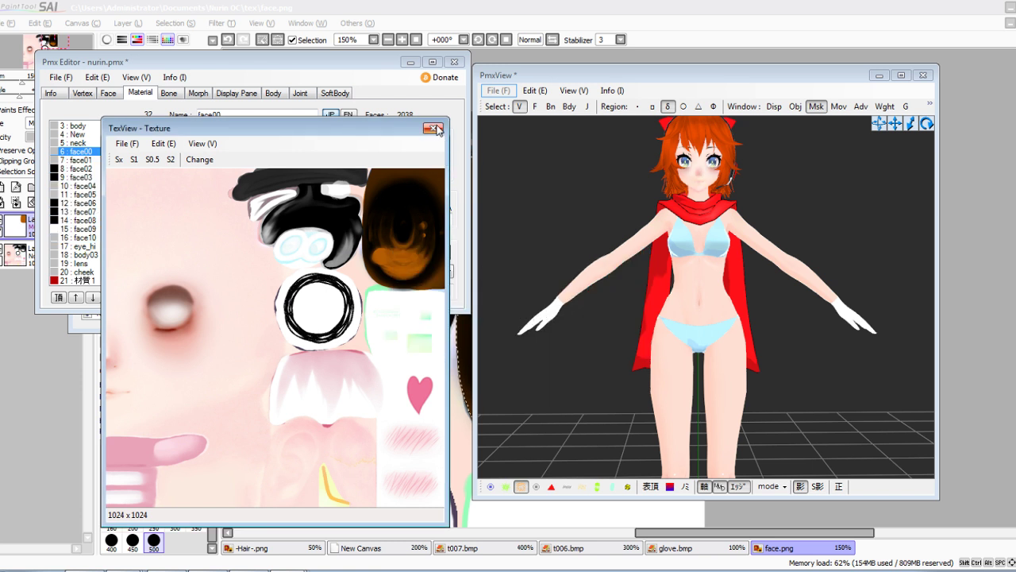
{"action": "left_click", "coordinate": [547, 143]}
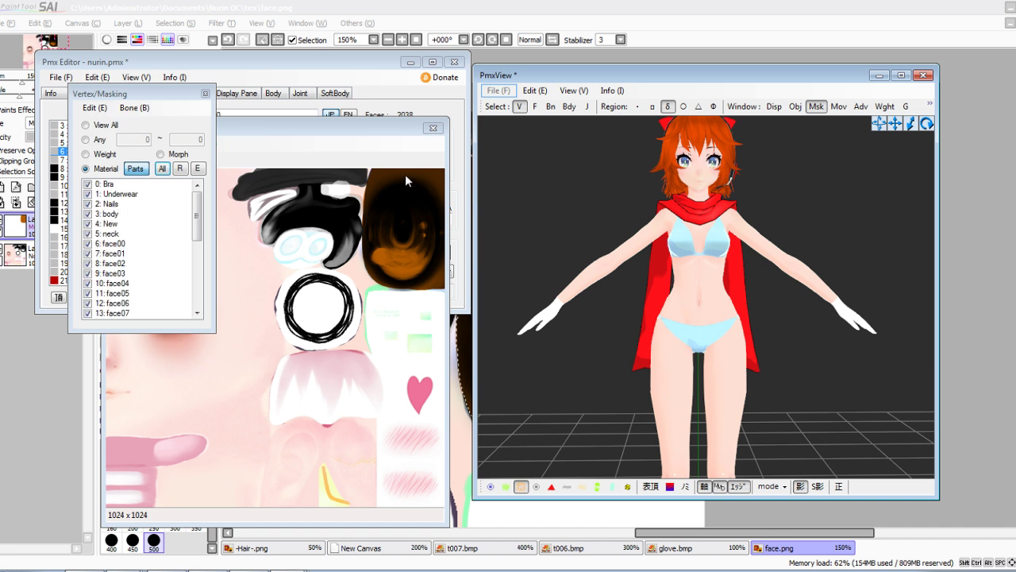
{"action": "left_click", "coordinate": [413, 109]}
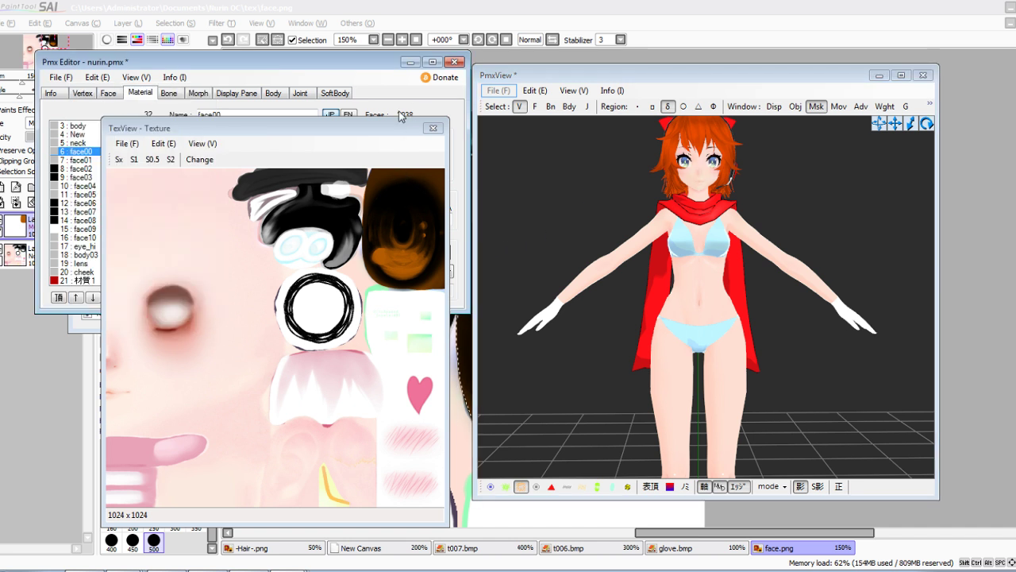
{"action": "left_click", "coordinate": [433, 128]}
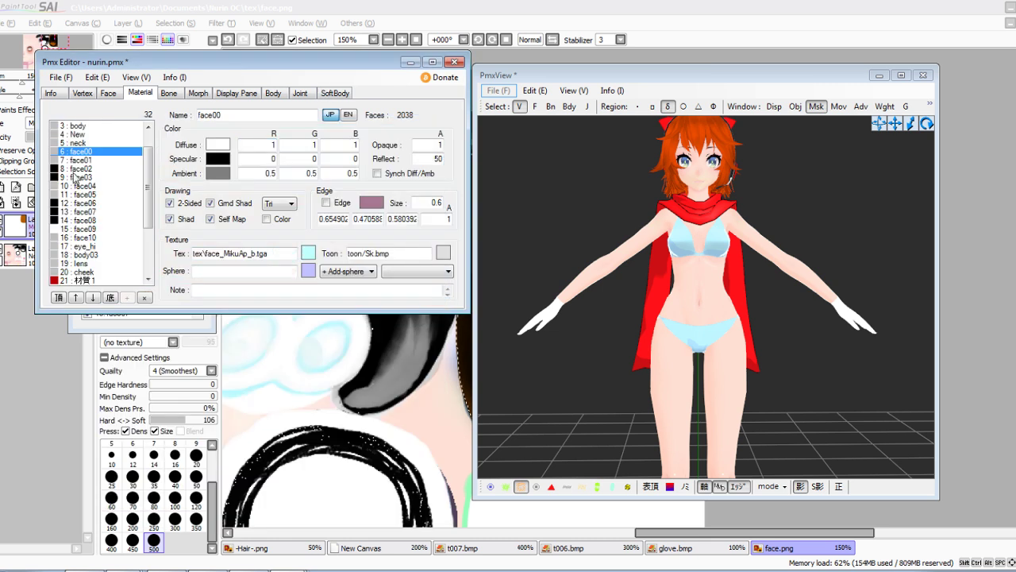
Go through materials face00 to face10 in the masking list to look for the one that holds the eyes
{"action": "left_click", "coordinate": [768, 174]}
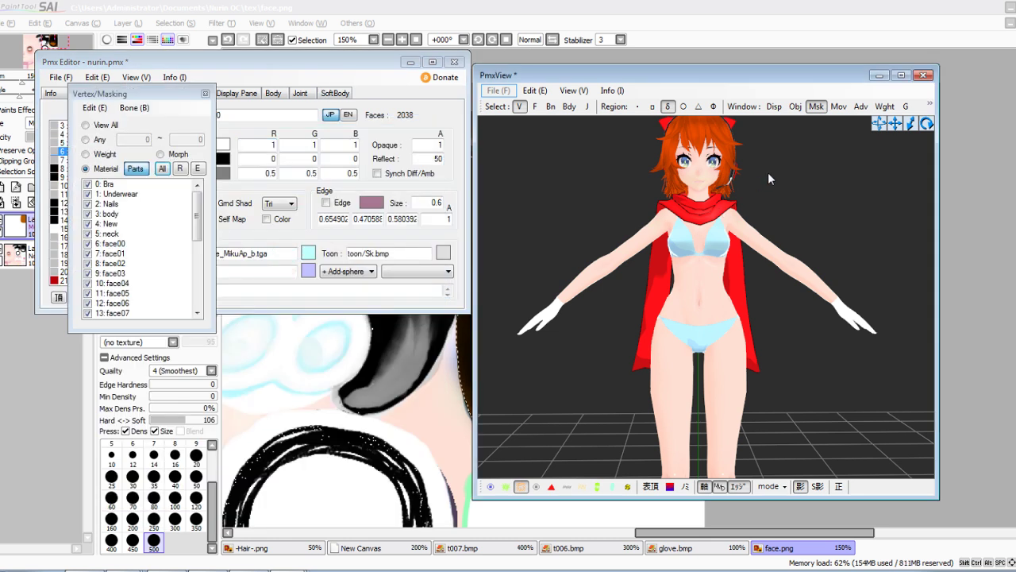
{"action": "left_click", "coordinate": [117, 243]}
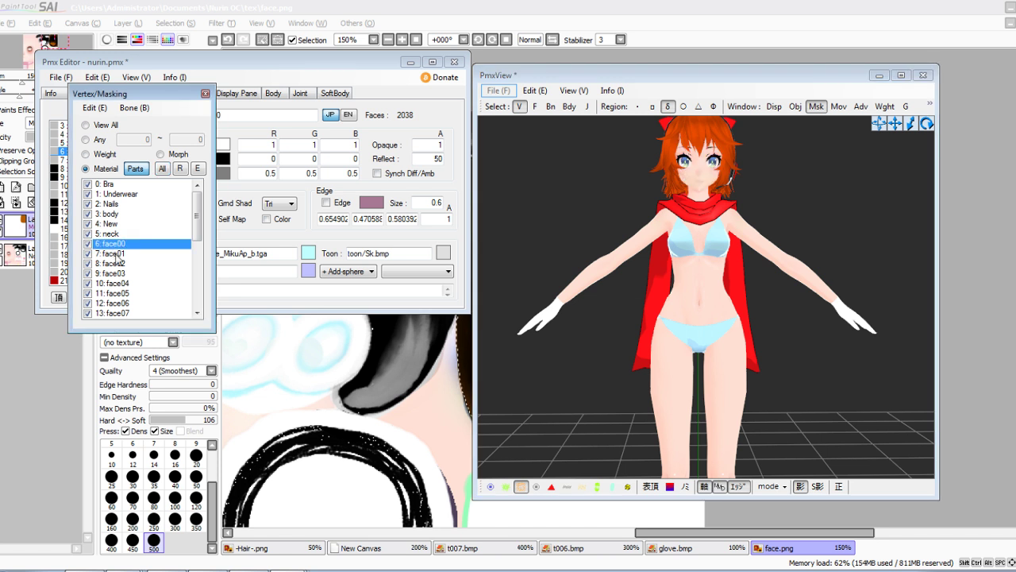
{"action": "left_click", "coordinate": [116, 254]}
{"action": "left_click", "coordinate": [117, 264]}
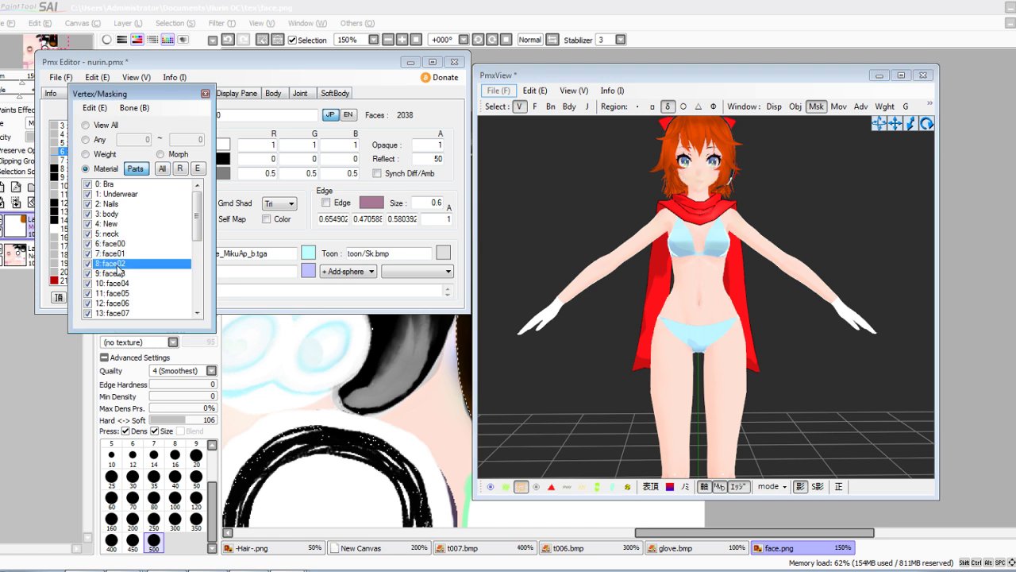
{"action": "left_click", "coordinate": [118, 274]}
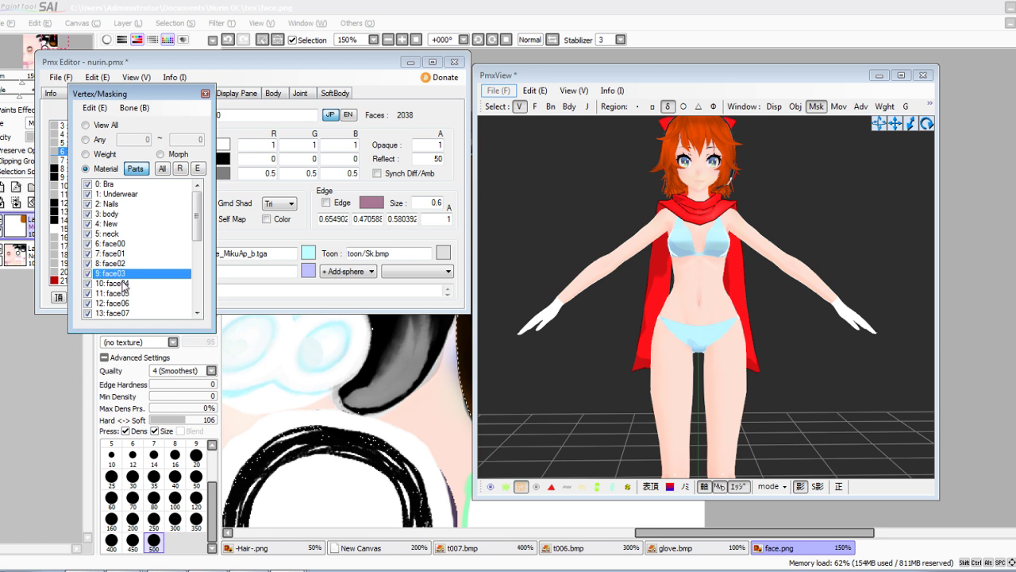
{"action": "left_click", "coordinate": [124, 283]}
{"action": "left_click", "coordinate": [123, 293]}
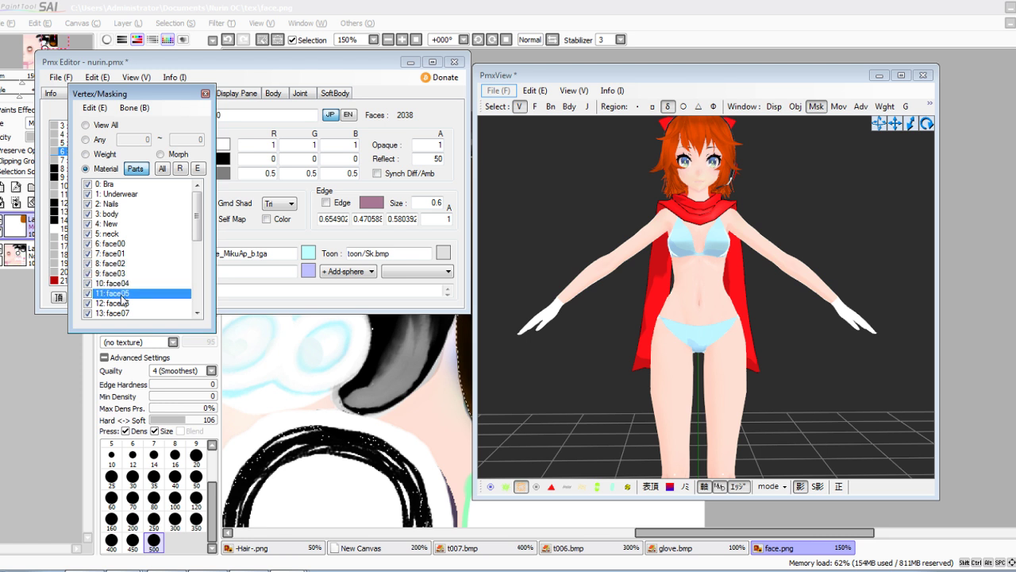
{"action": "left_click", "coordinate": [123, 304]}
{"action": "left_click", "coordinate": [124, 313]}
{"action": "scroll", "coordinate": [123, 301], "scroll_direction": "down", "scroll_amount": 3}
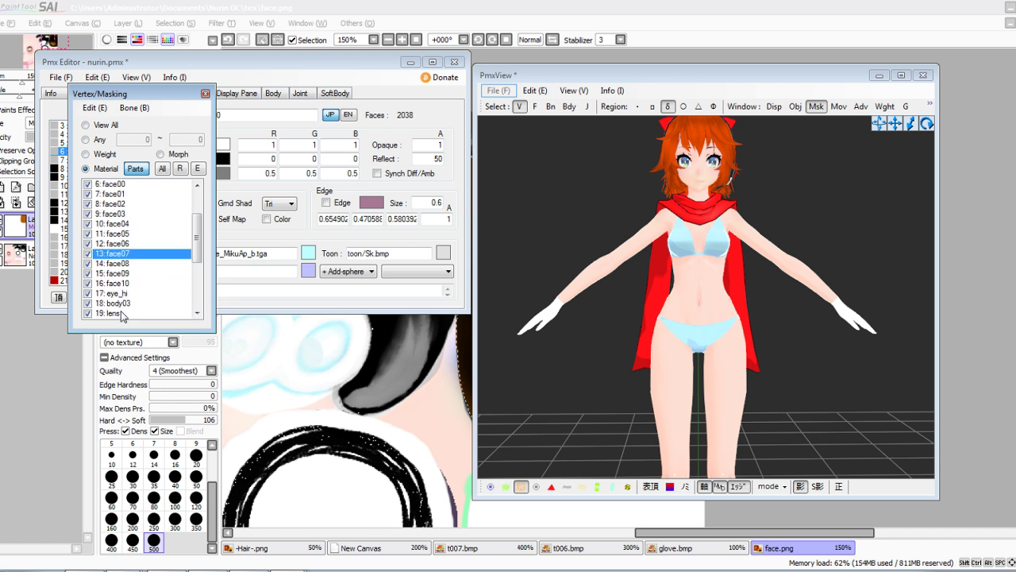
{"action": "left_click", "coordinate": [127, 234]}
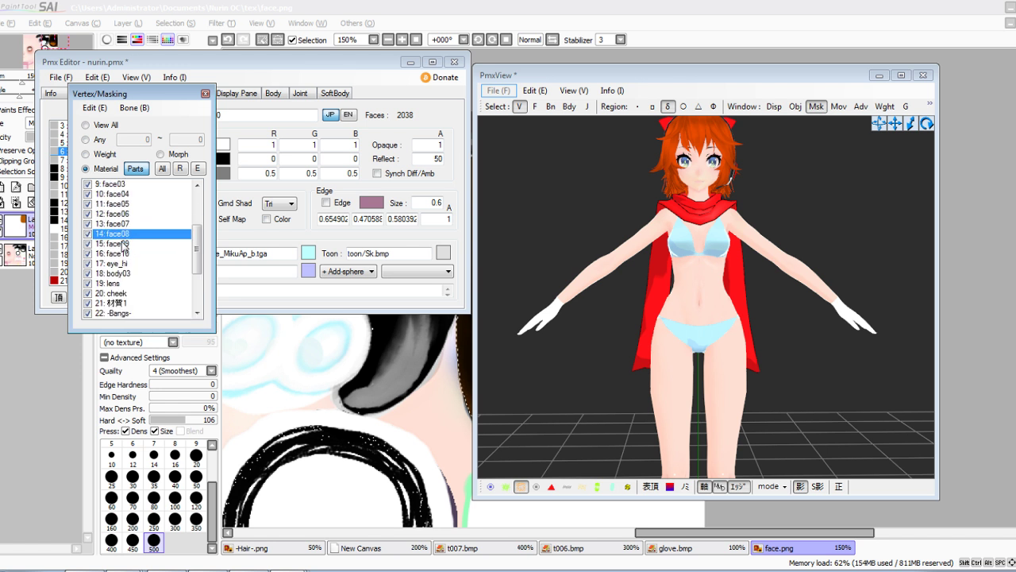
{"action": "left_click", "coordinate": [123, 244]}
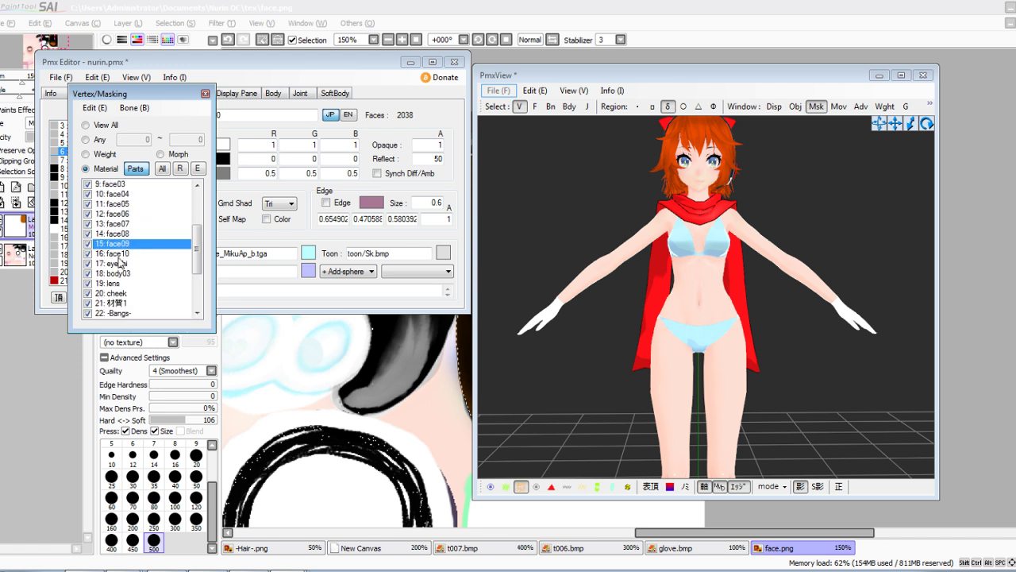
{"action": "double_click", "coordinate": [119, 255]}
{"action": "left_click", "coordinate": [256, 223]}
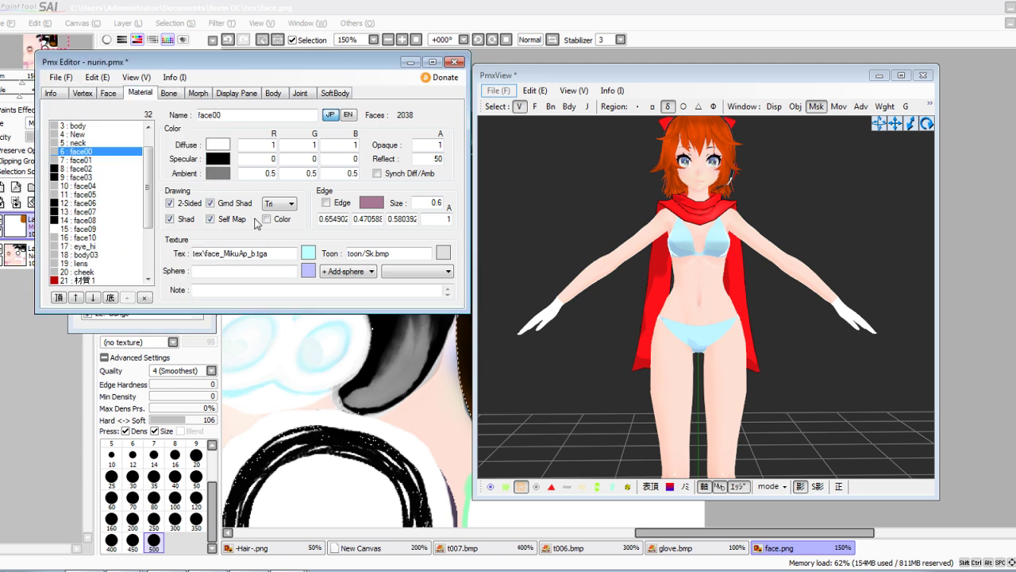
Replace the texture of material face10 with face.png from the tex folder
{"action": "left_click", "coordinate": [93, 238]}
{"action": "left_click", "coordinate": [307, 253]}
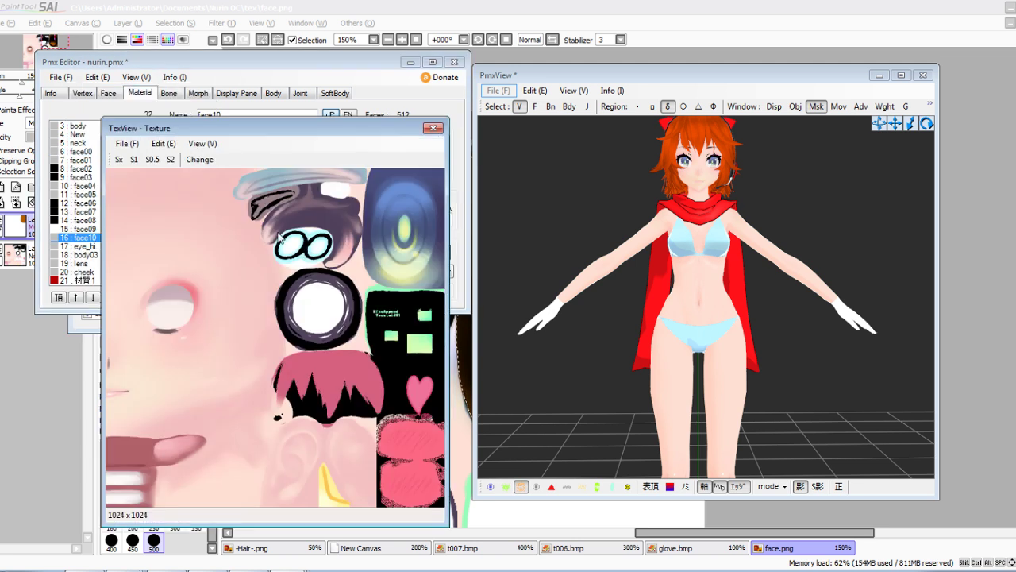
{"action": "left_click", "coordinate": [139, 148]}
{"action": "left_click", "coordinate": [151, 156]}
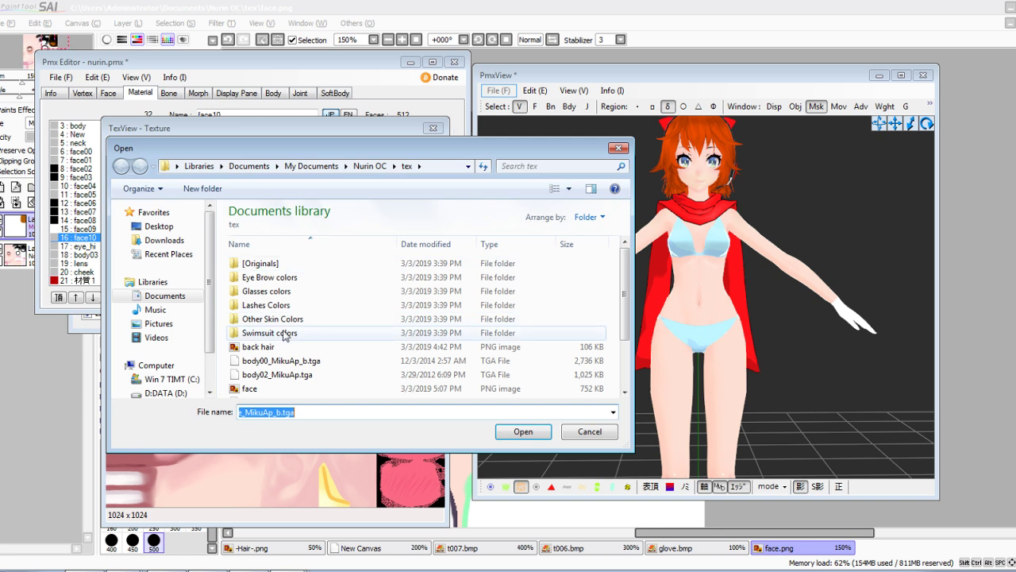
{"action": "double_click", "coordinate": [262, 393]}
{"action": "left_click", "coordinate": [200, 160]}
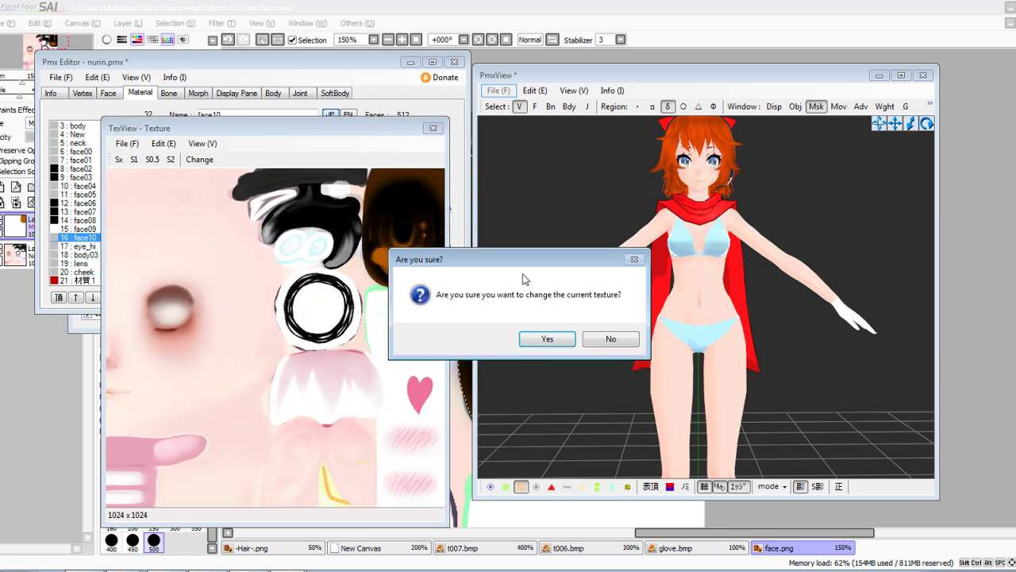
{"action": "left_click", "coordinate": [547, 340]}
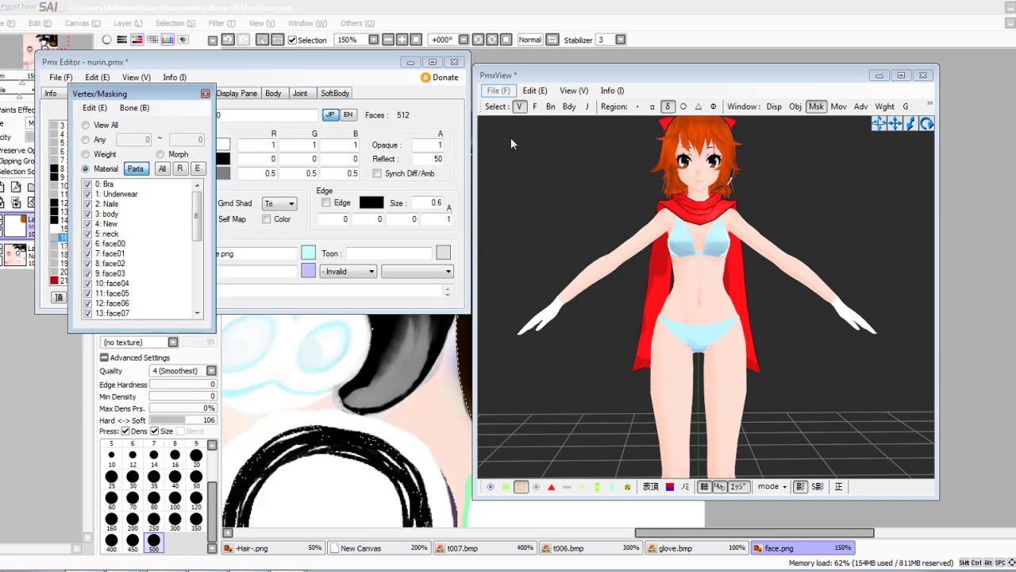
Check the model's eyes up close, repaint the eye's Multiply layer in SAI in a brighter orange-brown with value 212, and save face.png
{"action": "scroll", "coordinate": [753, 235], "scroll_direction": "up", "scroll_amount": 8}
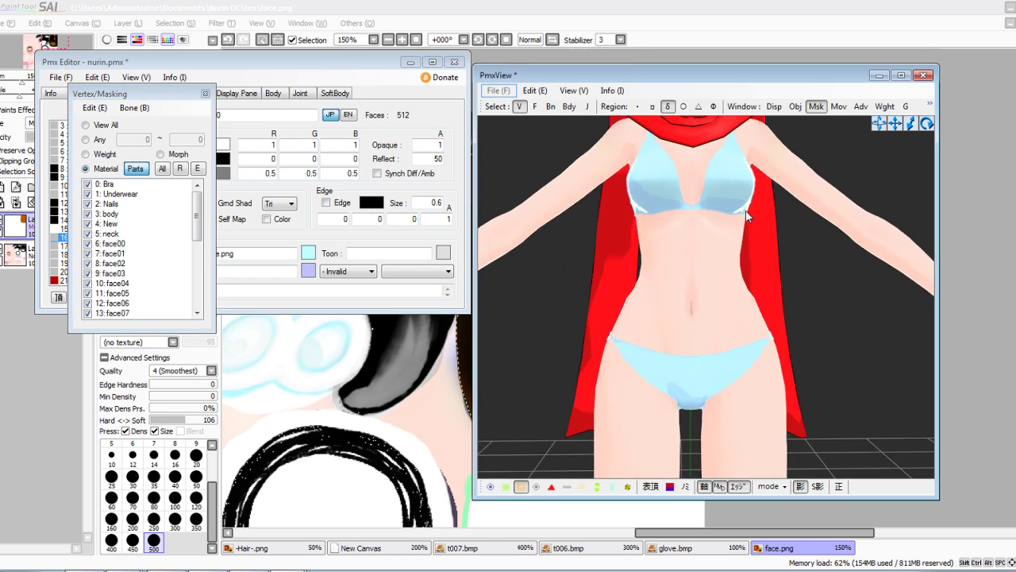
{"action": "left_click_drag", "start_coordinate": [897, 124], "coordinate": [897, 461]}
{"action": "scroll", "coordinate": [751, 272], "scroll_direction": "up", "scroll_amount": 6}
{"action": "scroll", "coordinate": [751, 271], "scroll_direction": "down", "scroll_amount": 8}
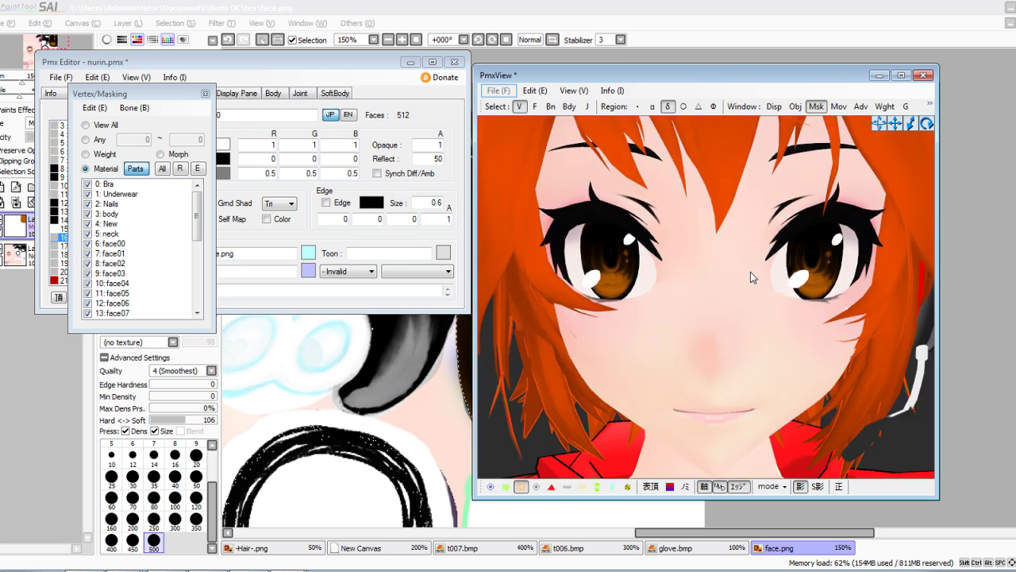
{"action": "left_click", "coordinate": [325, 403]}
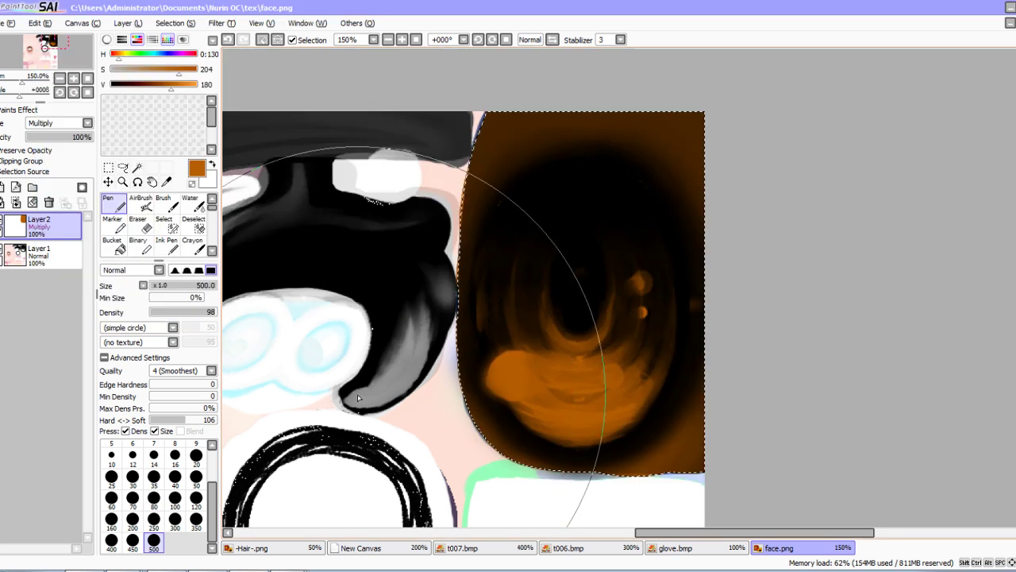
{"action": "left_click", "coordinate": [182, 86]}
{"action": "left_click_drag", "start_coordinate": [336, 259], "coordinate": [548, 298]}
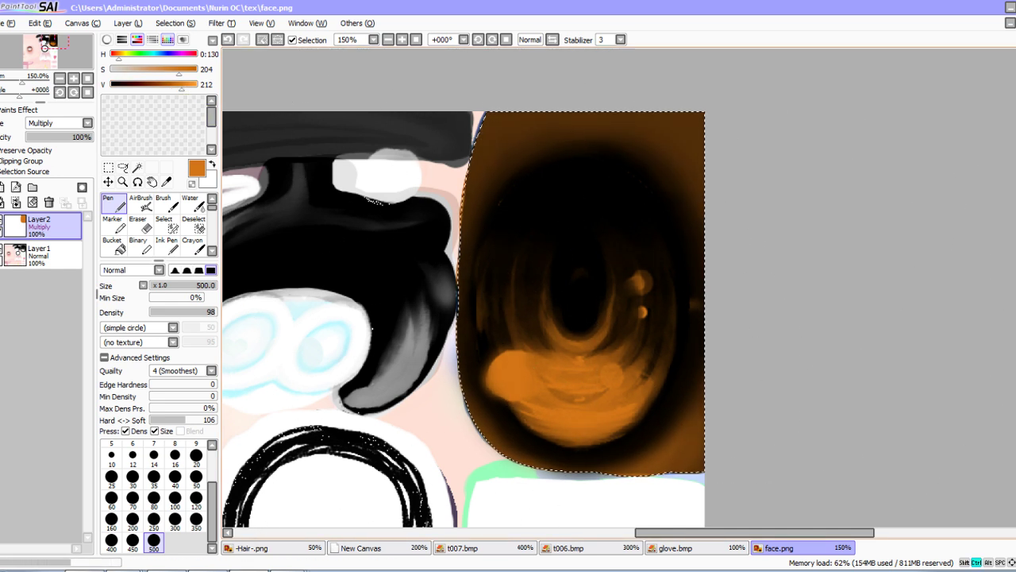
Switch back to PMX Editor and examine the recoloured eyes together with the character's body
{"action": "key", "text": "alt+Tab"}
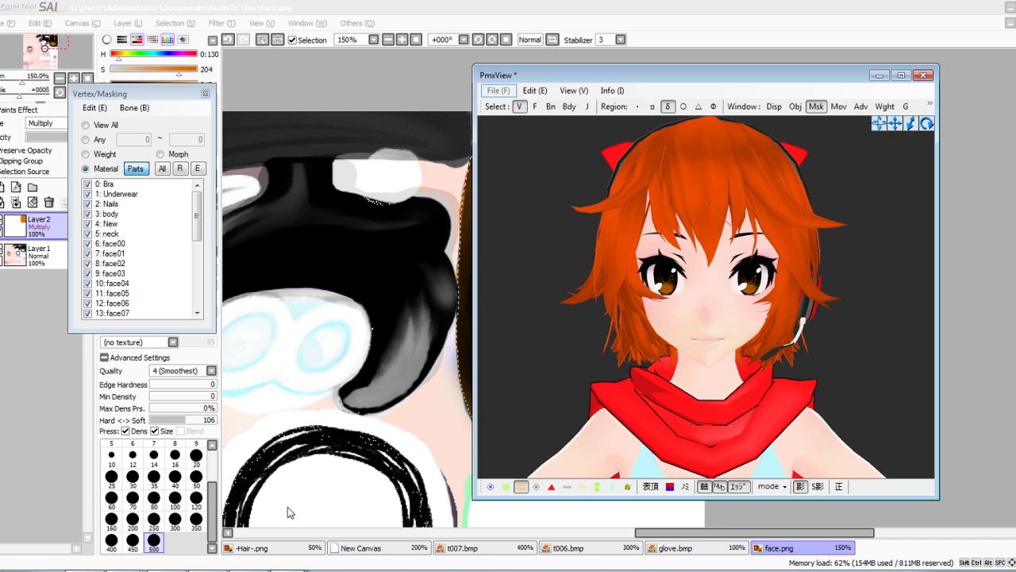
{"action": "left_click", "coordinate": [292, 516]}
{"action": "left_click", "coordinate": [679, 345]}
{"action": "scroll", "coordinate": [678, 344], "scroll_direction": "down", "scroll_amount": 2}
{"action": "right_click_drag", "start_coordinate": [682, 345], "coordinate": [705, 344]}
{"action": "mouse_move", "coordinate": [894, 124]}
{"action": "left_mouse_down"}
{"action": "mouse_move", "coordinate": [895, 8]}
{"action": "mouse_move", "coordinate": [895, 127]}
{"action": "left_mouse_up"}
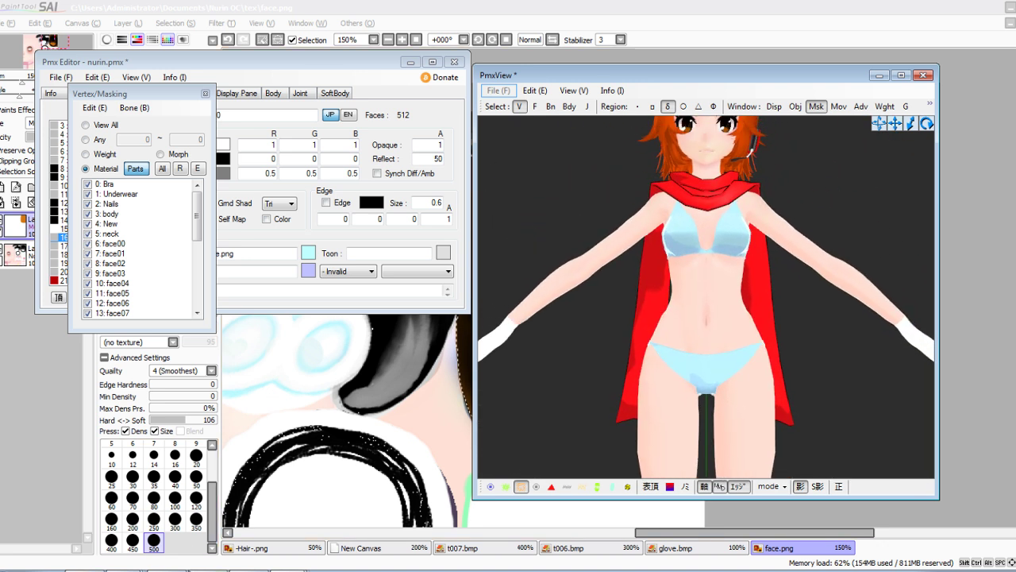
Switch to the reference drawing in PaintTool SAI and examine the character's outfit from the head down to the shoes
{"action": "left_click", "coordinate": [366, 547]}
{"action": "scroll", "coordinate": [469, 376], "scroll_direction": "down", "scroll_amount": 4}
{"action": "scroll", "coordinate": [470, 375], "scroll_direction": "up", "scroll_amount": 3}
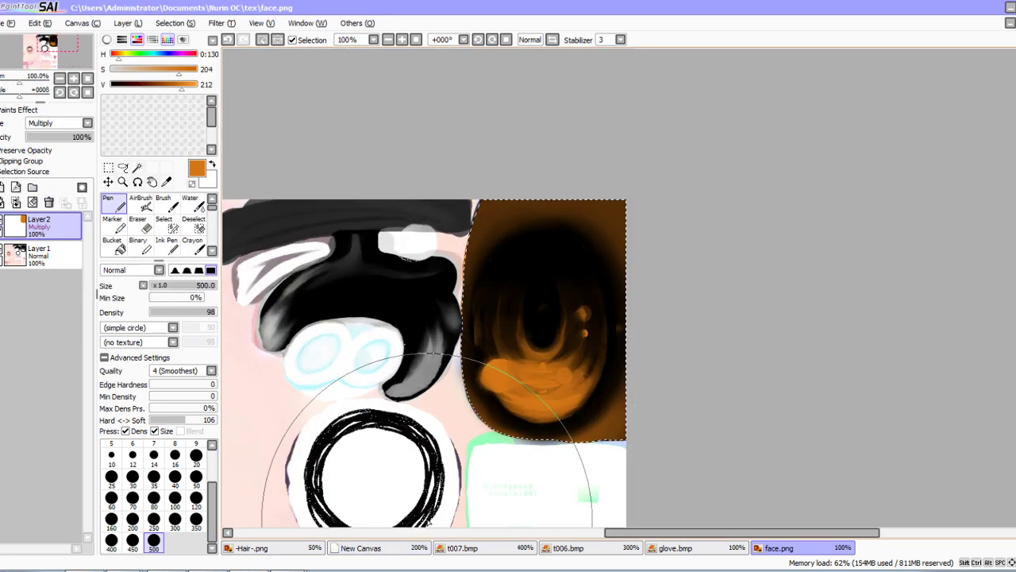
{"action": "left_click", "coordinate": [394, 548]}
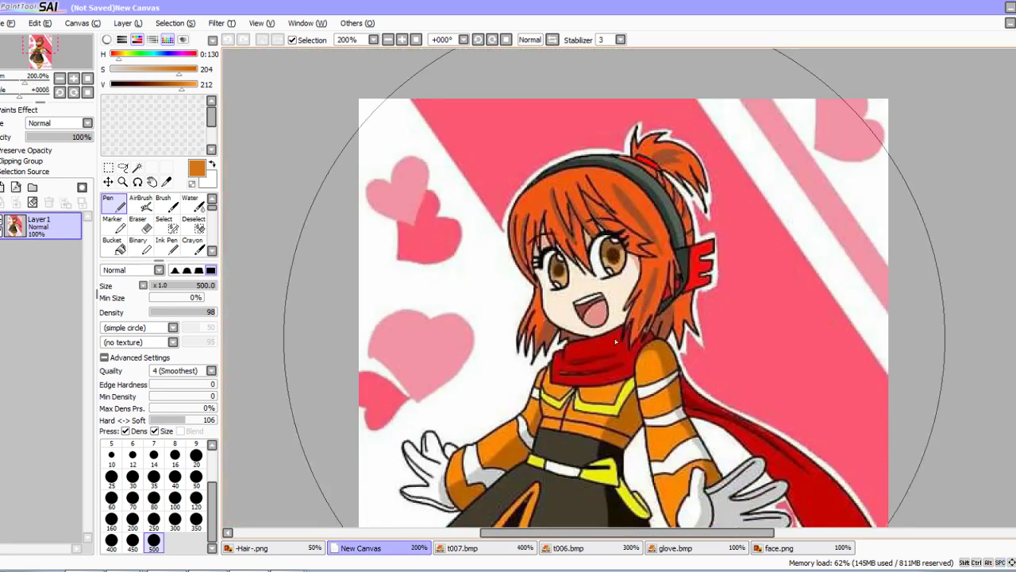
{"action": "left_click_drag", "start_coordinate": [616, 342], "coordinate": [590, 229]}
{"action": "scroll", "coordinate": [585, 232], "scroll_direction": "up", "scroll_amount": 1}
{"action": "left_click_drag", "start_coordinate": [585, 366], "coordinate": [705, 263]}
{"action": "left_click_drag", "start_coordinate": [637, 419], "coordinate": [638, 99]}
{"action": "mouse_move", "coordinate": [541, 294]}
{"action": "left_mouse_down"}
{"action": "mouse_move", "coordinate": [540, 208]}
{"action": "mouse_move", "coordinate": [487, 195]}
{"action": "mouse_move", "coordinate": [489, 306]}
{"action": "mouse_move", "coordinate": [544, 303]}
{"action": "left_mouse_up"}
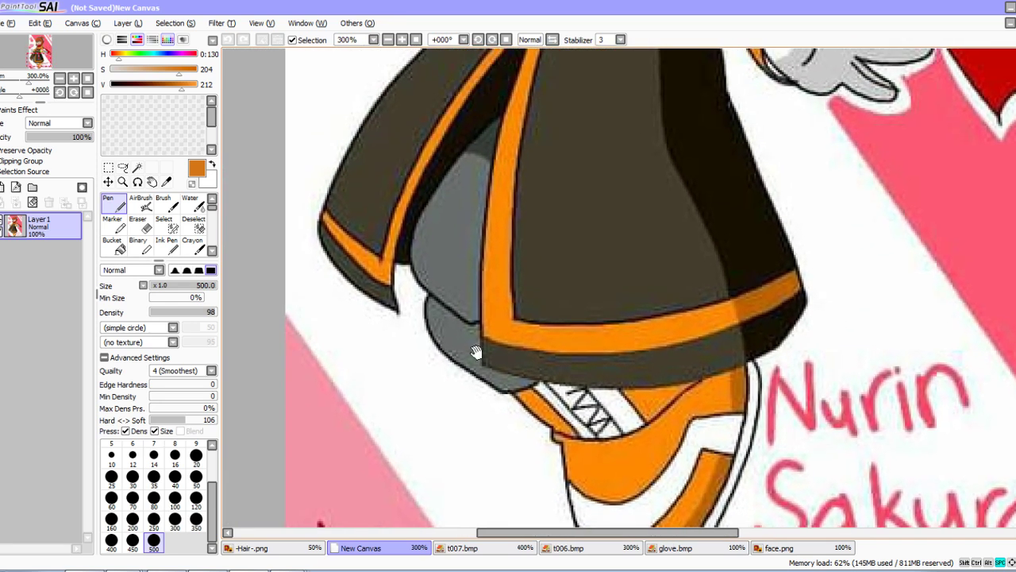
Switch to the Chrome browser and look through the YouTube notifications
{"action": "left_click", "coordinate": [102, 570]}
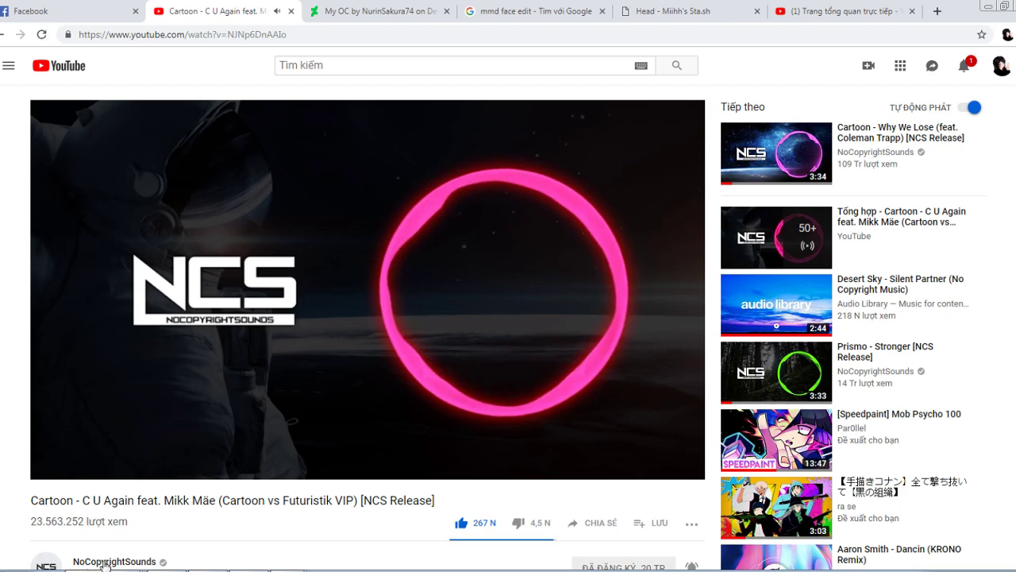
{"action": "left_click", "coordinate": [964, 66]}
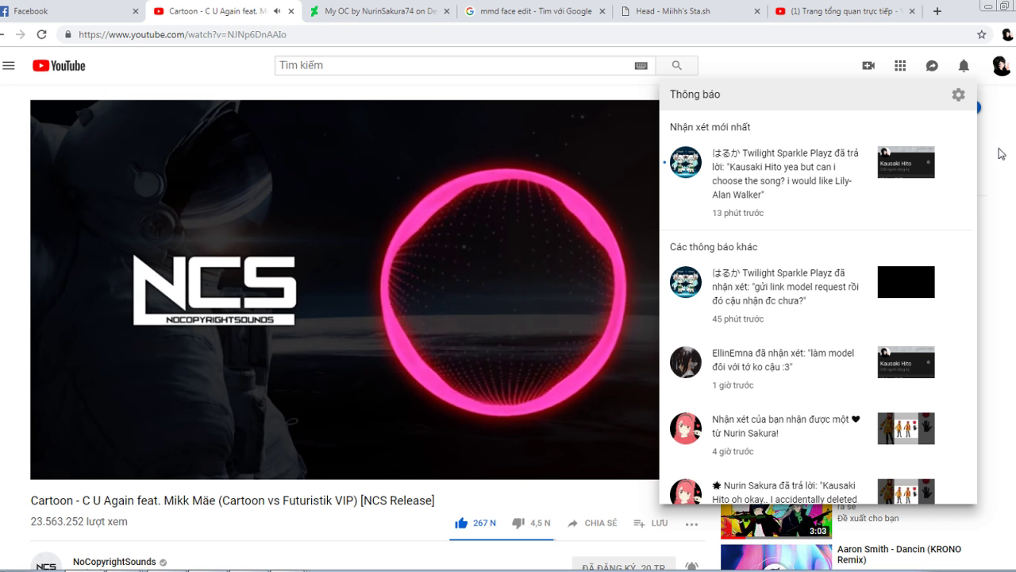
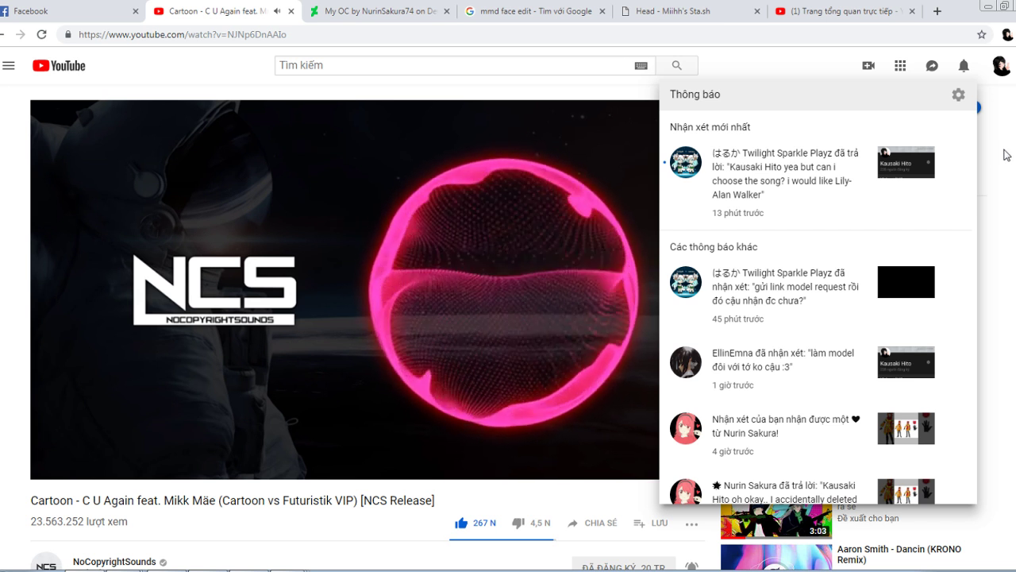
{"action": "left_click", "coordinate": [1007, 155]}
Close the Head Sta.sh page and search Google Images for "mmd boot"
{"action": "left_click", "coordinate": [666, 8]}
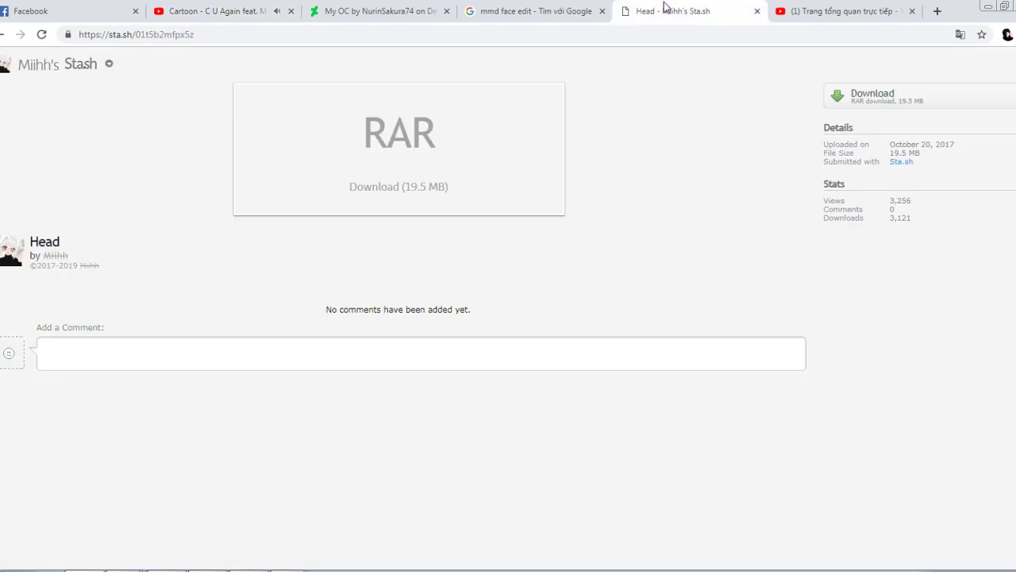
{"action": "left_click", "coordinate": [541, 16]}
{"action": "left_click", "coordinate": [758, 13]}
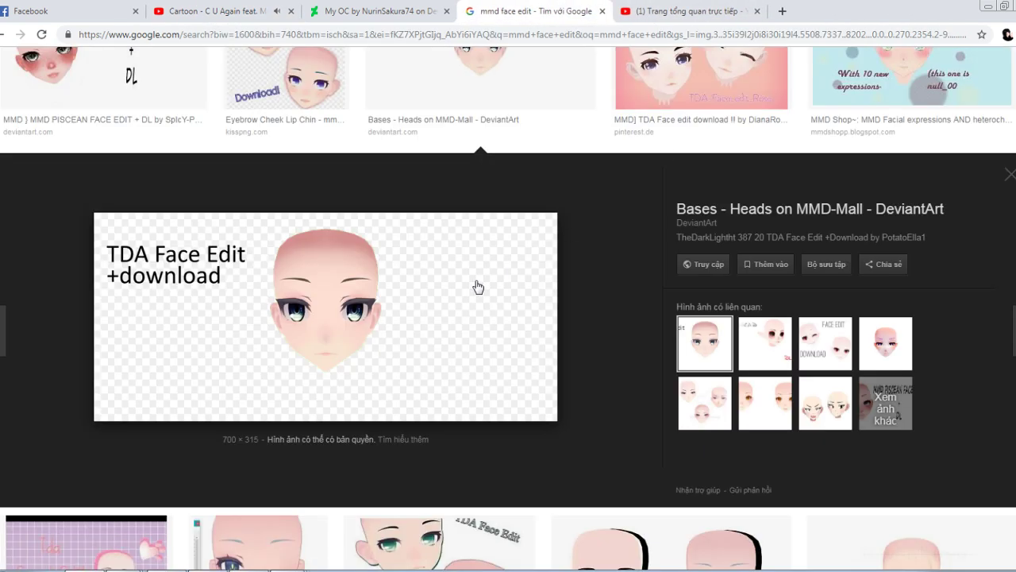
{"action": "scroll", "coordinate": [476, 286], "scroll_direction": "up", "scroll_amount": 10}
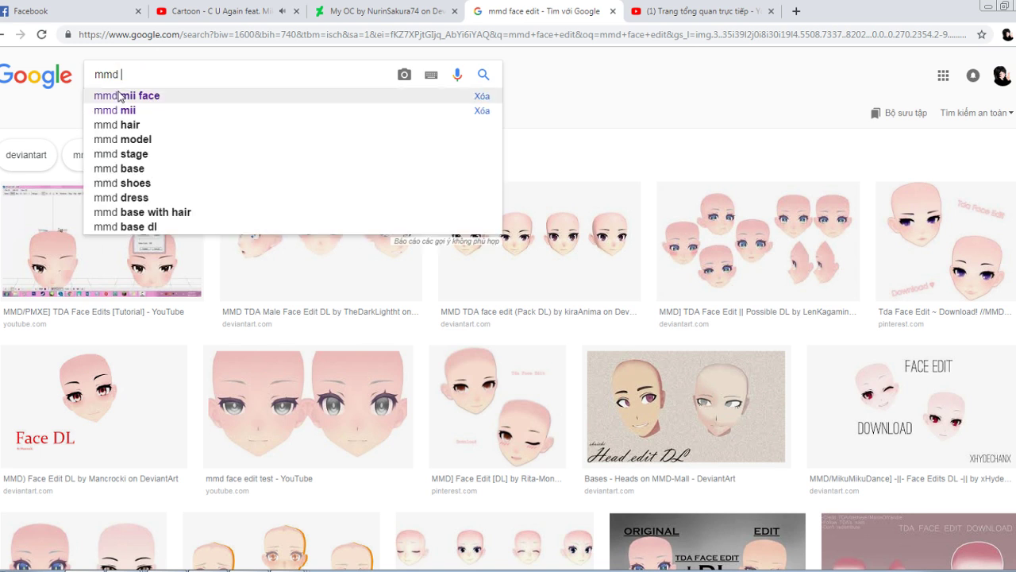
{"action": "type", "text": "boot"}
{"action": "key", "text": "Return"}
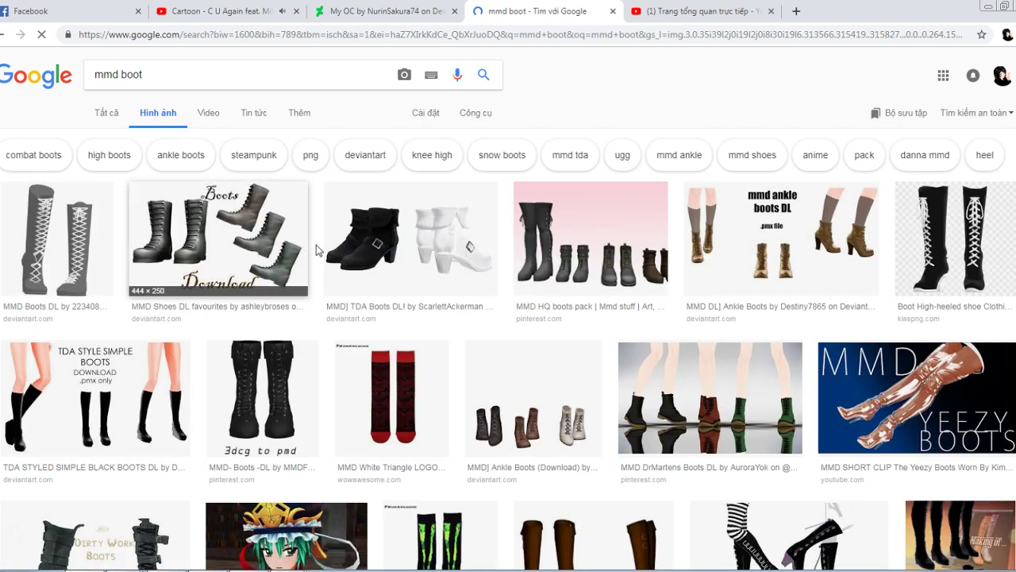
Preview the HQ boots pack, the laced high-heeled boots and the DrMartens boots among the image results
{"action": "left_click", "coordinate": [508, 293]}
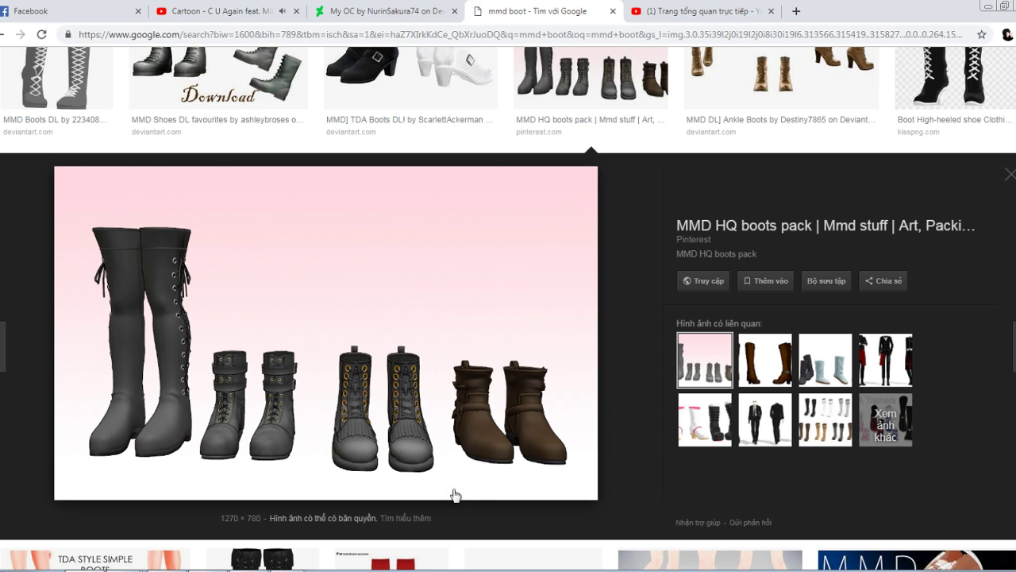
{"action": "left_click", "coordinate": [961, 93]}
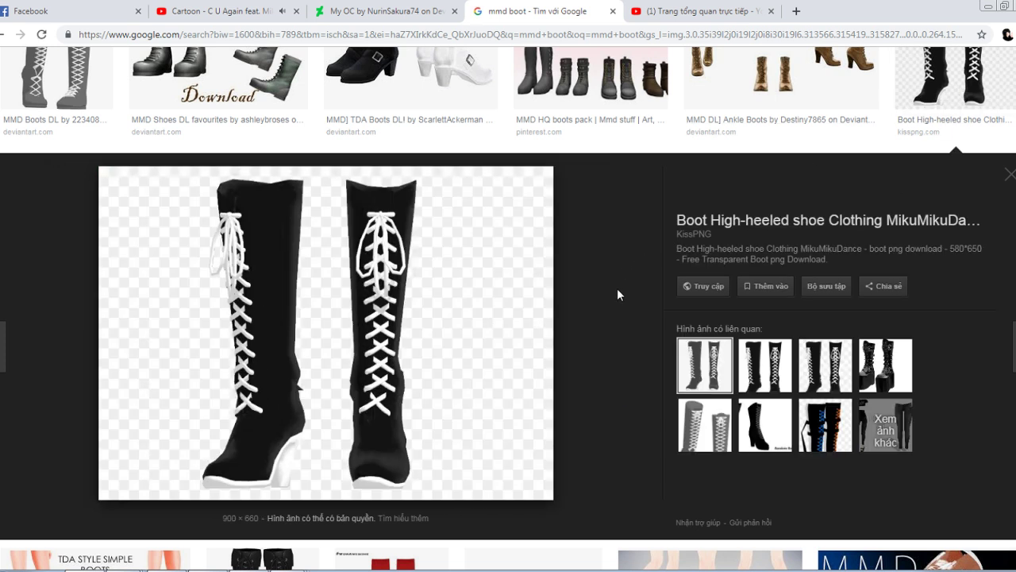
{"action": "scroll", "coordinate": [608, 306], "scroll_direction": "down", "scroll_amount": 3}
{"action": "scroll", "coordinate": [199, 427], "scroll_direction": "down", "scroll_amount": 3}
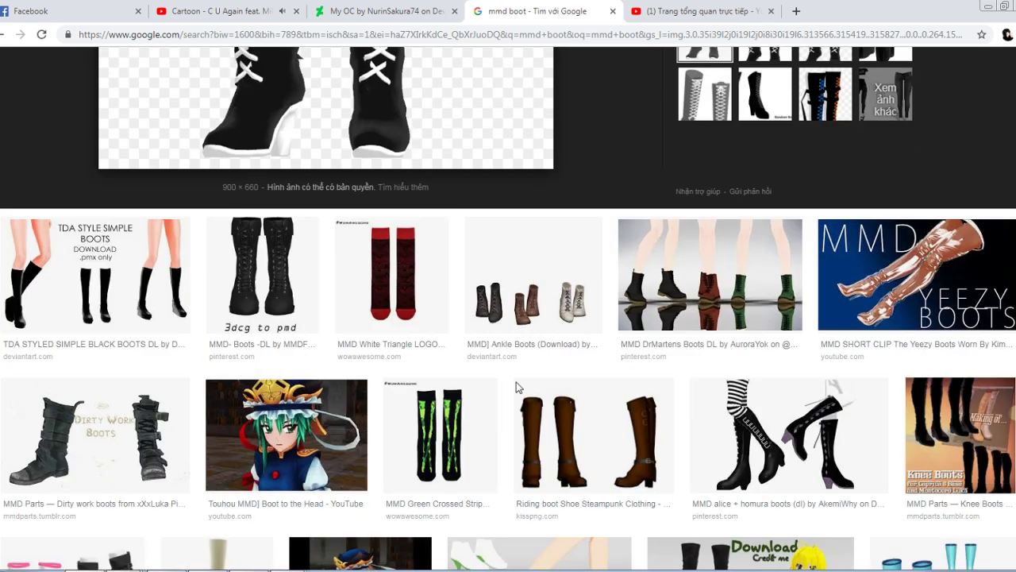
{"action": "left_click", "coordinate": [730, 230]}
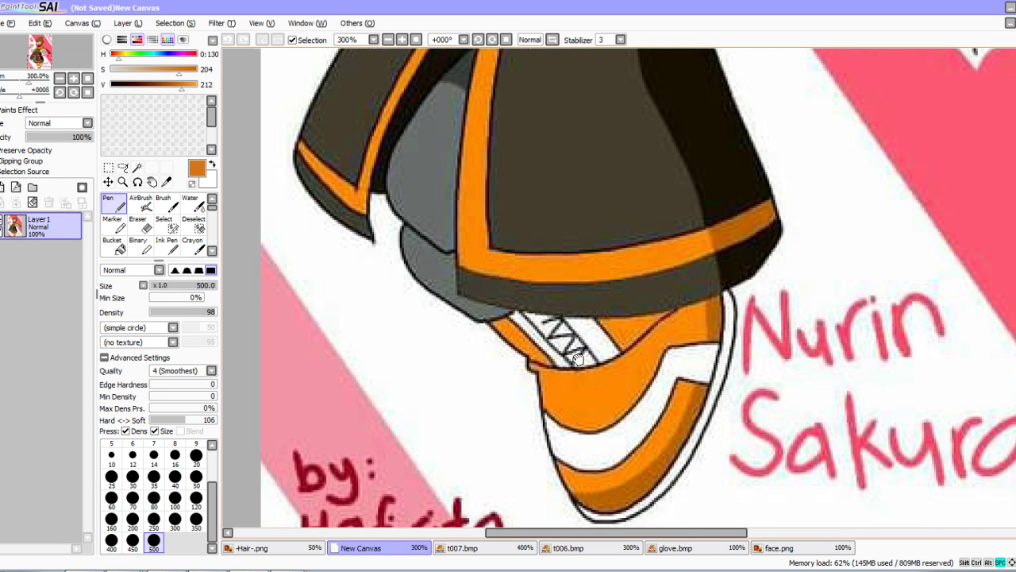
Compare the shoe in the SAI reference drawing with the DrMartens boots and the related Mmd Shoes Dl image in Chrome
{"action": "left_click_drag", "start_coordinate": [577, 359], "coordinate": [560, 324]}
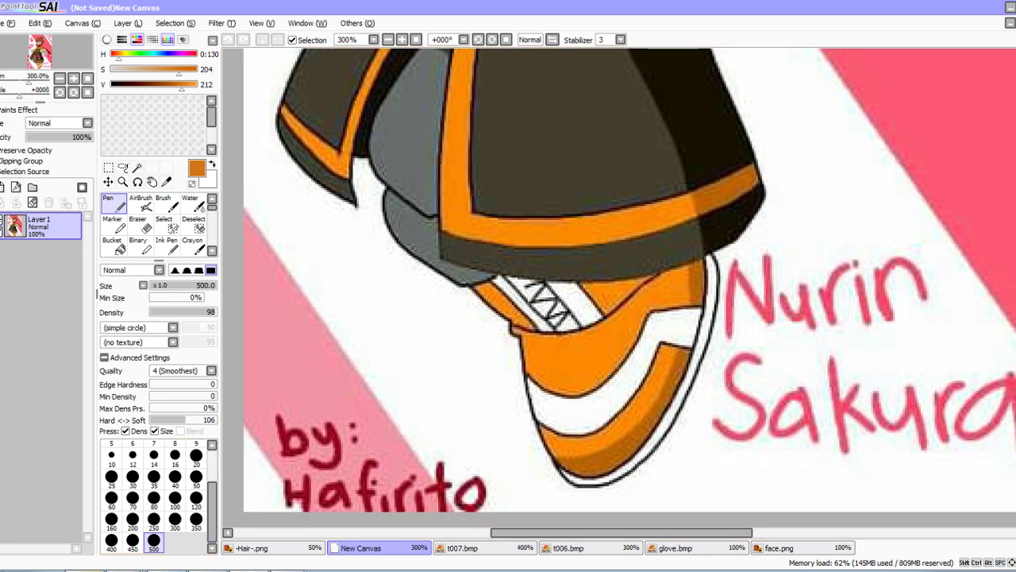
{"action": "key", "text": "alt+Tab"}
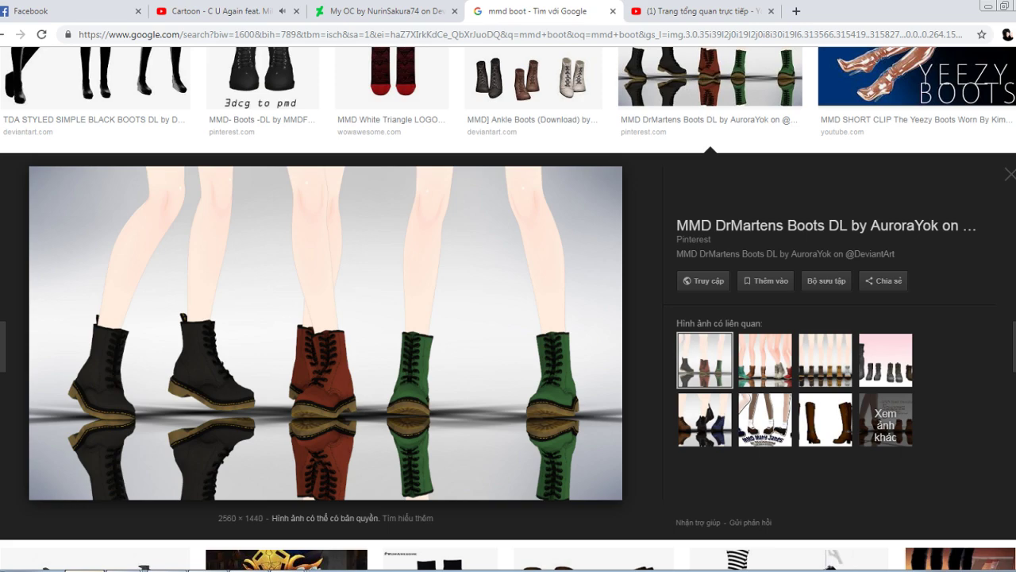
{"action": "left_click", "coordinate": [768, 379]}
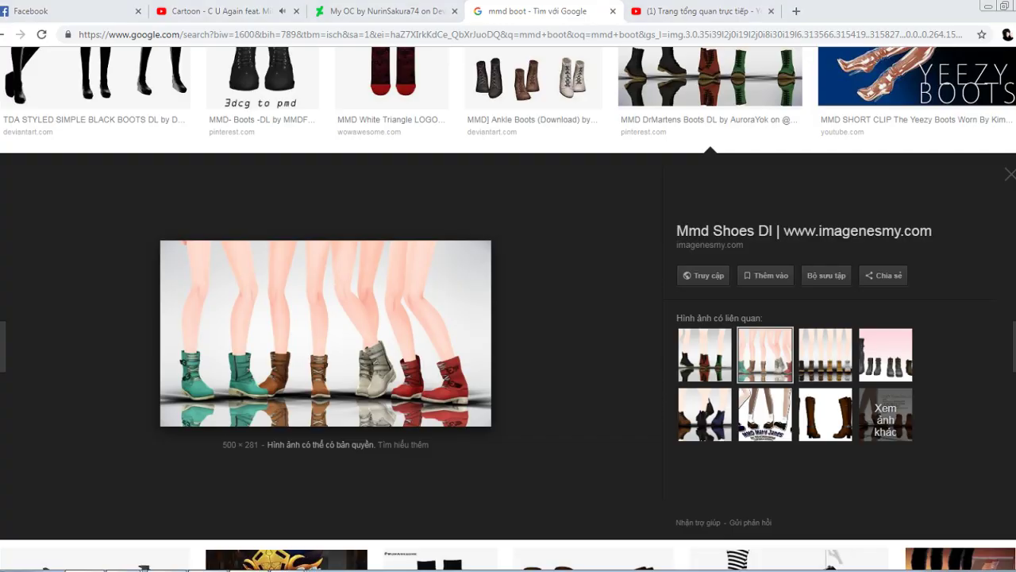
{"action": "key", "text": "alt+Tab"}
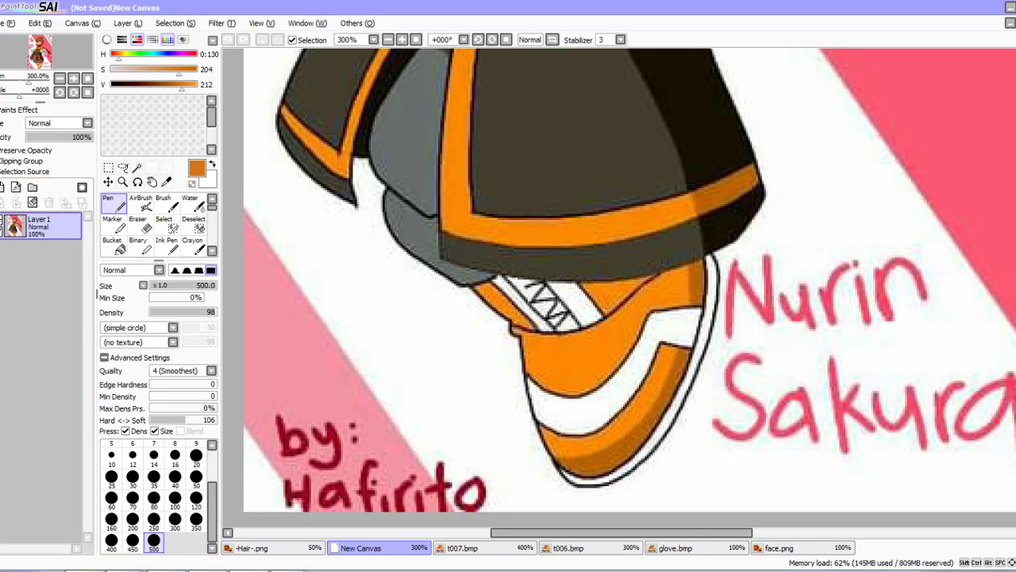
{"action": "key", "text": "alt+Tab"}
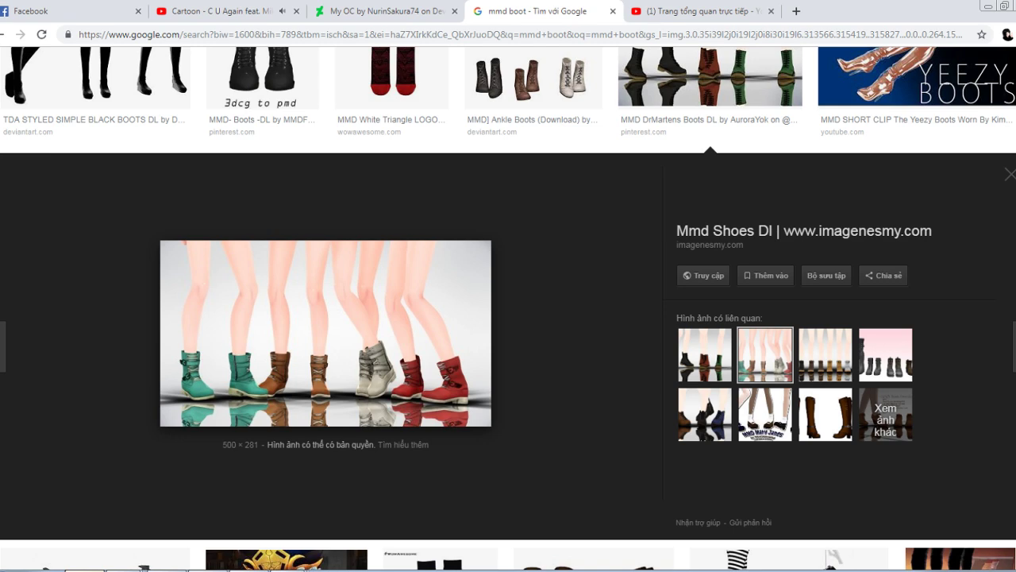
Follow the MMD DrMartens Boots DL image through Pinterest to its DeviantArt page and close the Pinterest page
{"action": "left_click", "coordinate": [713, 348]}
{"action": "left_click", "coordinate": [697, 281]}
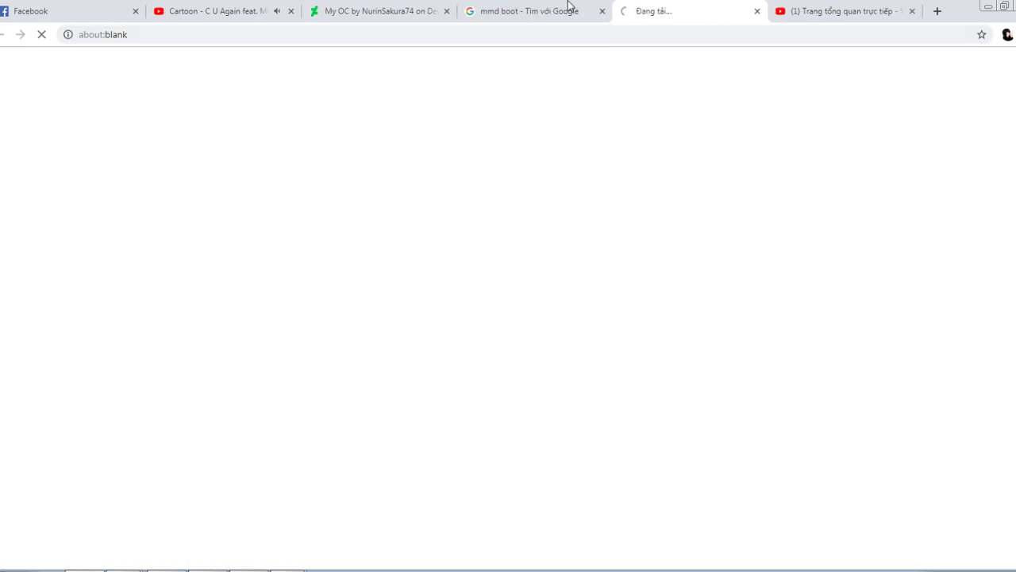
{"action": "left_click", "coordinate": [572, 9]}
{"action": "left_click", "coordinate": [713, 8]}
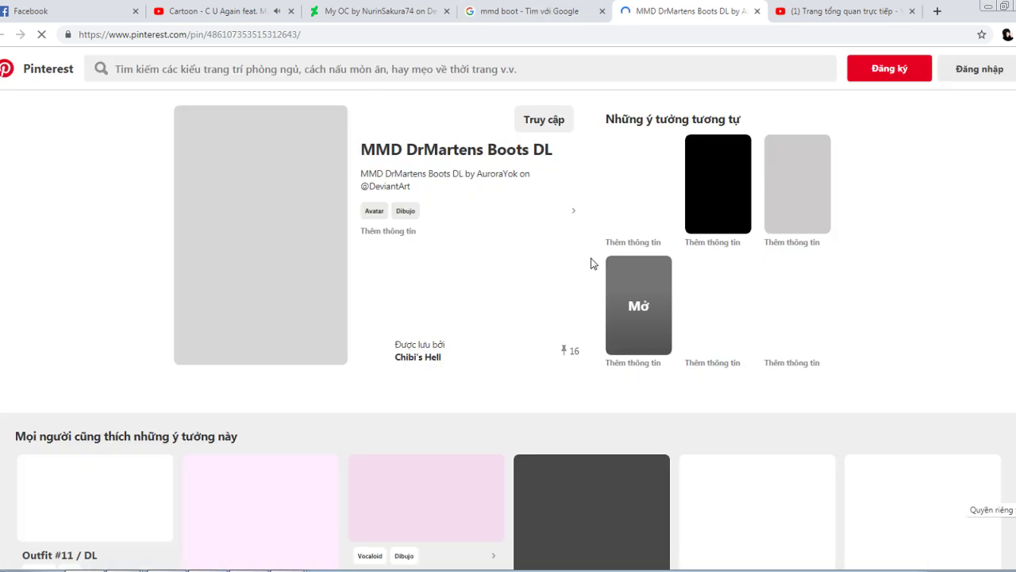
{"action": "left_click", "coordinate": [559, 124]}
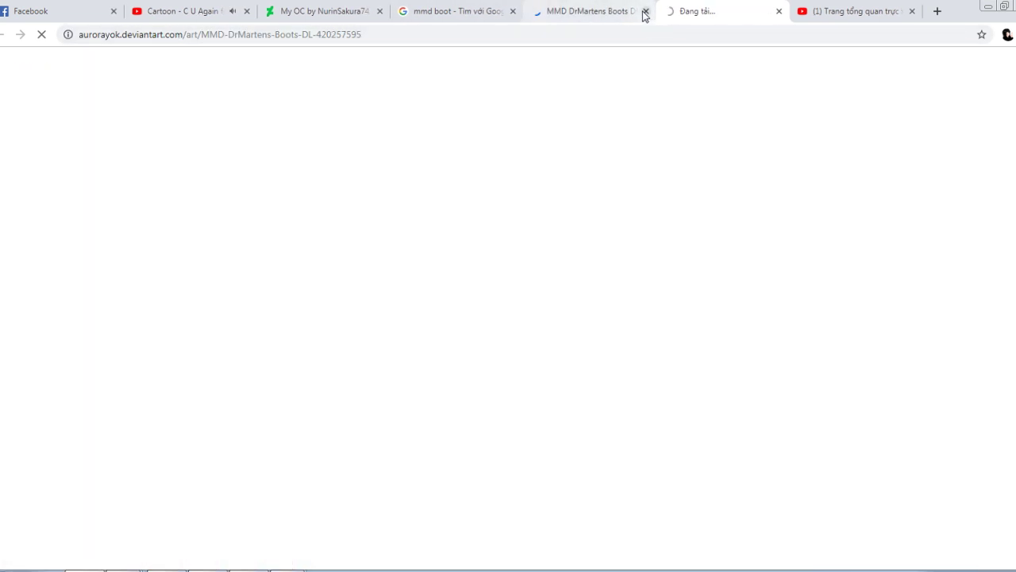
{"action": "left_click", "coordinate": [646, 11]}
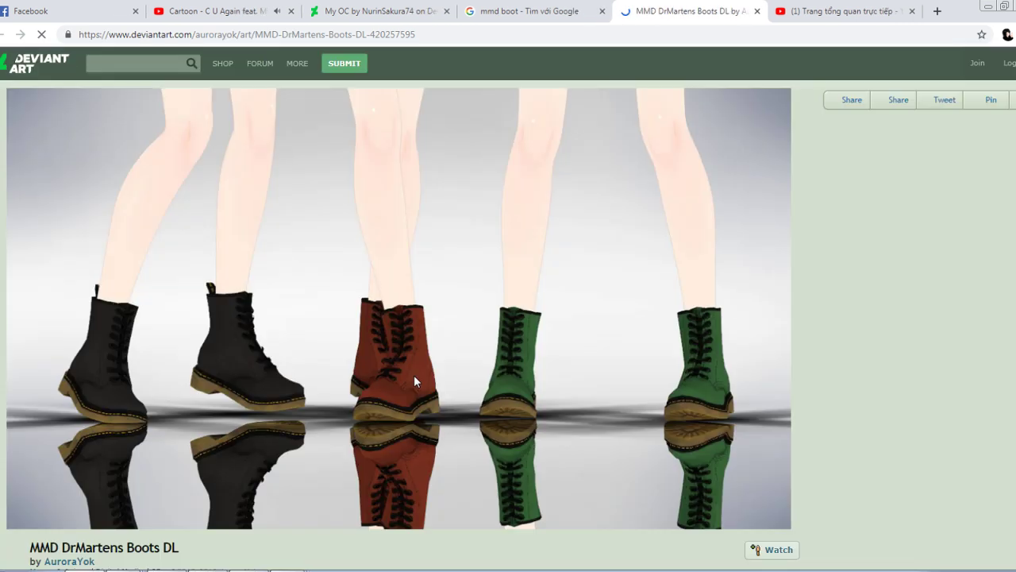
Play the YouTube video "[Speedpaint] Mob Psycho 100" from the beginning
{"action": "left_click", "coordinate": [251, 5]}
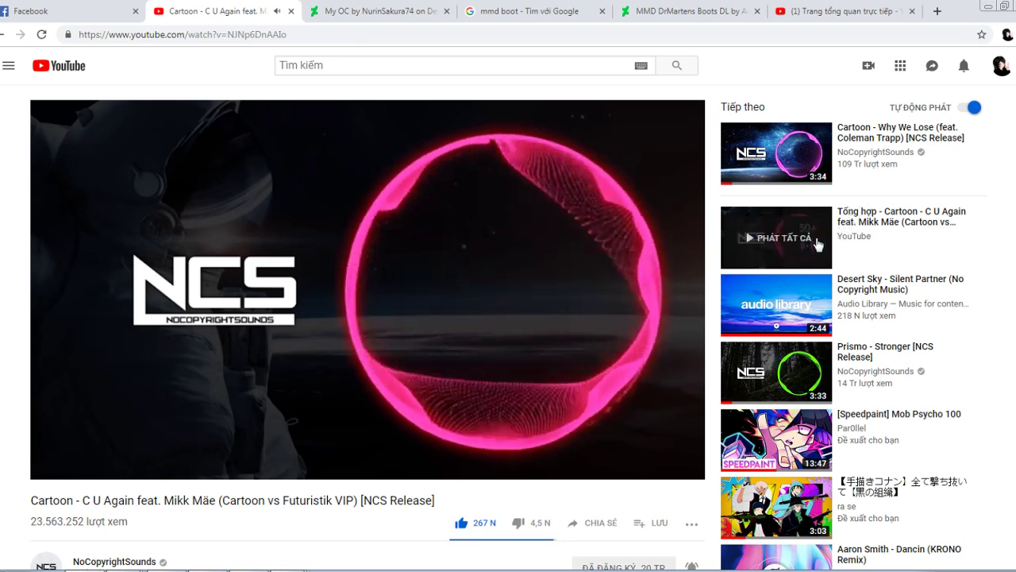
{"action": "scroll", "coordinate": [778, 262], "scroll_direction": "down", "scroll_amount": 3}
{"action": "scroll", "coordinate": [785, 294], "scroll_direction": "up", "scroll_amount": 2}
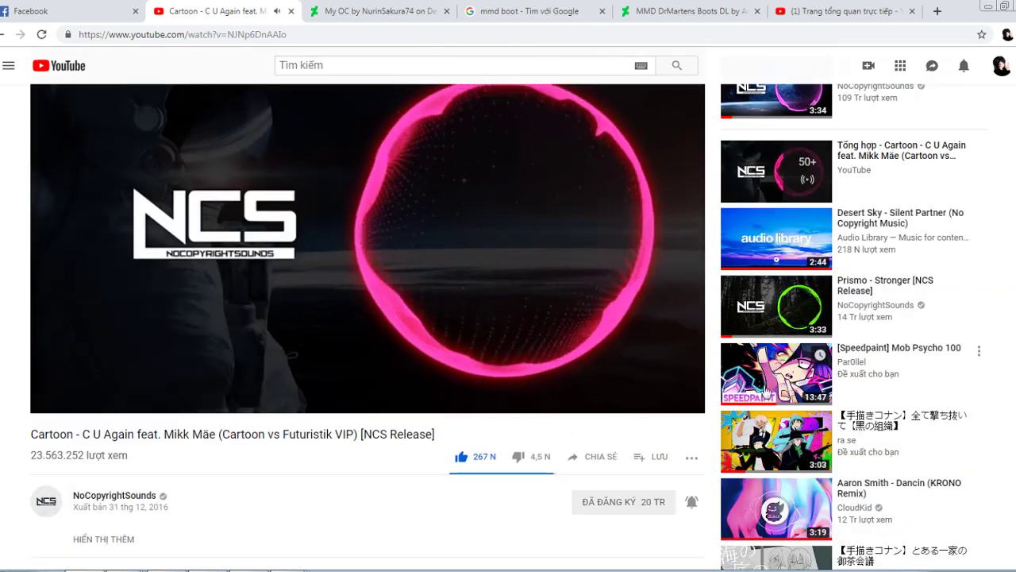
{"action": "left_click", "coordinate": [733, 397]}
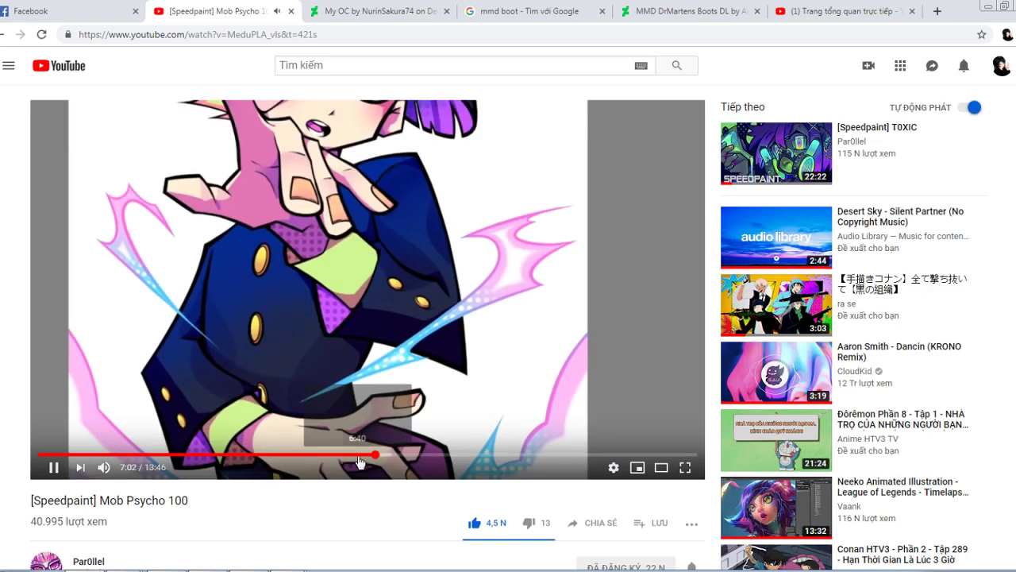
{"action": "left_click_drag", "start_coordinate": [350, 458], "coordinate": [11, 427]}
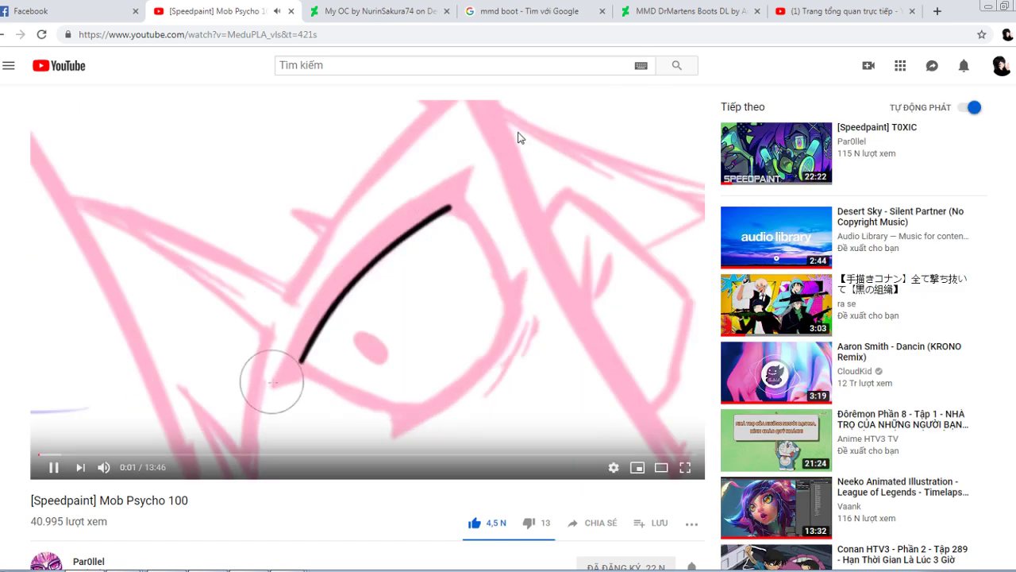
Open the MMD TheiaBoots DL page from the DrMartens artist's other works, download its RAR archive from Sta.sh, and close that page
{"action": "left_click", "coordinate": [679, 13]}
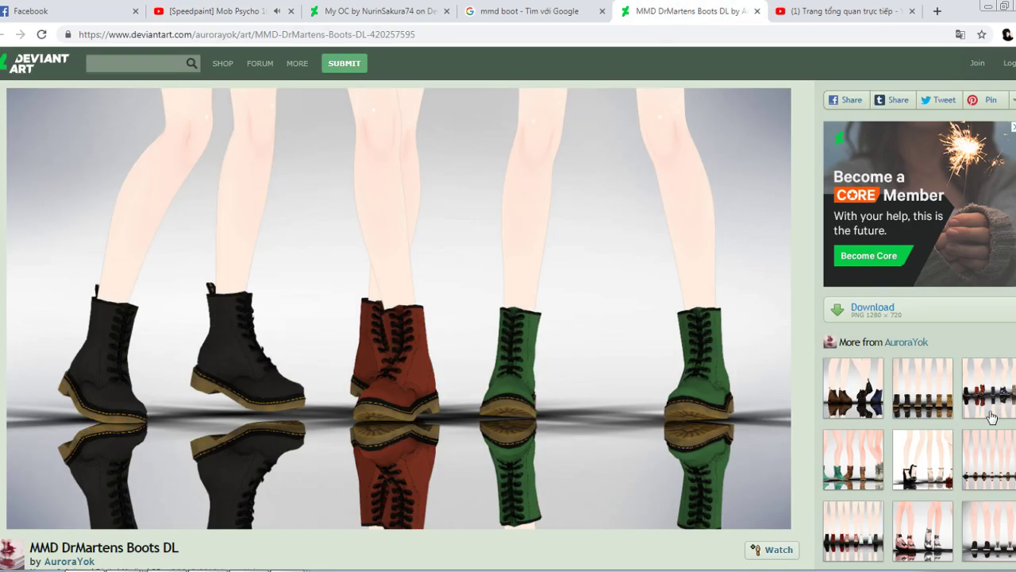
{"action": "scroll", "coordinate": [991, 417], "scroll_direction": "down", "scroll_amount": 1}
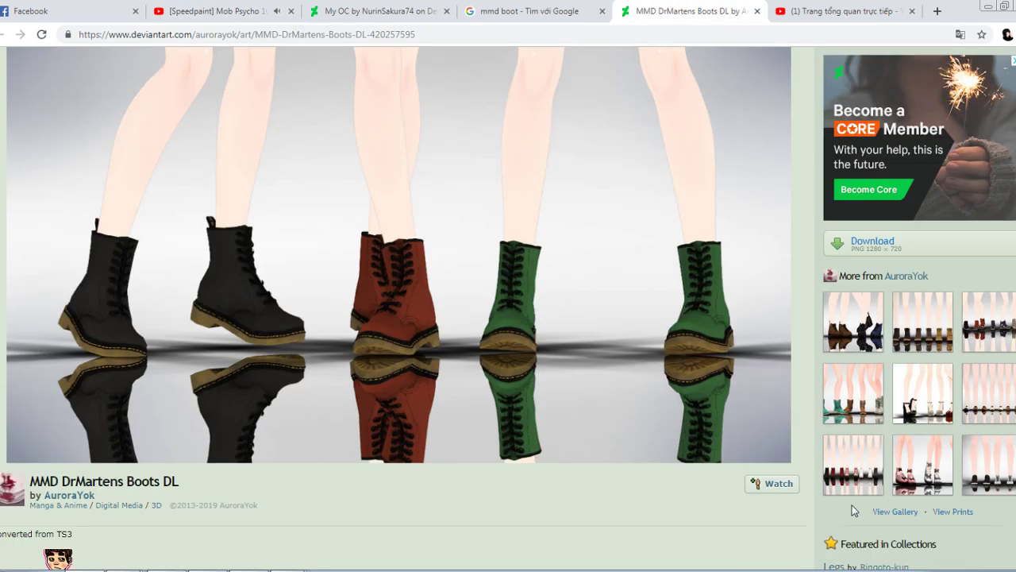
{"action": "left_click", "coordinate": [856, 394]}
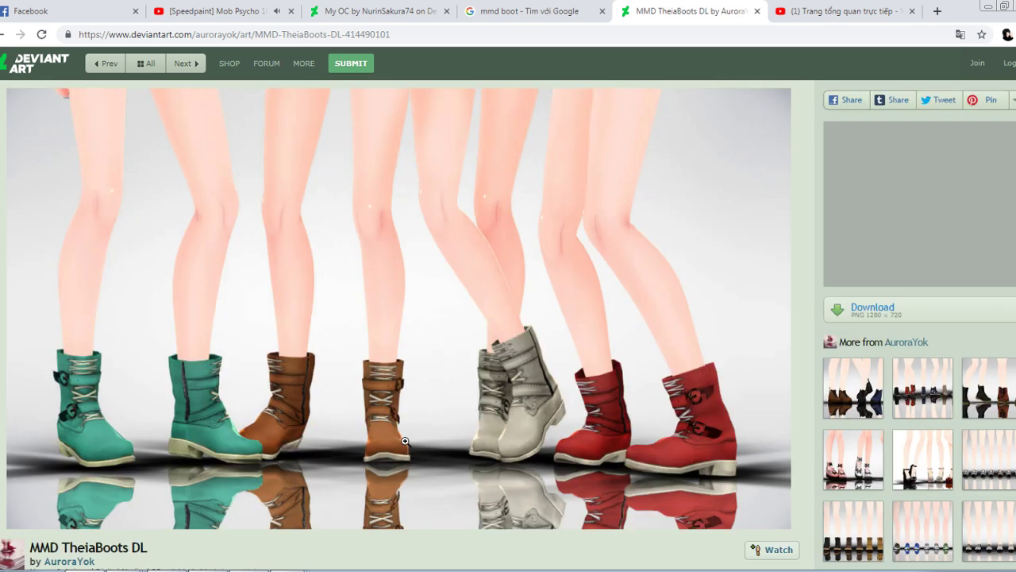
{"action": "scroll", "coordinate": [397, 357], "scroll_direction": "down", "scroll_amount": 5}
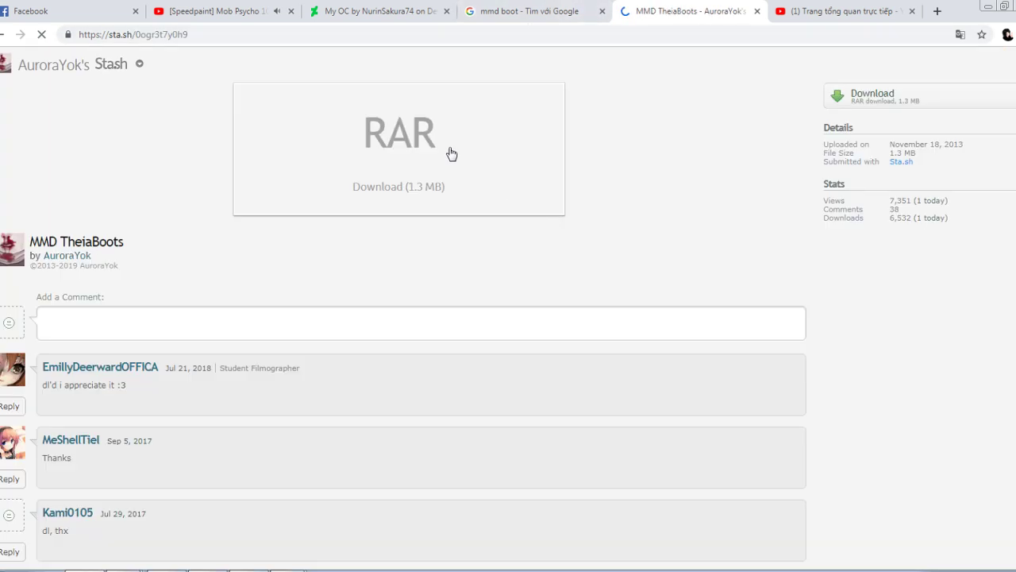
{"action": "left_click", "coordinate": [451, 152]}
{"action": "left_click", "coordinate": [238, 11]}
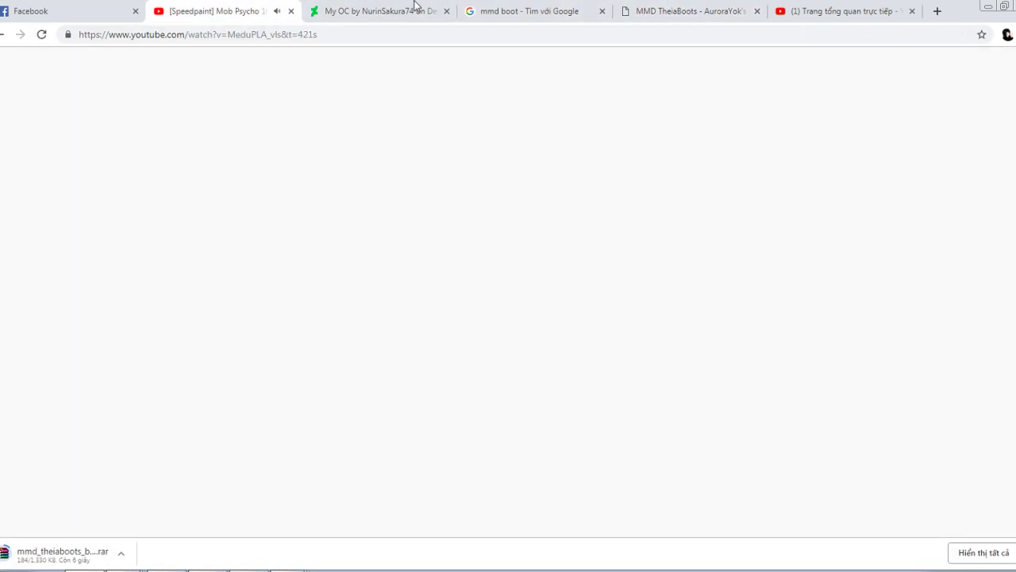
{"action": "left_click", "coordinate": [756, 11]}
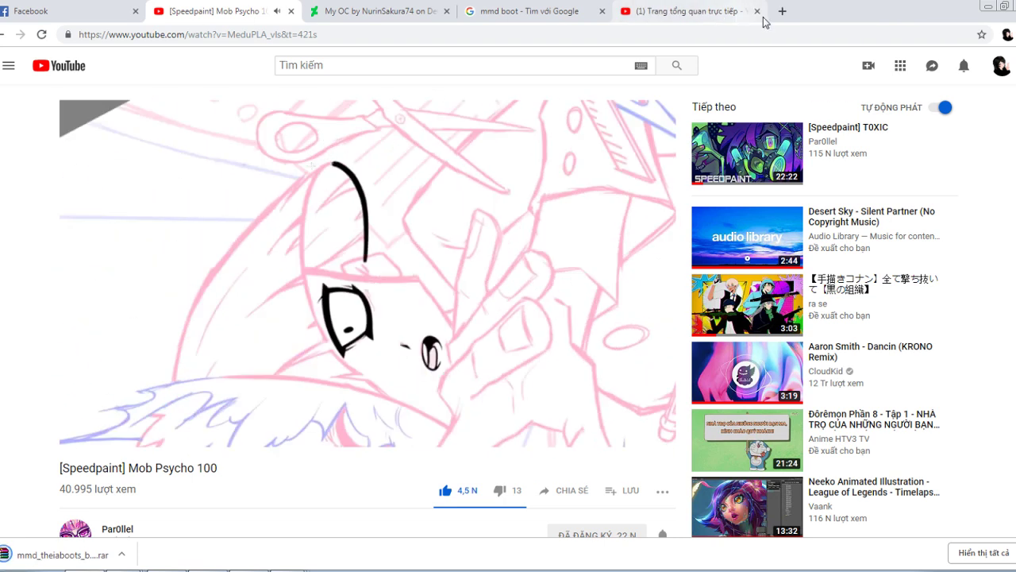
Check the notifications on the YouTube live dashboard and return to the speedpaint video
{"action": "left_click", "coordinate": [728, 11]}
{"action": "left_click", "coordinate": [975, 64]}
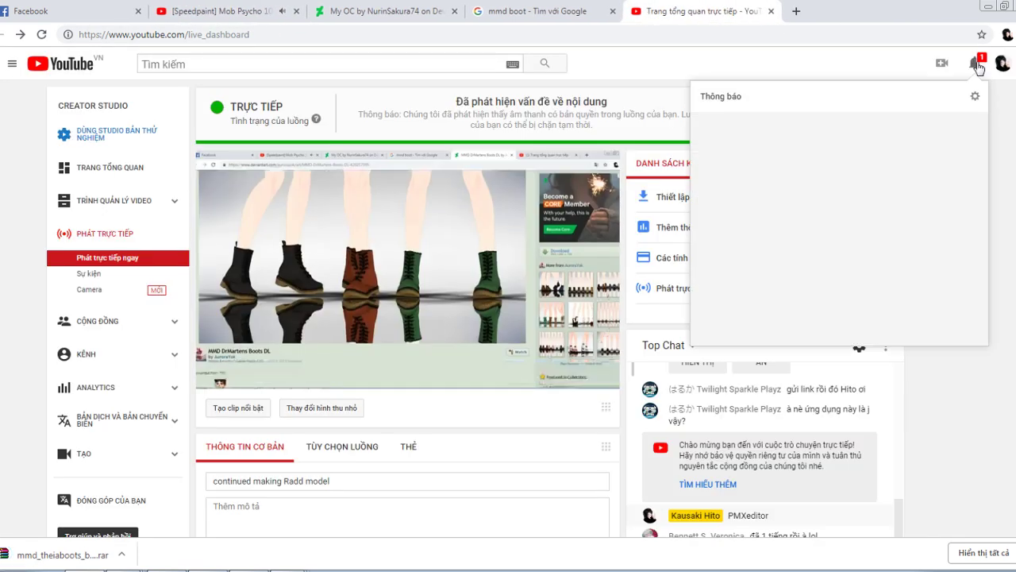
{"action": "left_click", "coordinate": [975, 65]}
{"action": "left_click", "coordinate": [215, 11]}
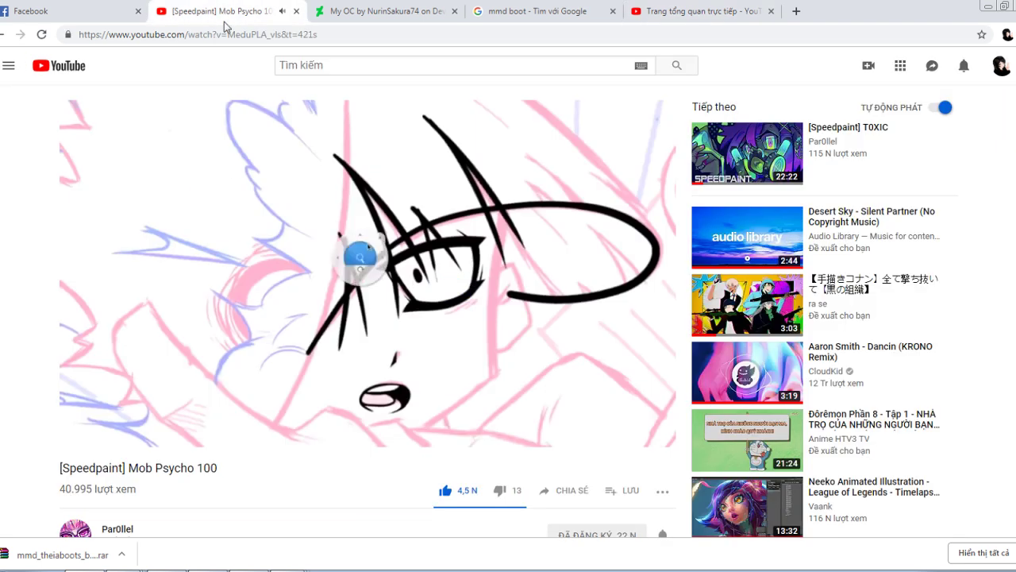
Extract the TheiaBoots folder from the downloaded mmd_theiaboots RAR archive into the Documents library and close the archive
{"action": "left_click", "coordinate": [55, 554]}
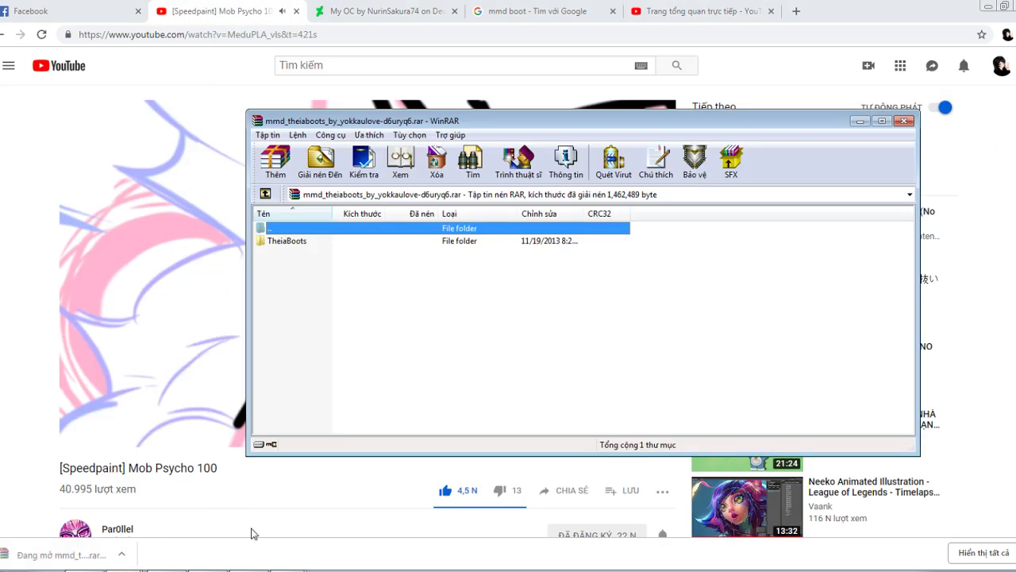
{"action": "left_click", "coordinate": [218, 570]}
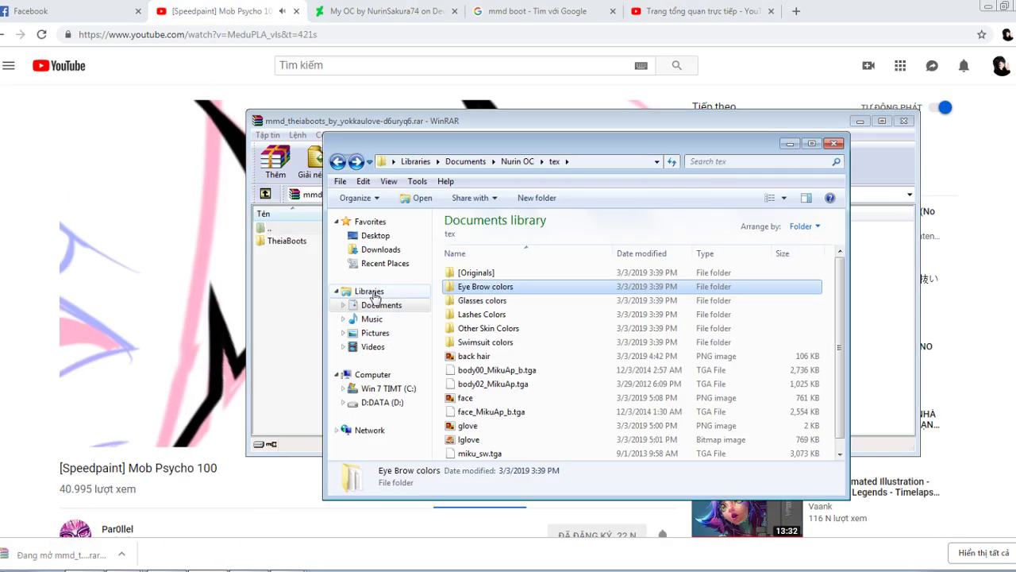
{"action": "left_click", "coordinate": [368, 305]}
{"action": "double_click", "coordinate": [294, 240]}
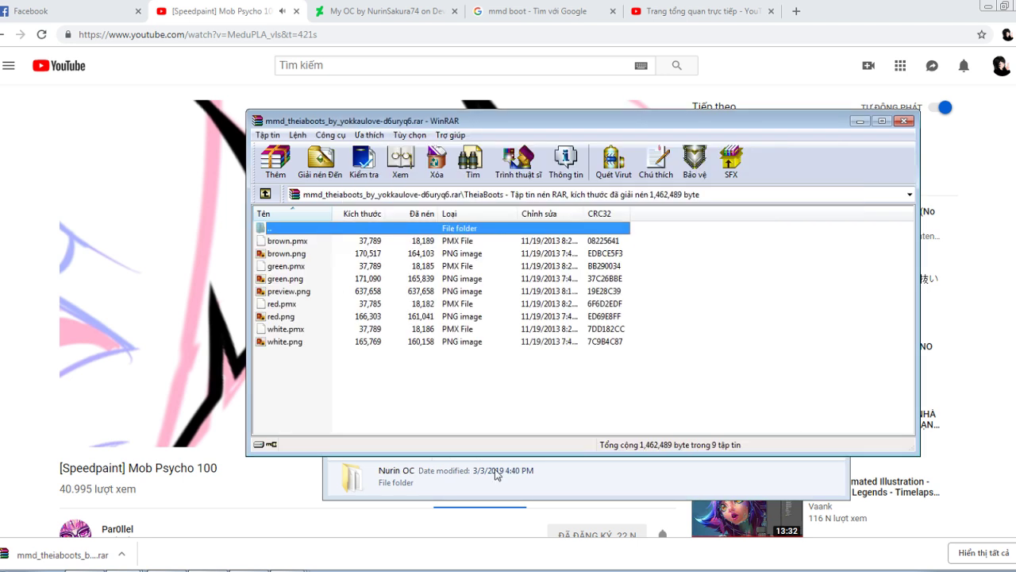
{"action": "double_click", "coordinate": [313, 229]}
{"action": "left_click_drag", "start_coordinate": [279, 241], "coordinate": [561, 469]}
{"action": "left_click", "coordinate": [319, 294]}
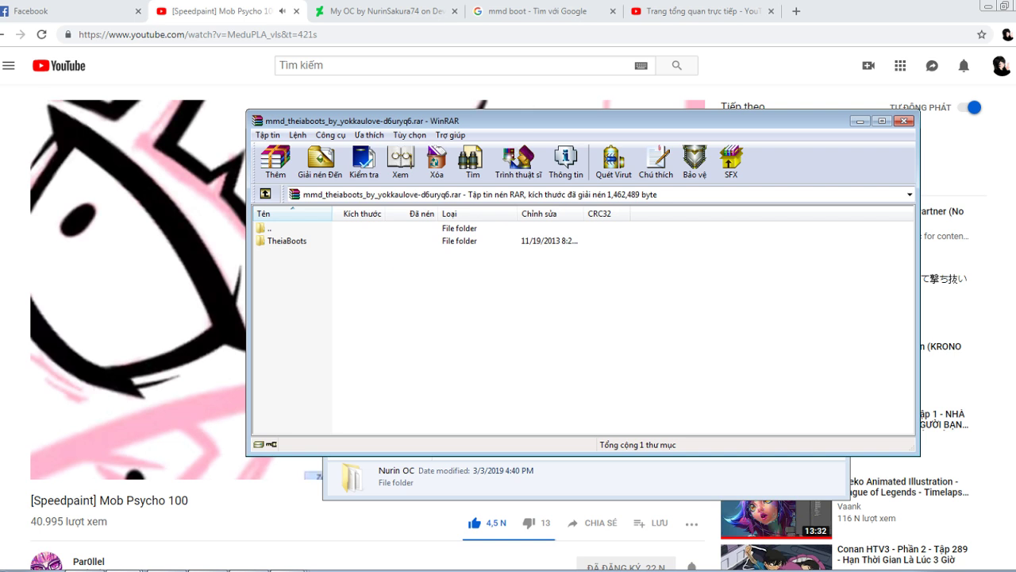
{"action": "left_click", "coordinate": [905, 123]}
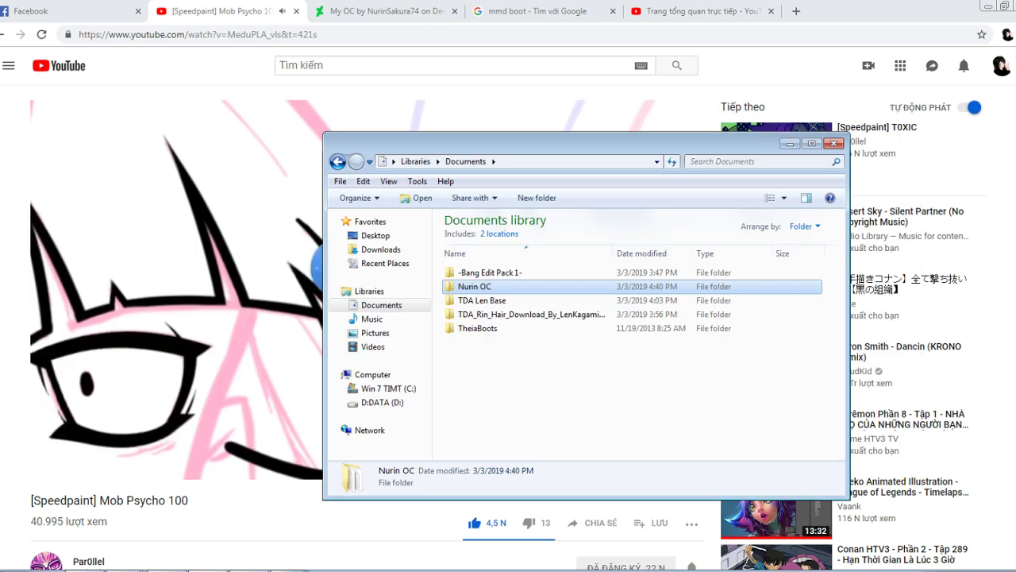
Switch to PMX Editor, start importing a model and browse to the TheiaBoots folder in My Documents
{"action": "key", "text": "alt+Tab"}
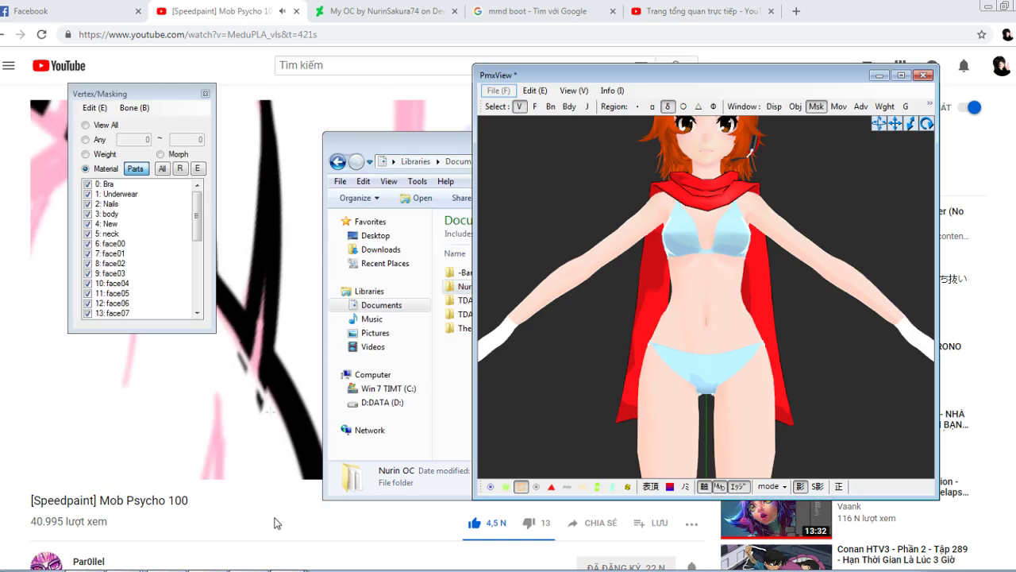
{"action": "key", "text": "alt+Tab"}
{"action": "left_click", "coordinate": [61, 77]}
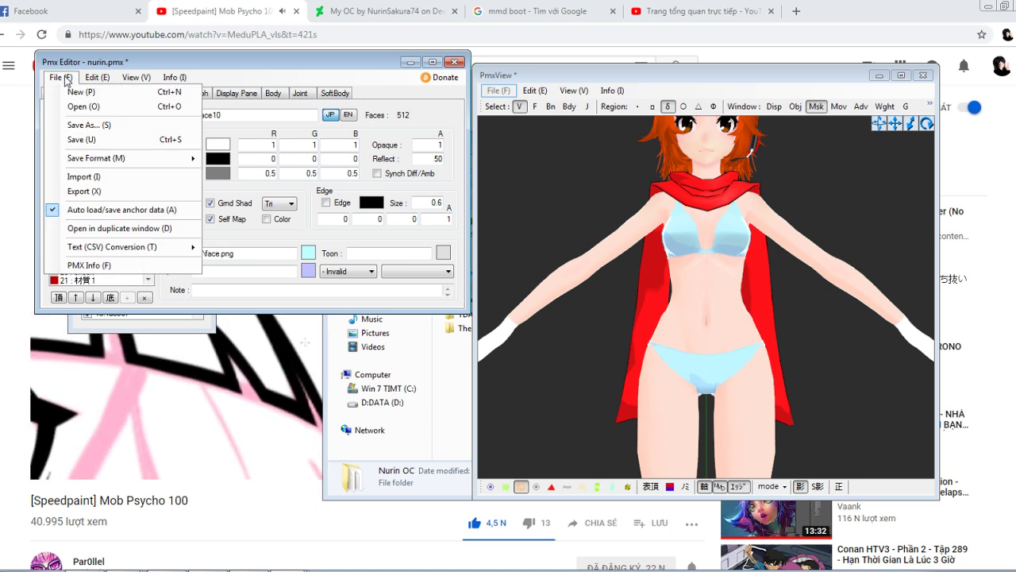
{"action": "left_click", "coordinate": [83, 176]}
{"action": "left_click", "coordinate": [245, 100]}
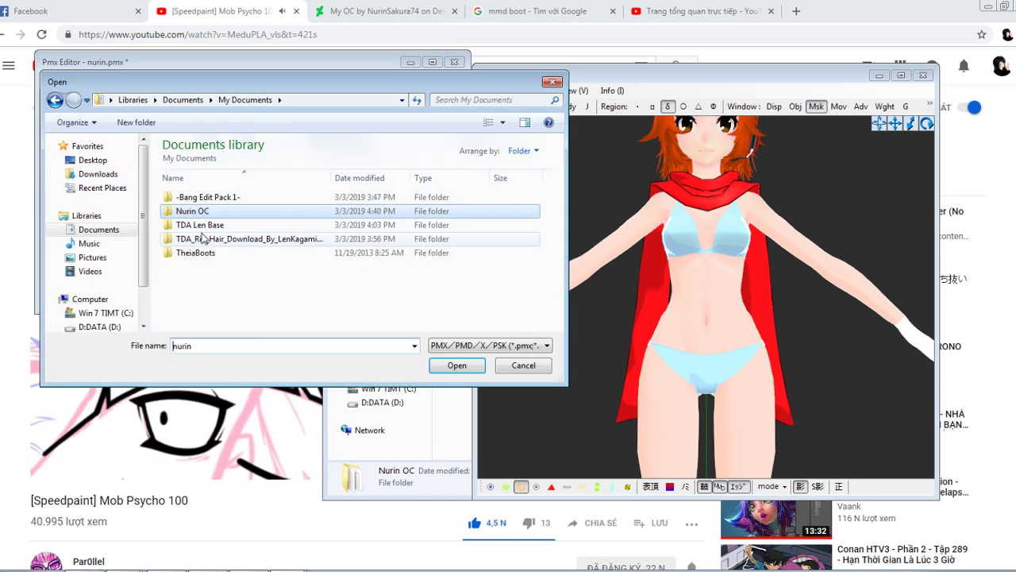
{"action": "double_click", "coordinate": [203, 253]}
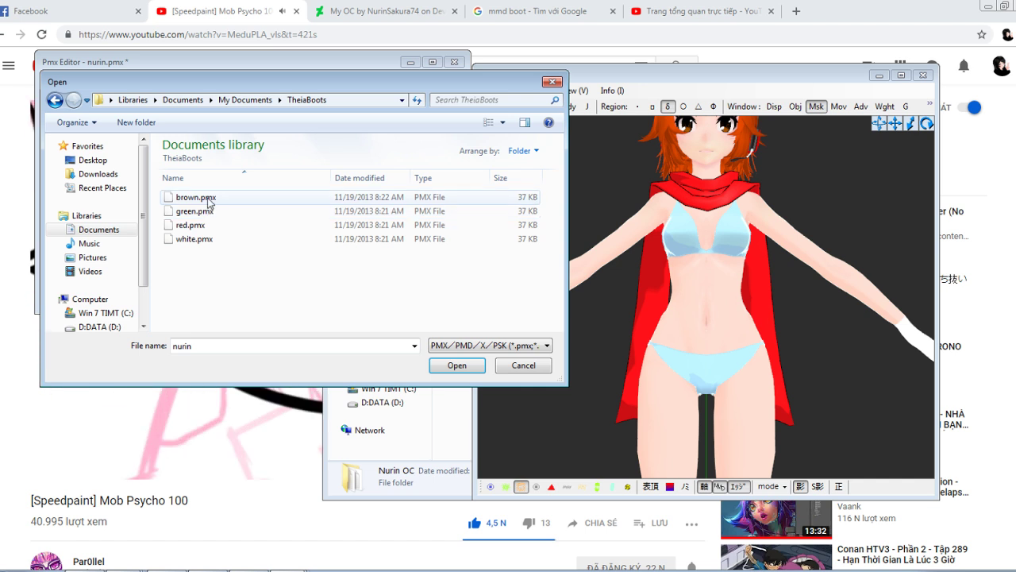
{"action": "double_click", "coordinate": [208, 213]}
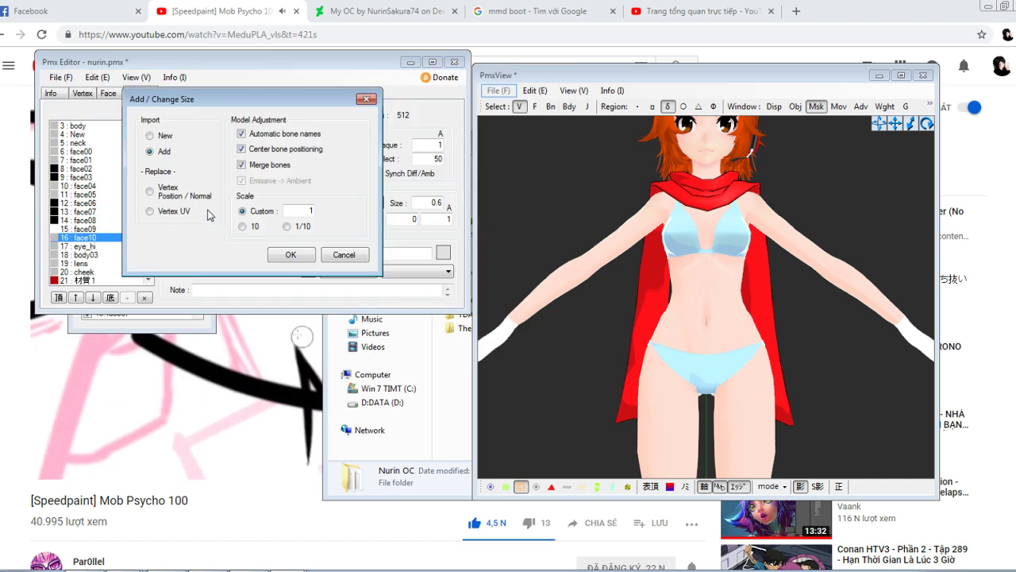
{"action": "left_click", "coordinate": [344, 255]}
{"action": "left_click", "coordinate": [60, 77]}
{"action": "left_click", "coordinate": [84, 103]}
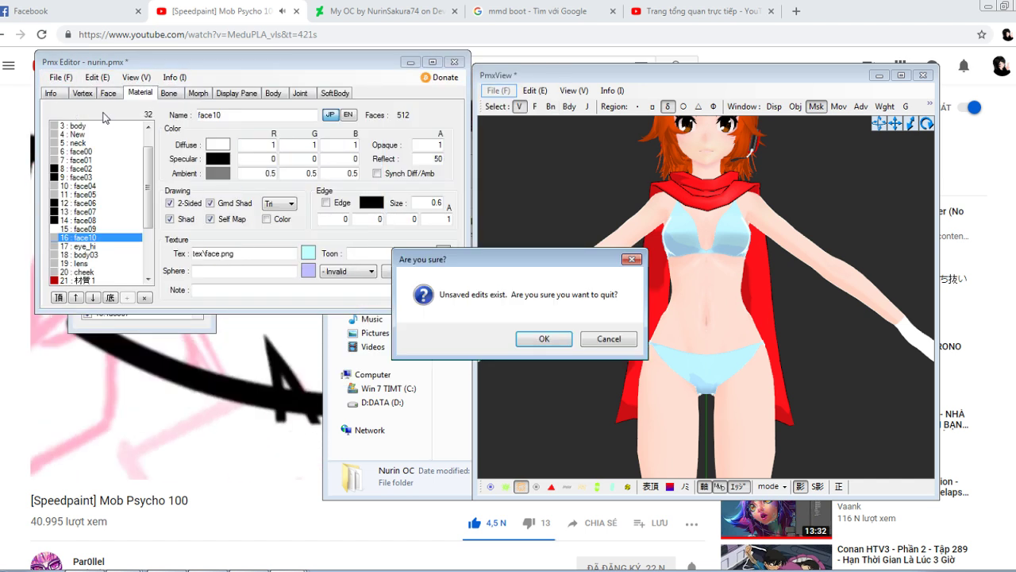
{"action": "key", "text": "Escape"}
Import red.pmx from TheiaBoots with the Add option at custom scale 1 and inspect the model's legs
{"action": "left_click", "coordinate": [60, 77]}
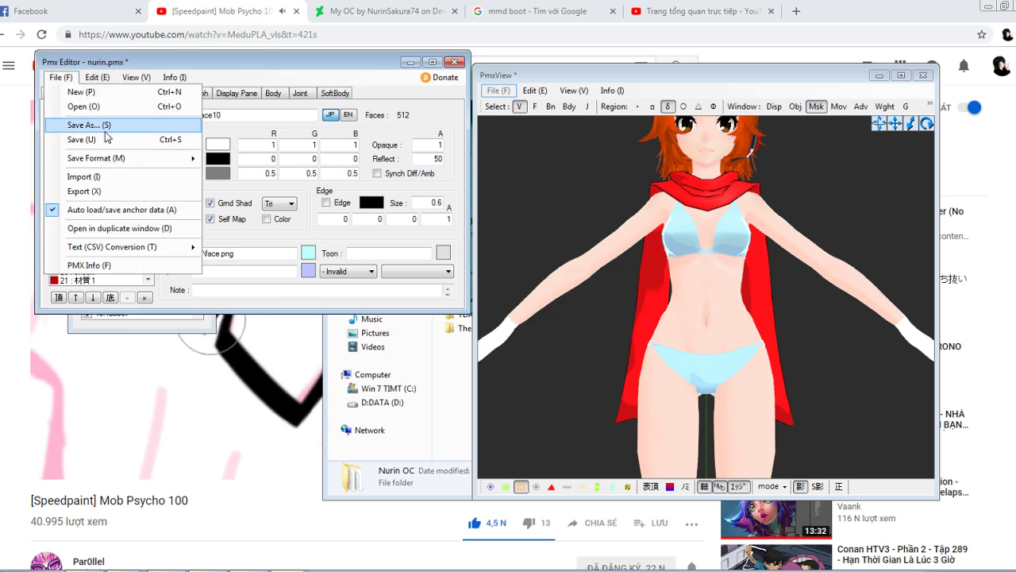
{"action": "left_click", "coordinate": [105, 177]}
{"action": "double_click", "coordinate": [196, 228]}
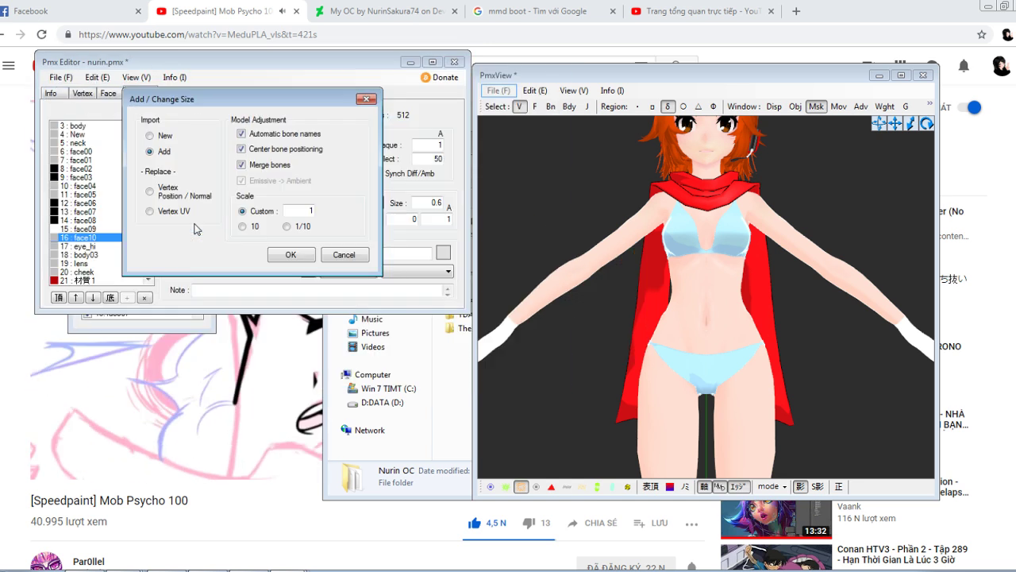
{"action": "left_click", "coordinate": [291, 255]}
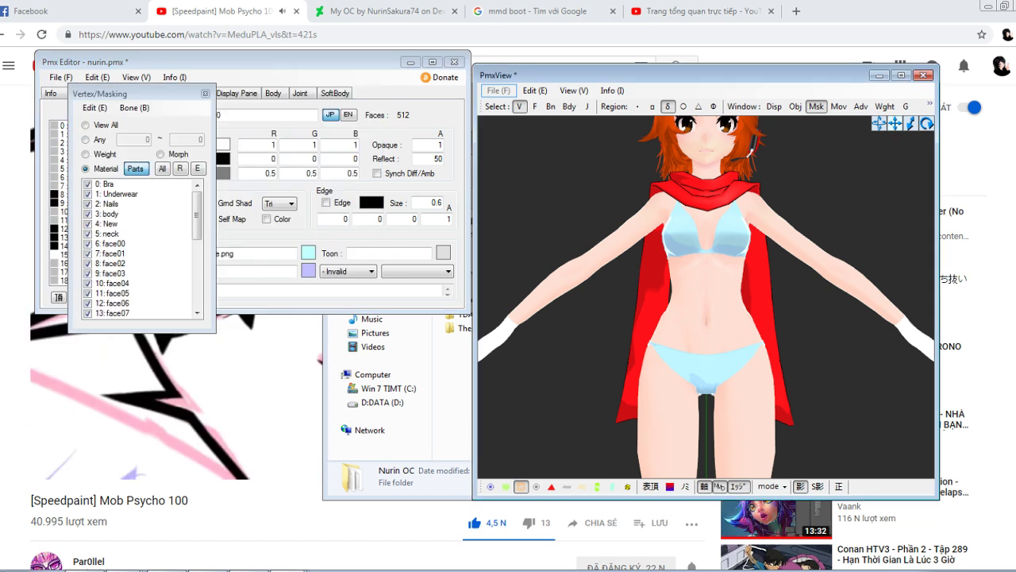
{"action": "mouse_move", "coordinate": [896, 126]}
{"action": "left_mouse_down"}
{"action": "mouse_move", "coordinate": [879, 40]}
{"action": "mouse_move", "coordinate": [897, 128]}
{"action": "left_mouse_up"}
{"action": "right_click_drag", "start_coordinate": [713, 319], "coordinate": [781, 329]}
{"action": "left_click_drag", "start_coordinate": [781, 328], "coordinate": [706, 333]}
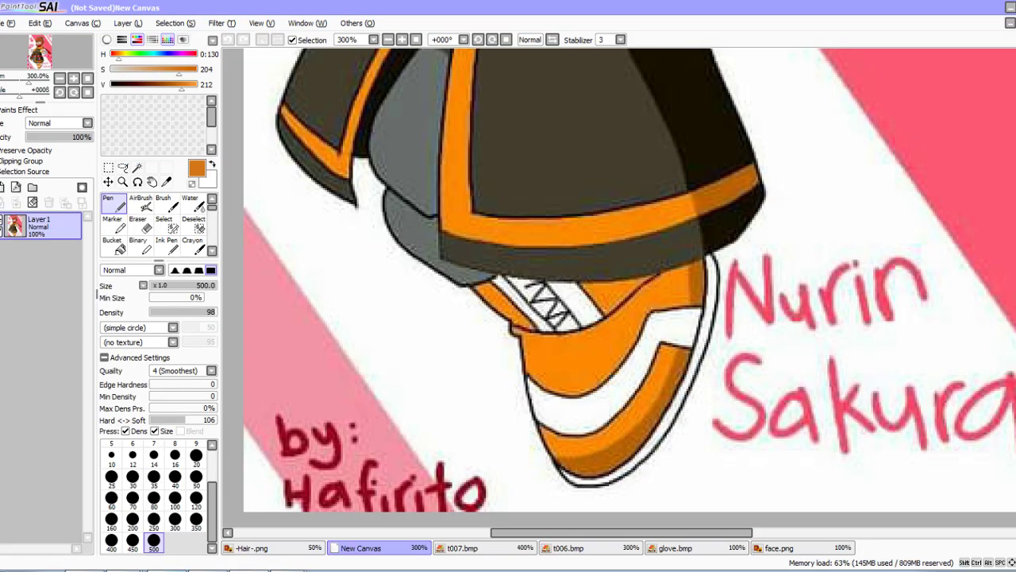
Open the red PNG texture from the TheiaBoots folder in PaintTool SAI
{"action": "left_click", "coordinate": [189, 570]}
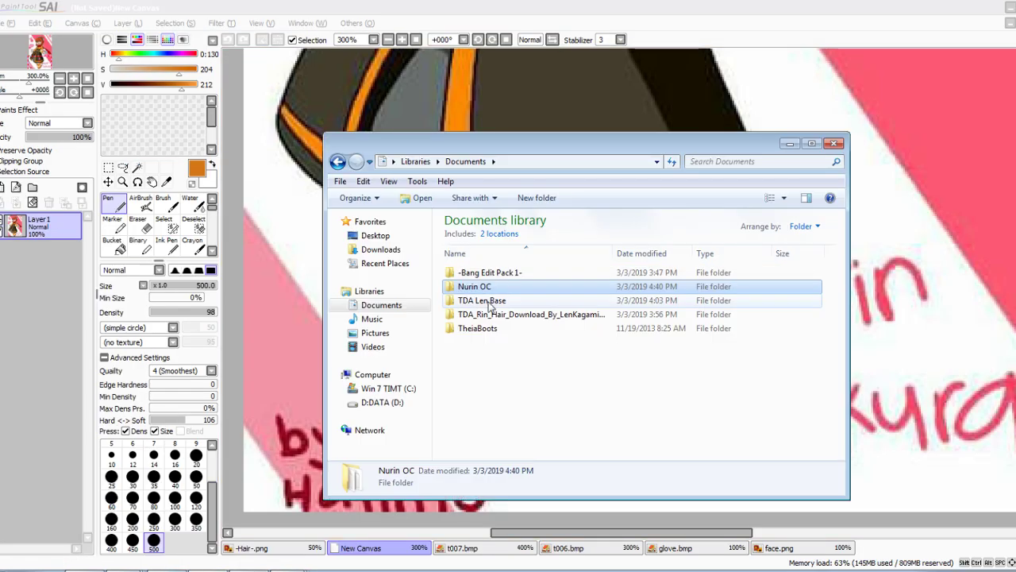
{"action": "double_click", "coordinate": [480, 327]}
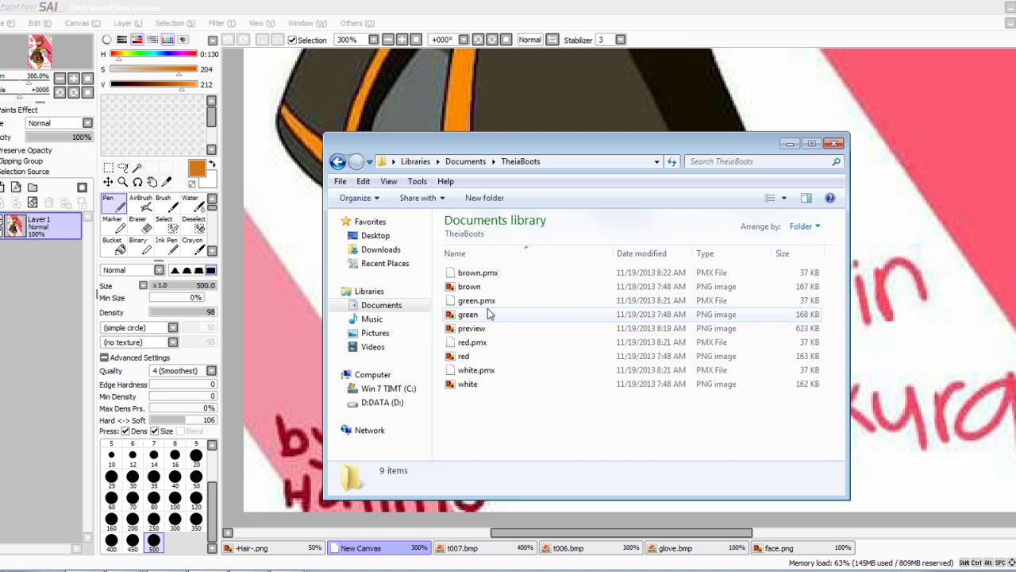
{"action": "left_click_drag", "start_coordinate": [486, 355], "coordinate": [312, 358]}
{"action": "scroll", "coordinate": [567, 166], "scroll_direction": "down", "scroll_amount": 2}
{"action": "scroll", "coordinate": [570, 164], "scroll_direction": "up", "scroll_amount": 4}
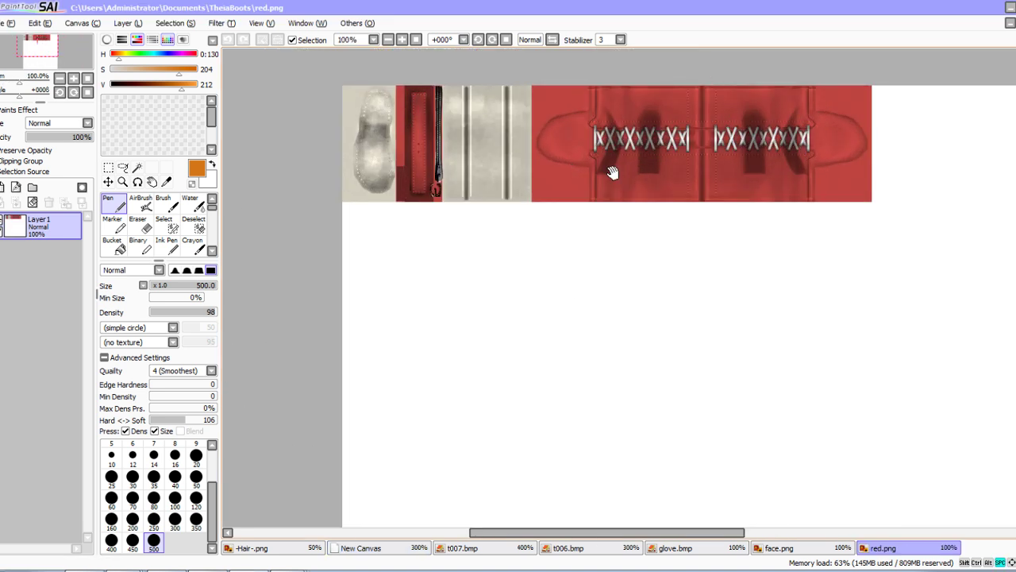
{"action": "middle_click_drag", "start_coordinate": [611, 171], "coordinate": [602, 254]}
Shift the red boot texture's hue by +11 to orange and compare it with the original by undoing and redoing
{"action": "left_click", "coordinate": [222, 23]}
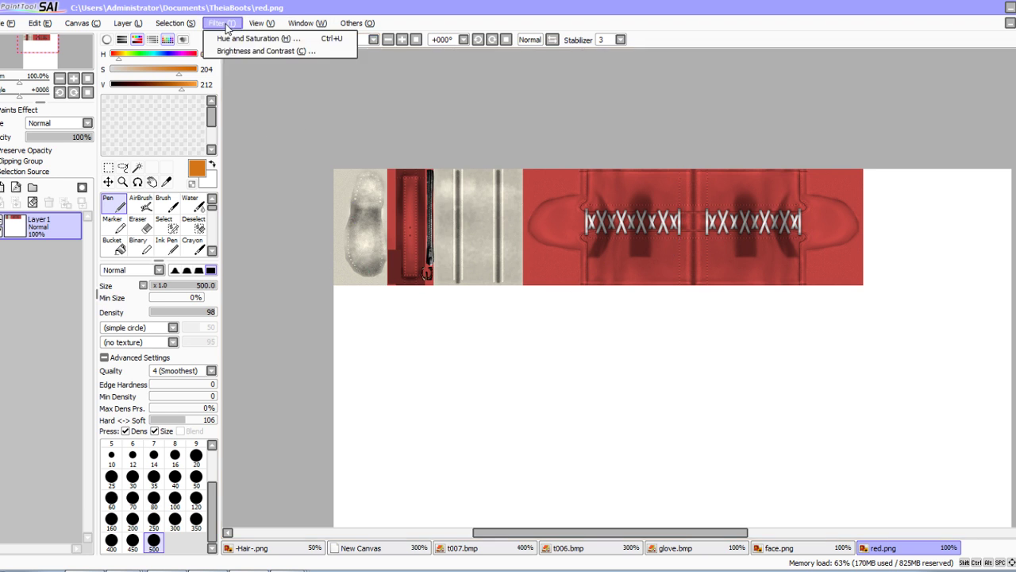
{"action": "left_click", "coordinate": [243, 37]}
{"action": "left_click_drag", "start_coordinate": [679, 148], "coordinate": [676, 85]}
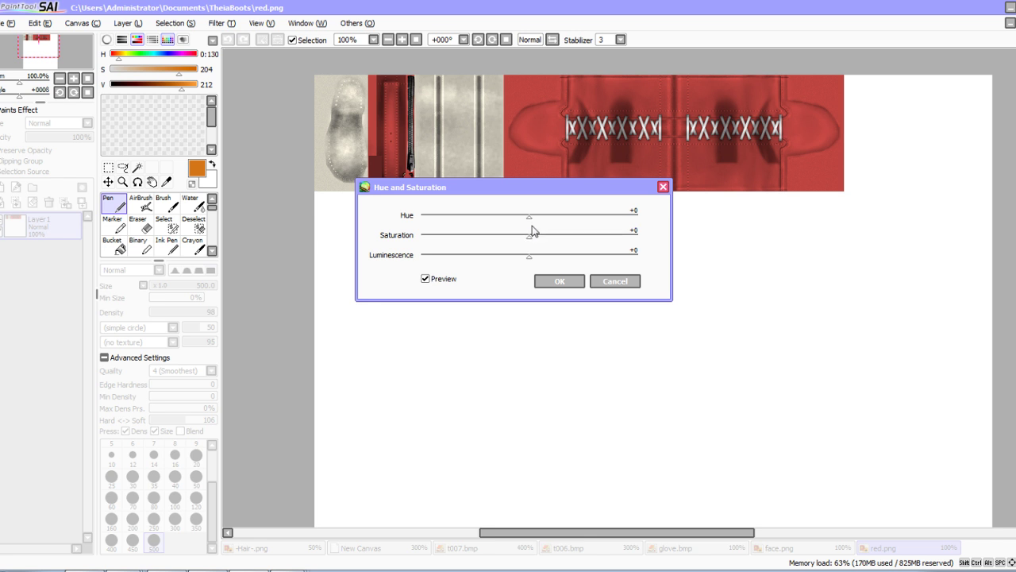
{"action": "left_click_drag", "start_coordinate": [533, 220], "coordinate": [410, 227]}
{"action": "left_click_drag", "start_coordinate": [656, 226], "coordinate": [542, 229]}
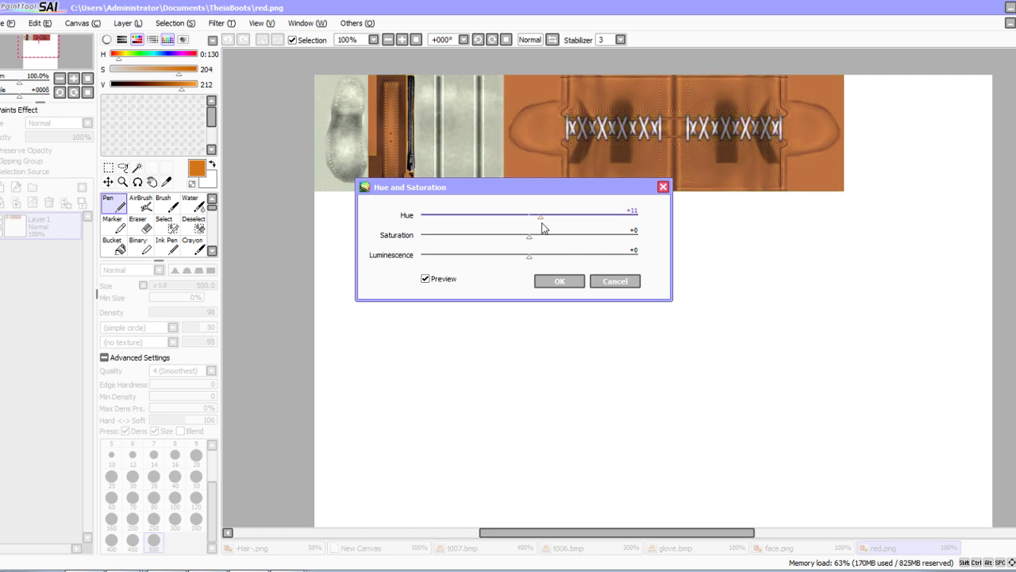
{"action": "left_click", "coordinate": [560, 282]}
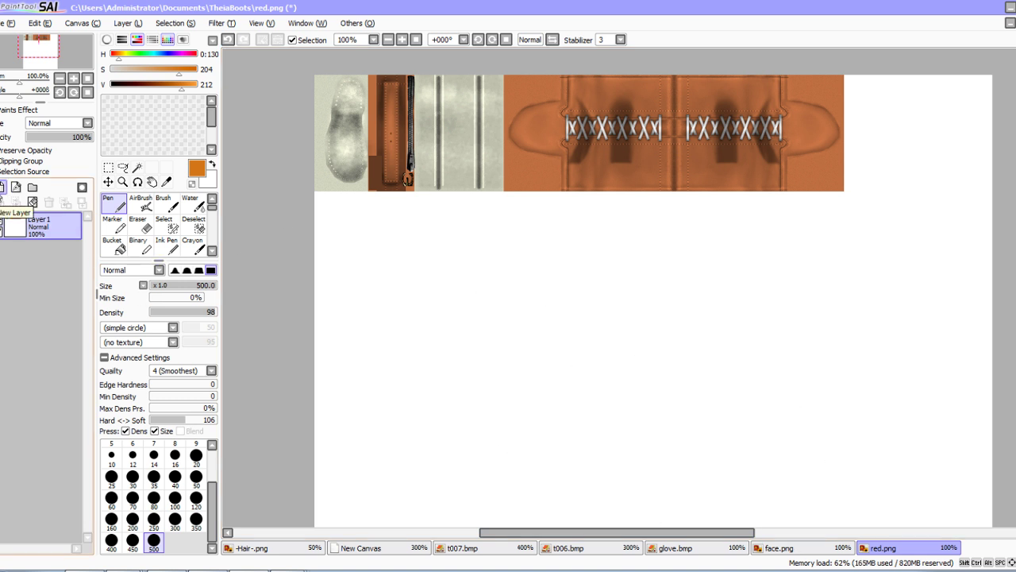
{"action": "key", "text": "ctrl+z"}
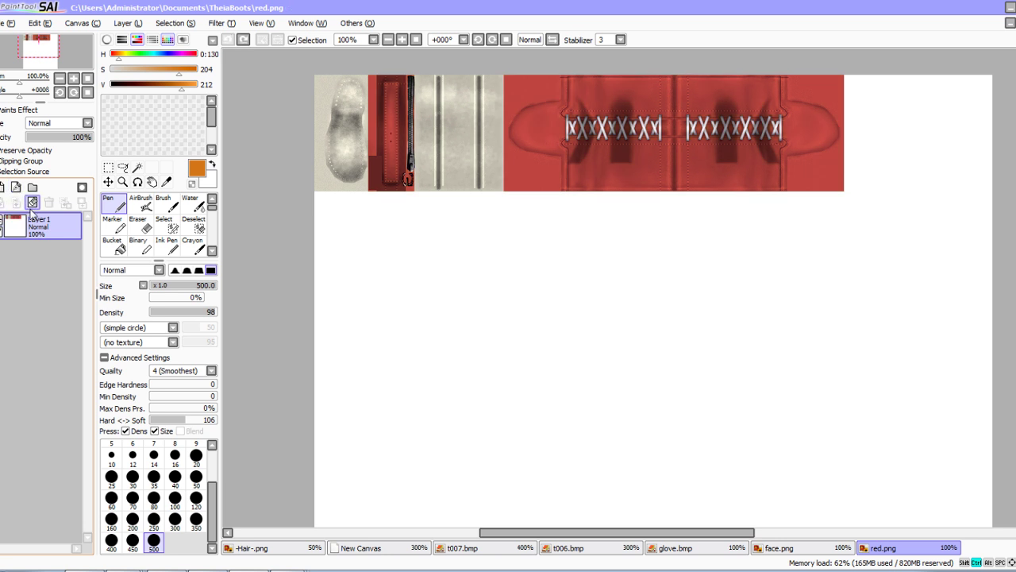
{"action": "key", "text": "ctrl+y"}
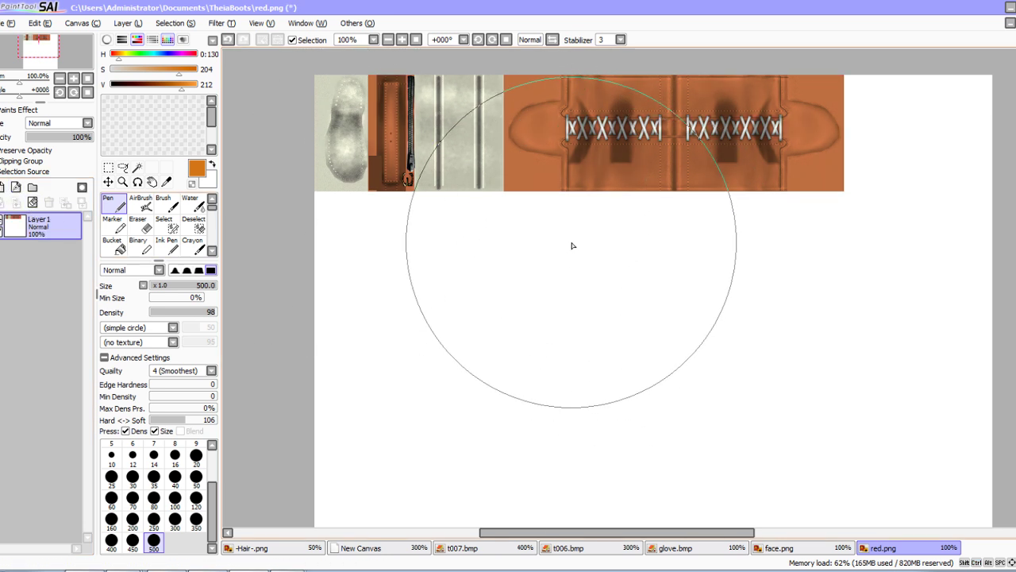
Select the rectangular boot texture strip at the top of the canvas and add a new layer above it
{"action": "left_click_drag", "start_coordinate": [571, 246], "coordinate": [571, 294]}
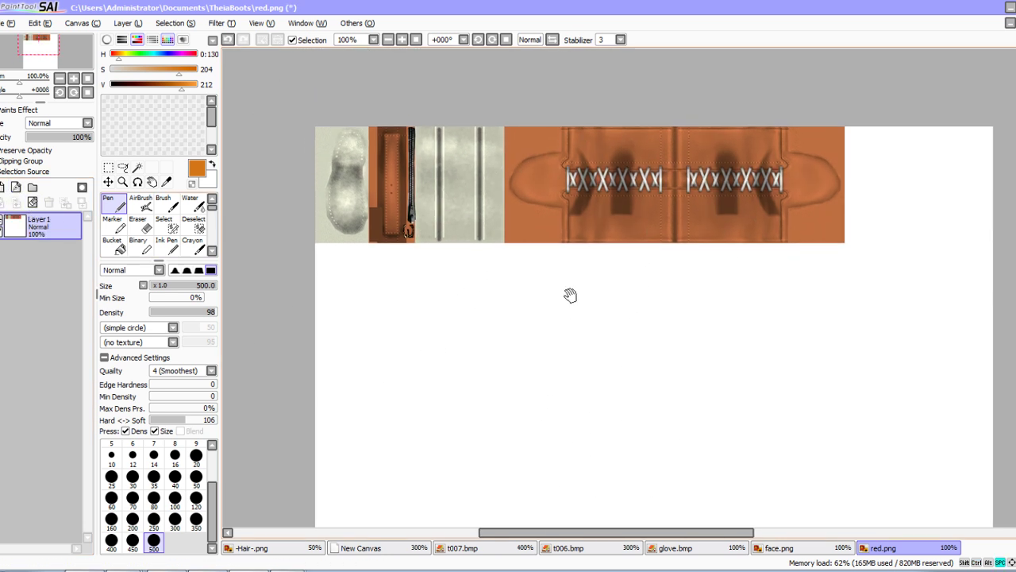
{"action": "left_click", "coordinate": [108, 168]}
{"action": "scroll", "coordinate": [850, 230], "scroll_direction": "up", "scroll_amount": 2}
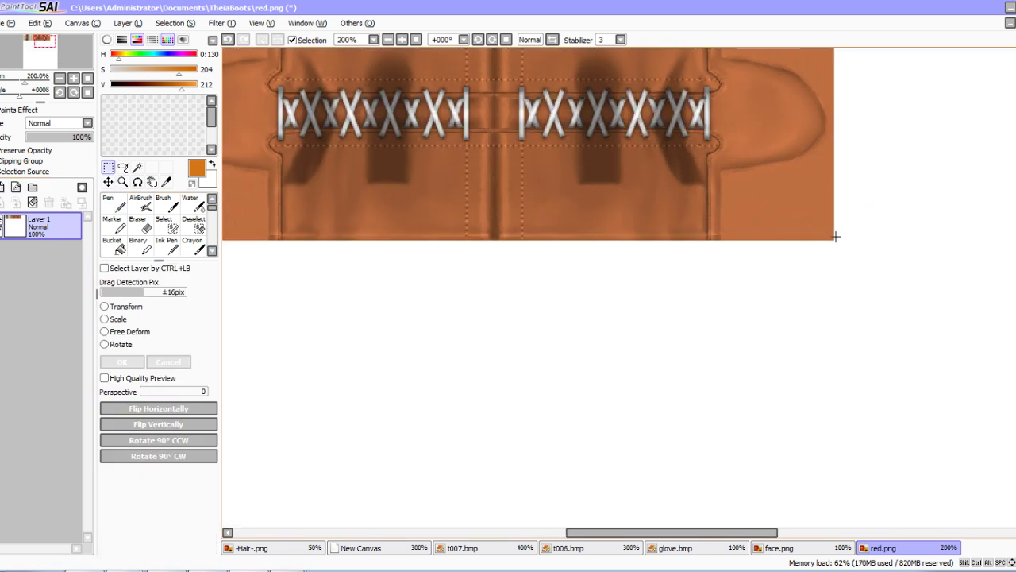
{"action": "left_click_drag", "start_coordinate": [498, 151], "coordinate": [127, 43]}
{"action": "middle_click_drag", "start_coordinate": [966, 311], "coordinate": [689, 175]}
{"action": "left_click", "coordinate": [3, 187]}
{"action": "scroll", "coordinate": [458, 291], "scroll_direction": "down", "scroll_amount": 3}
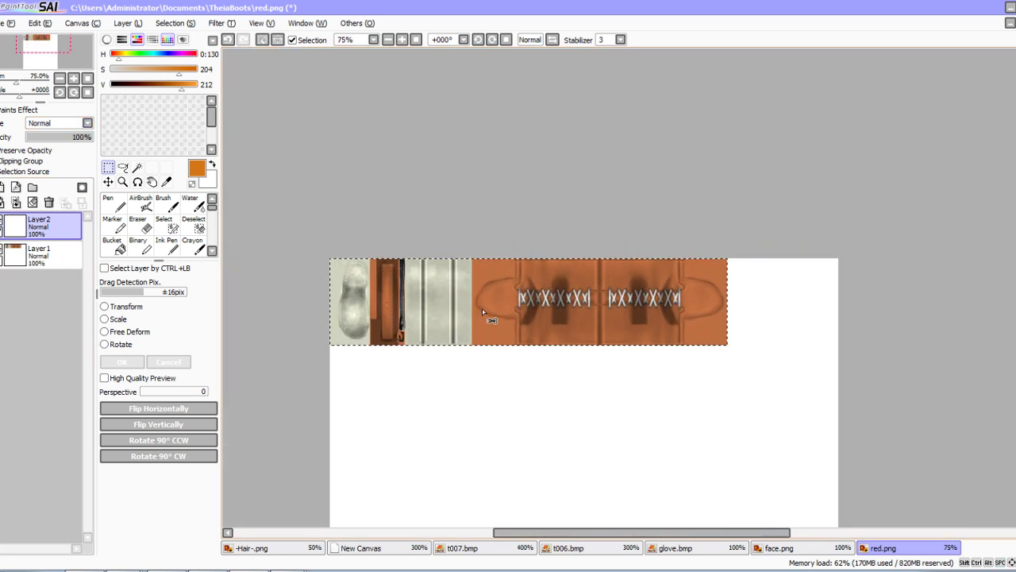
{"action": "scroll", "coordinate": [482, 309], "scroll_direction": "up", "scroll_amount": 1}
Raise the orange color's V value to 236 and cover the selected strip with the size 500 Pen on the new layer
{"action": "left_click", "coordinate": [127, 206]}
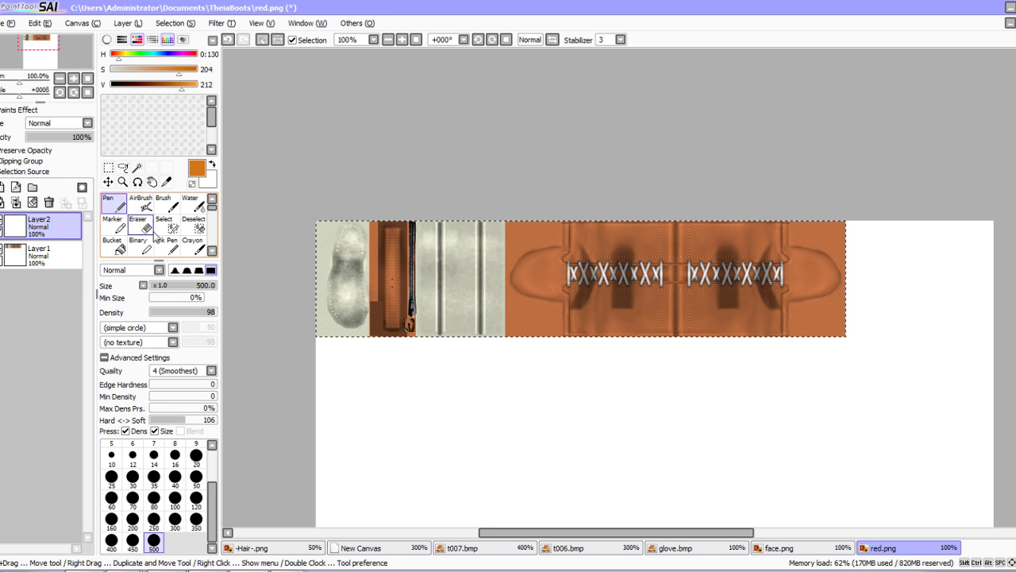
{"action": "left_click_drag", "start_coordinate": [185, 95], "coordinate": [190, 96]}
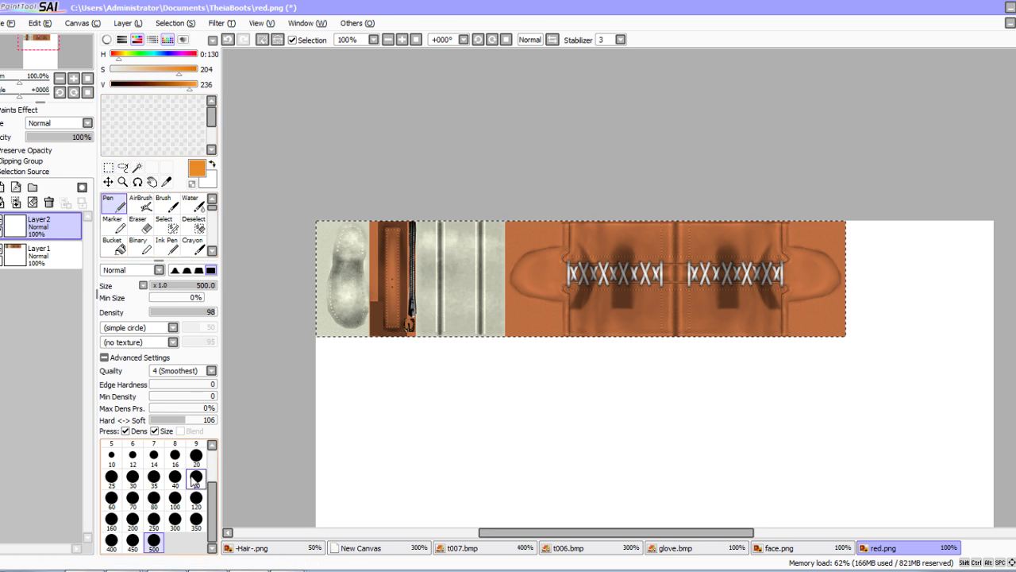
{"action": "left_click_drag", "start_coordinate": [302, 273], "coordinate": [358, 281]}
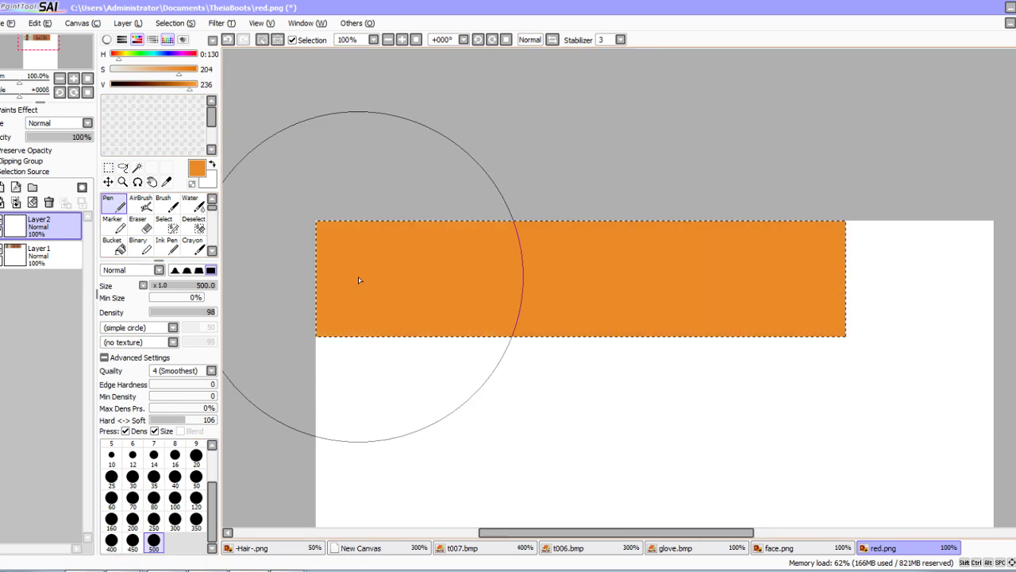
Set the orange layer's blending mode to Multiply and inspect the tinted sole and strap areas
{"action": "left_click", "coordinate": [86, 123]}
{"action": "left_click", "coordinate": [48, 146]}
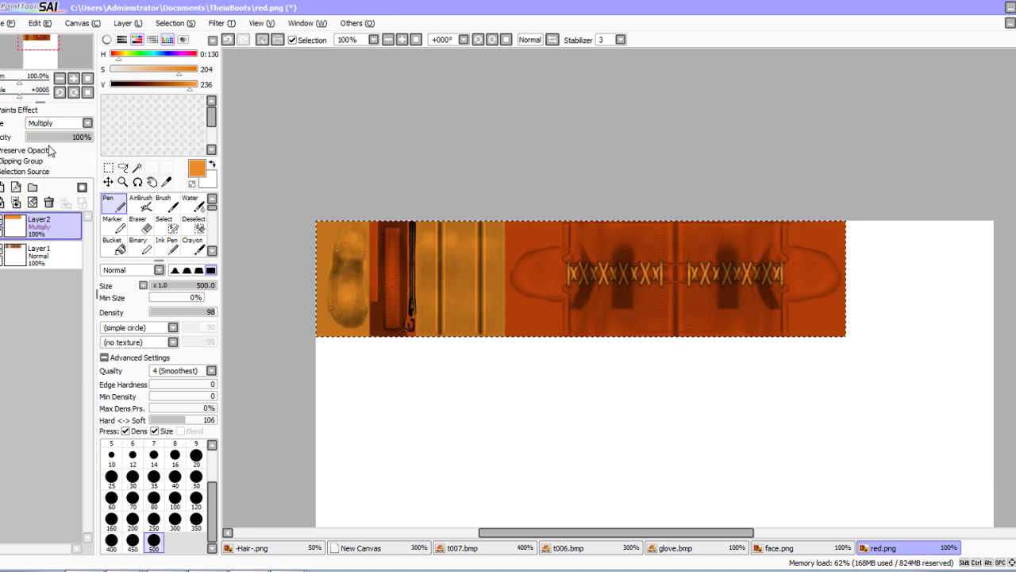
{"action": "left_click", "coordinate": [73, 127]}
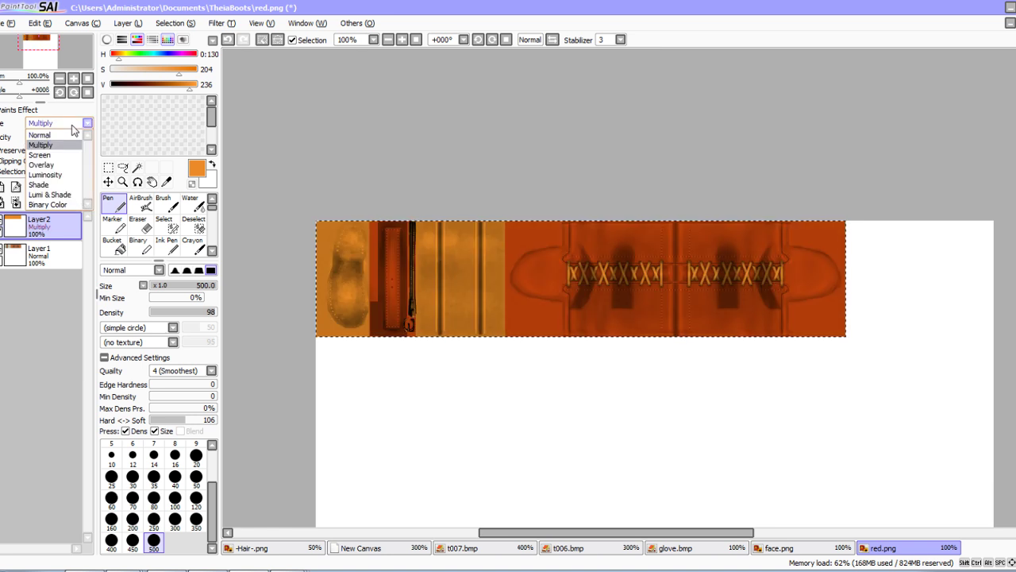
{"action": "left_click", "coordinate": [90, 112]}
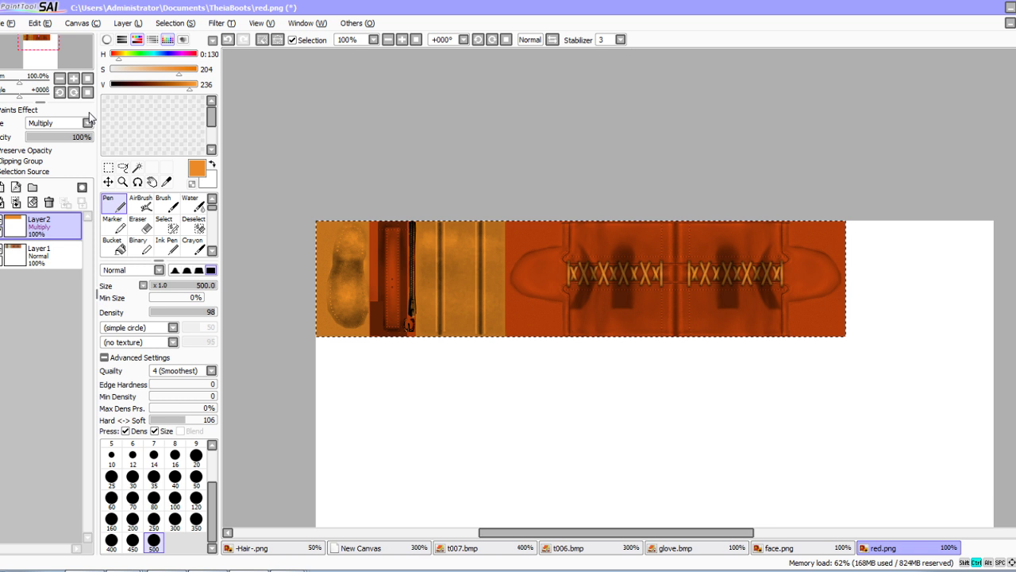
{"action": "scroll", "coordinate": [431, 305], "scroll_direction": "up", "scroll_amount": 2}
{"action": "scroll", "coordinate": [431, 305], "scroll_direction": "down", "scroll_amount": 1}
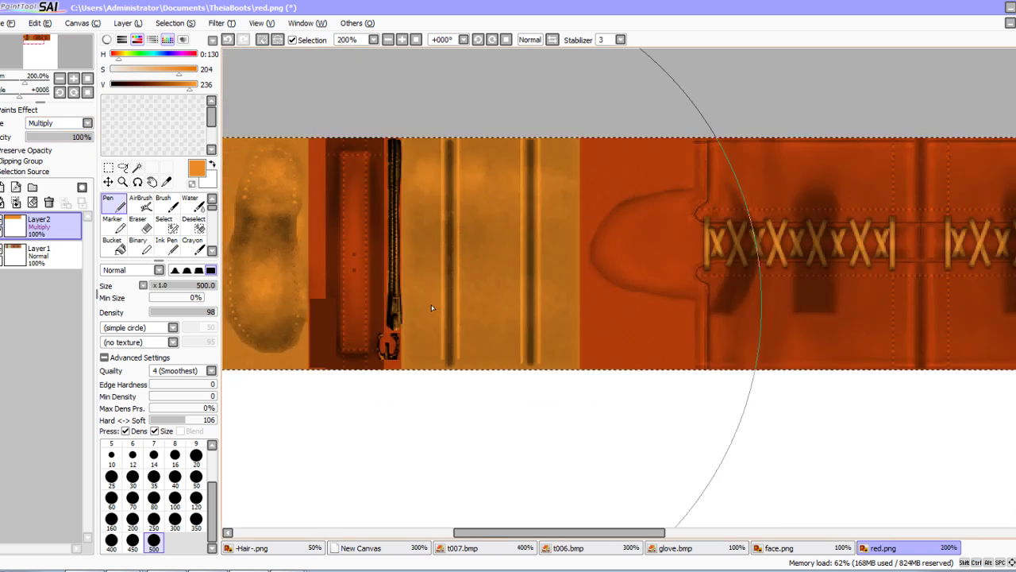
{"action": "middle_click_drag", "start_coordinate": [431, 305], "coordinate": [539, 307]}
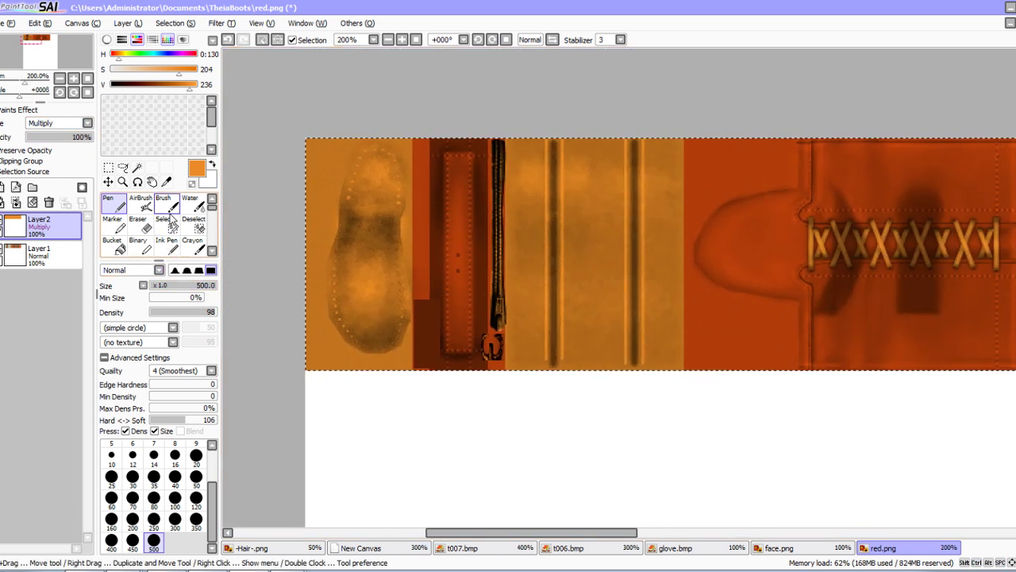
Select the rectangular area around the shoe sole and erase its orange tint on the Multiply layer with the size 500 Eraser
{"action": "left_click", "coordinate": [141, 226]}
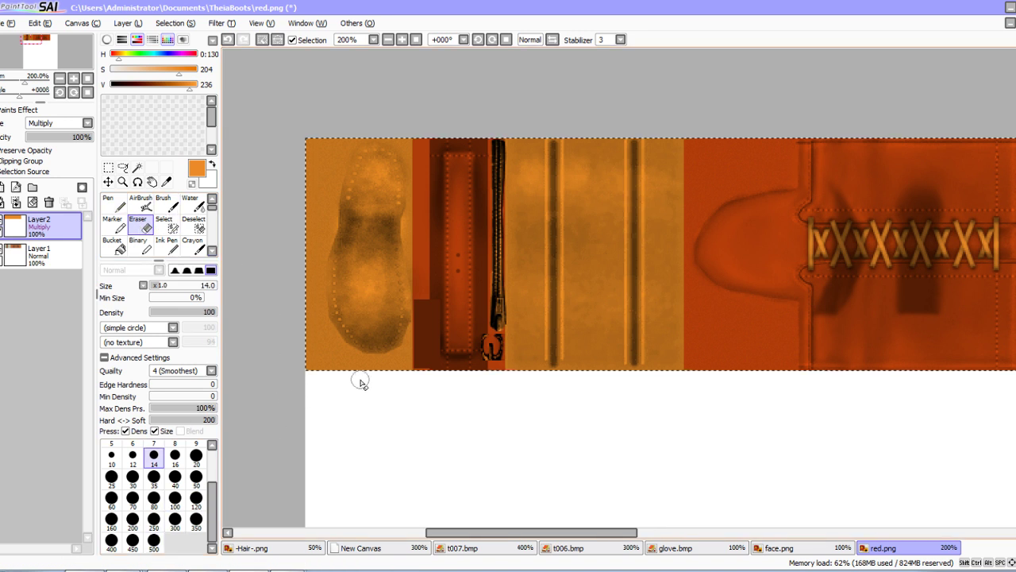
{"action": "left_click", "coordinate": [108, 167]}
{"action": "left_click_drag", "start_coordinate": [306, 139], "coordinate": [410, 433]}
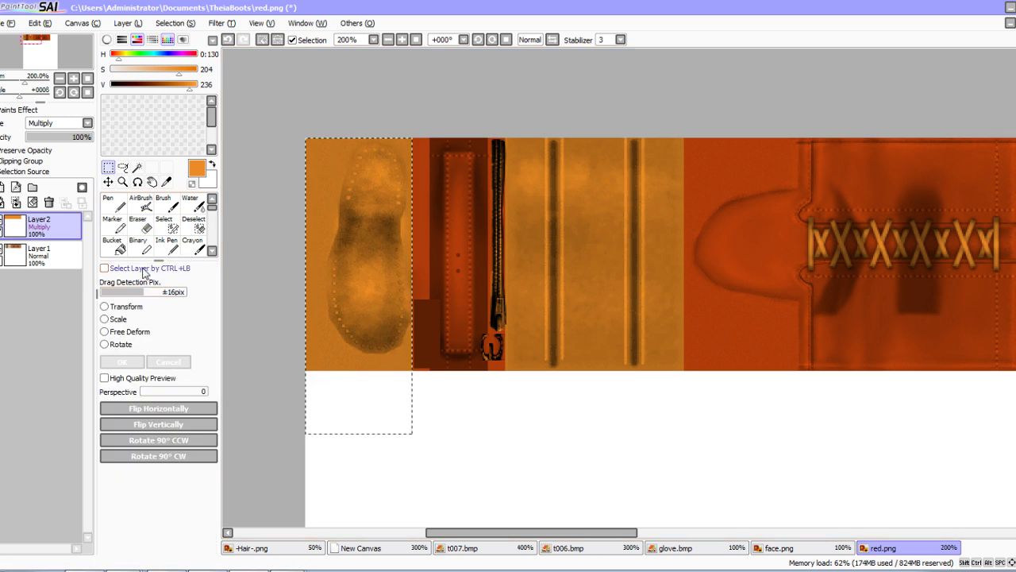
{"action": "key", "text": "e"}
{"action": "left_click", "coordinate": [154, 544]}
{"action": "left_click", "coordinate": [381, 238]}
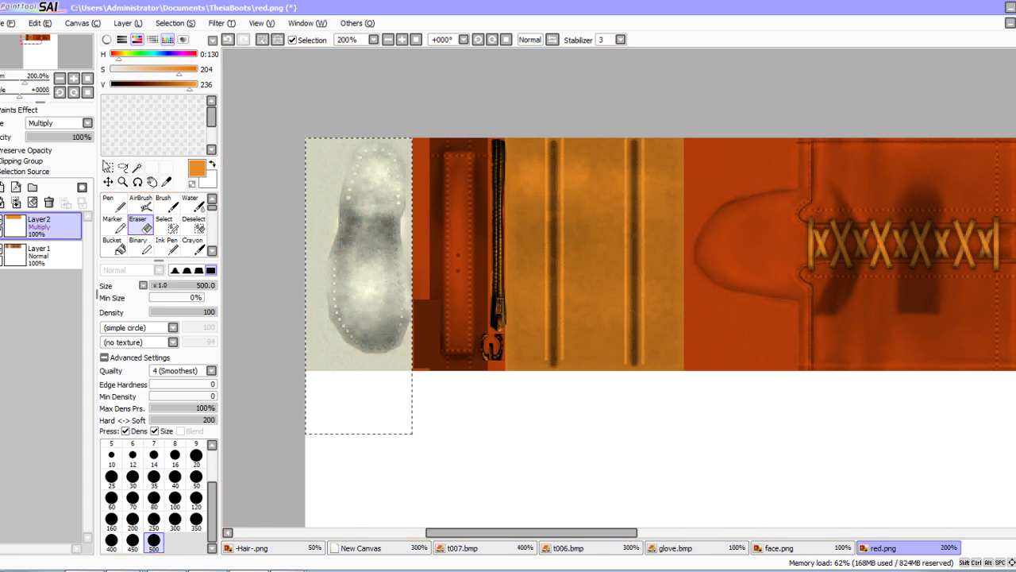
Select the rectangular two-striped section between the zipper and the toe piece, extending the selection to cover its full height and edges
{"action": "left_click", "coordinate": [108, 169]}
{"action": "scroll", "coordinate": [664, 101], "scroll_direction": "up", "scroll_amount": 2}
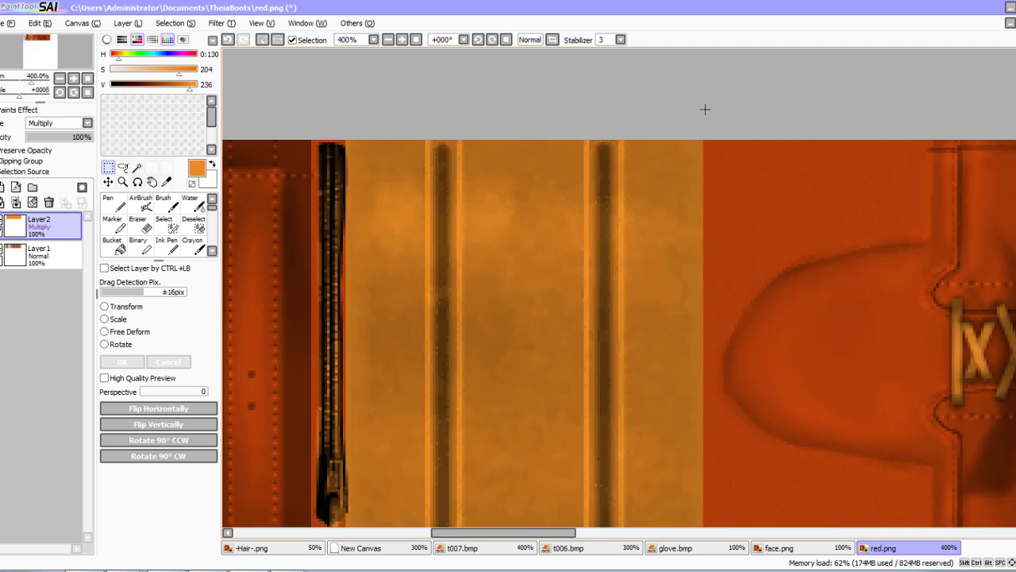
{"action": "scroll", "coordinate": [705, 109], "scroll_direction": "down", "scroll_amount": 1}
{"action": "left_click_drag", "start_coordinate": [694, 167], "coordinate": [437, 477]}
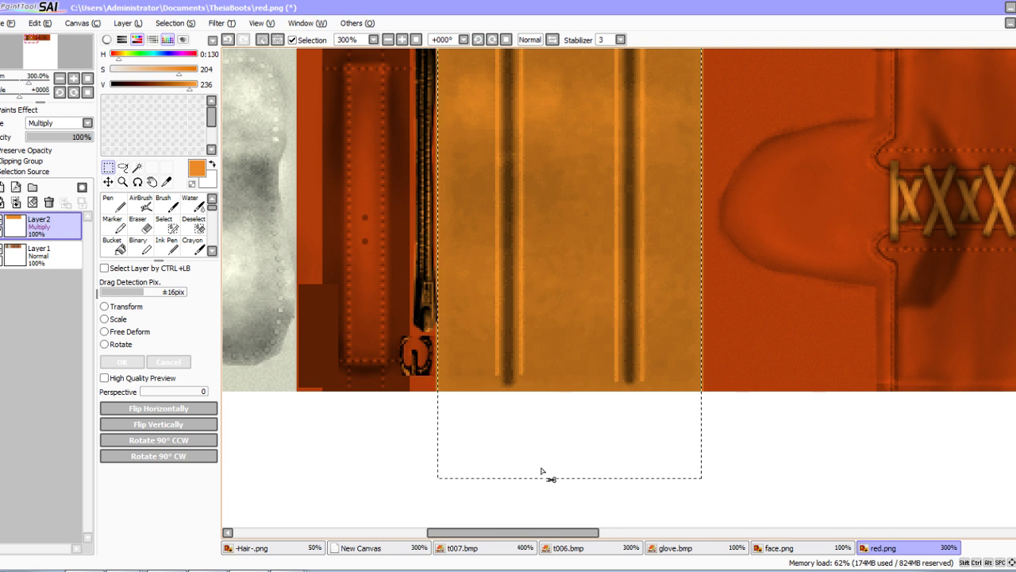
{"action": "left_click_drag", "start_coordinate": [618, 413], "coordinate": [702, 133]}
{"action": "scroll", "coordinate": [530, 276], "scroll_direction": "down", "scroll_amount": 1}
{"action": "scroll", "coordinate": [530, 276], "scroll_direction": "up", "scroll_amount": 1}
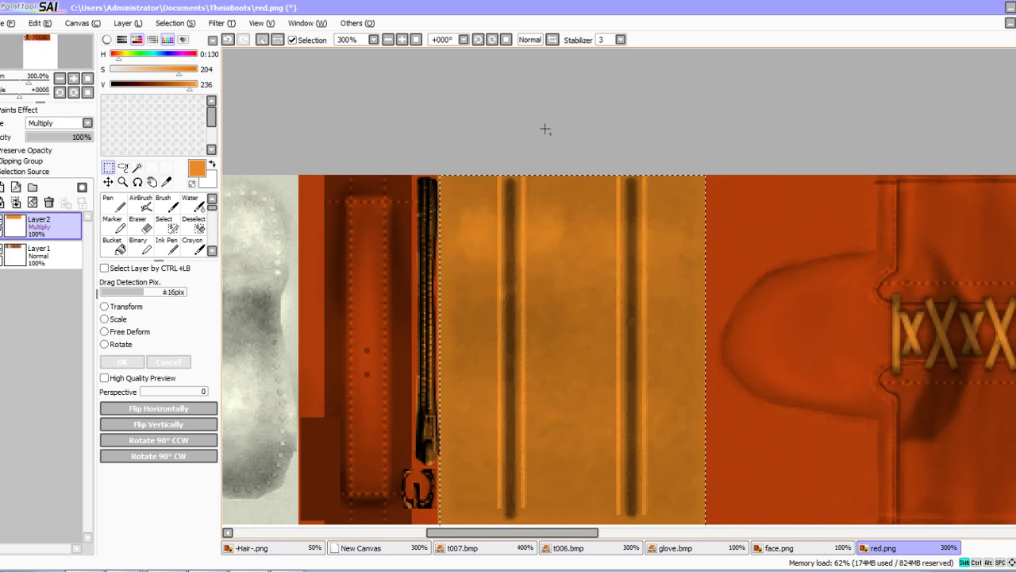
{"action": "left_click_drag", "start_coordinate": [551, 119], "coordinate": [437, 490], "text": "shift"}
Erase the orange tint from the selected two-striped section and save the texture
{"action": "scroll", "coordinate": [504, 419], "scroll_direction": "down", "scroll_amount": 2}
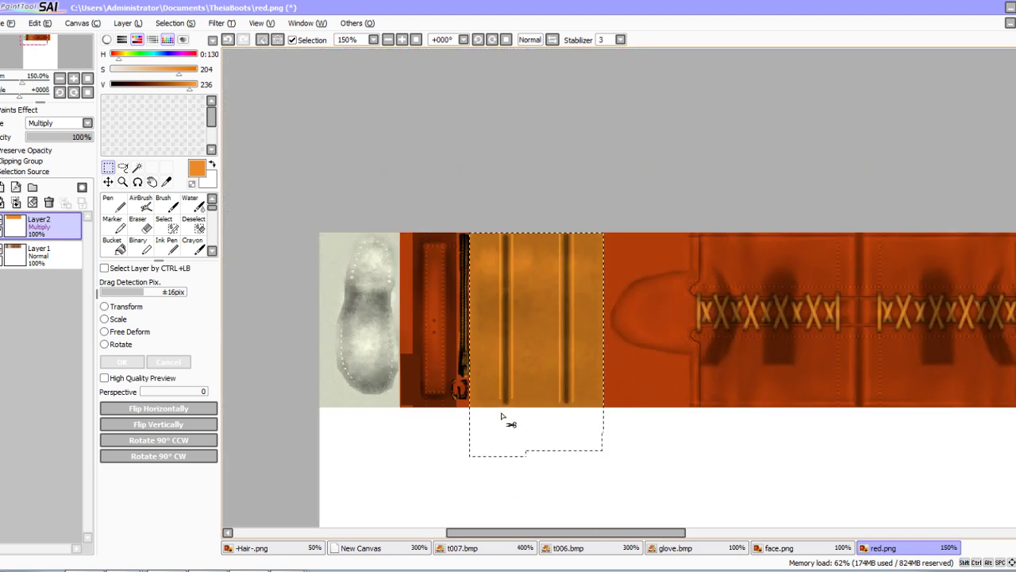
{"action": "scroll", "coordinate": [508, 404], "scroll_direction": "up", "scroll_amount": 1}
{"action": "left_click", "coordinate": [137, 226]}
{"action": "left_click", "coordinate": [497, 425]}
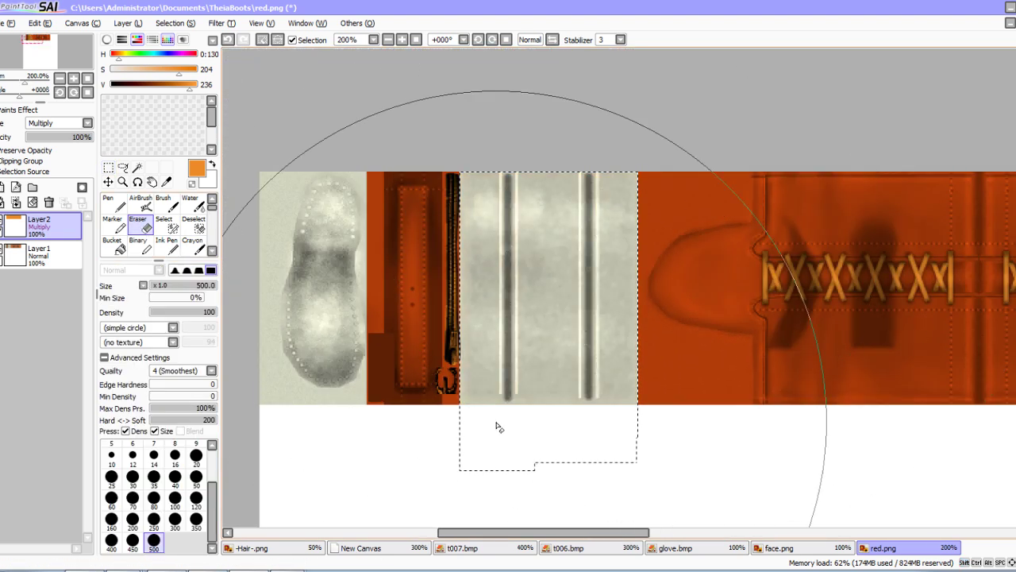
{"action": "scroll", "coordinate": [506, 334], "scroll_direction": "down", "scroll_amount": 3}
{"action": "scroll", "coordinate": [505, 334], "scroll_direction": "up", "scroll_amount": 2}
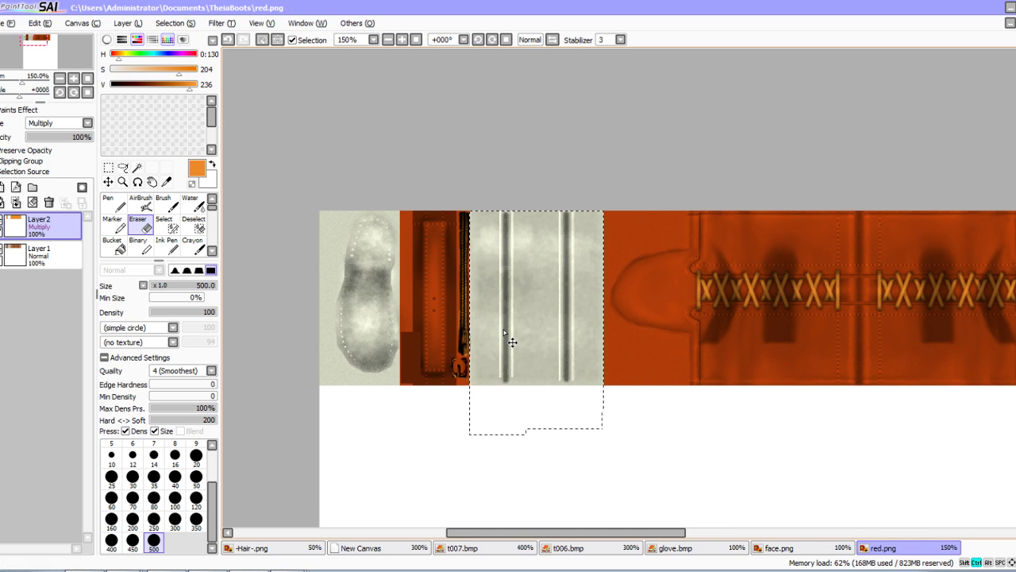
{"action": "key", "text": "ctrl+s"}
{"action": "left_click", "coordinate": [297, 554]}
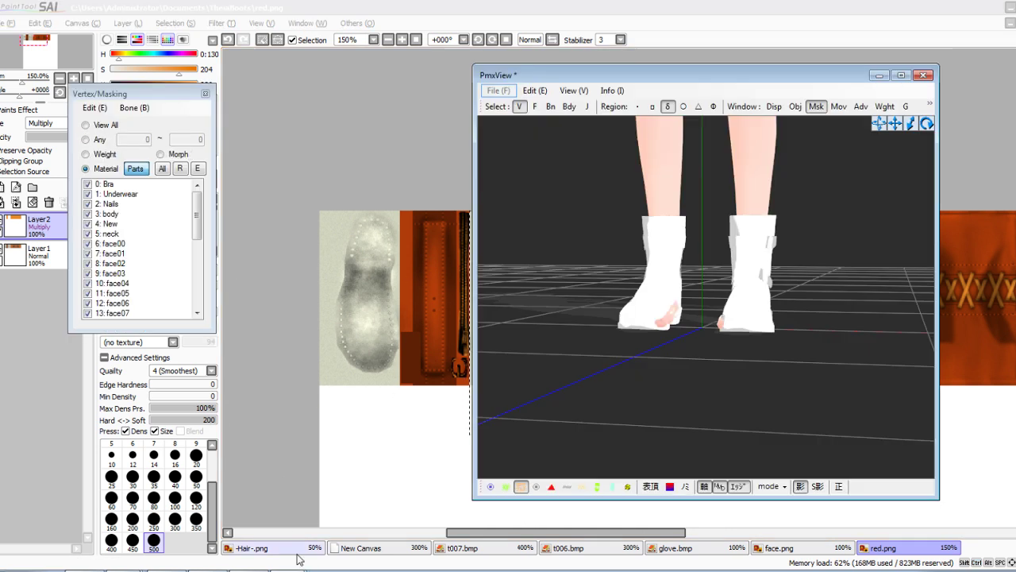
{"action": "left_click", "coordinate": [63, 346]}
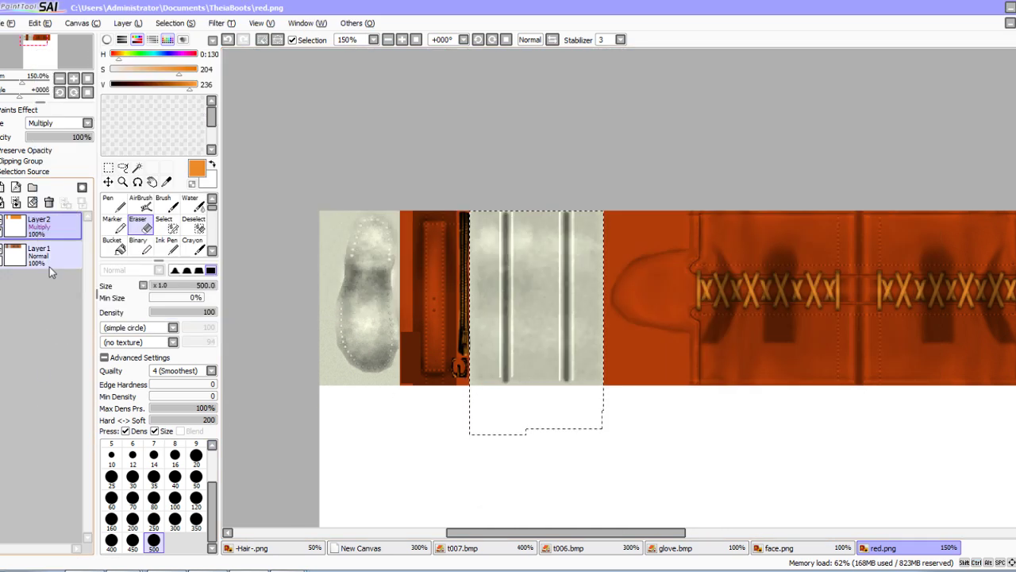
{"action": "left_click", "coordinate": [11, 23]}
{"action": "left_click", "coordinate": [24, 119]}
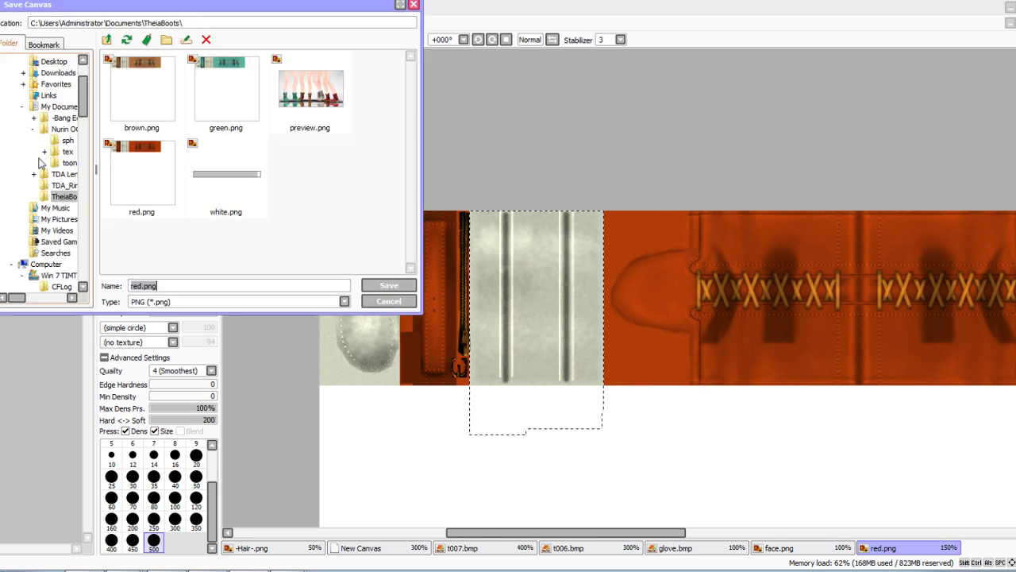
{"action": "left_click", "coordinate": [67, 154]}
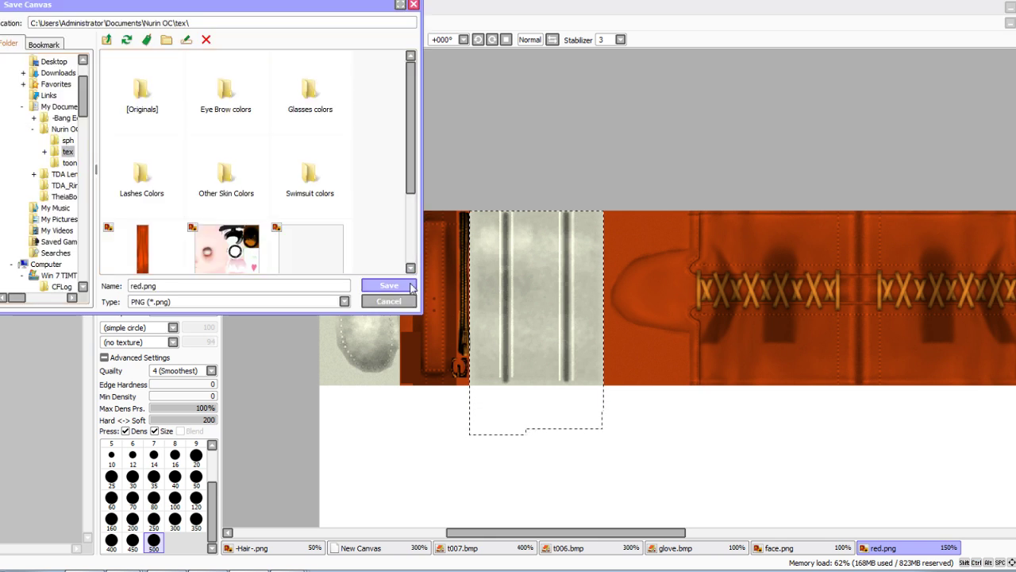
{"action": "left_click", "coordinate": [389, 285]}
{"action": "left_click", "coordinate": [604, 276]}
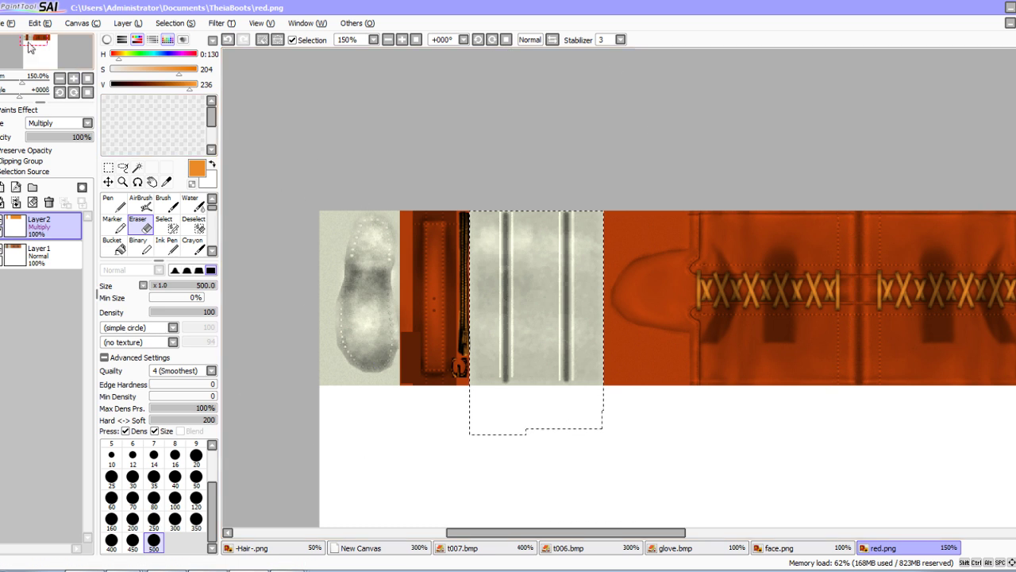
Save a copy of the boot texture as orange.png in the Nurin OC tex folder
{"action": "left_click", "coordinate": [10, 23]}
{"action": "left_click", "coordinate": [33, 123]}
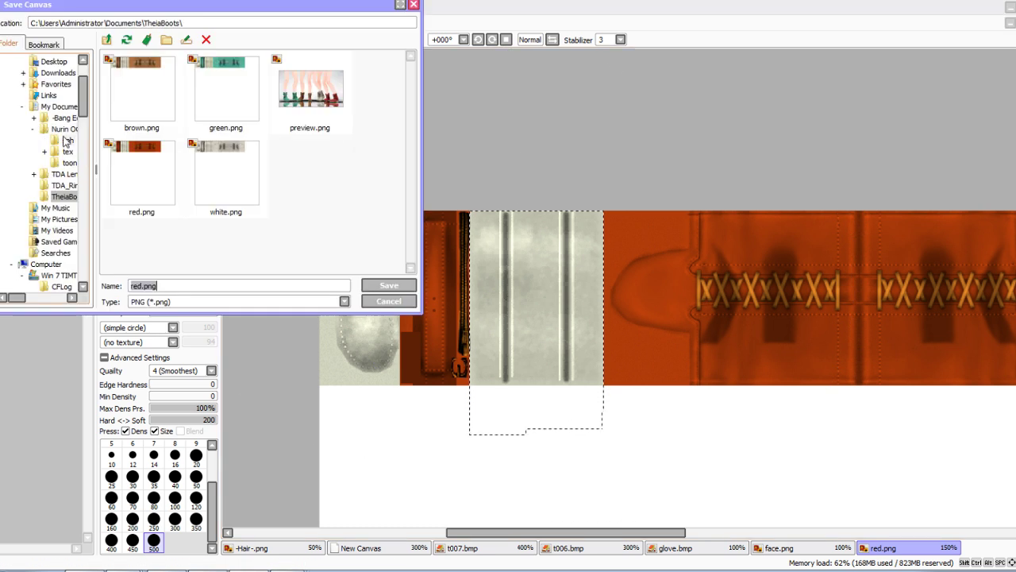
{"action": "left_click", "coordinate": [67, 150]}
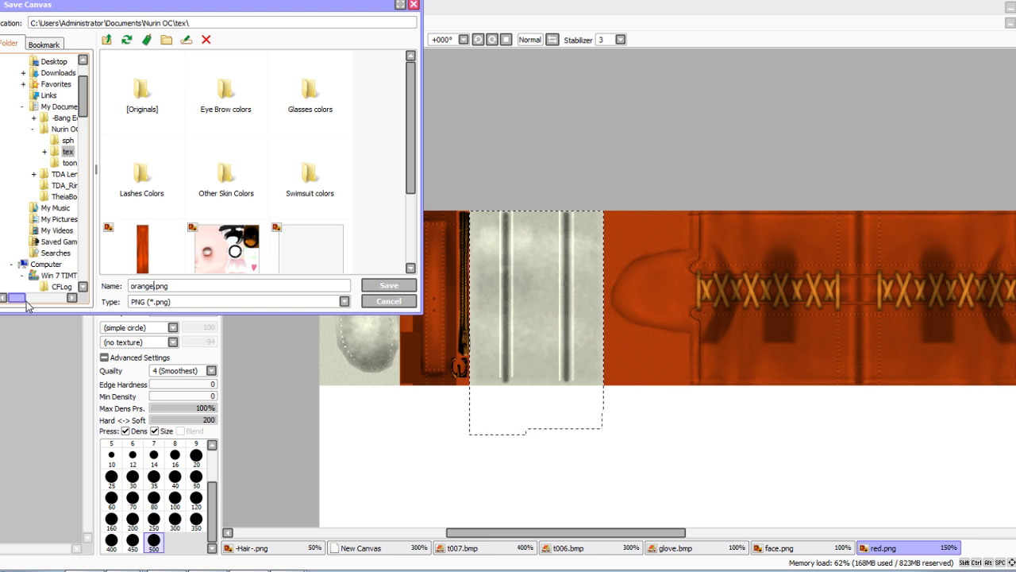
{"action": "key", "text": "Return"}
{"action": "key", "text": "Return"}
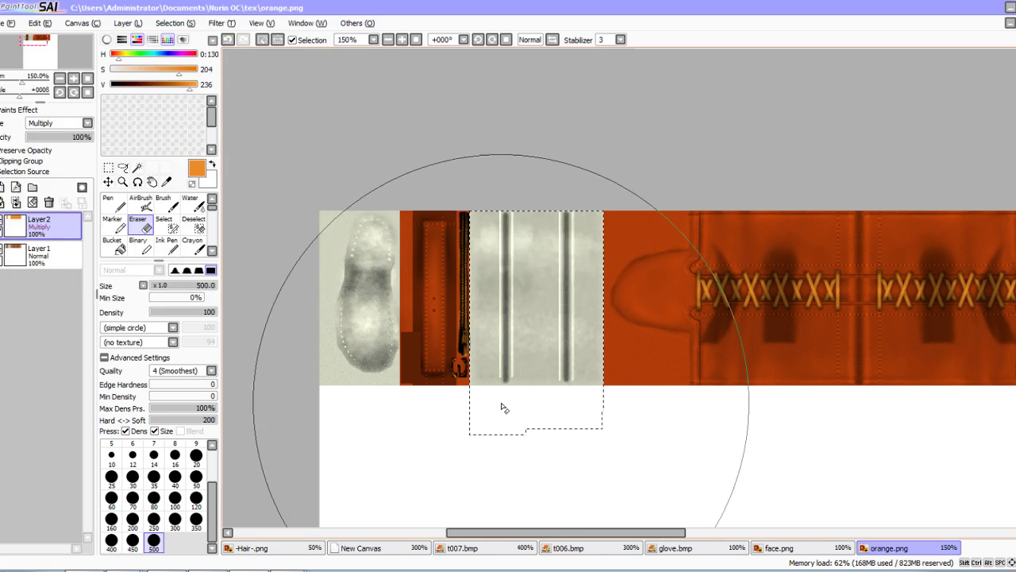
Switch to PMX Editor and open the texture viewer for the boots' material 32 (材質0)
{"action": "key", "text": "alt+Tab"}
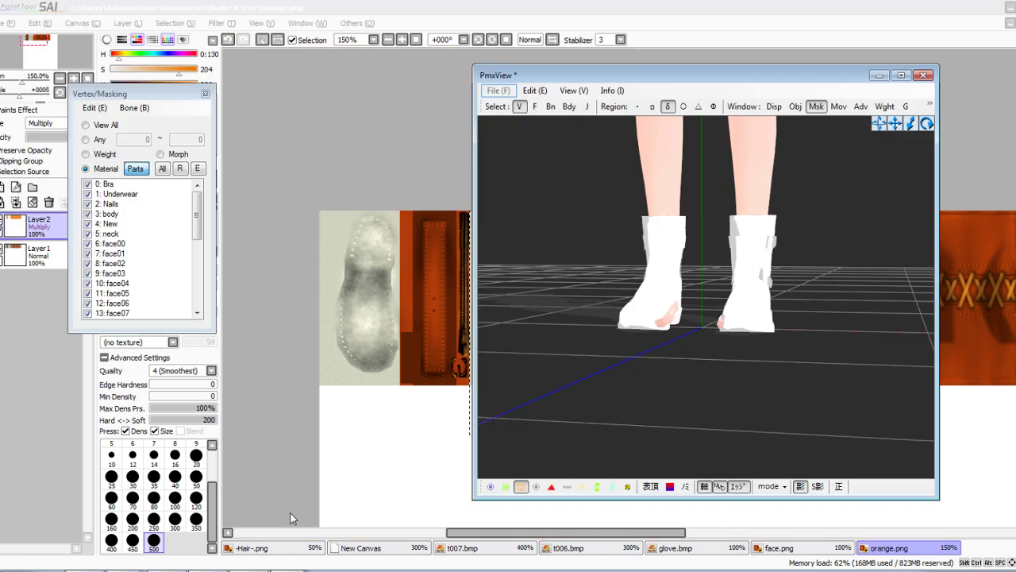
{"action": "key", "text": "alt+Tab"}
{"action": "left_click_drag", "start_coordinate": [150, 195], "coordinate": [131, 257]}
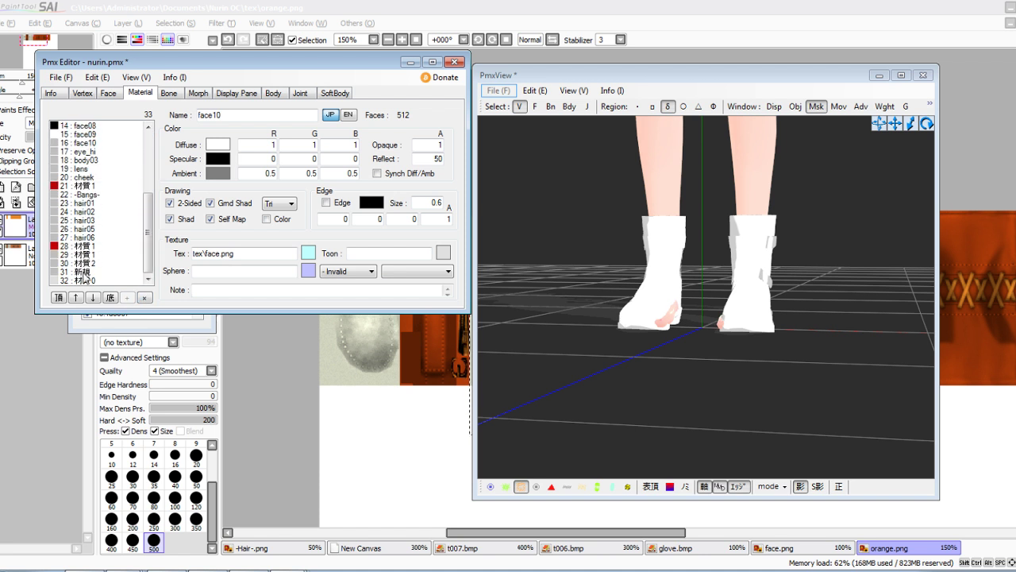
{"action": "left_click", "coordinate": [81, 272]}
{"action": "left_click", "coordinate": [80, 279]}
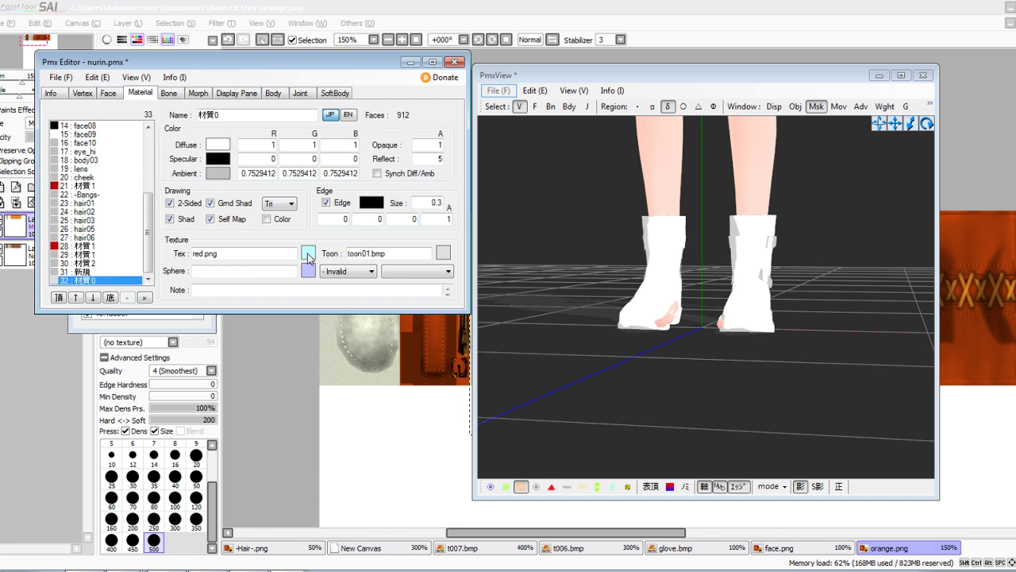
{"action": "left_click", "coordinate": [308, 253]}
Load orange.png from the Nurin OC tex folder and apply it as the boots material's texture
{"action": "left_click", "coordinate": [127, 143]}
{"action": "left_click", "coordinate": [147, 156]}
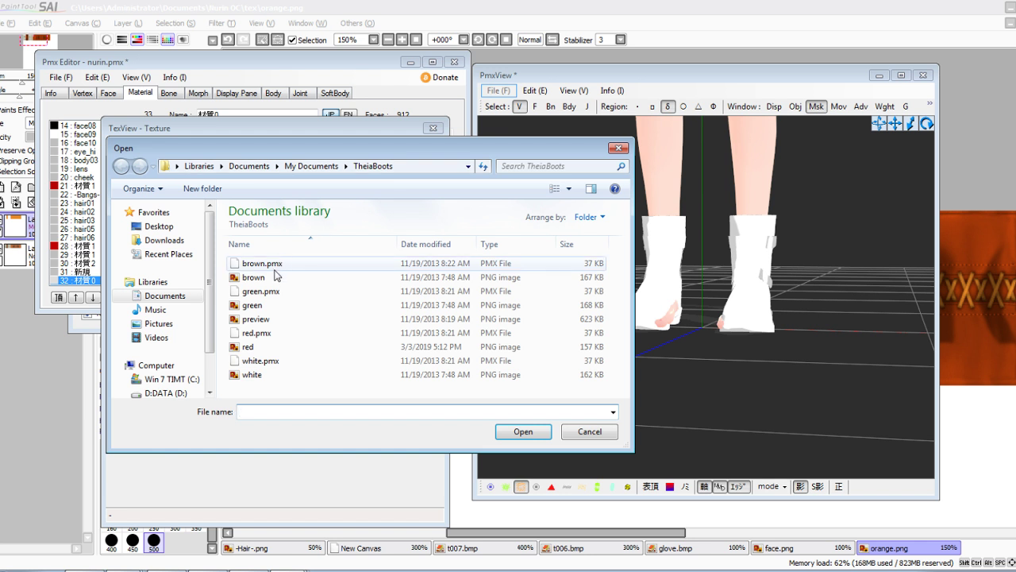
{"action": "left_click", "coordinate": [167, 295]}
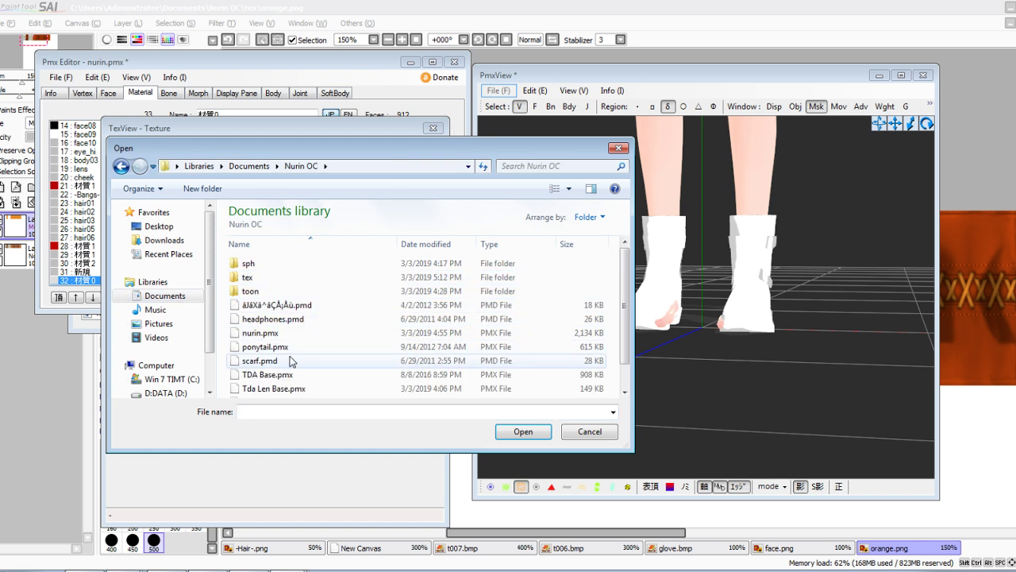
{"action": "double_click", "coordinate": [248, 277]}
{"action": "scroll", "coordinate": [268, 389], "scroll_direction": "down", "scroll_amount": 2}
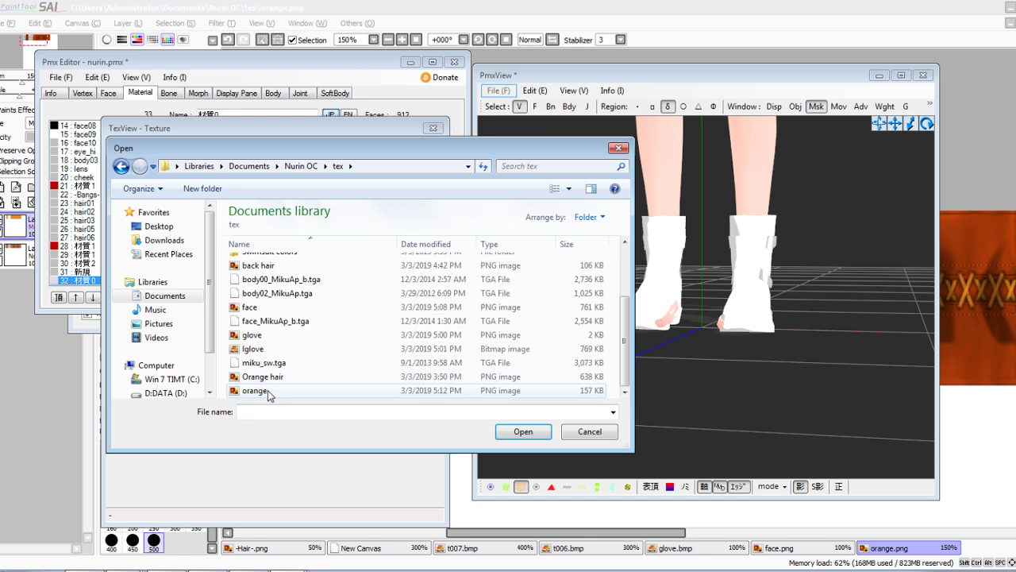
{"action": "double_click", "coordinate": [269, 389]}
{"action": "left_click", "coordinate": [198, 160]}
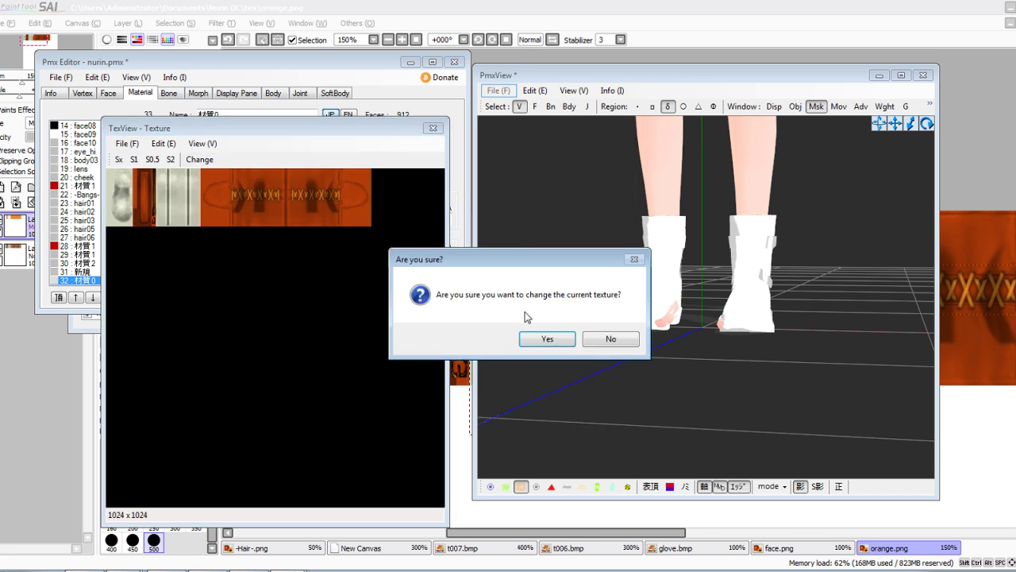
{"action": "left_click", "coordinate": [553, 340]}
{"action": "left_click", "coordinate": [439, 129]}
Inspect the retextured boots on the model from the side and the front
{"action": "mouse_move", "coordinate": [680, 261]}
{"action": "right_mouse_down"}
{"action": "mouse_move", "coordinate": [765, 264]}
{"action": "mouse_move", "coordinate": [758, 257]}
{"action": "mouse_move", "coordinate": [759, 270]}
{"action": "right_mouse_up"}
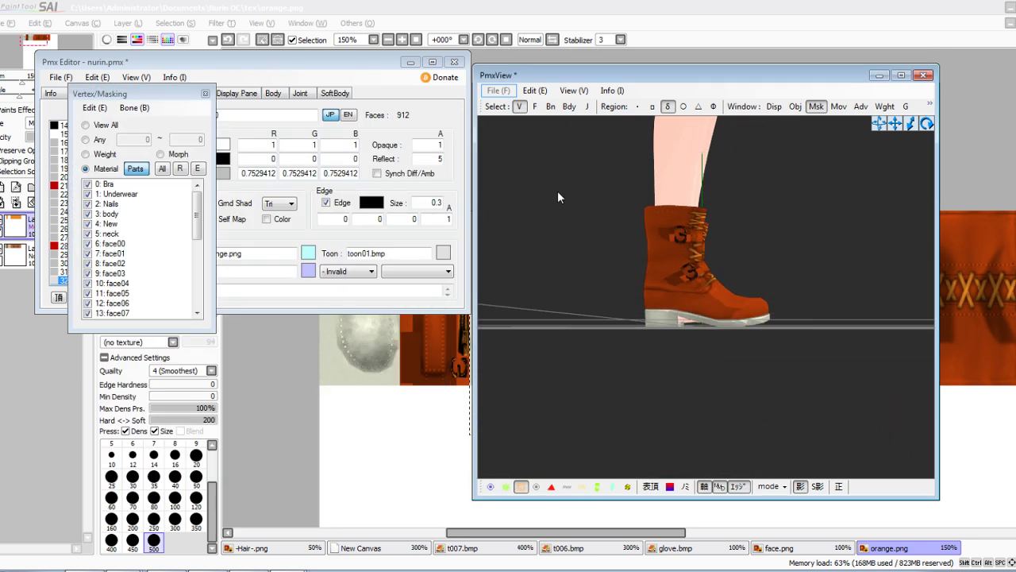
{"action": "left_click_drag", "start_coordinate": [542, 154], "coordinate": [883, 433]}
{"action": "left_click", "coordinate": [612, 316]}
{"action": "mouse_move", "coordinate": [547, 369]}
{"action": "left_mouse_down"}
{"action": "mouse_move", "coordinate": [896, 336]}
{"action": "mouse_move", "coordinate": [645, 203]}
{"action": "left_mouse_up"}
{"action": "right_click_drag", "start_coordinate": [761, 219], "coordinate": [702, 212]}
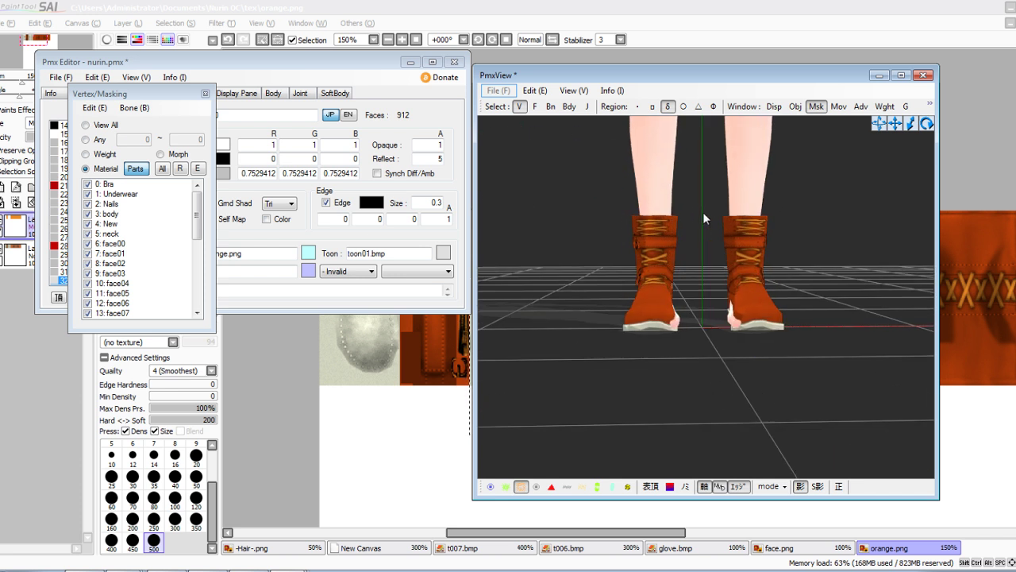
{"action": "left_click", "coordinate": [820, 204]}
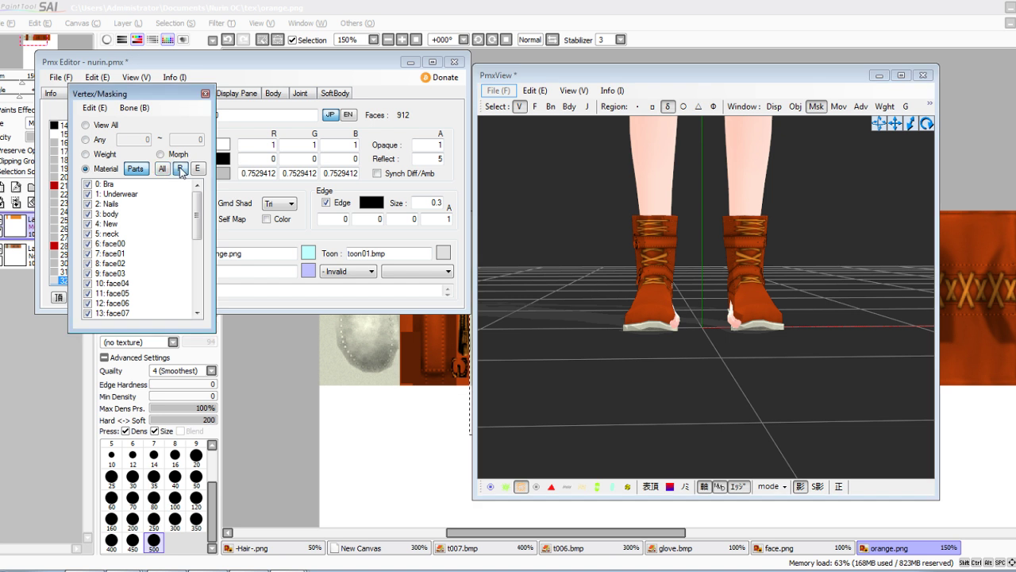
Mask every material except the boots' material 32 and select all of the boots' vertices
{"action": "left_click", "coordinate": [162, 169]}
{"action": "scroll", "coordinate": [159, 191], "scroll_direction": "down", "scroll_amount": 6}
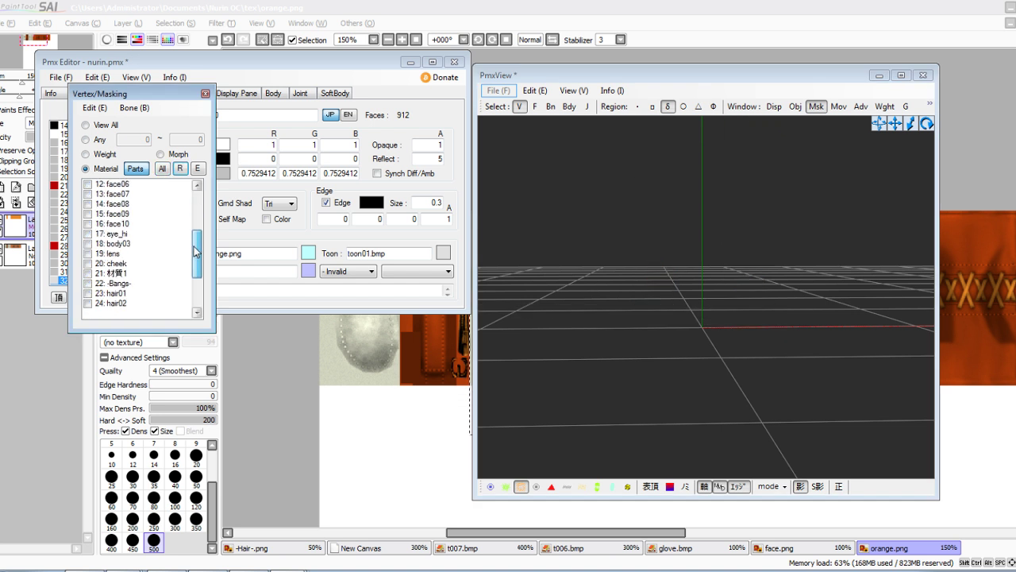
{"action": "left_click", "coordinate": [143, 171]}
{"action": "mouse_move", "coordinate": [606, 325]}
{"action": "left_mouse_down"}
{"action": "mouse_move", "coordinate": [569, 221]}
{"action": "mouse_move", "coordinate": [537, 293]}
{"action": "mouse_move", "coordinate": [555, 254]}
{"action": "left_mouse_up"}
{"action": "scroll", "coordinate": [825, 224], "scroll_direction": "up", "scroll_amount": 2}
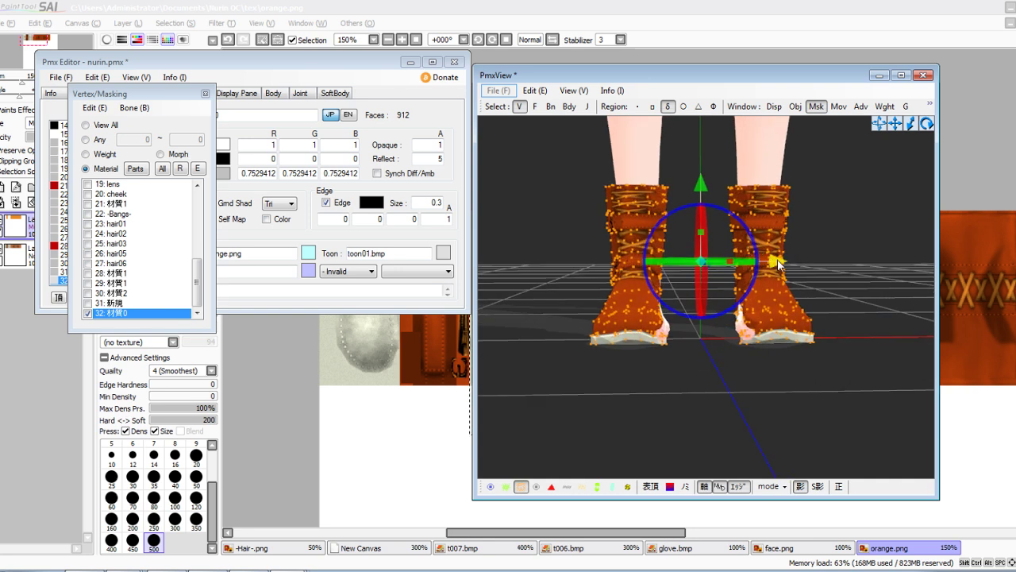
Box-select only the character's left boot from behind and move it slightly inward along the X axis
{"action": "right_click_drag", "start_coordinate": [702, 186], "coordinate": [901, 195]}
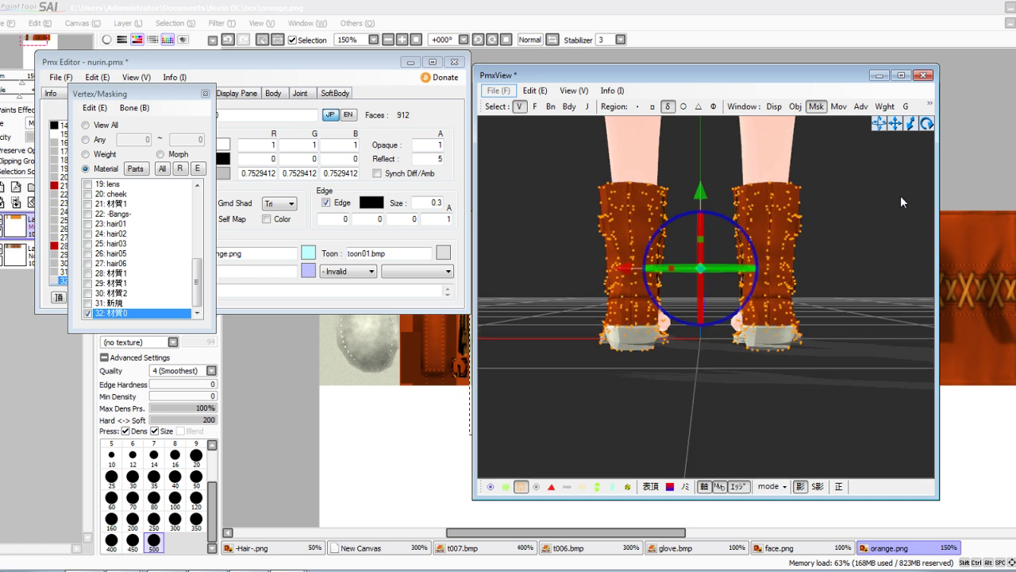
{"action": "left_click_drag", "start_coordinate": [524, 154], "coordinate": [687, 153]}
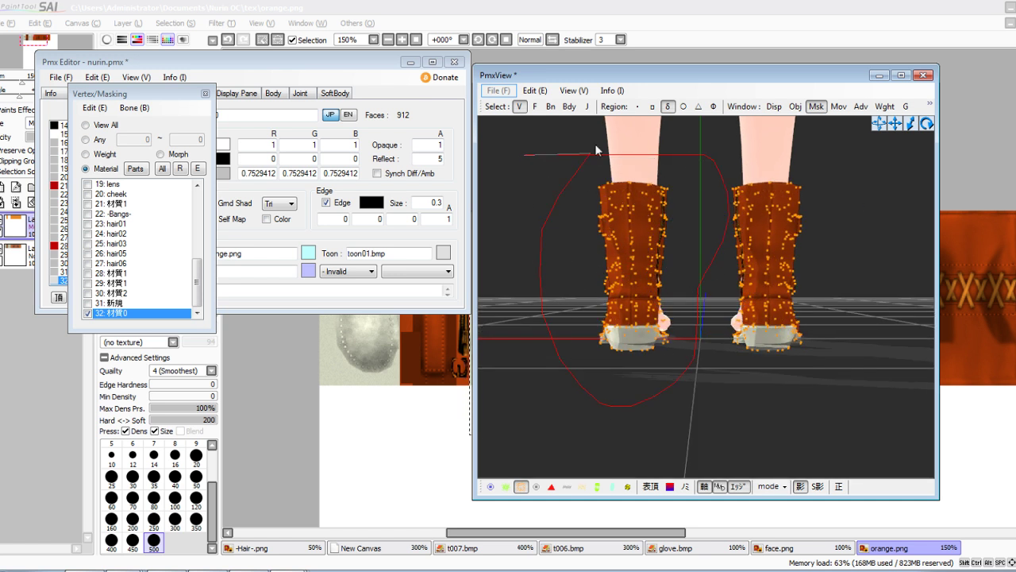
{"action": "left_click_drag", "start_coordinate": [598, 150], "coordinate": [601, 151]}
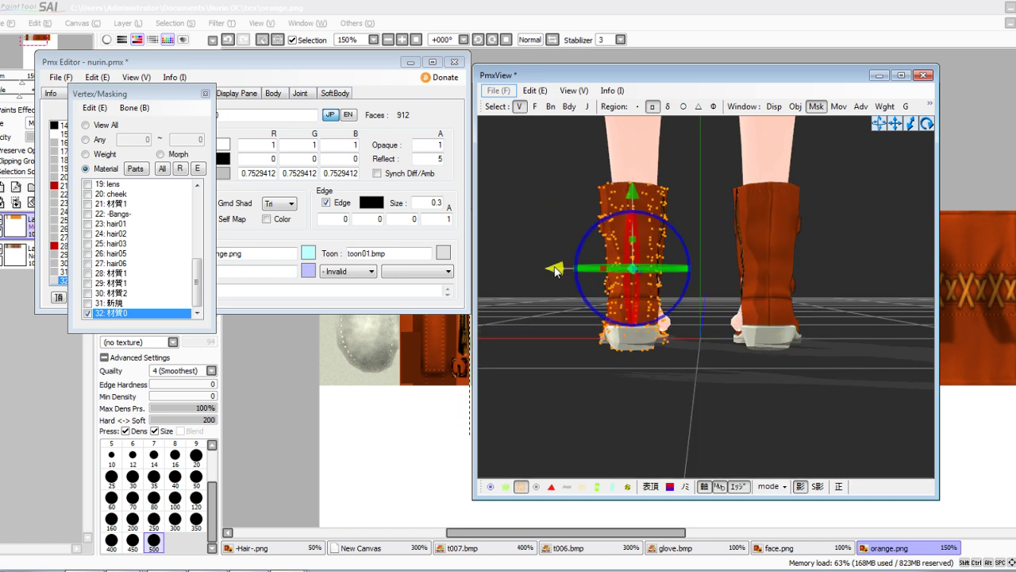
{"action": "left_click_drag", "start_coordinate": [554, 271], "coordinate": [564, 273]}
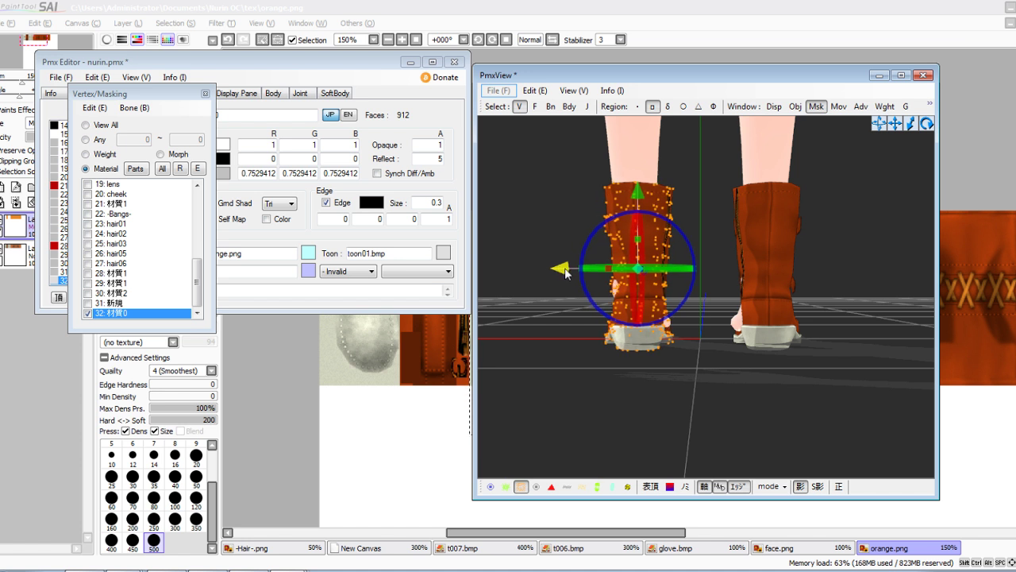
Select the character's right boot and move it slightly inward along the X axis
{"action": "left_click", "coordinate": [704, 186]}
{"action": "left_click_drag", "start_coordinate": [874, 268], "coordinate": [861, 378]}
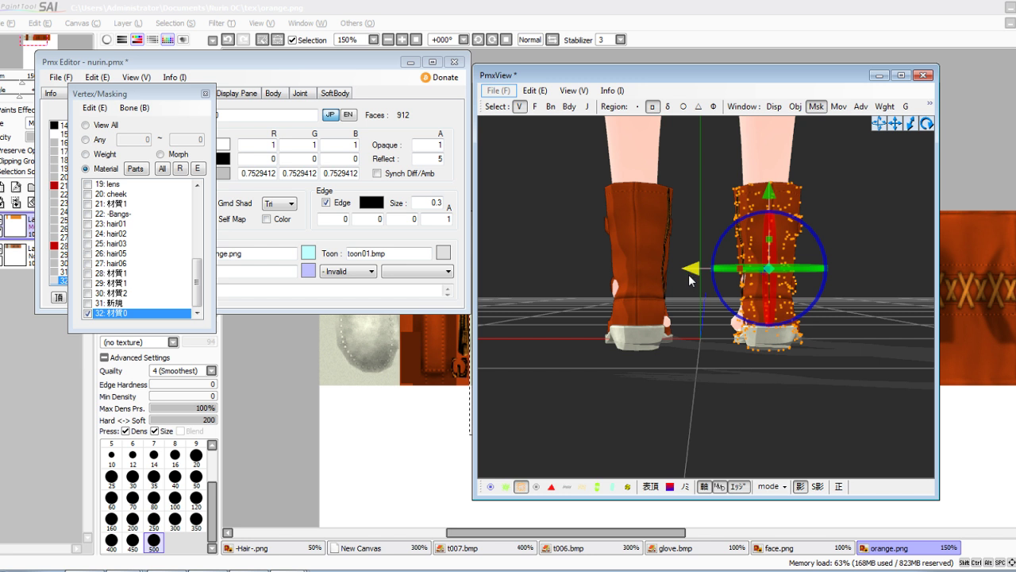
{"action": "left_click_drag", "start_coordinate": [689, 274], "coordinate": [684, 284]}
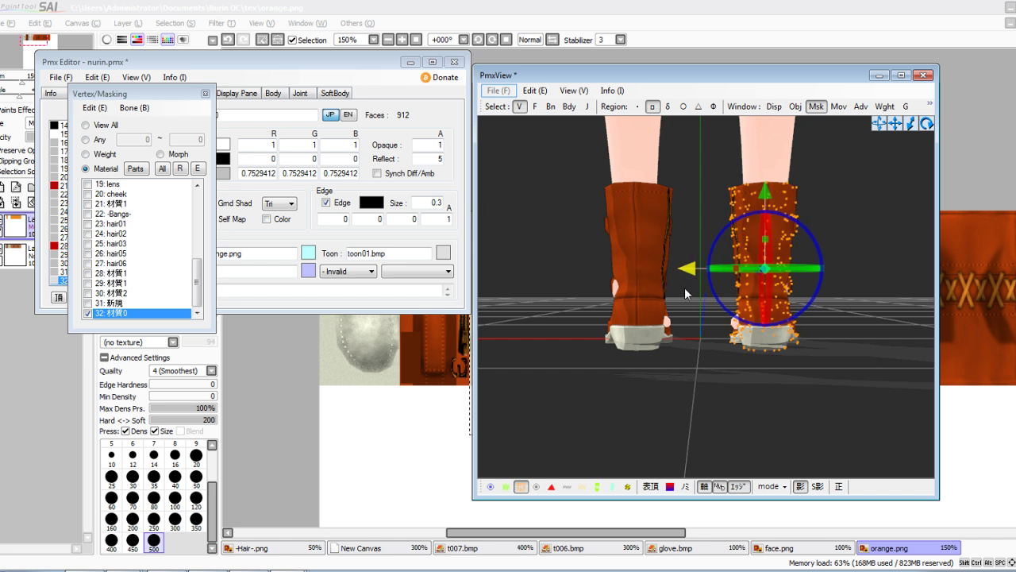
Nudge the selected right boot slightly further inward along the X axis, clear the selection and check both boots from the front
{"action": "right_click_drag", "start_coordinate": [676, 251], "coordinate": [674, 200]}
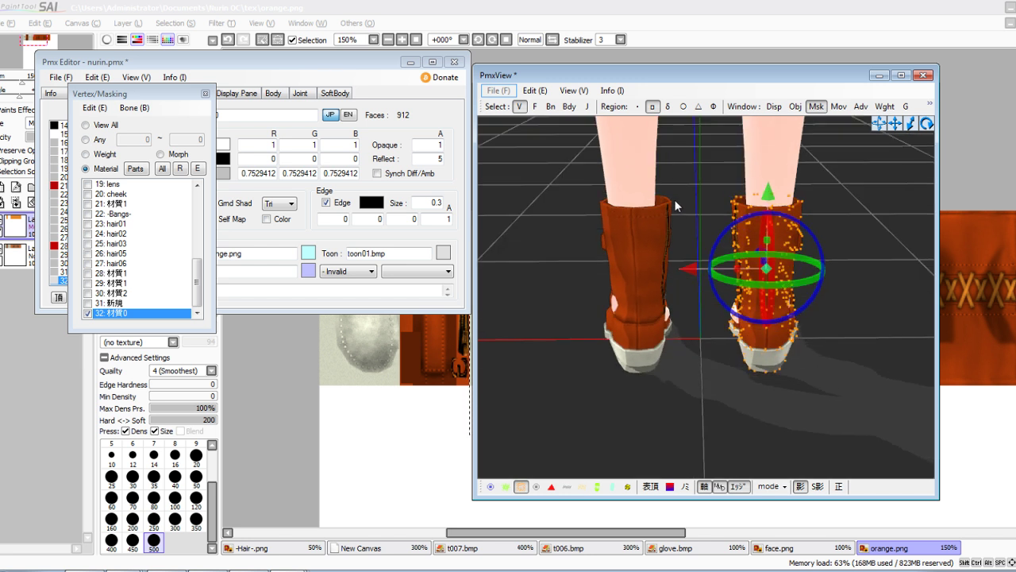
{"action": "left_click_drag", "start_coordinate": [689, 271], "coordinate": [691, 281]}
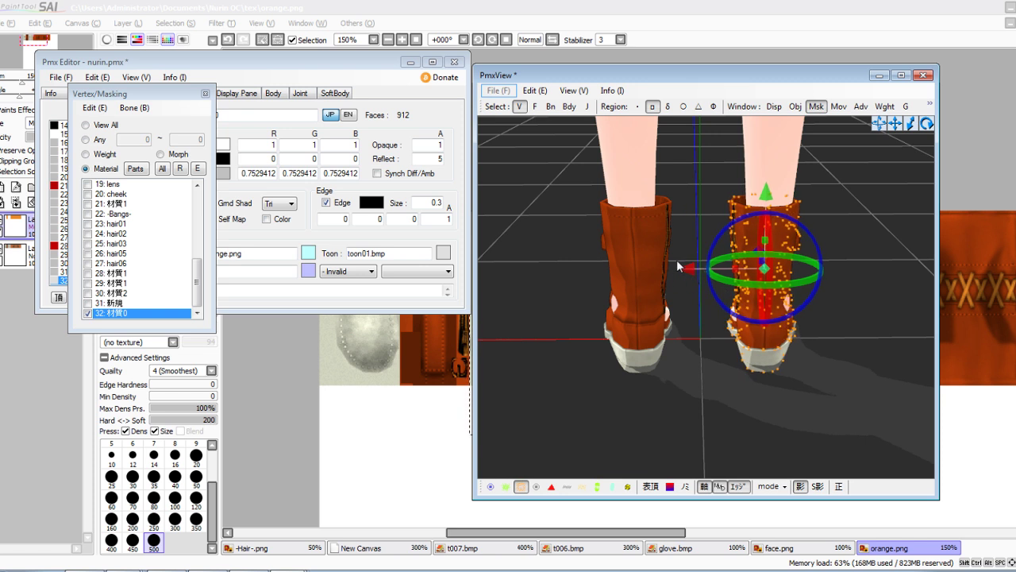
{"action": "left_click", "coordinate": [677, 260]}
{"action": "right_click_drag", "start_coordinate": [677, 260], "coordinate": [812, 224]}
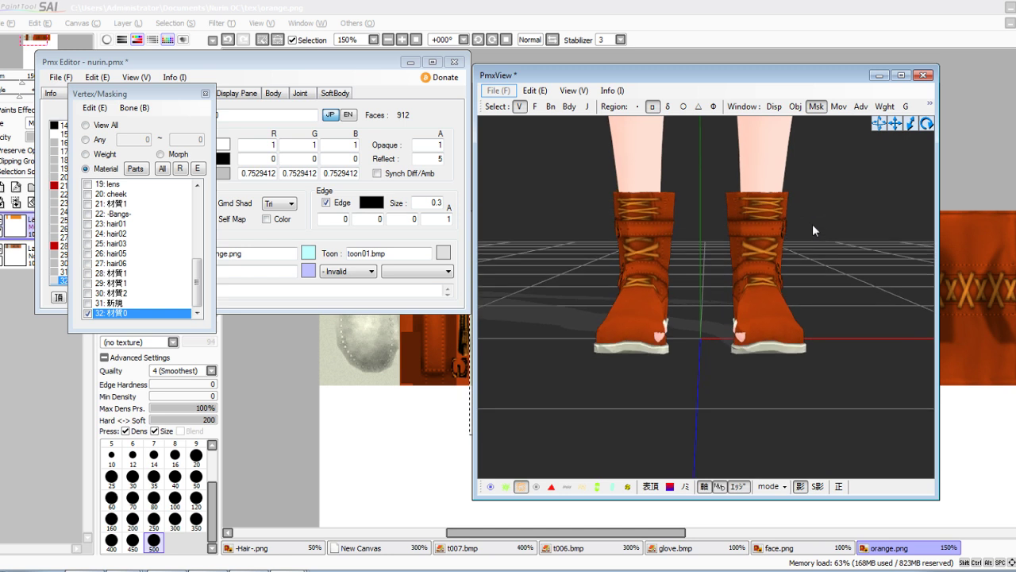
{"action": "right_click_drag", "start_coordinate": [685, 215], "coordinate": [687, 257]}
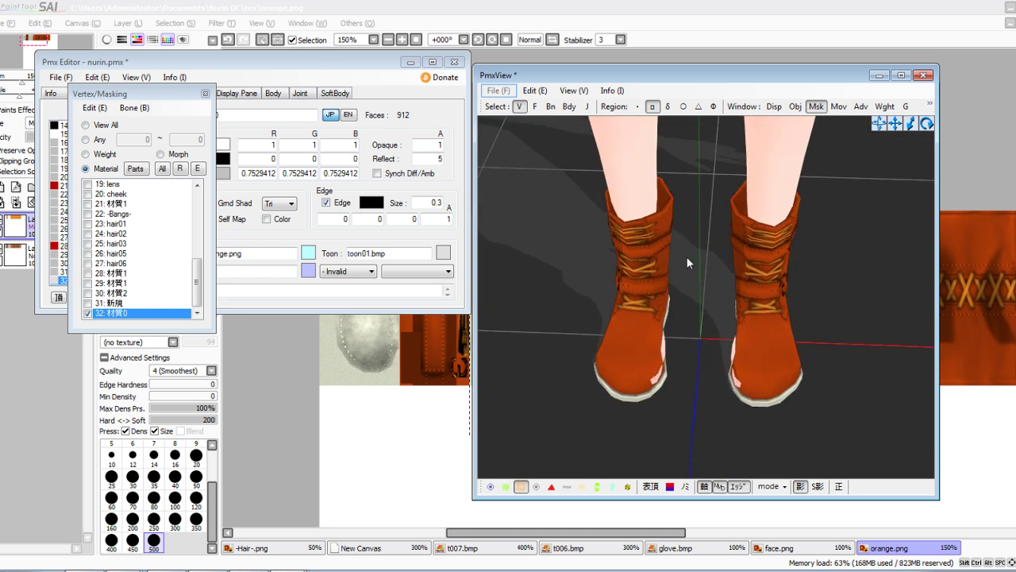
Select each boot in turn from above and rotate it slightly around the vertical axis so it covers the exposed toes
{"action": "left_click_drag", "start_coordinate": [534, 148], "coordinate": [691, 443]}
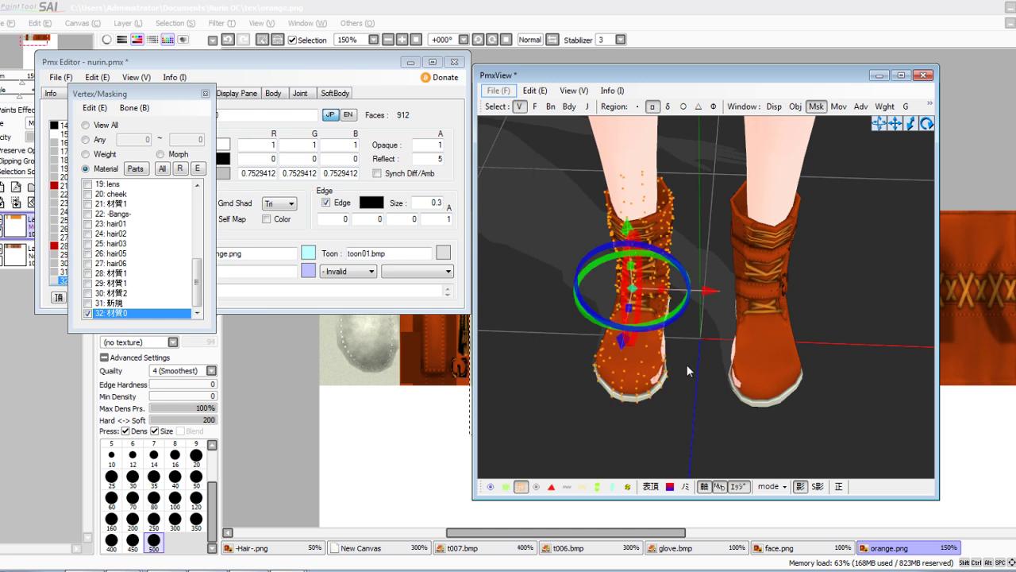
{"action": "scroll", "coordinate": [687, 365], "scroll_direction": "up", "scroll_amount": 2}
{"action": "left_click_drag", "start_coordinate": [655, 359], "coordinate": [655, 360]}
{"action": "left_click", "coordinate": [842, 189]}
{"action": "left_click_drag", "start_coordinate": [843, 188], "coordinate": [702, 462]}
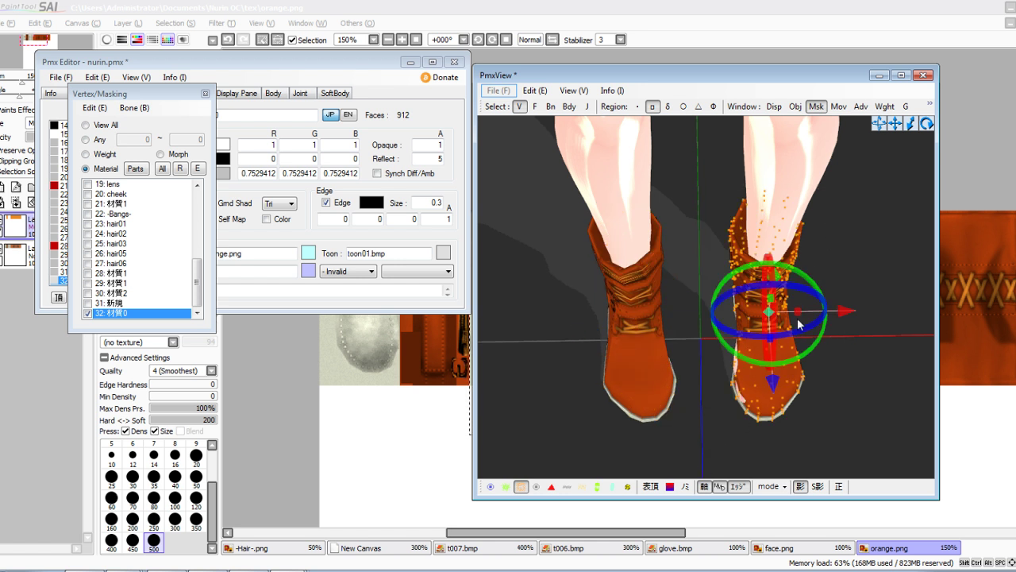
{"action": "left_click_drag", "start_coordinate": [817, 348], "coordinate": [799, 348]}
{"action": "left_click", "coordinate": [696, 384]}
{"action": "right_click_drag", "start_coordinate": [691, 387], "coordinate": [696, 359]}
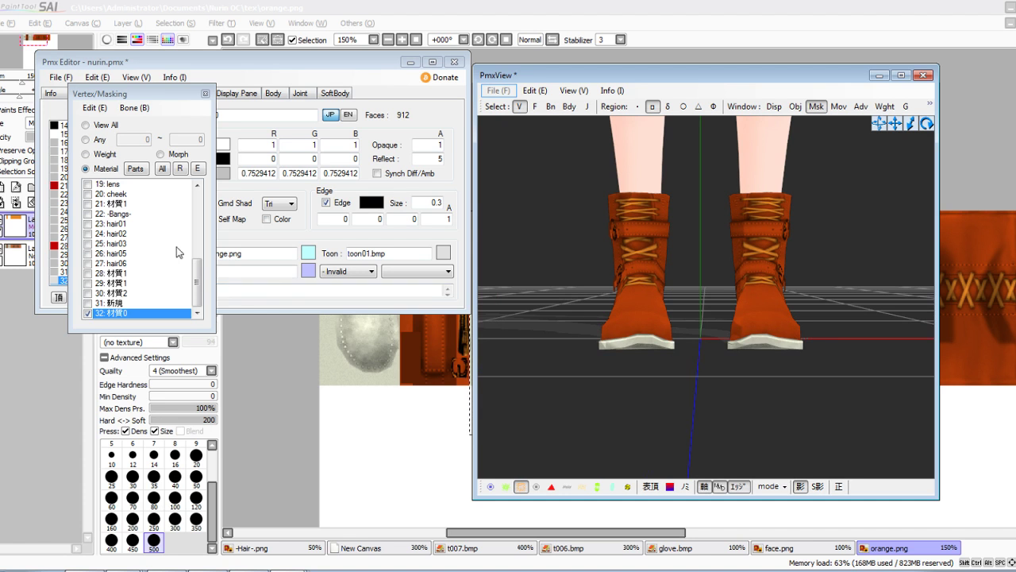
Mask every material except Nails and body, and turn on the vertex display
{"action": "left_click", "coordinate": [164, 169]}
{"action": "left_click", "coordinate": [180, 169]}
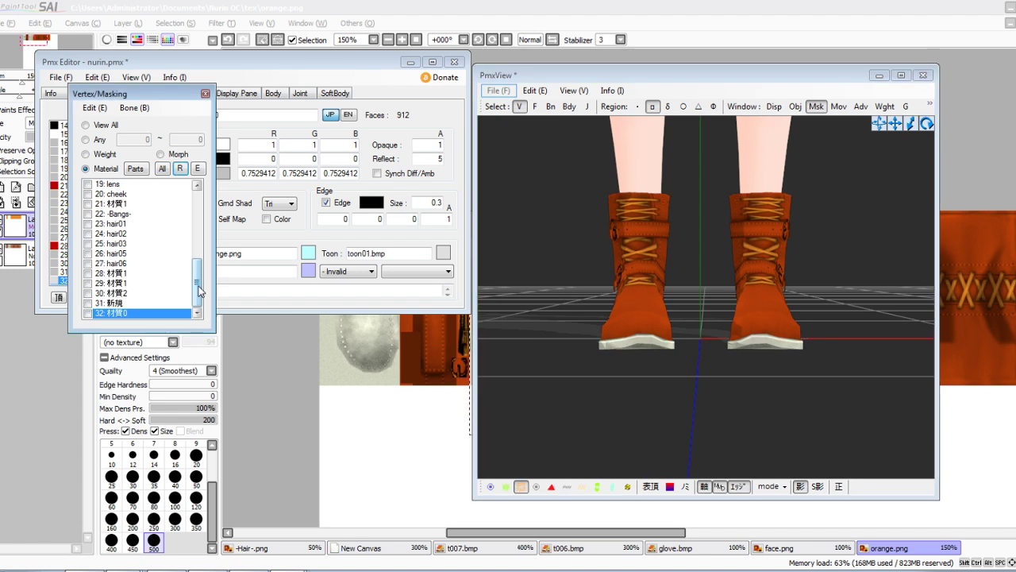
{"action": "left_click_drag", "start_coordinate": [198, 291], "coordinate": [203, 172]}
{"action": "left_click", "coordinate": [111, 214]}
{"action": "left_click", "coordinate": [118, 206]}
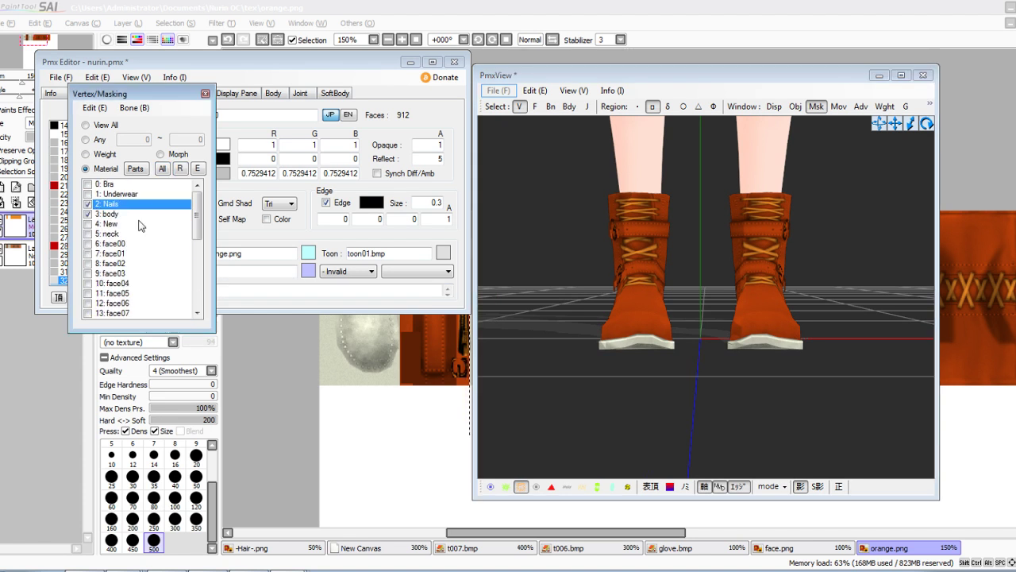
{"action": "left_click", "coordinate": [507, 486]}
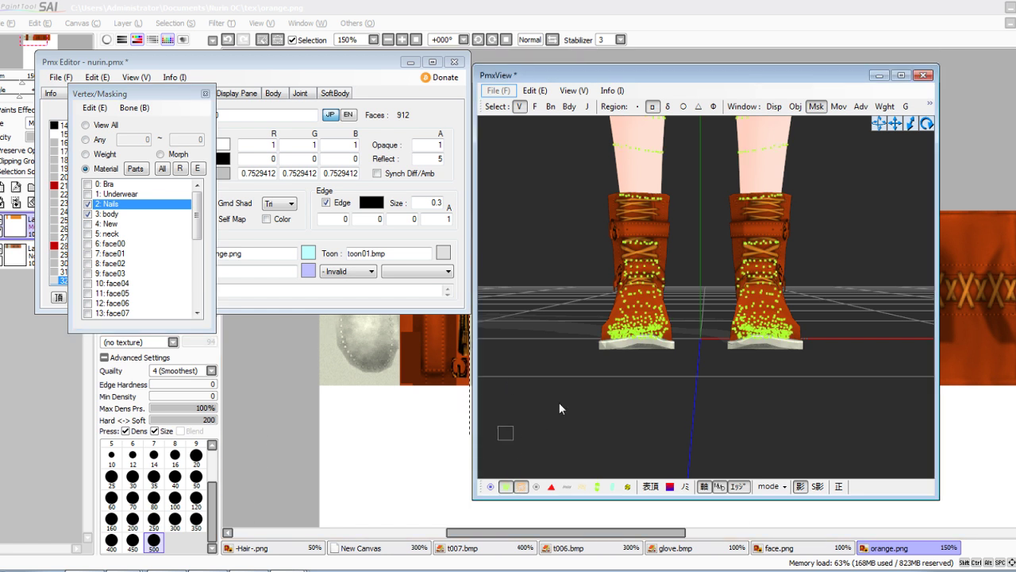
Try to delete the foot and lower-leg vertices inside both boots, inspect the boots and undo the deletion
{"action": "left_click_drag", "start_coordinate": [559, 408], "coordinate": [847, 225]}
{"action": "key", "text": "Delete"}
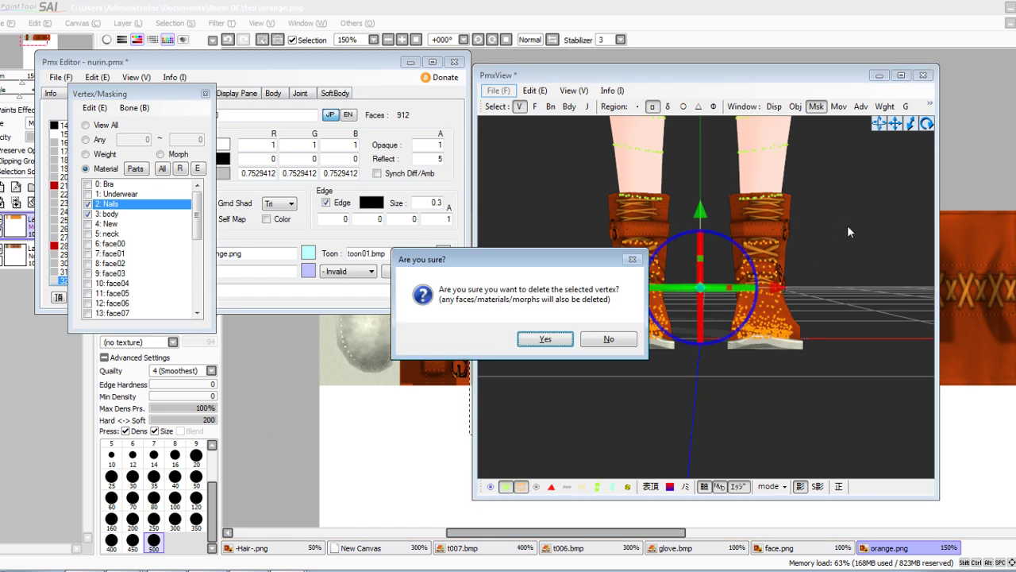
{"action": "key", "text": "Return"}
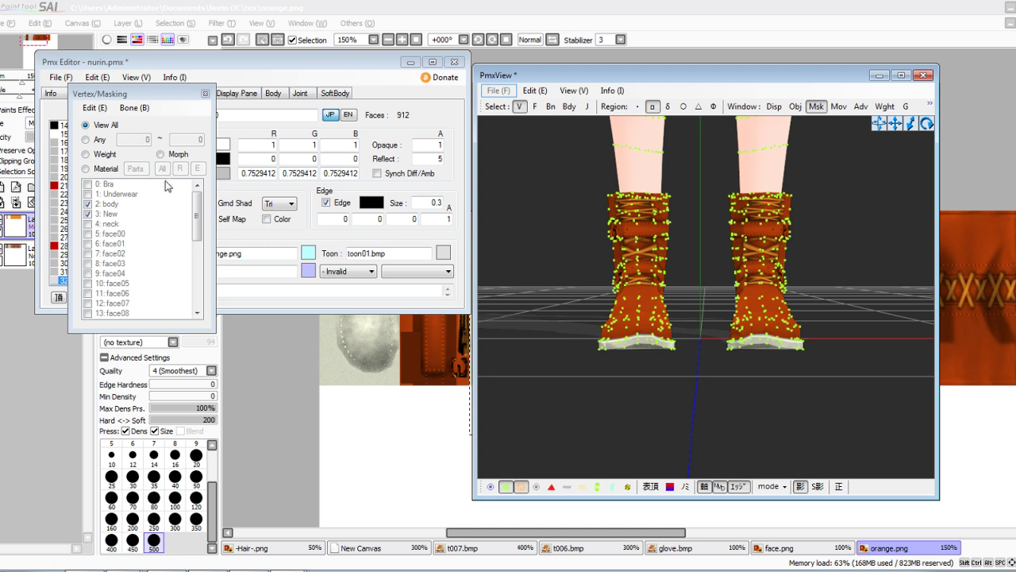
{"action": "left_click", "coordinate": [111, 171]}
{"action": "left_click", "coordinate": [162, 169]}
{"action": "left_click", "coordinate": [181, 170]}
{"action": "mouse_move", "coordinate": [796, 258]}
{"action": "right_mouse_down"}
{"action": "mouse_move", "coordinate": [819, 304]}
{"action": "mouse_move", "coordinate": [789, 306]}
{"action": "mouse_move", "coordinate": [821, 274]}
{"action": "mouse_move", "coordinate": [806, 270]}
{"action": "right_mouse_up"}
{"action": "key", "text": "ctrl+z"}
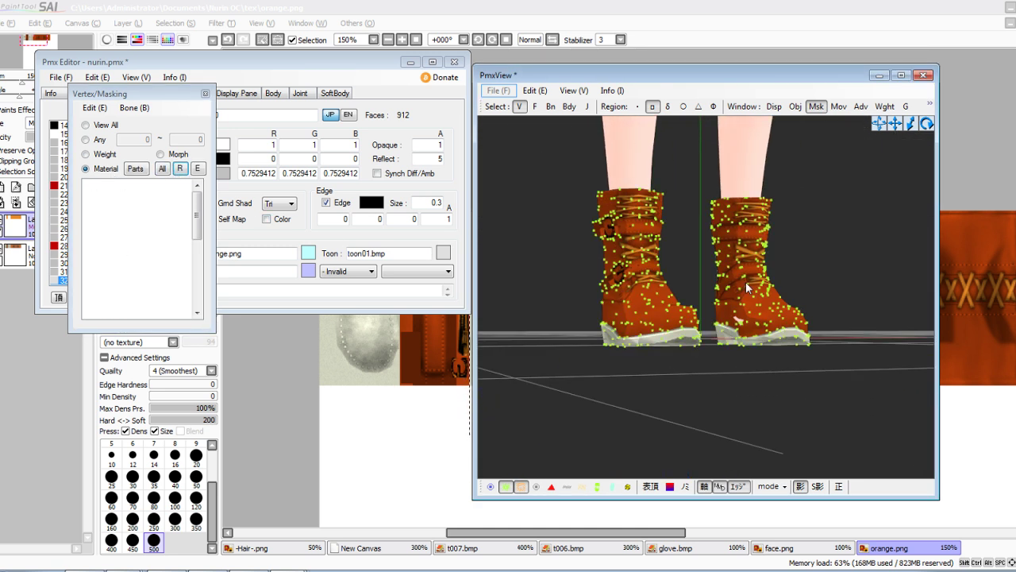
{"action": "right_click_drag", "start_coordinate": [746, 281], "coordinate": [724, 289]}
Isolate the Nails and body materials again and delete only the foot vertices inside both boots, from the toes up to the ankles
{"action": "left_click", "coordinate": [166, 169]}
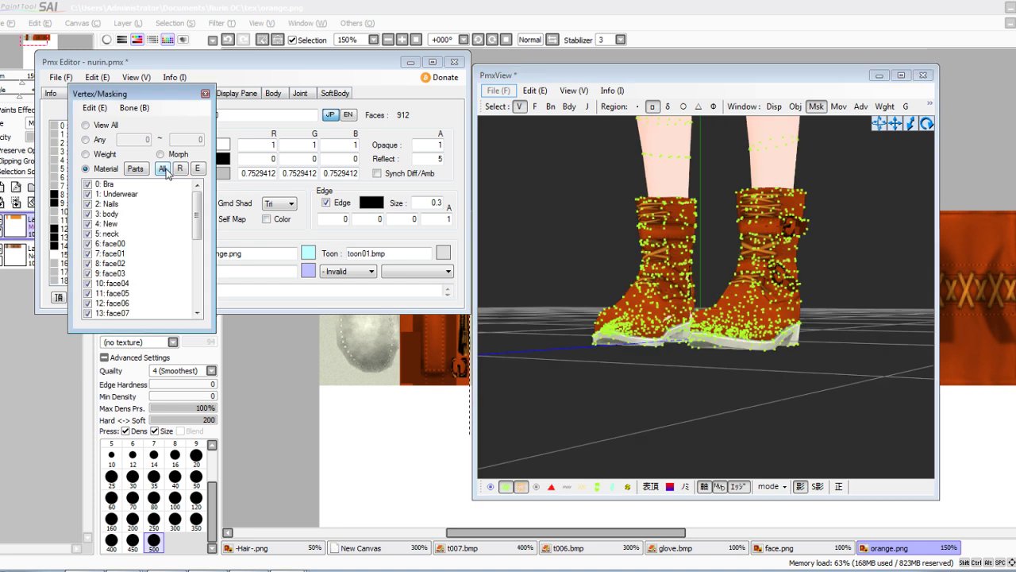
{"action": "left_click", "coordinate": [182, 169]}
{"action": "left_click", "coordinate": [117, 213]}
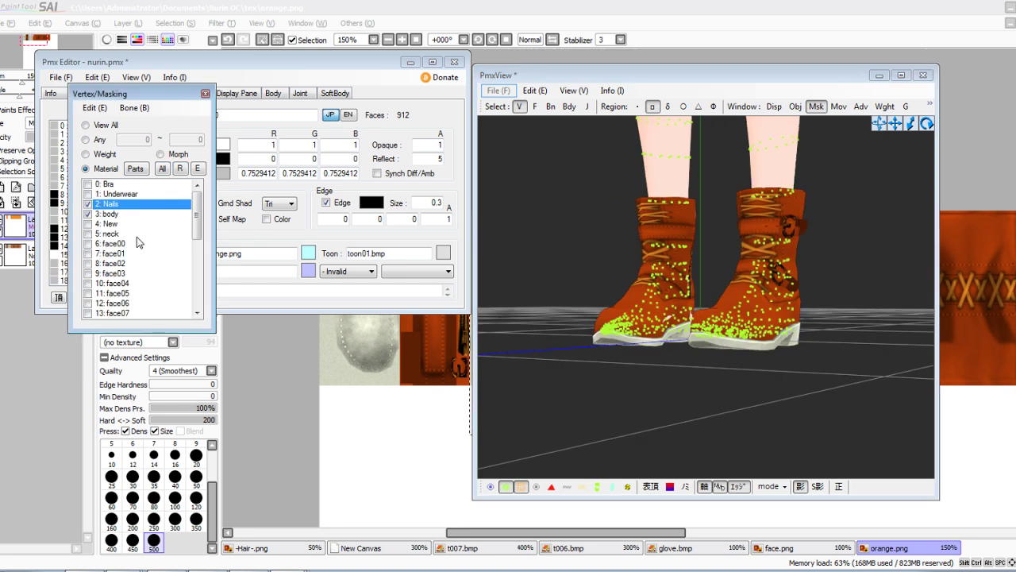
{"action": "right_click_drag", "start_coordinate": [624, 235], "coordinate": [655, 243]}
{"action": "left_click_drag", "start_coordinate": [701, 335], "coordinate": [819, 252]}
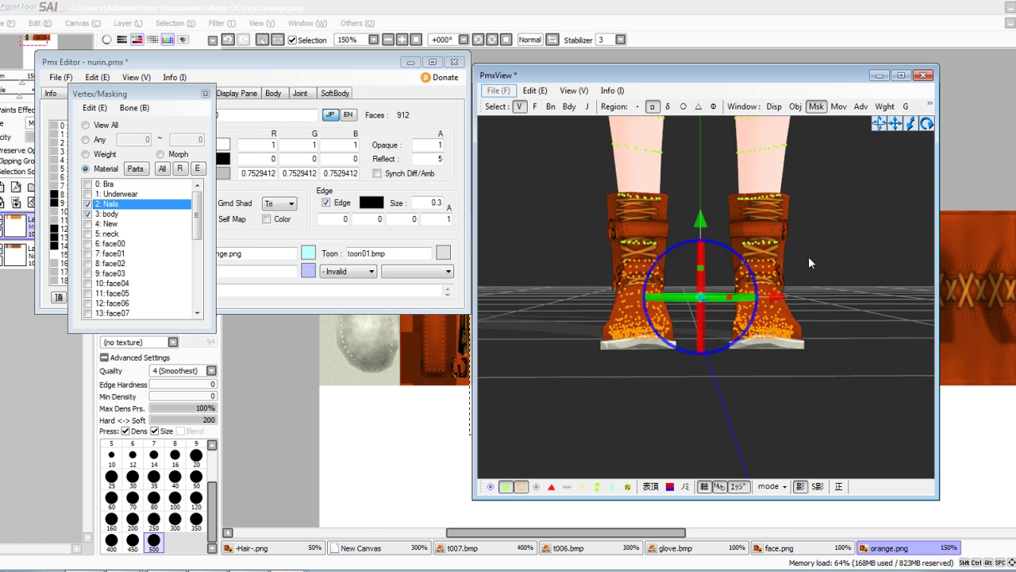
{"action": "key", "text": "Delete"}
{"action": "key", "text": "Return"}
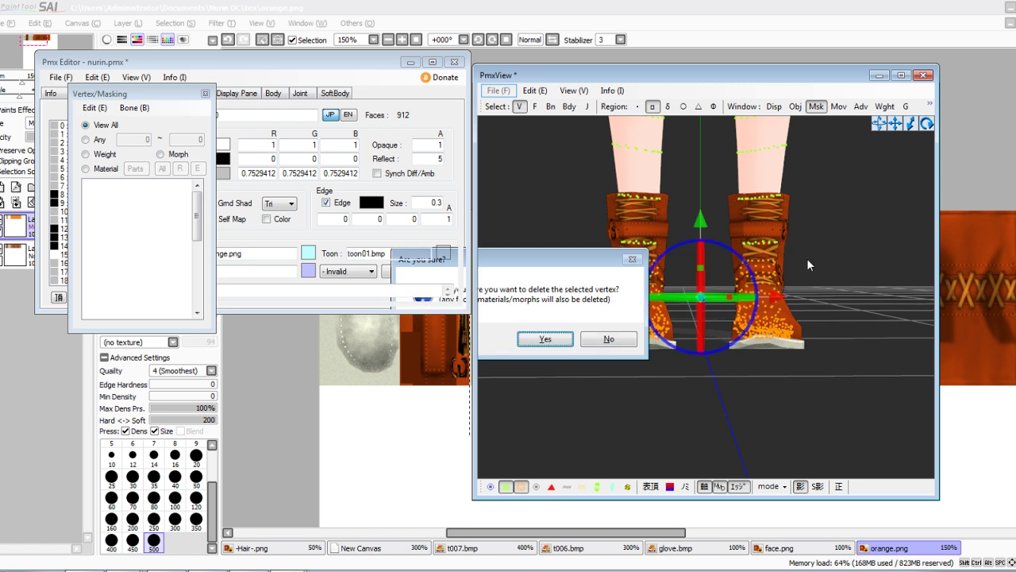
Uncheck all materials in the mask to hide the vertex markers and look over the boots and bare legs
{"action": "right_click_drag", "start_coordinate": [818, 261], "coordinate": [899, 172]}
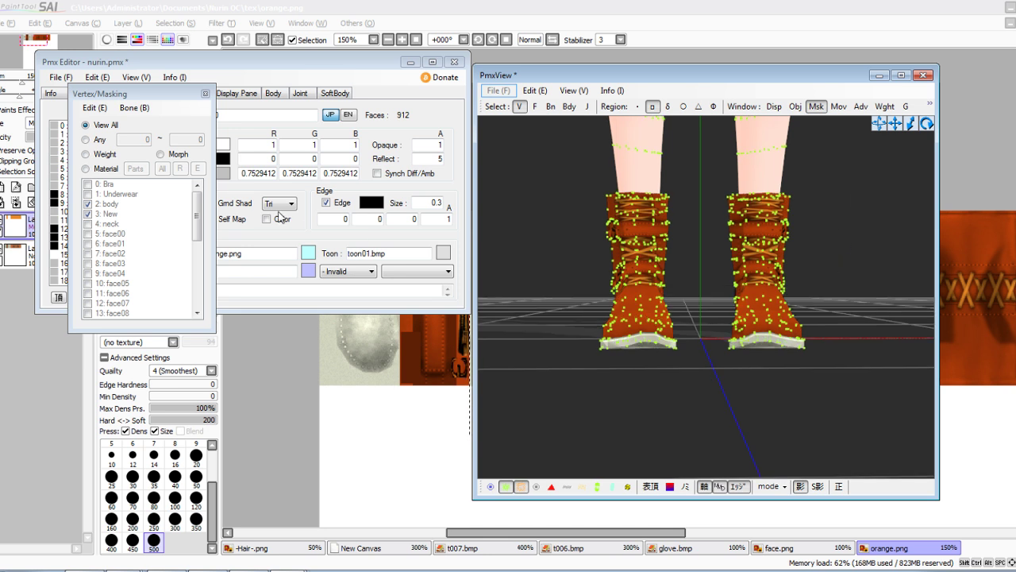
{"action": "left_click", "coordinate": [113, 167]}
{"action": "left_click", "coordinate": [162, 168]}
{"action": "left_click", "coordinate": [180, 168]}
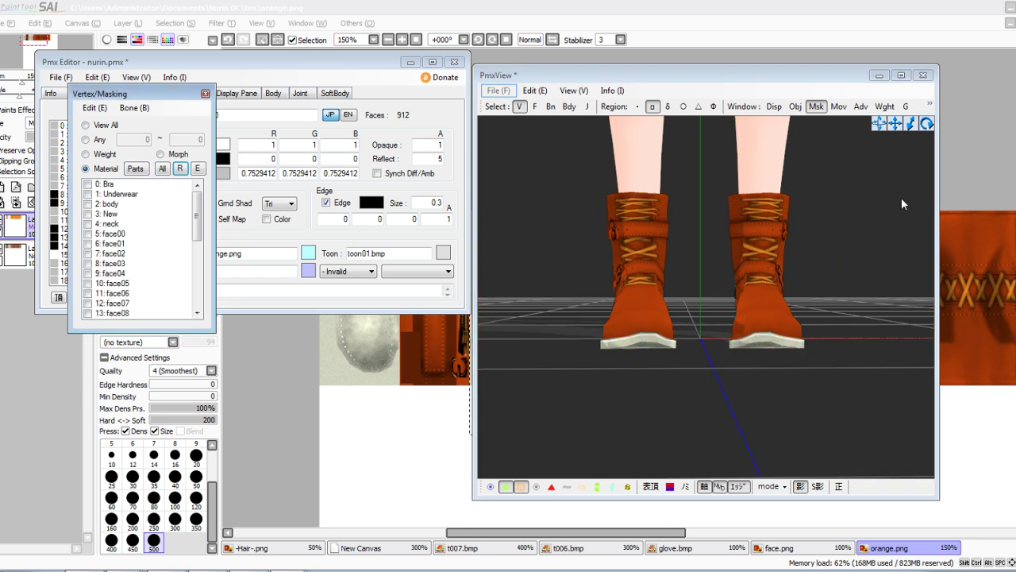
{"action": "left_click_drag", "start_coordinate": [898, 129], "coordinate": [858, 206]}
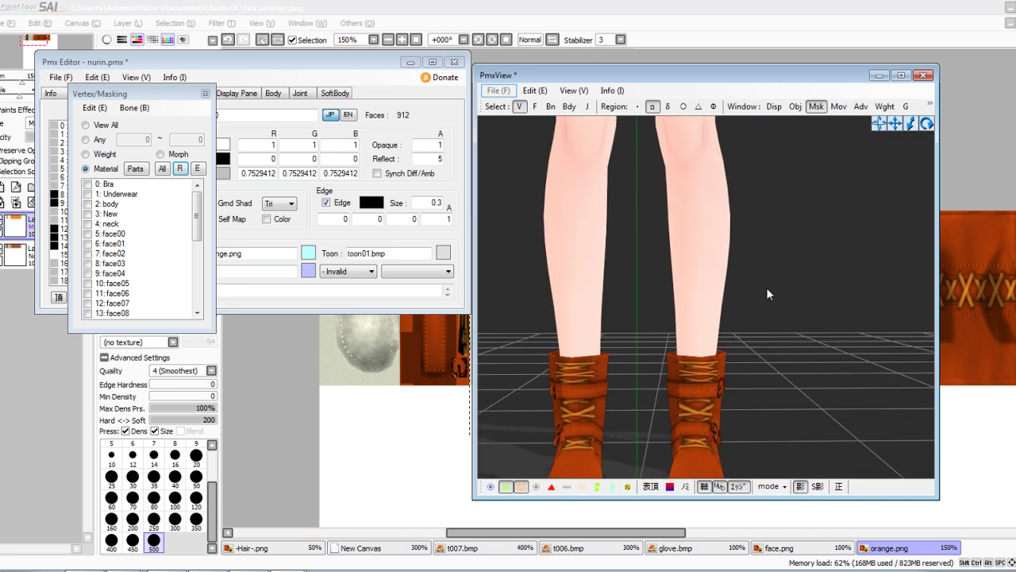
Test the boots in Transform View by lifting the left leg with the 左足IK親 bone, and undo the pose
{"action": "left_click", "coordinate": [304, 568]}
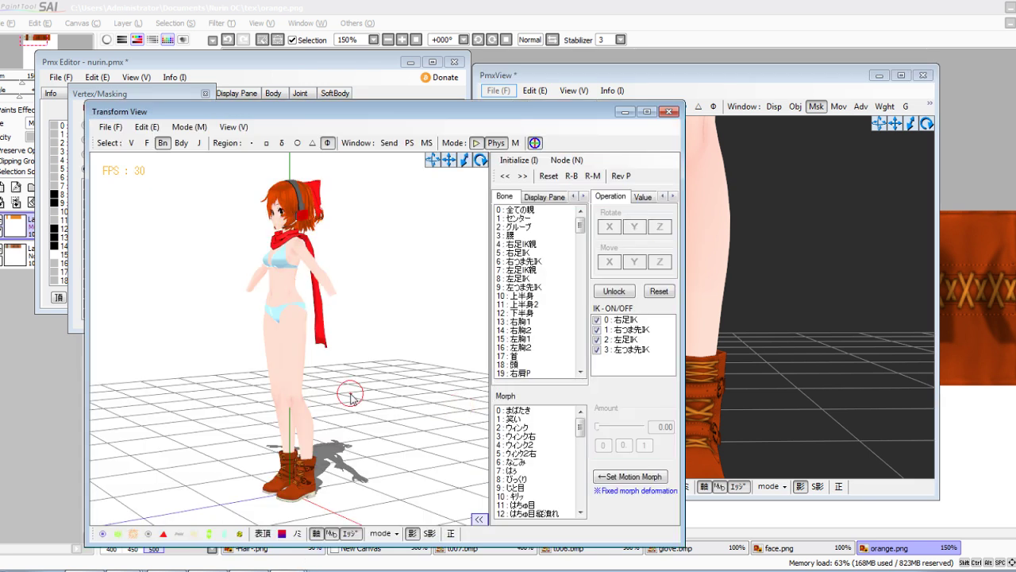
{"action": "left_click", "coordinate": [309, 493]}
{"action": "left_click_drag", "start_coordinate": [310, 496], "coordinate": [222, 397]}
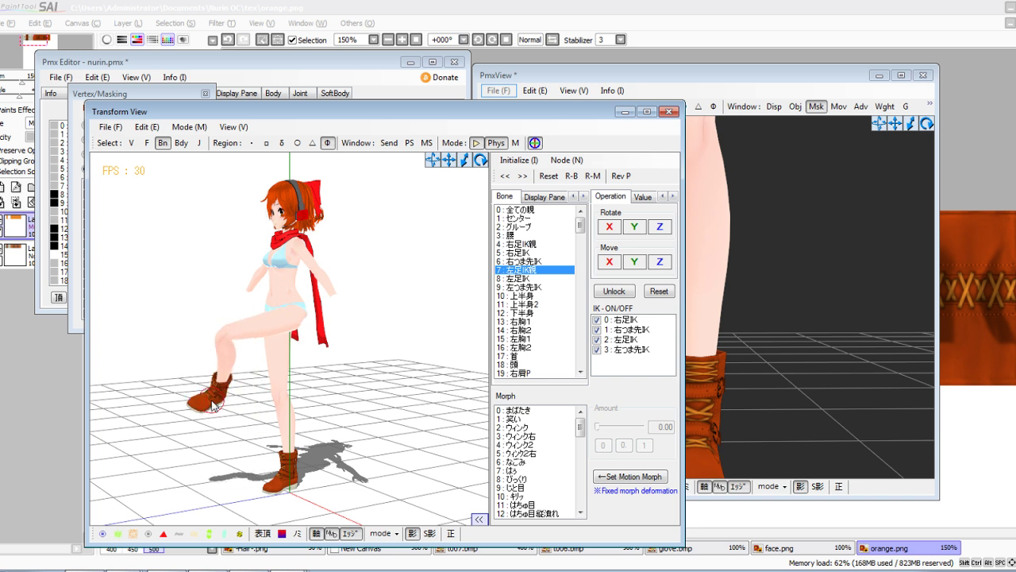
{"action": "left_click", "coordinate": [282, 386]}
{"action": "right_click_drag", "start_coordinate": [282, 386], "coordinate": [403, 380]}
{"action": "key", "text": "ctrl+z"}
{"action": "mouse_move", "coordinate": [361, 406]}
{"action": "right_mouse_down"}
{"action": "mouse_move", "coordinate": [338, 413]}
{"action": "mouse_move", "coordinate": [352, 411]}
{"action": "right_mouse_up"}
{"action": "left_click", "coordinate": [739, 294]}
{"action": "right_click_drag", "start_coordinate": [740, 295], "coordinate": [744, 296]}
{"action": "left_click", "coordinate": [424, 337]}
{"action": "right_click_drag", "start_coordinate": [424, 337], "coordinate": [475, 329]}
Move and enlarge the PmxView window, and view the character from the boots up to the hips
{"action": "left_click", "coordinate": [804, 251]}
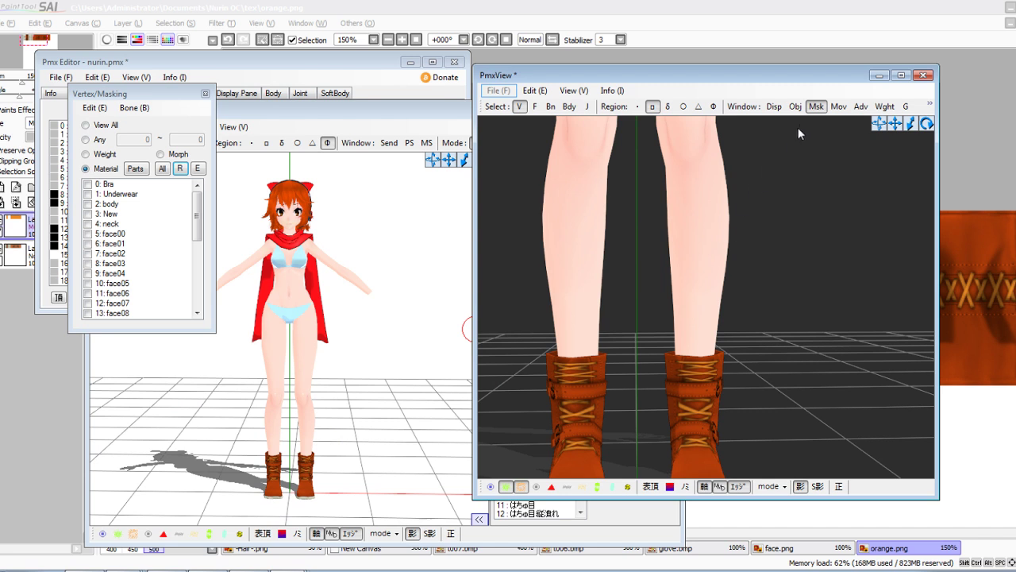
{"action": "left_click_drag", "start_coordinate": [699, 75], "coordinate": [699, 12]}
{"action": "left_click_drag", "start_coordinate": [939, 437], "coordinate": [1015, 568]}
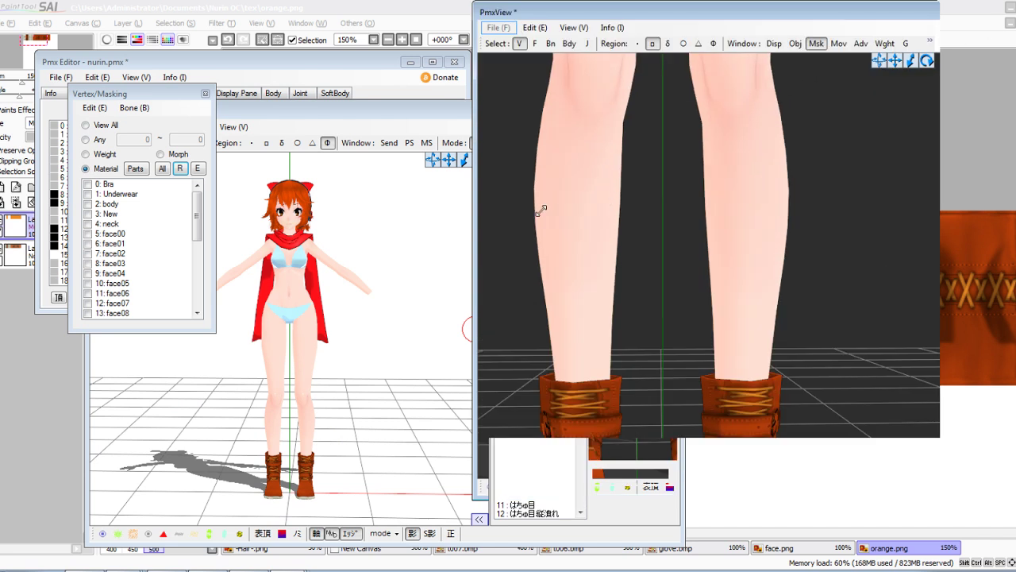
{"action": "left_click_drag", "start_coordinate": [342, 292], "coordinate": [309, 308]}
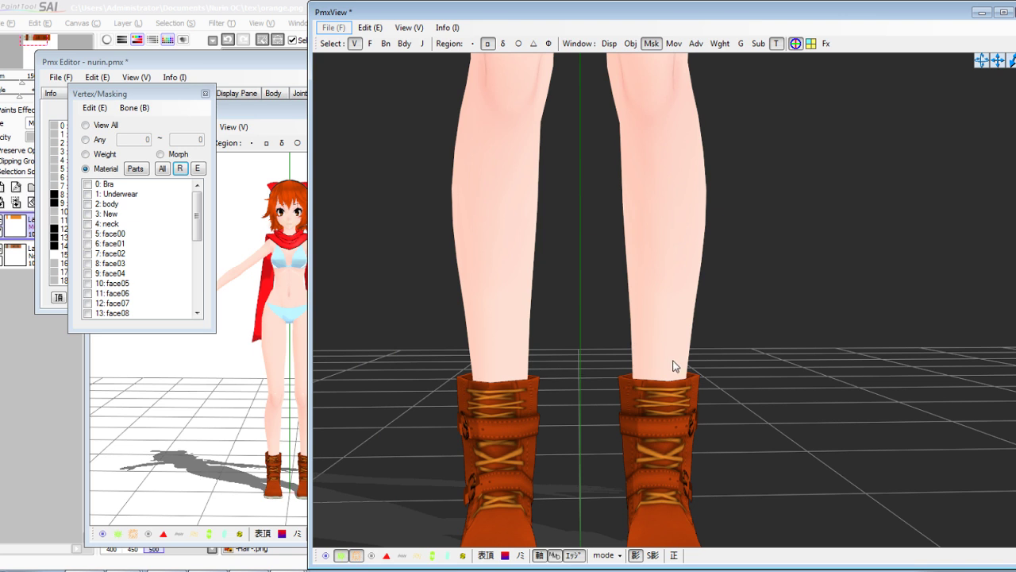
{"action": "left_click_drag", "start_coordinate": [999, 60], "coordinate": [783, 194]}
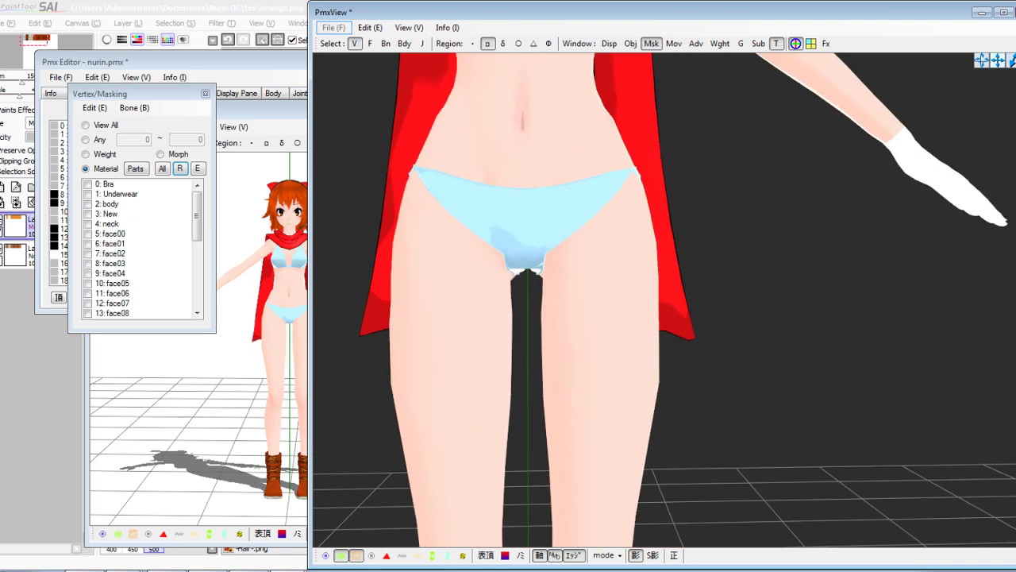
{"action": "scroll", "coordinate": [784, 200], "scroll_direction": "down", "scroll_amount": 3}
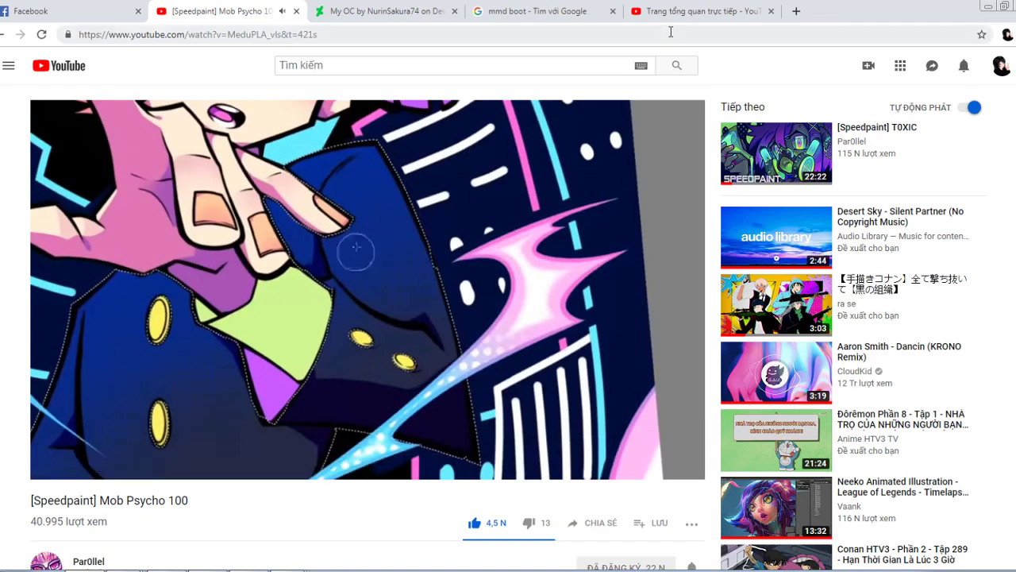
Switch to the browser, start the [Speedpaint] T0XIC video and review the My OC reference drawing on DeviantArt
{"action": "left_click", "coordinate": [776, 152]}
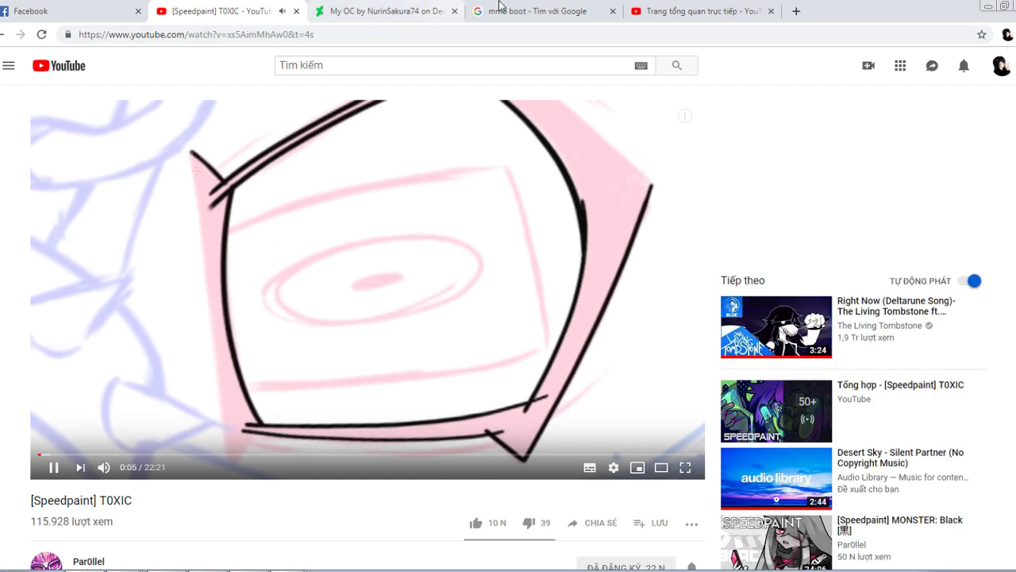
{"action": "left_click", "coordinate": [566, 9]}
{"action": "left_click", "coordinate": [375, 8]}
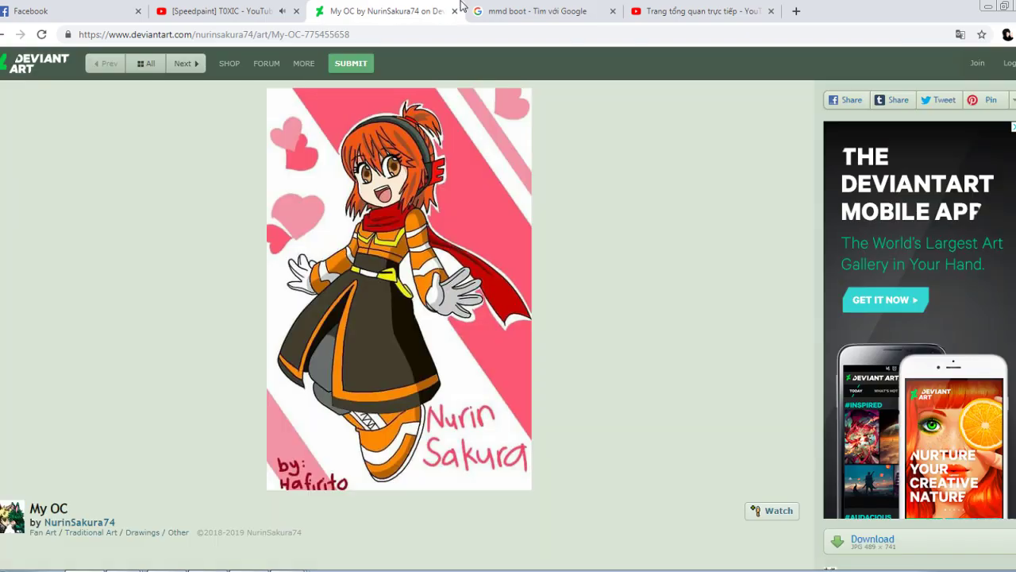
Search Google Images for "mmd overskirt" and compare the red MMD Overskirt result with the My OC reference drawing
{"action": "left_click", "coordinate": [516, 6]}
{"action": "scroll", "coordinate": [349, 147], "scroll_direction": "up", "scroll_amount": 5}
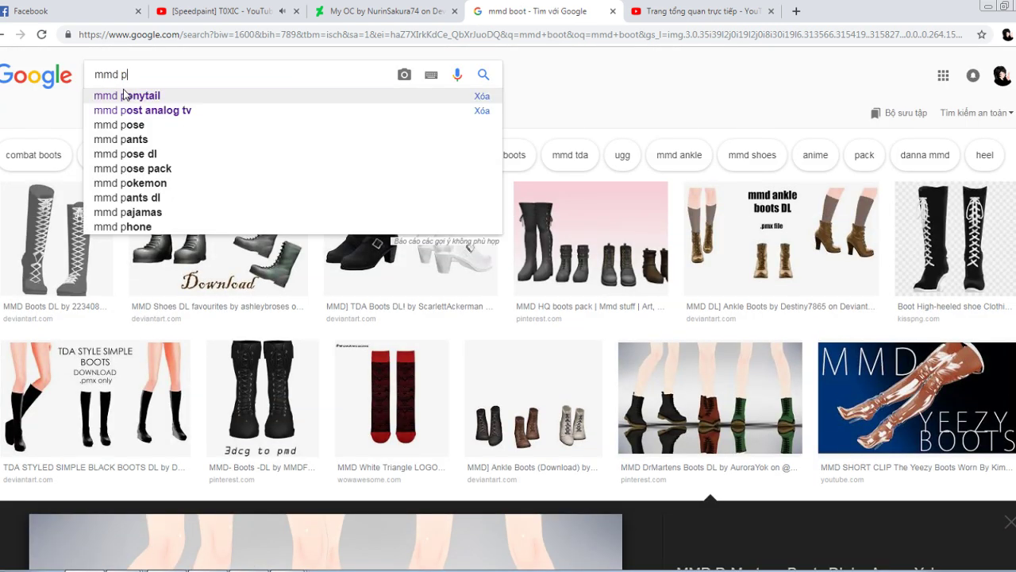
{"action": "key", "text": "BackSpace"}
{"action": "type", "text": "o"}
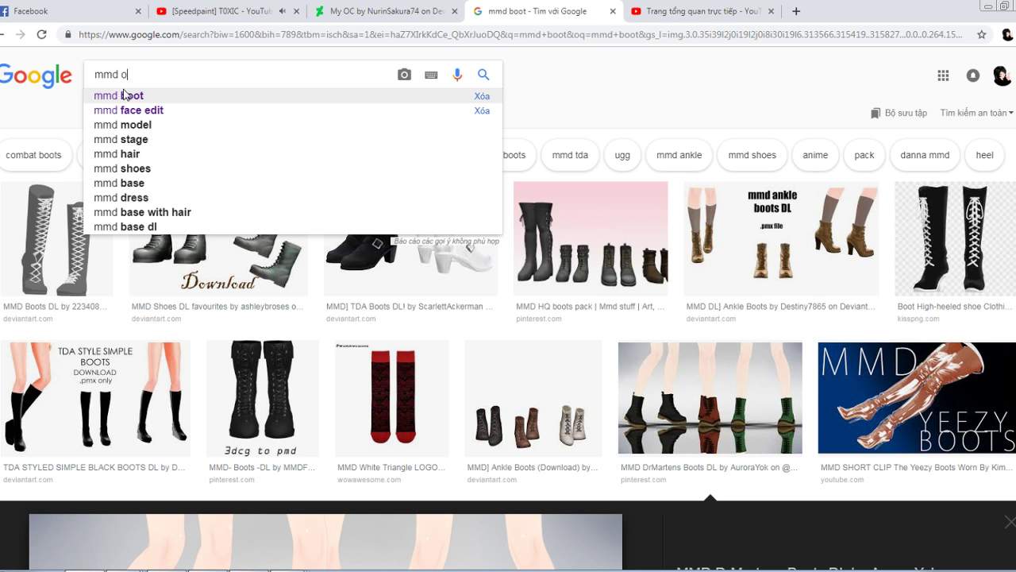
{"action": "type", "text": "vers"}
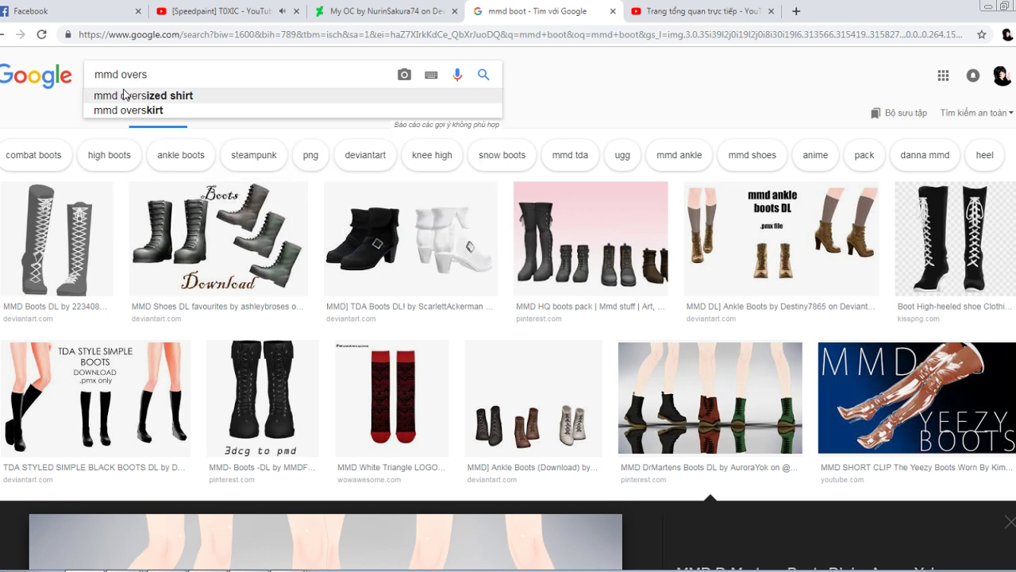
{"action": "key", "text": "Down"}
{"action": "key", "text": "Return"}
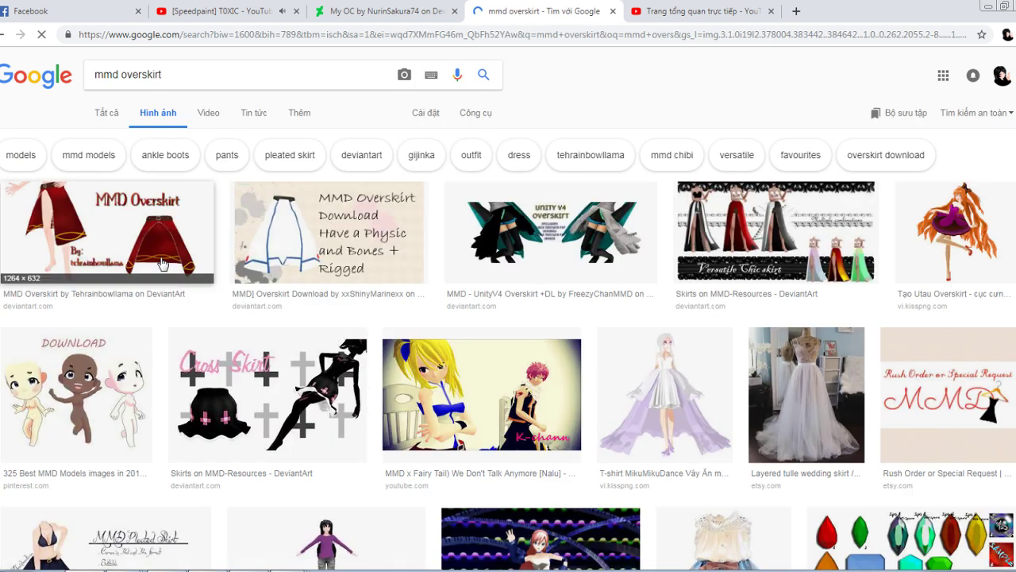
{"action": "left_click", "coordinate": [162, 261]}
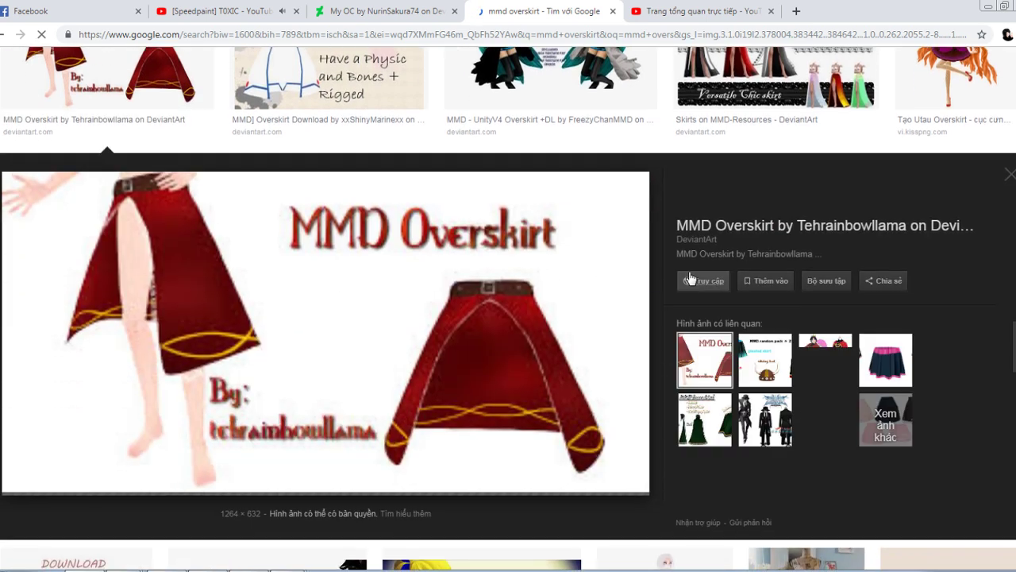
{"action": "left_click", "coordinate": [393, 11]}
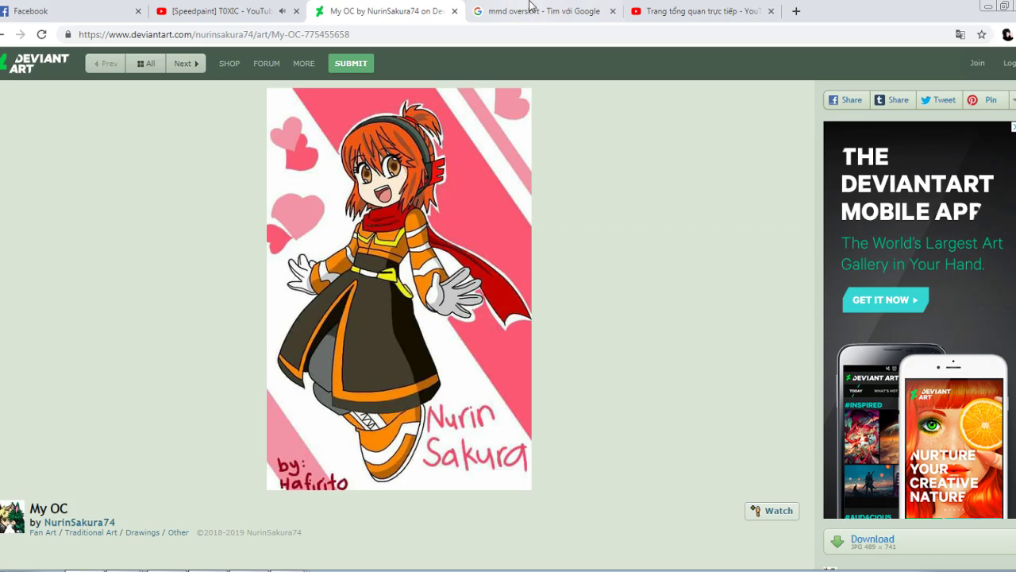
Open the red MMD Overskirt's DeviantArt page, read its description and compare it with the My OC reference drawing
{"action": "left_click", "coordinate": [588, 8]}
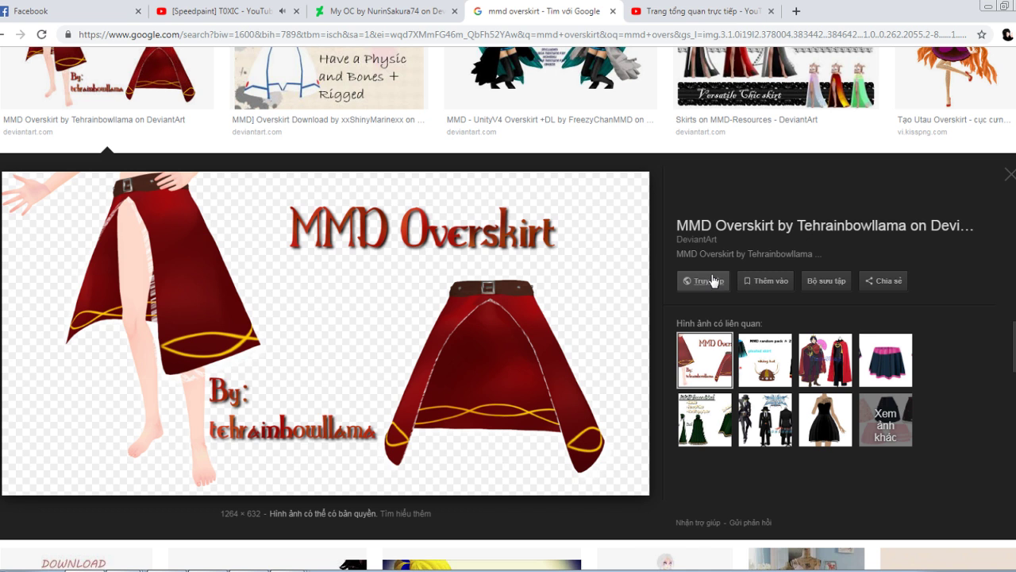
{"action": "left_click", "coordinate": [703, 280]}
{"action": "left_click", "coordinate": [361, 13]}
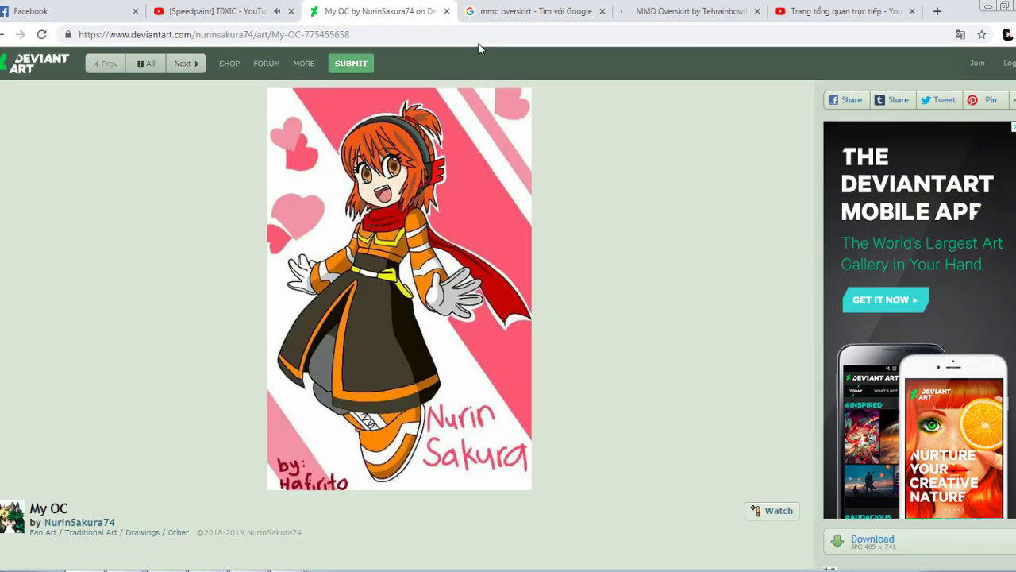
{"action": "left_click", "coordinate": [661, 10]}
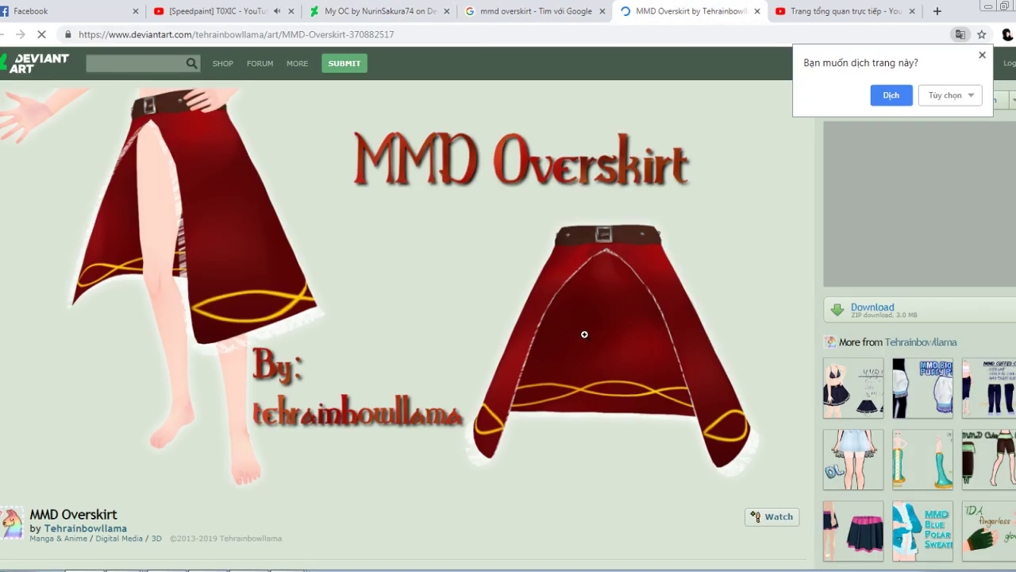
{"action": "scroll", "coordinate": [579, 335], "scroll_direction": "down", "scroll_amount": 4}
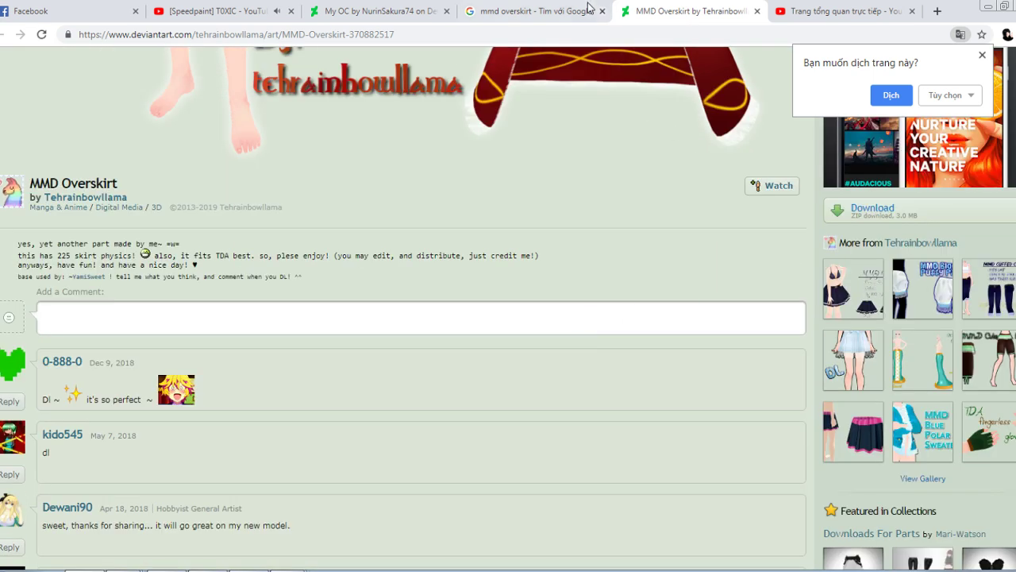
Preview the white, blue-trimmed overskirt among the image results, close the red overskirt's page and open the white one's DeviantArt page
{"action": "left_click", "coordinate": [548, 11]}
{"action": "left_click", "coordinate": [365, 172]}
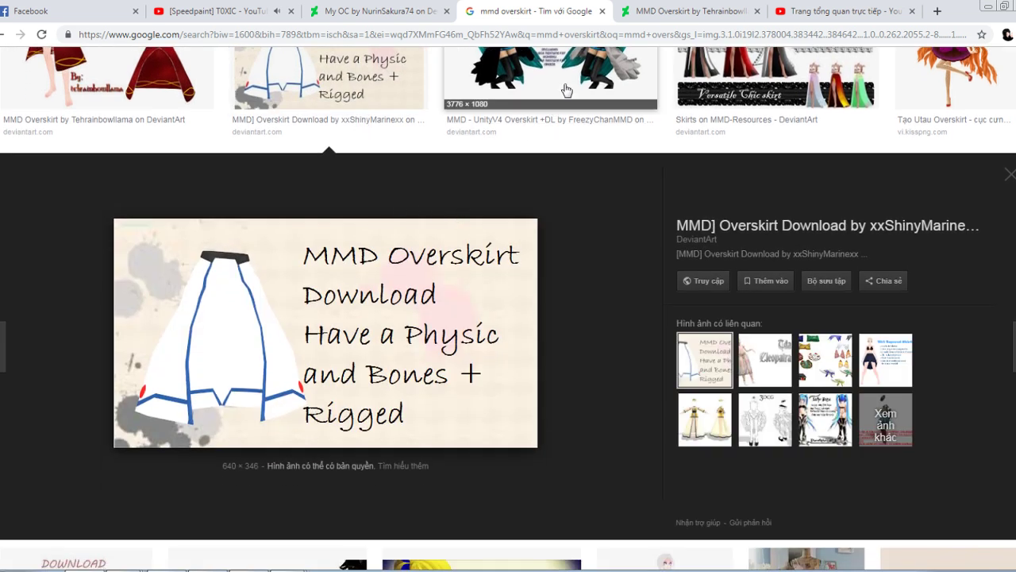
{"action": "left_click", "coordinate": [757, 11]}
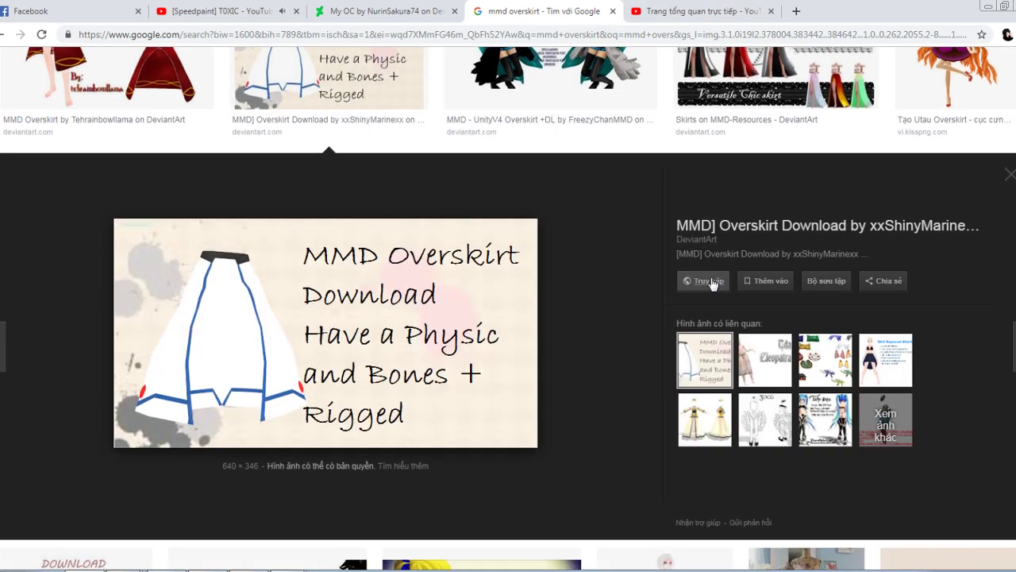
{"action": "left_click", "coordinate": [707, 282]}
Examine the Versatile Chic skirt, the UnityV4 Overskirt and the further image results as alternative skirt models
{"action": "left_click", "coordinate": [489, 16]}
{"action": "left_click", "coordinate": [740, 87]}
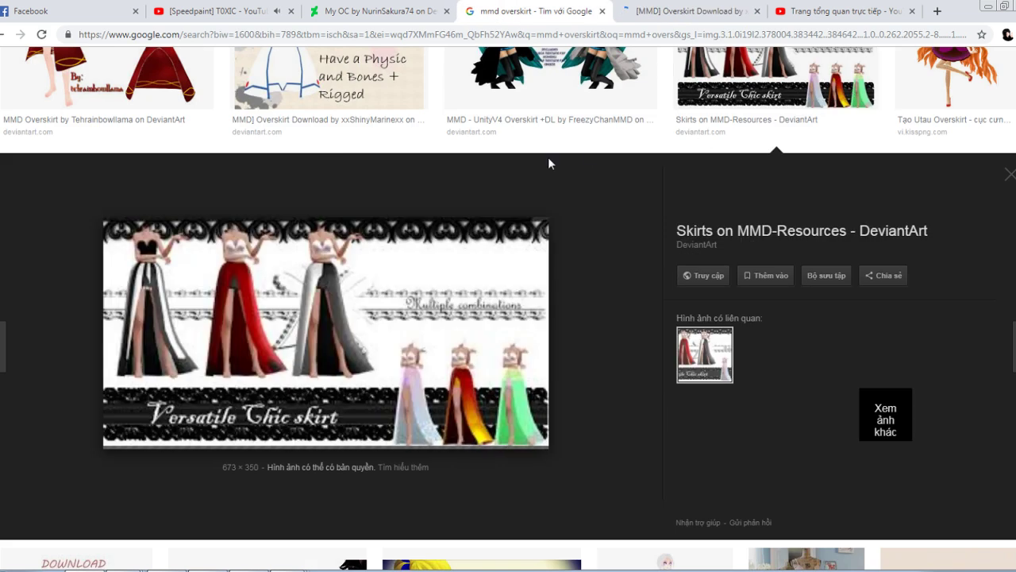
{"action": "left_click", "coordinate": [552, 113]}
{"action": "scroll", "coordinate": [554, 114], "scroll_direction": "down", "scroll_amount": 4}
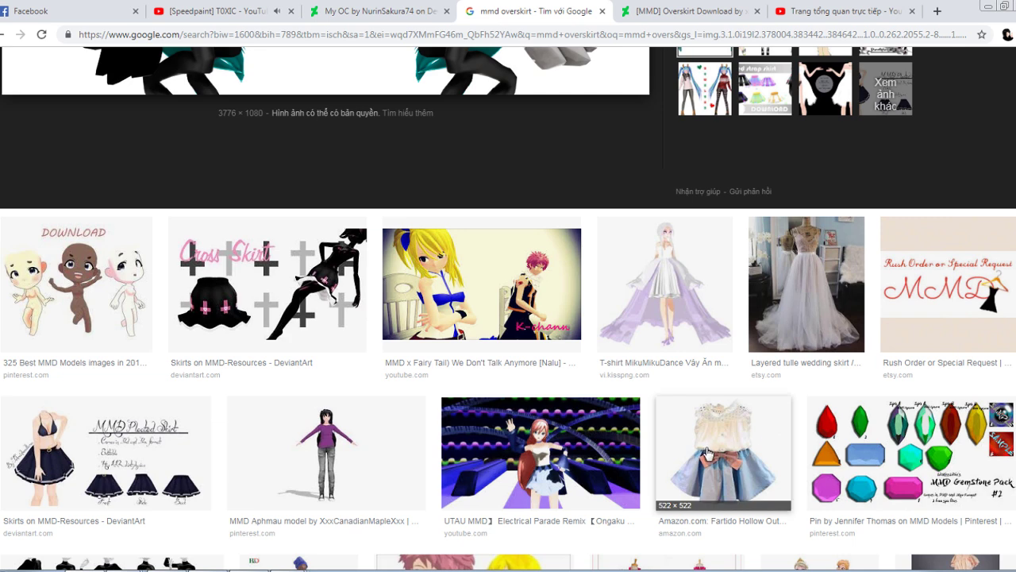
{"action": "scroll", "coordinate": [700, 449], "scroll_direction": "down", "scroll_amount": 2}
{"action": "scroll", "coordinate": [701, 449], "scroll_direction": "up", "scroll_amount": 3}
{"action": "scroll", "coordinate": [700, 450], "scroll_direction": "up", "scroll_amount": 4}
Download the white overskirt archive from its DeviantArt page and open the [MMD] Overskirt Download folder inside it
{"action": "left_click", "coordinate": [696, 10]}
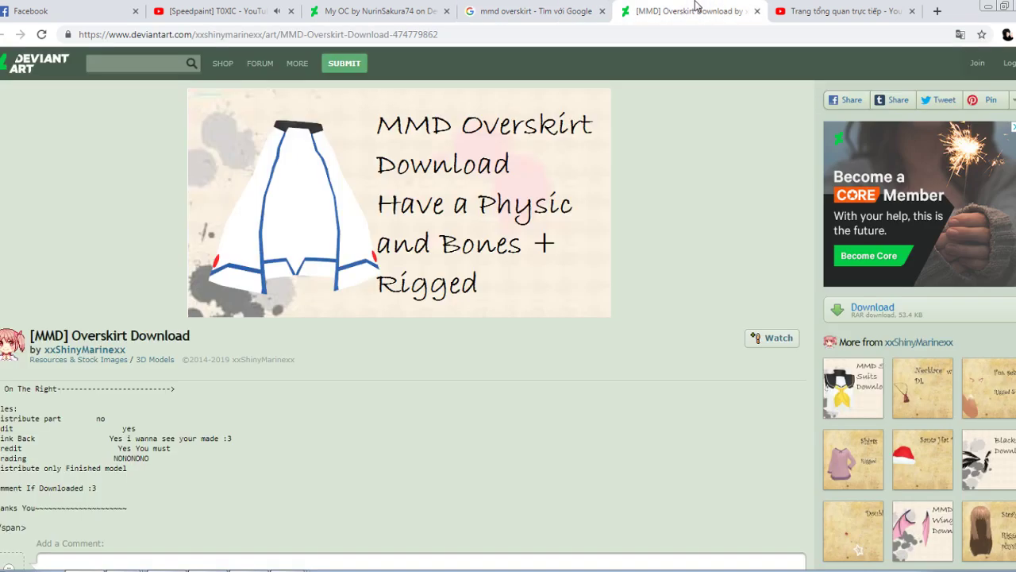
{"action": "left_click", "coordinate": [905, 315]}
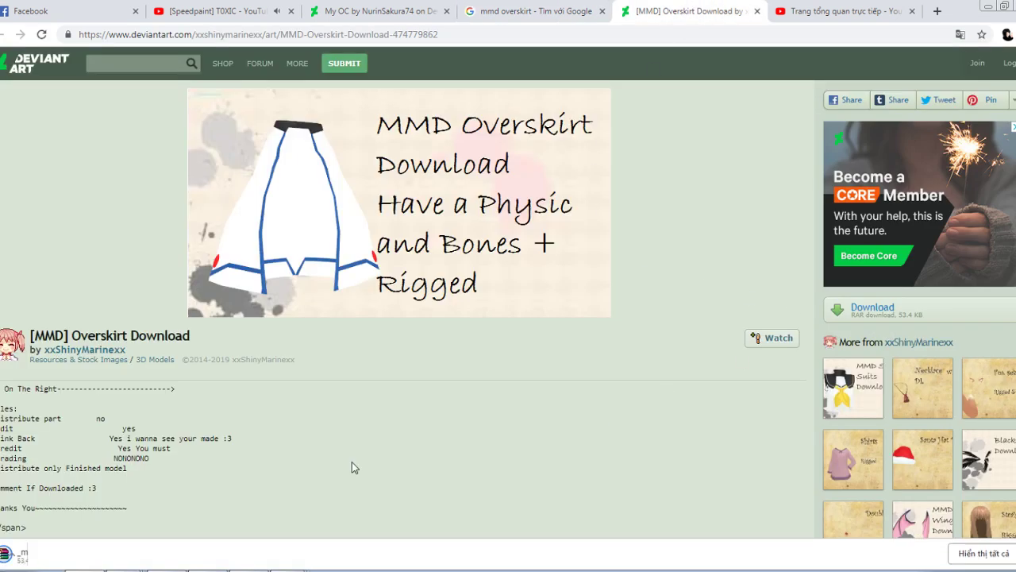
{"action": "left_click", "coordinate": [71, 555]}
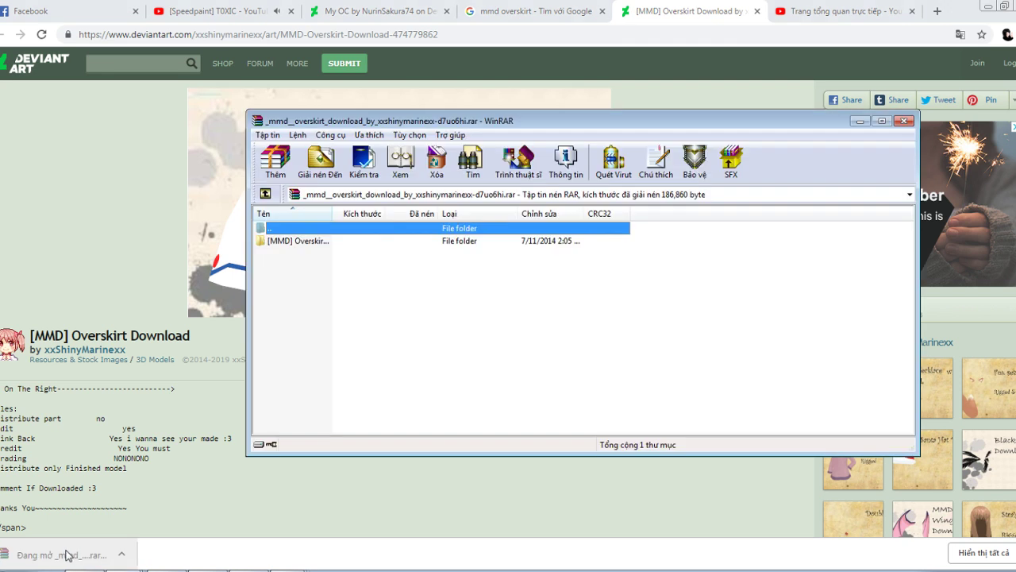
{"action": "double_click", "coordinate": [316, 241]}
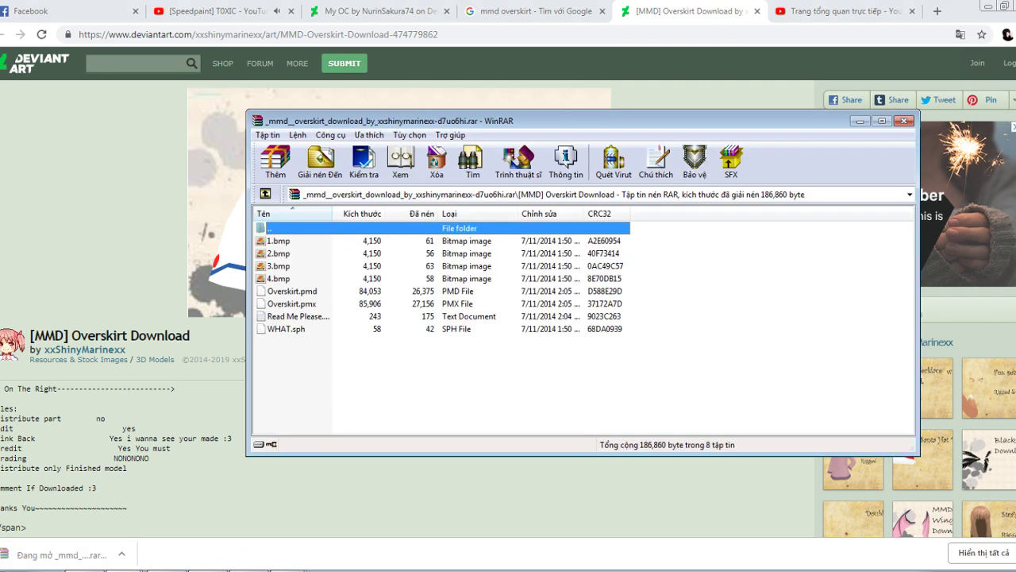
Permanently delete all loose model files in the Nurin OC folder except nurin.pmx, keeping the sph, tex and toon folders
{"action": "left_click", "coordinate": [378, 304]}
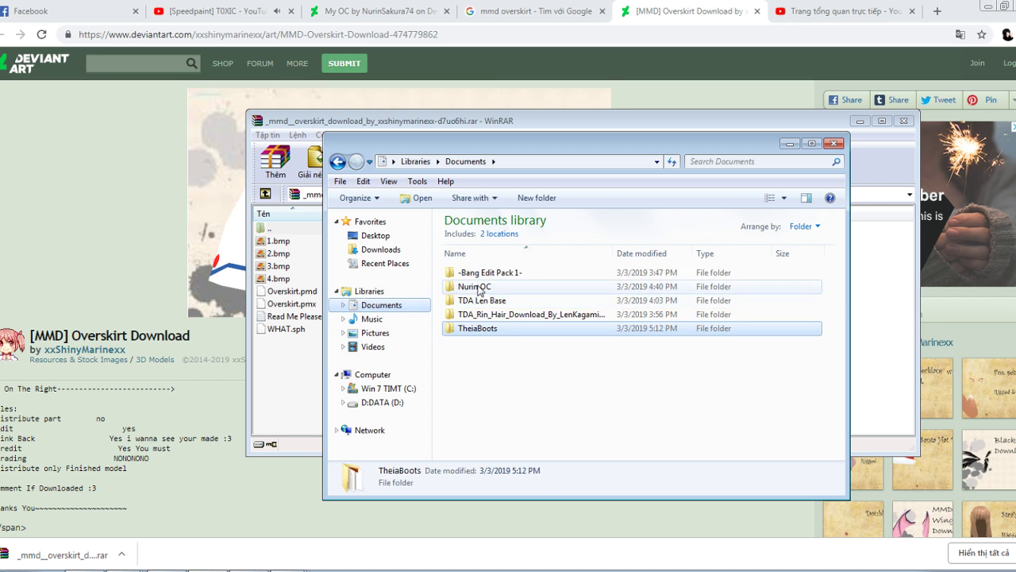
{"action": "double_click", "coordinate": [479, 287]}
{"action": "left_click_drag", "start_coordinate": [507, 437], "coordinate": [476, 311]}
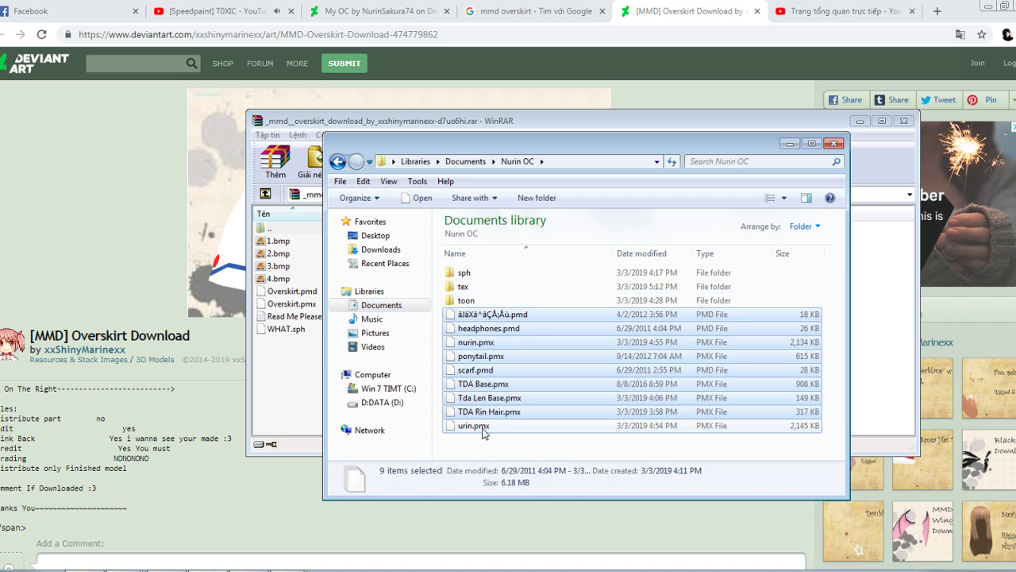
{"action": "left_click", "coordinate": [488, 412], "text": "ctrl"}
{"action": "left_click", "coordinate": [491, 398], "text": "ctrl"}
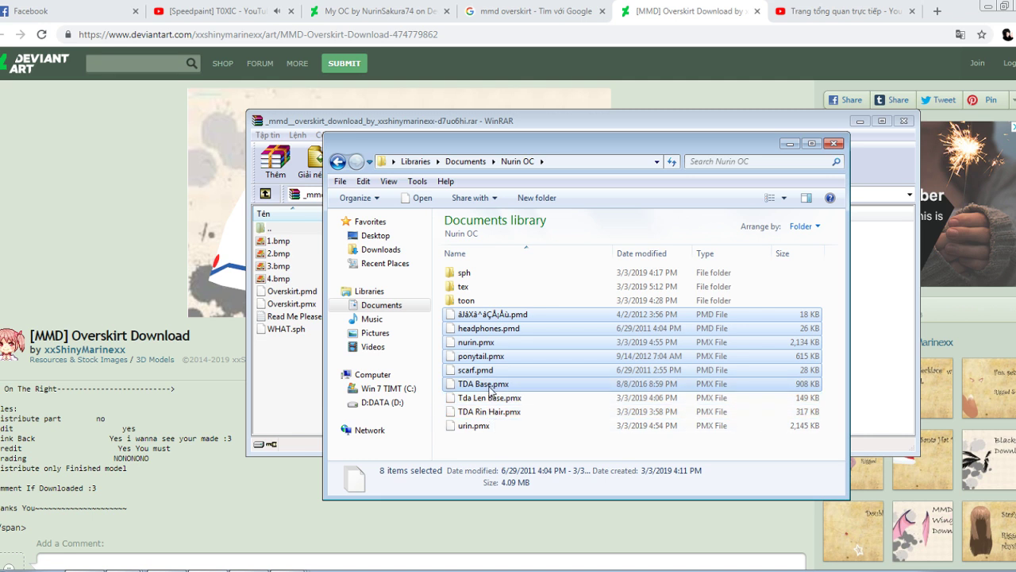
{"action": "left_click_drag", "start_coordinate": [490, 387], "coordinate": [493, 319], "text": "ctrl"}
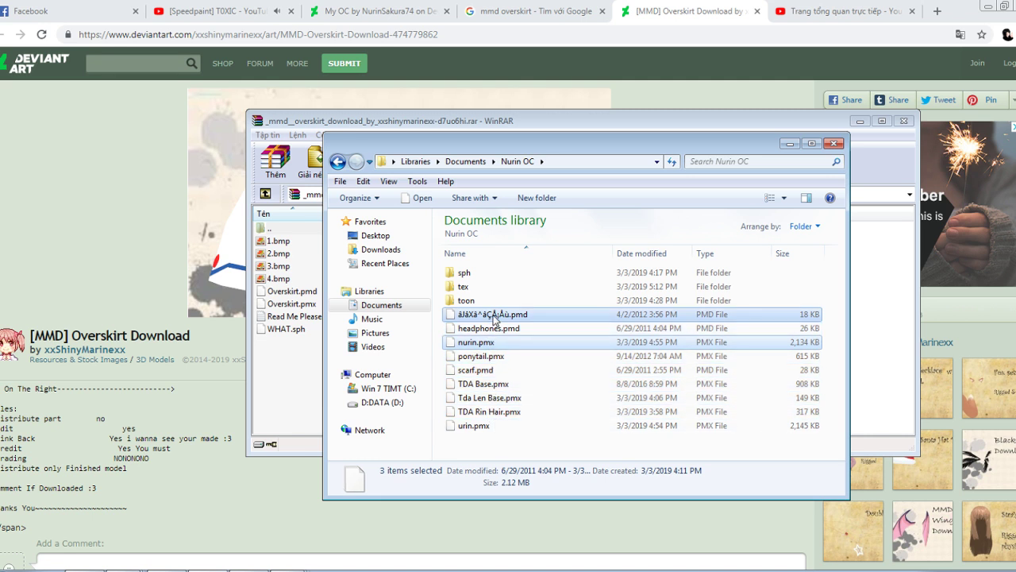
{"action": "left_click", "coordinate": [493, 319], "text": "ctrl"}
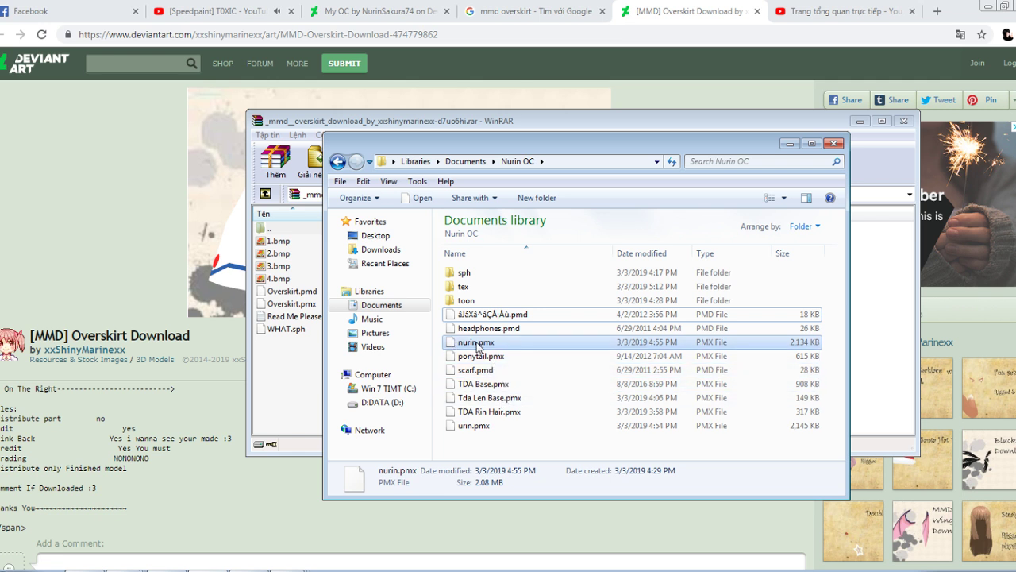
{"action": "left_click_drag", "start_coordinate": [485, 439], "coordinate": [467, 315]}
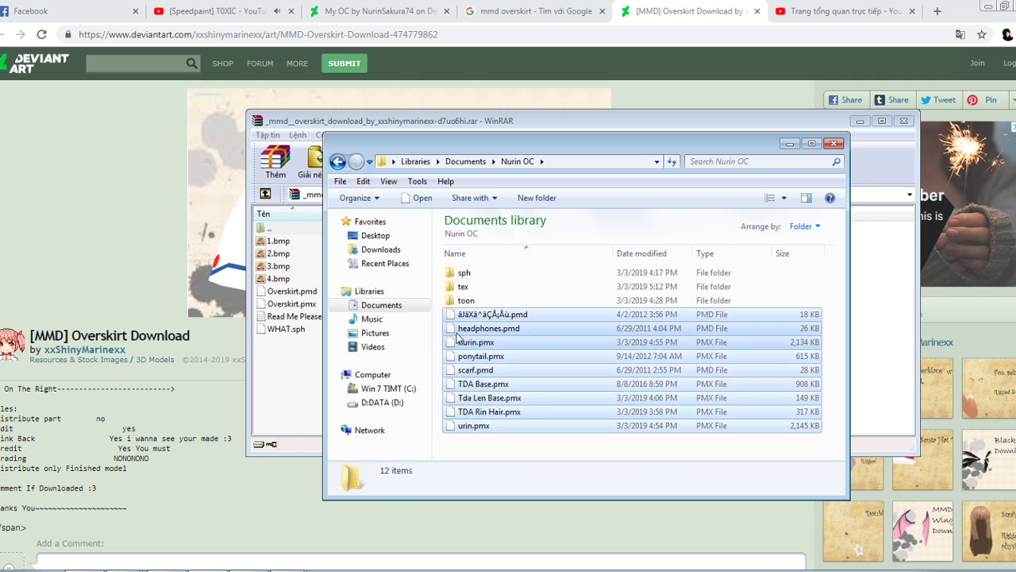
{"action": "left_click", "coordinate": [477, 343], "text": "ctrl"}
{"action": "key", "text": "shift+Delete"}
{"action": "key", "text": "Return"}
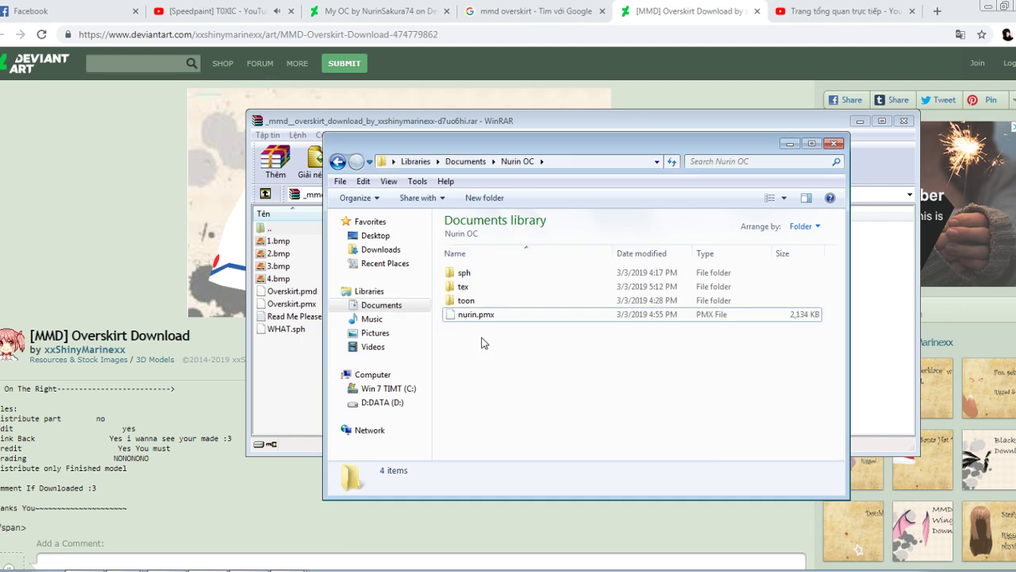
Extract Overskirt.pmx from the downloaded archive into the Nurin OC folder
{"action": "left_click", "coordinate": [290, 360]}
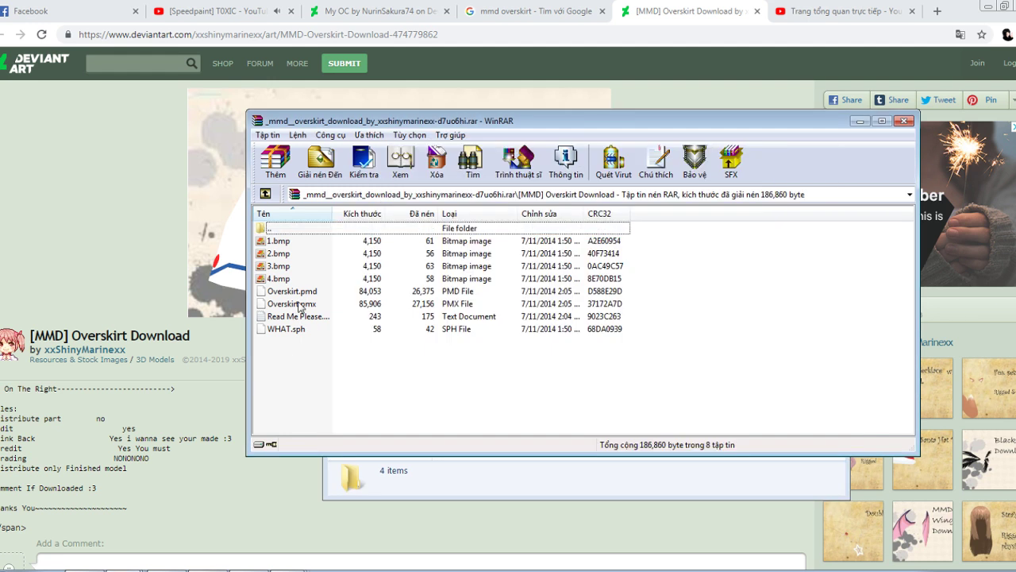
{"action": "left_click_drag", "start_coordinate": [299, 304], "coordinate": [471, 435]}
{"action": "left_click_drag", "start_coordinate": [513, 484], "coordinate": [512, 485]}
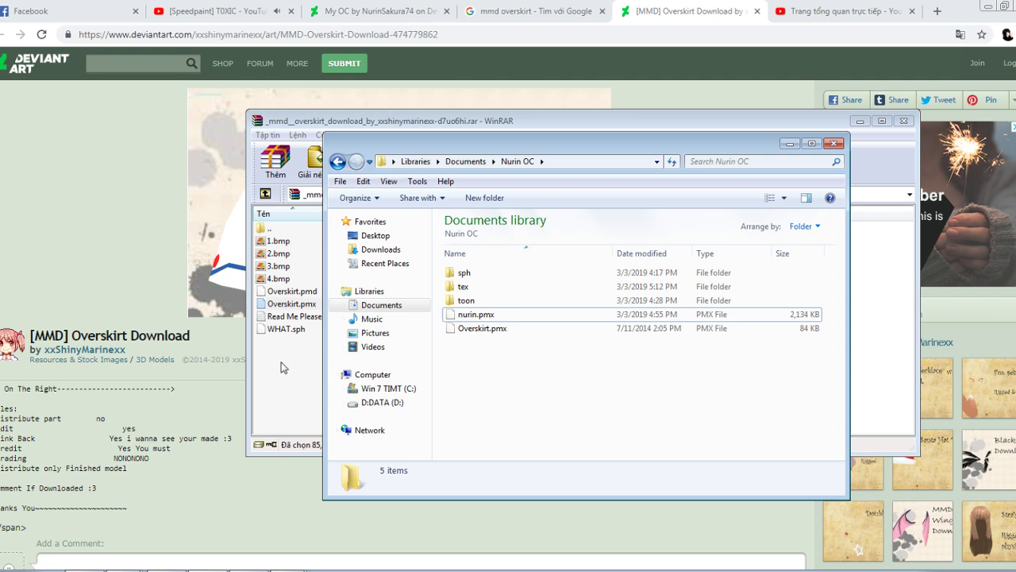
{"action": "left_click", "coordinate": [281, 363]}
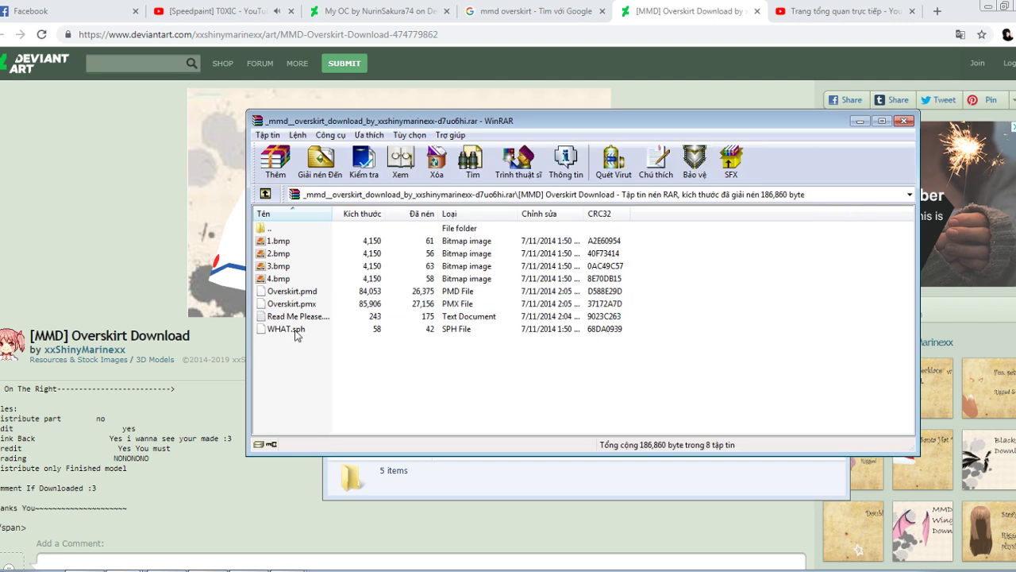
{"action": "left_click", "coordinate": [297, 333]}
{"action": "double_click", "coordinate": [358, 337]}
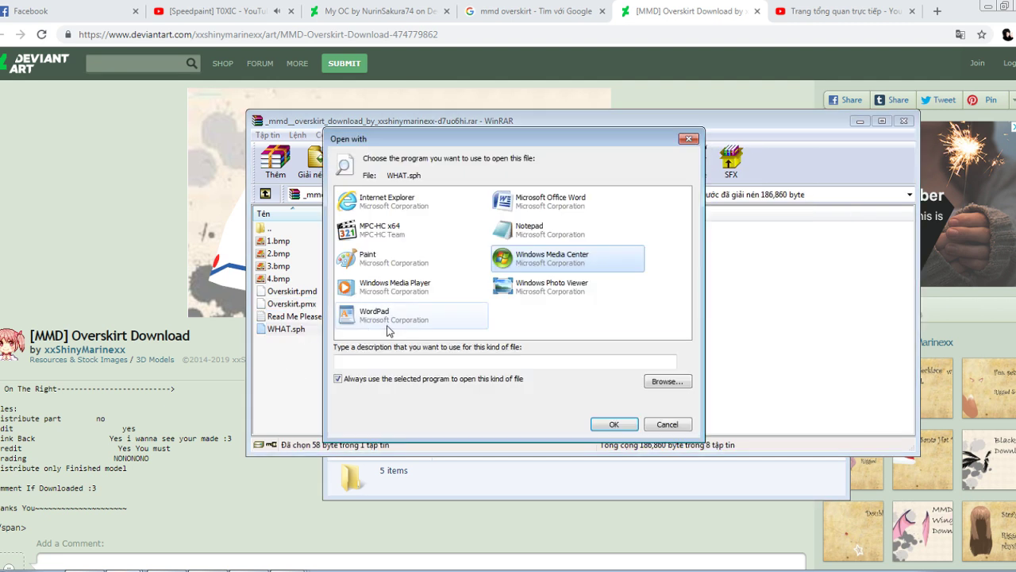
{"action": "left_click", "coordinate": [688, 139]}
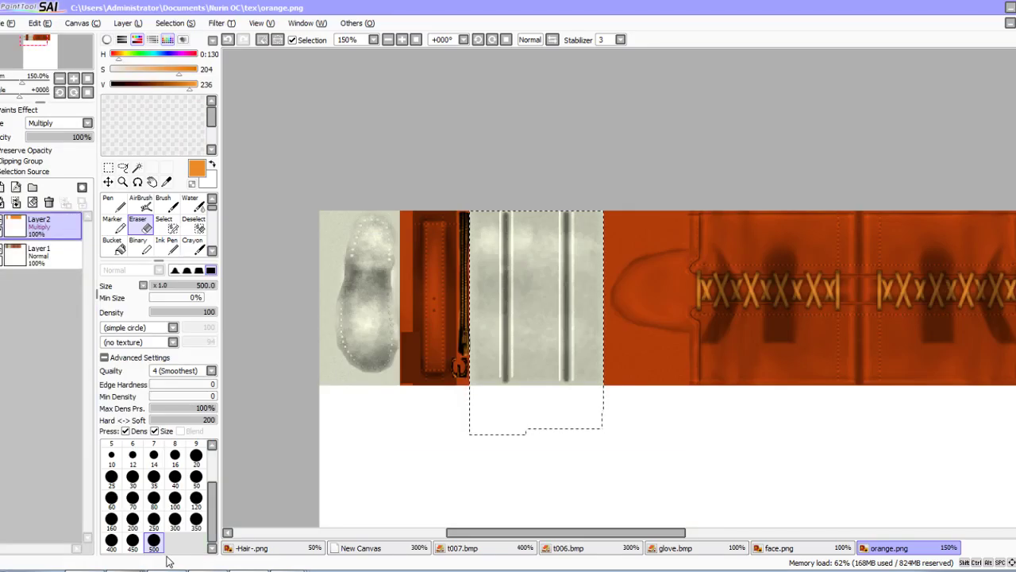
{"action": "left_click", "coordinate": [168, 559]}
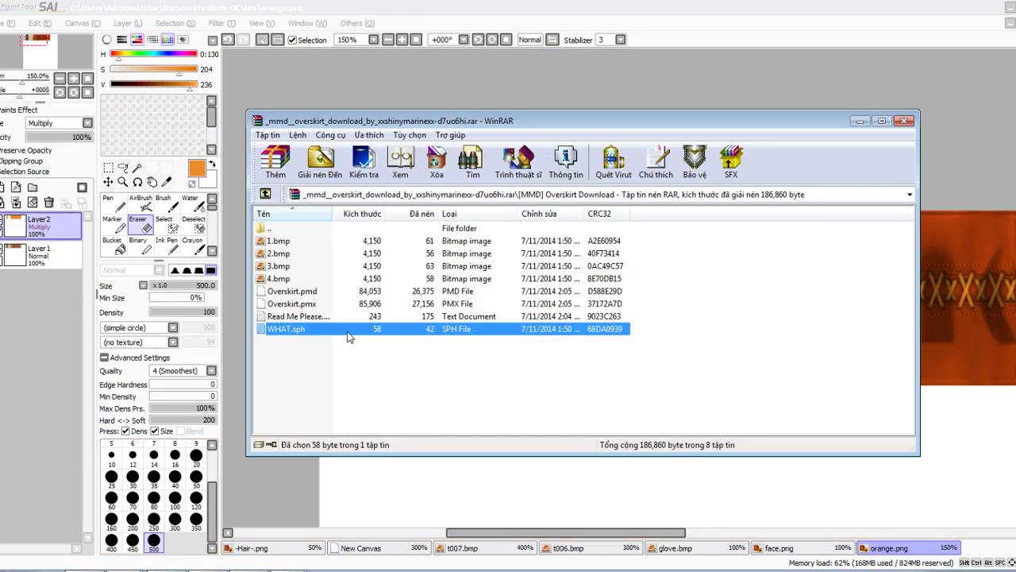
{"action": "left_click", "coordinate": [670, 423]}
{"action": "left_click", "coordinate": [578, 488]}
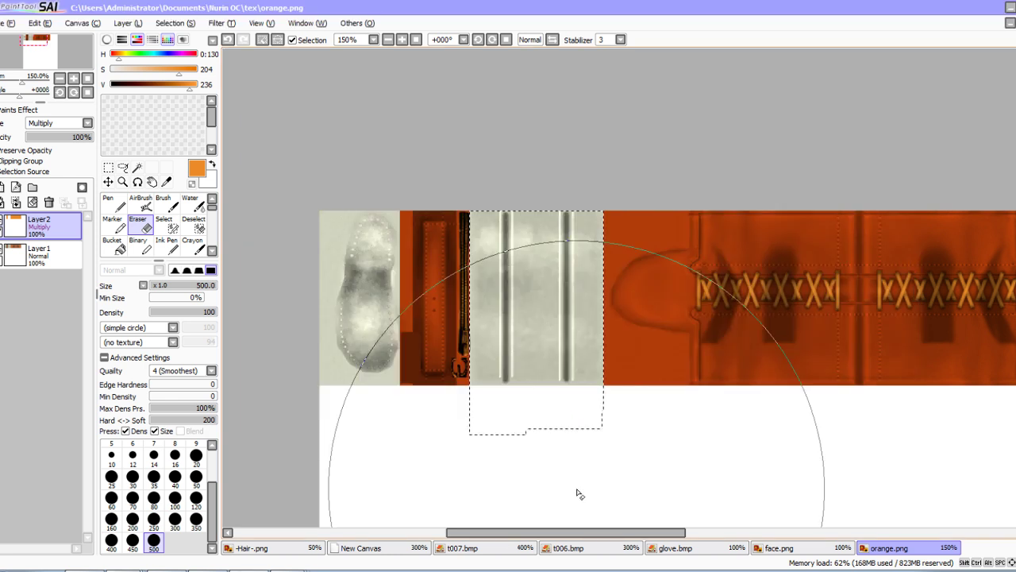
{"action": "scroll", "coordinate": [578, 493], "scroll_direction": "down", "scroll_amount": 2}
{"action": "scroll", "coordinate": [577, 481], "scroll_direction": "up", "scroll_amount": 2}
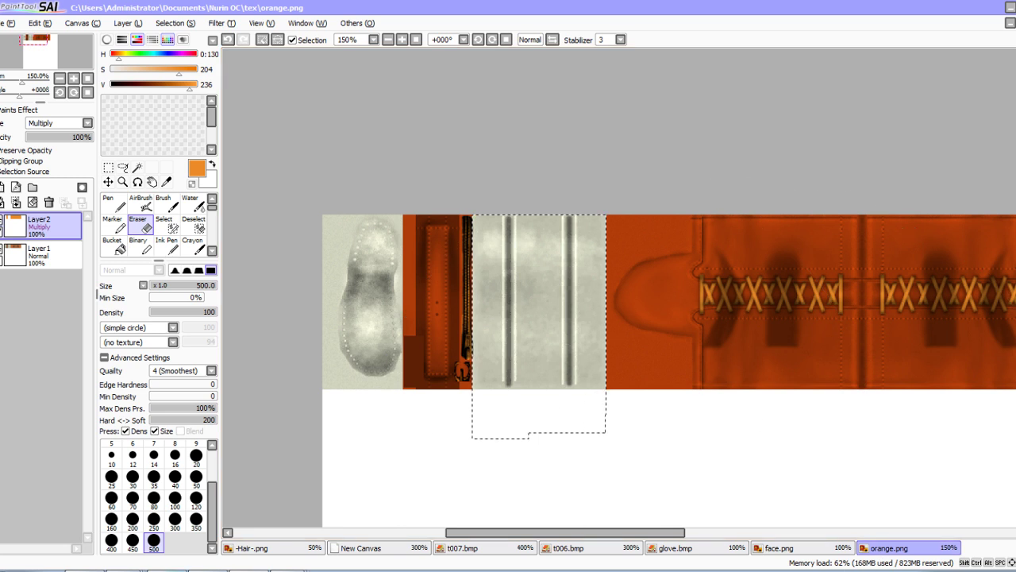
View the overskirt texture 4.bmp from the archive in PaintTool SAI
{"action": "left_click", "coordinate": [128, 570]}
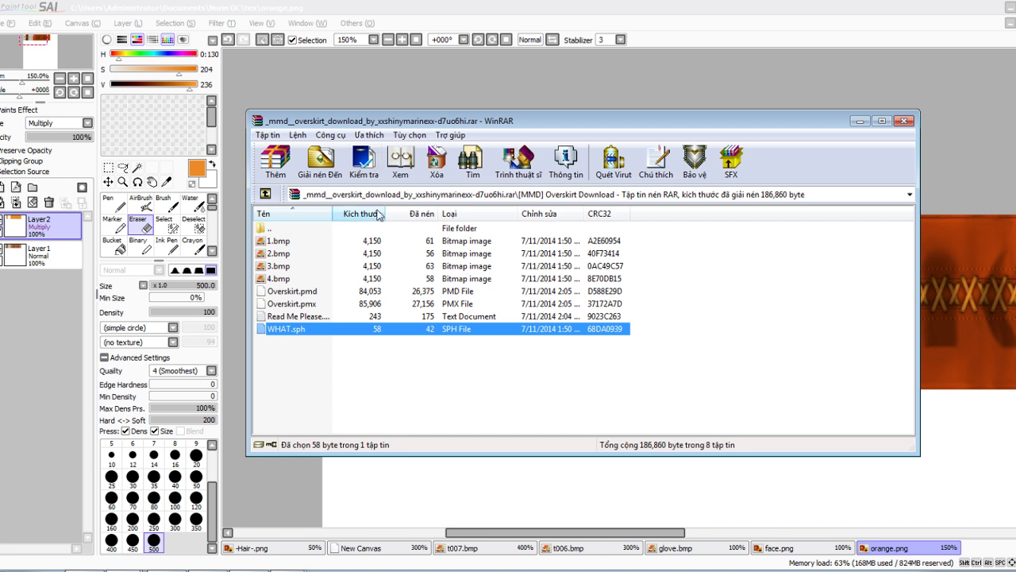
{"action": "double_click", "coordinate": [280, 280]}
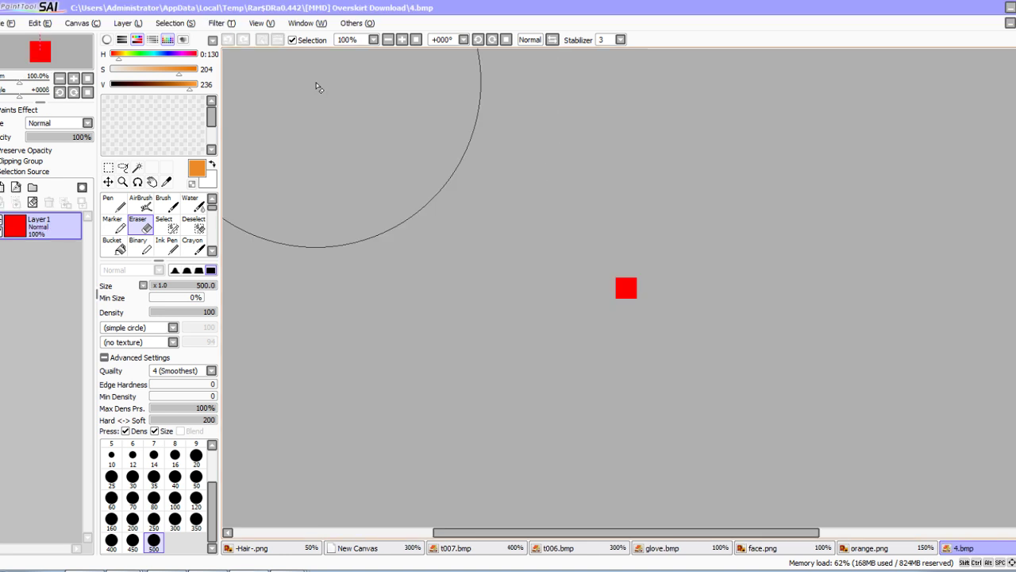
{"action": "scroll", "coordinate": [617, 242], "scroll_direction": "up", "scroll_amount": 3}
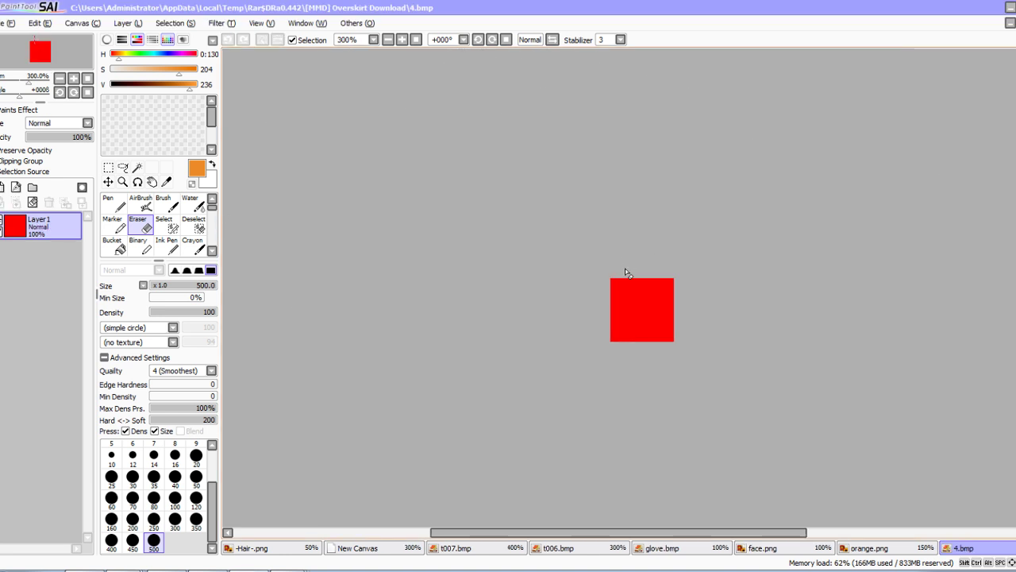
Switch to PMX Editor, add Overskirt.pmx from the Nurin OC folder to the nurin model at custom scale 1, and show its materials
{"action": "left_click", "coordinate": [131, 571]}
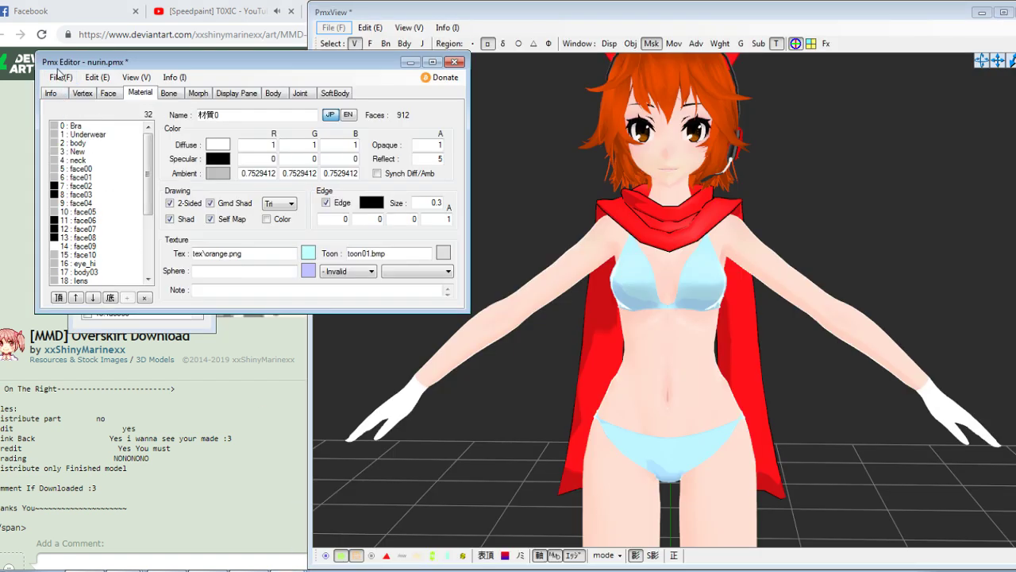
{"action": "left_click", "coordinate": [59, 77]}
{"action": "left_click", "coordinate": [93, 180]}
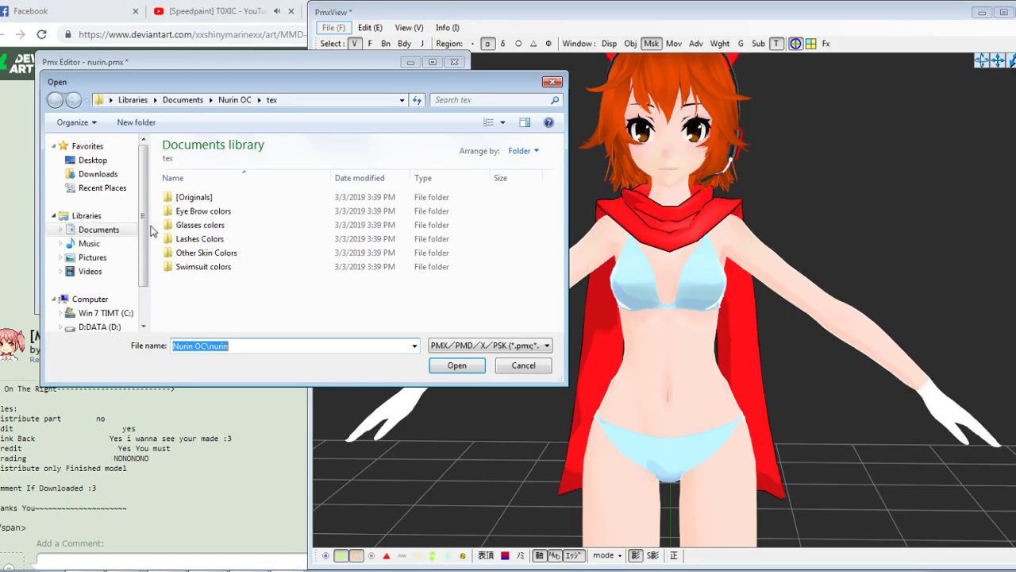
{"action": "left_click", "coordinate": [235, 99]}
{"action": "double_click", "coordinate": [200, 252]}
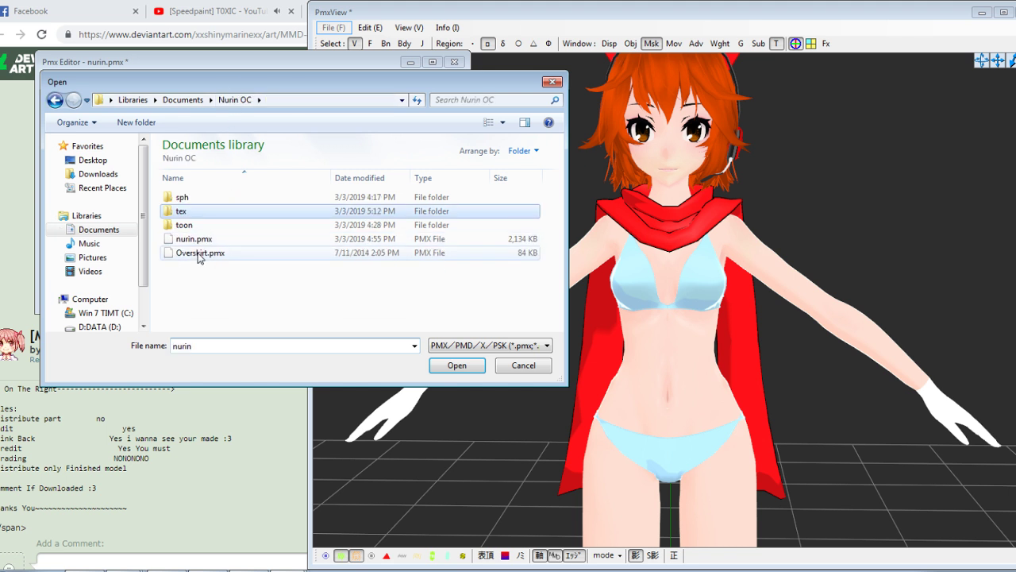
{"action": "left_click", "coordinate": [291, 254]}
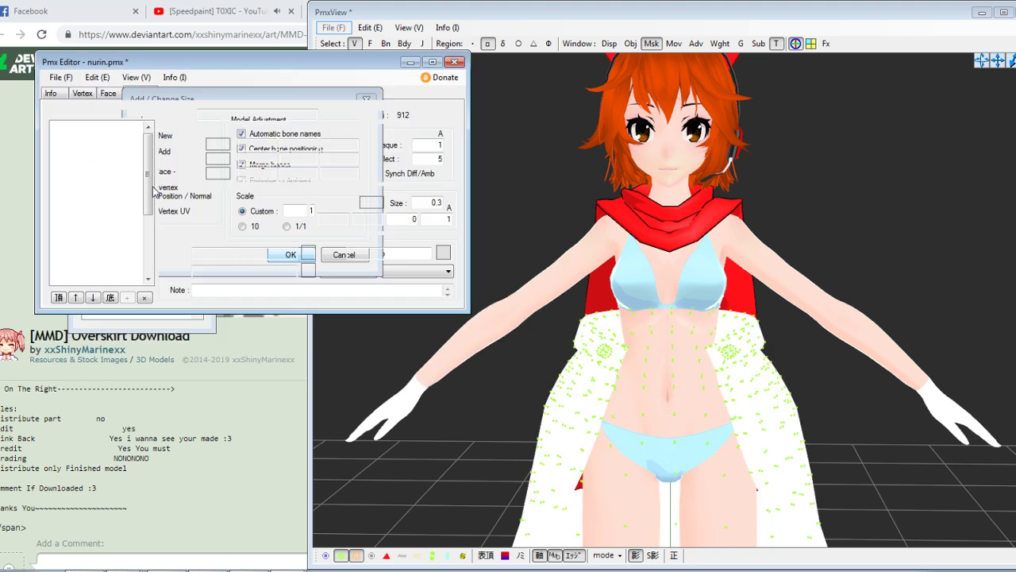
{"action": "left_click_drag", "start_coordinate": [151, 188], "coordinate": [151, 300]}
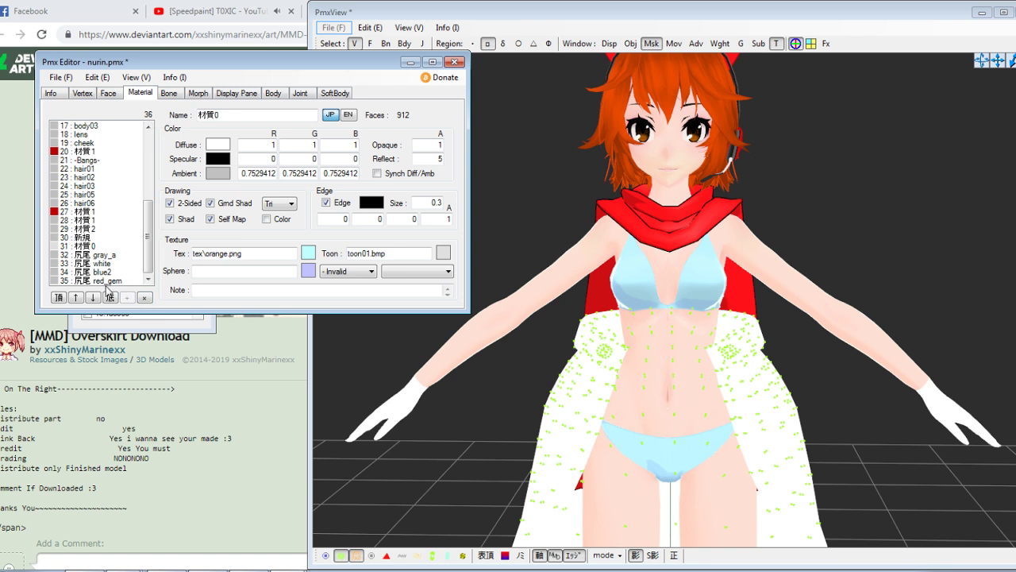
Delete the overskirt's red_gem material together with its vertices and faces from the model
{"action": "left_click", "coordinate": [113, 282]}
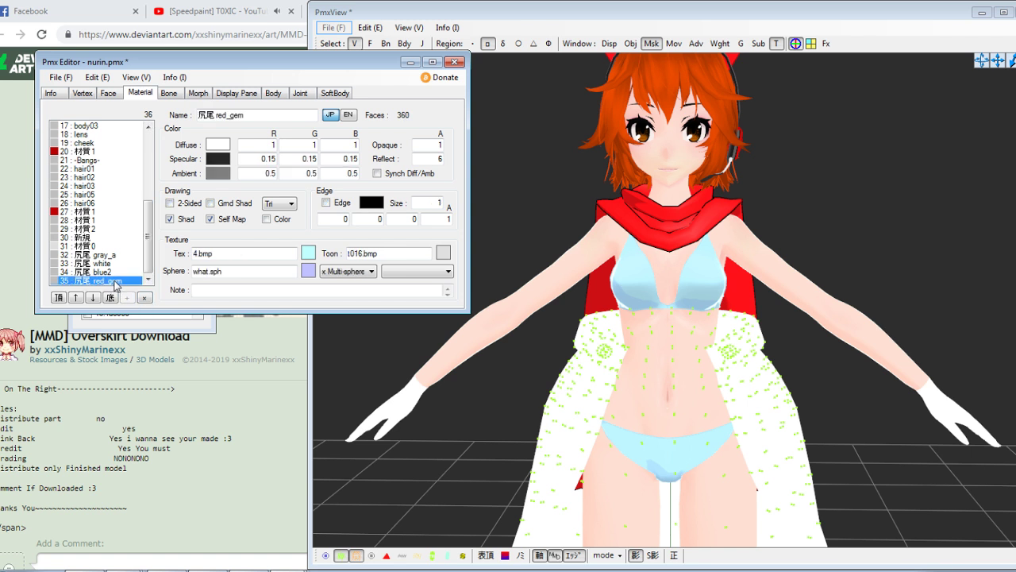
{"action": "right_click", "coordinate": [113, 280]}
{"action": "left_click", "coordinate": [156, 303]}
{"action": "left_click", "coordinate": [544, 337]}
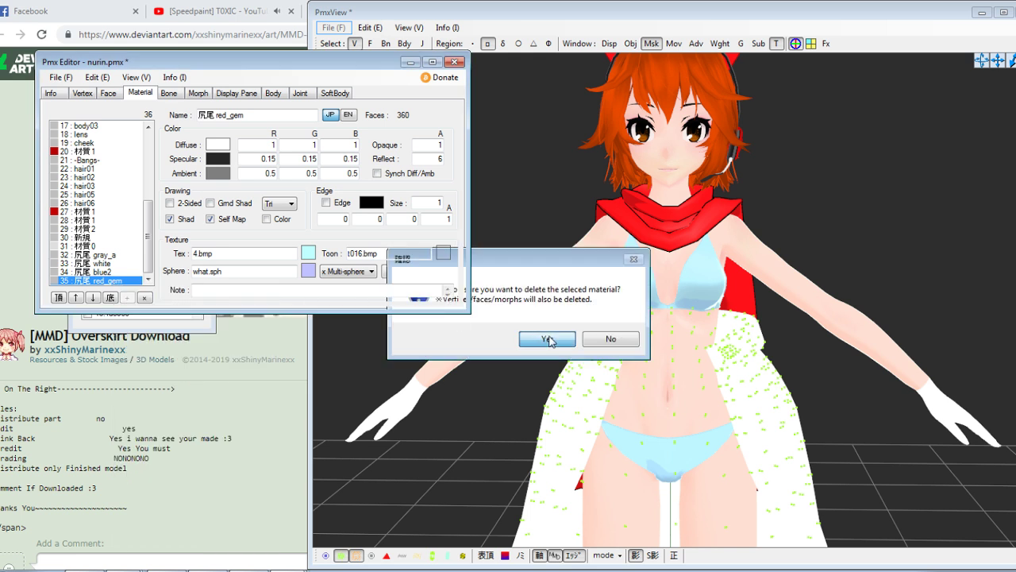
{"action": "middle_click_drag", "start_coordinate": [833, 476], "coordinate": [846, 281]}
{"action": "scroll", "coordinate": [846, 281], "scroll_direction": "down", "scroll_amount": 3}
{"action": "scroll", "coordinate": [944, 116], "scroll_direction": "down", "scroll_amount": 2}
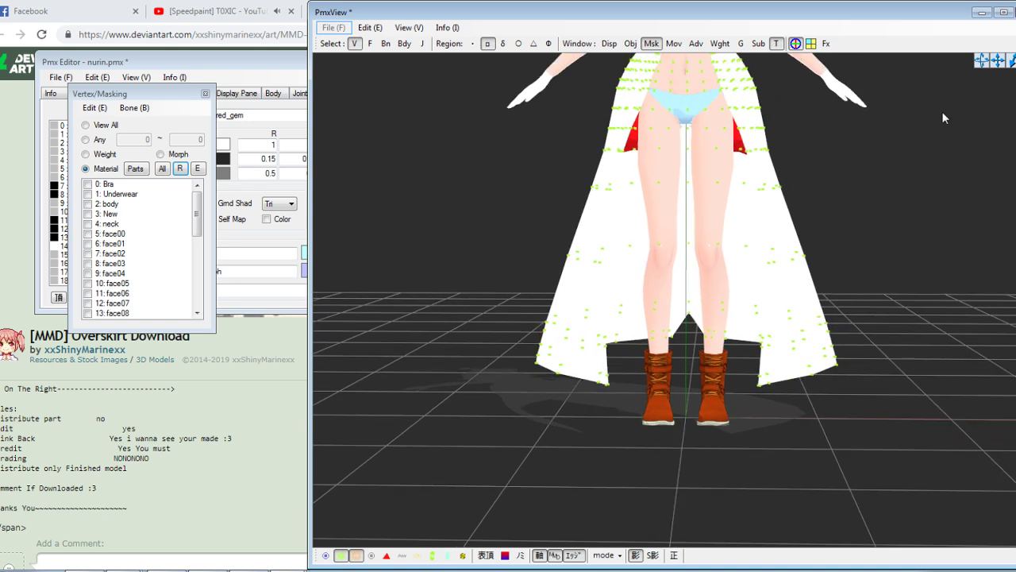
{"action": "left_click_drag", "start_coordinate": [999, 57], "coordinate": [1014, 165]}
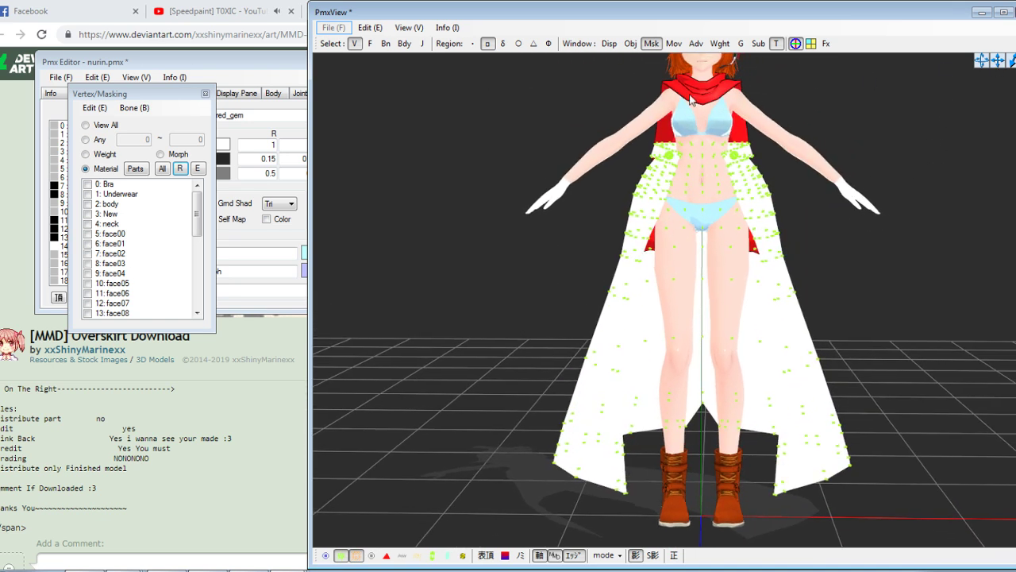
Switch to the browser and compare the OC reference artwork with the overskirt image results and download page
{"action": "key", "text": "alt+Tab"}
{"action": "left_click", "coordinate": [388, 3]}
{"action": "left_click", "coordinate": [524, 3]}
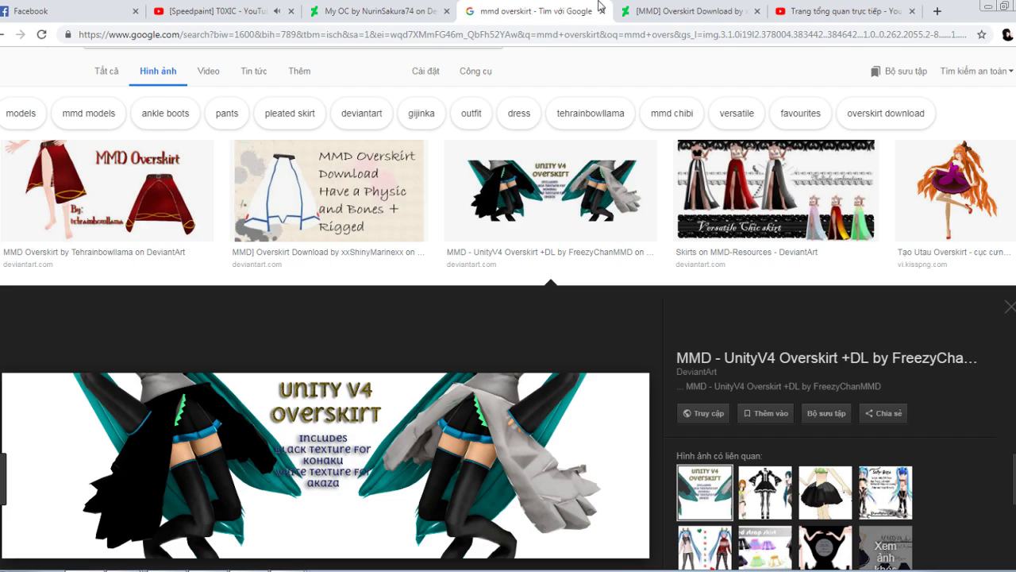
{"action": "left_click", "coordinate": [135, 220]}
{"action": "left_click", "coordinate": [373, 11]}
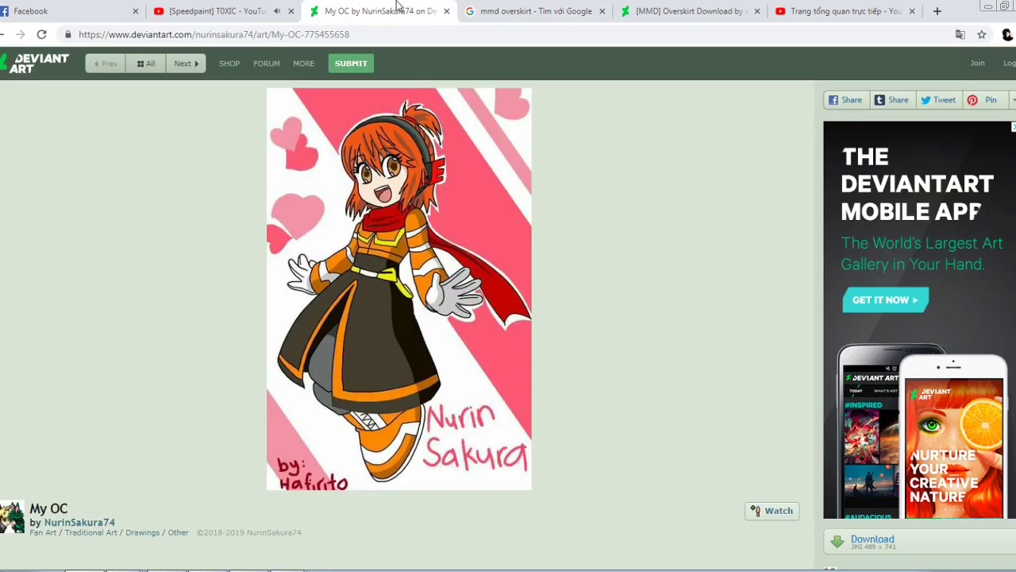
{"action": "left_click", "coordinate": [498, 6]}
{"action": "left_click", "coordinate": [635, 9]}
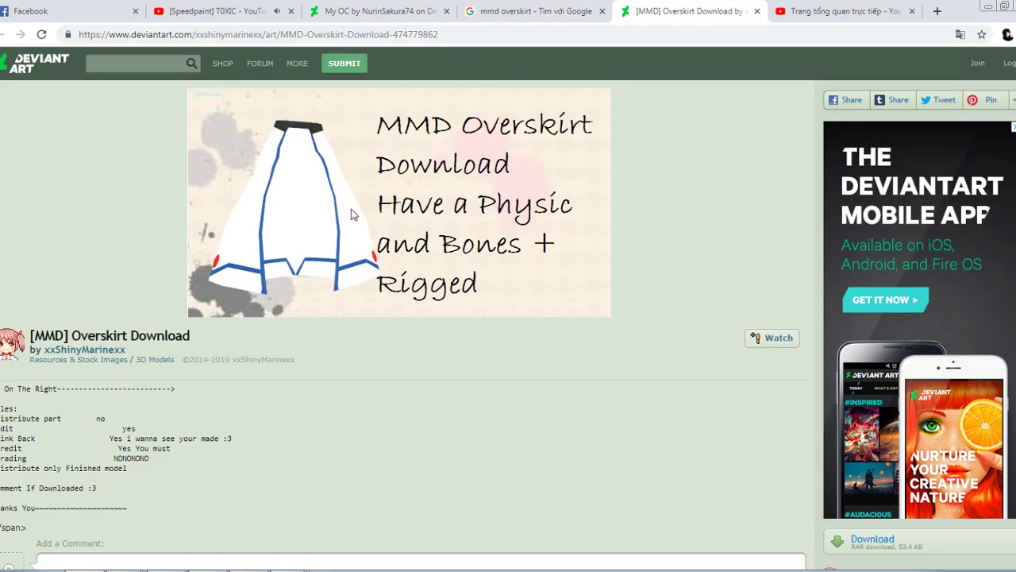
{"action": "left_click", "coordinate": [377, 11]}
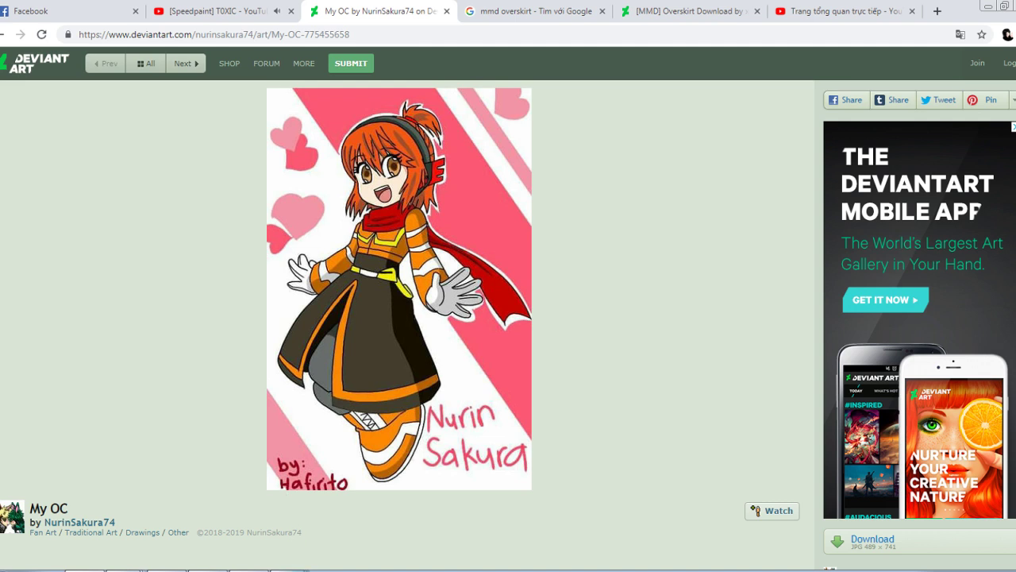
Check the live stream dashboard and its chat in the browser
{"action": "key", "text": "alt+Tab"}
{"action": "key", "text": "alt+Tab"}
{"action": "left_click", "coordinate": [842, 10]}
{"action": "scroll", "coordinate": [496, 404], "scroll_direction": "down", "scroll_amount": 3}
{"action": "scroll", "coordinate": [495, 403], "scroll_direction": "up", "scroll_amount": 3}
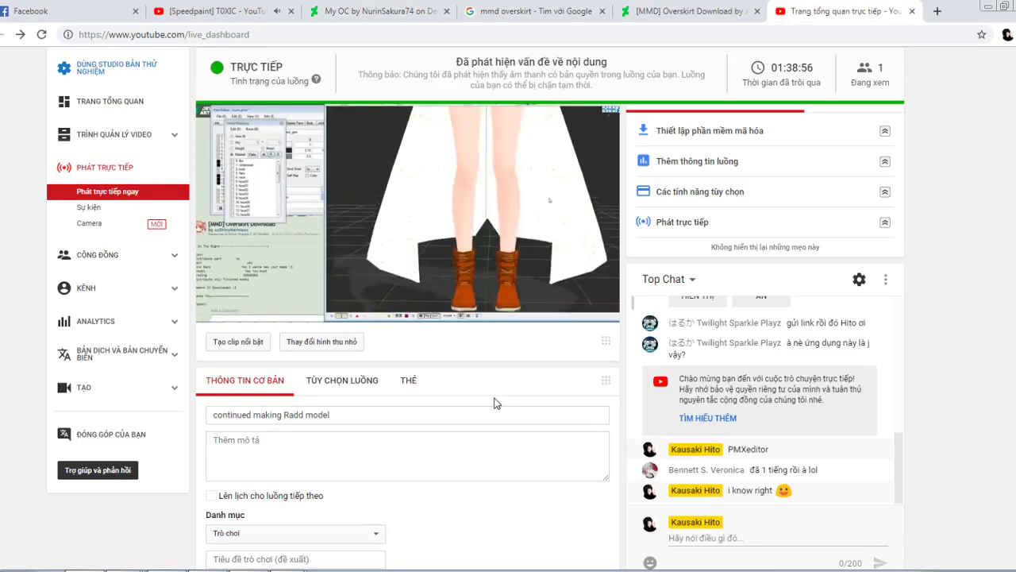
{"action": "key", "text": "alt+Tab"}
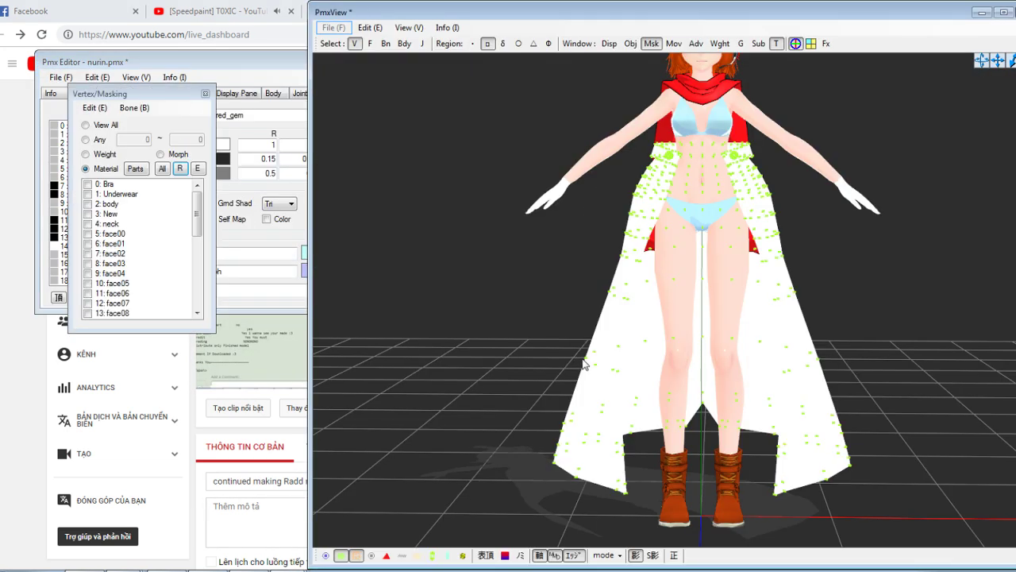
{"action": "right_click_drag", "start_coordinate": [509, 378], "coordinate": [597, 409]}
{"action": "scroll", "coordinate": [506, 374], "scroll_direction": "down", "scroll_amount": 1}
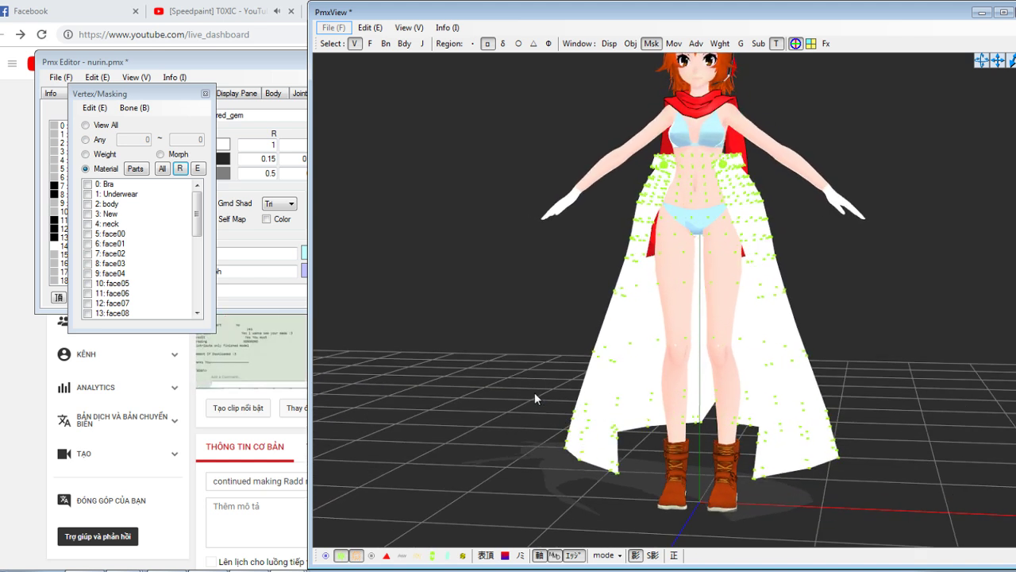
{"action": "right_click_drag", "start_coordinate": [535, 392], "coordinate": [592, 374]}
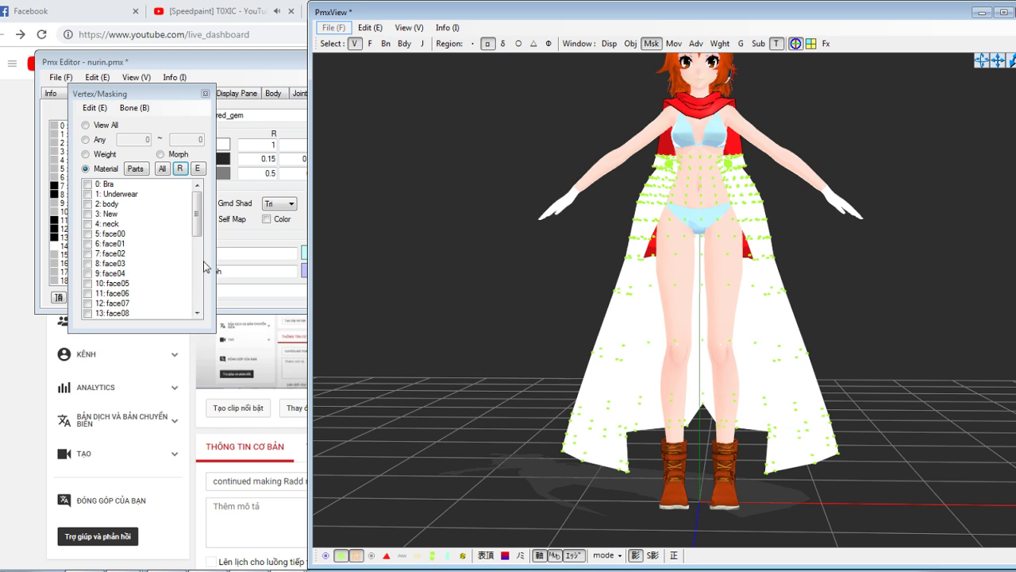
{"action": "left_click", "coordinate": [257, 80]}
{"action": "left_click_drag", "start_coordinate": [148, 159], "coordinate": [154, 259]}
Switch to PaintTool SAI and examine the skirt colors in the character reference drawing
{"action": "left_click", "coordinate": [287, 570]}
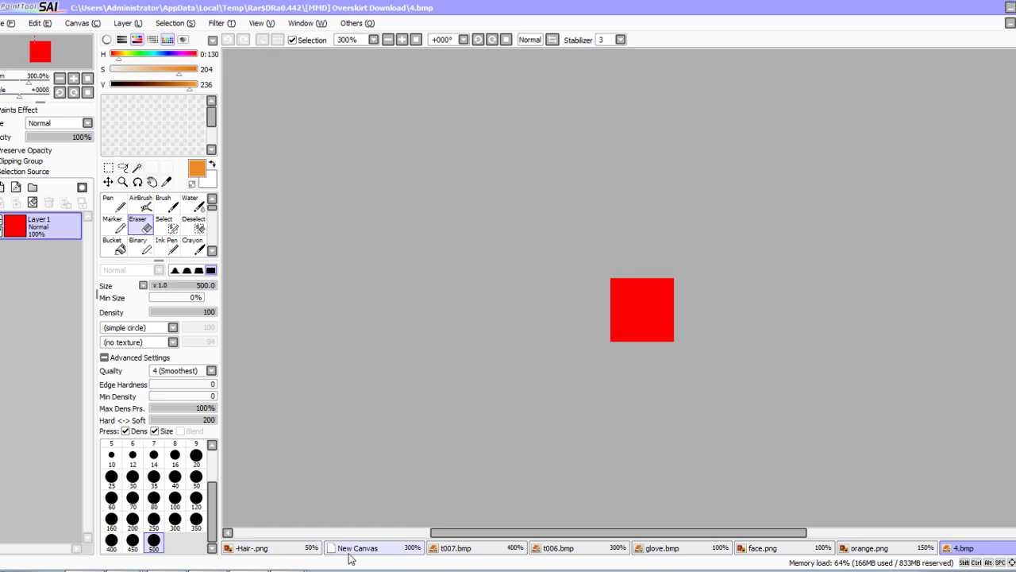
{"action": "left_click", "coordinate": [387, 551]}
{"action": "scroll", "coordinate": [422, 432], "scroll_direction": "down", "scroll_amount": 3}
{"action": "scroll", "coordinate": [423, 431], "scroll_direction": "up", "scroll_amount": 1}
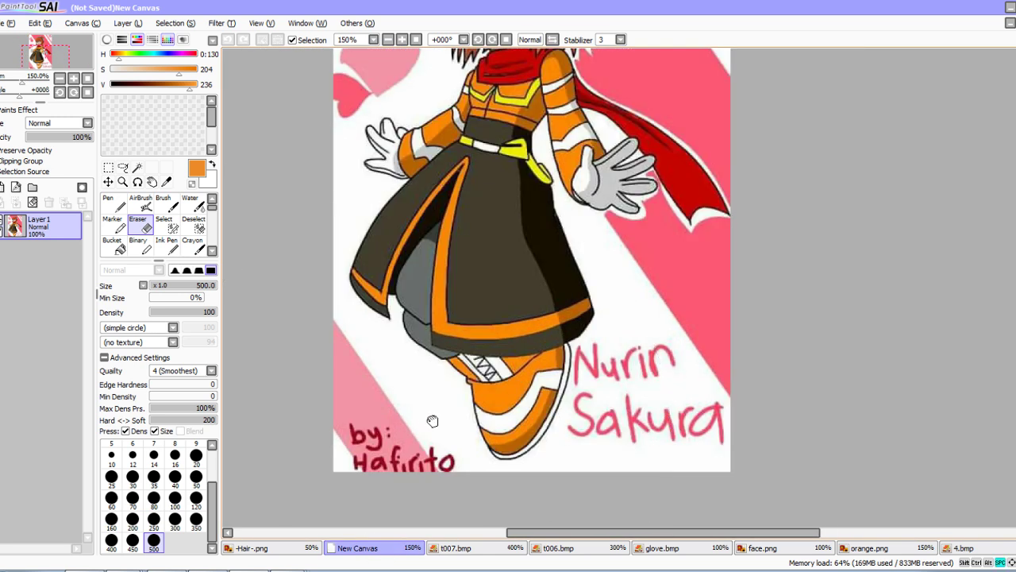
{"action": "left_click_drag", "start_coordinate": [432, 421], "coordinate": [450, 445]}
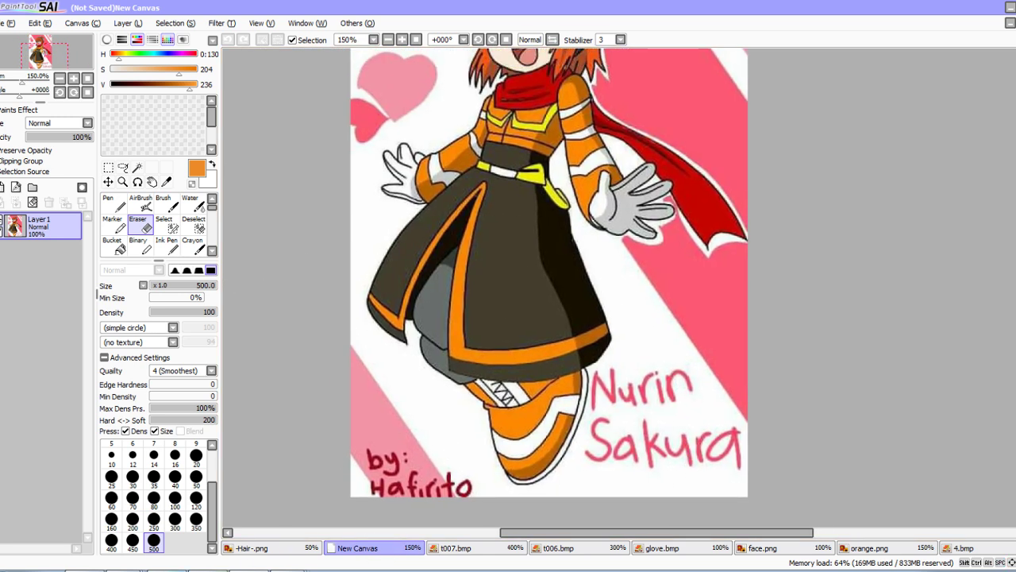
Preview the overskirt texture 3.bmp from the WinRAR archive and open it in PaintTool SAI
{"action": "left_click", "coordinate": [125, 566]}
{"action": "left_click", "coordinate": [308, 267]}
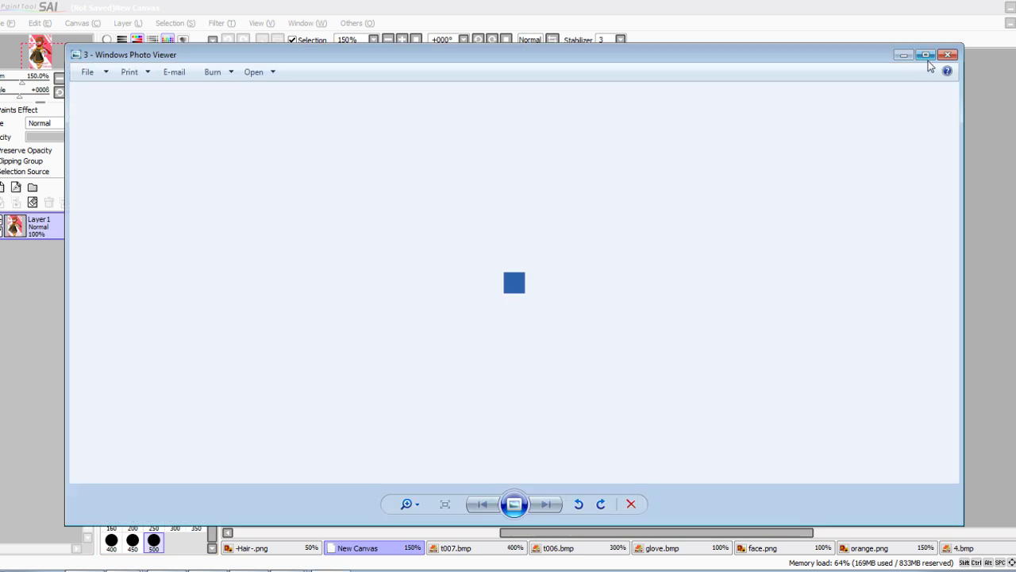
{"action": "left_click", "coordinate": [948, 54]}
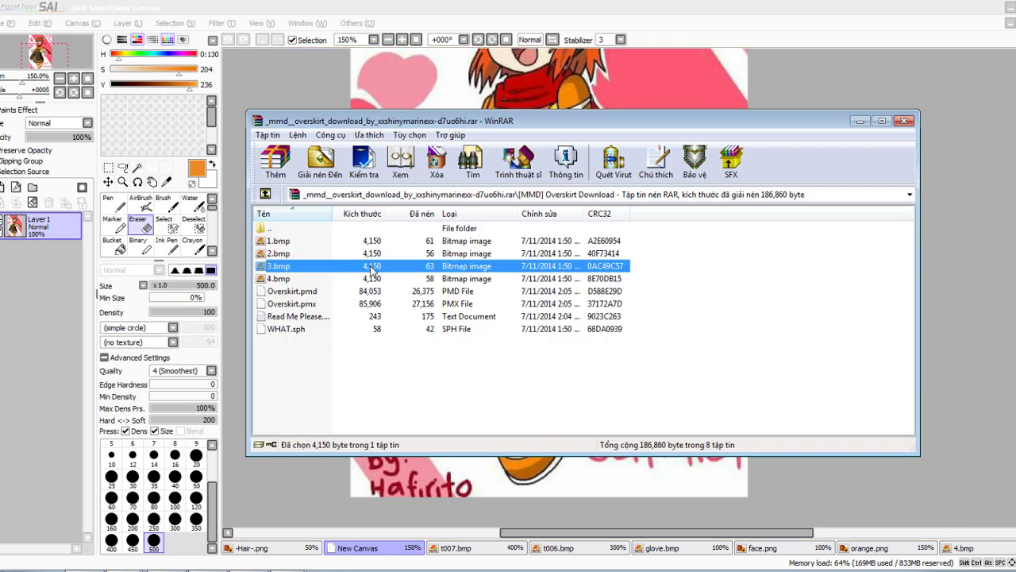
{"action": "left_click_drag", "start_coordinate": [372, 270], "coordinate": [319, 266]}
{"action": "left_click_drag", "start_coordinate": [235, 277], "coordinate": [238, 279]}
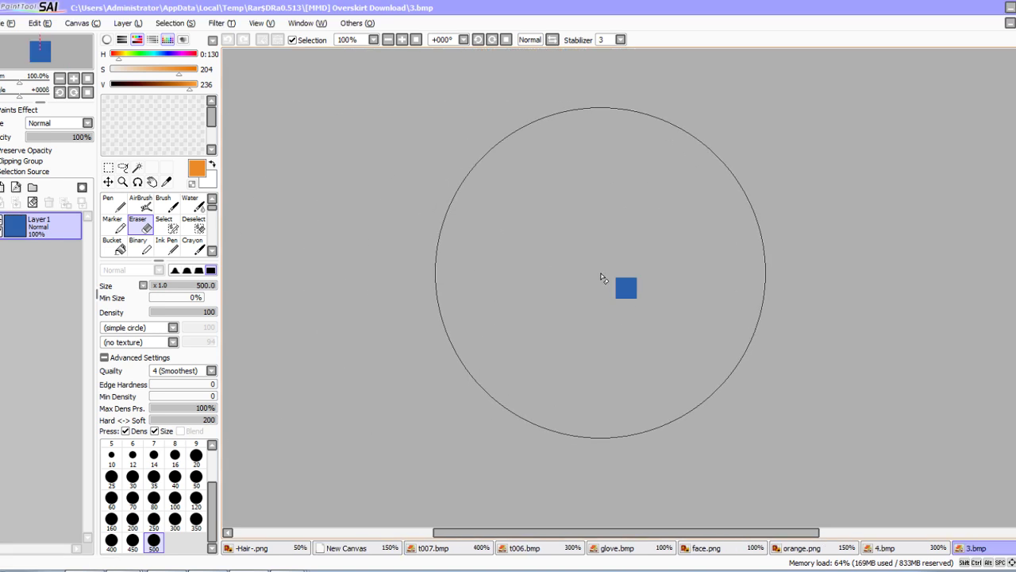
Sample the bright orange from the skirt trim in the reference drawing and return to the 3.bmp canvas
{"action": "left_click", "coordinate": [367, 550]}
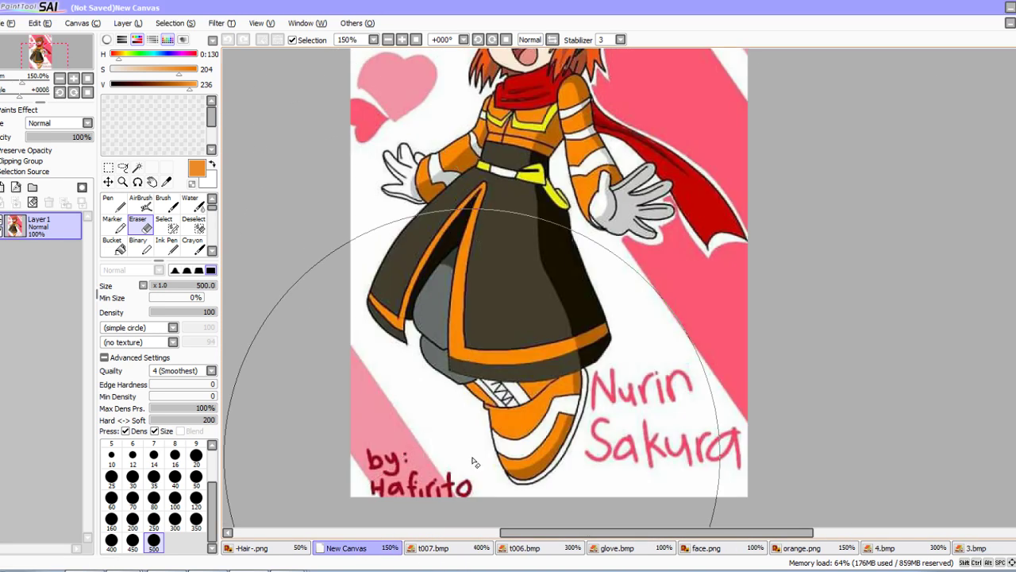
{"action": "scroll", "coordinate": [515, 399], "scroll_direction": "up", "scroll_amount": 5}
{"action": "scroll", "coordinate": [515, 398], "scroll_direction": "down", "scroll_amount": 3}
{"action": "left_click", "coordinate": [975, 548]}
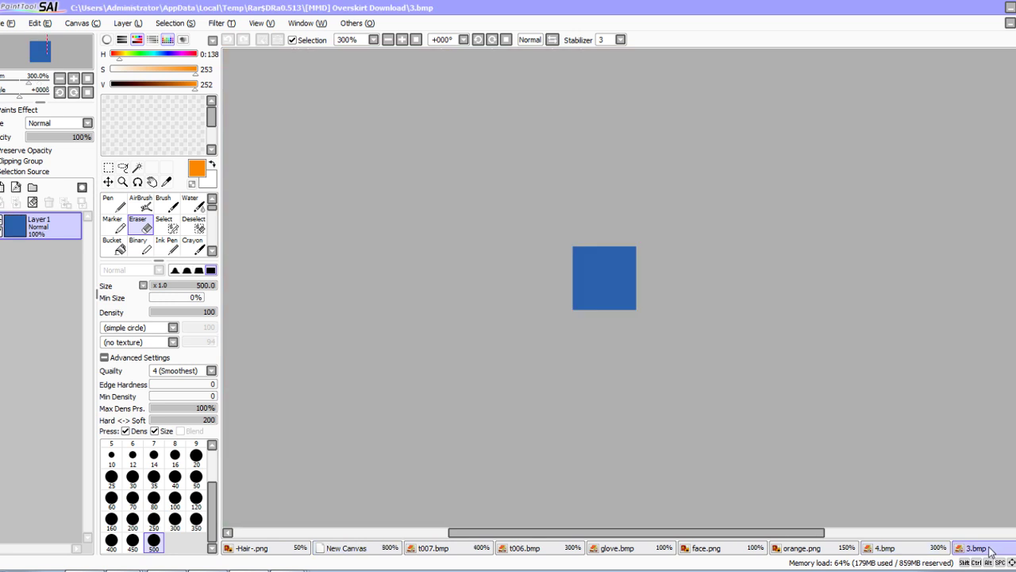
Check the overskirt preview image on its download page in the browser
{"action": "key", "text": "alt+Tab"}
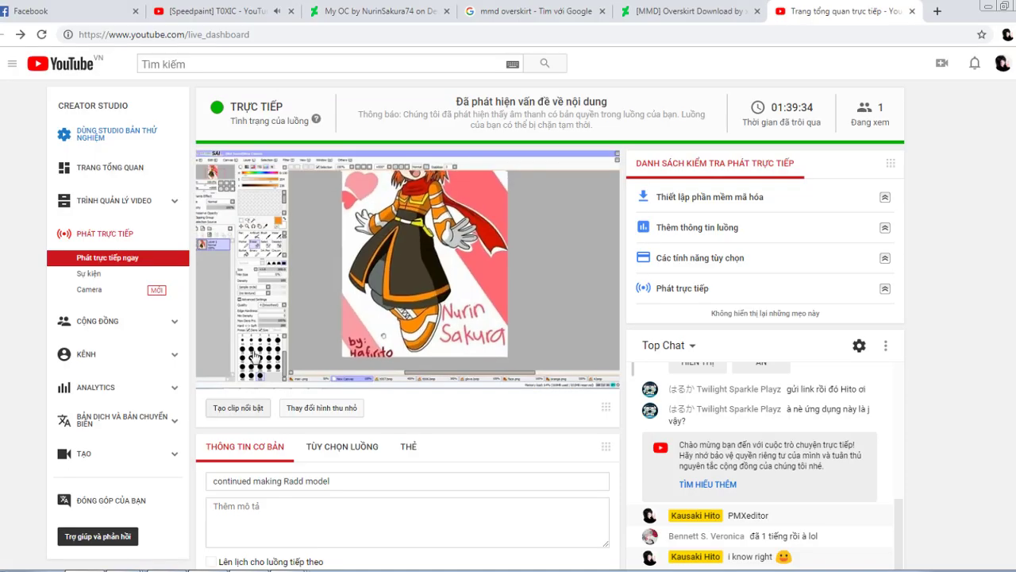
{"action": "left_click", "coordinate": [673, 9]}
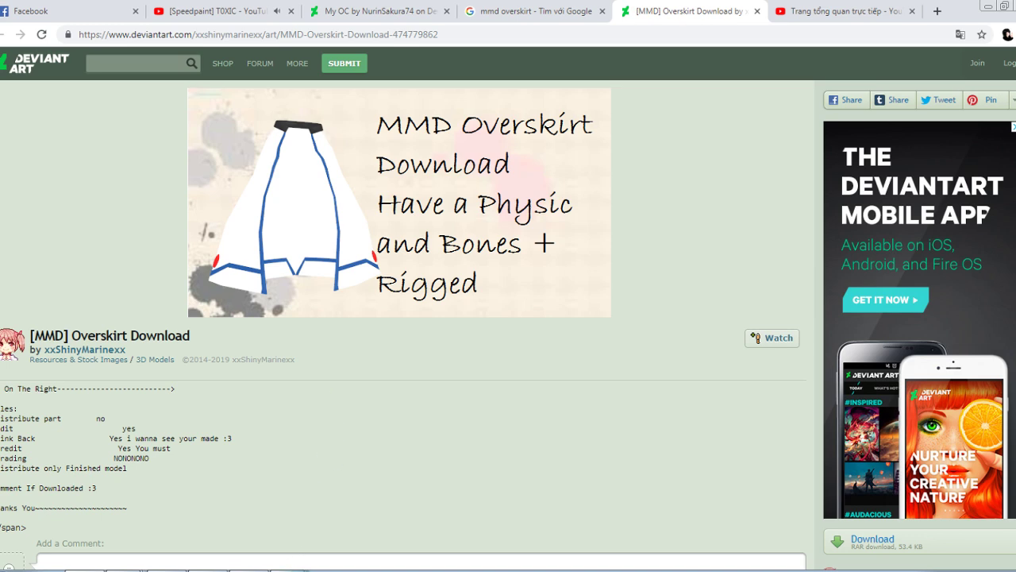
{"action": "key", "text": "alt+Tab"}
Cover the whole 3.bmp texture with the sampled orange, darkened to value 224, using the Pen at size 500
{"action": "mouse_move", "coordinate": [540, 262]}
{"action": "left_mouse_down"}
{"action": "mouse_move", "coordinate": [529, 410]}
{"action": "mouse_move", "coordinate": [481, 288]}
{"action": "left_mouse_up"}
{"action": "key", "text": "ctrl+z"}
{"action": "left_click", "coordinate": [114, 204]}
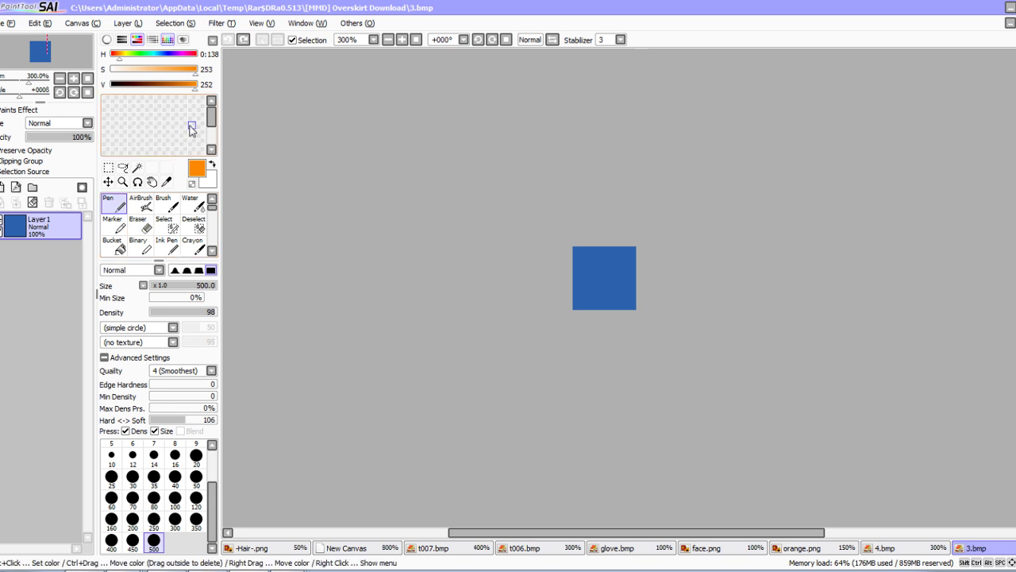
{"action": "left_click", "coordinate": [407, 278]}
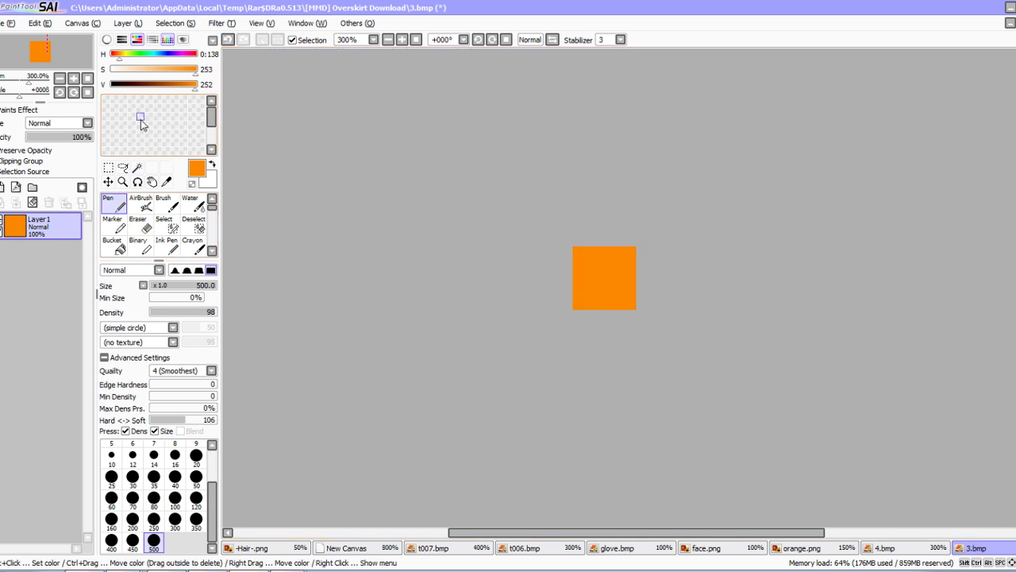
{"action": "left_click_drag", "start_coordinate": [196, 83], "coordinate": [186, 83]}
{"action": "left_click", "coordinate": [572, 243]}
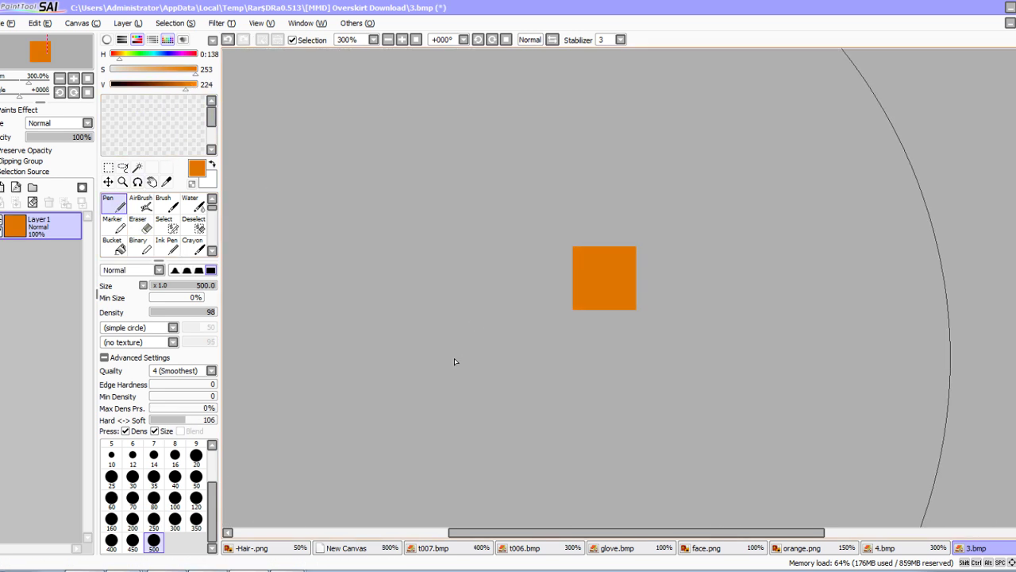
Save the recolored texture and store a copy as 3.bmp in the Nurin OC tex folder
{"action": "key", "text": "ctrl+s"}
{"action": "left_click", "coordinate": [8, 23]}
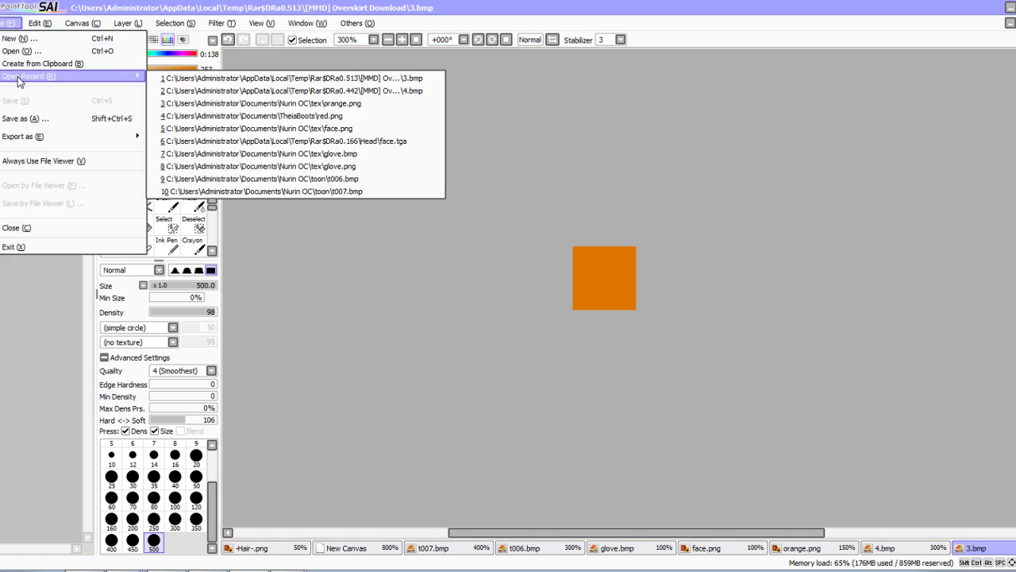
{"action": "left_click", "coordinate": [24, 116]}
{"action": "scroll", "coordinate": [72, 270], "scroll_direction": "up", "scroll_amount": 4}
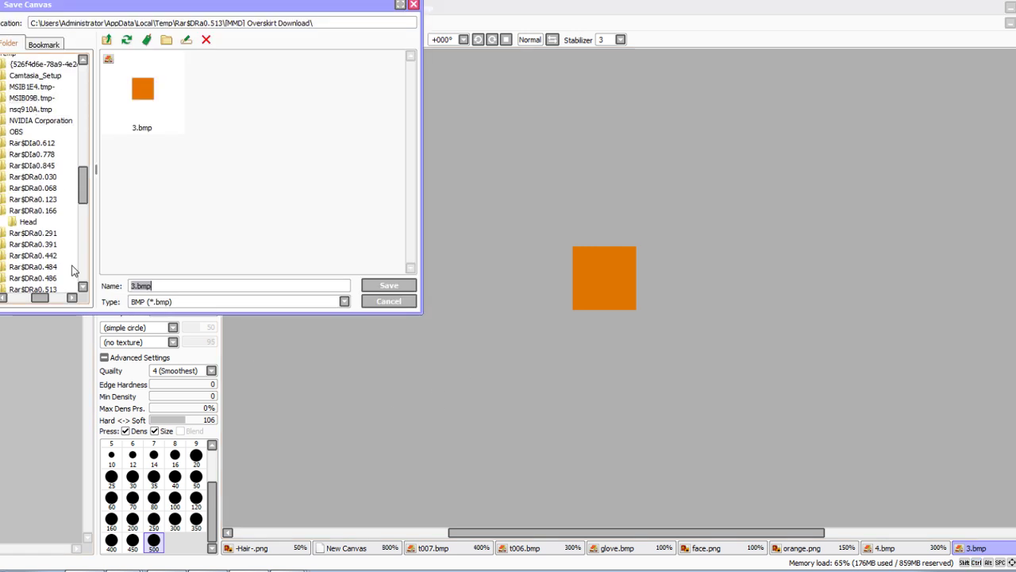
{"action": "left_click_drag", "start_coordinate": [38, 299], "coordinate": [11, 298]}
{"action": "scroll", "coordinate": [12, 274], "scroll_direction": "up", "scroll_amount": 5}
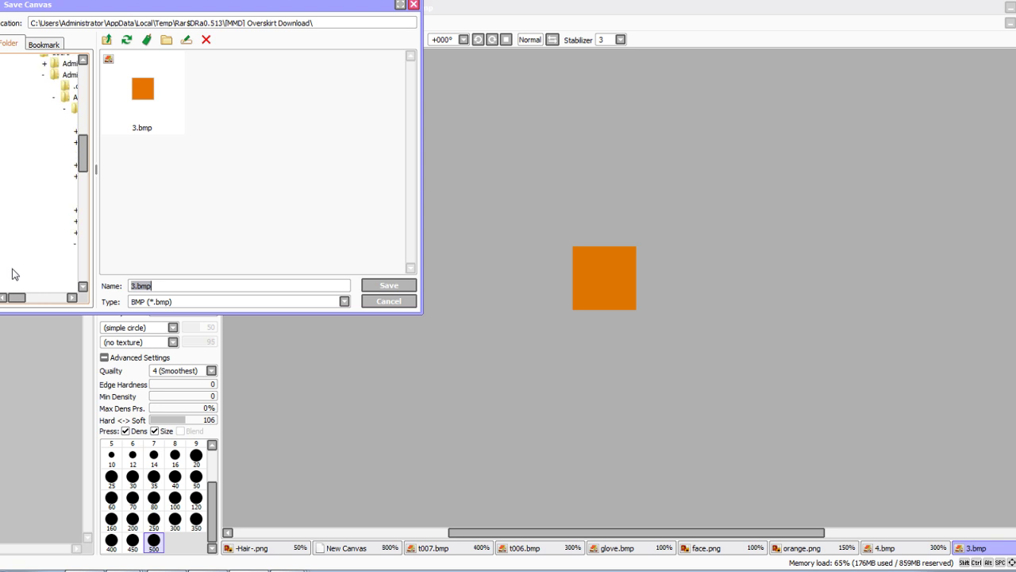
{"action": "scroll", "coordinate": [12, 266], "scroll_direction": "up", "scroll_amount": 6}
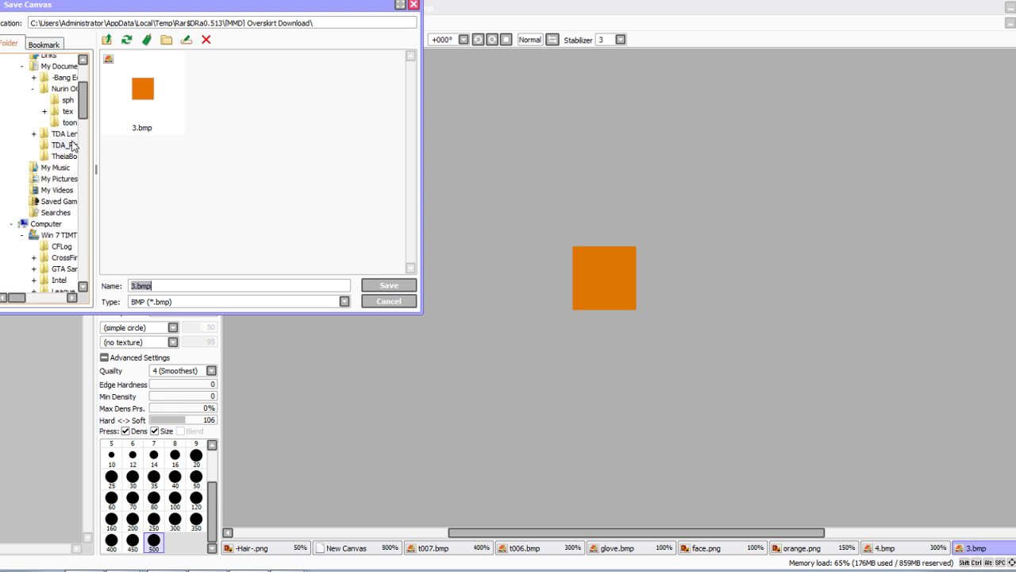
{"action": "left_click", "coordinate": [68, 112]}
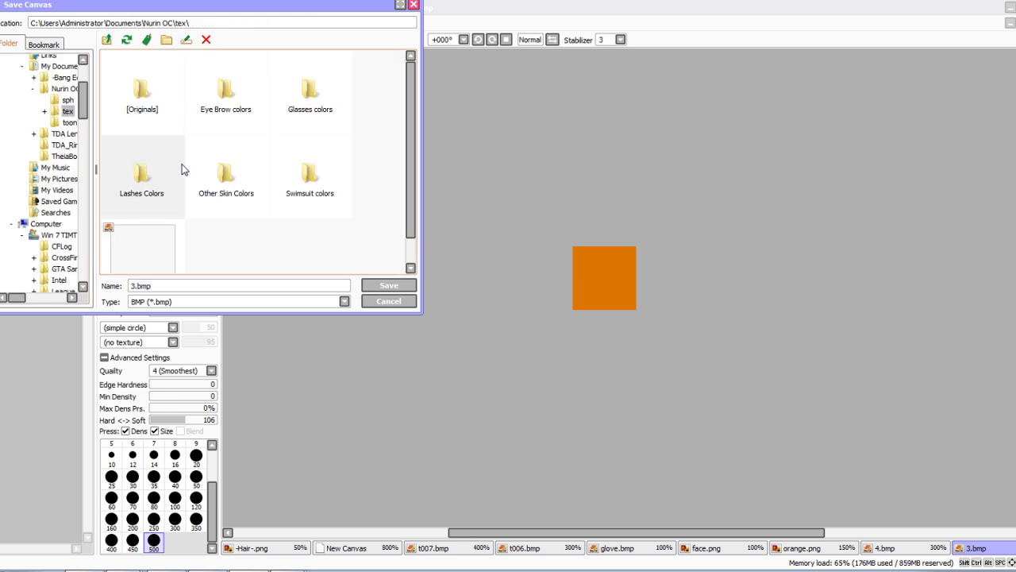
{"action": "left_click", "coordinate": [387, 286]}
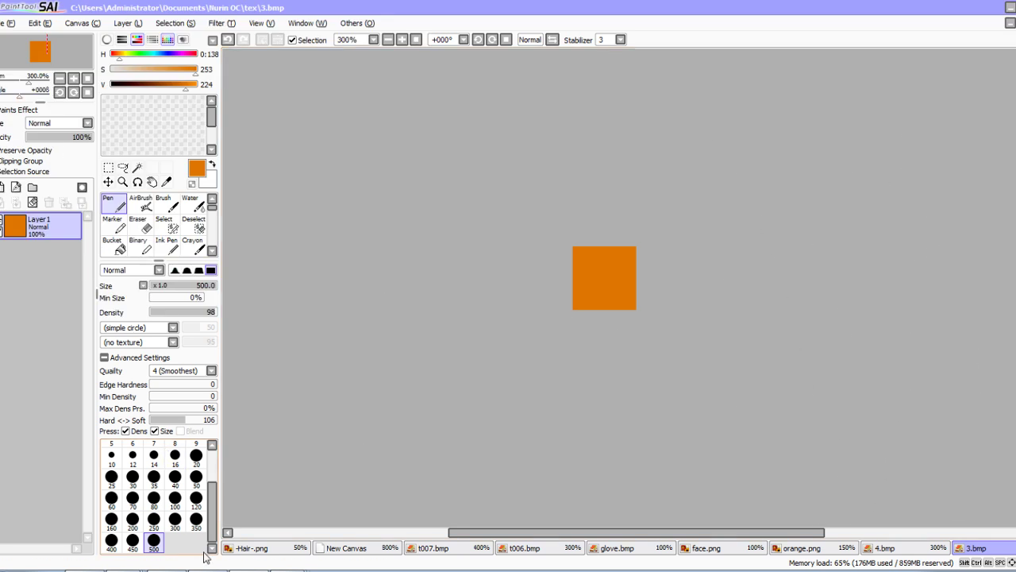
Preview the overskirt texture 2.bmp from the WinRAR archive and open it in PaintTool SAI
{"action": "left_click", "coordinate": [131, 570]}
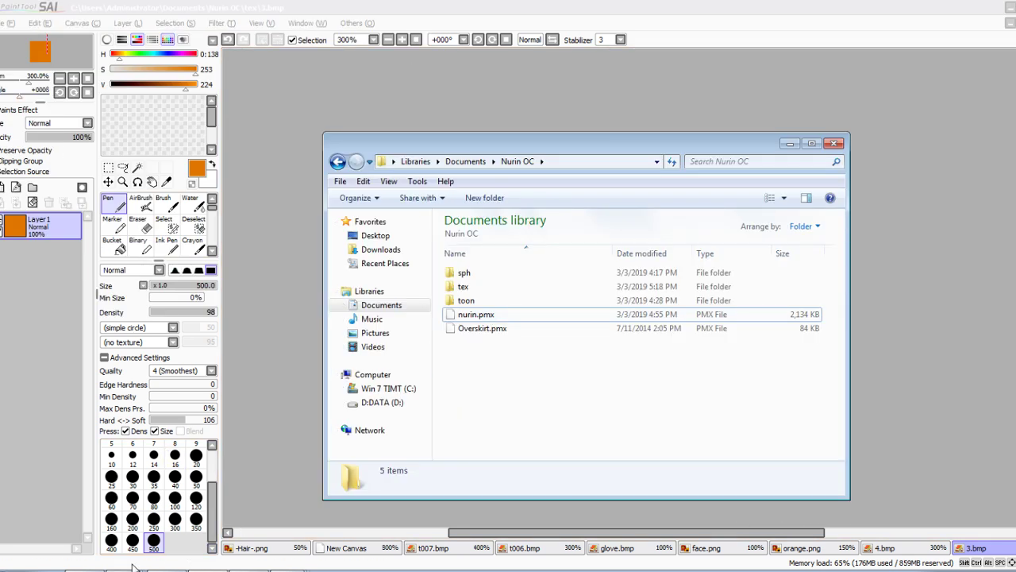
{"action": "left_click", "coordinate": [161, 570]}
{"action": "left_click", "coordinate": [161, 570]}
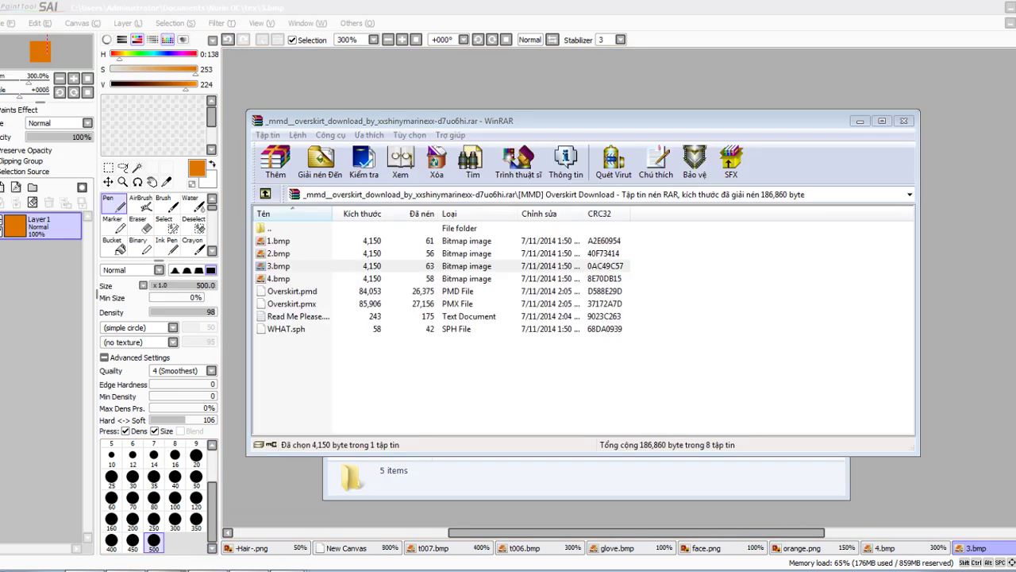
{"action": "double_click", "coordinate": [305, 254]}
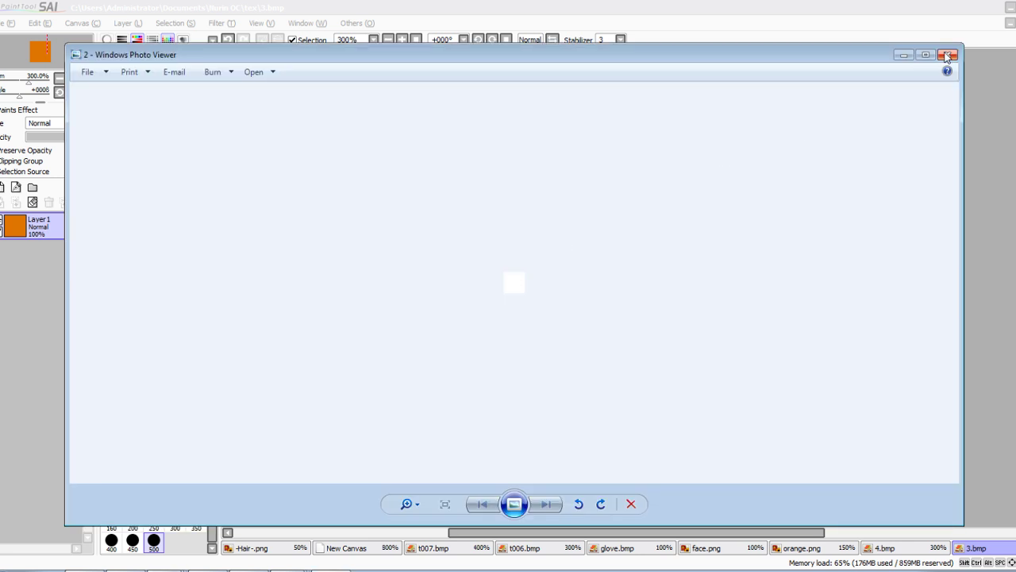
{"action": "left_click", "coordinate": [949, 54]}
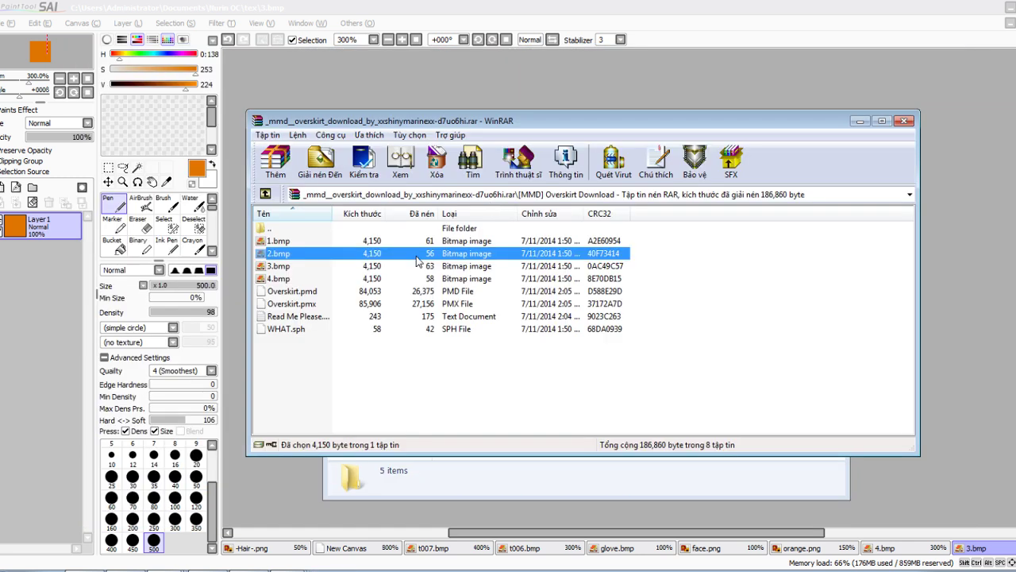
{"action": "left_click", "coordinate": [420, 243]}
{"action": "left_click", "coordinate": [413, 253]}
{"action": "left_click_drag", "start_coordinate": [241, 284], "coordinate": [236, 284]}
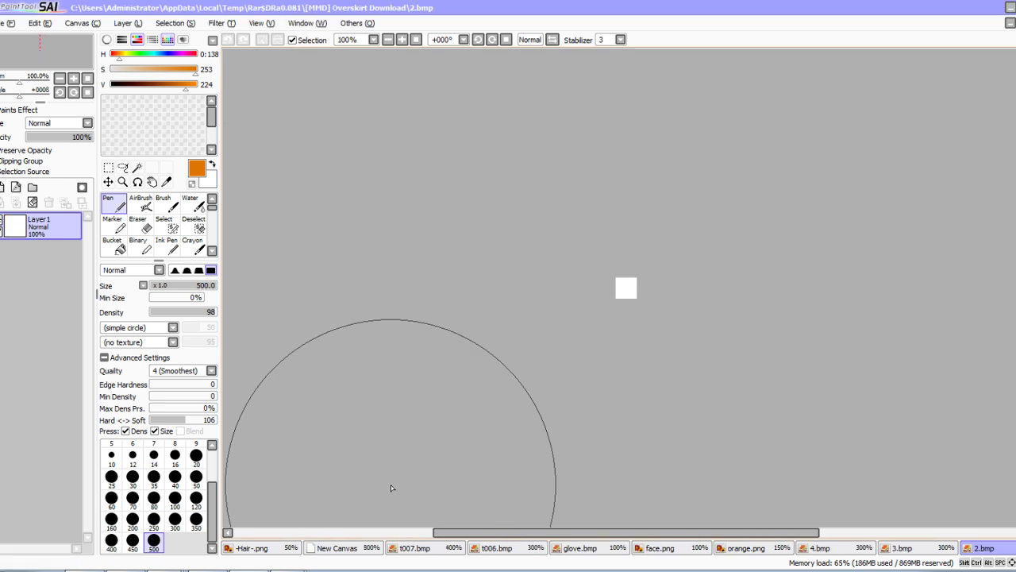
Fill 2.bmp with the dark brown sampled from the reference drawing's skirt and start saving it as a copy
{"action": "left_click", "coordinate": [367, 549]}
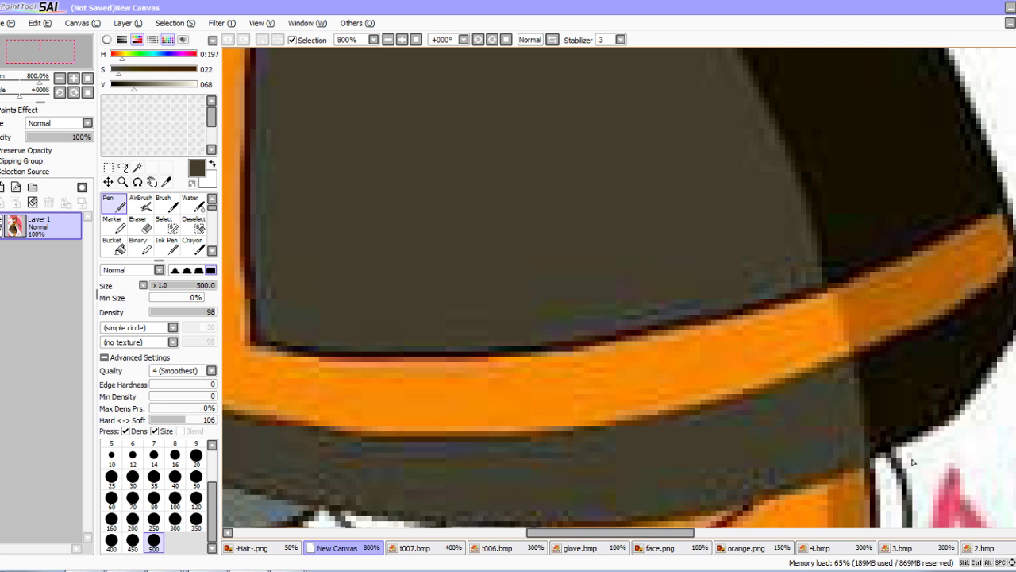
{"action": "scroll", "coordinate": [913, 462], "scroll_direction": "down", "scroll_amount": 8}
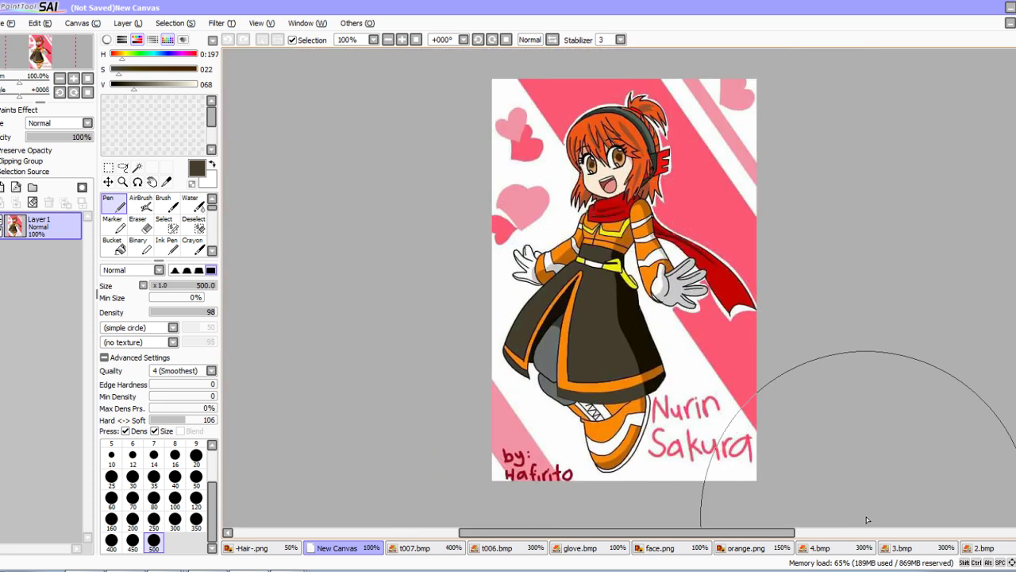
{"action": "left_click", "coordinate": [983, 548]}
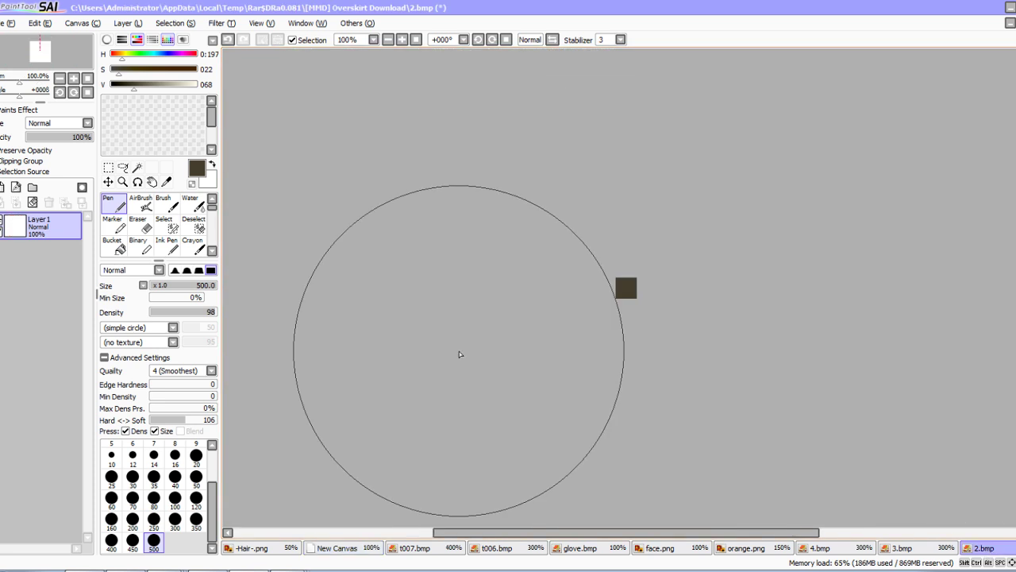
{"action": "left_click", "coordinate": [10, 23]}
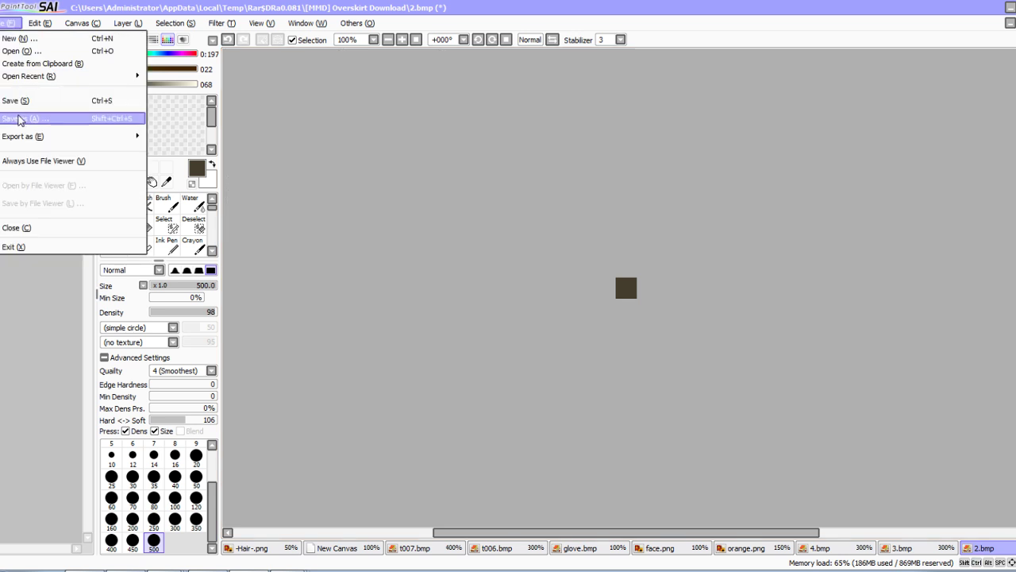
Save the dark brown canvas as 2.bmp in the tex folder inside Nurin OC
{"action": "left_click", "coordinate": [19, 119]}
{"action": "scroll", "coordinate": [35, 155], "scroll_direction": "up", "scroll_amount": 10}
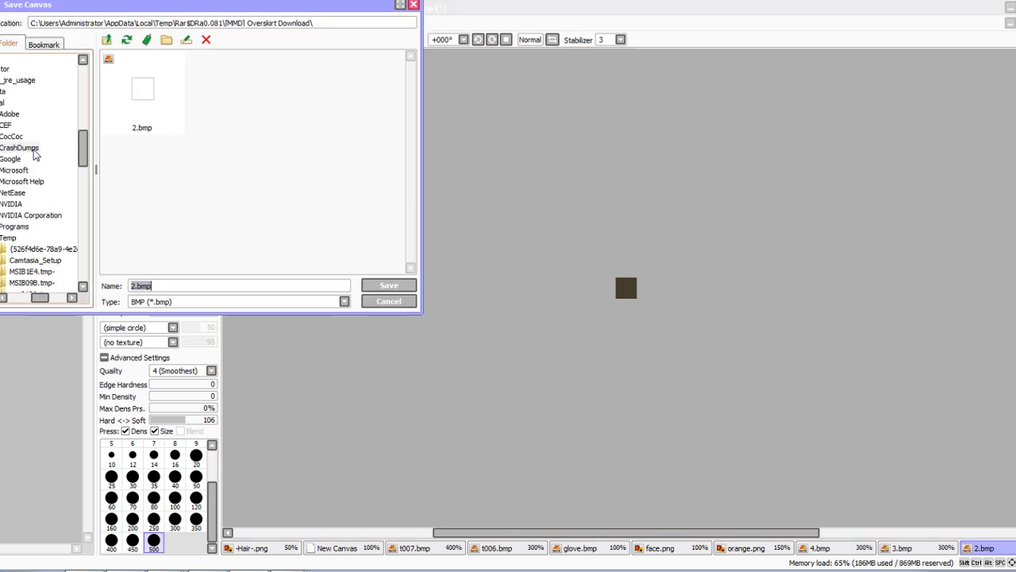
{"action": "scroll", "coordinate": [35, 155], "scroll_direction": "up", "scroll_amount": 3}
{"action": "left_click_drag", "start_coordinate": [39, 299], "coordinate": [12, 308]}
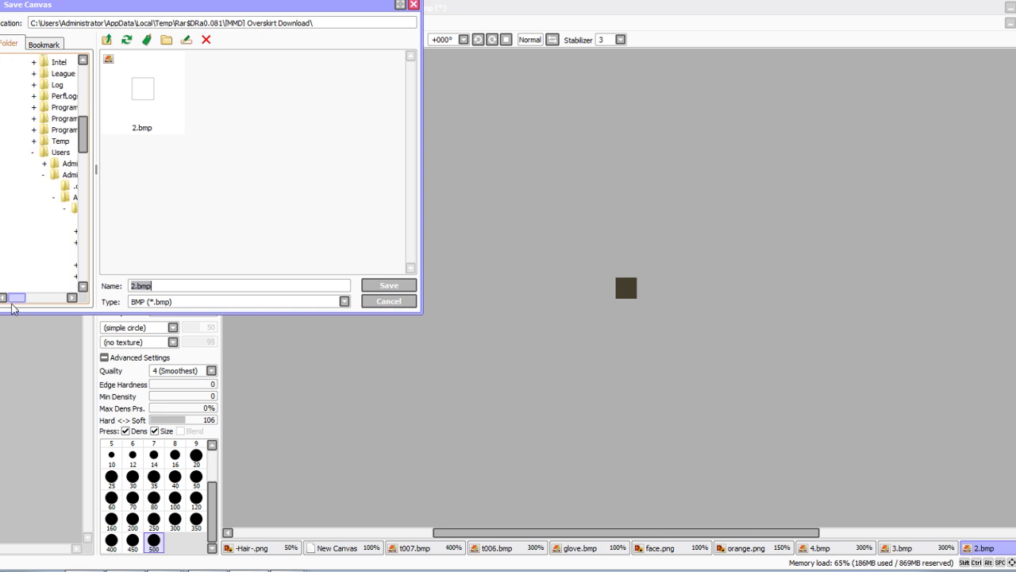
{"action": "scroll", "coordinate": [11, 255], "scroll_direction": "down", "scroll_amount": 5}
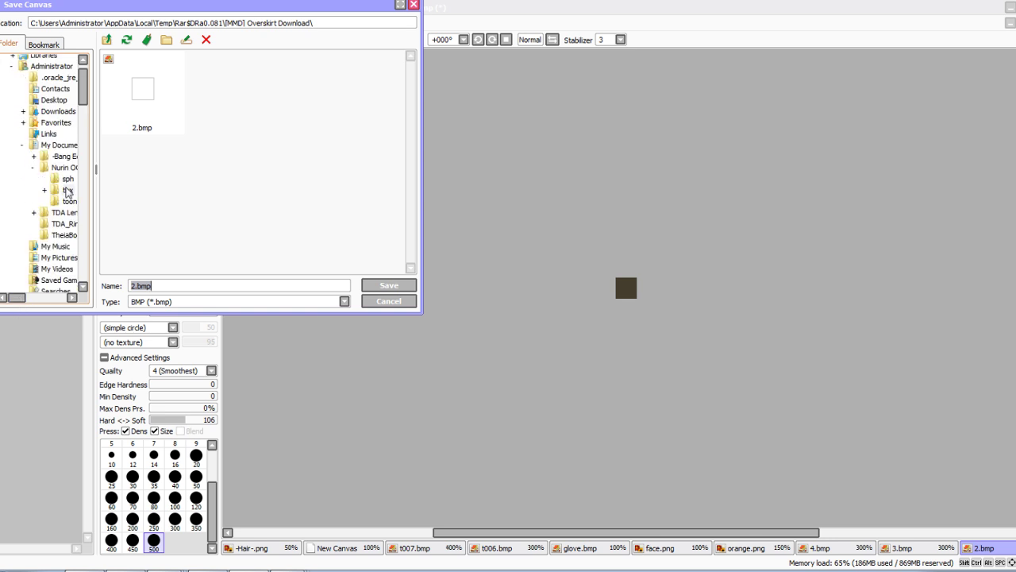
{"action": "left_click", "coordinate": [67, 191]}
{"action": "left_click", "coordinate": [387, 286]}
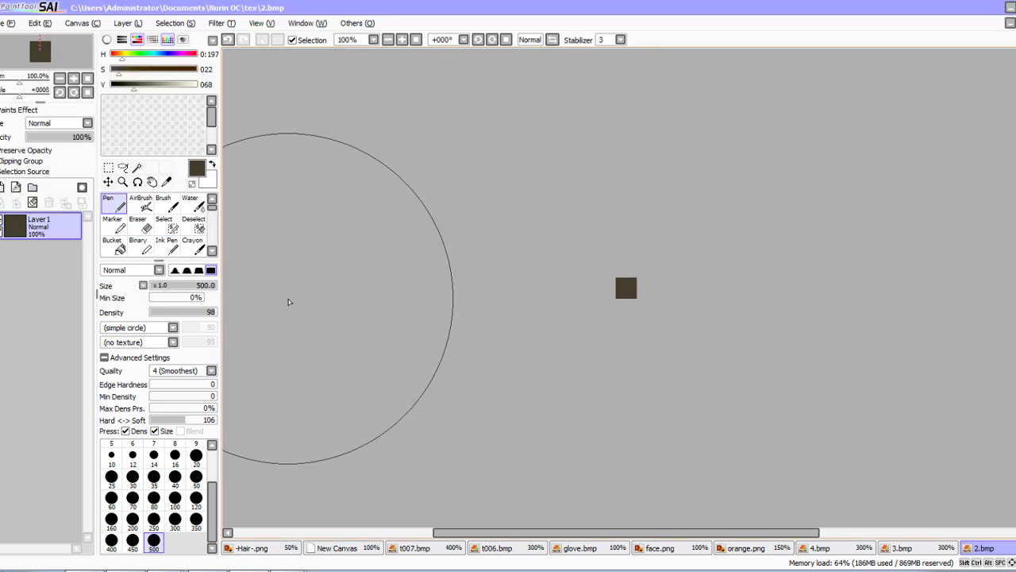
Preview 1.bmp in the overskirt archive and extract it into the tex folder inside Nurin OC
{"action": "left_click", "coordinate": [258, 571]}
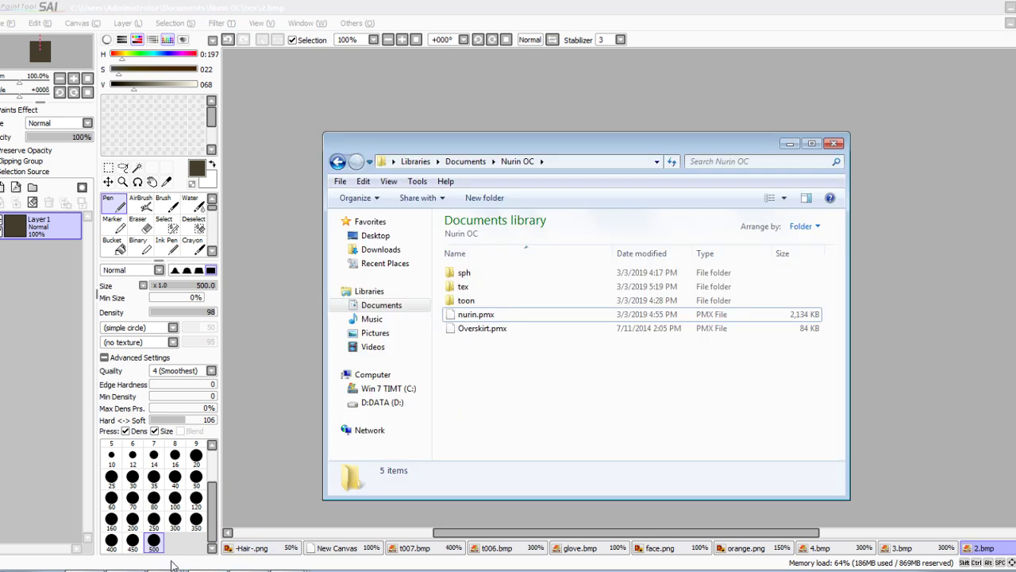
{"action": "left_click", "coordinate": [171, 570]}
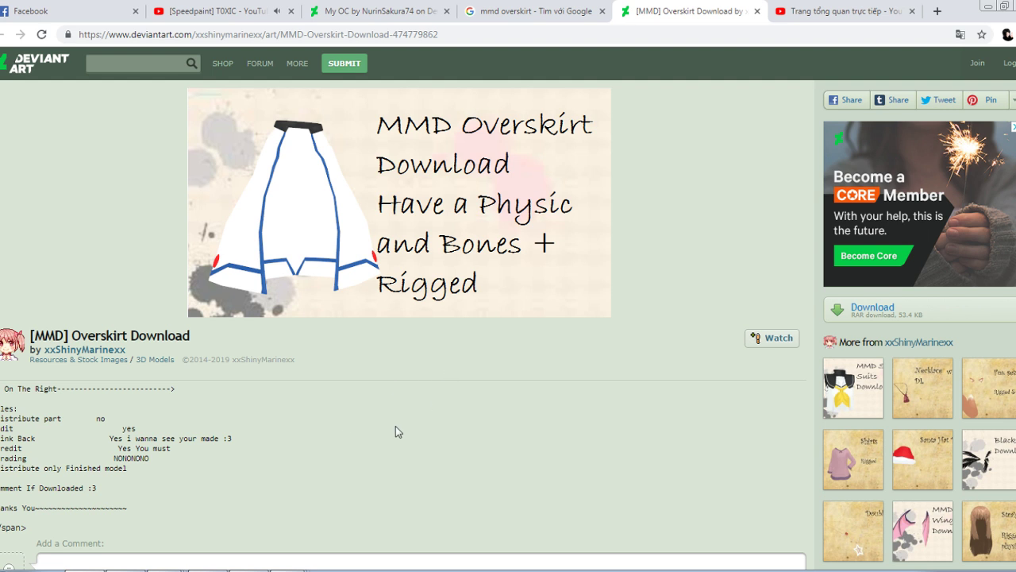
{"action": "left_click", "coordinate": [258, 571]}
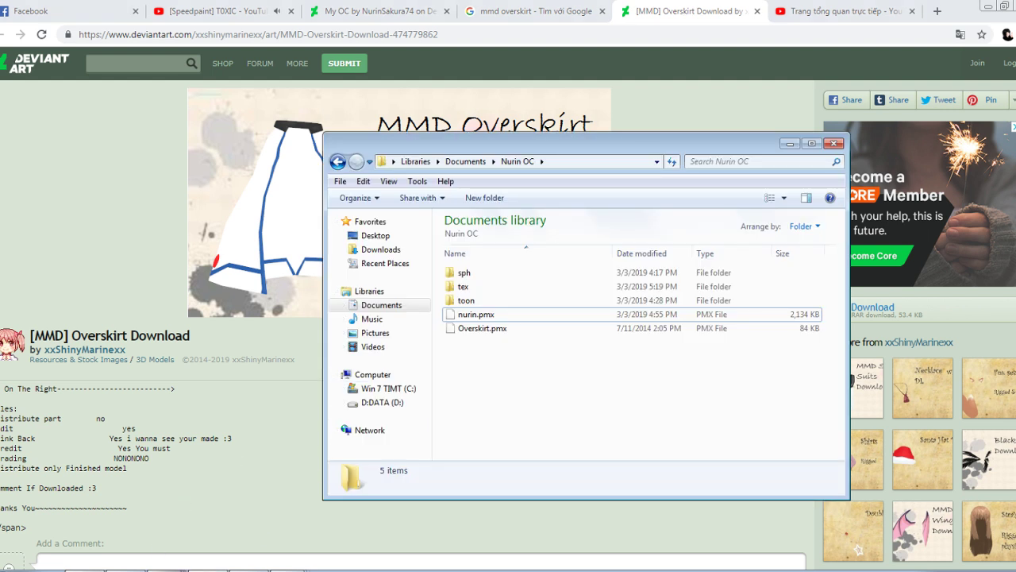
{"action": "left_click", "coordinate": [207, 571]}
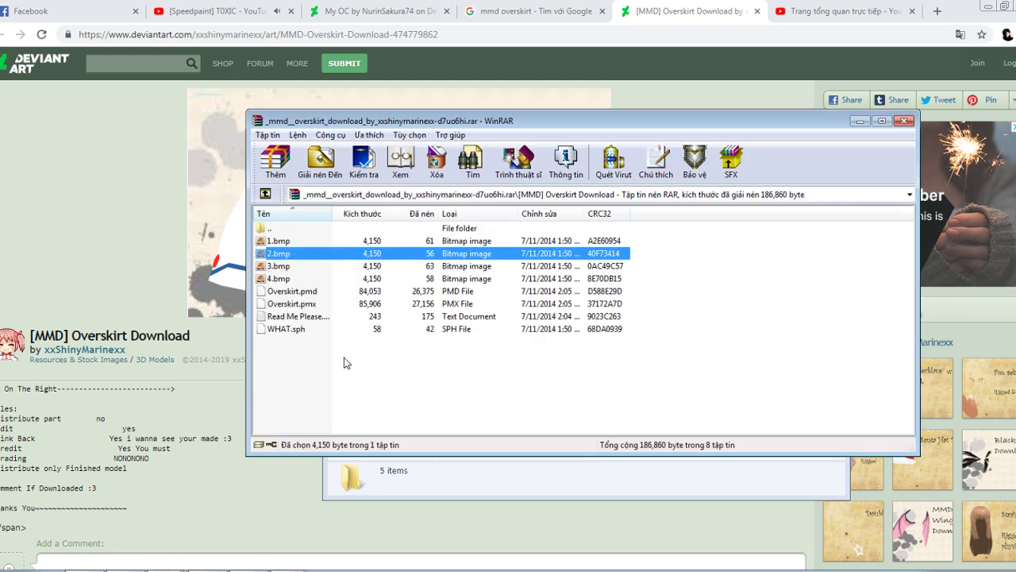
{"action": "double_click", "coordinate": [283, 242]}
{"action": "left_click", "coordinate": [954, 56]}
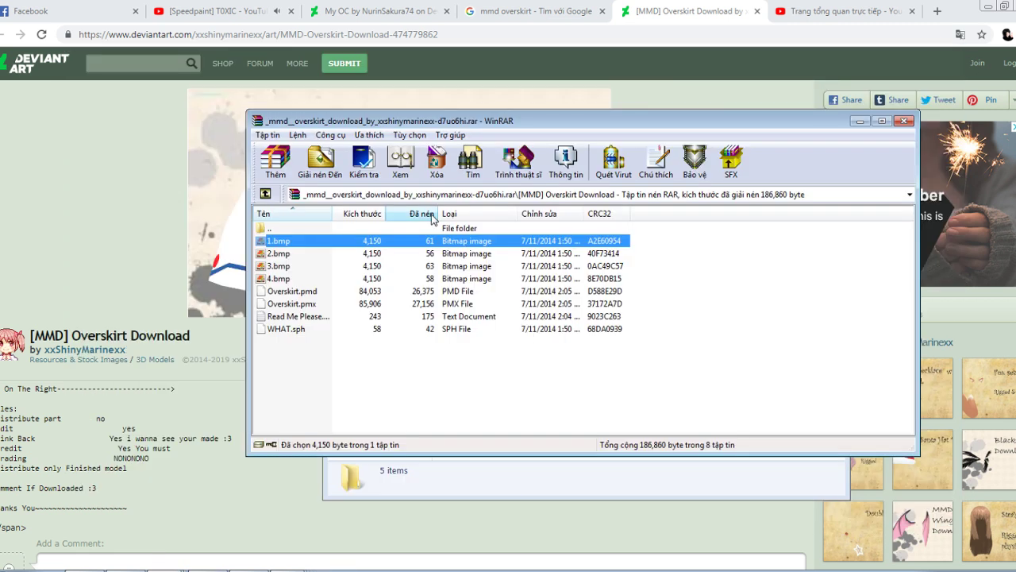
{"action": "left_click_drag", "start_coordinate": [401, 350], "coordinate": [487, 287]}
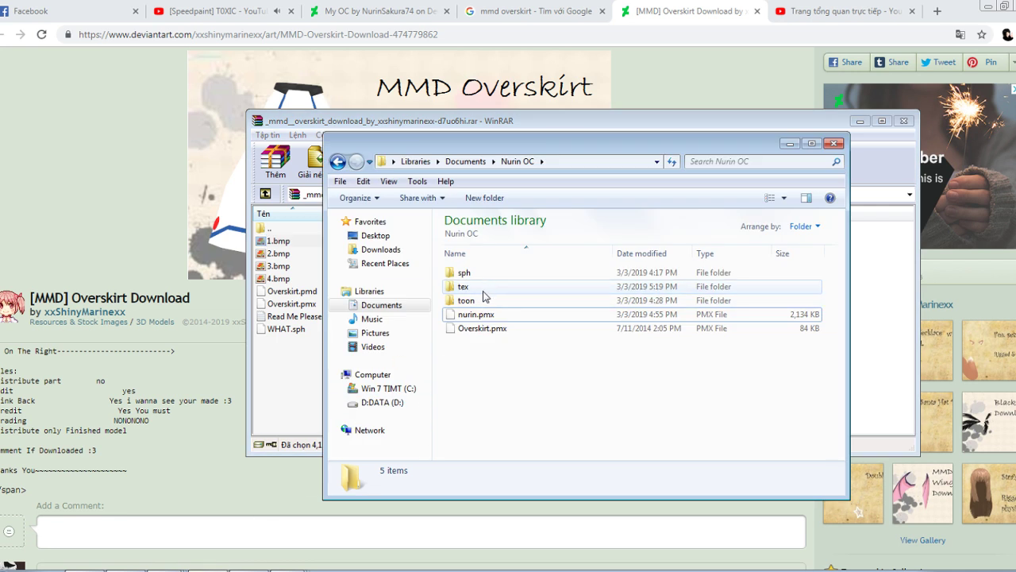
Switch to PMX Editor and select the overskirt's gray_a material
{"action": "left_click", "coordinate": [173, 436]}
{"action": "scroll", "coordinate": [172, 433], "scroll_direction": "up", "scroll_amount": 1}
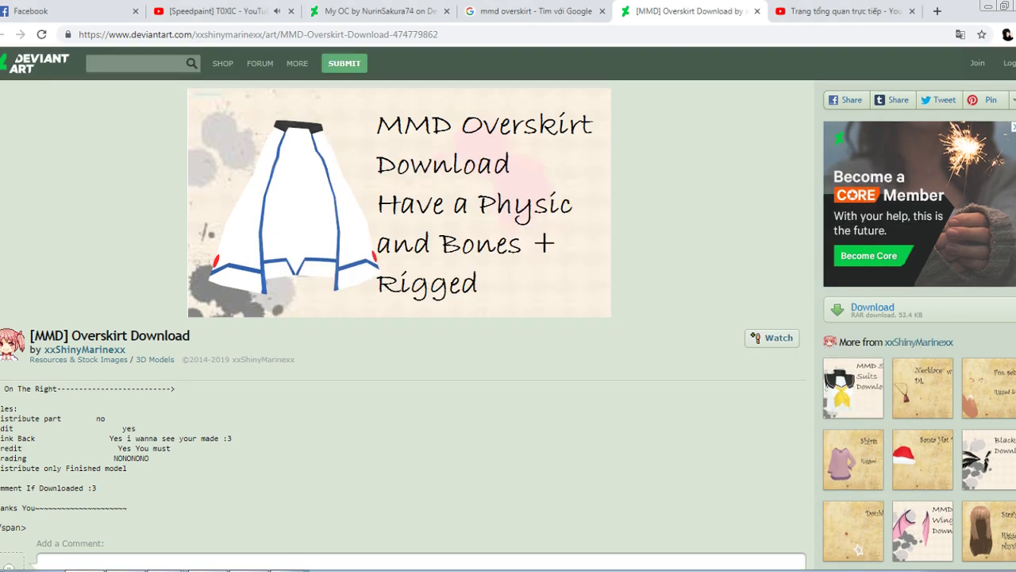
{"action": "left_click", "coordinate": [280, 570]}
{"action": "key", "text": "alt+Tab"}
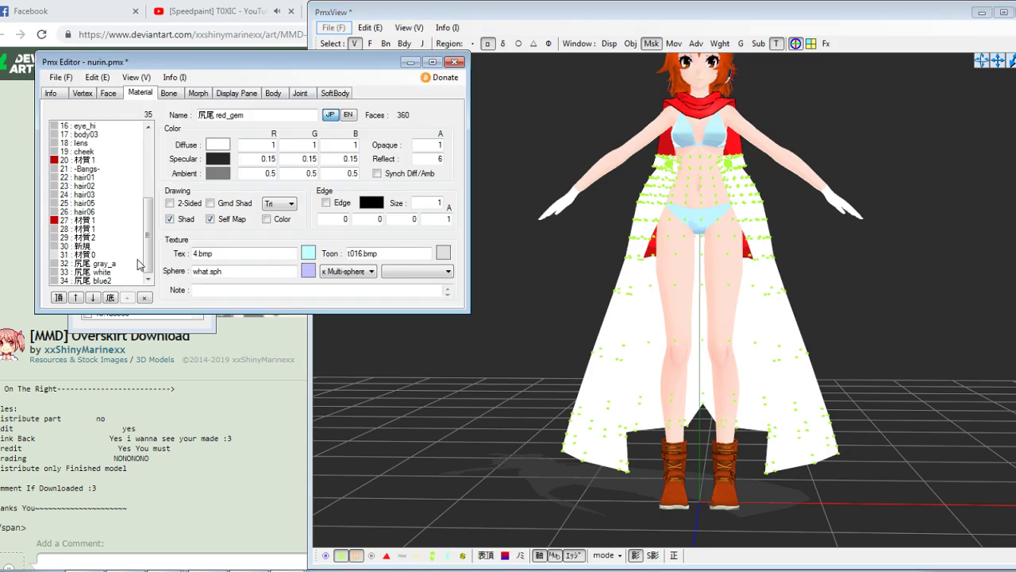
{"action": "left_click", "coordinate": [136, 264]}
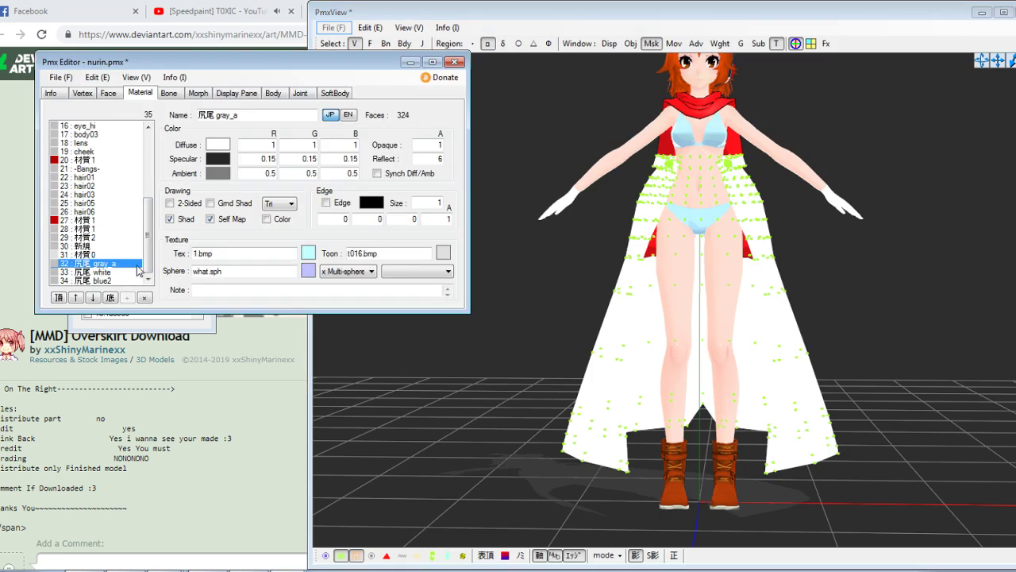
{"action": "left_click", "coordinate": [309, 253]}
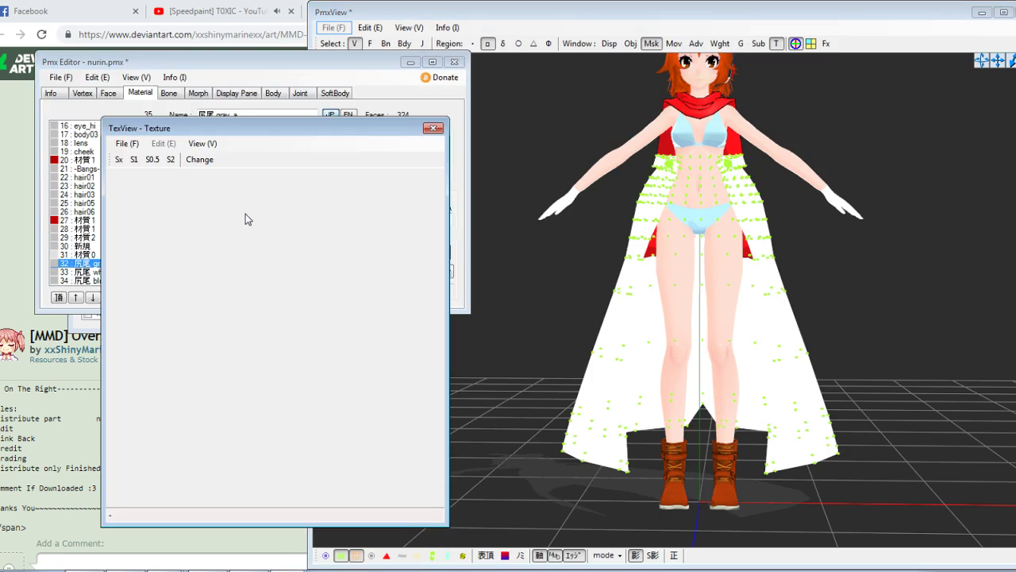
{"action": "left_click", "coordinate": [184, 114]}
{"action": "left_click", "coordinate": [433, 128]}
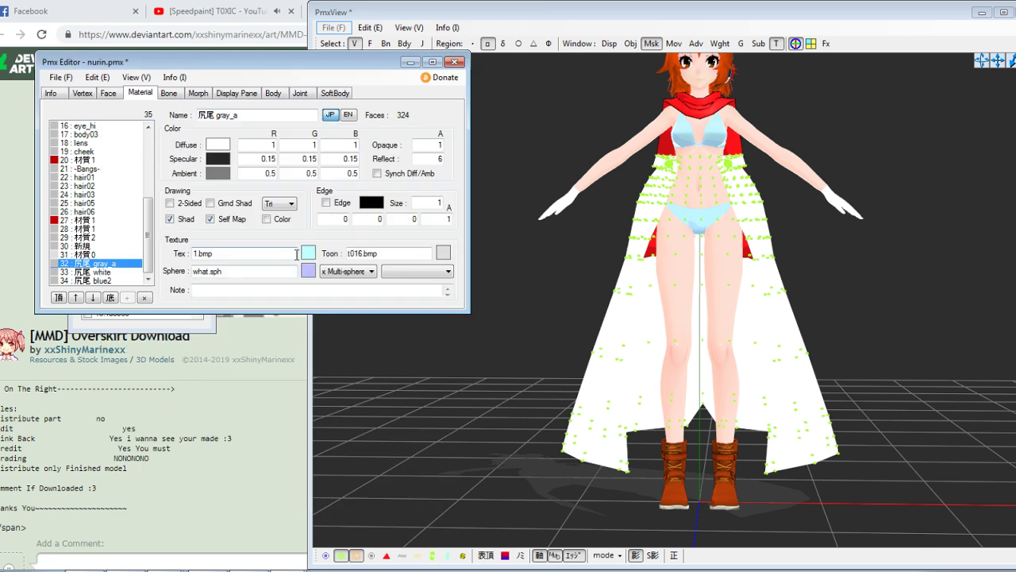
Load 1.bmp from the tex folder in the texture viewer and make it the gray_a material's texture
{"action": "left_click", "coordinate": [309, 253]}
{"action": "left_click", "coordinate": [125, 143]}
{"action": "left_click", "coordinate": [146, 159]}
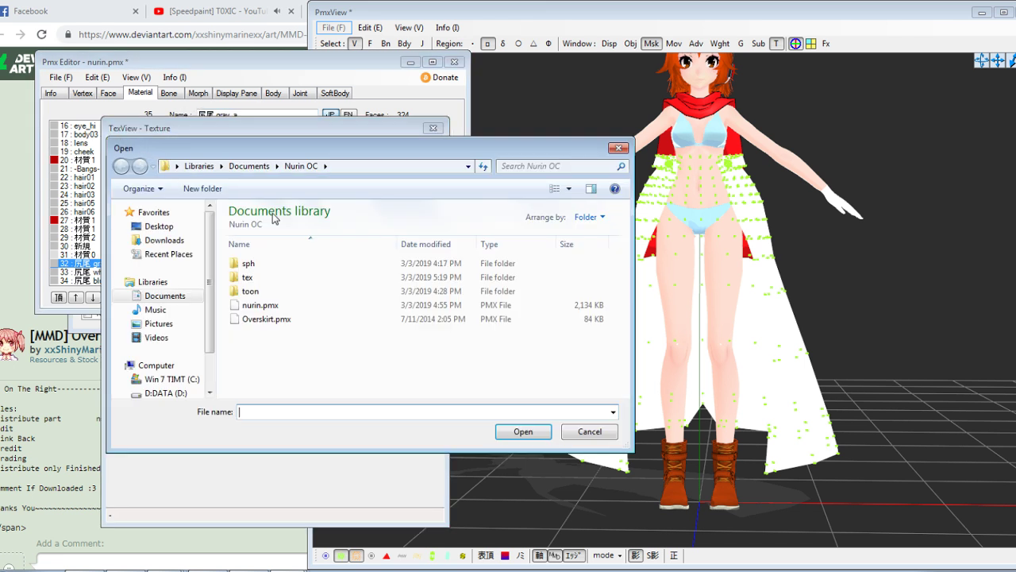
{"action": "double_click", "coordinate": [247, 277]}
{"action": "scroll", "coordinate": [286, 325], "scroll_direction": "down", "scroll_amount": 2}
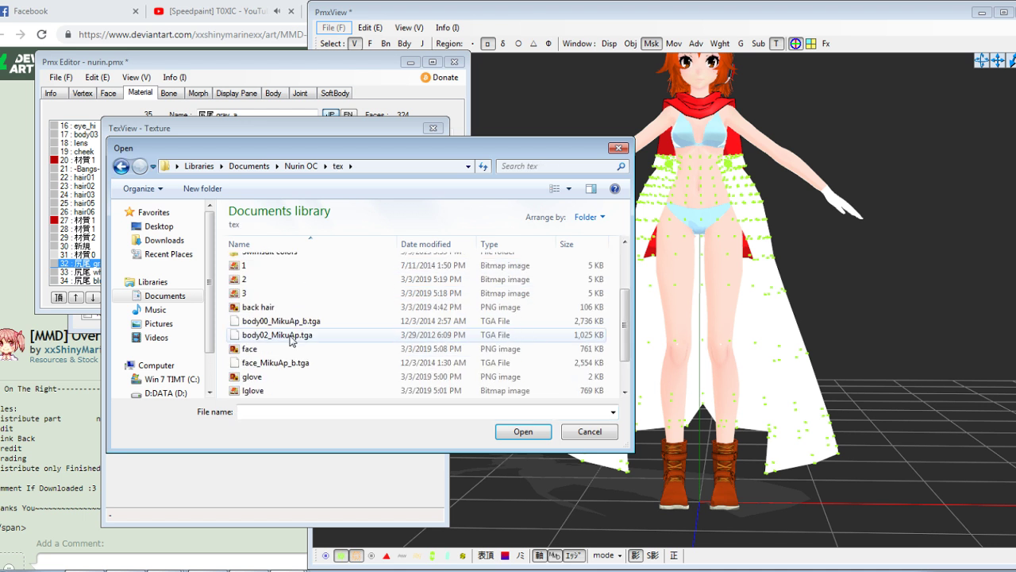
{"action": "double_click", "coordinate": [255, 267]}
{"action": "left_click", "coordinate": [200, 160]}
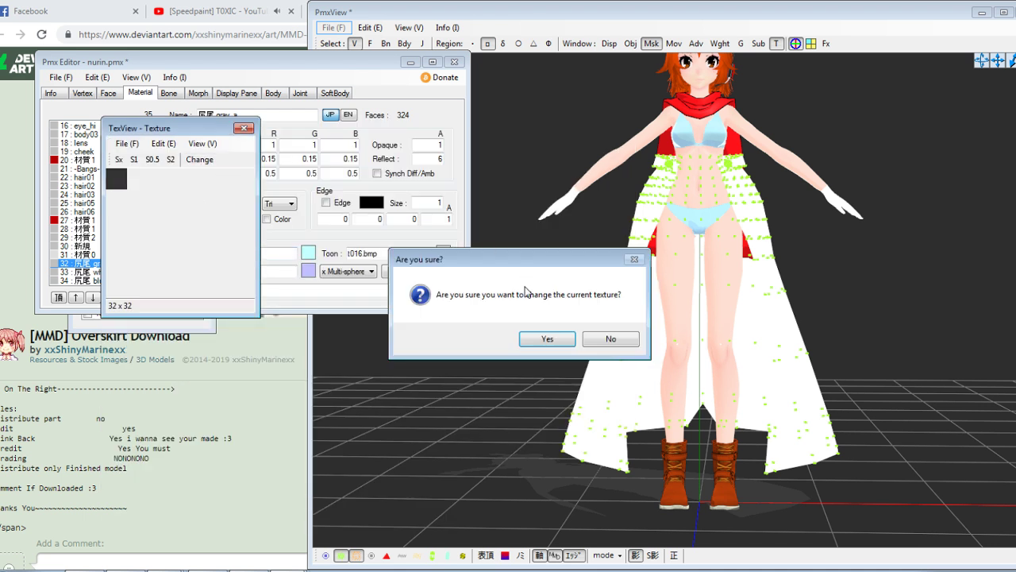
{"action": "left_click", "coordinate": [548, 340]}
{"action": "left_click", "coordinate": [245, 127]}
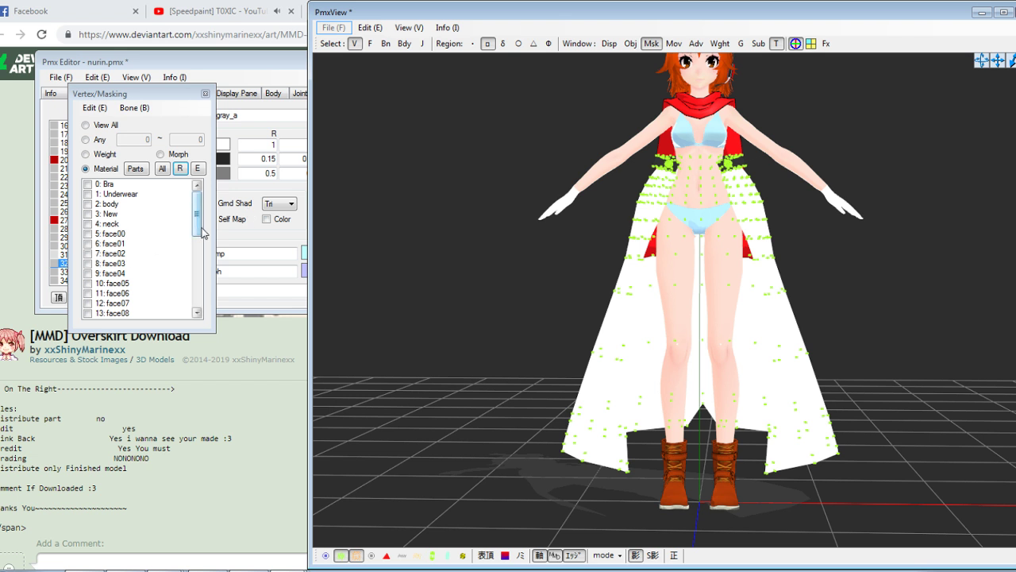
Set the texture path to tex\2.bmp for the overskirt's white material and tex\3.bmp for its blue2 material
{"action": "left_click", "coordinate": [228, 239]}
{"action": "left_click", "coordinate": [93, 272]}
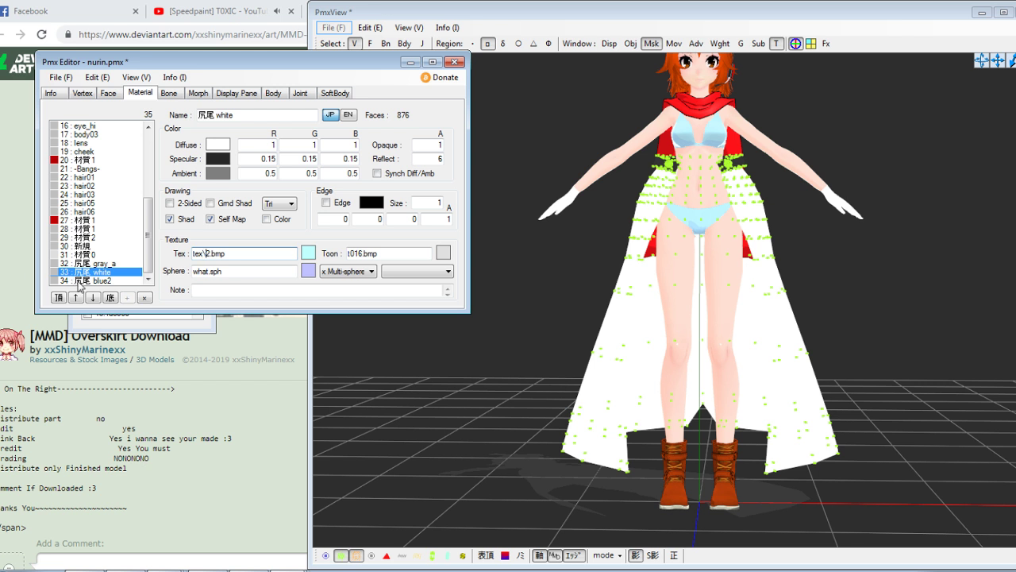
{"action": "key", "text": "Down"}
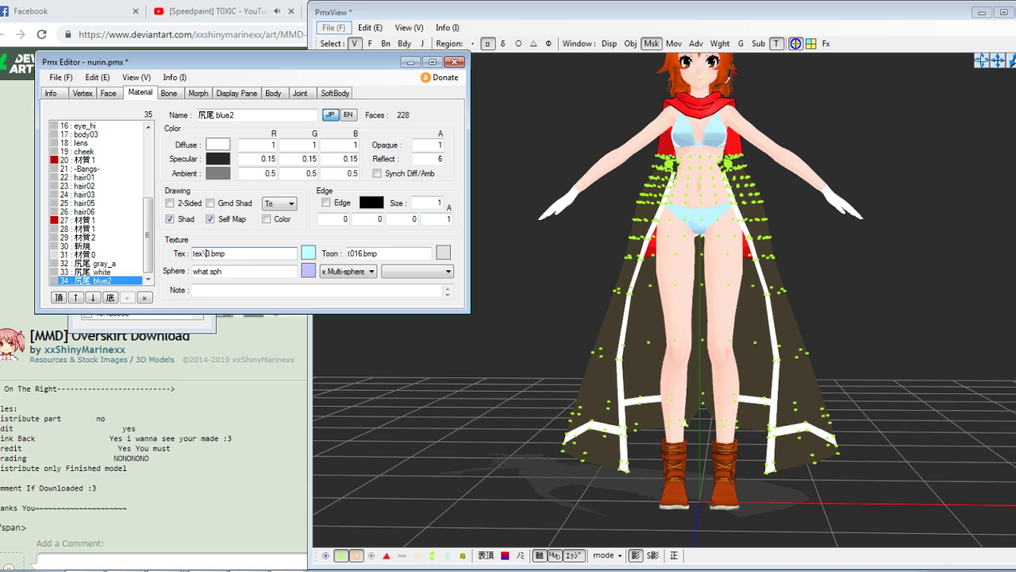
Hide the vertex points on the retextured model in the model view
{"action": "left_click", "coordinate": [678, 222]}
{"action": "mouse_move", "coordinate": [641, 270]}
{"action": "right_mouse_down"}
{"action": "mouse_move", "coordinate": [726, 270]}
{"action": "mouse_move", "coordinate": [636, 266]}
{"action": "right_mouse_up"}
{"action": "left_click_drag", "start_coordinate": [494, 97], "coordinate": [979, 546]}
{"action": "left_click", "coordinate": [347, 556]}
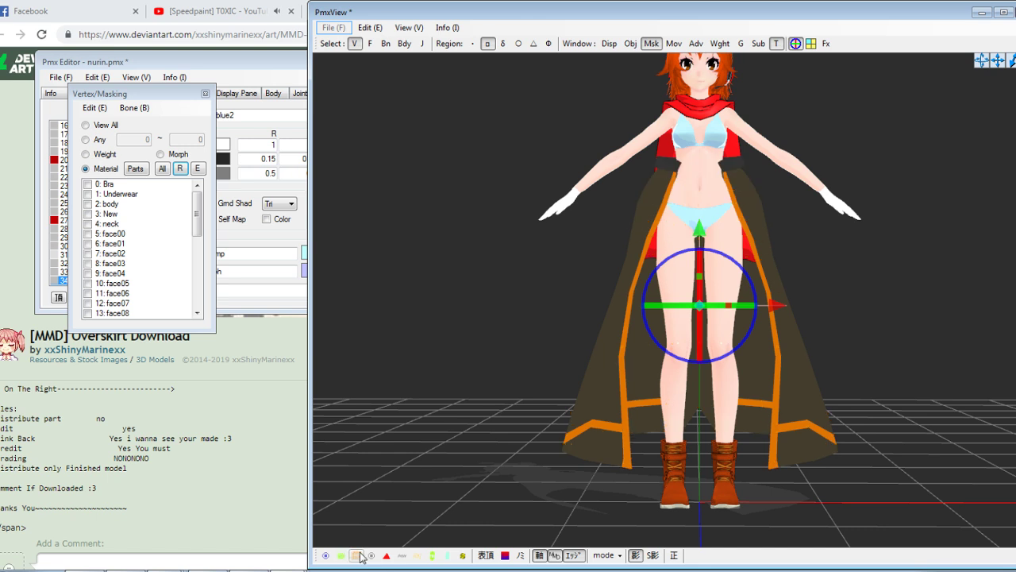
Enable bone selection and select the front chain of skirt bones from the model's side view
{"action": "left_click", "coordinate": [385, 43]}
{"action": "right_click_drag", "start_coordinate": [511, 156], "coordinate": [579, 214]}
{"action": "left_click_drag", "start_coordinate": [623, 274], "coordinate": [668, 251]}
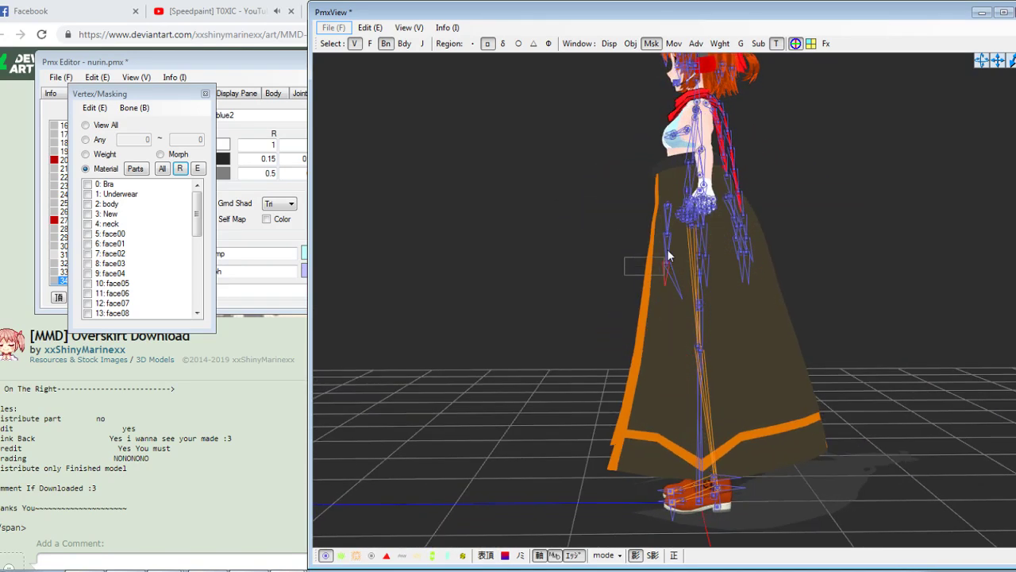
{"action": "left_click_drag", "start_coordinate": [670, 208], "coordinate": [669, 206]}
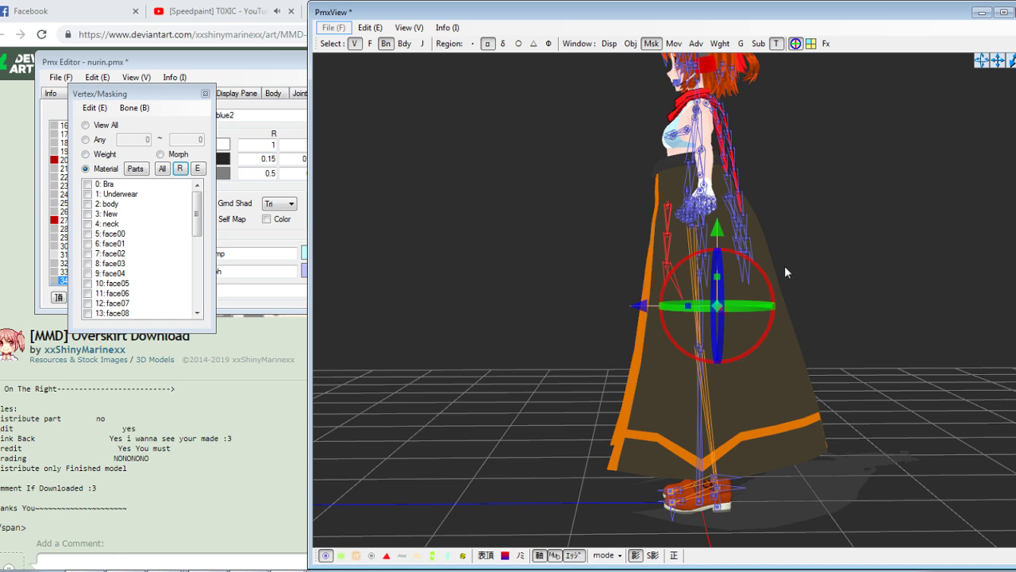
Add the next skirt bone chains on both sides to the selection from the back view
{"action": "right_click_drag", "start_coordinate": [785, 265], "coordinate": [718, 270]}
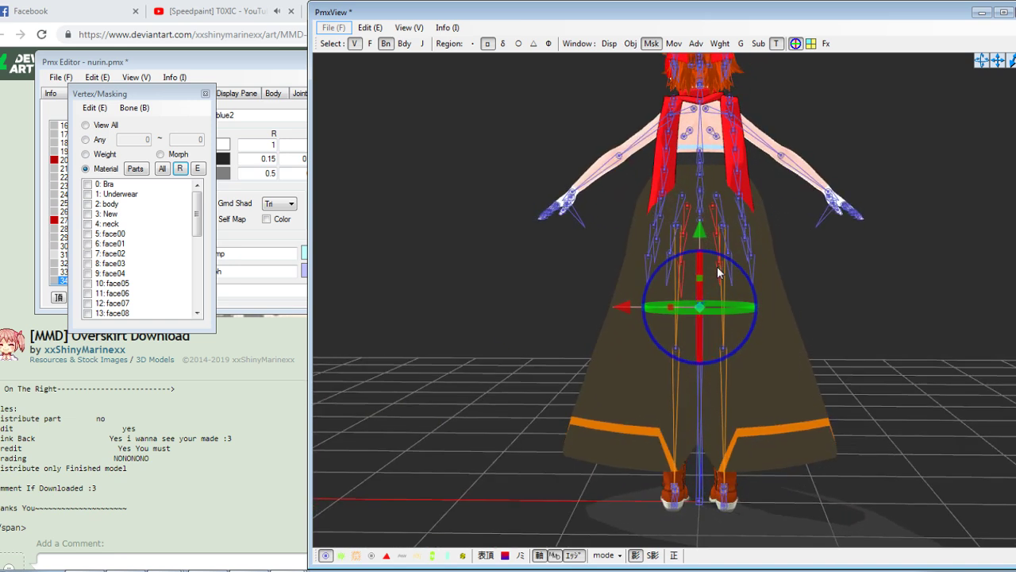
{"action": "scroll", "coordinate": [745, 245], "scroll_direction": "up", "scroll_amount": 5}
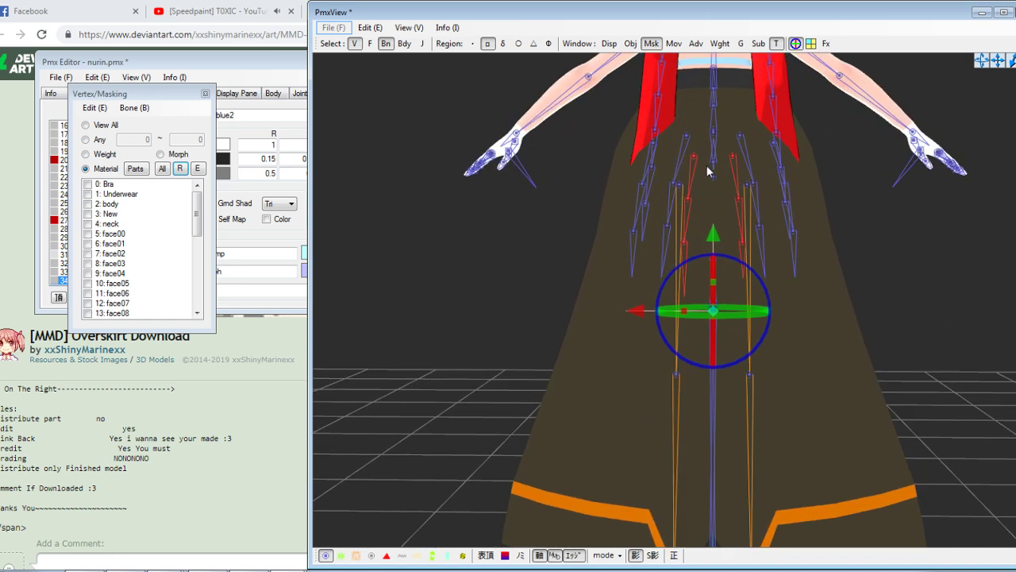
{"action": "left_click_drag", "start_coordinate": [759, 152], "coordinate": [760, 152], "text": "shift"}
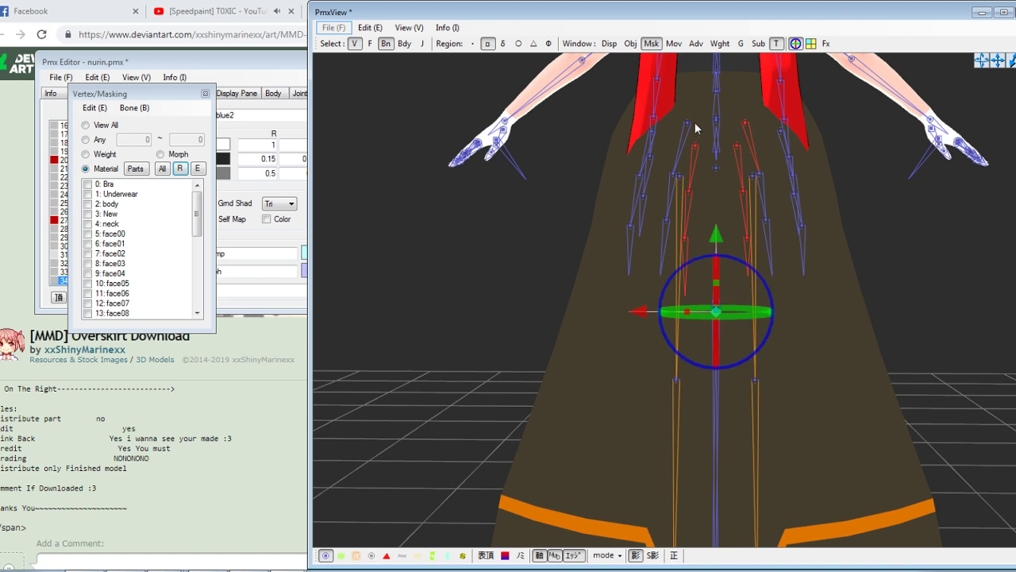
{"action": "left_click_drag", "start_coordinate": [694, 120], "coordinate": [679, 140], "text": "shift"}
{"action": "left_click_drag", "start_coordinate": [654, 175], "coordinate": [670, 205], "text": "shift"}
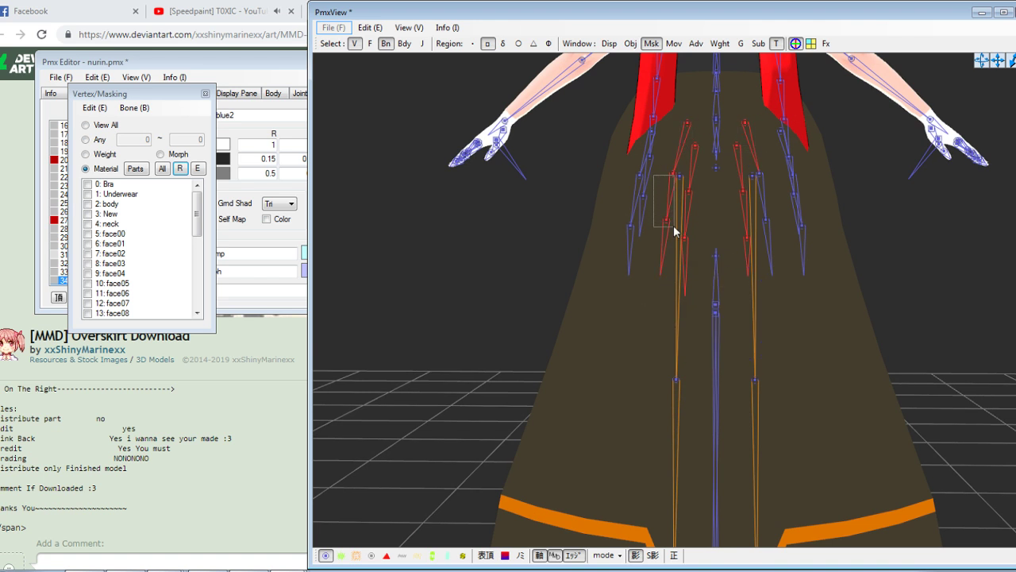
{"action": "left_click", "coordinate": [761, 193], "text": "shift"}
{"action": "left_click_drag", "start_coordinate": [760, 171], "coordinate": [760, 172], "text": "shift"}
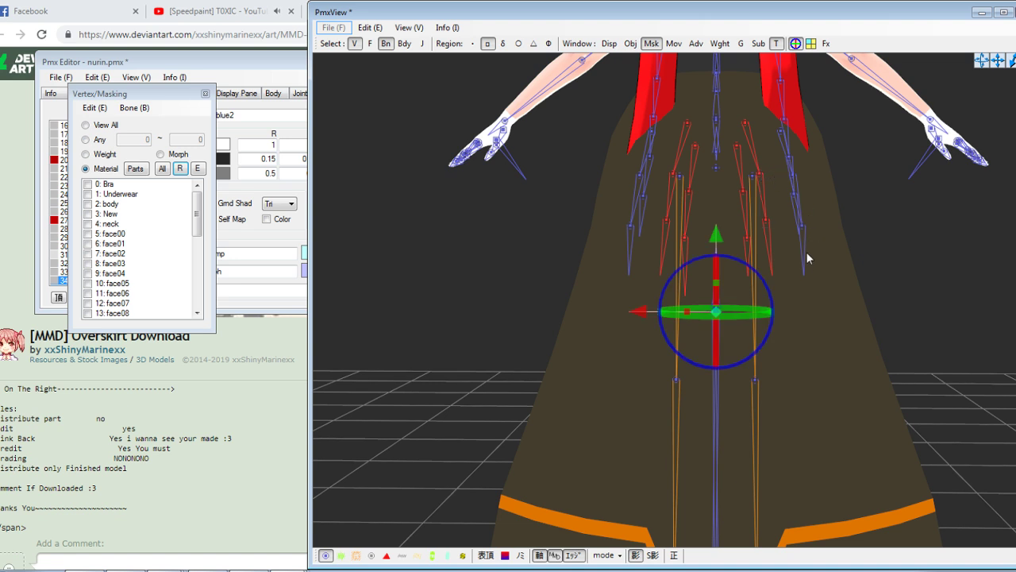
Add the outer skirt bone chains on both sides of the model to the selection
{"action": "right_click_drag", "start_coordinate": [806, 262], "coordinate": [778, 261]}
{"action": "left_click_drag", "start_coordinate": [801, 273], "coordinate": [766, 124], "text": "shift"}
{"action": "right_click_drag", "start_coordinate": [800, 228], "coordinate": [823, 227]}
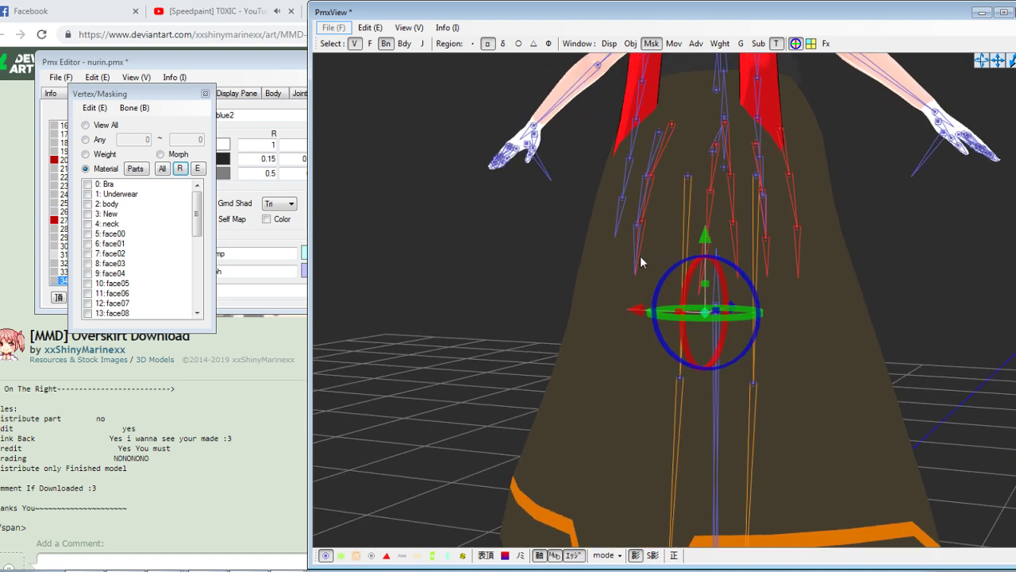
{"action": "left_click_drag", "start_coordinate": [635, 254], "coordinate": [677, 131]}
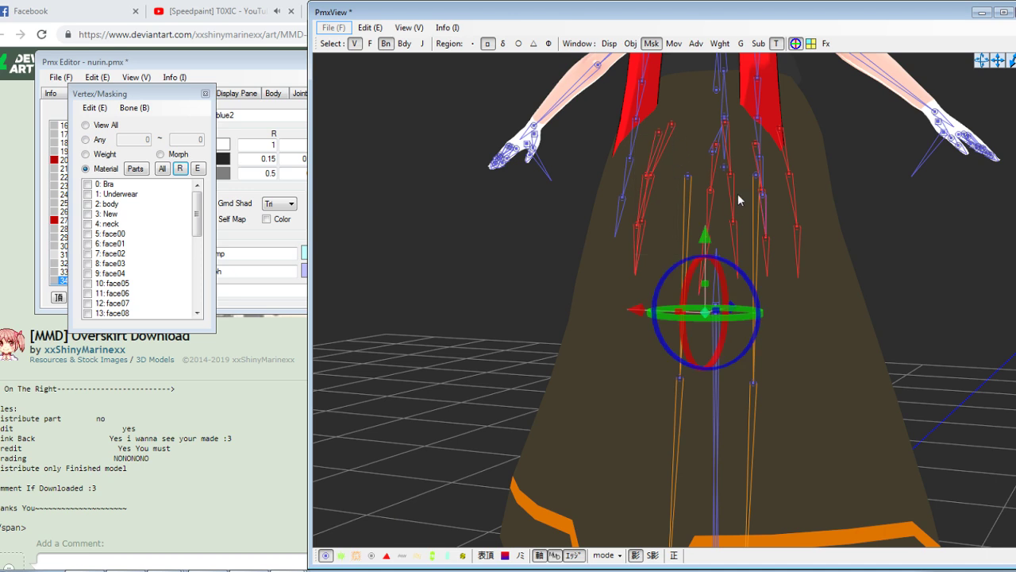
{"action": "right_click_drag", "start_coordinate": [738, 193], "coordinate": [789, 225]}
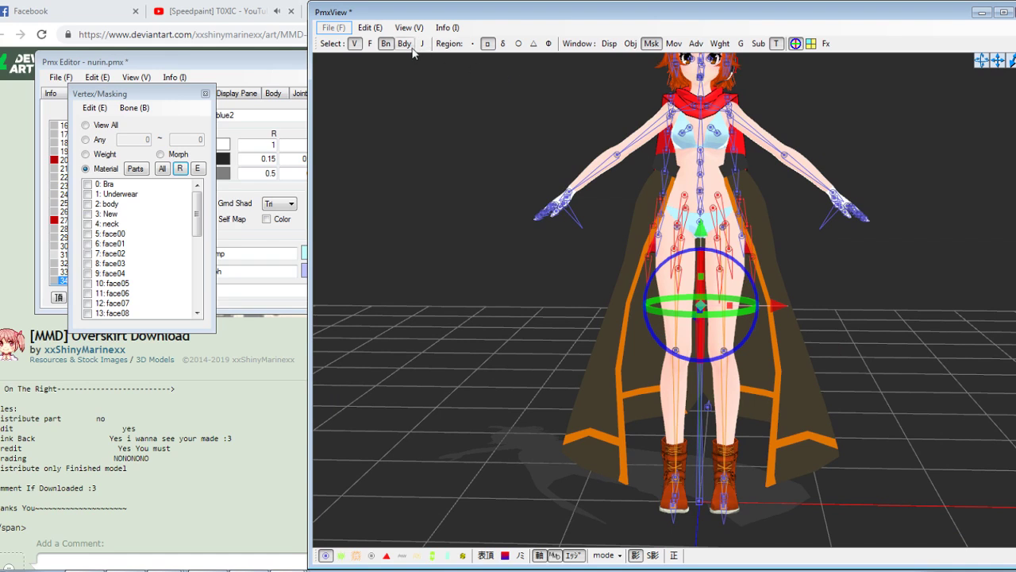
Show the rigid bodies and joints in the model view and open the editor's rigid body list
{"action": "left_click", "coordinate": [406, 46]}
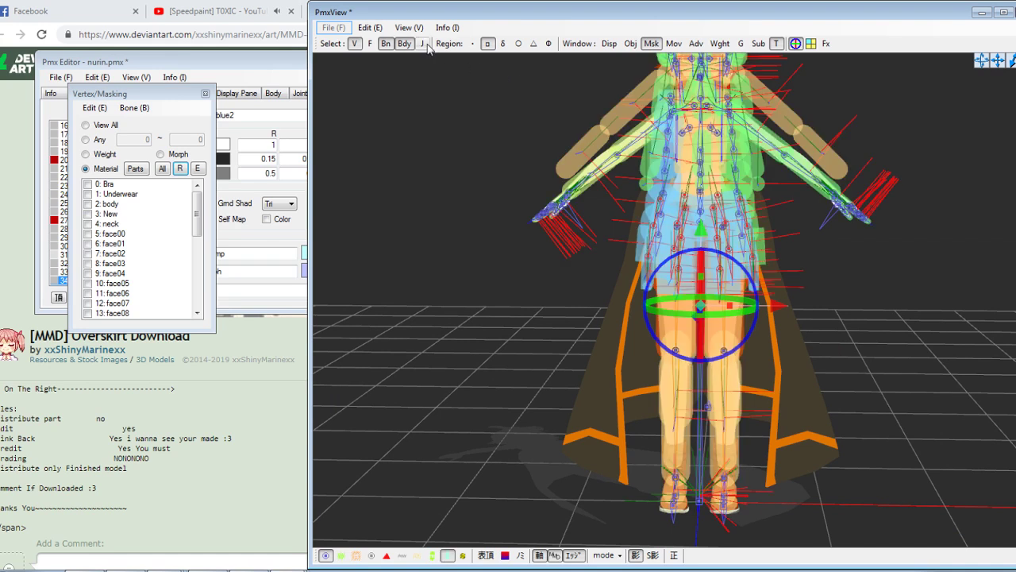
{"action": "left_click", "coordinate": [426, 45]}
{"action": "left_click", "coordinate": [279, 77]}
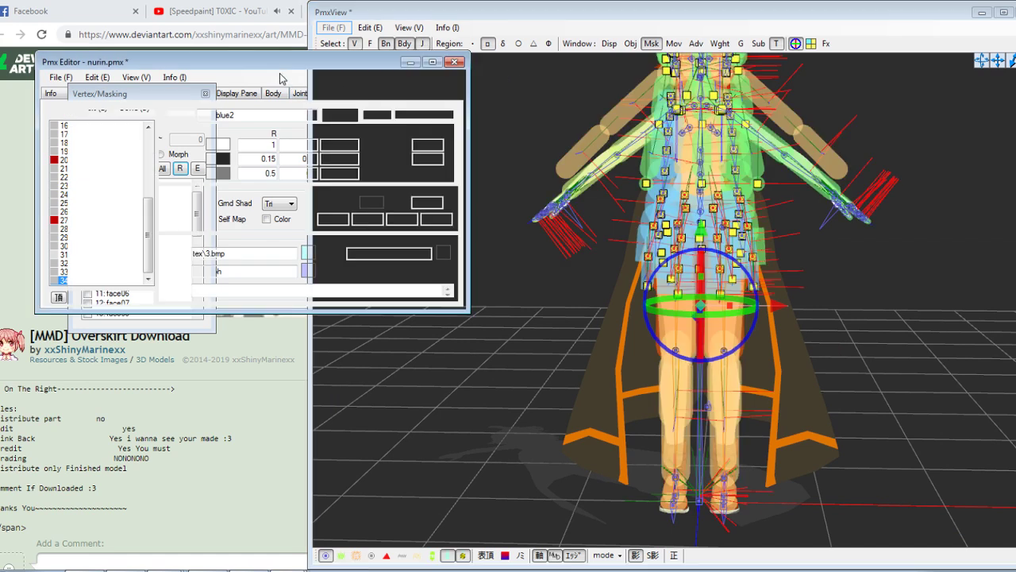
{"action": "left_click", "coordinate": [273, 94]}
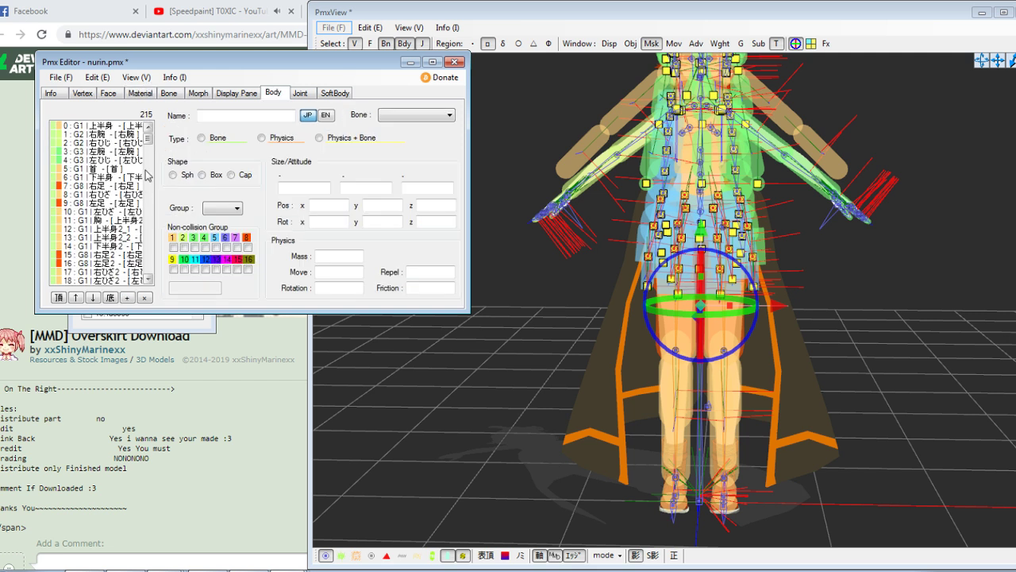
Select the skirt rigid bodies at the end of the body list and the joints from 右乳1-右乳2 through the last one
{"action": "left_click_drag", "start_coordinate": [148, 137], "coordinate": [73, 397]}
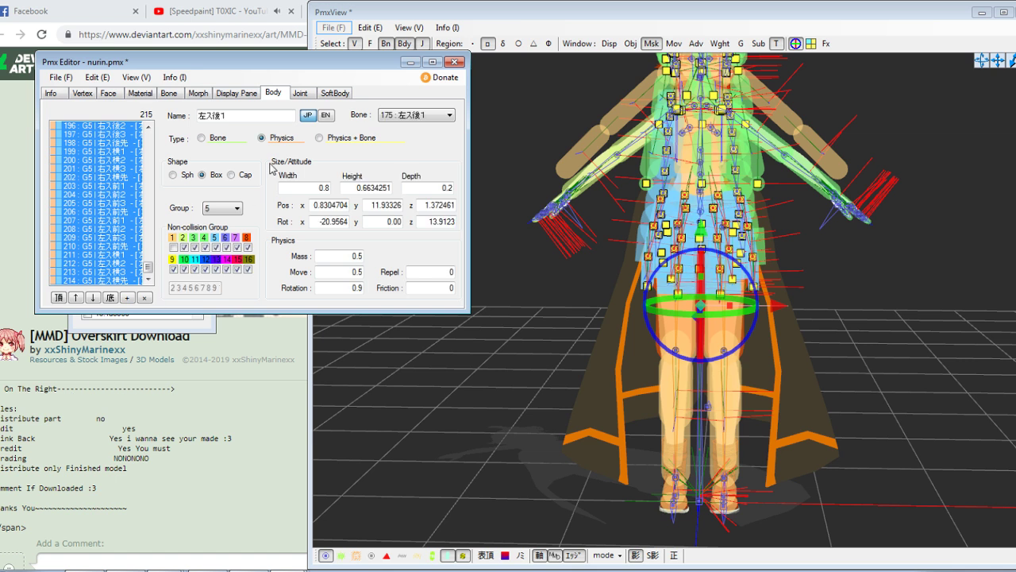
{"action": "left_click", "coordinate": [308, 92]}
{"action": "left_click_drag", "start_coordinate": [151, 143], "coordinate": [151, 280]}
{"action": "left_click_drag", "start_coordinate": [103, 161], "coordinate": [80, 365]}
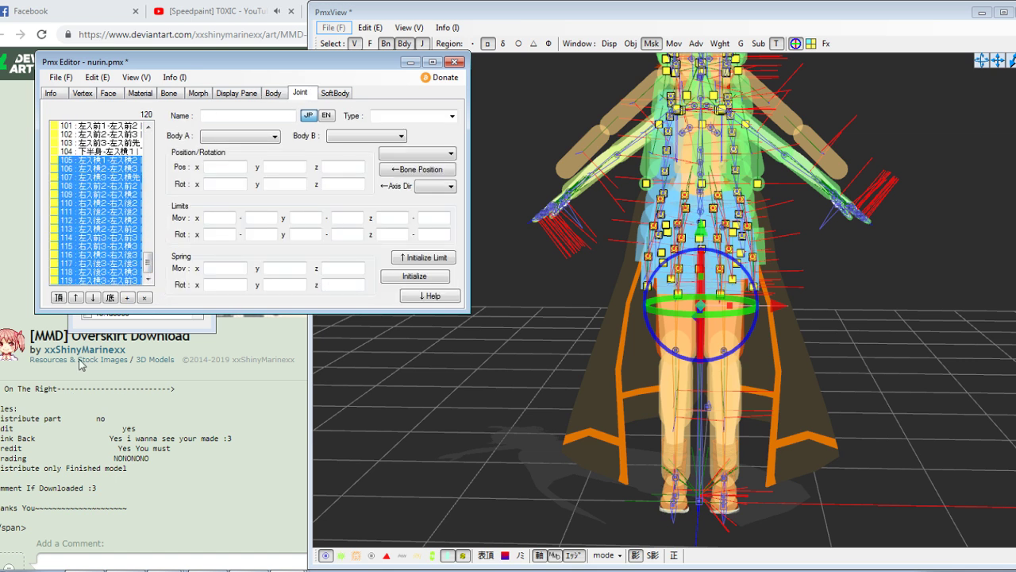
{"action": "left_click_drag", "start_coordinate": [148, 259], "coordinate": [151, 208]}
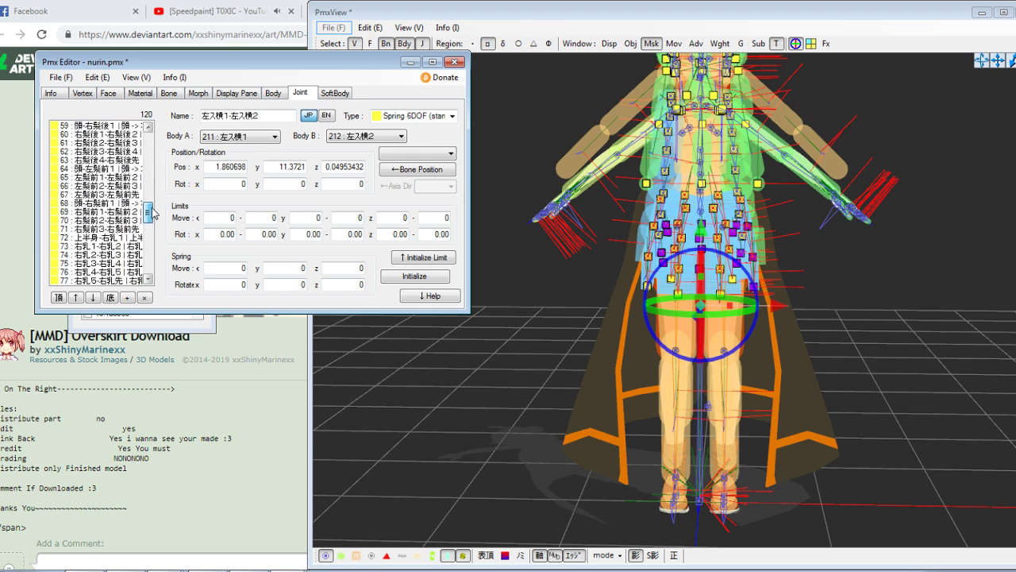
{"action": "left_click_drag", "start_coordinate": [94, 246], "coordinate": [138, 340]}
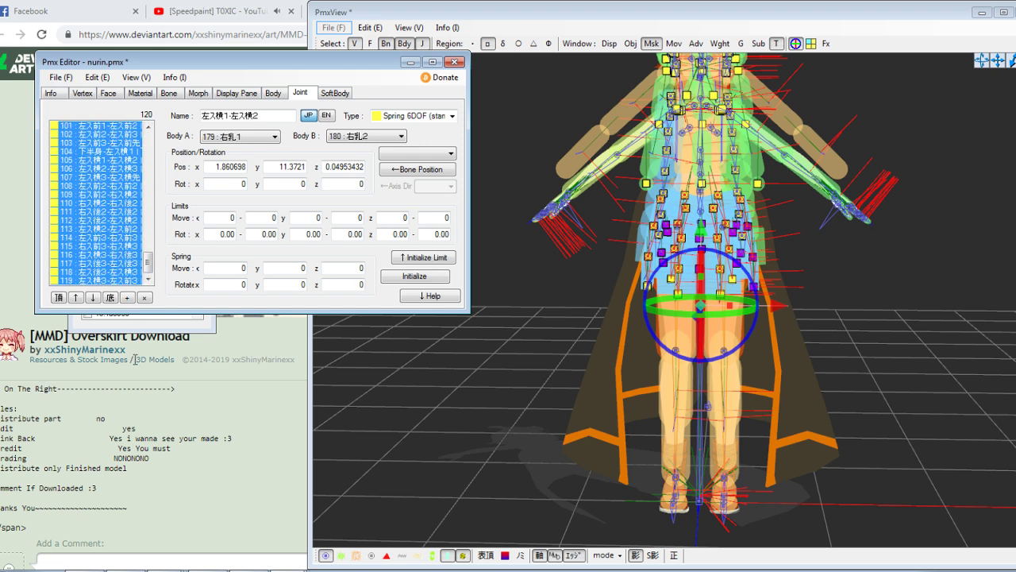
{"action": "left_click", "coordinate": [624, 151]}
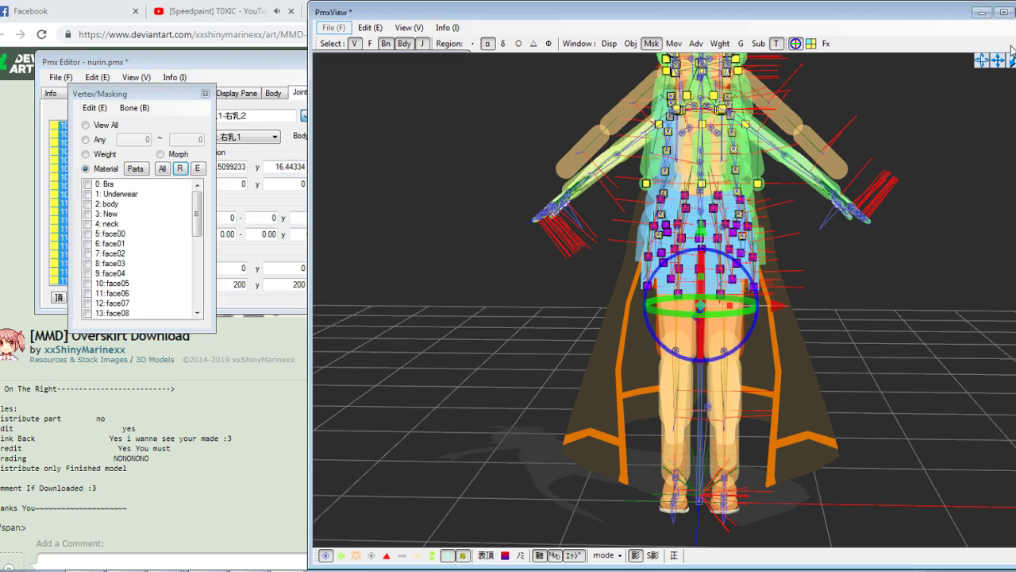
{"action": "left_click_drag", "start_coordinate": [998, 60], "coordinate": [984, 158]}
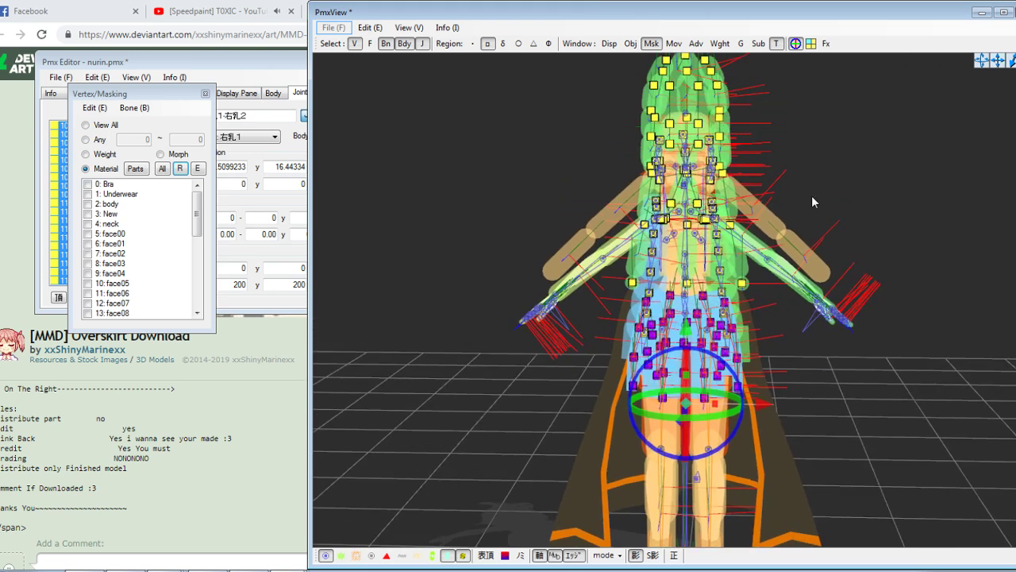
{"action": "mouse_move", "coordinate": [811, 196]}
{"action": "right_mouse_down"}
{"action": "mouse_move", "coordinate": [635, 200]}
{"action": "mouse_move", "coordinate": [868, 192]}
{"action": "mouse_move", "coordinate": [813, 201]}
{"action": "right_mouse_up"}
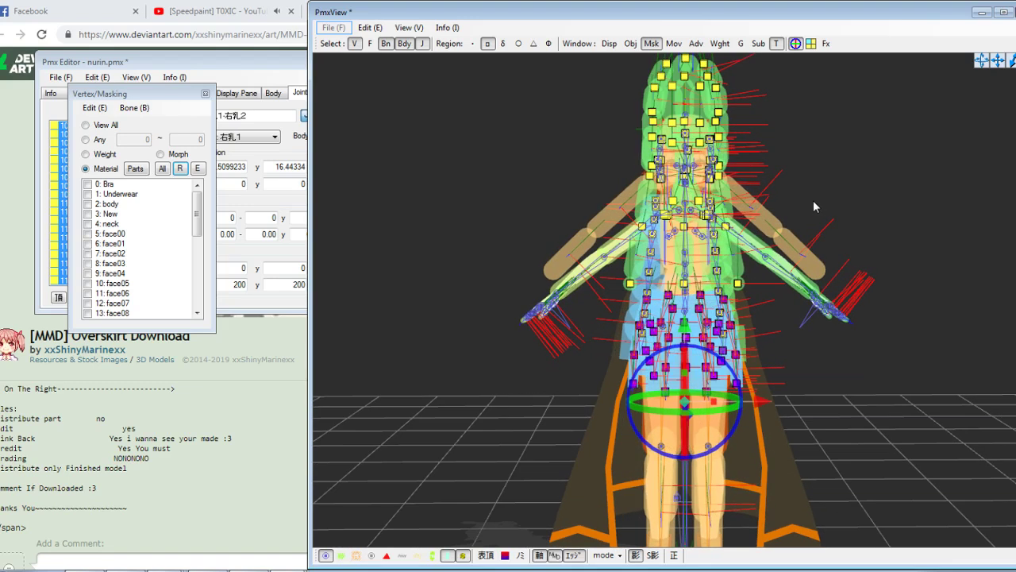
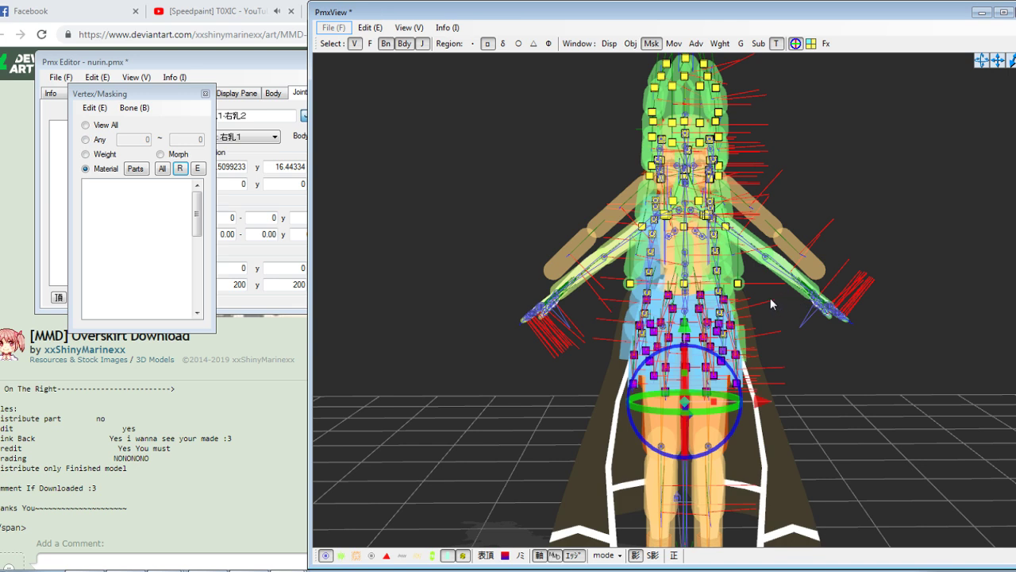
Switch to YouTube in the browser and look through the recommended videos on the home page
{"action": "left_click", "coordinate": [254, 406]}
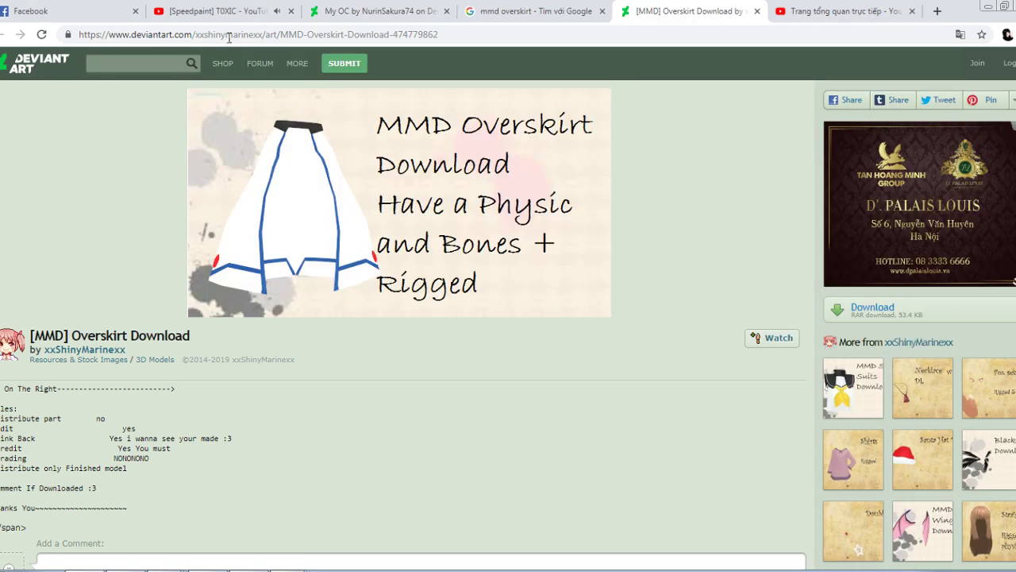
{"action": "left_click", "coordinate": [215, 11]}
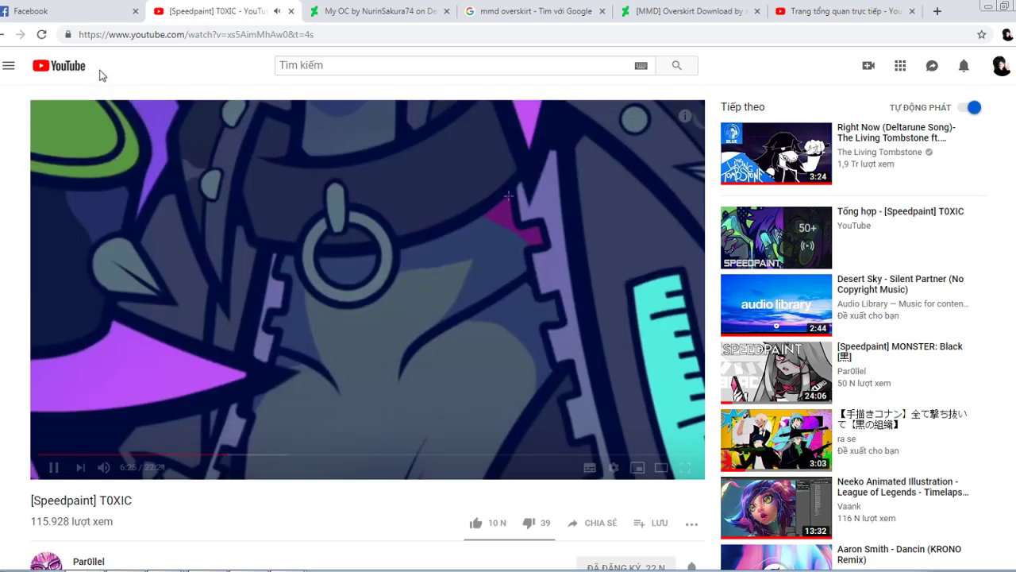
{"action": "left_click", "coordinate": [8, 68]}
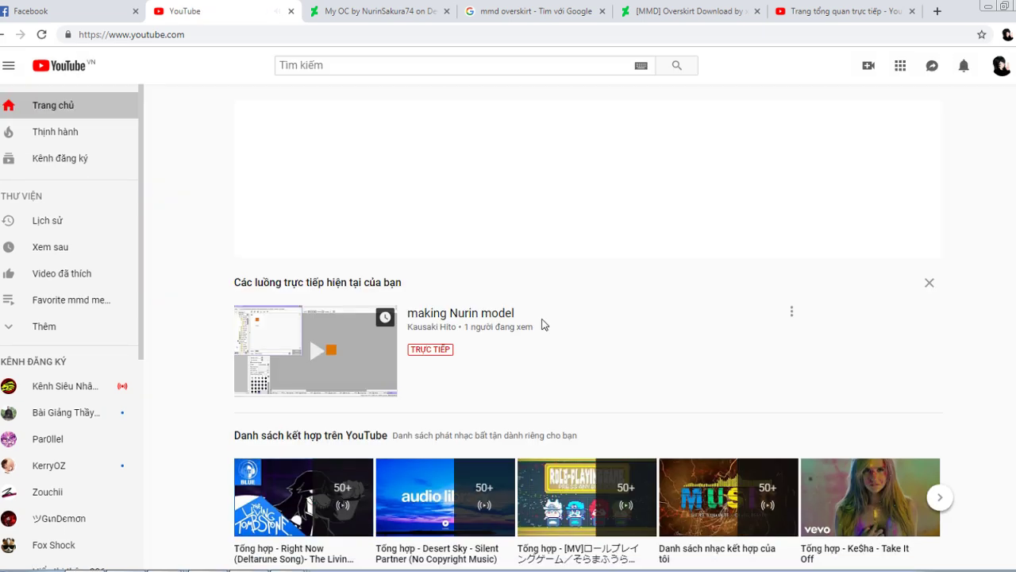
{"action": "scroll", "coordinate": [524, 317], "scroll_direction": "down", "scroll_amount": 8}
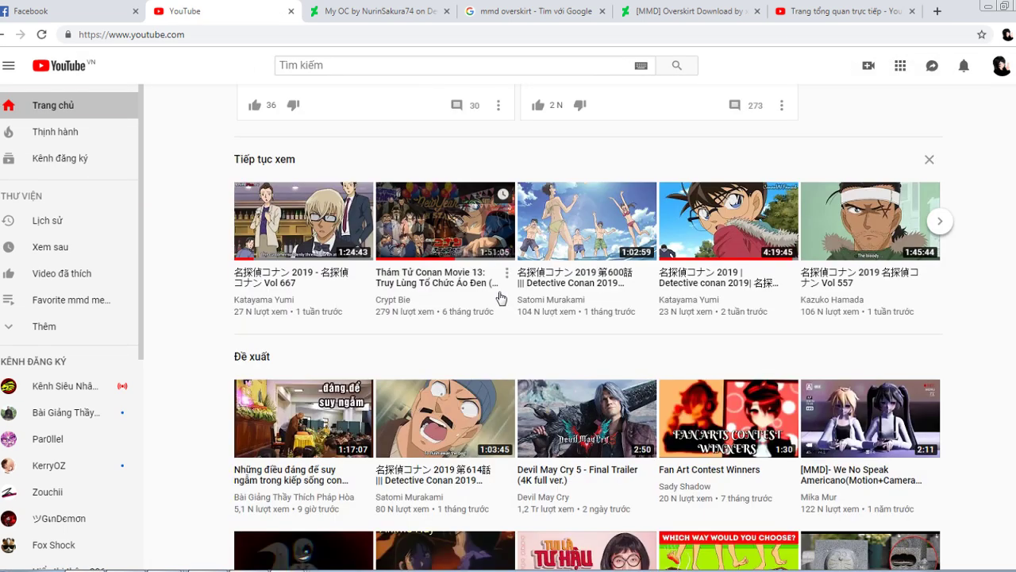
{"action": "scroll", "coordinate": [499, 295], "scroll_direction": "down", "scroll_amount": 1}
{"action": "scroll", "coordinate": [311, 336], "scroll_direction": "down", "scroll_amount": 2}
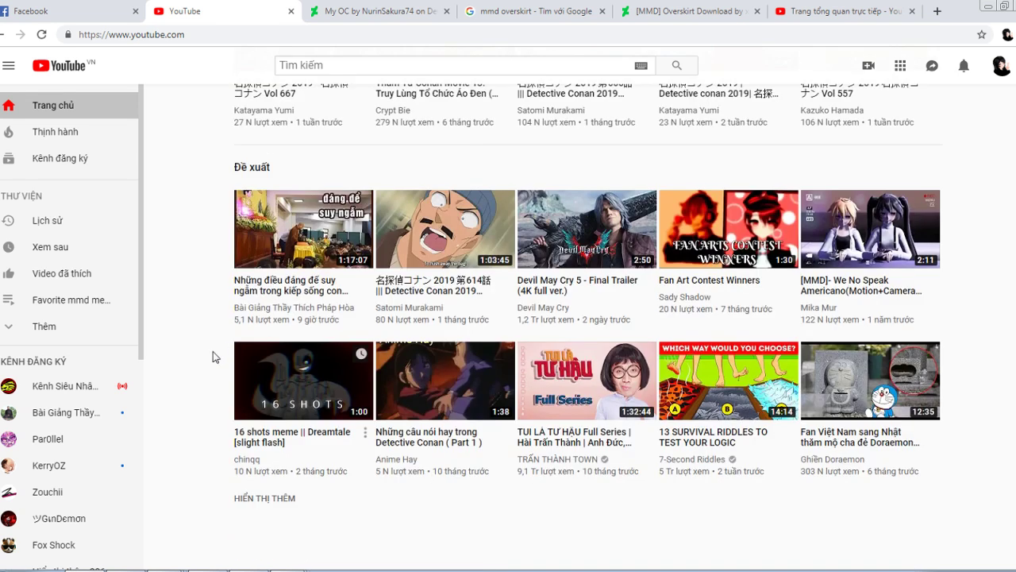
{"action": "scroll", "coordinate": [204, 356], "scroll_direction": "down", "scroll_amount": 2}
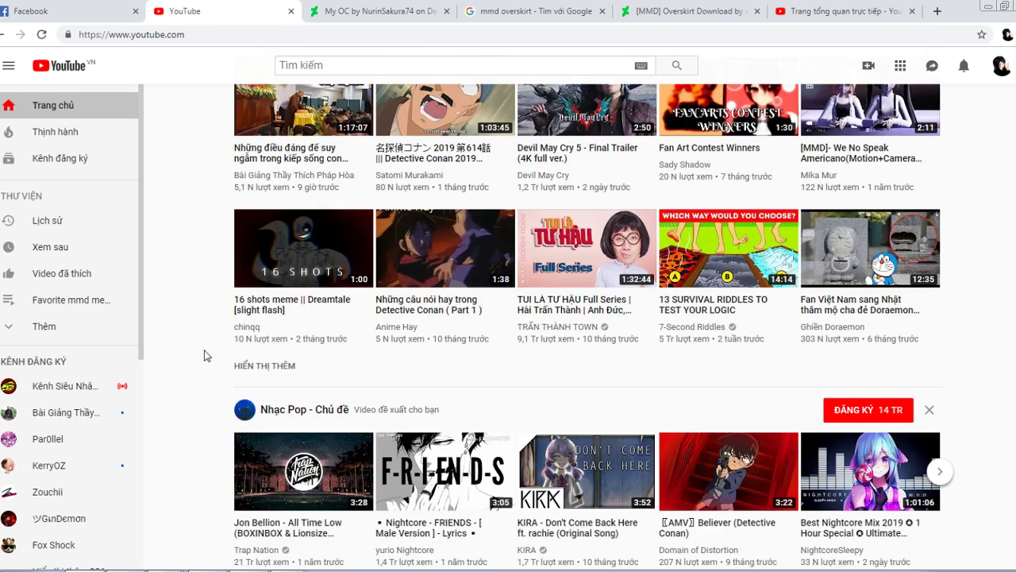
Play the Doraemon fan trip video with some skipping ahead, and switch to "Big Hero 6 - Best Scenes"
{"action": "left_click", "coordinate": [902, 262]}
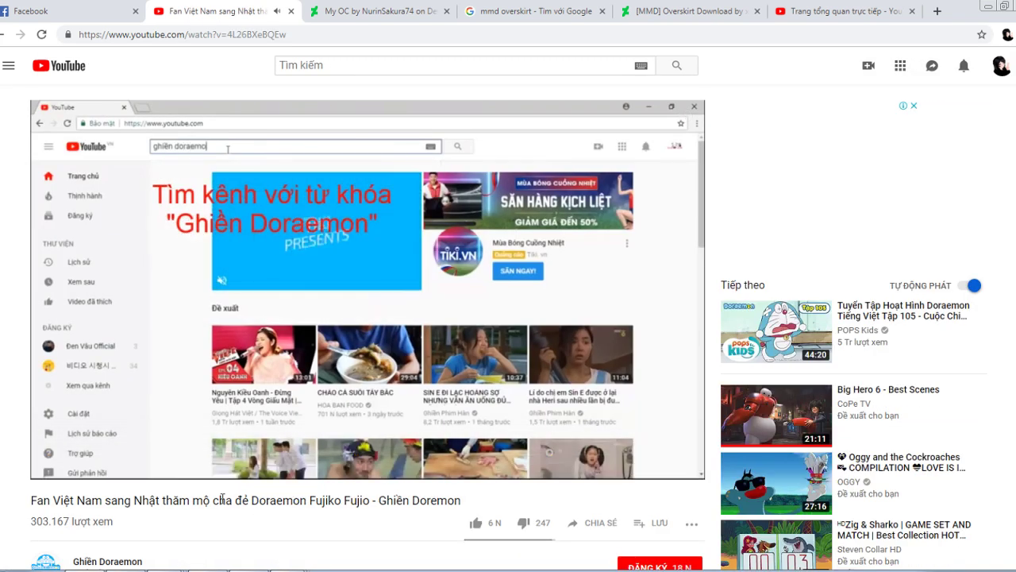
{"action": "left_click", "coordinate": [127, 456]}
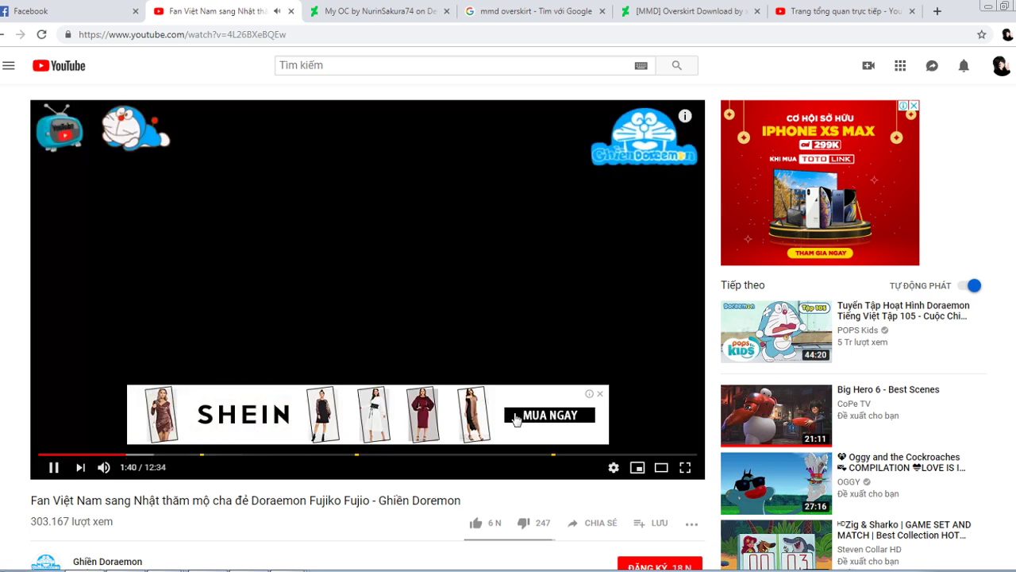
{"action": "left_click", "coordinate": [601, 395]}
{"action": "left_click", "coordinate": [153, 456]}
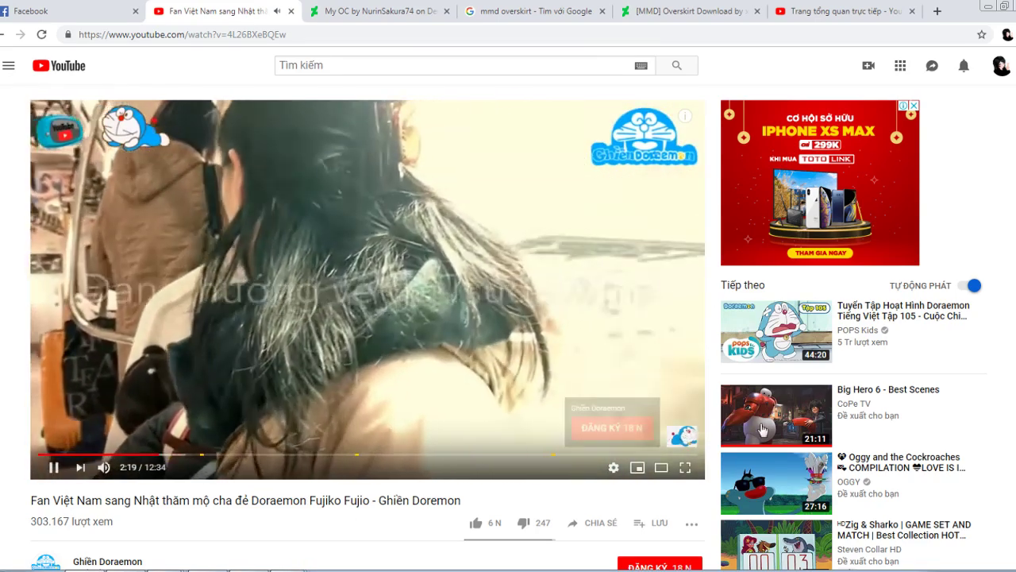
{"action": "left_click", "coordinate": [775, 430]}
{"action": "left_click", "coordinate": [775, 429]}
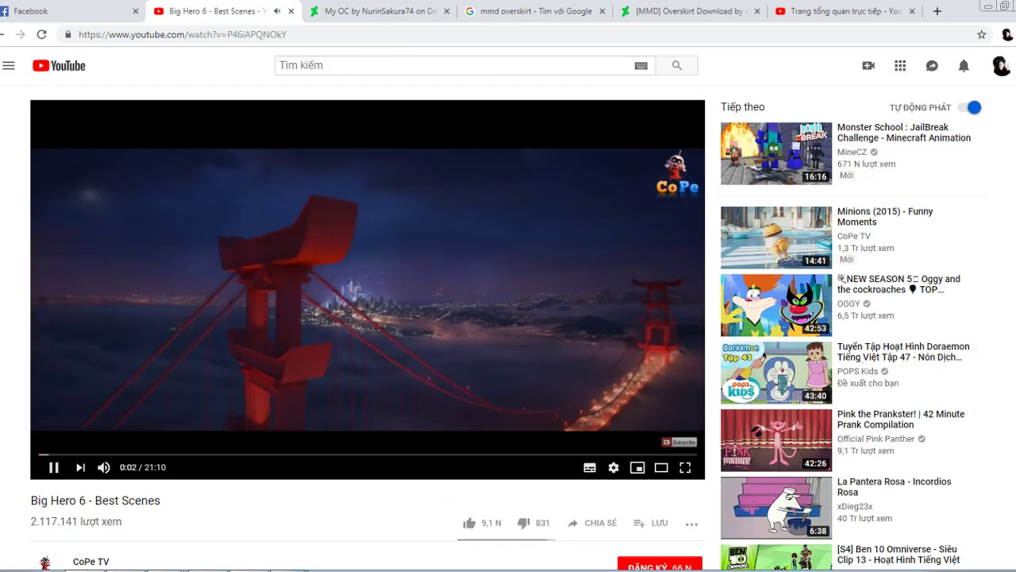
Switch back to PmxView and undo the recent overskirt edits on the model
{"action": "left_click", "coordinate": [266, 534]}
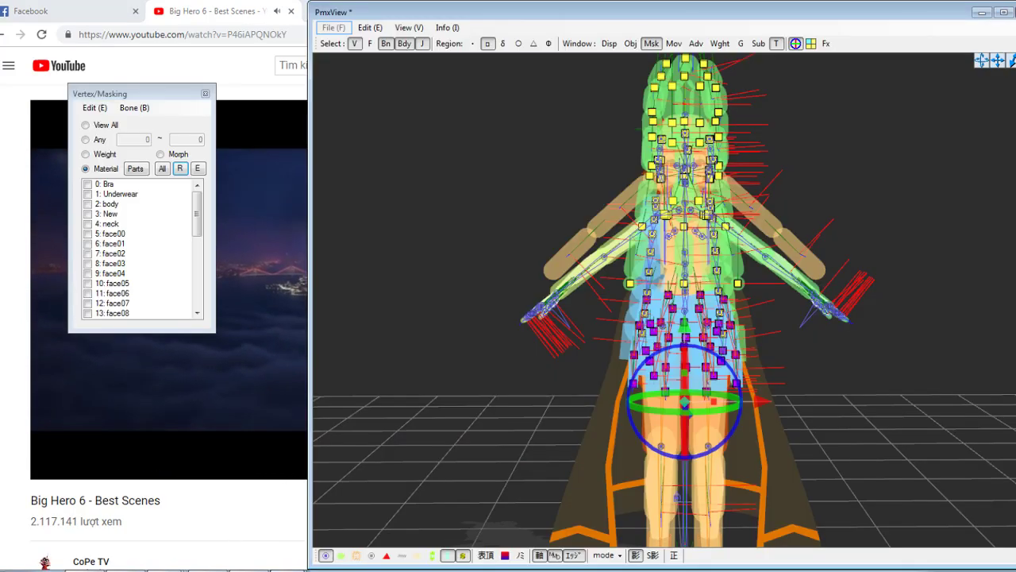
{"action": "left_click", "coordinate": [289, 517]}
{"action": "right_click_drag", "start_coordinate": [488, 335], "coordinate": [497, 330]}
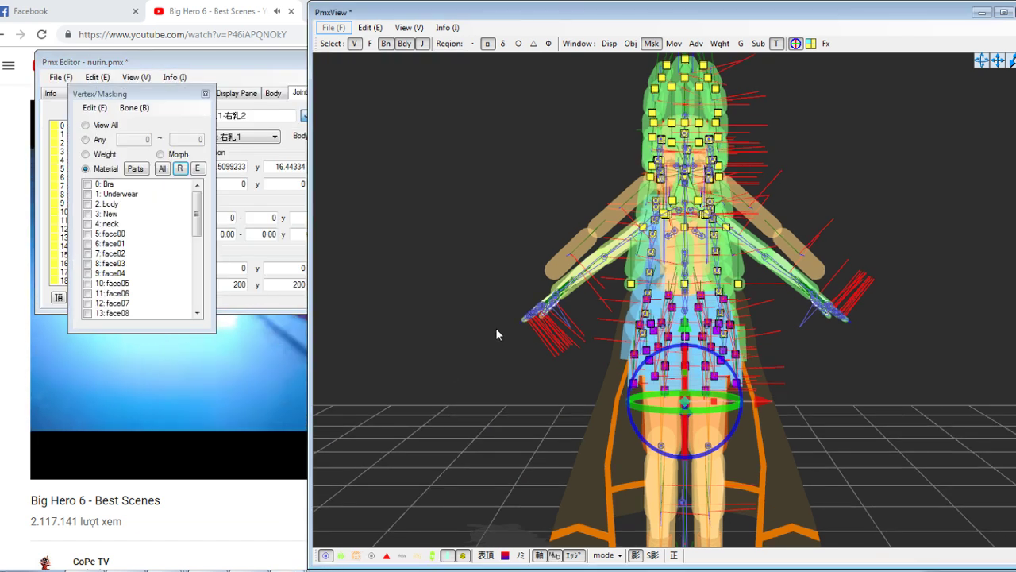
{"action": "key", "text": "ctrl+z"}
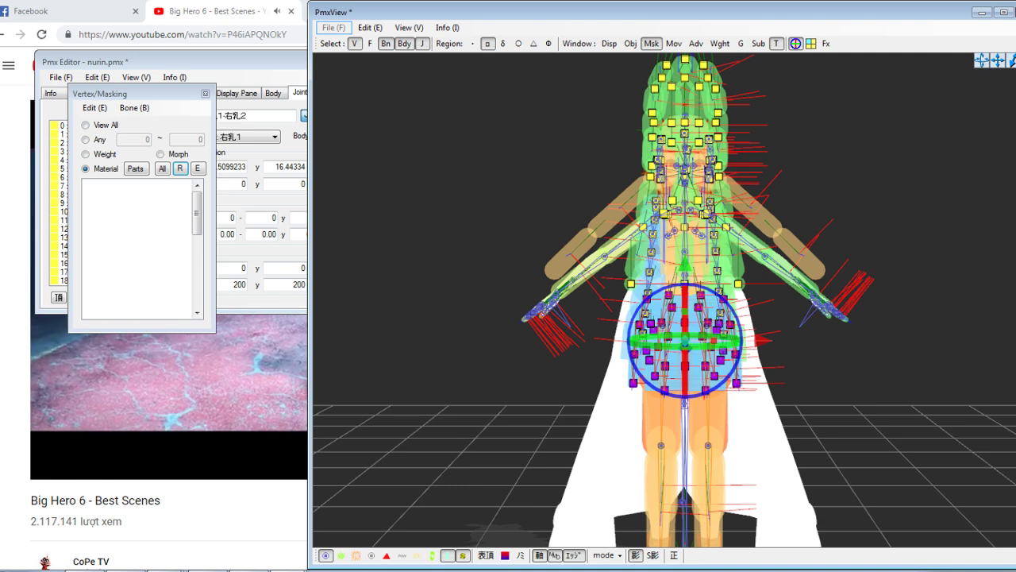
Switch to the Nurin OC folder in Windows Explorer and delete Overskirt.pmx
{"action": "left_click", "coordinate": [2, 381]}
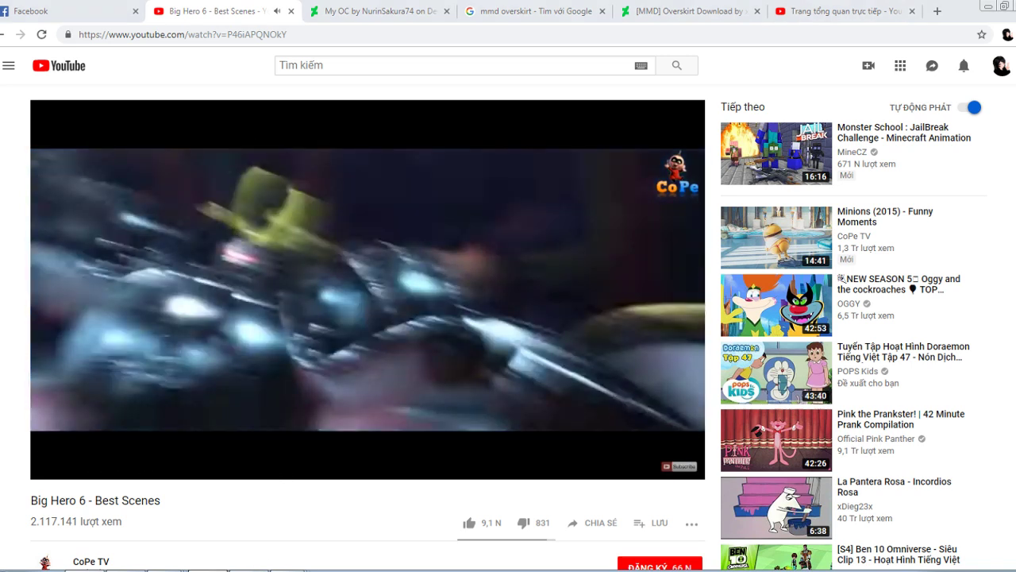
{"action": "left_click", "coordinate": [256, 571]}
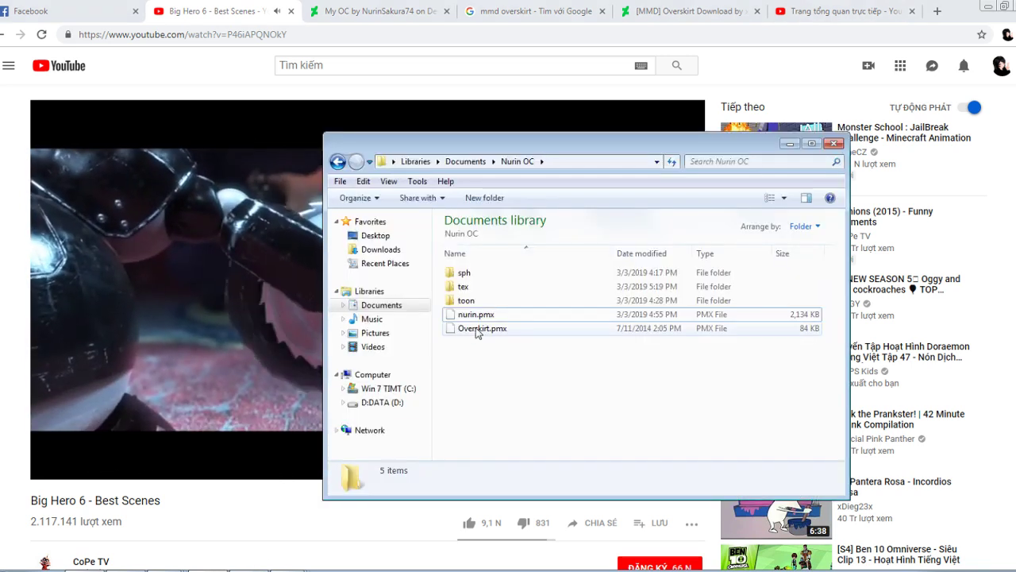
{"action": "left_click", "coordinate": [481, 328]}
{"action": "right_click", "coordinate": [482, 328]}
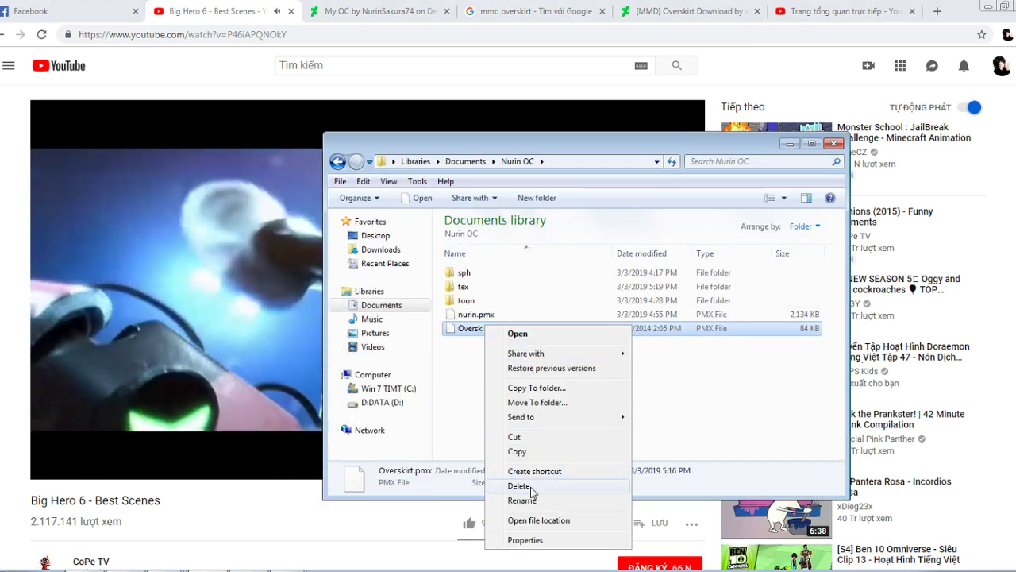
{"action": "left_click", "coordinate": [520, 483]}
{"action": "left_click", "coordinate": [564, 345]}
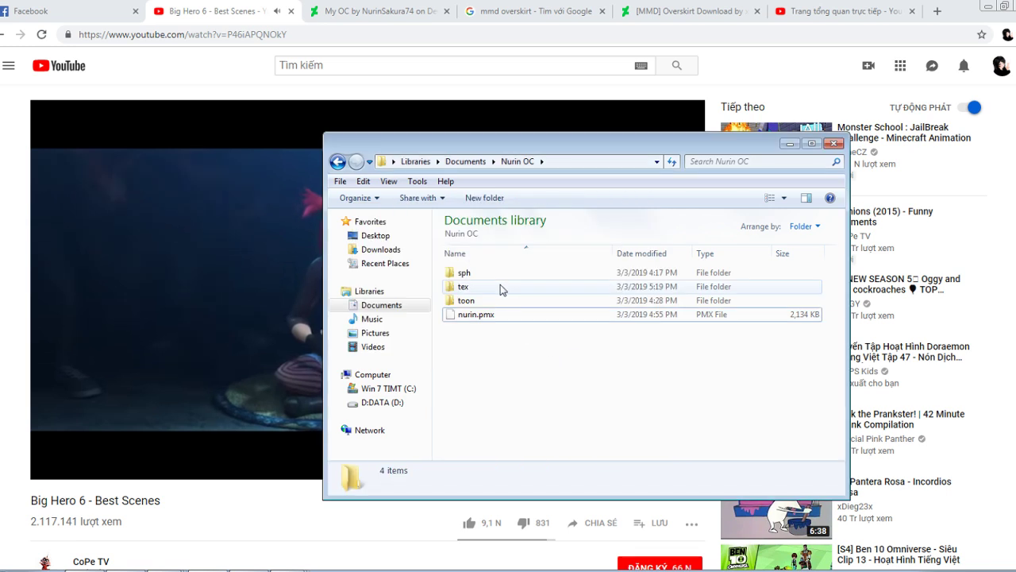
Delete the bitmap textures 1, 2 and 3 from the tex folder and close the folder window
{"action": "double_click", "coordinate": [499, 287]}
{"action": "left_click_drag", "start_coordinate": [481, 394], "coordinate": [466, 363]}
{"action": "right_click", "coordinate": [466, 363]}
{"action": "left_click", "coordinate": [487, 310]}
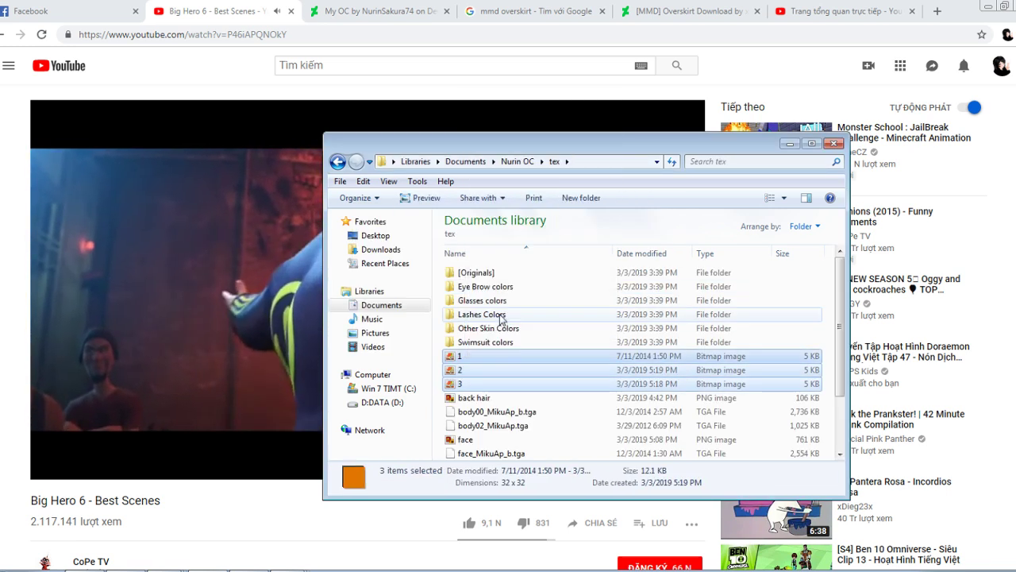
{"action": "left_click", "coordinate": [575, 305]}
{"action": "left_click", "coordinate": [834, 144]}
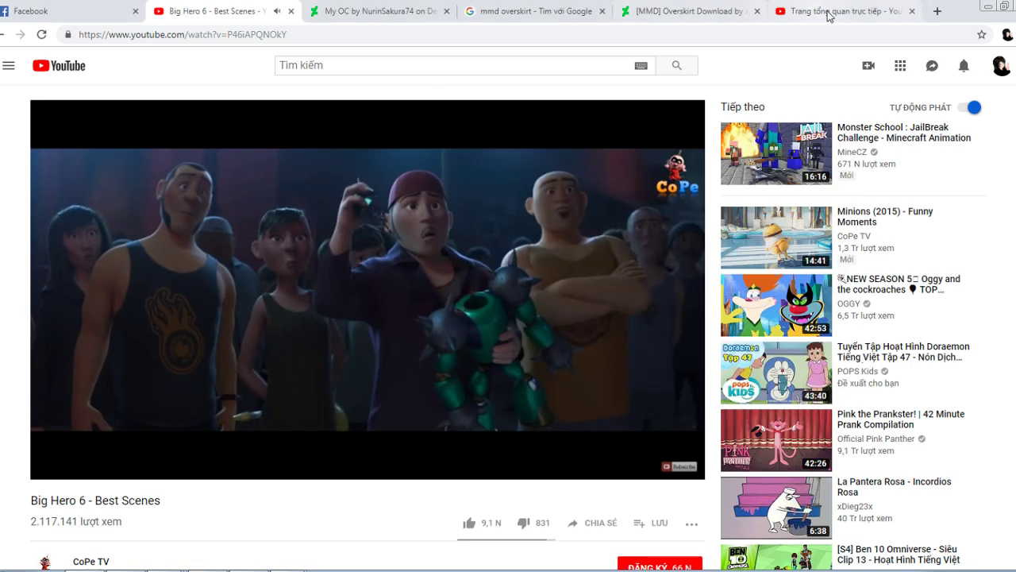
Close the old overskirt download page and visit the DeviantArt page of the red MMD Overskirt found in the image search
{"action": "left_click", "coordinate": [681, 5]}
{"action": "left_click", "coordinate": [566, 15]}
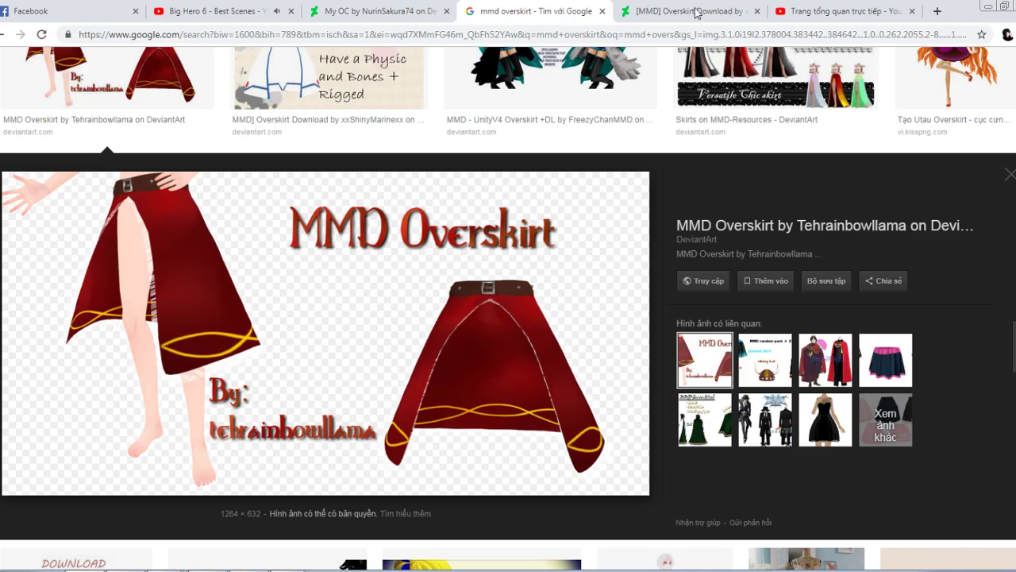
{"action": "left_click", "coordinate": [757, 11]}
{"action": "left_click", "coordinate": [717, 282]}
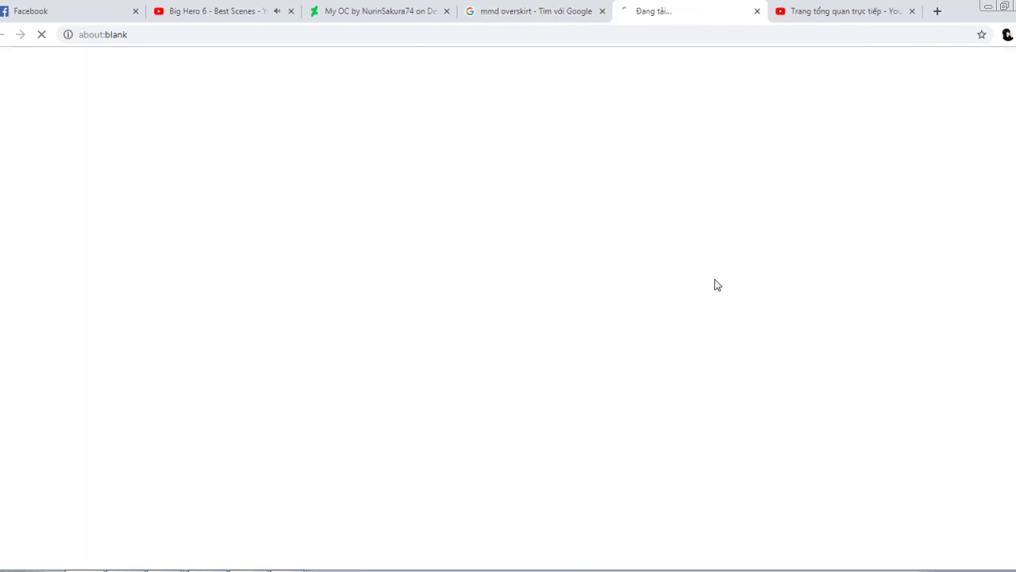
Download the red MMD Overskirt as a ZIP from its DeviantArt page
{"action": "left_click", "coordinate": [251, 8]}
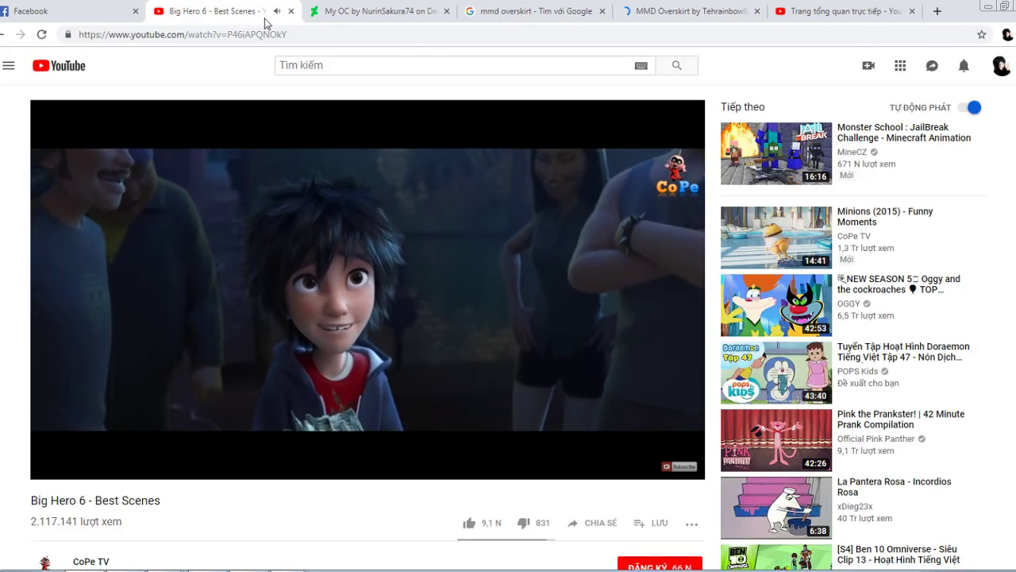
{"action": "left_click", "coordinate": [687, 14]}
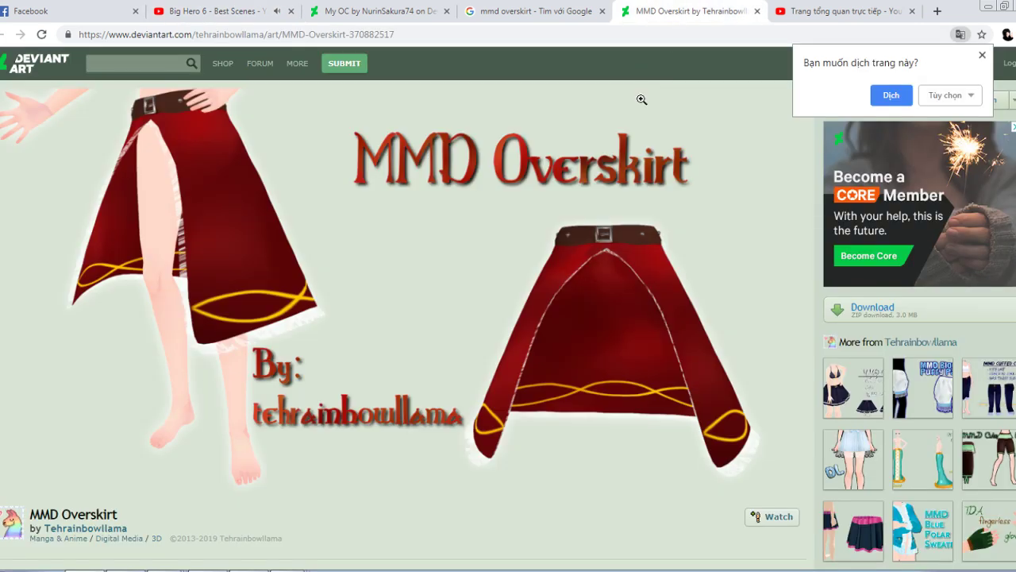
{"action": "left_click", "coordinate": [880, 315]}
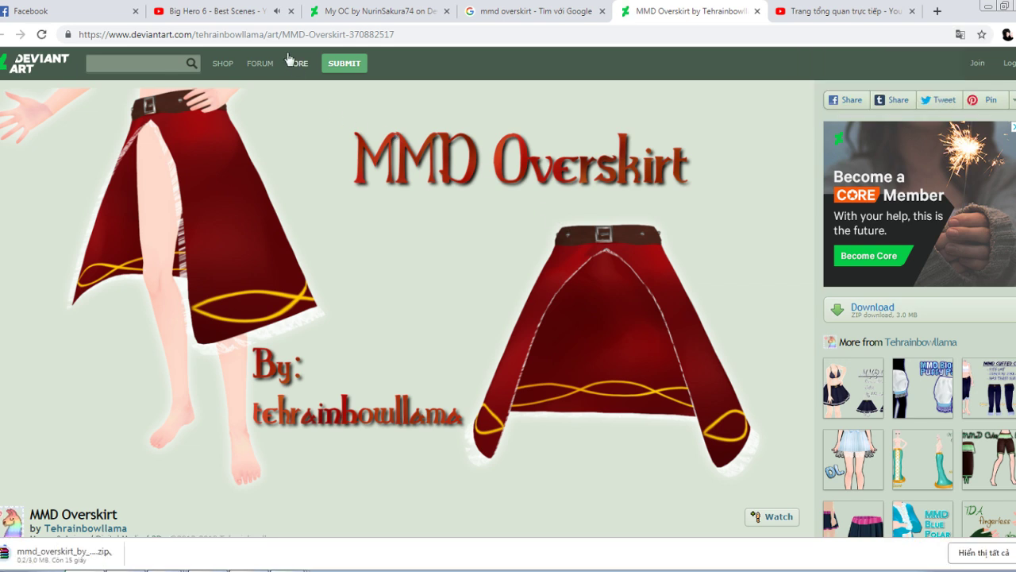
Skip ahead in the Big Hero 6 video during the download and open the downloaded overskirt archive in WinRAR
{"action": "left_click", "coordinate": [210, 11]}
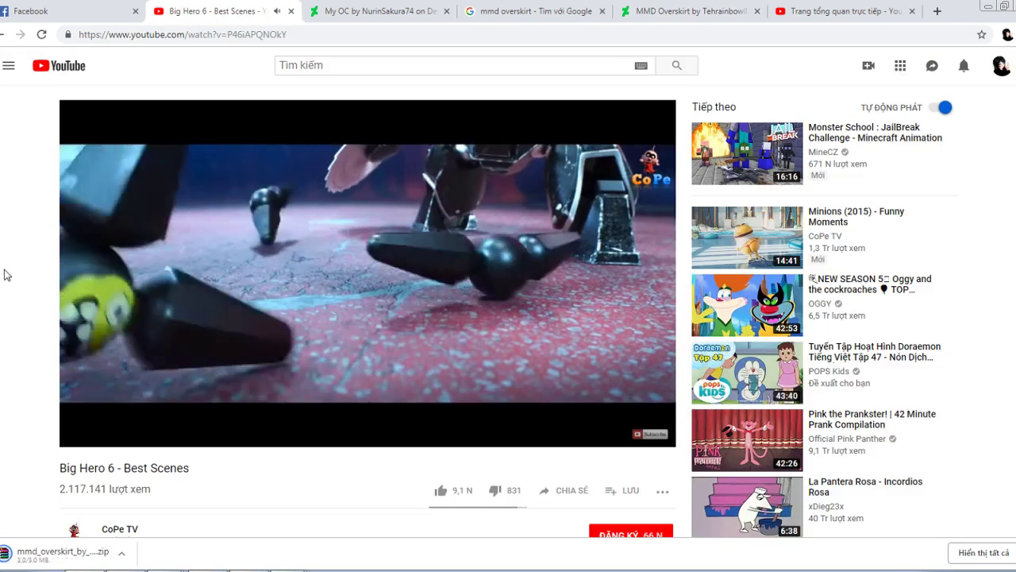
{"action": "key", "text": "Right"}
{"action": "key", "text": "Right"}
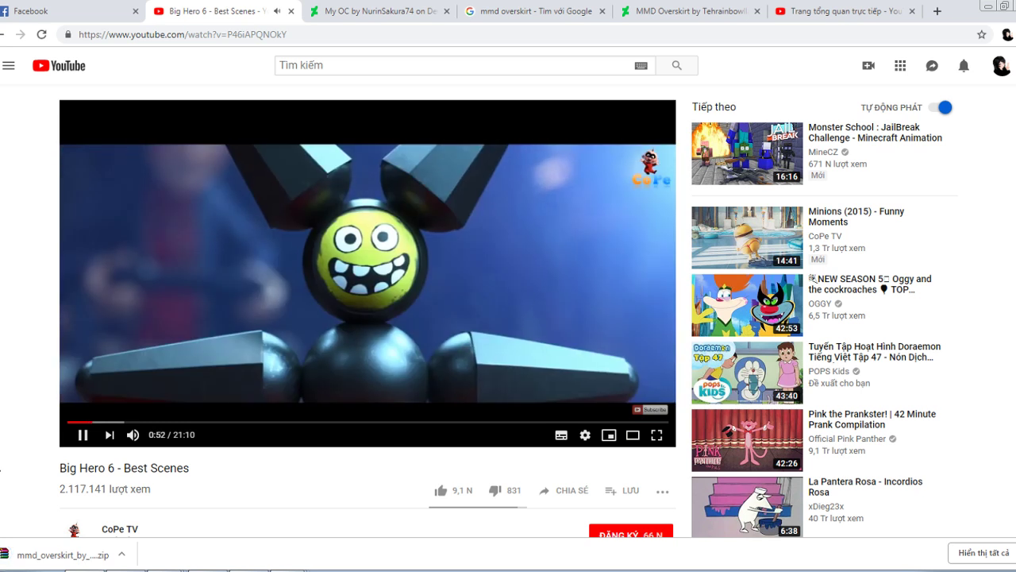
{"action": "left_click", "coordinate": [56, 554]}
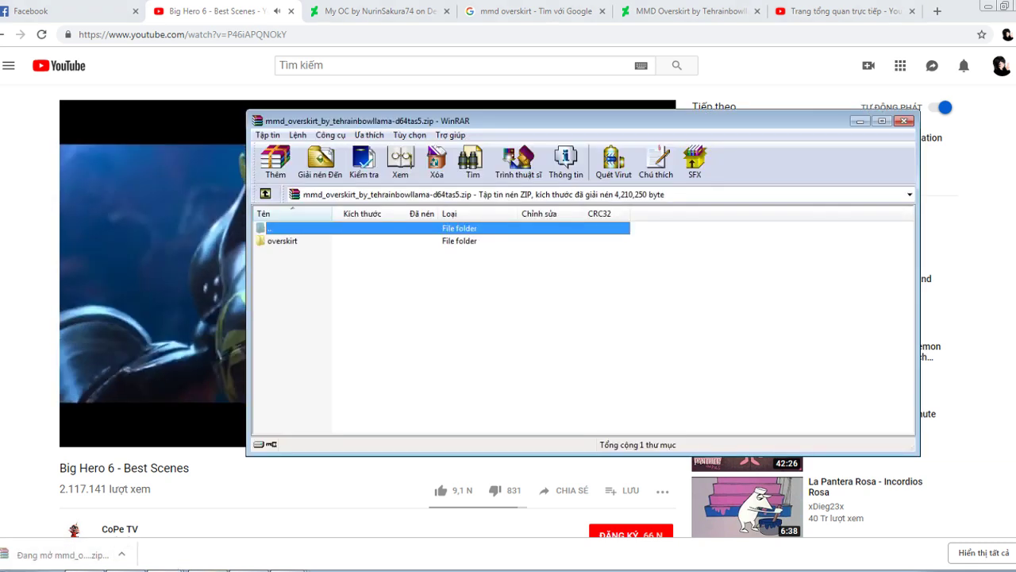
Extract overskirt.pmd from the archive's overskirt folder into the Nurin OC folder
{"action": "left_click", "coordinate": [167, 570]}
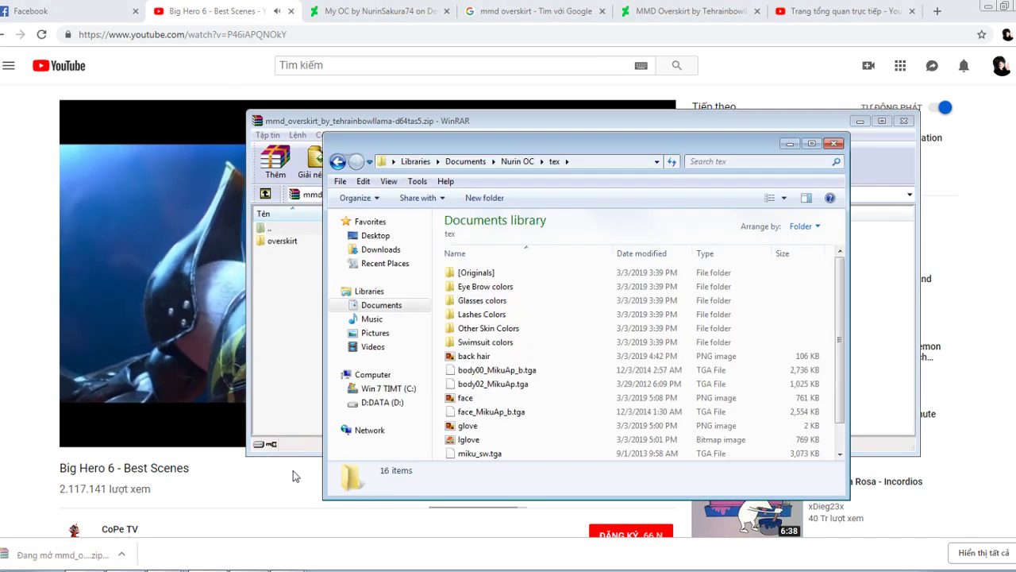
{"action": "double_click", "coordinate": [282, 241]}
{"action": "left_click", "coordinate": [292, 292]}
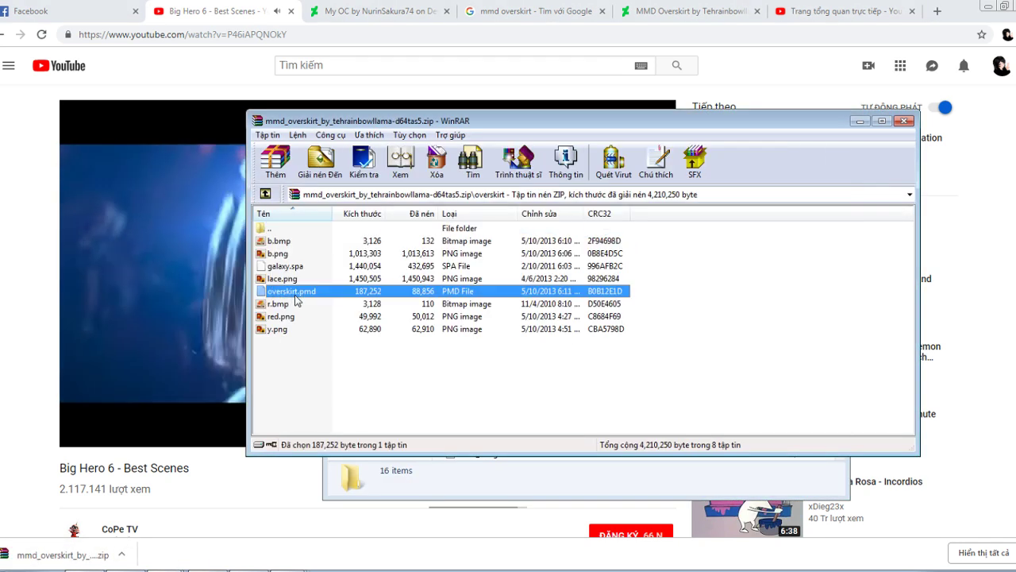
{"action": "left_click_drag", "start_coordinate": [315, 298], "coordinate": [438, 426]}
{"action": "left_click_drag", "start_coordinate": [506, 484], "coordinate": [500, 468]}
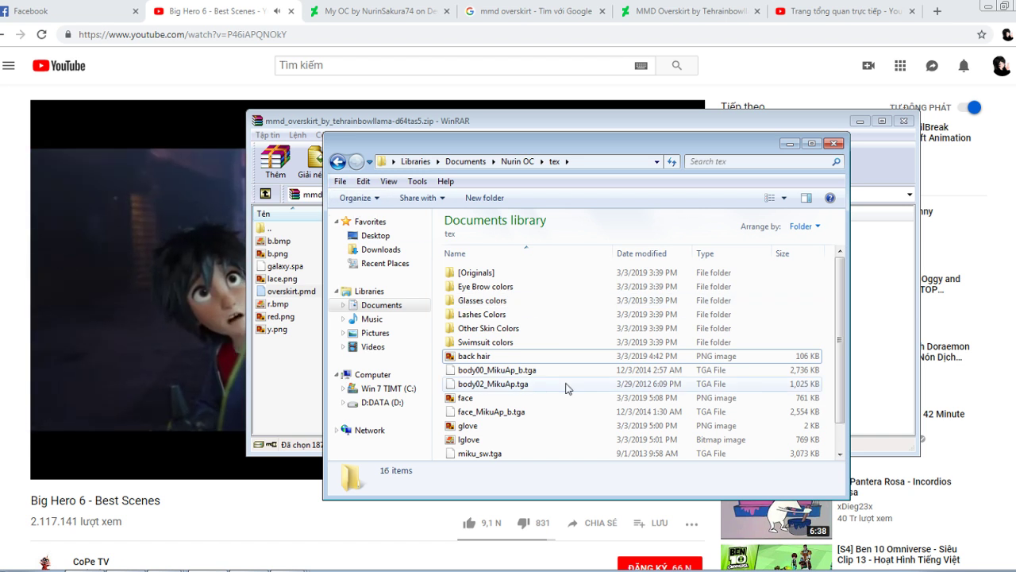
{"action": "scroll", "coordinate": [565, 386], "scroll_direction": "down", "scroll_amount": 1}
{"action": "left_click", "coordinate": [337, 163]}
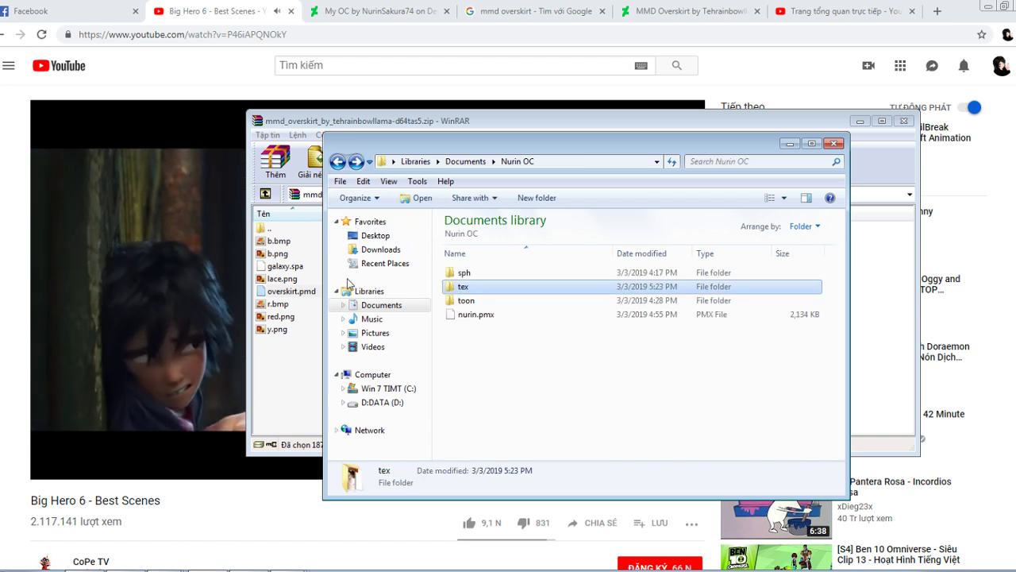
{"action": "left_click_drag", "start_coordinate": [278, 294], "coordinate": [504, 479]}
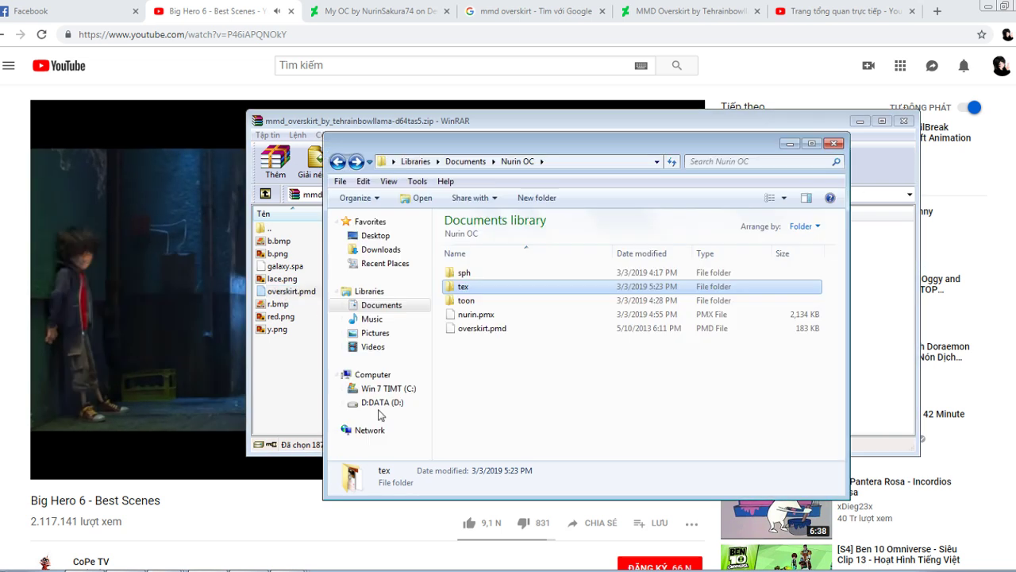
Preview the red.png and y.png textures in the archive and extract red.png into the Nurin OC folder
{"action": "left_click", "coordinate": [287, 350]}
{"action": "double_click", "coordinate": [282, 316]}
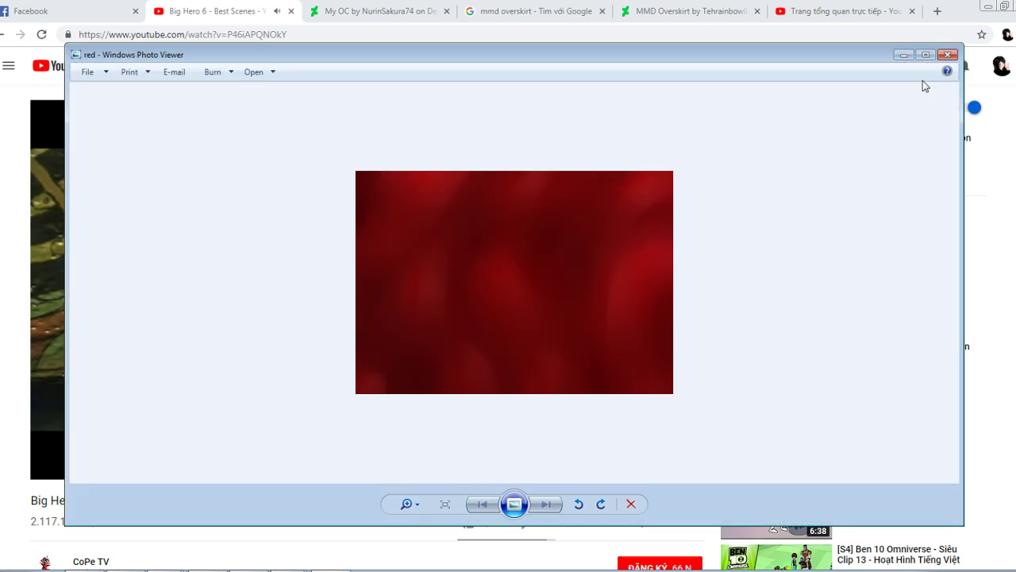
{"action": "left_click", "coordinate": [948, 56]}
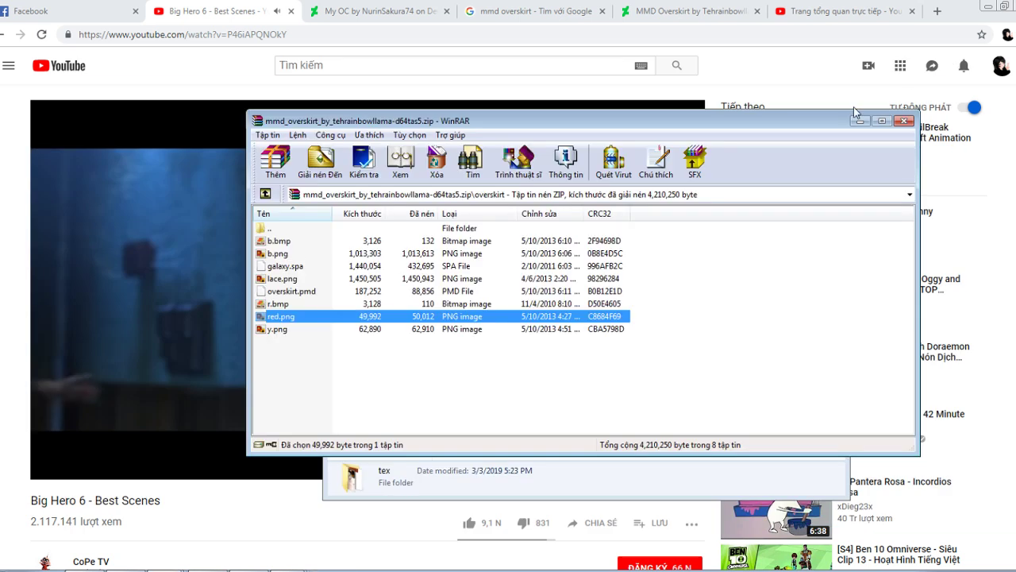
{"action": "double_click", "coordinate": [305, 330]}
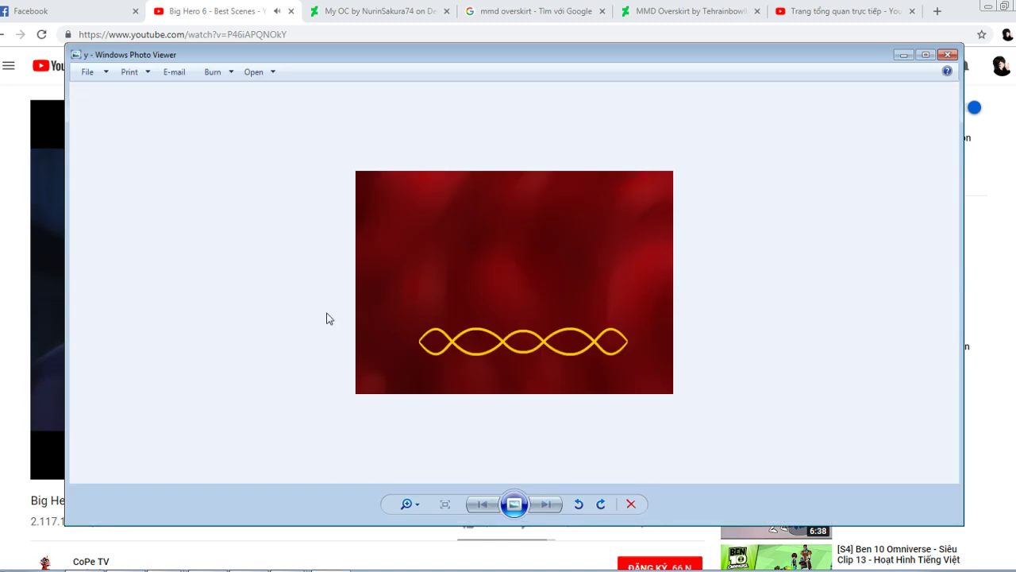
{"action": "left_click", "coordinate": [946, 56]}
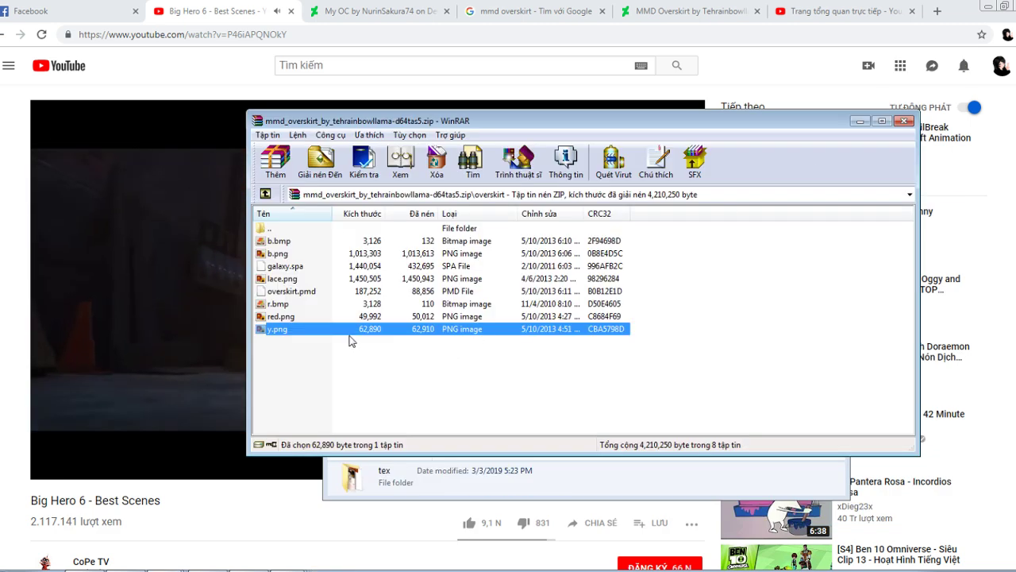
{"action": "double_click", "coordinate": [334, 318]}
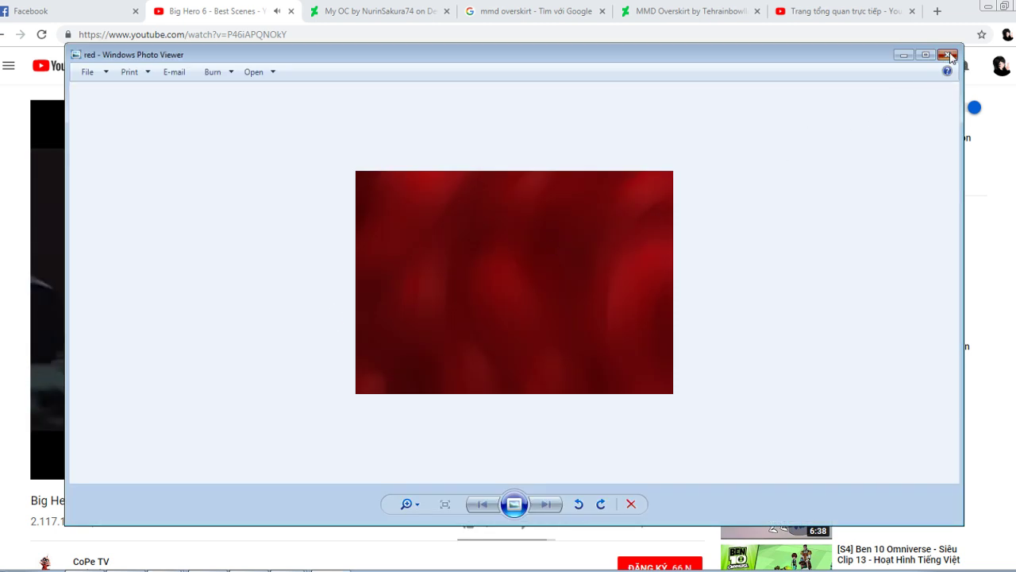
{"action": "left_click", "coordinate": [951, 57]}
{"action": "left_click_drag", "start_coordinate": [424, 317], "coordinate": [551, 481]}
{"action": "left_click", "coordinate": [552, 482]}
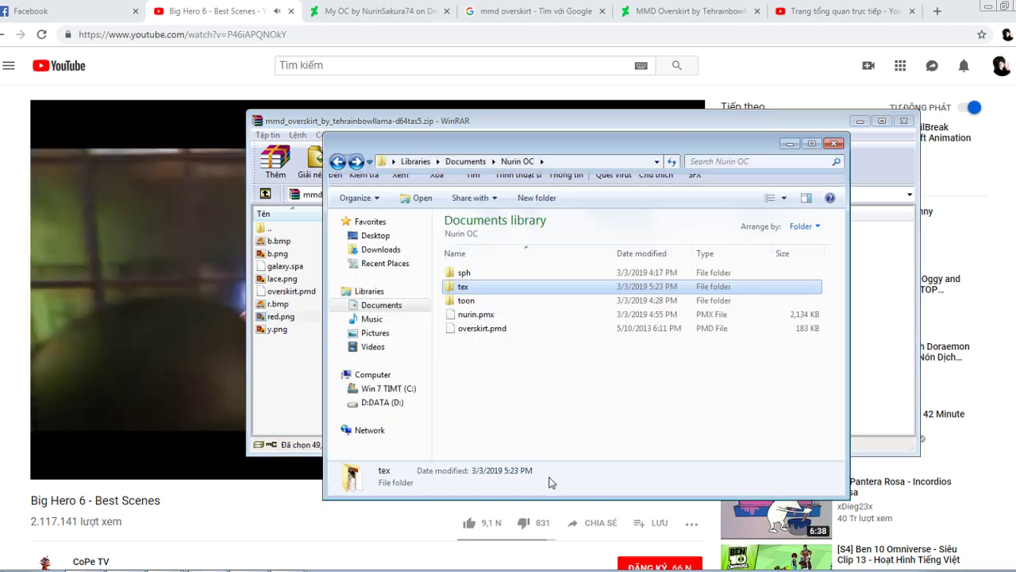
Preview the r.bmp texture and extract it into the Nurin OC folder
{"action": "left_click", "coordinate": [293, 382]}
{"action": "double_click", "coordinate": [278, 303]}
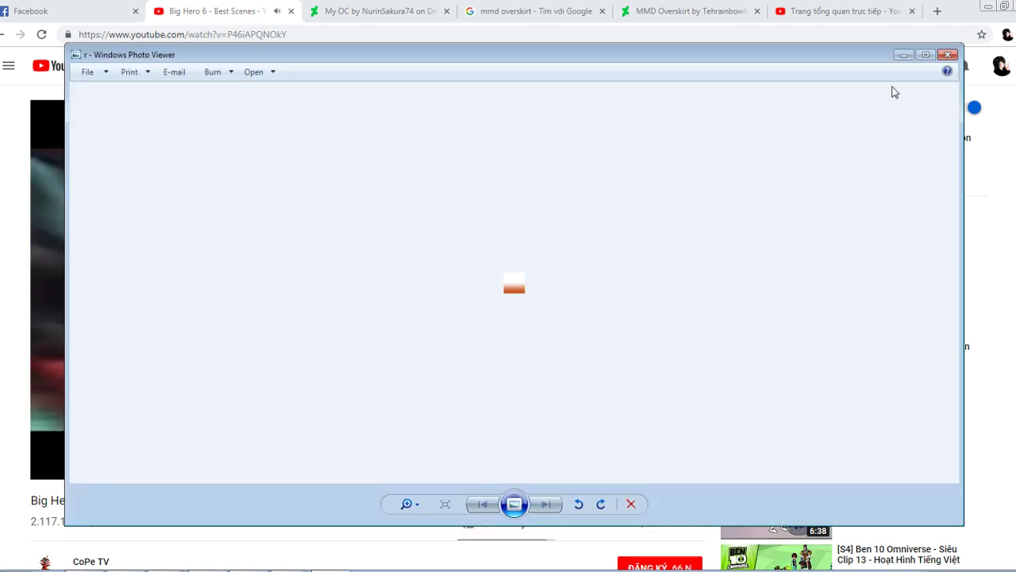
{"action": "left_click", "coordinate": [949, 54]}
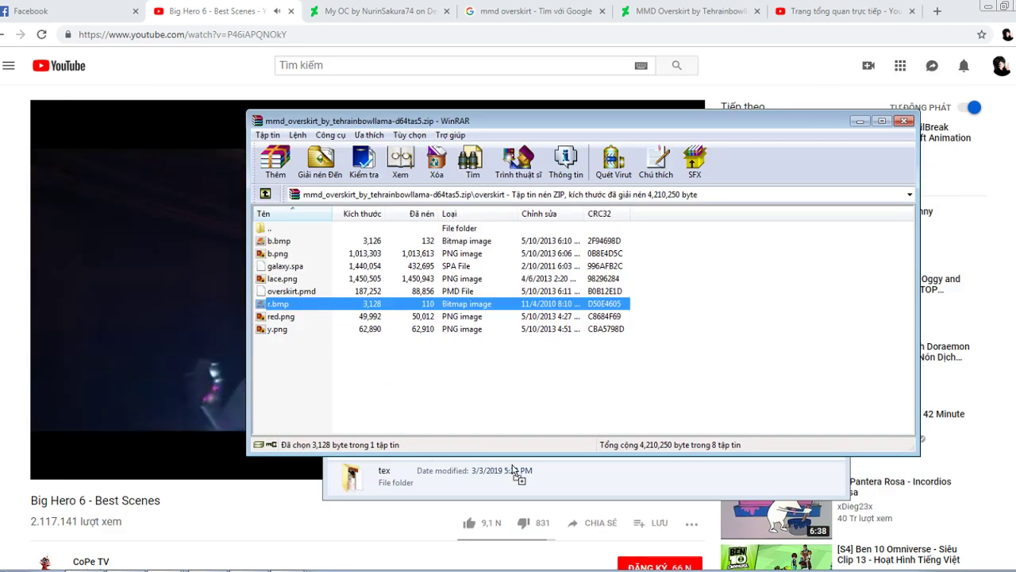
{"action": "left_click_drag", "start_coordinate": [512, 470], "coordinate": [546, 475]}
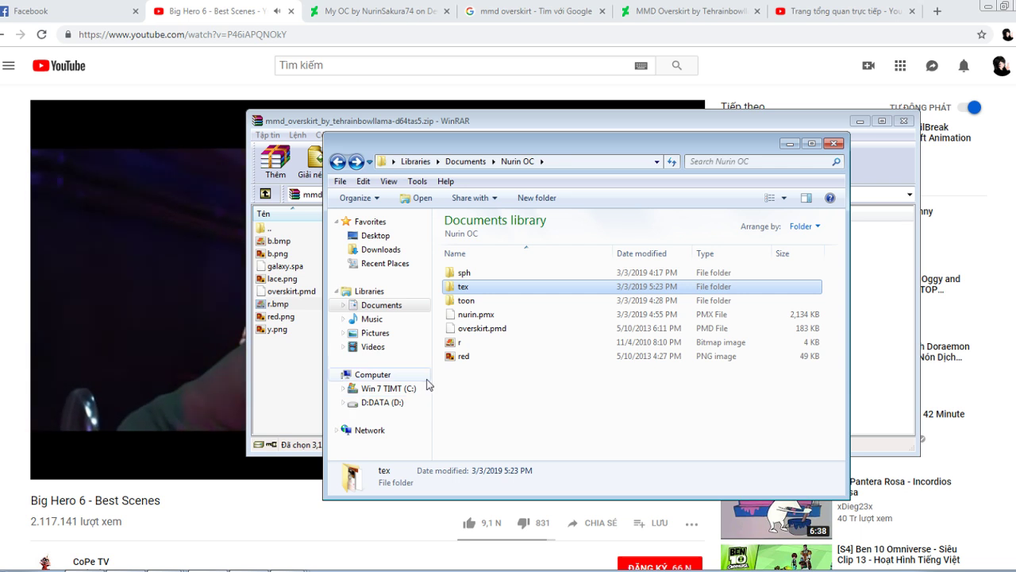
Preview lace.png, b.png and b.bmp in the archive, extracting b.png into the Nurin OC folder
{"action": "double_click", "coordinate": [282, 278]}
{"action": "left_click", "coordinate": [948, 55]}
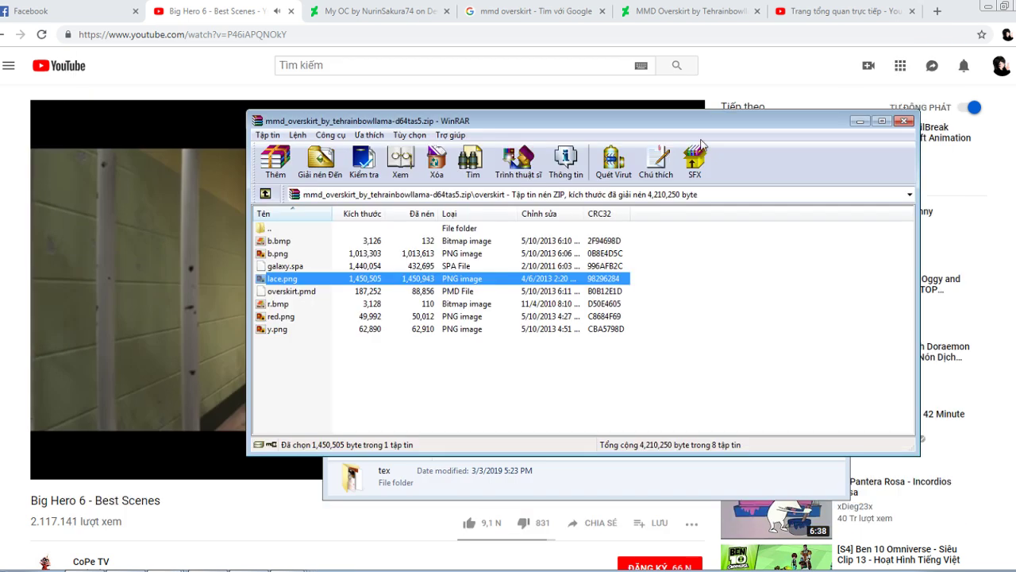
{"action": "double_click", "coordinate": [278, 254]}
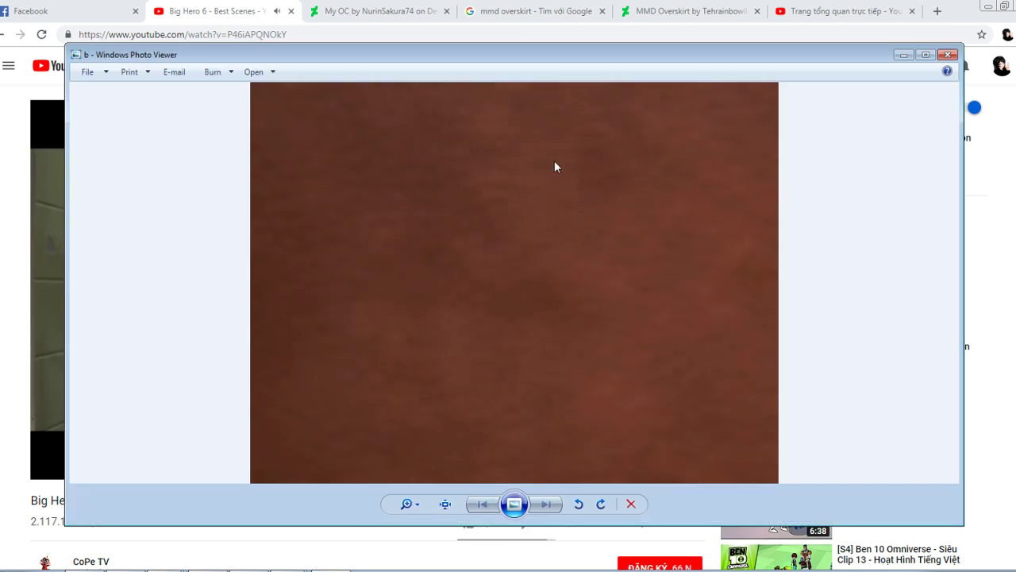
{"action": "left_click", "coordinate": [947, 55]}
{"action": "left_click_drag", "start_coordinate": [562, 491], "coordinate": [561, 491]}
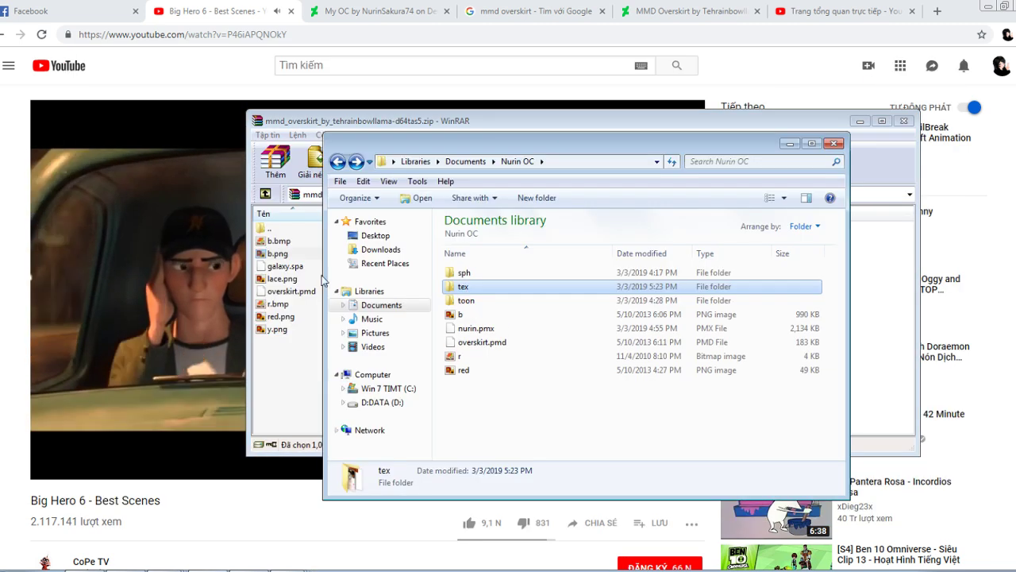
{"action": "double_click", "coordinate": [279, 242]}
{"action": "left_click", "coordinate": [947, 56]}
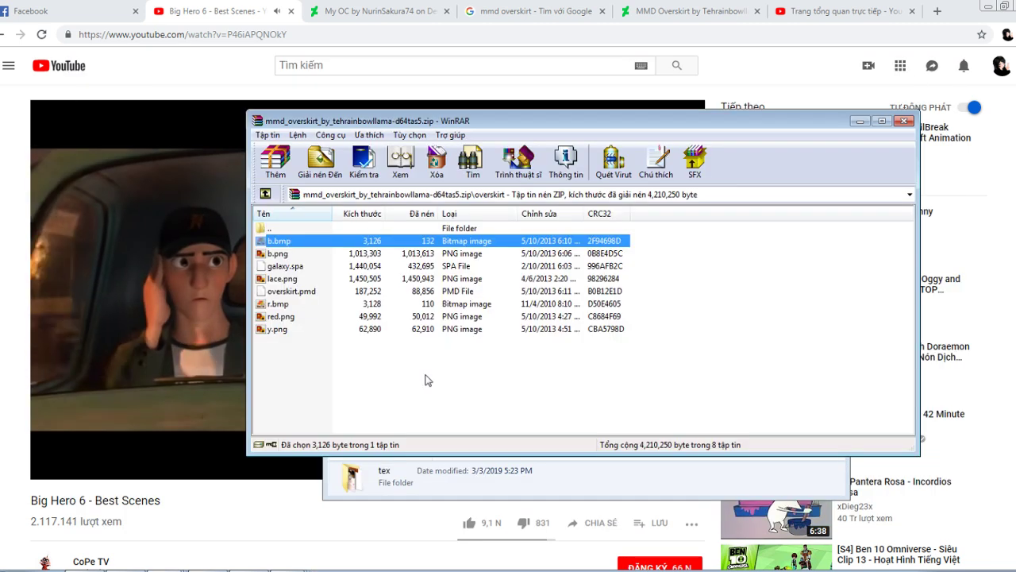
{"action": "left_click", "coordinate": [411, 488]}
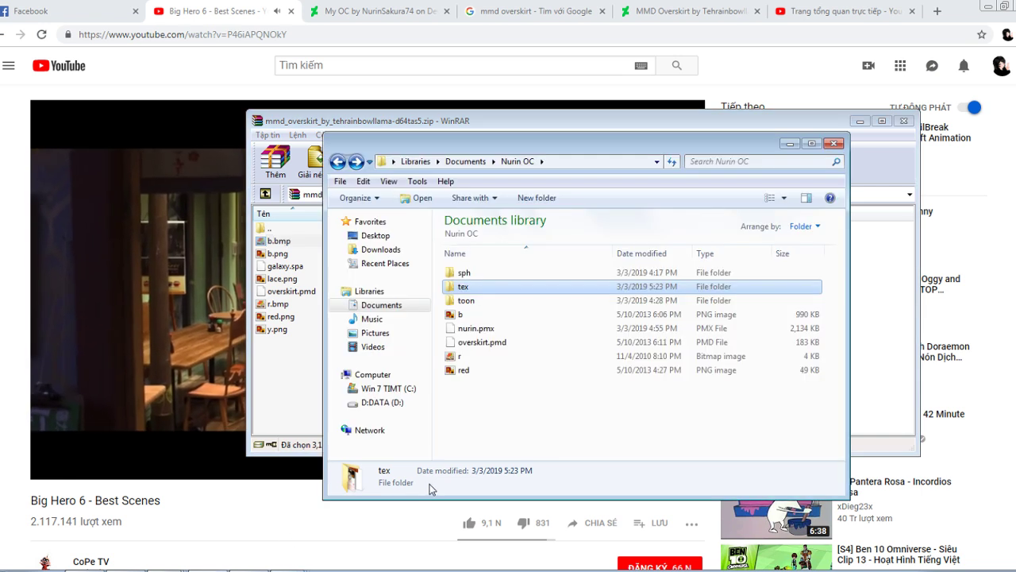
Switch to Pmx Editor and view the material settings of nurin.pmx
{"action": "left_click", "coordinate": [291, 538]}
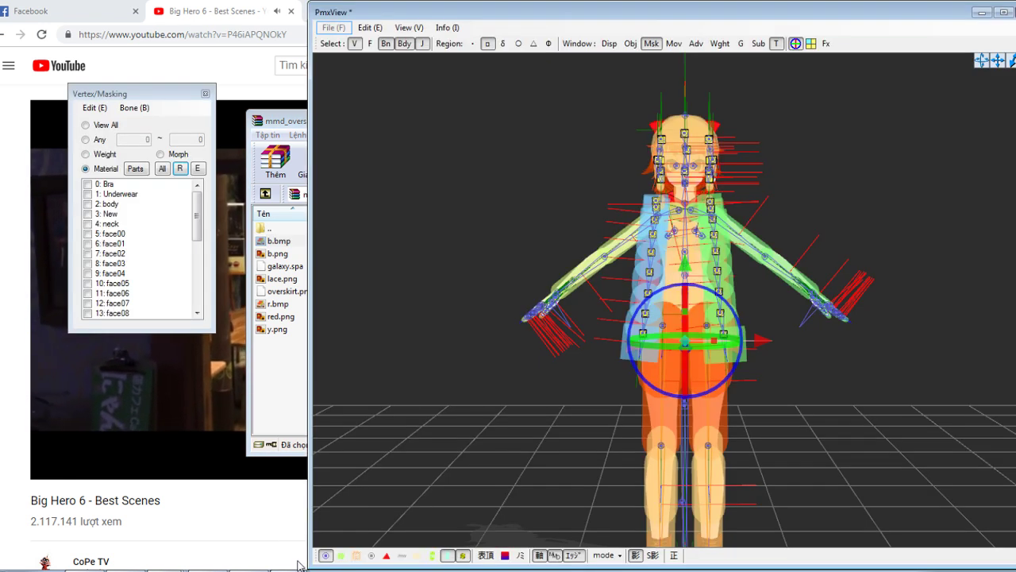
{"action": "left_click", "coordinate": [284, 525]}
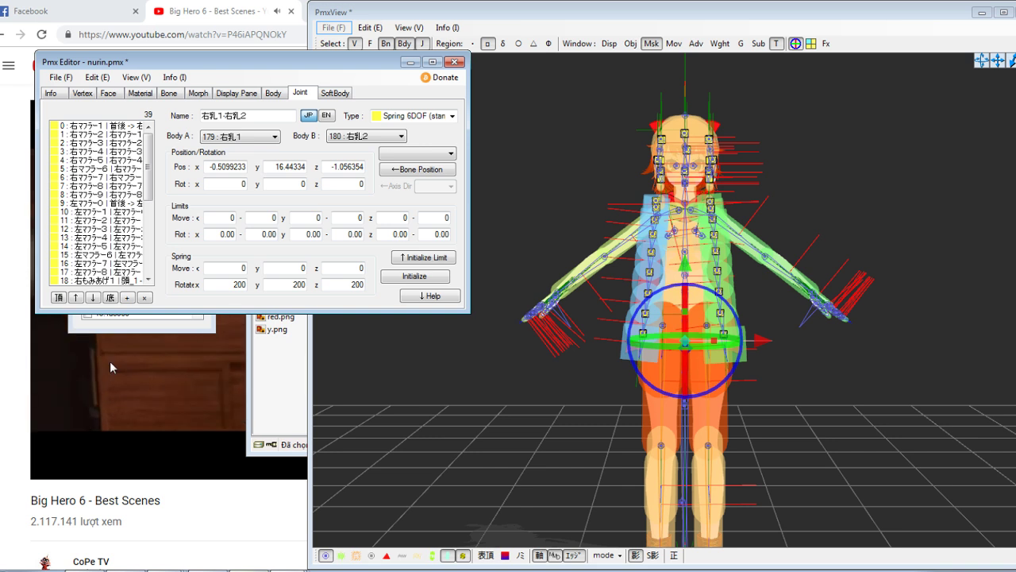
{"action": "left_click", "coordinate": [133, 93]}
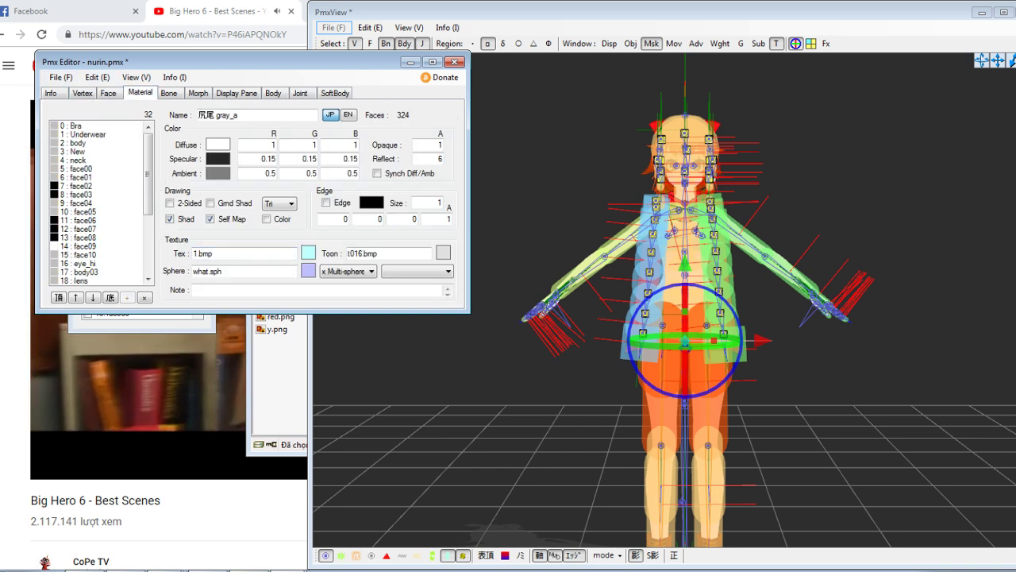
Switch to PaintTool SAI and open red.png from the Nurin OC folder
{"action": "left_click", "coordinate": [162, 570]}
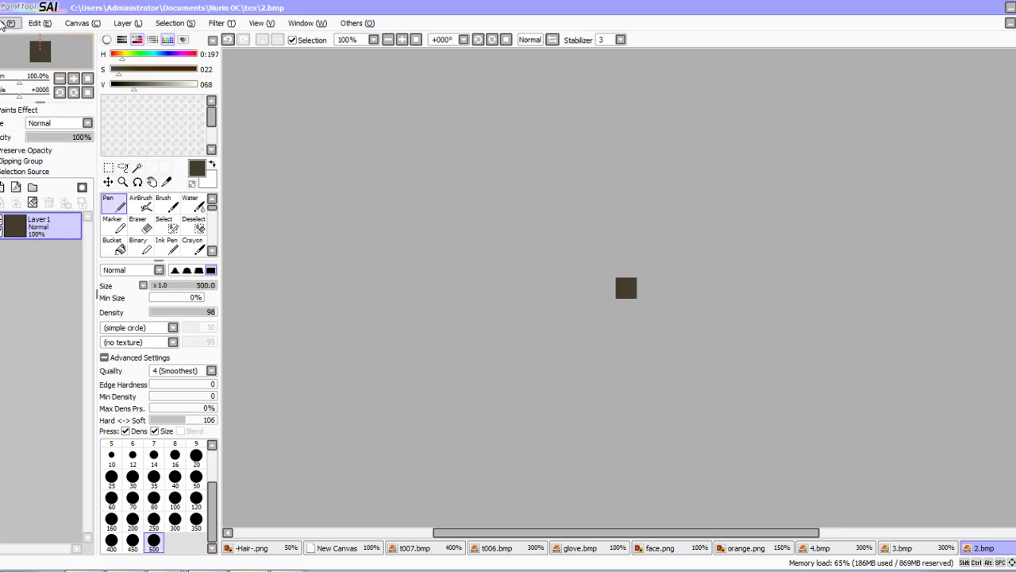
{"action": "left_click", "coordinate": [2, 24]}
{"action": "left_click", "coordinate": [24, 51]}
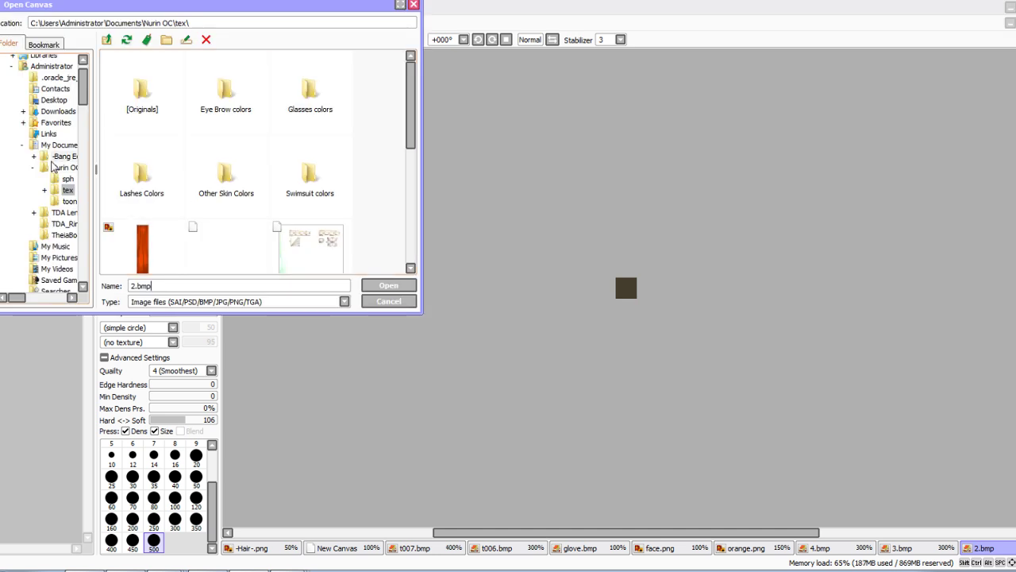
{"action": "left_click", "coordinate": [61, 169]}
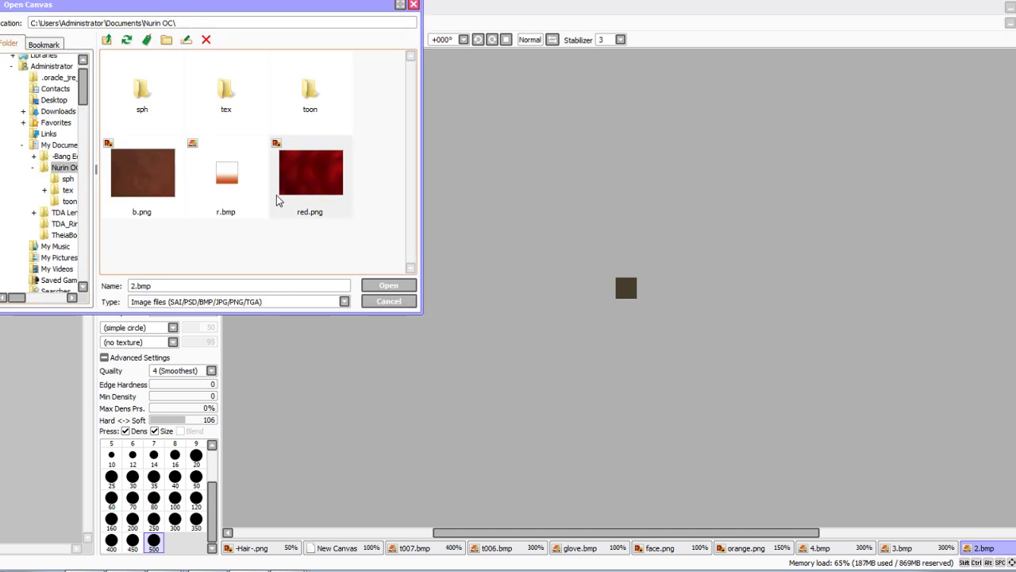
{"action": "double_click", "coordinate": [301, 203]}
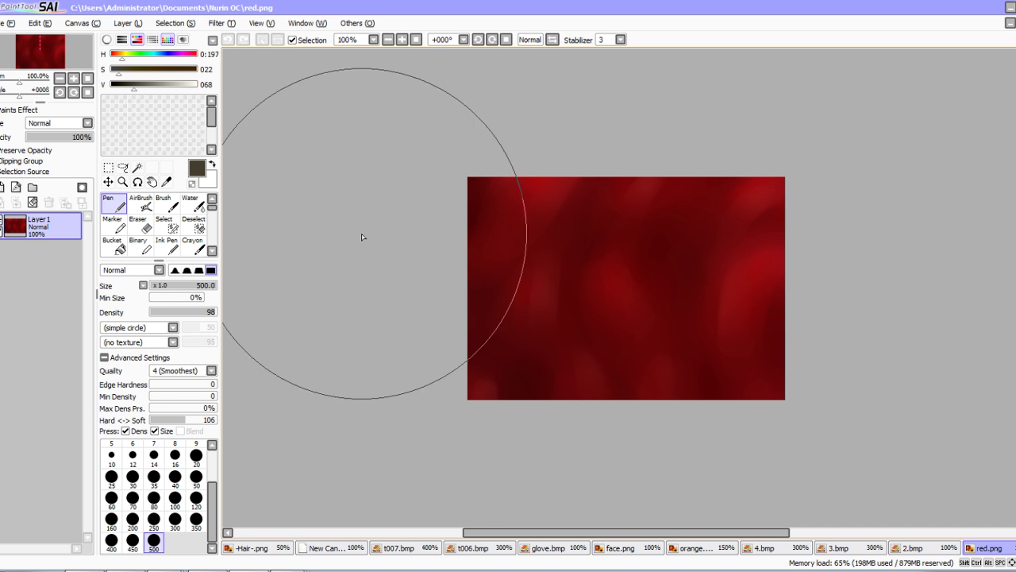
Recolour red.png to dark grey using Hue and Saturation with saturation -100 and luminescence -46
{"action": "left_click", "coordinate": [221, 25]}
{"action": "left_click", "coordinate": [233, 39]}
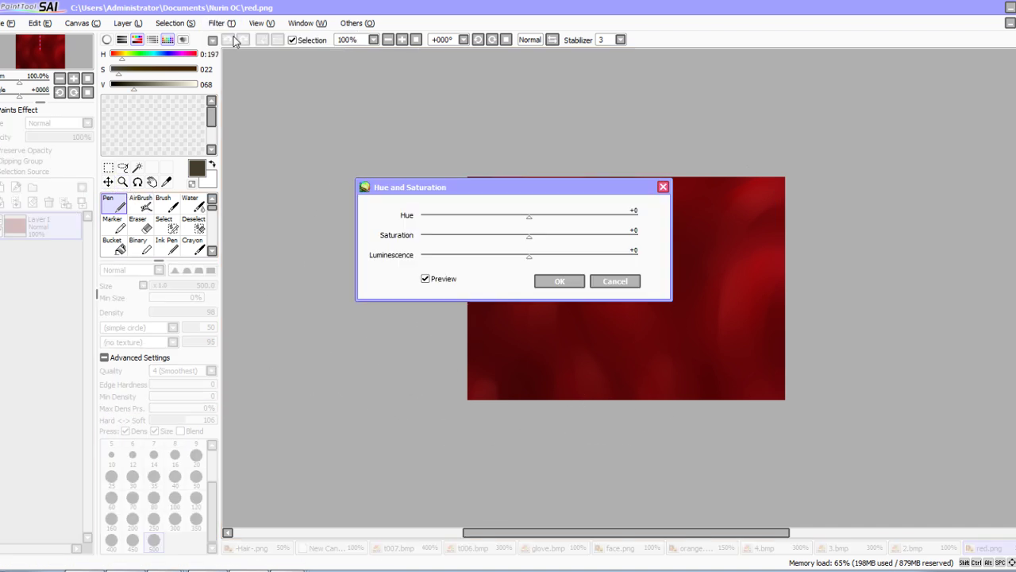
{"action": "left_click_drag", "start_coordinate": [535, 240], "coordinate": [263, 262]}
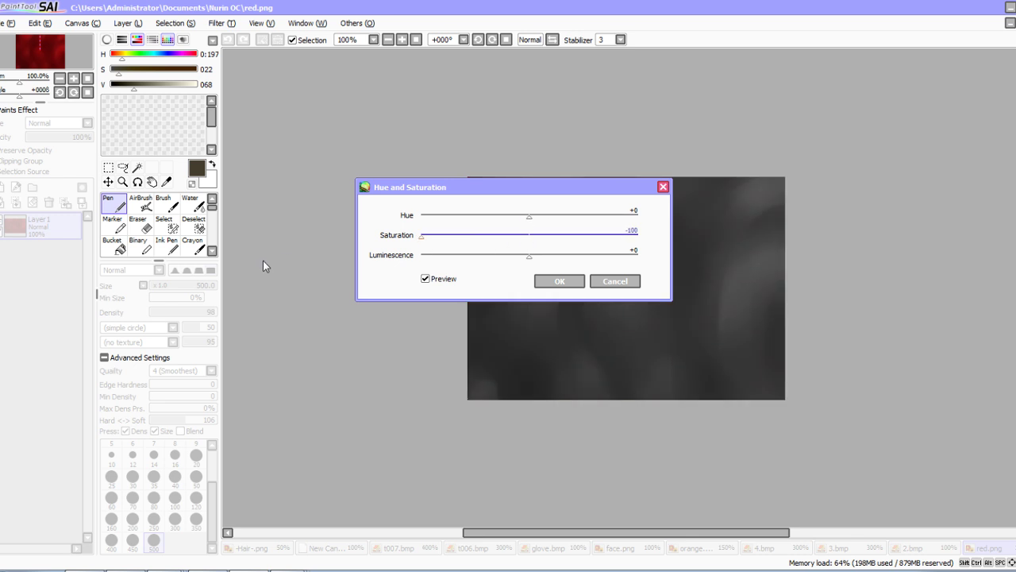
{"action": "left_click_drag", "start_coordinate": [530, 255], "coordinate": [502, 266]}
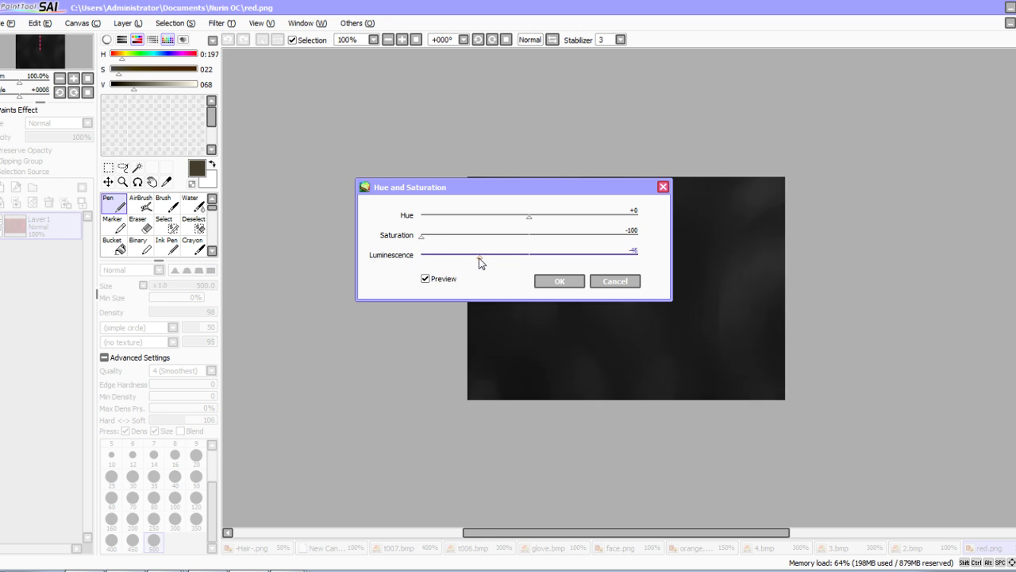
{"action": "left_click", "coordinate": [559, 281]}
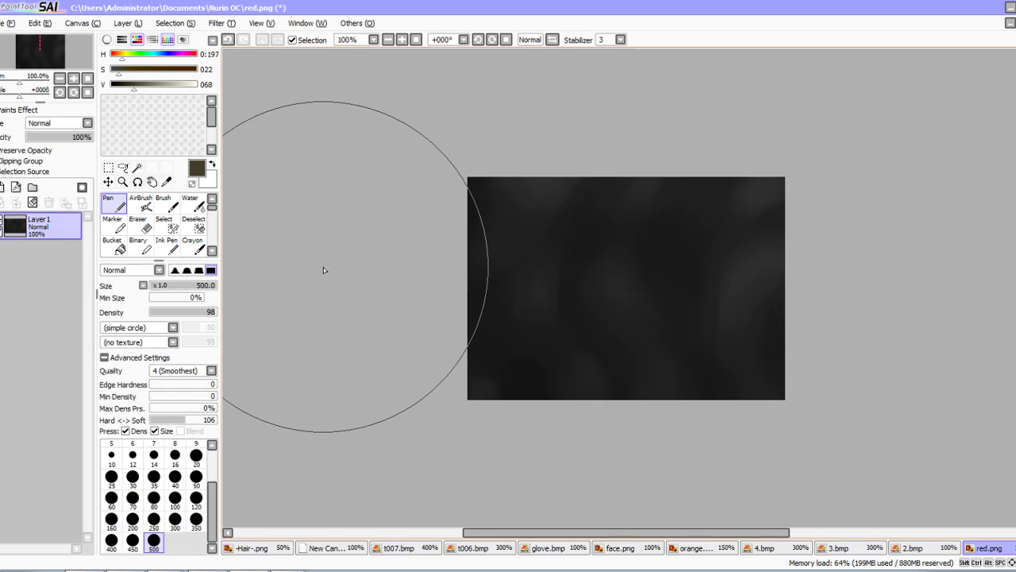
Sample the darker orange of the skirt trim from the reference drawing in New Canvas and return to red.png
{"action": "middle_click_drag", "start_coordinate": [536, 340], "coordinate": [507, 319]}
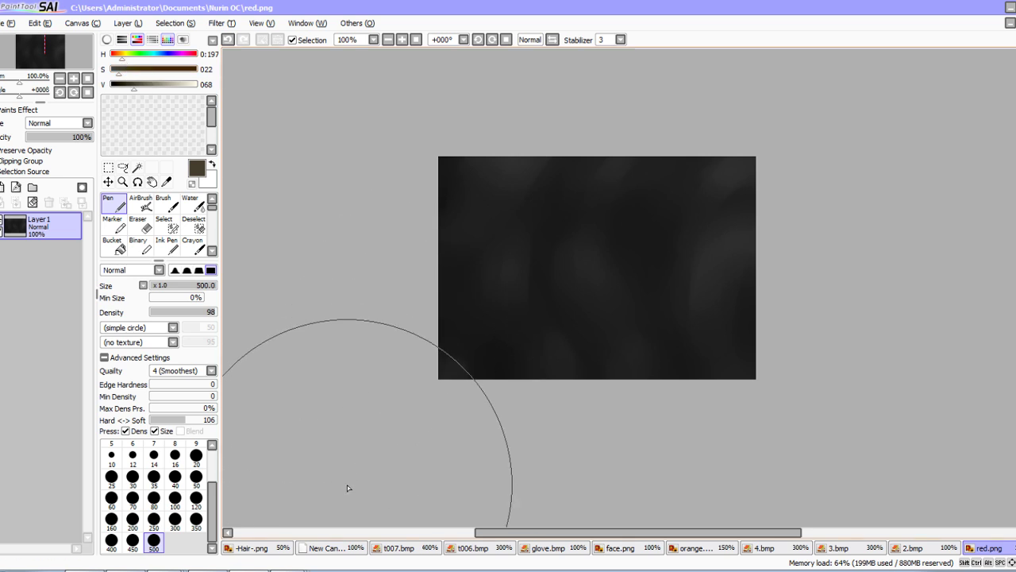
{"action": "left_click", "coordinate": [364, 554]}
{"action": "scroll", "coordinate": [507, 391], "scroll_direction": "up", "scroll_amount": 6}
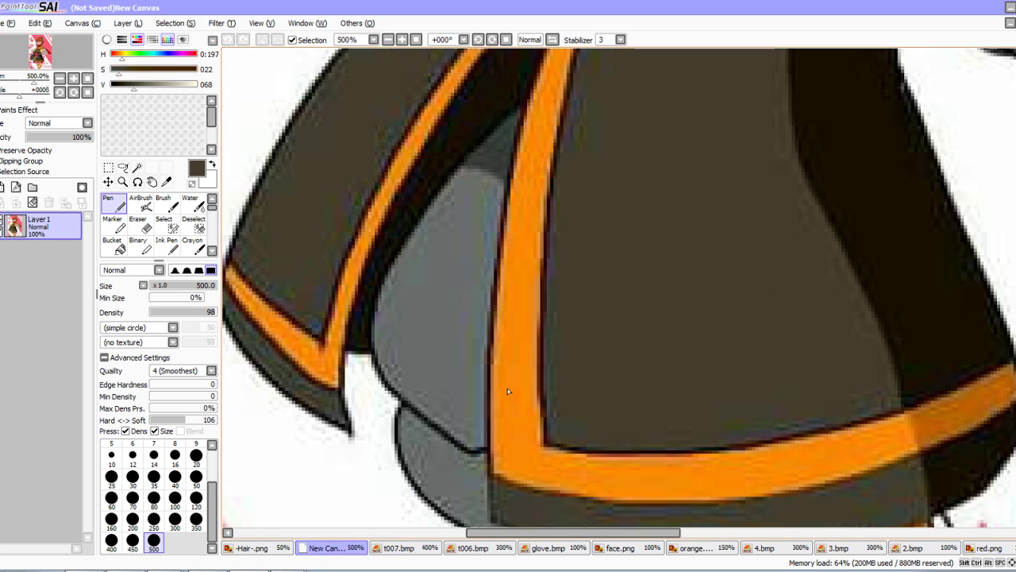
{"action": "left_click", "coordinate": [998, 548]}
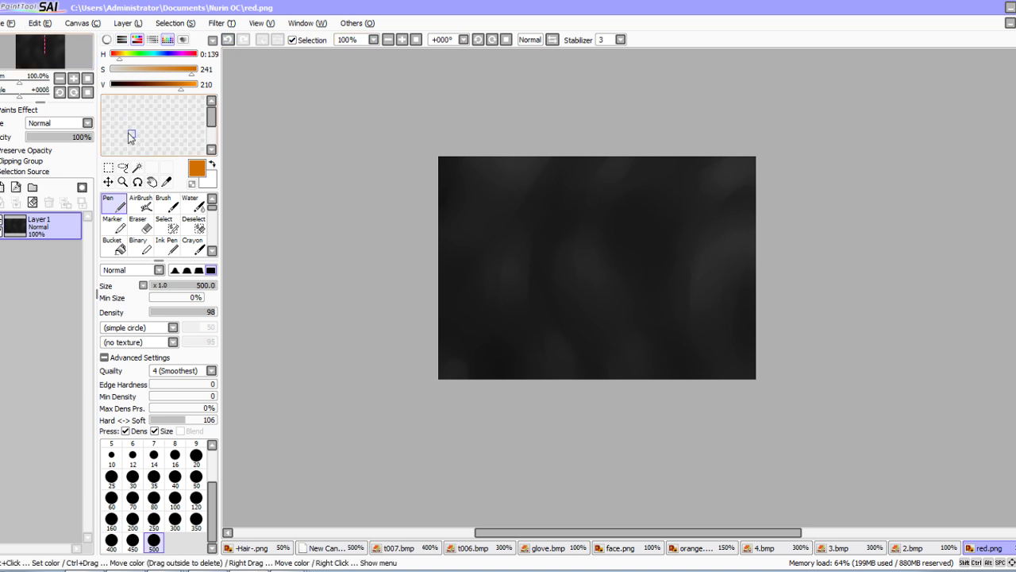
Select a thin horizontal strip across the full width of red.png's lower part and paint it with the sampled orange
{"action": "left_click", "coordinate": [109, 168]}
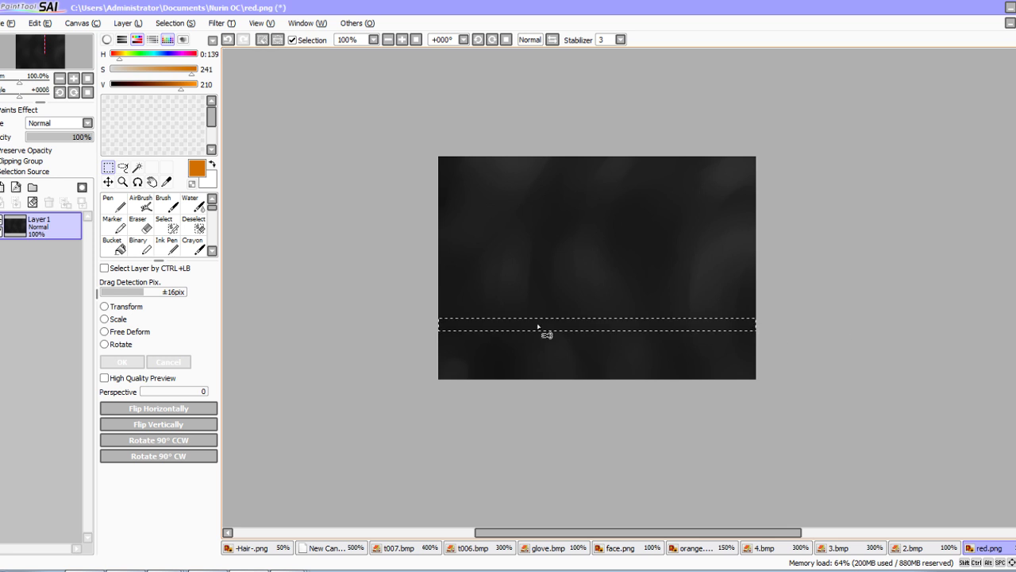
{"action": "left_click", "coordinate": [119, 209]}
{"action": "left_click_drag", "start_coordinate": [236, 220], "coordinate": [810, 270]}
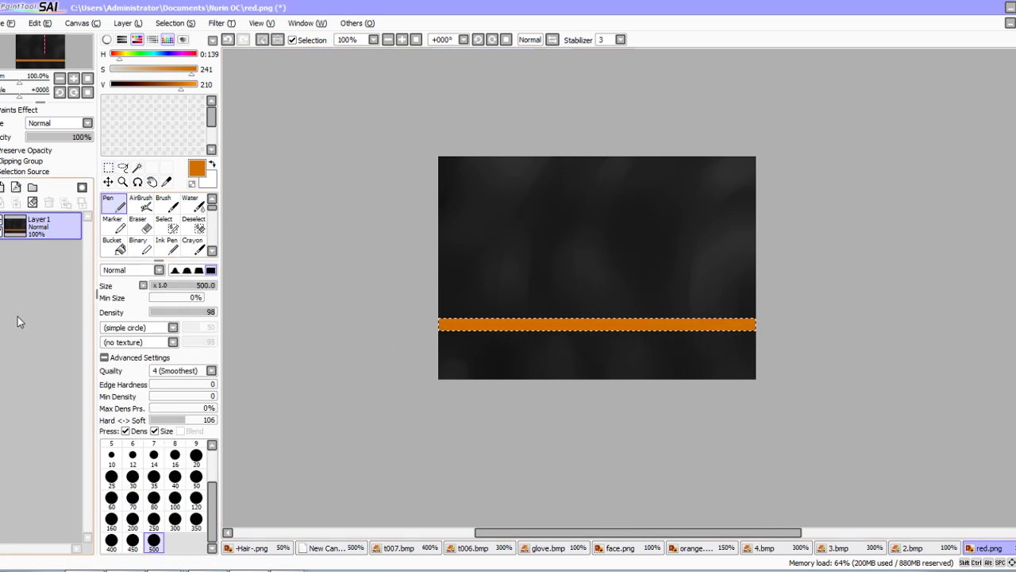
Save the recoloured texture as y.png in the Nurin OC folder
{"action": "left_click", "coordinate": [3, 24]}
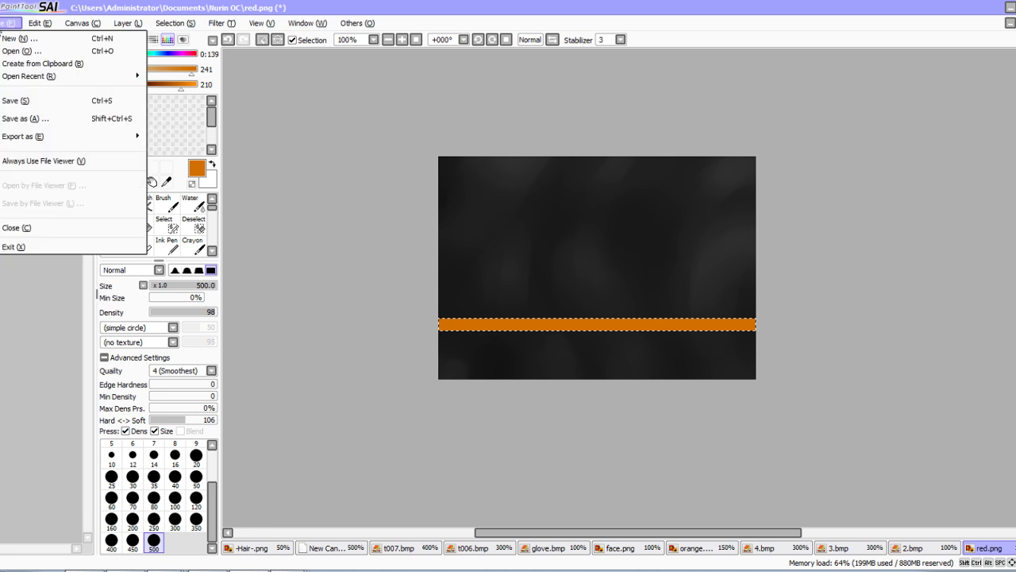
{"action": "left_click", "coordinate": [27, 119]}
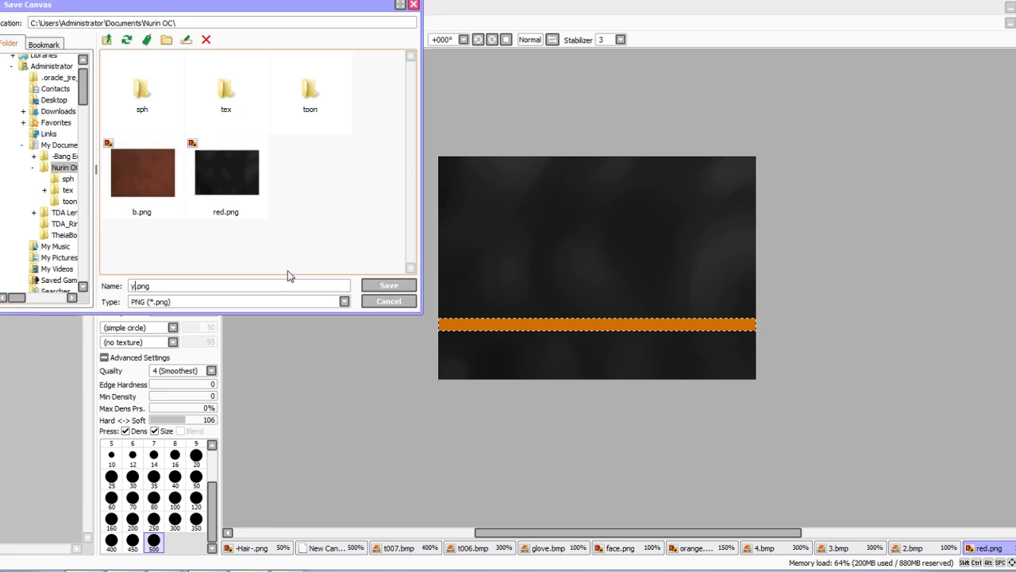
{"action": "key", "text": "Return"}
{"action": "key", "text": "Return"}
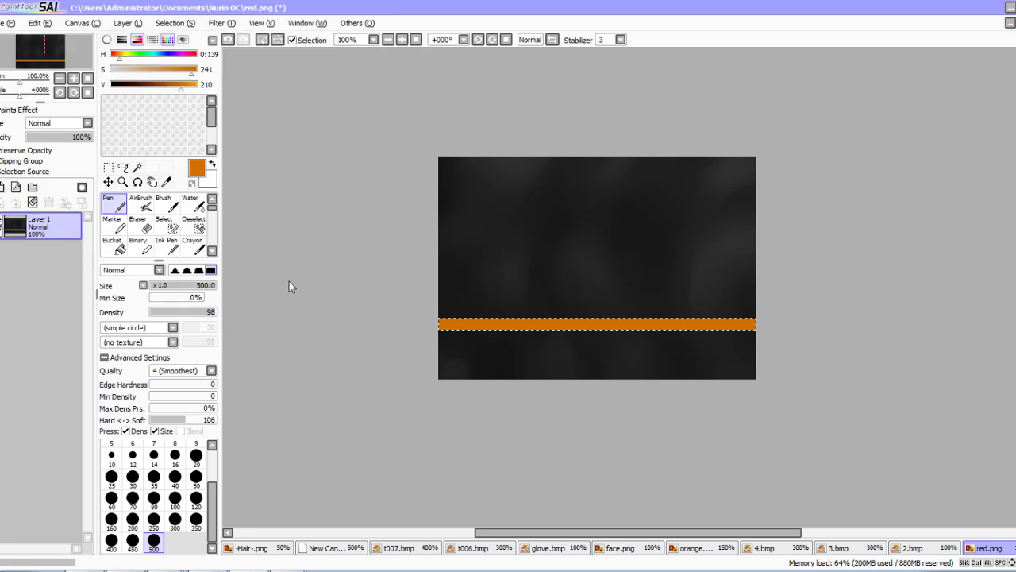
Switch to PMX Editor and import overskirt.pmd into nurin.pmx as an addition at scale 1
{"action": "left_click", "coordinate": [286, 569]}
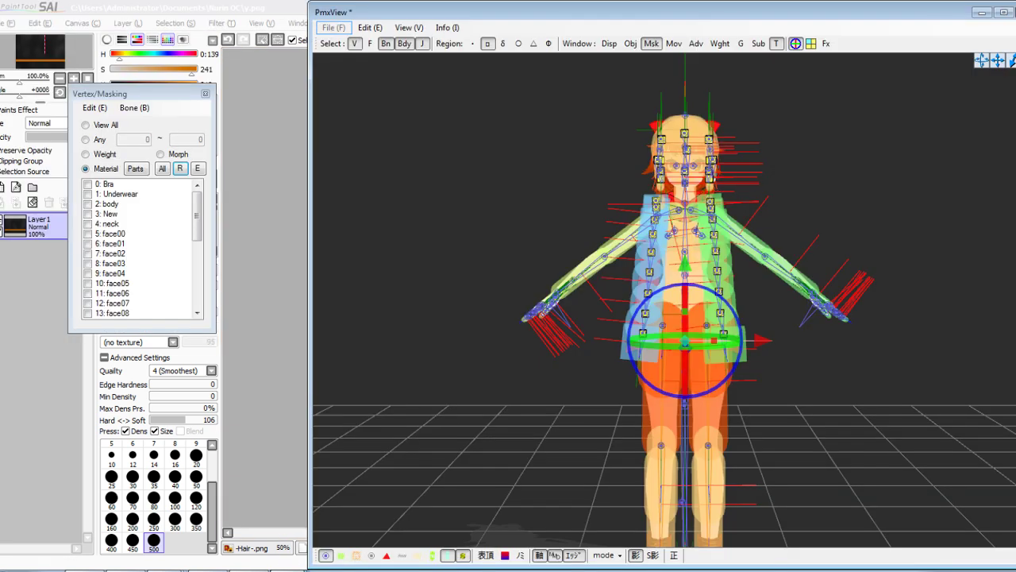
{"action": "key", "text": "alt+Tab"}
{"action": "left_click", "coordinate": [52, 75]}
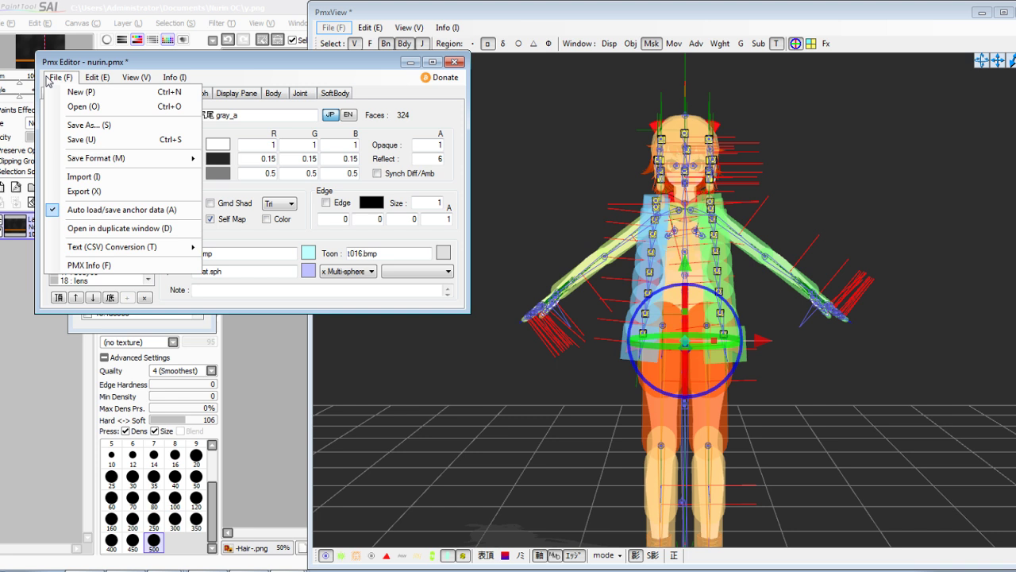
{"action": "left_click", "coordinate": [69, 172]}
{"action": "left_click", "coordinate": [232, 102]}
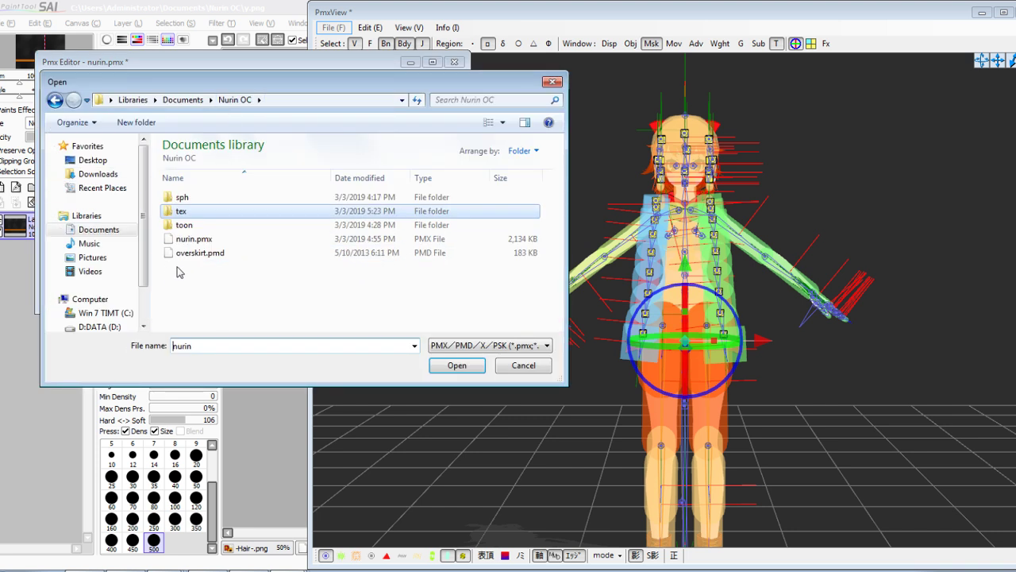
{"action": "left_click", "coordinate": [193, 241]}
{"action": "double_click", "coordinate": [196, 255]}
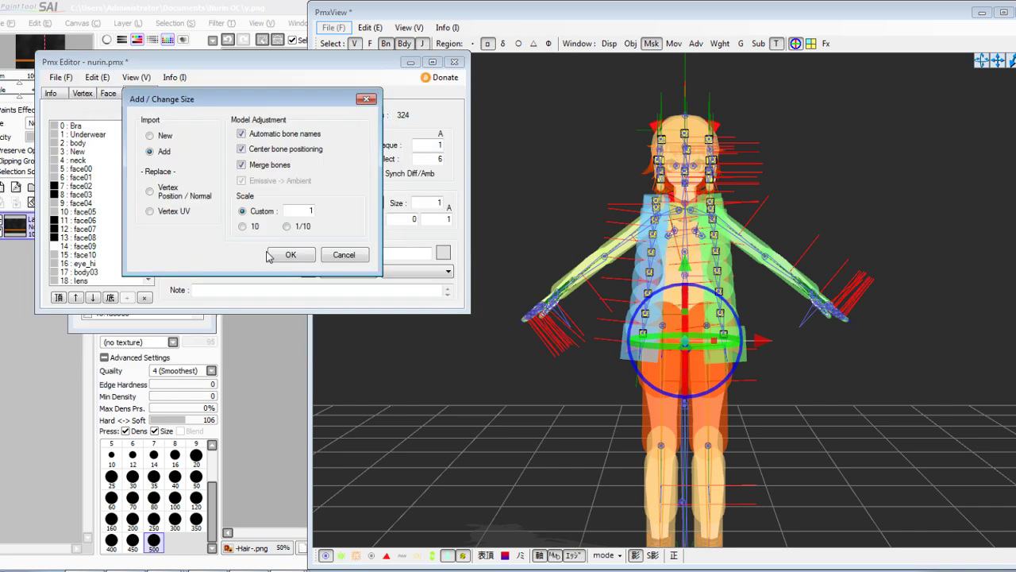
{"action": "left_click", "coordinate": [301, 256]}
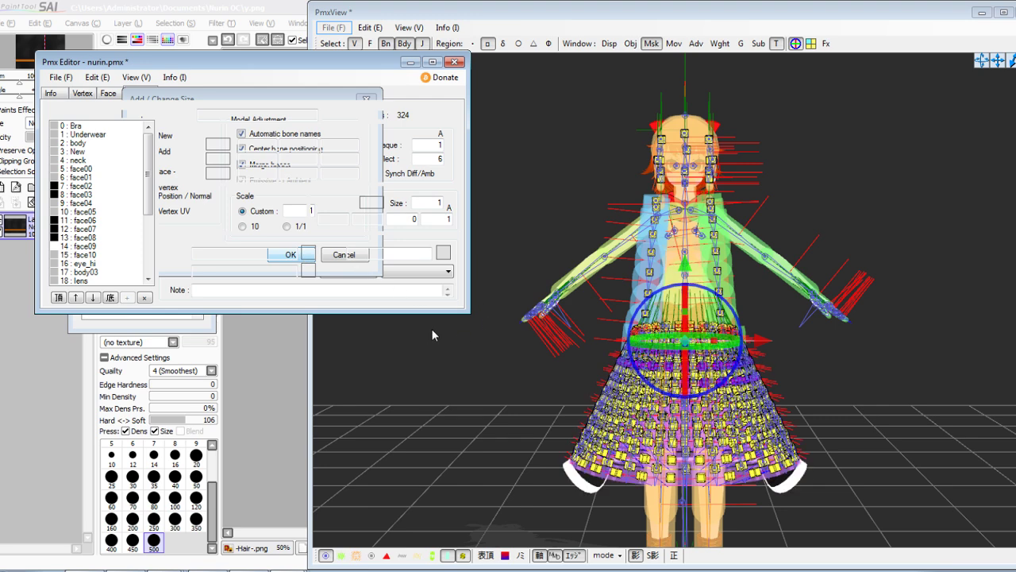
Turn off the joint, rigid body and bone displays in the model view and look at the added overskirt
{"action": "right_click_drag", "start_coordinate": [516, 368], "coordinate": [471, 366]}
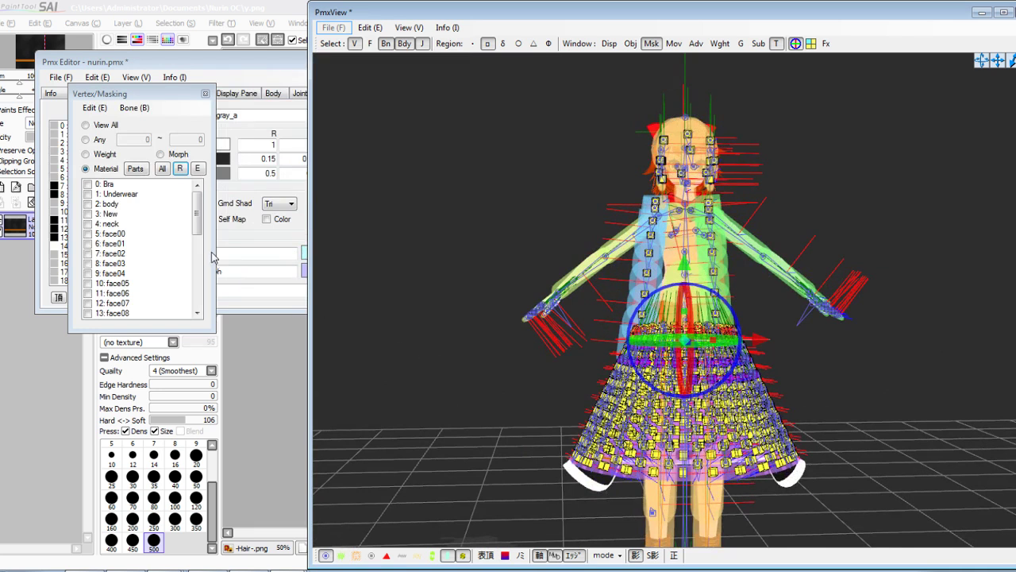
{"action": "left_click", "coordinate": [423, 45]}
{"action": "left_click", "coordinate": [405, 45]}
{"action": "left_click", "coordinate": [387, 45]}
{"action": "mouse_move", "coordinate": [566, 199]}
{"action": "right_mouse_down"}
{"action": "mouse_move", "coordinate": [525, 198]}
{"action": "mouse_move", "coordinate": [610, 192]}
{"action": "mouse_move", "coordinate": [710, 202]}
{"action": "mouse_move", "coordinate": [556, 198]}
{"action": "right_mouse_up"}
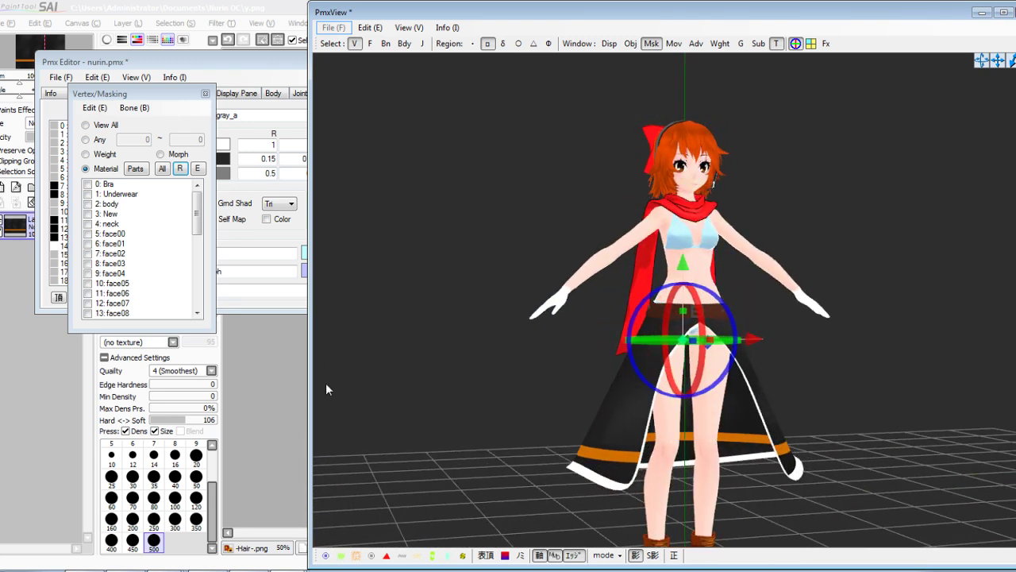
Return to y.png in PaintTool SAI, undo the orange strip and clear the selection
{"action": "left_click", "coordinate": [279, 421]}
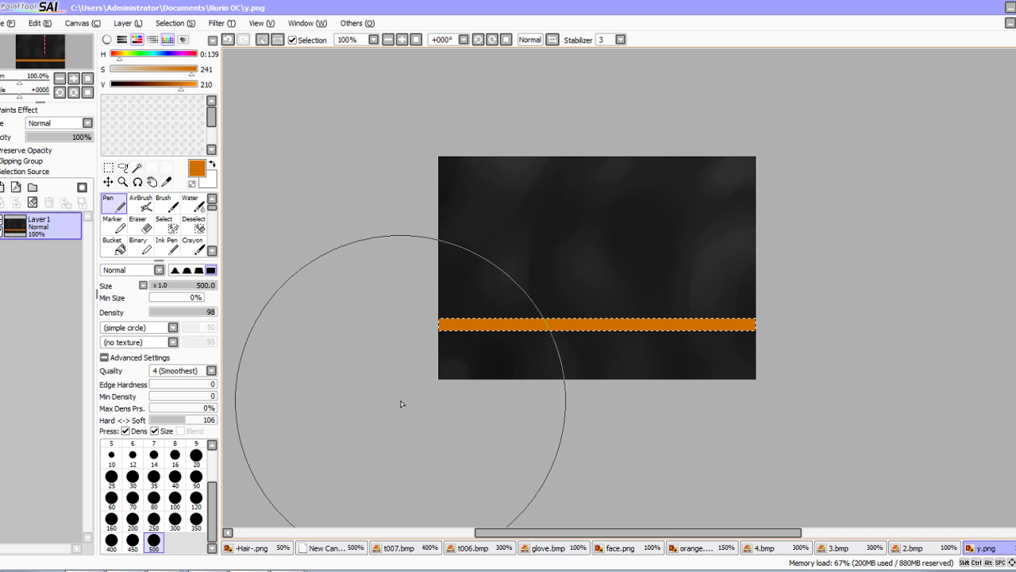
{"action": "key", "text": "alt+Tab"}
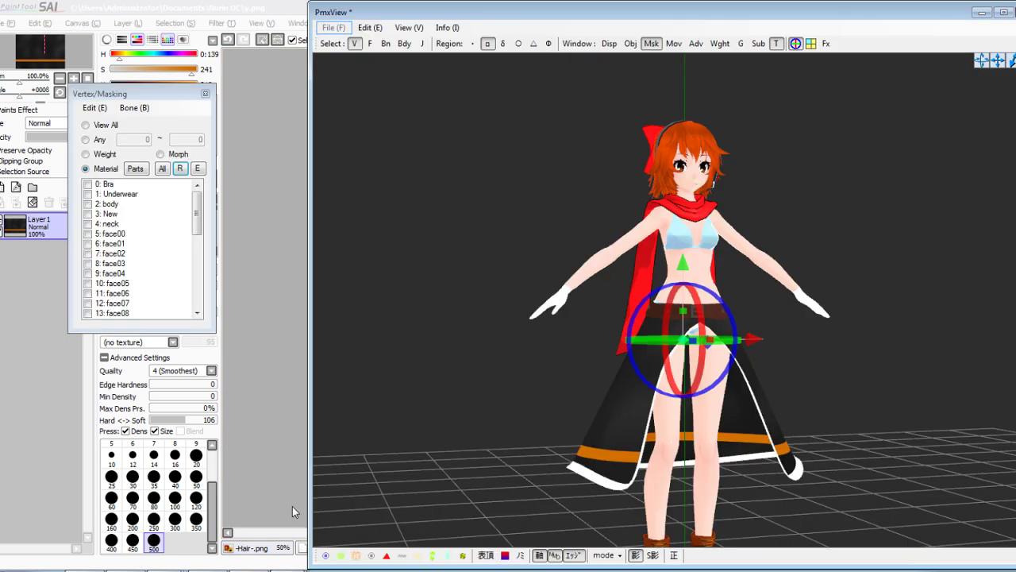
{"action": "key", "text": "alt+Tab"}
{"action": "key", "text": "alt+Tab"}
{"action": "key", "text": "ctrl+z"}
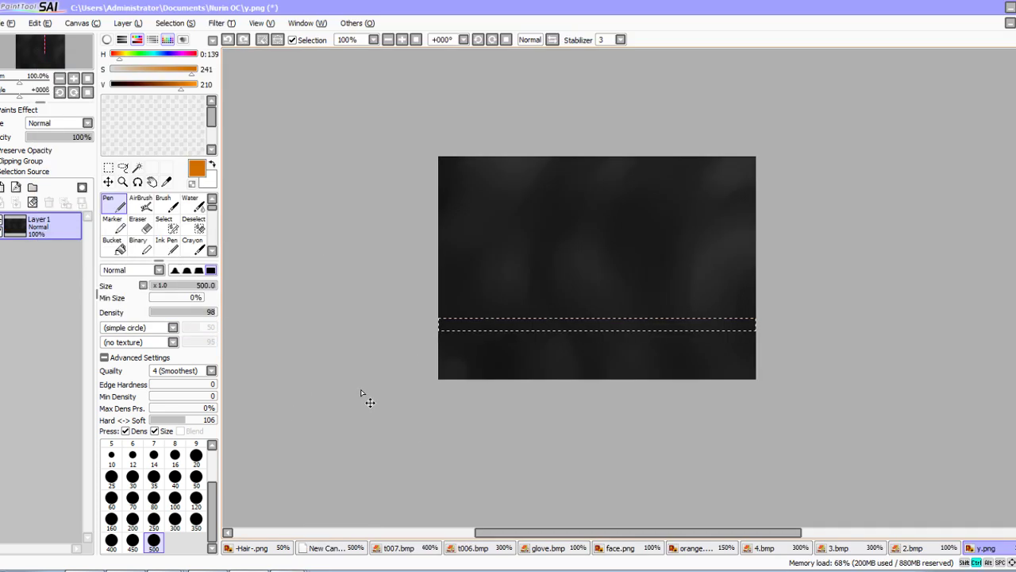
{"action": "key", "text": "ctrl+d"}
{"action": "left_click", "coordinate": [109, 168]}
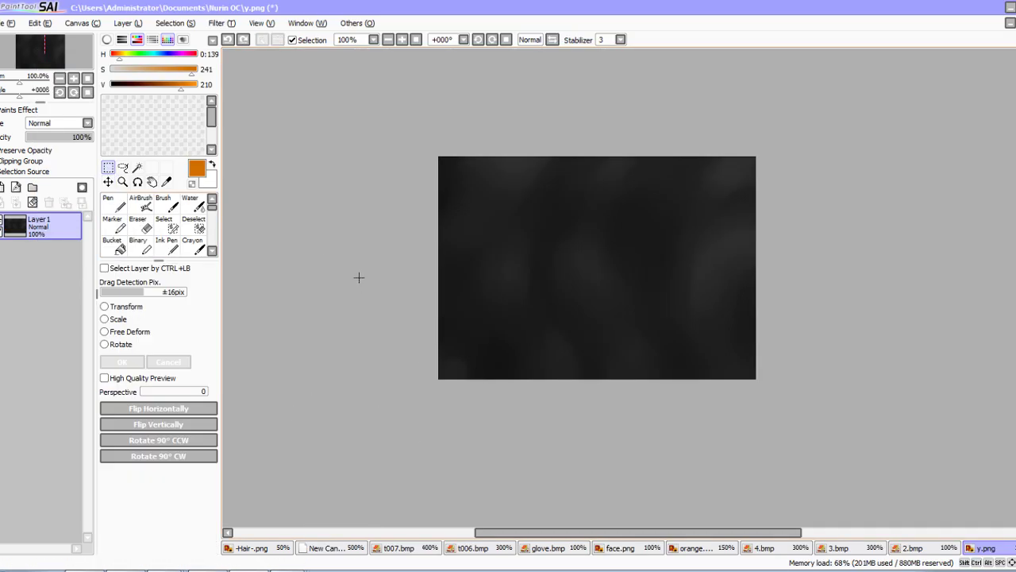
{"action": "left_click_drag", "start_coordinate": [358, 277], "coordinate": [729, 322]}
{"action": "key", "text": "ctrl+d"}
{"action": "scroll", "coordinate": [543, 334], "scroll_direction": "up", "scroll_amount": 2}
{"action": "left_click_drag", "start_coordinate": [313, 342], "coordinate": [973, 334]}
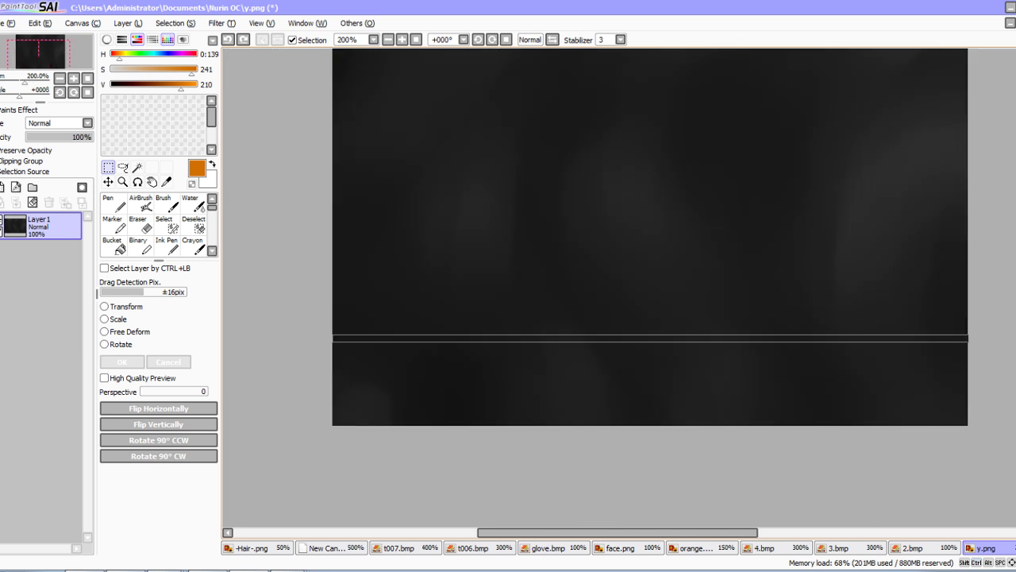
{"action": "left_click_drag", "start_coordinate": [641, 340], "coordinate": [648, 379], "text": "ctrl"}
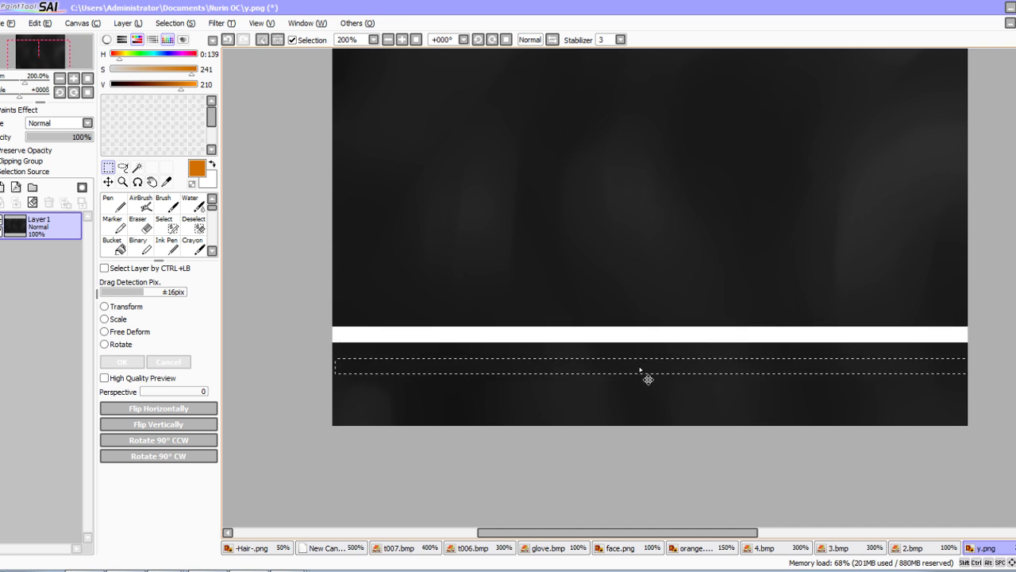
{"action": "key", "text": "ctrl+z"}
{"action": "key", "text": "ctrl+d"}
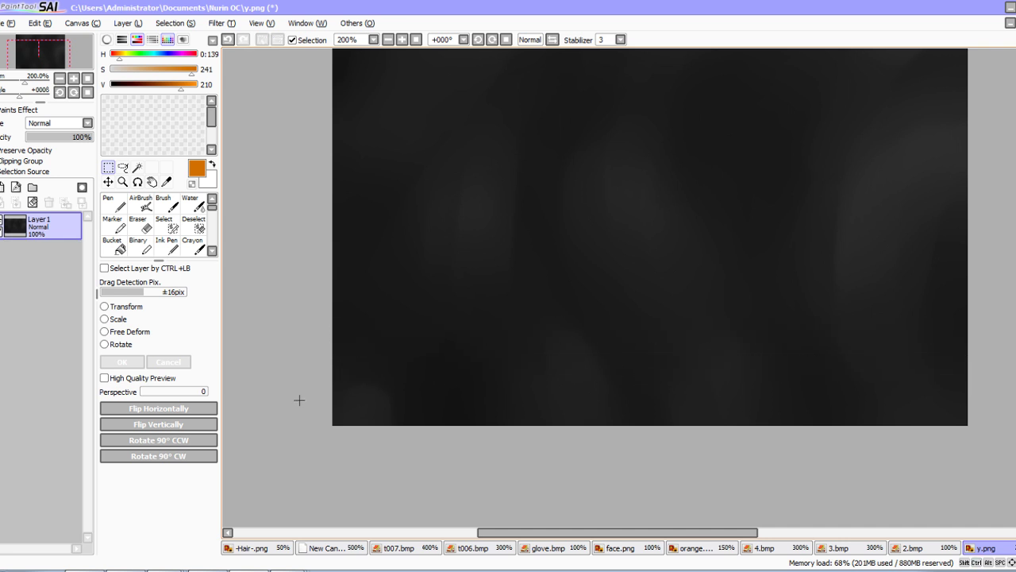
Select a thin full-width strip closer to the lower edge of y.png, paint it orange and save the file
{"action": "left_click_drag", "start_coordinate": [318, 380], "coordinate": [1002, 365]}
{"action": "left_click", "coordinate": [113, 203]}
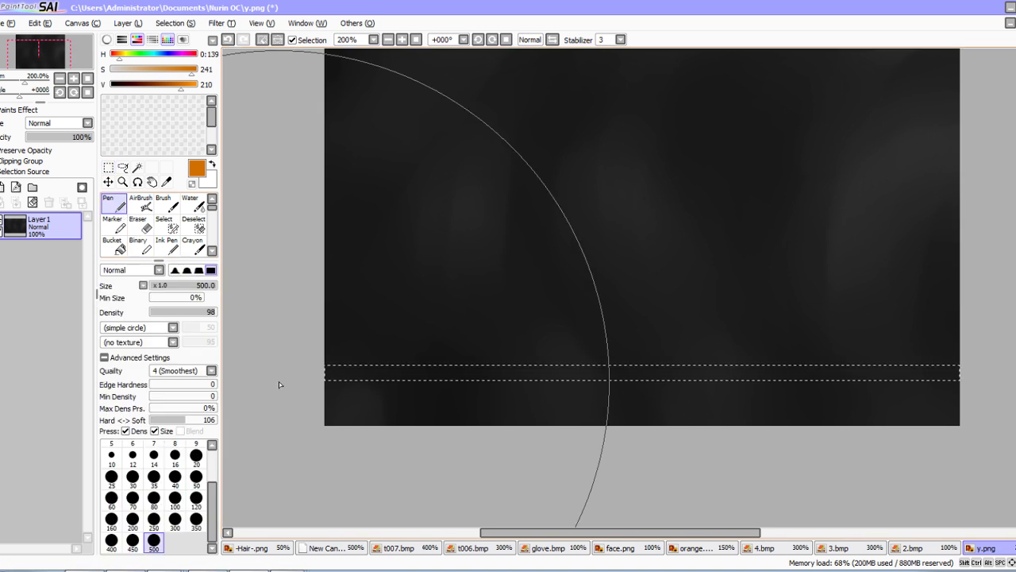
{"action": "left_click_drag", "start_coordinate": [279, 381], "coordinate": [924, 406]}
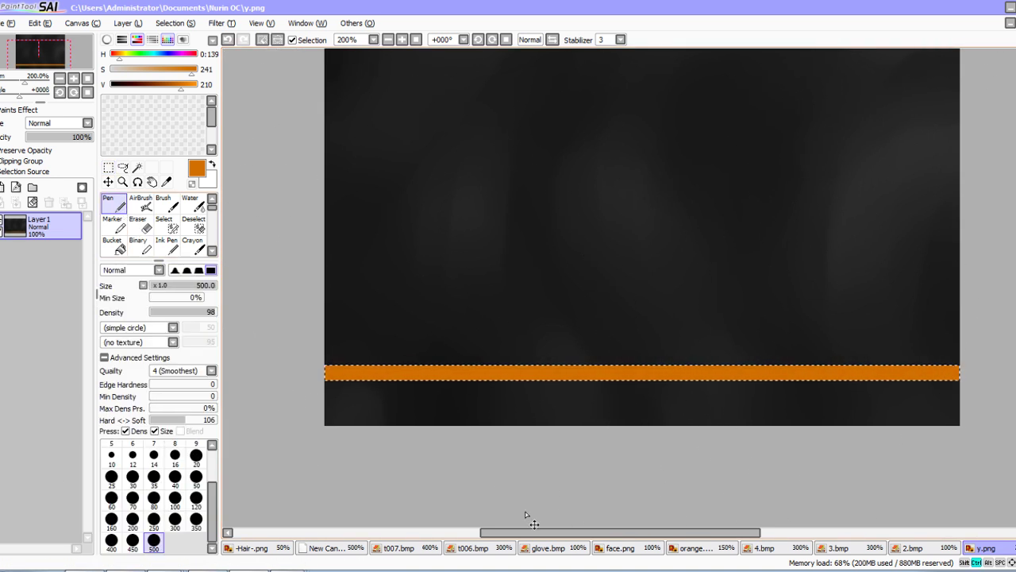
{"action": "left_click", "coordinate": [284, 569]}
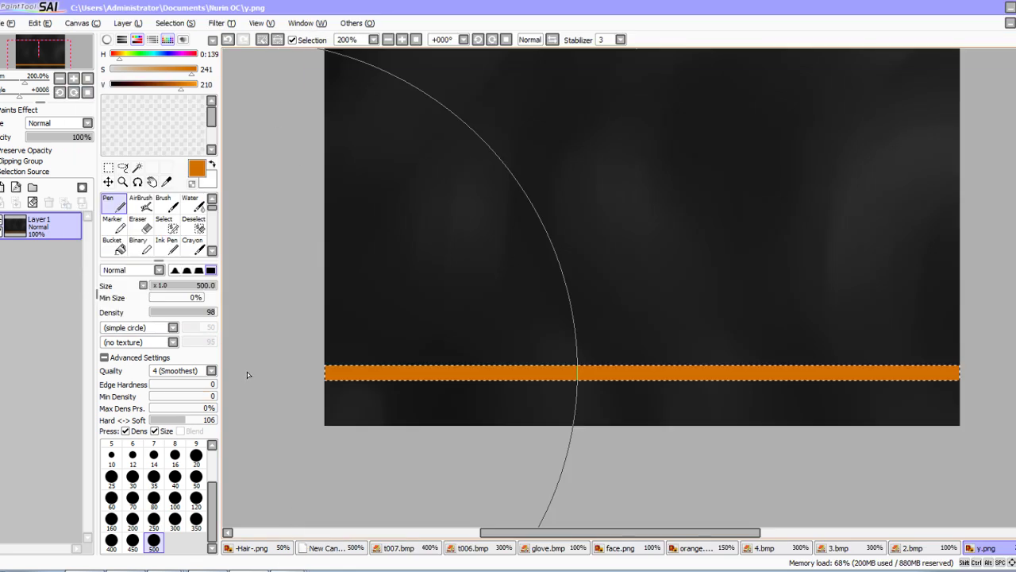
{"action": "key", "text": "alt+Tab"}
Select a thin vertical strip near the left edge of y.png, from the upper edge down to the orange band, and paint it orange
{"action": "scroll", "coordinate": [349, 353], "scroll_direction": "down", "scroll_amount": 1}
{"action": "middle_click_drag", "start_coordinate": [366, 373], "coordinate": [422, 440]}
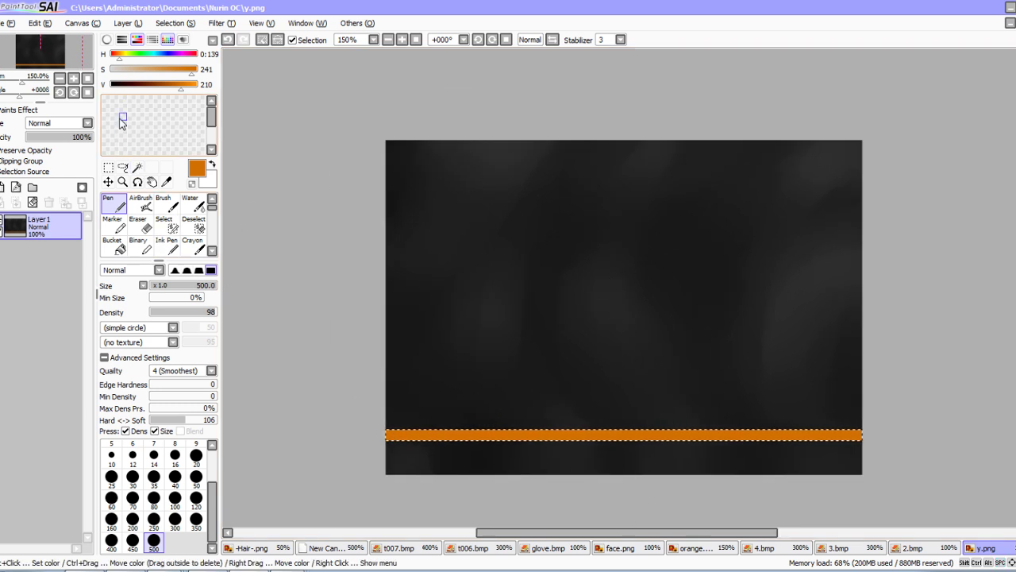
{"action": "left_click", "coordinate": [111, 169]}
{"action": "left_click_drag", "start_coordinate": [404, 97], "coordinate": [413, 436]}
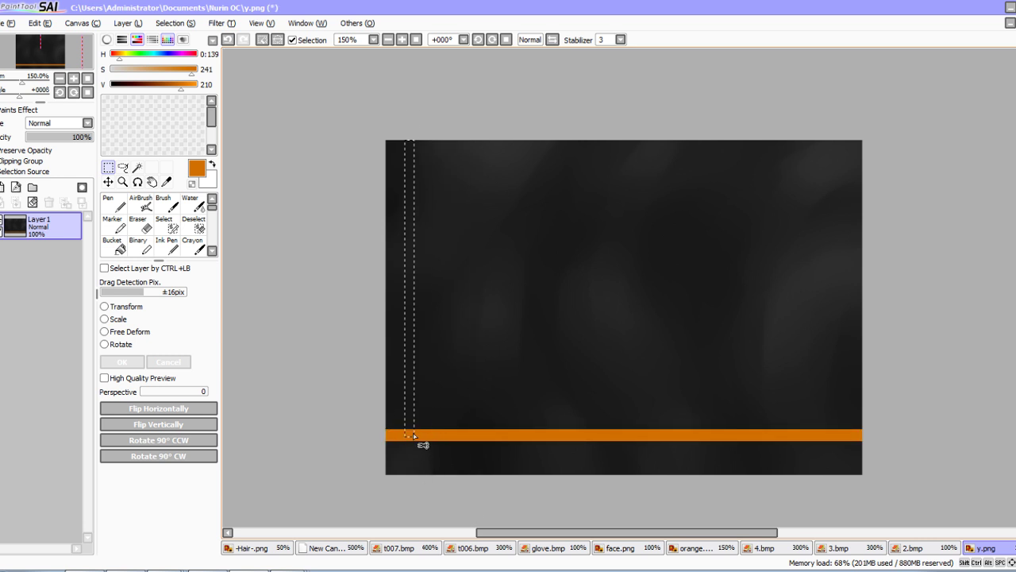
{"action": "left_click", "coordinate": [114, 203]}
{"action": "left_click_drag", "start_coordinate": [517, 114], "coordinate": [345, 352]}
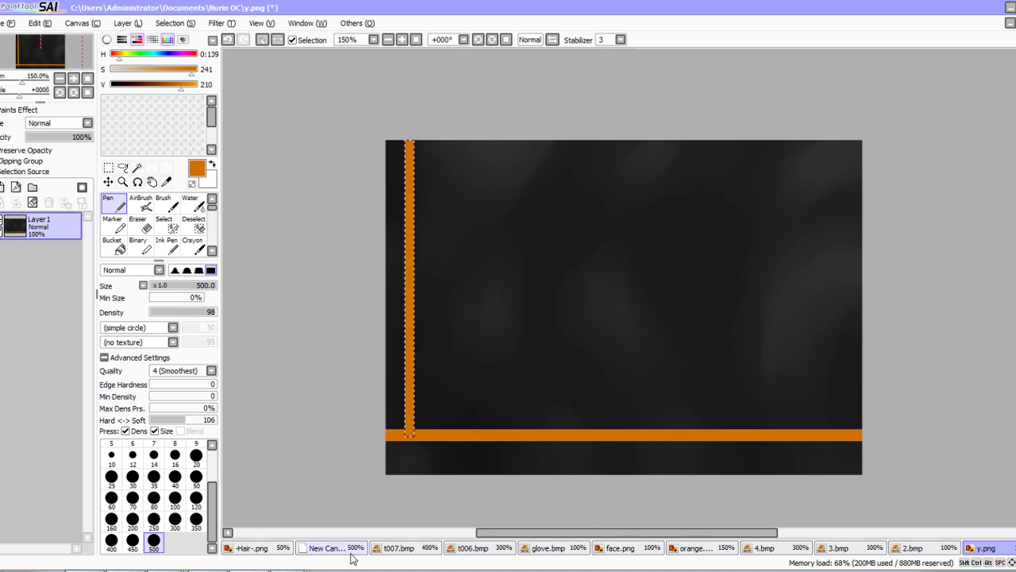
Switch to PMX Editor and examine the texture settings of the overskirt materials 33 to 35
{"action": "key", "text": "alt+Tab"}
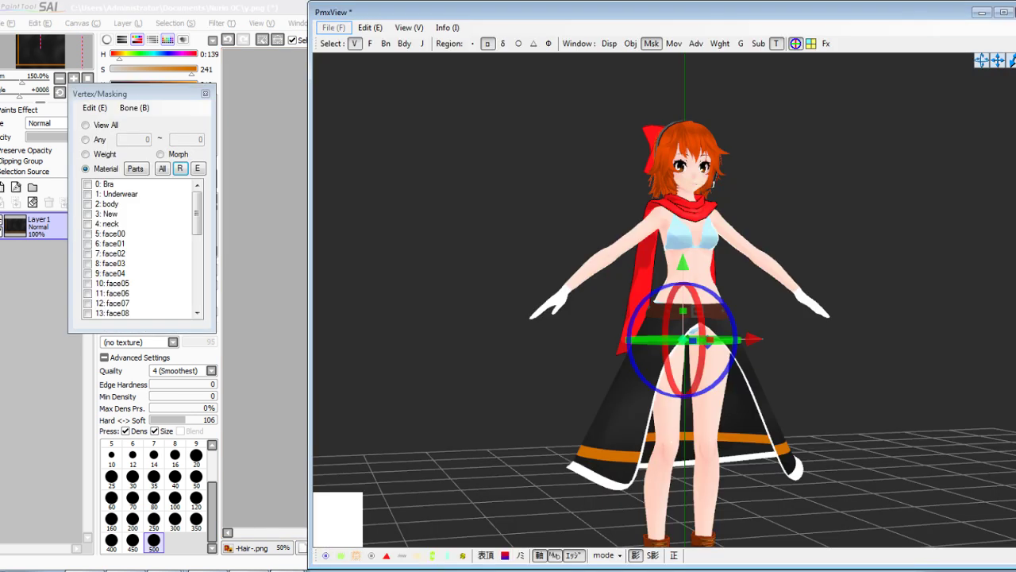
{"action": "key", "text": "alt+Tab"}
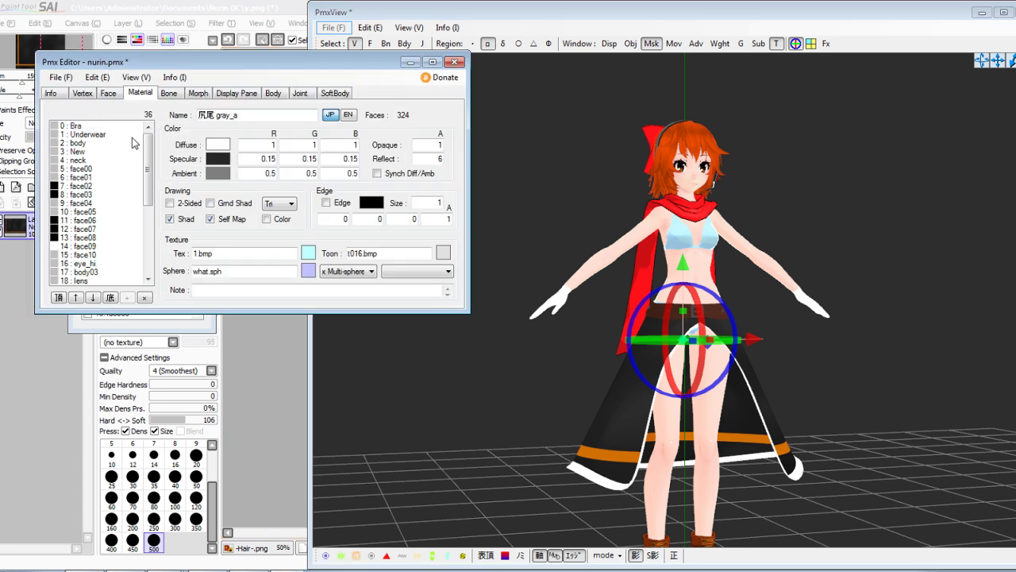
{"action": "left_click_drag", "start_coordinate": [150, 154], "coordinate": [153, 266]}
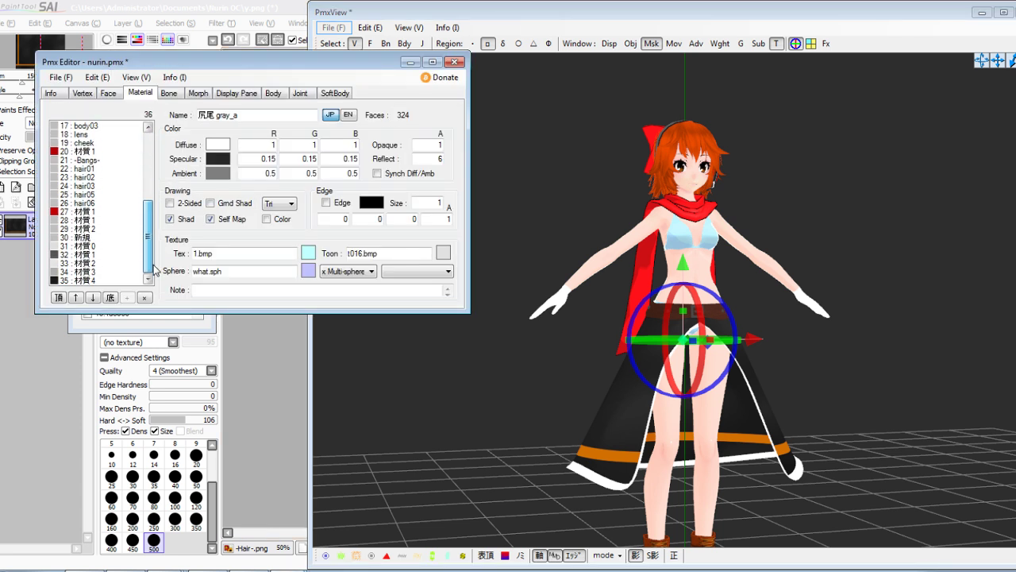
{"action": "left_click", "coordinate": [97, 264]}
{"action": "left_click", "coordinate": [101, 280]}
{"action": "left_click", "coordinate": [104, 272]}
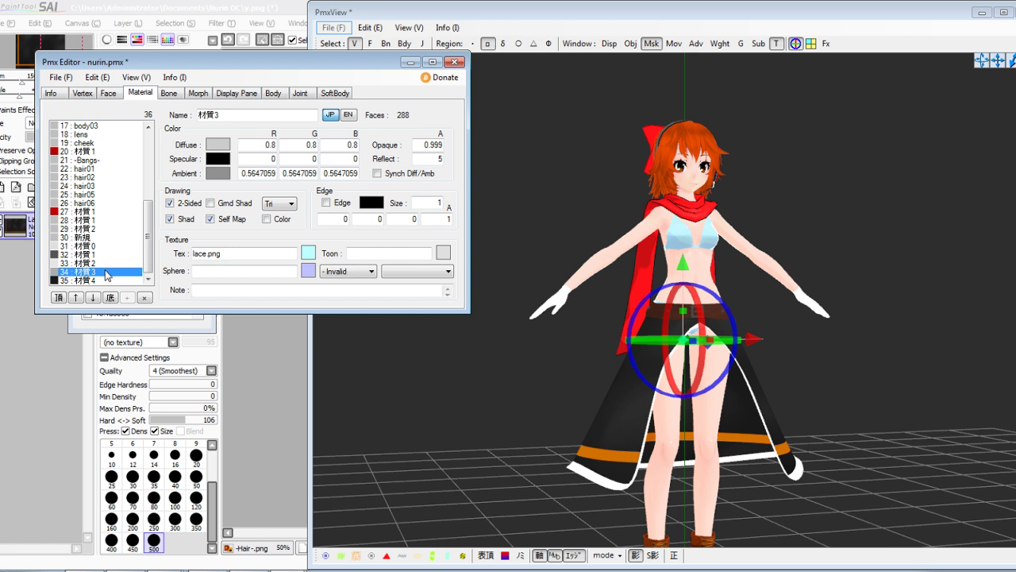
{"action": "left_click", "coordinate": [106, 281]}
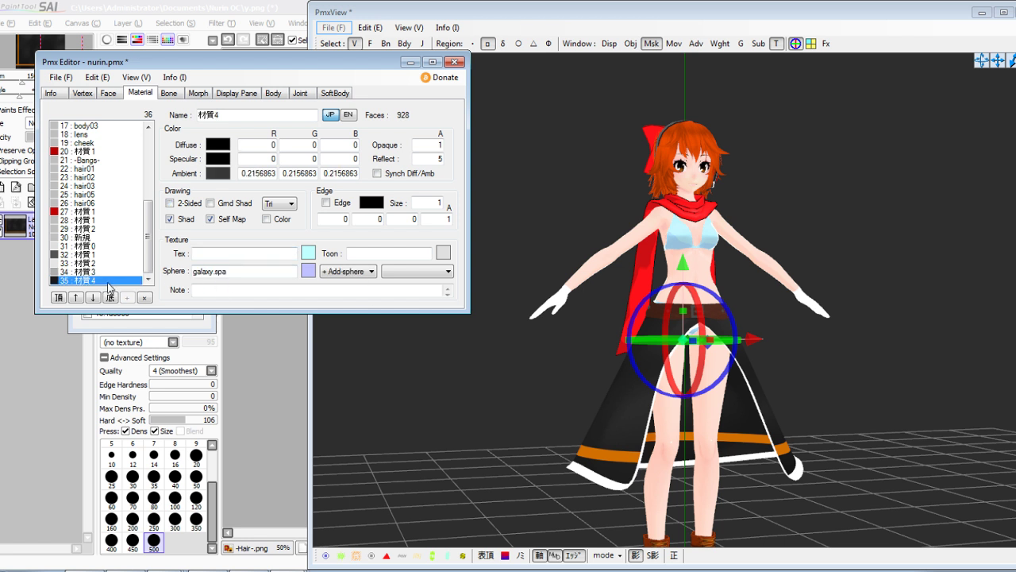
Mask the model view so that only material 34 (材質3) is shown
{"action": "left_click", "coordinate": [517, 335]}
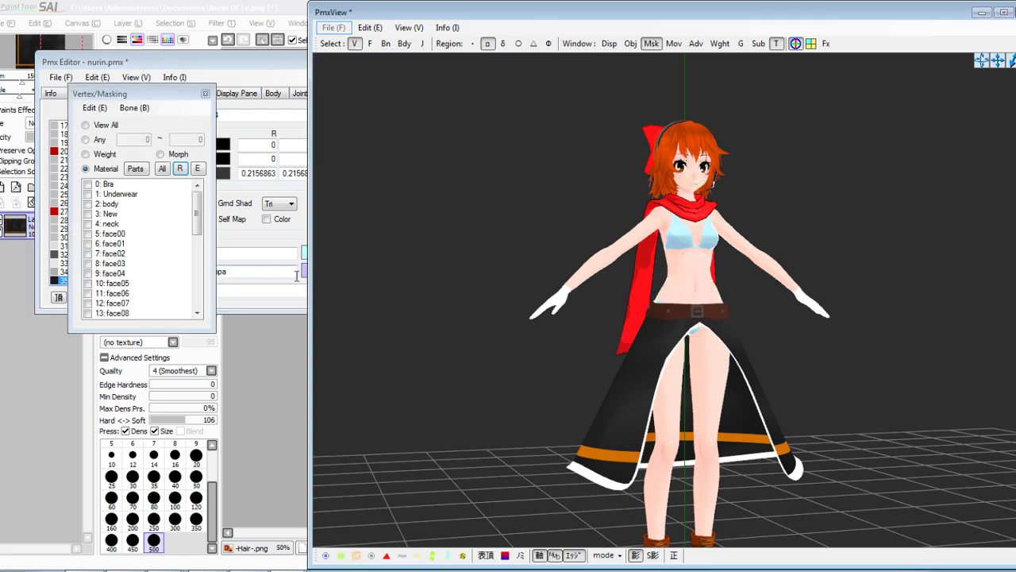
{"action": "left_click", "coordinate": [147, 168]}
{"action": "left_click", "coordinate": [163, 167]}
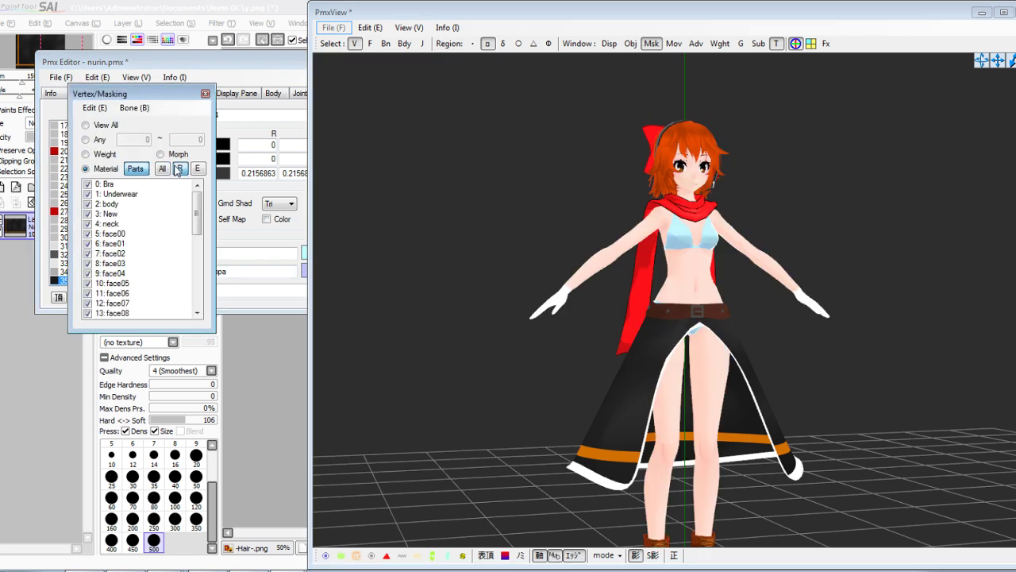
{"action": "left_click", "coordinate": [180, 168]}
{"action": "left_click_drag", "start_coordinate": [199, 215], "coordinate": [196, 299]}
{"action": "left_click", "coordinate": [122, 314]}
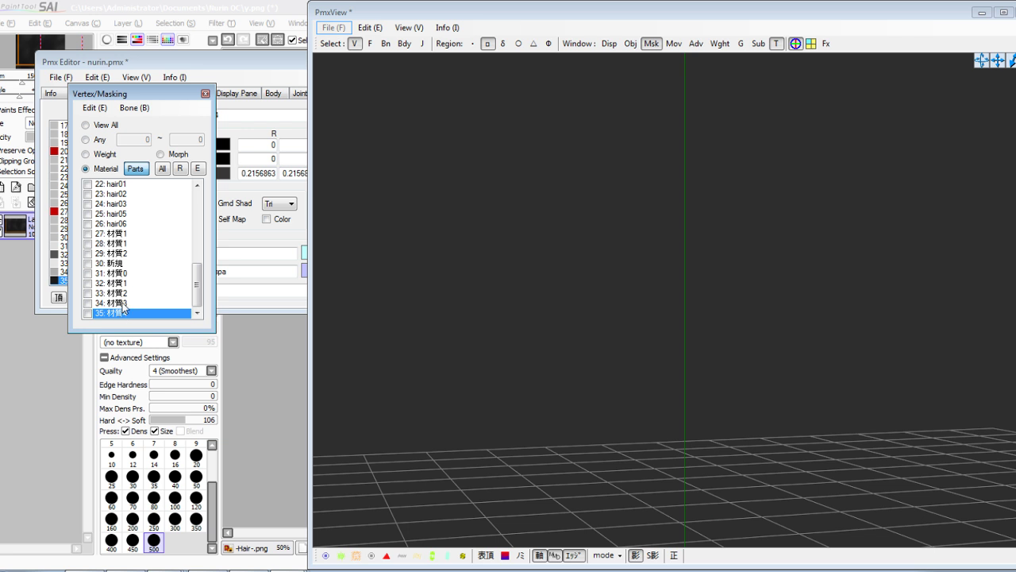
{"action": "left_click", "coordinate": [123, 304]}
{"action": "left_click", "coordinate": [123, 304]}
{"action": "left_click", "coordinate": [123, 304]}
Select all vertices of the overskirt's white edging and delete them together with their material
{"action": "left_click_drag", "start_coordinate": [553, 172], "coordinate": [1015, 476]}
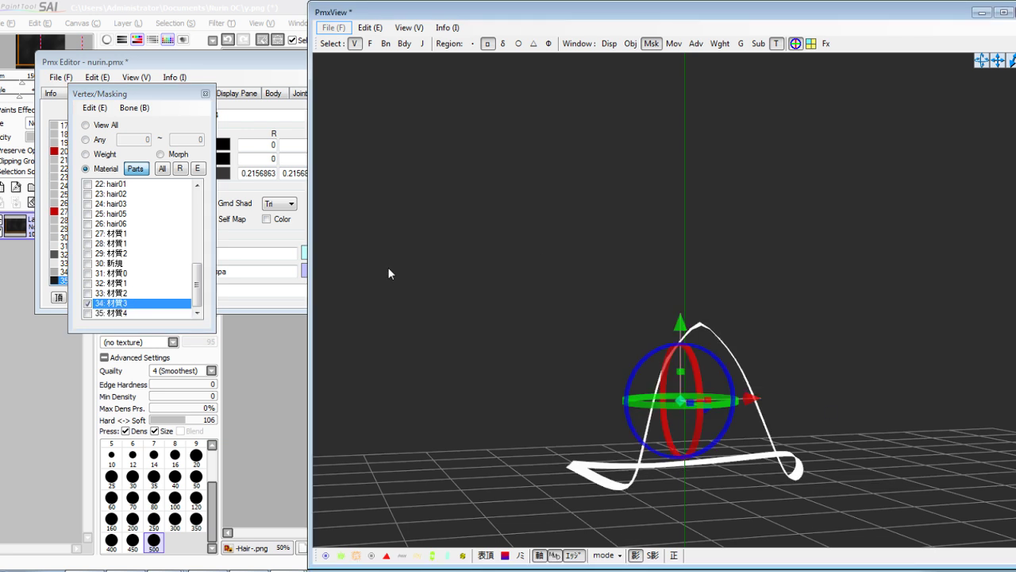
{"action": "key", "text": "Delete"}
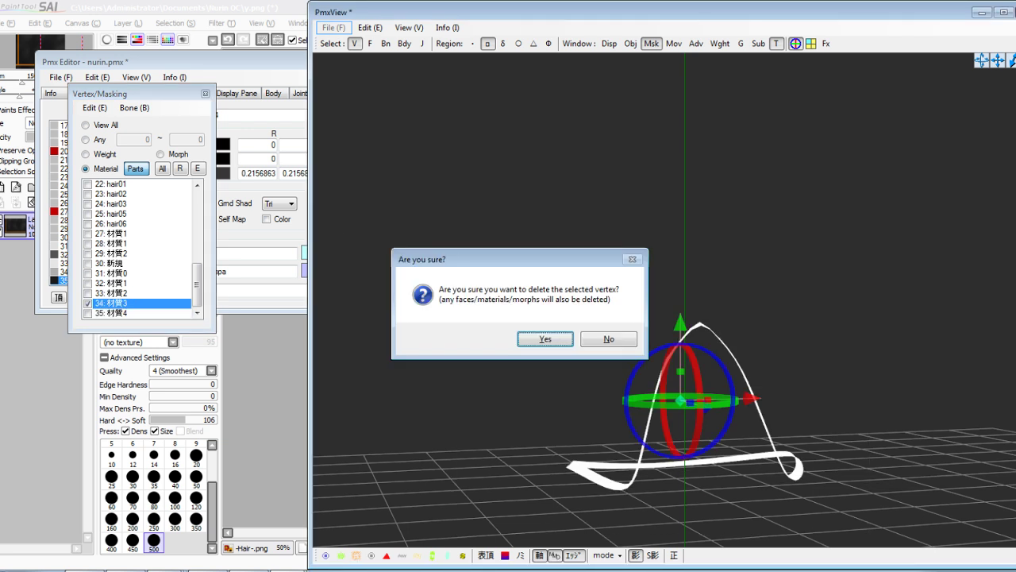
{"action": "key", "text": "Return"}
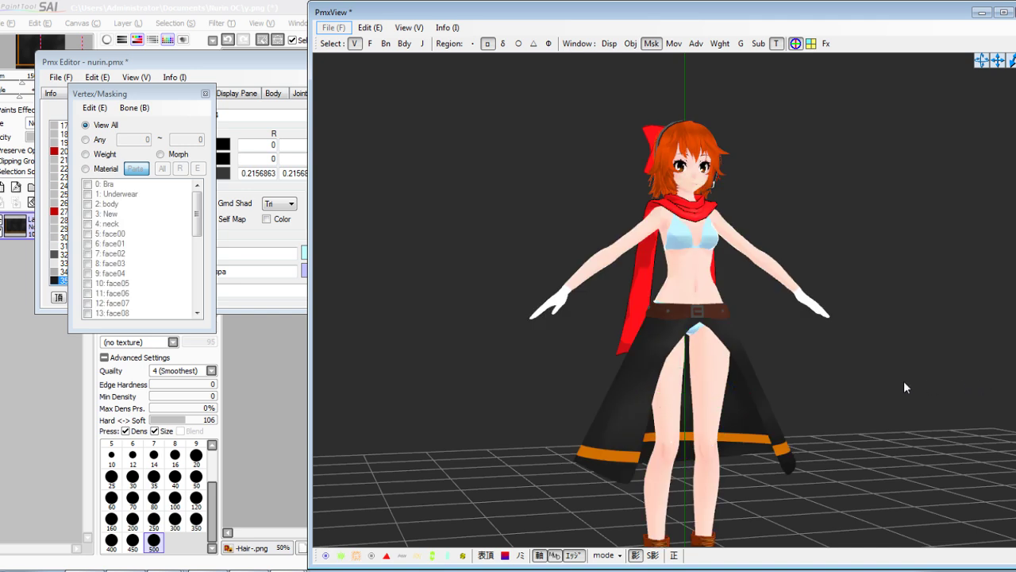
{"action": "right_click_drag", "start_coordinate": [904, 388], "coordinate": [695, 380]}
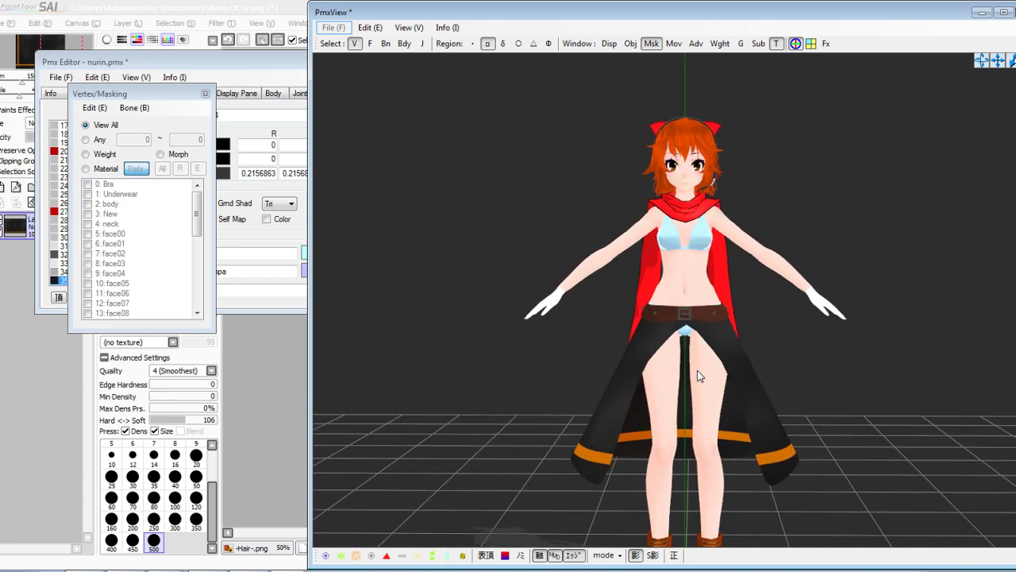
Open the Transform View and inspect the overskirt with its bones and physics from several angles
{"action": "mouse_move", "coordinate": [528, 370]}
{"action": "right_mouse_down"}
{"action": "mouse_move", "coordinate": [625, 376]}
{"action": "mouse_move", "coordinate": [535, 377]}
{"action": "mouse_move", "coordinate": [494, 356]}
{"action": "mouse_move", "coordinate": [513, 359]}
{"action": "right_mouse_up"}
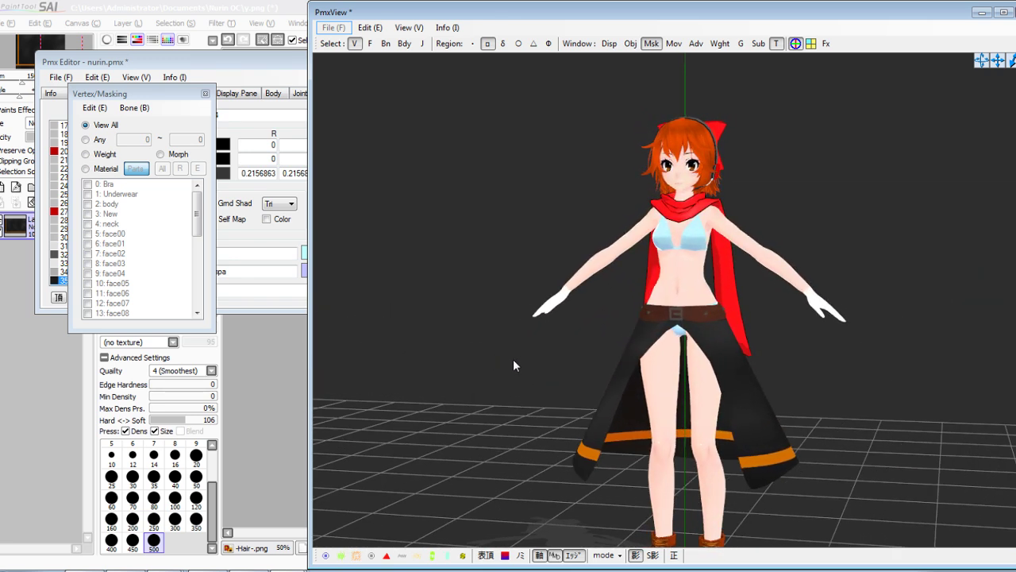
{"action": "left_click", "coordinate": [264, 244]}
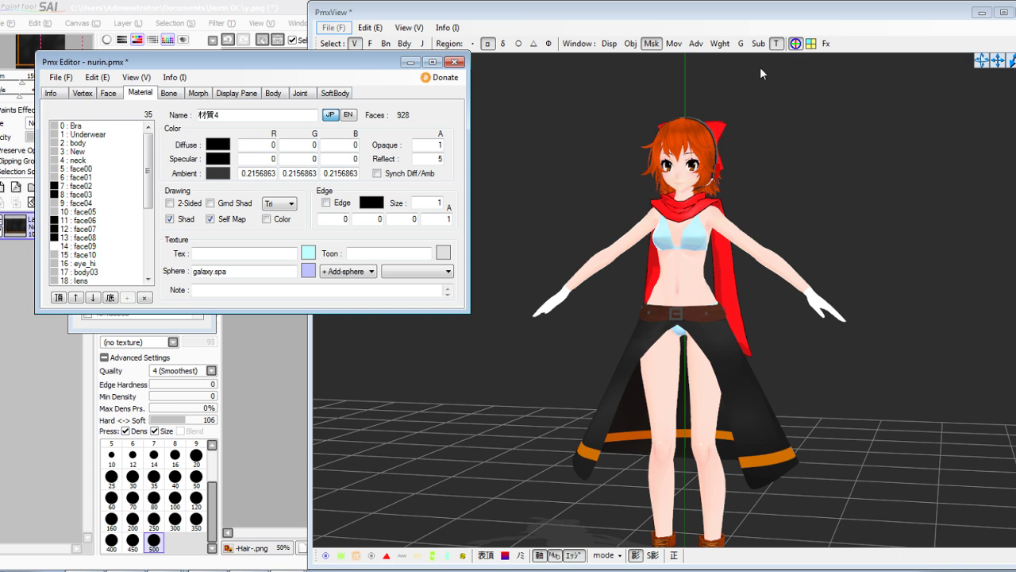
{"action": "key", "text": "F9"}
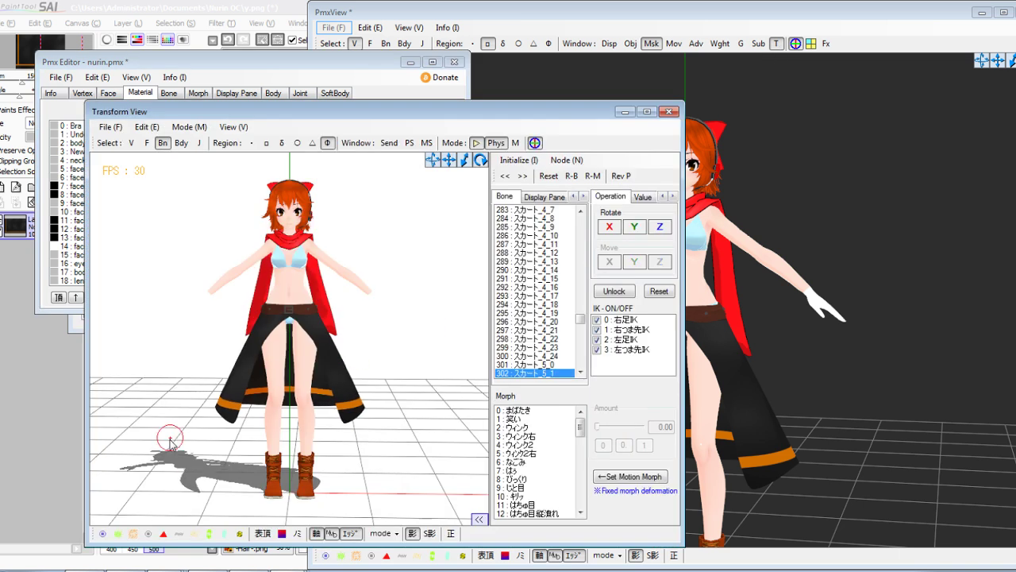
{"action": "left_click", "coordinate": [104, 533]}
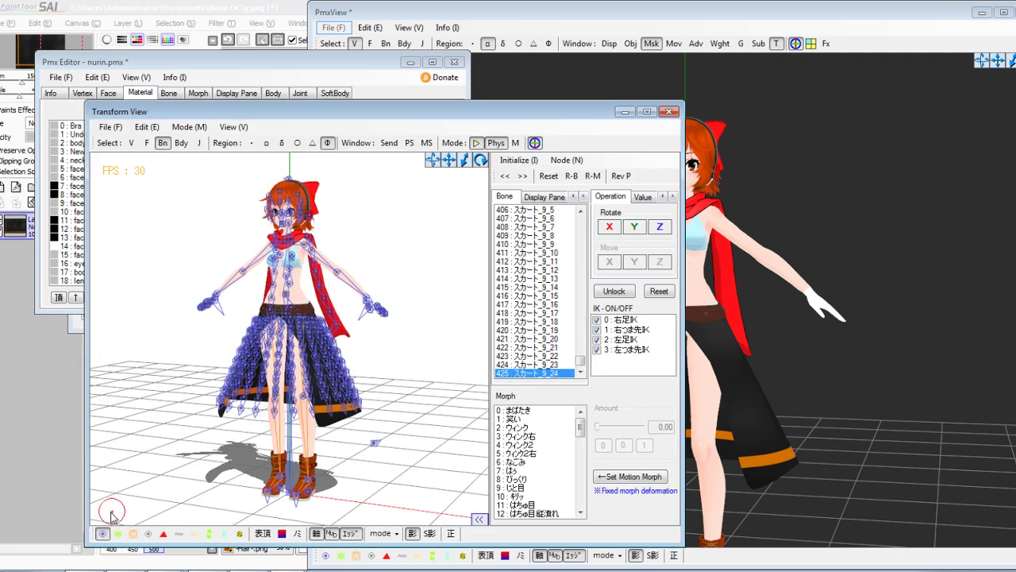
{"action": "left_click", "coordinate": [103, 533]}
{"action": "left_click", "coordinate": [474, 144]}
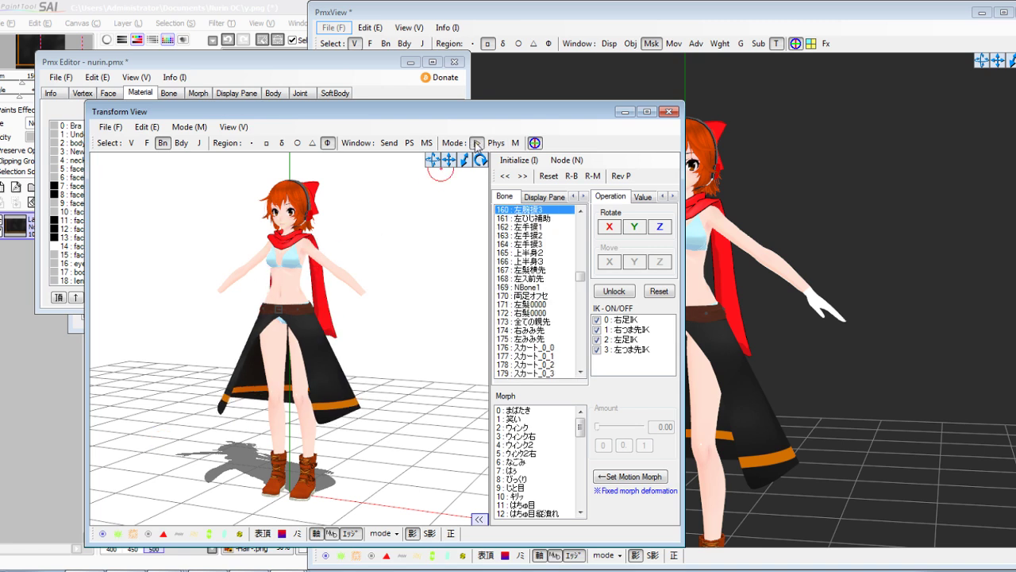
{"action": "left_click", "coordinate": [476, 143]}
{"action": "right_click_drag", "start_coordinate": [356, 306], "coordinate": [390, 306]}
Compare the skirt's high waist in the reference drawing with the overskirt's waist on the model
{"action": "mouse_move", "coordinate": [751, 211]}
{"action": "right_mouse_down"}
{"action": "mouse_move", "coordinate": [734, 204]}
{"action": "mouse_move", "coordinate": [756, 205]}
{"action": "mouse_move", "coordinate": [745, 206]}
{"action": "right_mouse_up"}
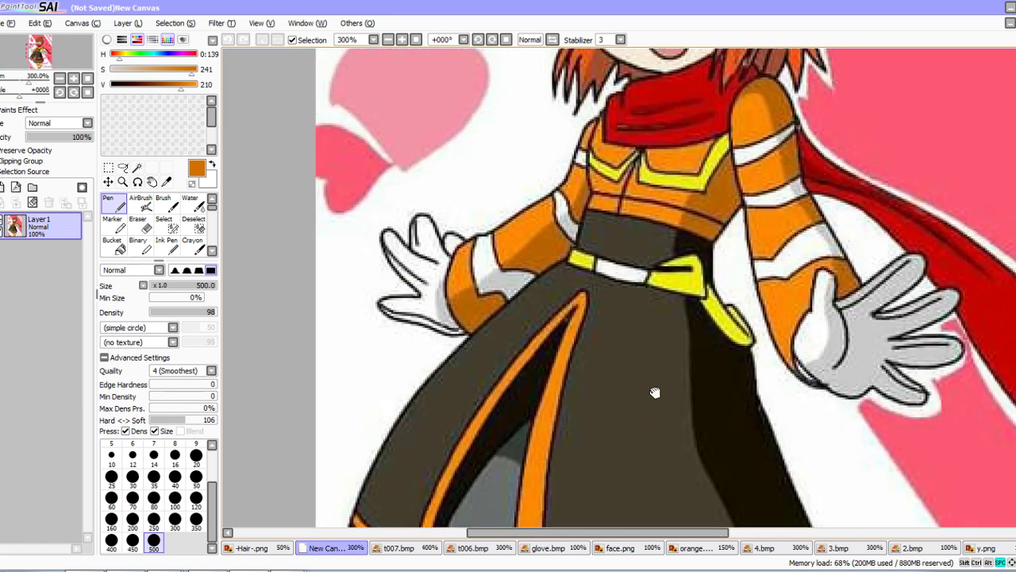
{"action": "mouse_move", "coordinate": [656, 393]}
{"action": "left_mouse_down"}
{"action": "mouse_move", "coordinate": [669, 388]}
{"action": "mouse_move", "coordinate": [644, 393]}
{"action": "left_mouse_up"}
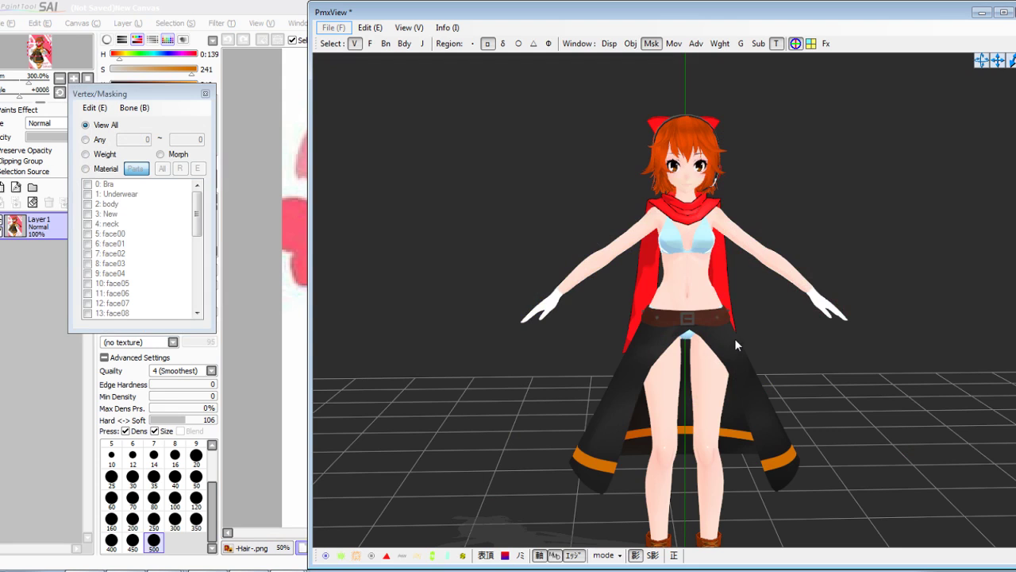
{"action": "scroll", "coordinate": [735, 338], "scroll_direction": "up", "scroll_amount": 3}
{"action": "scroll", "coordinate": [735, 320], "scroll_direction": "up", "scroll_amount": 4}
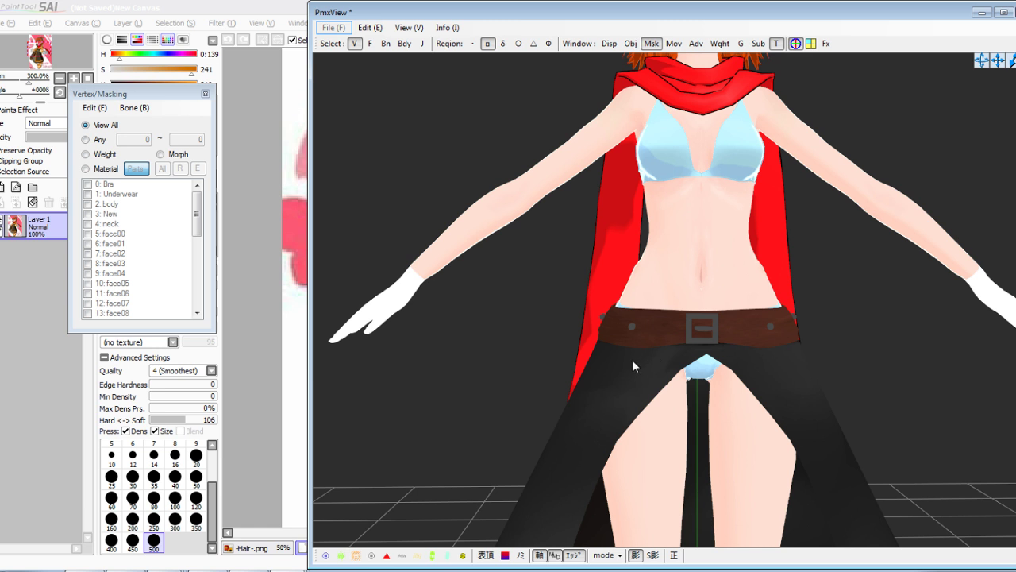
Mask the model view to show only overskirt material 33 (材質2) and display its vertices
{"action": "left_click", "coordinate": [105, 169]}
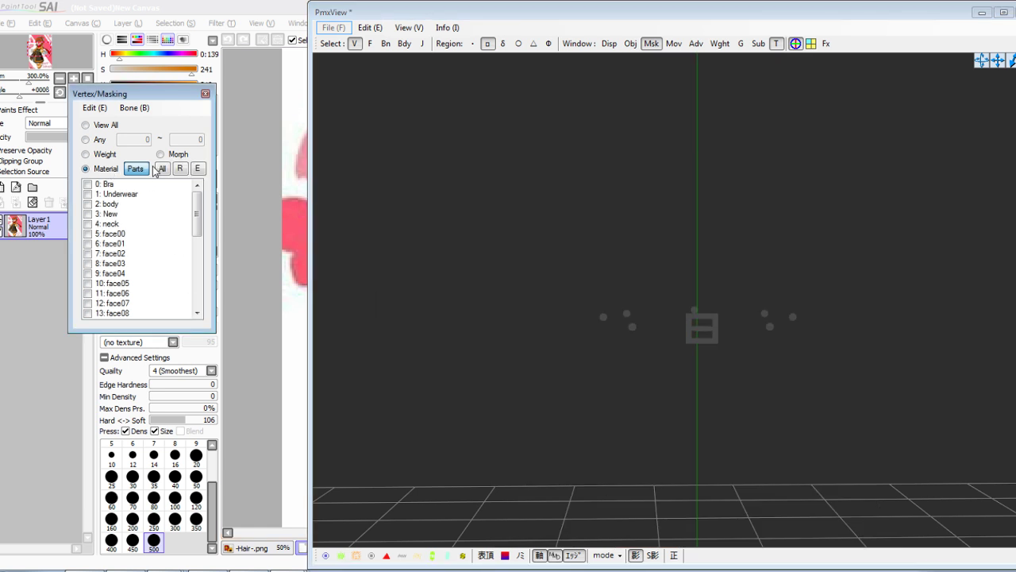
{"action": "left_click", "coordinate": [161, 169]}
{"action": "left_click", "coordinate": [182, 169]}
{"action": "left_click_drag", "start_coordinate": [196, 214], "coordinate": [196, 283]}
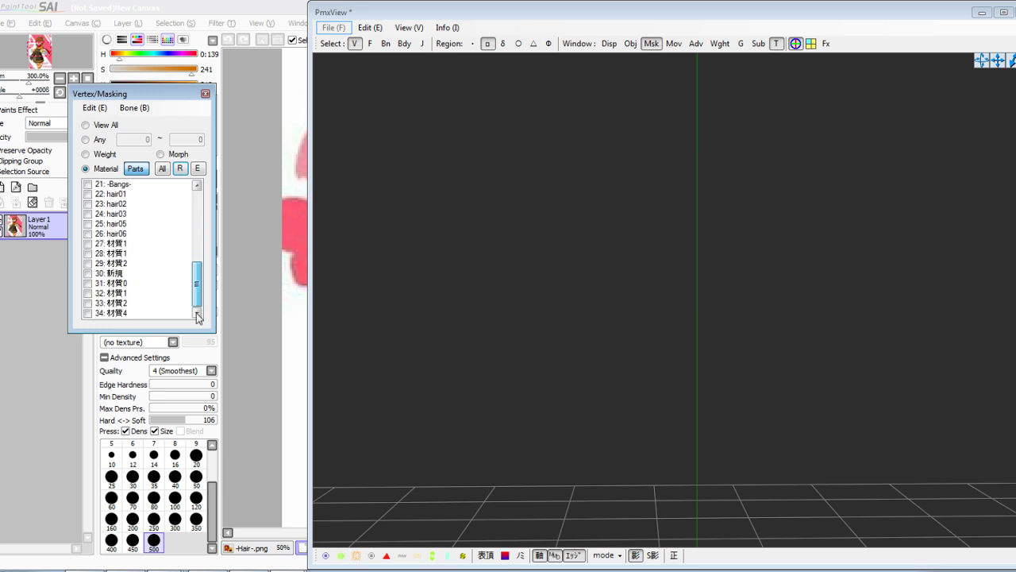
{"action": "left_click", "coordinate": [123, 295]}
{"action": "left_click", "coordinate": [123, 303]}
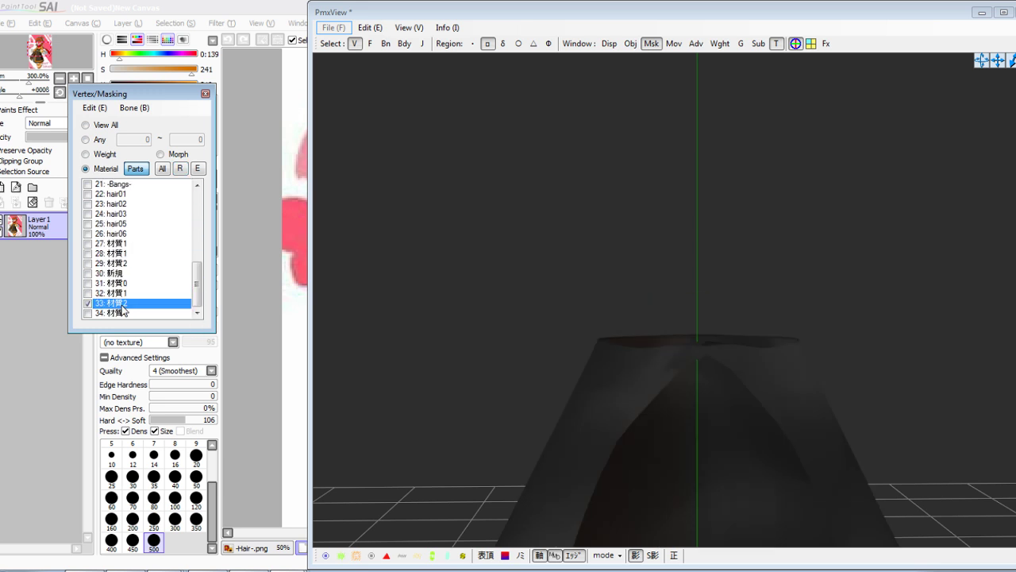
{"action": "right_click_drag", "start_coordinate": [660, 307], "coordinate": [660, 300]}
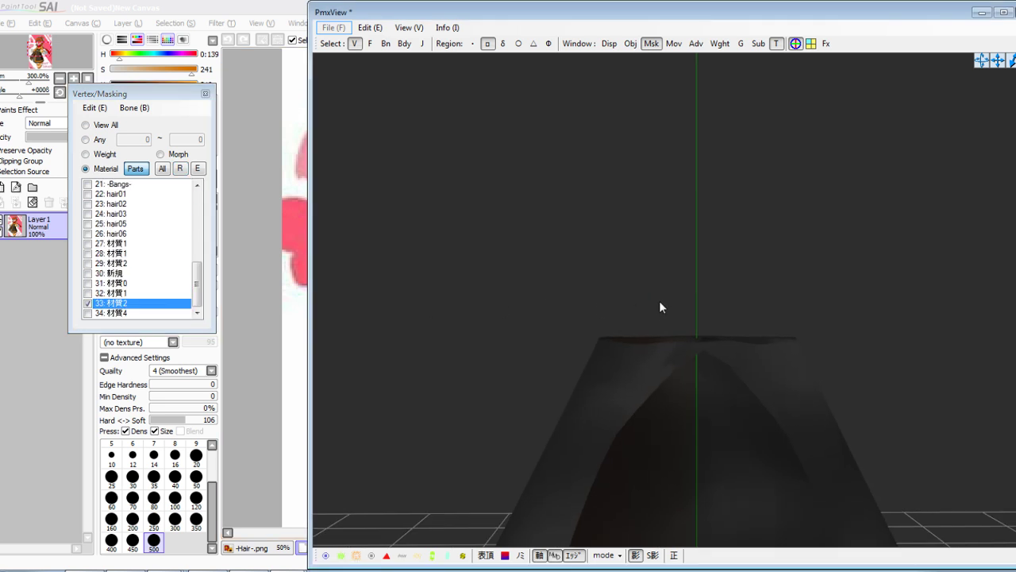
{"action": "left_click", "coordinate": [343, 555]}
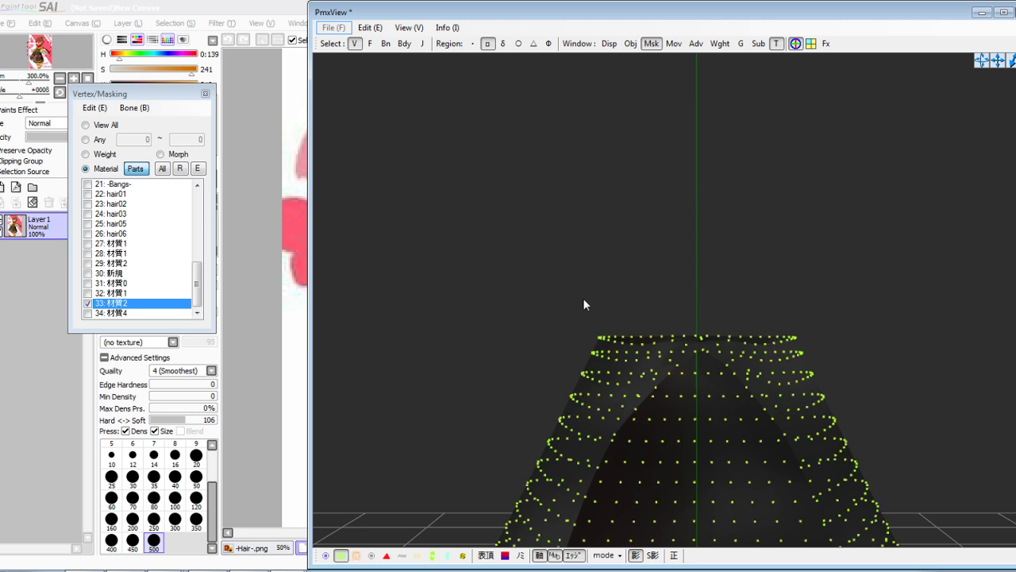
Select the uppermost ring of overskirt vertices and raise it above the belt with the full model shown
{"action": "left_click_drag", "start_coordinate": [660, 338], "coordinate": [819, 343]}
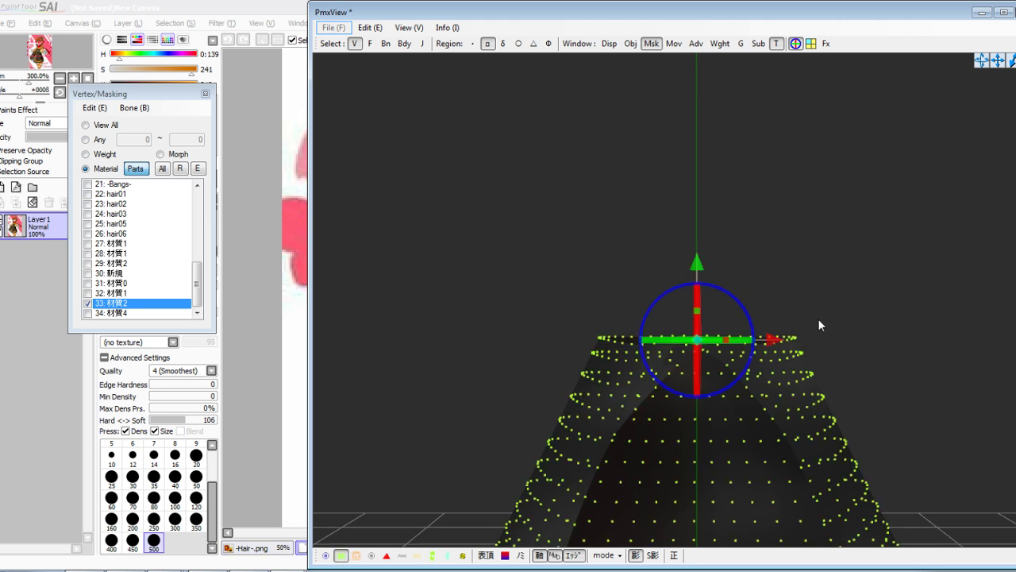
{"action": "left_click_drag", "start_coordinate": [558, 256], "coordinate": [825, 344]}
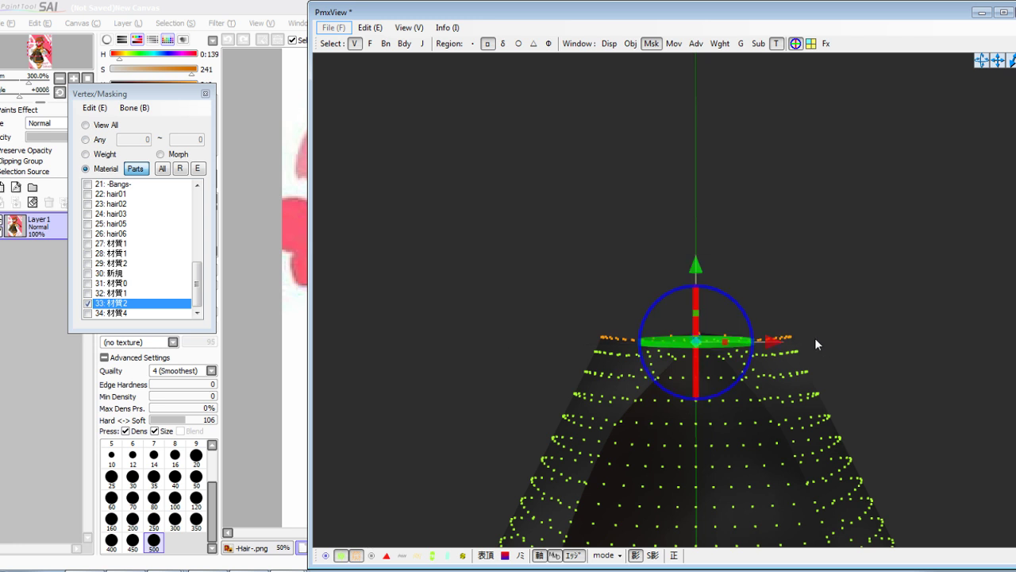
{"action": "right_click_drag", "start_coordinate": [630, 275], "coordinate": [629, 280]}
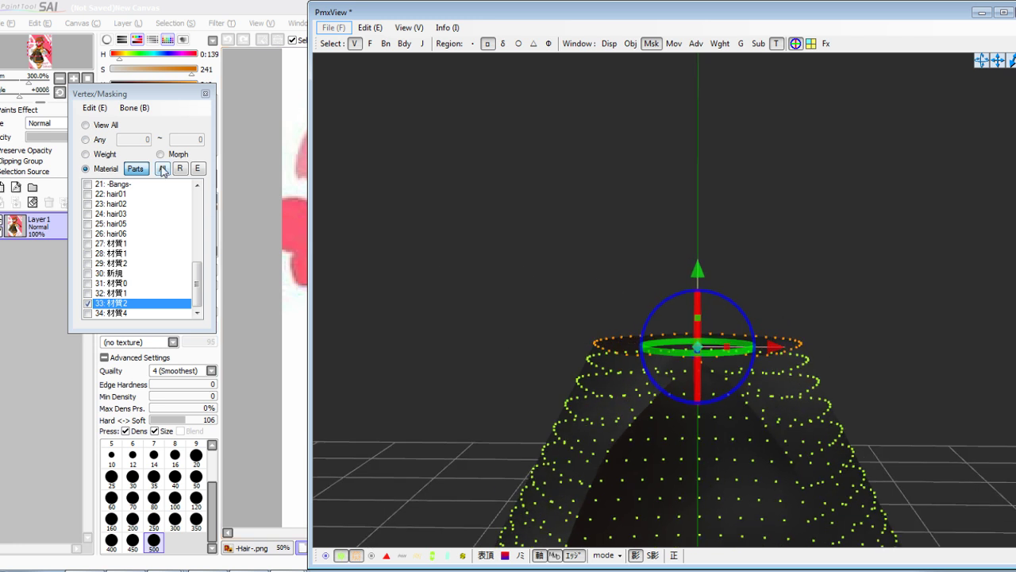
{"action": "left_click", "coordinate": [135, 170]}
{"action": "left_click_drag", "start_coordinate": [699, 274], "coordinate": [700, 224]}
Try narrowing the raised vertex ring in width and depth so that it fits the hips
{"action": "left_click_drag", "start_coordinate": [729, 304], "coordinate": [715, 304]}
{"action": "mouse_move", "coordinate": [782, 302]}
{"action": "right_mouse_down"}
{"action": "mouse_move", "coordinate": [845, 289]}
{"action": "mouse_move", "coordinate": [775, 304]}
{"action": "right_mouse_up"}
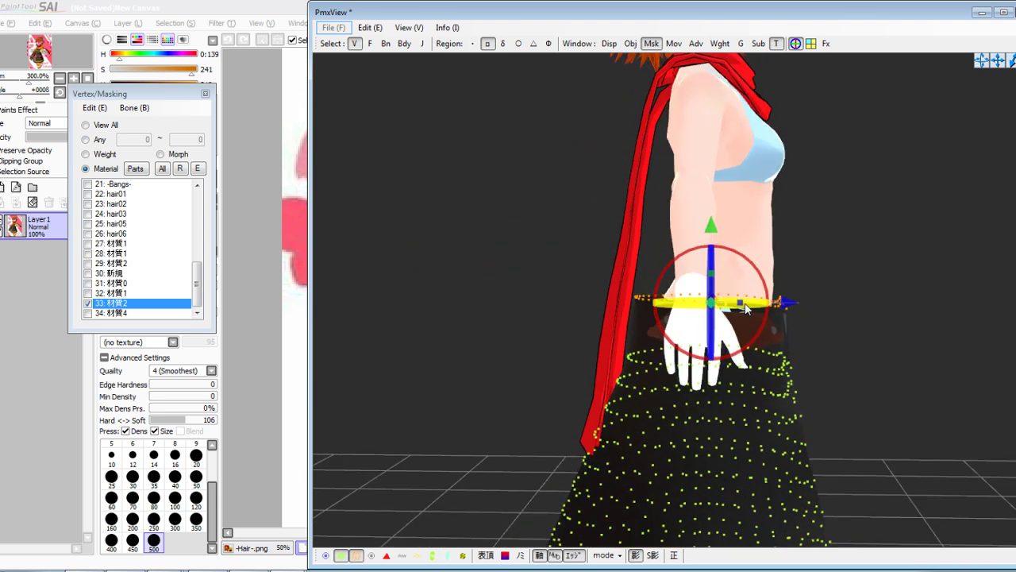
{"action": "left_click_drag", "start_coordinate": [740, 304], "coordinate": [720, 303]}
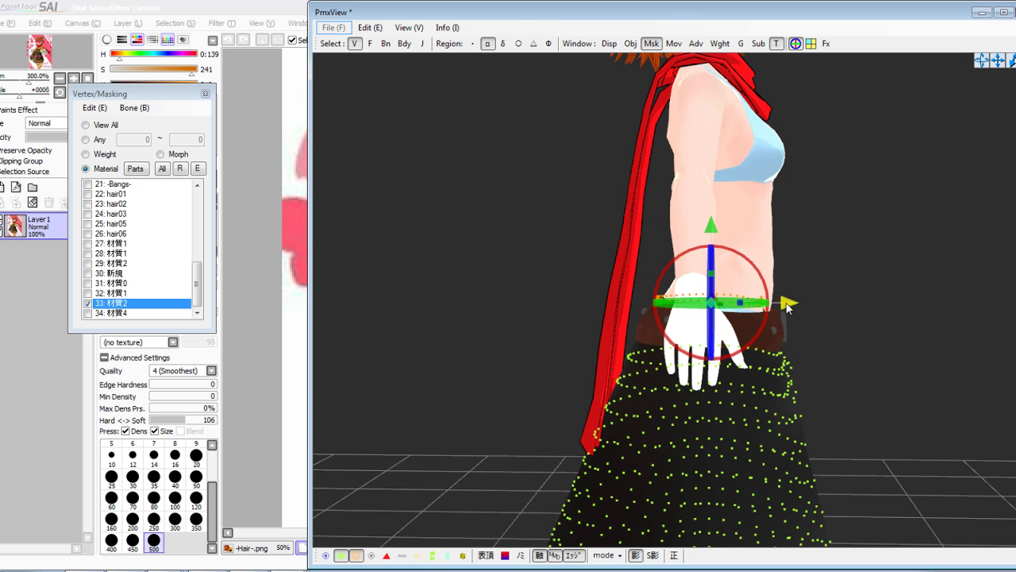
{"action": "right_click_drag", "start_coordinate": [790, 306], "coordinate": [725, 268]}
{"action": "scroll", "coordinate": [734, 272], "scroll_direction": "up", "scroll_amount": 1}
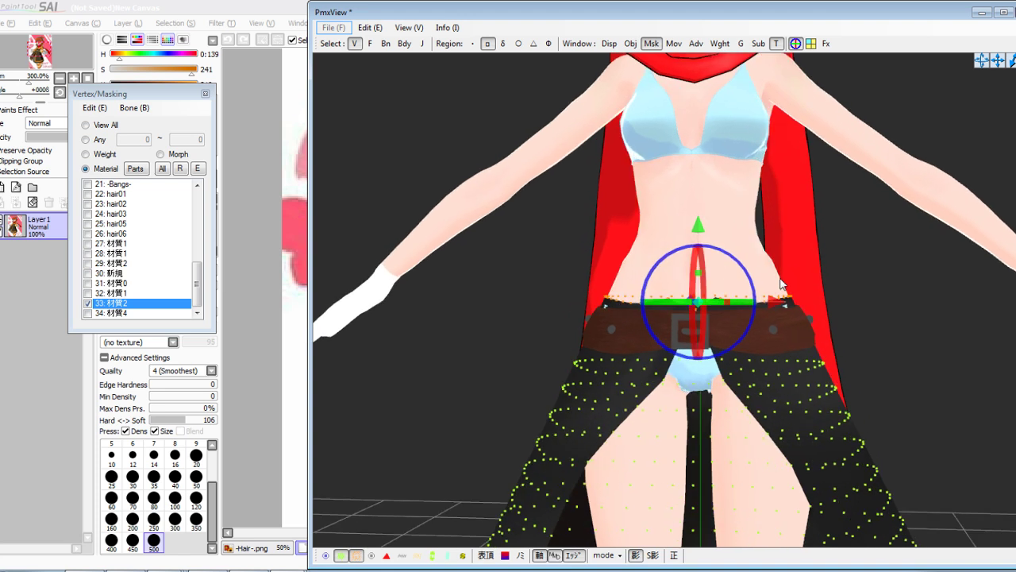
{"action": "right_click_drag", "start_coordinate": [781, 284], "coordinate": [847, 293]}
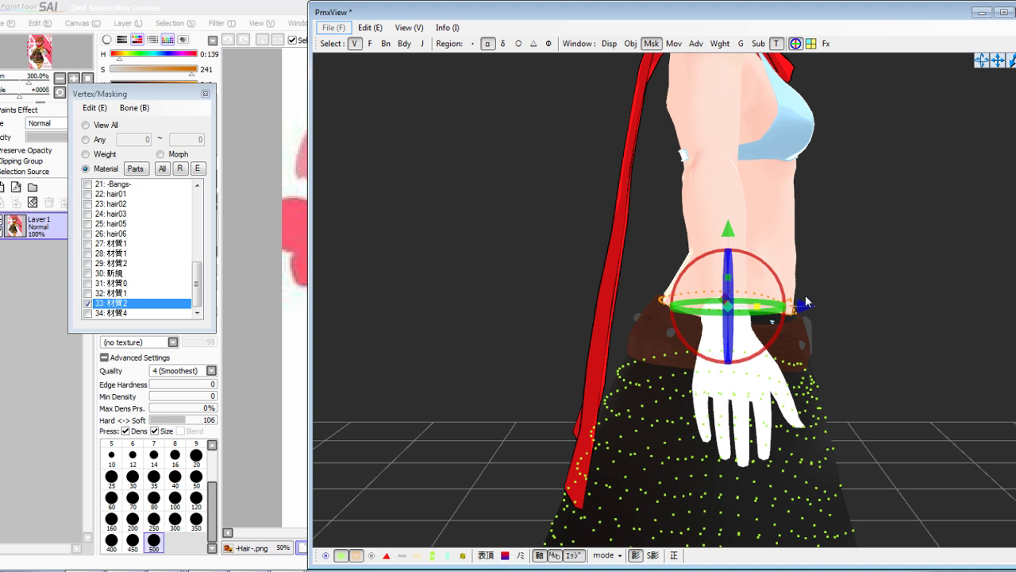
{"action": "right_click_drag", "start_coordinate": [806, 302], "coordinate": [788, 271]}
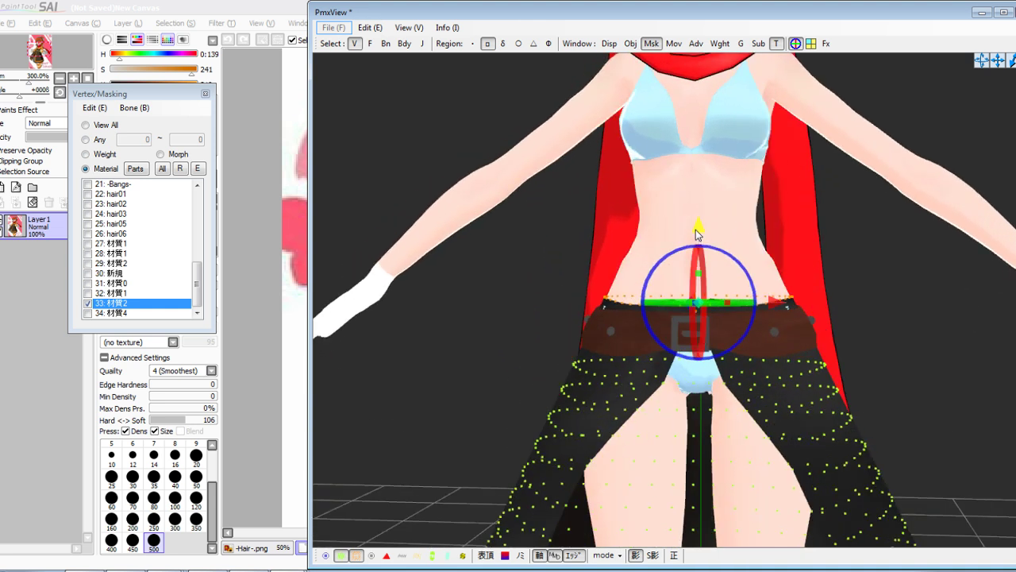
Try raising the overskirt's upper ring to the waist, shifting it forward and narrowing it around the body
{"action": "left_click_drag", "start_coordinate": [697, 233], "coordinate": [698, 184]}
{"action": "right_click_drag", "start_coordinate": [699, 184], "coordinate": [842, 211]}
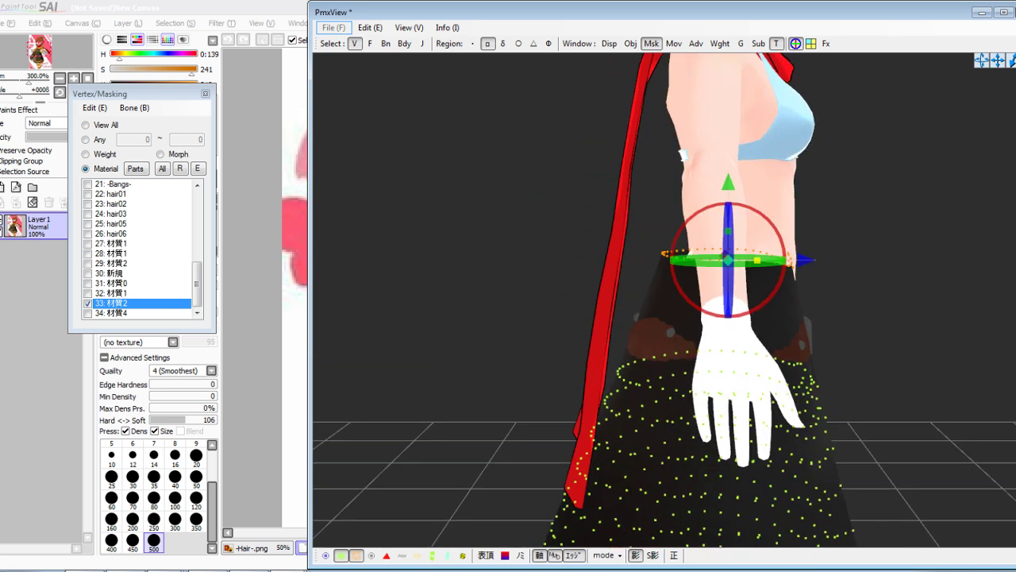
{"action": "left_click_drag", "start_coordinate": [804, 260], "coordinate": [818, 264]}
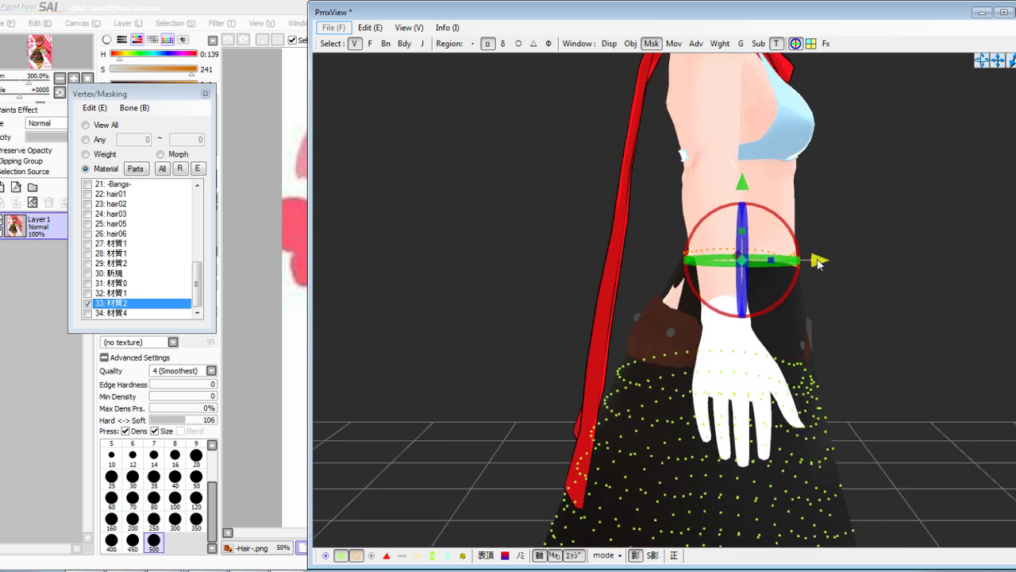
{"action": "right_click_drag", "start_coordinate": [818, 262], "coordinate": [946, 260]}
{"action": "right_click_drag", "start_coordinate": [819, 269], "coordinate": [861, 259]}
{"action": "left_click_drag", "start_coordinate": [728, 266], "coordinate": [700, 266]}
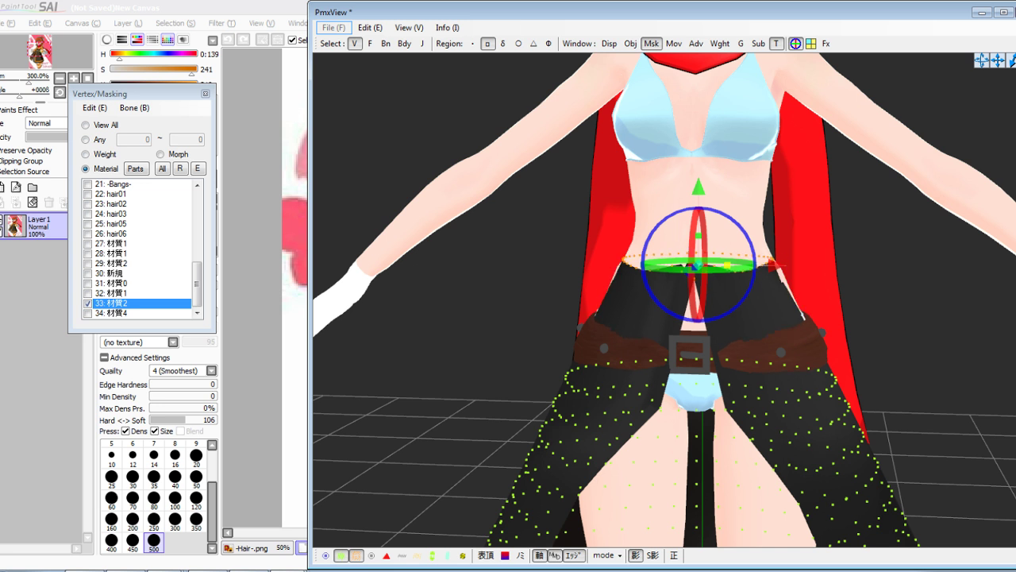
{"action": "left_click_drag", "start_coordinate": [698, 187], "coordinate": [699, 161]}
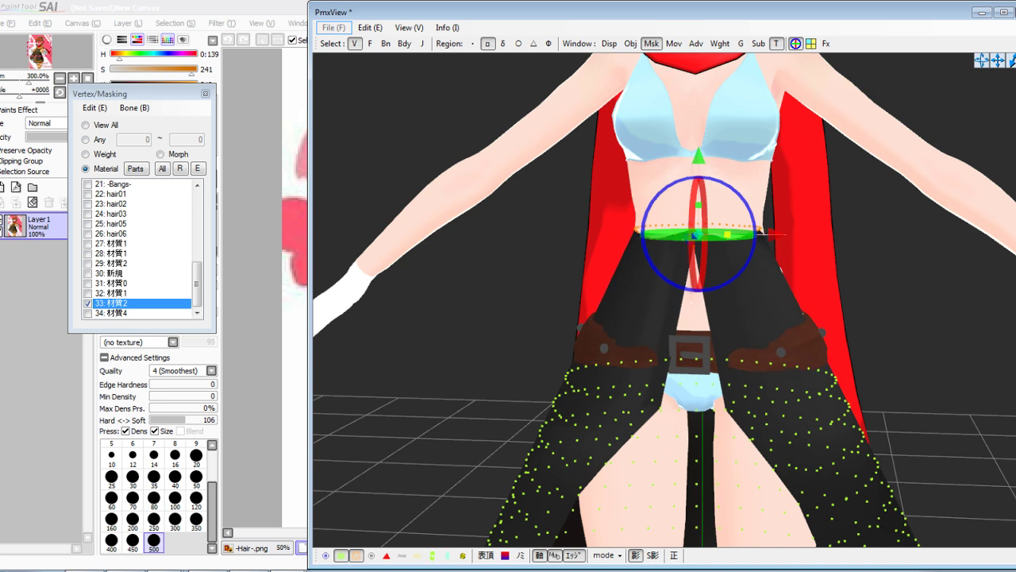
{"action": "right_click_drag", "start_coordinate": [814, 206], "coordinate": [671, 234]}
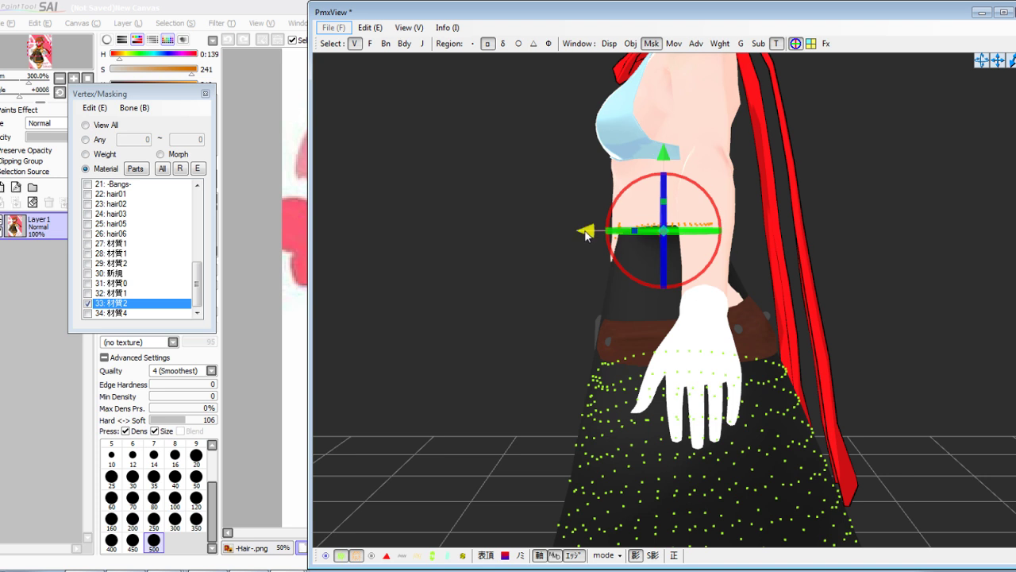
{"action": "left_click_drag", "start_coordinate": [586, 233], "coordinate": [580, 236]}
{"action": "right_click_drag", "start_coordinate": [615, 288], "coordinate": [681, 299]}
{"action": "left_click_drag", "start_coordinate": [679, 299], "coordinate": [674, 328]}
Undo the upper ring's narrowing, forward shifts and further raising, back to its first raised position
{"action": "key", "text": "ctrl+z"}
{"action": "key", "text": "ctrl+z"}
{"action": "key", "text": "ctrl+z"}
{"action": "key", "text": "ctrl+z"}
{"action": "key", "text": "ctrl+z"}
{"action": "key", "text": "ctrl+z"}
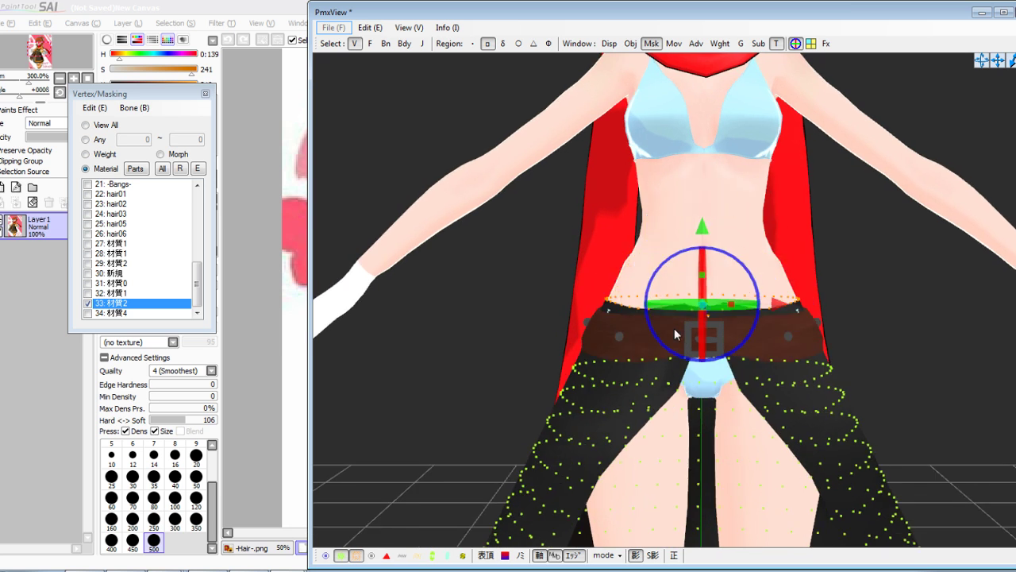
{"action": "key", "text": "ctrl+z"}
{"action": "key", "text": "ctrl+z"}
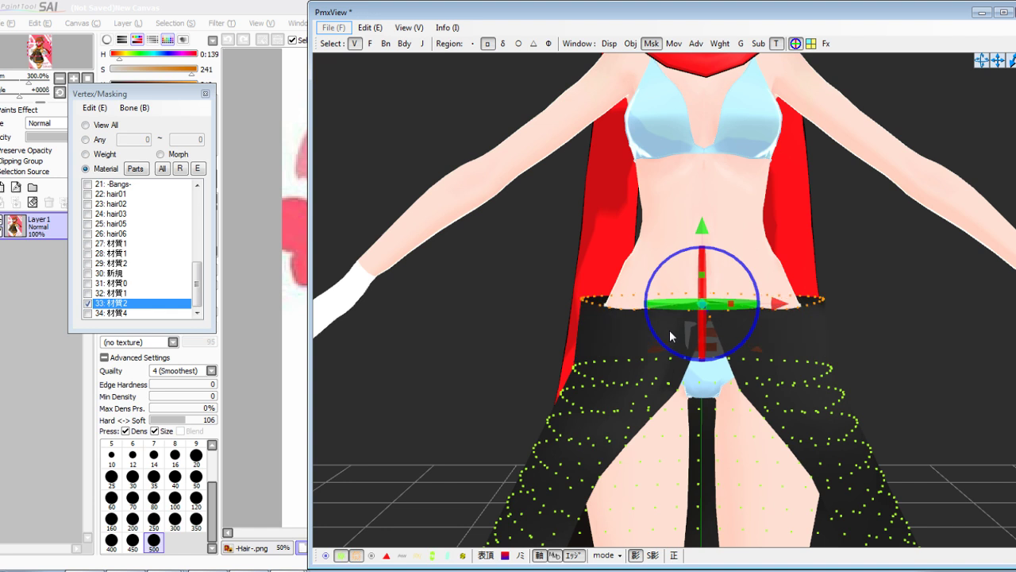
{"action": "left_click", "coordinate": [596, 274]}
{"action": "right_click_drag", "start_coordinate": [596, 273], "coordinate": [627, 289]}
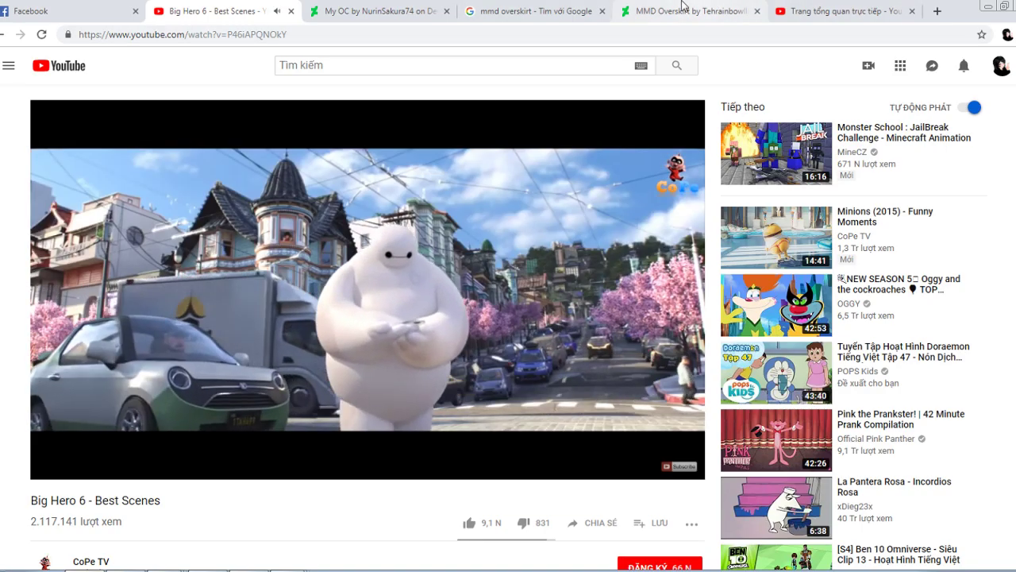
Switch to the browser, look through skirts related to MMD Overskirt, view MMD Waist Cape, and return to the Google image results
{"action": "left_click", "coordinate": [685, 11]}
{"action": "scroll", "coordinate": [657, 367], "scroll_direction": "down", "scroll_amount": 1}
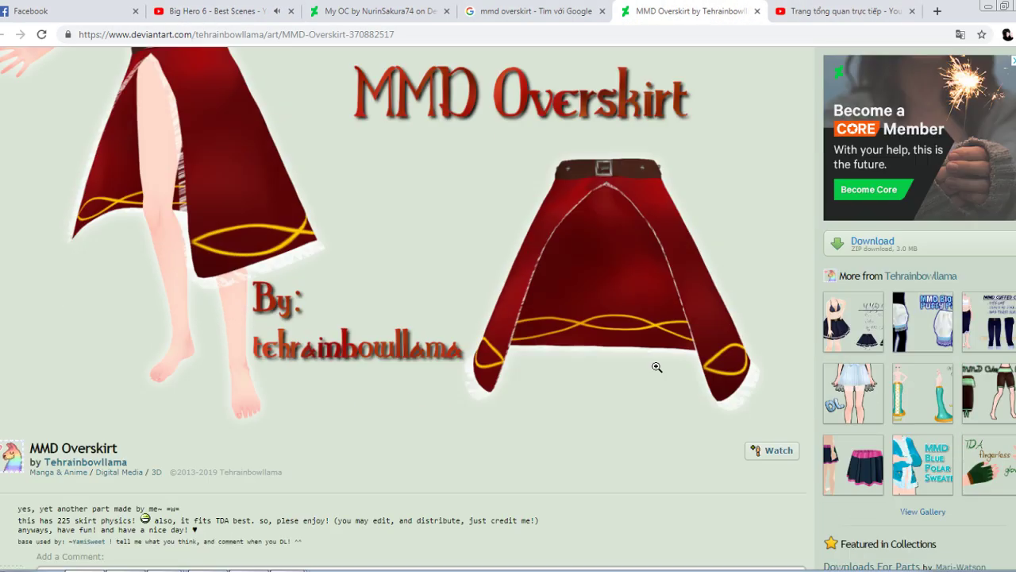
{"action": "scroll", "coordinate": [634, 369], "scroll_direction": "down", "scroll_amount": 3}
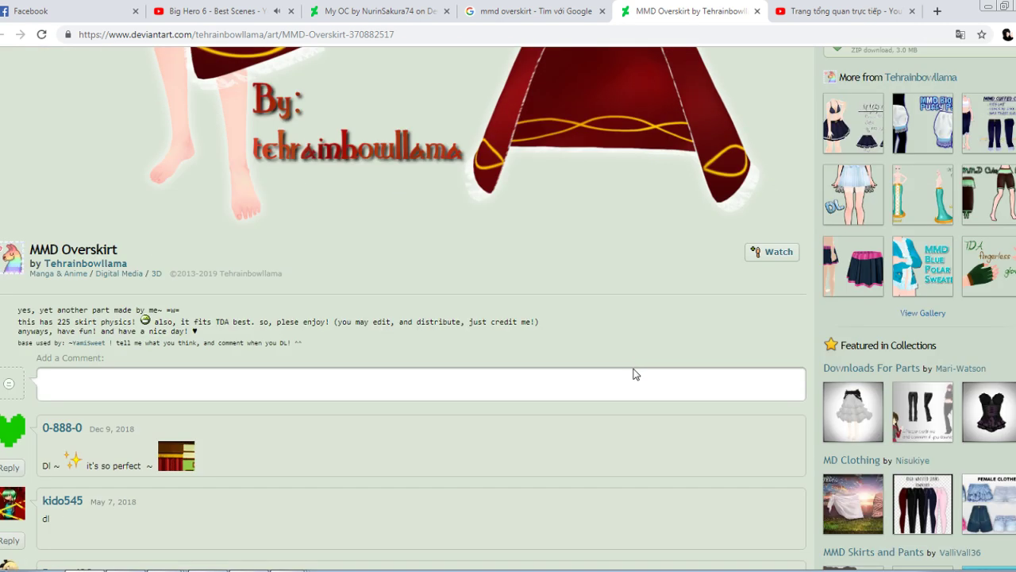
{"action": "scroll", "coordinate": [635, 374], "scroll_direction": "down", "scroll_amount": 3}
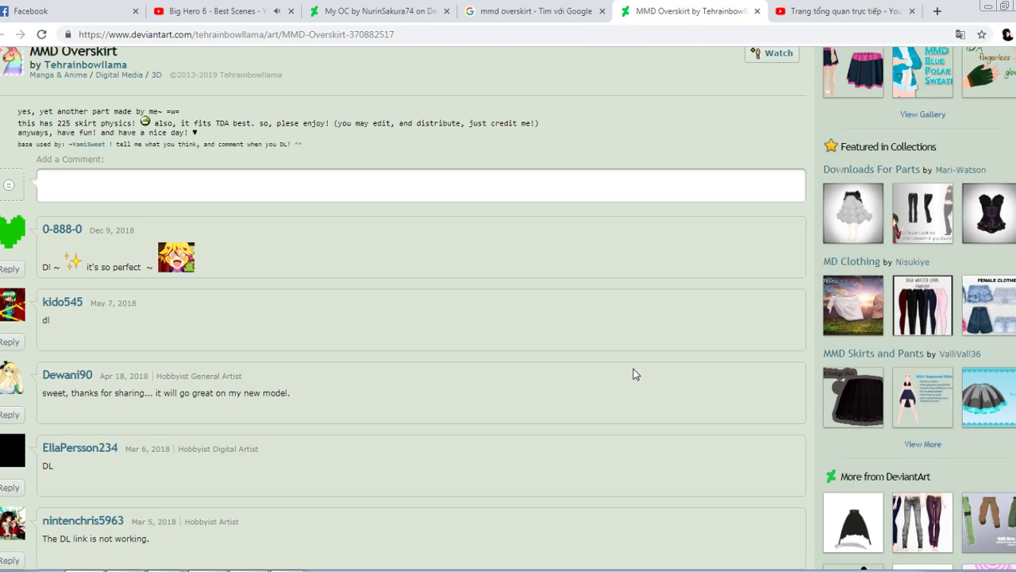
{"action": "scroll", "coordinate": [634, 374], "scroll_direction": "down", "scroll_amount": 4}
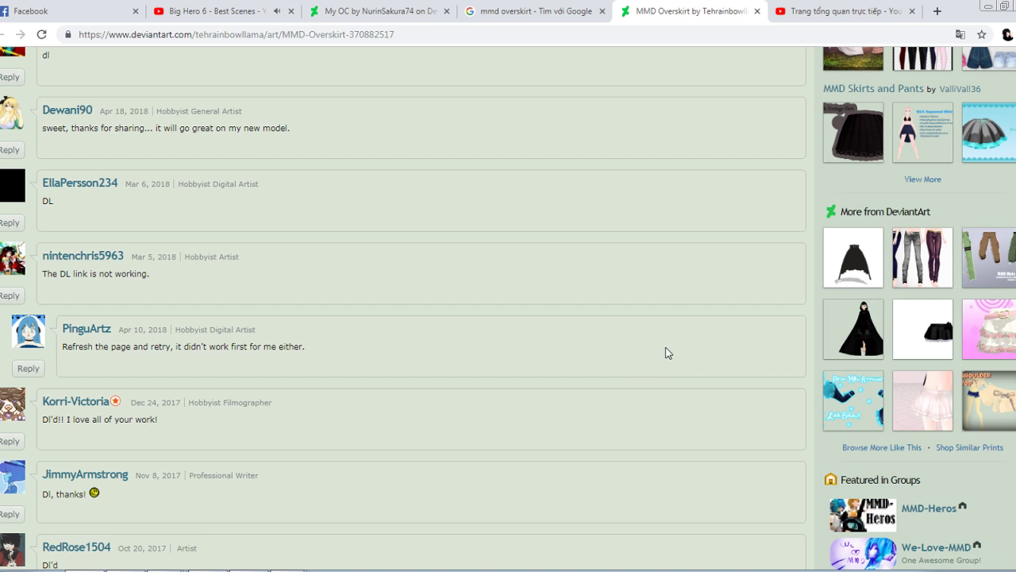
{"action": "left_click", "coordinate": [864, 270]}
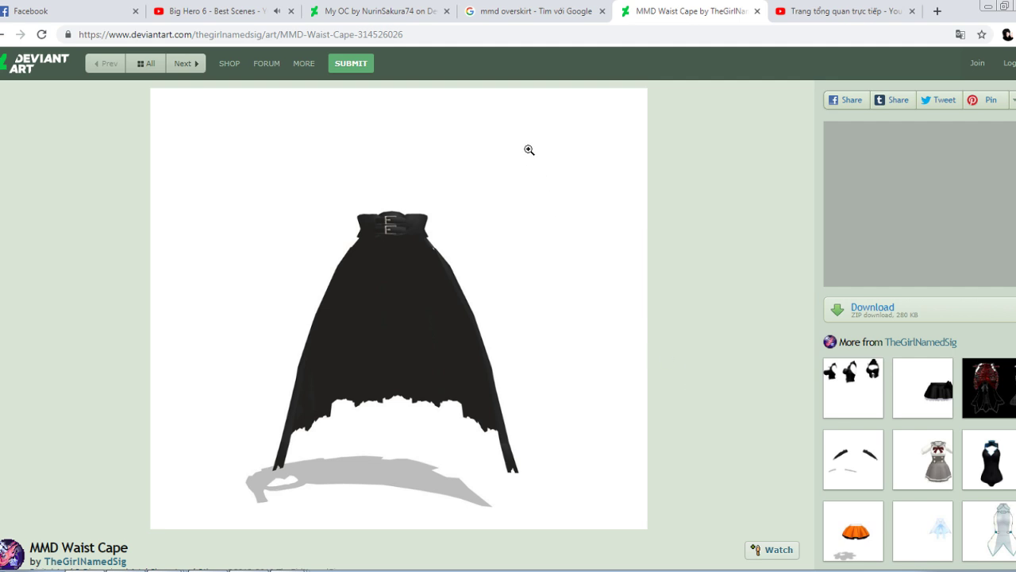
{"action": "left_click", "coordinate": [540, 11]}
{"action": "left_click", "coordinate": [757, 11]}
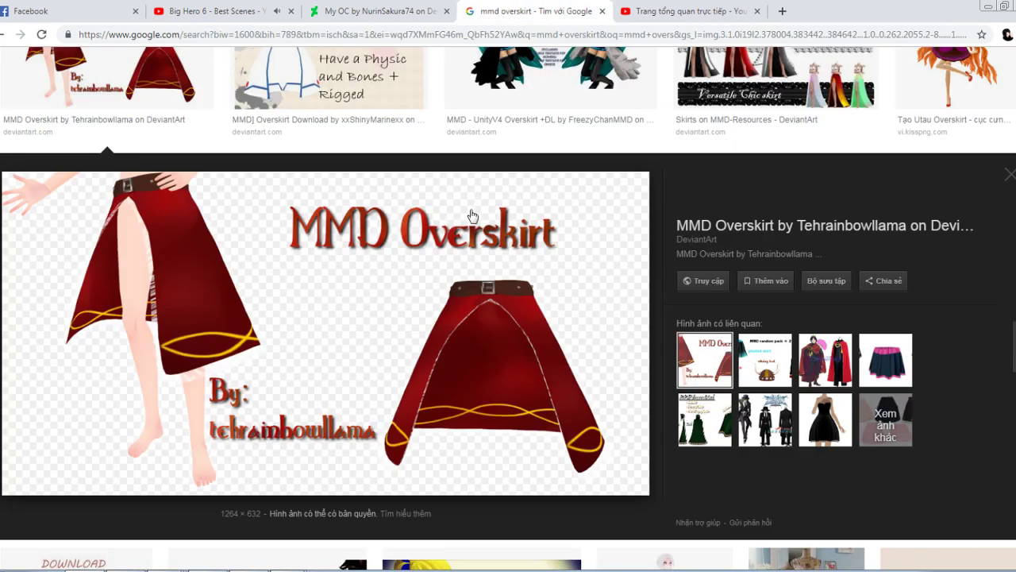
Search Google Images for "mmd shirt" and preview the TDA simple t-shirt and two related tops
{"action": "scroll", "coordinate": [473, 215], "scroll_direction": "up", "scroll_amount": 2}
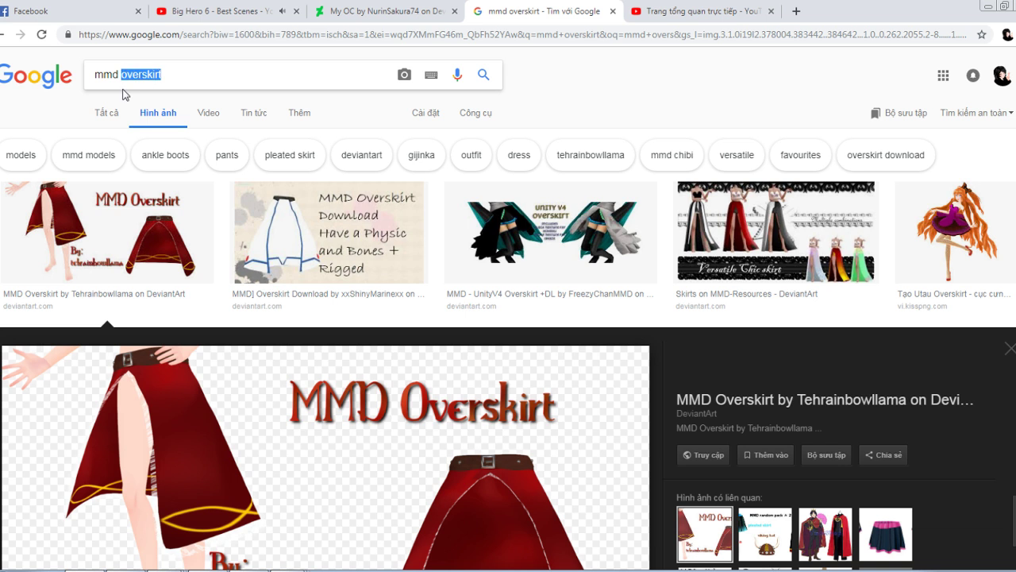
{"action": "type", "text": "hirt"}
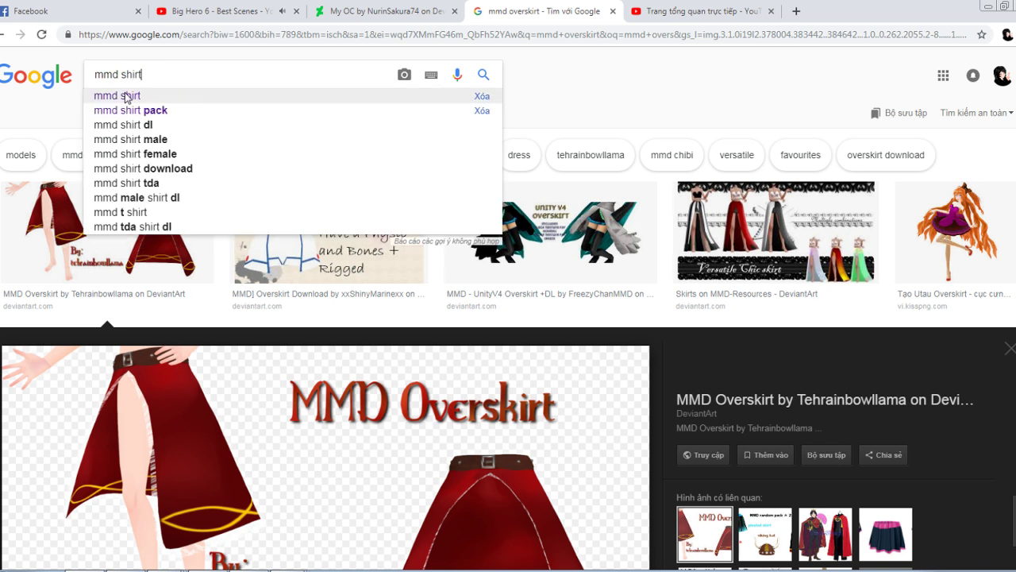
{"action": "key", "text": "Return"}
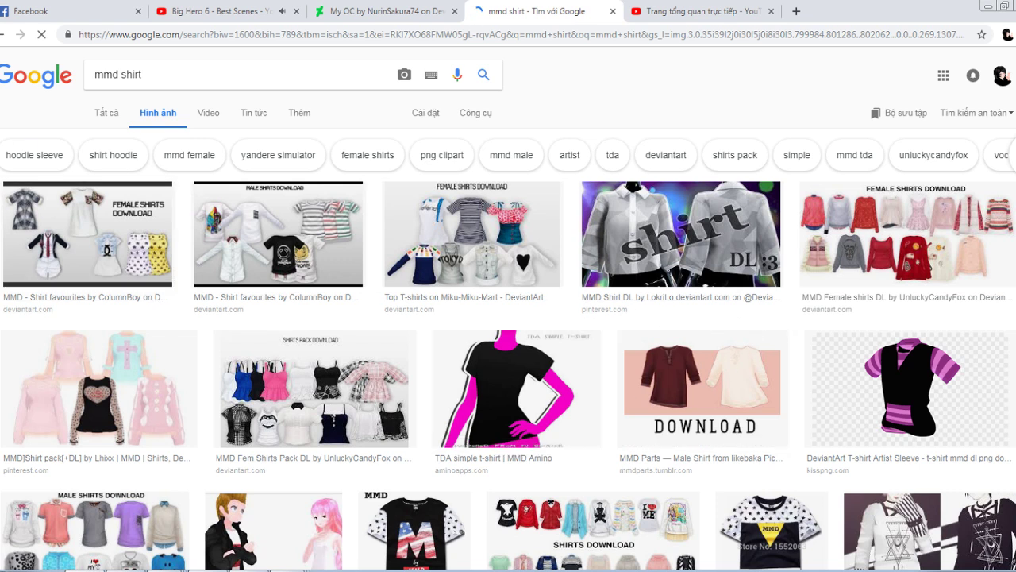
{"action": "left_click", "coordinate": [508, 389]}
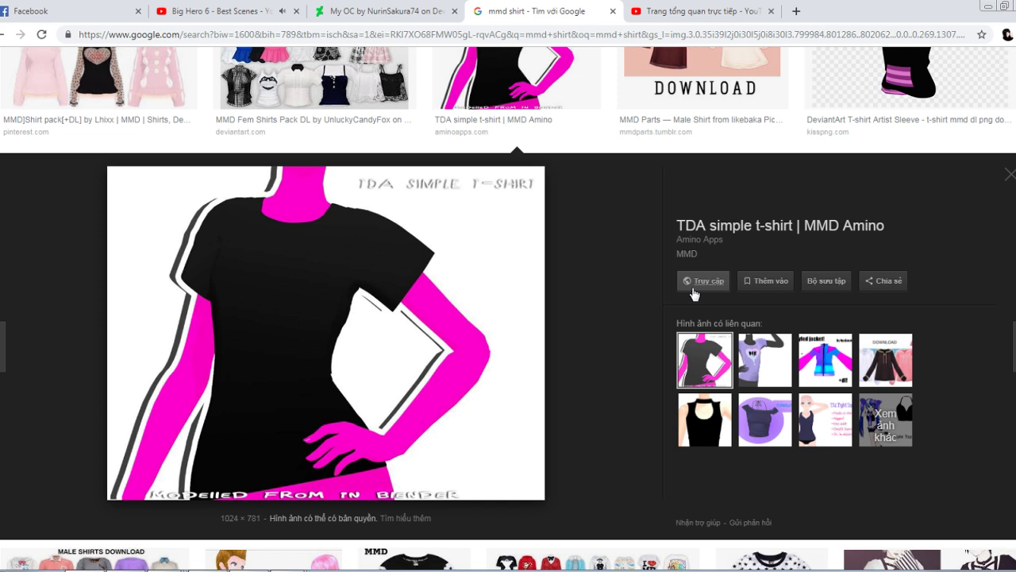
{"action": "left_click", "coordinate": [705, 420]}
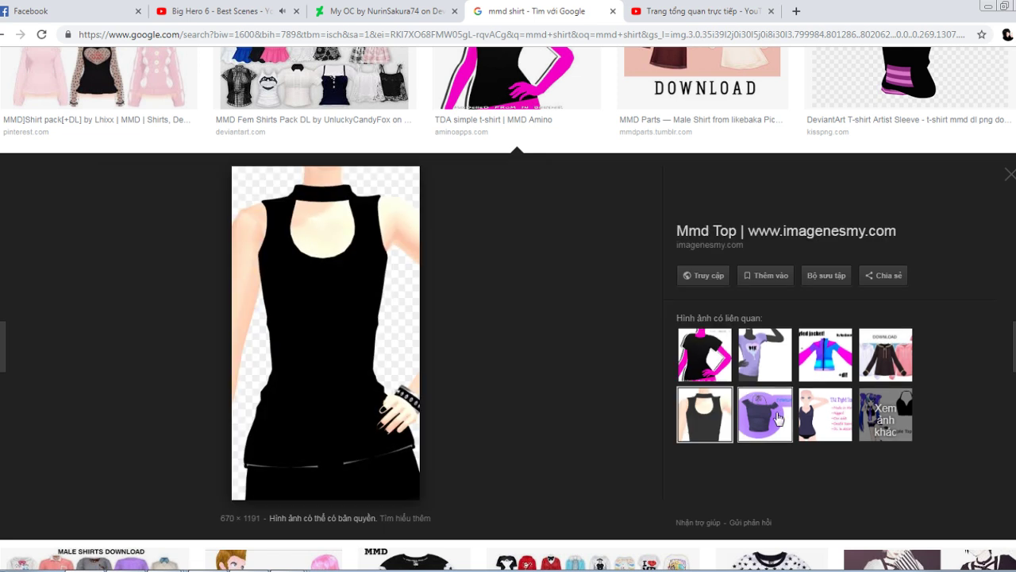
{"action": "left_click", "coordinate": [778, 419]}
{"action": "scroll", "coordinate": [731, 359], "scroll_direction": "up", "scroll_amount": 3}
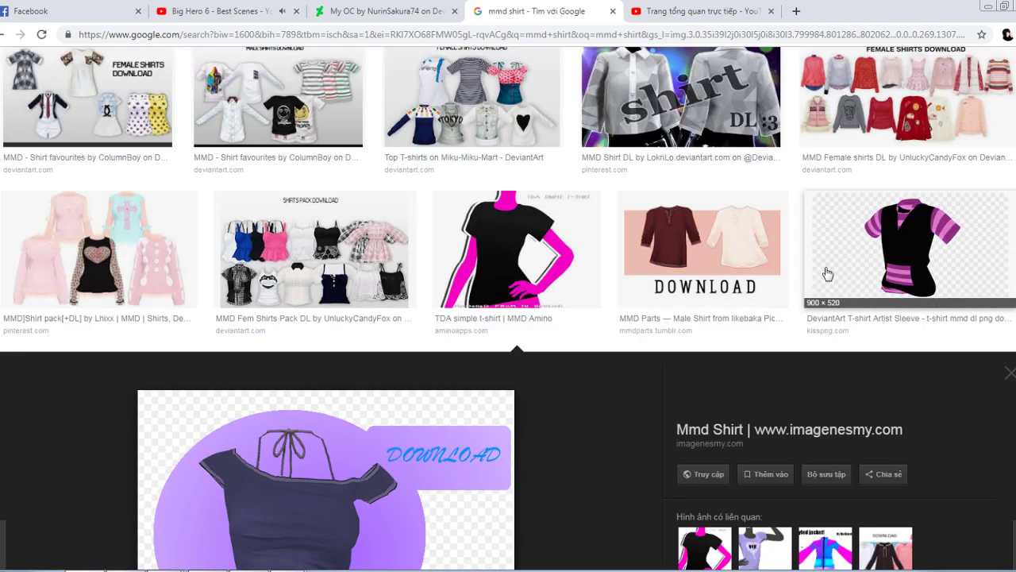
Find the pink MMD Parts shirt pack among the image results and open its source page
{"action": "scroll", "coordinate": [619, 311], "scroll_direction": "down", "scroll_amount": 5}
{"action": "scroll", "coordinate": [211, 453], "scroll_direction": "down", "scroll_amount": 3}
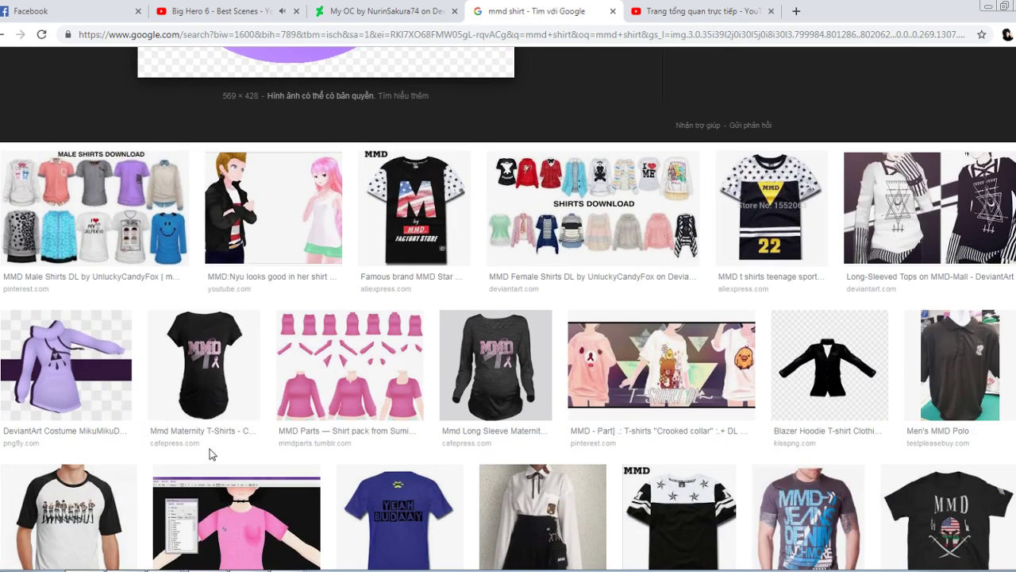
{"action": "left_click", "coordinate": [303, 371]}
{"action": "left_click", "coordinate": [705, 285]}
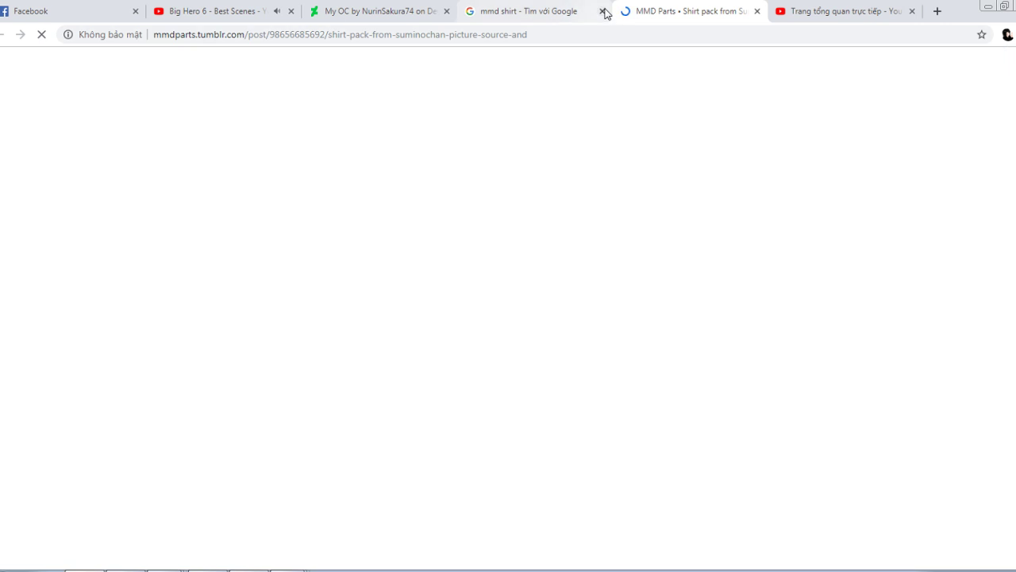
Return to the image search, show all web results for "mmd shirt", and open the Top on MMD-Mall gallery
{"action": "left_click", "coordinate": [534, 10]}
{"action": "scroll", "coordinate": [64, 285], "scroll_direction": "up", "scroll_amount": 10}
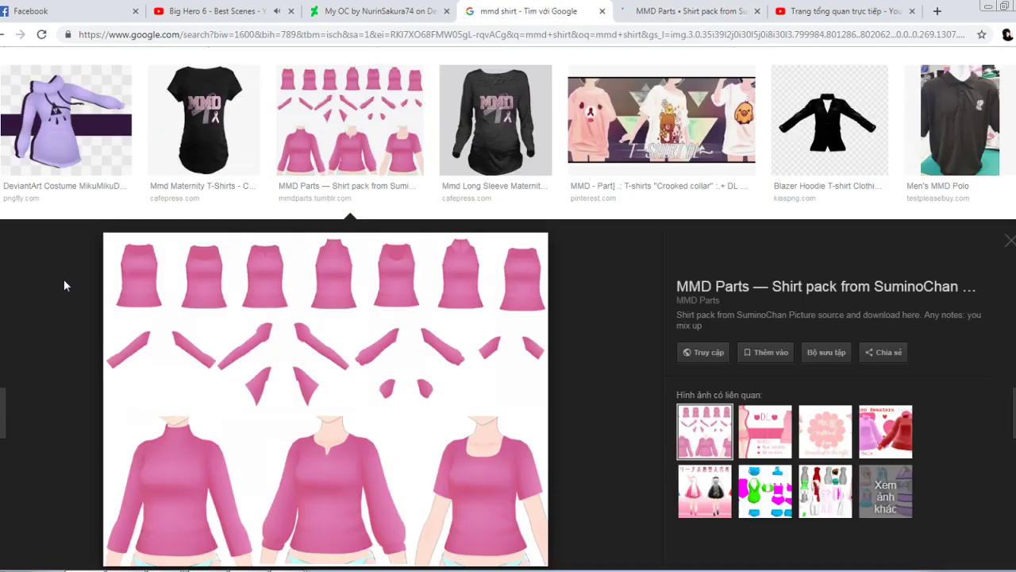
{"action": "left_click", "coordinate": [108, 115]}
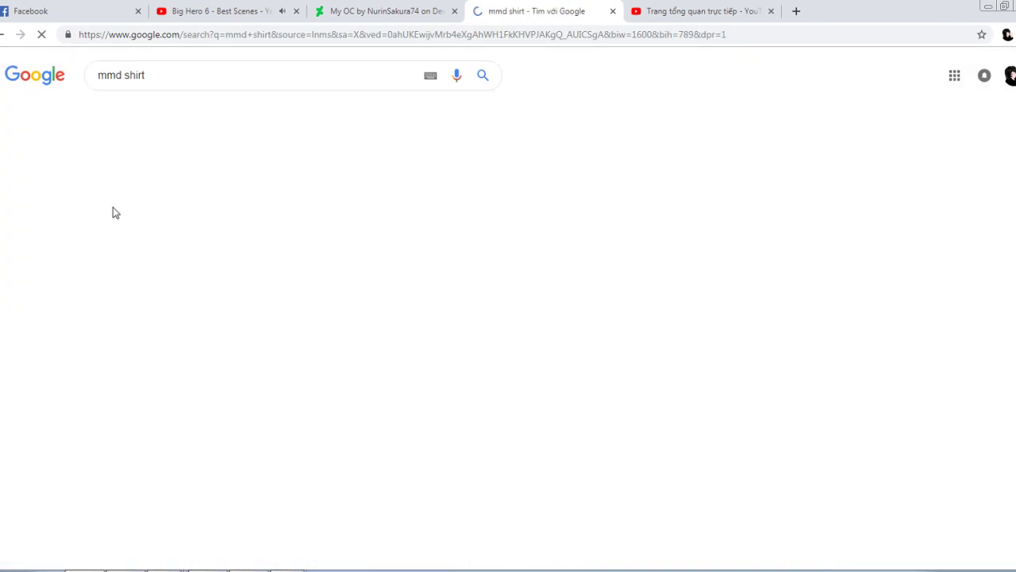
{"action": "scroll", "coordinate": [153, 354], "scroll_direction": "down", "scroll_amount": 2}
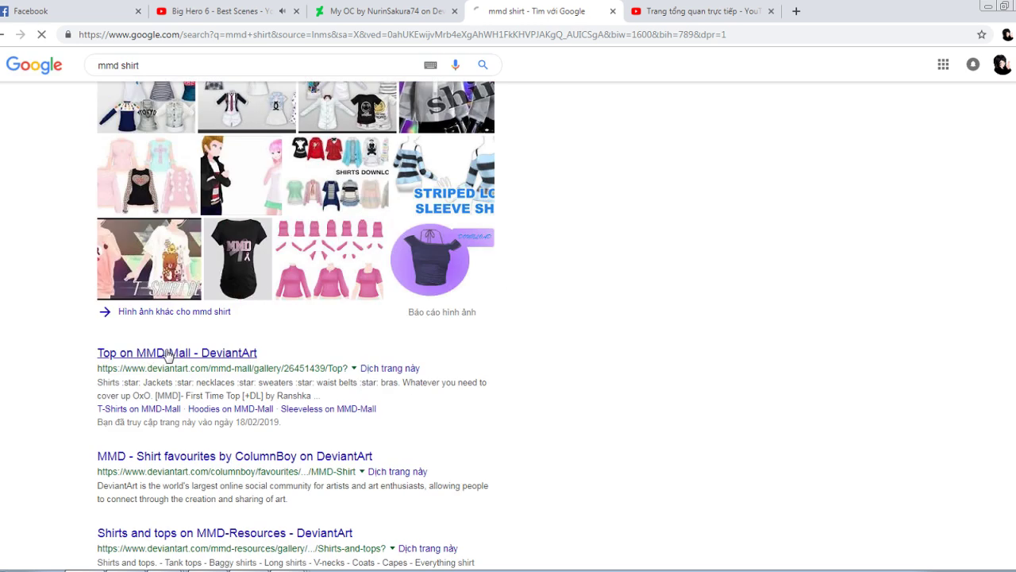
{"action": "left_click", "coordinate": [168, 353]}
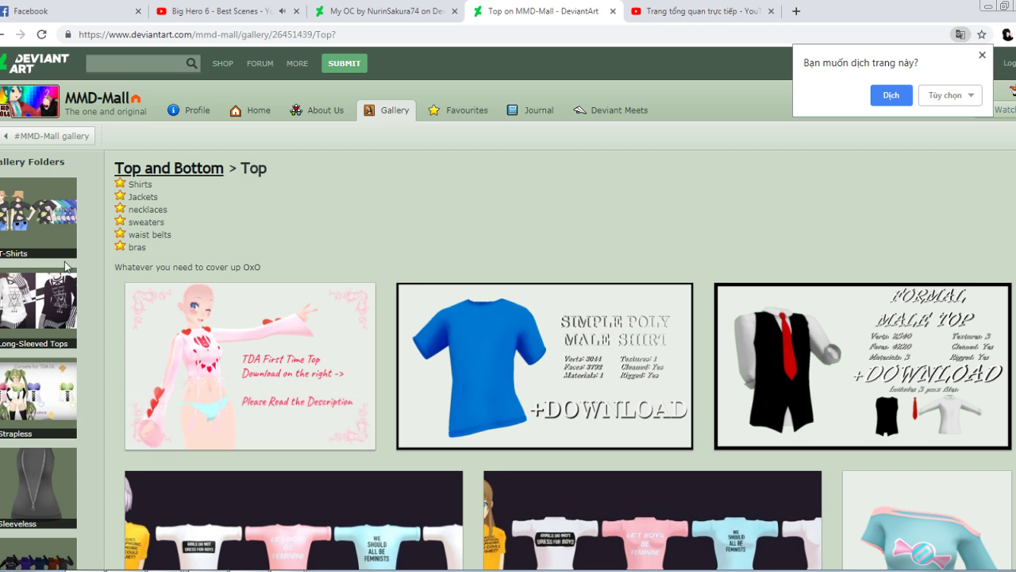
View the First Time Top and TDA Cute Heart Dress pages, and return to the MMD-Mall Top gallery
{"action": "left_click", "coordinate": [297, 377]}
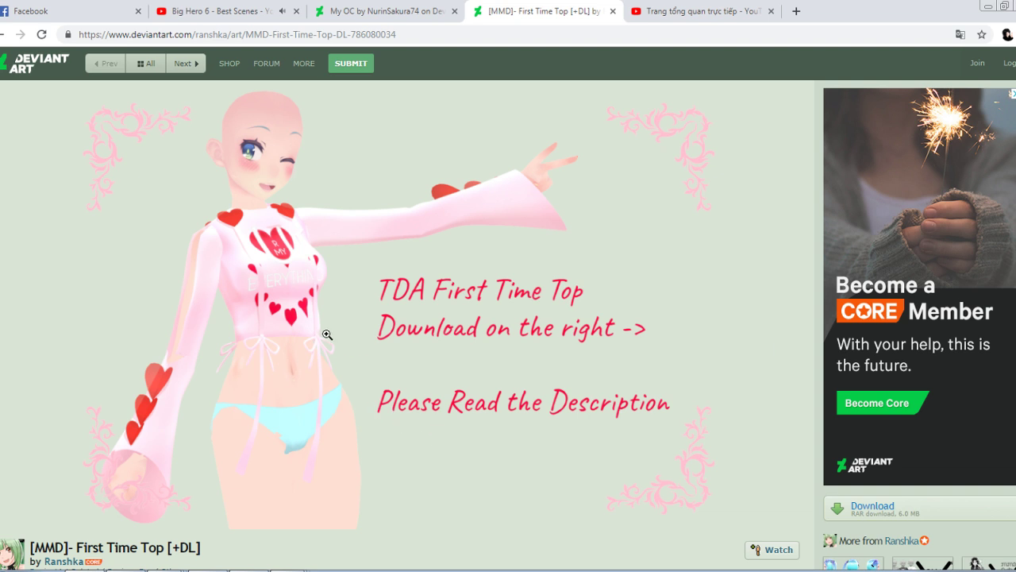
{"action": "scroll", "coordinate": [405, 335], "scroll_direction": "down", "scroll_amount": 3}
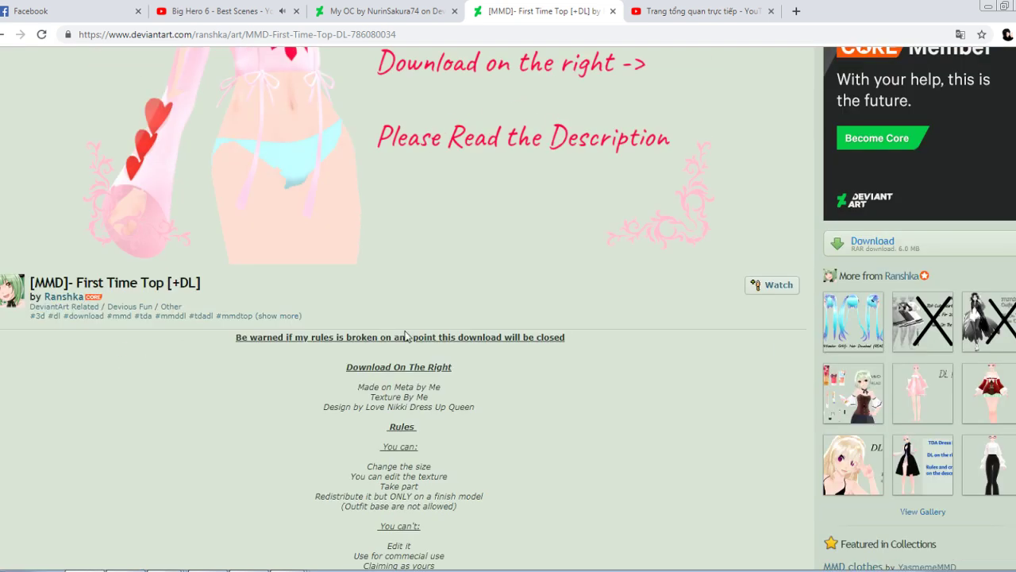
{"action": "left_click", "coordinate": [907, 311]}
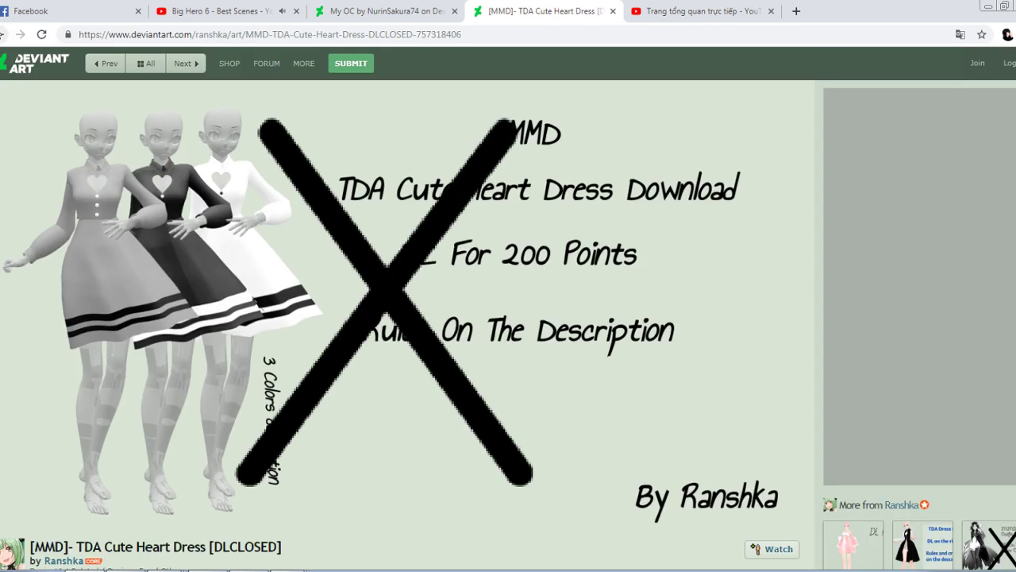
{"action": "left_click", "coordinate": [1, 34]}
{"action": "left_click", "coordinate": [1, 35]}
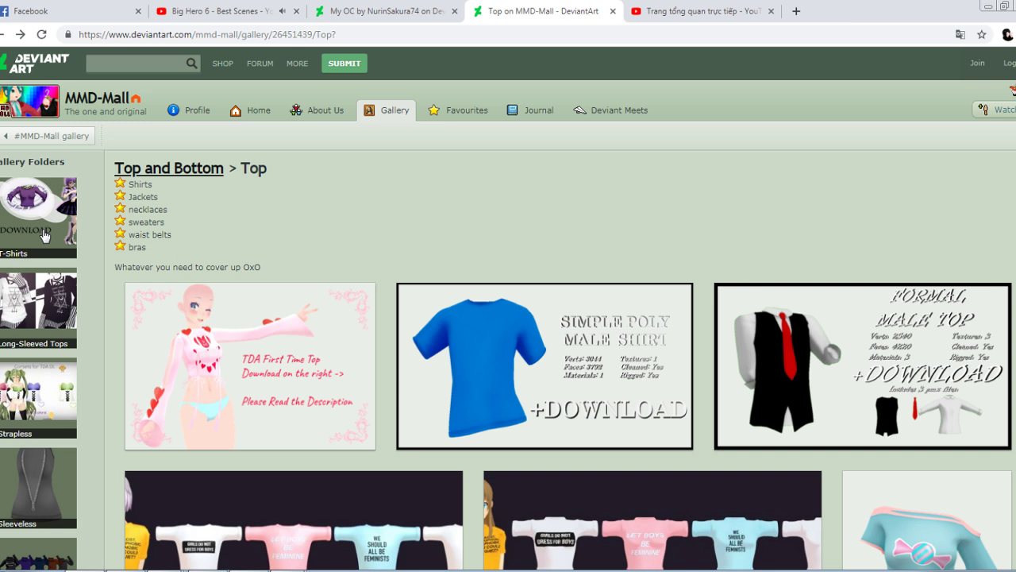
Open the T-Shirts folder of the MMD-Mall gallery and look through its shirts for a suitable one
{"action": "left_click", "coordinate": [42, 228]}
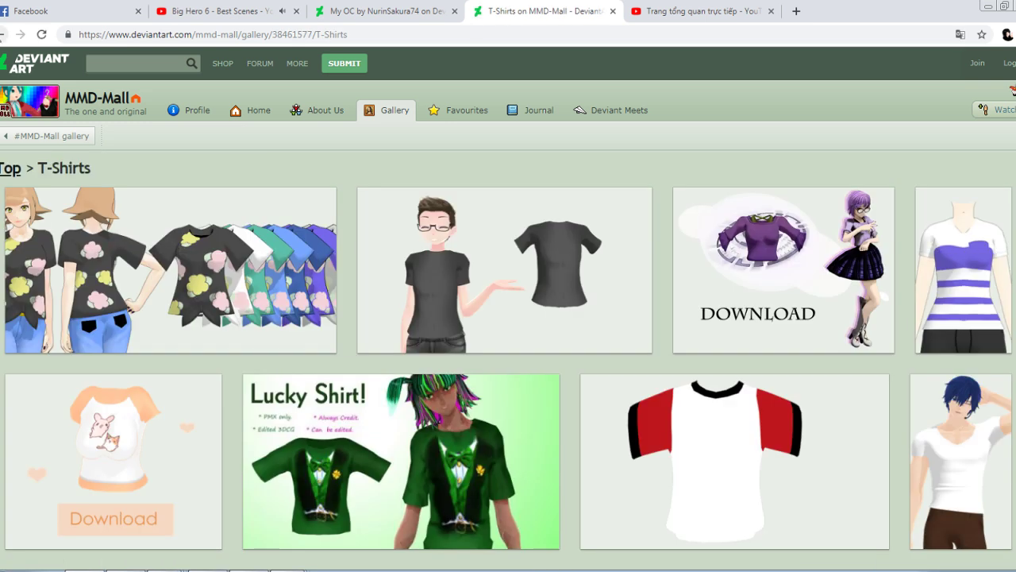
{"action": "scroll", "coordinate": [103, 220], "scroll_direction": "down", "scroll_amount": 2}
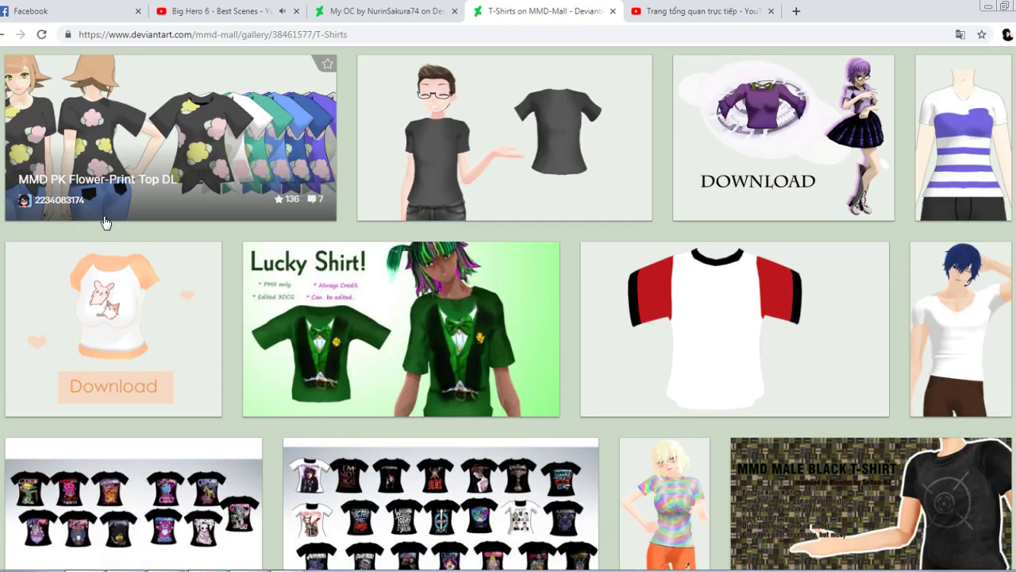
{"action": "scroll", "coordinate": [106, 222], "scroll_direction": "down", "scroll_amount": 3}
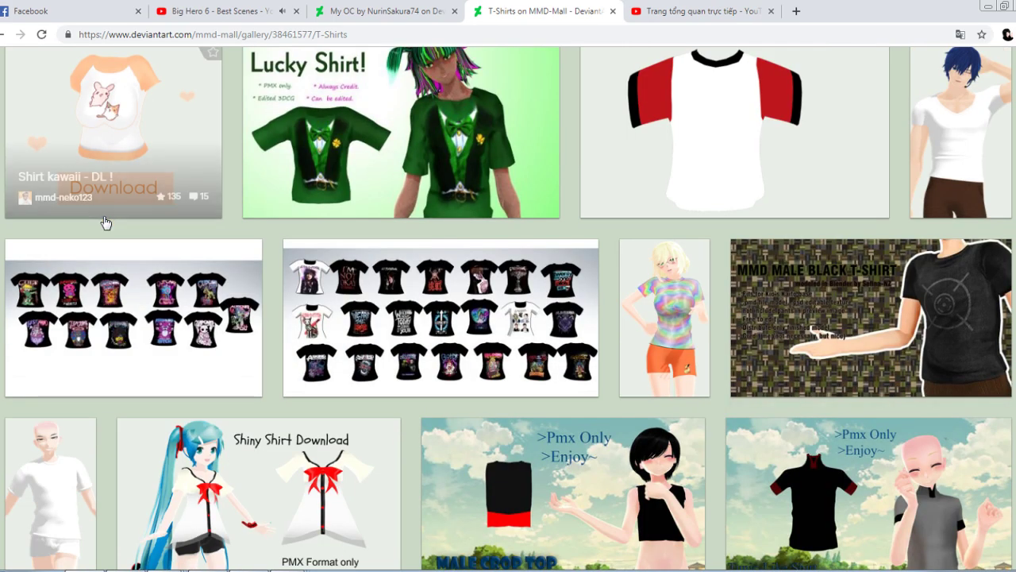
{"action": "scroll", "coordinate": [106, 222], "scroll_direction": "down", "scroll_amount": 6}
{"action": "scroll", "coordinate": [105, 223], "scroll_direction": "down", "scroll_amount": 3}
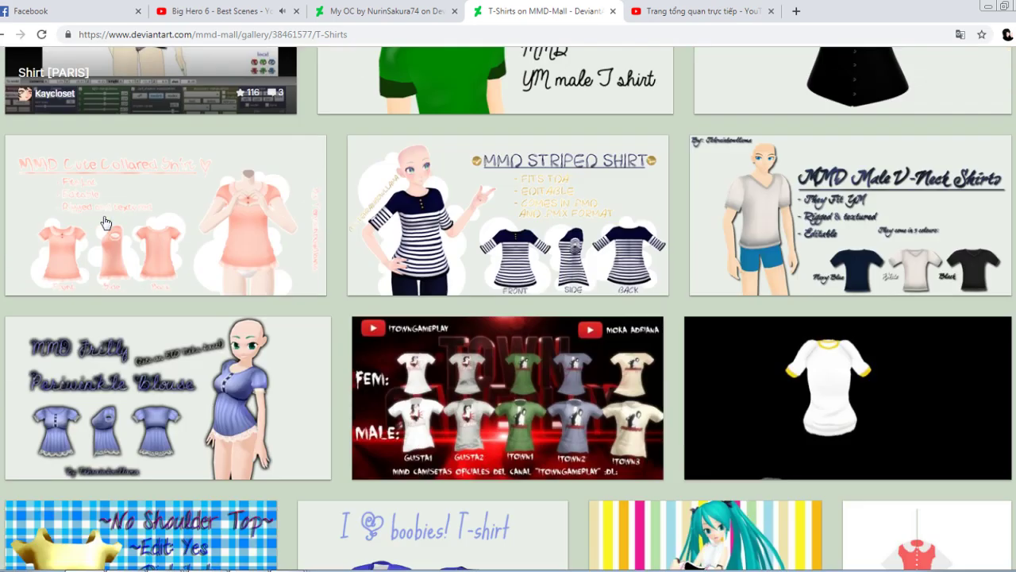
{"action": "scroll", "coordinate": [106, 222], "scroll_direction": "down", "scroll_amount": 8}
{"action": "scroll", "coordinate": [106, 223], "scroll_direction": "down", "scroll_amount": 8}
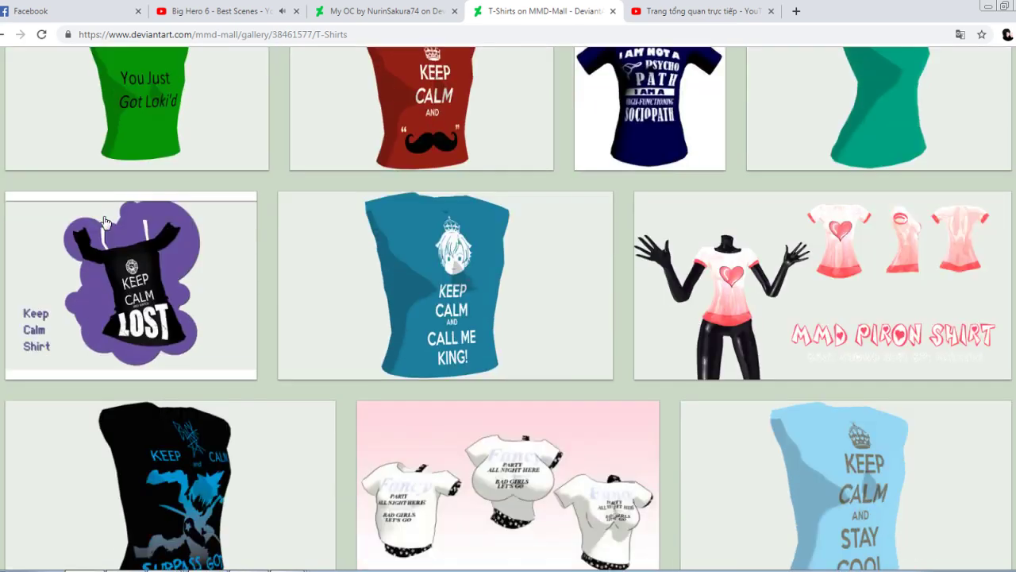
{"action": "scroll", "coordinate": [105, 223], "scroll_direction": "down", "scroll_amount": 3}
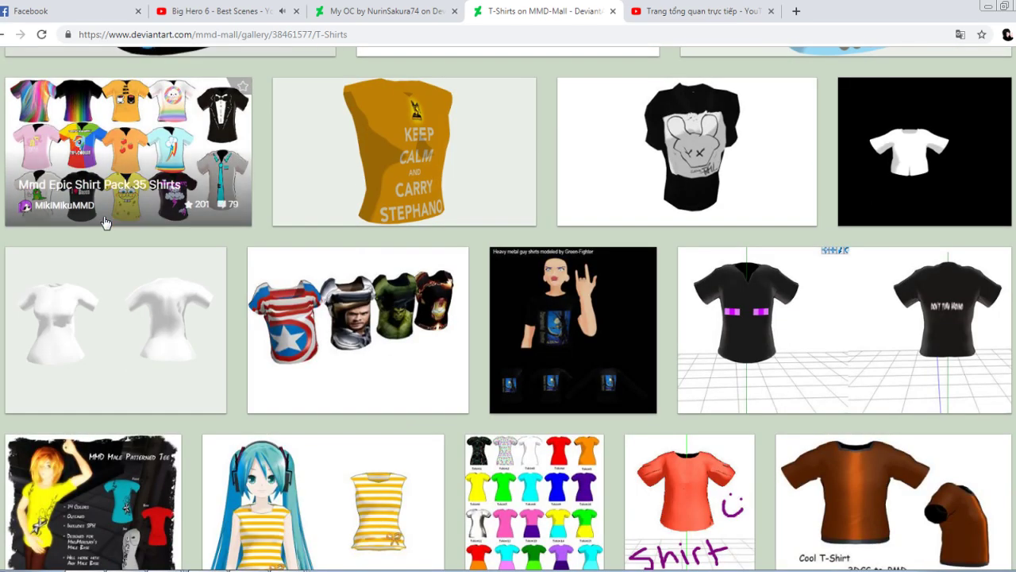
Return to the Top gallery, open its Long-Sleeved Tops folder, and look through the first tops
{"action": "left_click", "coordinate": [1, 34]}
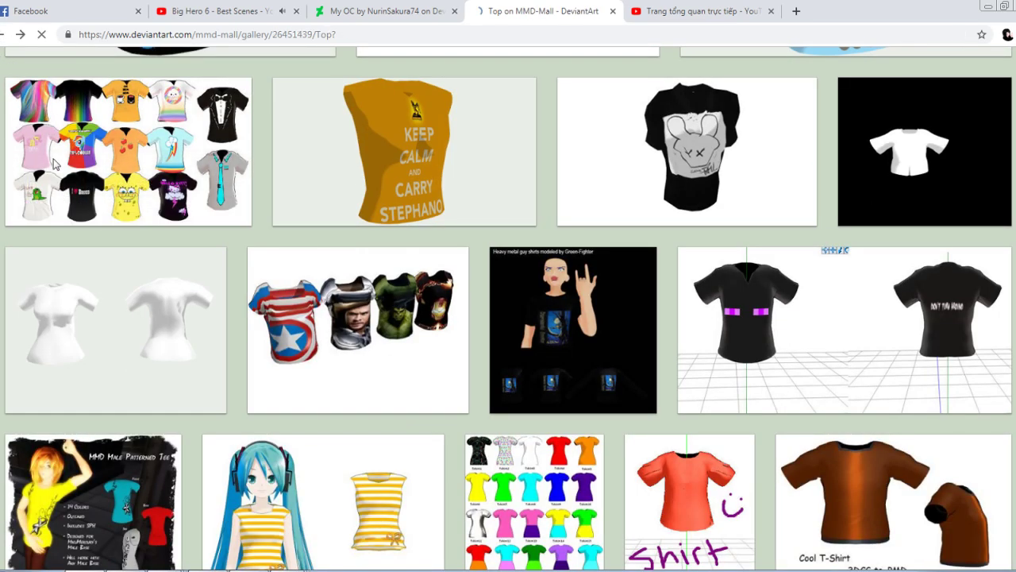
{"action": "left_click", "coordinate": [58, 286]}
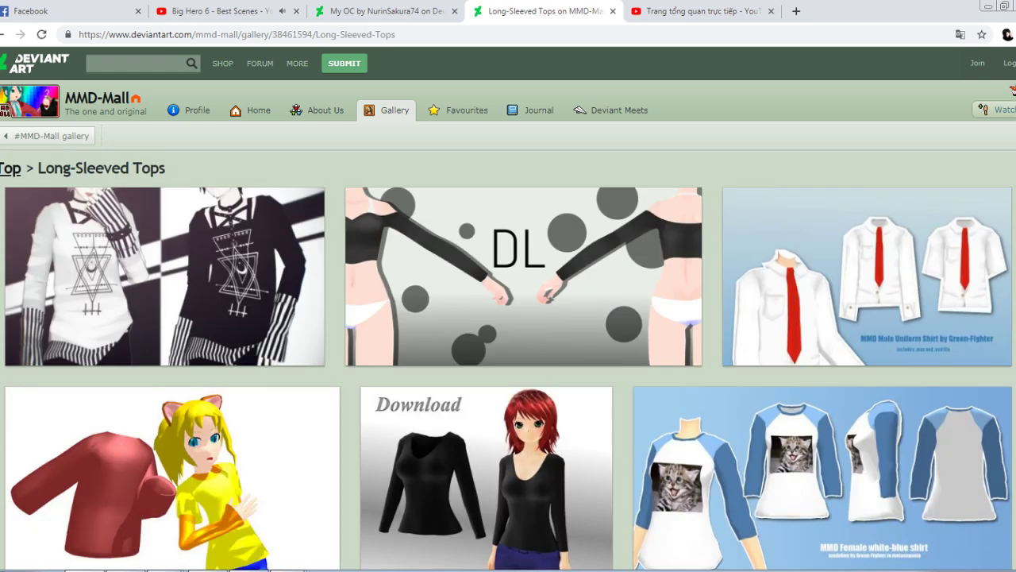
{"action": "scroll", "coordinate": [3, 411], "scroll_direction": "down", "scroll_amount": 3}
{"action": "scroll", "coordinate": [4, 410], "scroll_direction": "down", "scroll_amount": 1}
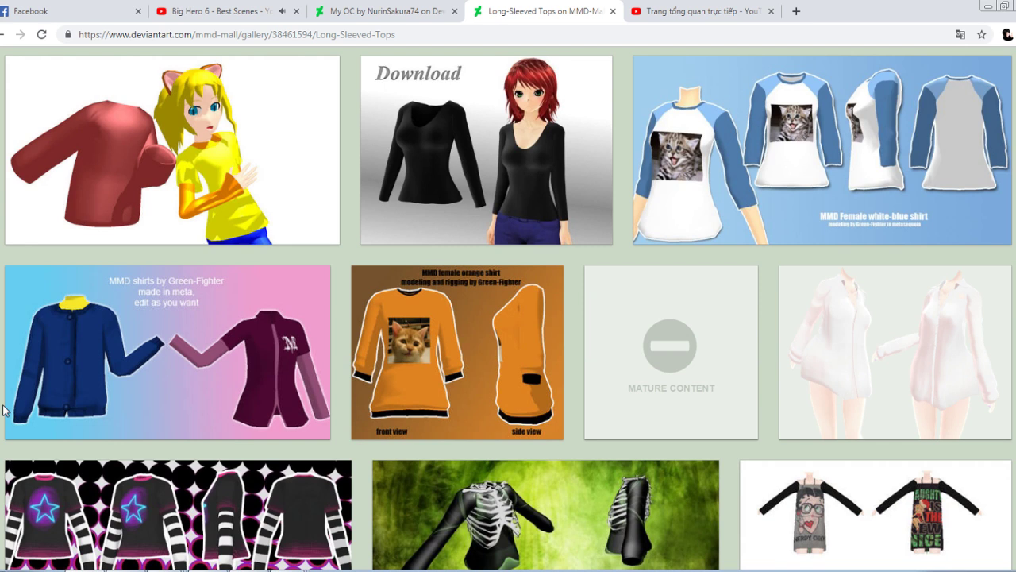
{"action": "scroll", "coordinate": [4, 411], "scroll_direction": "down", "scroll_amount": 3}
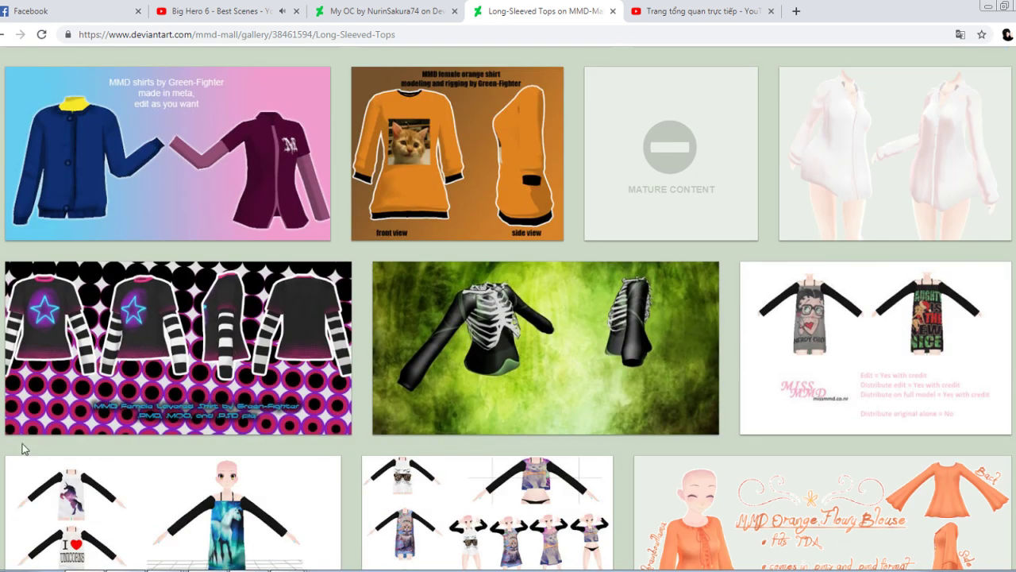
Open the MMD Female Layered Shirt+DL page, examine its preview and description, and return to the Long-Sleeved Tops folder
{"action": "left_click", "coordinate": [119, 346]}
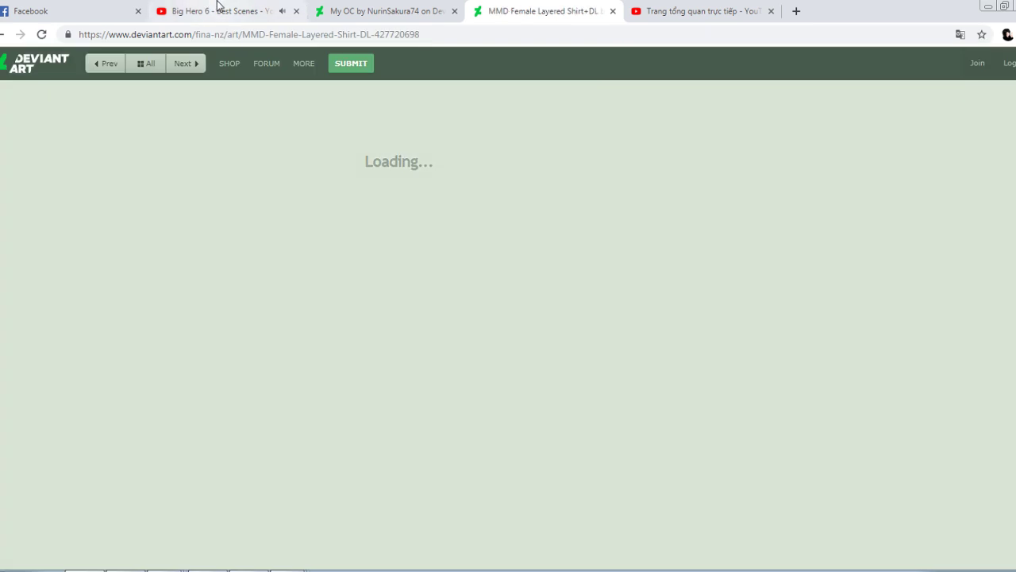
{"action": "left_click", "coordinate": [216, 8]}
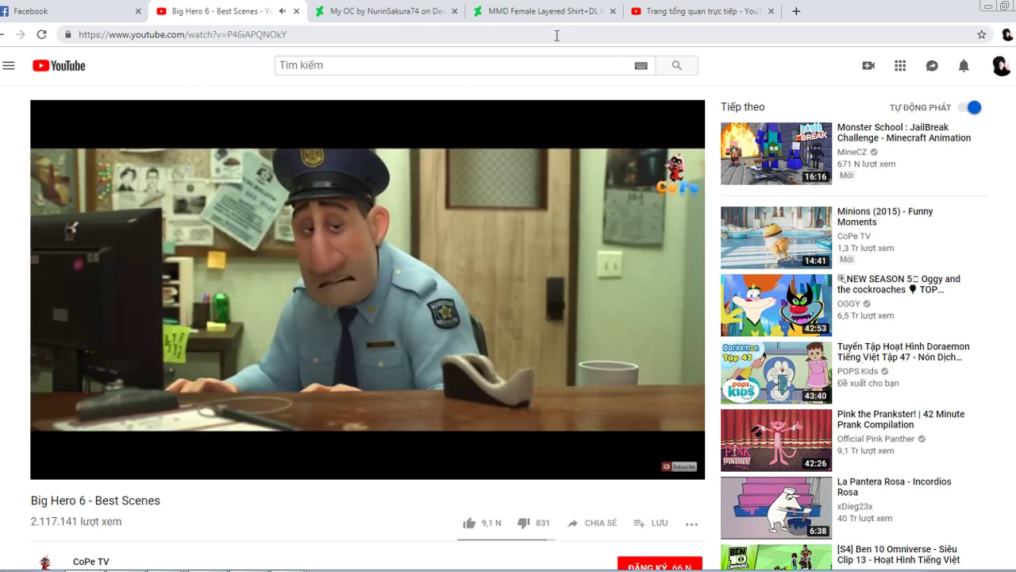
{"action": "left_click", "coordinate": [545, 7]}
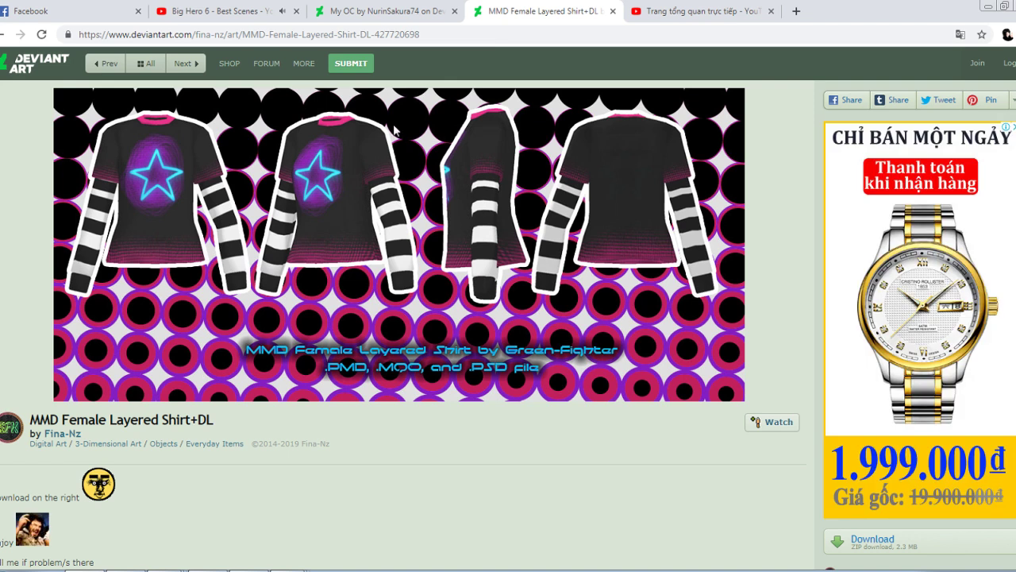
{"action": "scroll", "coordinate": [298, 293], "scroll_direction": "down", "scroll_amount": 4}
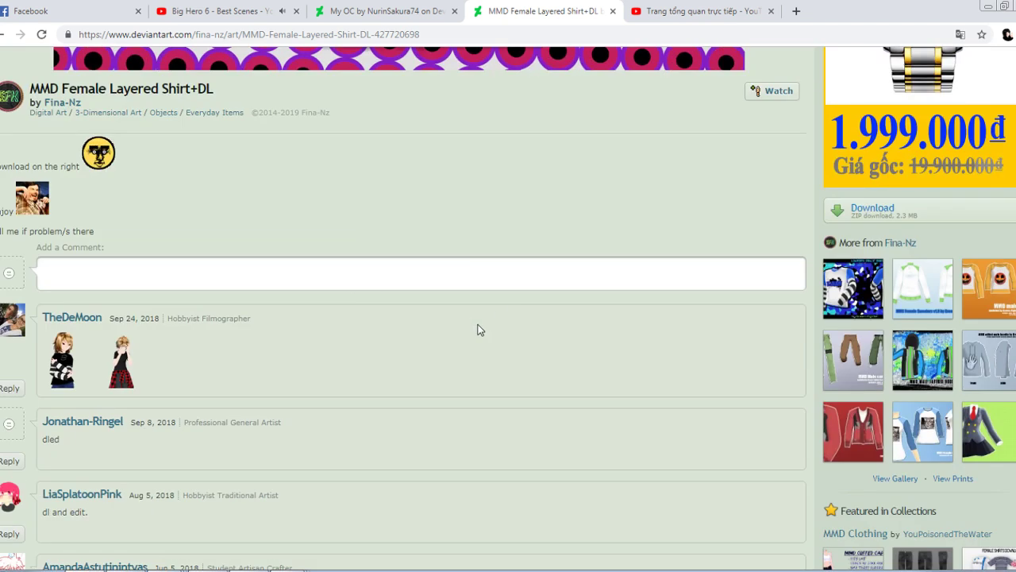
{"action": "scroll", "coordinate": [294, 296], "scroll_direction": "up", "scroll_amount": 4}
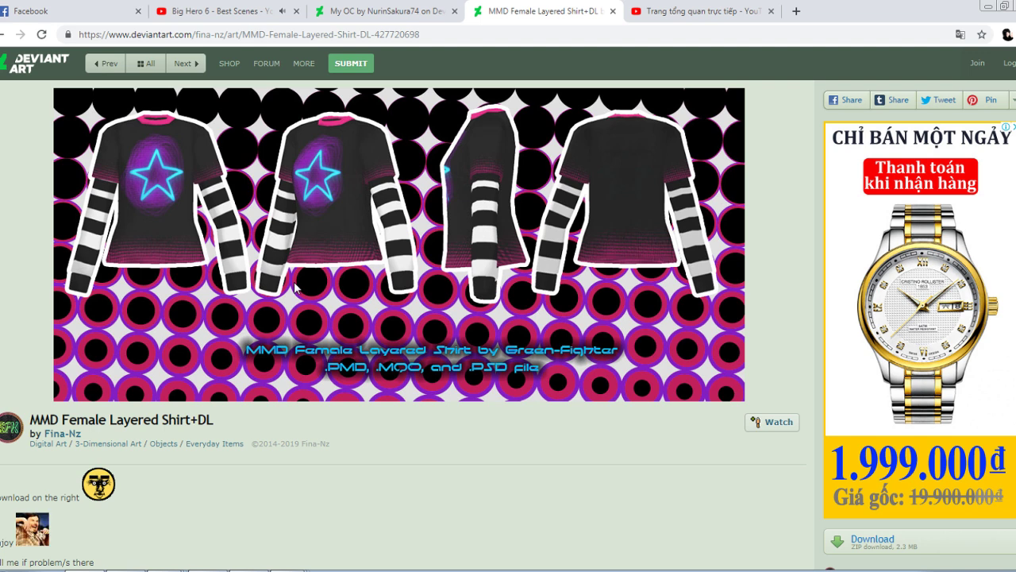
{"action": "scroll", "coordinate": [295, 286], "scroll_direction": "down", "scroll_amount": 2}
{"action": "left_click", "coordinate": [3, 34]}
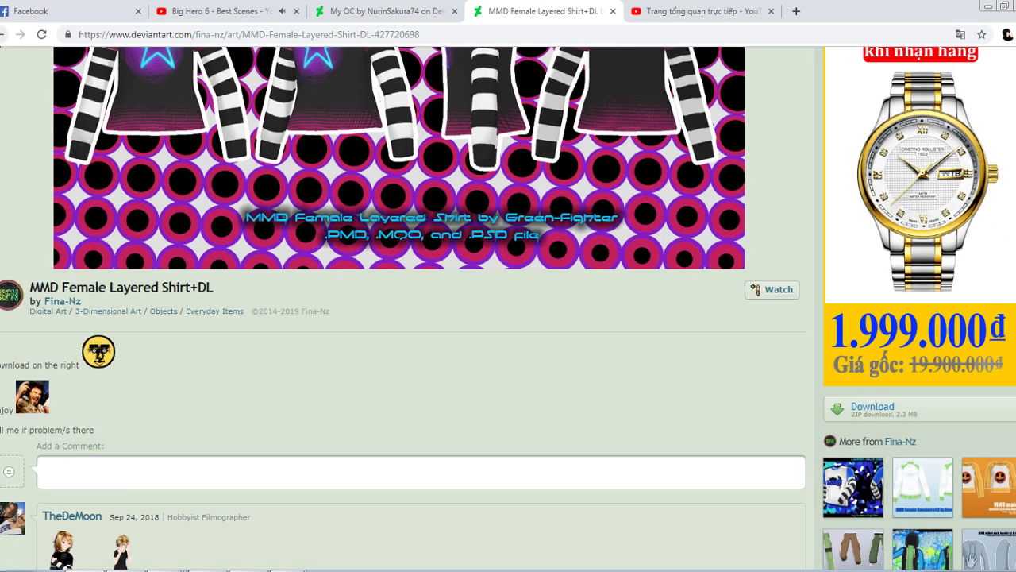
Look through the rest of the Long-Sleeved Tops folder for a suitable shirt
{"action": "scroll", "coordinate": [43, 138], "scroll_direction": "down", "scroll_amount": 3}
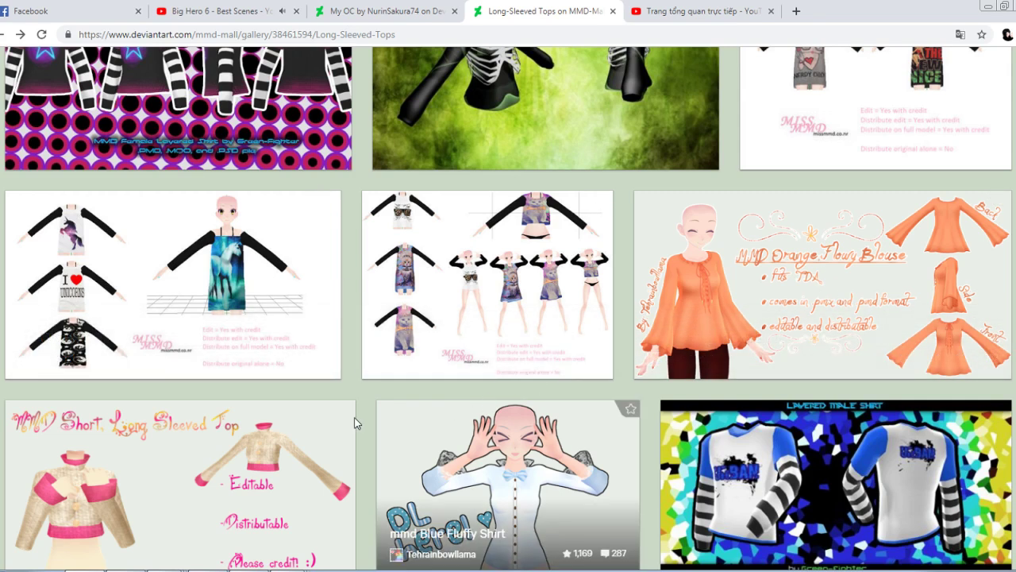
{"action": "scroll", "coordinate": [20, 454], "scroll_direction": "down", "scroll_amount": 2}
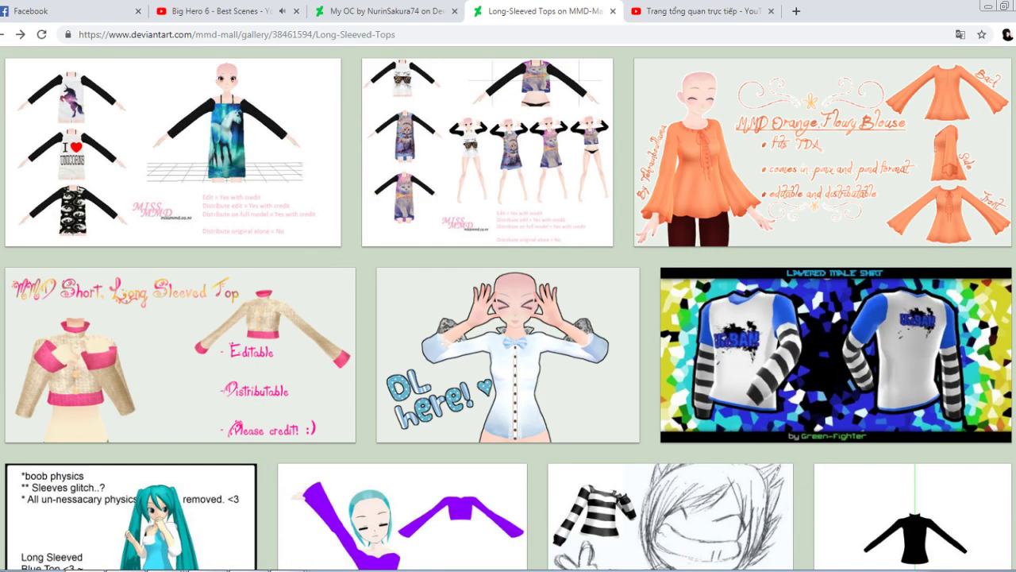
{"action": "scroll", "coordinate": [508, 308], "scroll_direction": "down", "scroll_amount": 2}
{"action": "scroll", "coordinate": [508, 308], "scroll_direction": "down", "scroll_amount": 5}
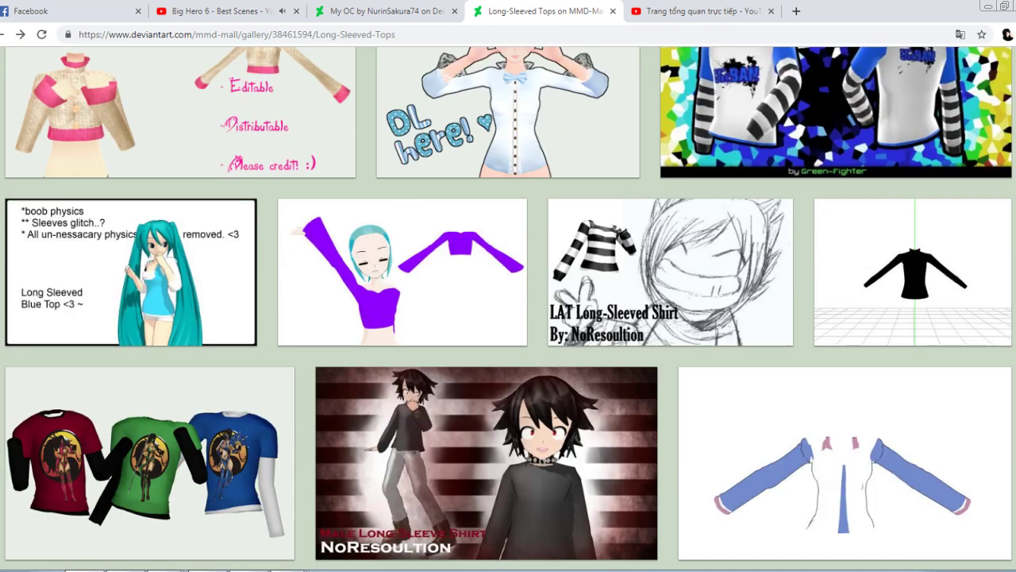
{"action": "scroll", "coordinate": [508, 308], "scroll_direction": "up", "scroll_amount": 2}
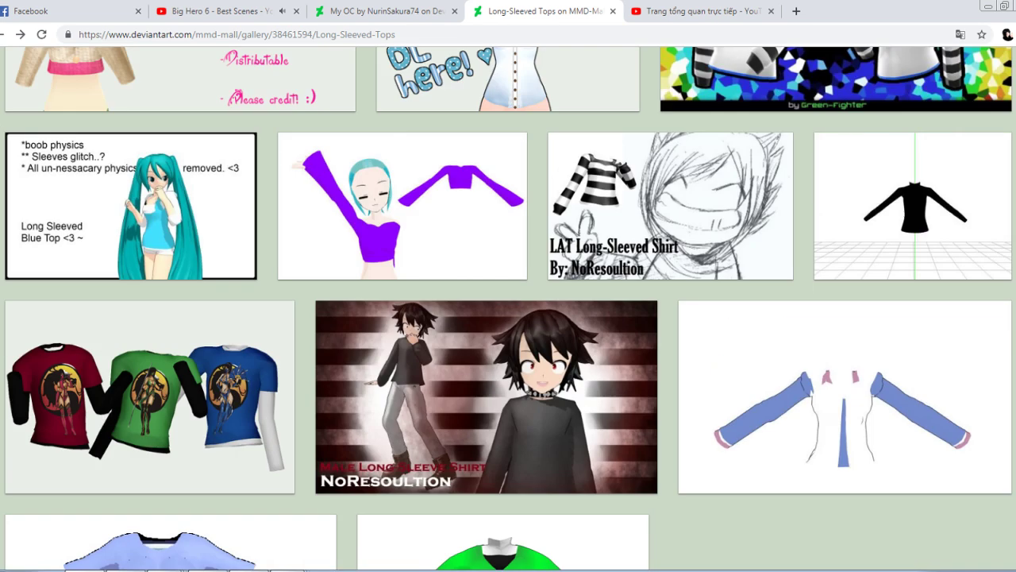
Return to the MMD-Mall Top gallery, open its Sleeveless folder, and look through the tops
{"action": "left_click", "coordinate": [2, 36]}
{"action": "scroll", "coordinate": [118, 413], "scroll_direction": "down", "scroll_amount": 2}
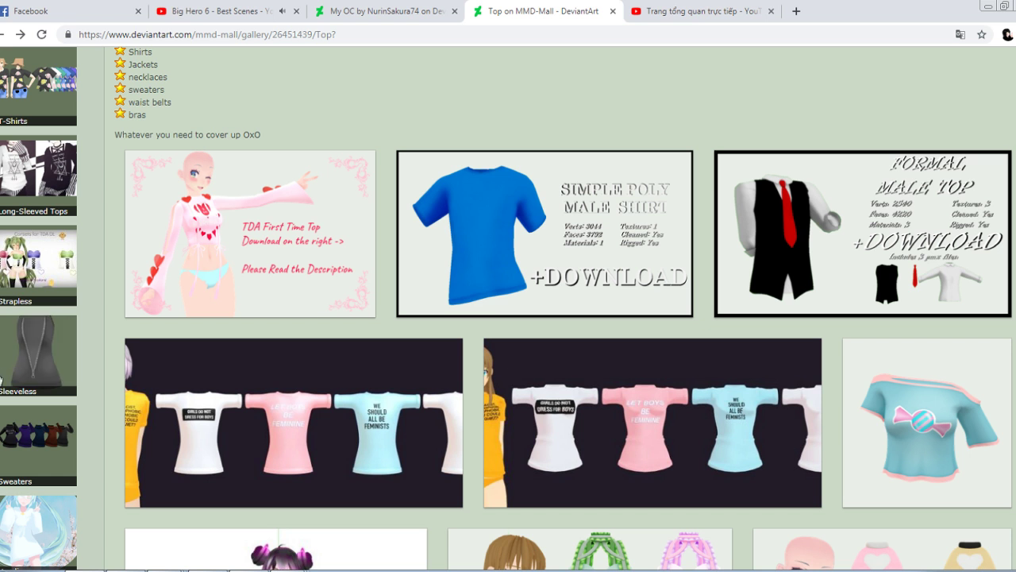
{"action": "left_click", "coordinate": [29, 365]}
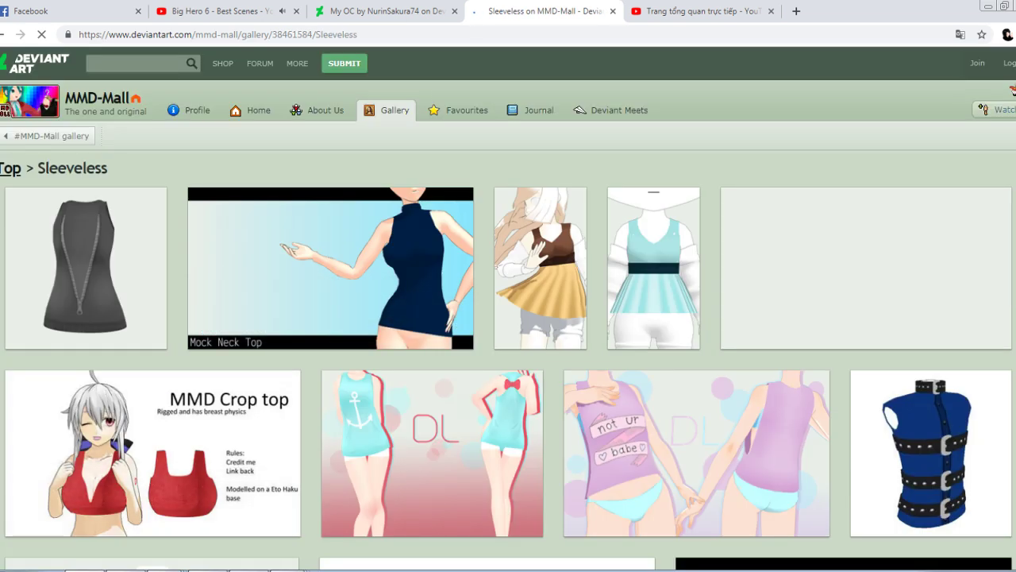
{"action": "scroll", "coordinate": [469, 339], "scroll_direction": "down", "scroll_amount": 3}
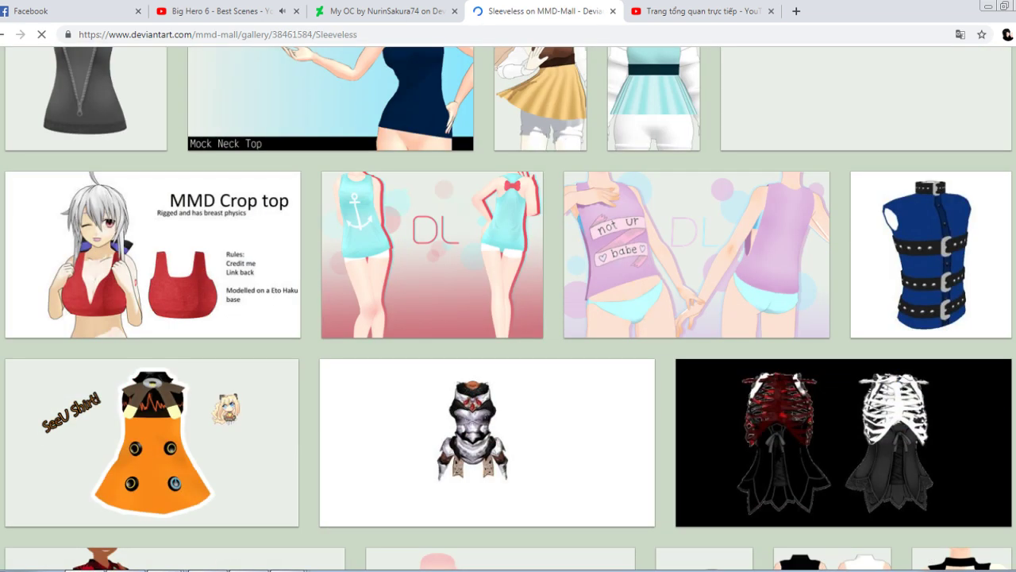
{"action": "scroll", "coordinate": [509, 309], "scroll_direction": "down", "scroll_amount": 3}
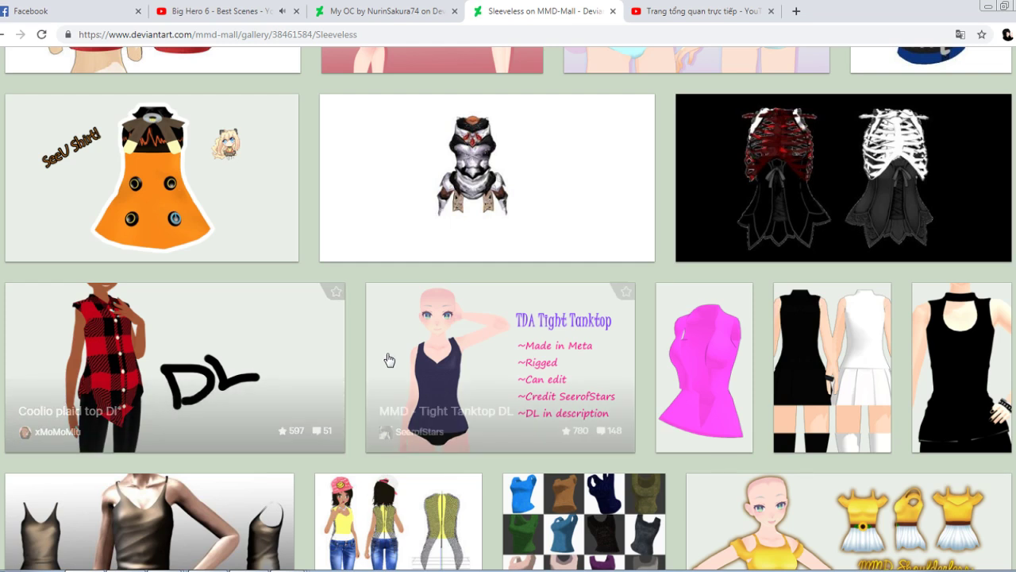
Open the MMD - Tight Tanktop DL page, download the ZIP archive linked in its description, and open the archive
{"action": "left_click", "coordinate": [518, 360]}
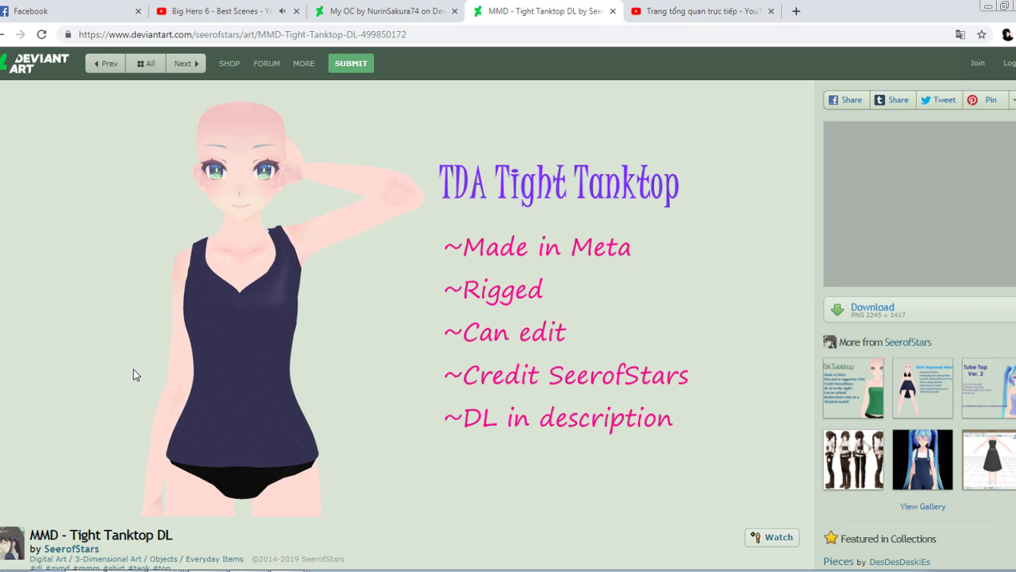
{"action": "scroll", "coordinate": [134, 373], "scroll_direction": "down", "scroll_amount": 2}
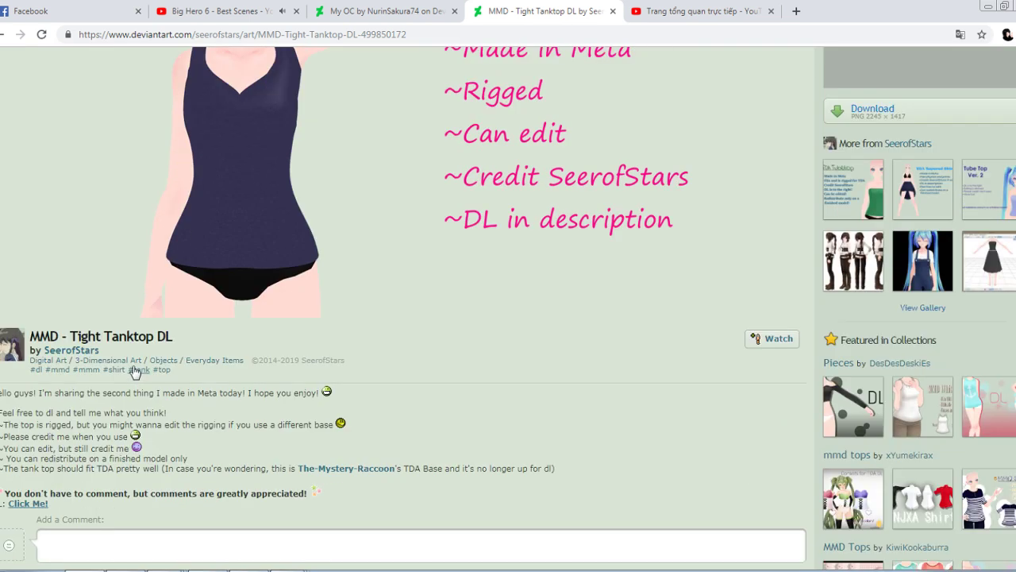
{"action": "left_click", "coordinate": [39, 500]}
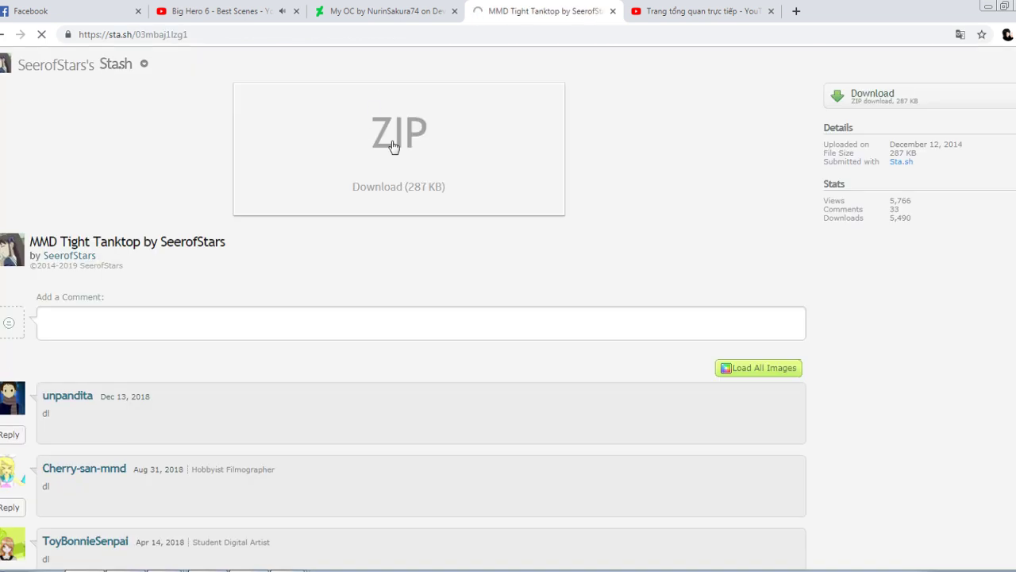
{"action": "left_click", "coordinate": [45, 551]}
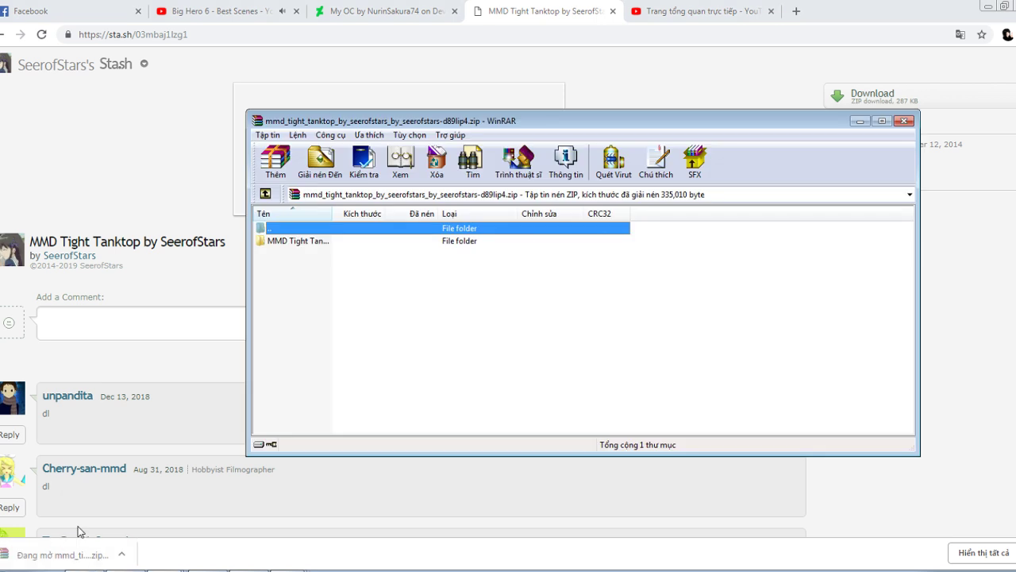
Copy Top1.pmd from the archive's MMD Tight Tanktop folder into the Nurin OC folder, and close the archive
{"action": "double_click", "coordinate": [323, 248]}
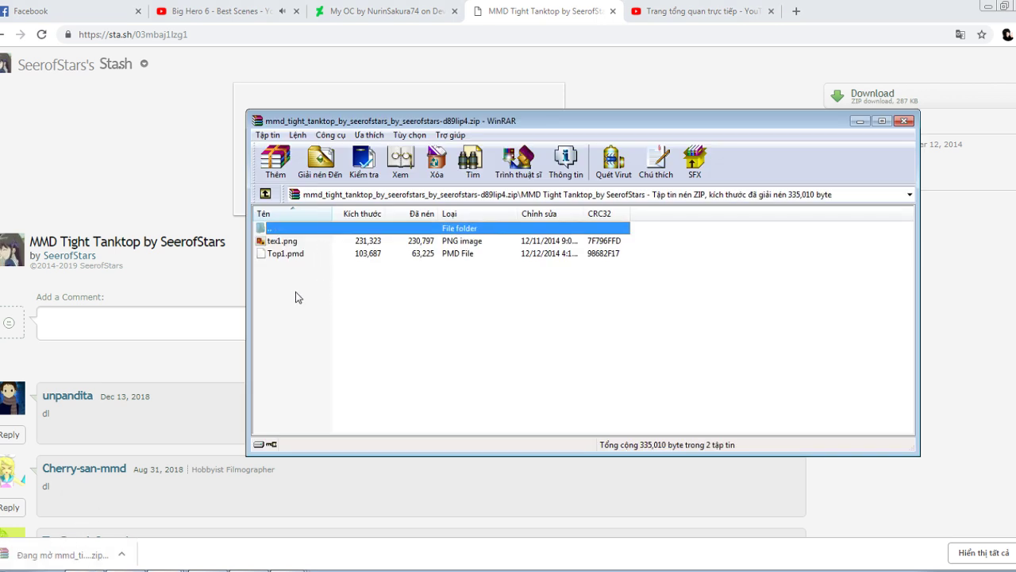
{"action": "left_click", "coordinate": [252, 571]}
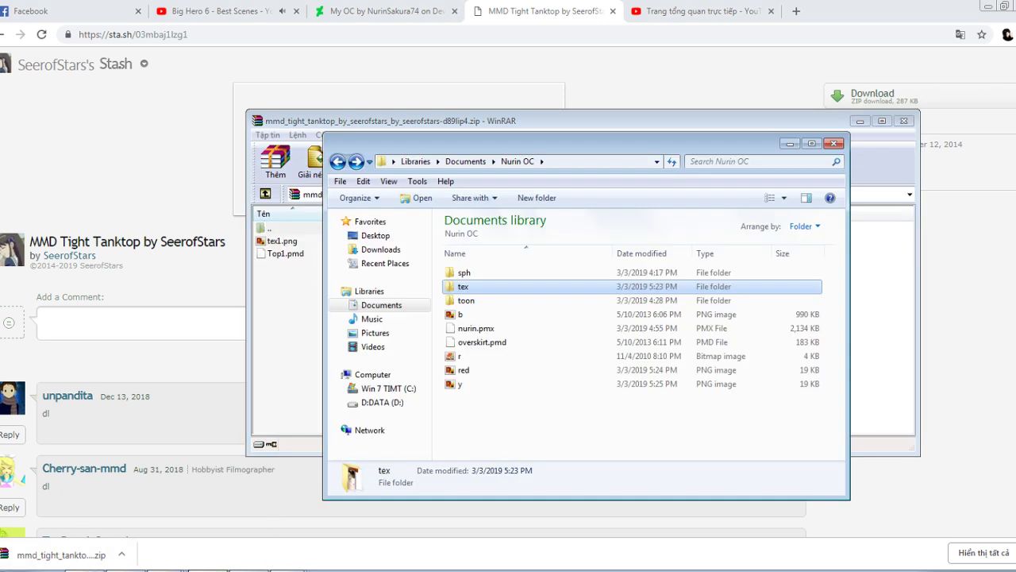
{"action": "double_click", "coordinate": [283, 253]}
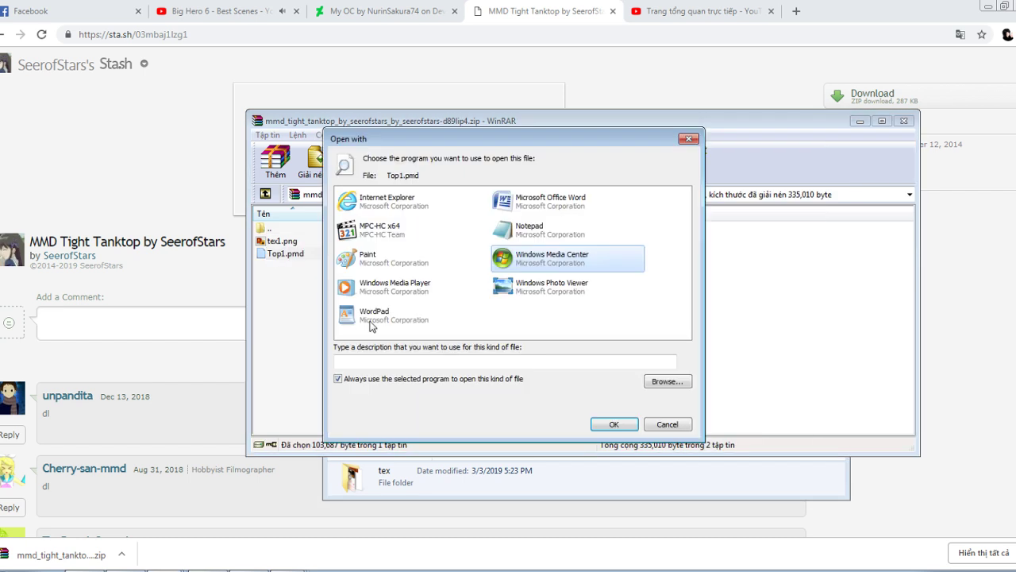
{"action": "left_click", "coordinate": [687, 139]}
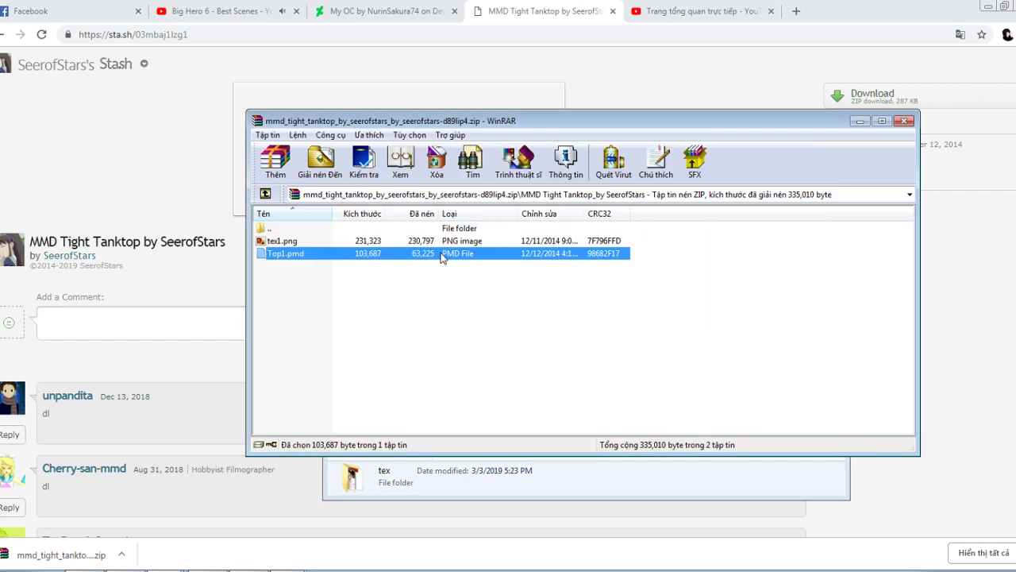
{"action": "left_click_drag", "start_coordinate": [542, 419], "coordinate": [601, 486]}
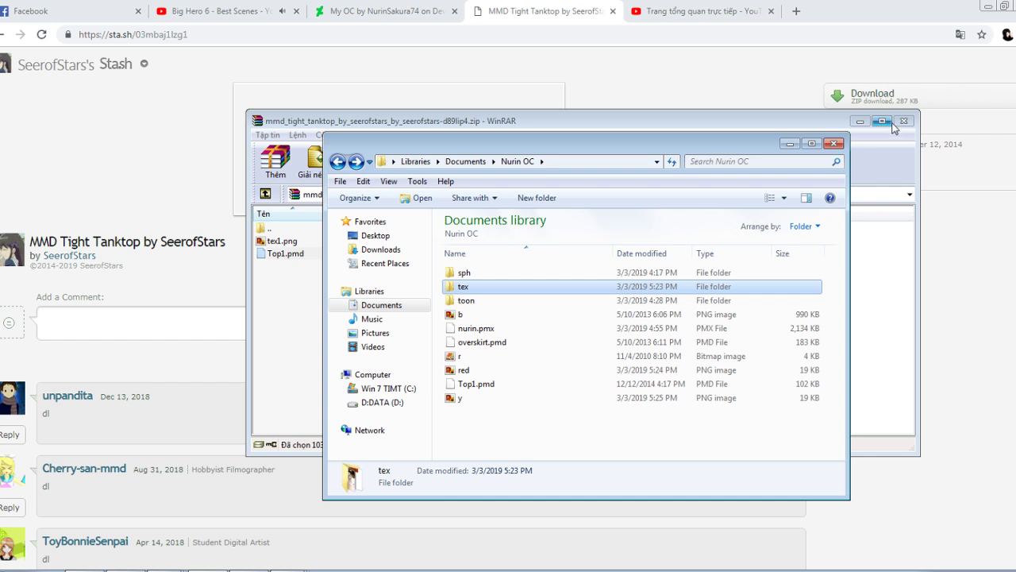
{"action": "left_click", "coordinate": [904, 121]}
Switch to PMX Editor and import Top1.pmd into the character model, using Add with merged bones and a custom scale of 1
{"action": "left_click", "coordinate": [294, 570]}
{"action": "left_click", "coordinate": [293, 549]}
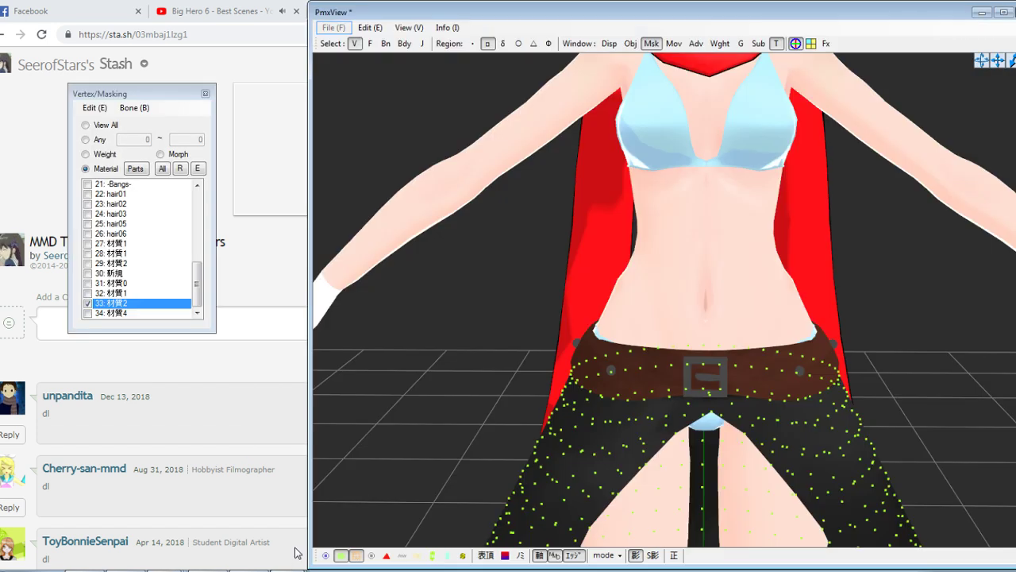
{"action": "key", "text": "alt+Tab"}
{"action": "left_click", "coordinate": [60, 78]}
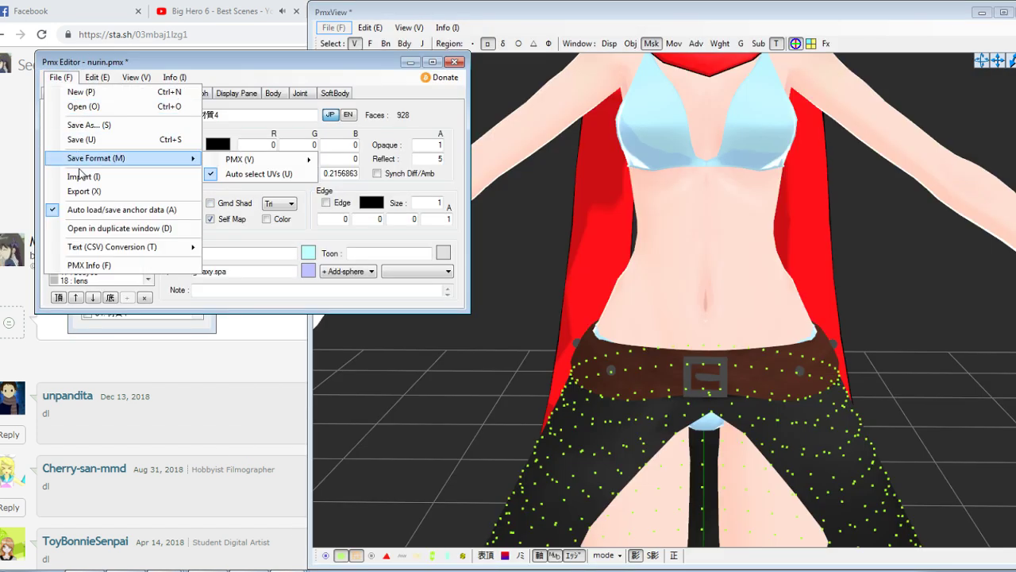
{"action": "left_click", "coordinate": [80, 175]}
{"action": "double_click", "coordinate": [211, 265]}
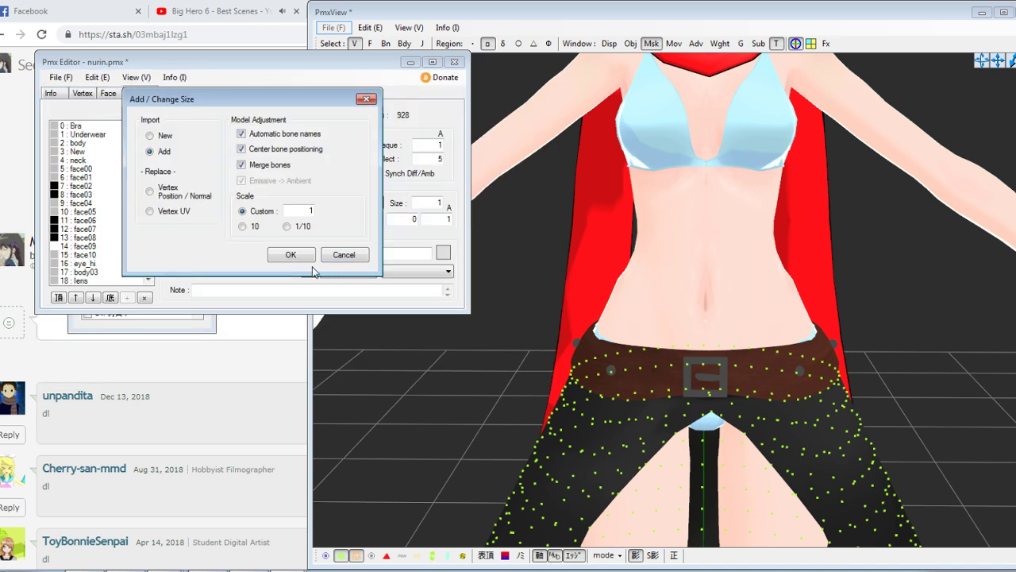
{"action": "left_click", "coordinate": [291, 254]}
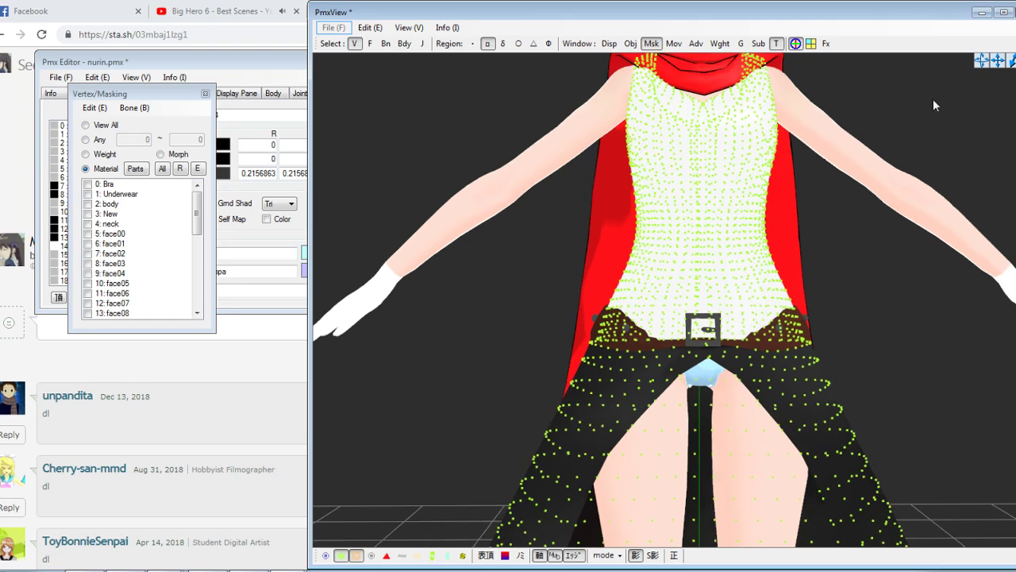
Limit the vertex masking to the imported tank top's material, 35: 材質1
{"action": "scroll", "coordinate": [933, 100], "scroll_direction": "up", "scroll_amount": 1}
{"action": "left_click_drag", "start_coordinate": [1000, 62], "coordinate": [957, 134]}
{"action": "scroll", "coordinate": [669, 257], "scroll_direction": "up", "scroll_amount": 1}
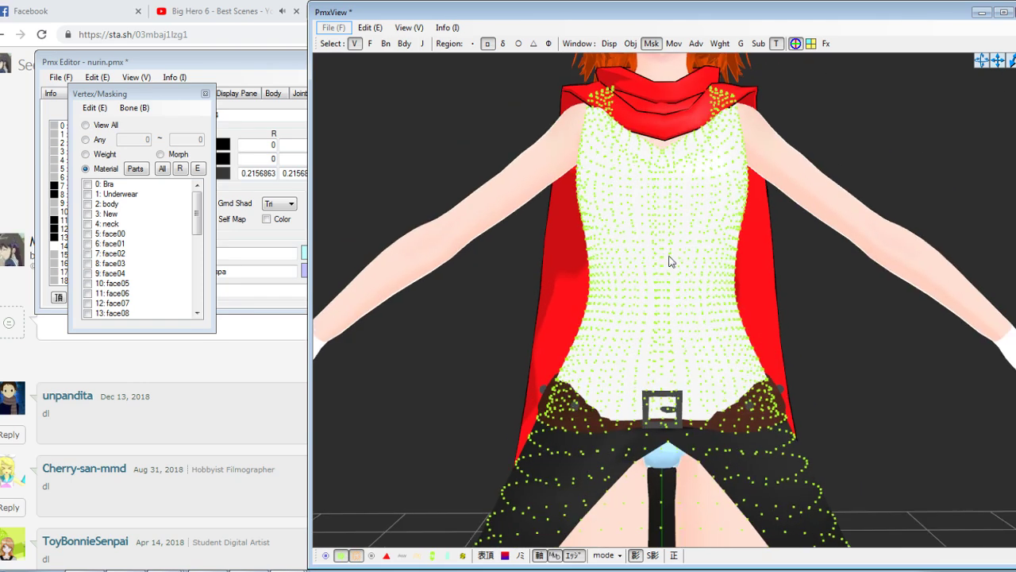
{"action": "right_click_drag", "start_coordinate": [670, 260], "coordinate": [608, 255]}
{"action": "left_click", "coordinate": [162, 168]}
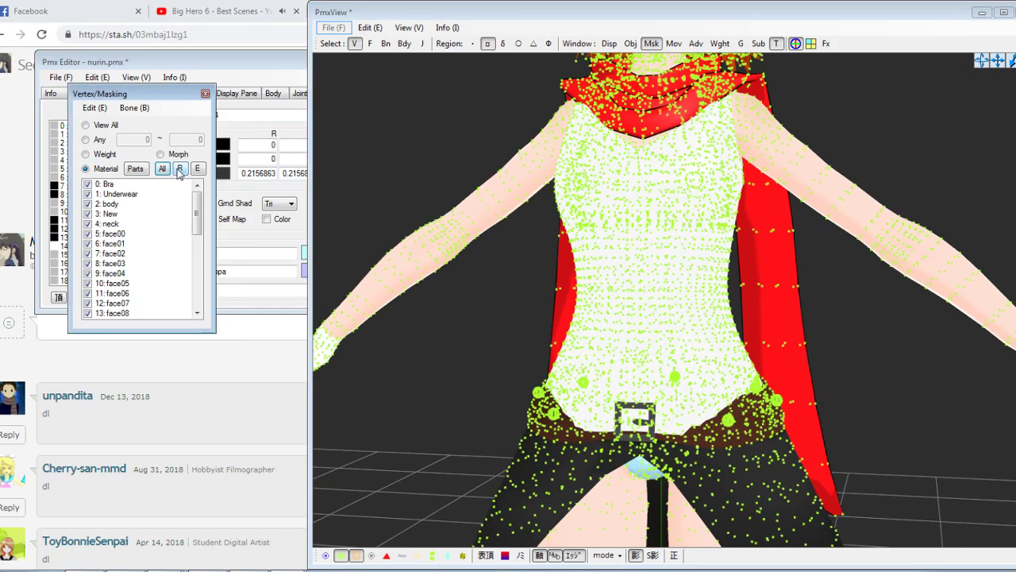
{"action": "left_click", "coordinate": [179, 168]}
{"action": "scroll", "coordinate": [173, 282], "scroll_direction": "down", "scroll_amount": 7}
{"action": "left_click", "coordinate": [118, 315]}
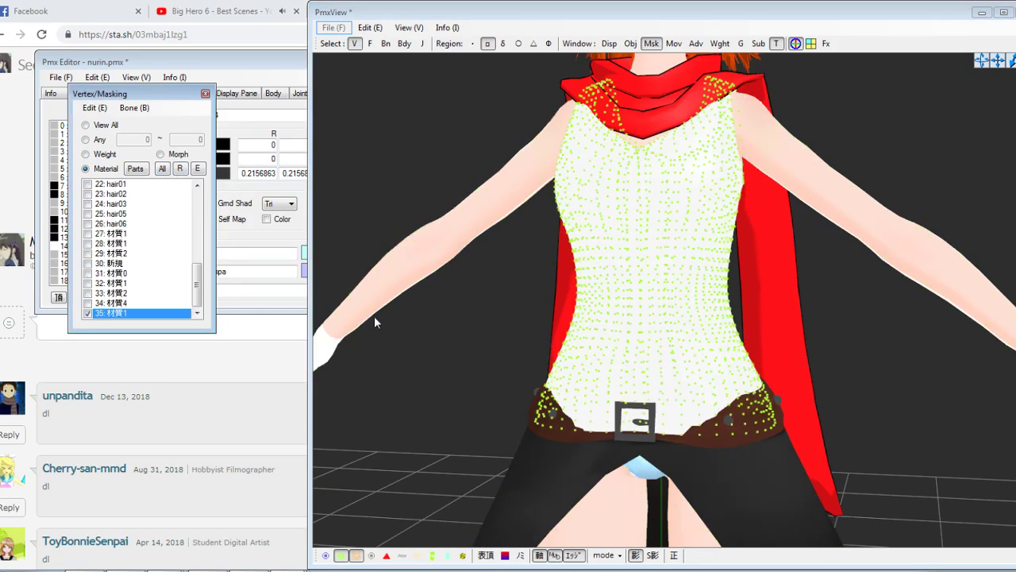
Try deleting the tank top's hem vertices that overlap the belt, and undo the deletion
{"action": "right_click_drag", "start_coordinate": [374, 316], "coordinate": [556, 363]}
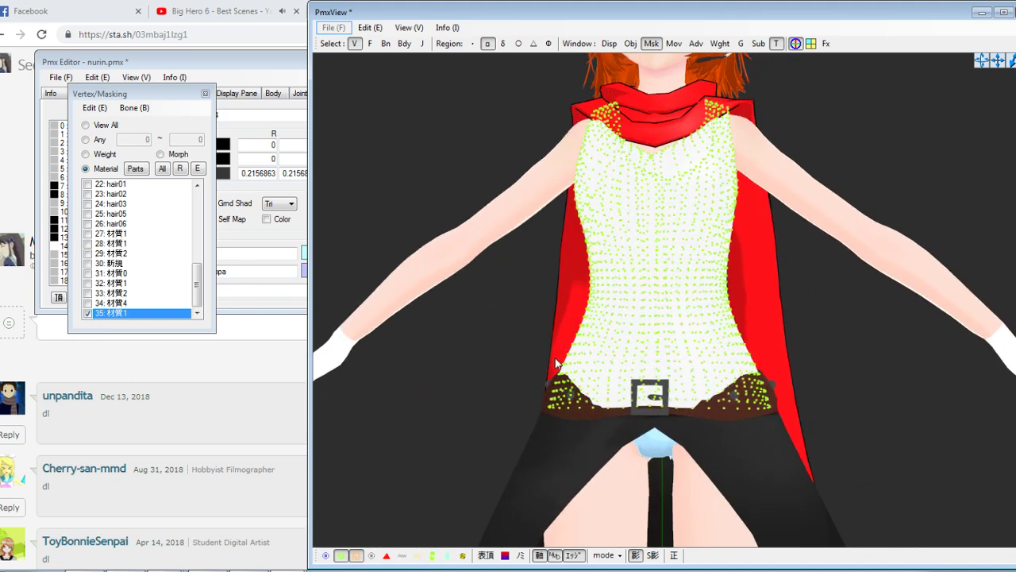
{"action": "left_click_drag", "start_coordinate": [458, 440], "coordinate": [848, 368]}
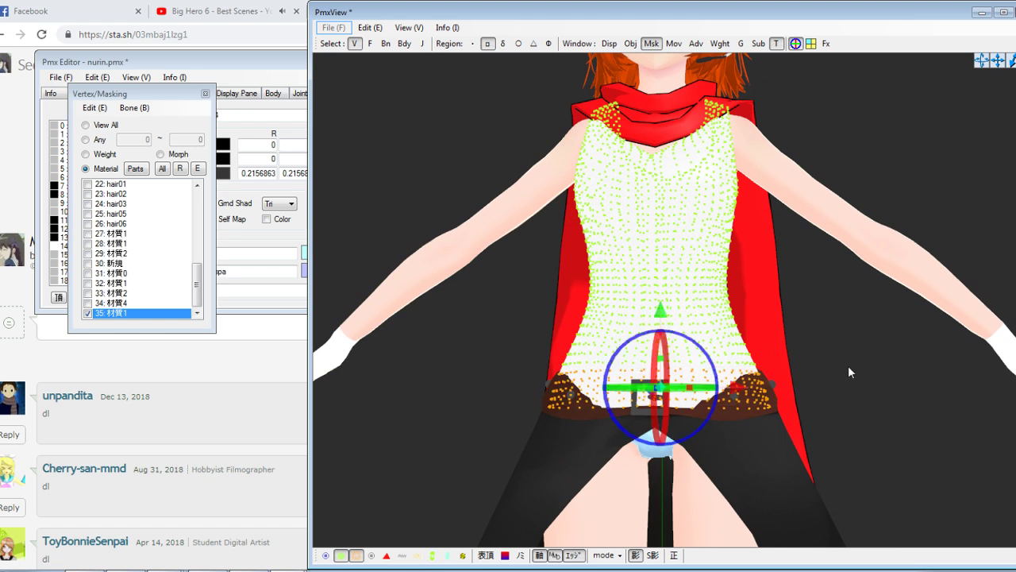
{"action": "key", "text": "Delete"}
{"action": "key", "text": "Return"}
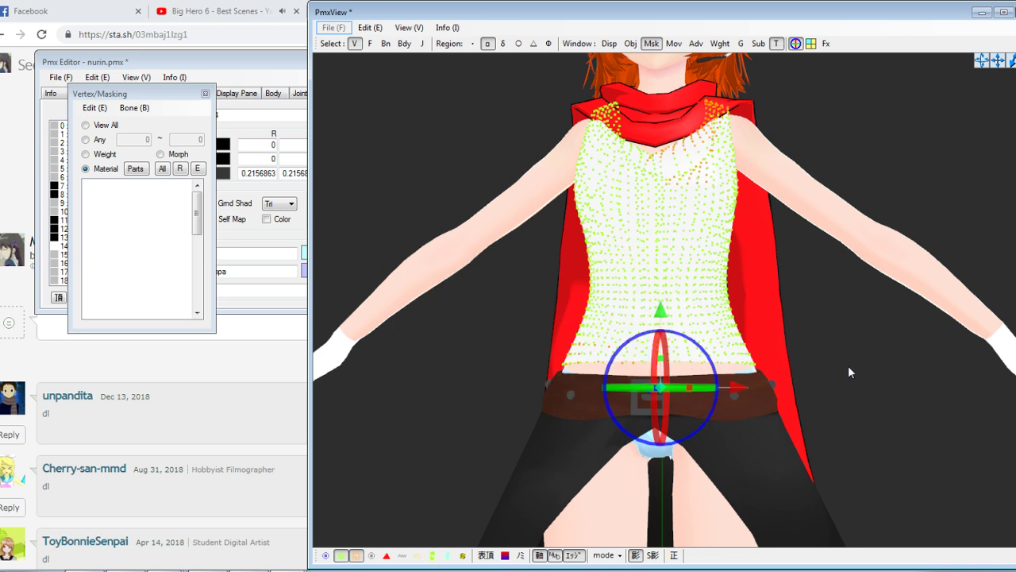
{"action": "right_click_drag", "start_coordinate": [736, 380], "coordinate": [746, 410]}
{"action": "key", "text": "ctrl+z"}
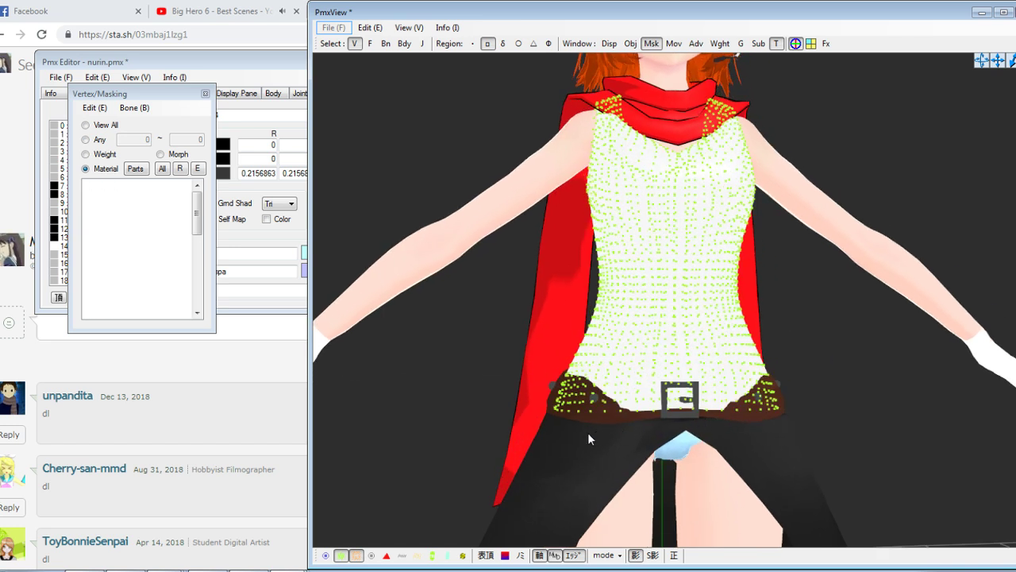
{"action": "right_click_drag", "start_coordinate": [529, 465], "coordinate": [527, 464]}
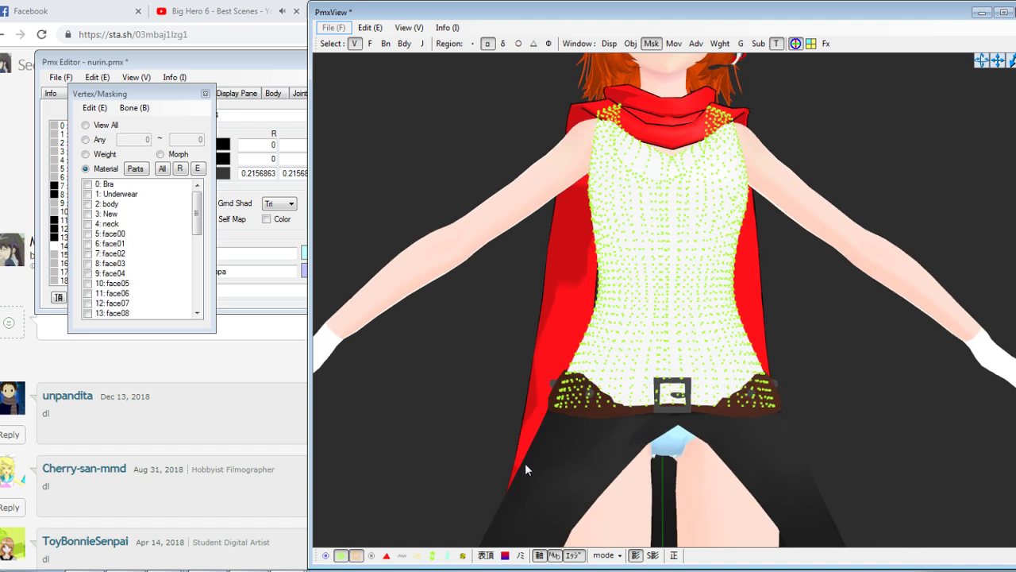
Select the belt-level vertices of the tank top again, retry their deletion, undo it, and inspect the hem from the side
{"action": "left_click_drag", "start_coordinate": [504, 481], "coordinate": [859, 369]}
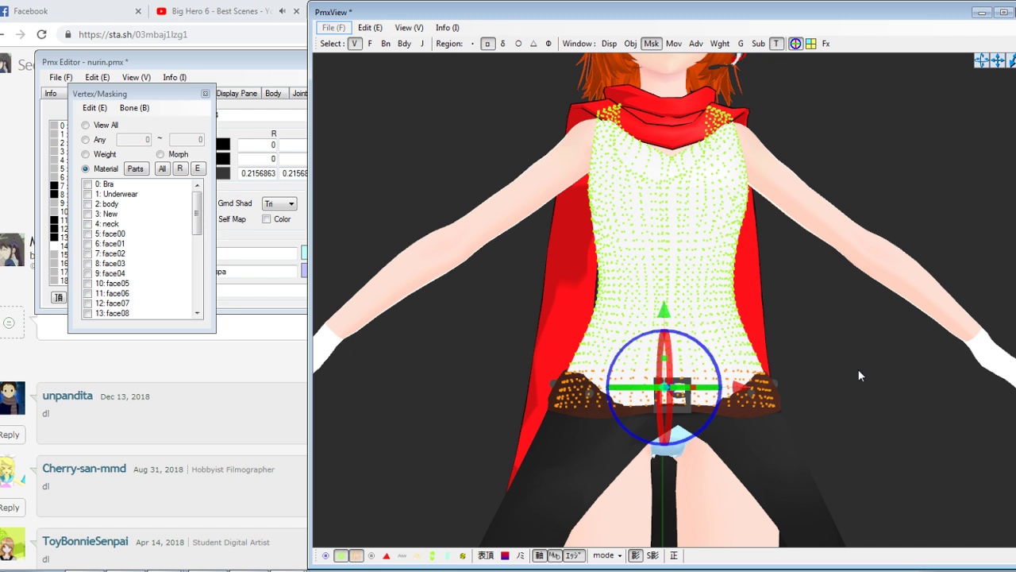
{"action": "key", "text": "Delete"}
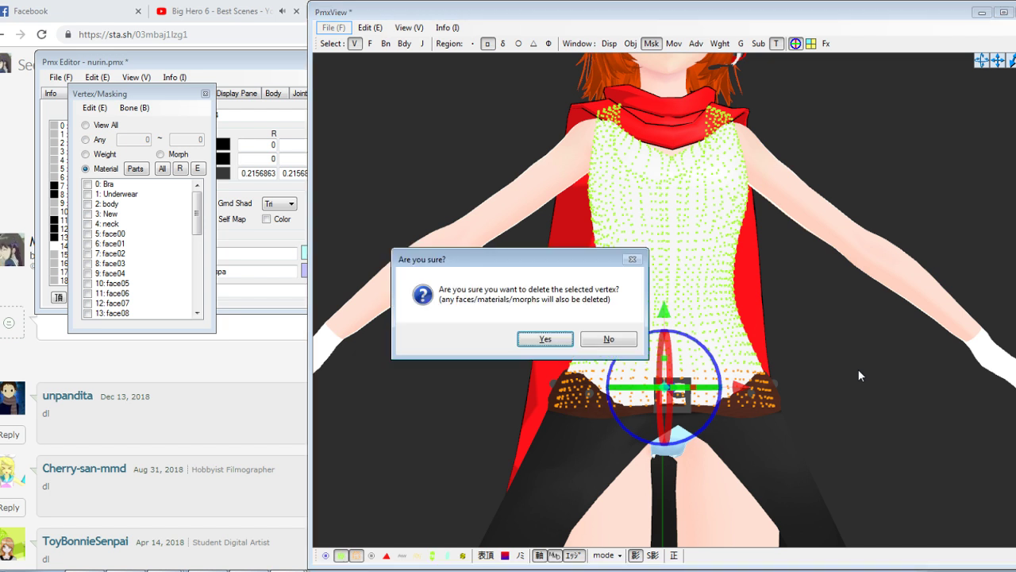
{"action": "key", "text": "Return"}
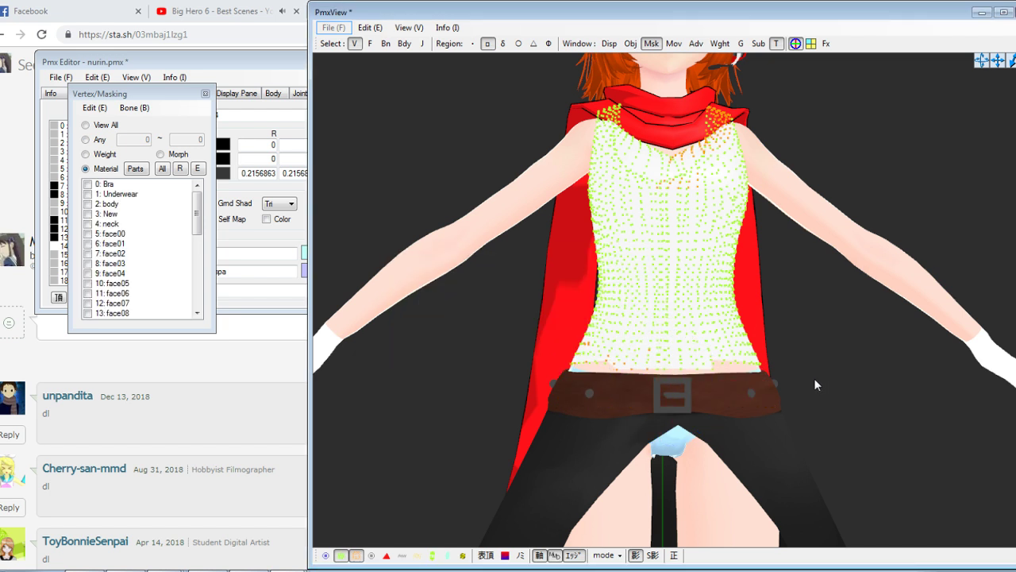
{"action": "key", "text": "ctrl+z"}
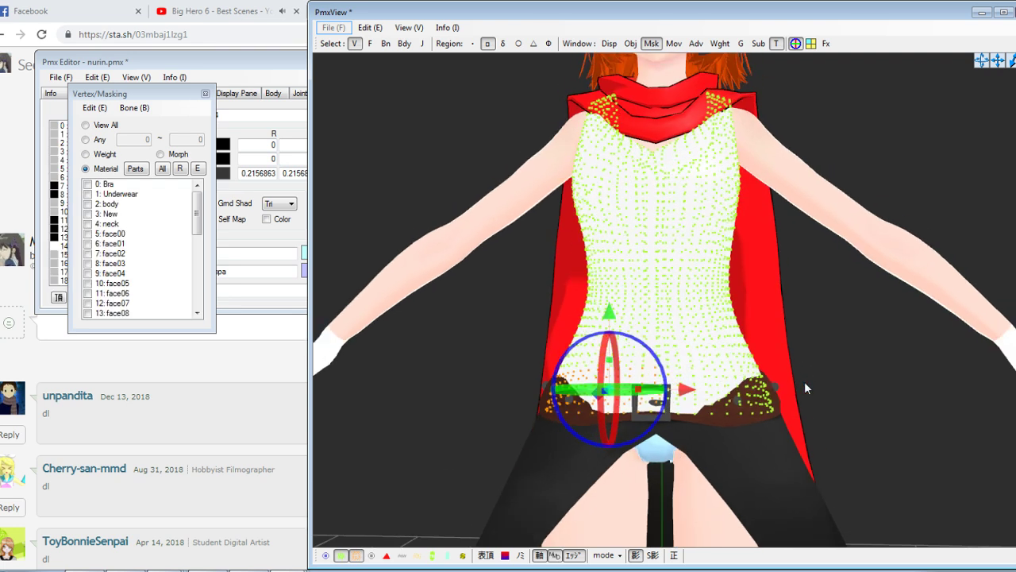
{"action": "left_click", "coordinate": [813, 379]}
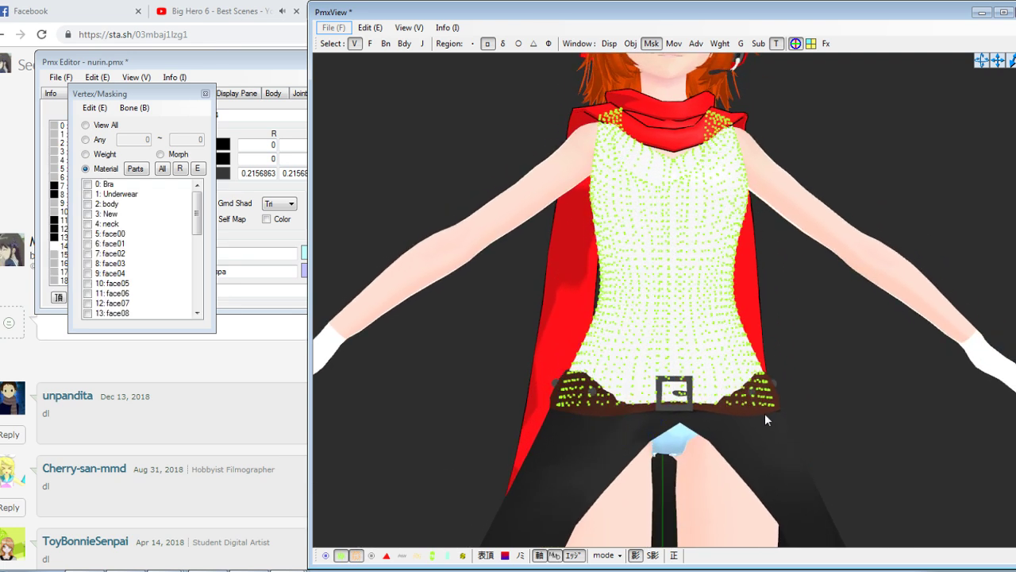
{"action": "right_click_drag", "start_coordinate": [765, 413], "coordinate": [699, 412]}
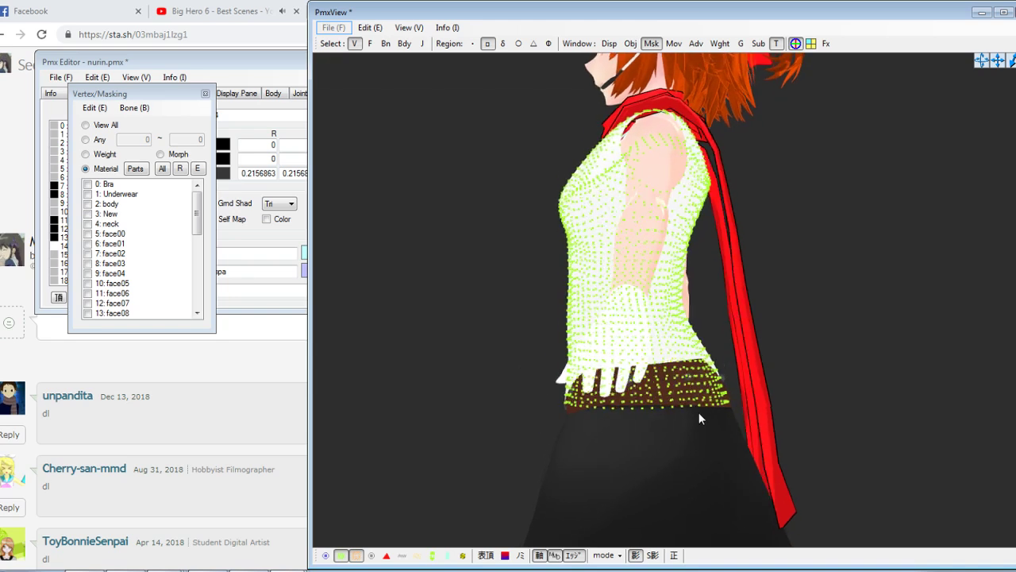
Try to delete the tank top's lowest hem vertices over the belt from the side
{"action": "left_click_drag", "start_coordinate": [532, 454], "coordinate": [743, 380]}
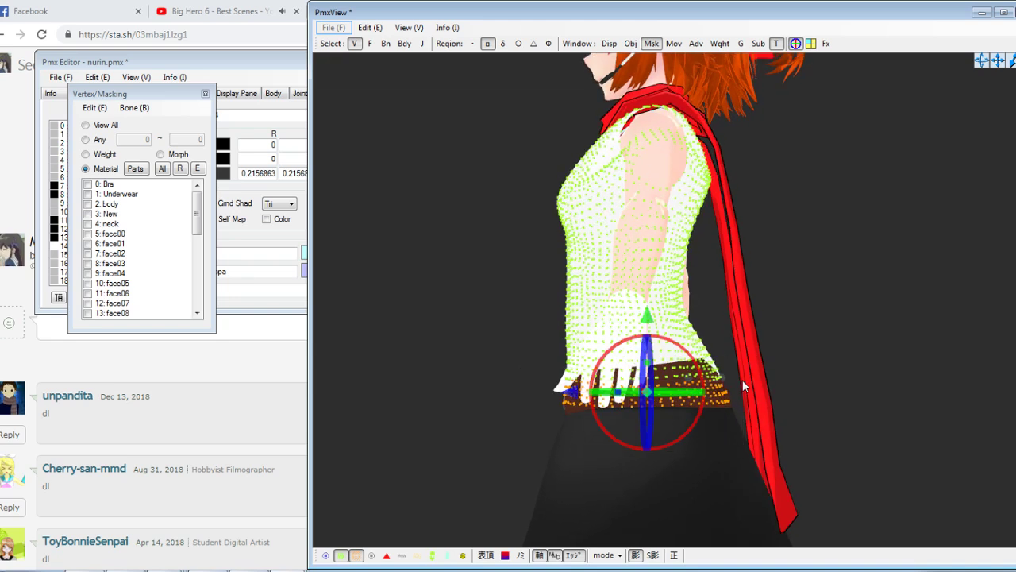
{"action": "key", "text": "Delete"}
{"action": "key", "text": "Return"}
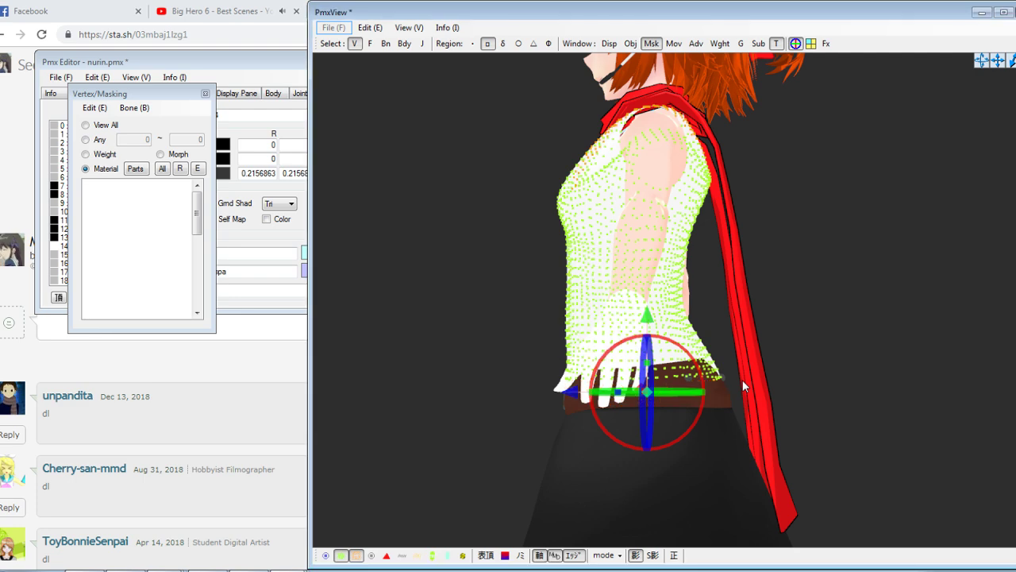
{"action": "right_click_drag", "start_coordinate": [723, 393], "coordinate": [682, 426]}
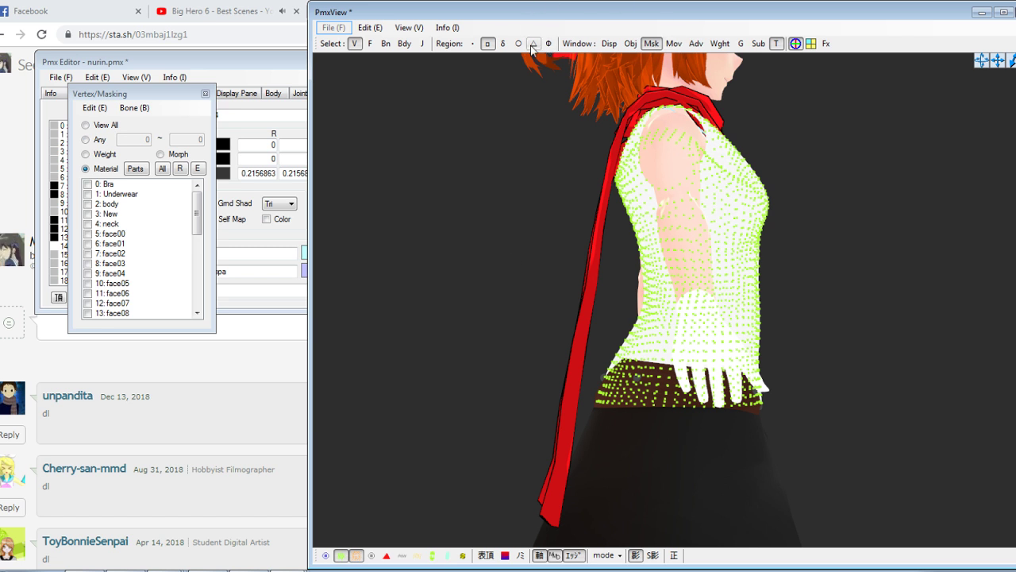
Select the tank top's lowest hem vertices over the belt from the opposite side and delete them
{"action": "mouse_move", "coordinate": [770, 455]}
{"action": "left_mouse_down"}
{"action": "mouse_move", "coordinate": [578, 414]}
{"action": "mouse_move", "coordinate": [596, 372]}
{"action": "mouse_move", "coordinate": [874, 385]}
{"action": "left_mouse_up"}
{"action": "mouse_move", "coordinate": [725, 479]}
{"action": "left_mouse_down"}
{"action": "mouse_move", "coordinate": [558, 397]}
{"action": "mouse_move", "coordinate": [755, 397]}
{"action": "mouse_move", "coordinate": [804, 419]}
{"action": "mouse_move", "coordinate": [702, 480]}
{"action": "left_mouse_up"}
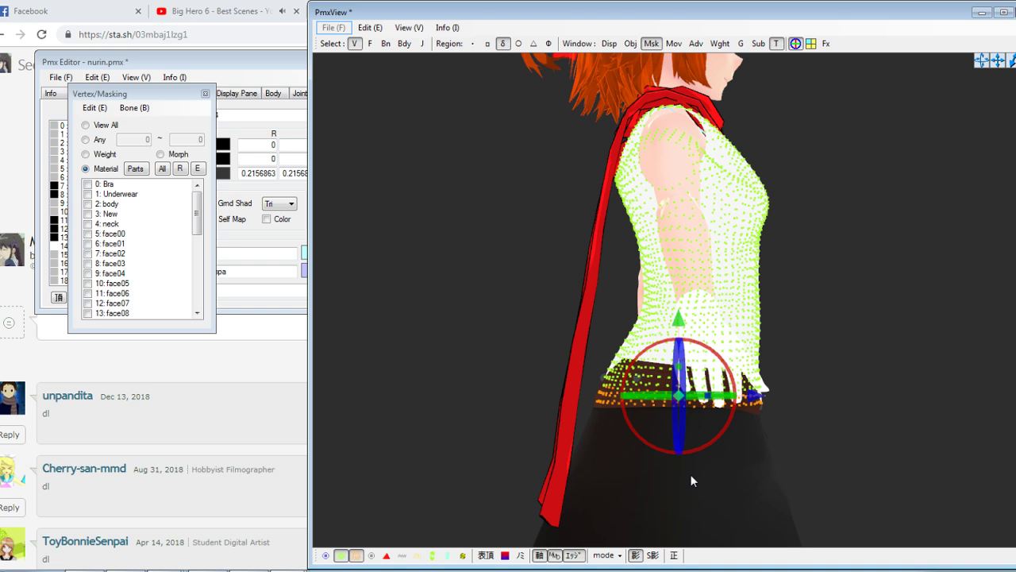
{"action": "key", "text": "Delete"}
{"action": "key", "text": "Return"}
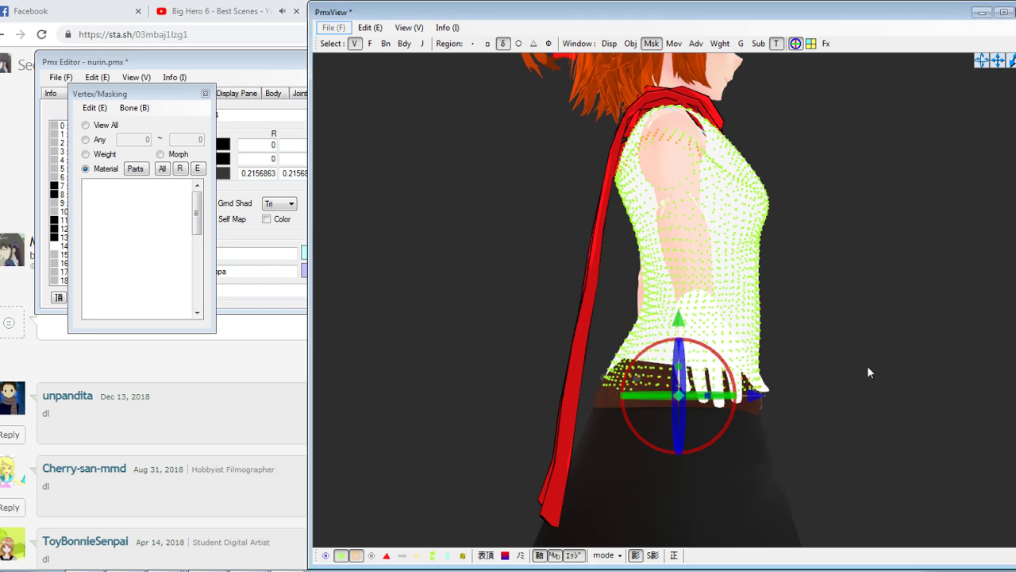
Delete the tank top's remaining lowest hem vertices that overlap the belt in the front view
{"action": "right_click_drag", "start_coordinate": [867, 366], "coordinate": [809, 368]}
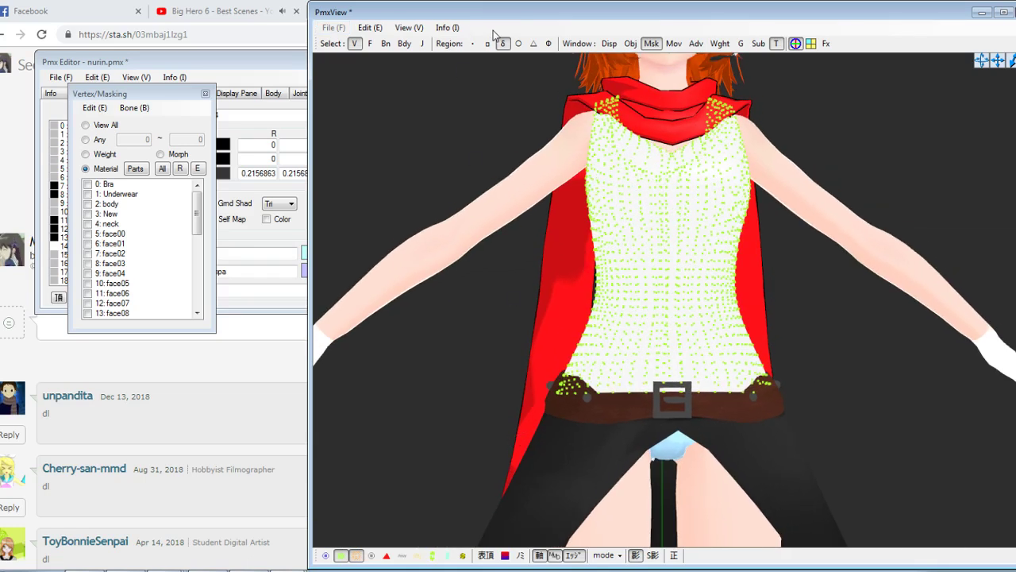
{"action": "left_click_drag", "start_coordinate": [493, 465], "coordinate": [827, 386]}
{"action": "key", "text": "Delete"}
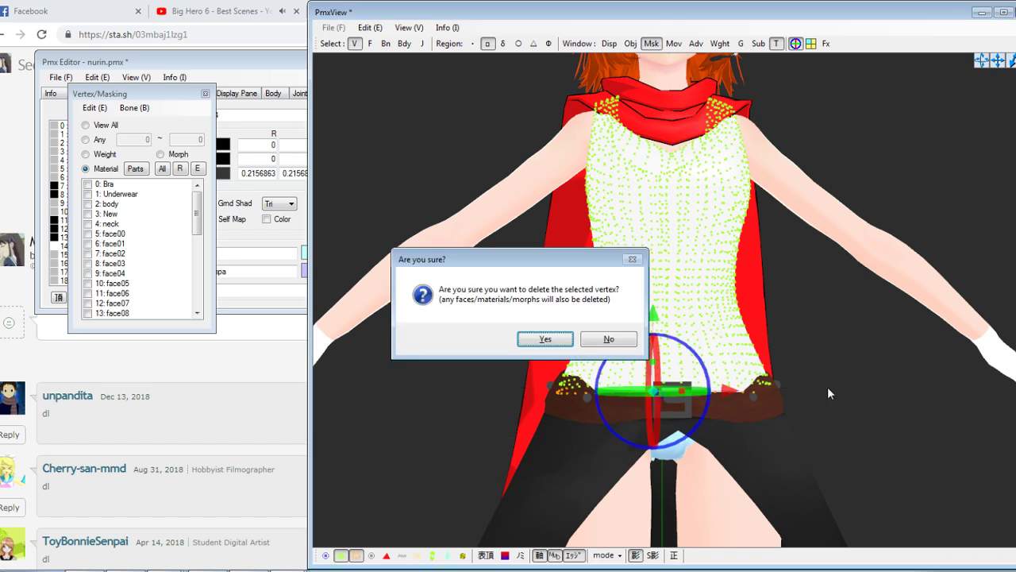
{"action": "key", "text": "Return"}
Delete the tank top's lowest vertex rows over the belt in the back view, in two passes
{"action": "right_click_drag", "start_coordinate": [835, 384], "coordinate": [671, 437]}
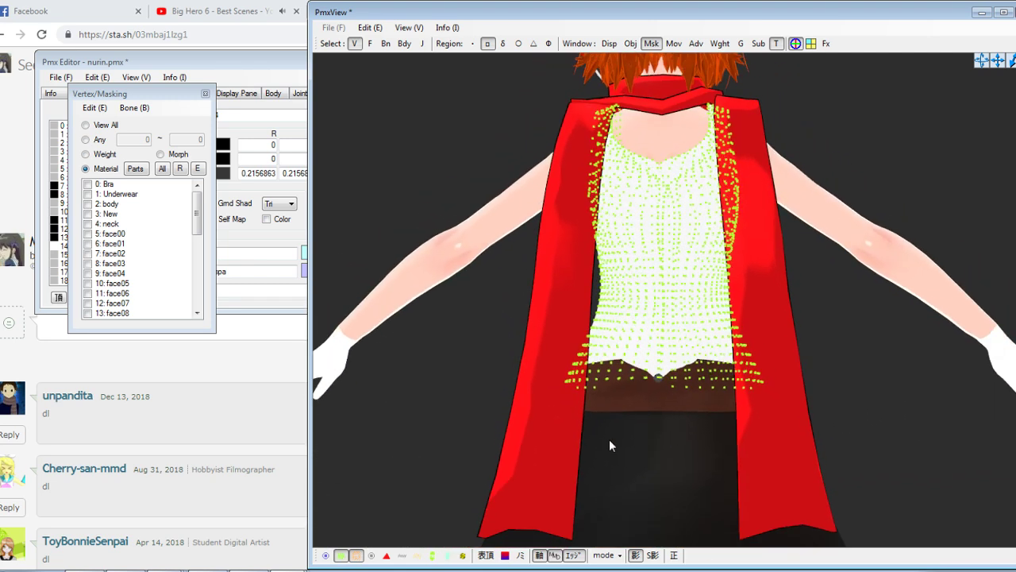
{"action": "left_click_drag", "start_coordinate": [617, 421], "coordinate": [813, 382]}
{"action": "key", "text": "Delete"}
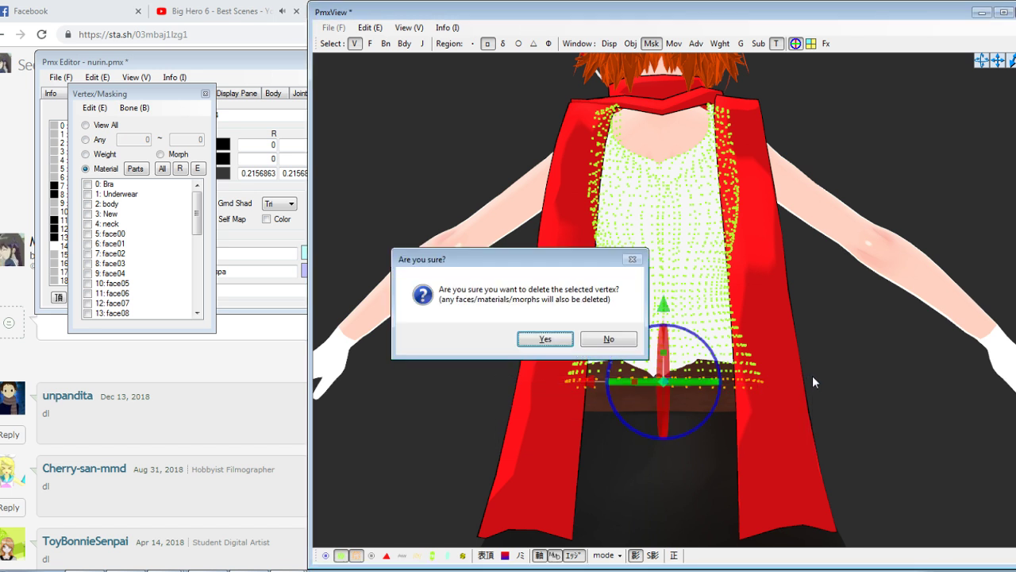
{"action": "key", "text": "Return"}
{"action": "left_click_drag", "start_coordinate": [492, 446], "coordinate": [845, 365]}
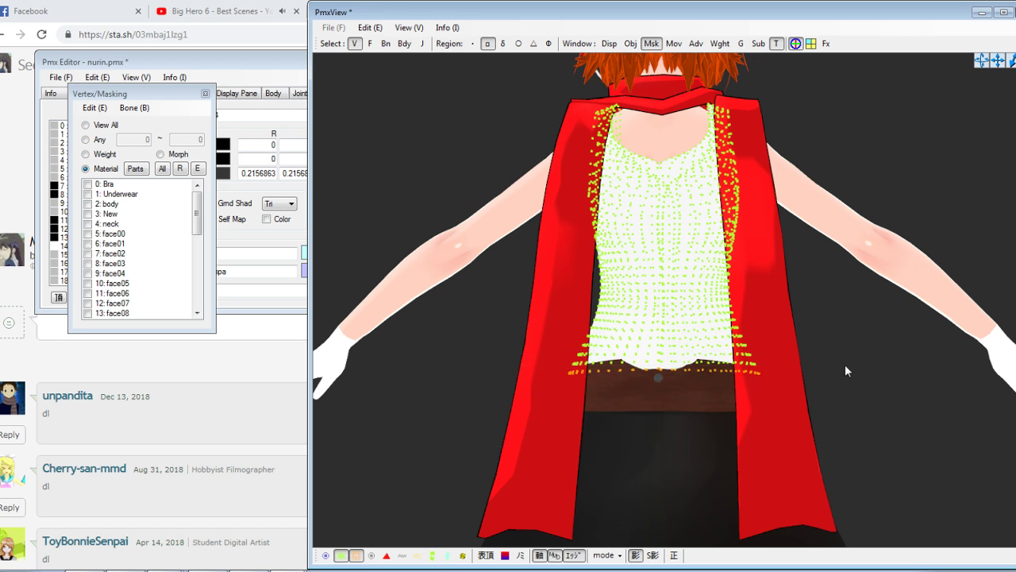
{"action": "key", "text": "Delete"}
{"action": "key", "text": "Return"}
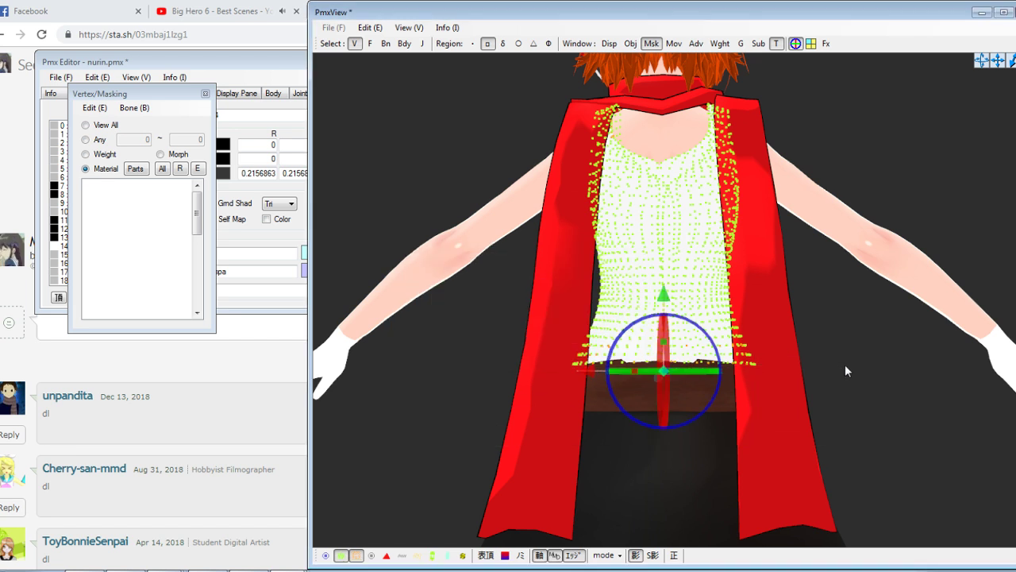
Select the tank top's bottom vertex row and move it down to the belt's upper edge, checking the hem from several sides
{"action": "right_click_drag", "start_coordinate": [731, 417], "coordinate": [675, 423]}
{"action": "scroll", "coordinate": [681, 423], "scroll_direction": "down", "scroll_amount": 1}
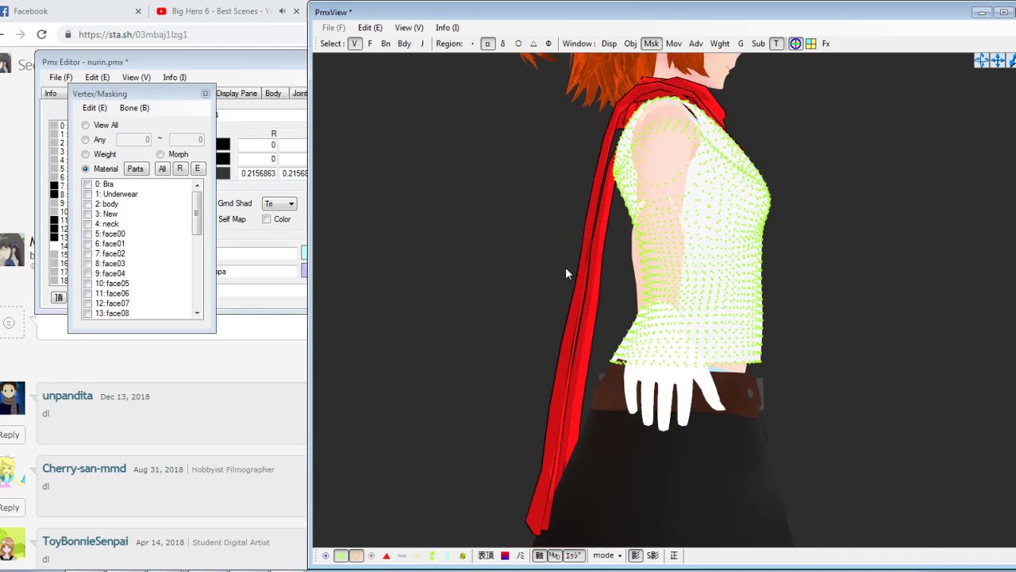
{"action": "left_click_drag", "start_coordinate": [570, 485], "coordinate": [833, 362]}
{"action": "right_click_drag", "start_coordinate": [834, 361], "coordinate": [784, 353]}
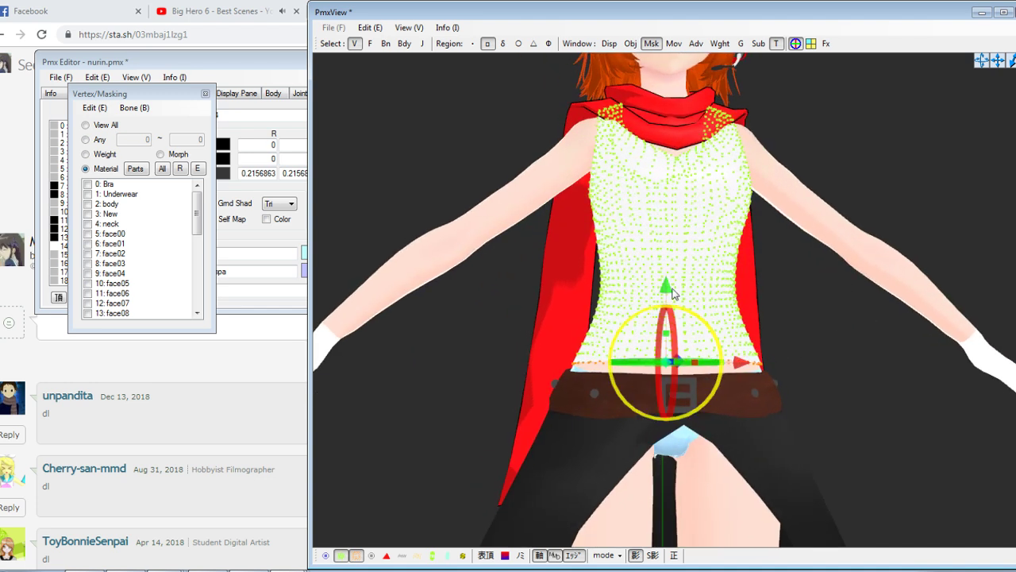
{"action": "left_click_drag", "start_coordinate": [665, 290], "coordinate": [666, 302]}
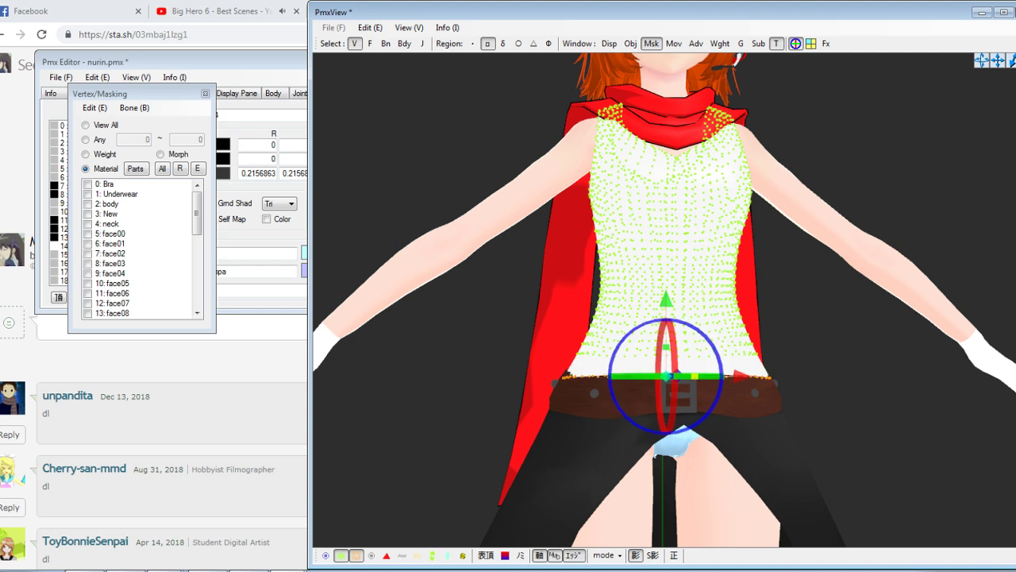
{"action": "right_click_drag", "start_coordinate": [786, 343], "coordinate": [846, 344]}
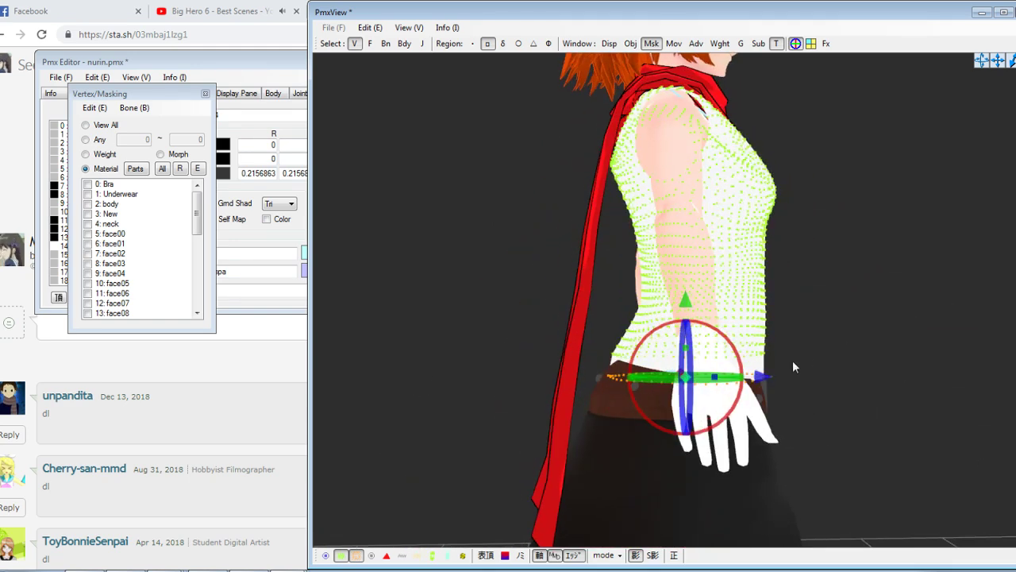
{"action": "right_click_drag", "start_coordinate": [606, 381], "coordinate": [640, 327]}
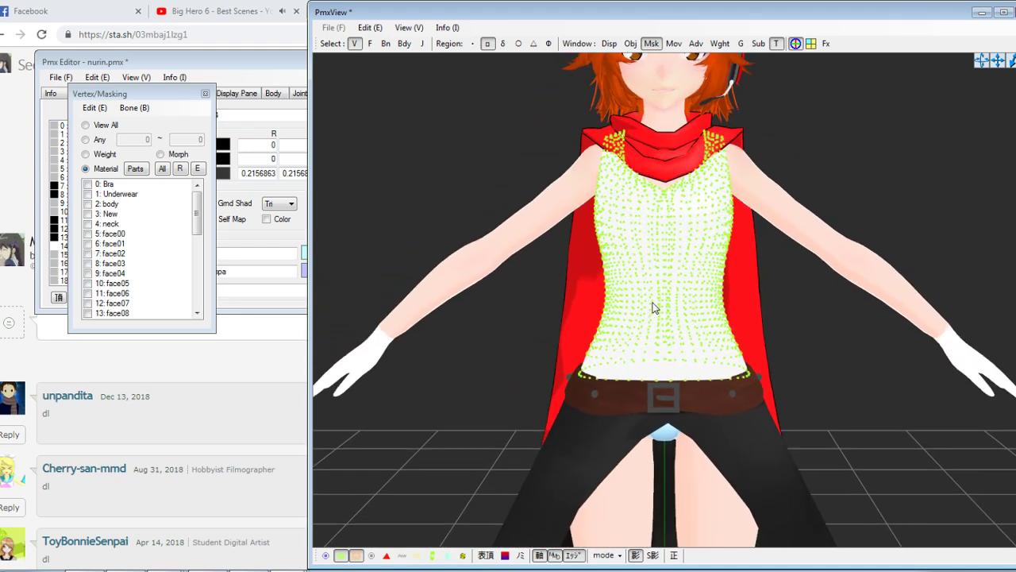
Switch to PaintTool SAI and examine the outfit's top and sleeves on the reference drawing
{"action": "left_click_drag", "start_coordinate": [999, 64], "coordinate": [959, 95]}
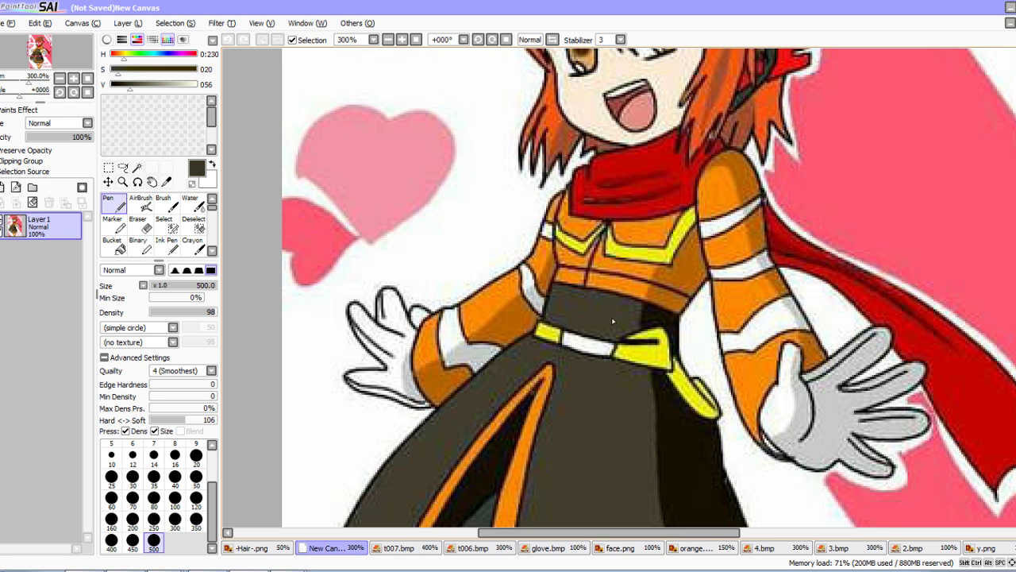
{"action": "scroll", "coordinate": [612, 320], "scroll_direction": "down", "scroll_amount": 2}
{"action": "scroll", "coordinate": [651, 296], "scroll_direction": "up", "scroll_amount": 3}
{"action": "left_click_drag", "start_coordinate": [659, 293], "coordinate": [638, 317]}
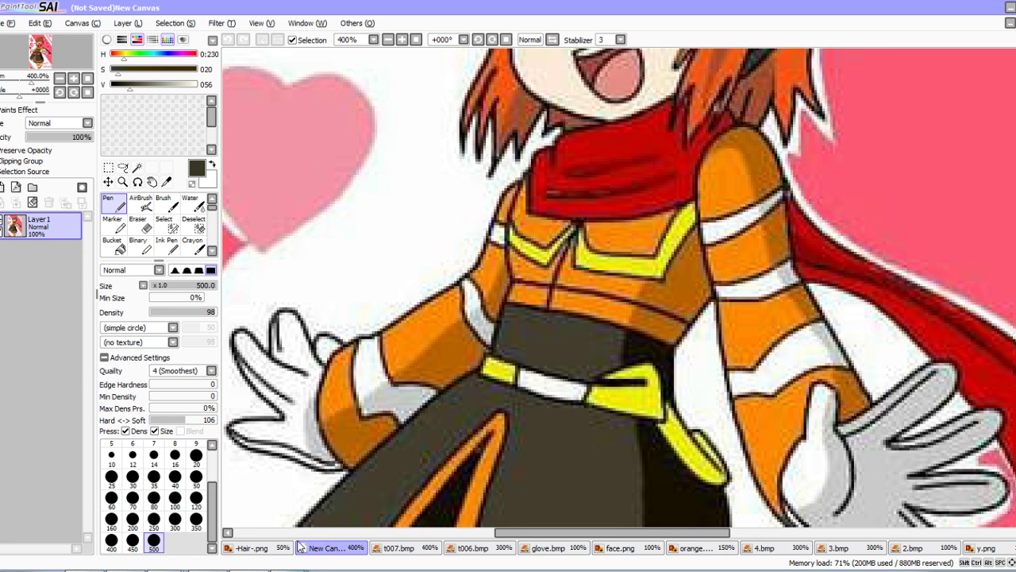
Switch to the browser and check the YouTube live stream dashboard
{"action": "left_click", "coordinate": [204, 571]}
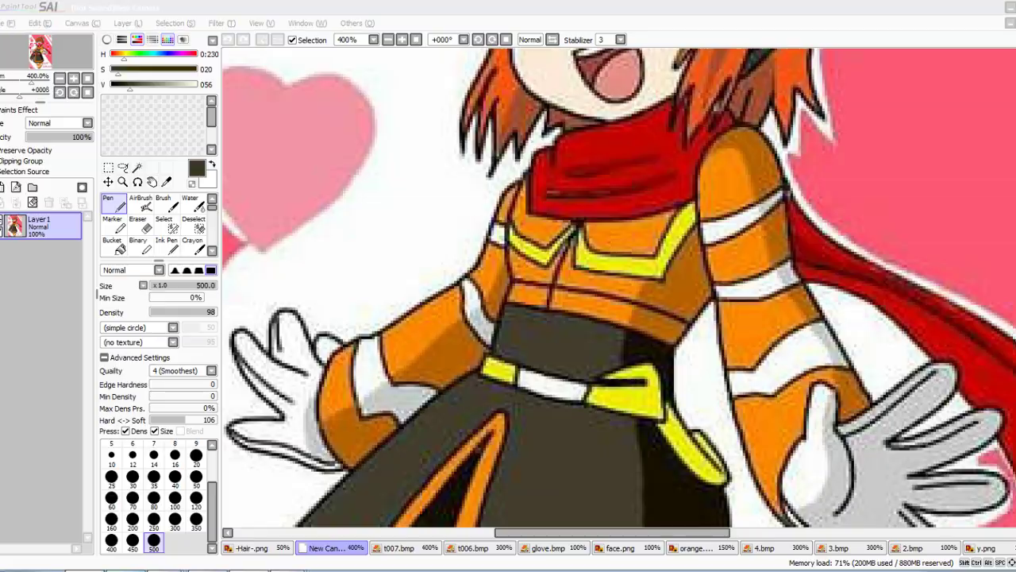
{"action": "left_click", "coordinate": [227, 11]}
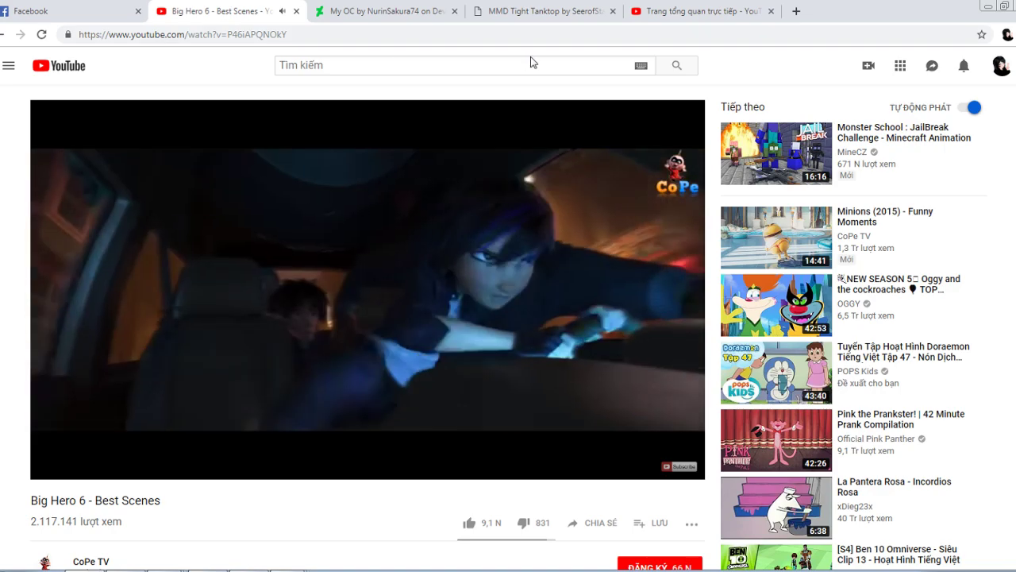
{"action": "left_click", "coordinate": [698, 11]}
{"action": "scroll", "coordinate": [508, 435], "scroll_direction": "down", "scroll_amount": 3}
{"action": "scroll", "coordinate": [501, 432], "scroll_direction": "up", "scroll_amount": 3}
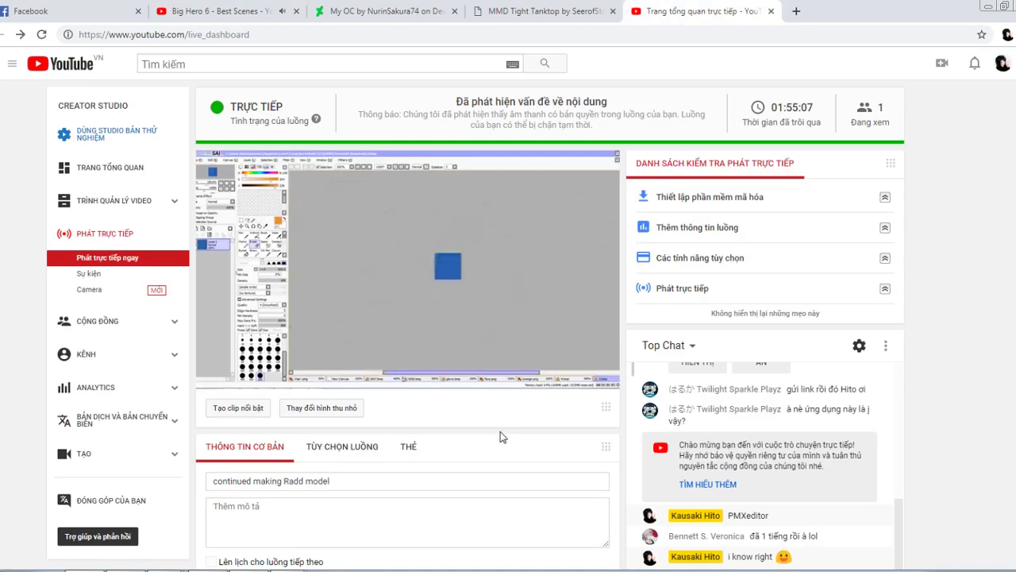
Return to the Big Hero 6 - Best Scenes video and skip ahead in it
{"action": "left_click", "coordinate": [243, 8]}
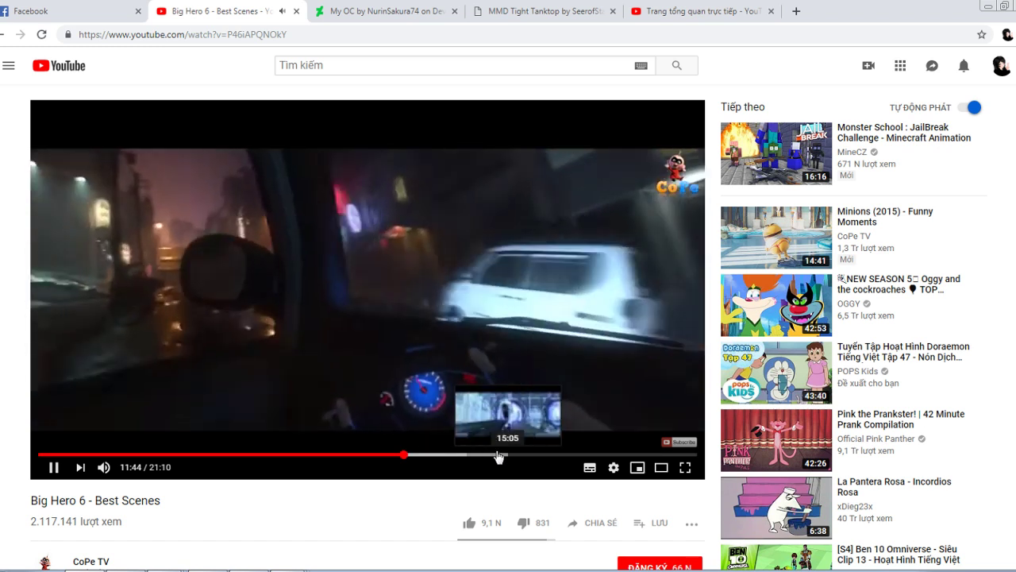
{"action": "left_click", "coordinate": [480, 454]}
{"action": "left_click", "coordinate": [427, 455]}
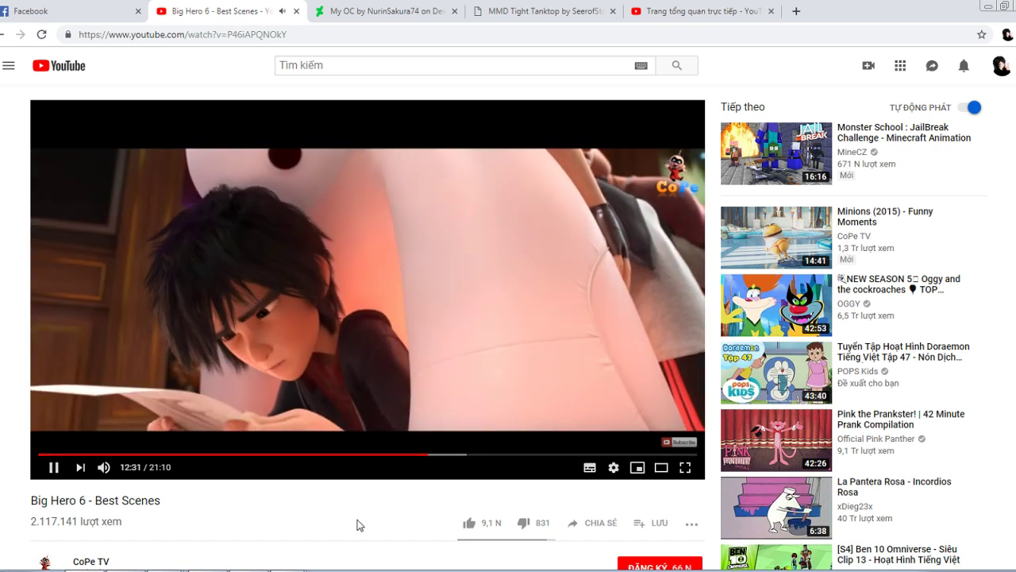
{"action": "key", "text": "Right"}
{"action": "key", "text": "Right"}
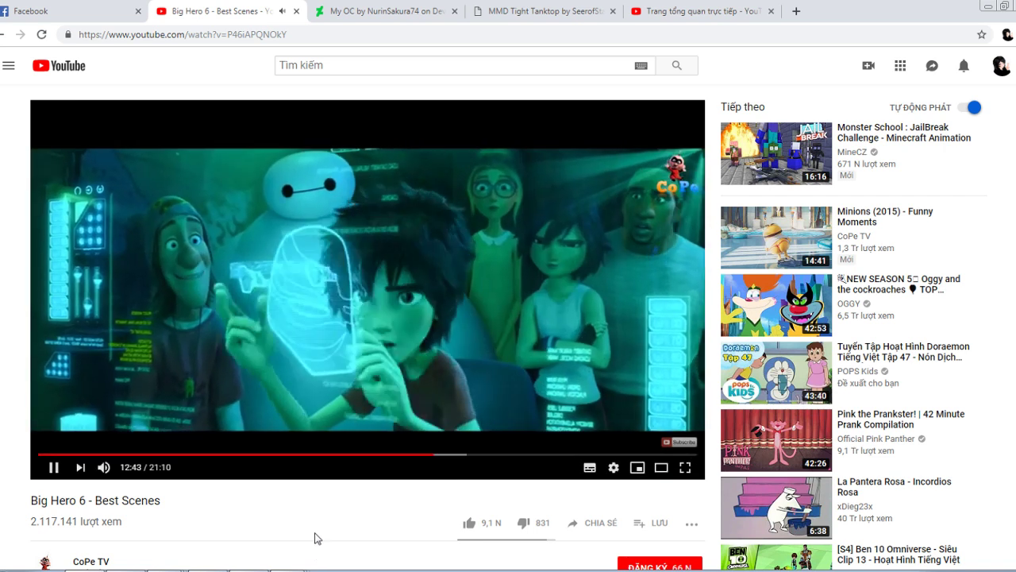
{"action": "key", "text": "alt+Tab"}
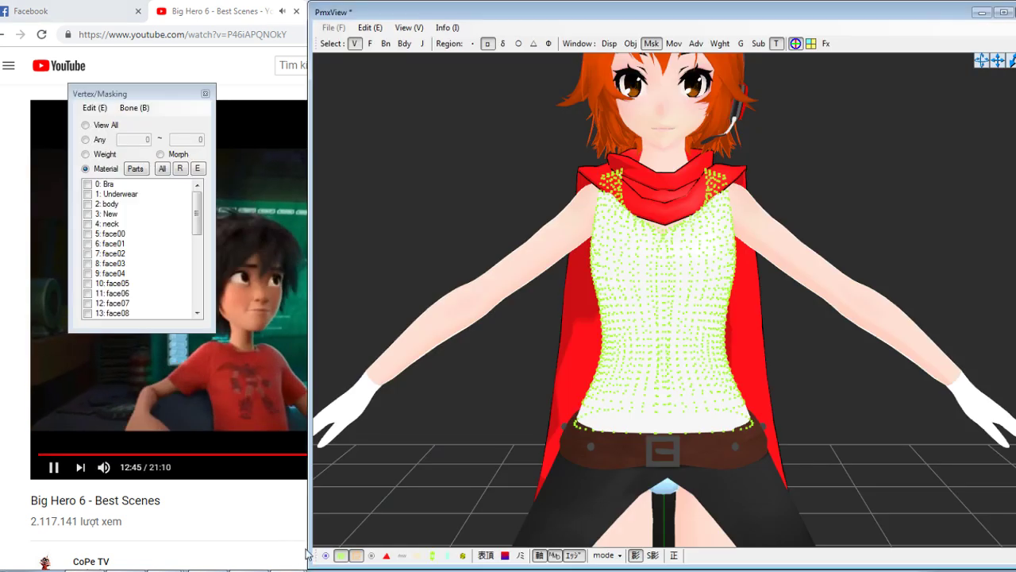
{"action": "key", "text": "alt+Tab"}
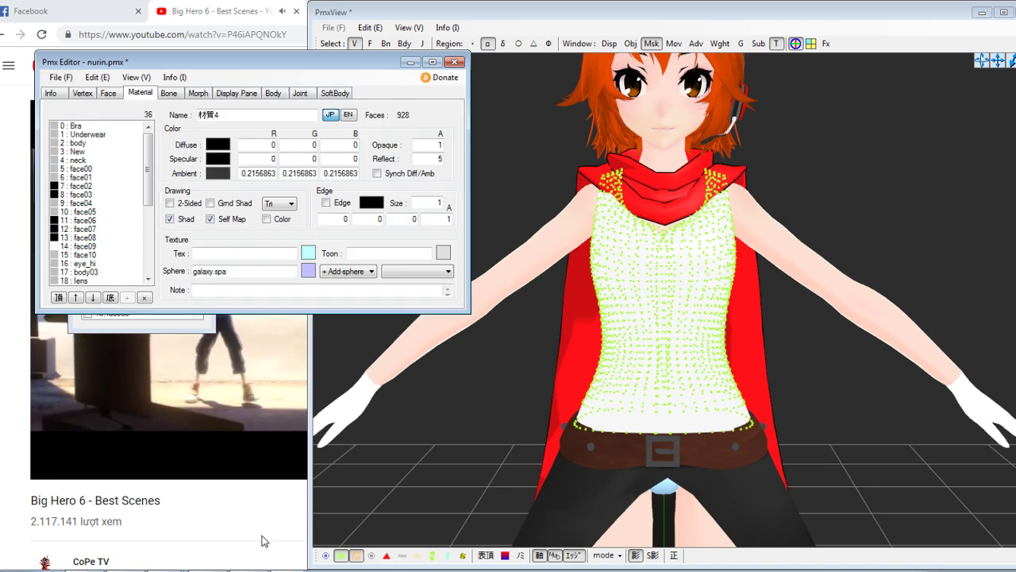
{"action": "left_click", "coordinate": [189, 504]}
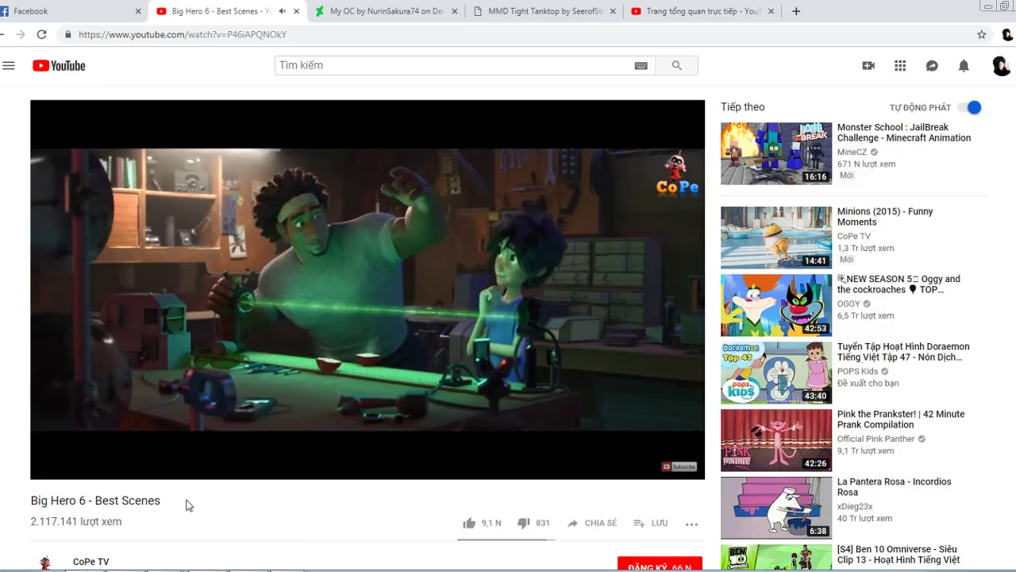
Go back from the MMD Tight Tanktop download page to MMD-Mall's Top gallery and open its Sweaters folder
{"action": "left_click", "coordinate": [676, 6]}
{"action": "left_click", "coordinate": [594, 6]}
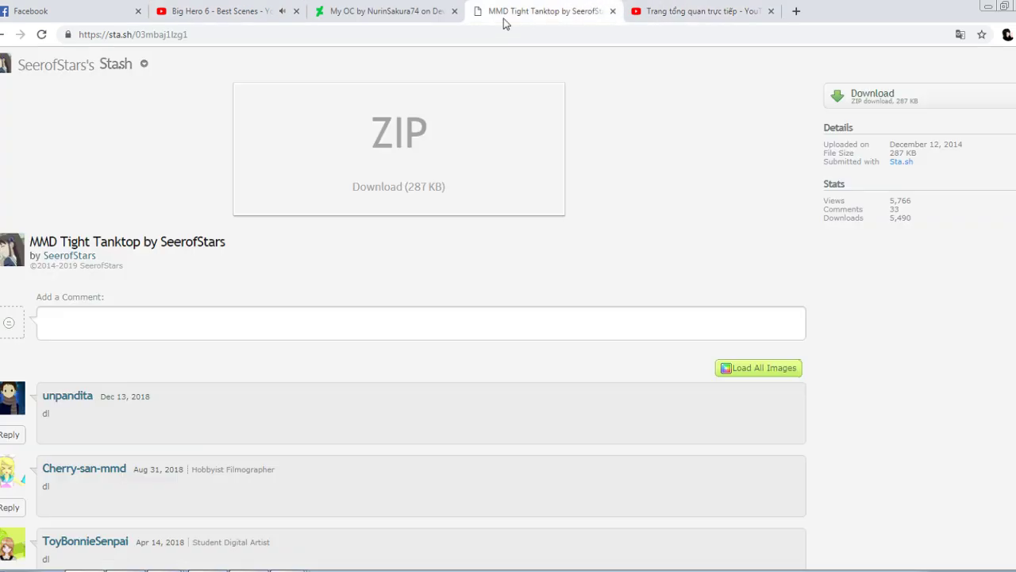
{"action": "left_click", "coordinate": [397, 11]}
{"action": "left_click", "coordinate": [536, 11]}
{"action": "left_click", "coordinate": [561, 32]}
{"action": "key", "text": "Return"}
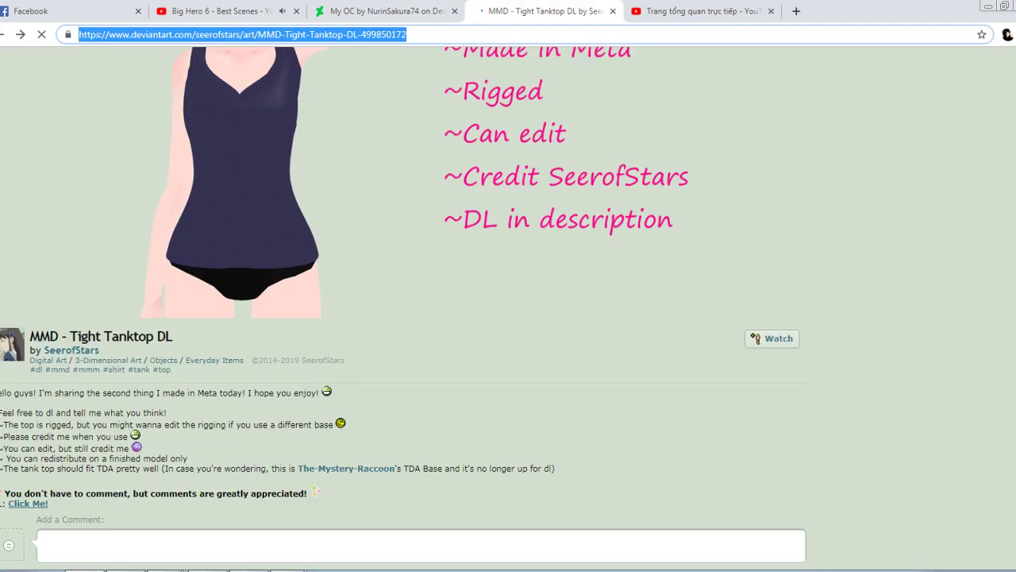
{"action": "left_click", "coordinate": [4, 63]}
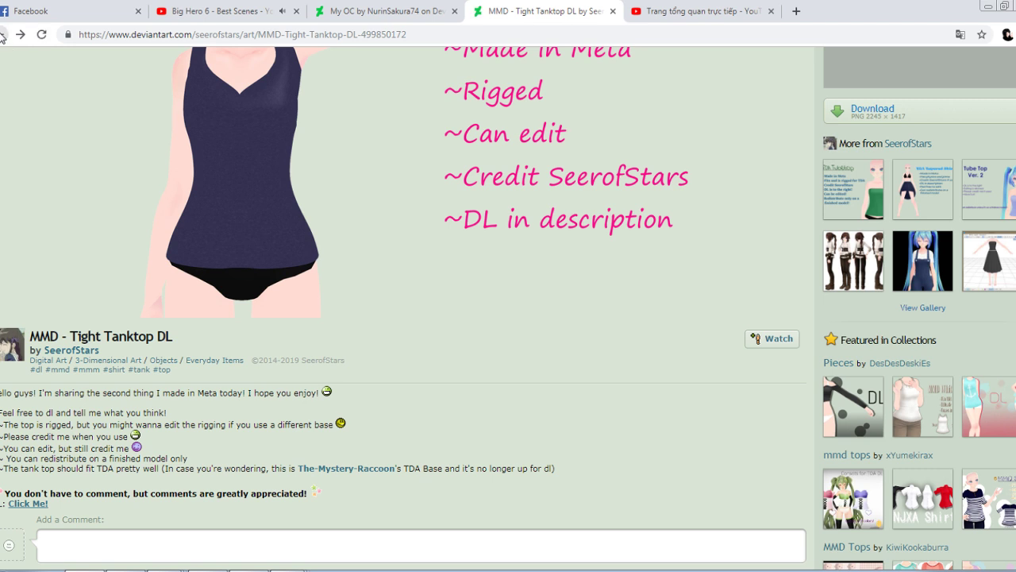
{"action": "scroll", "coordinate": [103, 153], "scroll_direction": "down", "scroll_amount": 3}
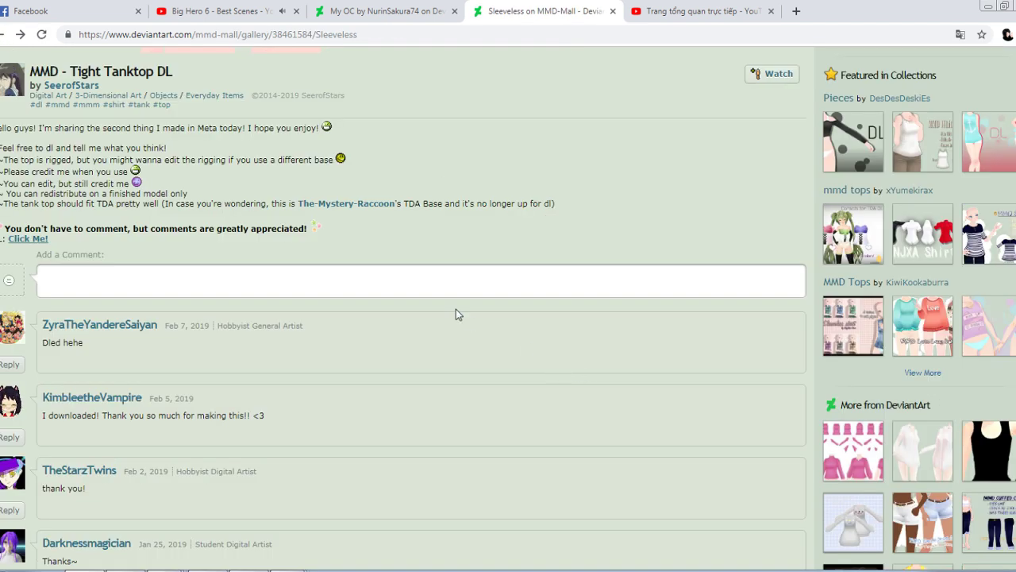
{"action": "left_click", "coordinate": [3, 35]}
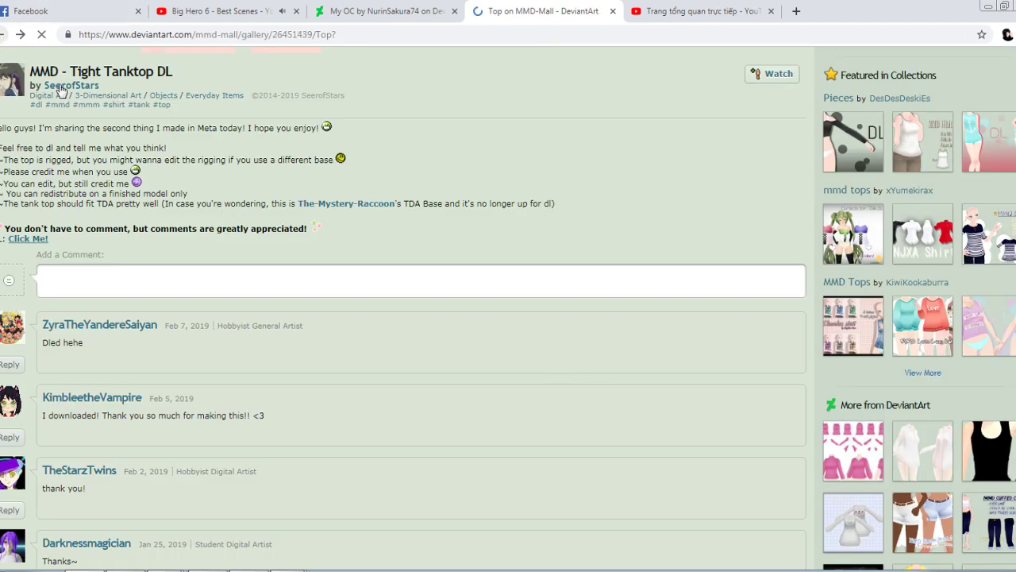
{"action": "scroll", "coordinate": [16, 287], "scroll_direction": "down", "scroll_amount": 3}
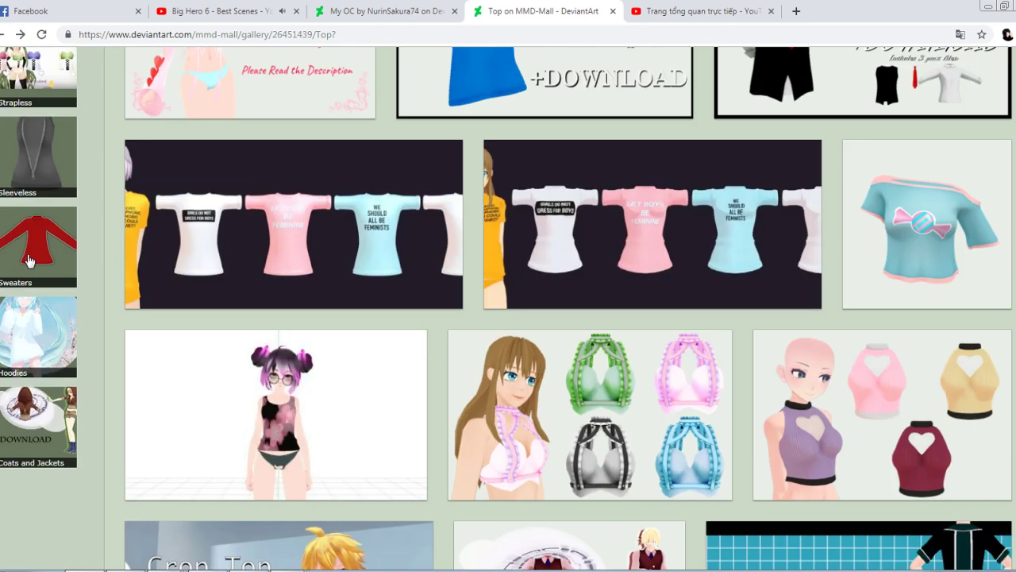
{"action": "left_click", "coordinate": [46, 266]}
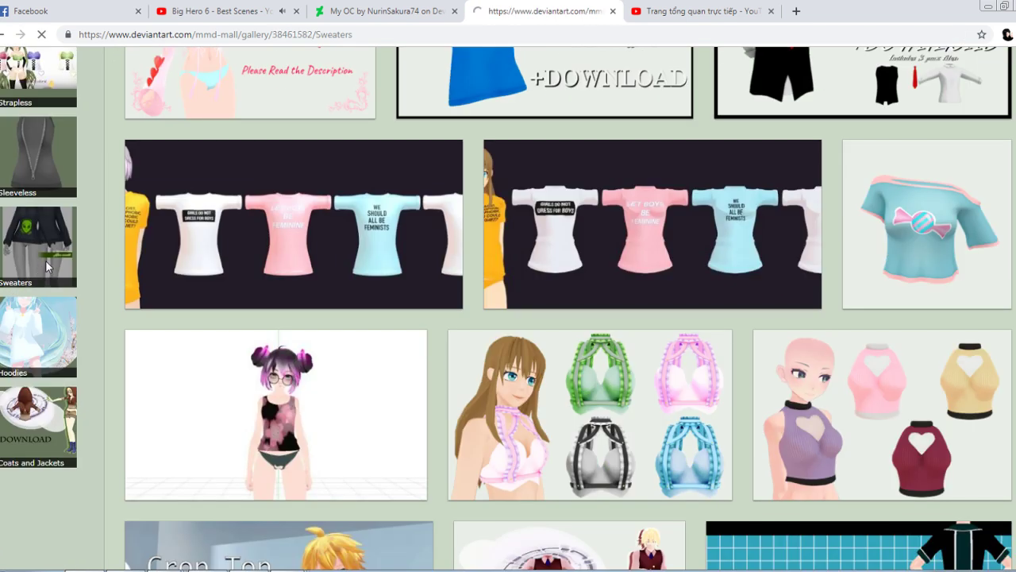
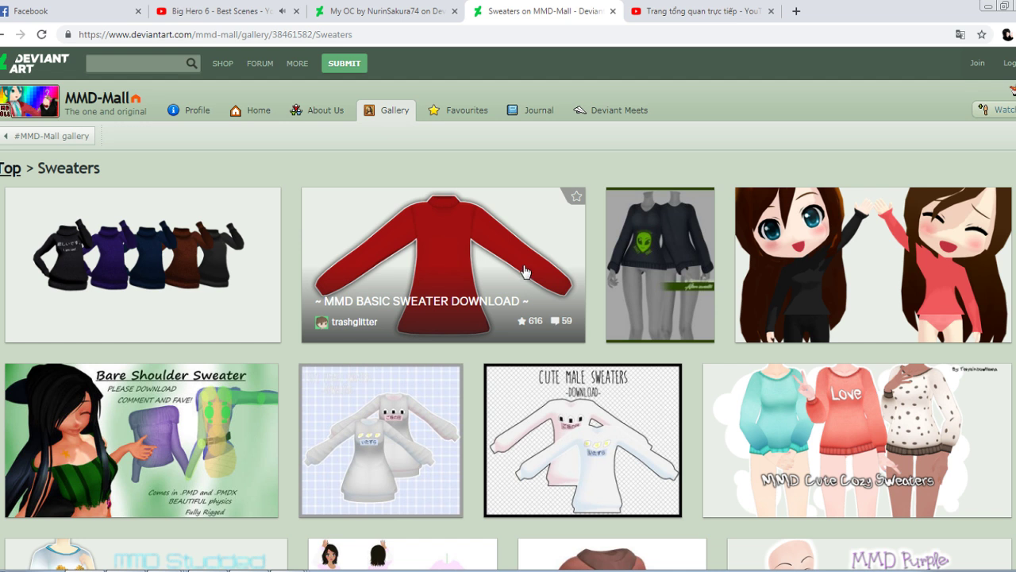
Browse the Sweaters folder, open MMD Cute Cozy Sweaters, and compare it with the reference drawing in PaintTool SAI
{"action": "scroll", "coordinate": [525, 272], "scroll_direction": "down", "scroll_amount": 1}
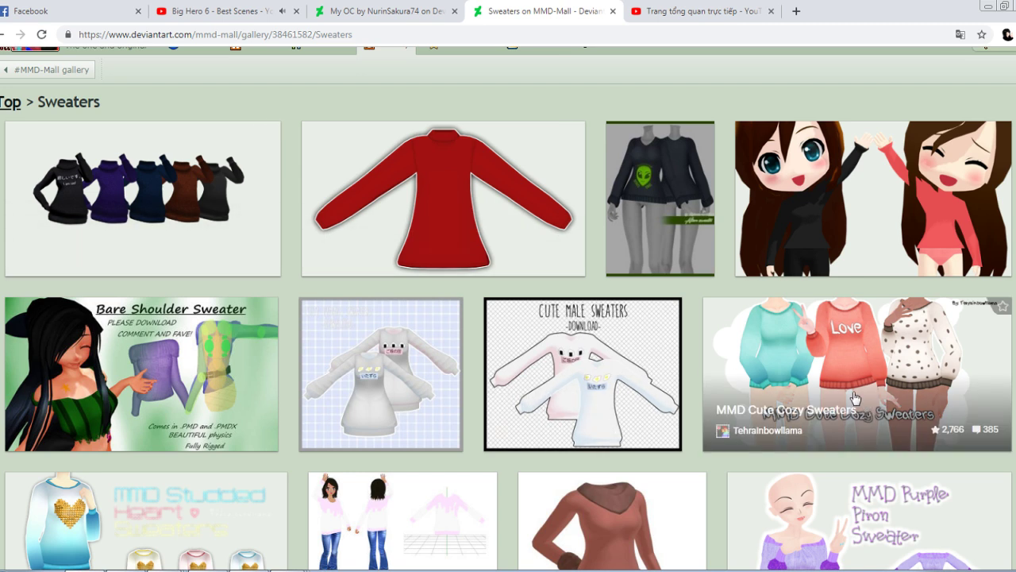
{"action": "scroll", "coordinate": [476, 441], "scroll_direction": "down", "scroll_amount": 1}
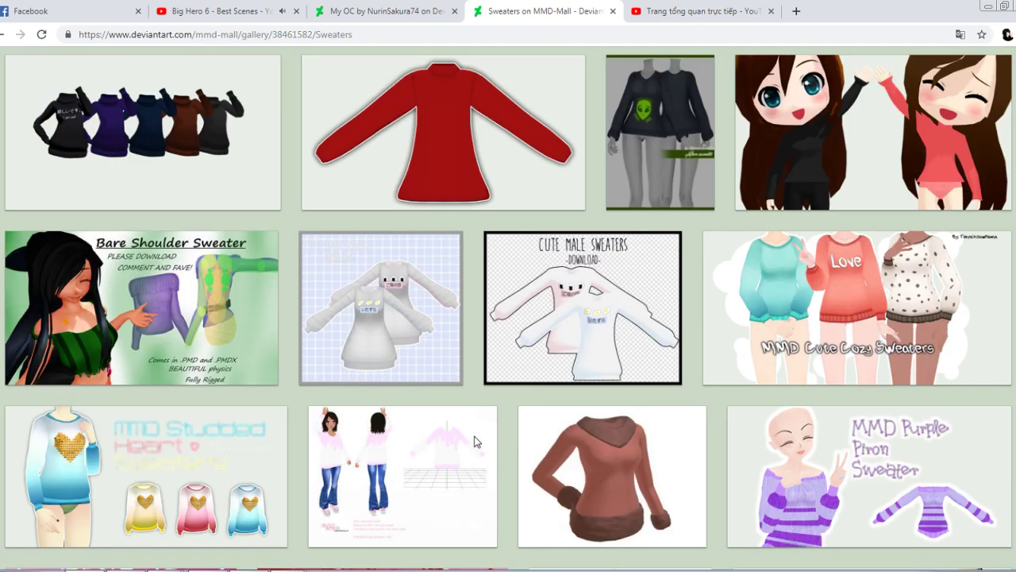
{"action": "left_click", "coordinate": [917, 295]}
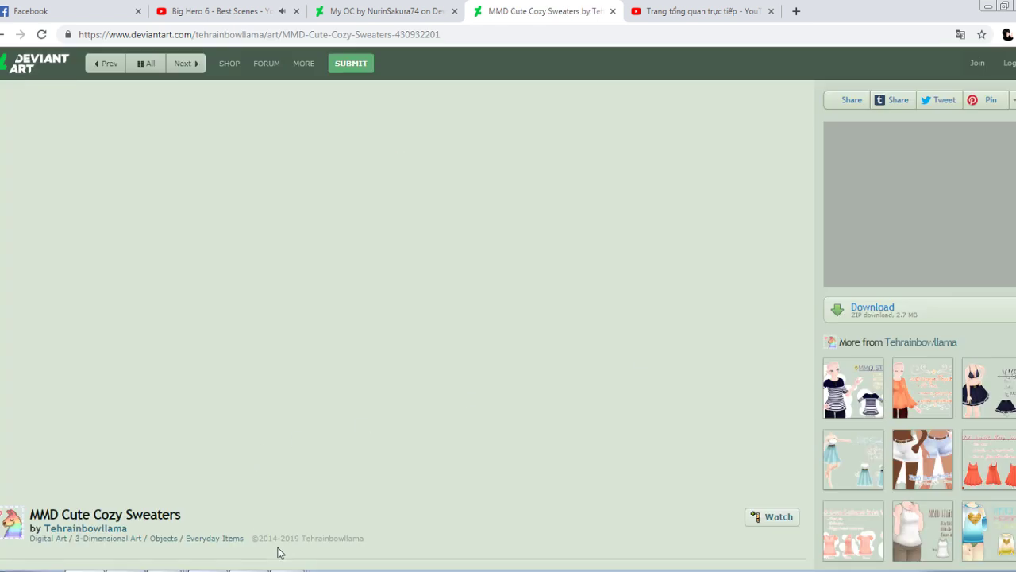
{"action": "left_click", "coordinate": [257, 570]}
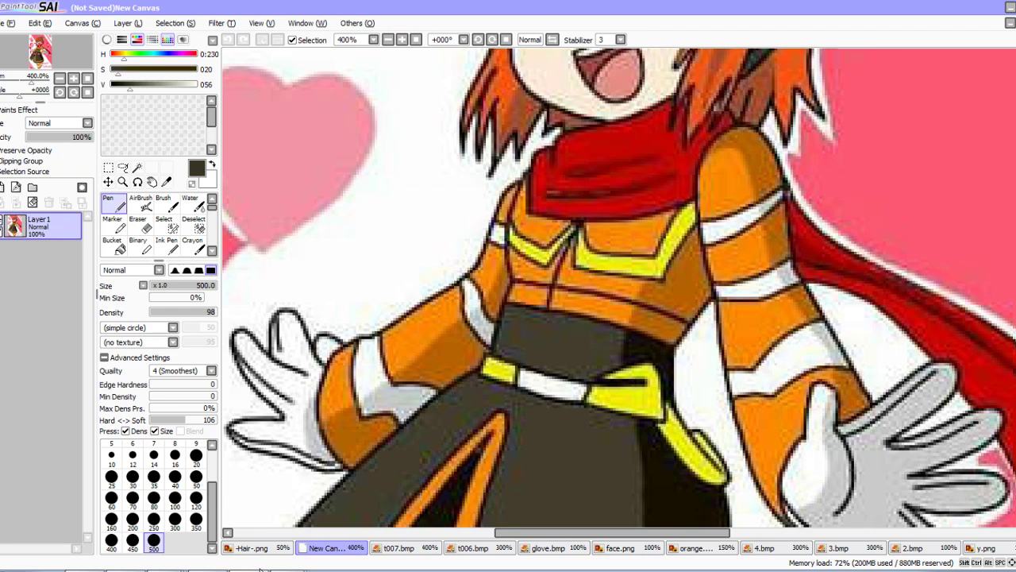
{"action": "left_click", "coordinate": [135, 570]}
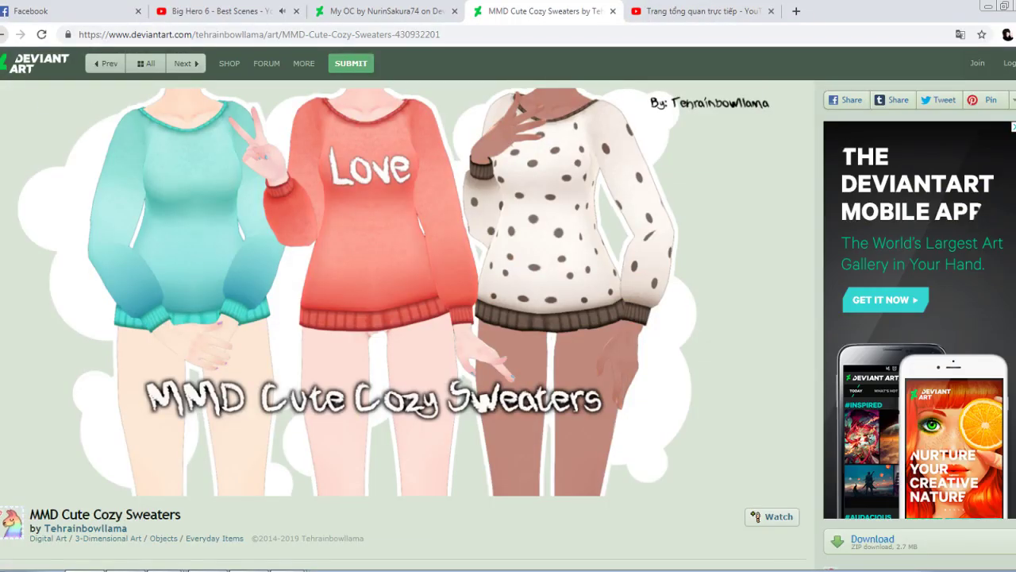
Return to MMD-Mall's Top gallery, find the Off Shoulder crop top in the Long-Sleeved Tops folder, and download its ZIP
{"action": "key", "text": "alt+Left"}
{"action": "key", "text": "alt+Left"}
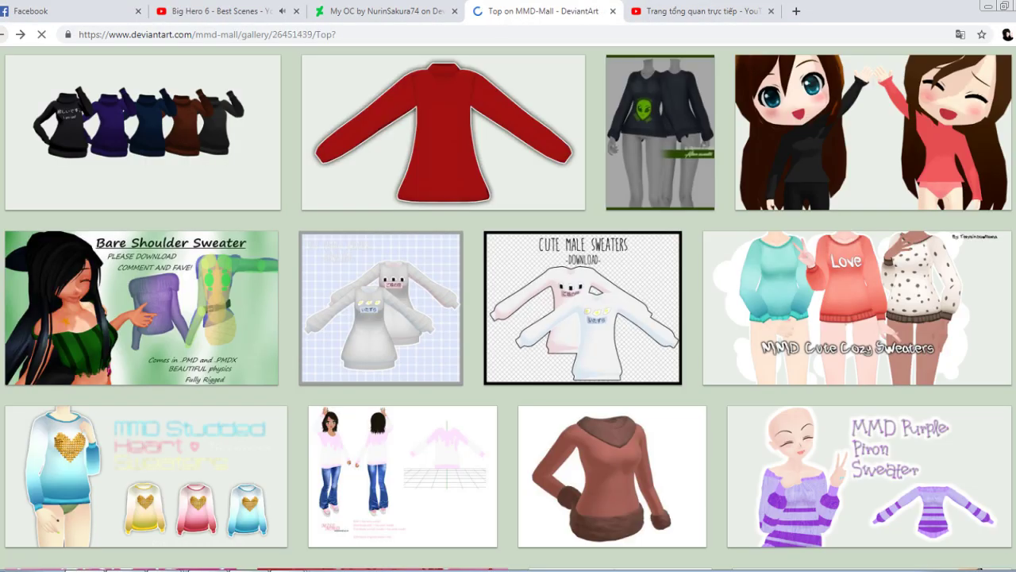
{"action": "scroll", "coordinate": [52, 210], "scroll_direction": "up", "scroll_amount": 4}
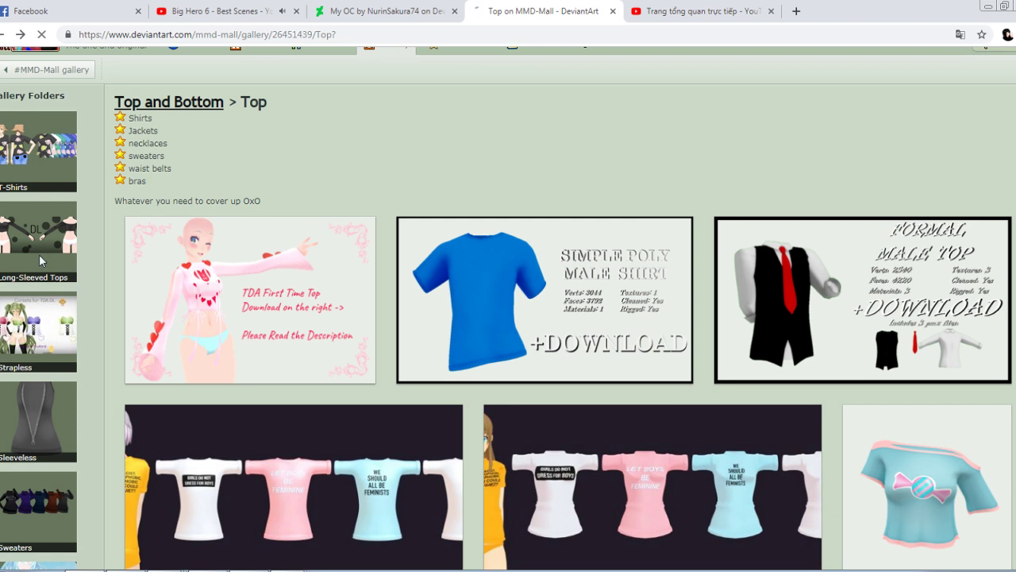
{"action": "left_click", "coordinate": [39, 255]}
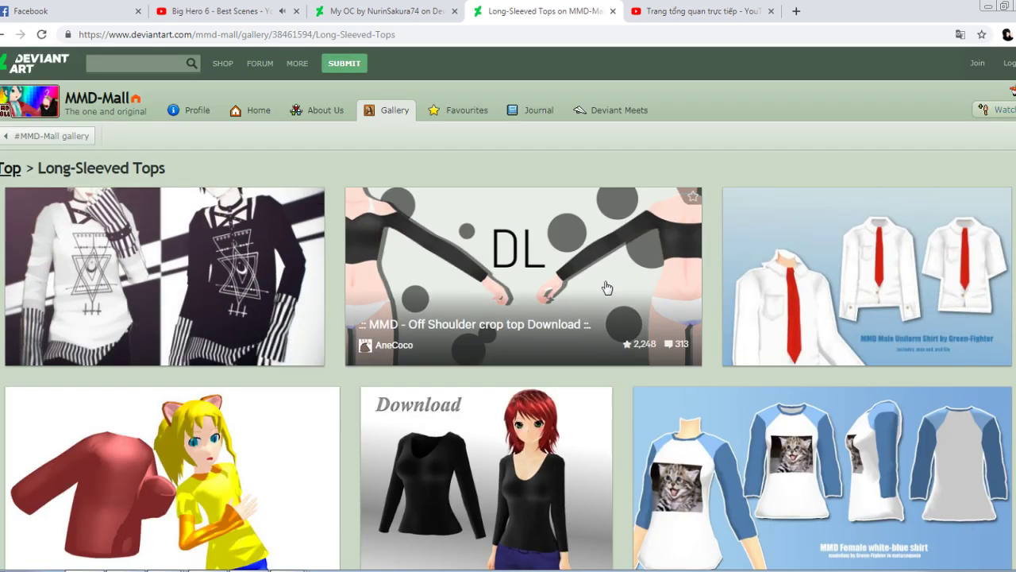
{"action": "left_click", "coordinate": [607, 287]}
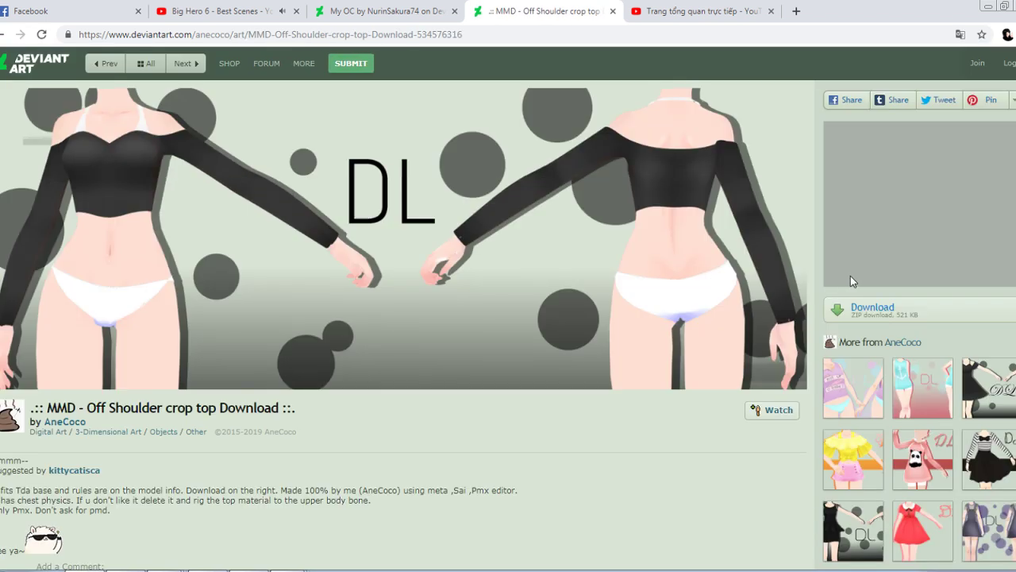
{"action": "left_click", "coordinate": [894, 315]}
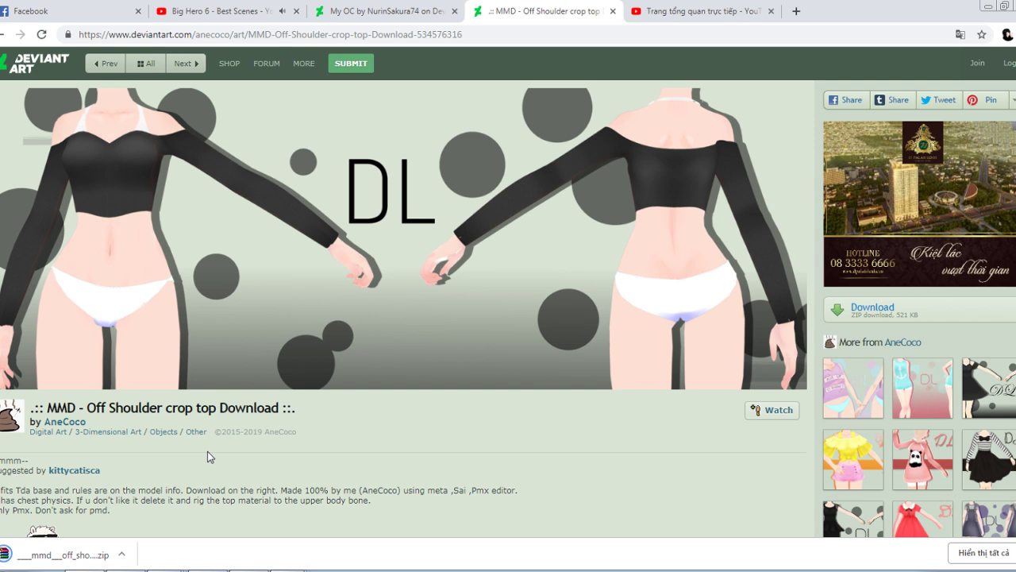
Open the downloaded crop top archive and extract top.pmx from its Off Shoulder top folder into the Nurin OC folder
{"action": "left_click", "coordinate": [64, 554]}
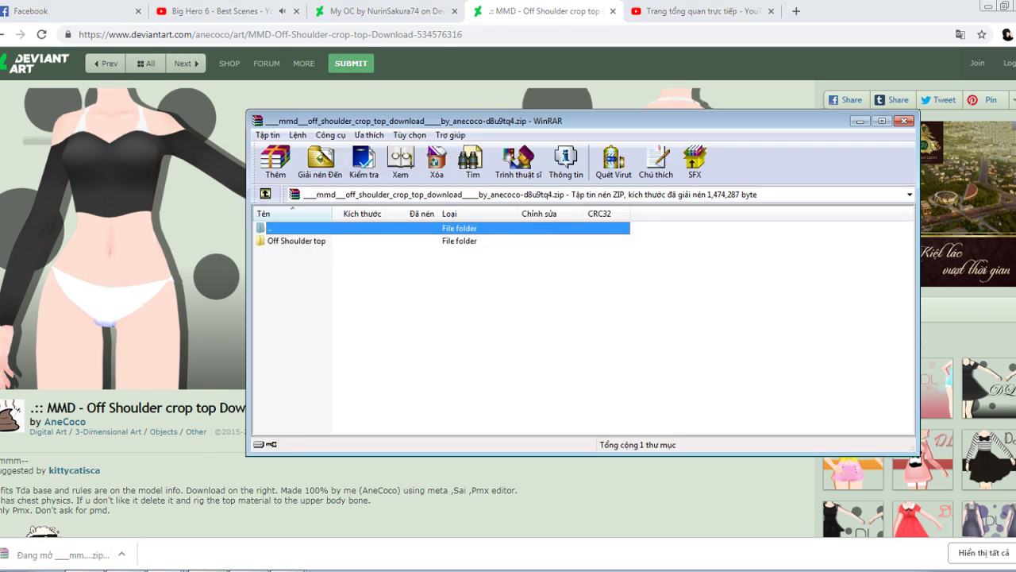
{"action": "left_click", "coordinate": [208, 570]}
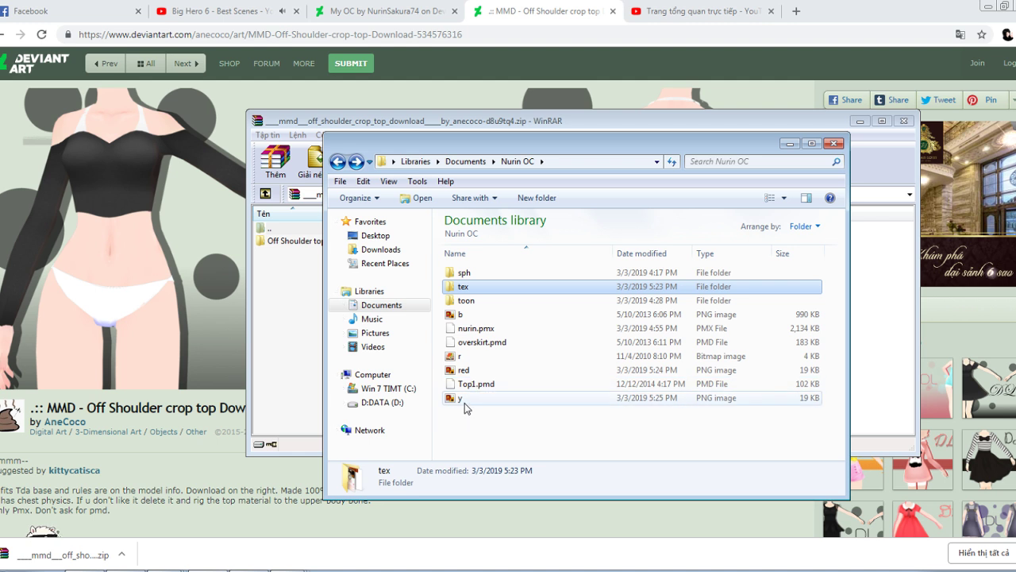
{"action": "left_click", "coordinate": [296, 241]}
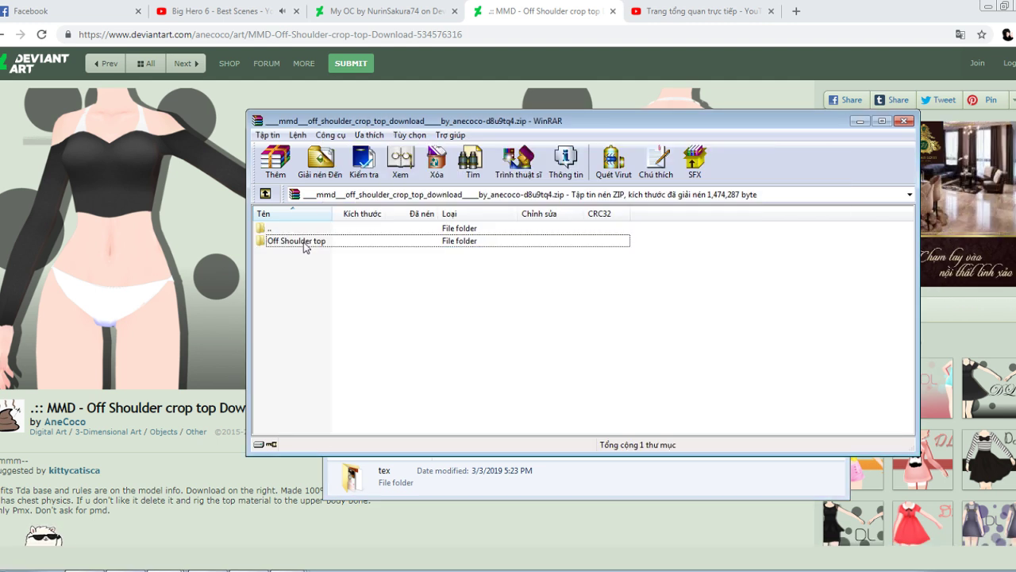
{"action": "double_click", "coordinate": [300, 242]}
{"action": "left_click_drag", "start_coordinate": [298, 294], "coordinate": [559, 478]}
{"action": "left_click", "coordinate": [291, 373]}
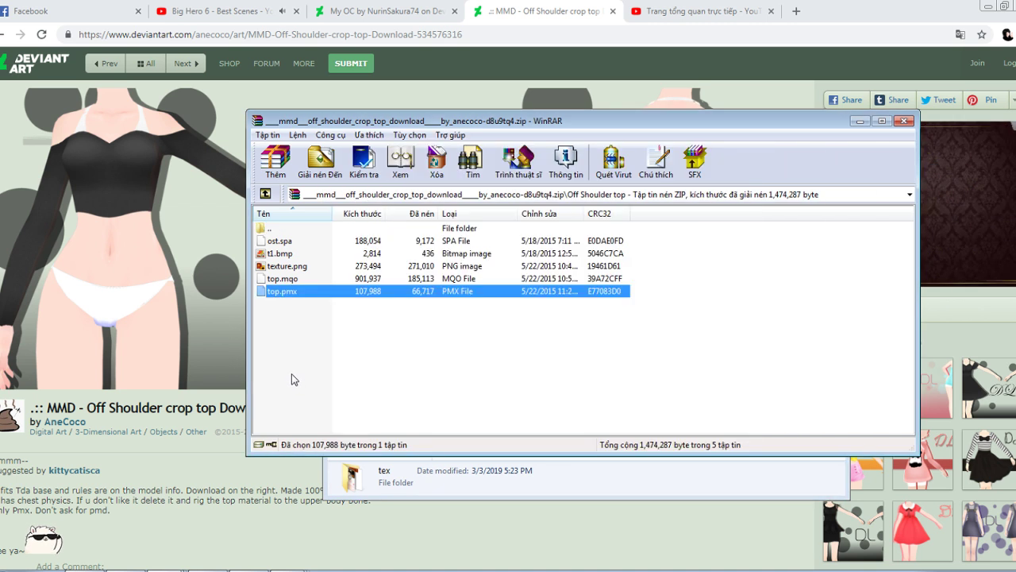
Preview texture.png from the archive, extract it into the Nurin OC folder, and close the archive
{"action": "double_click", "coordinate": [295, 267]}
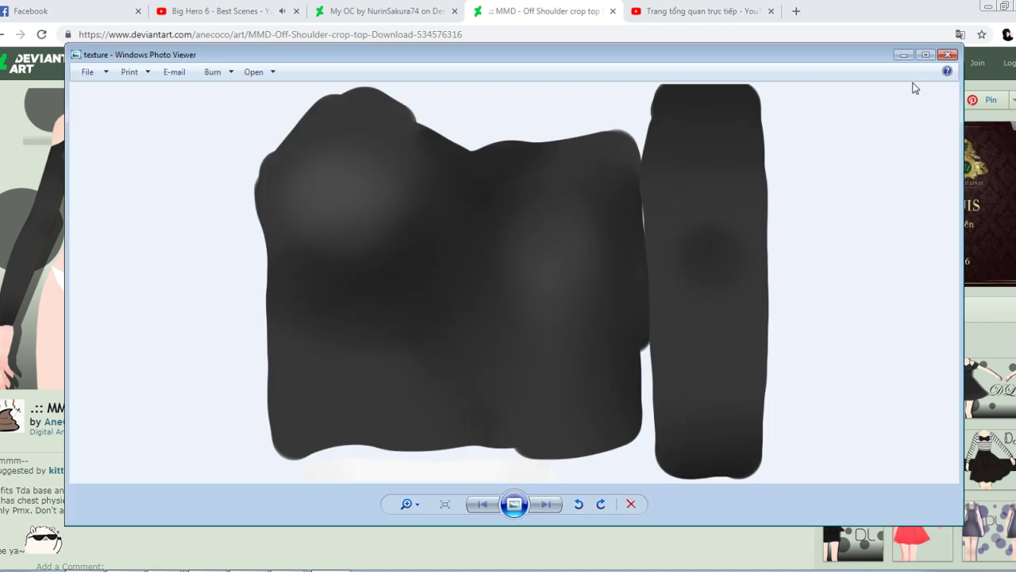
{"action": "left_click", "coordinate": [947, 55]}
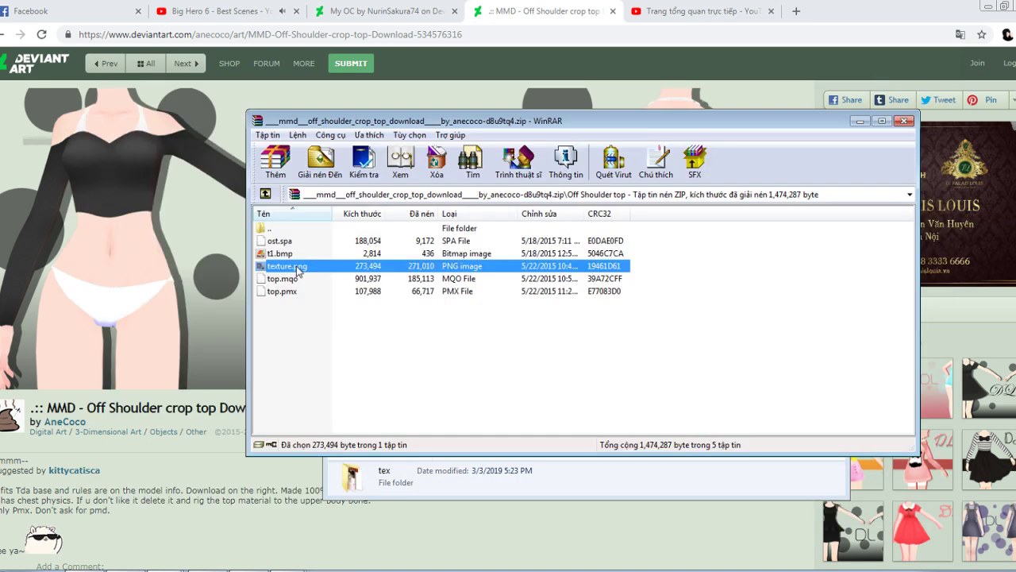
{"action": "left_click_drag", "start_coordinate": [299, 271], "coordinate": [543, 488]}
{"action": "left_click", "coordinate": [277, 357]}
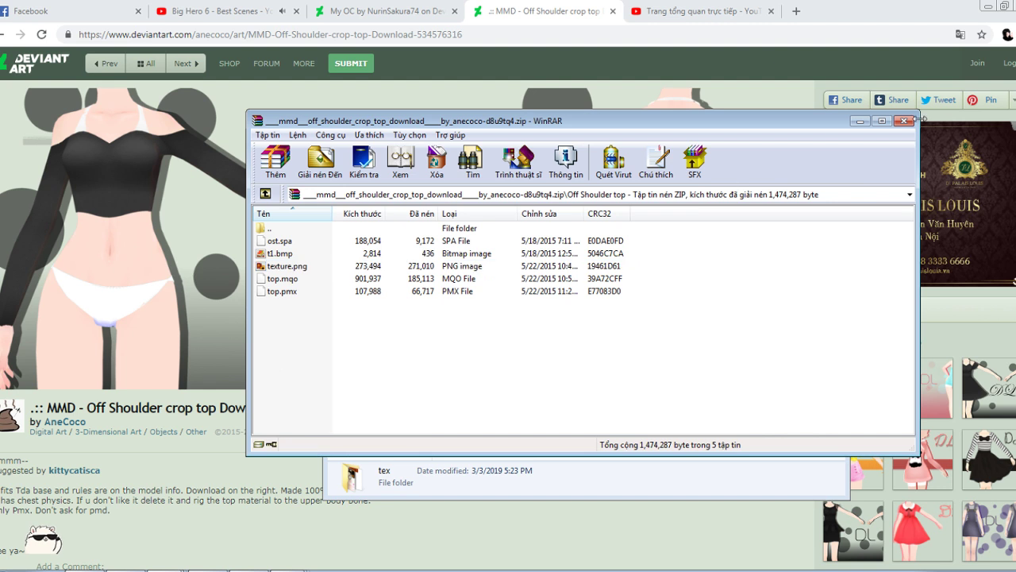
{"action": "left_click", "coordinate": [905, 122]}
Switch to PMX Editor and import Top1.pmd from the Nurin OC folder into the nurin.pmx model at custom scale 1
{"action": "left_click", "coordinate": [294, 569]}
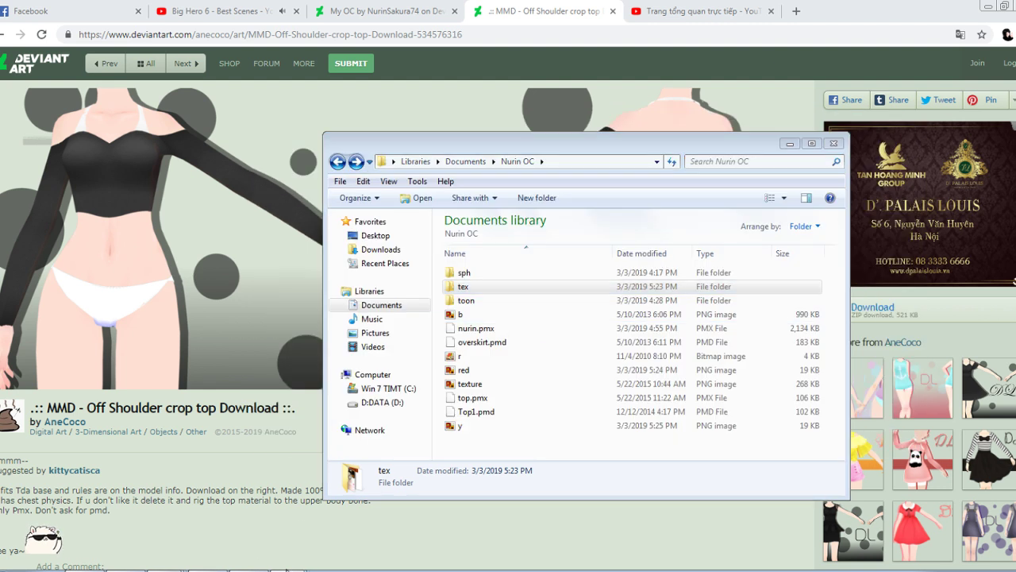
{"action": "key", "text": "alt+Tab"}
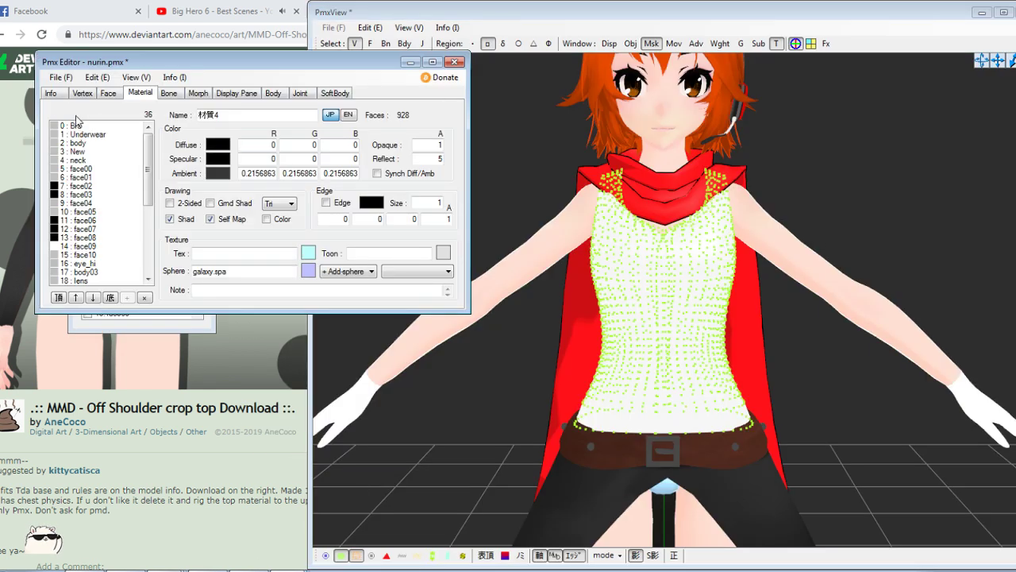
{"action": "left_click", "coordinate": [55, 77]}
{"action": "left_click", "coordinate": [78, 176]}
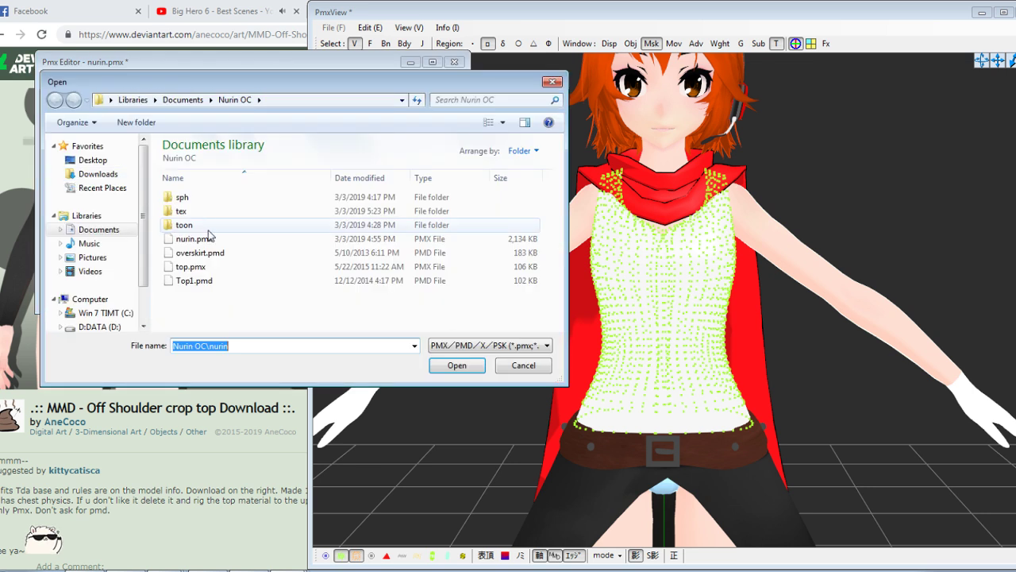
{"action": "left_click", "coordinate": [198, 271]}
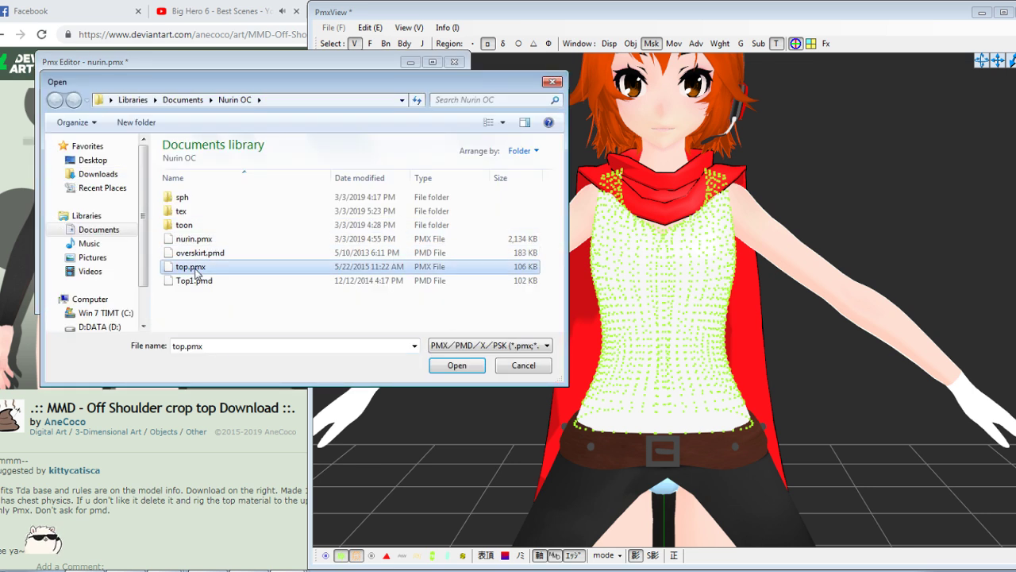
{"action": "double_click", "coordinate": [198, 280]}
{"action": "left_click", "coordinate": [290, 255]}
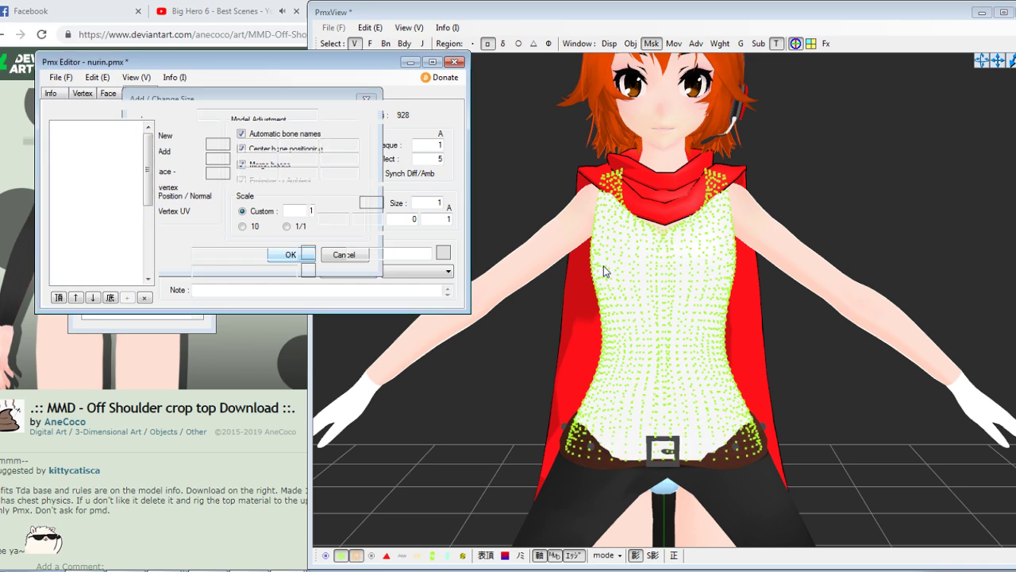
Limit the view to masked parts and try to isolate the last material, number 36, in vertex masking
{"action": "mouse_move", "coordinate": [604, 266]}
{"action": "right_mouse_down"}
{"action": "mouse_move", "coordinate": [666, 255]}
{"action": "mouse_move", "coordinate": [613, 262]}
{"action": "right_mouse_up"}
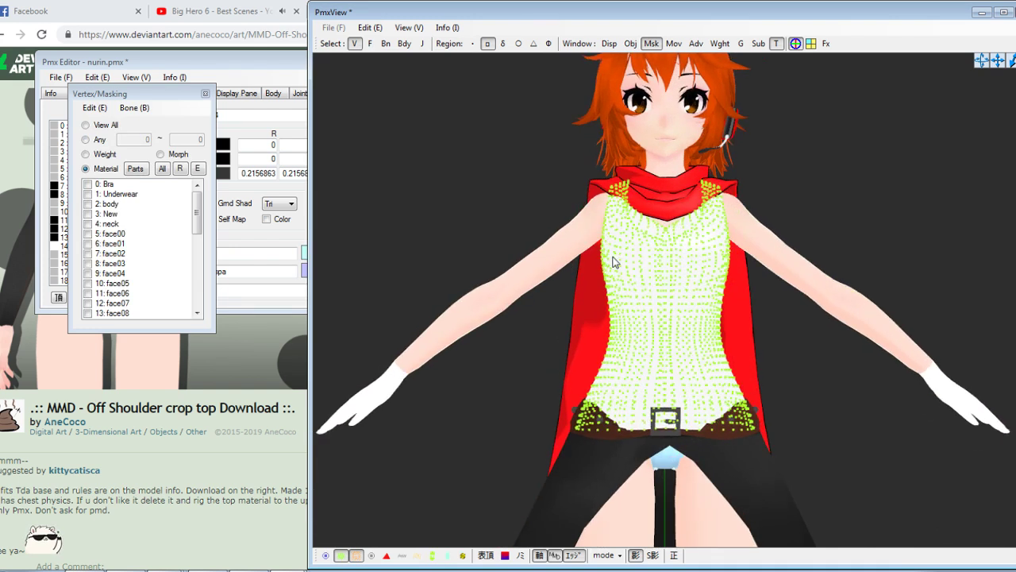
{"action": "left_click", "coordinate": [163, 169]}
{"action": "left_click", "coordinate": [180, 168]}
{"action": "left_click", "coordinate": [141, 170]}
{"action": "left_click_drag", "start_coordinate": [196, 215], "coordinate": [192, 332]}
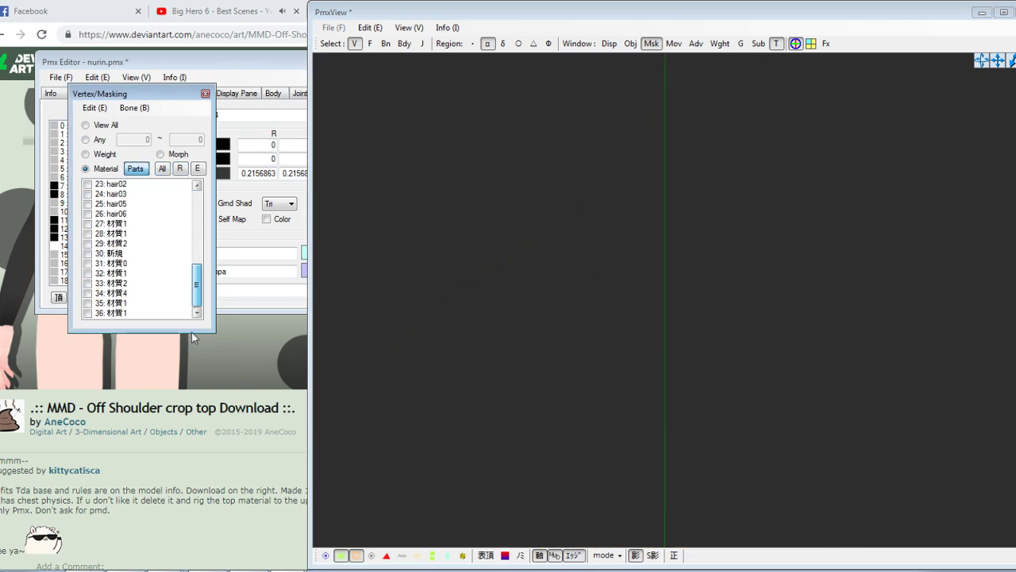
{"action": "left_click", "coordinate": [132, 315]}
{"action": "left_click", "coordinate": [121, 315]}
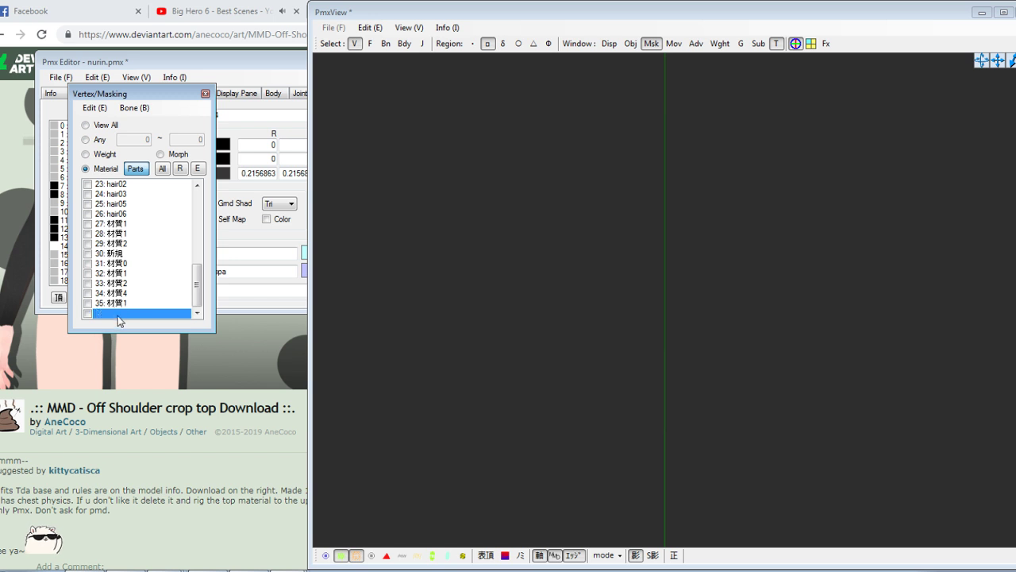
Undo the import of the Top1.pmd model
{"action": "left_click", "coordinate": [255, 238]}
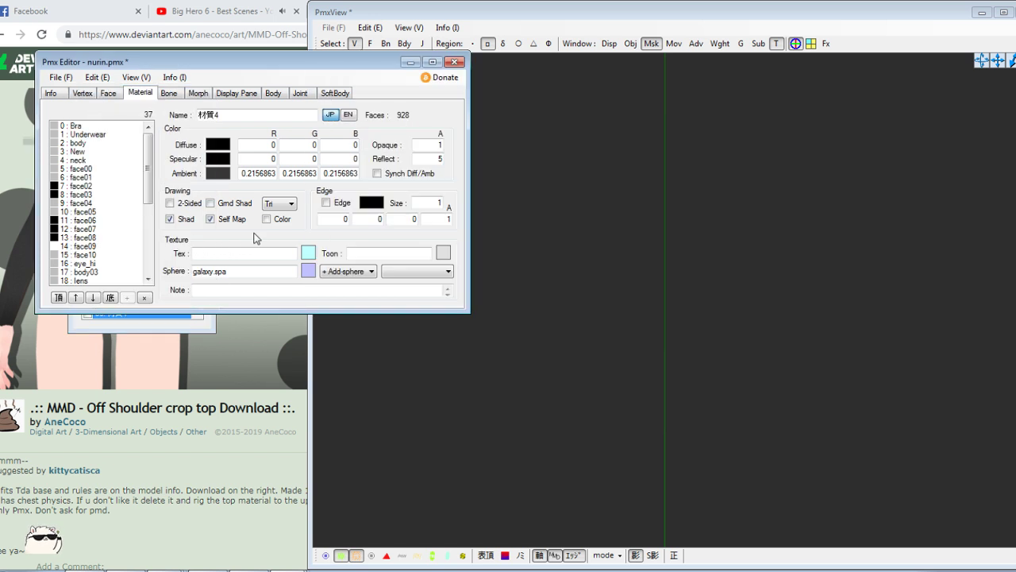
{"action": "left_click", "coordinate": [61, 77]}
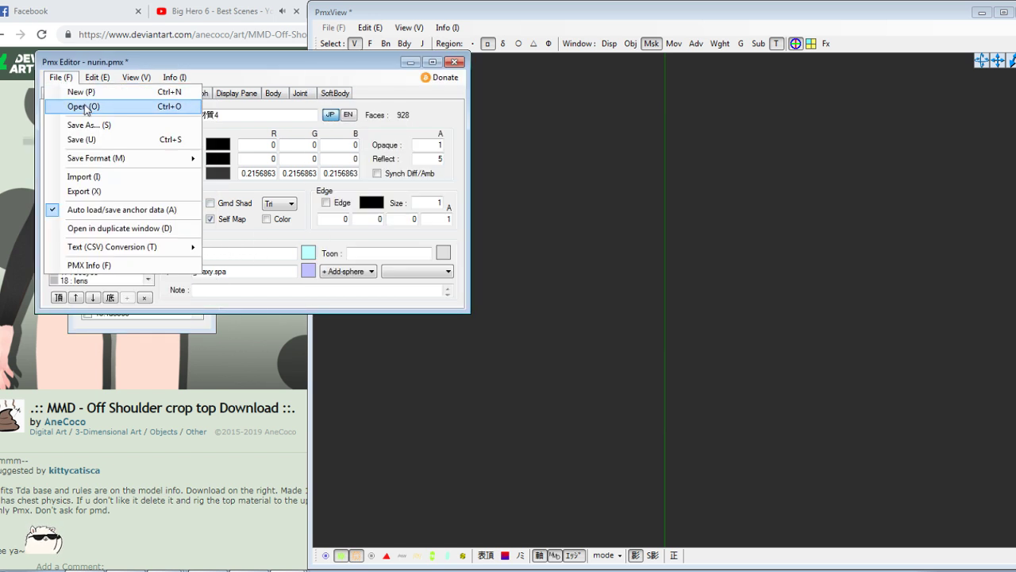
{"action": "left_click", "coordinate": [88, 110]}
{"action": "left_click", "coordinate": [607, 338]}
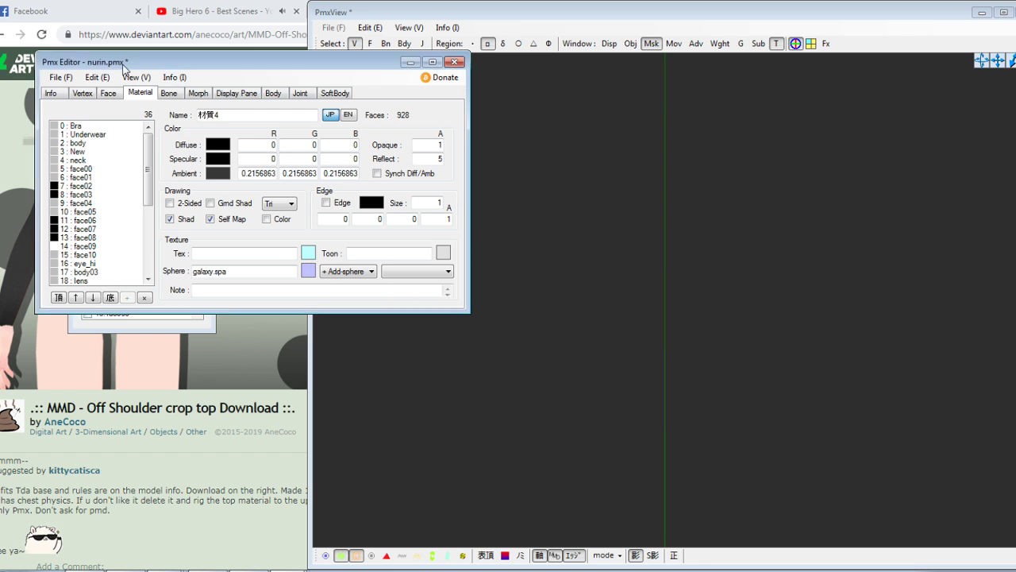
Import top.pmx from the Nurin OC folder into the nurin.pmx model at custom scale 1
{"action": "left_click", "coordinate": [60, 77]}
{"action": "left_click", "coordinate": [96, 176]}
{"action": "double_click", "coordinate": [323, 267]}
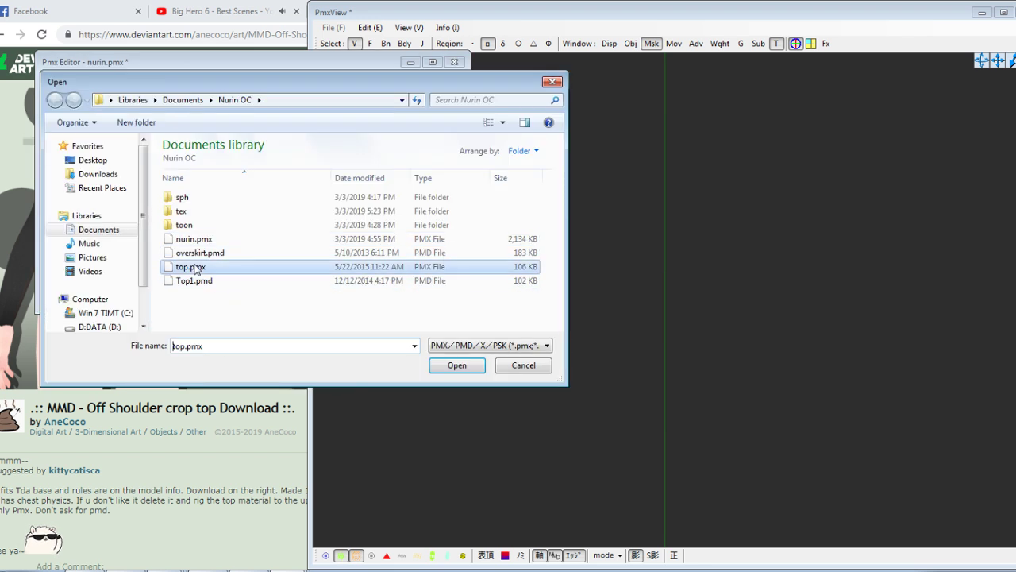
{"action": "left_click", "coordinate": [286, 255]}
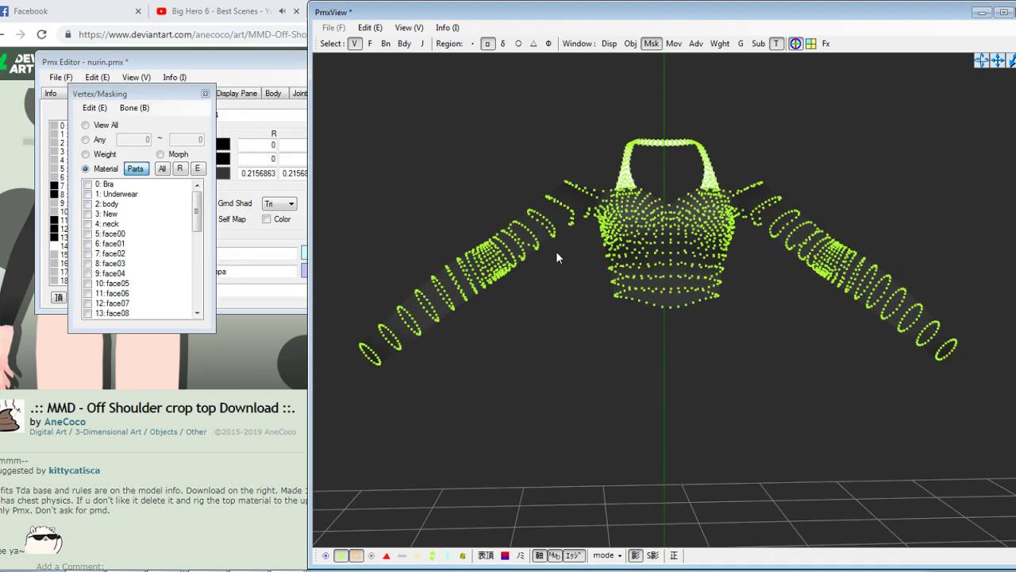
Turn off the parts-only display and uncheck all materials in vertex masking to view the whole model with the crop top
{"action": "left_click", "coordinate": [162, 168]}
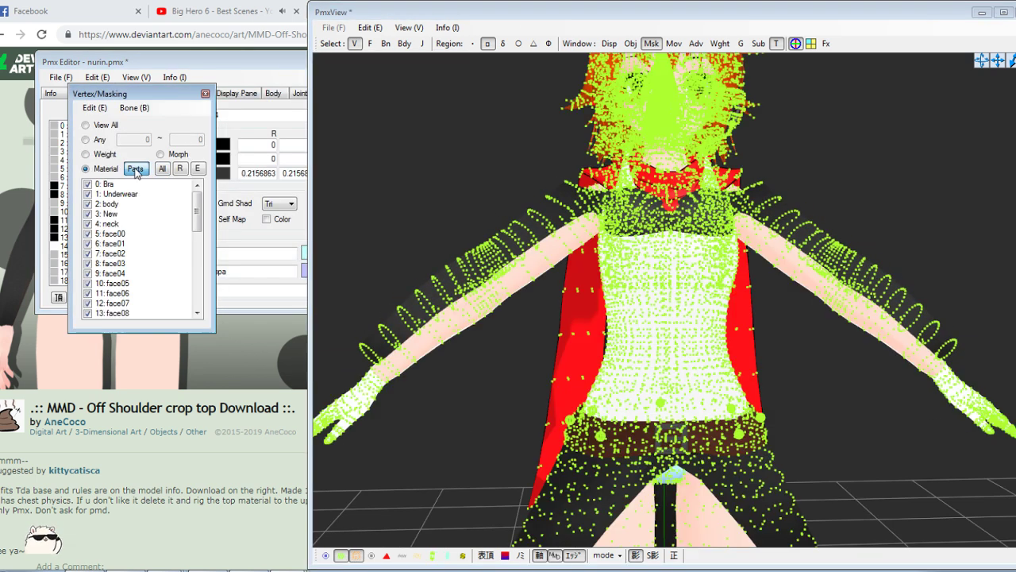
{"action": "left_click", "coordinate": [181, 168]}
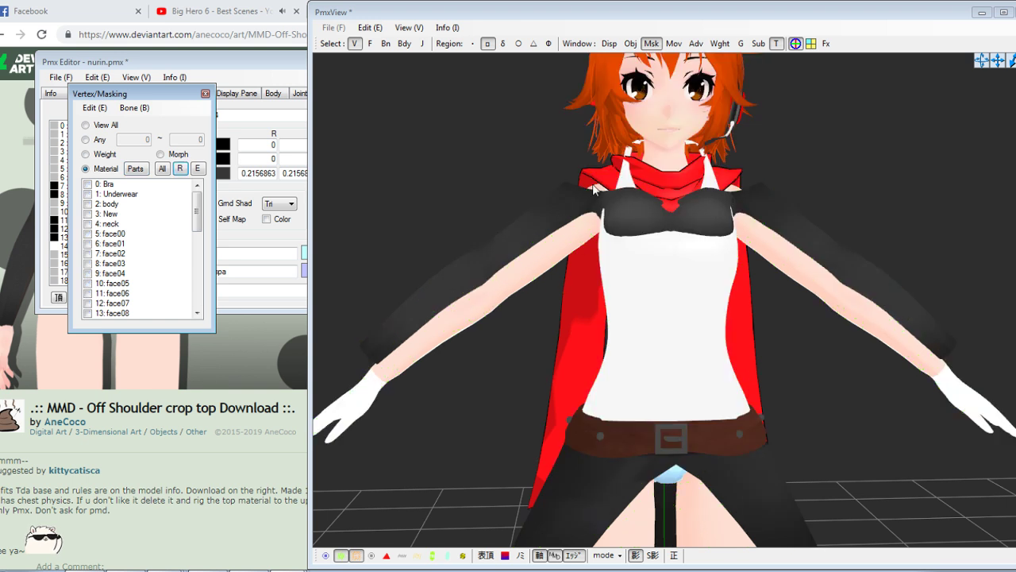
{"action": "right_click_drag", "start_coordinate": [595, 174], "coordinate": [596, 190]}
{"action": "scroll", "coordinate": [592, 189], "scroll_direction": "down", "scroll_amount": 3}
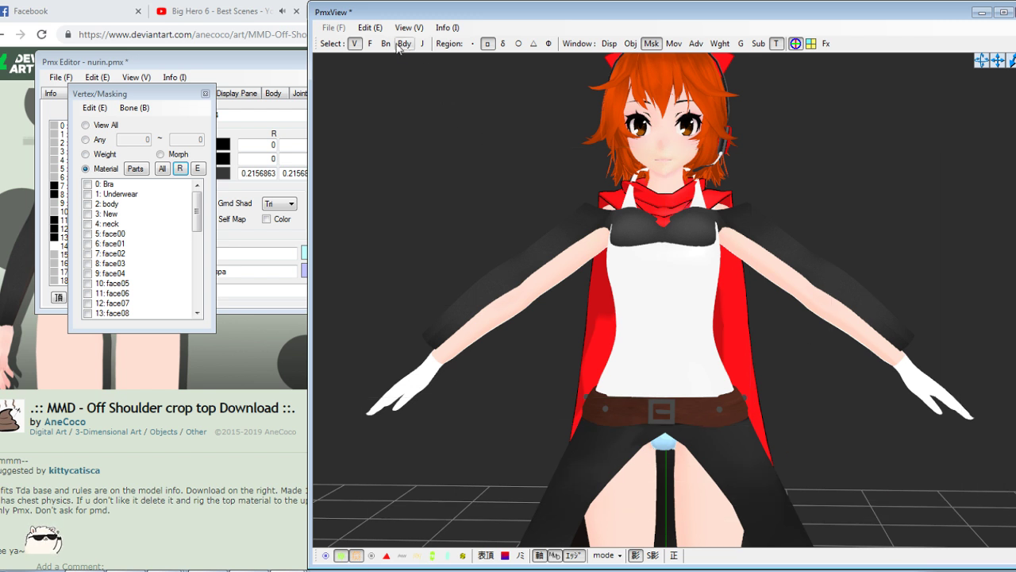
Isolate the last material, number 38, in vertex masking and delete all of its strap vertices around the neck and shoulders
{"action": "left_click_drag", "start_coordinate": [198, 221], "coordinate": [203, 249]}
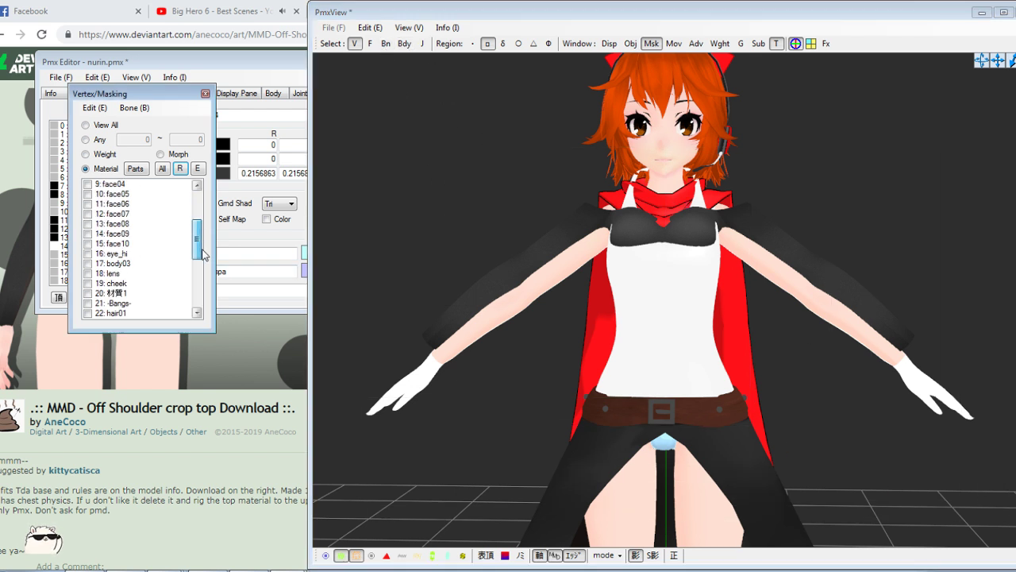
{"action": "scroll", "coordinate": [201, 256], "scroll_direction": "up", "scroll_amount": 3}
{"action": "left_click", "coordinate": [114, 313]}
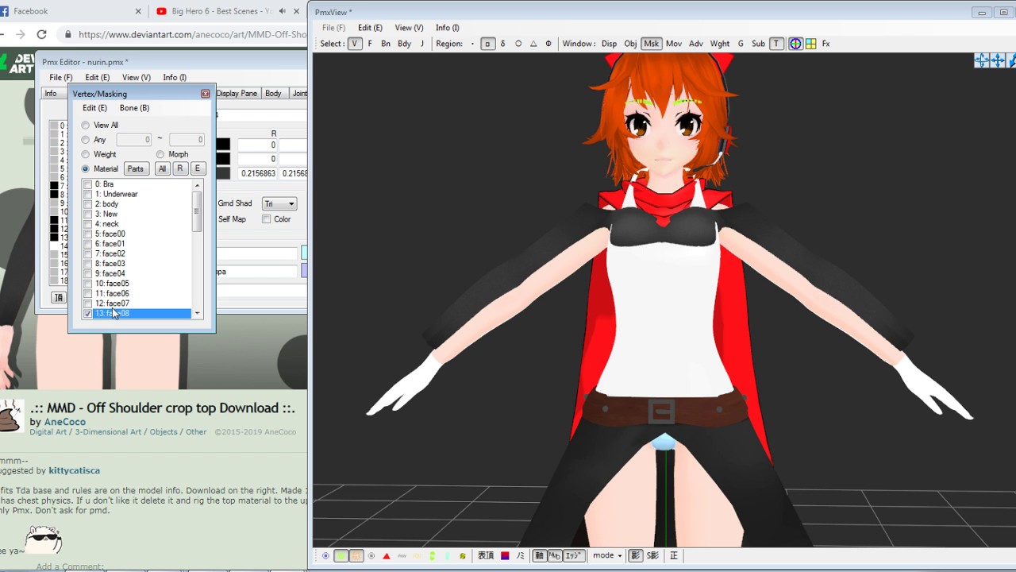
{"action": "scroll", "coordinate": [111, 317], "scroll_direction": "down", "scroll_amount": 8}
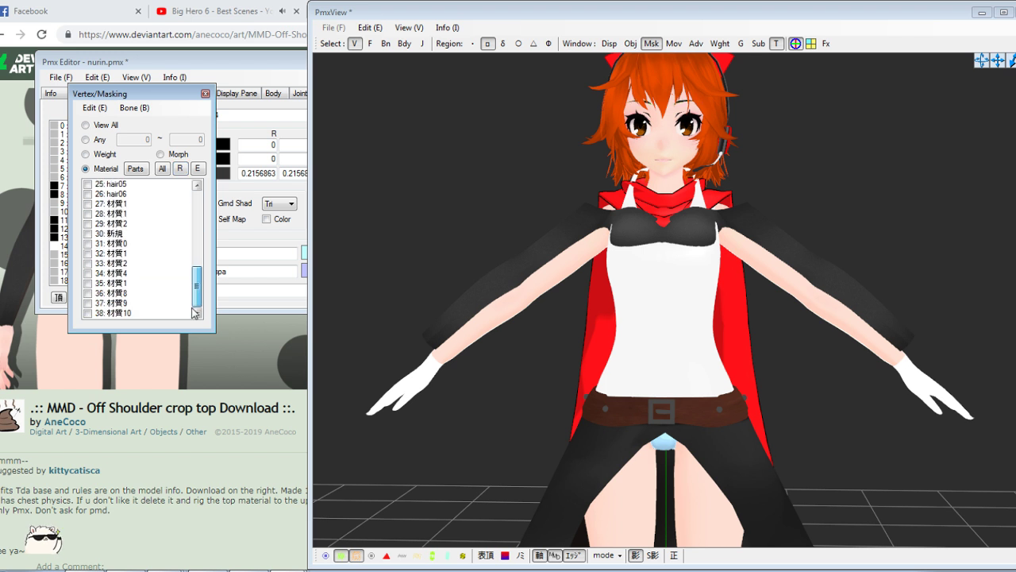
{"action": "left_click", "coordinate": [121, 314]}
{"action": "left_click", "coordinate": [120, 303]}
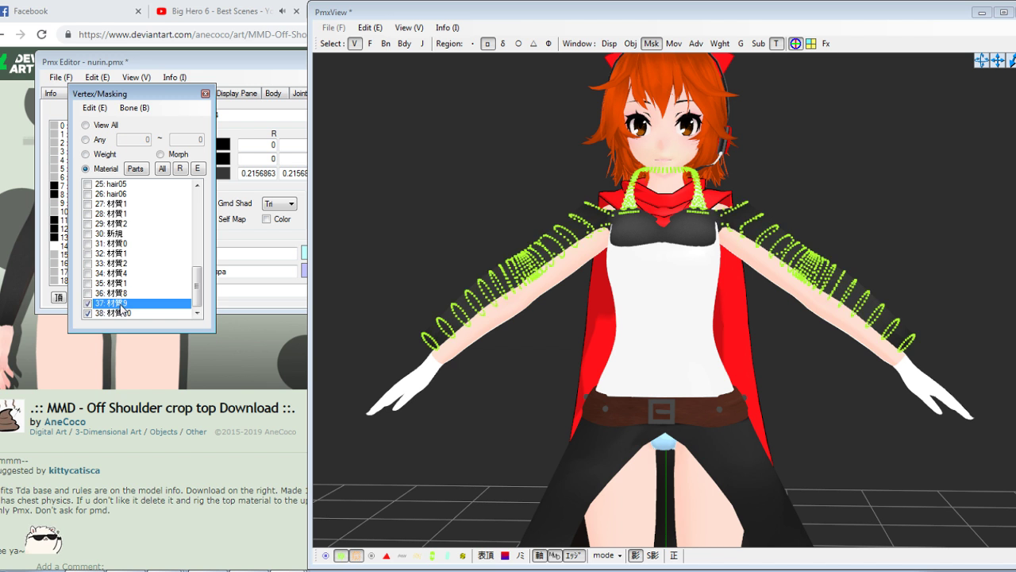
{"action": "left_click", "coordinate": [938, 351]}
{"action": "left_click_drag", "start_coordinate": [938, 347], "coordinate": [959, 354]}
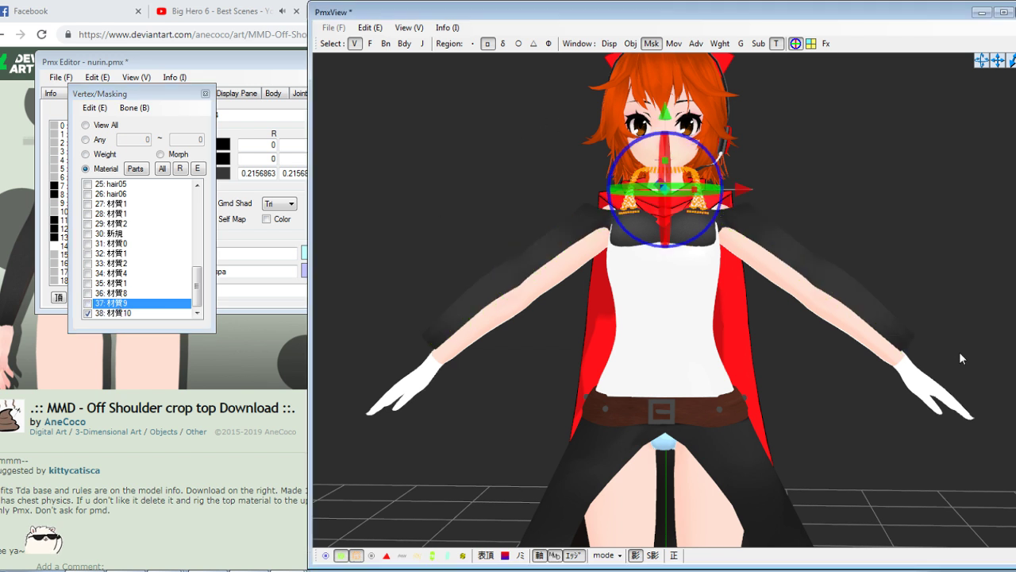
{"action": "key", "text": "Delete"}
{"action": "key", "text": "Return"}
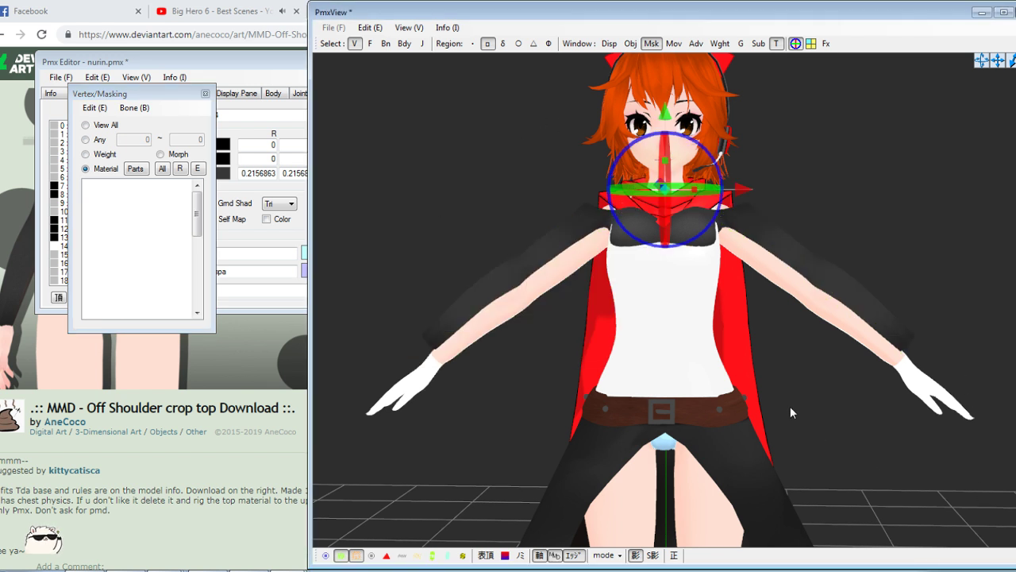
Show only crop top materials 36 and 37 in vertex masking, select all their vertices and move them down below the shoulders
{"action": "left_click", "coordinate": [120, 304]}
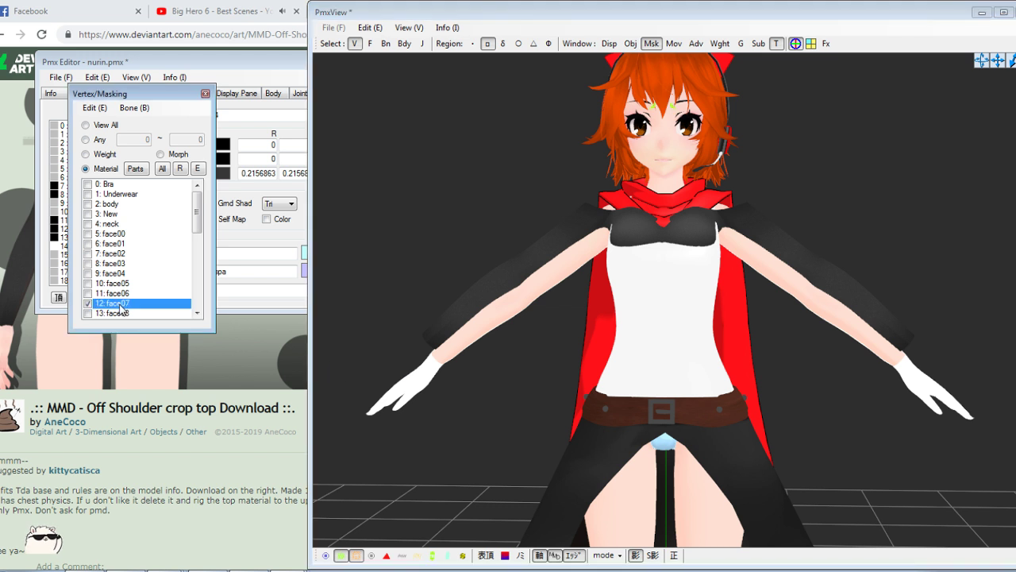
{"action": "scroll", "coordinate": [143, 254], "scroll_direction": "down", "scroll_amount": 8}
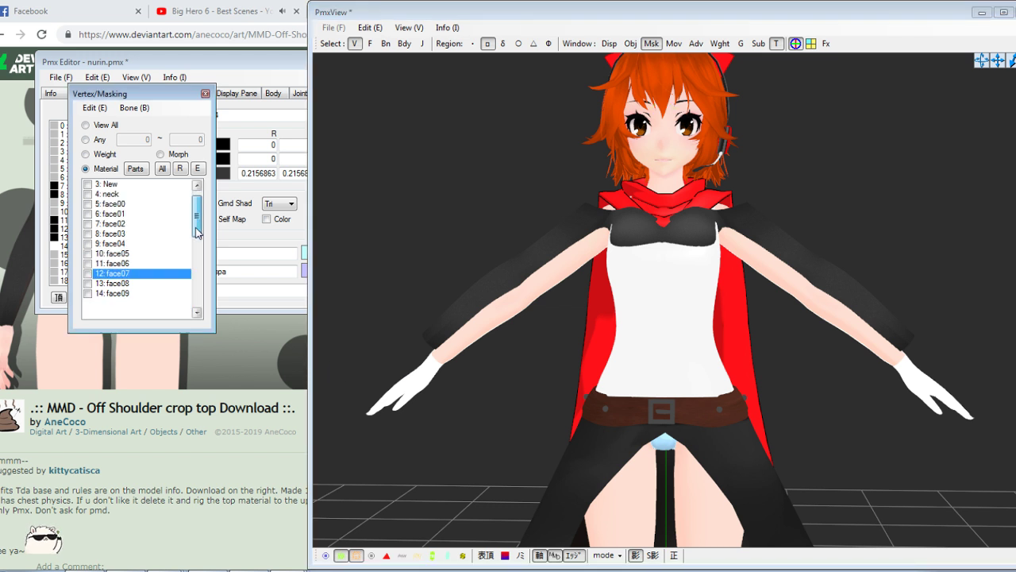
{"action": "left_click", "coordinate": [119, 313]}
{"action": "left_click", "coordinate": [124, 303]}
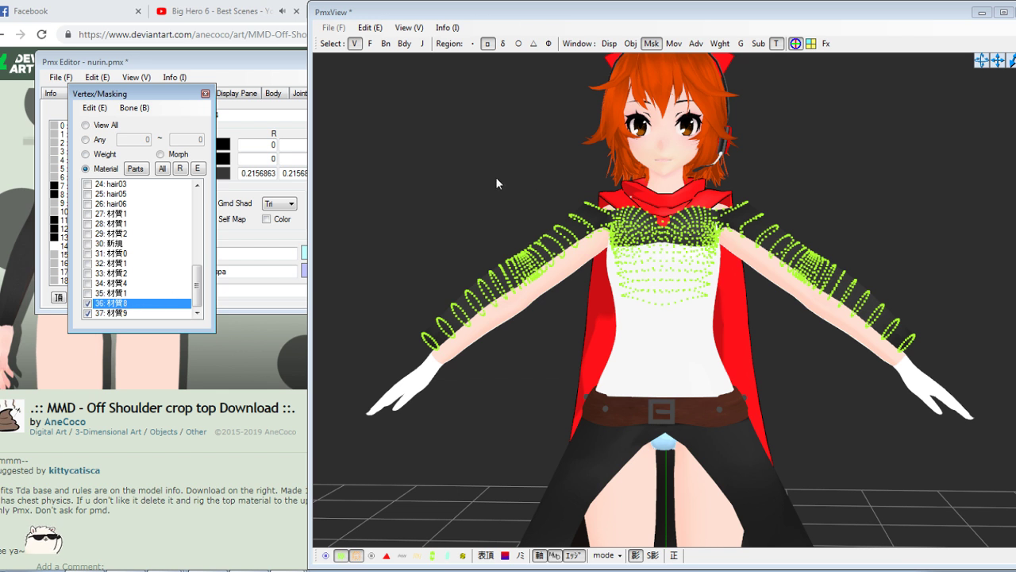
{"action": "mouse_move", "coordinate": [375, 161]}
{"action": "left_mouse_down"}
{"action": "mouse_move", "coordinate": [656, 493]}
{"action": "mouse_move", "coordinate": [1008, 505]}
{"action": "left_mouse_up"}
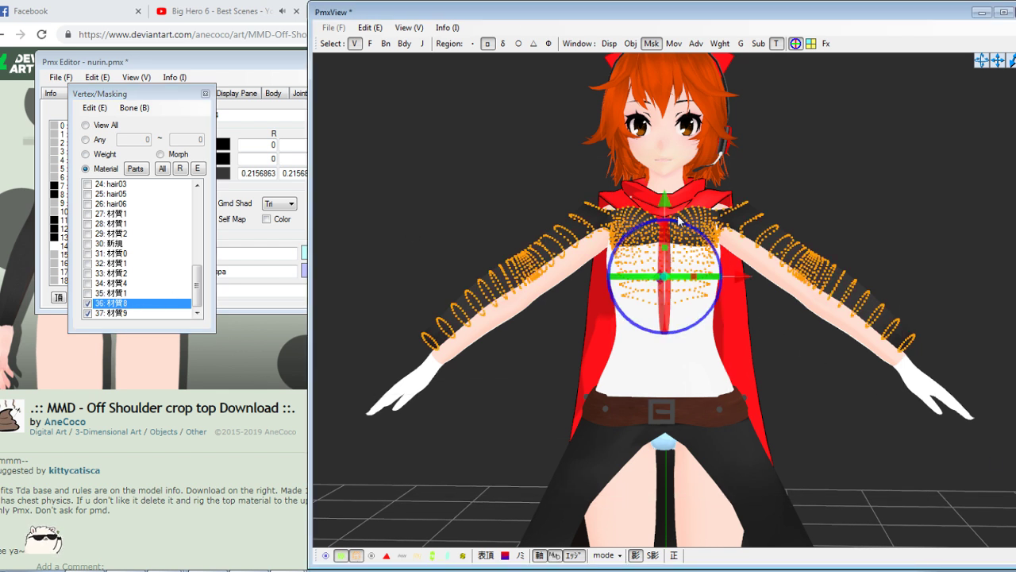
{"action": "left_click_drag", "start_coordinate": [666, 200], "coordinate": [669, 233]}
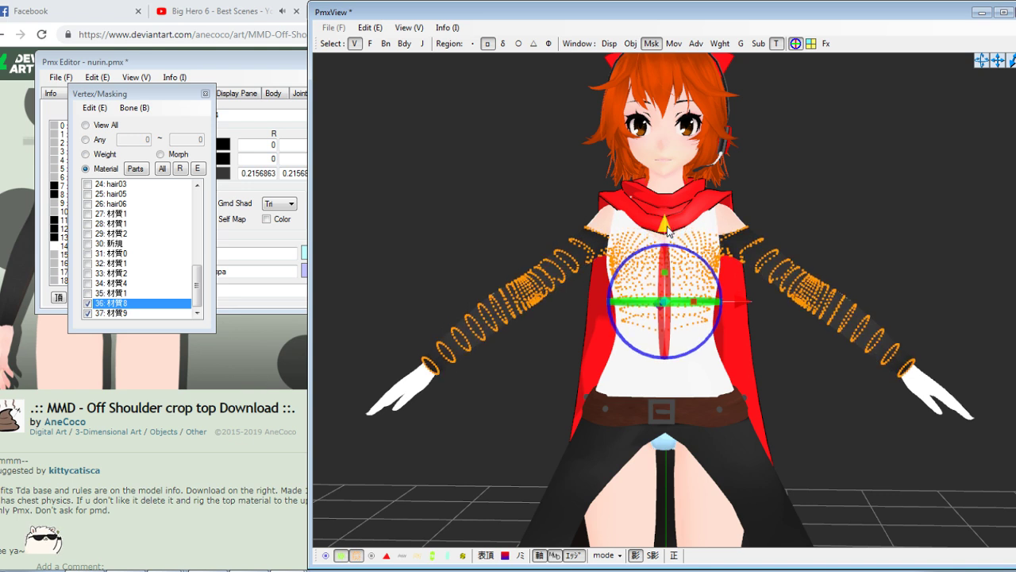
{"action": "left_click", "coordinate": [767, 172]}
{"action": "mouse_move", "coordinate": [777, 166]}
{"action": "right_mouse_down"}
{"action": "mouse_move", "coordinate": [787, 158]}
{"action": "mouse_move", "coordinate": [759, 158]}
{"action": "mouse_move", "coordinate": [795, 157]}
{"action": "right_mouse_up"}
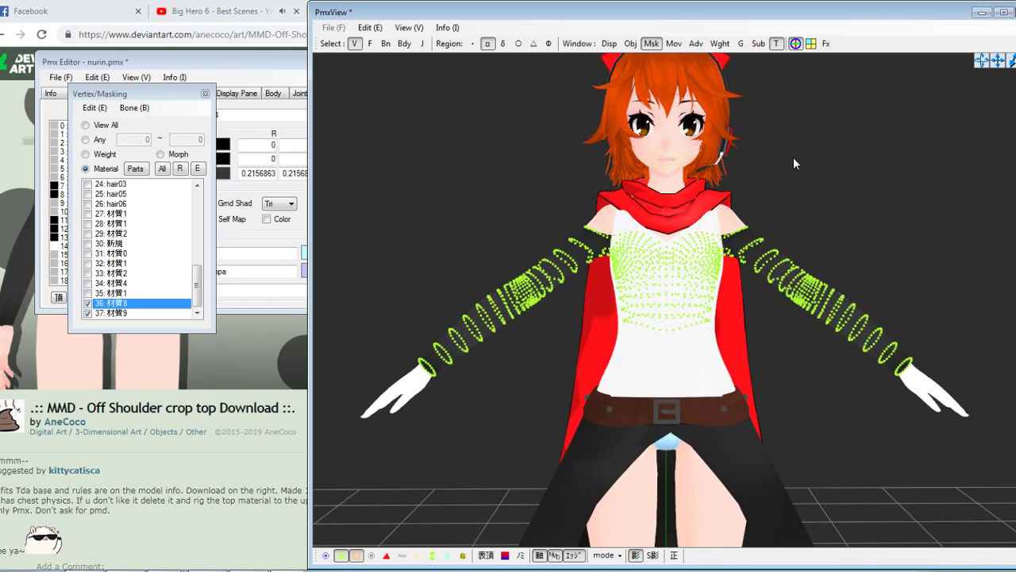
{"action": "scroll", "coordinate": [740, 194], "scroll_direction": "up", "scroll_amount": 5}
{"action": "scroll", "coordinate": [721, 199], "scroll_direction": "down", "scroll_amount": 6}
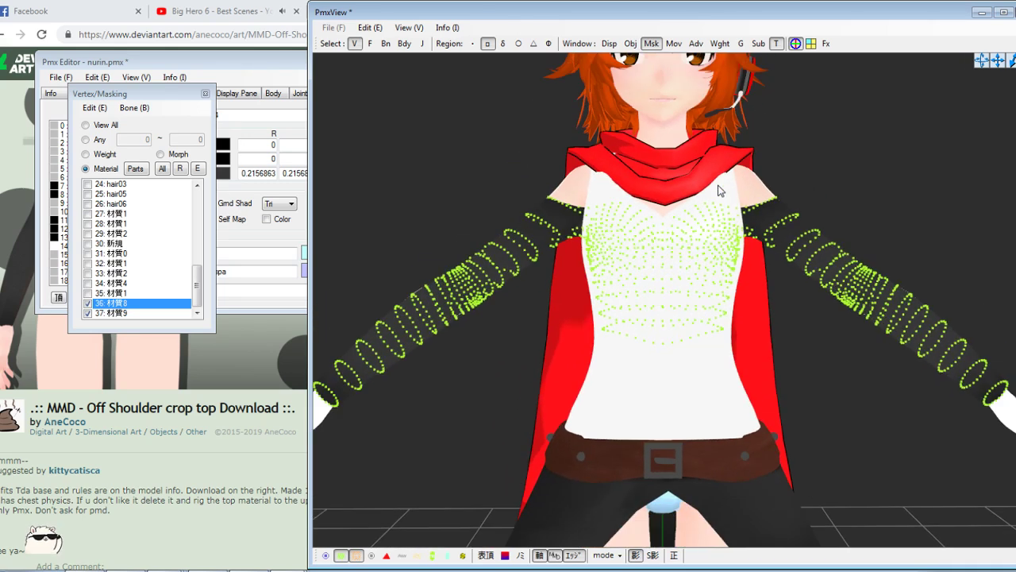
{"action": "scroll", "coordinate": [724, 195], "scroll_direction": "up", "scroll_amount": 3}
{"action": "right_click_drag", "start_coordinate": [725, 213], "coordinate": [743, 190]}
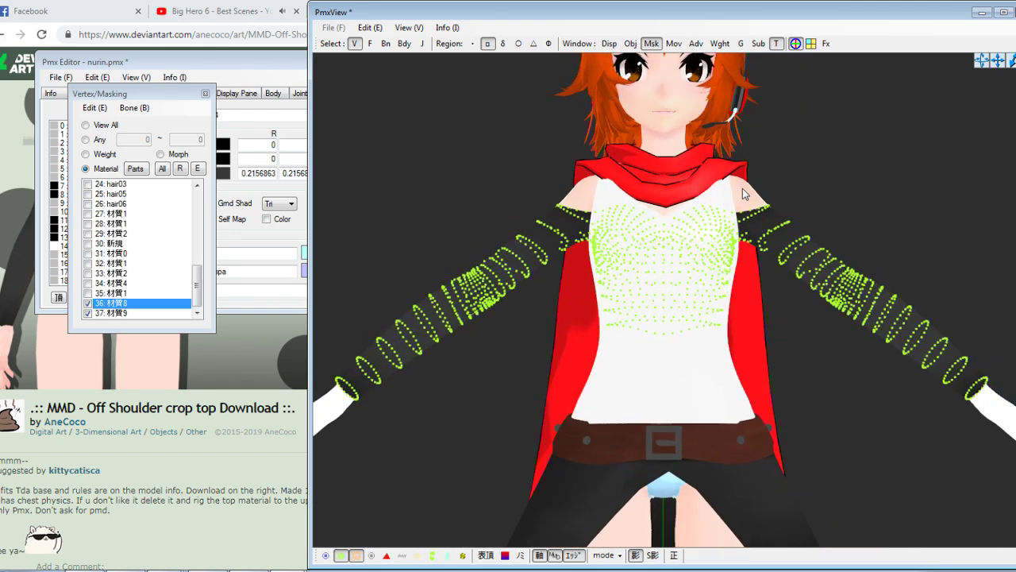
Isolate the white tank top, material 35, and delete its upper vertices from the straps down to the crop top's hem
{"action": "left_click", "coordinate": [89, 312]}
{"action": "left_click", "coordinate": [140, 294]}
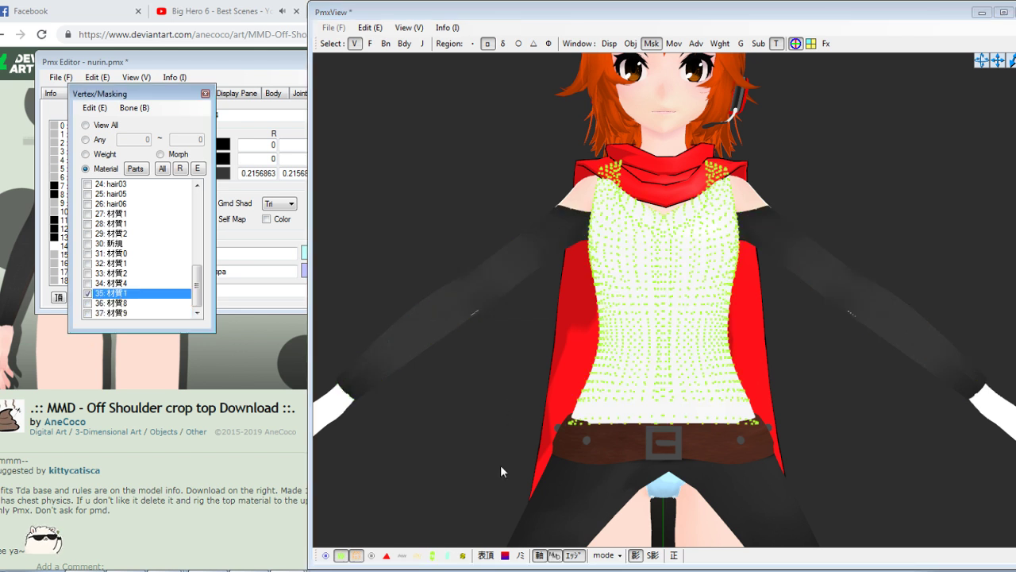
{"action": "left_click_drag", "start_coordinate": [551, 115], "coordinate": [789, 301]}
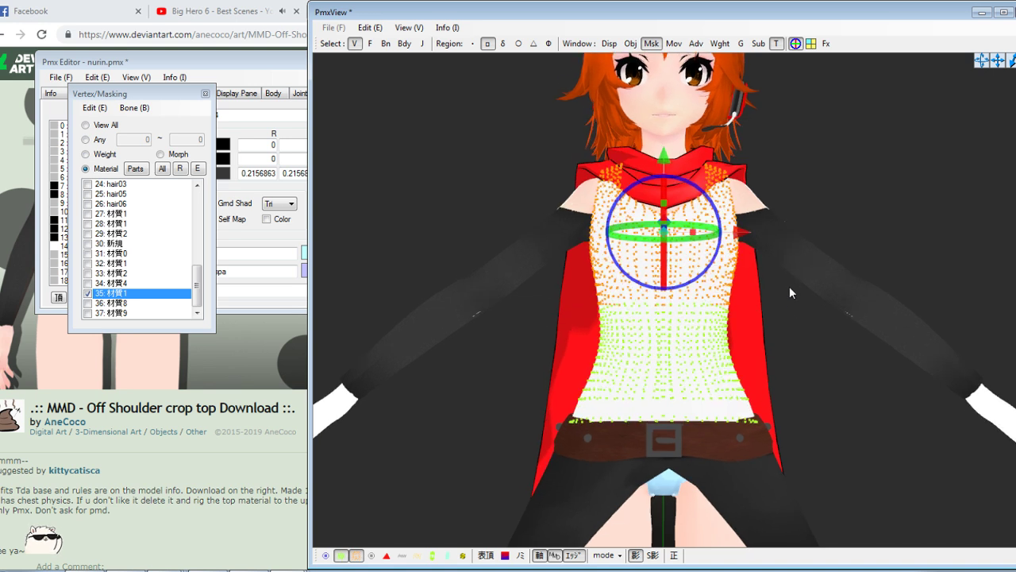
{"action": "scroll", "coordinate": [789, 287], "scroll_direction": "up", "scroll_amount": 1}
{"action": "left_click", "coordinate": [789, 287]}
{"action": "right_click_drag", "start_coordinate": [774, 294], "coordinate": [774, 297]}
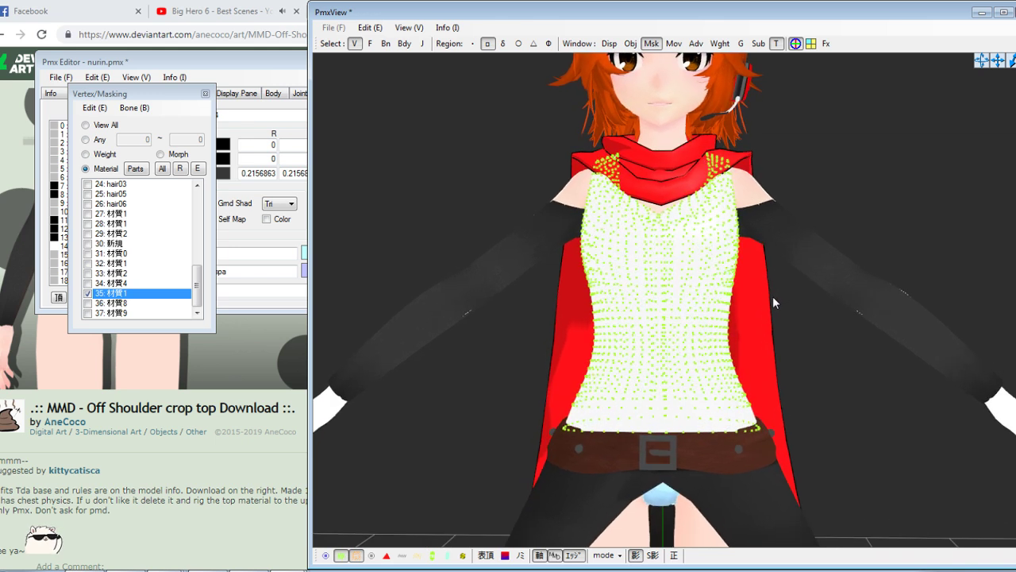
{"action": "left_click_drag", "start_coordinate": [461, 77], "coordinate": [798, 305]}
{"action": "key", "text": "Delete"}
{"action": "key", "text": "Return"}
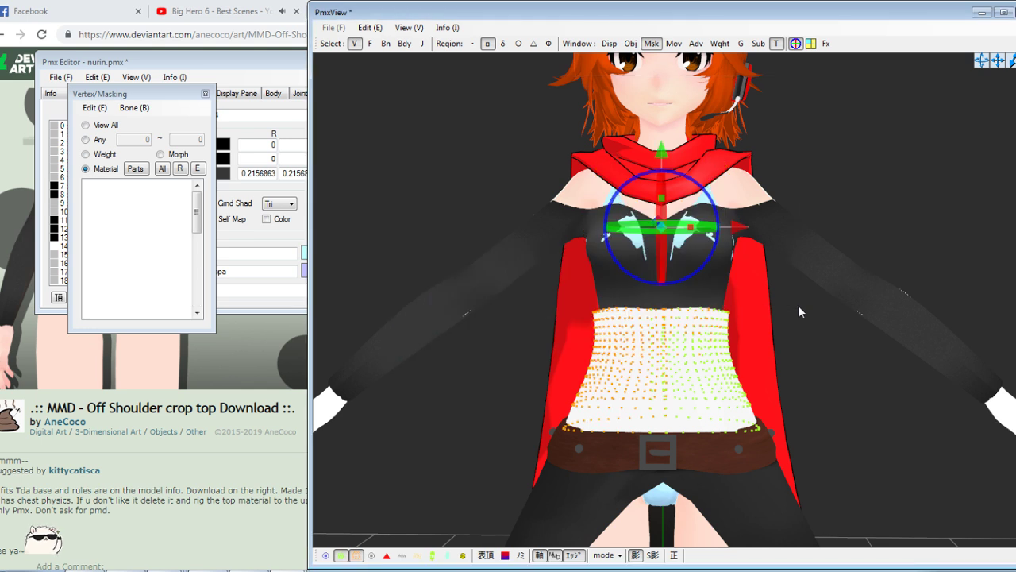
Try to remove the bra by checking the Bra material and deleting the material parts
{"action": "right_click_drag", "start_coordinate": [798, 305], "coordinate": [408, 293]}
{"action": "left_click", "coordinate": [125, 185]}
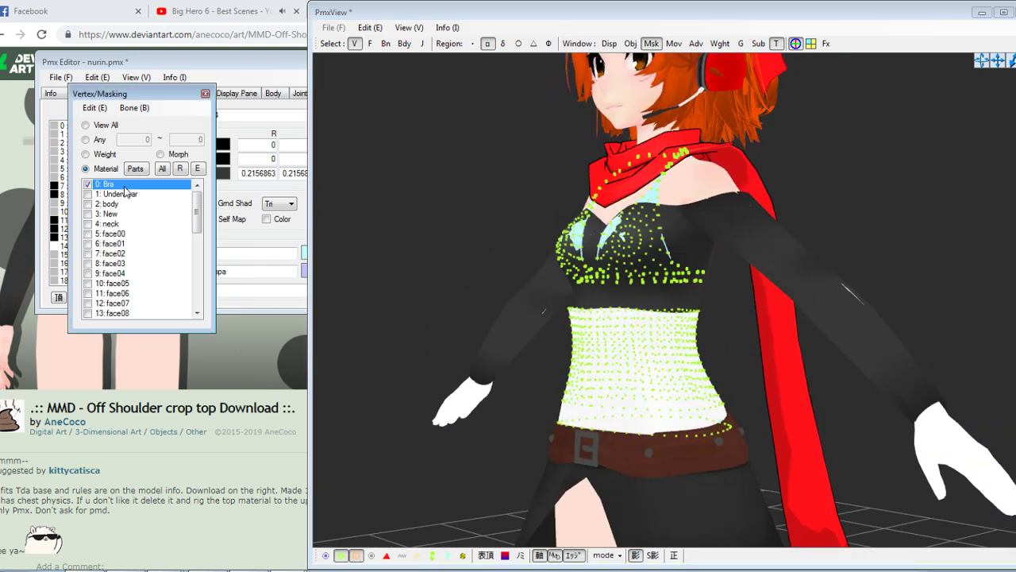
{"action": "right_click", "coordinate": [125, 186]}
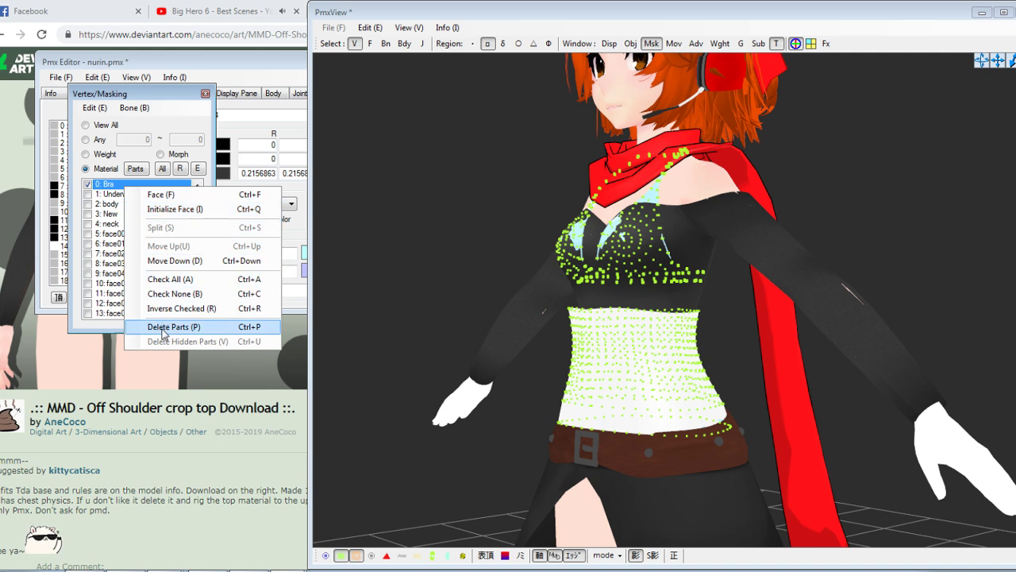
{"action": "left_click", "coordinate": [166, 328]}
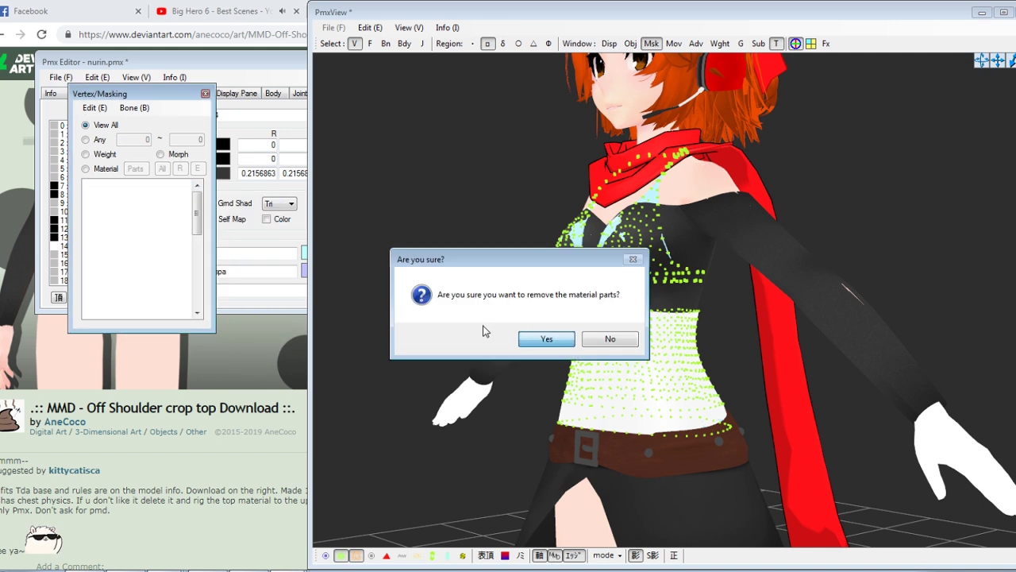
{"action": "key", "text": "Return"}
Switch masking back to materials with everything unchecked to view the model, and undo the material parts deletion
{"action": "scroll", "coordinate": [515, 272], "scroll_direction": "up", "scroll_amount": 5}
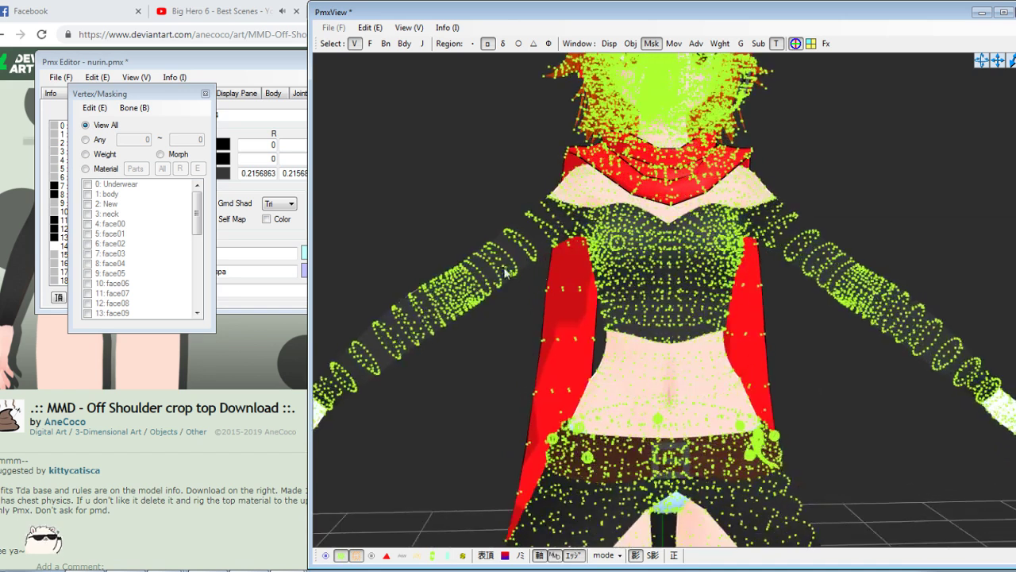
{"action": "left_click", "coordinate": [85, 168]}
{"action": "left_click", "coordinate": [162, 168]}
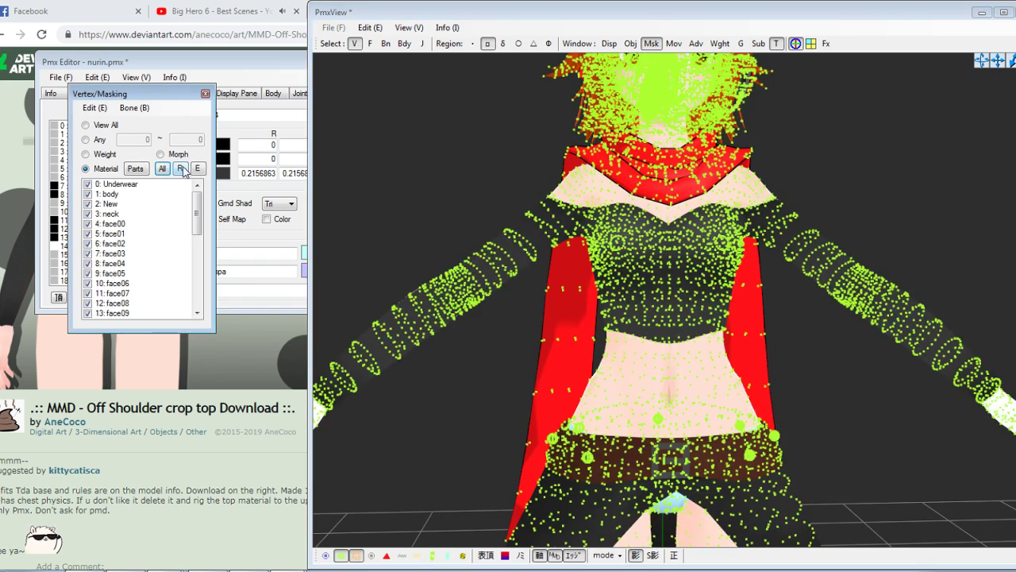
{"action": "left_click", "coordinate": [181, 168]}
{"action": "mouse_move", "coordinate": [623, 274]}
{"action": "right_mouse_down"}
{"action": "mouse_move", "coordinate": [750, 275]}
{"action": "mouse_move", "coordinate": [609, 280]}
{"action": "right_mouse_up"}
{"action": "scroll", "coordinate": [119, 238], "scroll_direction": "down", "scroll_amount": 7}
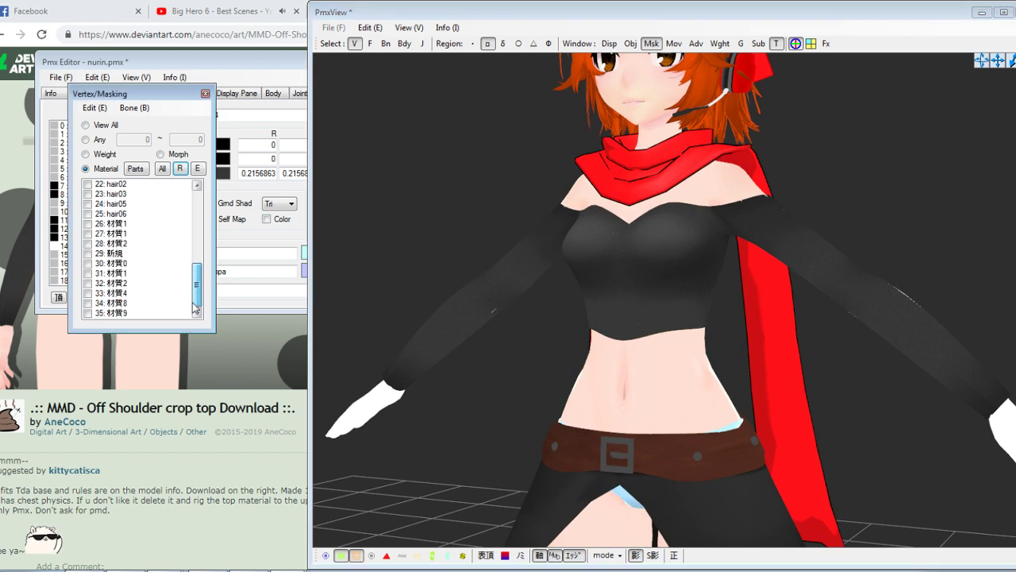
{"action": "left_click", "coordinate": [123, 294]}
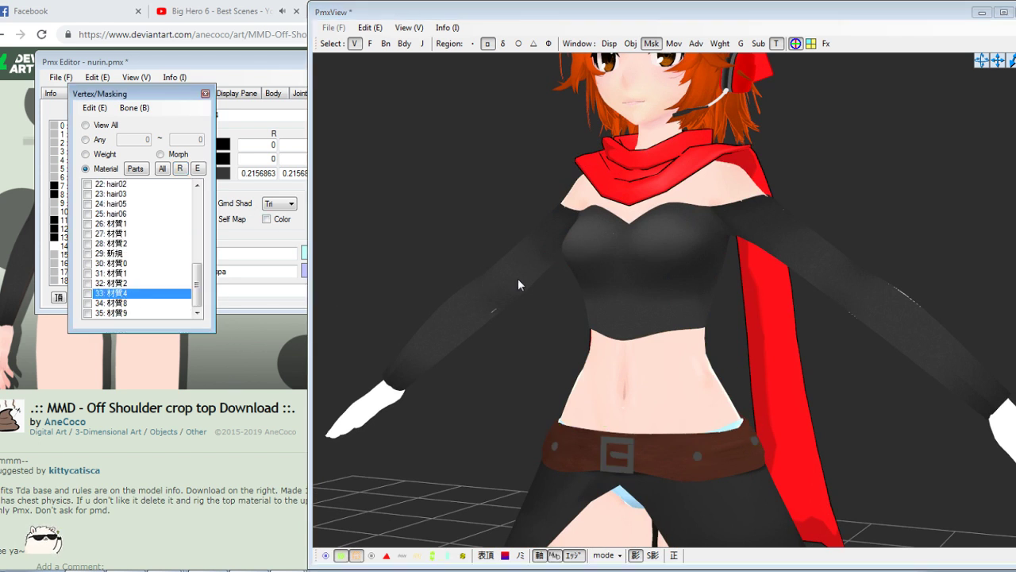
{"action": "key", "text": "ctrl+z"}
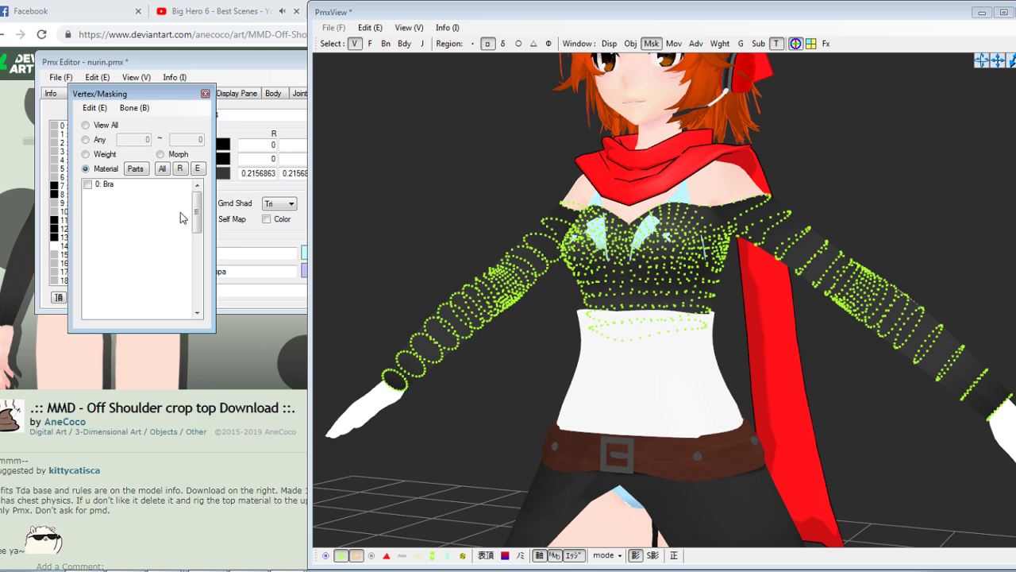
Check only the Bra material in vertex masking, select all its vertices and delete them
{"action": "left_click", "coordinate": [119, 186]}
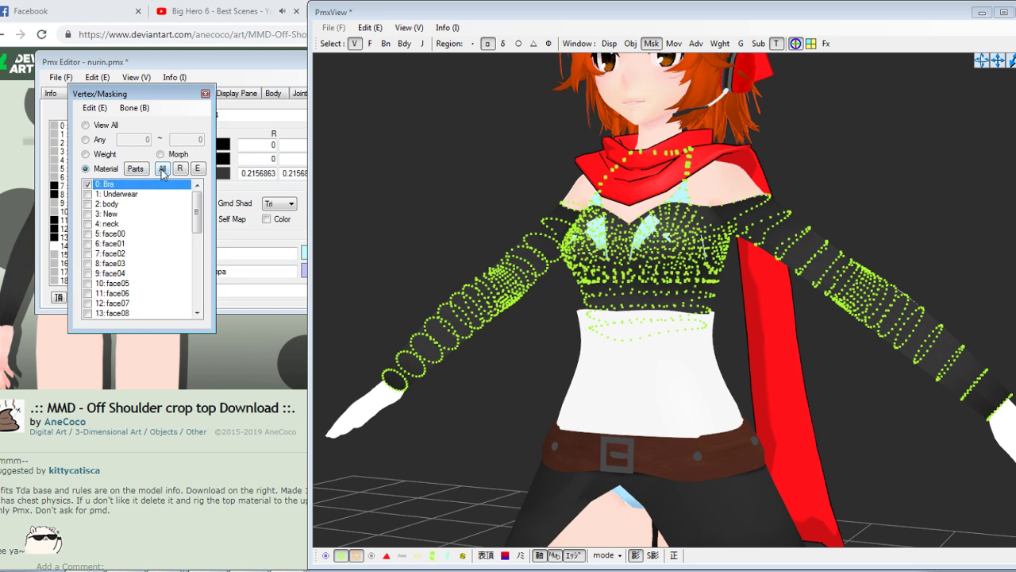
{"action": "left_click", "coordinate": [162, 169]}
{"action": "left_click", "coordinate": [180, 169]}
{"action": "left_click", "coordinate": [161, 184]}
{"action": "left_click", "coordinate": [518, 90]}
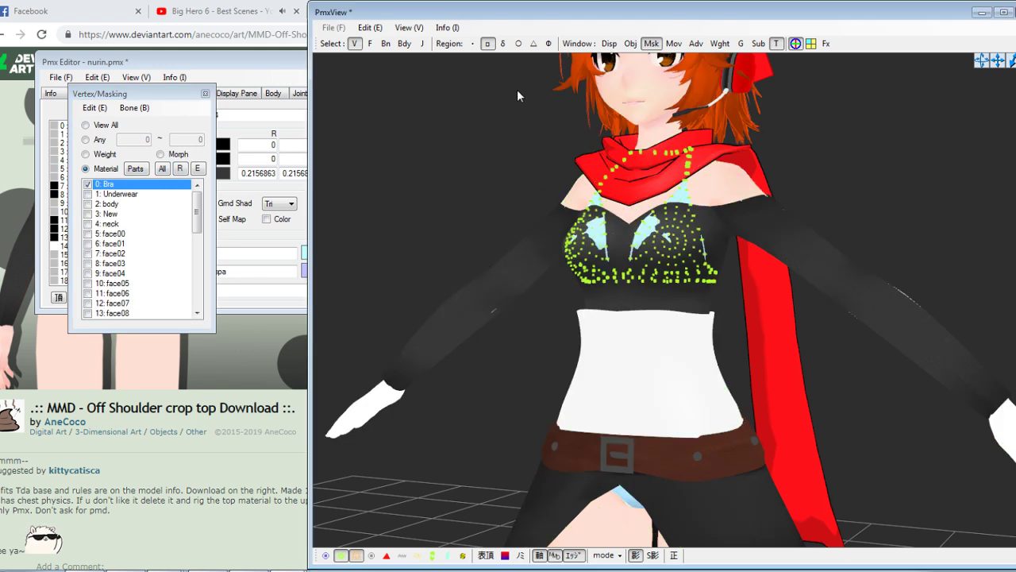
{"action": "left_click_drag", "start_coordinate": [518, 90], "coordinate": [946, 343]}
{"action": "key", "text": "Delete"}
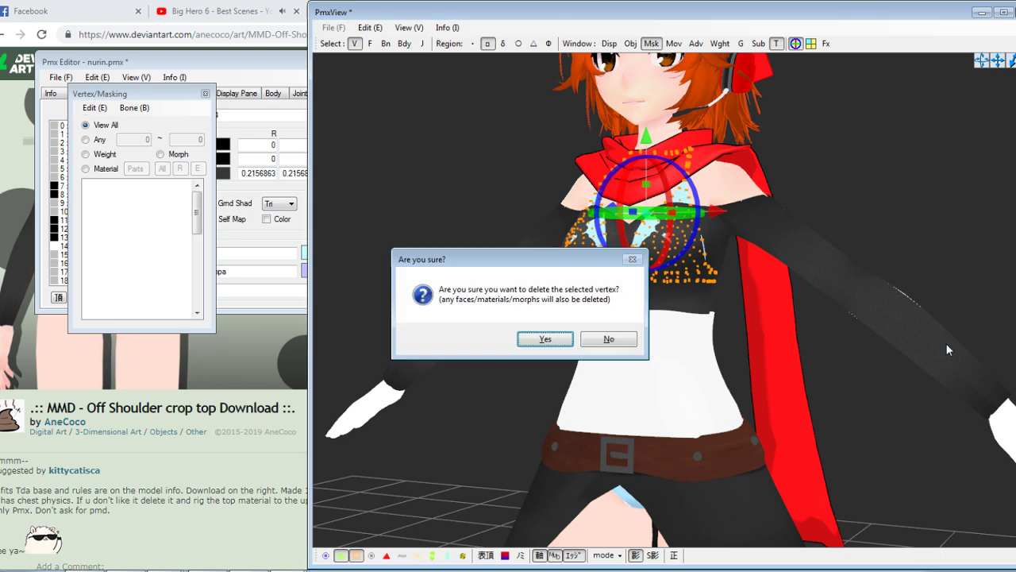
{"action": "key", "text": "Return"}
Return vertex masking to the material filter and uncheck Underwear to inspect the fitted crop top without vertex dots
{"action": "key", "text": "F2"}
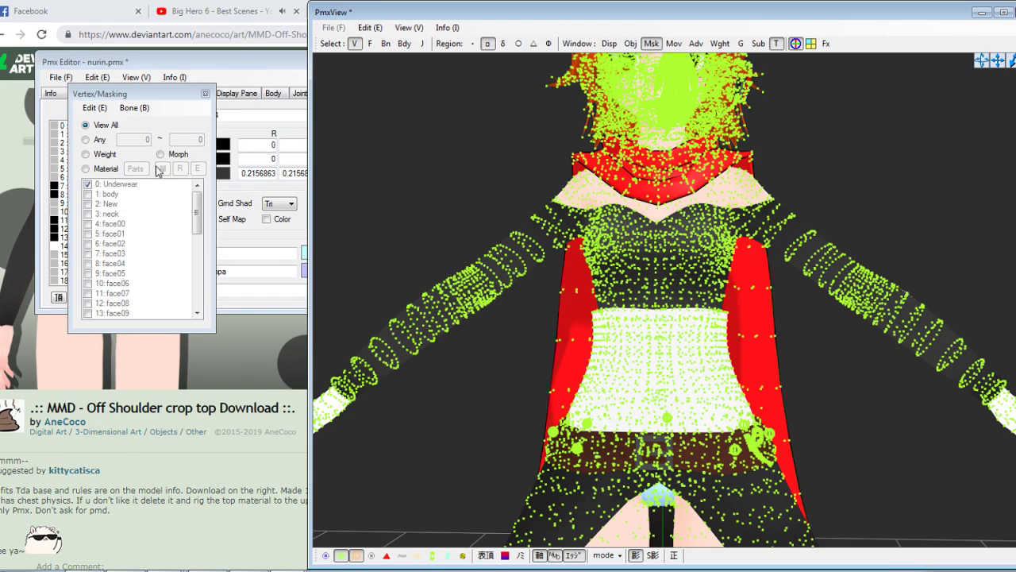
{"action": "left_click", "coordinate": [86, 169]}
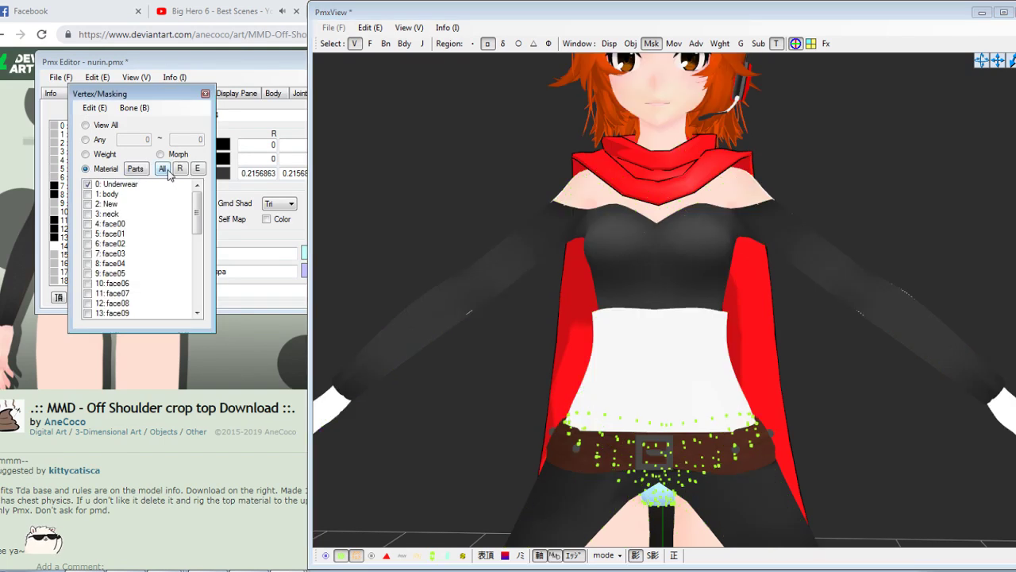
{"action": "scroll", "coordinate": [541, 173], "scroll_direction": "up", "scroll_amount": 3}
{"action": "right_click_drag", "start_coordinate": [541, 173], "coordinate": [448, 170]}
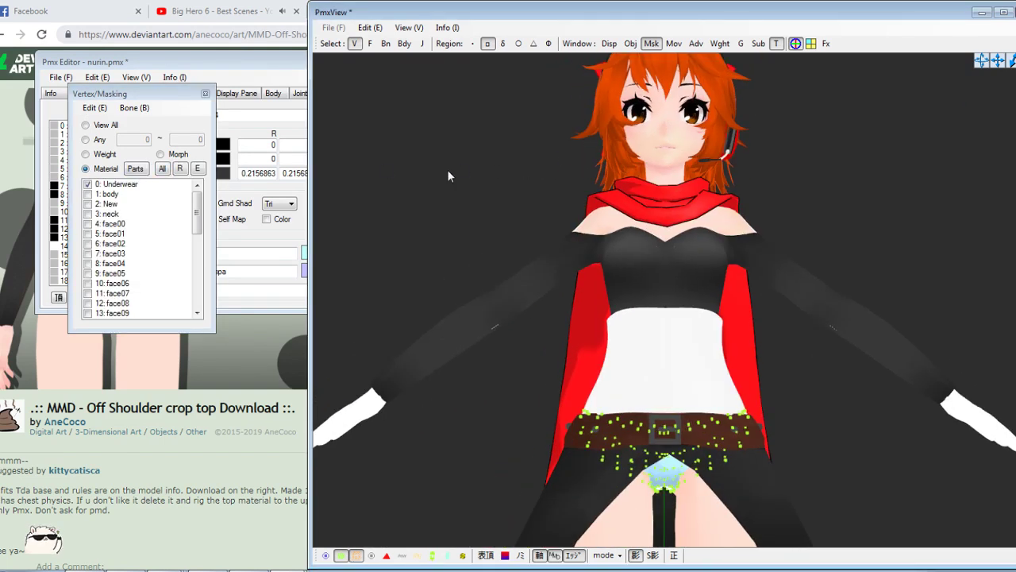
{"action": "left_click", "coordinate": [155, 187]}
{"action": "scroll", "coordinate": [495, 236], "scroll_direction": "up", "scroll_amount": 1}
{"action": "mouse_move", "coordinate": [495, 237]}
{"action": "right_mouse_down"}
{"action": "mouse_move", "coordinate": [505, 244]}
{"action": "mouse_move", "coordinate": [494, 248]}
{"action": "right_mouse_up"}
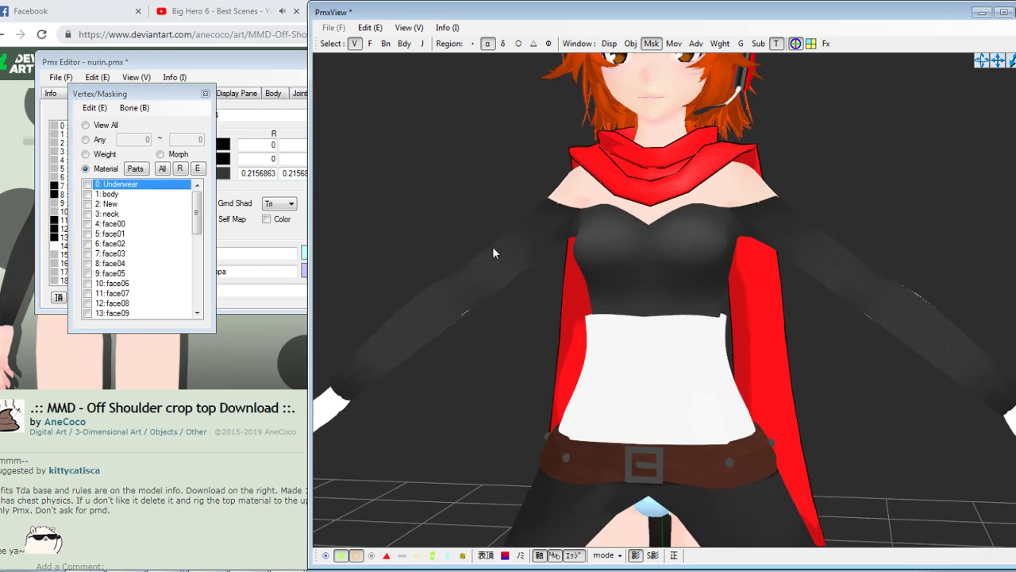
{"action": "scroll", "coordinate": [658, 255], "scroll_direction": "up", "scroll_amount": 3}
{"action": "right_click_drag", "start_coordinate": [657, 259], "coordinate": [675, 254]}
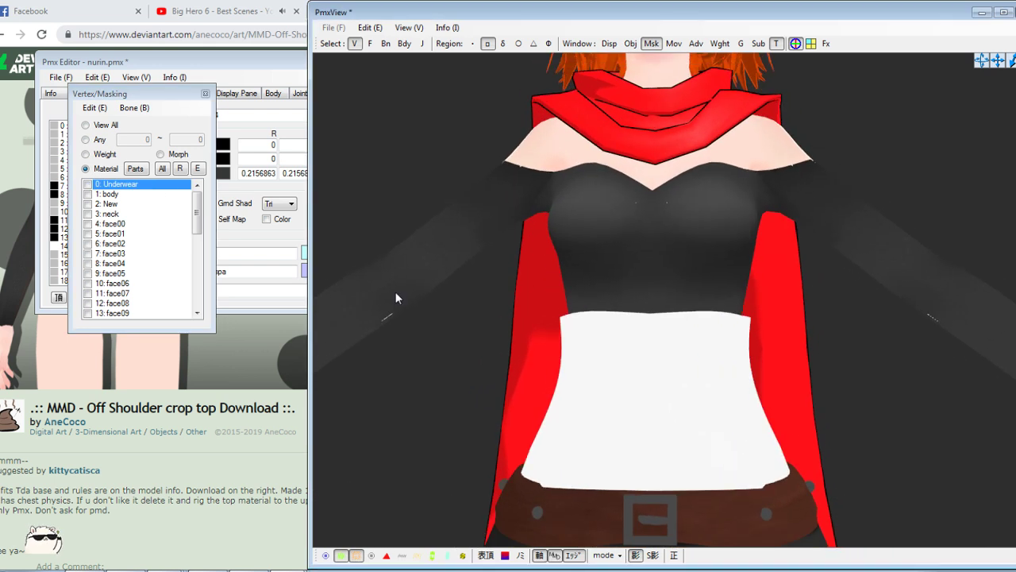
Show only material 34: 材質1 vertices in the masking list, select the white midriff's upper edge and narrow it slightly in width
{"action": "scroll", "coordinate": [197, 238], "scroll_direction": "down", "scroll_amount": 8}
{"action": "left_click", "coordinate": [123, 304]}
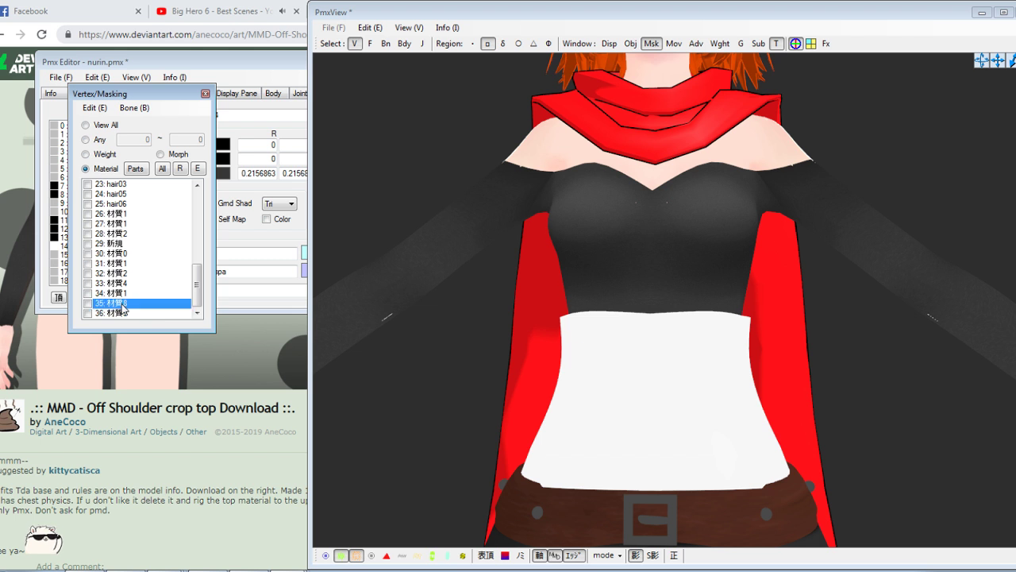
{"action": "left_click", "coordinate": [119, 293]}
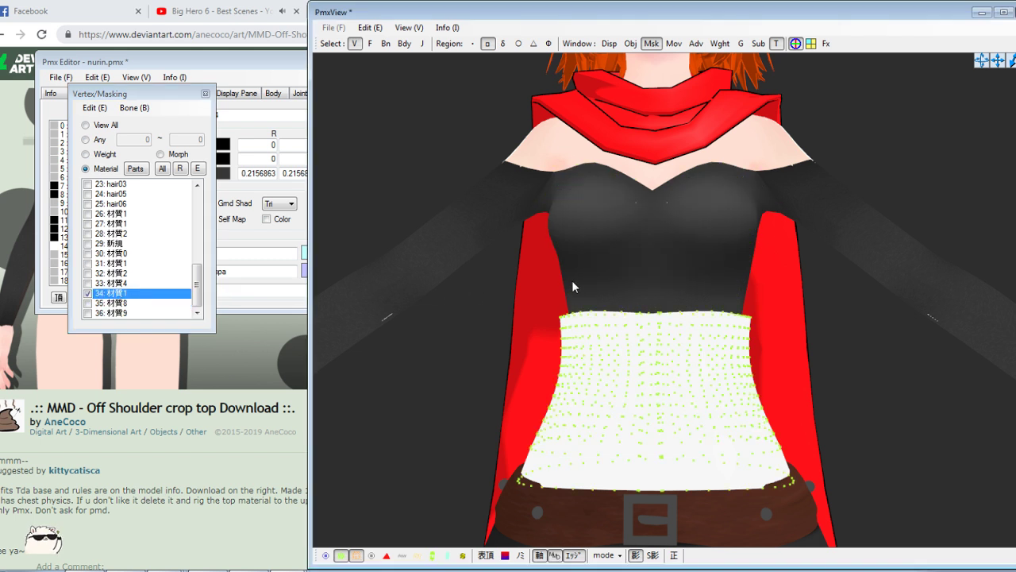
{"action": "scroll", "coordinate": [572, 281], "scroll_direction": "up", "scroll_amount": 1}
{"action": "scroll", "coordinate": [531, 279], "scroll_direction": "down", "scroll_amount": 1}
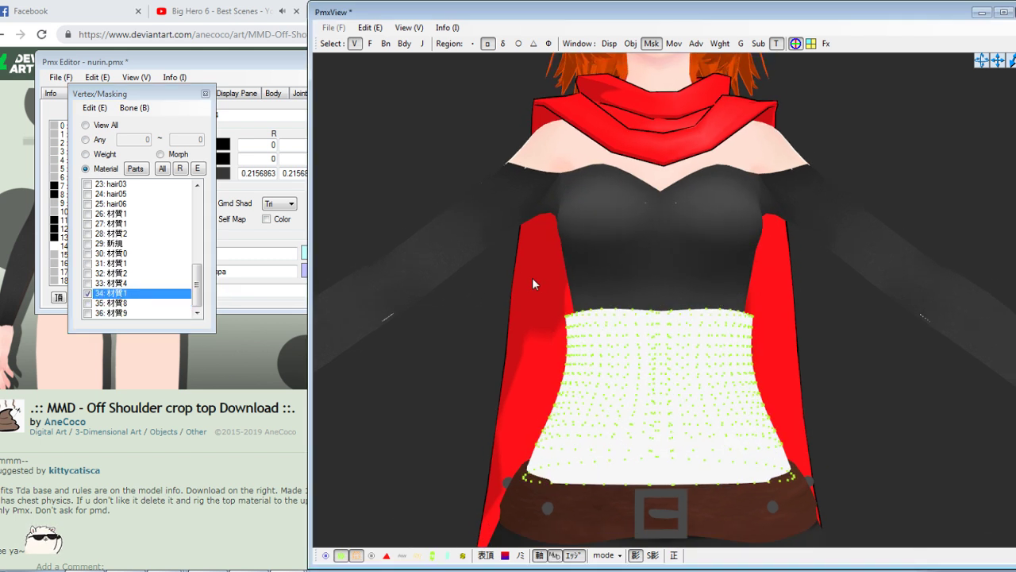
{"action": "left_click_drag", "start_coordinate": [510, 274], "coordinate": [803, 323]}
{"action": "left_click_drag", "start_coordinate": [689, 314], "coordinate": [680, 314]}
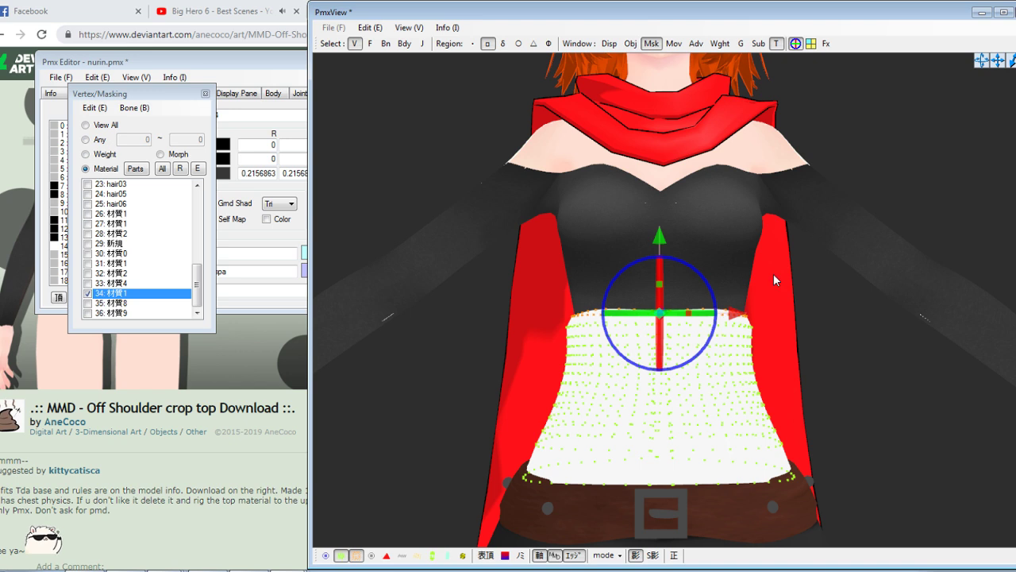
From the side, reselect the upper edge vertices of the white midriff and adjust their depth to the torso
{"action": "right_click_drag", "start_coordinate": [773, 273], "coordinate": [682, 284]}
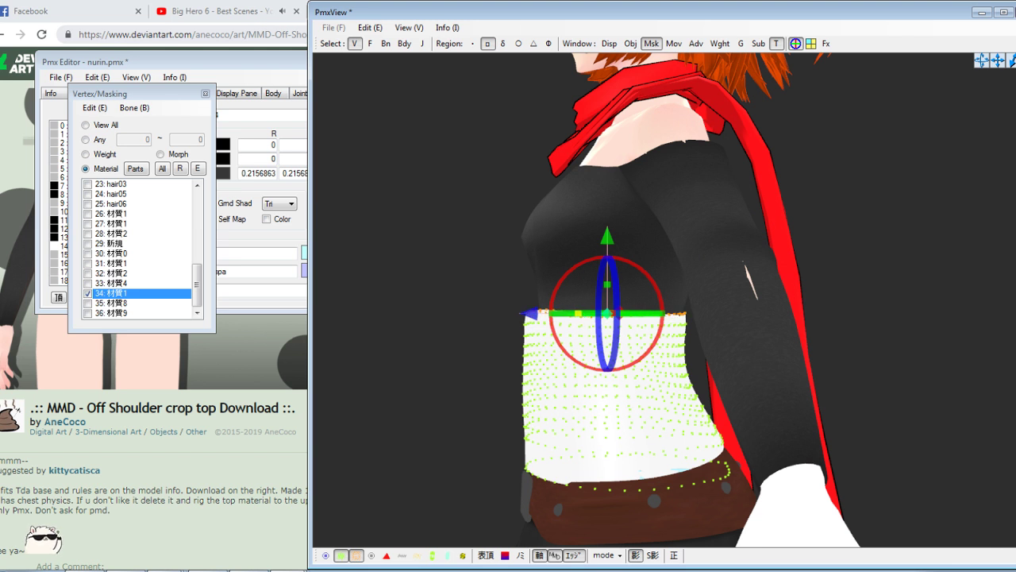
{"action": "left_click", "coordinate": [487, 263]}
{"action": "left_click_drag", "start_coordinate": [503, 289], "coordinate": [694, 321]}
{"action": "mouse_move", "coordinate": [517, 318]}
{"action": "left_mouse_down"}
{"action": "mouse_move", "coordinate": [556, 321]}
{"action": "mouse_move", "coordinate": [534, 323]}
{"action": "left_mouse_up"}
Select all vertices of the white midriff piece, reduce their depth slightly and shift them toward the stomach
{"action": "left_click_drag", "start_coordinate": [460, 233], "coordinate": [869, 549]}
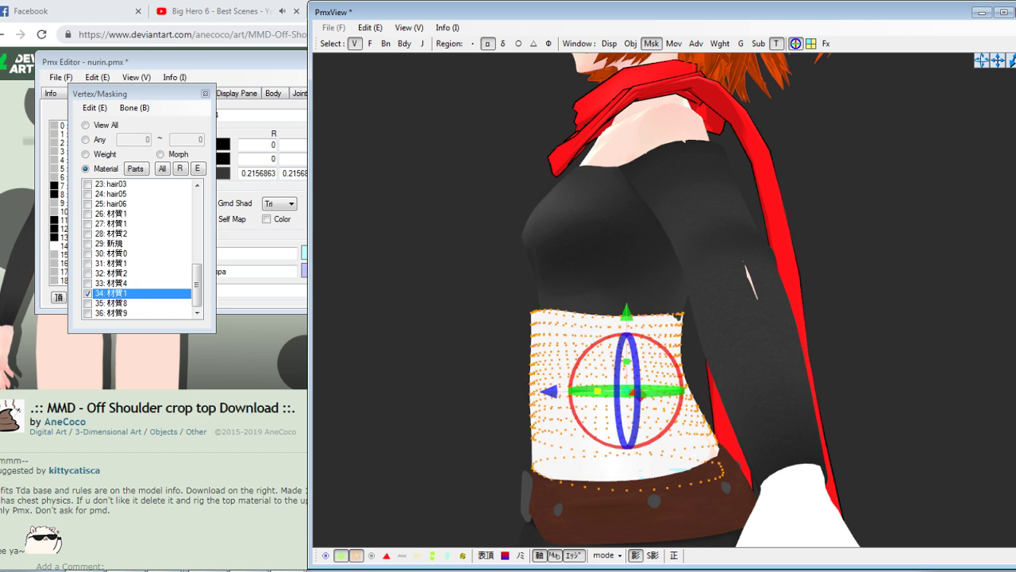
{"action": "left_click_drag", "start_coordinate": [549, 392], "coordinate": [557, 416]}
{"action": "right_click_drag", "start_coordinate": [558, 420], "coordinate": [679, 384]}
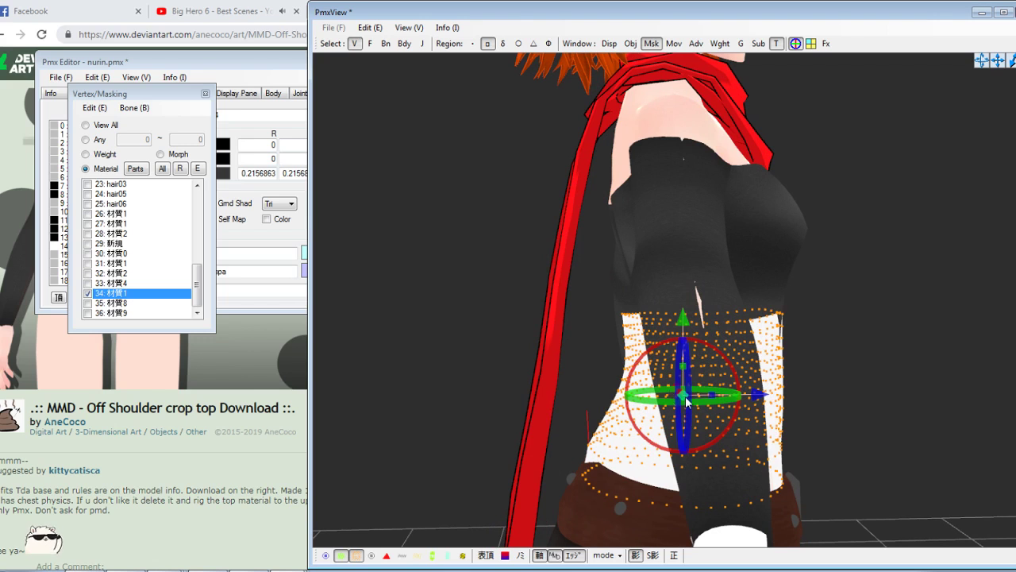
{"action": "left_click_drag", "start_coordinate": [712, 396], "coordinate": [698, 398]}
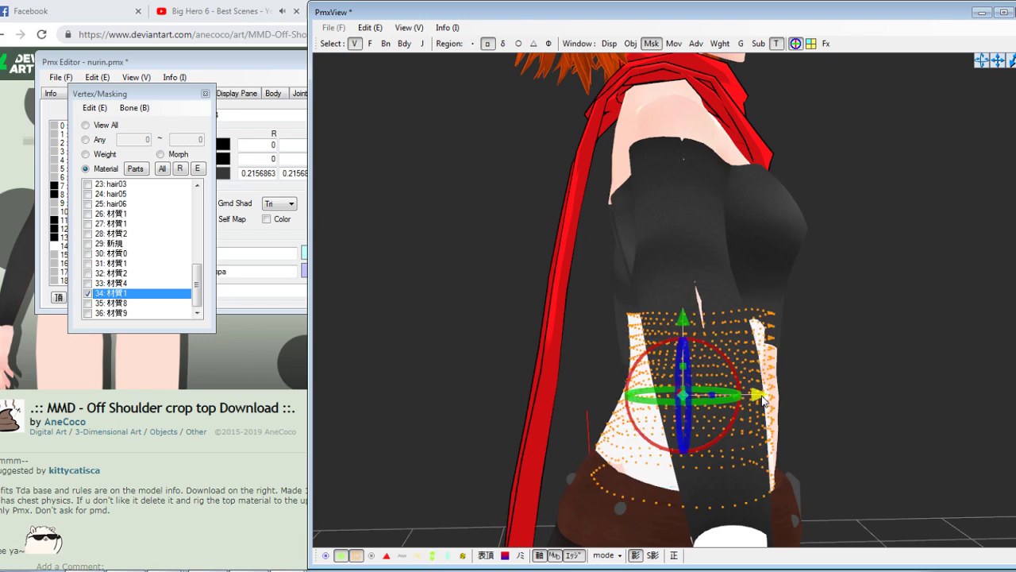
{"action": "left_click_drag", "start_coordinate": [763, 401], "coordinate": [769, 402]}
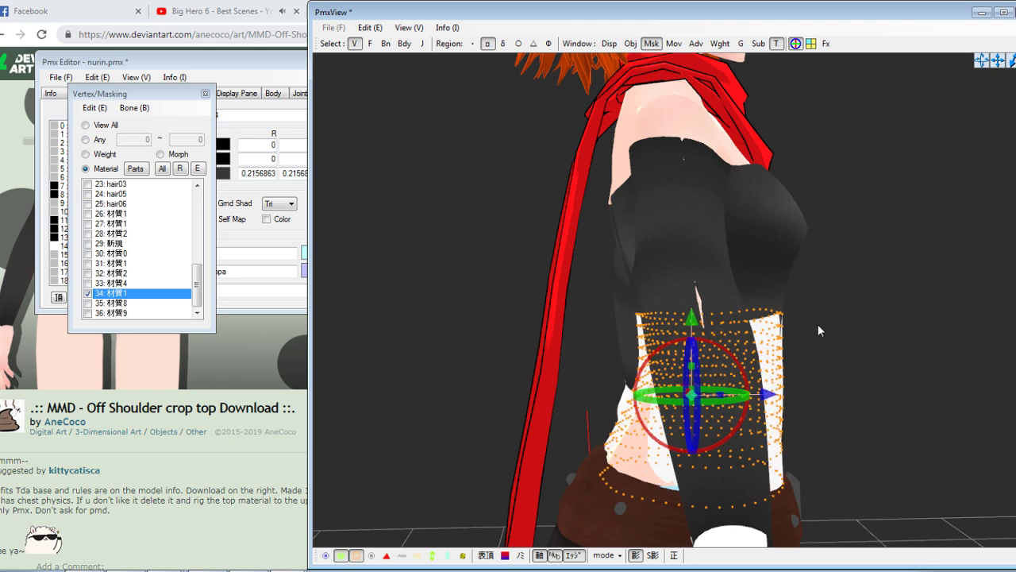
Move the selected midriff vertices slightly further forward, checking the fit against the crop top and body from all sides
{"action": "right_click_drag", "start_coordinate": [818, 323], "coordinate": [945, 322]}
{"action": "scroll", "coordinate": [598, 441], "scroll_direction": "up", "scroll_amount": 4}
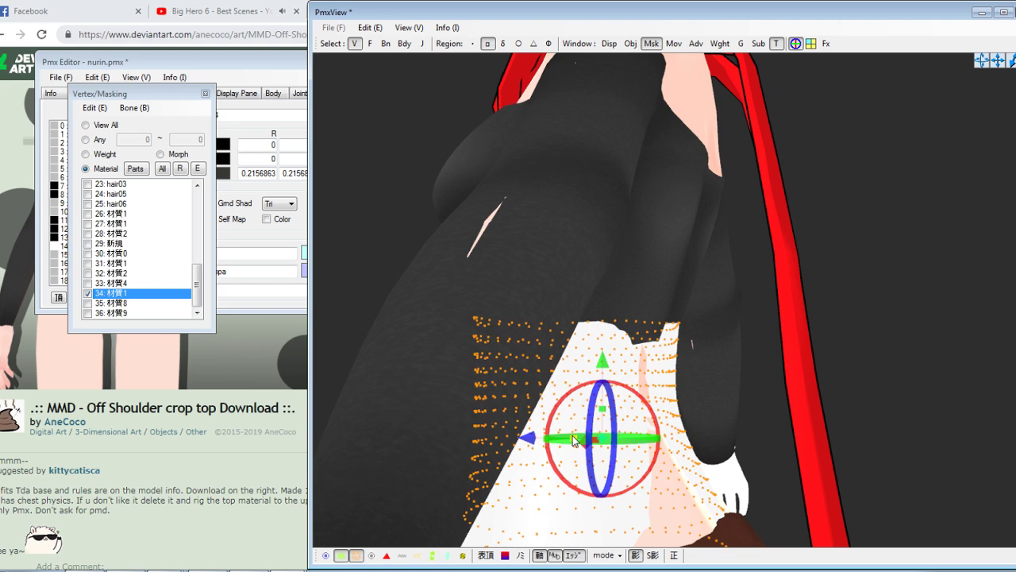
{"action": "mouse_move", "coordinate": [731, 362]}
{"action": "right_mouse_down"}
{"action": "mouse_move", "coordinate": [741, 365]}
{"action": "mouse_move", "coordinate": [516, 439]}
{"action": "mouse_move", "coordinate": [520, 453]}
{"action": "mouse_move", "coordinate": [532, 389]}
{"action": "right_mouse_up"}
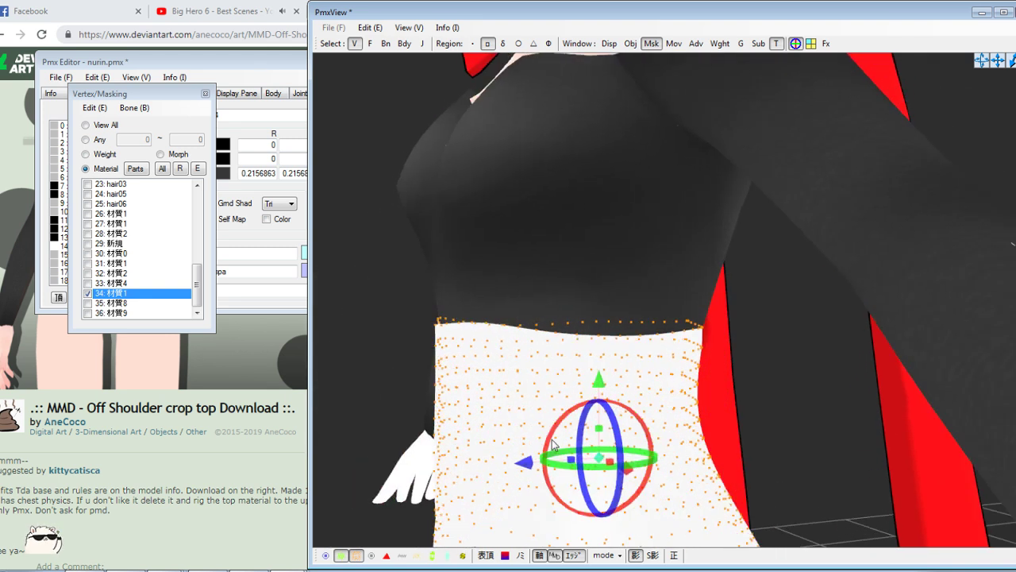
{"action": "right_click_drag", "start_coordinate": [524, 467], "coordinate": [697, 431]}
{"action": "scroll", "coordinate": [680, 431], "scroll_direction": "up", "scroll_amount": 5}
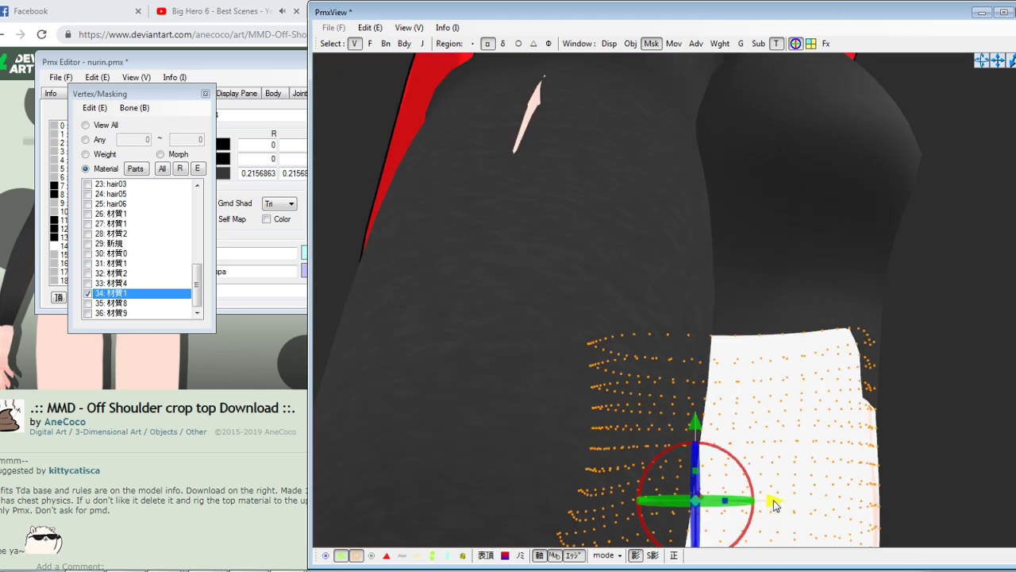
{"action": "left_click_drag", "start_coordinate": [774, 505], "coordinate": [789, 504]}
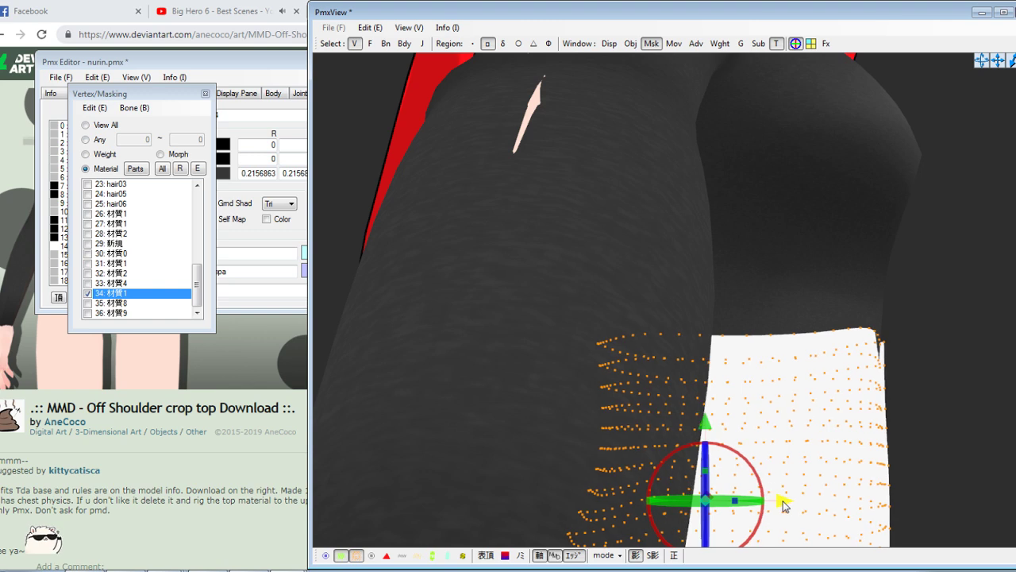
{"action": "right_click_drag", "start_coordinate": [852, 412], "coordinate": [640, 413]}
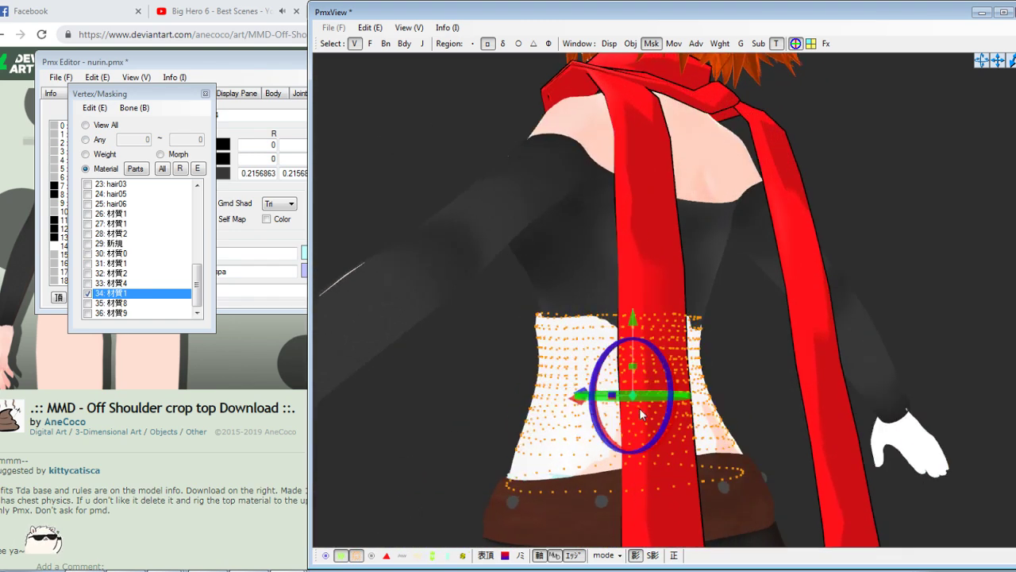
{"action": "right_click_drag", "start_coordinate": [737, 373], "coordinate": [563, 361]}
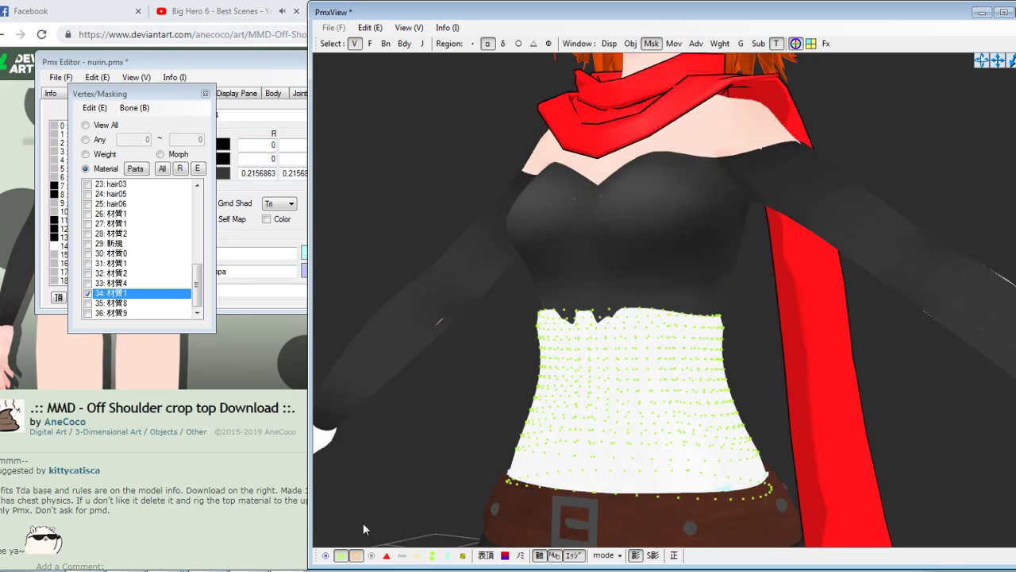
Hide the vertex dots and apply the PNG image named texture to material 34: 材質1
{"action": "left_click", "coordinate": [341, 555]}
{"action": "right_click_drag", "start_coordinate": [638, 413], "coordinate": [542, 390]}
{"action": "left_click", "coordinate": [236, 252]}
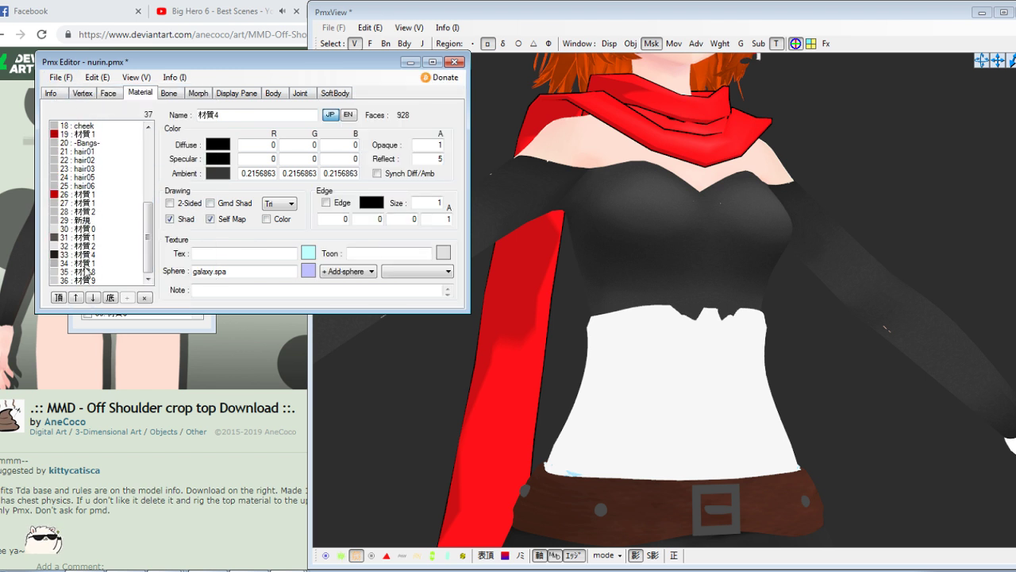
{"action": "left_click", "coordinate": [308, 254]}
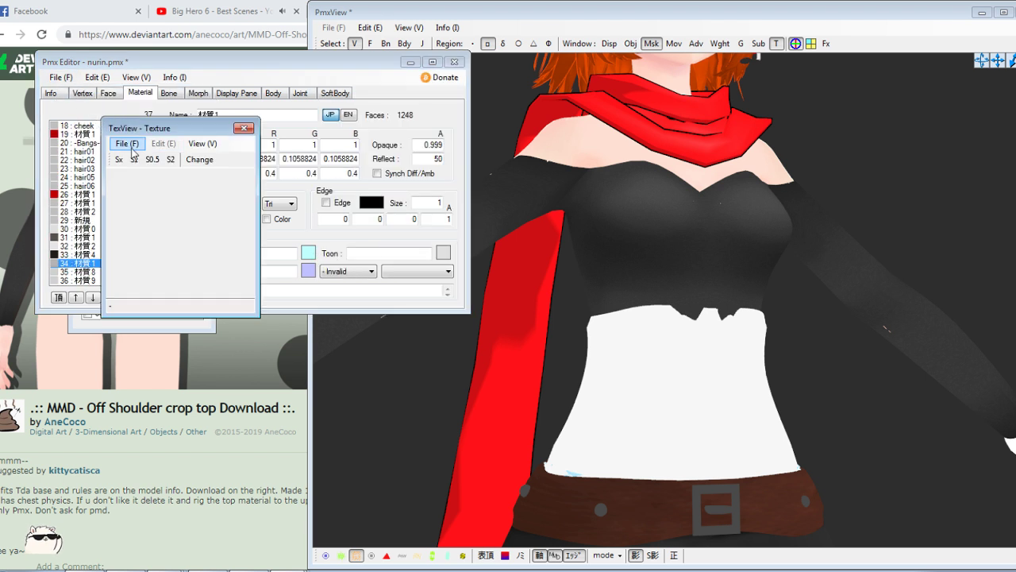
{"action": "left_click", "coordinate": [139, 162]}
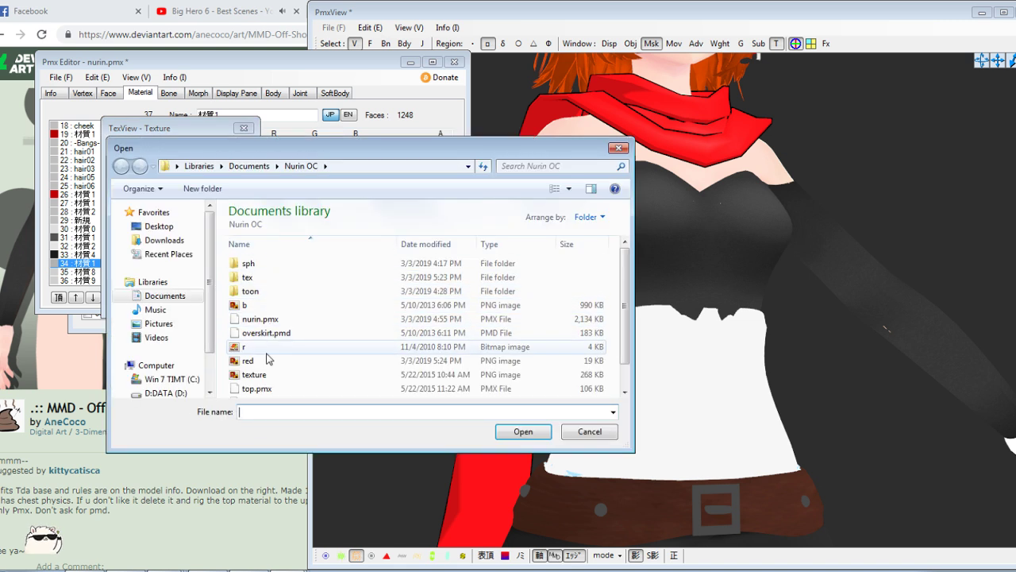
{"action": "double_click", "coordinate": [254, 375]}
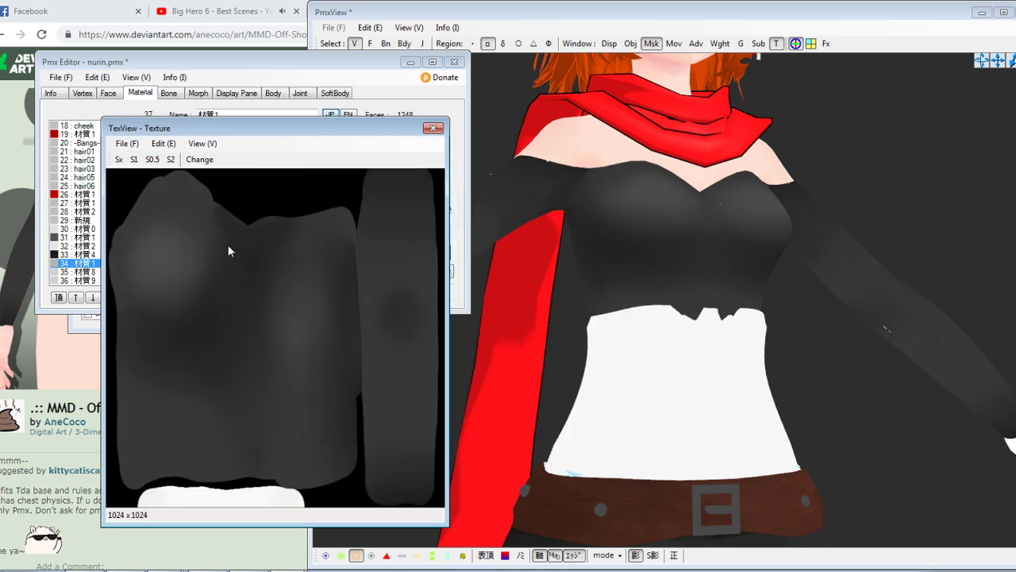
{"action": "left_click", "coordinate": [199, 160]}
{"action": "left_click", "coordinate": [547, 339]}
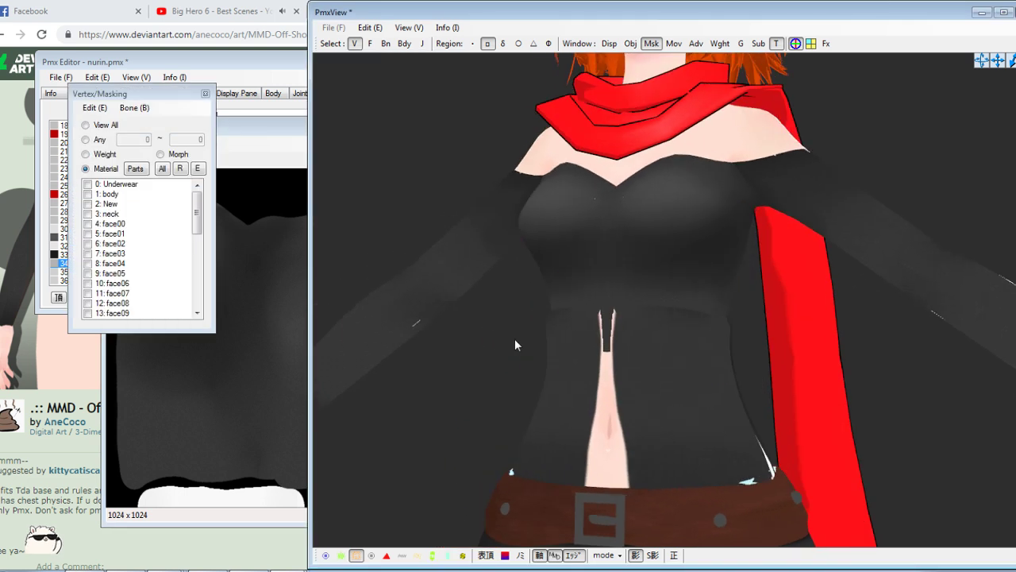
Try to move all the vertices of the dark midriff piece slightly forward
{"action": "right_click_drag", "start_coordinate": [515, 338], "coordinate": [589, 351]}
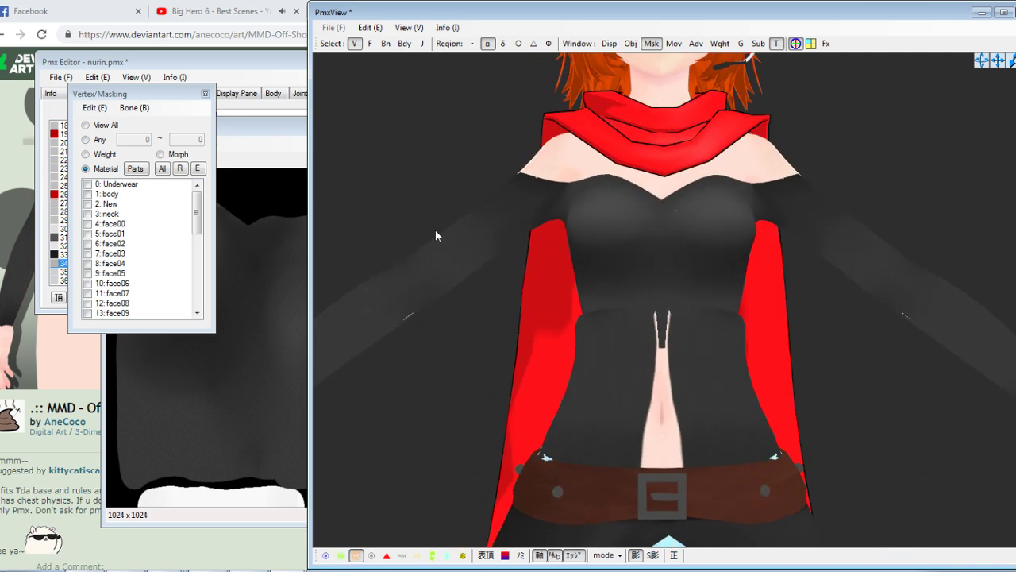
{"action": "left_click_drag", "start_coordinate": [436, 230], "coordinate": [941, 524]}
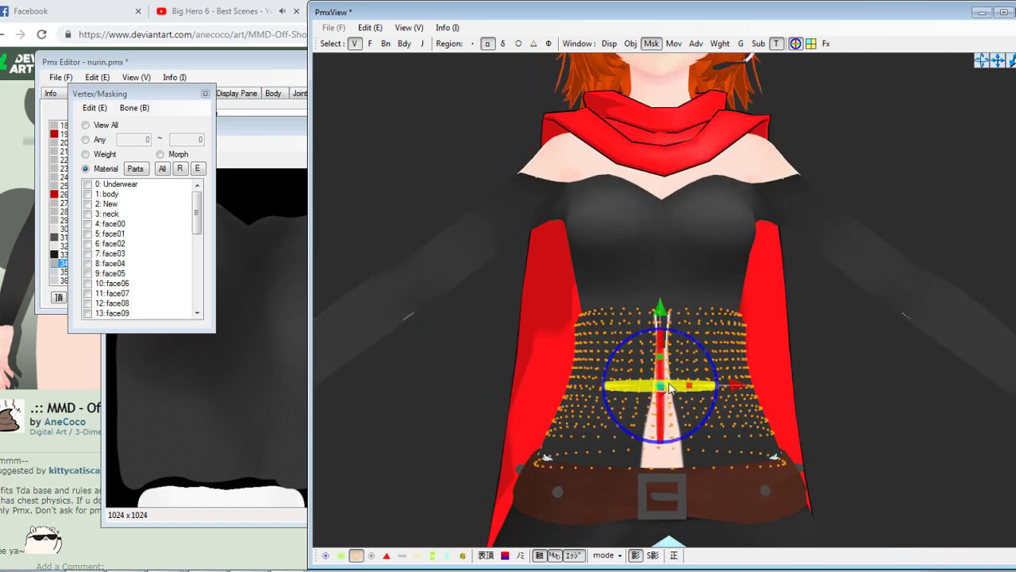
{"action": "right_click_drag", "start_coordinate": [666, 391], "coordinate": [799, 411]}
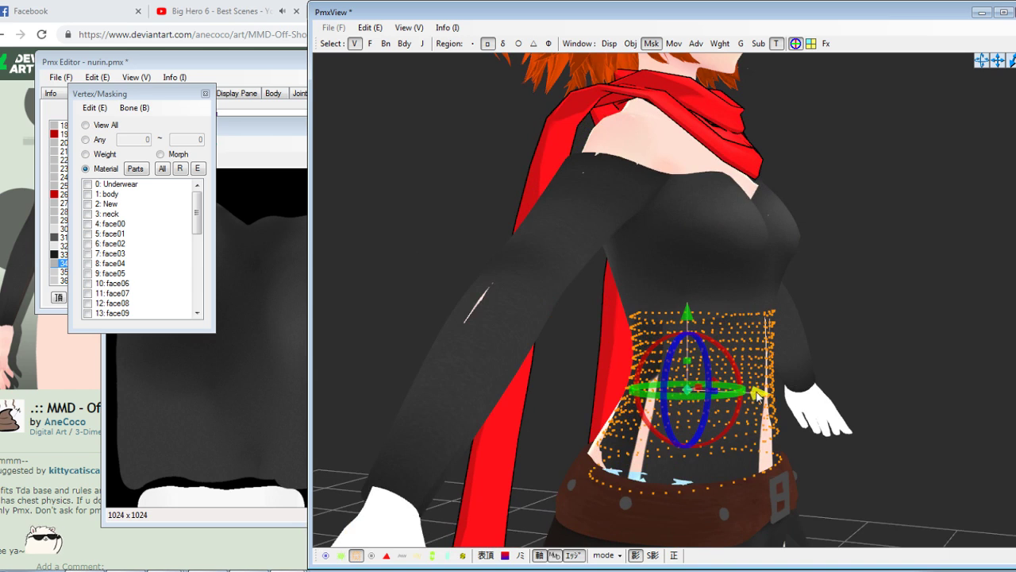
{"action": "mouse_move", "coordinate": [758, 394]}
{"action": "left_mouse_down"}
{"action": "mouse_move", "coordinate": [772, 395]}
{"action": "mouse_move", "coordinate": [728, 401]}
{"action": "mouse_move", "coordinate": [755, 409]}
{"action": "left_mouse_up"}
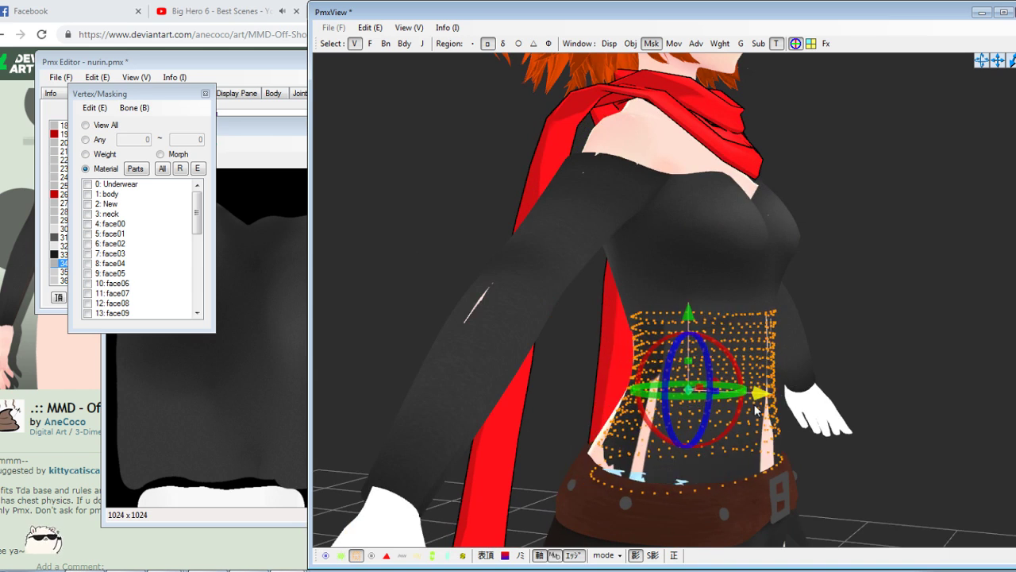
Undo the last midriff changes and restore its dark texture, viewing the torso from the front
{"action": "right_click_drag", "start_coordinate": [756, 409], "coordinate": [780, 382]}
{"action": "left_click", "coordinate": [785, 388]}
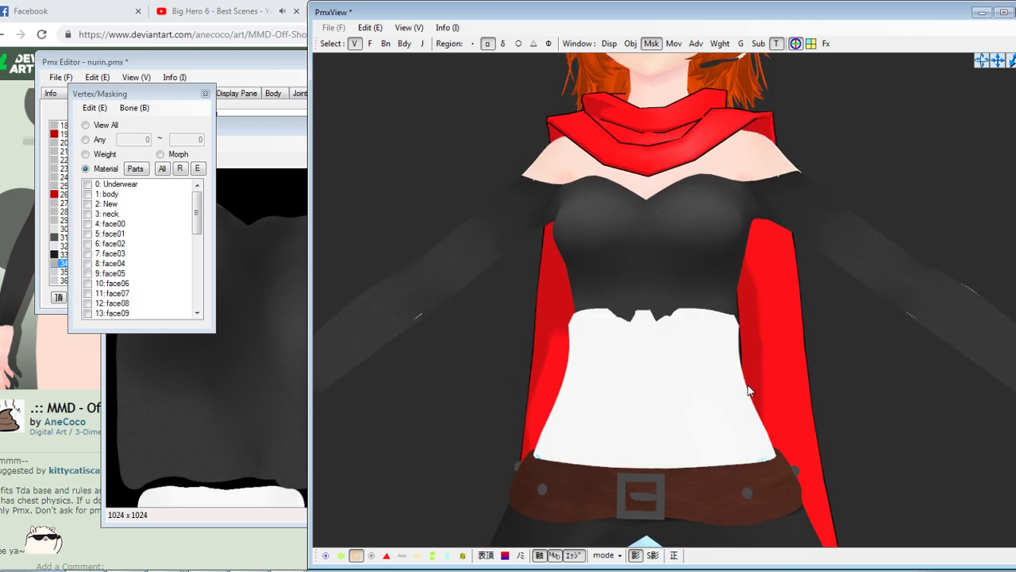
{"action": "key", "text": "ctrl+z"}
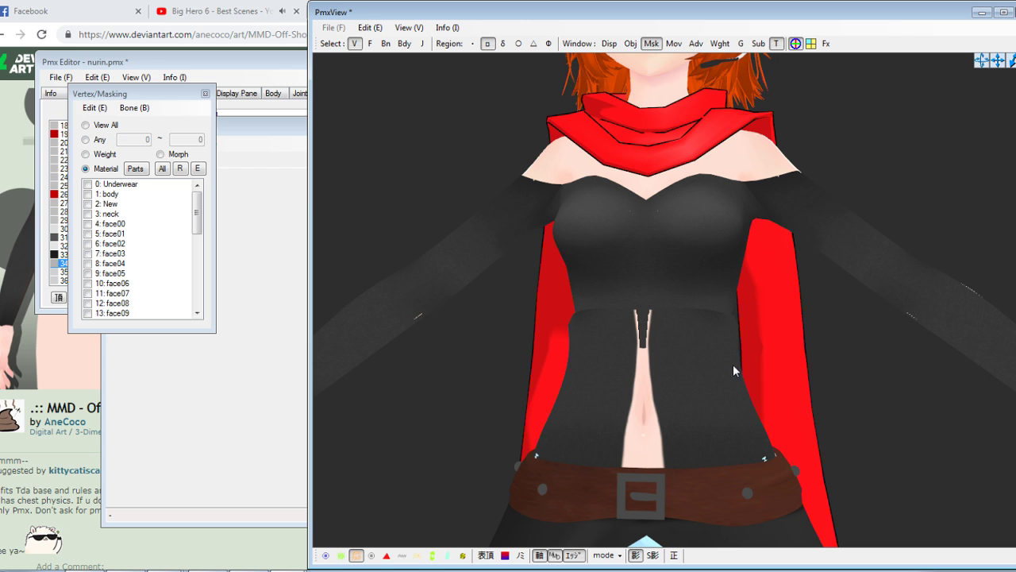
{"action": "right_click_drag", "start_coordinate": [666, 366], "coordinate": [675, 367]}
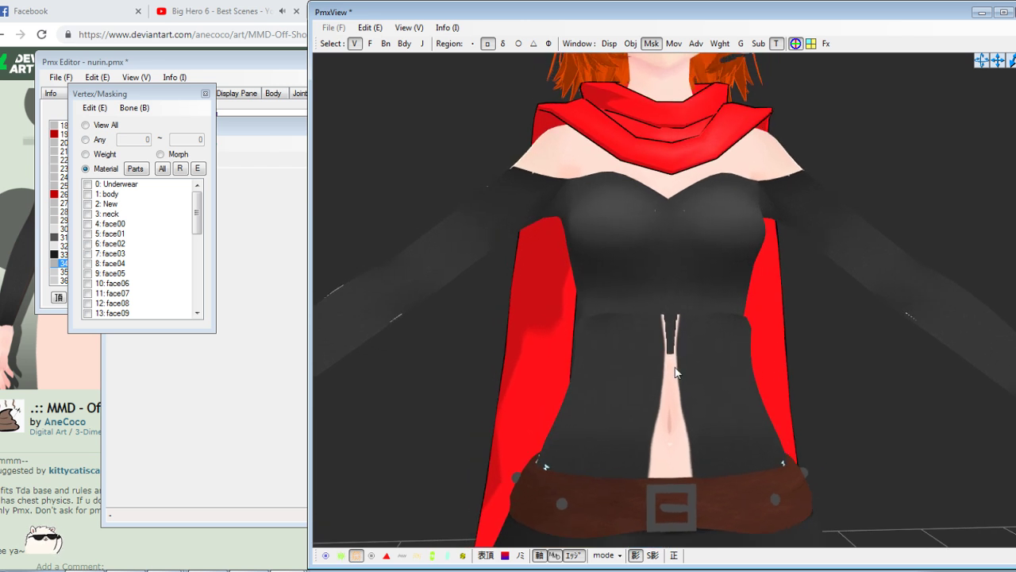
Launch Paint from the Windows program search
{"action": "key", "text": "super"}
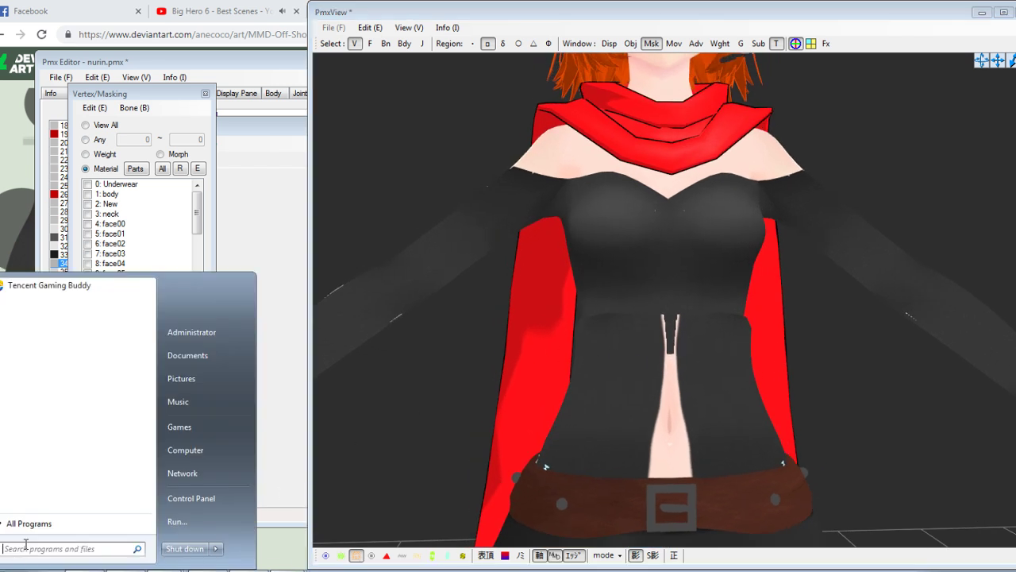
{"action": "type", "text": "pai"}
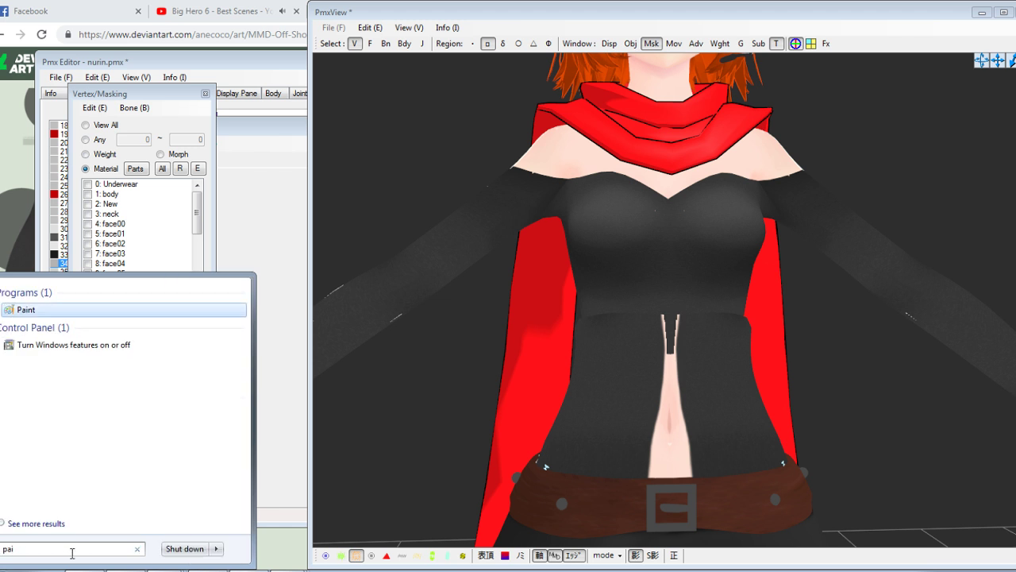
{"action": "key", "text": "Return"}
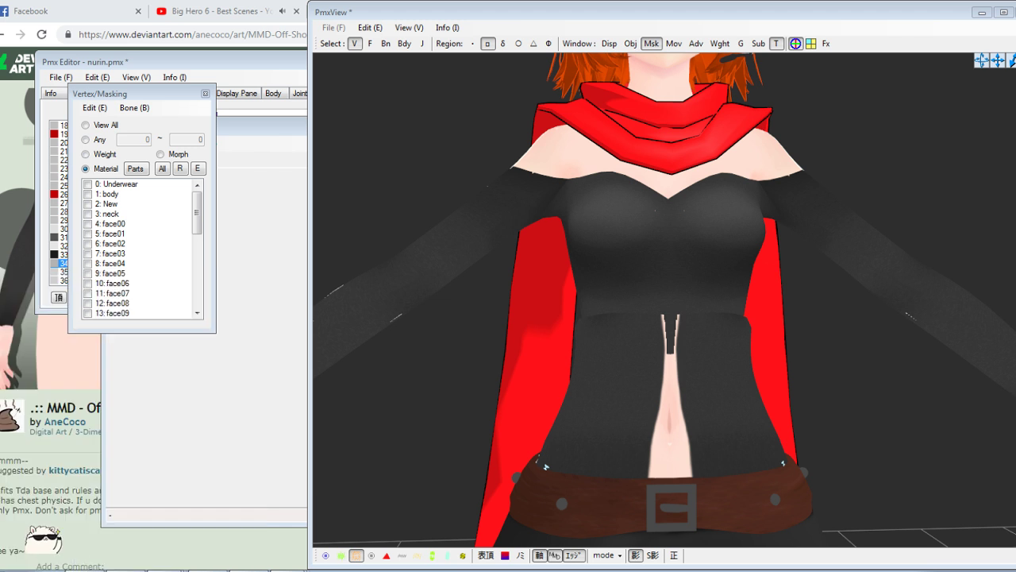
Switch to the browser, play the MMD Time [remake] video from the KerryOZ channel and skip ahead through it
{"action": "key", "text": "alt+Tab"}
{"action": "left_click", "coordinate": [230, 10]}
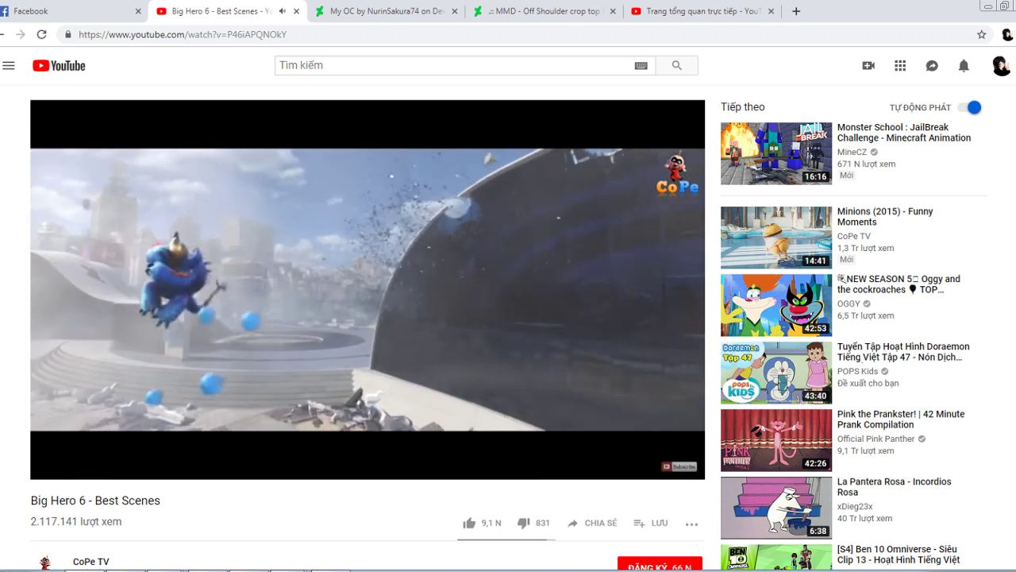
{"action": "left_click", "coordinate": [8, 69]}
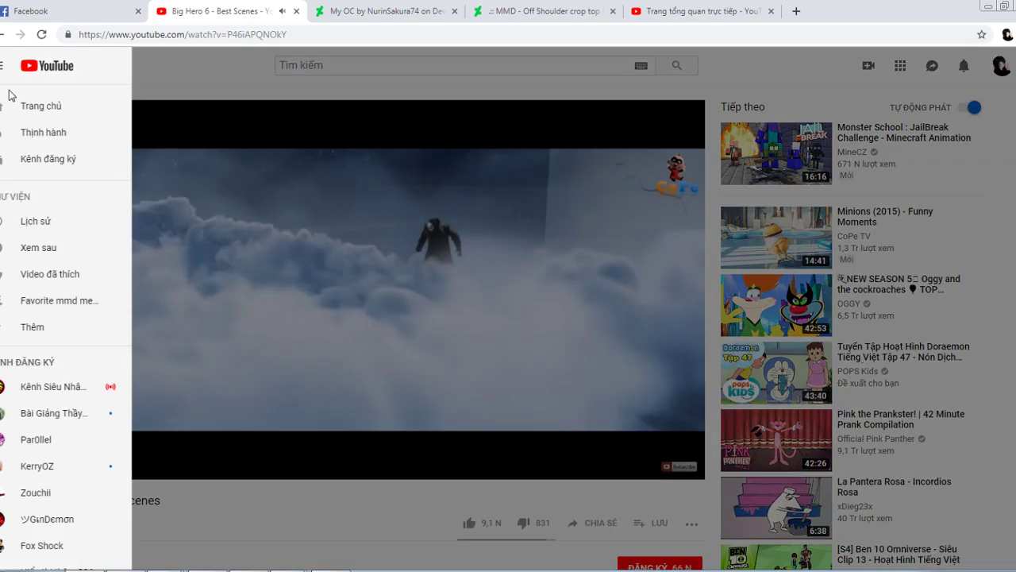
{"action": "left_click", "coordinate": [66, 473]}
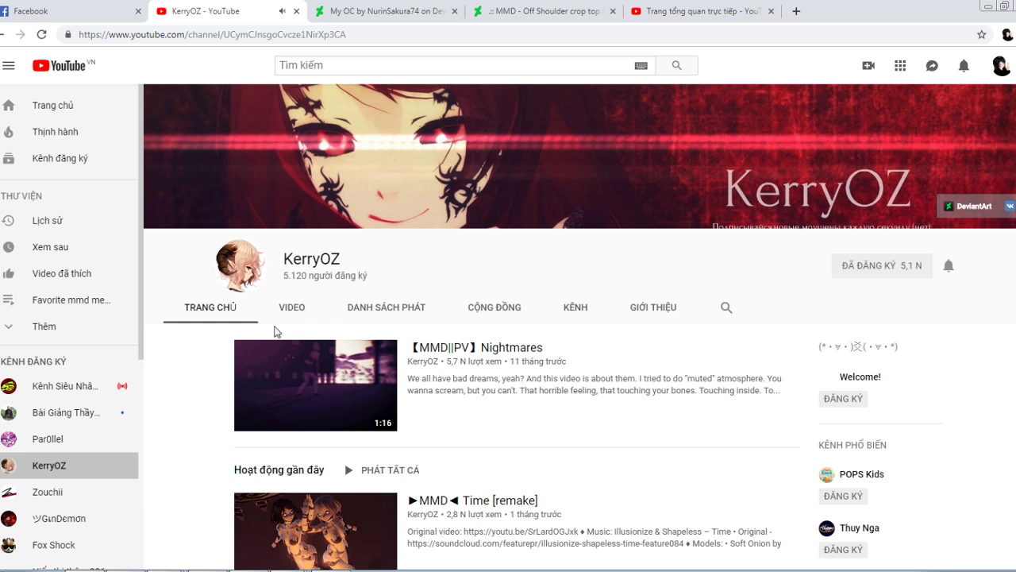
{"action": "left_click", "coordinate": [294, 308]}
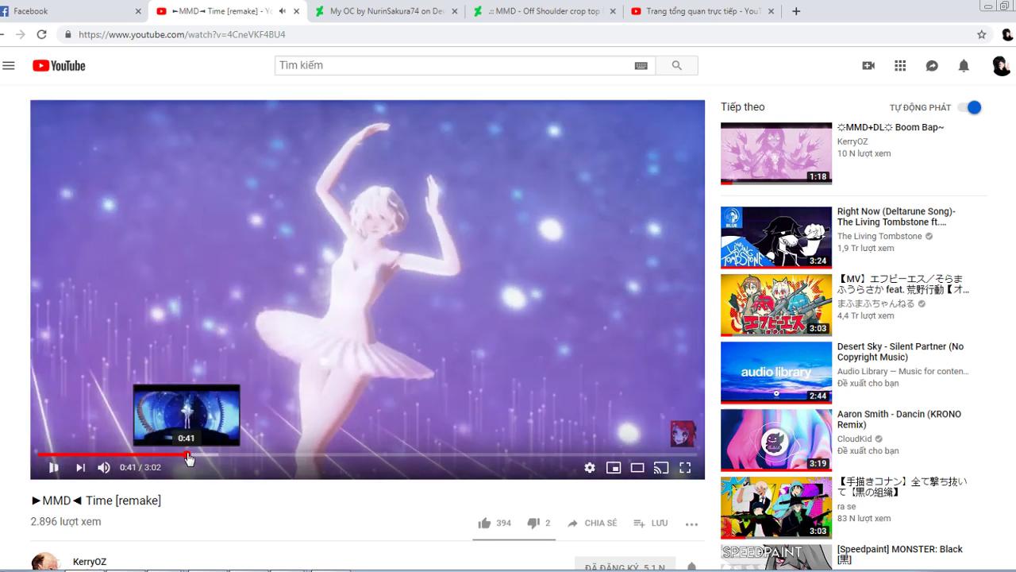
{"action": "left_click", "coordinate": [188, 457]}
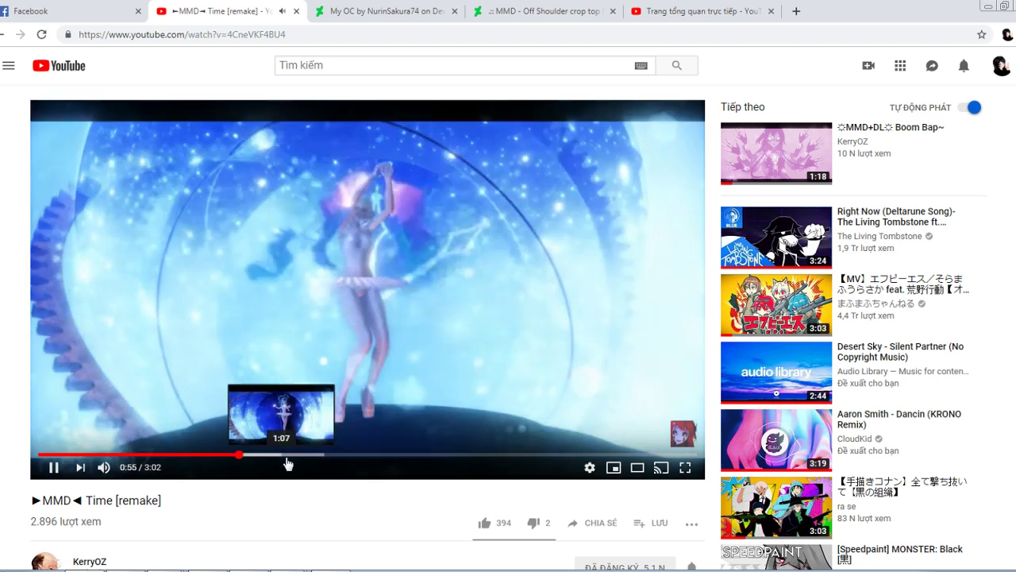
{"action": "left_click", "coordinate": [286, 457]}
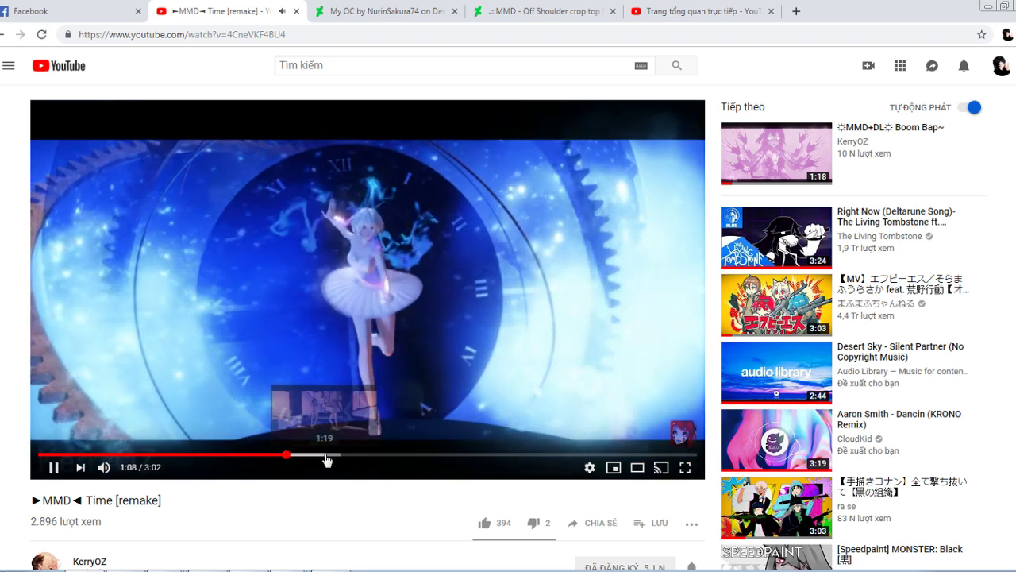
{"action": "left_click", "coordinate": [326, 457]}
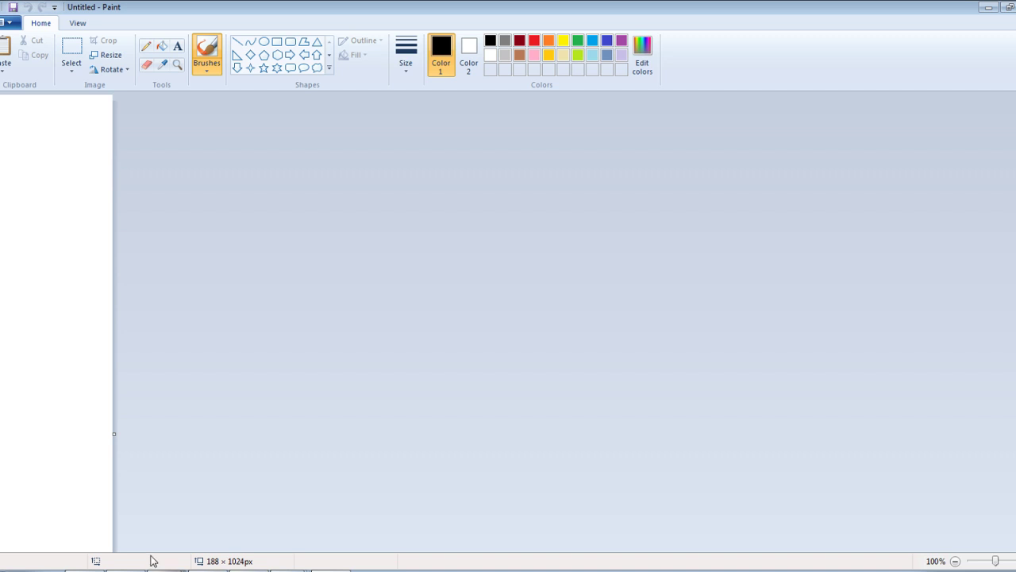
Switch to Paint with the texture image open and trim its canvas to 573 × 520 px
{"action": "left_click", "coordinate": [285, 570]}
{"action": "left_click", "coordinate": [479, 386]}
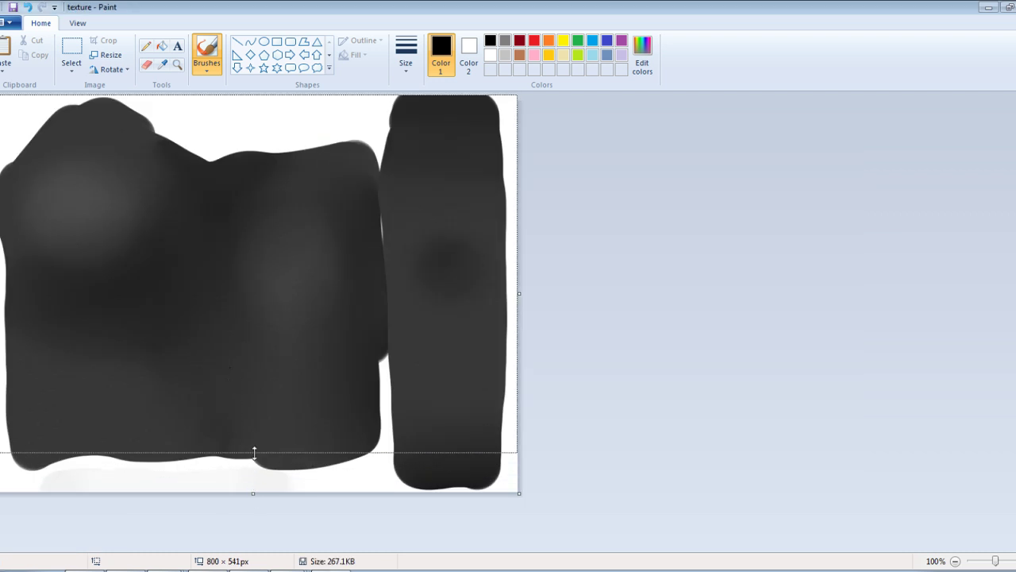
{"action": "left_click_drag", "start_coordinate": [254, 452], "coordinate": [255, 438]}
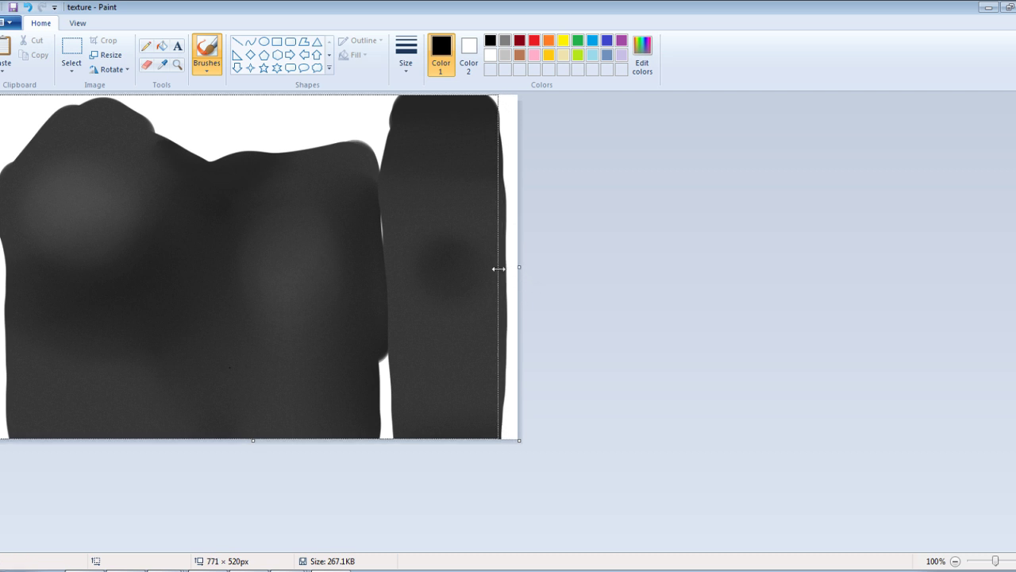
{"action": "left_click_drag", "start_coordinate": [397, 301], "coordinate": [369, 317]}
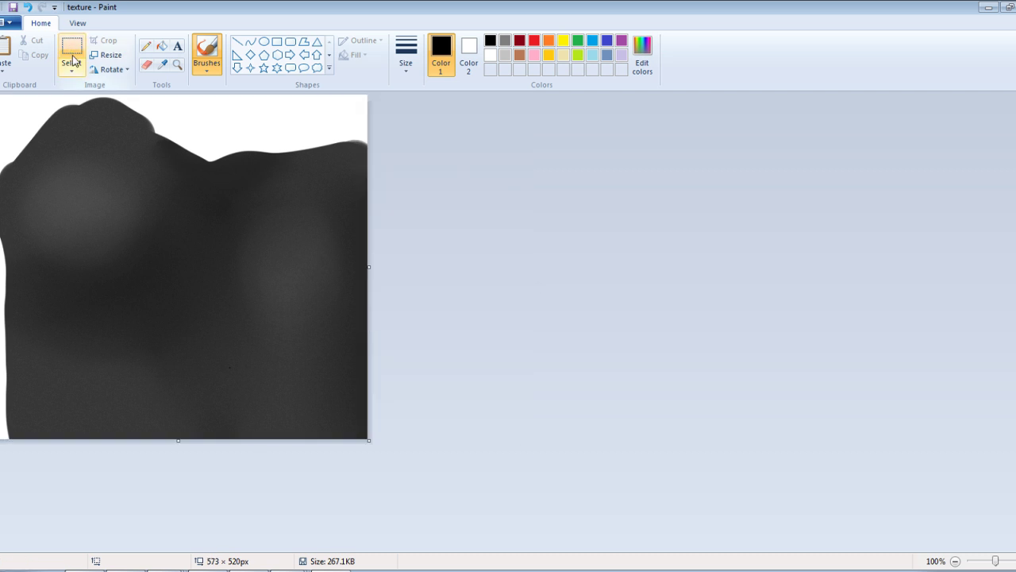